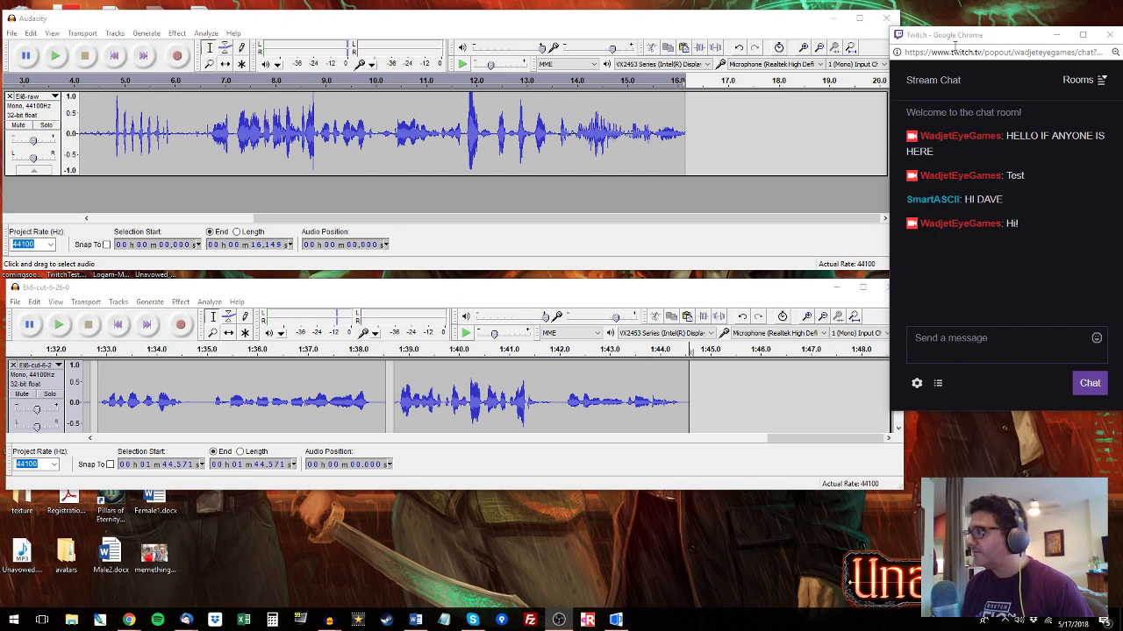
Arrange the workspace with the Eli8-raw project above Eli8-cut-6-26-0 and the chat beside them, minimizing the extra Audacity project.
drag(955, 42, 961, 21)
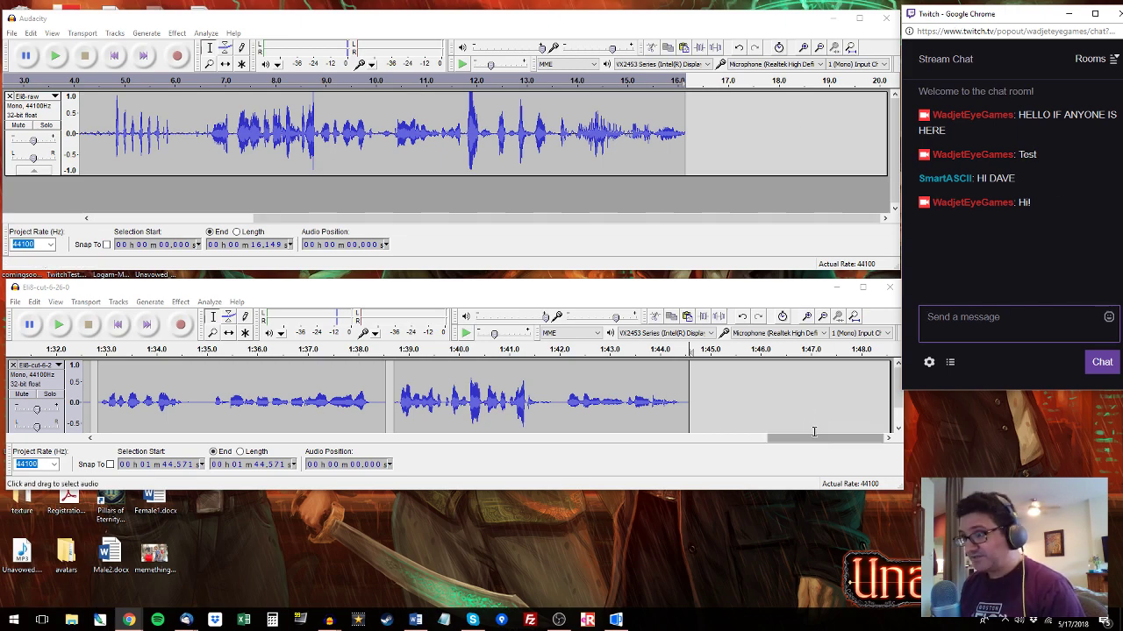
click(833, 18)
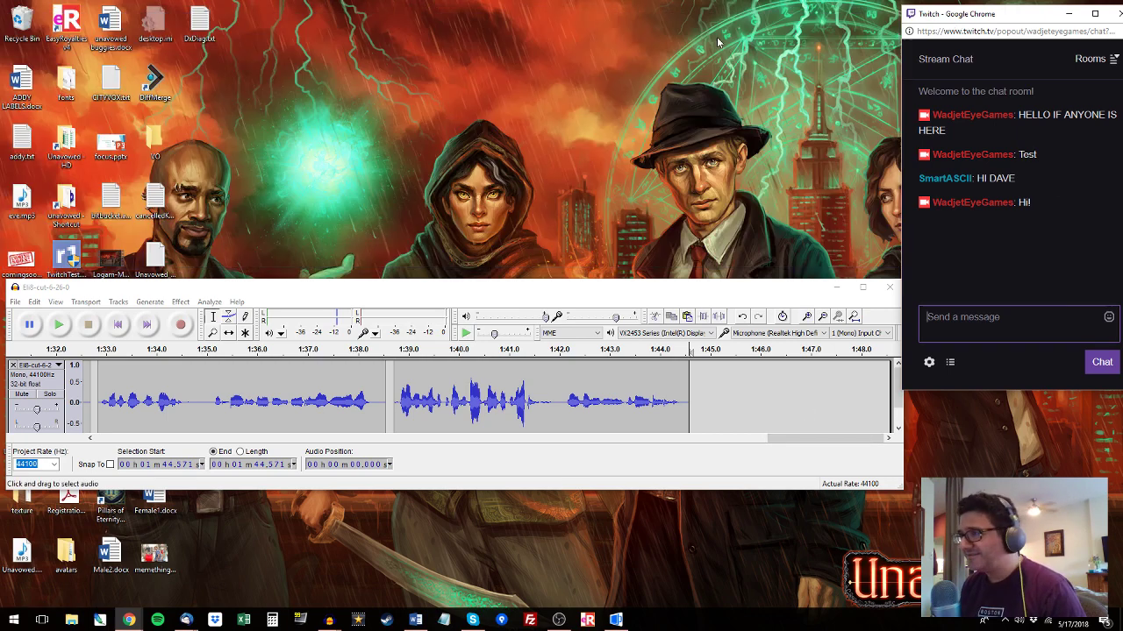
mouse_move(329, 624)
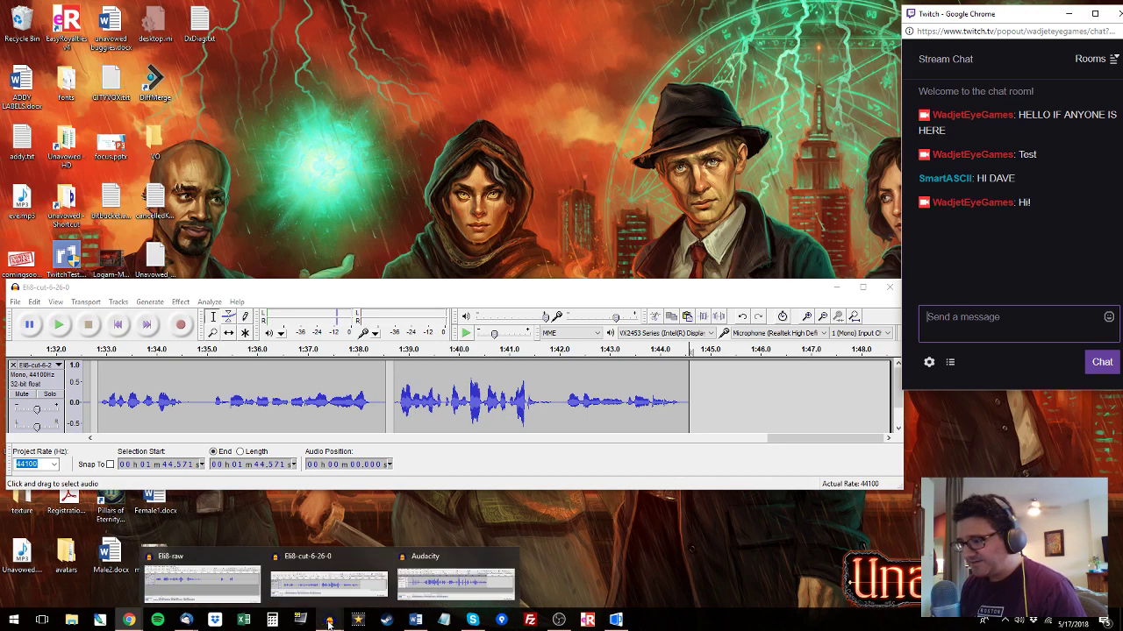
click(207, 573)
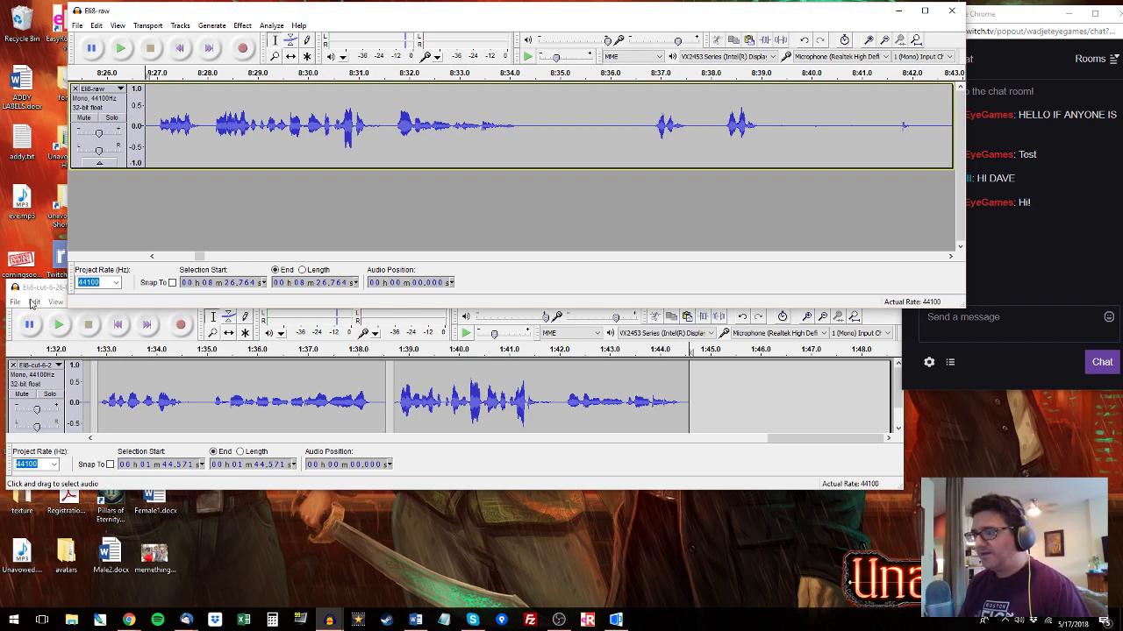
drag(43, 296, 47, 384)
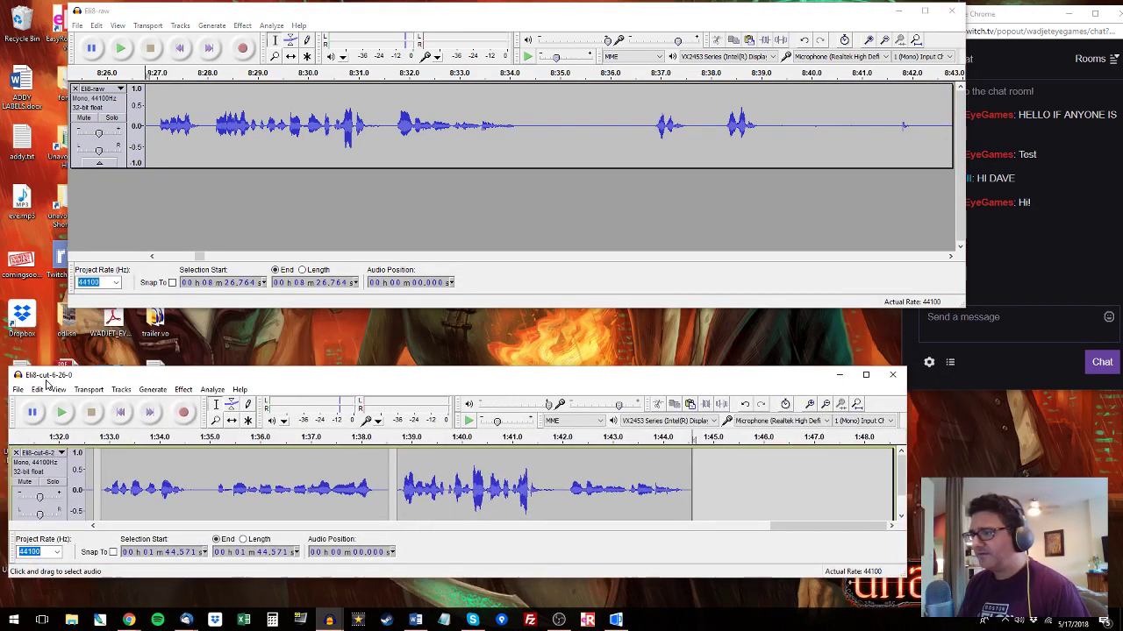
drag(167, 13, 104, 19)
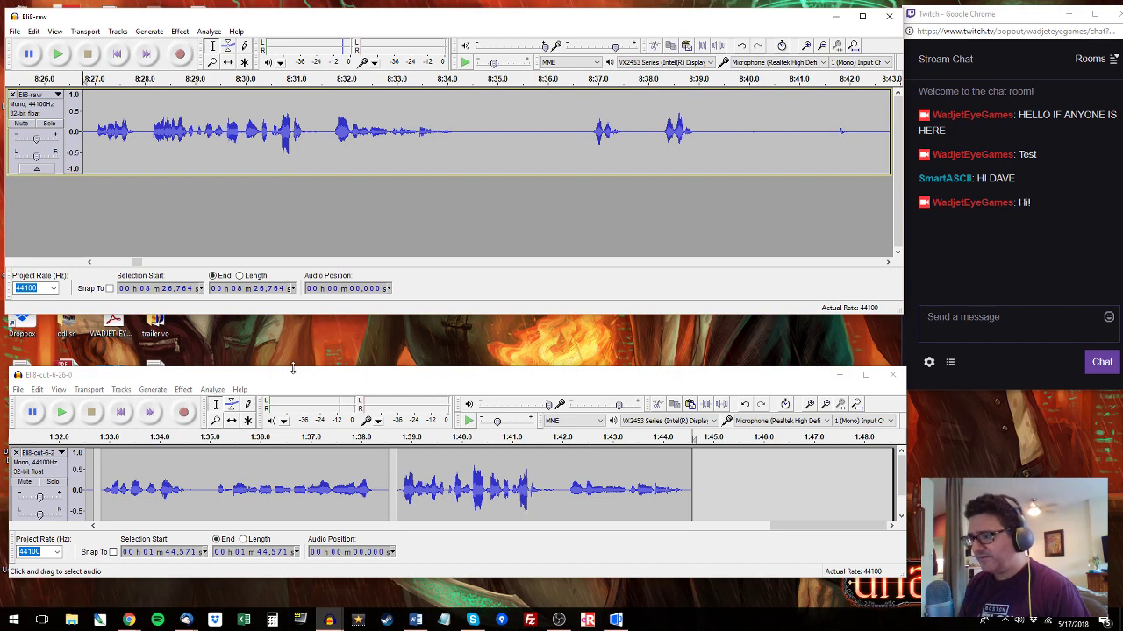
drag(293, 368, 298, 322)
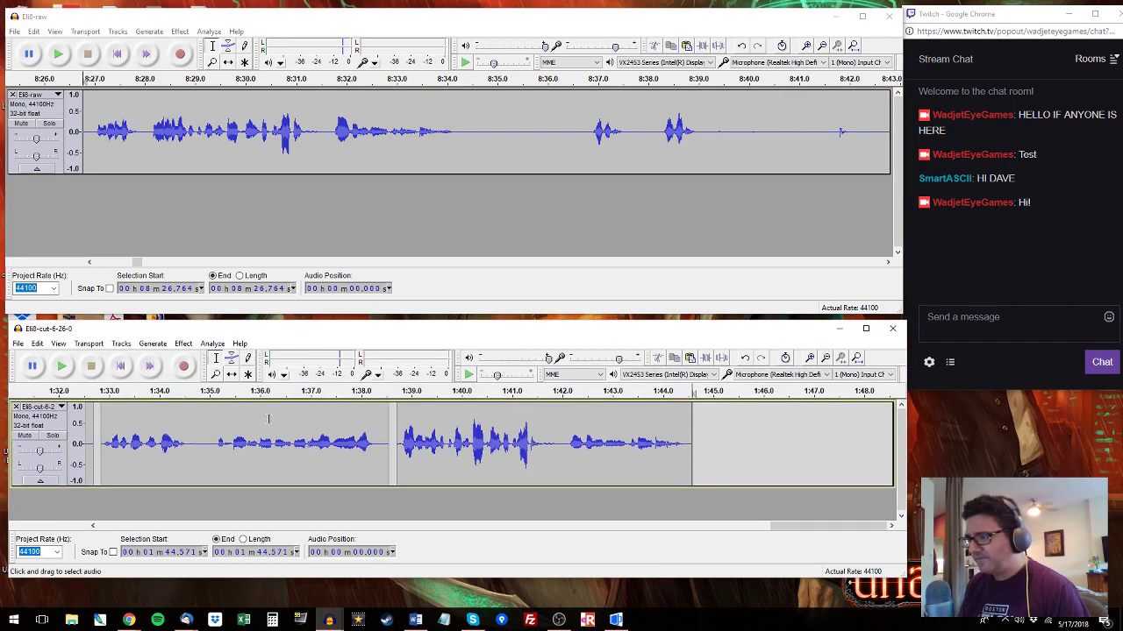
Play the Eli8-raw line from about 8:27 to 8:34 and compare it with the last clip in Eli8-cut-6-26-0.
drag(94, 128, 465, 139)
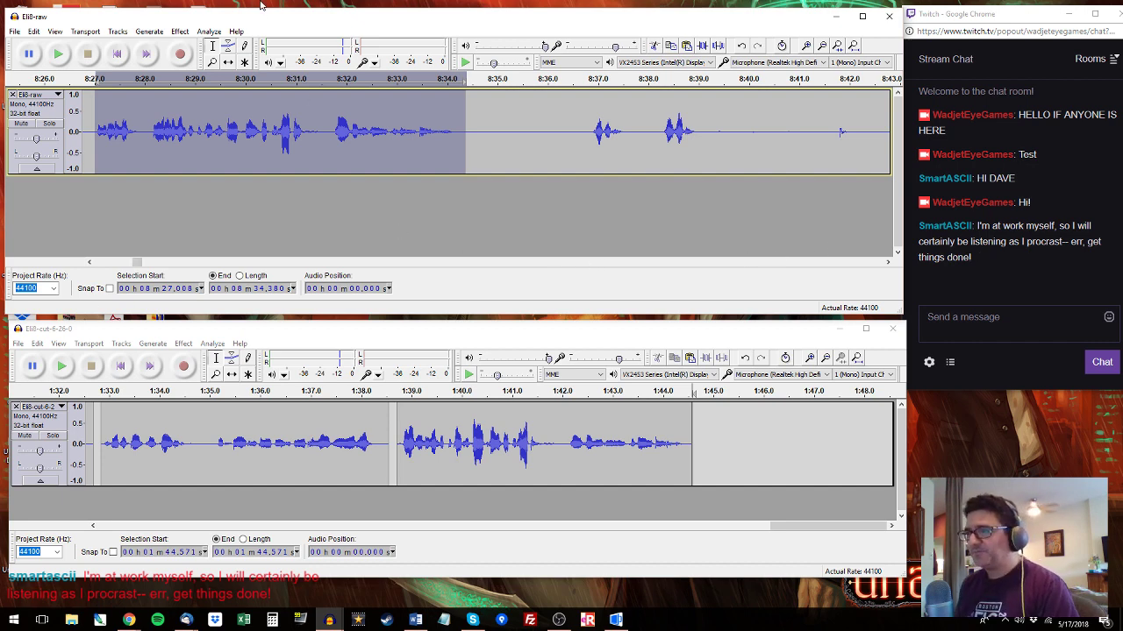
key(space)
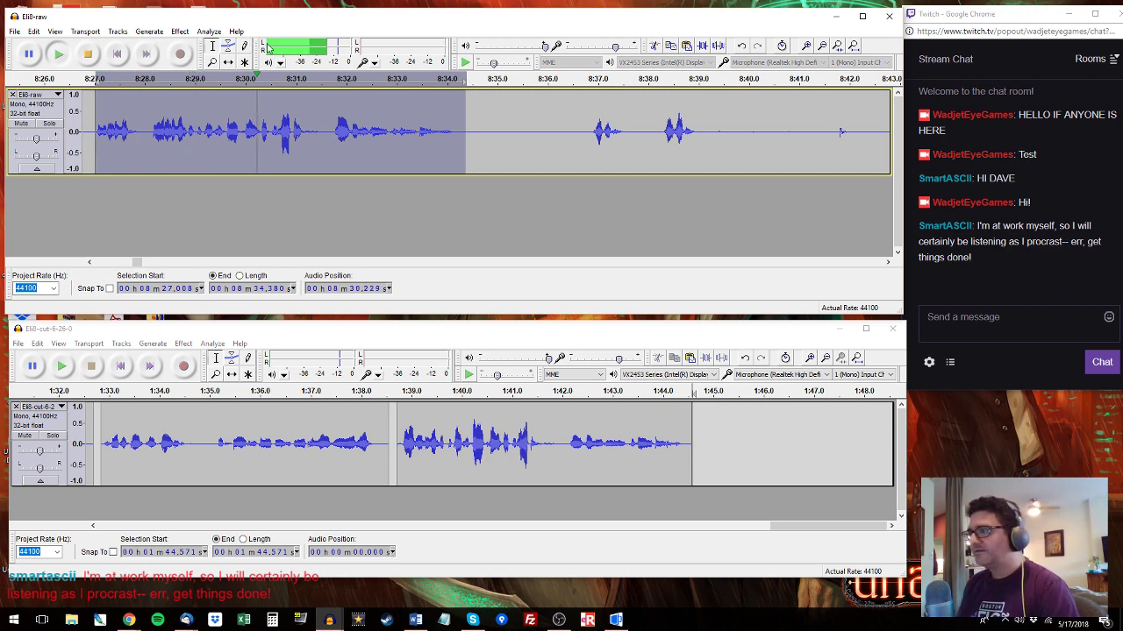
key(space)
click(408, 400)
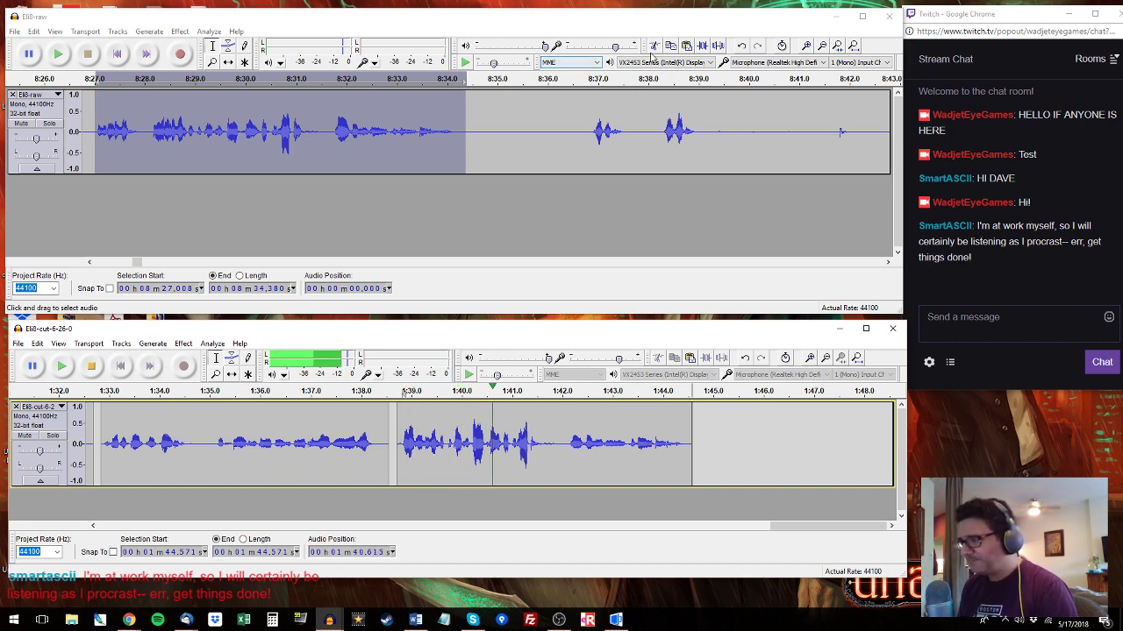
click(685, 423)
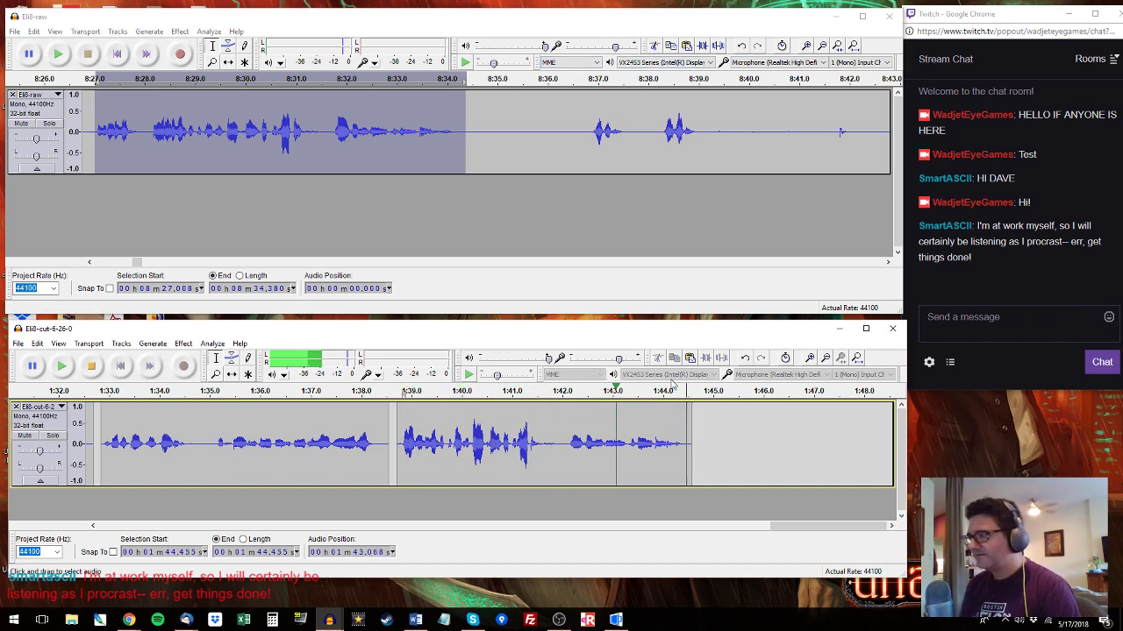
click(450, 107)
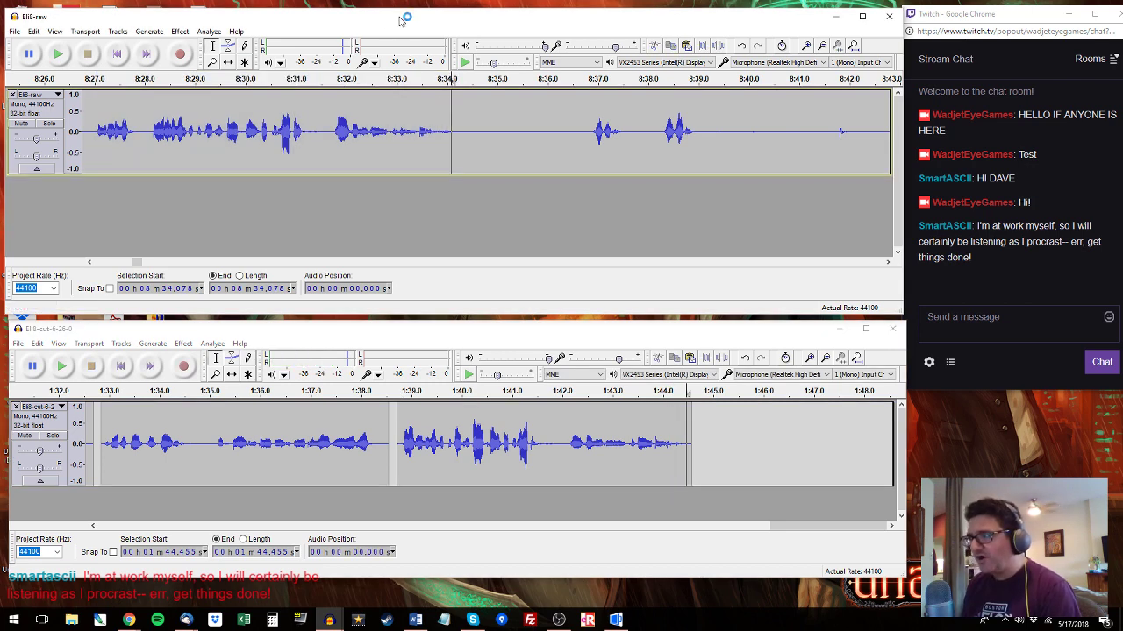
Copy the short Eli8-raw take from about 8:38.1 to 8:39.2 and paste it into the cut track at about 1:44.7.
drag(144, 263, 892, 275)
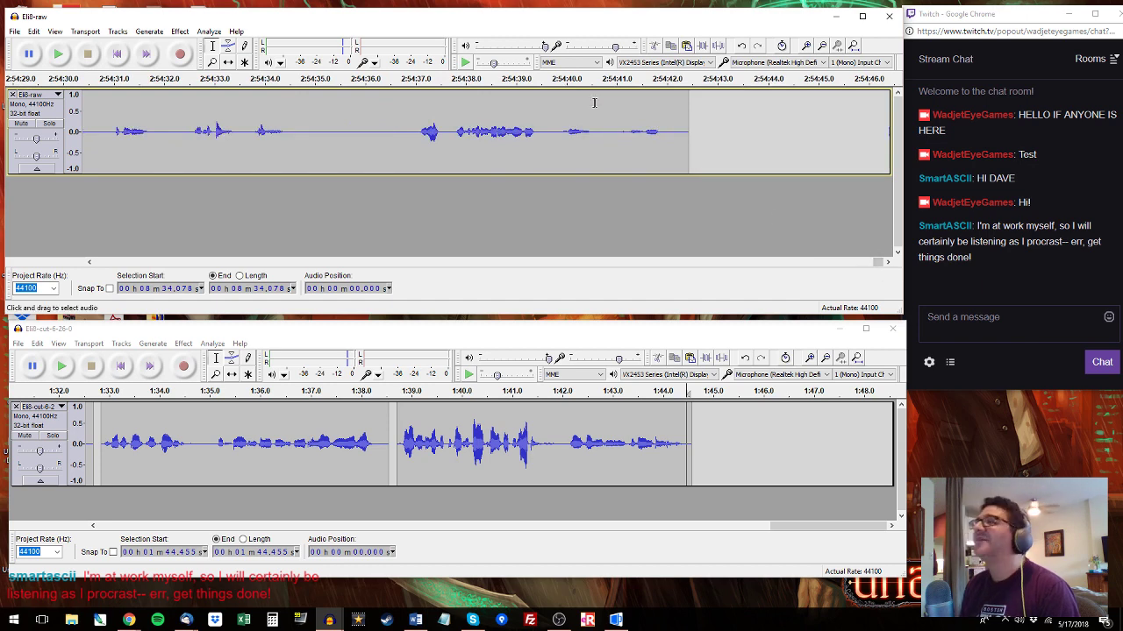
key(space)
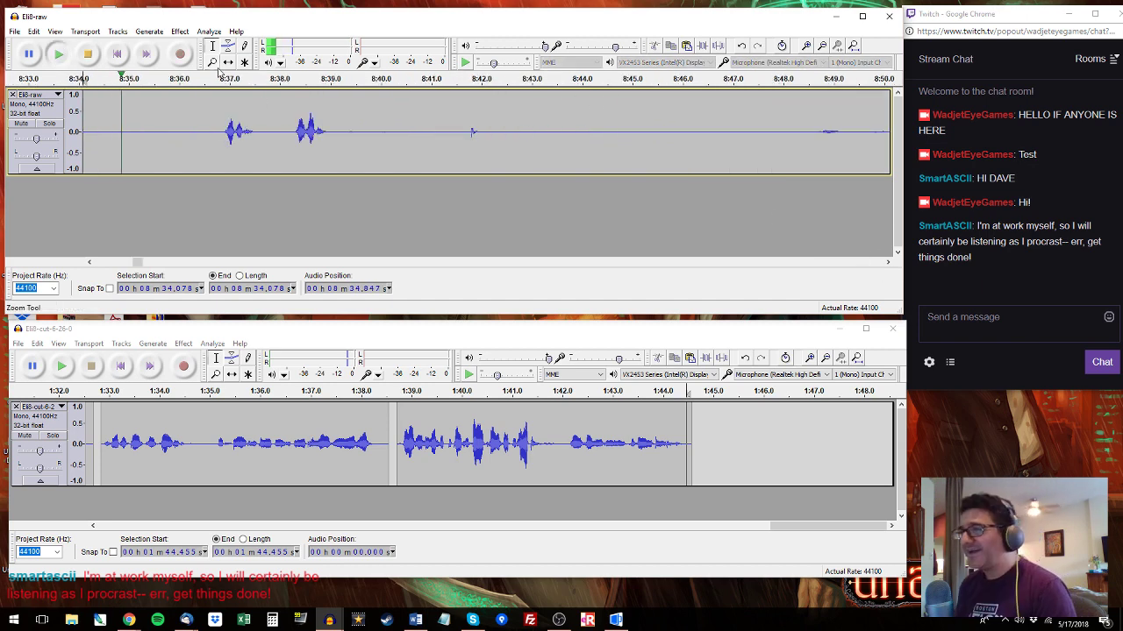
click(213, 119)
key(space)
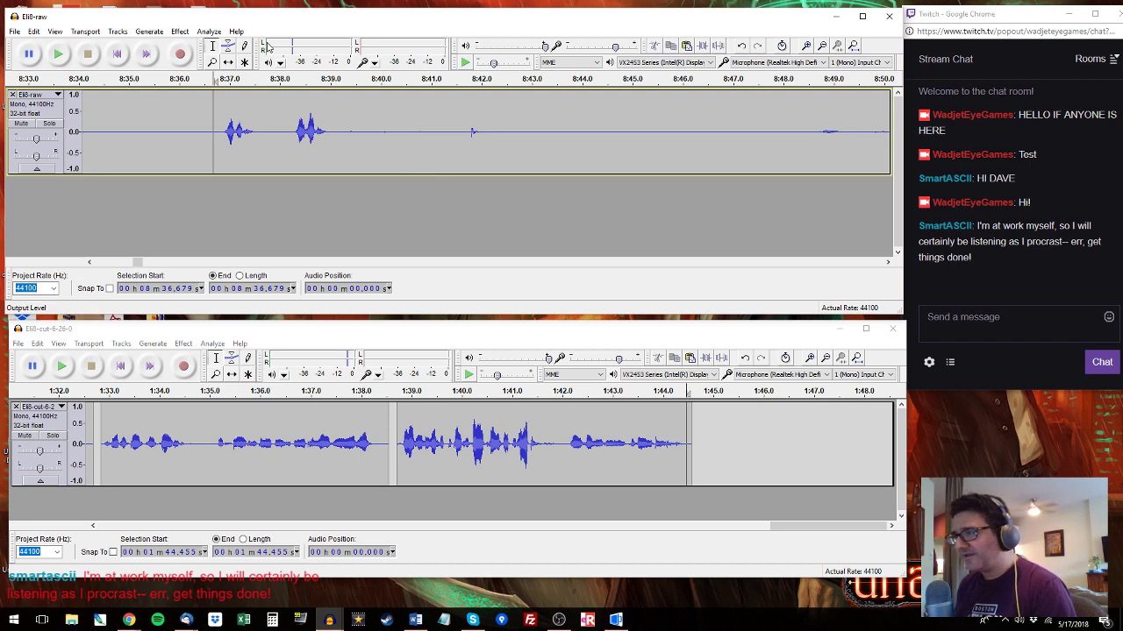
key(space)
drag(216, 132, 339, 131)
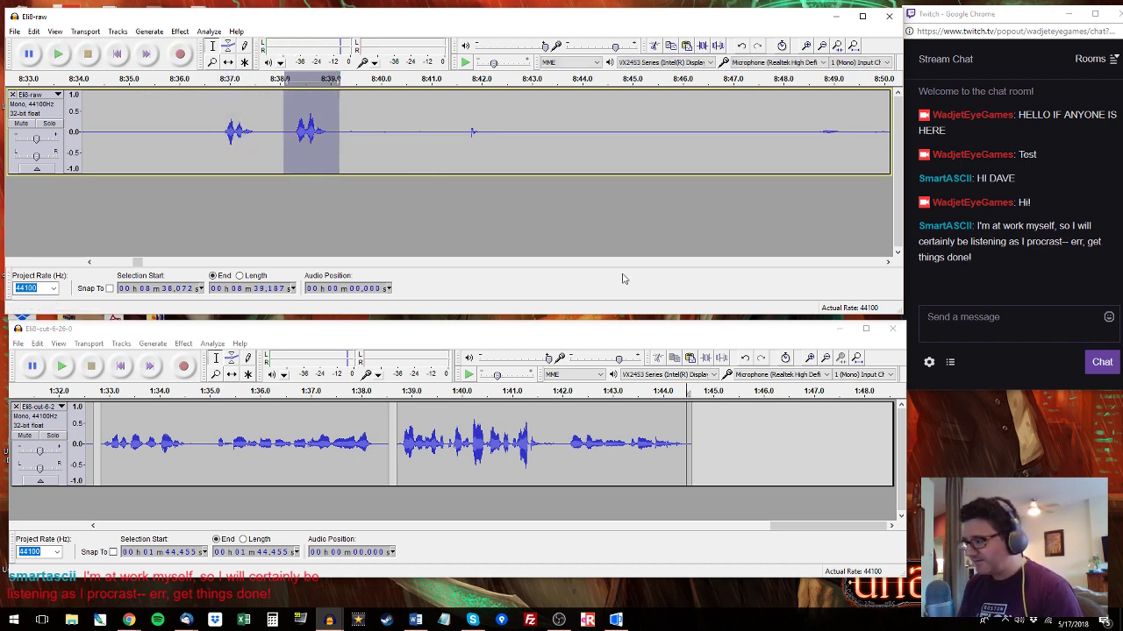
click(699, 446)
key(ctrl+v)
Copy the Eli8-raw take from about 8:56.5 to 8:59.2 and paste it into the cut track at about 1:46.1.
click(807, 78)
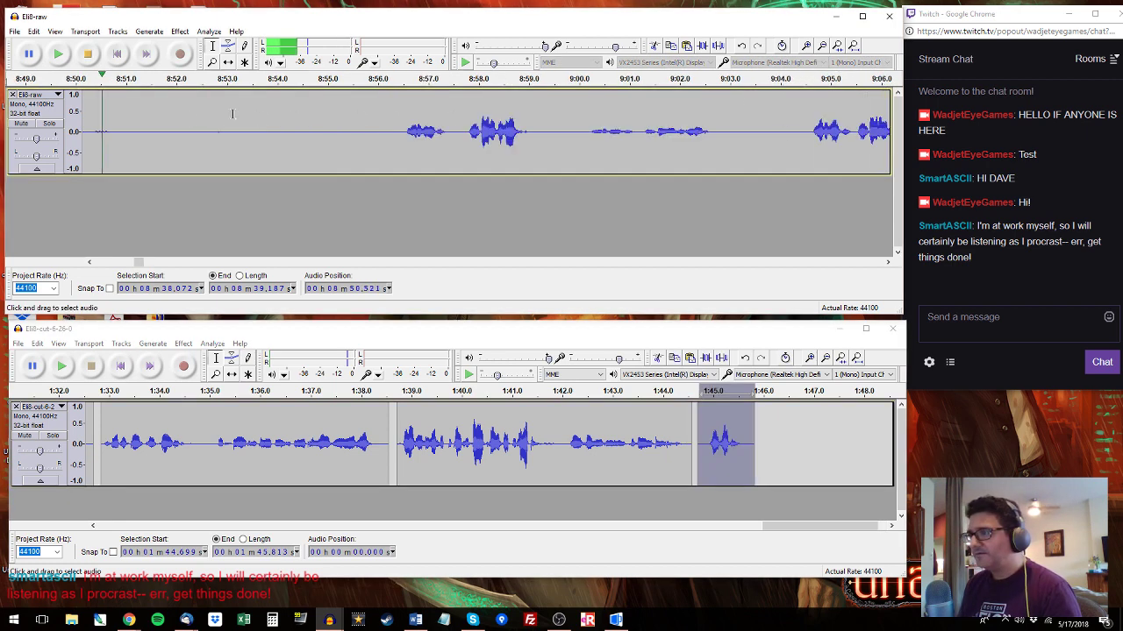
click(403, 83)
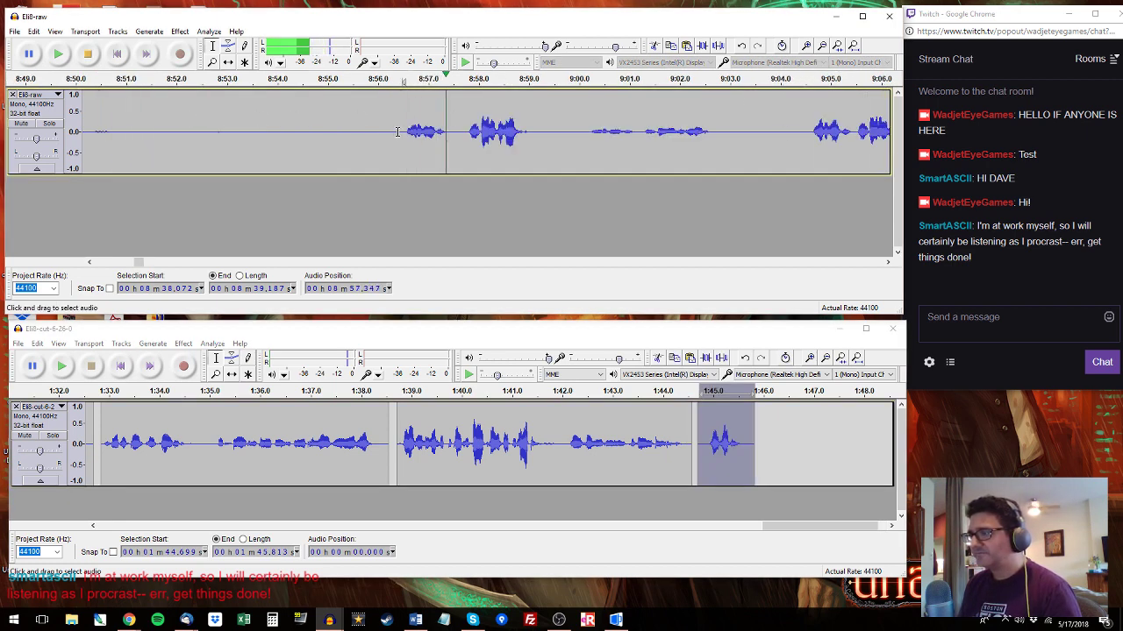
drag(402, 132, 535, 135)
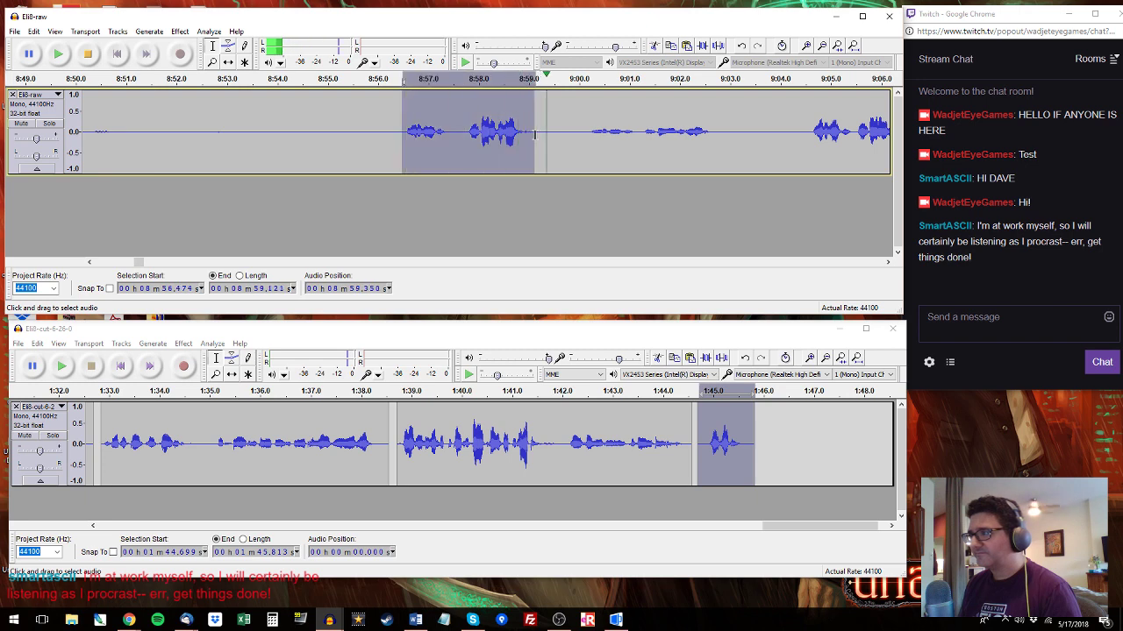
key(ctrl+c)
click(766, 439)
key(ctrl+v)
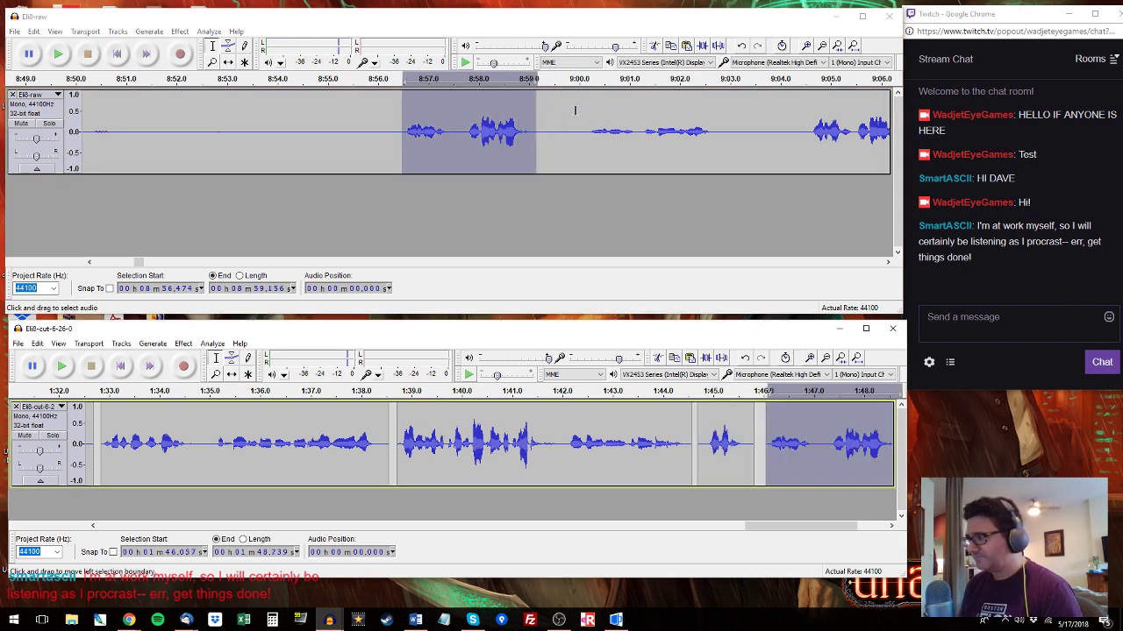
Replace the clip at 1:46.1 in the cut track with the Eli8-raw take from about 9:04.5 to 9:07.1.
click(580, 112)
key(space)
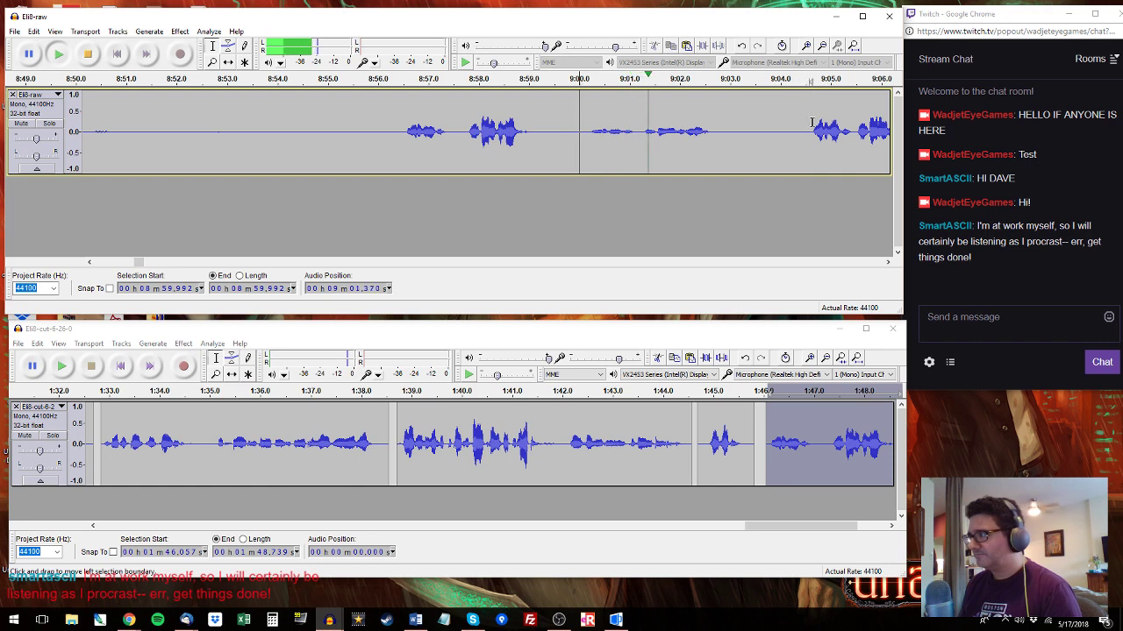
click(804, 80)
drag(966, 129, 623, 122)
key(ctrl+c)
click(824, 401)
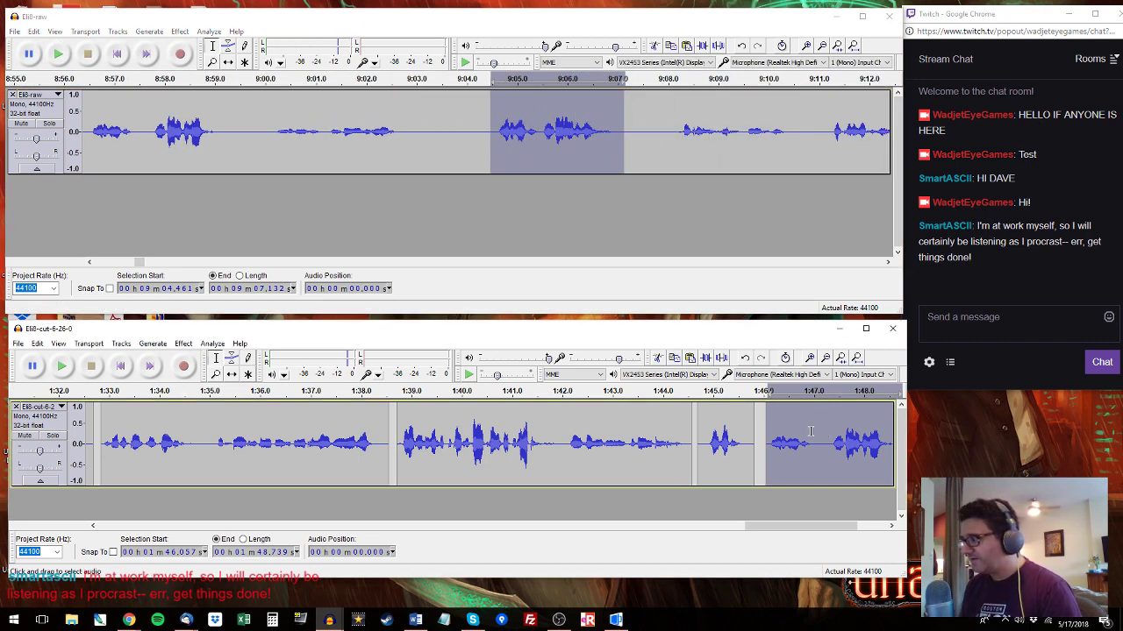
key(ctrl+v)
Copy the Eli8-raw take from about 9:11.2 to 9:14.2 and paste it into the cut track at about 1:48.9.
click(677, 114)
key(space)
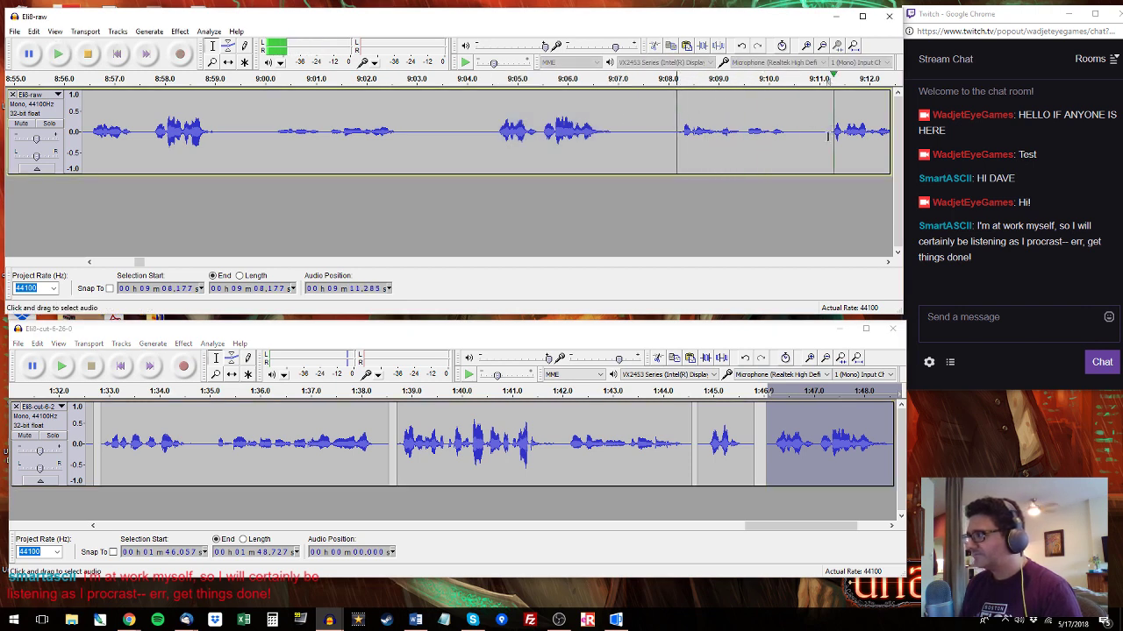
drag(827, 117, 646, 131)
drag(834, 526, 863, 527)
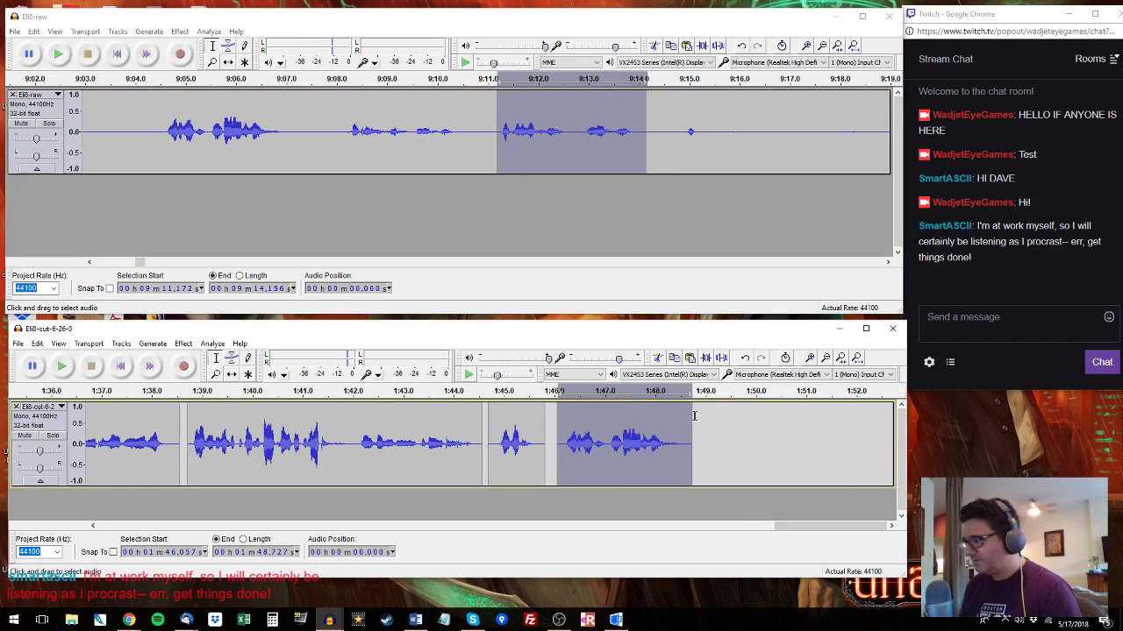
drag(849, 443, 699, 443)
Audition the following raw takes, then copy the section from about 9:25.4 to 9:33.3 into the cut track at about 1:52.2.
click(680, 79)
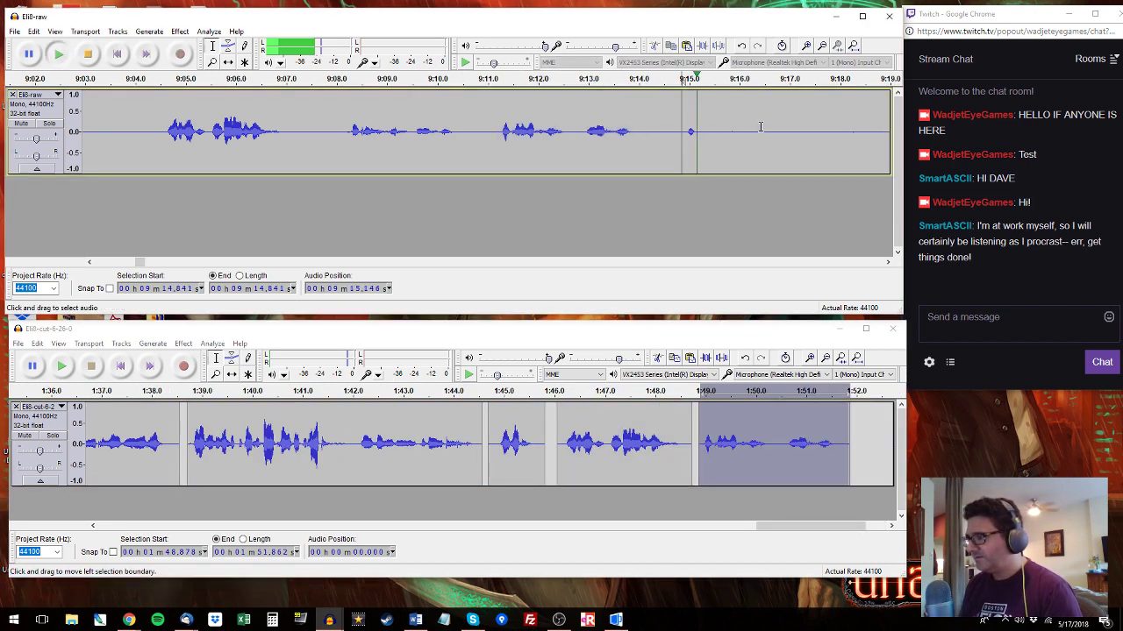
click(879, 83)
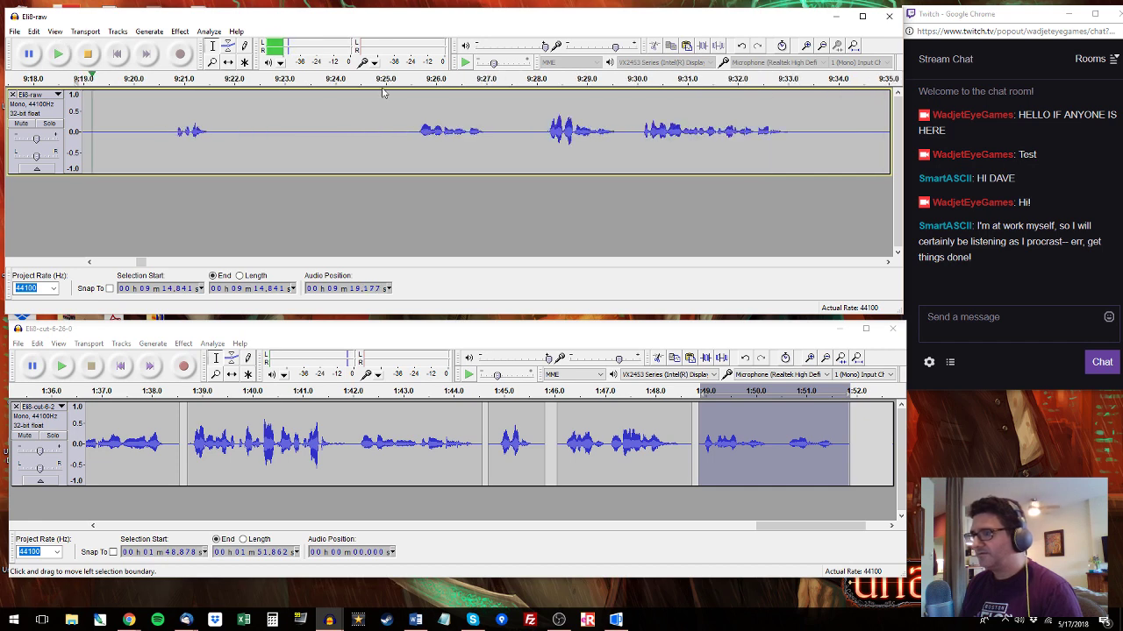
click(174, 121)
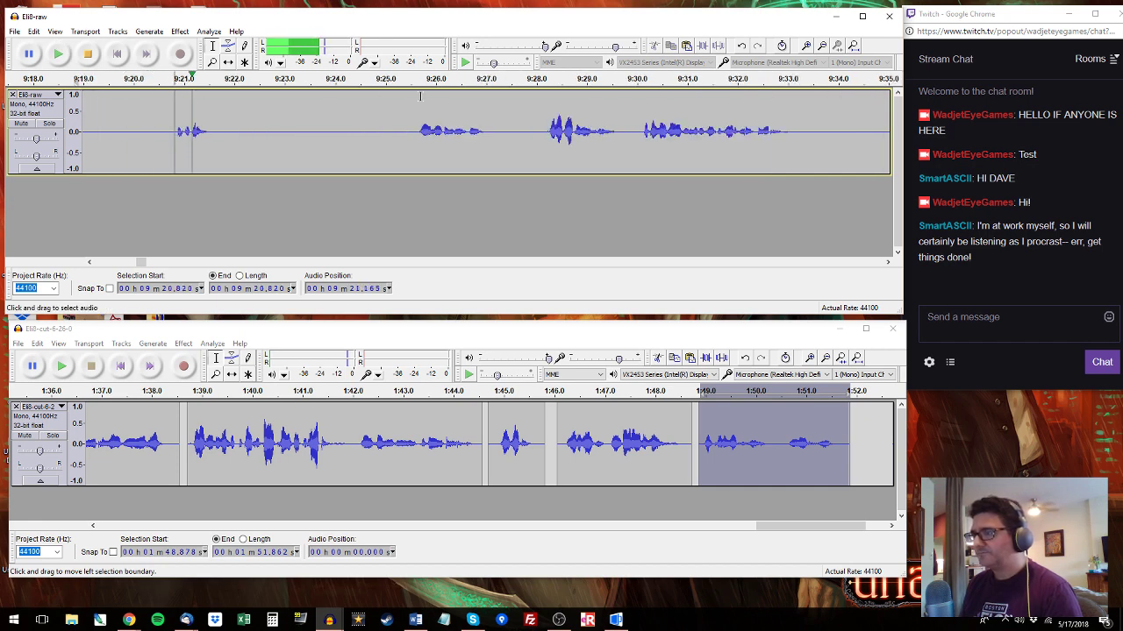
key(space)
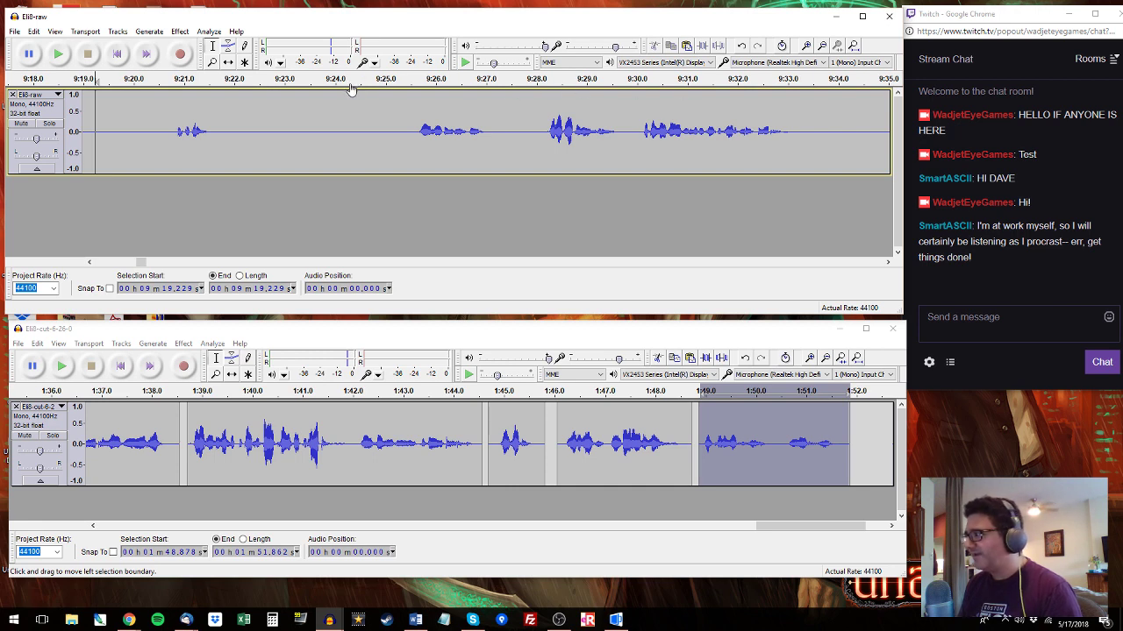
click(163, 81)
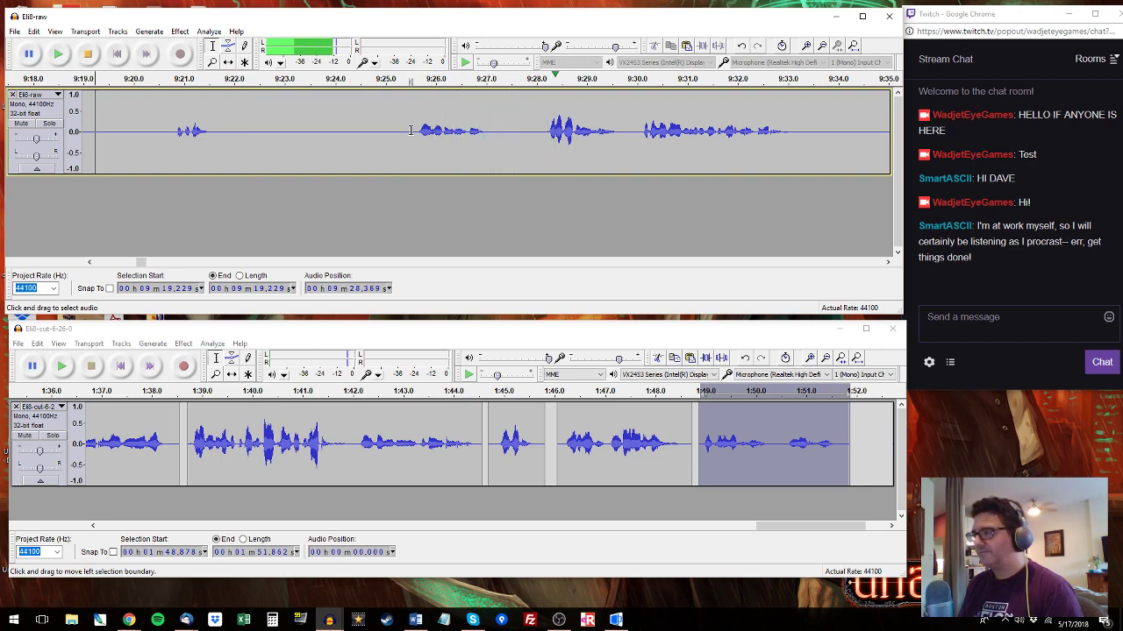
drag(408, 130, 804, 132)
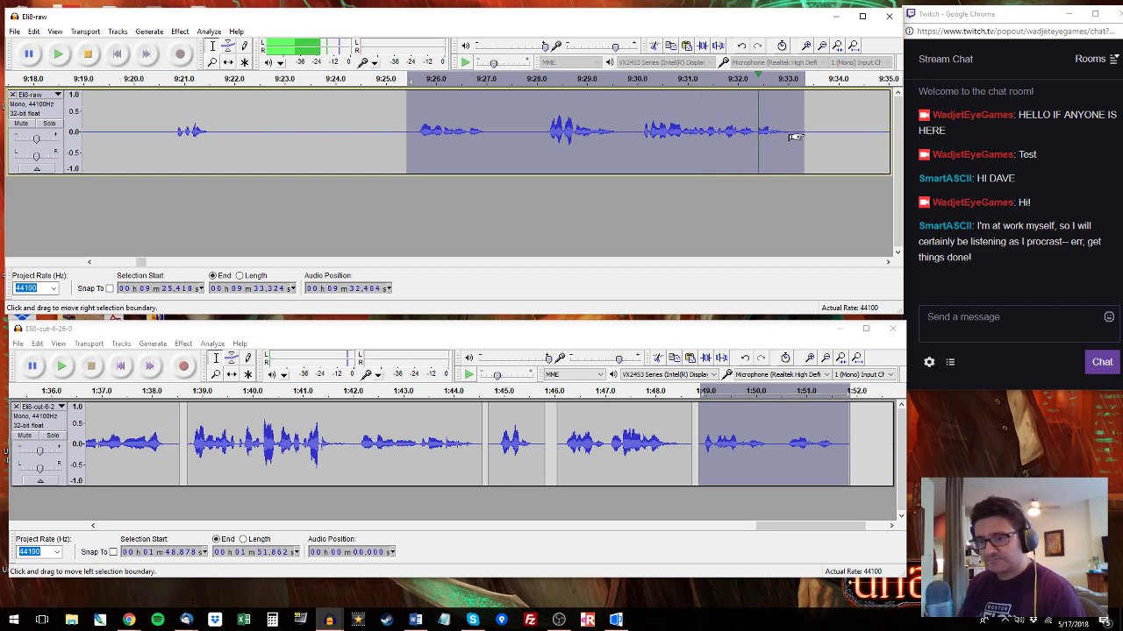
double_click(868, 405)
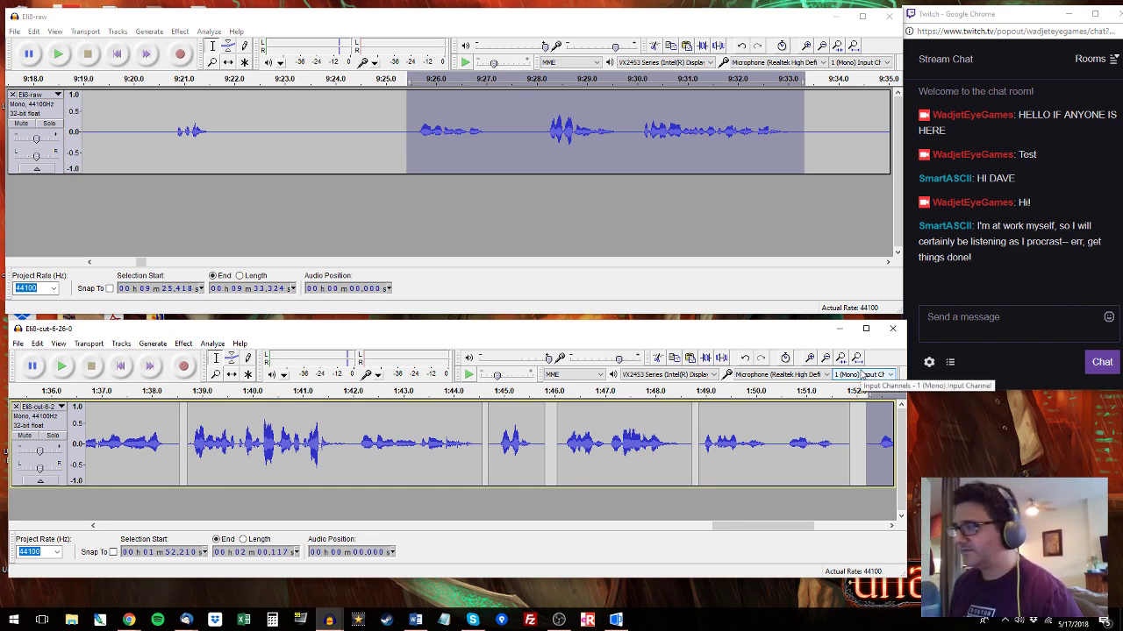
Audition the raw takes from about 9:34.7, mark the section from about 9:41.1 to 9:44.3, and check the cut clip at 1:52.2.
click(864, 81)
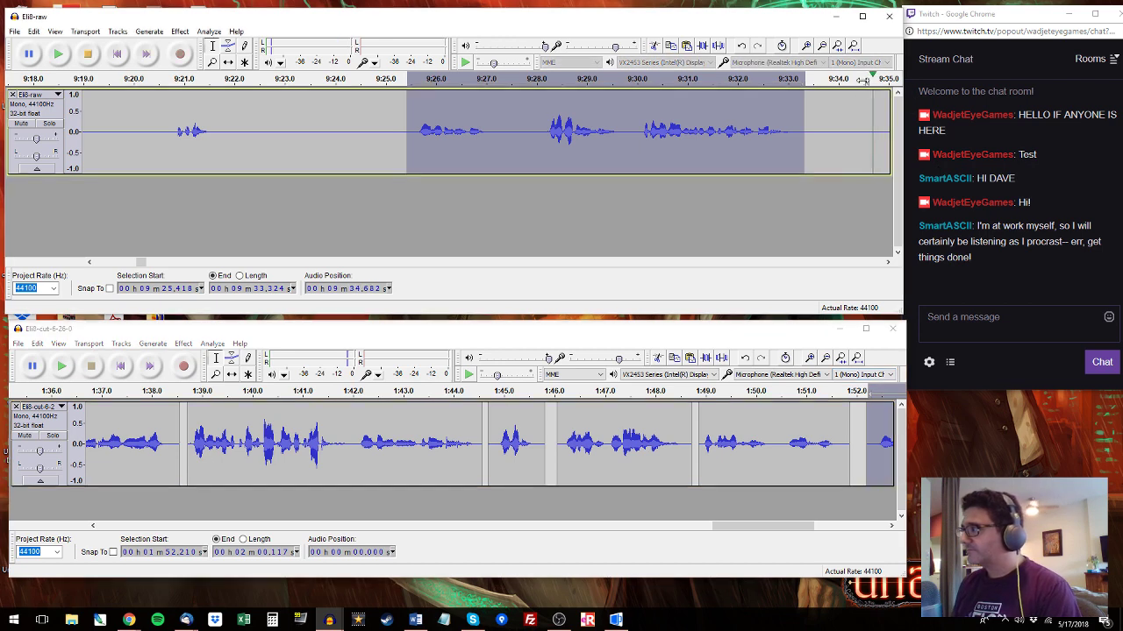
click(357, 80)
drag(384, 136, 546, 138)
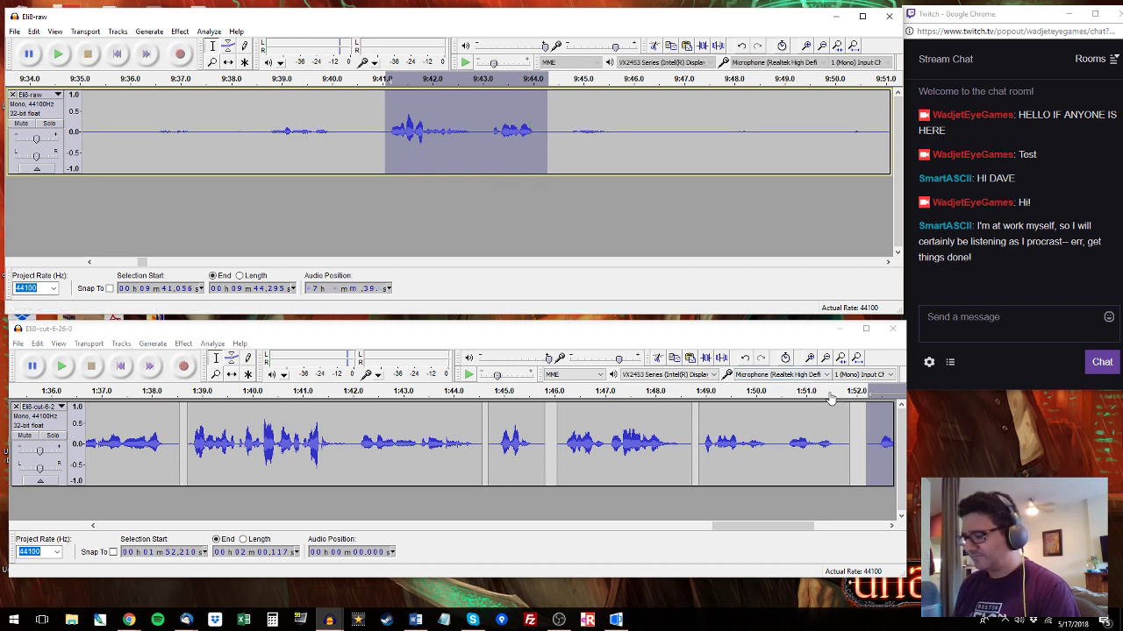
click(869, 426)
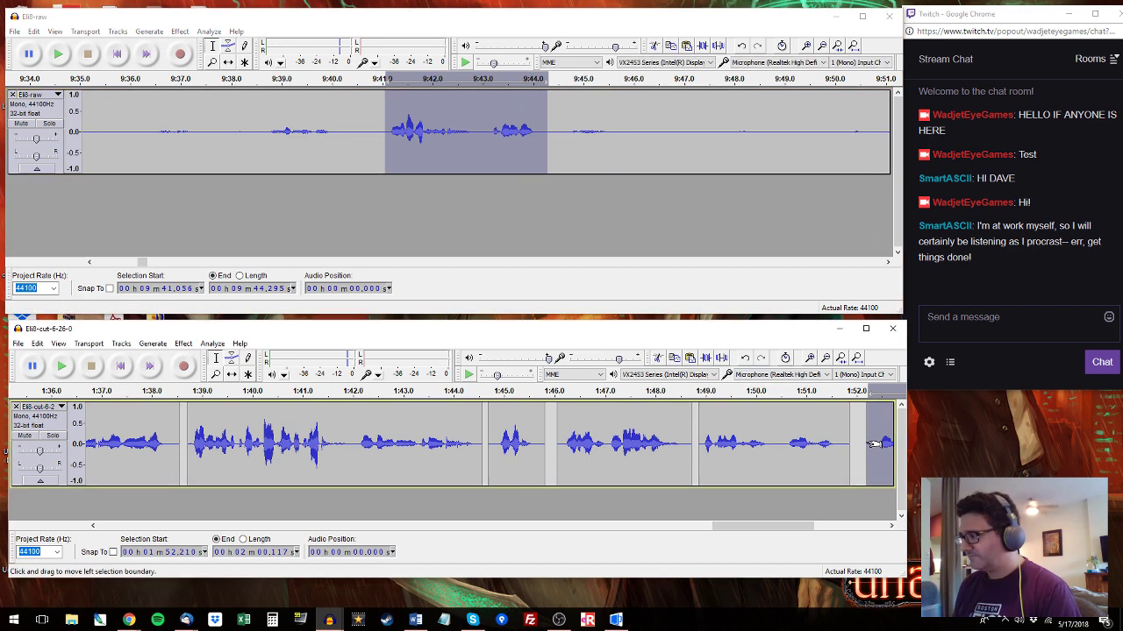
key(space)
key(space)
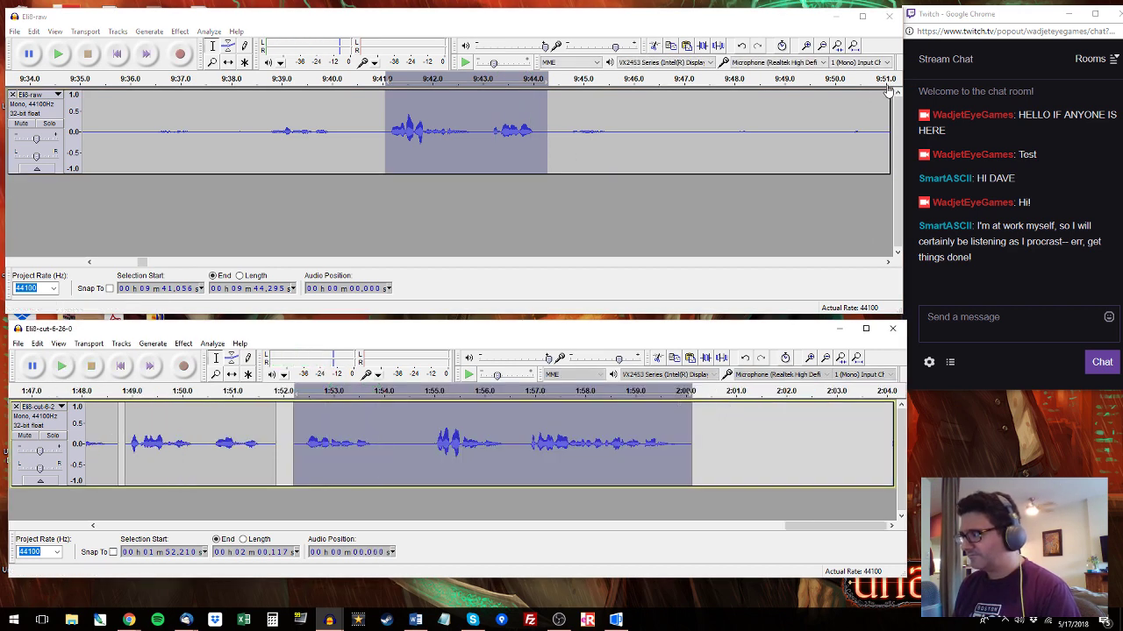
Replace the first line of the cut clip, from about 1:52.1 to 1:54.0, with the Eli8-raw take from about 9:51.4 to 9:53.1.
click(882, 78)
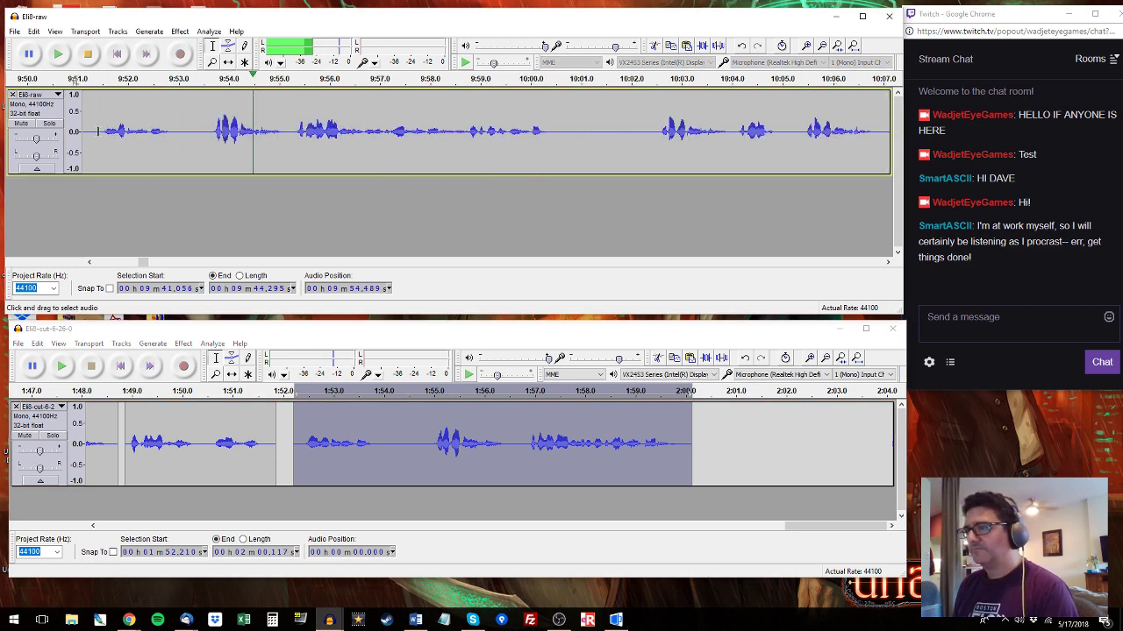
drag(98, 132, 184, 131)
key(space)
click(307, 433)
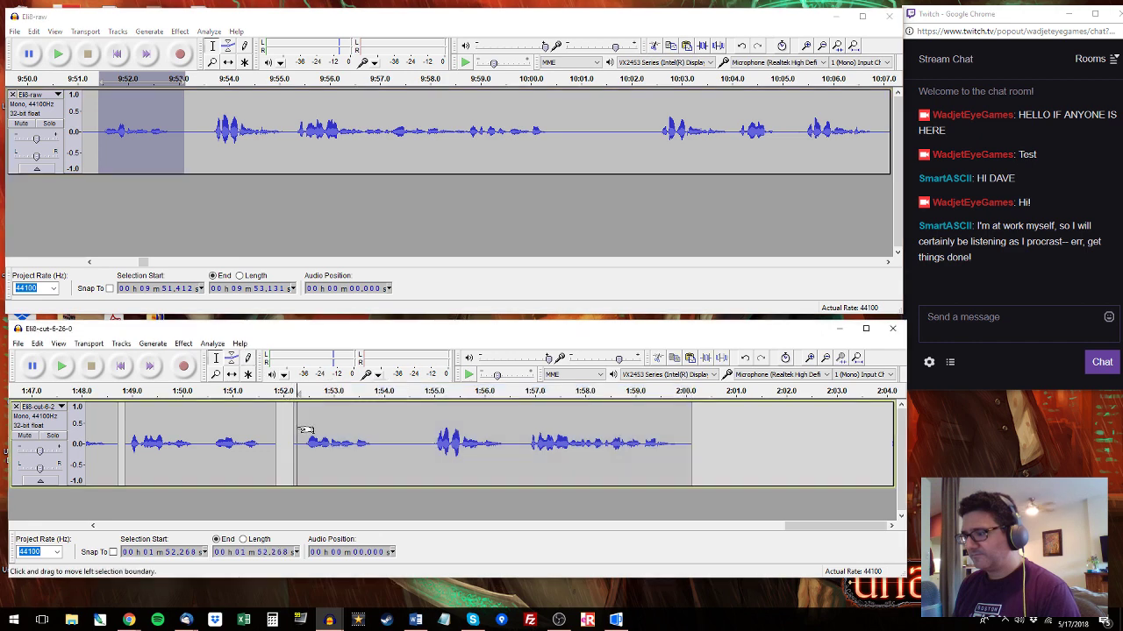
key(space)
drag(381, 433, 285, 428)
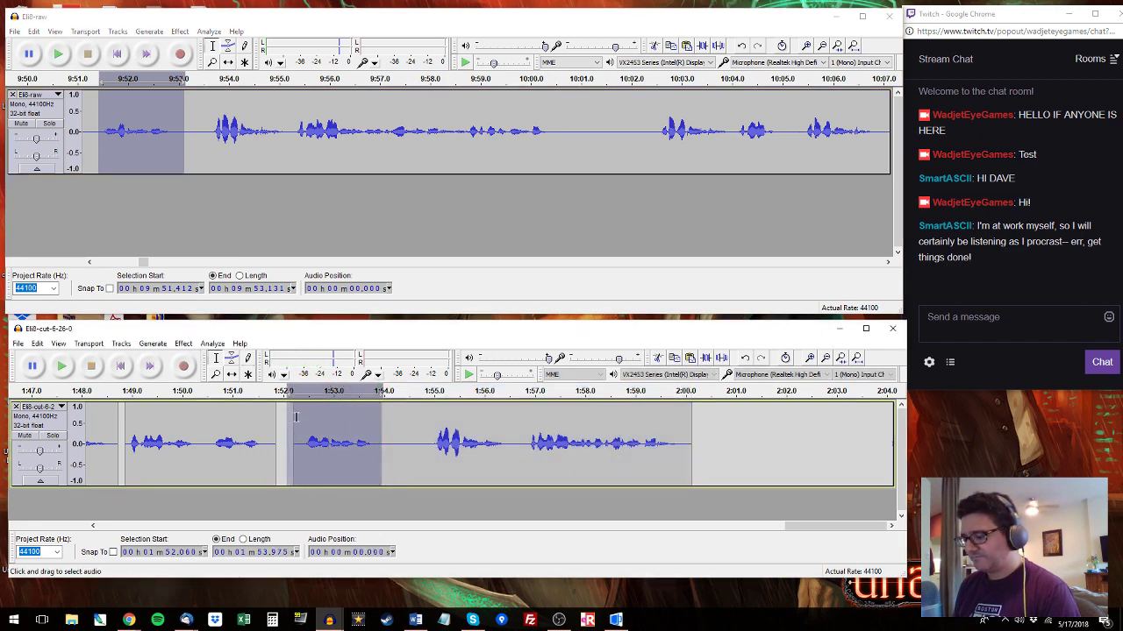
key(space)
Replace the remaining lines of the cut clip from about 1:54.4 with the Eli8-raw take from about 9:53.6 to 10:00.6.
click(203, 113)
key(space)
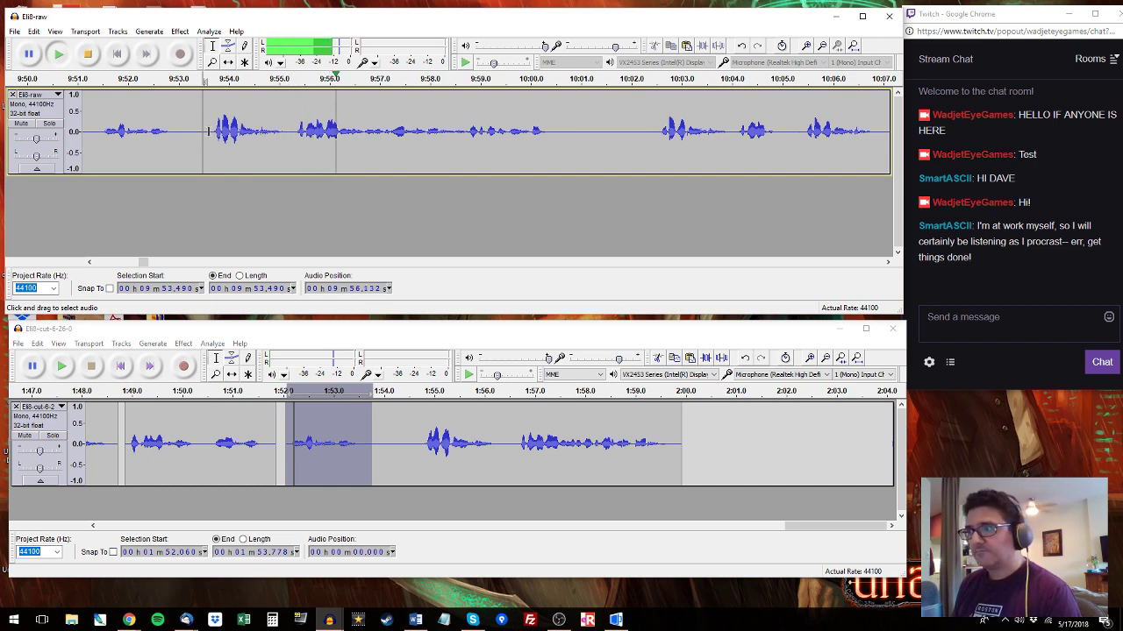
drag(208, 131, 561, 106)
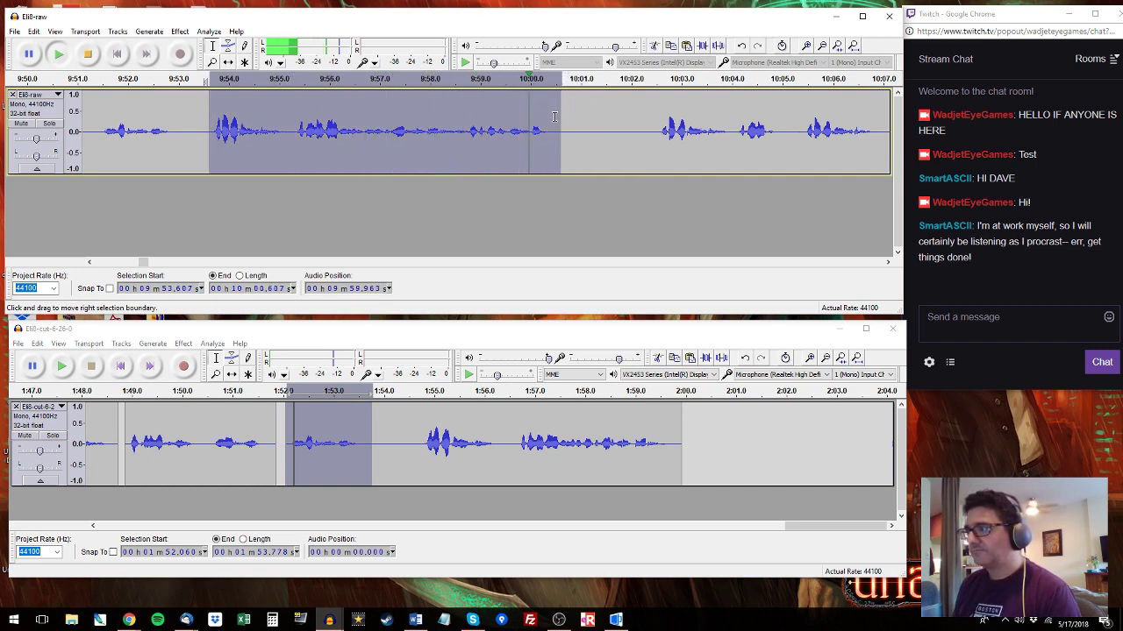
drag(404, 455, 754, 439)
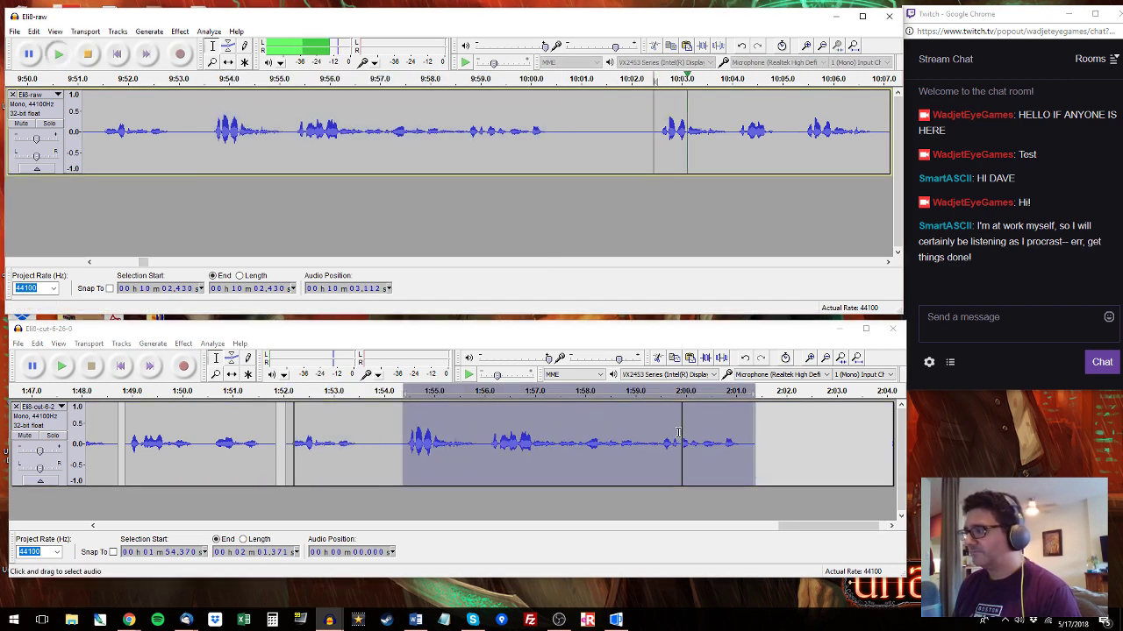
Replace the cut section starting at about 1:54.4 with the Eli8-raw take from about 10:05.4 to 10:12.8.
drag(651, 136, 823, 129)
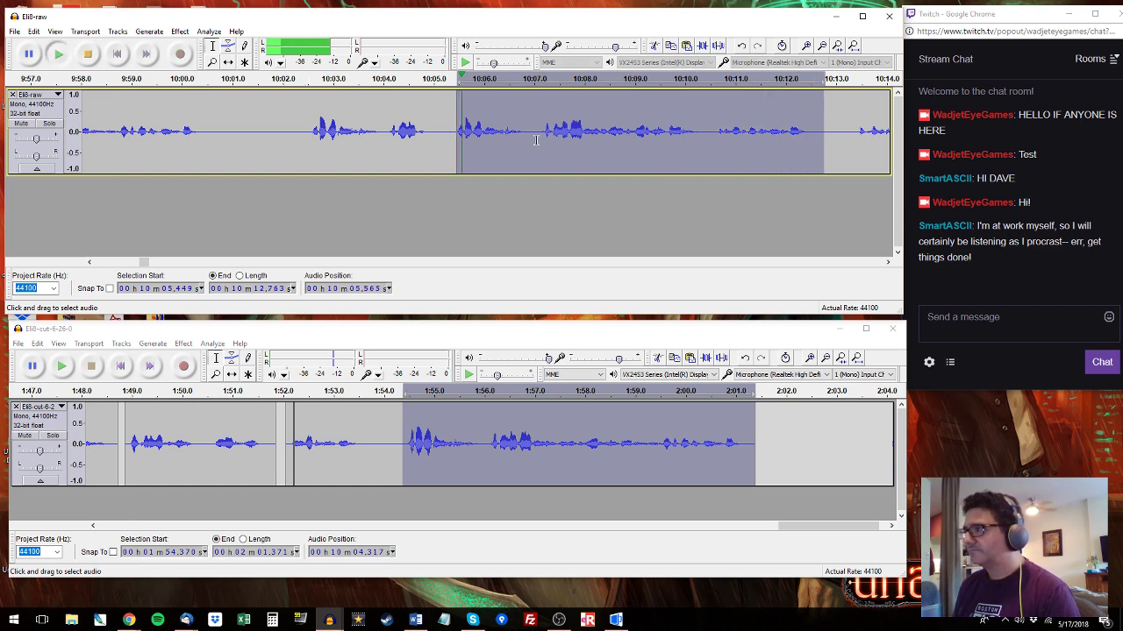
click(407, 467)
key(space)
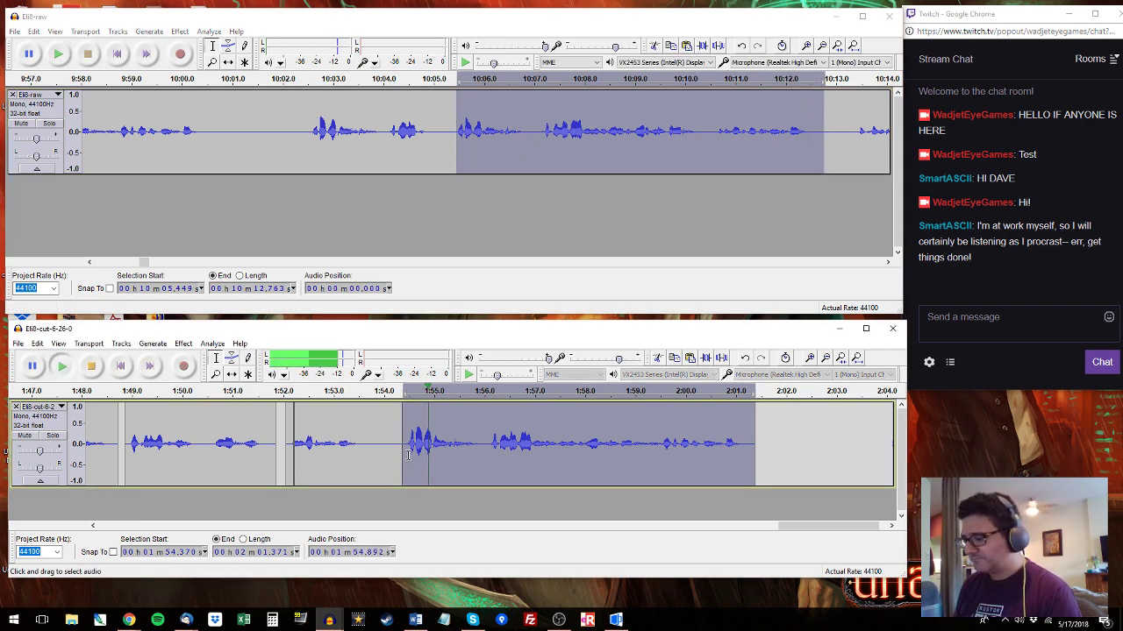
key(space)
key(ctrl+v)
Audition the following raw take, then copy the section from about 10:13.2 to 10:19.5 into the cut track at about 2:02.0.
click(847, 110)
key(space)
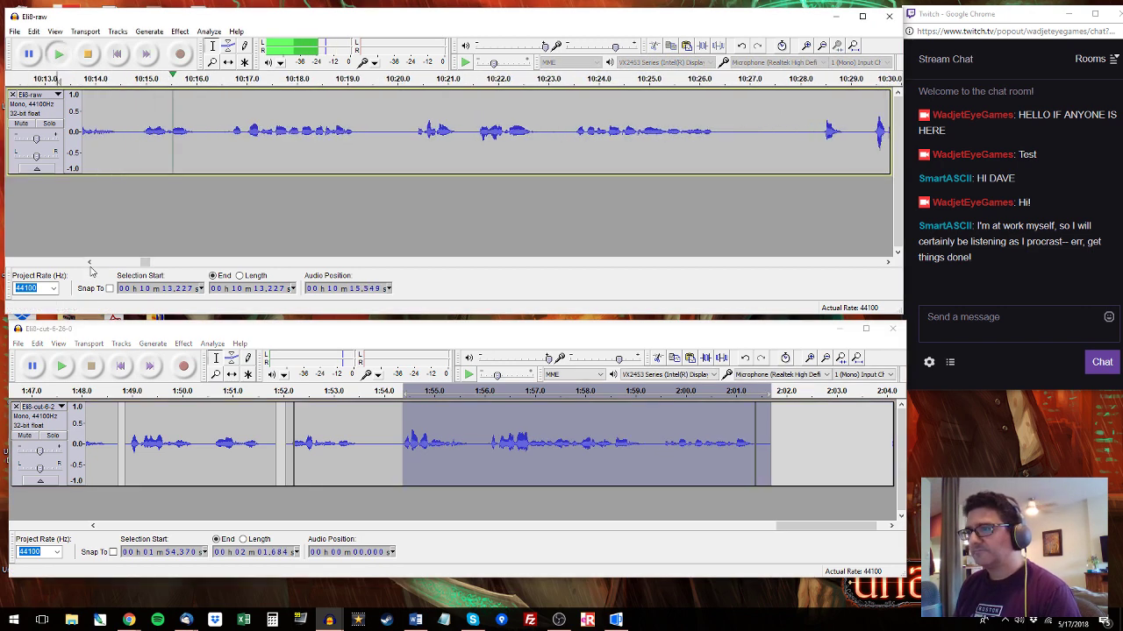
drag(129, 131, 445, 133)
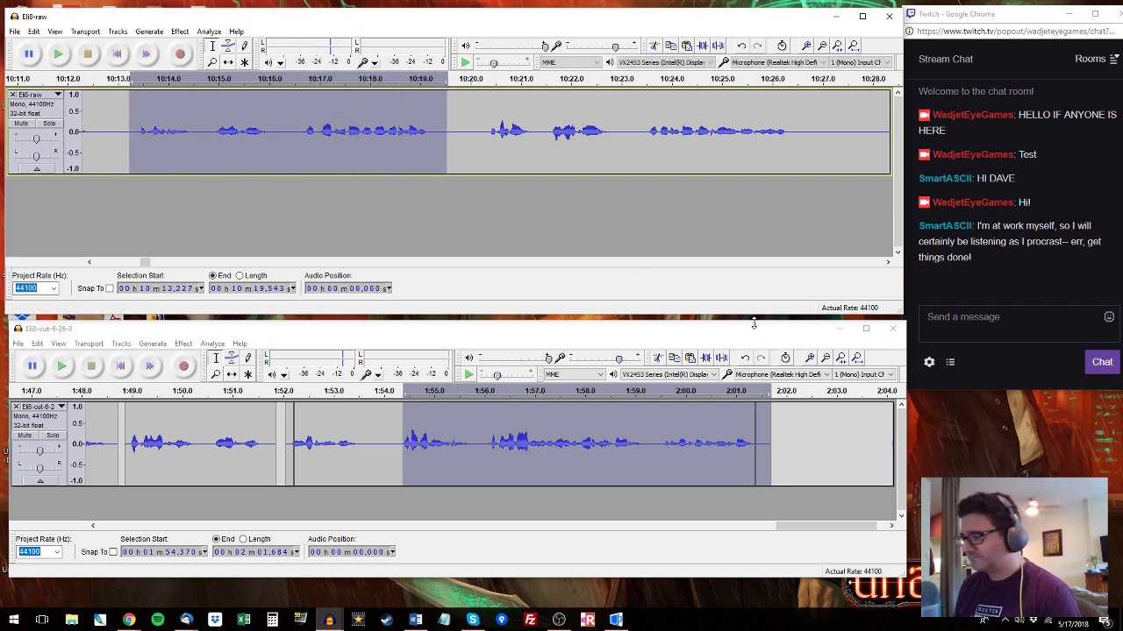
click(788, 440)
key(ctrl+v)
Replace the cut section from about 2:01.9 to 2:05.0 with the Eli8-raw take from about 10:20.3 to 10:22.9.
click(483, 130)
key(space)
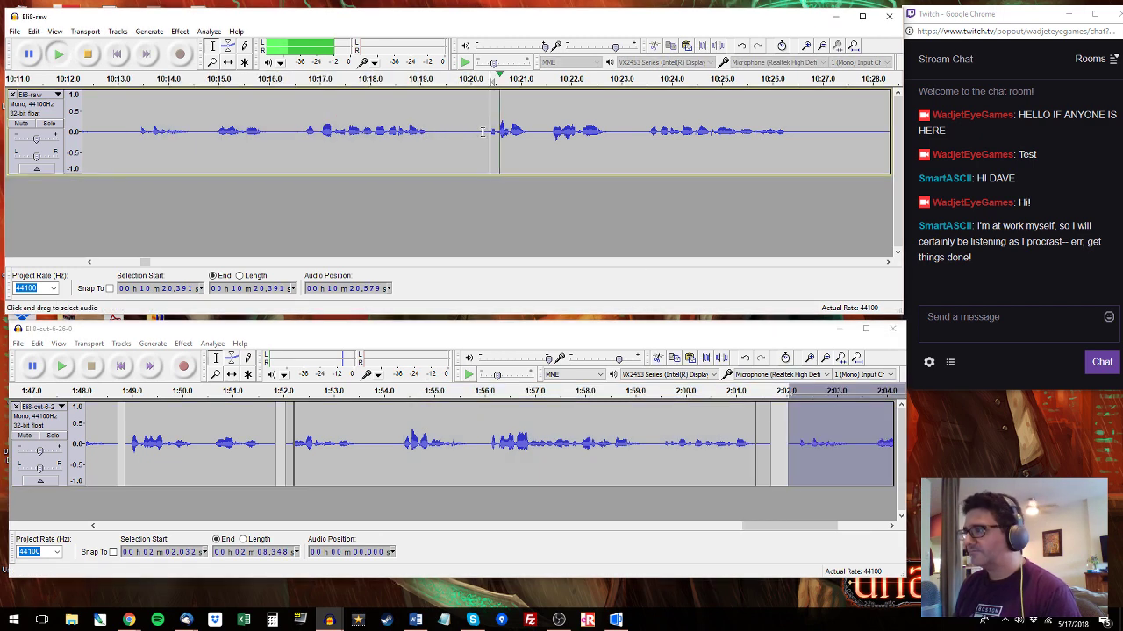
drag(483, 129, 617, 128)
key(space)
key(space)
drag(786, 439, 672, 419)
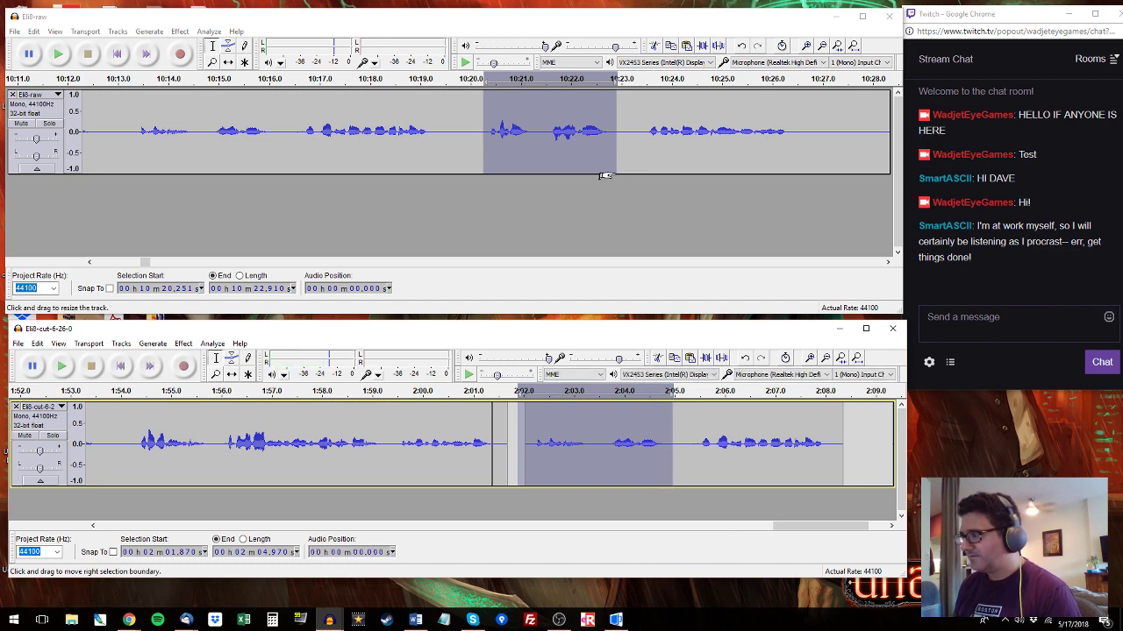
click(515, 17)
click(582, 325)
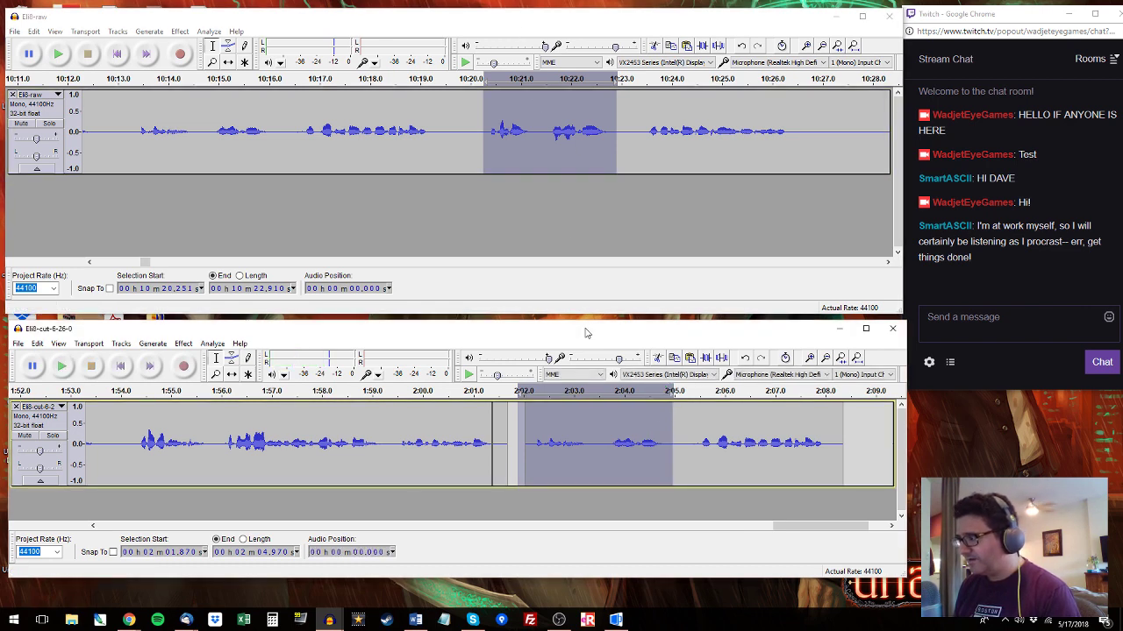
key(ctrl+v)
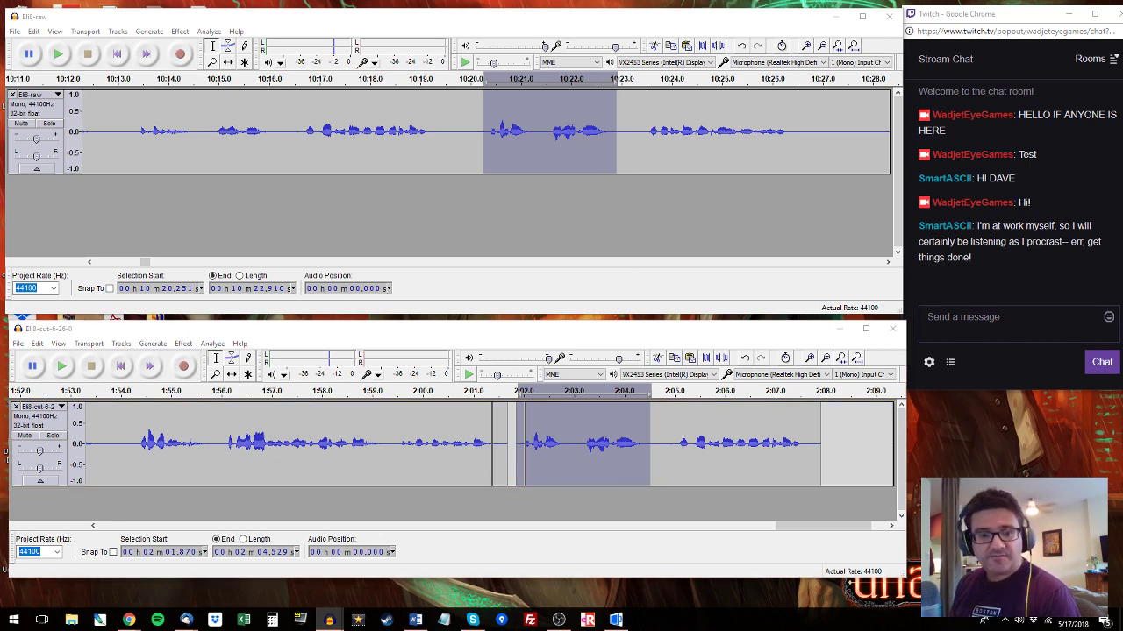
key(alt+Tab)
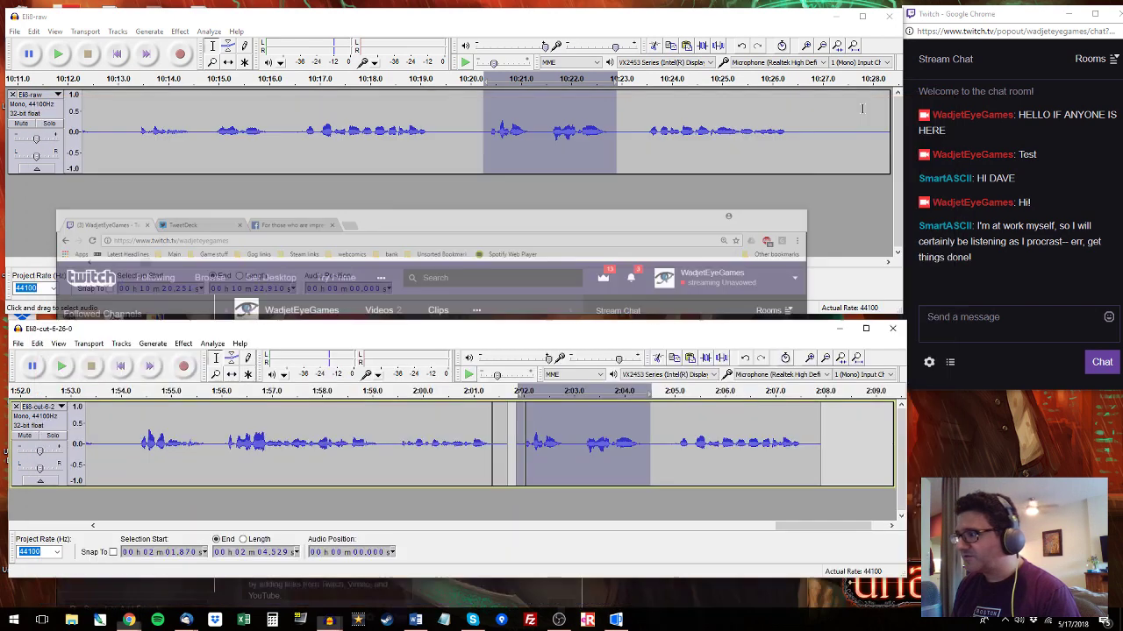
click(885, 104)
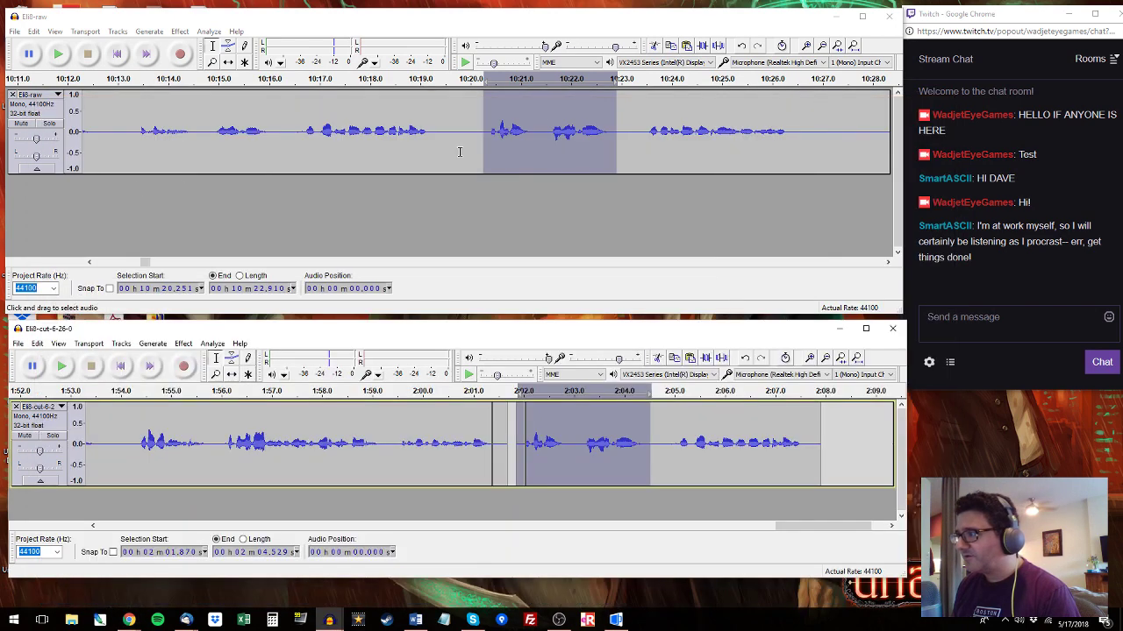
Replace the last line of the cut clip at about 2:04.9 with the Eli8-raw take from about 10:23.4 to 10:26.6.
click(641, 78)
drag(639, 119, 801, 119)
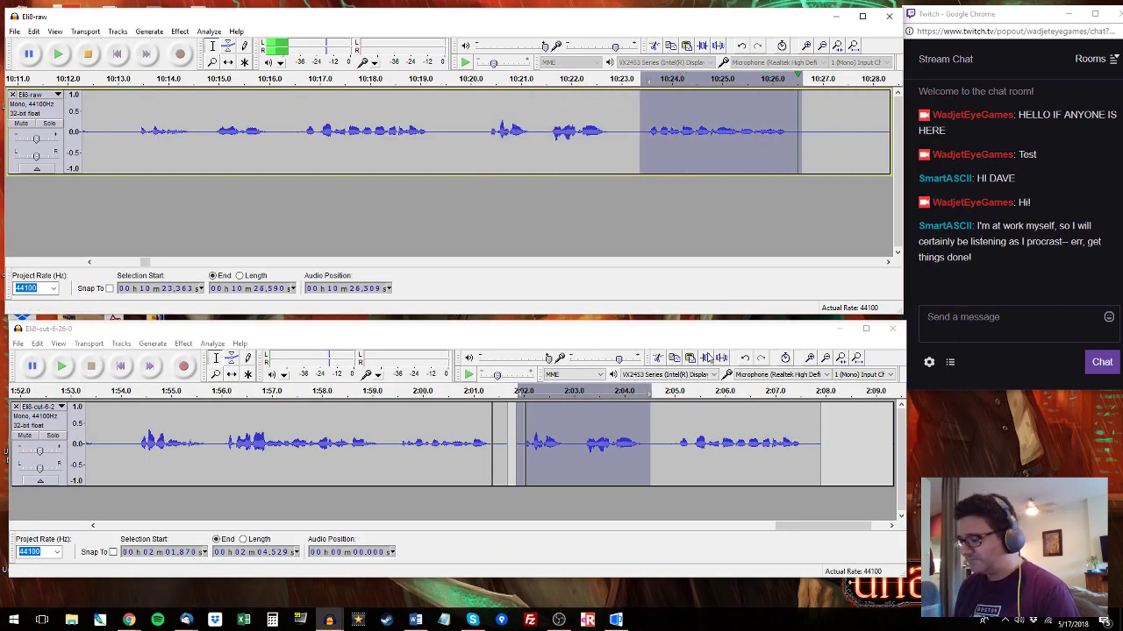
drag(668, 448, 828, 448)
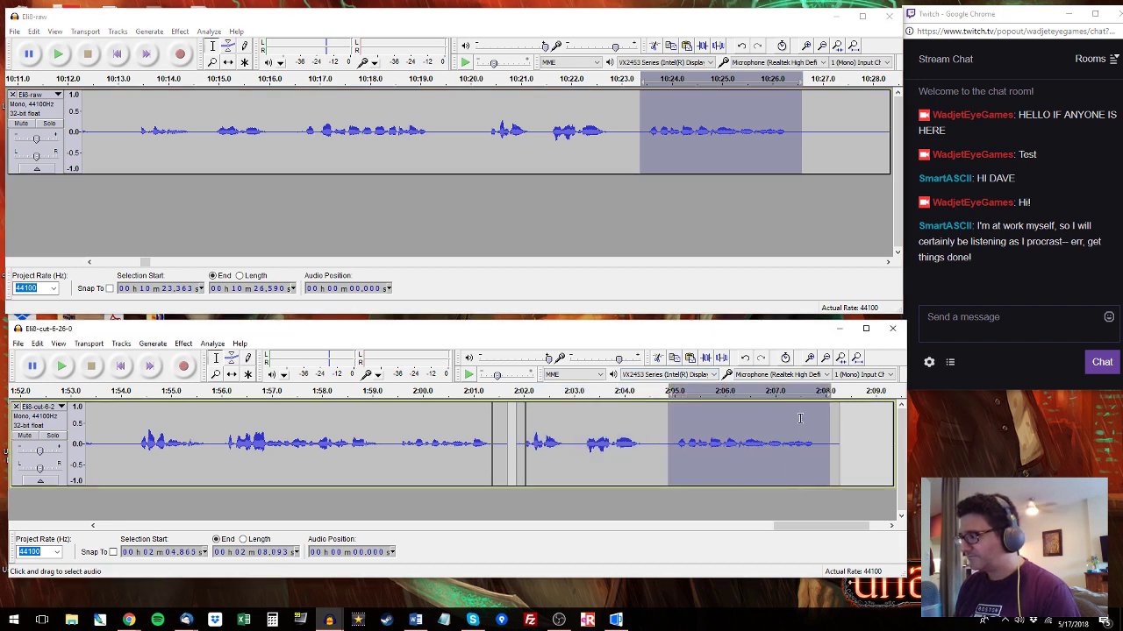
Copy the Eli8-raw take from about 10:28.4 to 10:31.9 and paste it into the cut track at about 2:08.4.
click(703, 80)
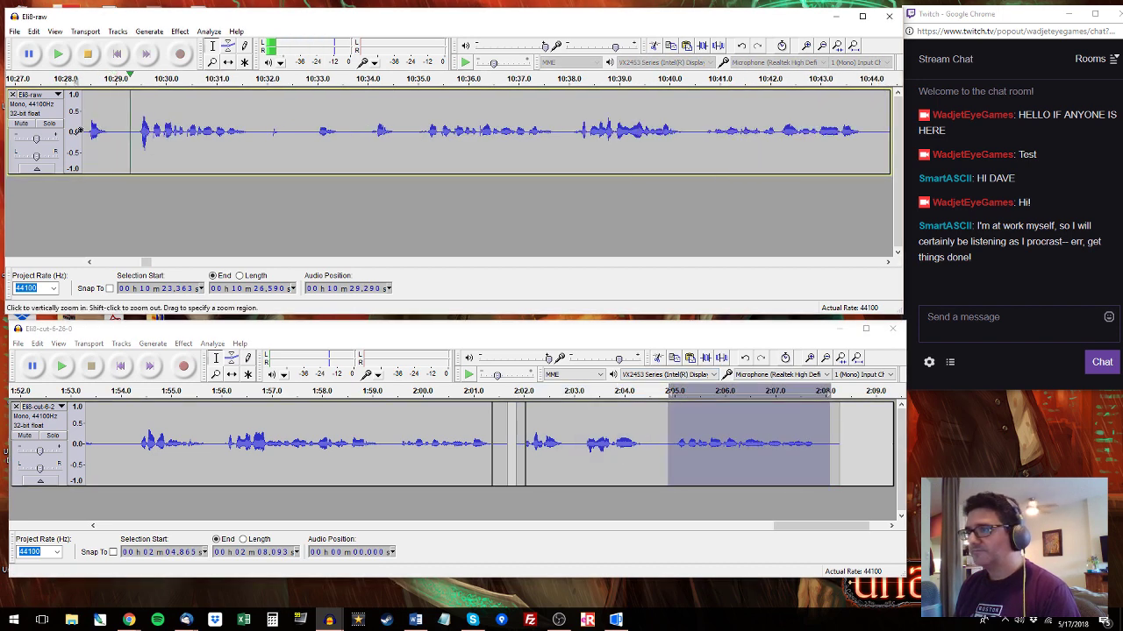
drag(85, 132, 262, 132)
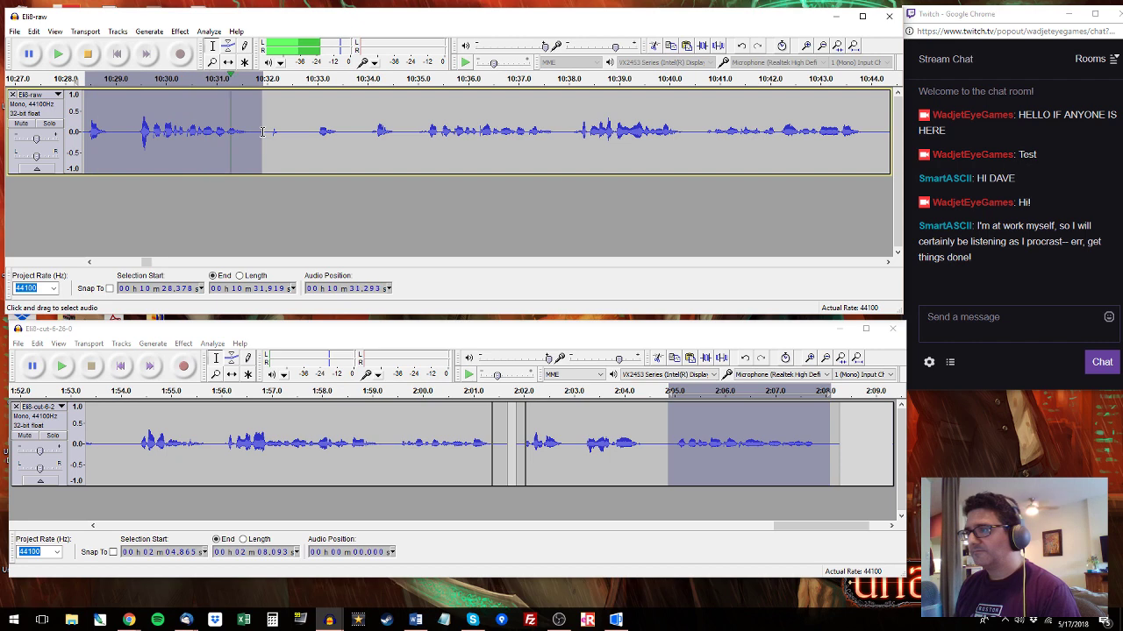
click(863, 423)
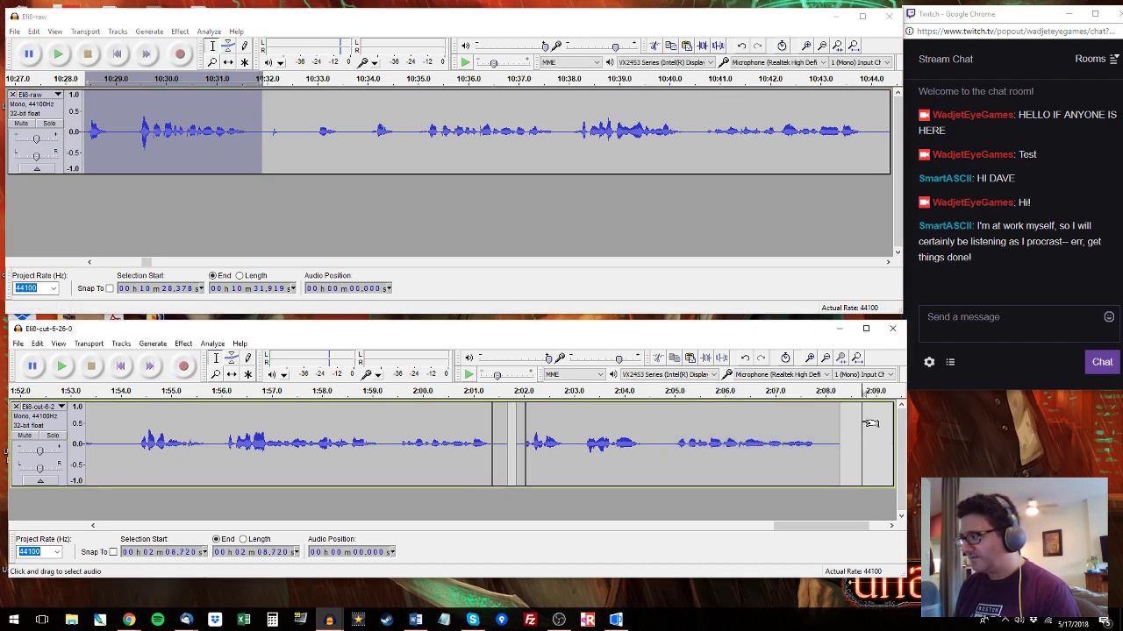
drag(845, 422, 1026, 426)
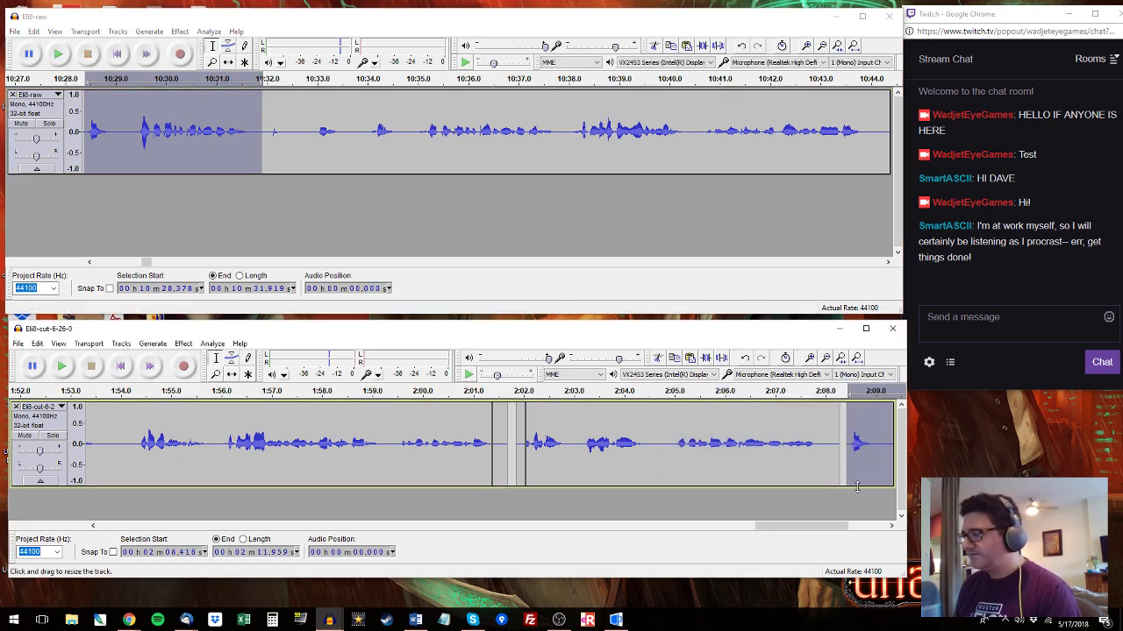
drag(839, 531, 886, 527)
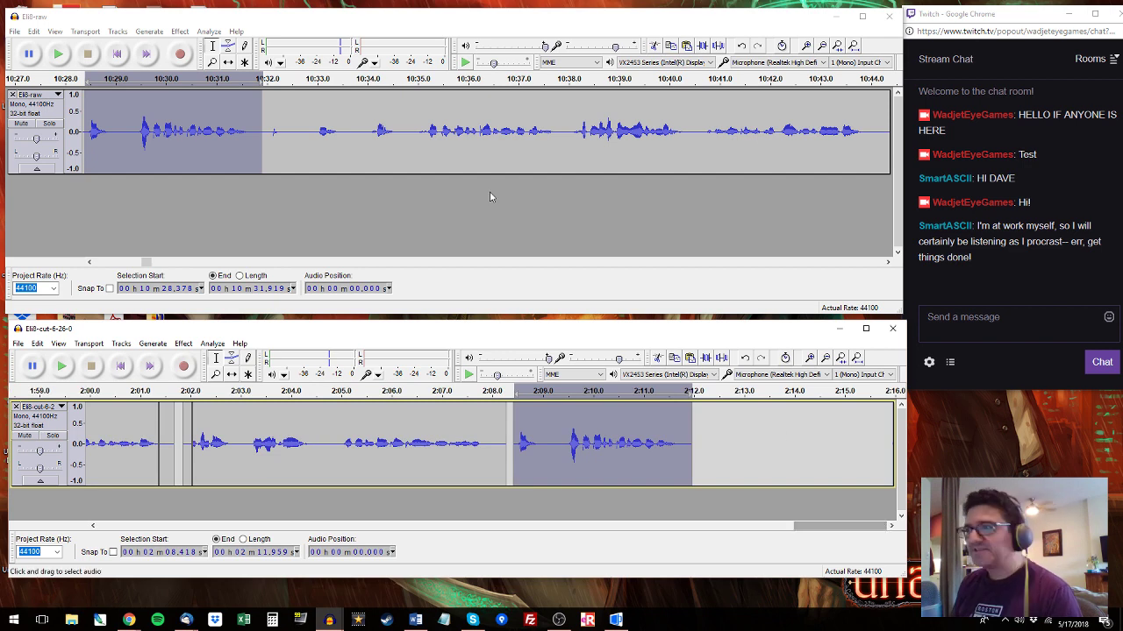
Replace the last cut clip from about 2:09.2 onward with the Eli8-raw take from about 10:35.2 to 10:40.5, and play it back.
click(314, 79)
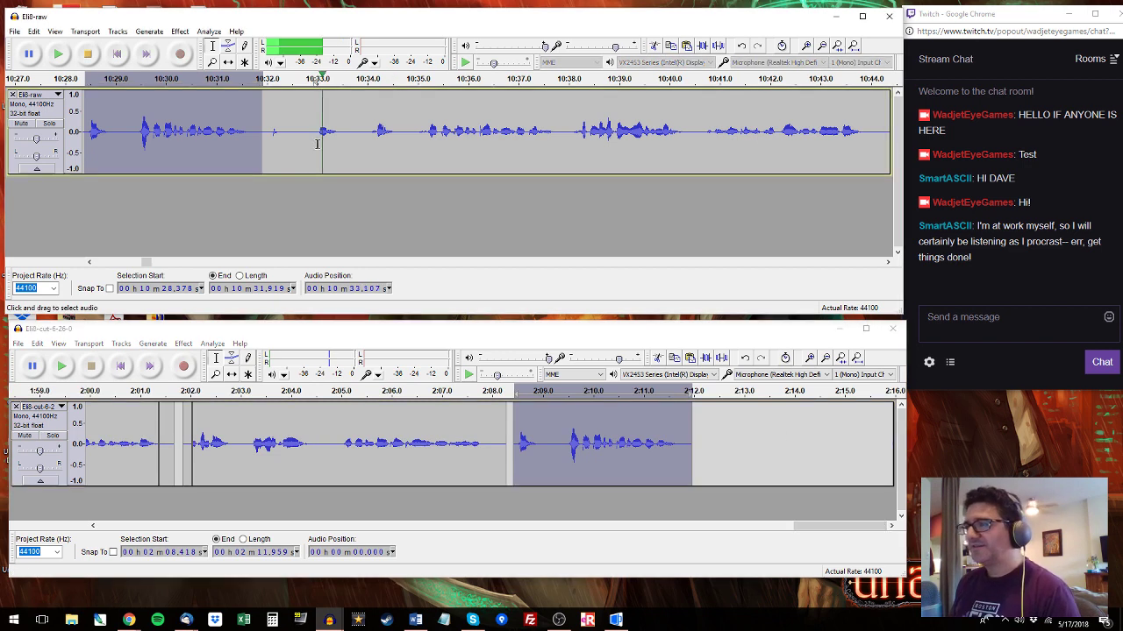
click(428, 131)
drag(429, 132, 694, 129)
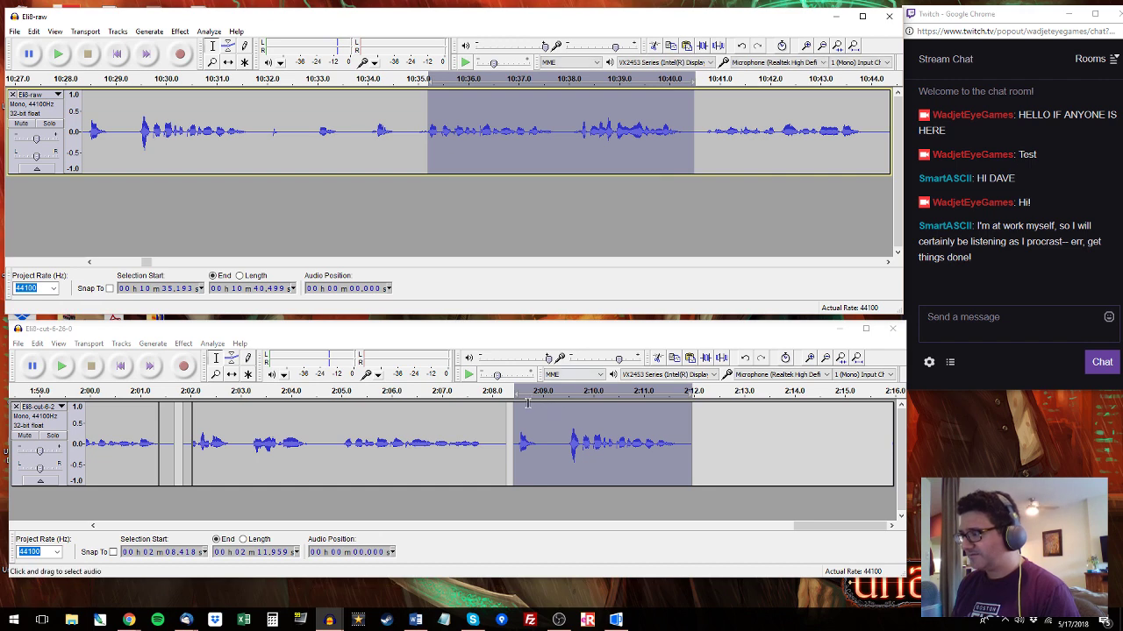
drag(554, 430, 704, 431)
key(ctrl+v)
key(space)
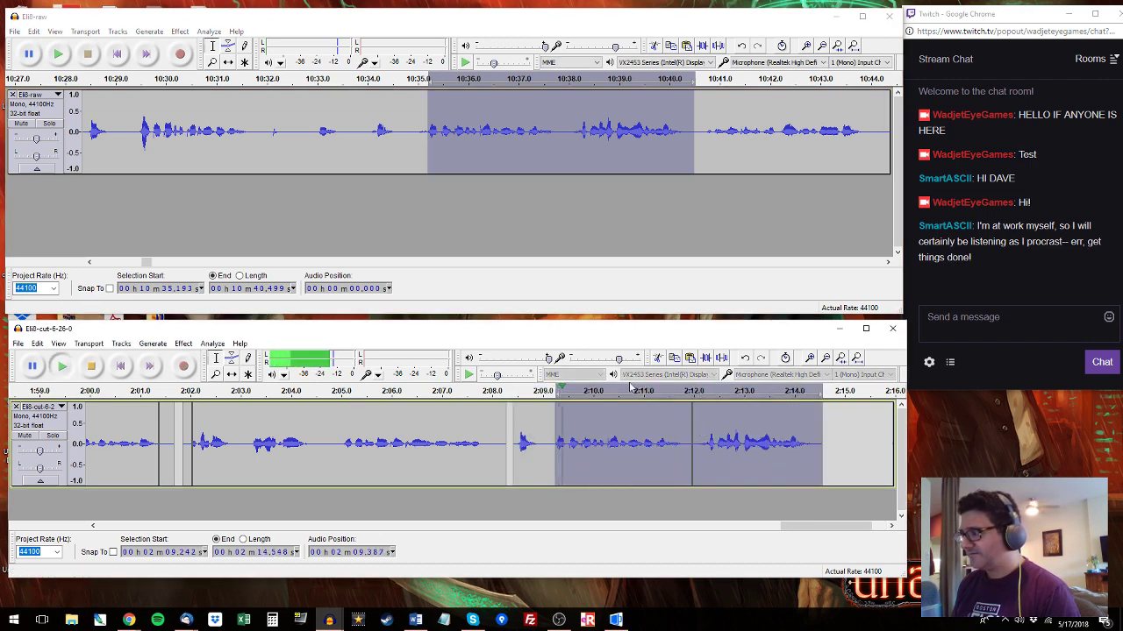
Copy the Eli8-raw take from about 10:40.7 to 10:44.3 and paste it into the cut track at about 2:14.7.
click(705, 79)
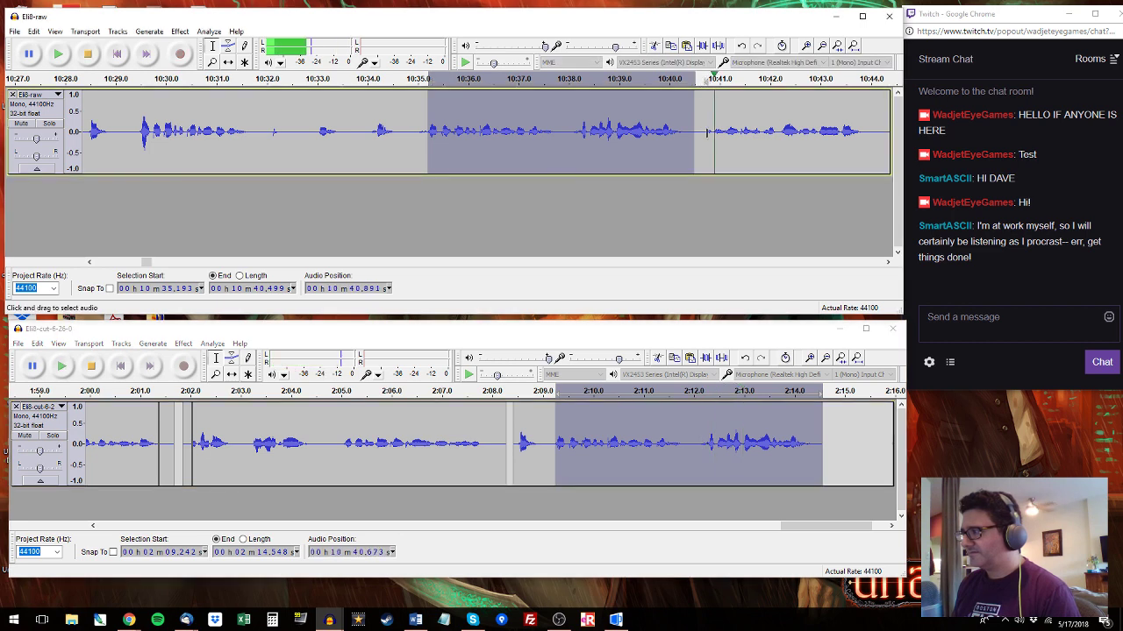
drag(775, 137, 642, 111)
key(space)
key(ctrl+c)
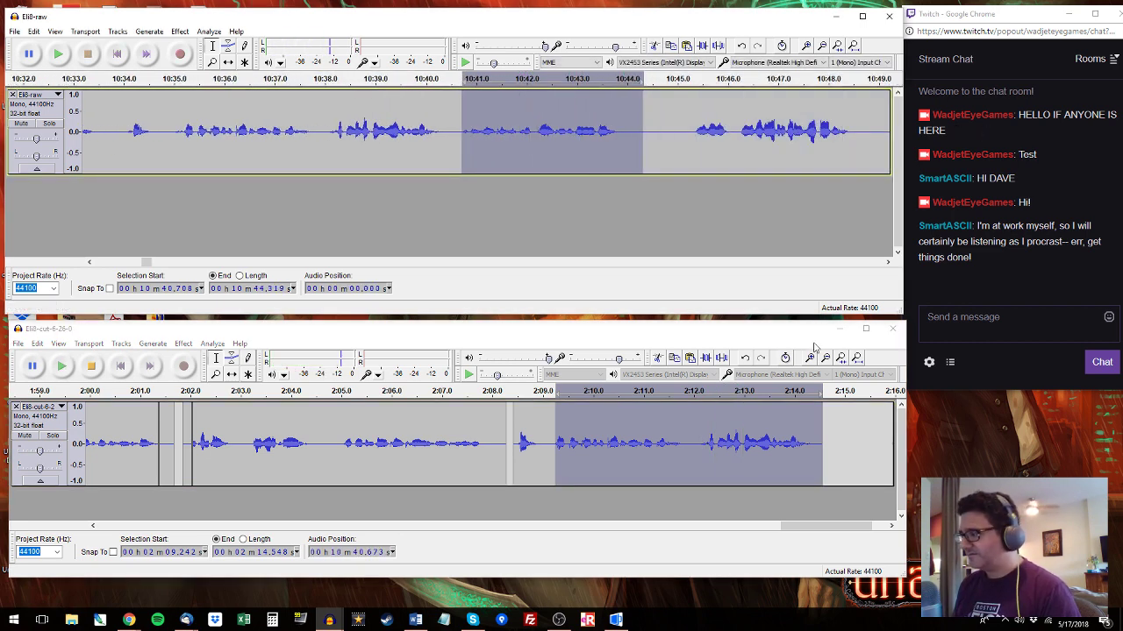
click(829, 419)
key(ctrl+v)
Audition the next raw lines, then copy the section from about 10:46.1 to 10:48.9 into the cut track at about 2:18.4.
click(704, 142)
key(space)
drag(690, 142, 1104, 132)
drag(560, 149, 696, 140)
key(space)
key(ctrl+c)
drag(847, 528, 867, 529)
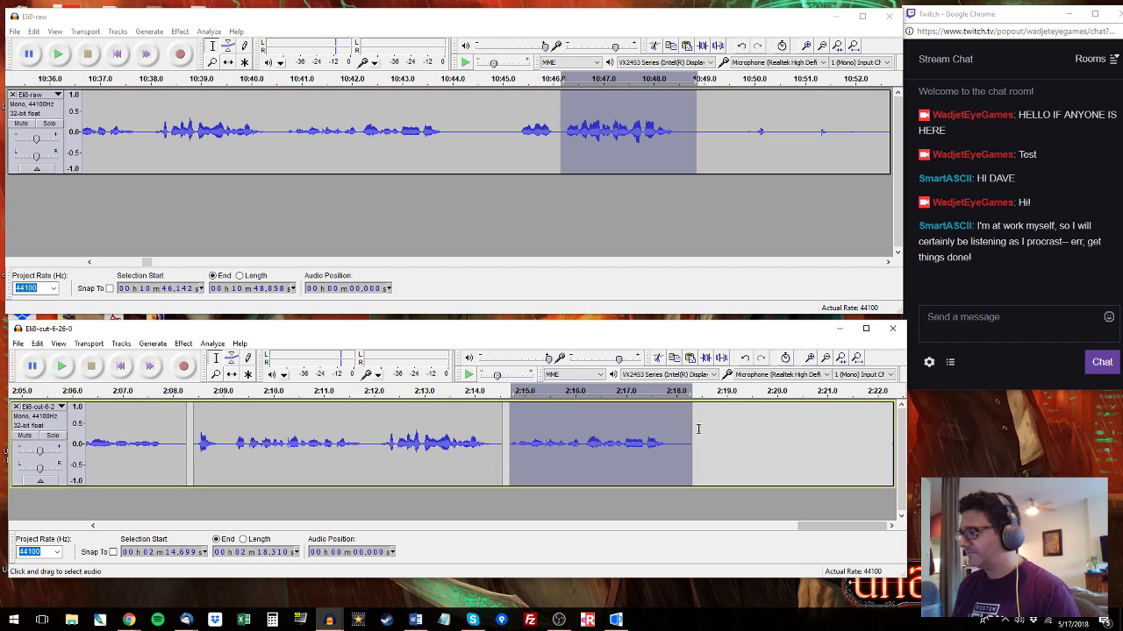
click(699, 429)
key(ctrl+v)
Audition the Eli8-raw lines from about 10:55.9 and select the take from about 11:01.1 to 11:04.9.
click(756, 81)
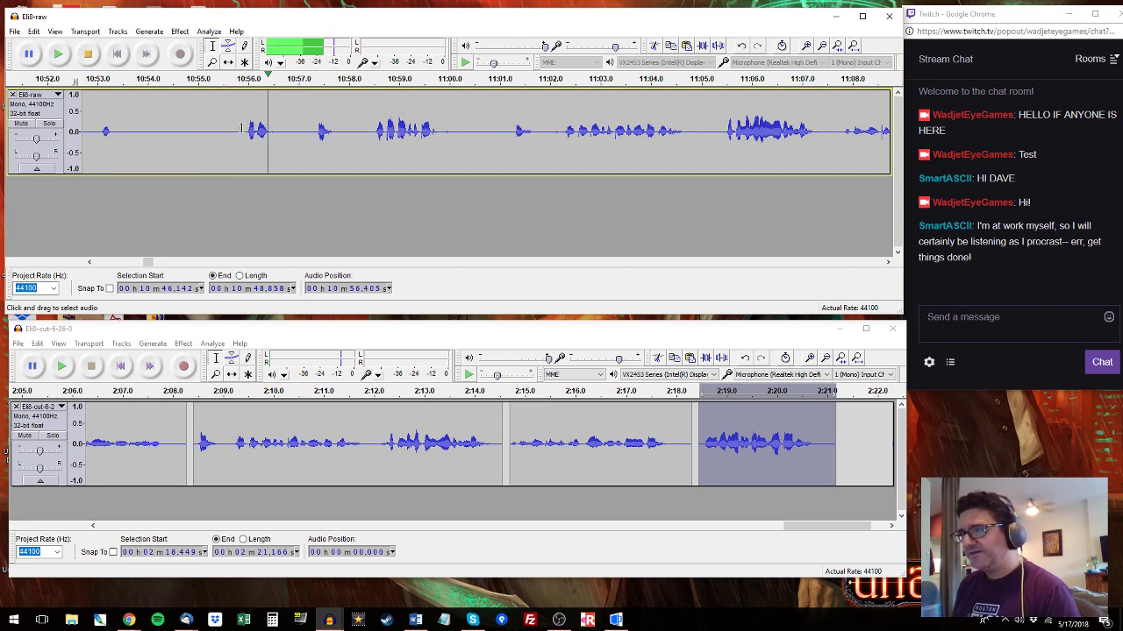
click(244, 128)
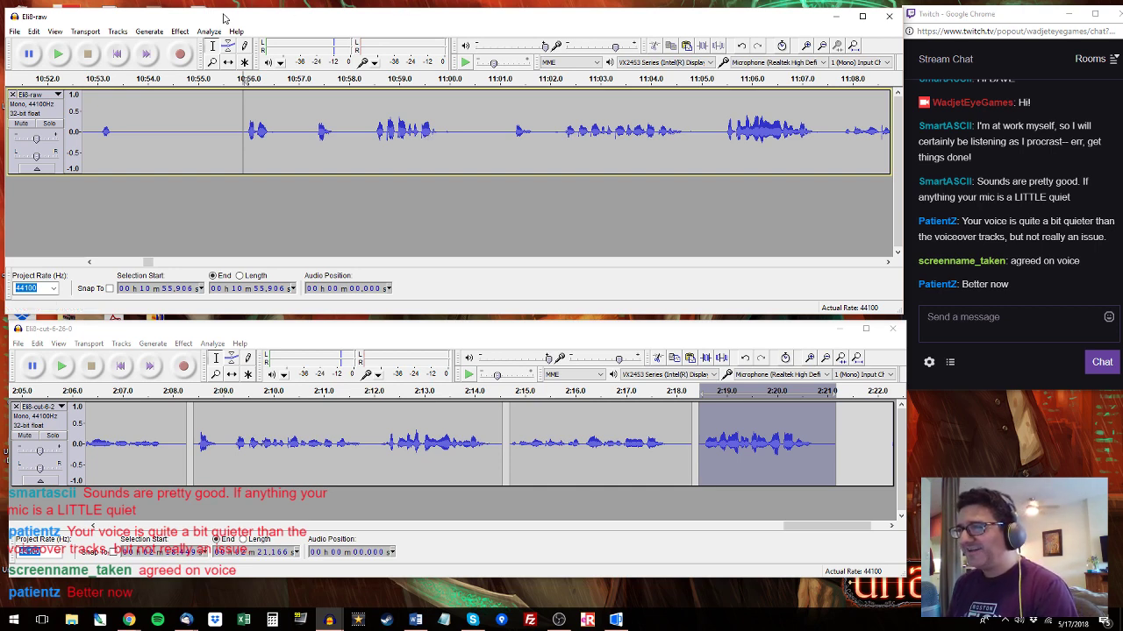
click(238, 79)
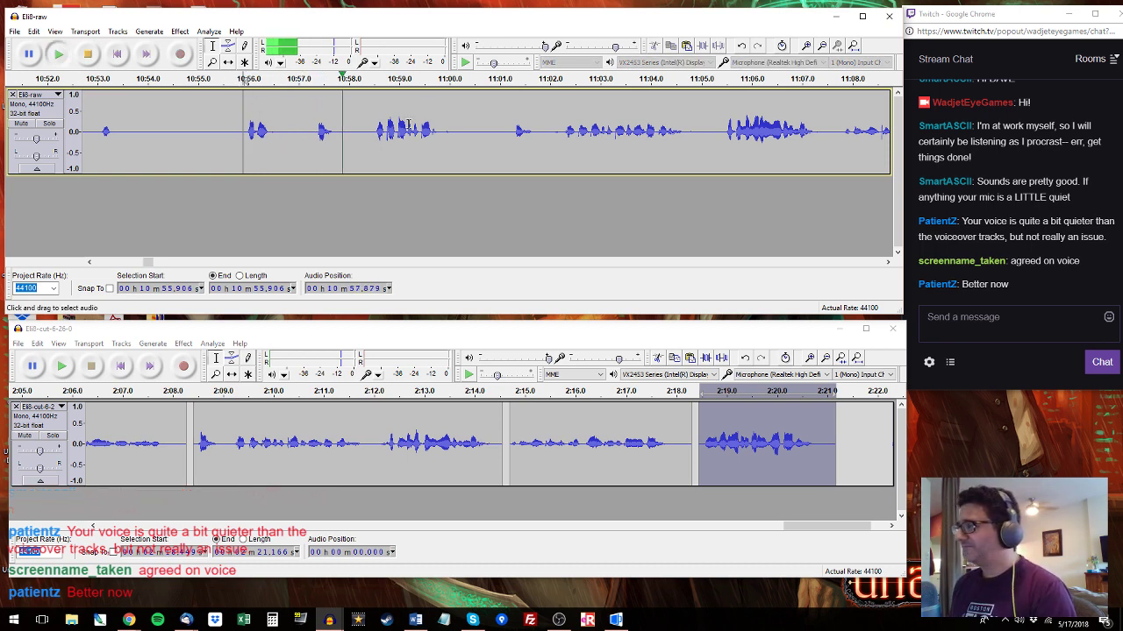
drag(308, 137, 465, 131)
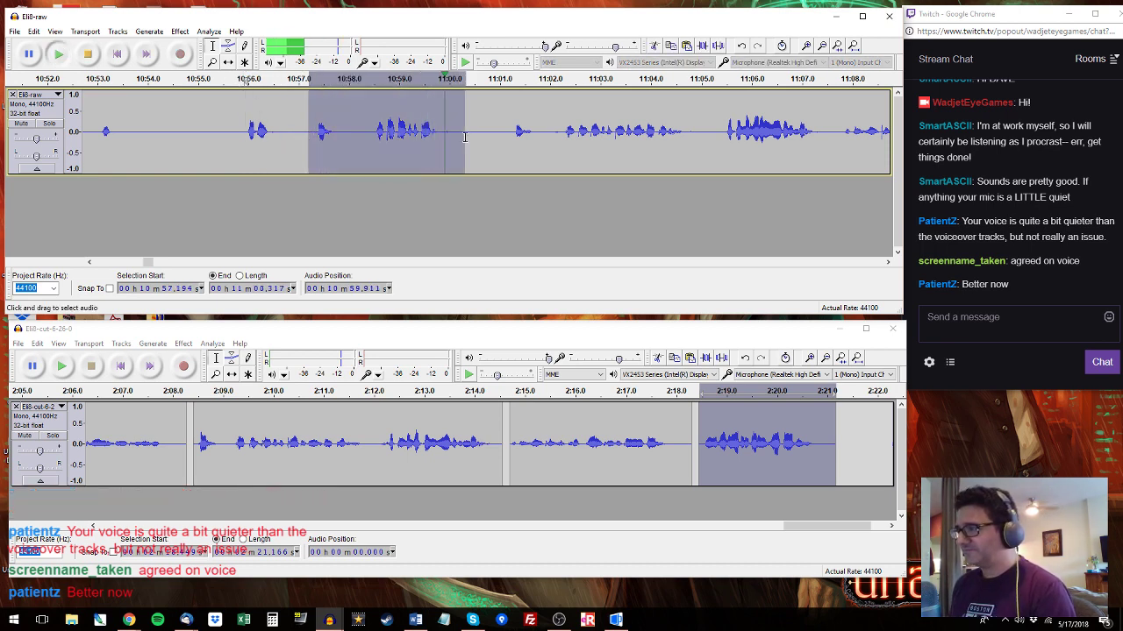
click(509, 123)
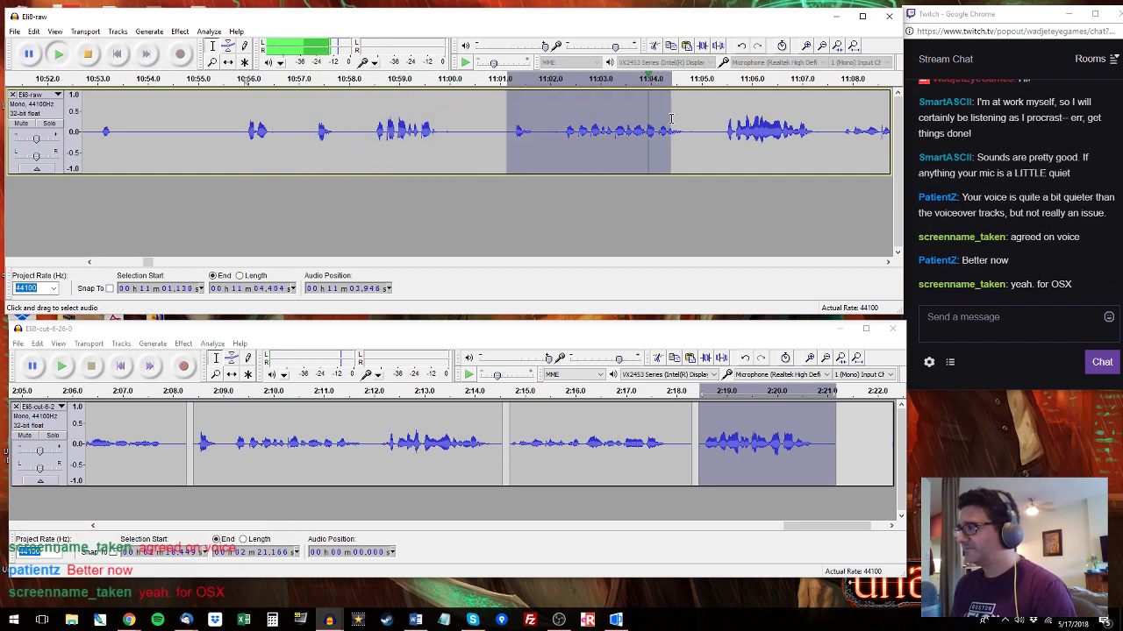
drag(520, 136, 694, 116)
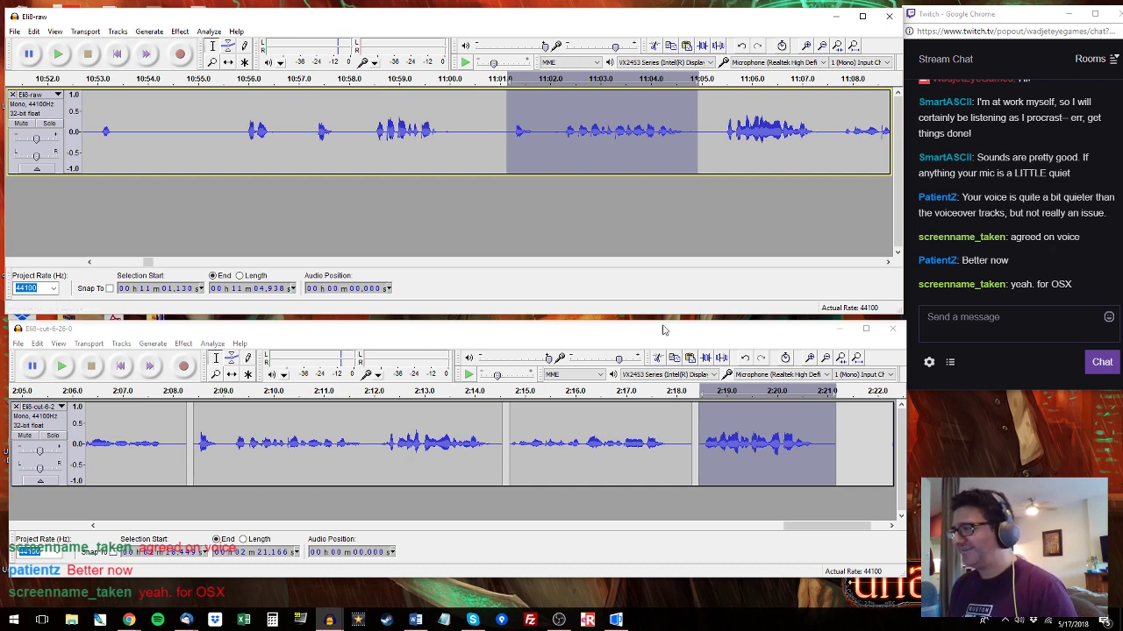
Play the existing cut-track line from about 2:08.4 to 2:11.9 to compare it with the raw take.
click(200, 452)
key(space)
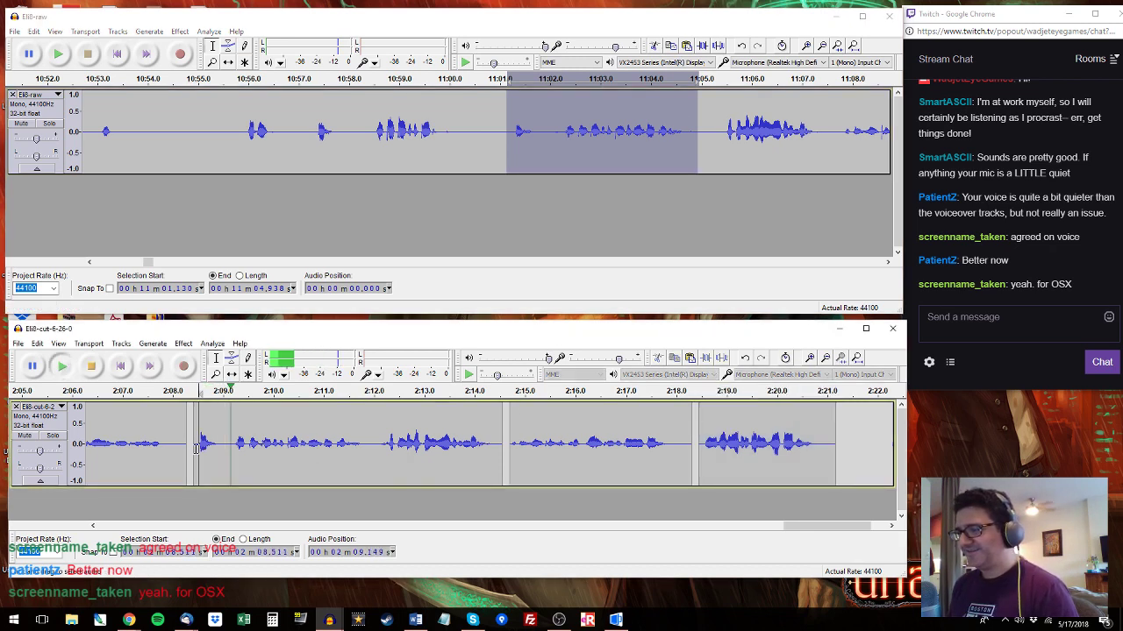
drag(196, 446, 368, 430)
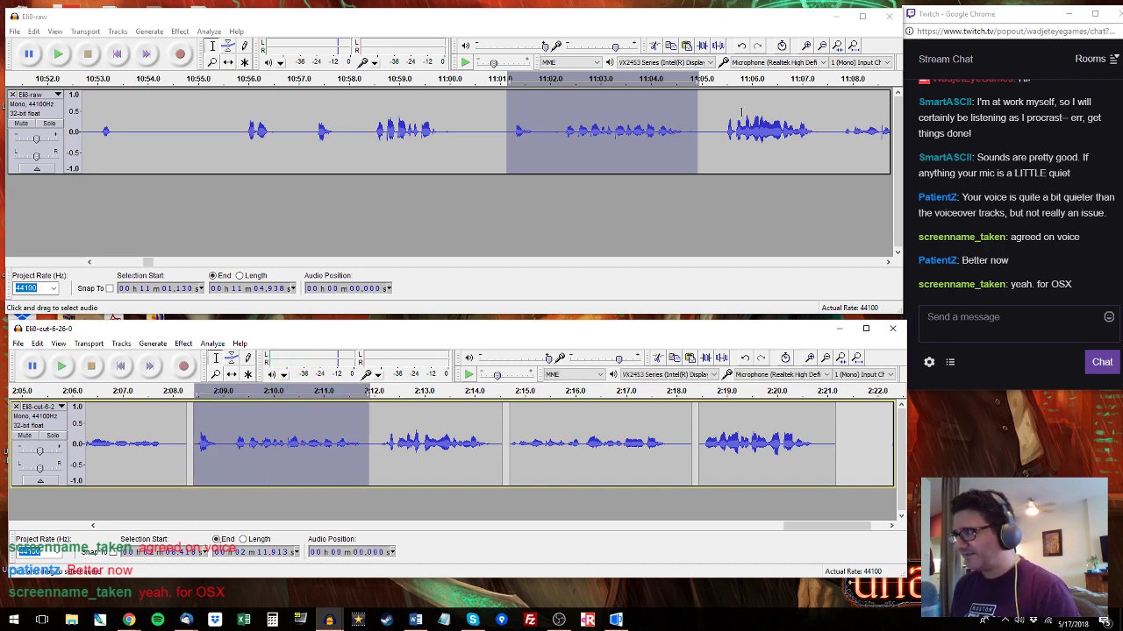
Replace the cut section from about 2:12.1 to 2:14.4 with the Eli8-raw take from about 11:05.4 to 11:07.4.
click(724, 132)
drag(721, 132, 526, 142)
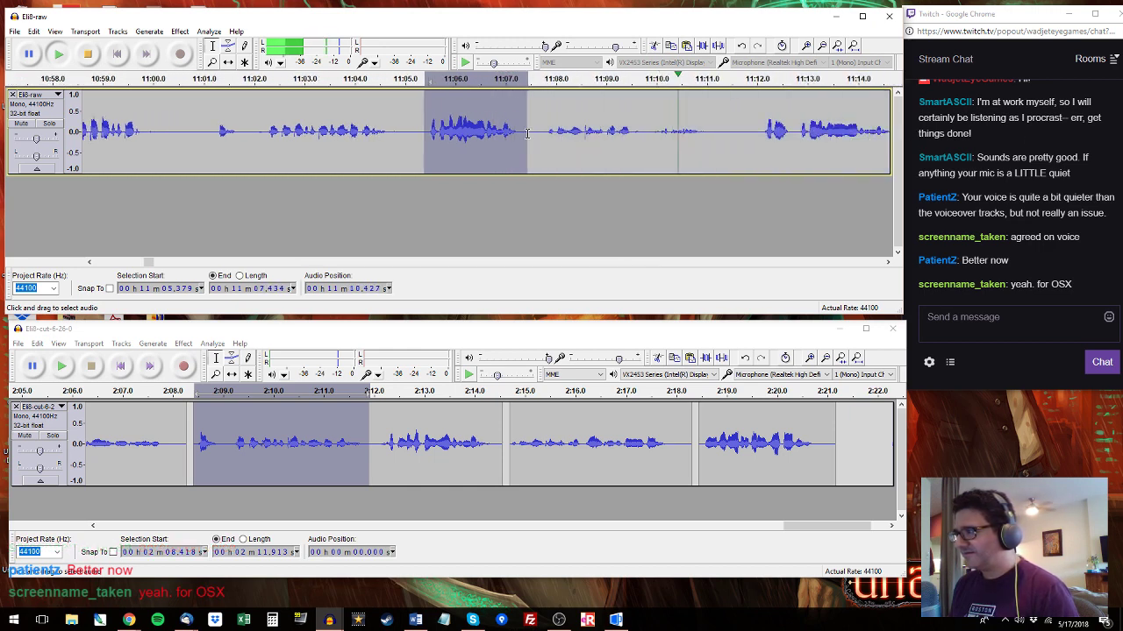
click(379, 433)
key(space)
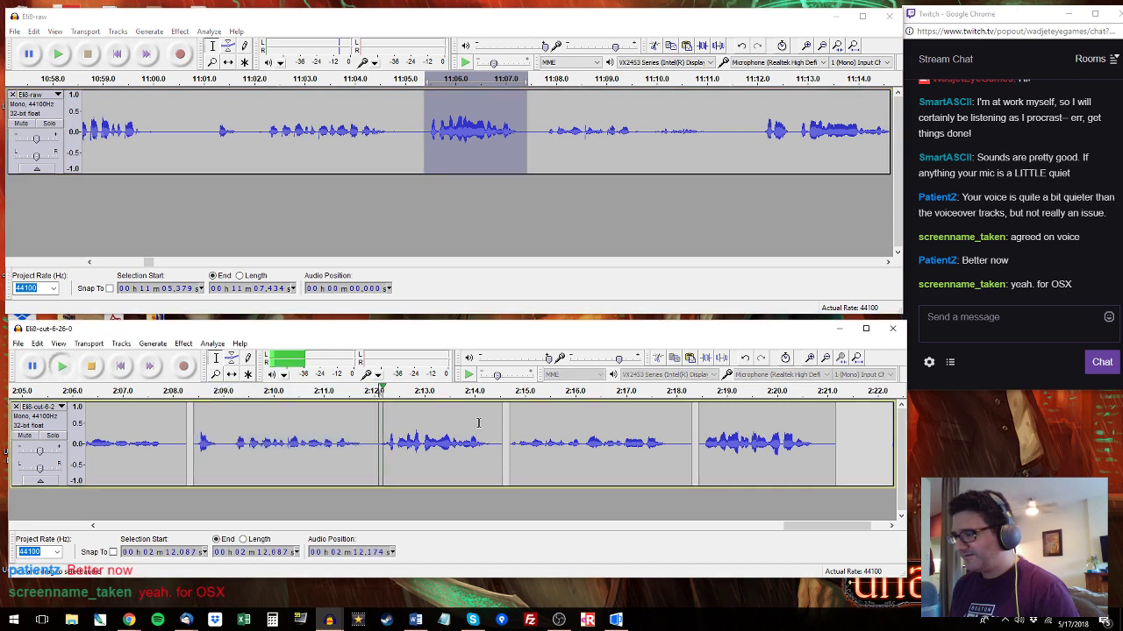
drag(495, 425, 377, 421)
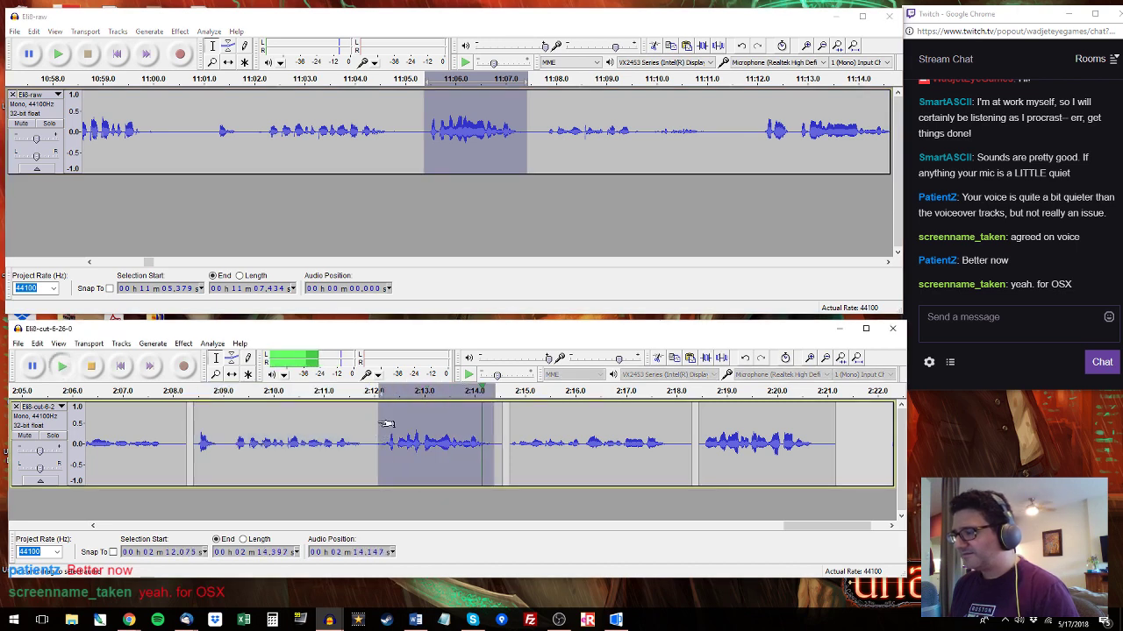
key(space)
key(ctrl+v)
Audition the Eli8-raw lines from about 11:12 and select the section from about 11:12.8 to 11:18.6.
click(759, 122)
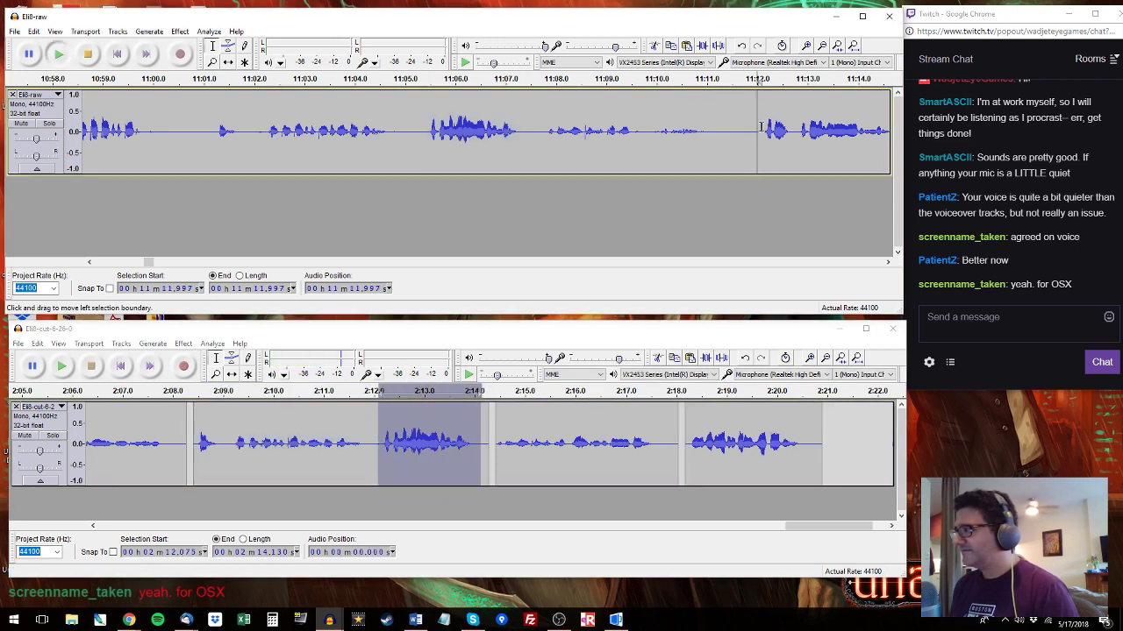
key(space)
drag(759, 138, 552, 143)
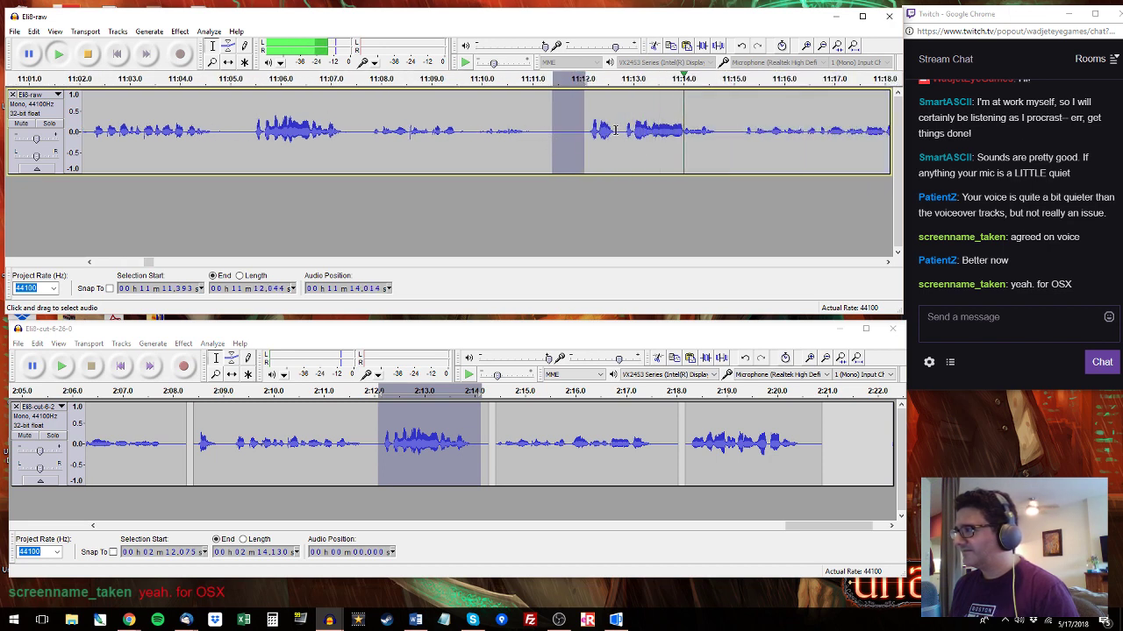
drag(621, 126, 672, 123)
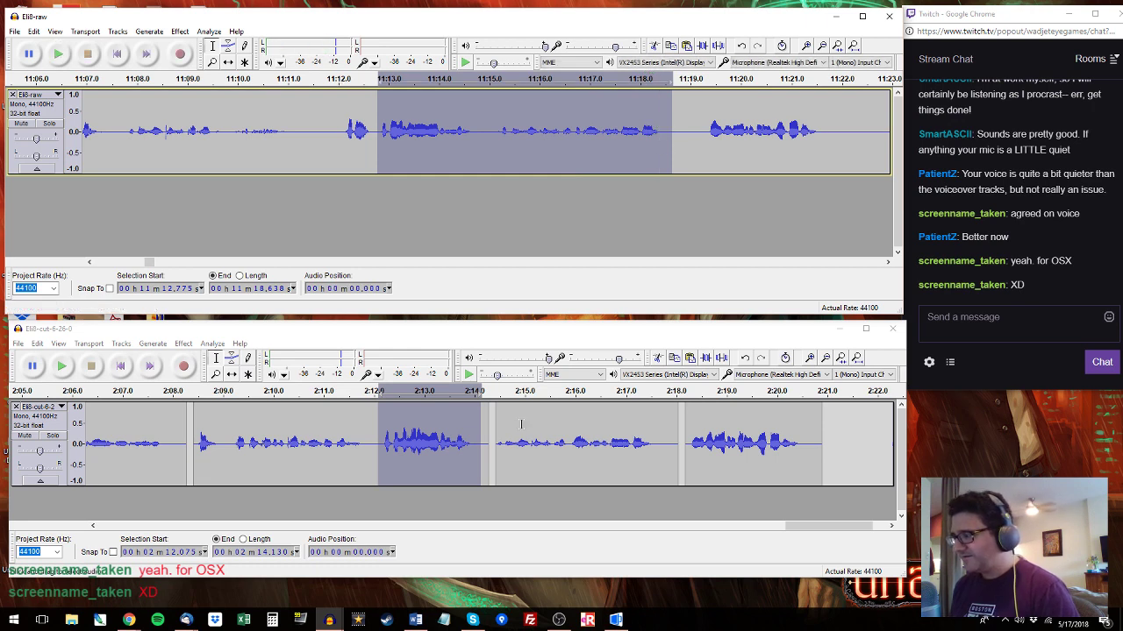
Play back the cut-track lines at about 2:14.4 and 2:11.8 to compare them with the raw section.
drag(496, 438, 679, 442)
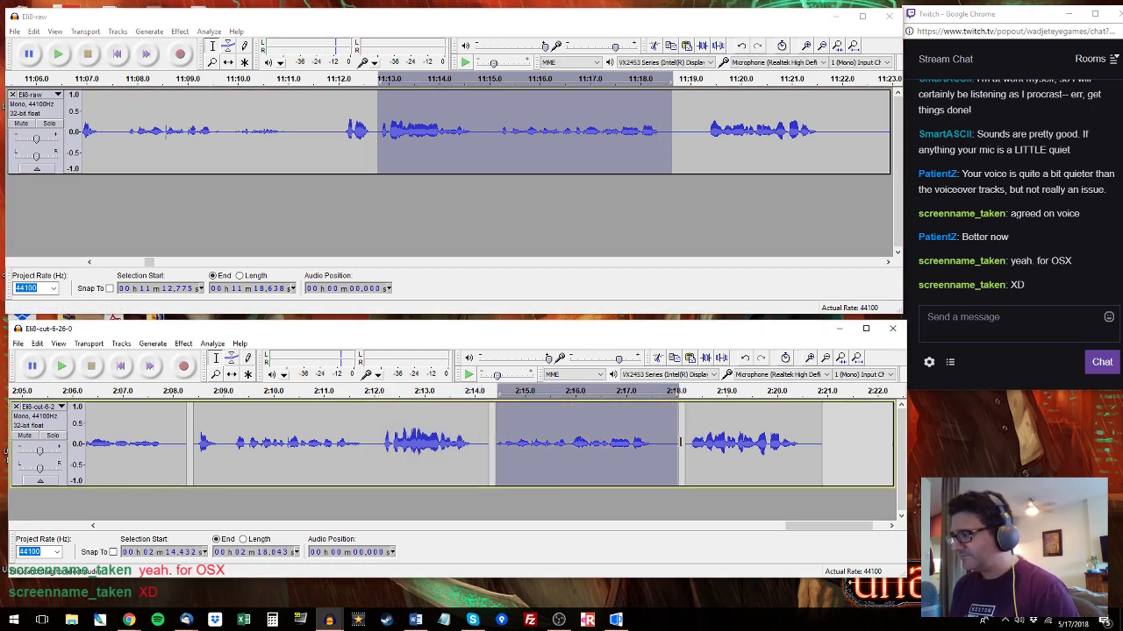
key(space)
key(space)
click(362, 423)
key(space)
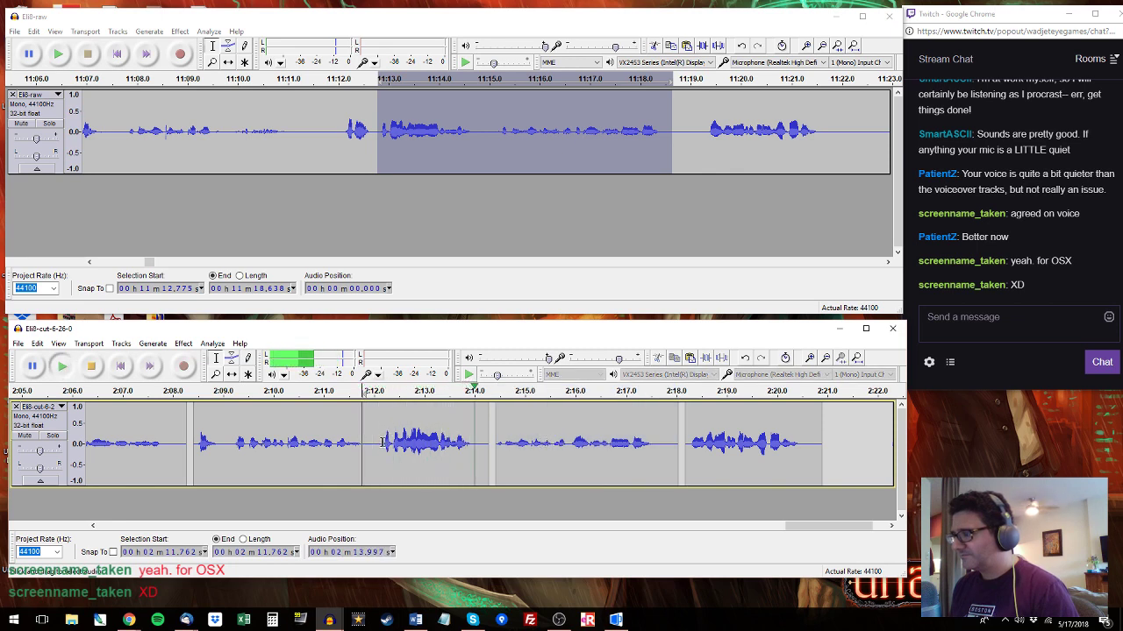
Narrow the raw selection to about 11:15.1 to 11:18.6 and replace the cut clip at about 2:14.4 with it.
shift+click(494, 130)
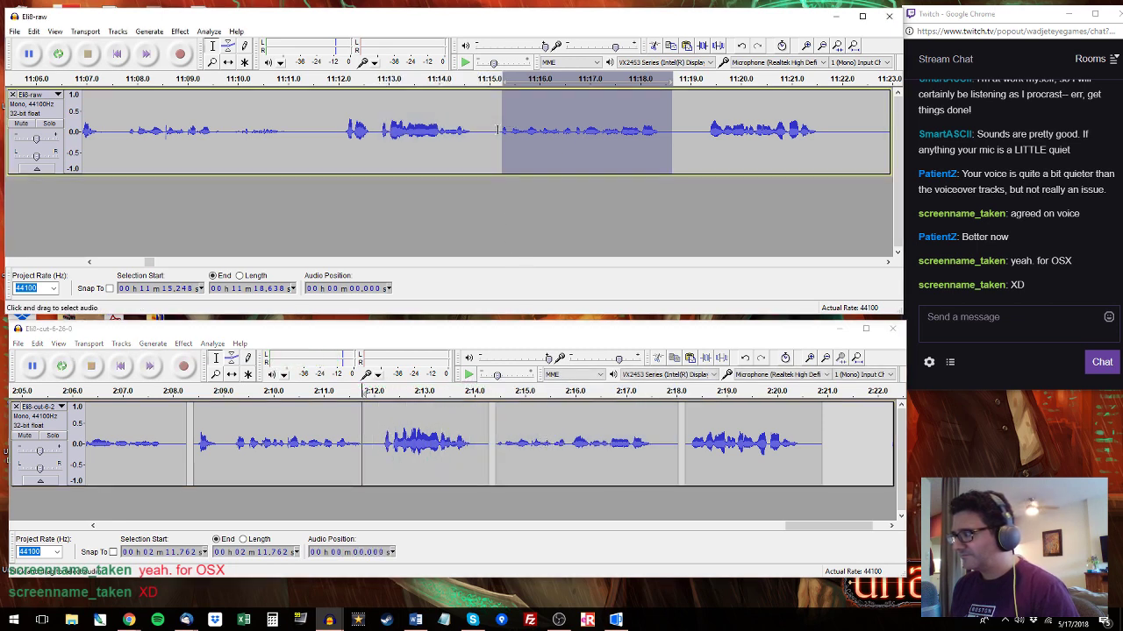
shift+click(495, 130)
double_click(576, 444)
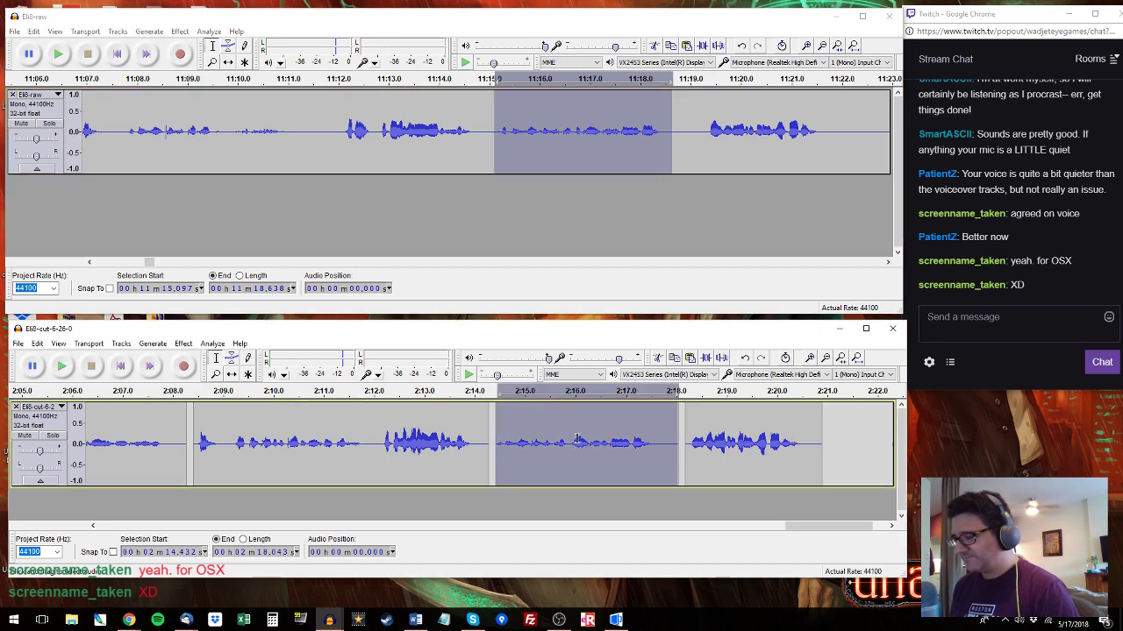
key(ctrl+v)
Replace the last cut clip at about 2:18.1 with the Eli8-raw take from about 11:19.2 to 11:21.7.
click(699, 125)
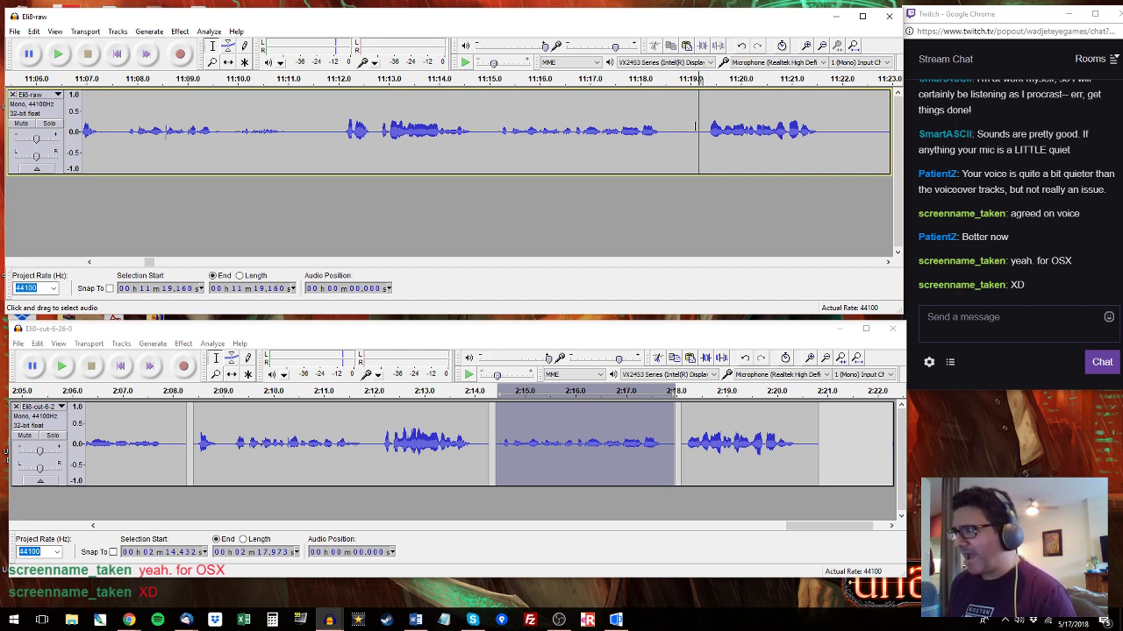
key(space)
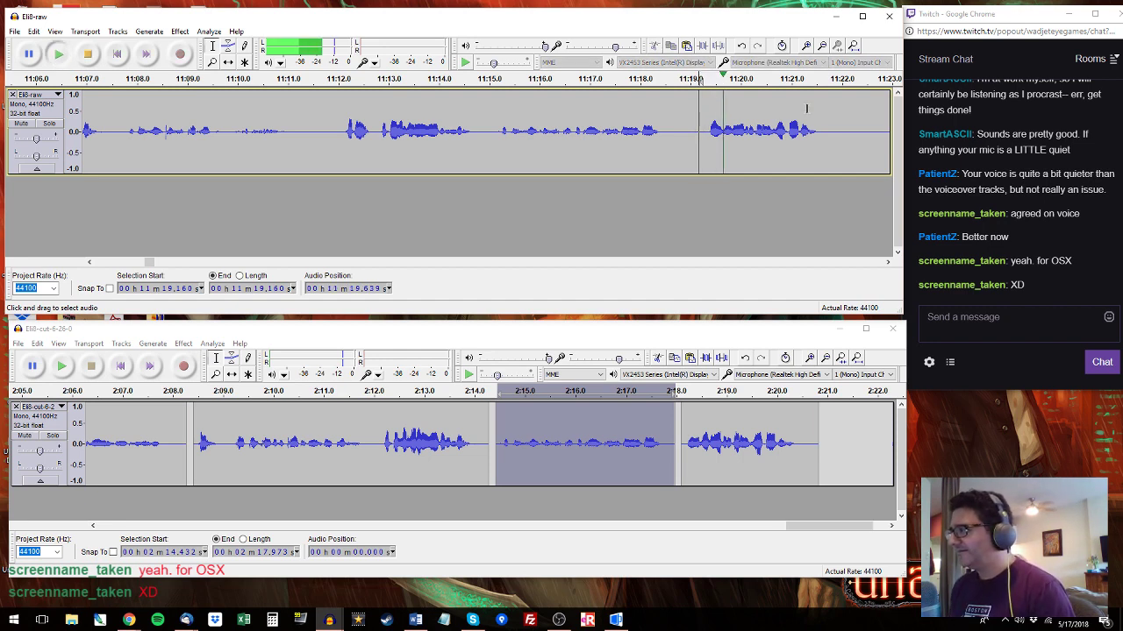
drag(707, 133, 826, 133)
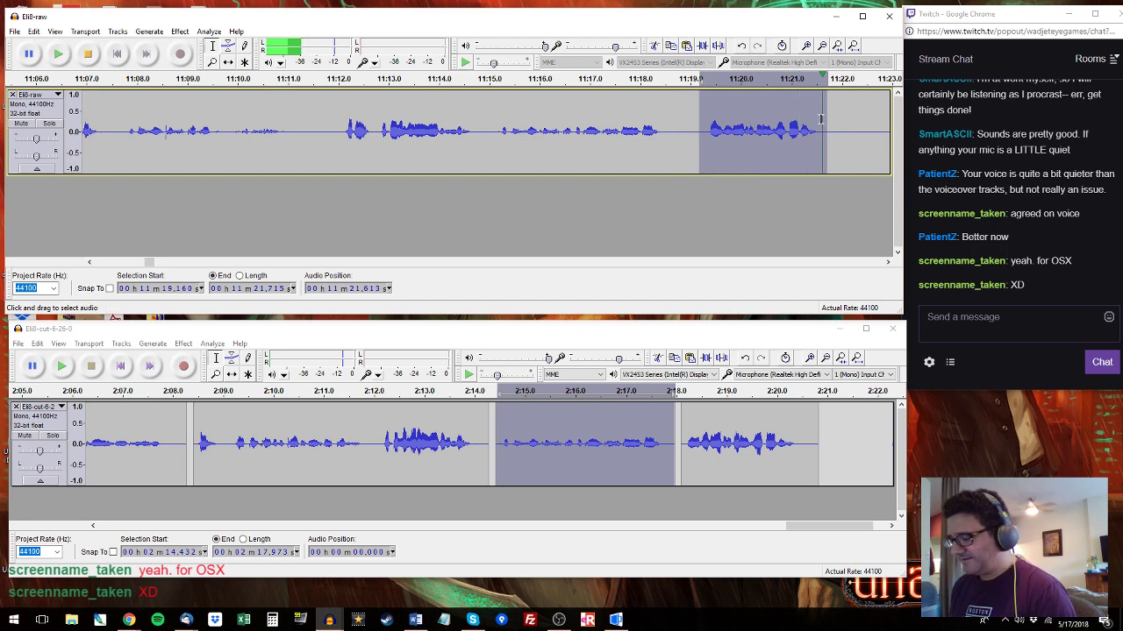
double_click(725, 414)
key(ctrl+v)
Find the next raw line, then copy the take from about 11:36.3 to 11:39.4 into the cut track at about 2:20.9.
click(882, 106)
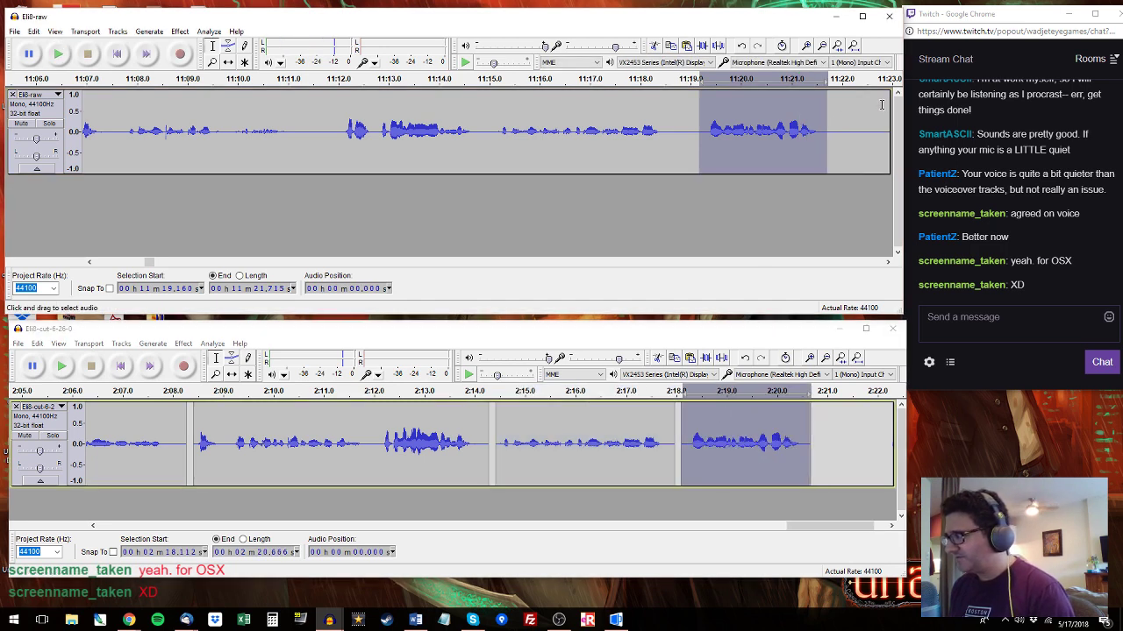
key(space)
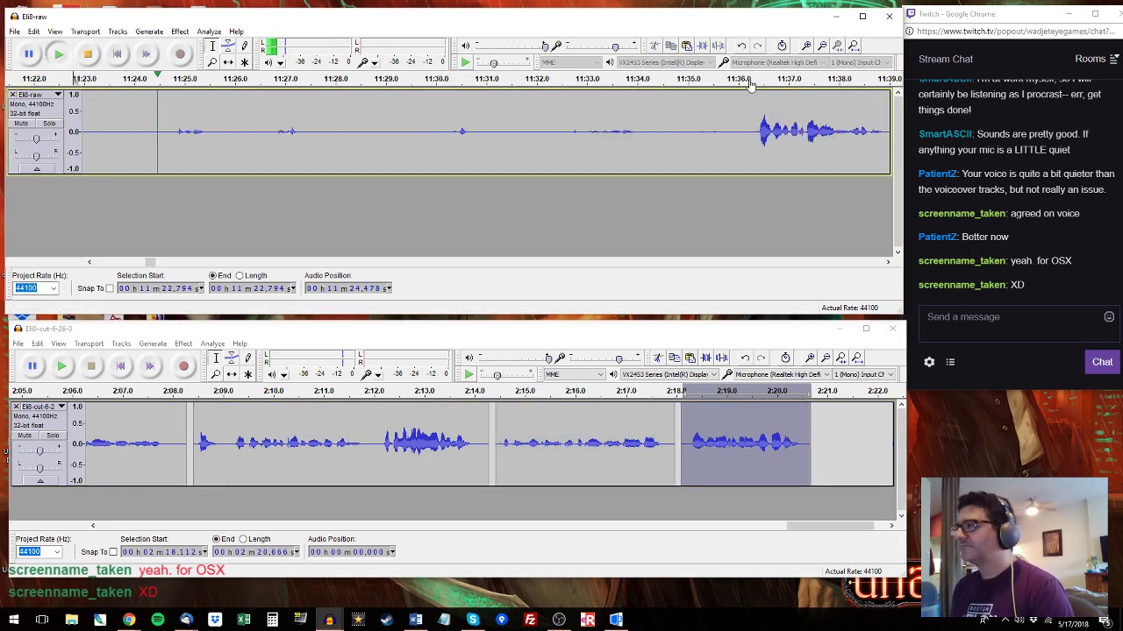
drag(753, 79, 1022, 117)
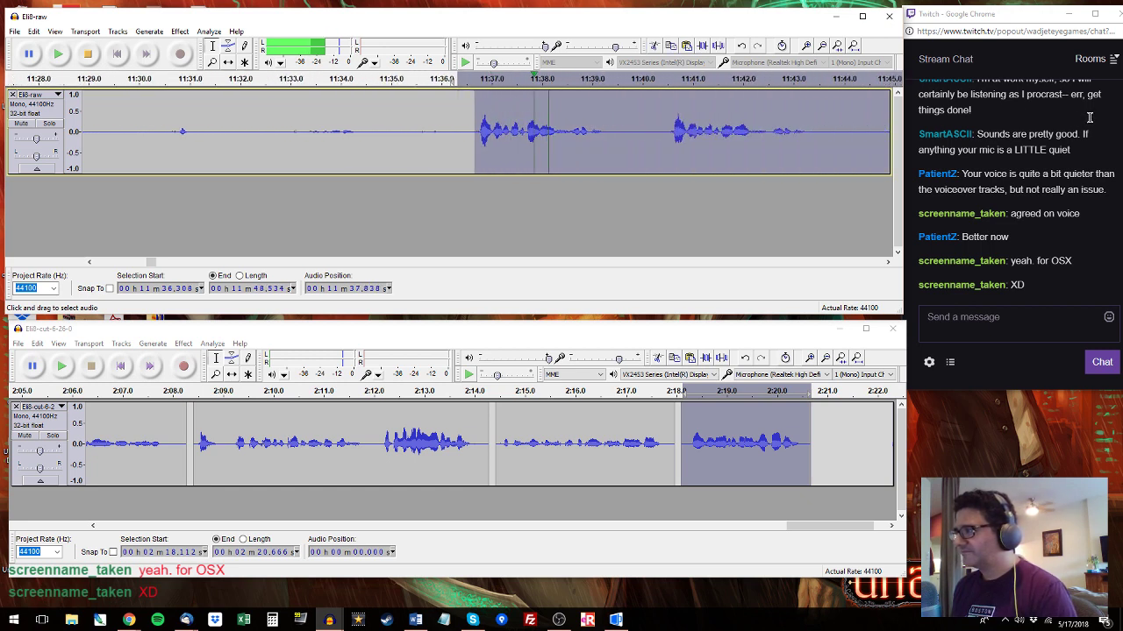
drag(812, 114, 562, 112)
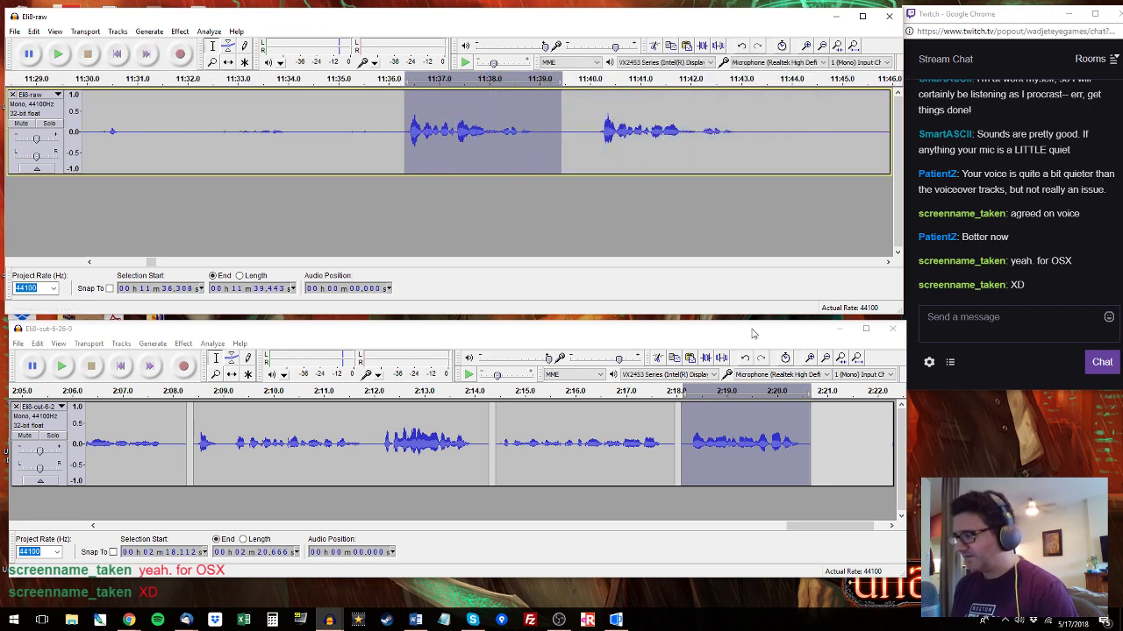
drag(823, 422, 903, 425)
Audition the raw lines from about 11:40.2, then copy the take from about 11:54.6 to 11:57.4 into the cut track at about 2:24.3.
click(602, 135)
key(space)
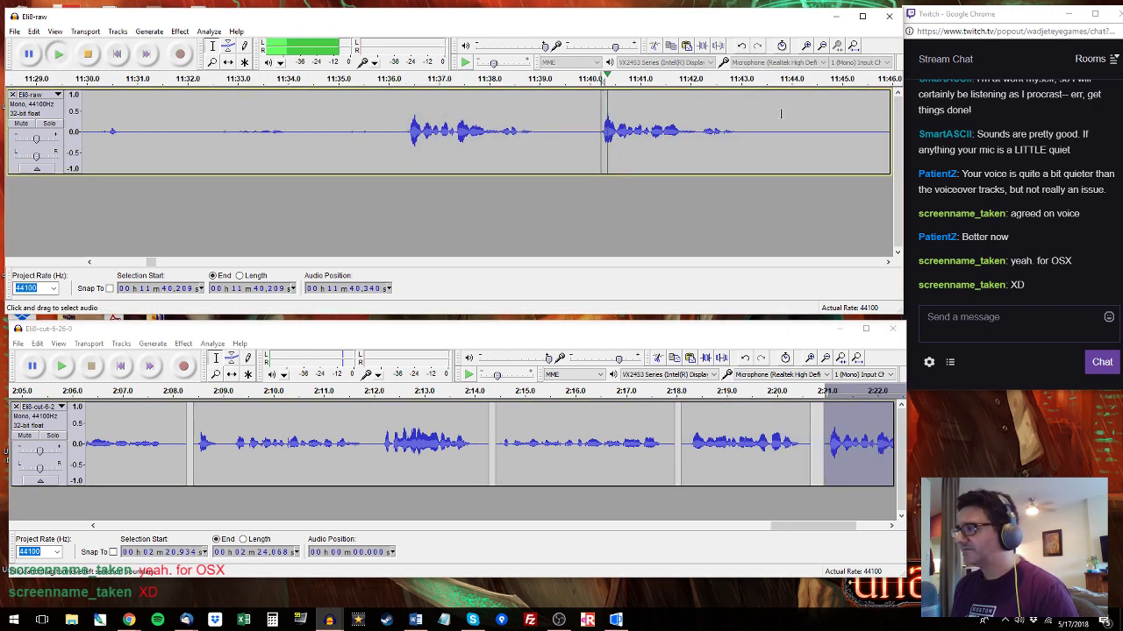
click(884, 85)
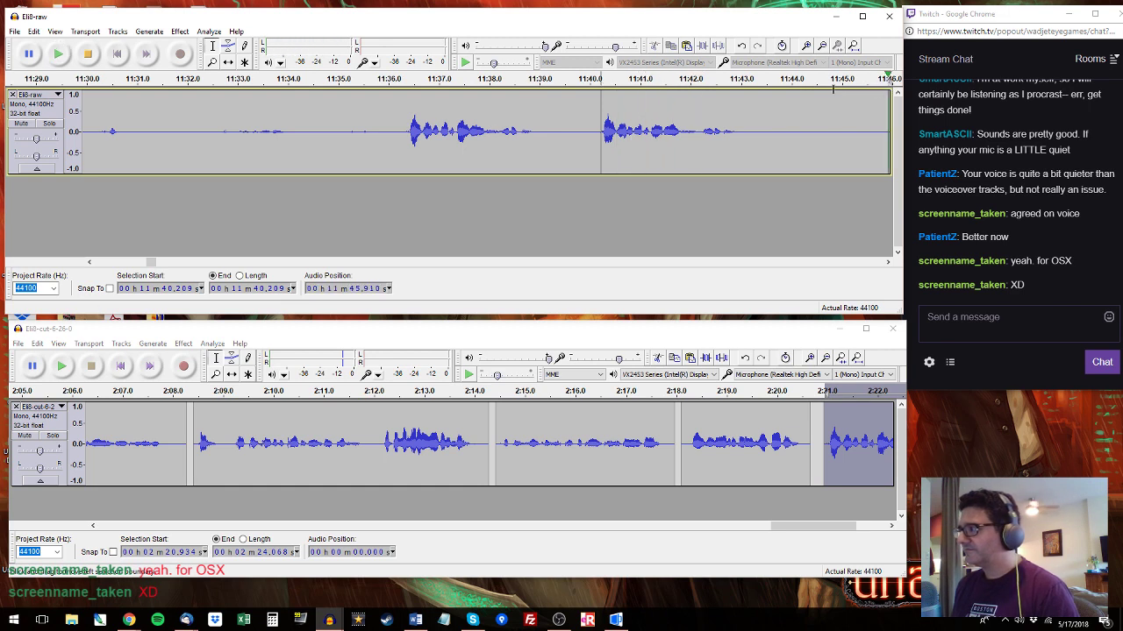
click(247, 83)
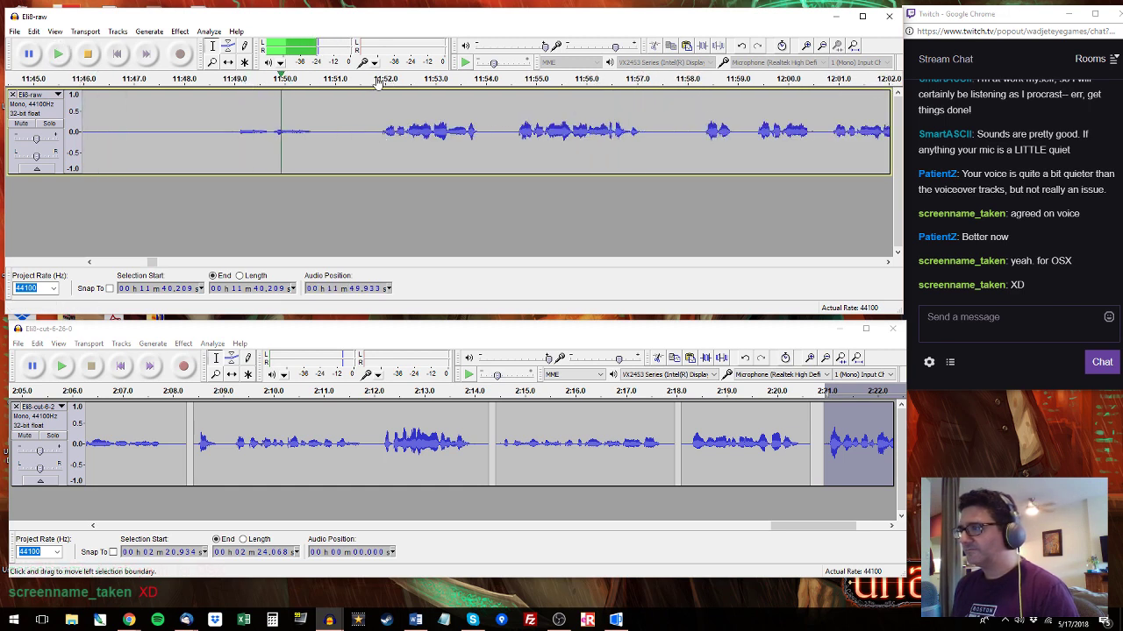
click(377, 83)
drag(476, 134, 654, 132)
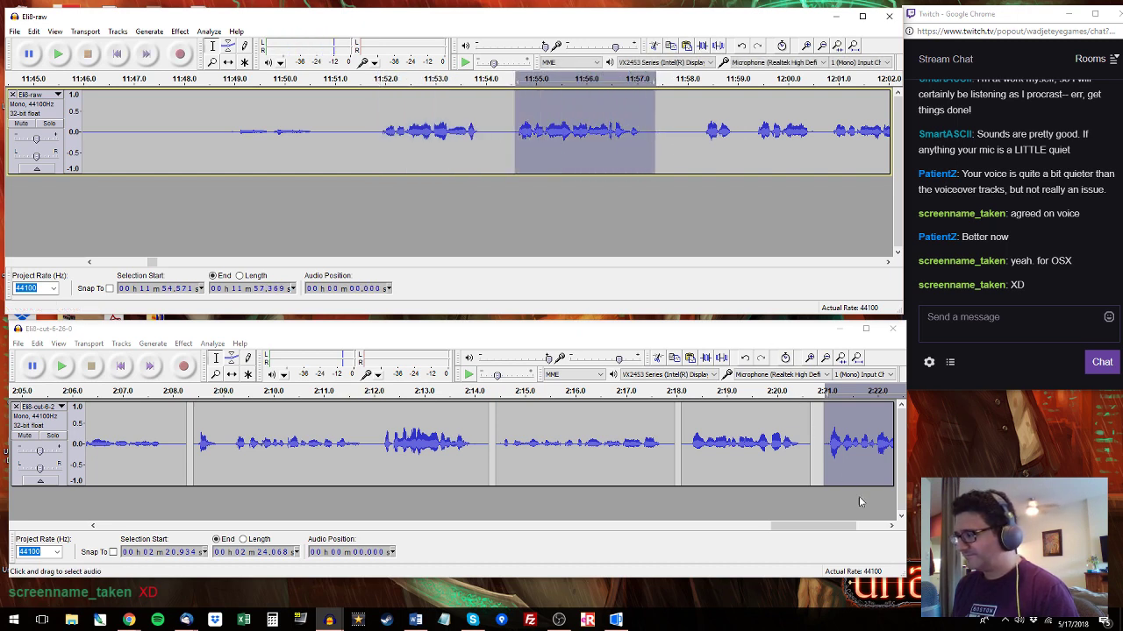
drag(813, 526, 835, 526)
double_click(706, 430)
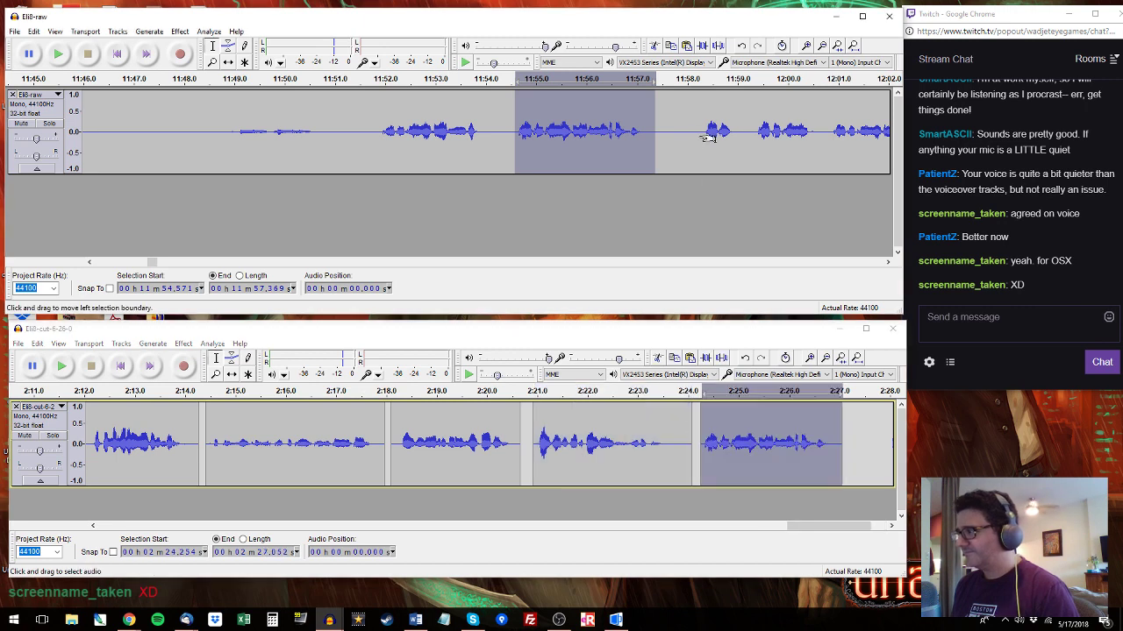
Audition the following raw lines, then copy the take from about 12:00.8 to 12:03.4 into the cut track at about 2:27.2.
click(698, 133)
key(space)
drag(753, 134, 895, 132)
drag(637, 132, 765, 132)
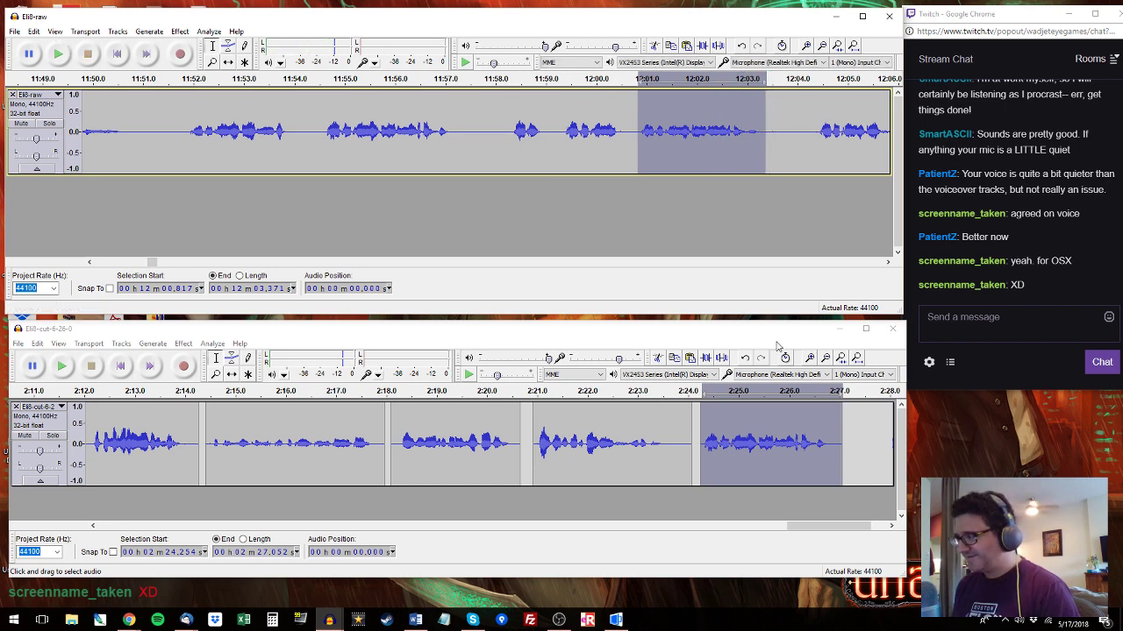
drag(837, 525, 849, 511)
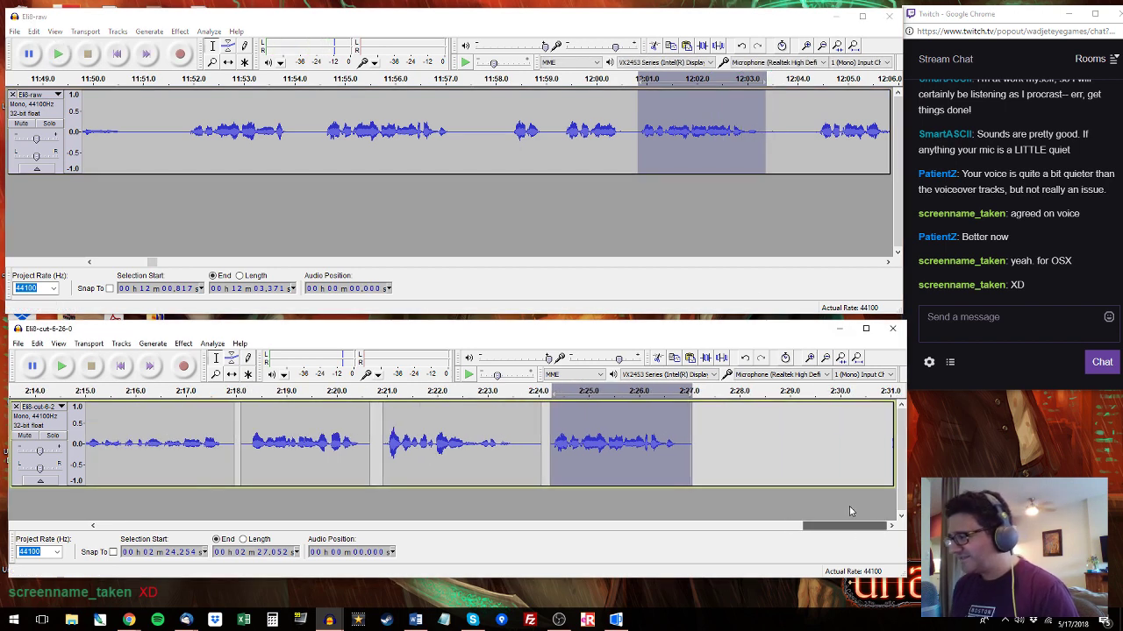
click(699, 419)
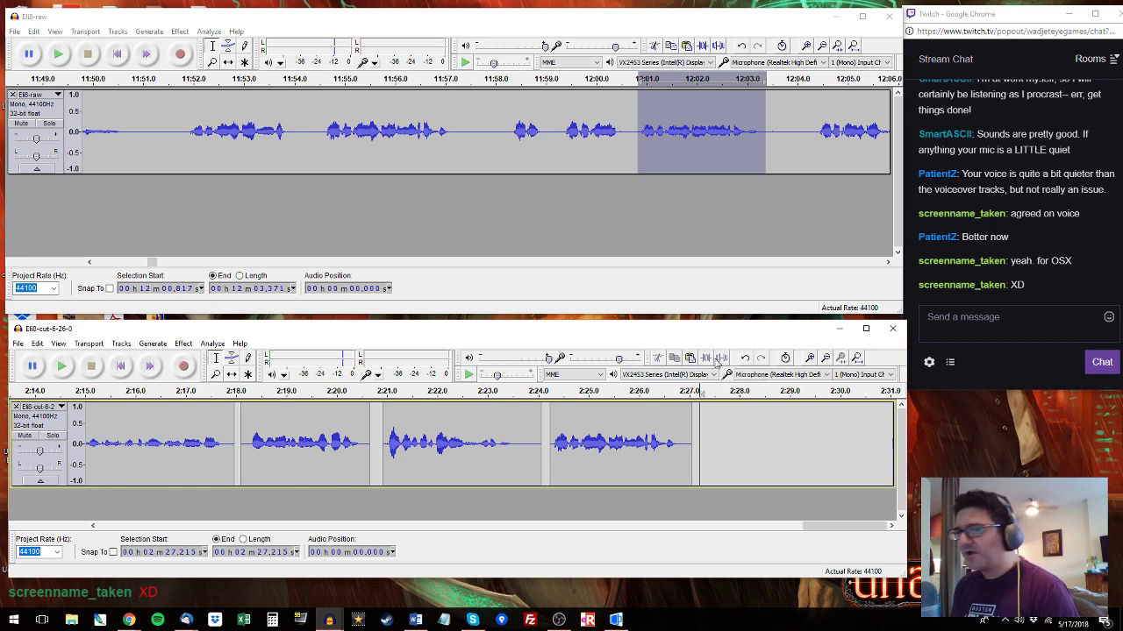
key(ctrl+v)
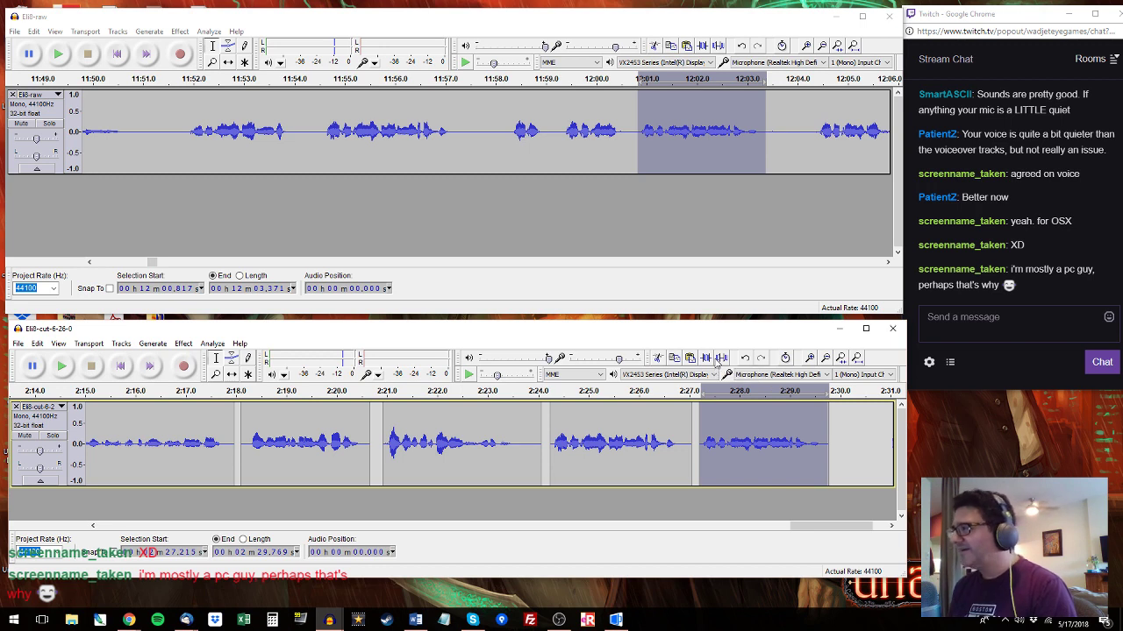
Audition the raw take from about 12:04.3 to 12:07.2 and compare it with the cut clip at about 2:27.2.
click(816, 81)
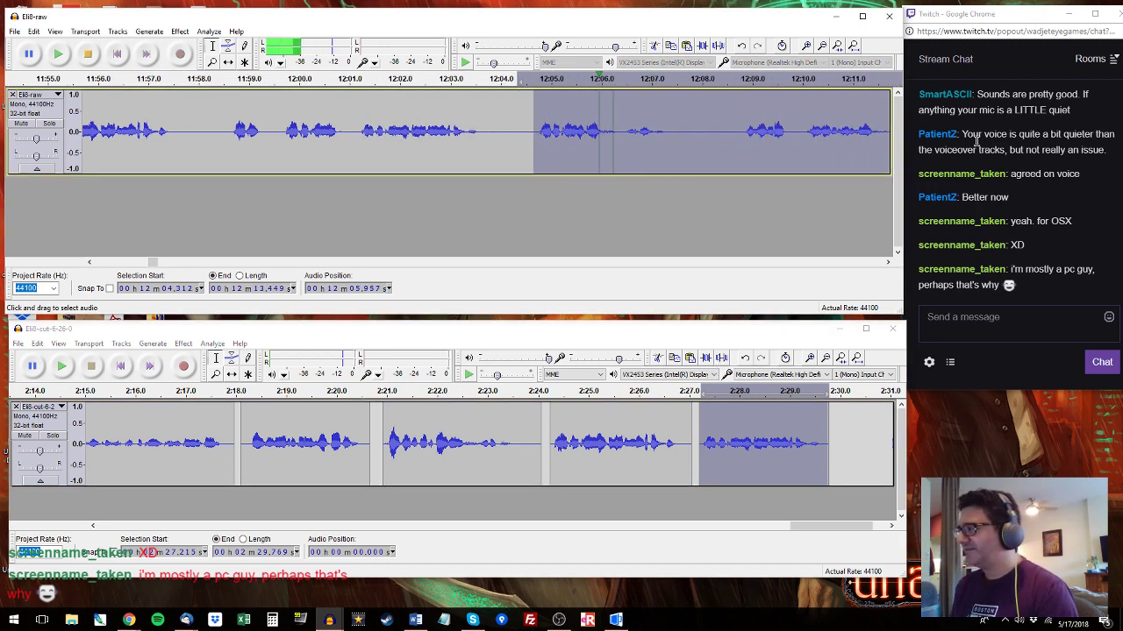
drag(881, 131, 555, 133)
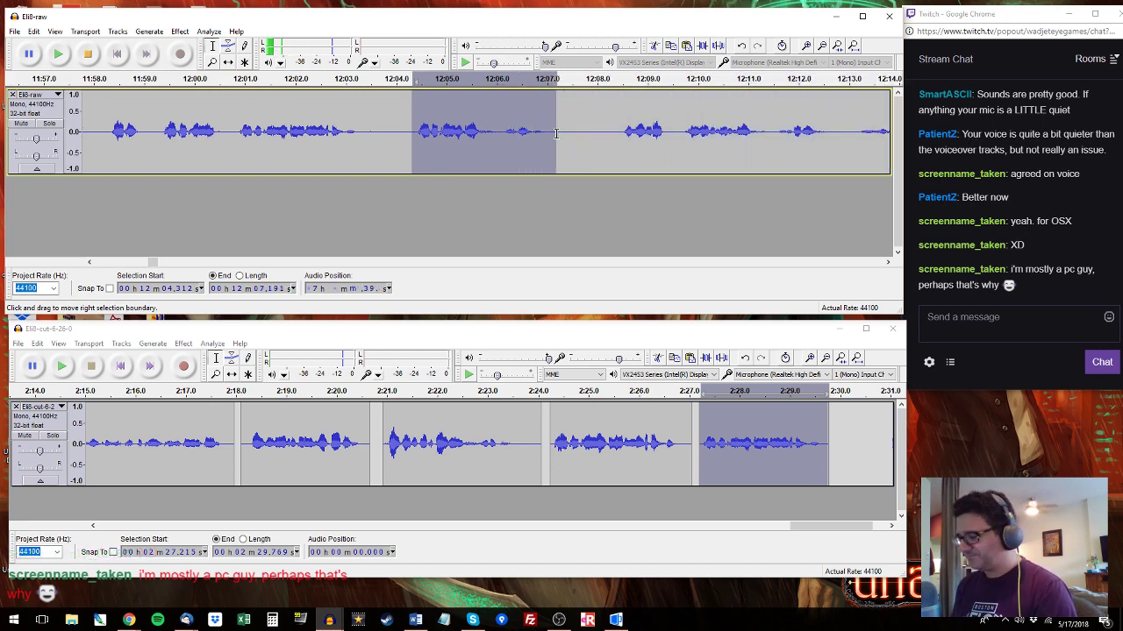
click(727, 443)
key(space)
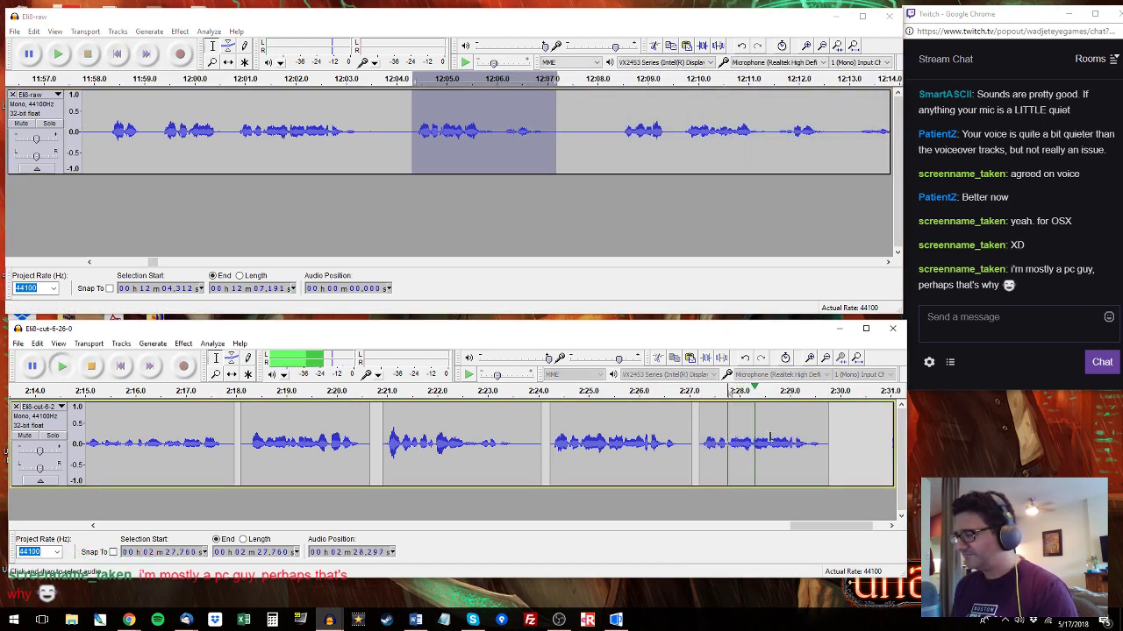
double_click(763, 436)
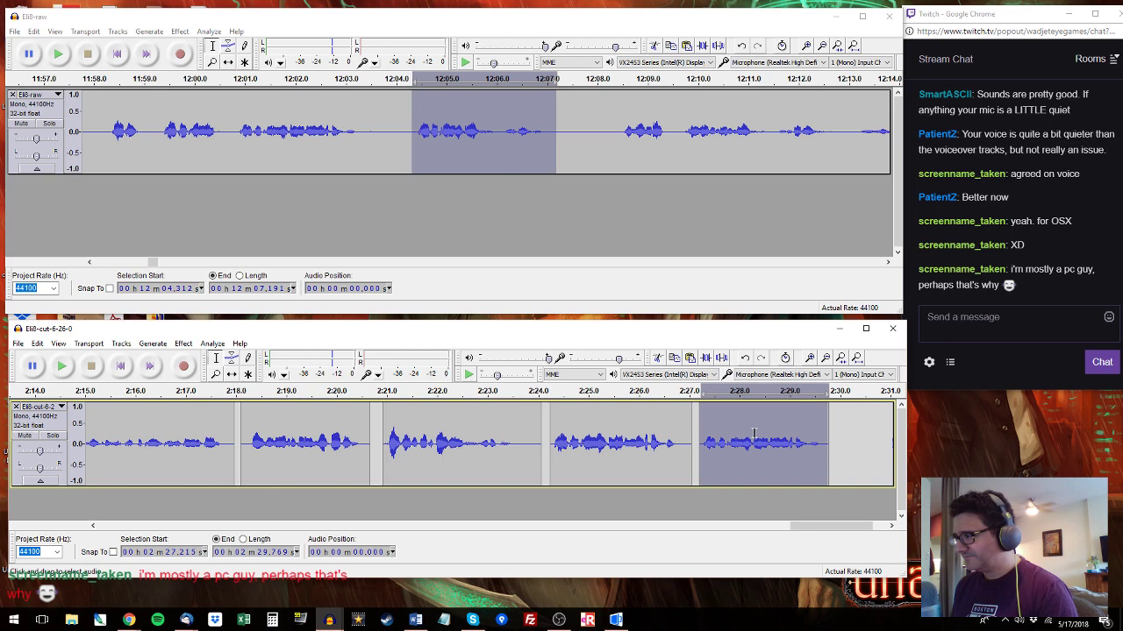
Audition the raw audio from about 12:08.4, then copy the take from about 12:09.6 to 12:12.8 into the cut track at about 2:29.9.
click(618, 132)
key(space)
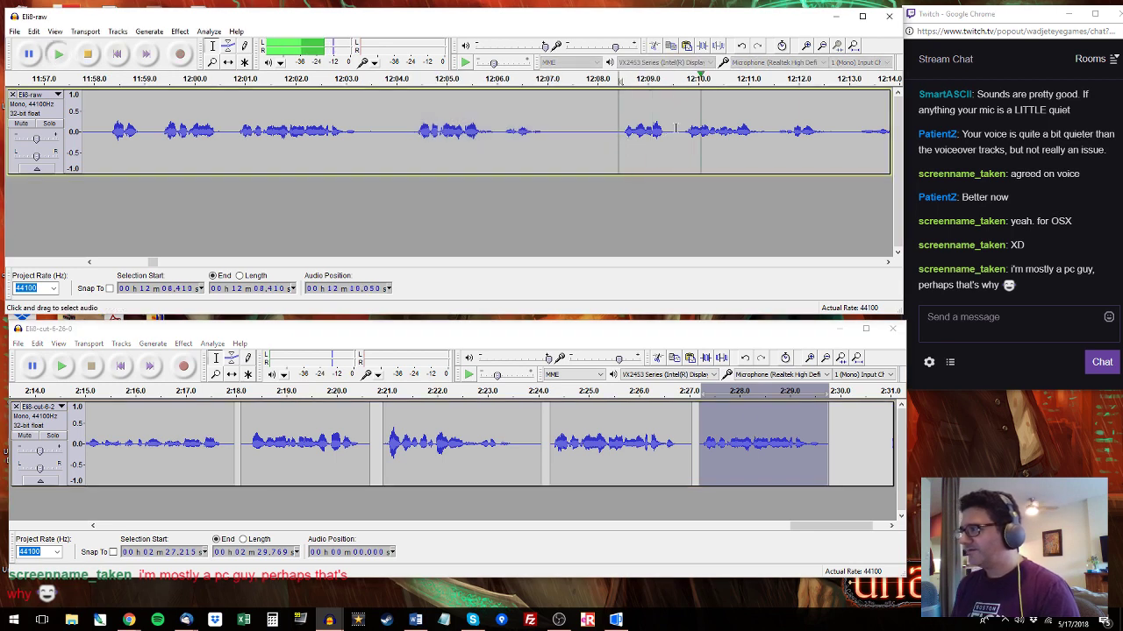
drag(675, 129, 646, 125)
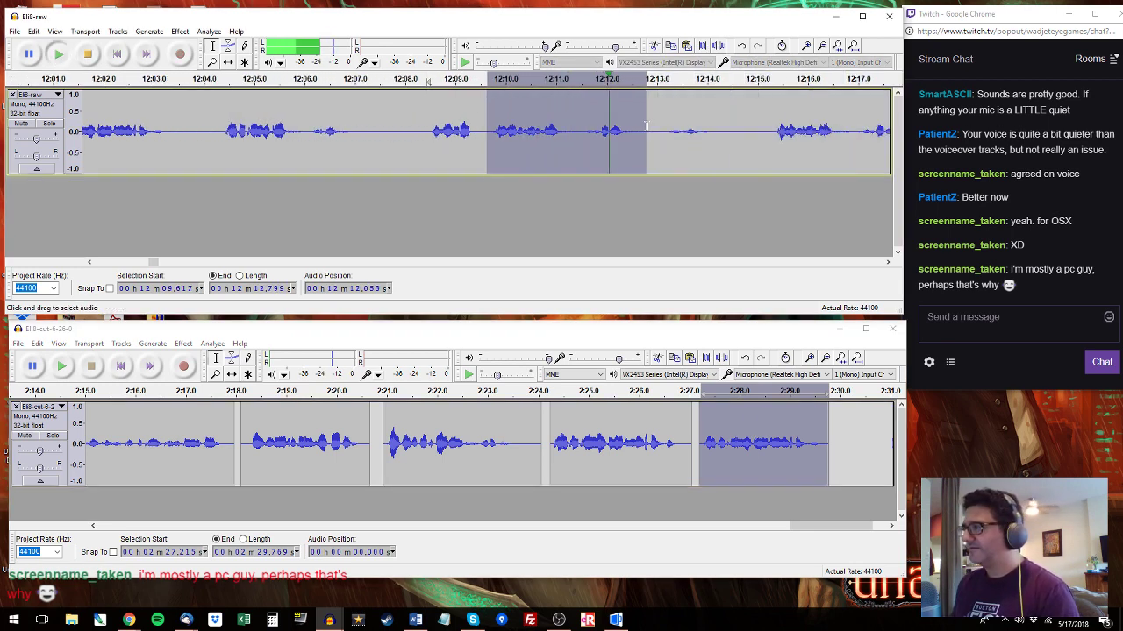
key(space)
key(ctrl+c)
click(836, 443)
key(ctrl+v)
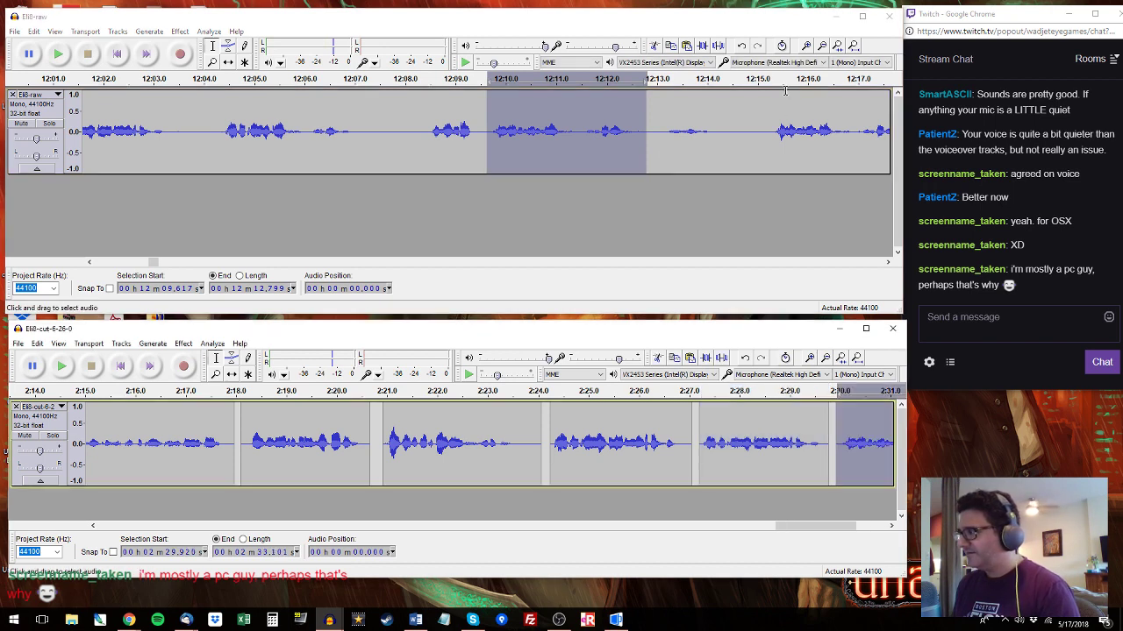
Audition the raw recording from about 12:15.3, then the quiet passage from about 12:21.0.
click(771, 117)
key(space)
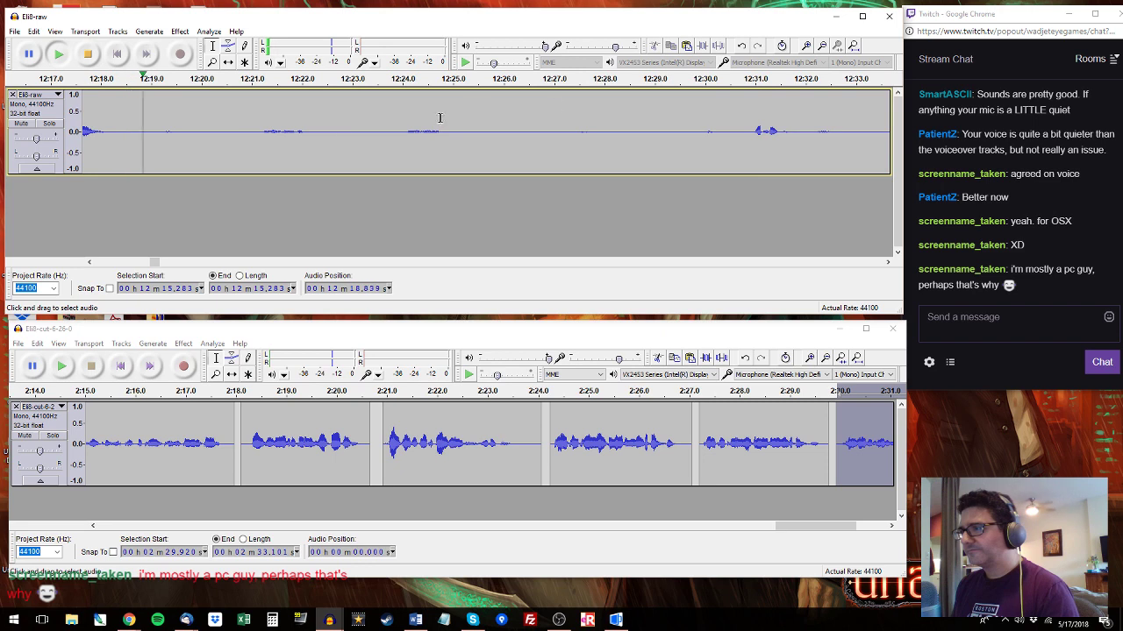
click(253, 106)
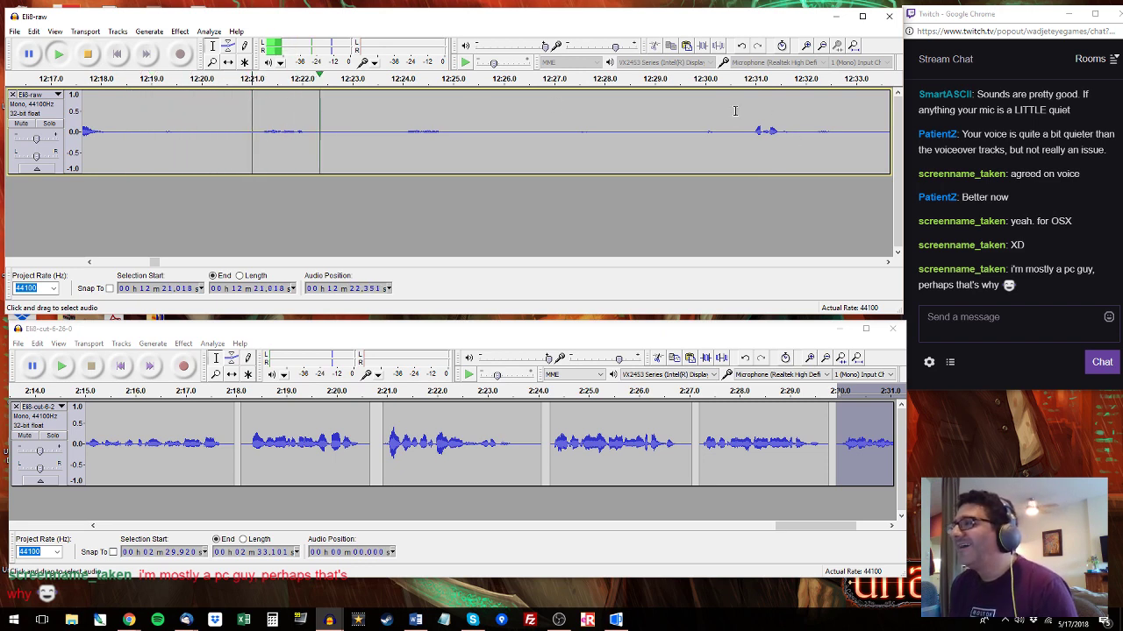
key(space)
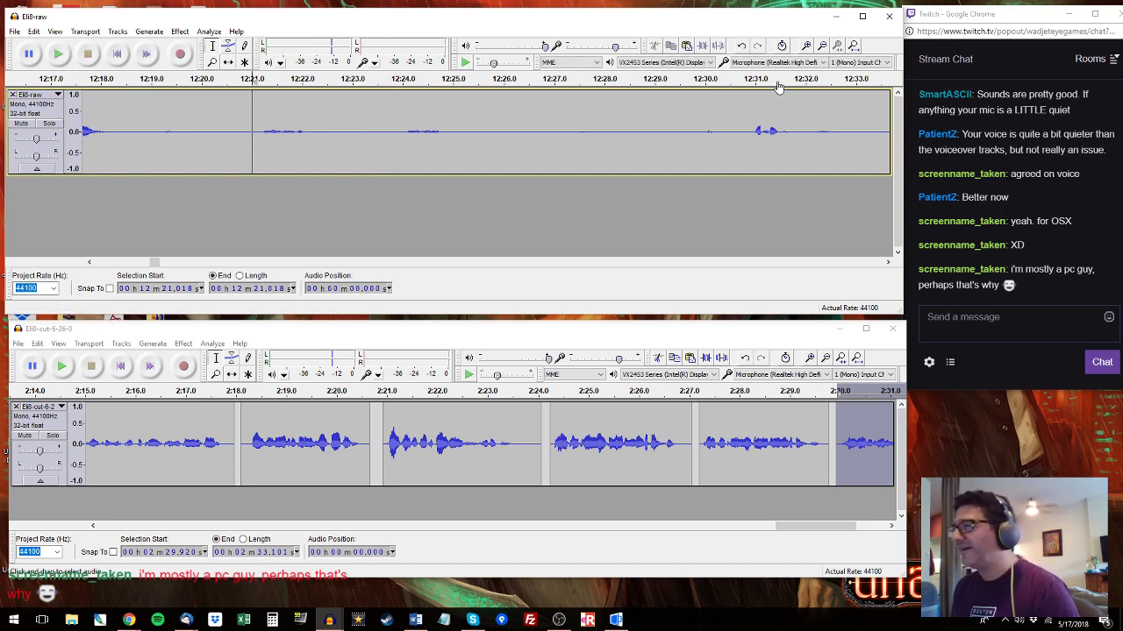
Audition the raw lines from about 12:34.9, then copy the take from about 12:37.2 to 12:39.3 into the cut track at about 2:33.3.
click(864, 81)
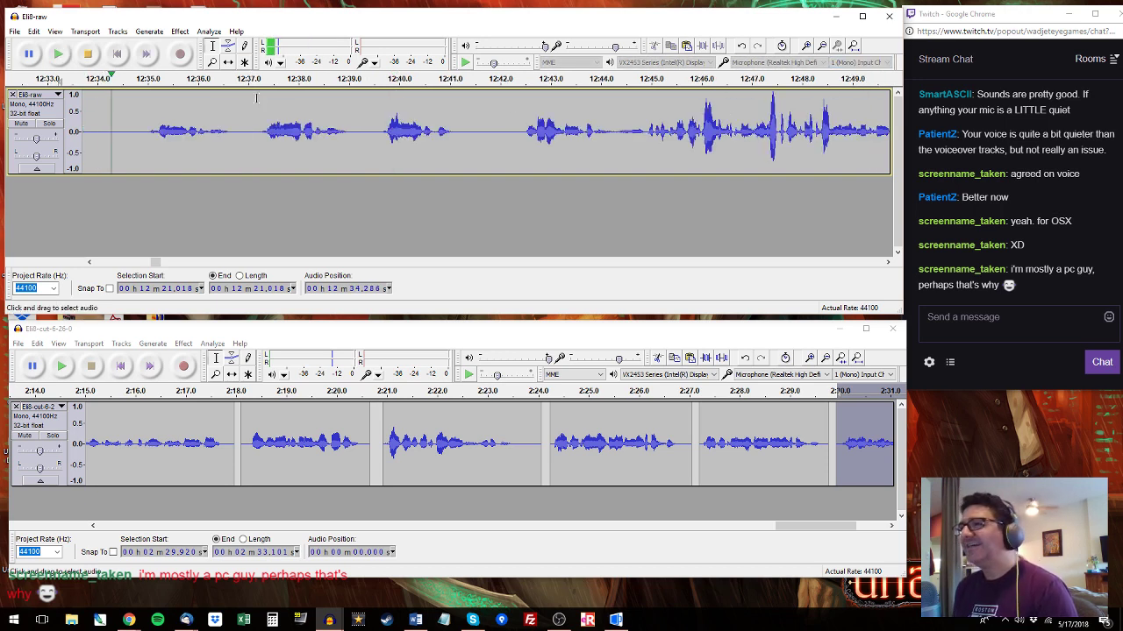
click(141, 140)
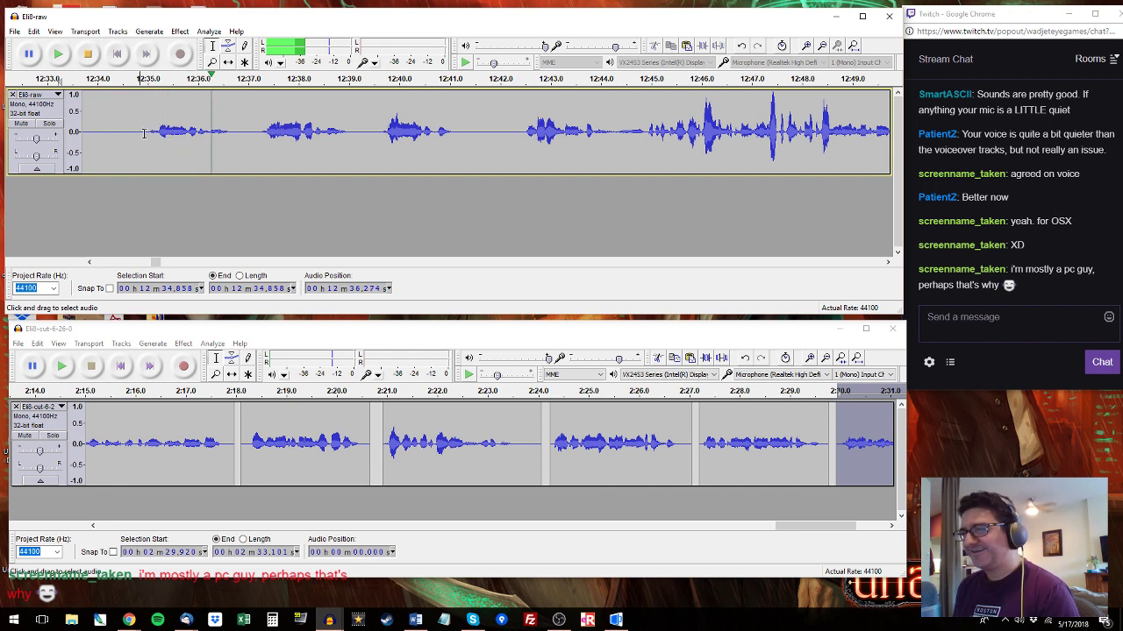
drag(145, 136, 351, 123)
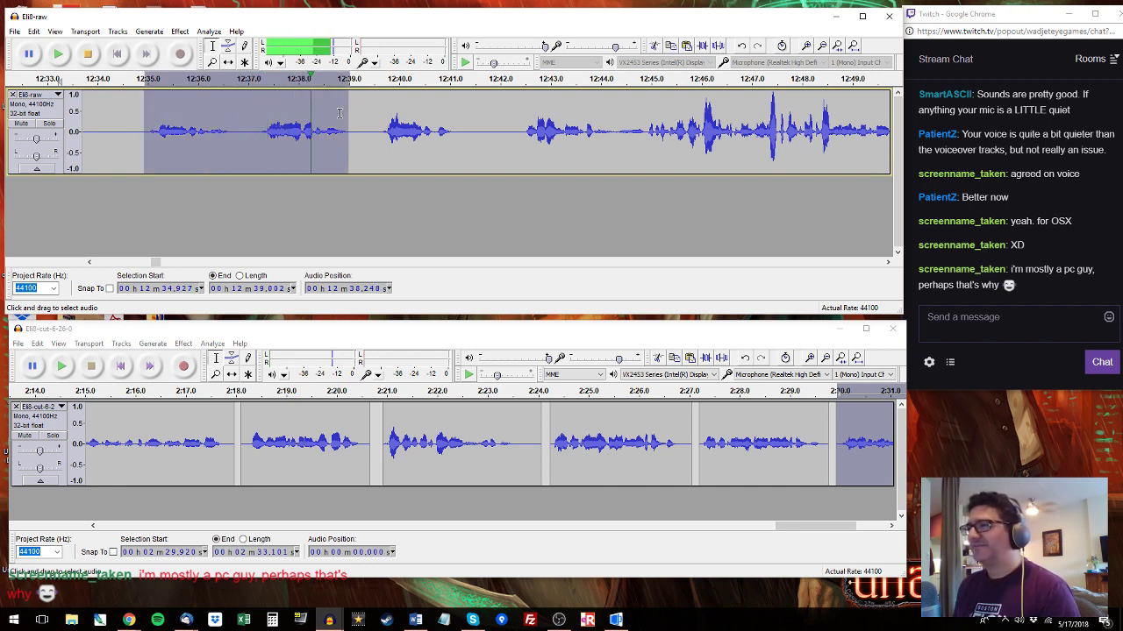
drag(257, 132, 359, 130)
key(space)
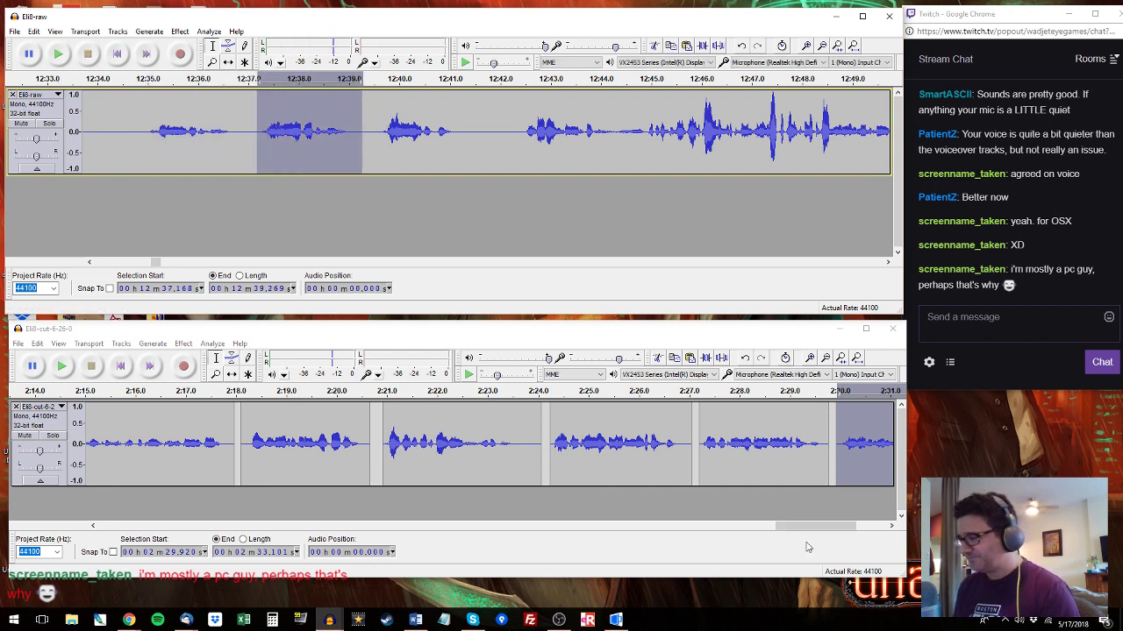
drag(852, 534, 874, 532)
drag(700, 442, 805, 443)
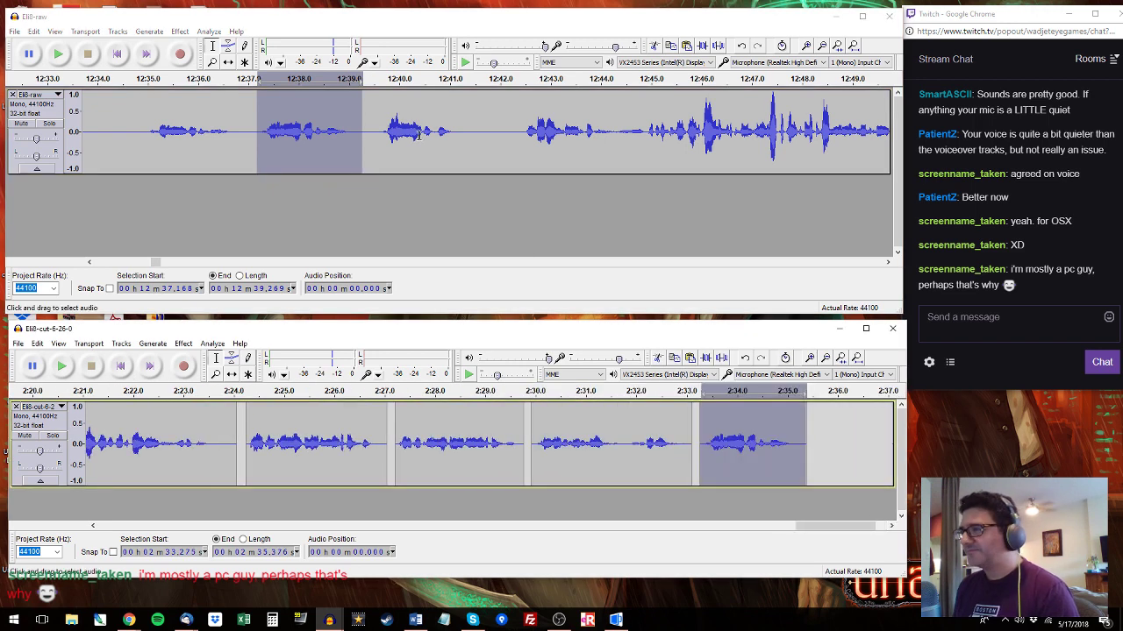
Audition the raw passage from about 12:39.6 and select its section from about 12:42.4 to 12:53.4.
click(383, 117)
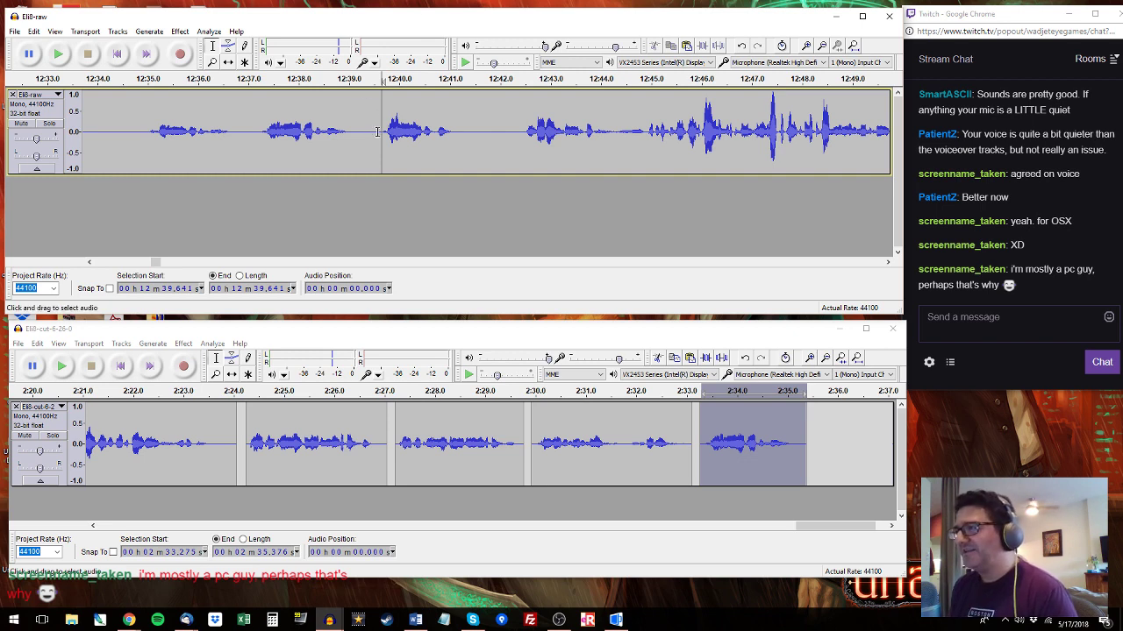
key(space)
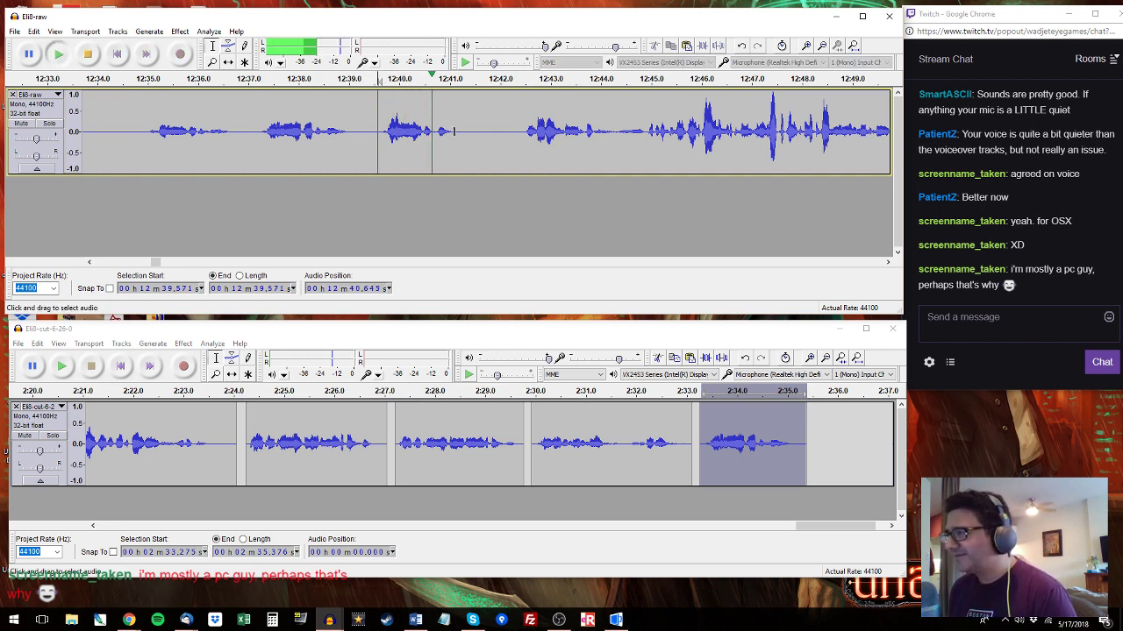
click(521, 132)
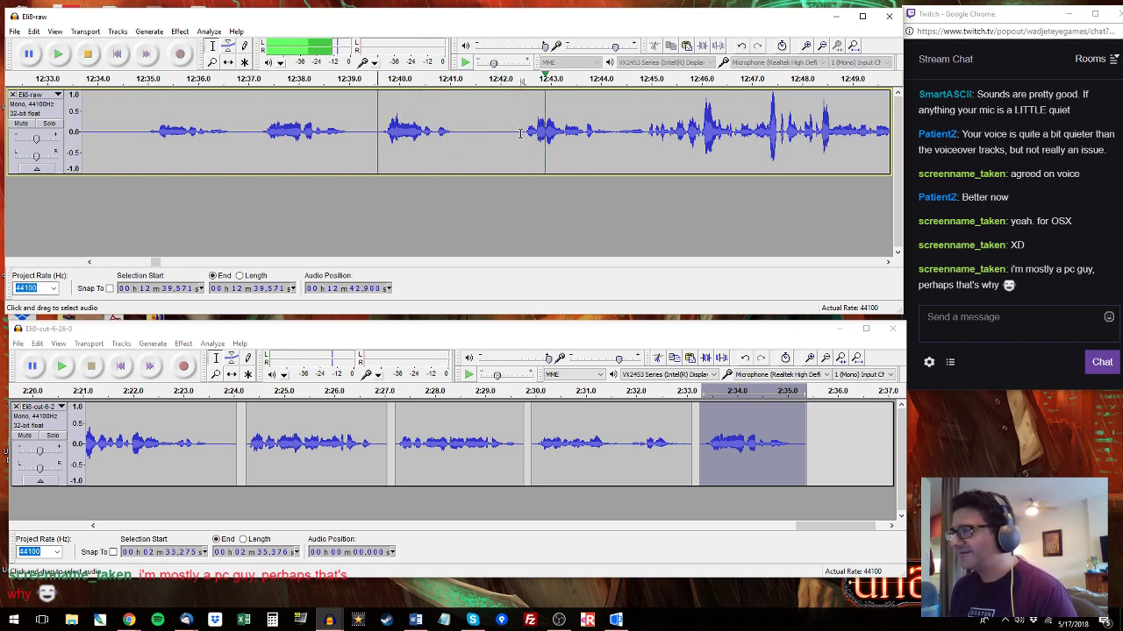
click(888, 263)
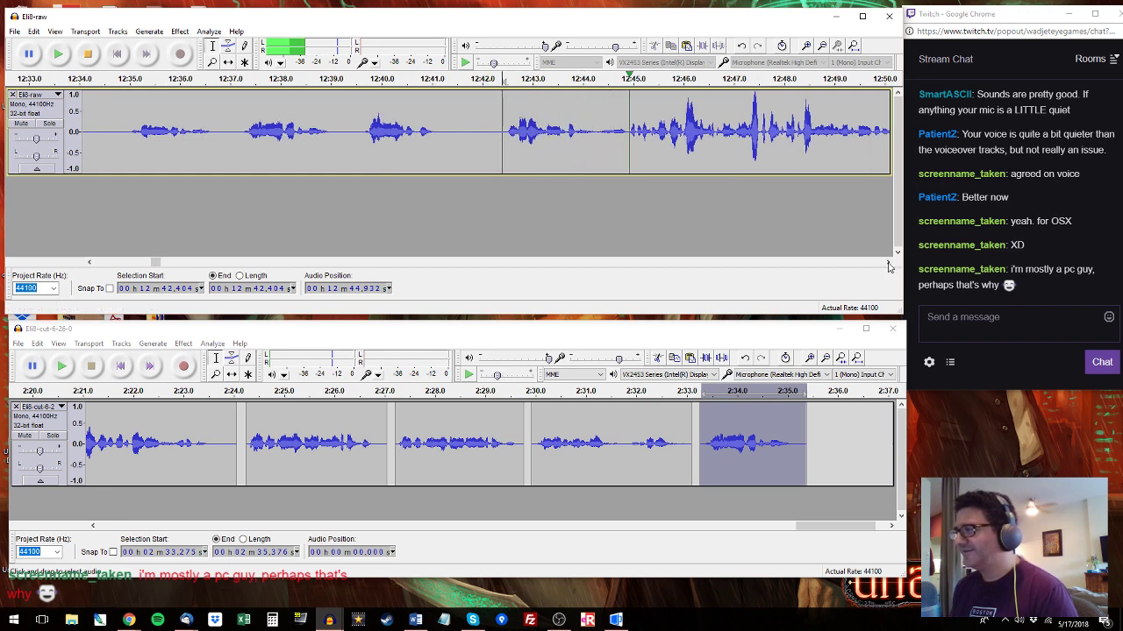
click(887, 262)
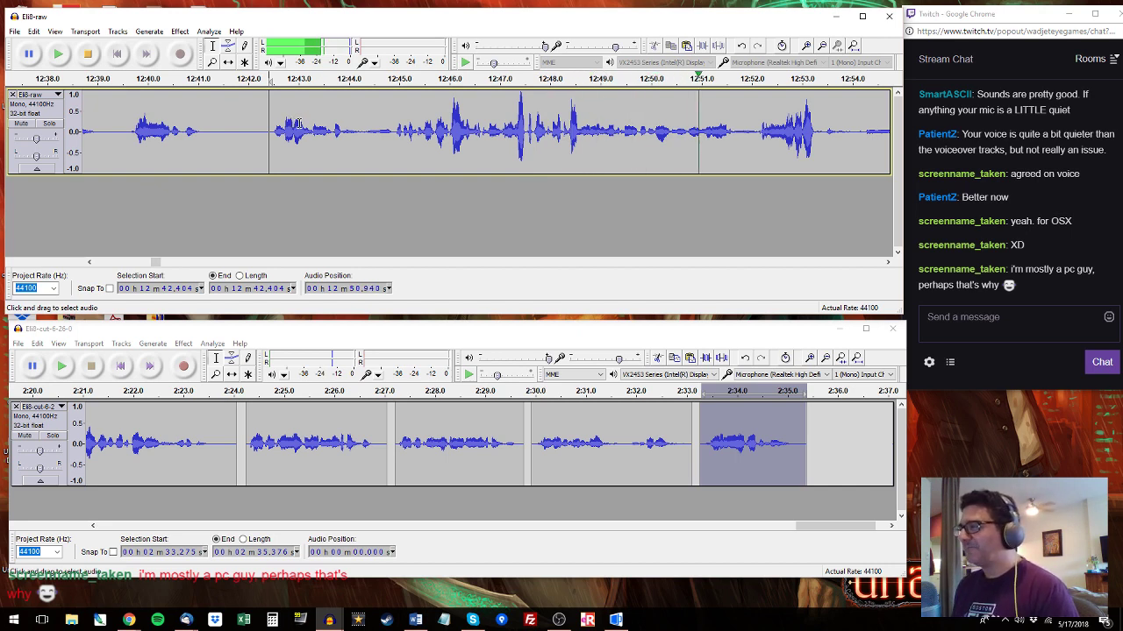
click(887, 262)
click(887, 263)
click(886, 262)
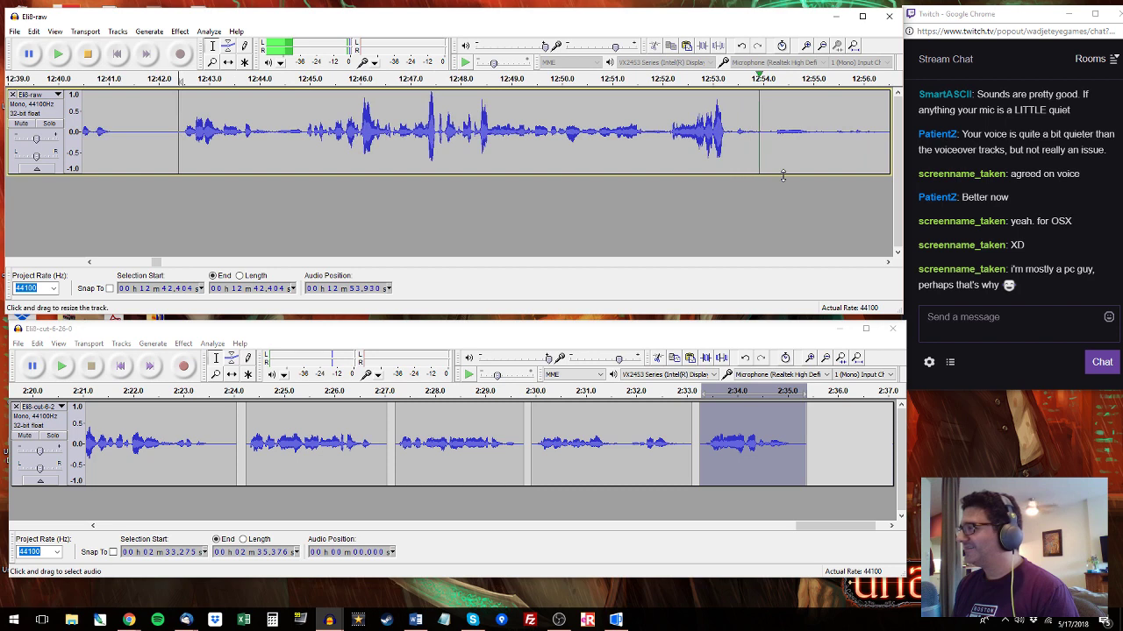
shift+click(733, 133)
click(90, 262)
click(89, 262)
click(89, 262)
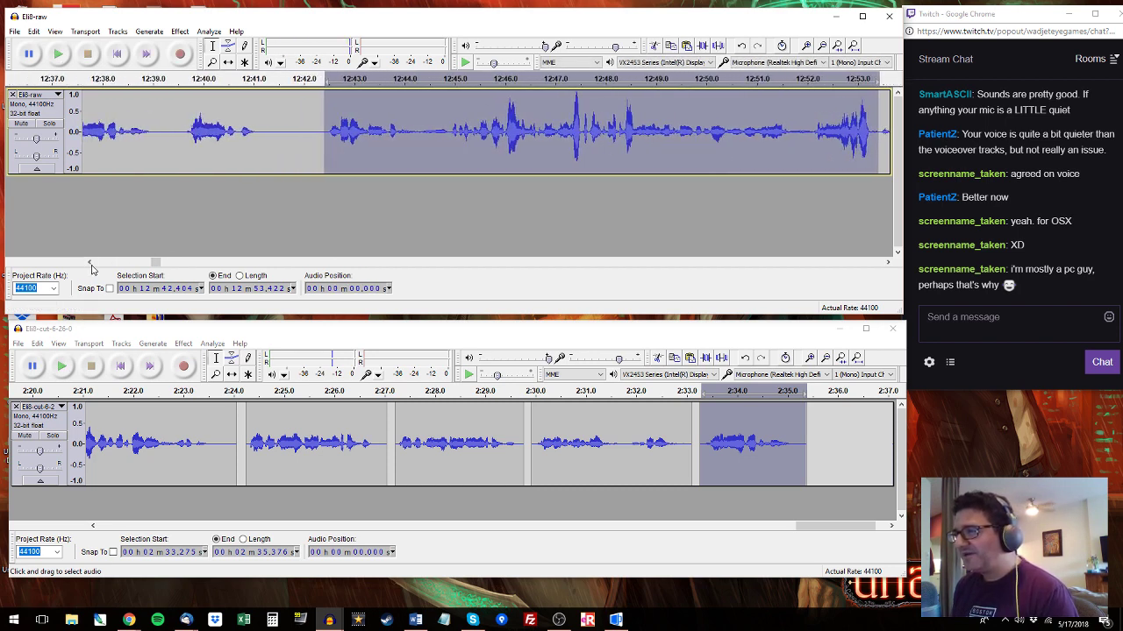
Delete the silence in the raw track from about 12:41.3 to 12:42.1 and play the passage from about 12:39.6.
drag(273, 132, 307, 133)
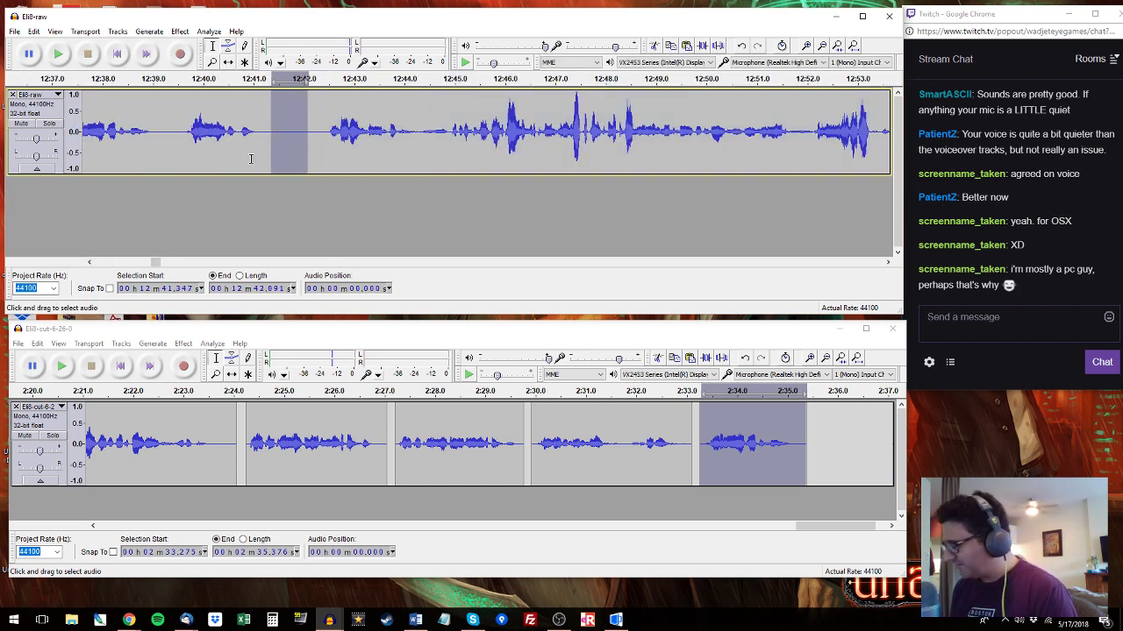
key(Delete)
click(182, 136)
key(space)
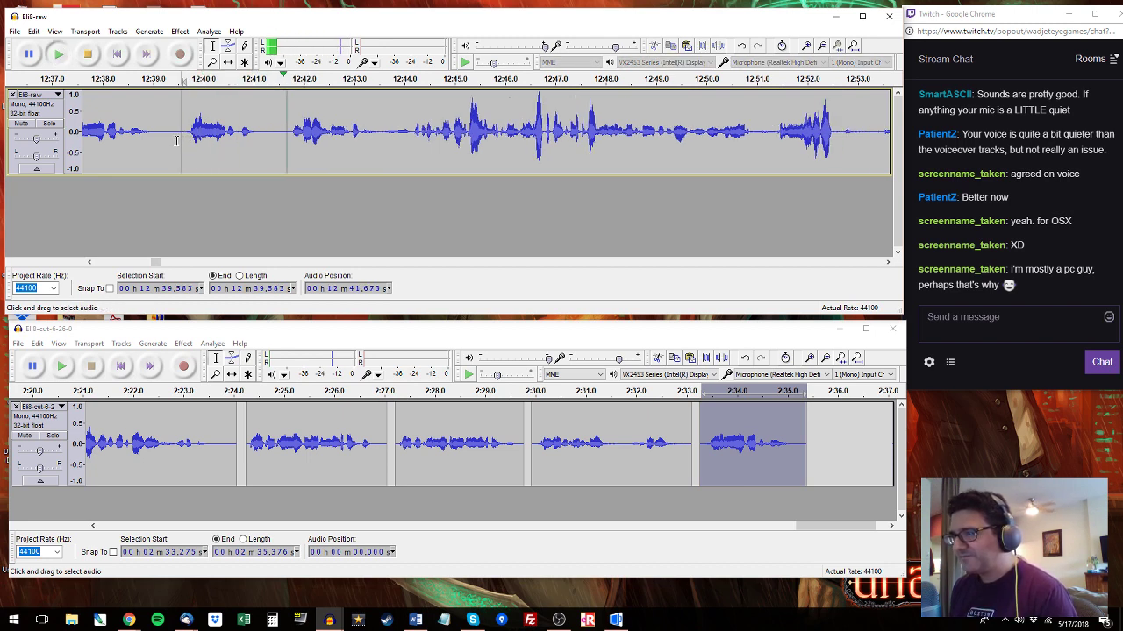
Boost the loudness of the raw passage from about 12:37.1 to 12:53.3 and audition it.
click(87, 262)
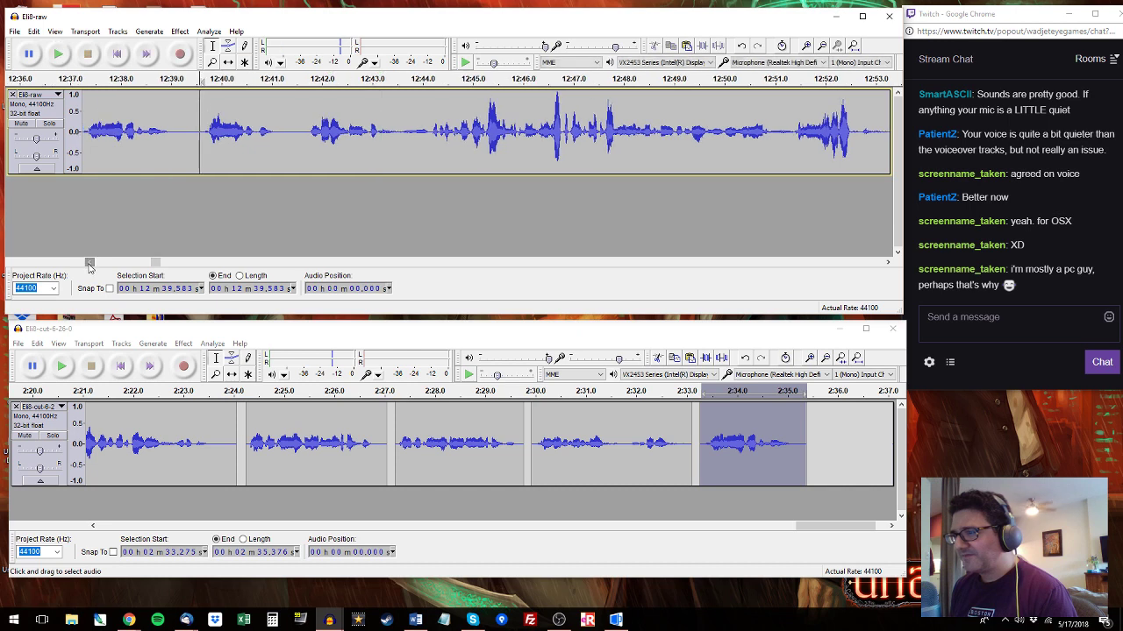
click(102, 136)
drag(96, 136, 824, 120)
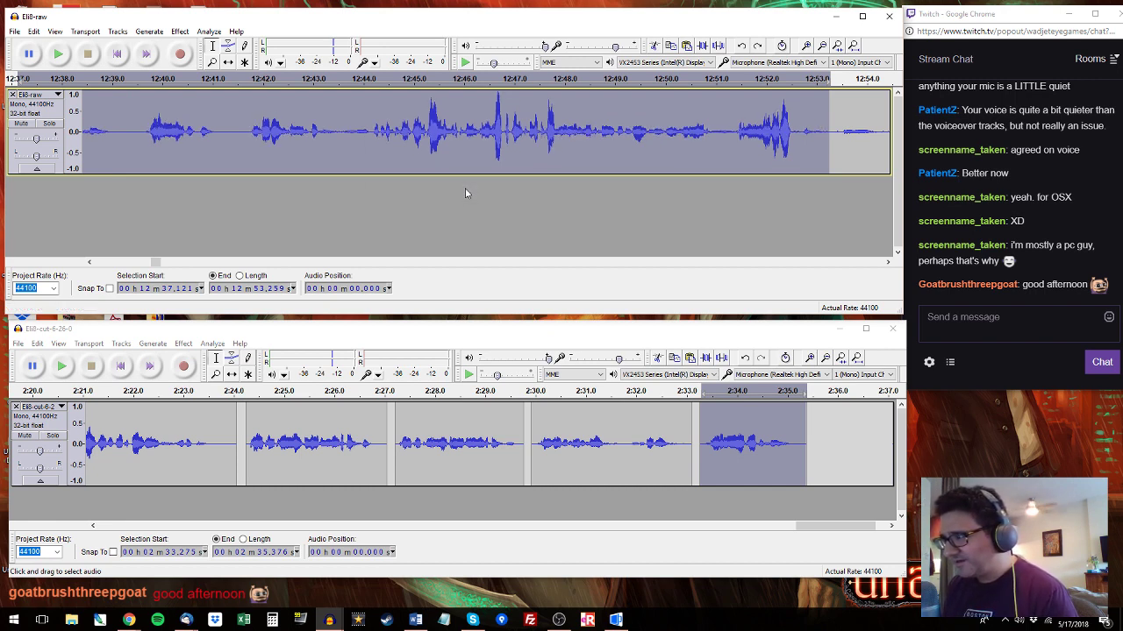
key(ctrl+e)
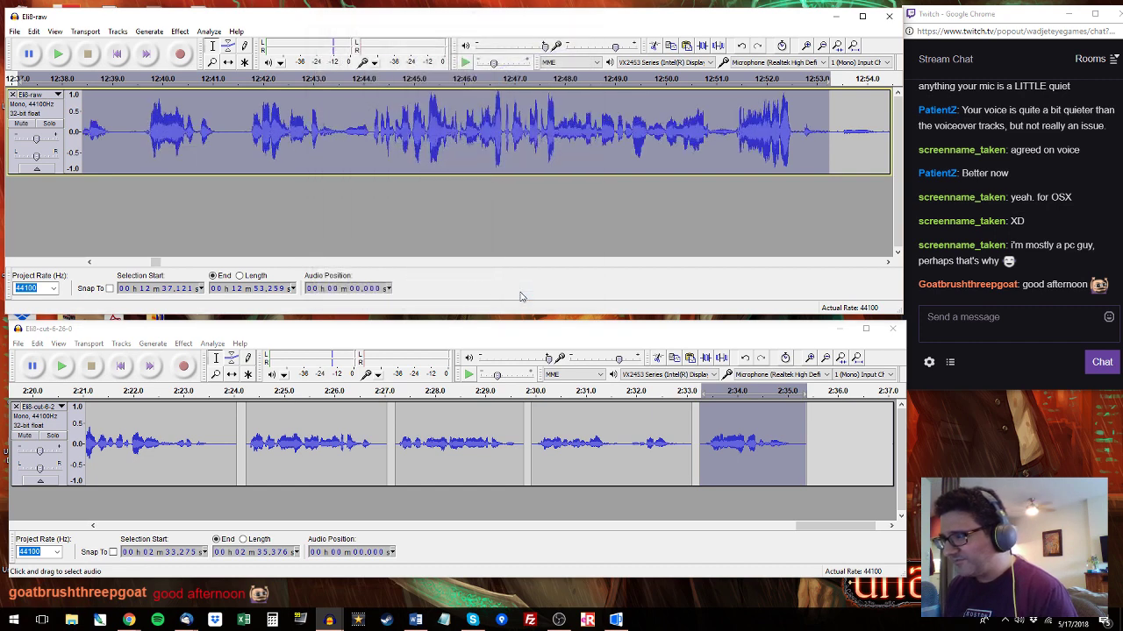
key(space)
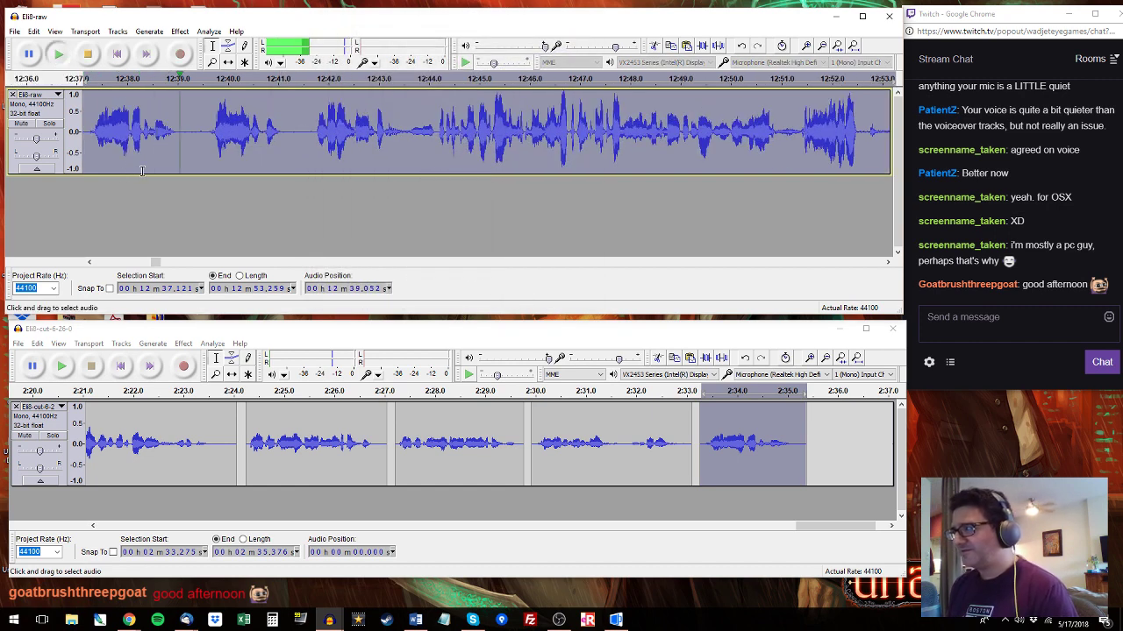
key(space)
Export the selected raw passage to the Speech folder as an Ogg Vorbis file named bloo158.
key(ctrl+shift+e)
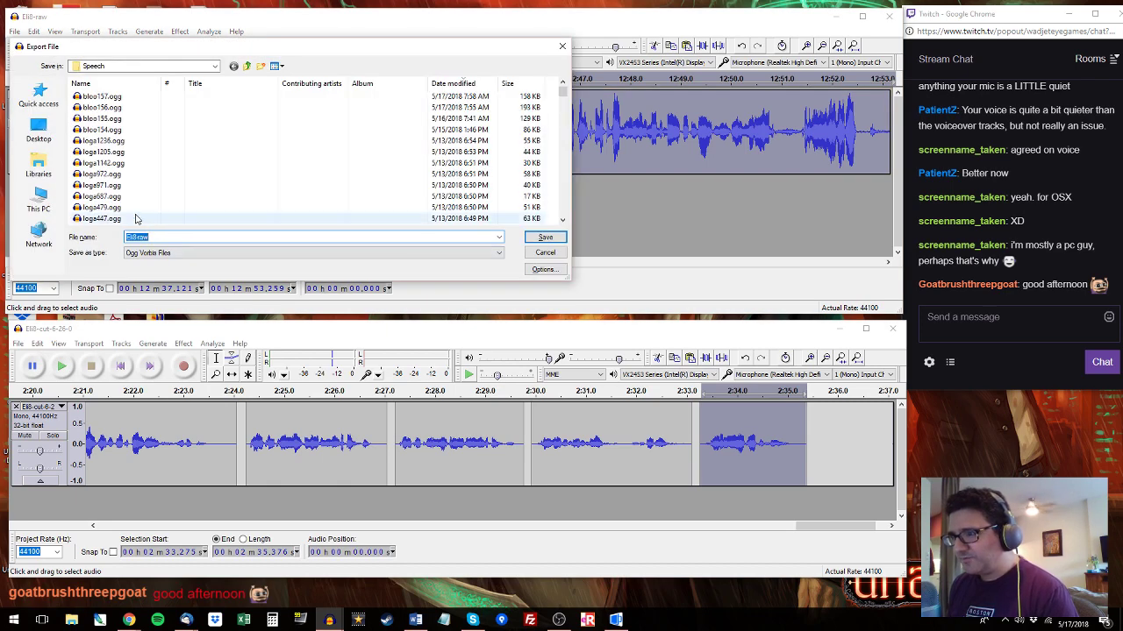
text(bloo)
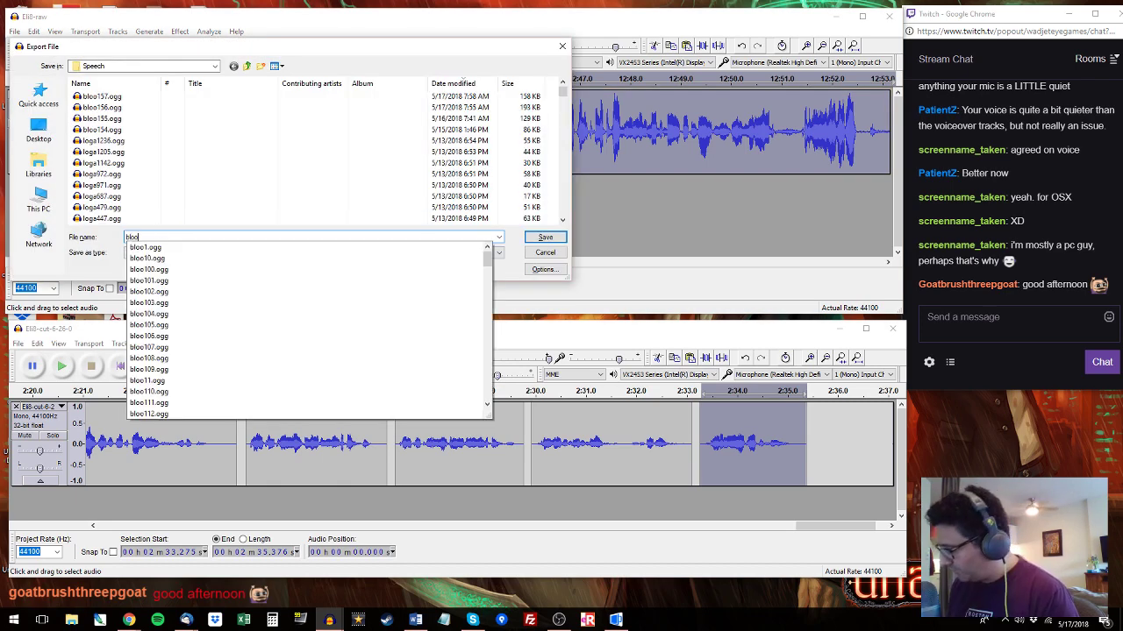
text(158)
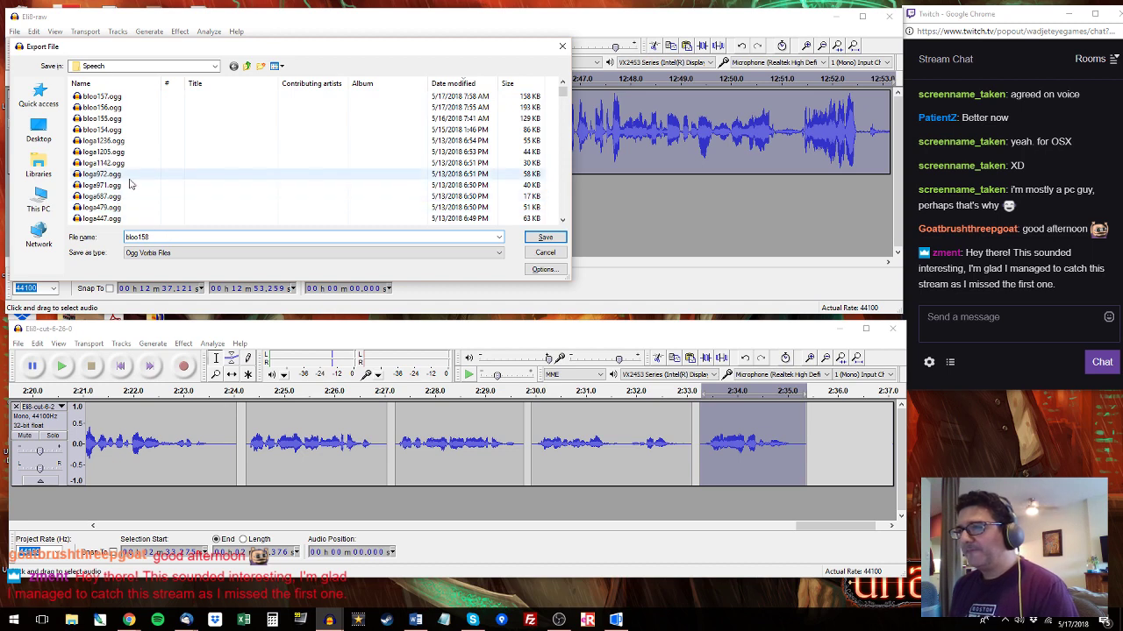
click(544, 239)
click(518, 258)
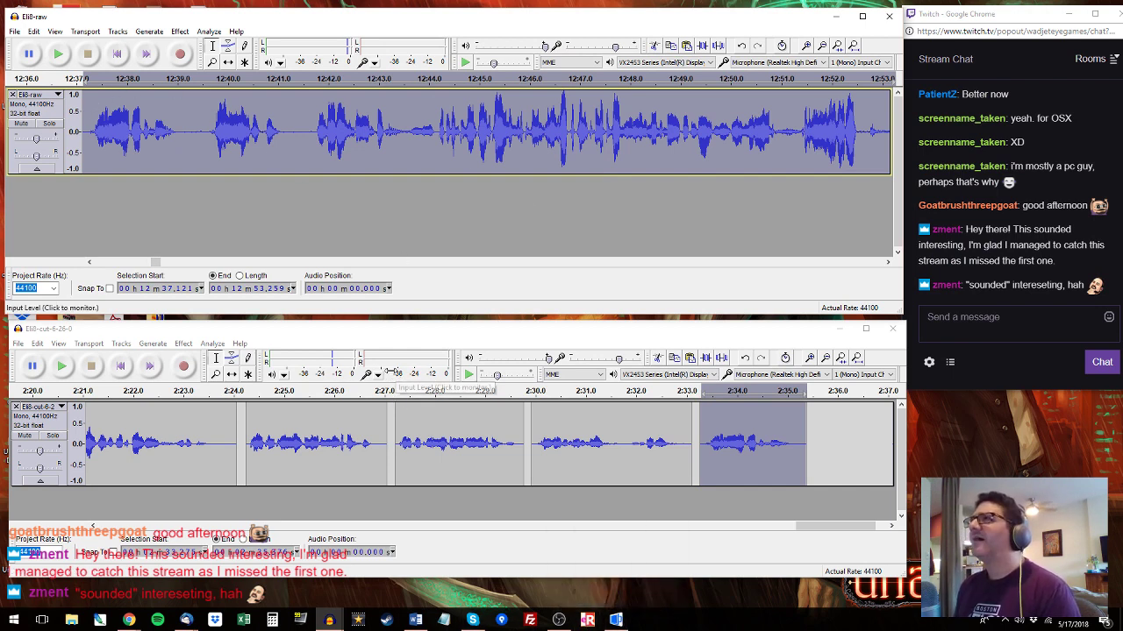
Switch to the Unavowed project in AGS Editor and collapse the Bronx rooms folder.
click(615, 621)
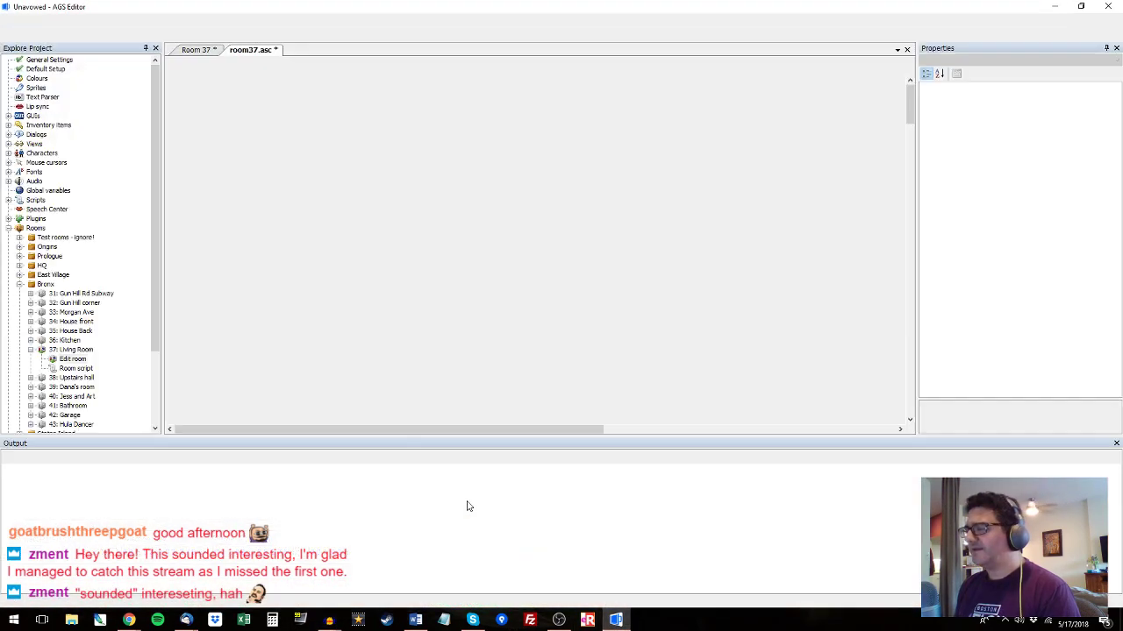
scroll(105, 263, down, 2)
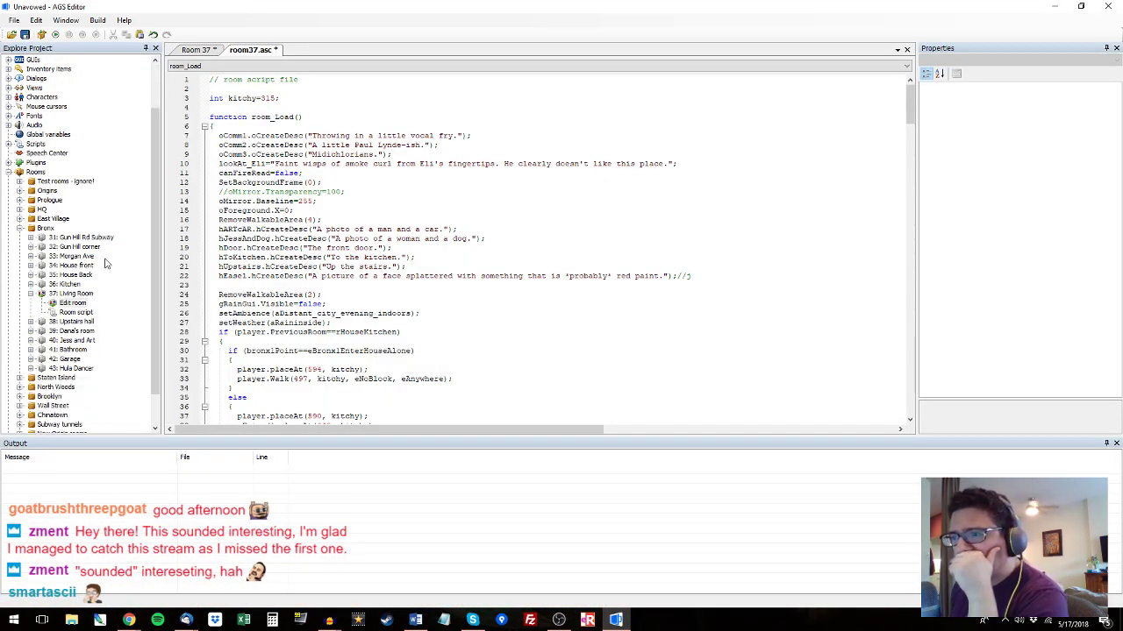
scroll(53, 250, down, 2)
click(20, 192)
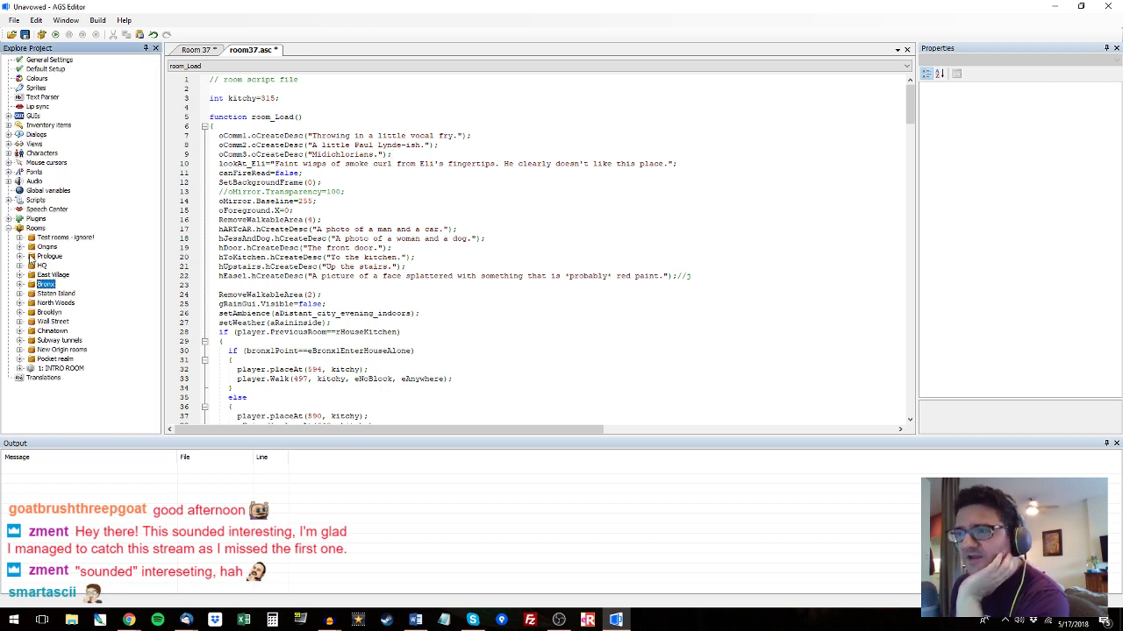
Open the HQ Training room (room 16) in the room editor and display its objects.
click(20, 266)
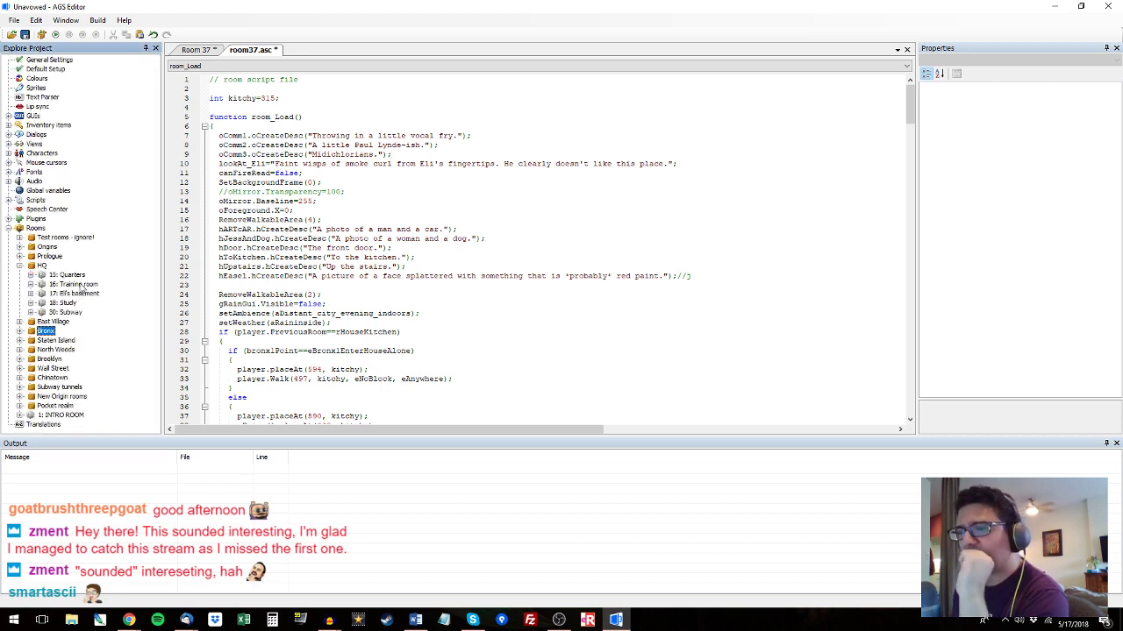
double_click(75, 284)
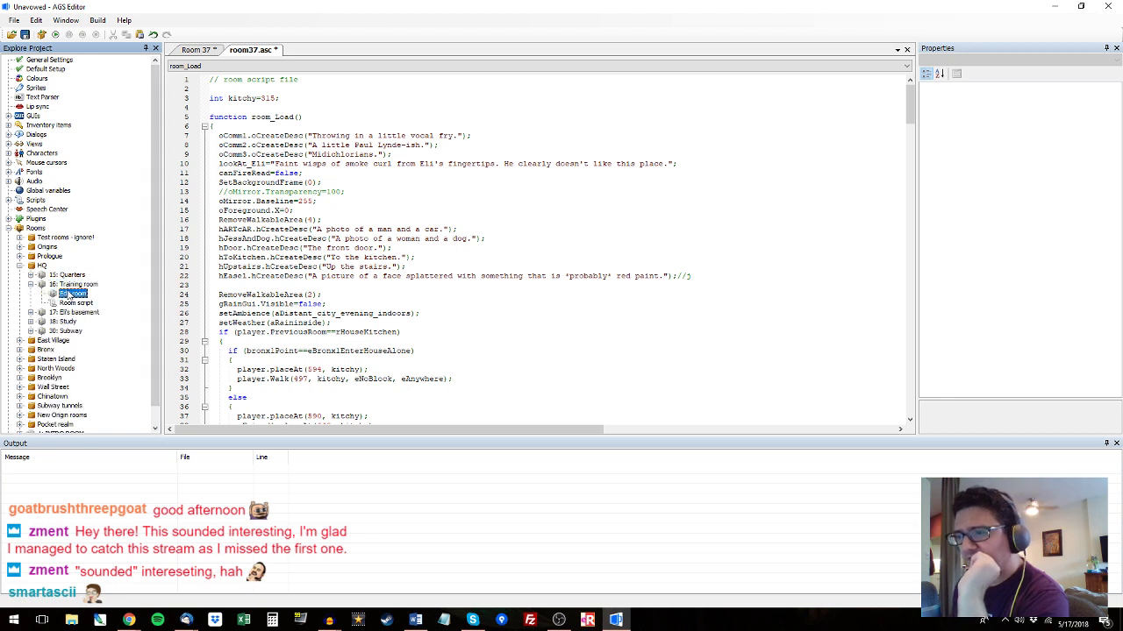
click(589, 350)
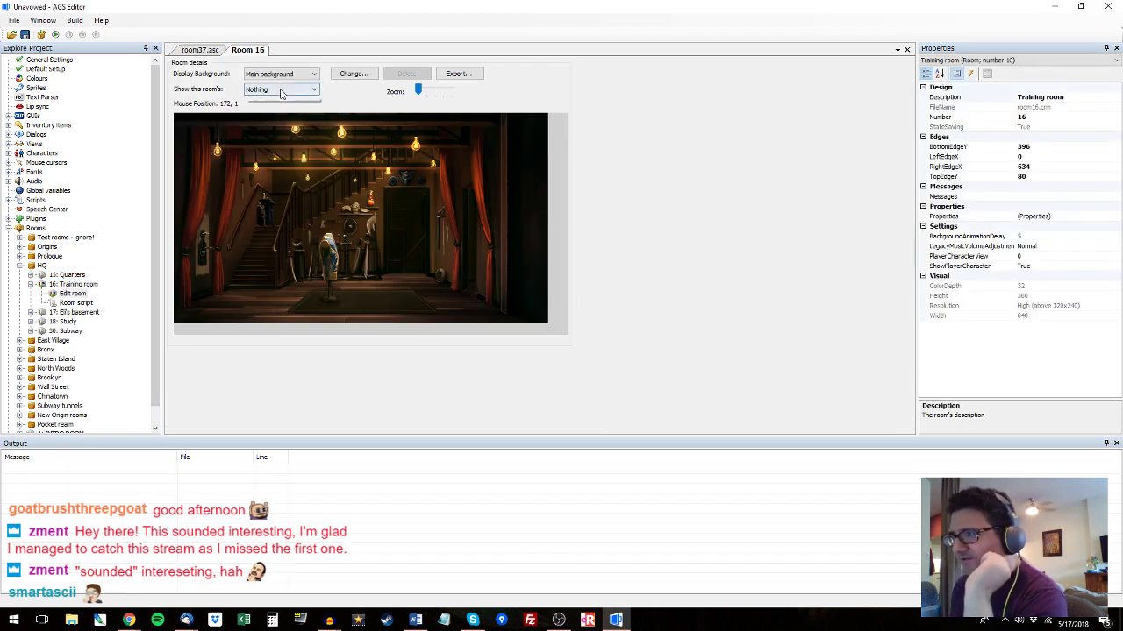
click(280, 90)
click(279, 124)
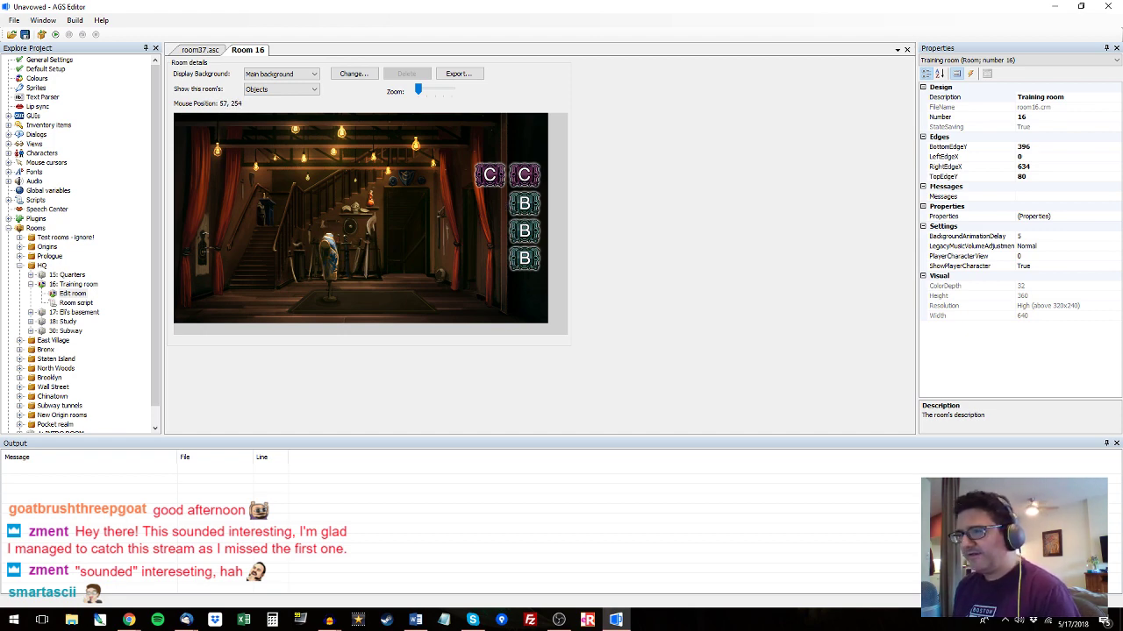
Open the HQ Study room (room 18) for editing and display its objects.
double_click(74, 321)
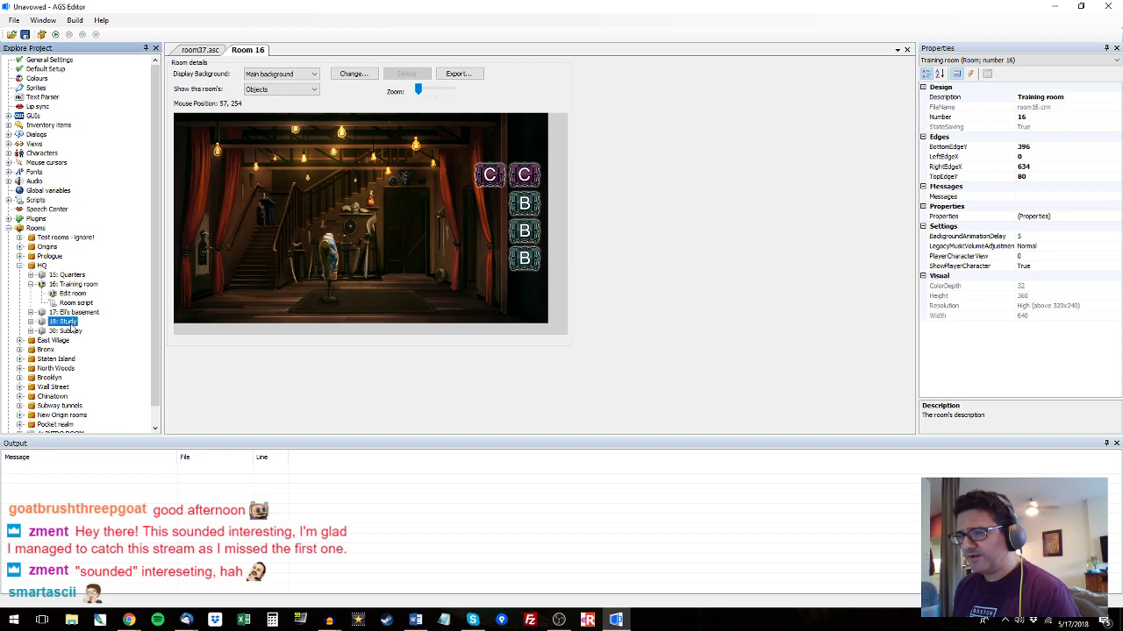
double_click(75, 332)
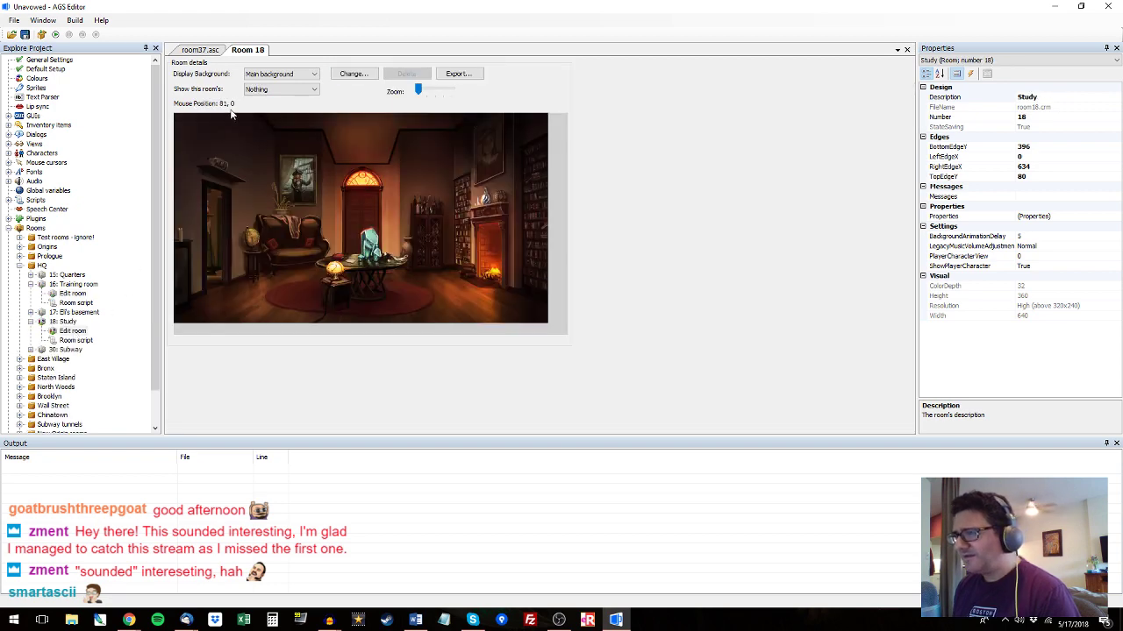
click(281, 90)
click(279, 123)
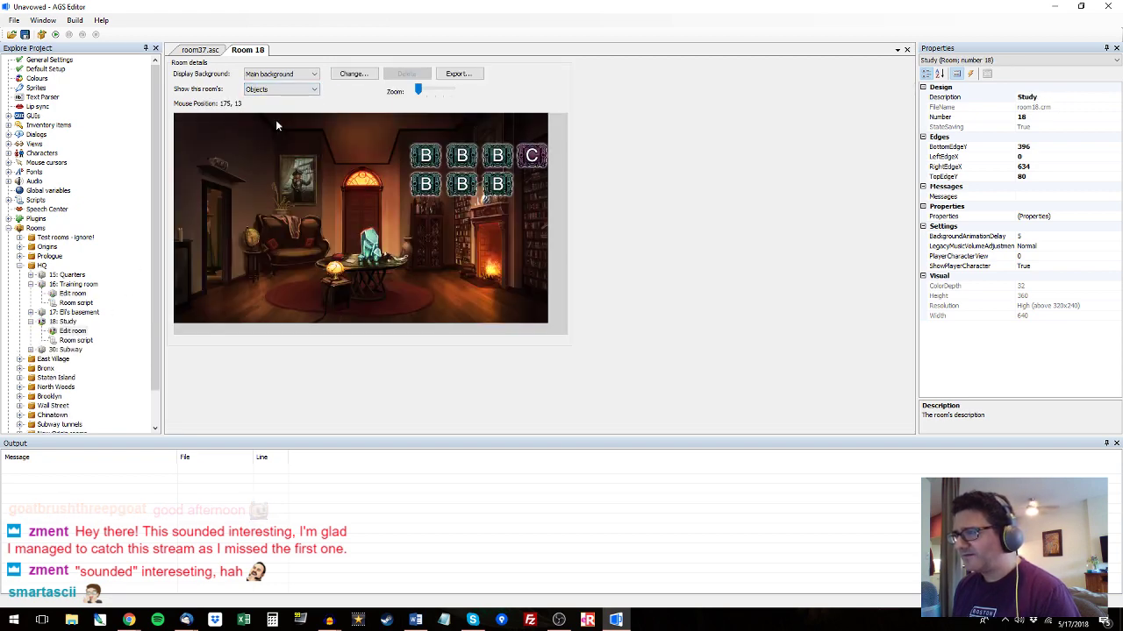
Add a room object with B sprite 16813 beneath the C icon, placed at StartX 581 and StartY 153.
right_click(528, 185)
click(579, 190)
click(1070, 108)
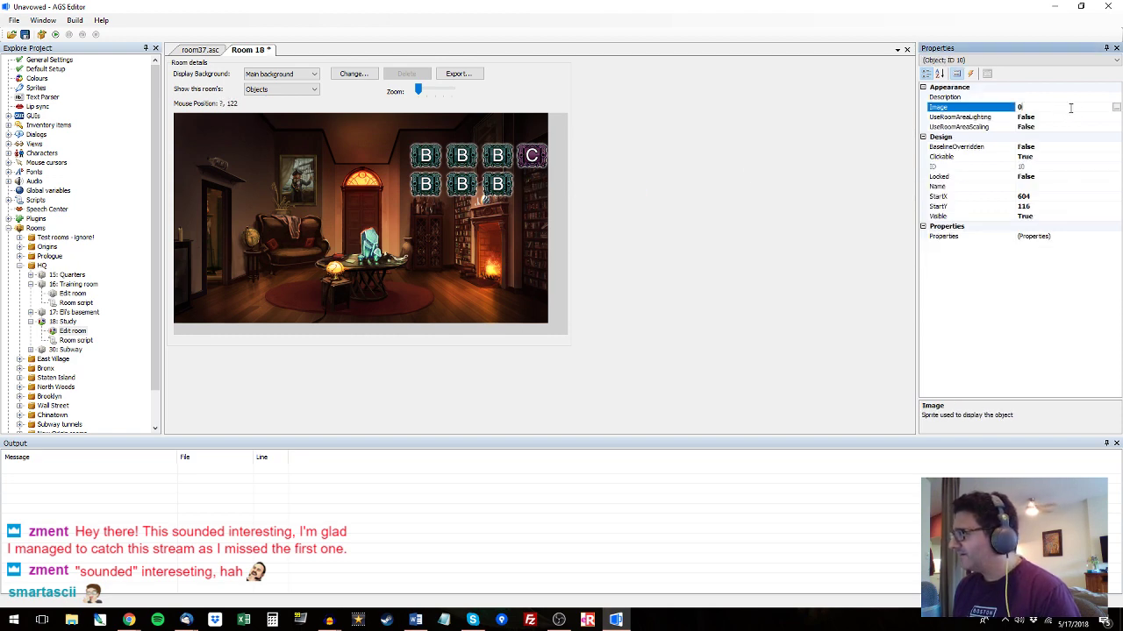
click(1117, 108)
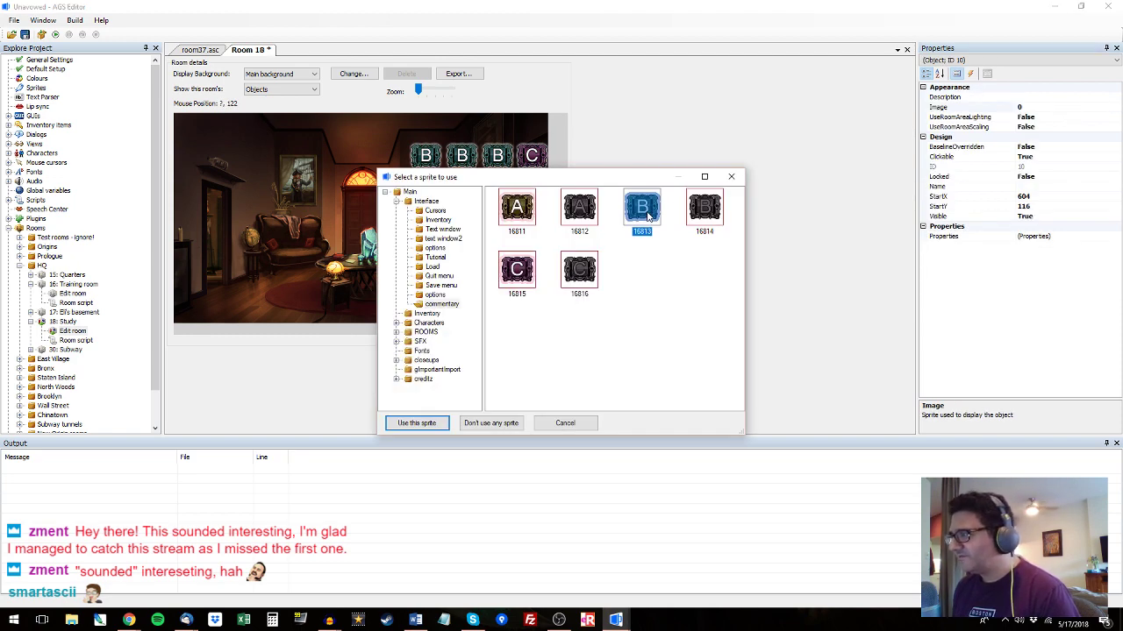
double_click(647, 216)
drag(546, 165, 533, 185)
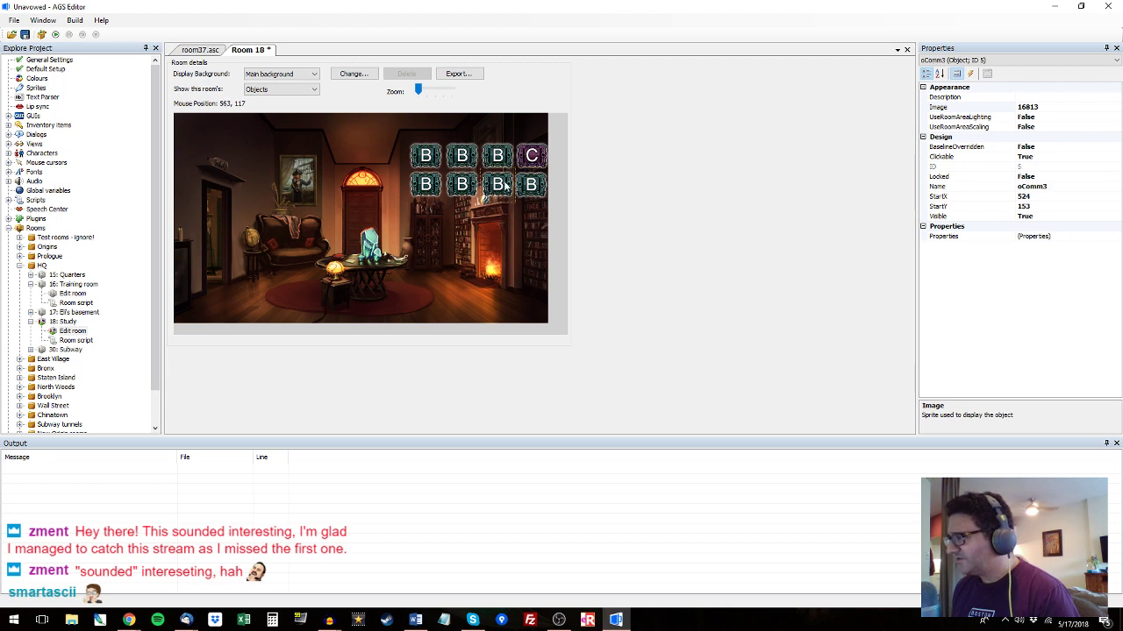
click(1048, 208)
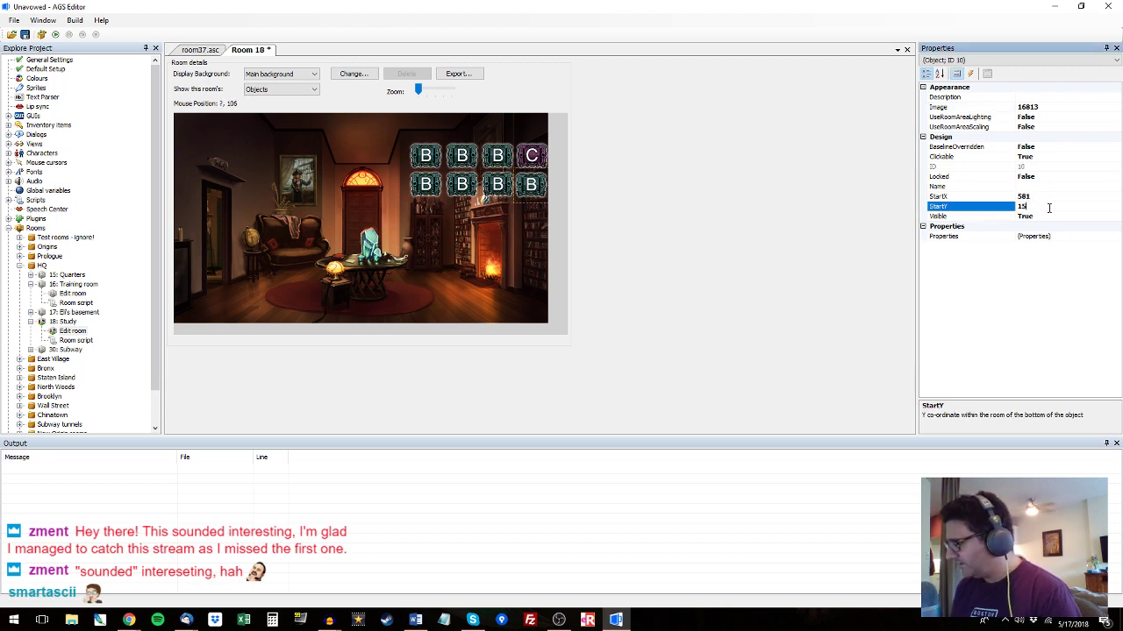
key(Return)
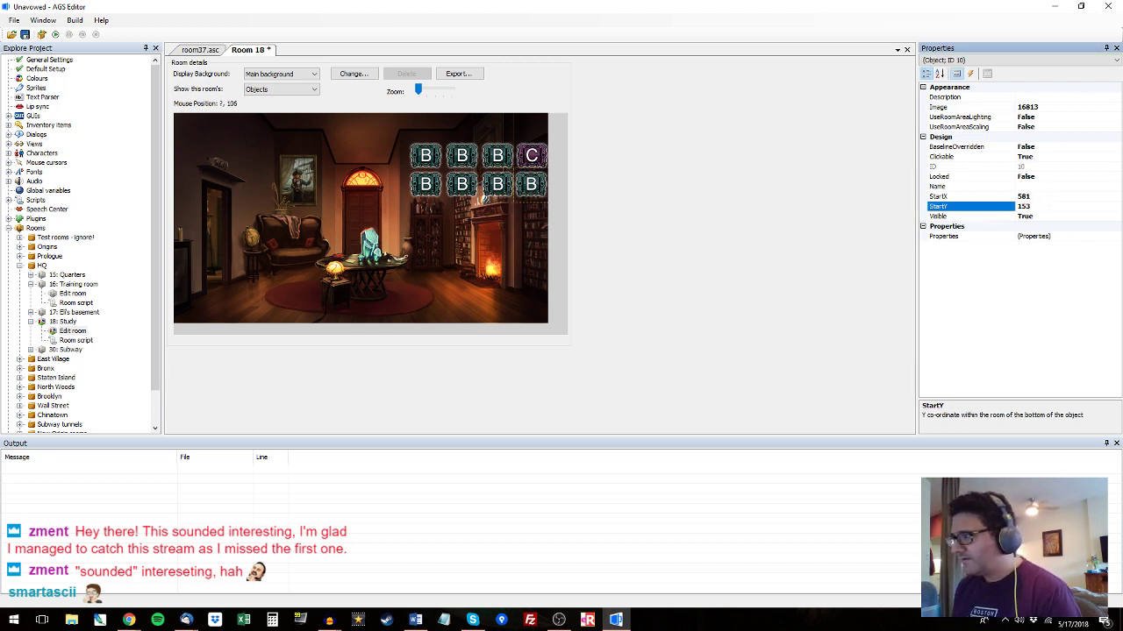
Set the StartX of the C icon object oComm7 to 581 to align it with the B icon below.
click(531, 155)
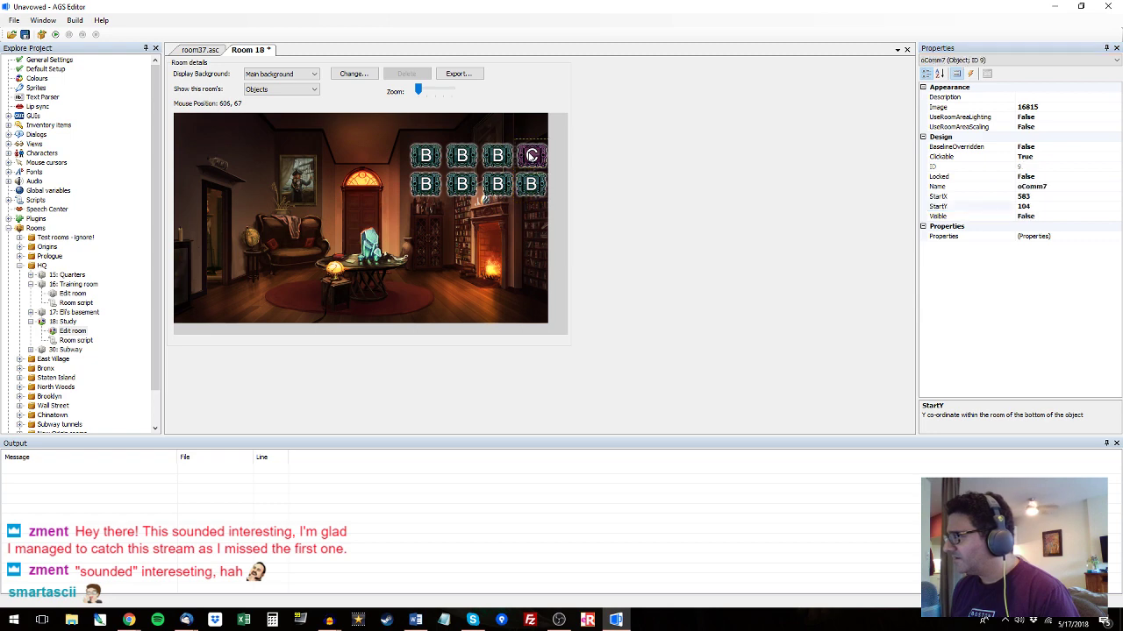
click(530, 185)
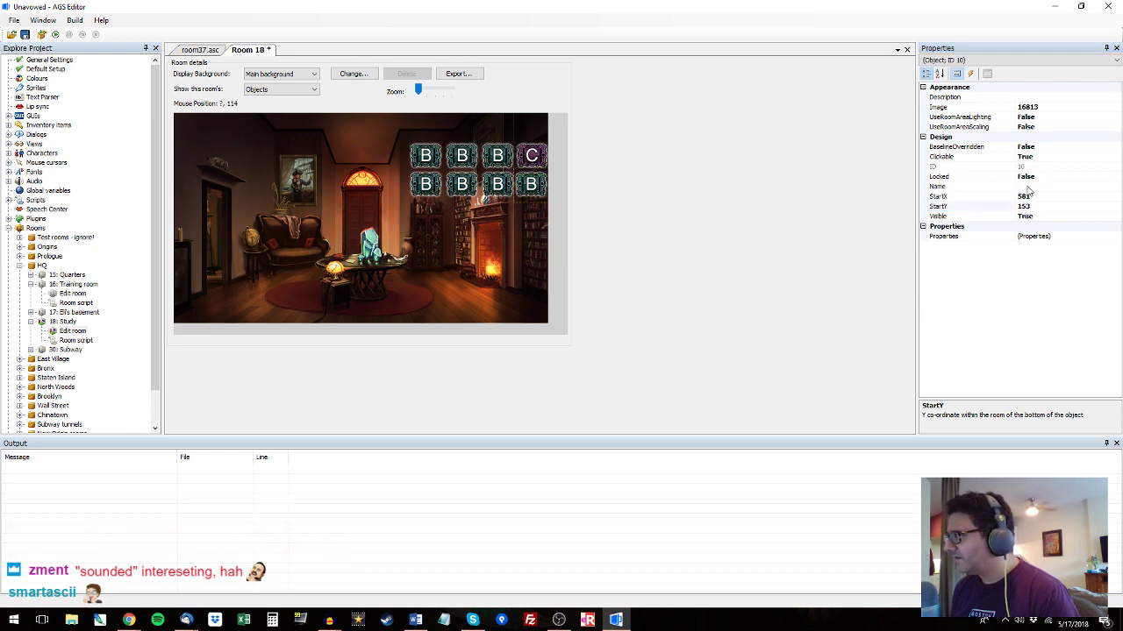
click(531, 156)
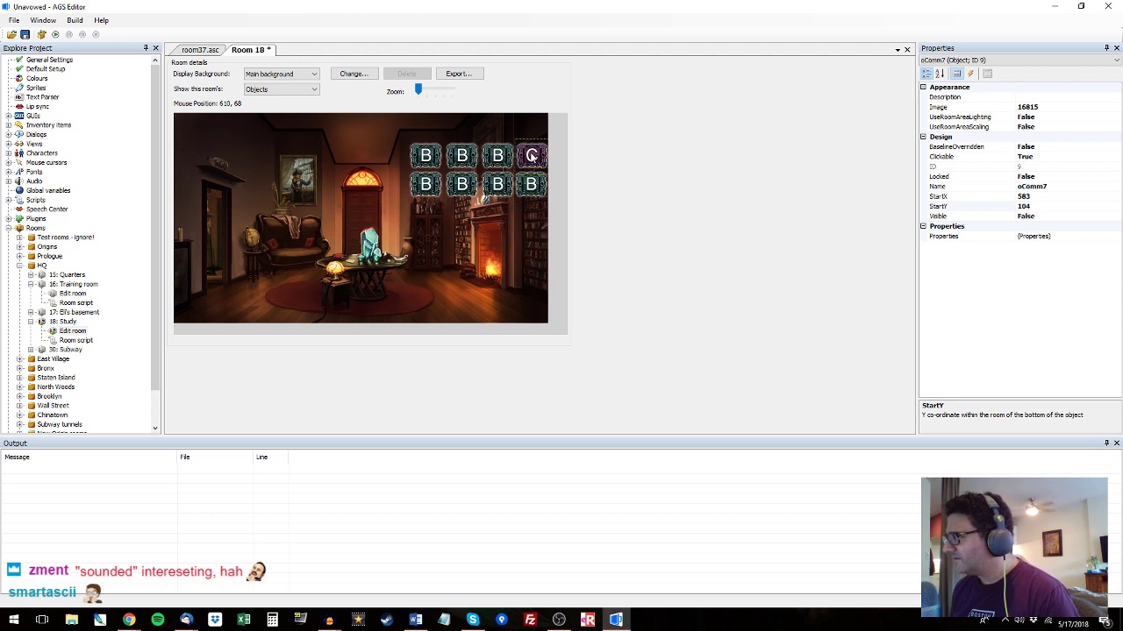
click(1058, 196)
text(1)
key(Return)
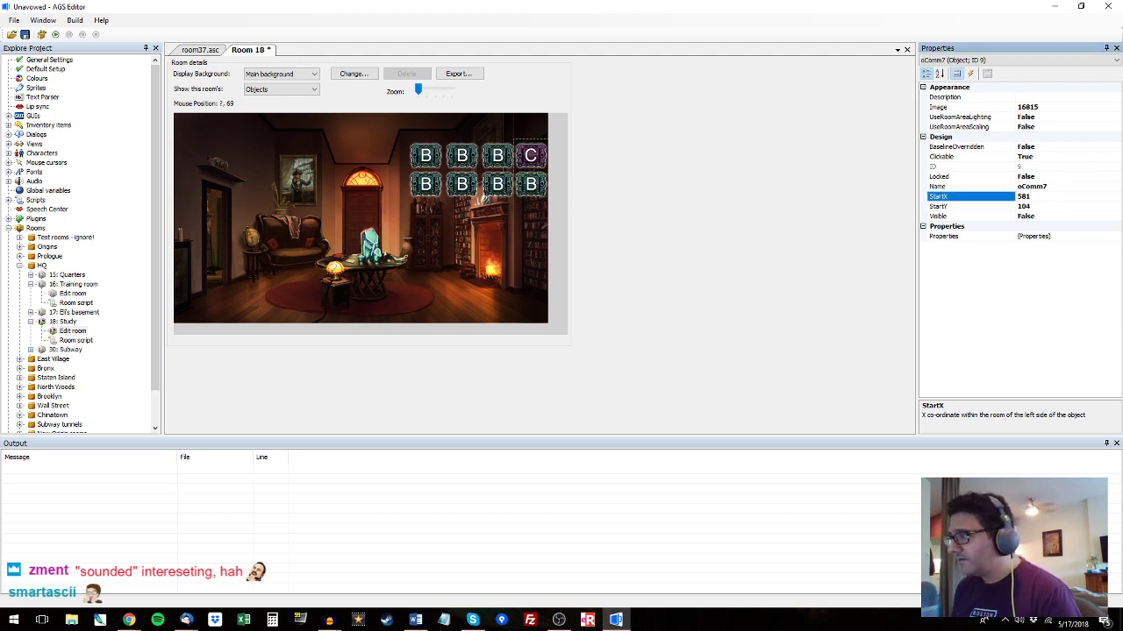
Name the new B icon object oComm8 and set its initial visibility to False.
click(537, 187)
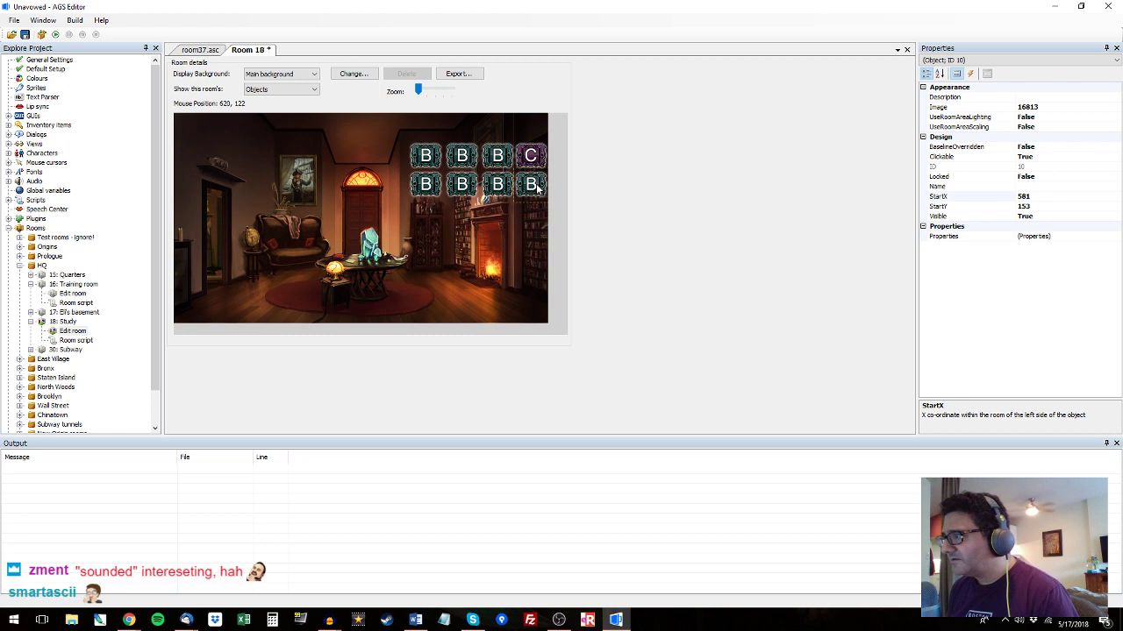
click(1072, 186)
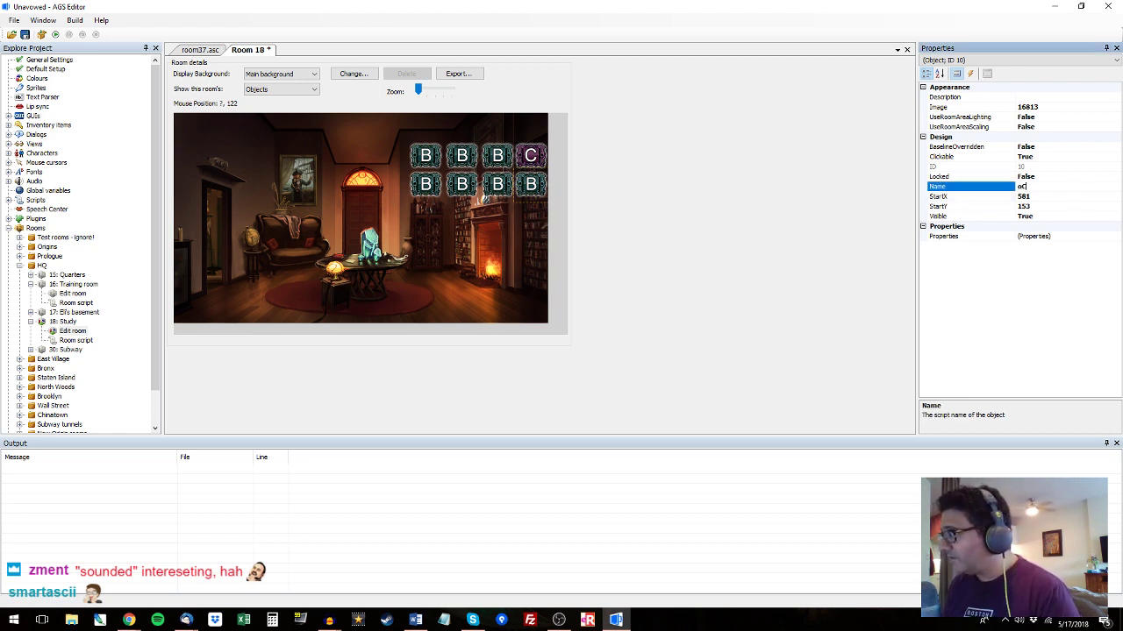
text(oComm8)
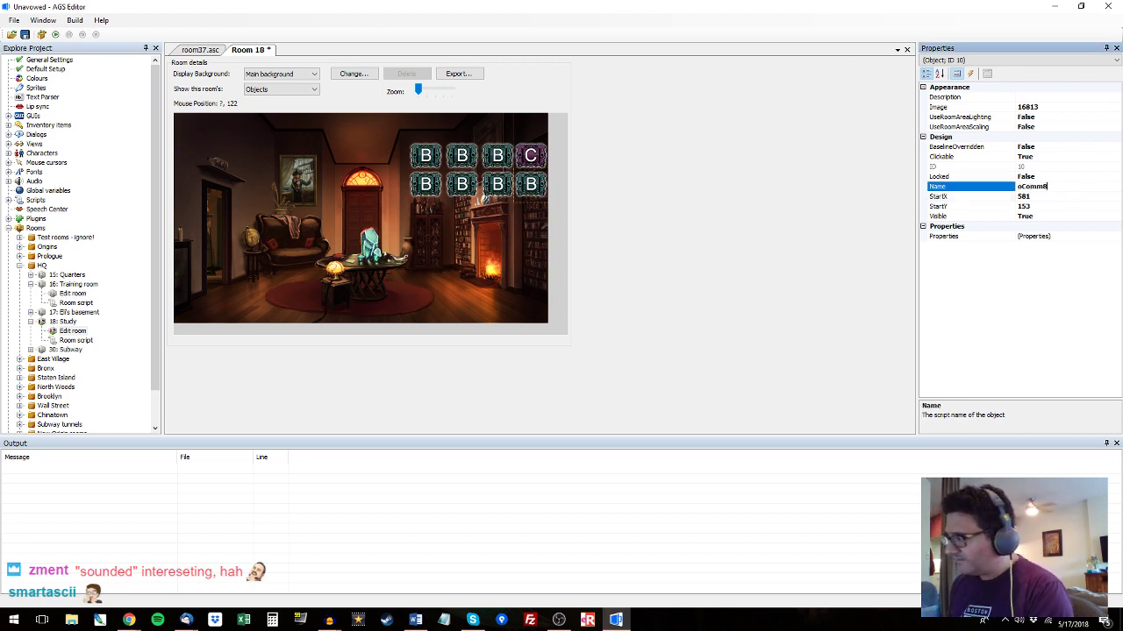
click(1048, 215)
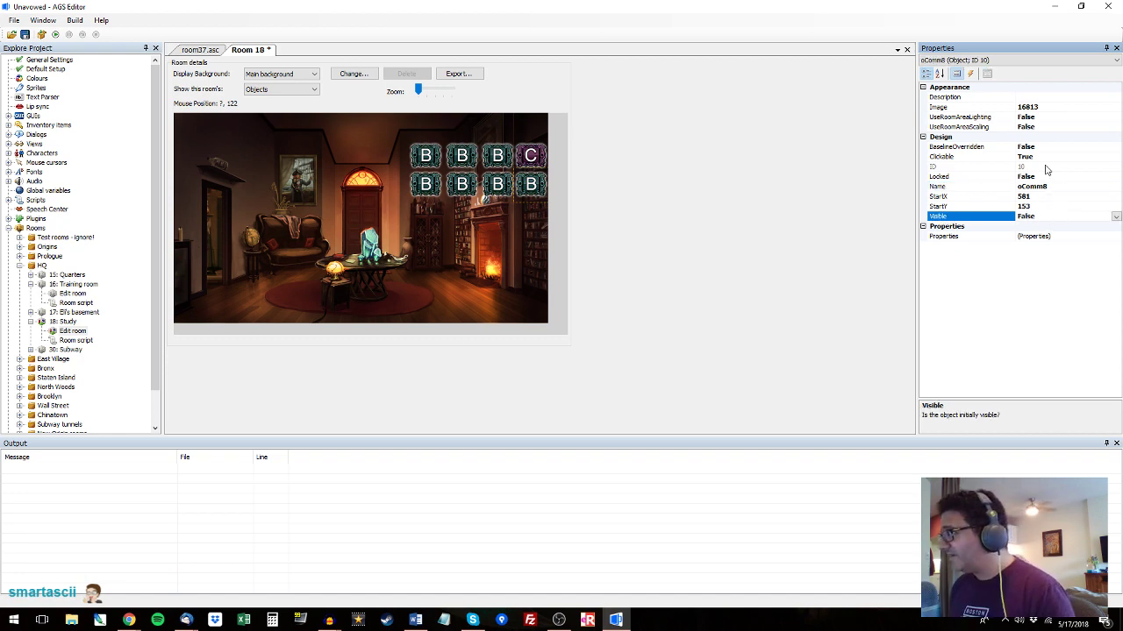
Set the Commentary custom property of oComm8 to 2 for a blooper.
click(1077, 237)
click(1115, 236)
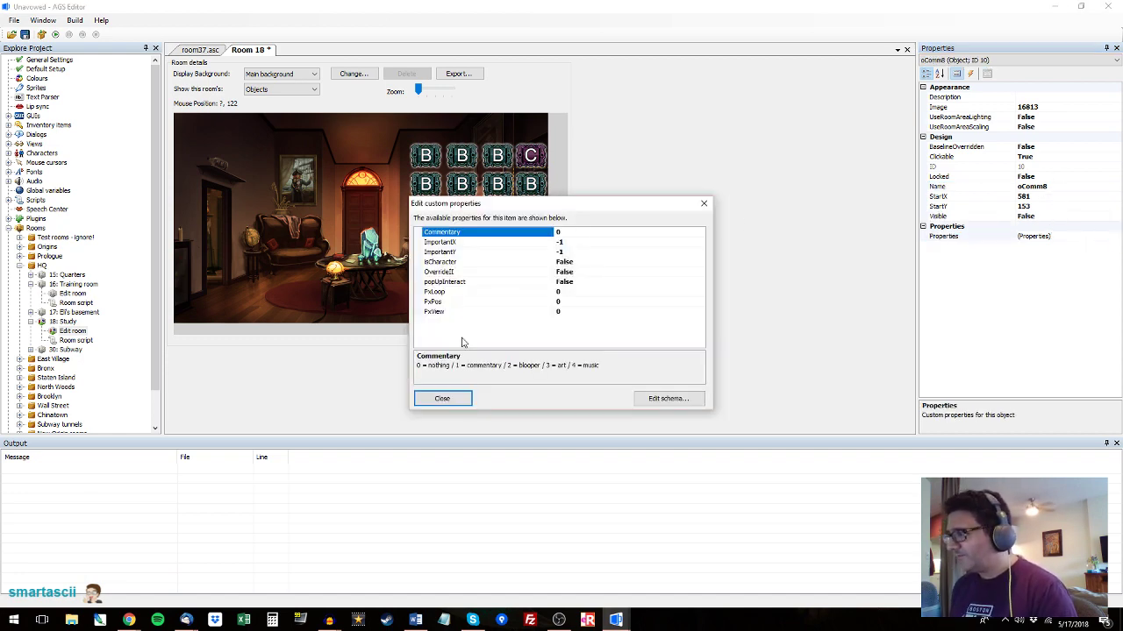
text(2)
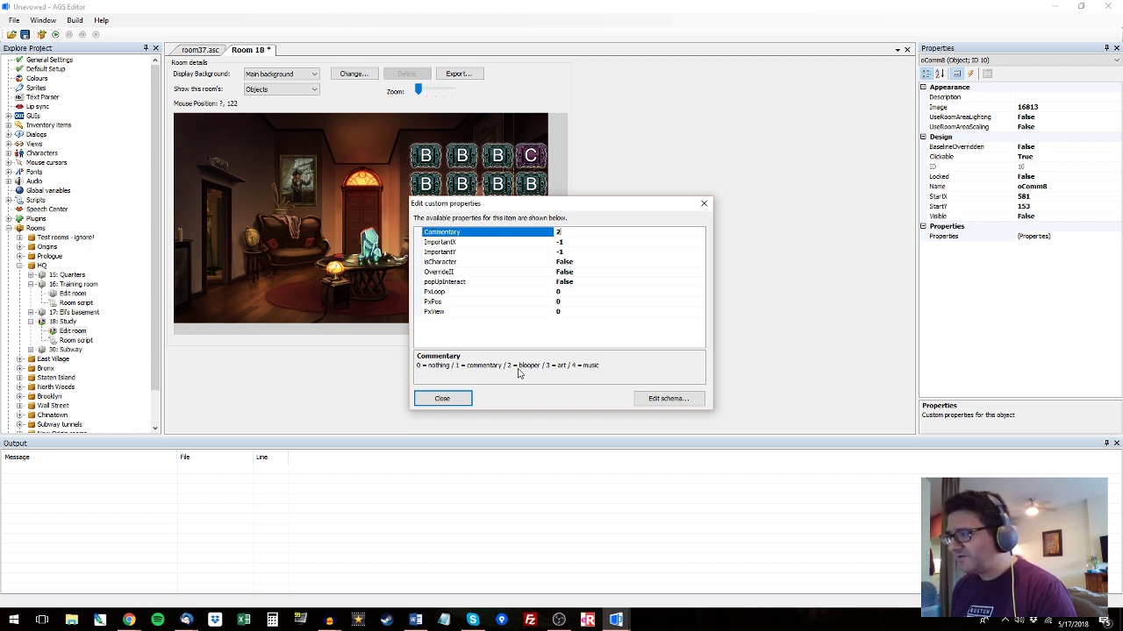
click(445, 399)
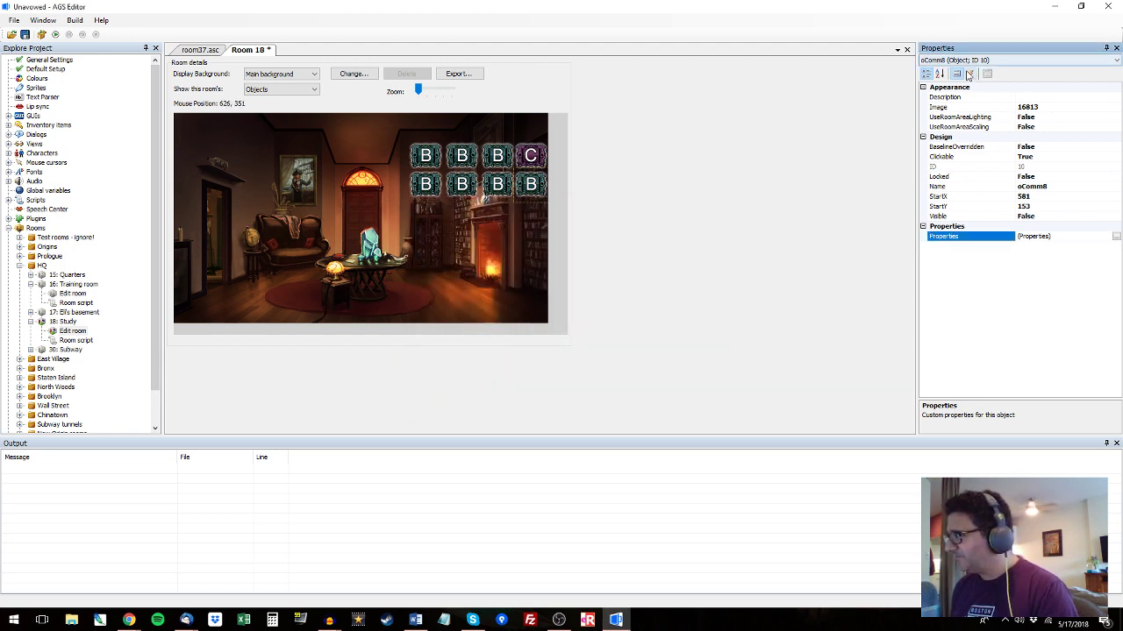
Create the interact event function for oComm8 in the room script.
click(970, 73)
click(1055, 106)
click(1112, 106)
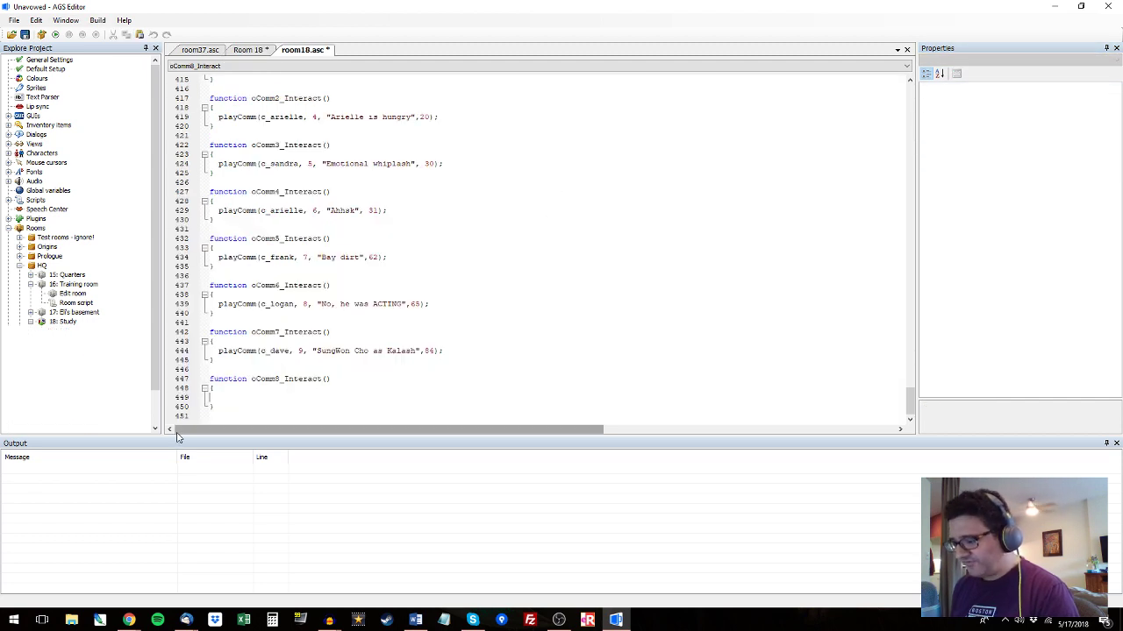
Begin a playComm call in oComm8_Interact with c_frank, object 10 and the text "Eli's a forward thinking guy.".
text(playComm)
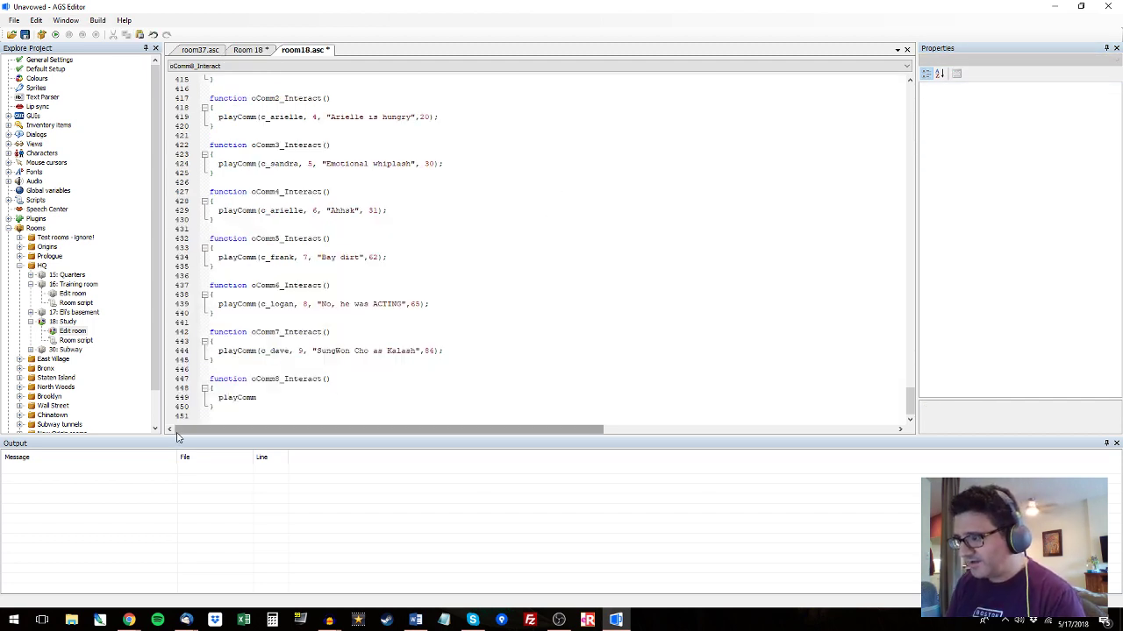
text((c_)
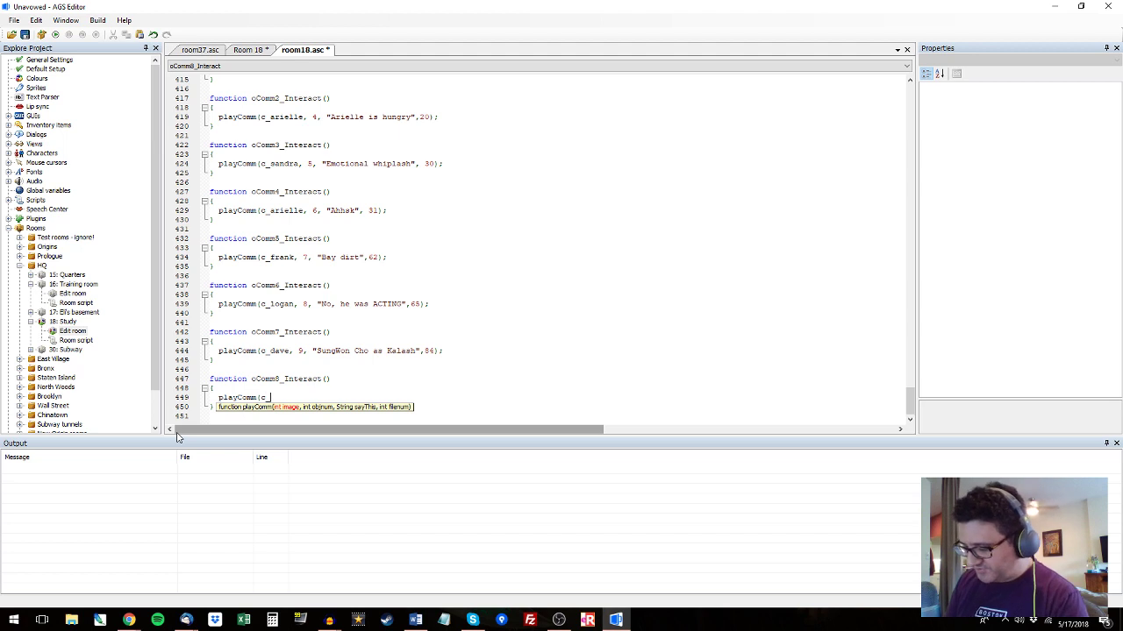
text(fra)
key(Return)
text(, )
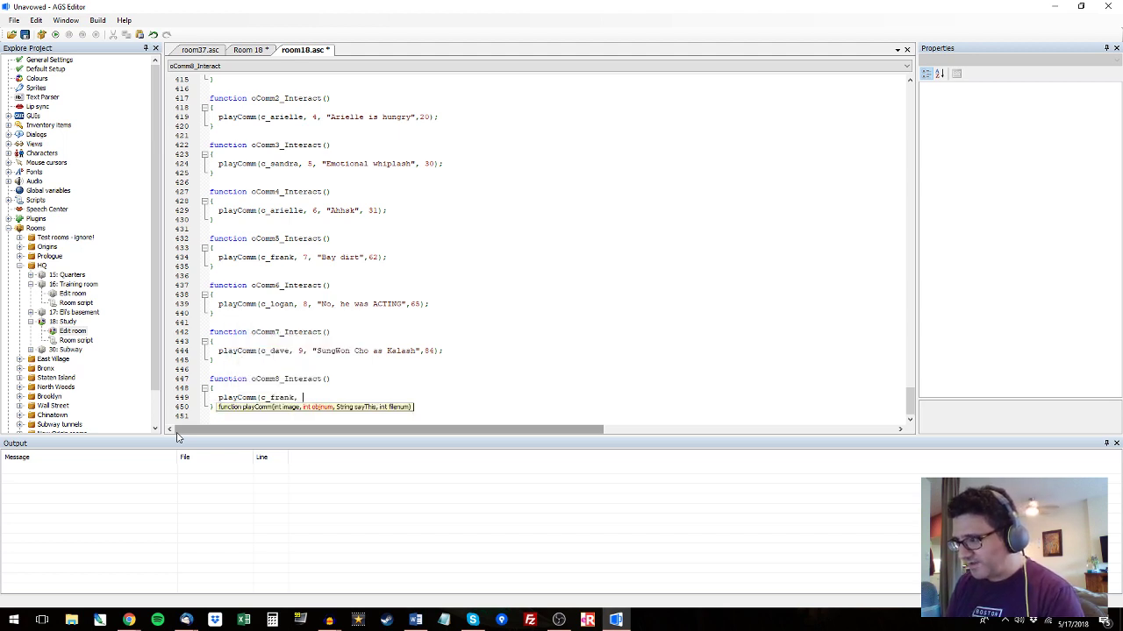
text(10,)
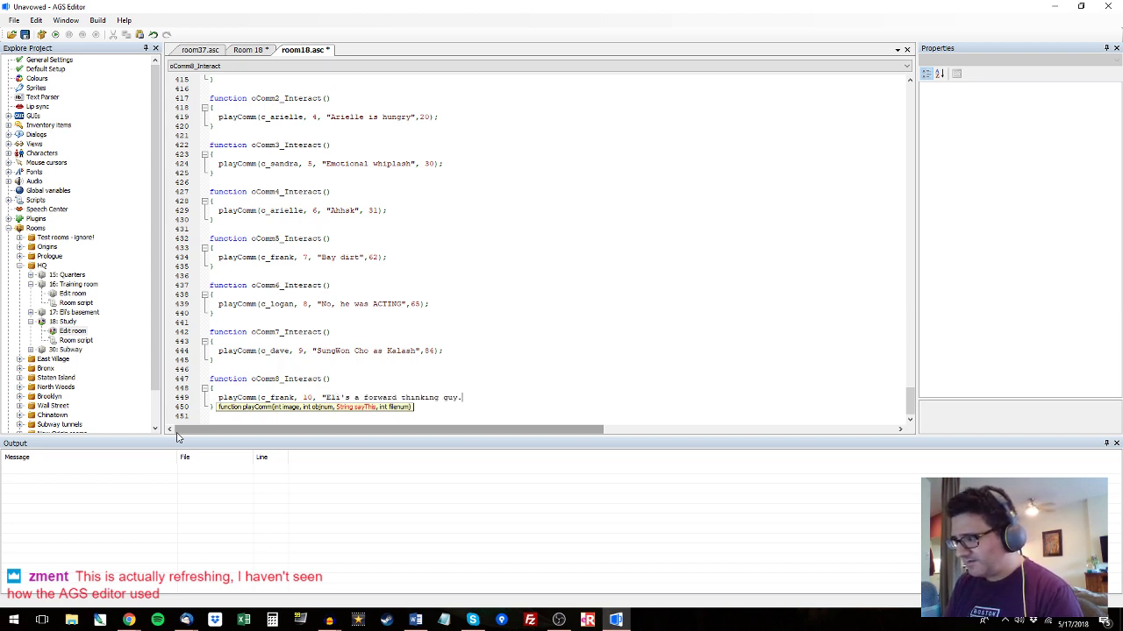
text(",)
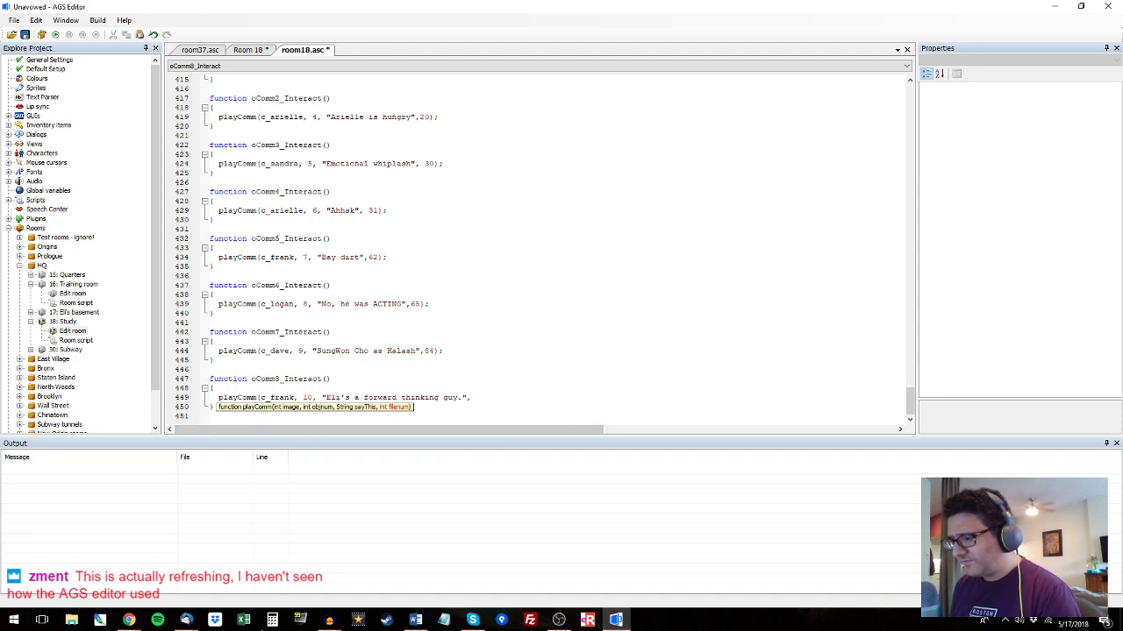
Check the latest blooper file number in Audacity's export list, then complete the playComm call in AGS Editor with file number 158.
mouse_move(329, 620)
click(318, 580)
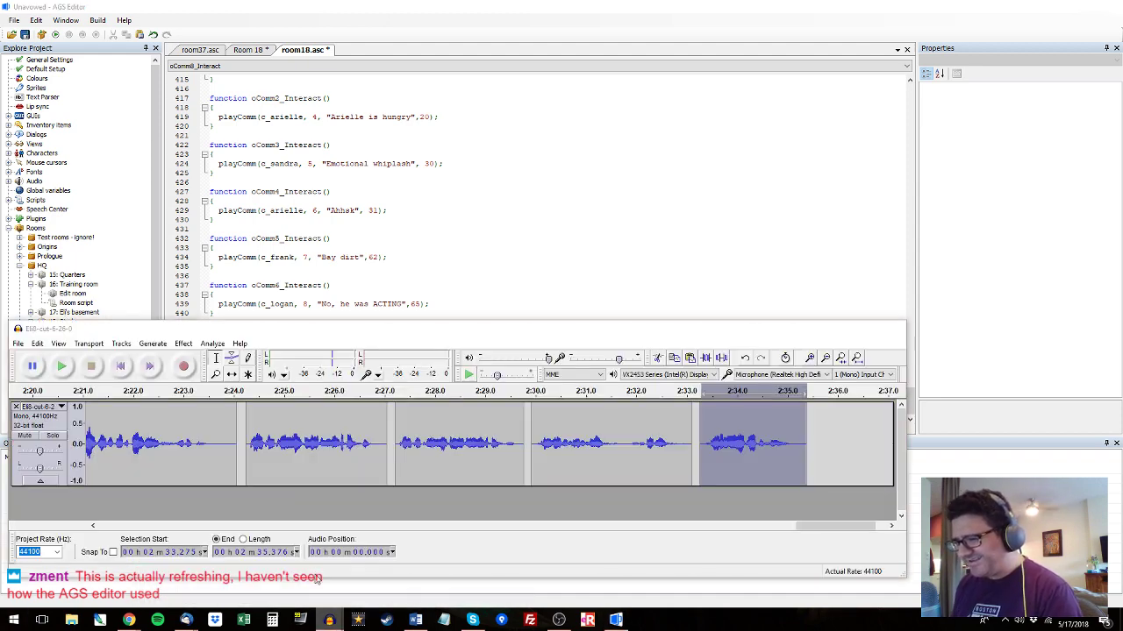
key(ctrl+shift+e)
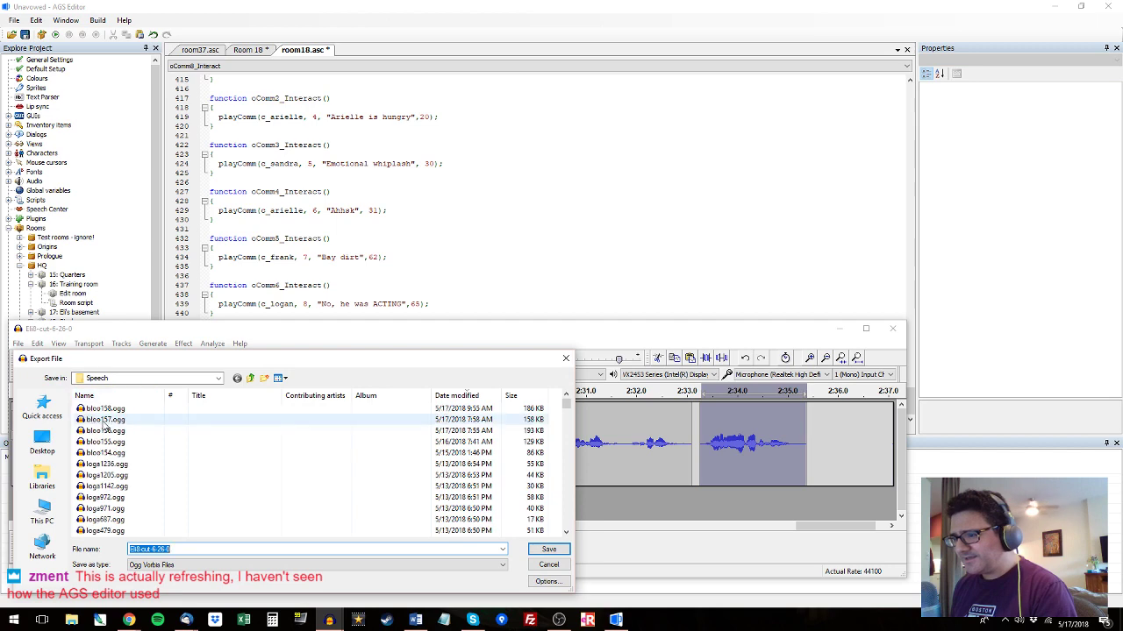
key(Escape)
click(434, 300)
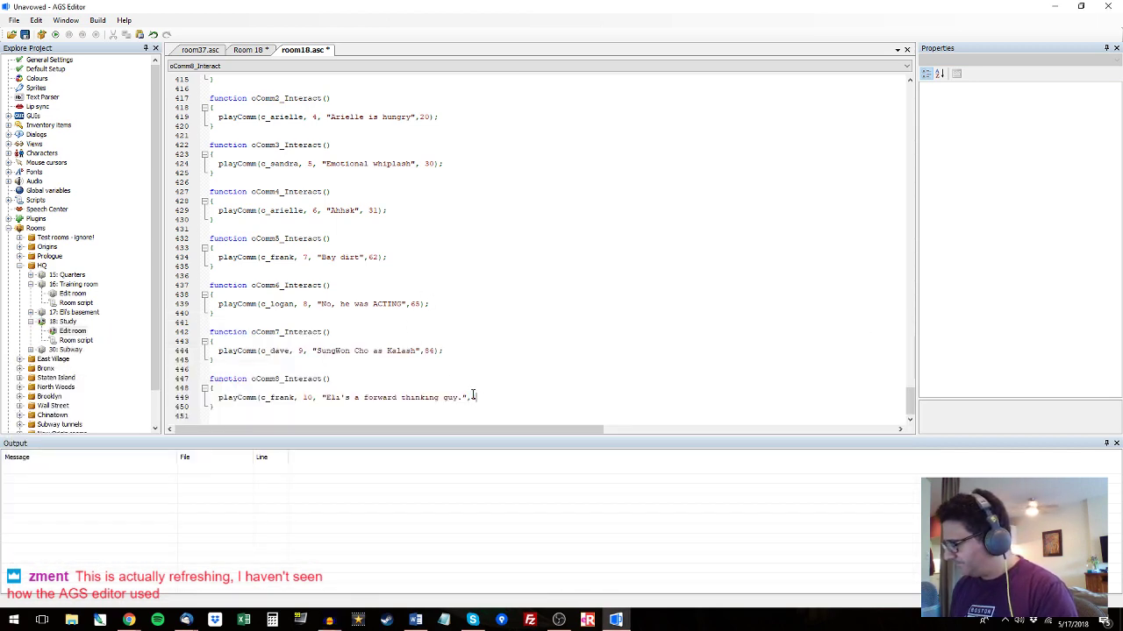
text();)
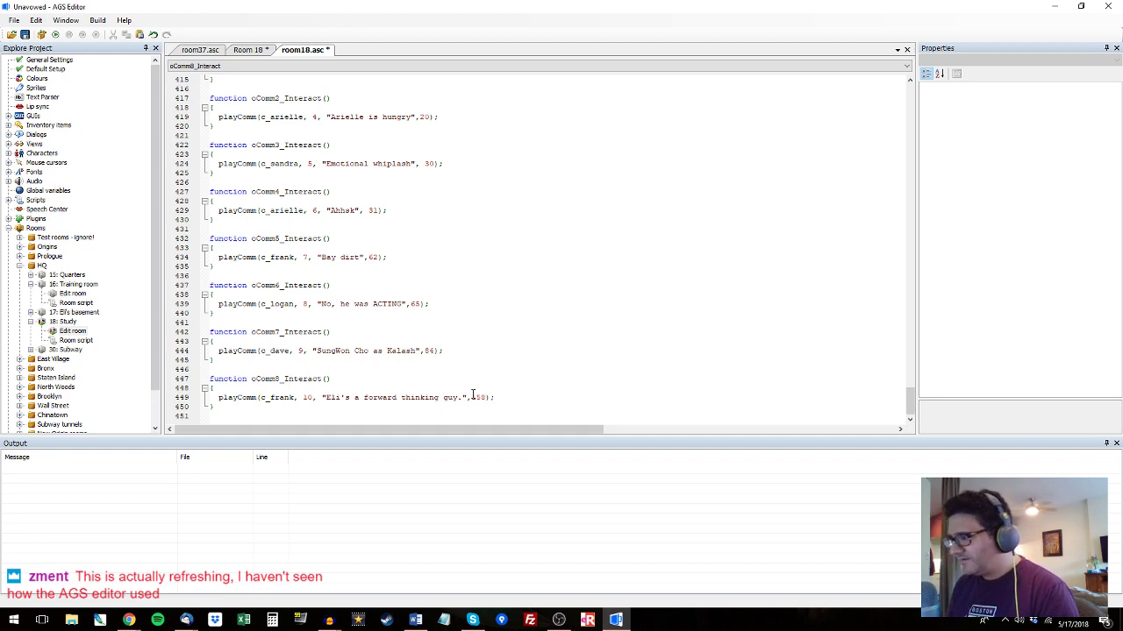
Add an oCreateDesc call for oComm8 below the oComm7 line in room_Load with the text "Eli's a forward thinking guy.".
key(ctrl+Home)
scroll(318, 219, down, 16)
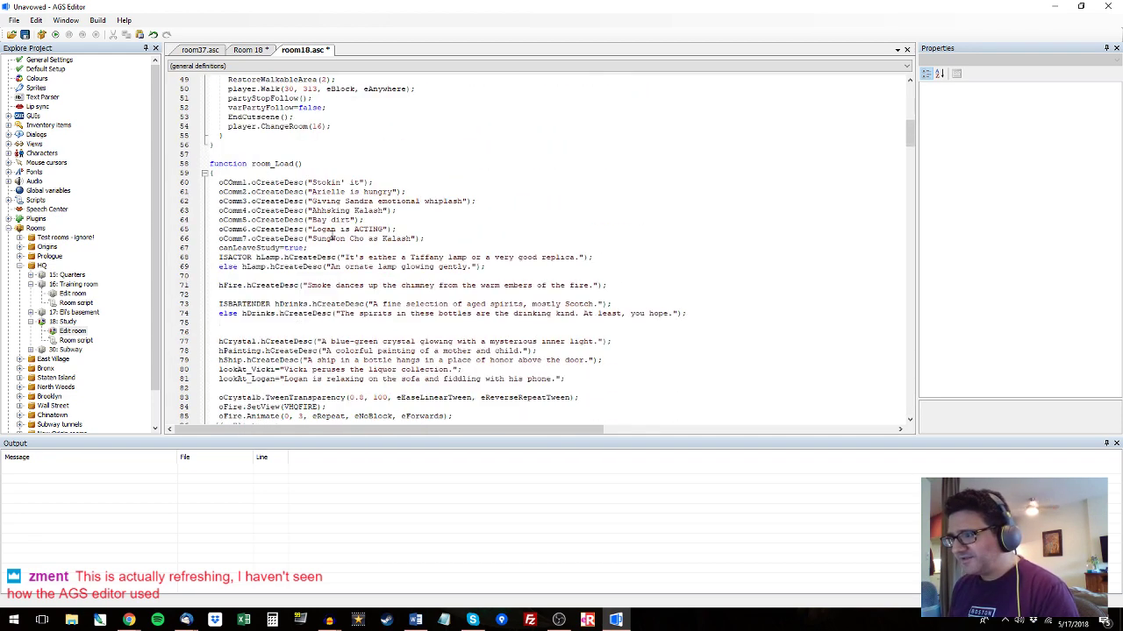
click(432, 237)
key(Return)
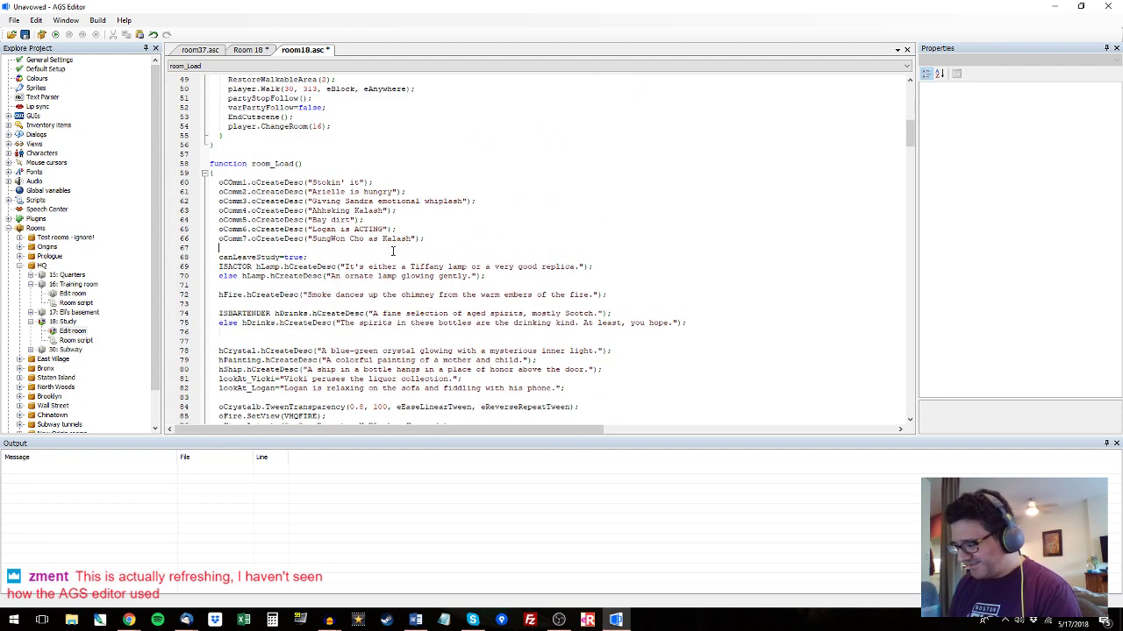
text(oComm)
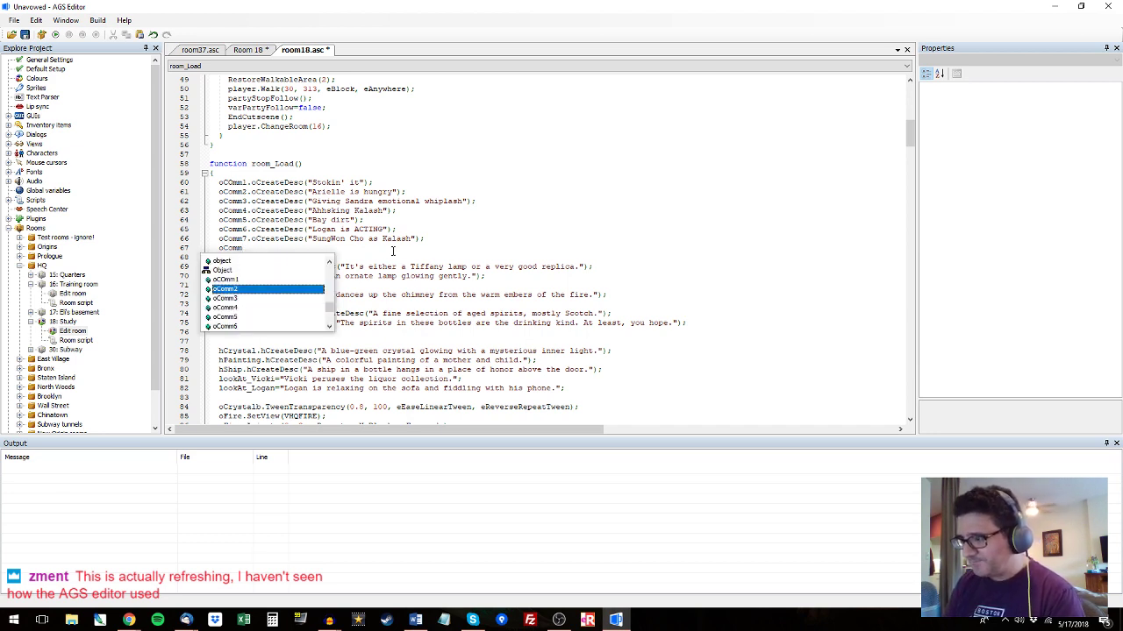
text(8.oCreateDesc)
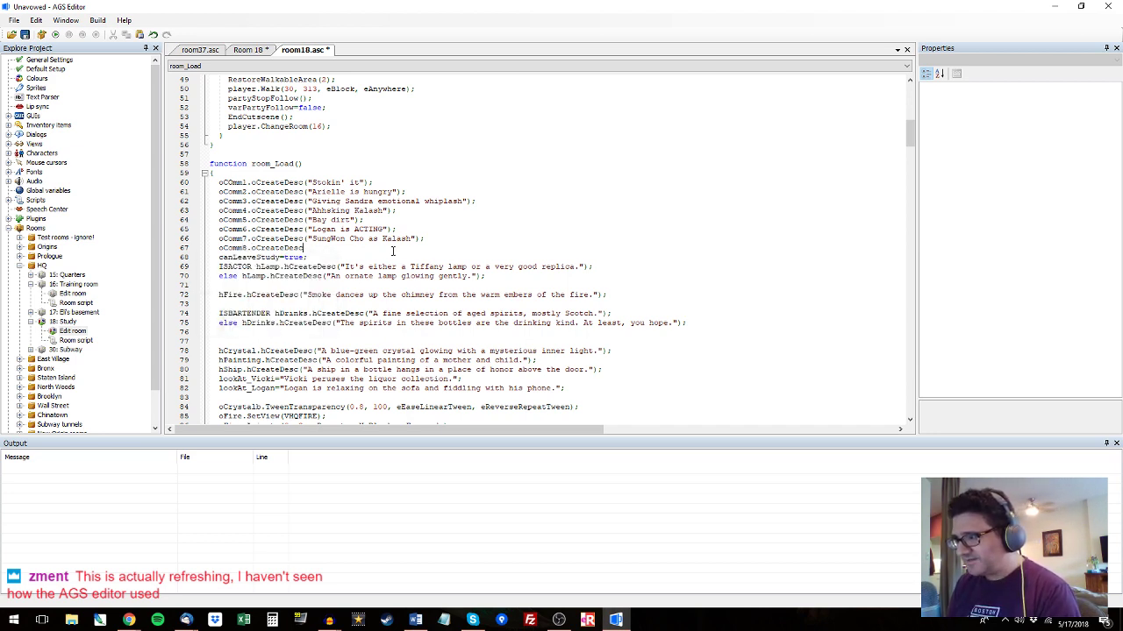
text(("Eli's a forward thinking)
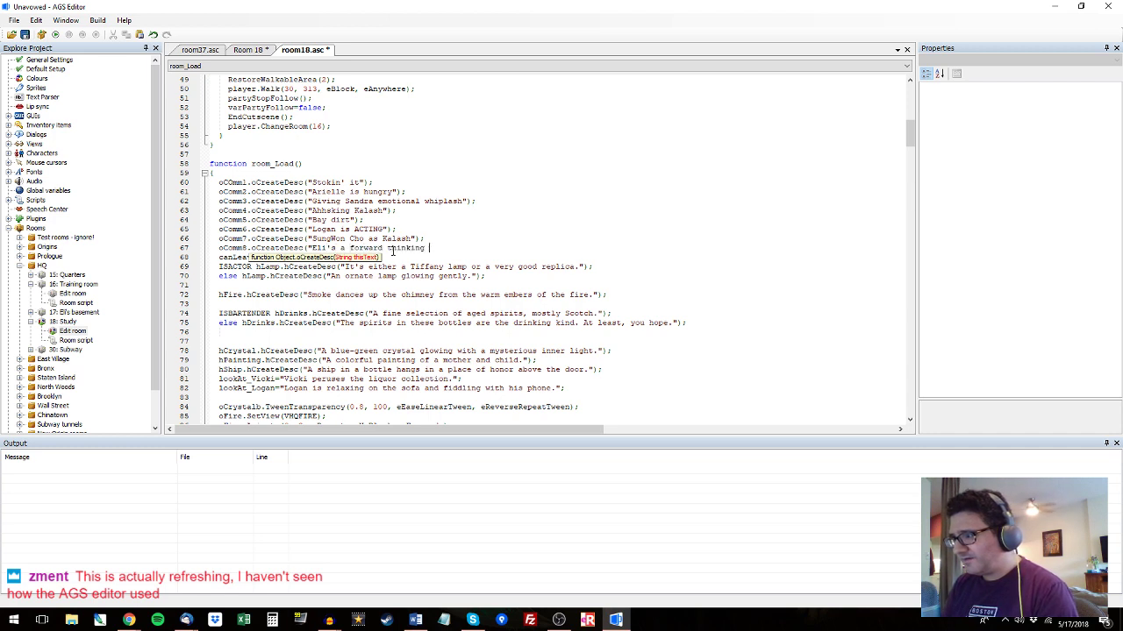
text( guy.");)
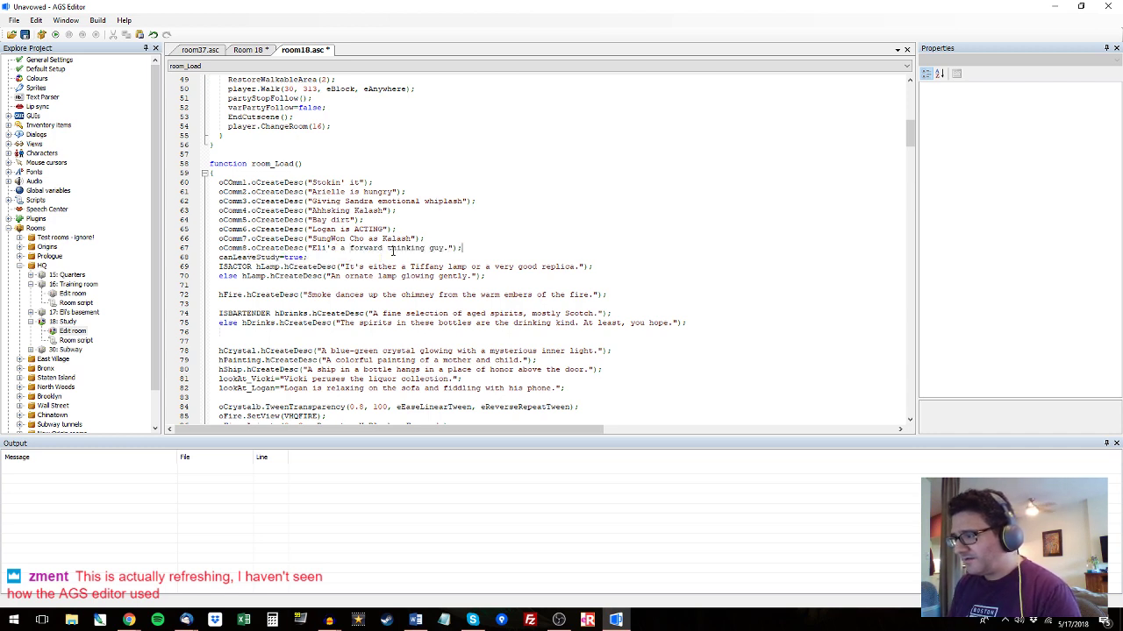
End the oComm1 to oComm7 description texts in room_Load with a period, and save the project.
key(Up)
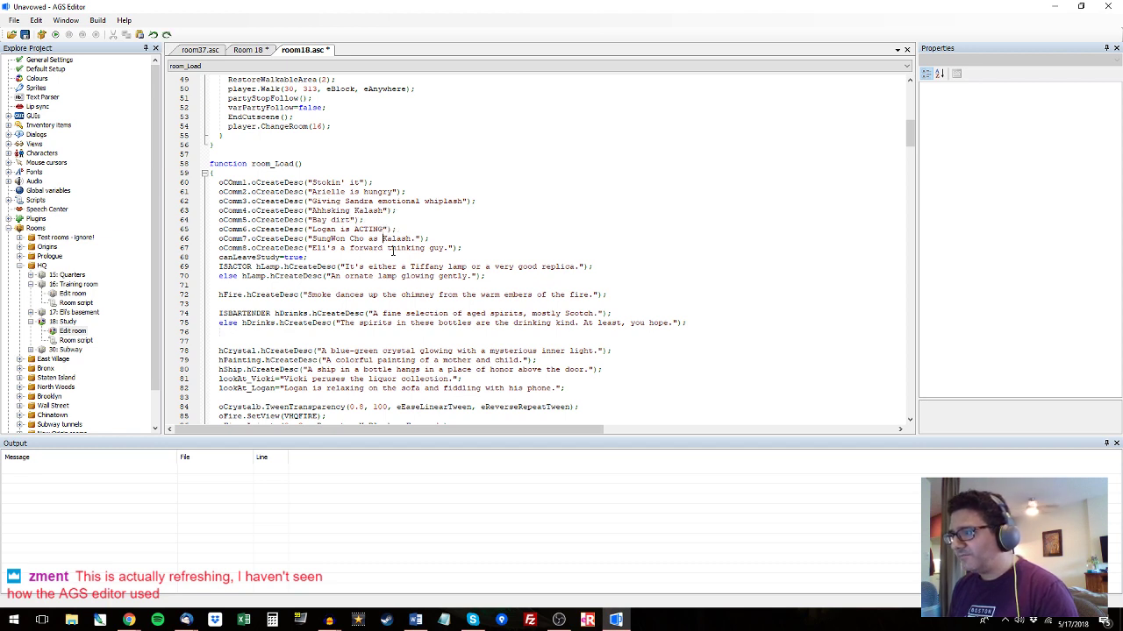
key(Left)
key(Left)
key(Left)
key(shift+Left)
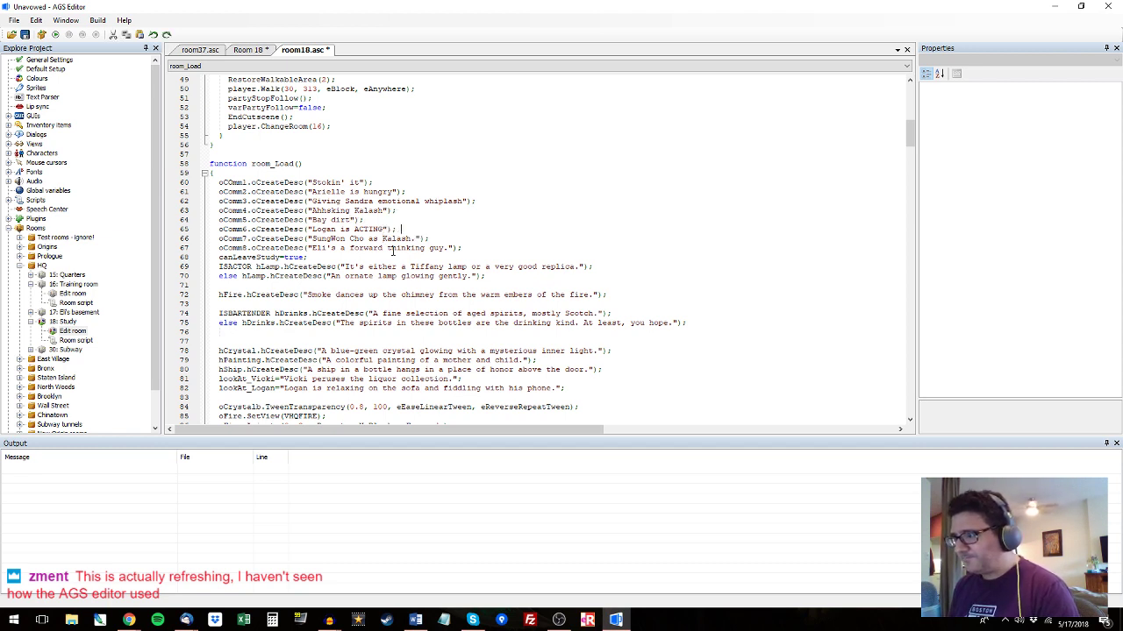
key(Left)
key(Left)
key(Left)
text(.)
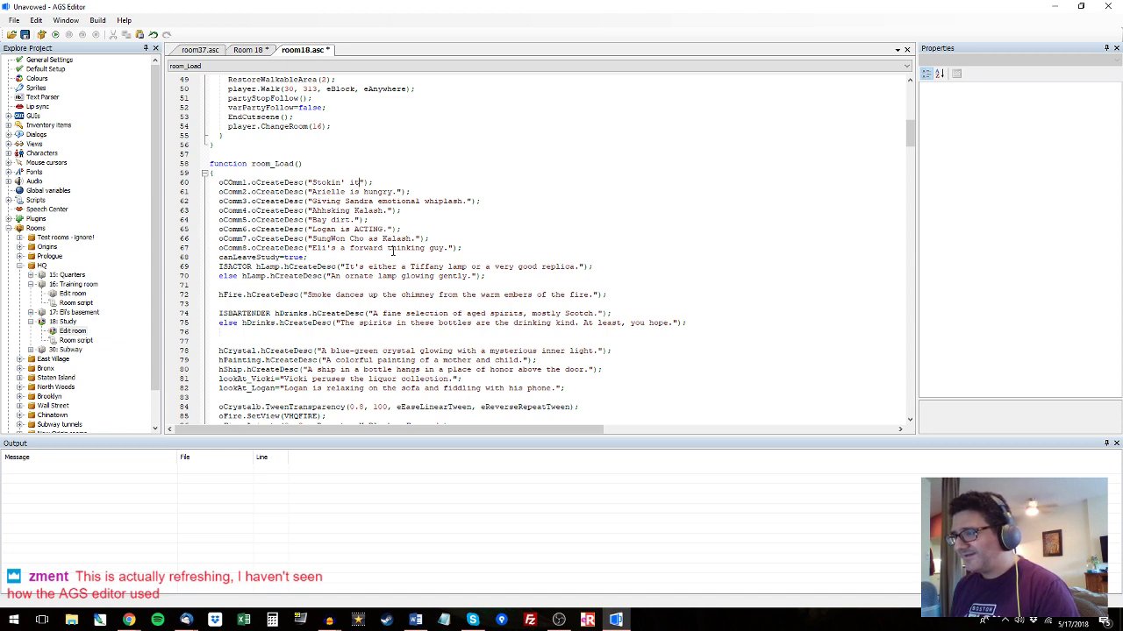
text(.)
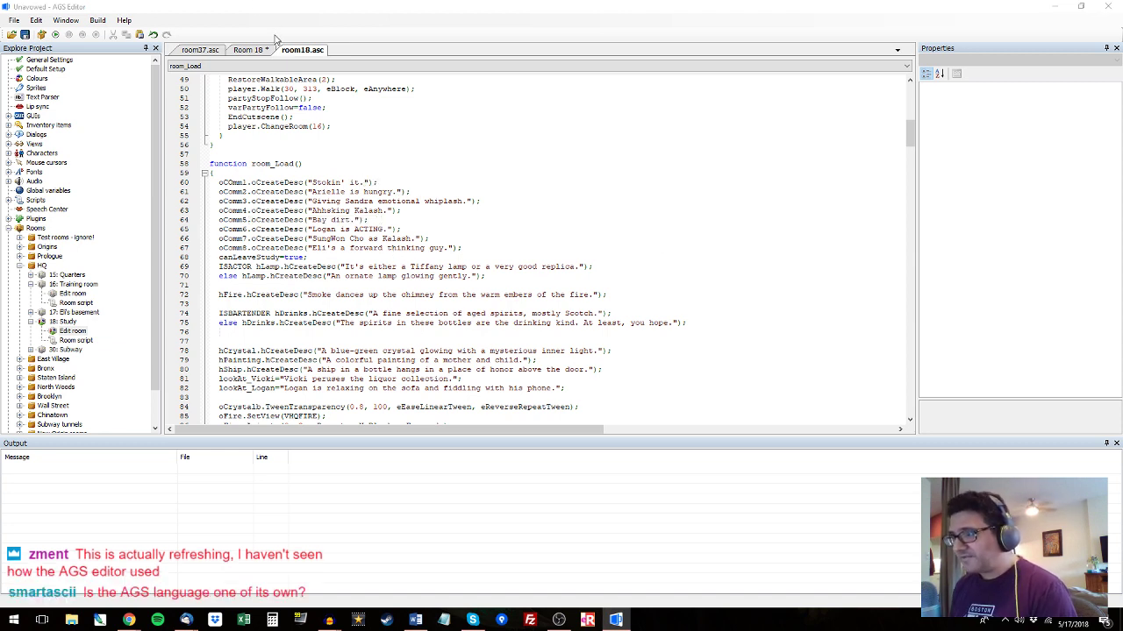
key(ctrl+s)
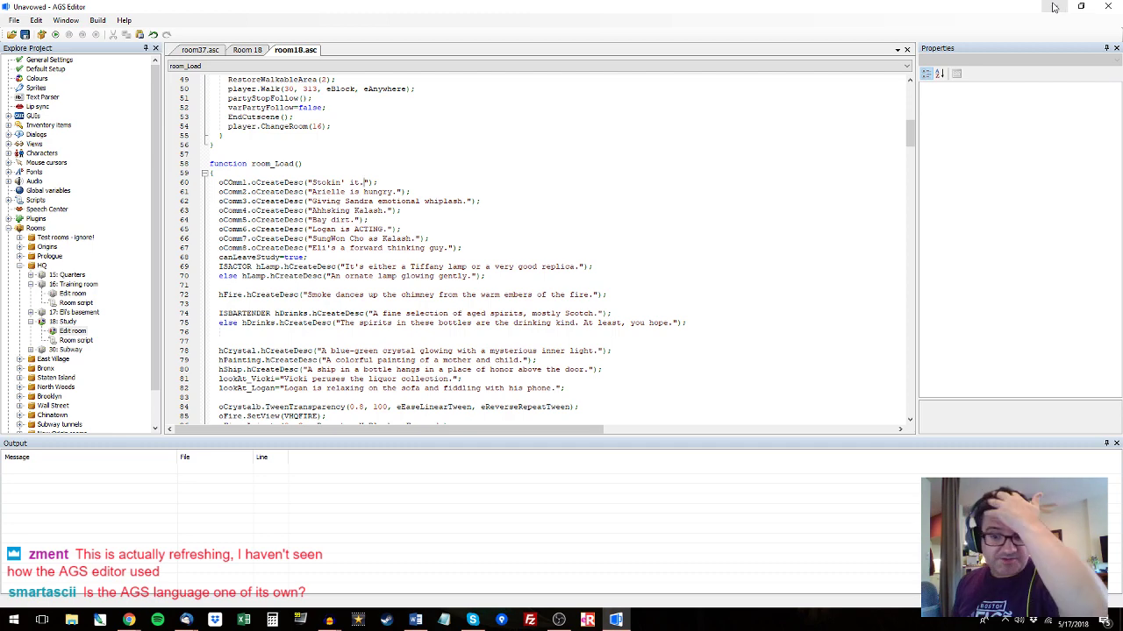
Switch to Audacity, listen through Eli8-raw past 12:53, and select the take from about 13:00.4 to 13:05.2.
click(1052, 6)
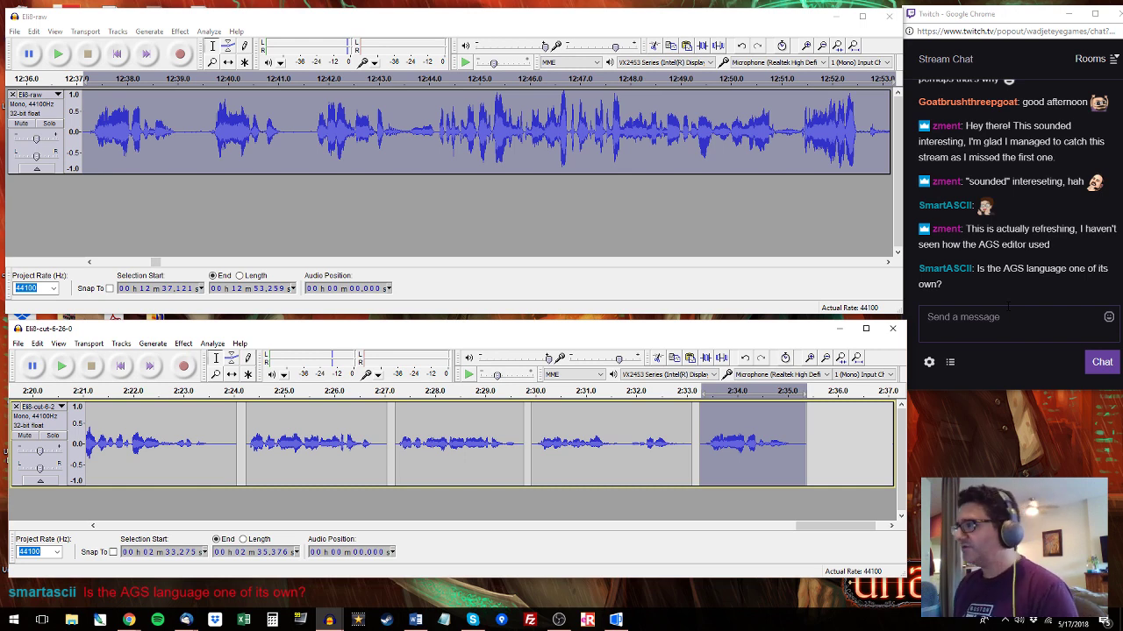
click(716, 22)
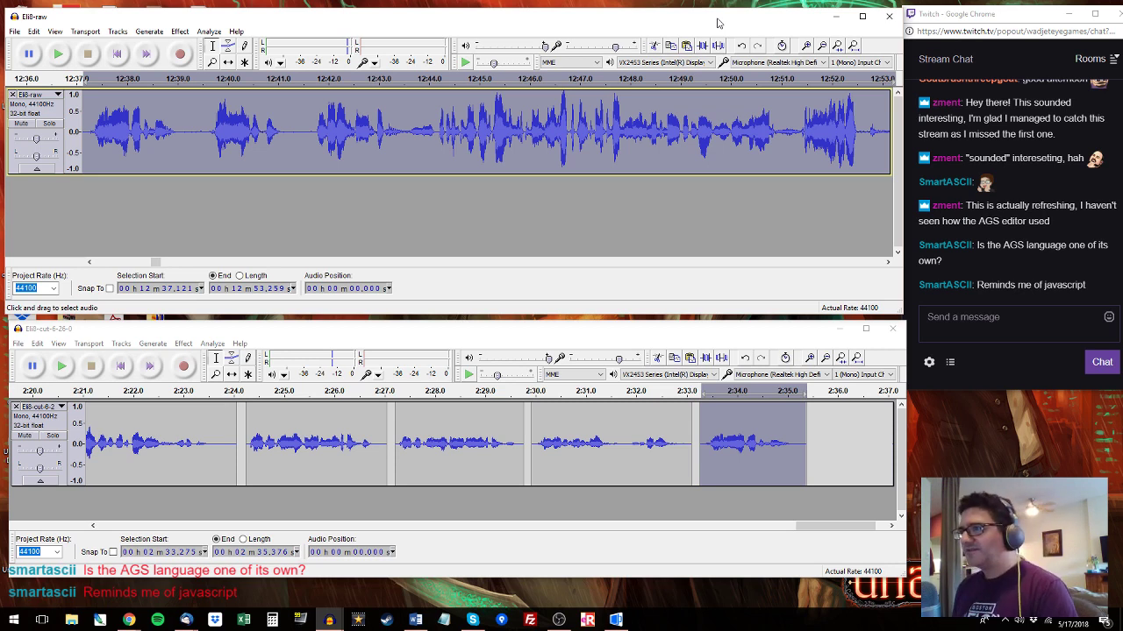
key(Right)
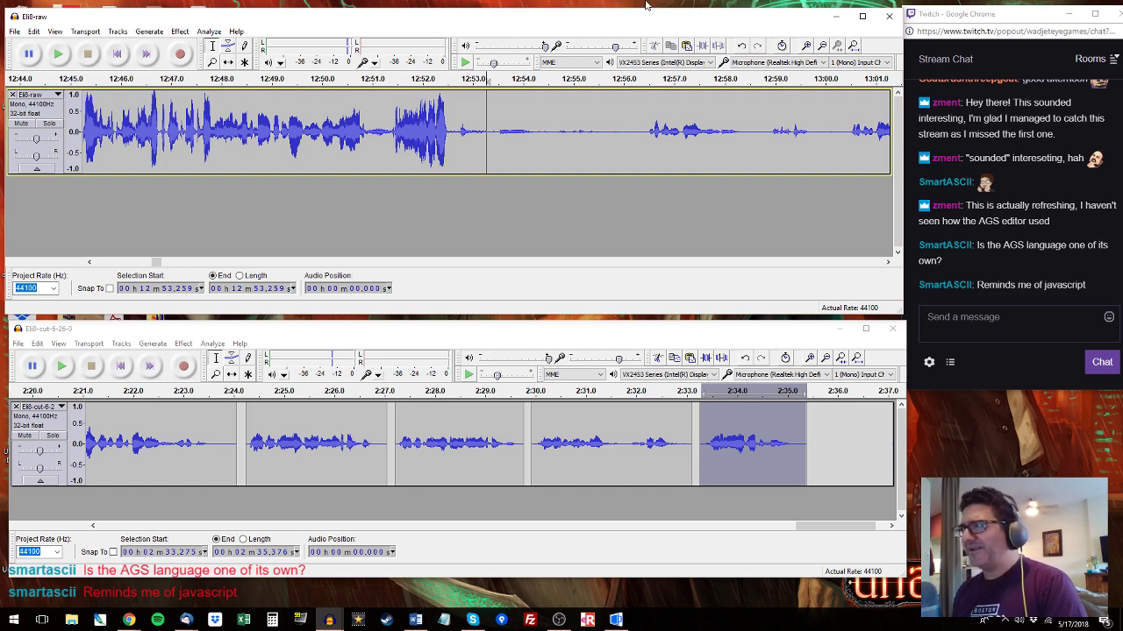
click(651, 79)
drag(651, 127, 602, 127)
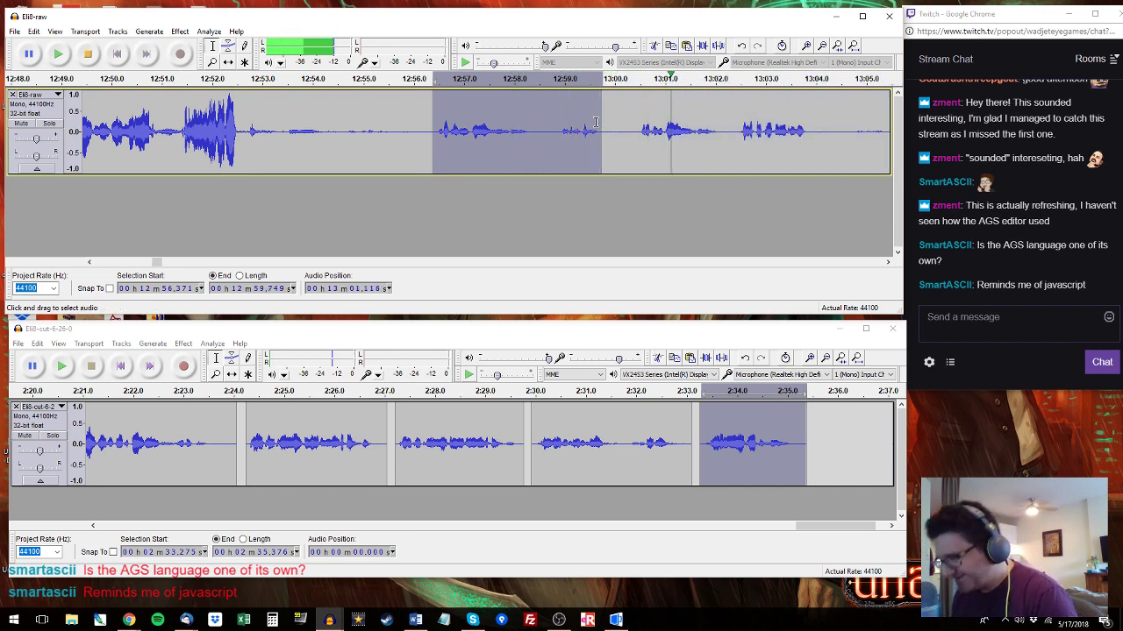
drag(635, 132, 664, 104)
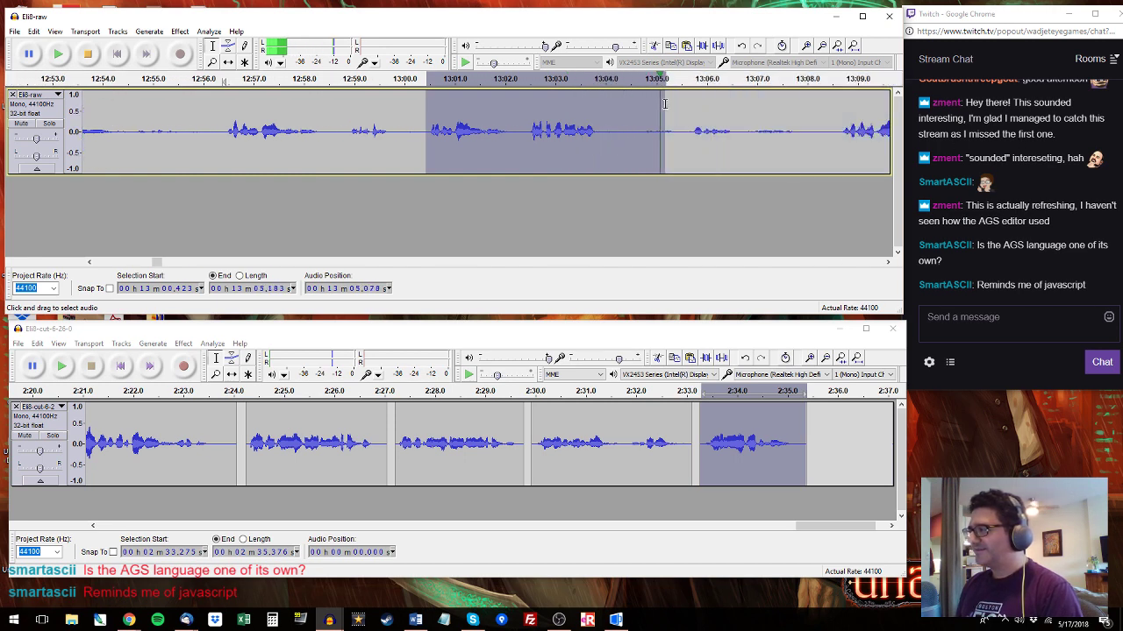
key(space)
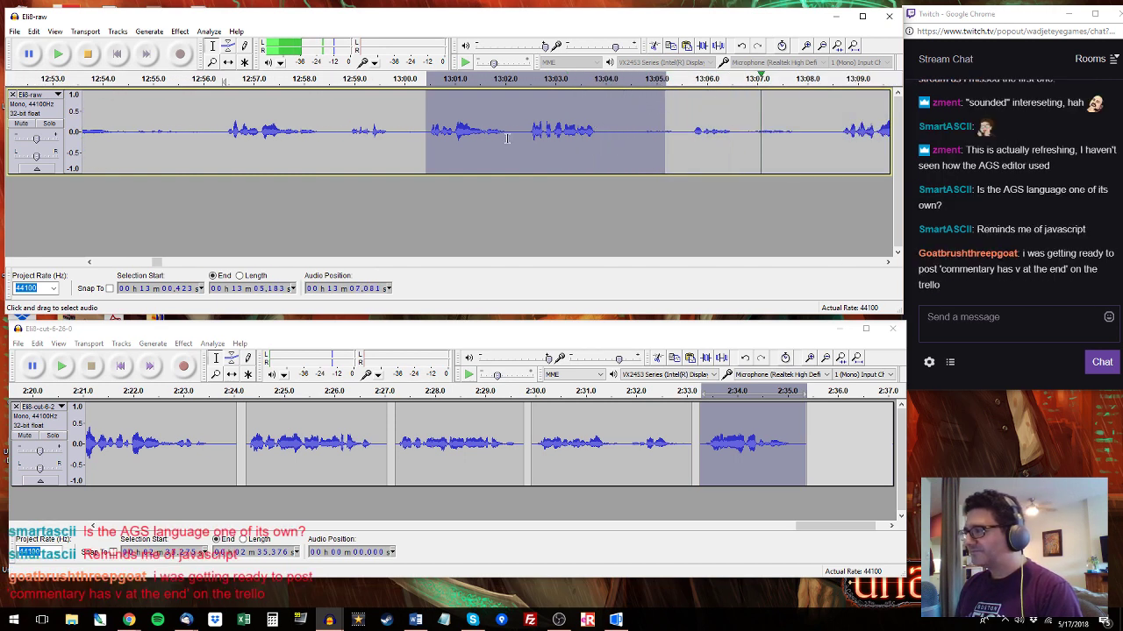
Paste the selected take after the last clip in Eli8-cut-6-26-0 at about 2:35.4, and play the preceding clip to compare.
click(811, 425)
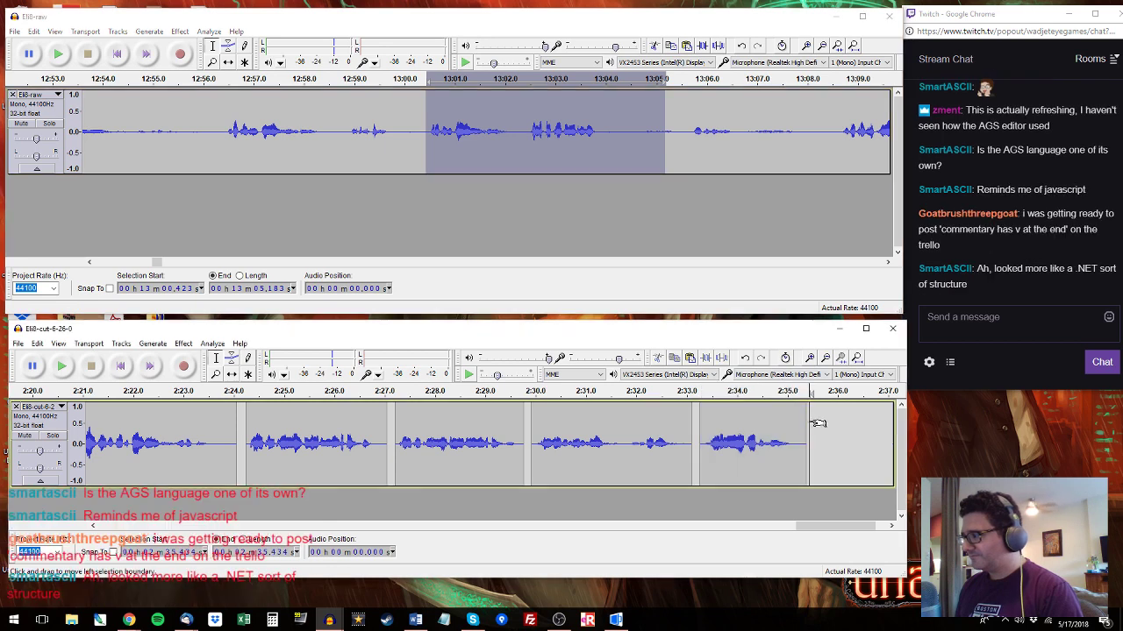
key(ctrl+v)
click(716, 444)
key(space)
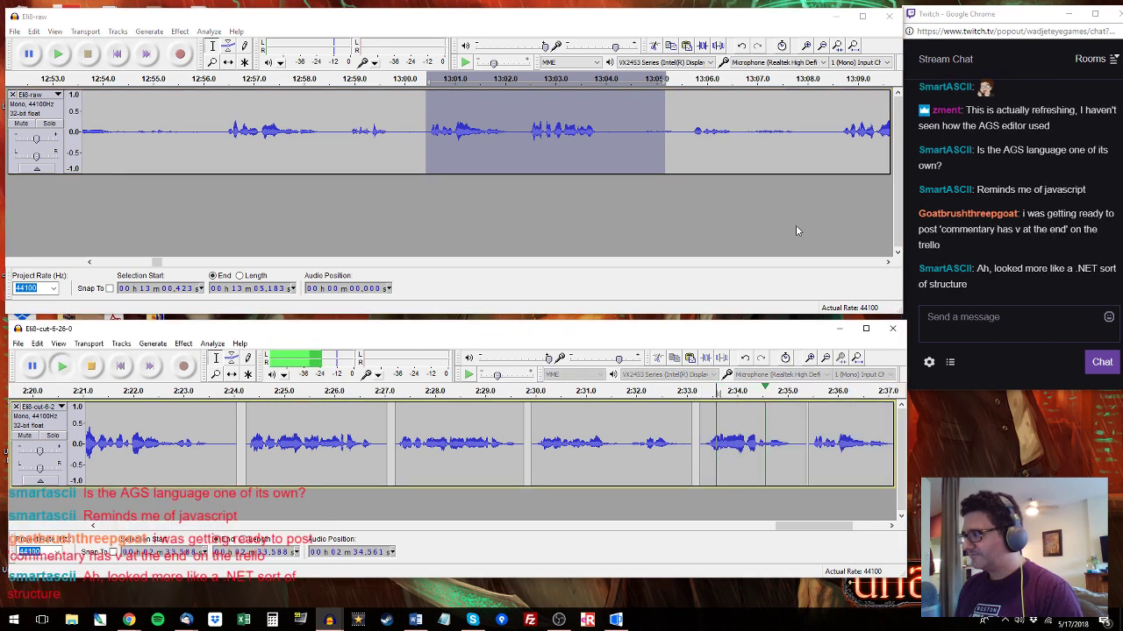
click(740, 443)
double_click(739, 443)
click(714, 186)
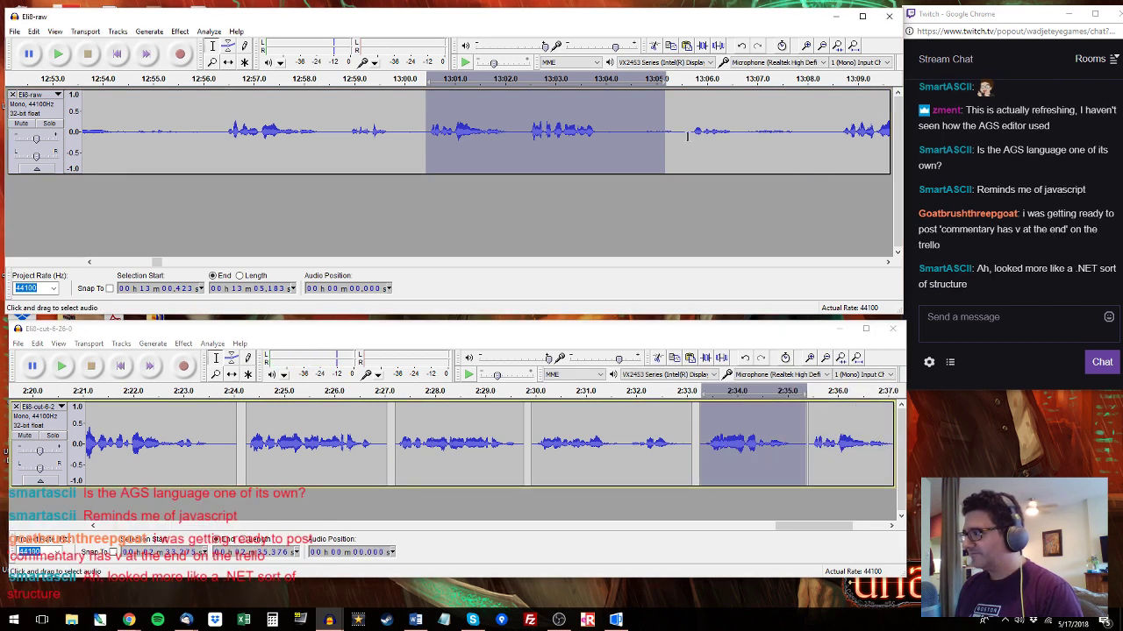
Listen to the following takes in Eli8-raw from about 13:05.6, and again from about 13:08.5.
click(689, 136)
key(space)
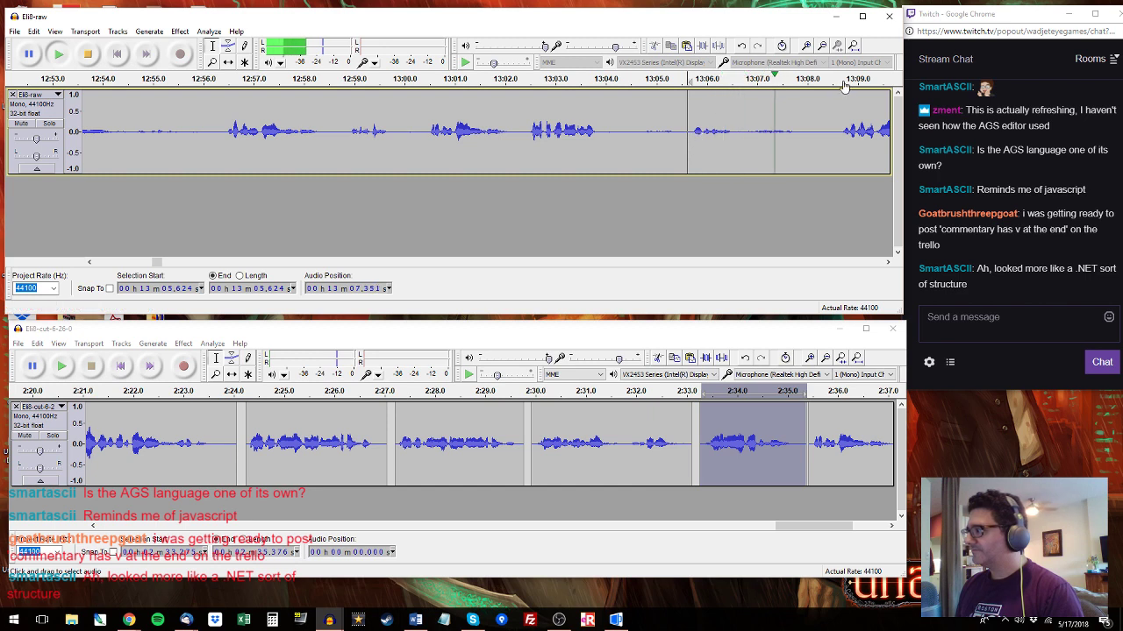
click(846, 140)
click(830, 144)
key(space)
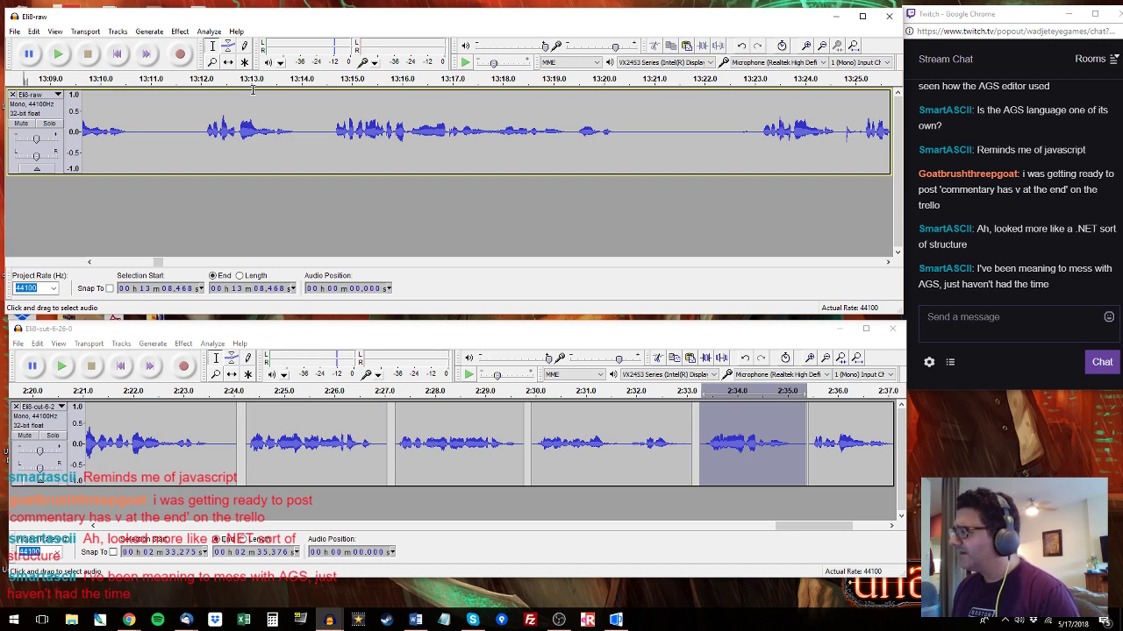
key(space)
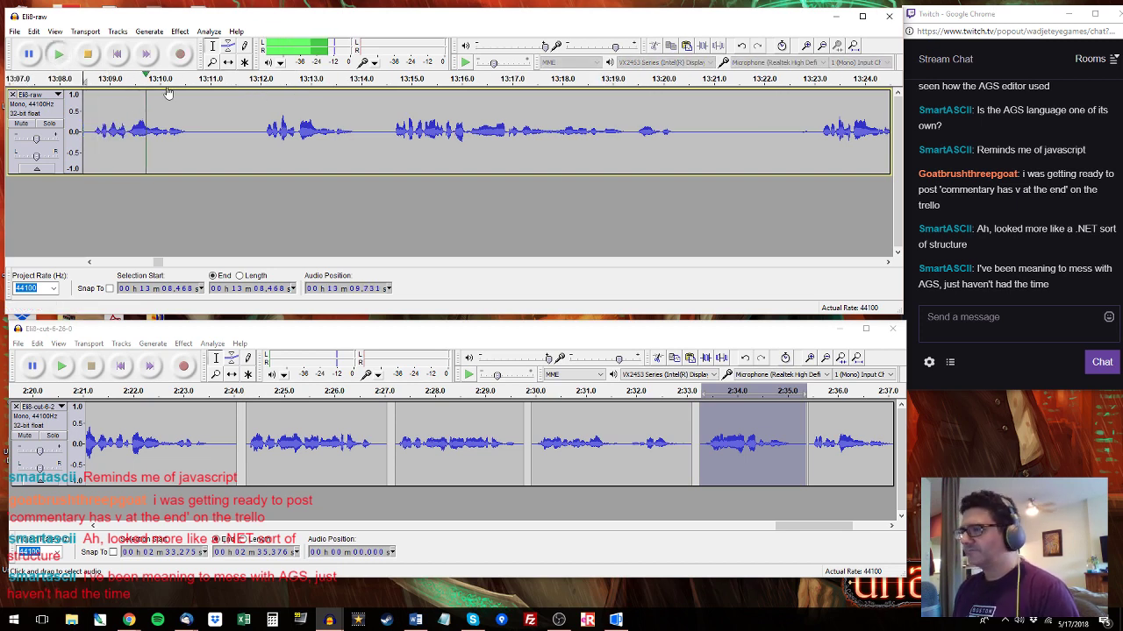
Replace the last clip in Eli8-cut-6-26-0 with the Eli8-raw take from about 13:12.0 to 13:20.5, and play it back.
click(89, 262)
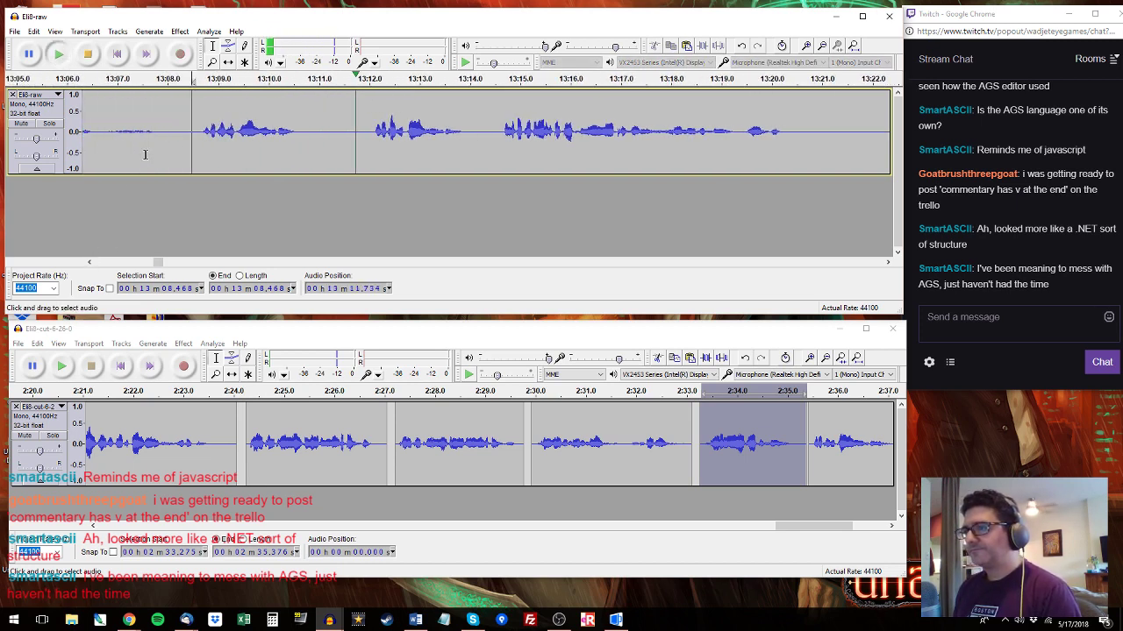
click(372, 79)
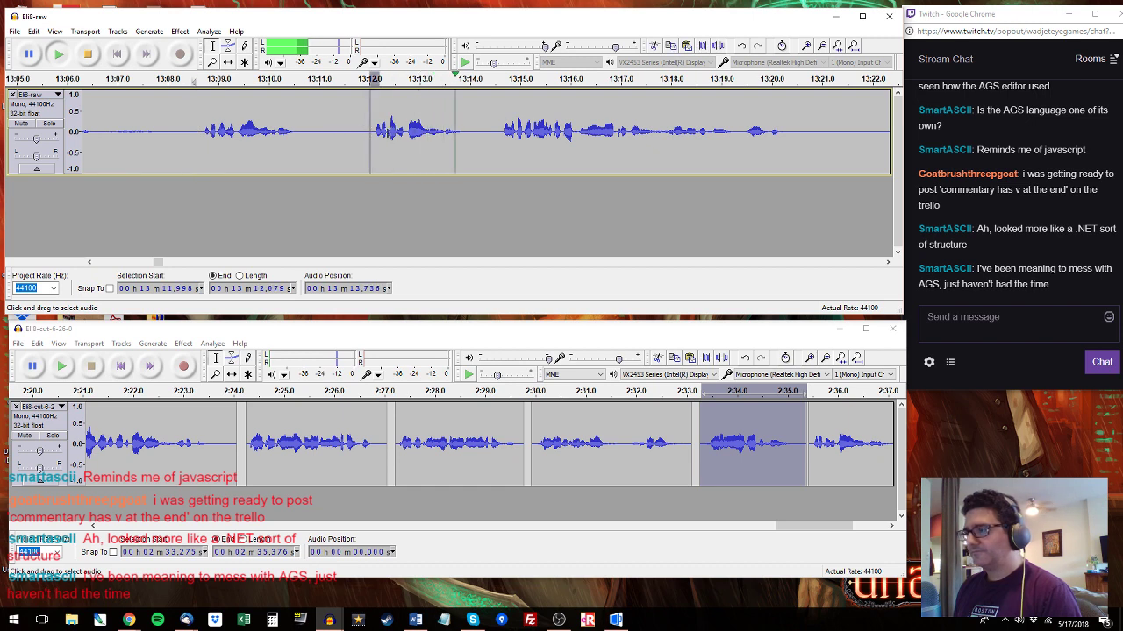
drag(374, 132, 797, 145)
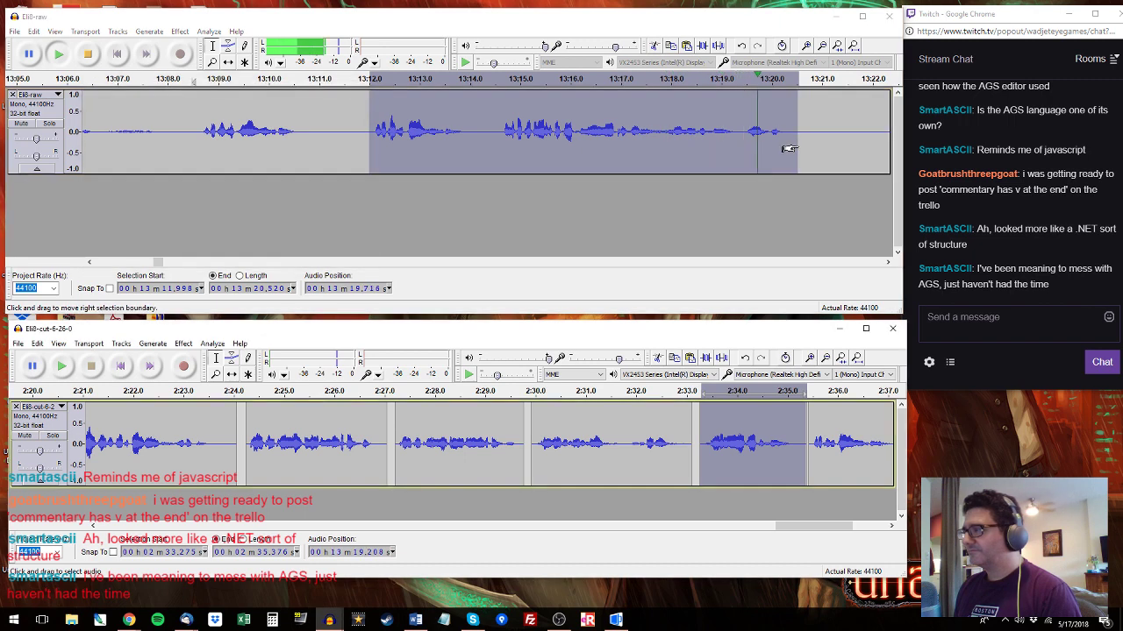
click(723, 333)
key(space)
click(725, 29)
key(space)
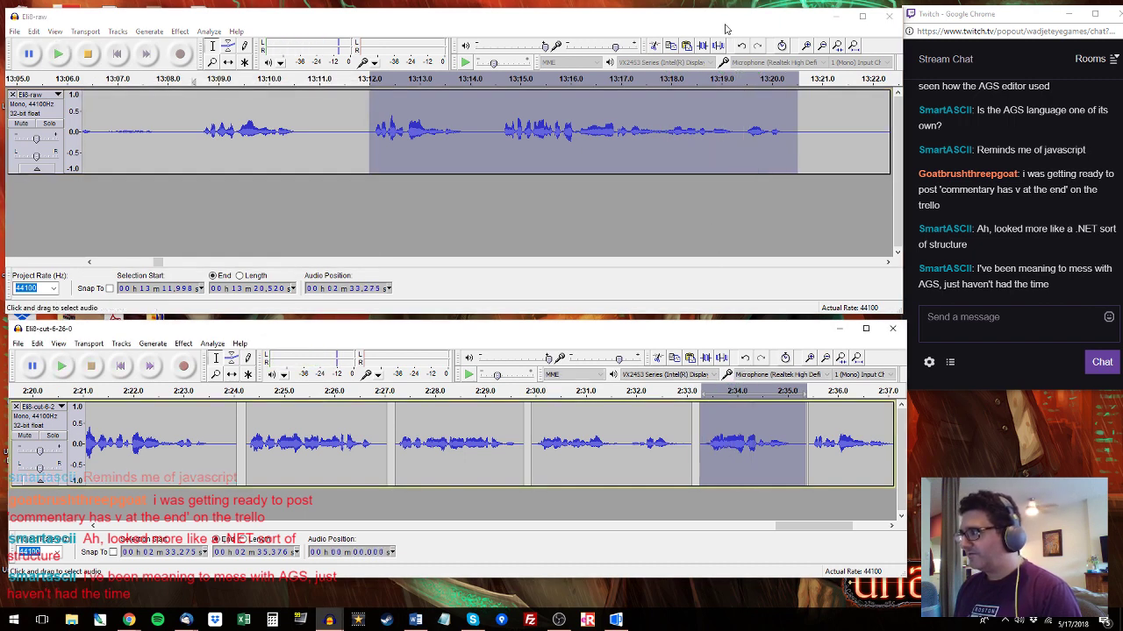
click(694, 330)
key(space)
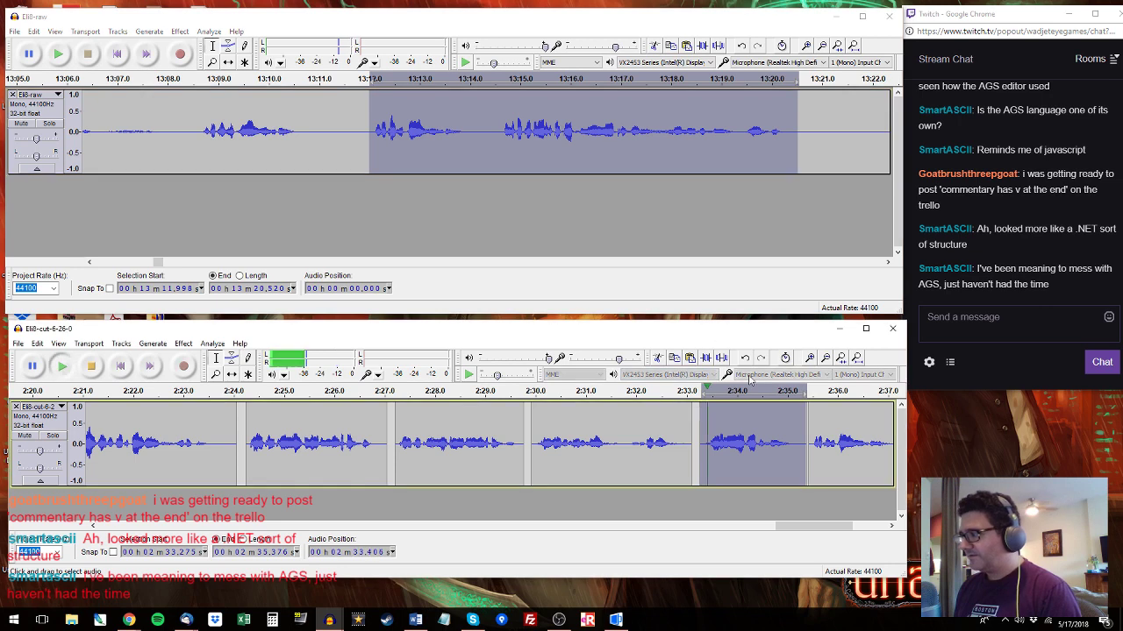
drag(809, 443, 893, 439)
key(space)
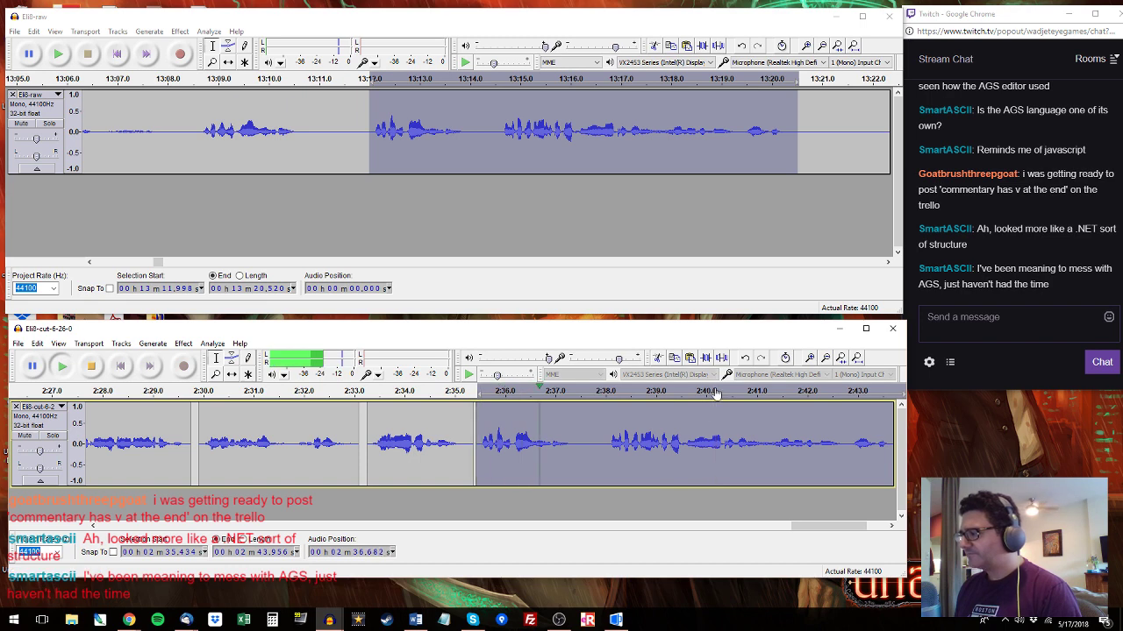
Listen to the following takes in Eli8-raw past 13:21, replaying from about 13:24.7 and 13:23.0.
click(868, 81)
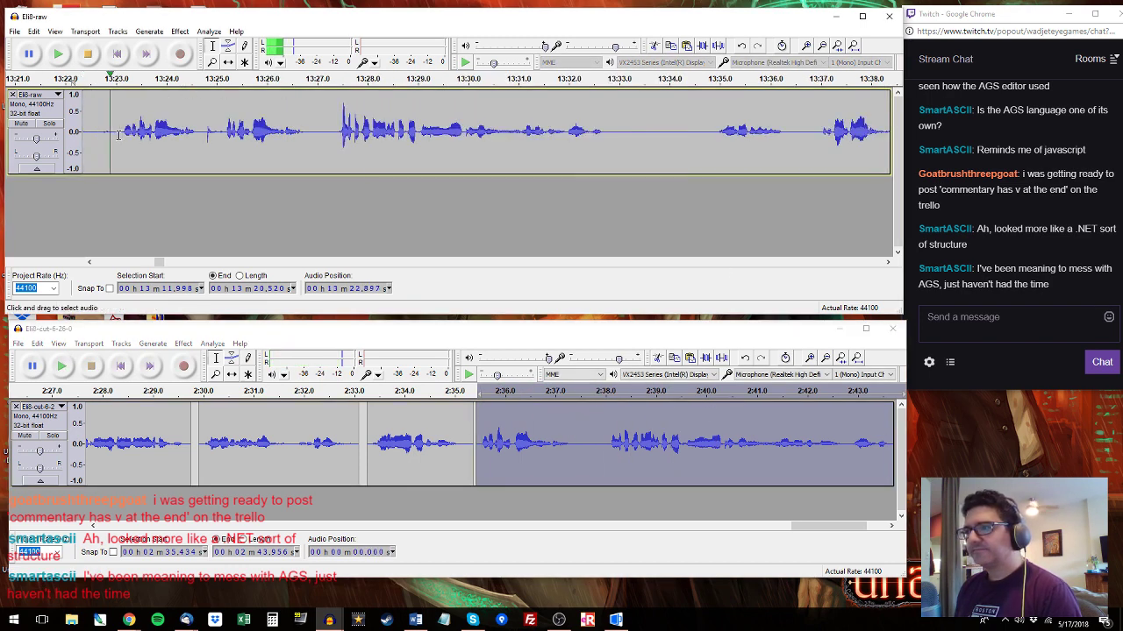
drag(117, 135, 180, 142)
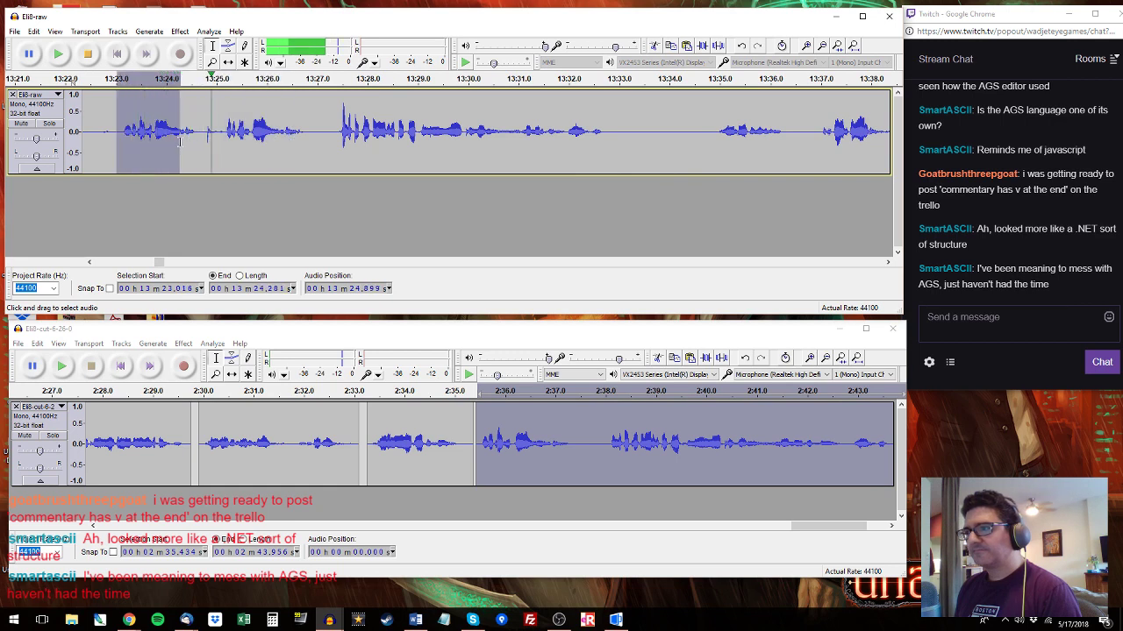
click(201, 132)
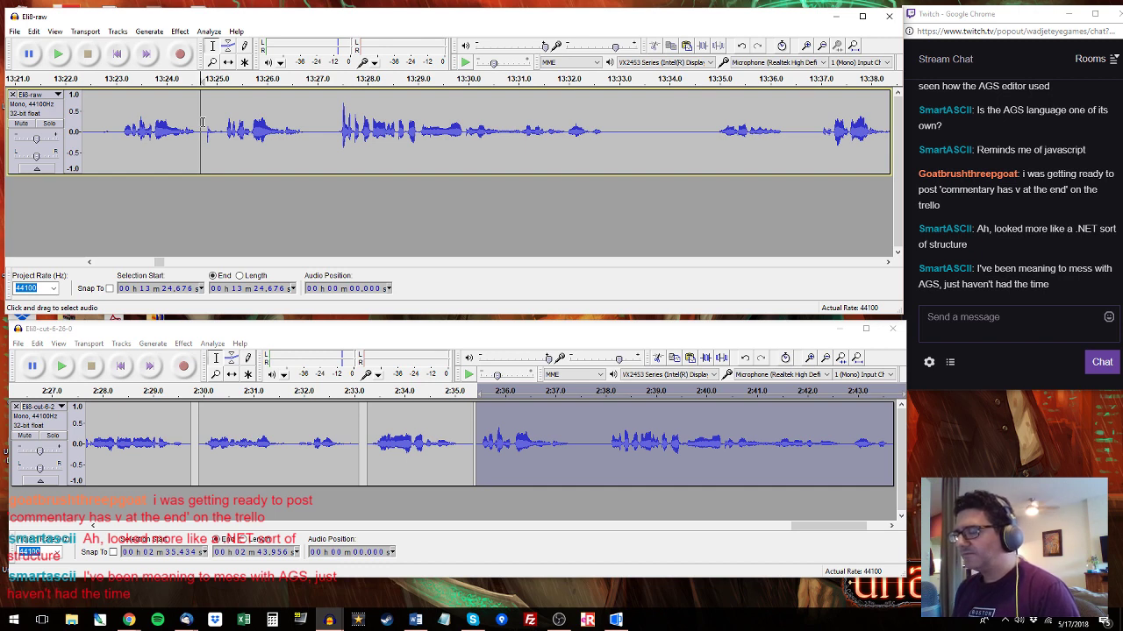
key(space)
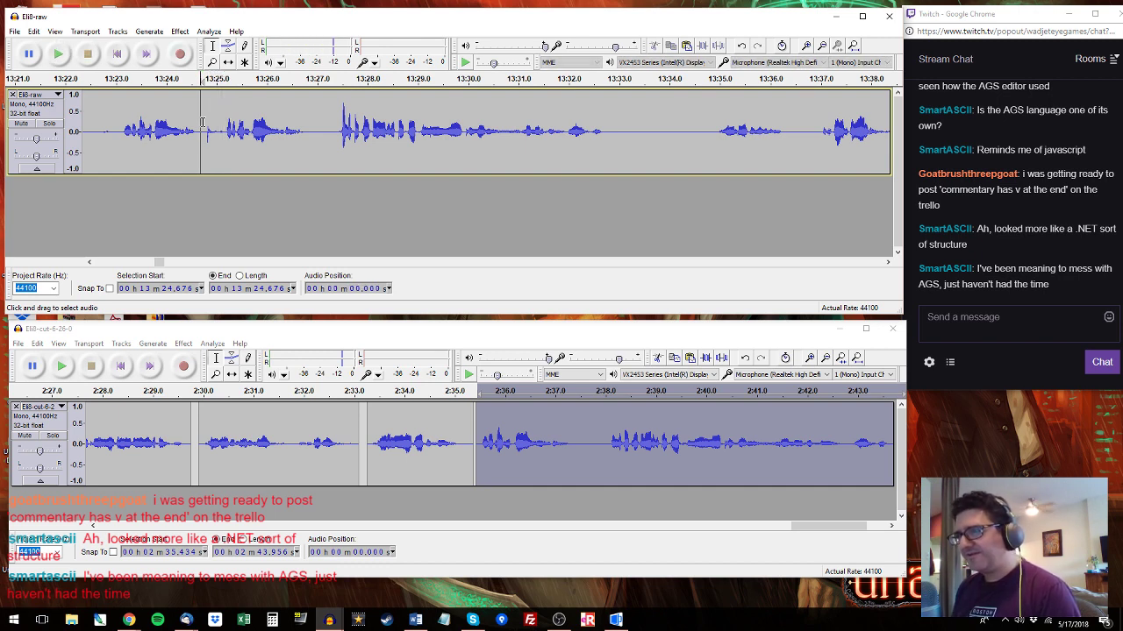
key(space)
click(115, 132)
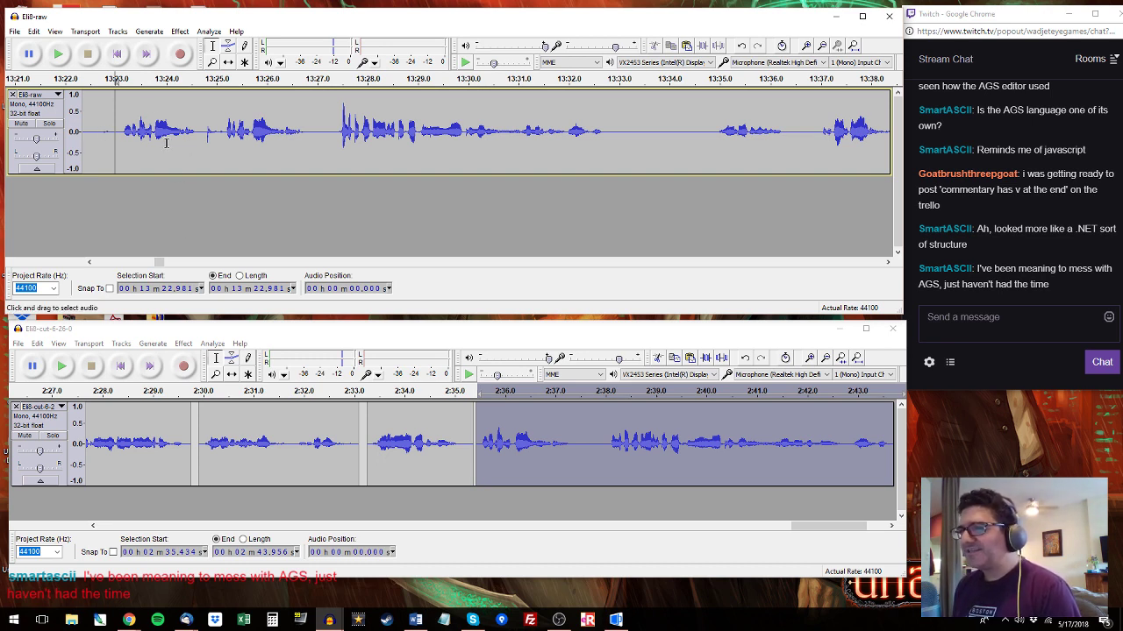
key(space)
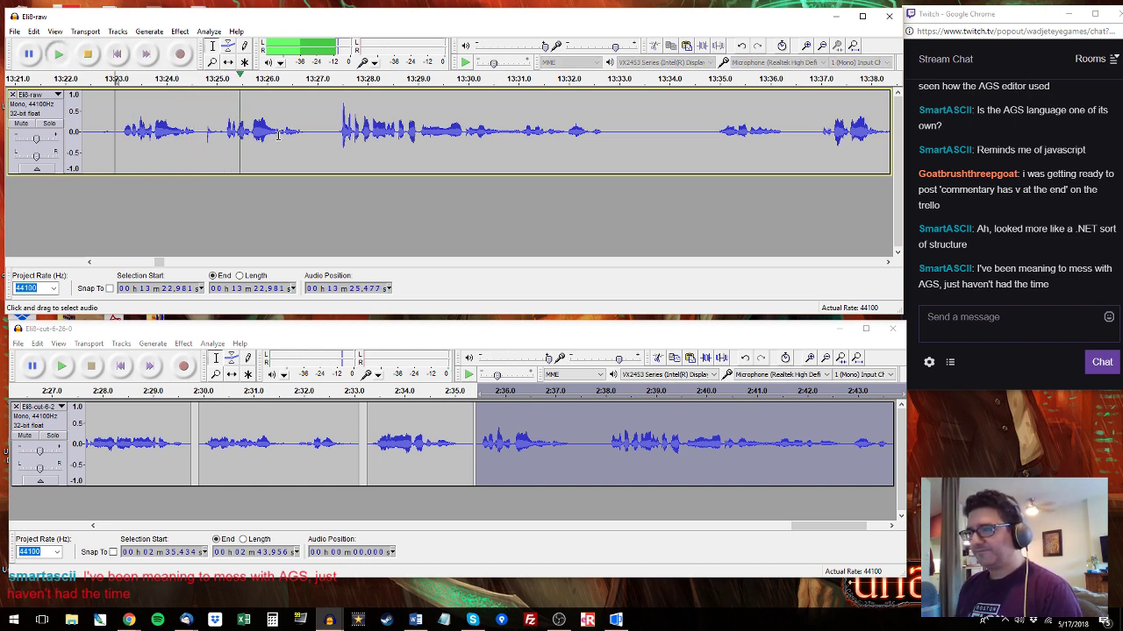
Replace the opening phrase of the last clip in Eli8-cut-6-26-0, about 2:35.4 to 2:37.8, with the Eli8-raw take from 13:25.1 to 13:27.0.
drag(223, 132, 317, 140)
key(space)
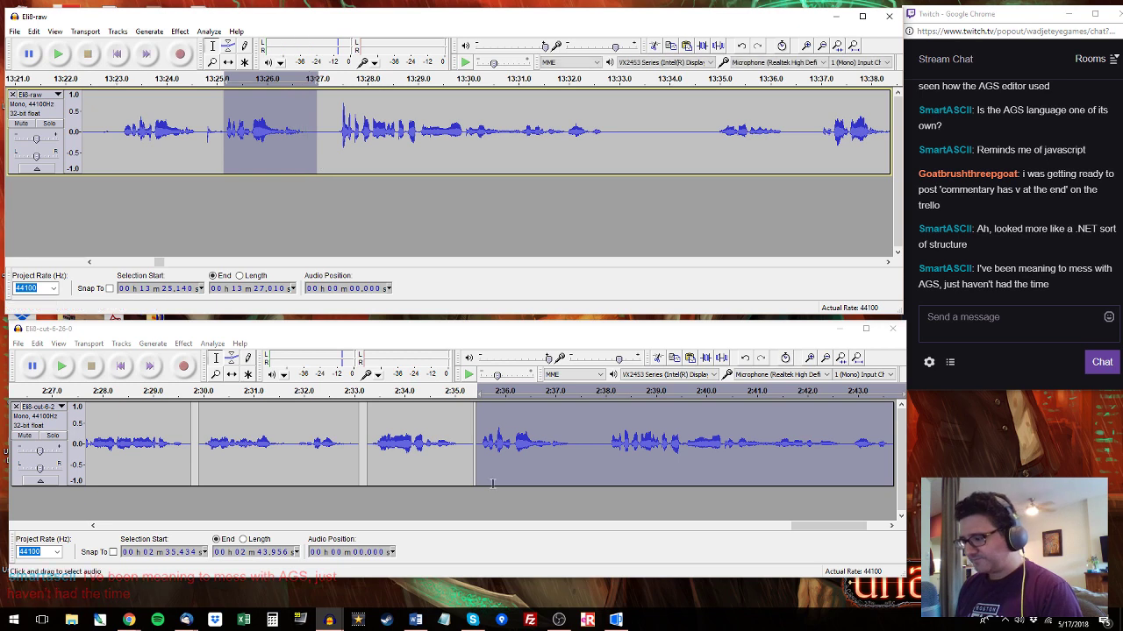
click(472, 438)
key(space)
drag(595, 427, 476, 423)
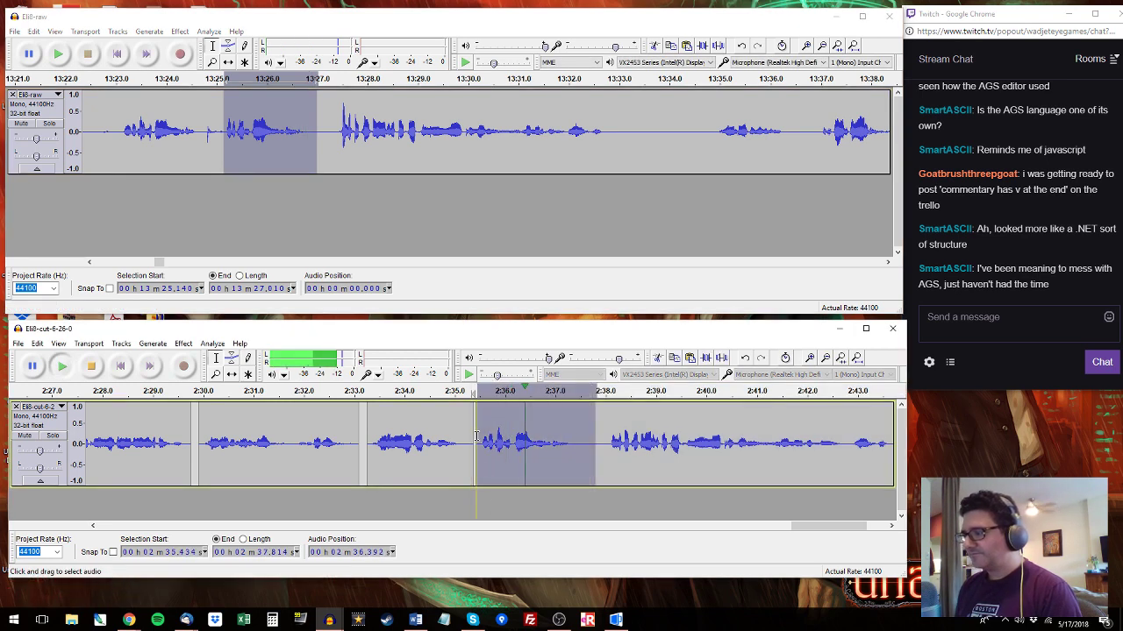
key(space)
drag(595, 430, 570, 430)
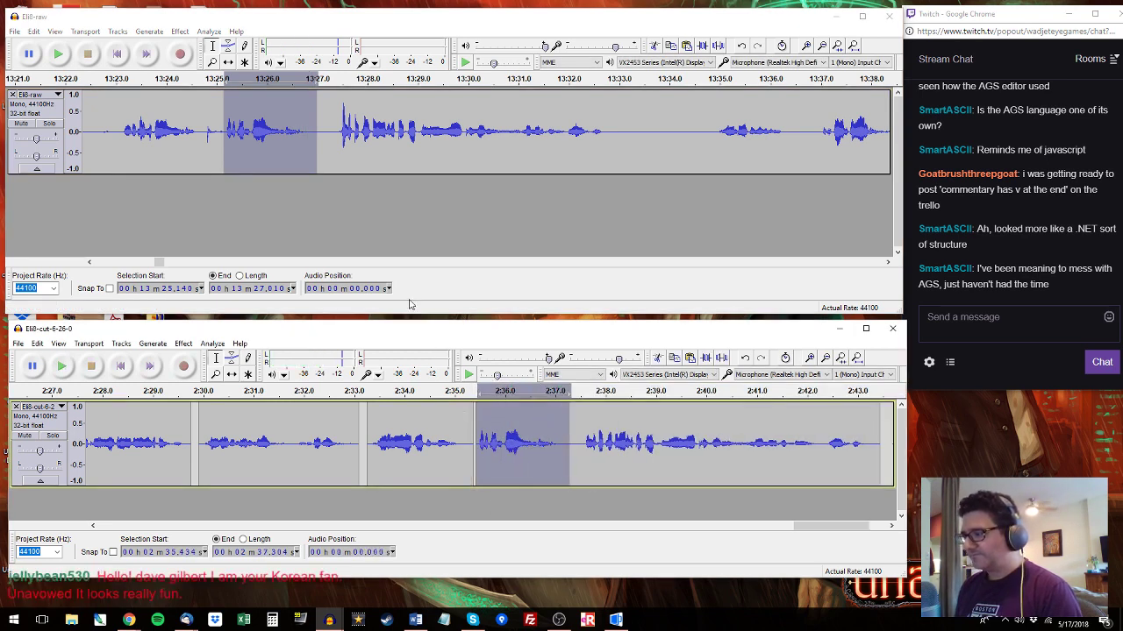
Listen to Eli8-raw from 13:27.4 and replace the last clip's remainder, from about 2:37.5, with the take from 13:27.3 to 13:32.8.
click(338, 136)
key(space)
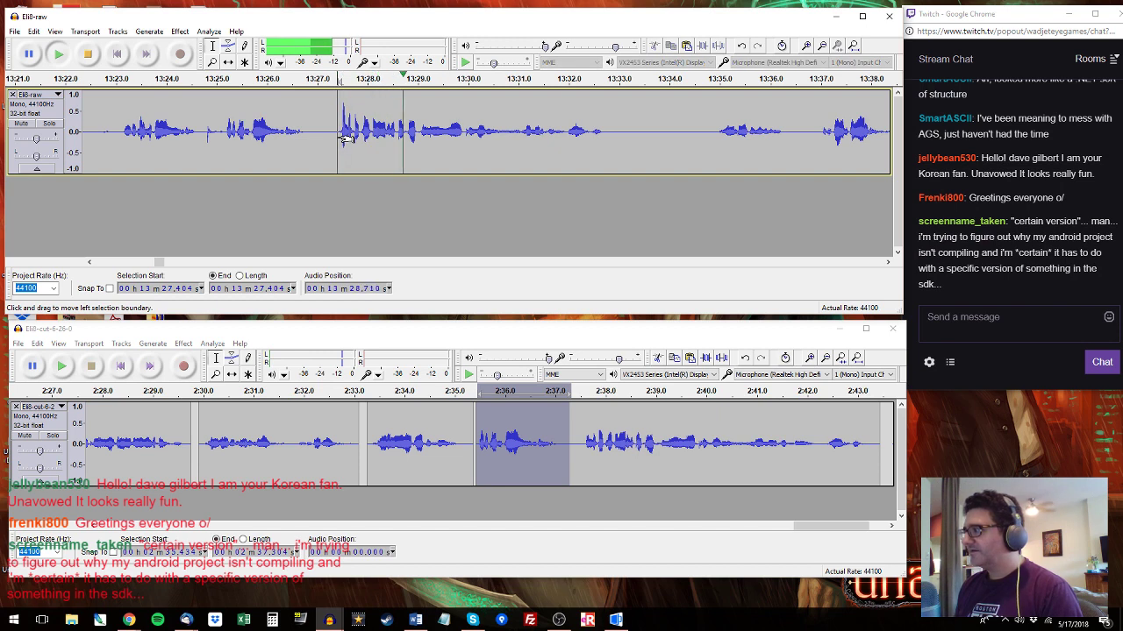
key(space)
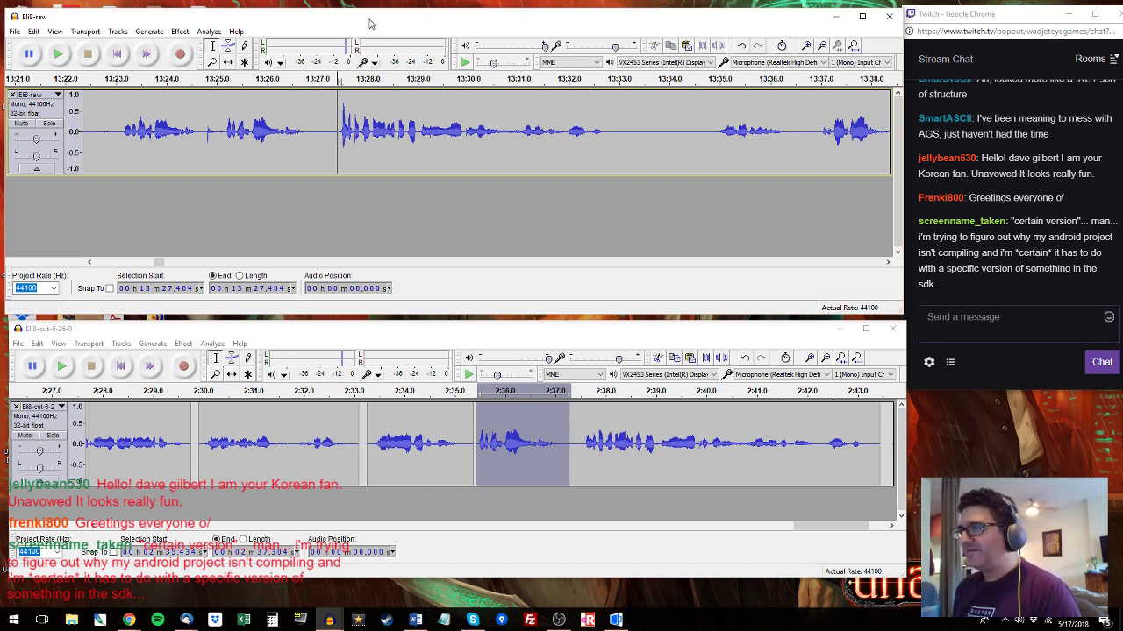
key(space)
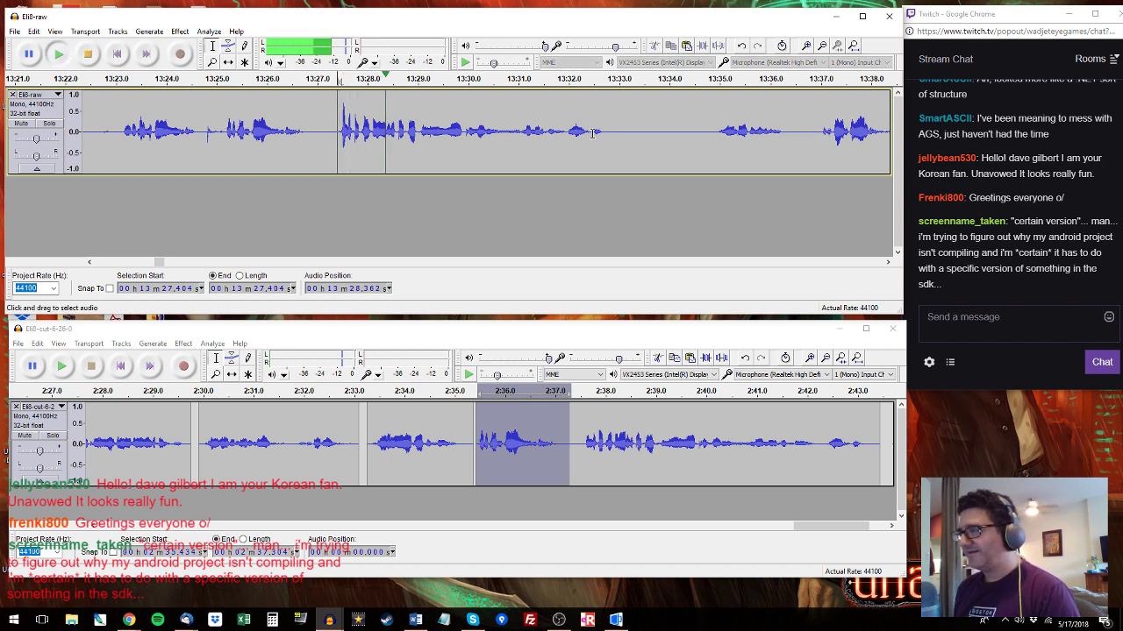
drag(609, 123, 334, 111)
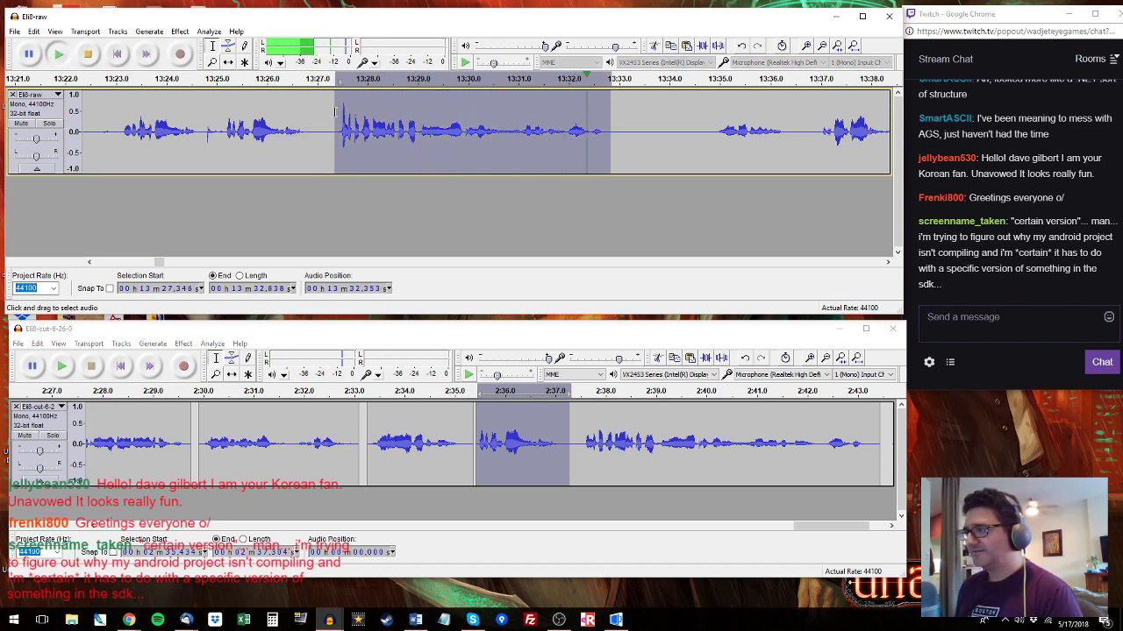
drag(579, 438, 855, 417)
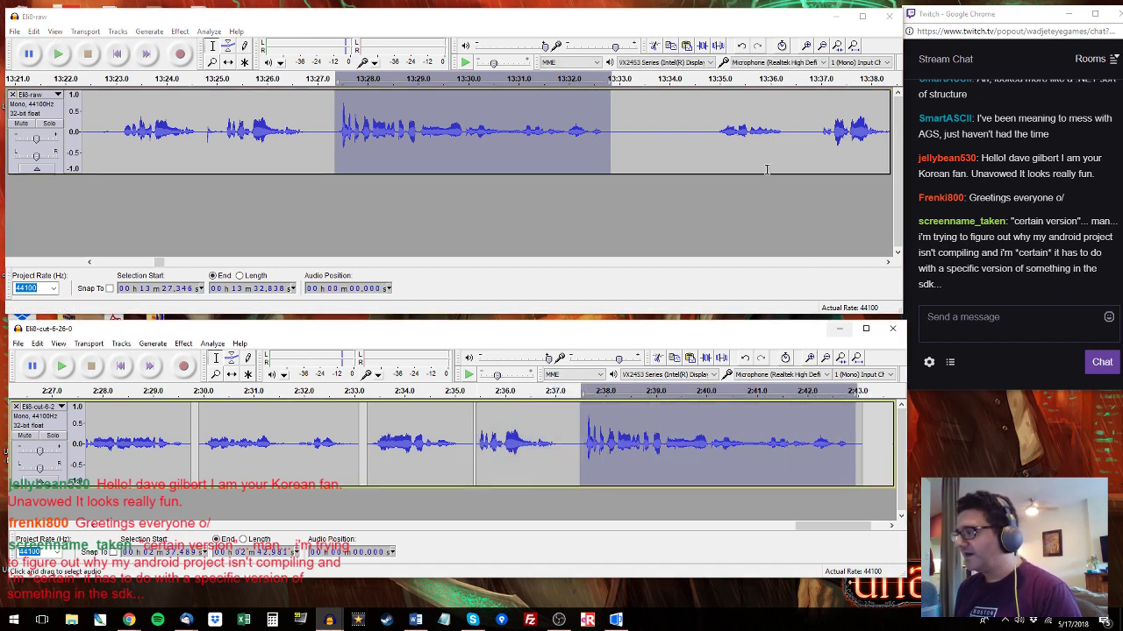
Play Eli8-raw from about 13:34.8 and paste its take up to 13:40.4 after the last clip in Eli8-cut-6-26-0, at about 2:43.2.
click(711, 138)
key(space)
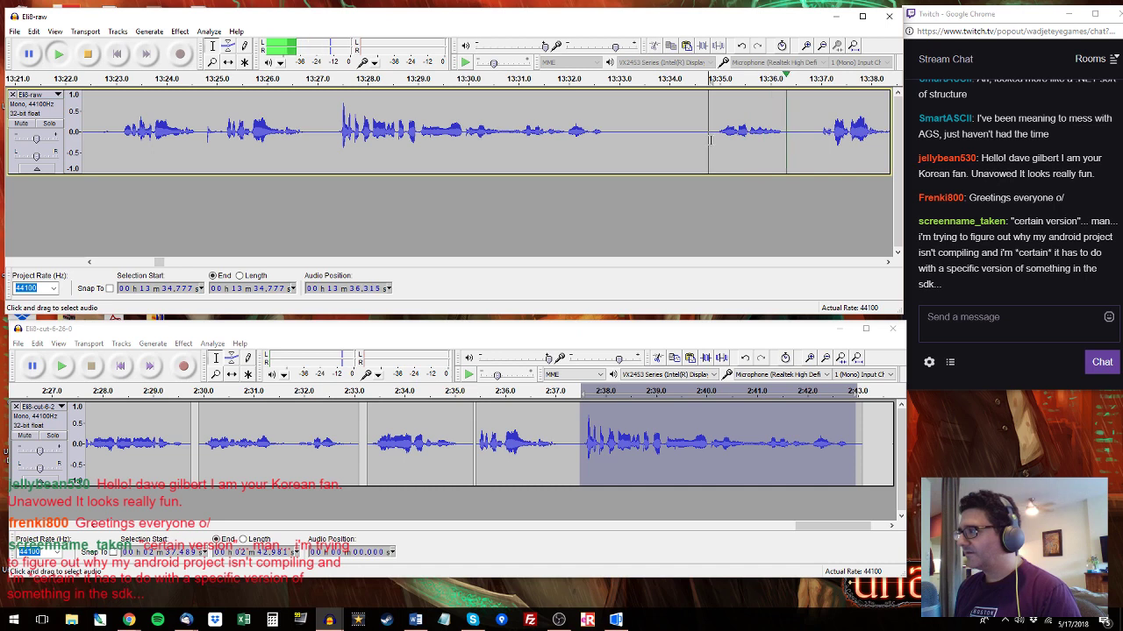
drag(711, 138, 585, 136)
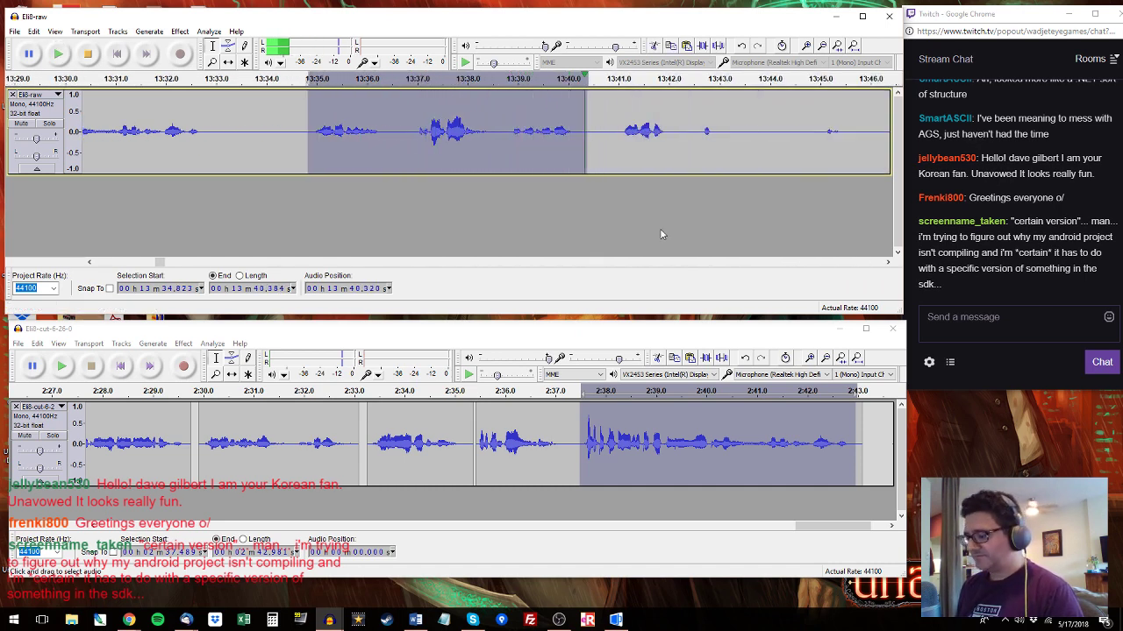
drag(867, 425, 692, 237)
Listen to the alternate takes in Eli8-raw from about 13:41.0 and select the one from 13:52.7 to 13:55.7.
click(620, 125)
key(space)
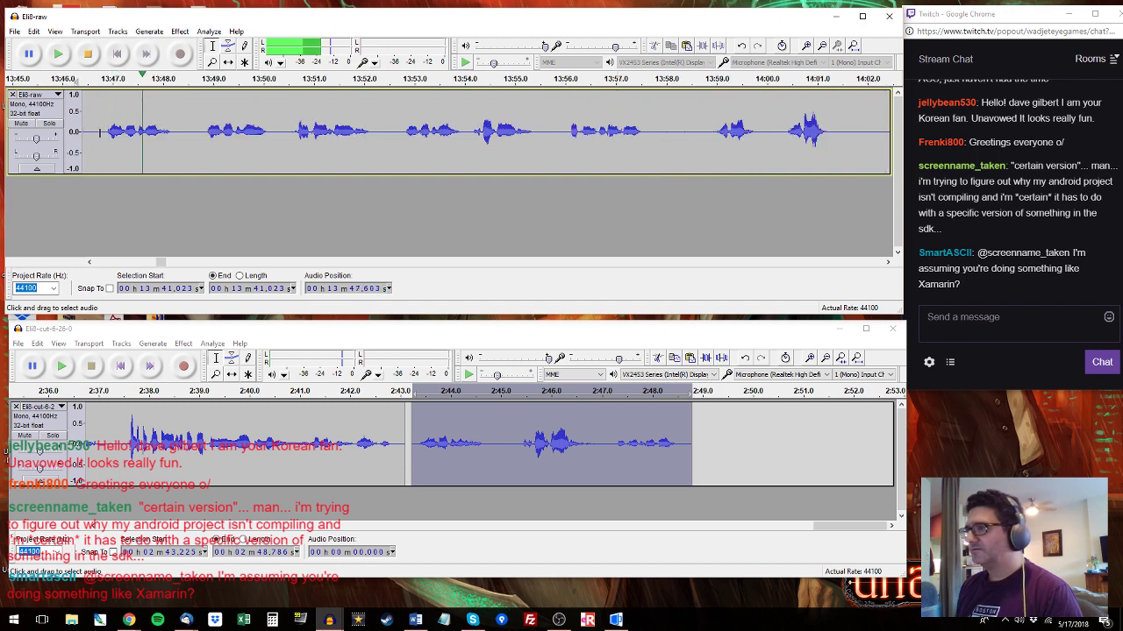
drag(101, 132, 279, 111)
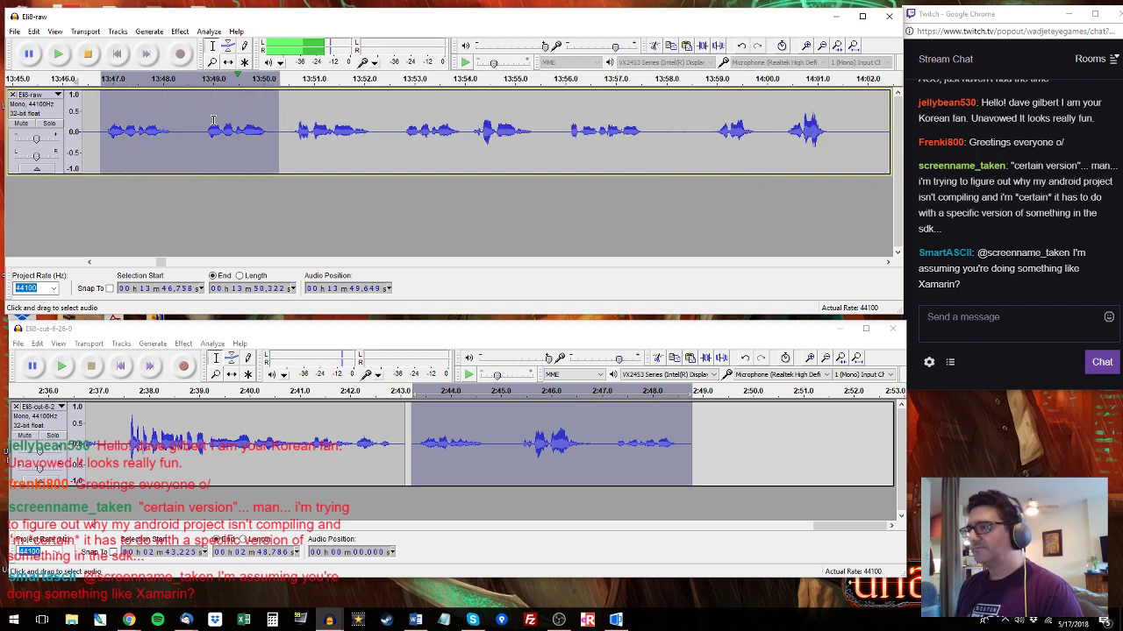
drag(202, 120, 548, 146)
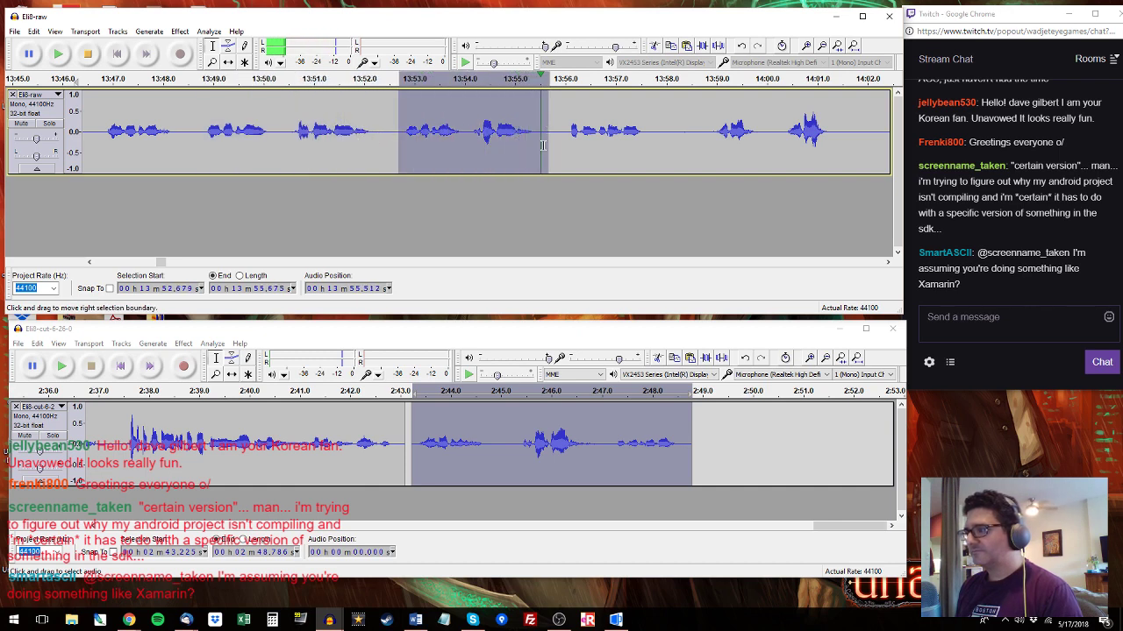
key(space)
Play the last clip in Eli8-cut-6-26-0 to compare, and select its middle phrase from about 2:44.5 to 2:46.9.
click(413, 419)
key(space)
click(594, 424)
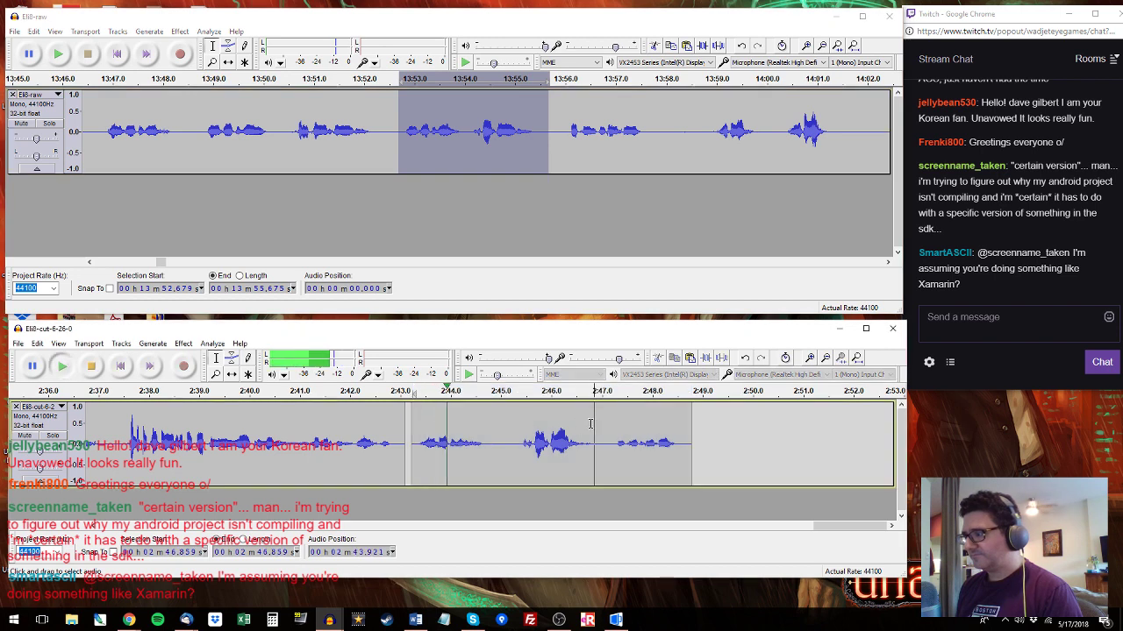
drag(590, 425, 475, 426)
key(space)
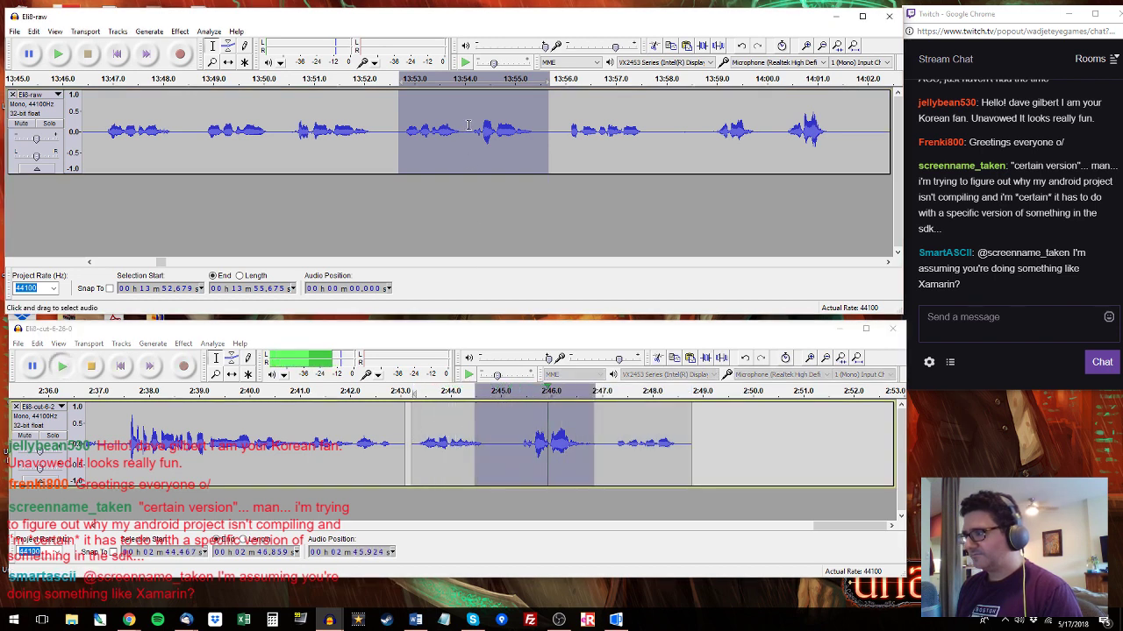
Replace the last clip's closing phrase, from about 2:47.2, with the Eli8-raw take from about 13:55.9 to 13:57.6.
drag(469, 125, 648, 134)
key(space)
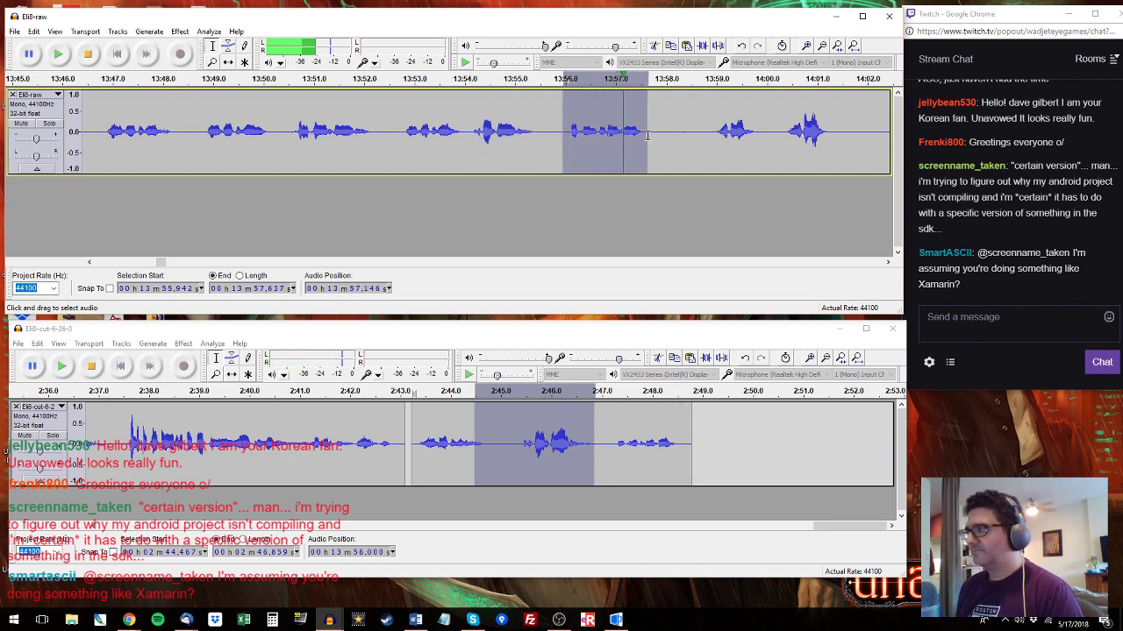
drag(611, 438, 695, 439)
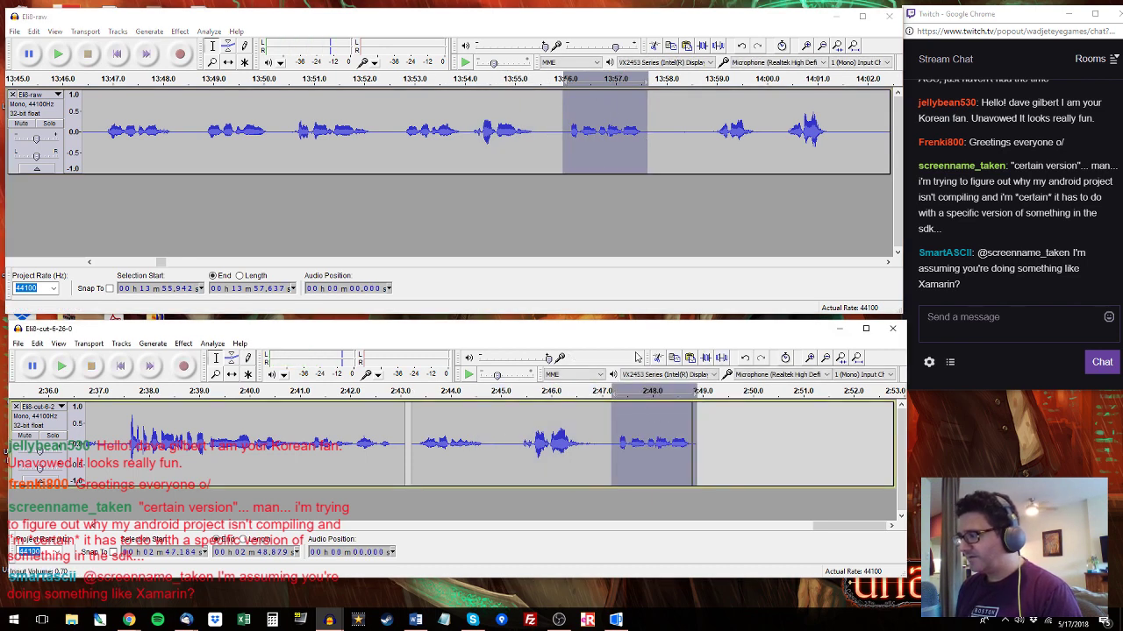
click(714, 131)
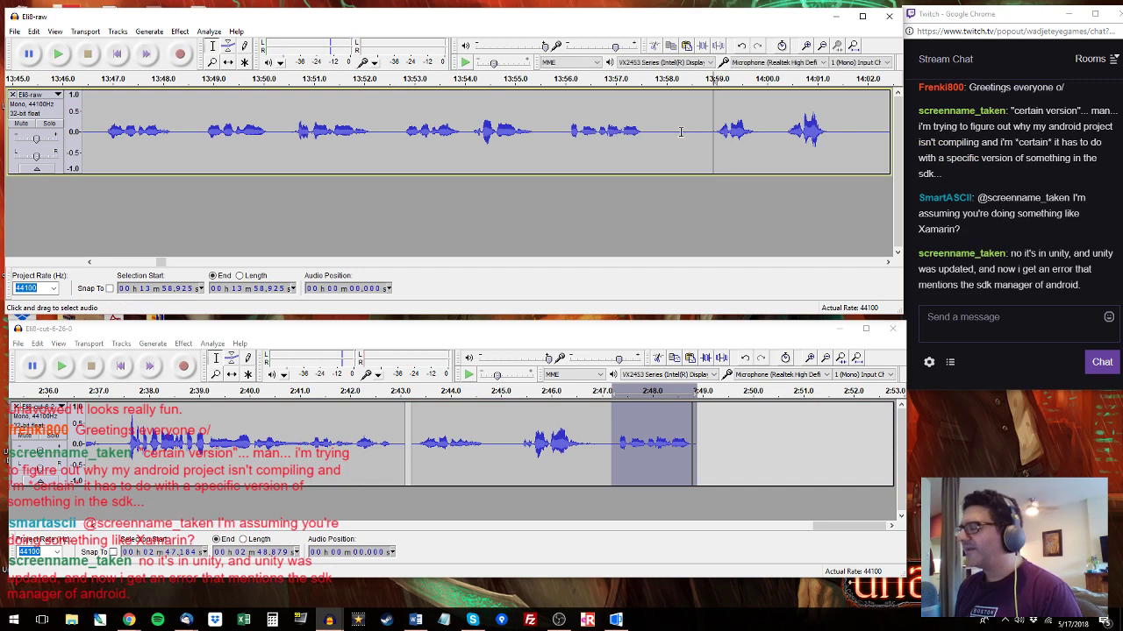
key(ctrl+a)
click(667, 133)
drag(663, 132, 688, 136)
click(704, 138)
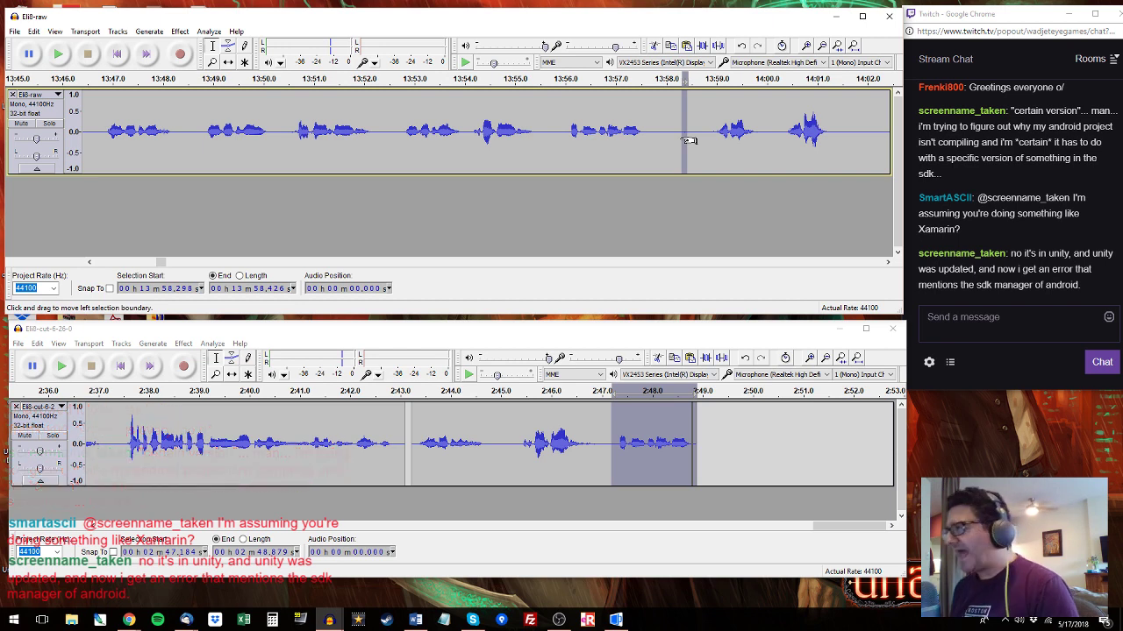
click(620, 151)
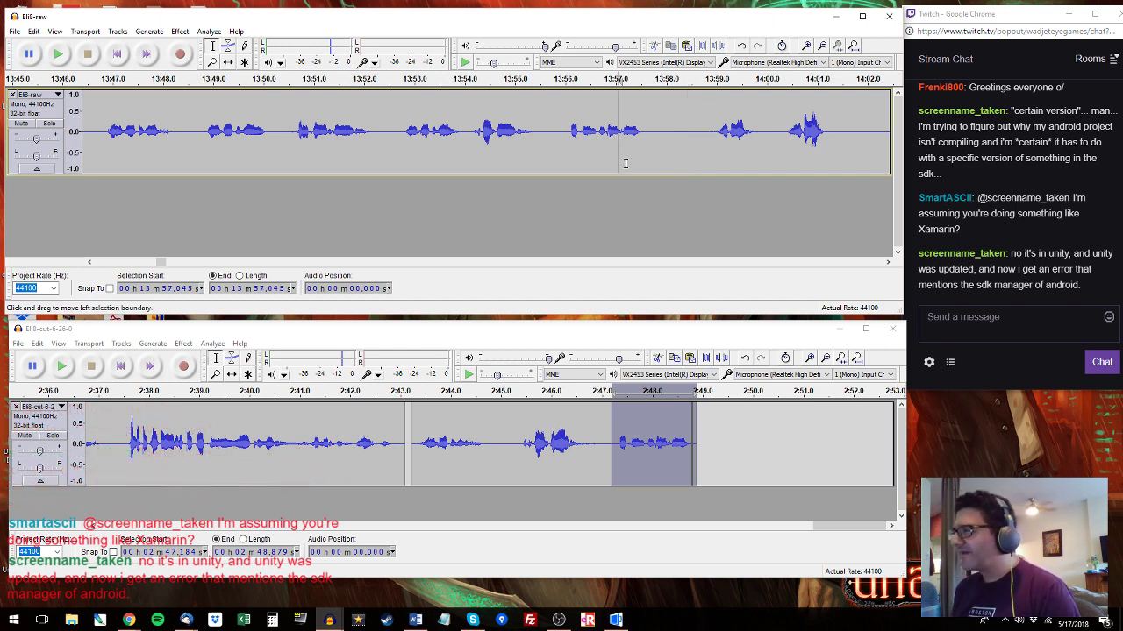
Play Eli8-raw from about 13:58.8 and paste the take from 13:58.9 to 14:00.0 into Eli8-cut-6-26-0 at about 2:49.0.
click(705, 128)
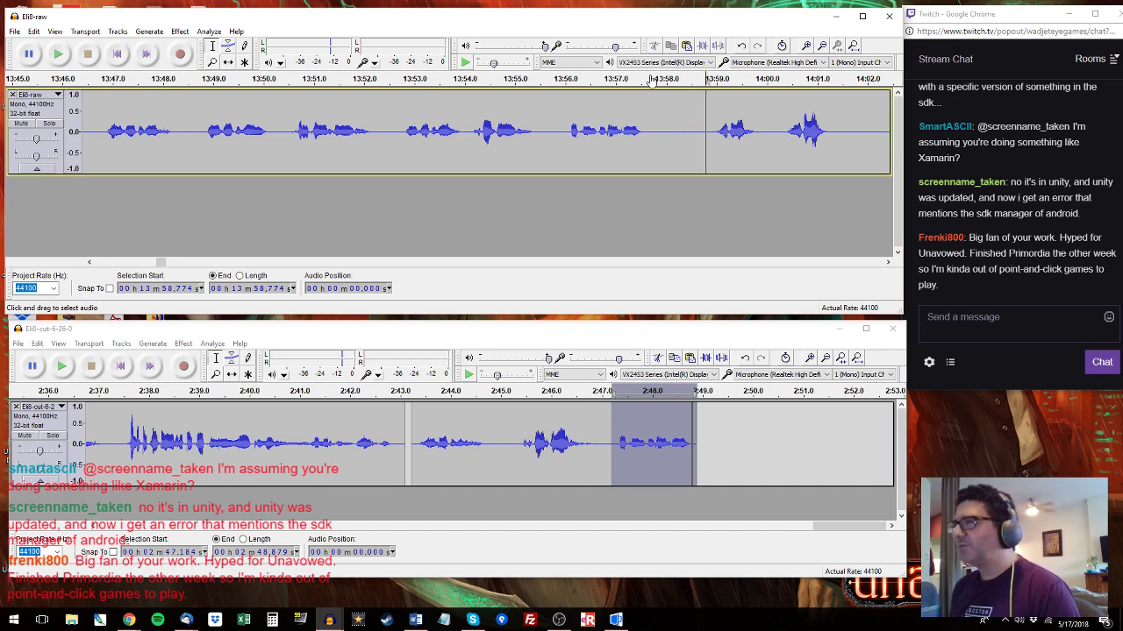
key(space)
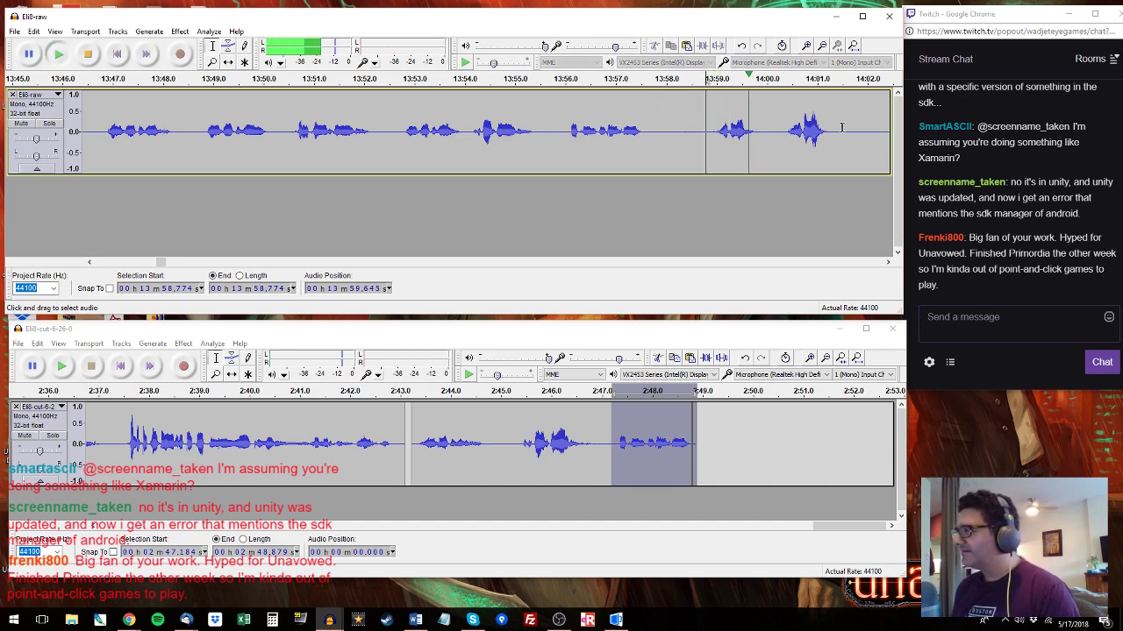
drag(841, 127, 765, 139)
click(703, 430)
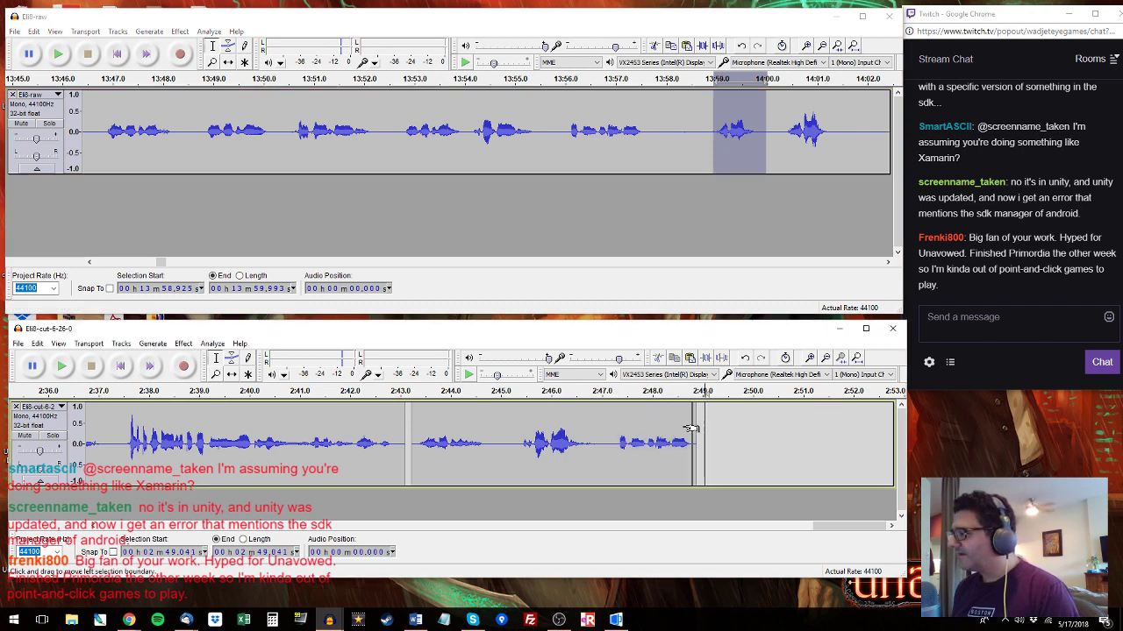
key(ctrl+v)
click(763, 459)
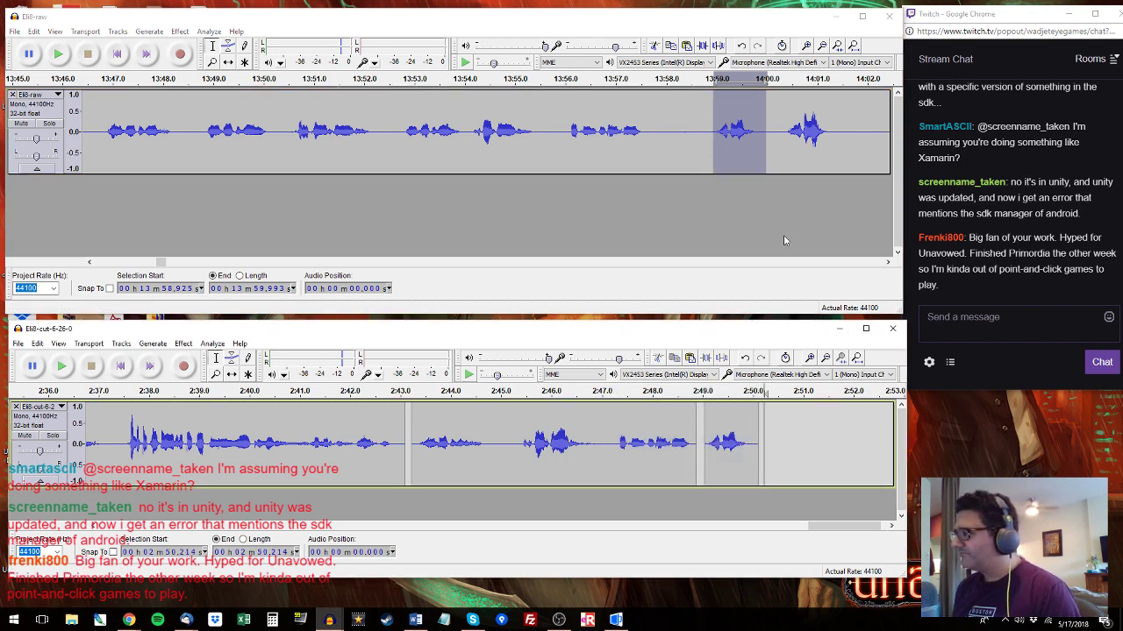
Listen to Eli8-raw from about 14:01.8, and skip ahead to play from about 14:14.2.
click(857, 109)
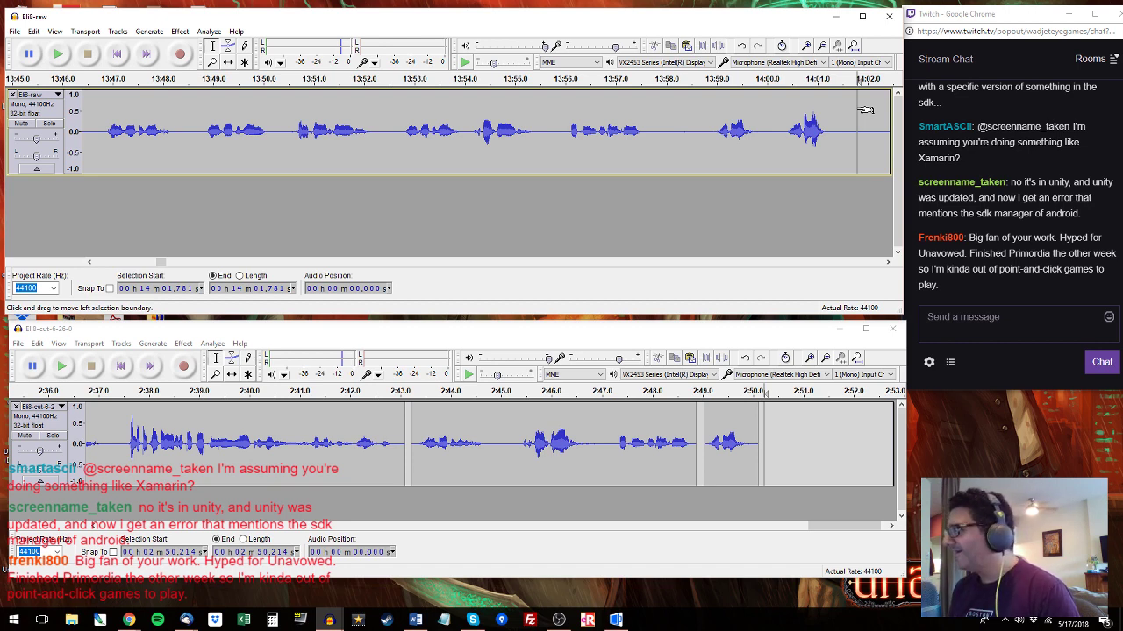
key(space)
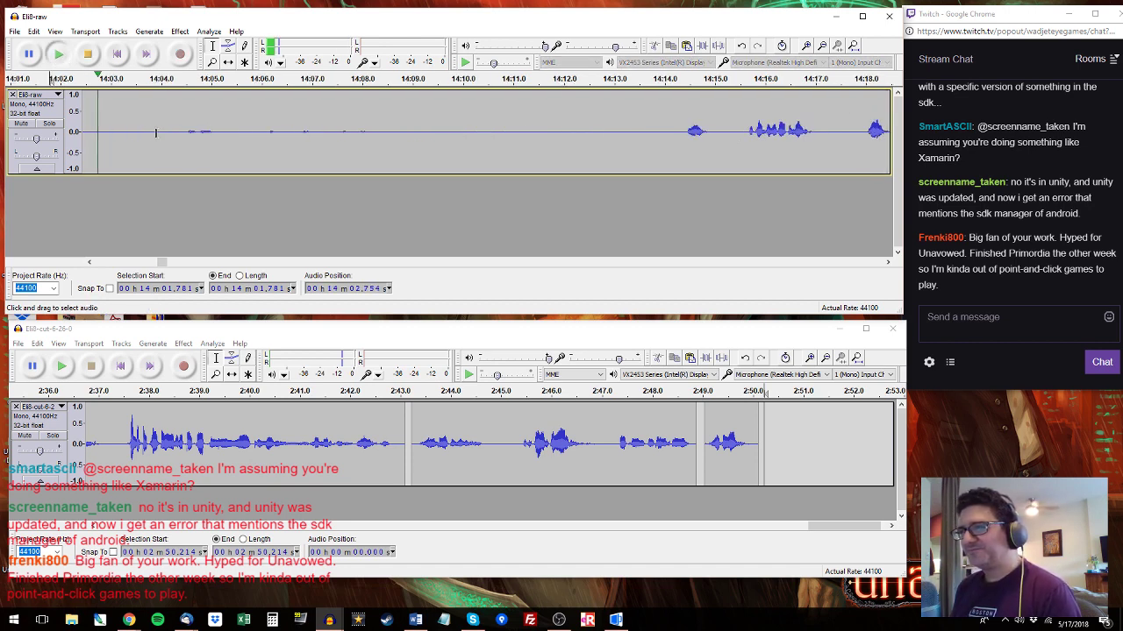
click(417, 116)
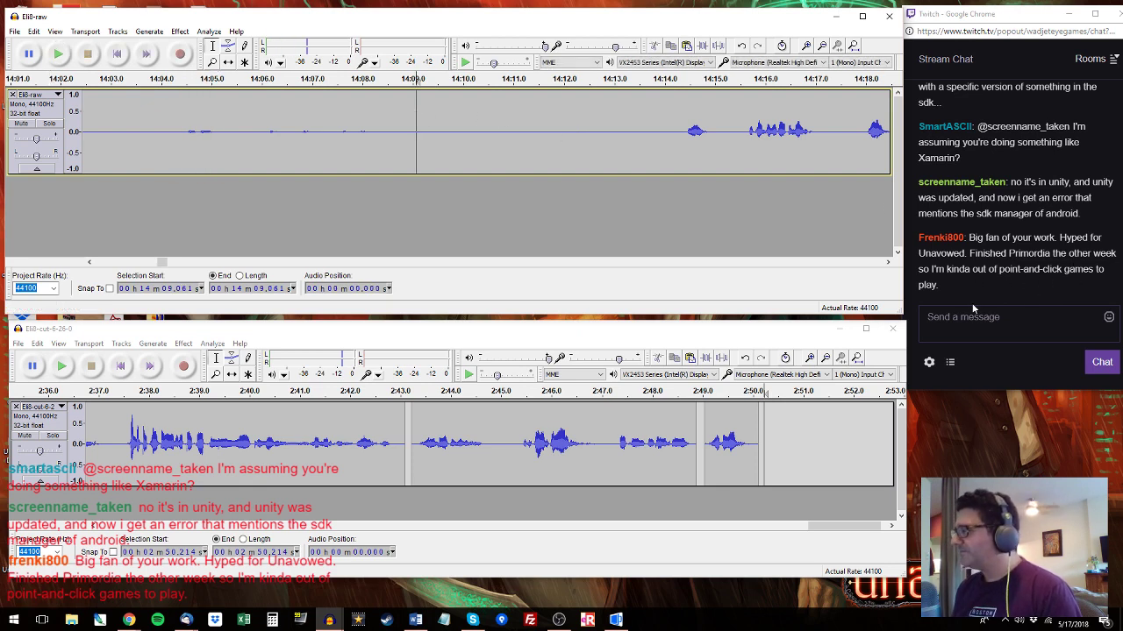
click(674, 117)
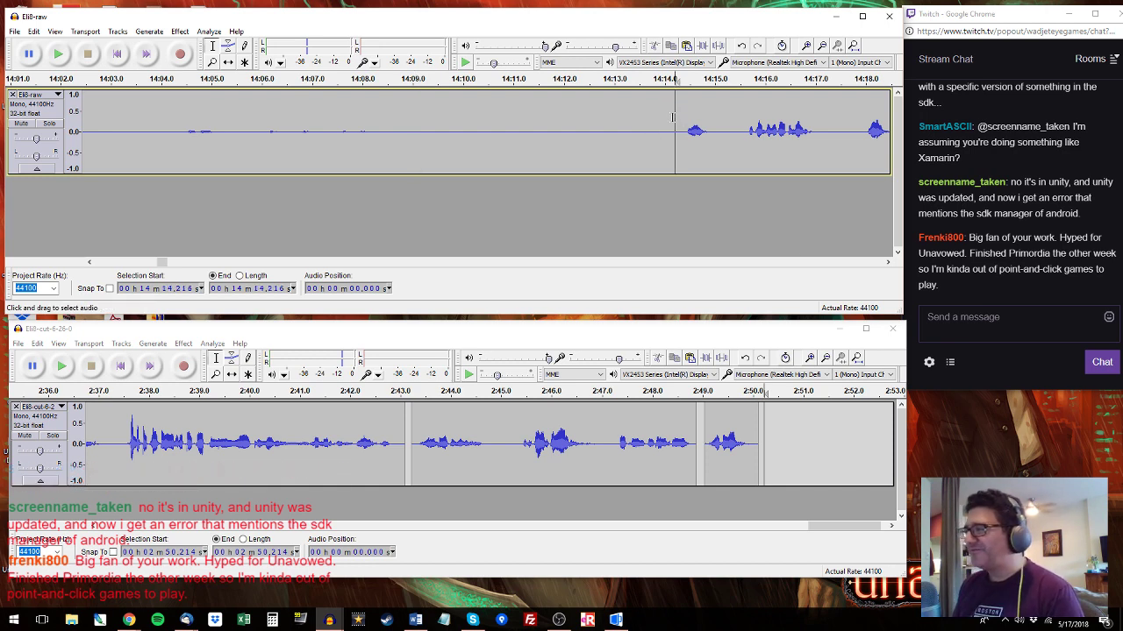
key(space)
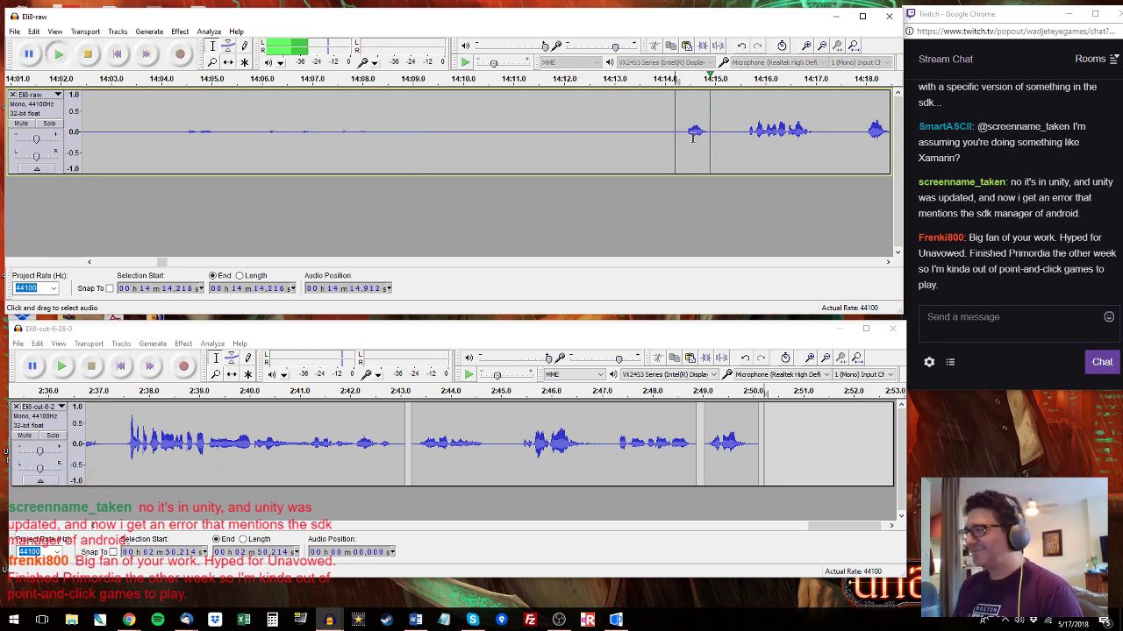
key(space)
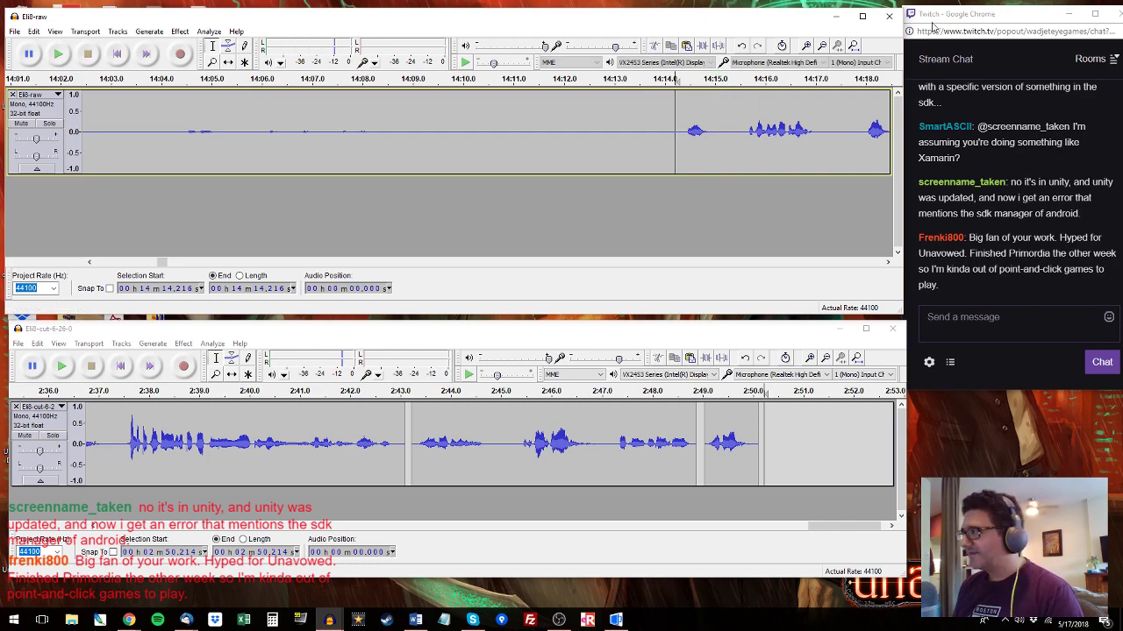
Shift the Twitch chat window slightly and bring the Eli8-raw and Eli8-cut-6-26-0 windows back on screen.
mouse_move(976, 7)
mouse_down()
mouse_move(149, 105)
mouse_move(311, 105)
mouse_move(979, 29)
mouse_up()
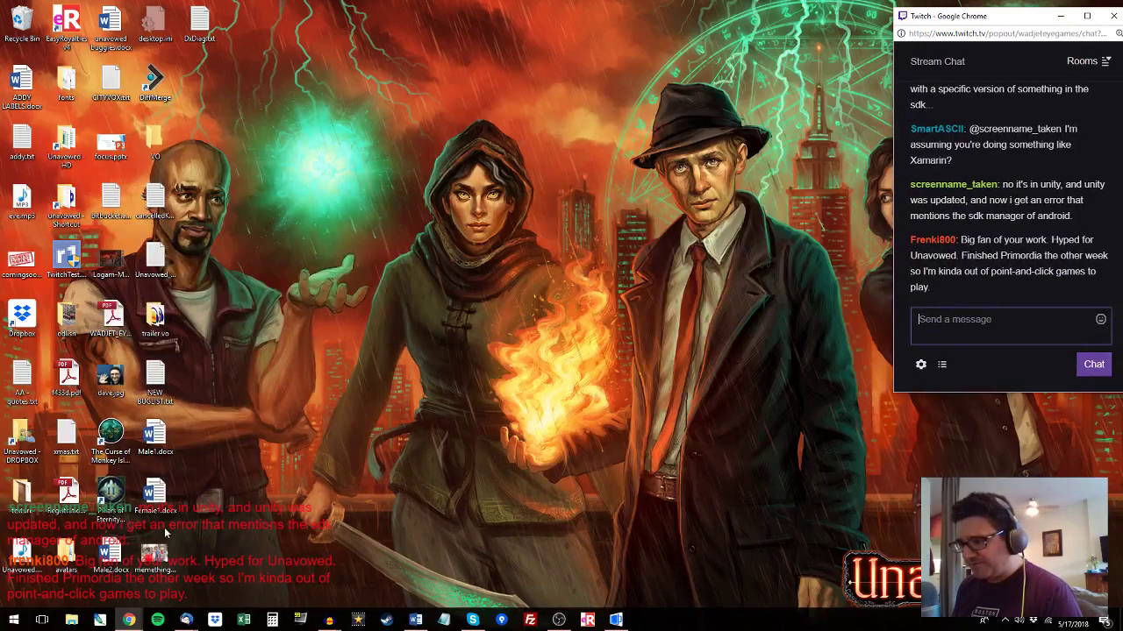
mouse_move(304, 610)
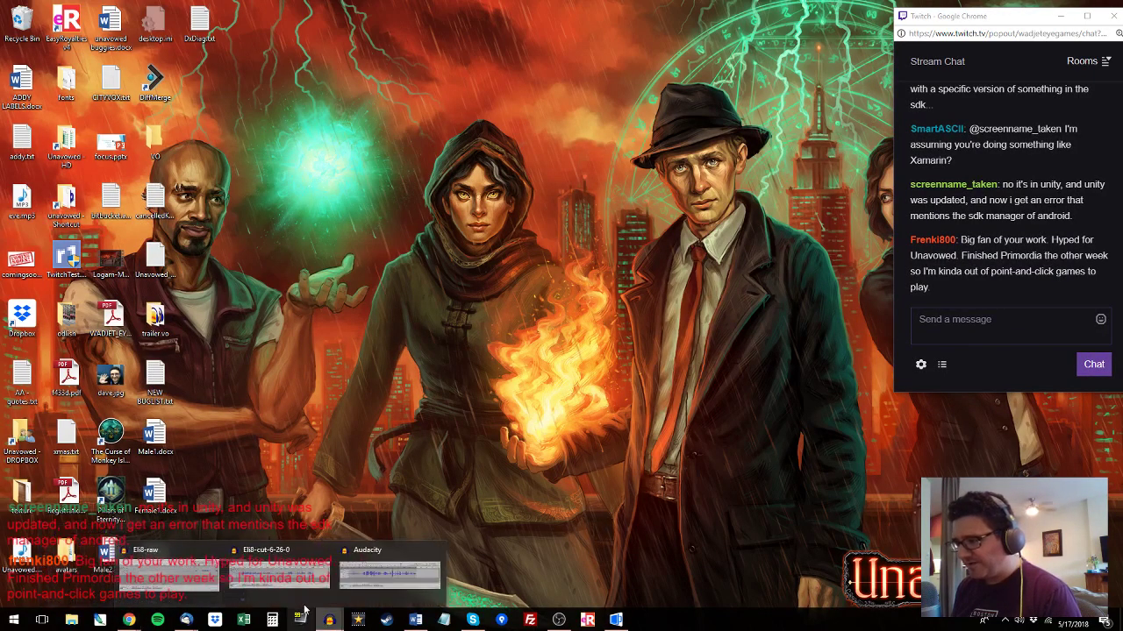
click(229, 586)
click(330, 621)
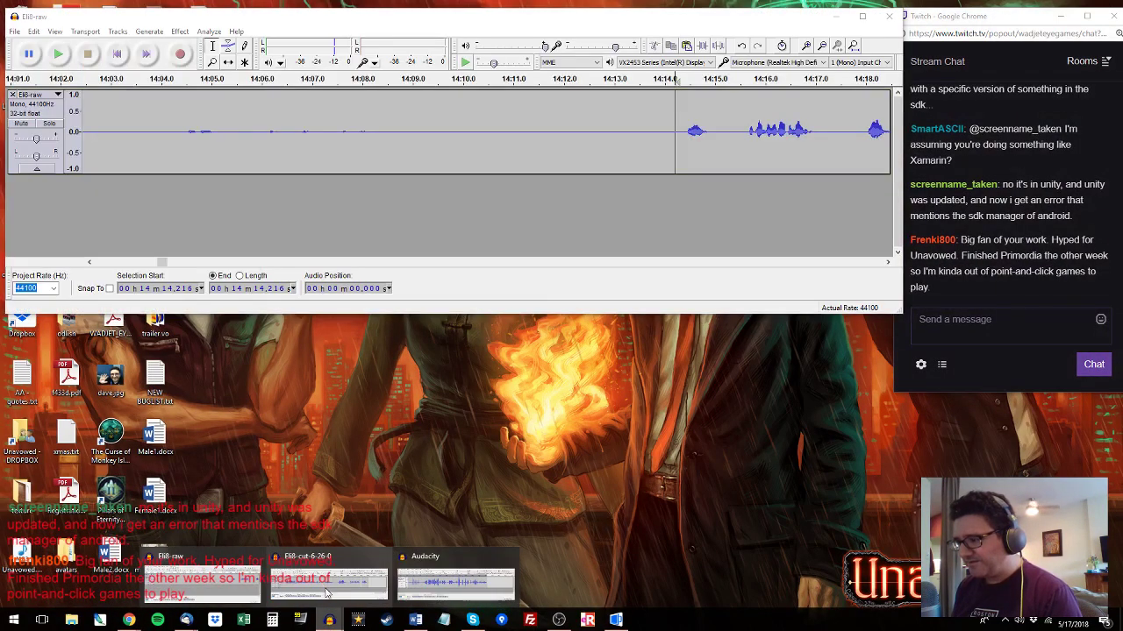
click(326, 594)
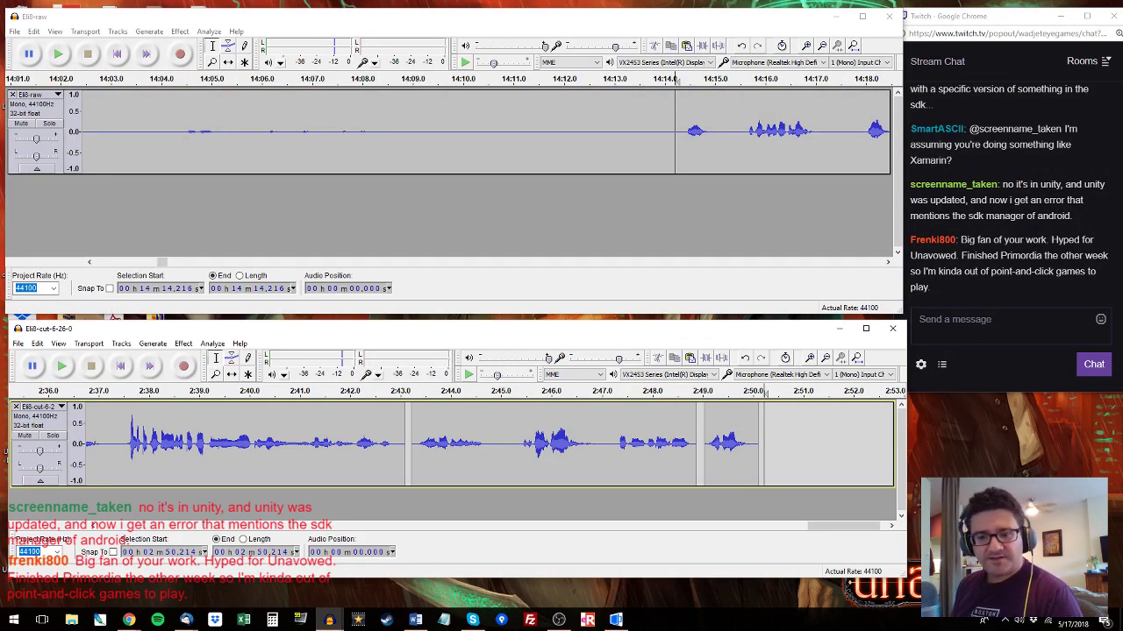
click(507, 348)
click(542, 7)
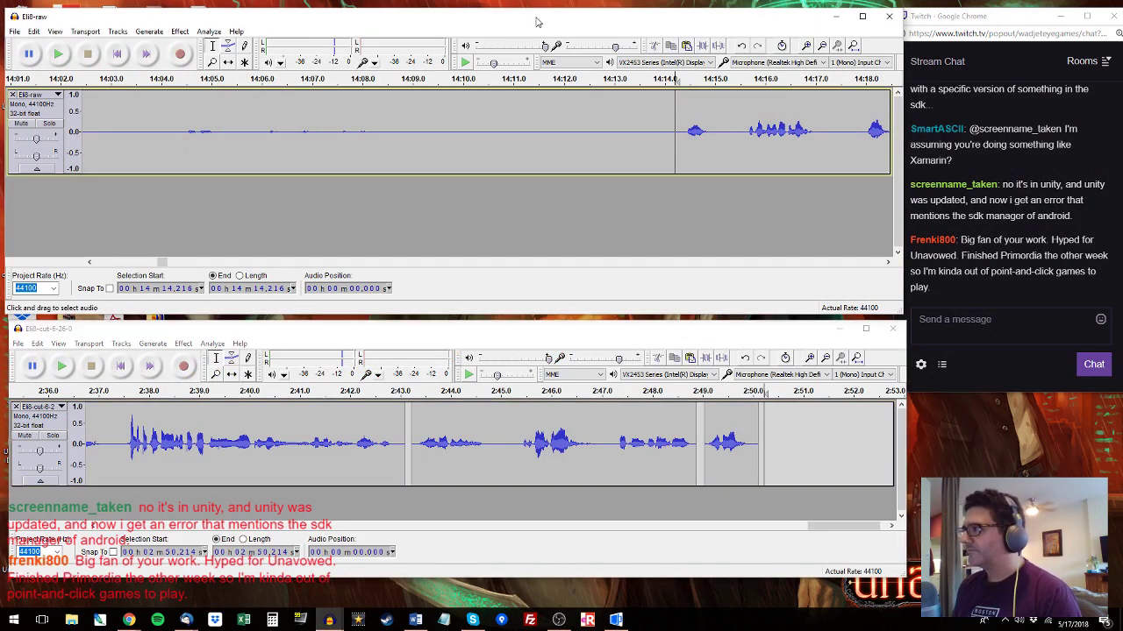
Play Eli8-raw from about 14:14.2 and paste the take from 14:14.3 to 14:17.4 into Eli8-cut-6-26-0 at about 2:50.2.
key(space)
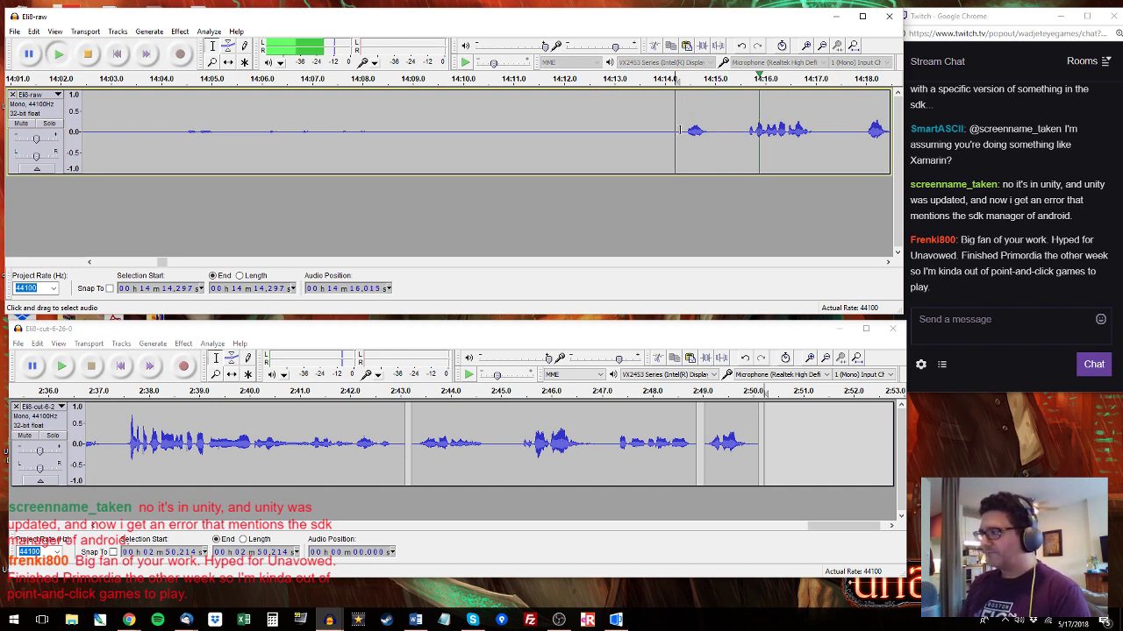
drag(680, 132, 836, 131)
key(space)
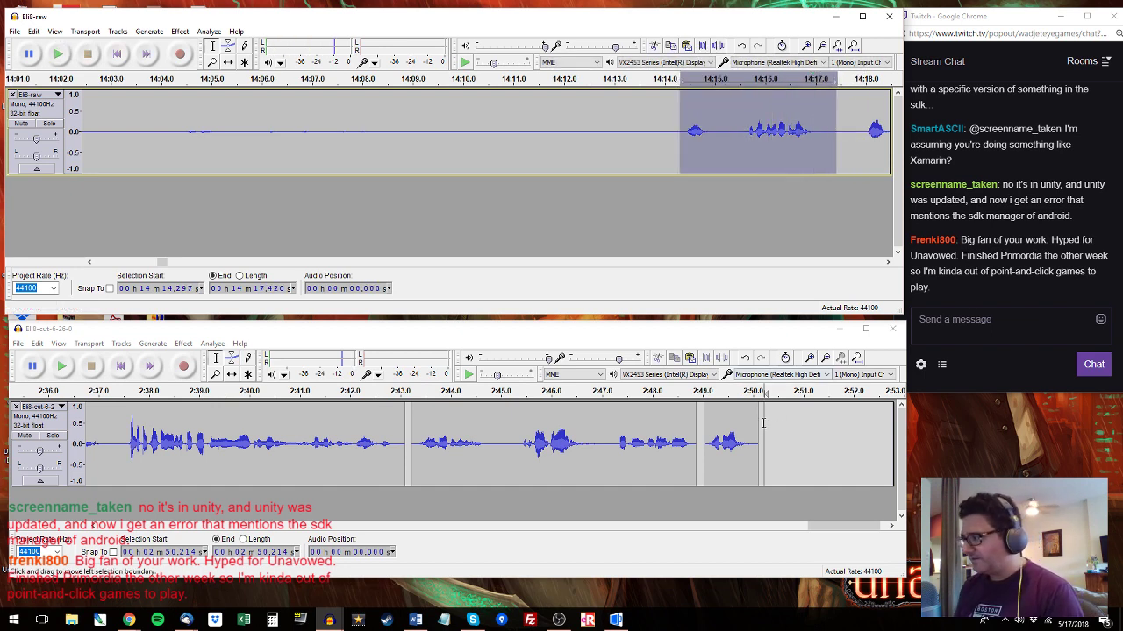
click(772, 425)
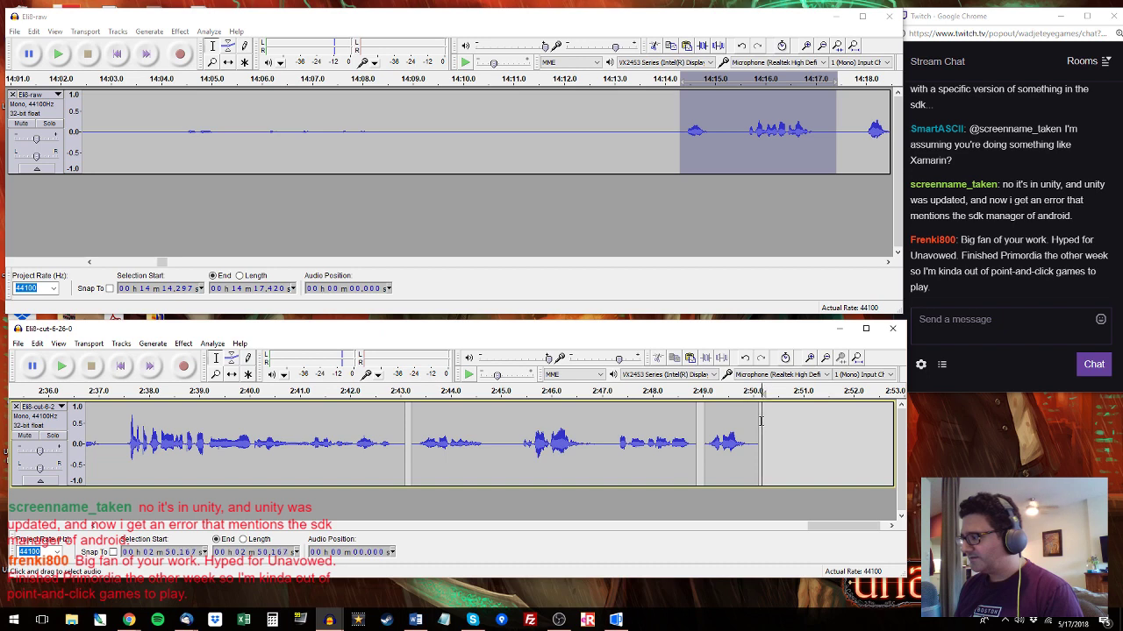
key(ctrl+v)
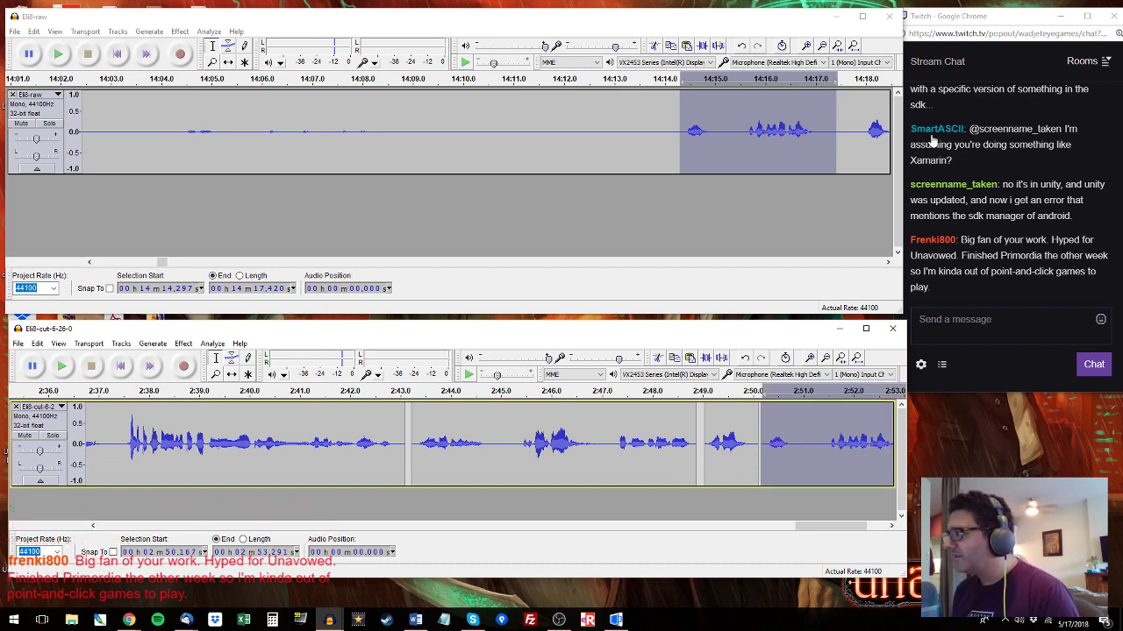
Listen to the alternate takes in Eli8-raw after 14:17.4 and select the one from 14:22.0 to 14:25.3.
click(888, 261)
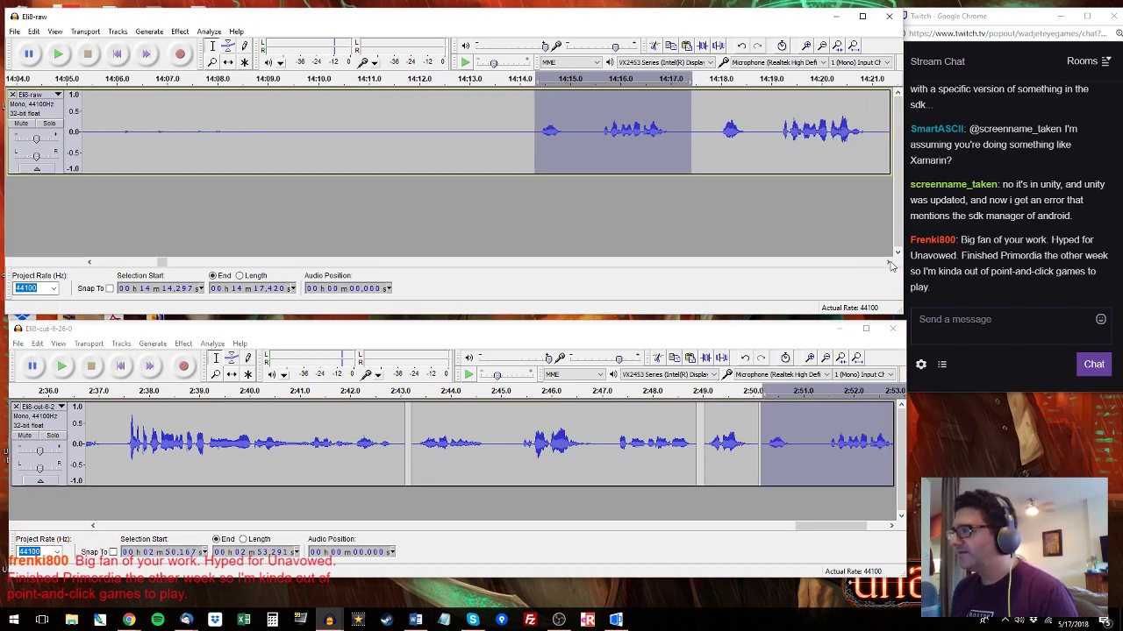
click(698, 132)
key(space)
drag(699, 131, 804, 275)
key(space)
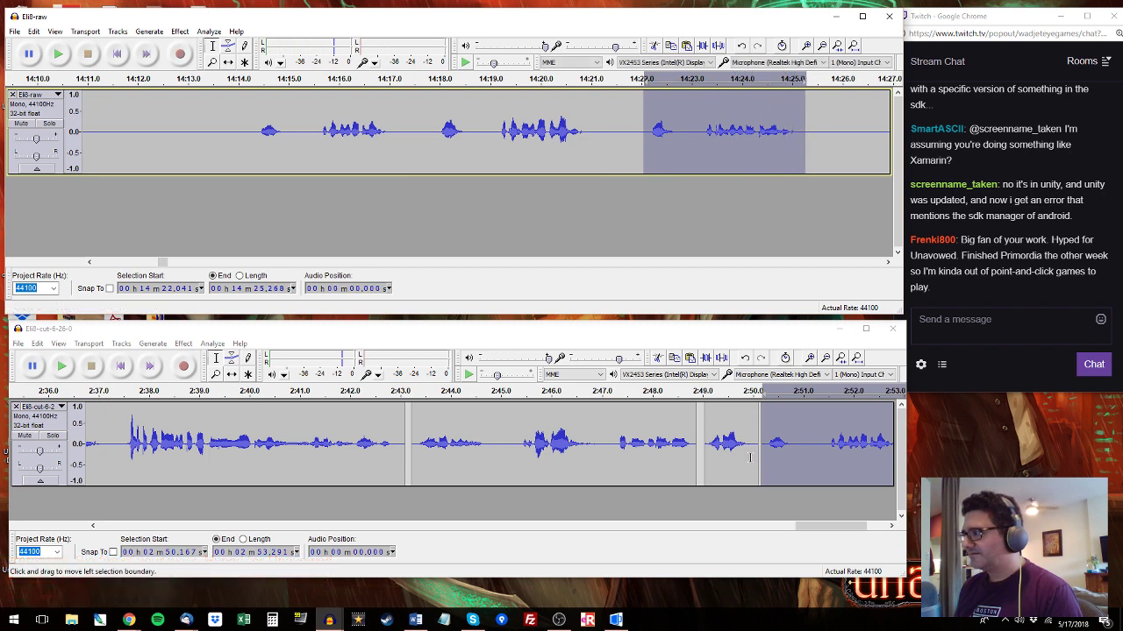
Play the last clip in Eli8-cut-6-26-0 from about 2:50.1, compare it with Eli8-raw from 14:19.2, and select 14:23.2 to 14:25.2 there.
click(761, 446)
key(space)
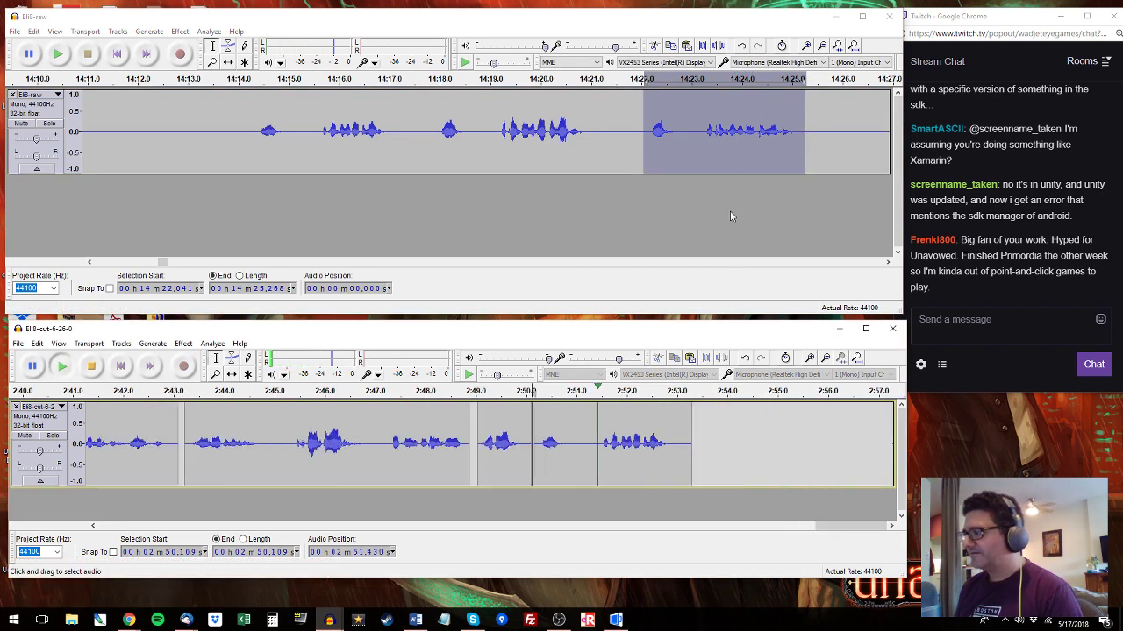
click(499, 78)
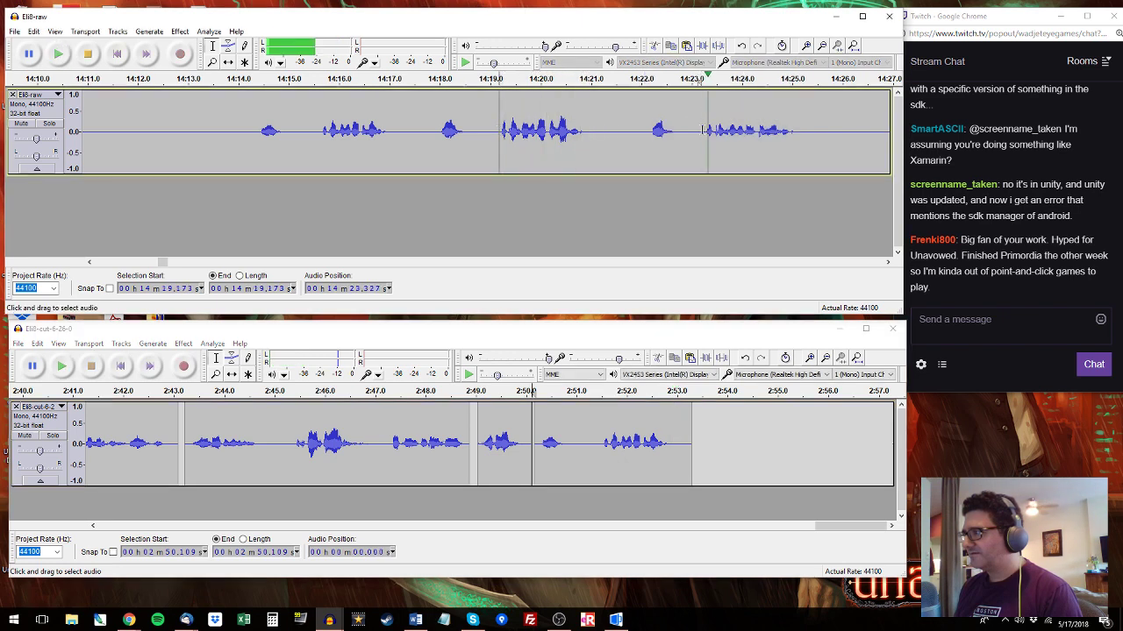
drag(700, 88, 801, 132)
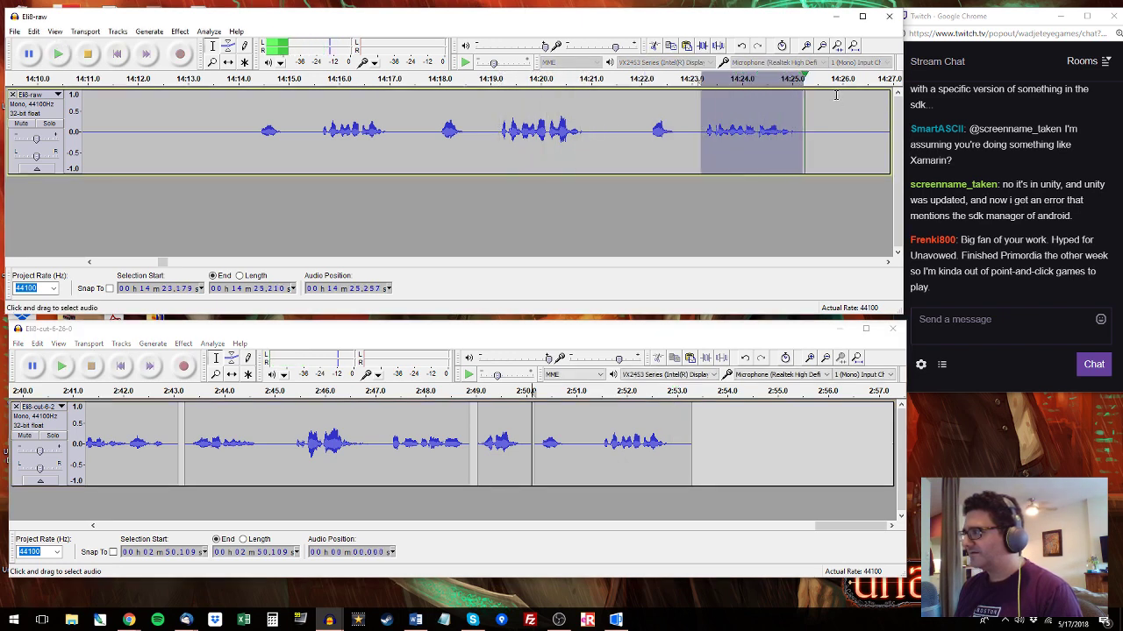
Play Eli8-raw from about 14:26.8 and paste the take from 14:32.8 to 14:35.3 into Eli8-cut-6-26-0 at about 2:53.4.
click(880, 80)
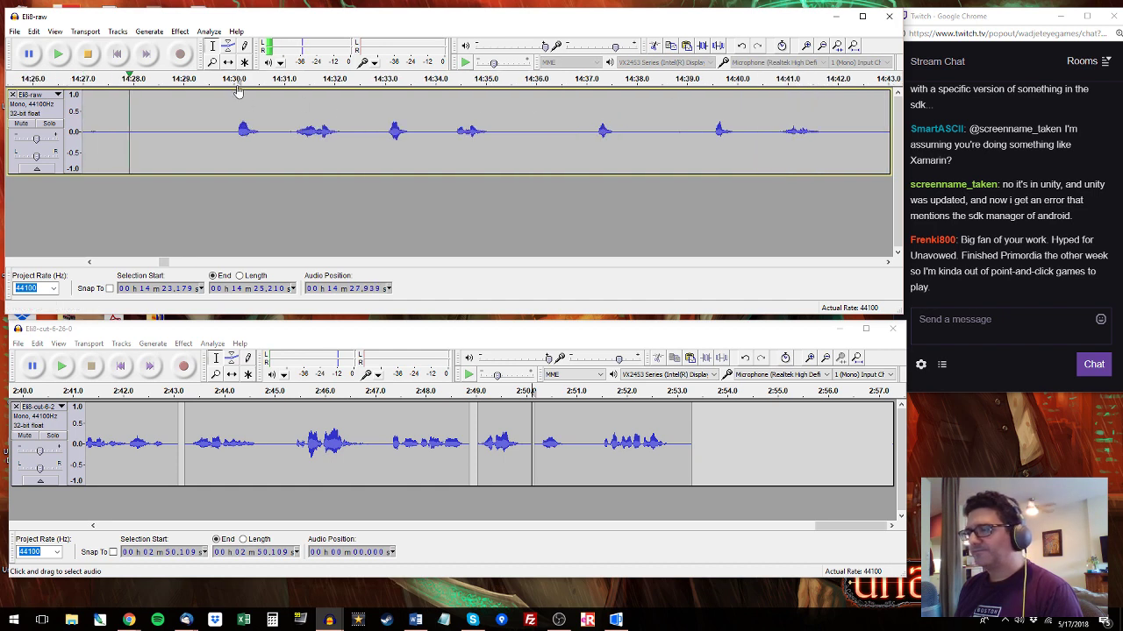
drag(230, 132, 498, 117)
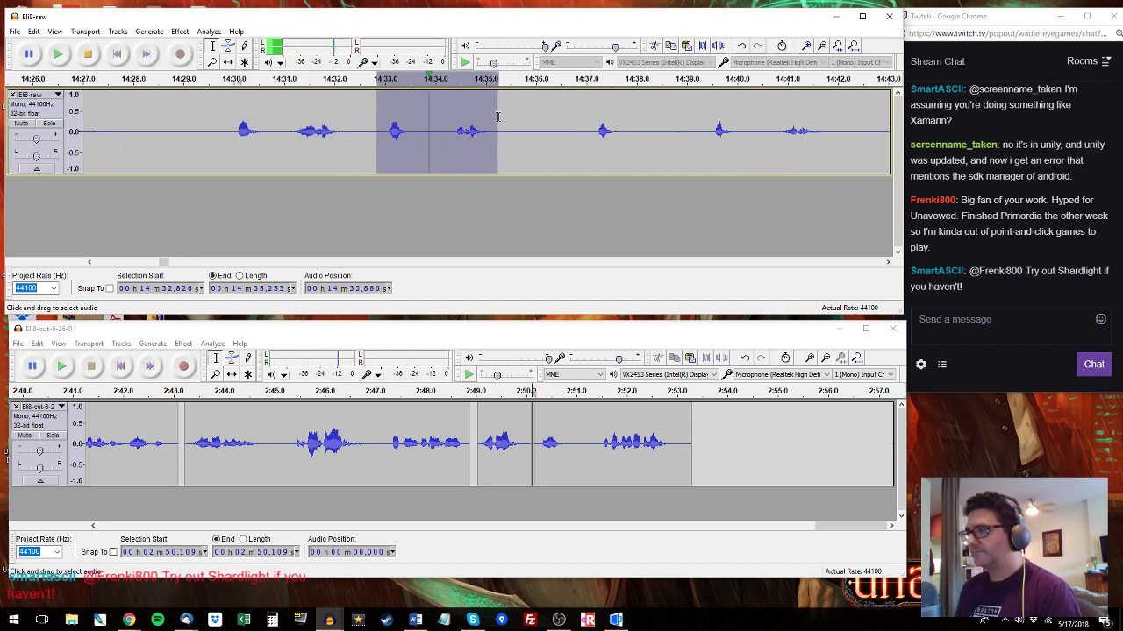
click(696, 424)
drag(699, 423, 817, 430)
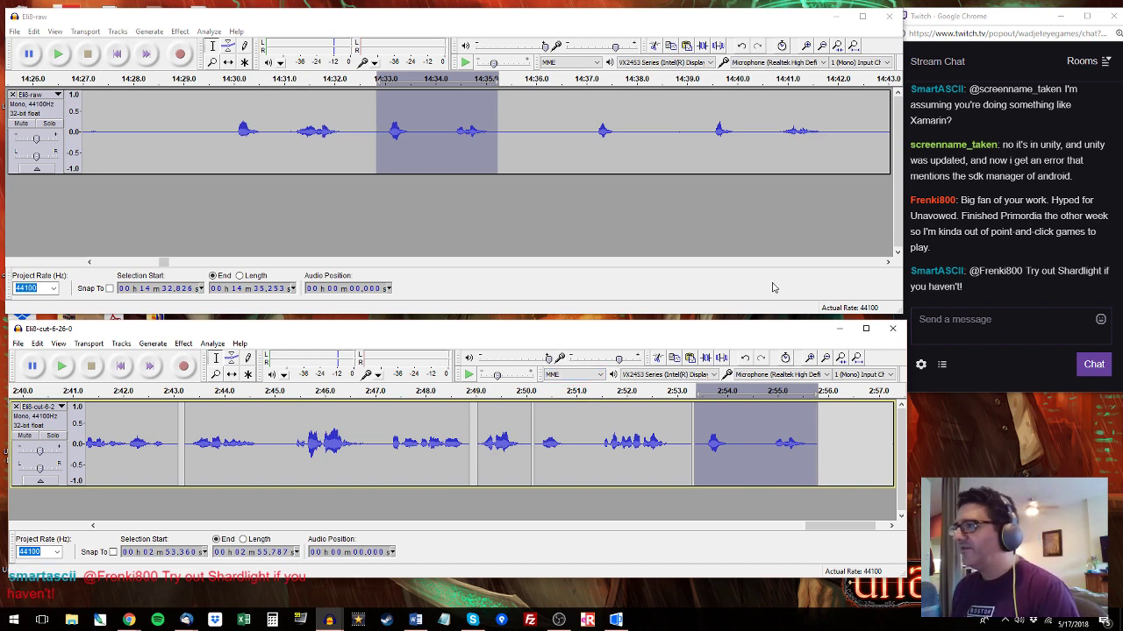
Listen to the takes in Eli8-raw from about 14:37 and replace the last Eli8-cut-6-26-0 clip with the one from 14:39.4 to 14:41.8.
click(583, 81)
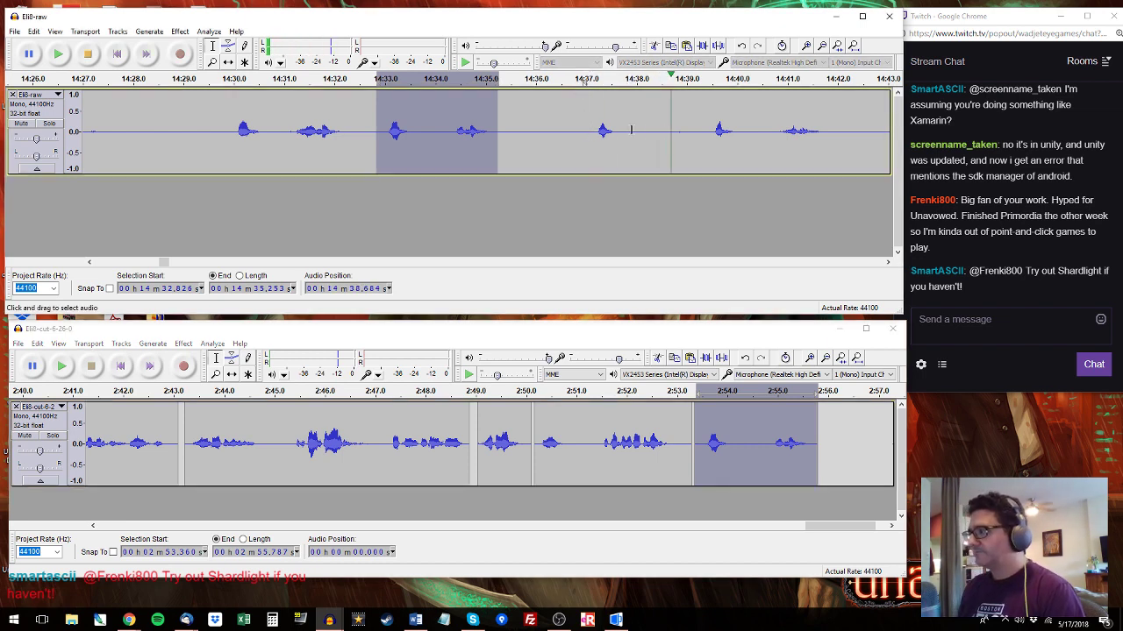
drag(705, 140, 828, 143)
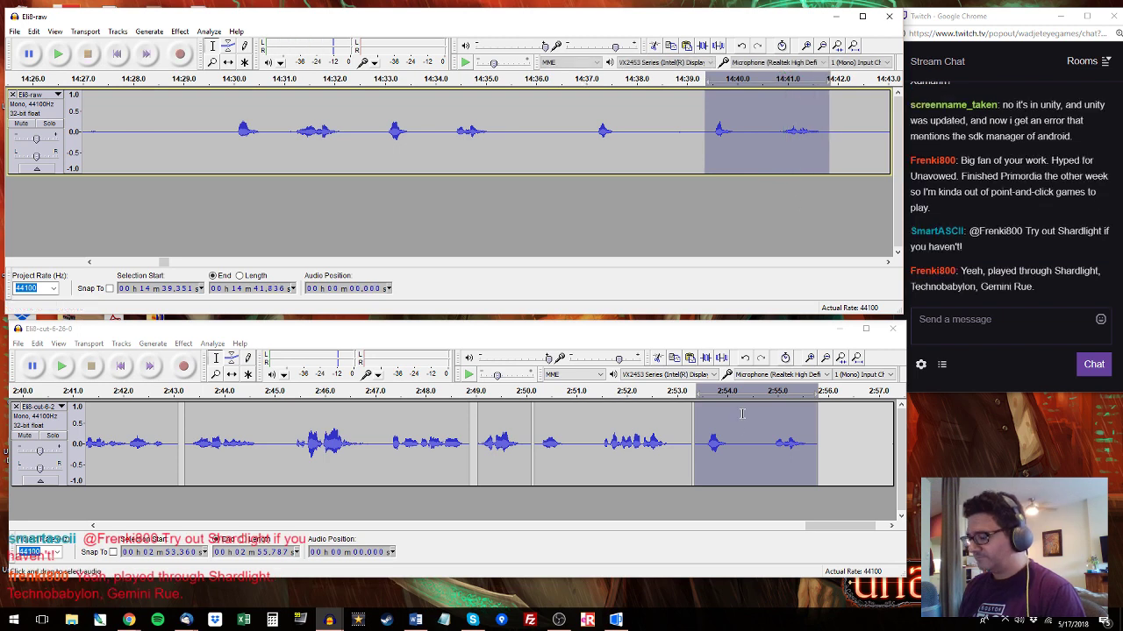
click(703, 447)
key(space)
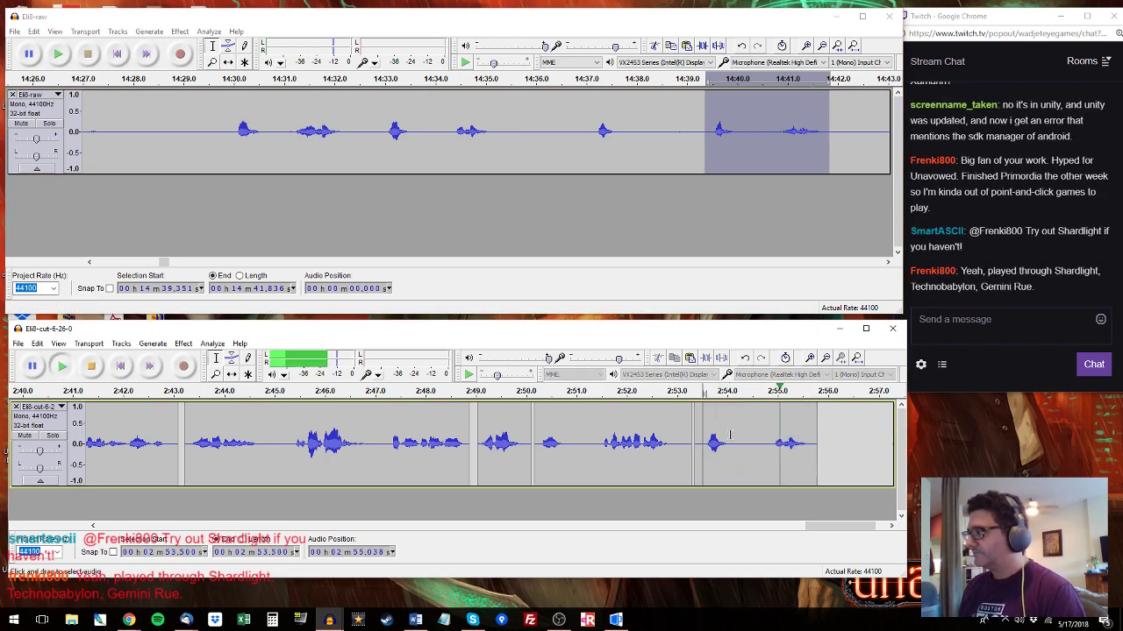
double_click(727, 434)
key(ctrl+v)
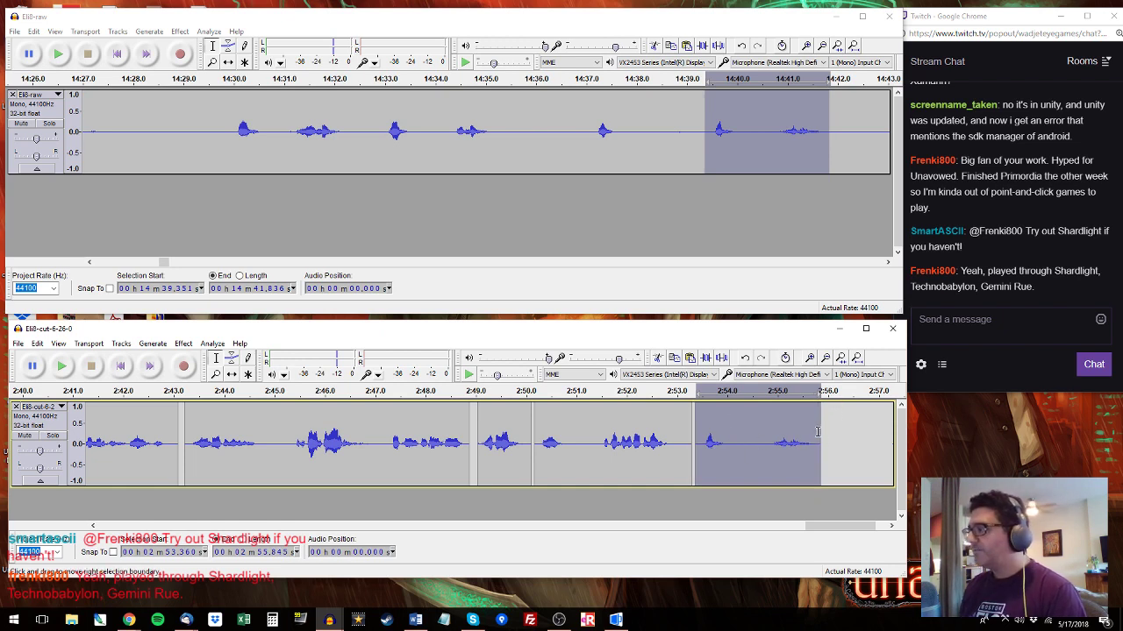
Listen to Eli8-raw from about 14:42.6 and check the quiet passage up to about 14:51.4.
click(855, 123)
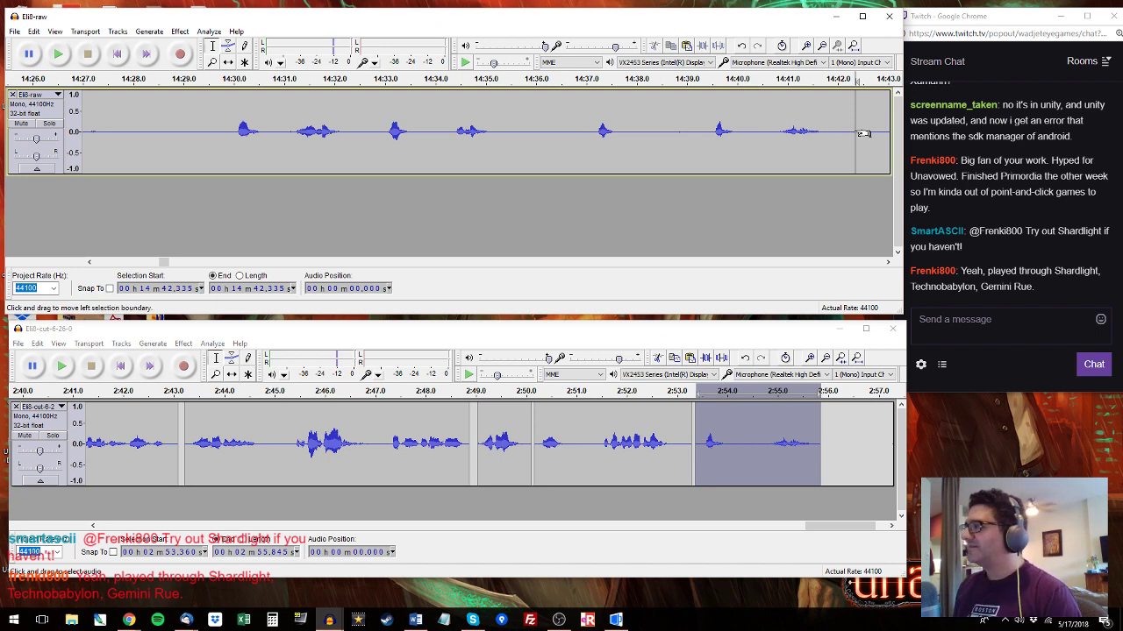
click(867, 123)
key(space)
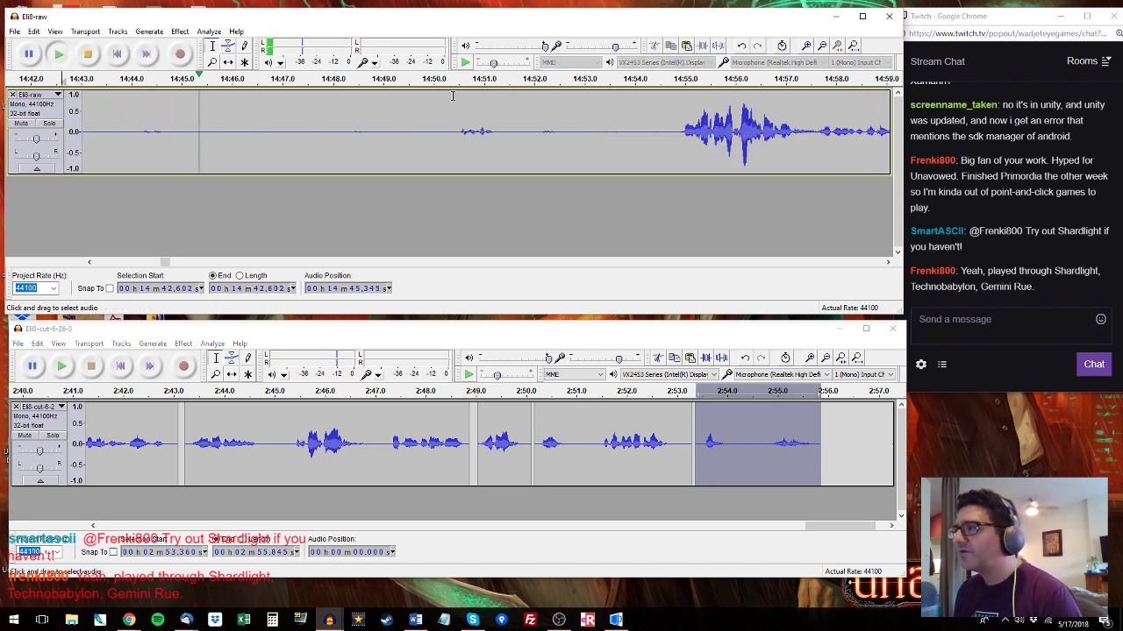
drag(454, 90, 501, 95)
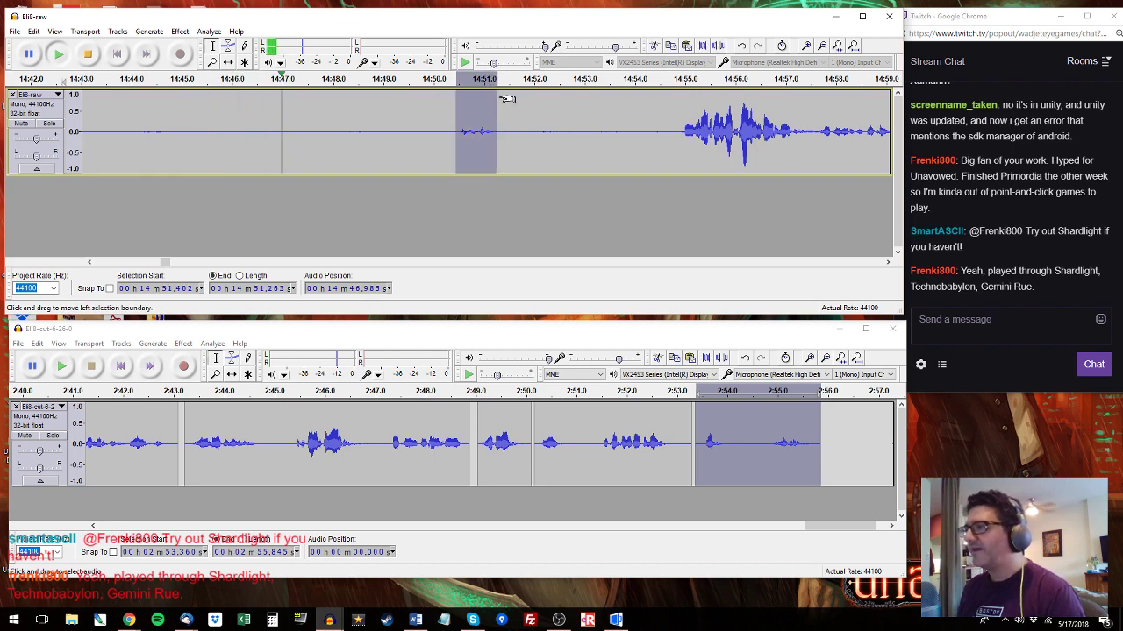
click(504, 96)
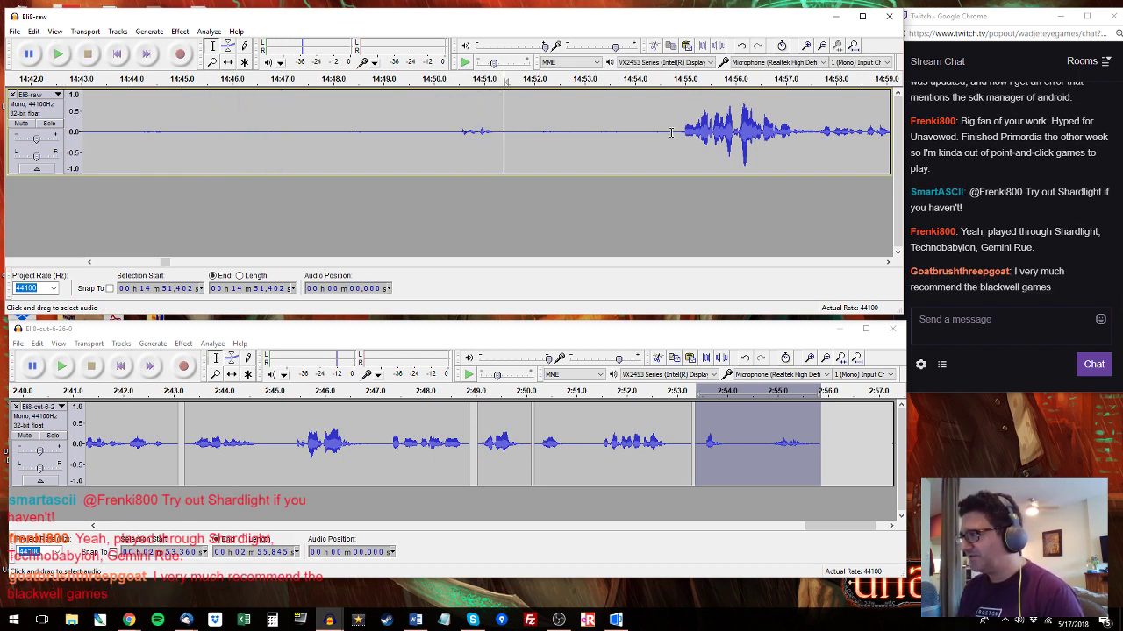
Paste the Eli8-raw take from 14:54.9 to 14:59.6 into Eli8-cut-6-26-0 at about 2:56.0.
drag(671, 131, 635, 131)
key(space)
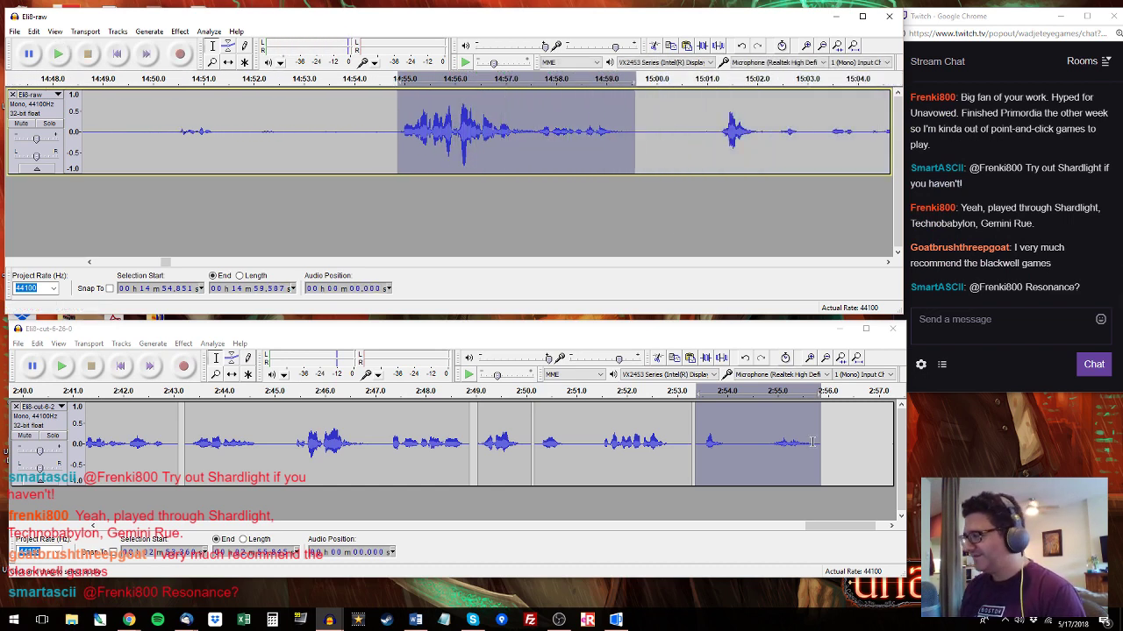
click(828, 436)
key(ctrl+v)
Listen to the Eli8-raw passage from about 15:01 onward and move on to about 15:09.6.
drag(712, 130, 450, 112)
key(space)
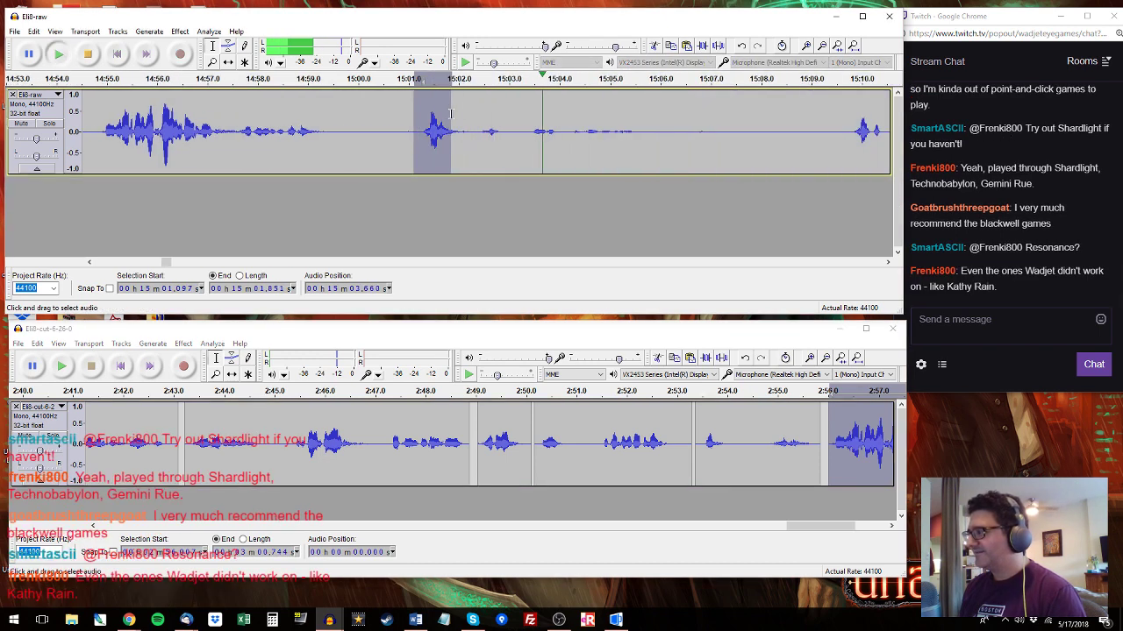
click(676, 131)
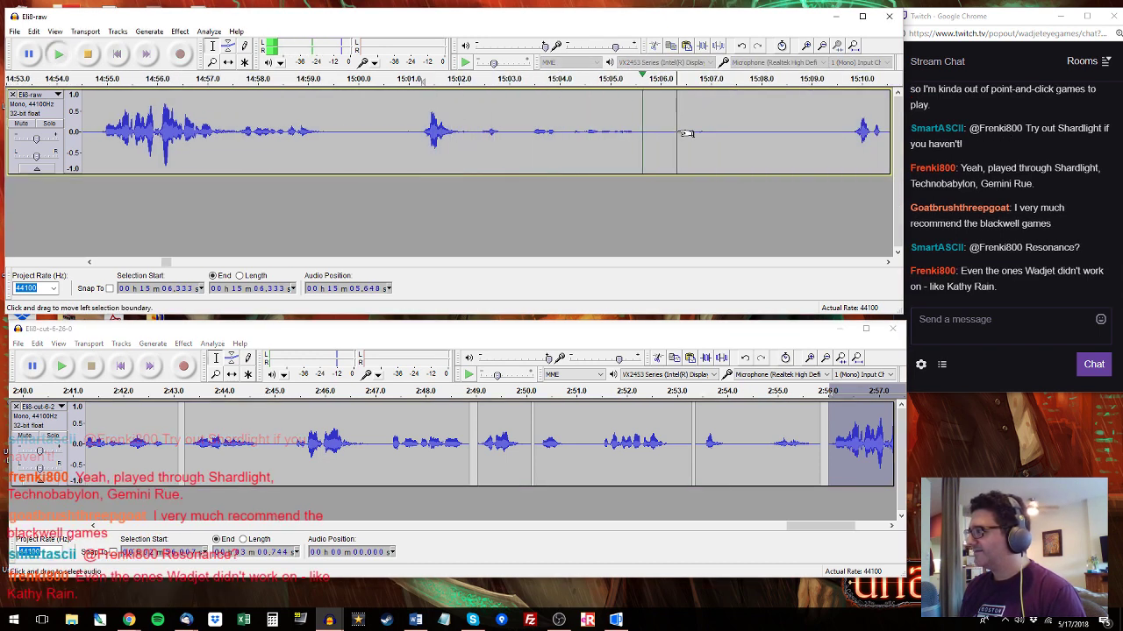
key(space)
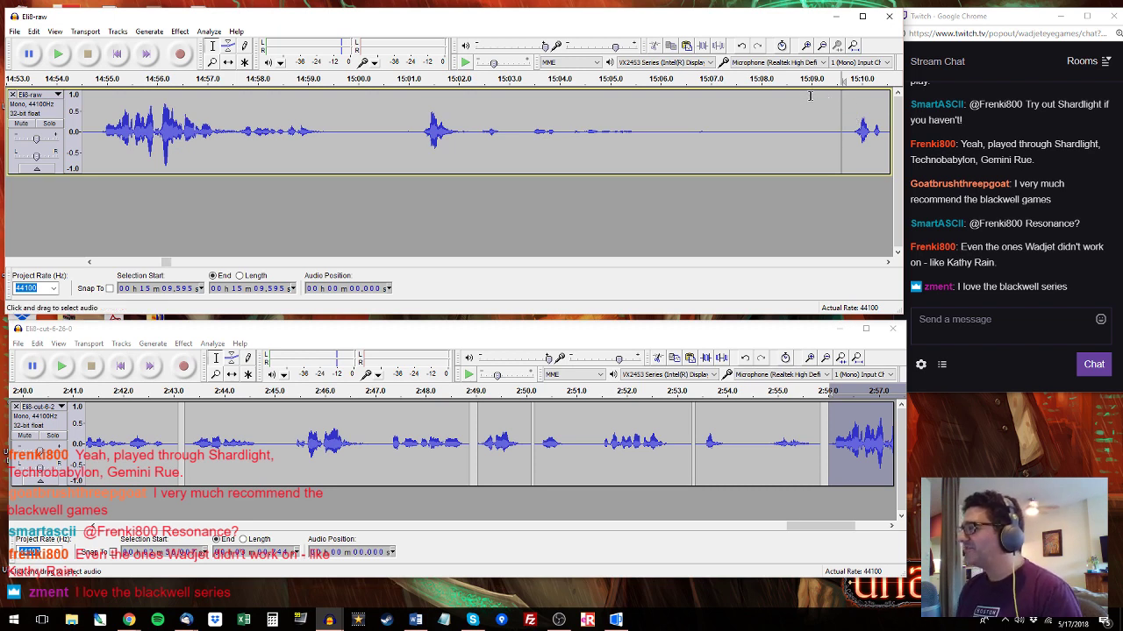
Listen to Eli8-raw from about 15:09.7 and paste the take from 15:11.8 to 15:17.1 into Eli8-cut-6-26-0 at about 3:01.0.
click(848, 127)
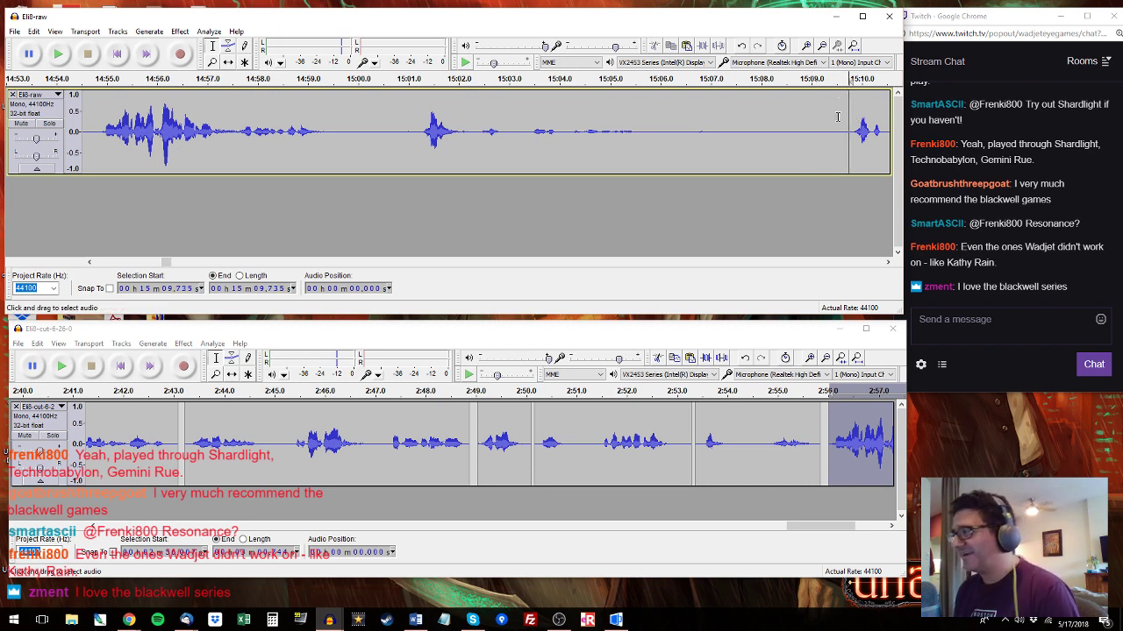
key(space)
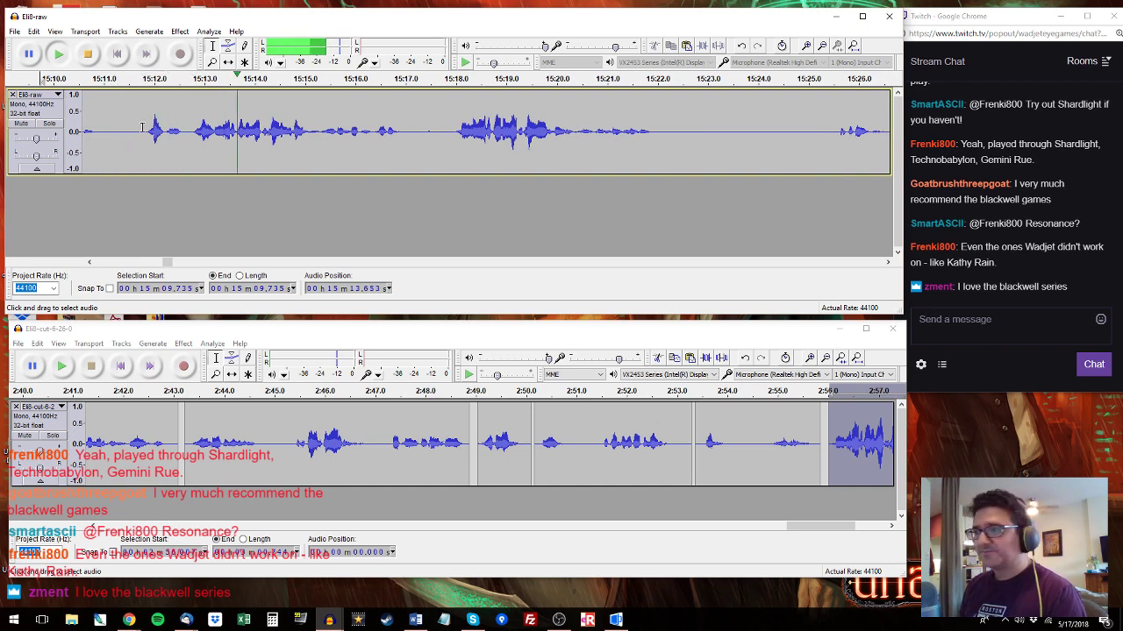
drag(142, 128, 412, 128)
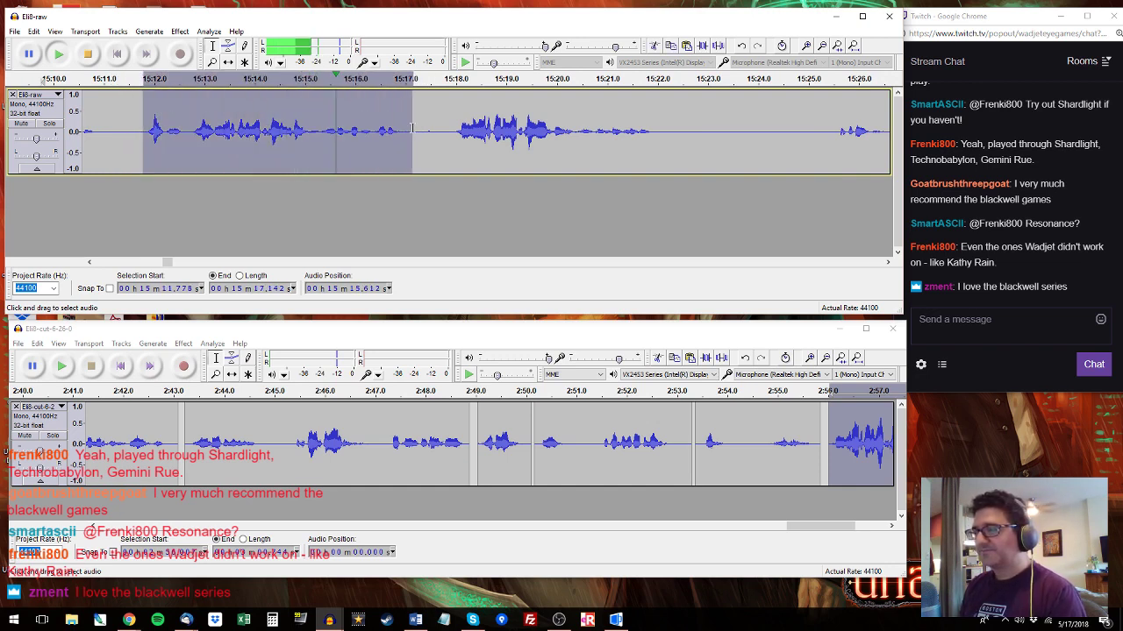
key(space)
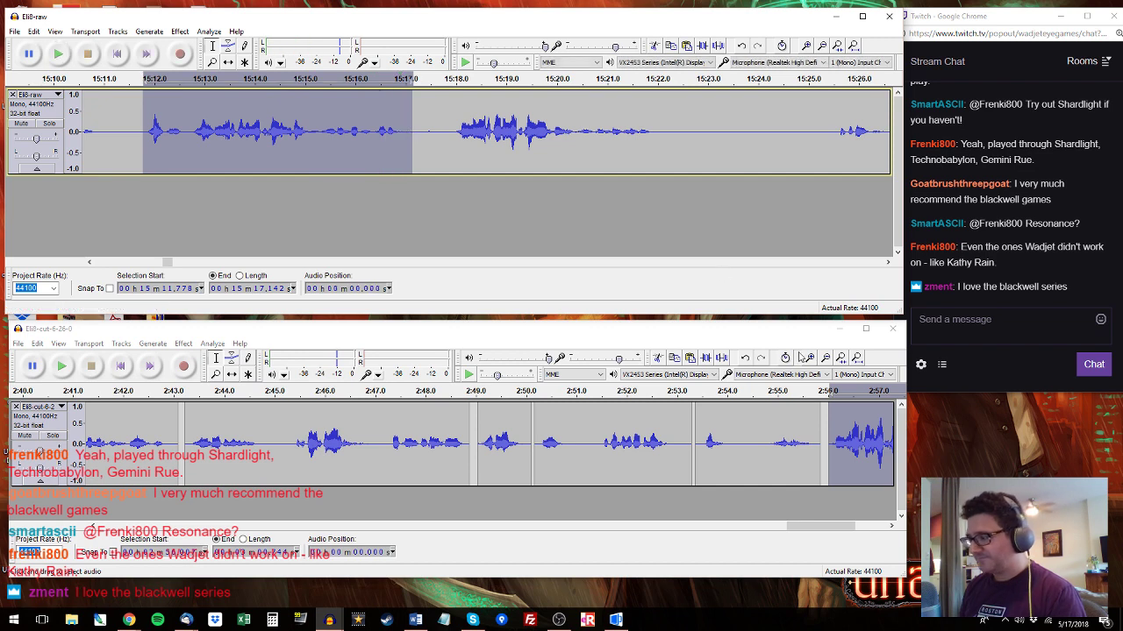
key(alt+Tab)
key(space)
drag(816, 527, 844, 526)
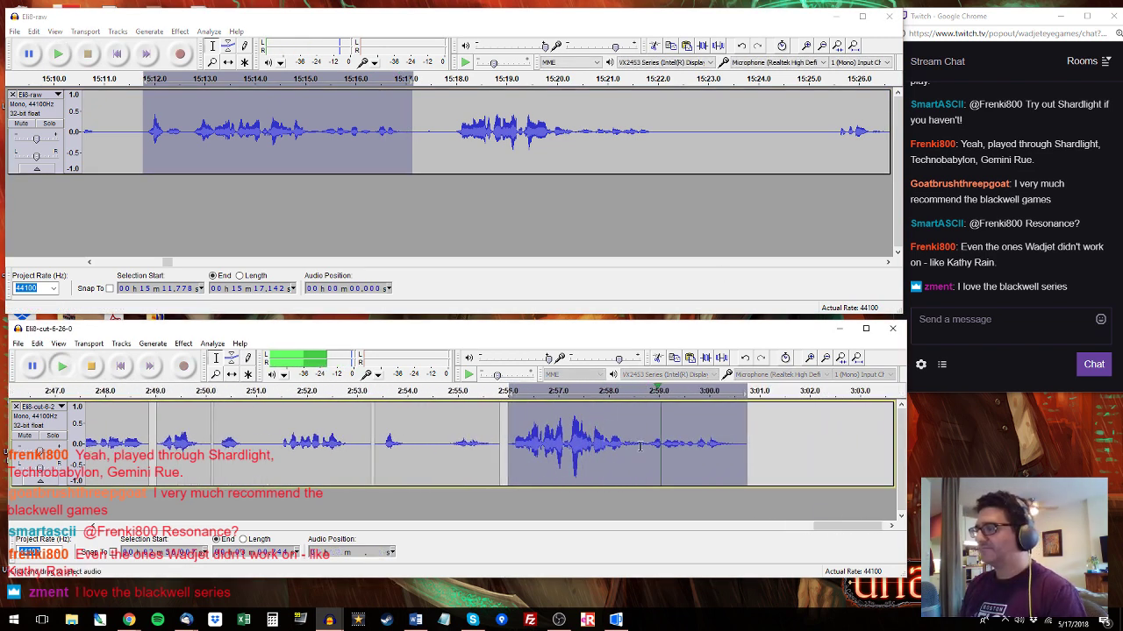
click(758, 416)
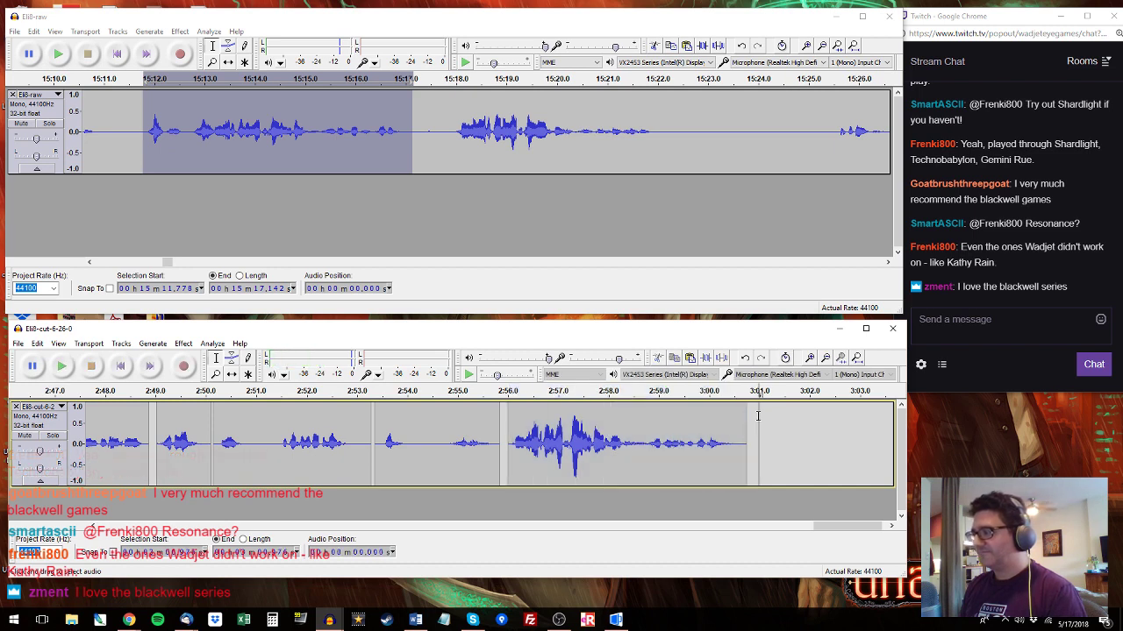
key(ctrl+v)
Listen to the Eli8-raw take starting at about 15:17.7 and move on to about 15:25.4.
click(444, 139)
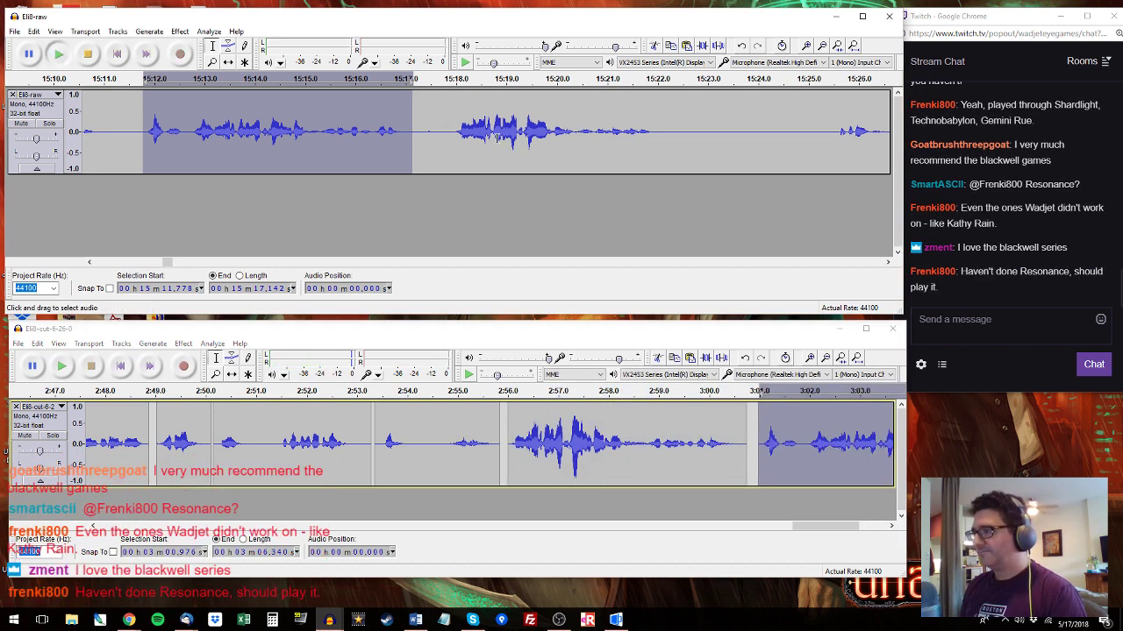
key(space)
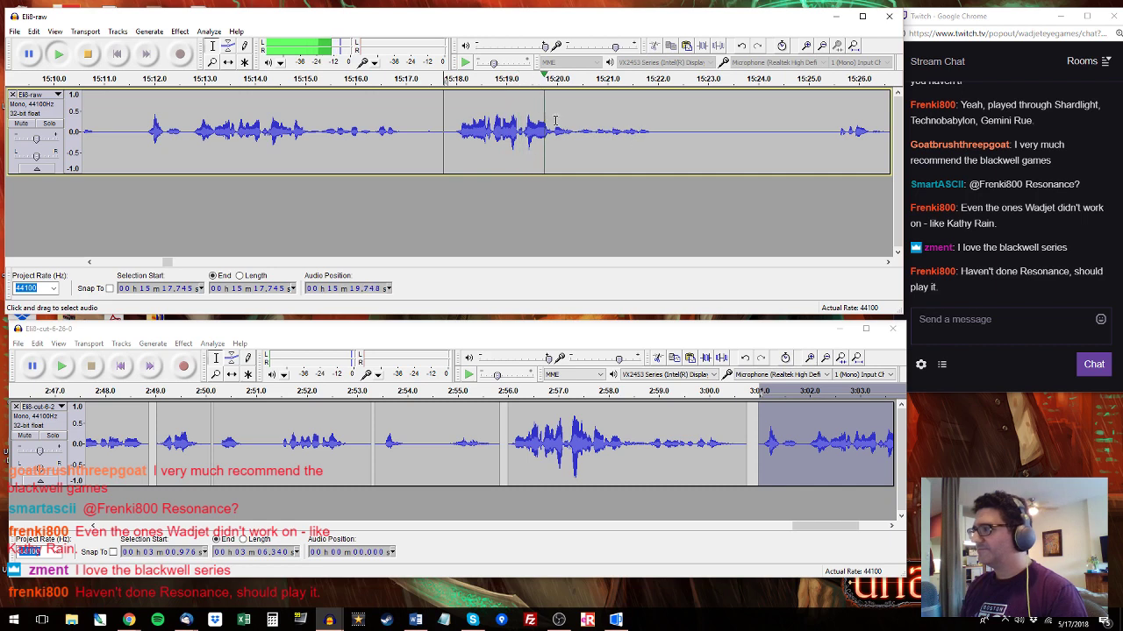
drag(454, 132, 709, 143)
key(space)
click(656, 141)
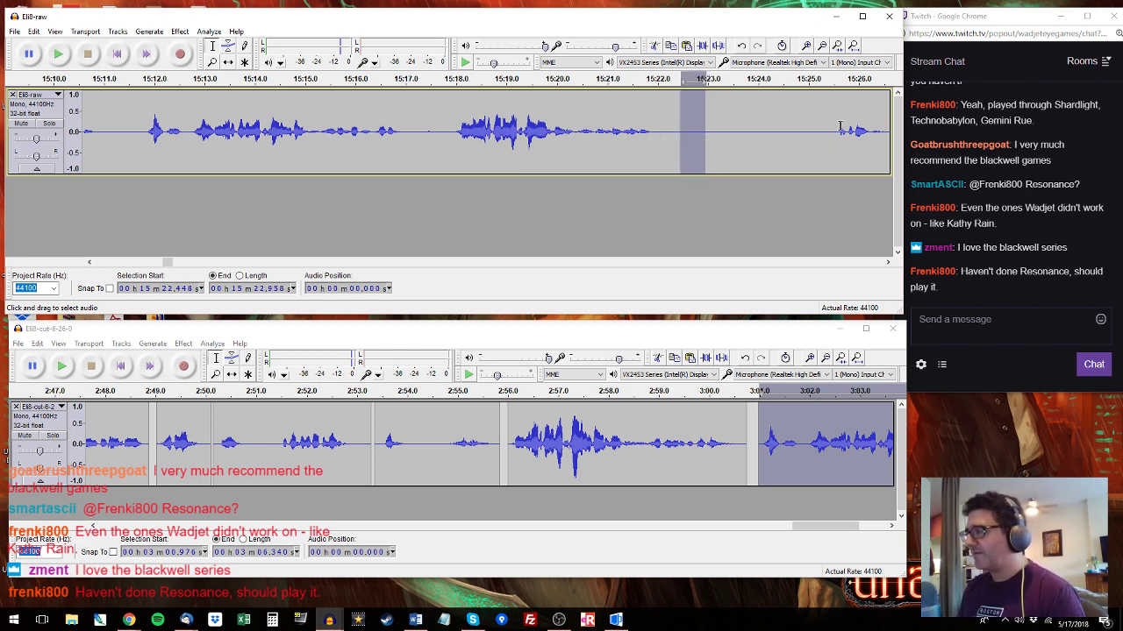
click(830, 132)
click(885, 261)
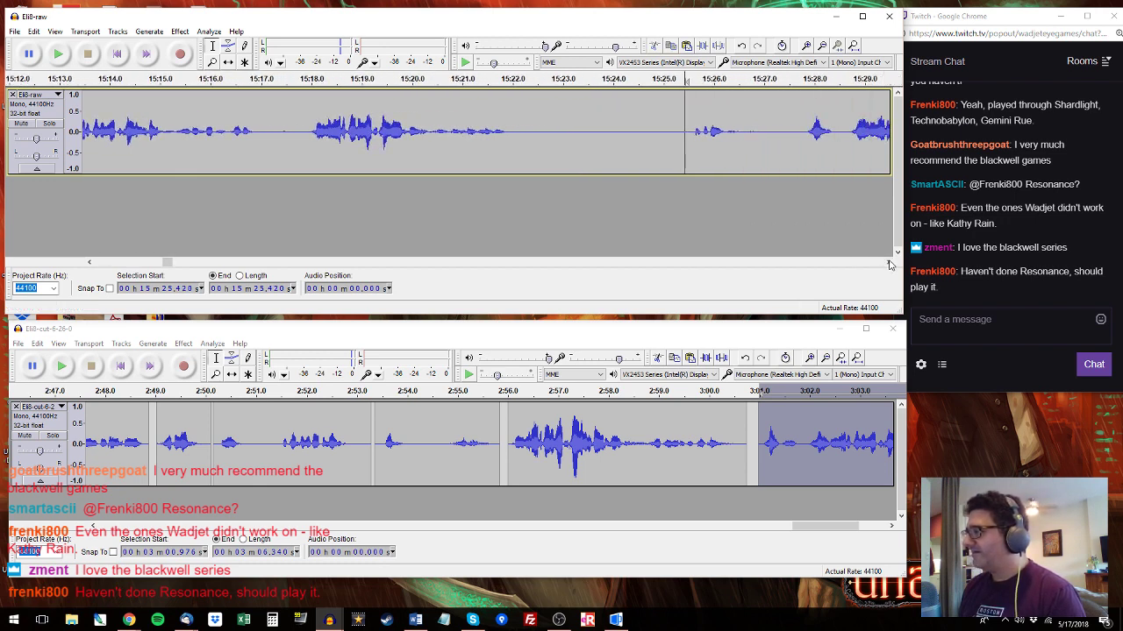
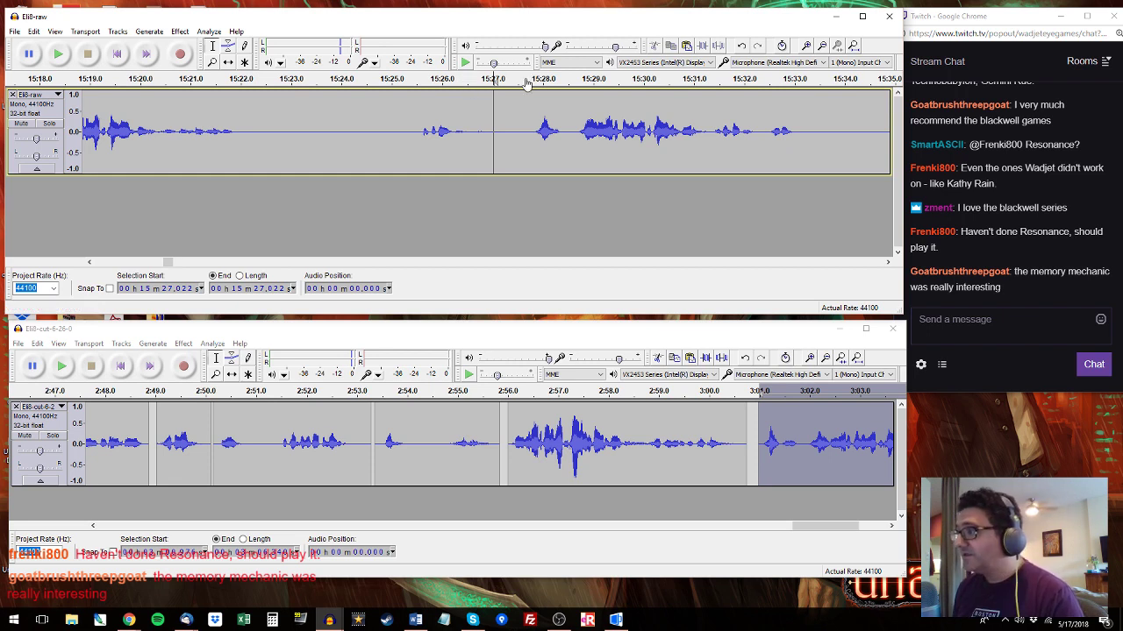
Listen to Eli8-raw from about 15:27.7 and replace the last Eli8-cut-6-26-0 clip with the take from 15:28.6 to 15:33.2.
click(526, 134)
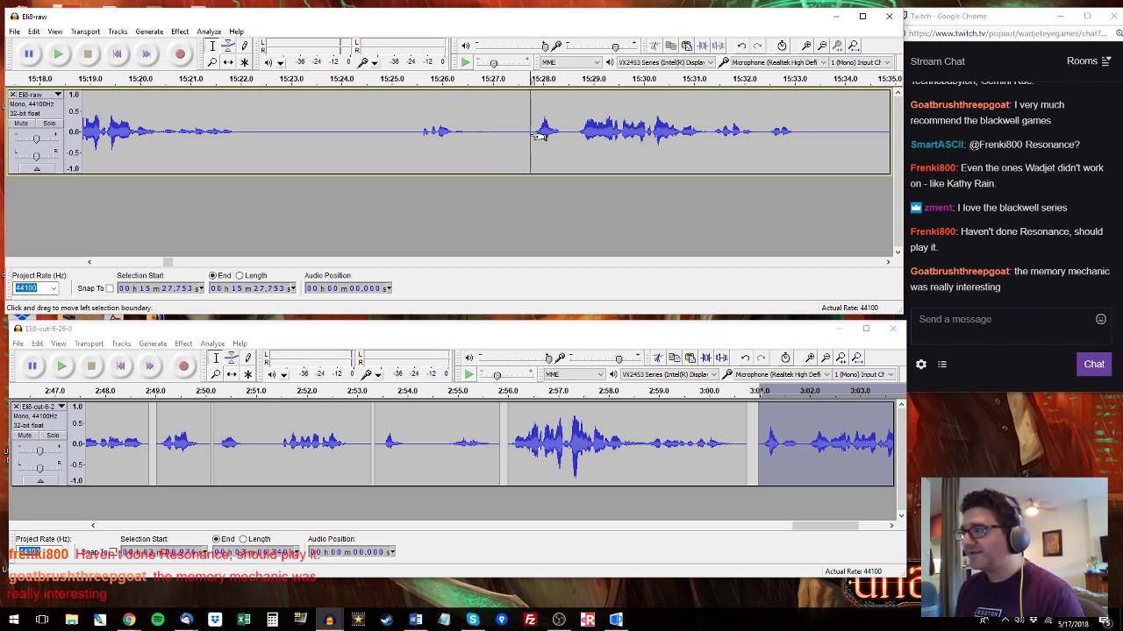
click(529, 130)
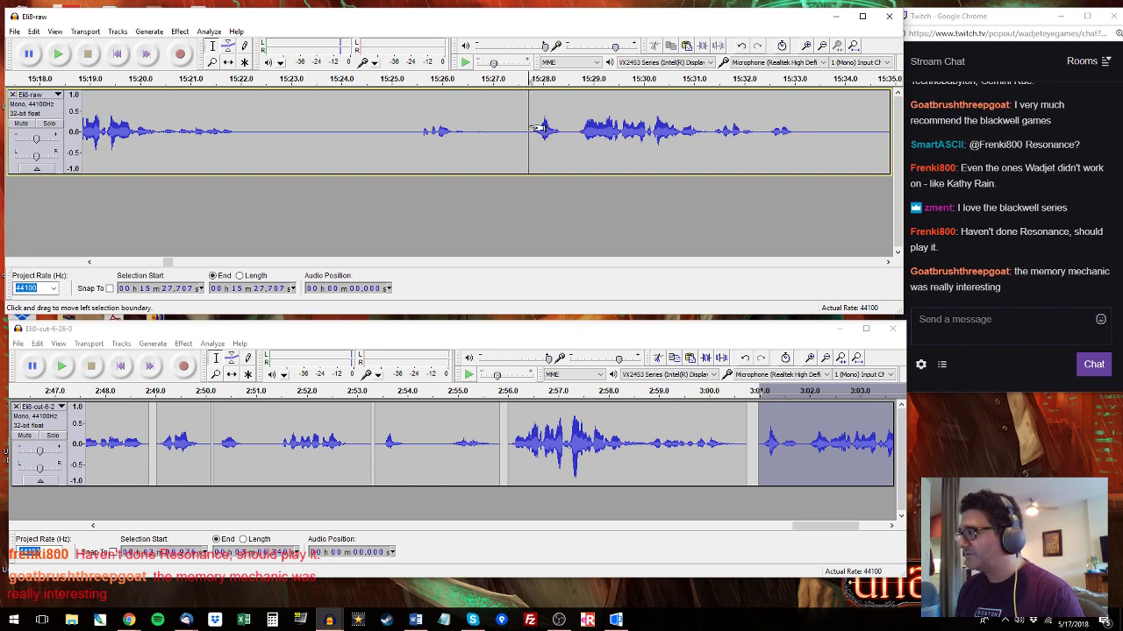
key(space)
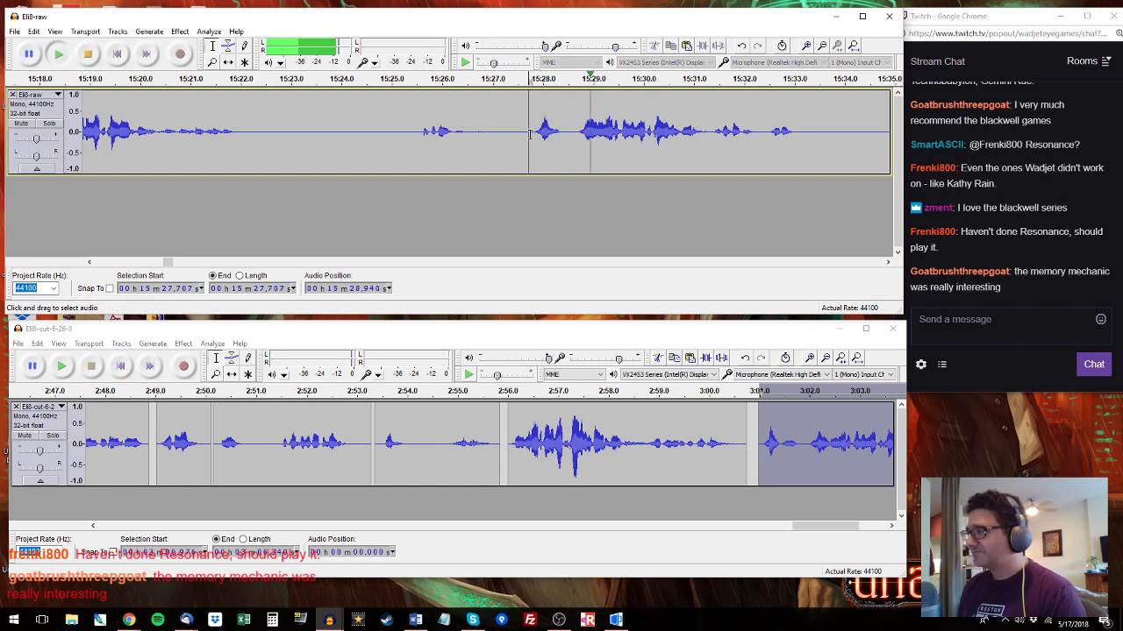
drag(574, 132, 803, 132)
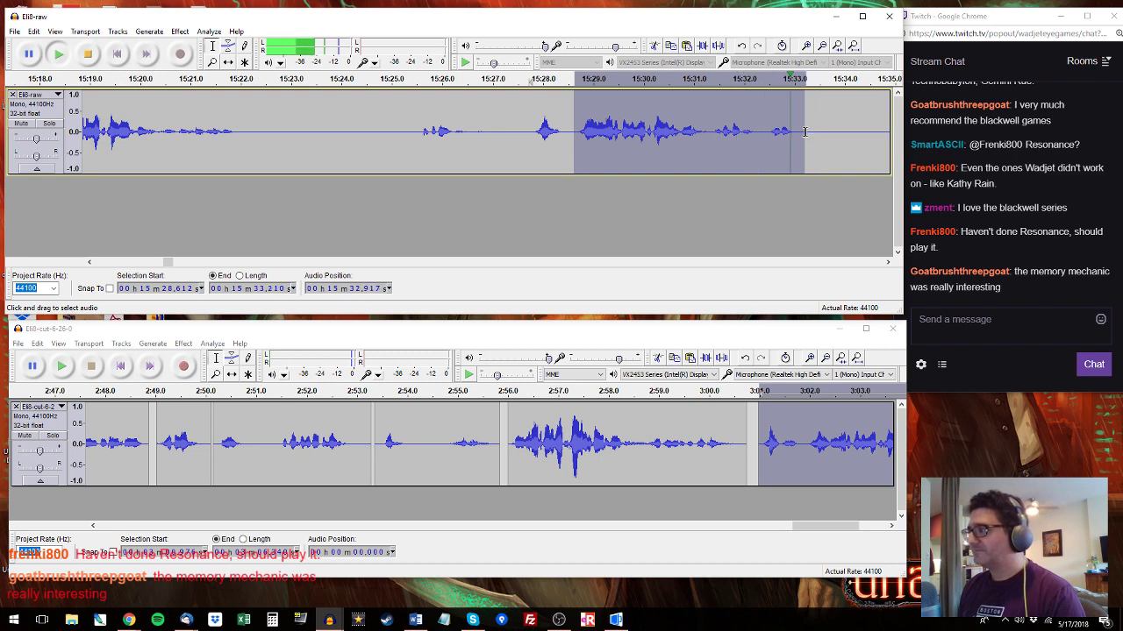
key(space)
drag(819, 528, 839, 528)
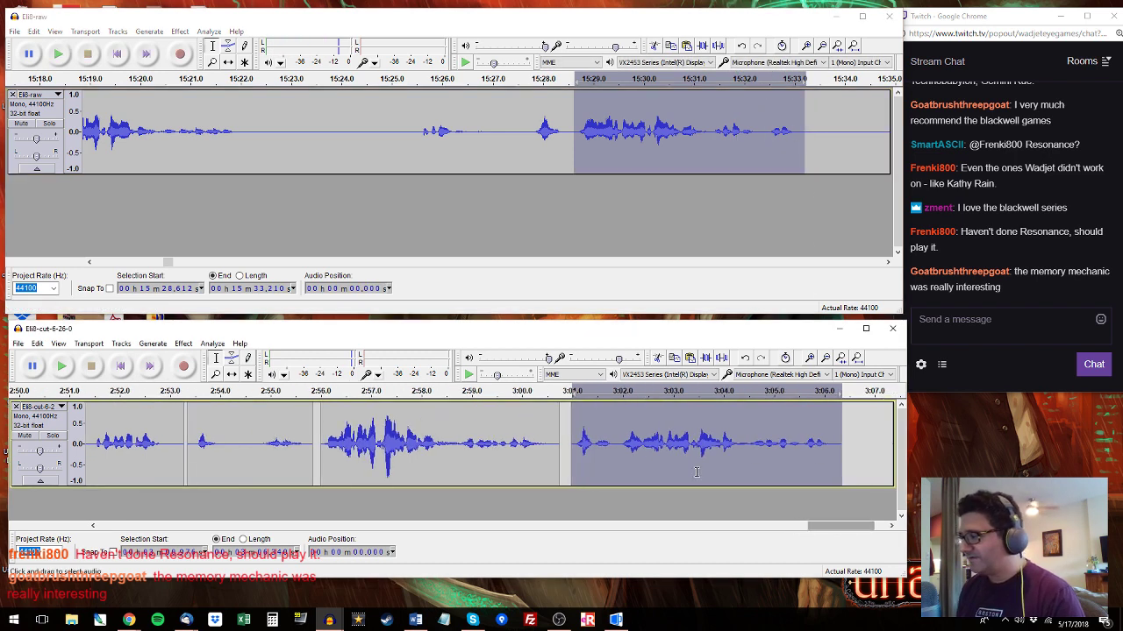
key(ctrl+v)
Listen to Eli8-raw from about 15:34.7 and paste the take from 15:36.5 to 15:39.1 into Eli8-cut-6-26-0 at about 3:05.7.
click(878, 113)
key(space)
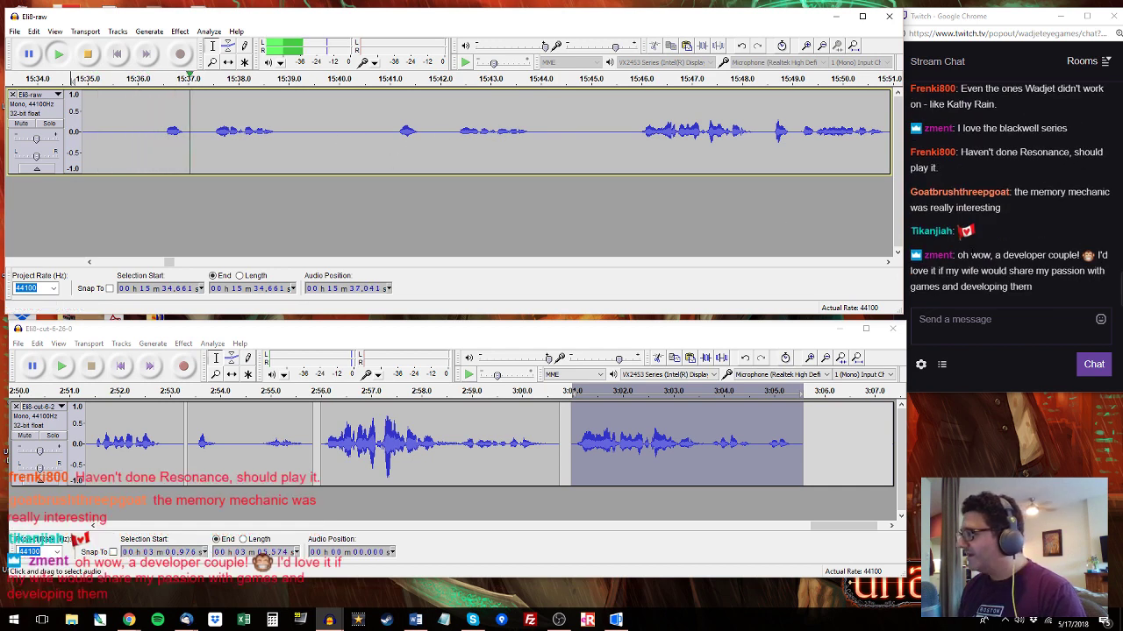
click(164, 121)
key(space)
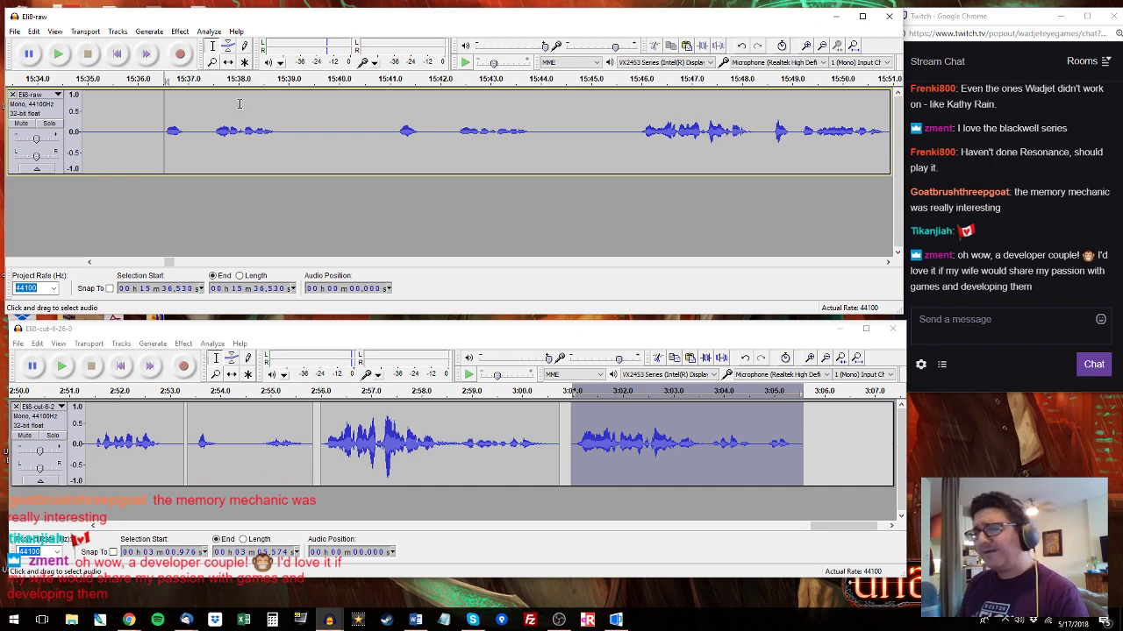
shift+click(292, 123)
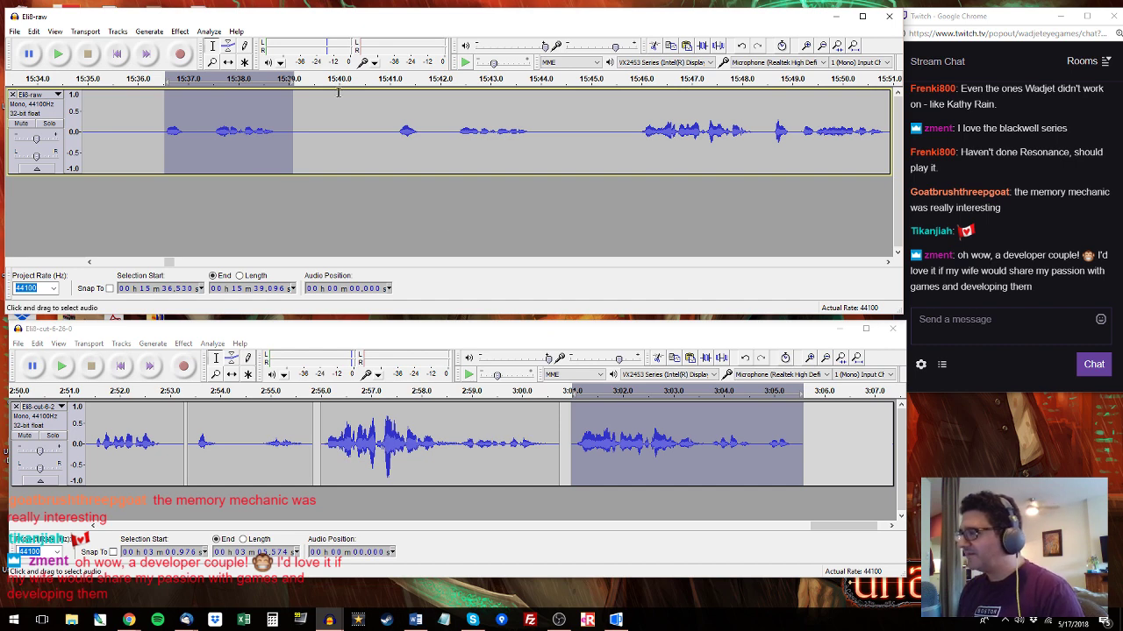
key(space)
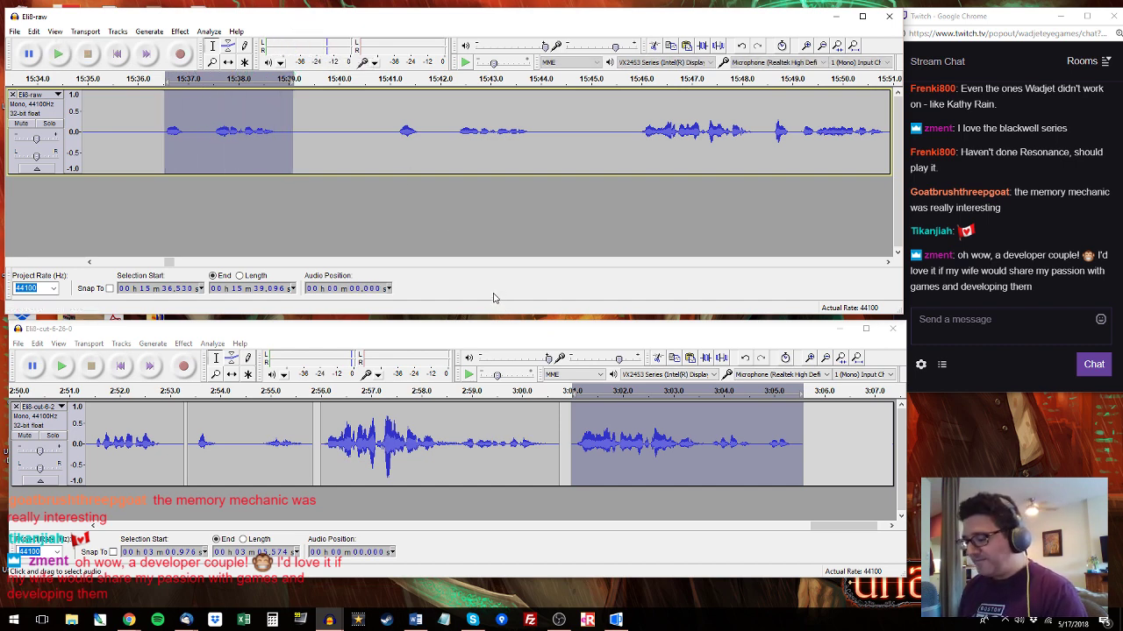
click(808, 441)
key(ctrl+v)
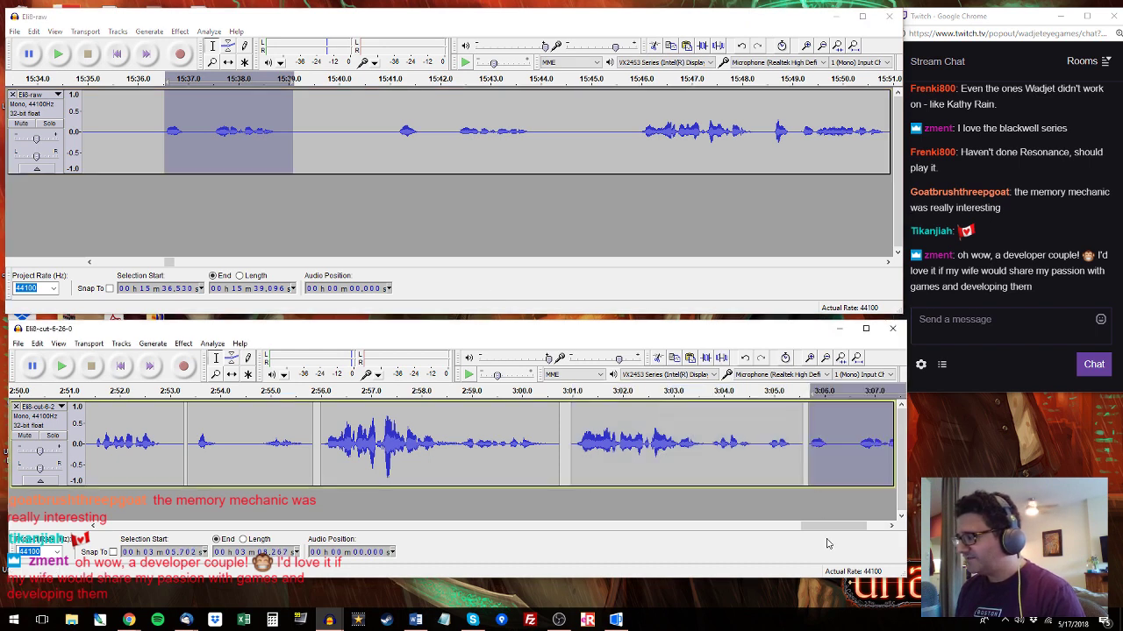
drag(835, 527, 865, 527)
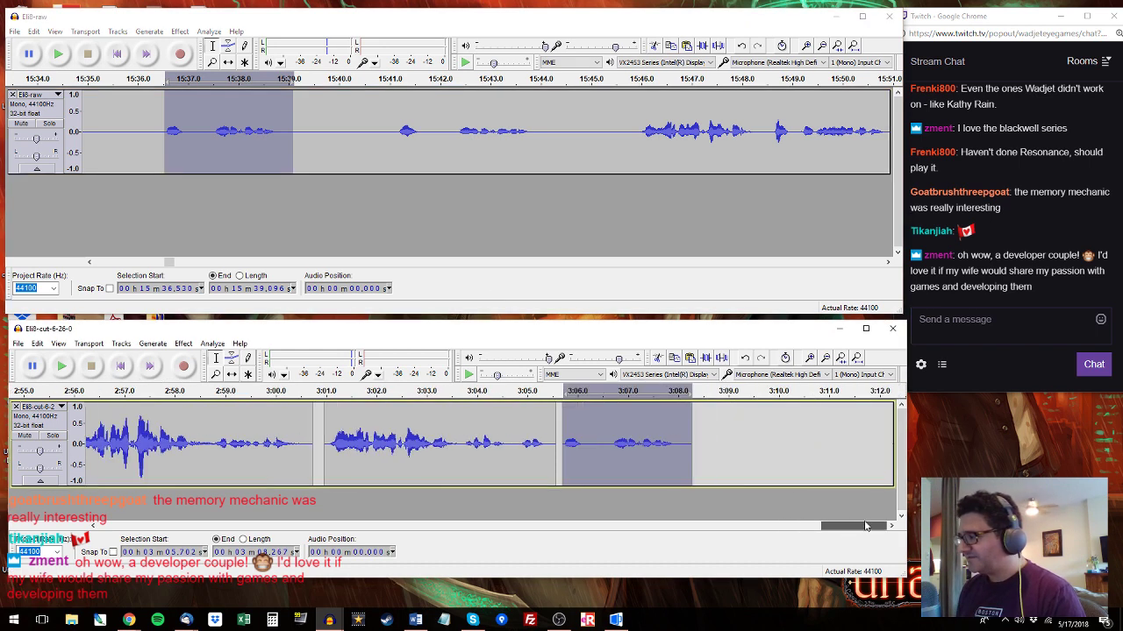
Listen to Eli8-raw from about 15:41.1 and replace the Eli8-cut-6-26-0 clip at 2:56.0 with the take from 15:45.9 to 15:51.2.
click(391, 81)
drag(396, 132, 541, 135)
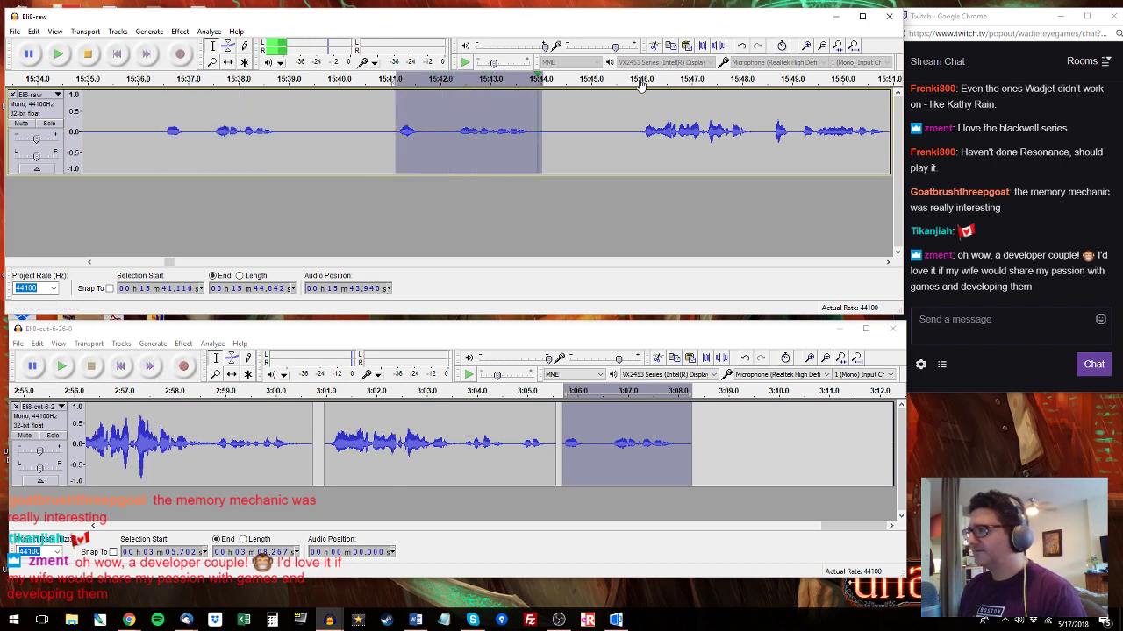
drag(638, 116, 691, 116)
key(space)
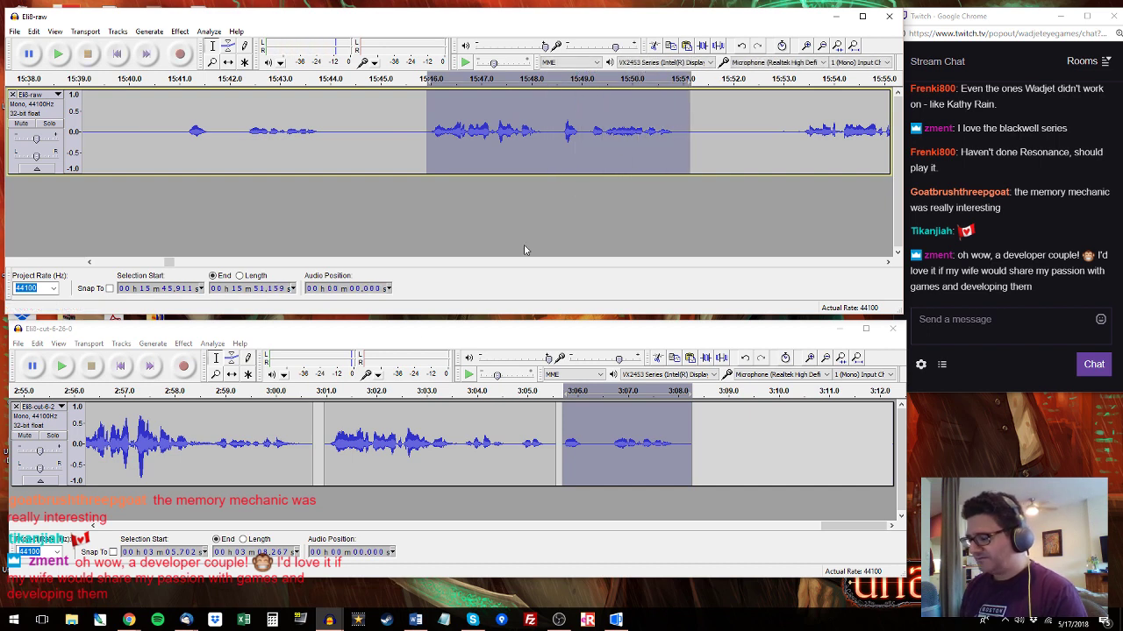
double_click(176, 449)
key(space)
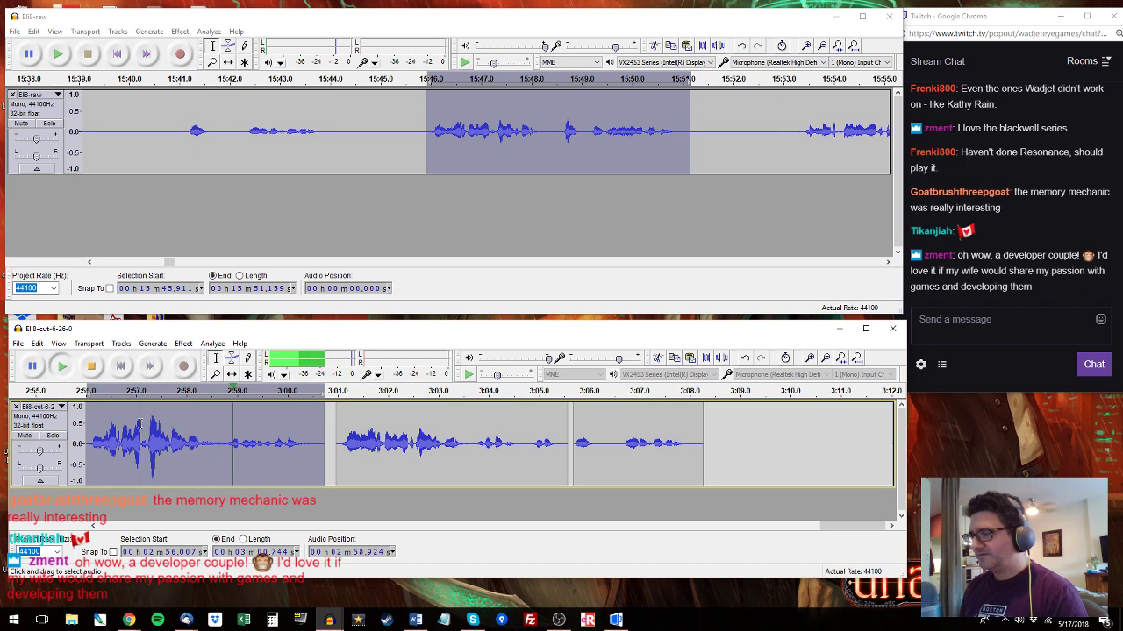
key(space)
key(ctrl+r)
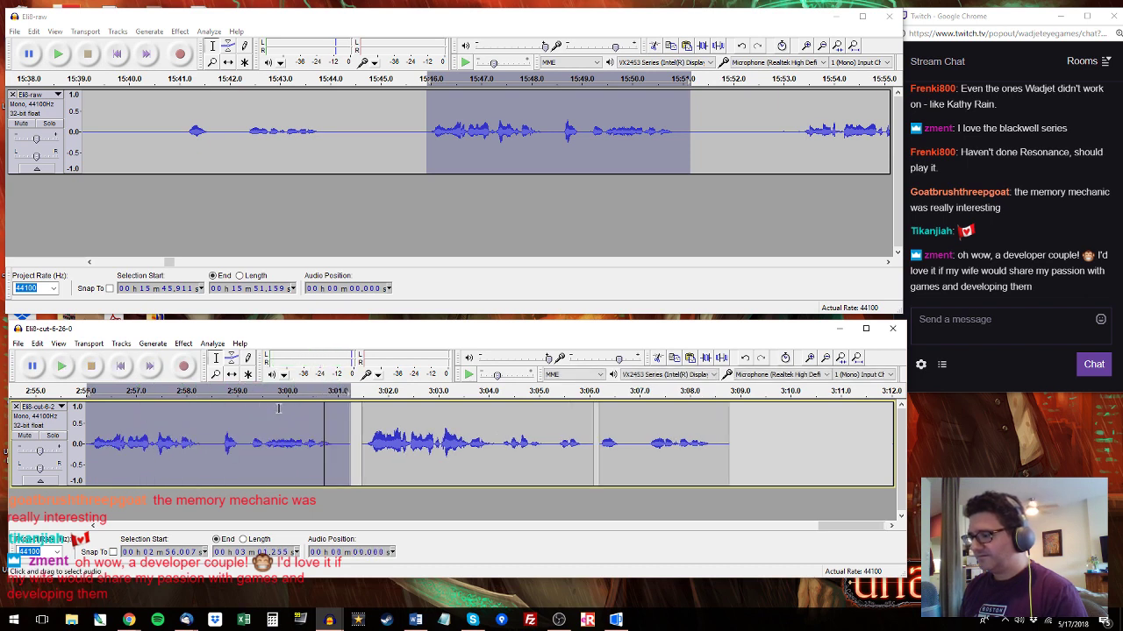
Listen to Eli8-raw from about 15:53.3 and replace the Eli8-cut-6-26-0 clip at 2:56.0 with the take from 15:53.1 to 15:59.4.
click(799, 103)
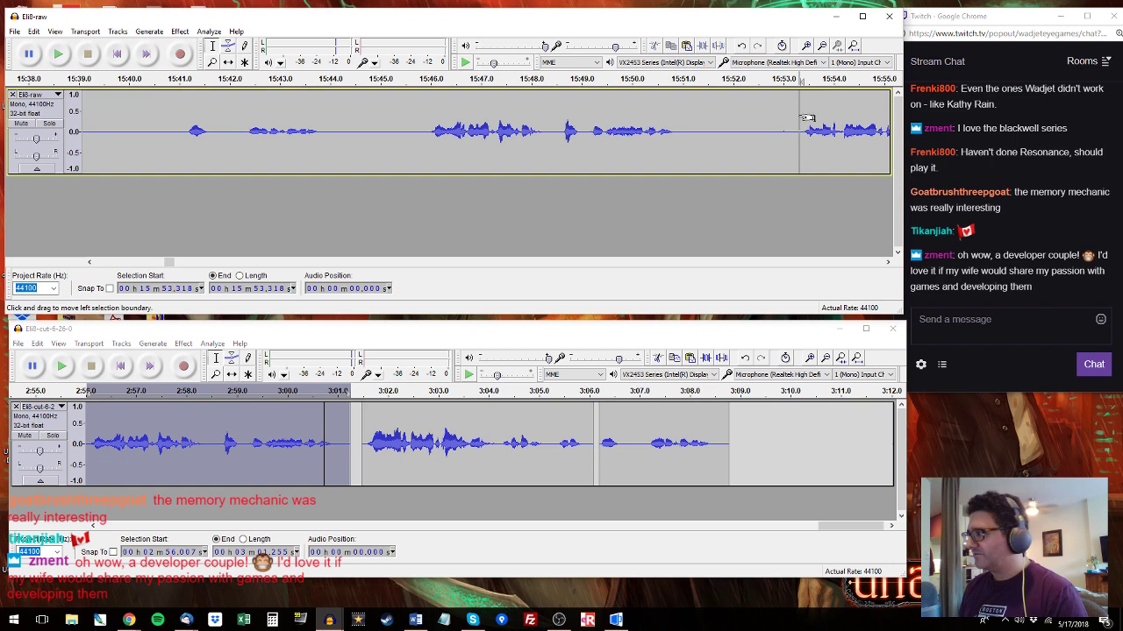
key(space)
drag(791, 131, 873, 134)
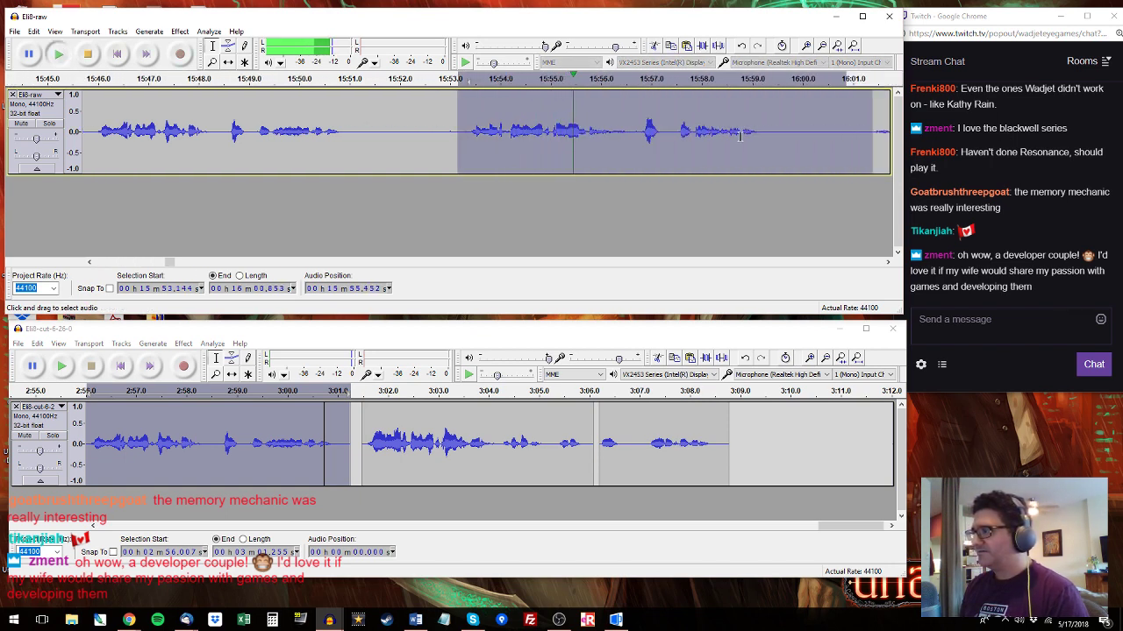
drag(740, 136, 770, 136)
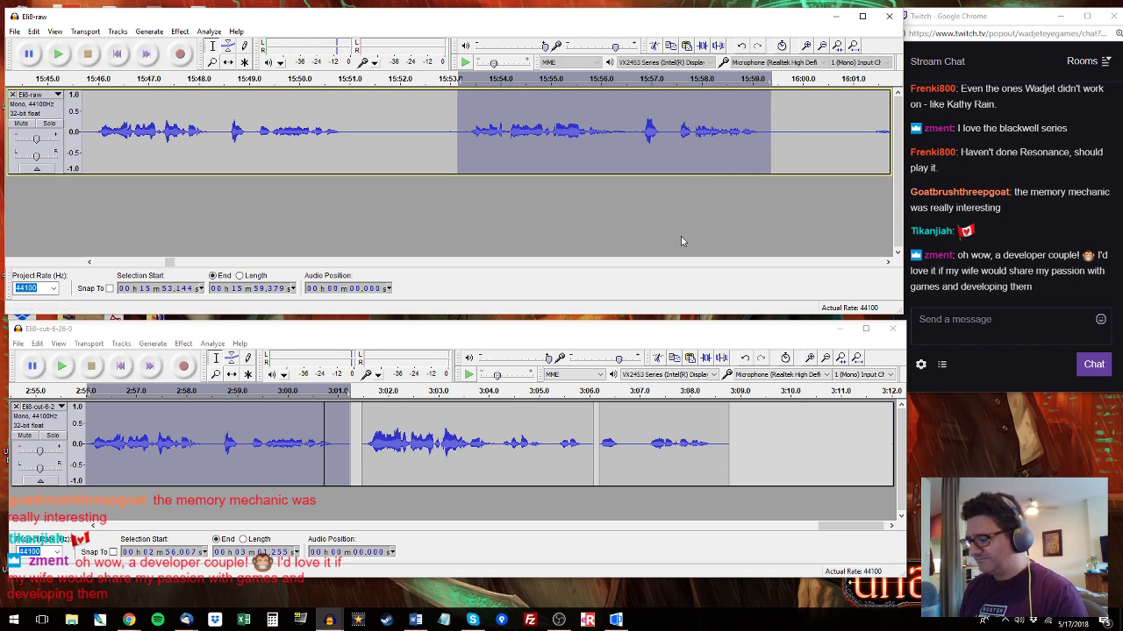
click(322, 425)
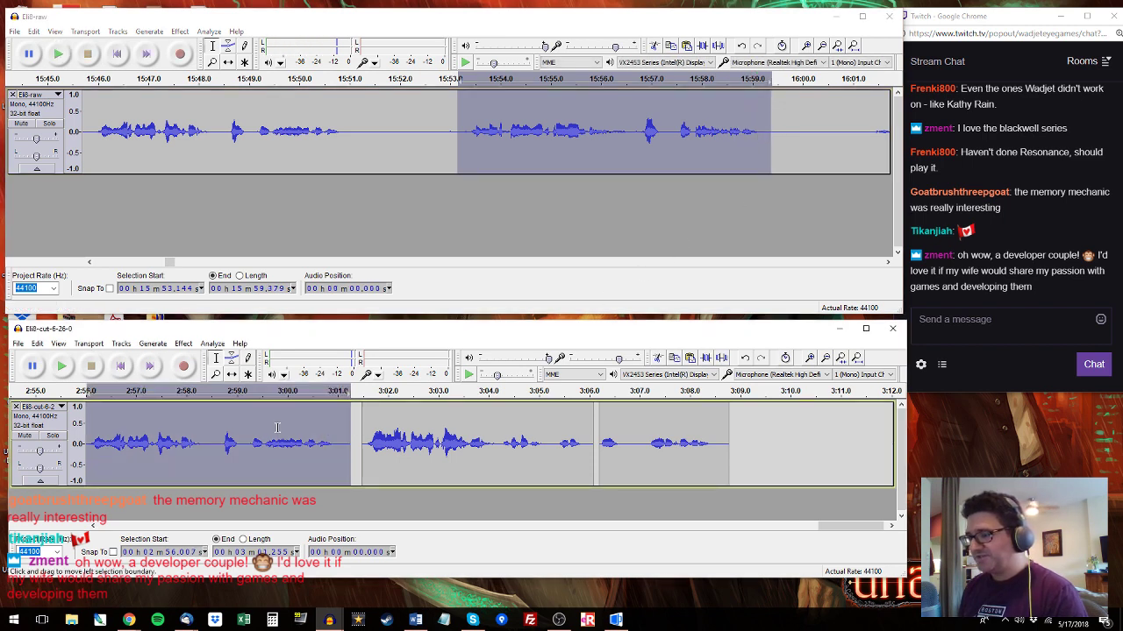
key(ctrl+v)
Listen to Eli8-raw from about 16:01.3 and paste the take from 16:04.7 to 16:08.8 into Eli8-cut-6-26-0 at about 3:10.0.
click(866, 123)
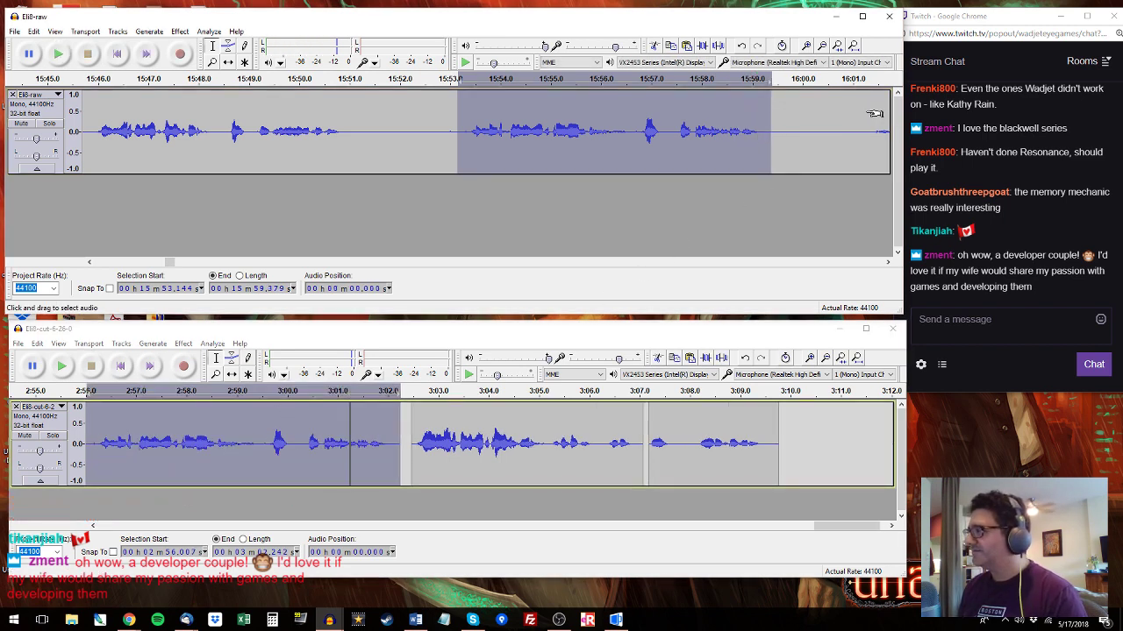
key(space)
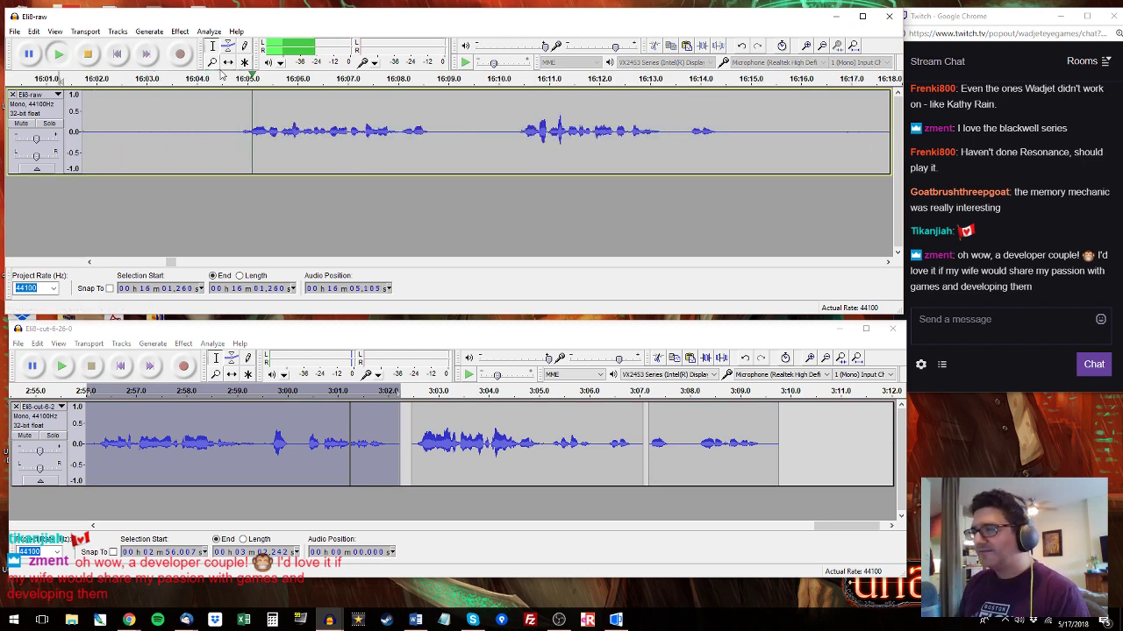
drag(231, 130, 440, 135)
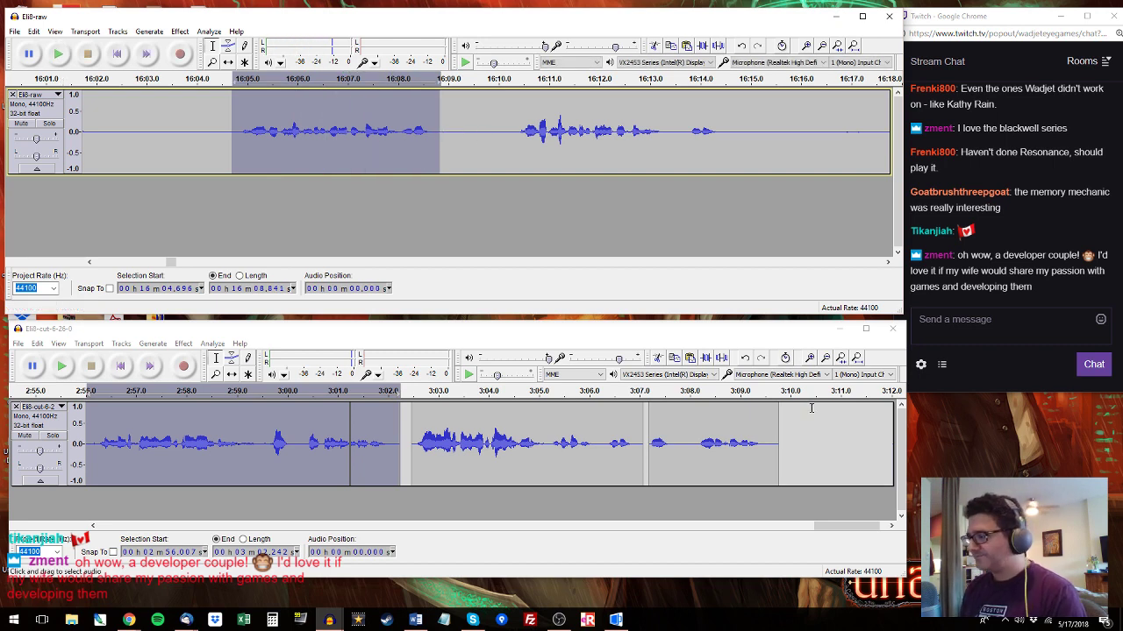
click(788, 427)
key(ctrl+v)
Listen to Eli8-raw from about 16:10.4 and select the take from 16:10.3 to 16:14.6.
click(520, 122)
key(space)
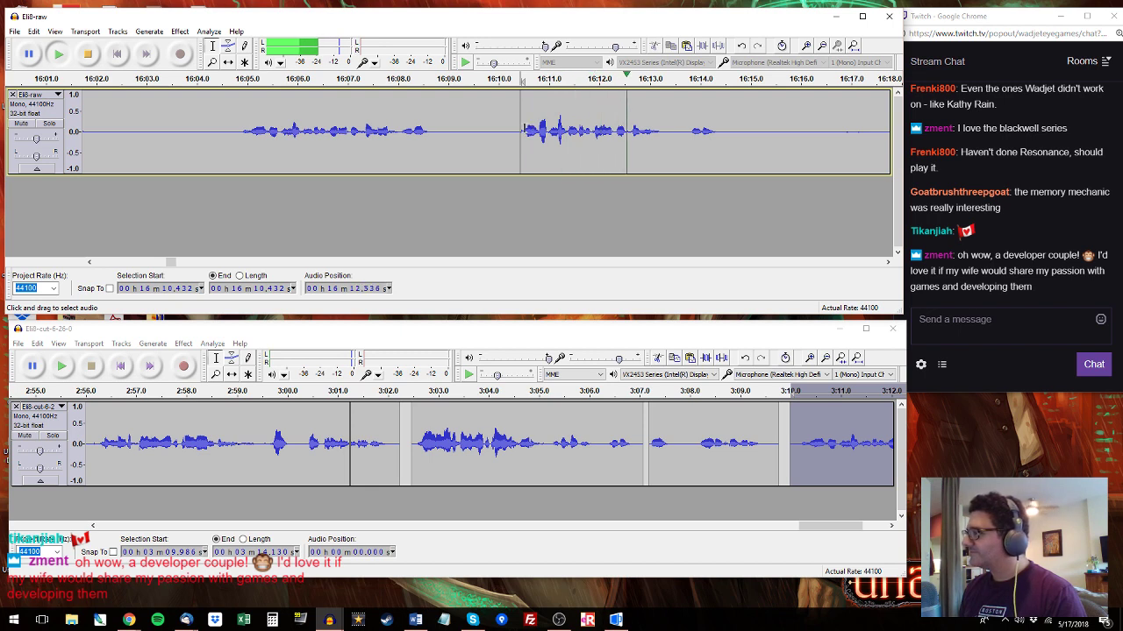
drag(514, 127, 728, 126)
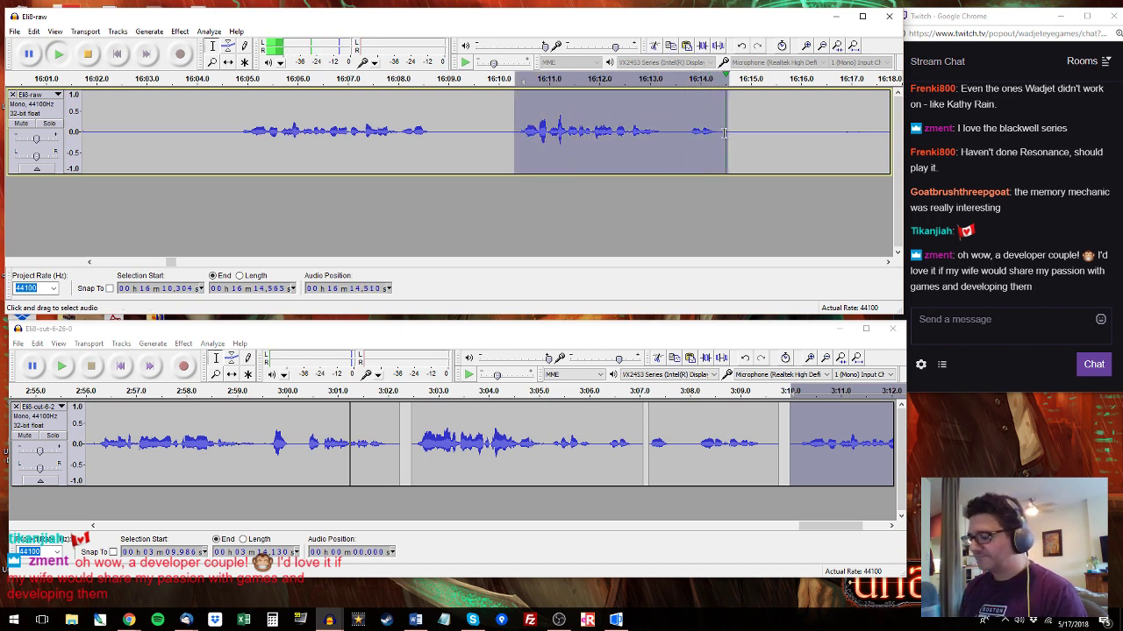
key(space)
drag(847, 527, 874, 526)
Listen to the next part of Eli8-raw and paste the take from 16:19.0 to 16:21.4 into Eli8-cut-6-26-0 at about 3:14.4.
click(835, 131)
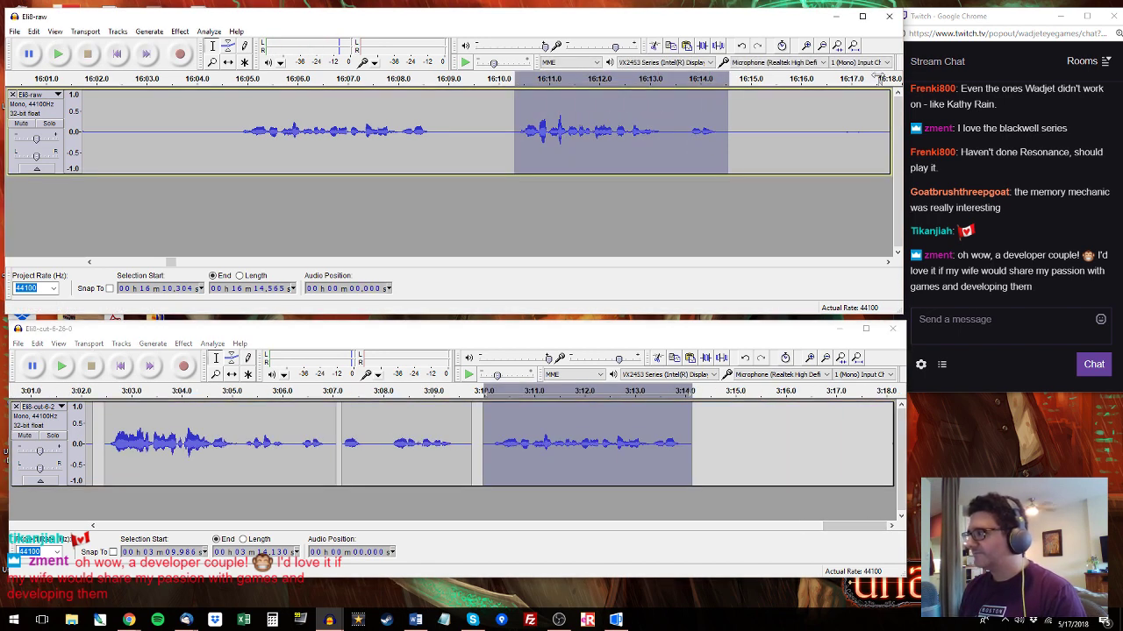
key(space)
drag(143, 131, 268, 135)
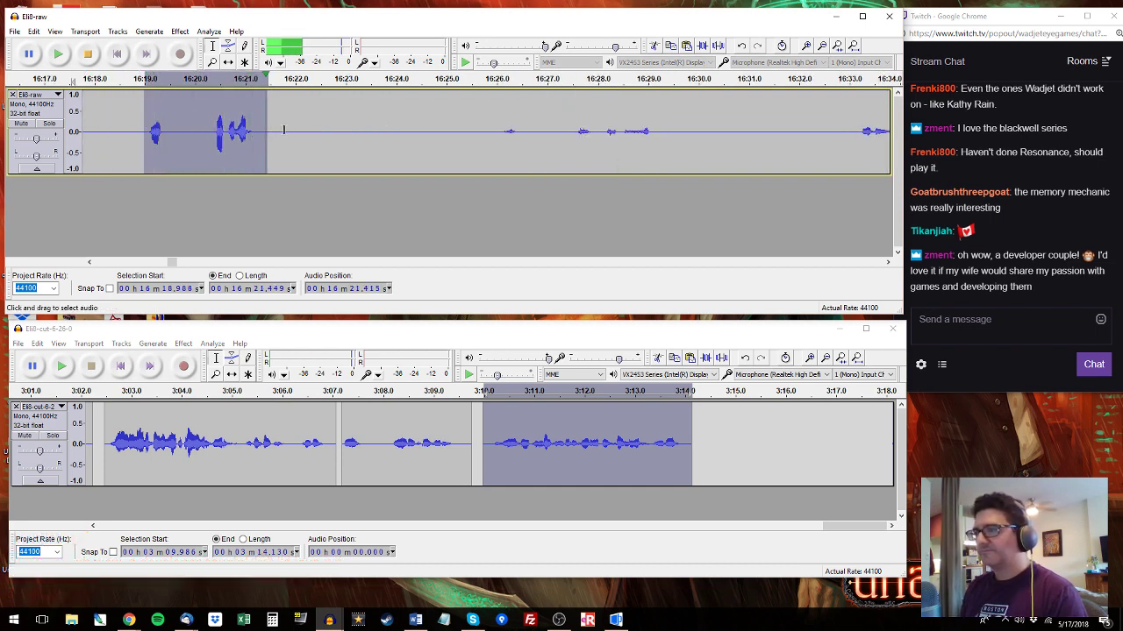
key(space)
click(707, 438)
Listen through Eli8-raw from about 16:26.0 to the quiet stretch around 16:44 to judge the takes there.
click(499, 122)
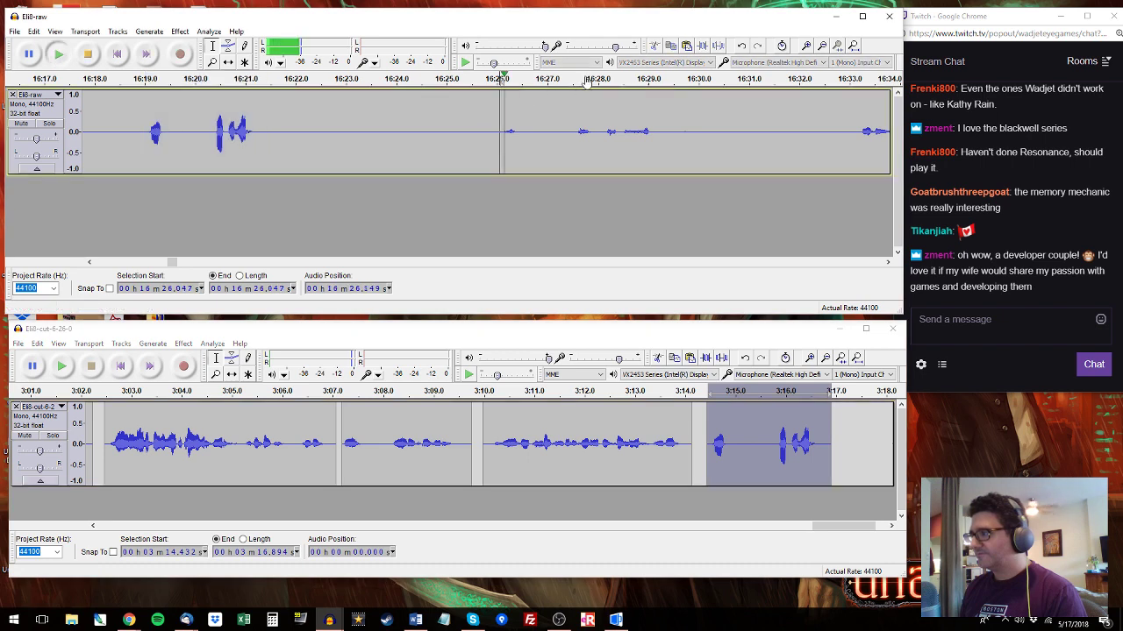
key(space)
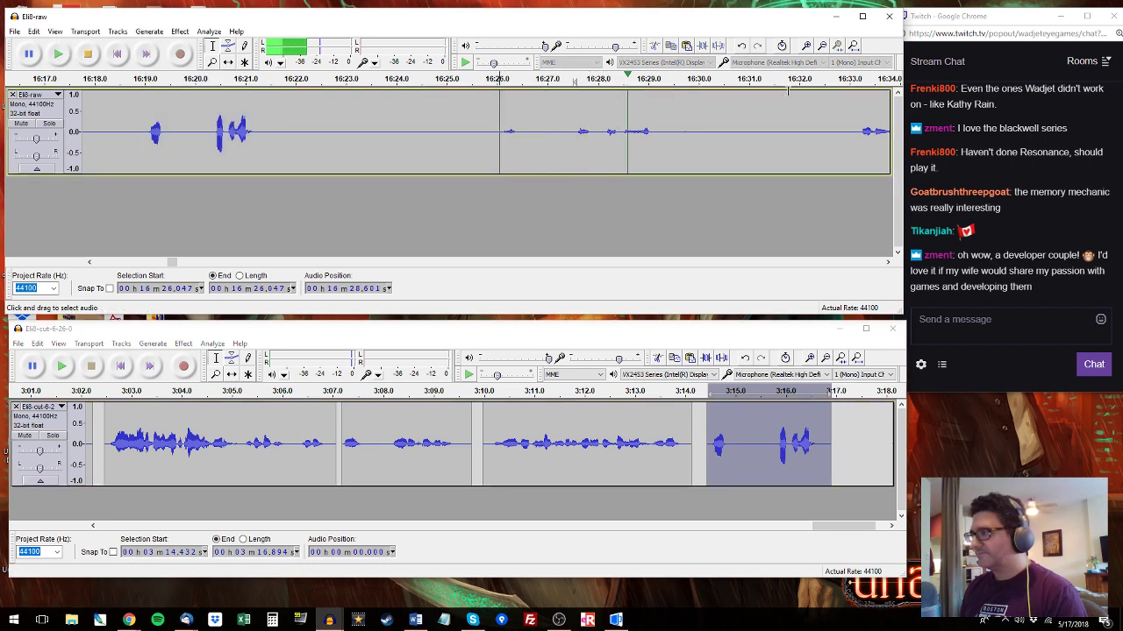
drag(846, 114, 899, 127)
drag(756, 124, 427, 127)
click(692, 118)
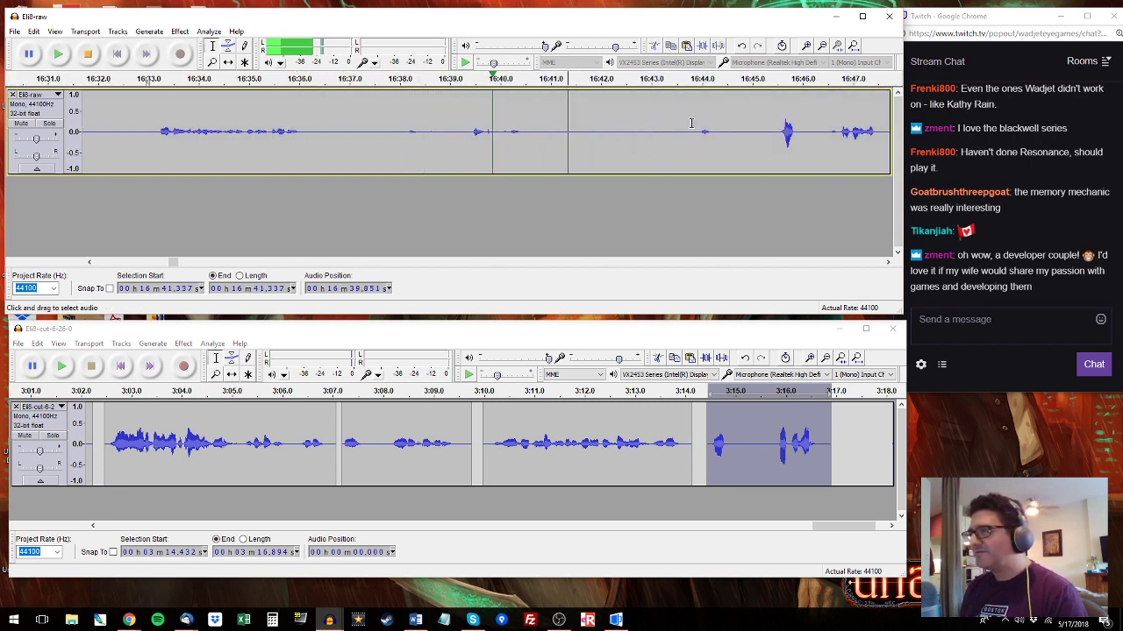
click(717, 118)
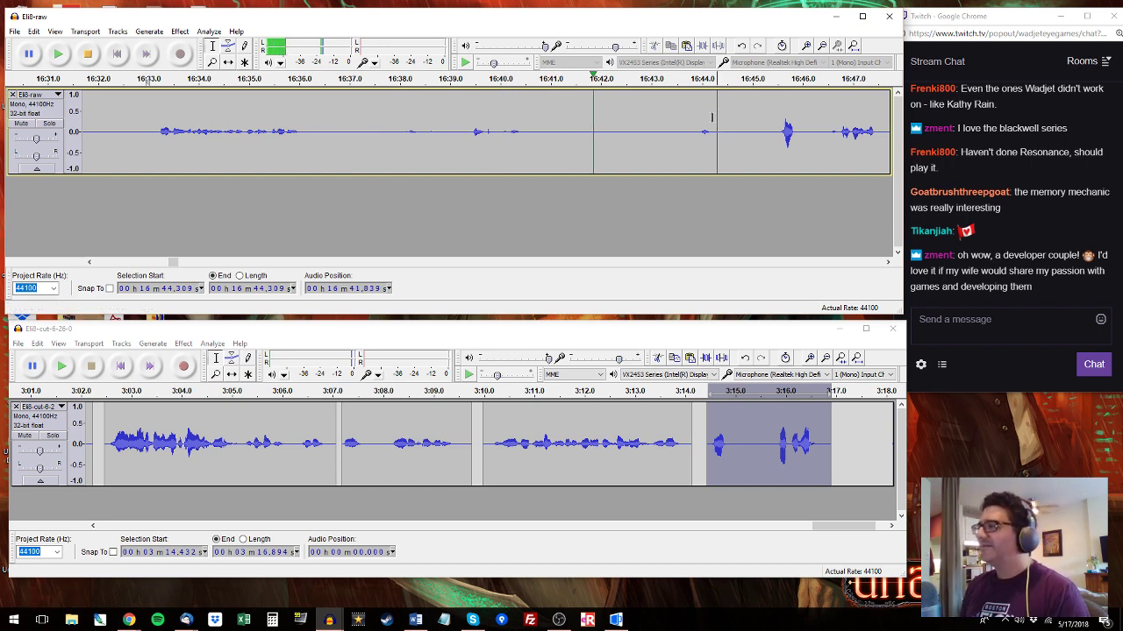
key(space)
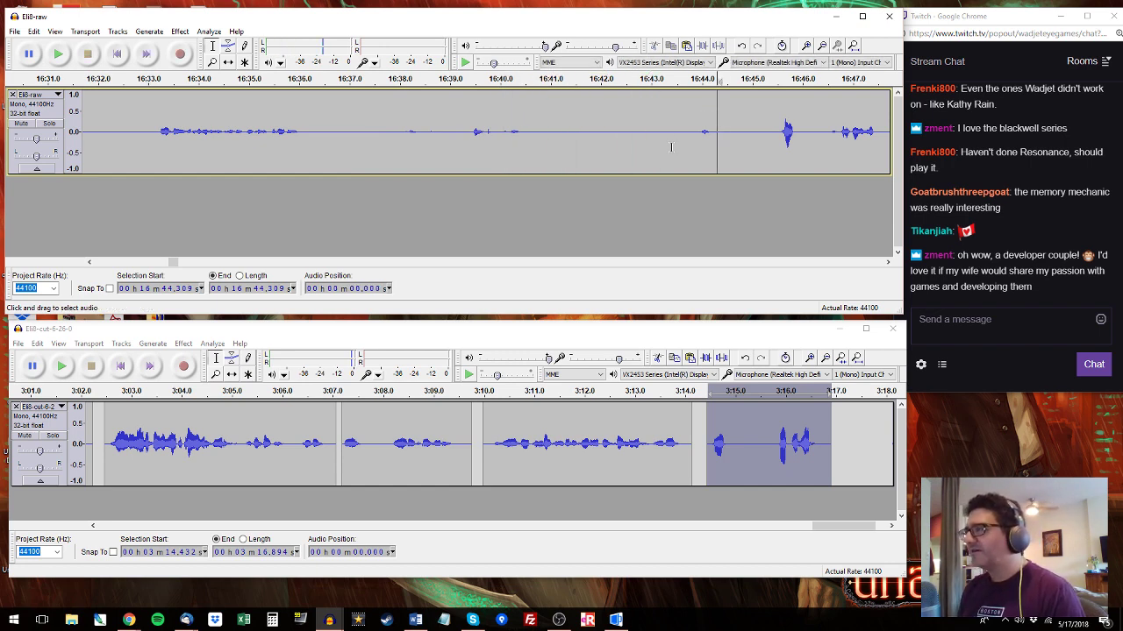
drag(572, 148, 621, 146)
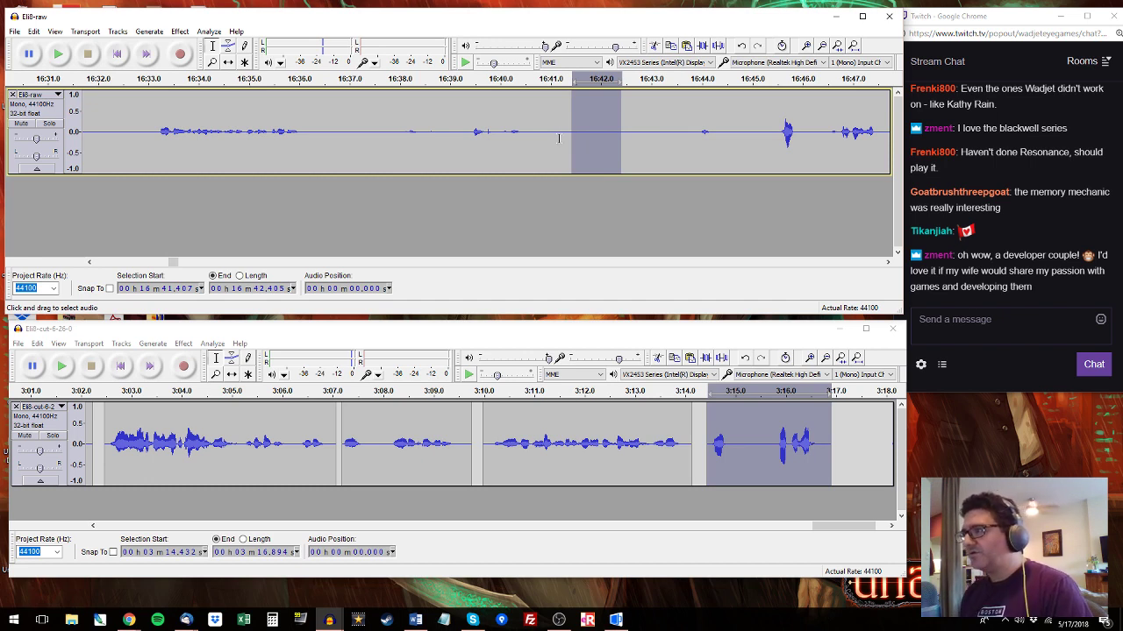
drag(557, 137, 628, 143)
click(647, 145)
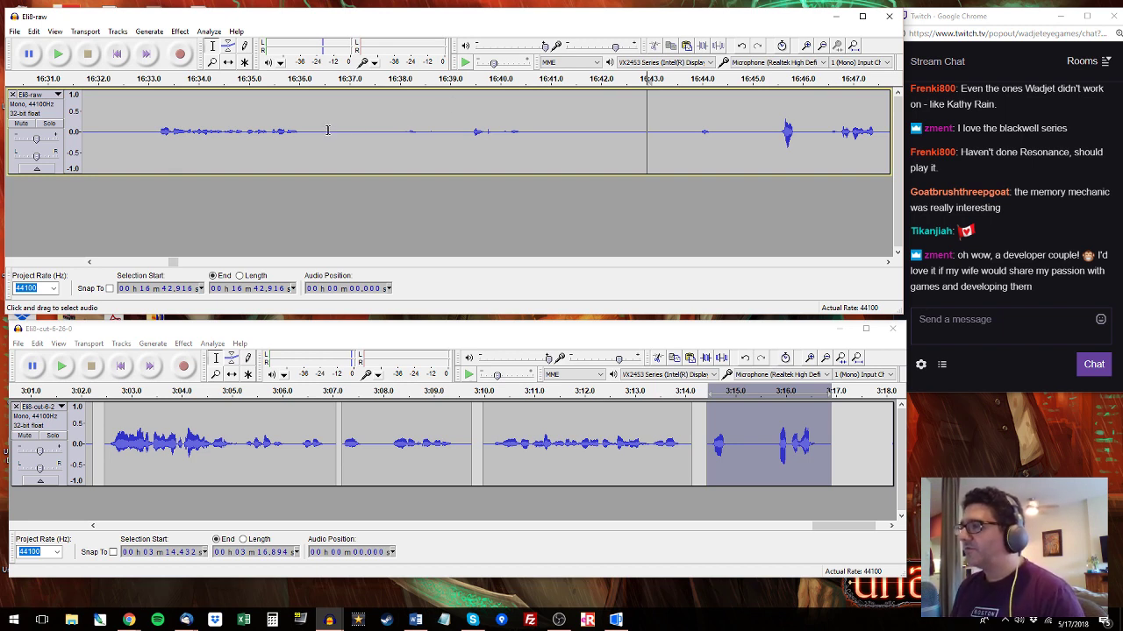
drag(327, 129, 361, 132)
click(429, 131)
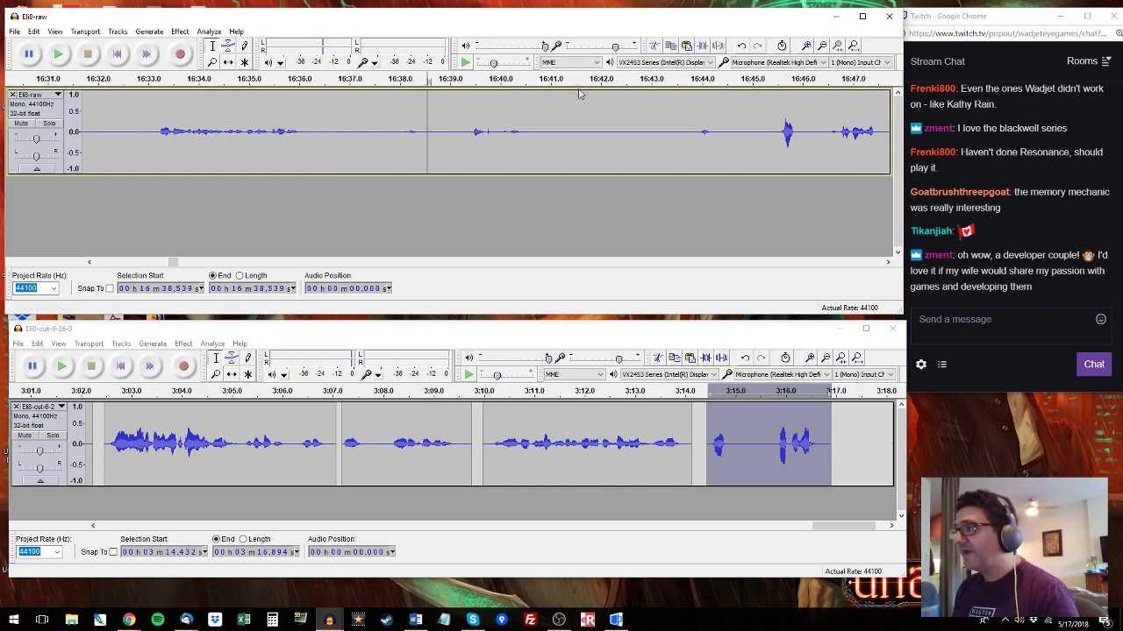
Listen to Eli8-raw from about 16:45.5 and replace the Eli8-cut-6-26-0 clip at 3:14.4 with the take from 16:45.5 to 16:47.8.
click(774, 85)
drag(777, 99, 647, 117)
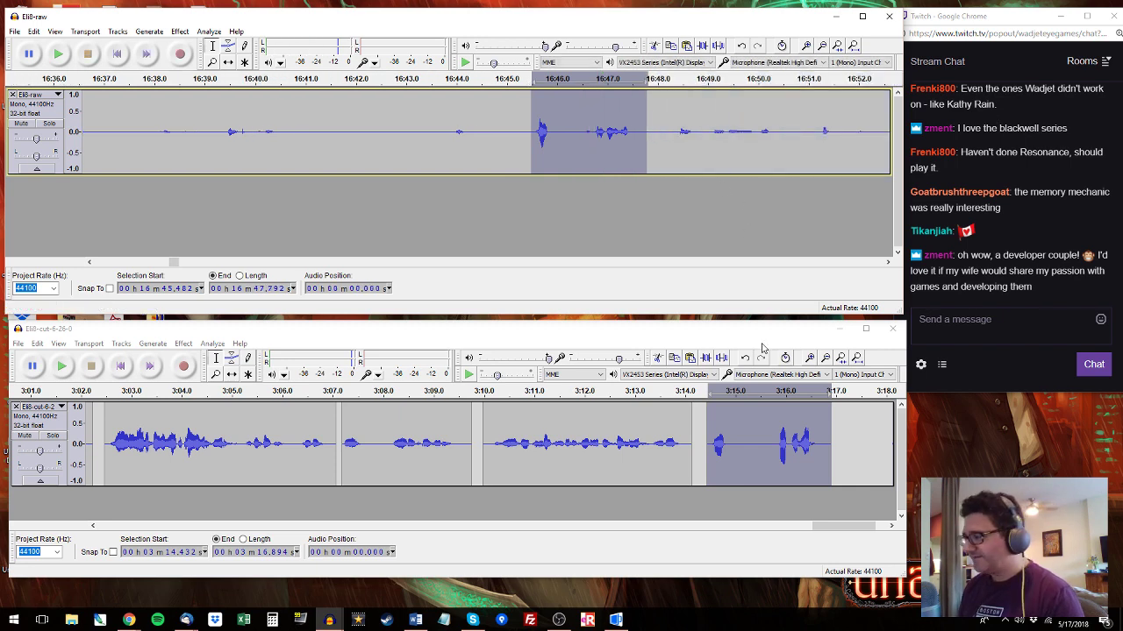
click(768, 448)
double_click(768, 449)
key(ctrl+v)
Delete the pause from 3:15.3 to about 3:15.7 in the Eli8-cut-6-26-0 clip and listen to the join.
drag(769, 450, 752, 444)
key(Delete)
key(space)
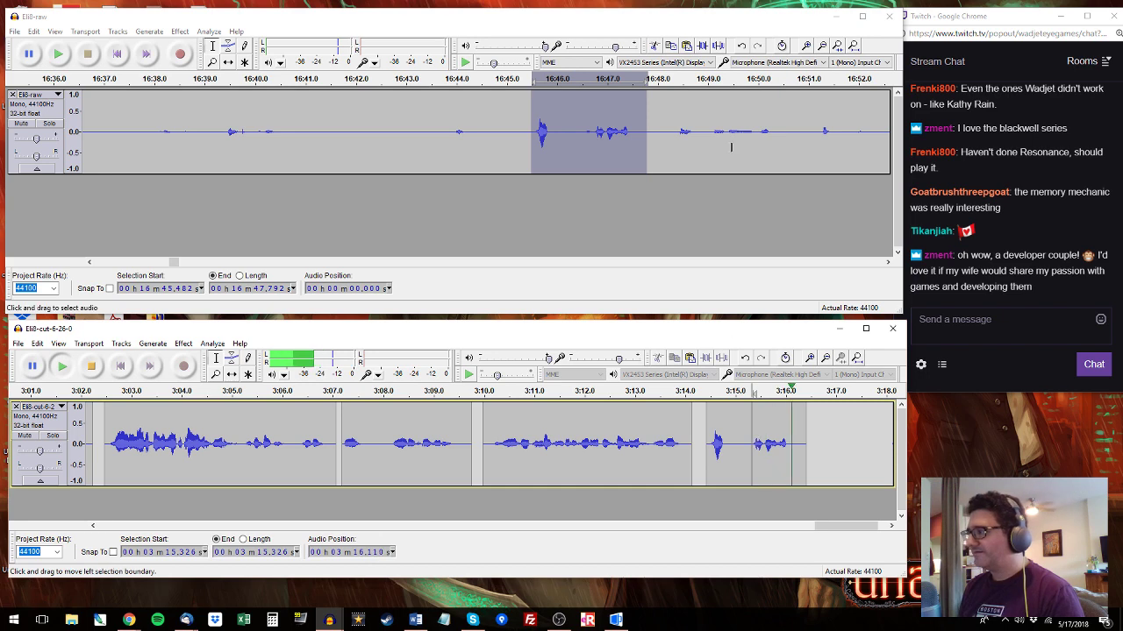
Listen to the last Eli8-cut-6-26-0 clip from about 3:14.5, delete the section from 3:15.2 to 3:15.6 and play the result.
key(ctrl+1)
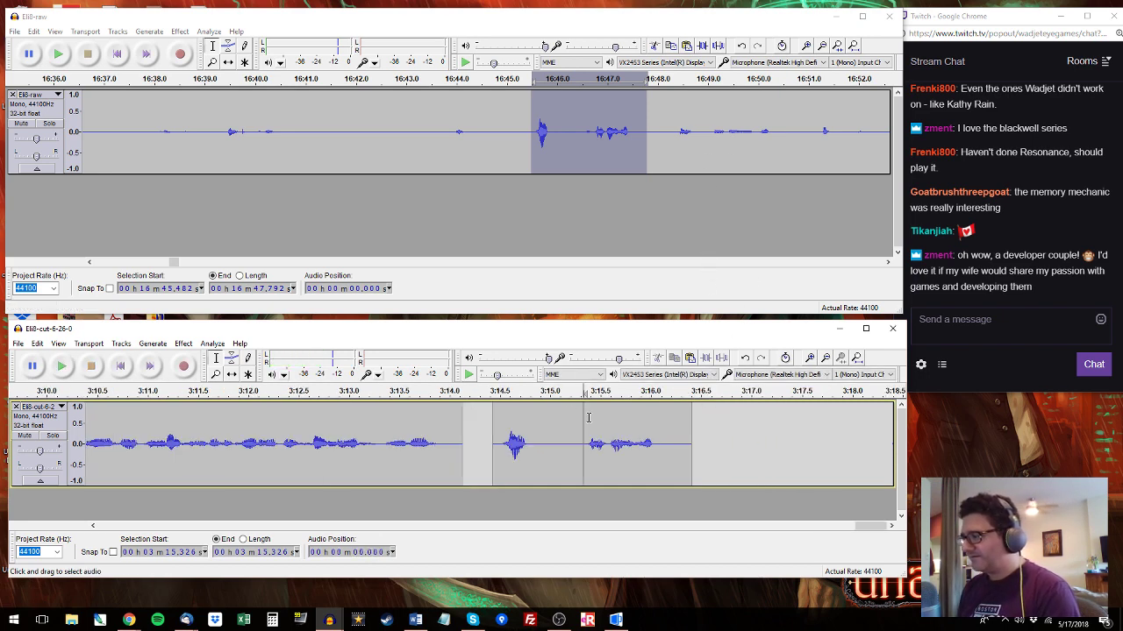
click(501, 436)
key(space)
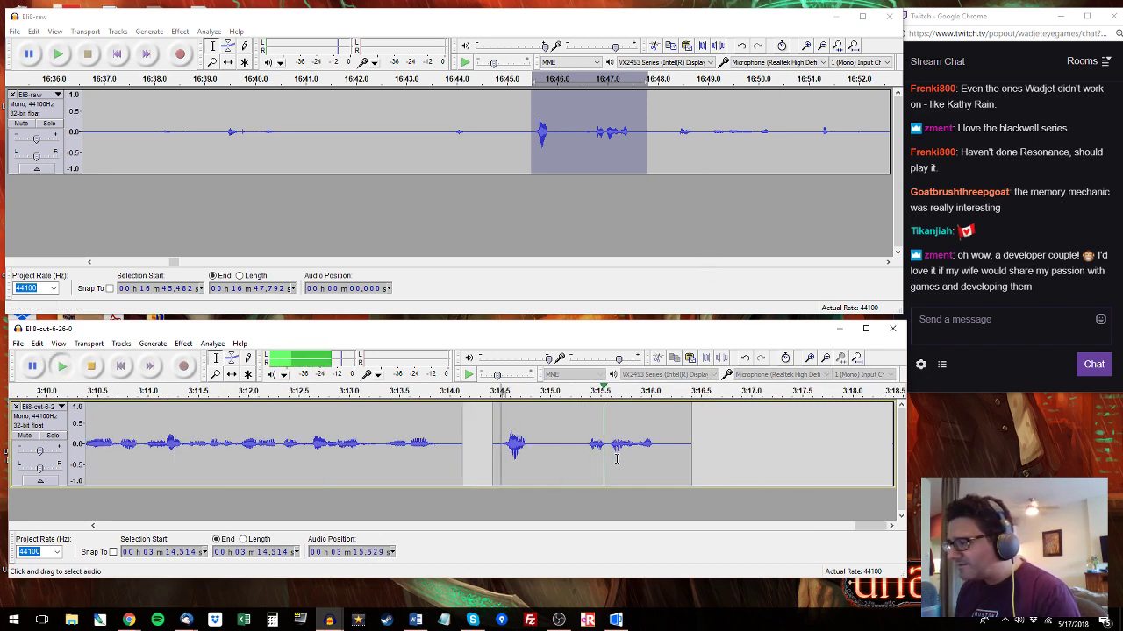
drag(607, 446, 569, 446)
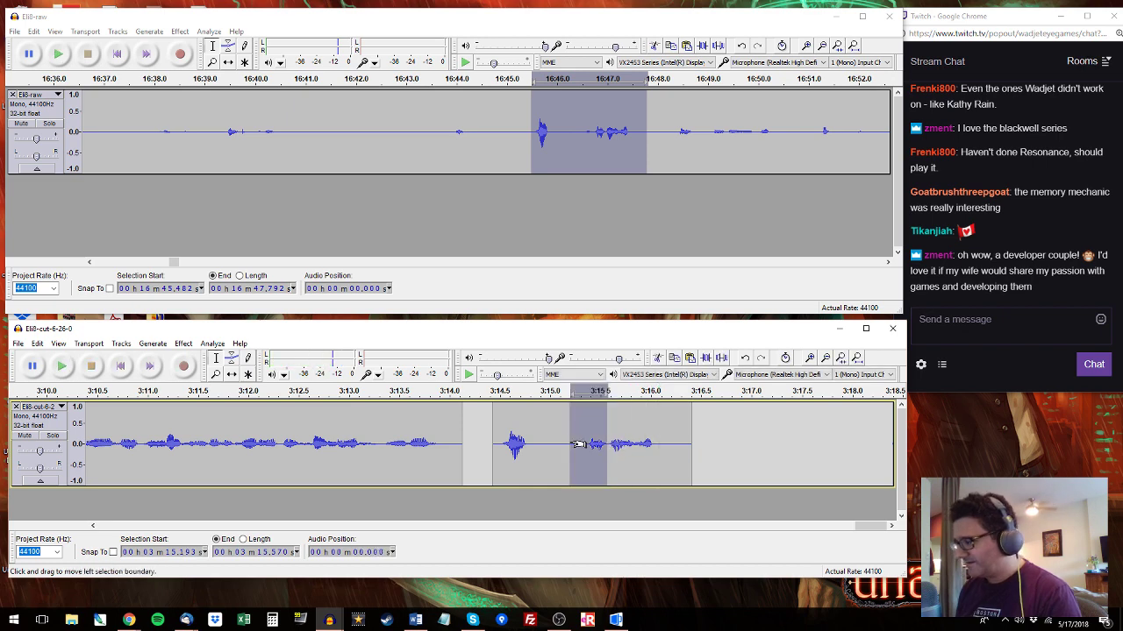
key(Delete)
key(space)
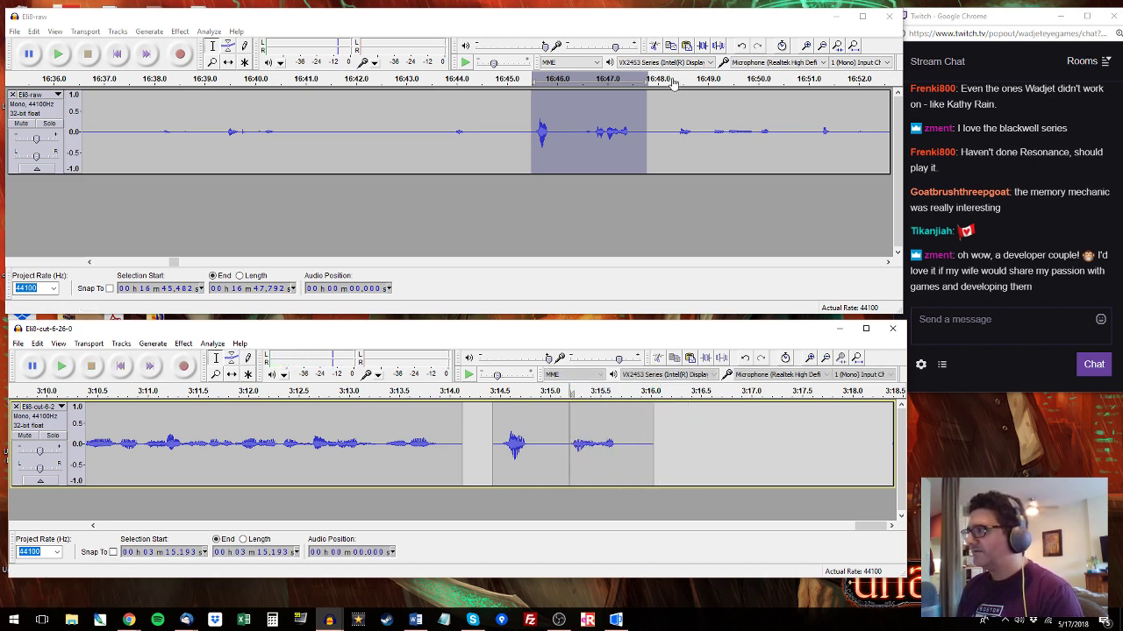
Listen to Eli8-raw from about 16:48.3 and paste the take from 16:56.8 to 16:59.9 into Eli8-cut-6-26-0 at about 3:16.2.
click(673, 78)
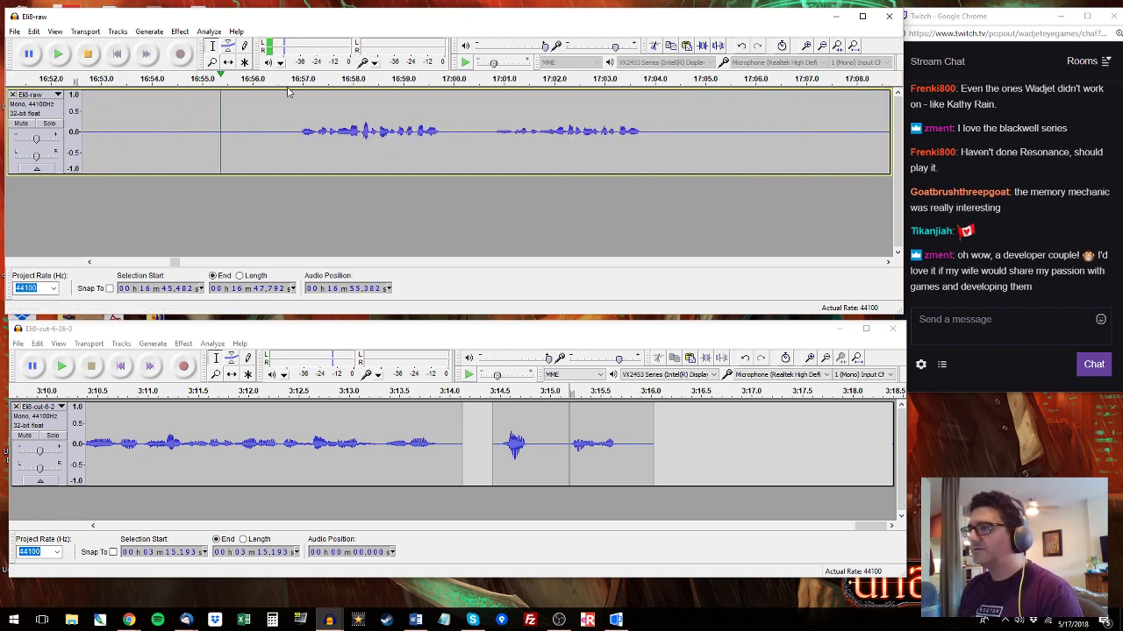
click(282, 128)
key(space)
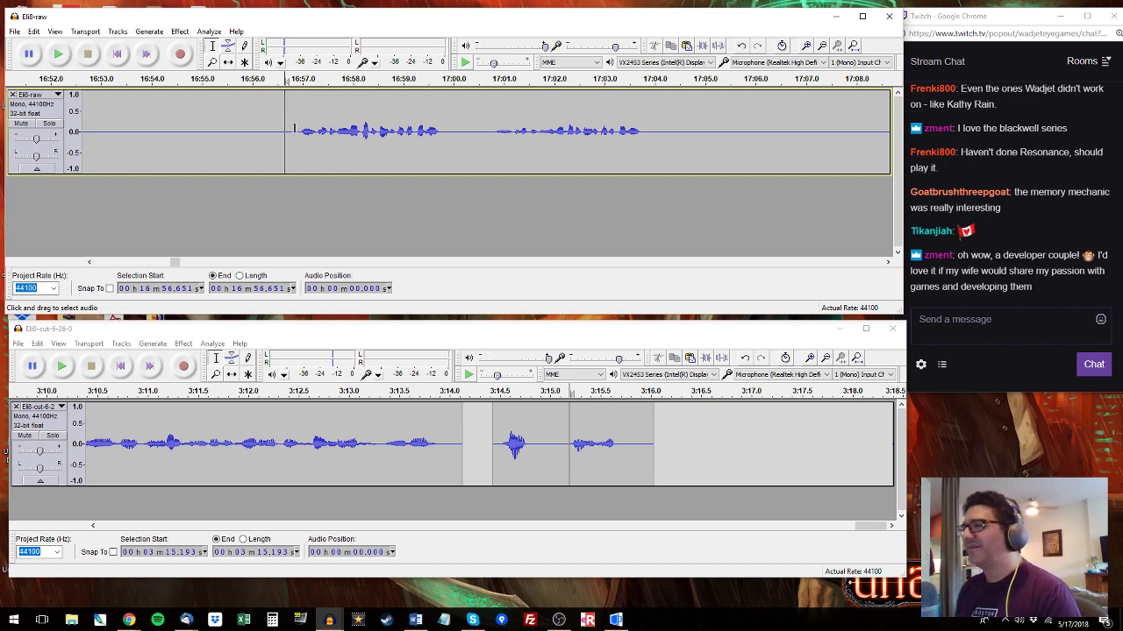
key(space)
drag(444, 118, 285, 122)
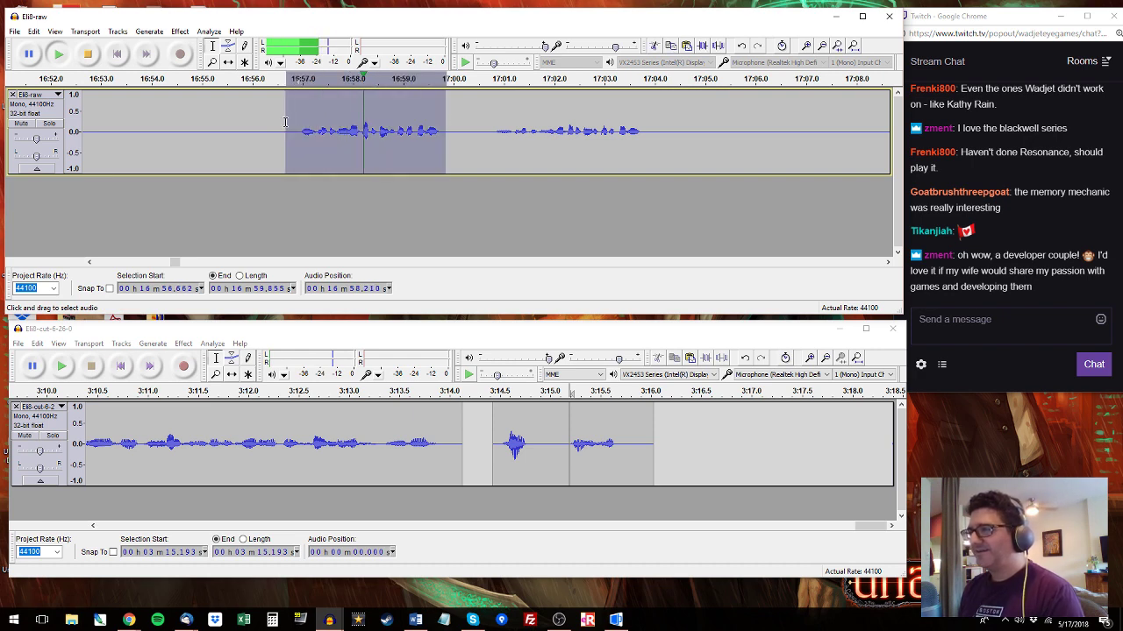
key(space)
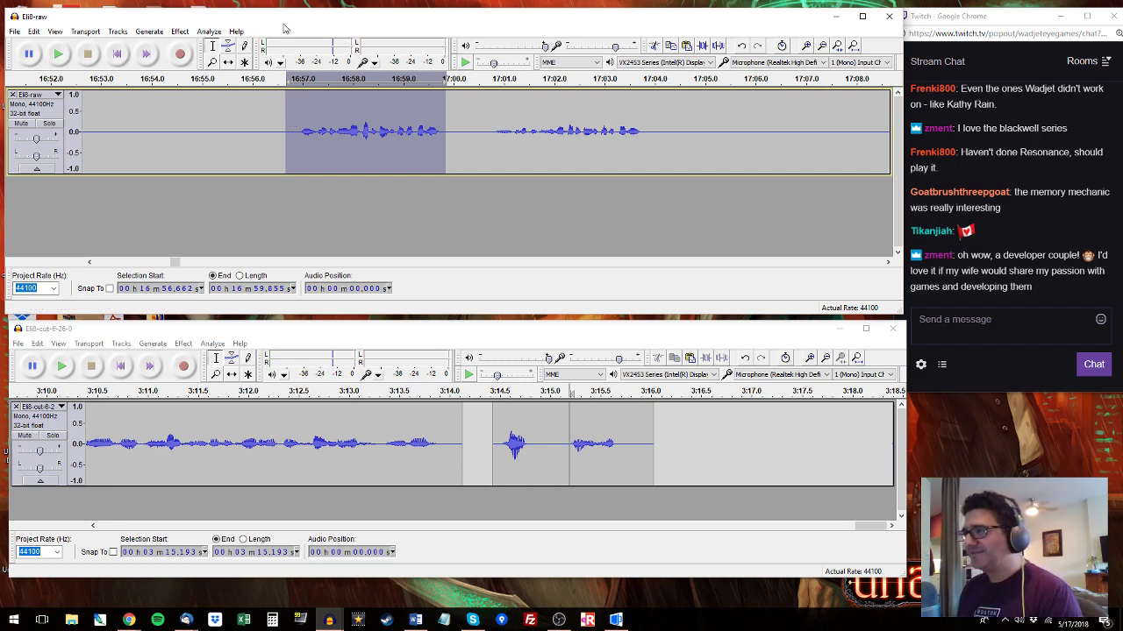
key(space)
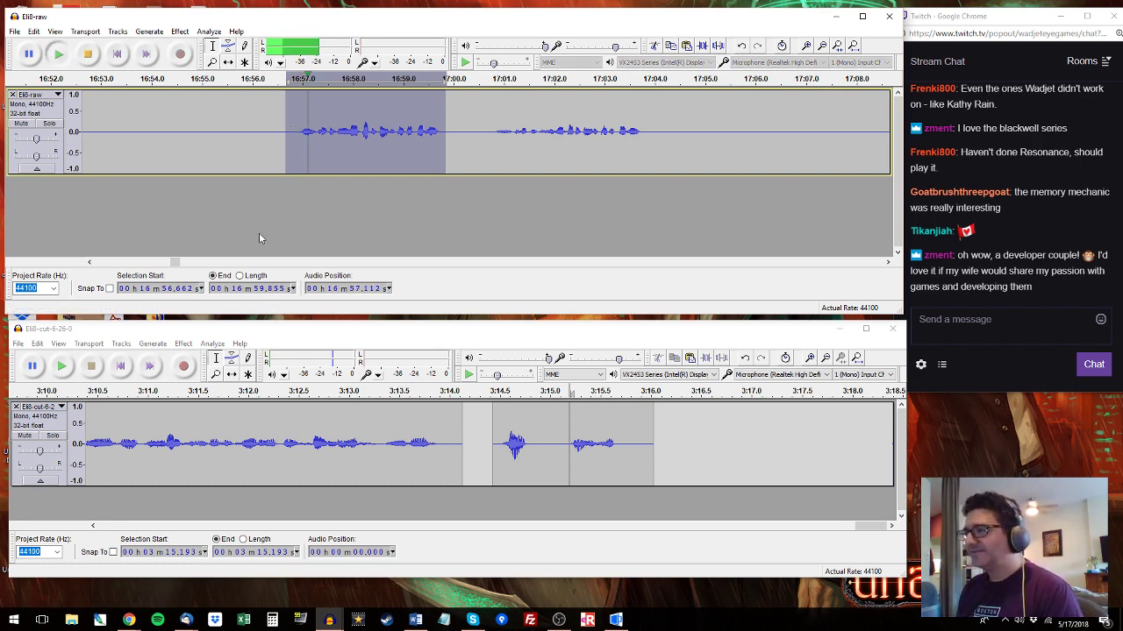
drag(286, 131, 292, 132)
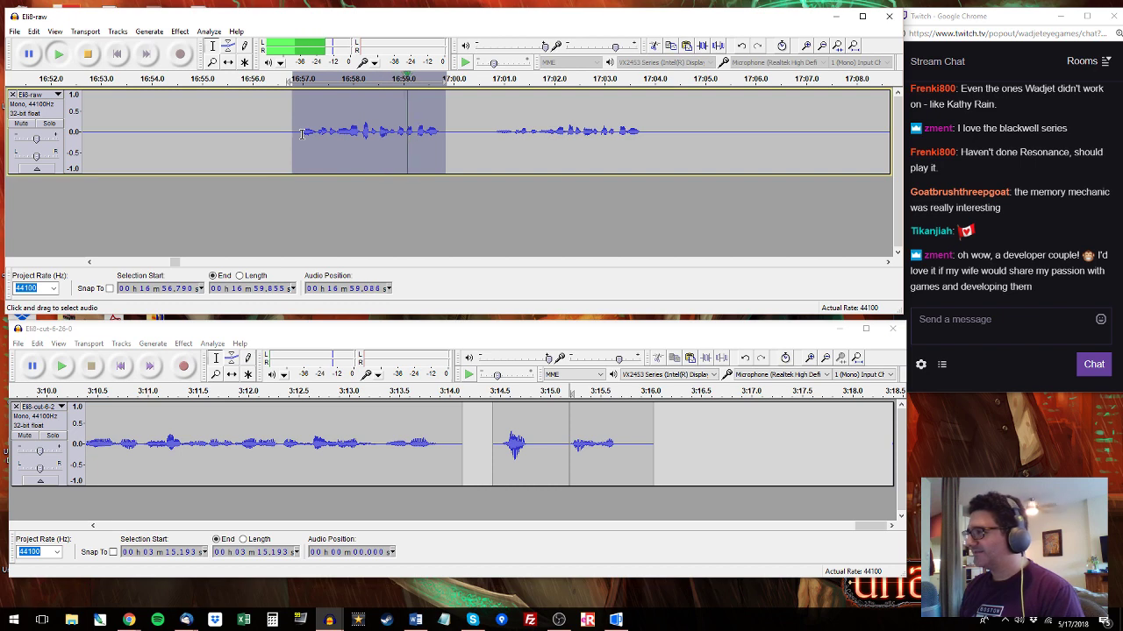
click(670, 429)
key(ctrl+v)
Listen to Eli8-raw from about 17:00.8 and paste the take from 17:15.5 to 17:24.2 into Eli8-cut-6-26-0 at about 3:19.4.
click(492, 136)
key(space)
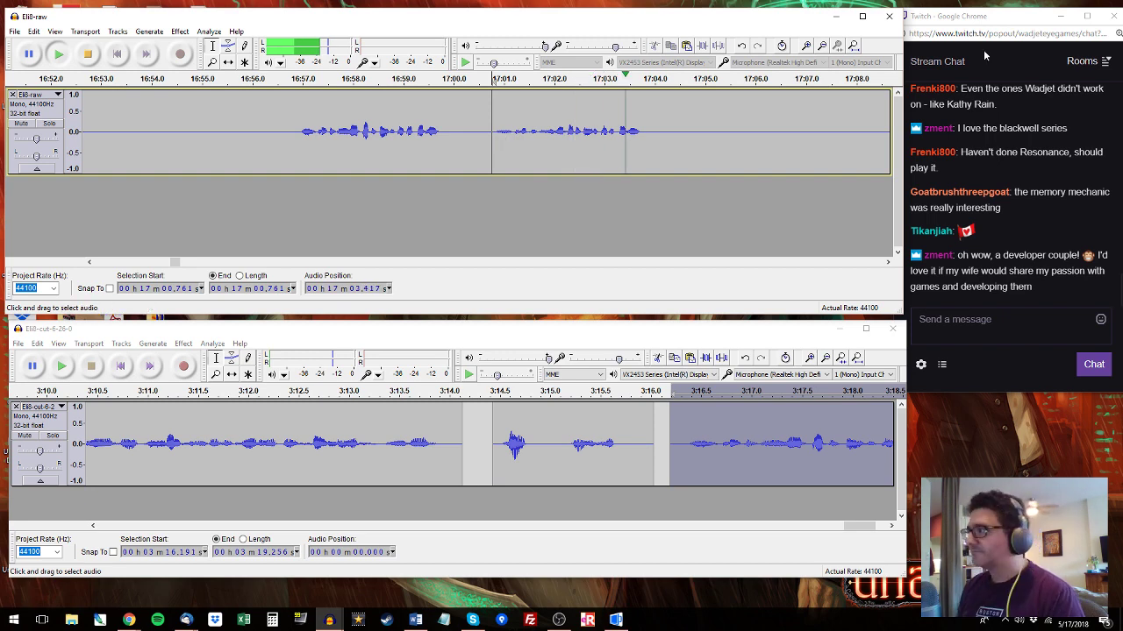
click(870, 79)
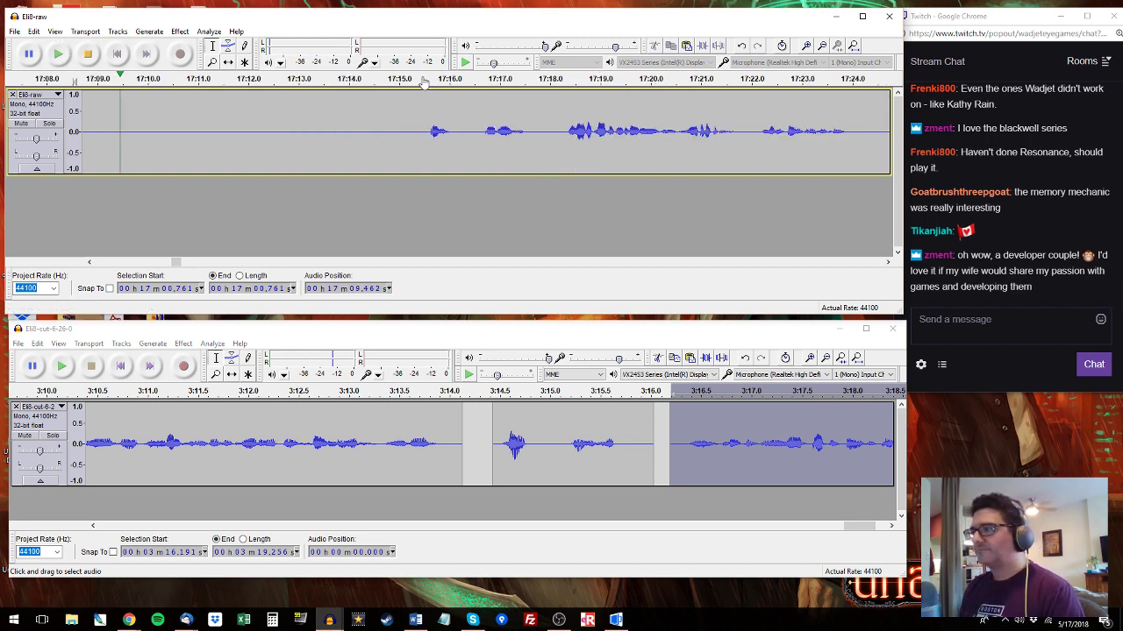
drag(425, 140, 740, 132)
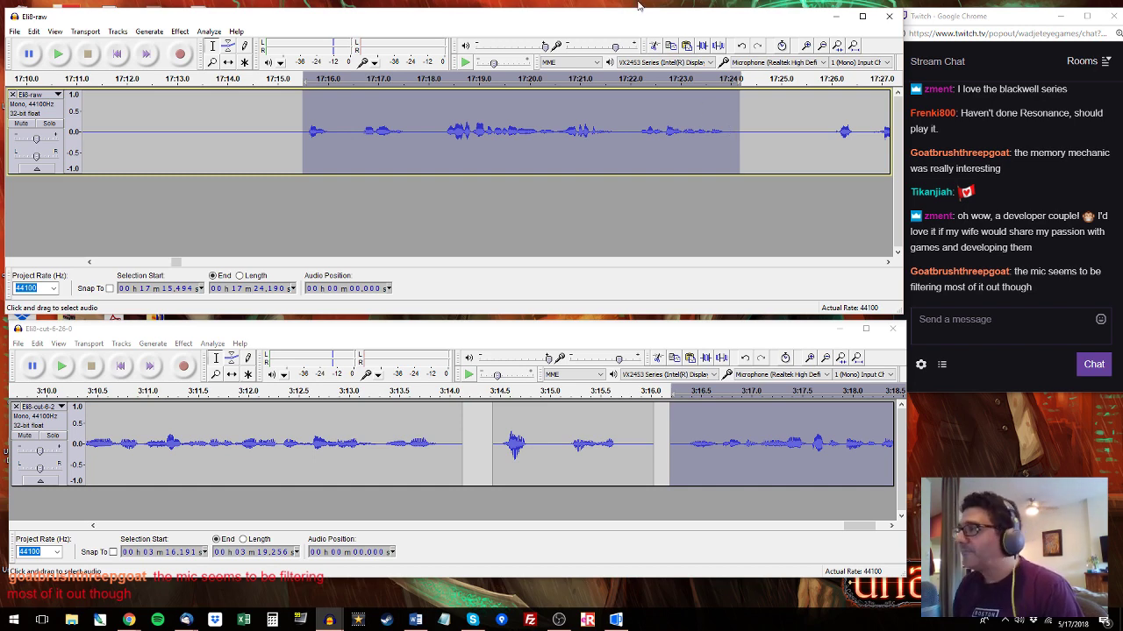
key(space)
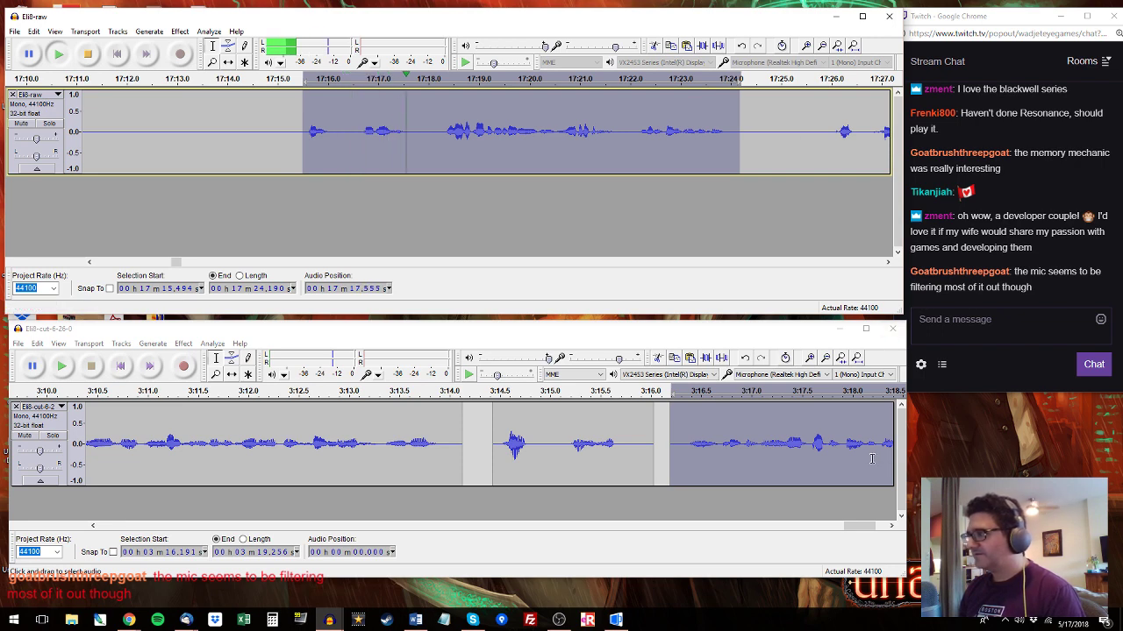
click(859, 526)
drag(858, 526, 870, 526)
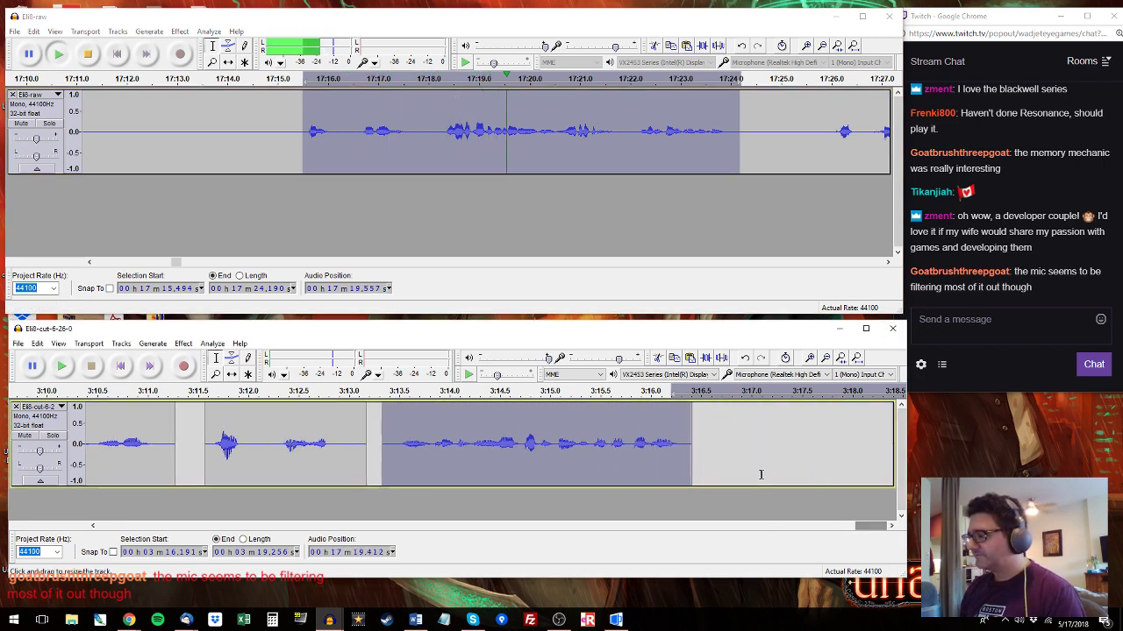
key(space)
click(702, 443)
key(space)
key(ctrl+v)
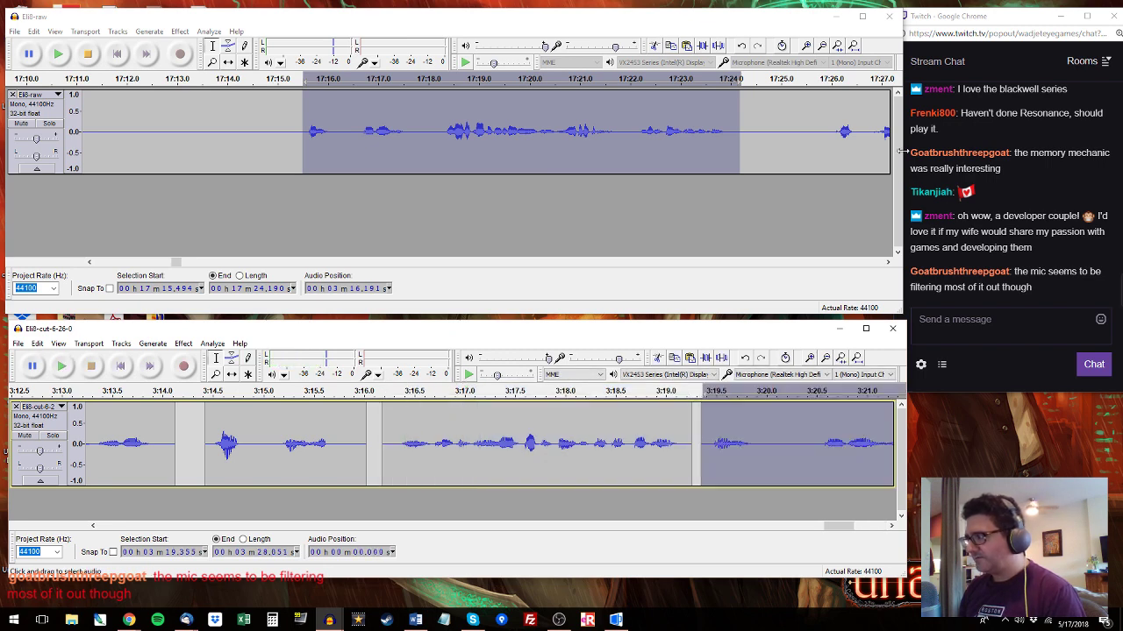
Listen to Eli8-raw from about 17:25.9 and select the retake from 17:26.6 to 17:28.7.
click(828, 154)
key(space)
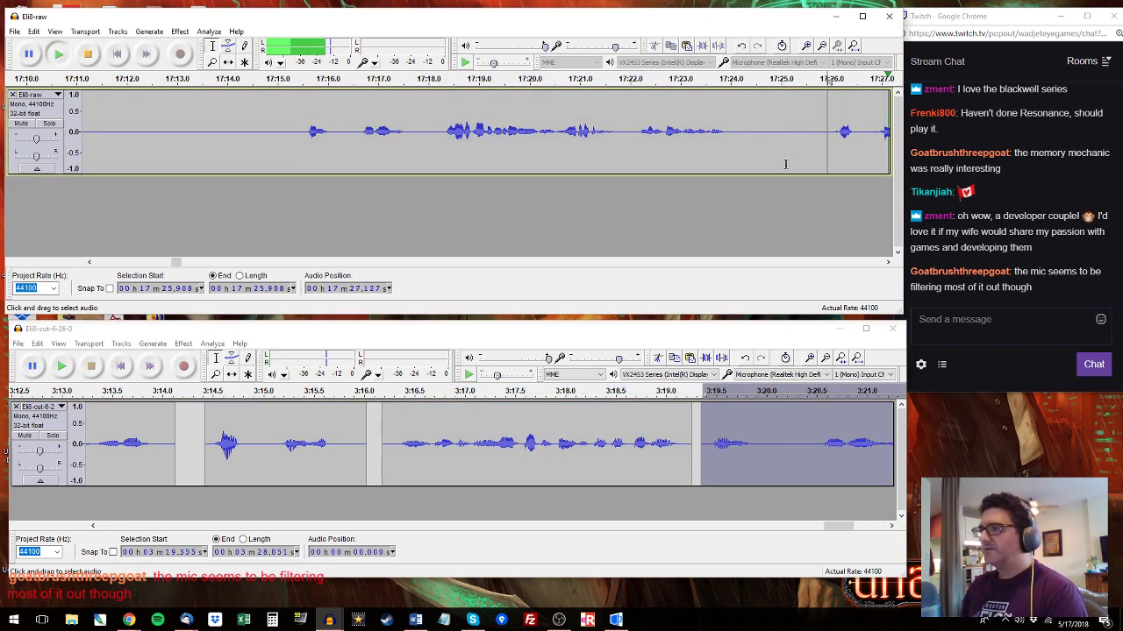
click(92, 262)
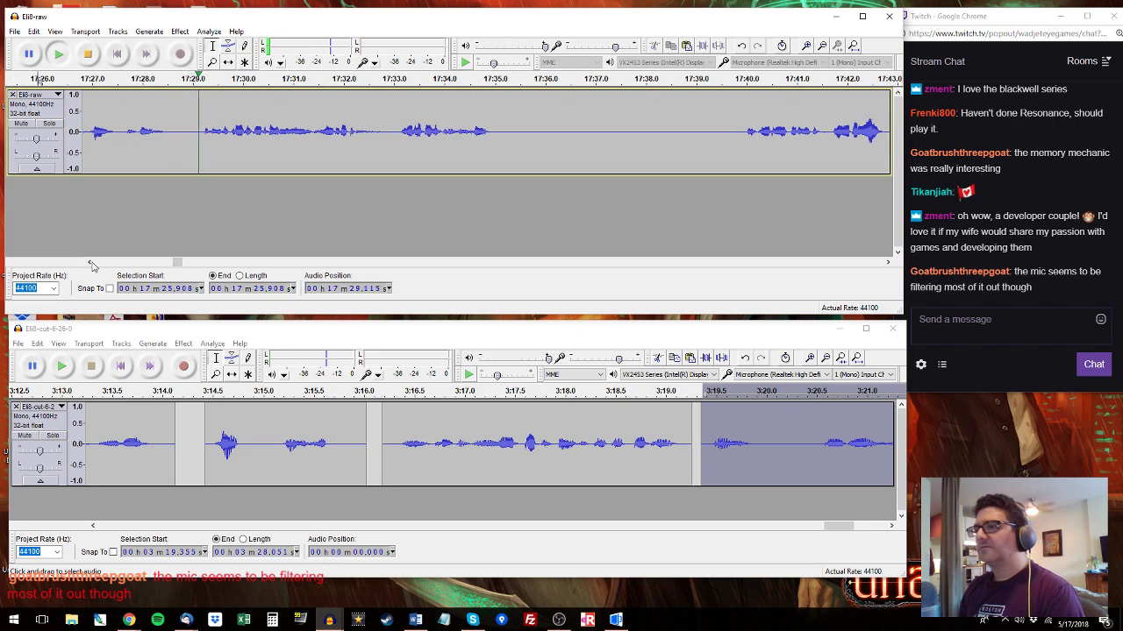
drag(156, 137, 250, 139)
key(space)
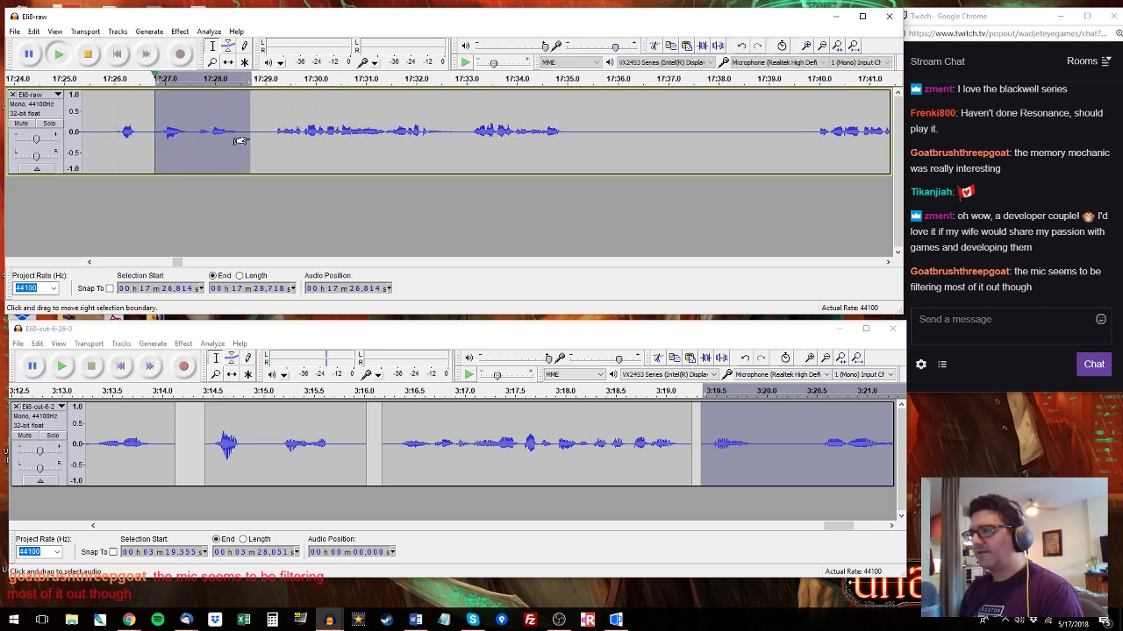
key(space)
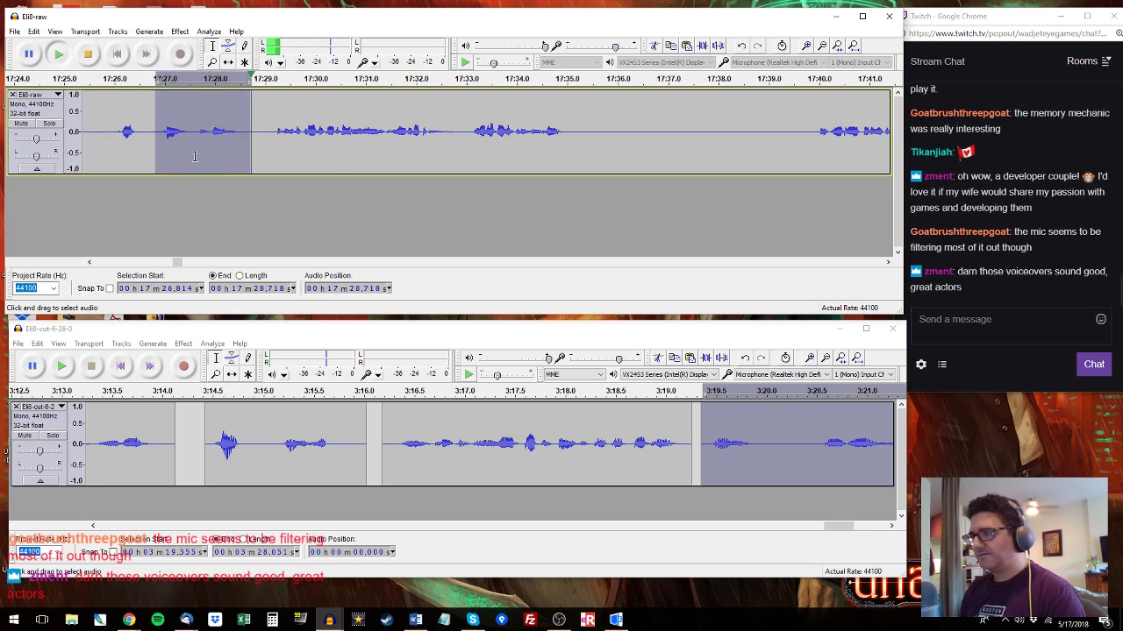
shift+click(111, 129)
key(space)
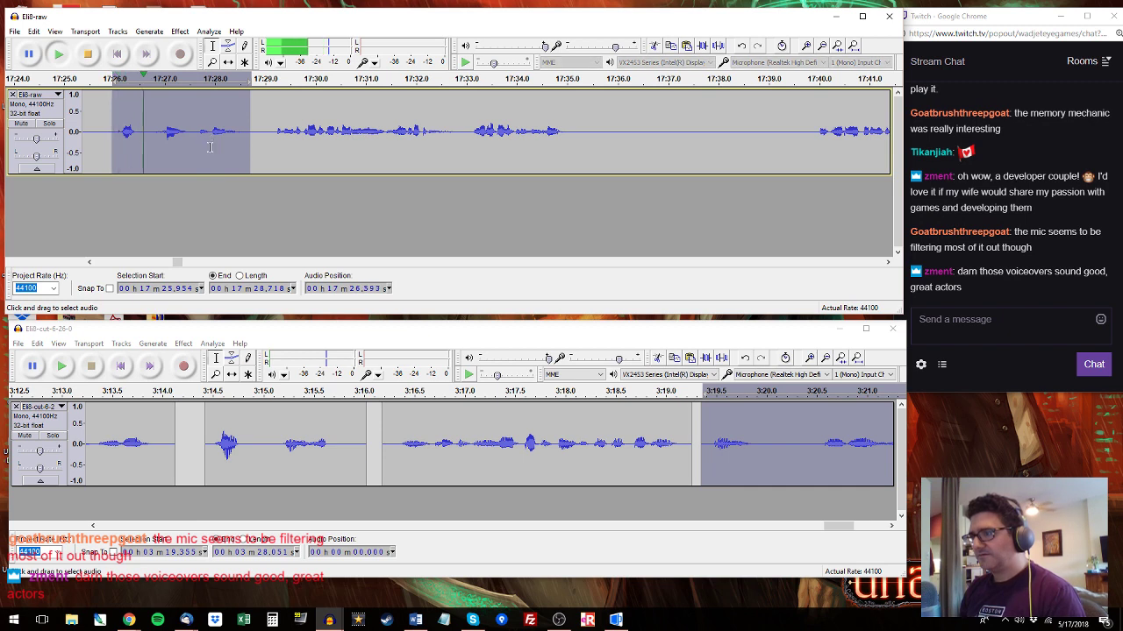
key(space)
shift+click(150, 132)
drag(161, 131, 146, 132)
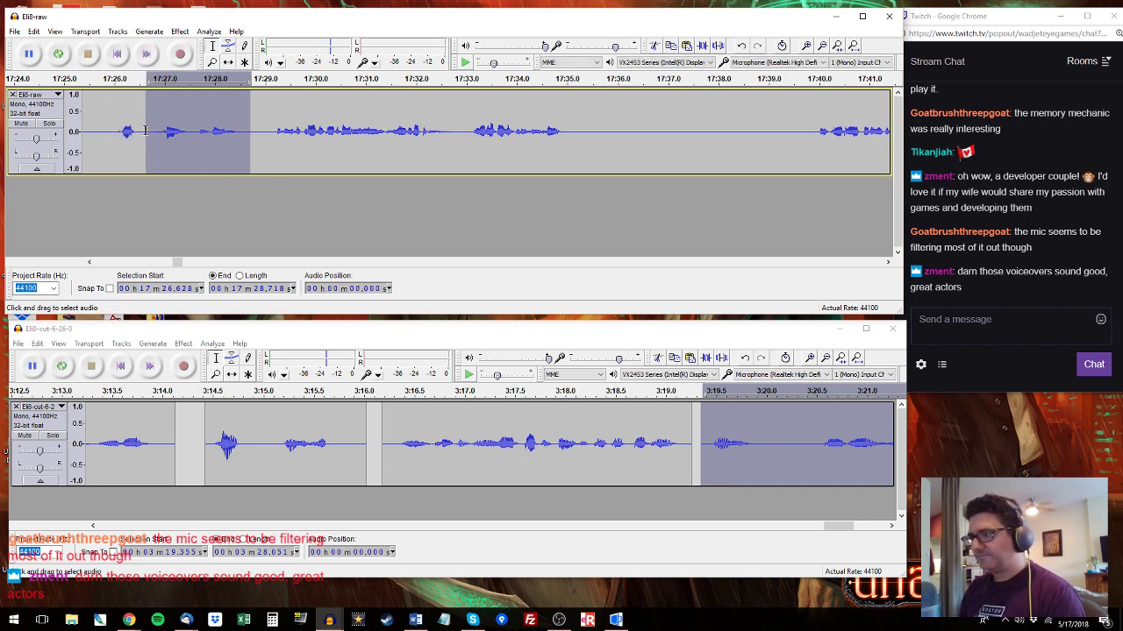
Listen to Eli8-cut-6-26-0 from about 3:19.4 and paste the Eli8-raw retake over the opening phrase up to 3:21.7.
click(706, 430)
key(space)
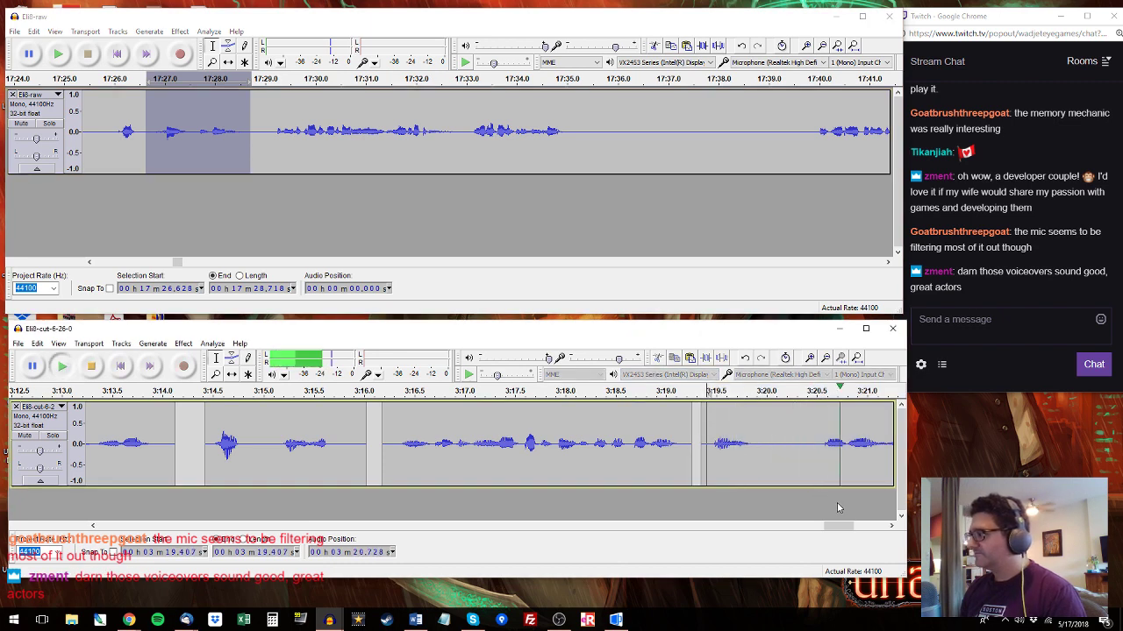
key(space)
shift+click(131, 425)
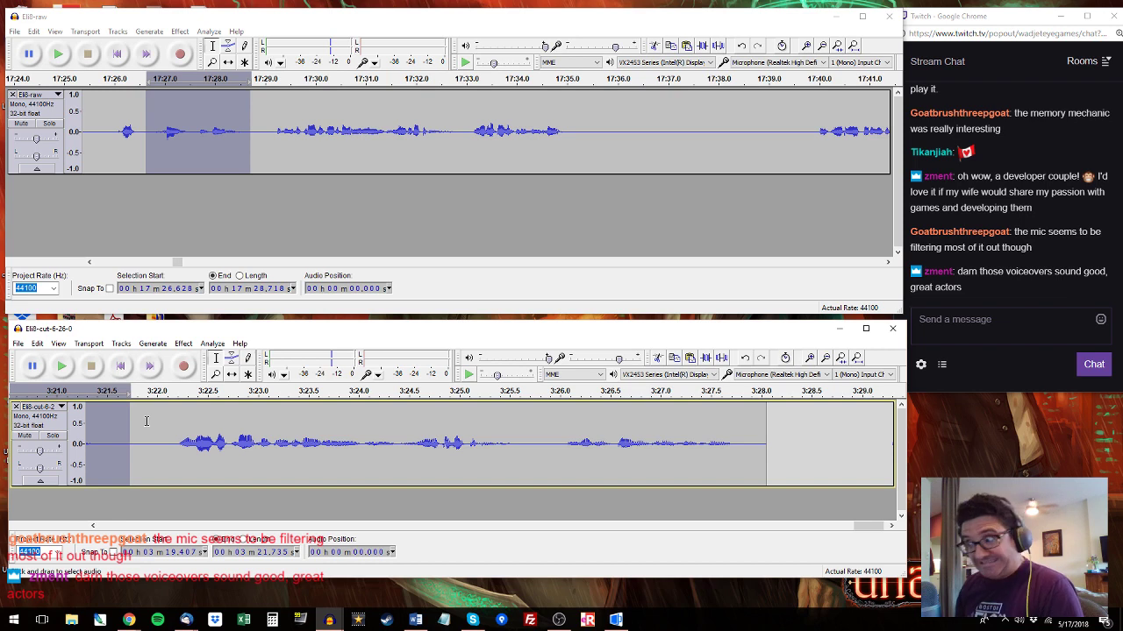
key(ctrl+v)
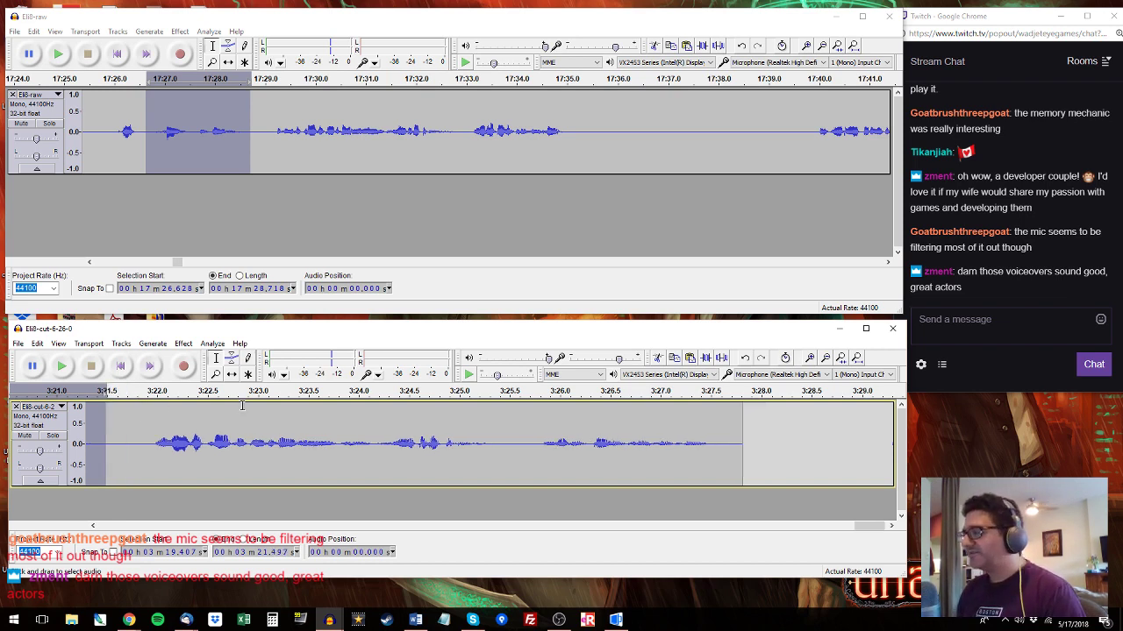
key(space)
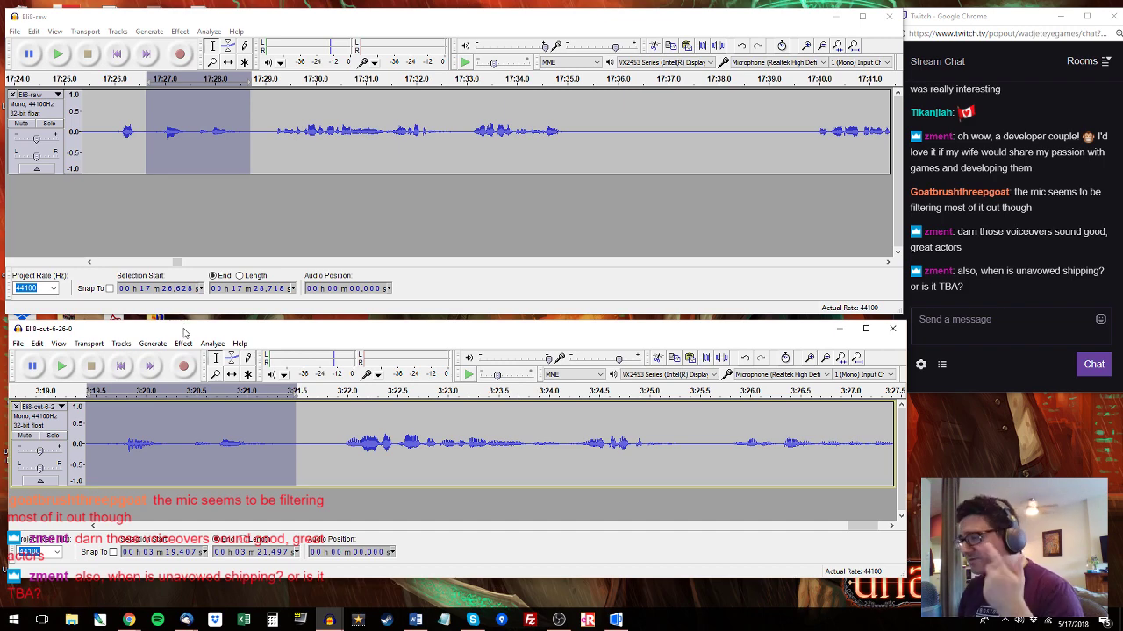
mouse_move(184, 331)
mouse_down()
mouse_move(188, 313)
mouse_move(194, 327)
mouse_up()
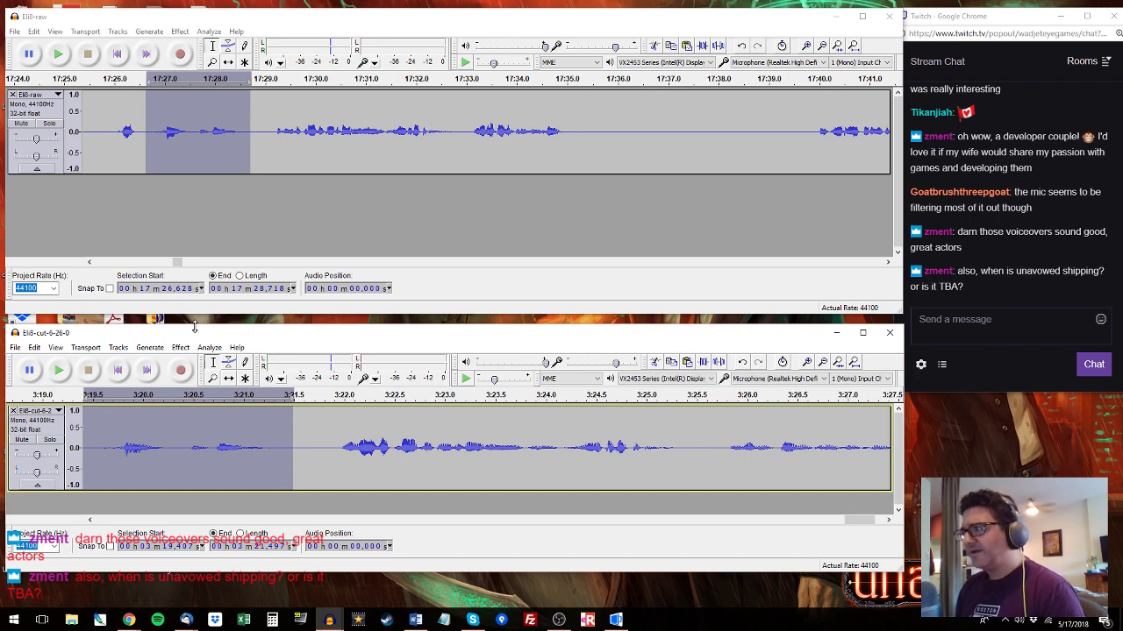
drag(194, 327, 196, 317)
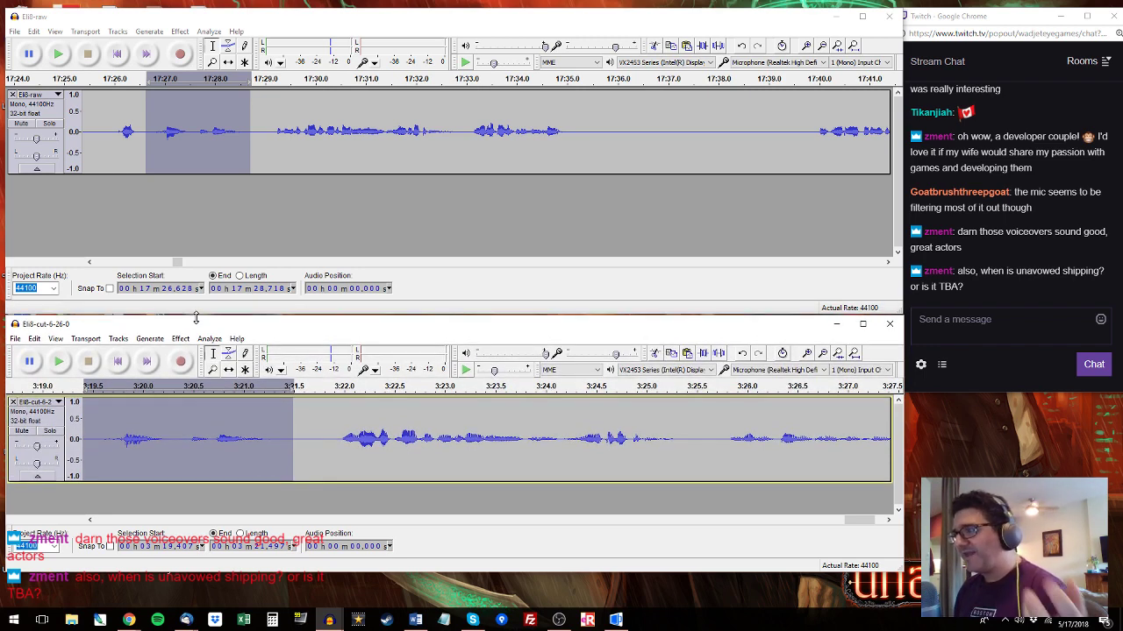
drag(196, 318, 195, 318)
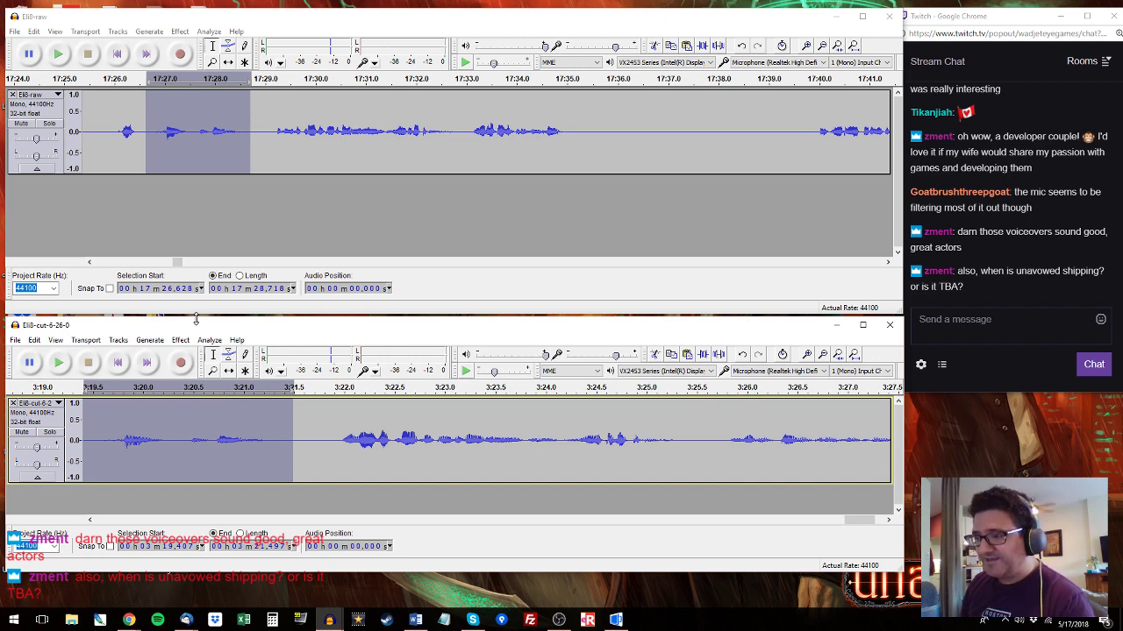
drag(196, 319, 189, 318)
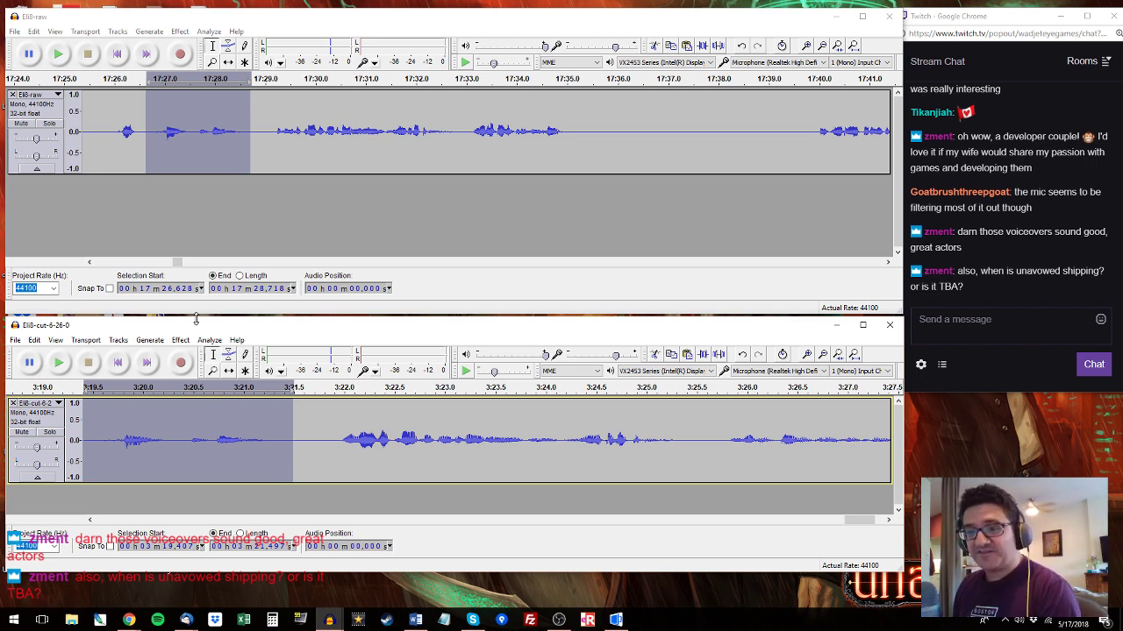
mouse_move(196, 319)
mouse_down()
mouse_move(203, 305)
mouse_move(200, 333)
mouse_move(198, 319)
mouse_up()
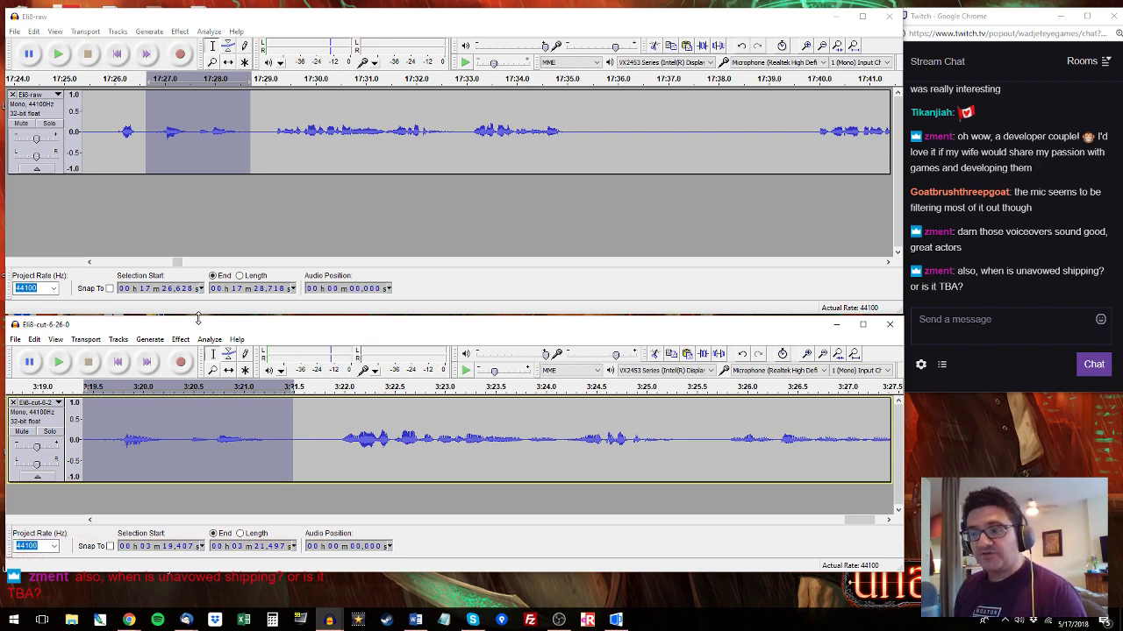
drag(197, 317, 220, 322)
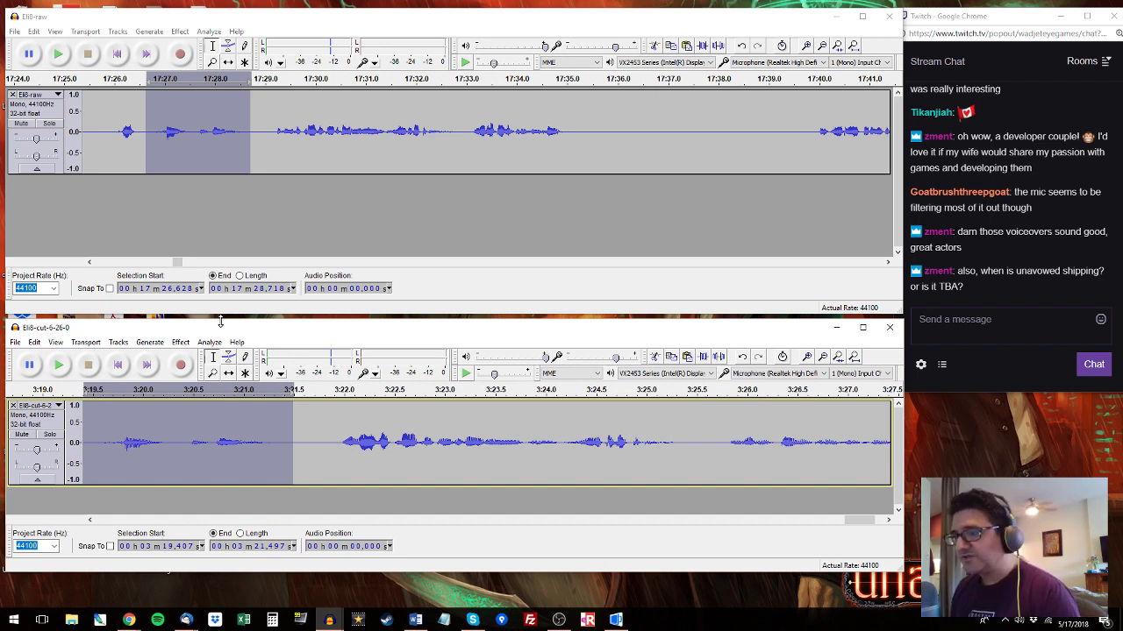
drag(220, 322, 221, 324)
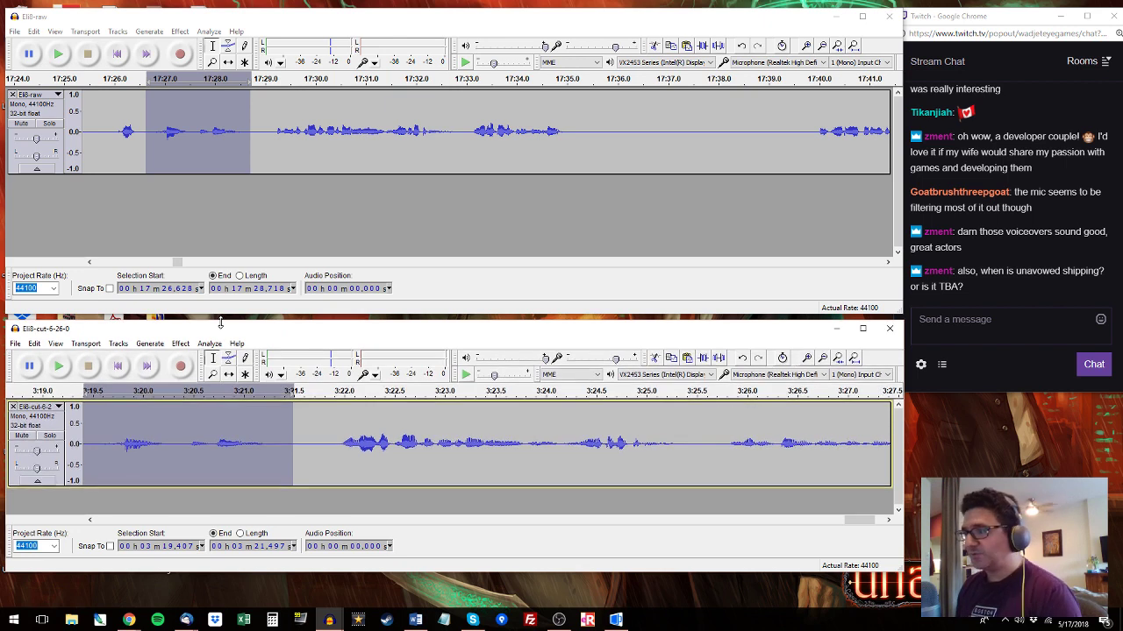
Play the replaced opening, then compare the Eli8-raw phrase from 17:29.1 to 17:32.9 with Eli8-cut-6-26-0 from about 3:21.9.
key(space)
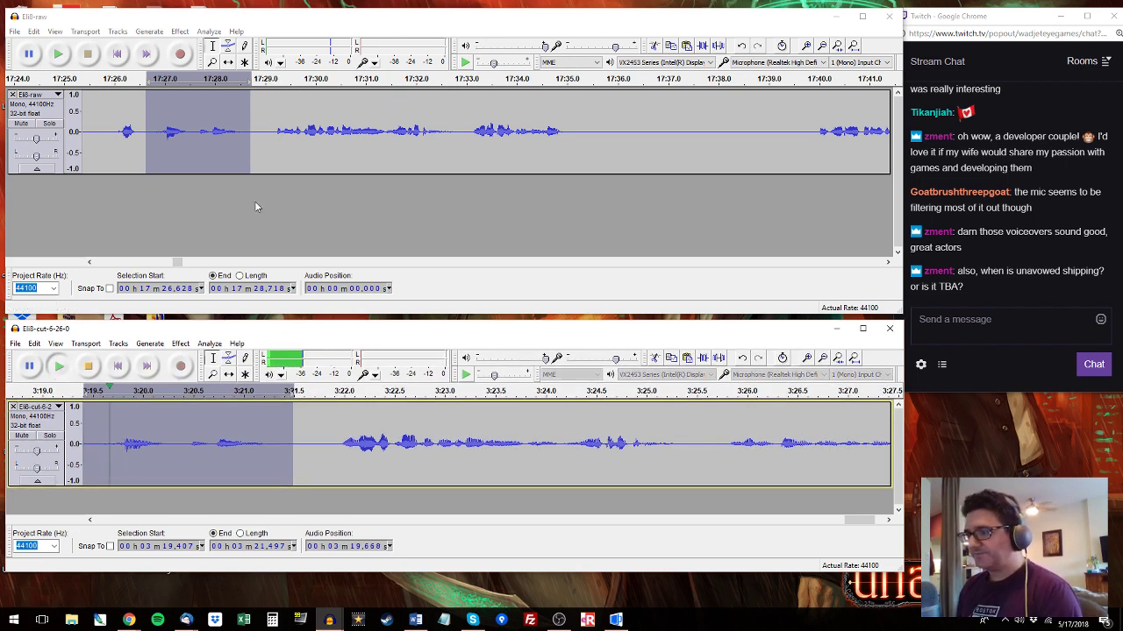
click(216, 25)
key(space)
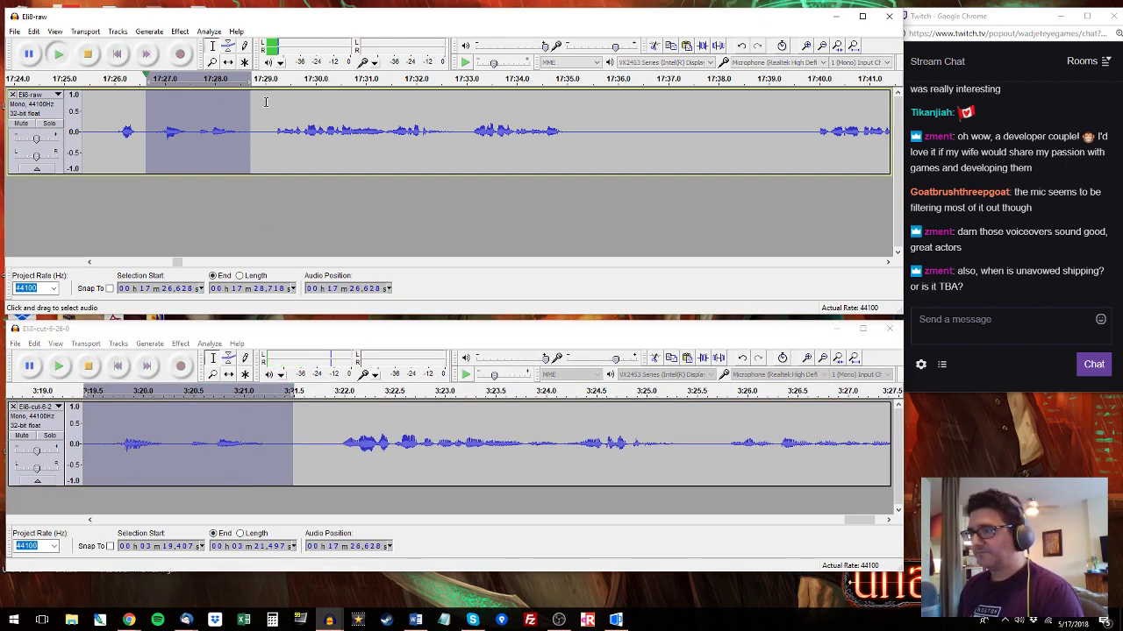
click(272, 79)
drag(272, 122, 467, 127)
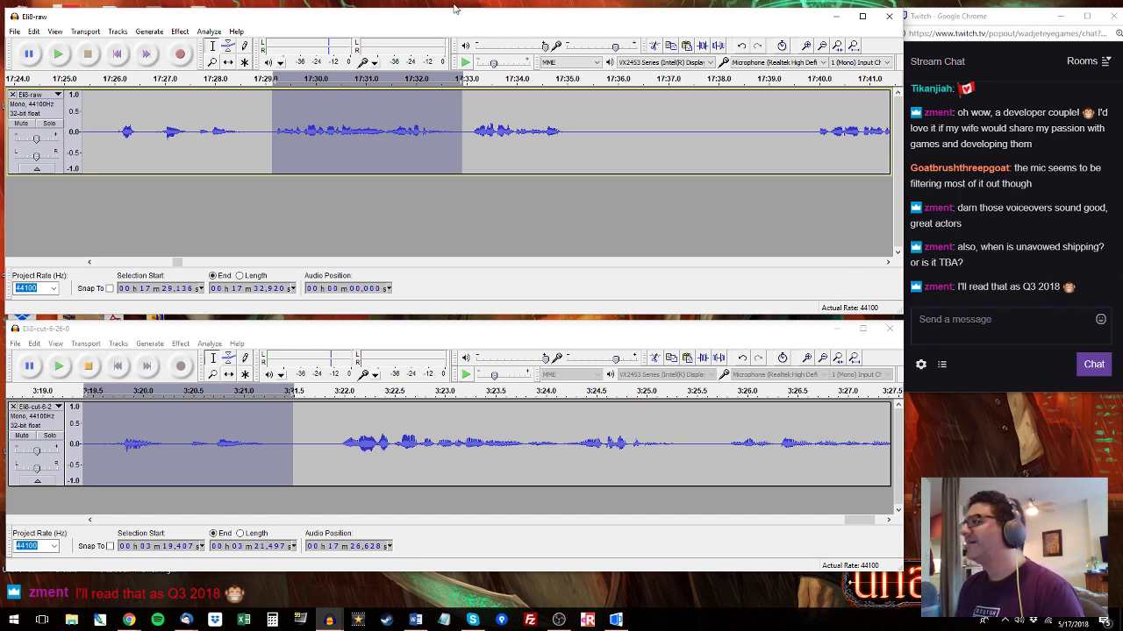
key(space)
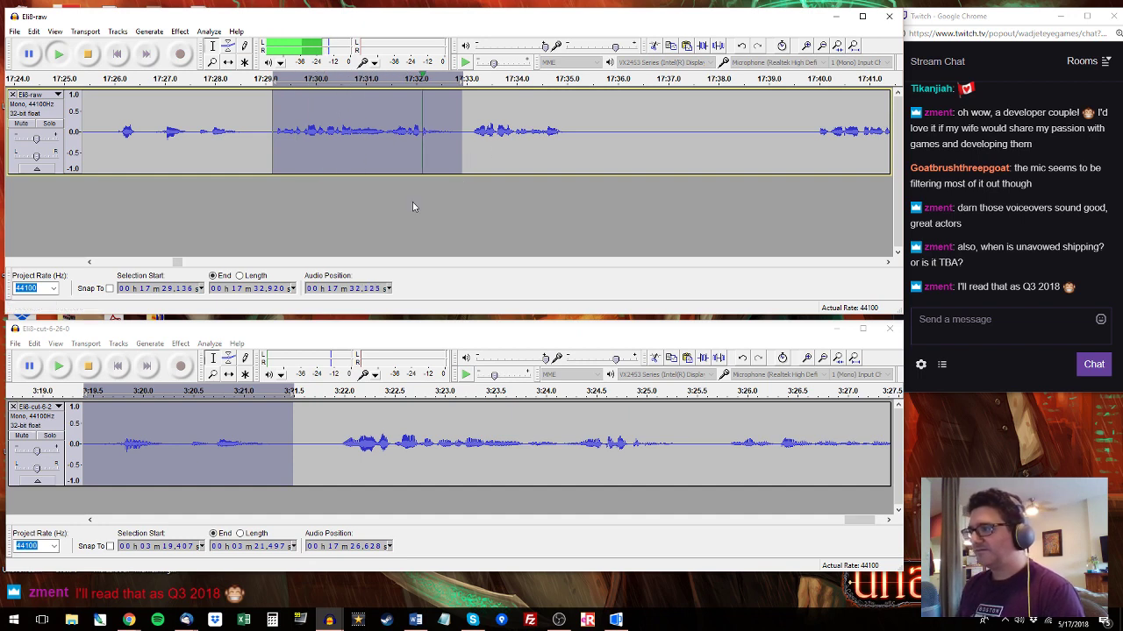
click(337, 455)
key(space)
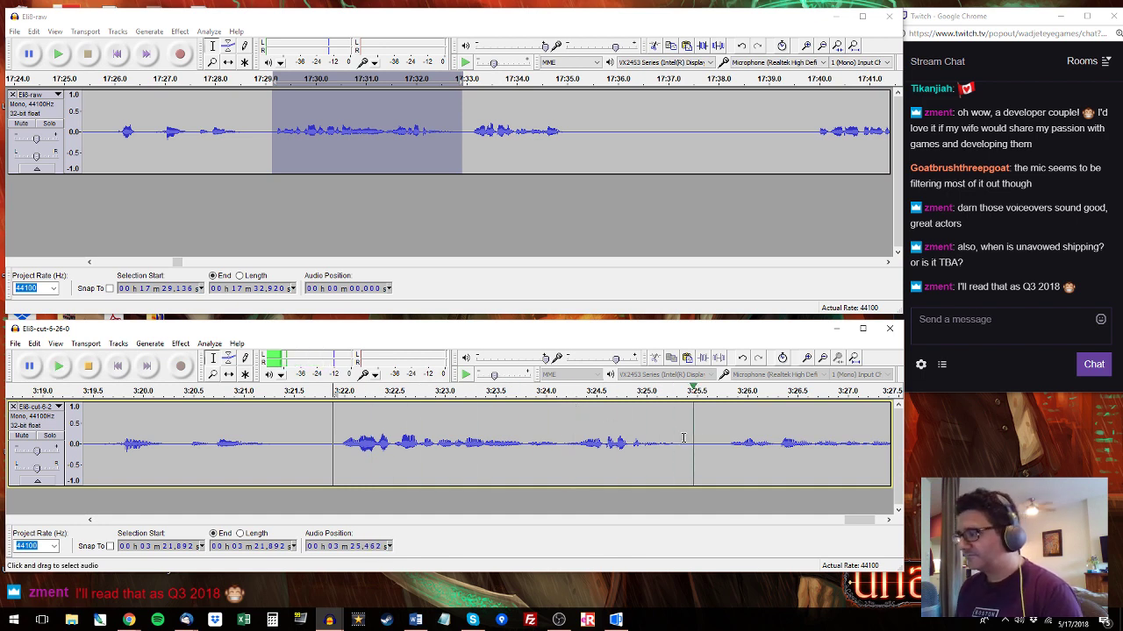
key(space)
Replace the closing phrase of Eli8-cut-6-26-0 from about 3:25.6 with the Eli8-raw take from 17:33.0 to 17:35.2.
click(465, 134)
key(space)
drag(578, 128, 465, 123)
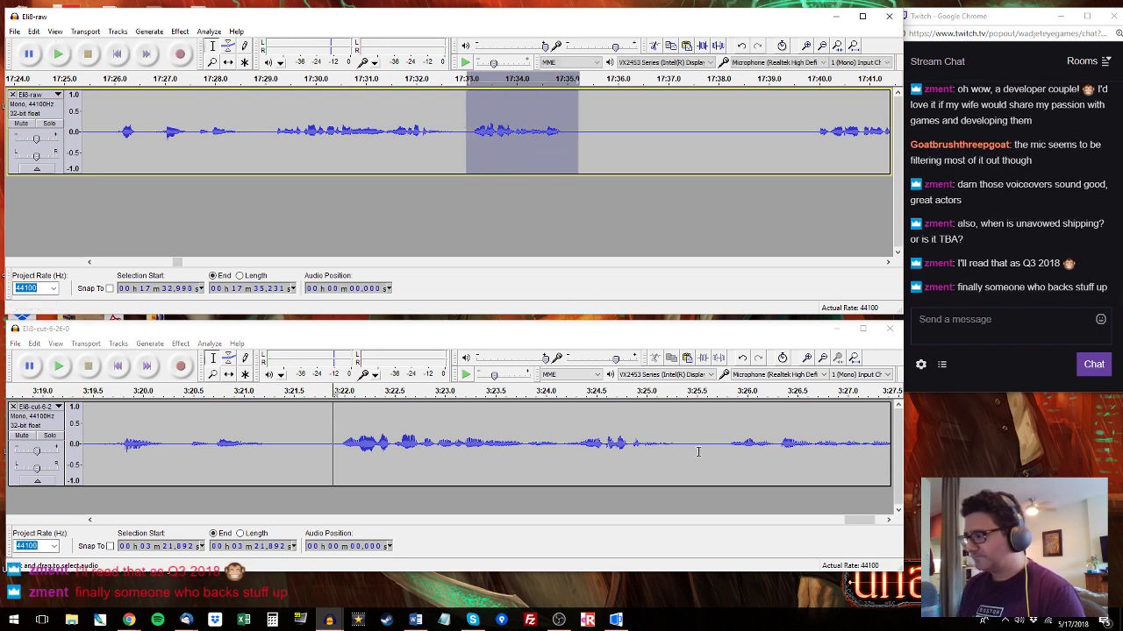
mouse_move(712, 443)
mouse_down()
mouse_move(1003, 427)
mouse_move(676, 430)
mouse_move(696, 434)
mouse_up()
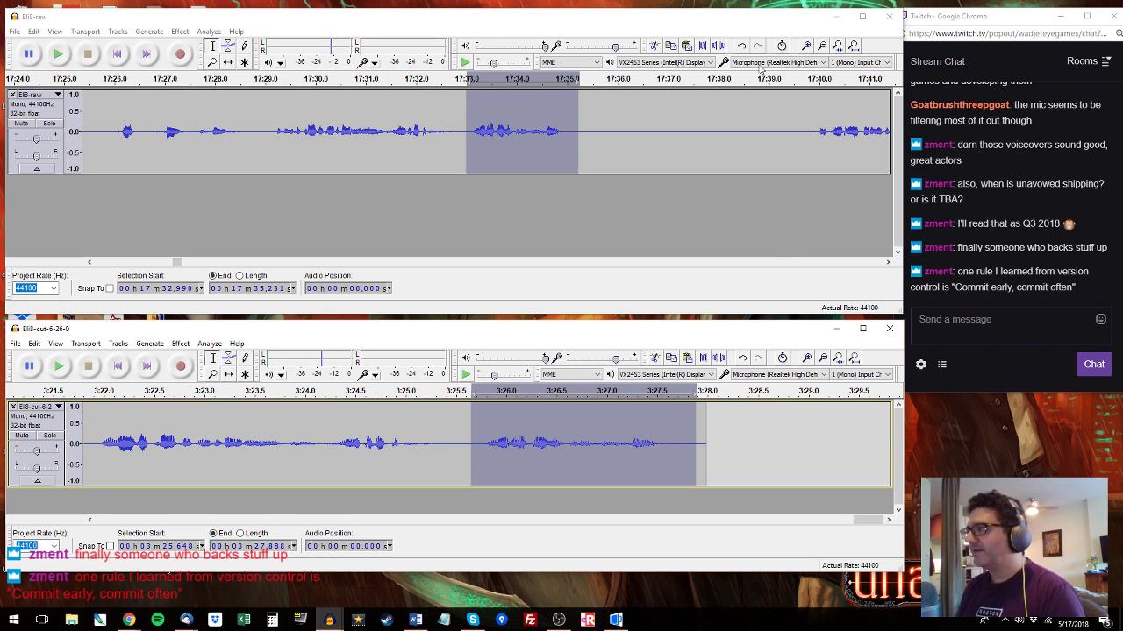
drag(728, 321, 729, 322)
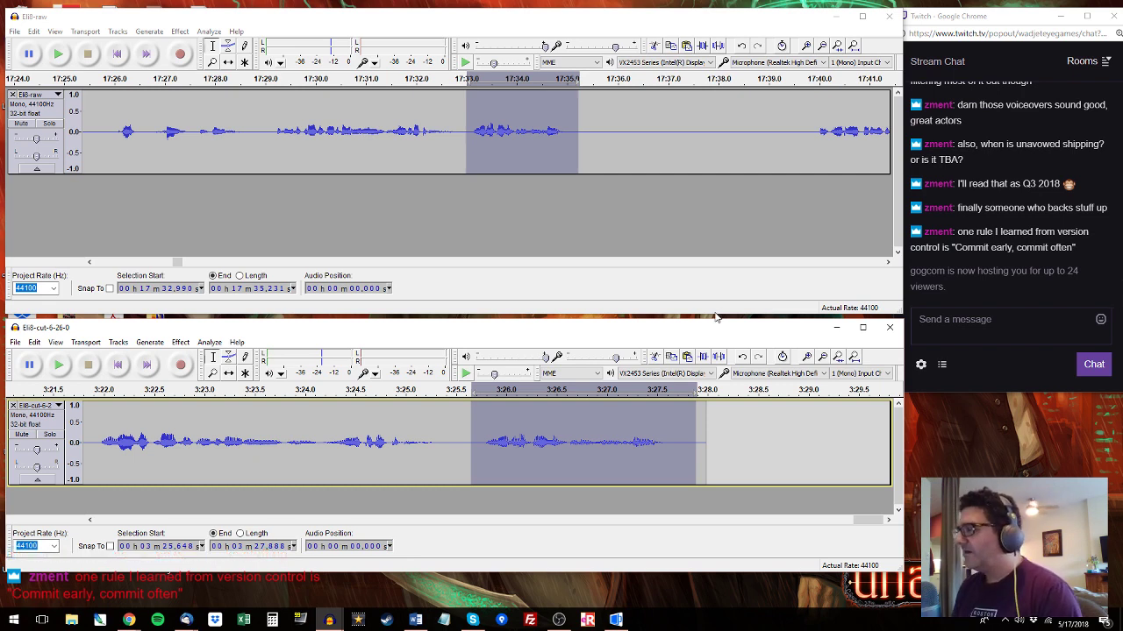
click(693, 32)
click(711, 319)
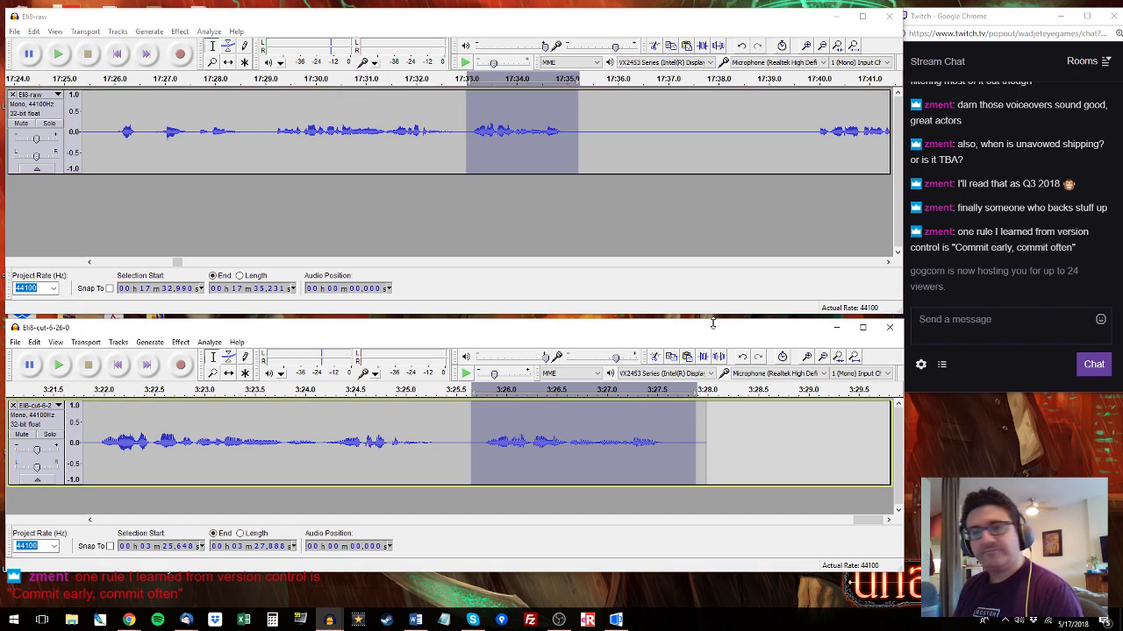
Listen to Eli8-raw from about 17:39.9 and paste the take from 17:41.7 to 17:42.9 into Eli8-cut-6-26-0 at about 3:28.1.
click(810, 117)
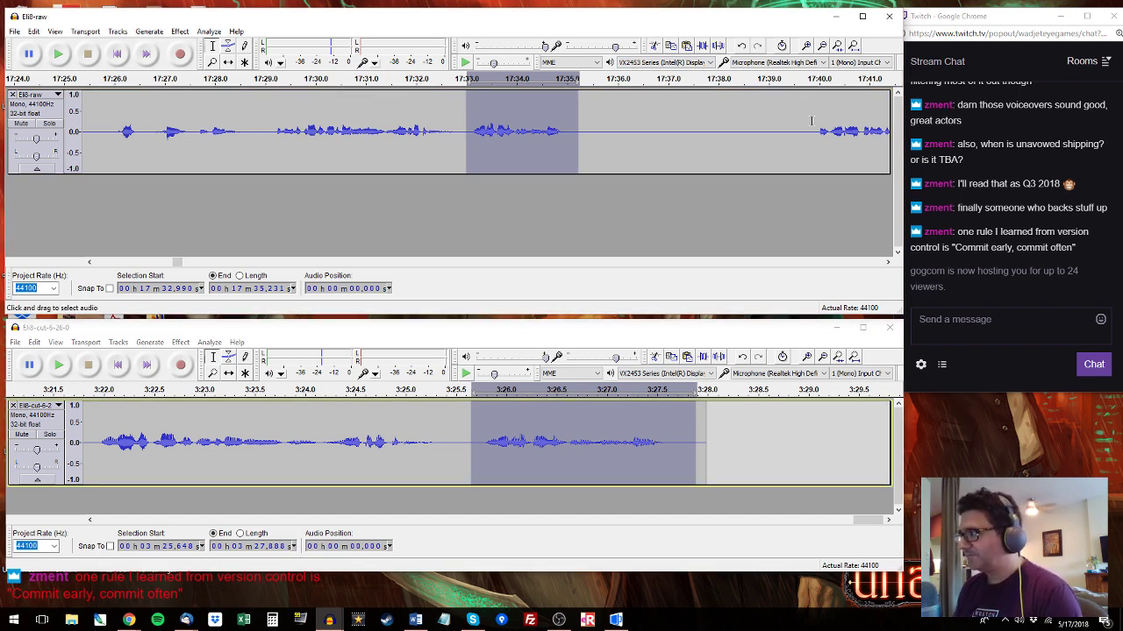
key(space)
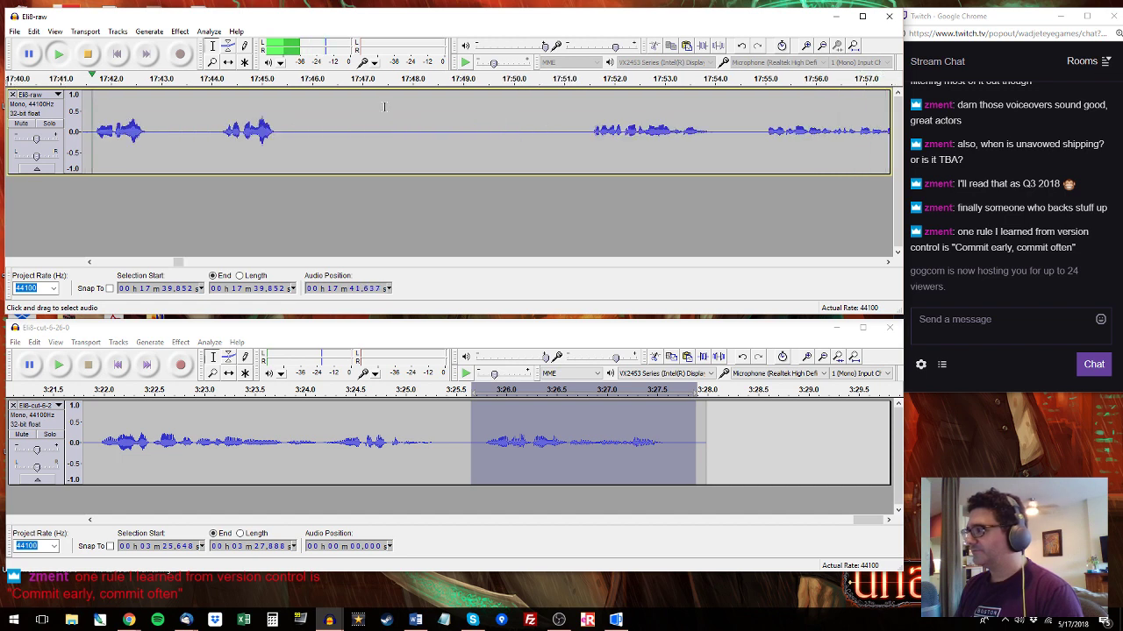
shift+click(169, 127)
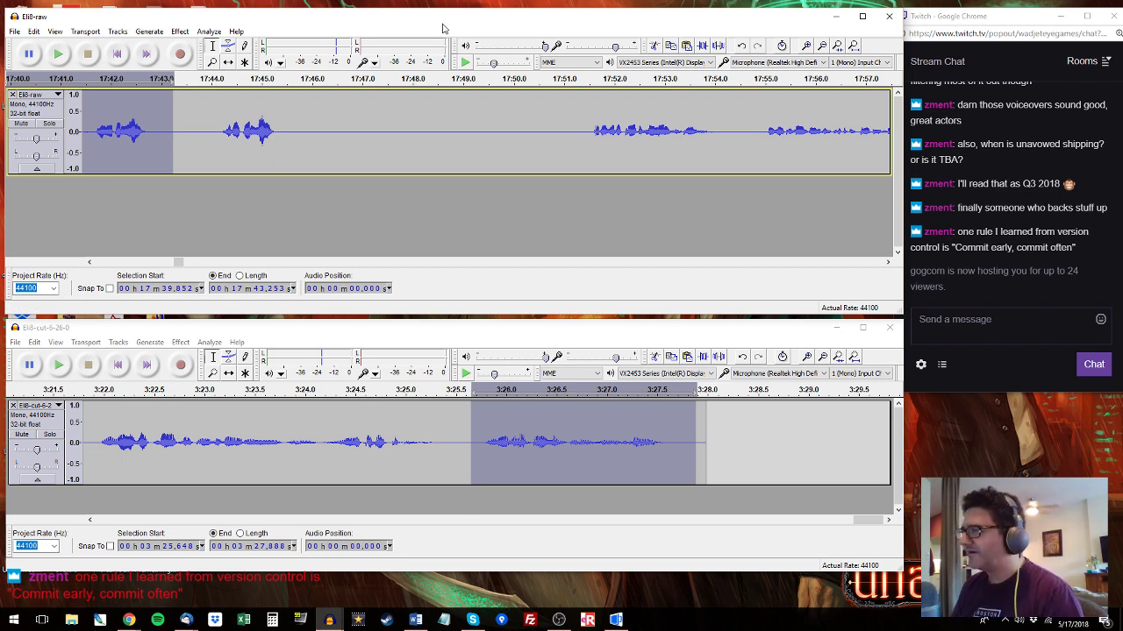
key(space)
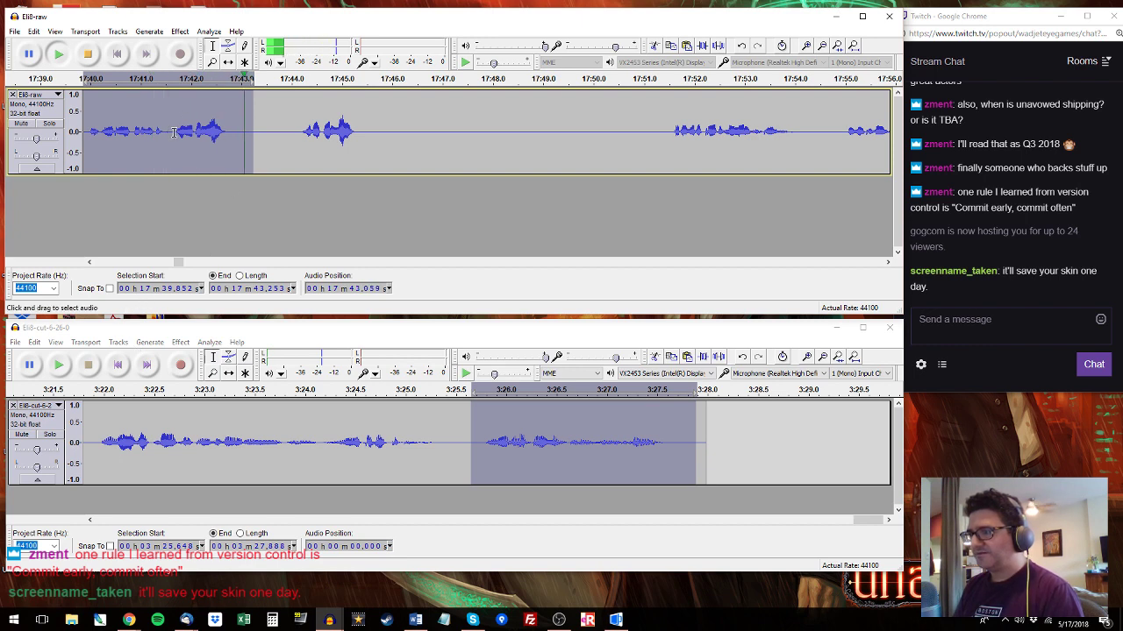
drag(174, 131, 235, 132)
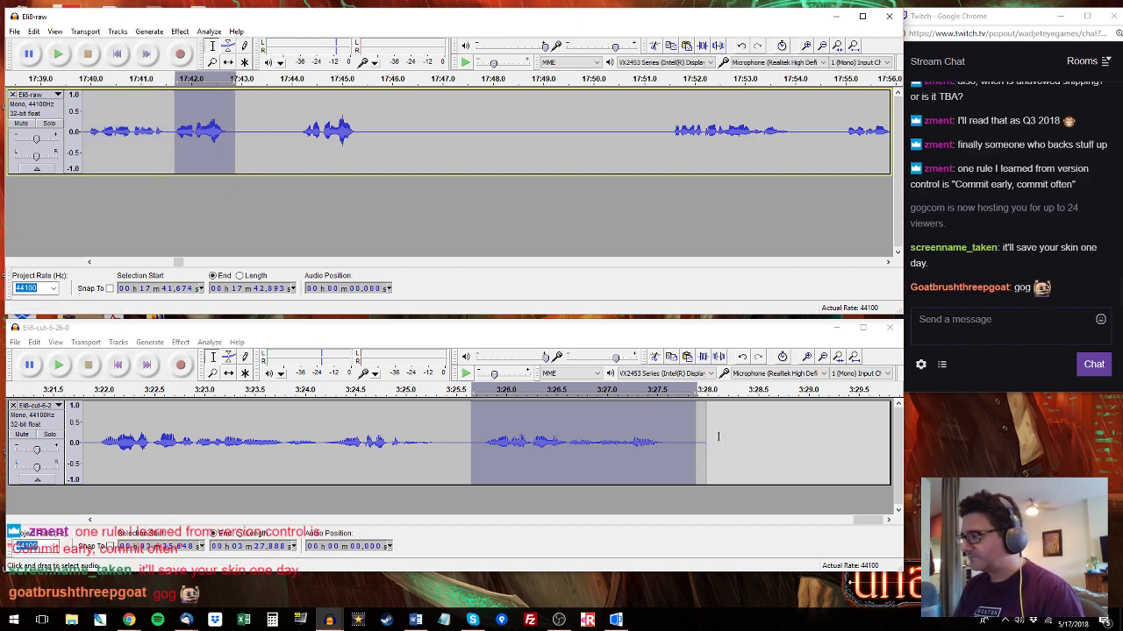
drag(717, 436, 842, 439)
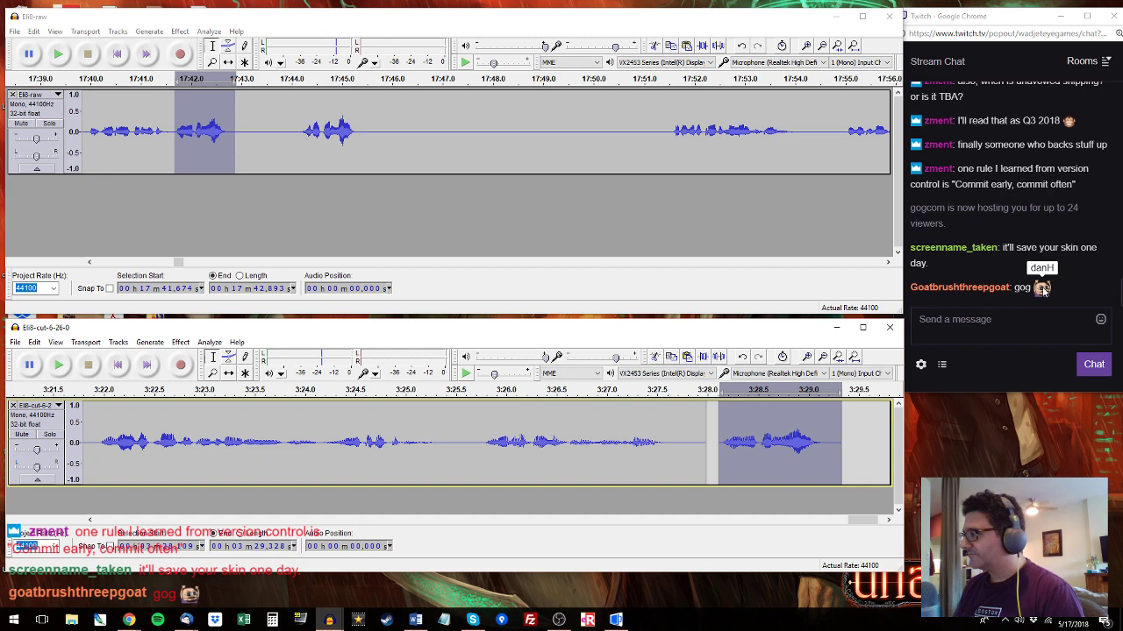
Listen to Eli8-raw from about 17:44.3 and paste the take from 17:51.5 to 17:54.2 into Eli8-cut-6-26-0 at about 3:29.4.
click(309, 113)
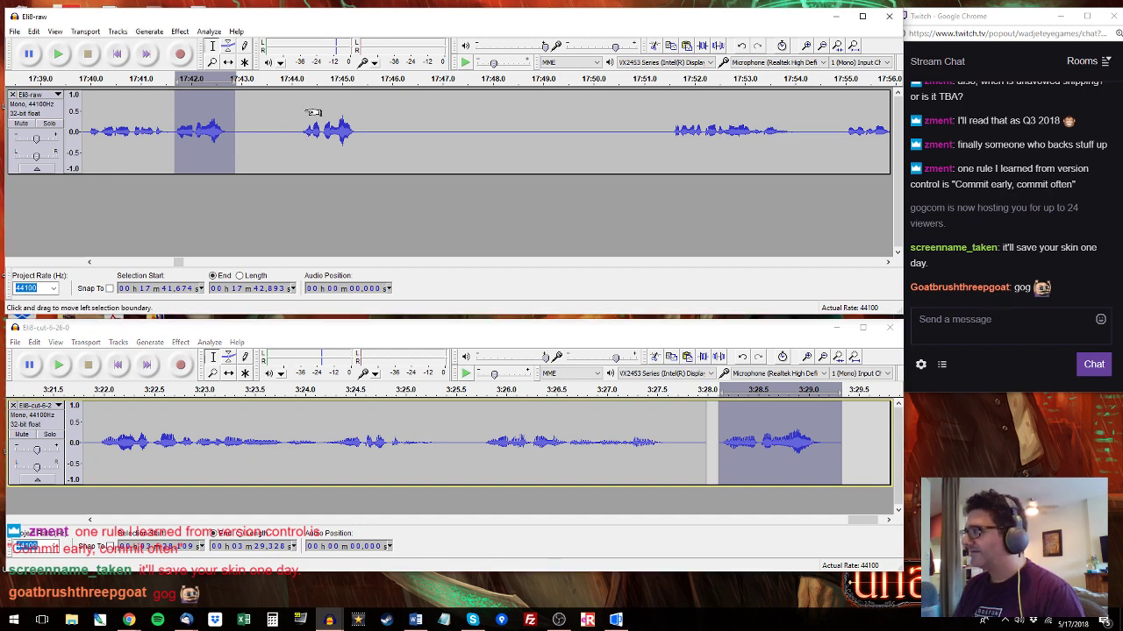
key(space)
click(669, 81)
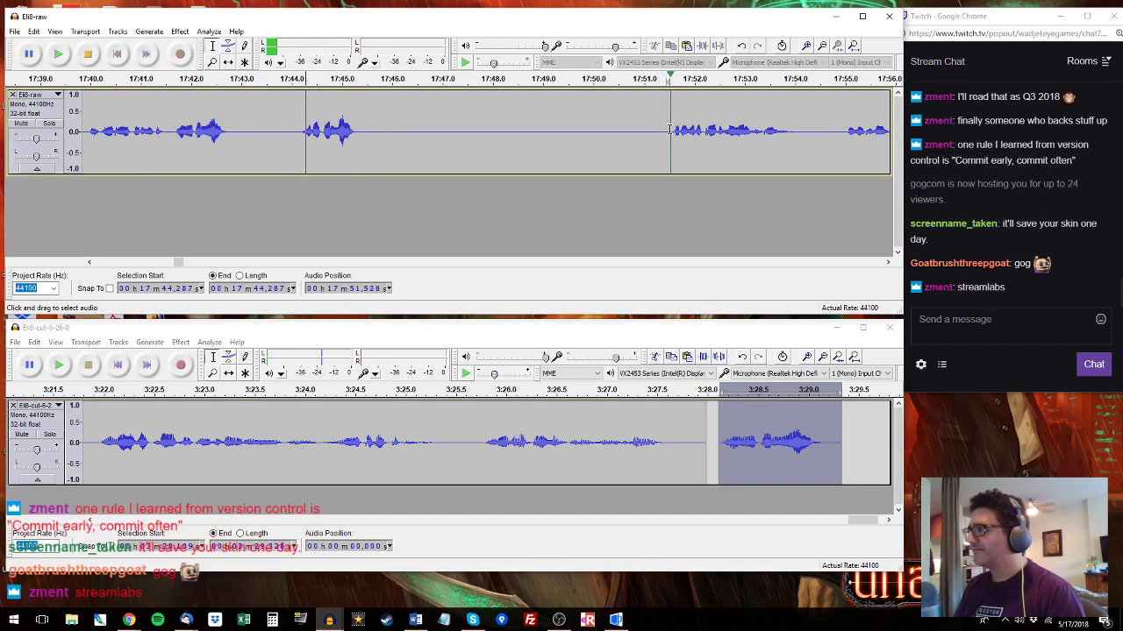
drag(668, 130, 807, 136)
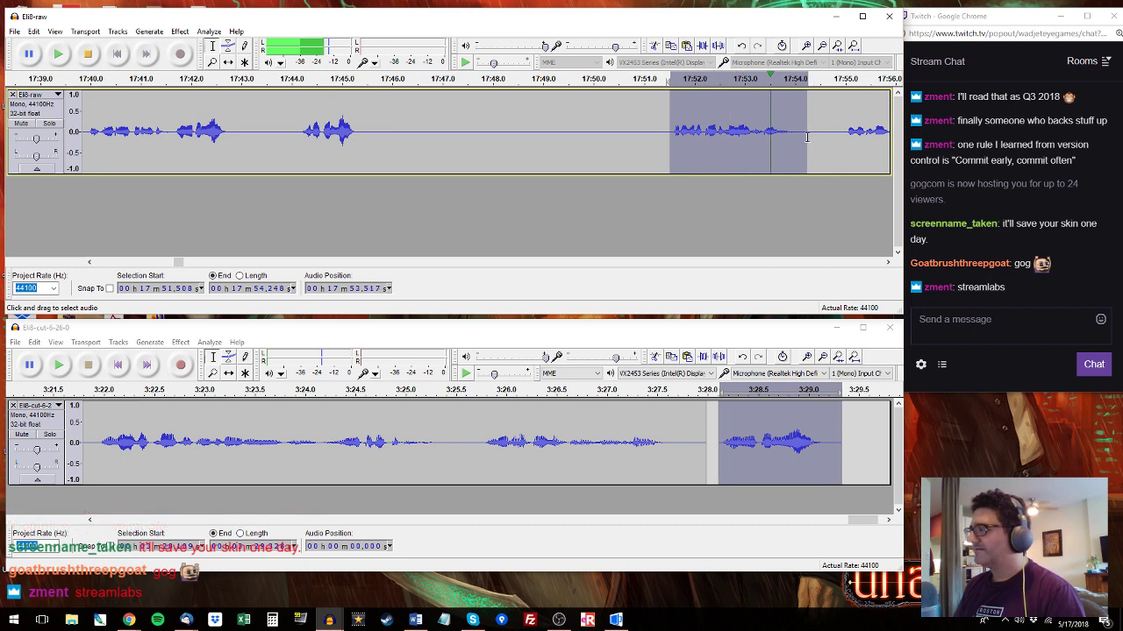
key(space)
key(ctrl+c)
key(alt+Tab)
key(ctrl+v)
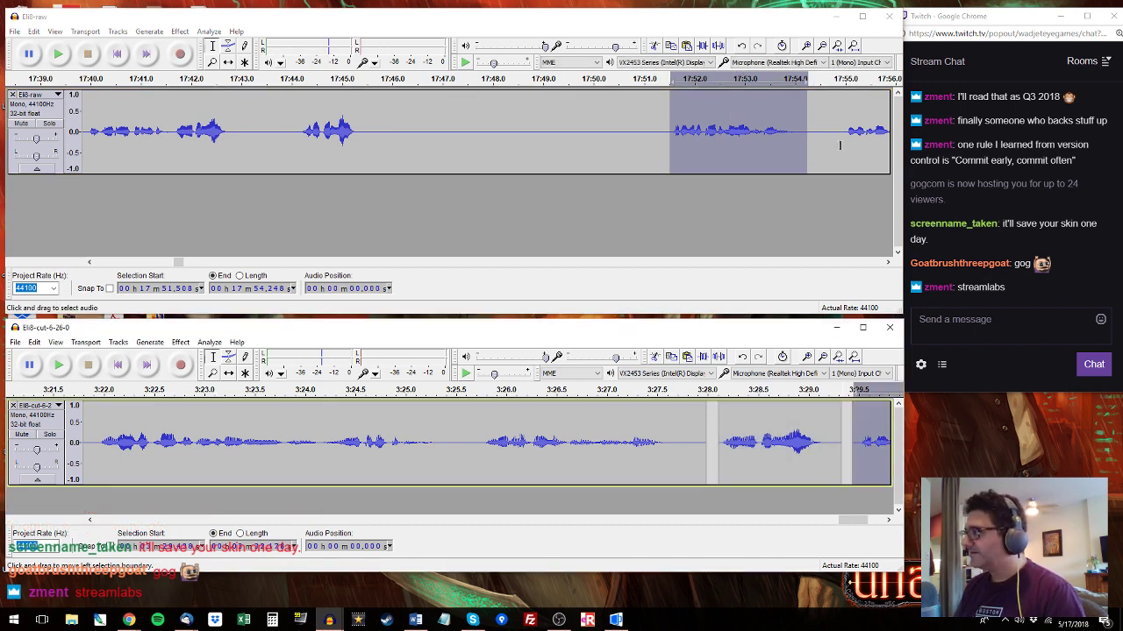
Listen to Eli8-raw from about 17:54.8, mark the passage from 17:59.0 to 18:05.6, and play Eli8-cut-6-26-0 from about 3:29.4.
click(839, 145)
key(space)
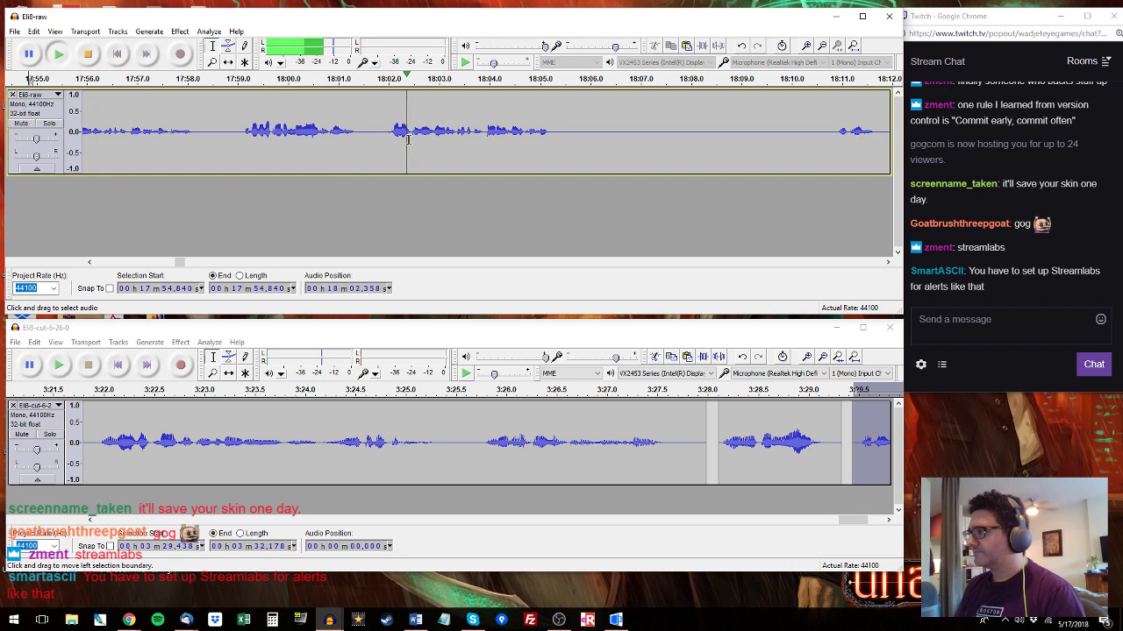
drag(239, 132, 568, 131)
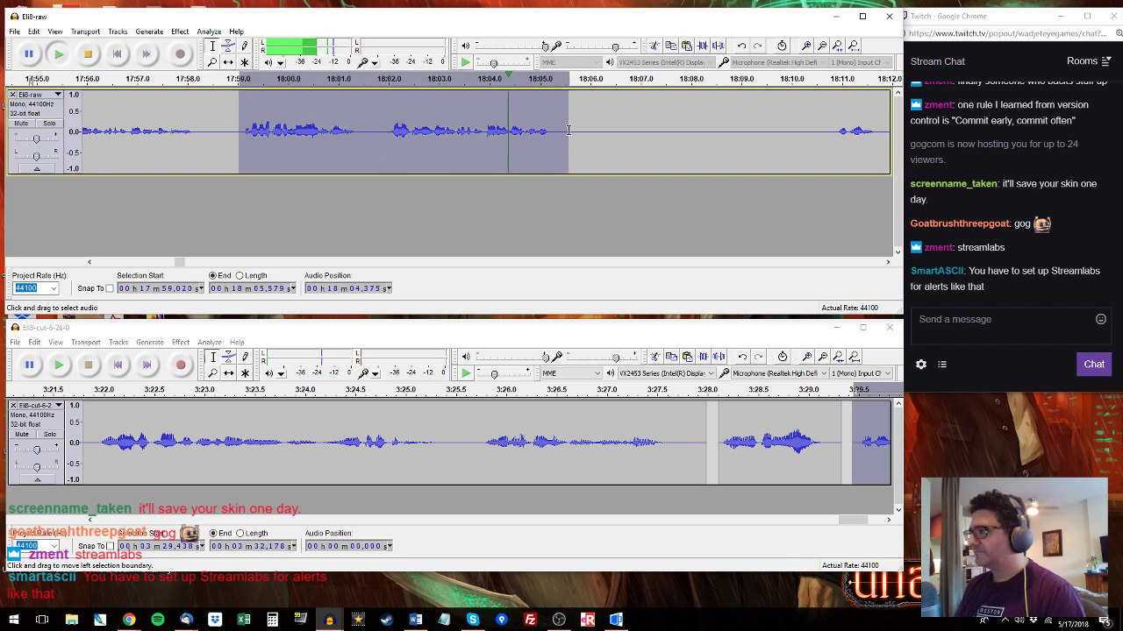
click(853, 444)
key(space)
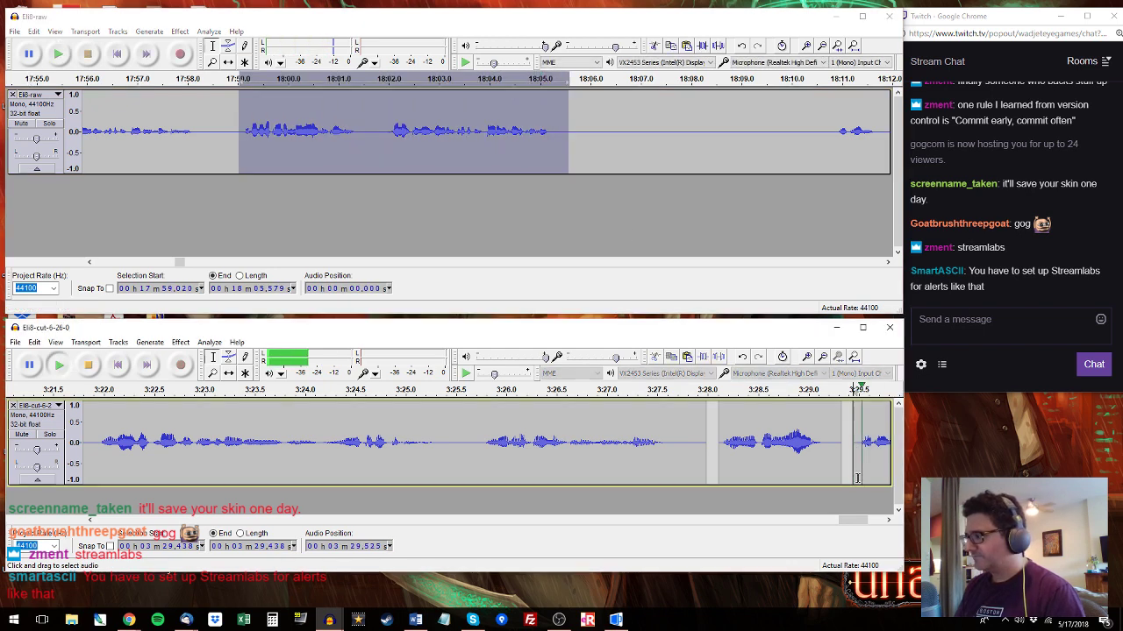
Narrow the Eli8-raw selection to 18:01.8 through 18:05.4, then paste the clipboard audio into Eli8-cut-6-26-0 at about 3:32.3 and play it.
drag(376, 138, 560, 138)
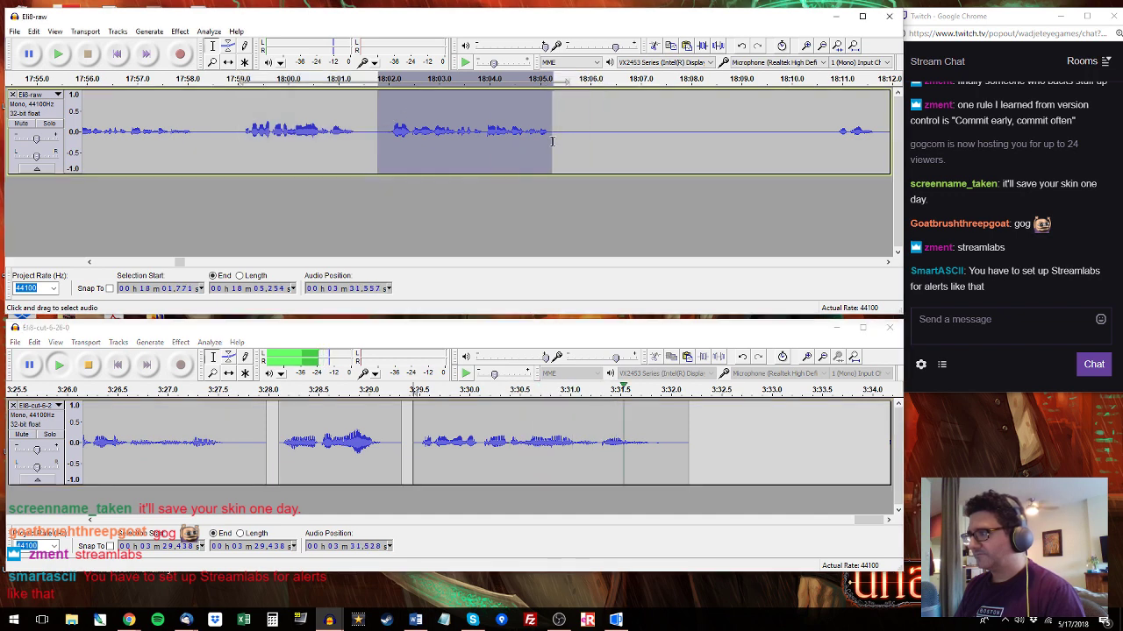
key(space)
click(697, 443)
key(ctrl+v)
key(space)
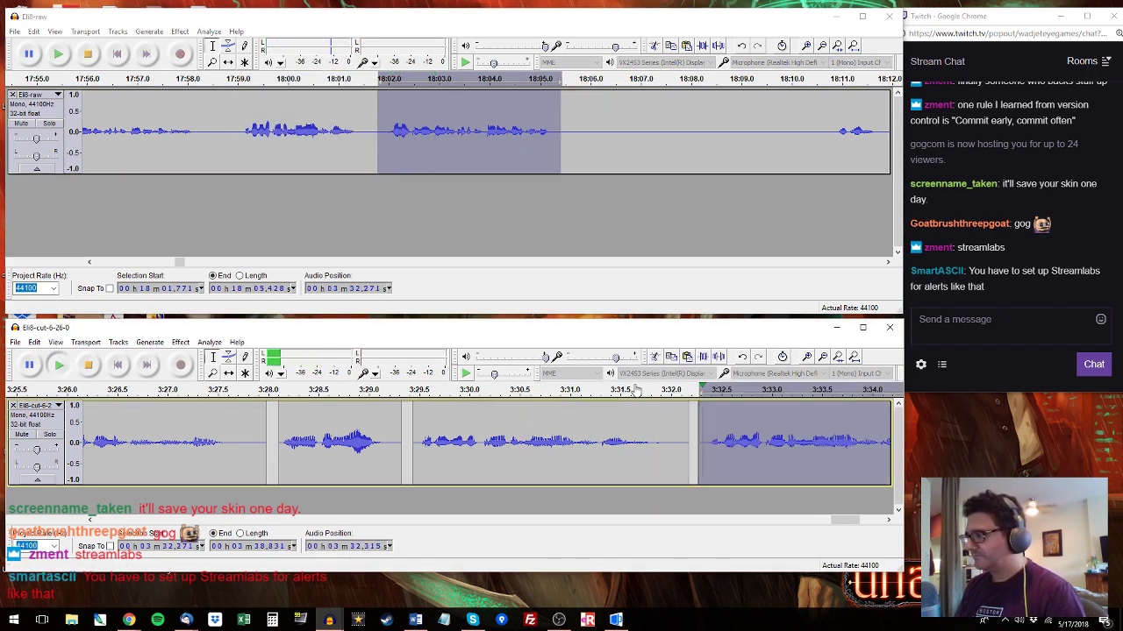
key(space)
Replace the audio pasted at 3:32.3 in Eli8-cut-6-26-0 with the selected Eli8-raw take from 18:01.8 to 18:05.4 and play it.
click(455, 30)
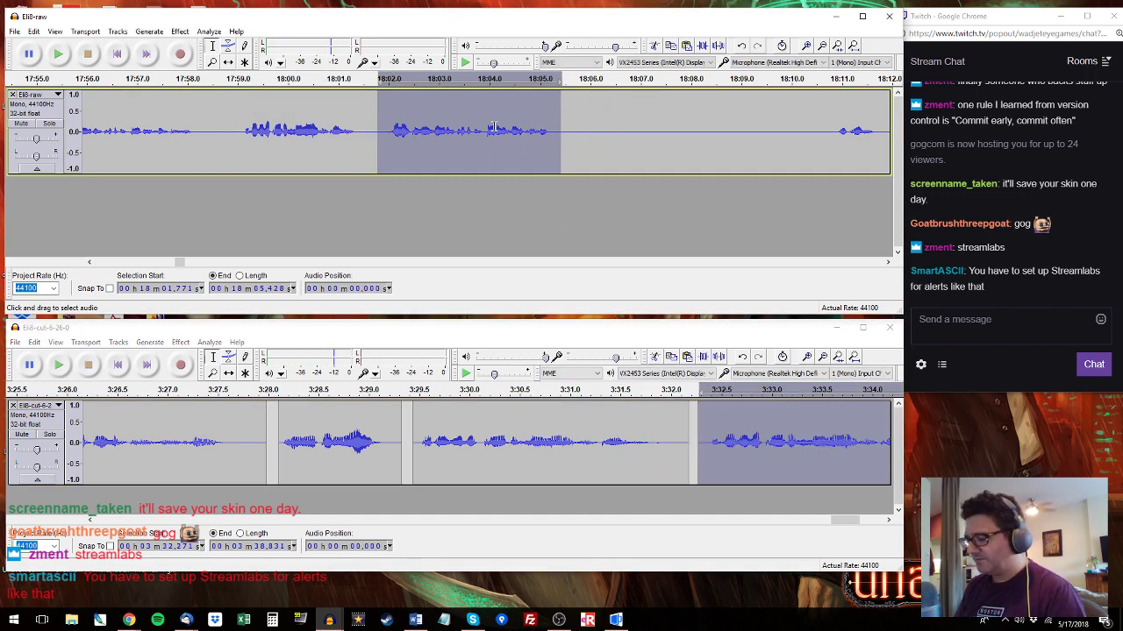
key(ctrl+c)
click(606, 328)
key(ctrl+v)
key(space)
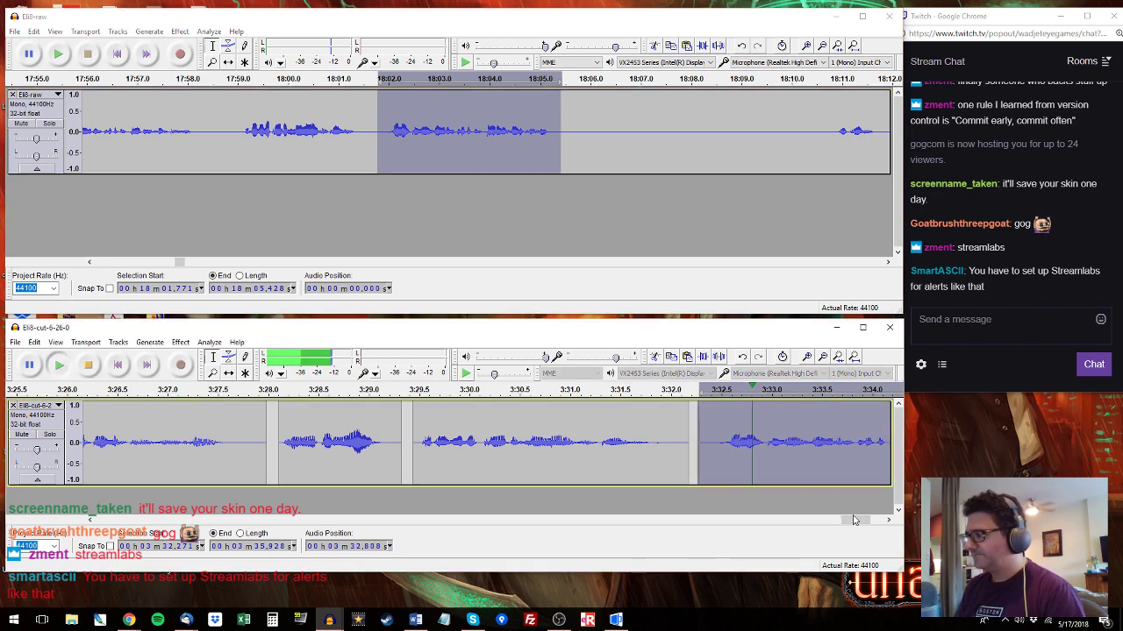
scroll(722, 478, right, 2)
key(space)
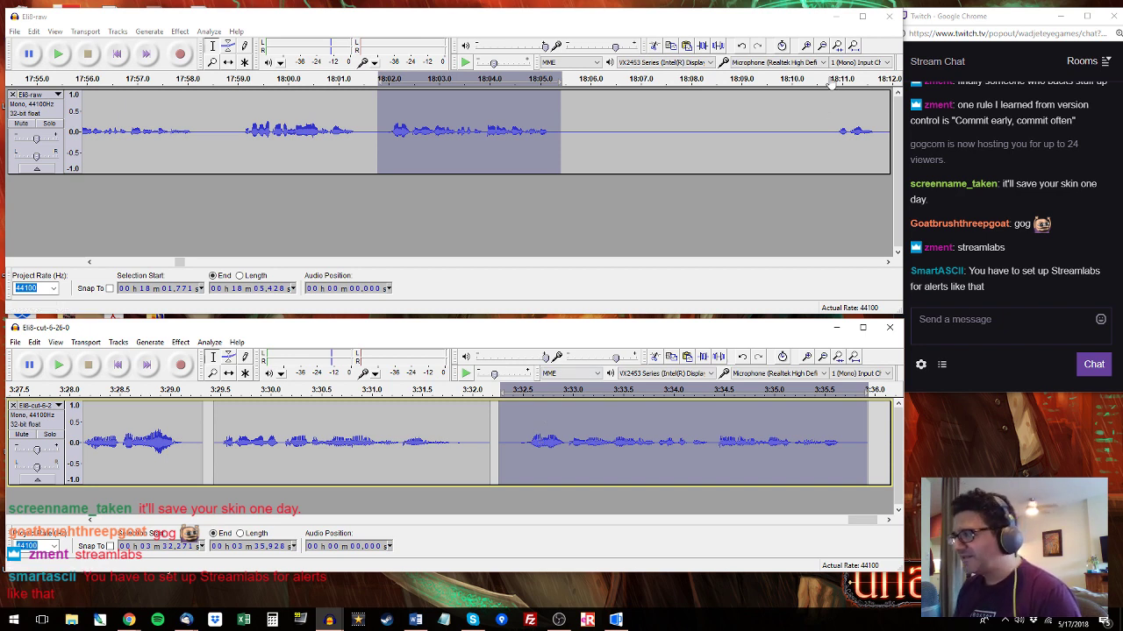
Listen to Eli8-raw from about 18:10.8 and paste the take from 18:15.4 to 18:18.5 into Eli8-cut-6-26-0 at about 3:36.0.
click(829, 79)
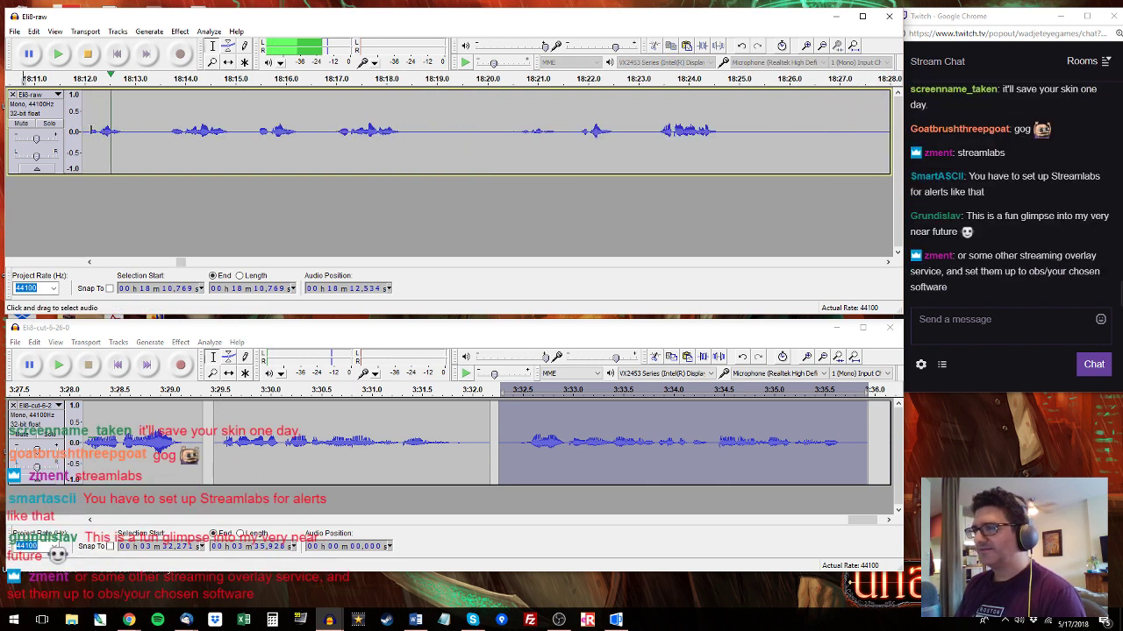
drag(84, 131, 413, 138)
key(space)
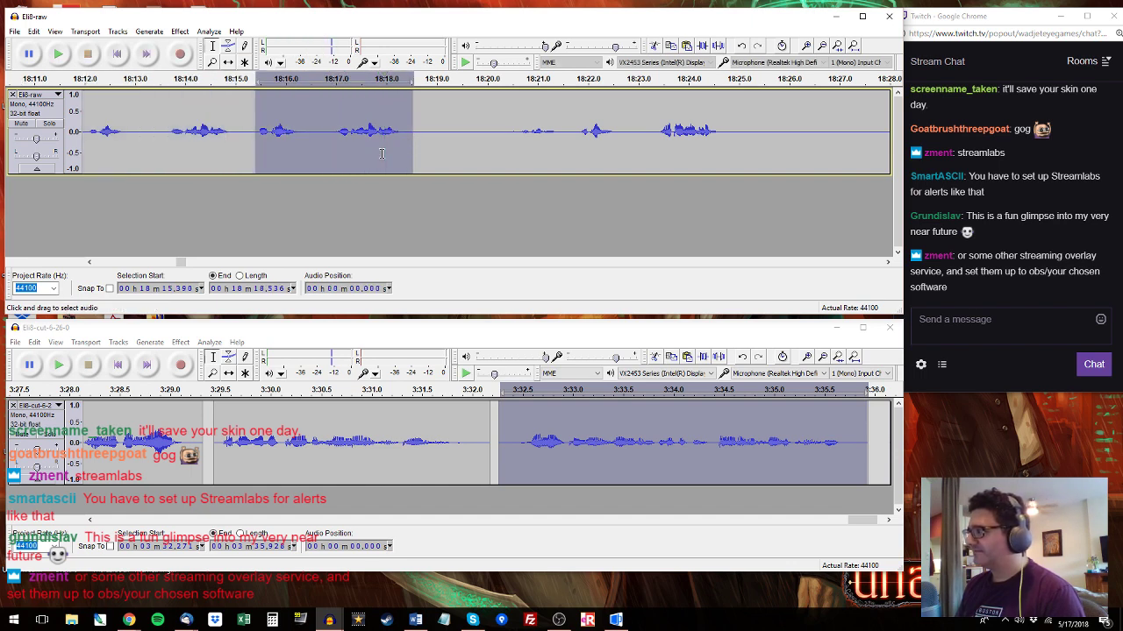
click(873, 524)
click(697, 430)
key(ctrl+v)
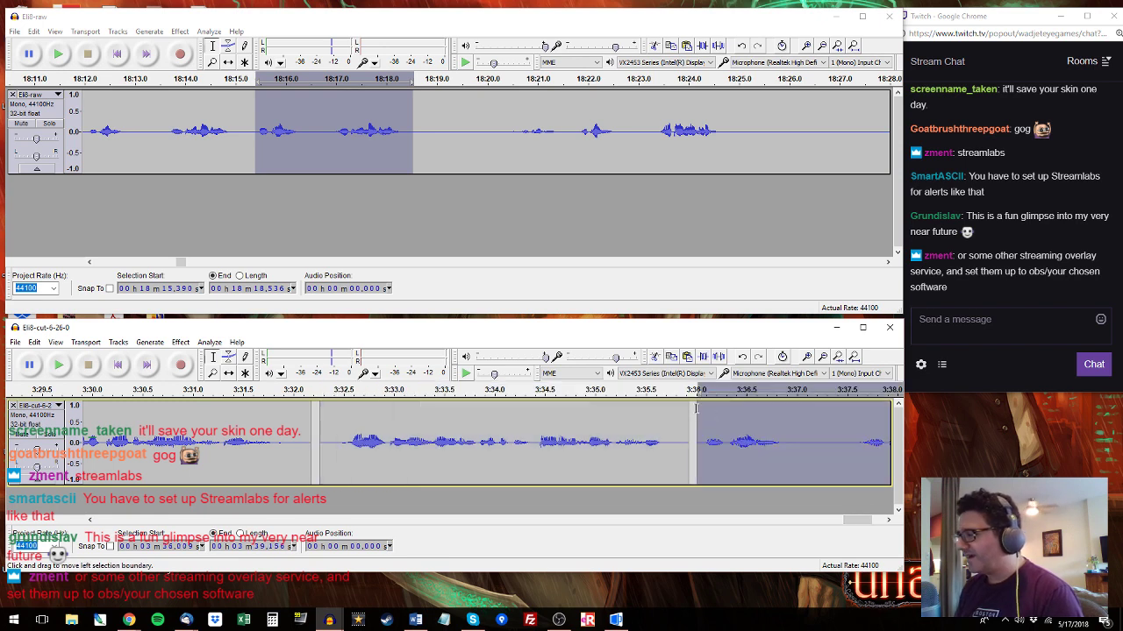
Listen to the next line in Eli8-raw from about 18:20.6.
click(516, 115)
click(516, 114)
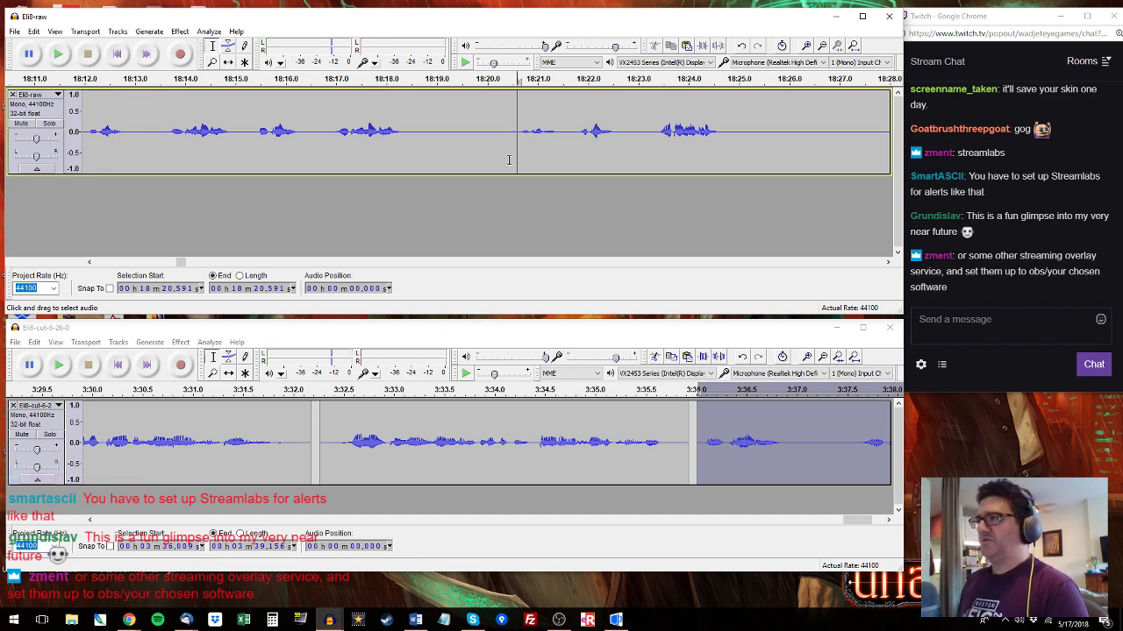
click(506, 156)
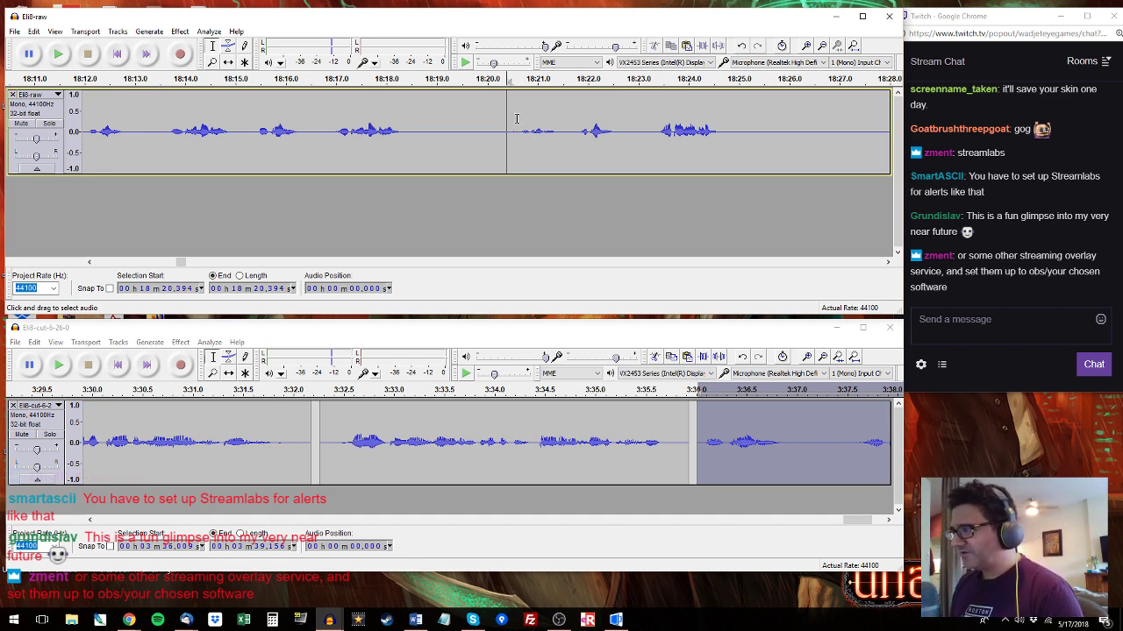
click(518, 119)
key(space)
key(space)
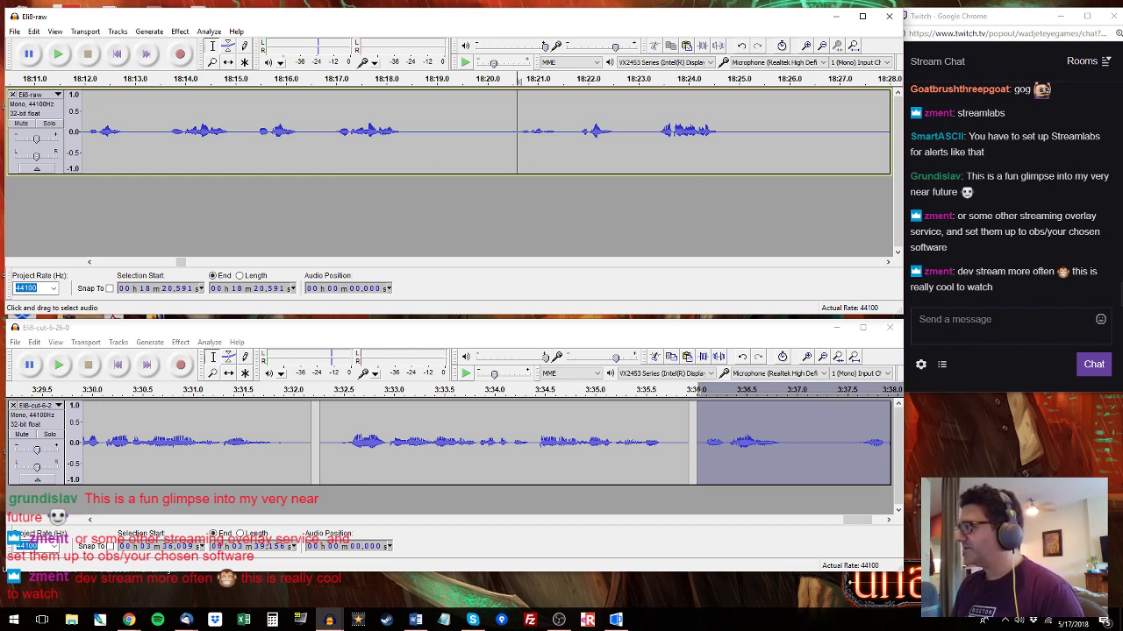
click(545, 333)
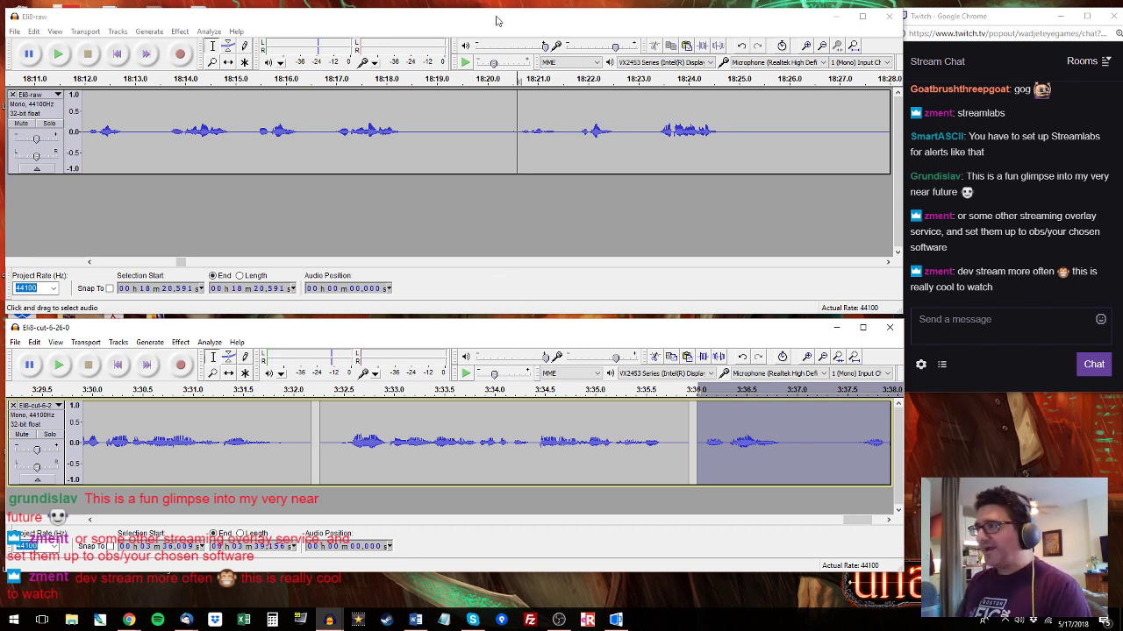
click(559, 151)
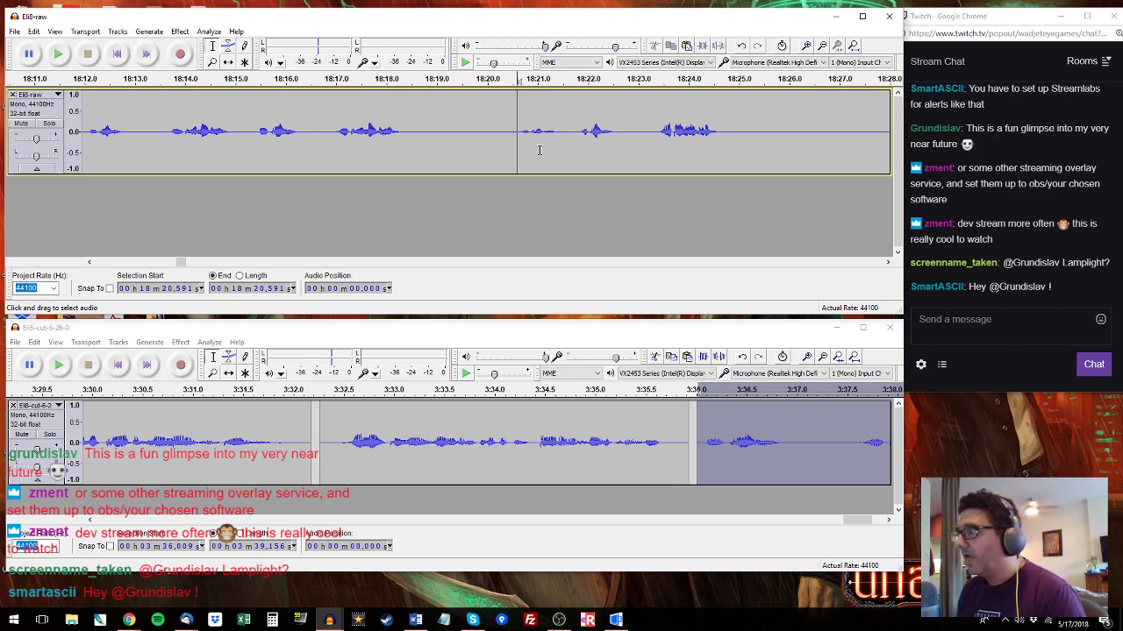
Listen to the Eli8-raw recording from about 18:20.6 and select the take between about 18:21.7 and 18:24.9.
key(space)
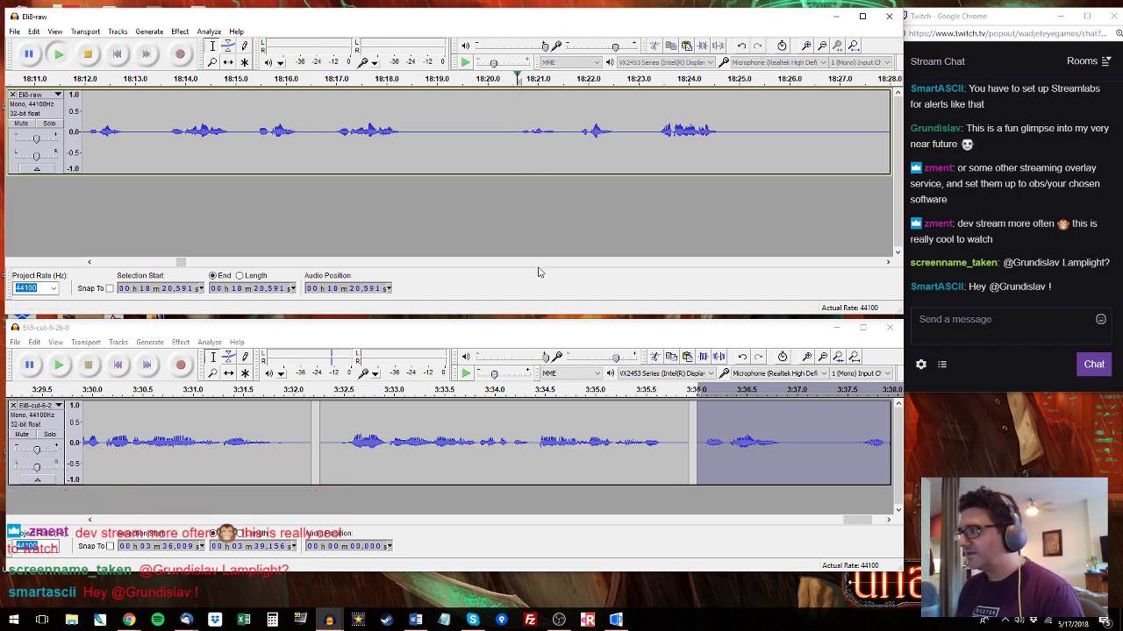
key(space)
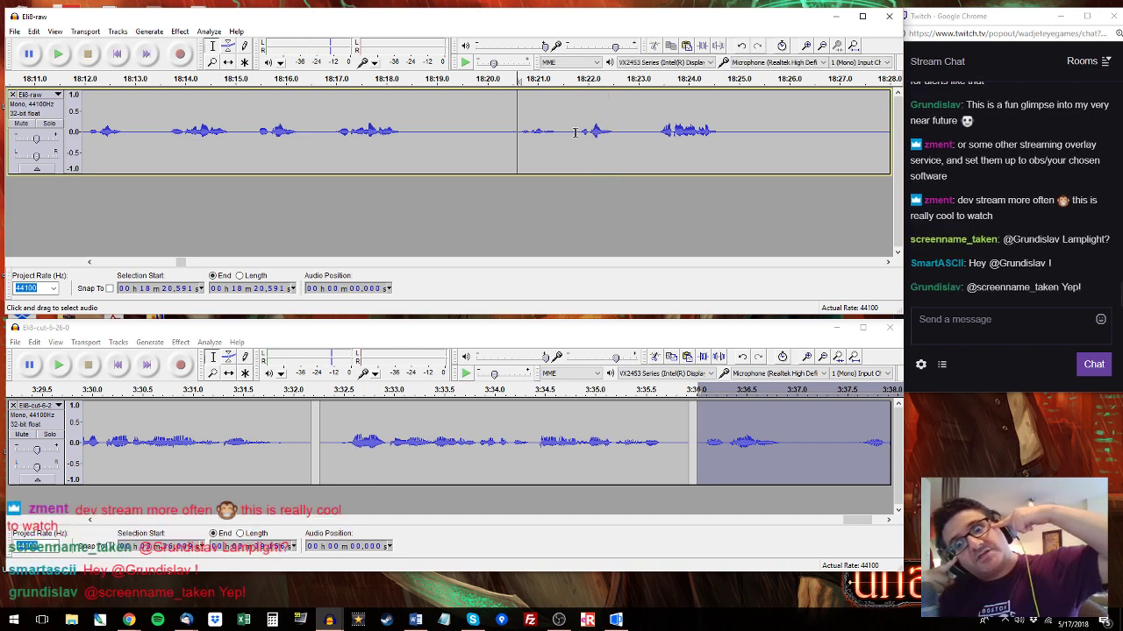
key(space)
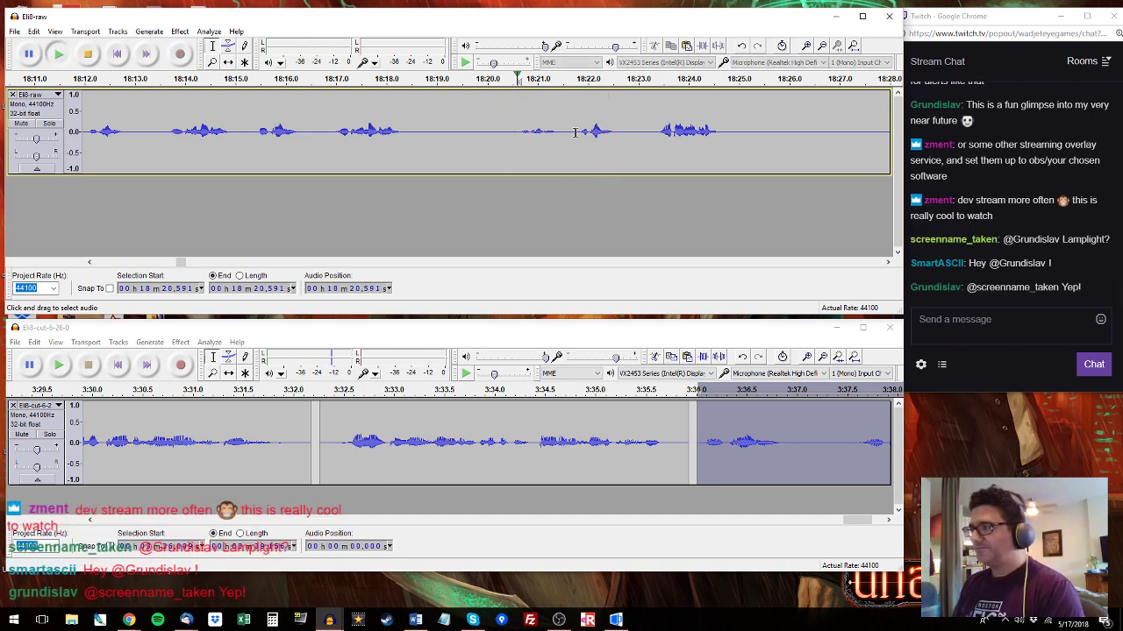
drag(573, 131, 729, 143)
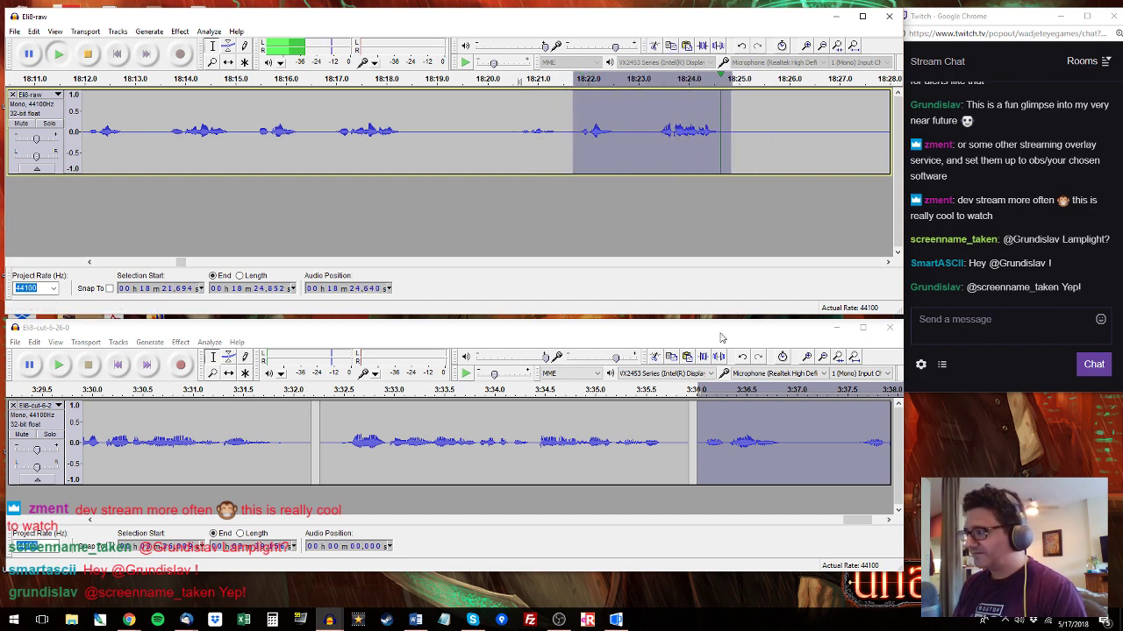
key(space)
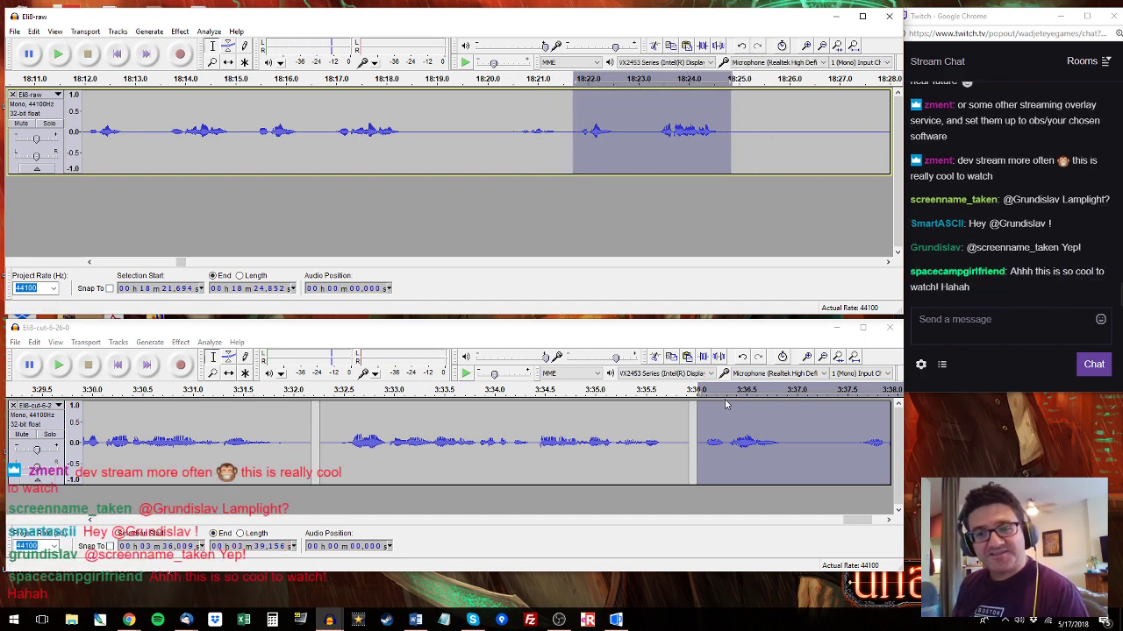
Play the last clip of the Eli8-cut-6-26-0 track for comparison and select that whole clip.
click(703, 465)
key(space)
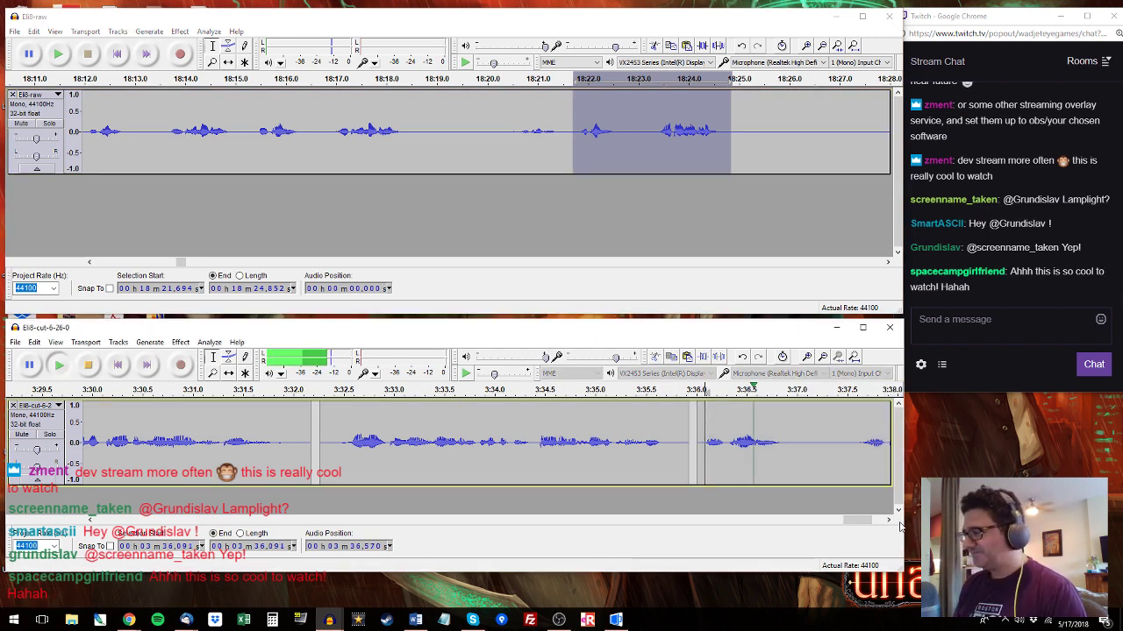
drag(862, 521, 874, 524)
double_click(654, 456)
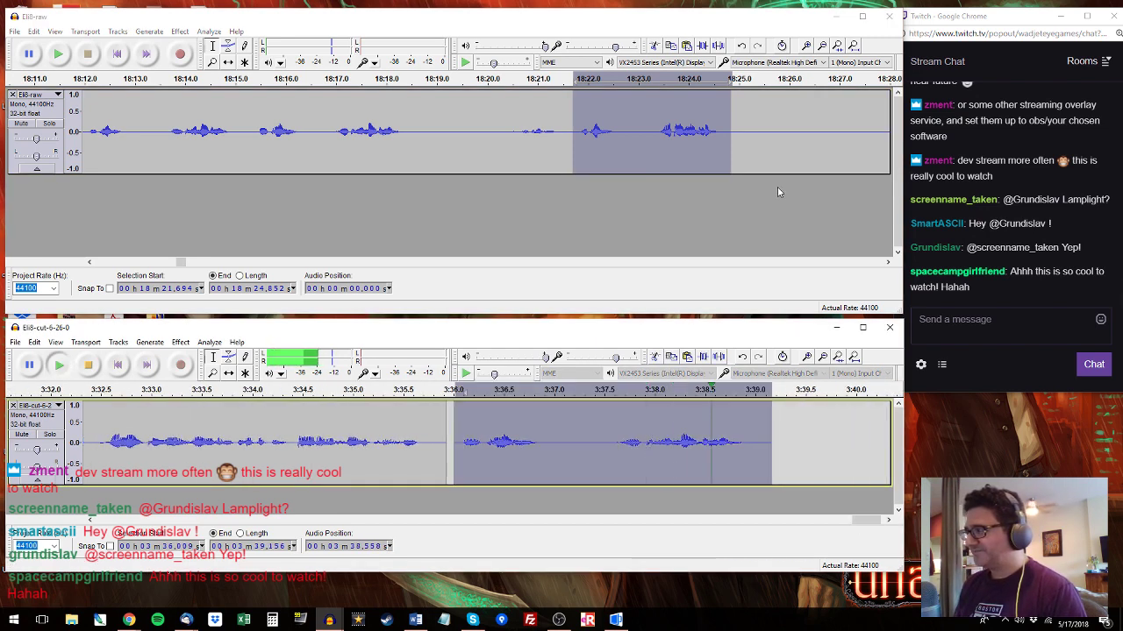
Audition the next line in Eli8-raw and select the take from about 18:29.5 to 18:32.6 for copying.
click(883, 82)
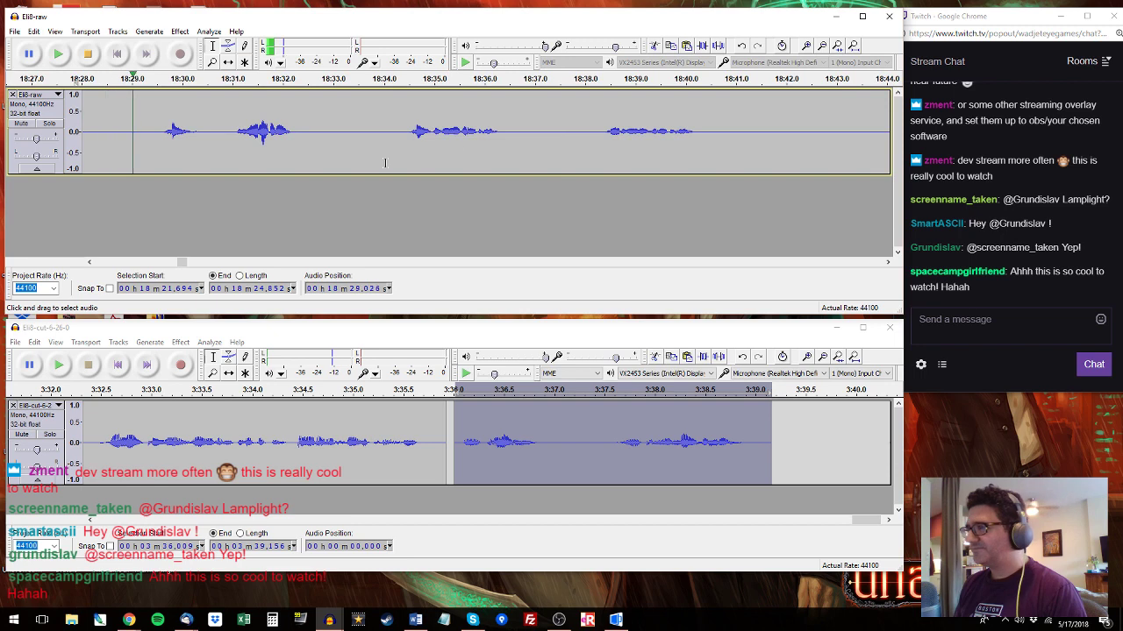
click(162, 136)
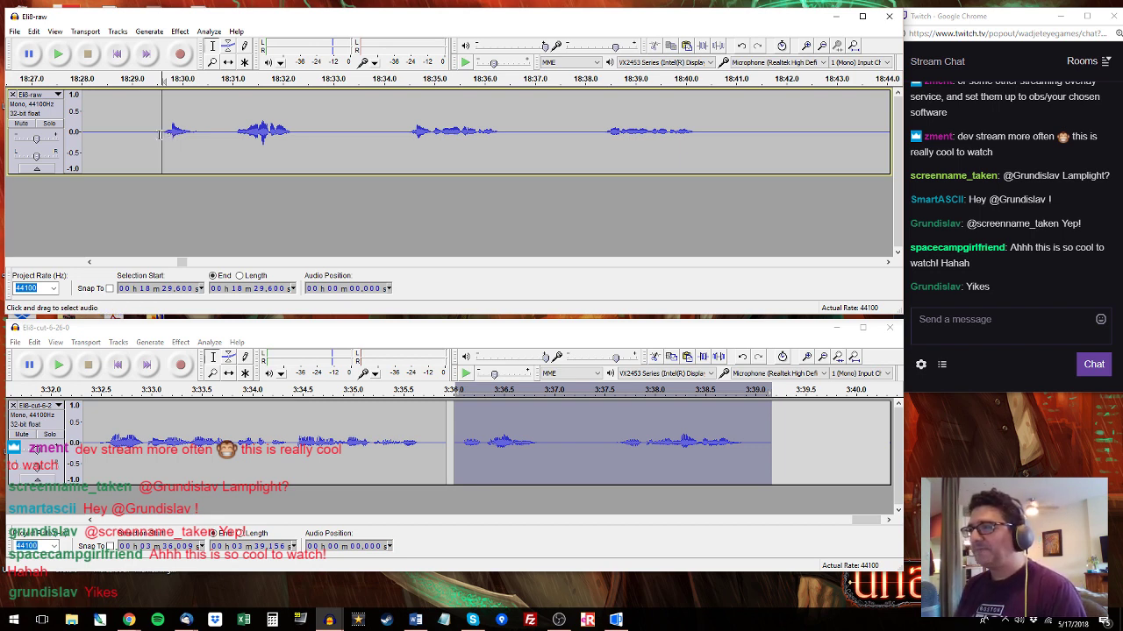
click(156, 138)
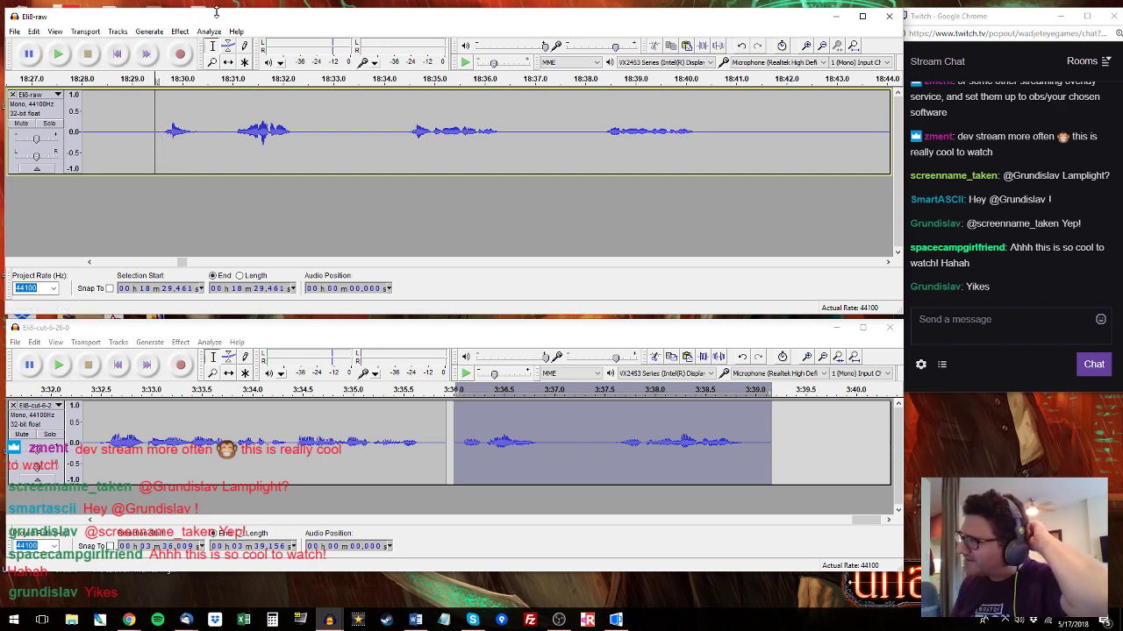
key(space)
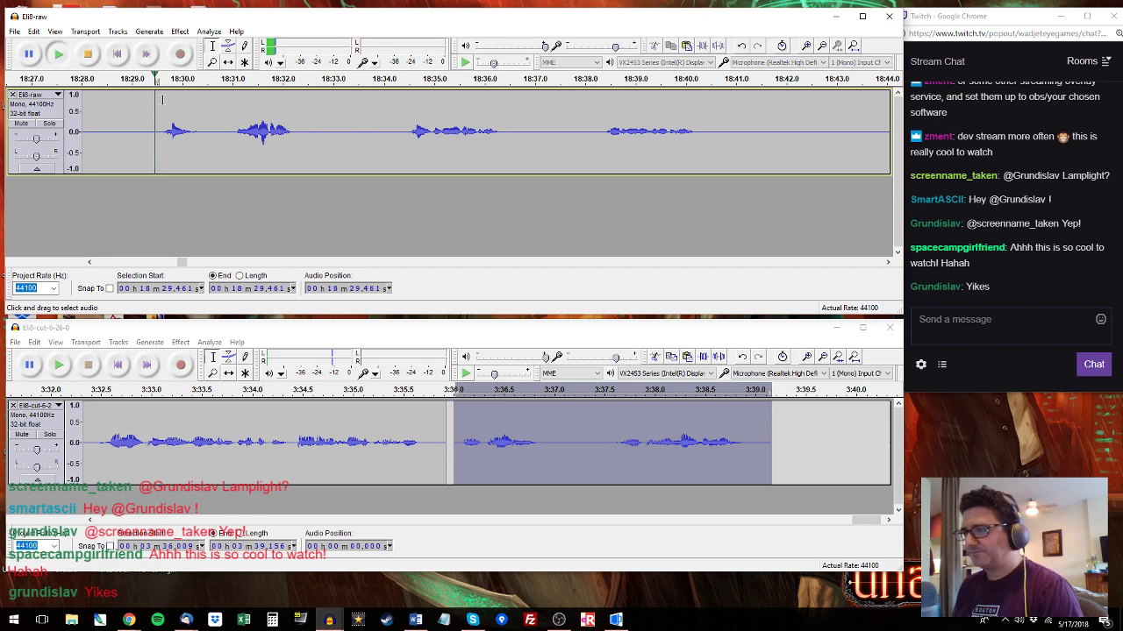
drag(161, 99, 312, 129)
key(space)
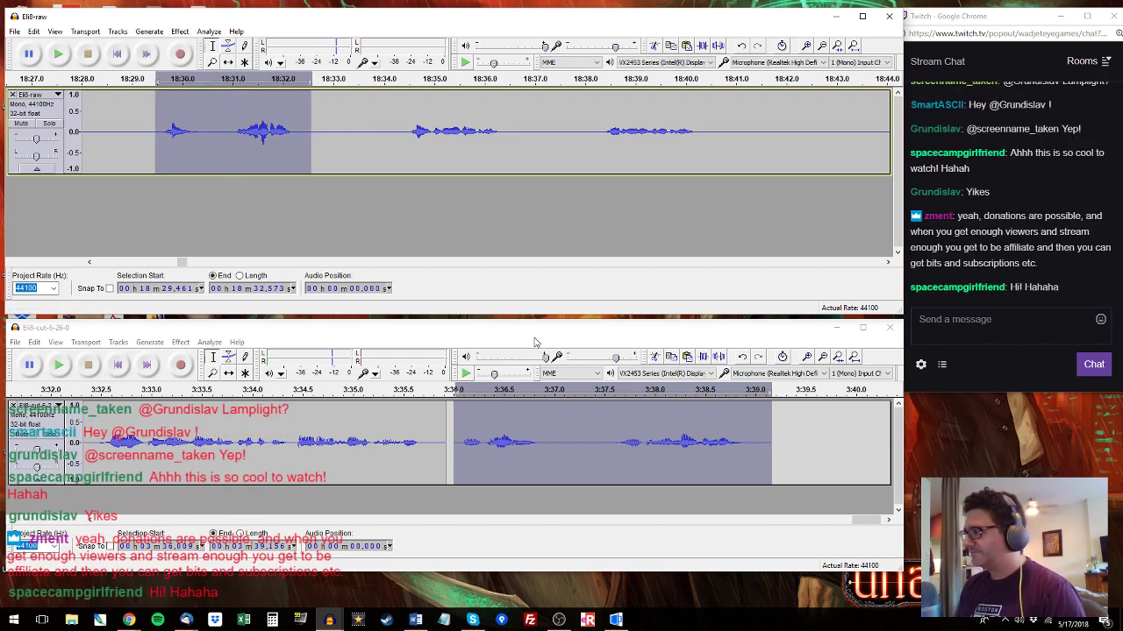
Compare with the cut track's last clip, paste the copied take after it at about 3:39.2, and play it back.
click(616, 421)
key(space)
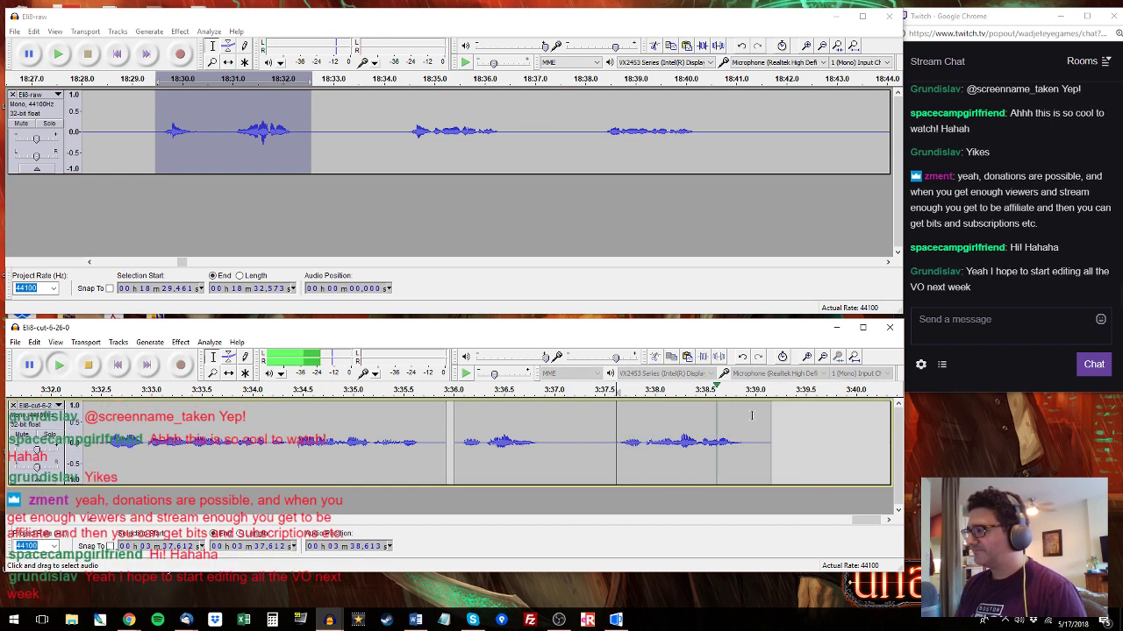
click(778, 416)
key(ctrl+v)
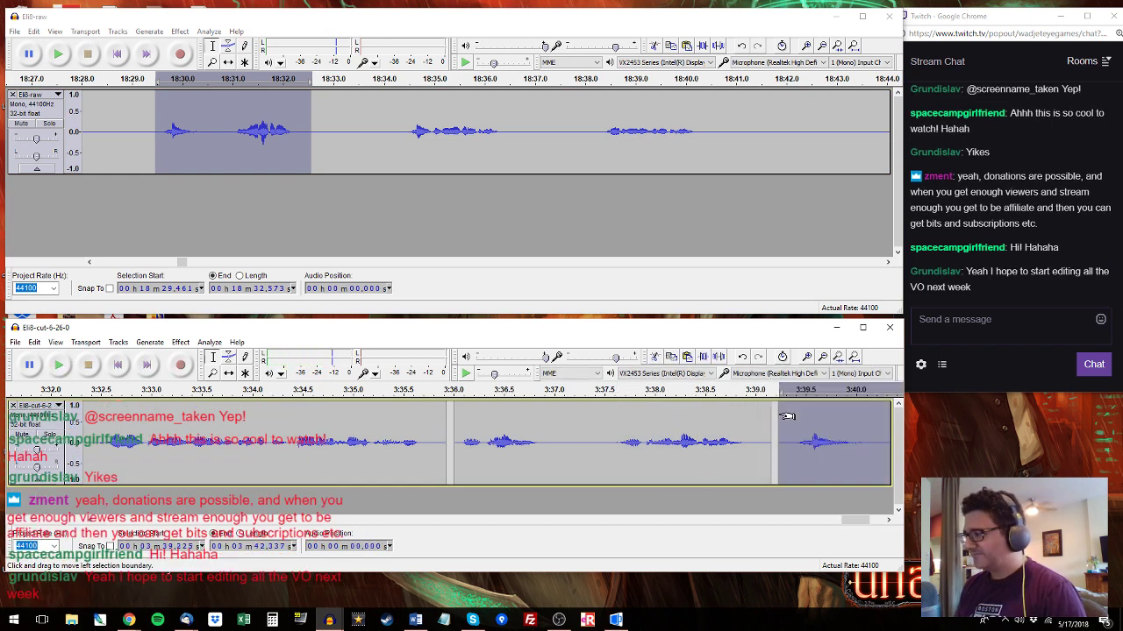
key(space)
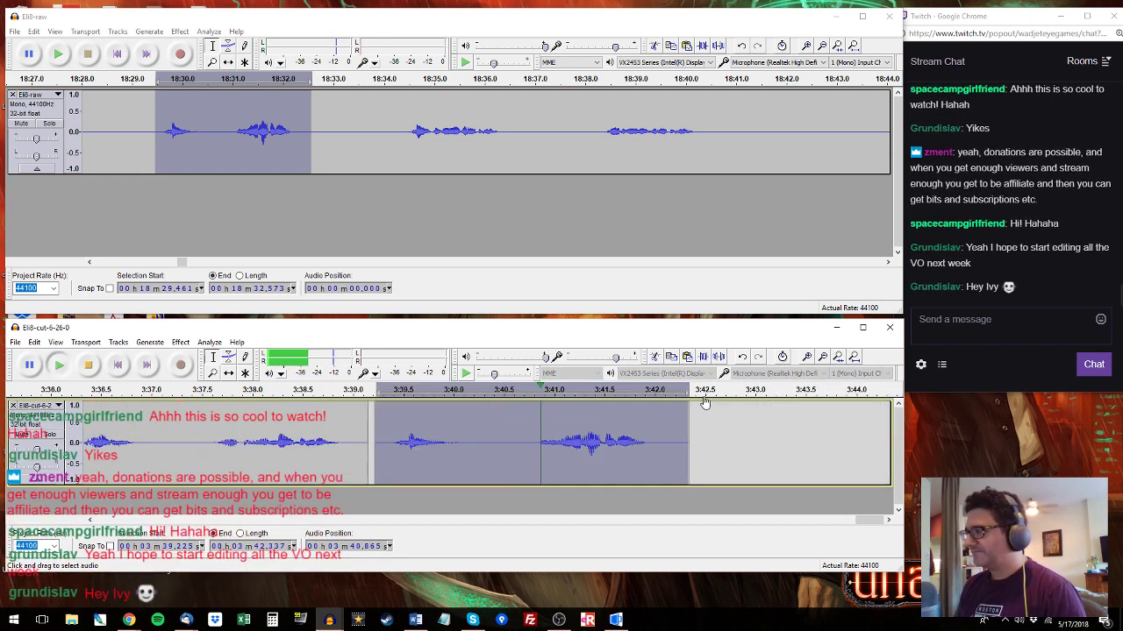
click(199, 433)
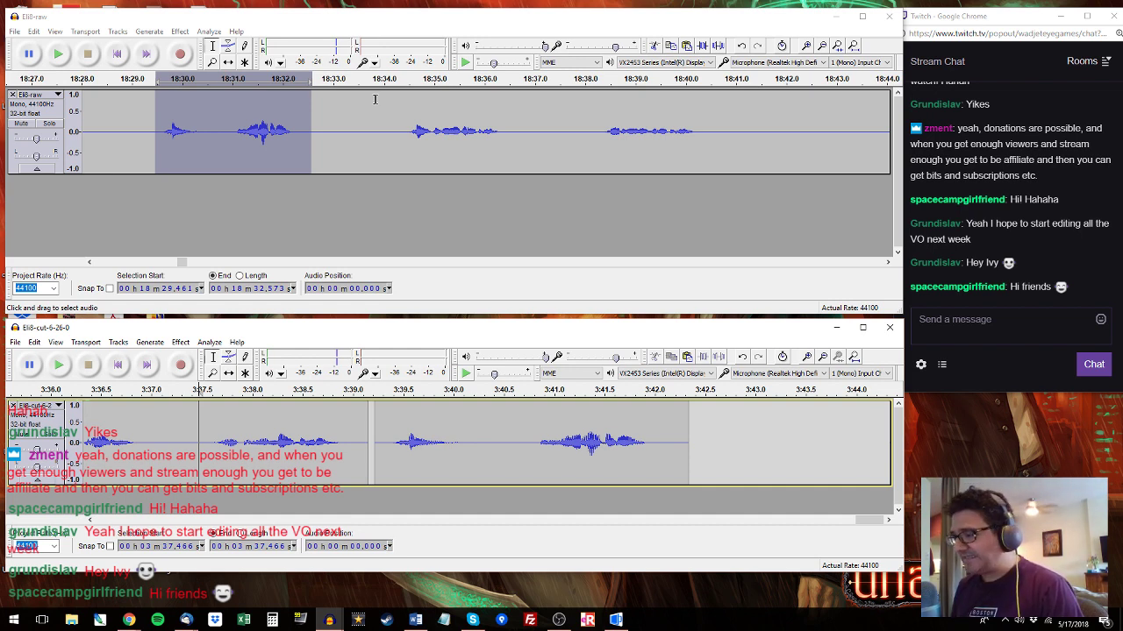
key(space)
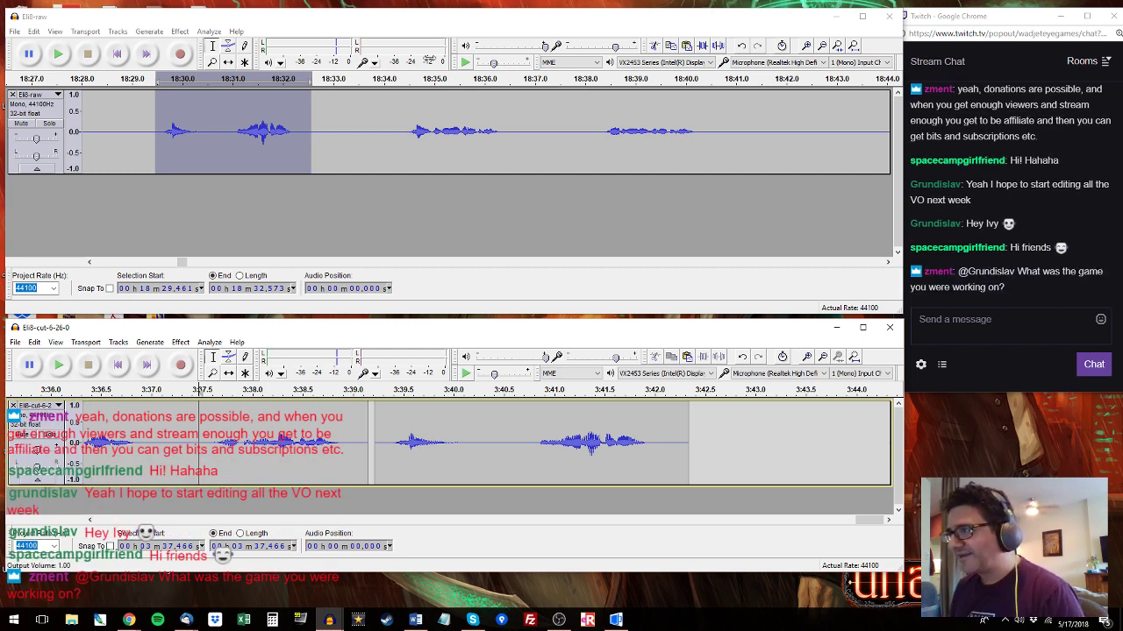
Audition the raw takes near 18:34 and 18:38, then select the one from about 18:34.4 to 18:36.5.
click(404, 114)
key(space)
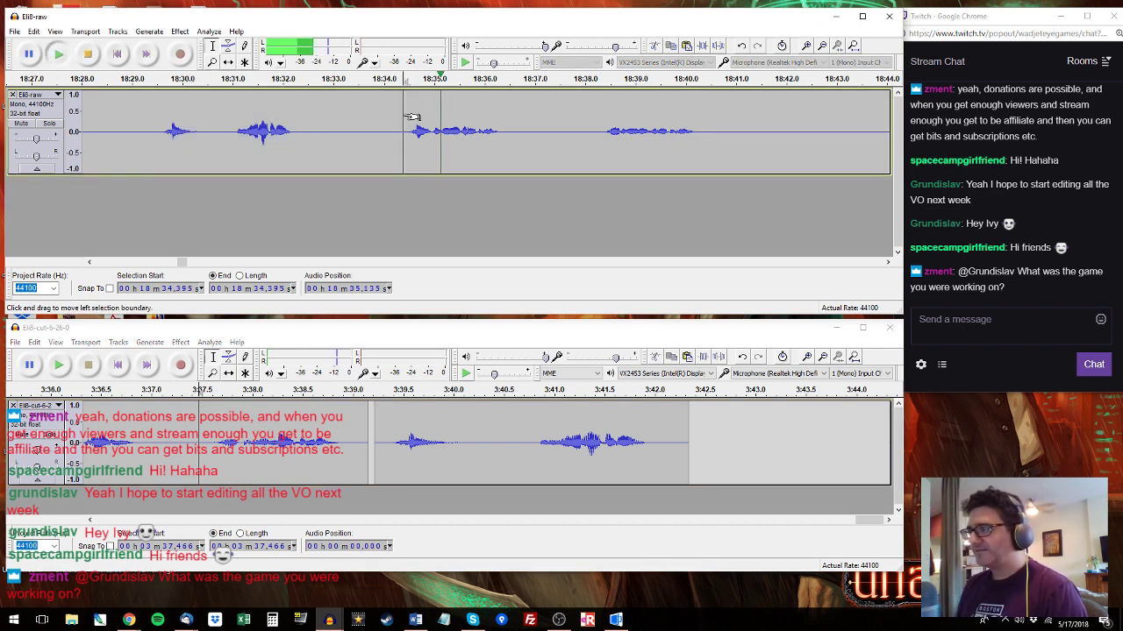
drag(403, 117, 511, 138)
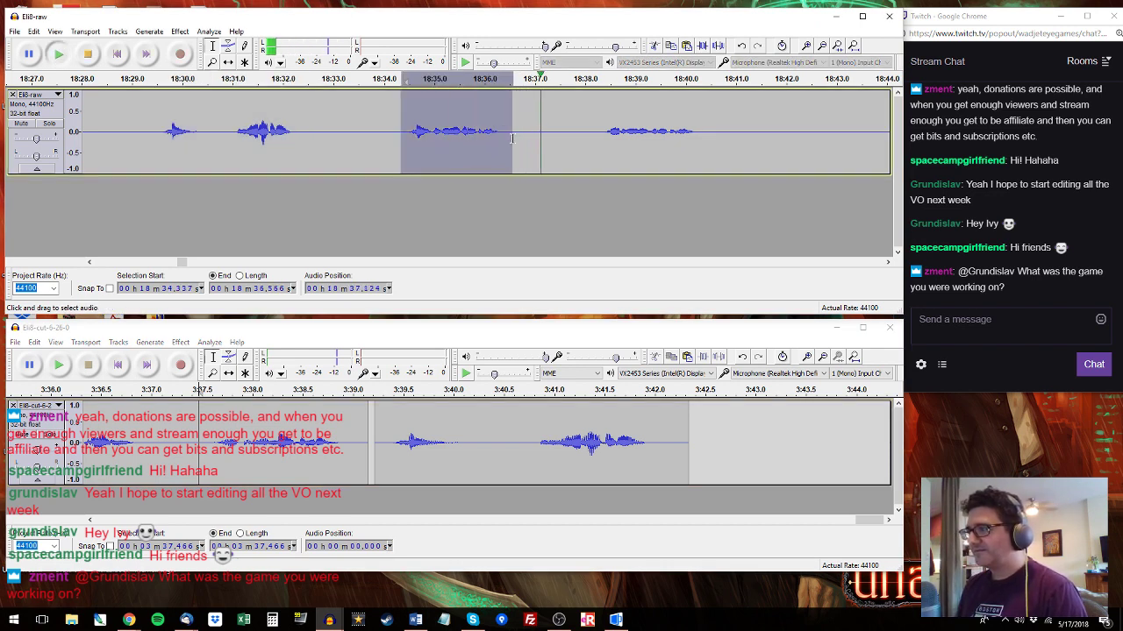
drag(703, 127, 587, 131)
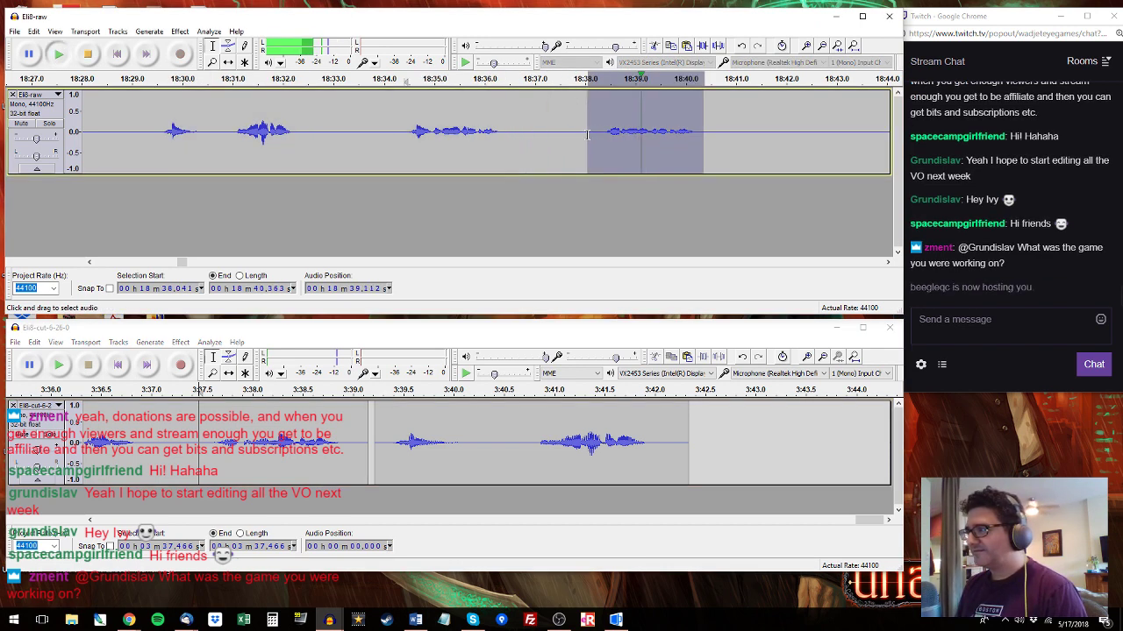
drag(405, 130, 511, 132)
Play the last clip of the cut track from about 3:40.8 and 3:39.4 to compare it with the raw takes.
click(535, 438)
key(space)
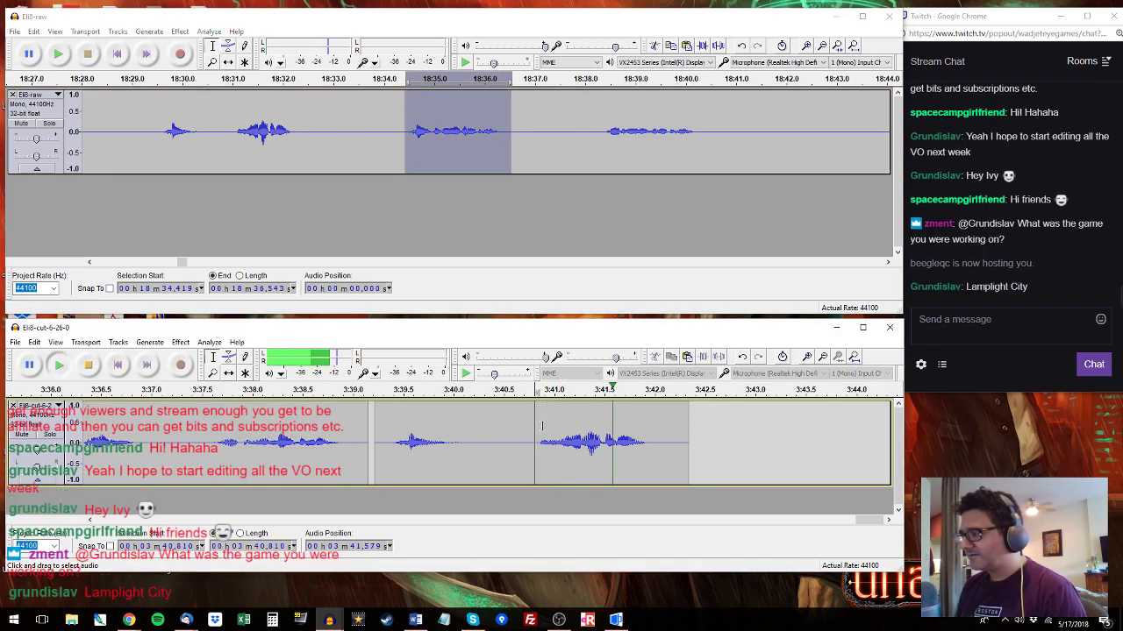
key(space)
click(394, 438)
key(space)
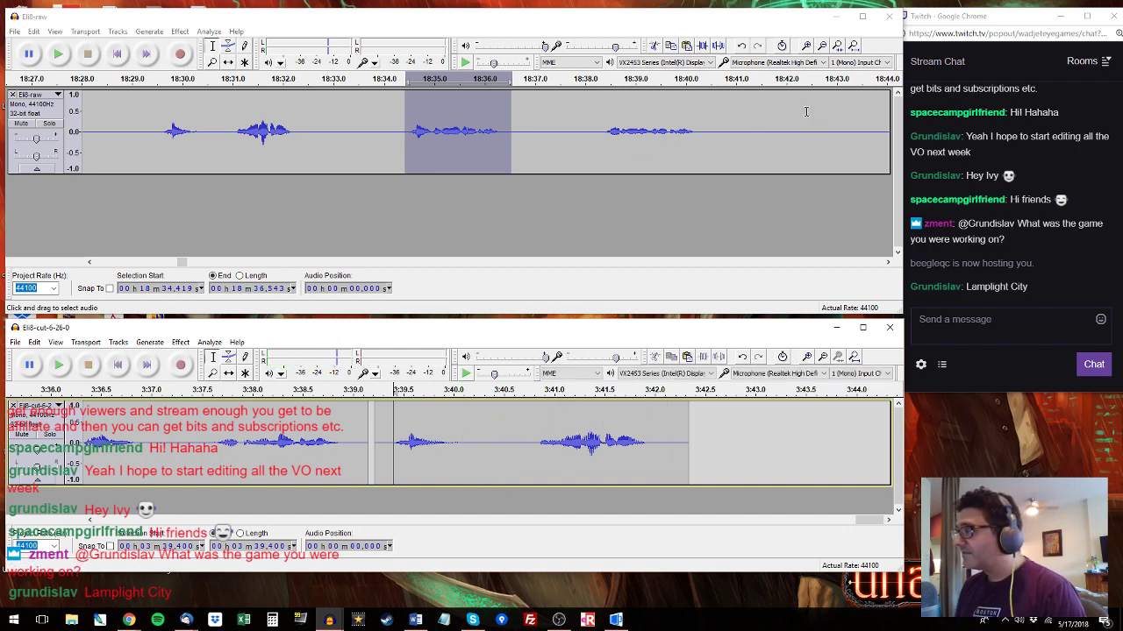
Audition the raw dialogue from about 18:47 and select it through about 18:55.
click(873, 79)
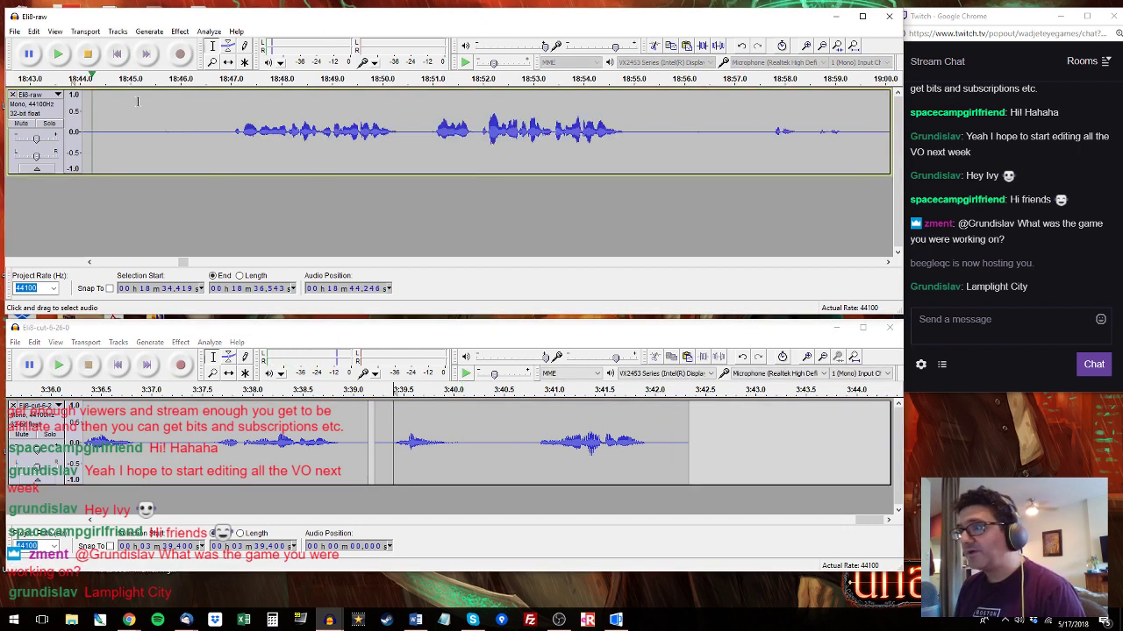
click(227, 130)
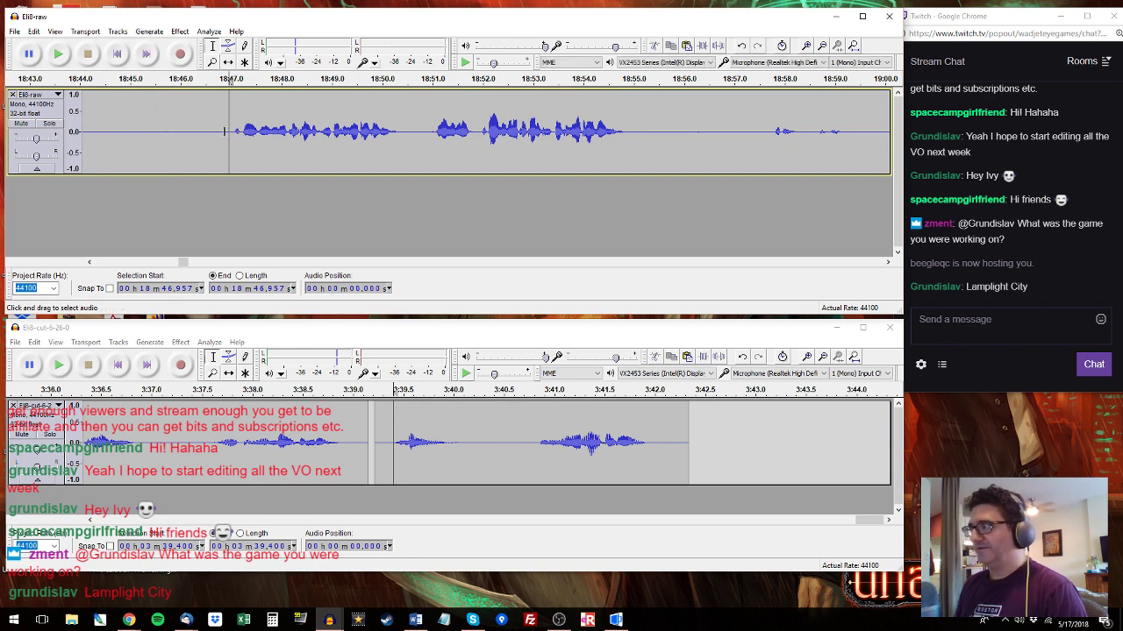
key(space)
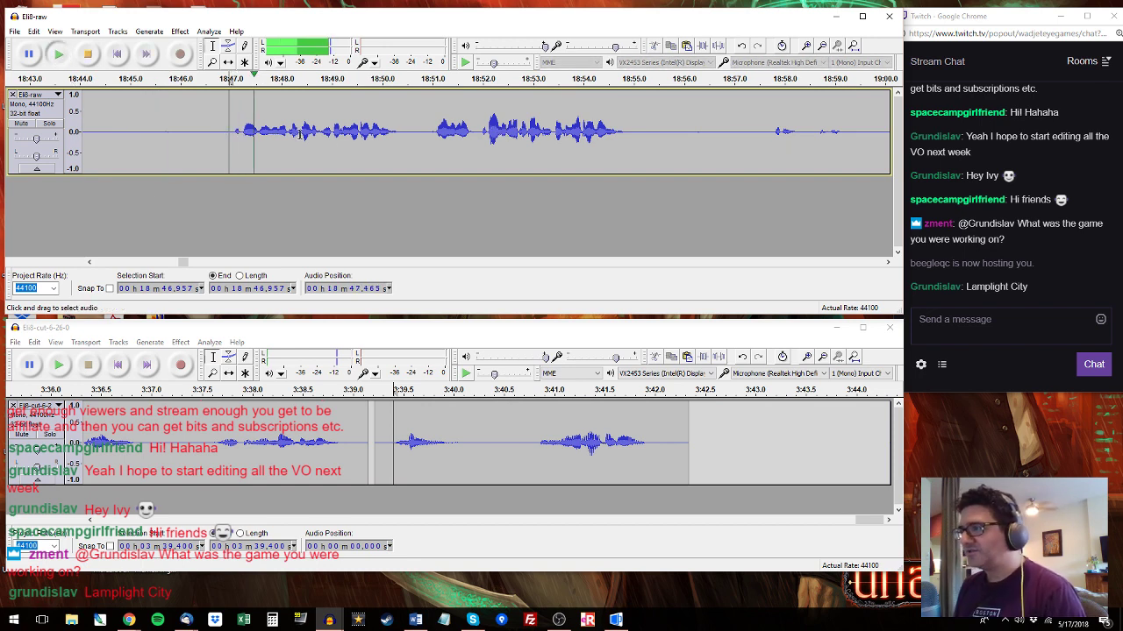
drag(230, 128, 643, 128)
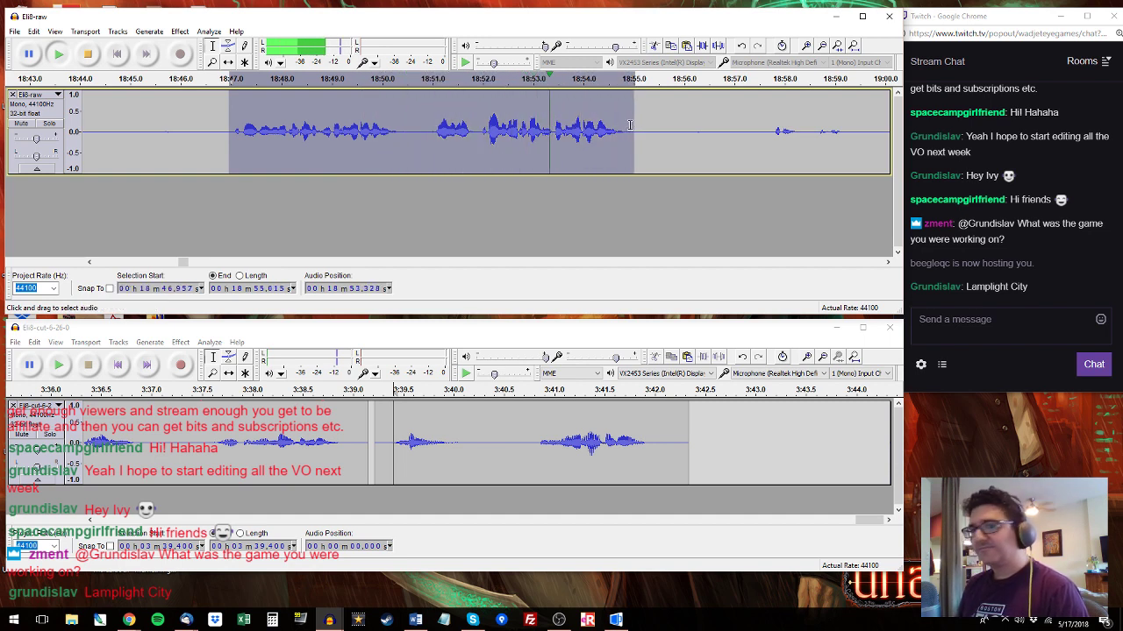
key(space)
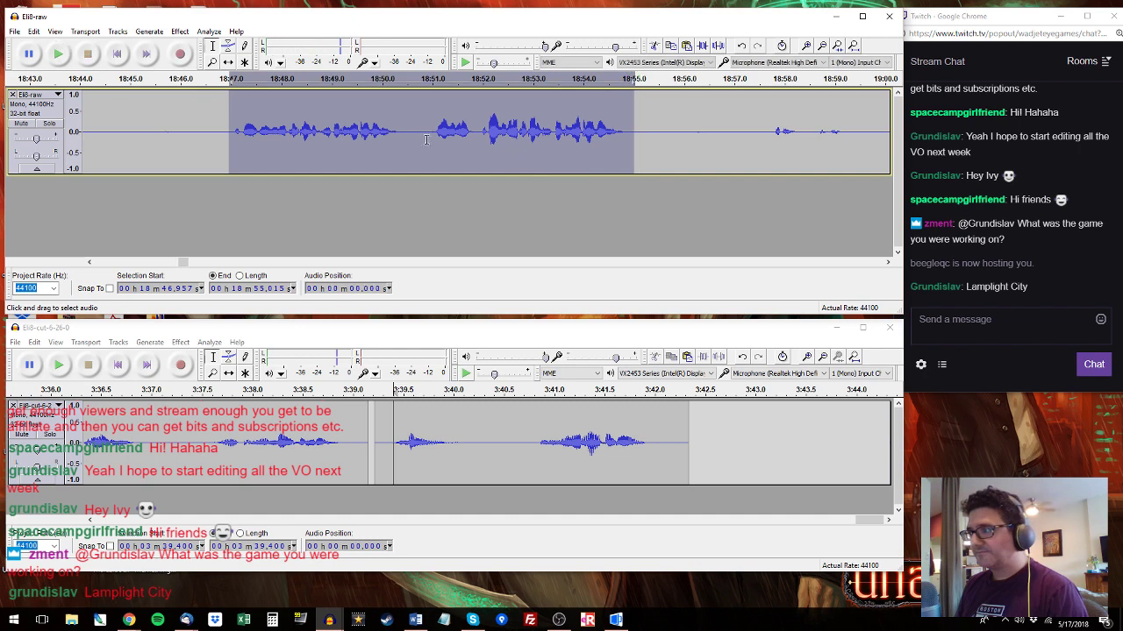
Copy the raw take from about 18:50.8 to 18:55.1 and paste it after the cut track's last clip at about 3:42.4.
drag(422, 136, 639, 133)
key(ctrl+c)
click(693, 438)
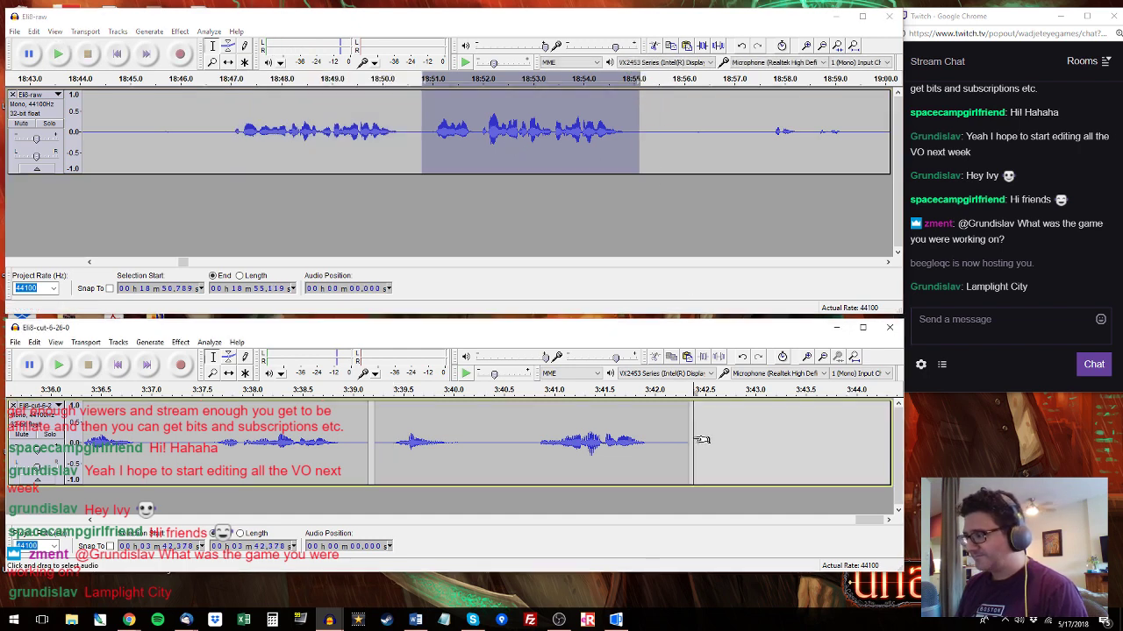
key(ctrl+v)
Audition the following raw takes and copy the one from about 19:10.2 to 19:11.6 to the cut track's end at about 3:46.8.
click(768, 123)
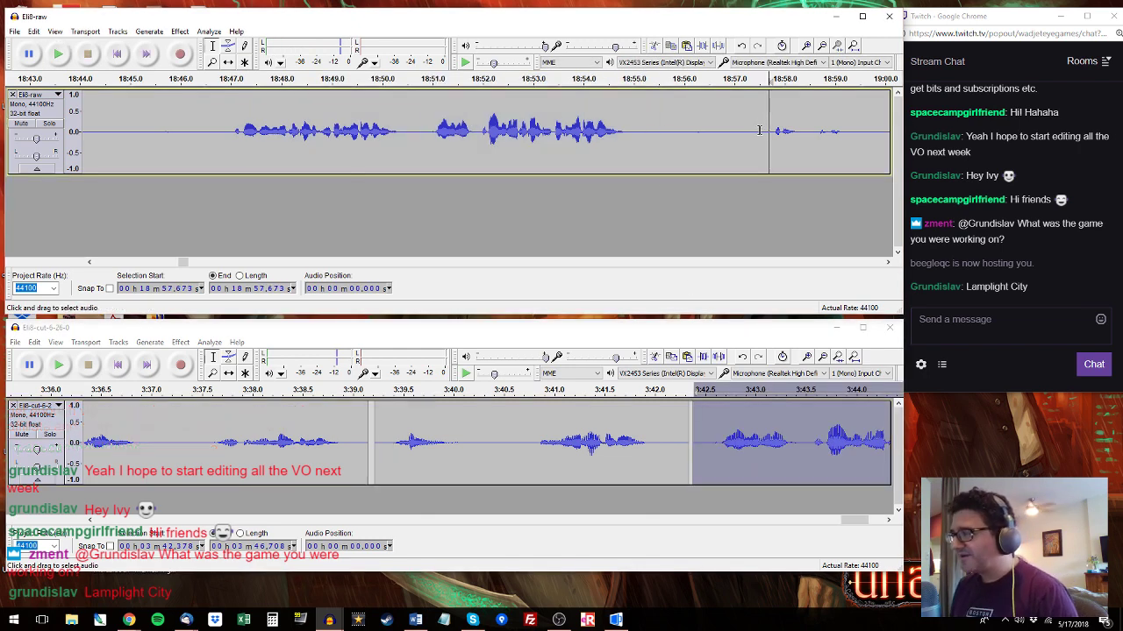
key(space)
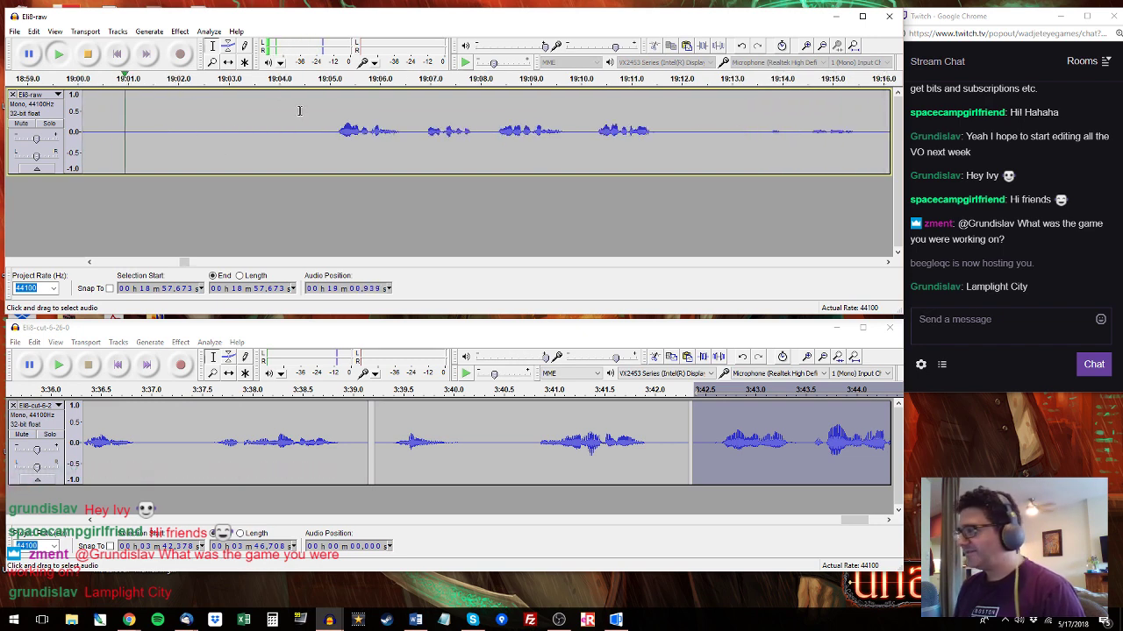
click(331, 115)
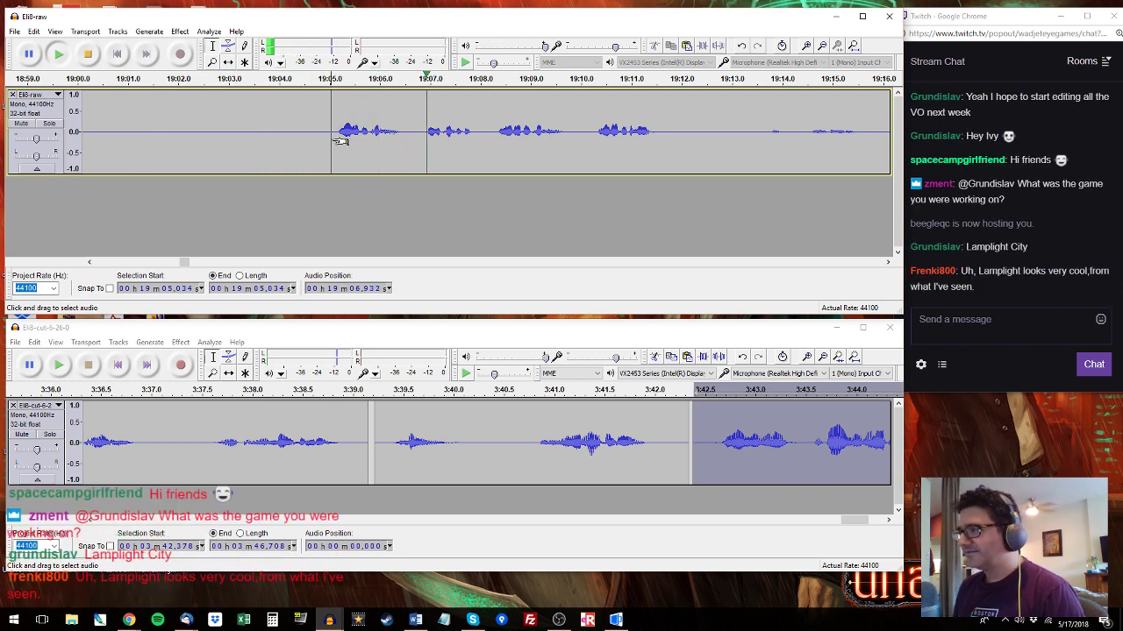
drag(333, 138, 595, 132)
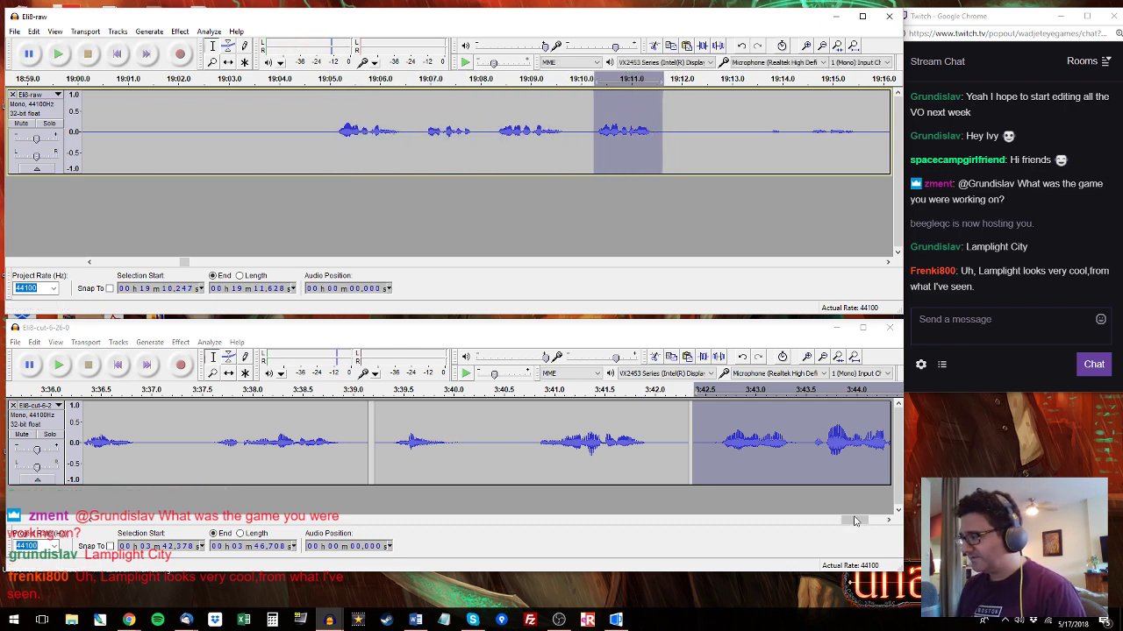
drag(857, 521, 868, 521)
drag(699, 438, 838, 439)
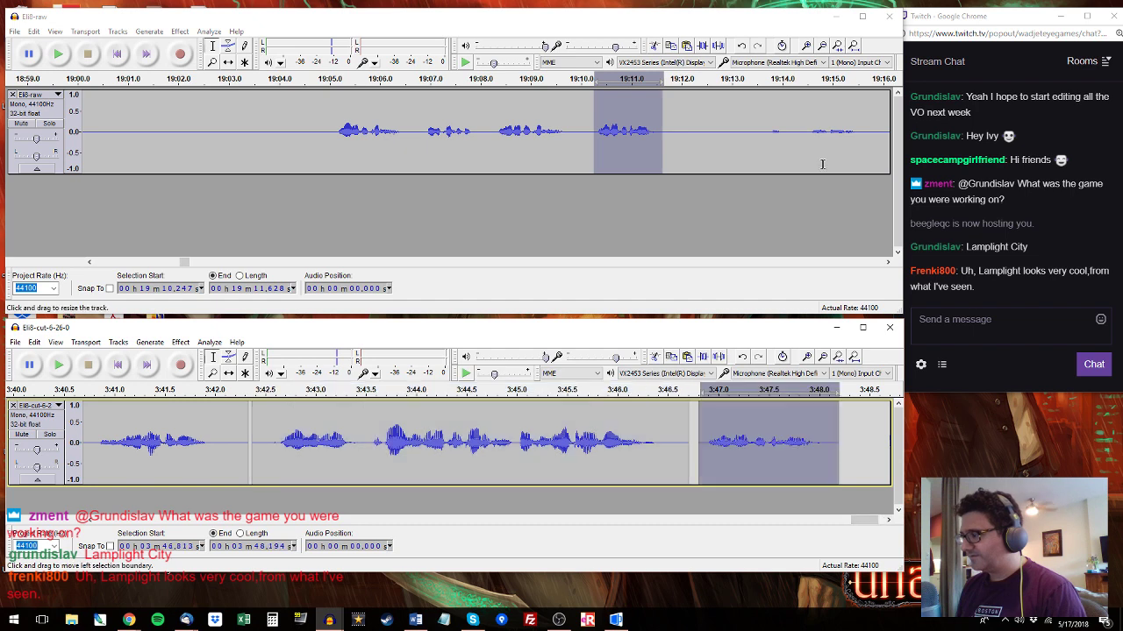
Audition the raw dialogue from about 19:14.5, selecting the takes at about 19:29.9 to 19:33.5 and 19:38.4 to 19:42.3.
click(808, 120)
key(space)
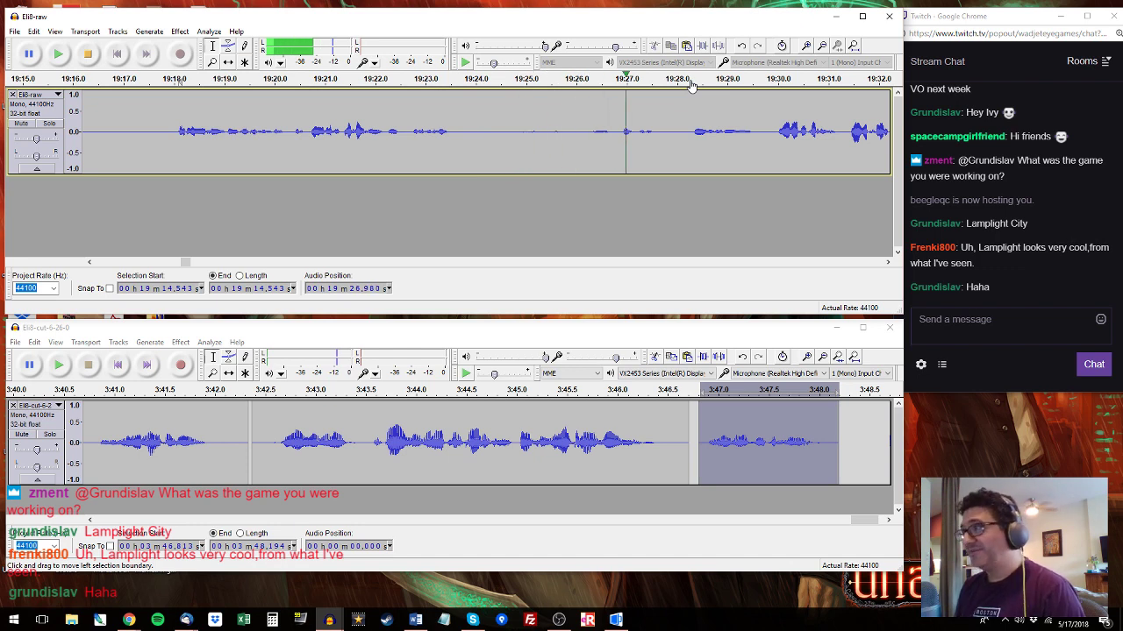
click(888, 262)
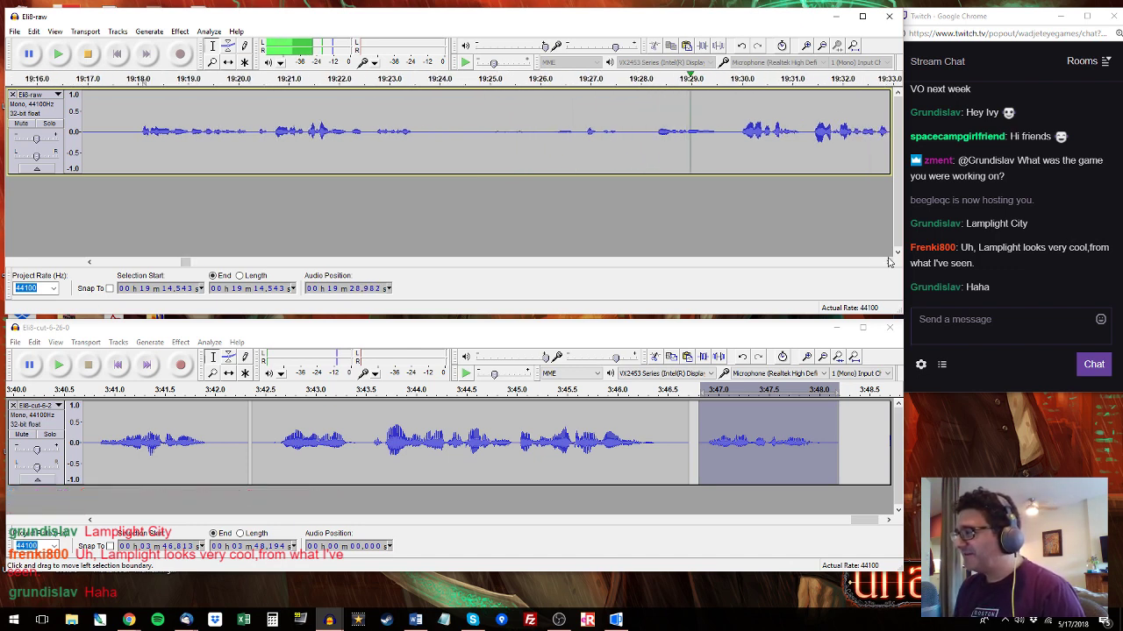
click(889, 262)
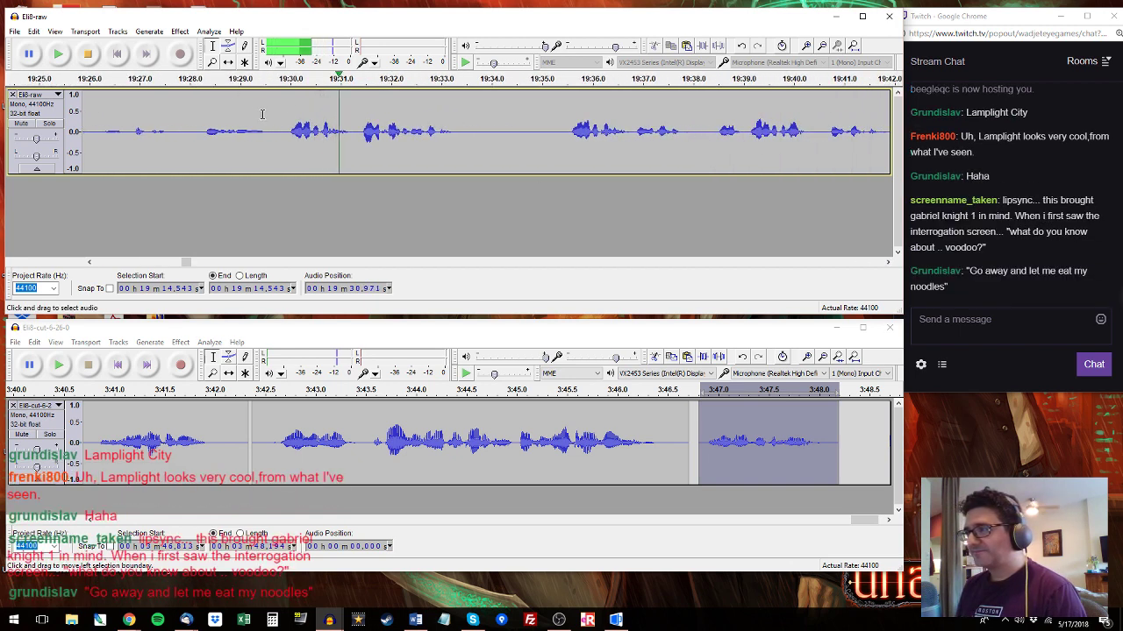
drag(286, 123, 468, 140)
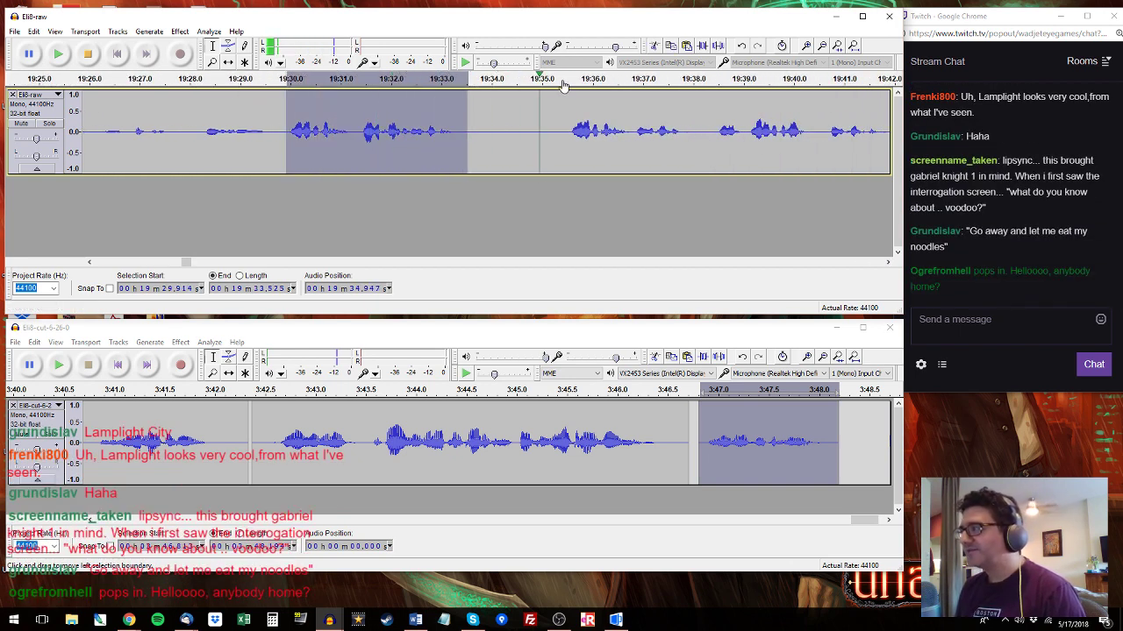
drag(560, 131, 610, 131)
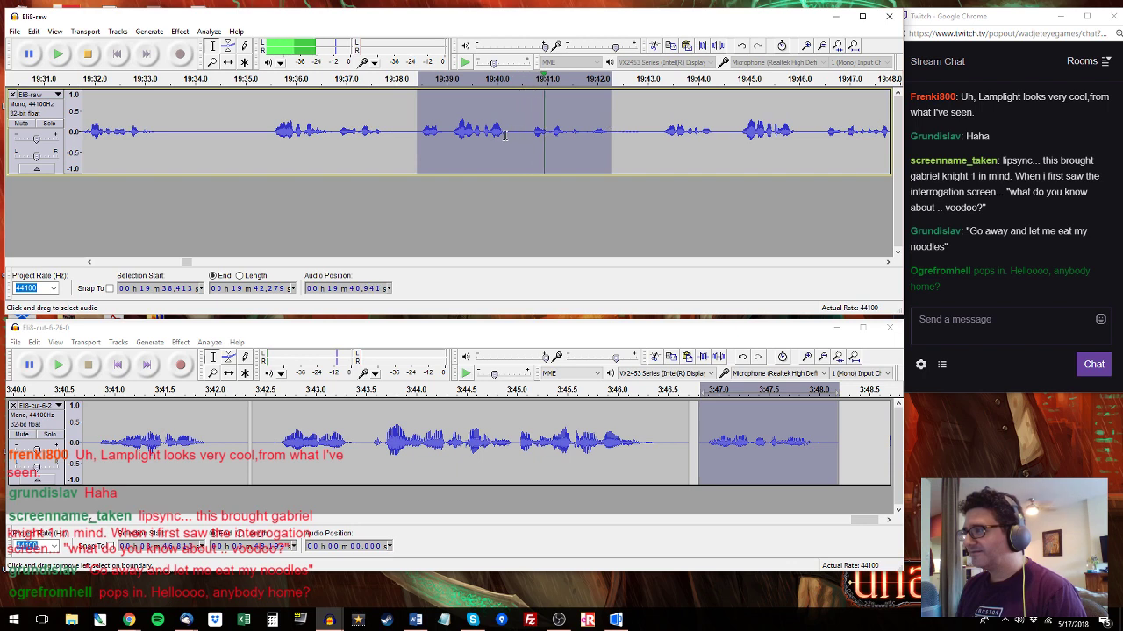
Audition the raw dialogue from about 19:43.3 and copy the take from about 19:46.4 to 19:48.2 to the cut track's end at about 3:48.2.
click(661, 129)
click(889, 263)
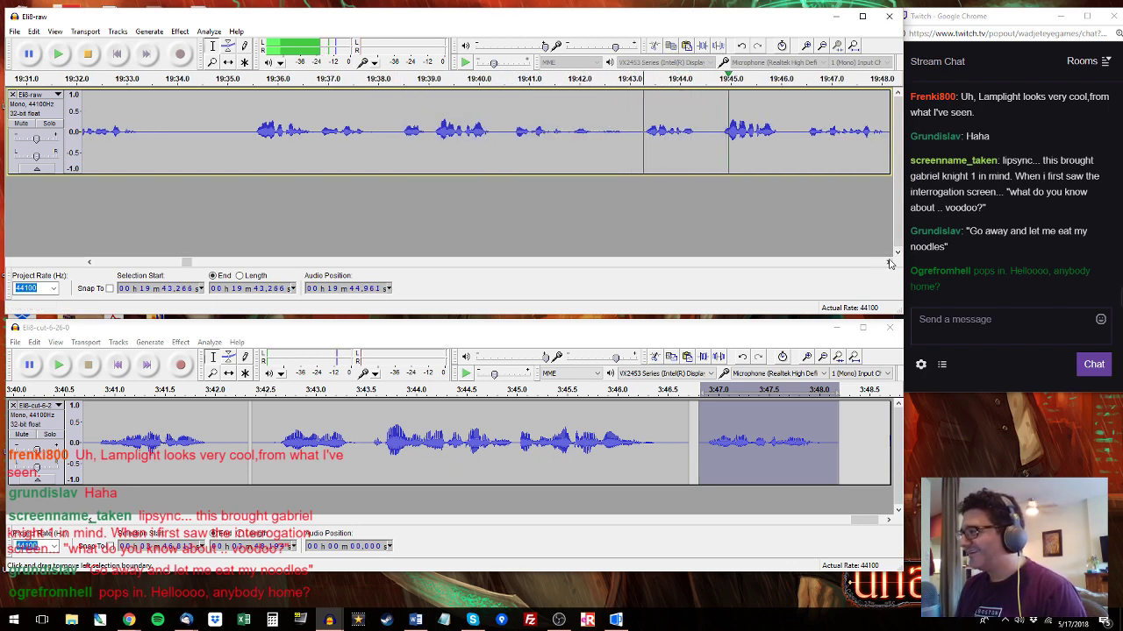
drag(888, 262, 888, 261)
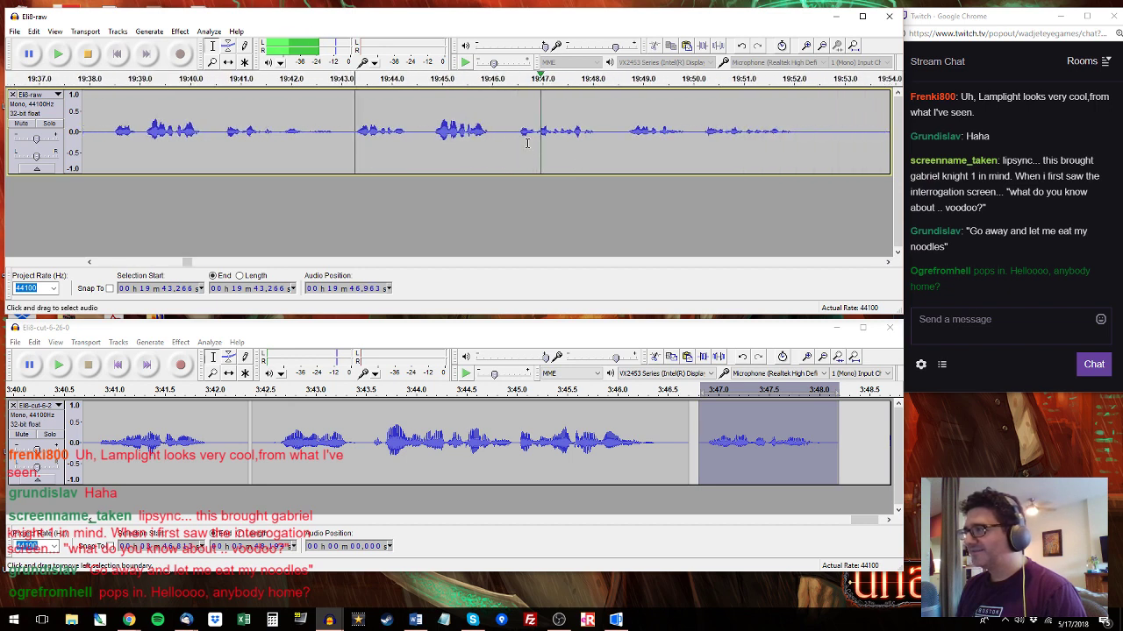
drag(601, 141, 511, 158)
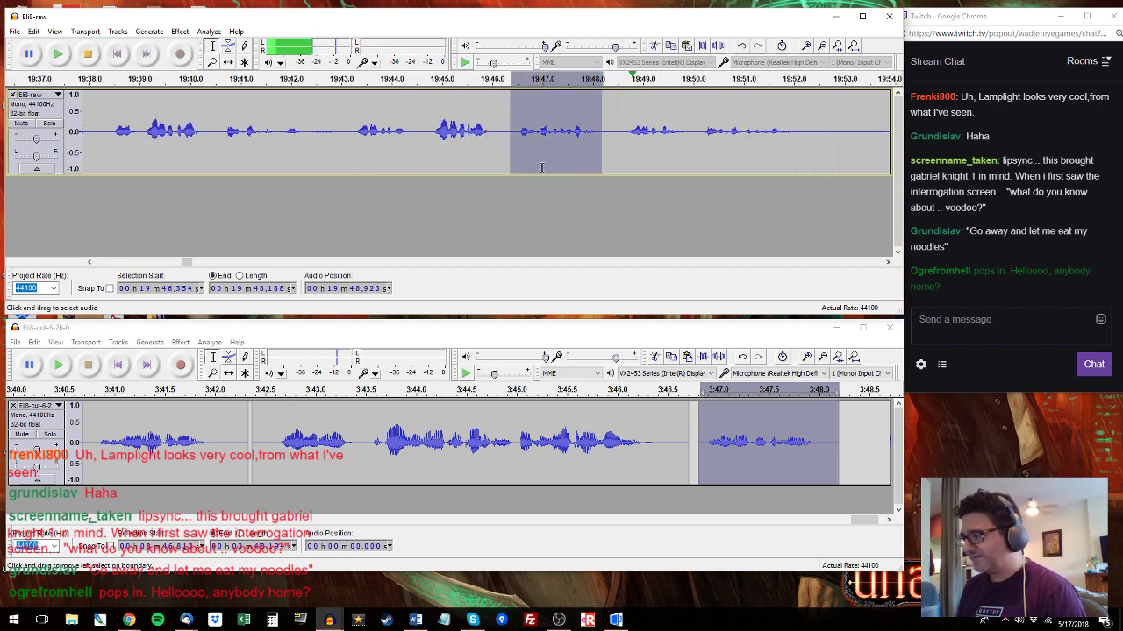
click(719, 389)
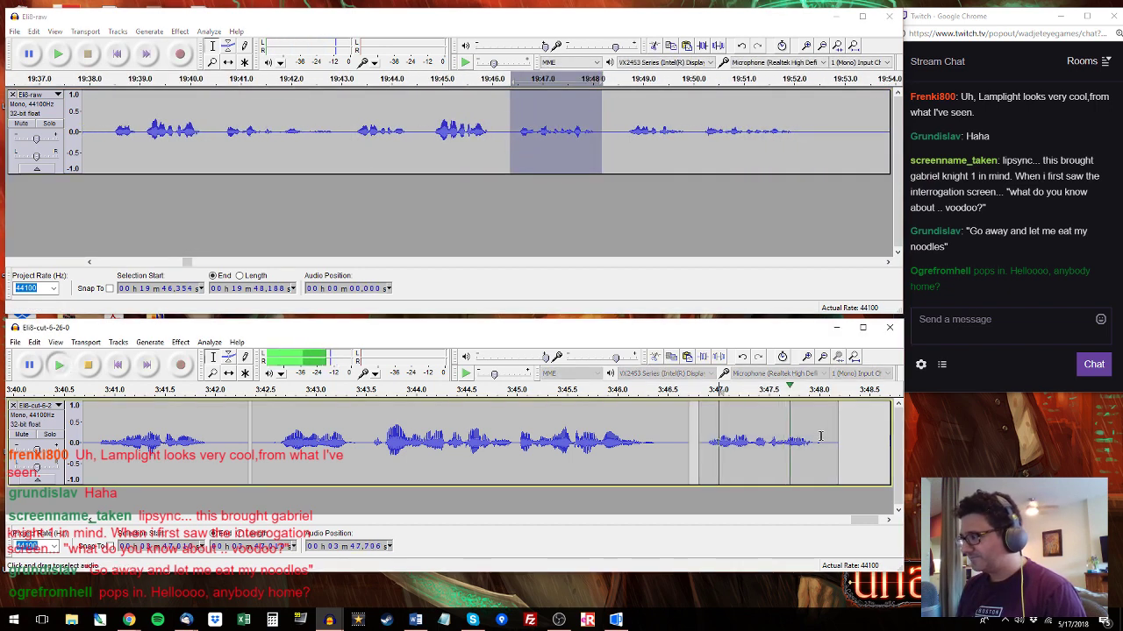
drag(834, 389, 891, 391)
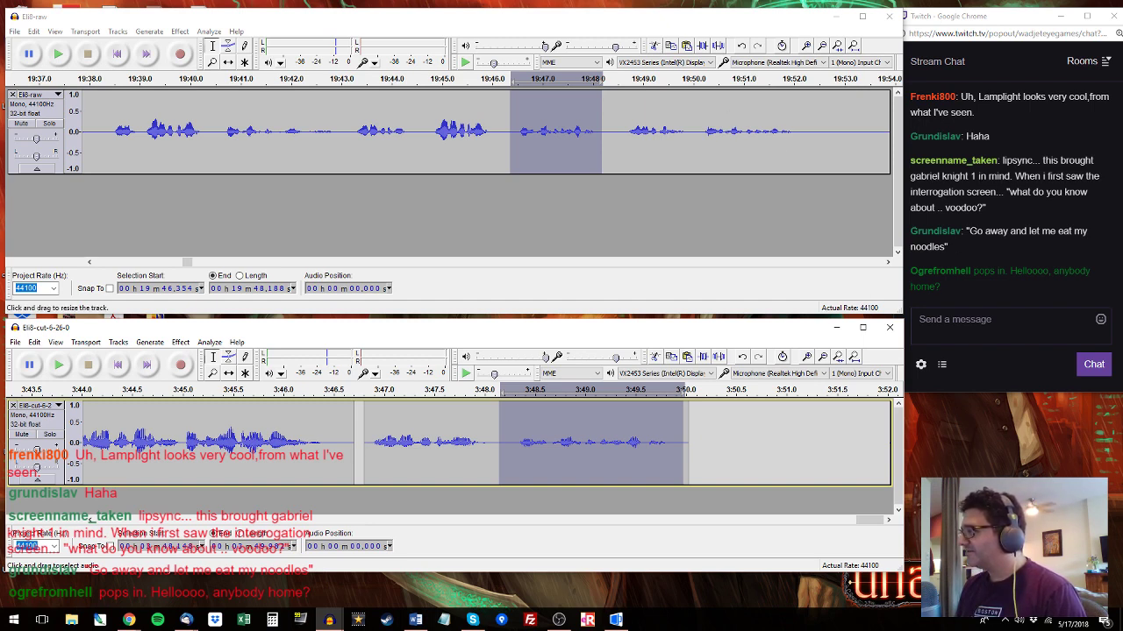
Audition the raw dialogue from about 19:48.5, select about 19:50.1 to 19:52.4, and compare it with the cut track from about 3:48.2.
click(620, 133)
key(space)
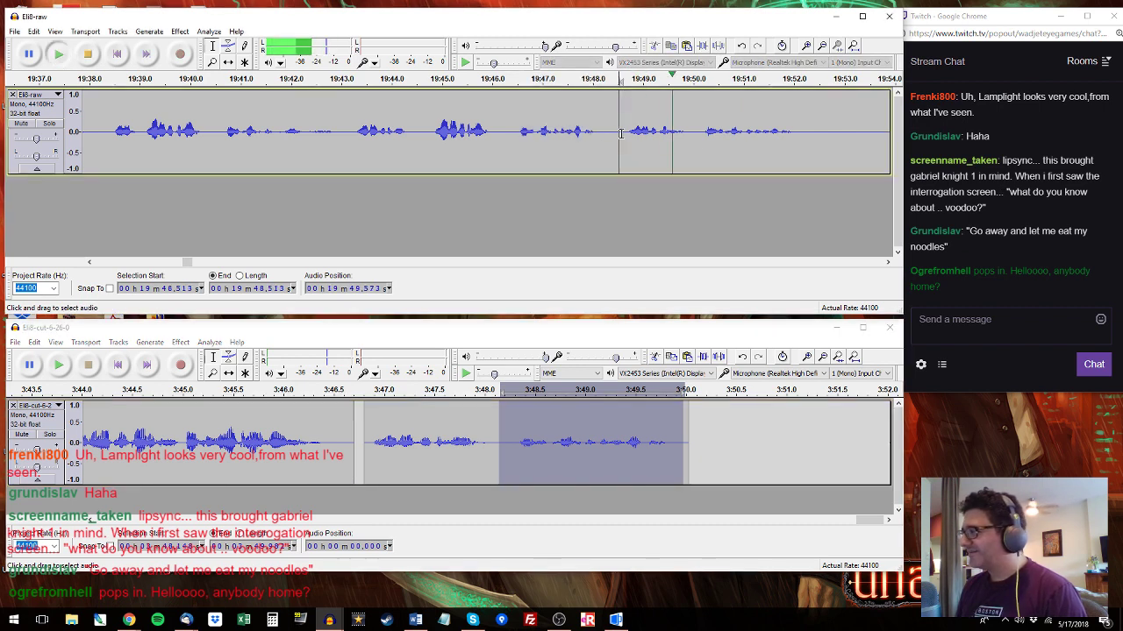
drag(699, 132, 812, 132)
key(space)
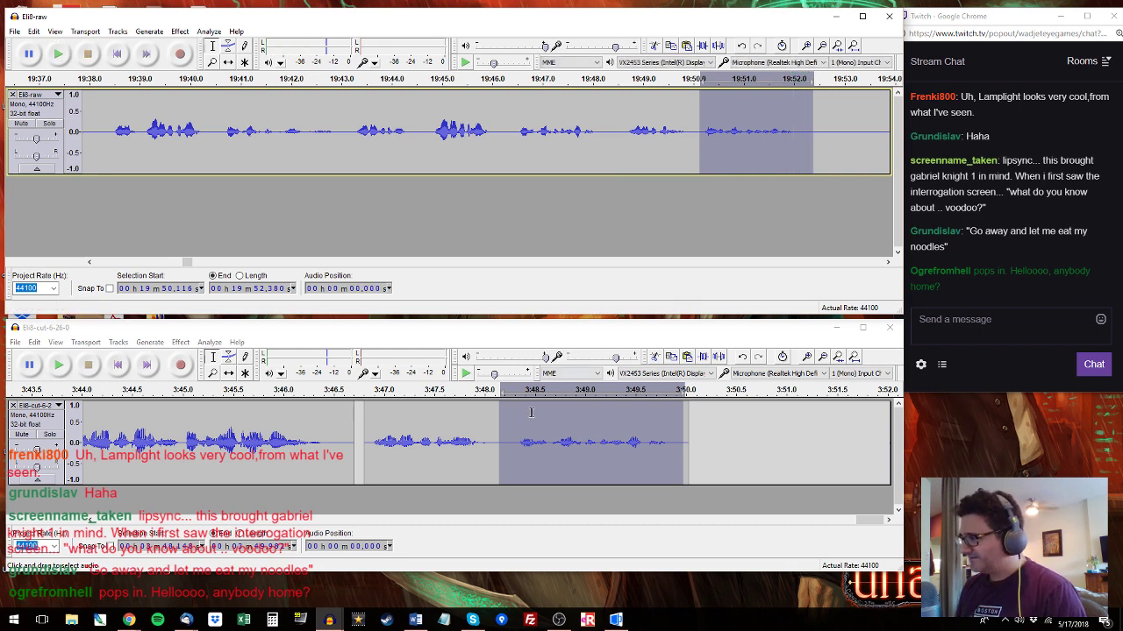
drag(514, 438, 666, 438)
click(673, 438)
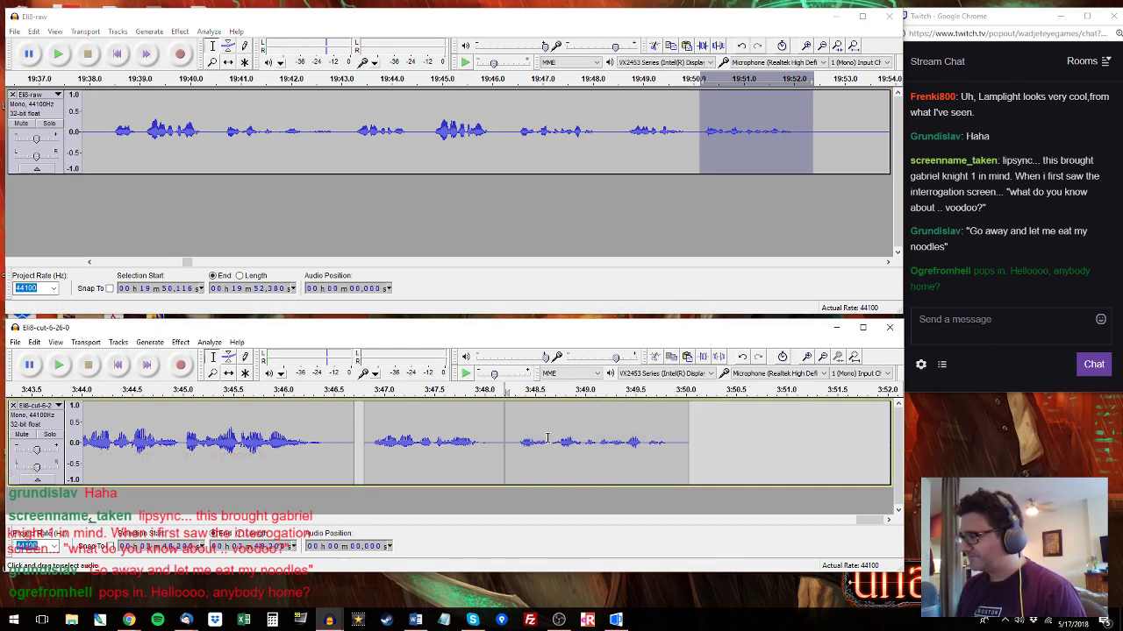
key(space)
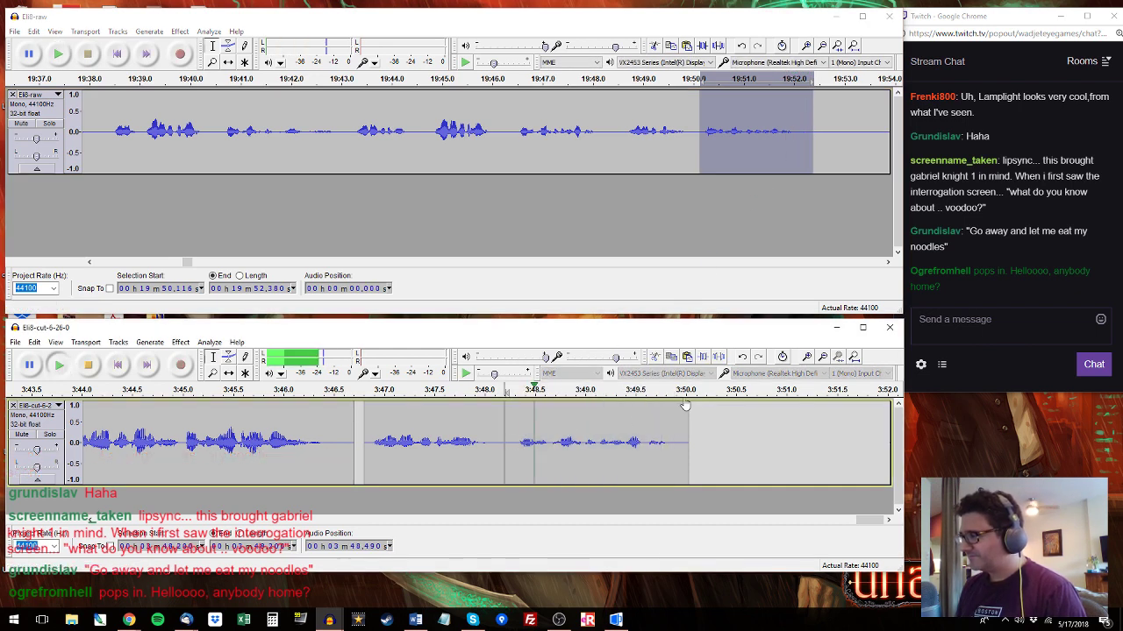
Audition the following raw dialogue and copy the take from about 19:54.5 to 19:58.2 to the cut track's end at about 3:50.1.
click(874, 82)
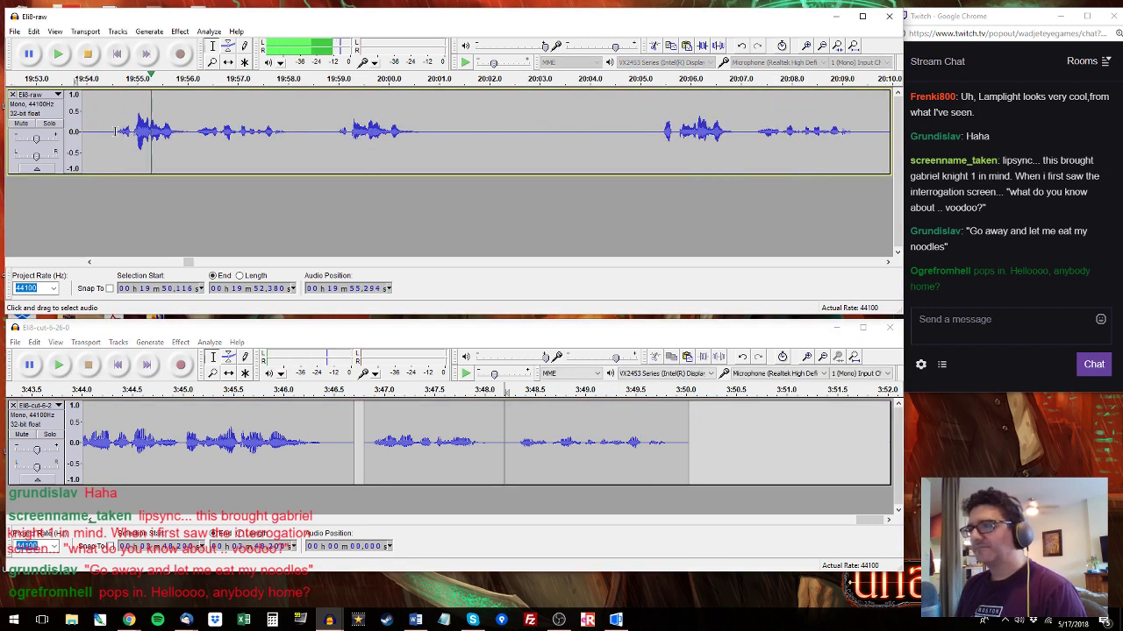
drag(115, 132, 296, 134)
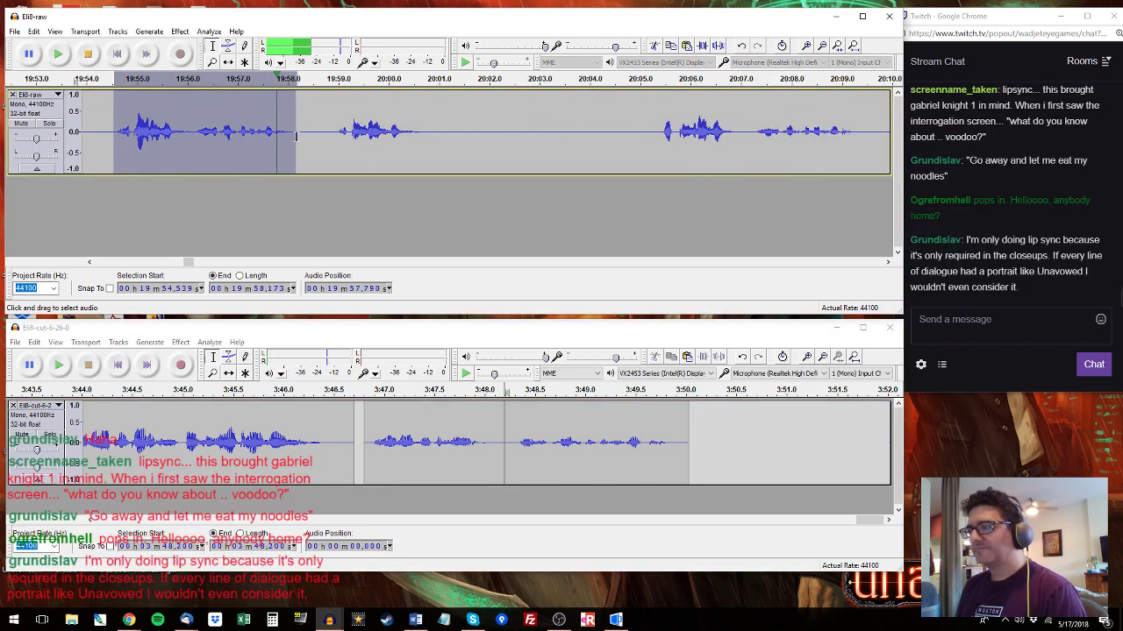
click(694, 418)
key(ctrl+v)
Replace the first phrase of the cut track's last clip at about 3:50.1 with the raw take from about 19:58.8 to 20:00.8.
click(319, 141)
key(space)
drag(426, 119, 328, 133)
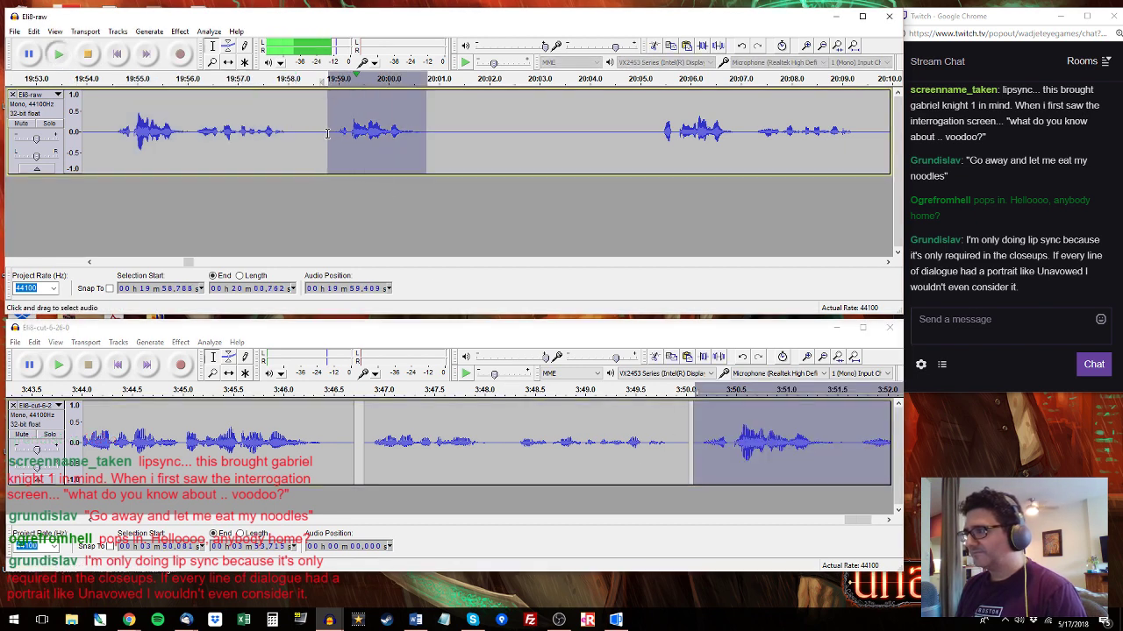
click(853, 434)
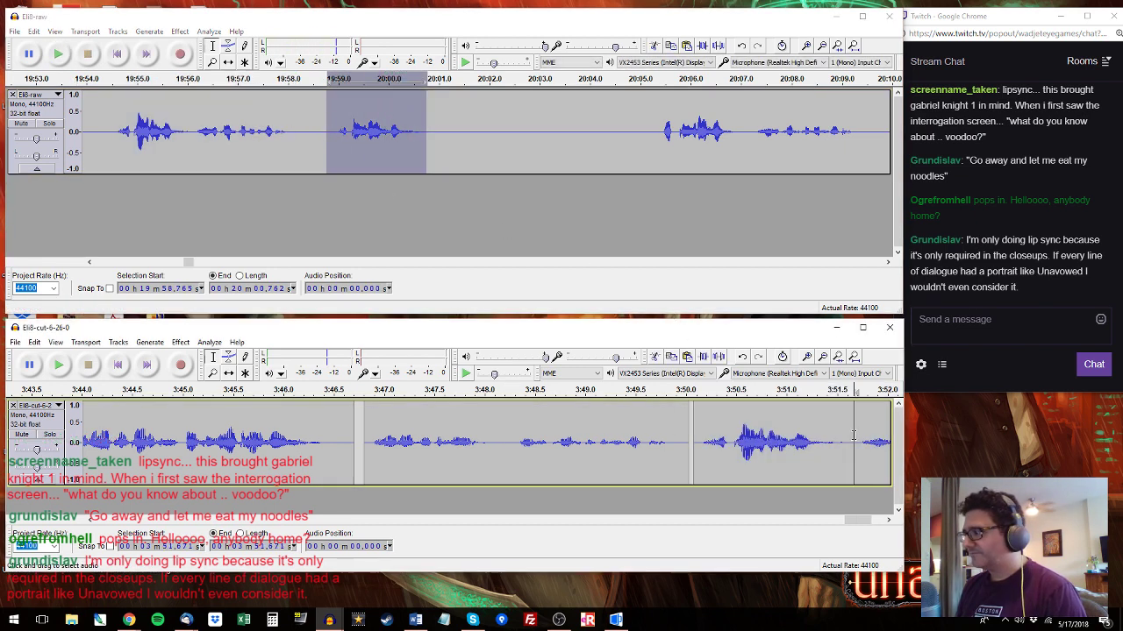
drag(853, 436, 699, 436)
key(ctrl+v)
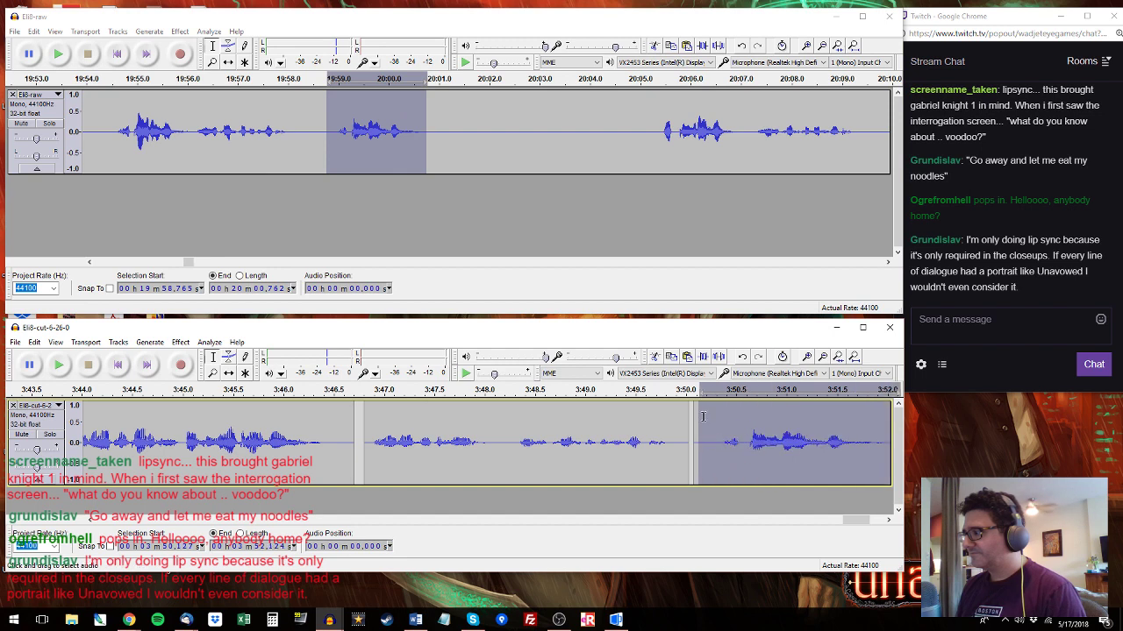
Audition the next raw take and replace the cut track's last clip at about 3:50.1 with the raw audio from about 20:05.1 to 20:09.8.
click(656, 136)
key(space)
drag(646, 134, 585, 138)
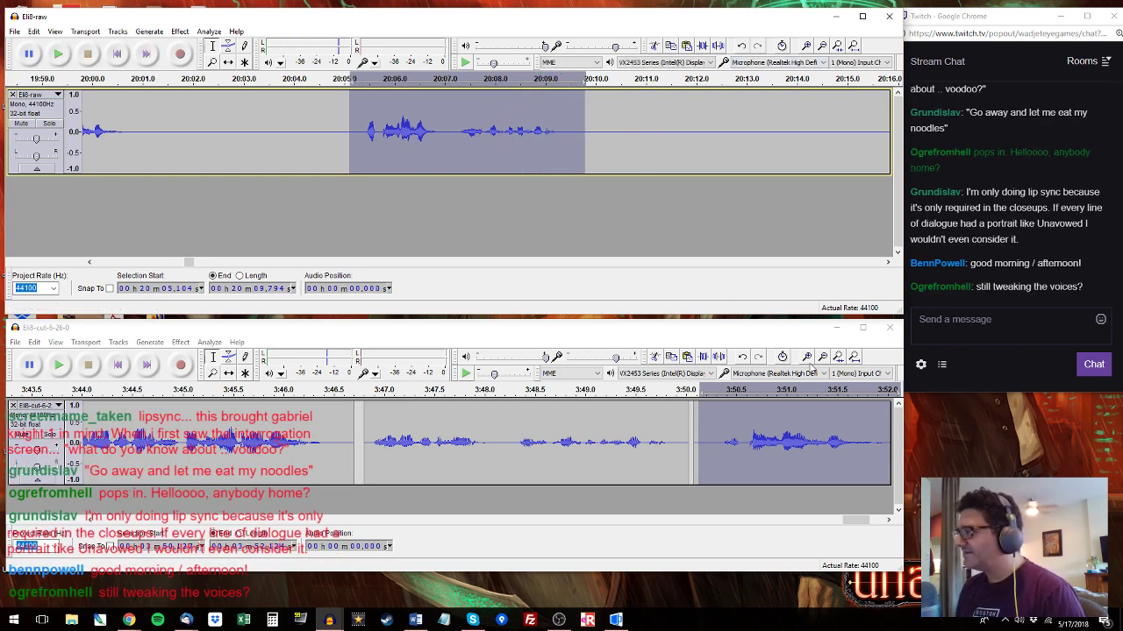
drag(863, 522, 873, 520)
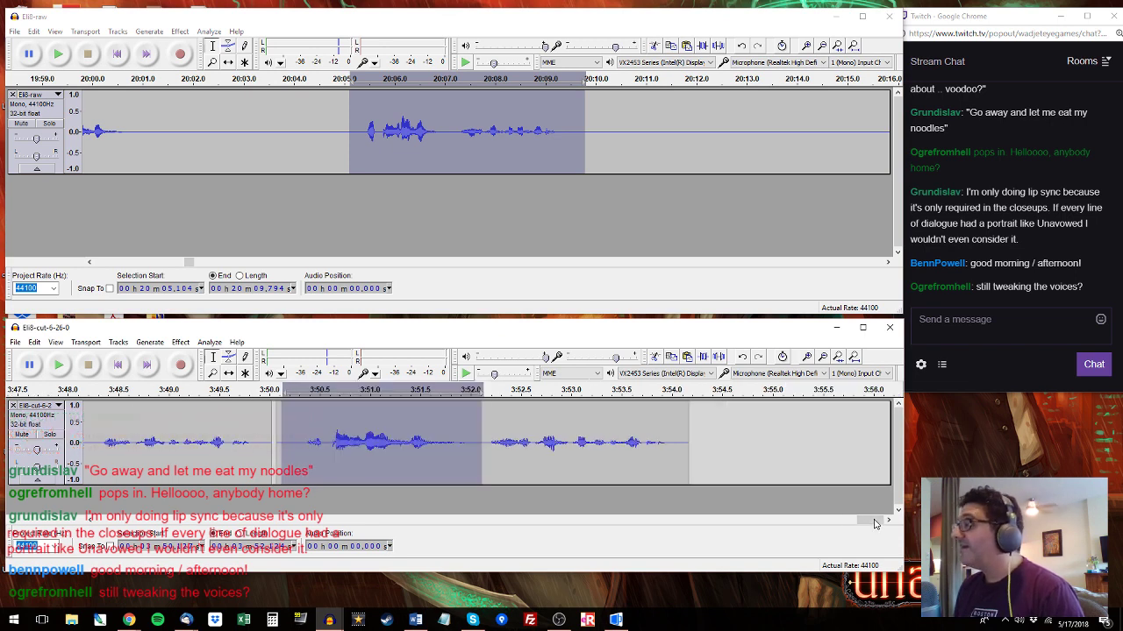
click(389, 41)
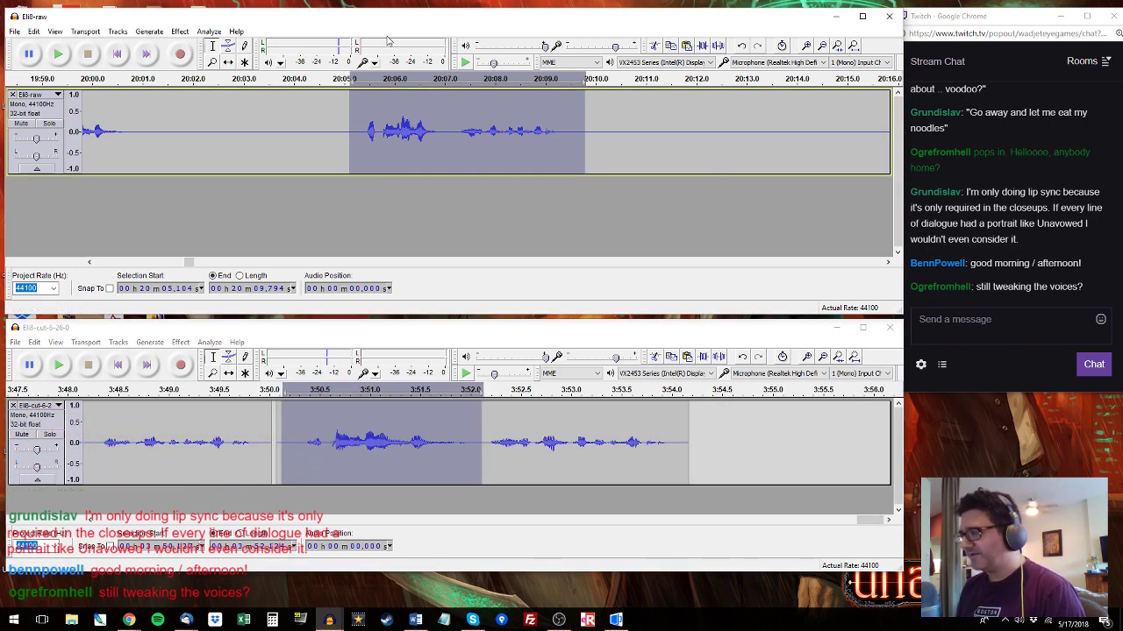
key(space)
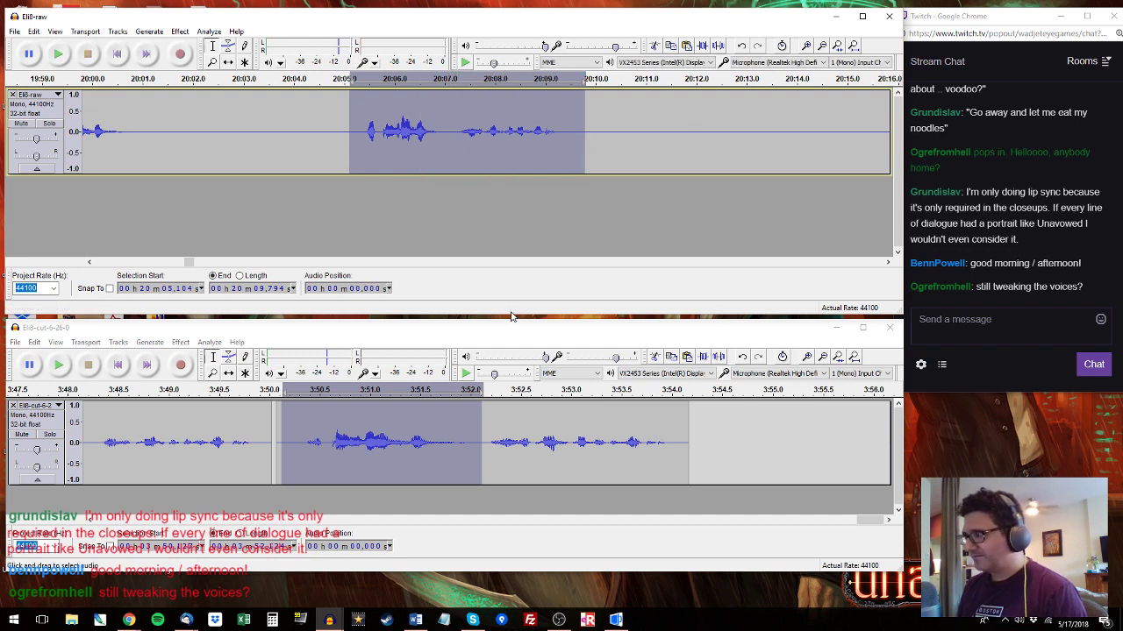
click(498, 356)
key(ctrl+v)
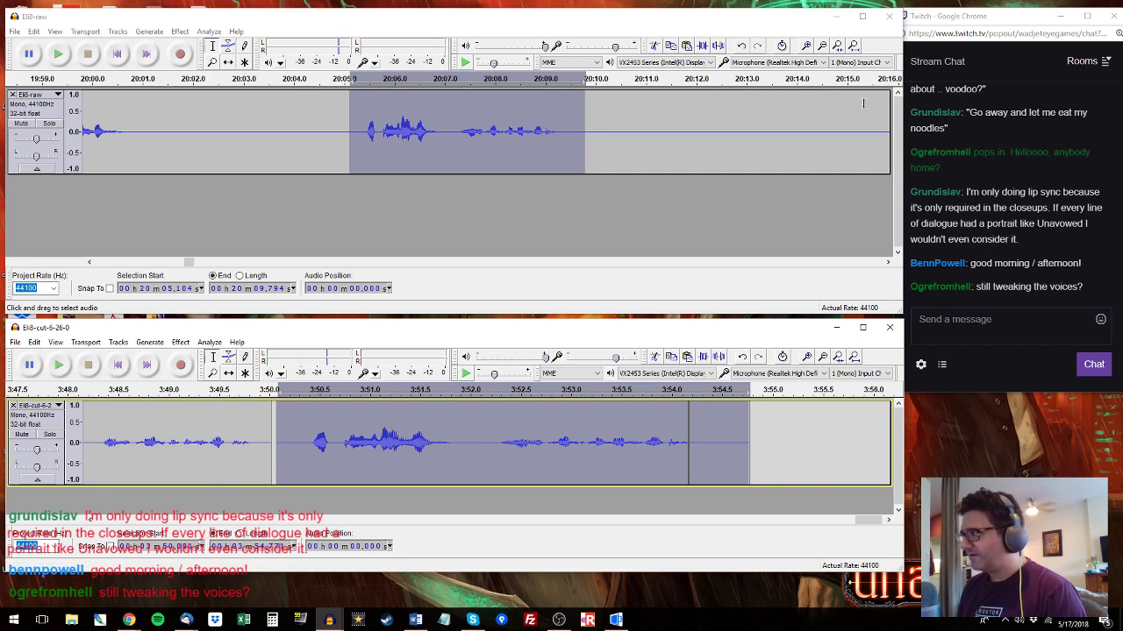
Audition the raw dialogue from about 20:15.3, select about 20:16.9 to 20:20.5, and play the cut track's last clip from about 3:50.4.
click(863, 103)
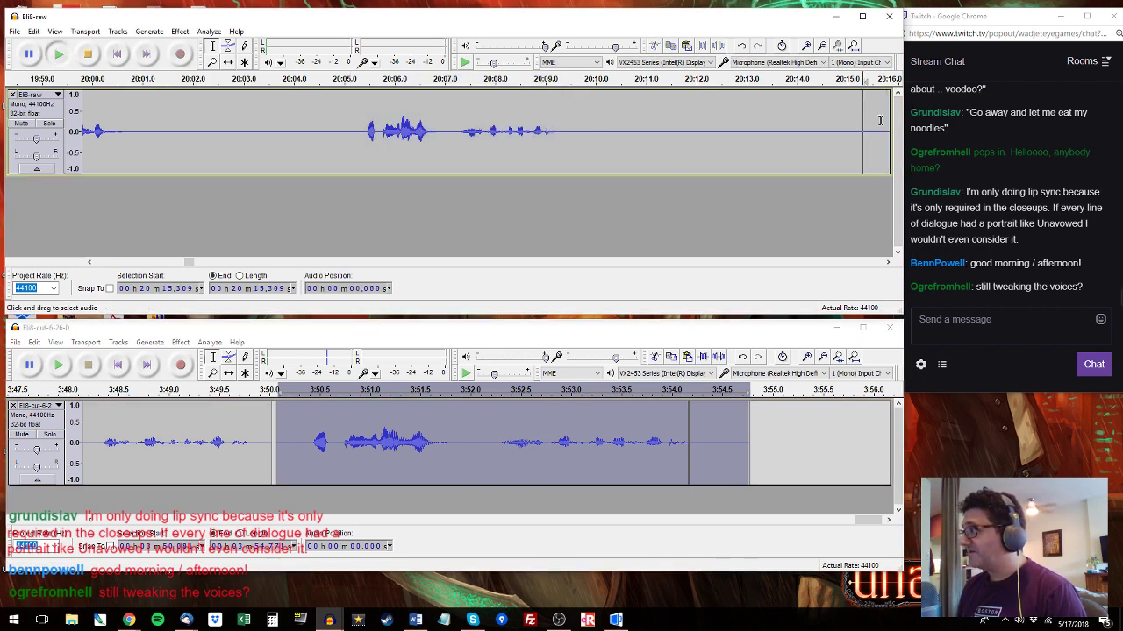
key(space)
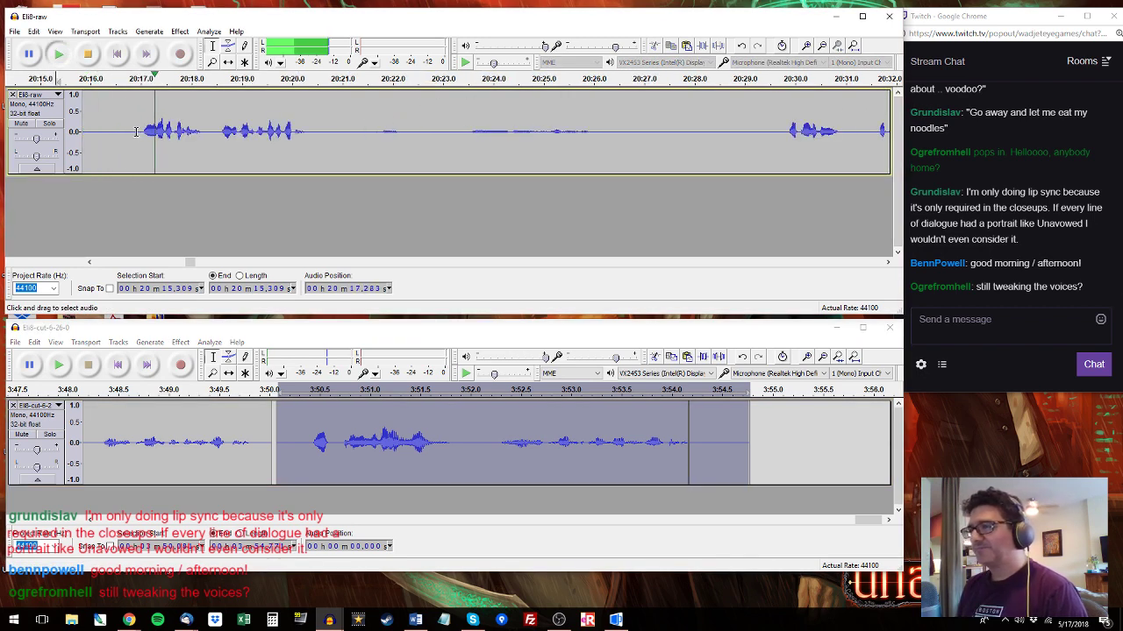
drag(135, 131, 319, 108)
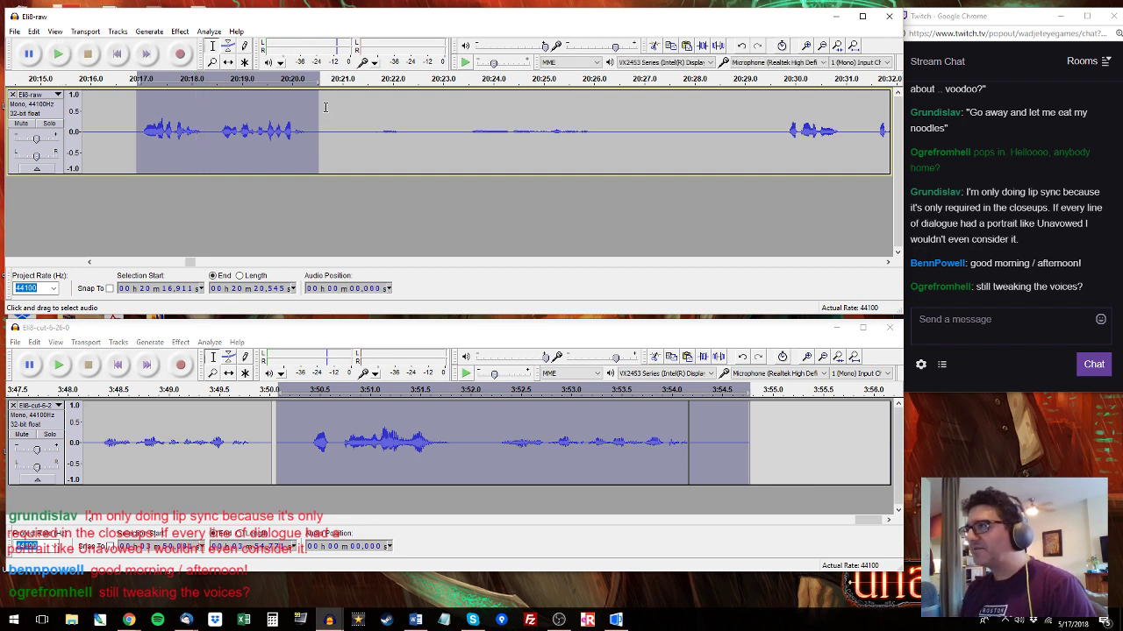
key(space)
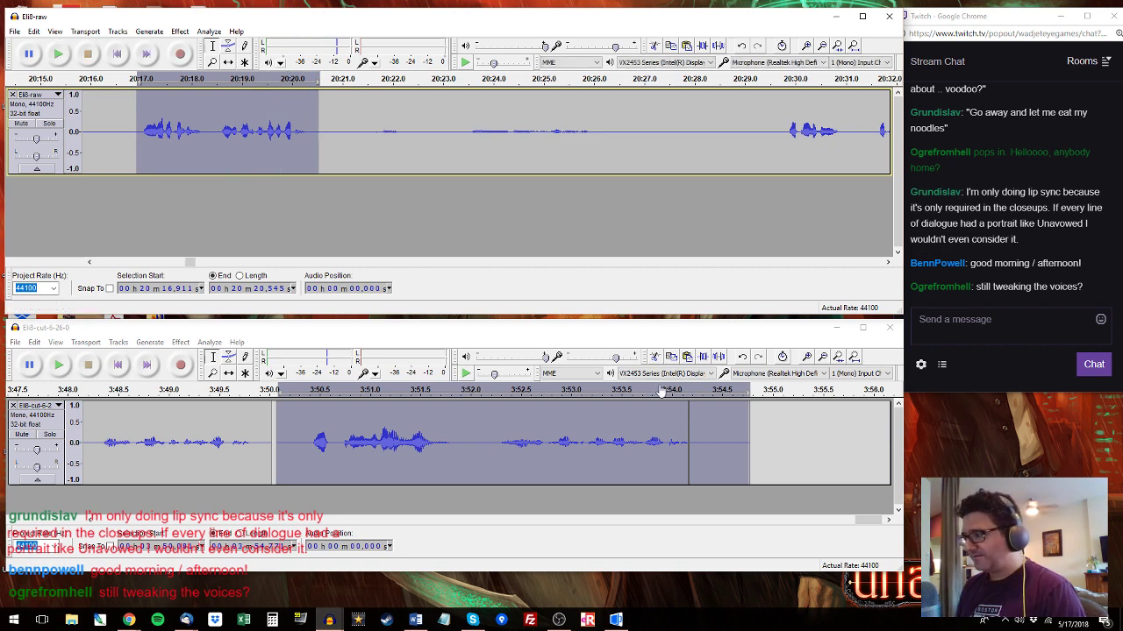
click(688, 413)
click(311, 438)
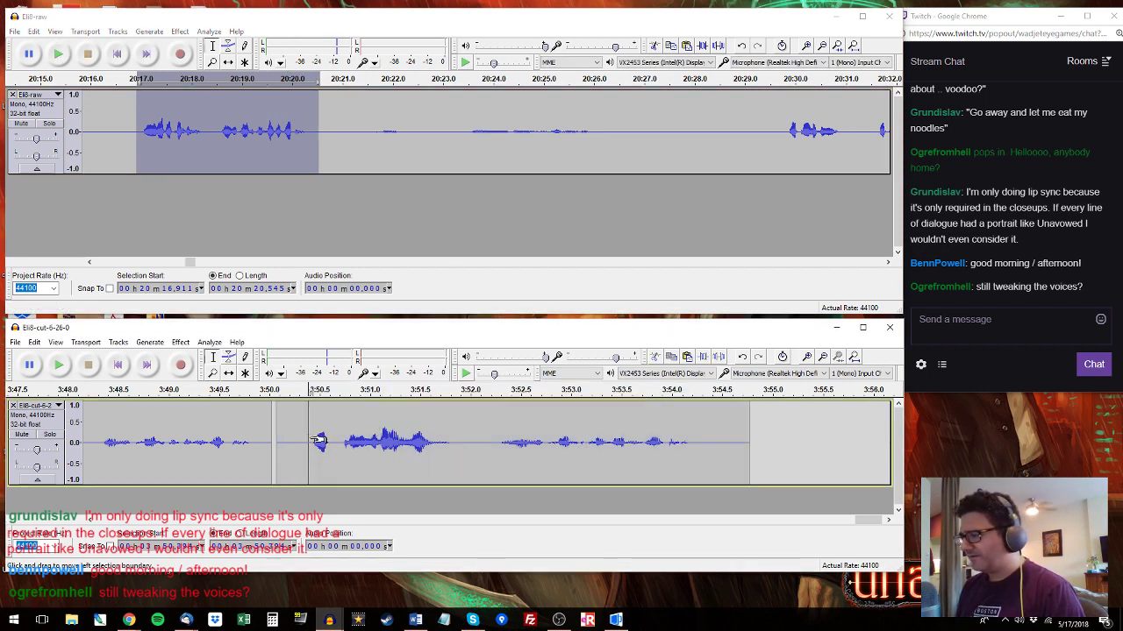
key(space)
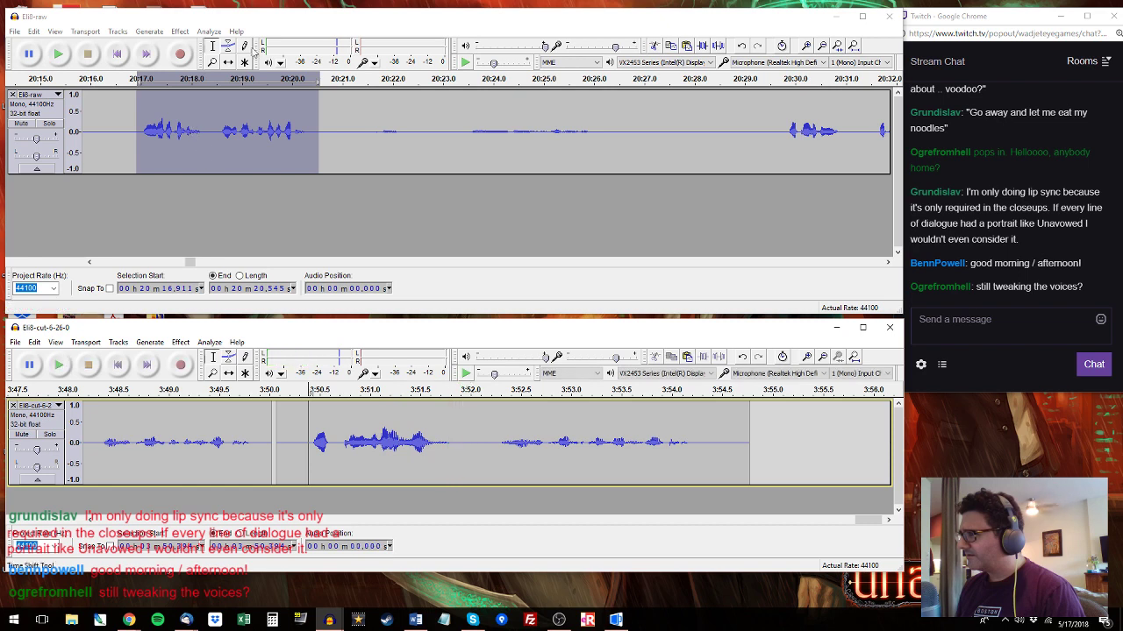
Try replacing the cut track's clip at about 3:46.8 with the raw take from about 20:16.9 to 20:20.5, play it, and undo the paste.
click(151, 441)
double_click(158, 440)
key(space)
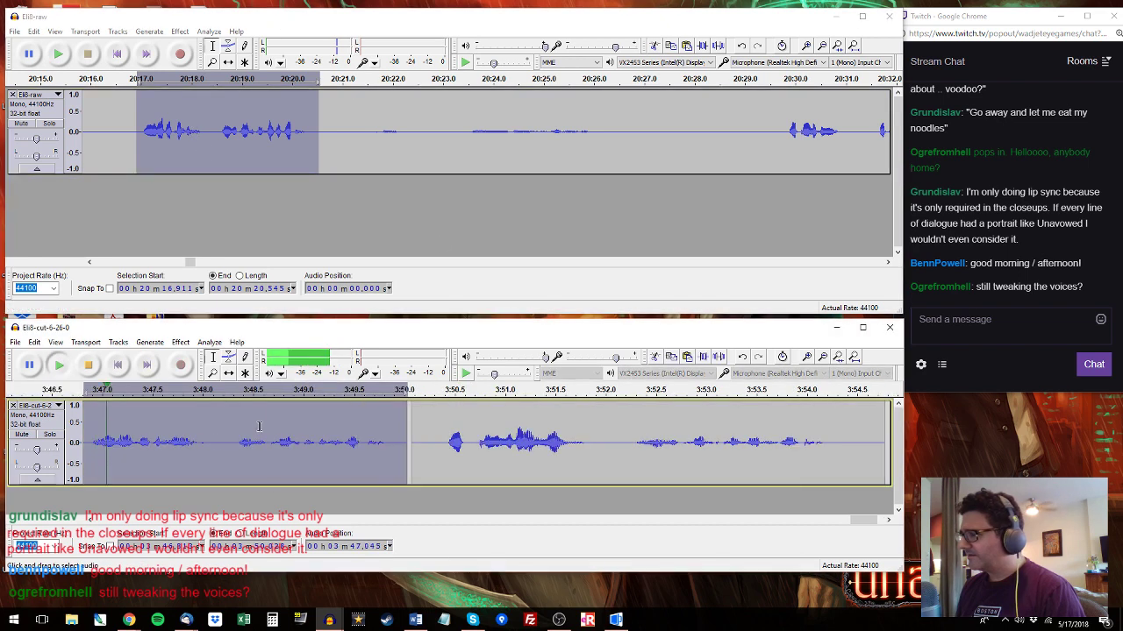
key(ctrl+v)
key(space)
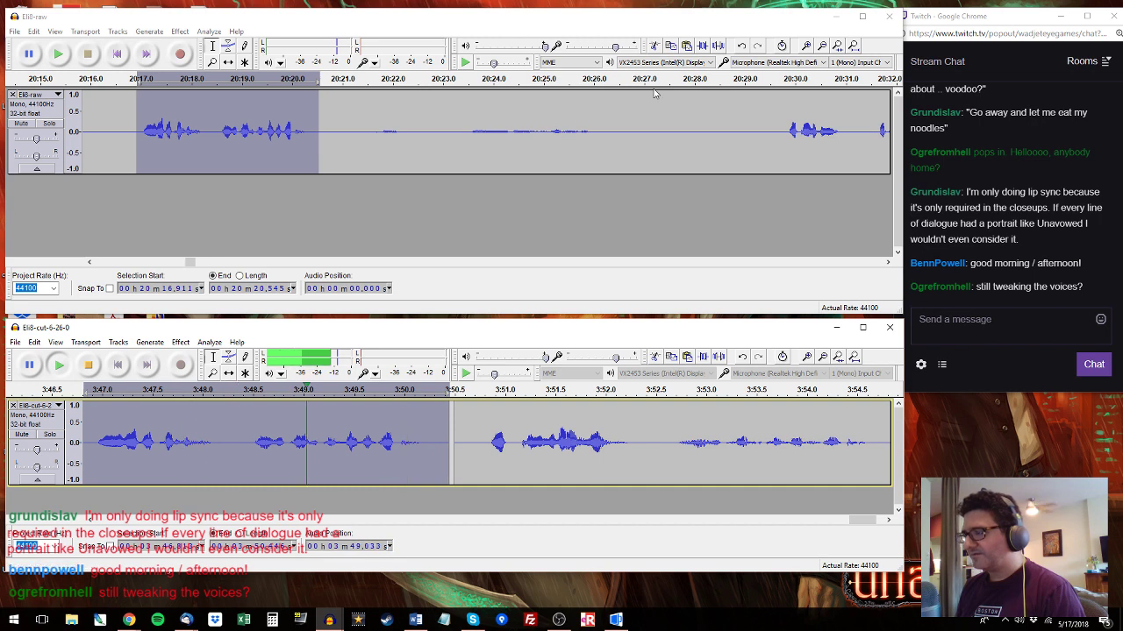
click(215, 126)
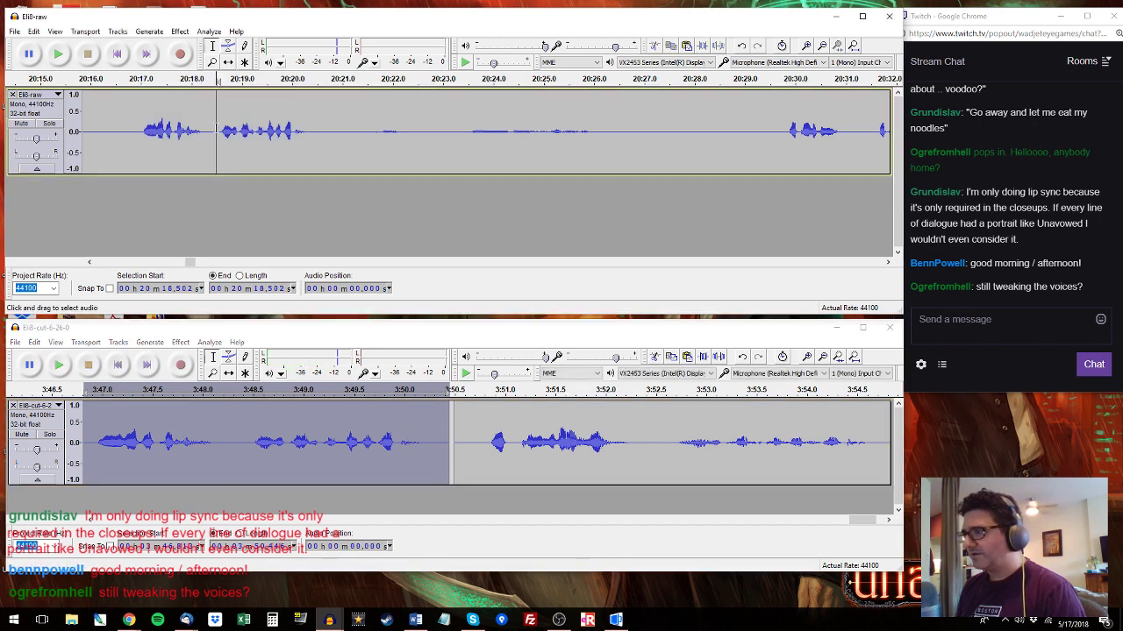
double_click(289, 427)
key(ctrl+z)
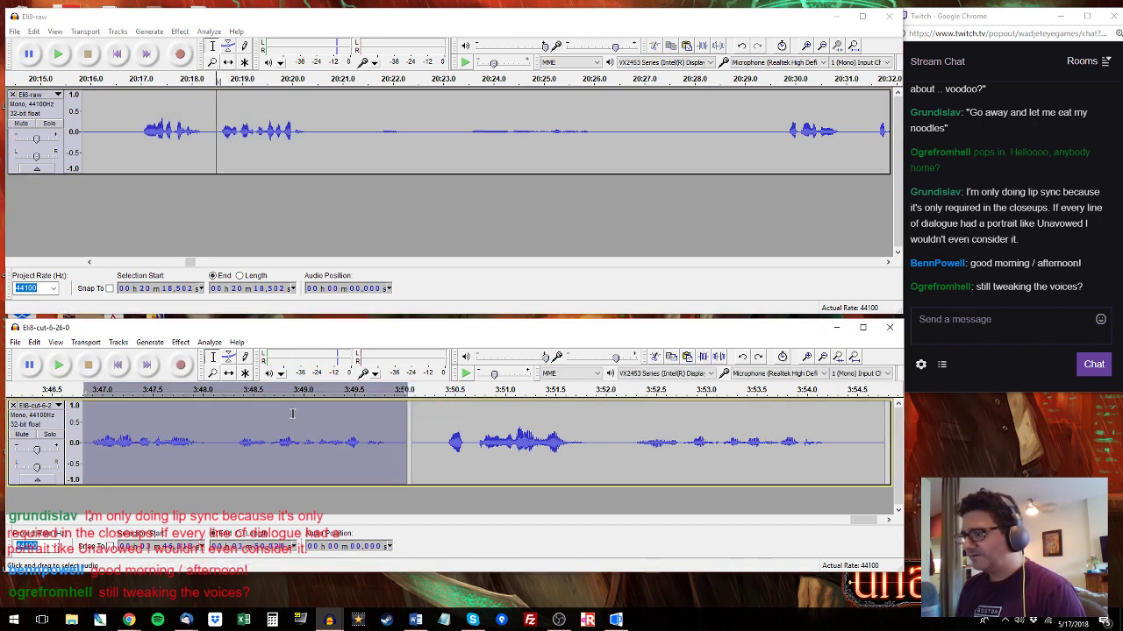
Replace the cut track's first phrase at about 3:46.9 to 3:48.1 with the raw take from about 20:17.0 to 20:18.4, and play it.
drag(209, 131, 140, 127)
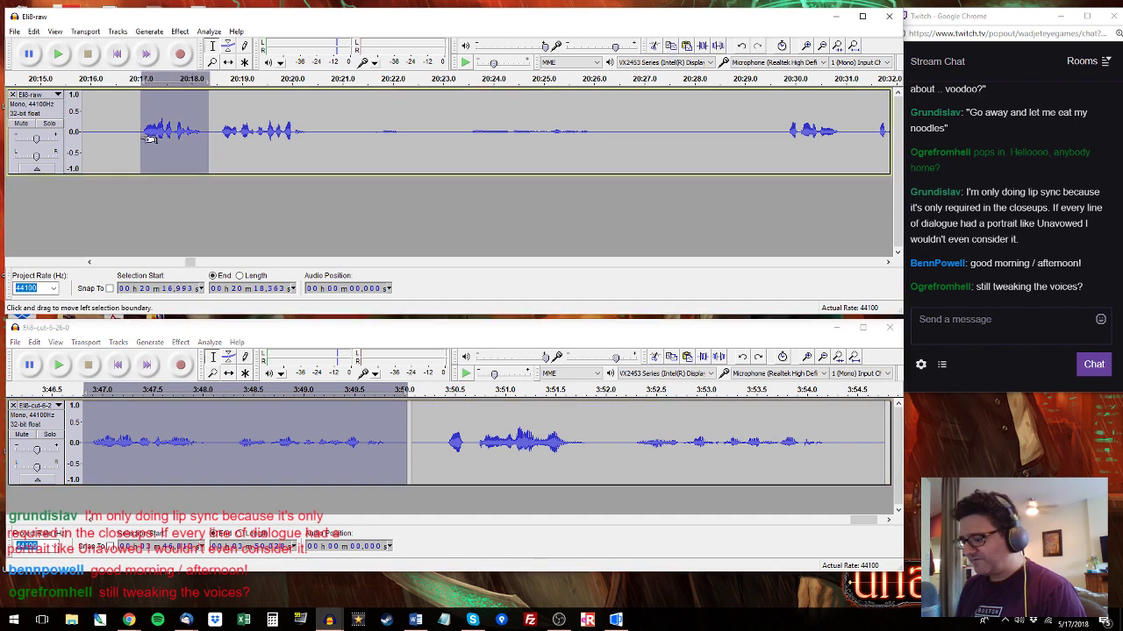
drag(216, 431, 143, 437)
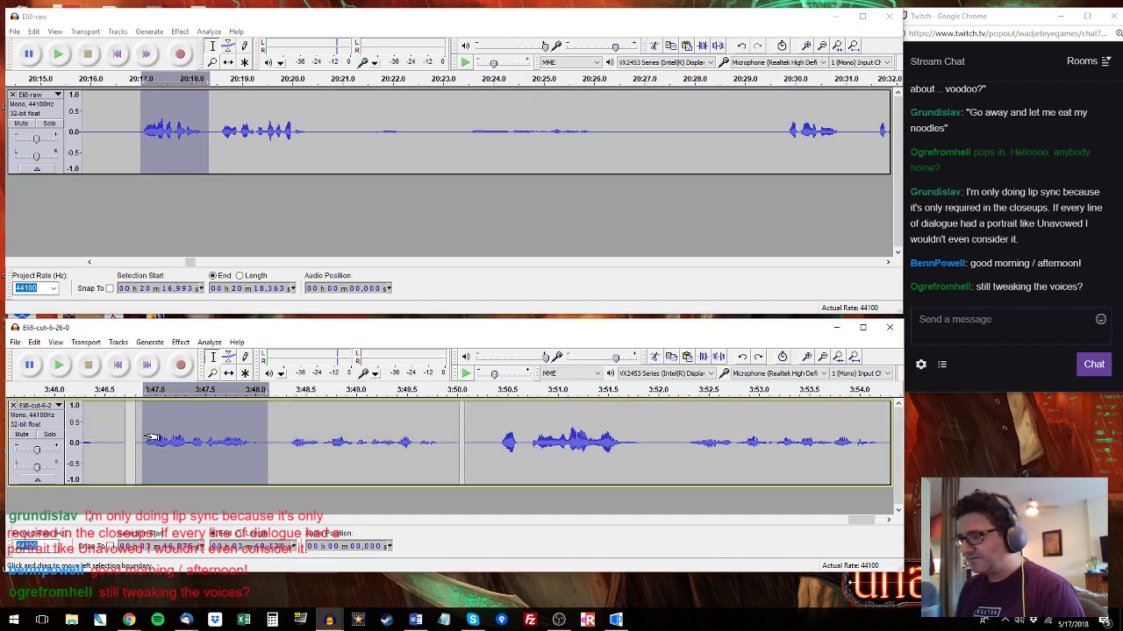
key(ctrl+v)
click(136, 438)
key(space)
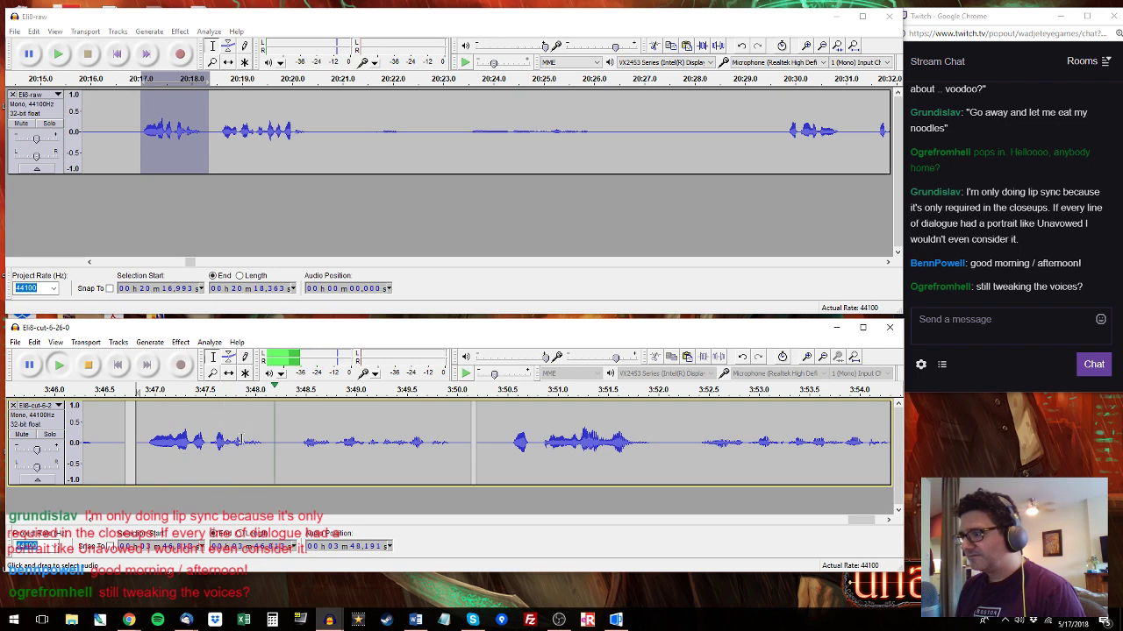
key(space)
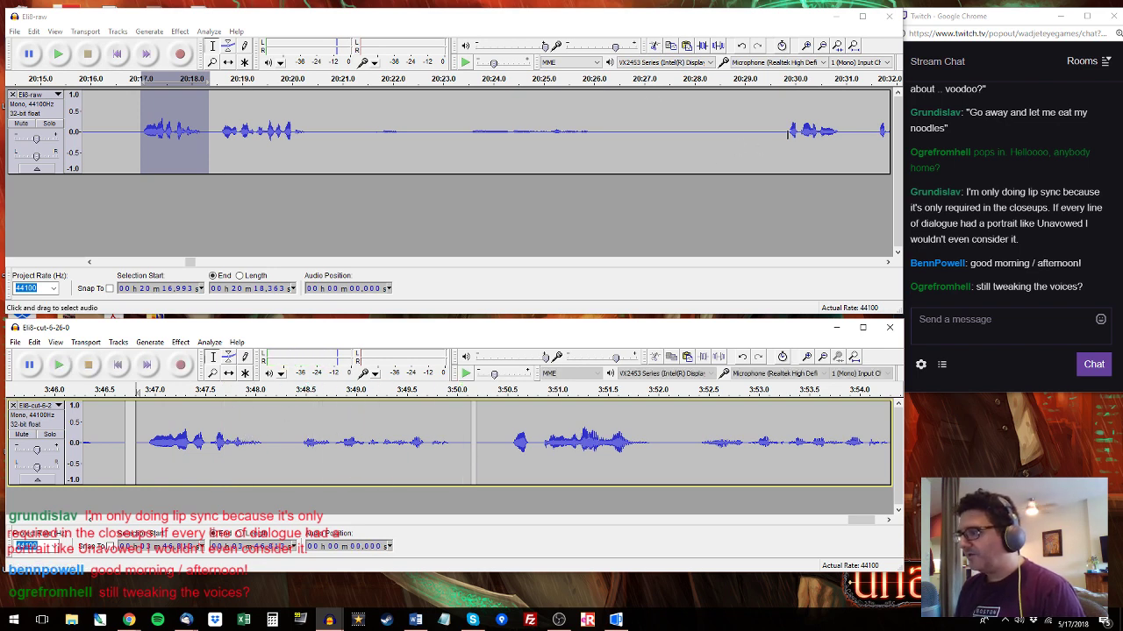
Select and audition the cut track's phrase from about 3:48.4 to 3:49.9, and show the end of the track.
drag(295, 437, 444, 444)
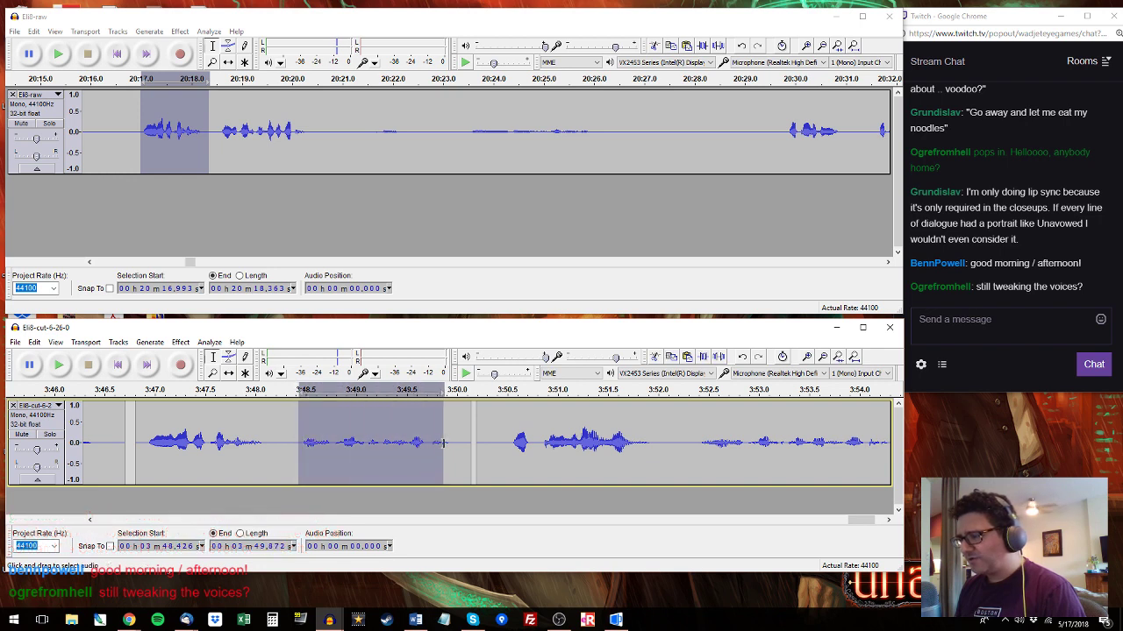
key(space)
click(328, 449)
key(space)
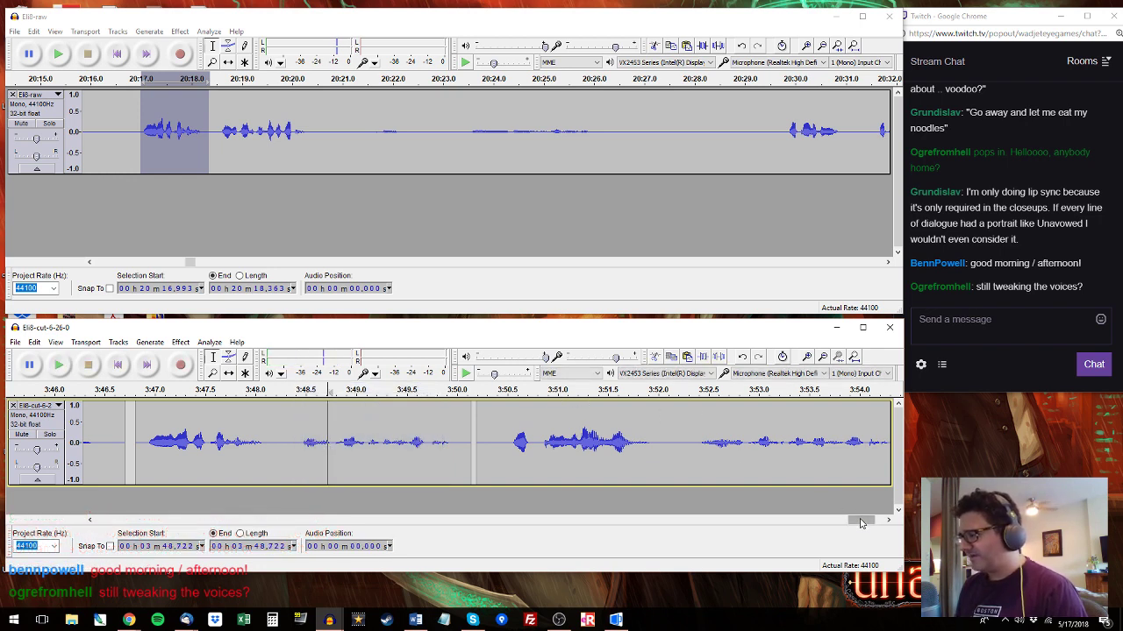
drag(860, 523, 870, 524)
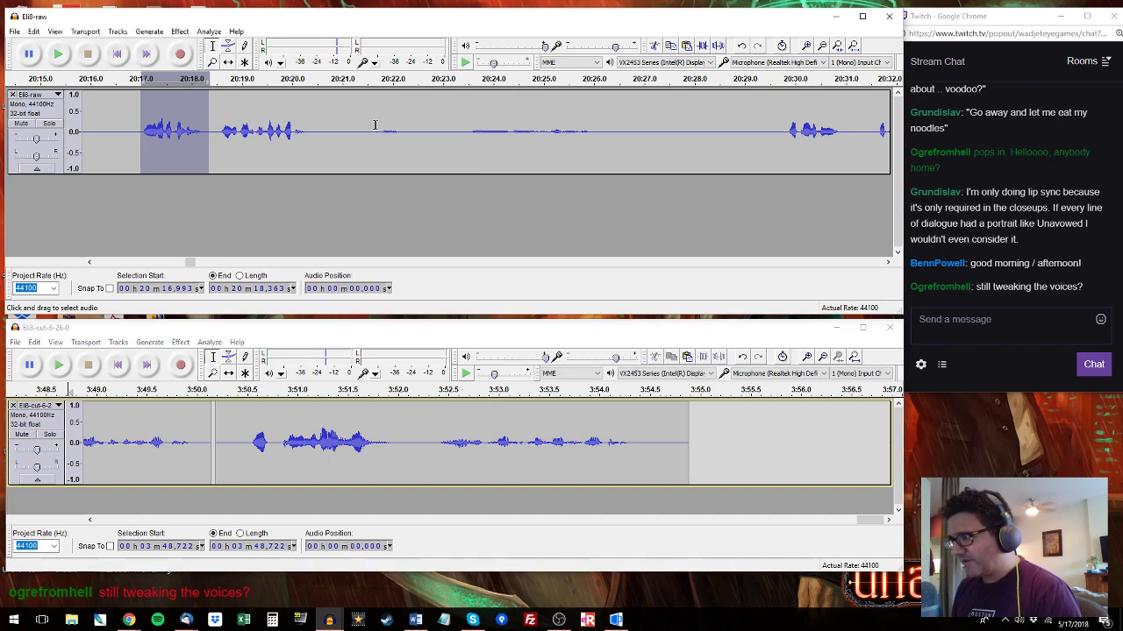
Audition the raw dialogue from about 20:29.6 and select about 20:29.8 to 20:33.3.
click(377, 118)
drag(427, 128, 450, 129)
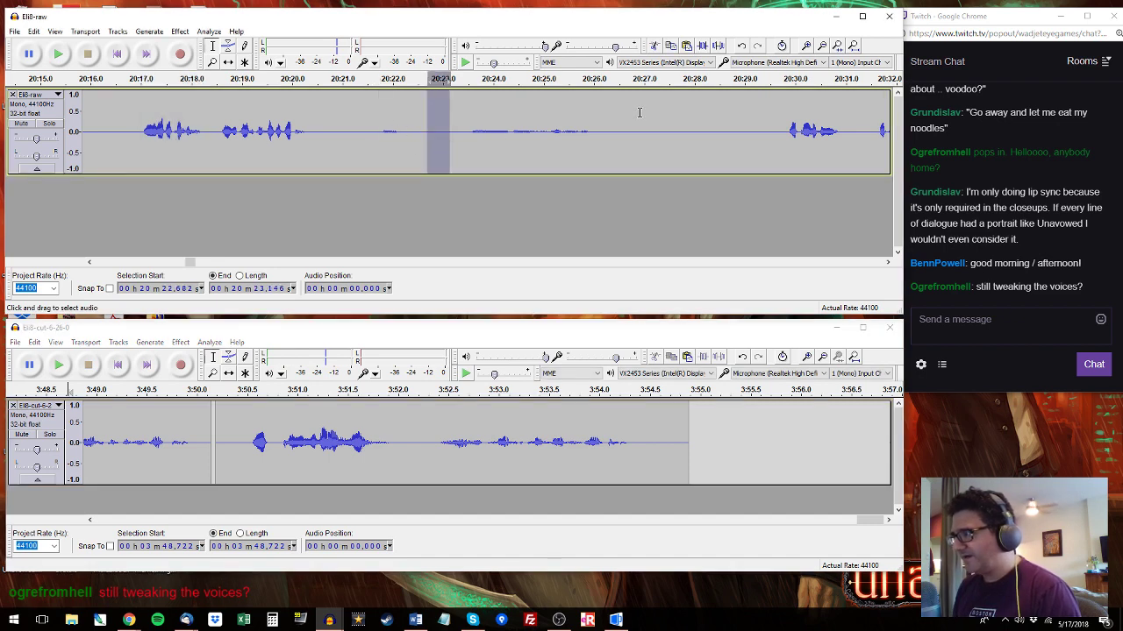
click(778, 114)
key(space)
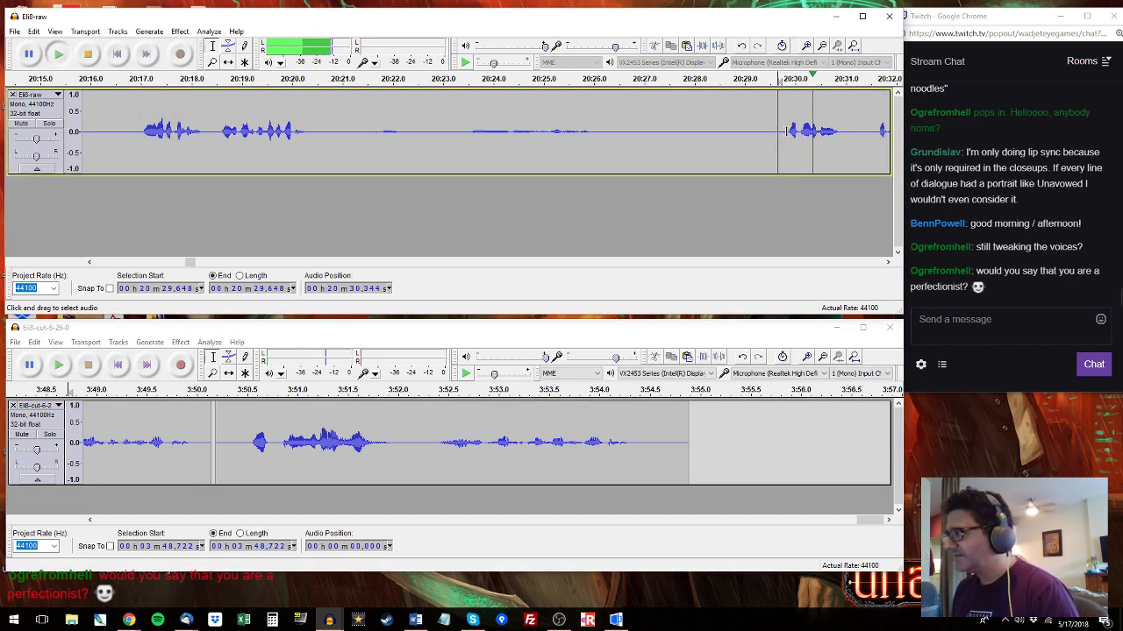
drag(783, 132, 679, 141)
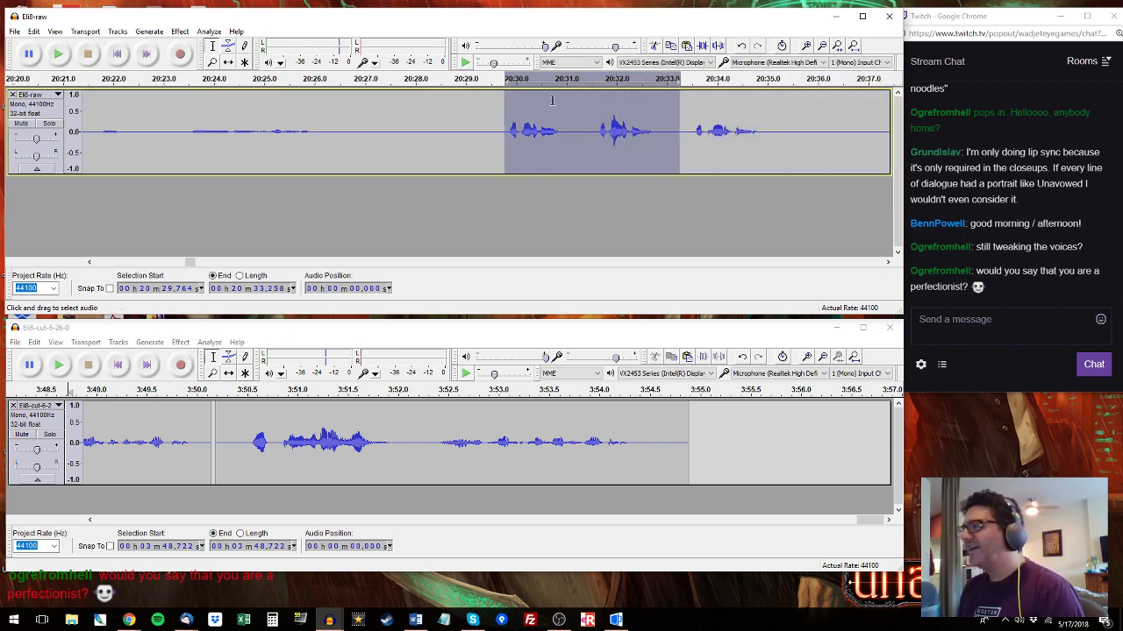
click(471, 140)
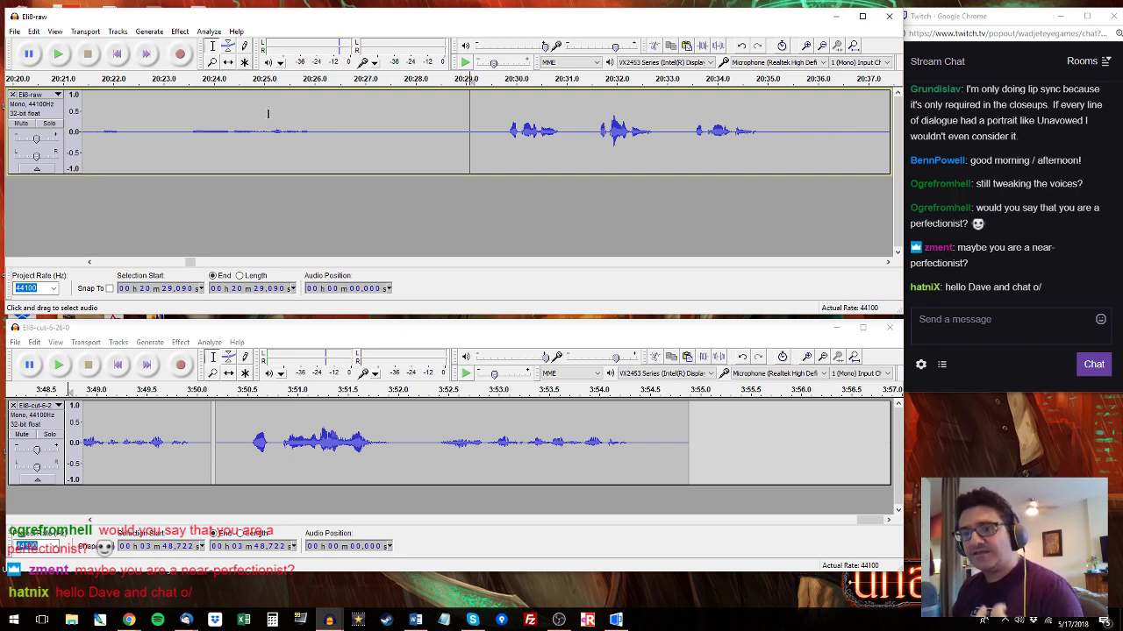
click(498, 131)
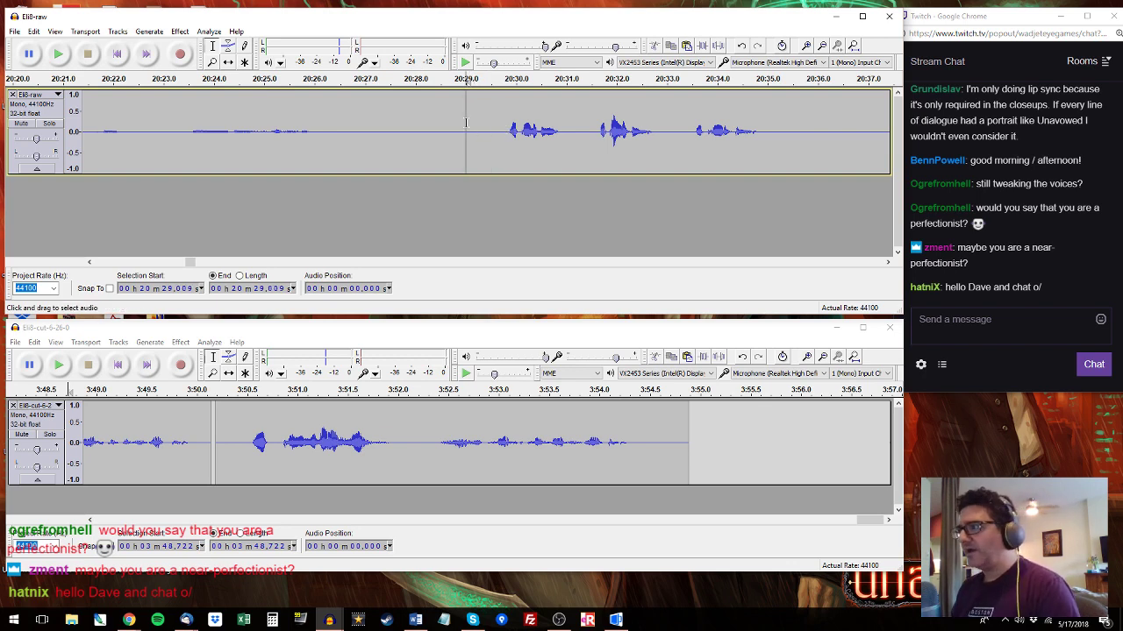
drag(465, 123, 370, 127)
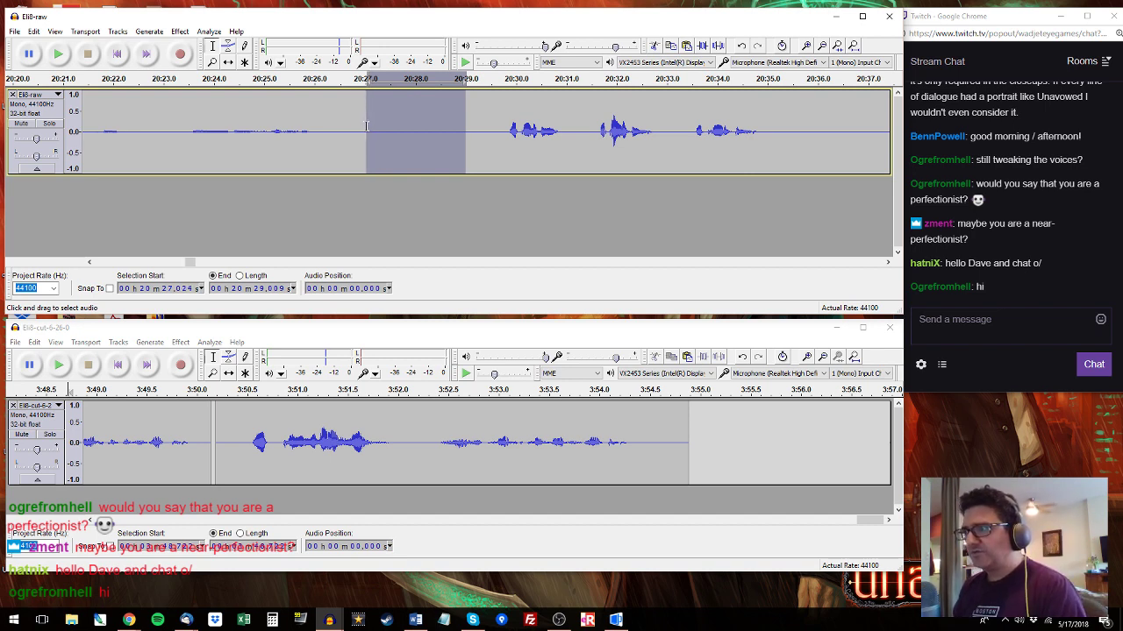
drag(367, 125, 365, 125)
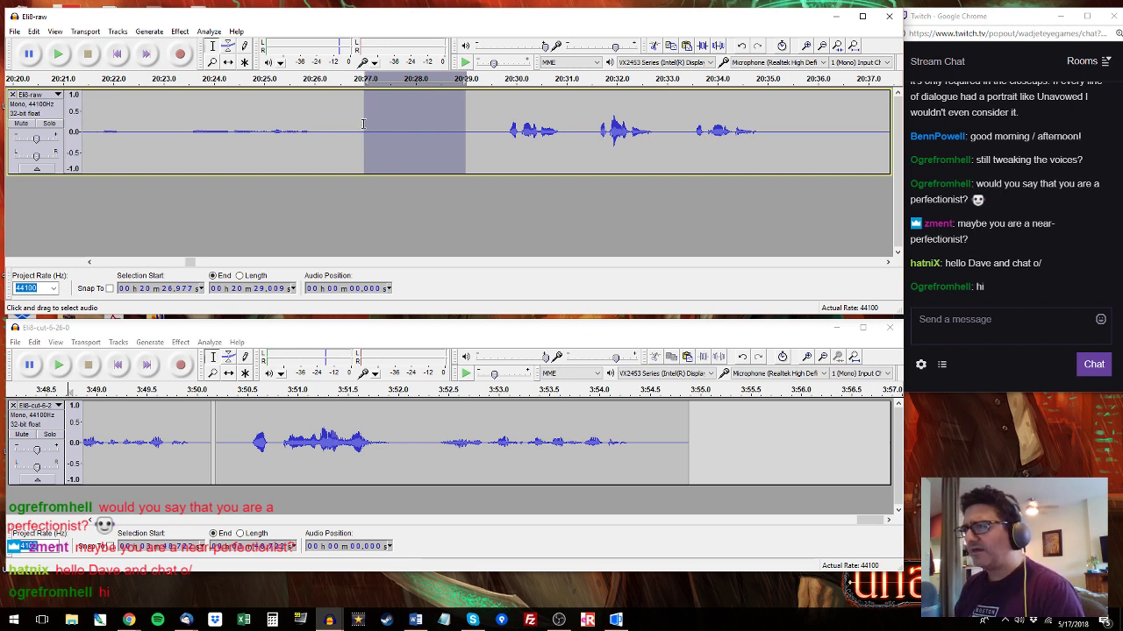
drag(365, 124, 480, 98)
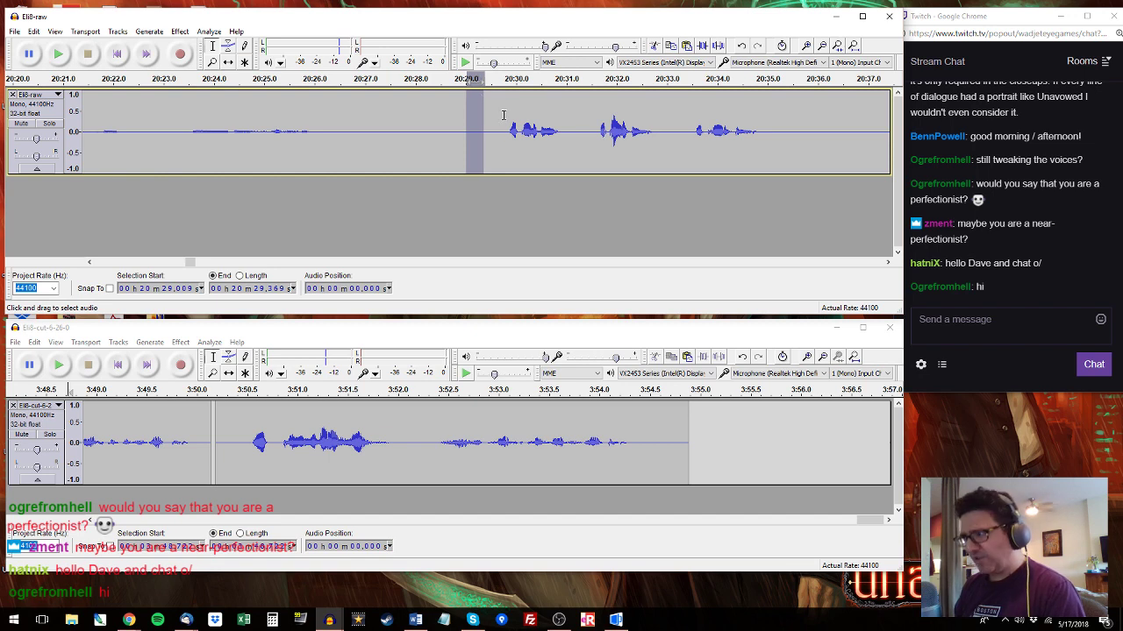
Replay the raw dialogue from about 20:29.8 and append the take from about 20:31.6 to 20:33.0 to the cut track at about 3:55.0.
click(503, 115)
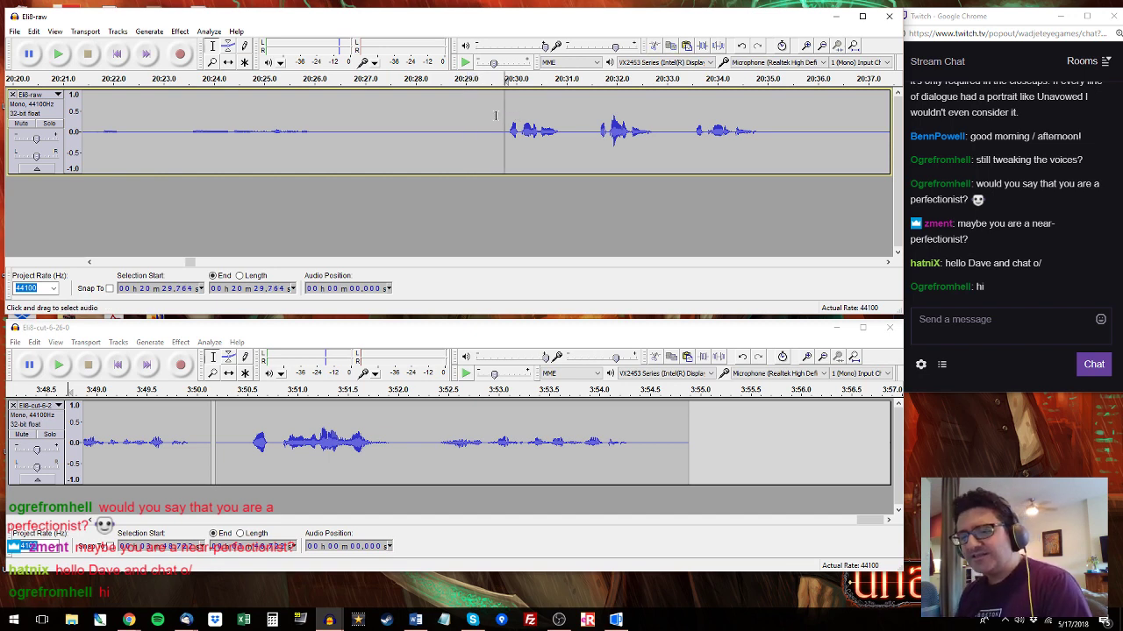
key(space)
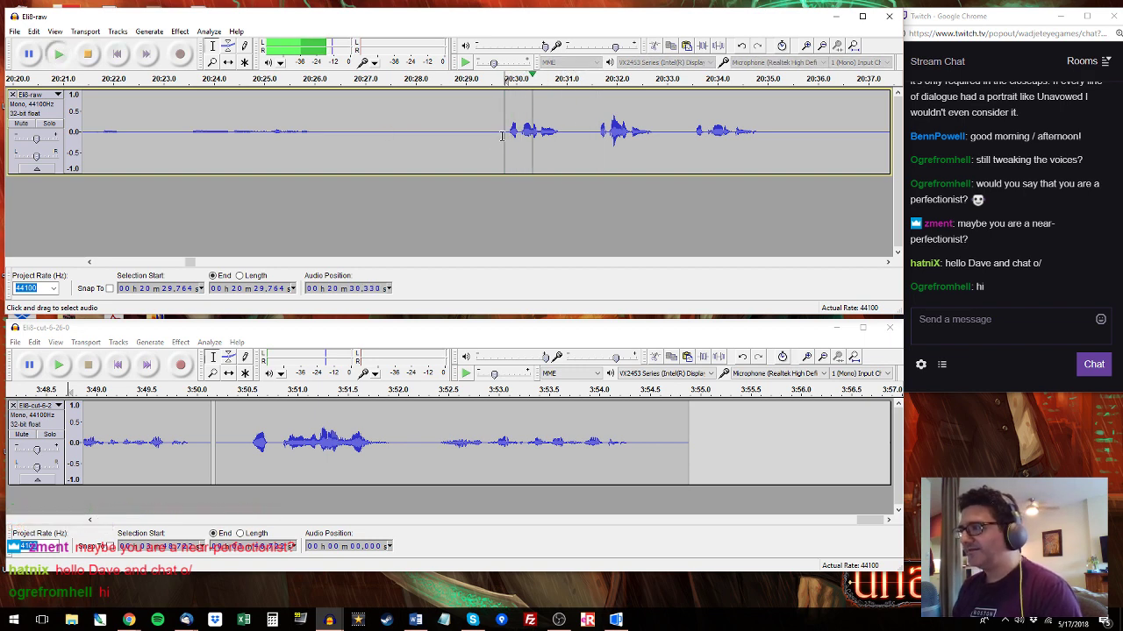
drag(502, 123, 669, 126)
key(ctrl+c)
click(697, 438)
key(ctrl+v)
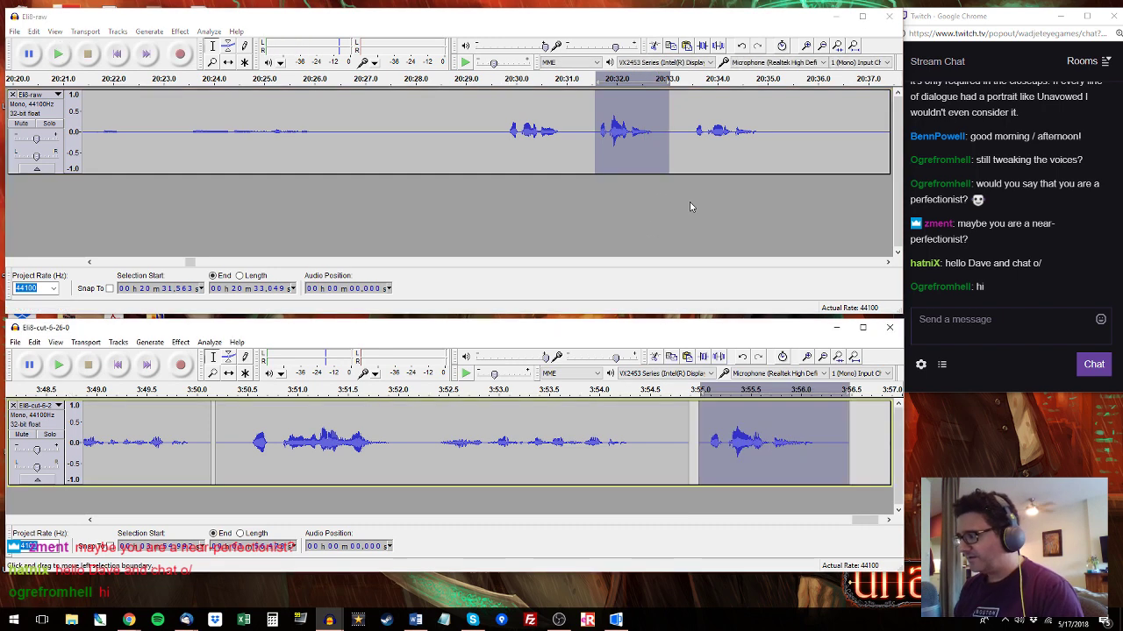
Audition the raw dialogue from about 20:33.3 and place the cursor before the take at about 20:40.9.
click(683, 114)
key(space)
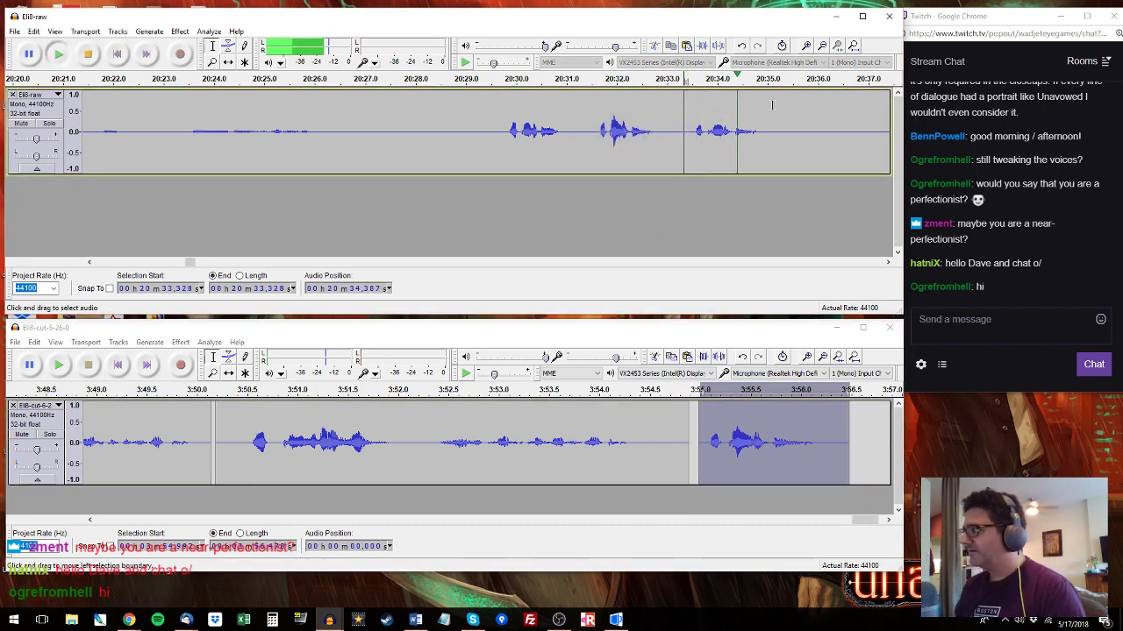
click(868, 79)
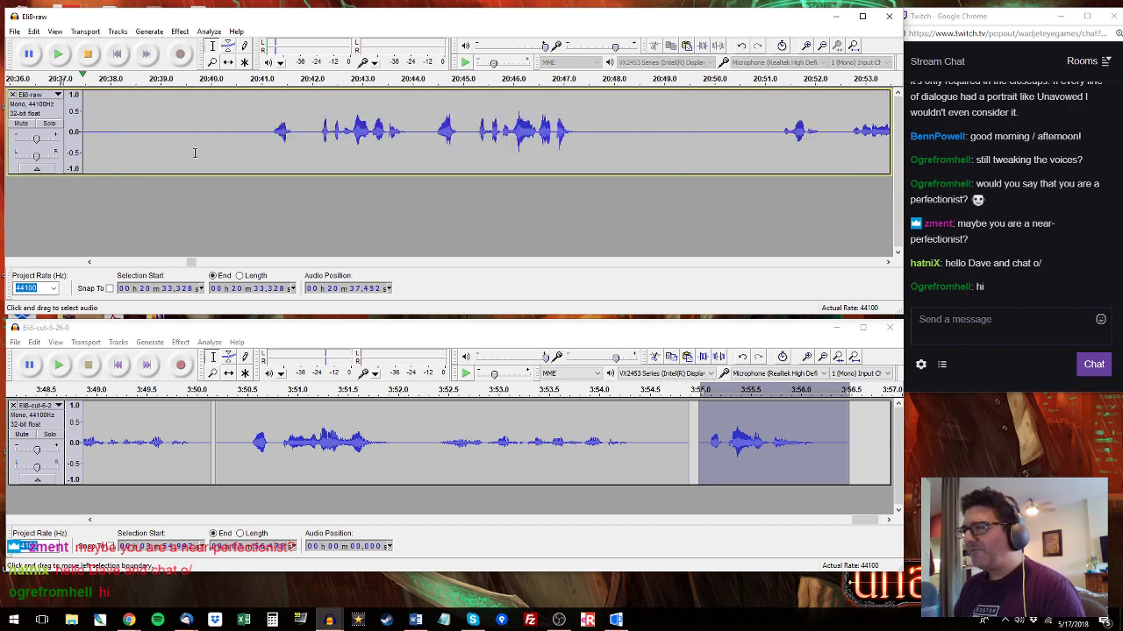
click(256, 119)
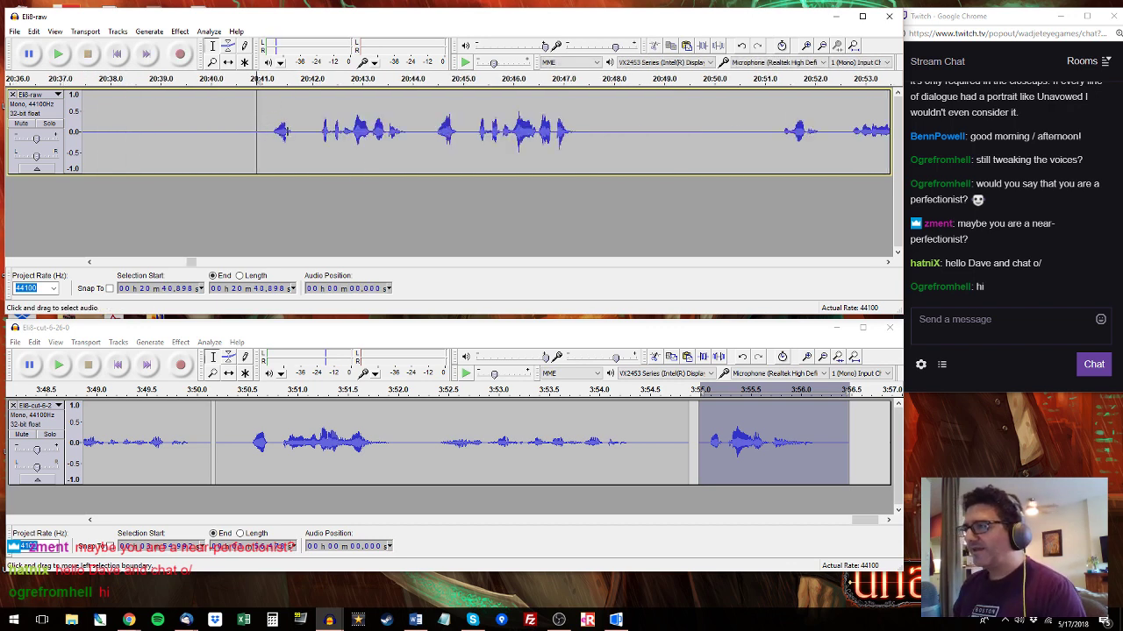
Play the cut track's clip from about 3:50.5 to check its two phrases.
click(244, 455)
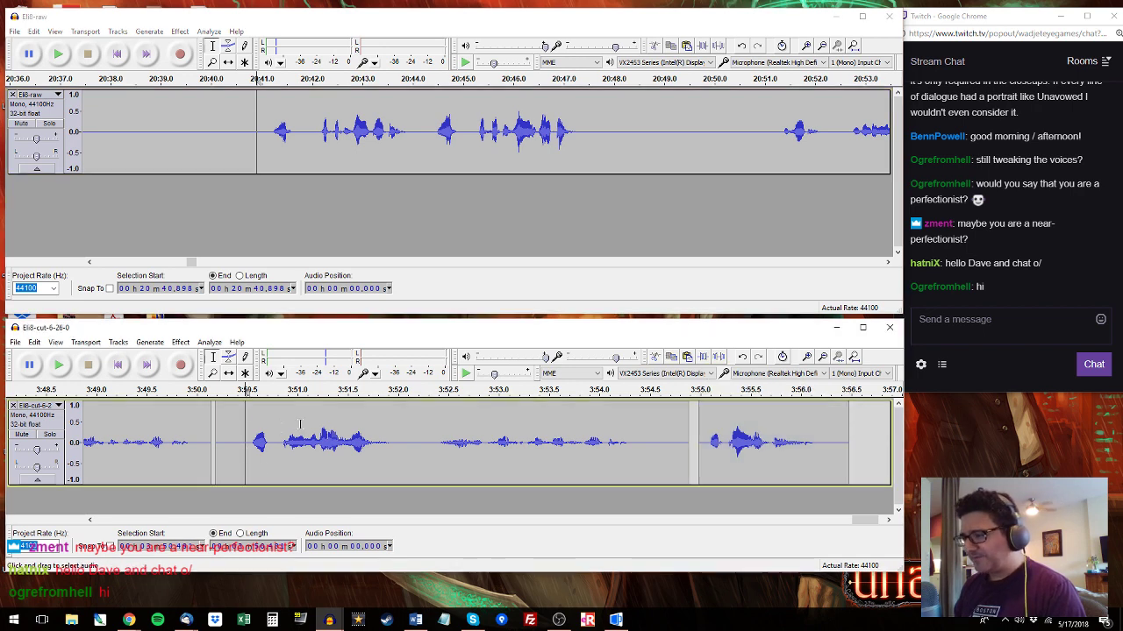
key(space)
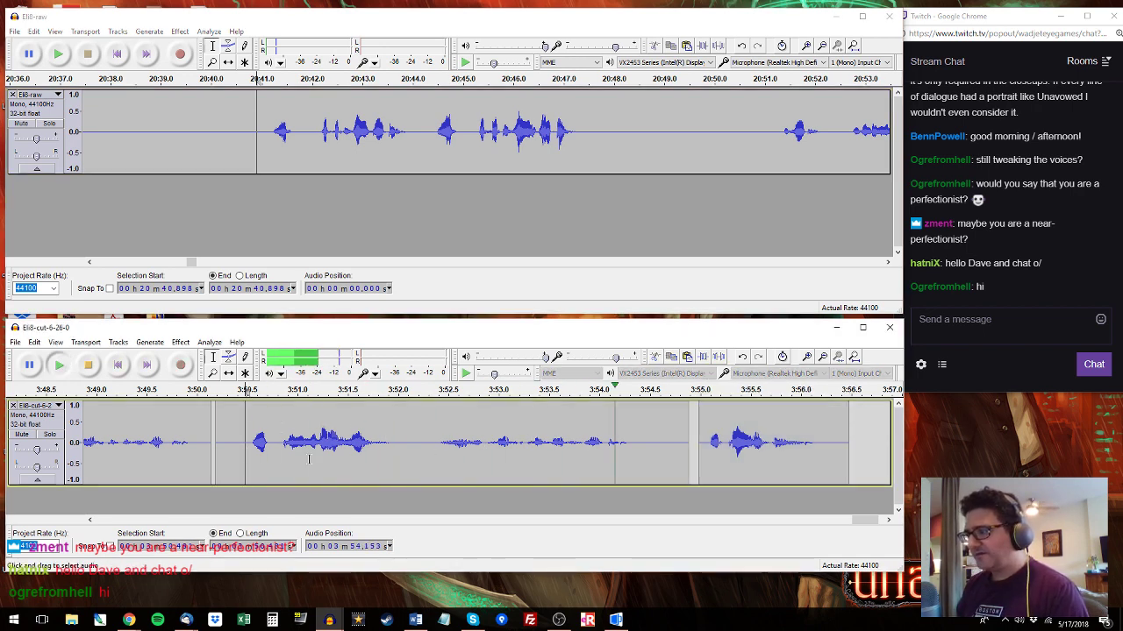
key(space)
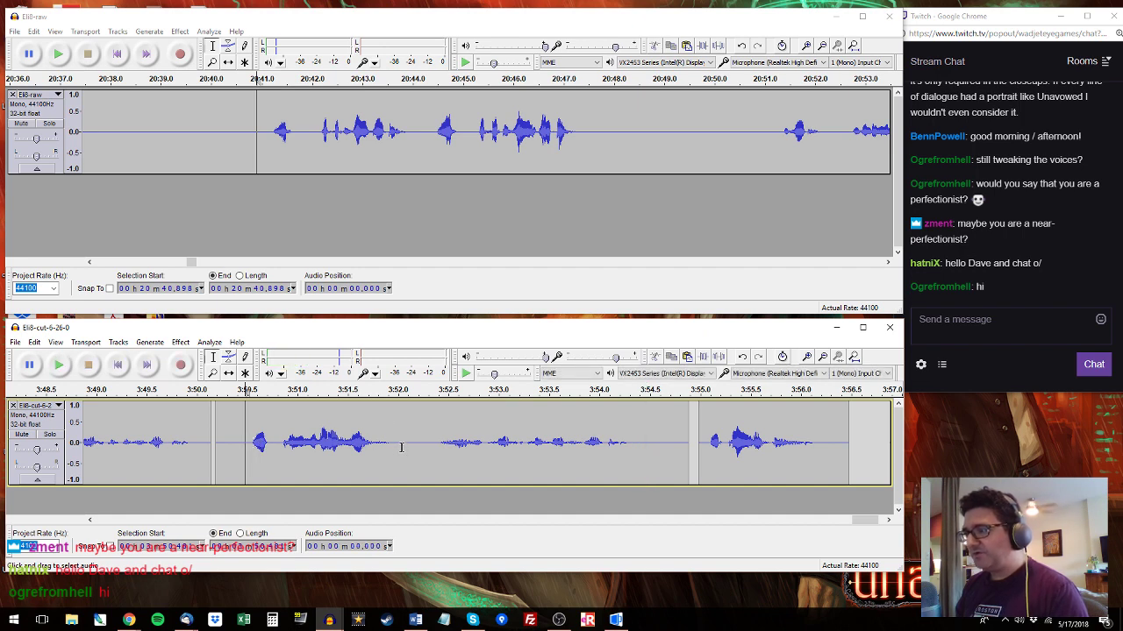
Try shortening the pause in the cut track by deleting about 3:52.04 to 3:52.19, and undo the deletion.
drag(402, 448, 416, 453)
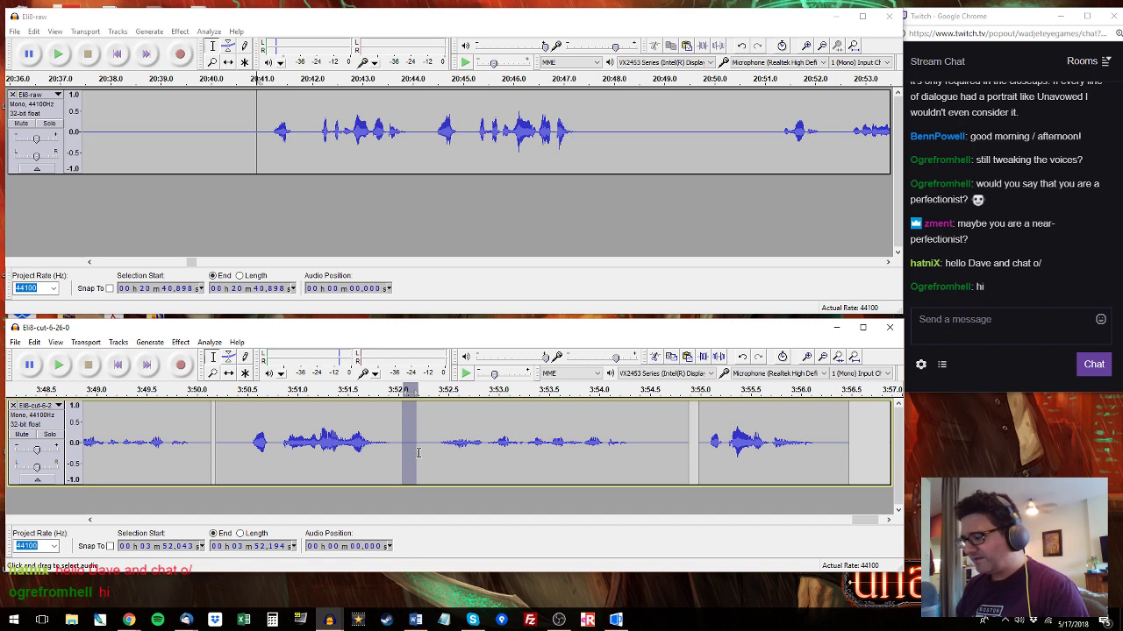
key(Delete)
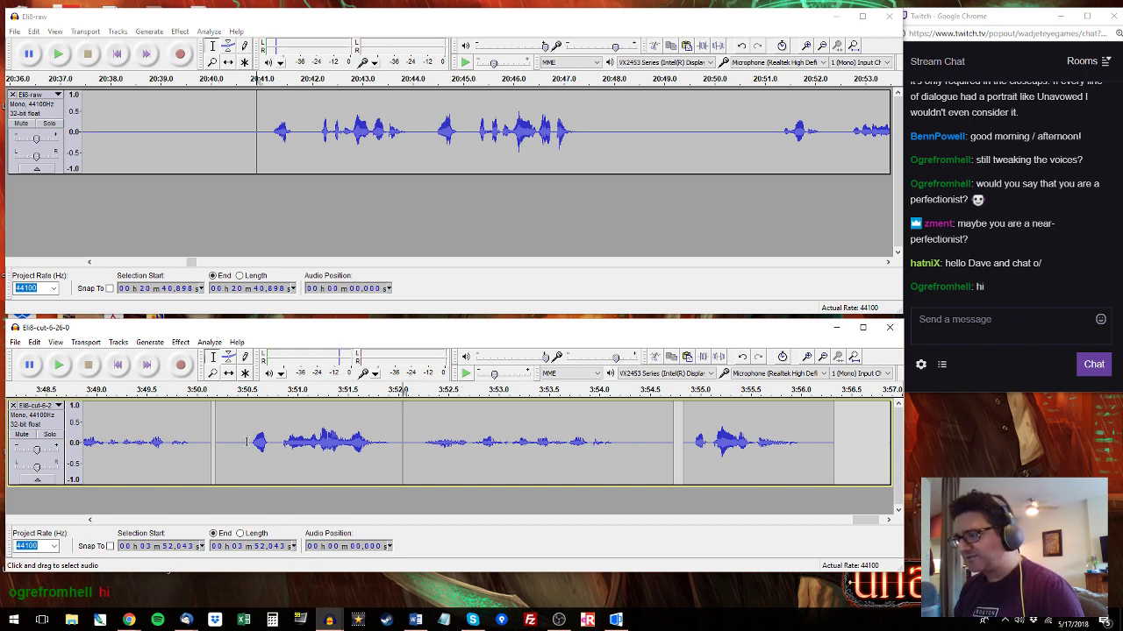
key(ctrl+z)
click(457, 436)
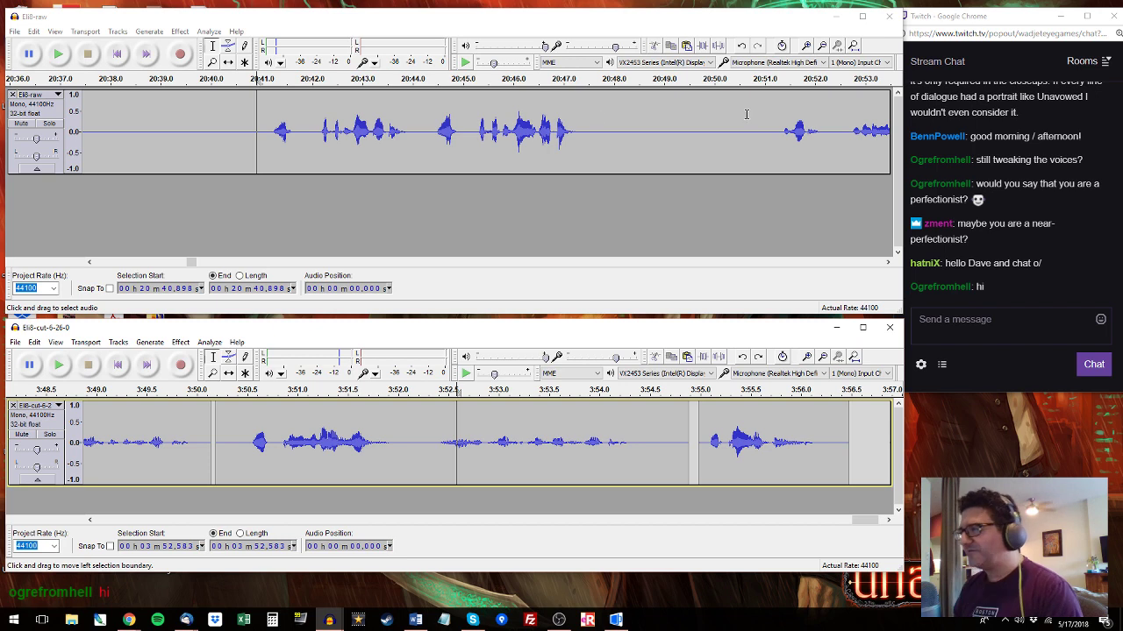
Audition the raw dialogue from about 20:51.2 and append the take from about 20:54.5 to 20:59.5 to the cut track at about 3:56.5.
click(776, 116)
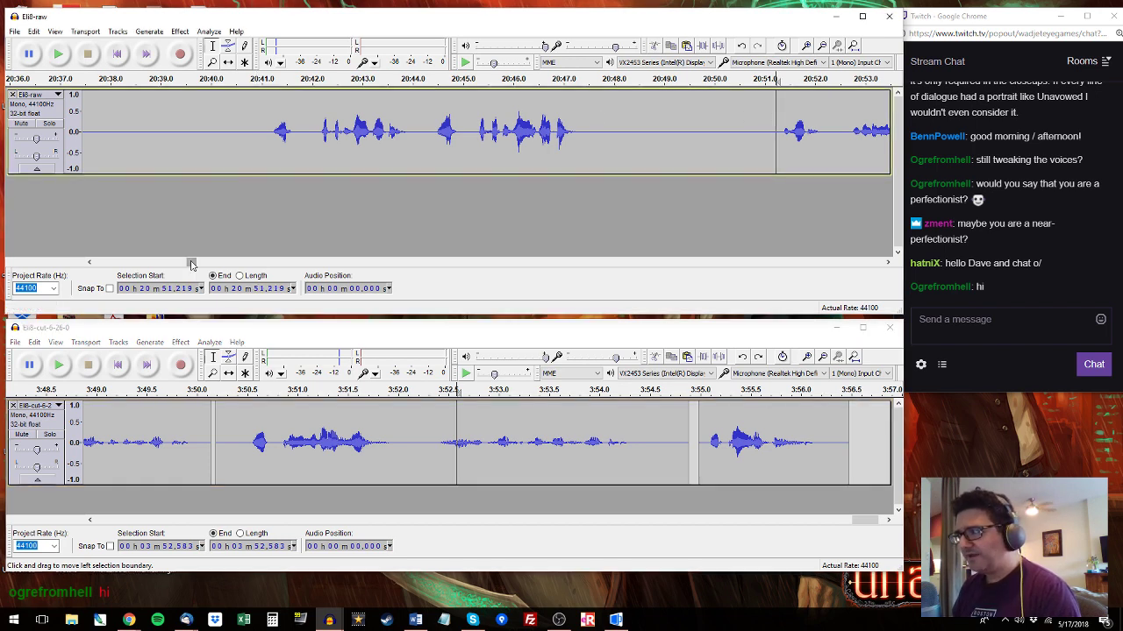
click(887, 262)
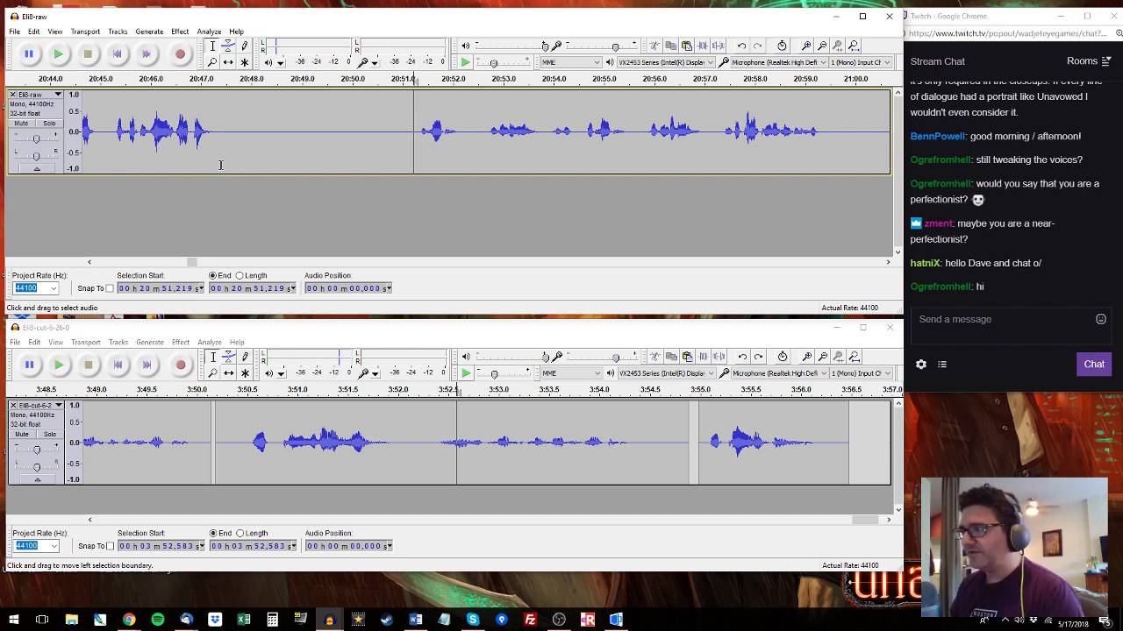
key(space)
mouse_move(419, 138)
mouse_down()
mouse_move(645, 132)
mouse_move(388, 137)
mouse_move(427, 132)
mouse_up()
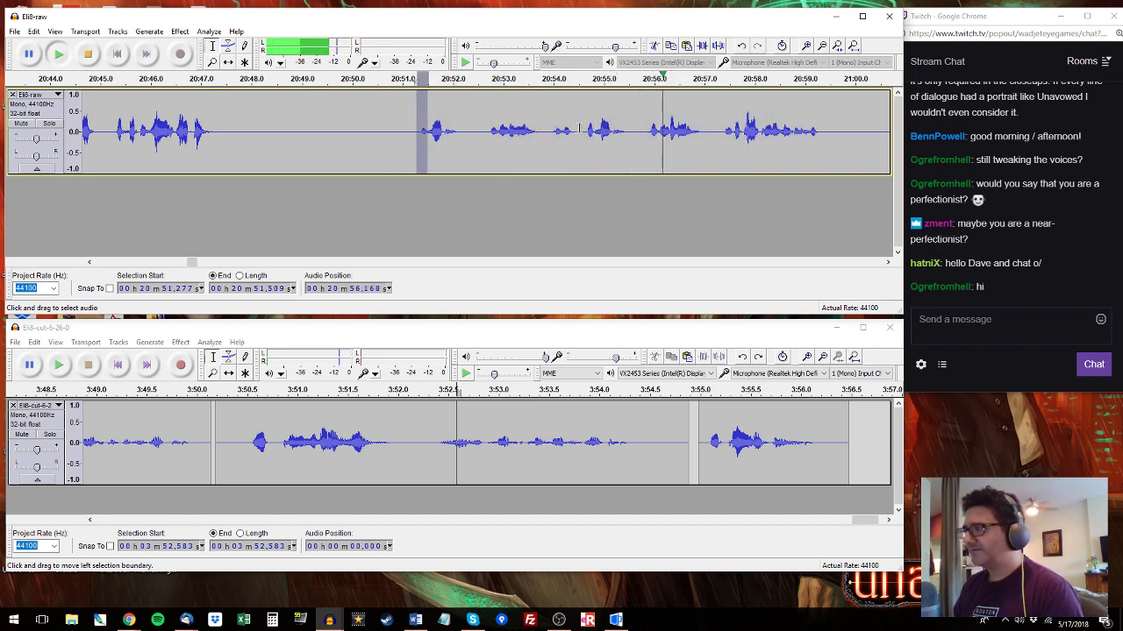
drag(580, 127, 742, 116)
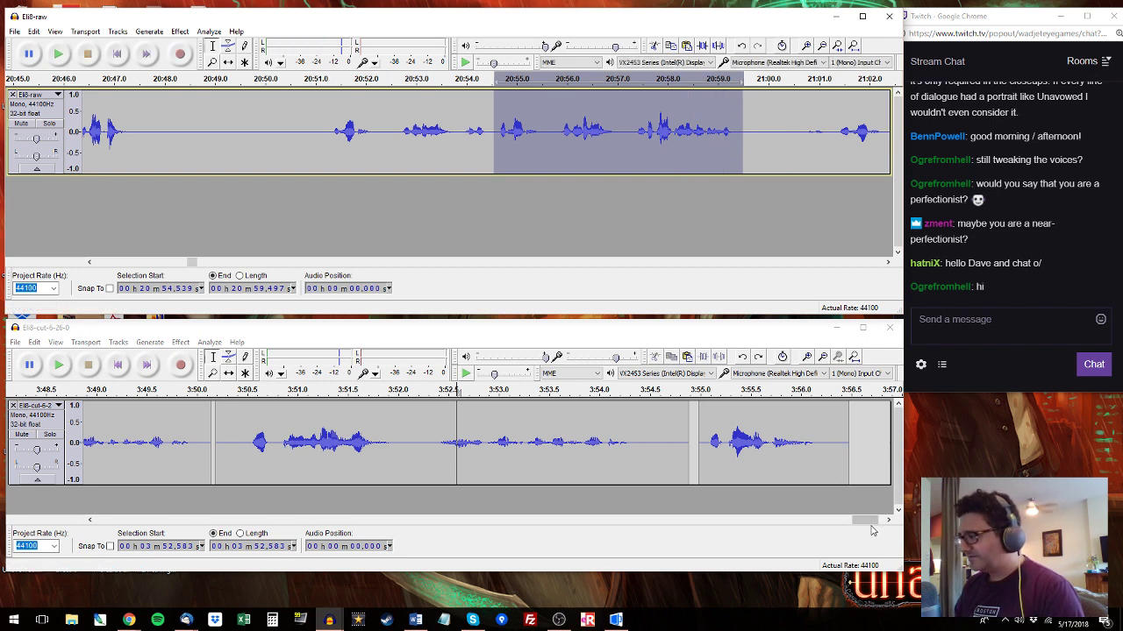
drag(870, 522, 878, 503)
drag(691, 417, 891, 421)
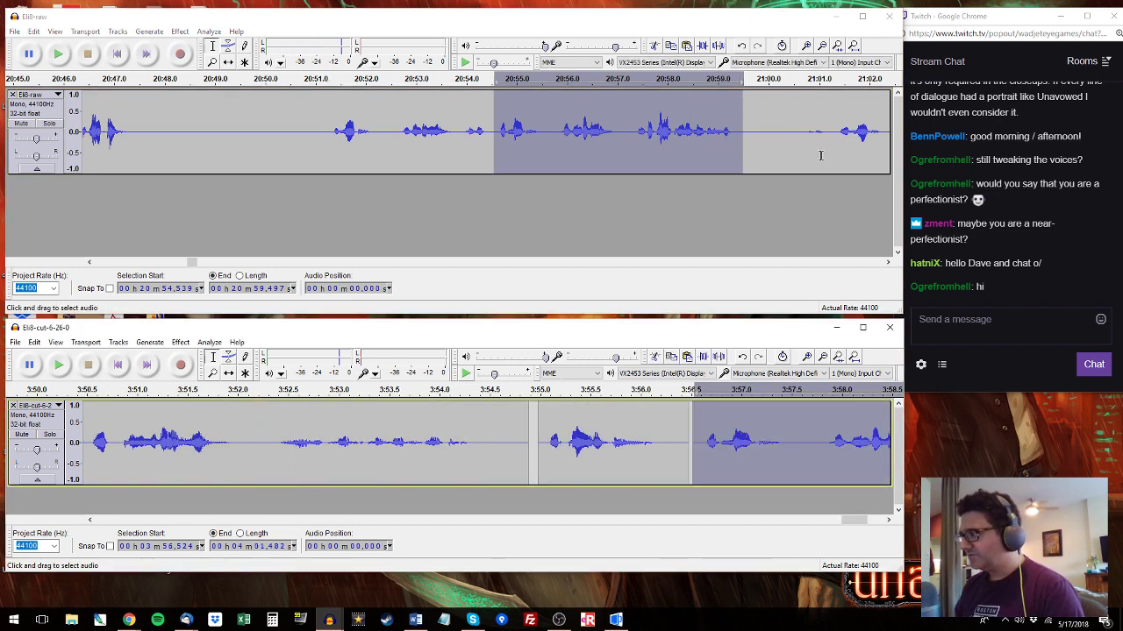
Audition the raw dialogue from about 21:01.3 and select the take from about 21:02.9 to 21:08.3.
click(836, 127)
key(space)
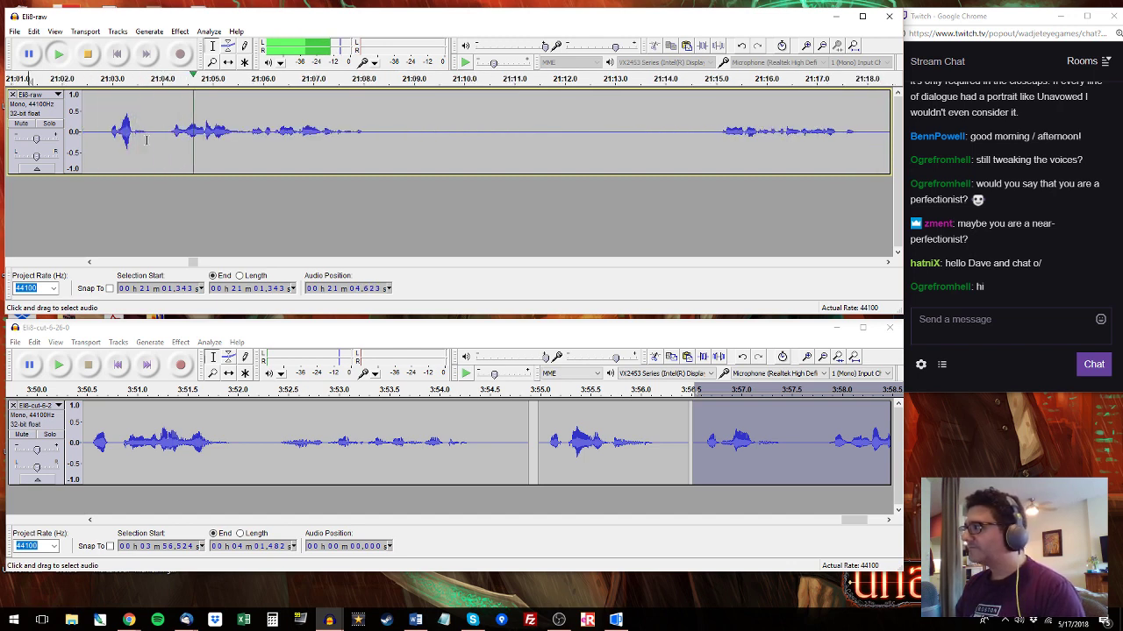
drag(106, 130, 378, 131)
key(space)
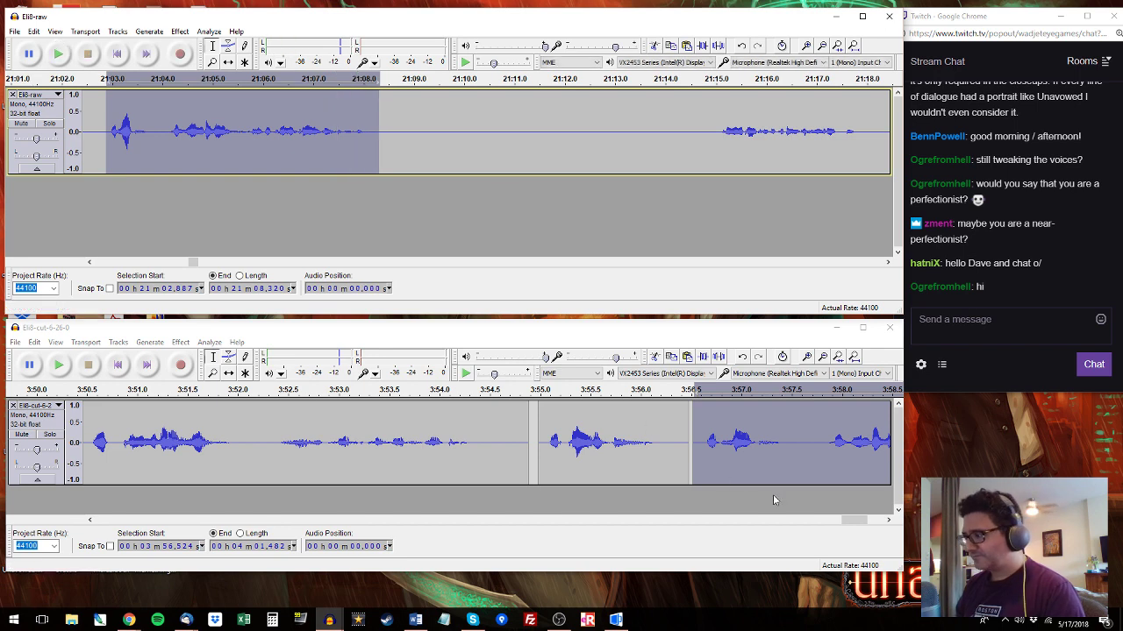
Bring the cut track's last clip, from about 3:56.5 to 4:01.5, fully into view and play it.
click(774, 500)
drag(859, 519, 876, 519)
key(space)
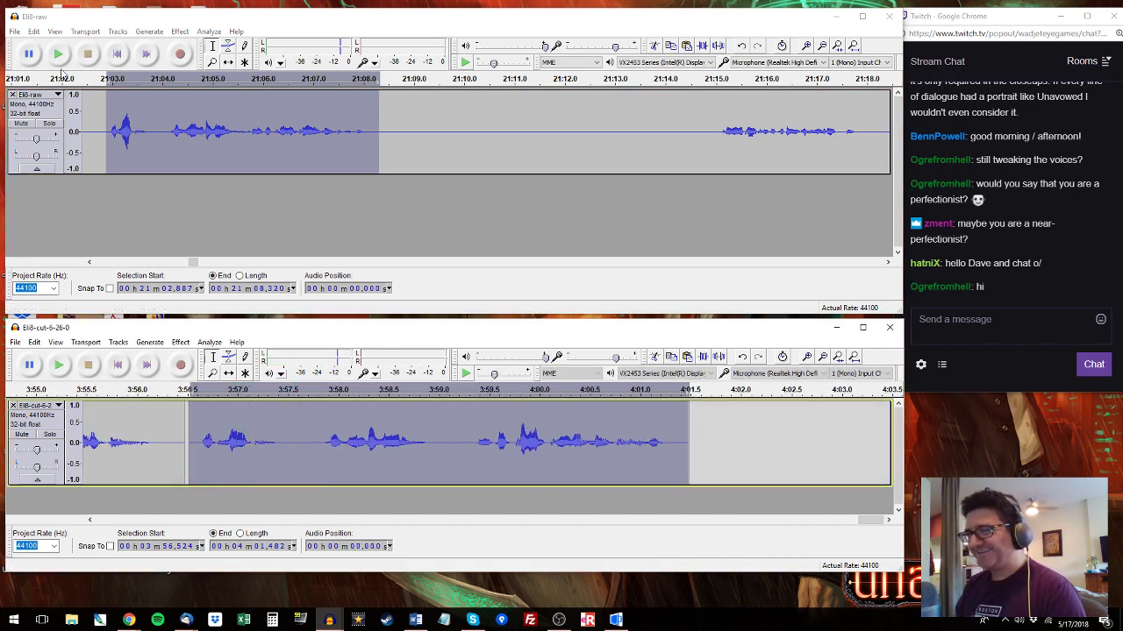
Replace the cut track's last clip, starting at about 3:56.5, with the selected raw take from about 21:02.9 to 21:08.3.
click(221, 14)
key(space)
click(298, 336)
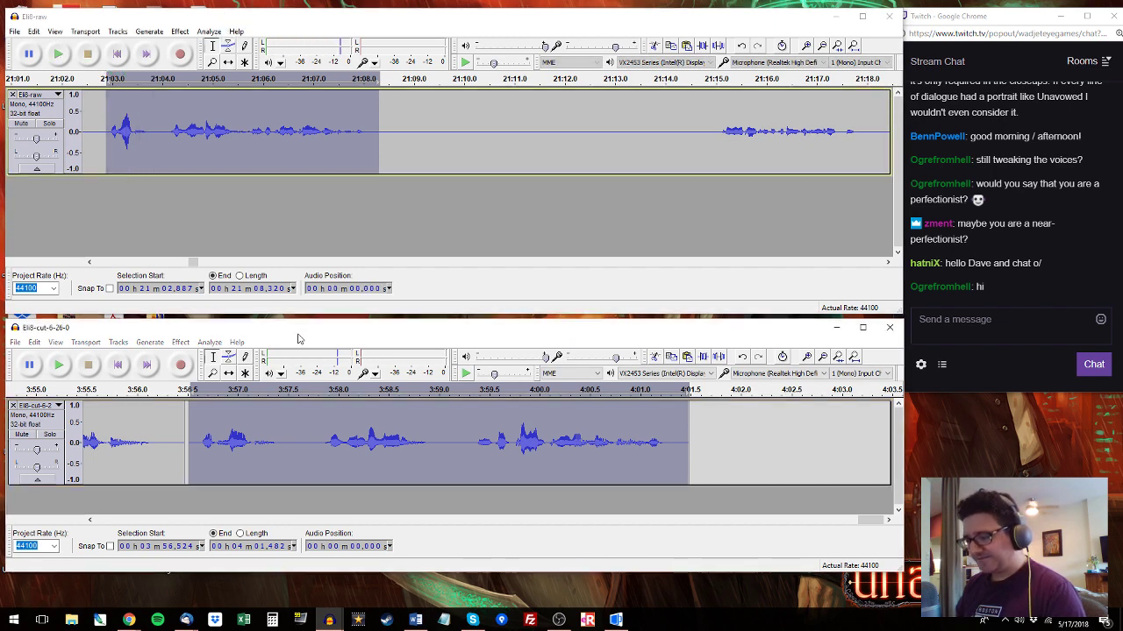
key(ctrl+v)
Audition the raw dialogue from about 21:14.9 and replace the cut track's clip at about 3:56.5 with the take from about 21:19.3 to 21:24.5.
click(706, 142)
key(space)
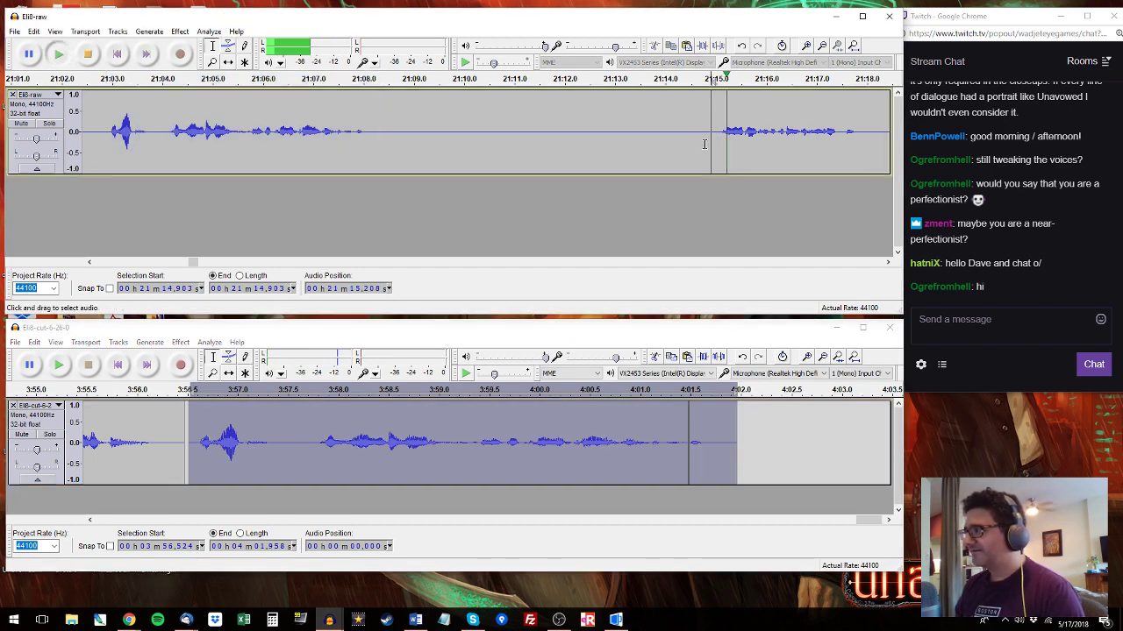
drag(706, 145, 739, 133)
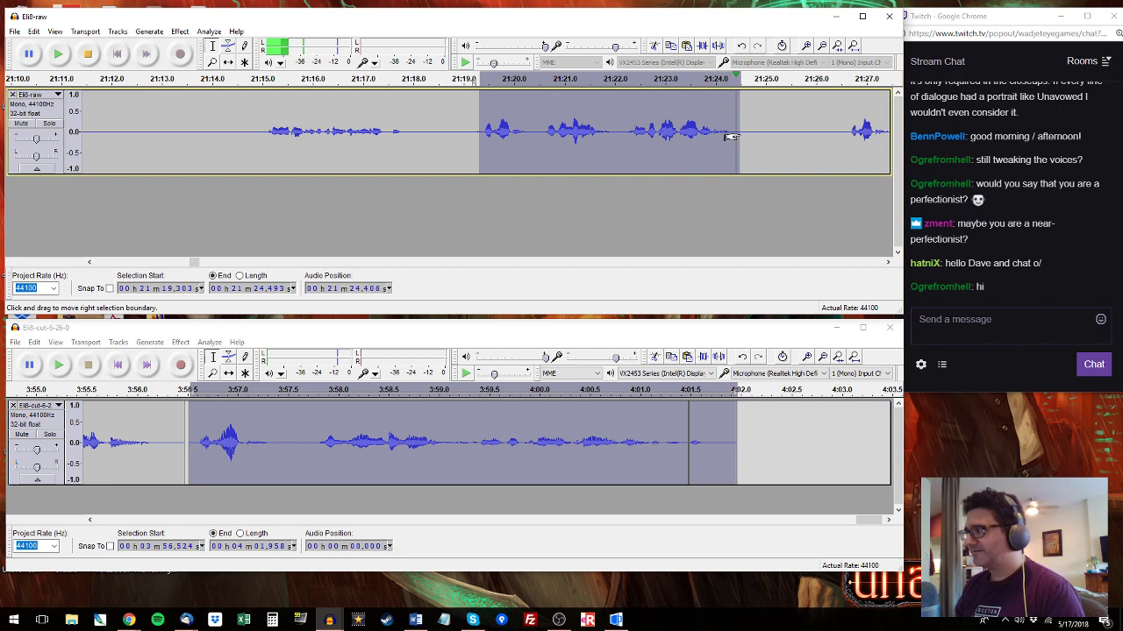
click(689, 429)
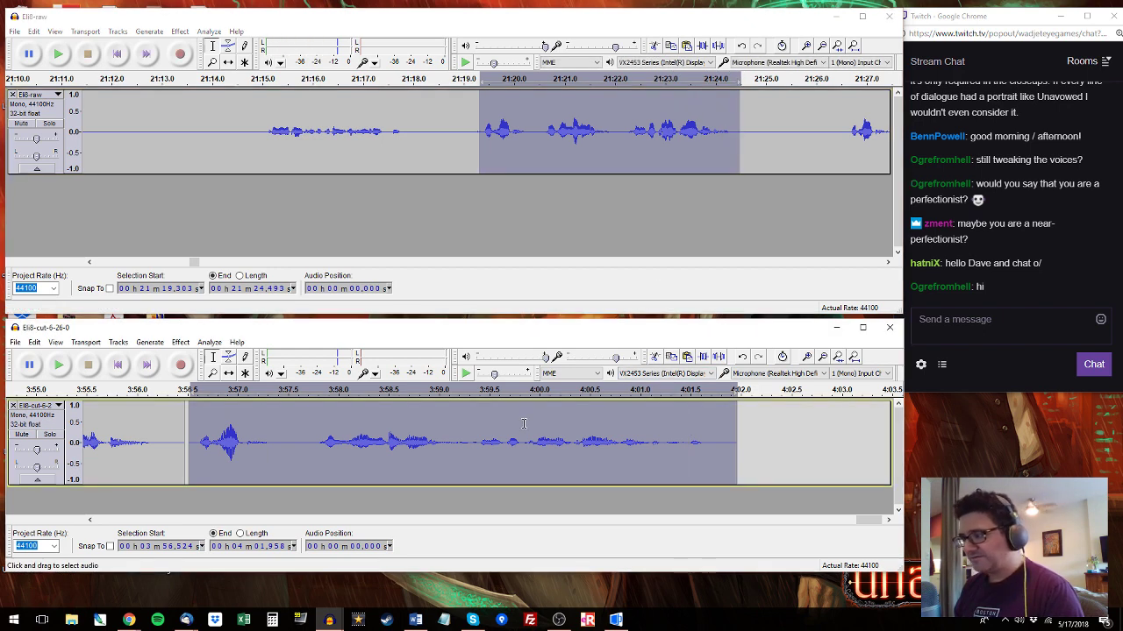
key(ctrl+v)
Audition the raw dialogue from about 21:26.6 and append the take from about 21:32.6 to 21:34.5 to the cut track at about 4:01.8.
click(846, 111)
key(space)
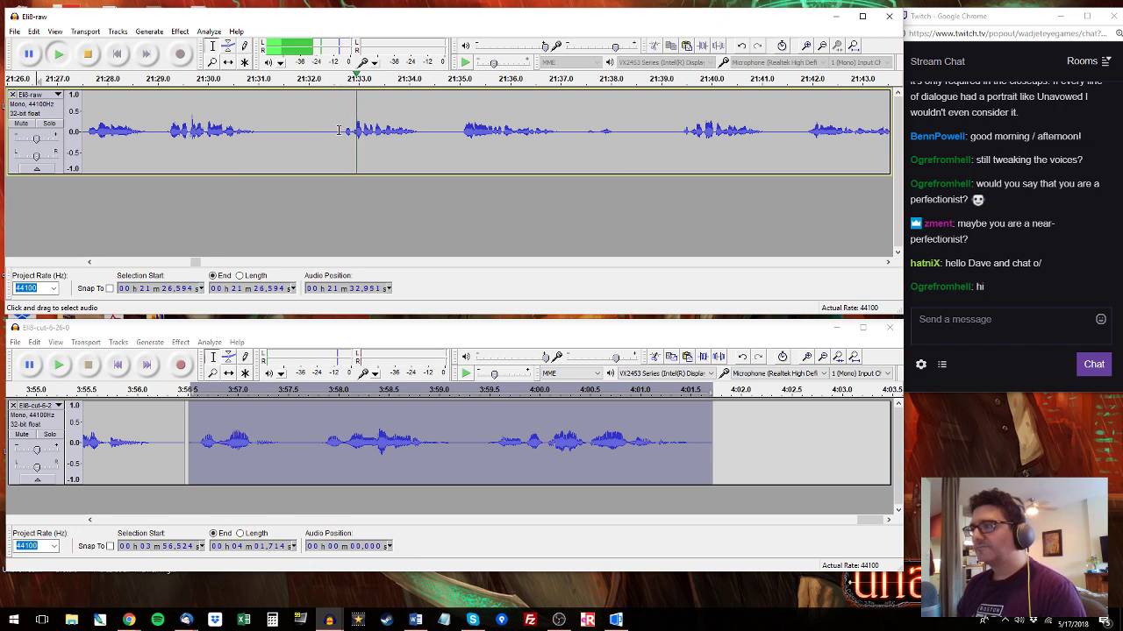
drag(339, 125, 432, 129)
key(space)
key(ctrl+c)
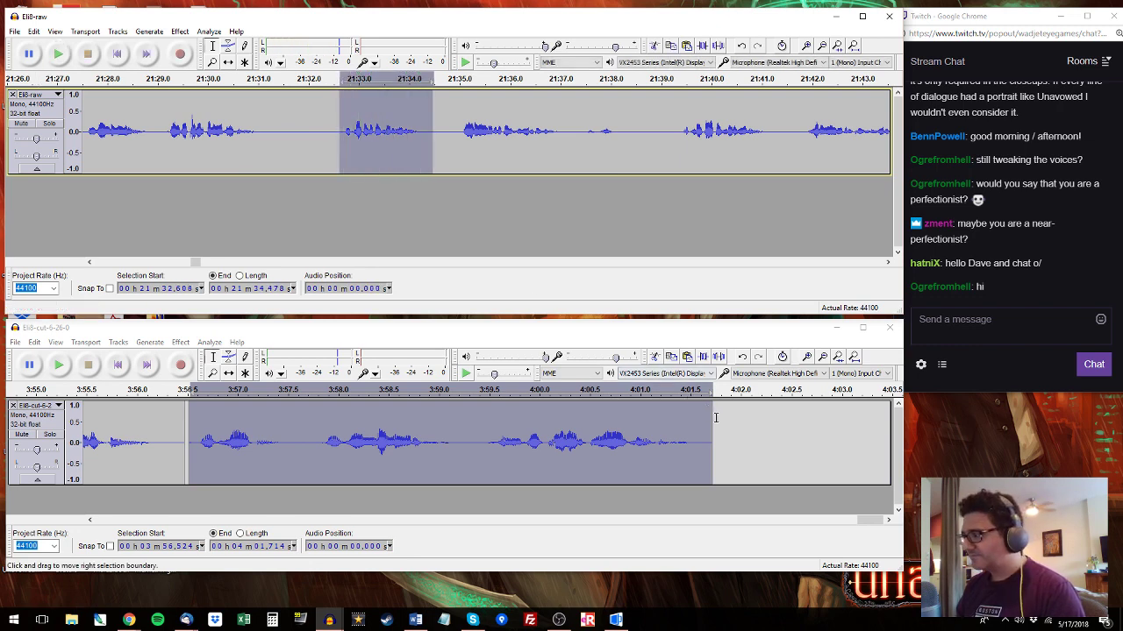
click(724, 442)
key(ctrl+v)
Audition the raw dialogue from about 21:34.9 and append the take from about 21:35.0 to 21:37.1 to the cut track at about 4:03.8.
click(463, 131)
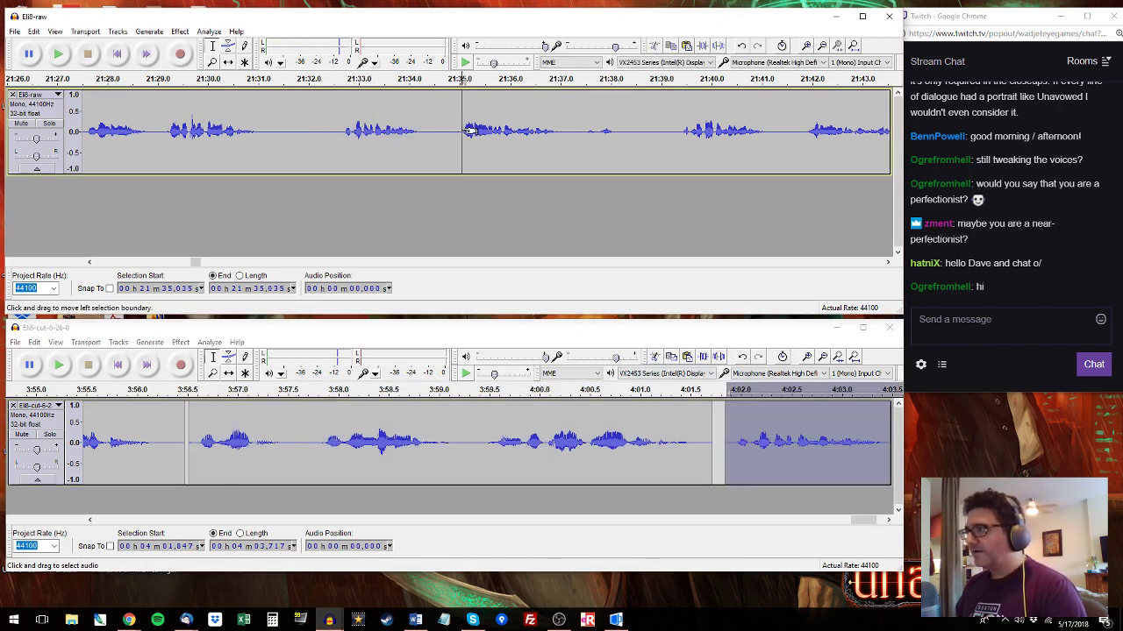
click(455, 130)
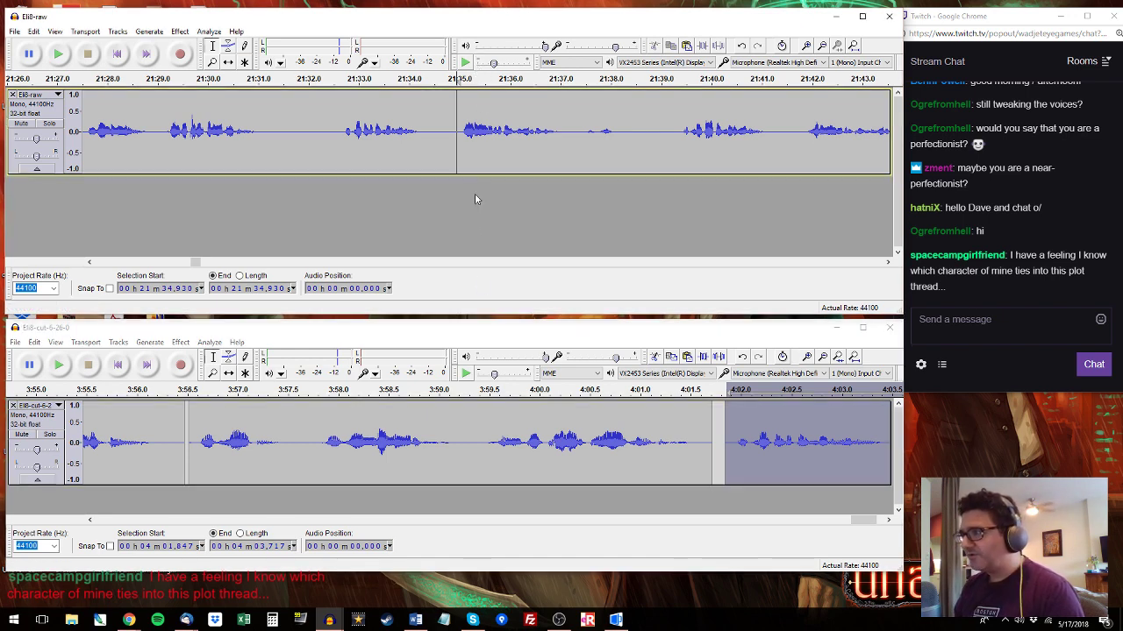
key(space)
drag(458, 132, 564, 136)
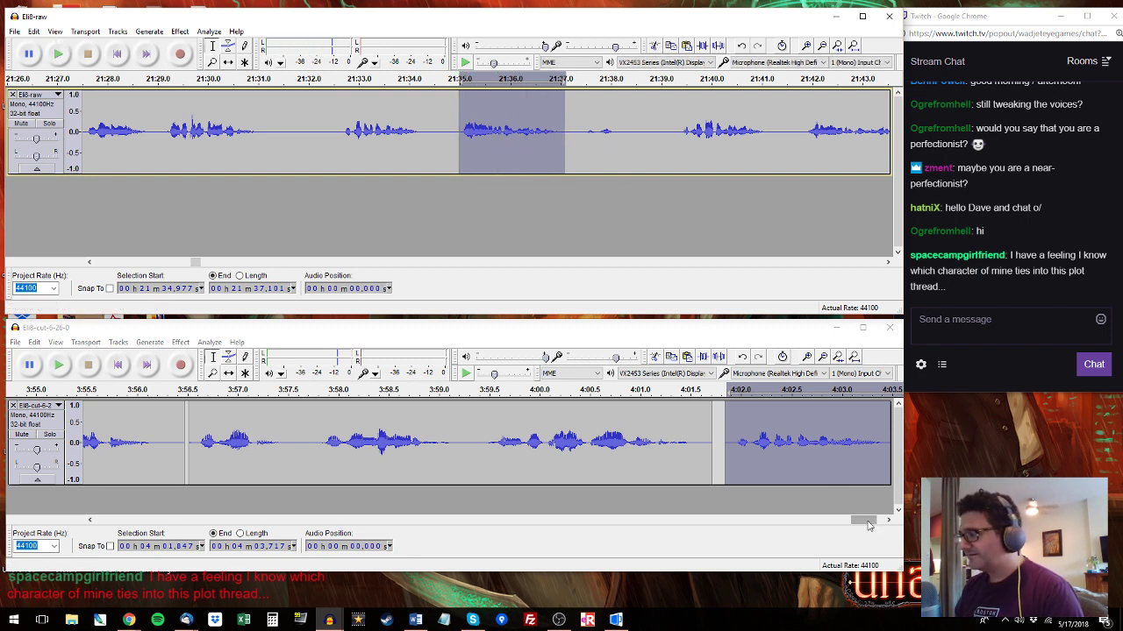
drag(867, 523, 881, 523)
click(699, 419)
key(ctrl+v)
Audition the raw dialogue from about 21:37.5, including the take from about 21:39.4 to 21:44.7, and on past 21:48.1.
click(589, 104)
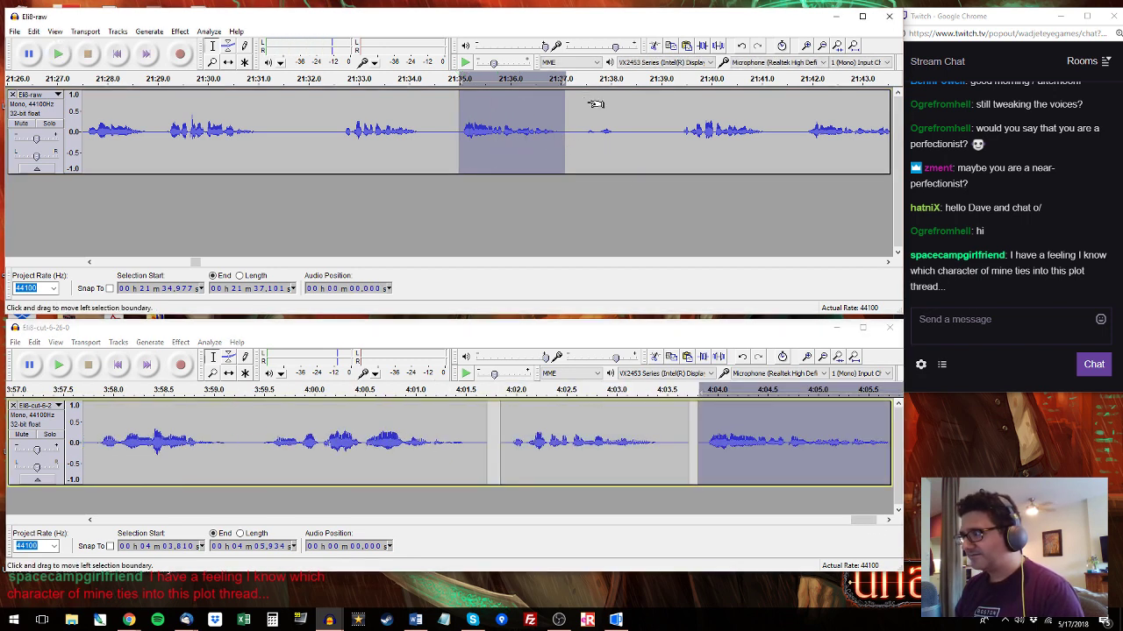
click(589, 103)
key(space)
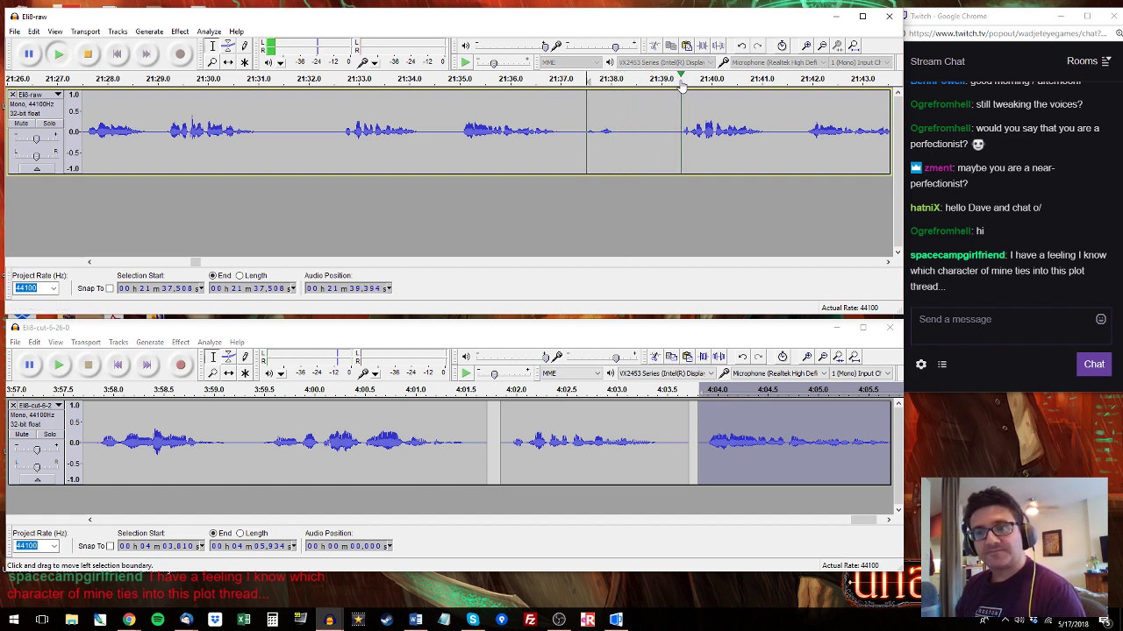
key(space)
click(684, 123)
key(space)
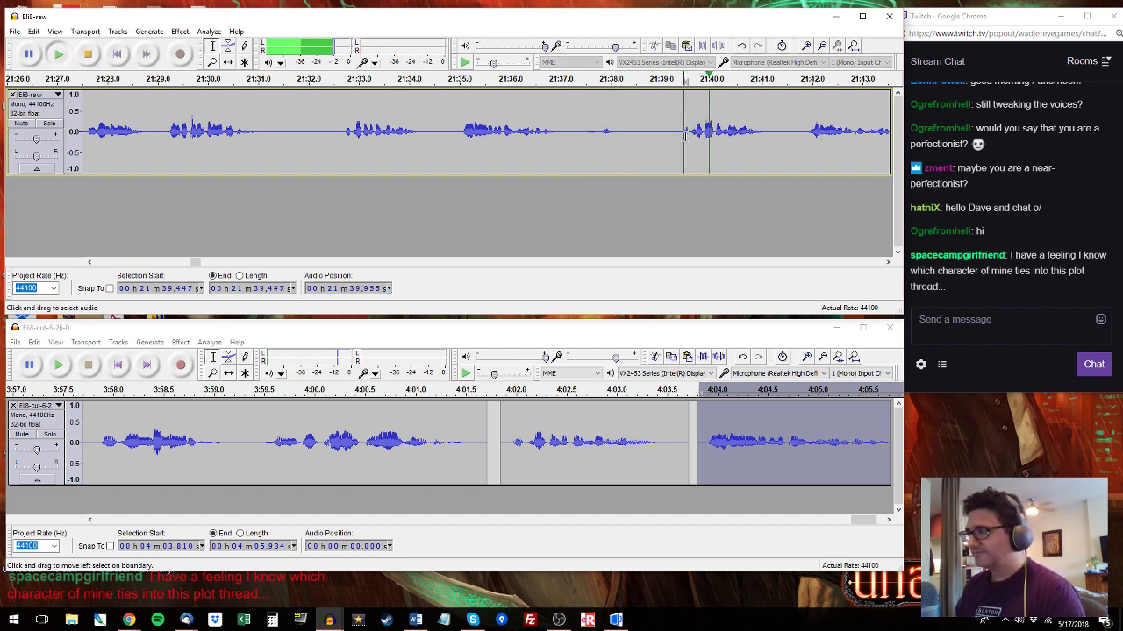
drag(680, 135, 704, 130)
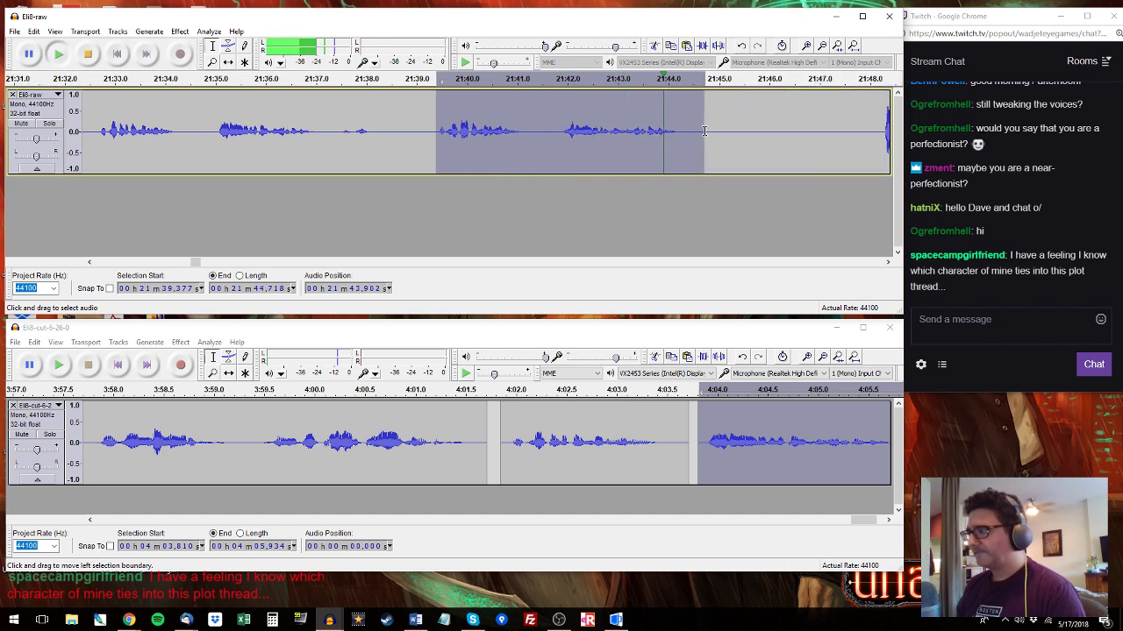
click(884, 121)
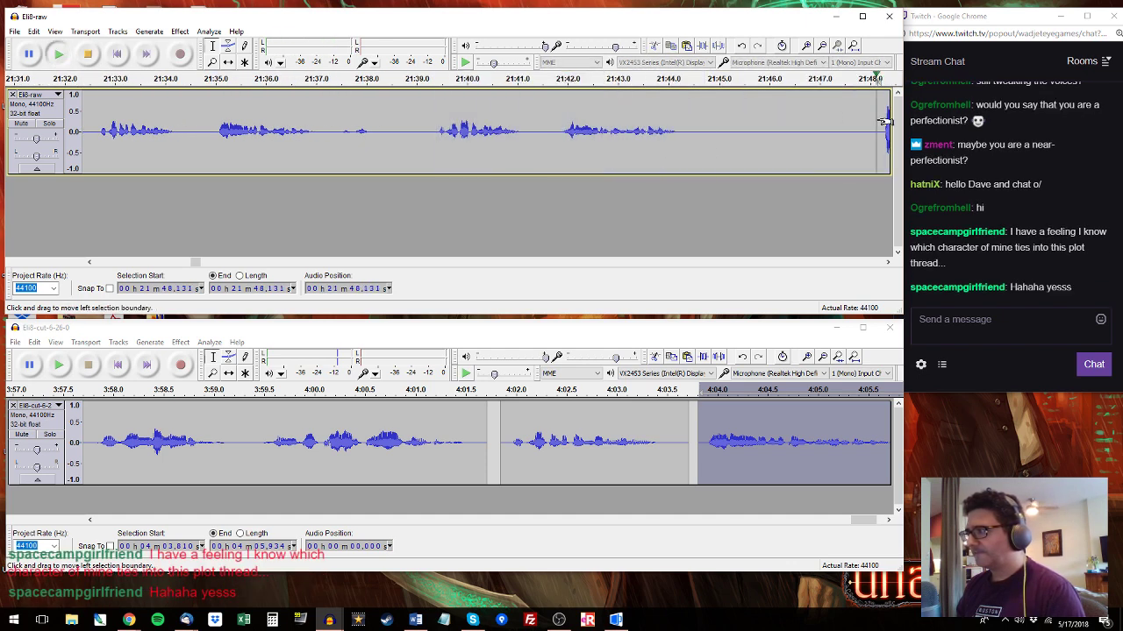
key(space)
key(space)
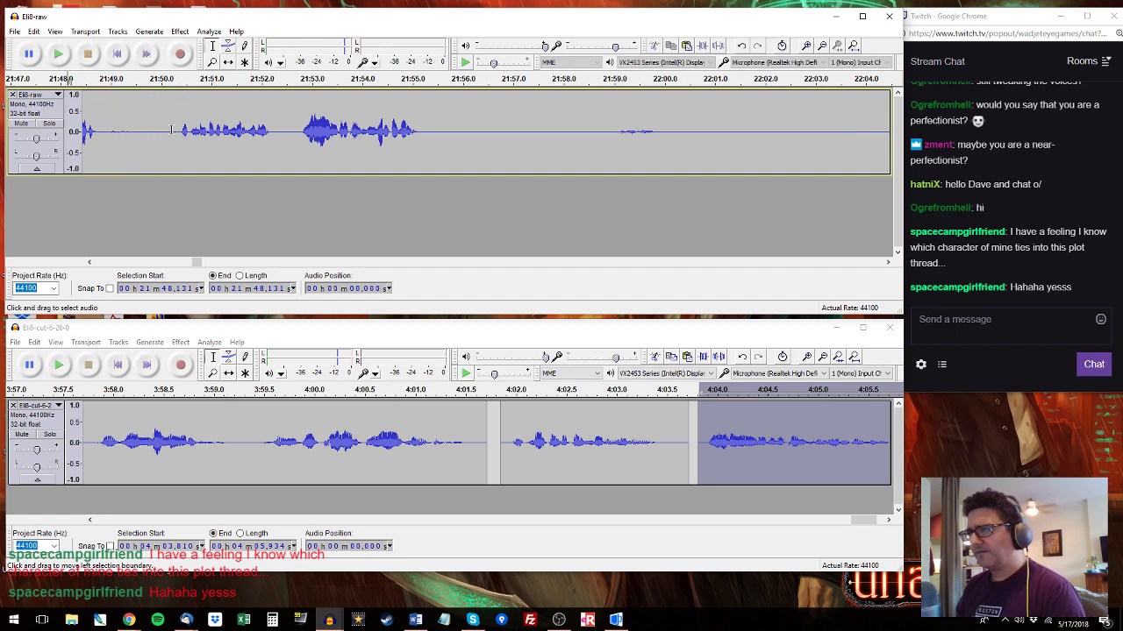
Replace the cut track's last two clips, from about 4:01.9 to 4:05.9, with the raw take from about 21:50.3 to 21:55.3.
click(172, 130)
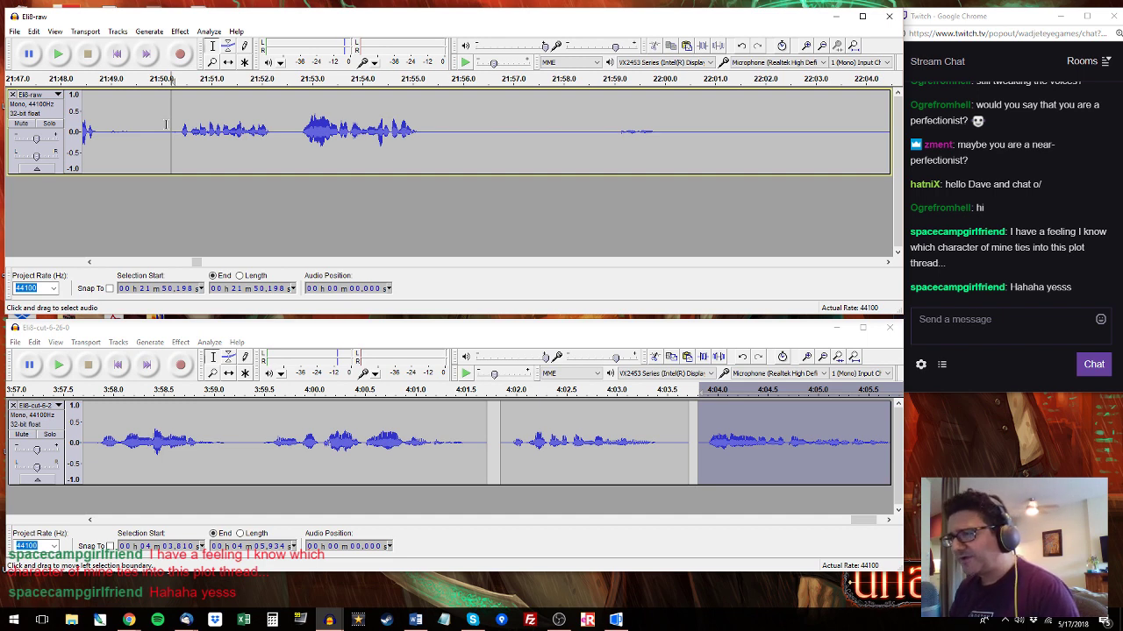
key(space)
drag(176, 131, 428, 137)
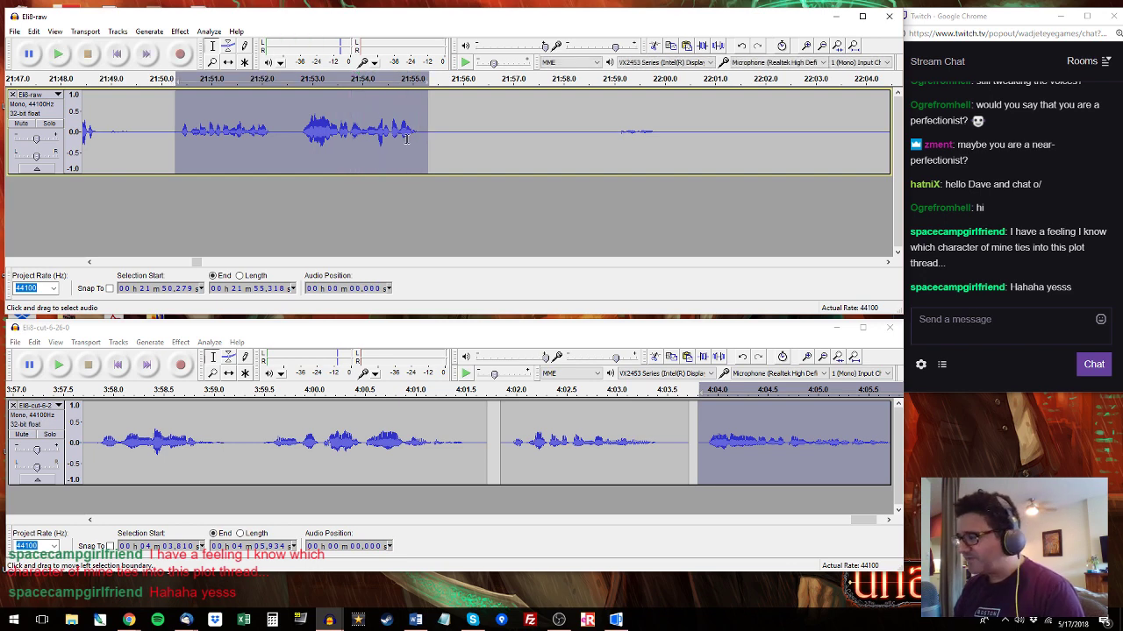
drag(871, 521, 886, 521)
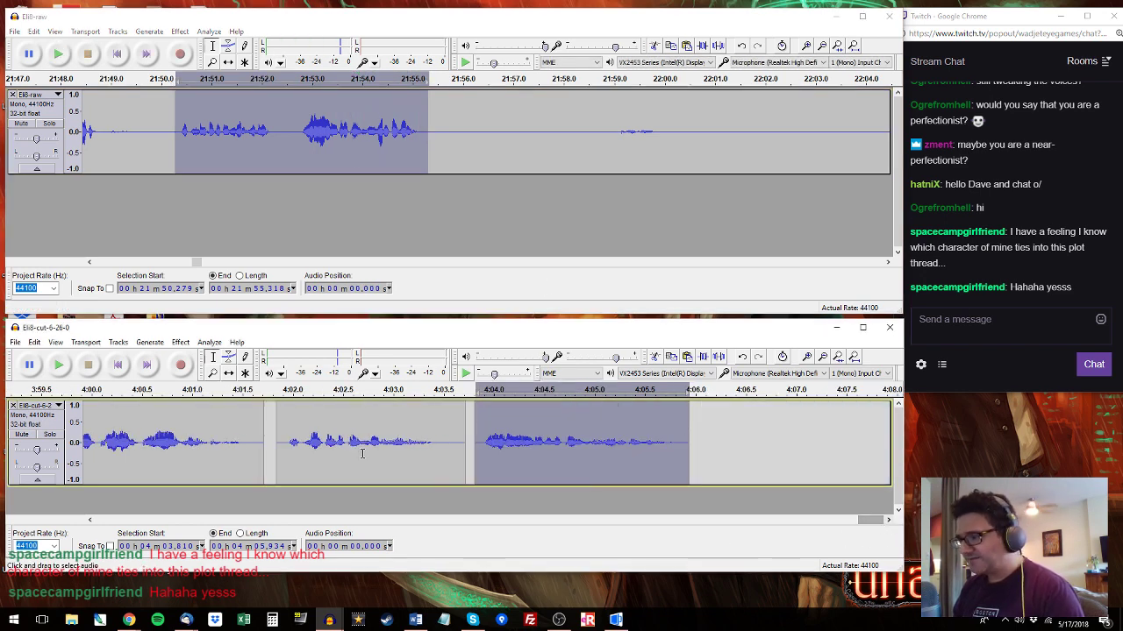
shift+click(281, 435)
key(ctrl+v)
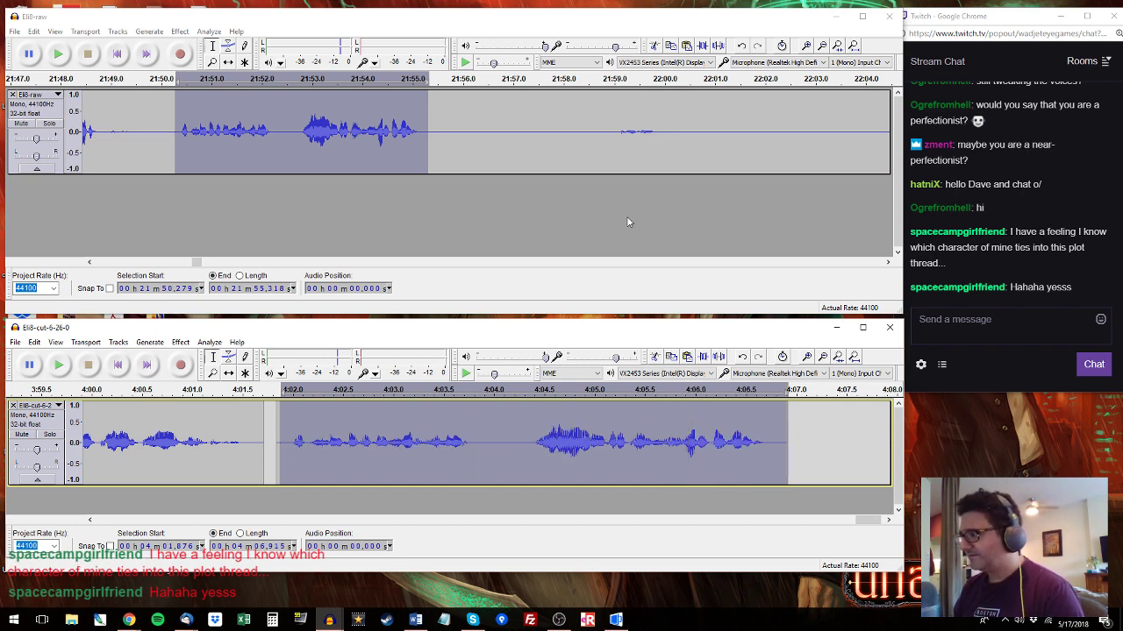
Audition the raw dialogue from about 21:59.0 and append the take from about 22:07.3 to 22:11.2 to the cut track at about 4:07.0.
click(613, 162)
key(space)
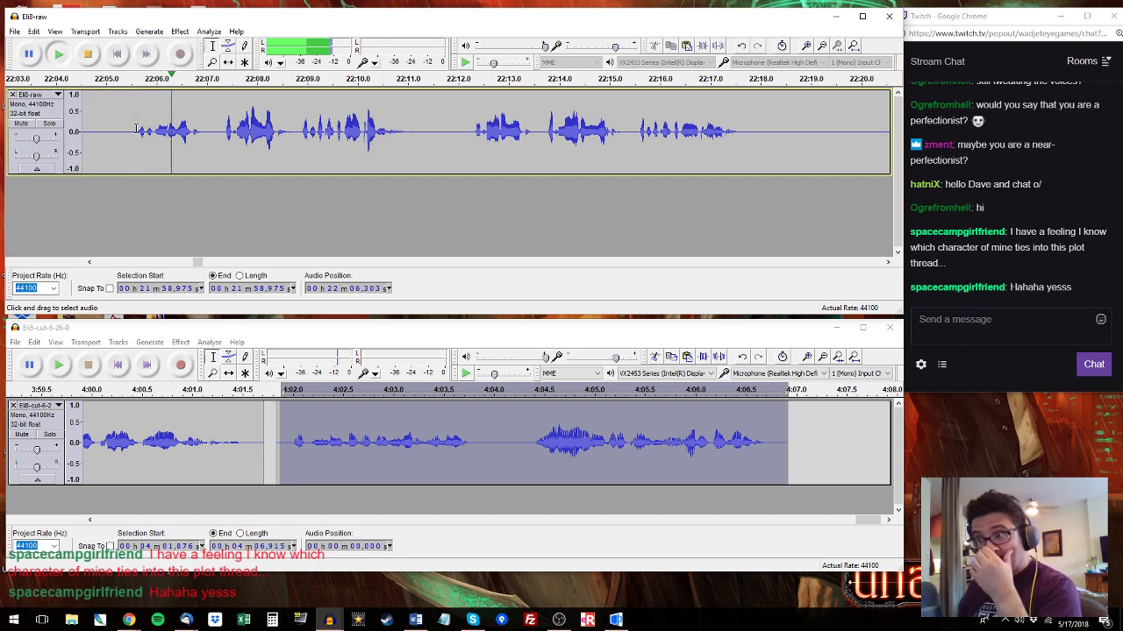
drag(134, 130, 415, 128)
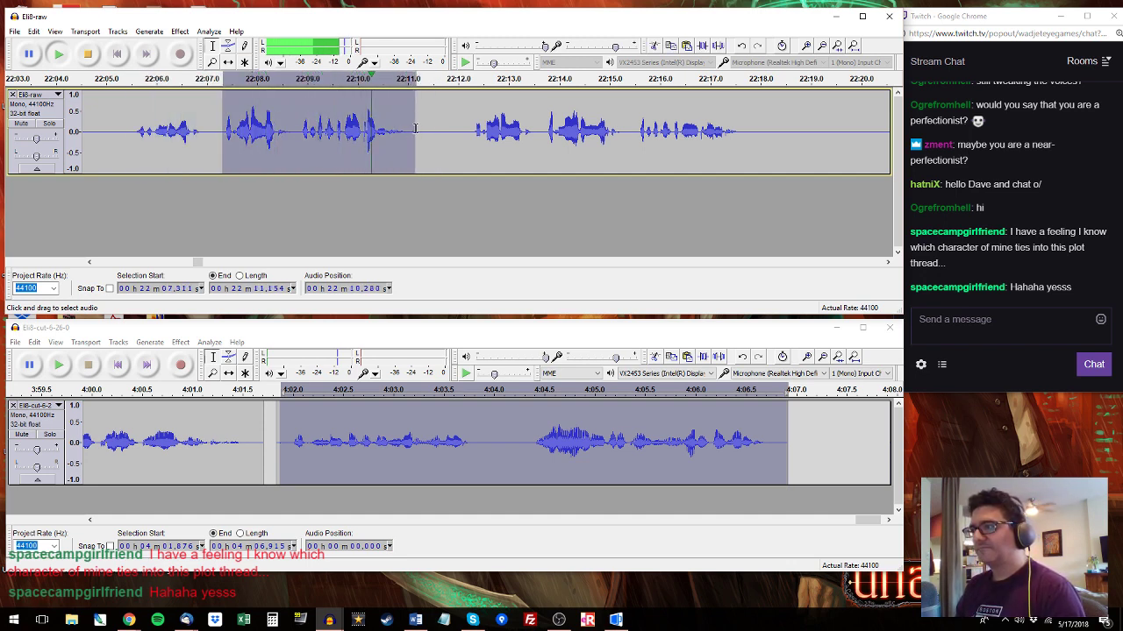
key(space)
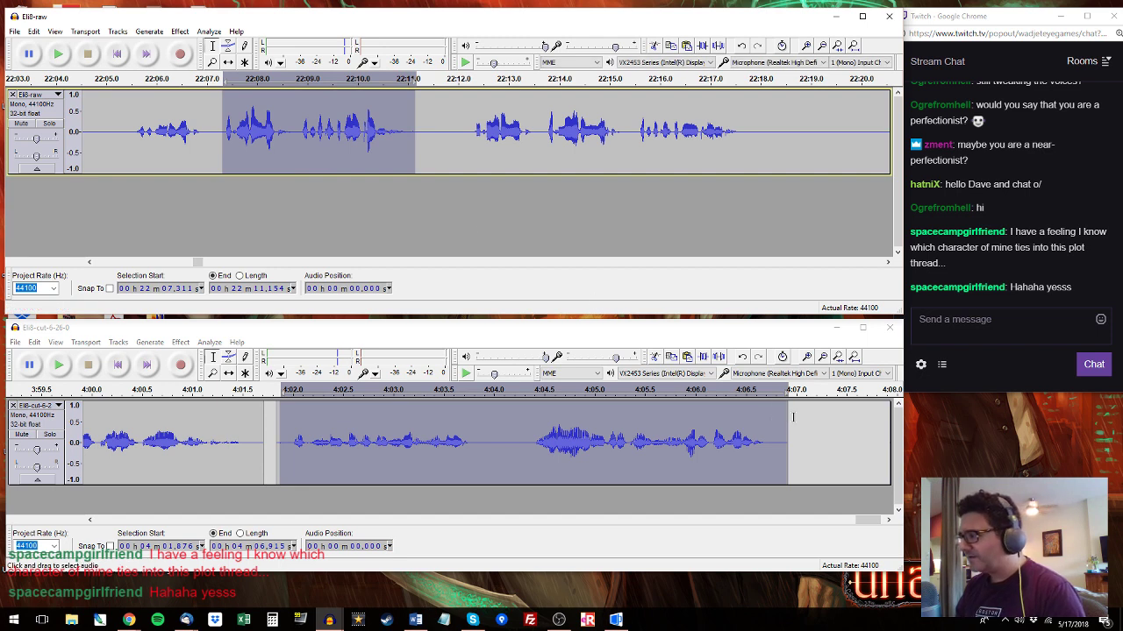
click(793, 419)
key(ctrl+v)
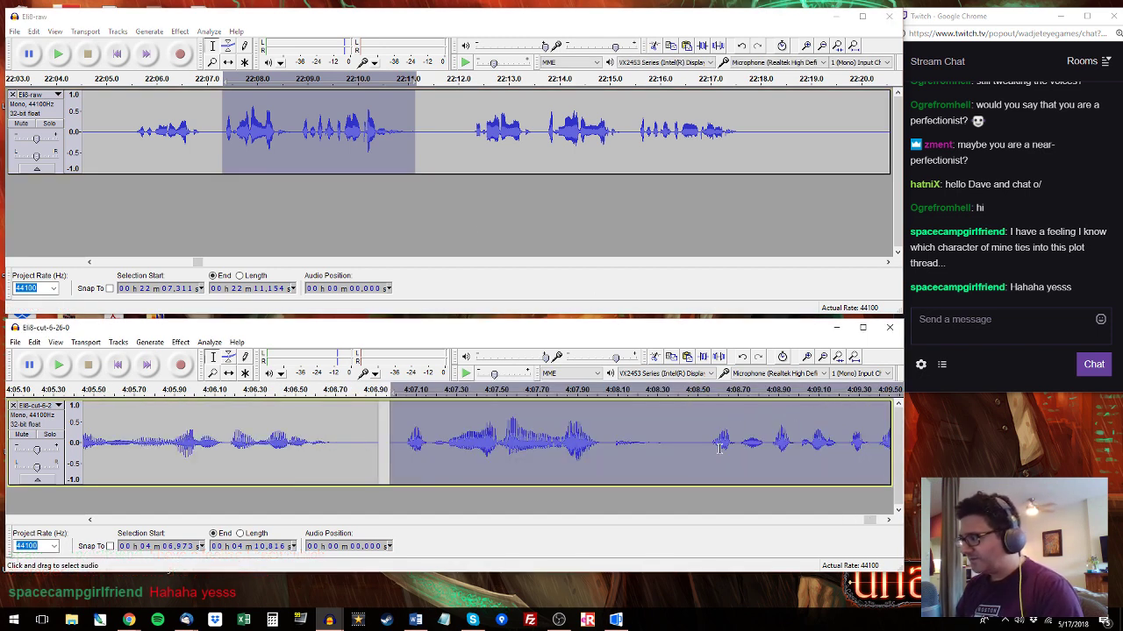
Apply Equalization with the unnamed curve to the short sound at about 4:09.8 in the cut track, and replay from about 4:08.5.
click(712, 447)
key(space)
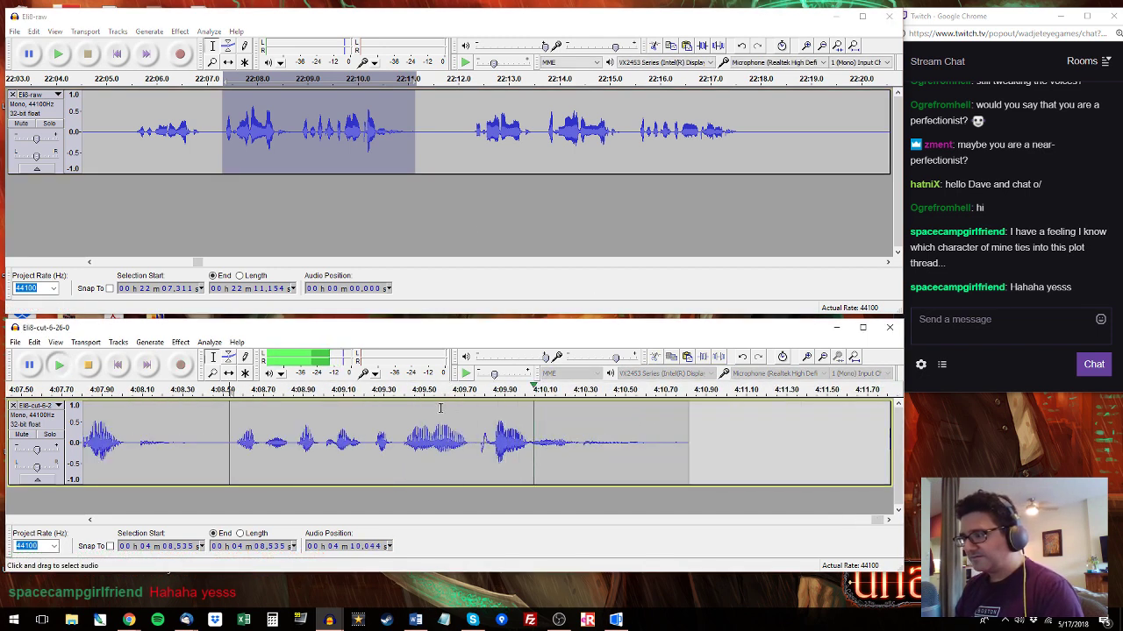
drag(477, 443, 494, 443)
click(554, 589)
key(ctrl+r)
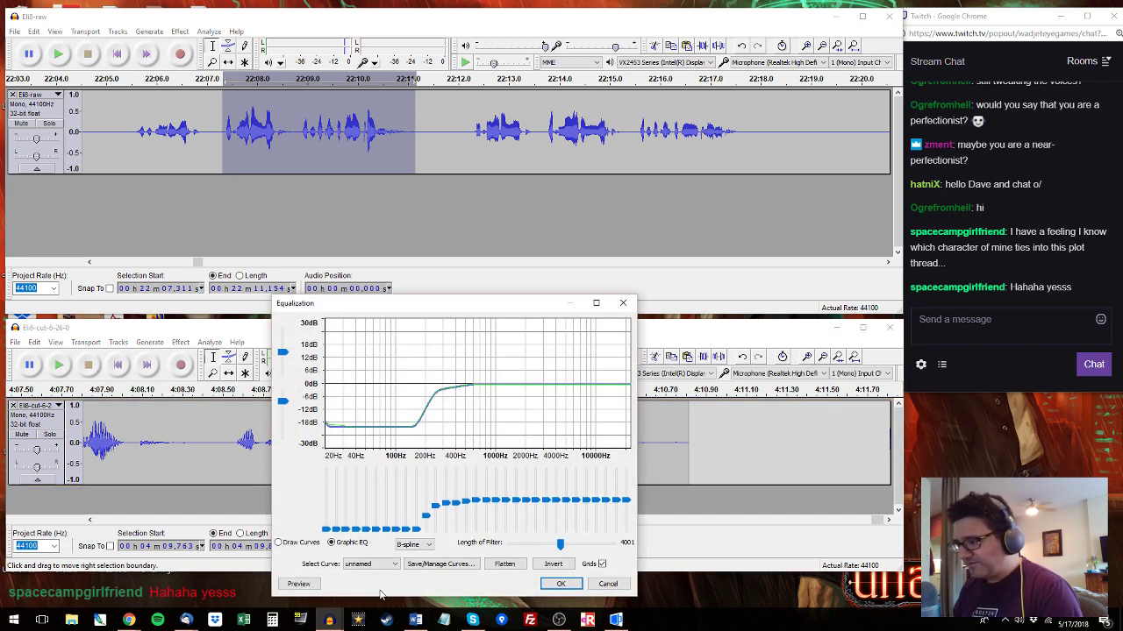
click(369, 564)
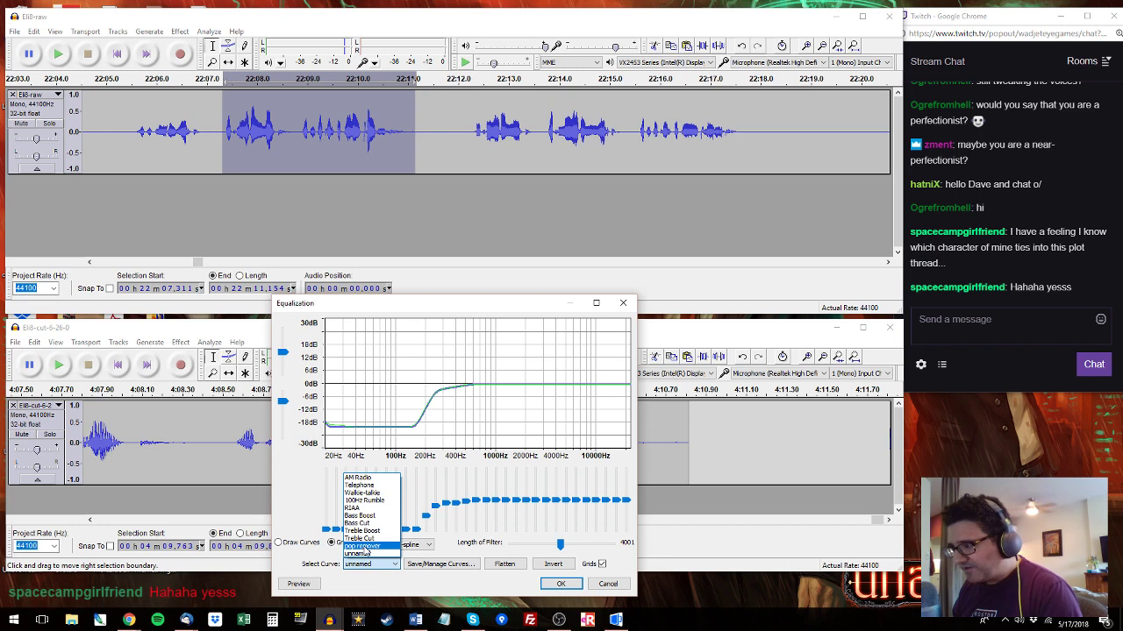
click(366, 553)
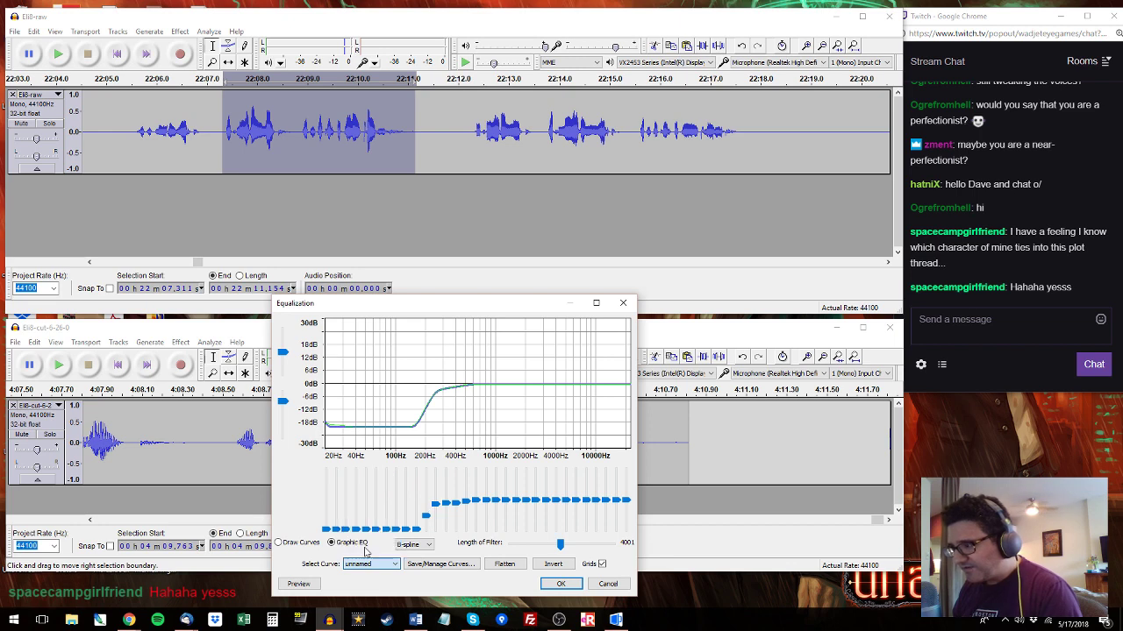
click(565, 585)
click(229, 442)
key(space)
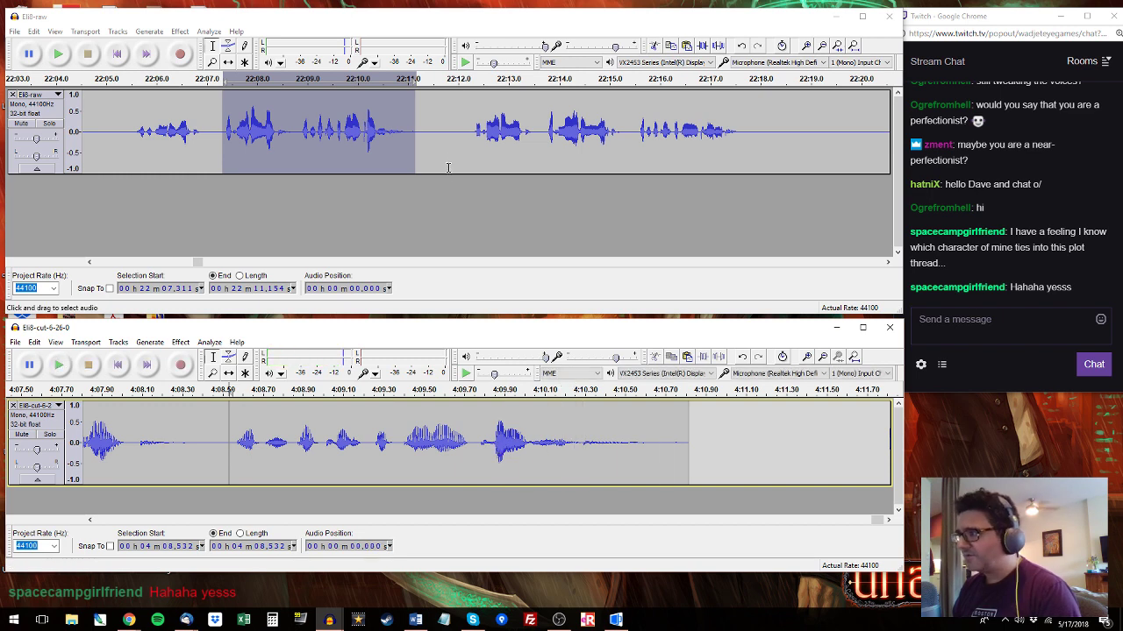
Audition the raw dialogue from about 22:12.2 and replace the cut track's phrase from about 4:07.0 to 4:08.4 with about 22:13.7 to 22:15.3.
click(467, 114)
key(space)
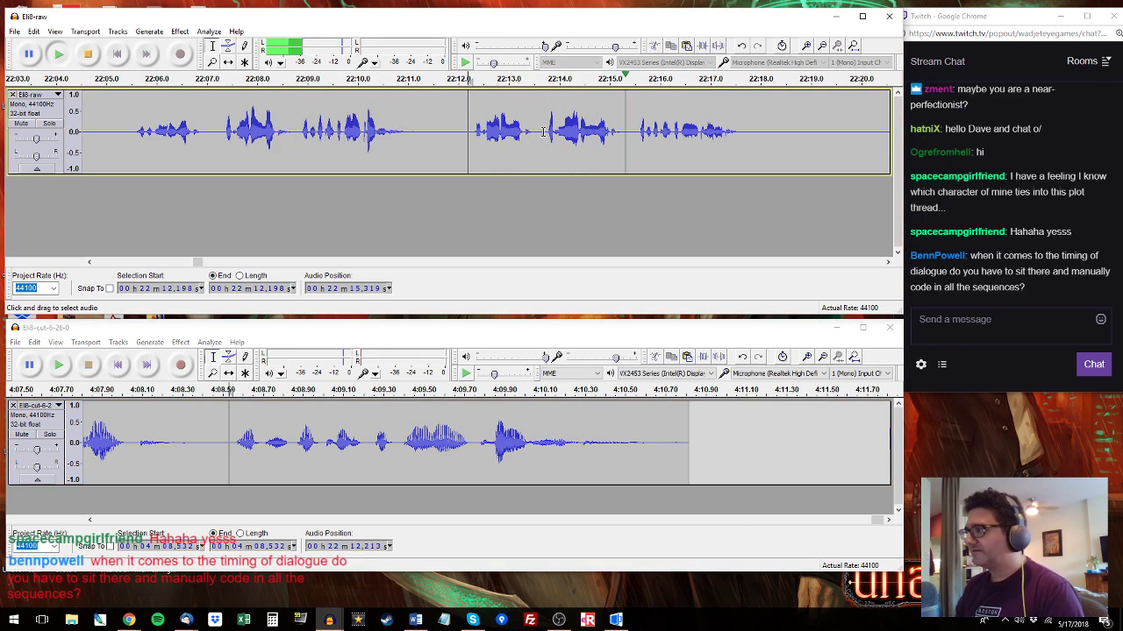
drag(543, 132, 624, 136)
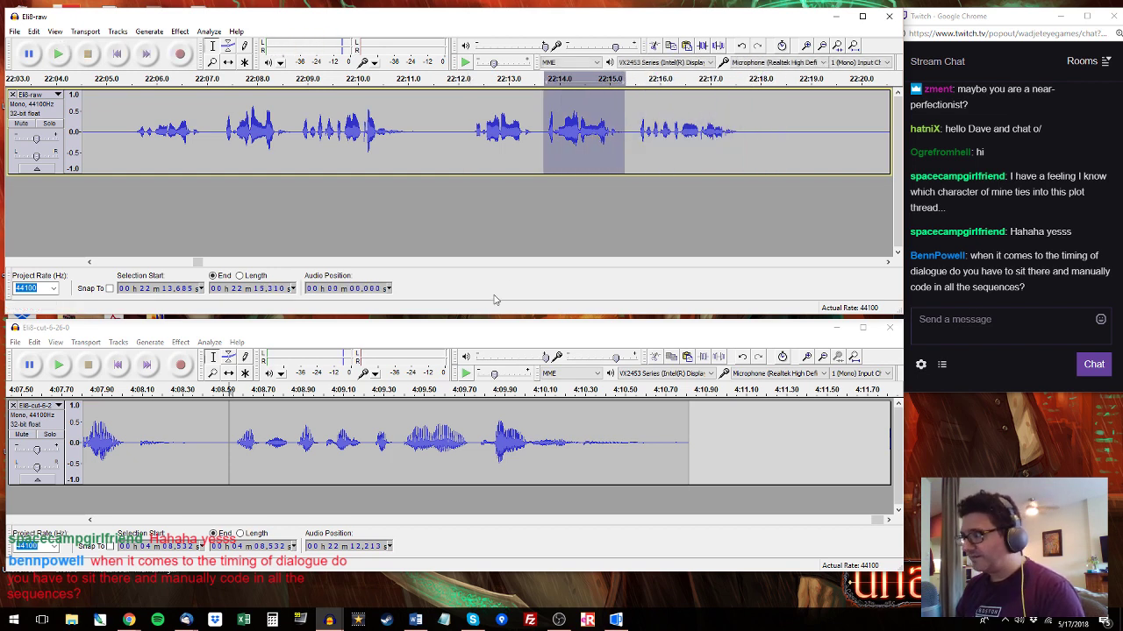
mouse_move(197, 421)
mouse_down()
mouse_move(83, 425)
mouse_move(207, 424)
mouse_up()
key(space)
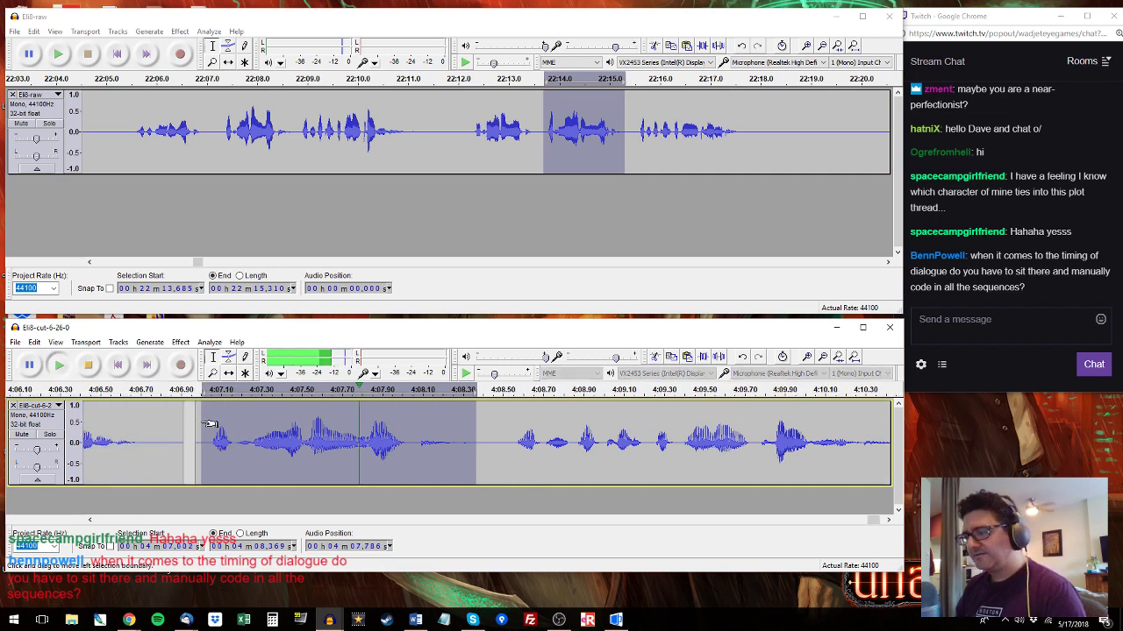
key(ctrl+v)
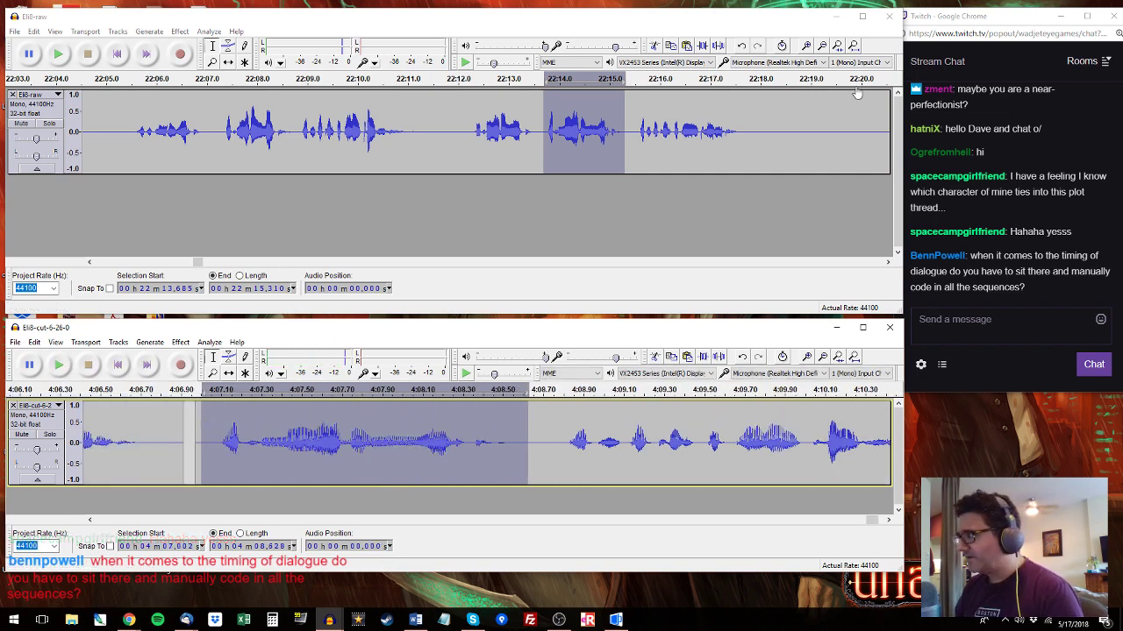
Play the raw dialogue from about 22:20.4, place its cursor at about 22:22.8, and select about 4:07.1 to 4:08.8 in the cut track.
click(882, 81)
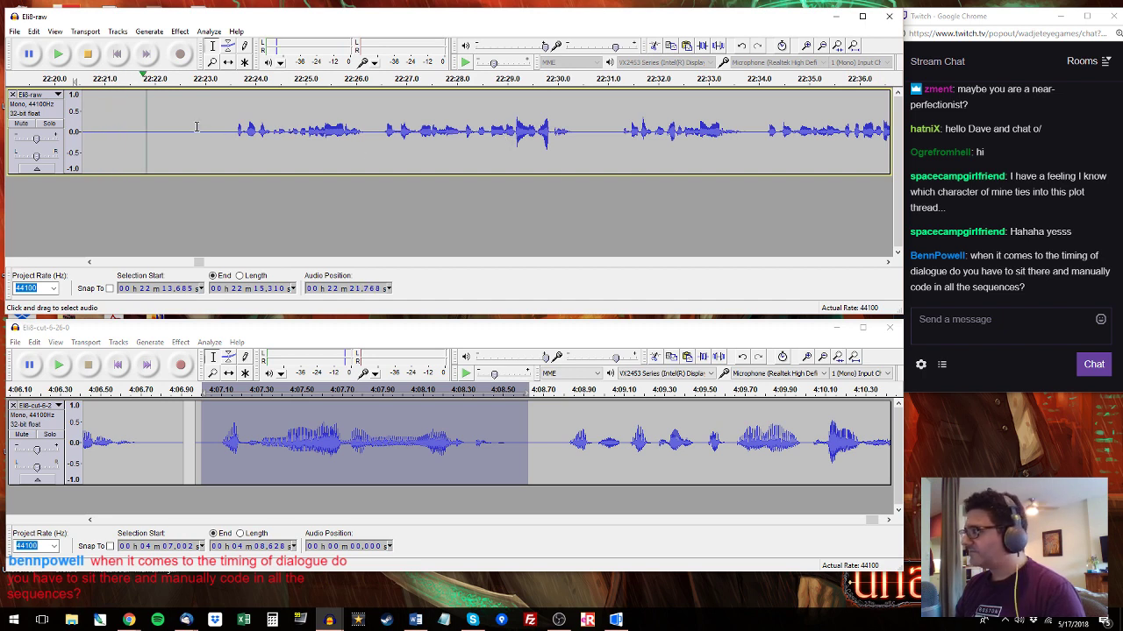
click(197, 121)
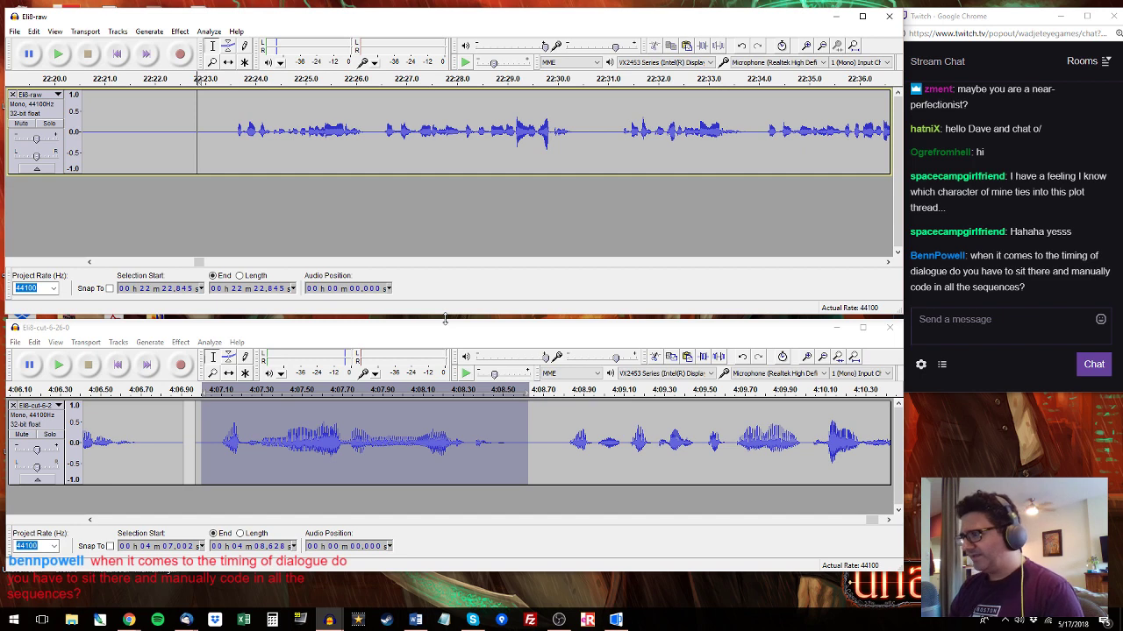
drag(217, 435, 566, 439)
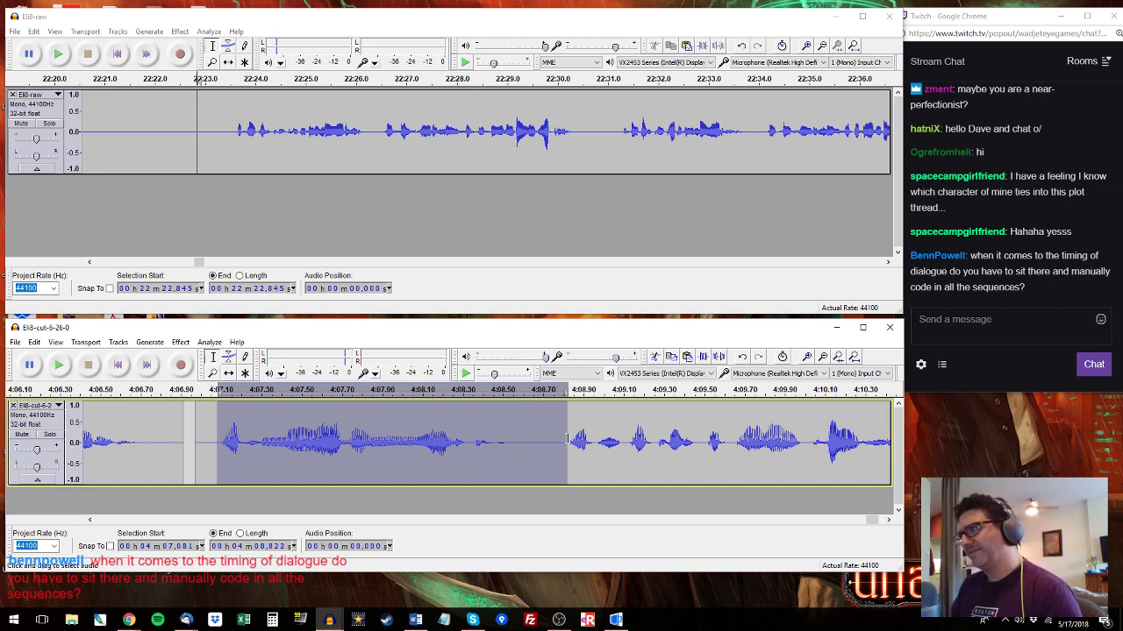
Audition the raw dialogue from about 22:23.6 and append the take ending at about 22:30.6 to the cut track at about 4:11.1.
drag(568, 438, 514, 462)
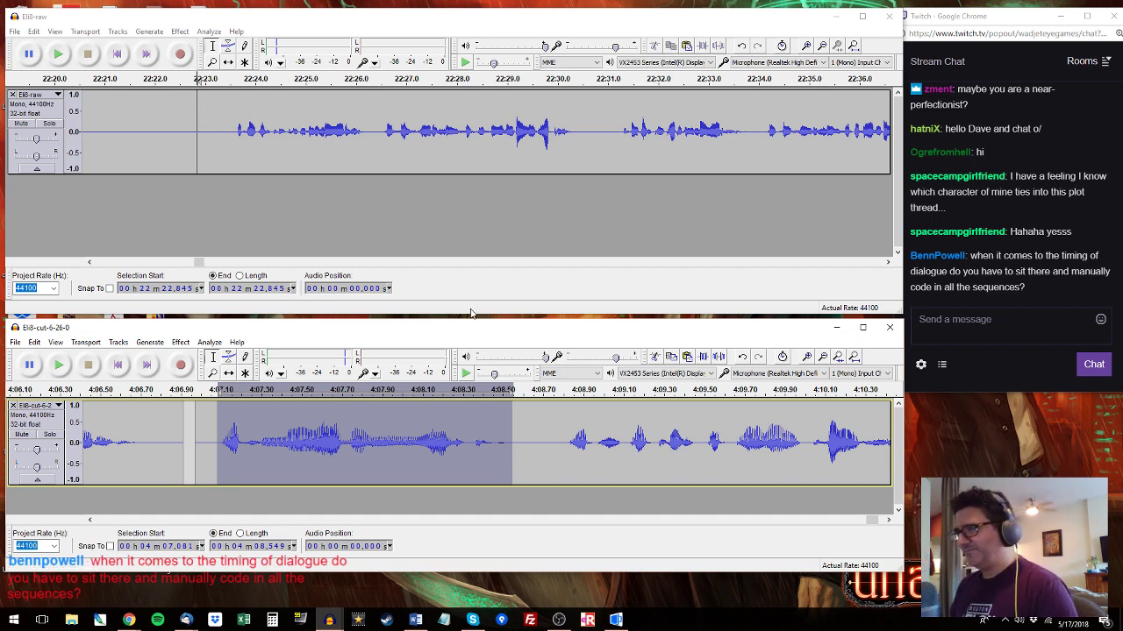
click(228, 126)
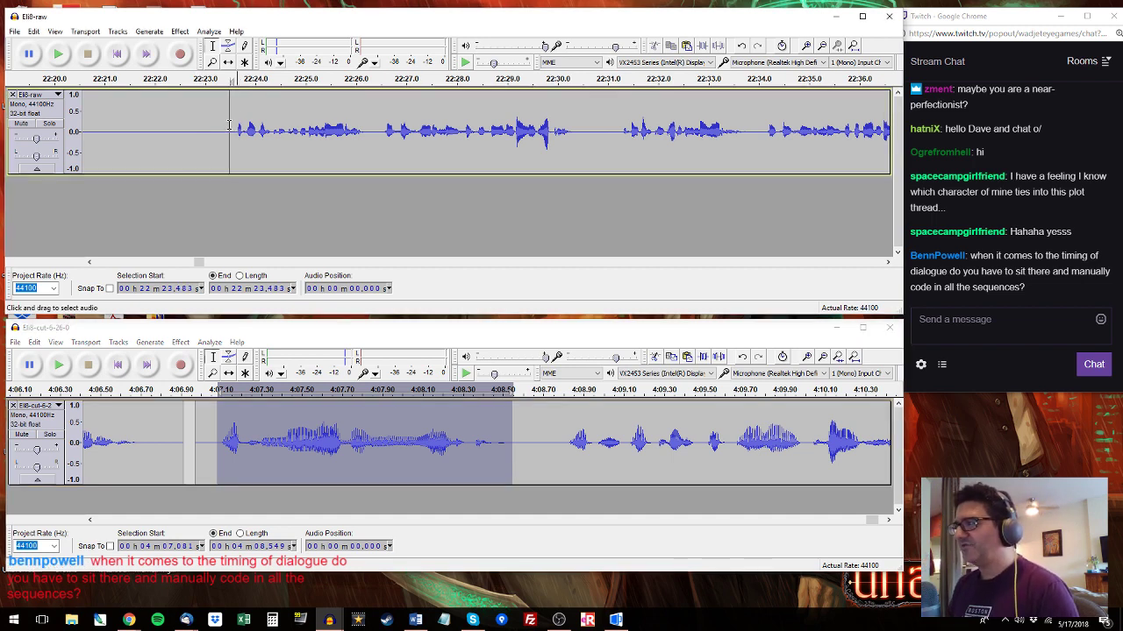
click(234, 127)
key(space)
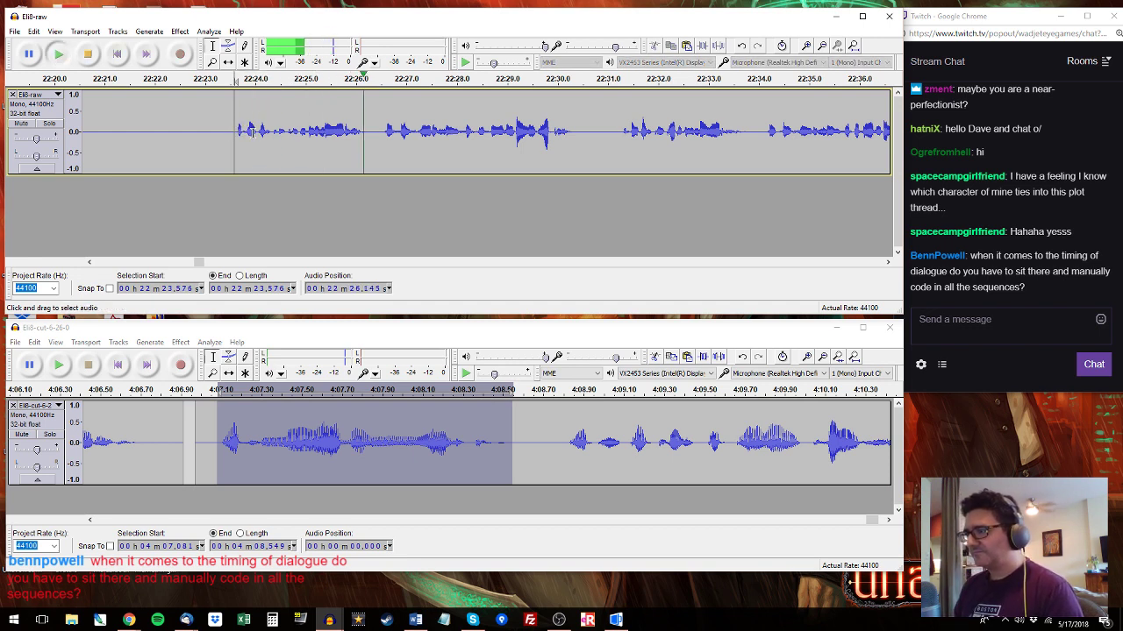
shift+click(594, 131)
shift+click(586, 132)
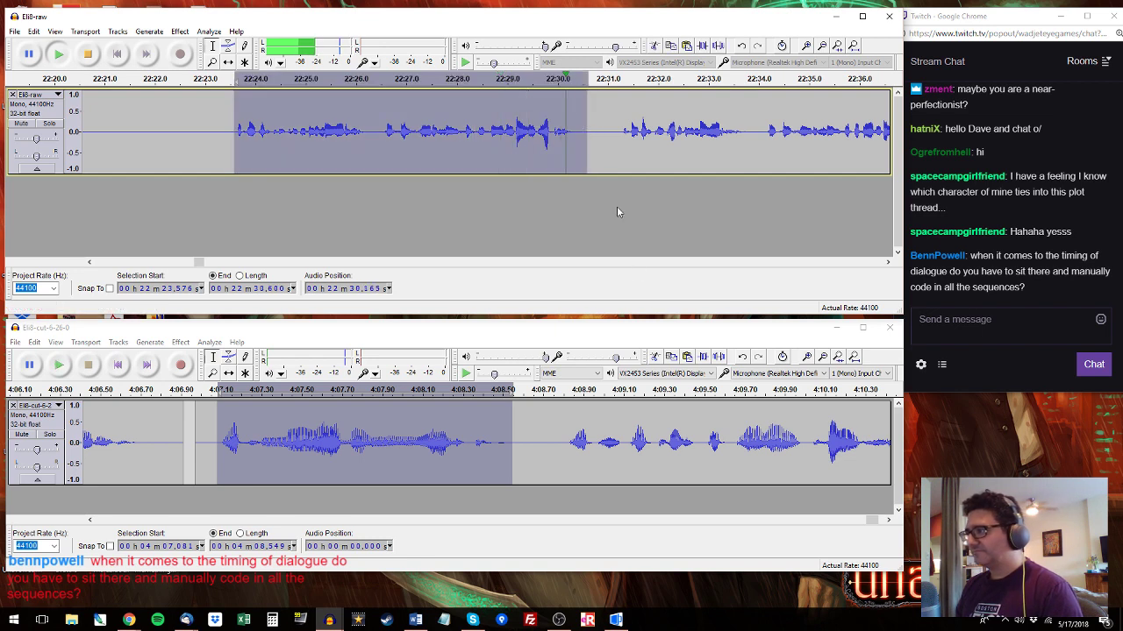
click(877, 523)
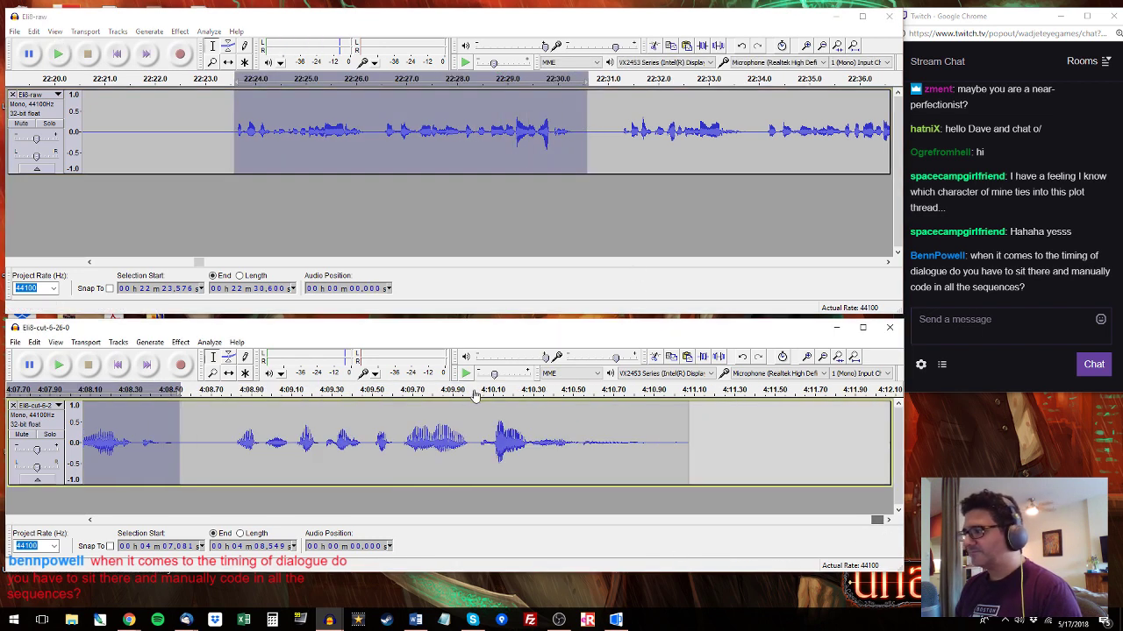
click(478, 391)
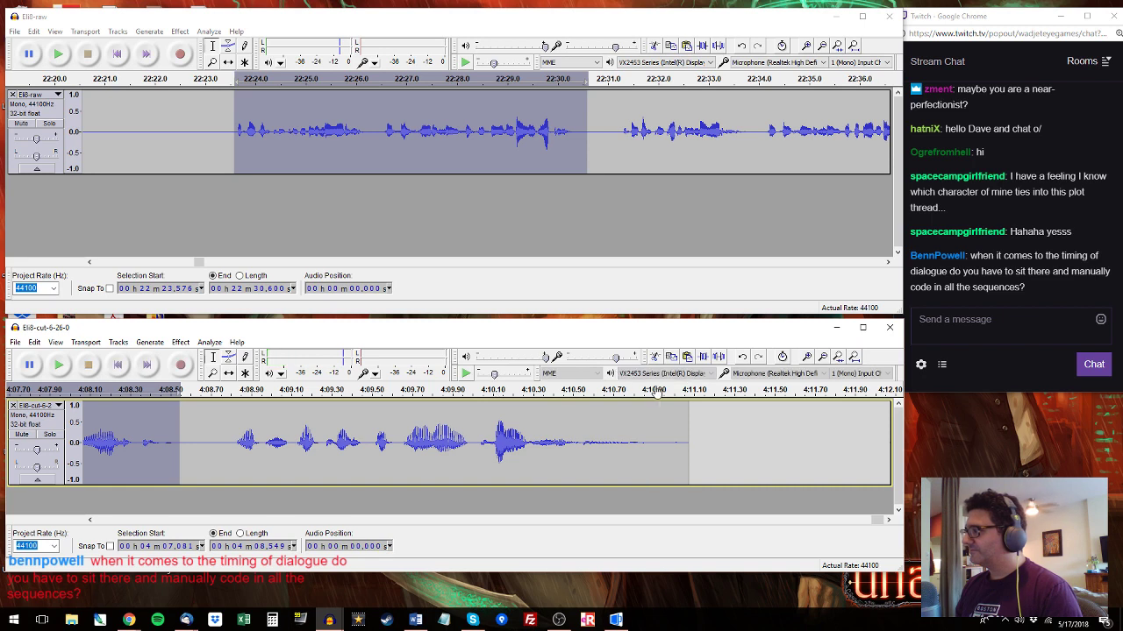
click(700, 422)
key(ctrl+v)
Audition the raw dialogue from about 22:31.3 and replace the cut track's last take from about 4:11.1 with about 22:31.2 to 22:37.8.
click(624, 139)
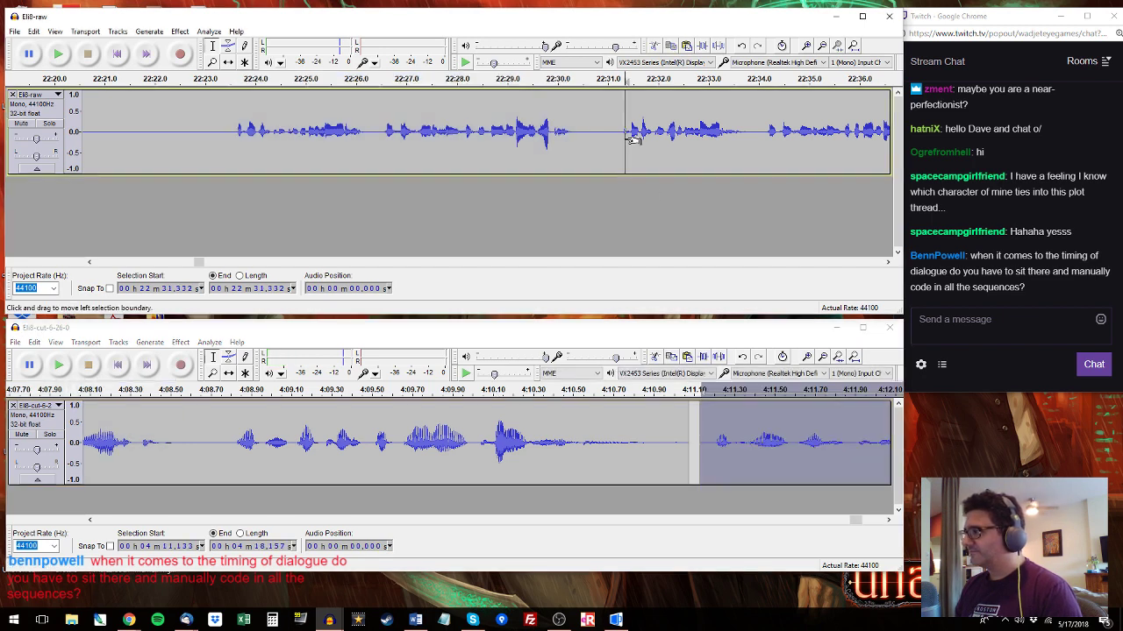
key(space)
drag(618, 140, 477, 148)
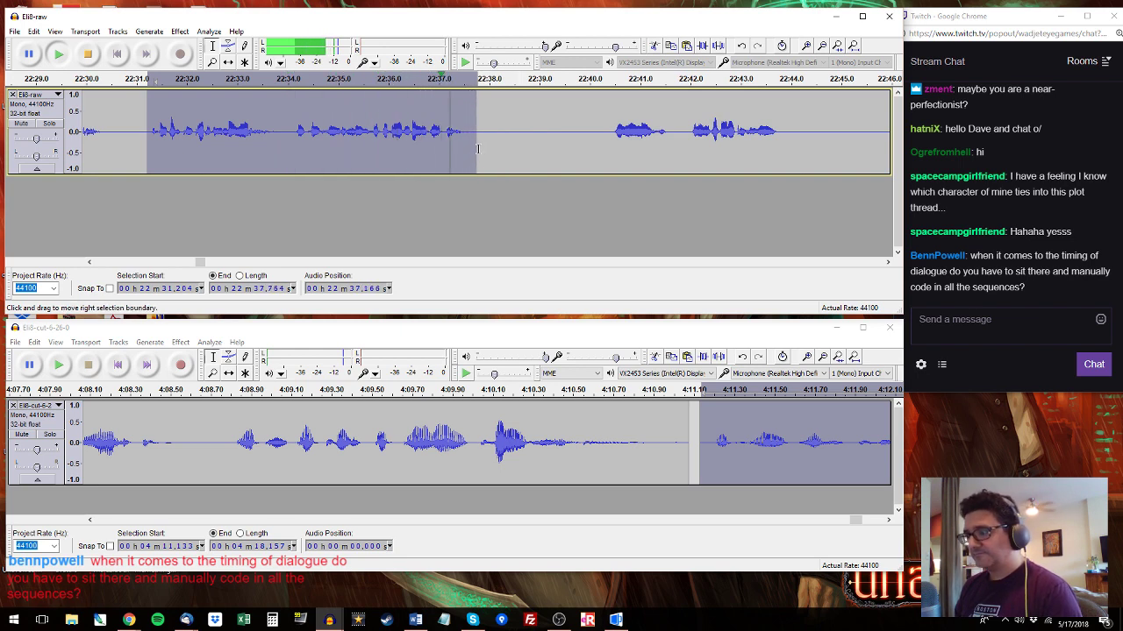
drag(858, 521, 830, 525)
key(ctrl+3)
key(ctrl+3)
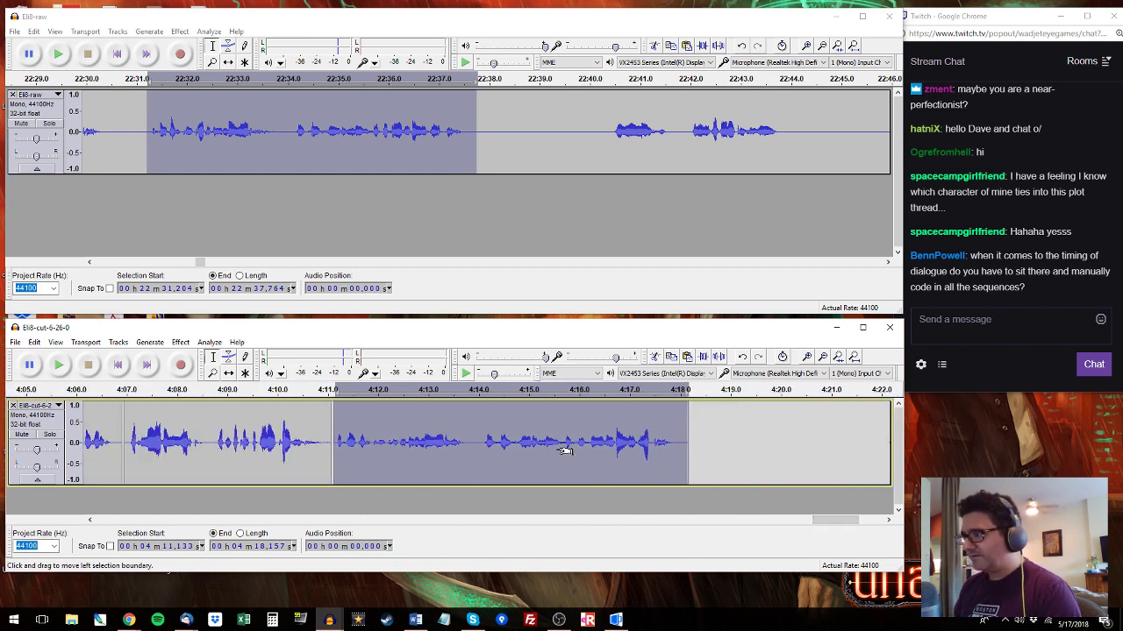
key(space)
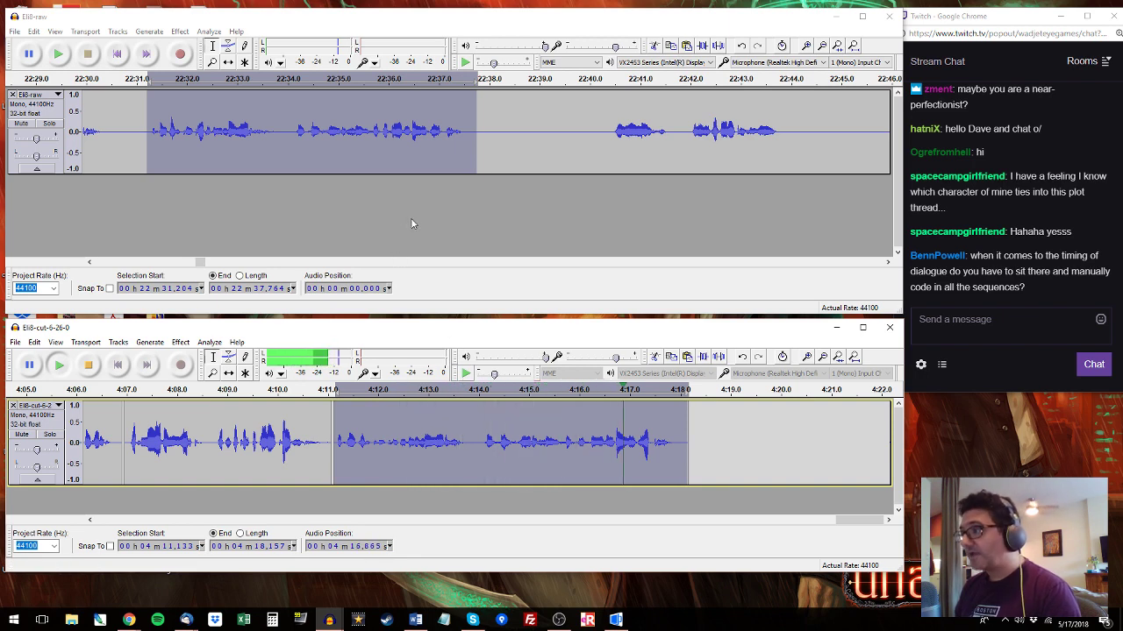
key(ctrl+v)
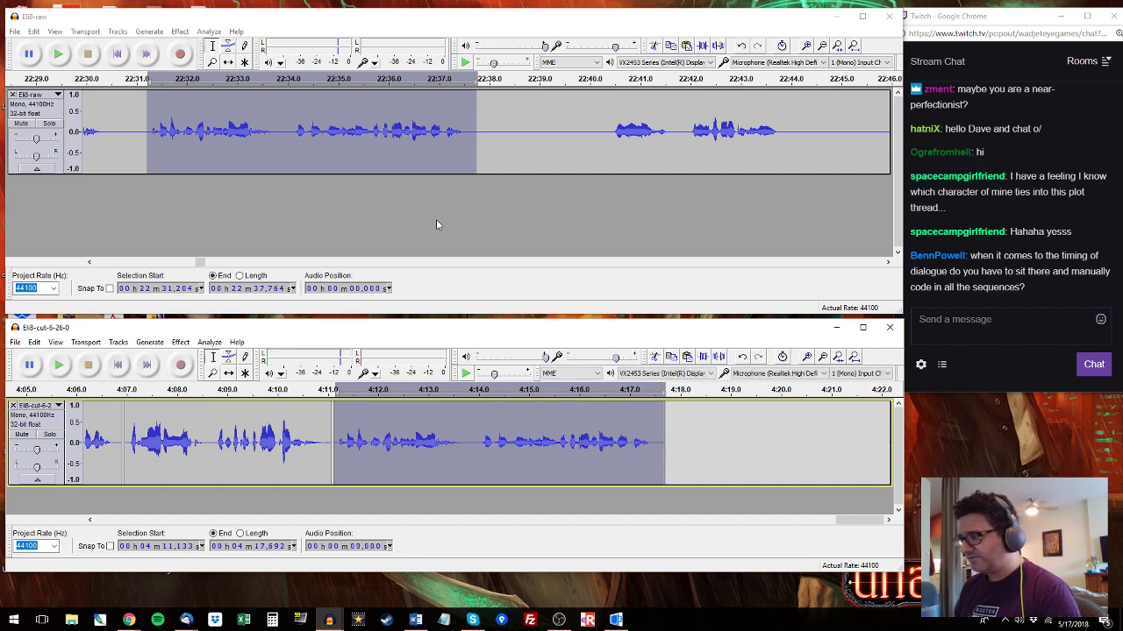
click(478, 389)
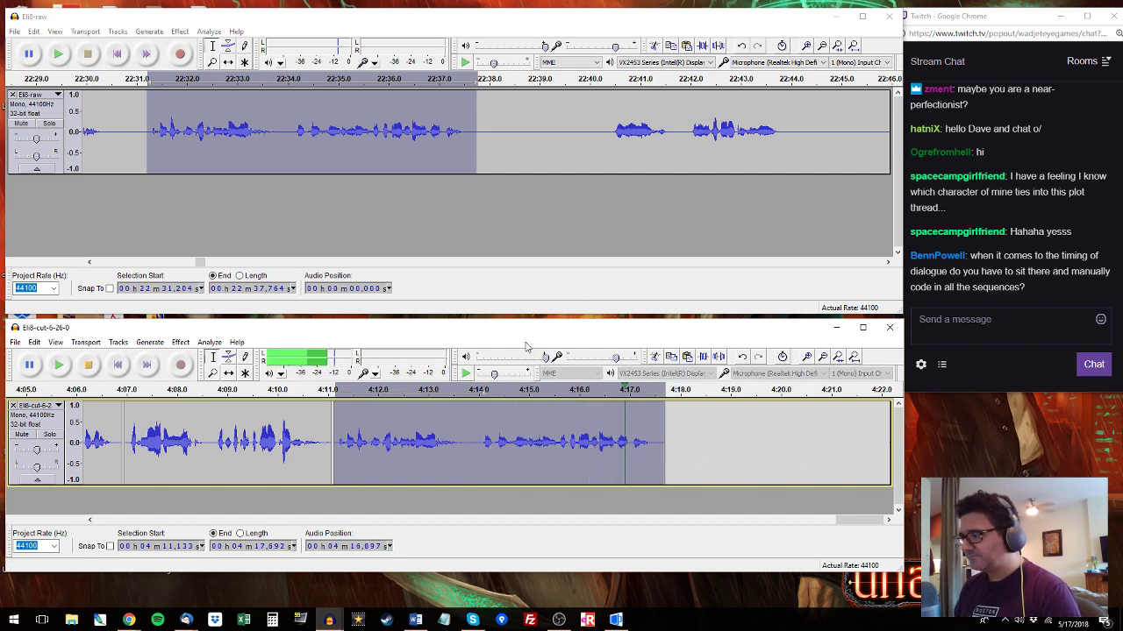
Audition the raw takes from about 22:40.4 to 22:44.0 and from about 22:46.7 to 22:52.2.
click(608, 140)
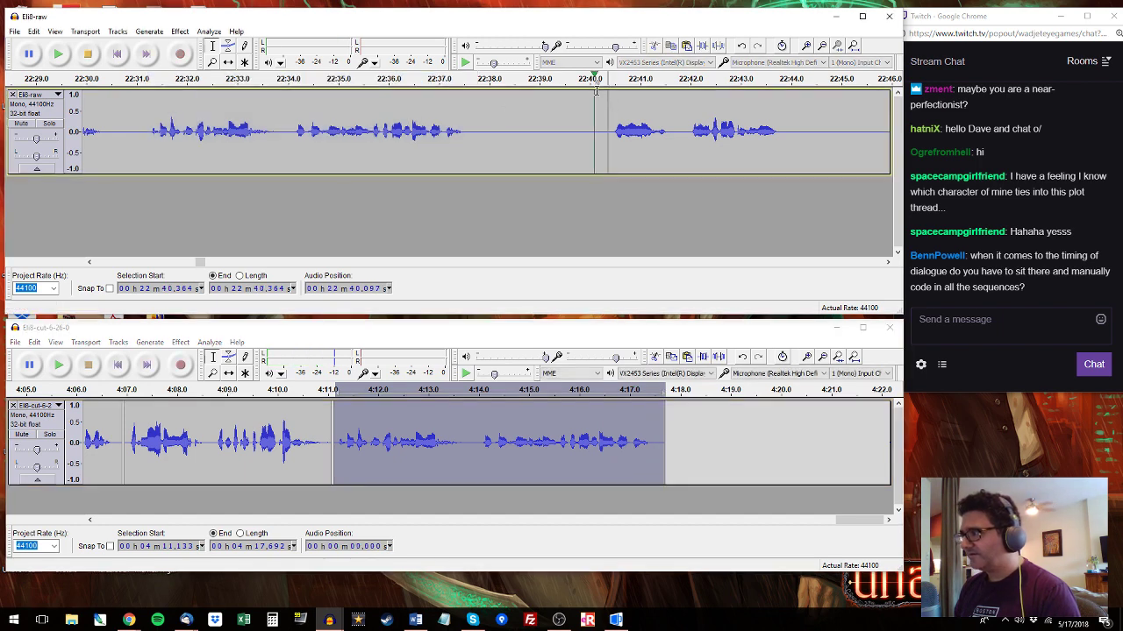
key(space)
drag(611, 141, 792, 137)
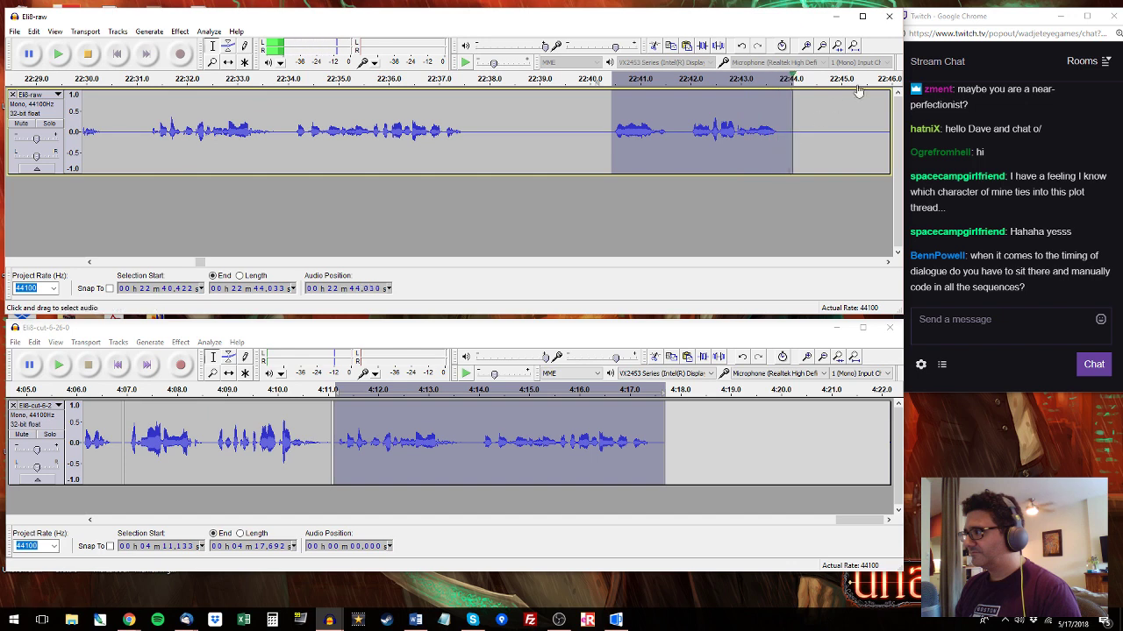
drag(117, 132, 396, 131)
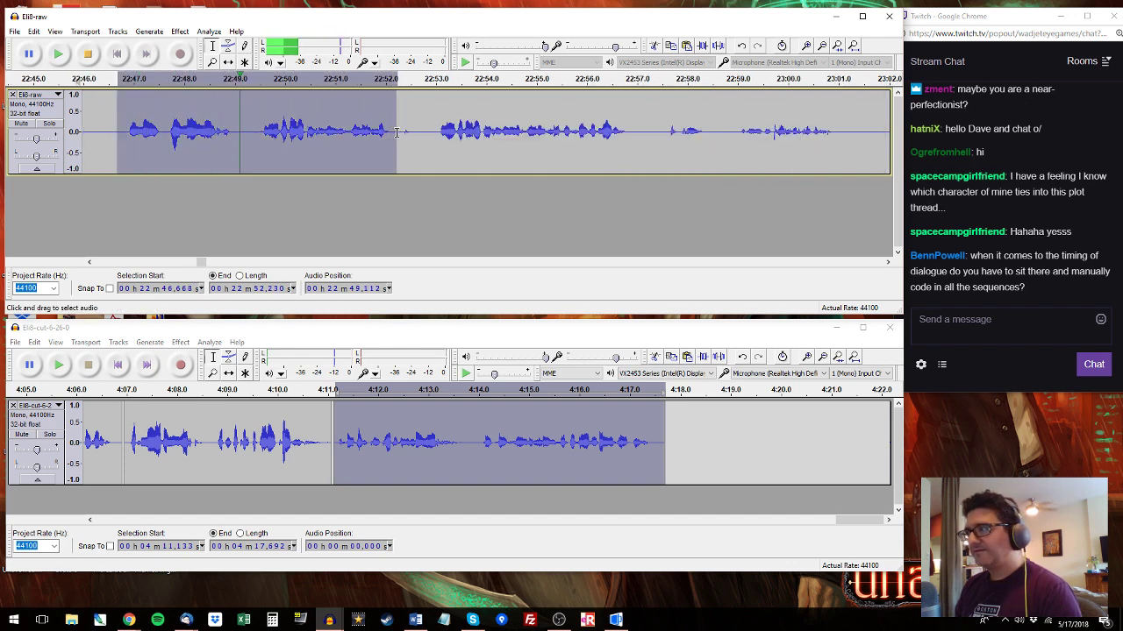
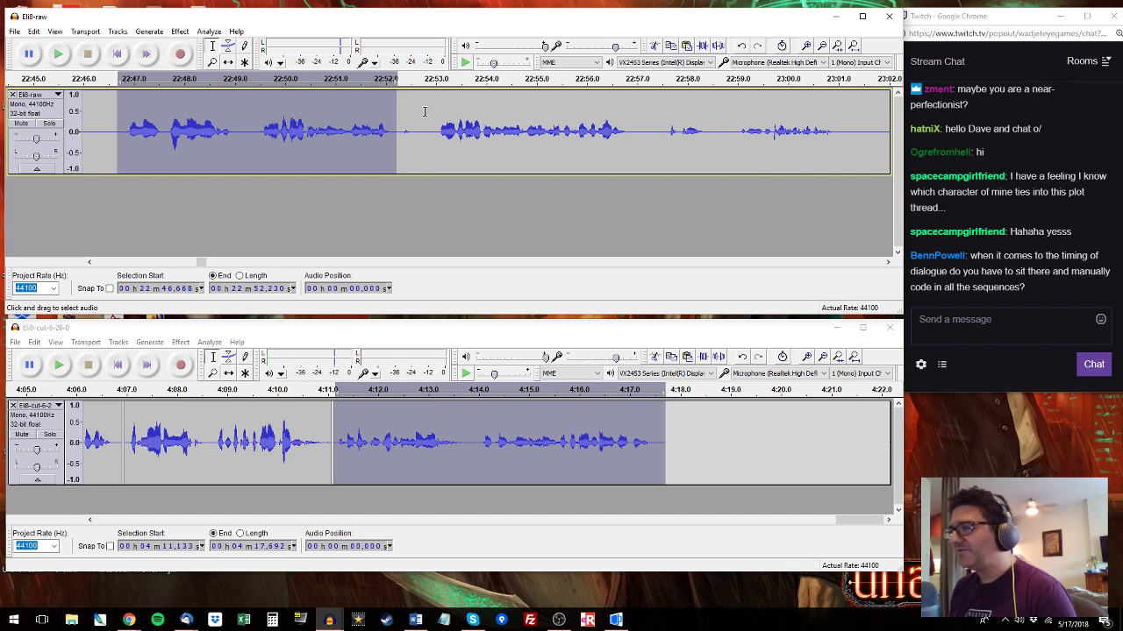
drag(419, 120, 398, 125)
click(393, 143)
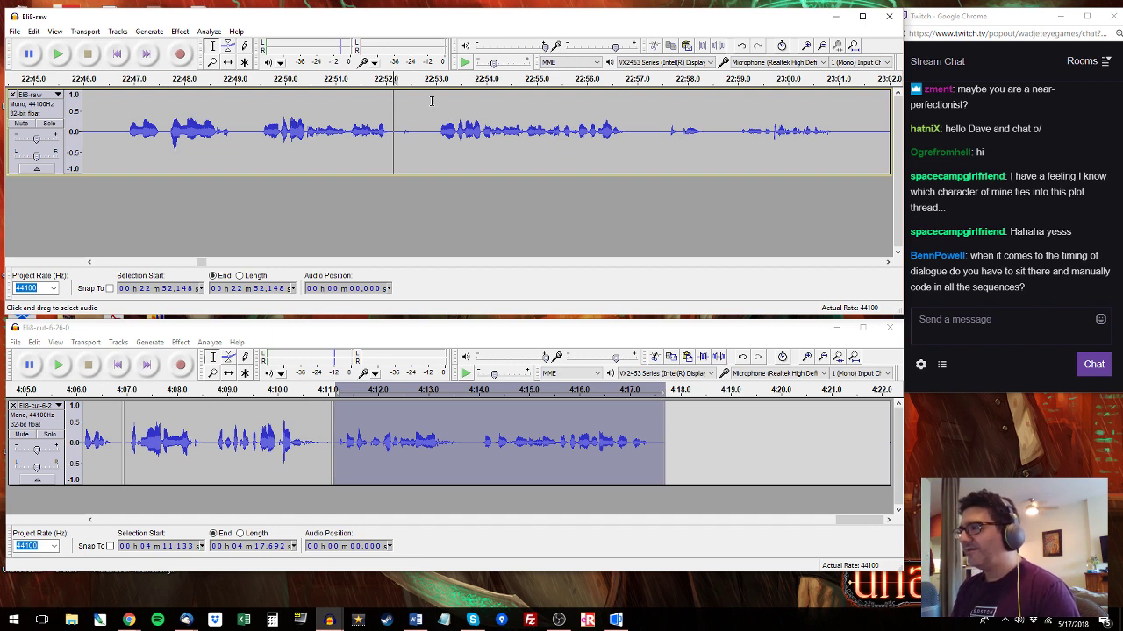
drag(396, 136, 411, 132)
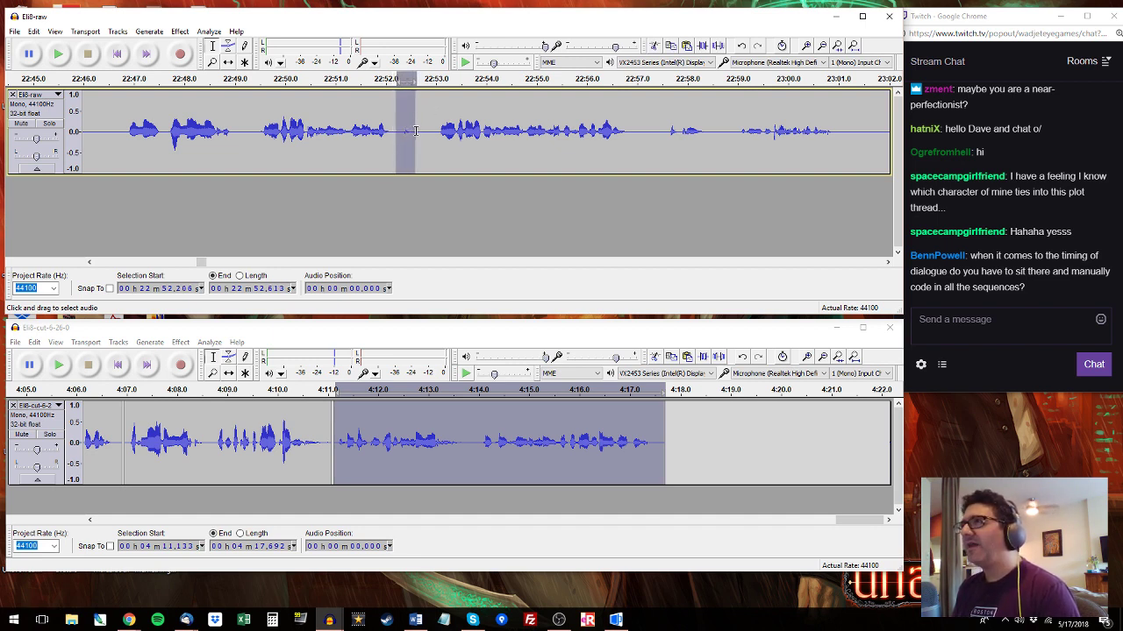
drag(415, 131, 392, 132)
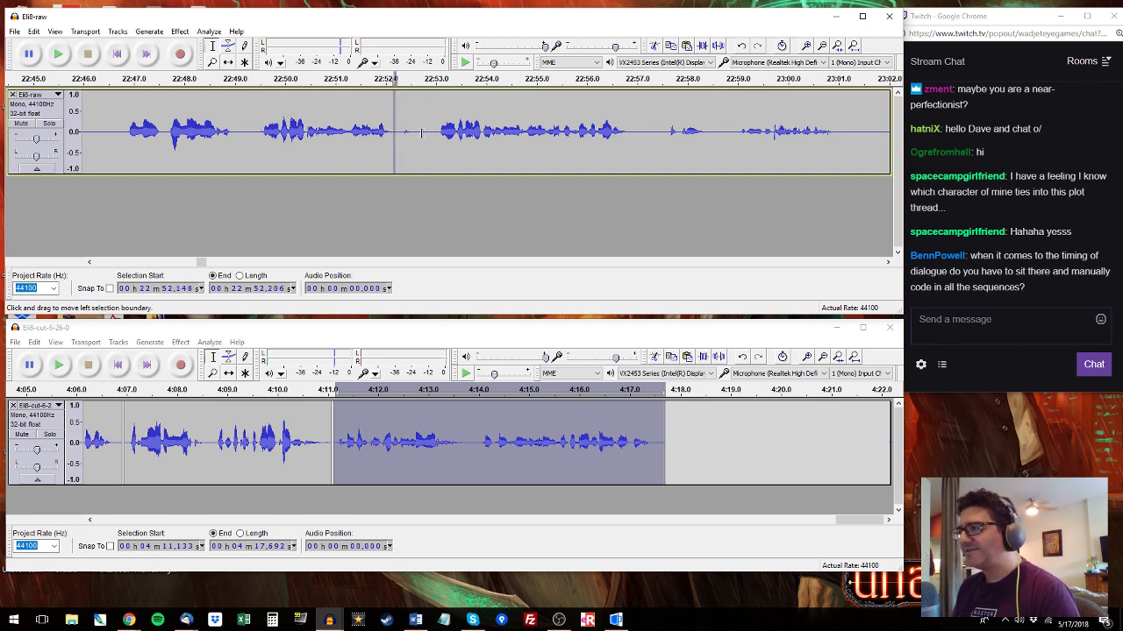
Audition the raw dialogue from about 22:52.9 and append the take ending at about 22:57.0 to the cut track at about 4:17.8.
click(436, 120)
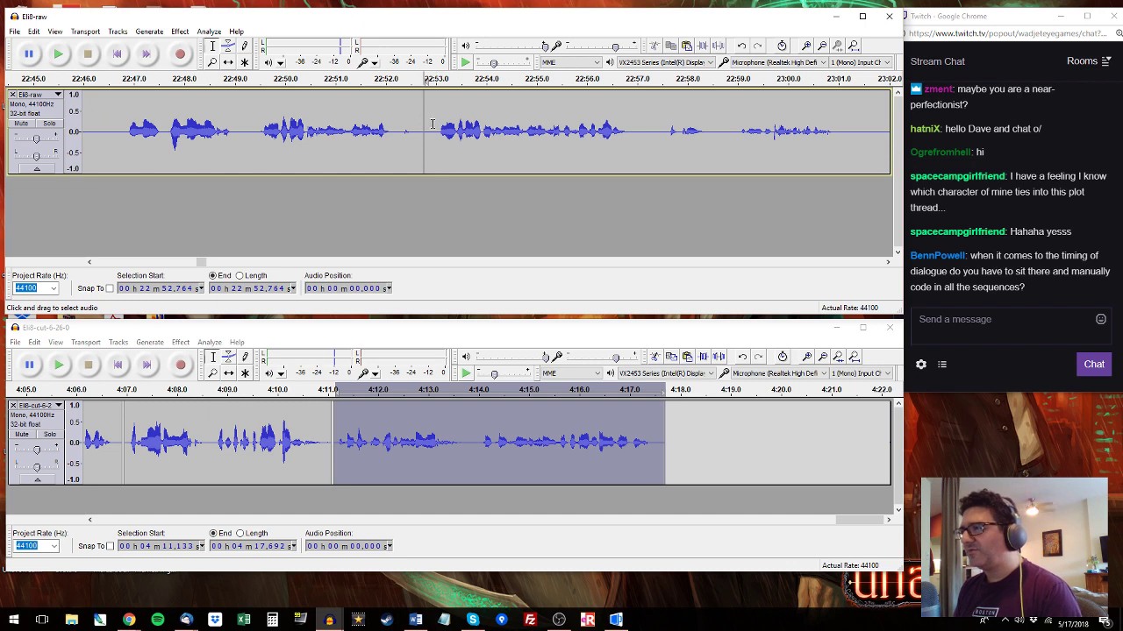
click(432, 124)
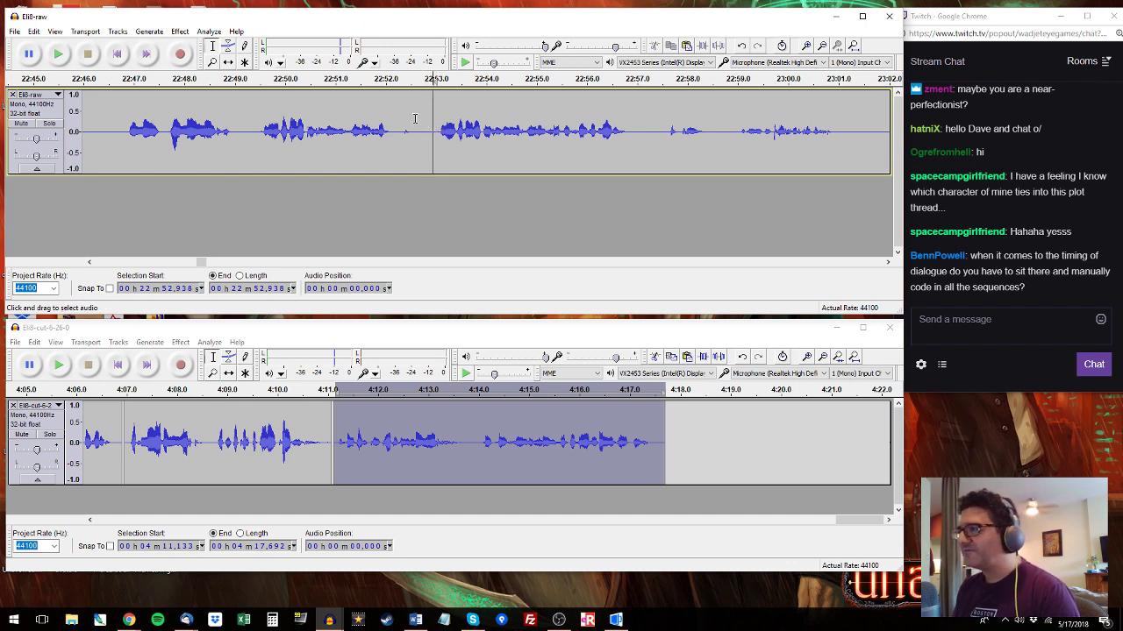
key(space)
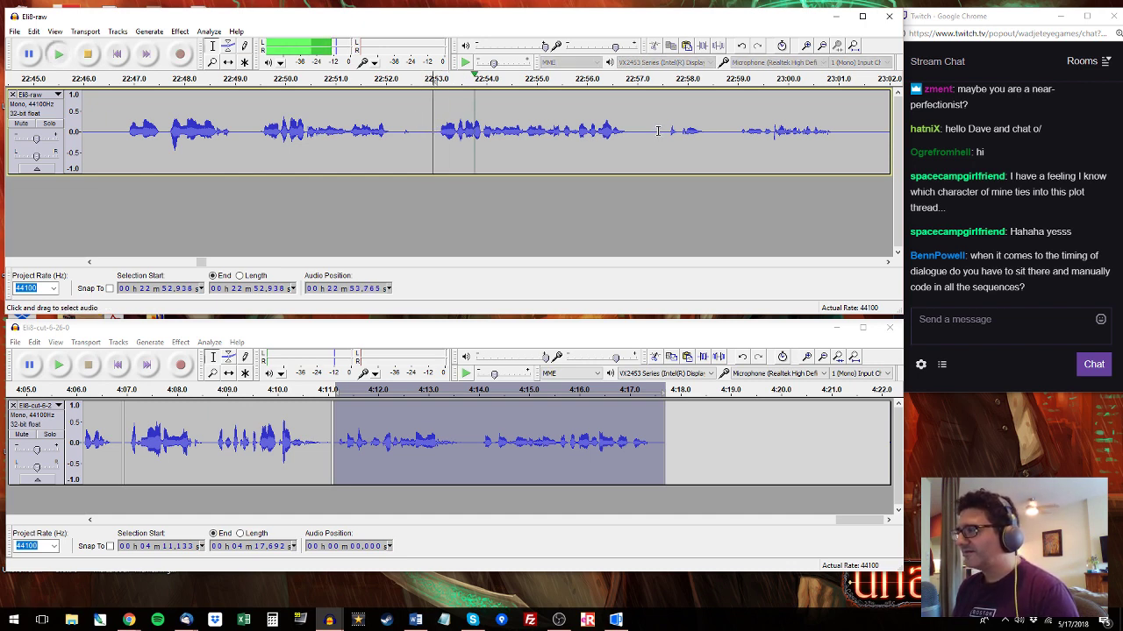
drag(636, 125, 429, 149)
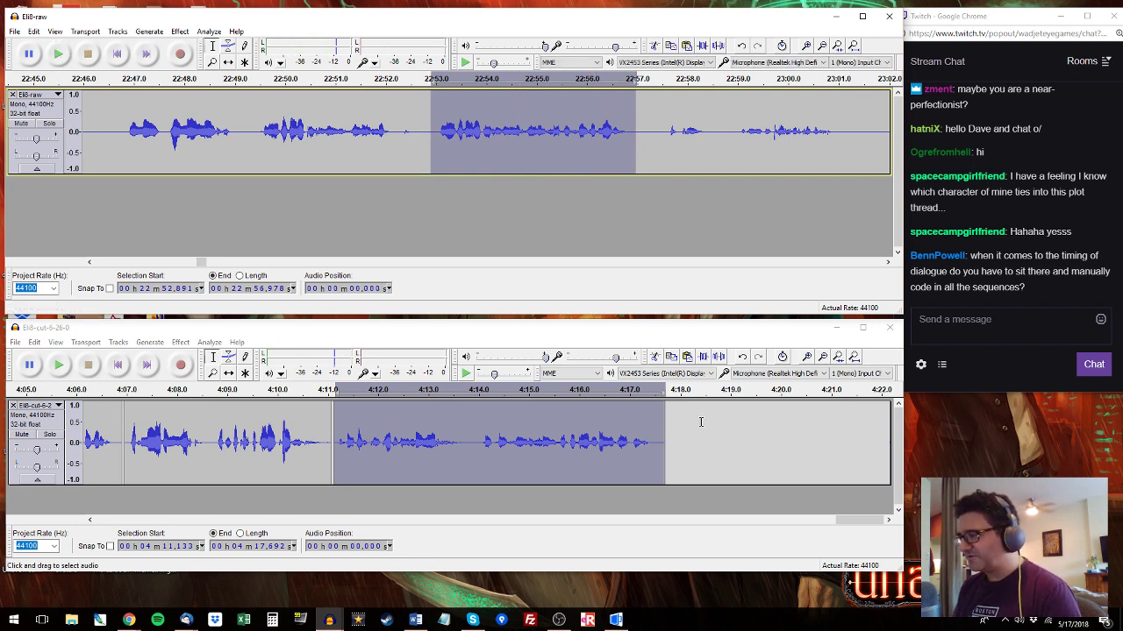
click(669, 423)
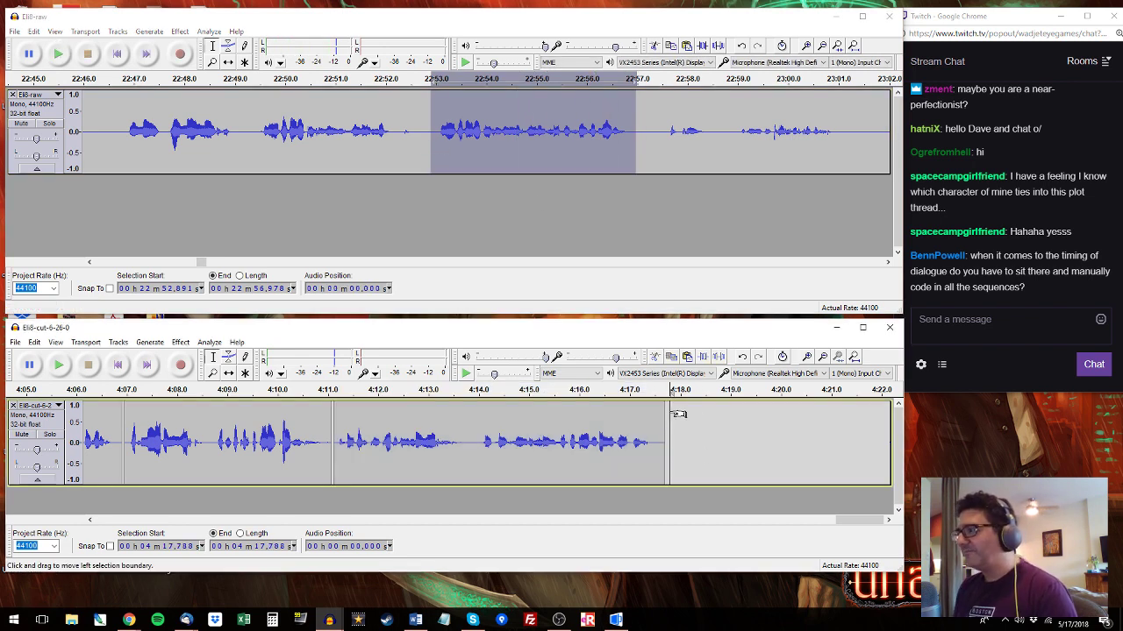
drag(678, 414, 875, 429)
scroll(845, 464, right, 3)
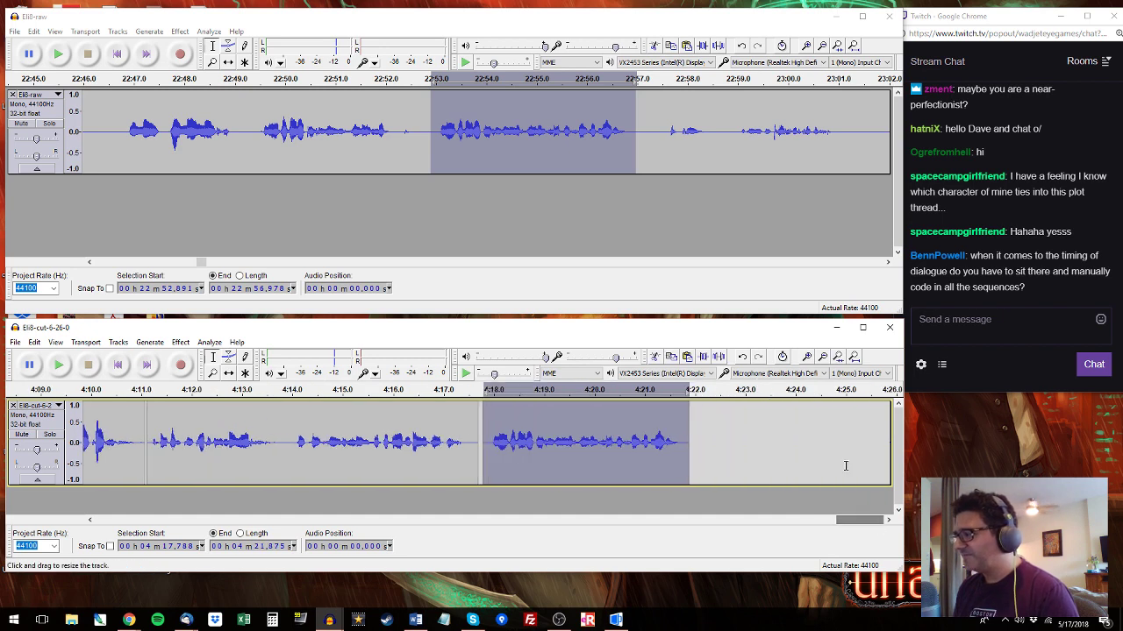
Audition the raw dialogue from about 22:57.6 and append the take ending at about 23:01.1 to the cut track at about 4:22.0.
click(666, 112)
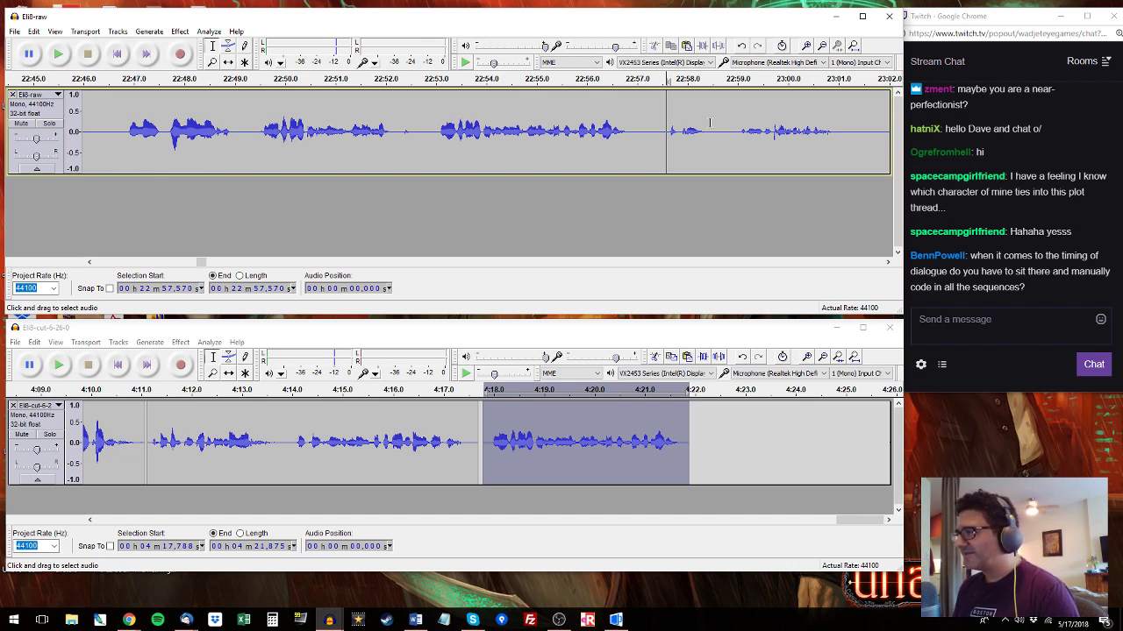
key(space)
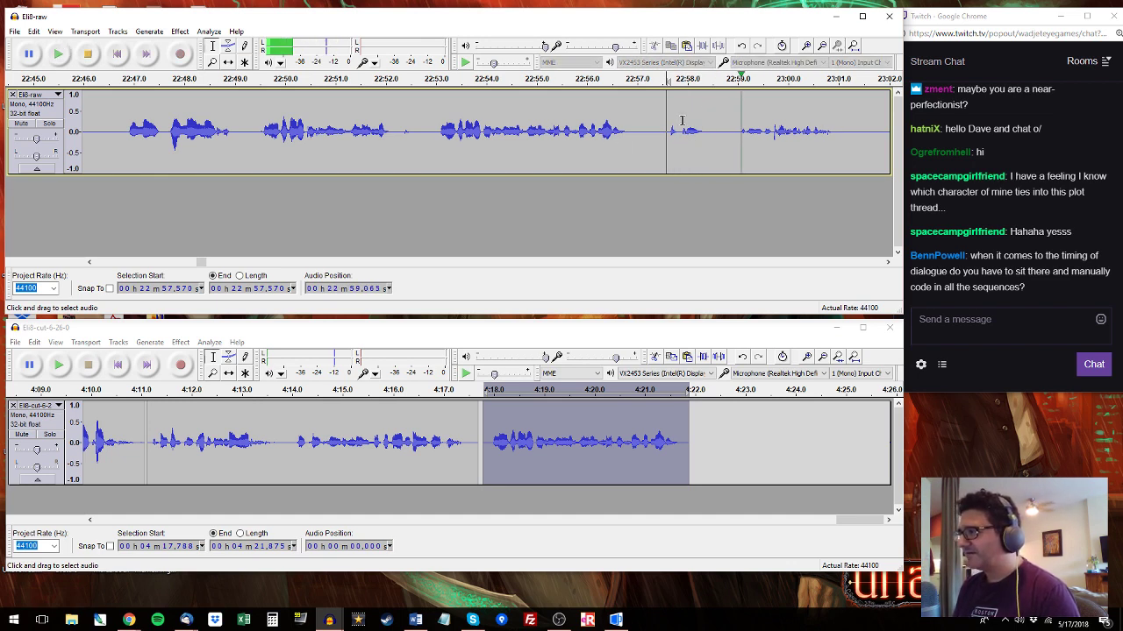
key(space)
key(space)
drag(843, 129, 664, 136)
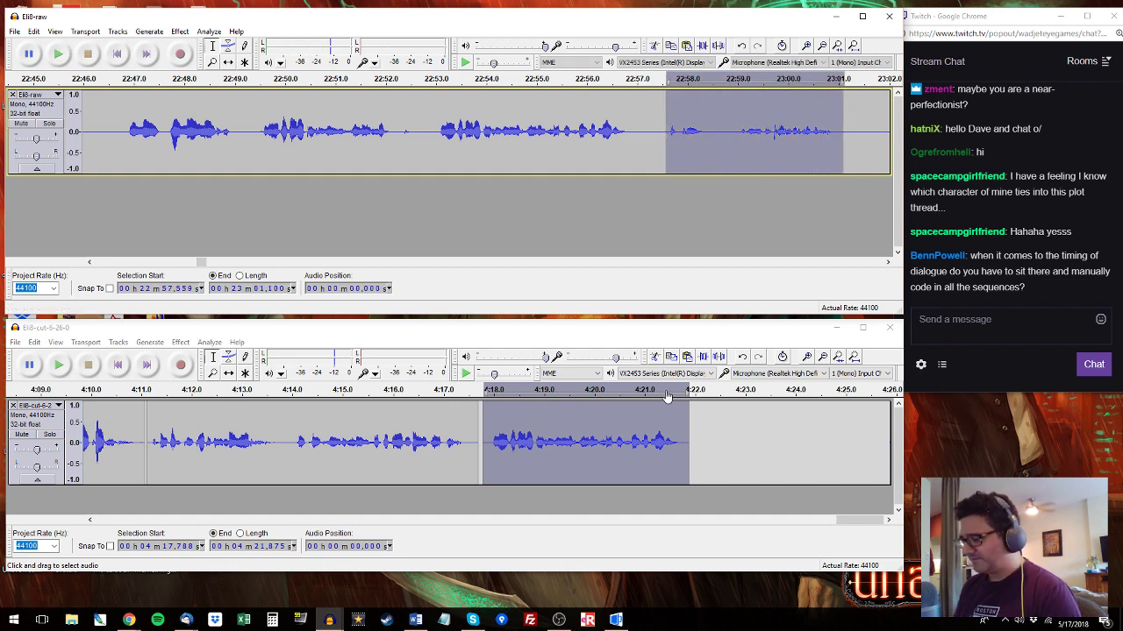
click(697, 427)
key(ctrl+v)
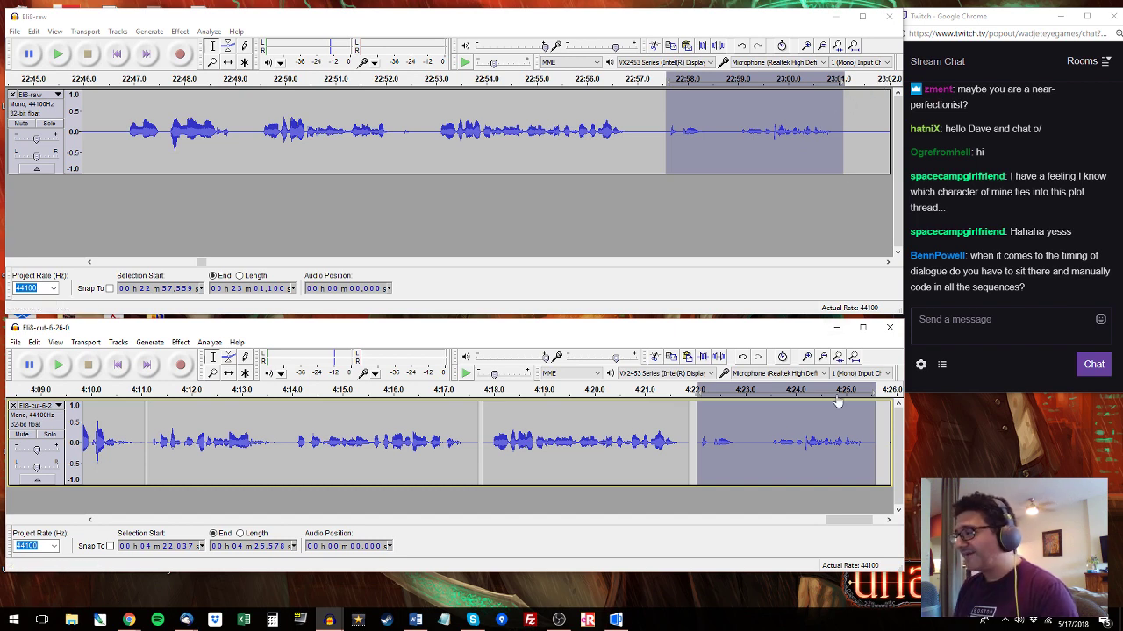
Audition the raw dialogue from about 23:02.7 and select the take from about 23:02.8 to 23:11.7.
click(884, 128)
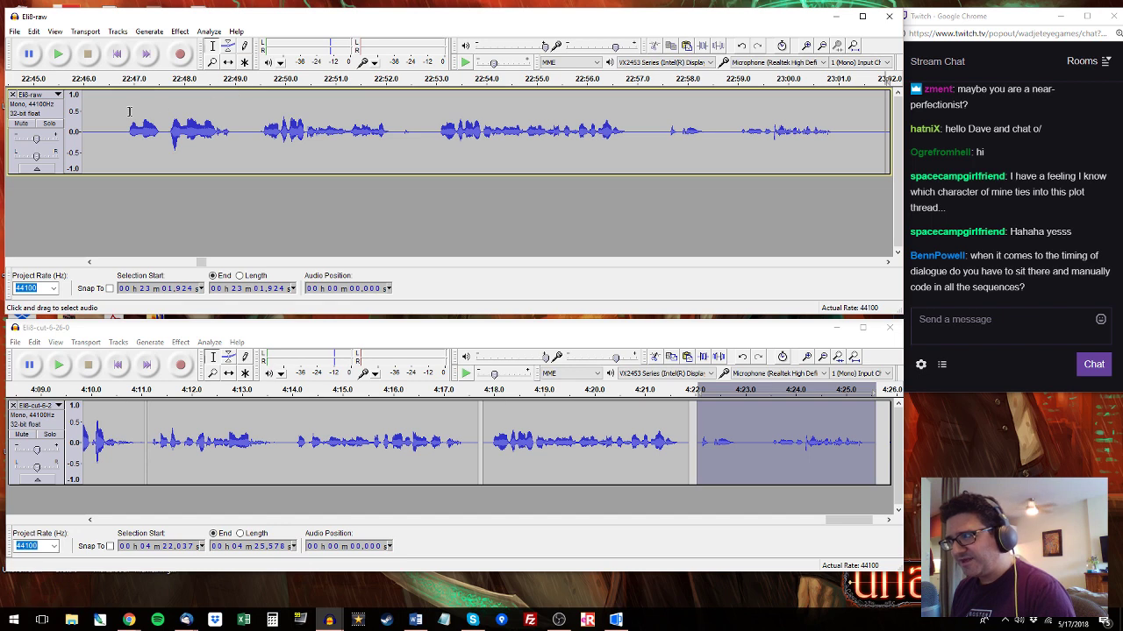
key(space)
key(x)
key(space)
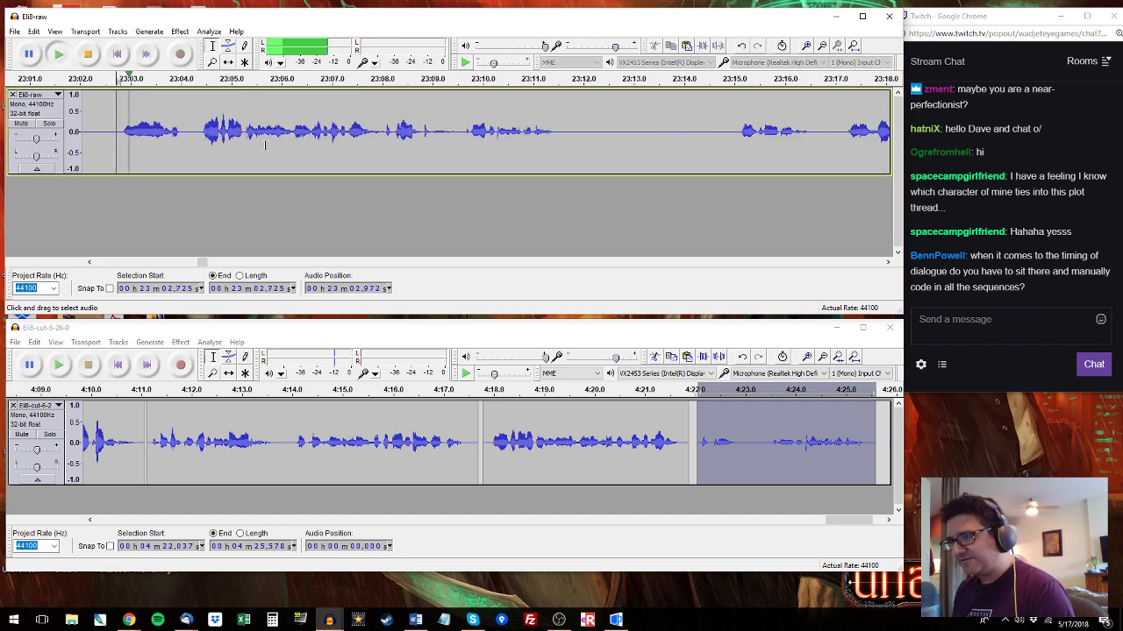
drag(119, 131, 566, 127)
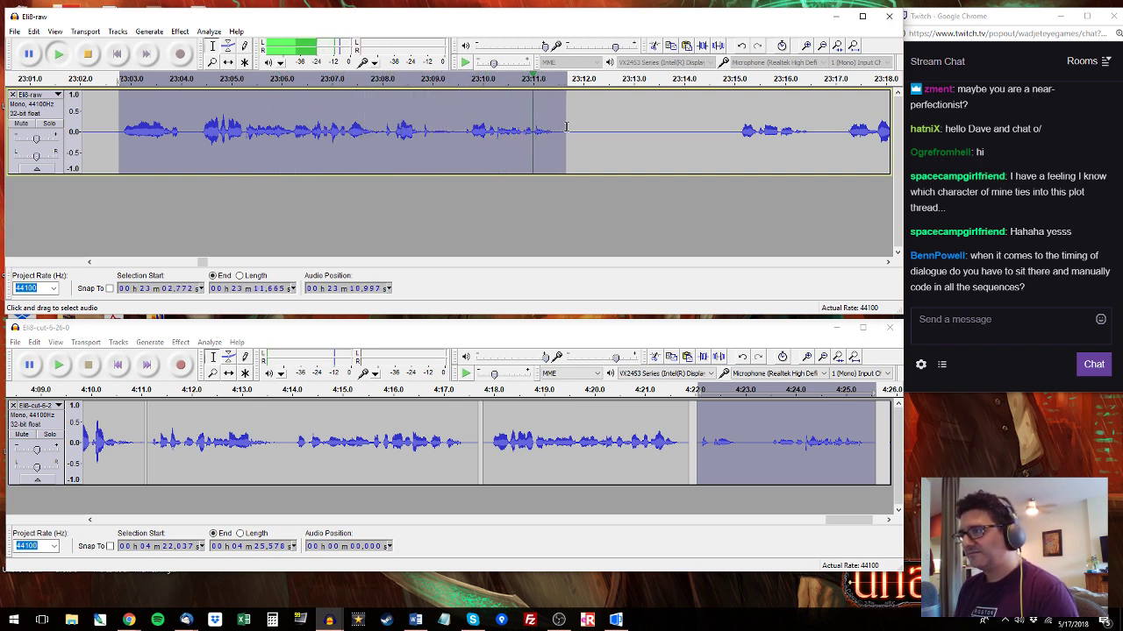
Replay the cut track from about 4:18.0, and again from about 4:16.0 to hear the transition between the two takes.
click(491, 445)
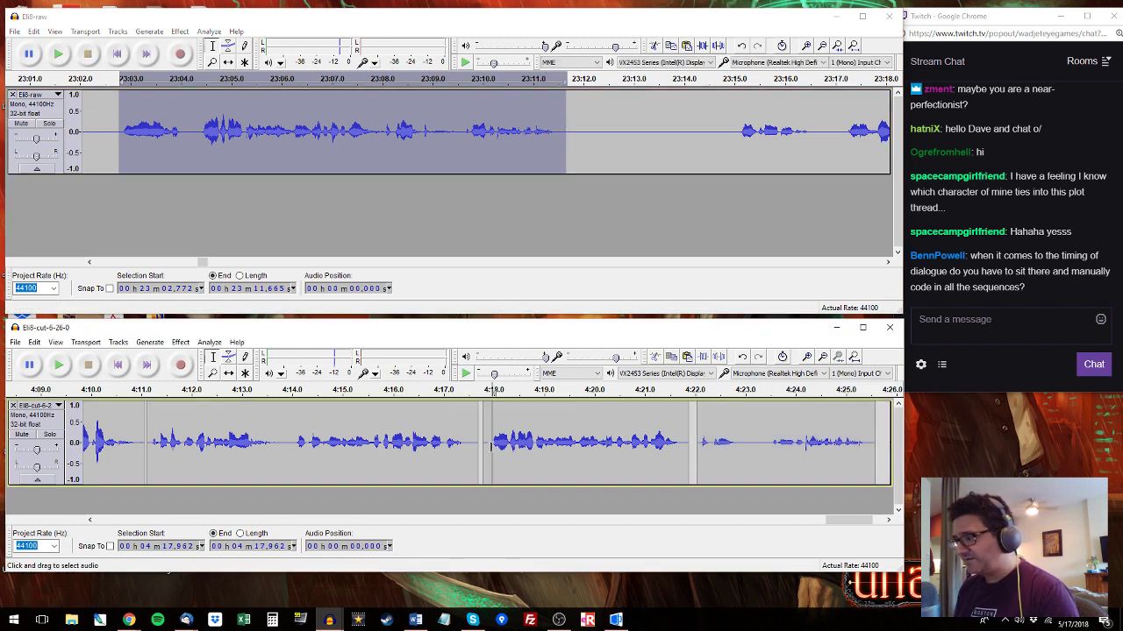
key(space)
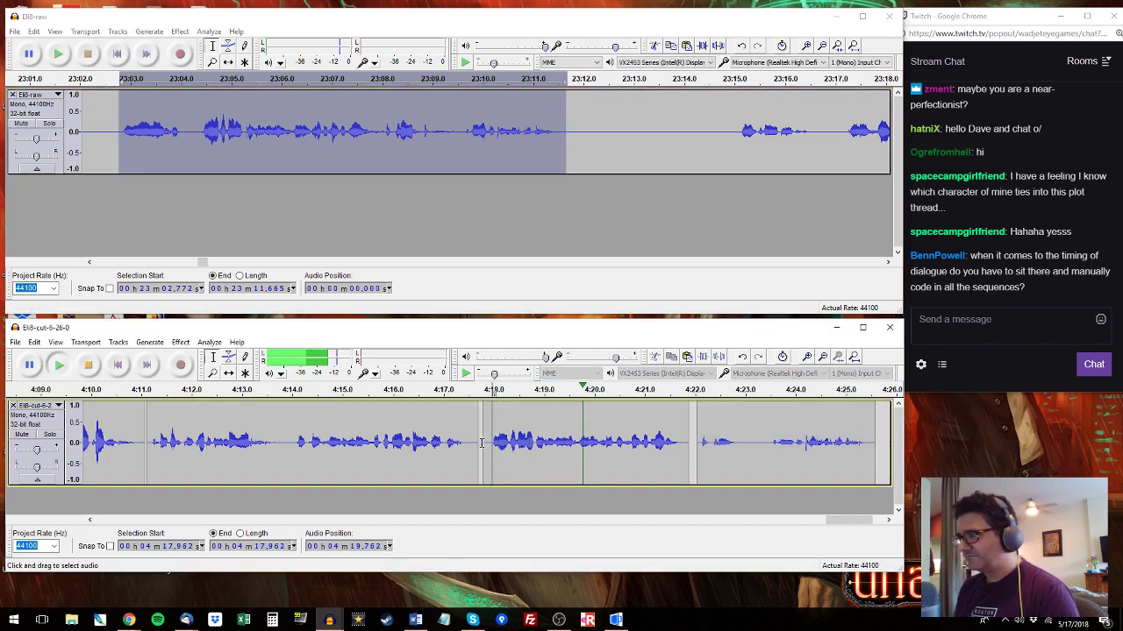
key(space)
click(394, 442)
key(space)
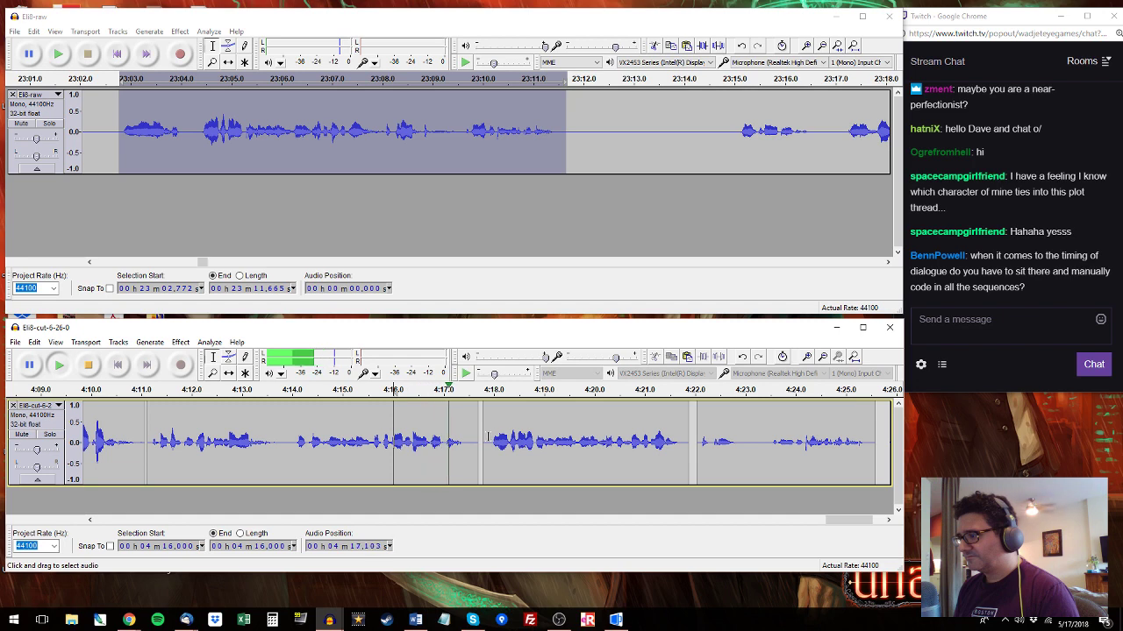
Replace the cut audio from about 4:17.9 to 4:25.6 with the raw take copied from about 23:02.8 to 23:11.7.
drag(487, 436, 871, 427)
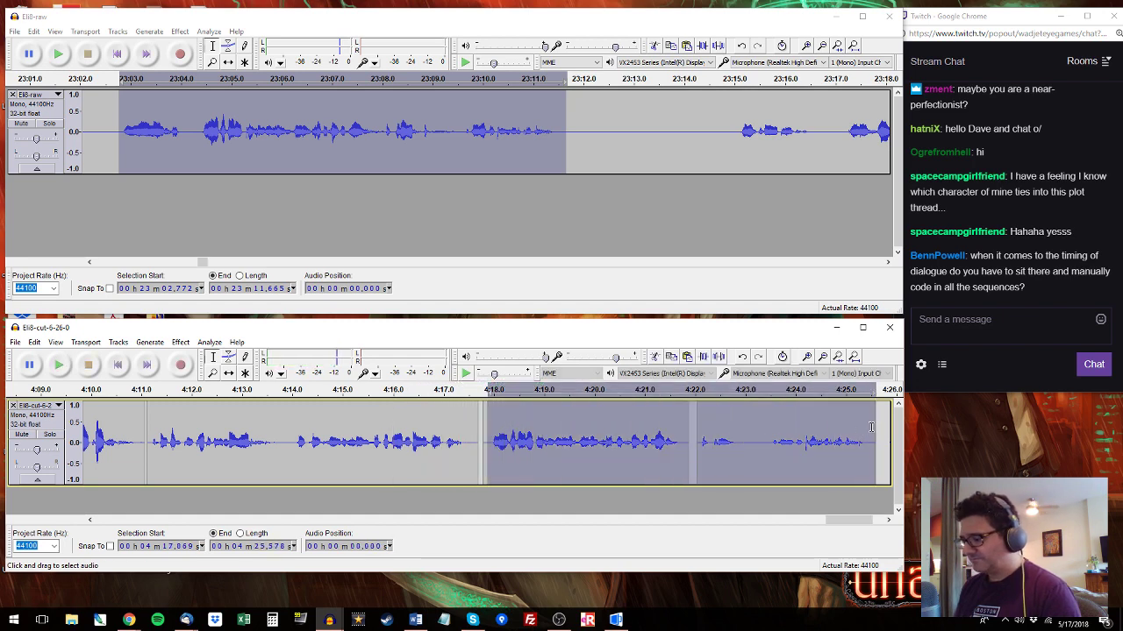
key(ctrl+v)
drag(856, 521, 870, 521)
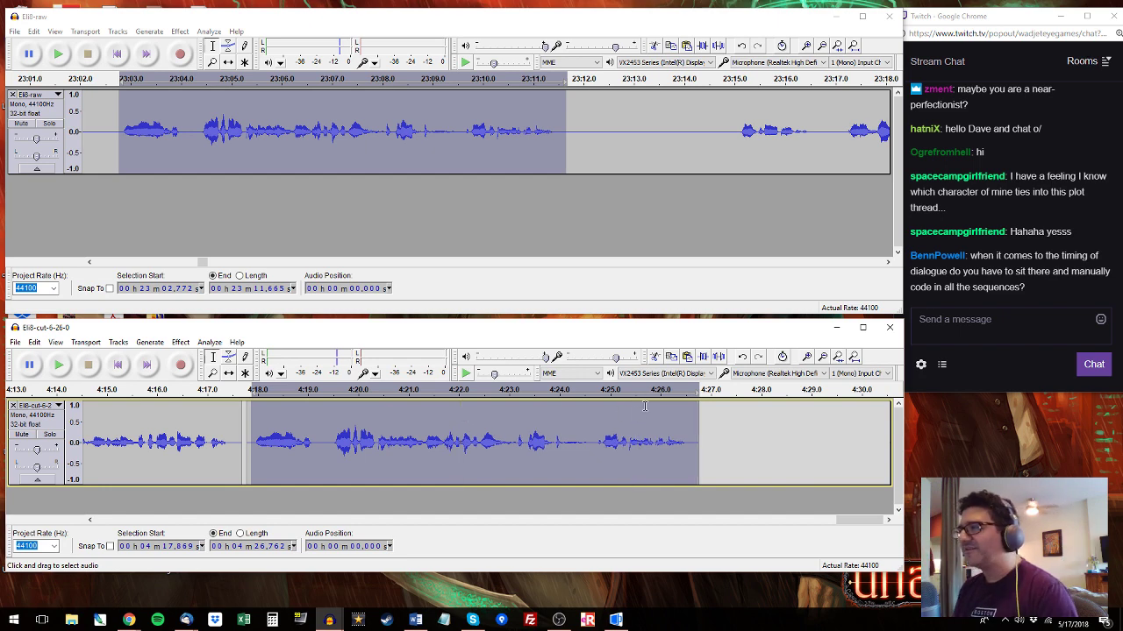
Audition the raw dialogue from about 23:15.0, append the take ending at about 23:19.1 to the cut track at about 4:27.1, and play it.
click(409, 185)
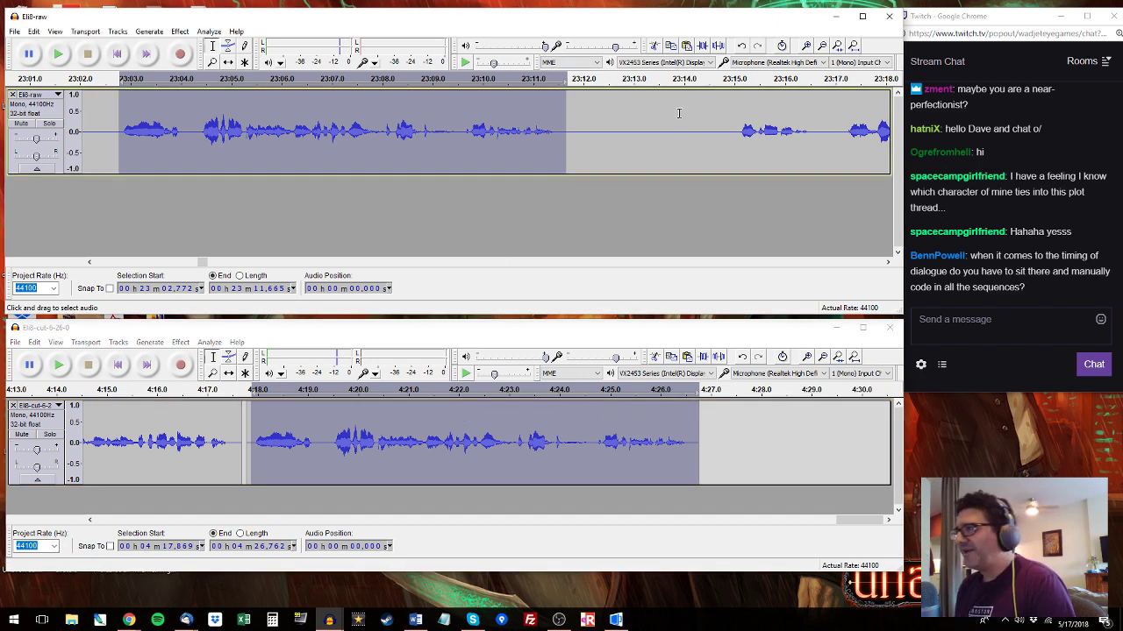
click(734, 118)
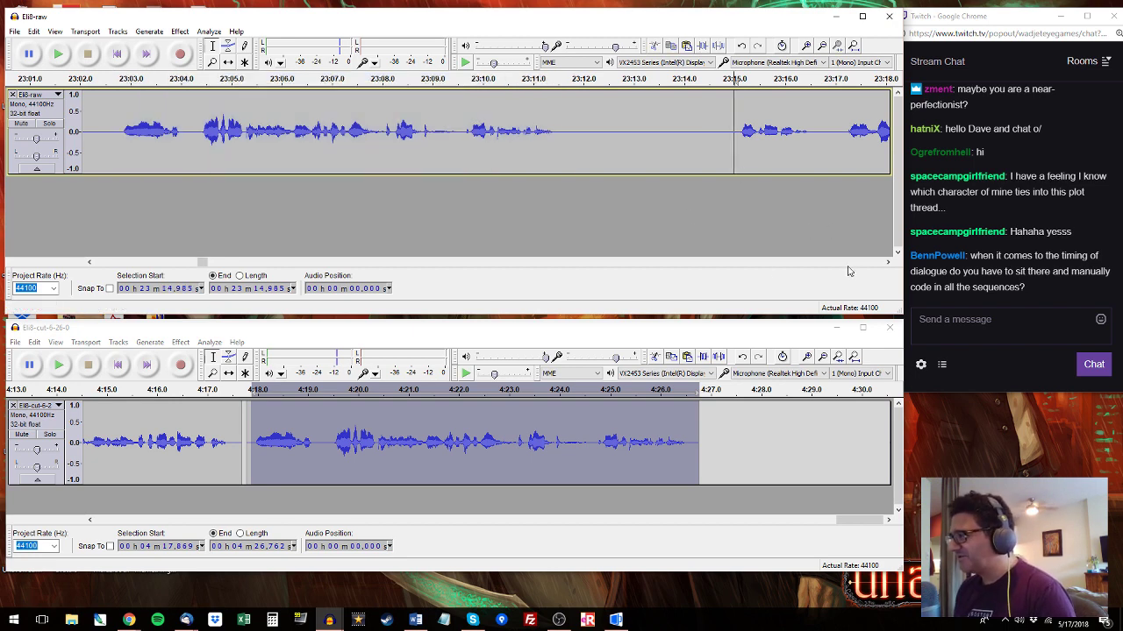
click(886, 262)
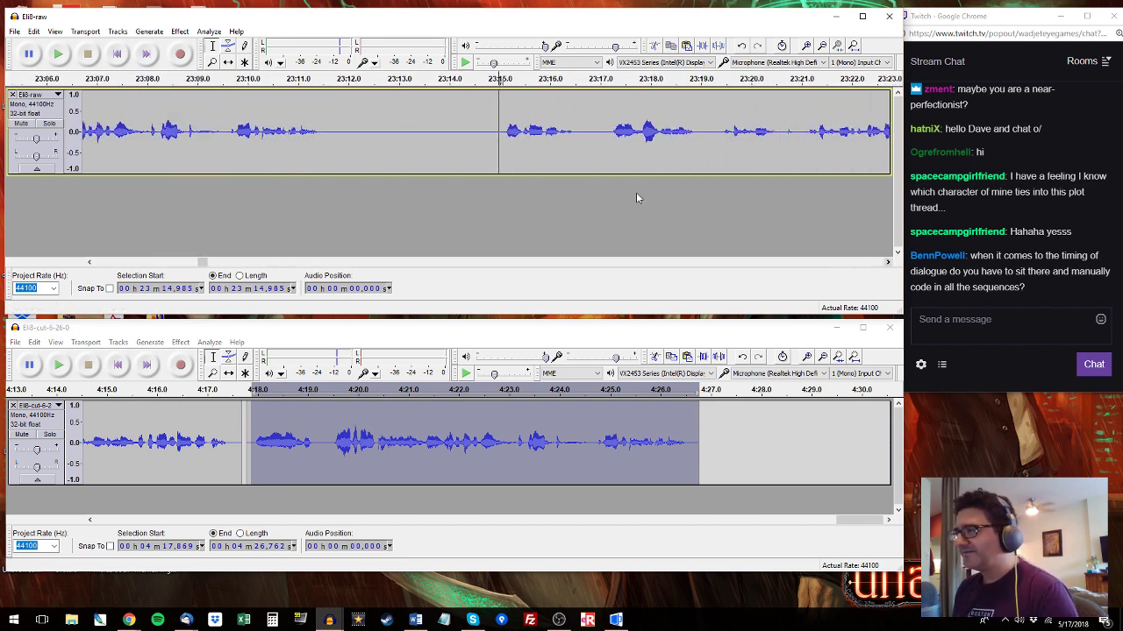
key(space)
drag(507, 125, 337, 130)
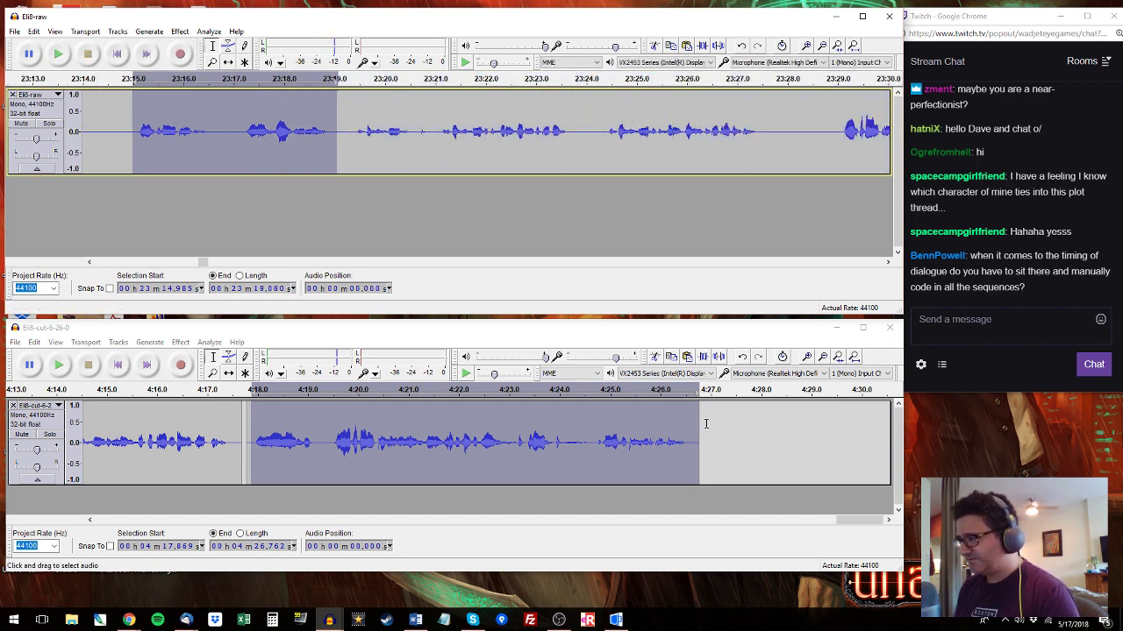
click(713, 424)
key(ctrl+v)
key(space)
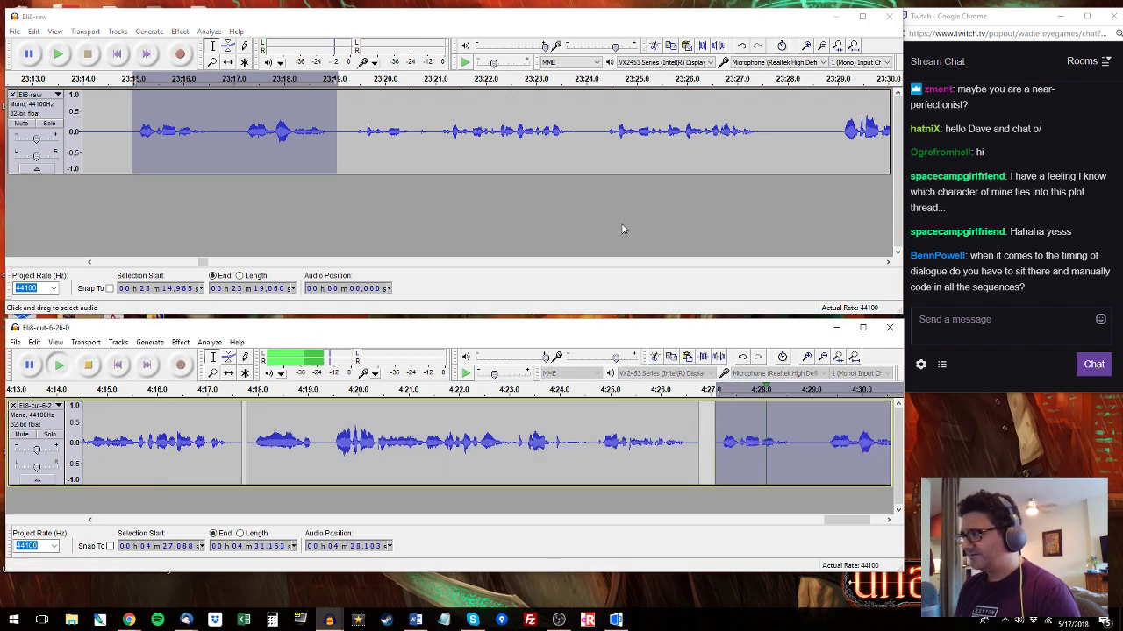
Audition the following raw dialogue and append the take from about 23:24.4 to 23:27.7 to the cut track at about 4:31.3.
click(462, 79)
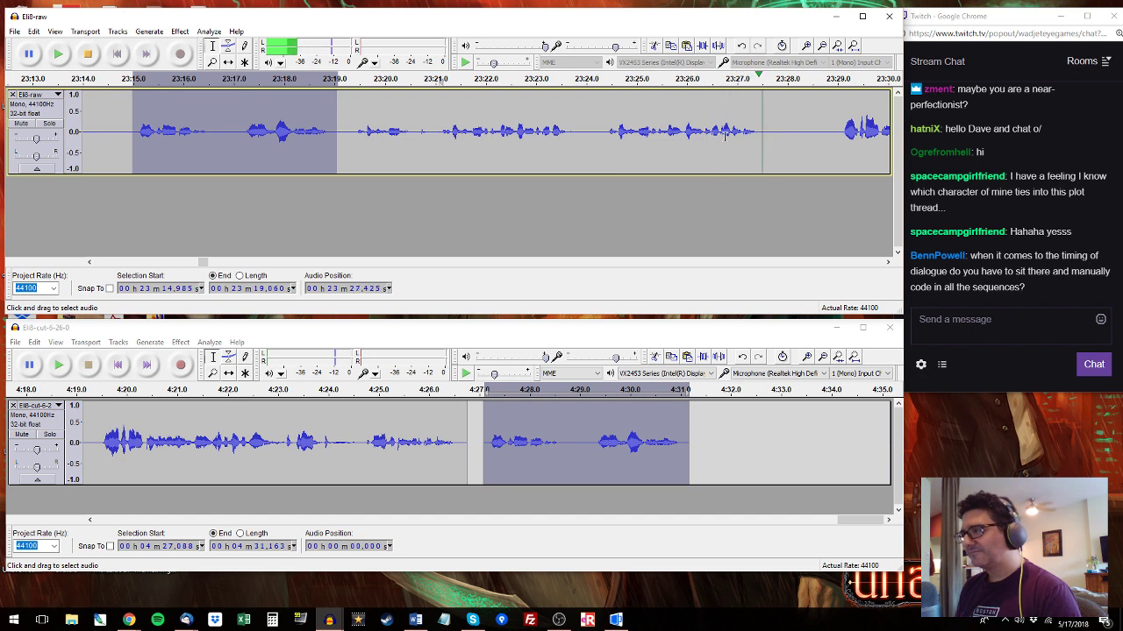
drag(772, 132, 604, 132)
key(ctrl+c)
click(694, 430)
key(ctrl+v)
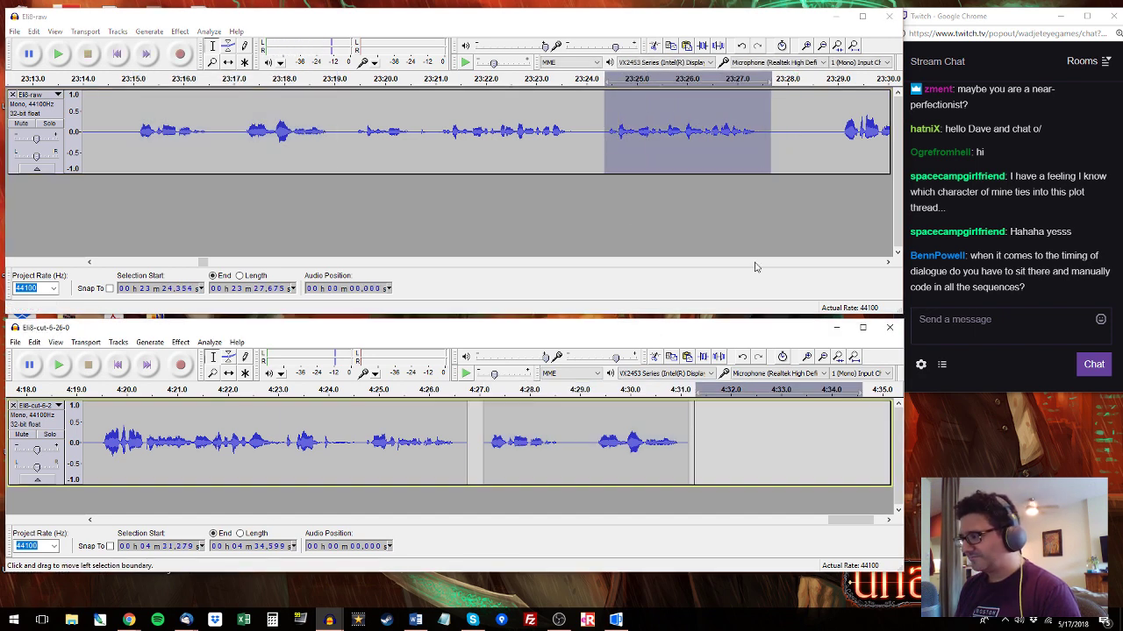
Replace the cut takes at about 4:27.1 and 4:31.0 with the raw takes from about 23:33.3 to 23:37.1 and 23:37.5 to 23:41.1.
click(835, 120)
key(space)
mouse_move(840, 142)
mouse_down()
mouse_move(1029, 142)
mouse_move(640, 134)
mouse_move(1008, 131)
mouse_move(491, 132)
mouse_up()
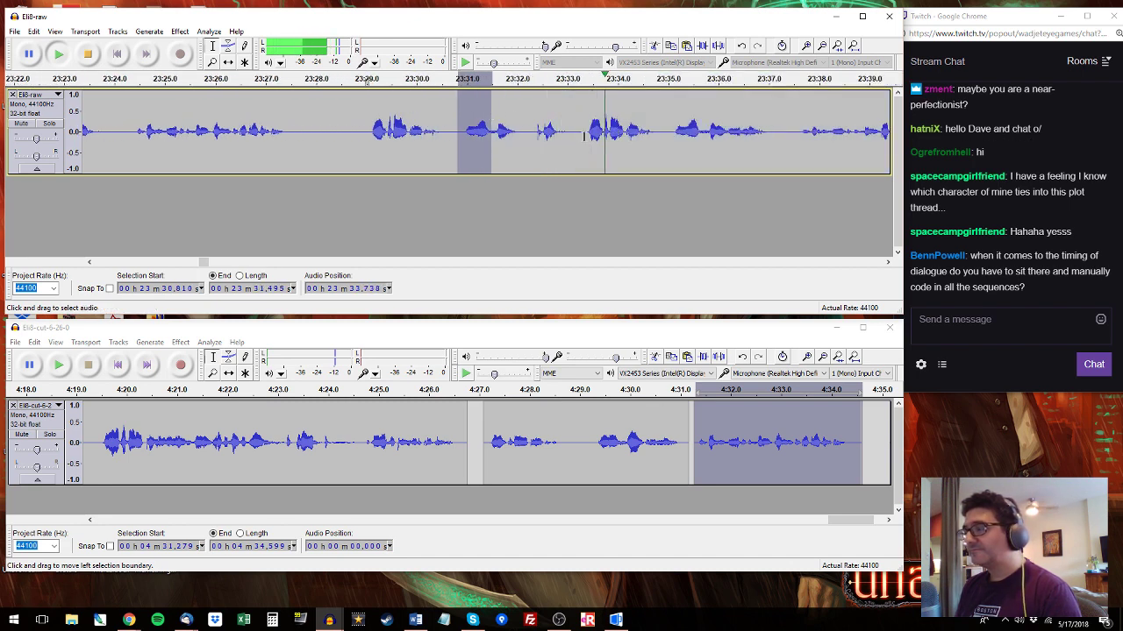
drag(583, 136, 776, 118)
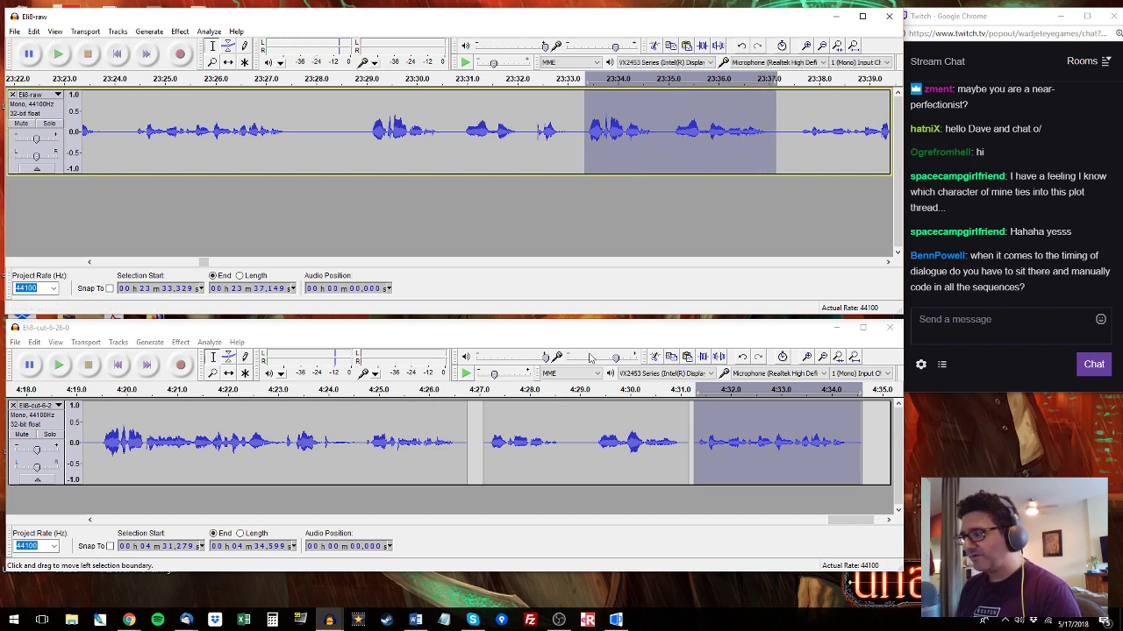
double_click(529, 422)
key(ctrl+r)
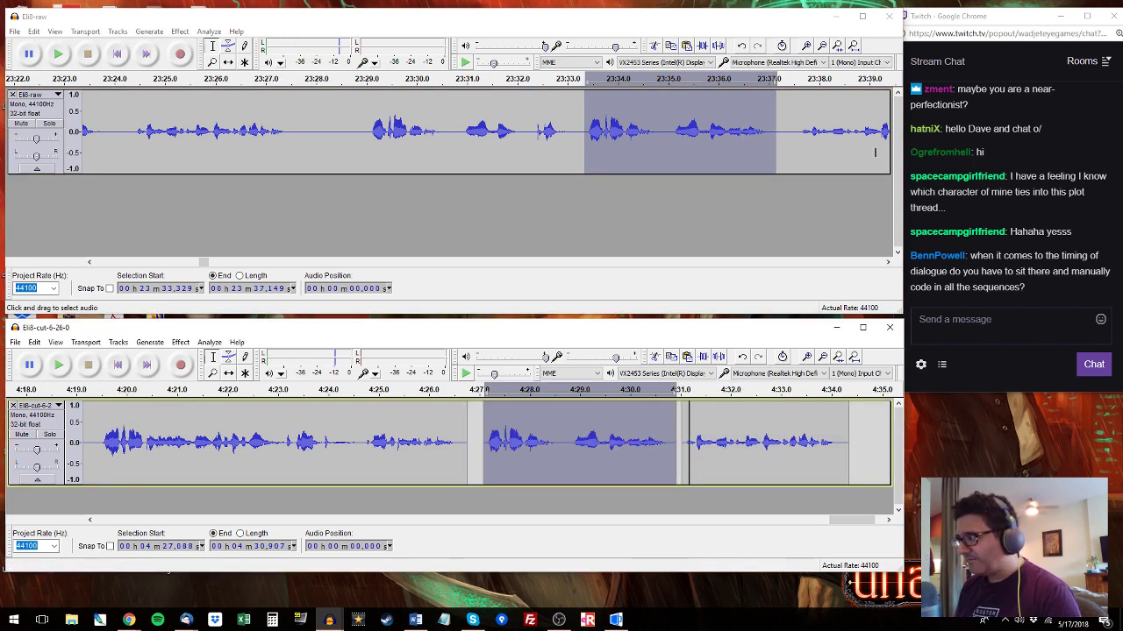
drag(794, 131, 663, 113)
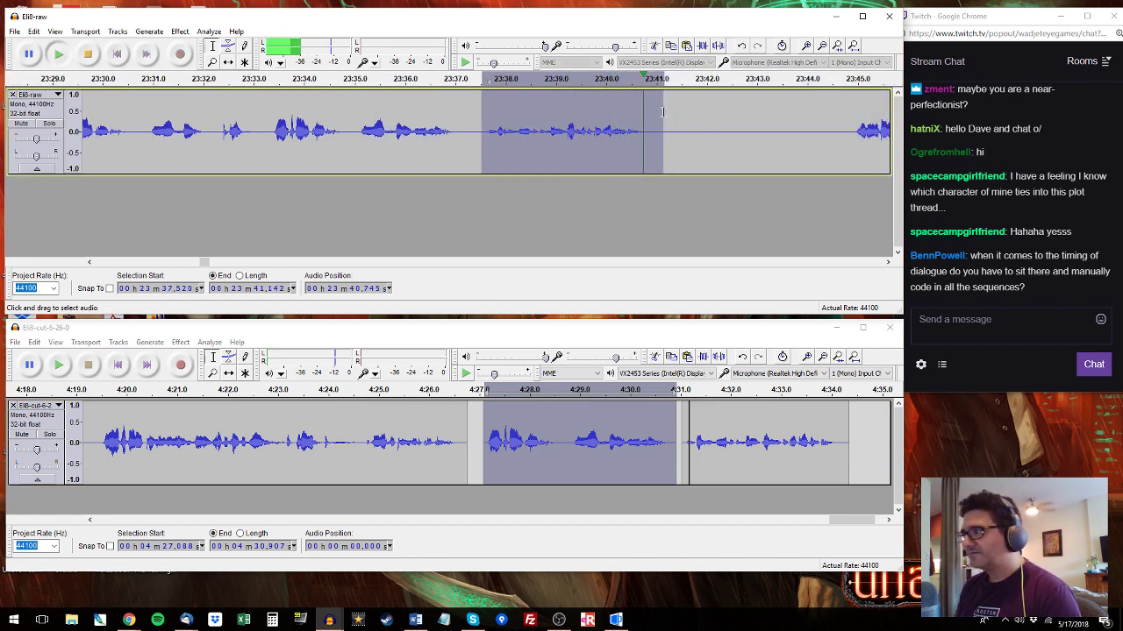
drag(682, 430, 863, 434)
Audition the raw dialogue from about 23:44.9 and append the take ending at about 23:48.8 to the cut track at about 4:34.8.
click(847, 109)
key(space)
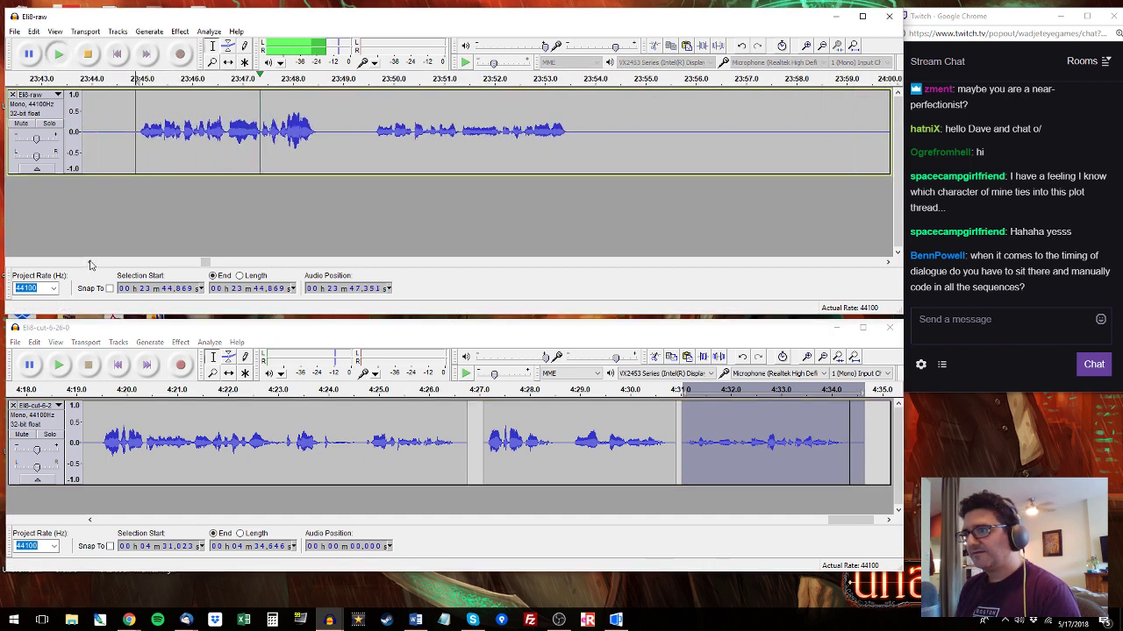
drag(133, 139, 334, 140)
key(space)
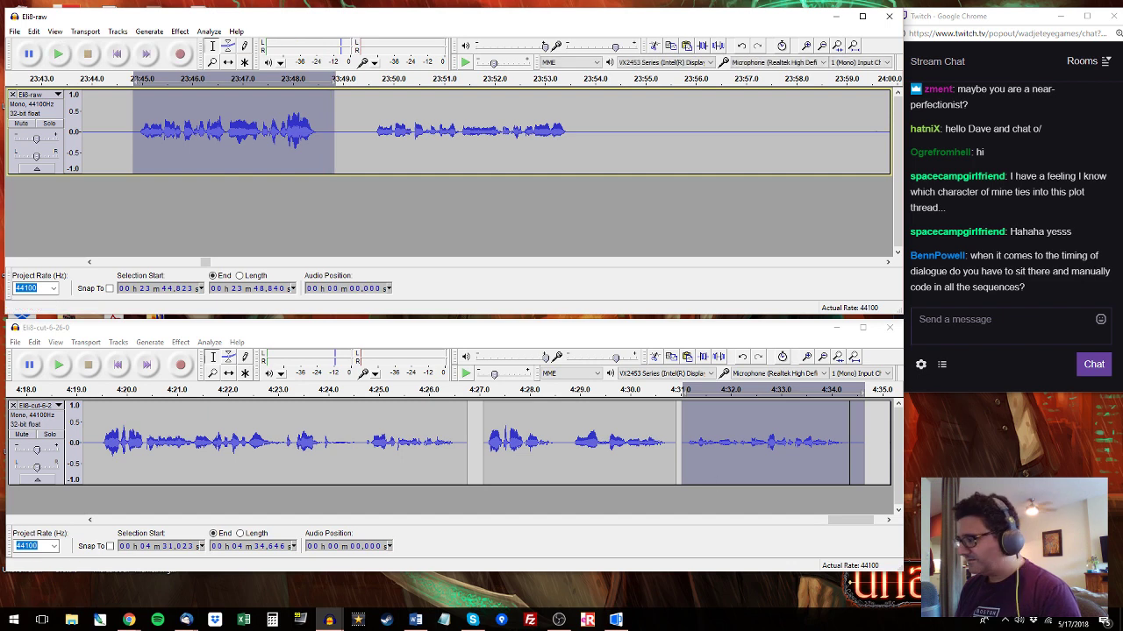
drag(866, 521, 899, 522)
click(694, 427)
key(ctrl+v)
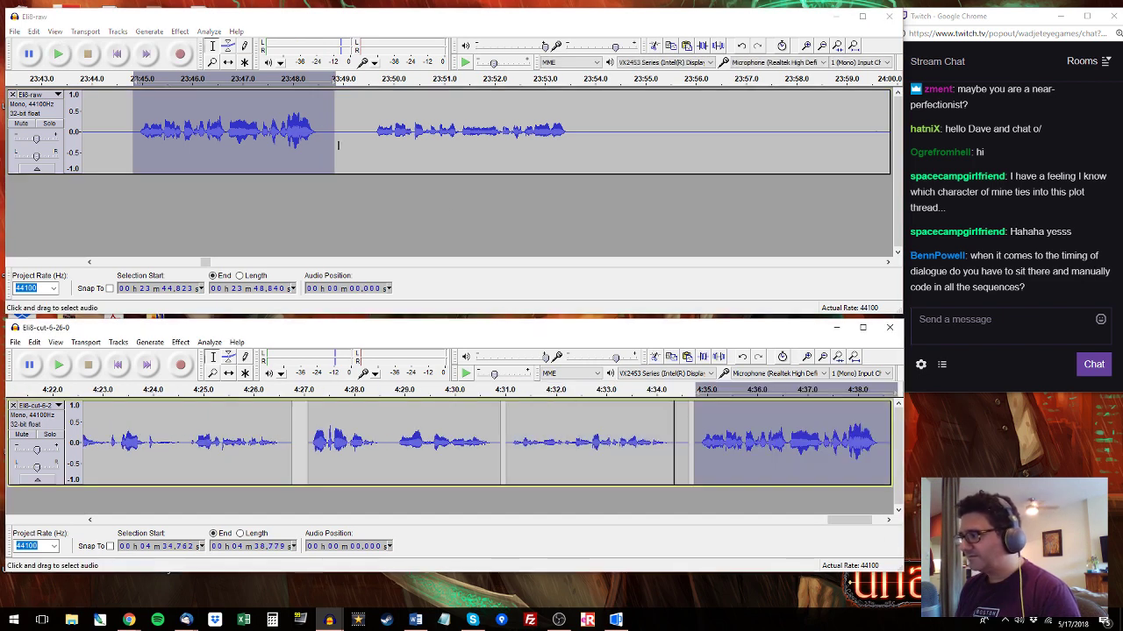
Audition the raw dialogue from about 23:49.6 and select the take ending at about 23:53.6.
click(371, 114)
key(space)
drag(573, 114, 371, 114)
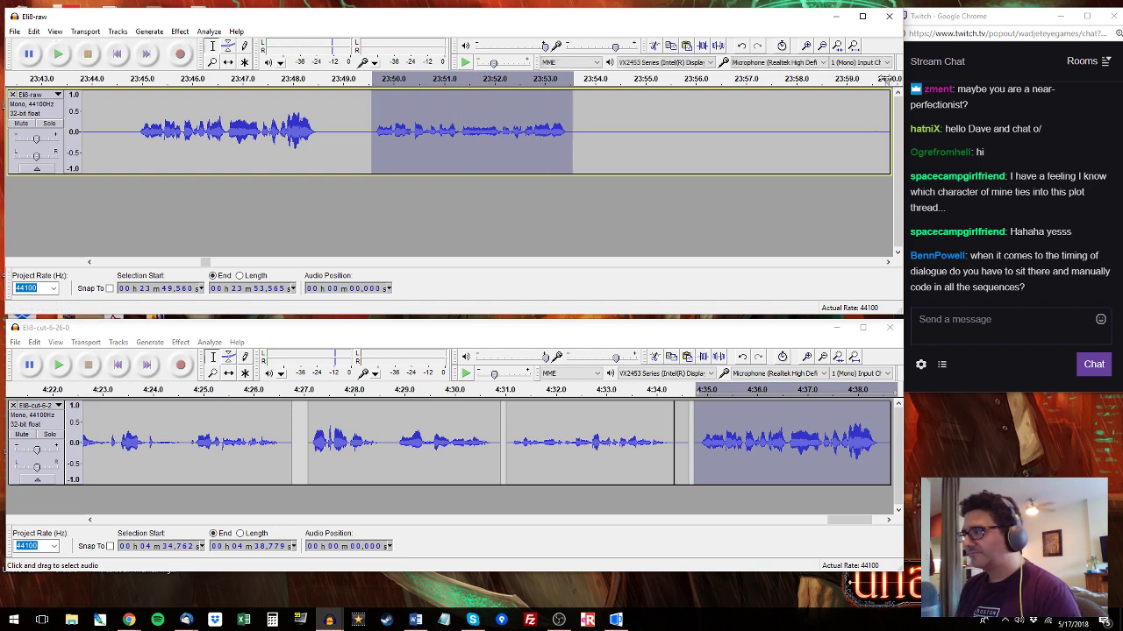
Audition the short raw takes from about 24:00 and append the one from about 24:03.8 to 24:05.5 to the cut track at about 4:38.9.
click(886, 79)
drag(112, 125, 174, 127)
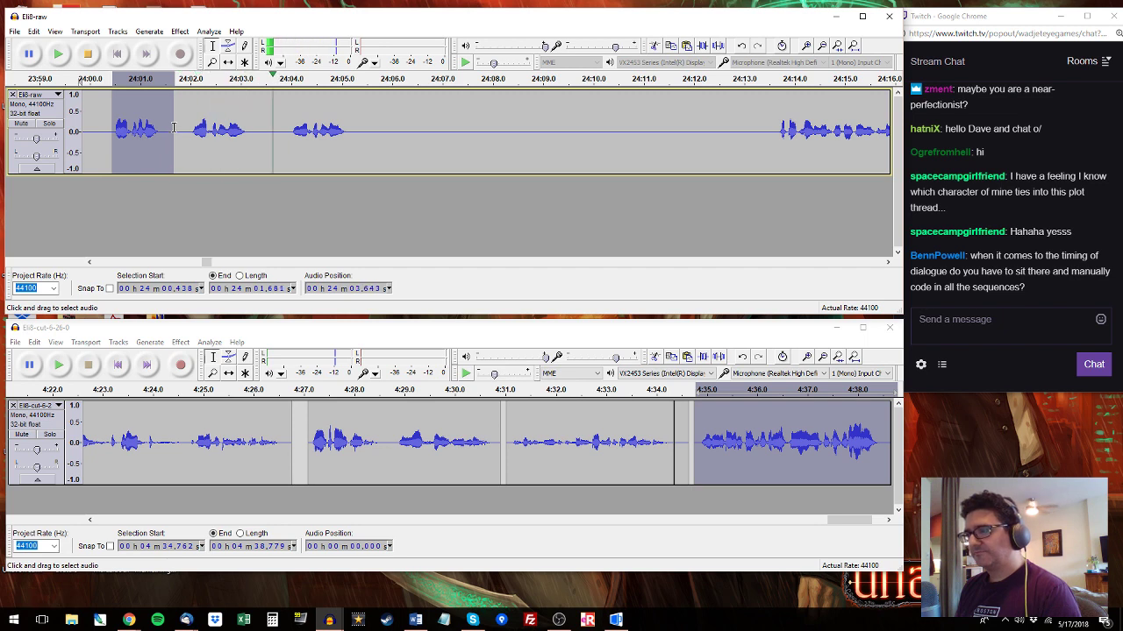
drag(282, 129, 367, 129)
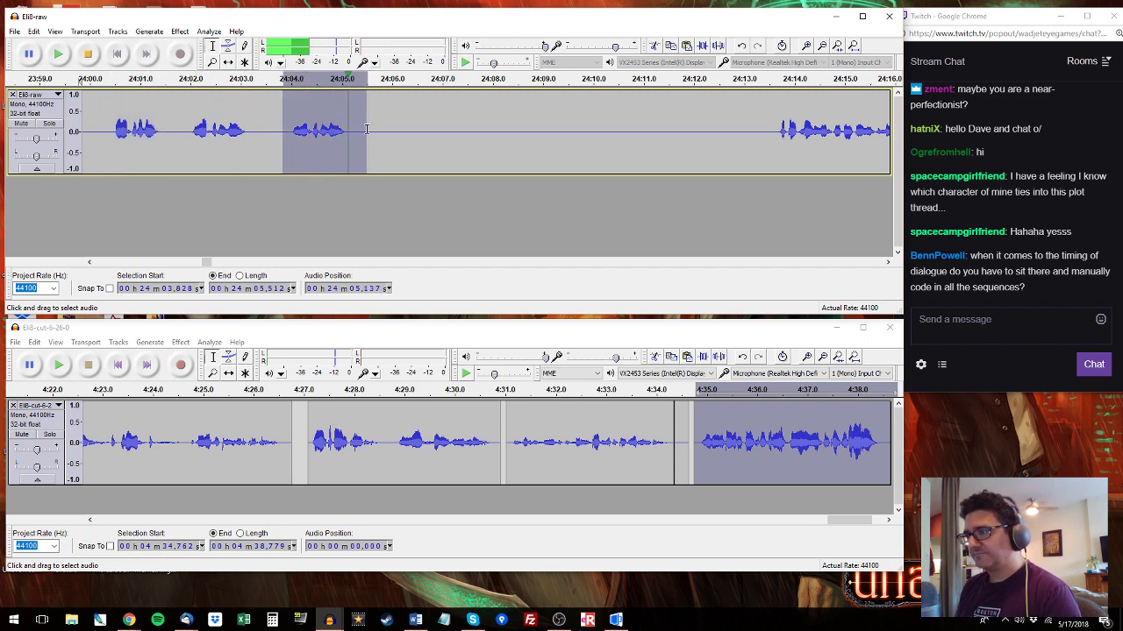
drag(858, 520, 870, 520)
click(695, 412)
key(ctrl+v)
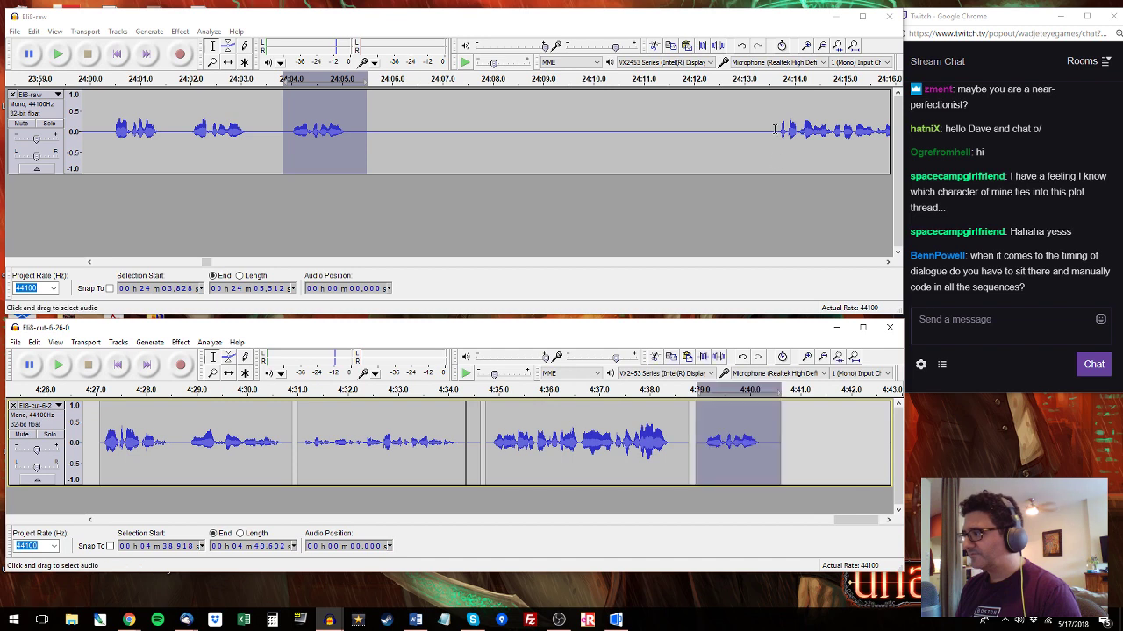
Audition the raw dialogue from about 24:13.7 and append the take ending at about 24:18.9 to the cut track at about 4:40.8.
click(777, 129)
key(space)
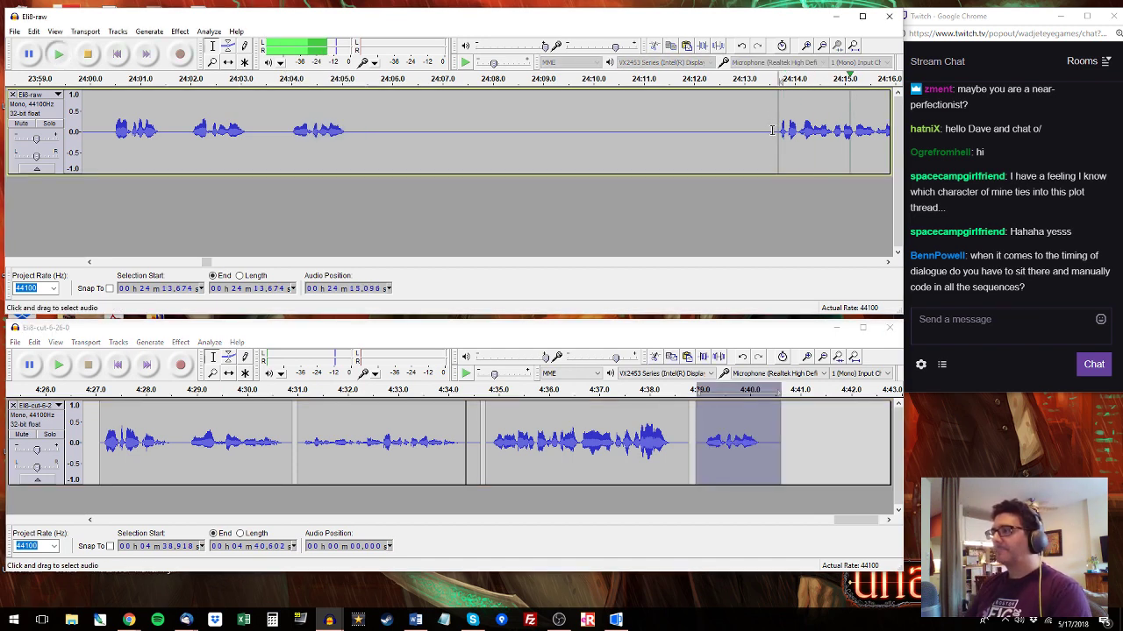
drag(772, 130, 831, 128)
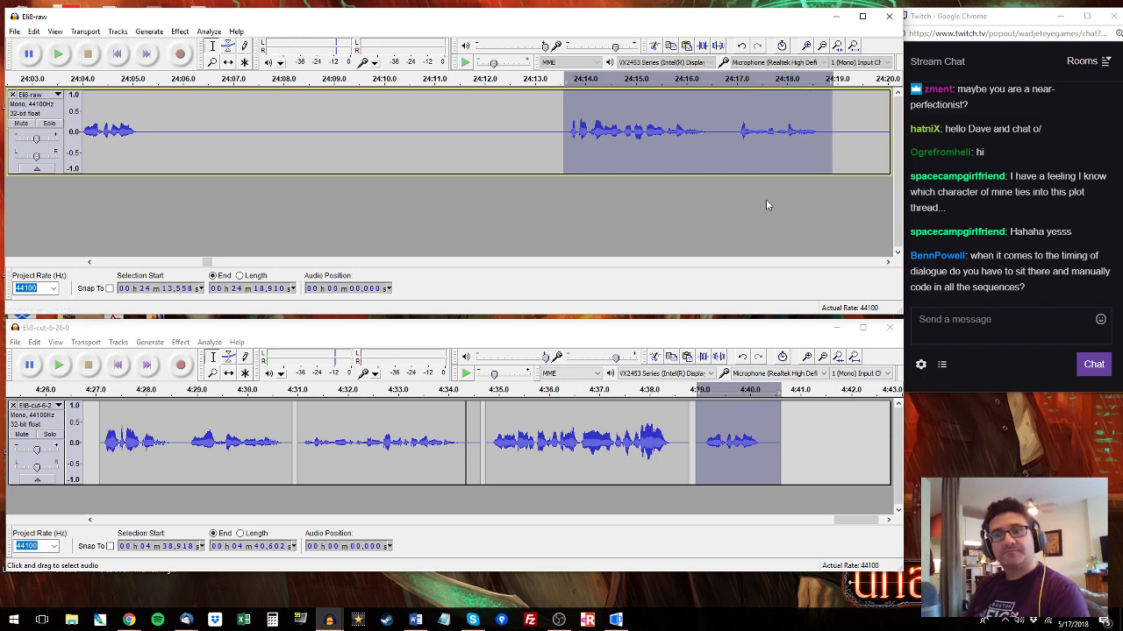
key(ctrl+c)
click(790, 438)
key(ctrl+v)
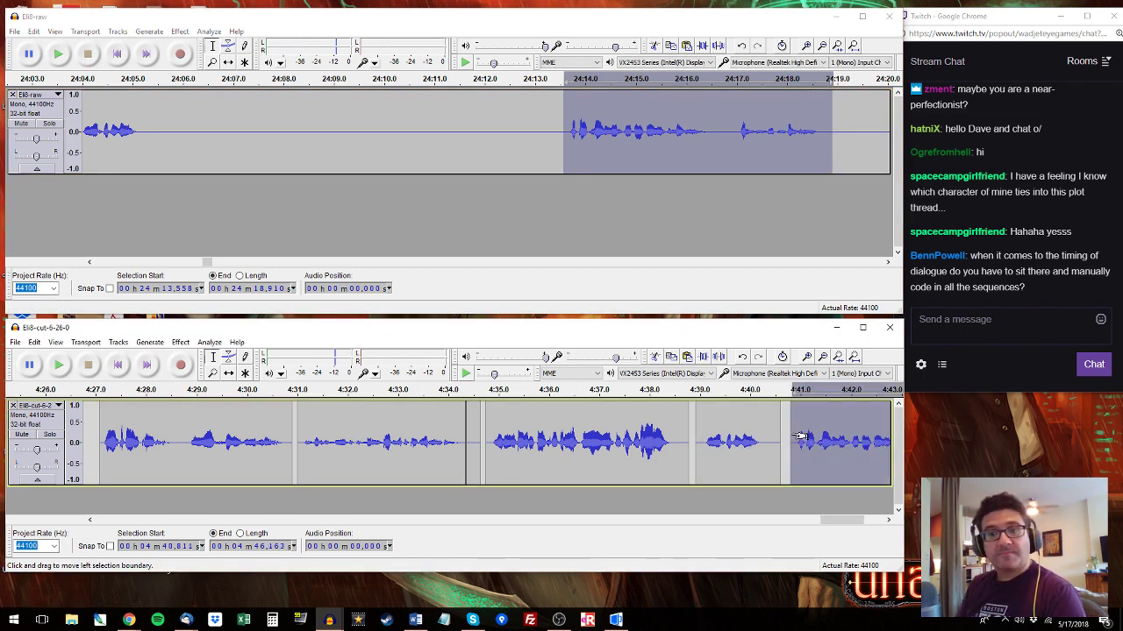
Audition the raw dialogue from about 24:20.2 and again from about 24:23.2, and select the take from about 24:23.1 to 24:29.4.
click(848, 112)
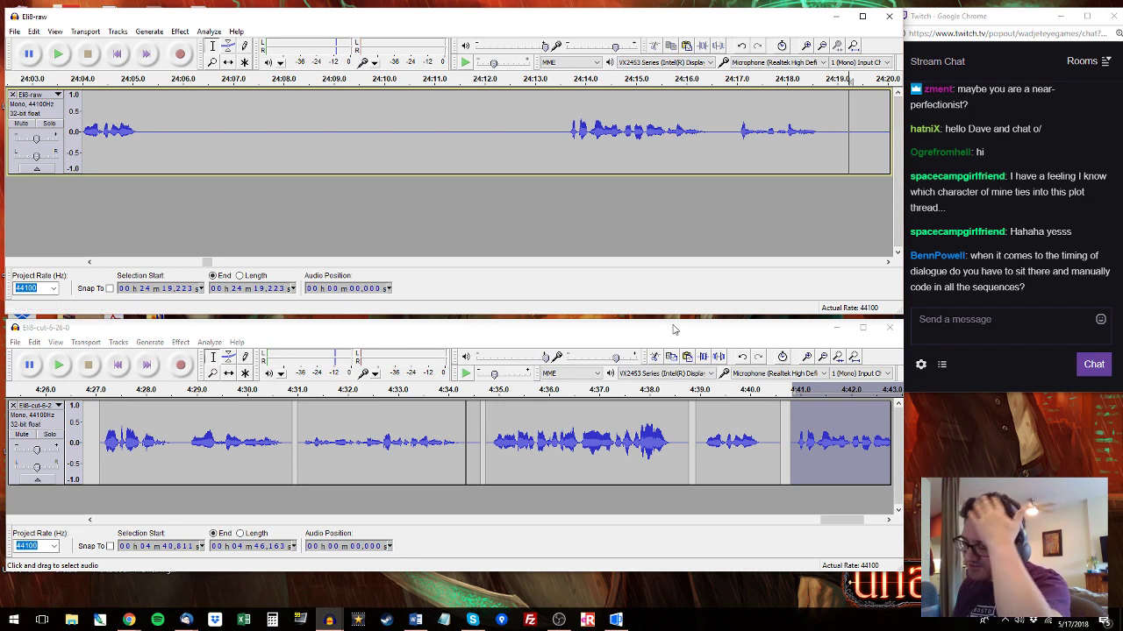
key(space)
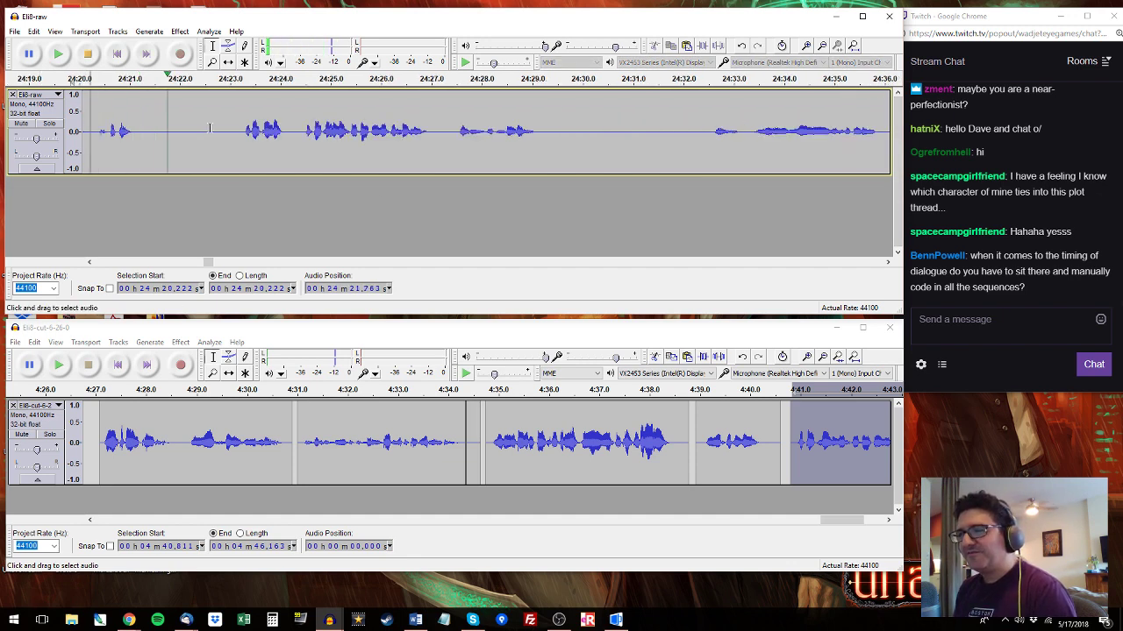
click(234, 161)
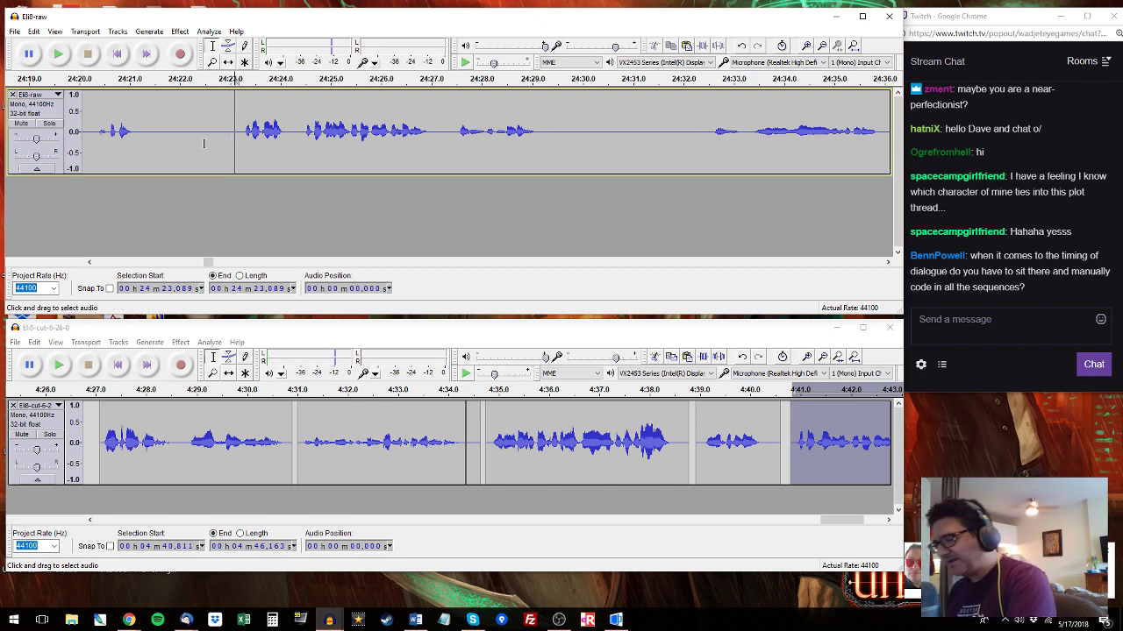
click(239, 136)
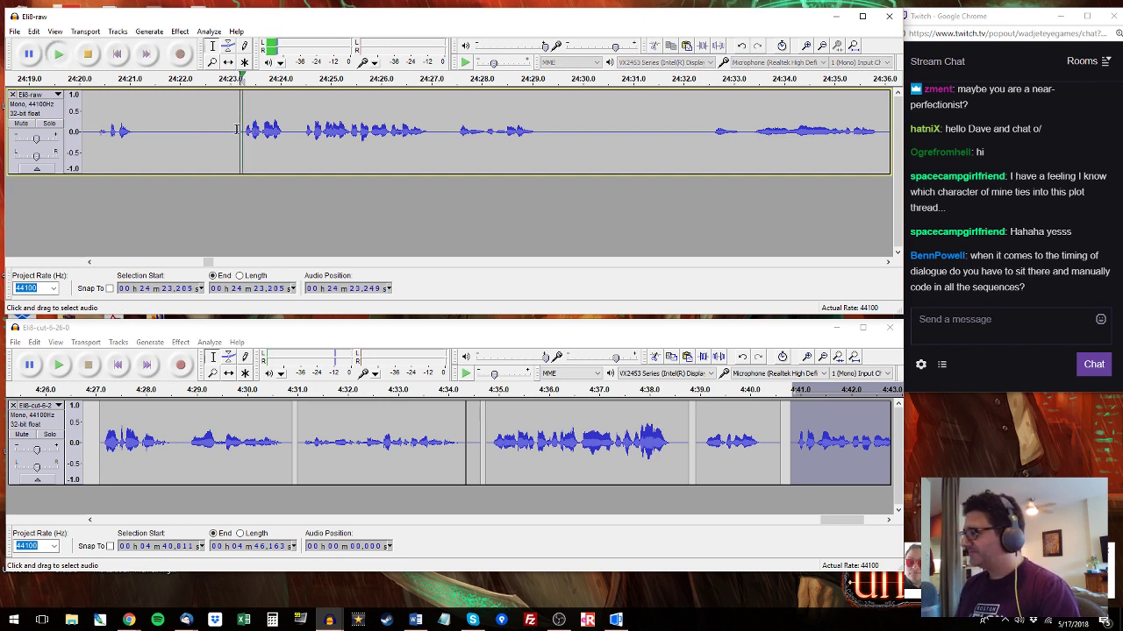
key(space)
key(space)
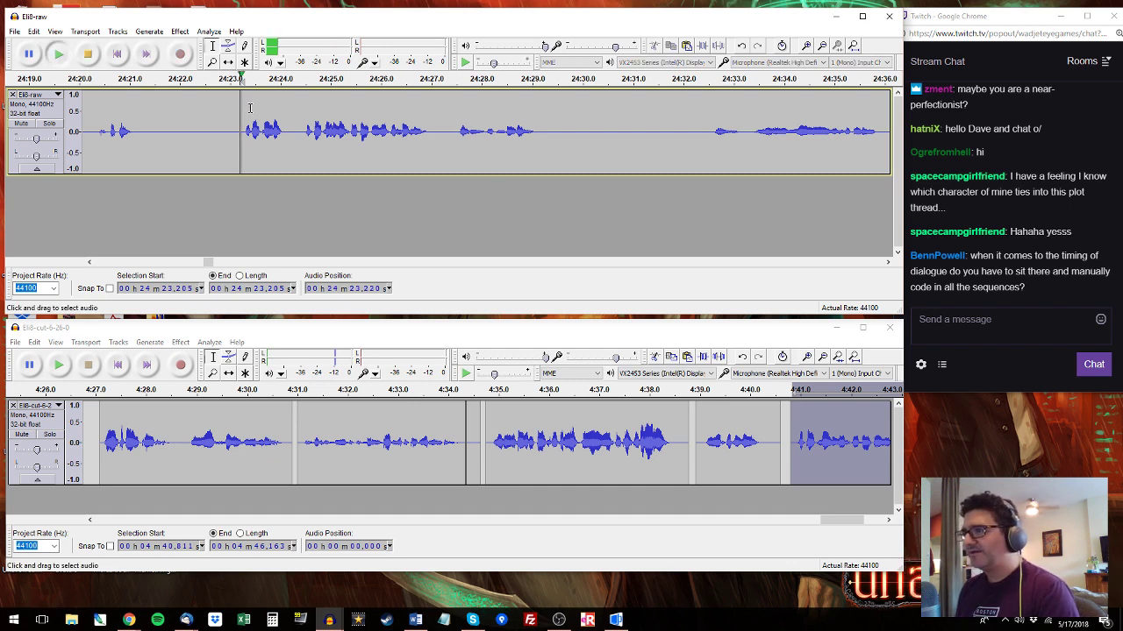
key(space)
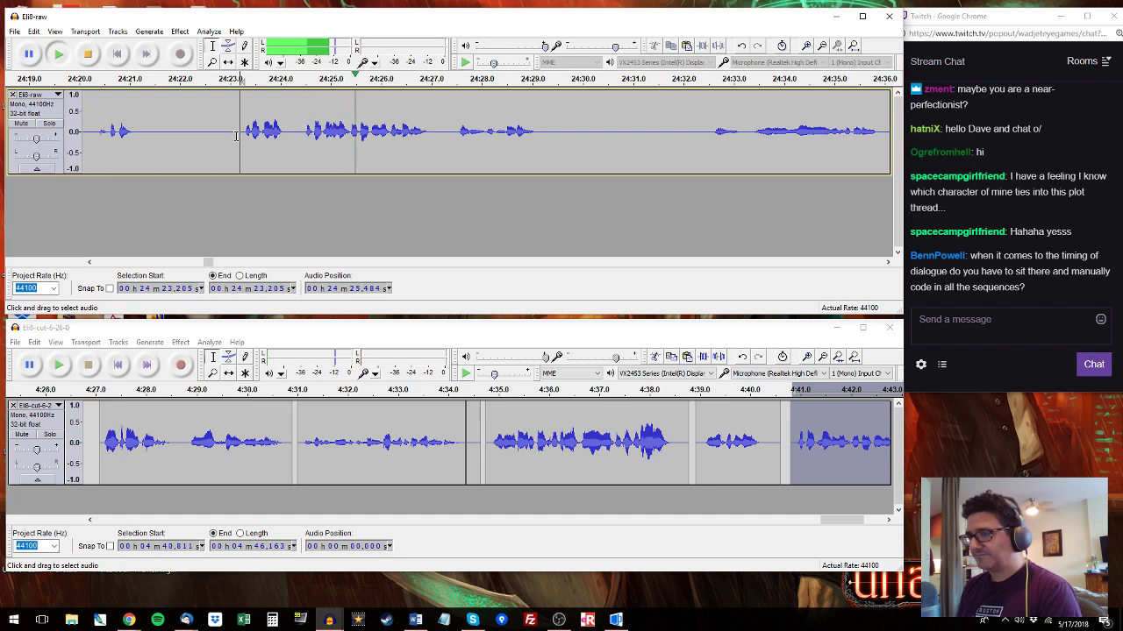
drag(236, 135, 554, 117)
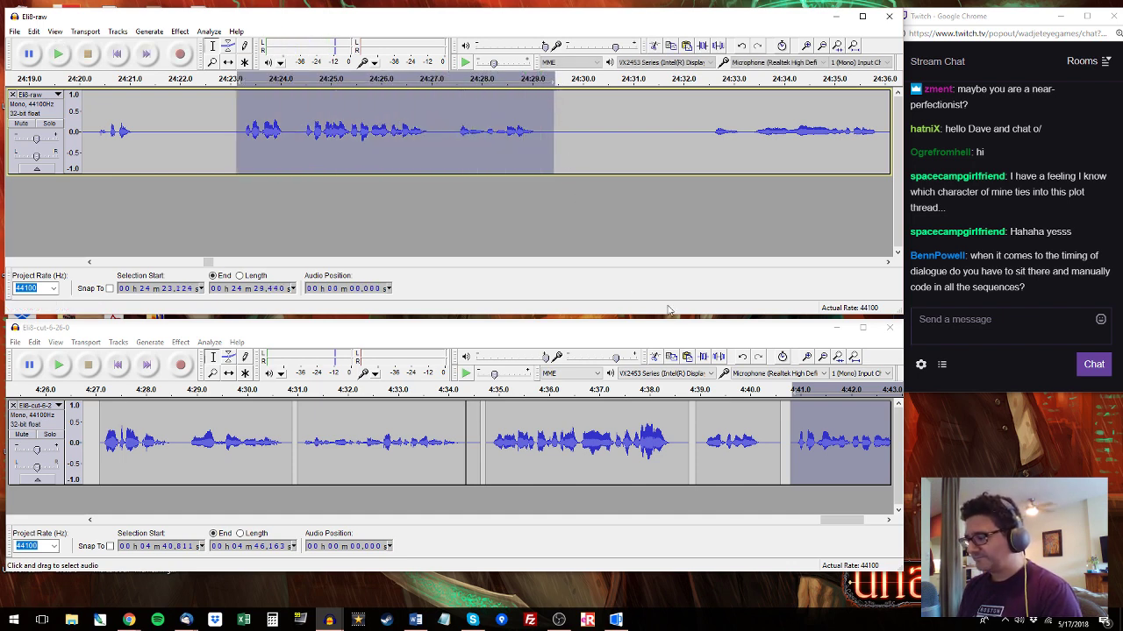
Compare the cut take from about 4:40.7 with the selected raw take, moving the raw selection's start to about 24:24.4.
click(774, 409)
key(space)
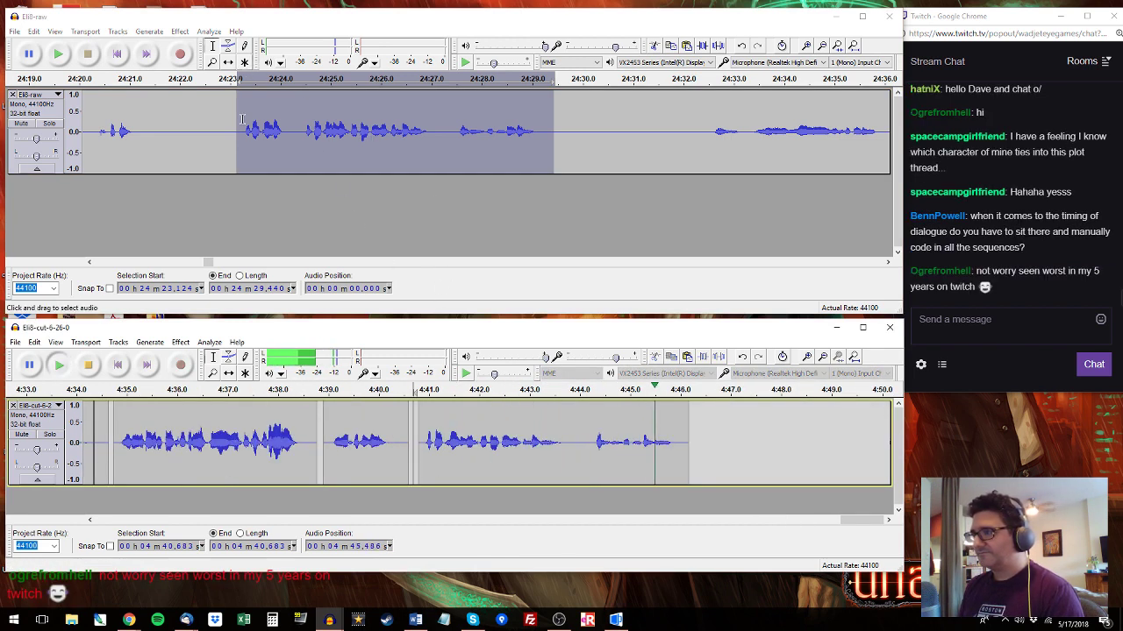
click(252, 12)
key(space)
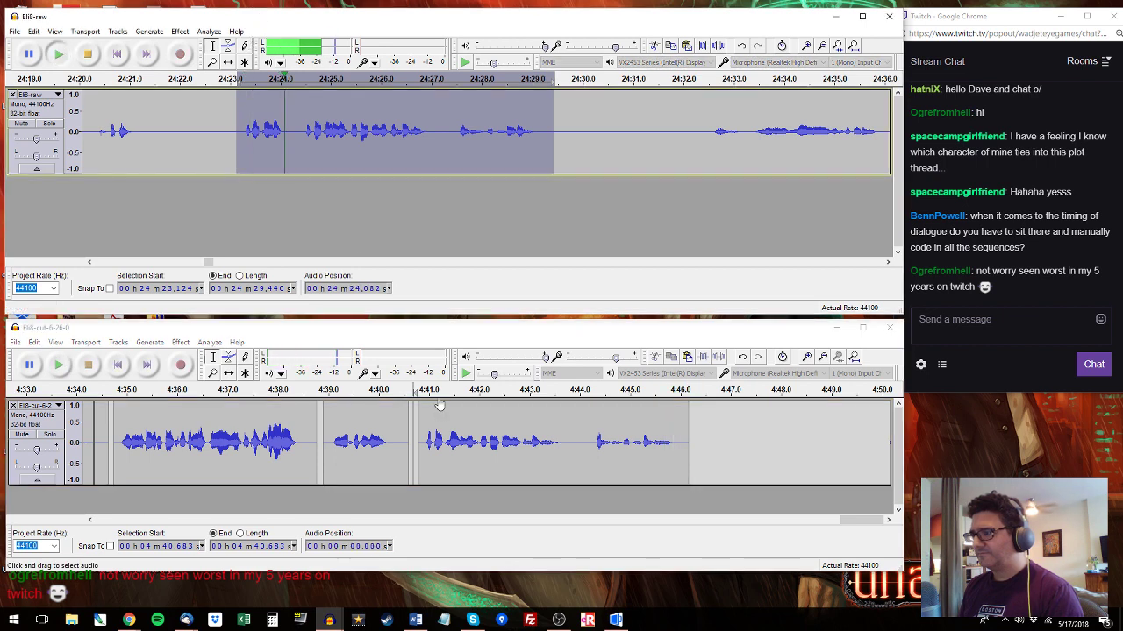
shift+click(302, 122)
key(space)
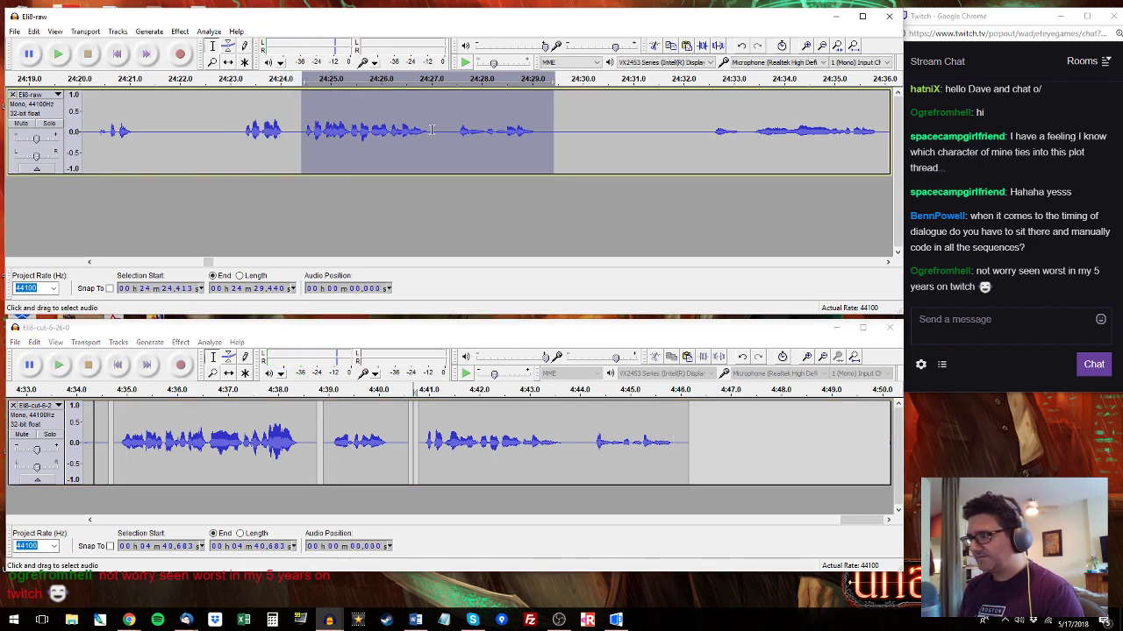
Replace the first phrase of the cut take at about 4:40.8 with the raw phrase from about 24:24.4 to 24:27.0, and play from about 4:43.9.
drag(432, 130, 301, 125)
drag(566, 438, 419, 411)
key(ctrl+v)
click(575, 425)
key(space)
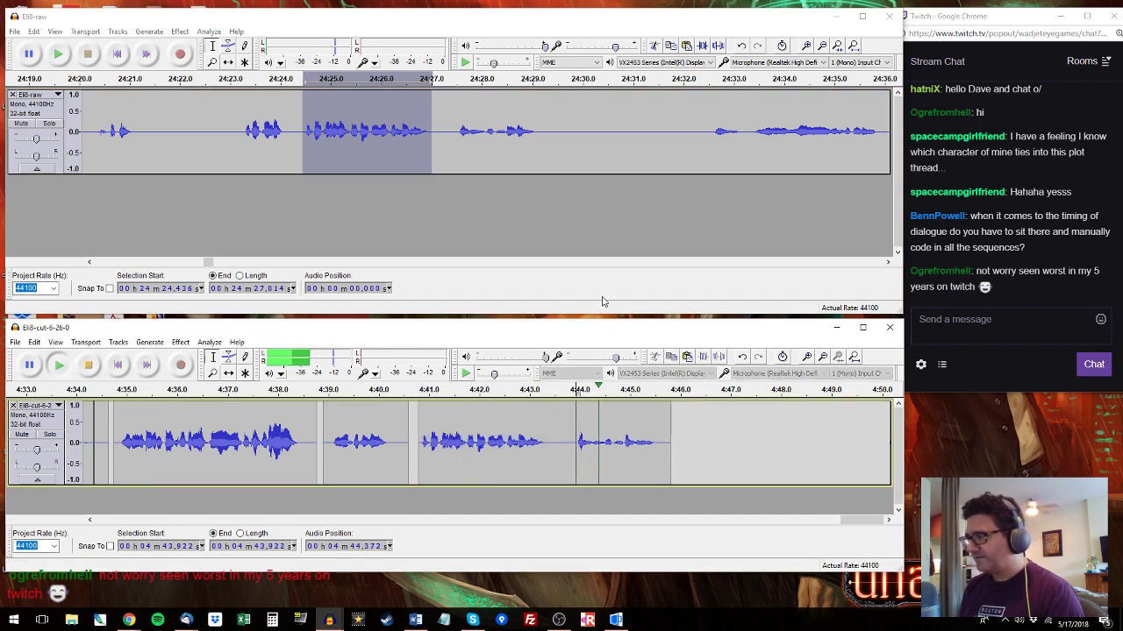
Audition the raw dialogue from about 24:32.4 and append the take from 24:32.5 to 24:36.4 to the cut track at about 4:45.9.
click(705, 83)
mouse_move(706, 123)
mouse_down()
mouse_move(893, 122)
mouse_move(714, 122)
mouse_up()
key(space)
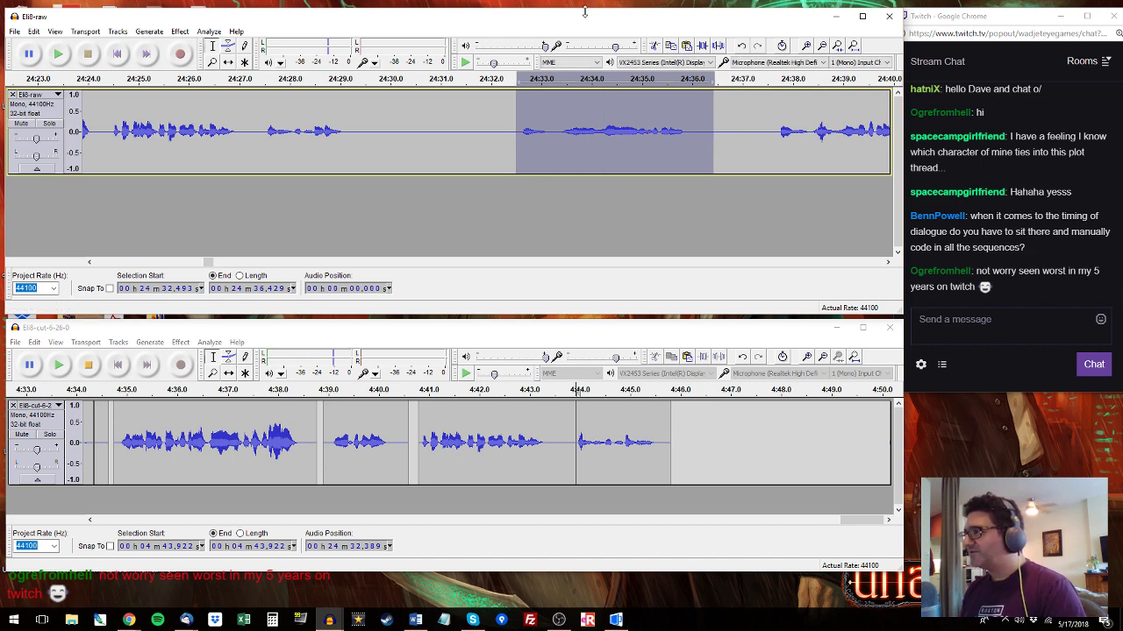
key(space)
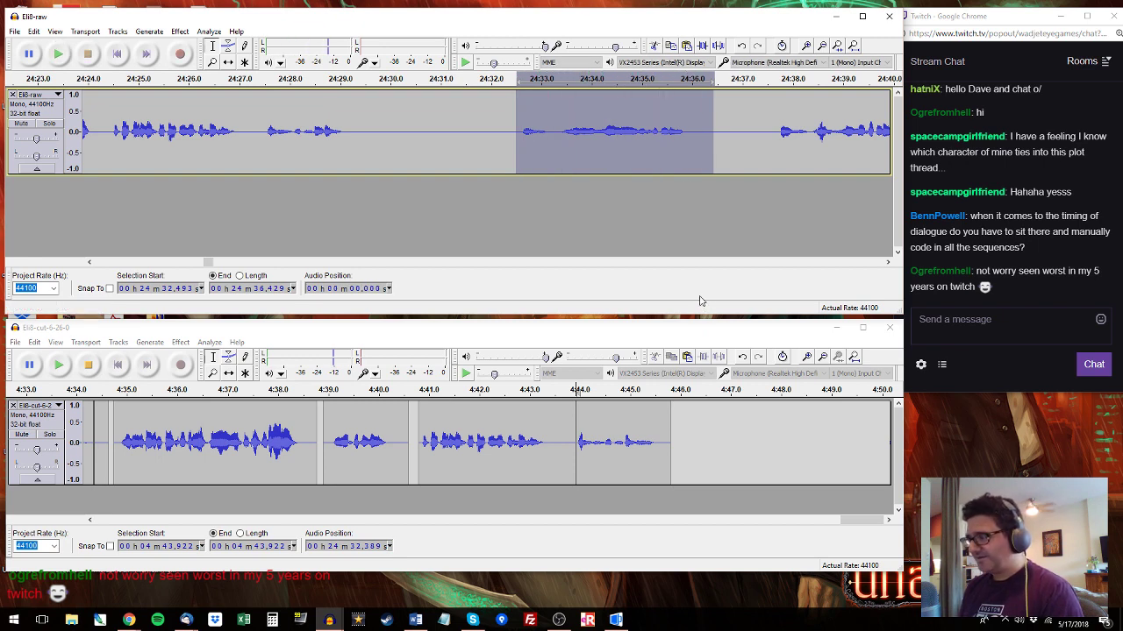
click(674, 430)
key(ctrl+v)
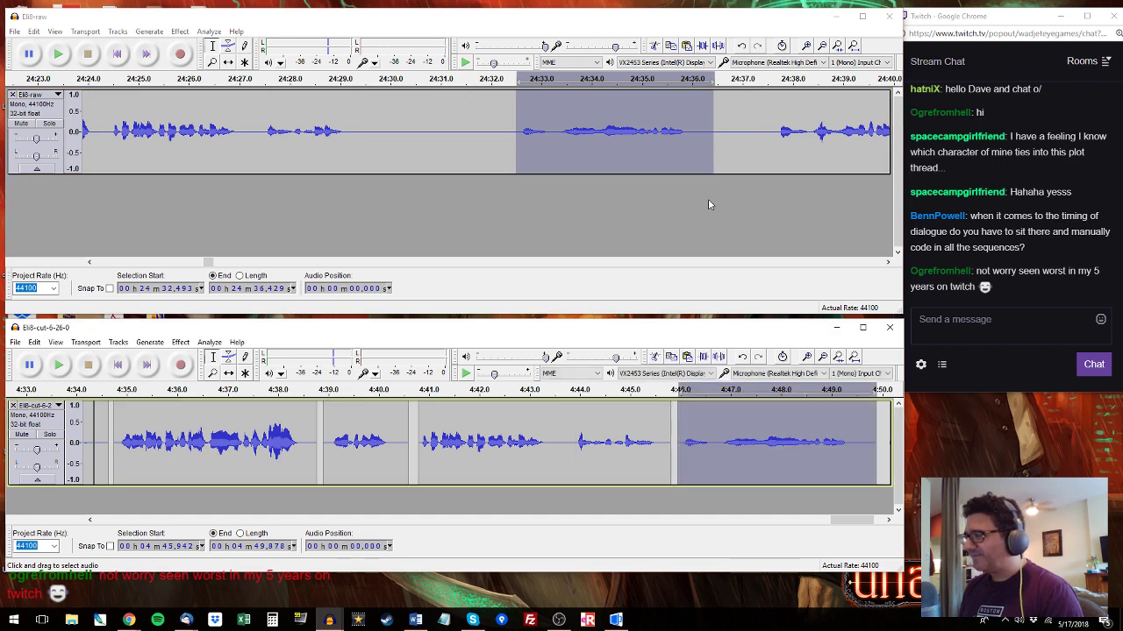
drag(842, 521, 851, 522)
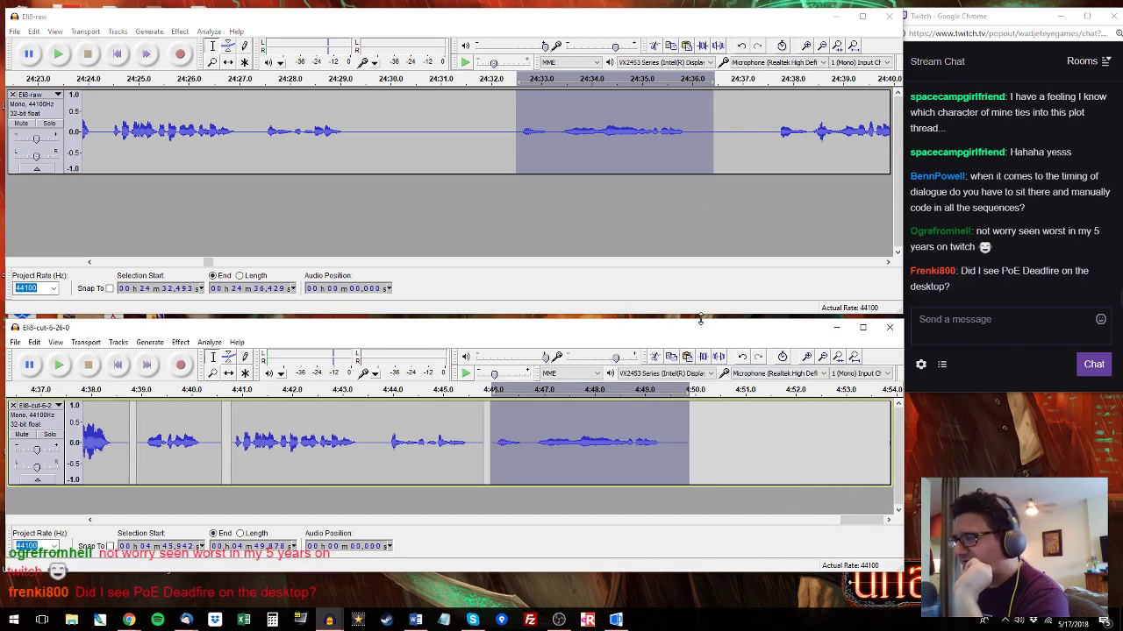
drag(700, 319, 700, 324)
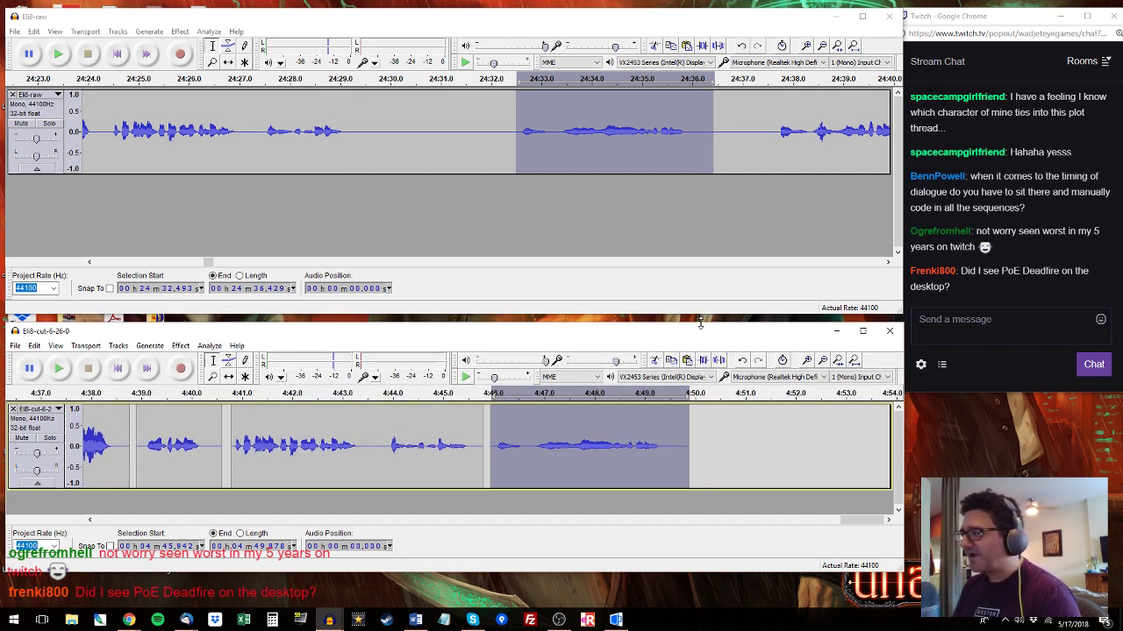
Audition the raw dialogue from about 24:37.7 and replace the cut take at about 4:45.9 with the raw take ending at about 24:40.4.
click(780, 112)
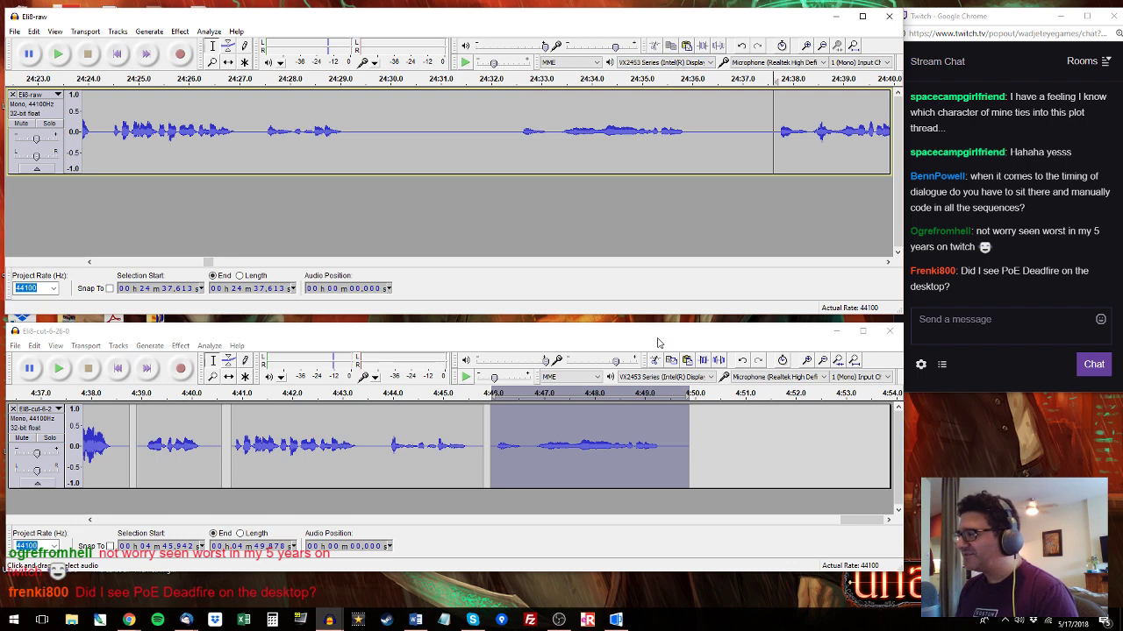
click(773, 131)
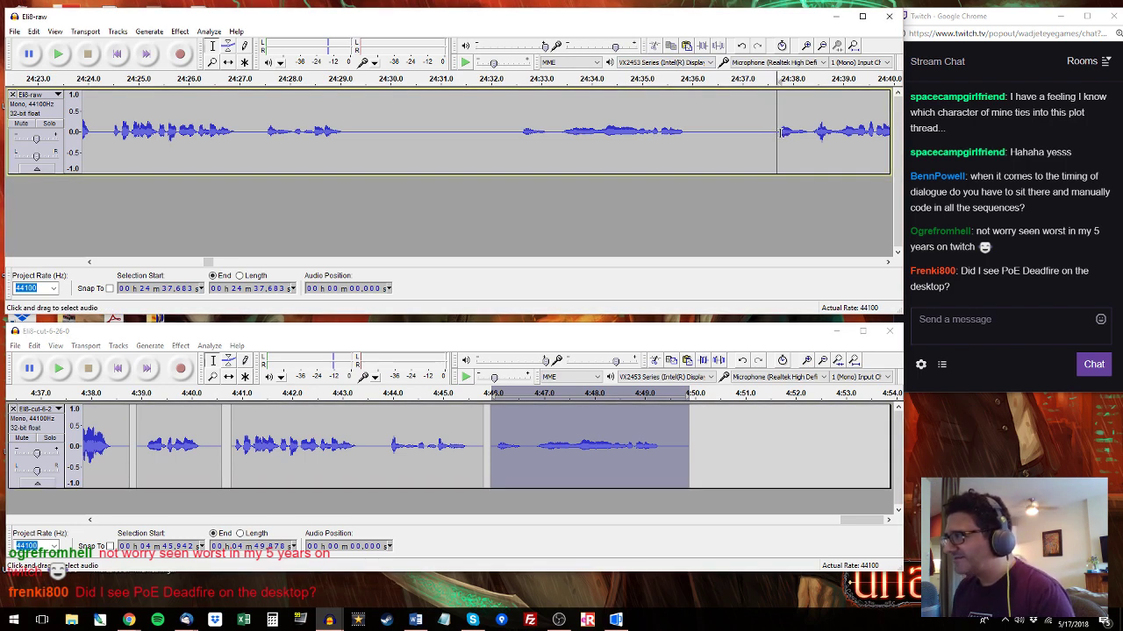
key(space)
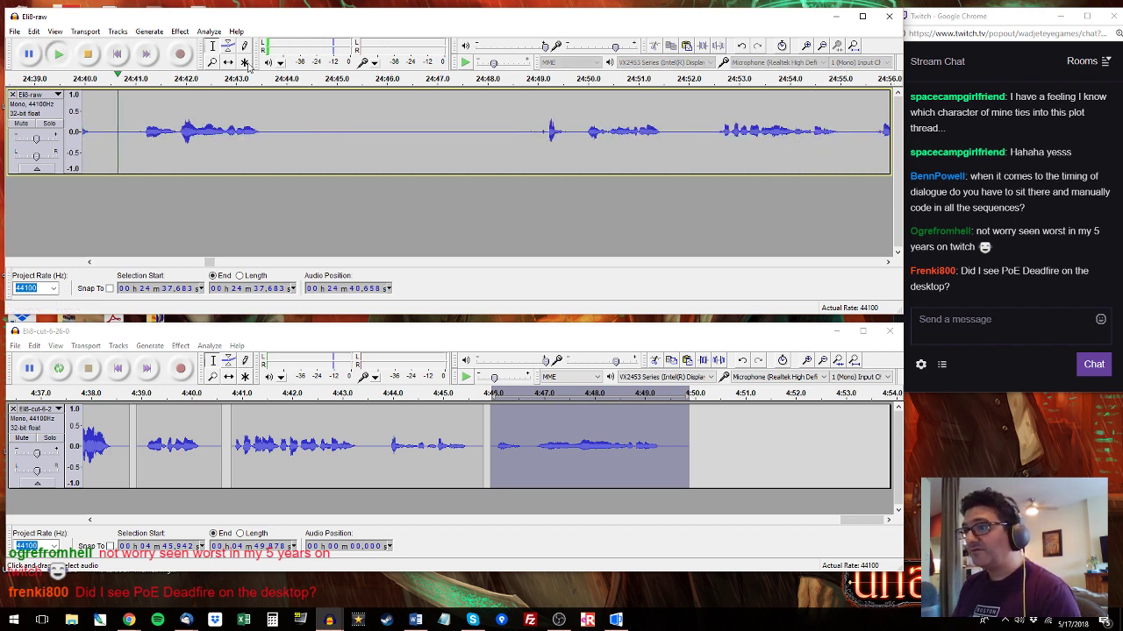
shift+click(106, 130)
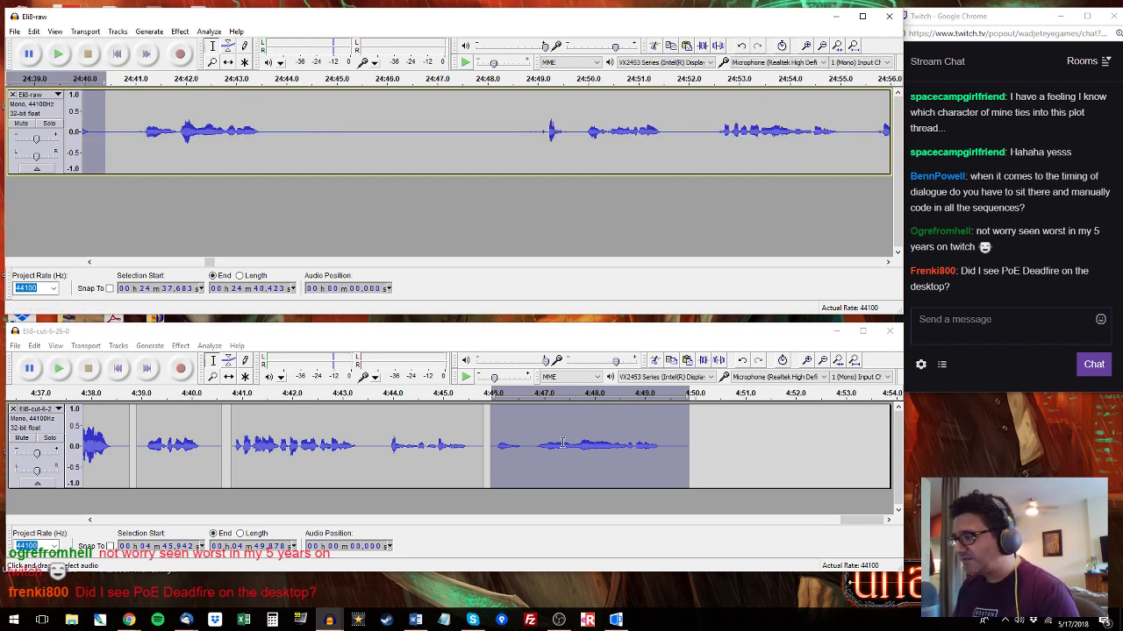
key(alt+Tab)
key(ctrl+v)
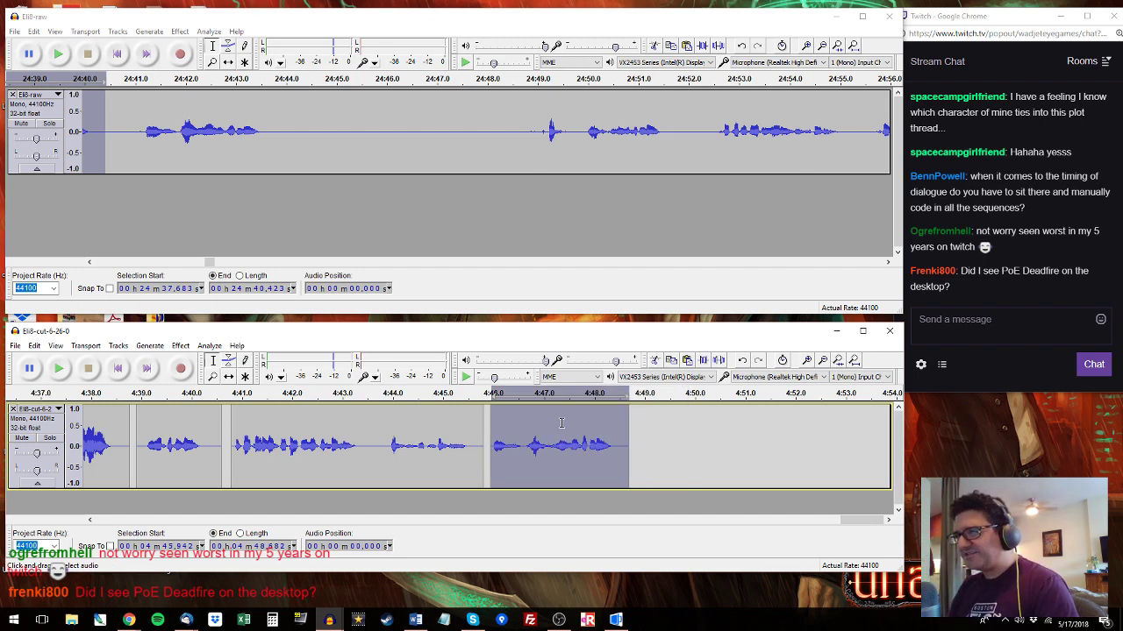
Audition the raw dialogue from about 24:41.2 and replace the cut take at about 4:45.9 with the raw take ending at about 24:43.7.
click(144, 124)
key(space)
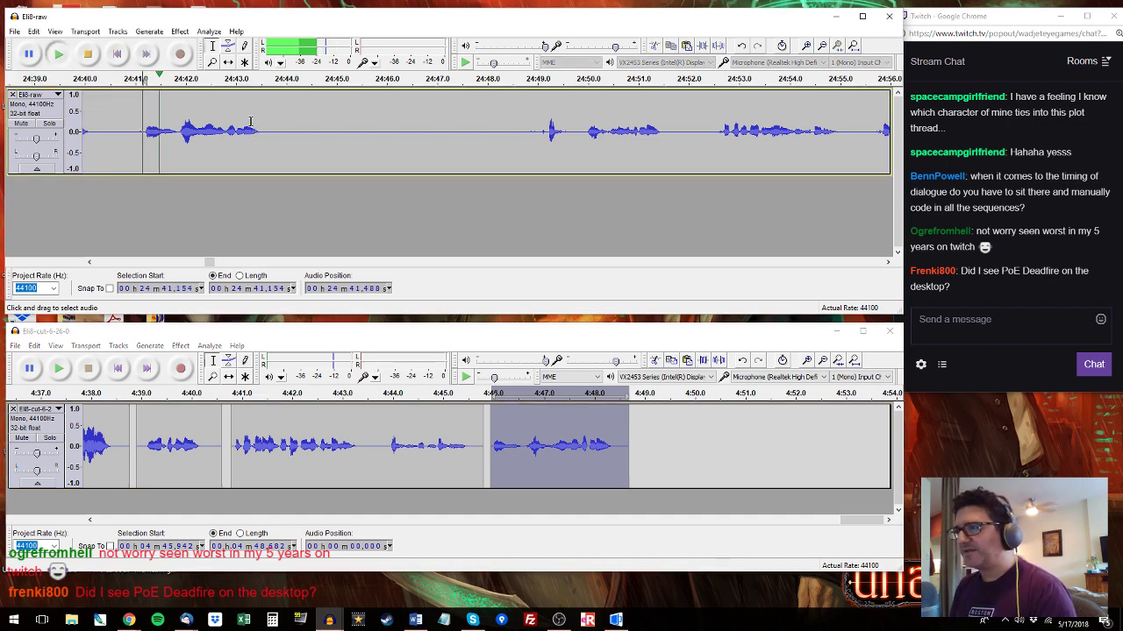
drag(268, 123, 143, 127)
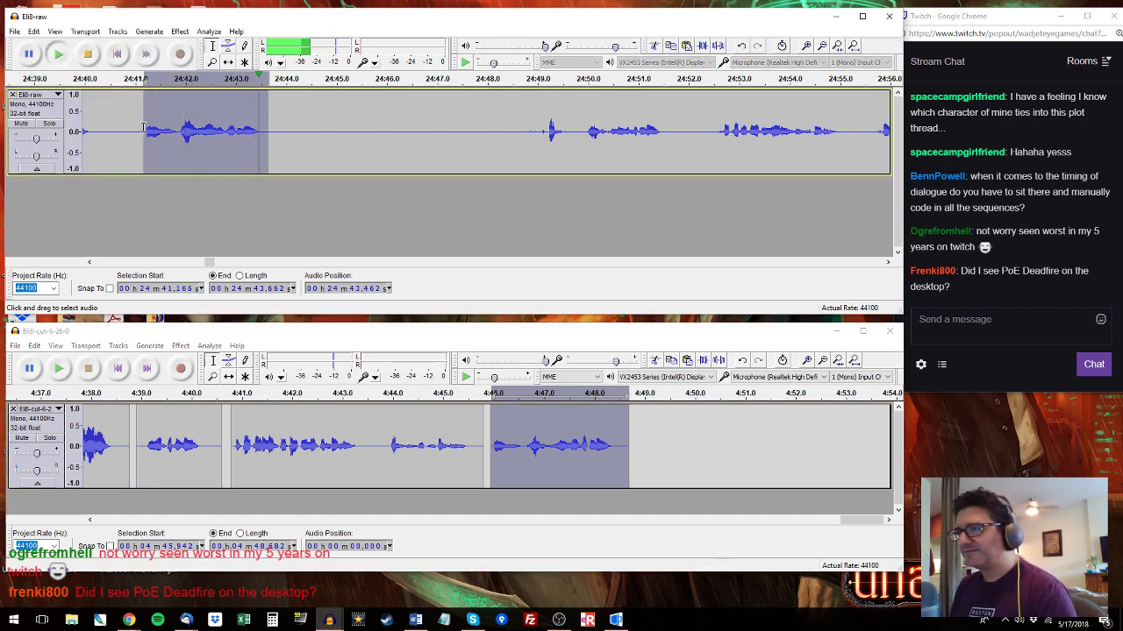
key(space)
double_click(549, 429)
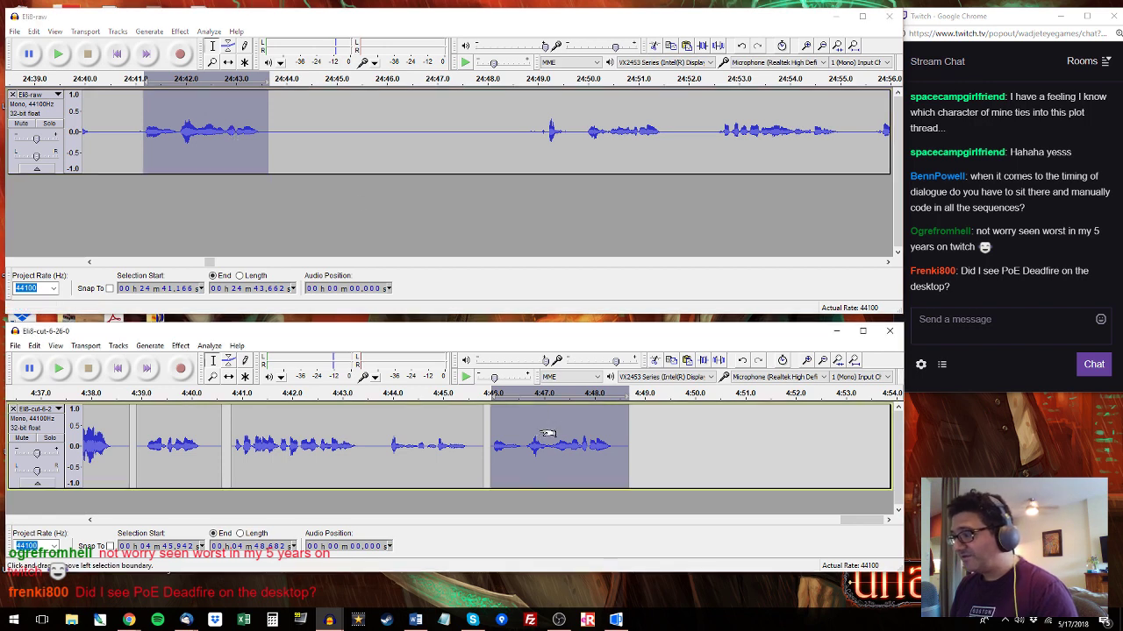
key(ctrl+v)
Audition the raw take from about 24:49.2 to 24:51.6, and place the cut track's cursor just past its last clip at about 4:48.5.
click(548, 124)
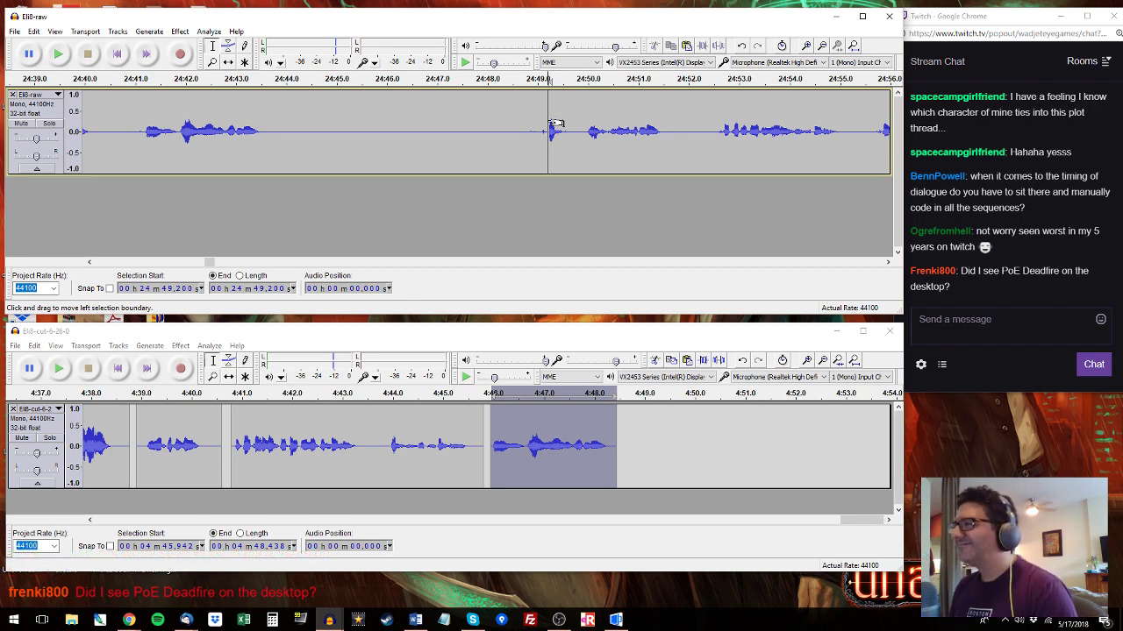
key(space)
drag(669, 132, 547, 131)
key(space)
key(space)
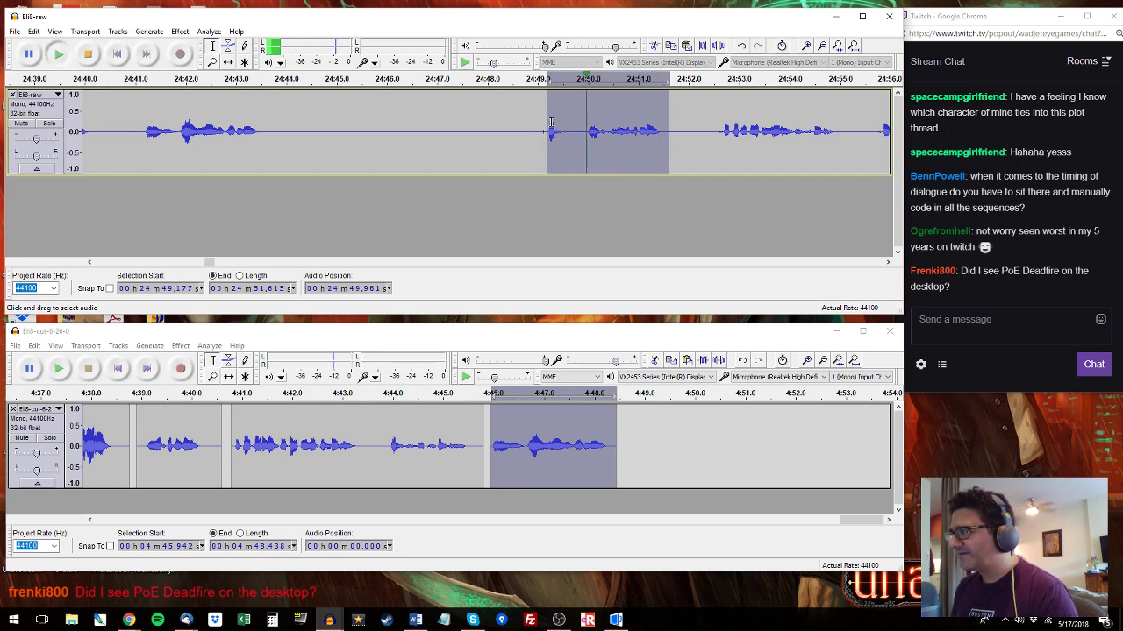
key(space)
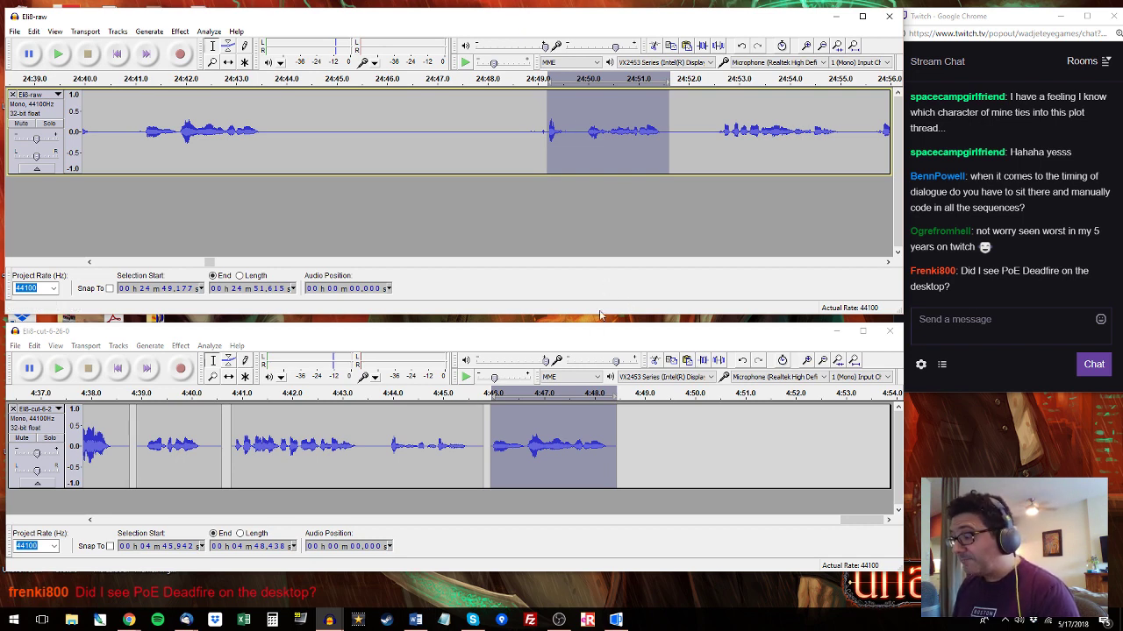
click(621, 428)
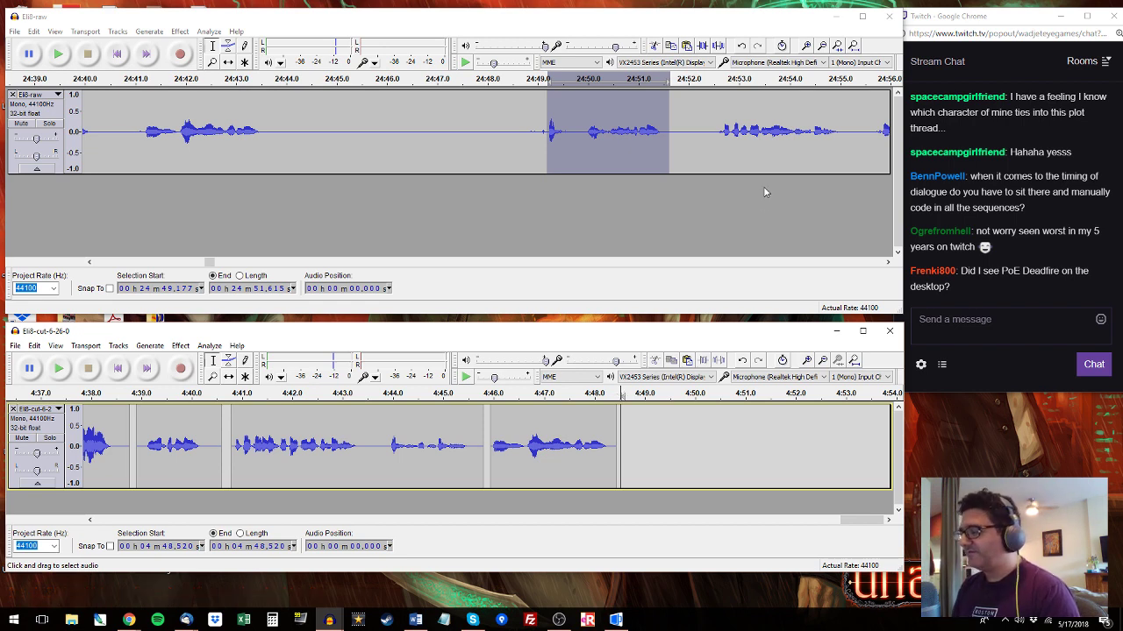
key(ctrl+a)
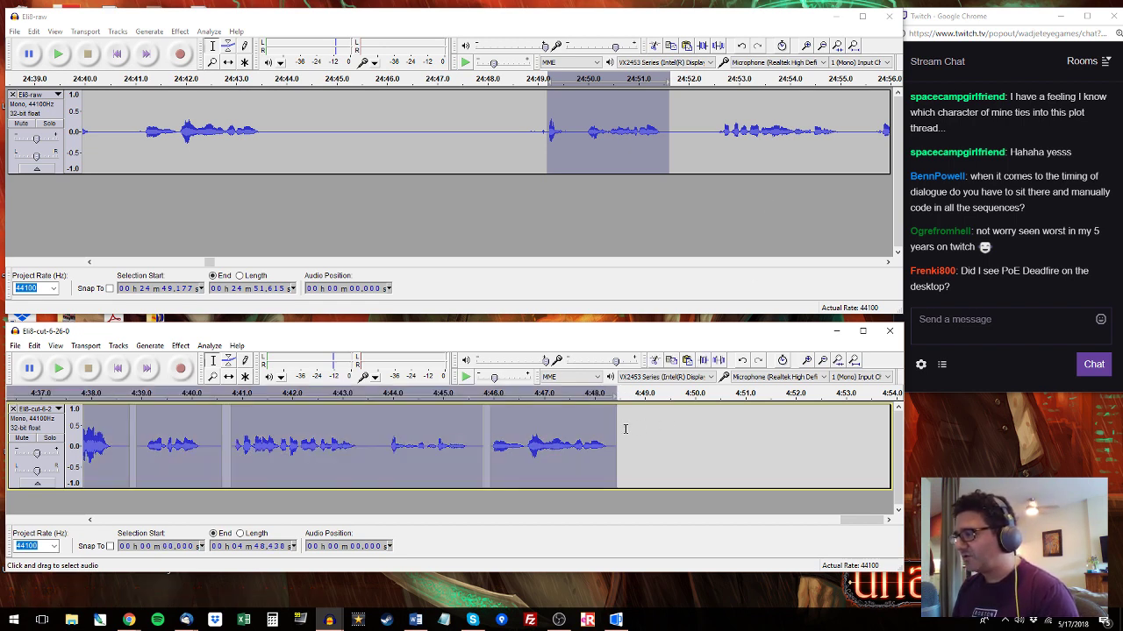
click(620, 424)
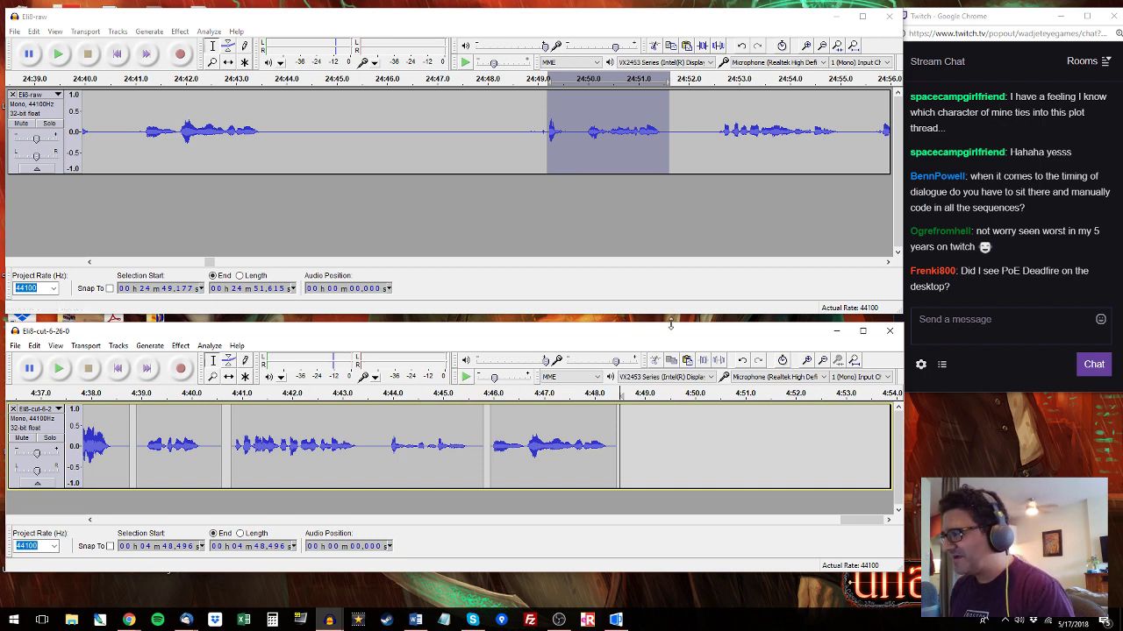
Audition and select the raw take from about 24:52.5 to 24:55.1, and play the cut take from about 4:46.0 for comparison.
click(688, 19)
click(714, 147)
key(space)
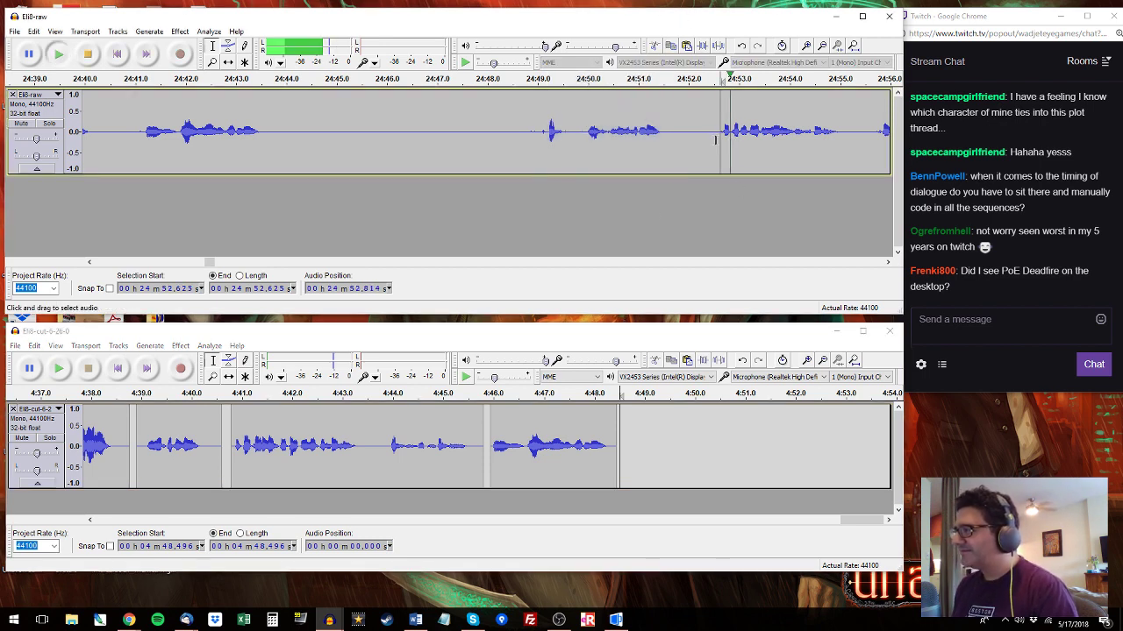
drag(714, 148, 671, 132)
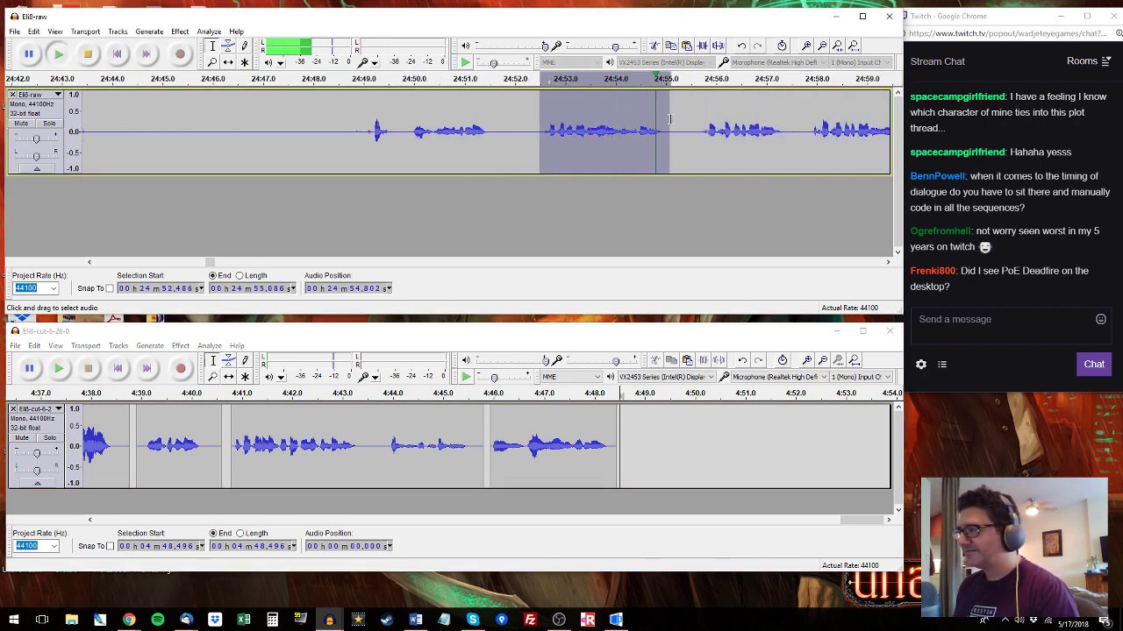
click(495, 435)
key(space)
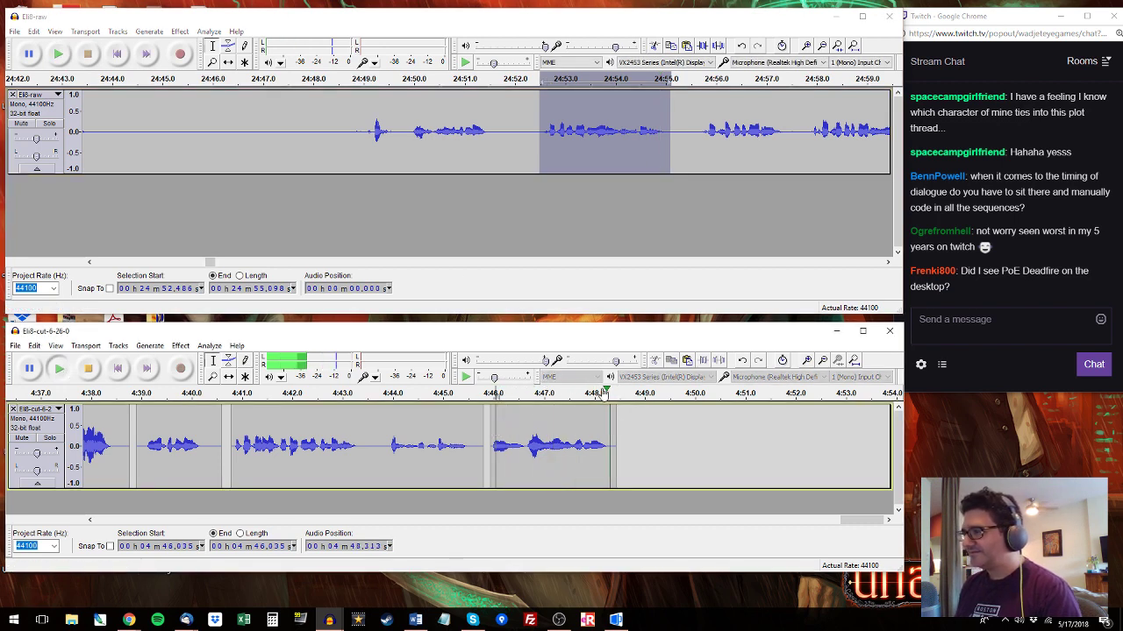
Replay the raw dialogue from about 24:48.6 and append the take from 24:52.5 to 24:55.2 to the cut track at about 4:48.5.
click(346, 132)
click(345, 132)
key(space)
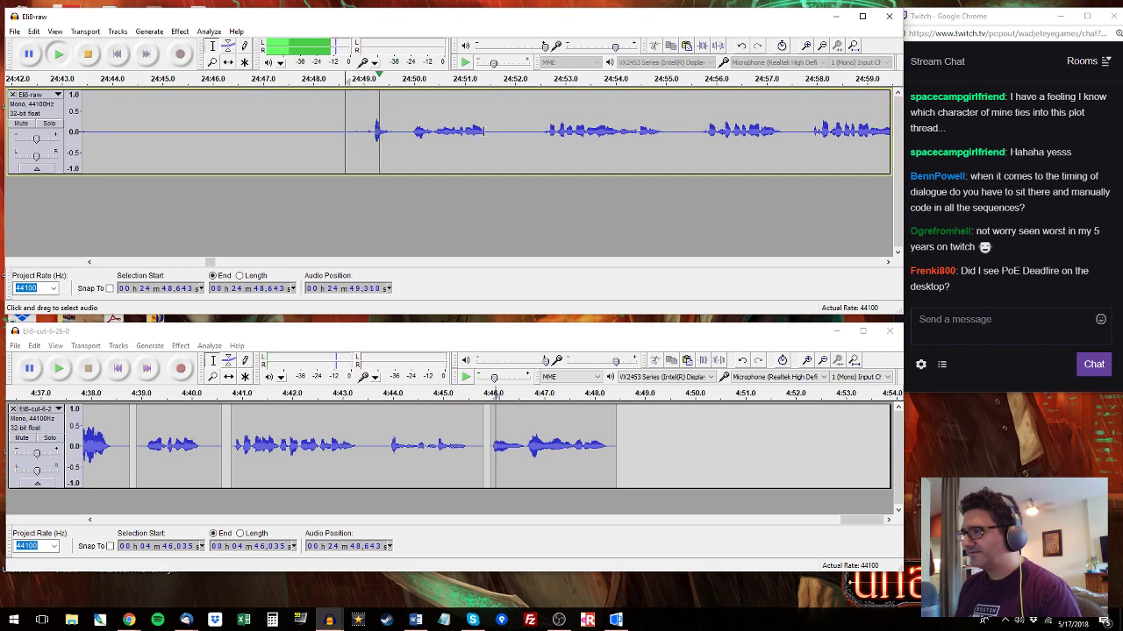
drag(374, 132, 674, 132)
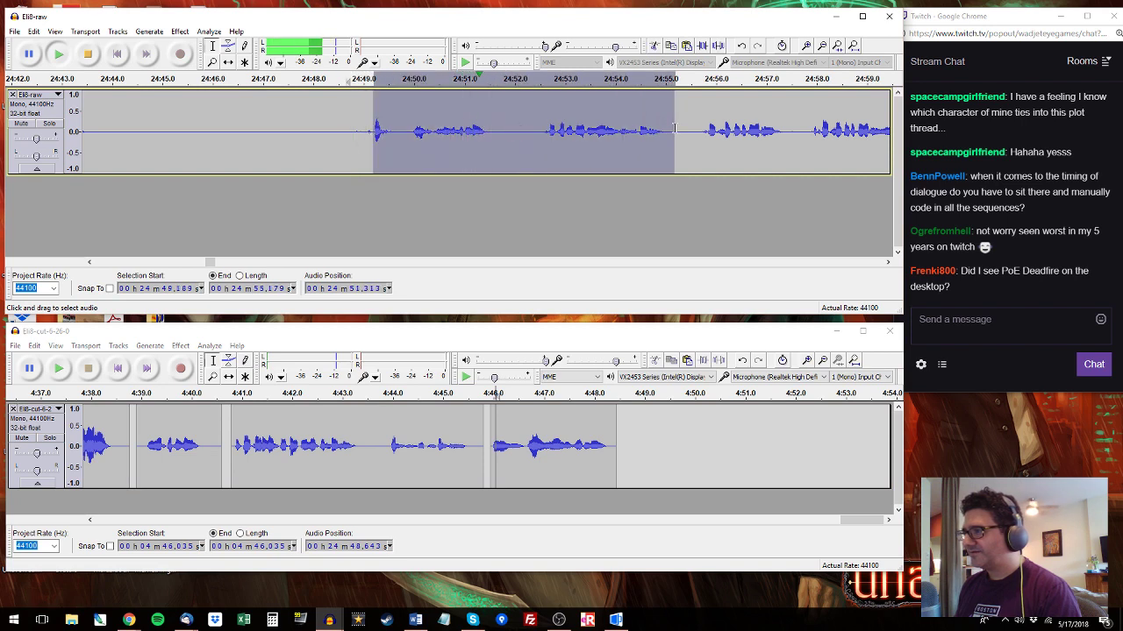
drag(538, 135, 674, 139)
key(space)
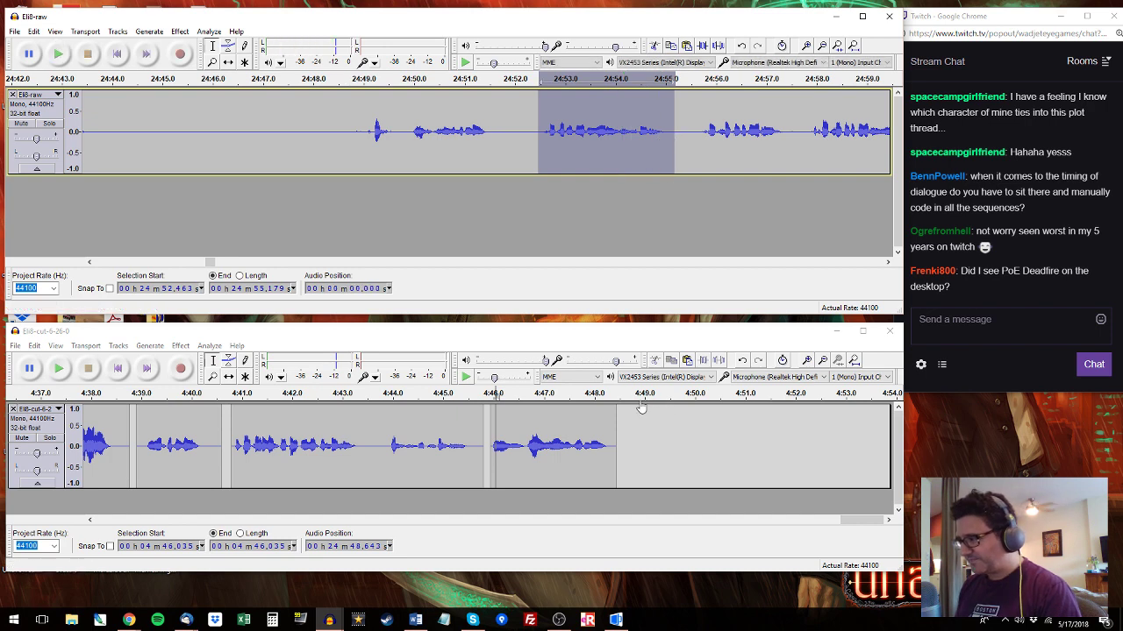
click(619, 412)
key(ctrl+v)
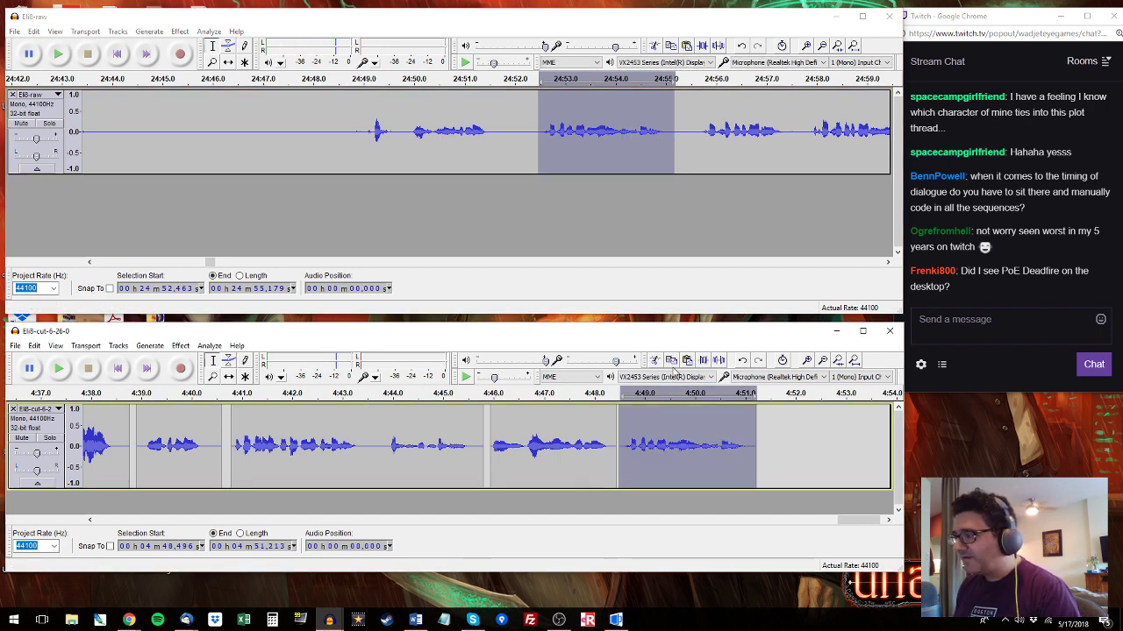
drag(876, 519, 896, 518)
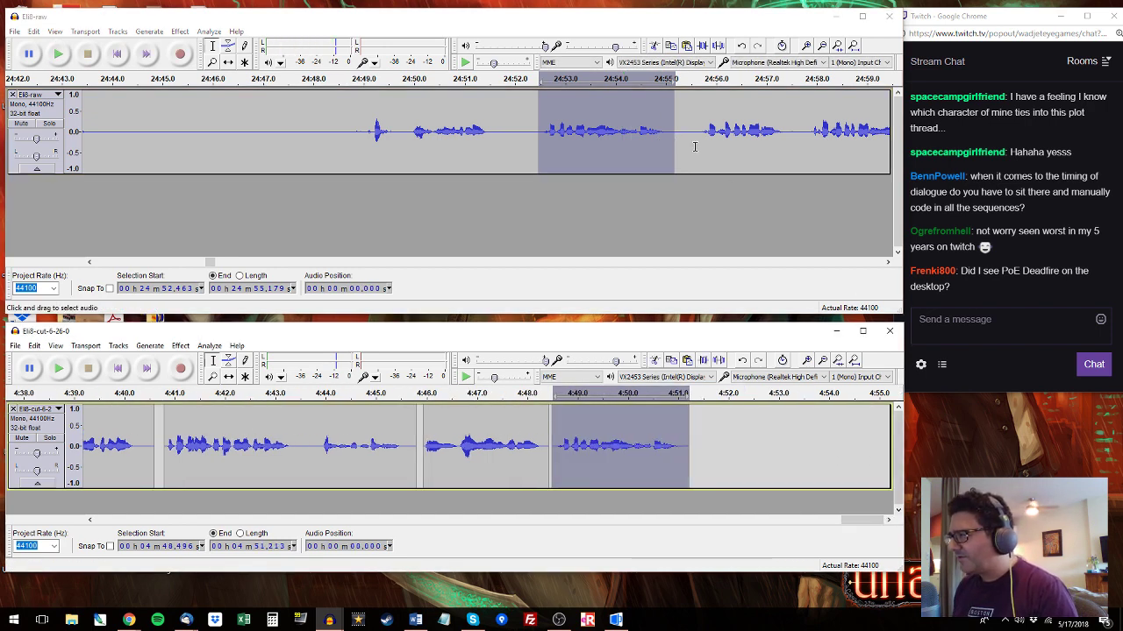
Audition the raw dialogue from about 24:55.6 and replace the cut take at about 4:48.5 with the raw take from 25:01.0 to 25:04.2.
click(696, 125)
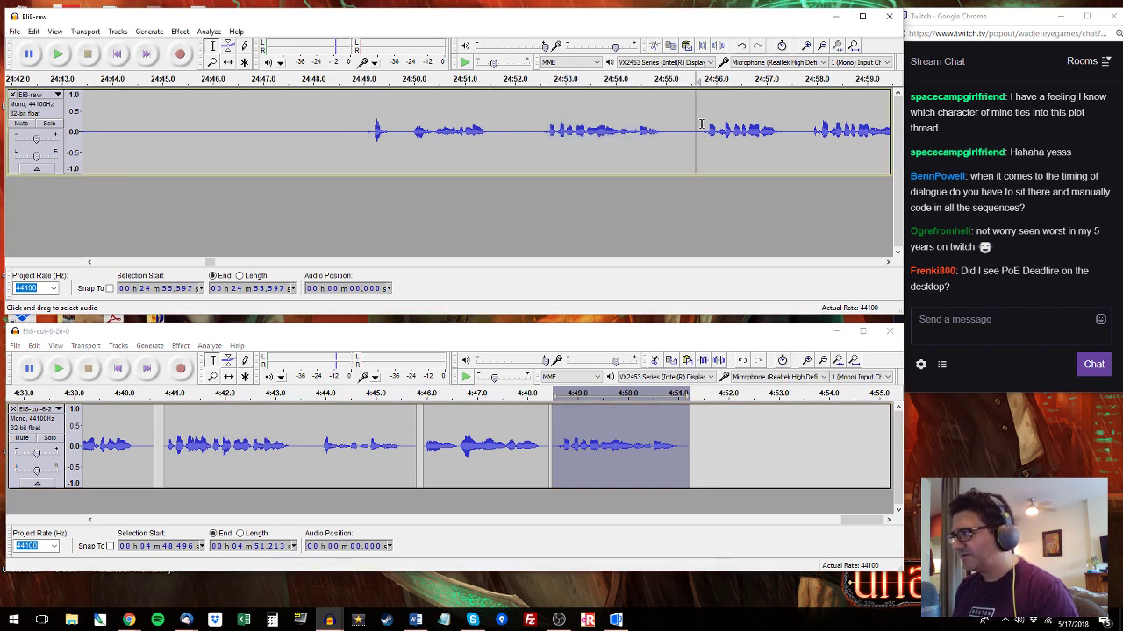
key(space)
drag(698, 127, 552, 125)
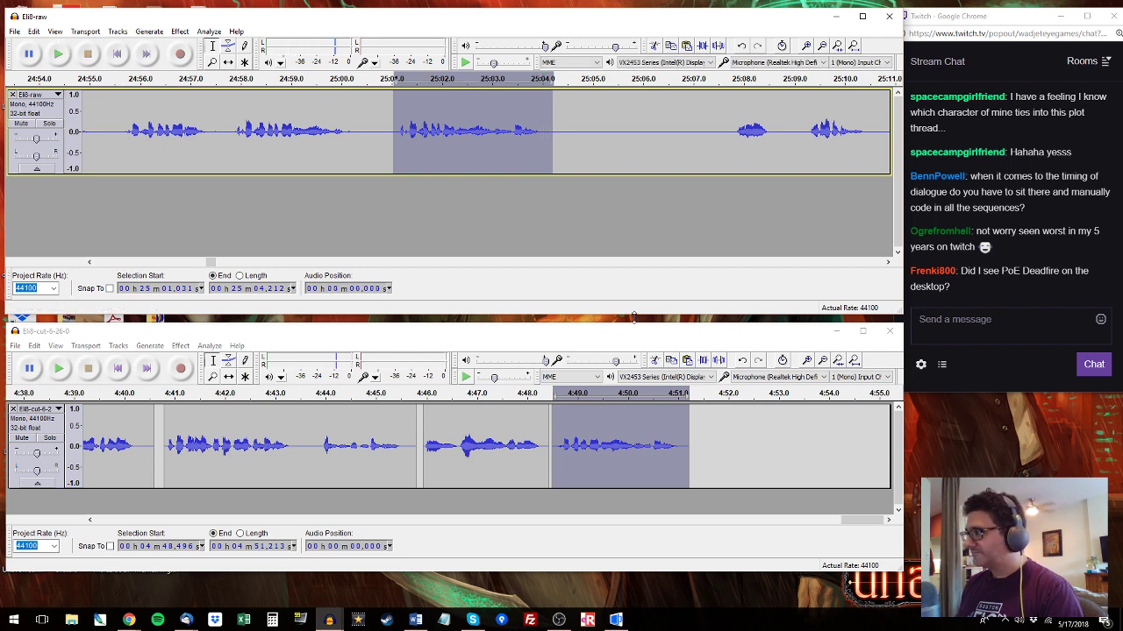
click(635, 445)
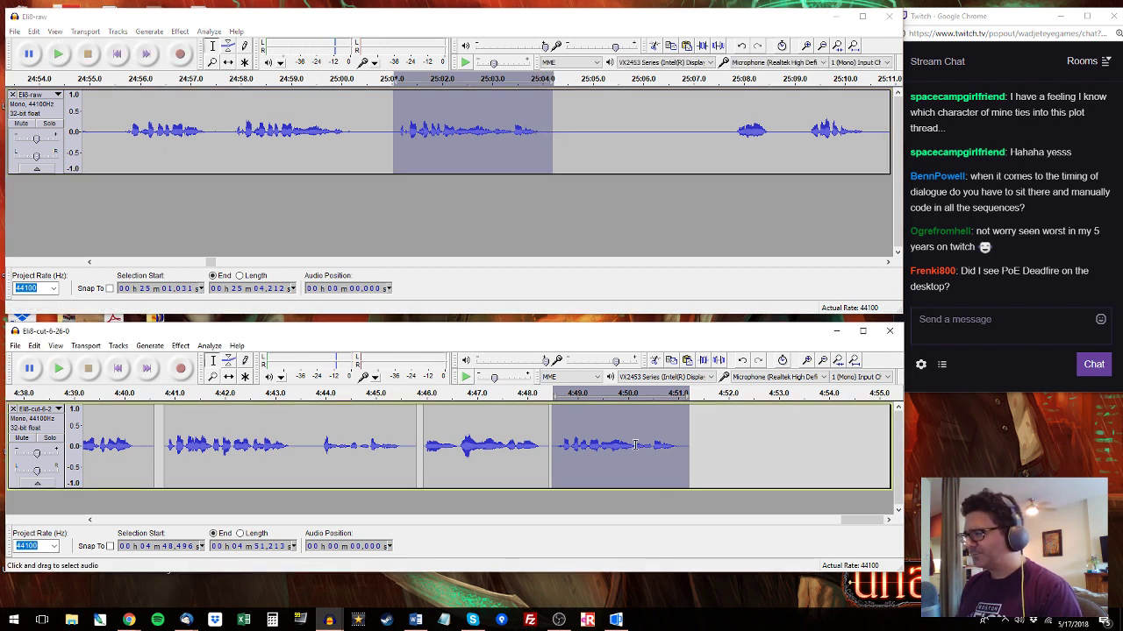
drag(689, 445, 712, 445)
Audition the raw dialogue from about 25:07.7 and append the take ending at about 25:10.7 to the cut track at about 4:51.7.
click(730, 123)
key(space)
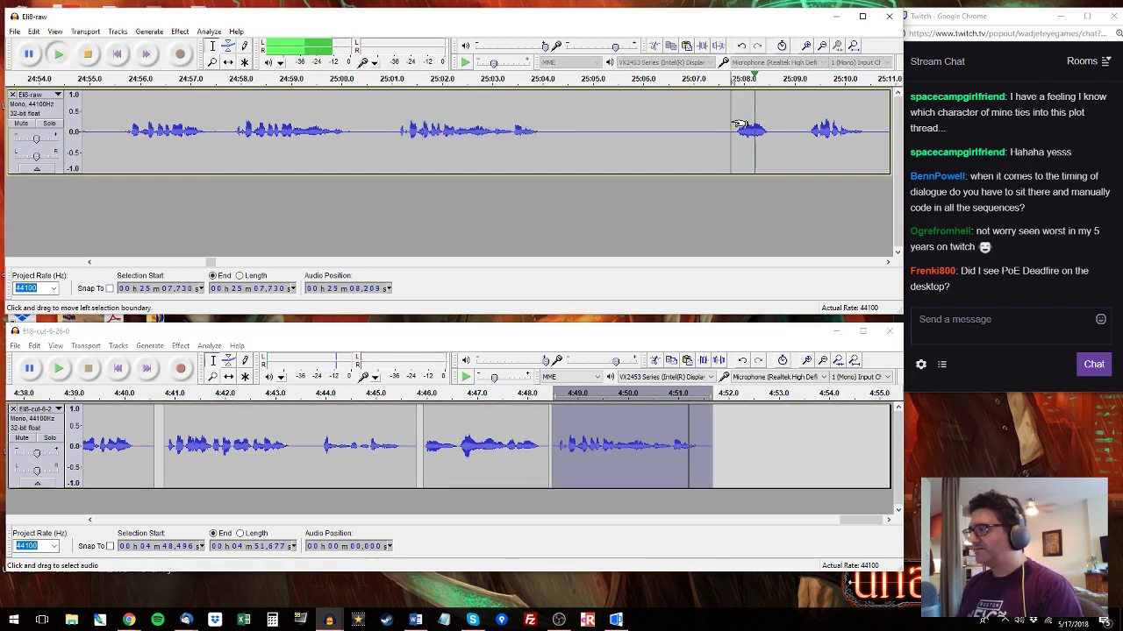
drag(733, 124, 619, 123)
key(space)
drag(716, 444, 869, 445)
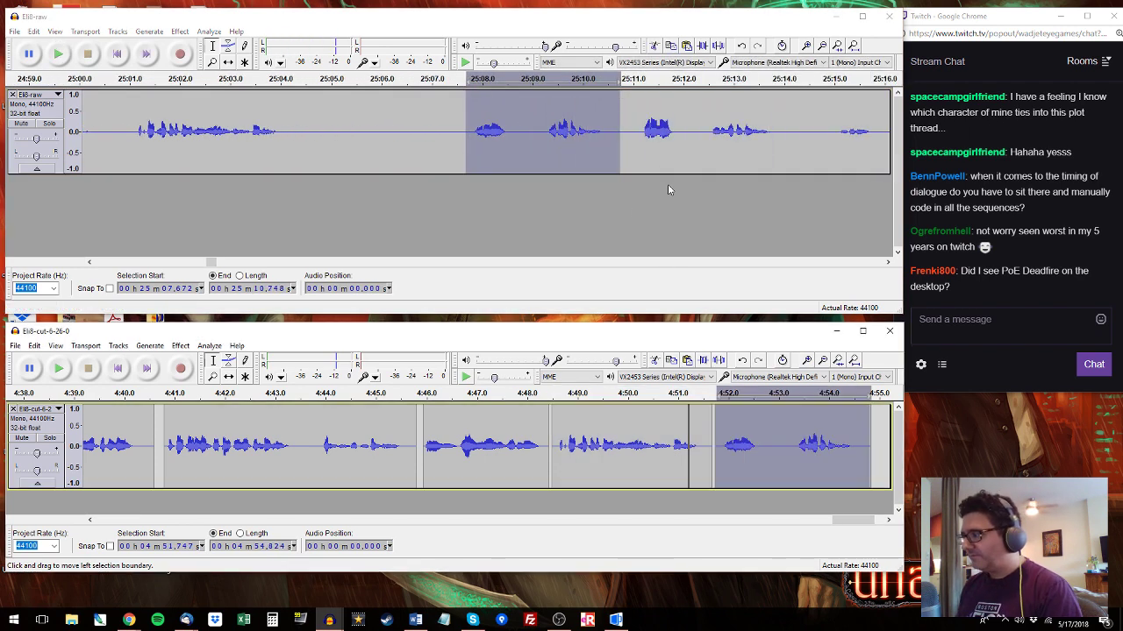
Audition the raw dialogue from about 25:11.2 and select the take from 25:18.4 to 25:19.7.
click(643, 125)
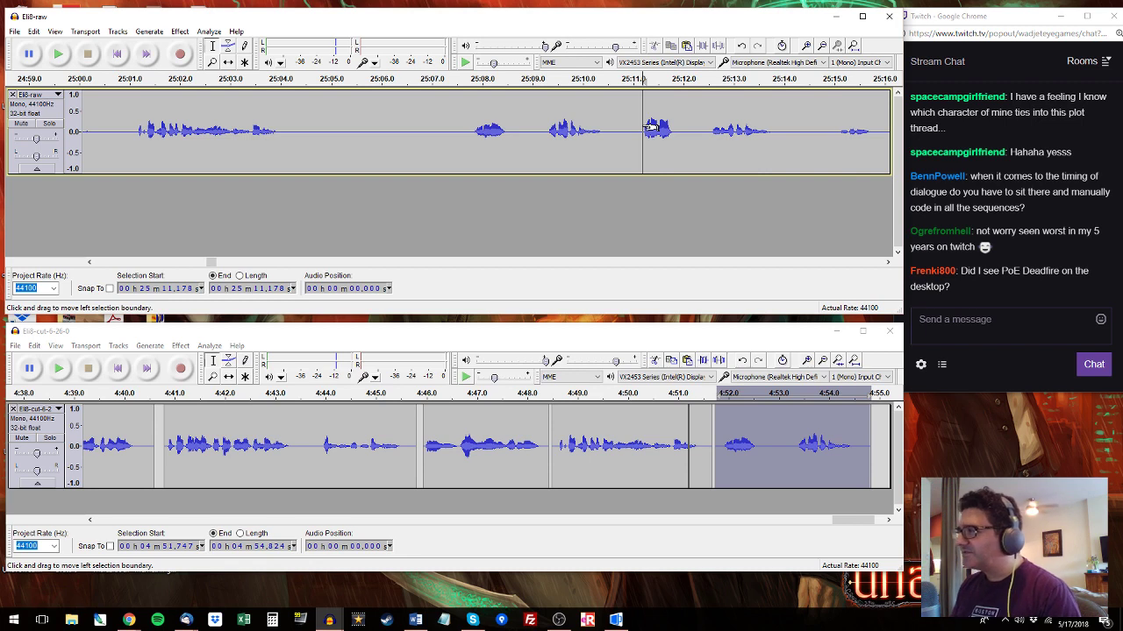
click(642, 130)
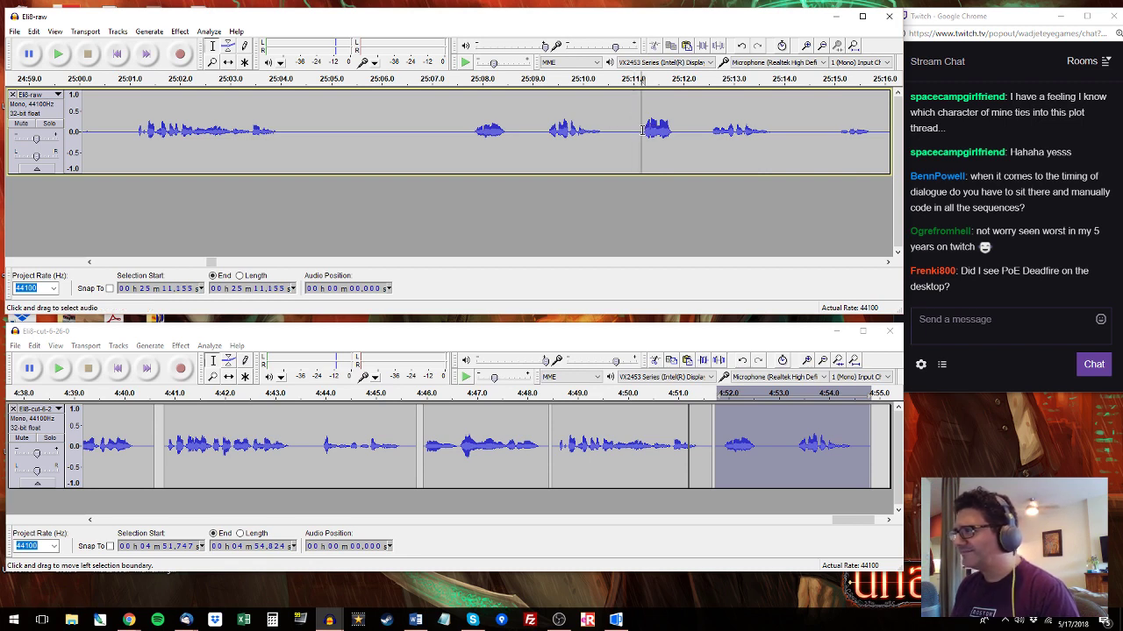
key(space)
key(space)
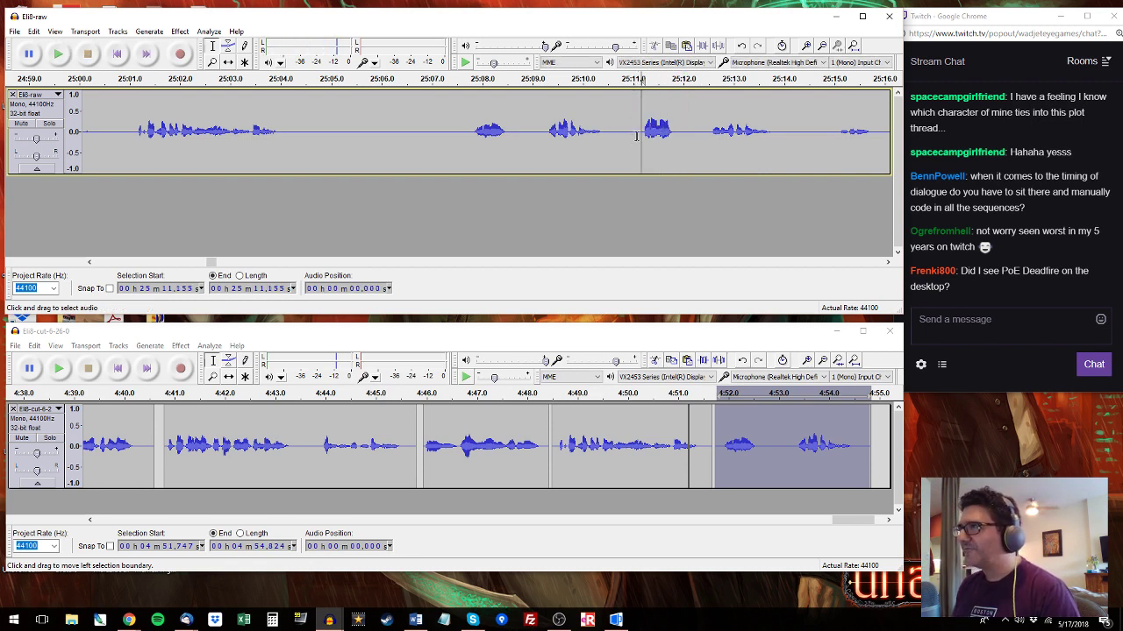
key(space)
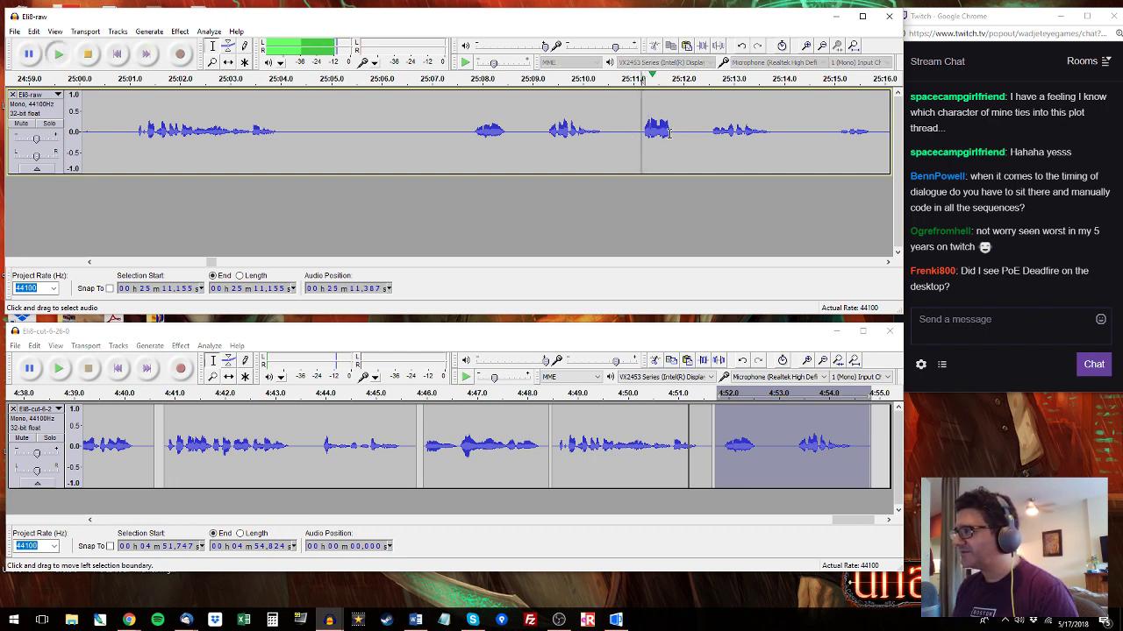
drag(780, 130, 643, 127)
drag(836, 129, 545, 130)
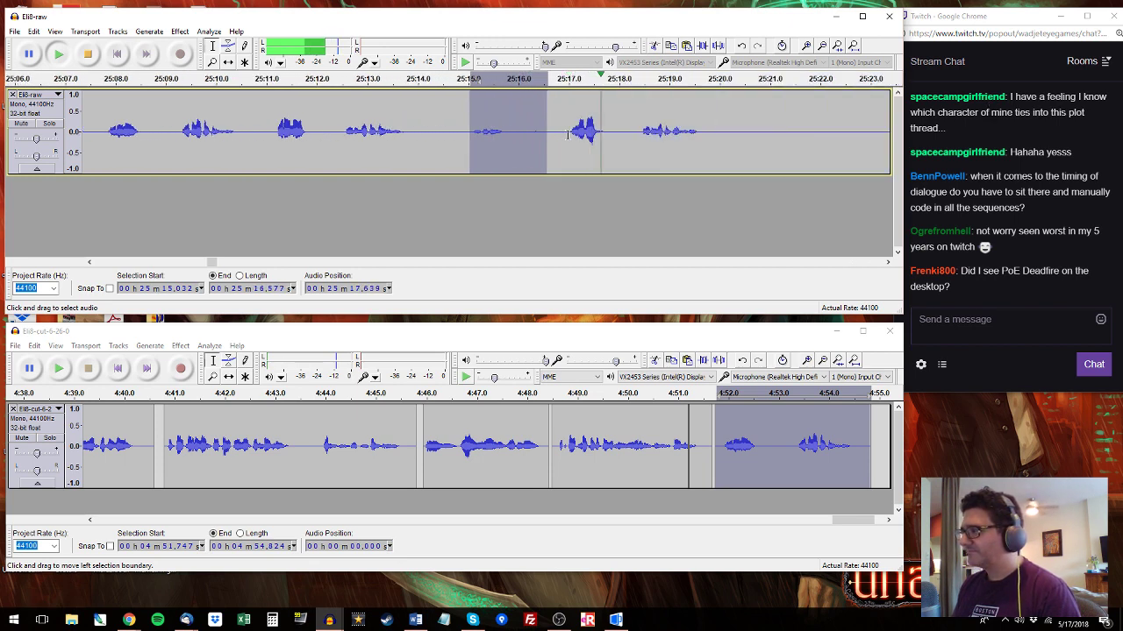
drag(640, 129, 704, 130)
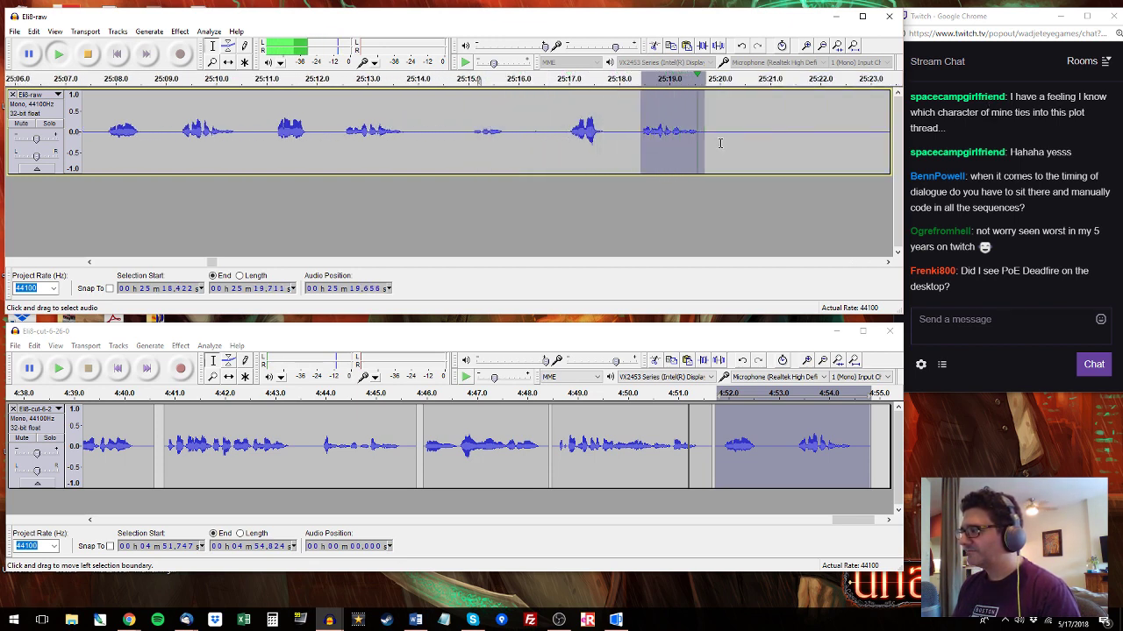
Play the cut take from about 4:53.2 to compare it with the selected raw take.
click(791, 425)
key(space)
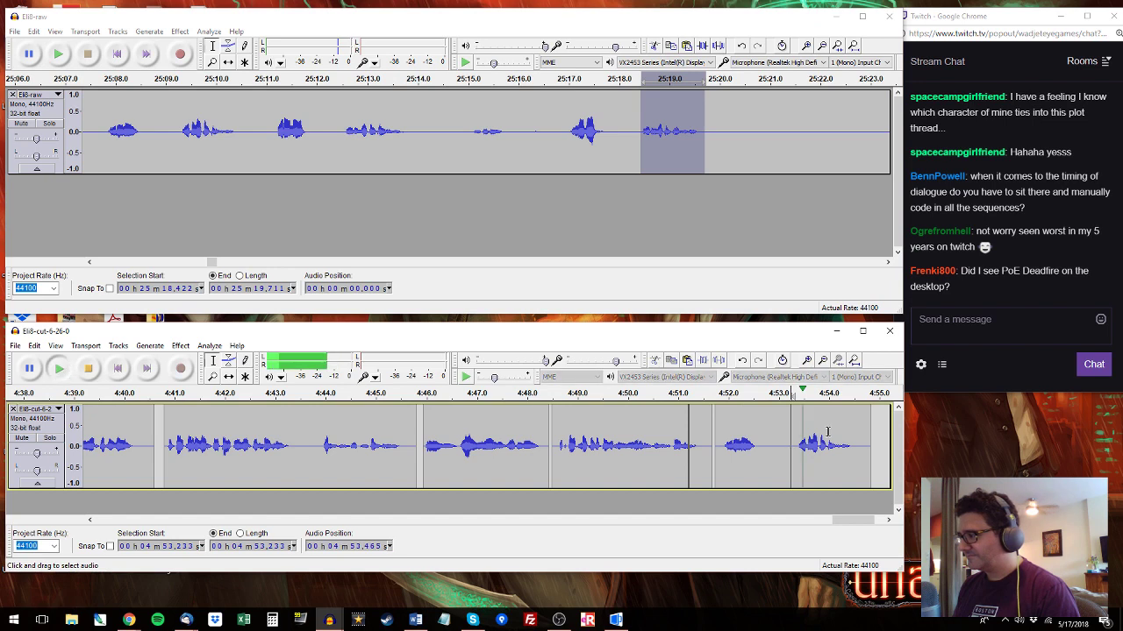
key(space)
Audition the raw dialogue from about 25:23.3 and append the take from 25:26.0 to 25:27.5 to the cut track at about 4:54.9.
click(883, 83)
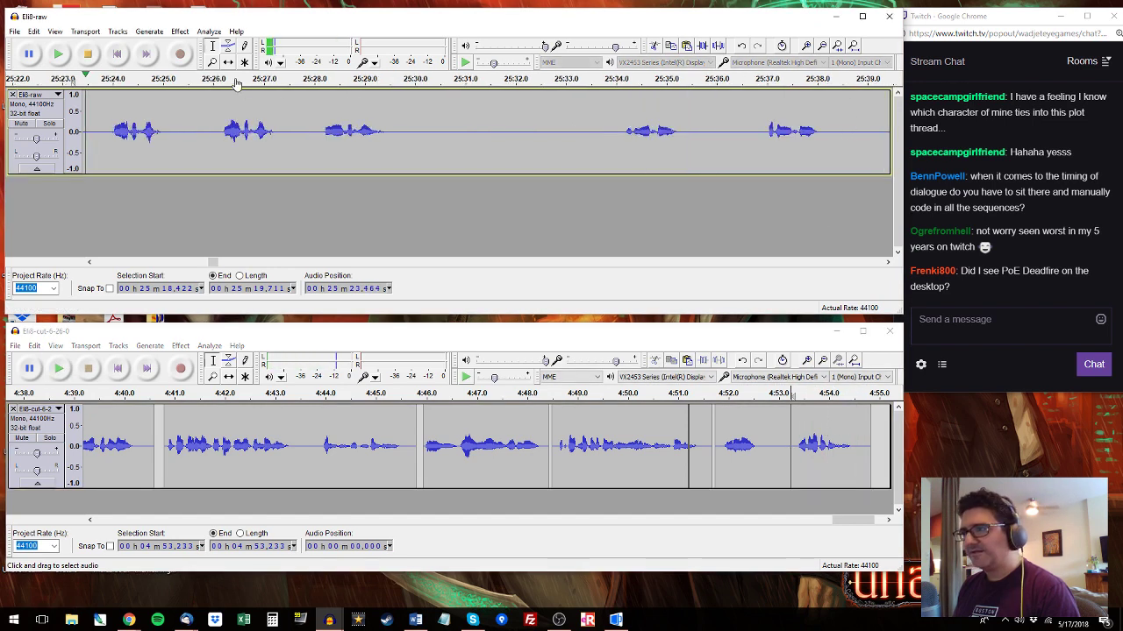
drag(107, 132, 287, 131)
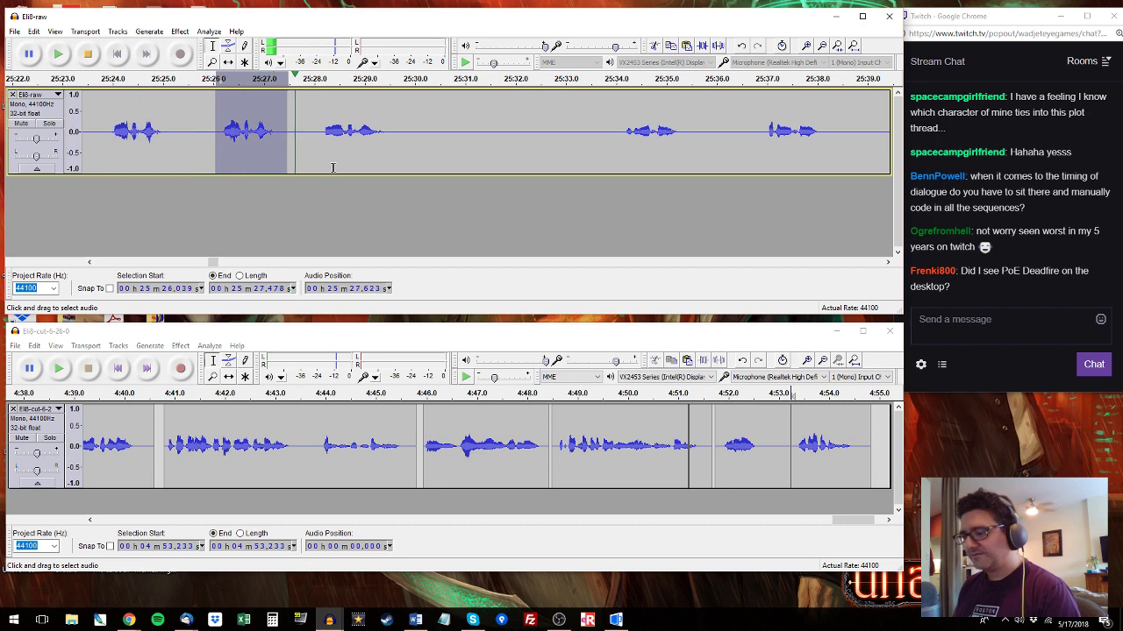
drag(855, 521, 865, 521)
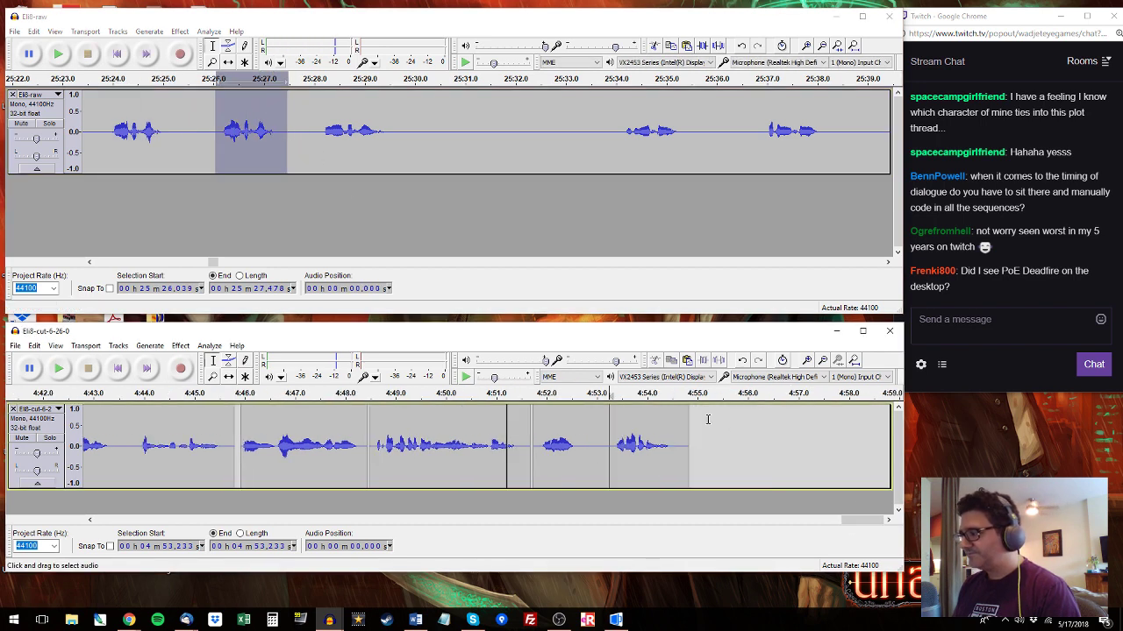
click(689, 421)
key(ctrl+v)
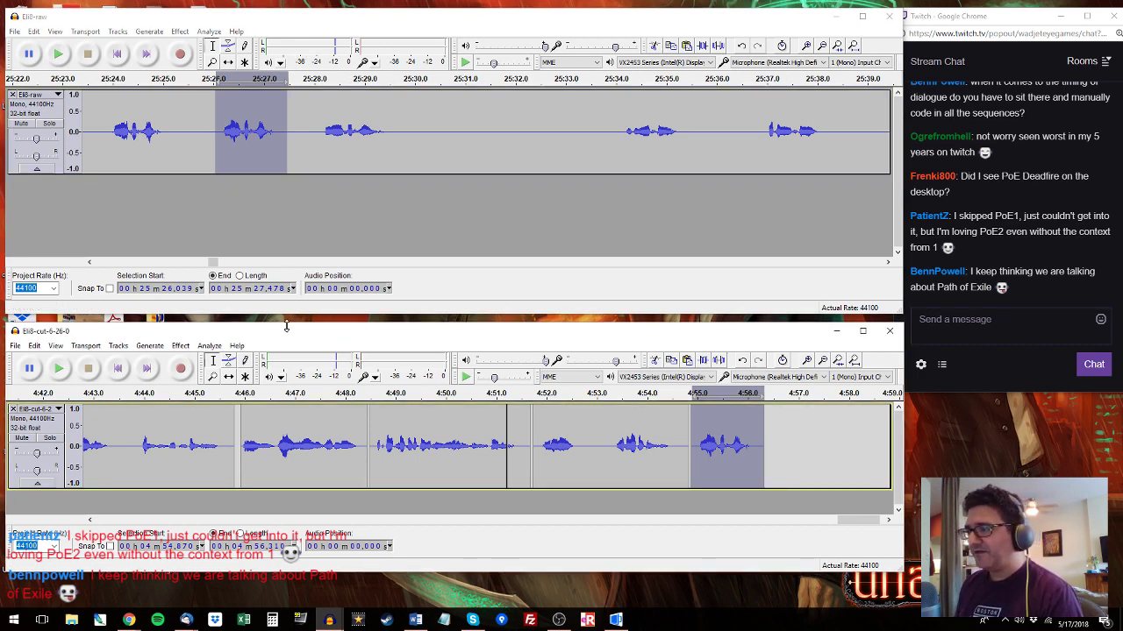
Replay the raw take from about 25:26.0 and check the last cut take from about 4:55.1.
mouse_move(286, 325)
mouse_down()
mouse_move(288, 315)
mouse_move(291, 348)
mouse_move(292, 326)
mouse_up()
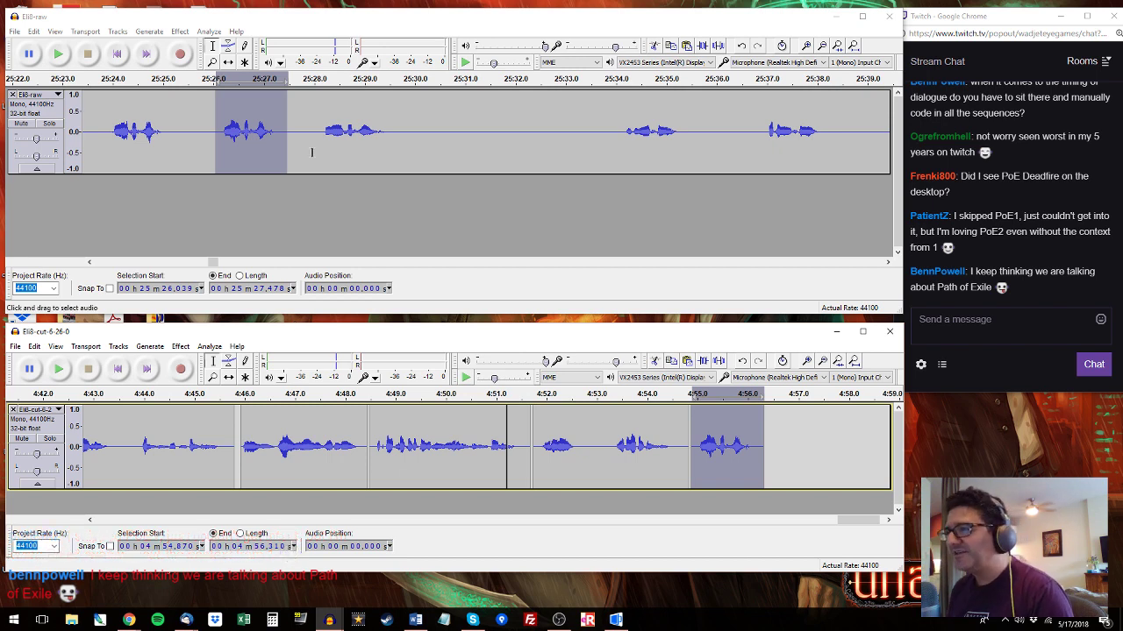
click(347, 51)
key(space)
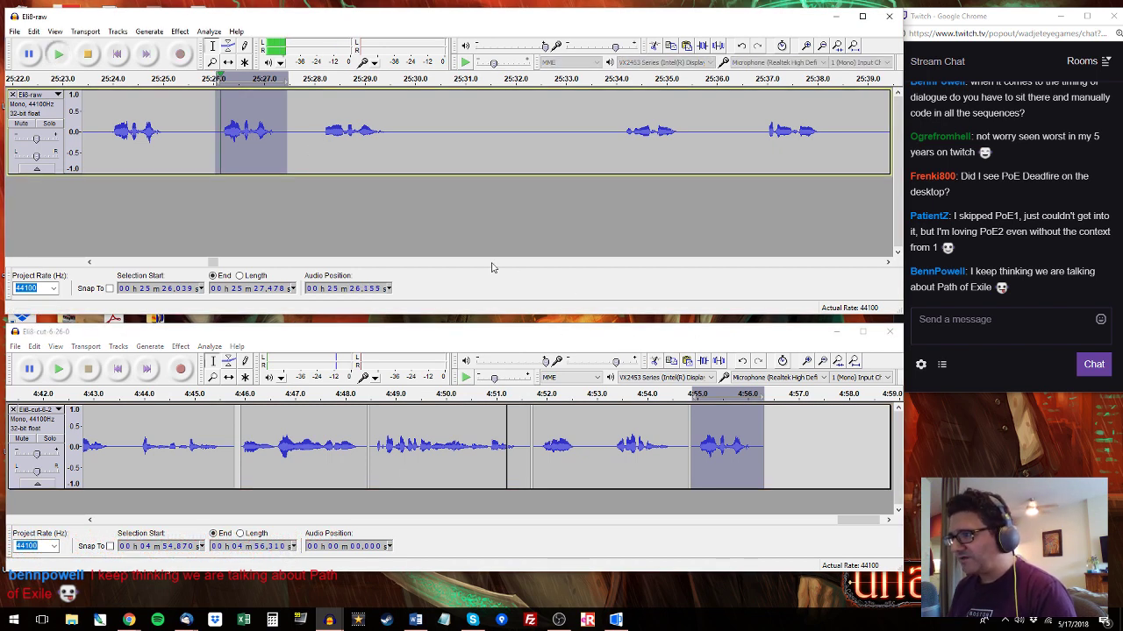
click(701, 447)
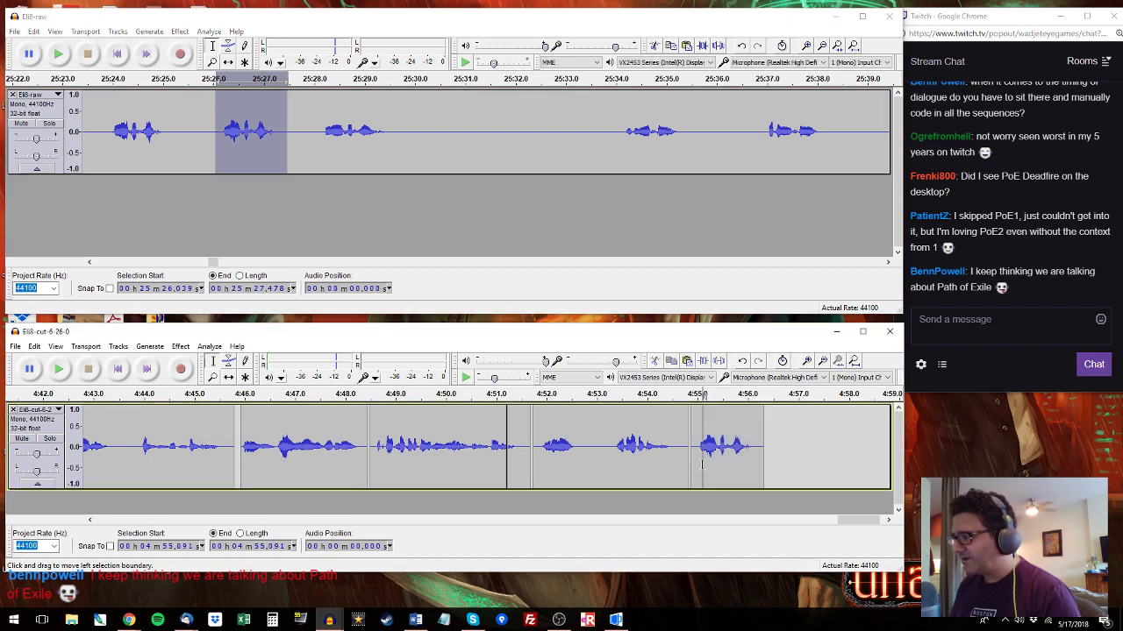
key(space)
Audition the raw dialogue from about 25:34.1 and append the take ending at about 25:35.4 to the cut track at about 4:56.5.
click(620, 123)
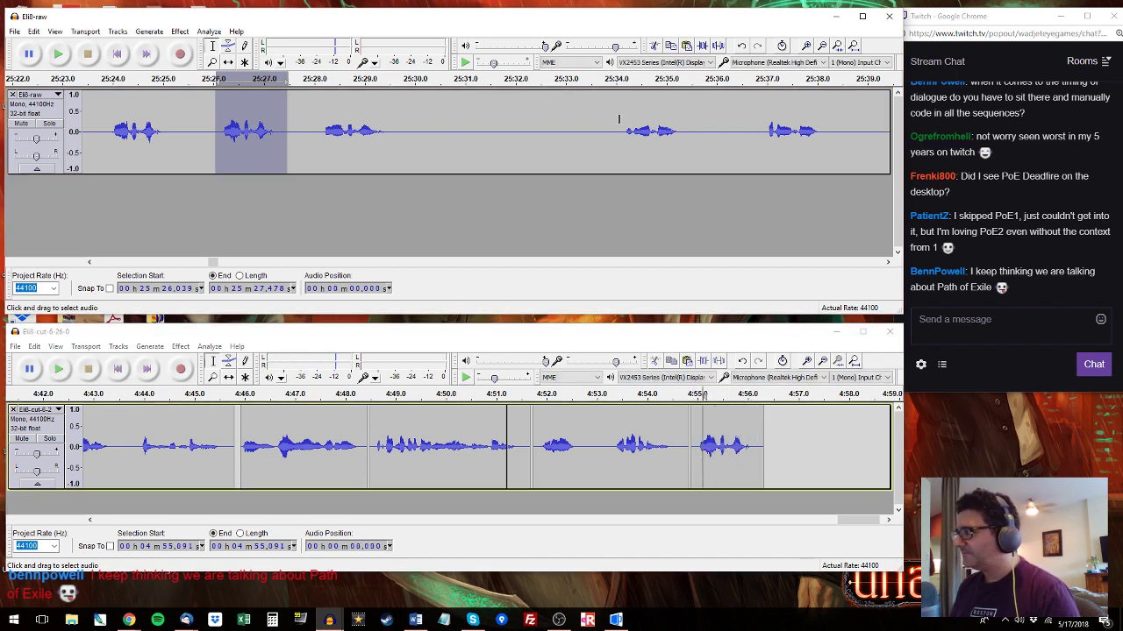
key(space)
shift+click(686, 141)
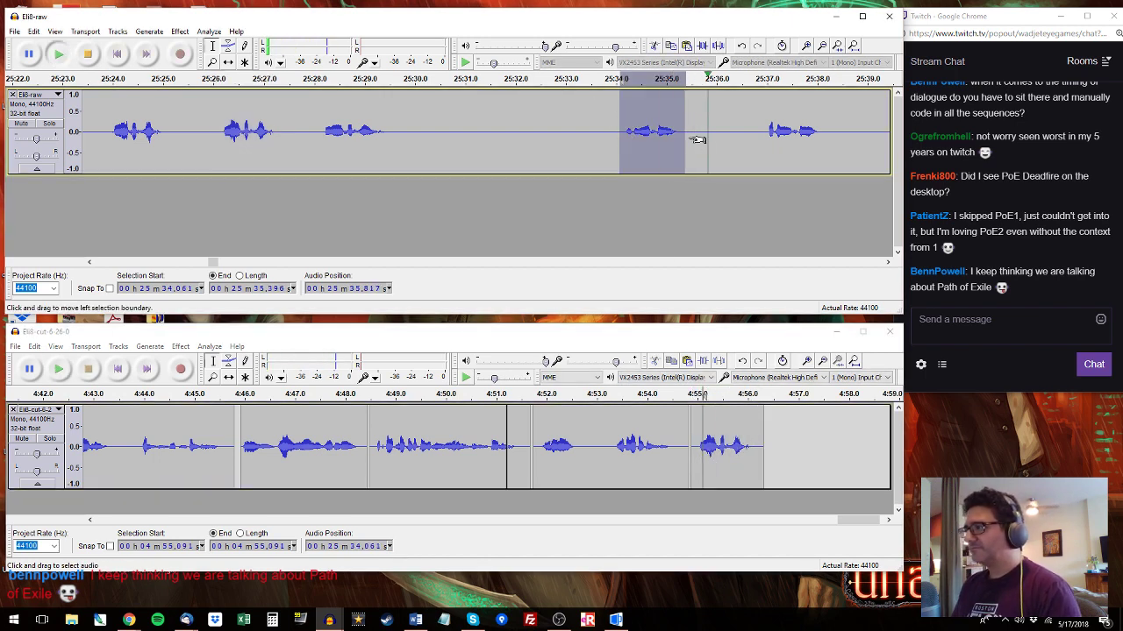
key(space)
key(ctrl+c)
click(771, 447)
key(ctrl+v)
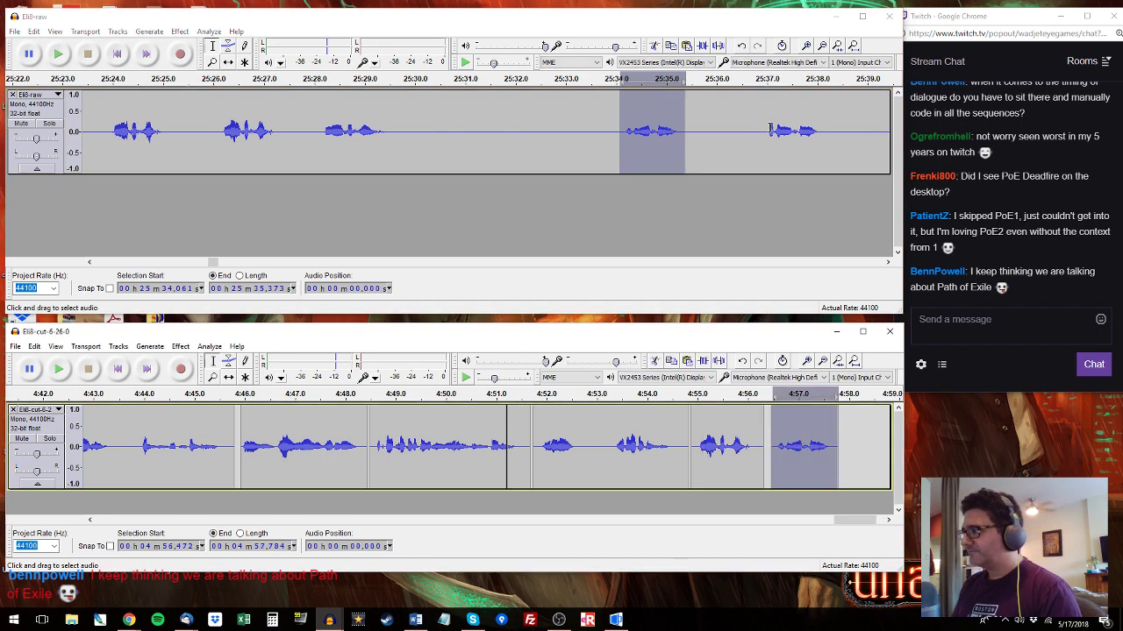
Audition the raw take from 25:36.7 to 25:38.3 and replace the cut take at about 4:56.5 with it.
click(762, 123)
key(space)
drag(830, 127, 752, 129)
key(space)
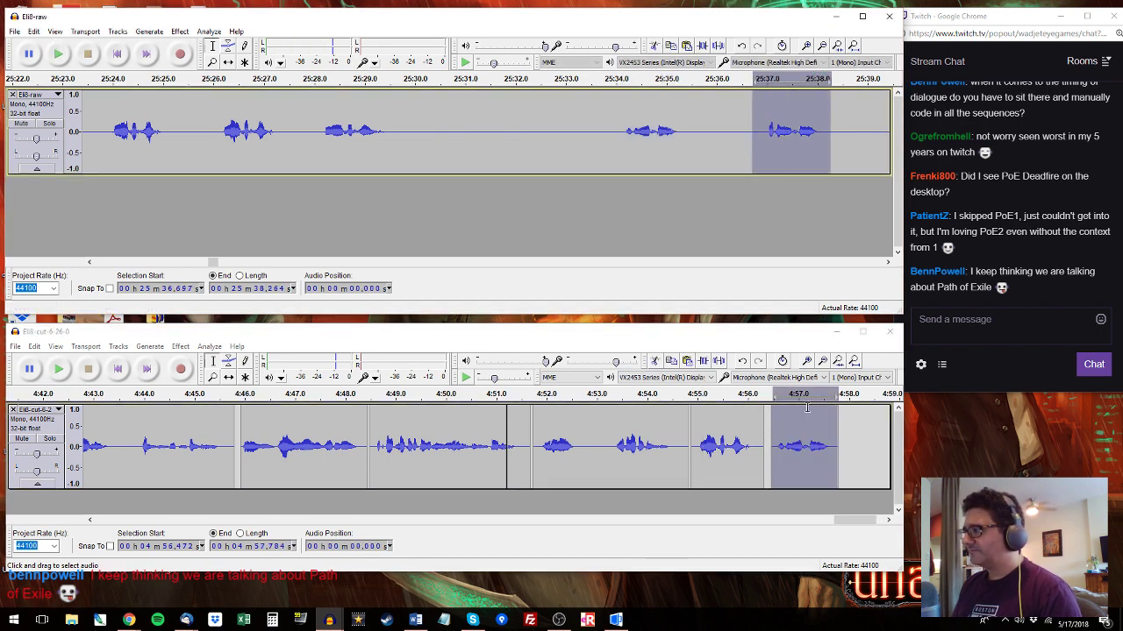
click(802, 396)
key(space)
key(ctrl+v)
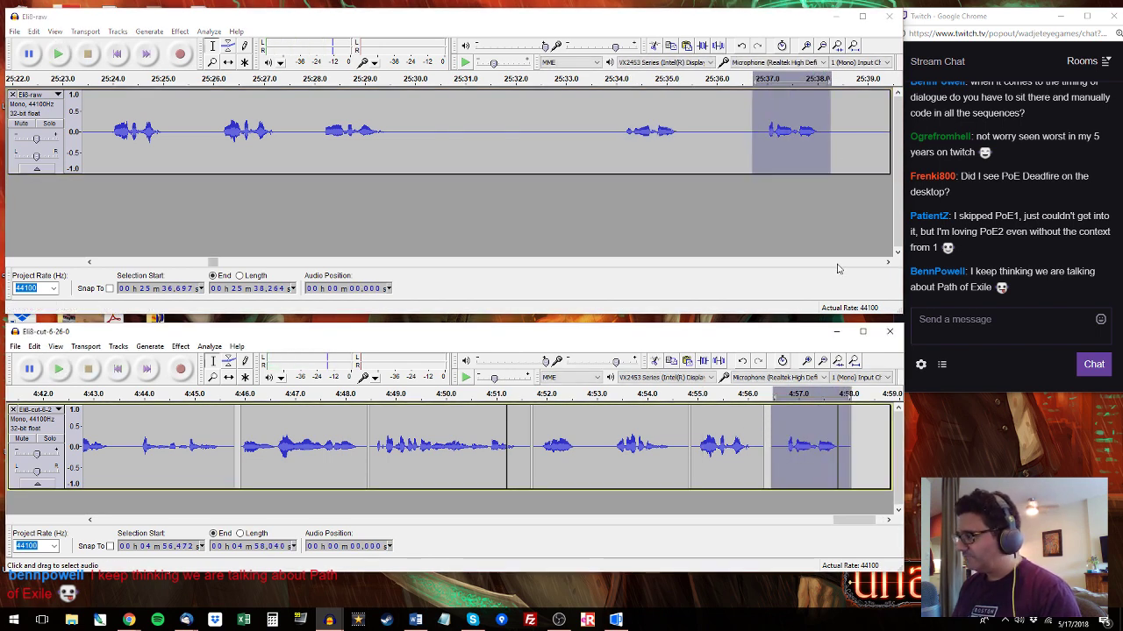
Audition the raw dialogue from about 25:39.2 and replace the cut take at about 4:56.5 with the raw take from 25:41.1 to 25:43.2.
click(878, 117)
key(space)
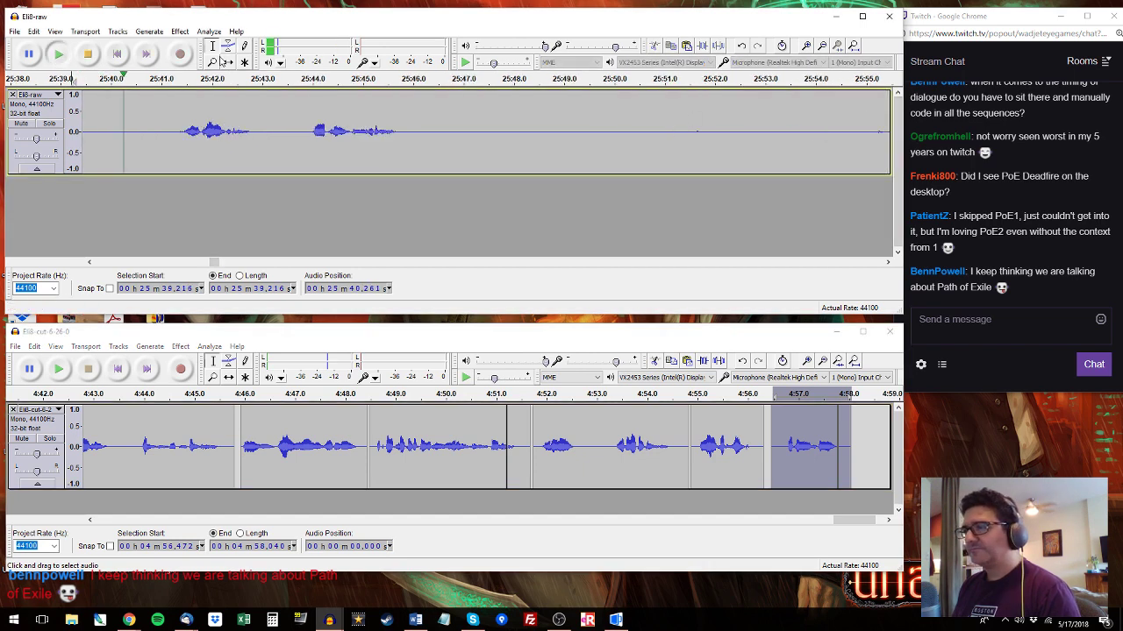
drag(168, 141, 272, 141)
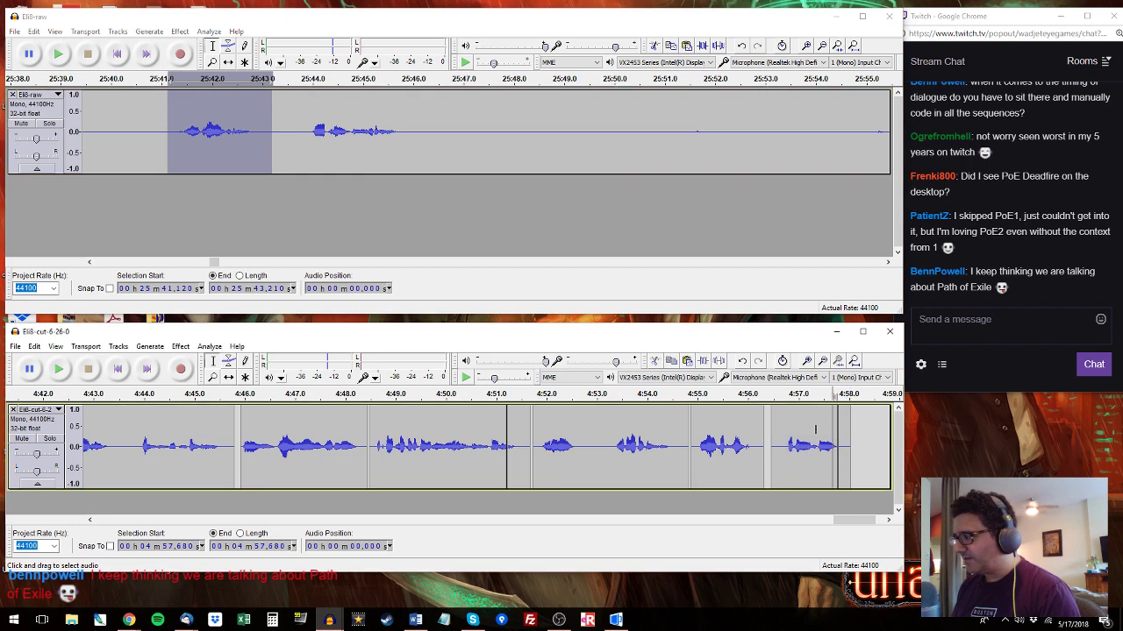
drag(831, 446, 876, 445)
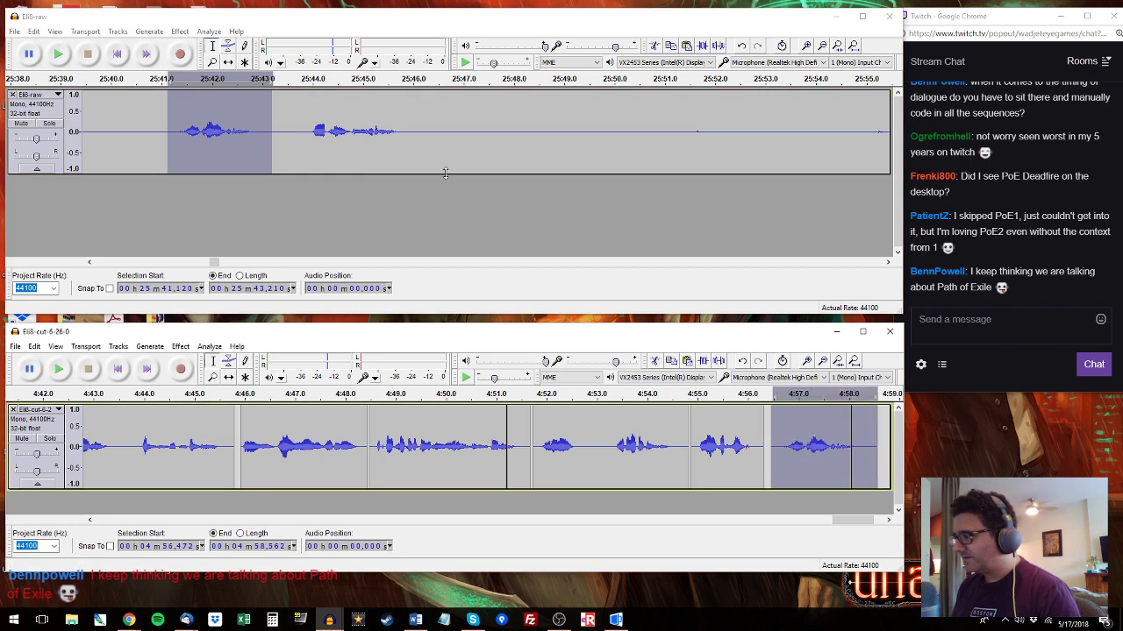
Audition the raw dialogue from about 25:43.9, selecting the takes from 25:56.8 to 26:01.8 and from 26:07.8 to 26:09.3.
click(307, 79)
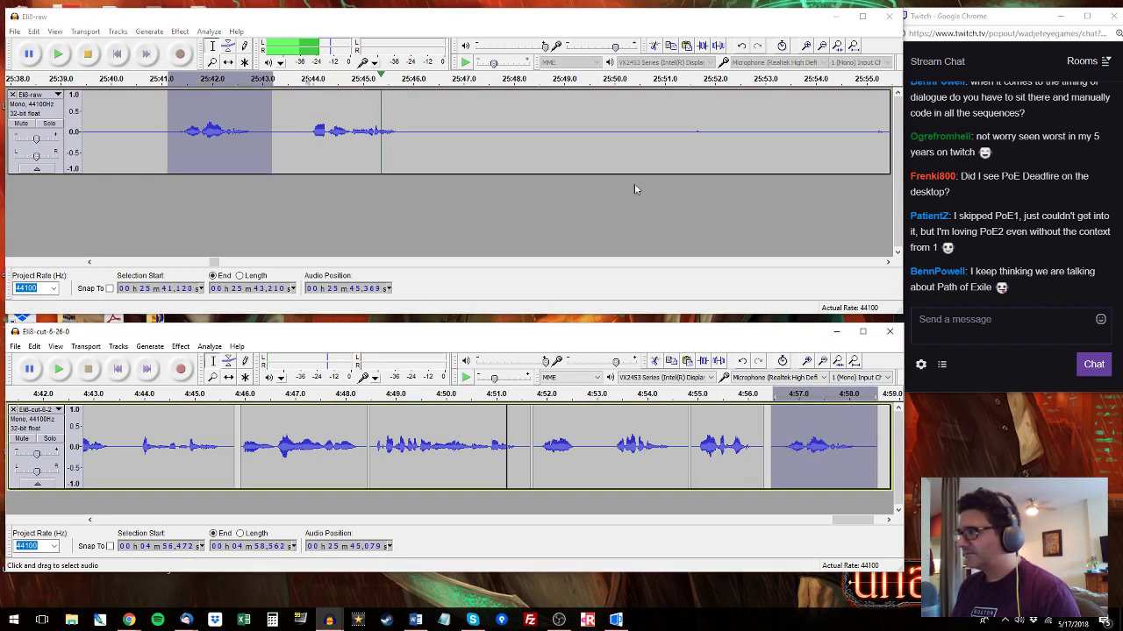
click(443, 125)
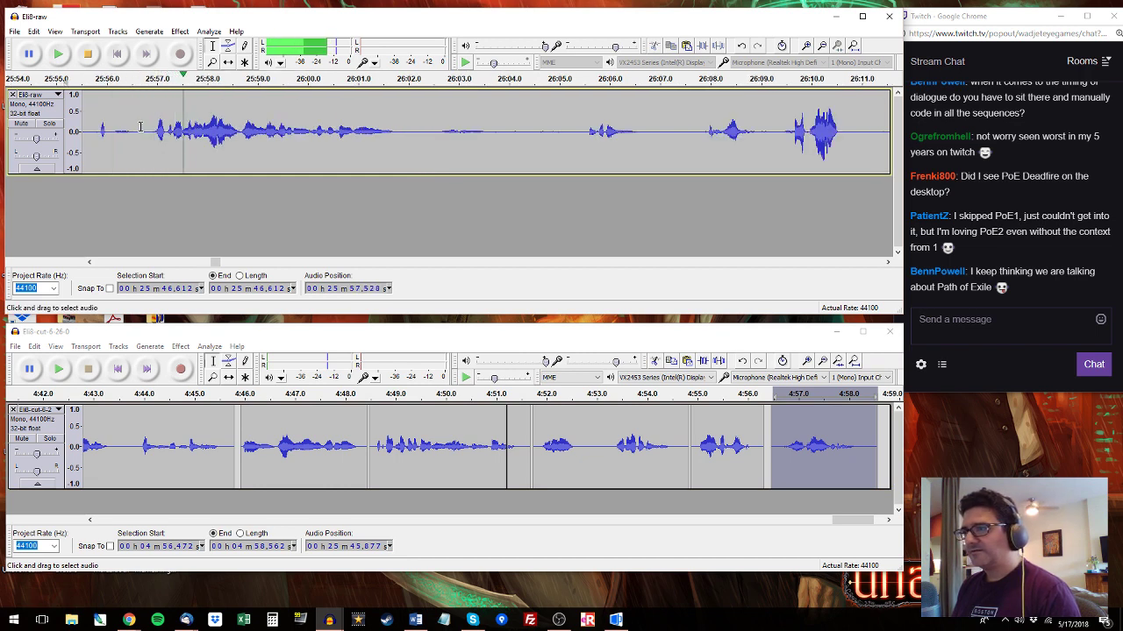
drag(149, 127, 399, 131)
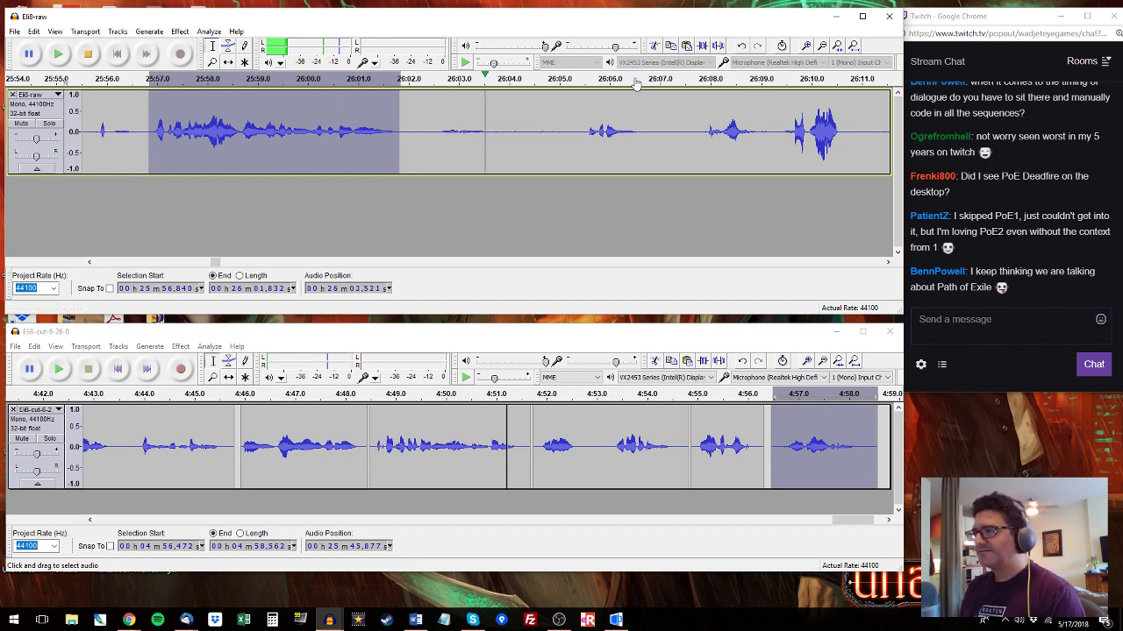
click(586, 81)
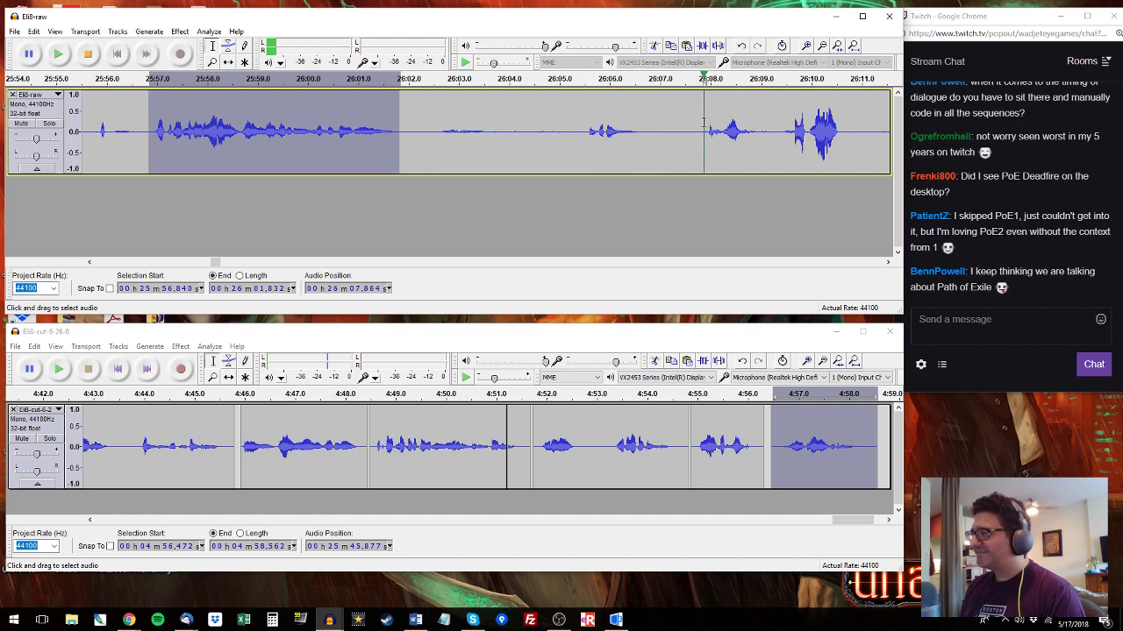
drag(701, 97, 562, 101)
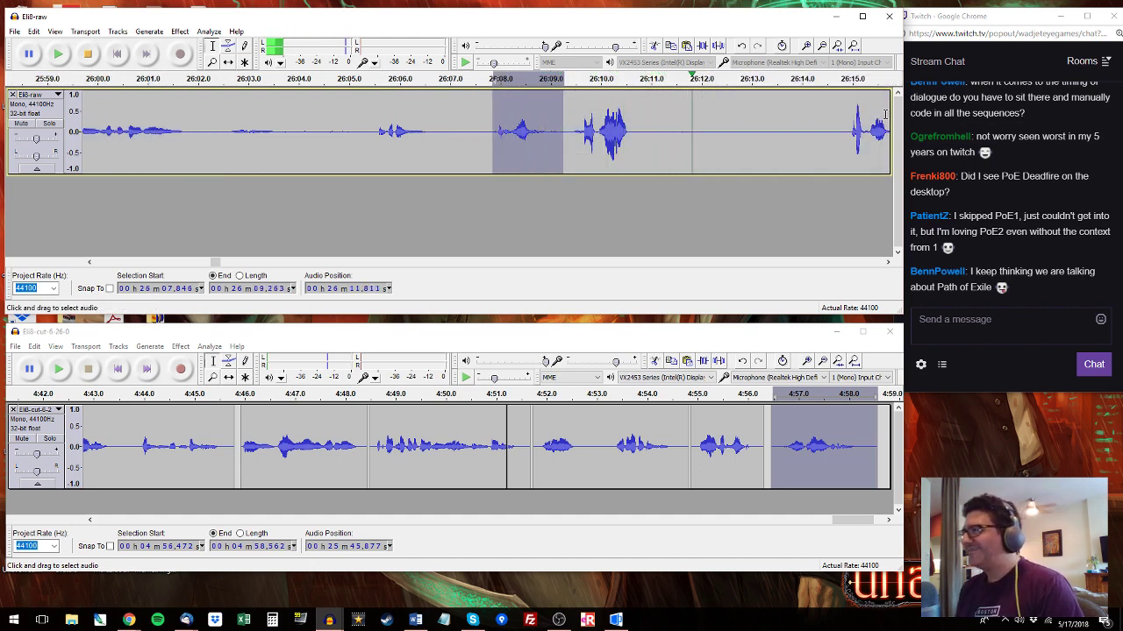
Audition the raw dialogue from about 26:14.8.
click(837, 109)
key(space)
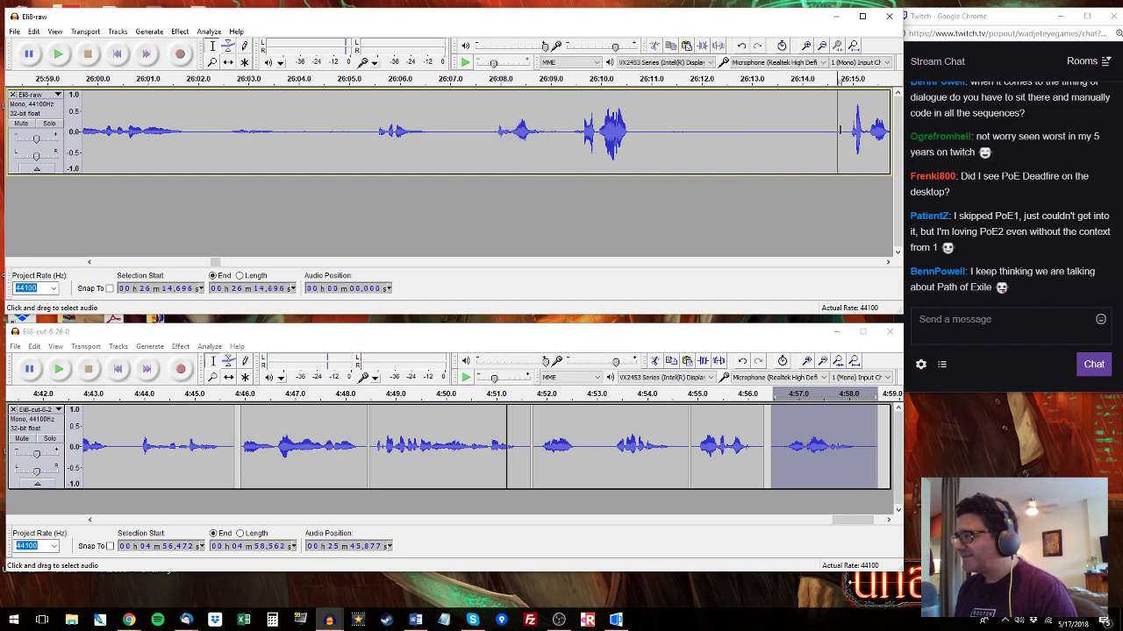
click(844, 137)
key(space)
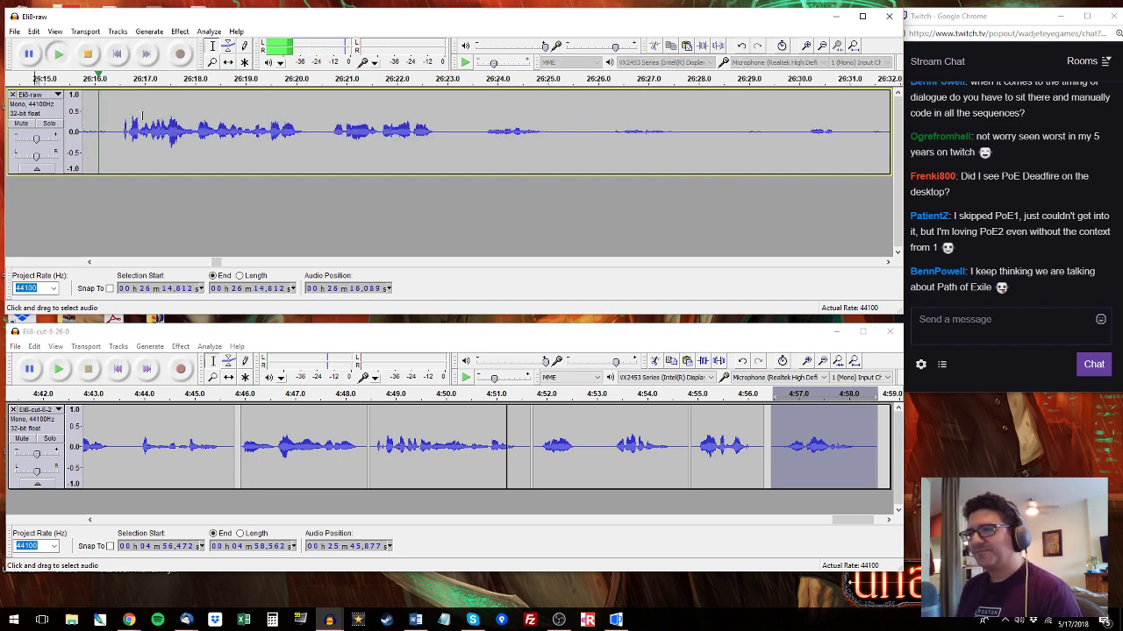
click(90, 263)
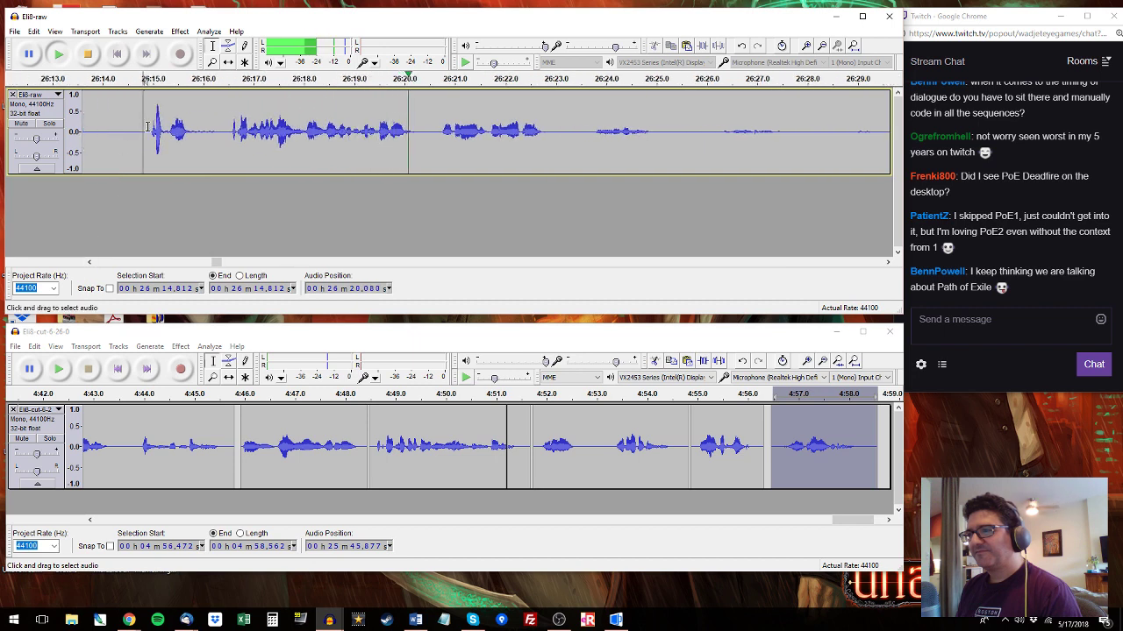
Select the raw take from 26:14.9 to 26:23.1, replay its start, and append it to the cut track at about 4:58.7.
drag(148, 128, 558, 130)
key(space)
key(space)
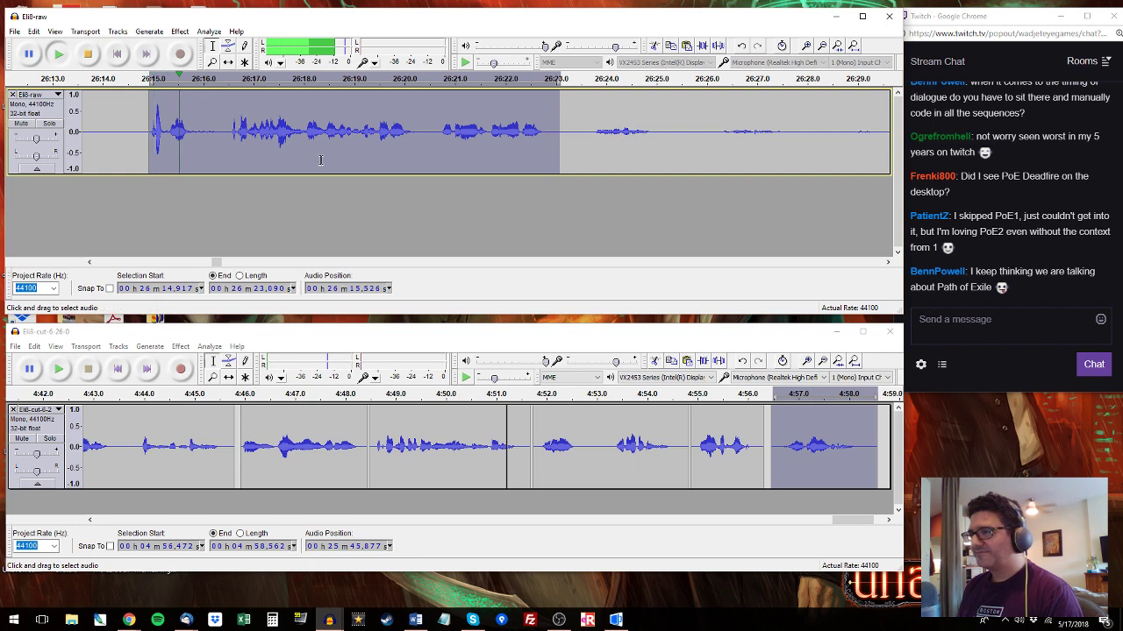
key(space)
drag(852, 521, 863, 521)
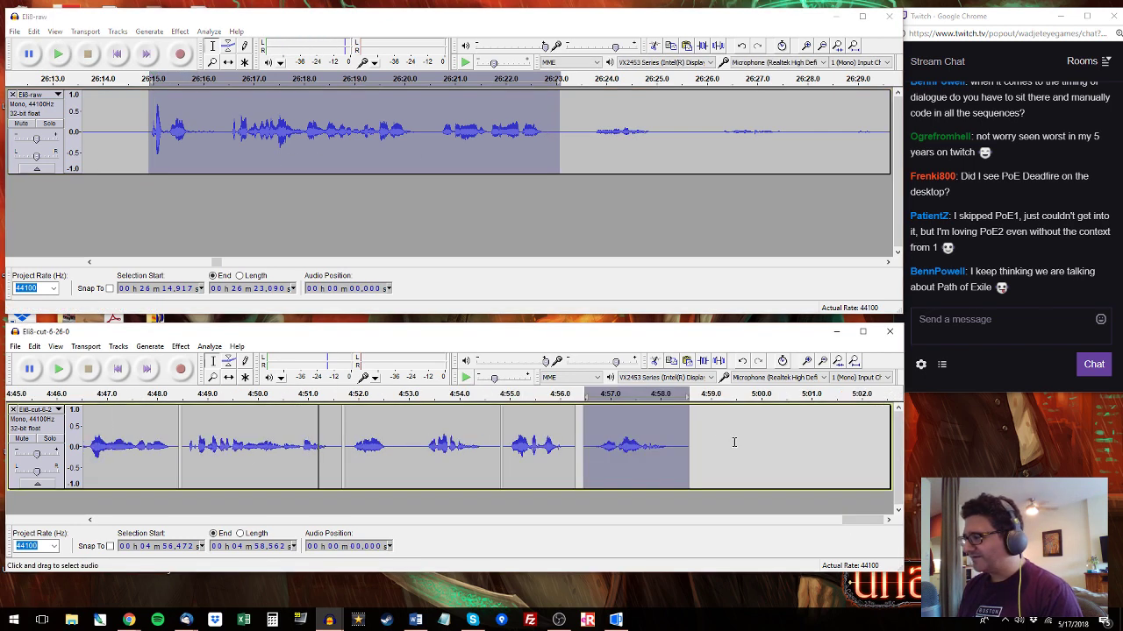
click(697, 423)
drag(697, 422, 899, 434)
Audition the raw dialogue from about 26:23.7, select the take from 26:23.7 to 26:25.0, and append it to the cut track at about 5:07.0.
click(594, 81)
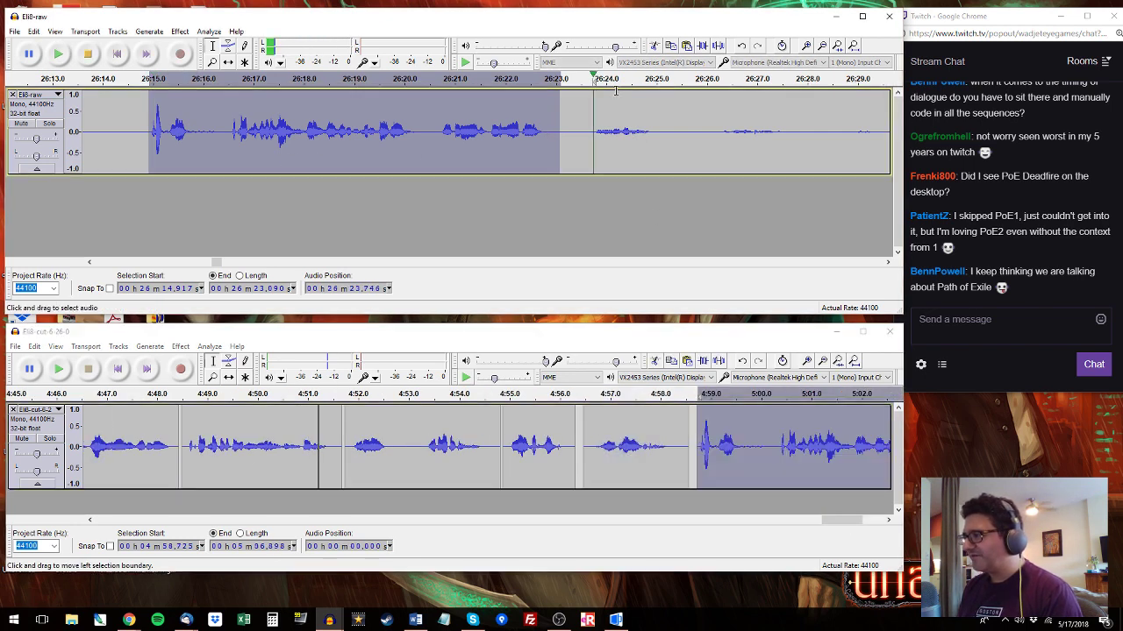
drag(594, 132, 656, 111)
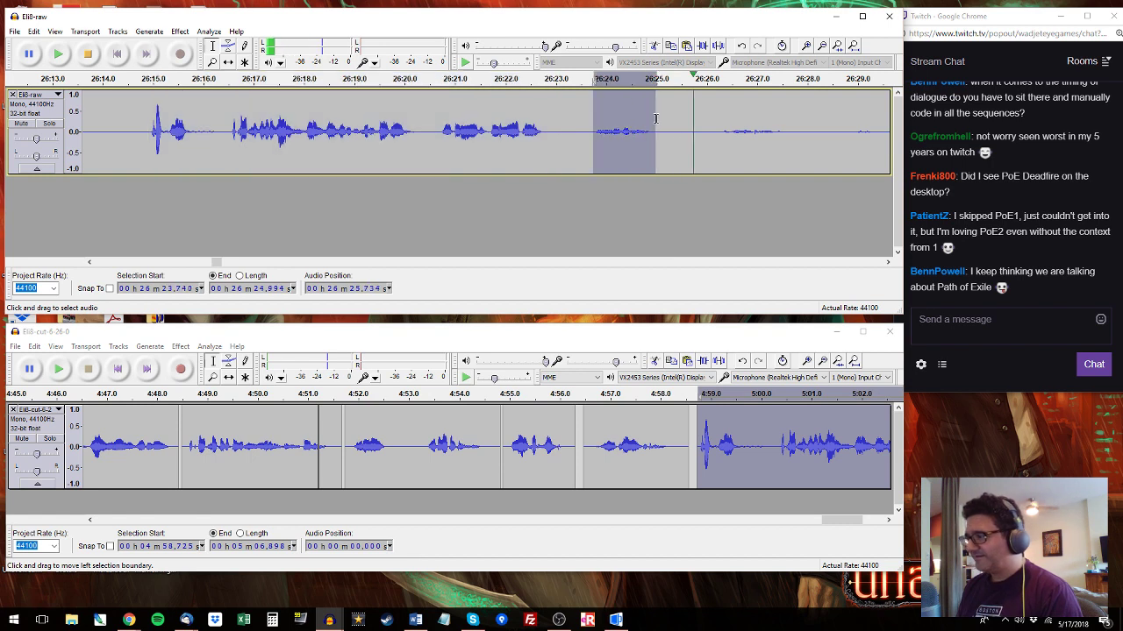
key(space)
drag(843, 520, 863, 520)
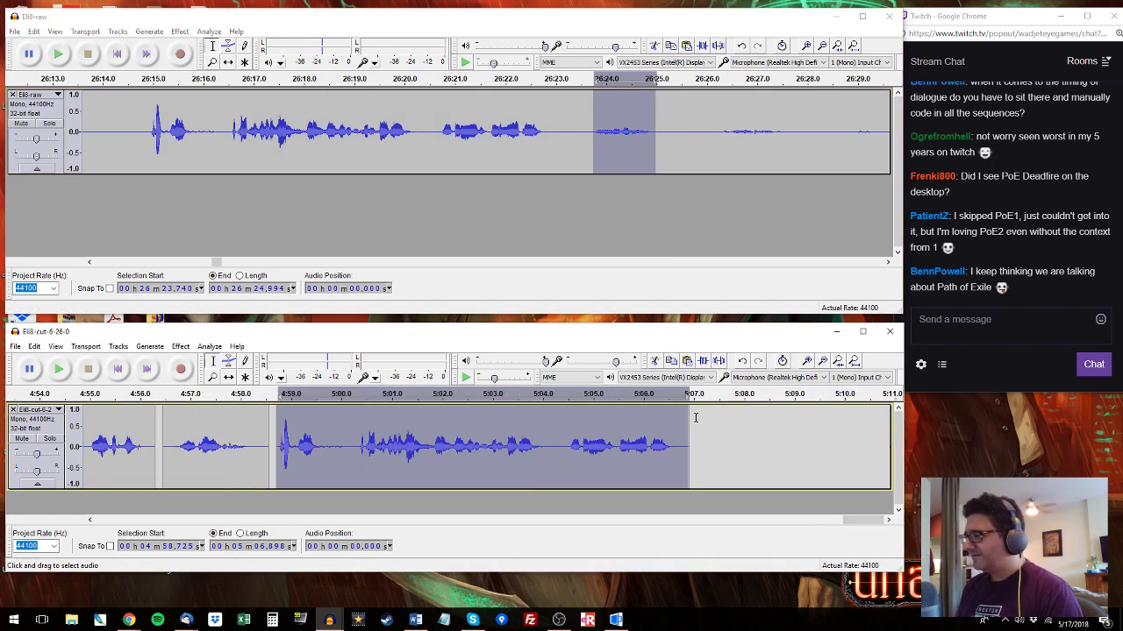
drag(694, 434, 759, 434)
Audition the raw dialogue from about 26:29.4, skip ahead to the next line, and replay from about 26:38.8.
click(876, 107)
key(space)
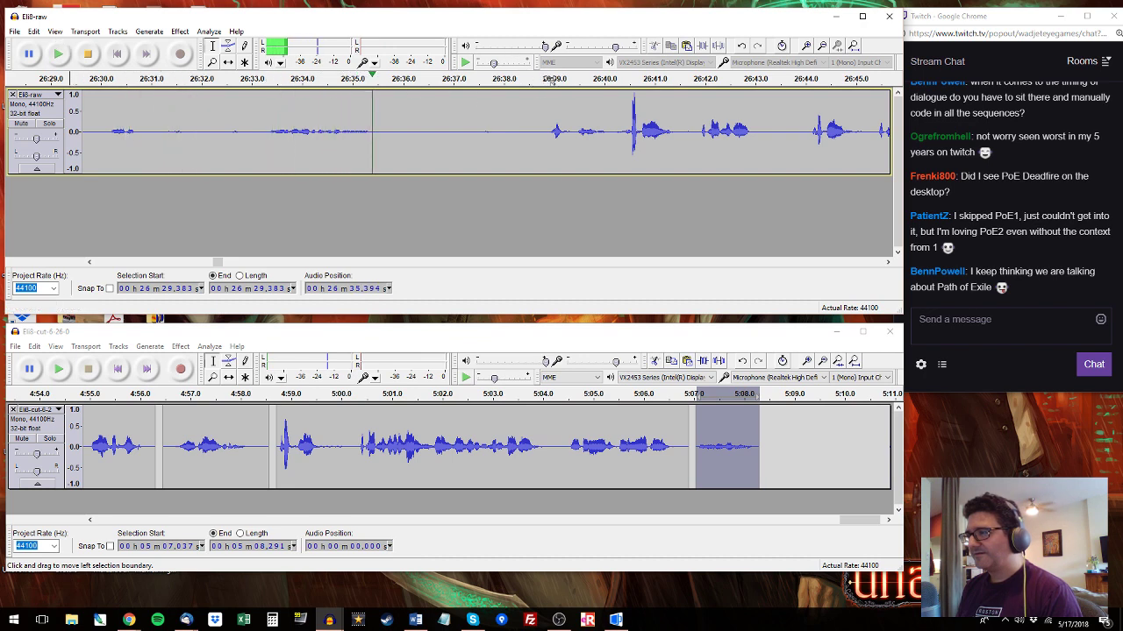
click(566, 77)
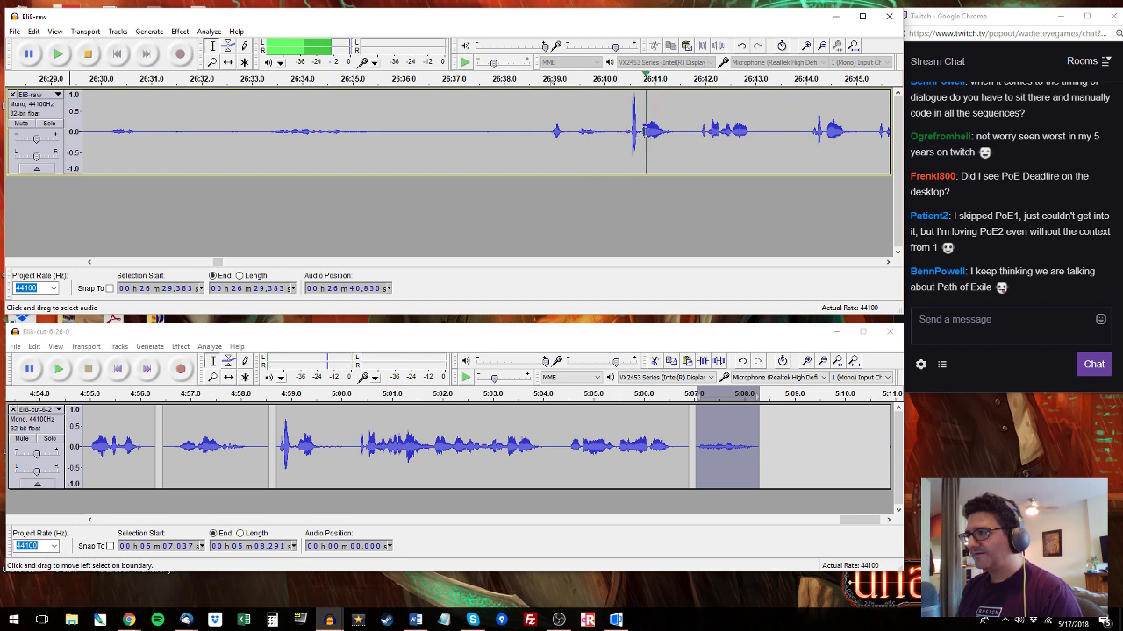
key(space)
drag(638, 129, 618, 129)
click(547, 130)
key(space)
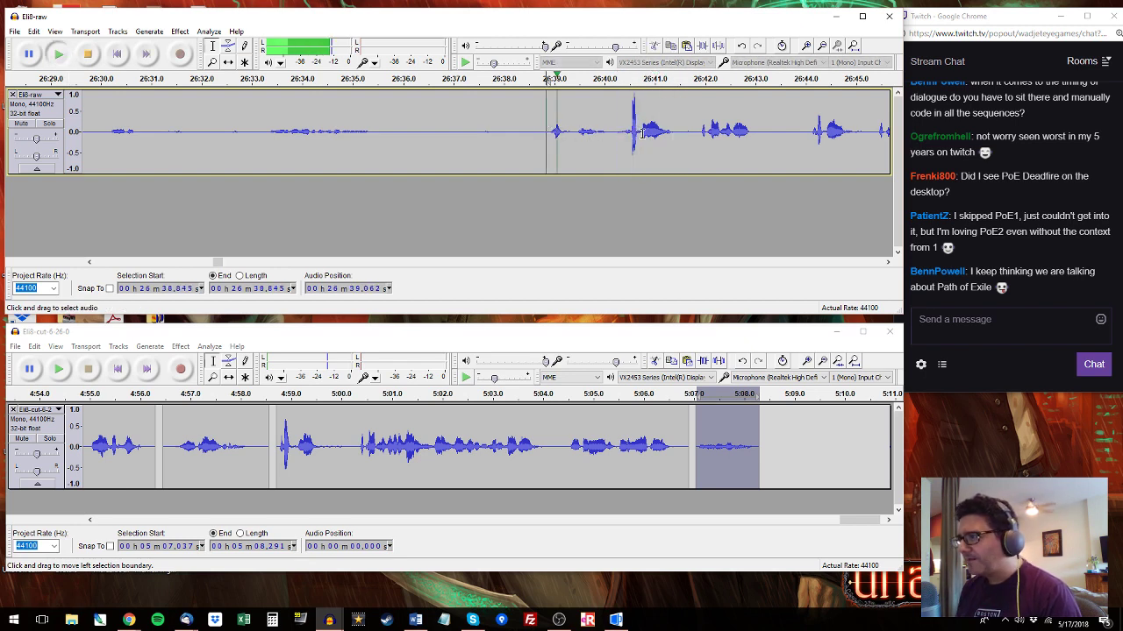
key(space)
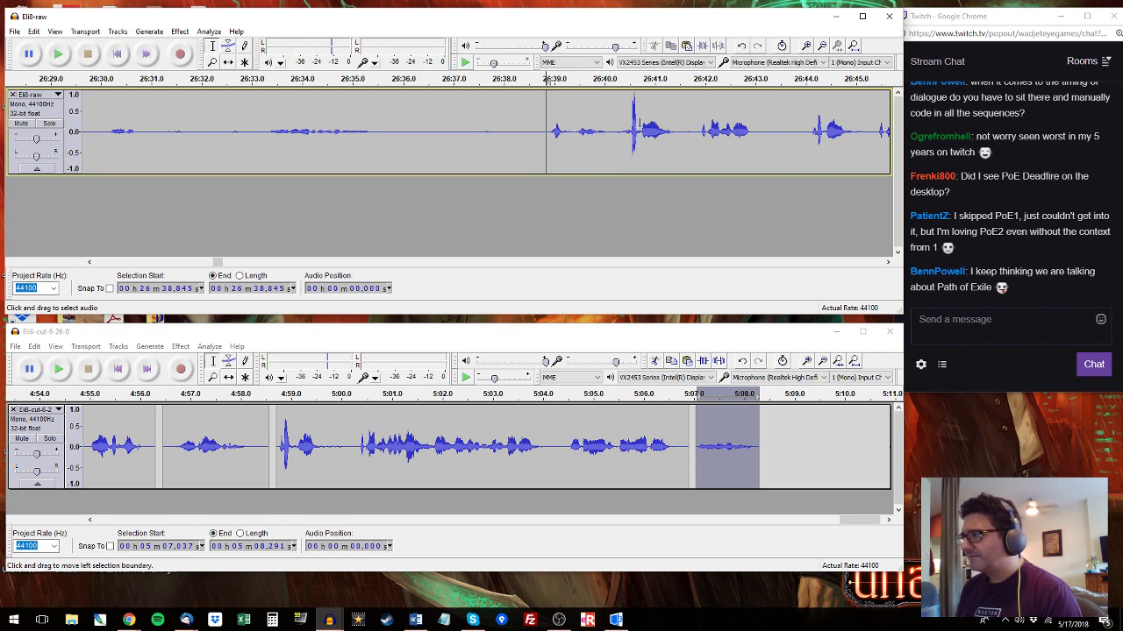
Replace the opening sound of the cut clip at about 4:58.7 with the raw audio from 26:40.2 to 26:40.7 and play it back.
click(641, 129)
drag(633, 130, 618, 129)
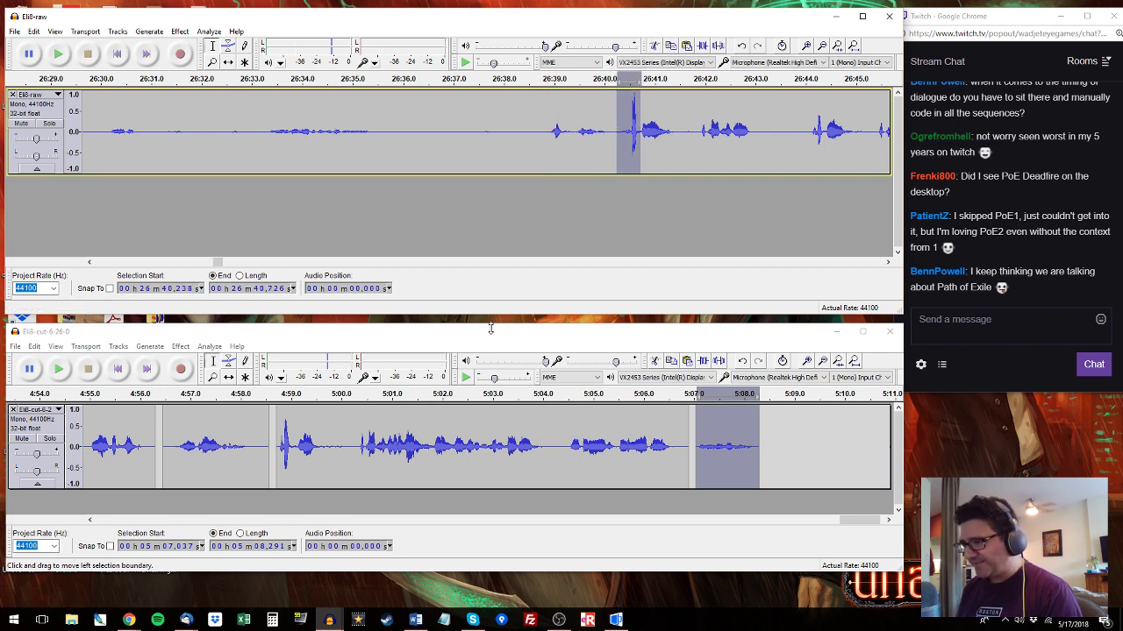
drag(294, 443, 276, 443)
key(ctrl+v)
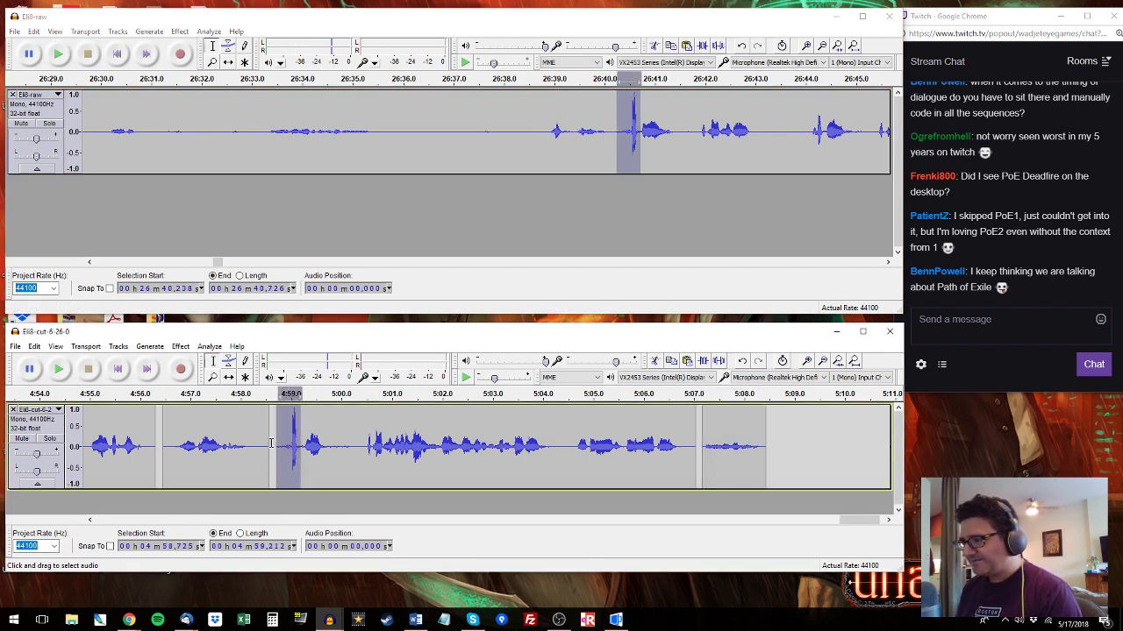
click(271, 442)
key(space)
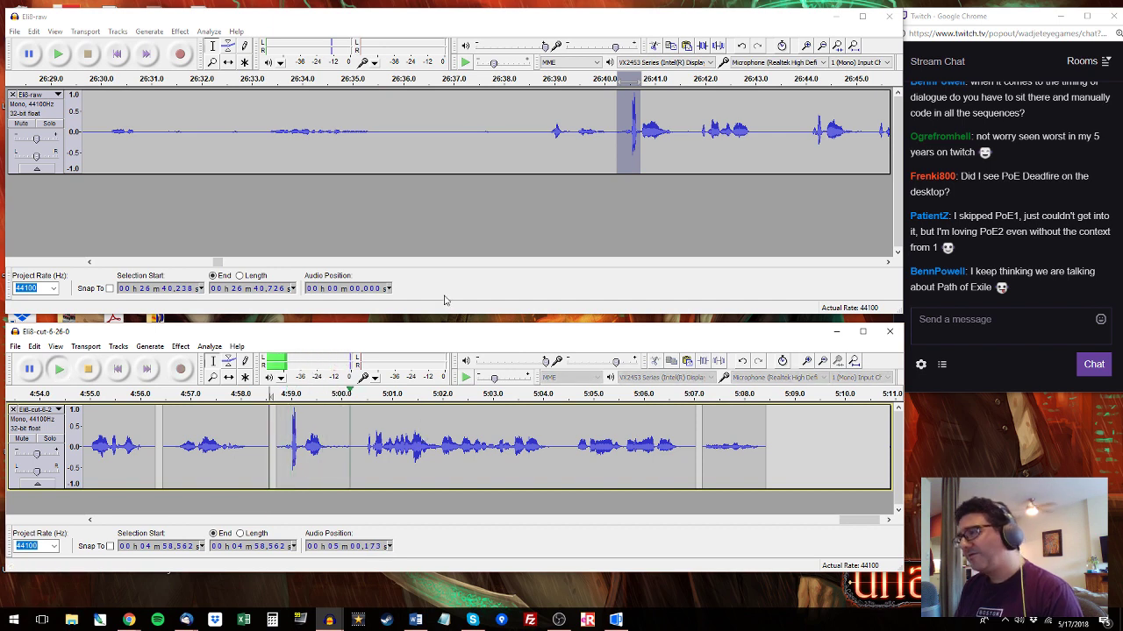
key(space)
Amplify the cut clip's opening from about 4:58.7 to 4:59.2 by -4 dB and replay the line.
drag(303, 443, 277, 443)
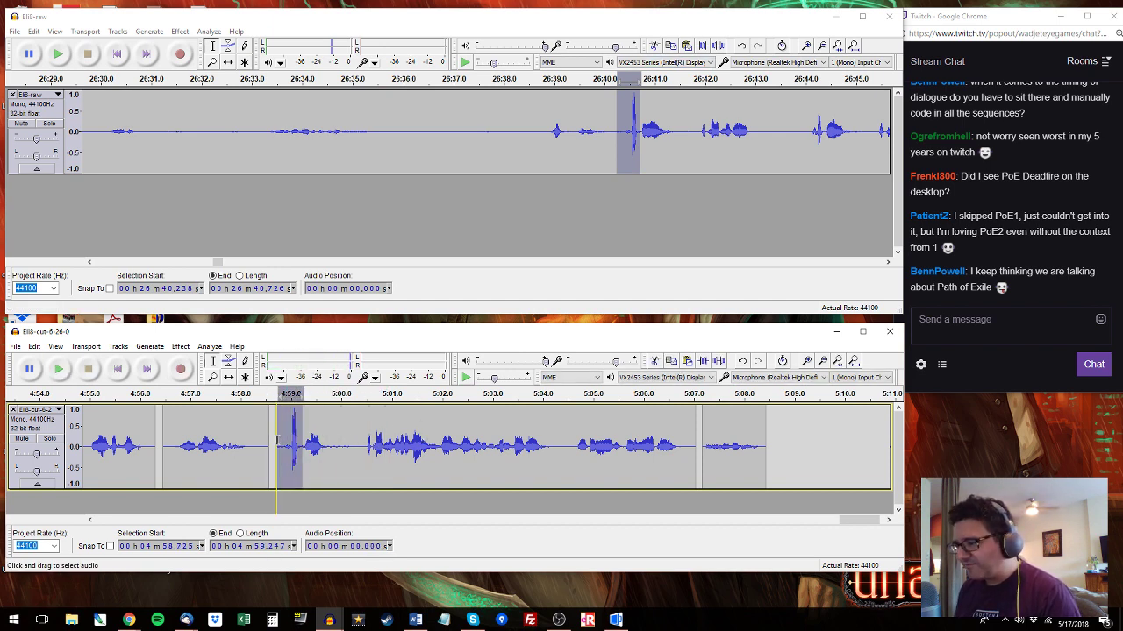
key(ctrl+shift+a)
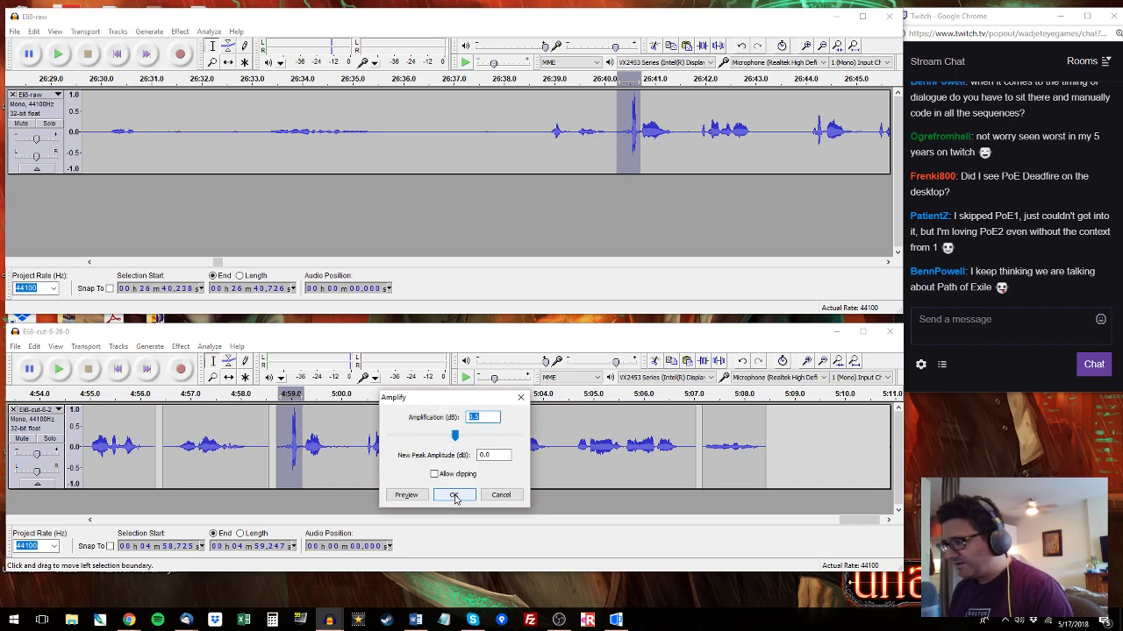
text(-4)
click(454, 495)
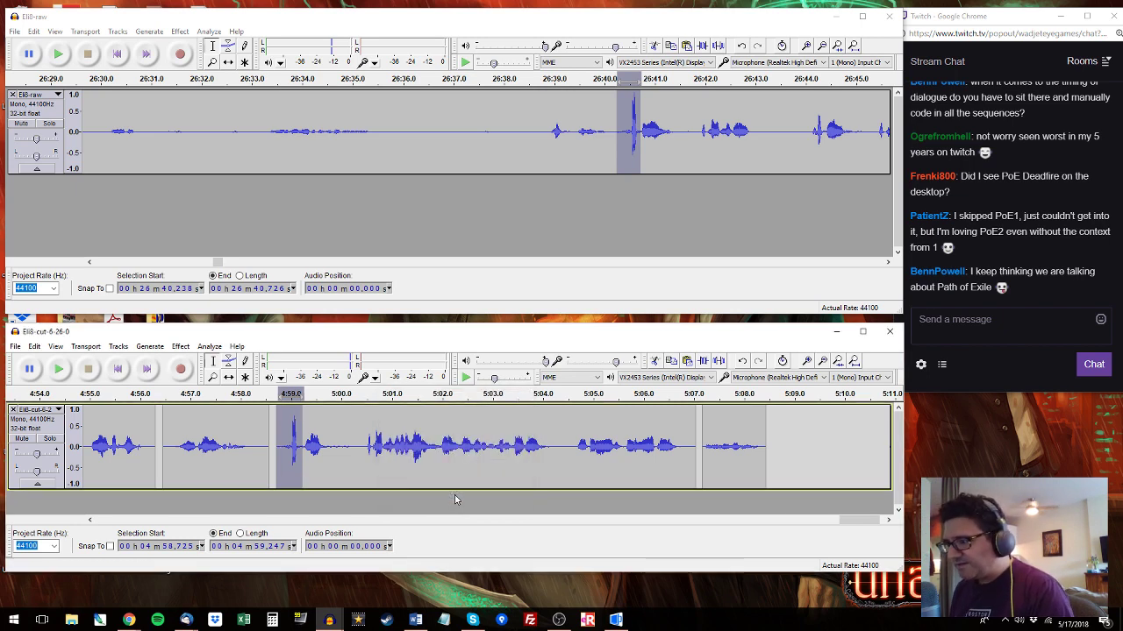
click(281, 447)
key(space)
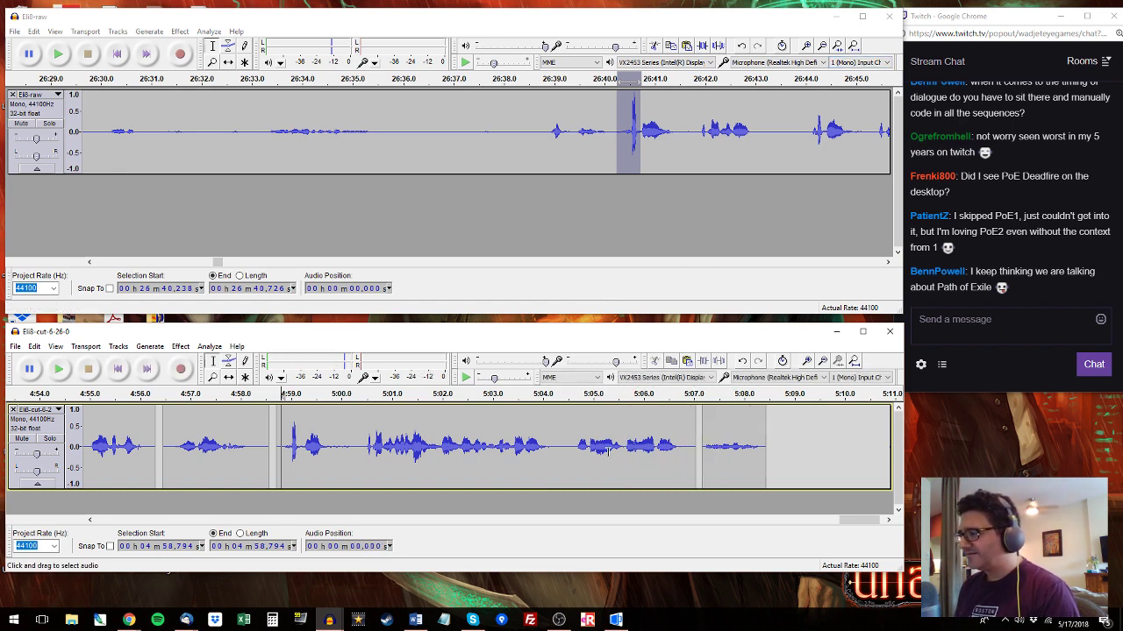
Audition the raw dialogue from about 26:46.8.
click(862, 79)
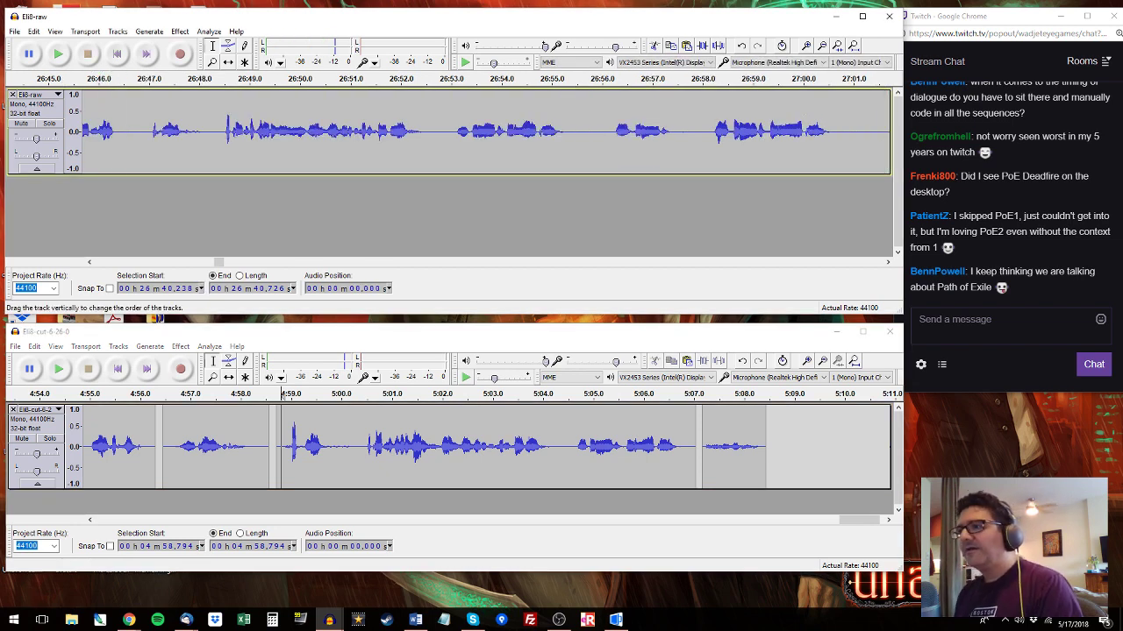
click(153, 118)
click(140, 125)
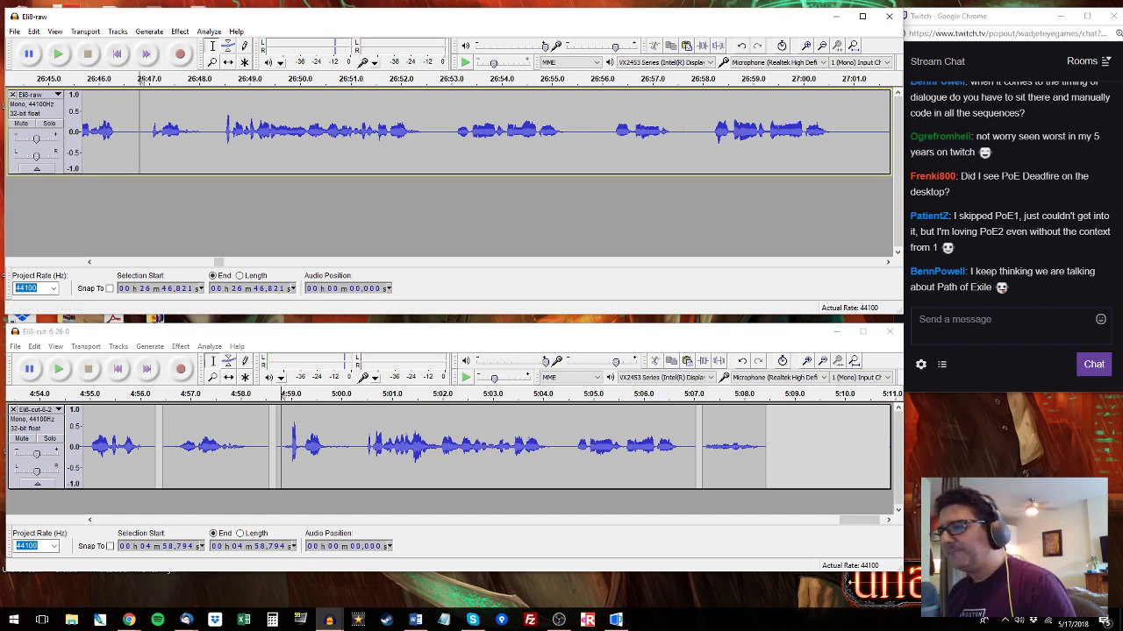
click(127, 337)
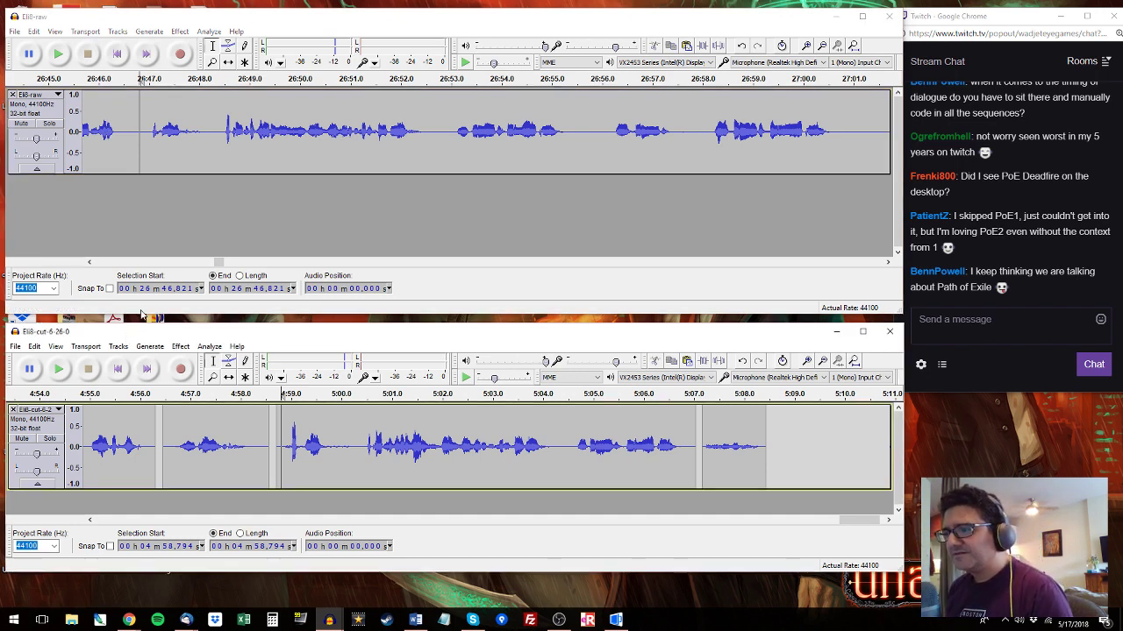
click(180, 22)
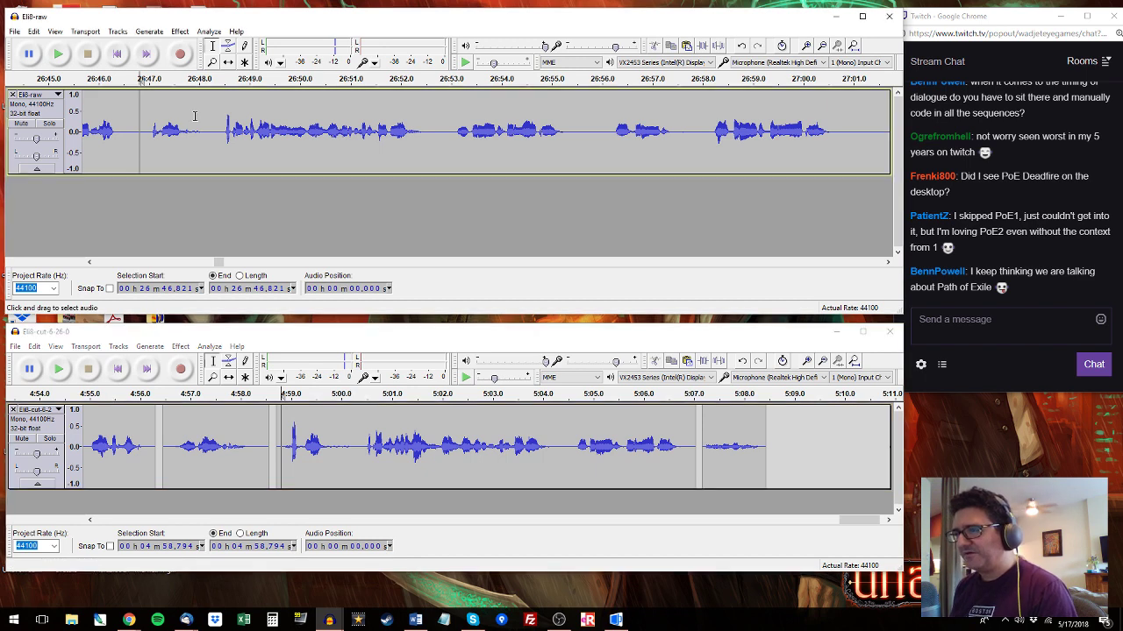
key(space)
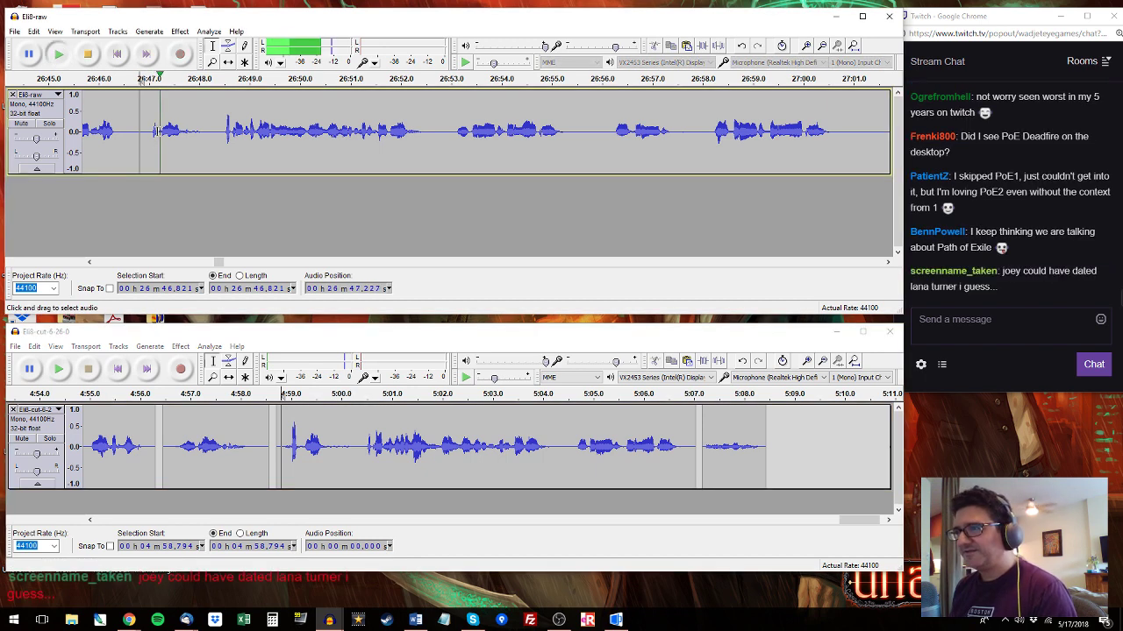
click(149, 129)
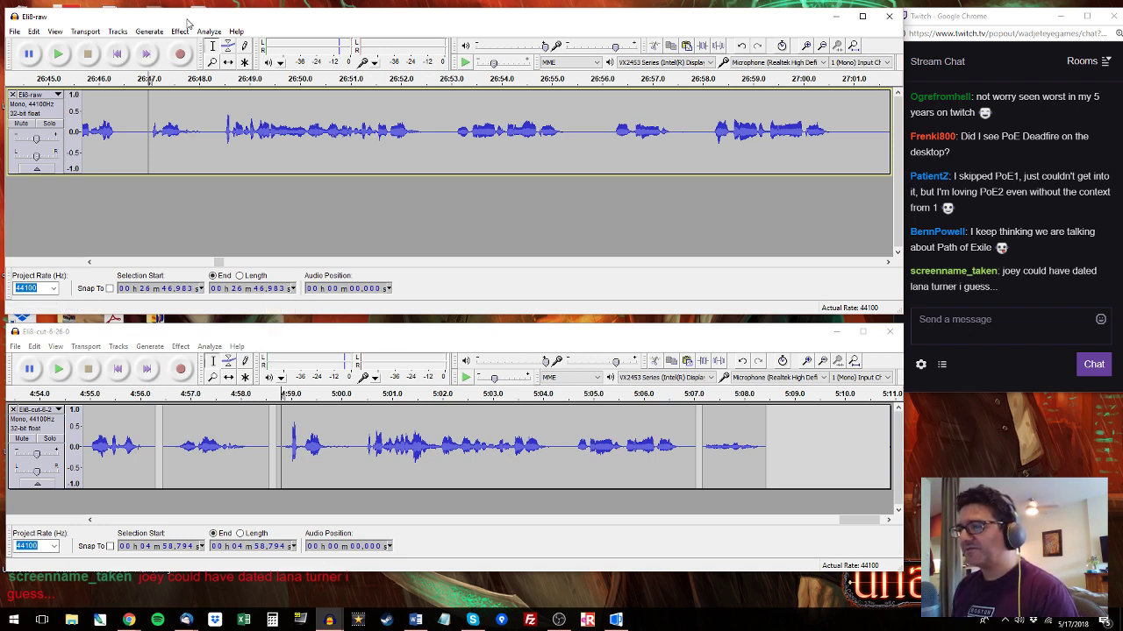
click(191, 335)
click(209, 11)
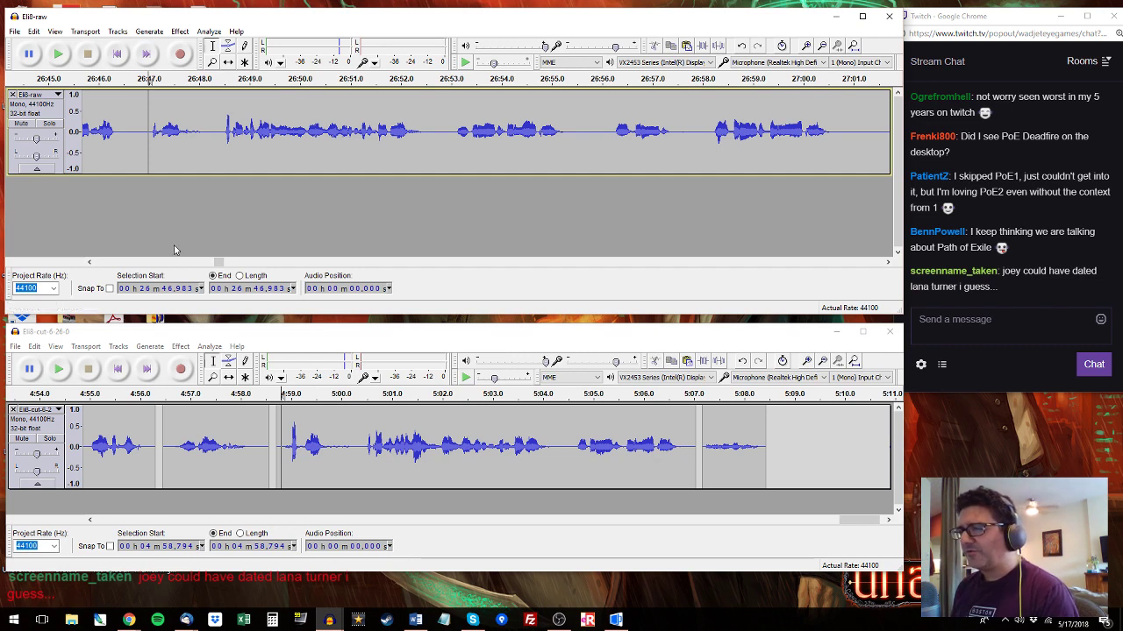
mouse_move(129, 620)
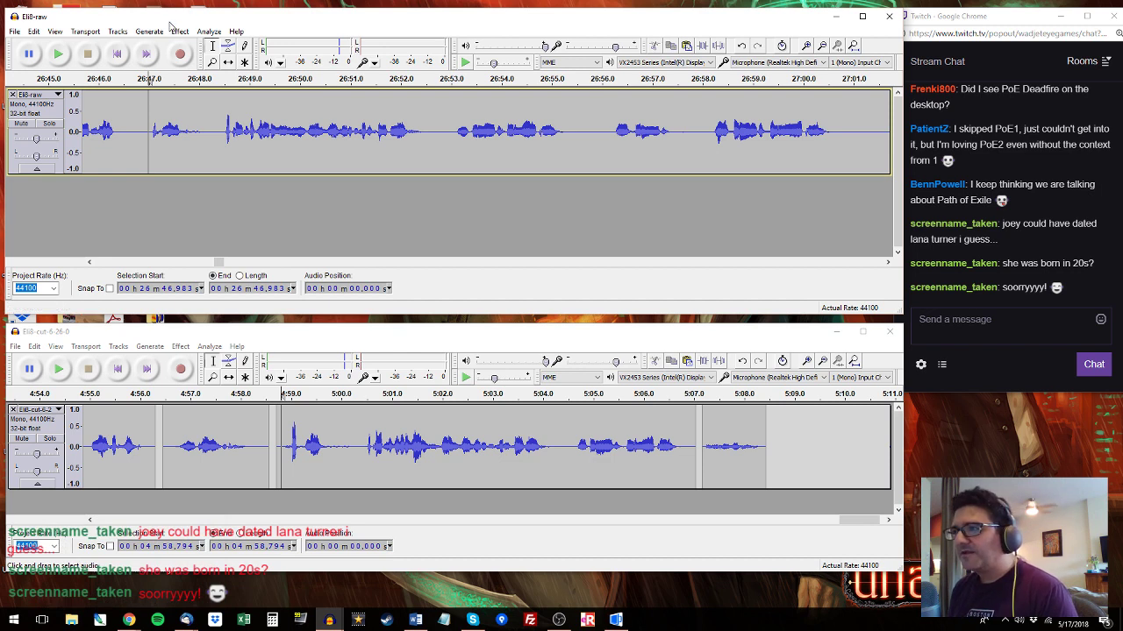
click(190, 337)
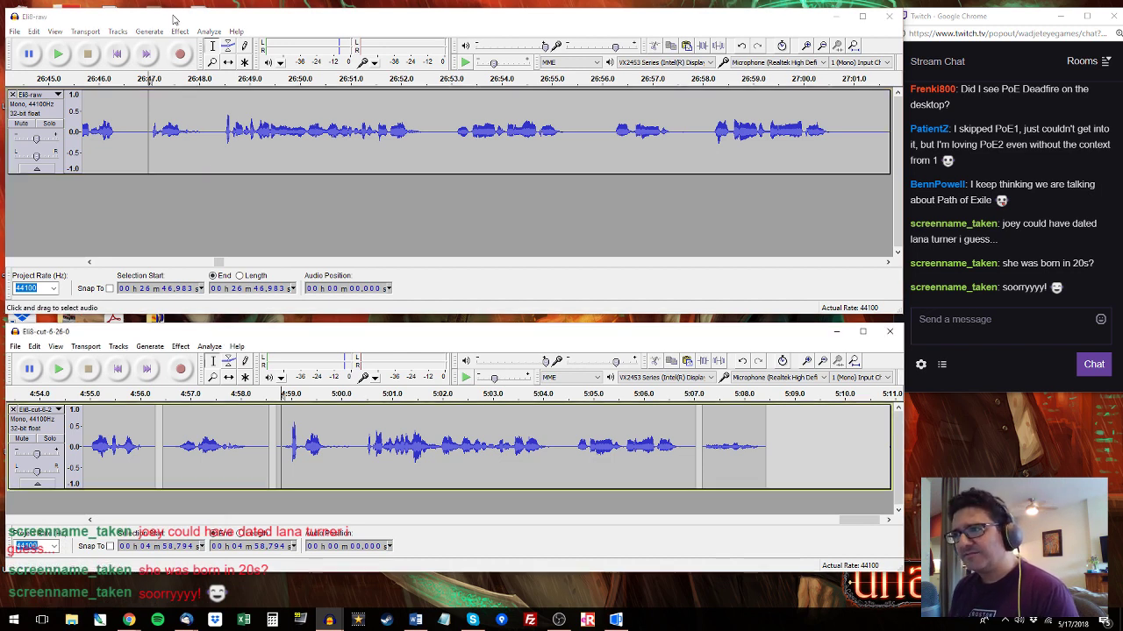
Audition the raw dialogue from about 26:47.0, select the take from 26:46.9 to 26:52.8, and replay its start.
click(173, 20)
key(space)
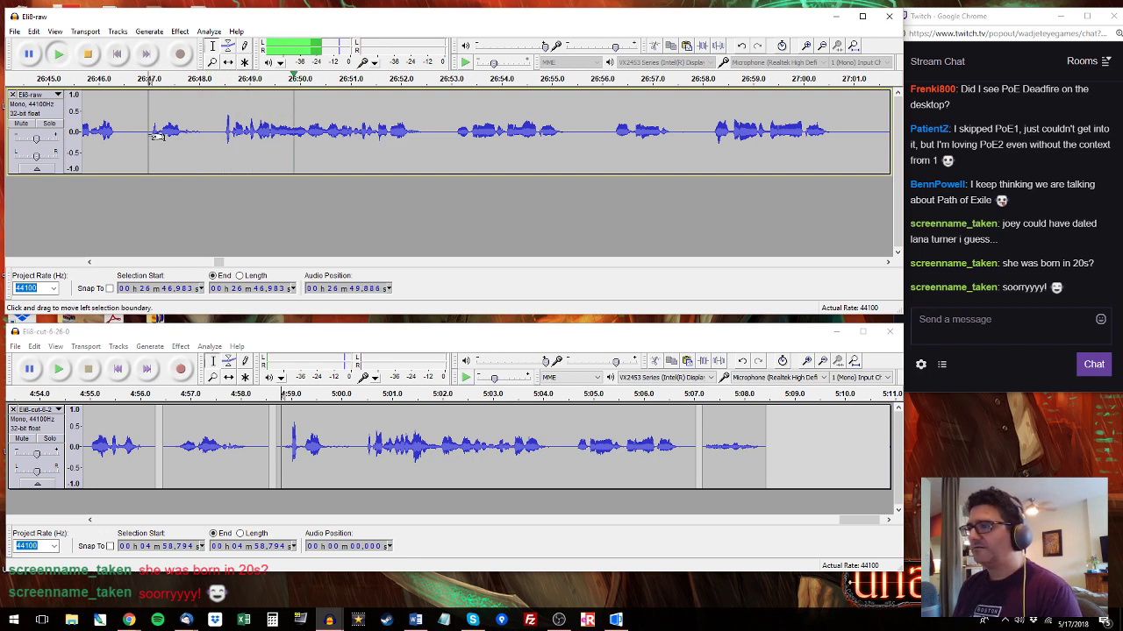
mouse_move(147, 136)
mouse_down()
mouse_move(459, 145)
mouse_move(433, 147)
mouse_up()
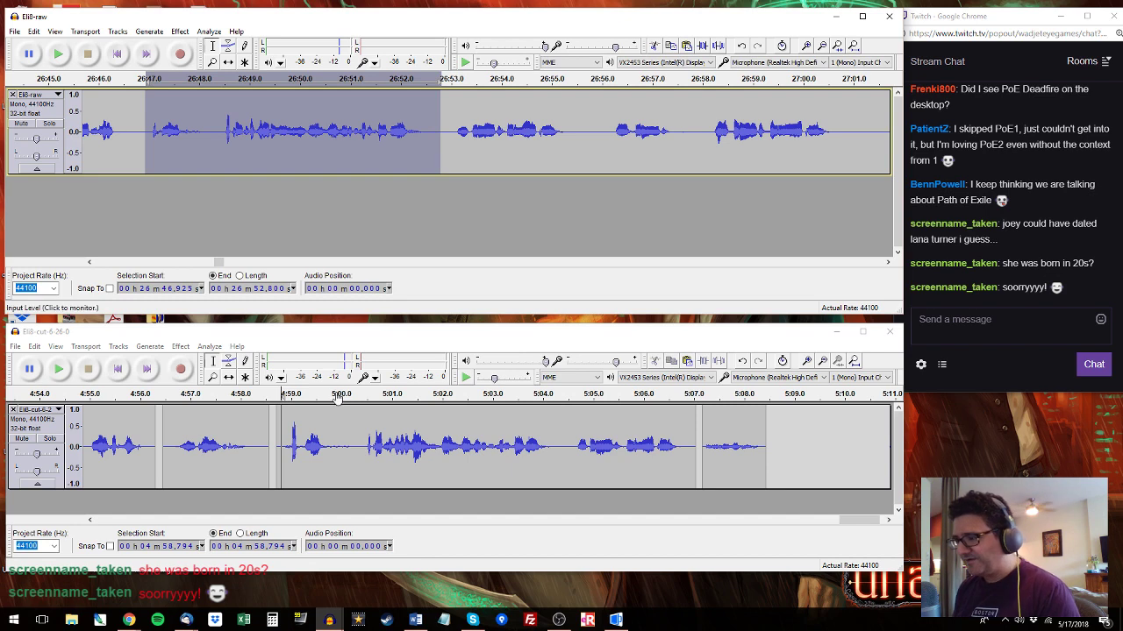
key(space)
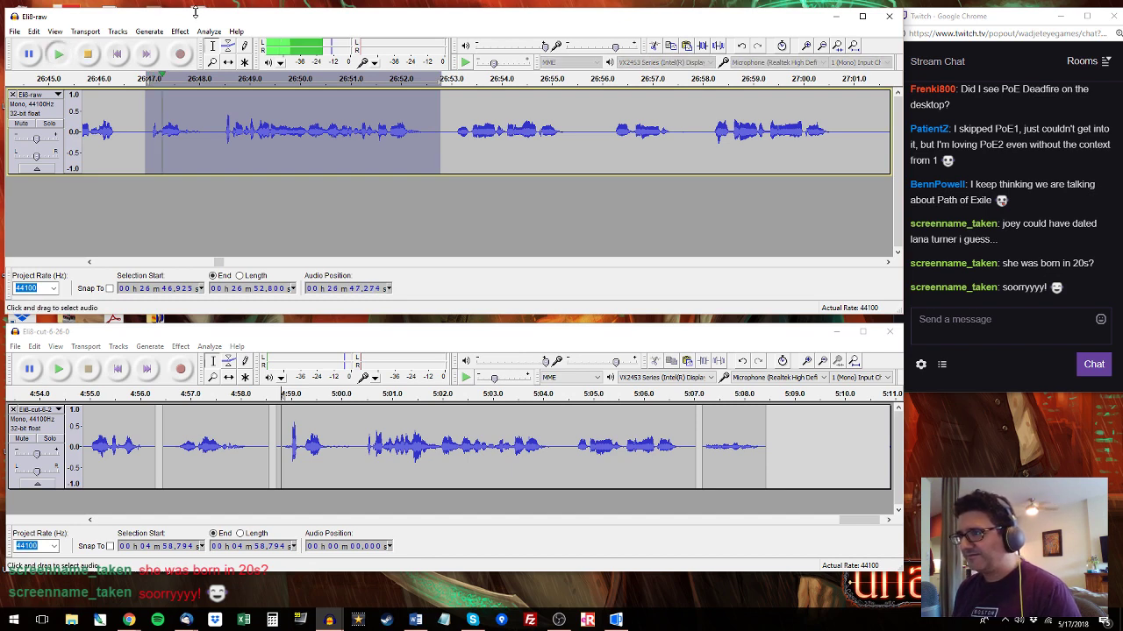
Compare the cut clip's opening with the selected raw take, and replace the cut audio from about 4:58.8 to 5:04.3 with that take.
click(269, 449)
key(space)
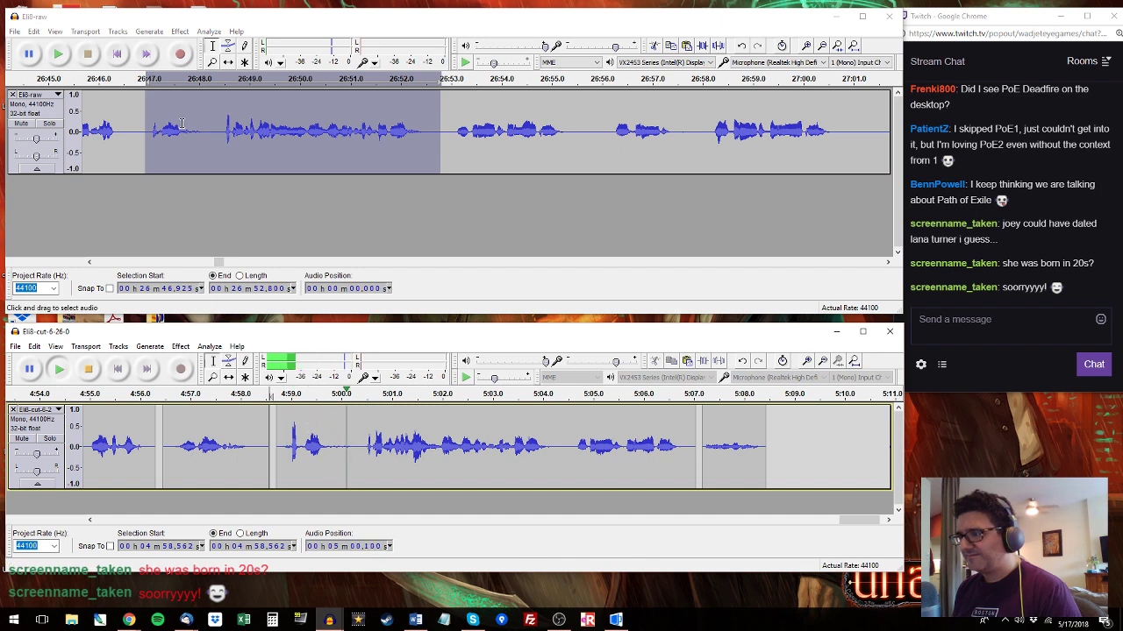
click(294, 30)
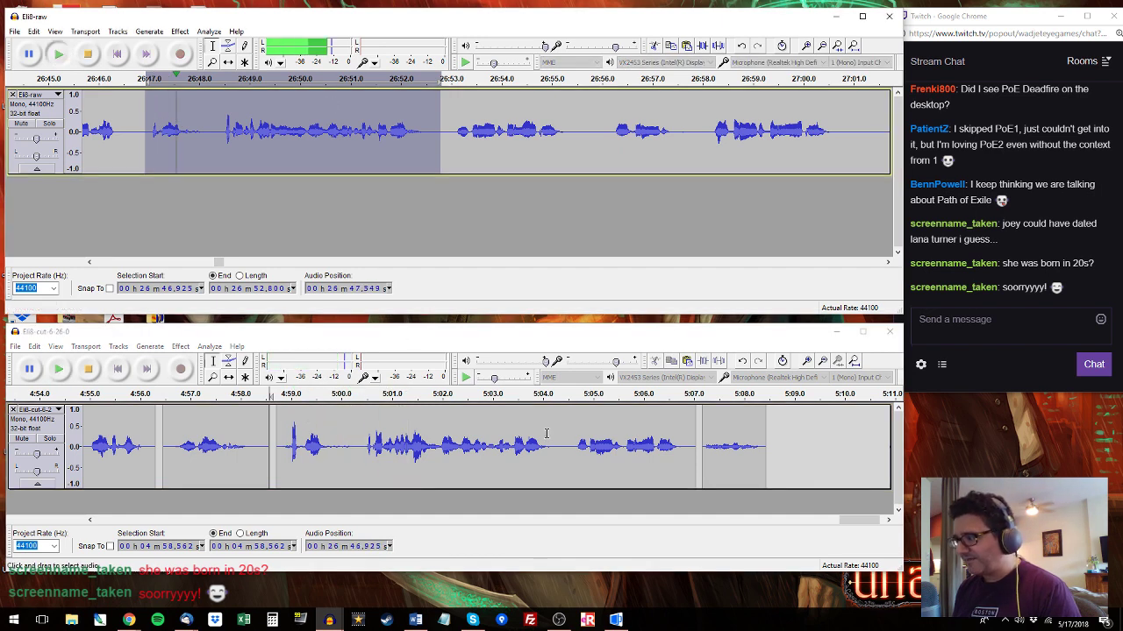
key(space)
drag(554, 443, 286, 428)
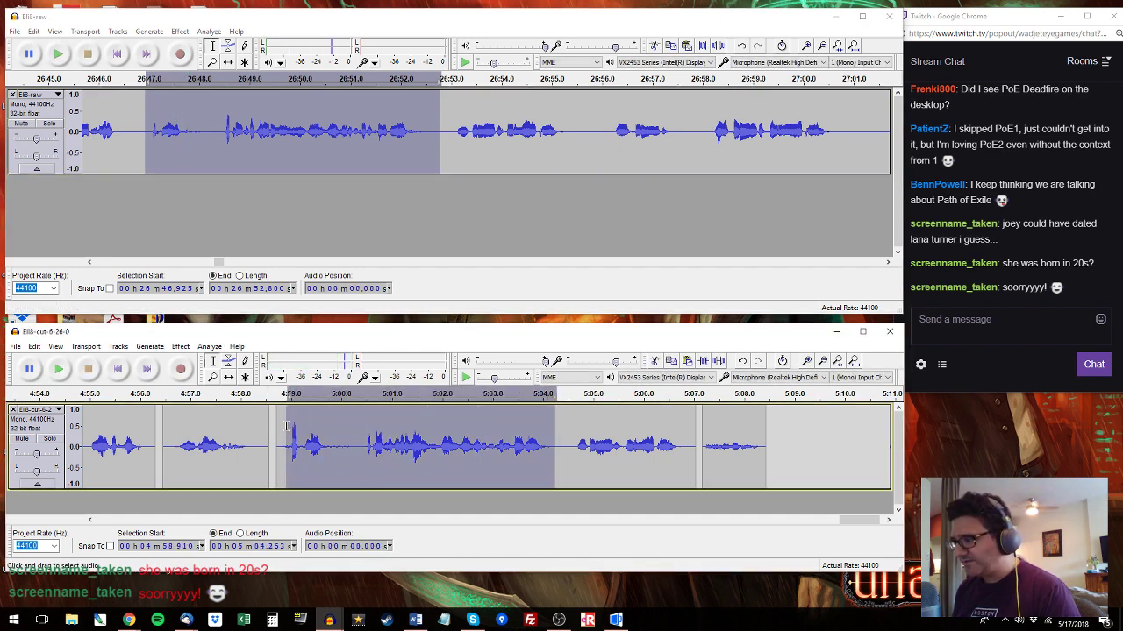
key(ctrl+v)
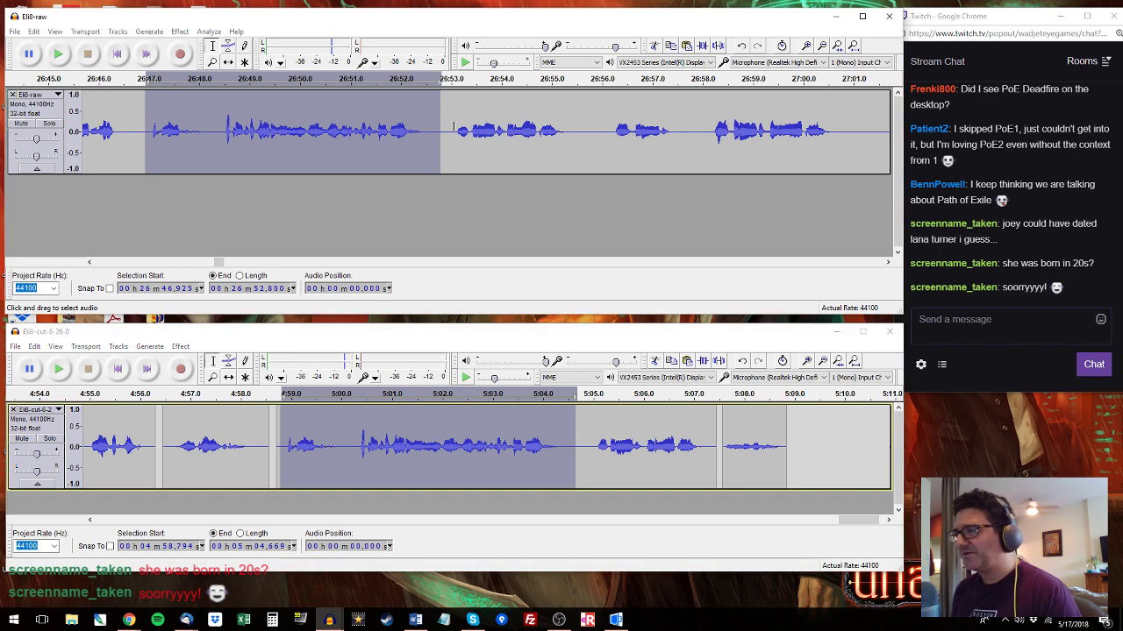
Audition the raw dialogue from about 26:53.1 and replace the cut phrase starting at about 5:04.9 with the raw take from 26:53.0 to 26:55.5.
click(453, 132)
key(space)
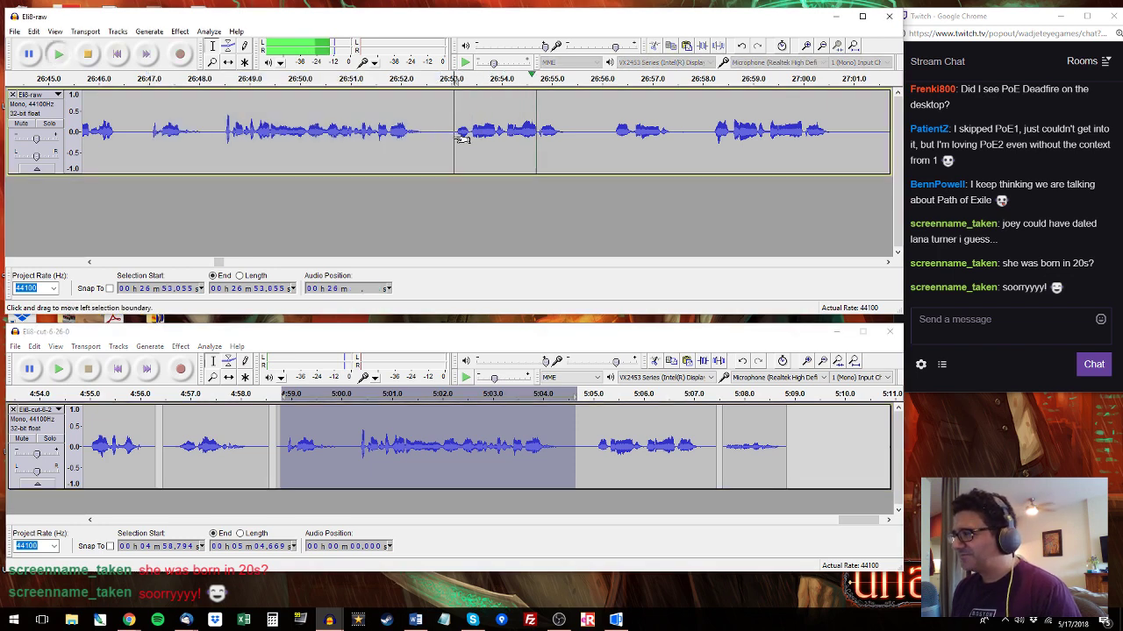
drag(453, 134, 576, 130)
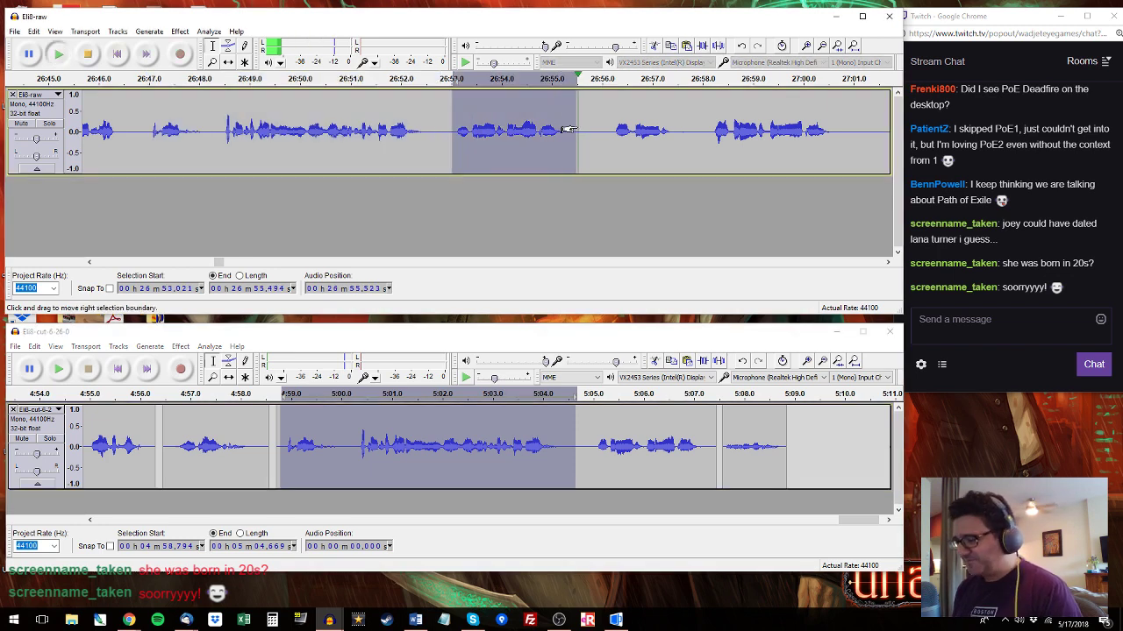
click(591, 447)
drag(589, 447, 706, 433)
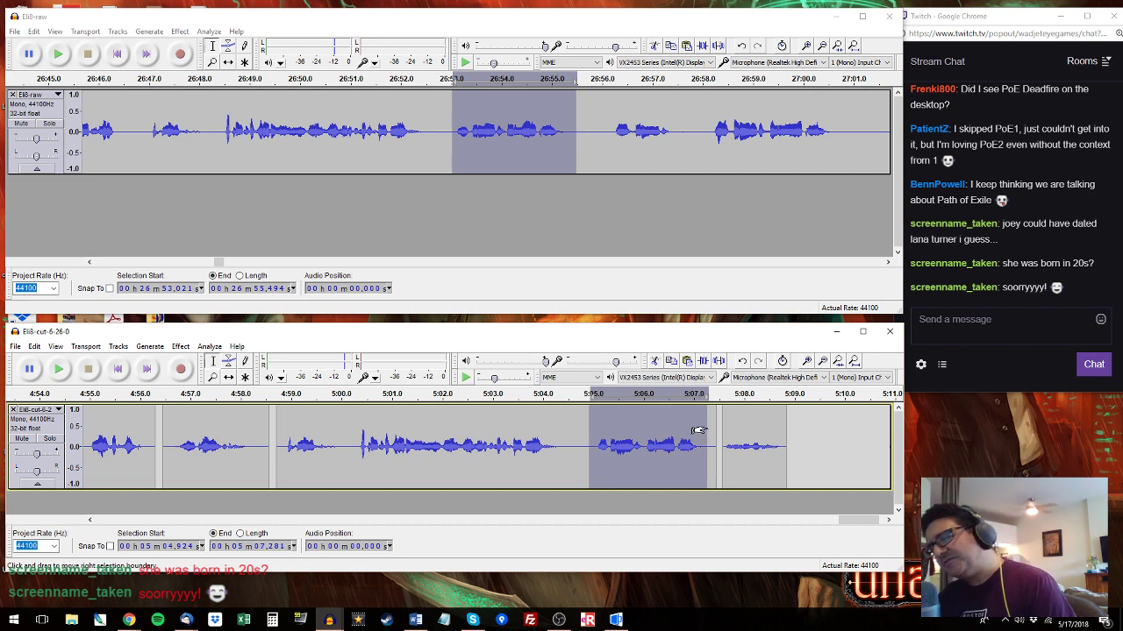
drag(698, 431, 706, 427)
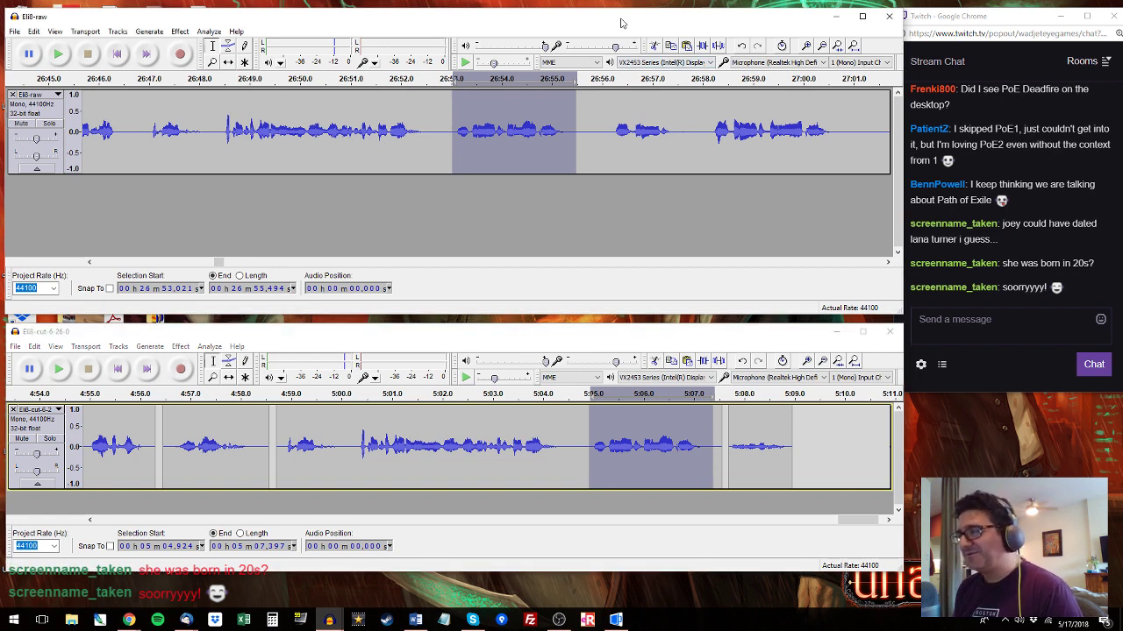
Audition the raw dialogue from about 26:56.2 and paste the raw take from 26:58.2 to 27:00.8 at 5:09.0 in the cut track.
click(611, 116)
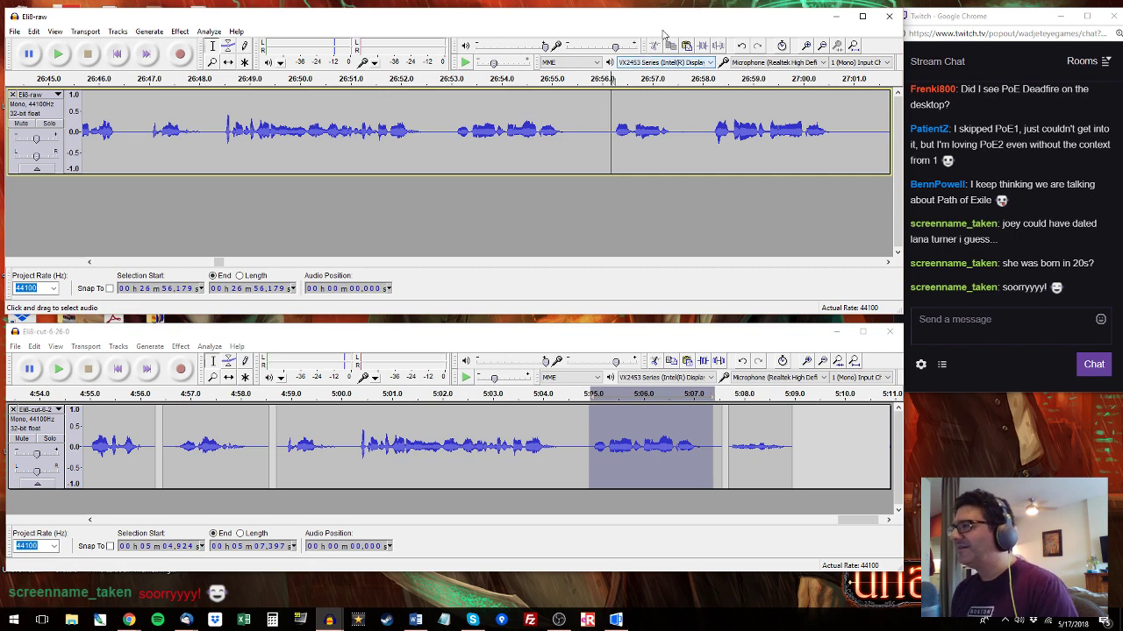
key(space)
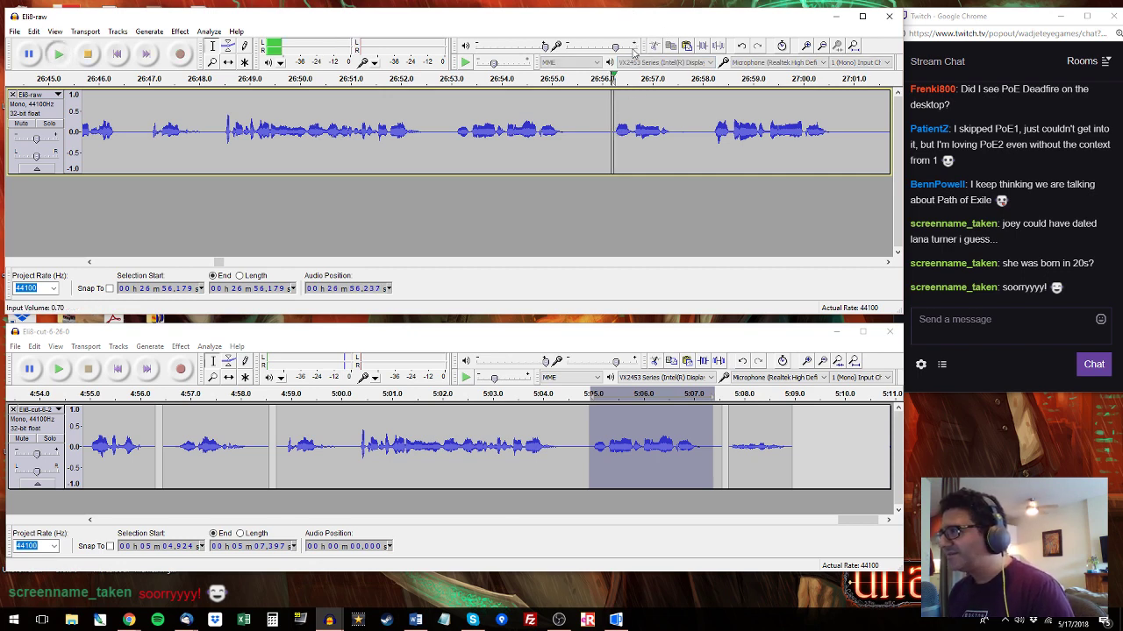
drag(712, 140, 842, 123)
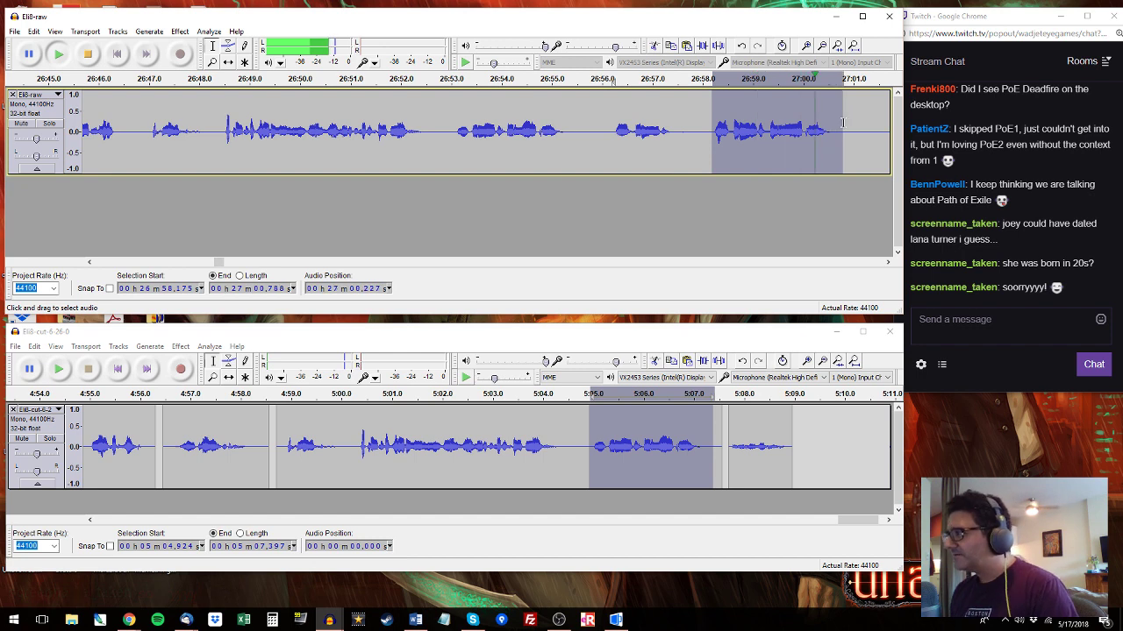
click(795, 441)
drag(856, 520, 860, 519)
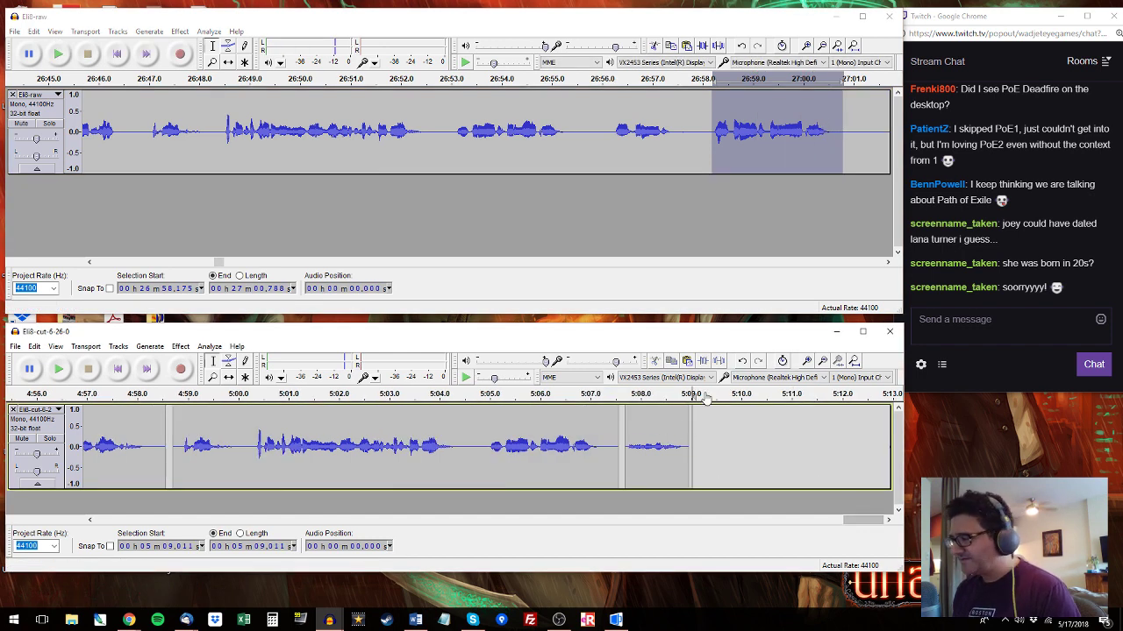
key(ctrl+v)
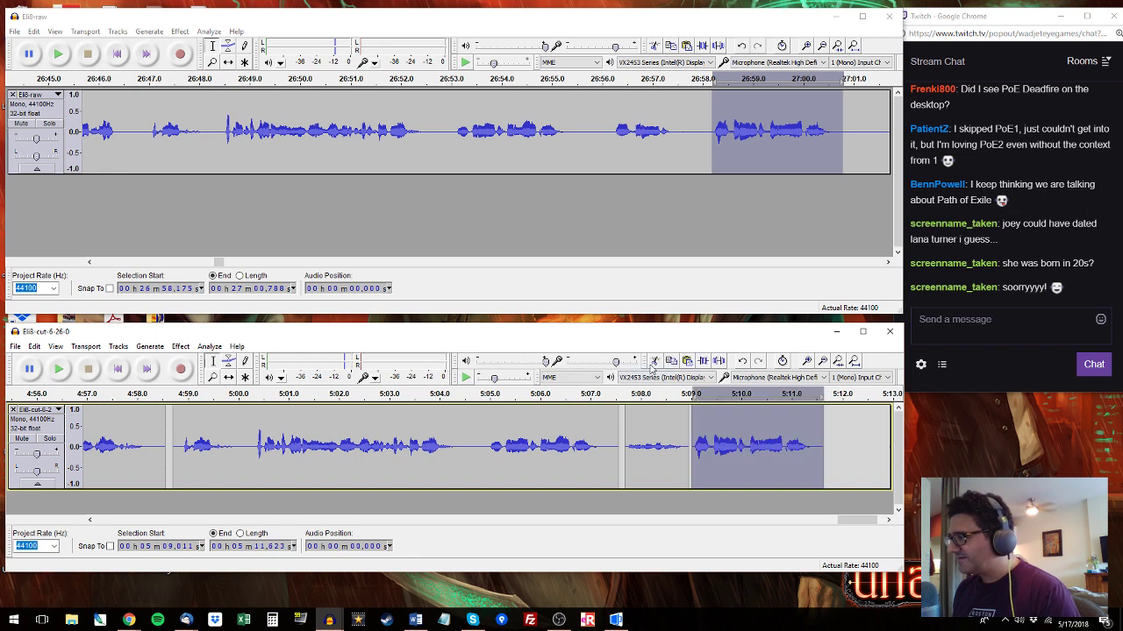
Compare the cut phrase near 5:05 with the newly pasted take, and replace the phrase from about 5:04.8 with that take, removing it from 5:09.0.
click(884, 81)
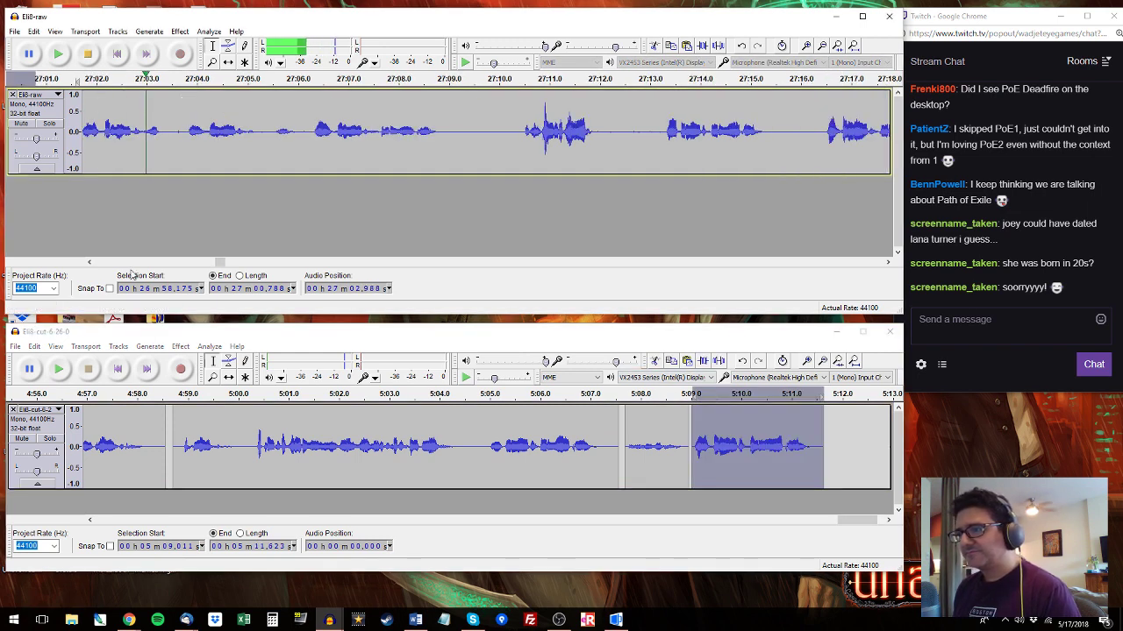
click(88, 262)
click(89, 261)
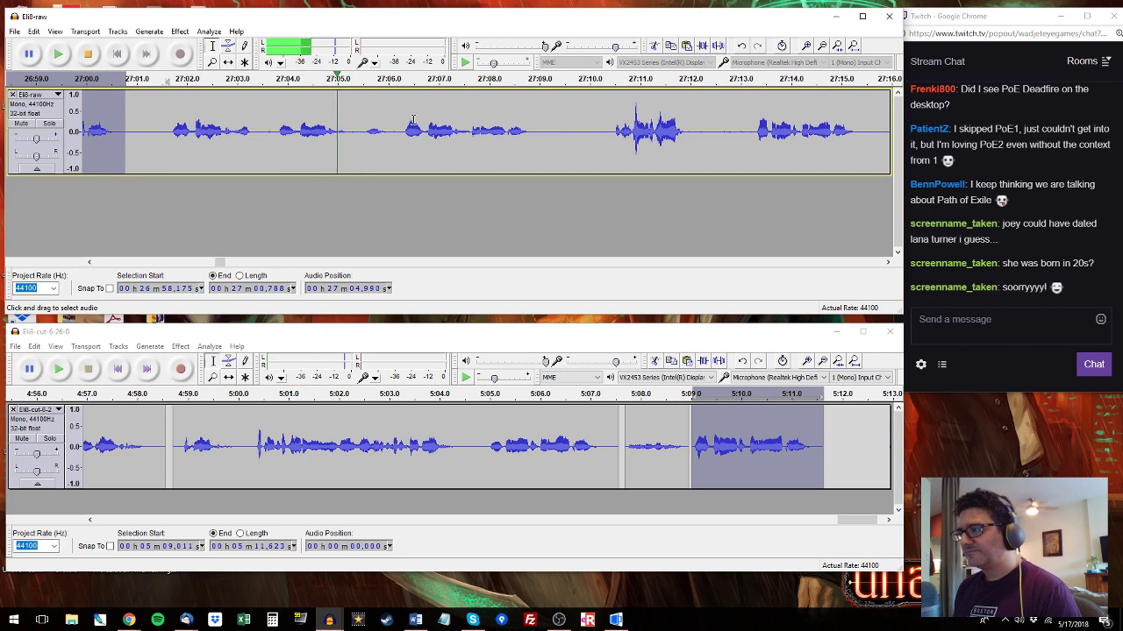
click(494, 442)
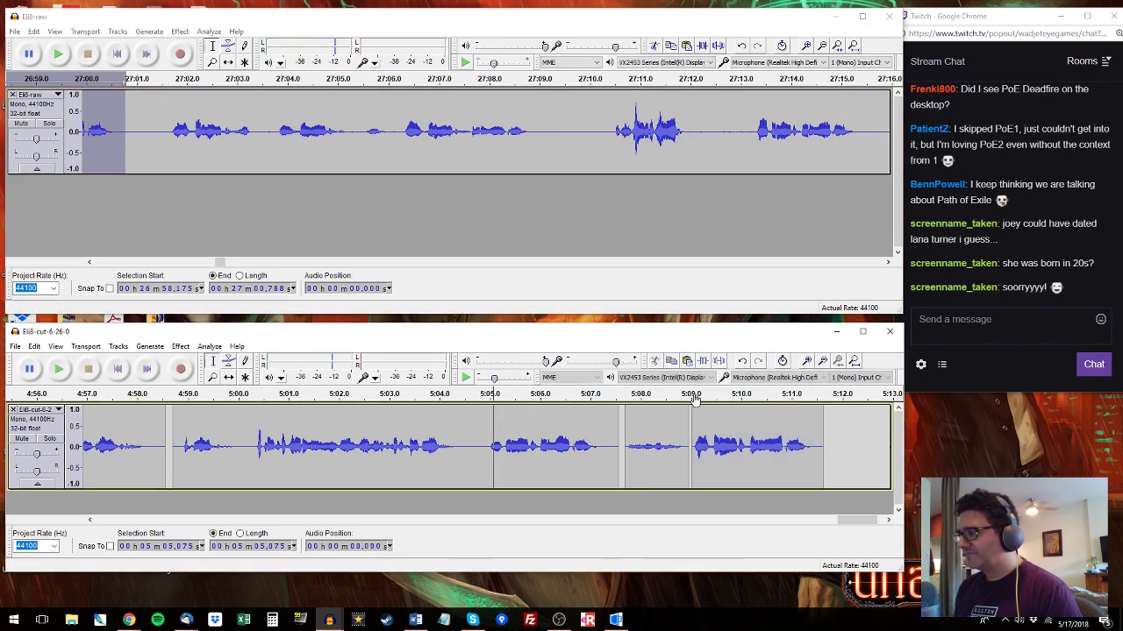
double_click(756, 443)
key(Delete)
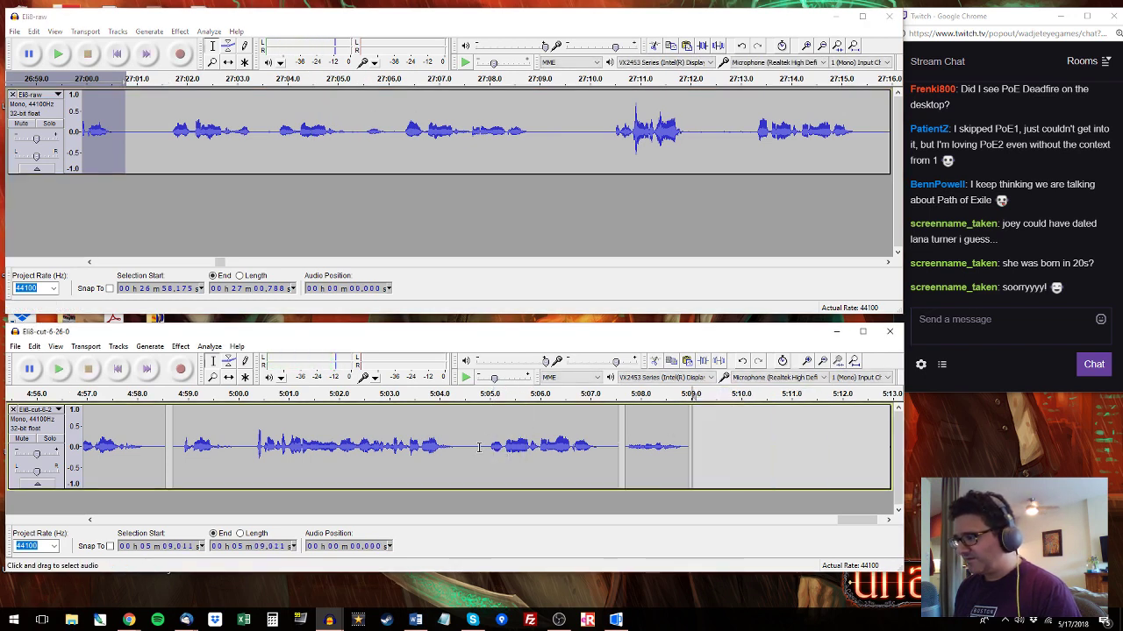
drag(479, 447, 610, 448)
Audition the raw dialogue phrases from about 27:01.5, 27:06.3, and 27:10.3.
click(163, 118)
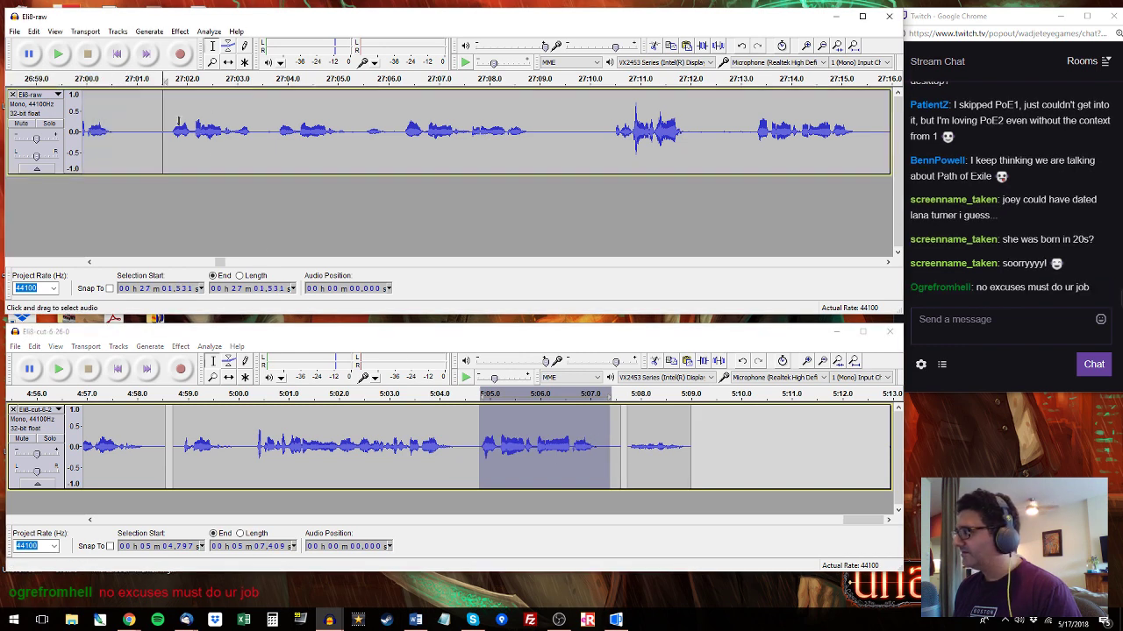
key(space)
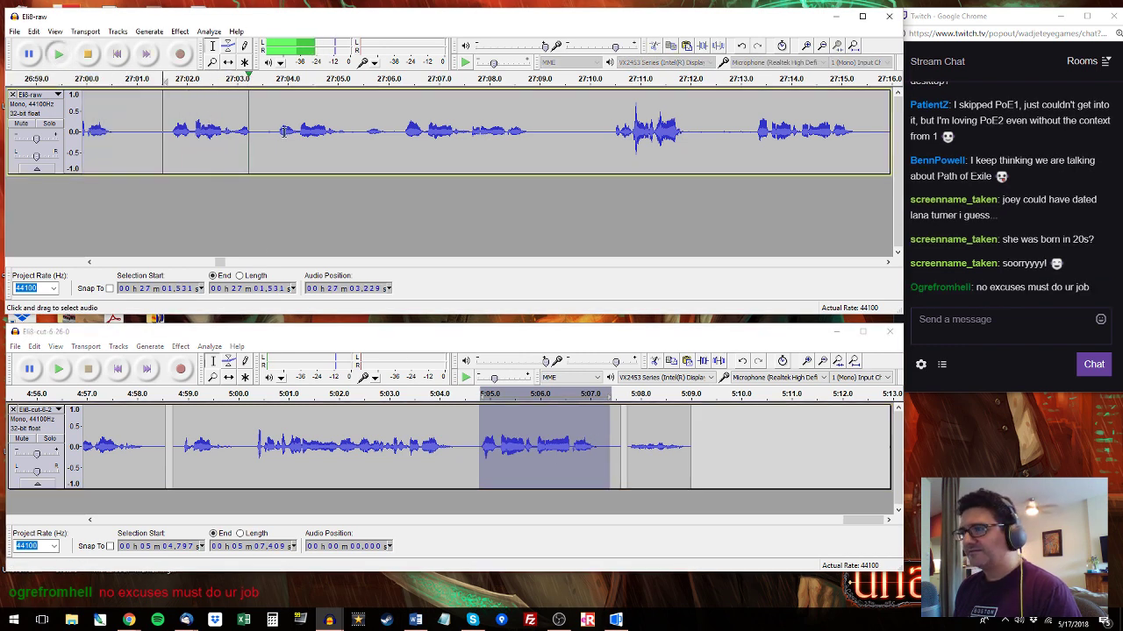
drag(274, 123, 535, 131)
click(404, 131)
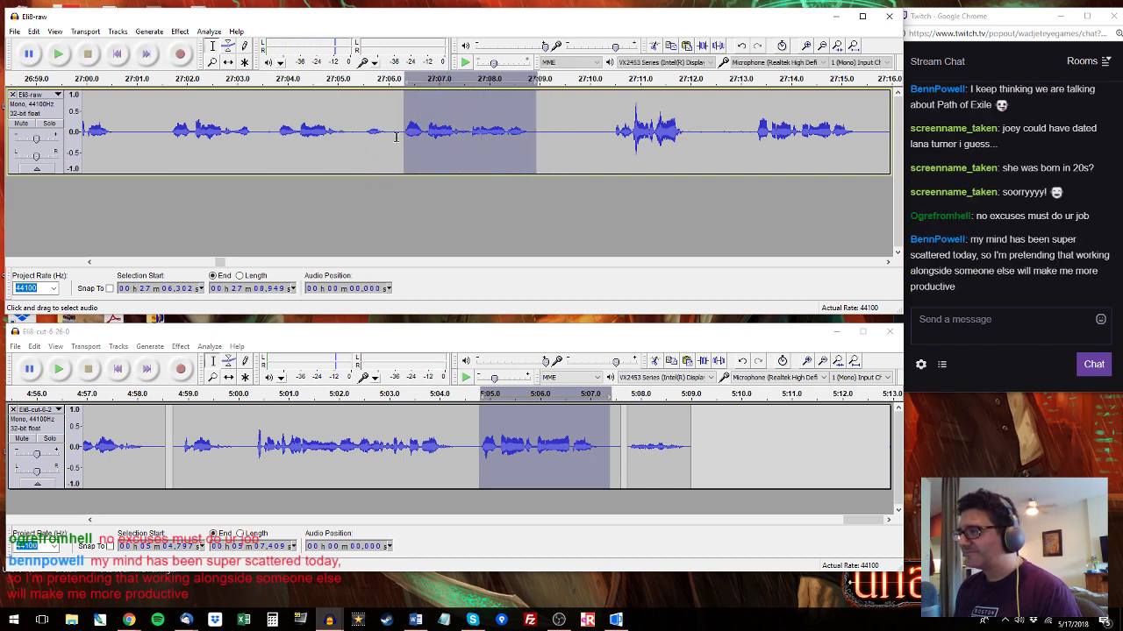
click(608, 117)
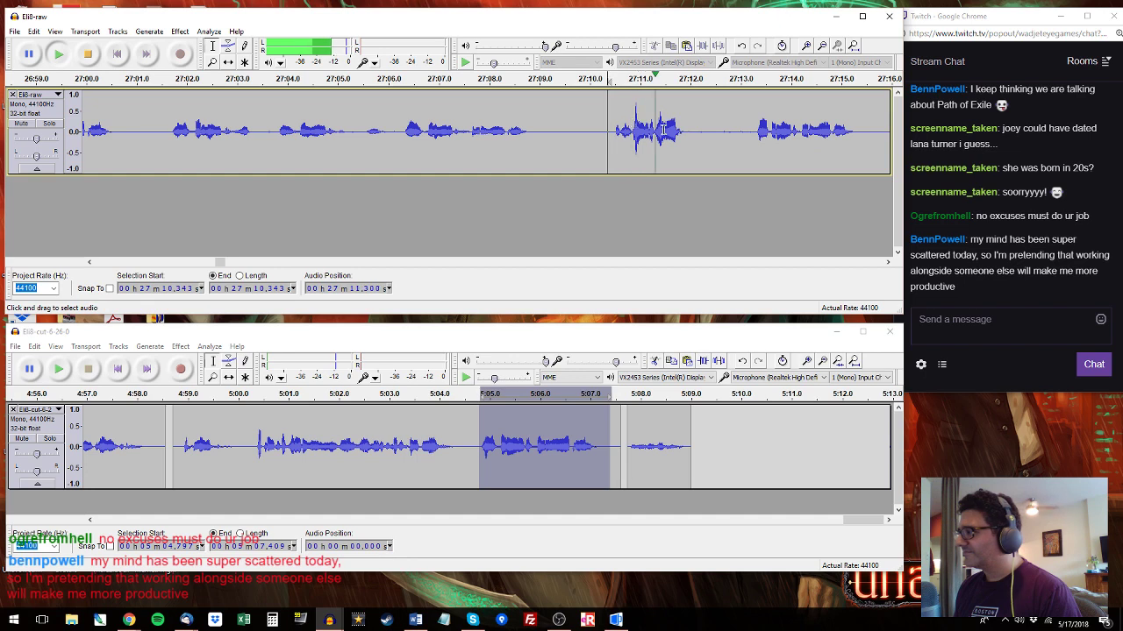
click(751, 129)
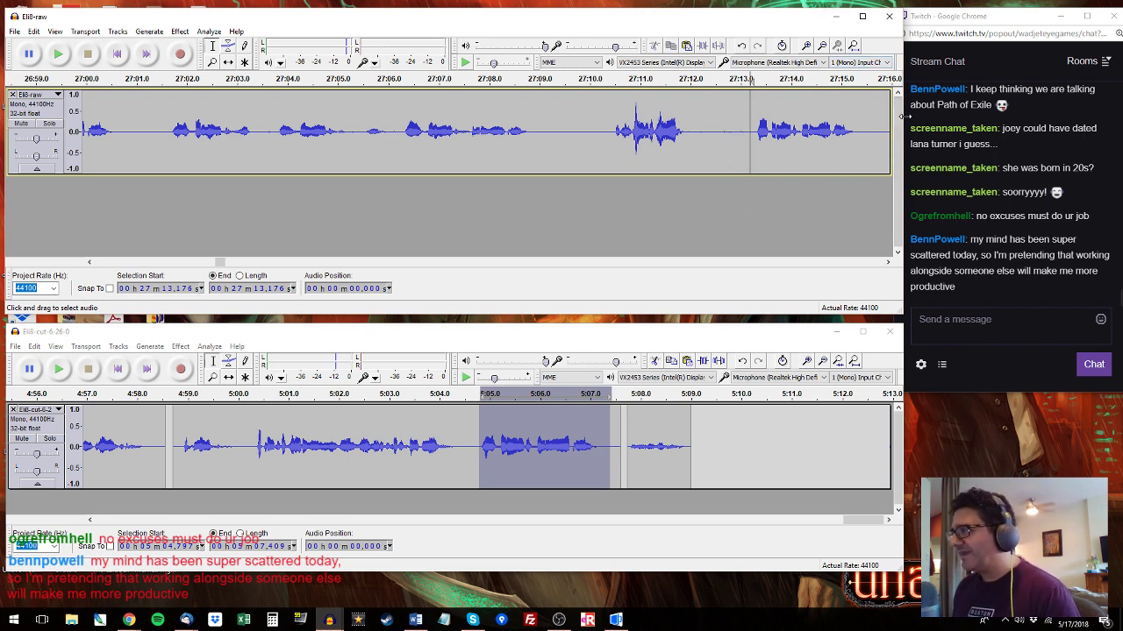
Narrow the Eli8-raw and Eli8-cut-6-26-0 windows slightly so they end at the edge of the chat window.
drag(901, 117, 893, 123)
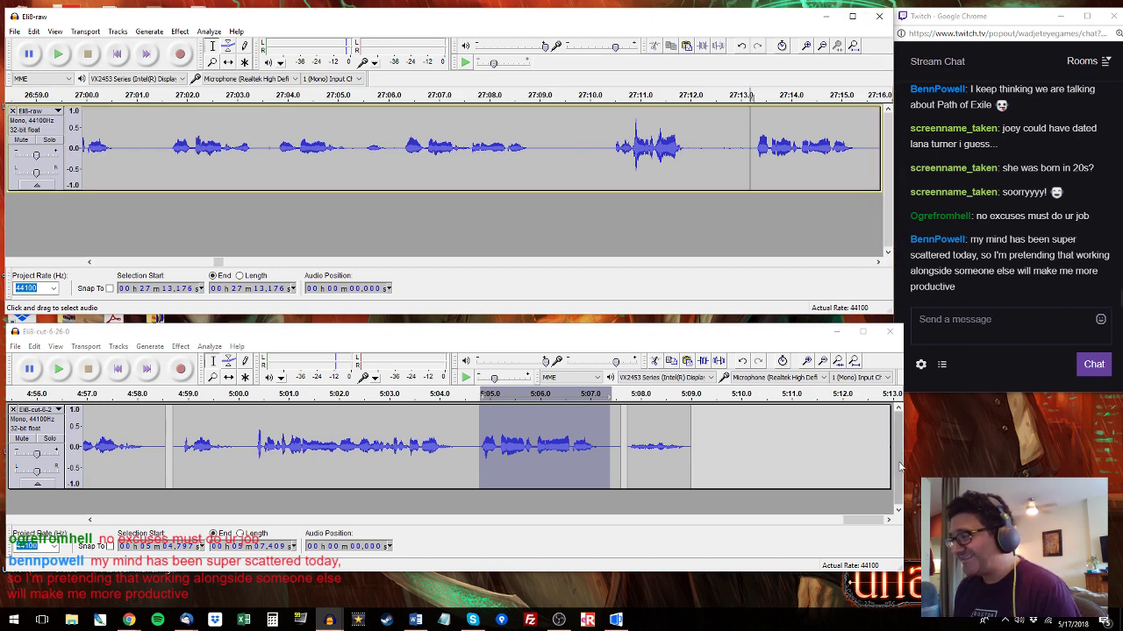
drag(899, 464, 897, 465)
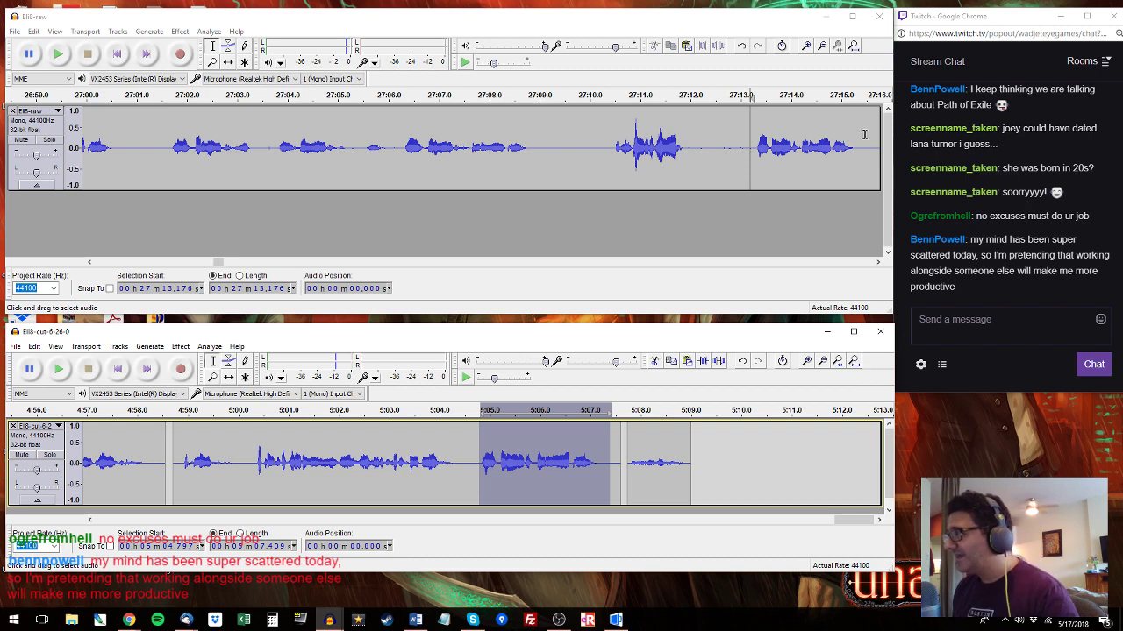
click(930, 17)
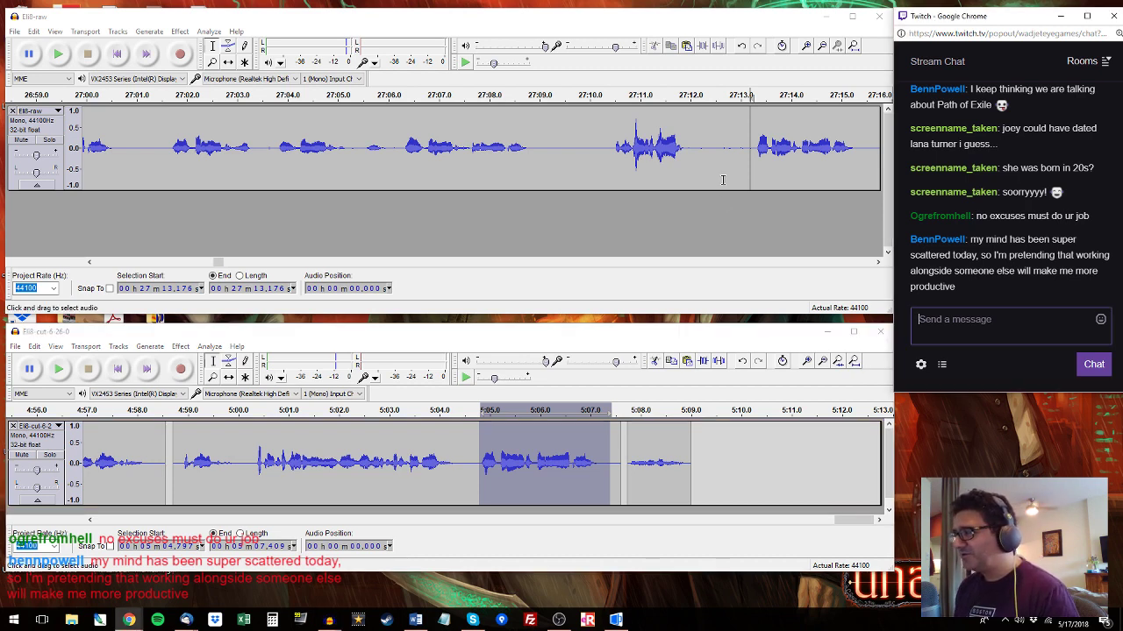
click(719, 324)
Compare the raw take from 27:13.2 to 27:15.3 with the cut phrase from 5:04.8 to 5:07.4.
click(668, 21)
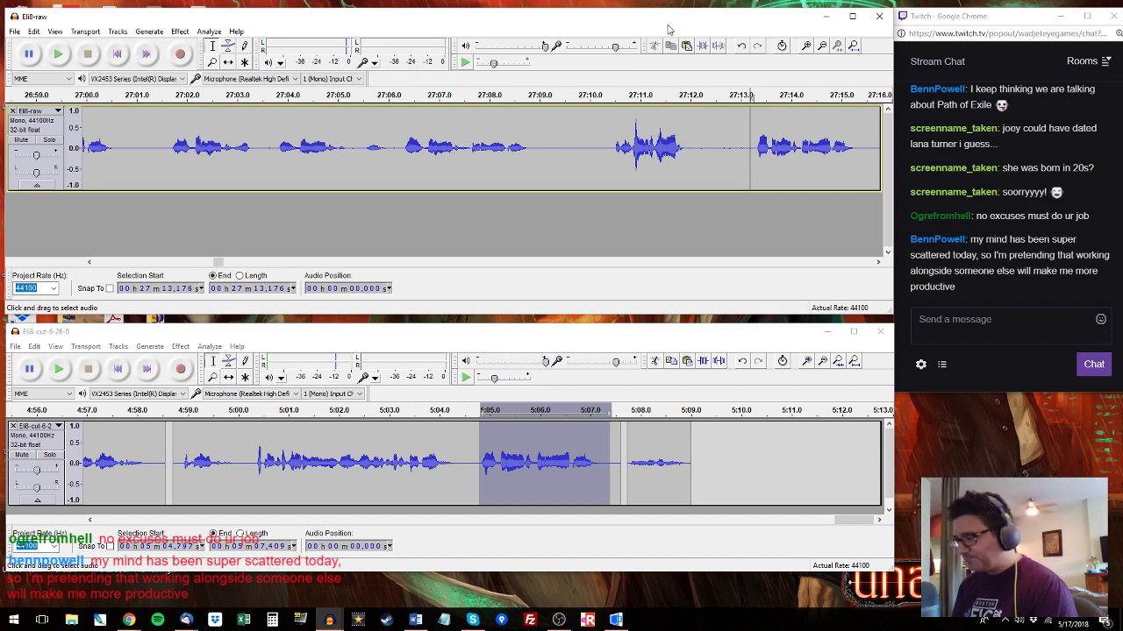
key(space)
shift+click(851, 140)
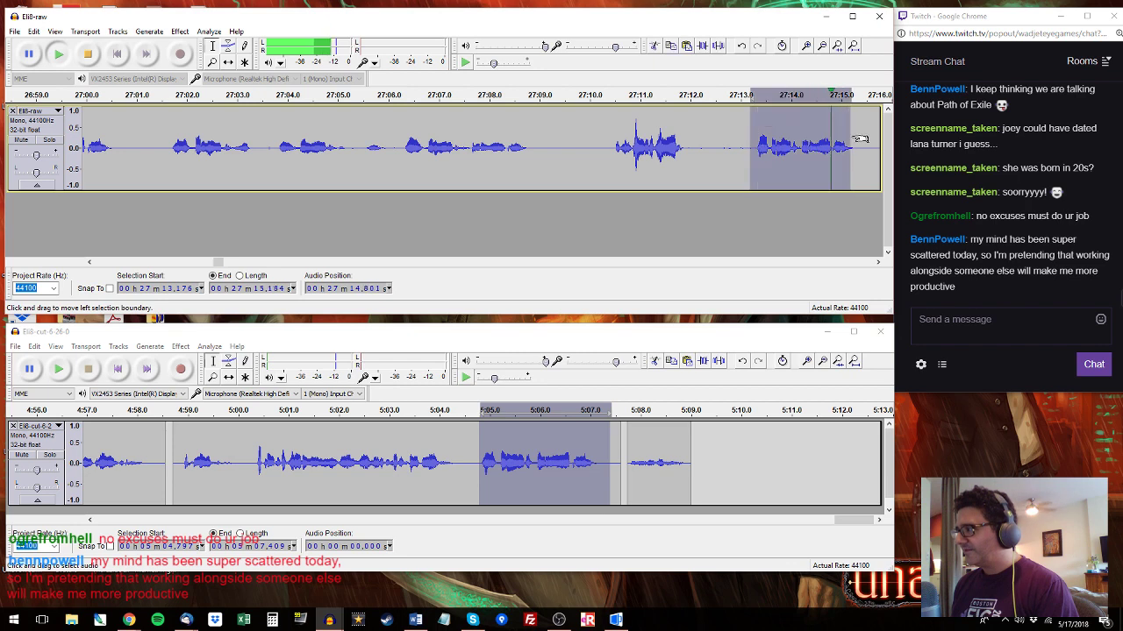
shift+click(857, 140)
click(482, 334)
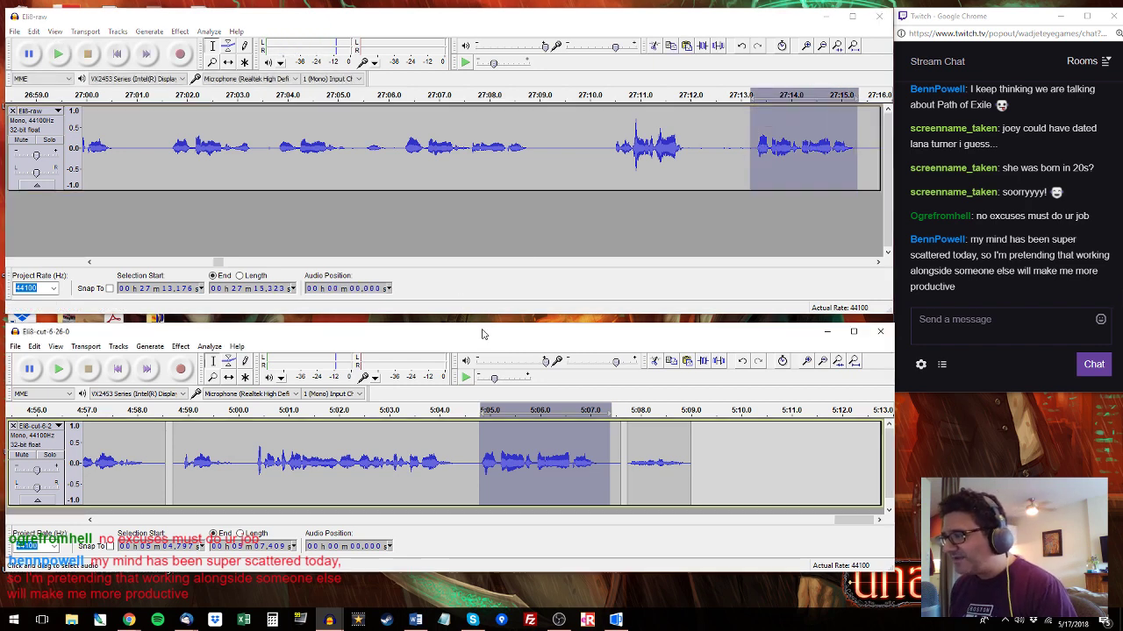
key(space)
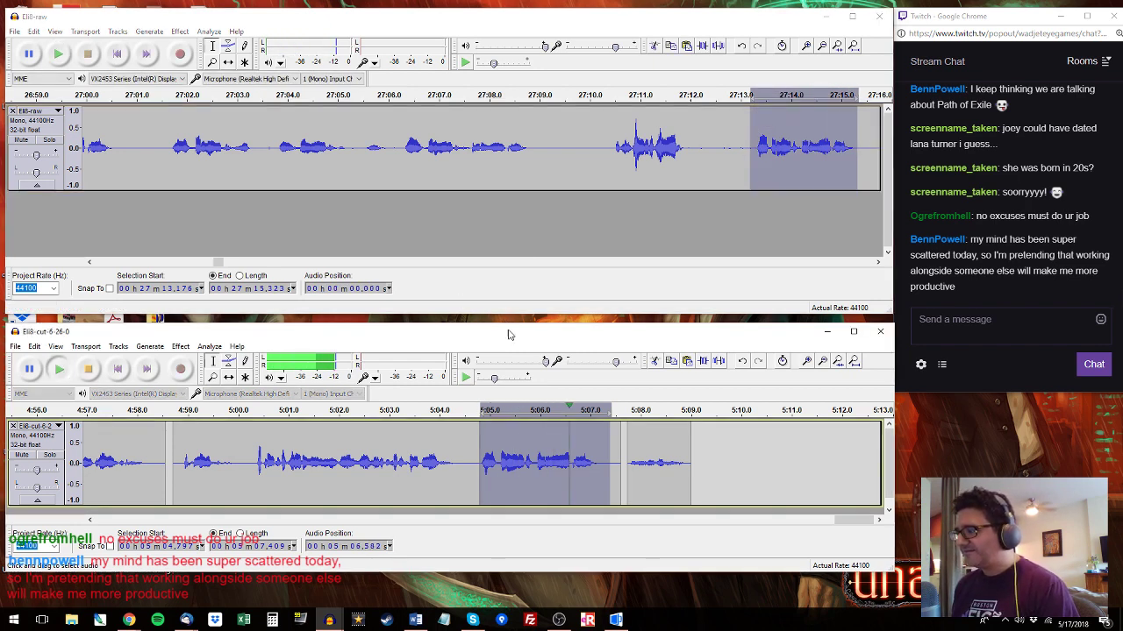
Audition the raw phrases between about 27:16 and 27:29.5, and play the last cut clip from about 5:07.7.
click(875, 95)
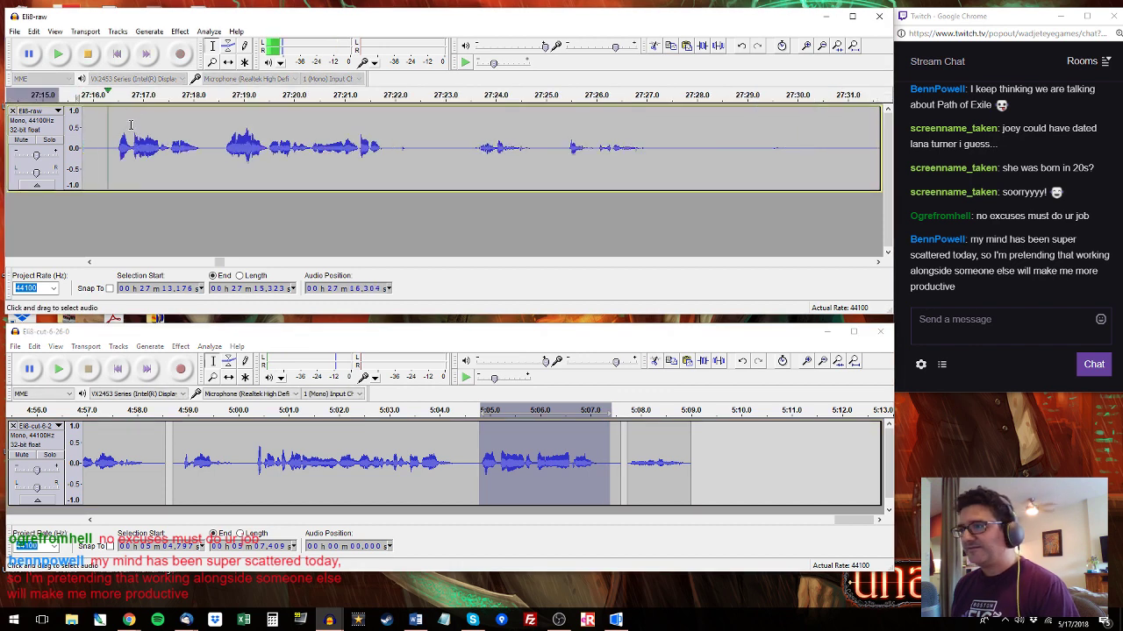
drag(114, 136, 389, 135)
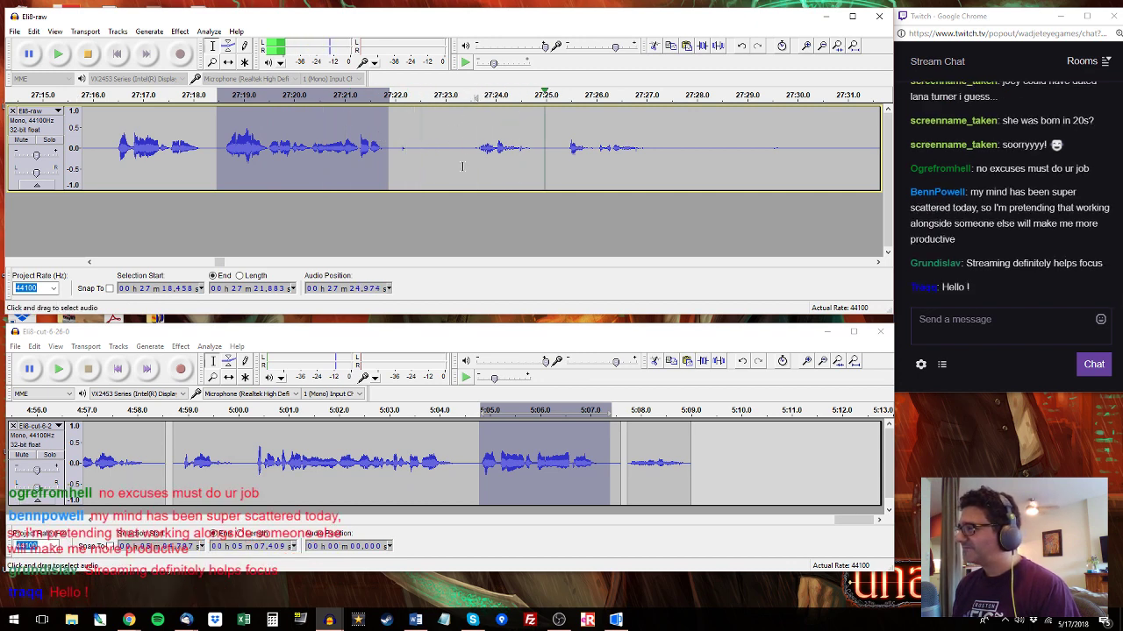
drag(563, 141, 659, 140)
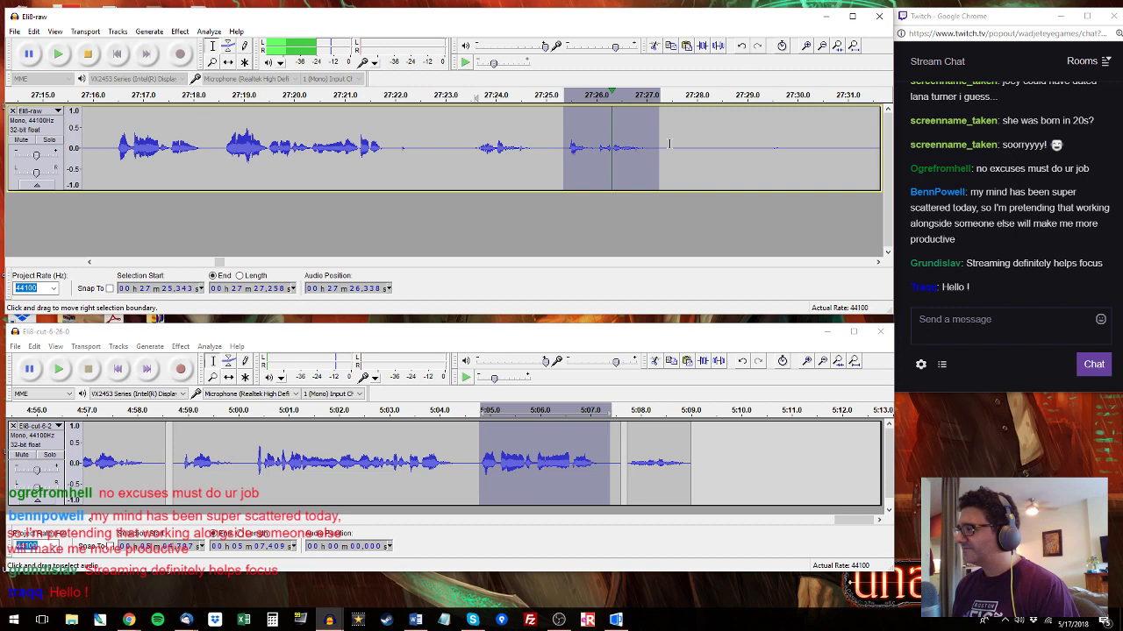
click(774, 134)
click(626, 452)
key(space)
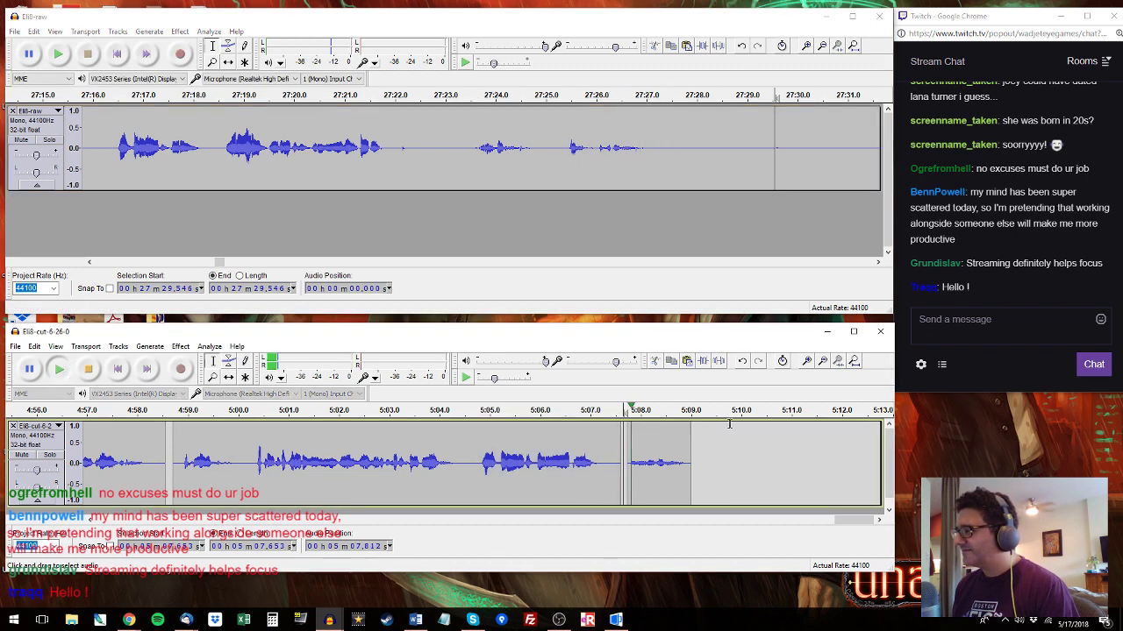
Audition the raw dialogue from about 27:30.7, and select and replay the section from 27:34.3 to 27:38.8.
click(835, 126)
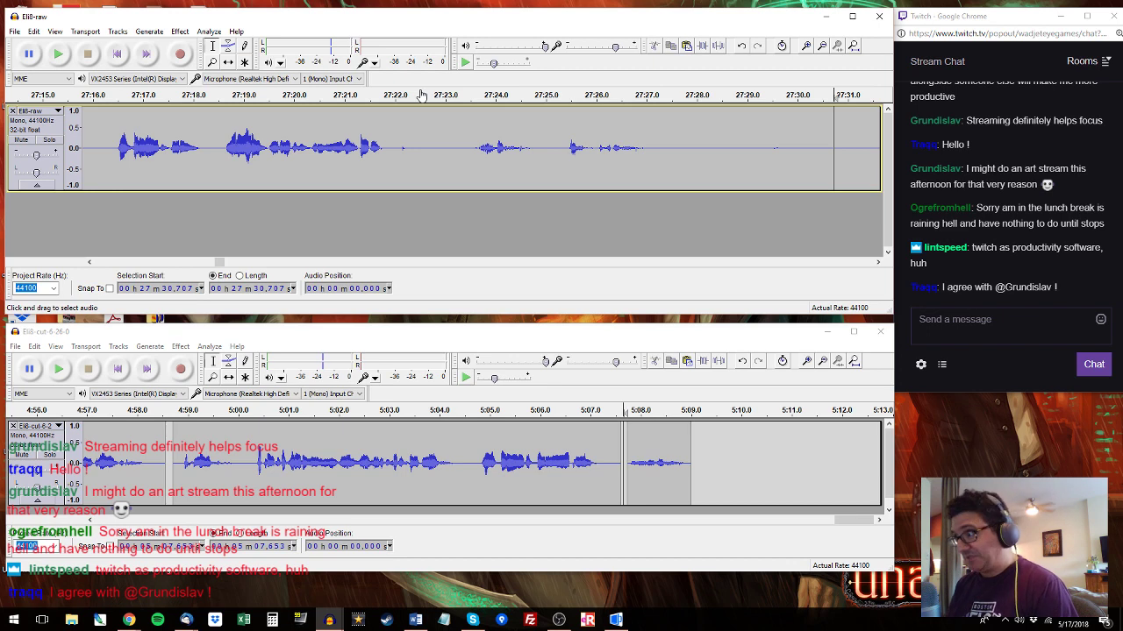
key(space)
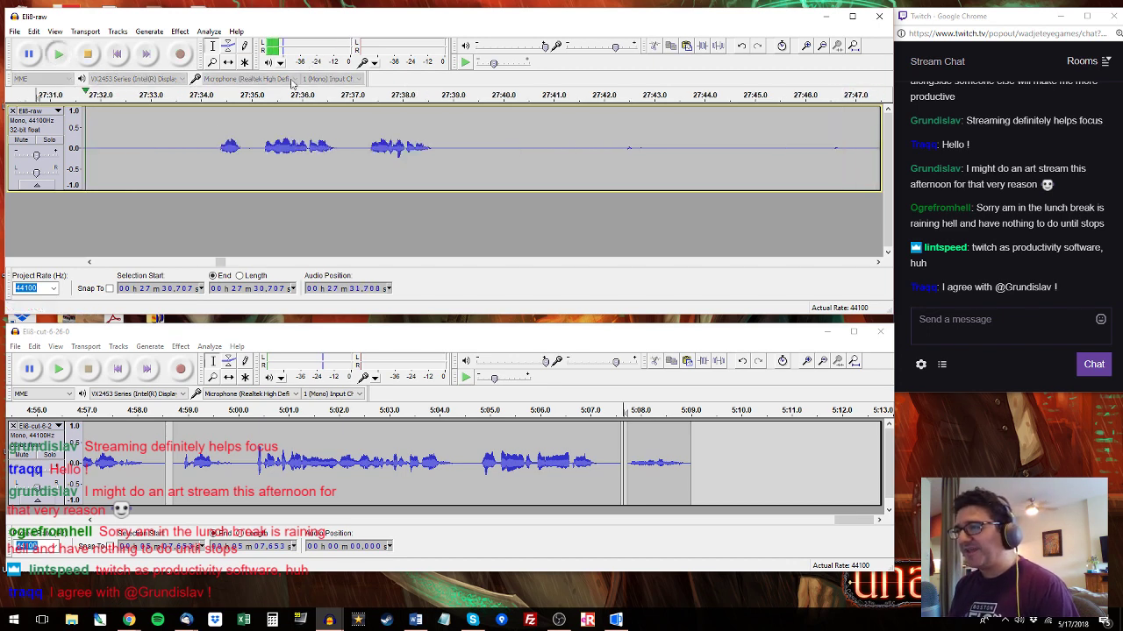
click(214, 138)
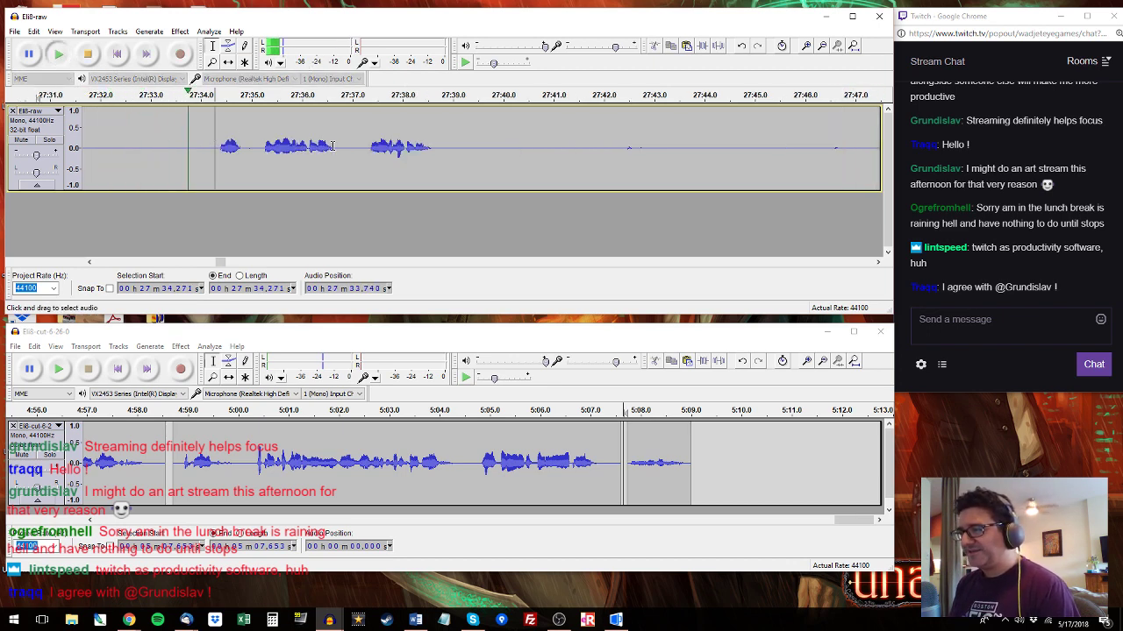
key(space)
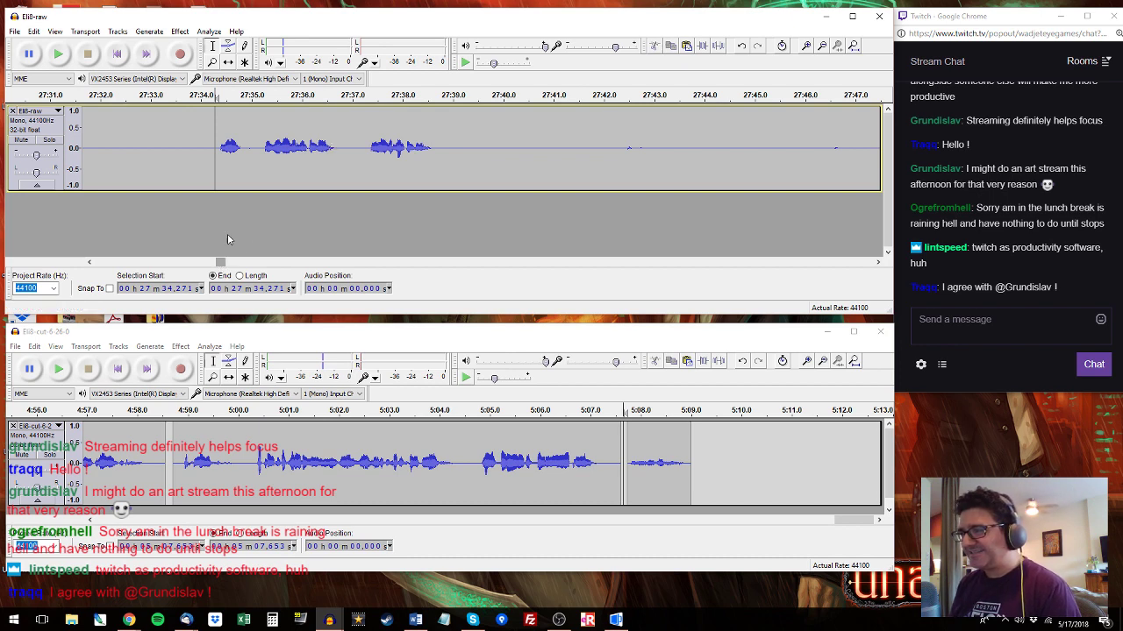
drag(442, 139, 215, 143)
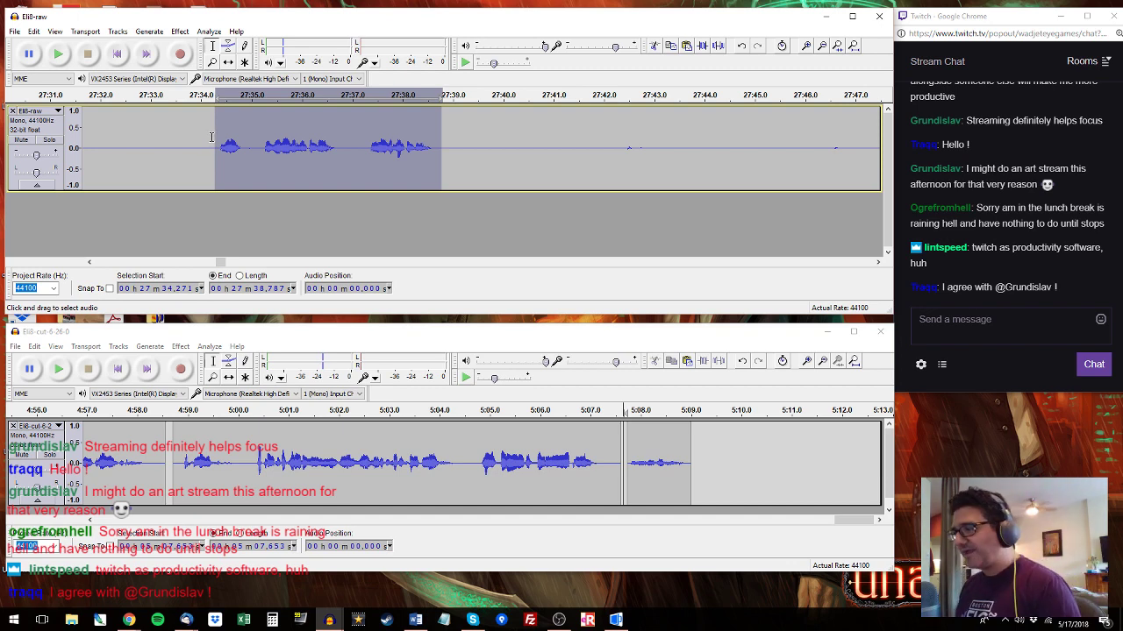
key(space)
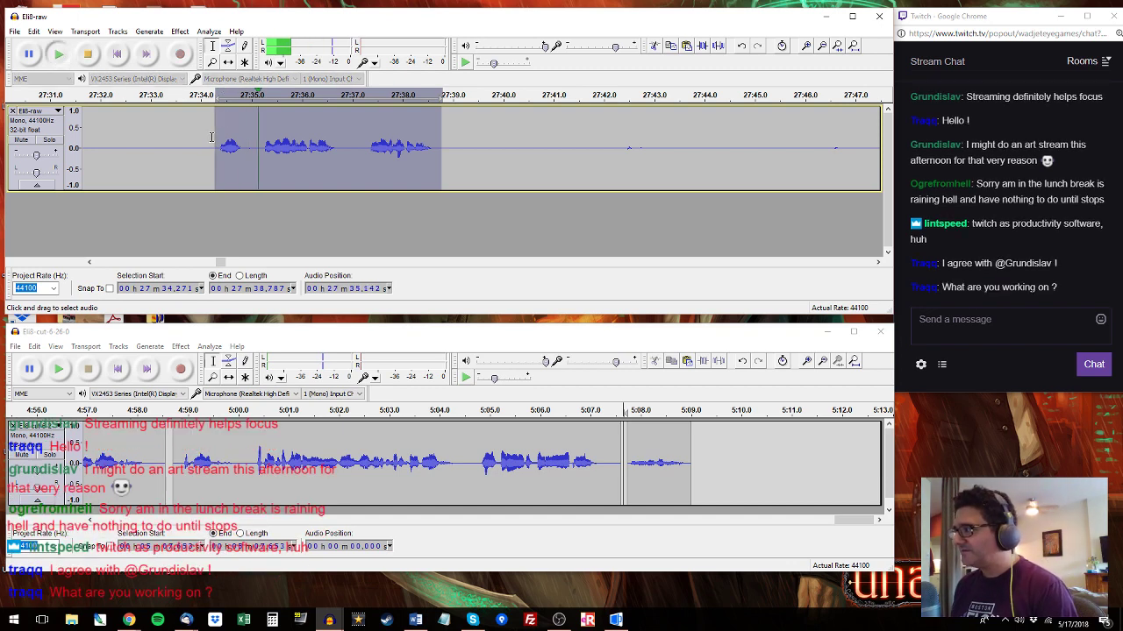
key(space)
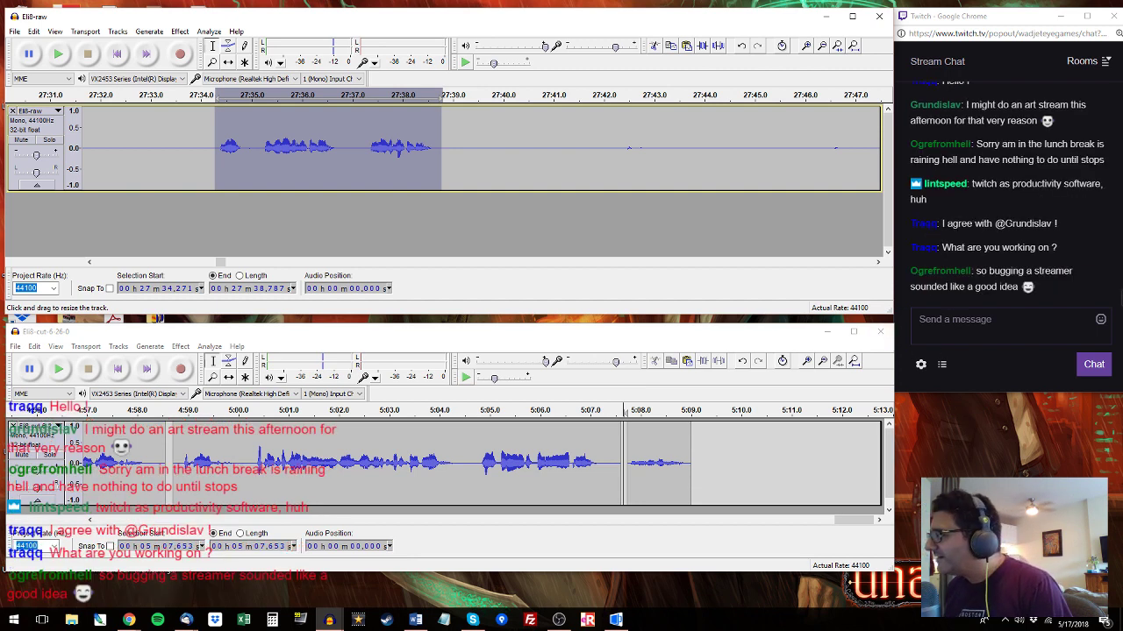
click(936, 250)
drag(915, 249, 948, 244)
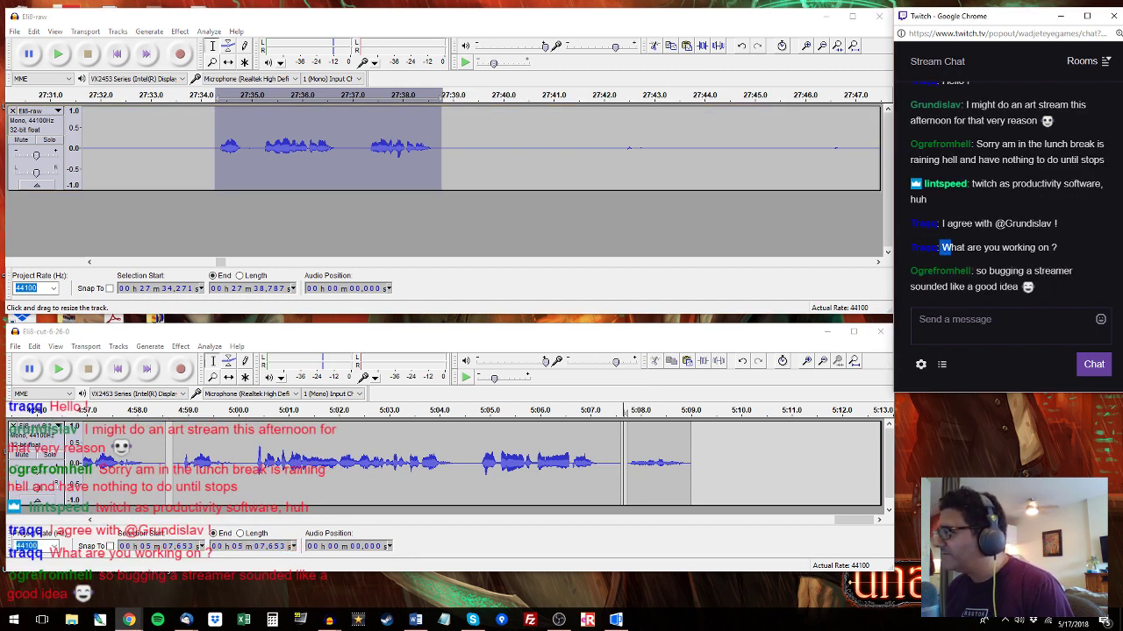
click(924, 250)
Replay the selected raw dialogue and select only its final phrase from about 27:37.2 to 27:38.7.
click(277, 22)
key(space)
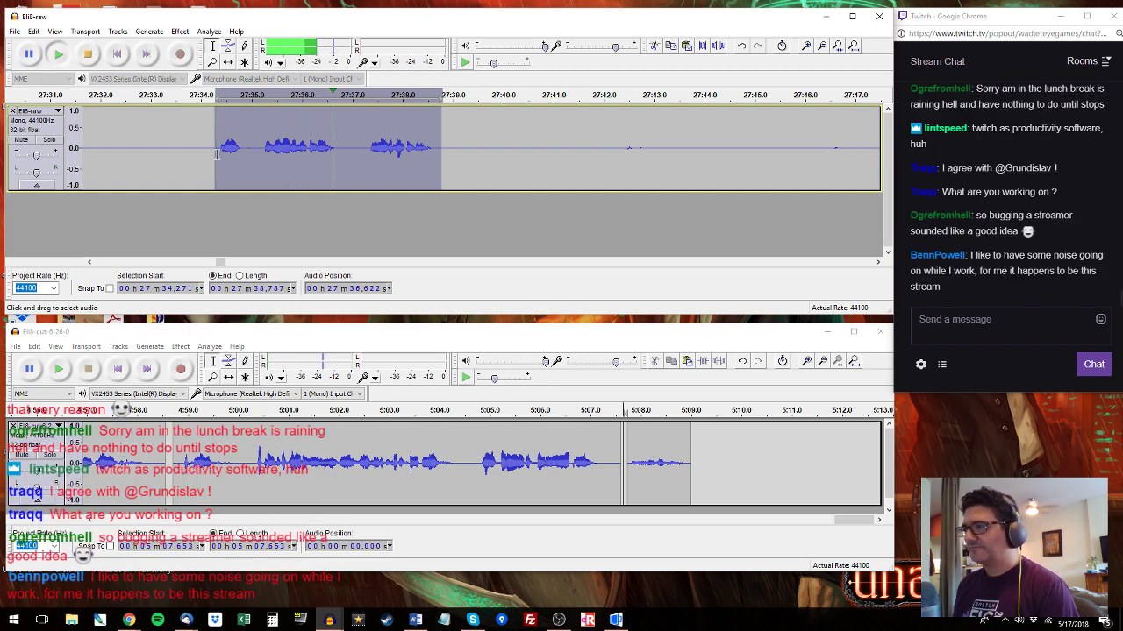
drag(365, 149, 439, 149)
key(space)
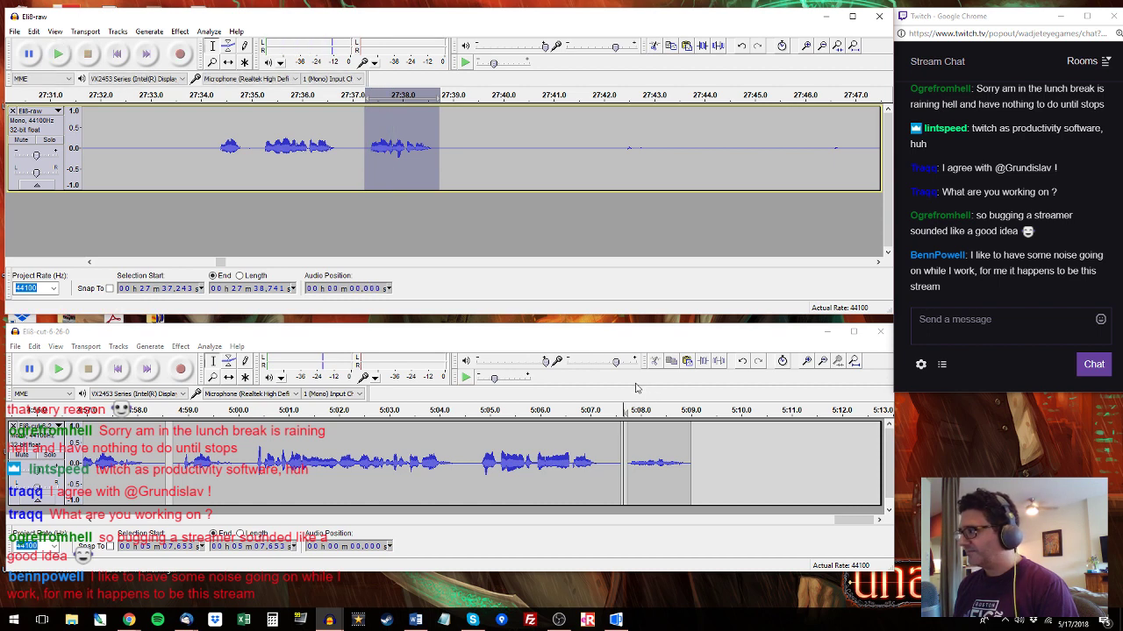
Paste the copied raw phrase at the end of the cut track, at about 5:09.1.
click(696, 442)
click(686, 368)
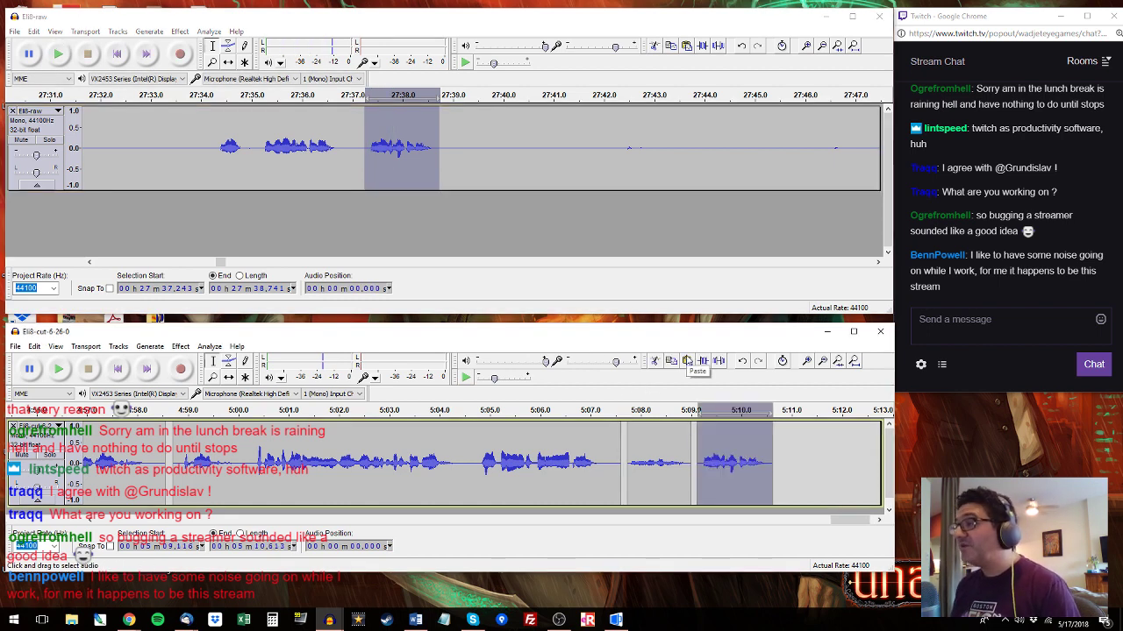
Audition the raw dialogue from about 27:47, and select and replay the phrase from about 27:51.0 to 27:52.9.
click(862, 98)
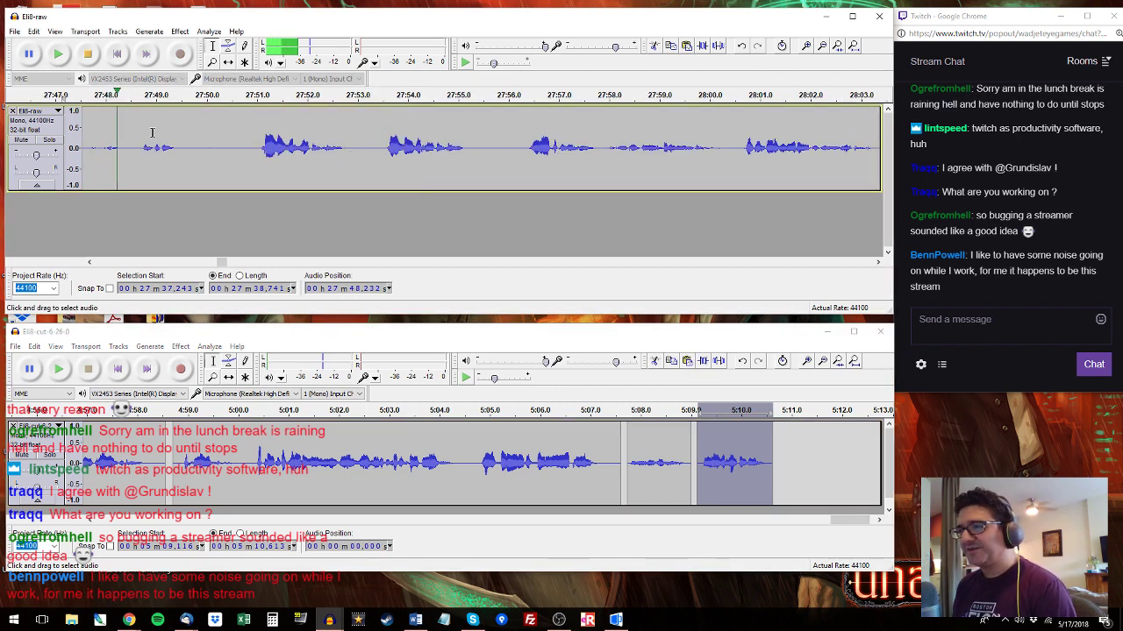
key(x)
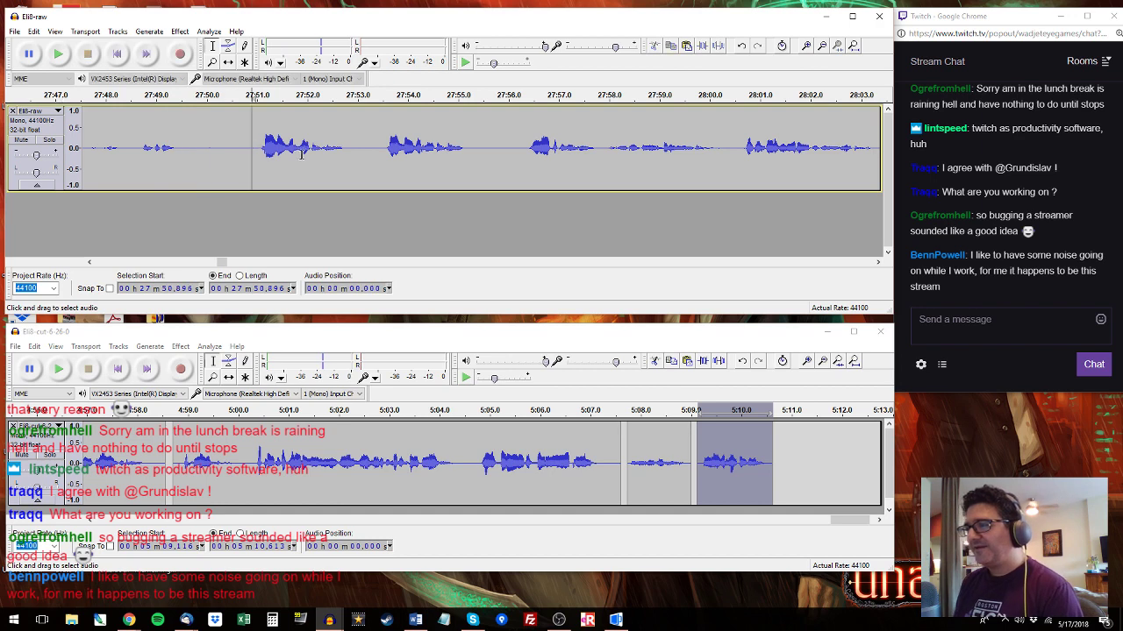
drag(350, 137, 249, 131)
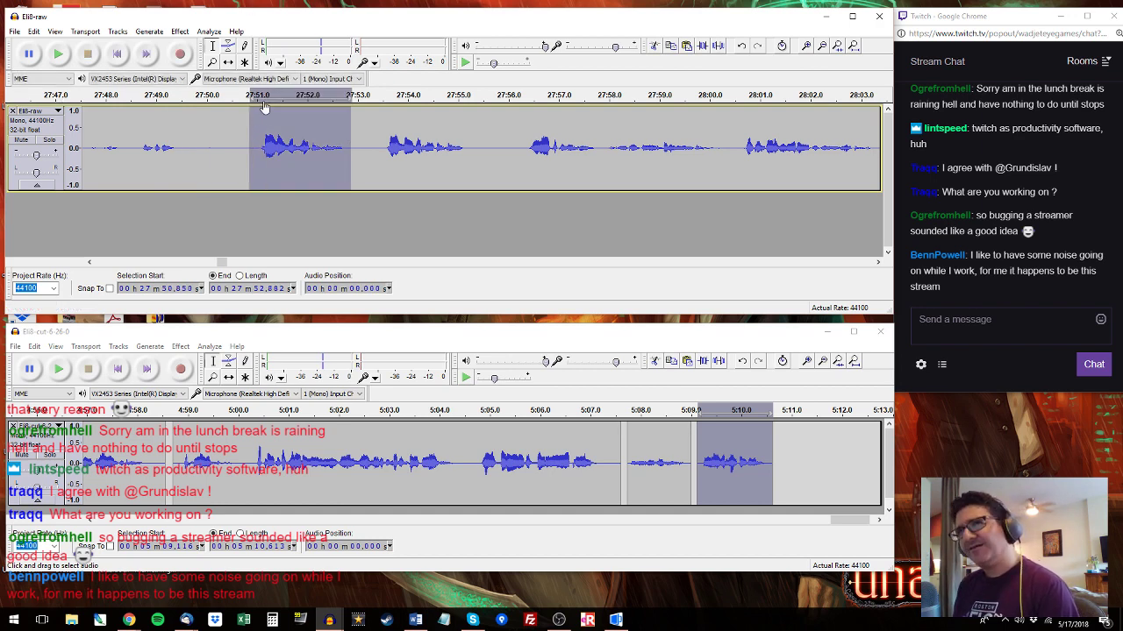
click(201, 155)
drag(186, 151, 225, 147)
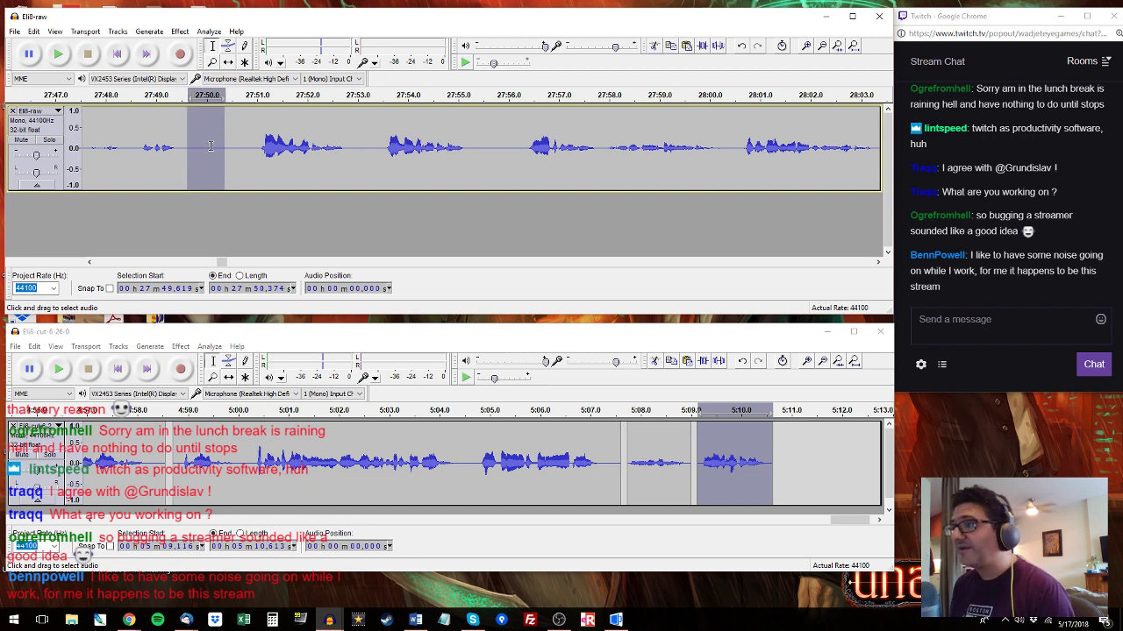
click(211, 147)
click(259, 147)
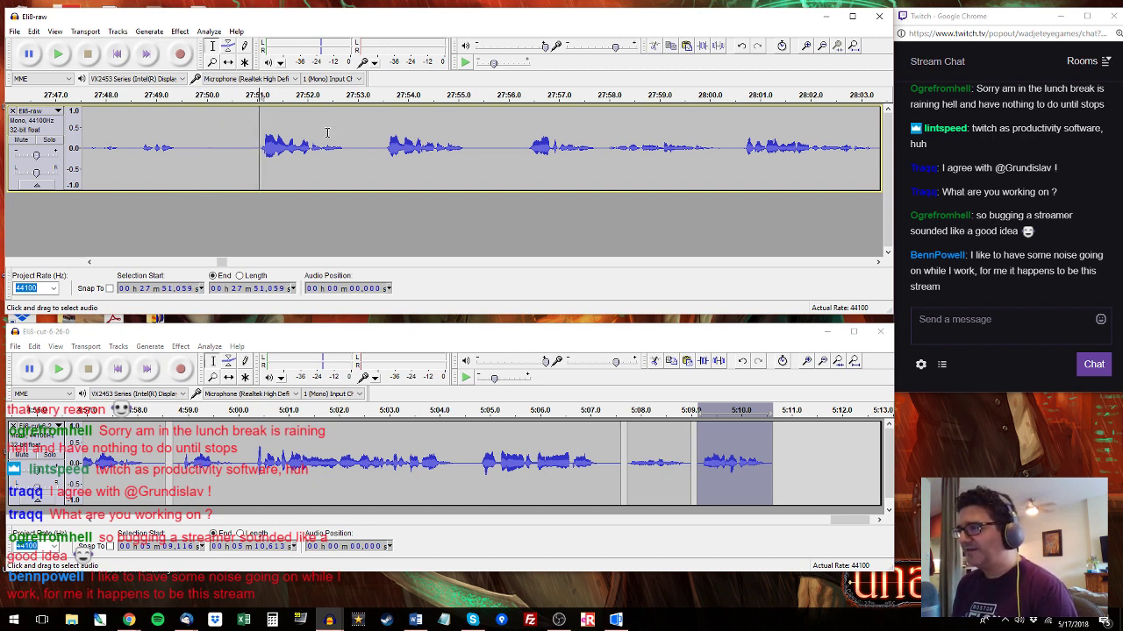
drag(354, 147, 254, 149)
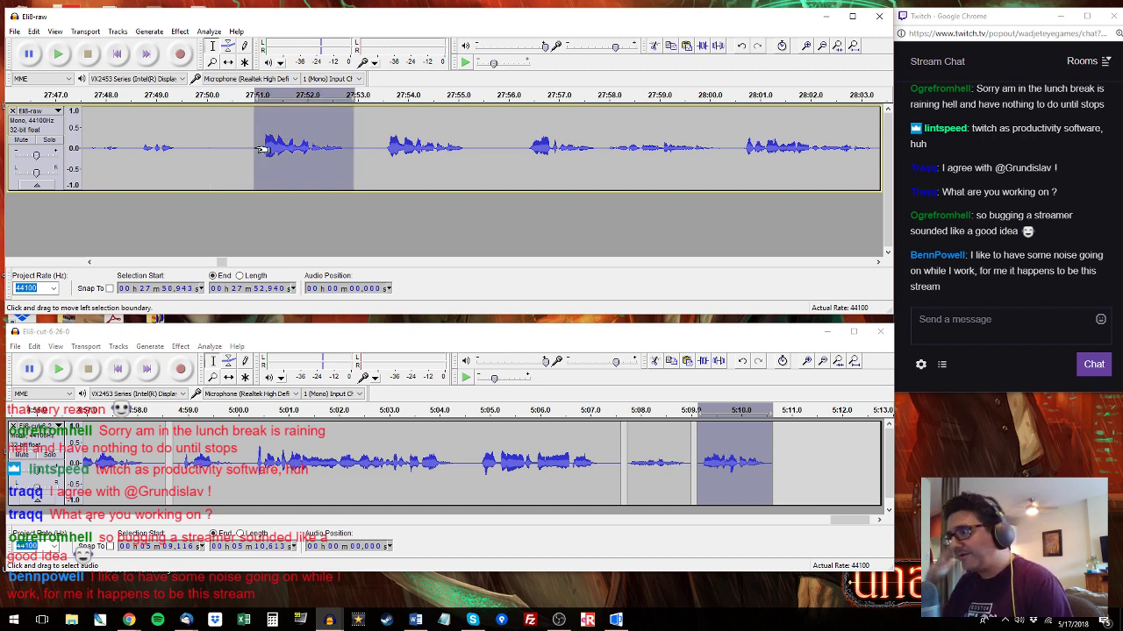
key(space)
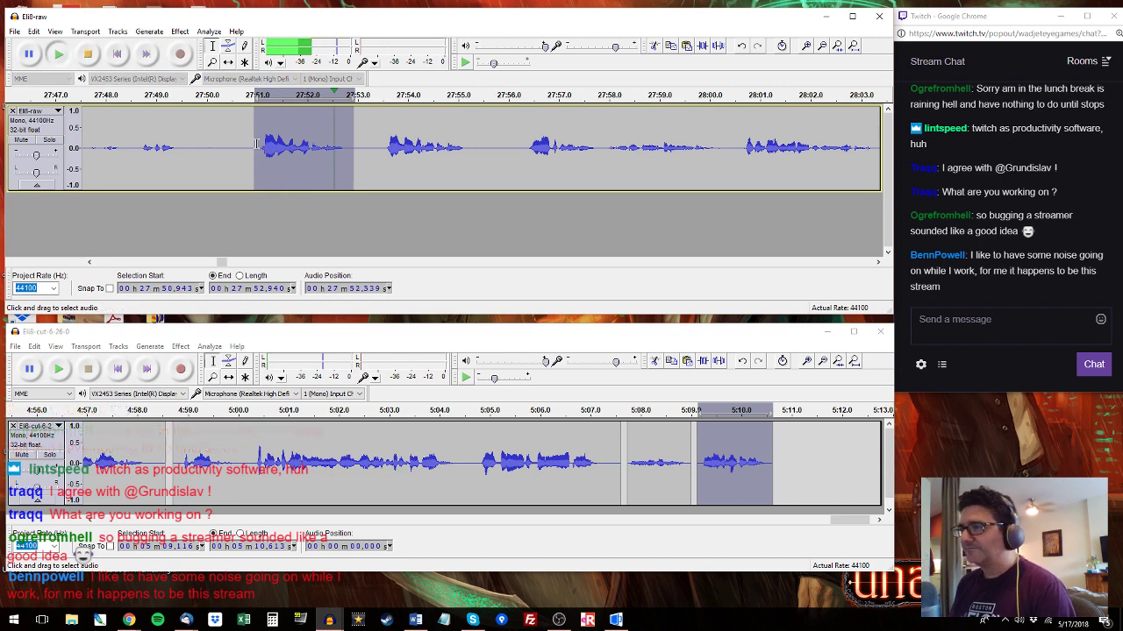
drag(257, 145, 260, 145)
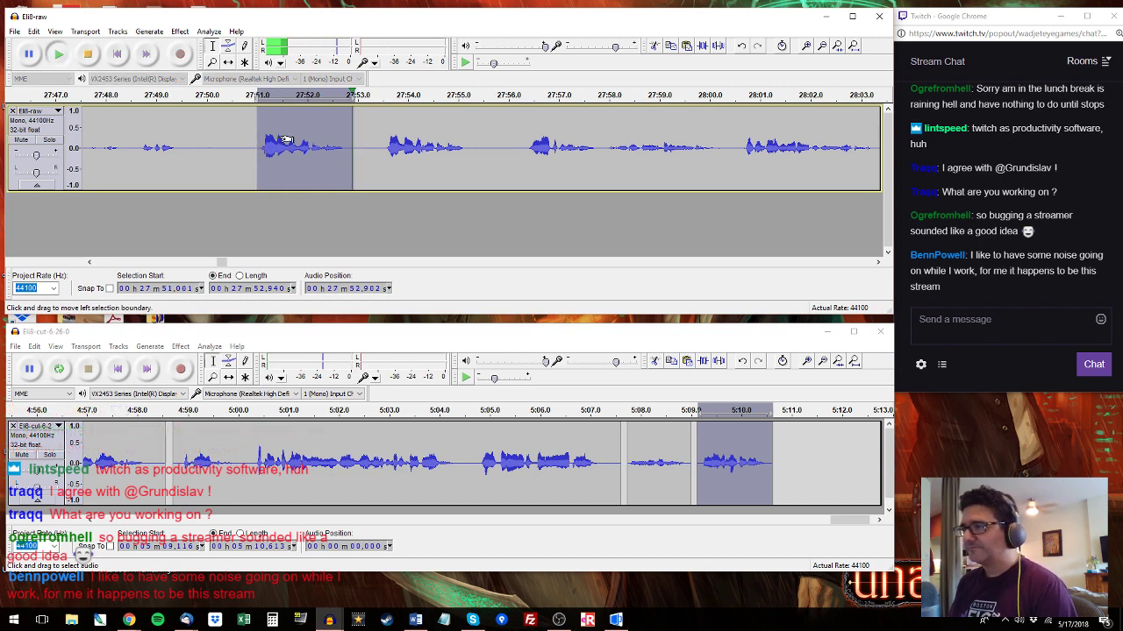
click(709, 411)
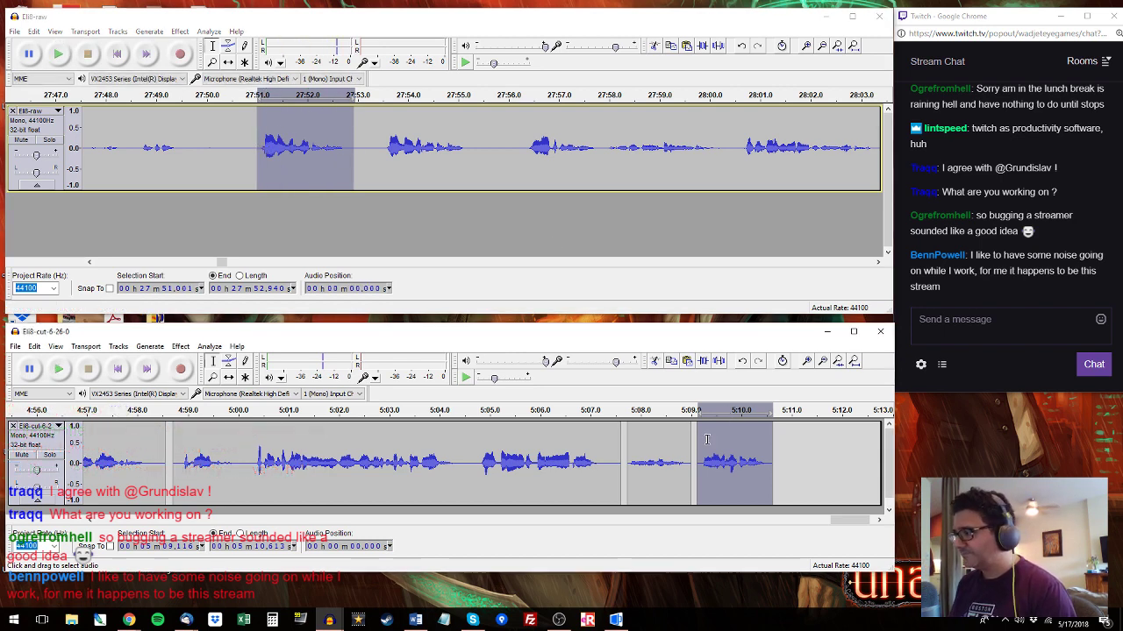
Select the raw dialogue from about 27:56.3 to 28:03.5 while auditioning it, and paste it into the cut at about 5:10.7.
click(511, 95)
drag(525, 140, 726, 139)
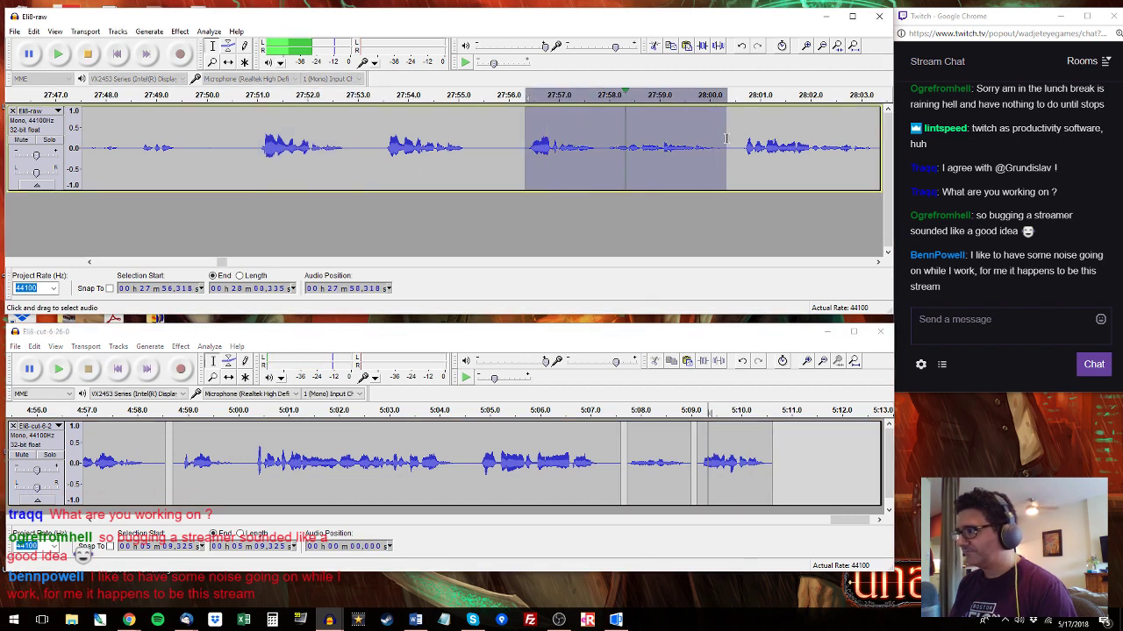
click(878, 263)
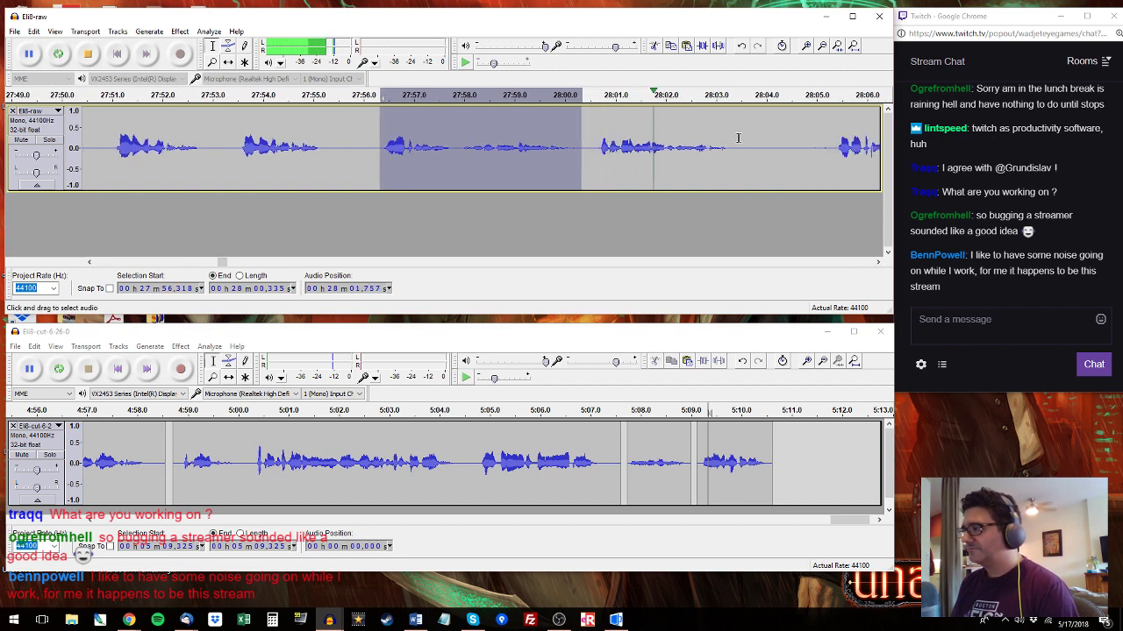
shift+click(738, 137)
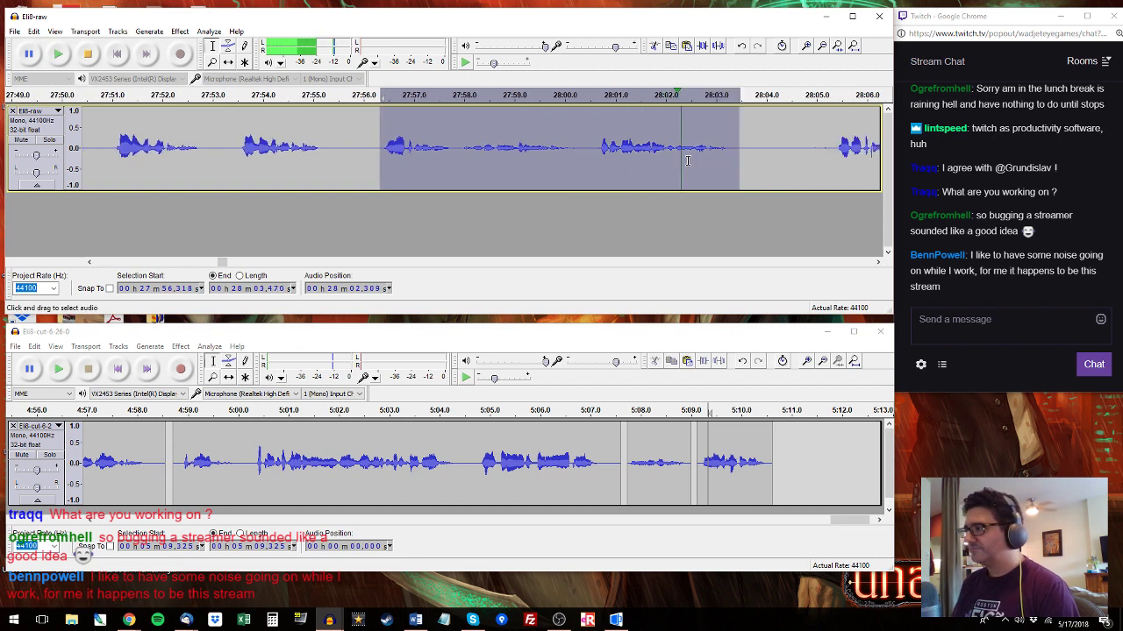
click(781, 445)
key(ctrl+v)
Audition the raw dialogue from 28:05.2 and replace the cut phrase starting at about 5:15.0 with the take from 28:09.5 to 28:12.5.
click(828, 145)
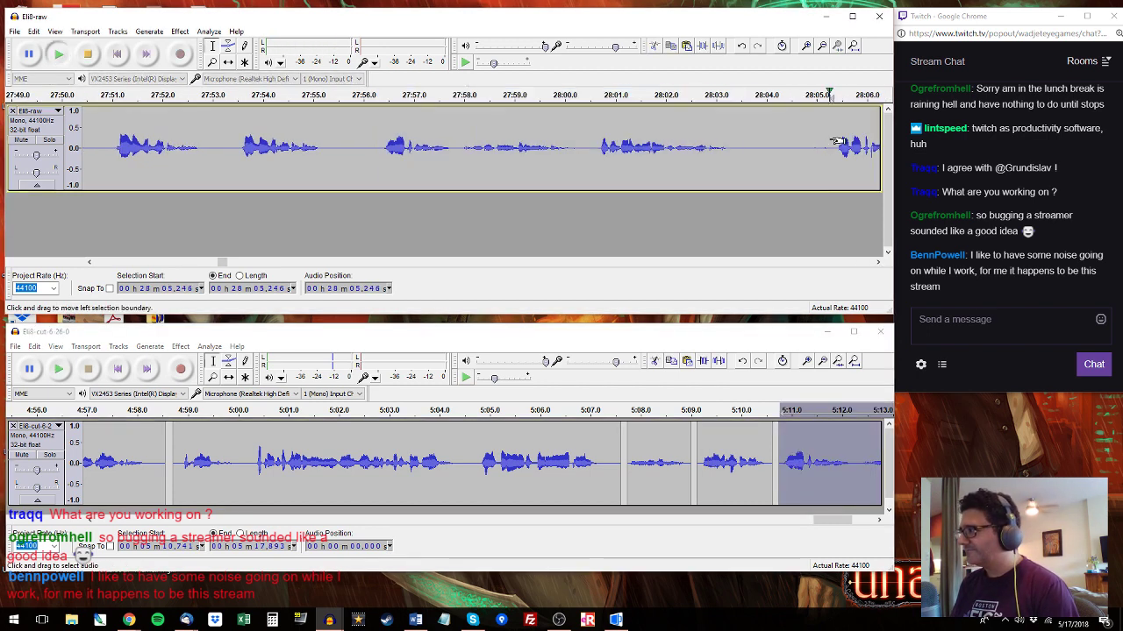
key(space)
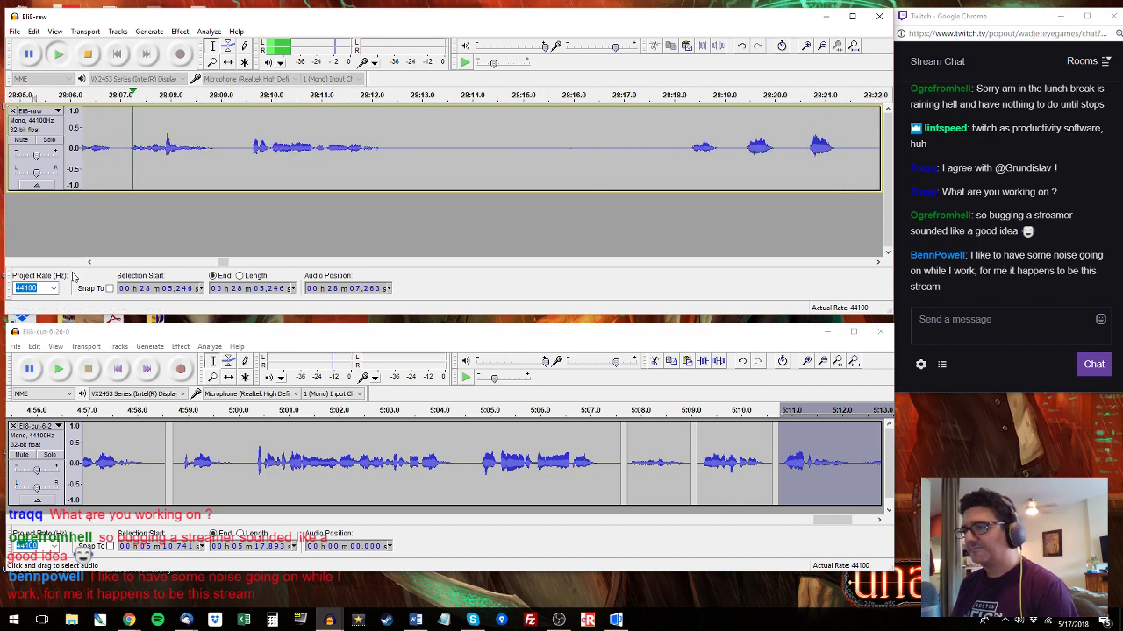
click(89, 262)
click(89, 262)
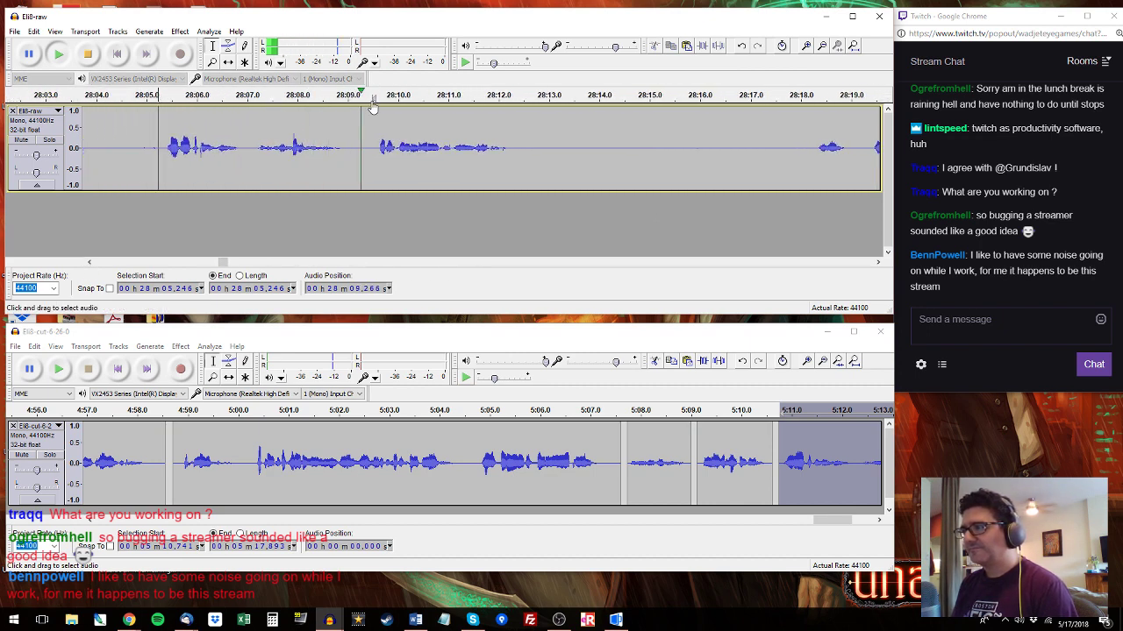
drag(371, 166, 537, 155)
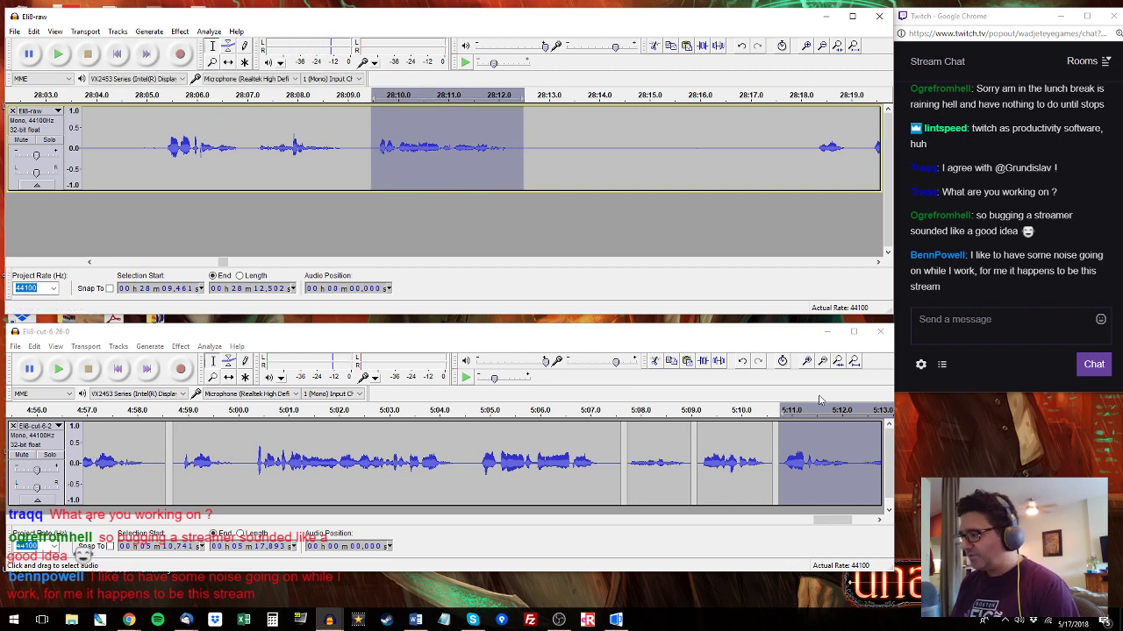
drag(838, 520, 859, 520)
click(538, 463)
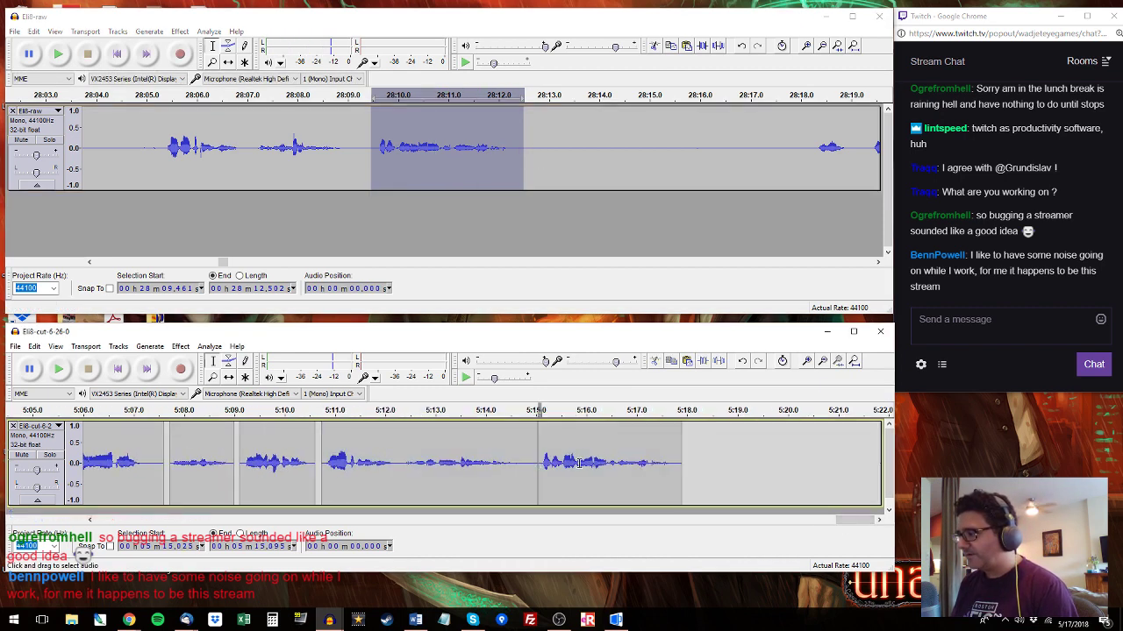
drag(578, 463, 690, 456)
Audition the raw takes from about 28:18.2 and paste the one from 28:20.6 to 28:21.5 into the cut at about 5:18.3.
click(811, 151)
key(space)
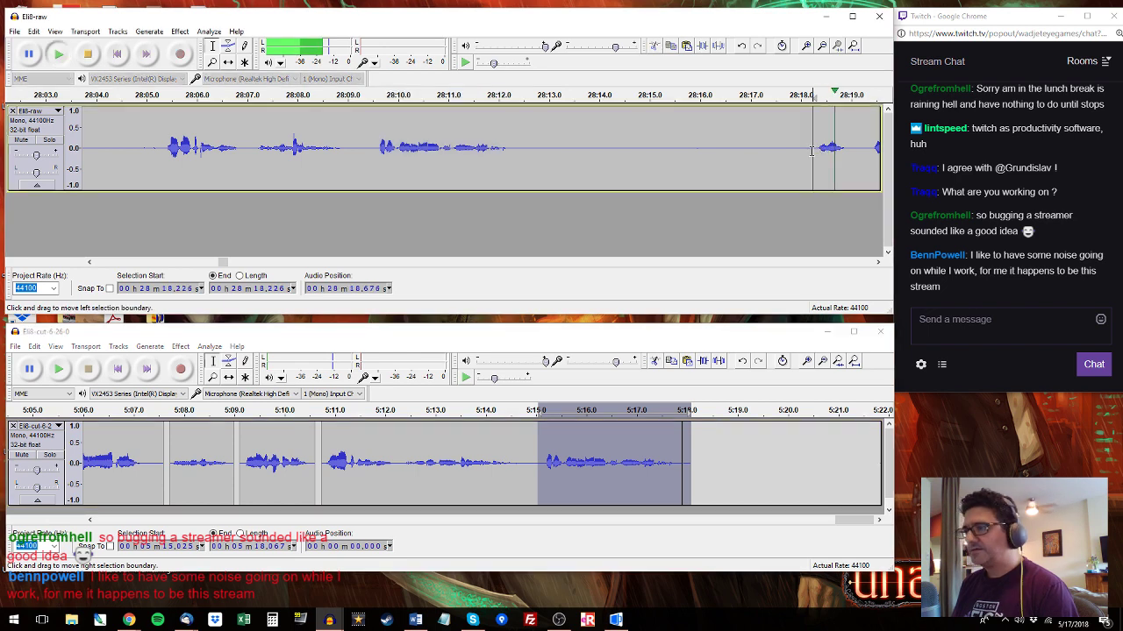
drag(177, 146, 136, 145)
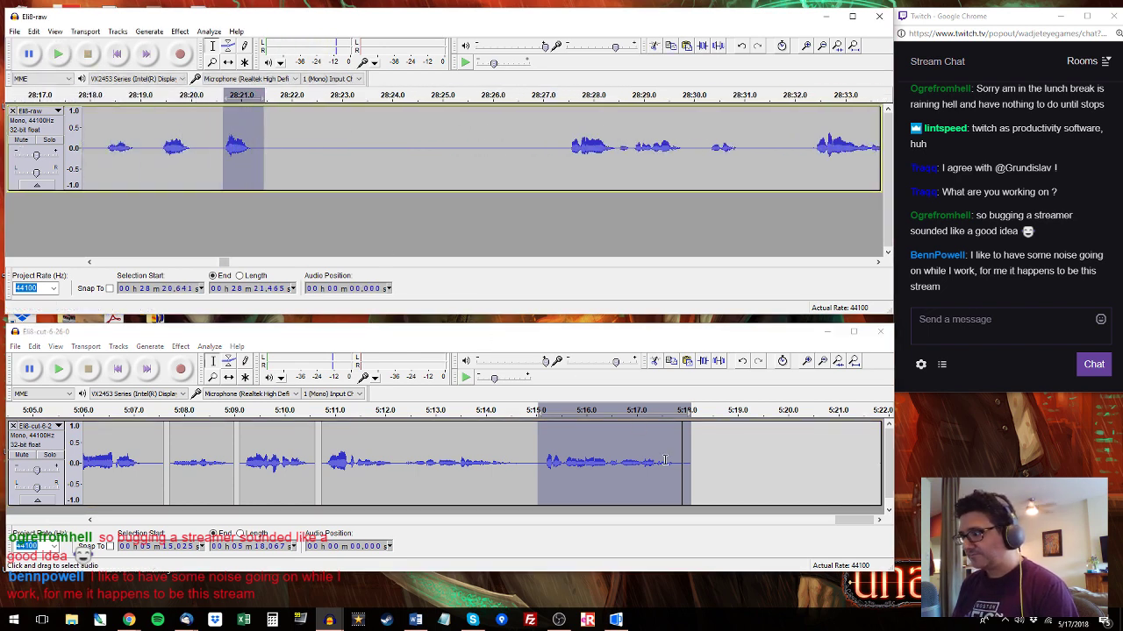
drag(702, 443, 745, 443)
Audition the raw line from 28:27.4 to 28:31.2 and paste it into the cut at about 5:19.3.
click(566, 163)
key(space)
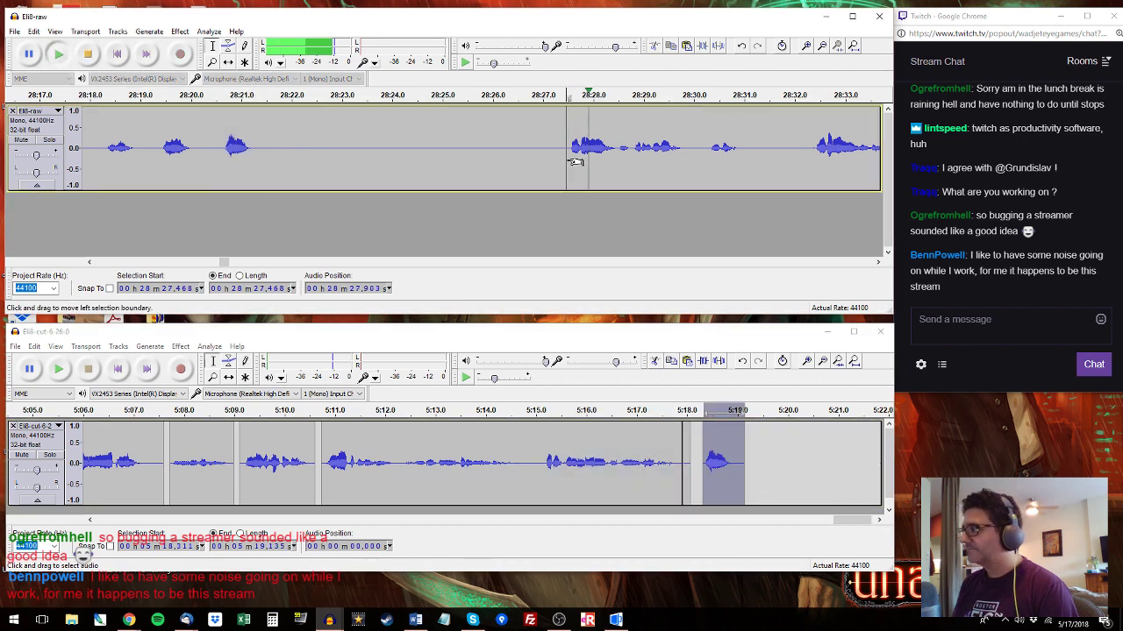
drag(562, 160, 752, 142)
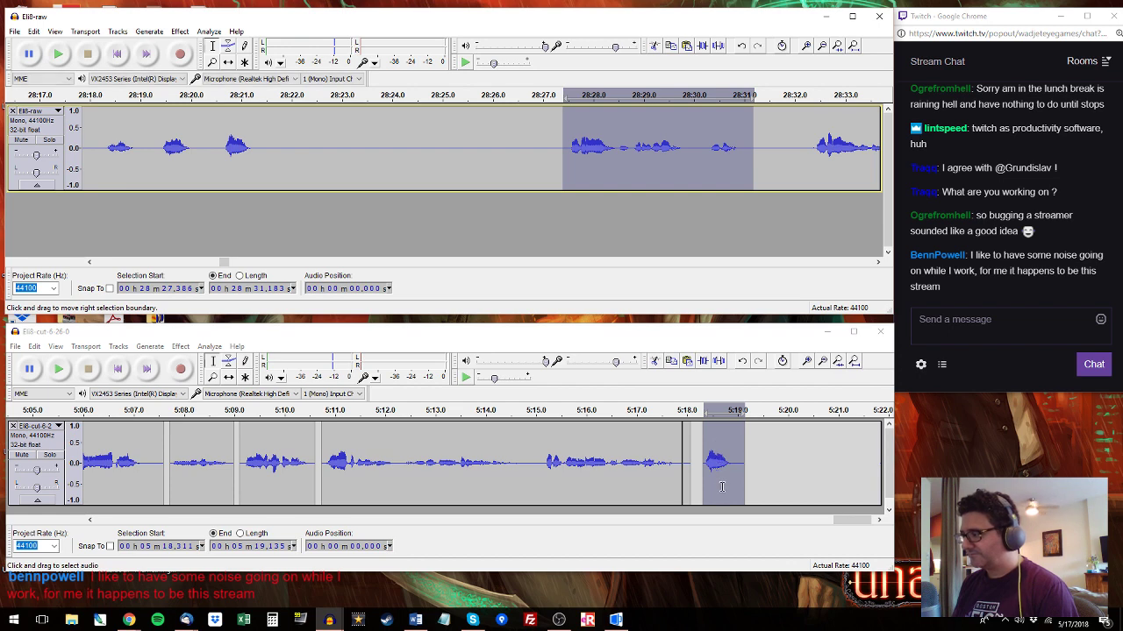
drag(750, 439, 941, 438)
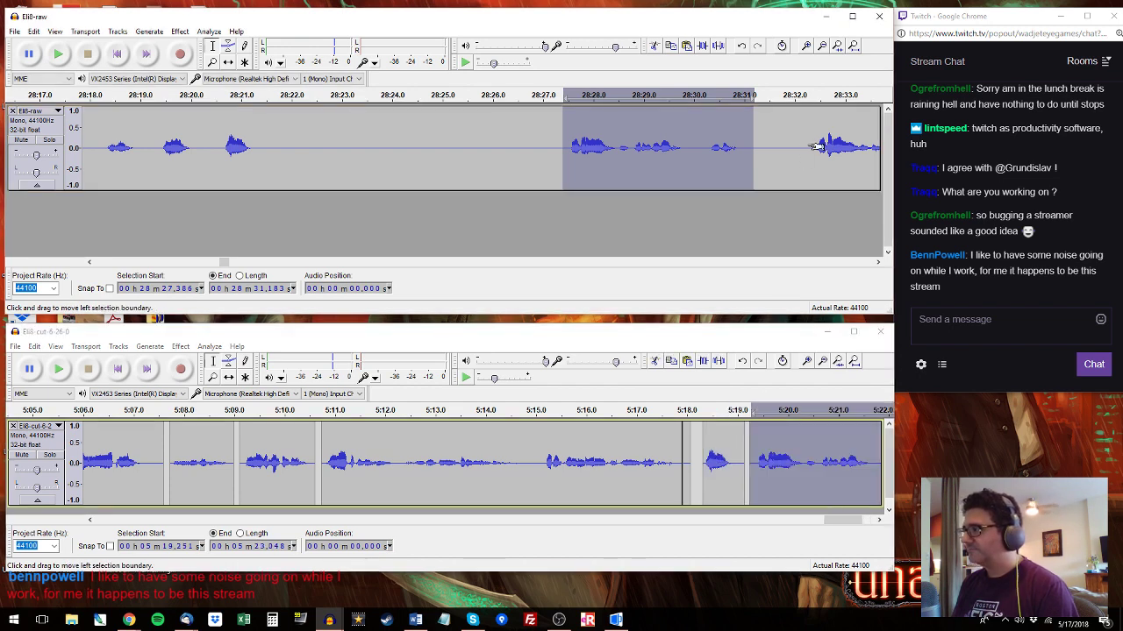
Audition the raw take from 28:32.3 to 28:36.4 and replace the last pasted cut line, starting at about 5:19.3, with it.
drag(807, 144, 955, 140)
key(space)
drag(1009, 114, 652, 128)
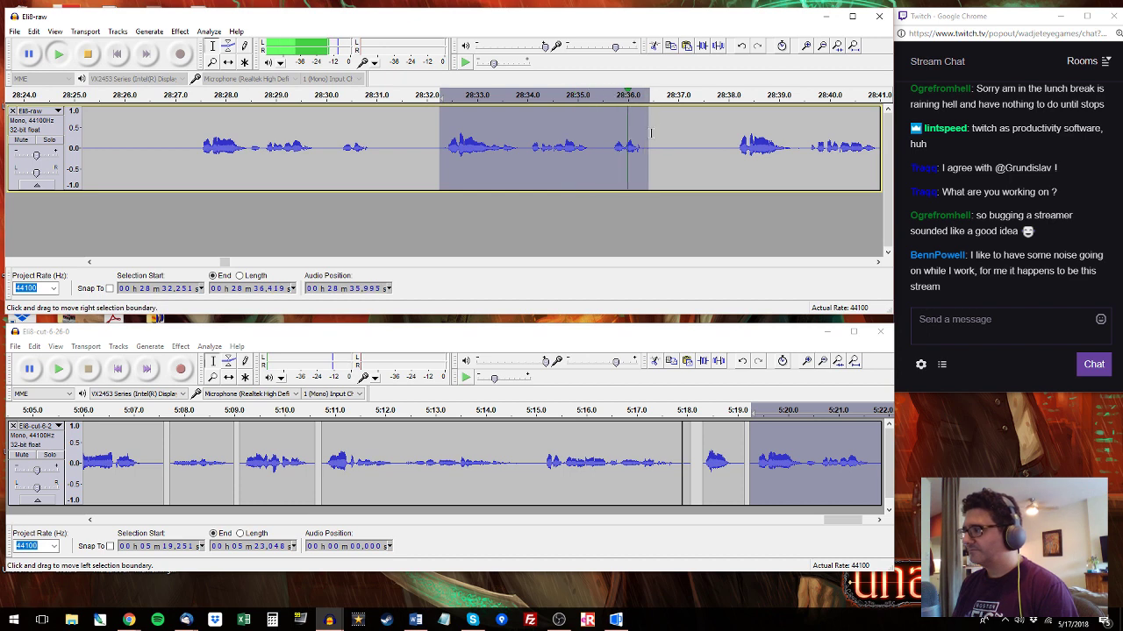
key(alt)
key(space)
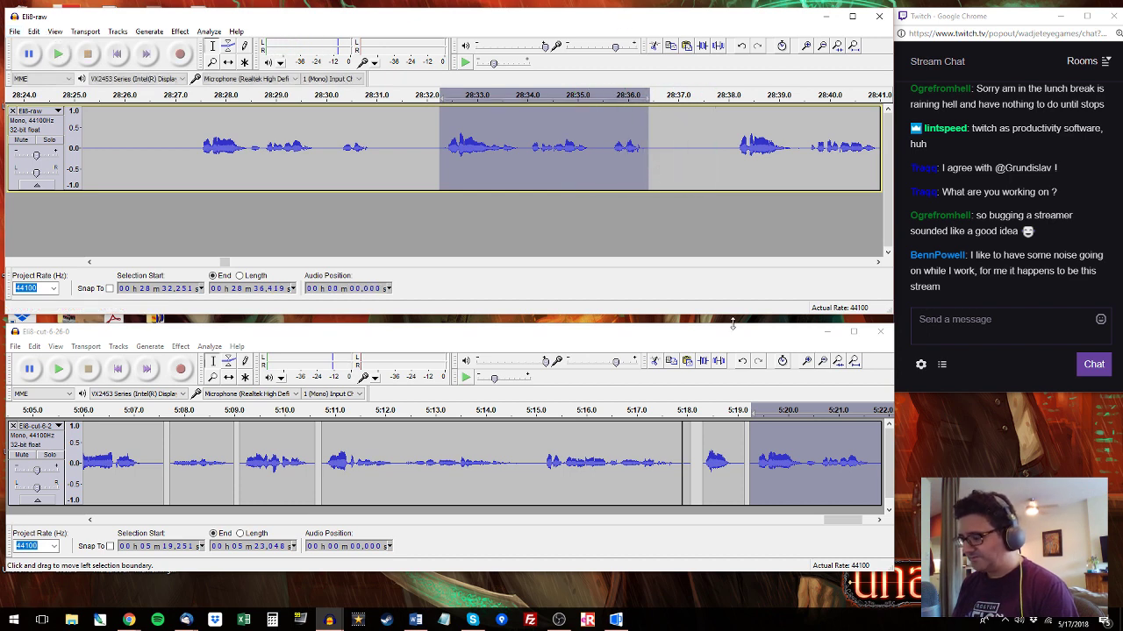
click(831, 465)
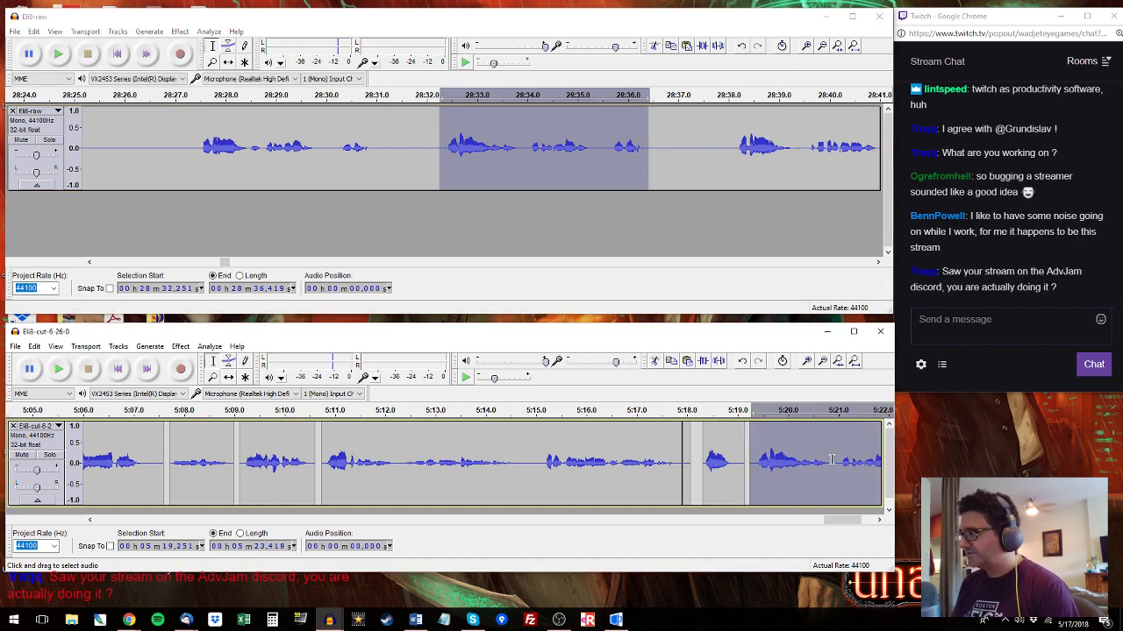
drag(858, 523, 871, 524)
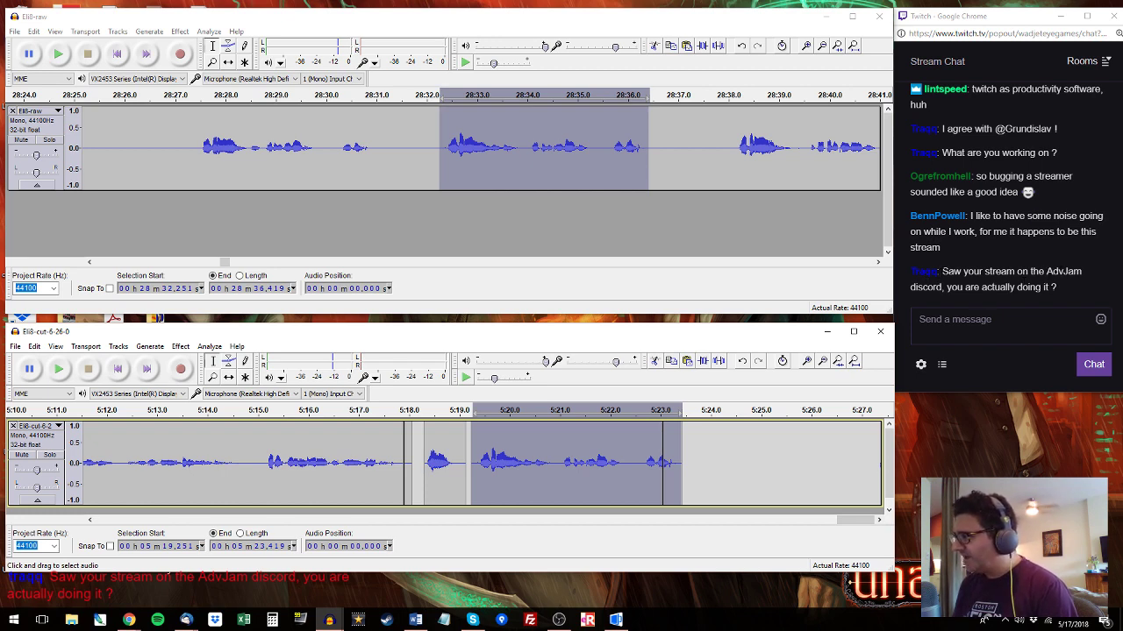
Compare the raw take from about 28:38.1 to 28:42.0 with the last cut line starting at about 5:19.2.
mouse_move(941, 273)
mouse_down()
mouse_move(947, 287)
mouse_move(958, 280)
mouse_up()
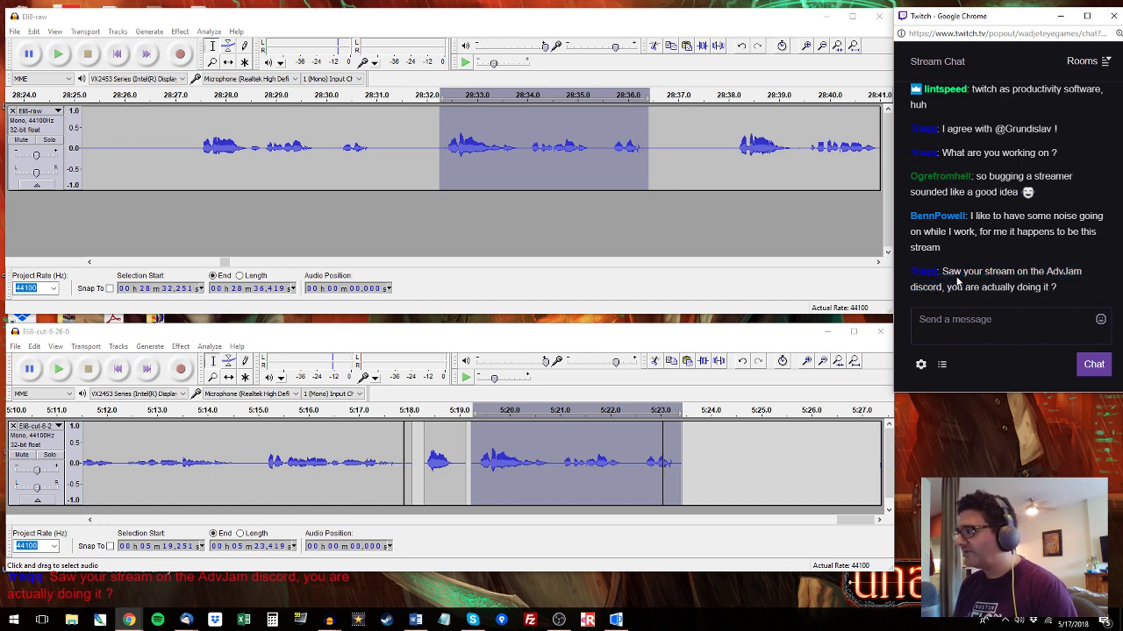
click(733, 149)
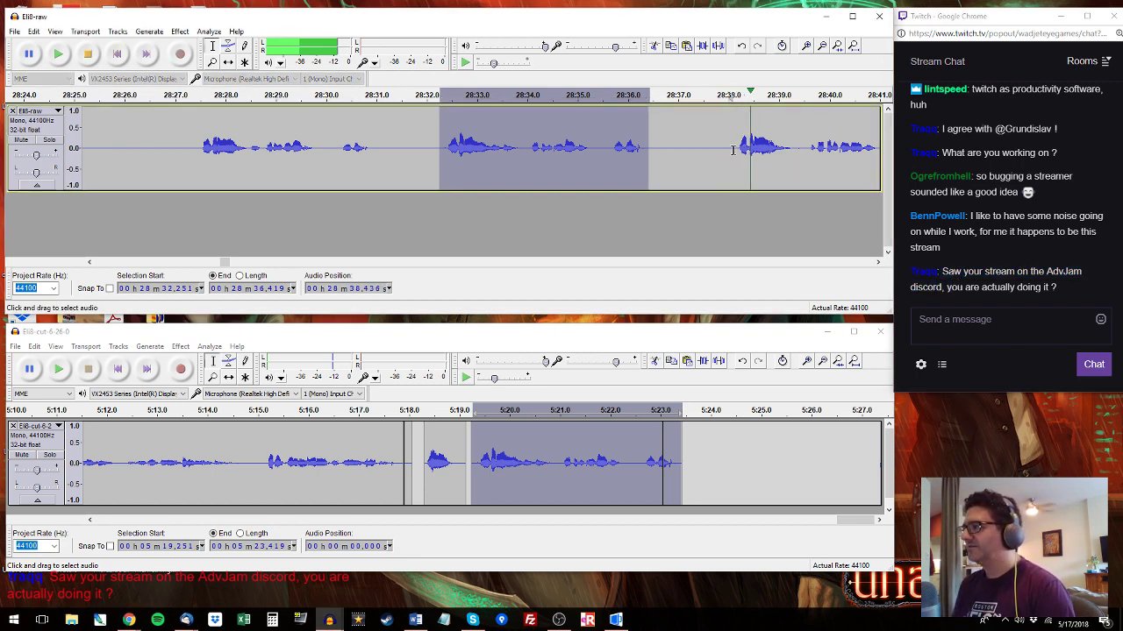
key(space)
mouse_move(733, 149)
mouse_down()
mouse_move(749, 145)
mouse_move(657, 145)
mouse_move(738, 145)
mouse_up()
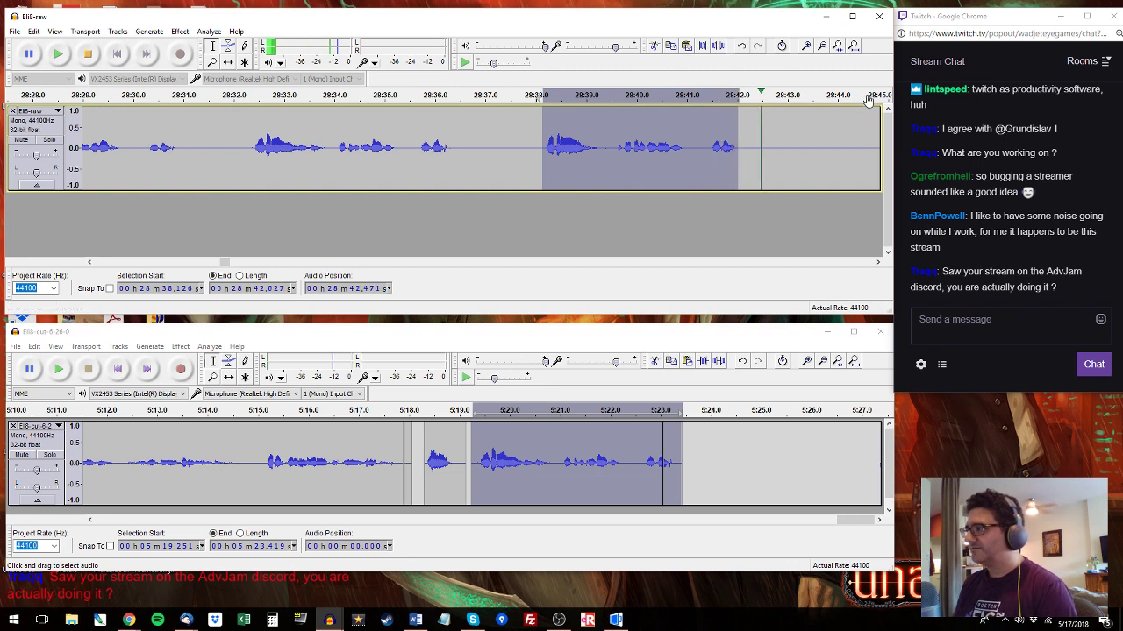
key(space)
click(471, 433)
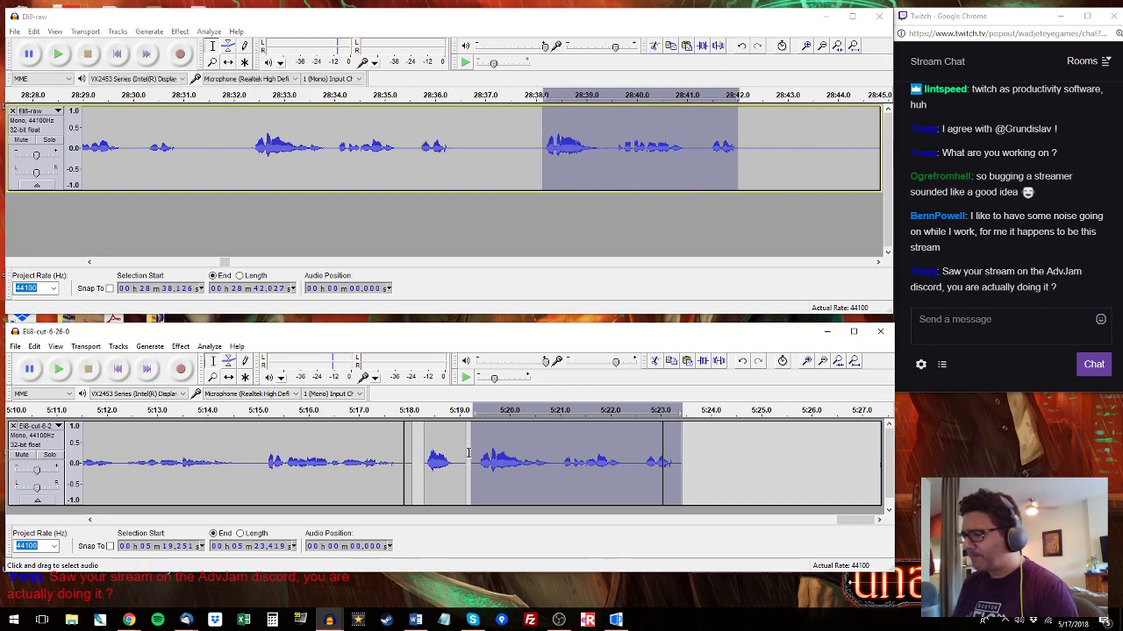
click(470, 433)
key(space)
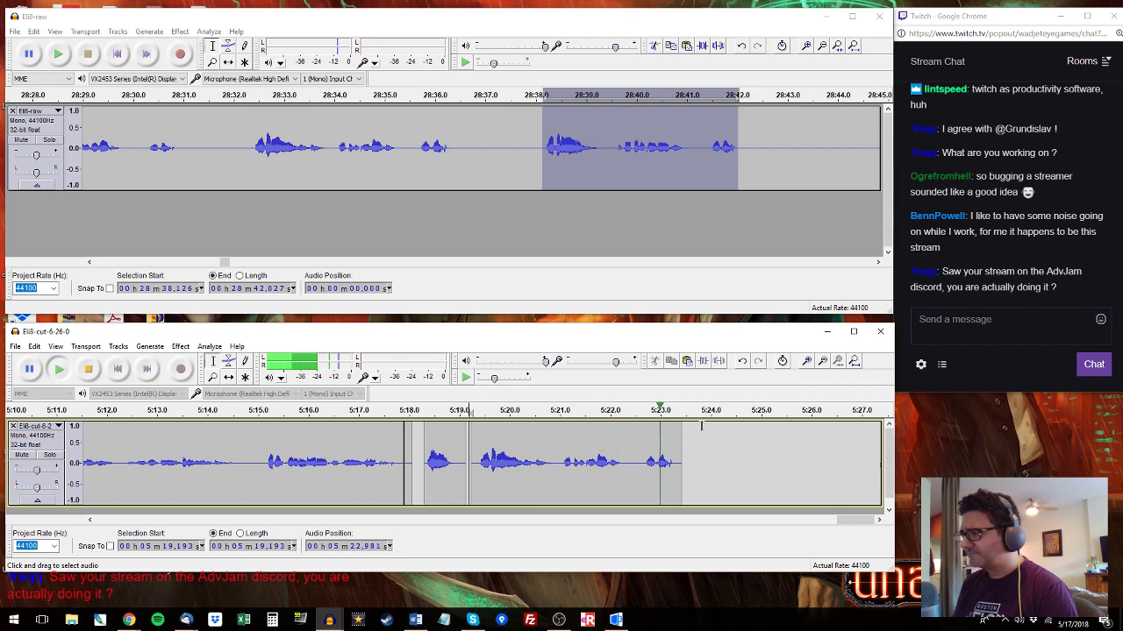
Audition the raw dialogue from about 28:45 and paste the phrase from 28:45.6 to 28:46.7 into the cut at about 5:23.5.
click(857, 104)
click(857, 103)
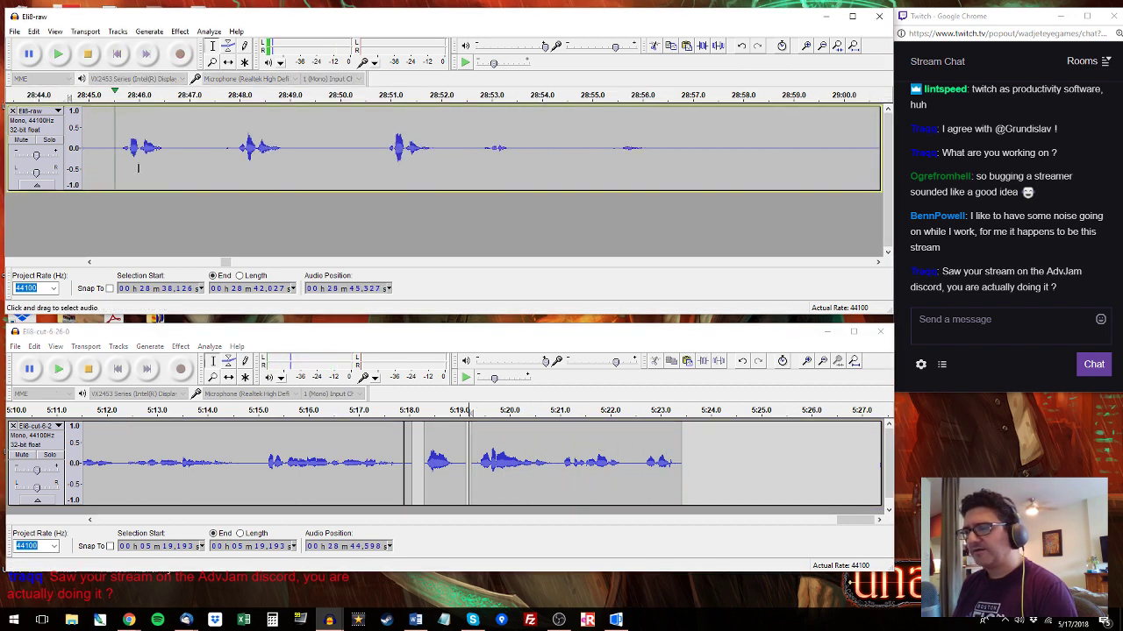
drag(119, 150, 173, 149)
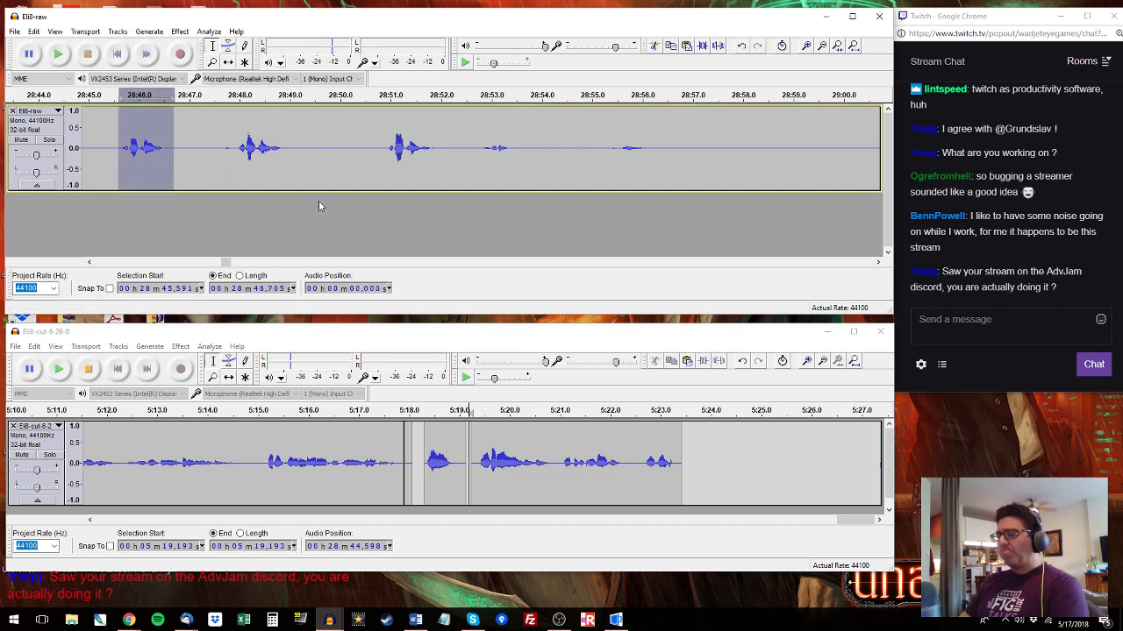
click(685, 443)
key(ctrl+v)
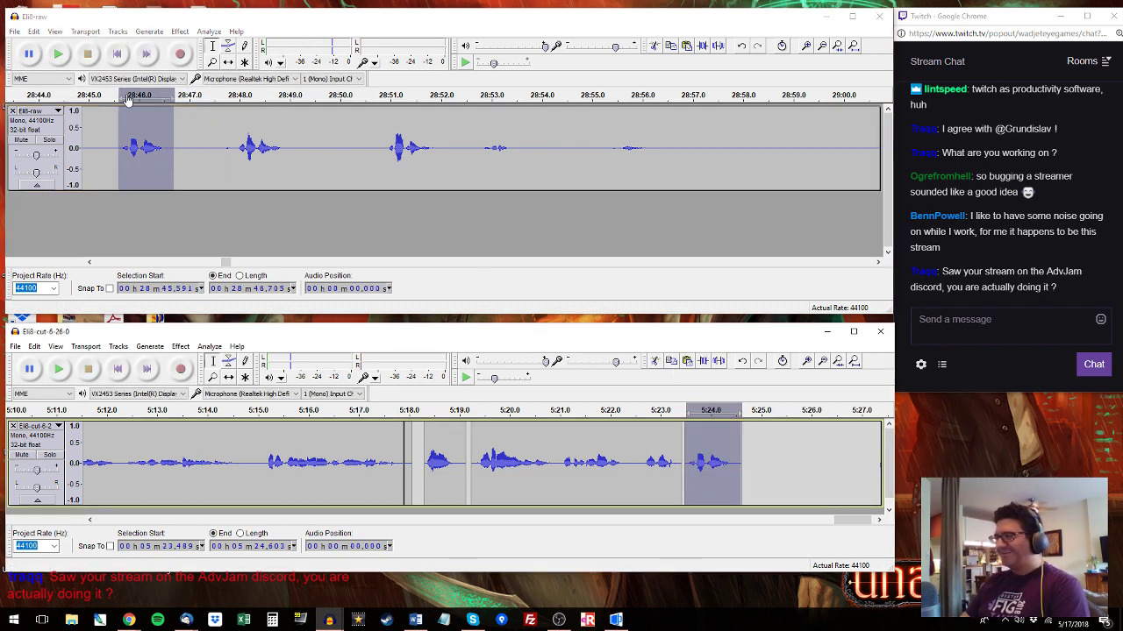
Audition the Eli8-raw takes from 28:48, then copy the 29:05.3–29:08.7 phrase into Eli8-cut-6-26-0 at 5:24.7.
click(236, 98)
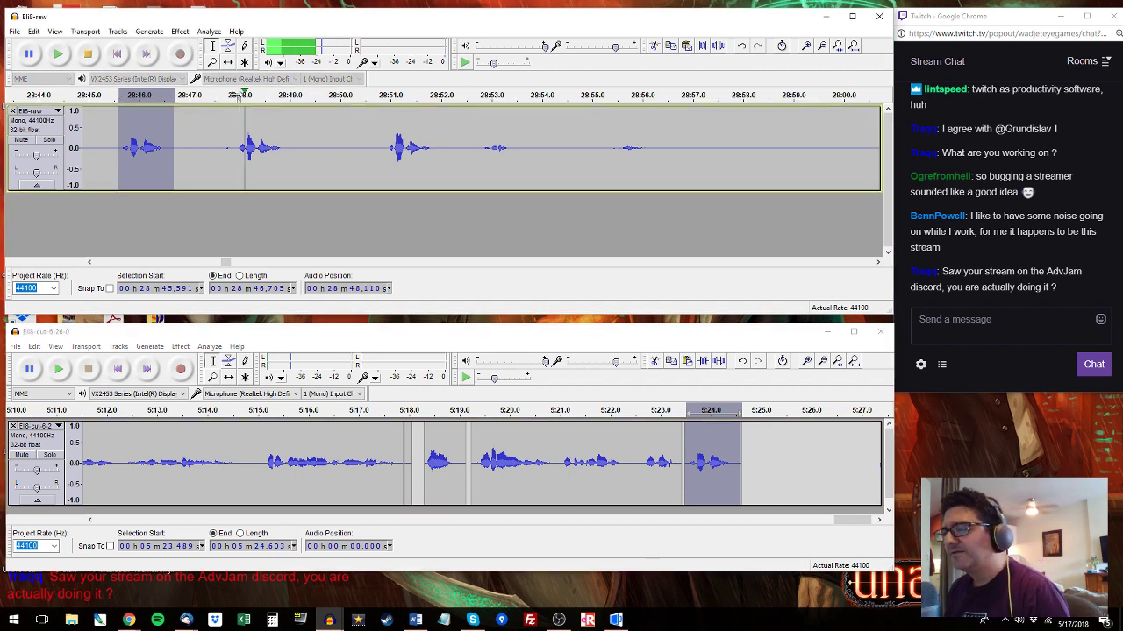
click(864, 101)
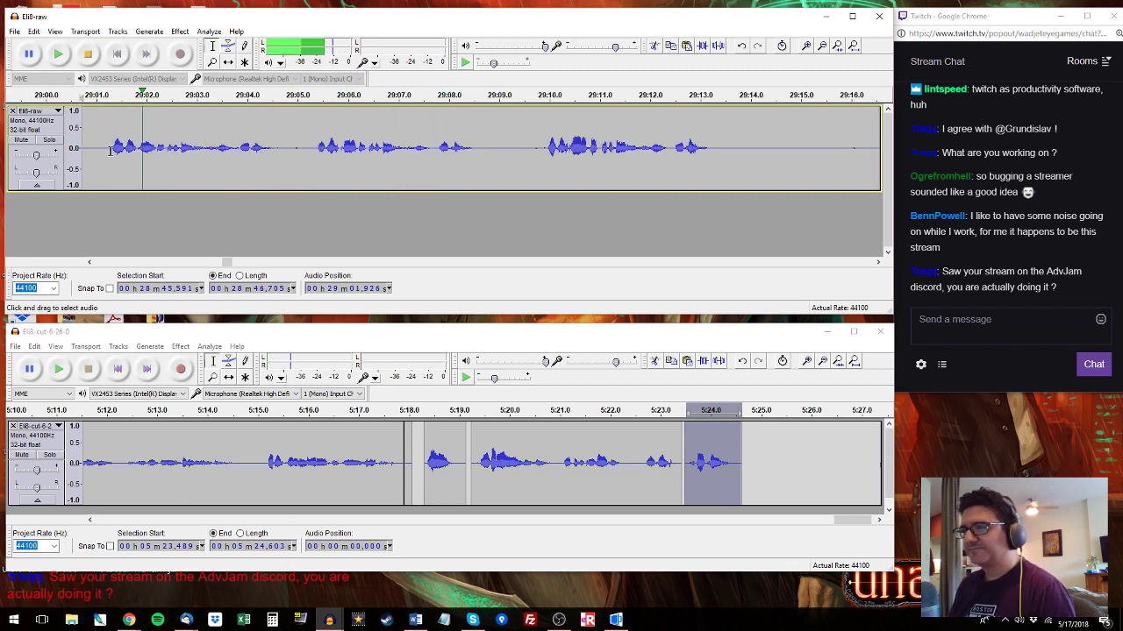
drag(109, 150, 288, 151)
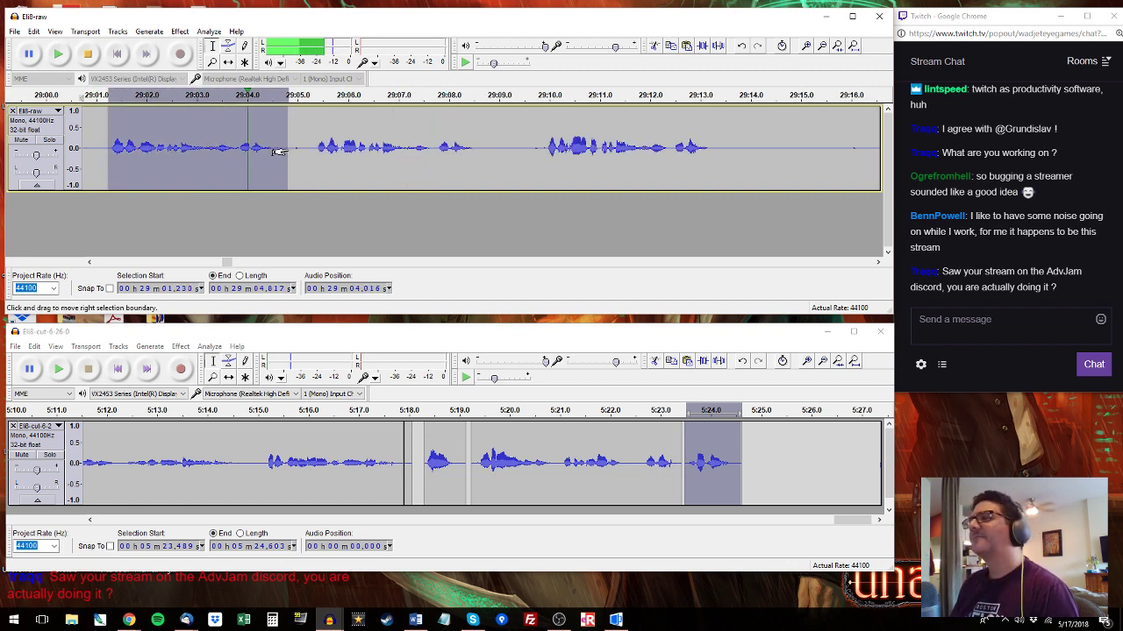
drag(311, 147, 482, 148)
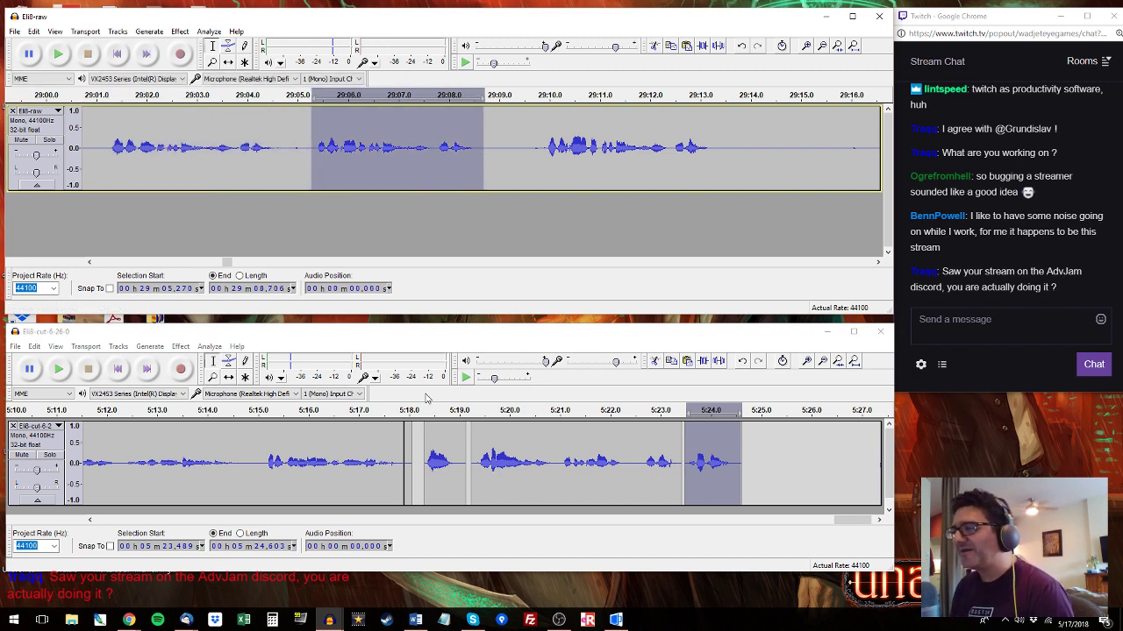
key(space)
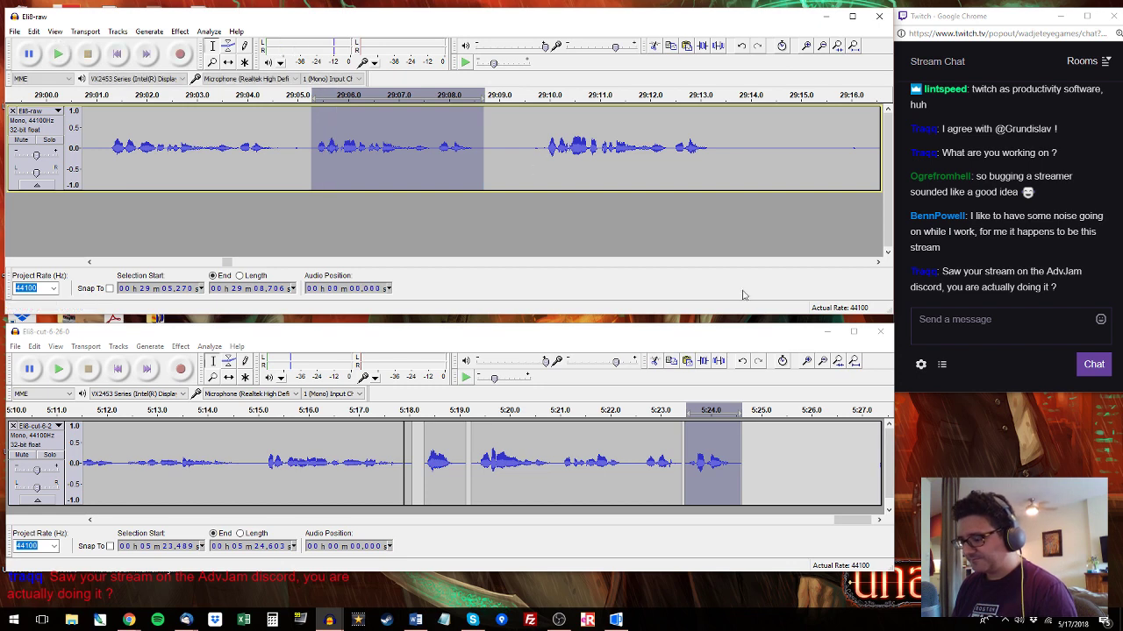
drag(752, 456, 886, 456)
Audition the following raw takes and paste the 29:23.3–29:28.8 phrase into the cut track at 5:28.3.
click(538, 94)
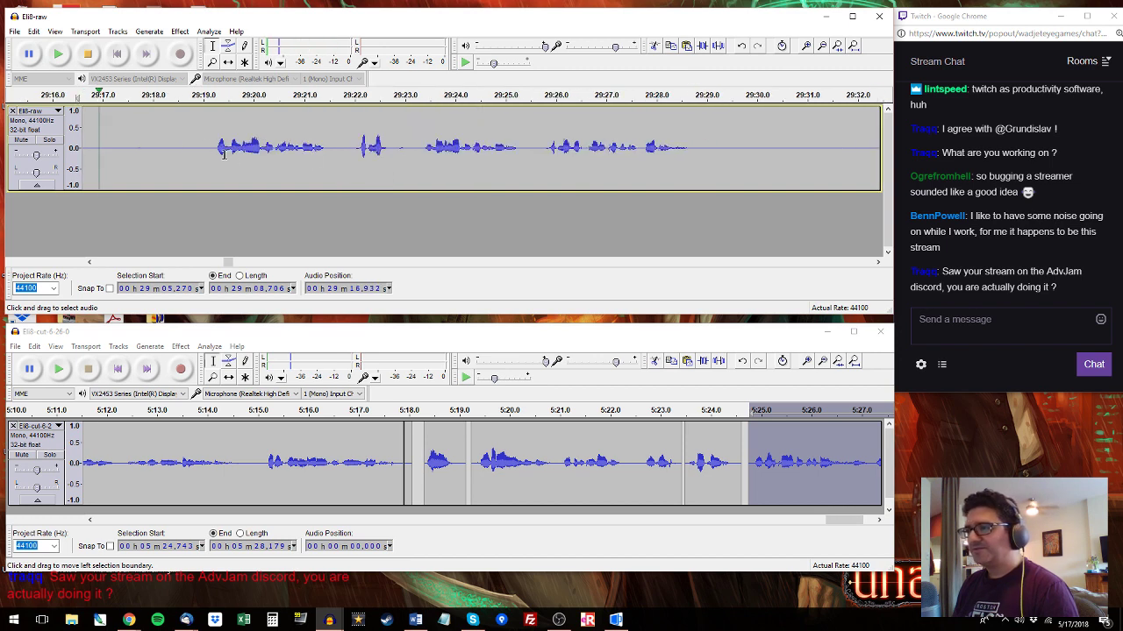
click(203, 139)
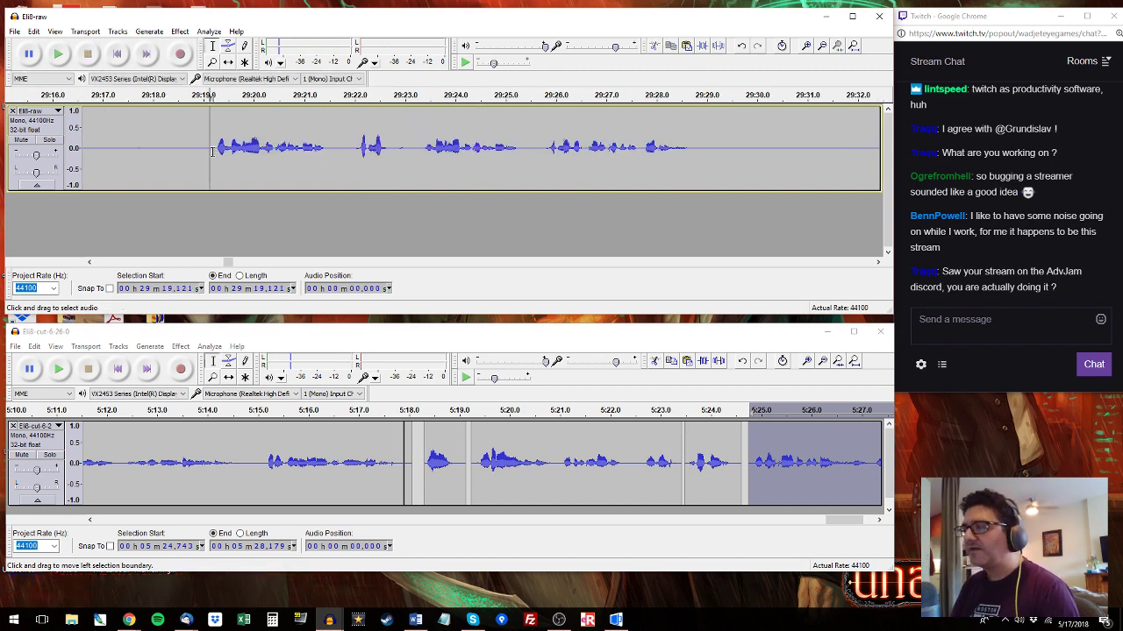
key(space)
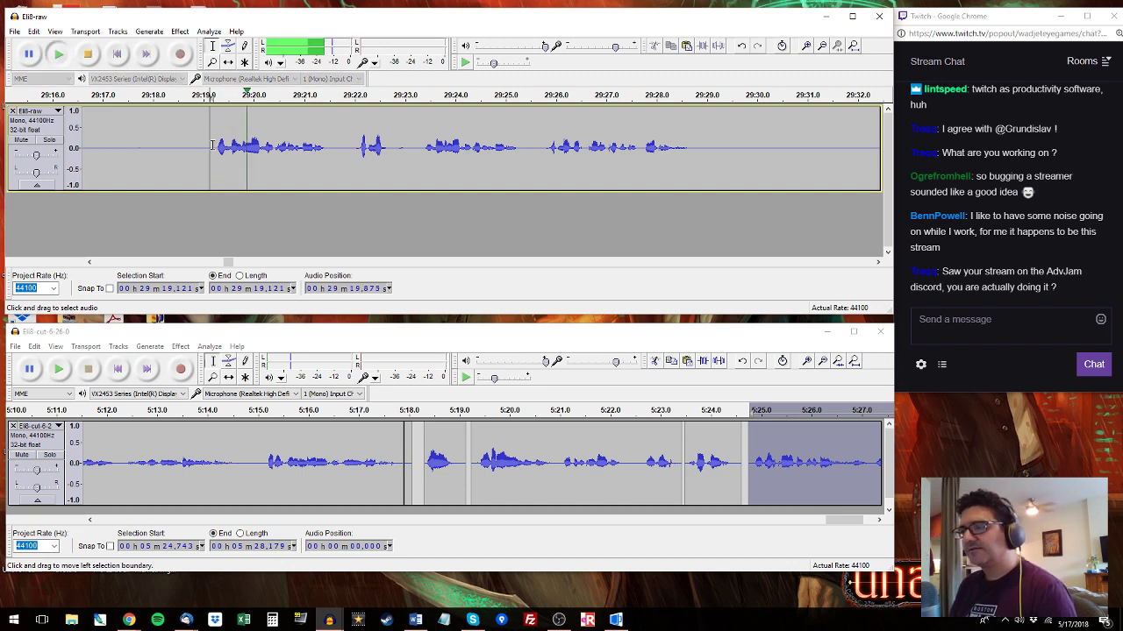
drag(212, 143, 329, 138)
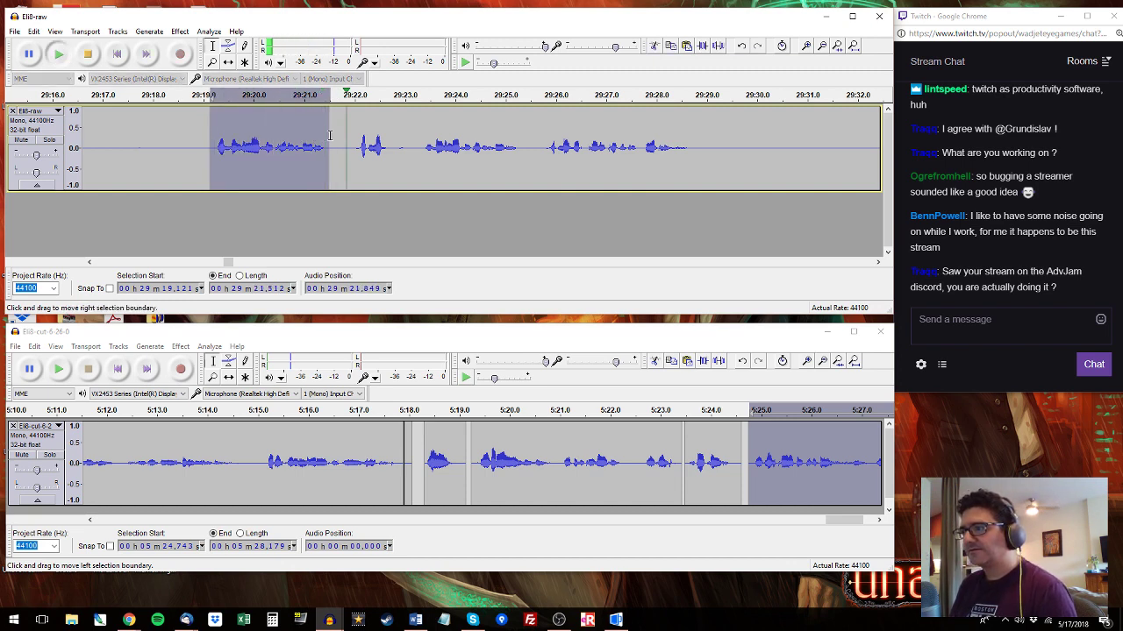
click(422, 145)
drag(422, 145, 694, 167)
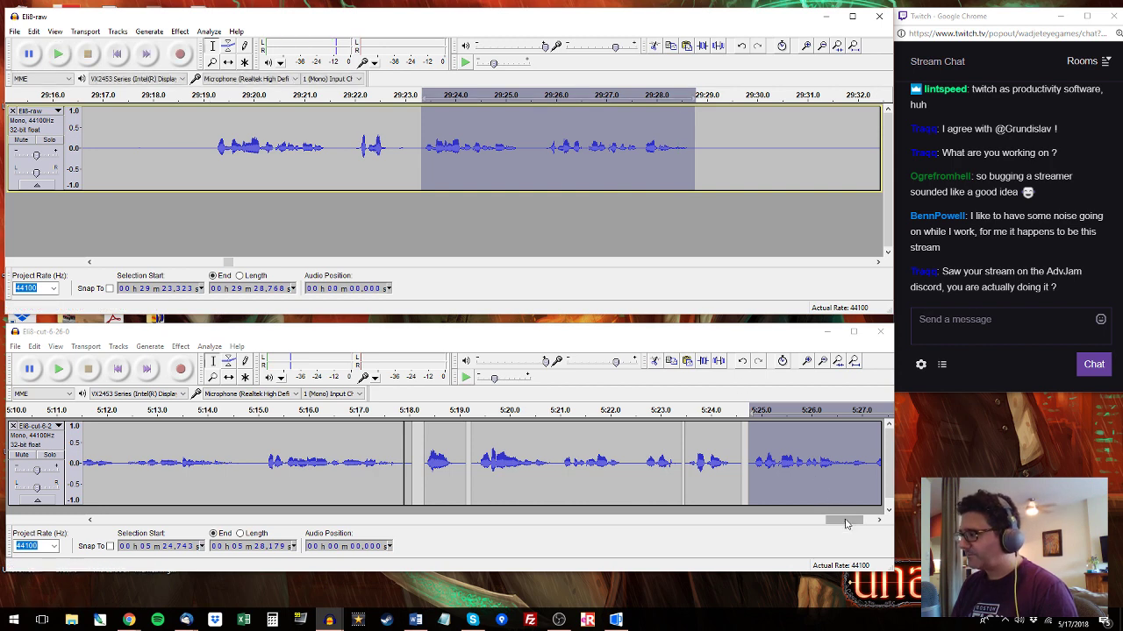
drag(846, 523, 858, 524)
click(690, 445)
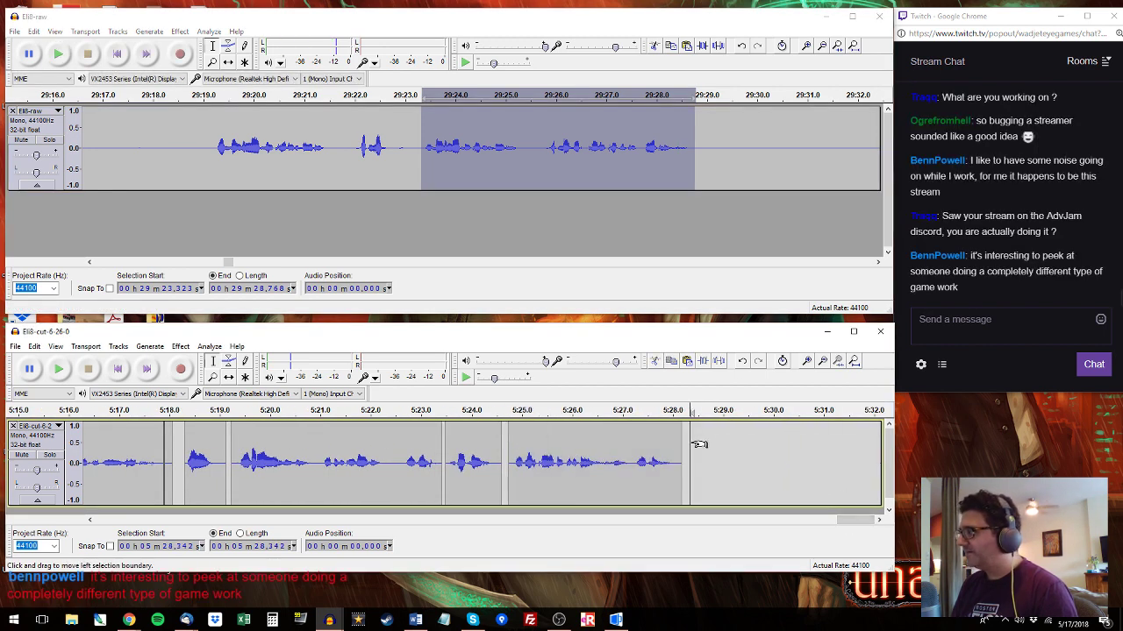
key(ctrl+v)
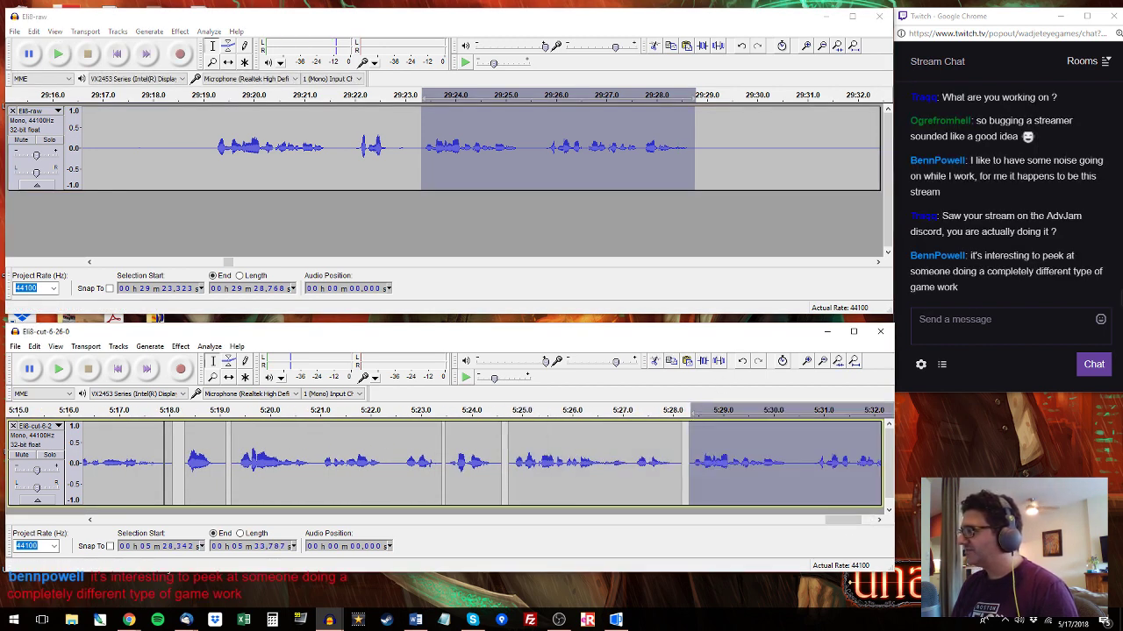
Play the following take in the raw track and select it from about 29:34.05 to 29:39.2.
click(834, 151)
click(878, 263)
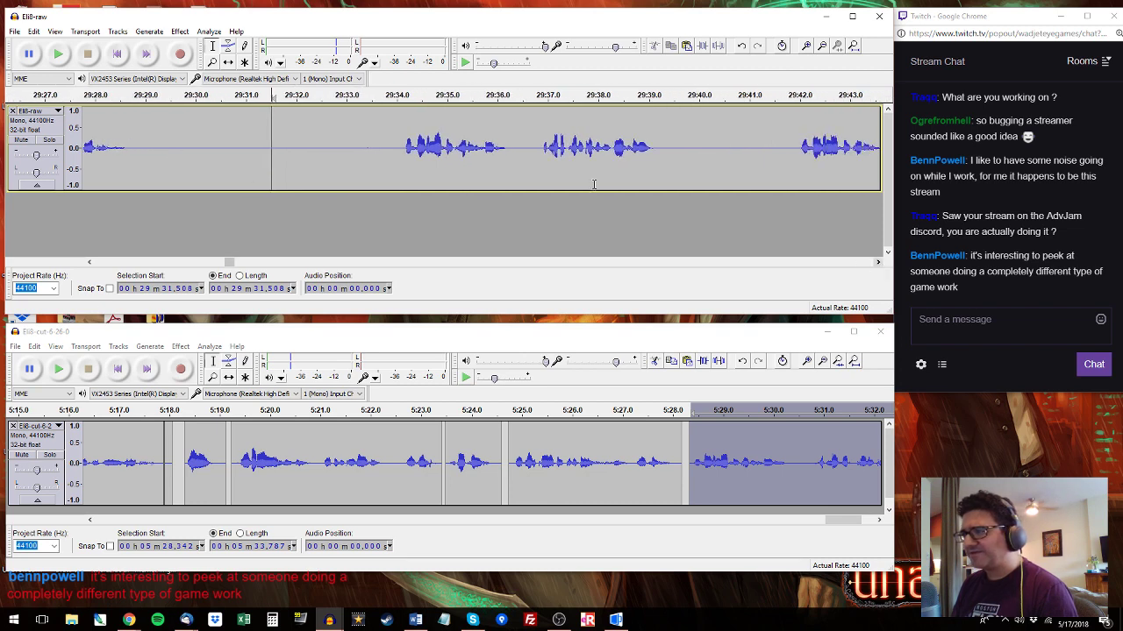
click(397, 134)
mouse_move(400, 135)
mouse_down()
mouse_move(333, 138)
mouse_move(403, 139)
mouse_up()
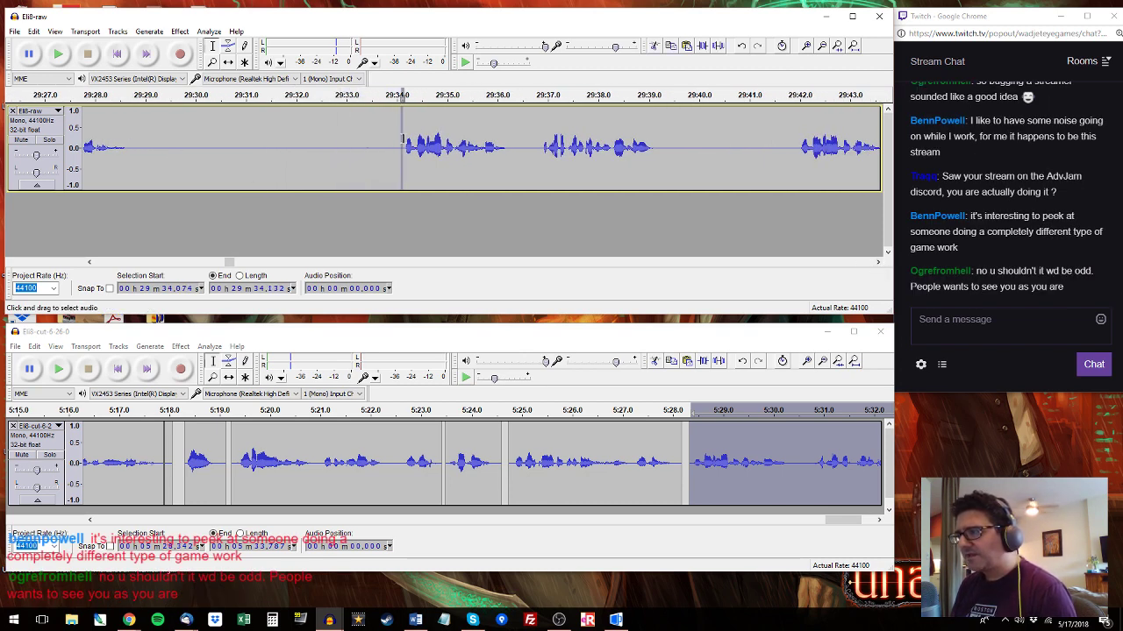
click(398, 138)
click(320, 150)
click(403, 148)
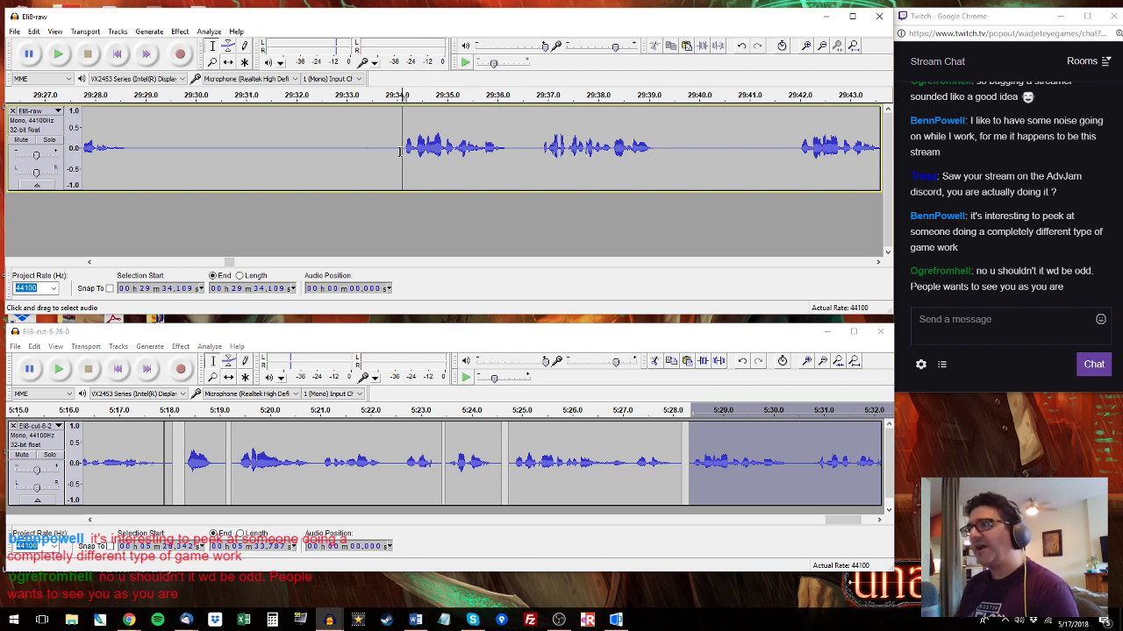
click(399, 151)
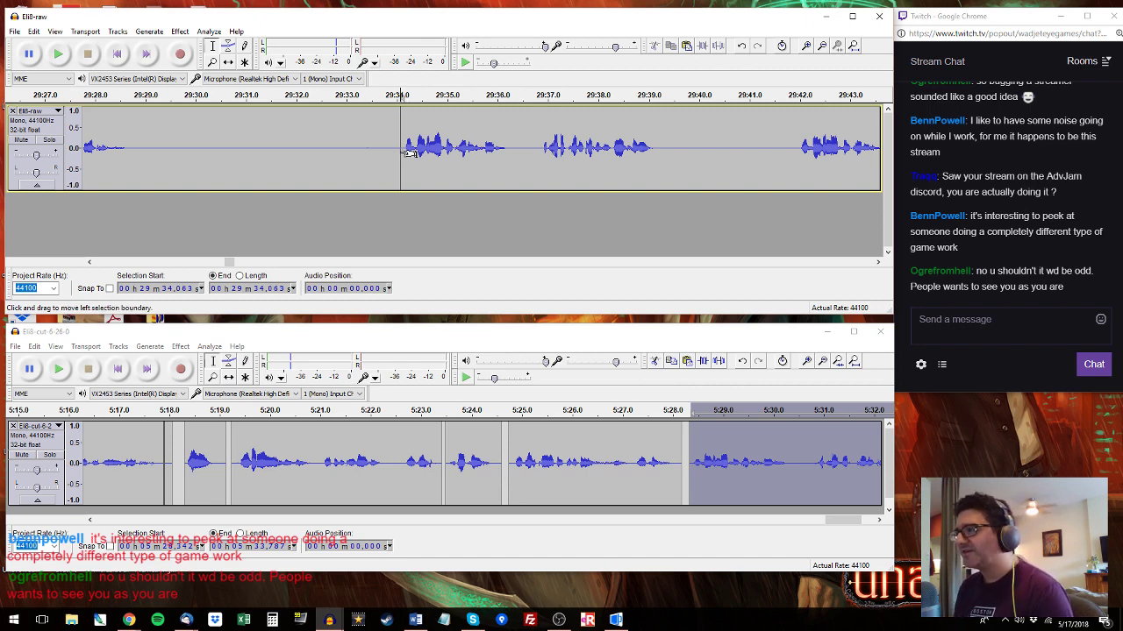
click(403, 148)
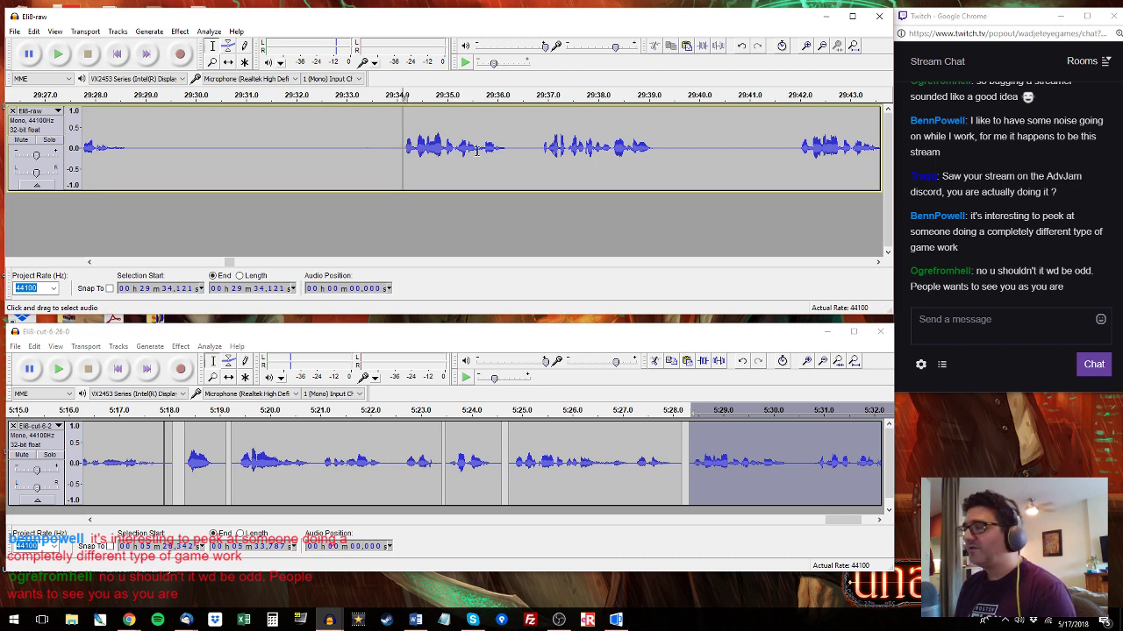
key(space)
drag(399, 145, 658, 149)
key(space)
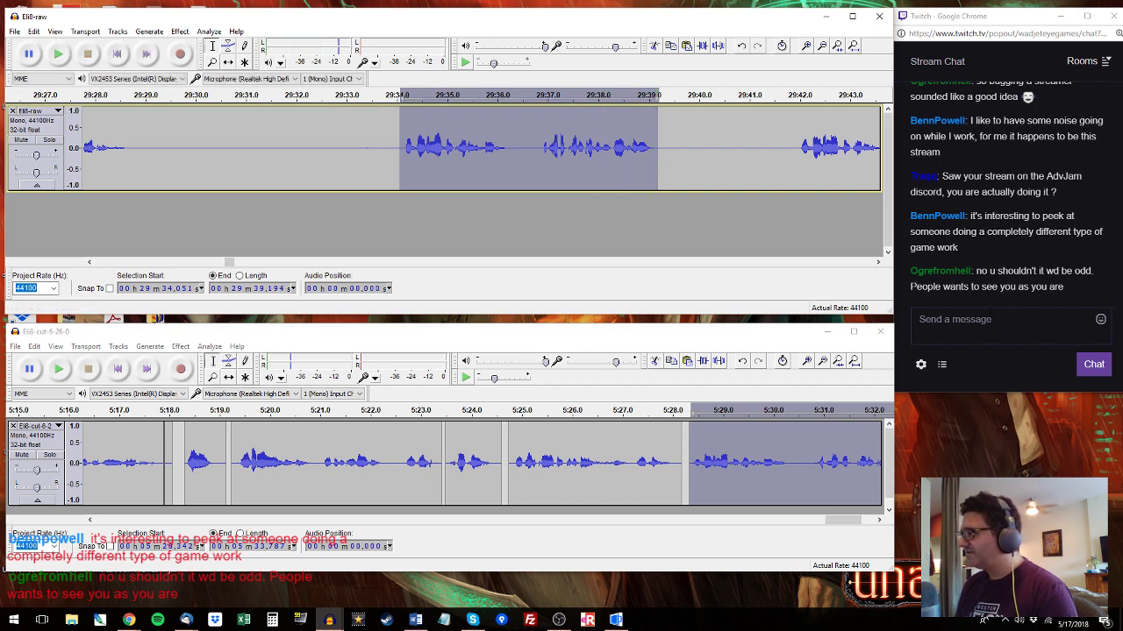
Replace the clip starting at 5:28.3 in the cut track with the copied raw take and play it back.
click(720, 348)
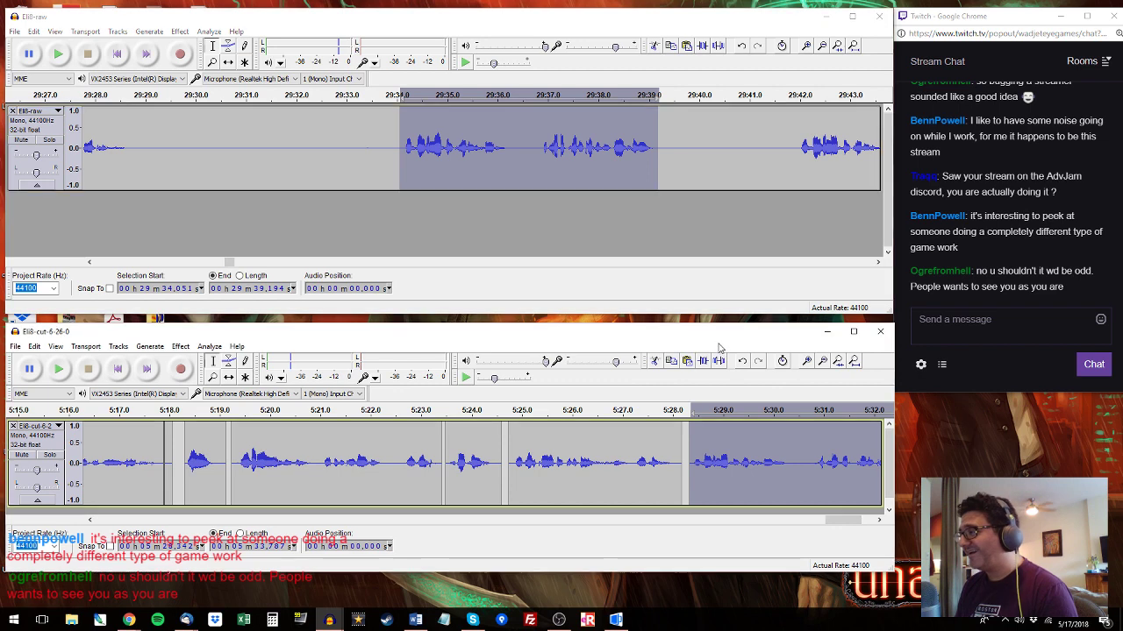
click(689, 22)
drag(840, 520, 849, 520)
key(ctrl+v)
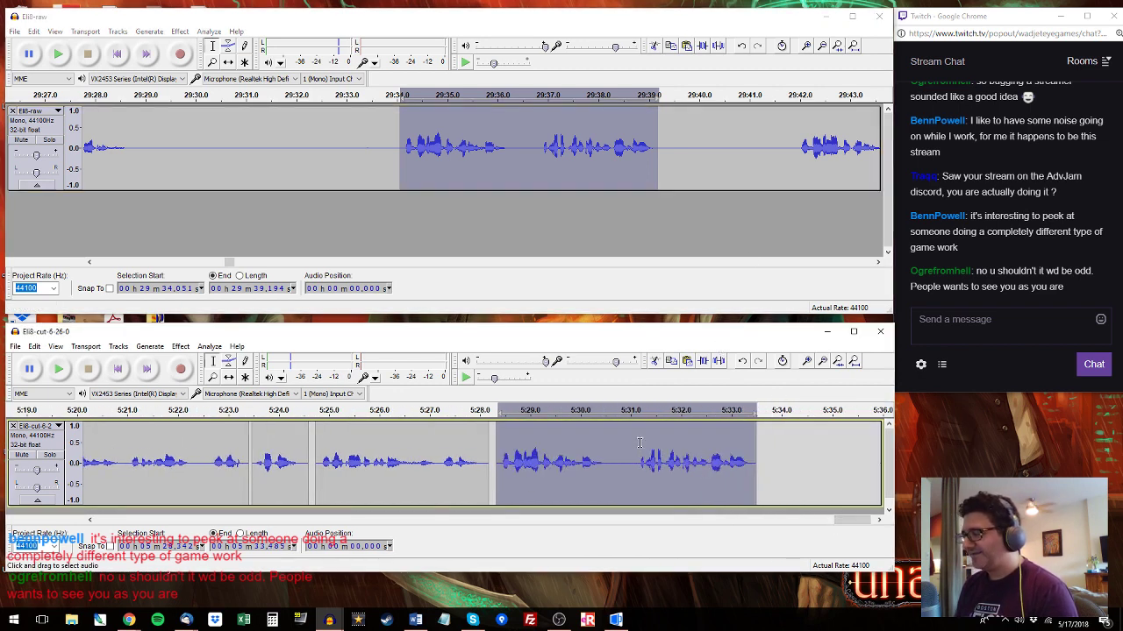
key(space)
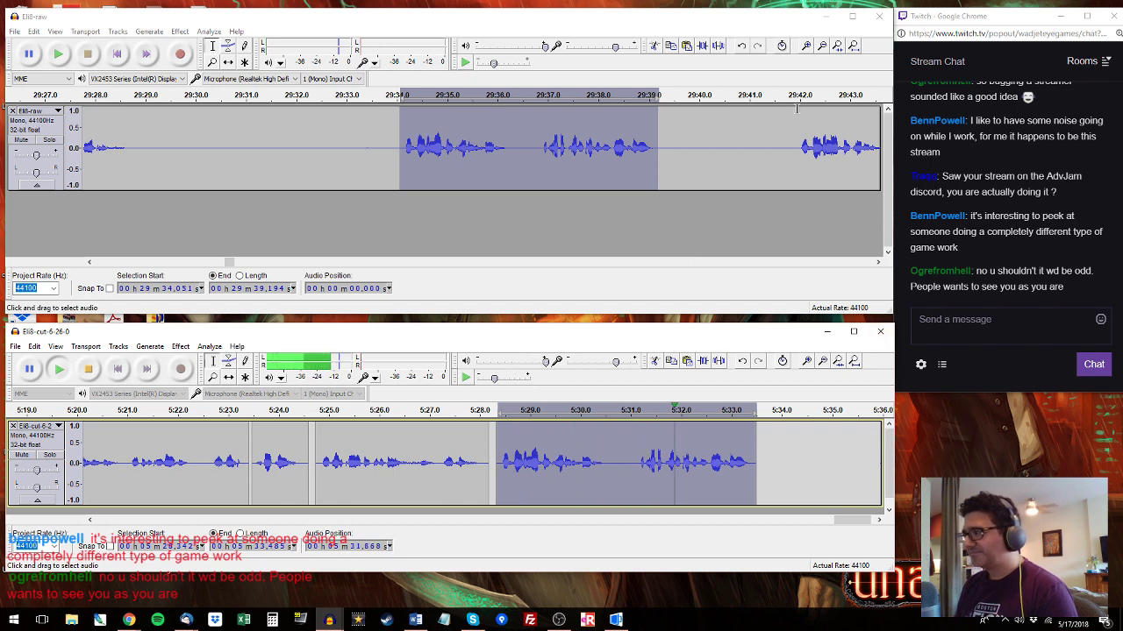
Audition the raw audio from 29:41.9 and paste the 29:50.5–29:53.3 take into the cut track at 5:33.6.
click(796, 102)
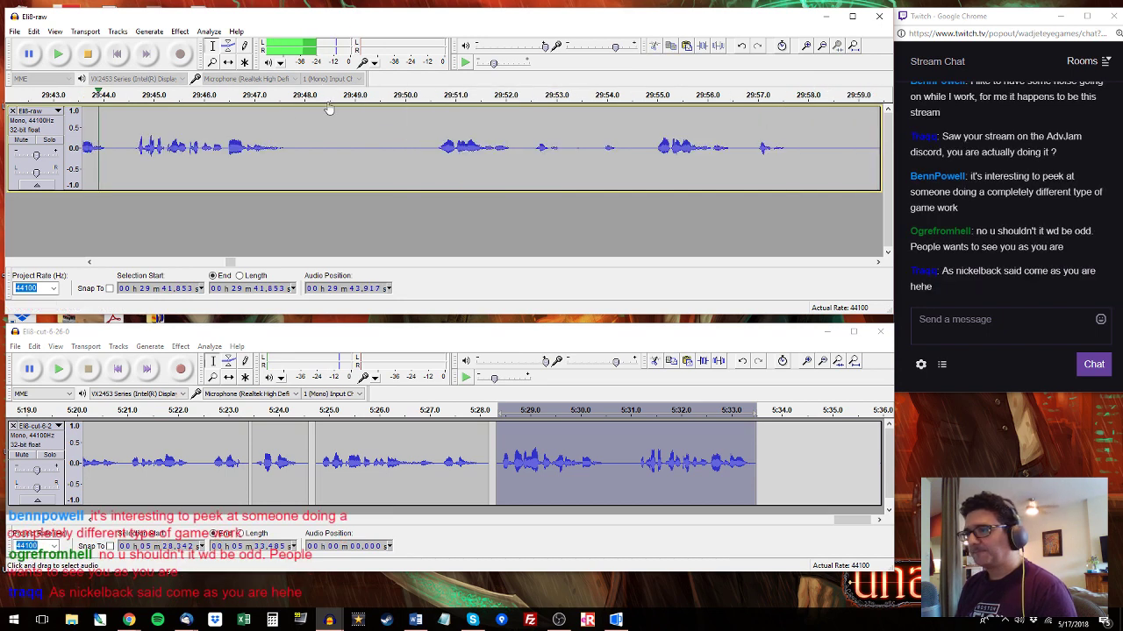
click(433, 99)
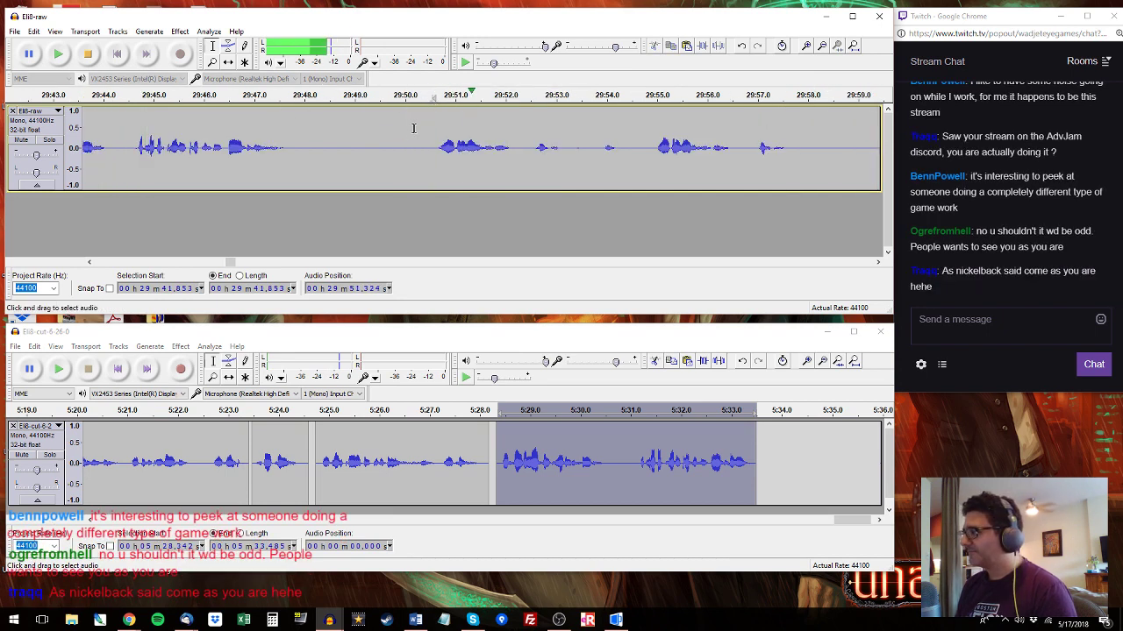
drag(432, 136, 568, 149)
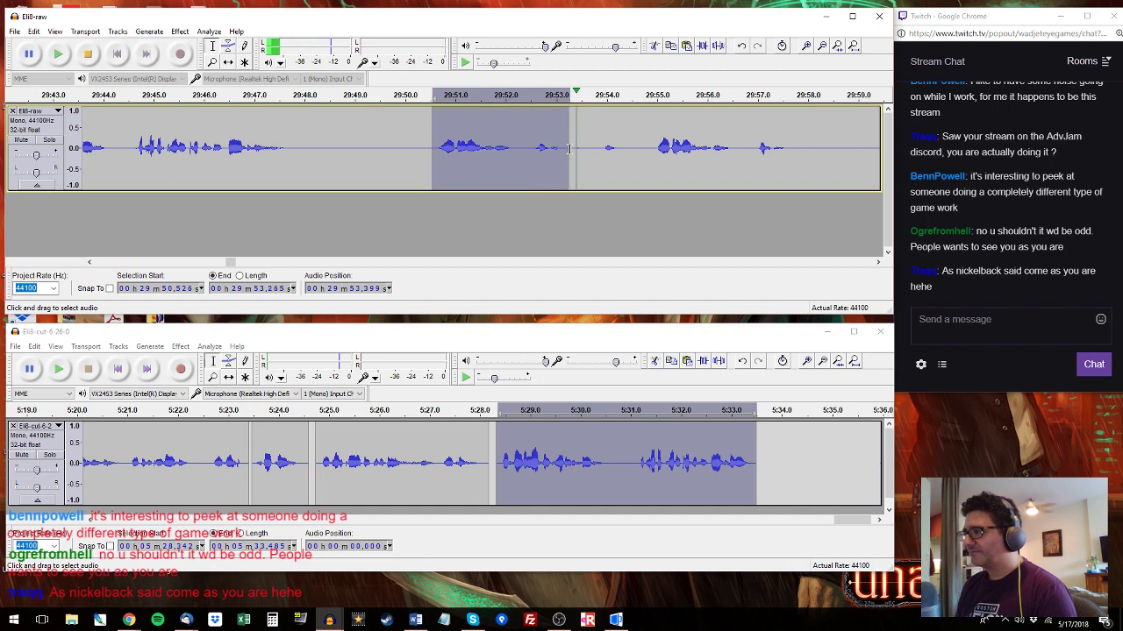
key(space)
drag(764, 441, 881, 447)
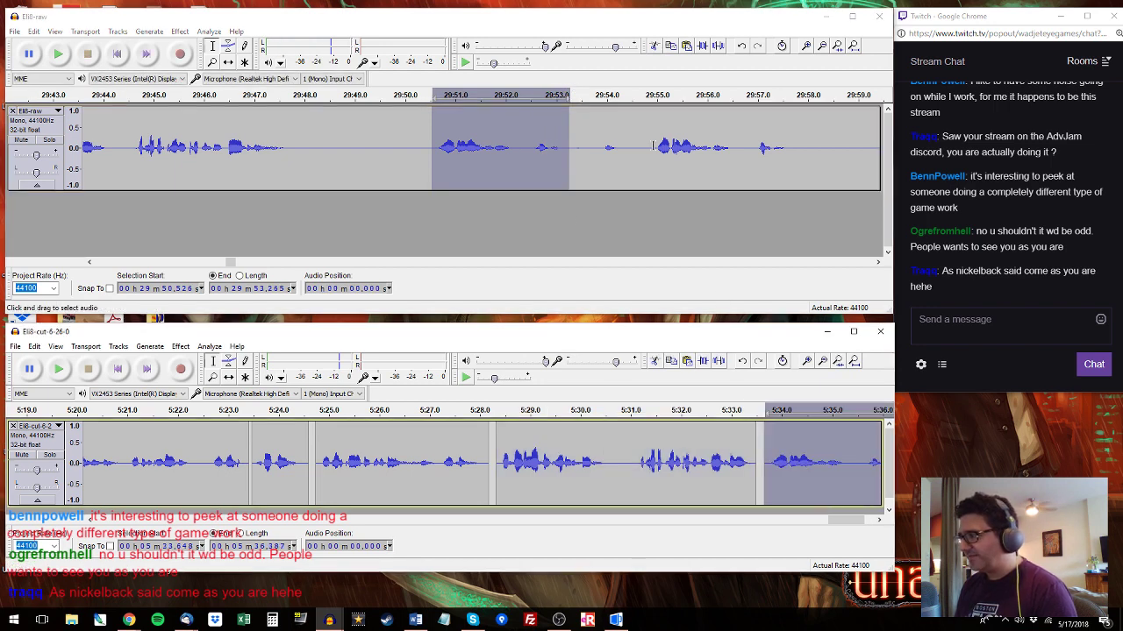
Play the raw track from 29:53.7 and select the take from about 29:54.9 to 29:57.9.
click(598, 140)
key(space)
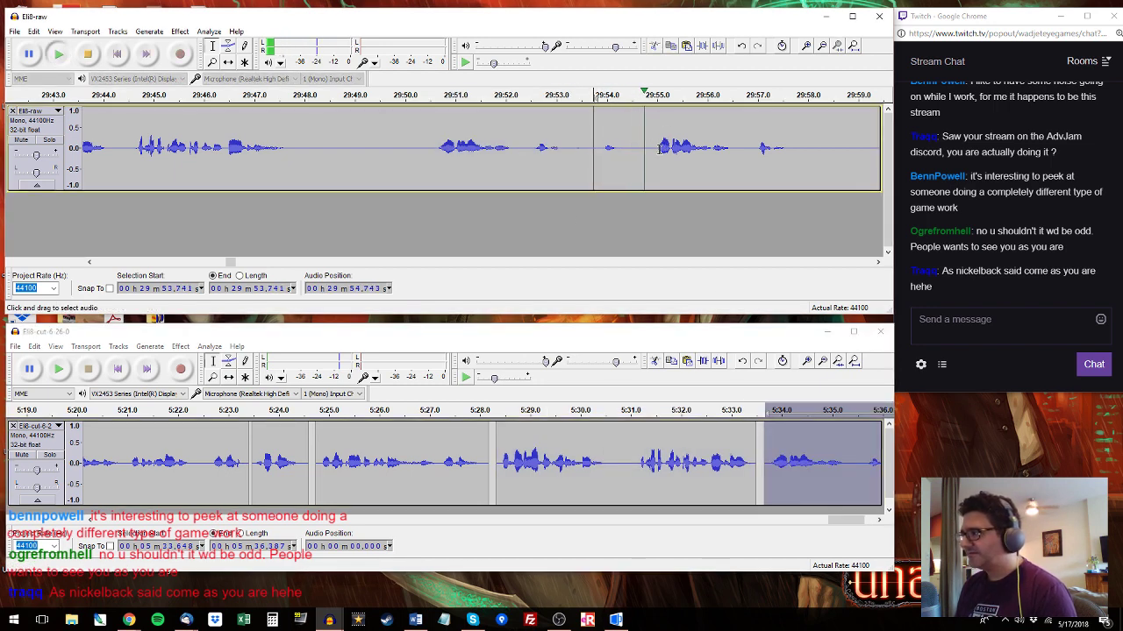
drag(652, 144, 624, 156)
key(space)
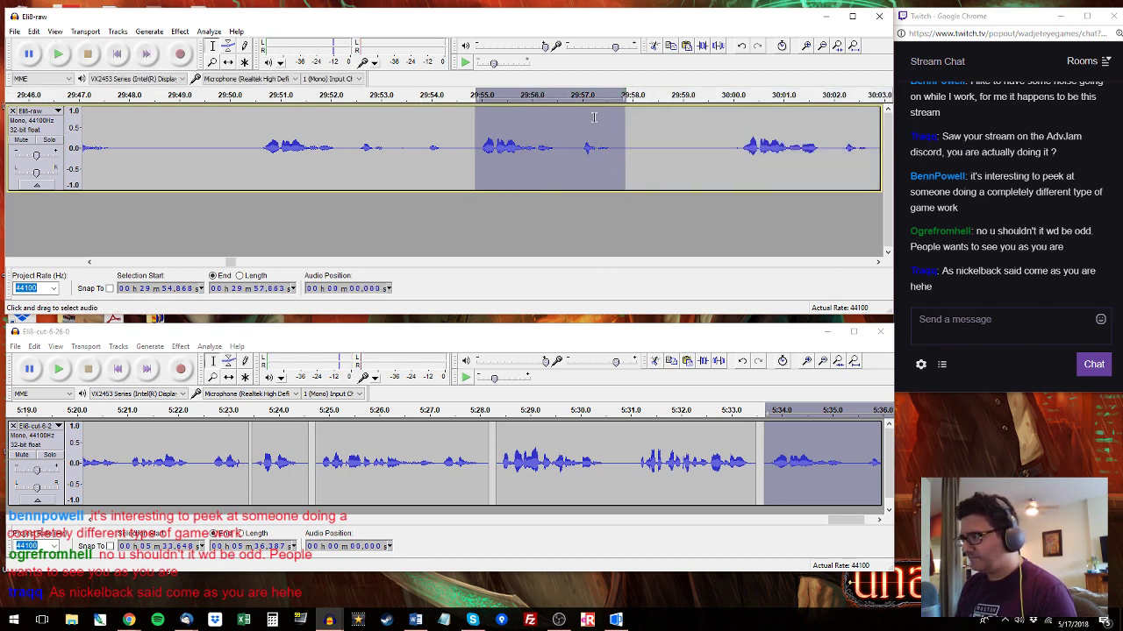
Audition the raw take at 30:00.15–30:02.8 and paste it over the clip starting at 5:33.6 in the cut track.
click(741, 156)
key(space)
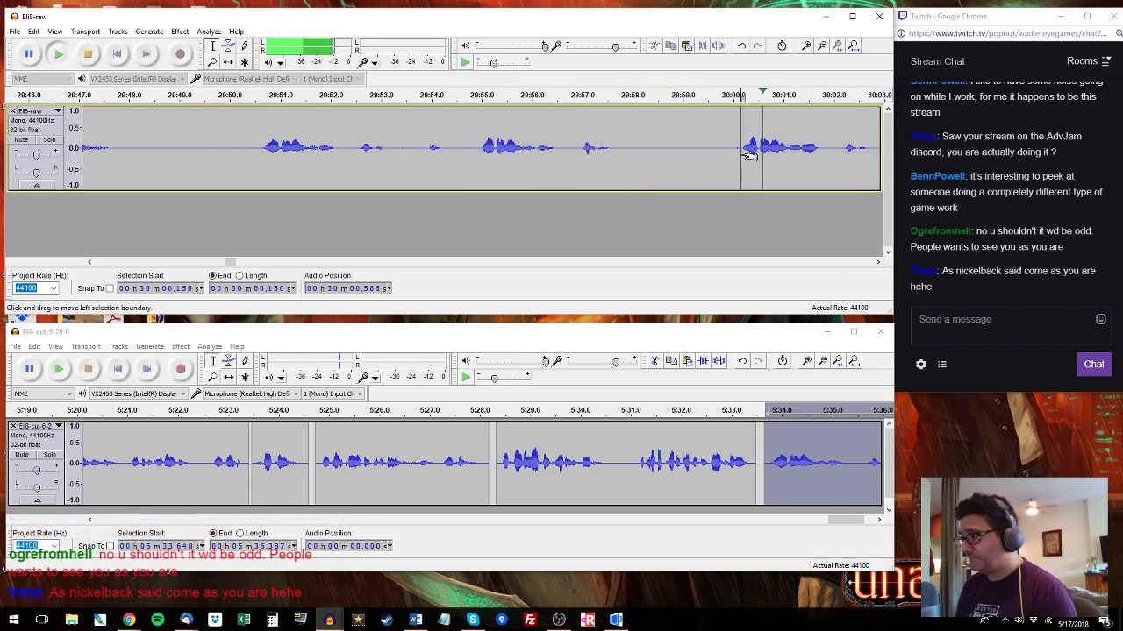
drag(742, 154, 626, 163)
key(space)
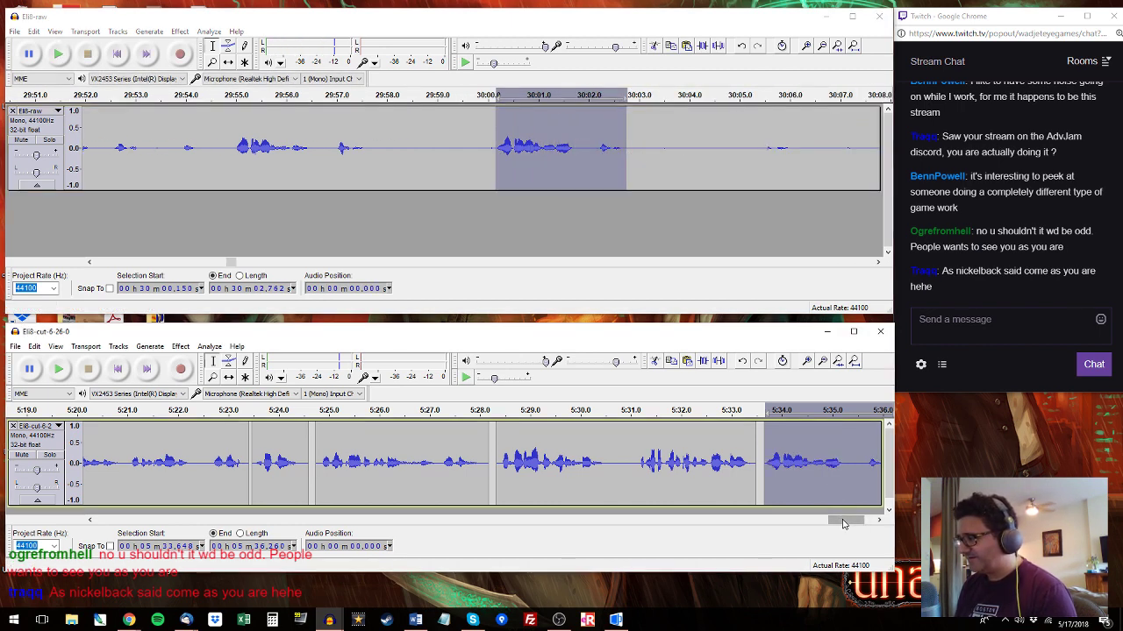
drag(847, 527, 856, 527)
Audition the raw phrases from 30:11.4 and paste the 30:14.4–30:18.1 section into the cut track at 5:36.4.
click(856, 152)
key(space)
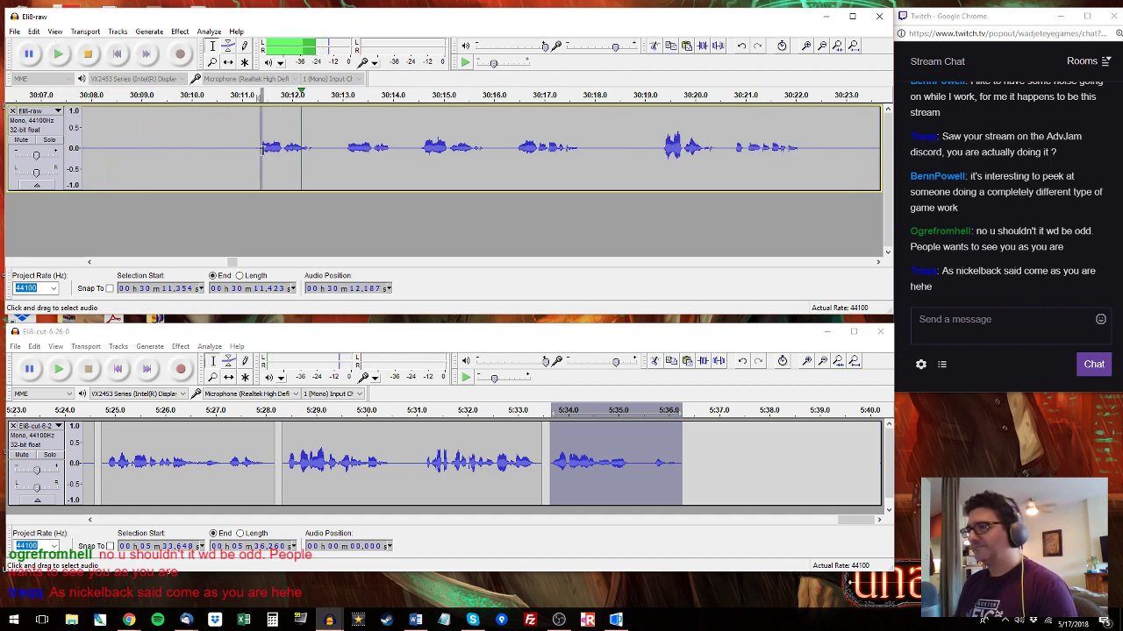
drag(249, 149, 599, 153)
click(427, 151)
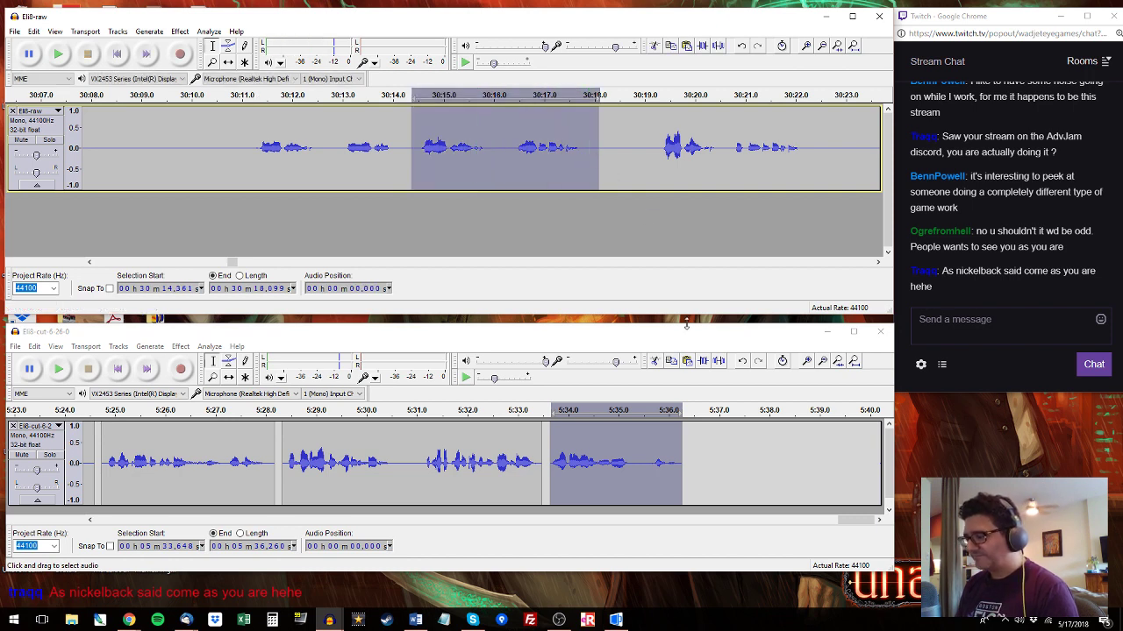
drag(689, 438, 875, 439)
Play the following raw line, select 30:19.3–30:22.3 and paste it into the cut track at 5:40.3.
click(643, 95)
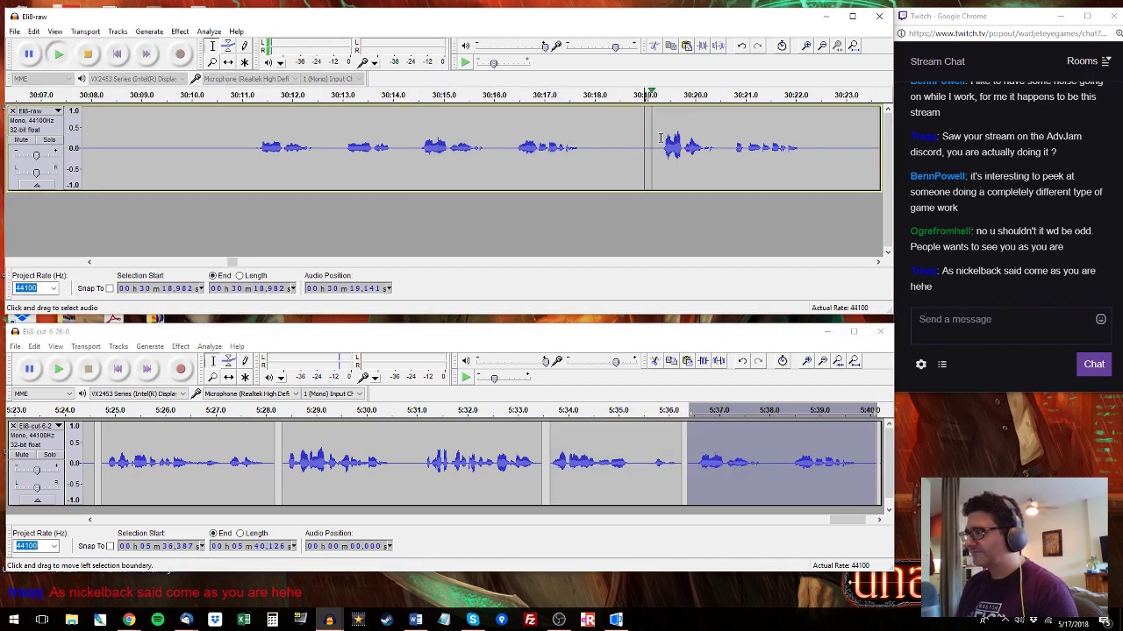
drag(658, 143, 808, 144)
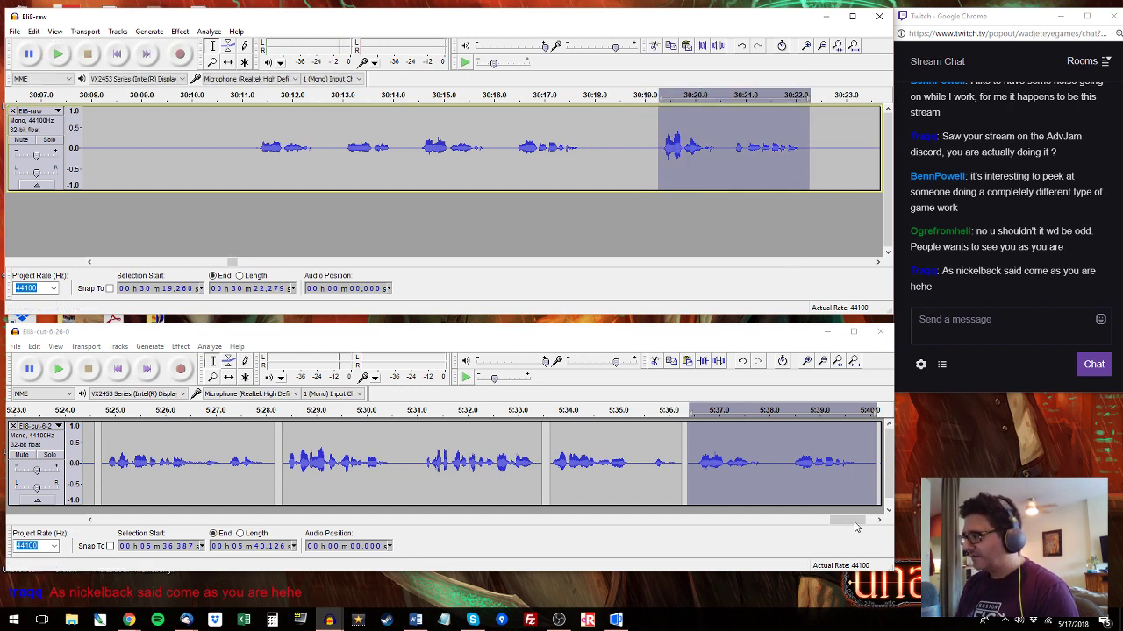
drag(855, 521, 868, 521)
click(688, 440)
key(ctrl+v)
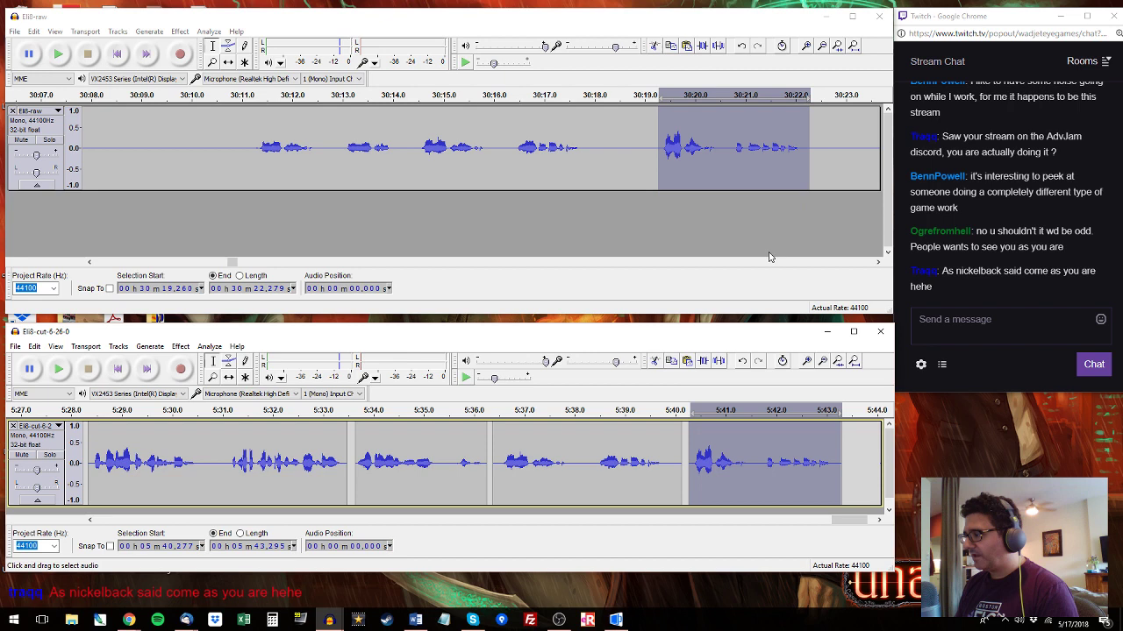
Play the raw track from 30:23.2, select 30:27.4–30:30.3 and paste it into the cut track at 5:43.5.
click(855, 146)
key(space)
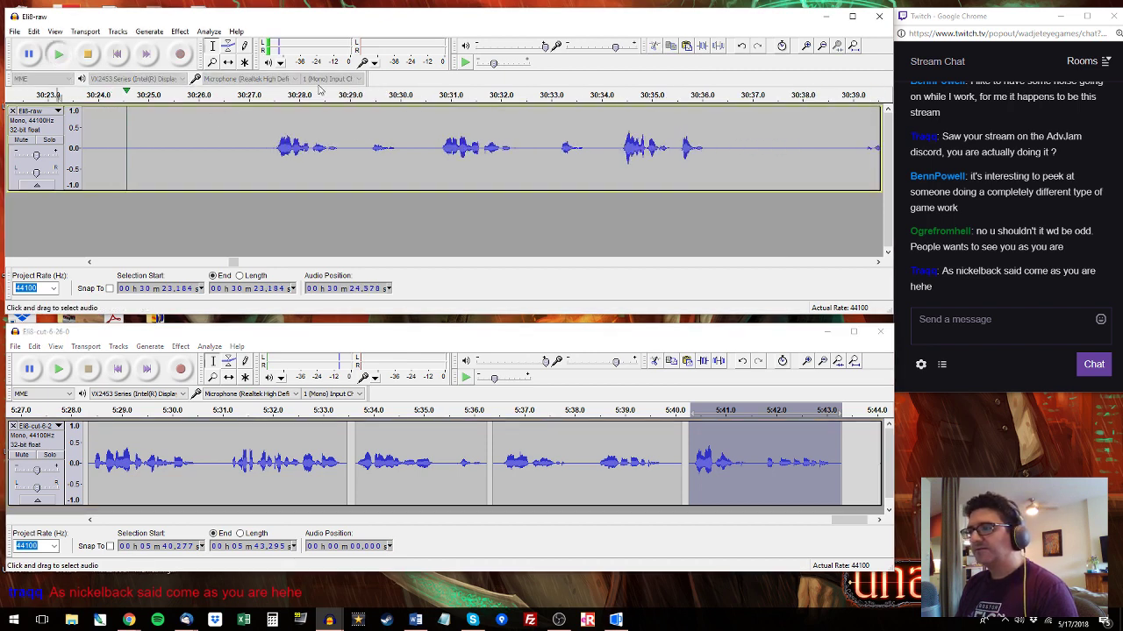
drag(271, 144, 414, 154)
key(space)
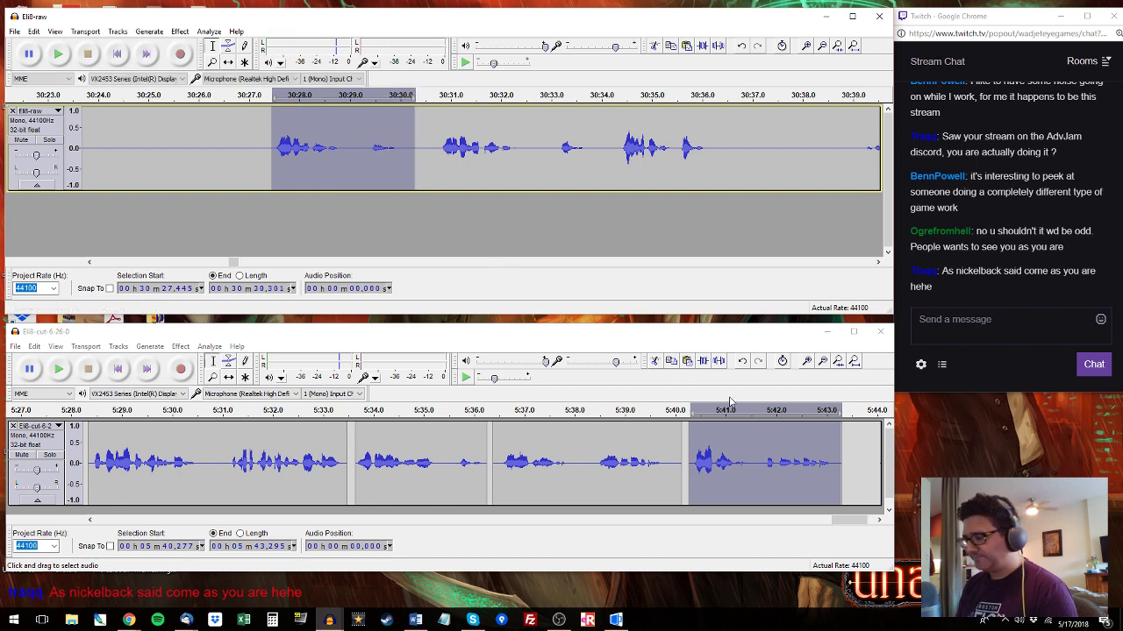
click(849, 448)
Audition the raw takes from 30:30.6 and paste 30:34.2–30:36.3 over the clip starting at 5:43.5 in the cut track.
click(427, 177)
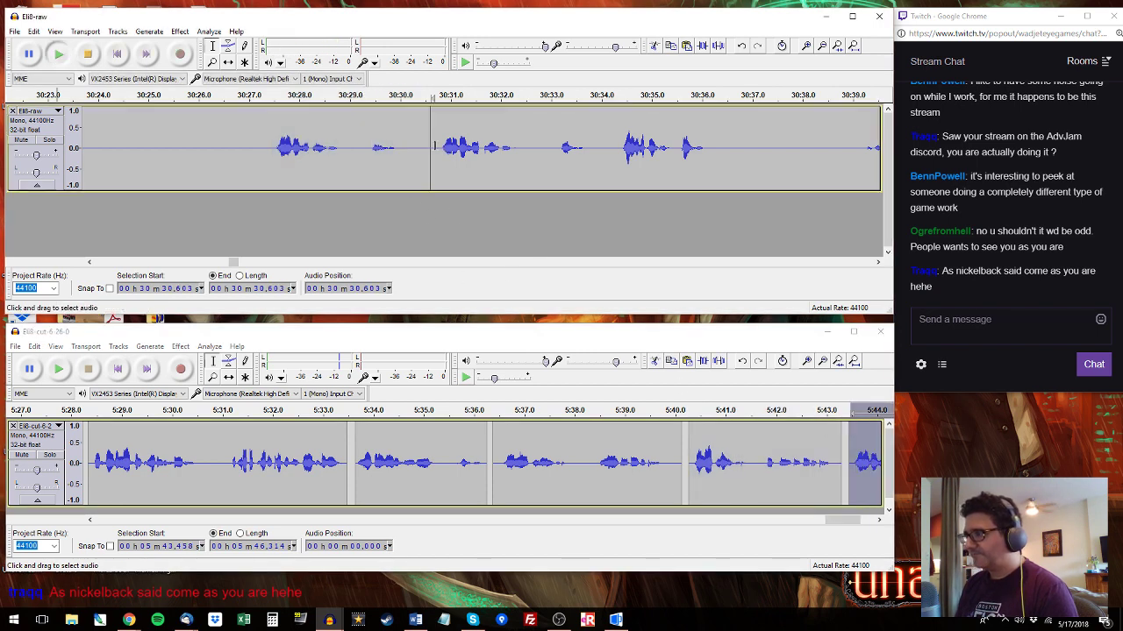
drag(437, 162, 514, 159)
key(space)
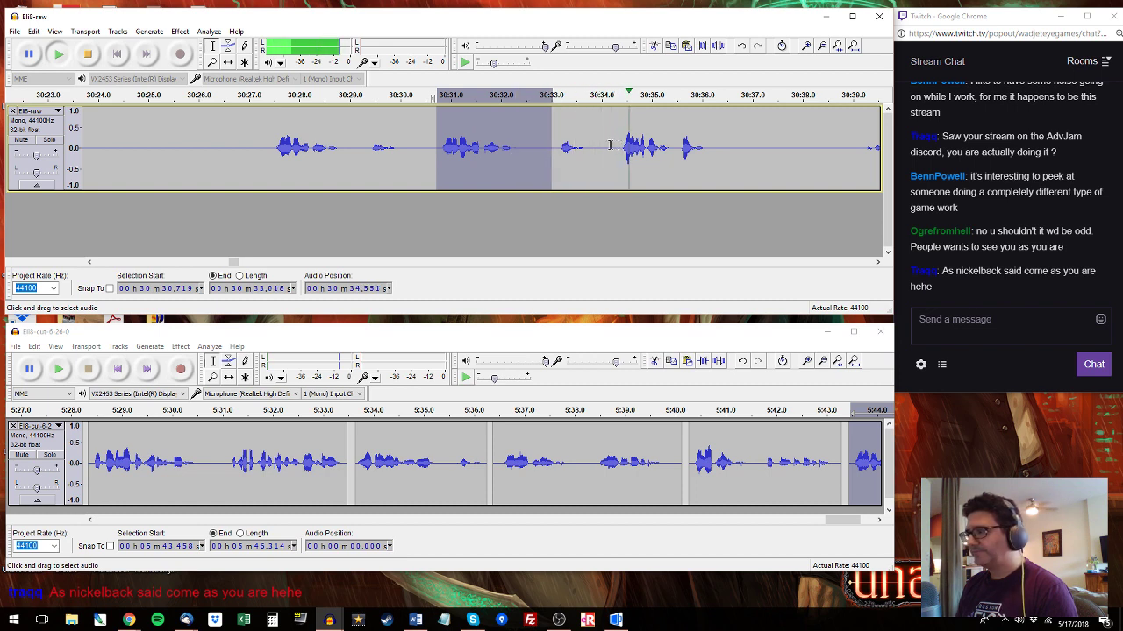
drag(610, 145, 715, 151)
key(space)
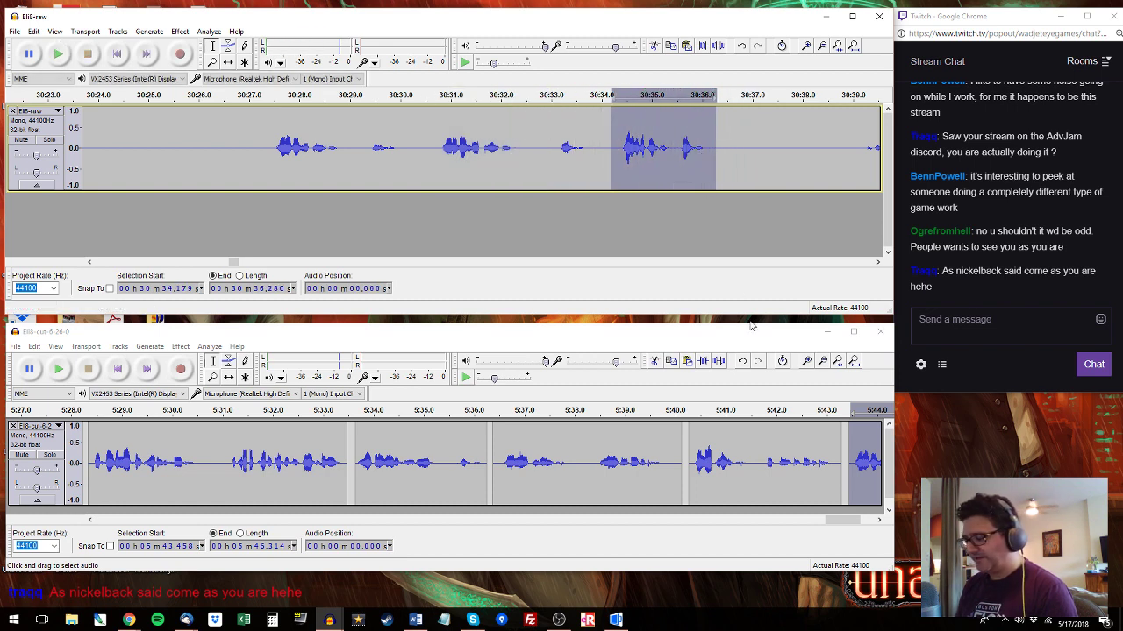
drag(832, 515, 844, 518)
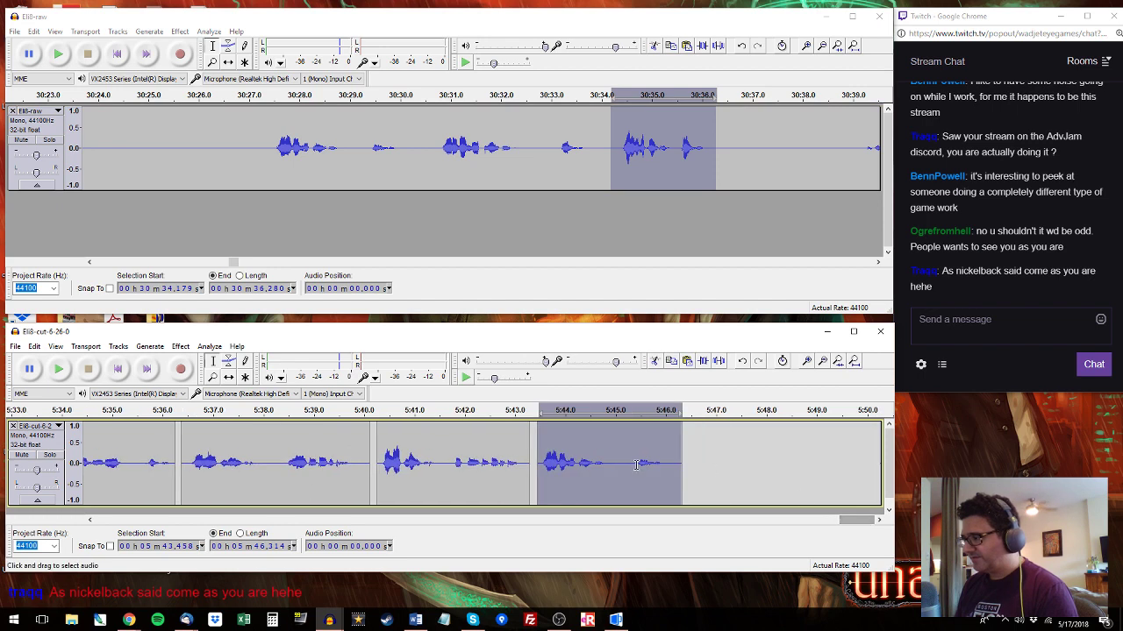
drag(682, 465, 644, 465)
Audition the raw line around 30:44.3, select 30:44.4–30:46.2 and paste it into the cut track at 5:45.8.
click(872, 151)
key(space)
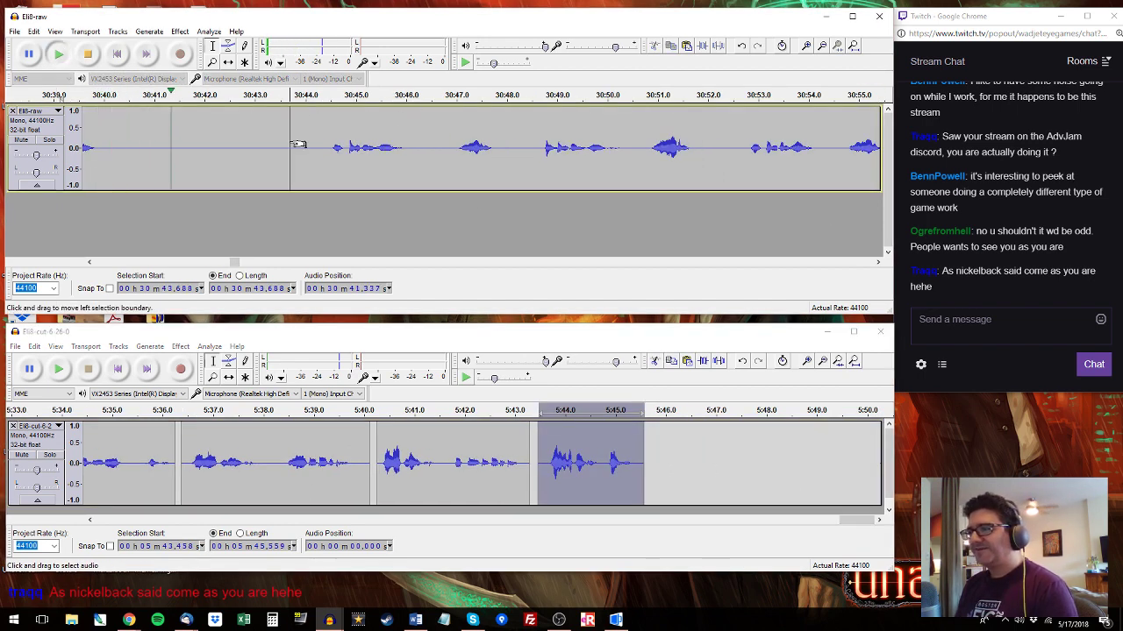
drag(324, 147, 409, 150)
key(space)
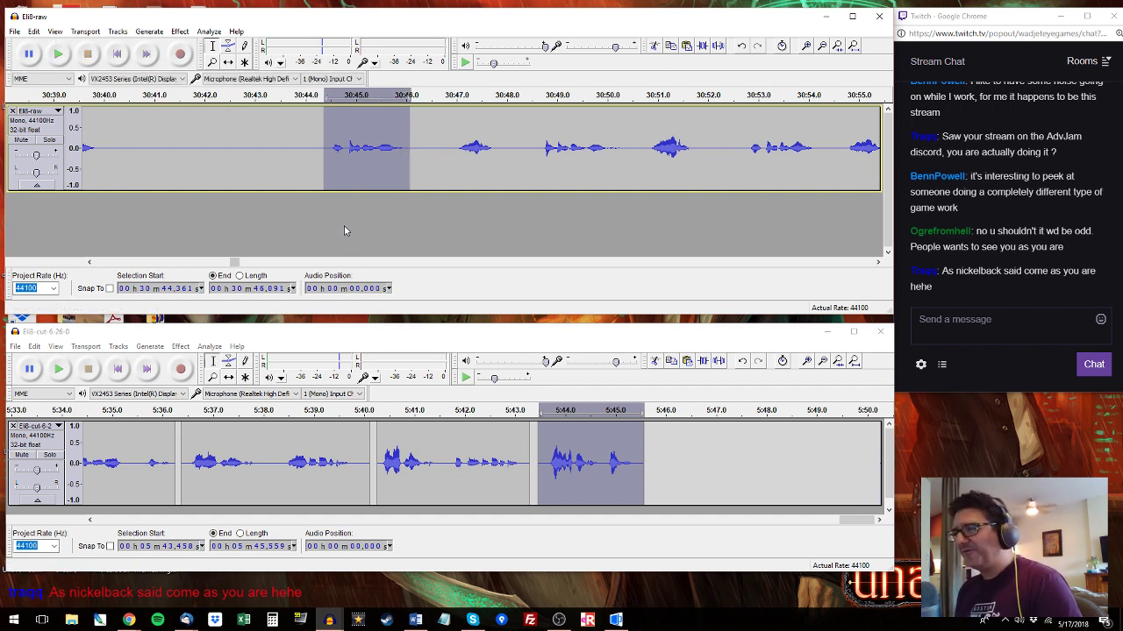
click(300, 119)
click(320, 131)
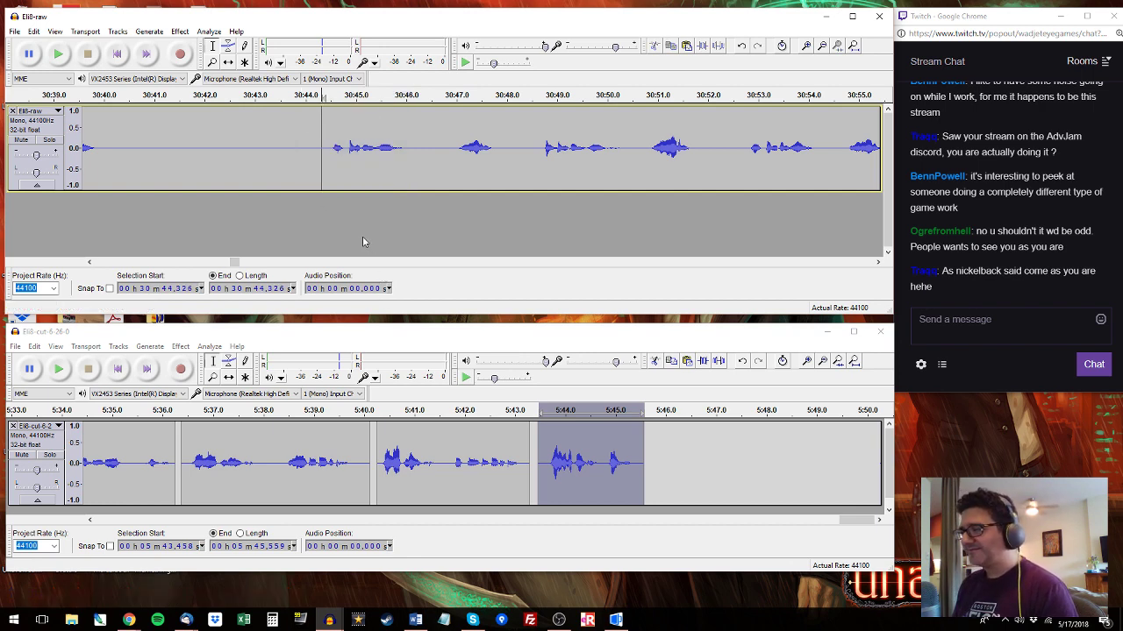
key(space)
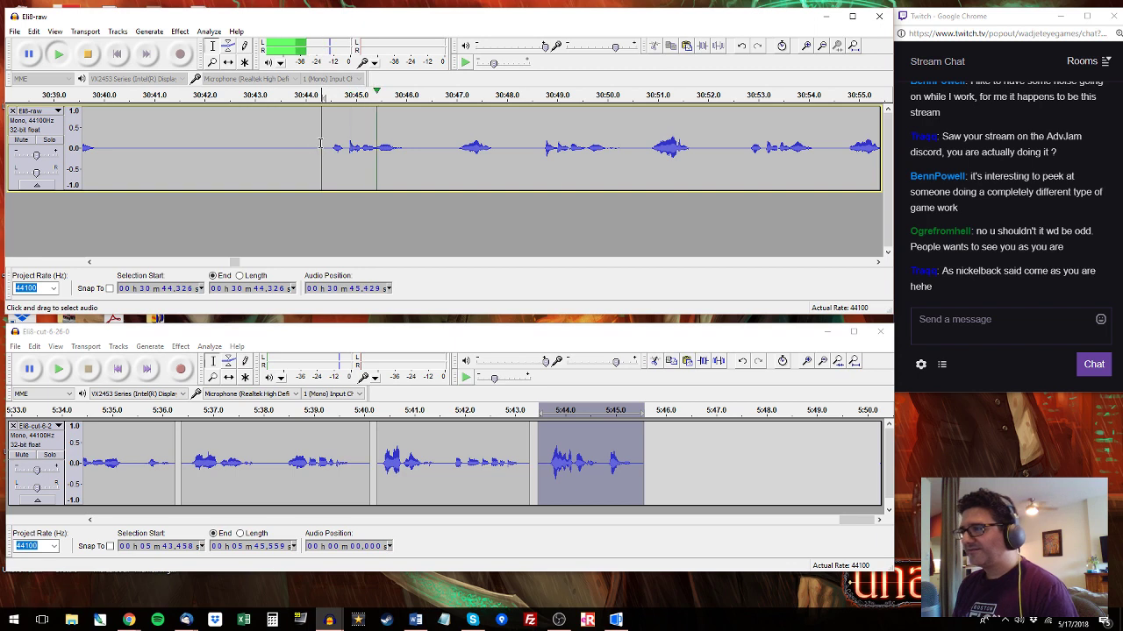
drag(324, 149, 414, 163)
key(space)
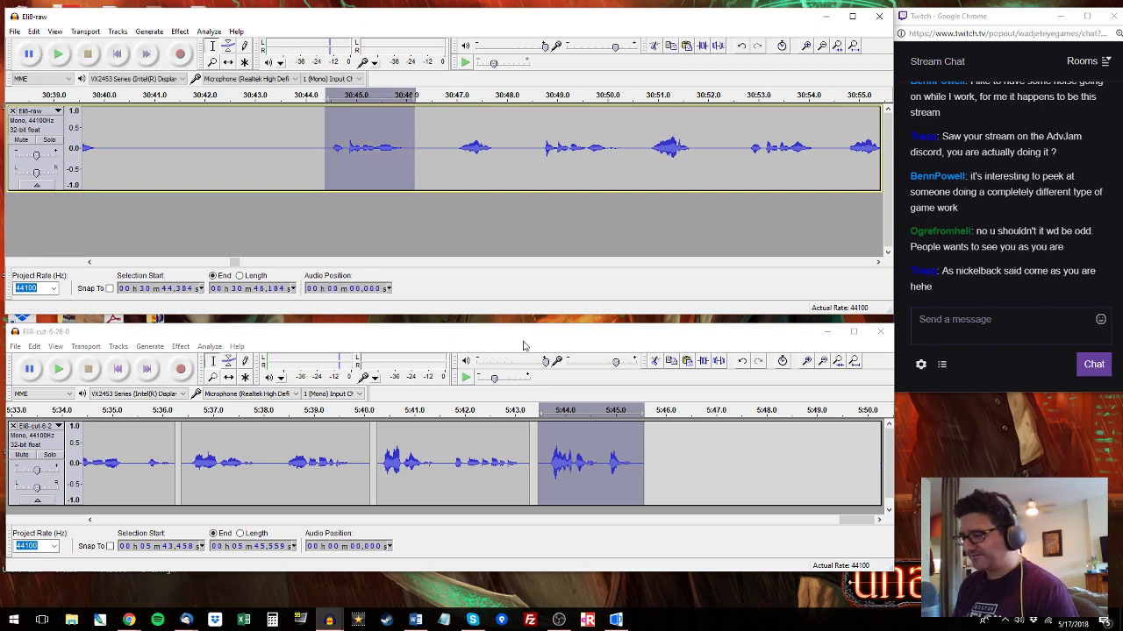
click(651, 434)
key(ctrl+v)
Play the next raw phrase, select 30:46.9–30:48.1 and paste it into the cut track at 5:47.6.
click(452, 154)
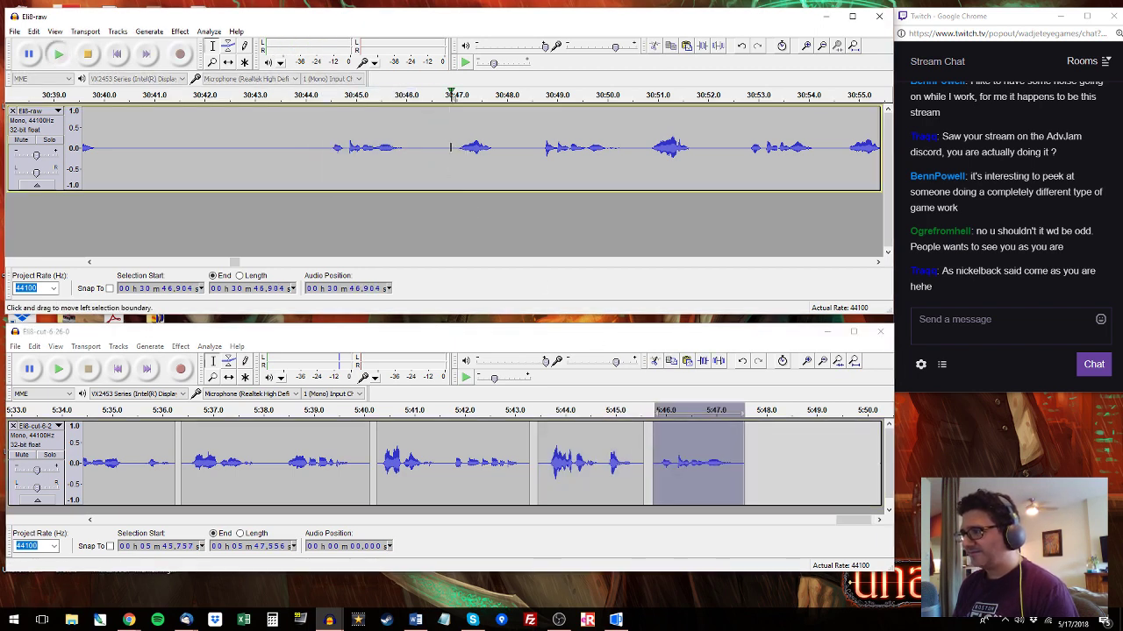
key(space)
drag(458, 150, 511, 151)
key(space)
key(ctrl+c)
click(747, 463)
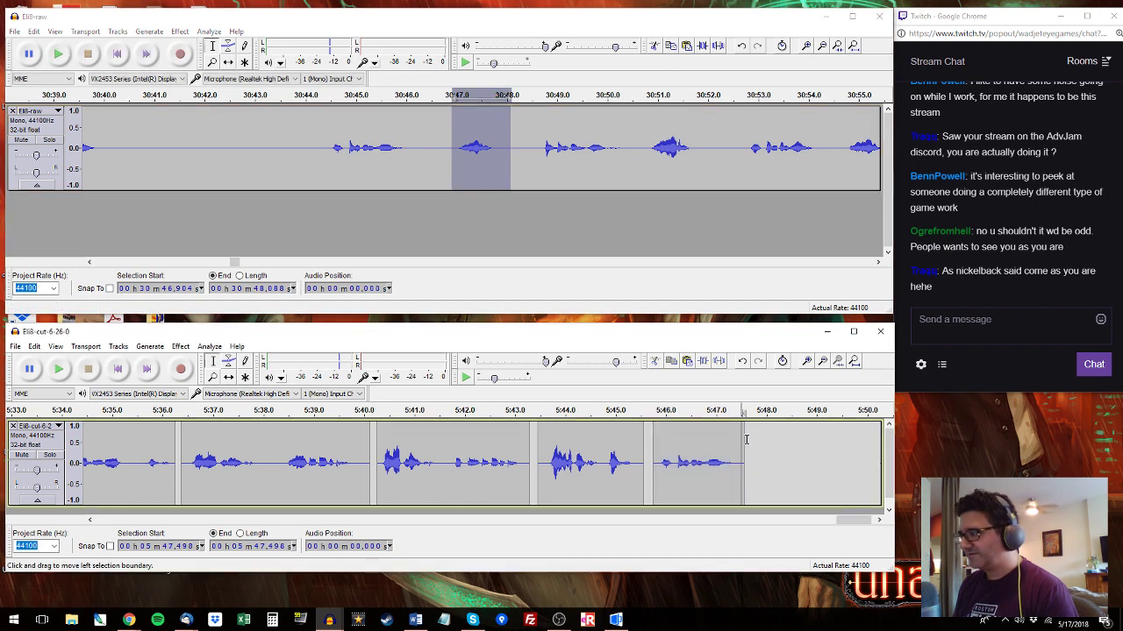
key(ctrl+v)
Audition the raw takes from 30:48.6 and paste 30:52.7–30:55.8 over the last two cut-track clips, from 5:45.8 to 5:48.8.
click(575, 257)
click(540, 156)
key(space)
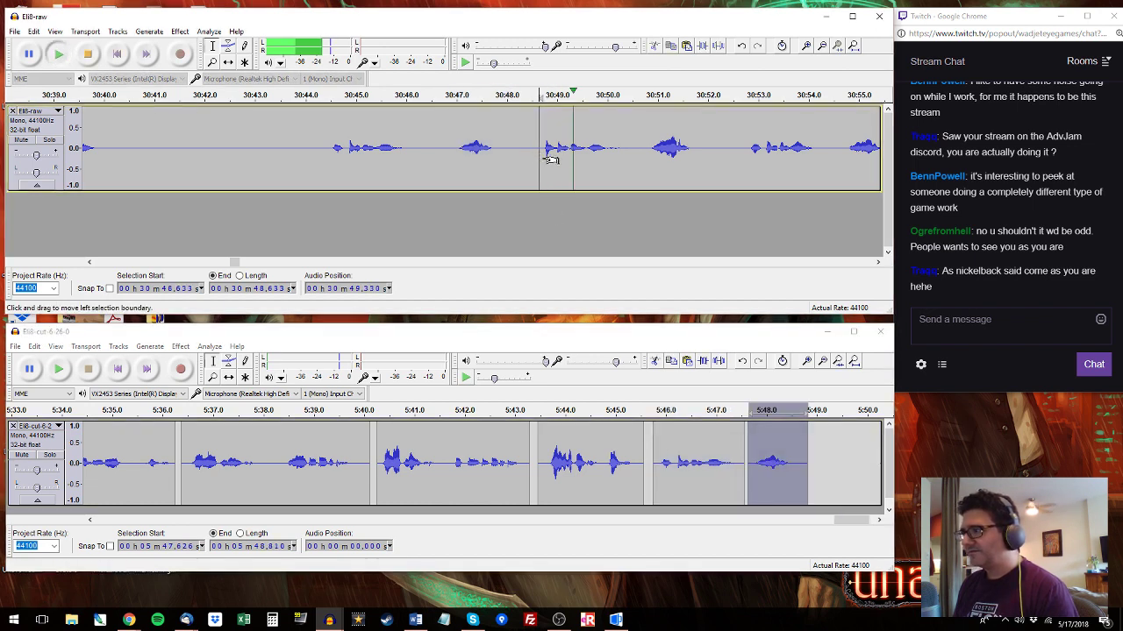
drag(551, 158, 669, 149)
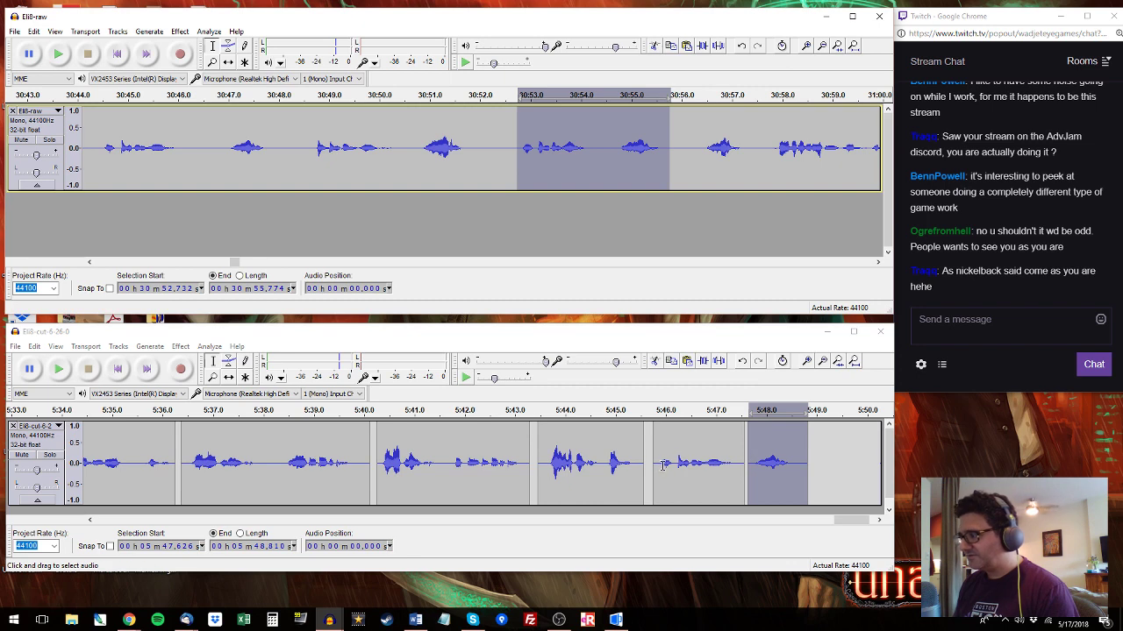
drag(654, 465, 806, 452)
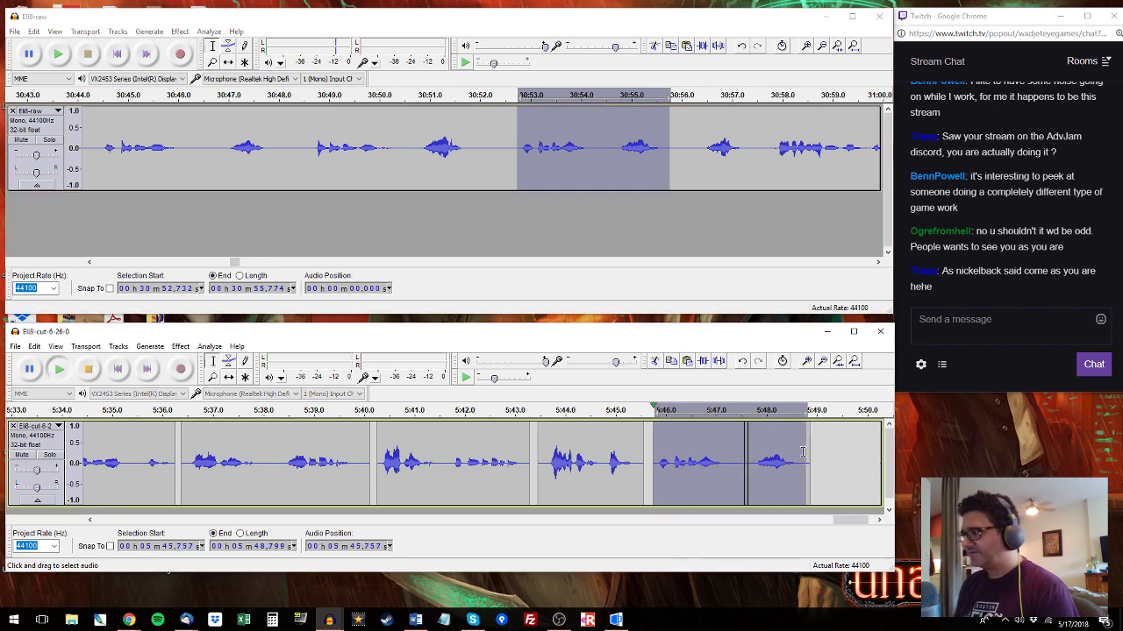
key(space)
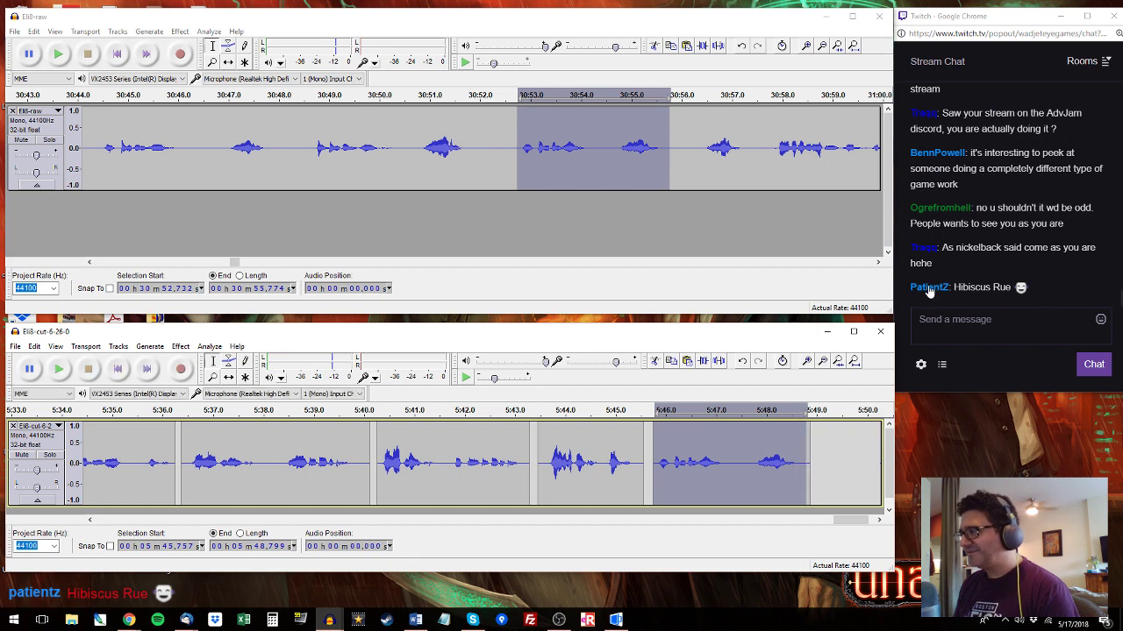
Audition the raw lines from 30:56.4, select 31:06.2–31:07.9 and paste it into the cut track at about 5:49.0.
click(701, 149)
key(space)
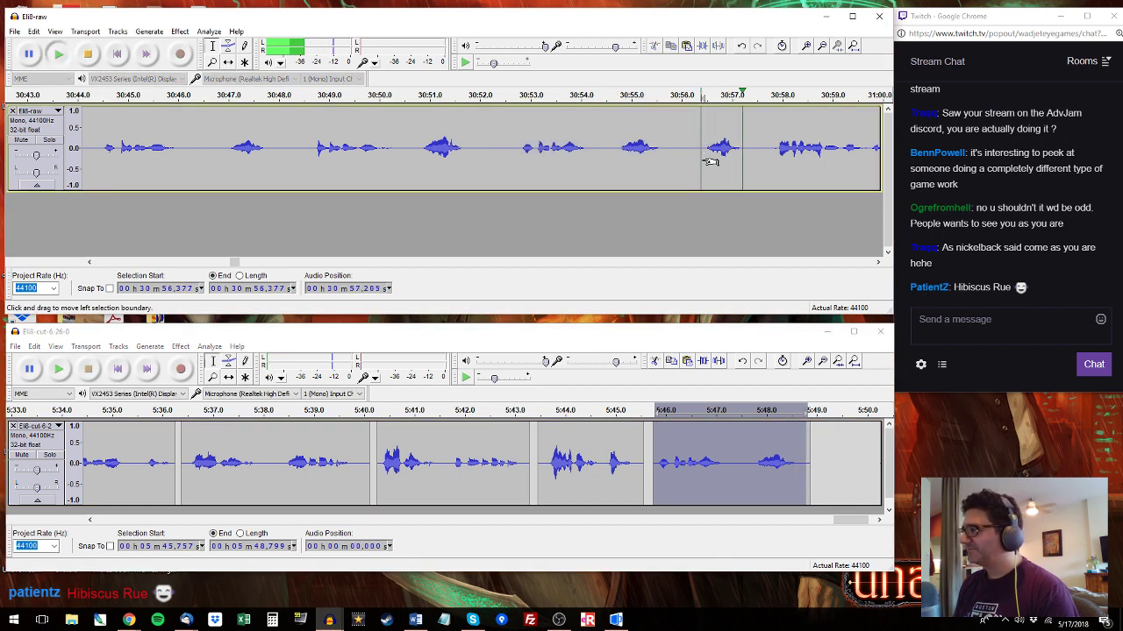
drag(762, 153, 582, 148)
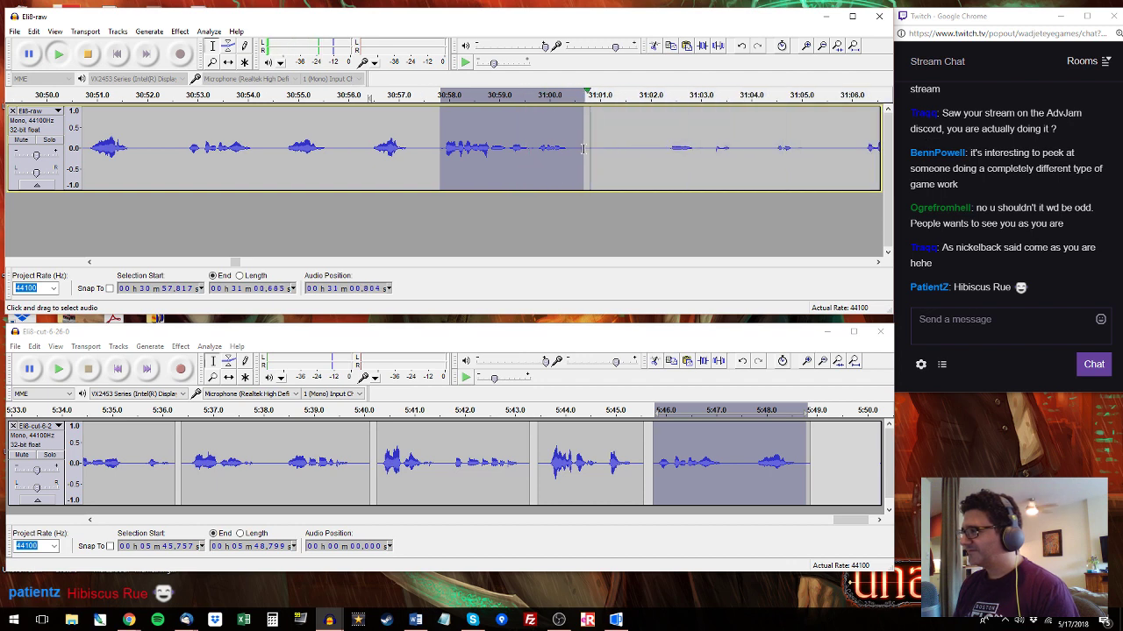
click(670, 131)
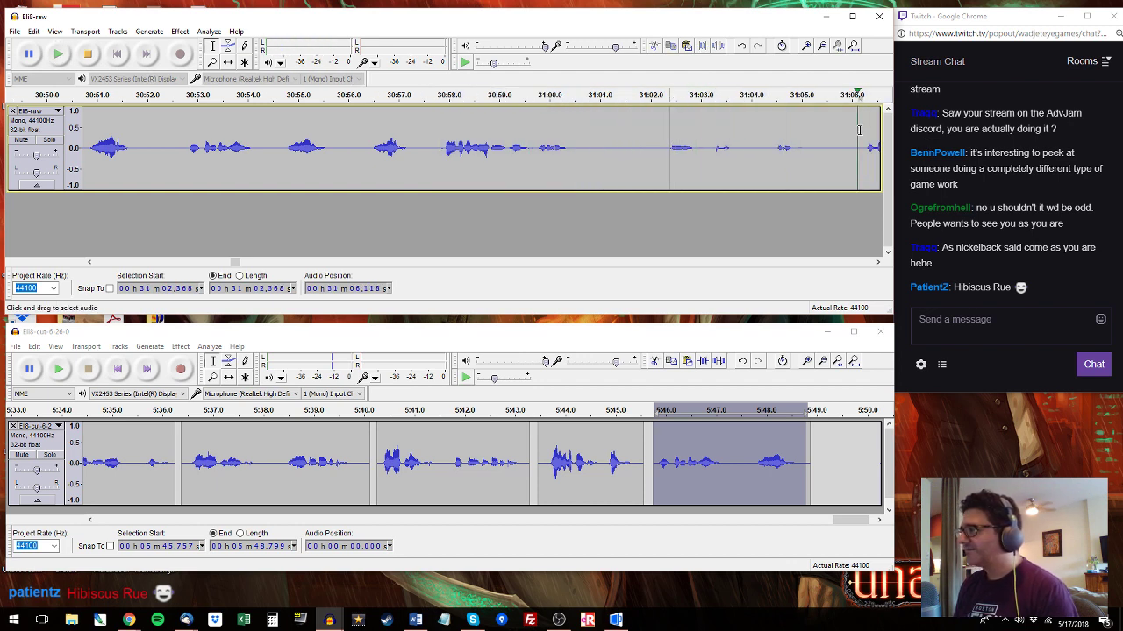
drag(83, 146, 153, 147)
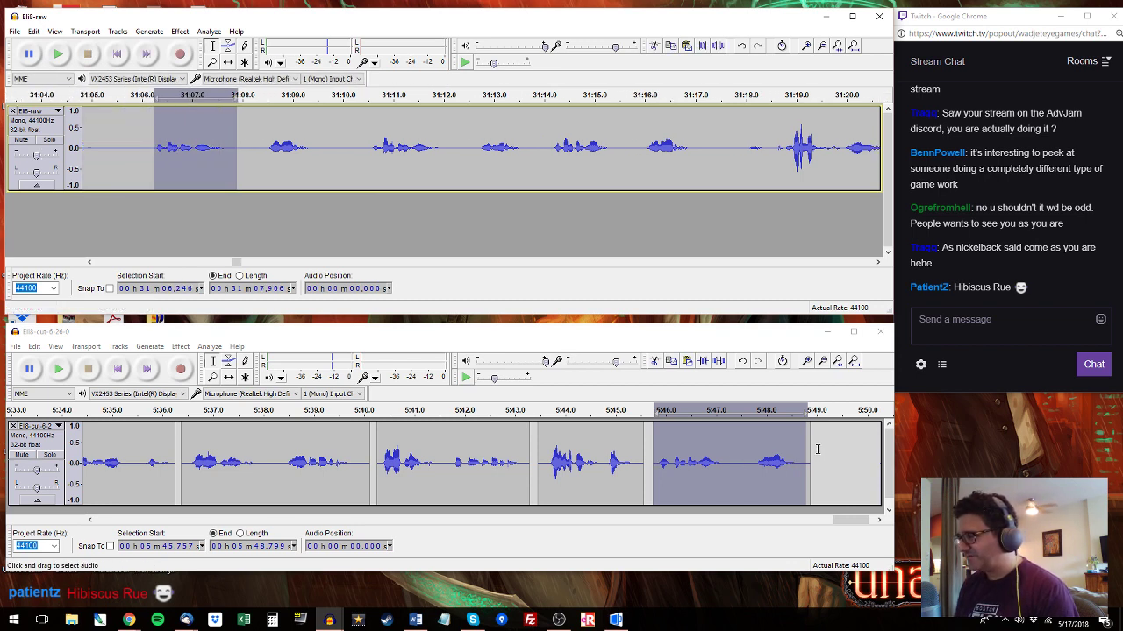
drag(817, 449, 900, 449)
Audition the raw phrase at 31:08.4–31:09.6, then copy the cut track's 5:47.7–5:48.8 phrase to the end of the track at 5:50.7.
click(269, 136)
key(space)
drag(322, 137, 262, 137)
drag(753, 461, 807, 462)
drag(841, 523, 849, 524)
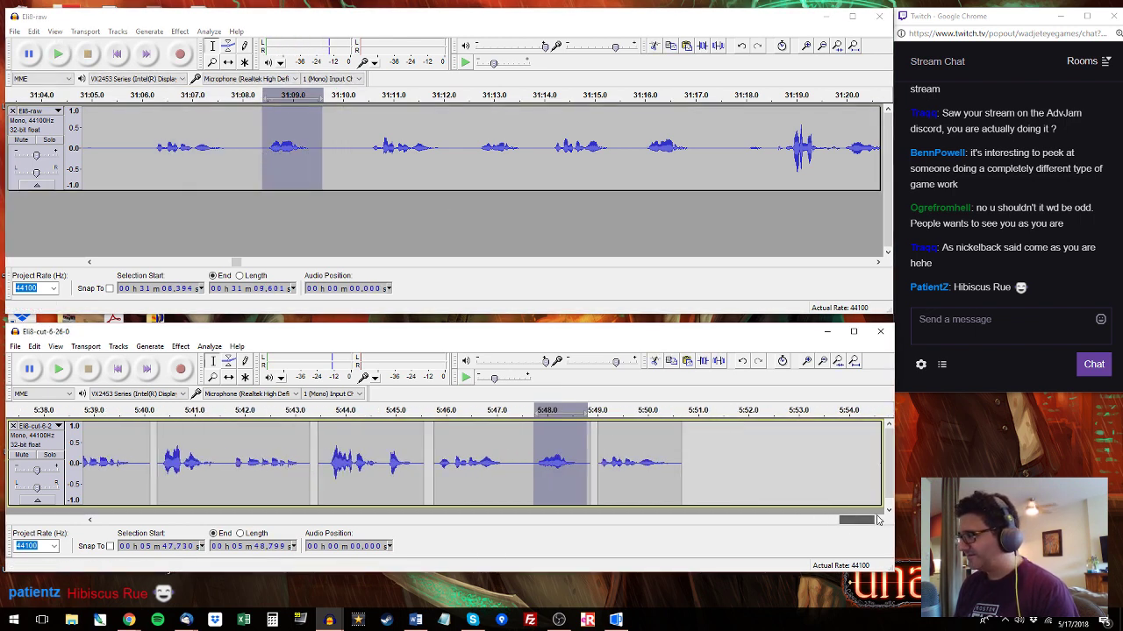
double_click(691, 448)
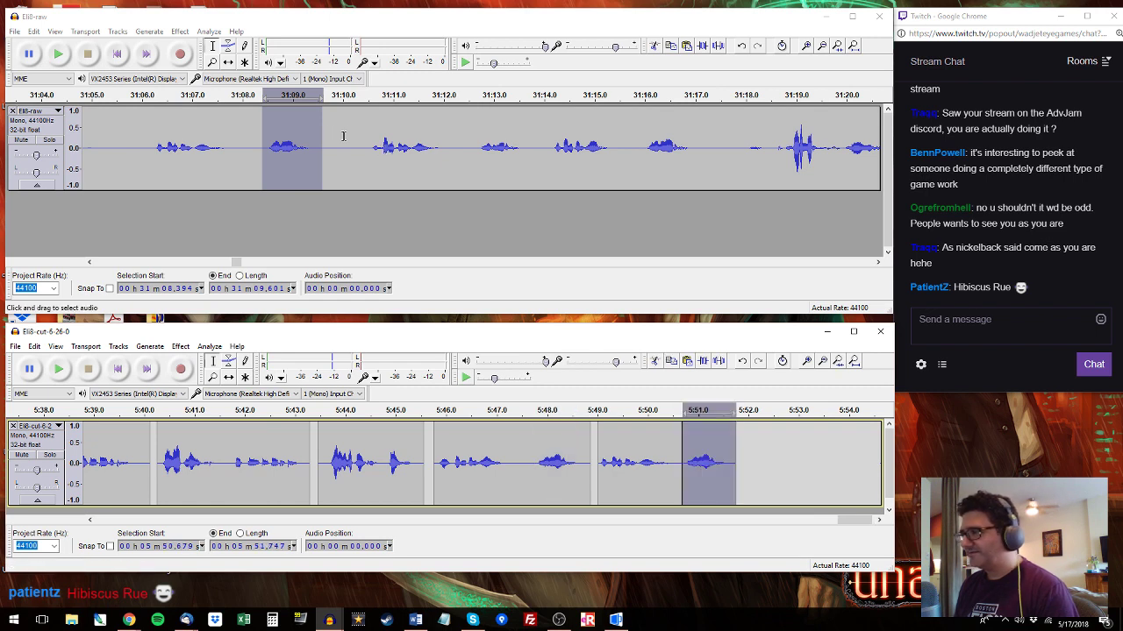
Audition the raw takes from 31:10.5, marking the sections 31:18.6–31:21.6 and 31:21.8–31:23.8.
click(369, 141)
key(space)
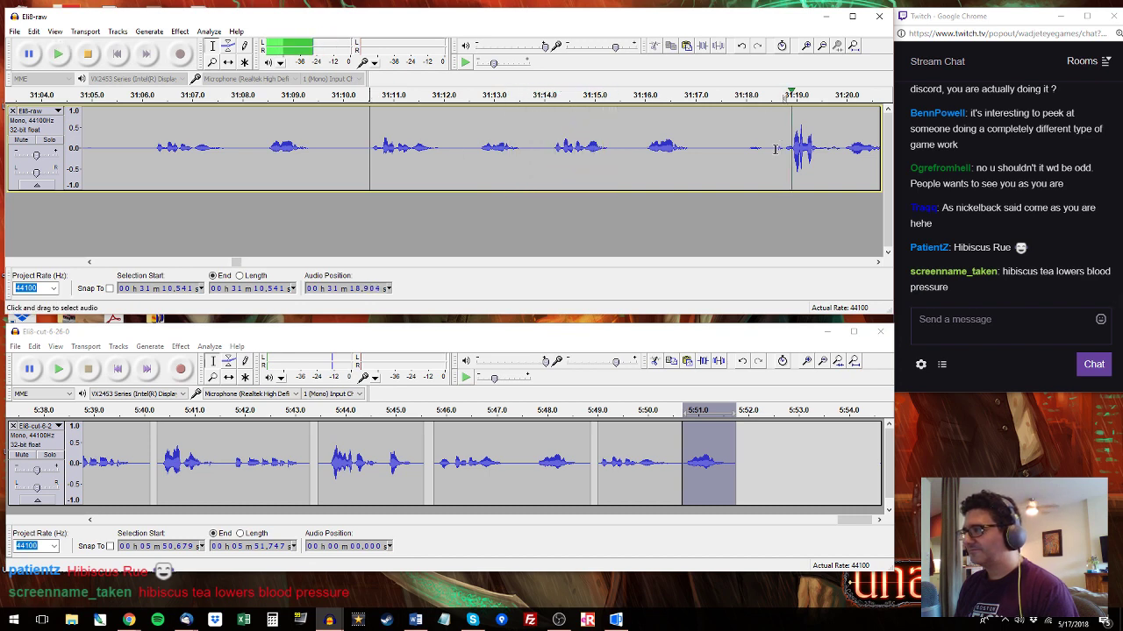
drag(775, 150, 609, 143)
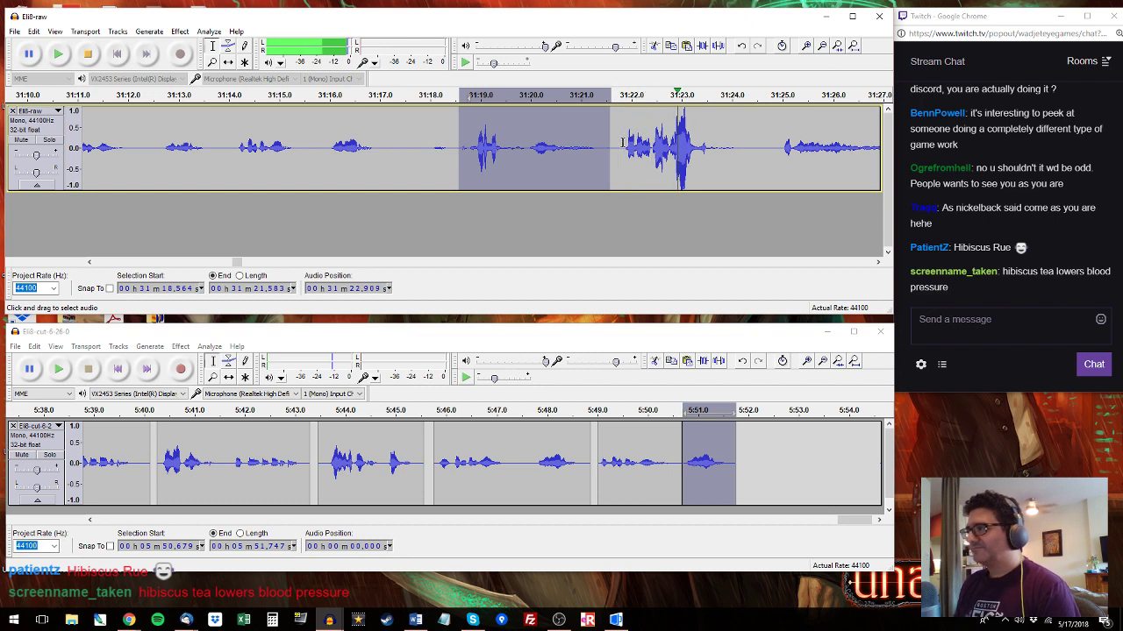
click(774, 151)
key(space)
click(769, 152)
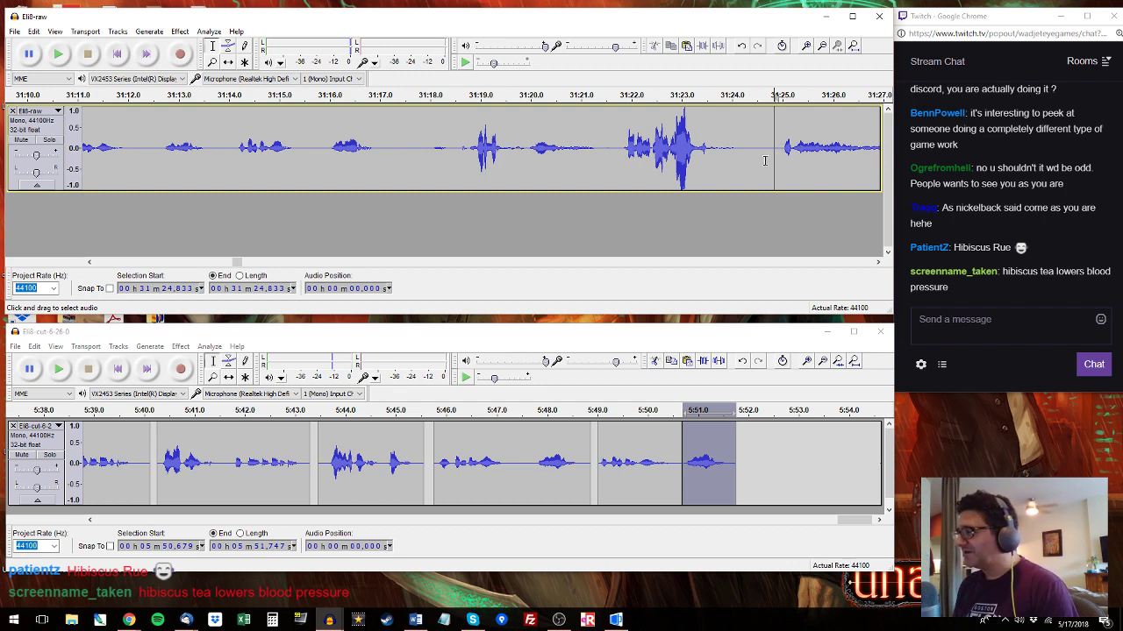
drag(620, 140, 724, 132)
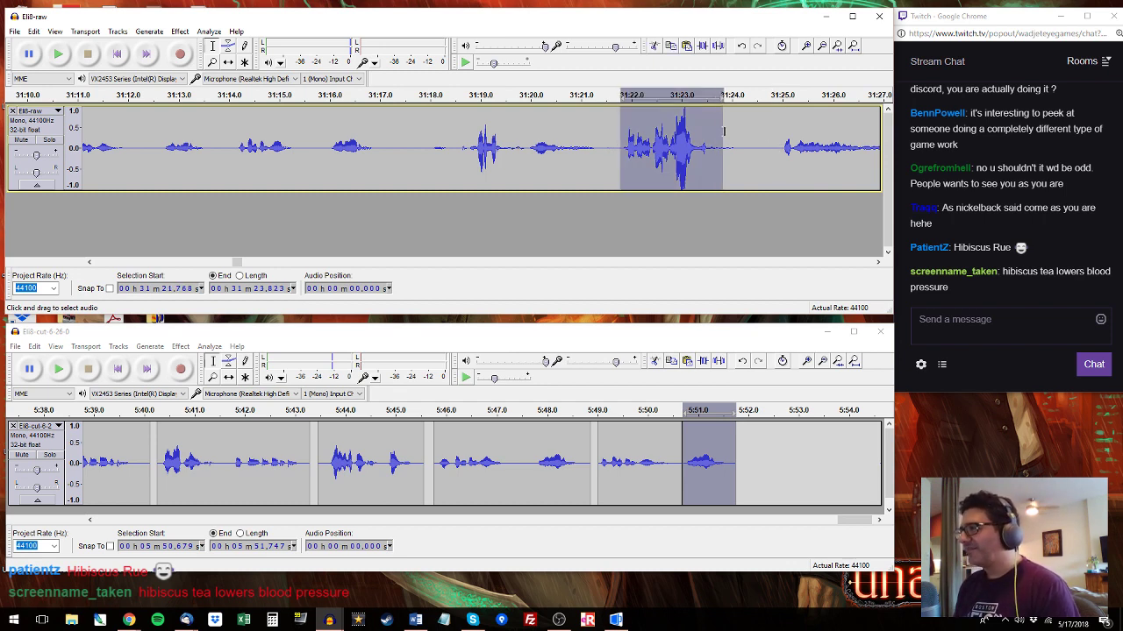
Play the raw track from 31:24.9 to check the take that follows.
click(783, 145)
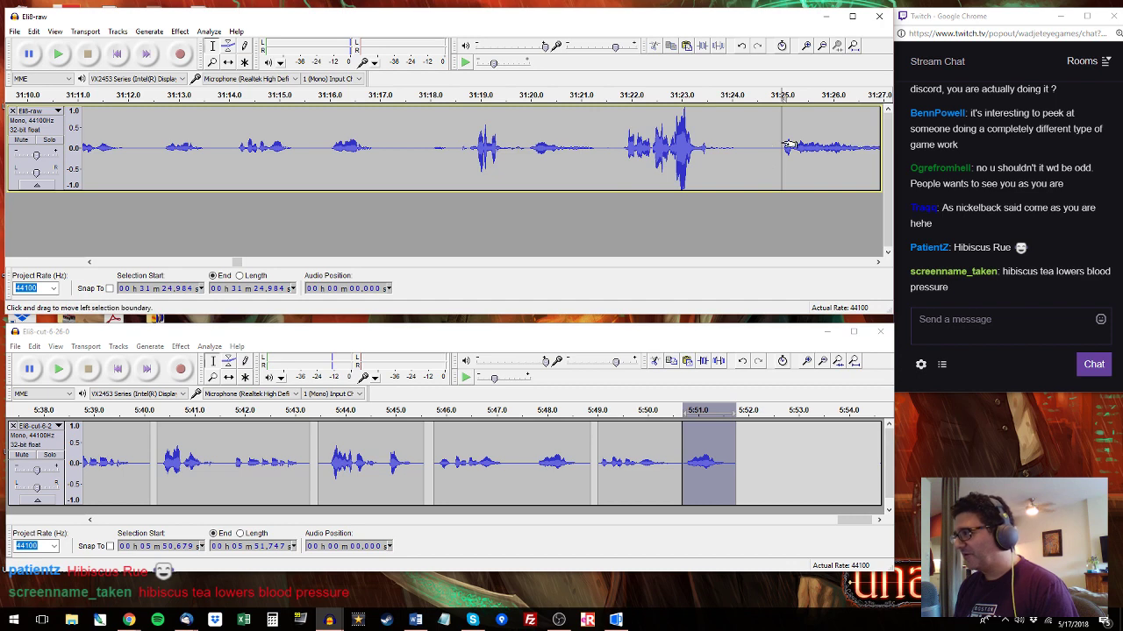
click(778, 151)
key(space)
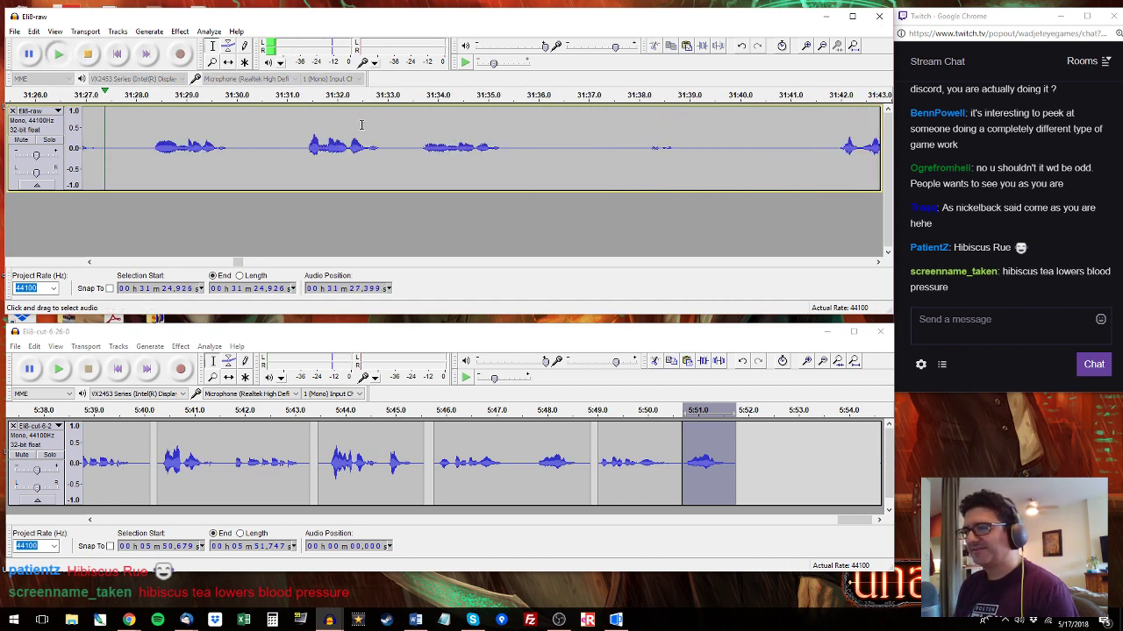
key(space)
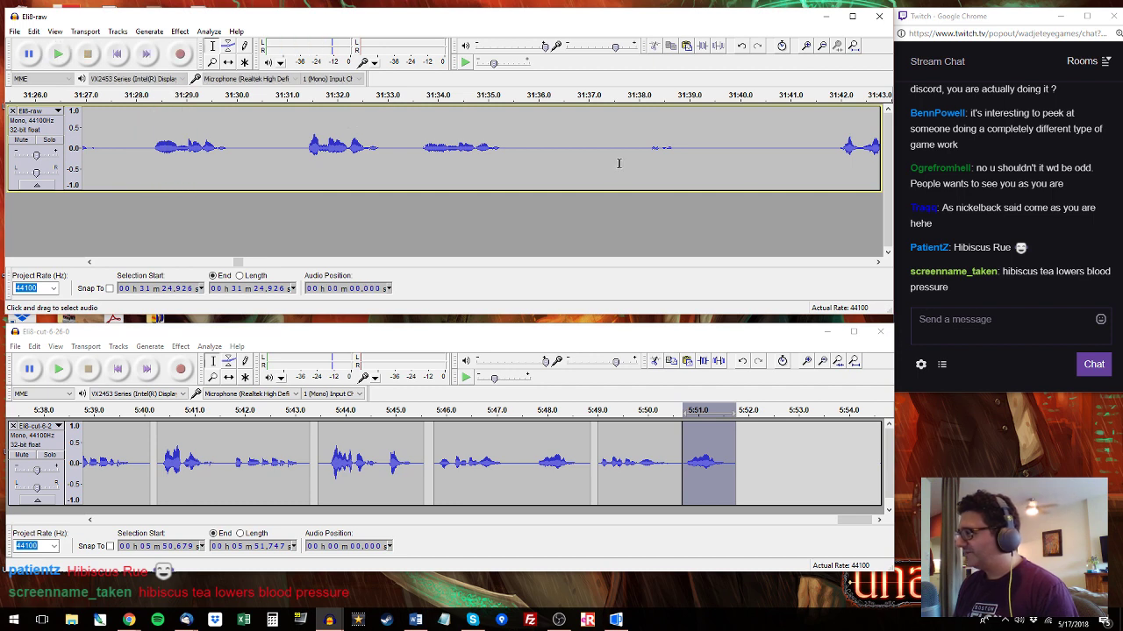
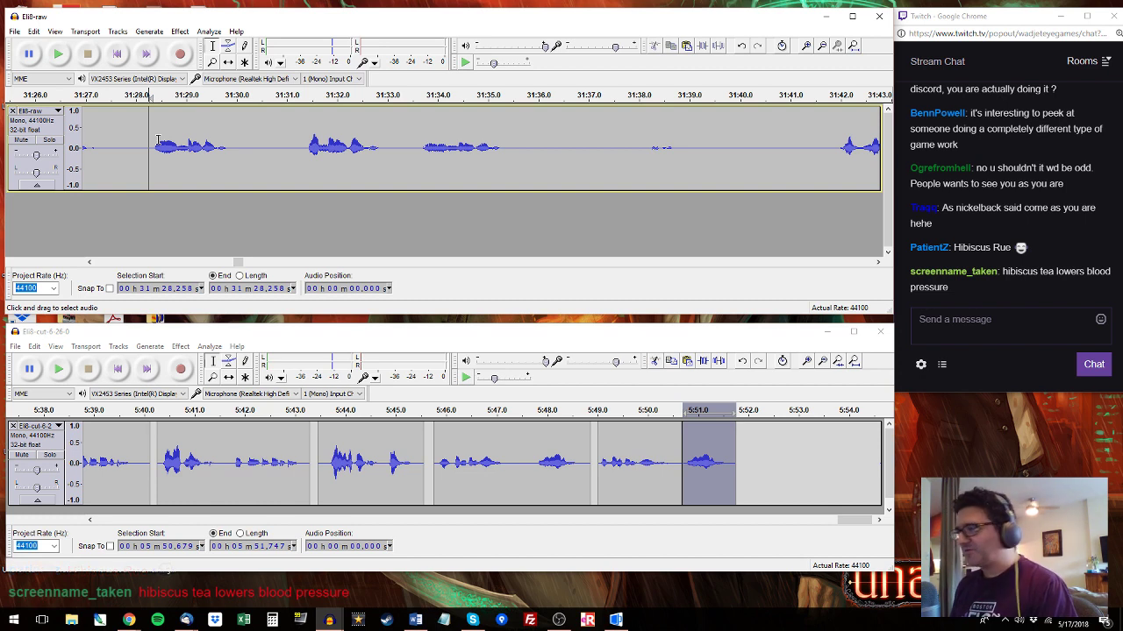
Play the raw take from 31:28.3, select 31:28.2–31:30.0 and paste it into the cut track at 5:51.9.
key(space)
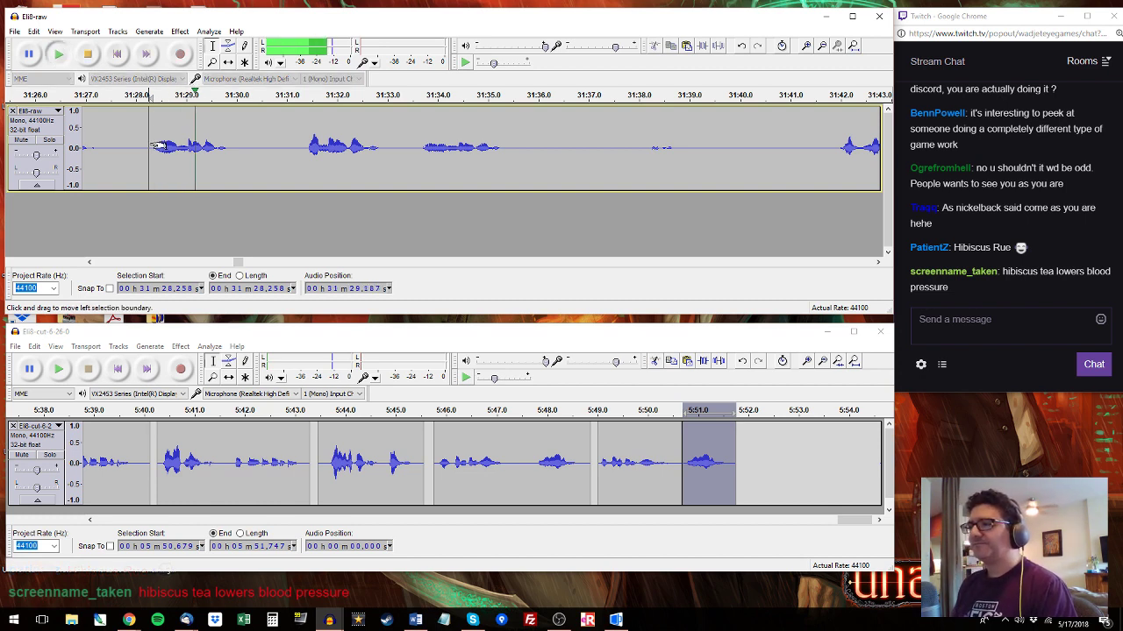
drag(146, 150, 238, 156)
key(space)
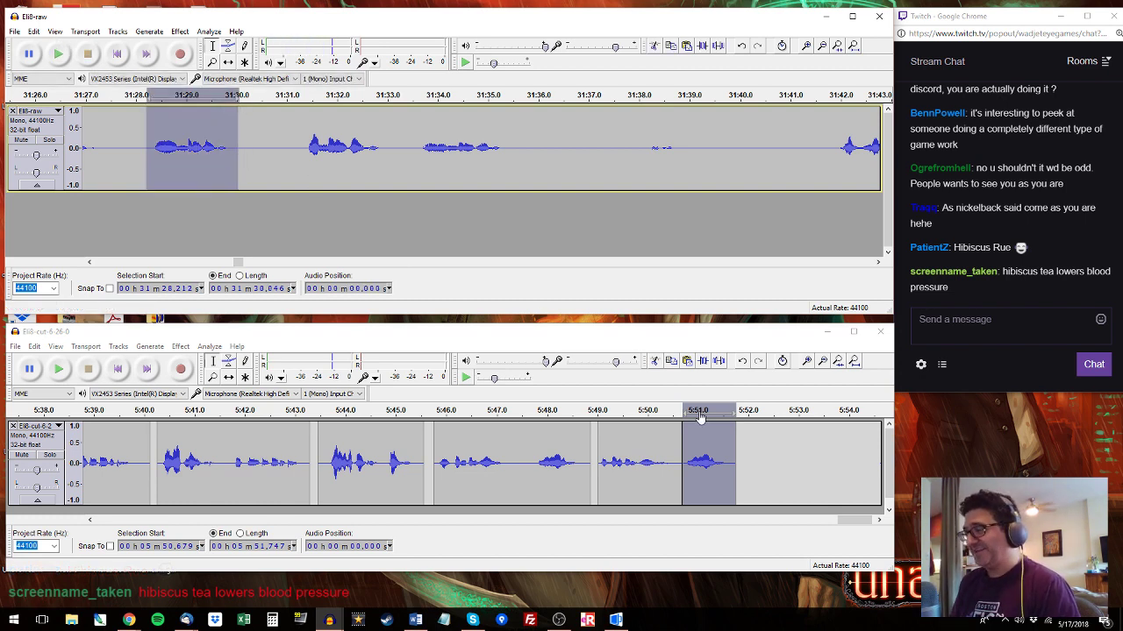
click(744, 429)
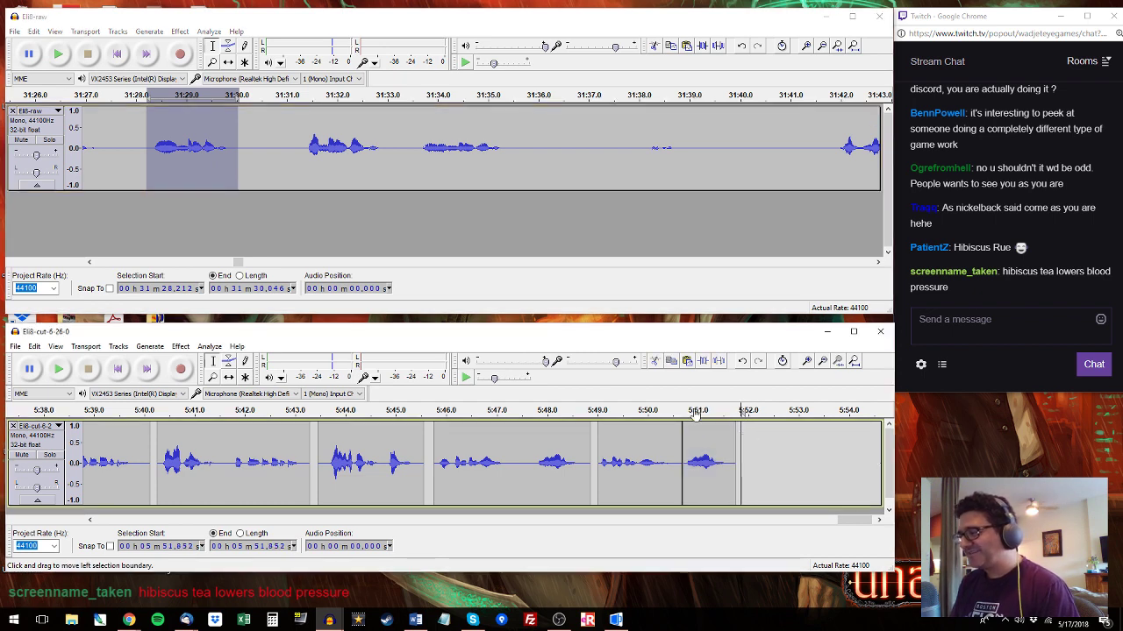
key(ctrl+v)
Play the raw takes from 31:31.2, select 31:33.6–31:35.5 and paste it over the cut track's phrase at 5:51.9.
click(297, 144)
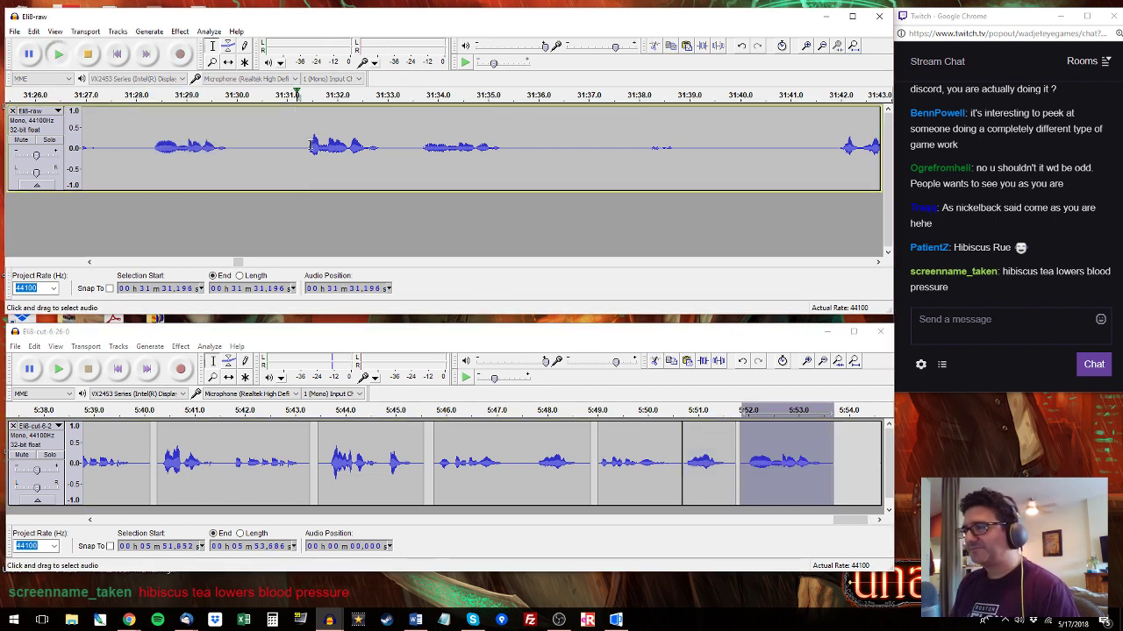
key(space)
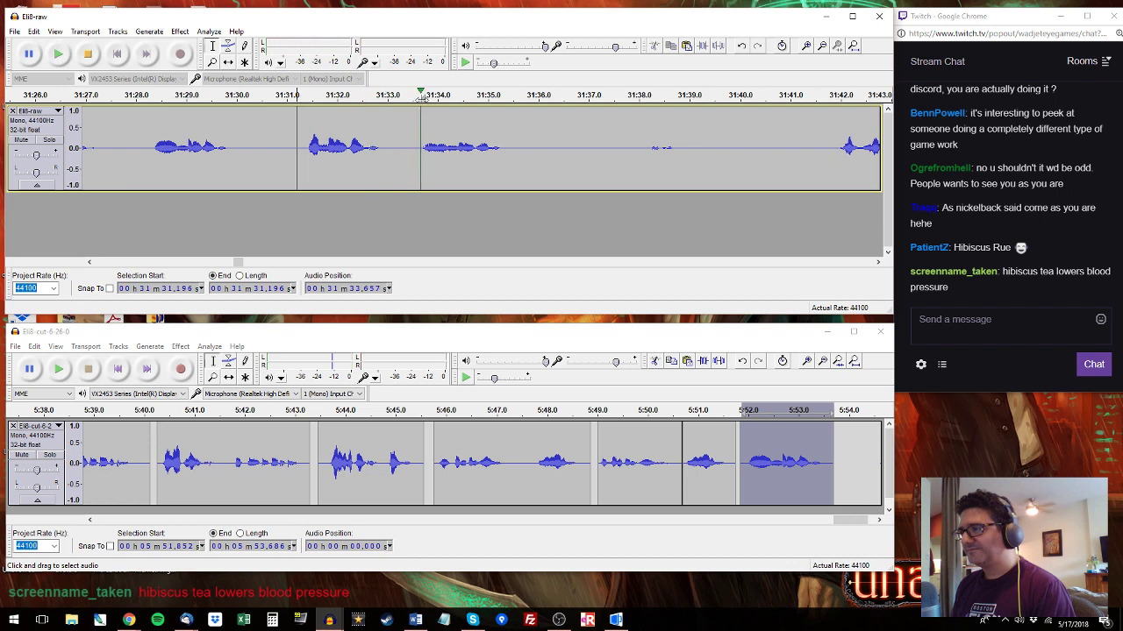
drag(419, 152, 514, 151)
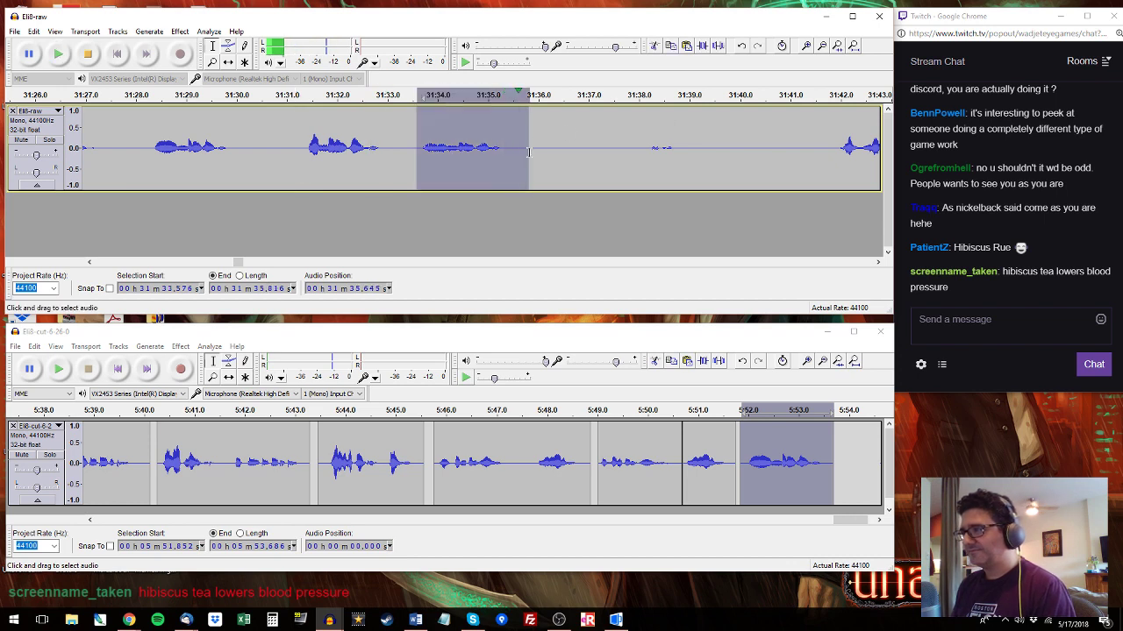
double_click(807, 443)
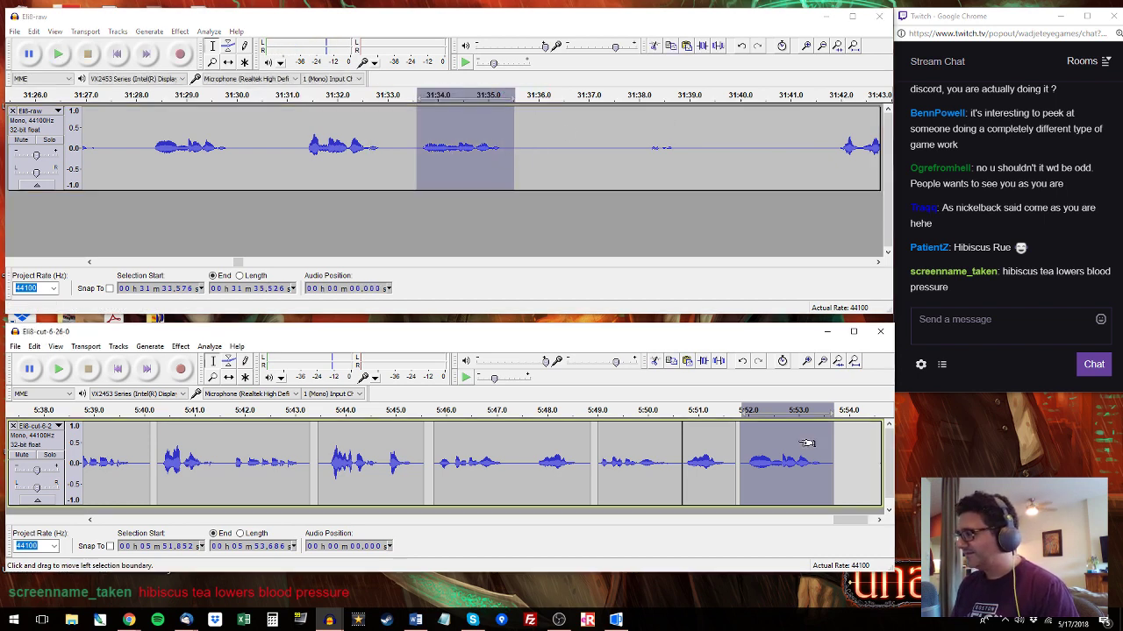
key(ctrl+v)
Play the raw track from 31:41.9, select 31:41.8–31:46.7 and paste it at the end of the cut track at 5:54.0.
click(833, 122)
key(space)
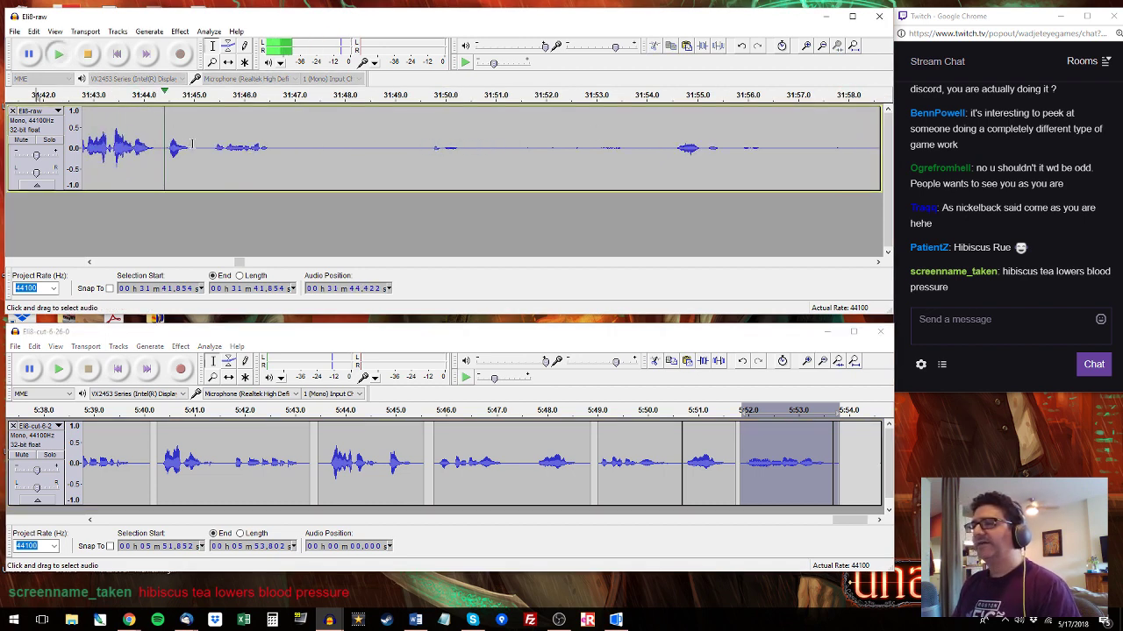
drag(277, 149, 139, 139)
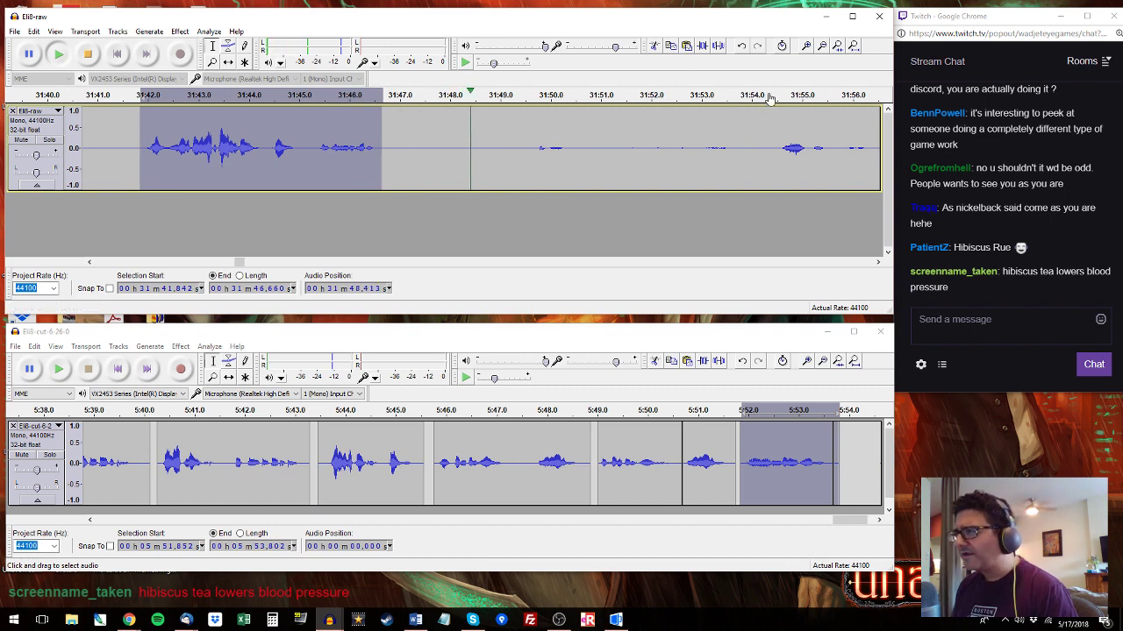
key(space)
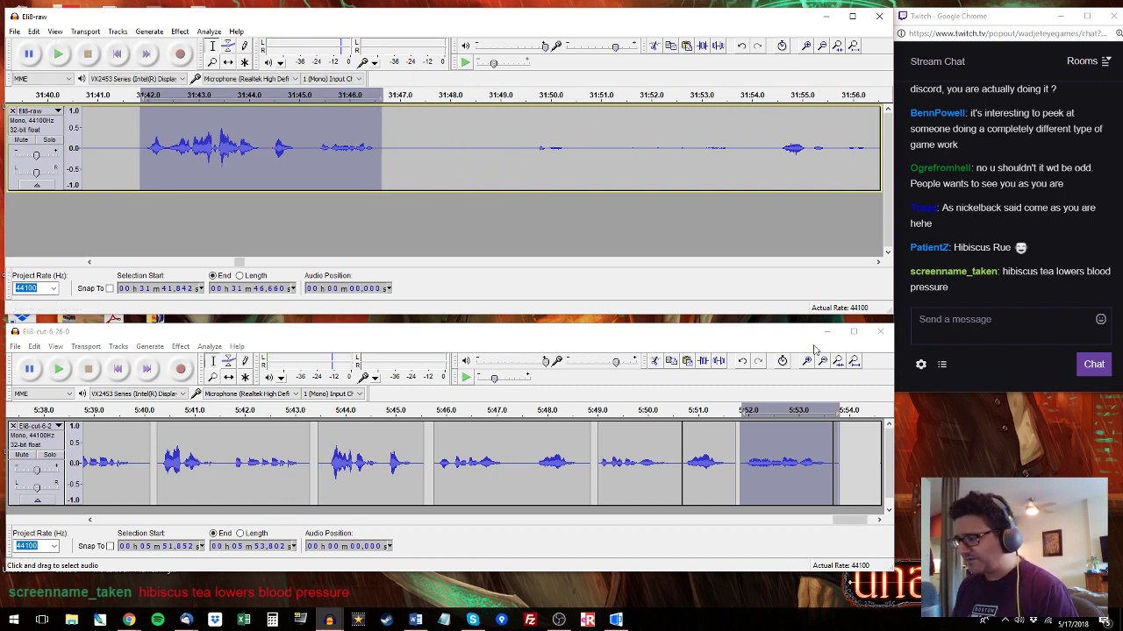
click(847, 443)
key(ctrl+v)
Audition the following raw take, select 31:58.6–32:04.8 and paste it over the cut track's last phrase at 5:54.0.
click(775, 149)
key(space)
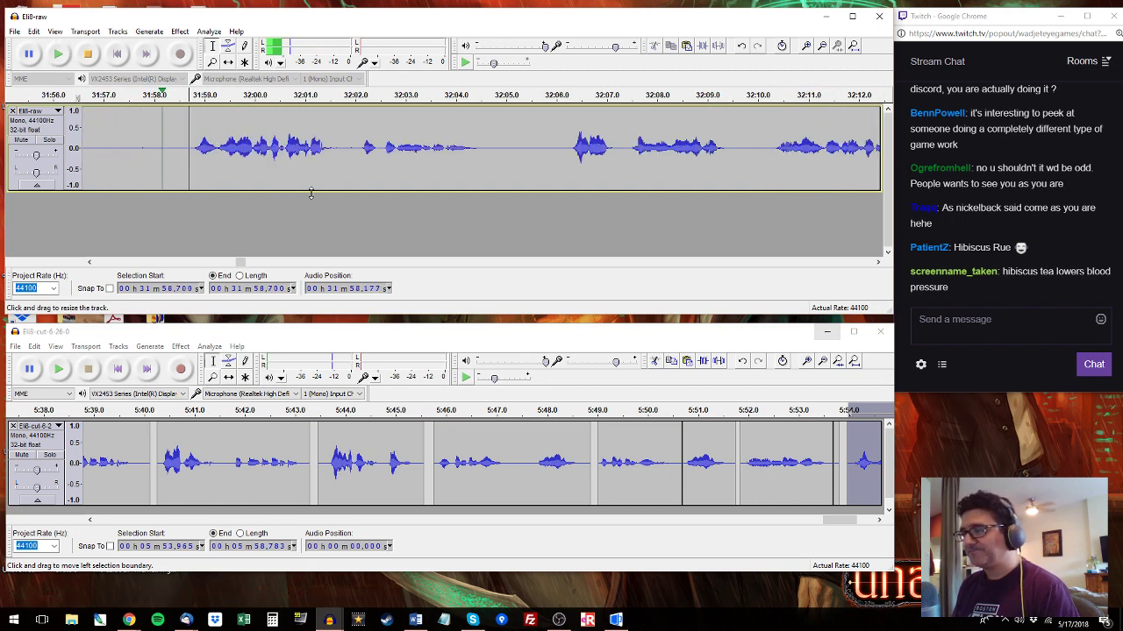
drag(186, 147, 494, 151)
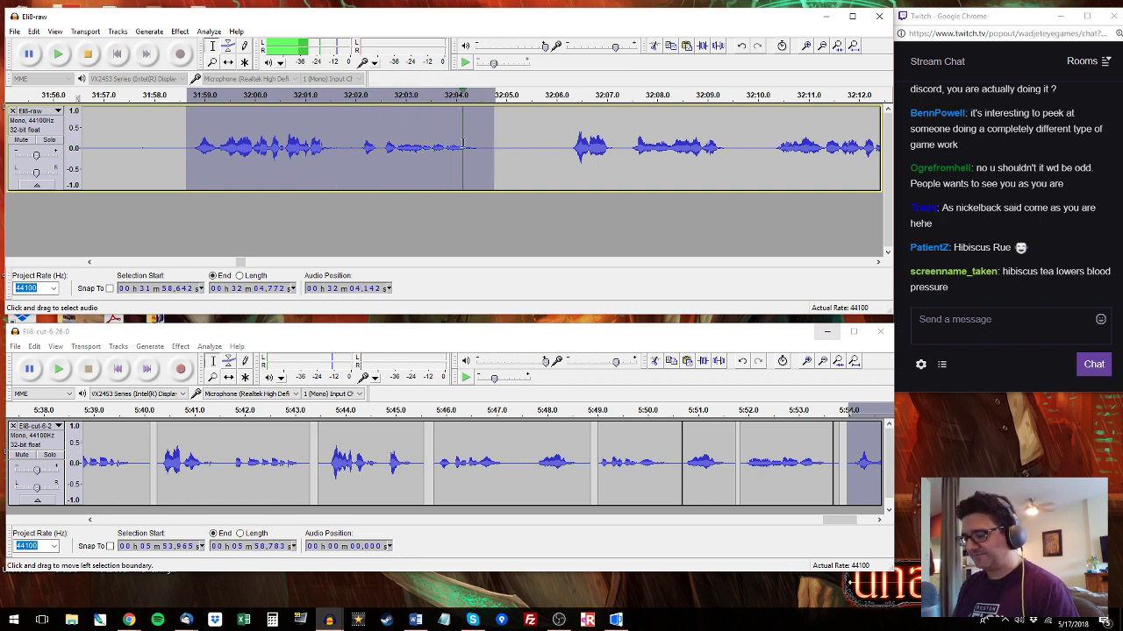
key(space)
drag(848, 521, 870, 521)
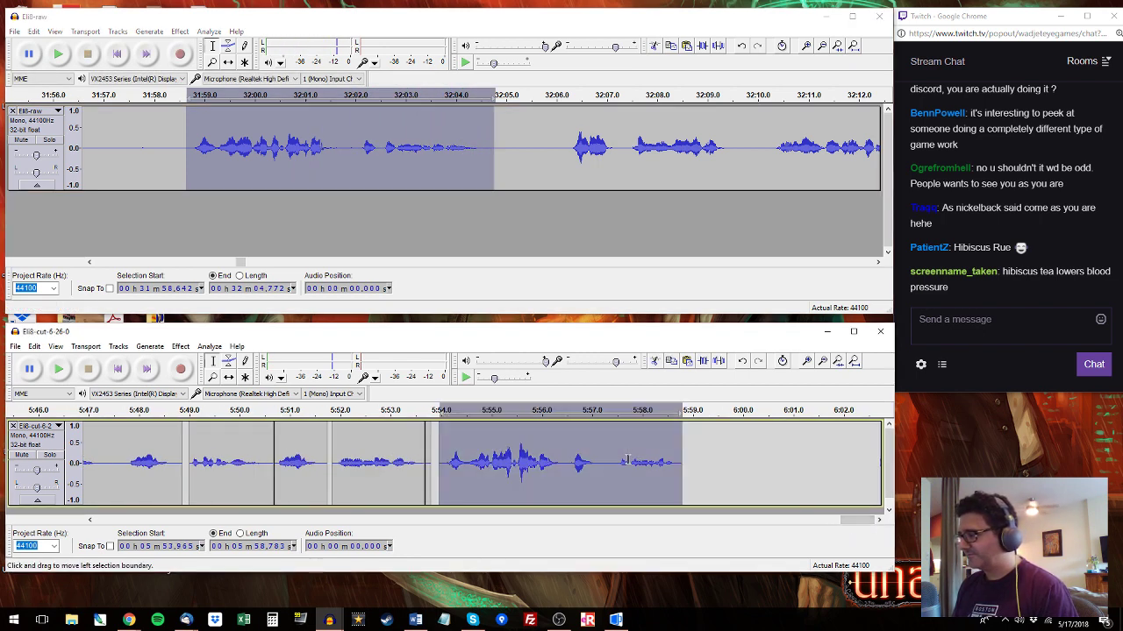
shift+click(748, 462)
Play the raw takes from 32:06.2, select 32:10.3–32:15.8 and use it to replace the cut track's phrase at 5:54.0.
click(563, 175)
key(space)
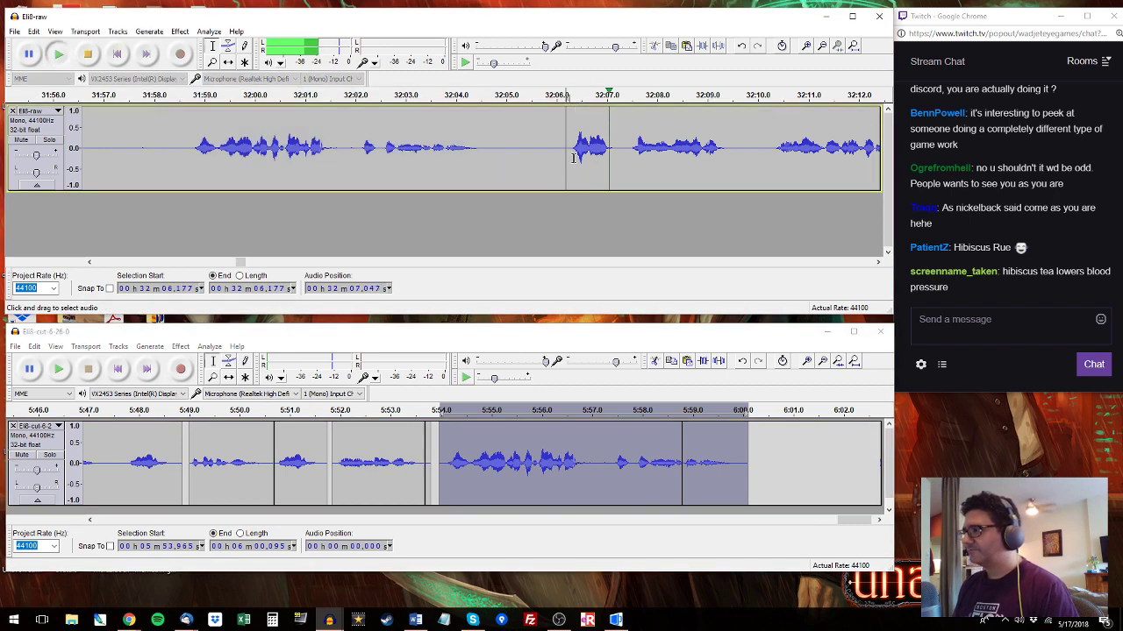
drag(626, 140, 700, 155)
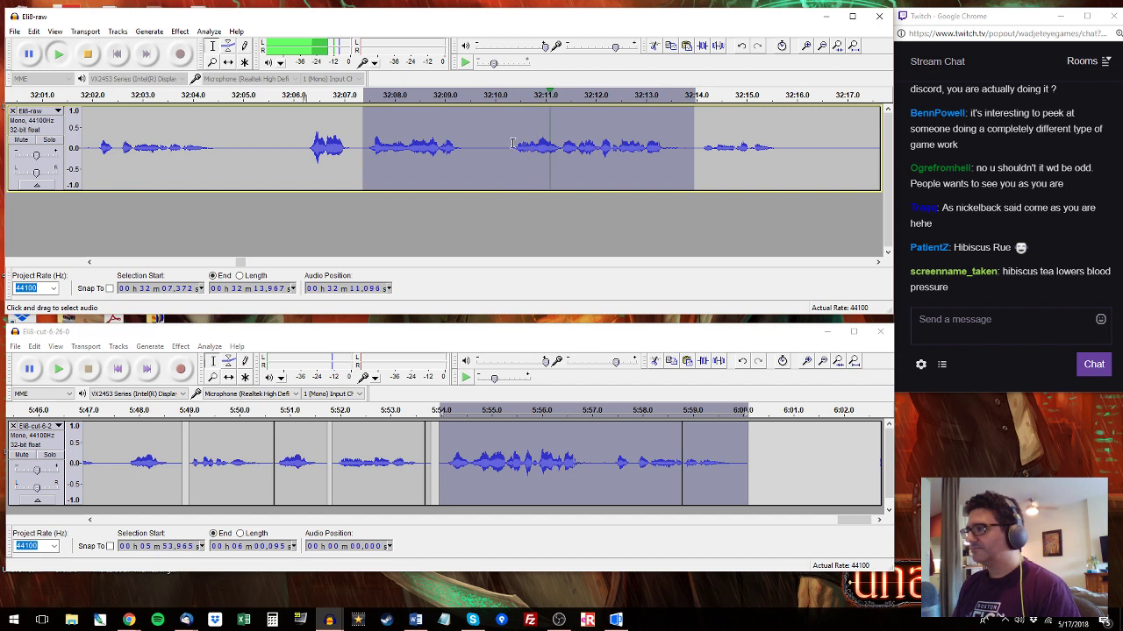
drag(508, 147, 785, 139)
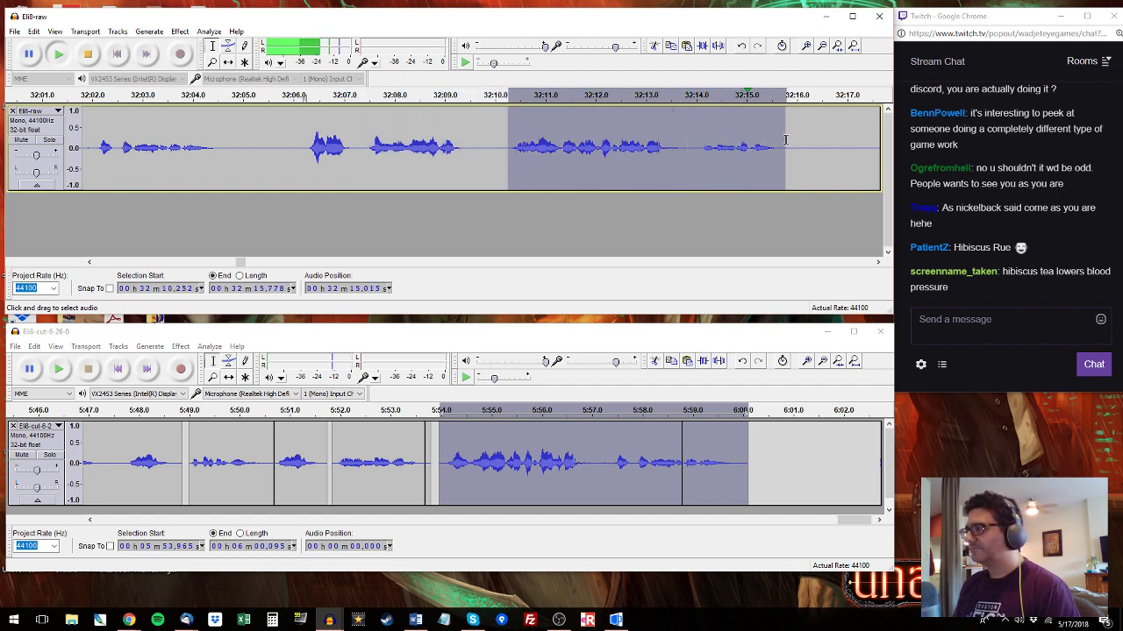
click(664, 436)
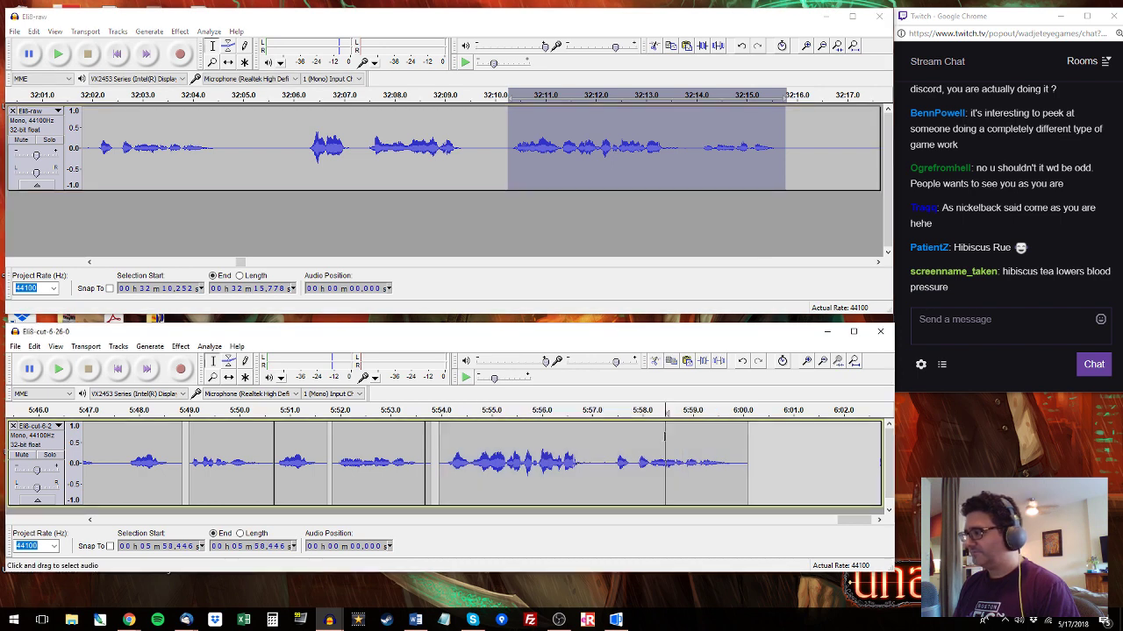
key(ctrl+v)
Play the raw track from 32:17.2, copy 32:20.6–32:26.6 and paste it over the cut track's phrase at 5:54.0.
click(857, 127)
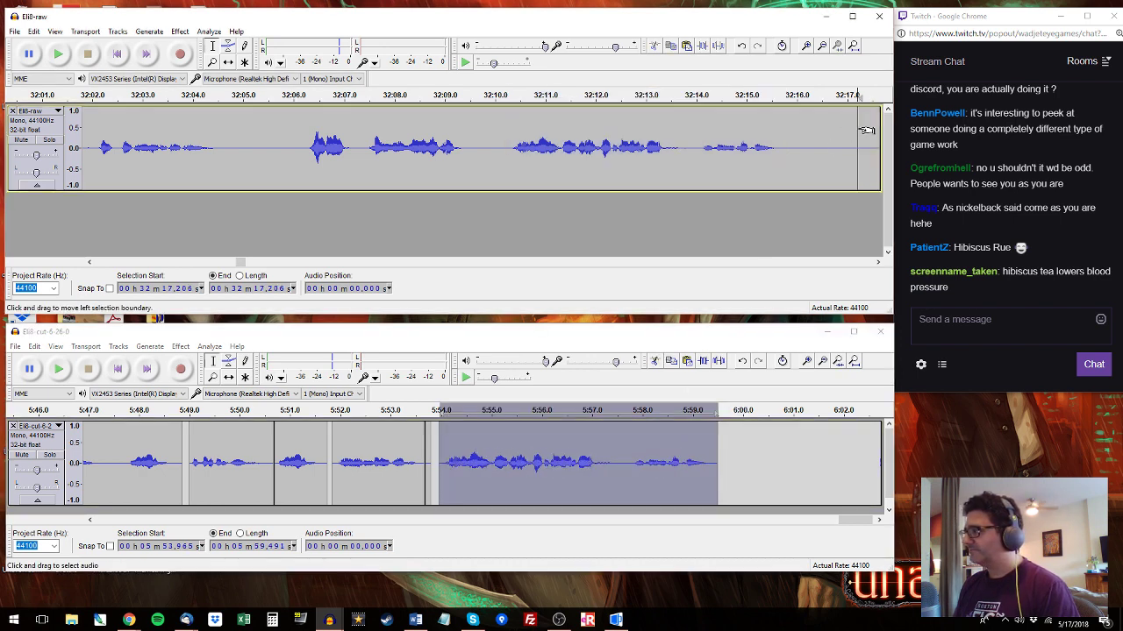
key(space)
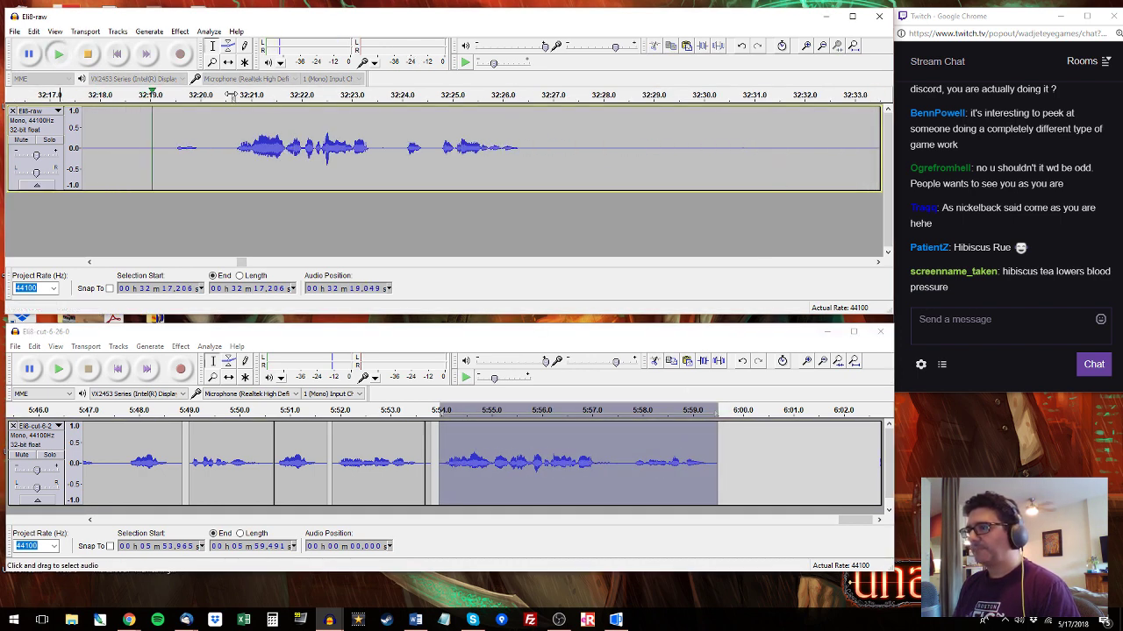
drag(233, 149, 534, 147)
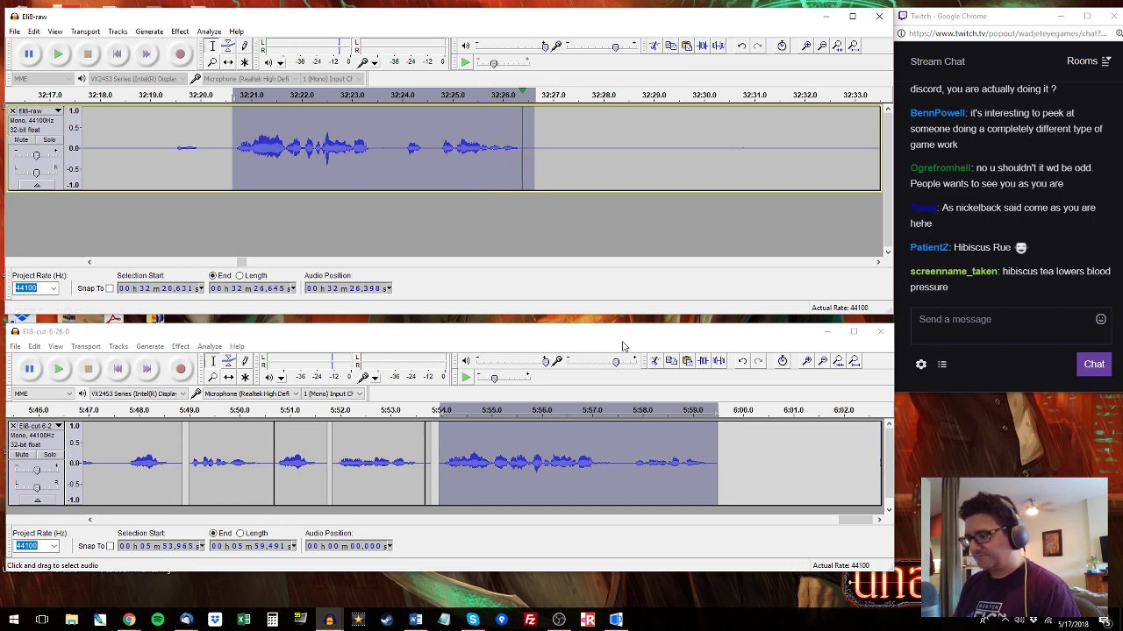
key(space)
key(ctrl+c)
click(626, 465)
key(ctrl+v)
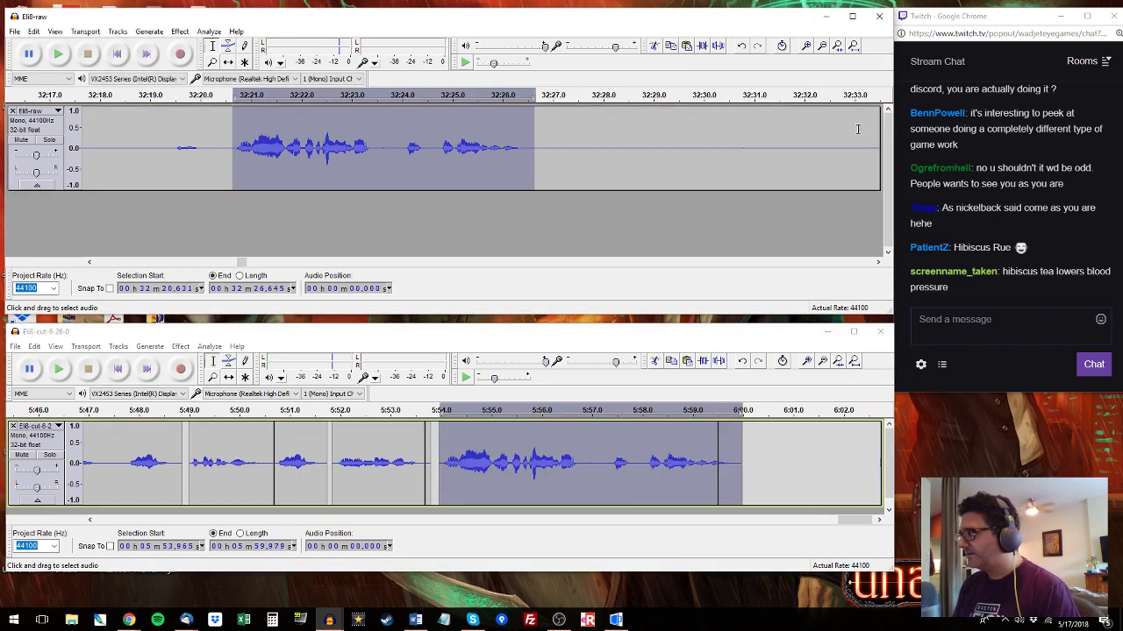
Play the raw track from 32:33.1 to locate the next phrase, stopping at 32:34.9.
click(858, 130)
key(space)
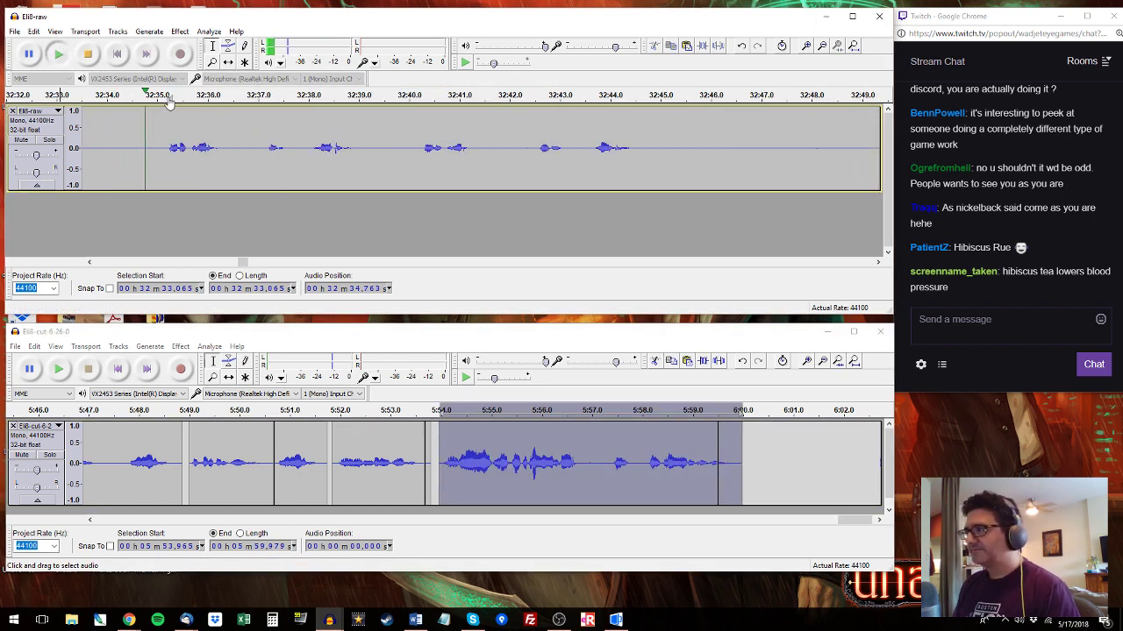
click(151, 149)
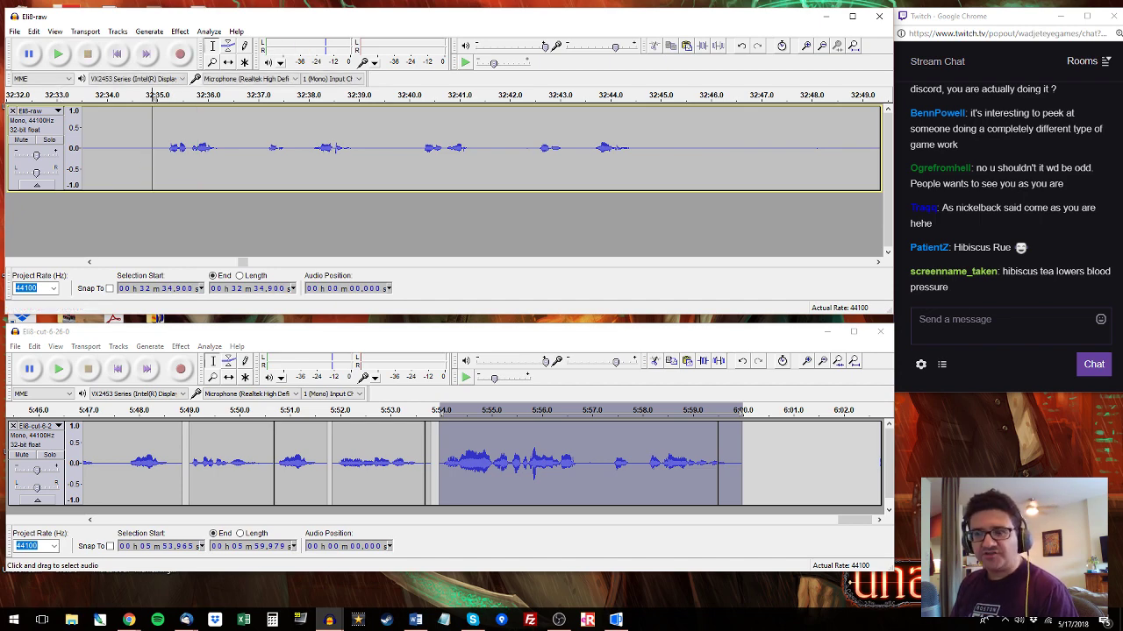
Switch to the Twitch channel page in Chrome to check the stream, then minimize the browser window.
mouse_move(128, 621)
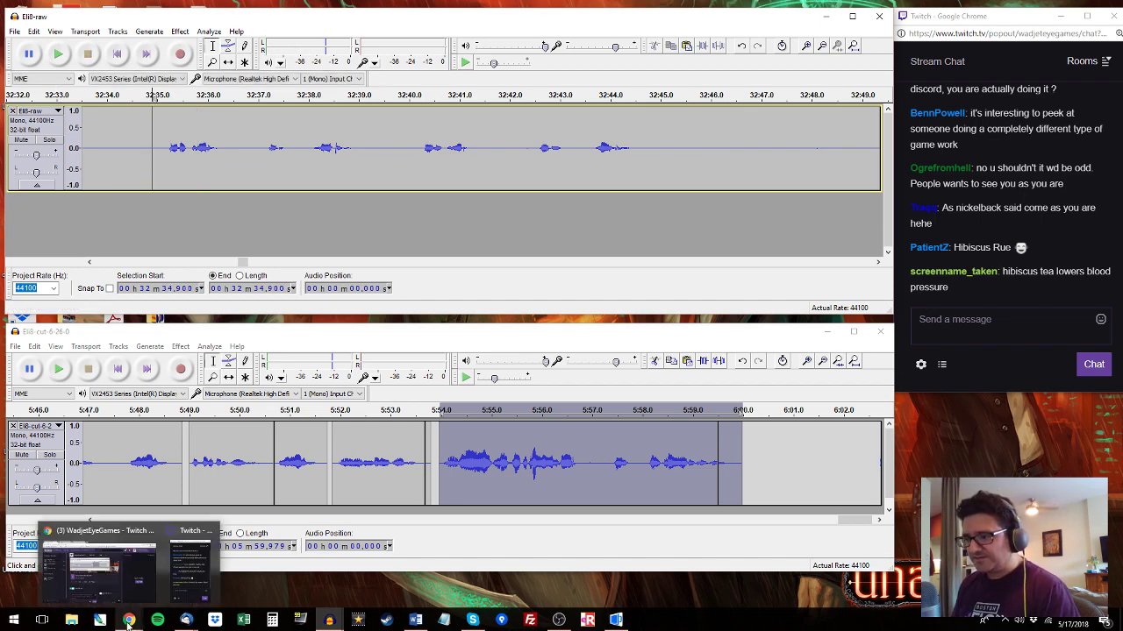
click(98, 548)
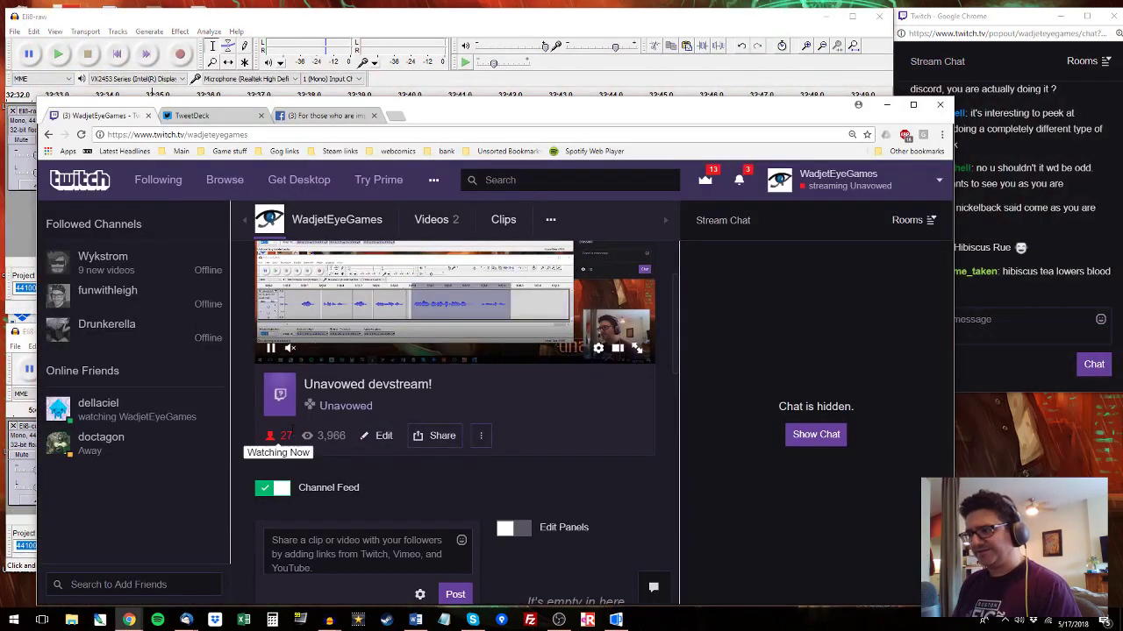
click(886, 104)
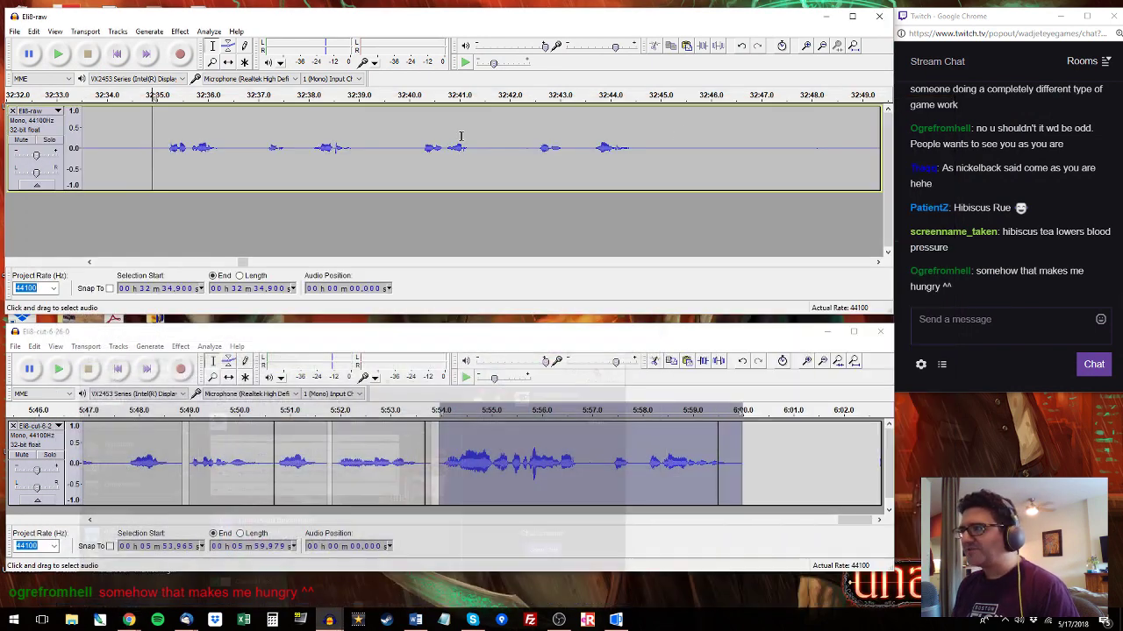
Audition the raw phrase at 32:35.1–32:36.4 and paste it at the end of the cut track at 6:00.1.
click(161, 164)
key(space)
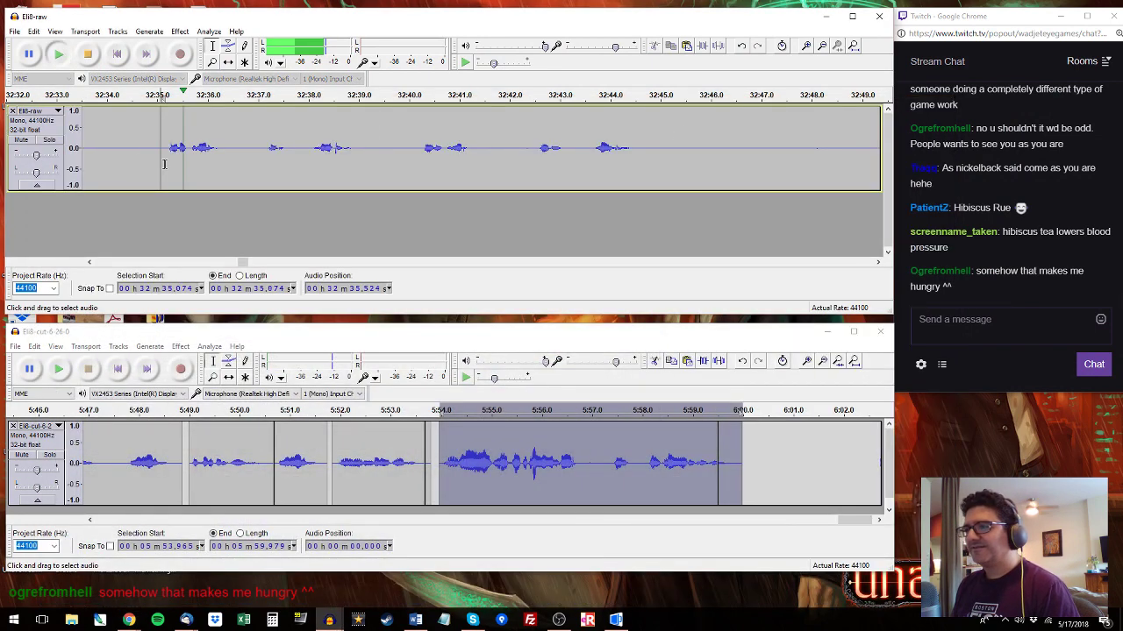
drag(164, 148, 228, 138)
key(space)
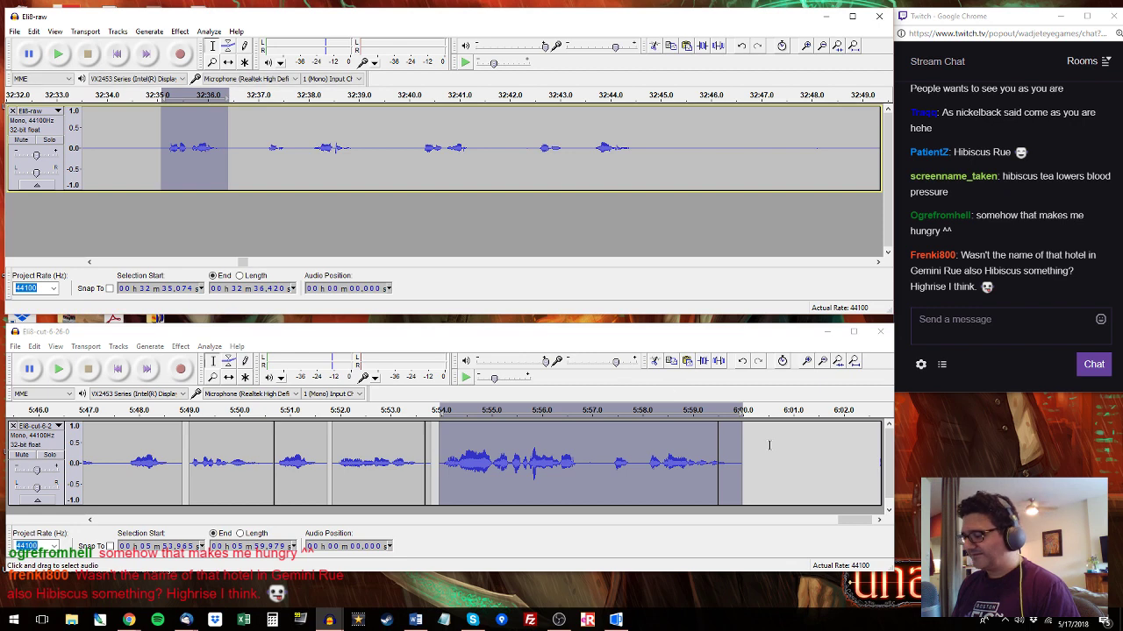
click(742, 454)
drag(748, 463, 816, 462)
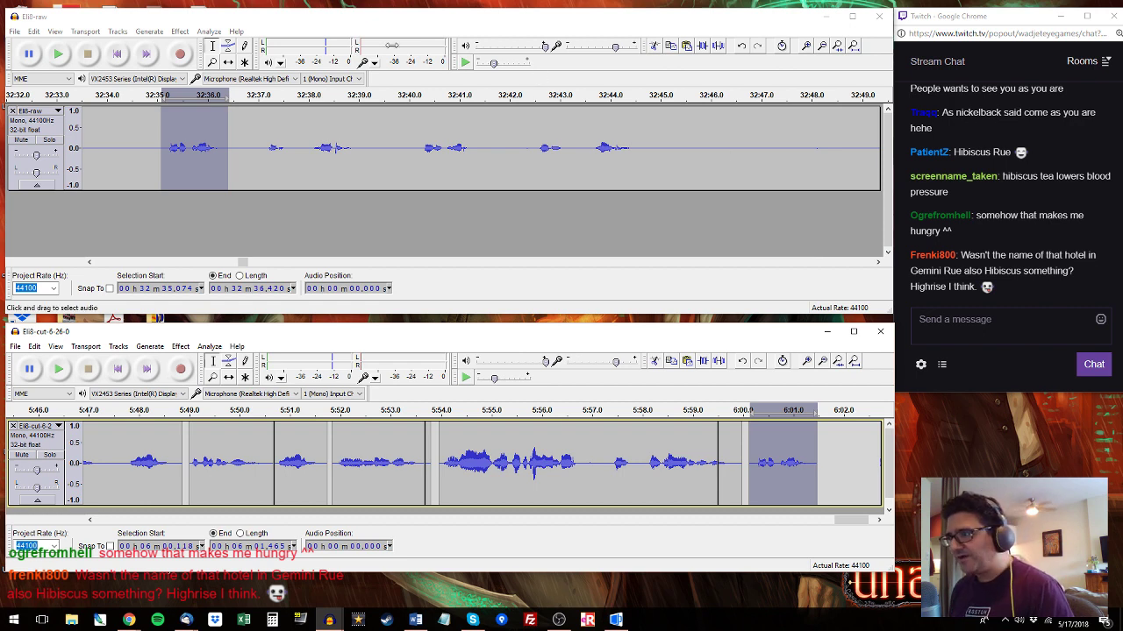
Play the raw track from 32:37, select 32:37.1–32:39.0 and paste it into the cut track at 6:01.6.
click(259, 95)
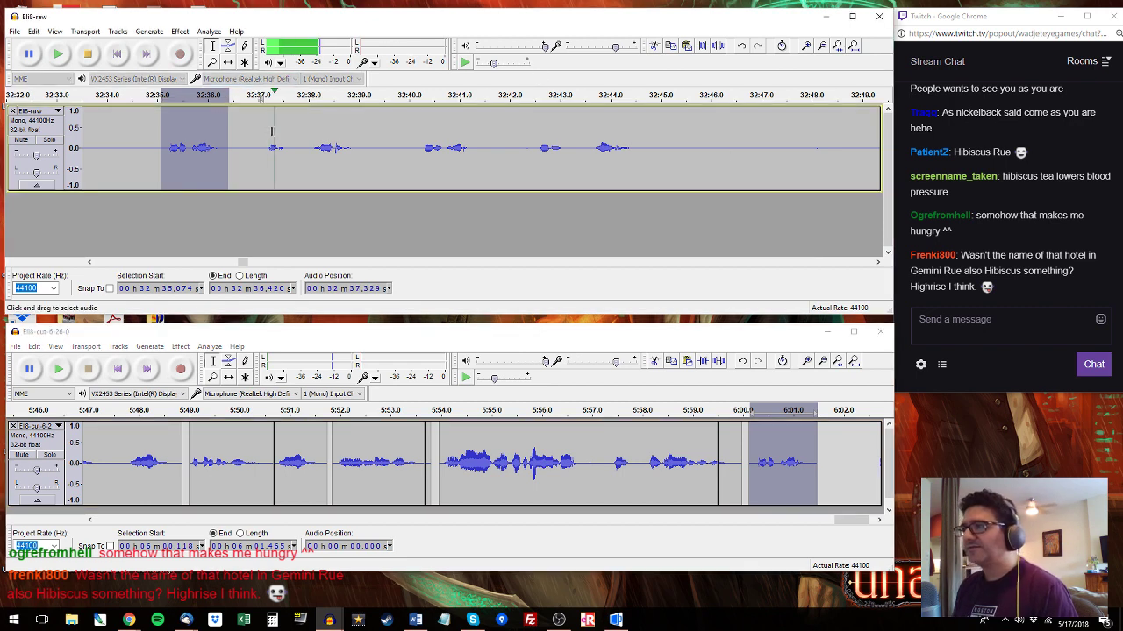
drag(262, 146, 359, 162)
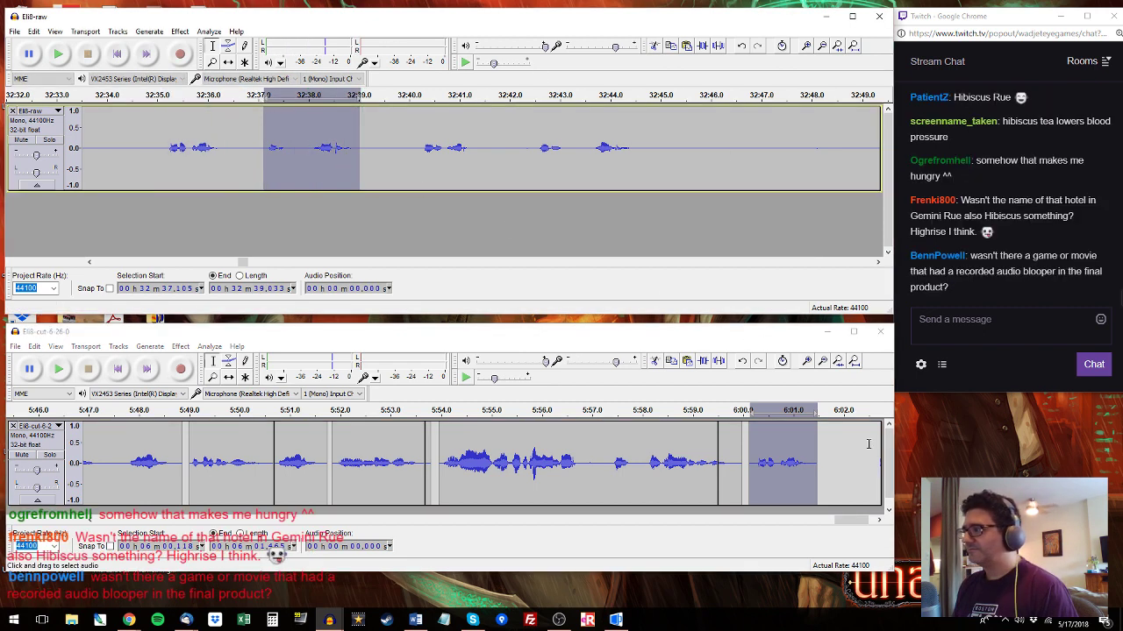
drag(823, 451, 882, 453)
Play the raw phrase from 32:40.4 and select 32:40.0–32:41.5, extending the selection's start to cover the whole phrase.
click(430, 151)
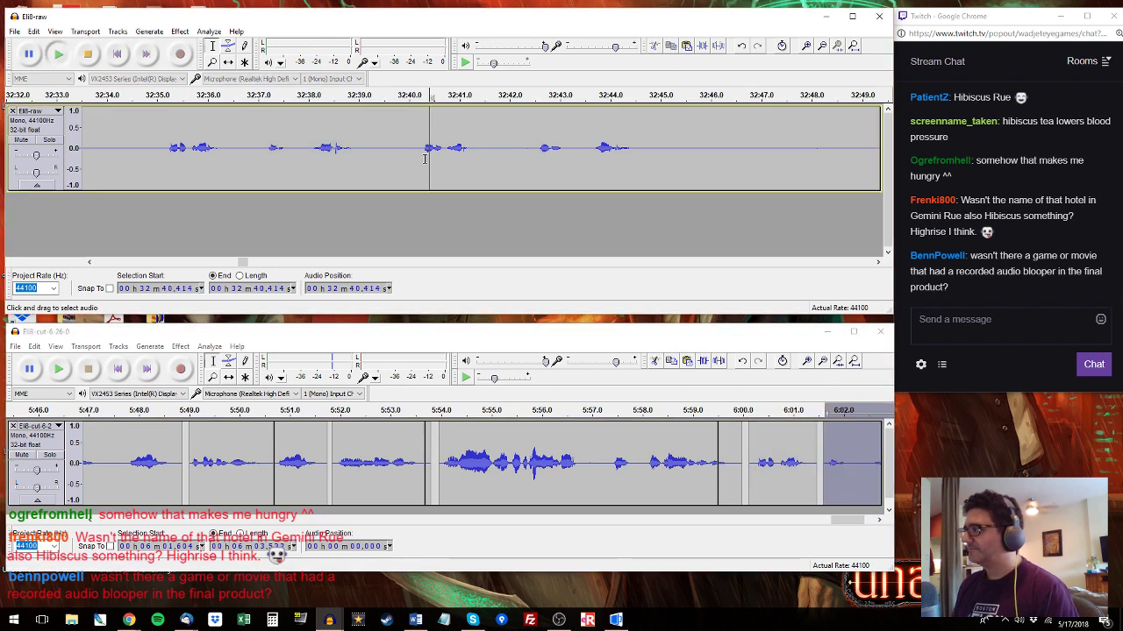
key(space)
drag(416, 153, 486, 150)
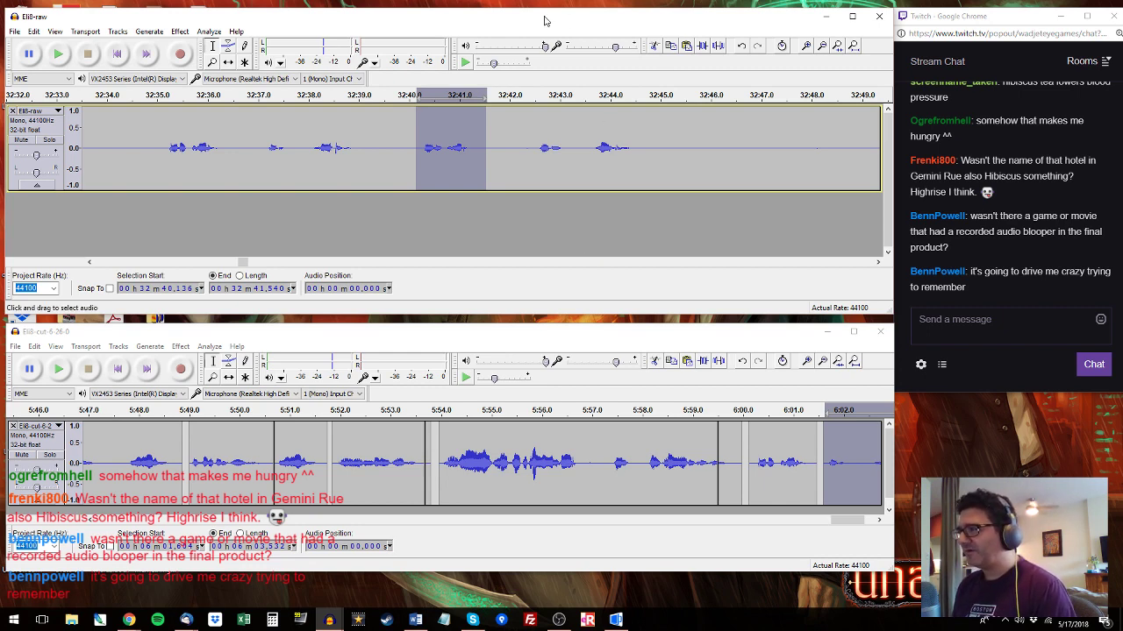
key(space)
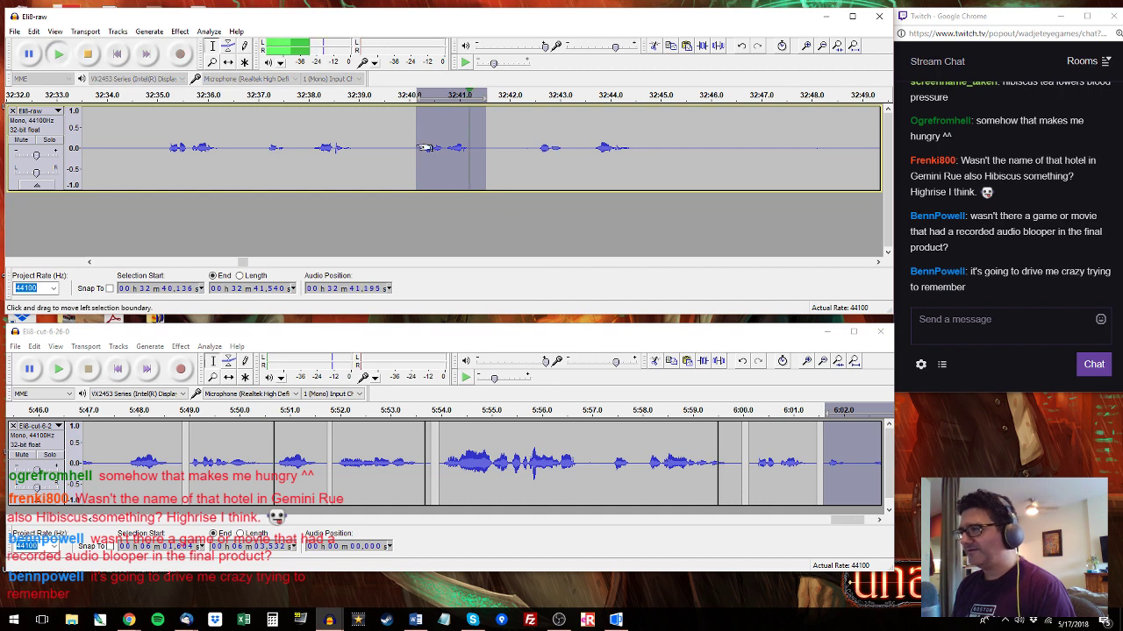
mouse_move(424, 148)
mouse_down()
mouse_move(477, 146)
mouse_move(412, 148)
mouse_up()
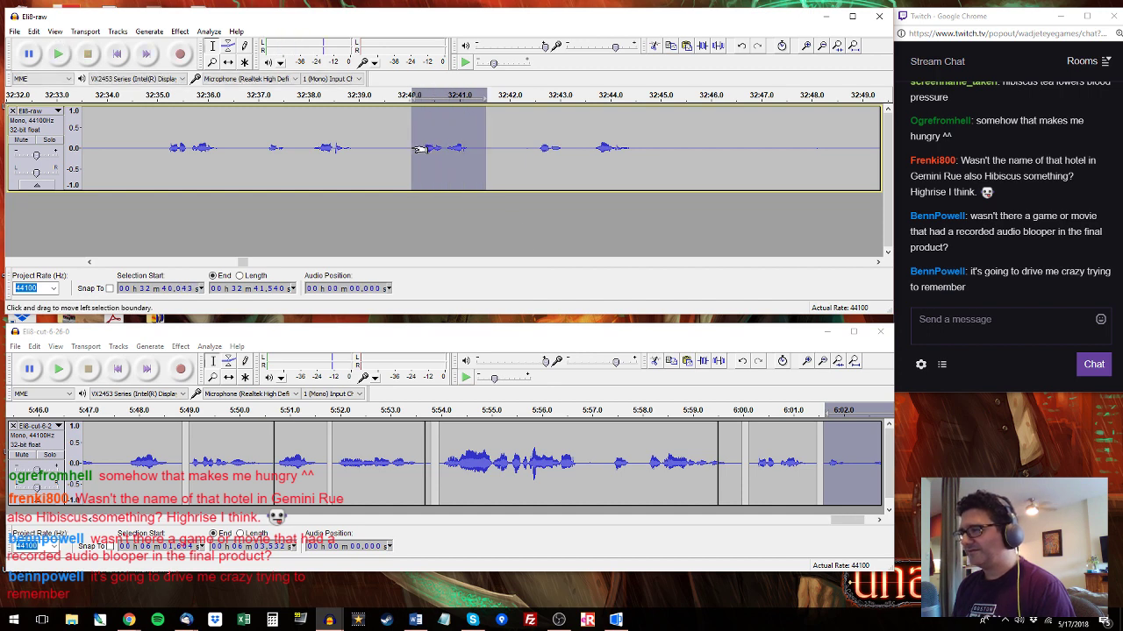
Play the cut track's last two phrases, paste the selected raw take over the 6:00.1–6:01.5 phrase and play the replacement.
click(843, 441)
key(space)
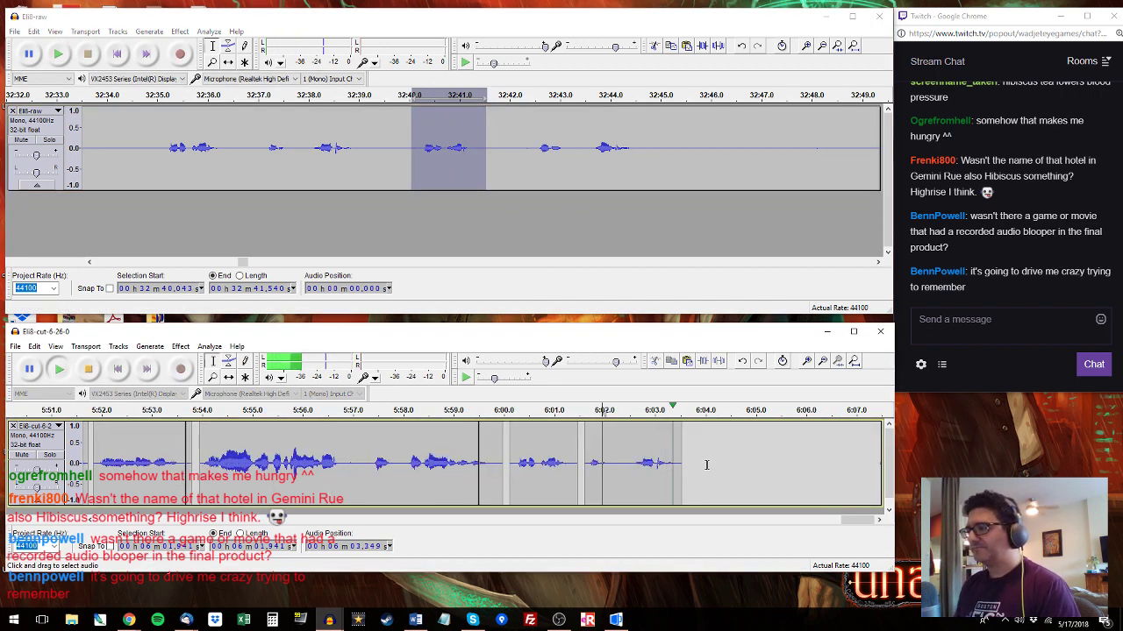
double_click(552, 463)
key(space)
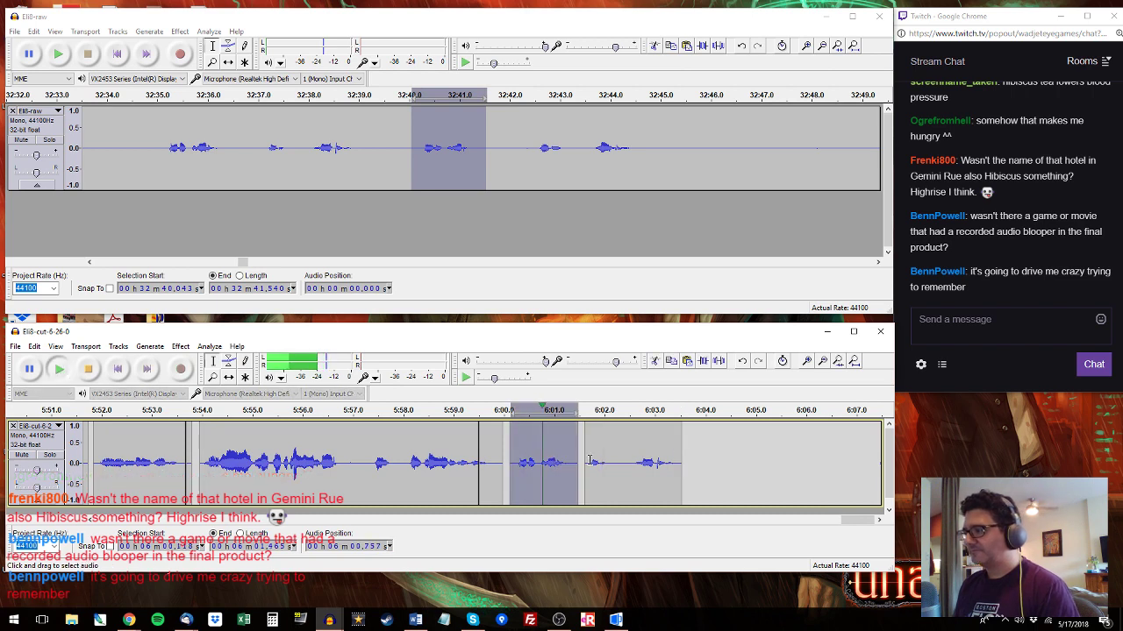
key(ctrl+r)
key(space)
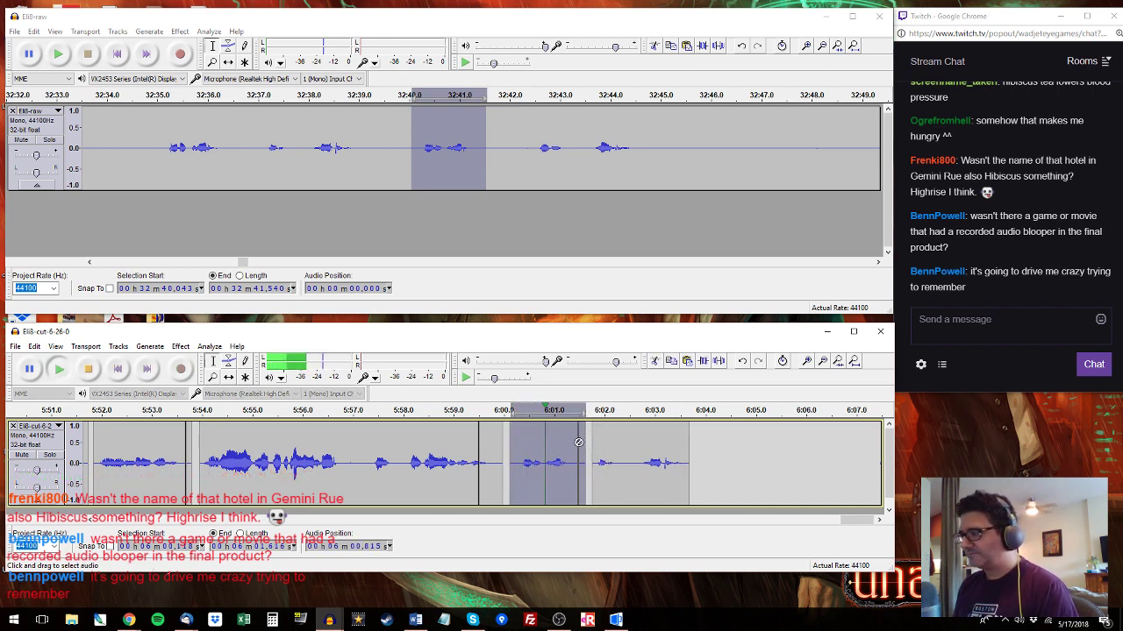
Undo the last replacement paste in the cut track, play the raw track from 32:42.4 and select 32:43.5–32:44.5.
key(ctrl+z)
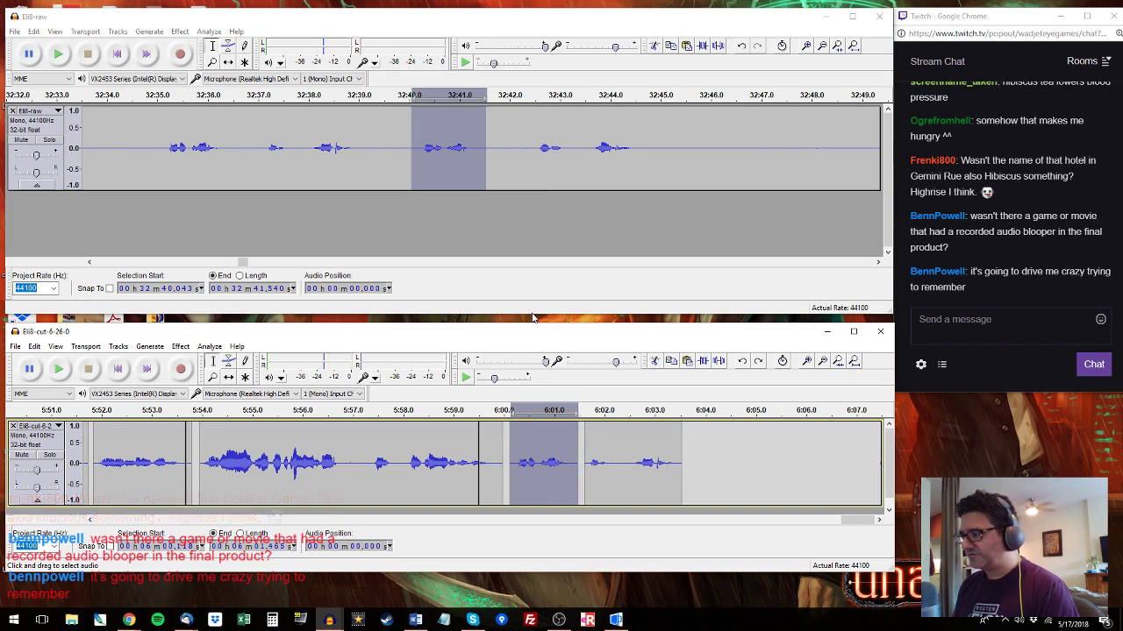
click(530, 155)
key(space)
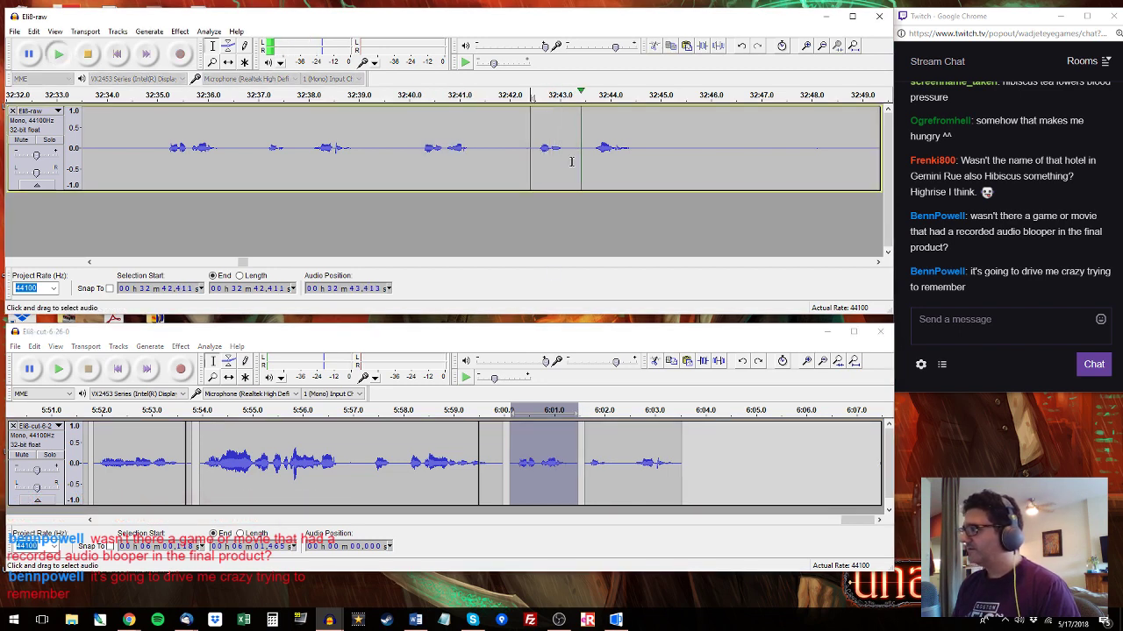
drag(584, 159, 635, 165)
key(space)
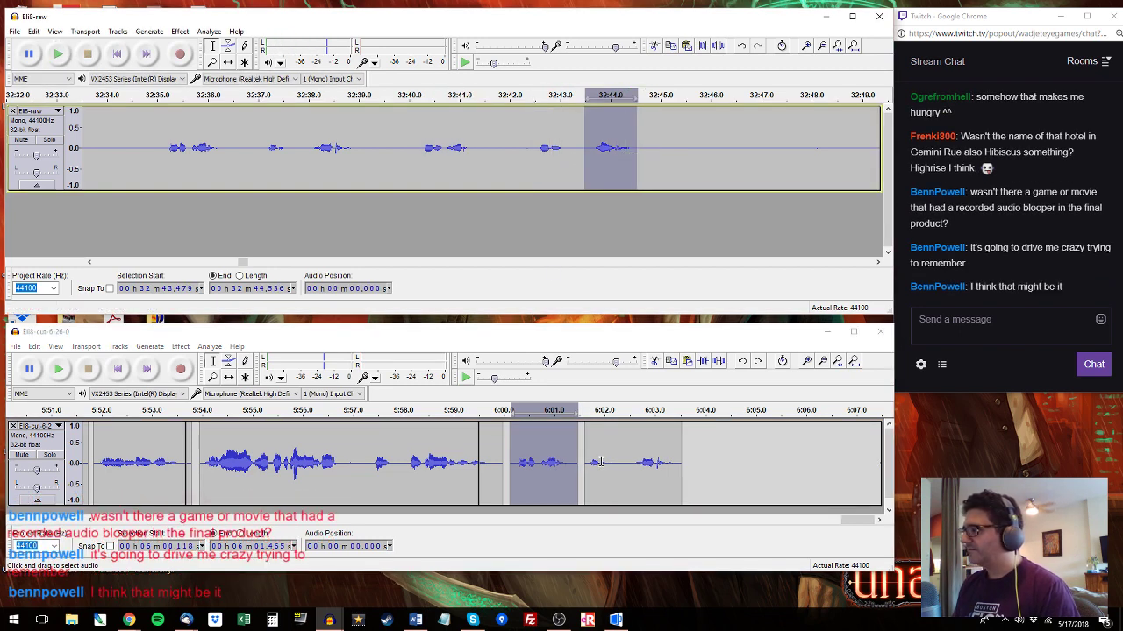
Compare the cut phrase at 6:01.6 with the raw selection, extend the selection's start to 32:42.6 and paste it over that cut phrase.
click(586, 465)
key(space)
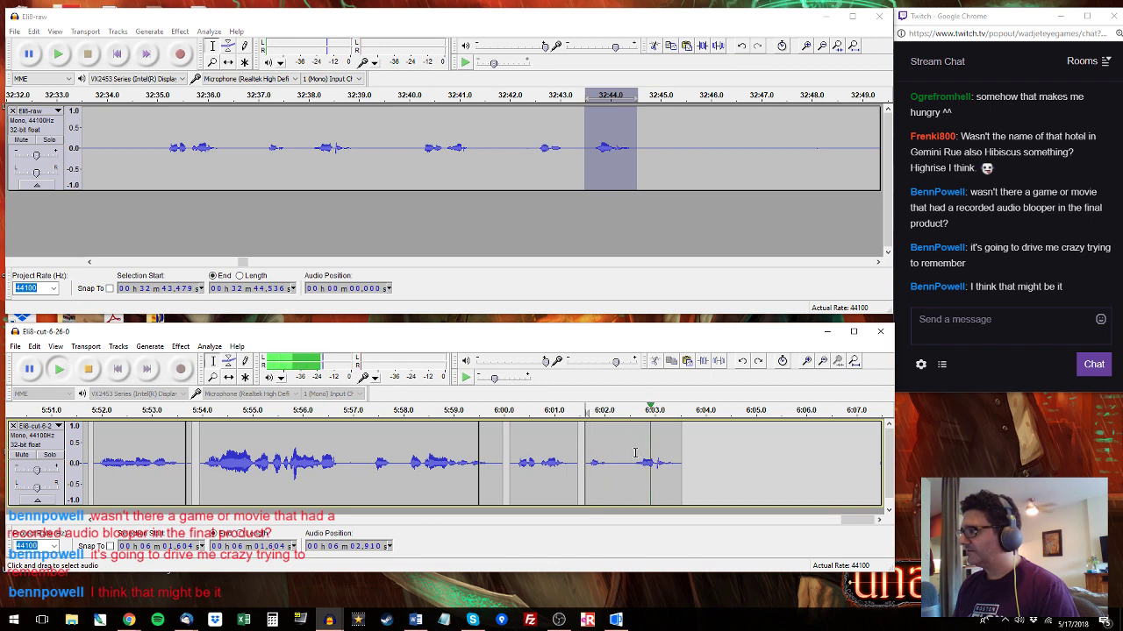
click(565, 25)
key(space)
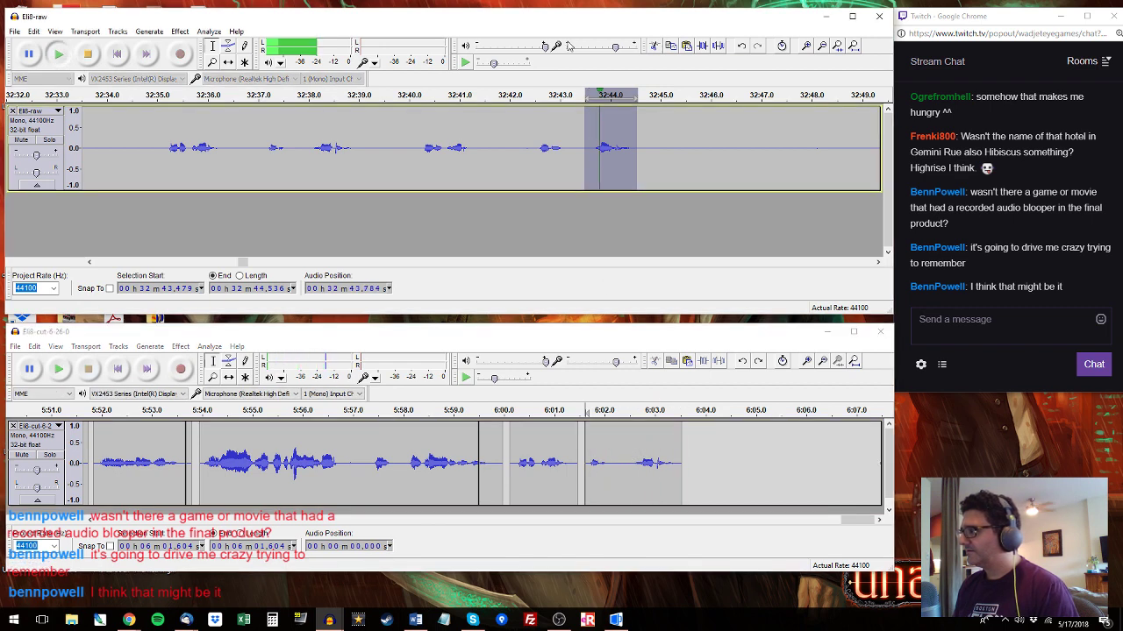
drag(586, 149, 539, 149)
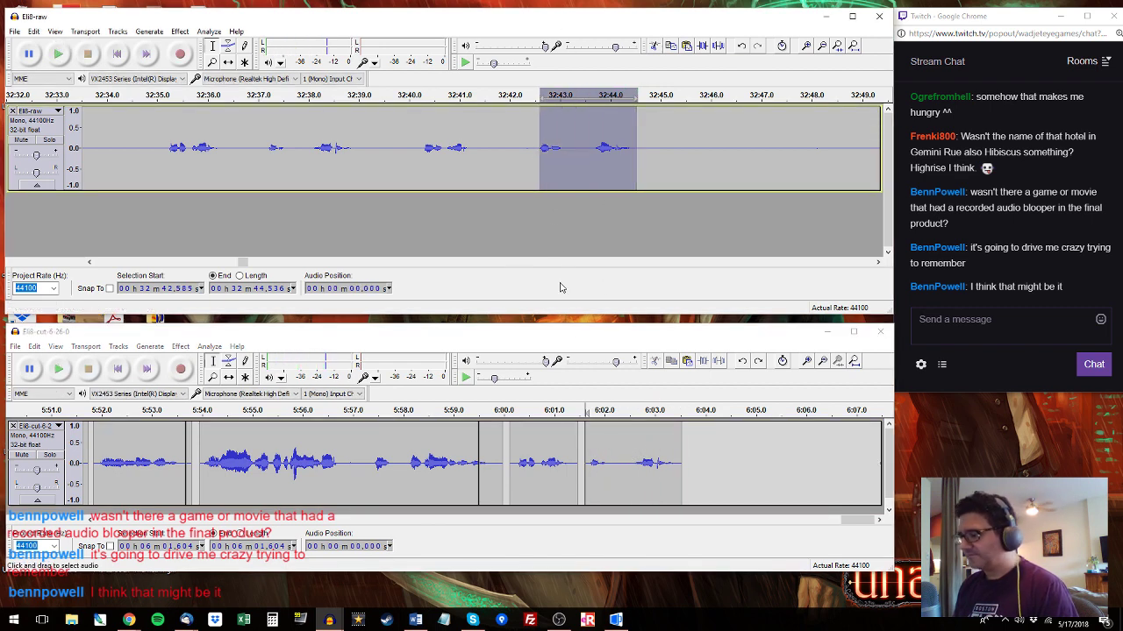
click(650, 430)
double_click(650, 430)
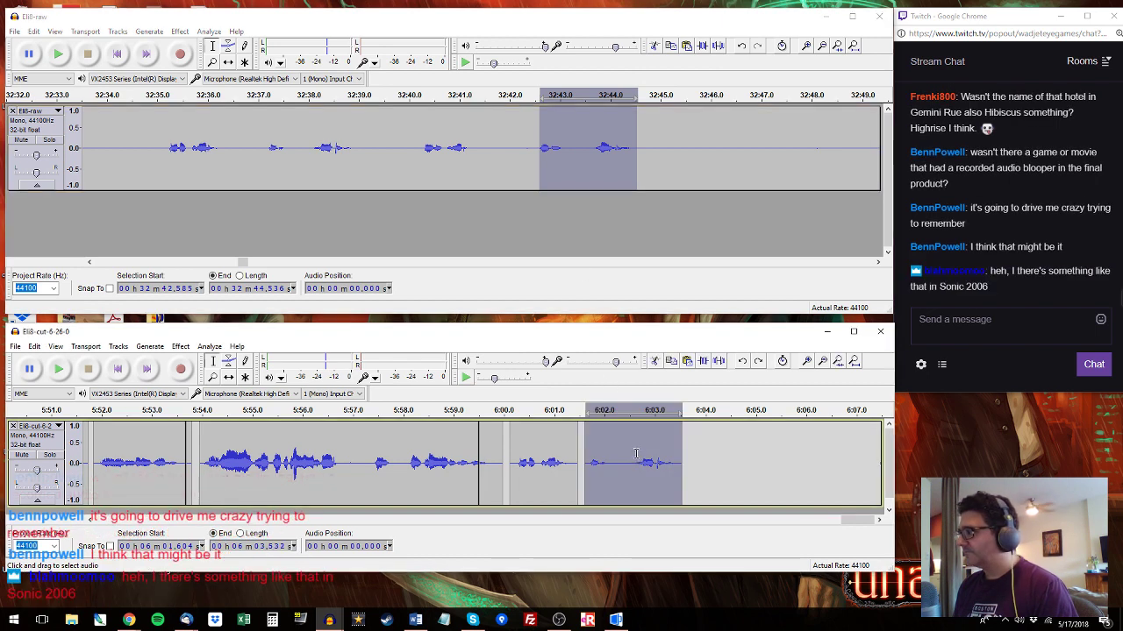
Play the raw track from 32:48.2 and select the phrase at 32:51.3–32:52.5.
click(819, 95)
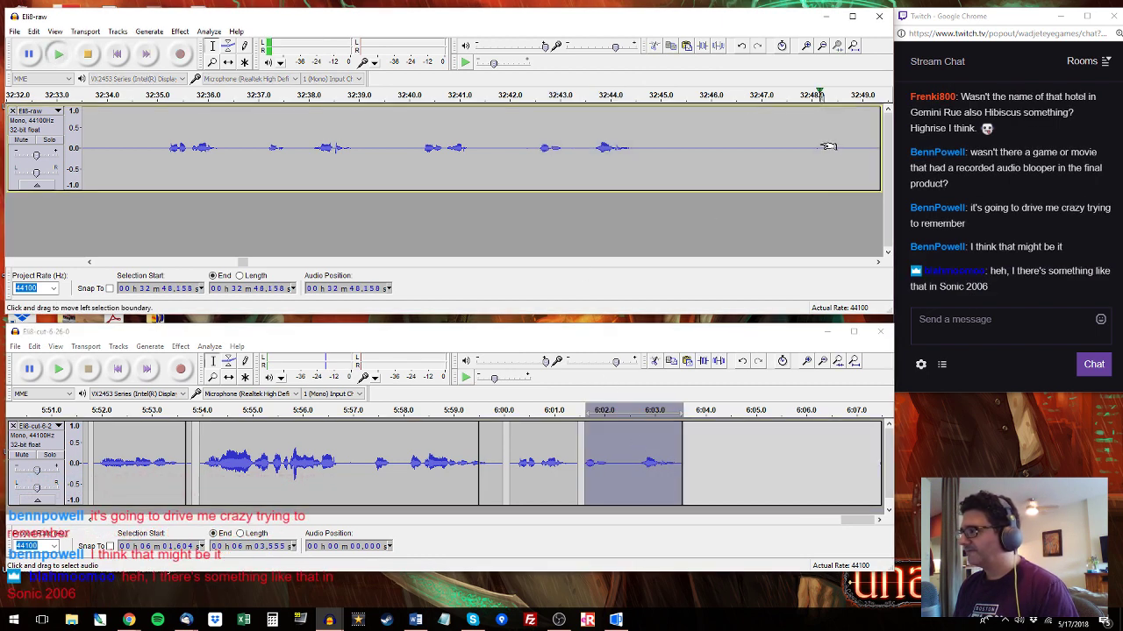
click(685, 439)
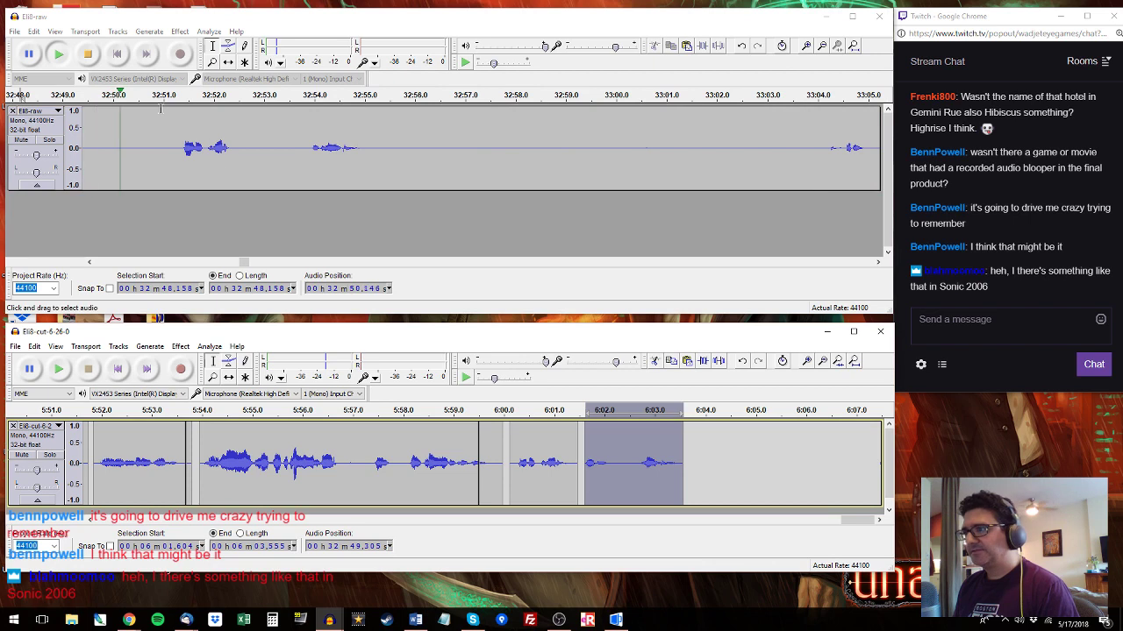
click(189, 151)
drag(181, 151, 240, 151)
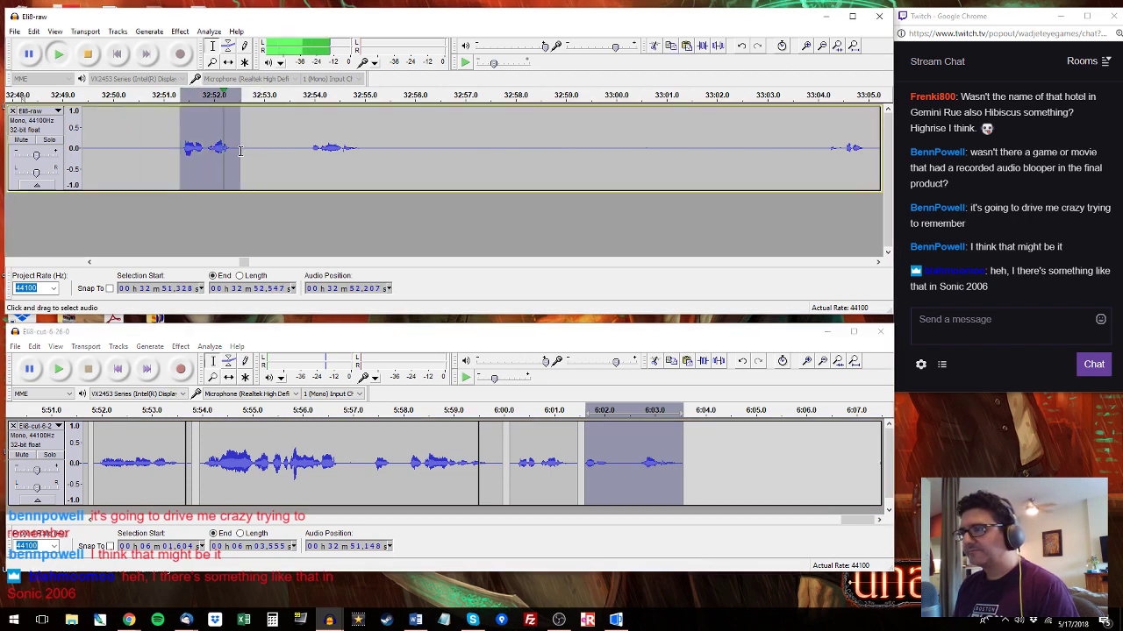
Audition the raw phrase at 33:06.8–33:08.9, copy it and paste it at the end of the cut track at 6:03.7.
click(834, 97)
drag(829, 147, 606, 166)
key(space)
key(ctrl+c)
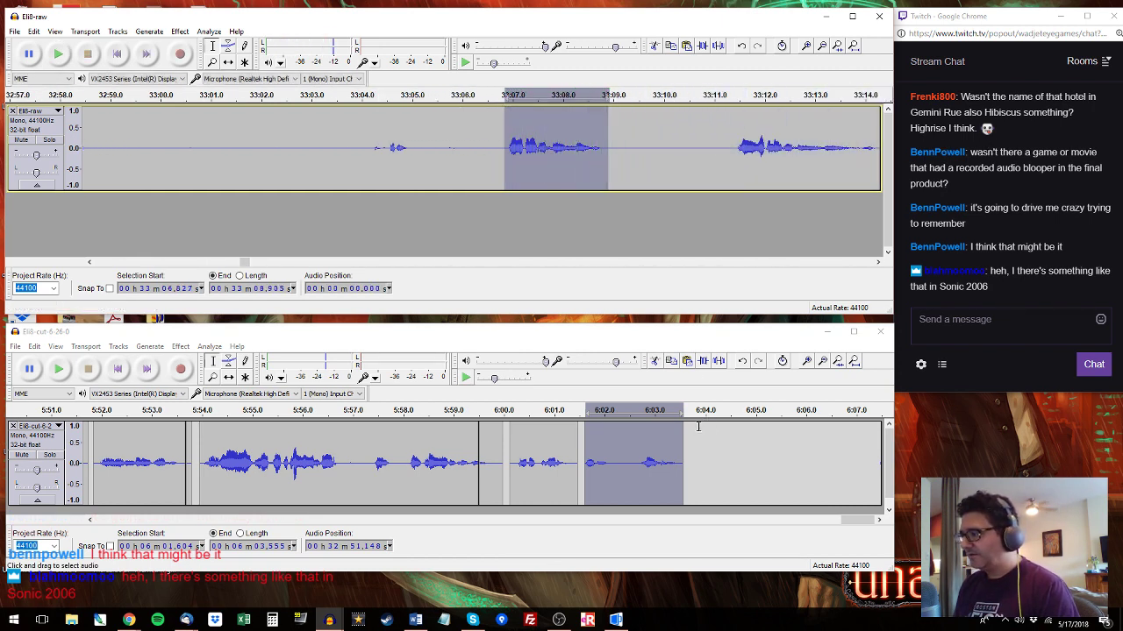
click(690, 440)
key(ctrl+v)
Audition the raw take at 33:11.3–33:14.5 and compare it with the last cut phrase from 6:03.8.
click(735, 154)
click(735, 155)
key(space)
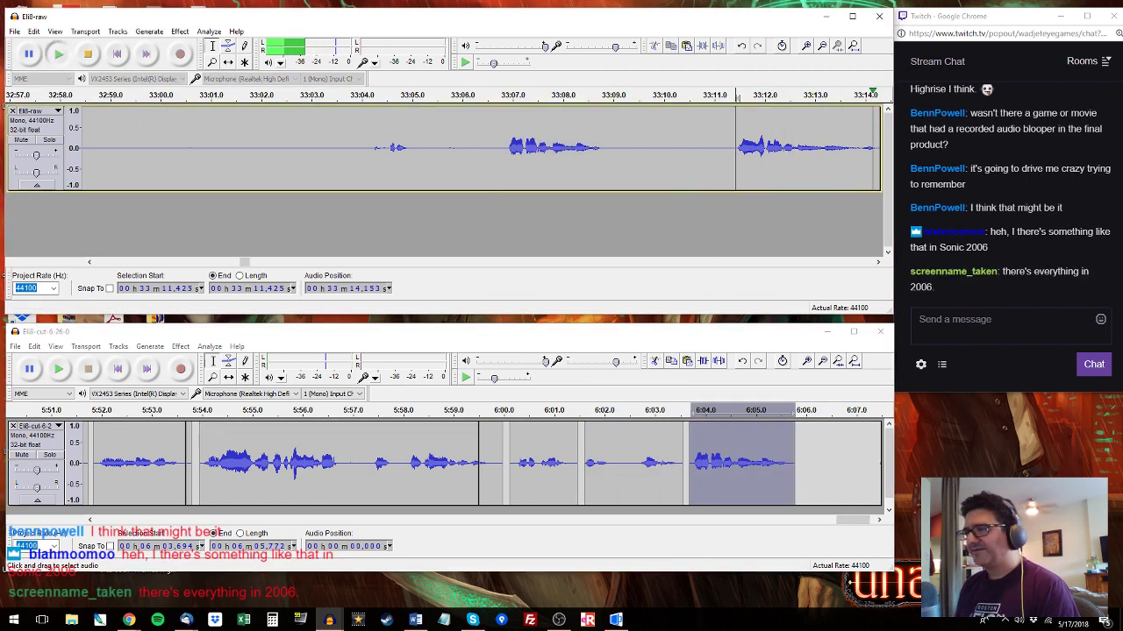
key(space)
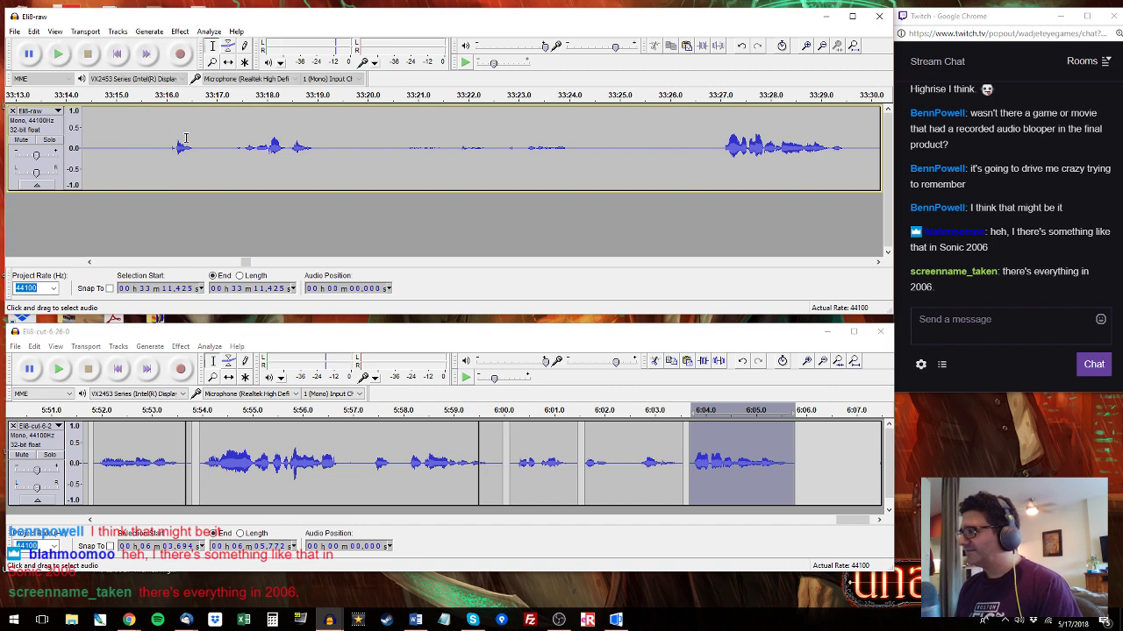
drag(92, 153, 124, 151)
key(space)
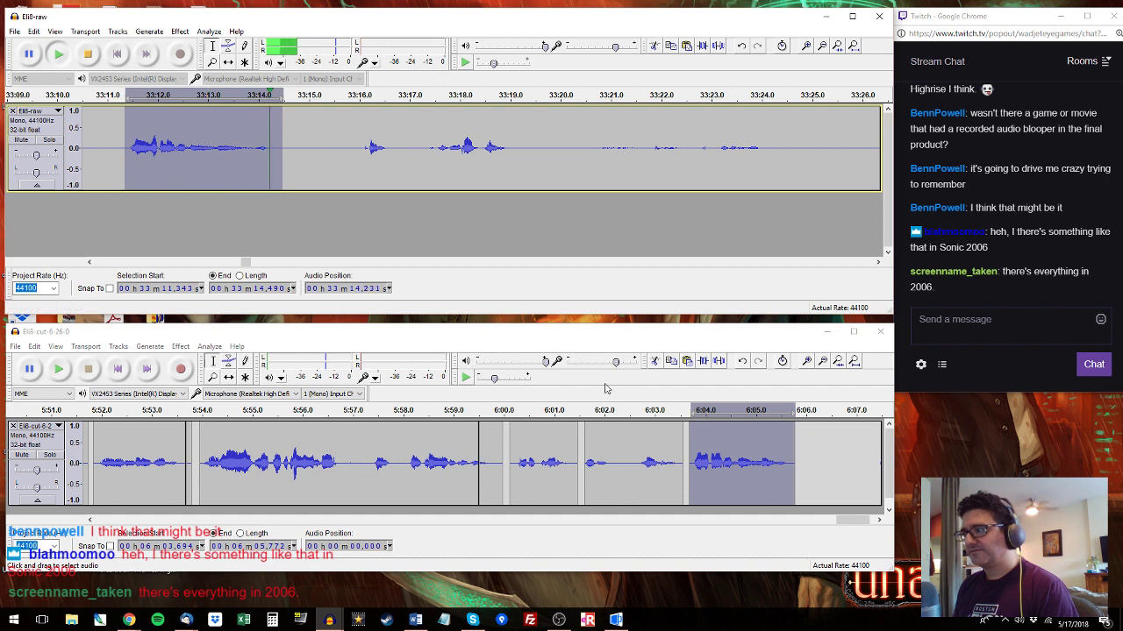
click(697, 409)
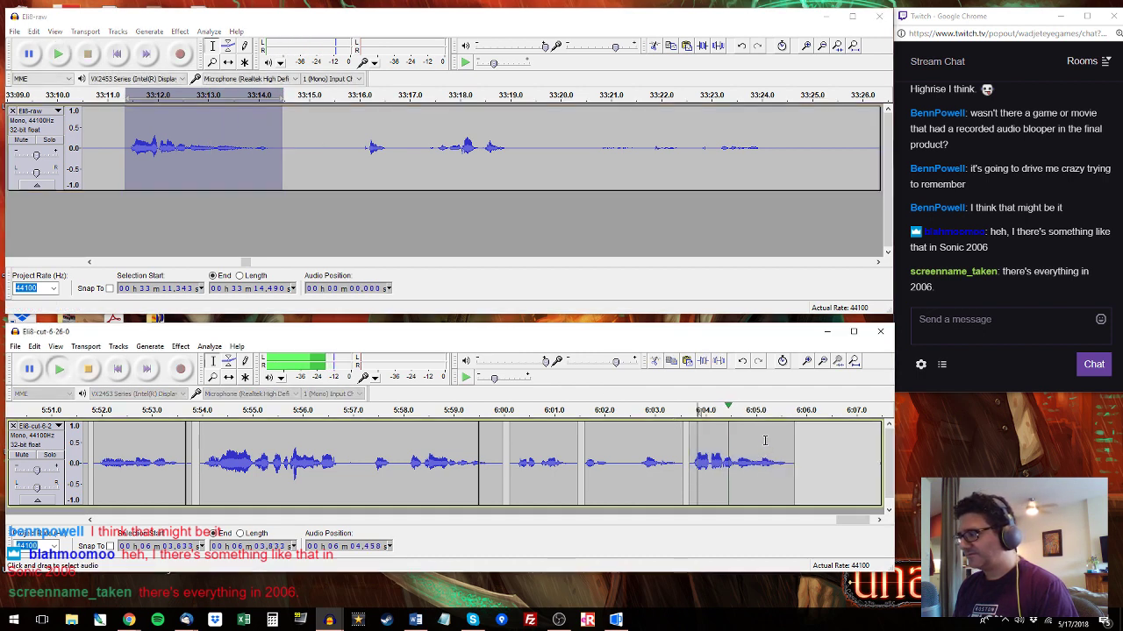
Play the raw track from 33:16.0, select 33:16.0–33:19.2 and paste it at the end of the cut track at 6:05.9.
click(363, 102)
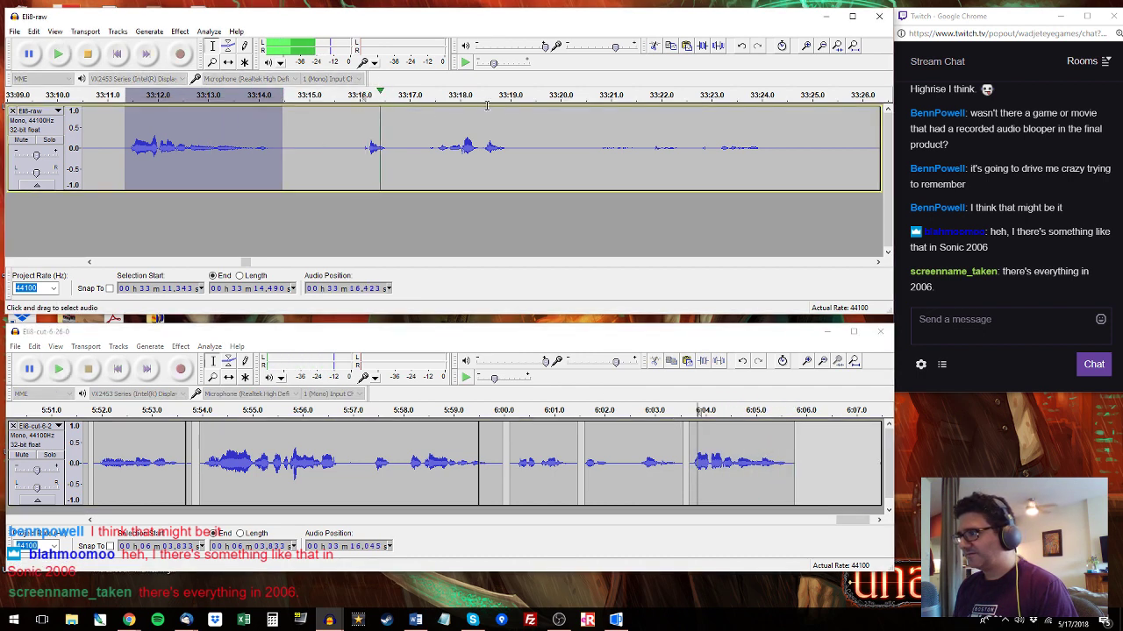
drag(521, 154, 360, 155)
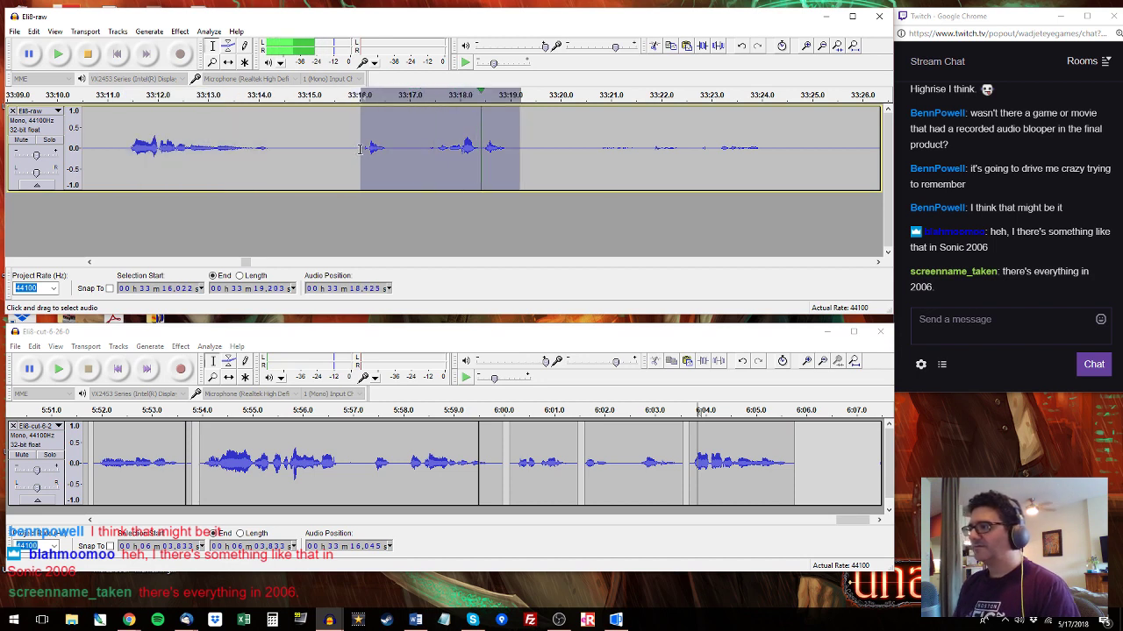
click(801, 457)
key(ctrl+v)
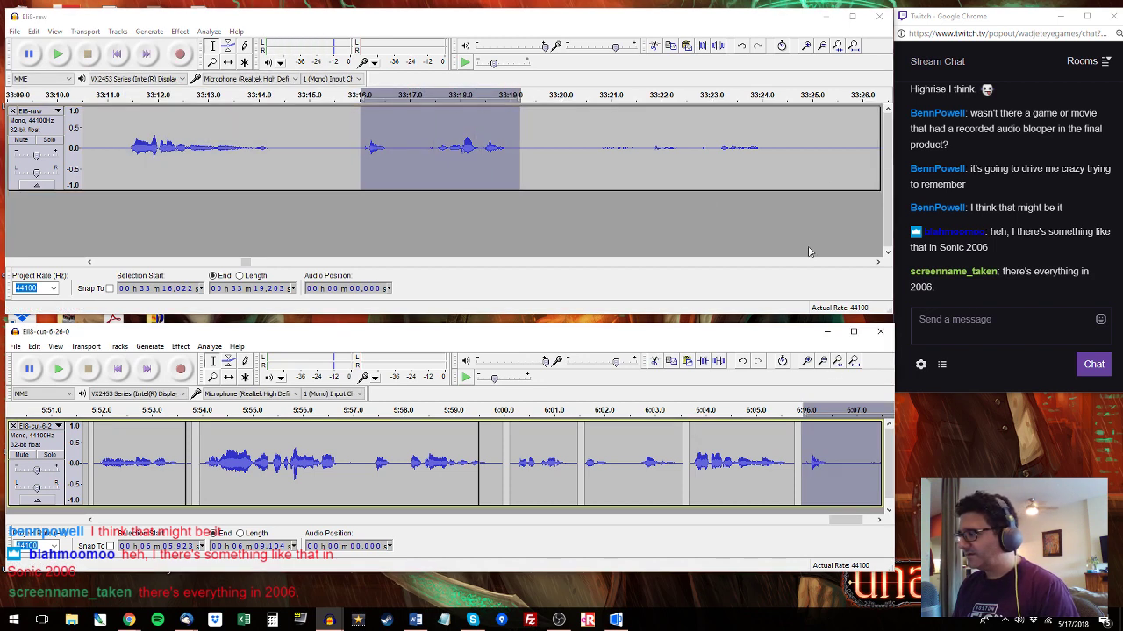
Play the raw track from 33:25.7 and select the phrase at 33:26.9–33:29.7.
click(850, 143)
key(space)
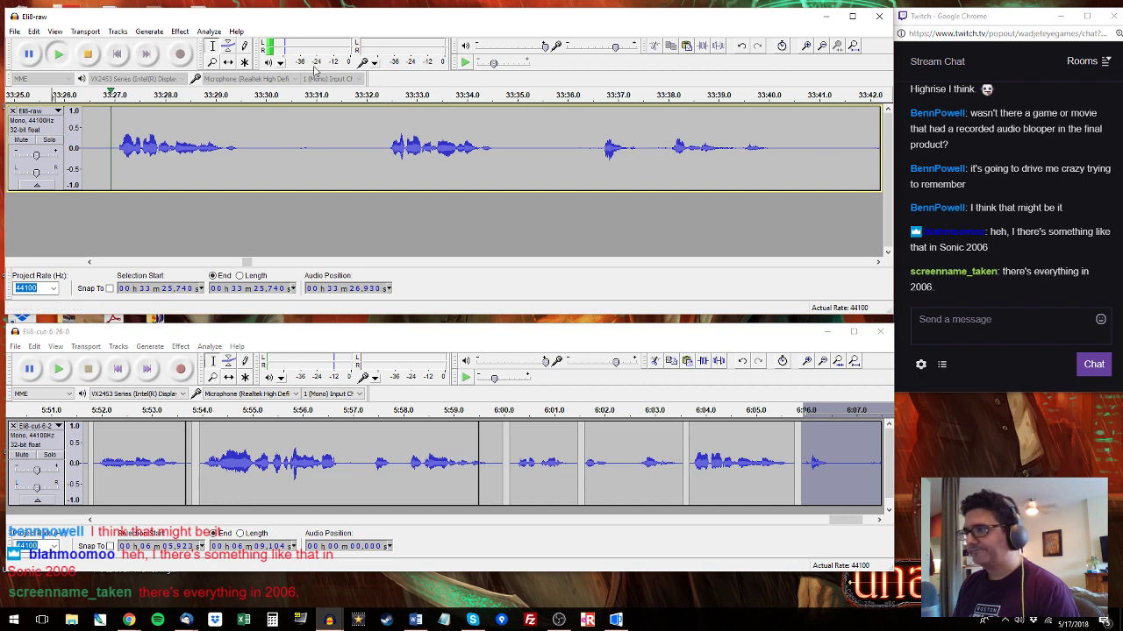
drag(111, 148, 250, 149)
key(space)
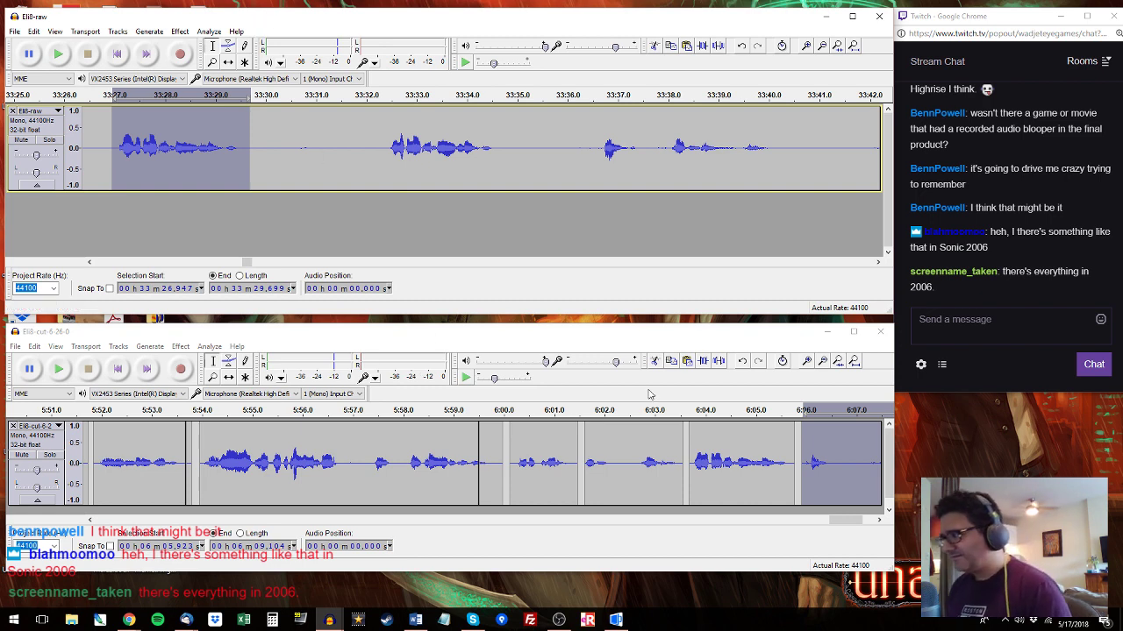
Try to paste the copied take at 6:09.2 at the end of the cut track, play it and undo the paste.
drag(853, 523, 864, 524)
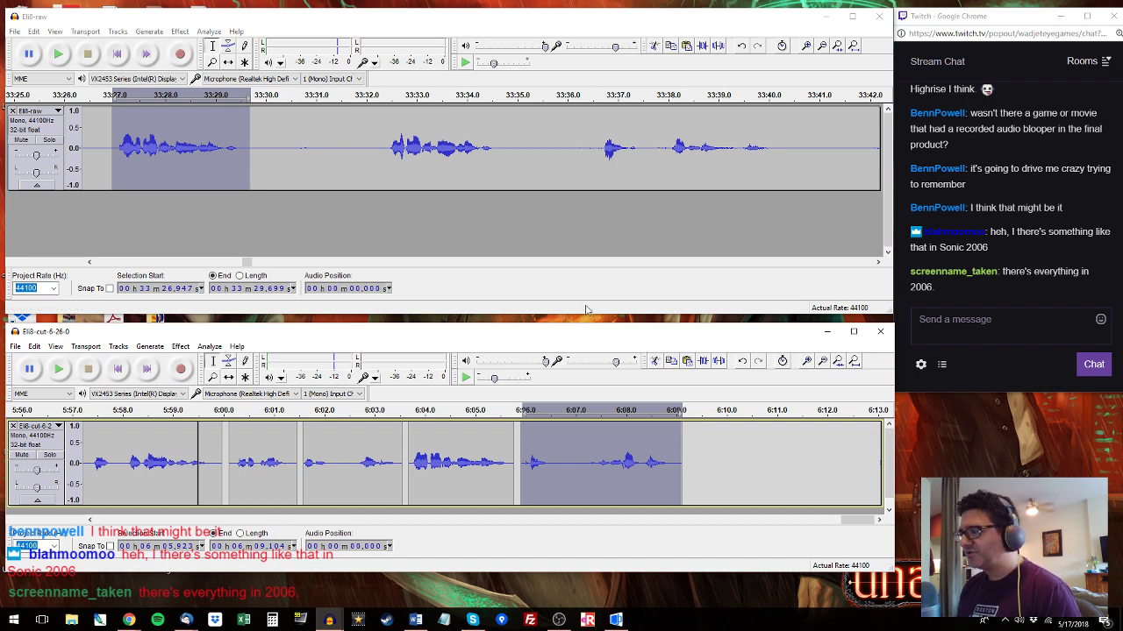
click(688, 441)
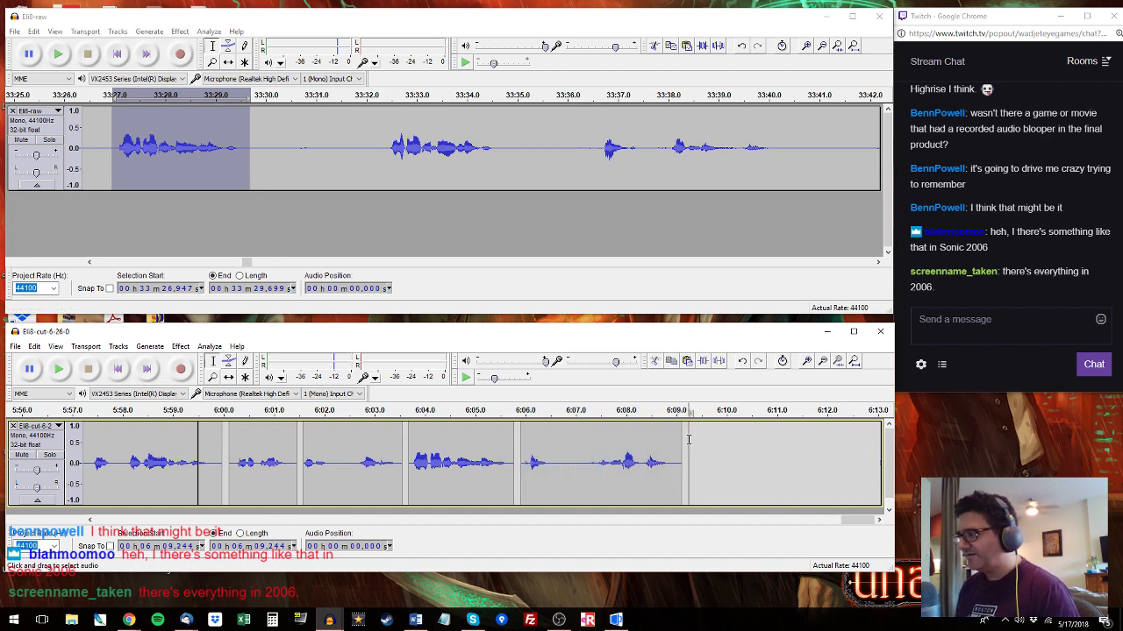
key(ctrl+v)
key(space)
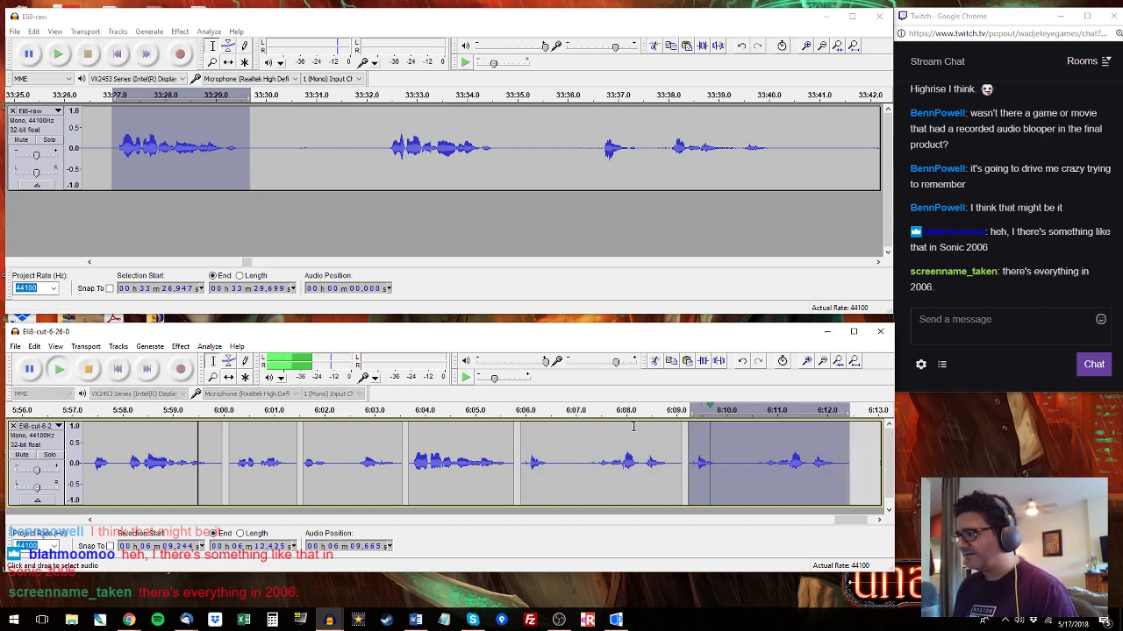
key(space)
key(ctrl+z)
Play the cut track from 6:07.0 and select the raw phrase at 33:32.3–33:34.7.
click(575, 473)
key(space)
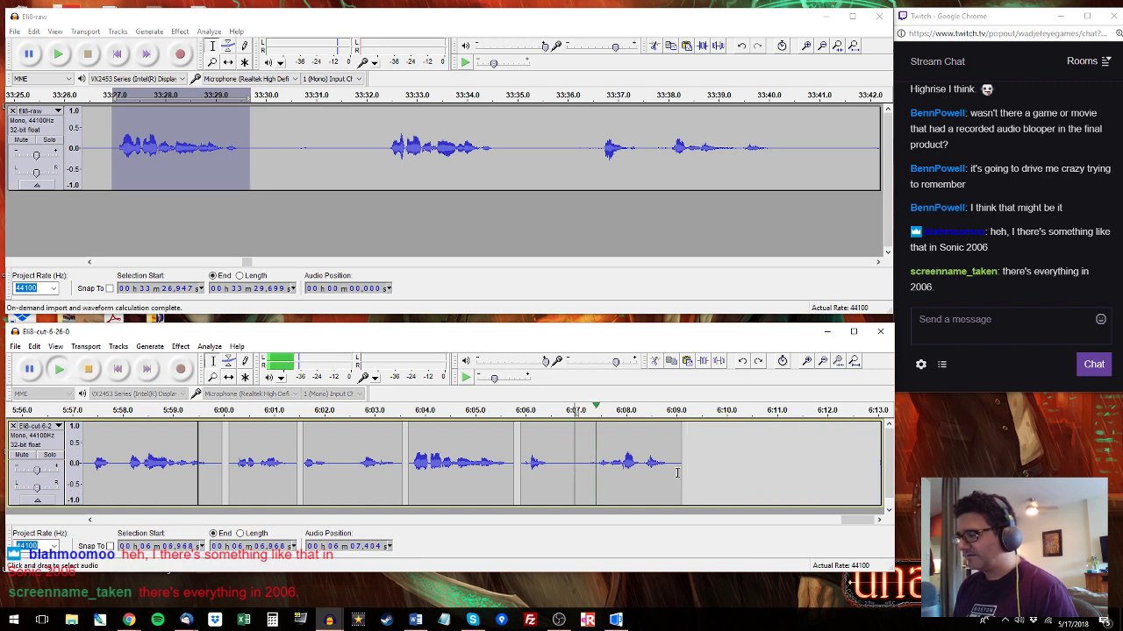
click(381, 140)
drag(502, 145, 383, 144)
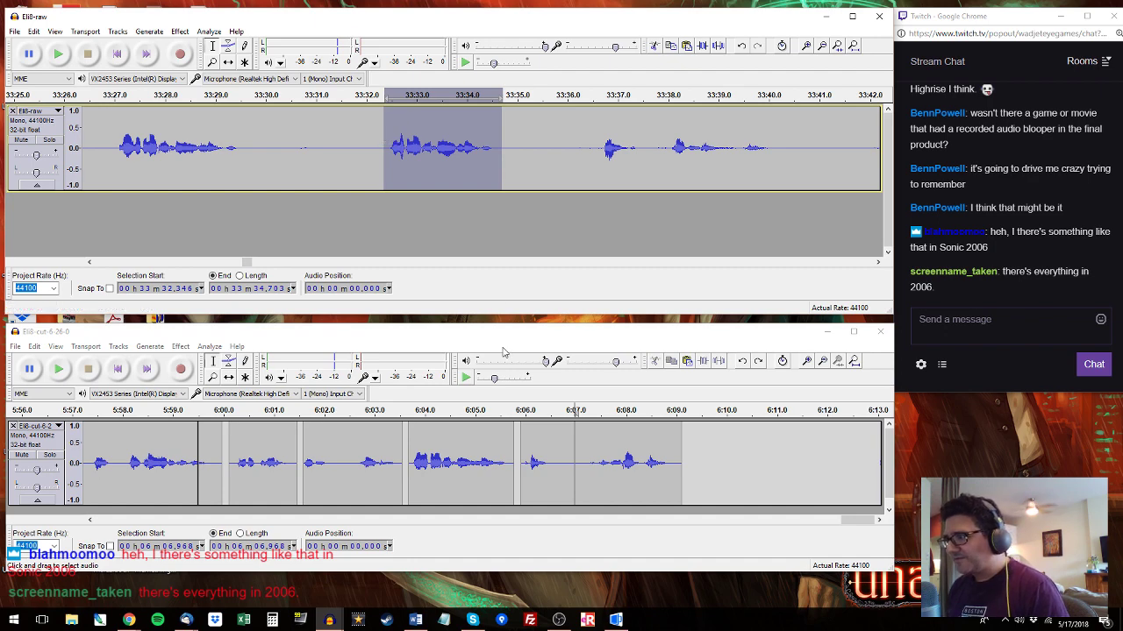
Paste the selected raw phrase at the end of the cut track at 6:09.2 and play it.
drag(499, 326, 499, 329)
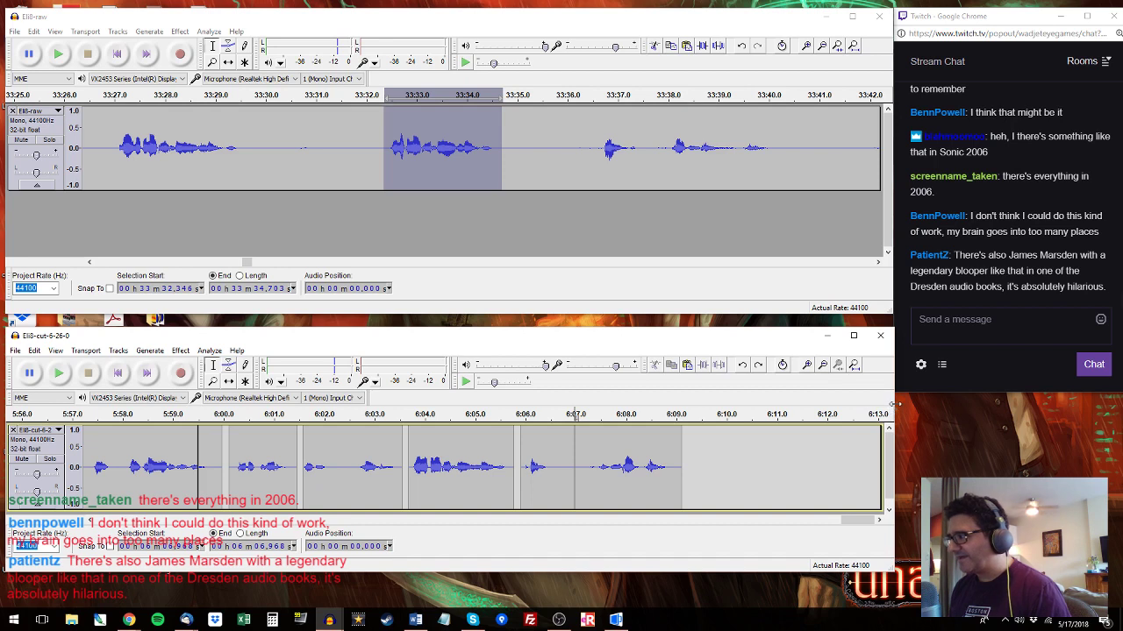
click(688, 434)
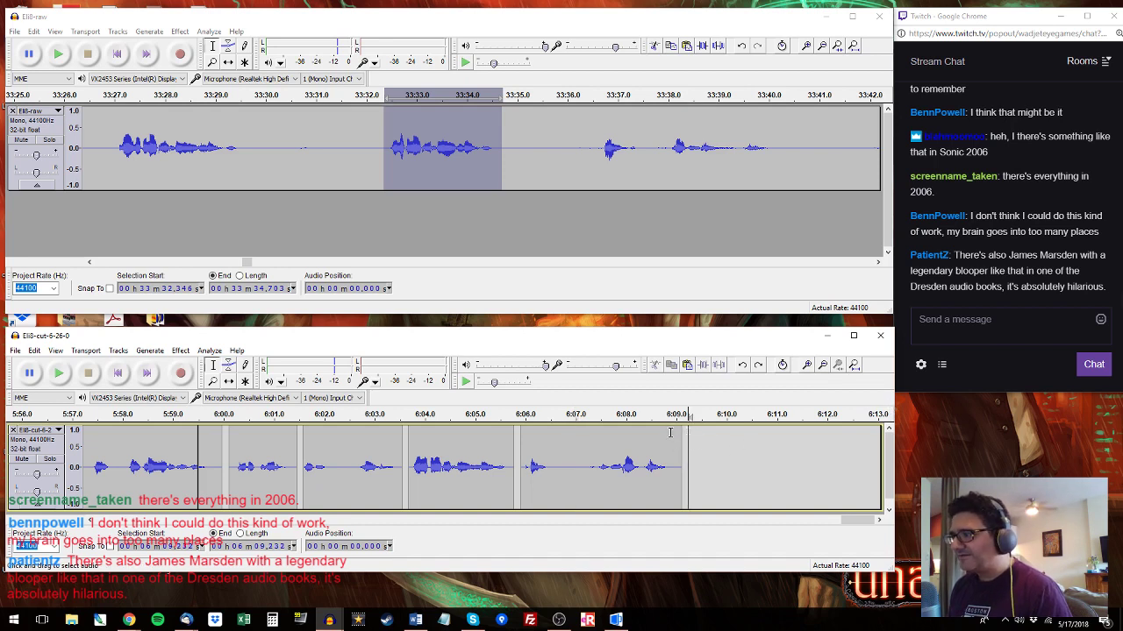
key(ctrl+v)
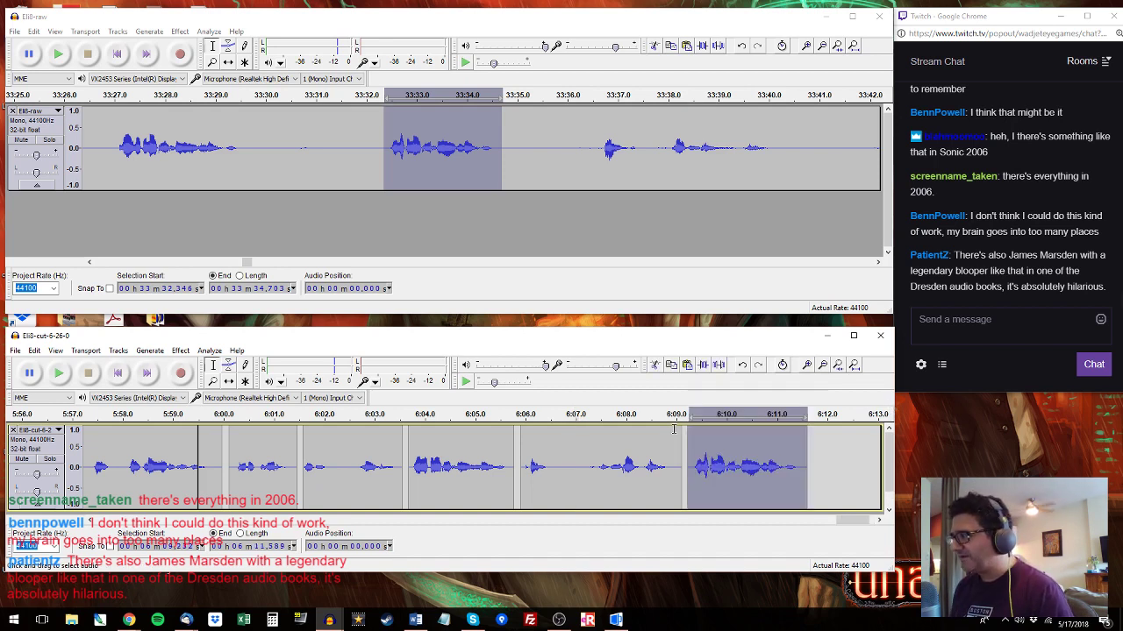
key(space)
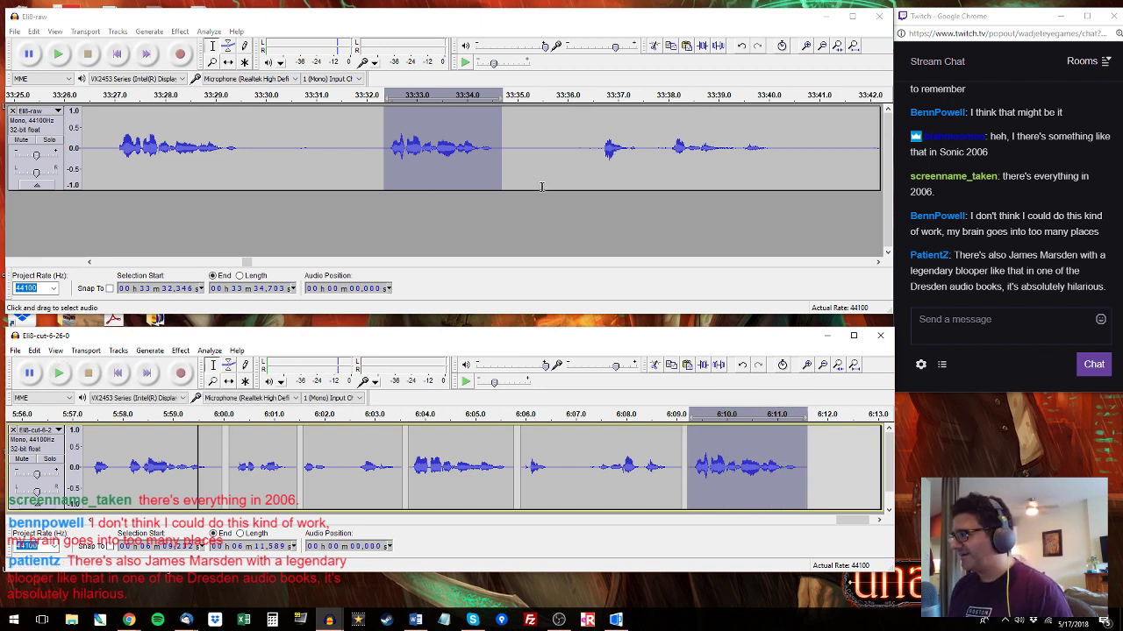
Play the raw track from 33:36.7 and select the take at 33:36.6–33:40.3.
click(601, 136)
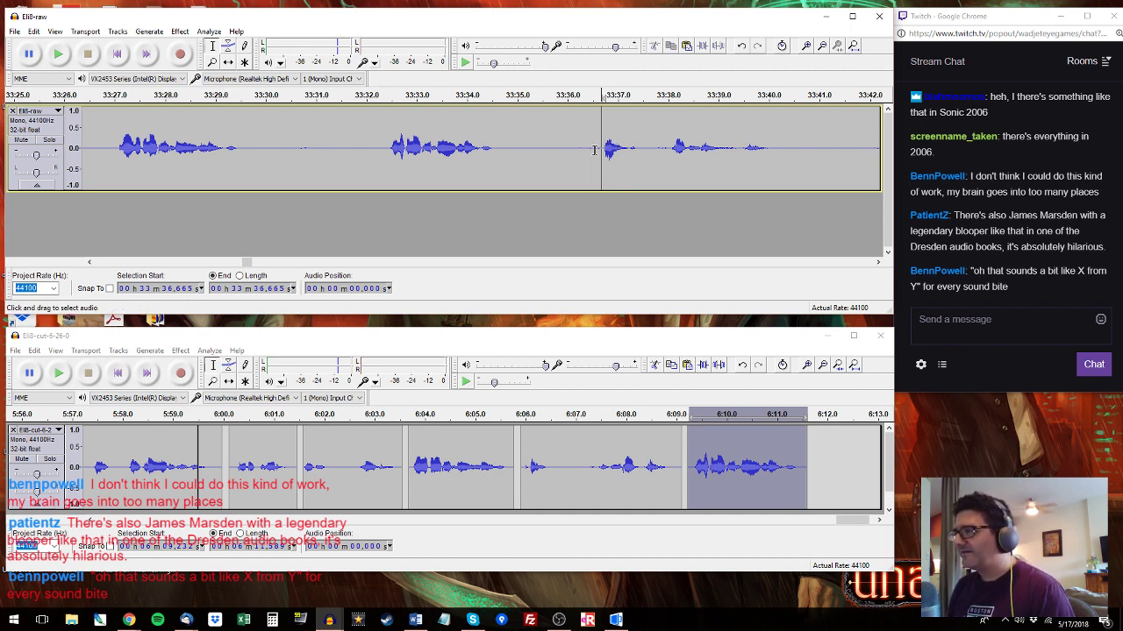
key(space)
drag(598, 154, 783, 152)
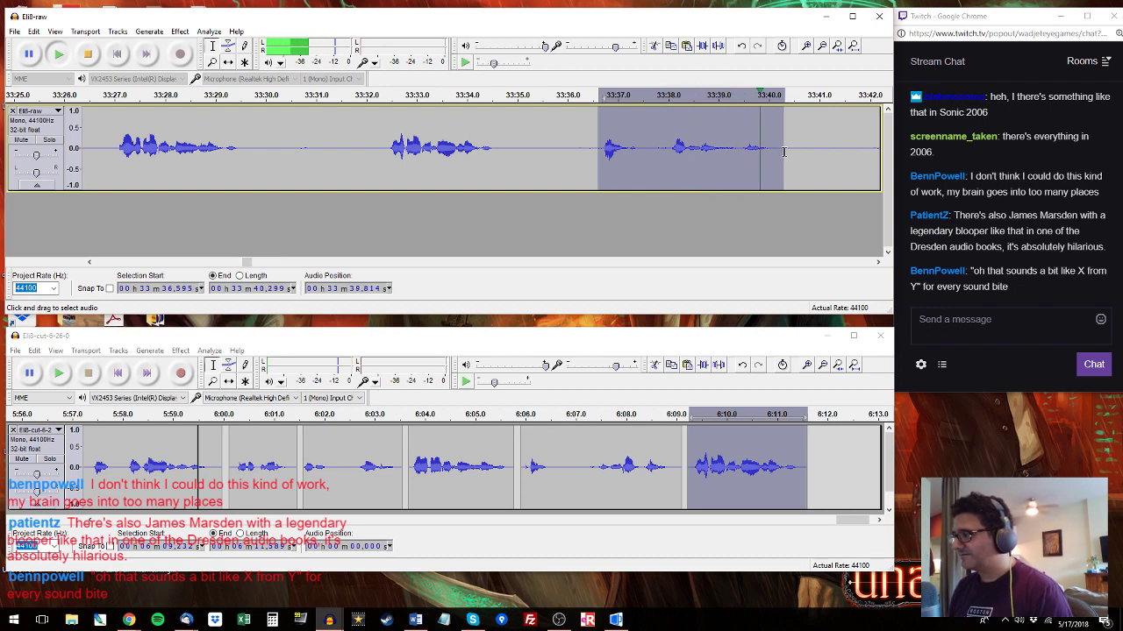
Play the cut track from 6:07.2 and paste the selected raw take over the phrase starting at 6:05.9.
key(space)
click(605, 443)
key(space)
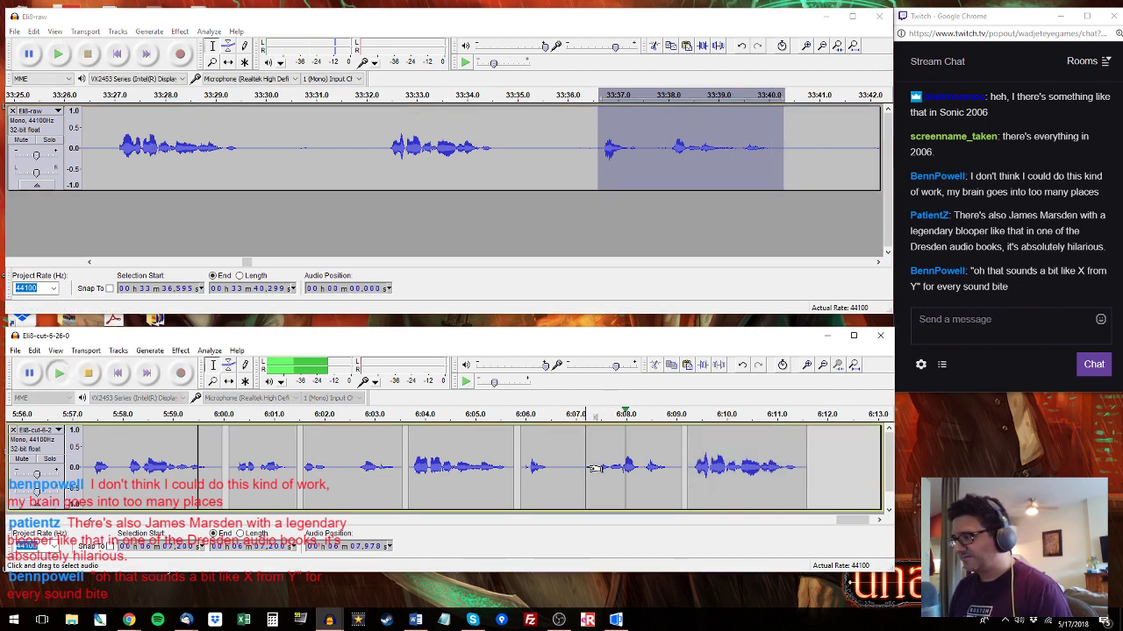
double_click(612, 444)
key(ctrl+v)
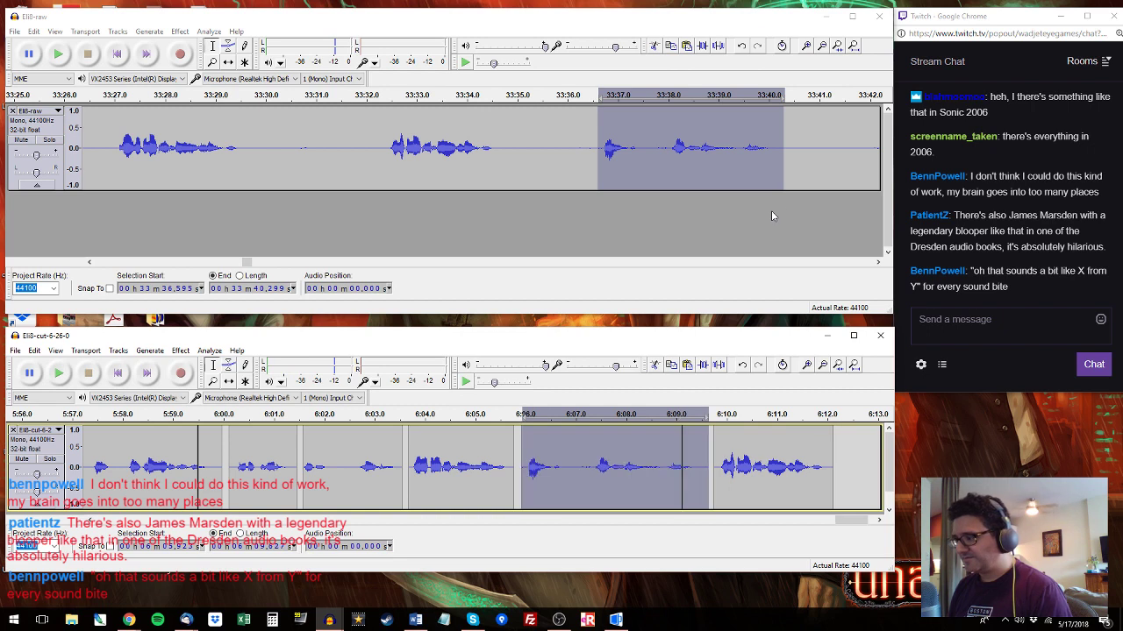
Play the raw track from 33:41.8 and select the take at 33:45.5–33:48.3.
click(877, 132)
key(space)
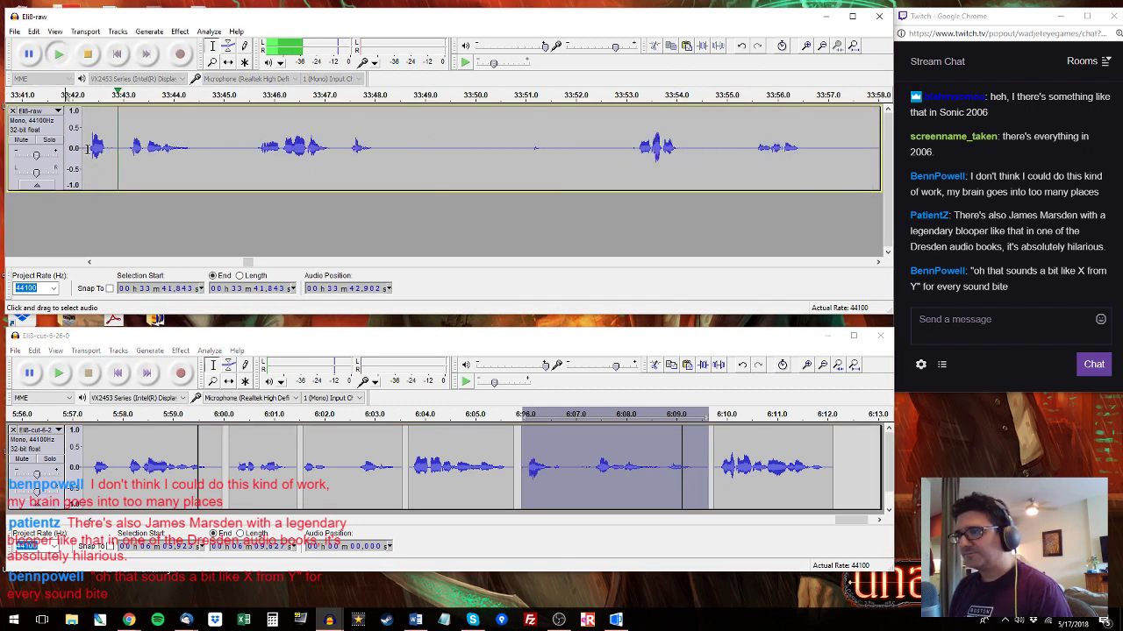
drag(88, 149, 208, 144)
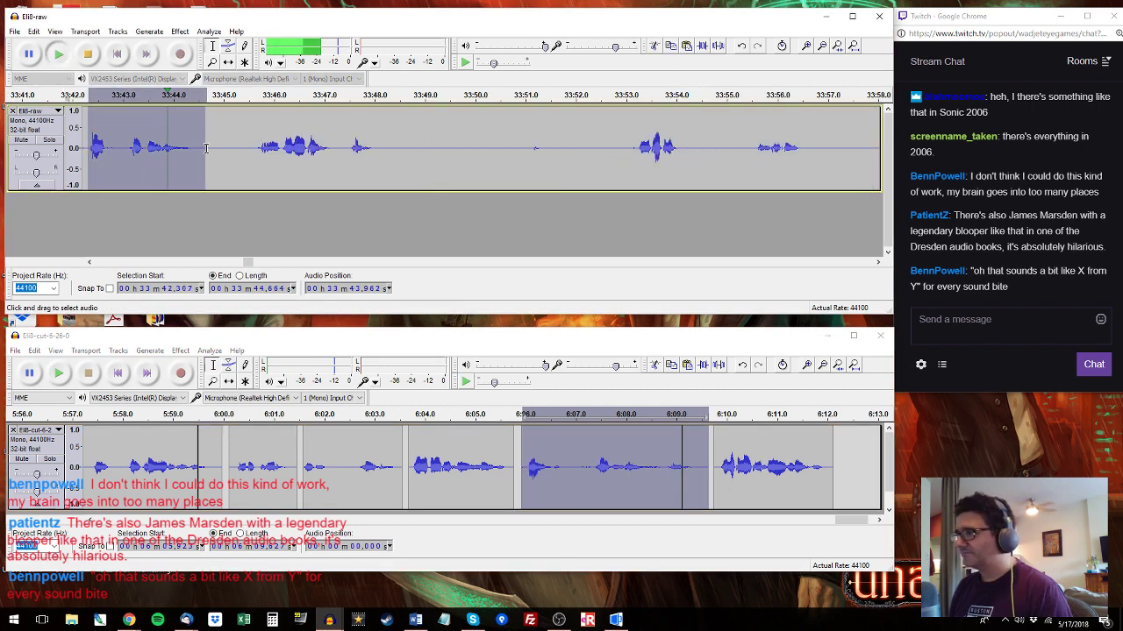
click(253, 136)
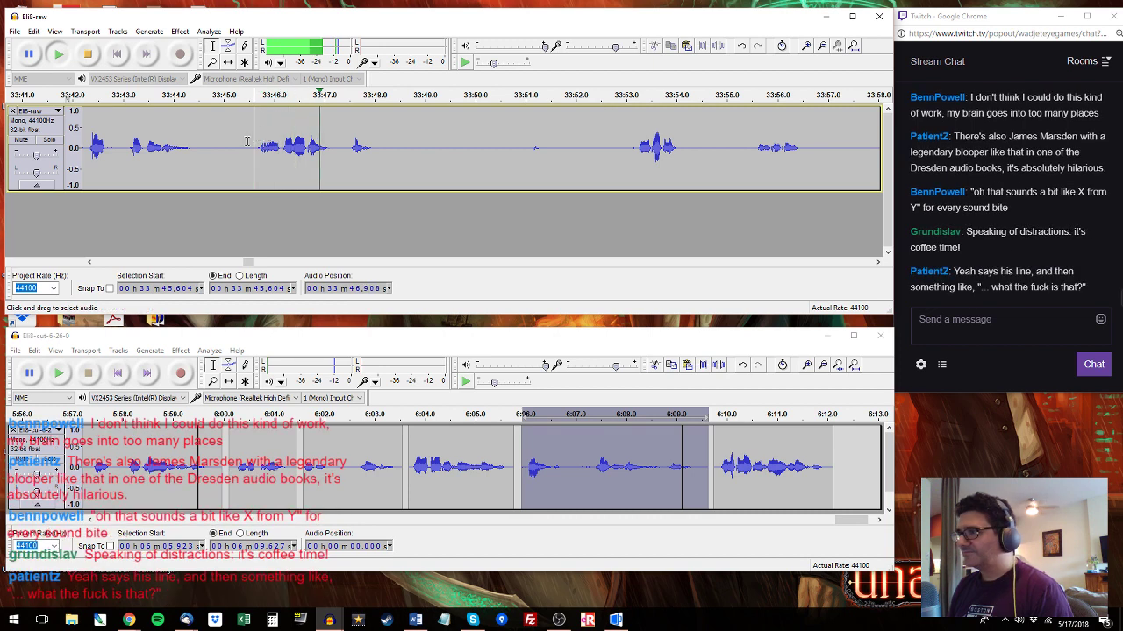
drag(248, 140, 391, 147)
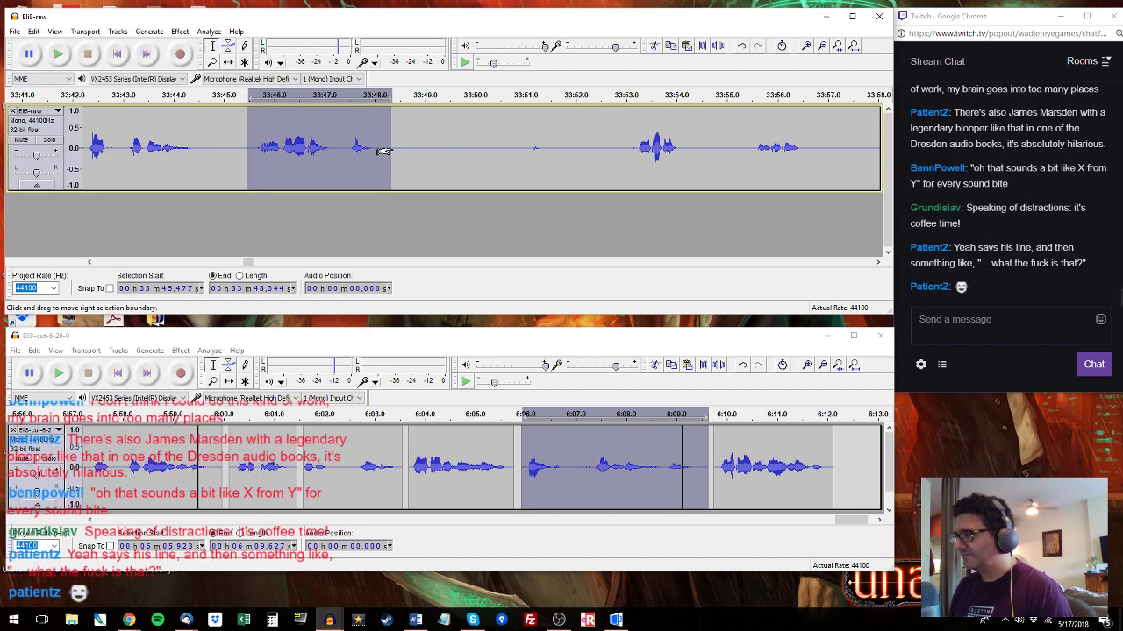
Select the last phrase in the cut track at 6:09.8–6:12.1 and play it.
click(681, 450)
double_click(740, 449)
key(space)
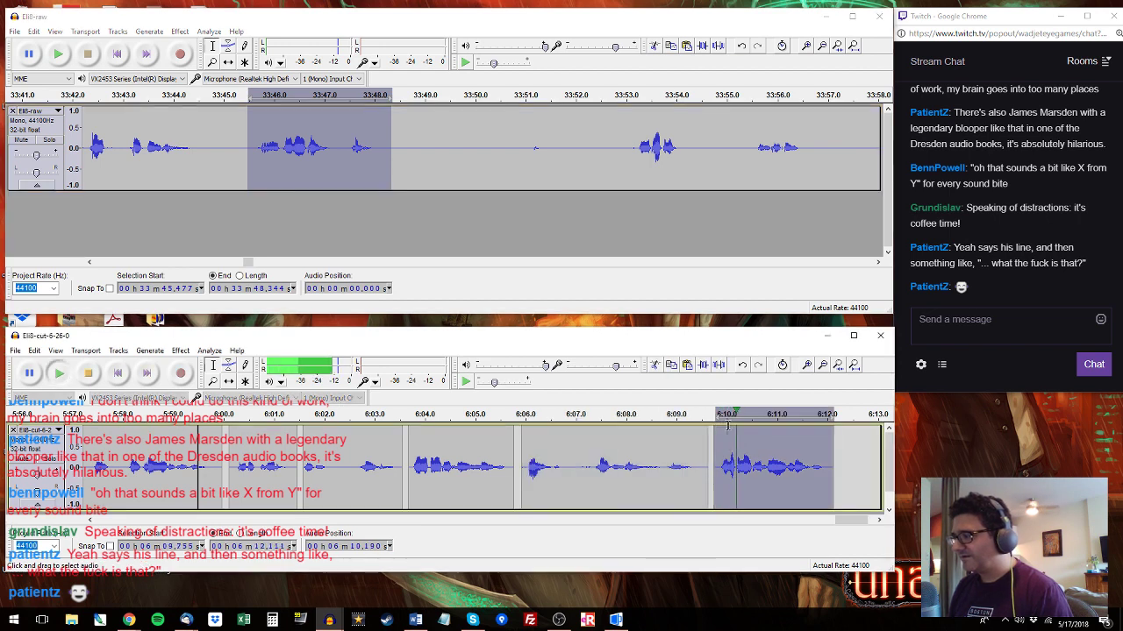
Select the raw take at 33:45.5–33:48.1 and paste it over the cut-track phrase starting at 6:05.9.
drag(250, 147, 299, 148)
key(space)
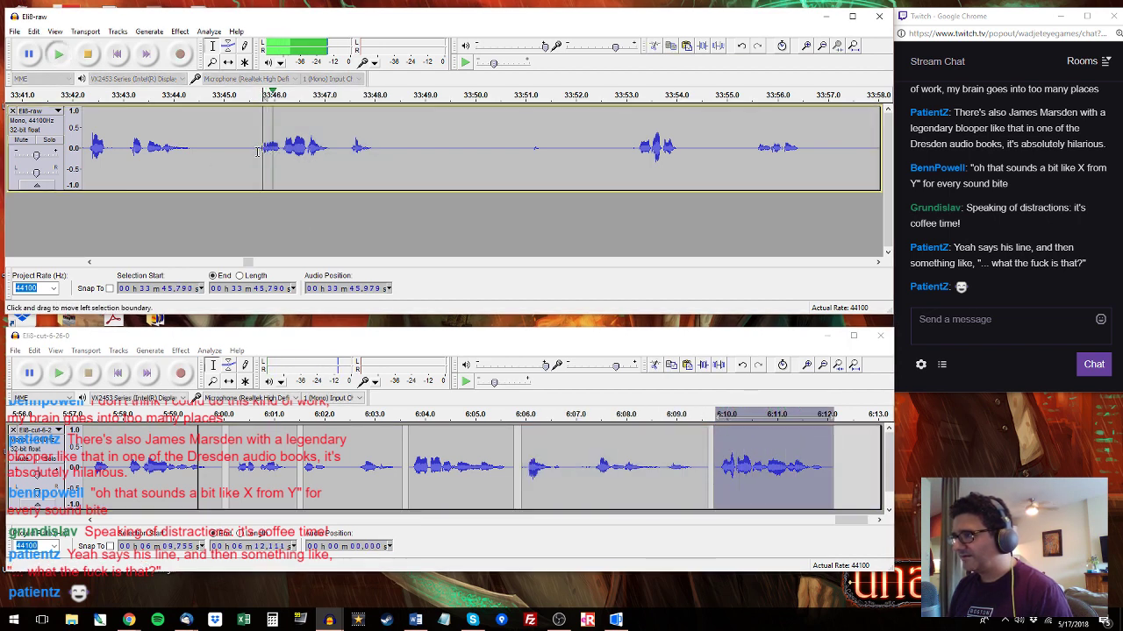
shift+click(378, 147)
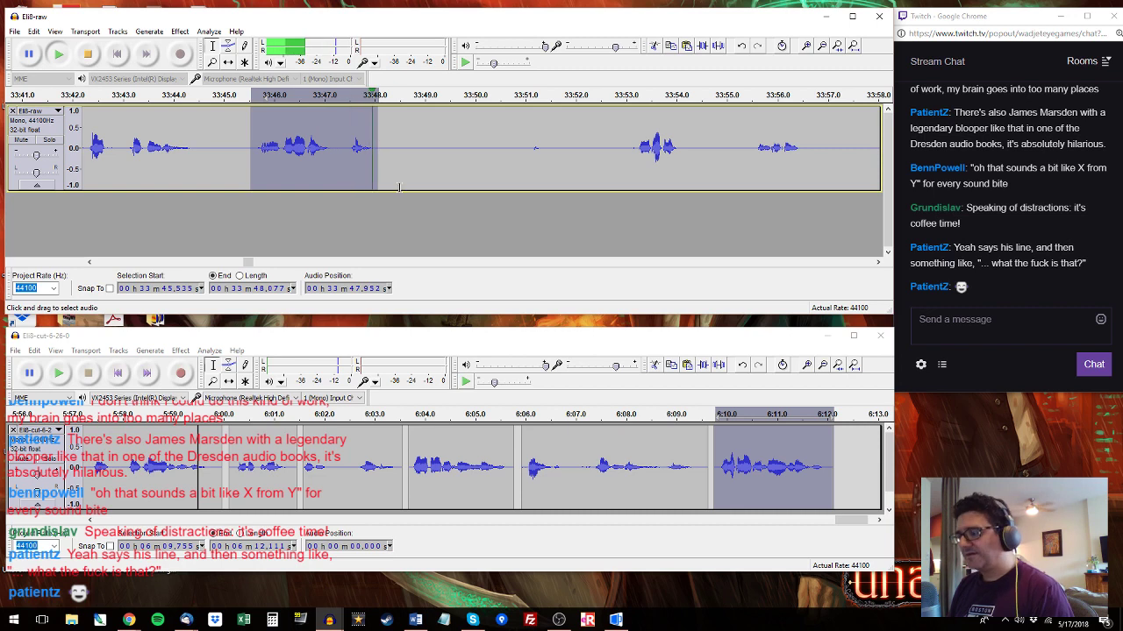
double_click(593, 475)
key(ctrl+v)
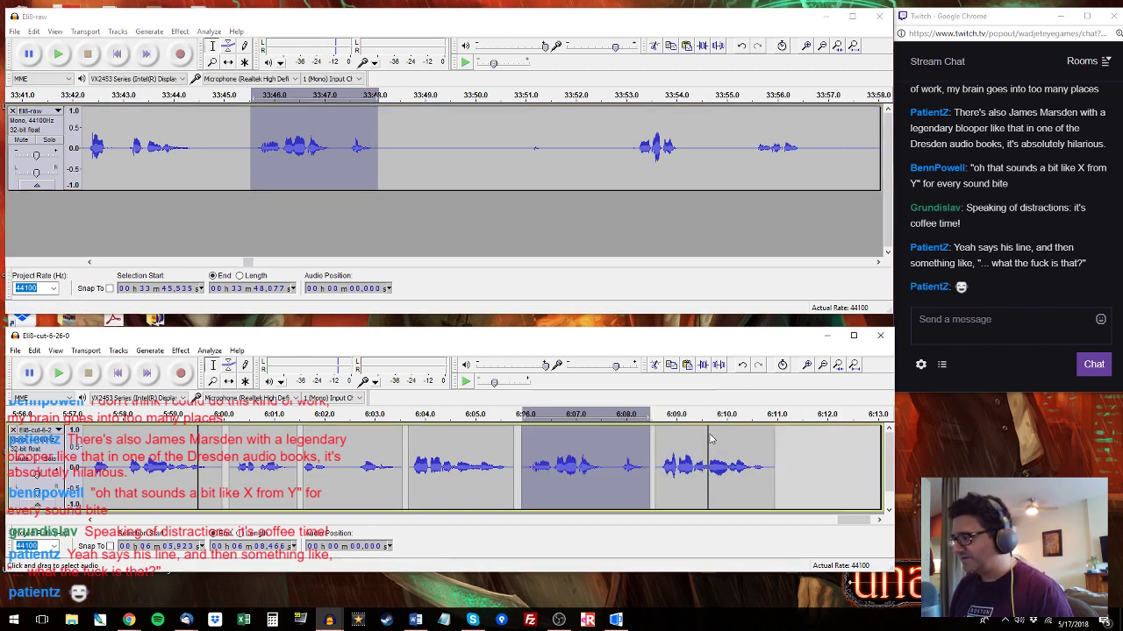
Paste the raw phrase at 33:53.2–33:54.2 at the end of the cut track at 6:11.0 and play it.
click(636, 179)
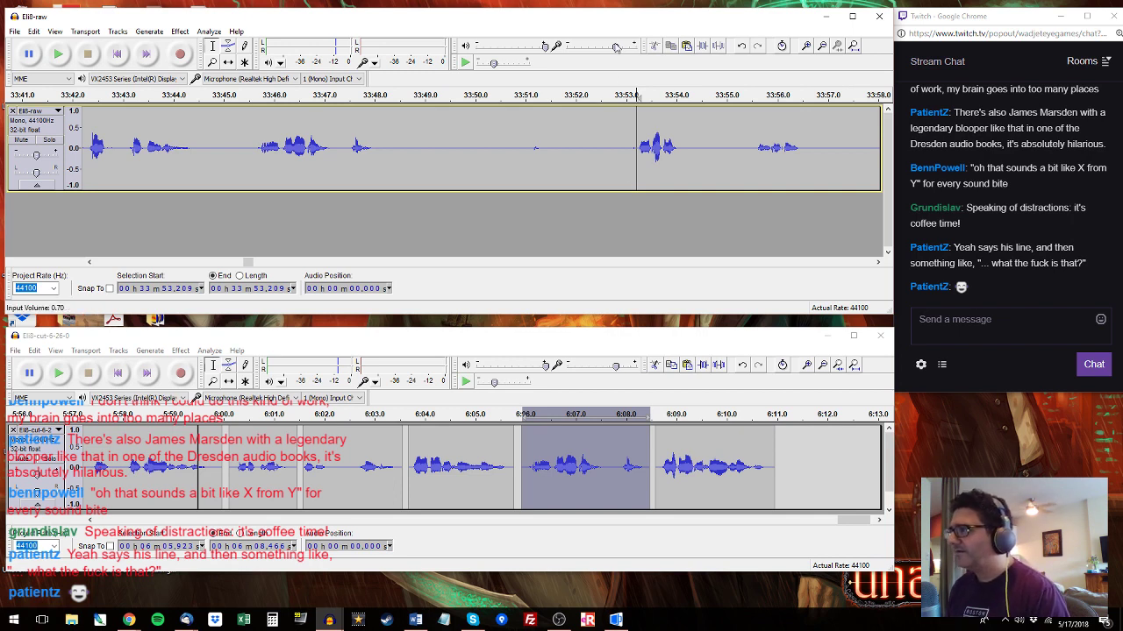
shift+click(685, 149)
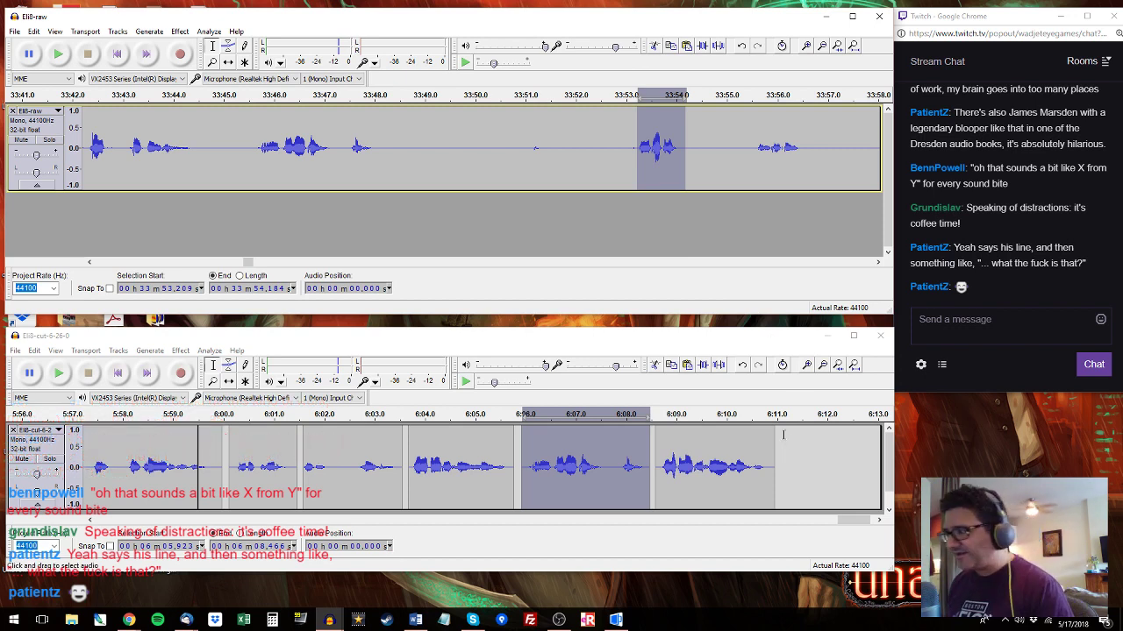
drag(776, 455, 827, 460)
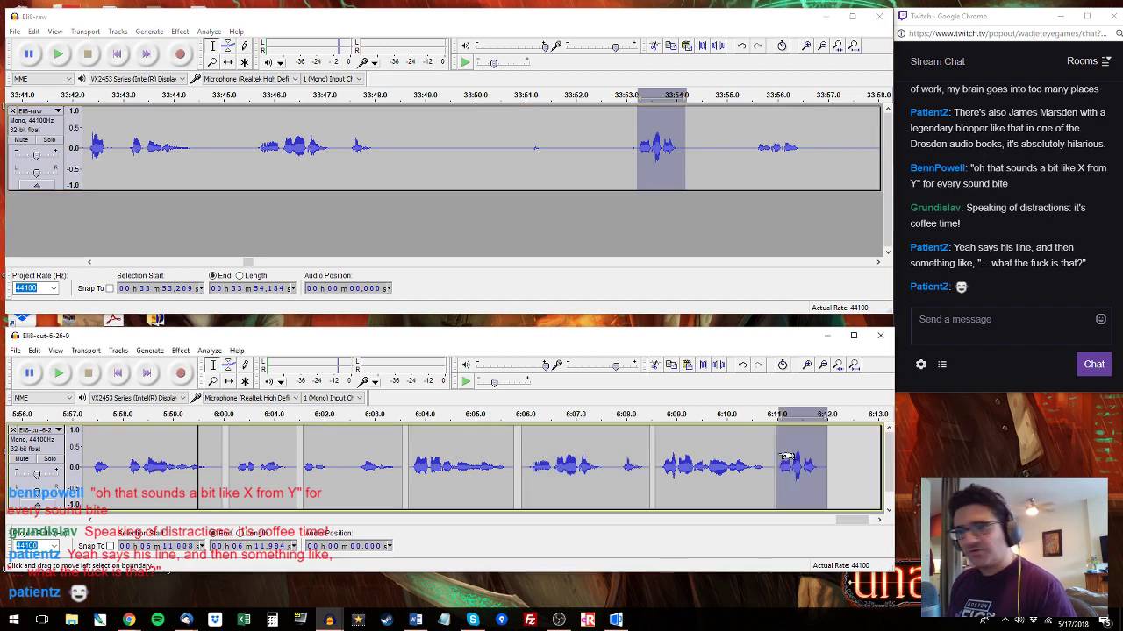
key(space)
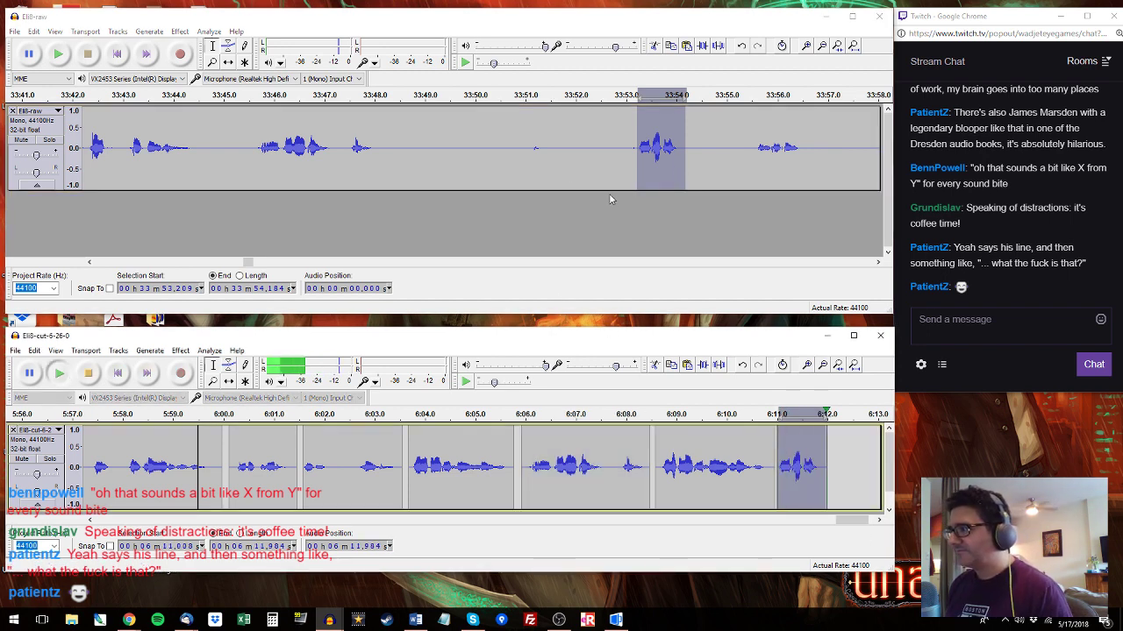
Compare the raw take at 33:55.4–33:56.8 with the cut track's last phrase at 6:11.0 by playing both.
click(750, 145)
key(space)
drag(750, 145, 818, 171)
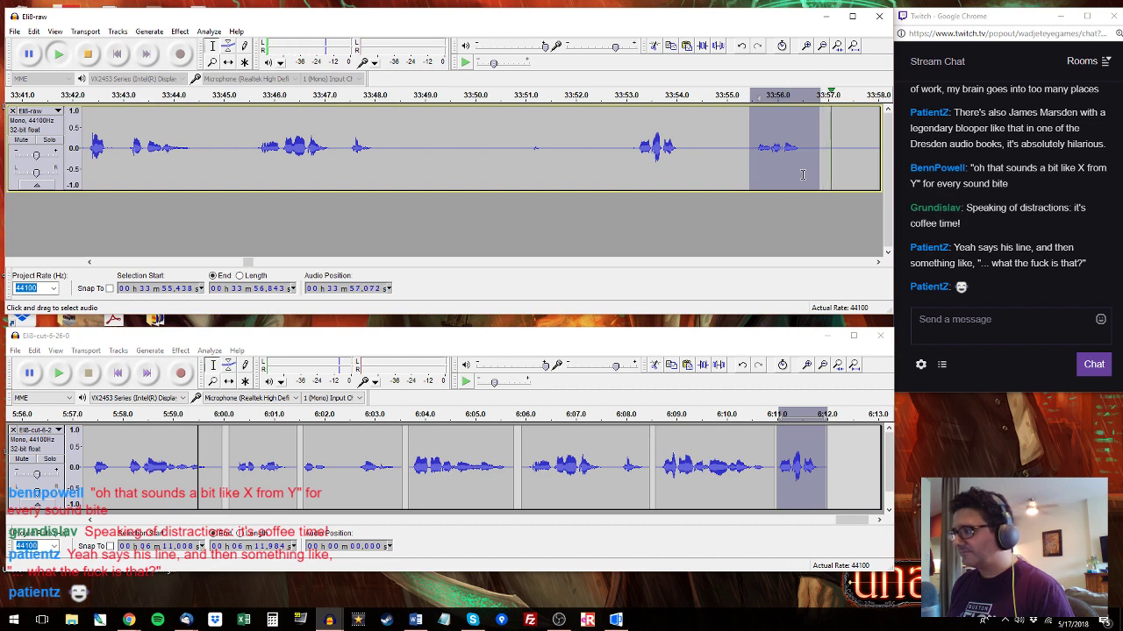
click(799, 451)
key(space)
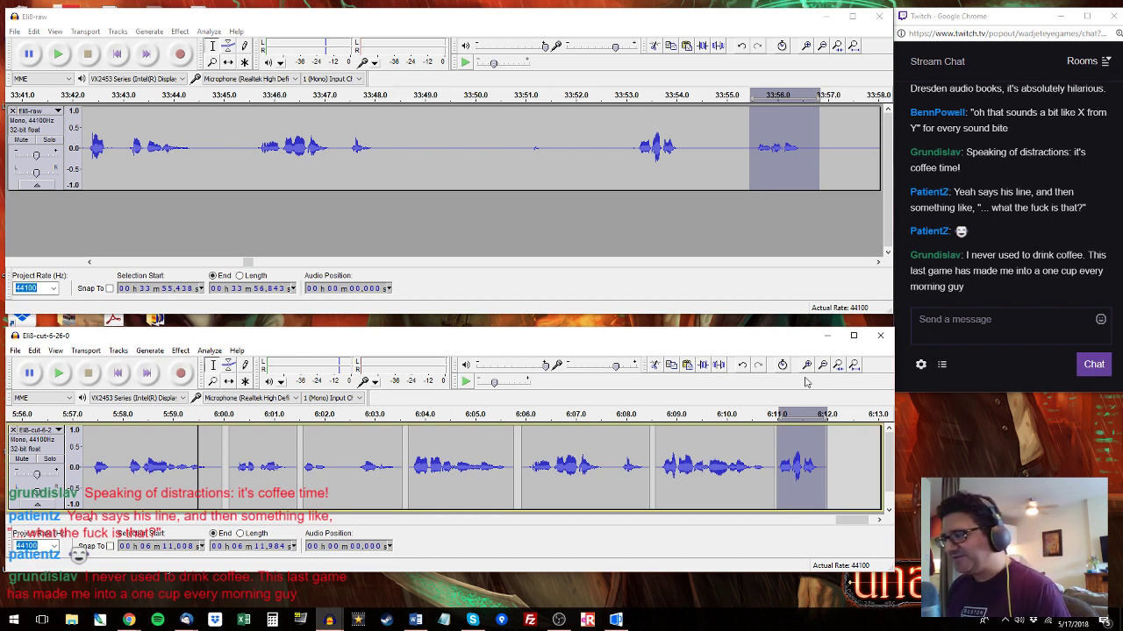
click(776, 29)
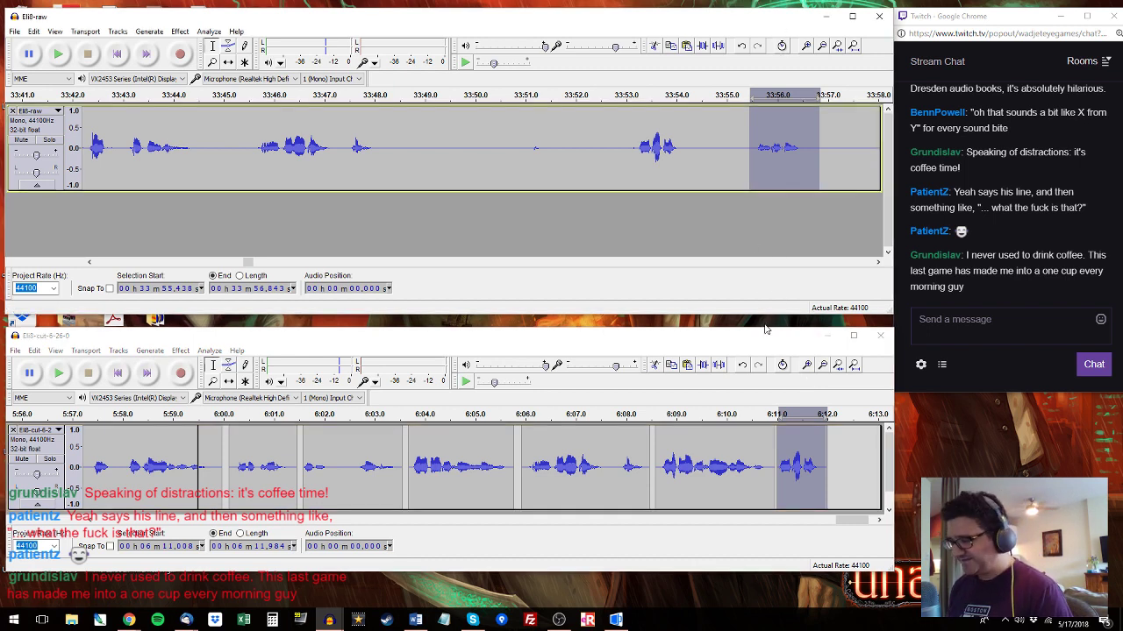
click(776, 350)
key(space)
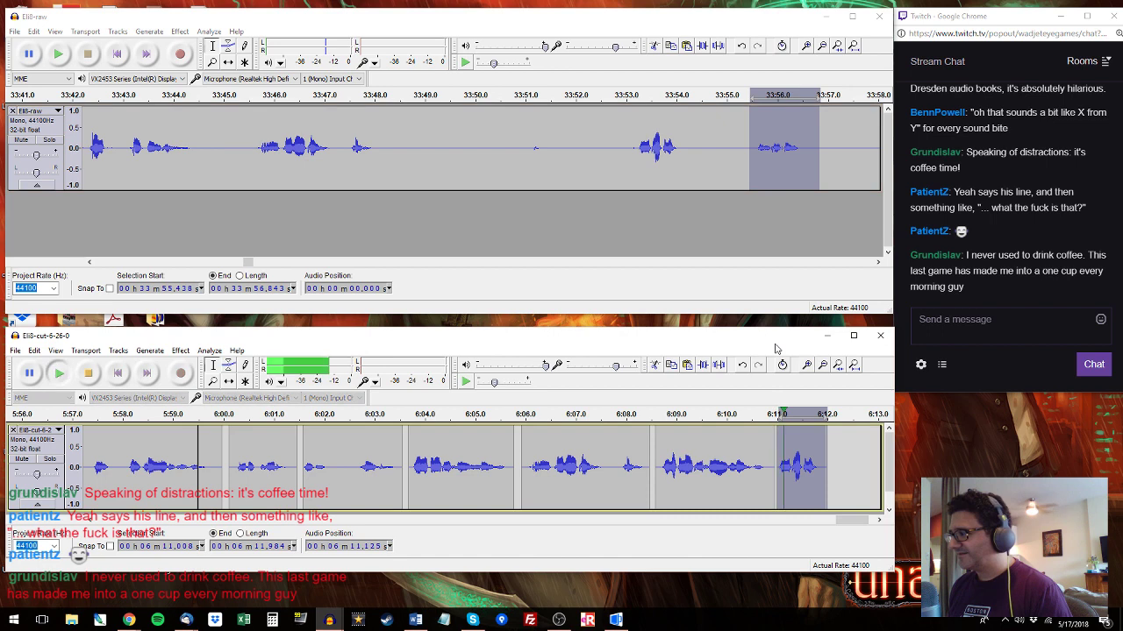
click(741, 27)
key(space)
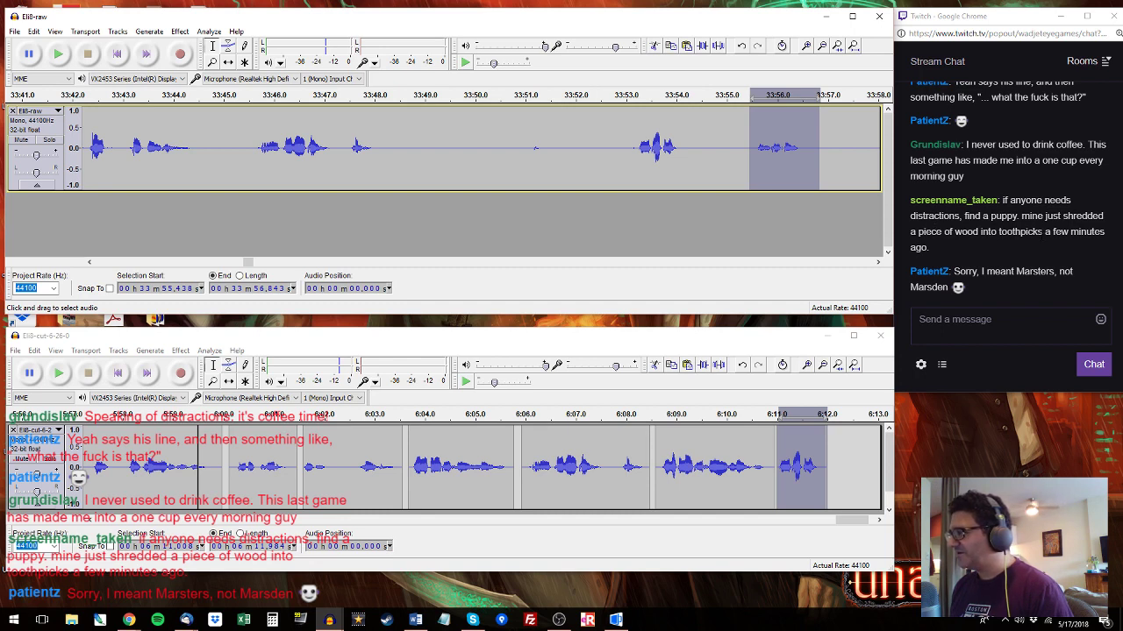
Select the raw take at 33:58.1–33:59.5 and play it.
click(844, 141)
scroll(514, 144, right, 5)
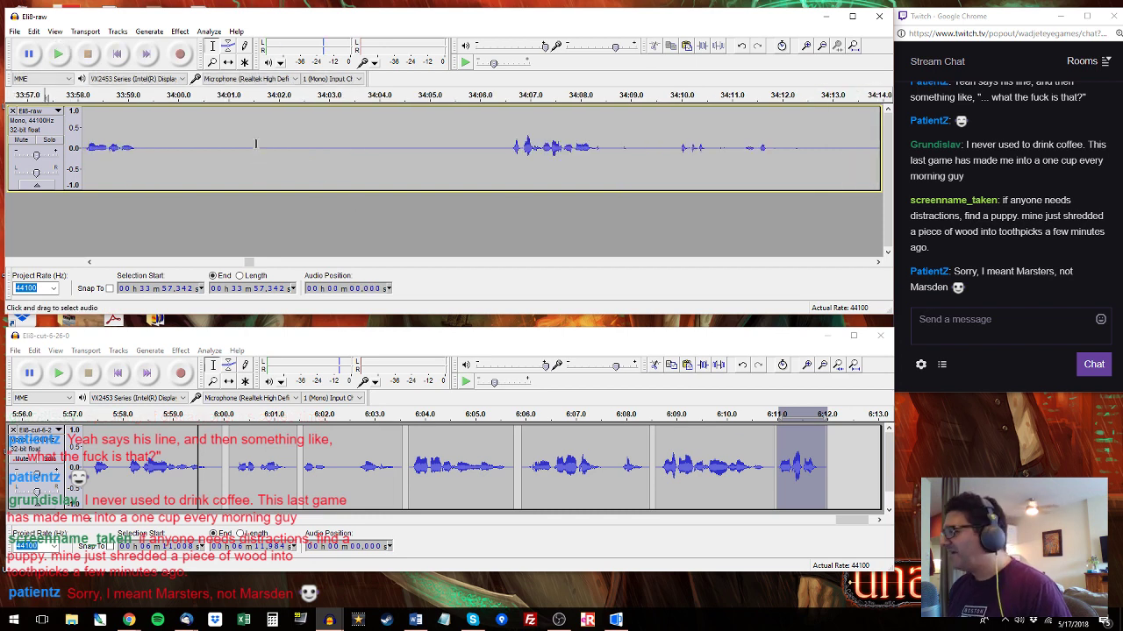
click(89, 262)
drag(118, 156, 192, 156)
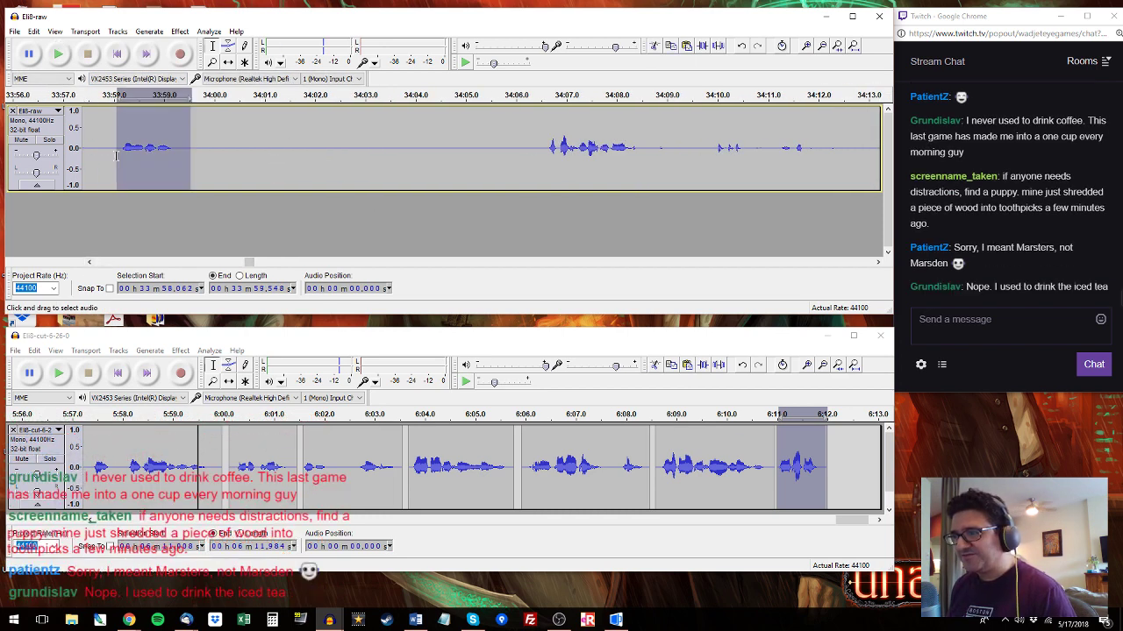
key(space)
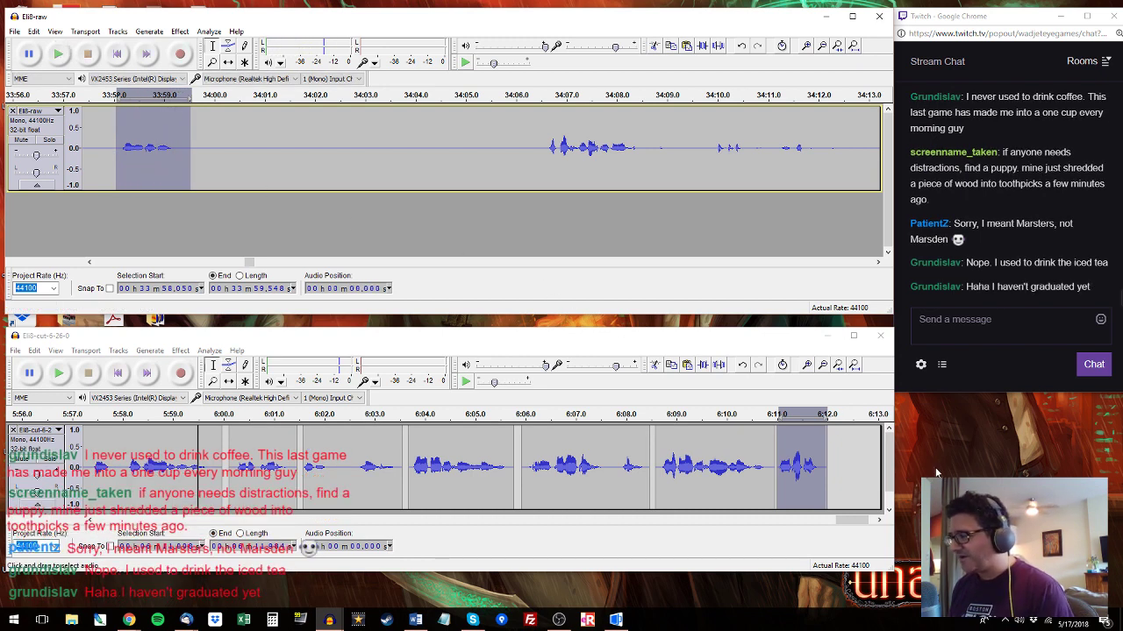
Place the cut track's cursor at 6:11.9 and resize the Eli8-cut-6-26-0 window to fit directly below the raw window.
click(773, 465)
key(space)
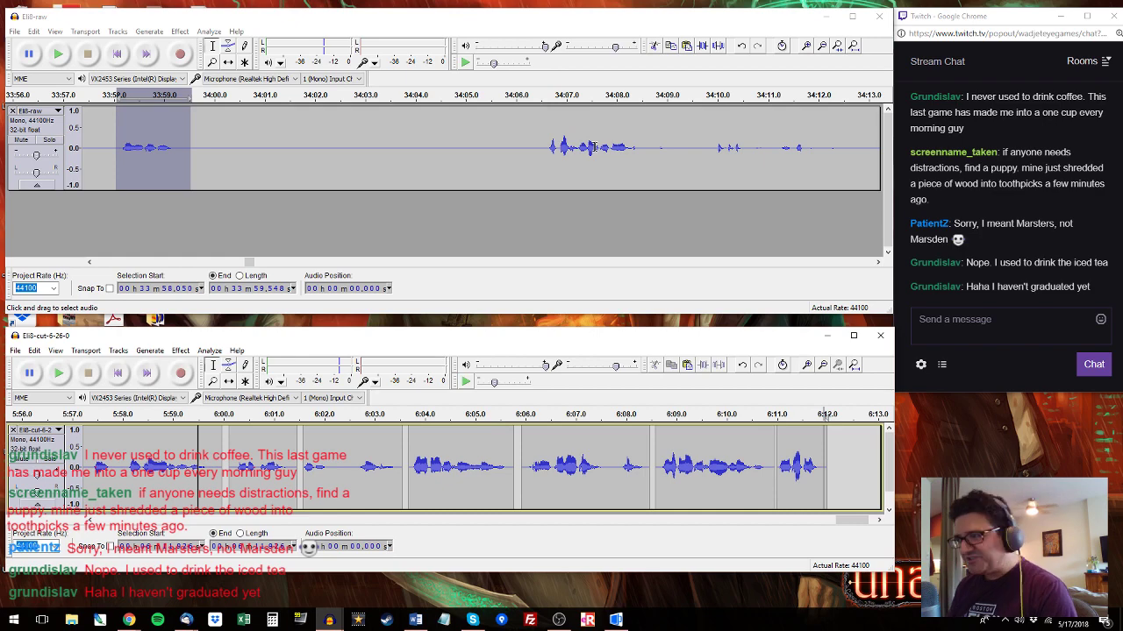
click(454, 28)
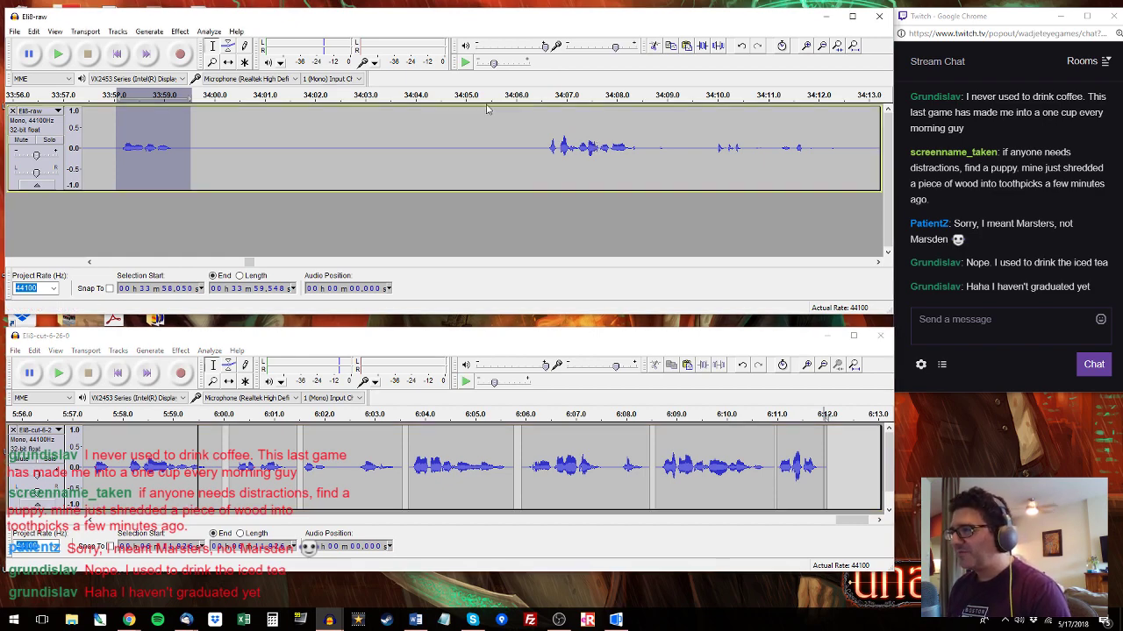
drag(561, 327, 565, 321)
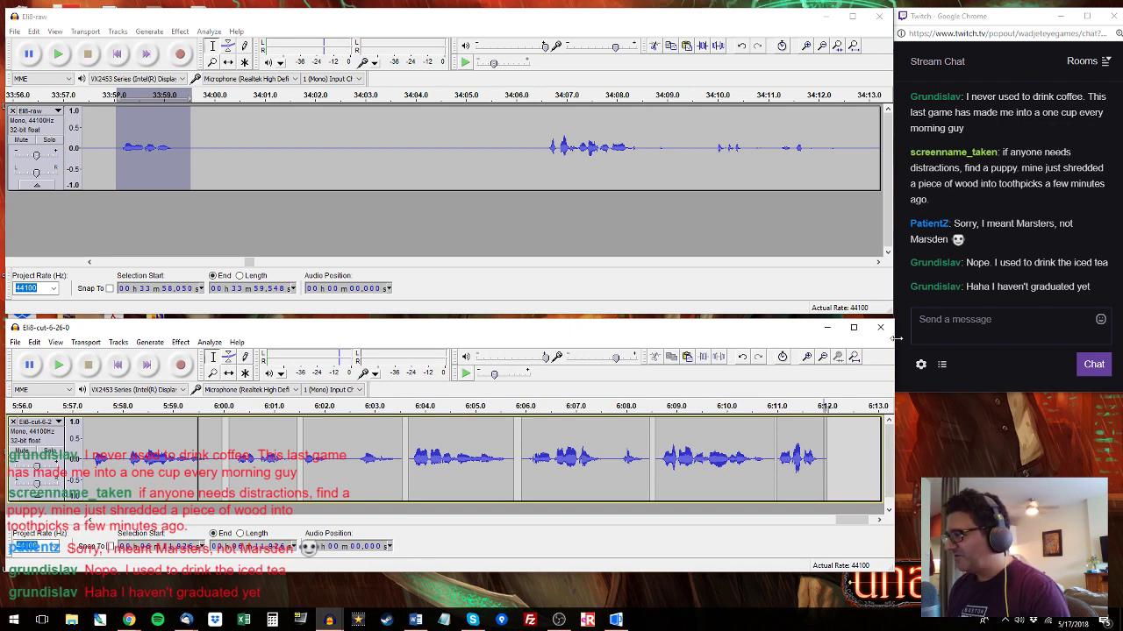
drag(895, 339, 893, 340)
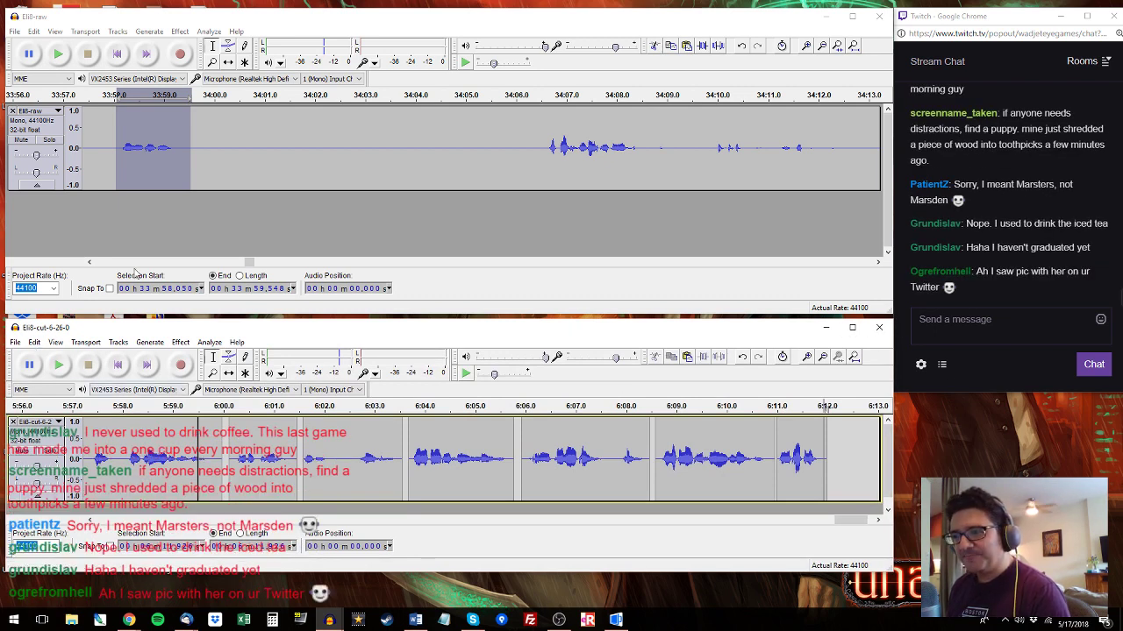
Play the raw track from just before the phrase at 34:06.8 and select that phrase up to 34:08.6.
click(541, 138)
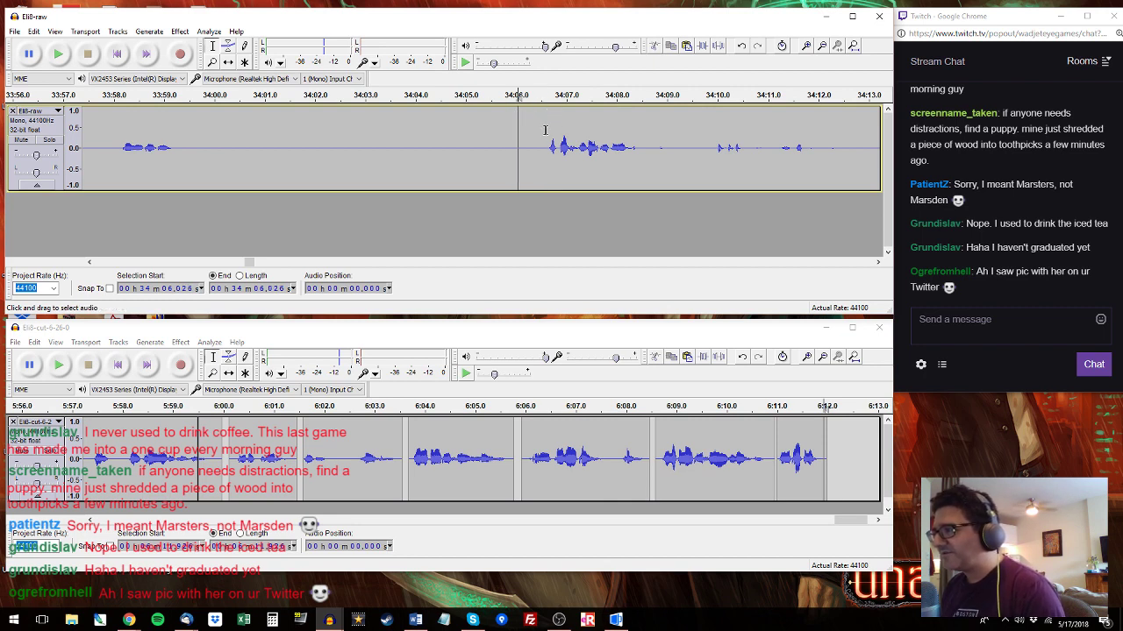
click(544, 139)
key(space)
drag(646, 145, 557, 145)
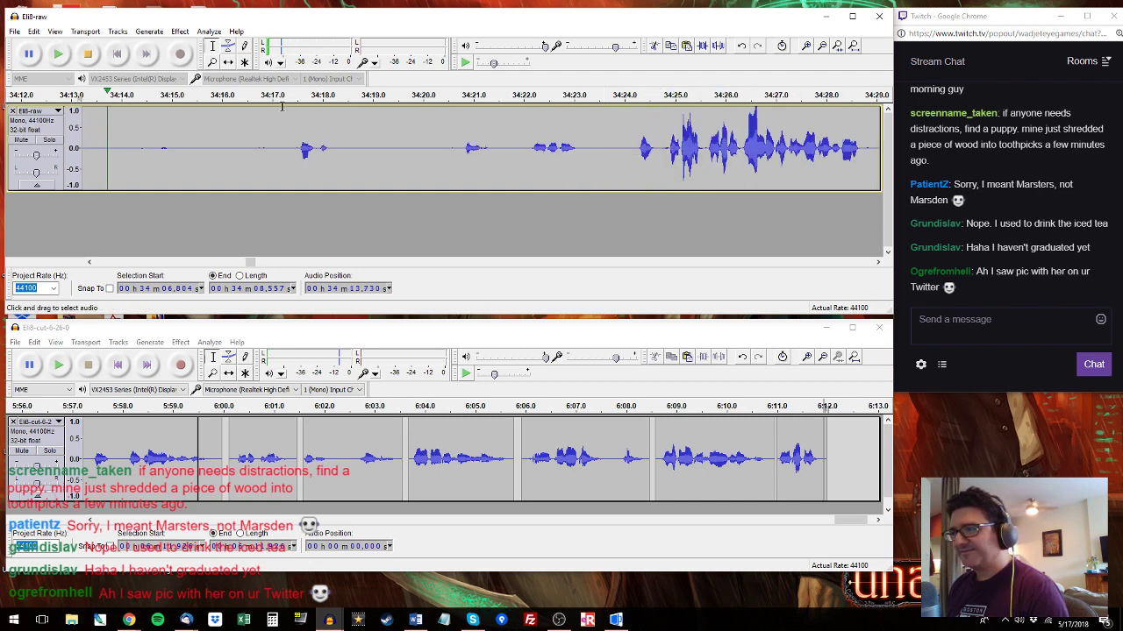
Listen to the raw track from about 34:17.4 and again from 34:22.2, and set the cursor at 34:31.2.
click(294, 99)
click(537, 99)
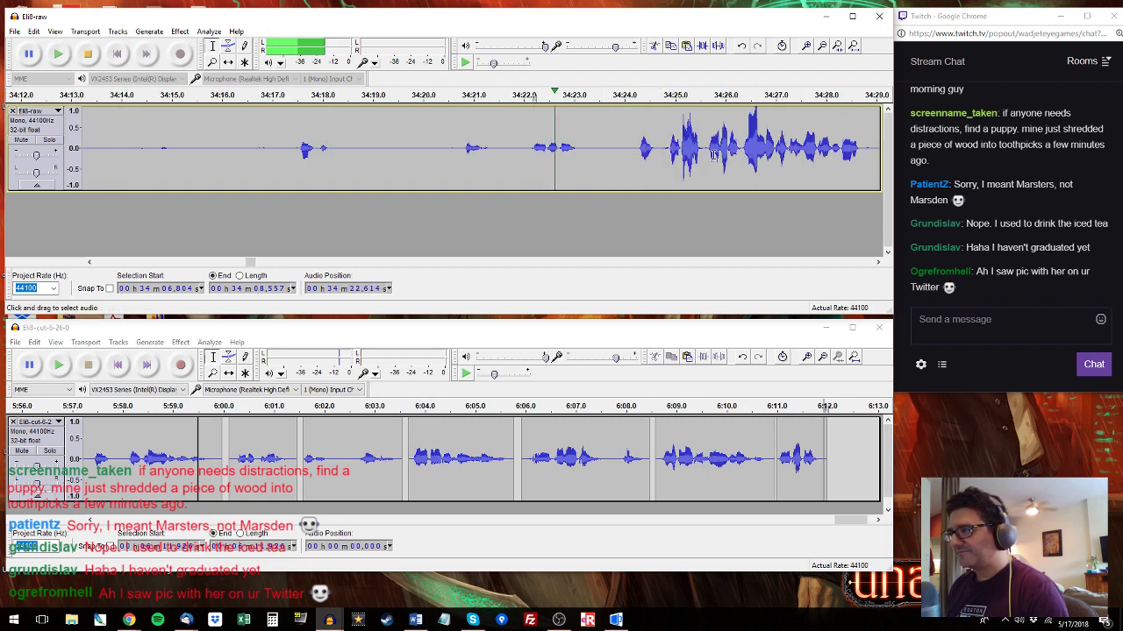
click(879, 262)
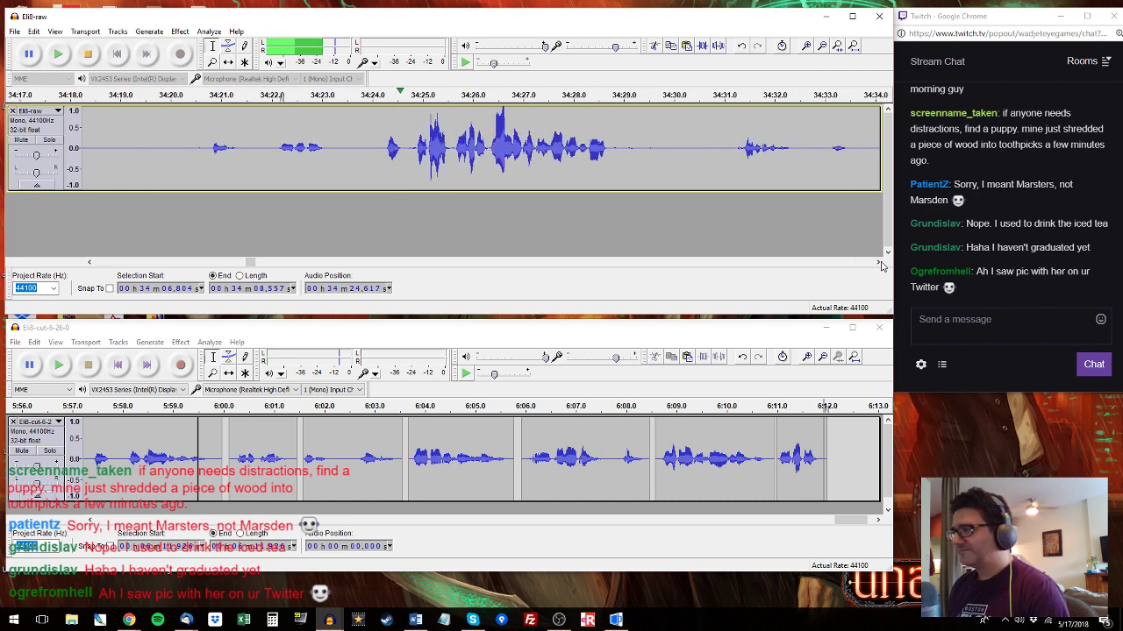
click(880, 262)
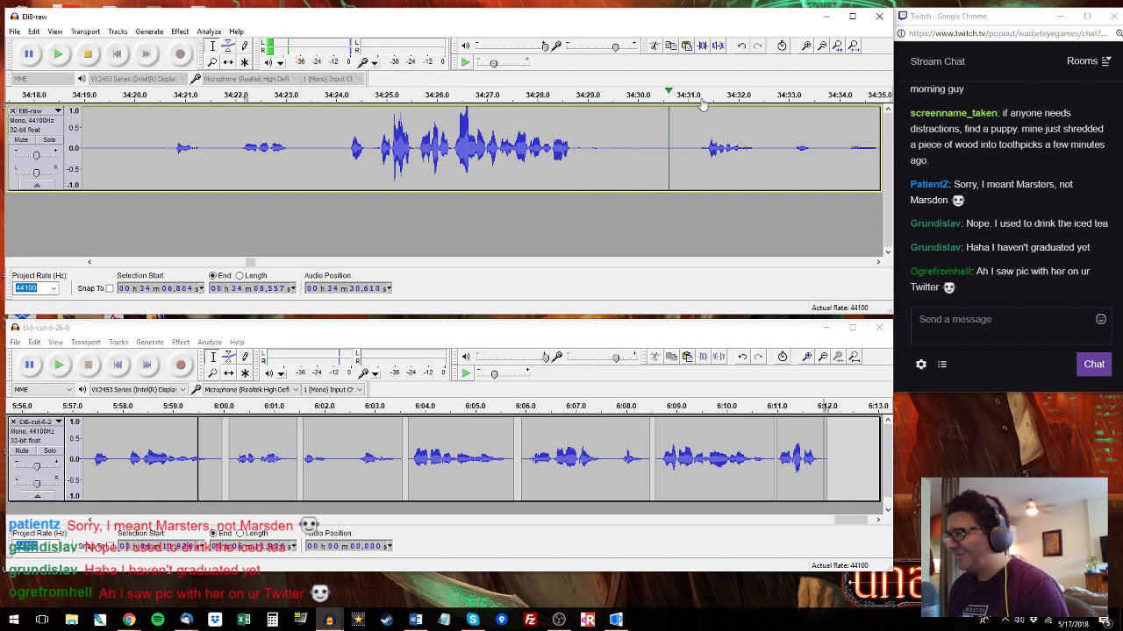
click(697, 150)
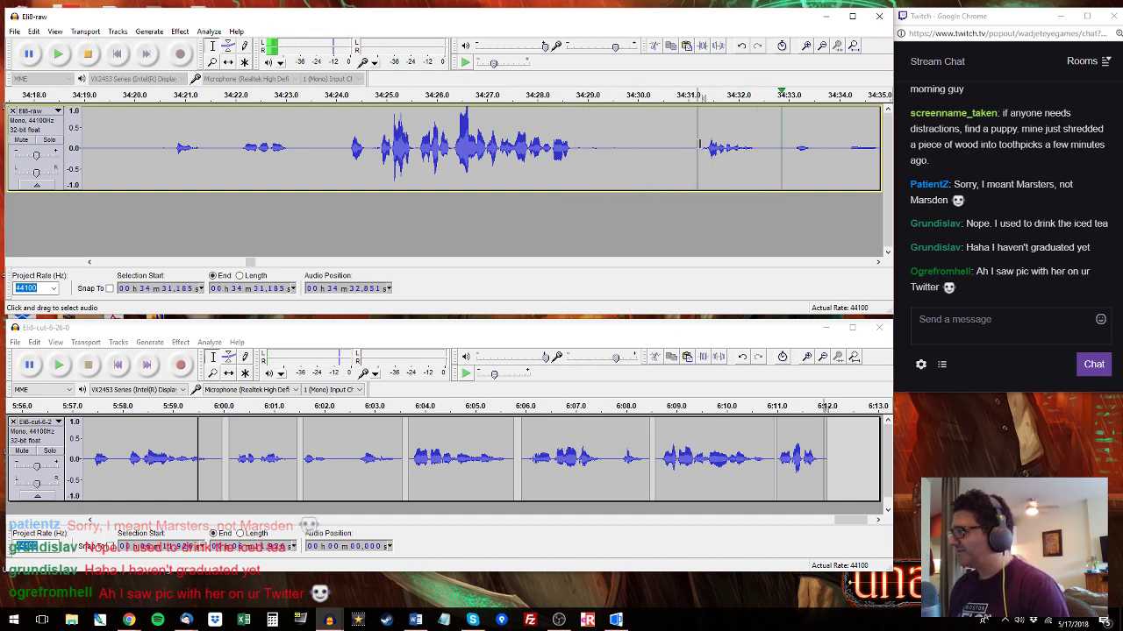
key(space)
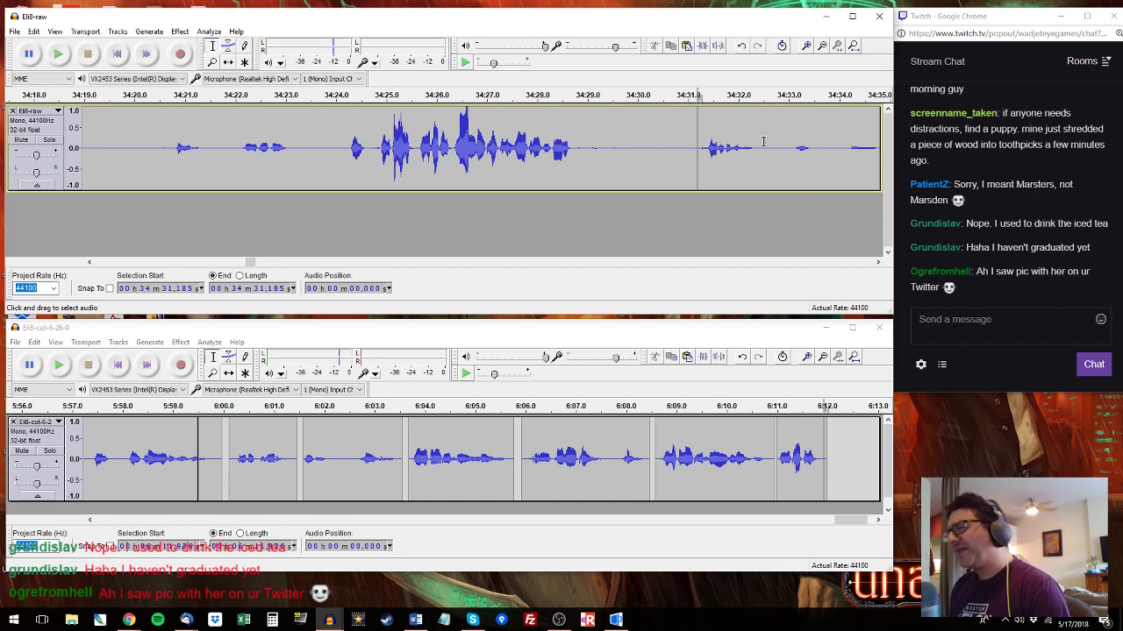
Listen to the raw track from 34:31.2 and replay it from just before the phrase at 34:48.2.
key(space)
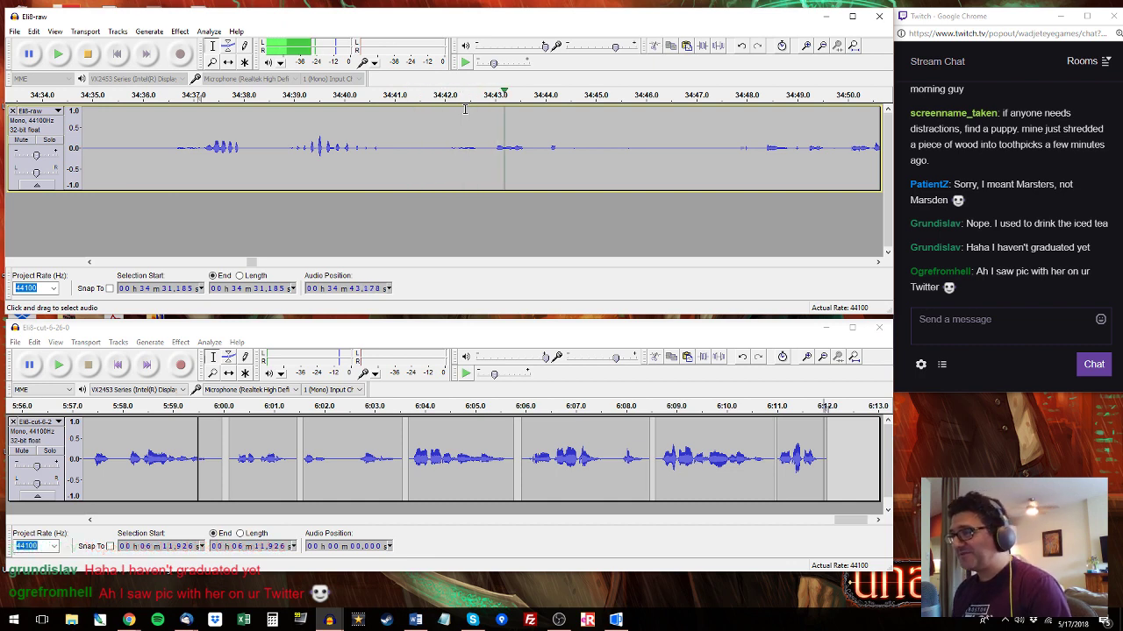
click(743, 159)
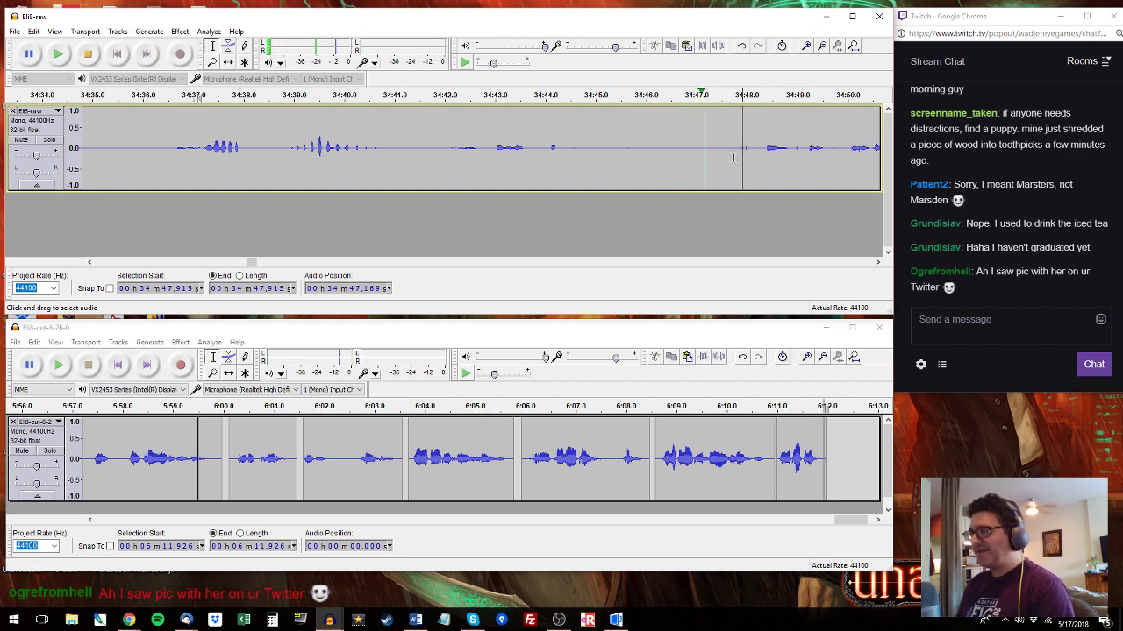
click(878, 263)
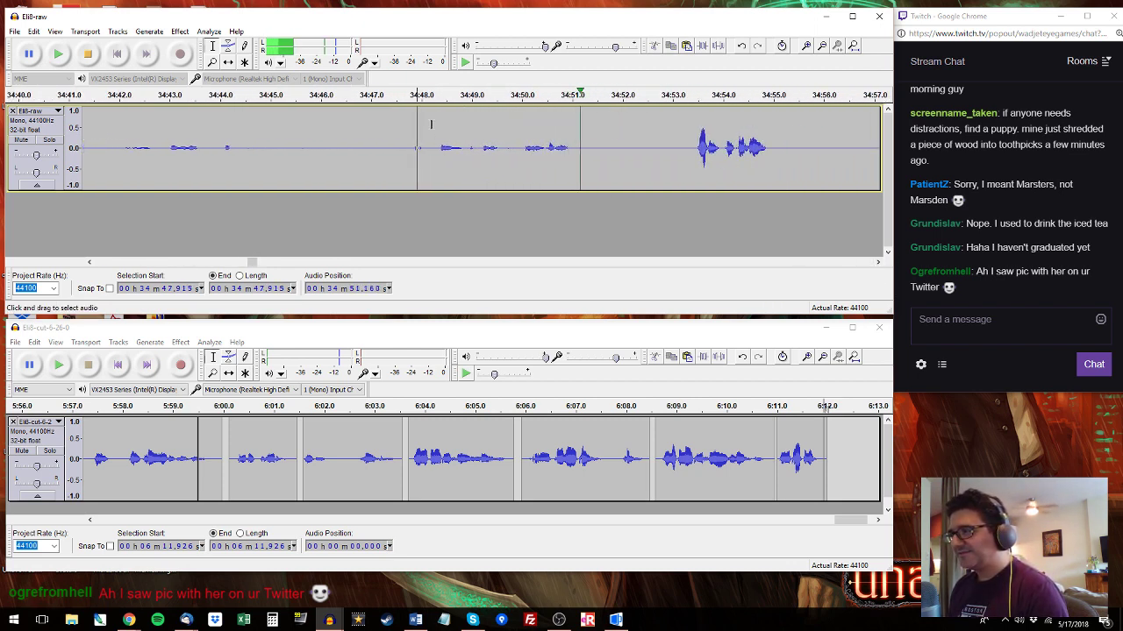
click(433, 124)
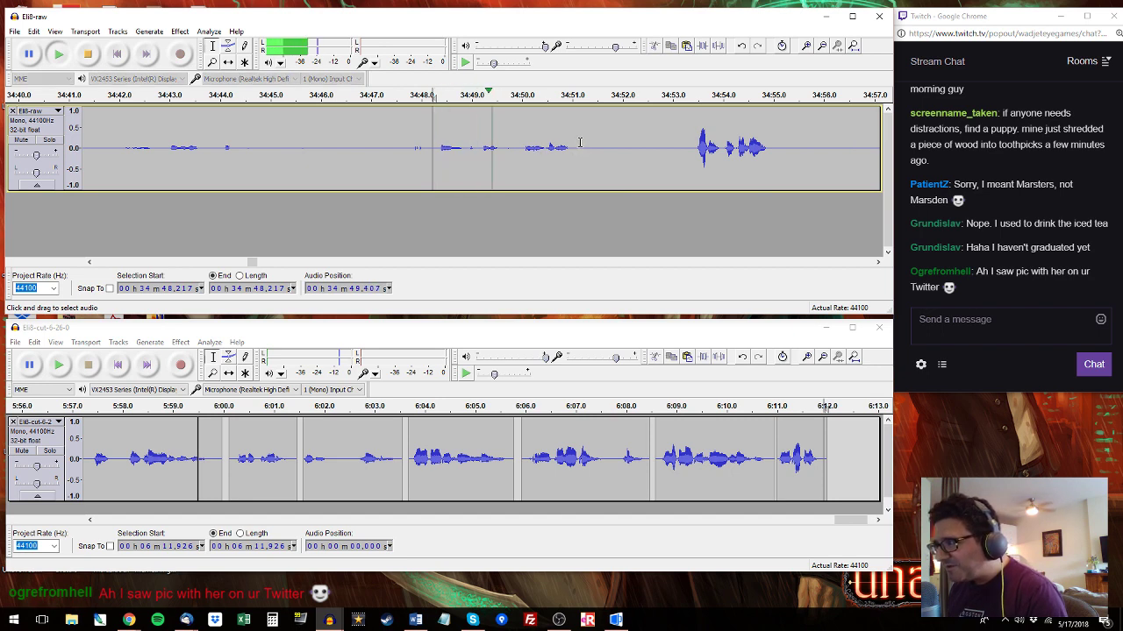
Copy the raw phrase at 34:48.3–34:51.0 and paste it after the last clip in the cut track, at 6:12.1.
drag(574, 145, 436, 145)
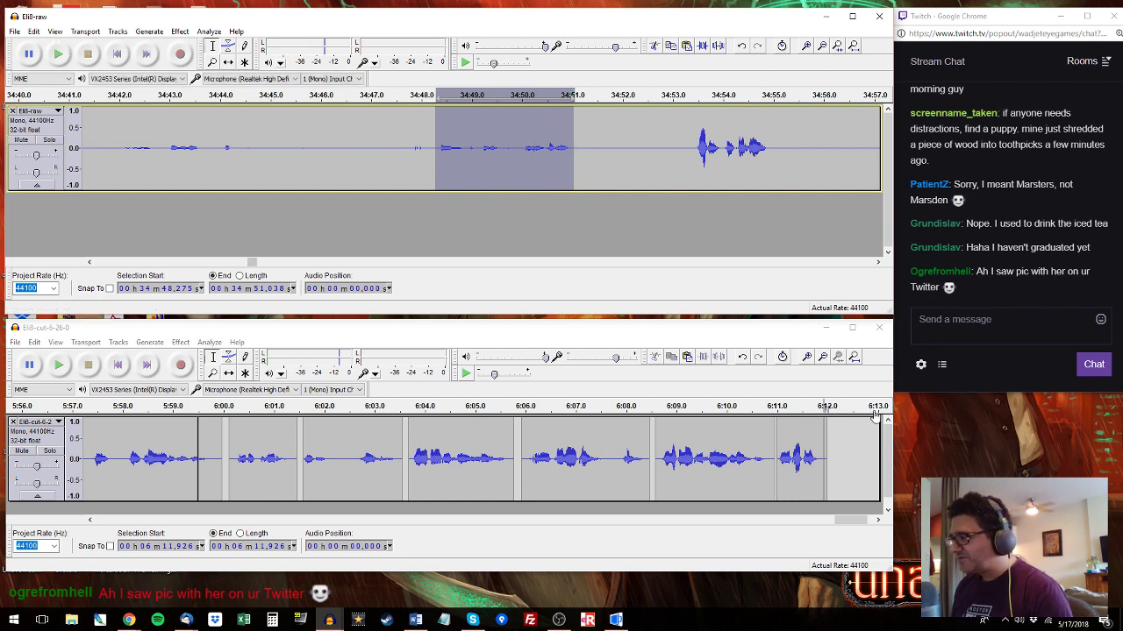
click(834, 445)
key(ctrl+v)
drag(847, 521, 871, 521)
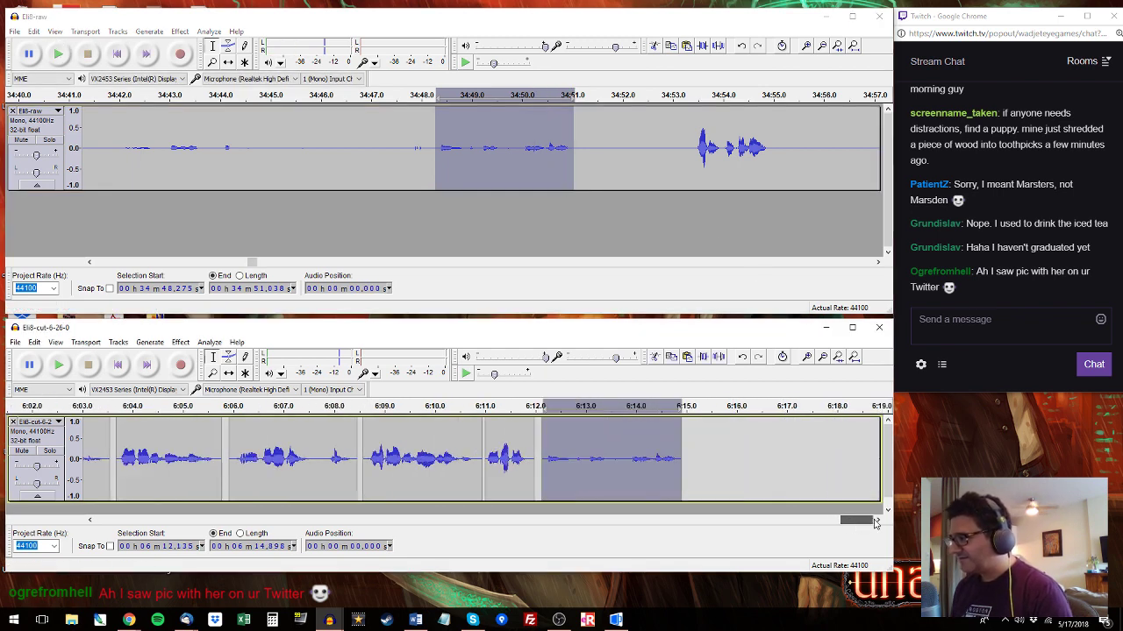
Play the raw take at 34:53.3–34:55.1, copy it, and paste it into the cut track at 6:15.1.
click(689, 138)
key(space)
drag(780, 137, 686, 137)
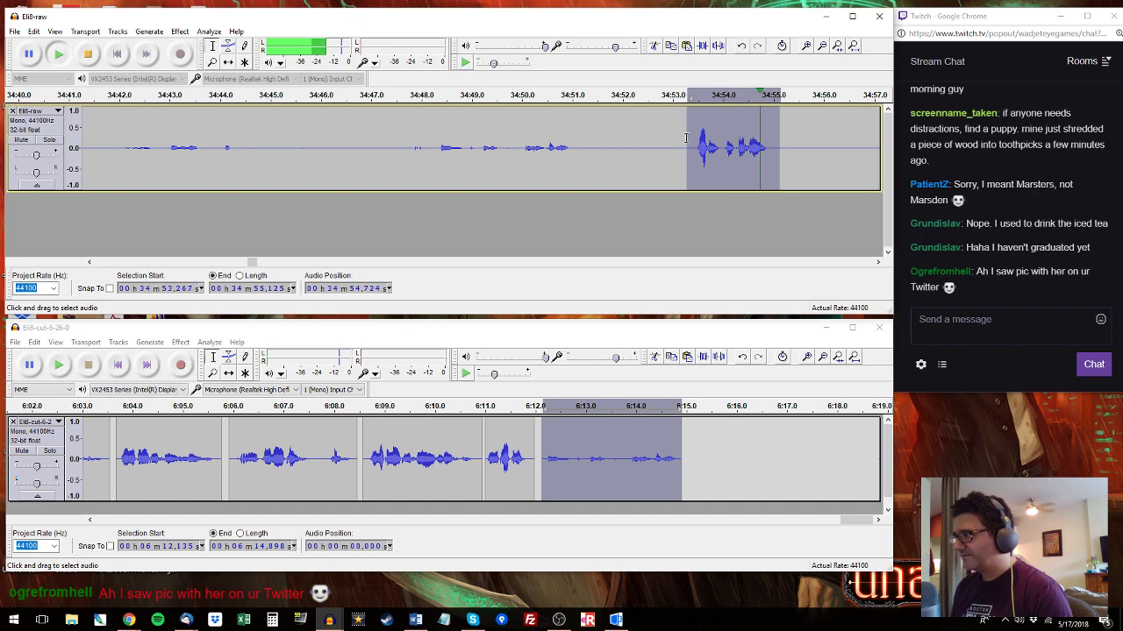
key(space)
key(ctrl+c)
click(692, 448)
key(ctrl+v)
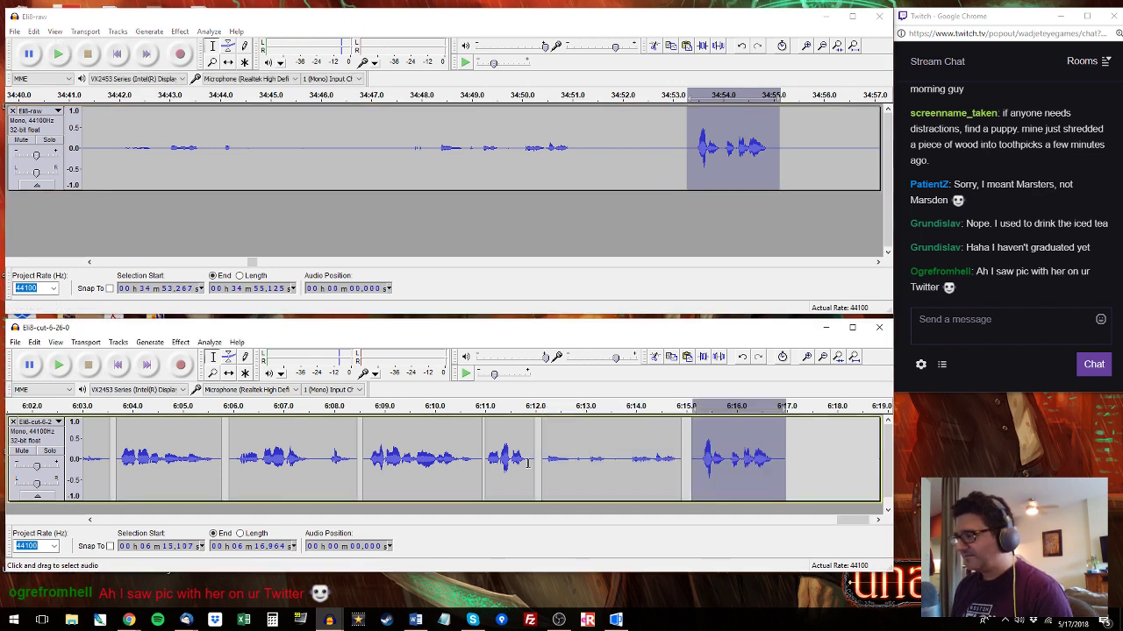
Replace the cut track's clip at 6:12.1 with the raw take at 34:57.1–34:59.5, checking the cut from 6:11.1 first.
click(491, 468)
key(space)
key(space)
click(871, 94)
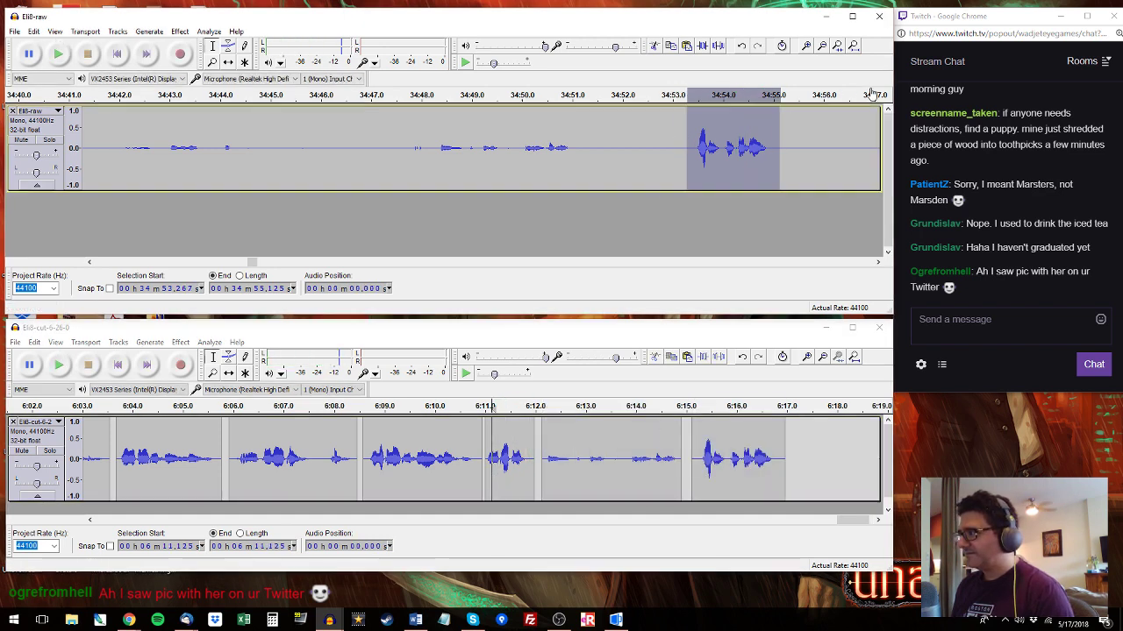
drag(202, 164, 167, 172)
key(space)
double_click(602, 469)
key(ctrl+v)
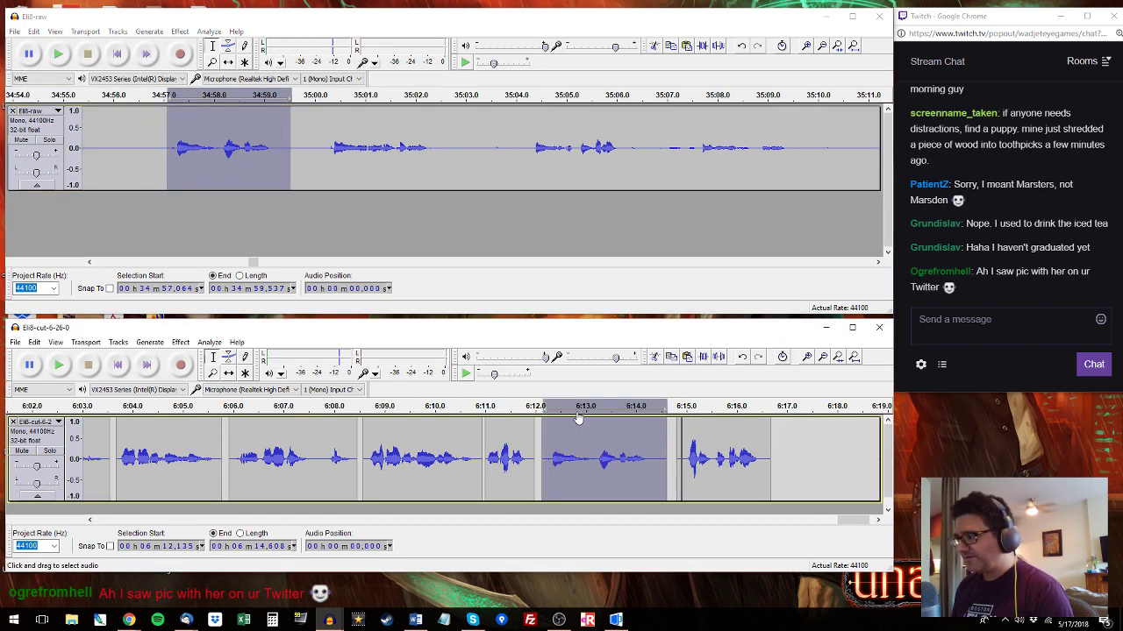
Listen to the raw takes at 35:00.4–35:02.4 and 35:04.3–35:06.2, and compare them with the cut track's last clip from 6:15.1.
click(328, 157)
key(space)
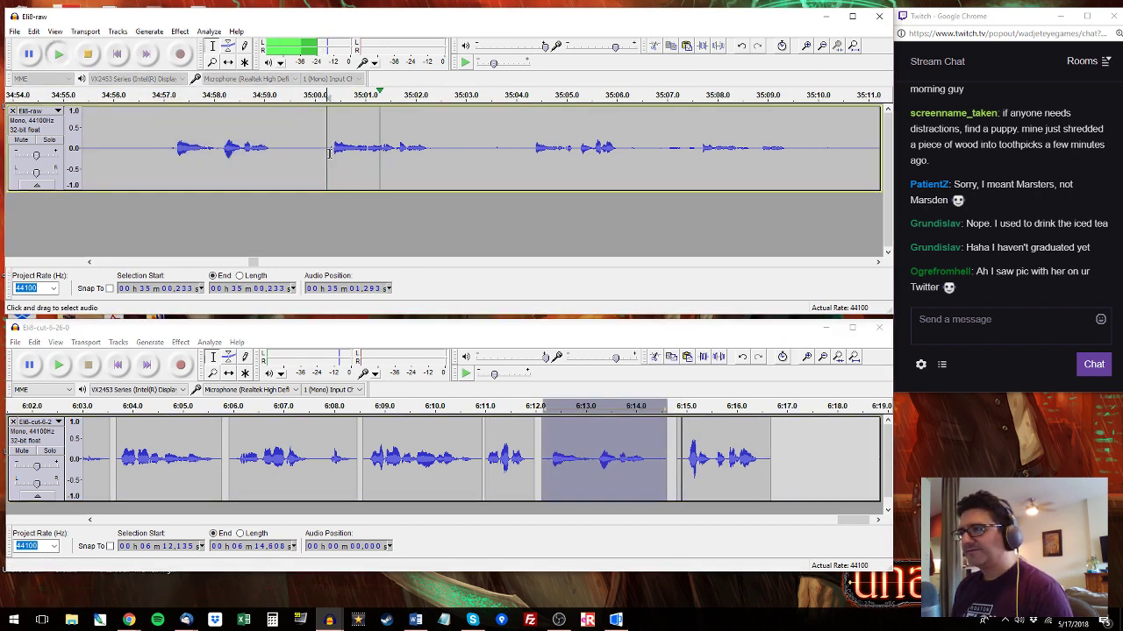
drag(333, 153, 435, 135)
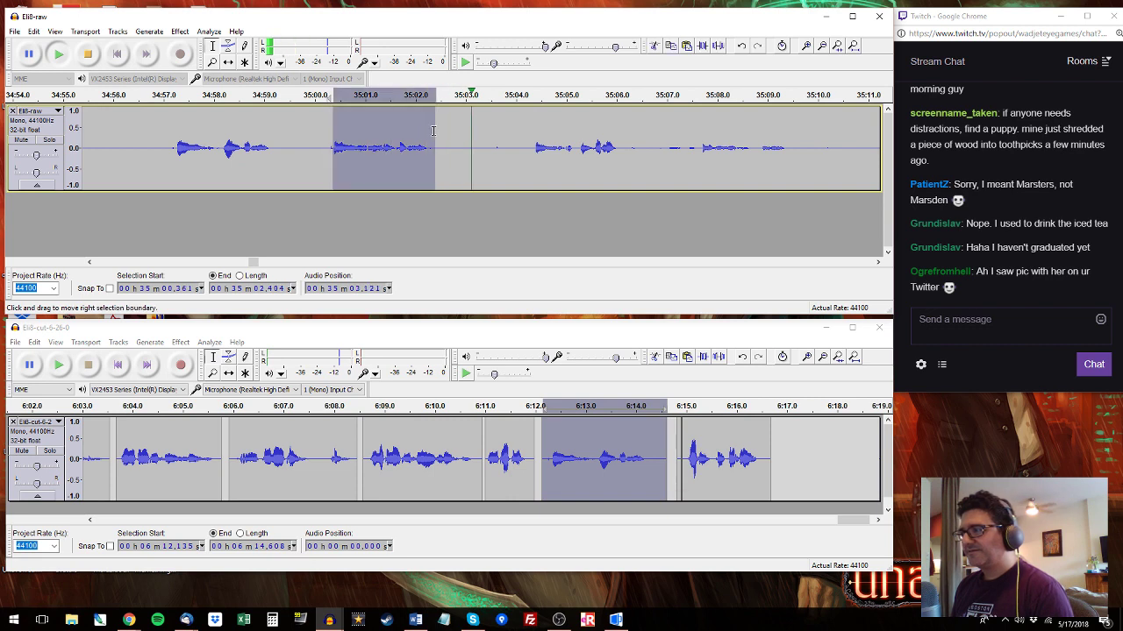
drag(532, 147, 624, 149)
click(688, 465)
key(space)
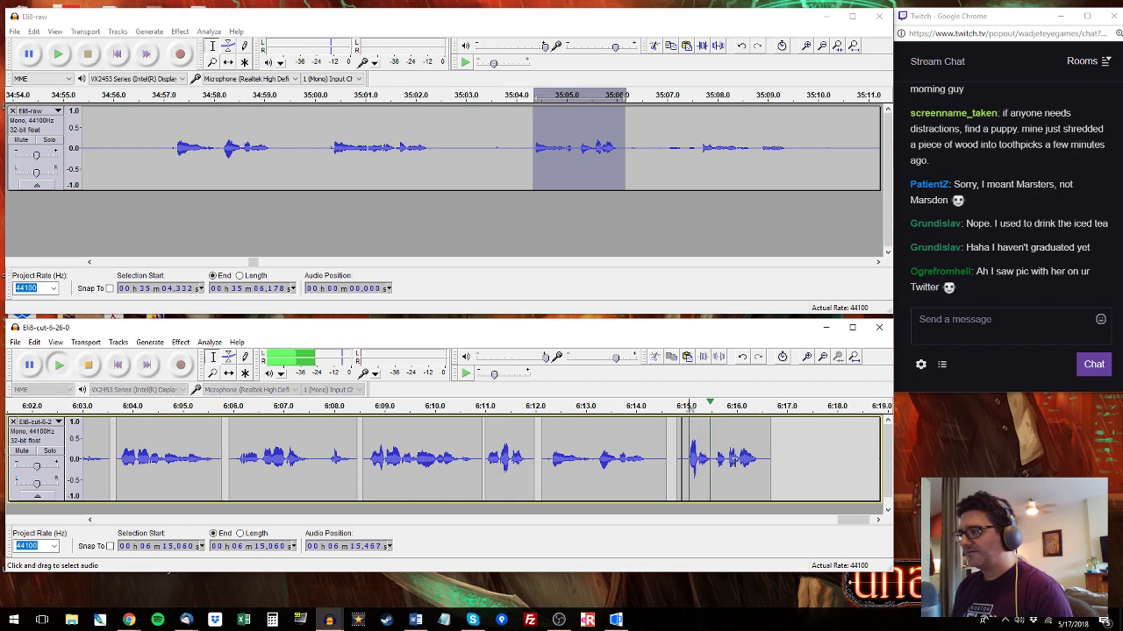
Try amplifying the raw phrase at 35:07.6–35:09.6 to a 0.0 dB peak, play it, and undo the amplification.
click(697, 94)
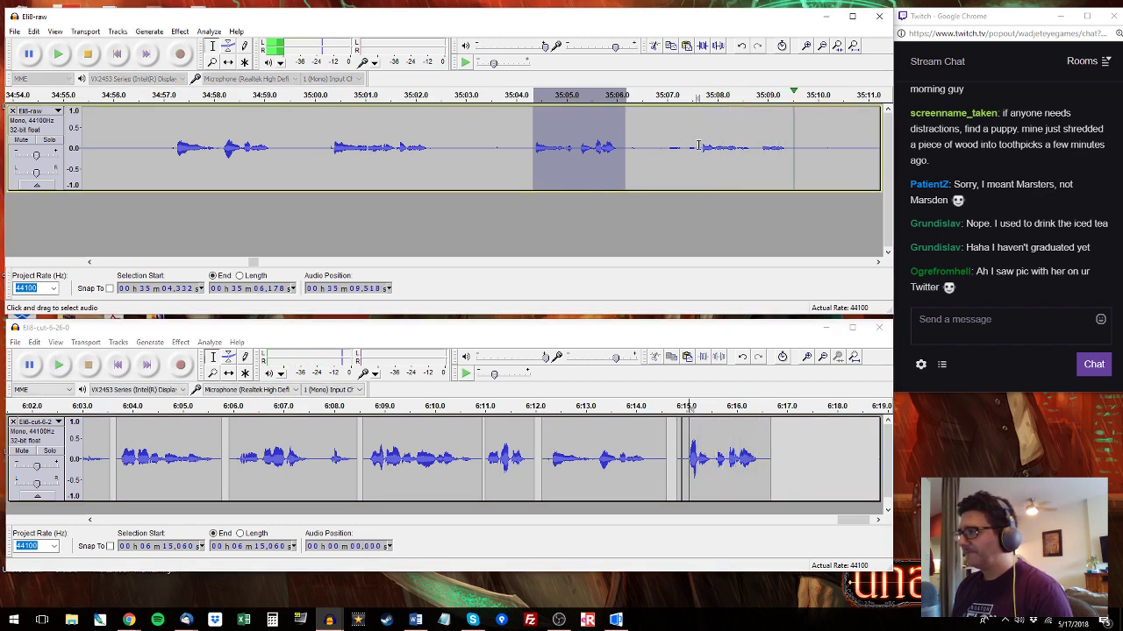
drag(698, 145, 798, 137)
key(space)
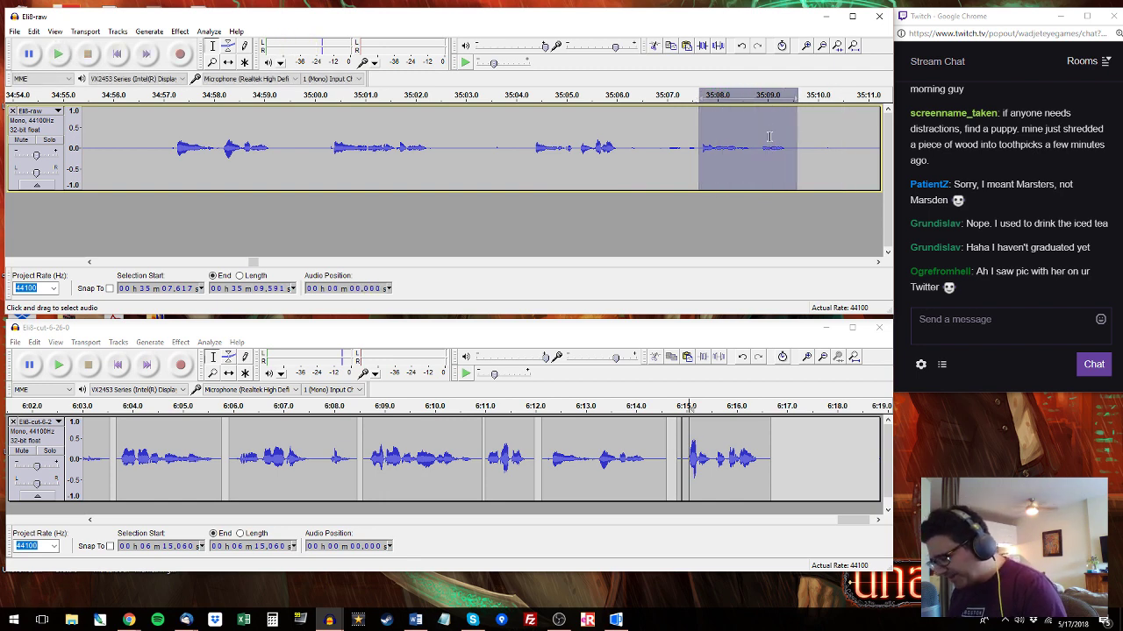
key(ctrl+shift+a)
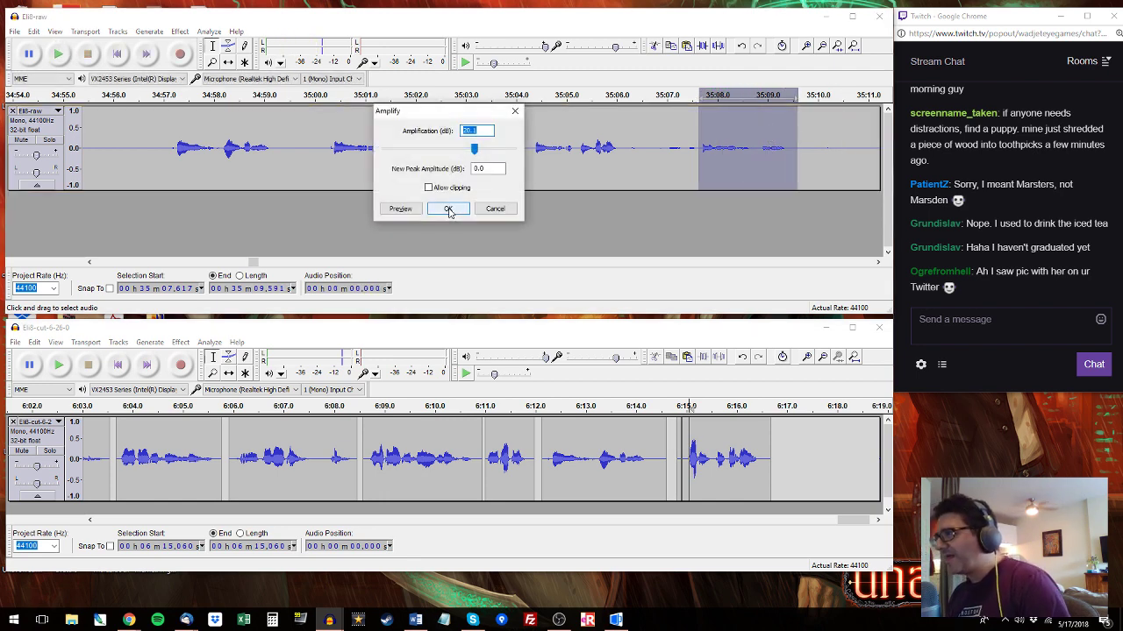
click(448, 210)
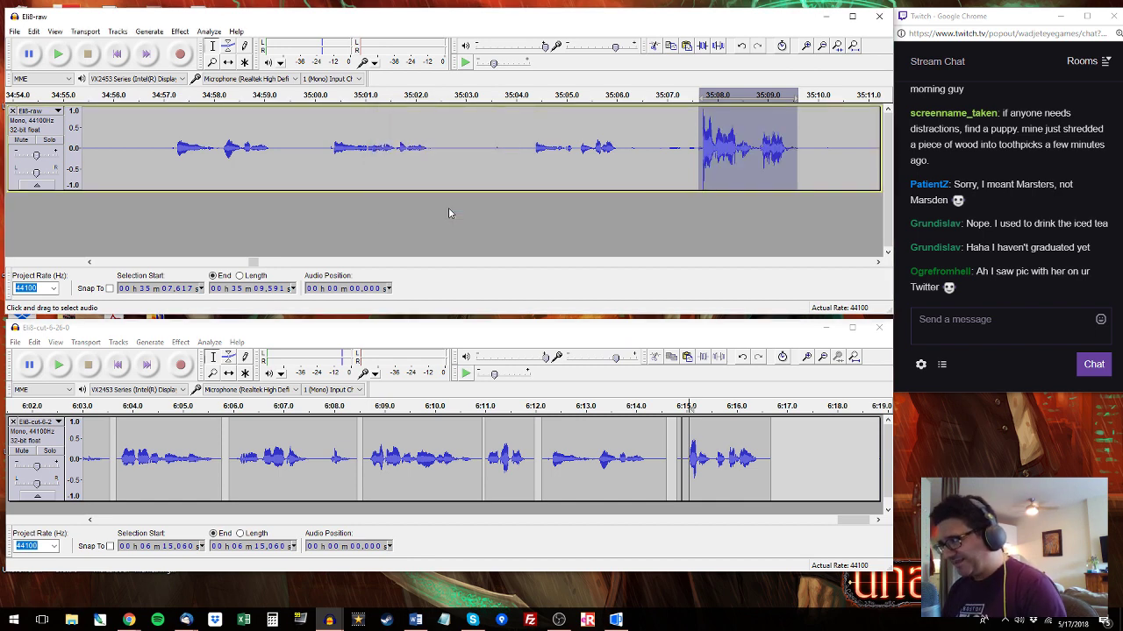
key(space)
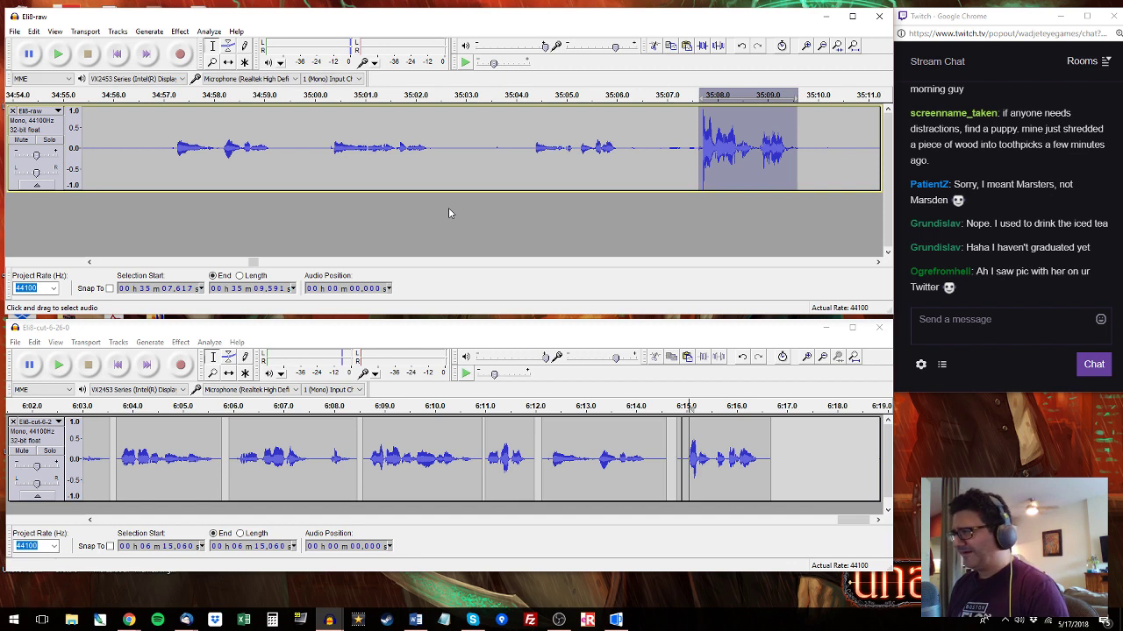
key(ctrl+z)
Listen to the raw track from 35:10.8, 35:18.7 and 35:22.0, and set the cursor at 35:24.1.
click(859, 125)
key(space)
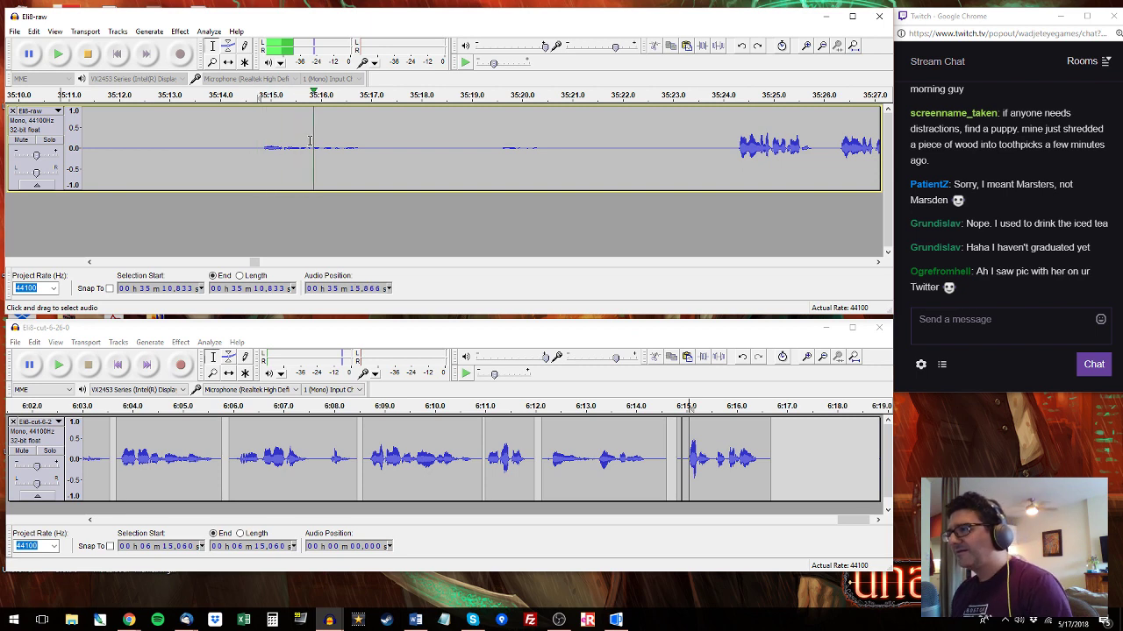
key(space)
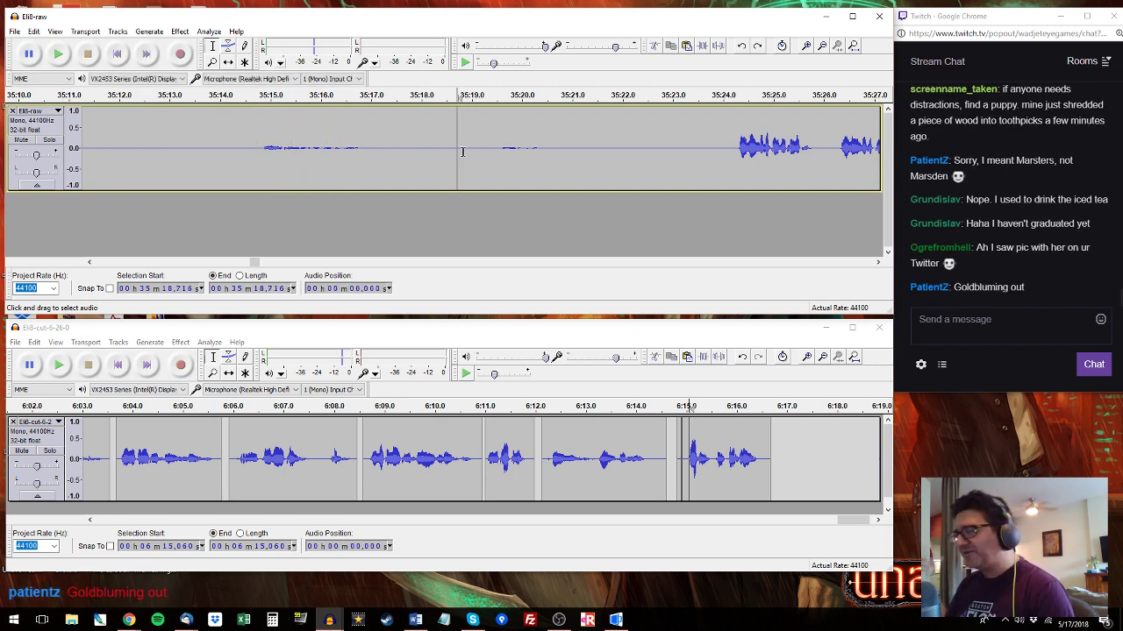
key(space)
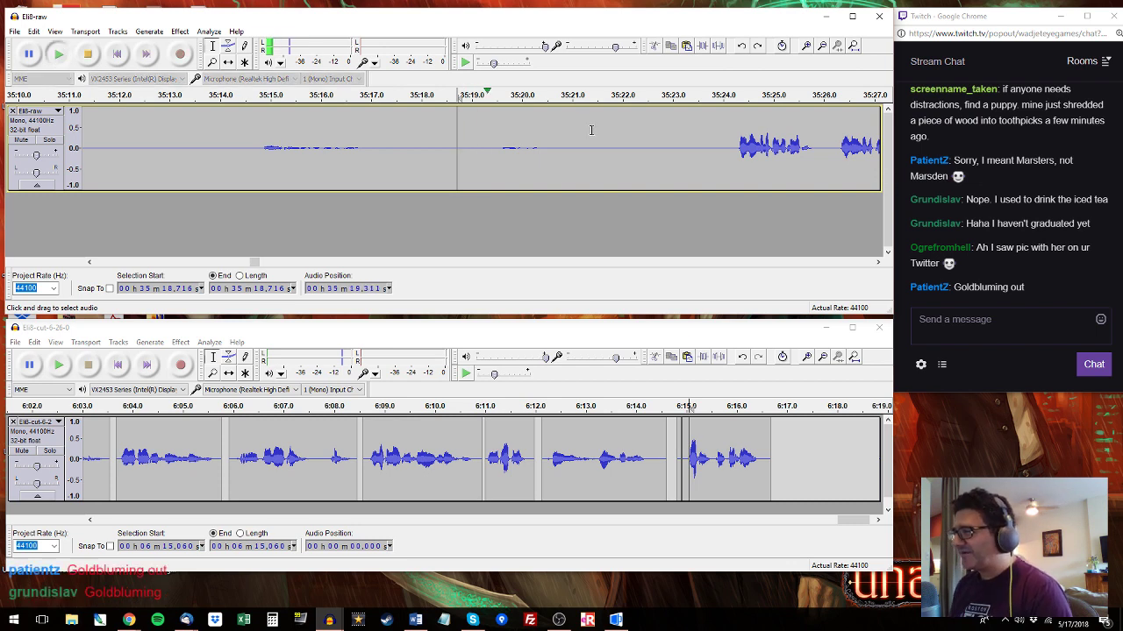
click(620, 123)
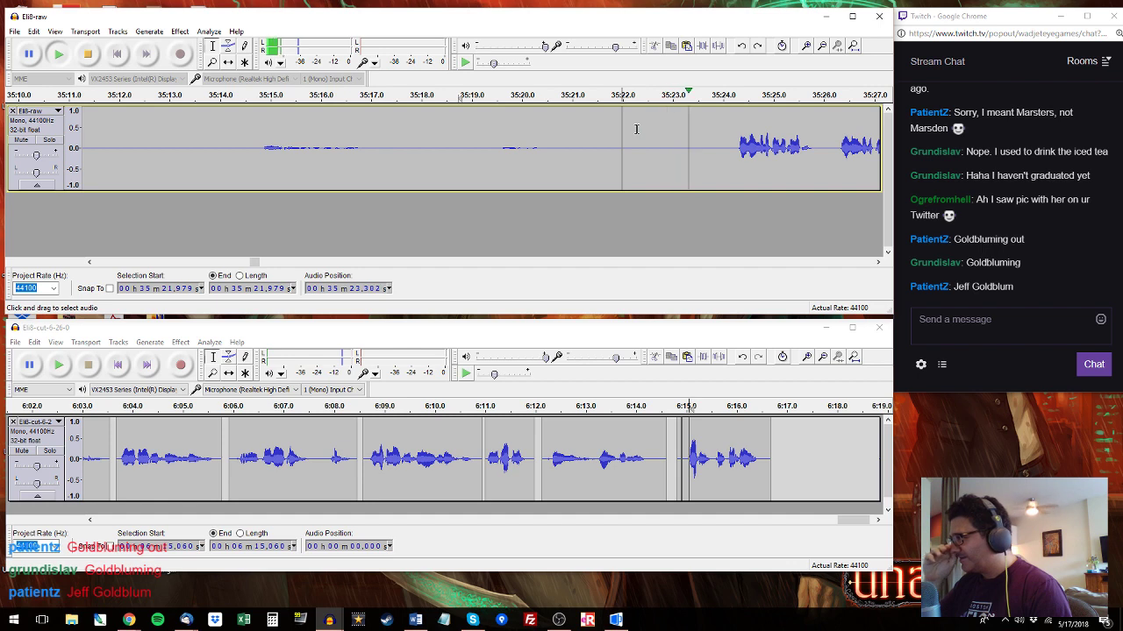
key(space)
key(space)
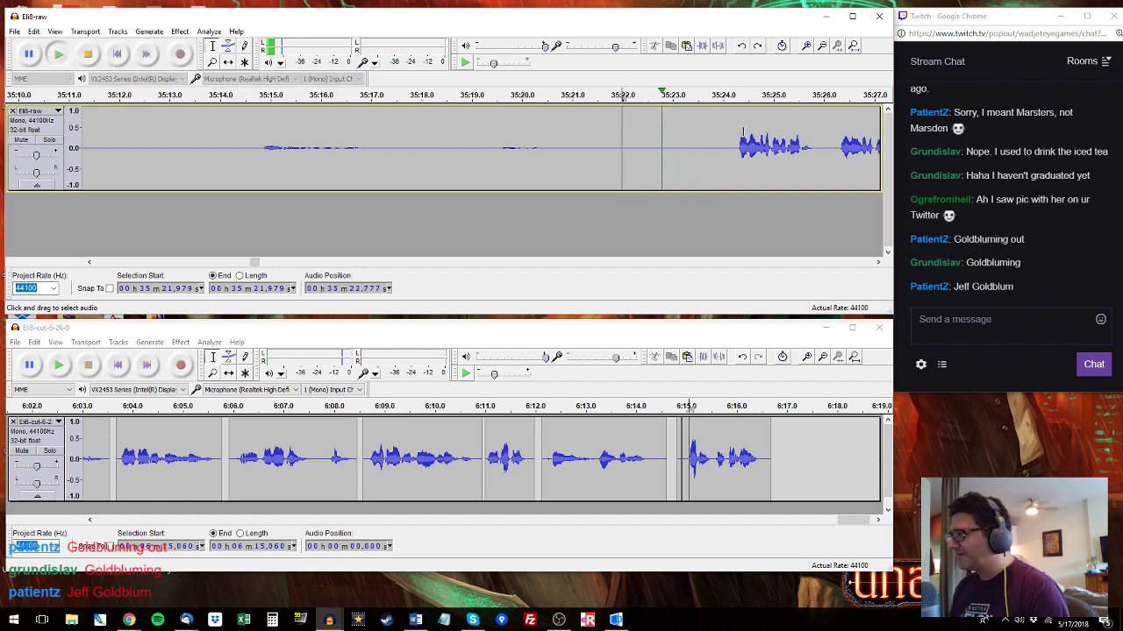
key(space)
click(732, 151)
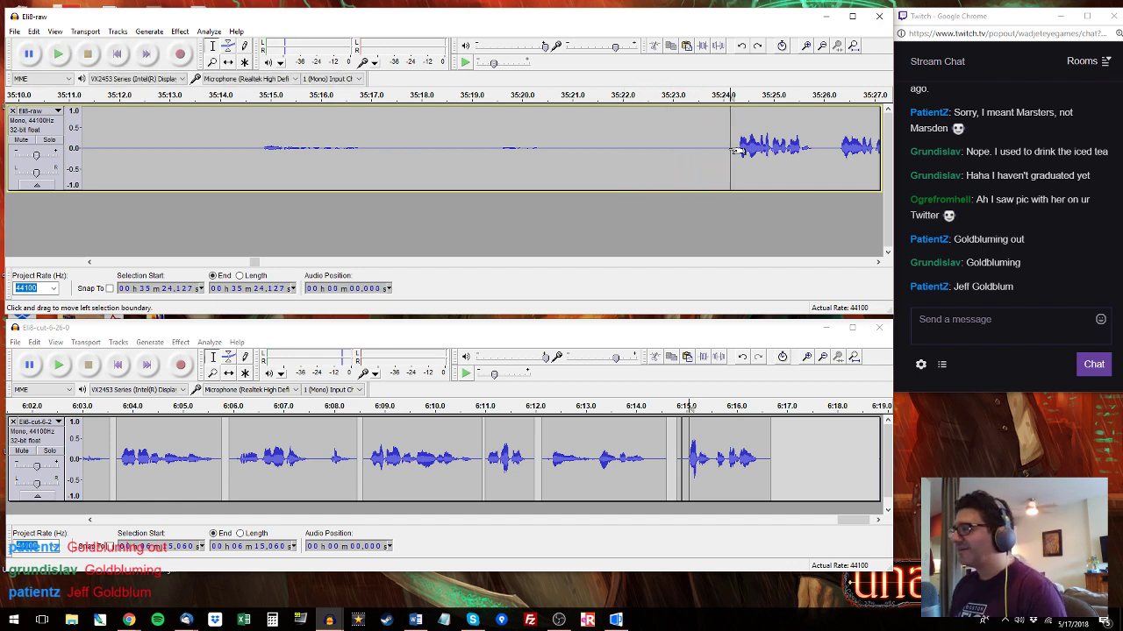
Play the raw takes from 35:24.2 and select the second one at 35:26.1–35:28.1.
click(682, 445)
click(684, 437)
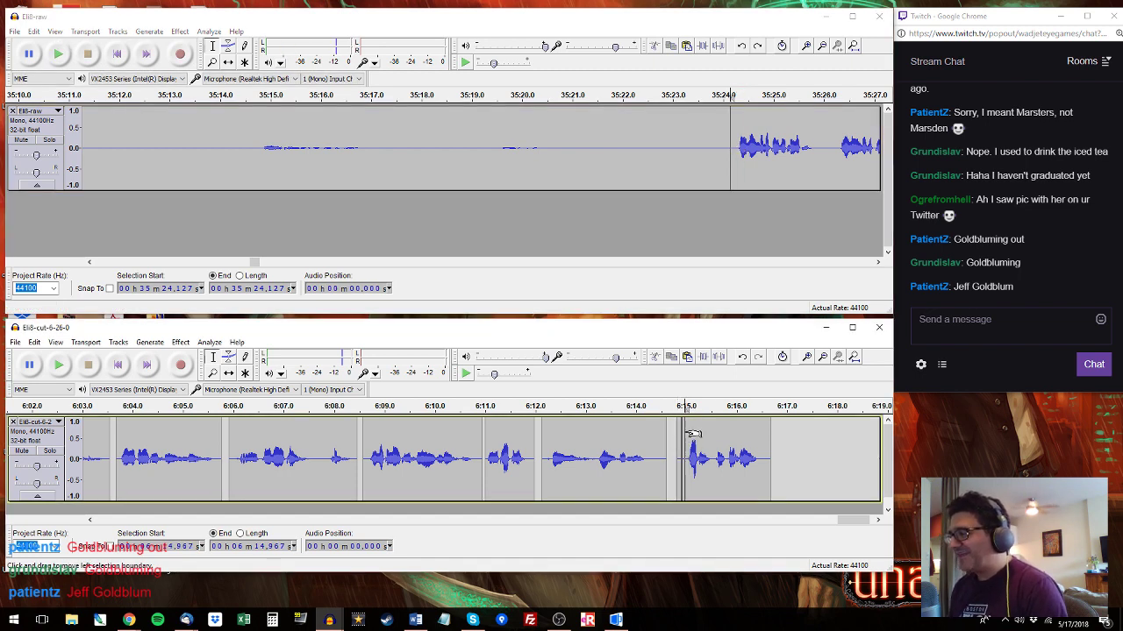
click(726, 136)
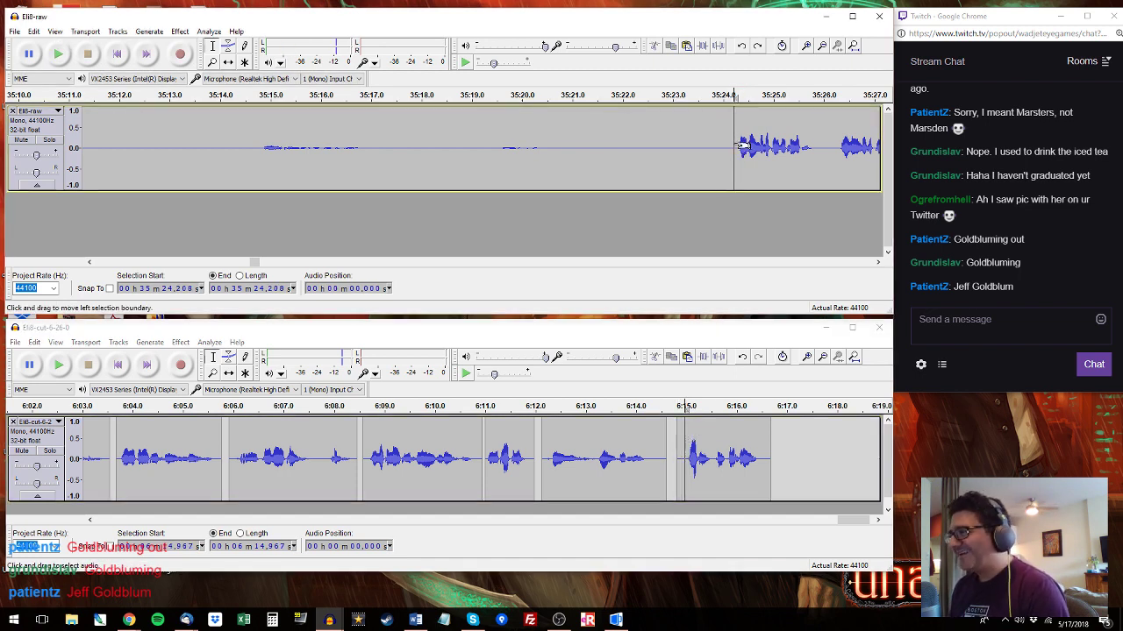
click(878, 262)
click(878, 262)
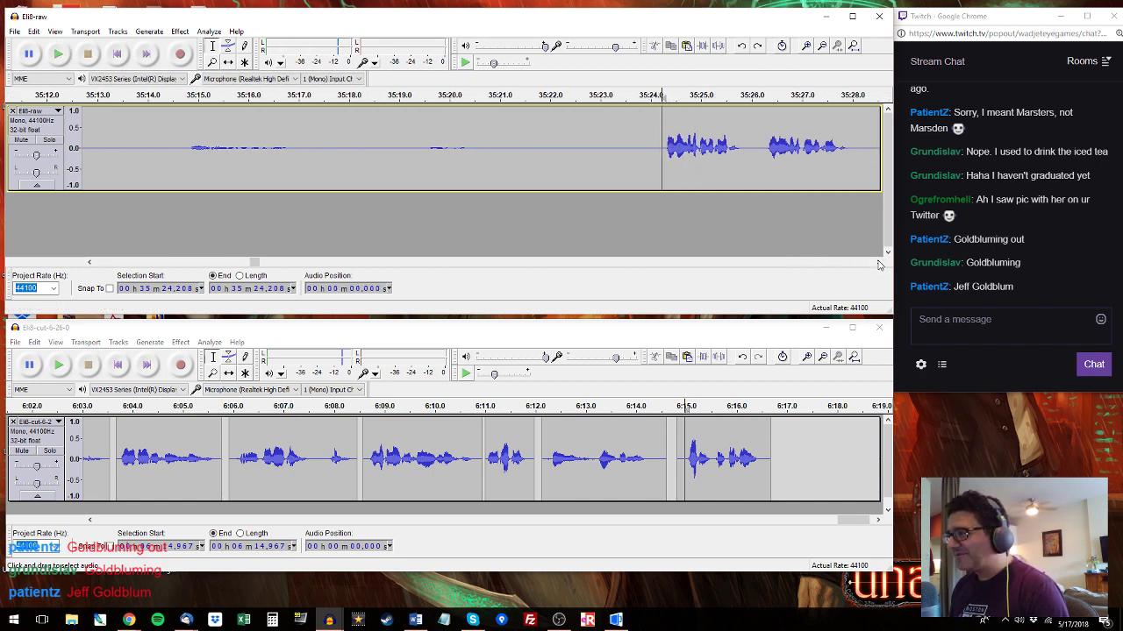
click(878, 262)
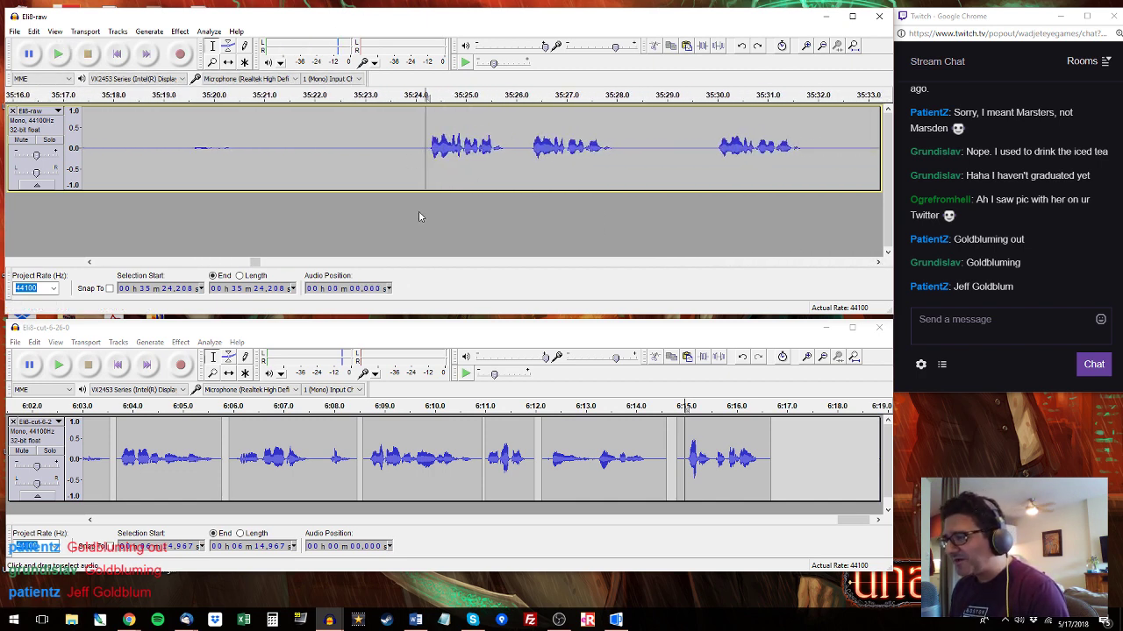
key(space)
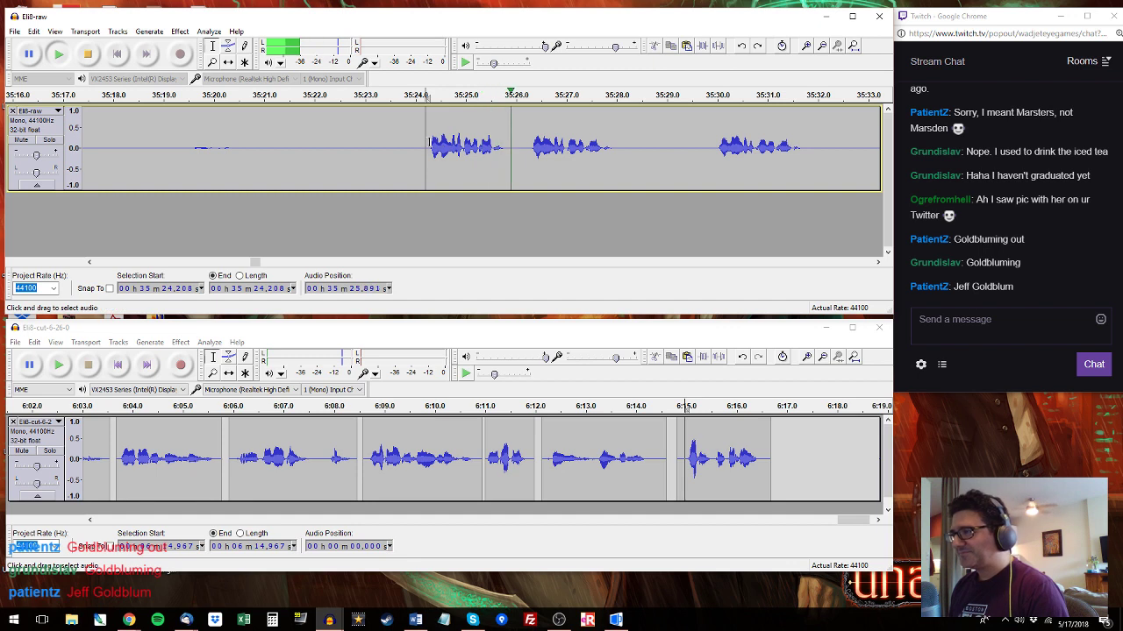
drag(429, 142, 626, 142)
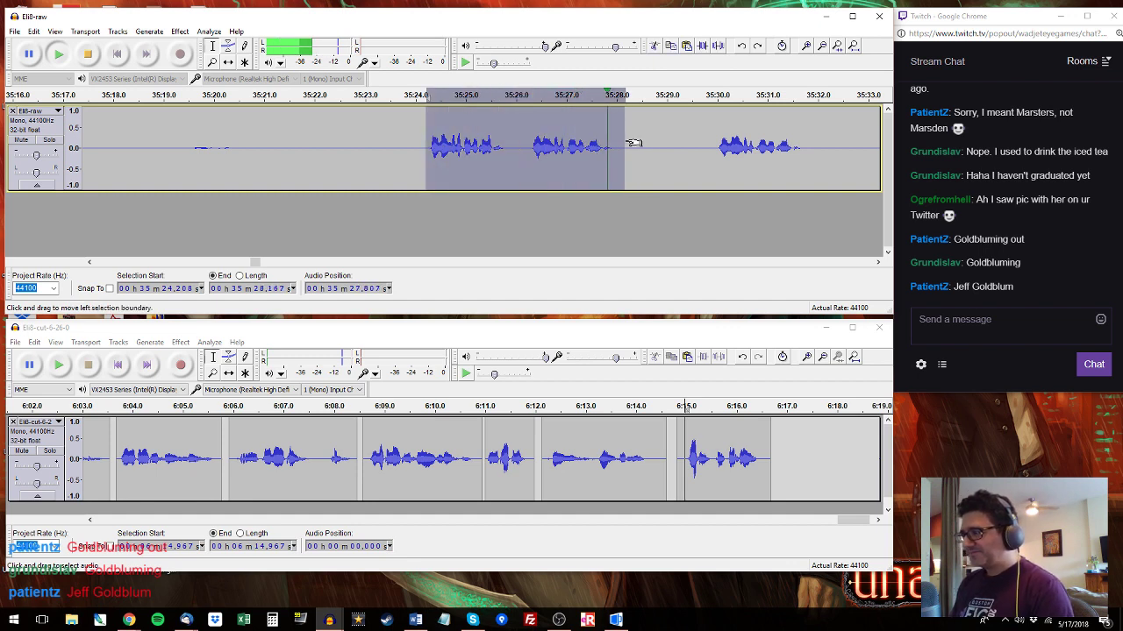
drag(524, 153, 620, 143)
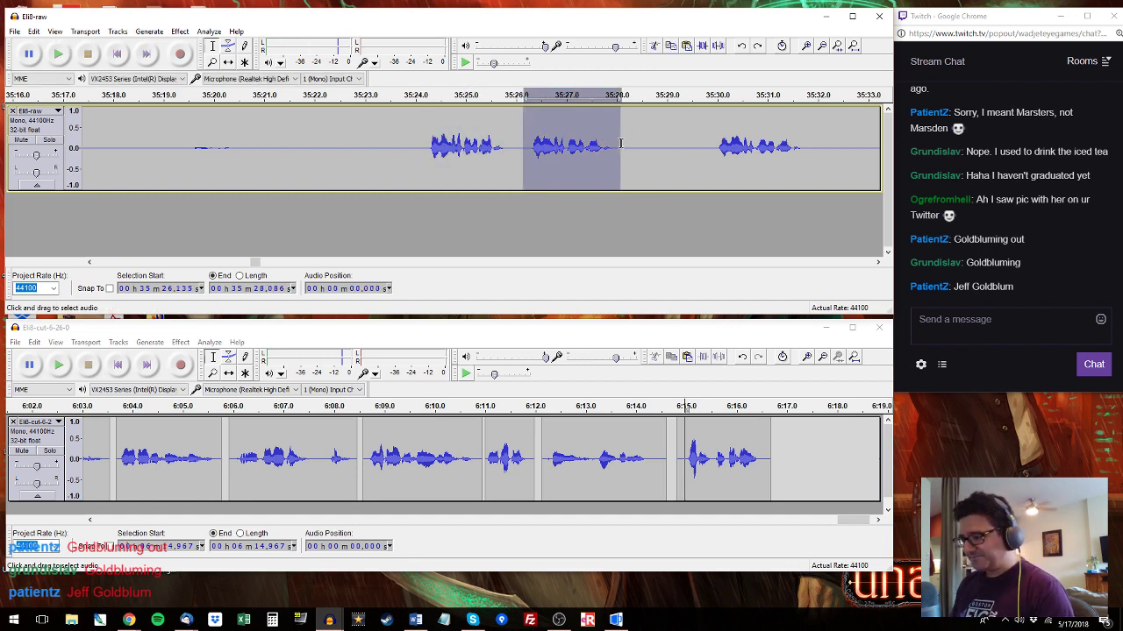
Check the cut track's last clip, paste the selected raw take after it at 6:16.8, and play the pasted clip.
click(691, 473)
key(space)
click(776, 445)
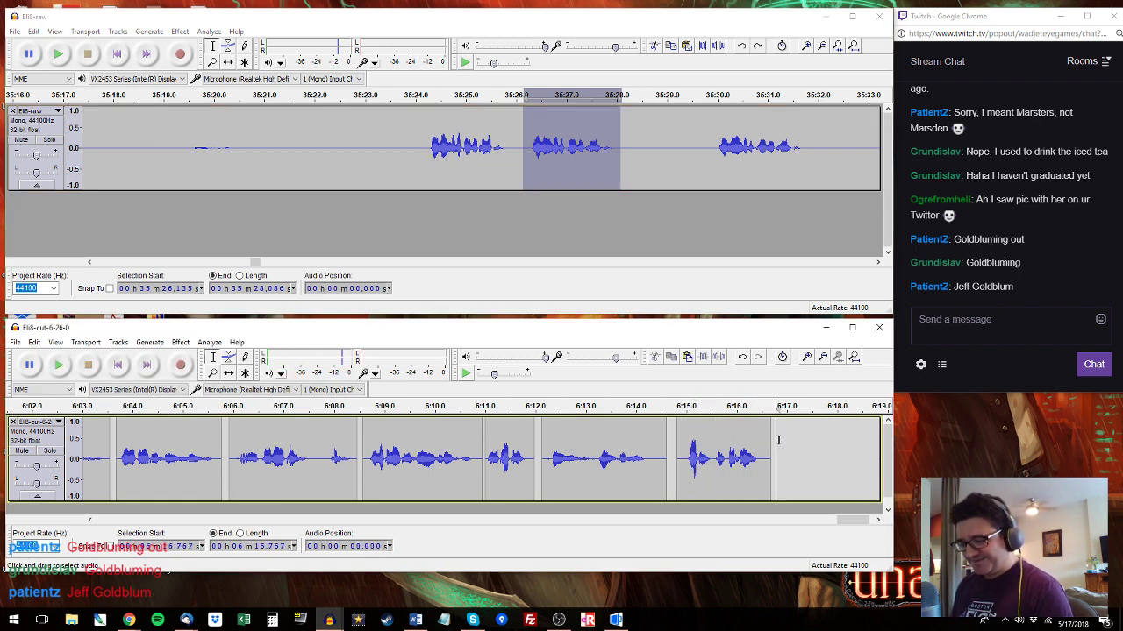
key(ctrl+v)
key(space)
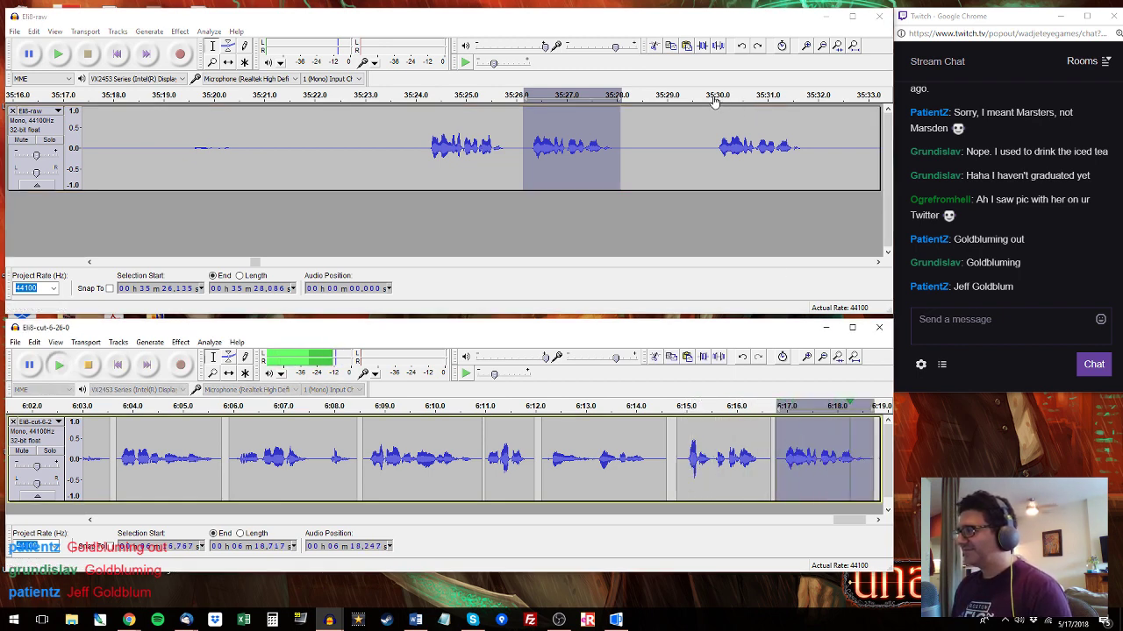
Listen to the raw take at 35:29.9–35:32.1 and continue listening from the phrase at about 35:37.
click(713, 102)
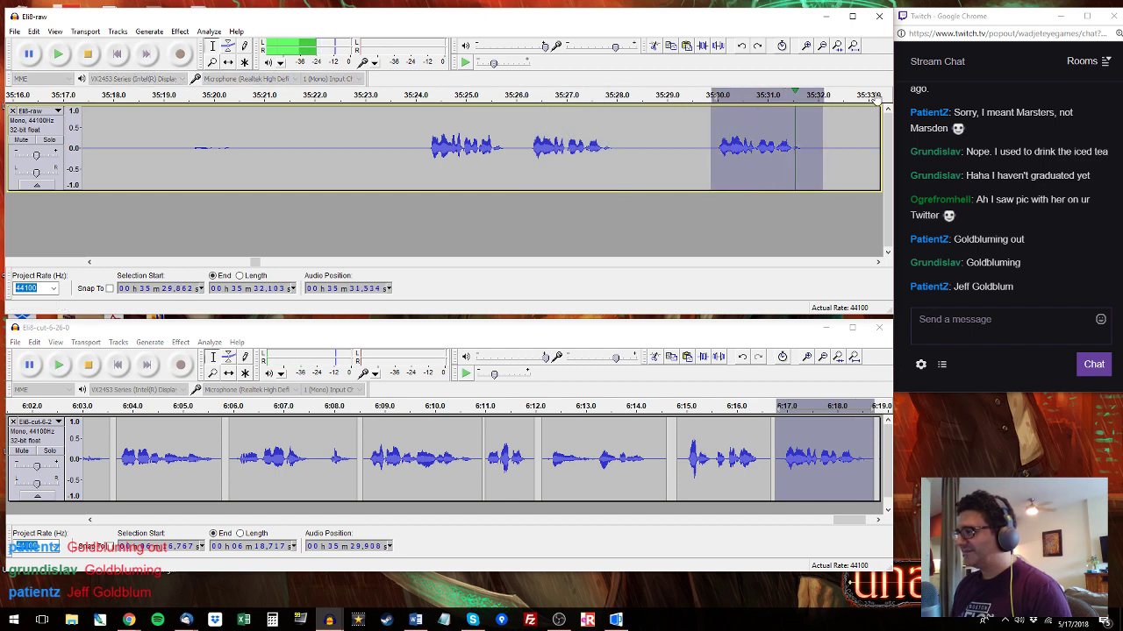
click(875, 99)
click(271, 94)
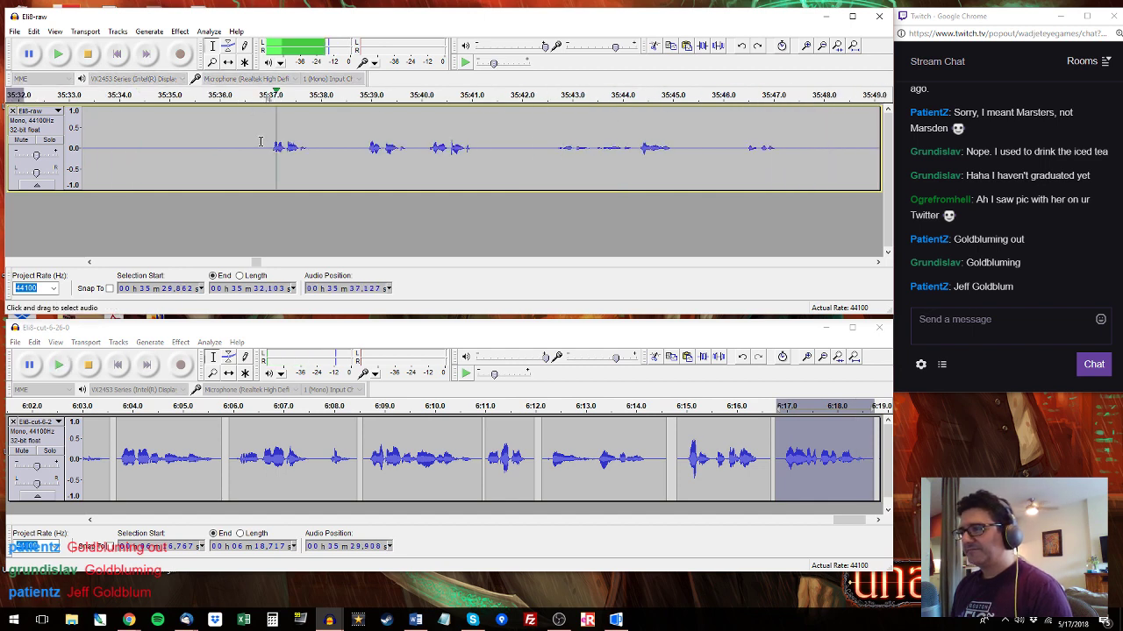
Copy the raw take at 35:36.9–35:38.0 and paste it after the cut track's last clip at 6:18.9.
drag(262, 142, 320, 146)
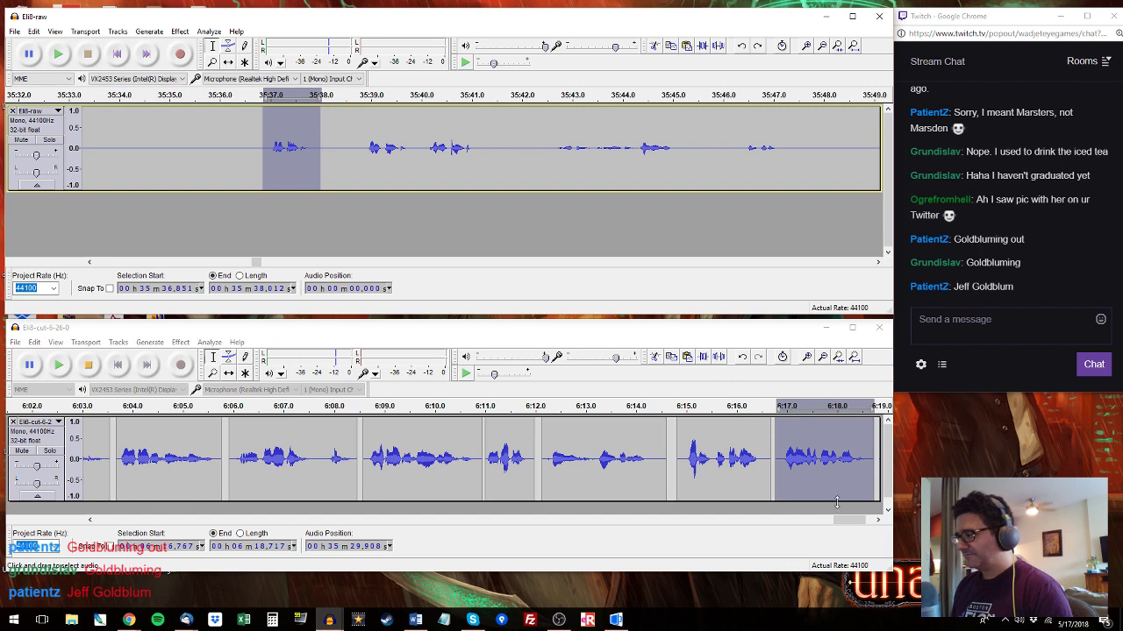
click(684, 435)
key(ctrl+v)
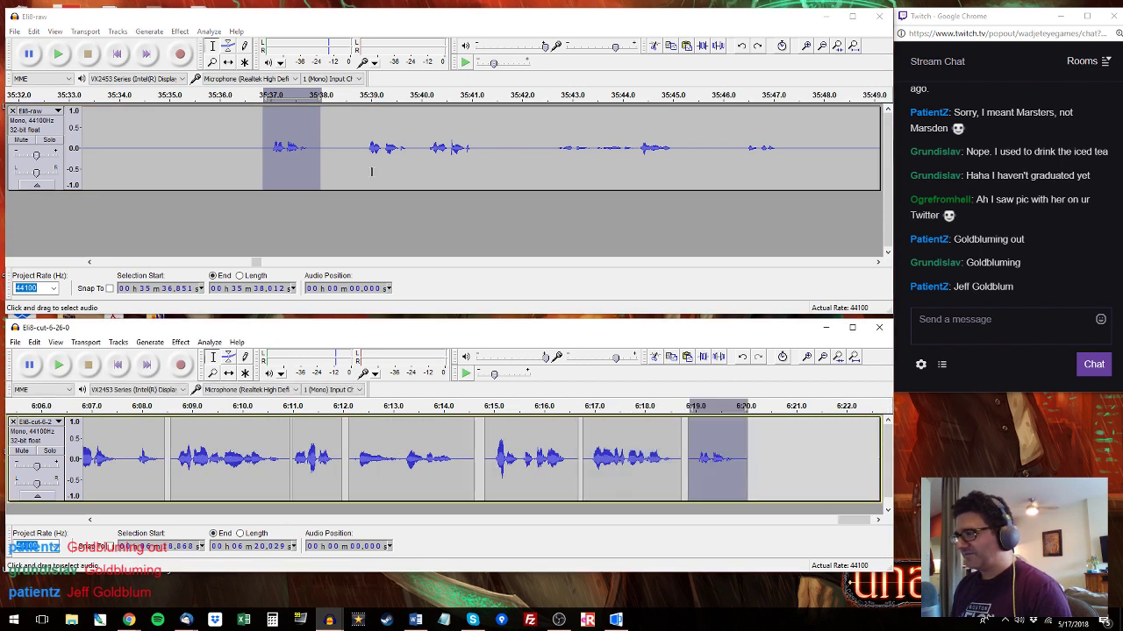
Listen to the raw takes from 35:38.9, select the one at 35:40.1–35:41.3, and continue playback from about 35:42.7.
click(368, 145)
key(space)
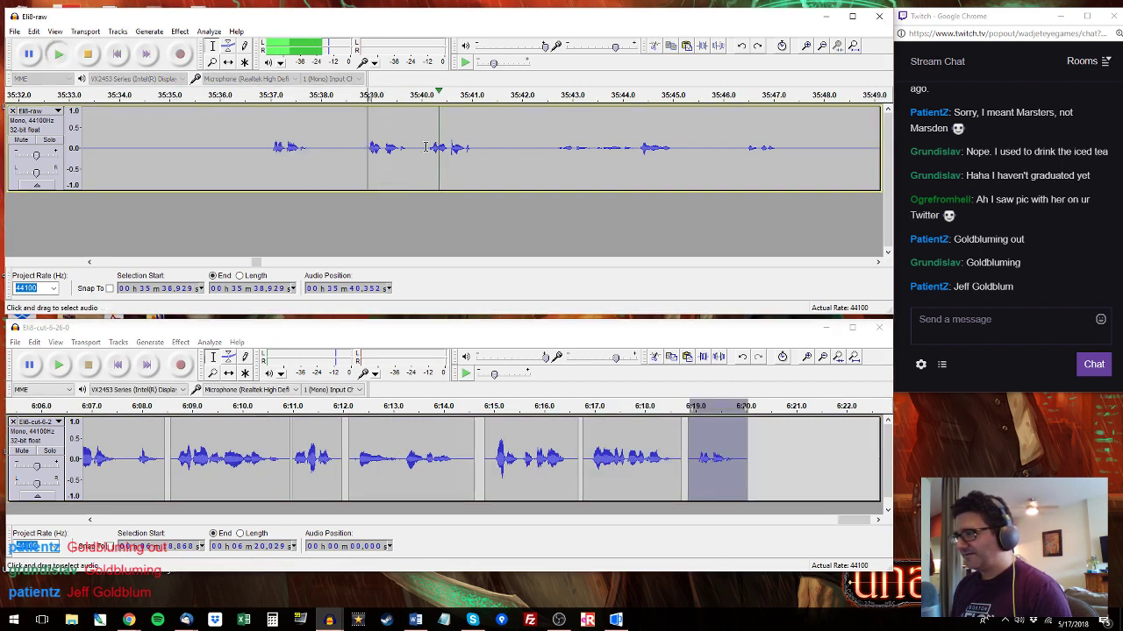
drag(426, 141, 483, 139)
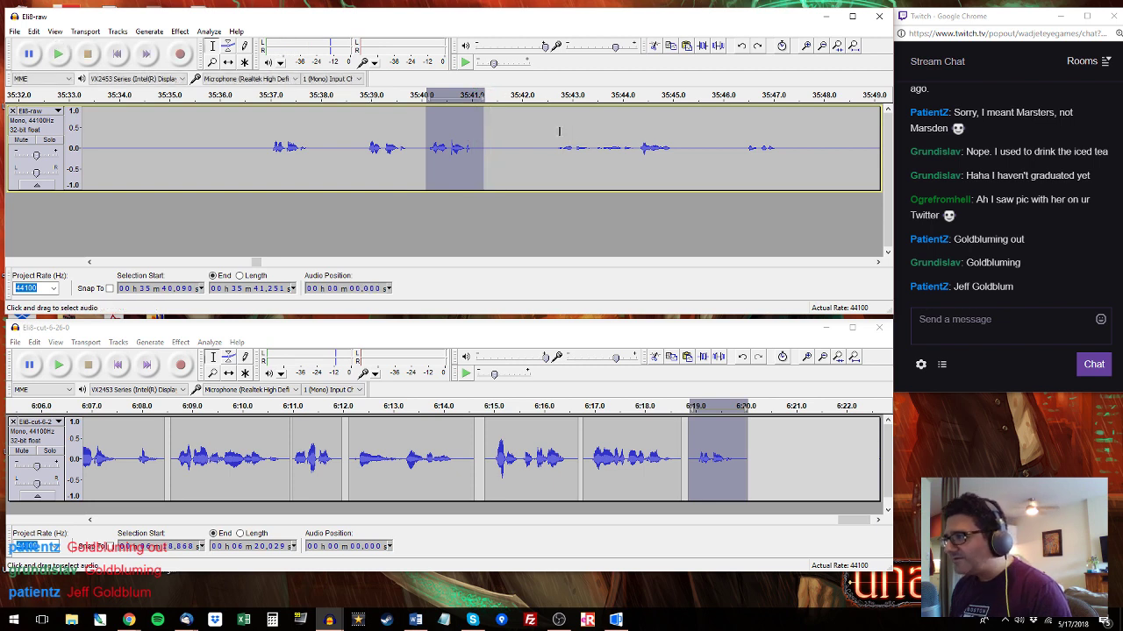
click(559, 94)
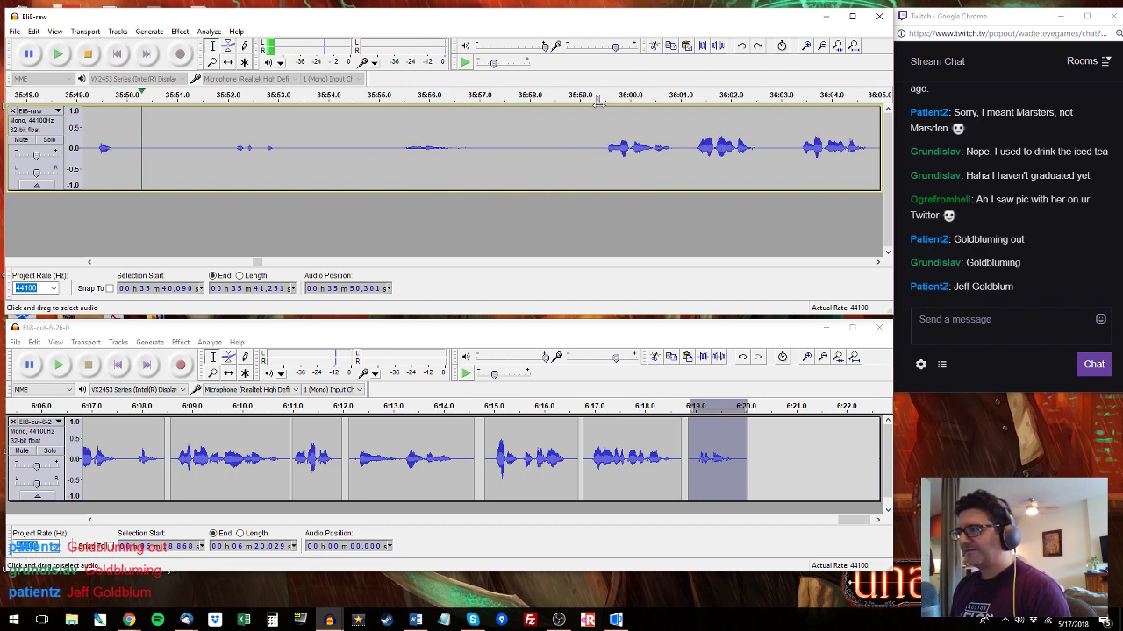
Copy the raw take at 36:01.2–36:02.7 and paste it after the cut track's last clip at 6:20.1.
drag(596, 104, 763, 149)
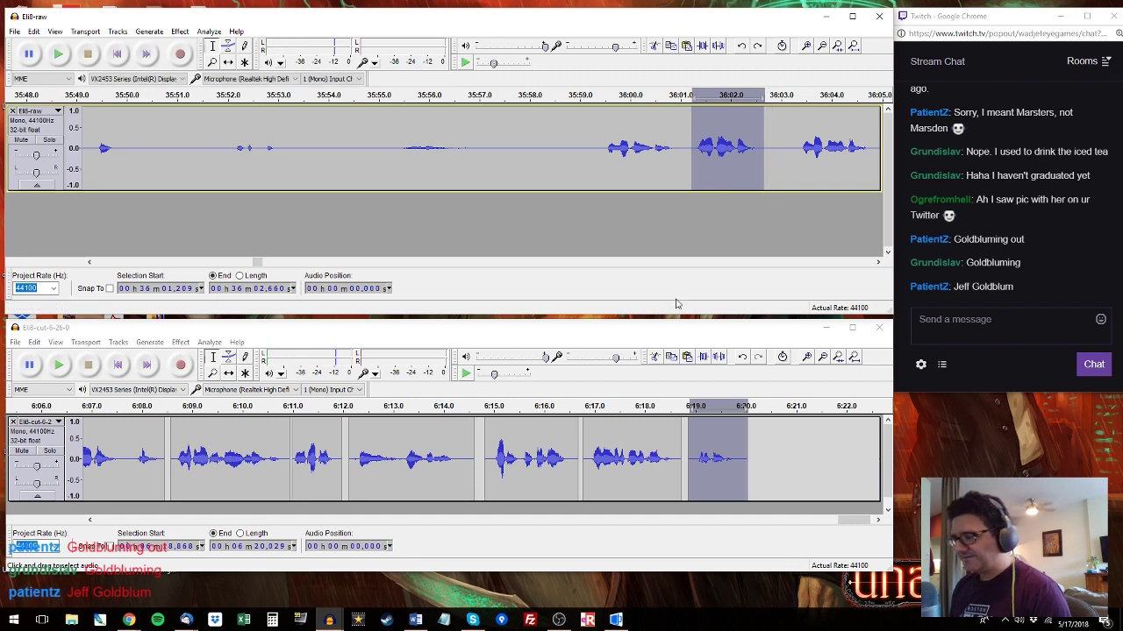
click(751, 438)
key(ctrl+v)
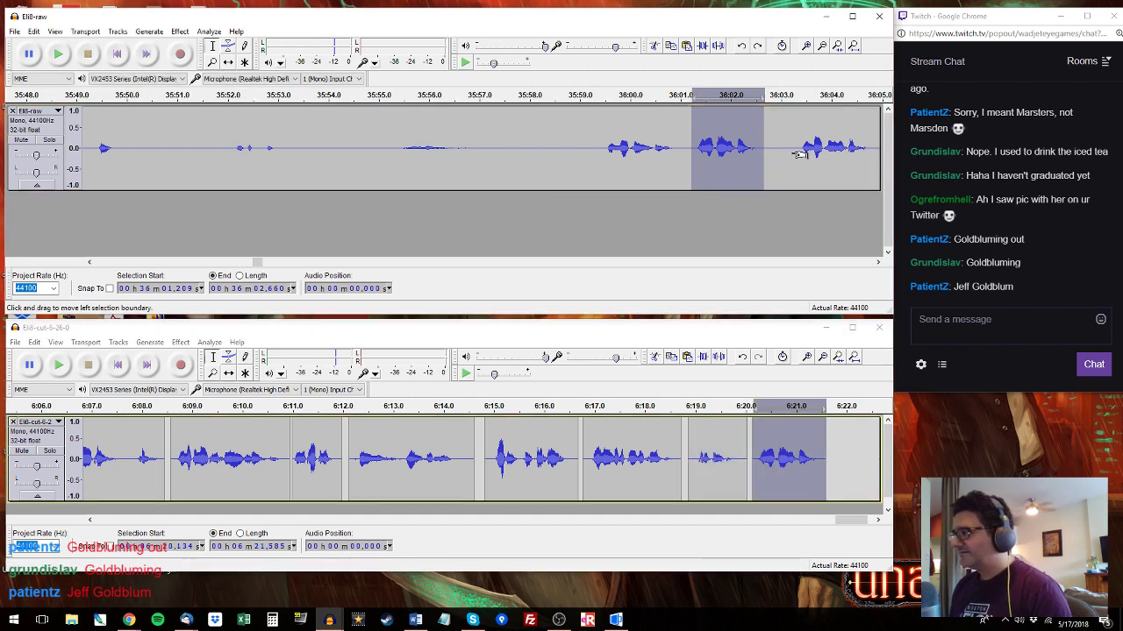
Play the next raw take, copy it at 36:03.3–36:05.0, and paste it over the selected cut clip at 6:20.1.
click(792, 161)
key(space)
drag(797, 161, 689, 169)
key(space)
key(ctrl+c)
click(741, 327)
key(ctrl+v)
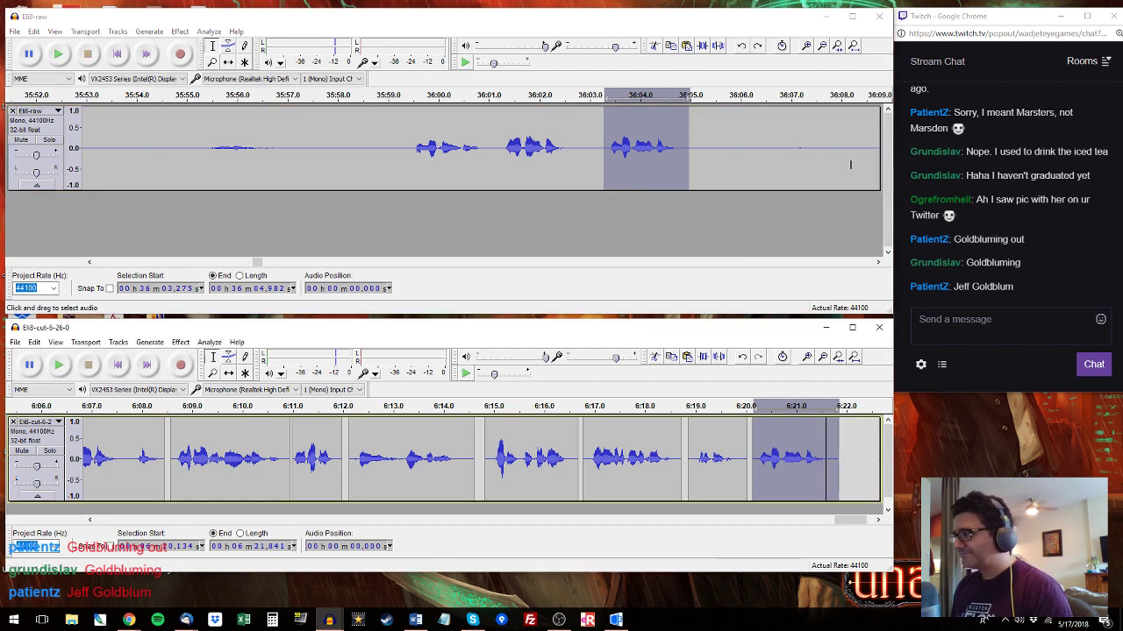
Play the raw track from 36:08.4, copy the take at 36:09.9–36:11.8, and paste it into the cut track at 6:22.0.
click(860, 144)
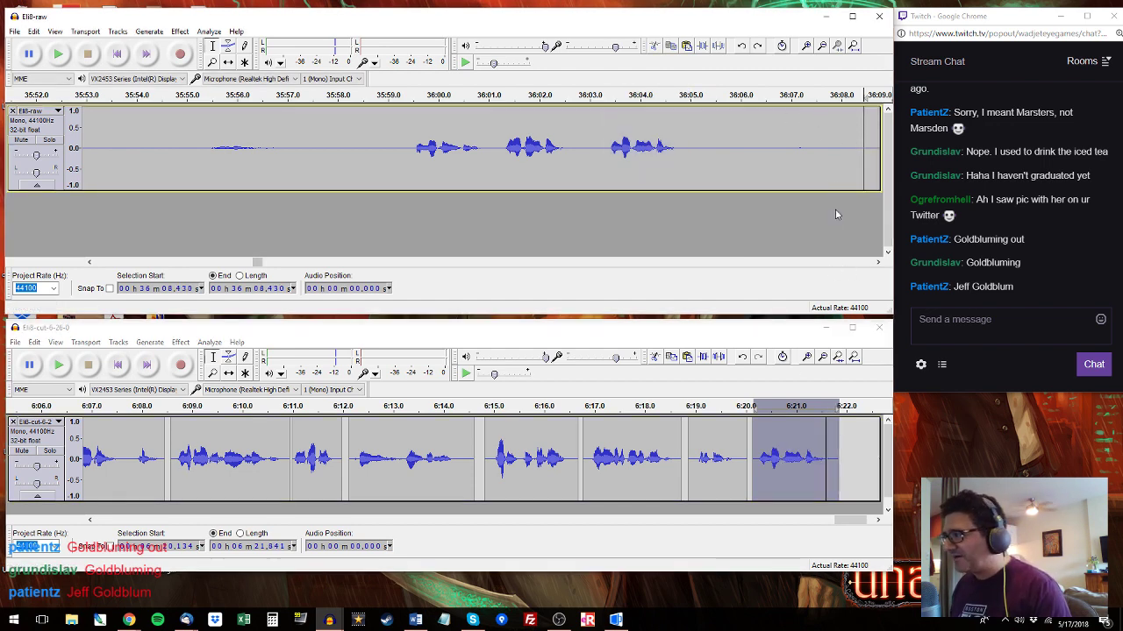
key(space)
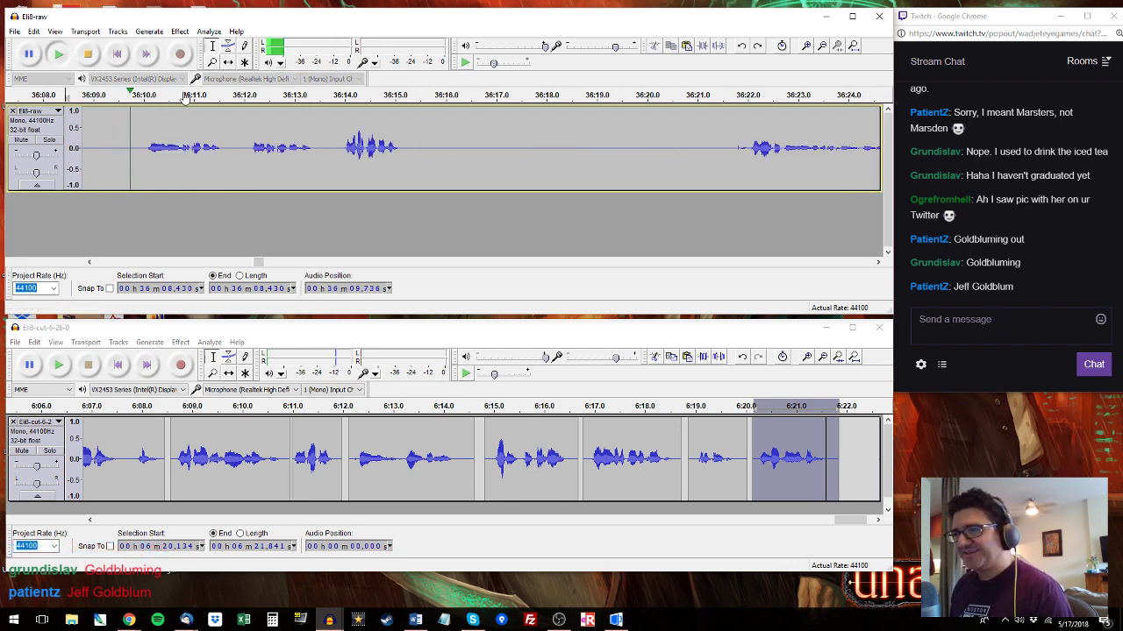
drag(137, 145, 231, 145)
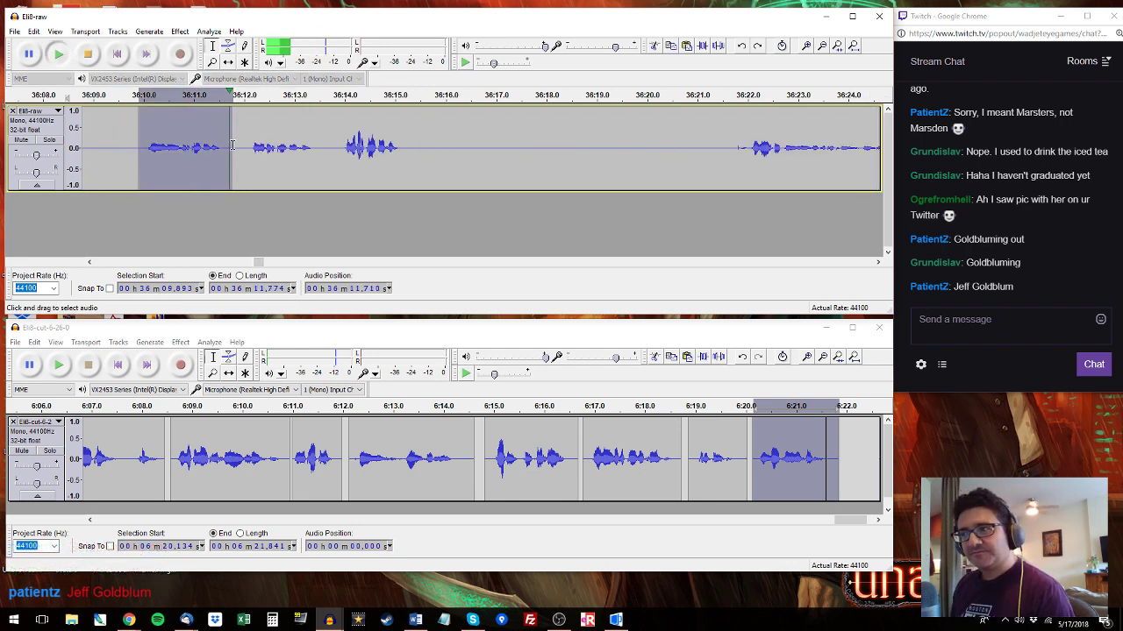
key(space)
key(ctrl+c)
click(847, 430)
key(ctrl+v)
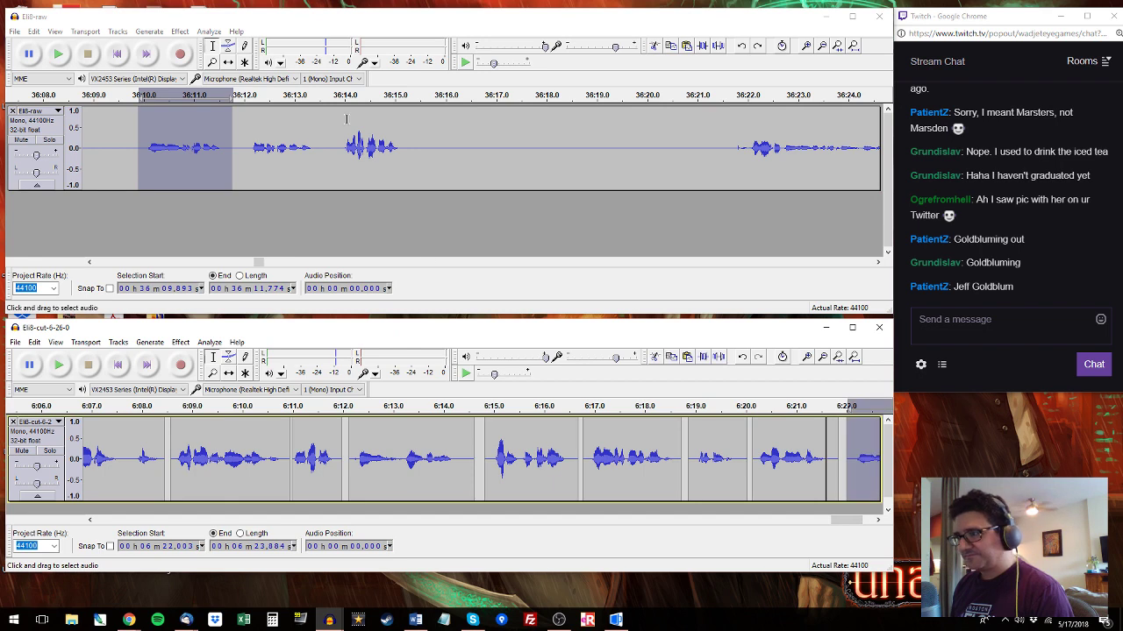
Play the raw take near 36:14, copy it at 36:13.9–36:15.4, and paste it over the selected cut clip at 6:22.0.
click(347, 119)
key(space)
drag(413, 145, 337, 145)
key(space)
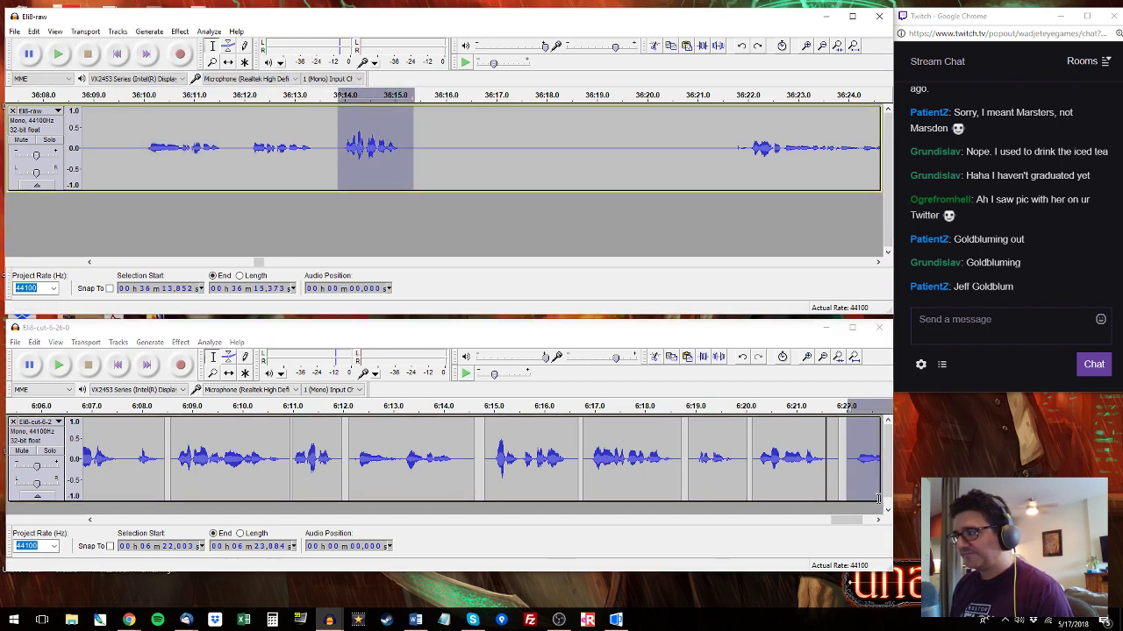
key(ctrl+c)
click(877, 498)
key(ctrl+v)
Listen to the raw recording from 36:21.9 through the takes around 36:40.
click(746, 131)
key(space)
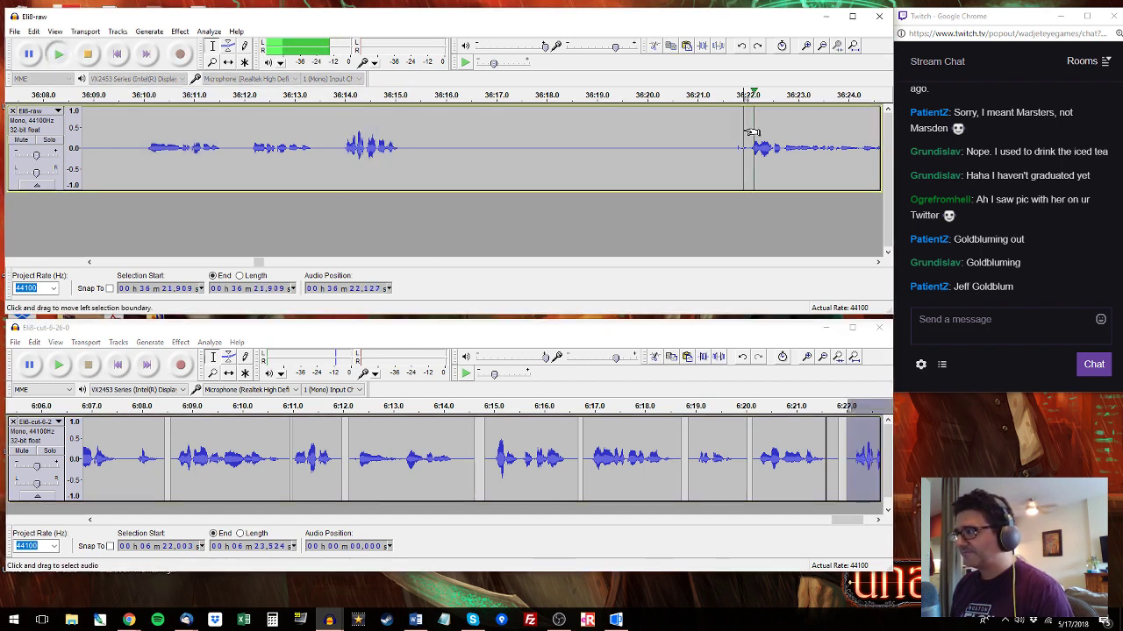
drag(752, 145, 520, 134)
click(436, 149)
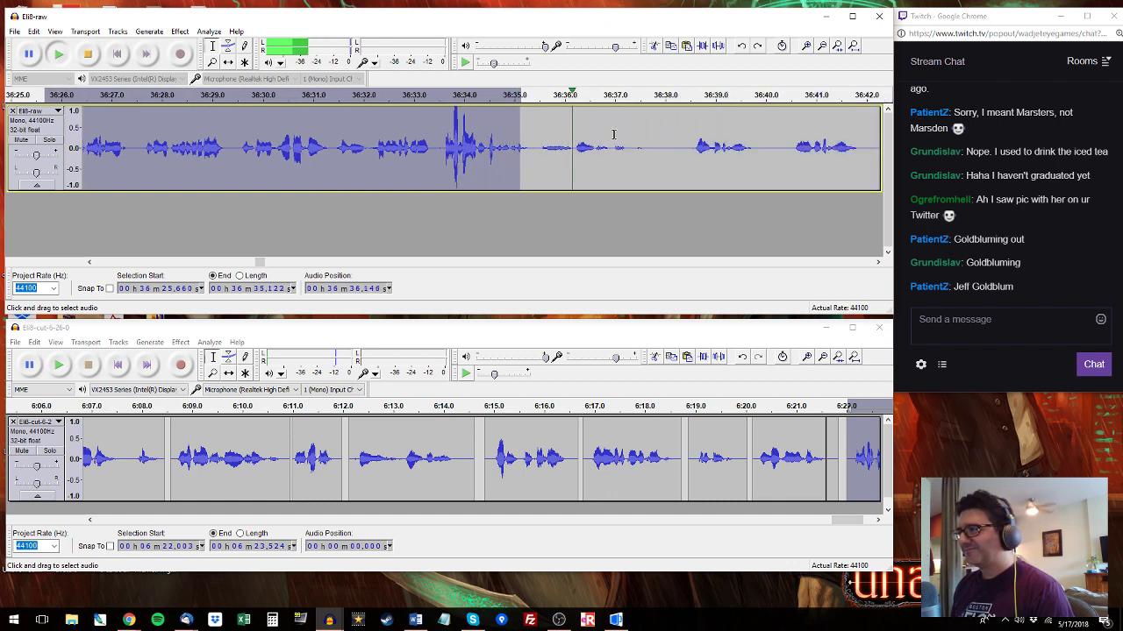
drag(692, 125, 483, 149)
Copy the raw take at 36:40.5–36:42.1 and paste it after the cut track's last clip at 6:23.7.
drag(583, 150, 659, 150)
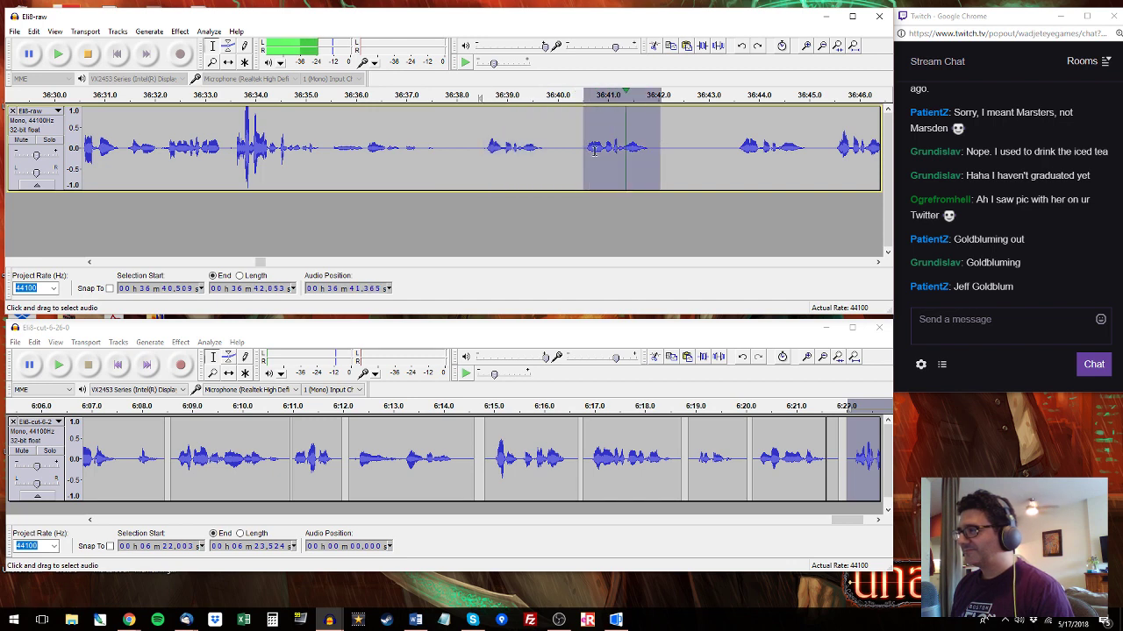
drag(857, 521, 865, 521)
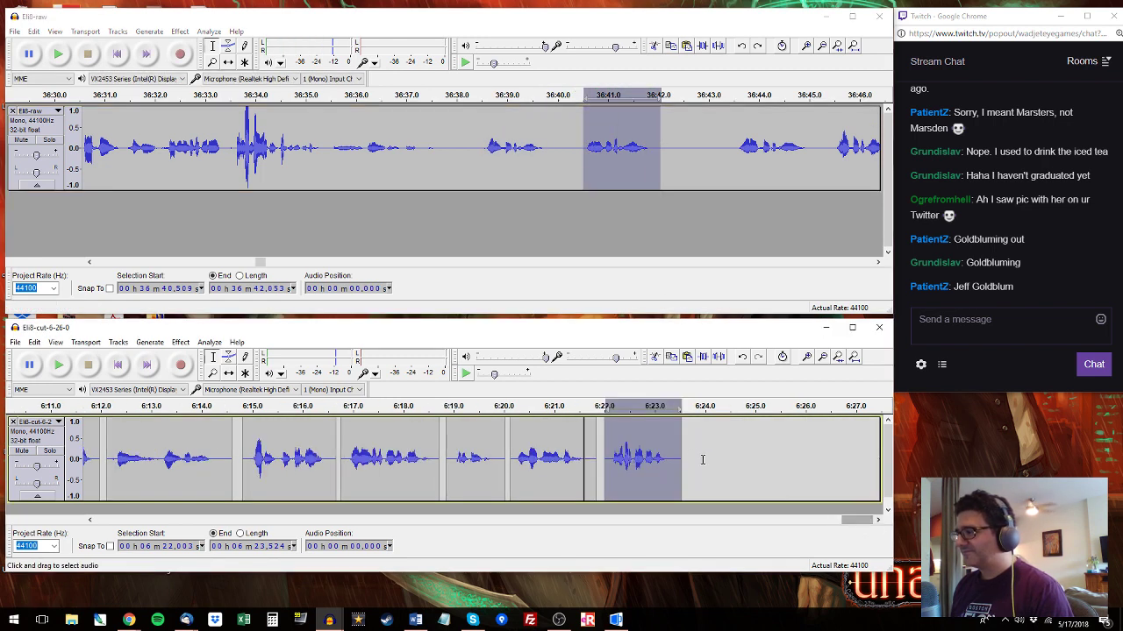
drag(688, 459, 765, 459)
Listen to the raw takes from 36:43.7, then reposition the cursor to 36:43.5 and replay them from there.
click(744, 168)
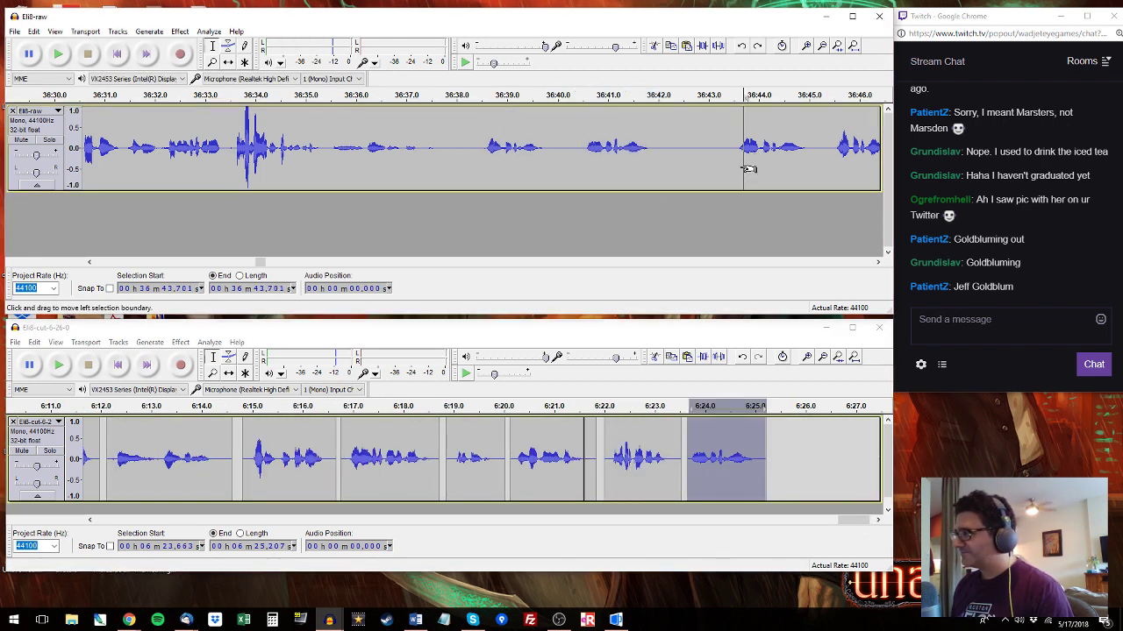
key(space)
drag(727, 166, 498, 145)
click(489, 146)
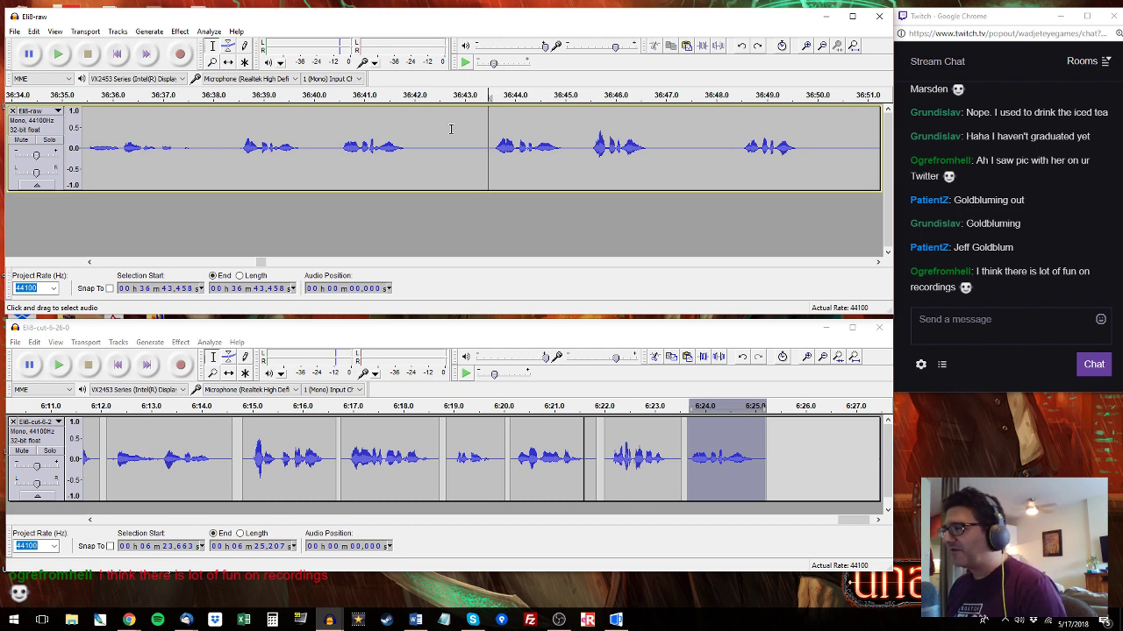
click(452, 129)
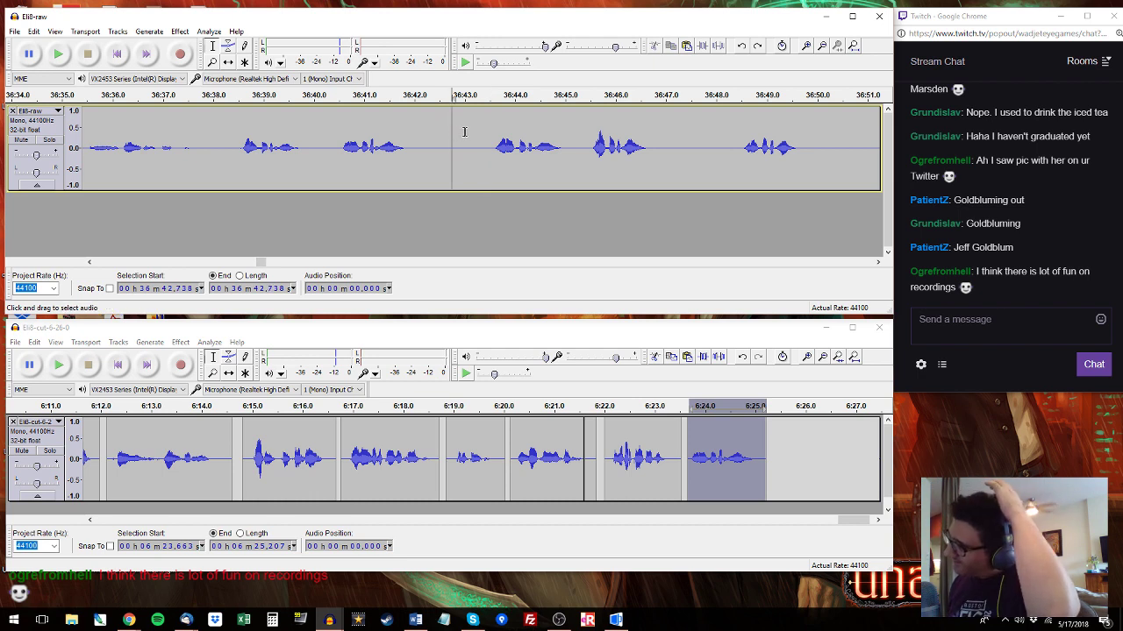
click(464, 131)
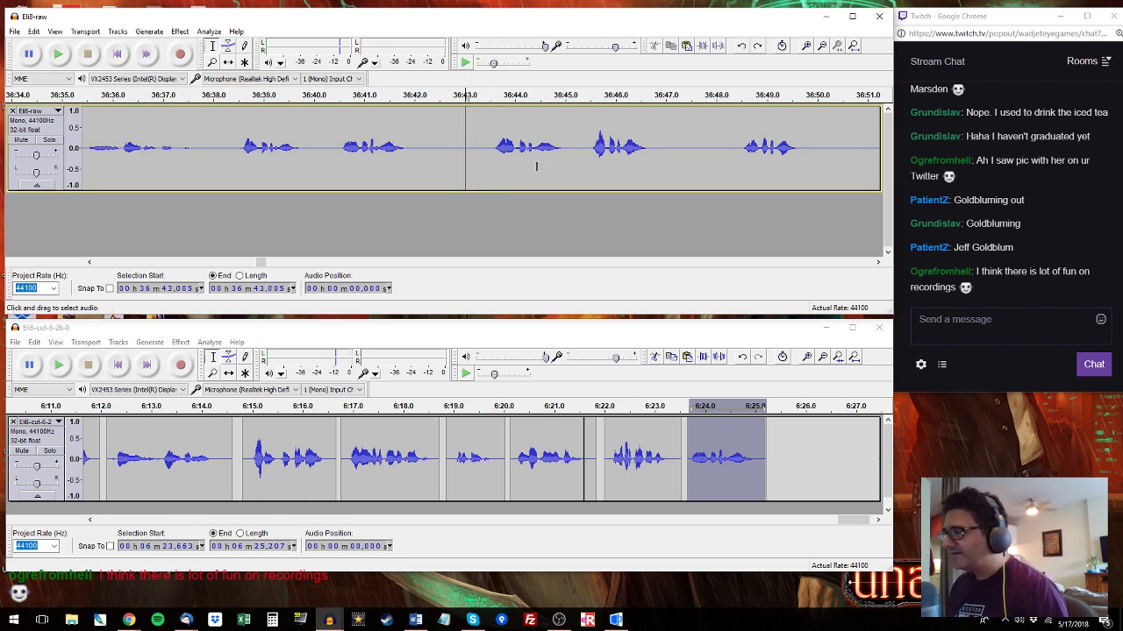
click(481, 151)
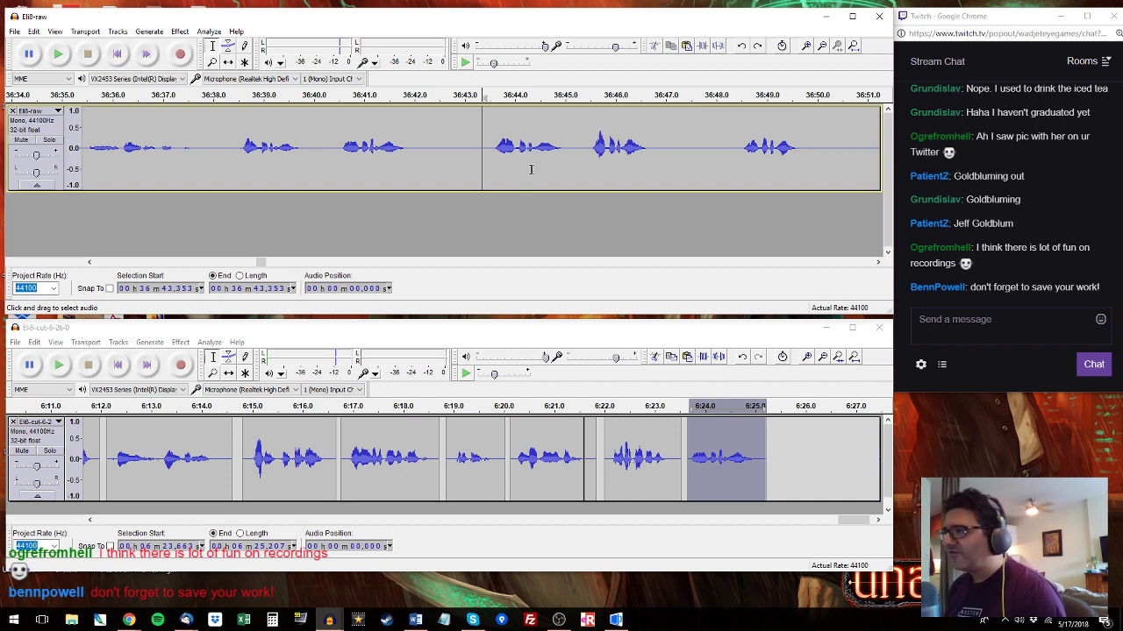
click(489, 142)
key(space)
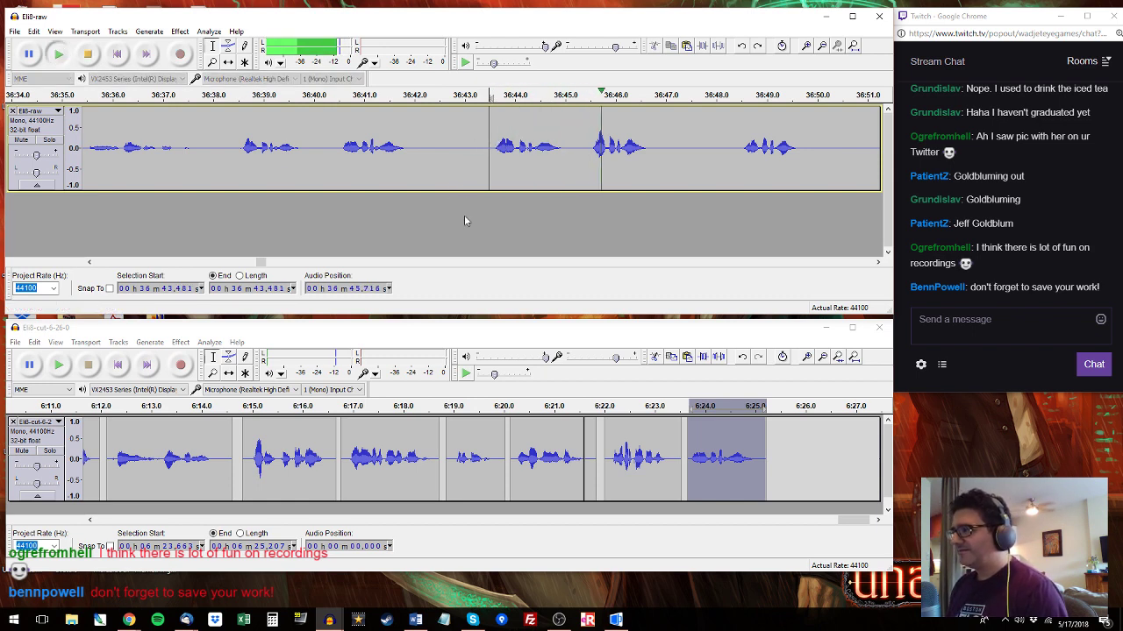
key(space)
Start exporting the Eli8-cut-6-26-0 project with the file type WAV (Microsoft) signed 16 bit PCM.
click(417, 328)
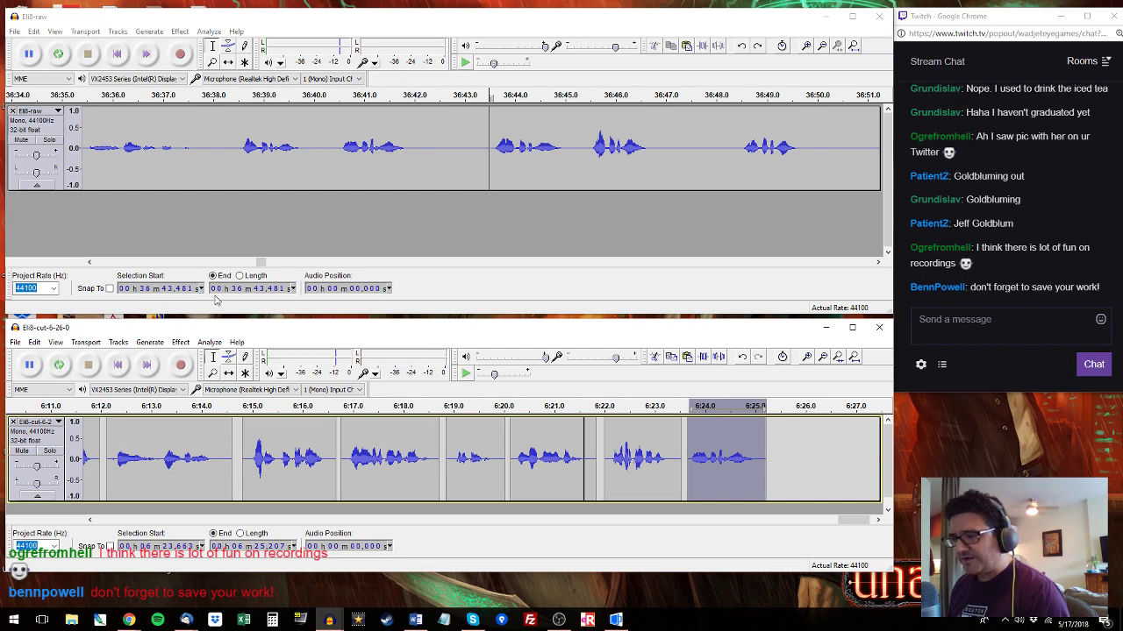
key(ctrl+shift+e)
click(141, 564)
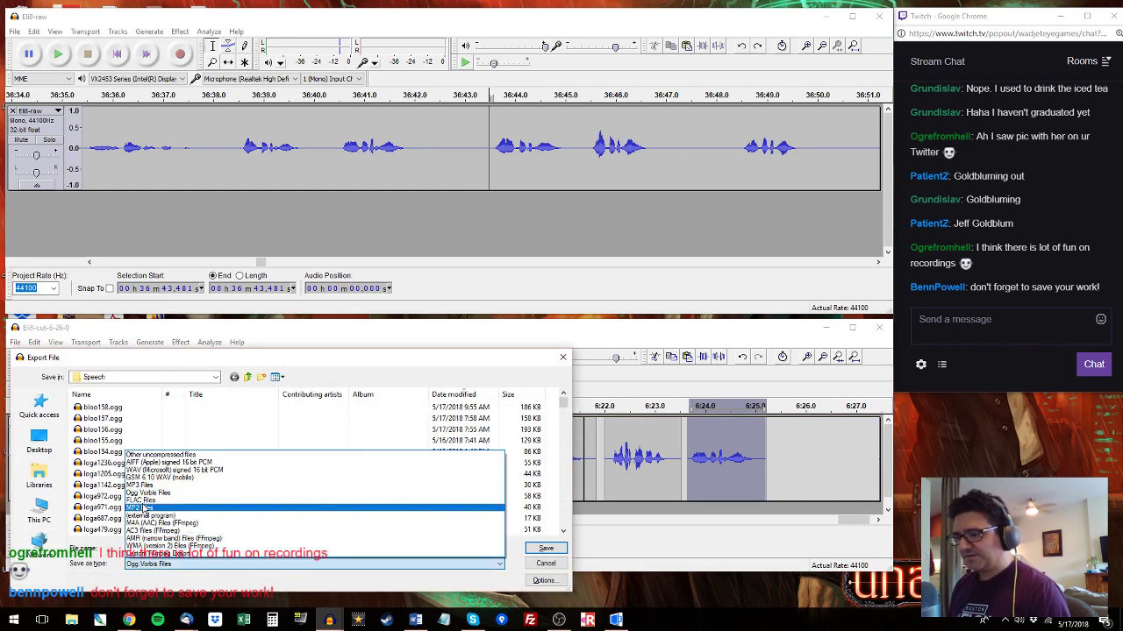
click(145, 470)
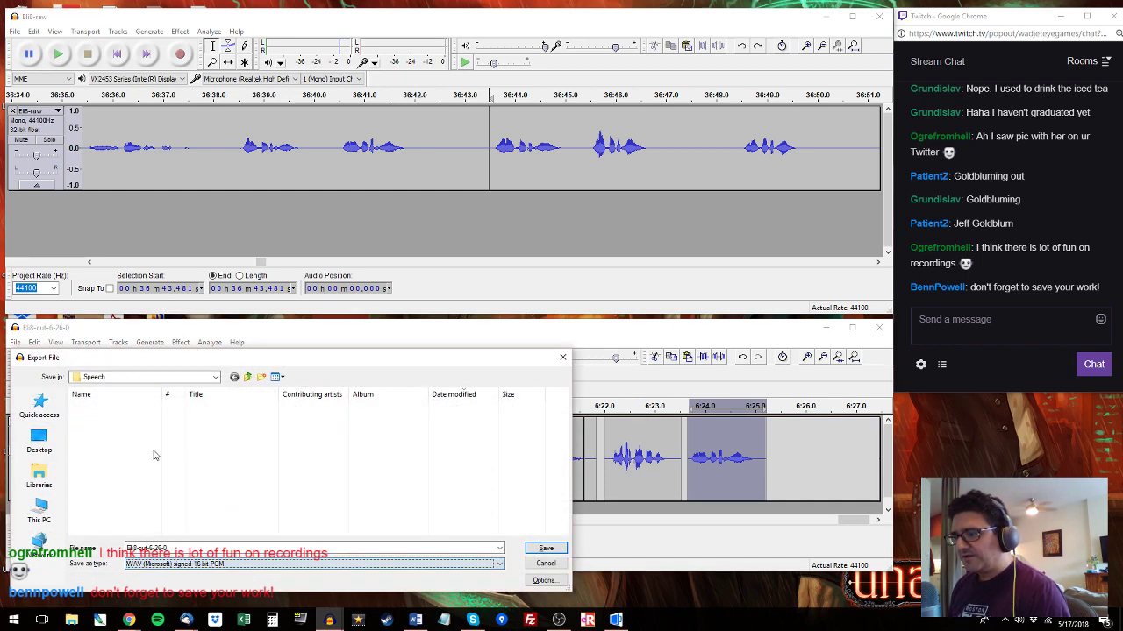
click(247, 377)
click(164, 547)
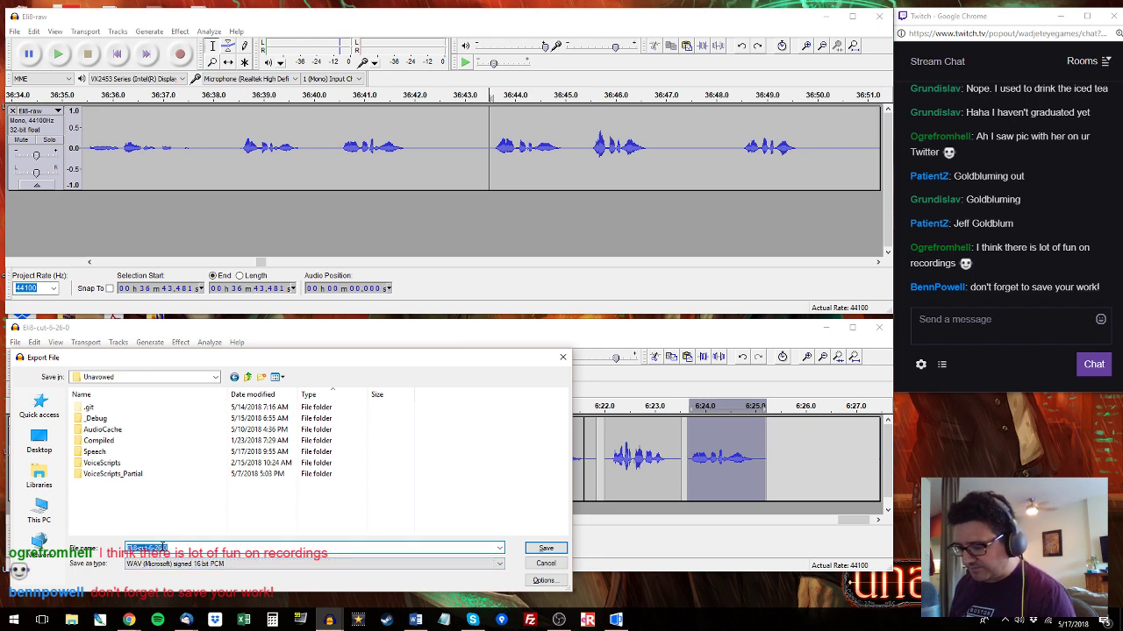
text(c:\)
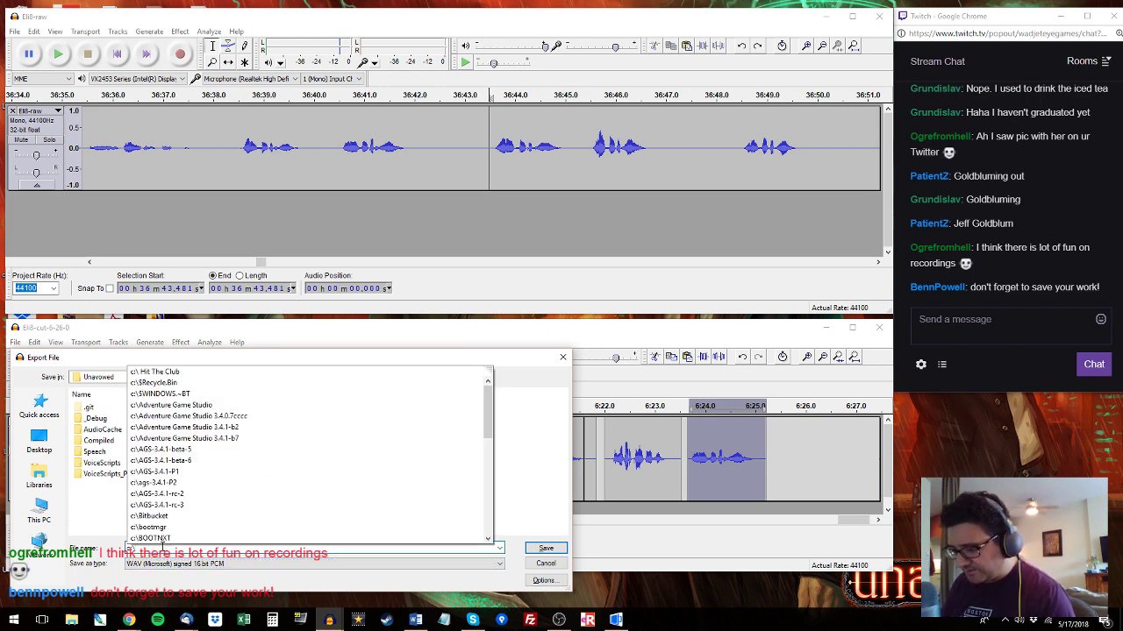
text(Bitbucket\)
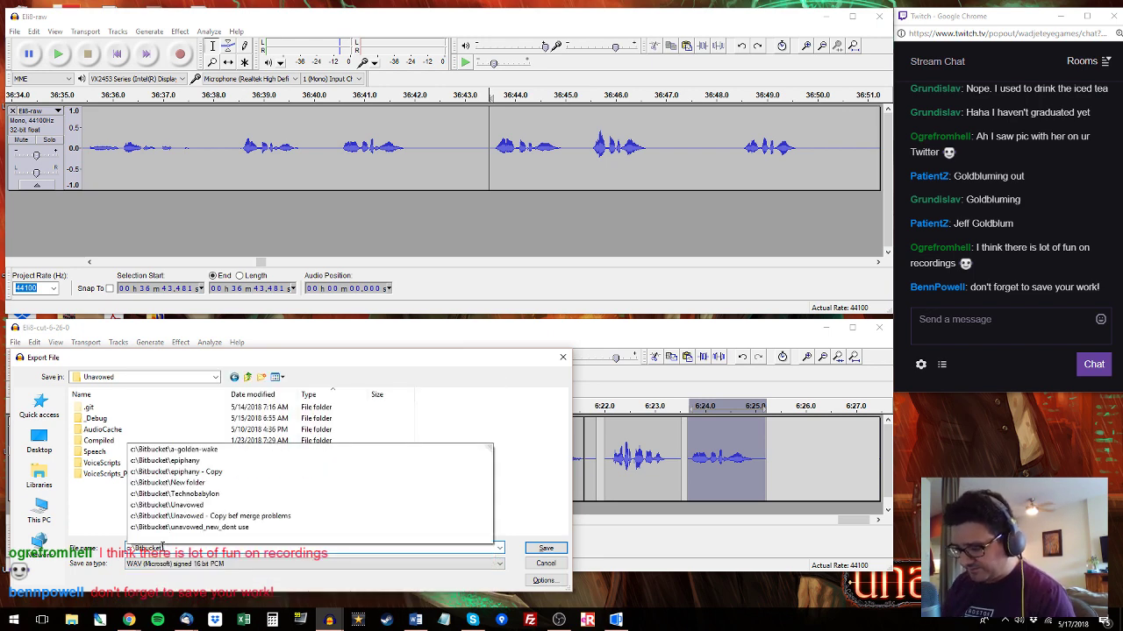
text(Unavowed)
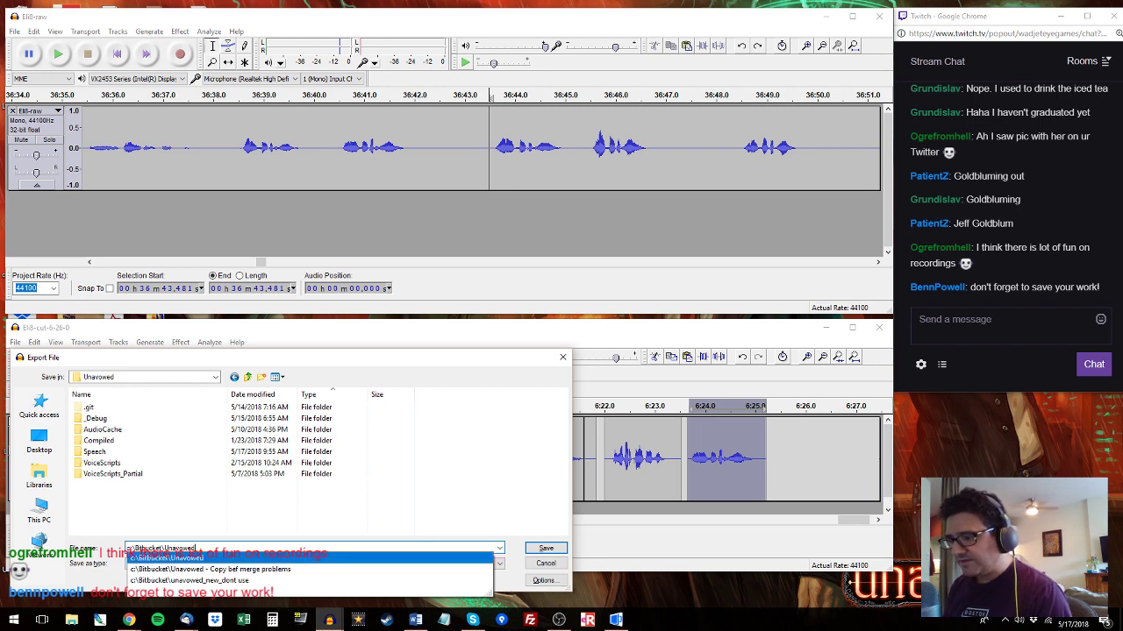
key(ctrl+shift+Left)
key(ctrl+shift+Left)
key(ctrl+shift+Left)
Set the export location to the folder d:\Dropbox\Unavowed voiceover\cut.
text(d:\)
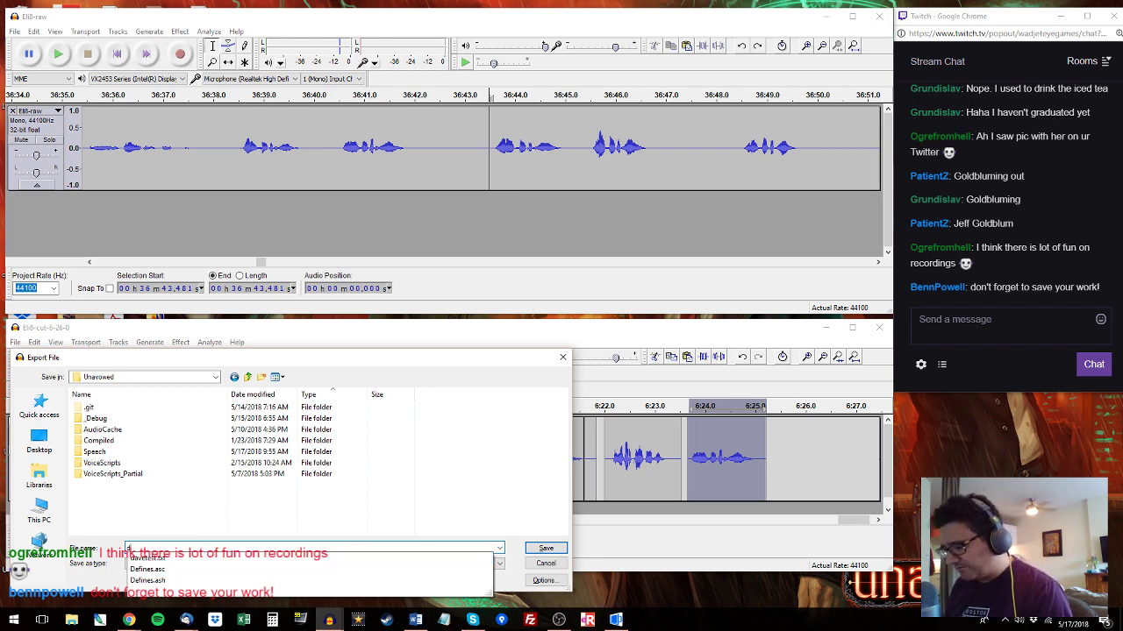
text(dro)
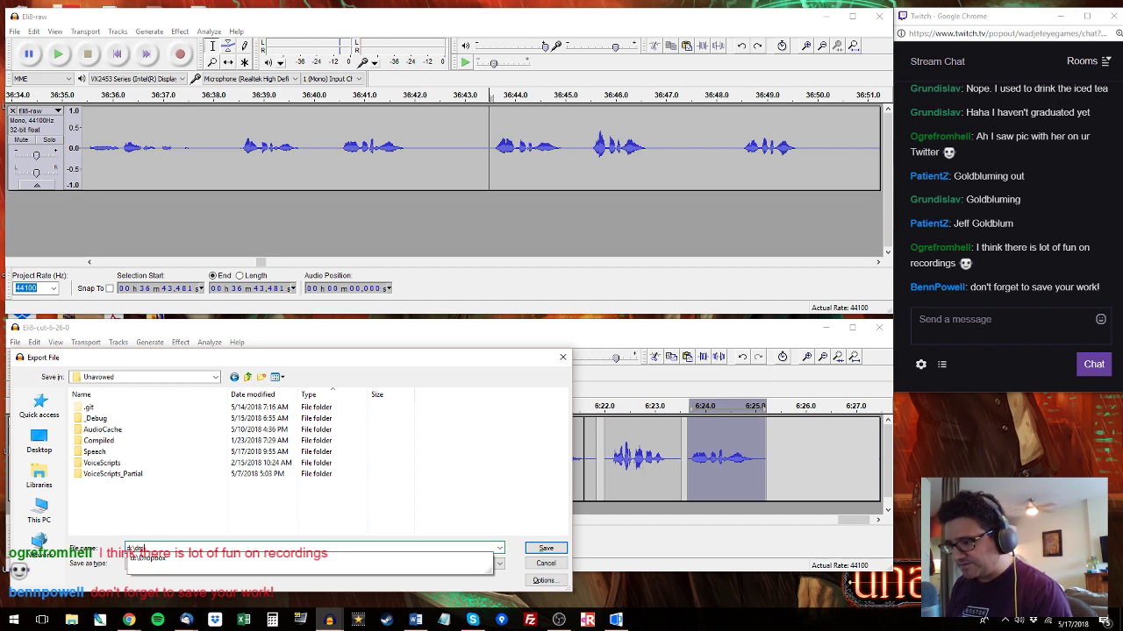
key(Down)
text(\unavowed)
key(Up)
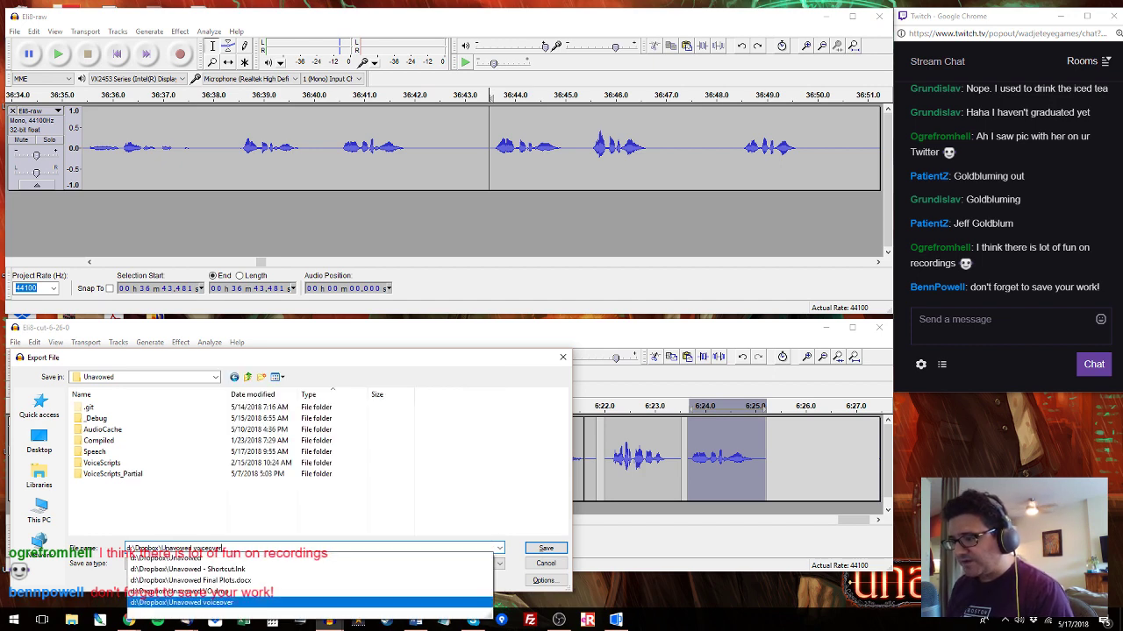
text(\)
key(Up)
key(Up)
key(Up)
key(Up)
key(Up)
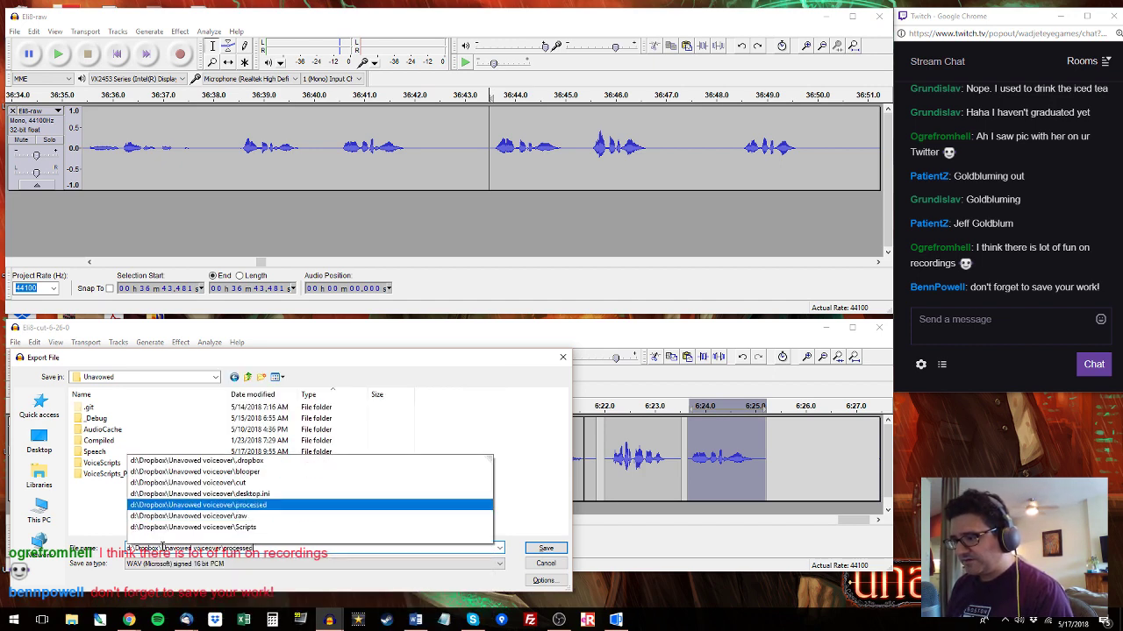
key(Return)
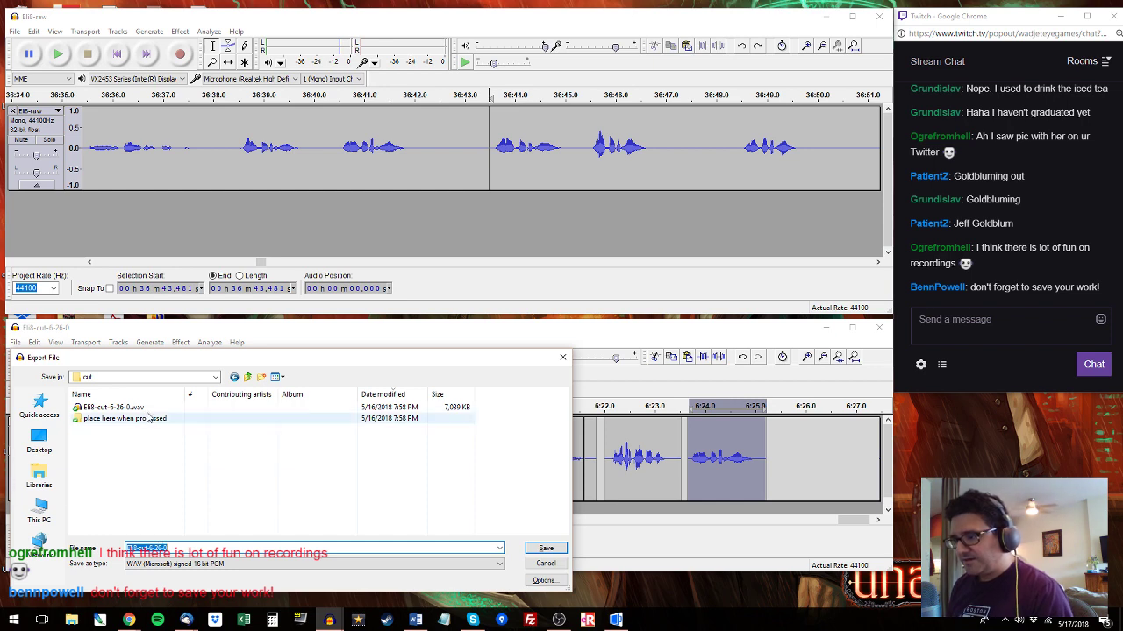
Name the export file Eli8-cut-36-43, save it in the cut folder and accept the metadata as is.
click(118, 407)
click(155, 549)
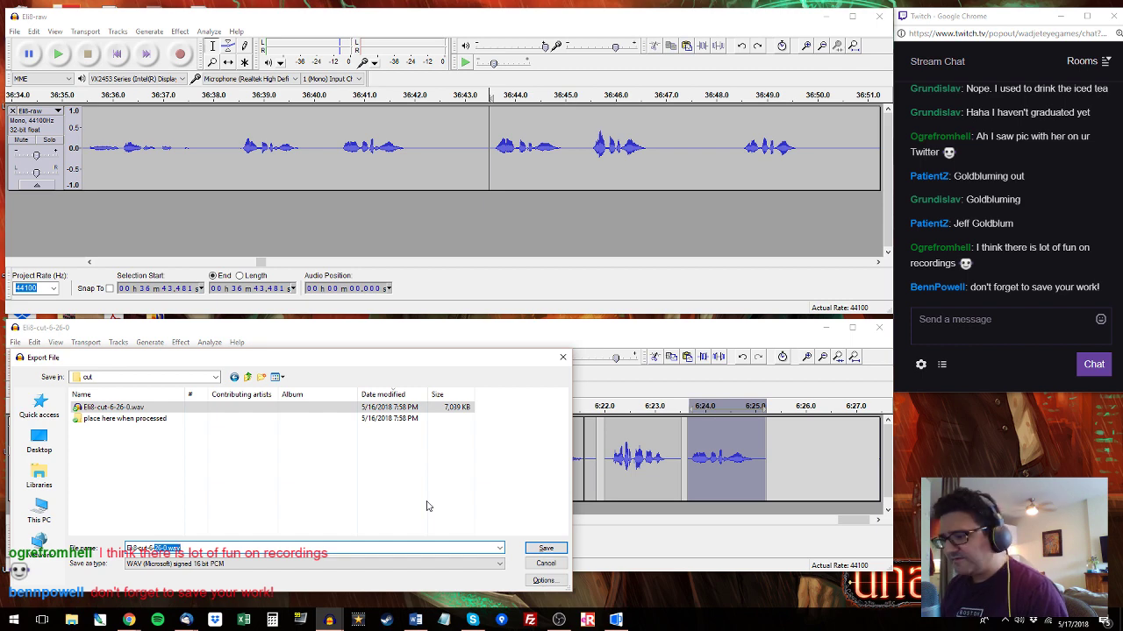
key(BackSpace)
key(BackSpace)
key(BackSpace)
key(BackSpace)
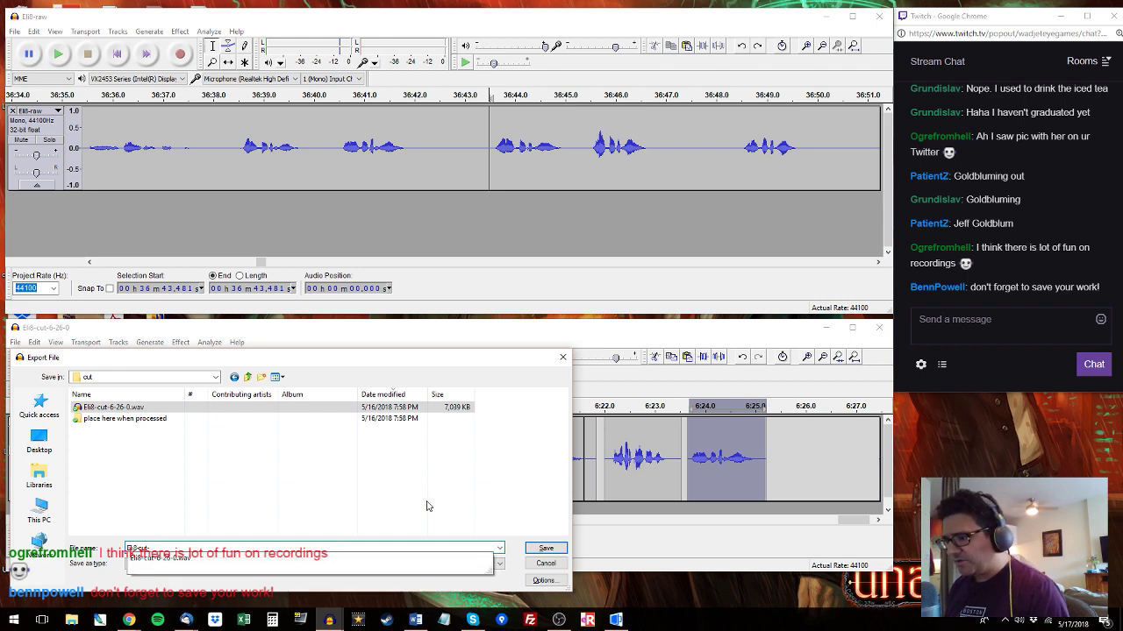
text(-3)
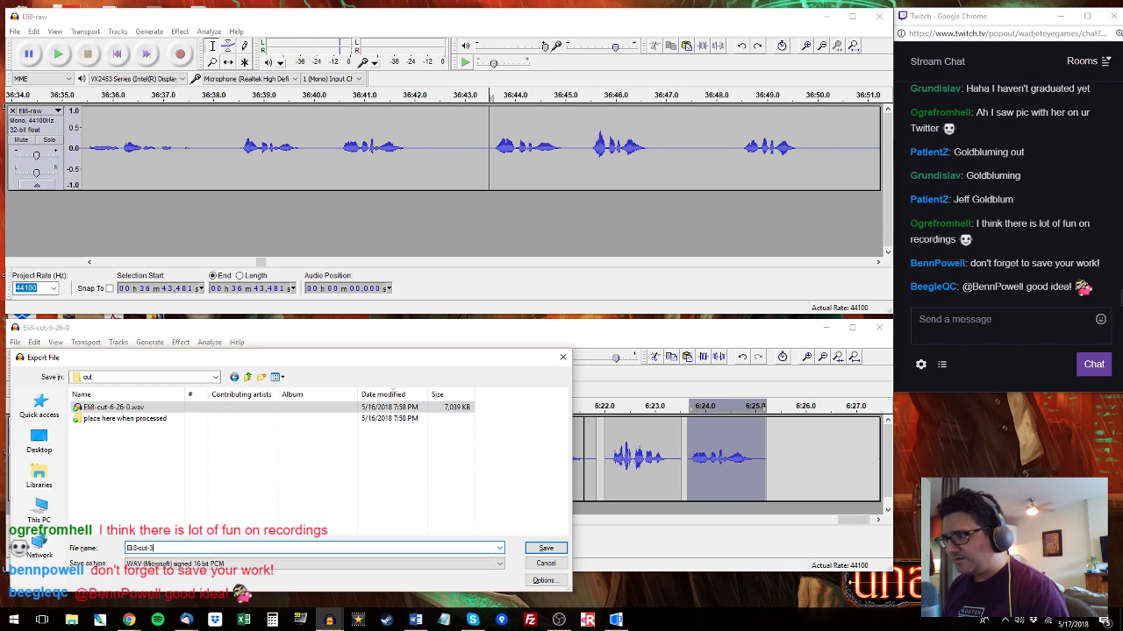
text(6-43)
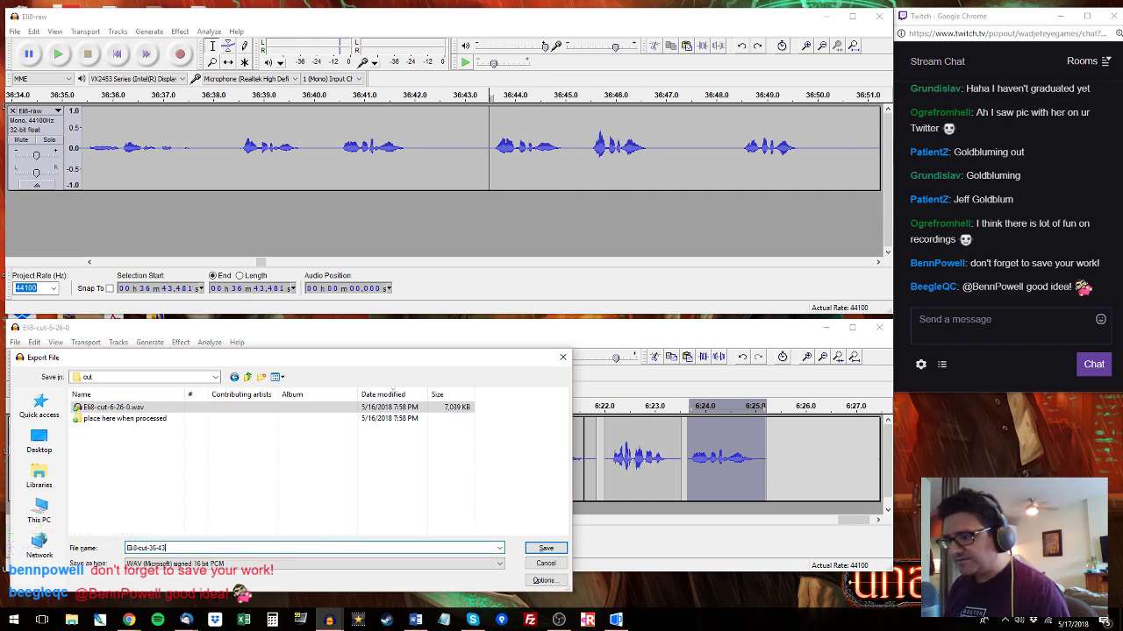
key(Return)
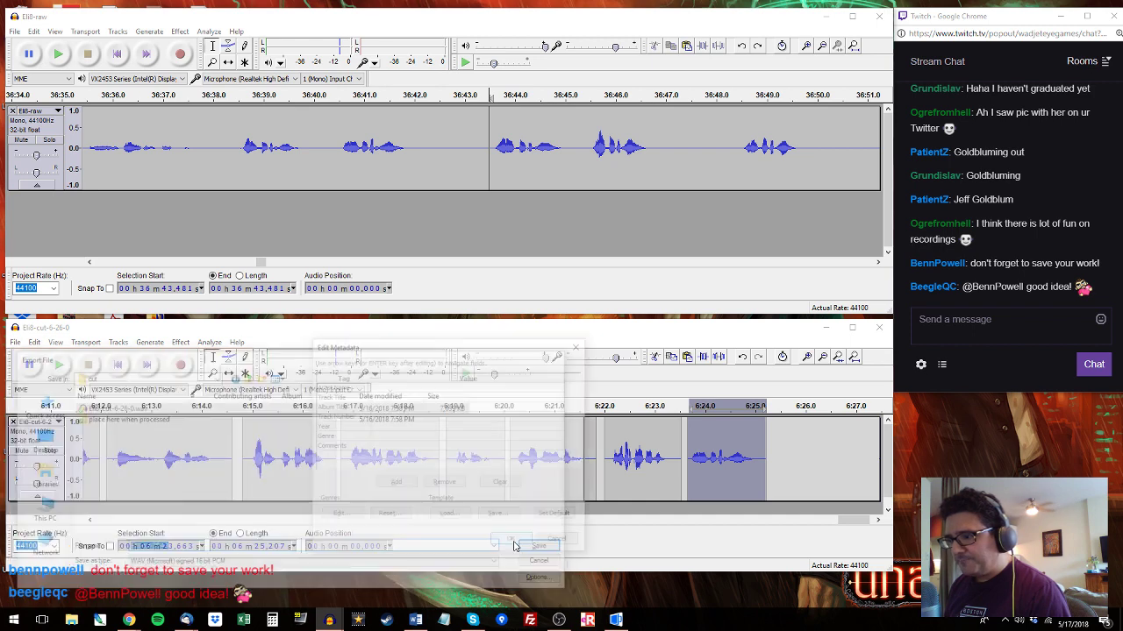
click(512, 540)
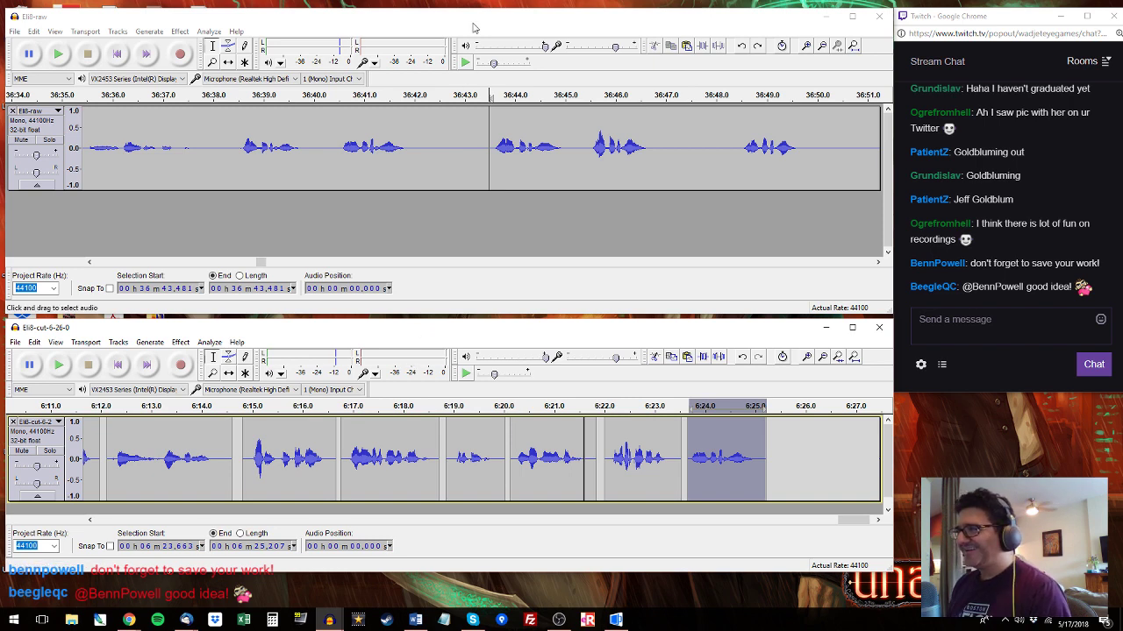
Listen to the raw takes from 36:43.5 and select the take at 36:45.3–36:47.0.
click(497, 102)
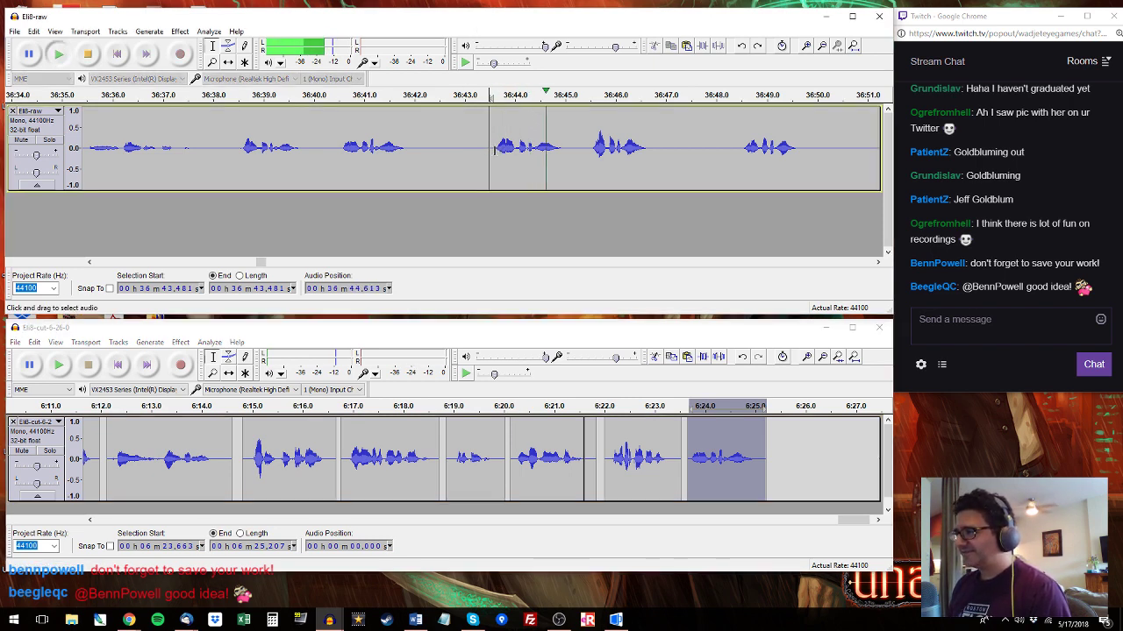
drag(494, 149, 660, 155)
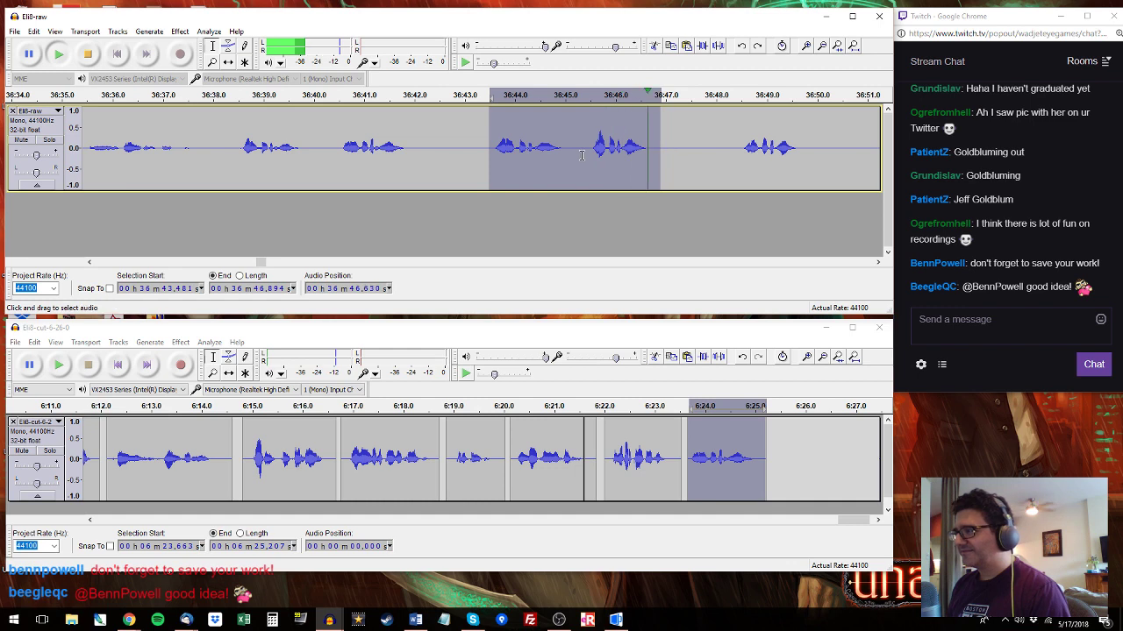
drag(581, 156, 664, 156)
key(space)
Listen to the cut track's last clip from 6:23.7, then place the cursor just after it at 6:25.3.
click(691, 428)
key(space)
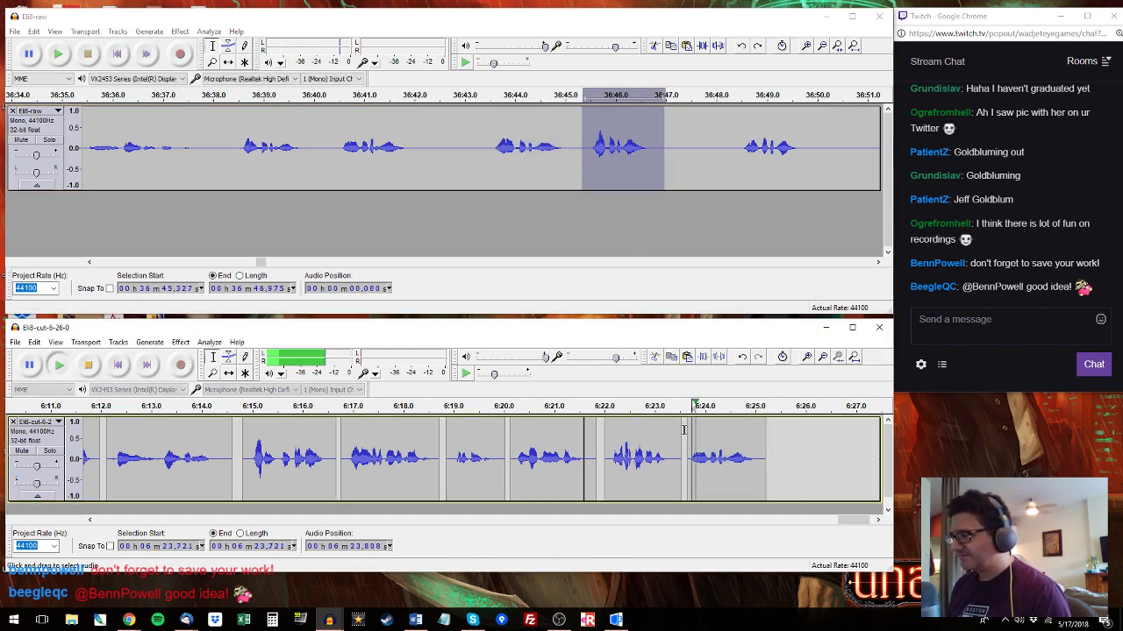
drag(687, 428, 765, 428)
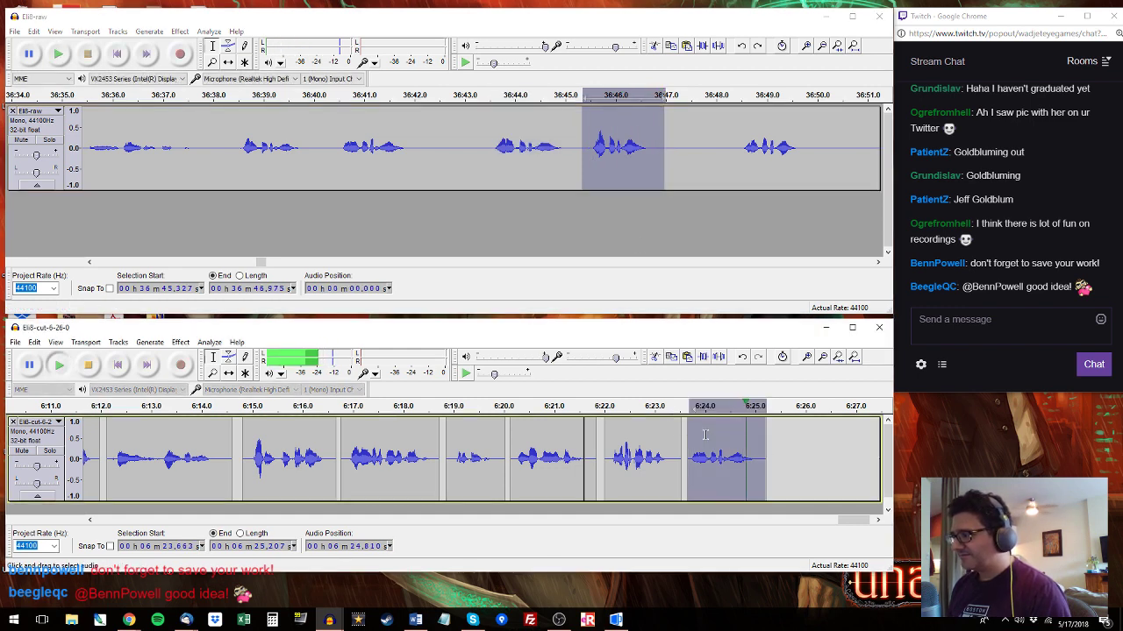
click(772, 429)
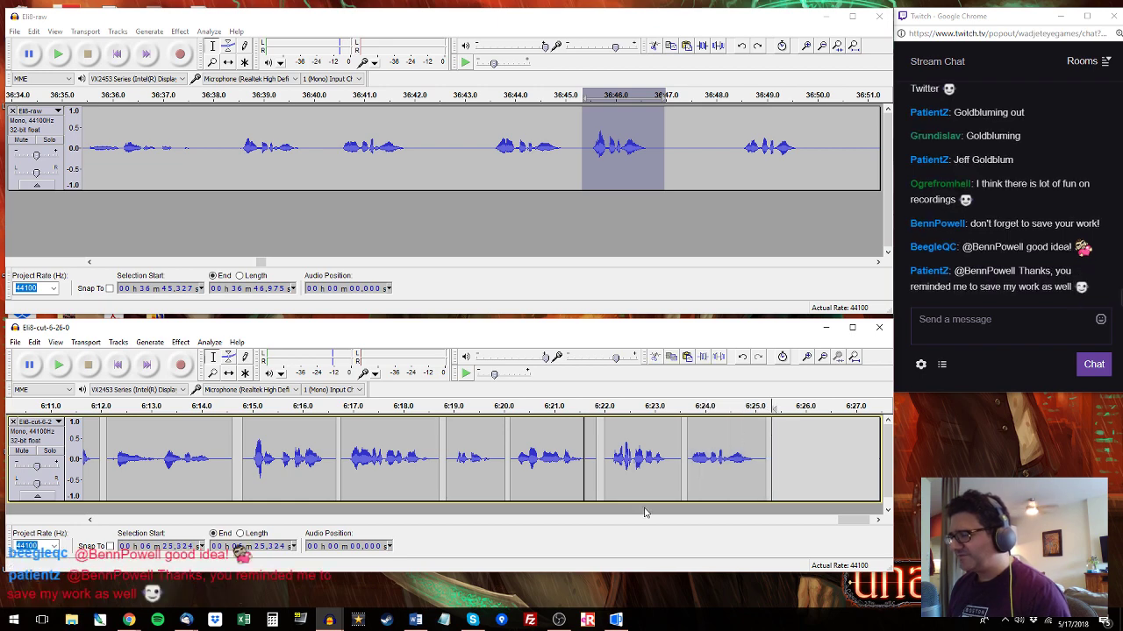
Switch to the AGS Editor, open the Speech Center and filter its lines to the character cEli only.
click(618, 620)
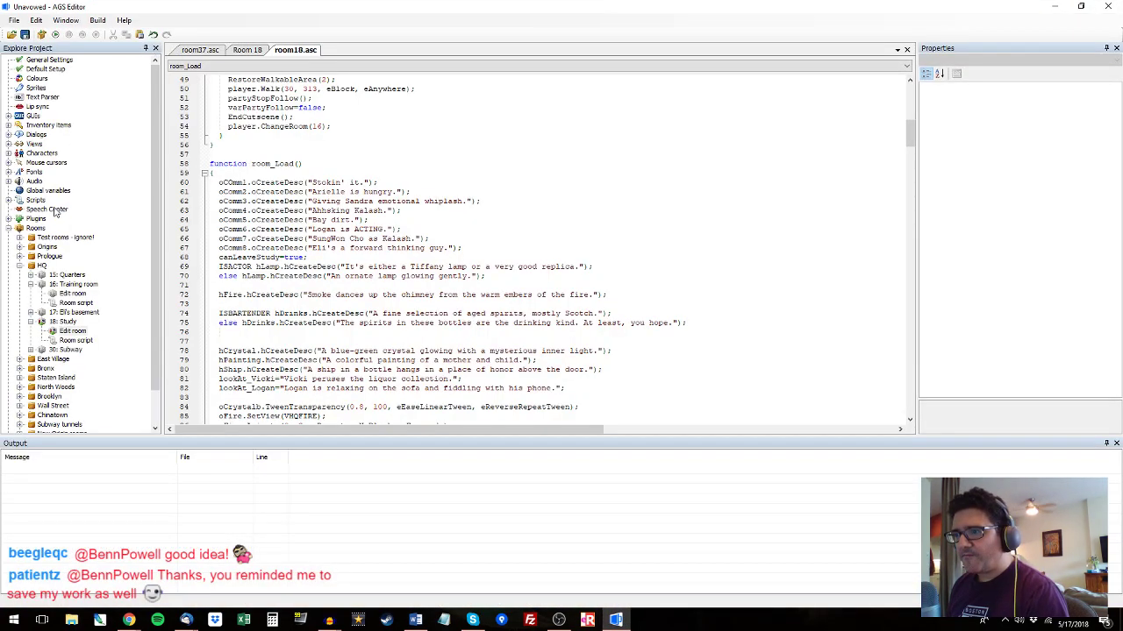
click(53, 210)
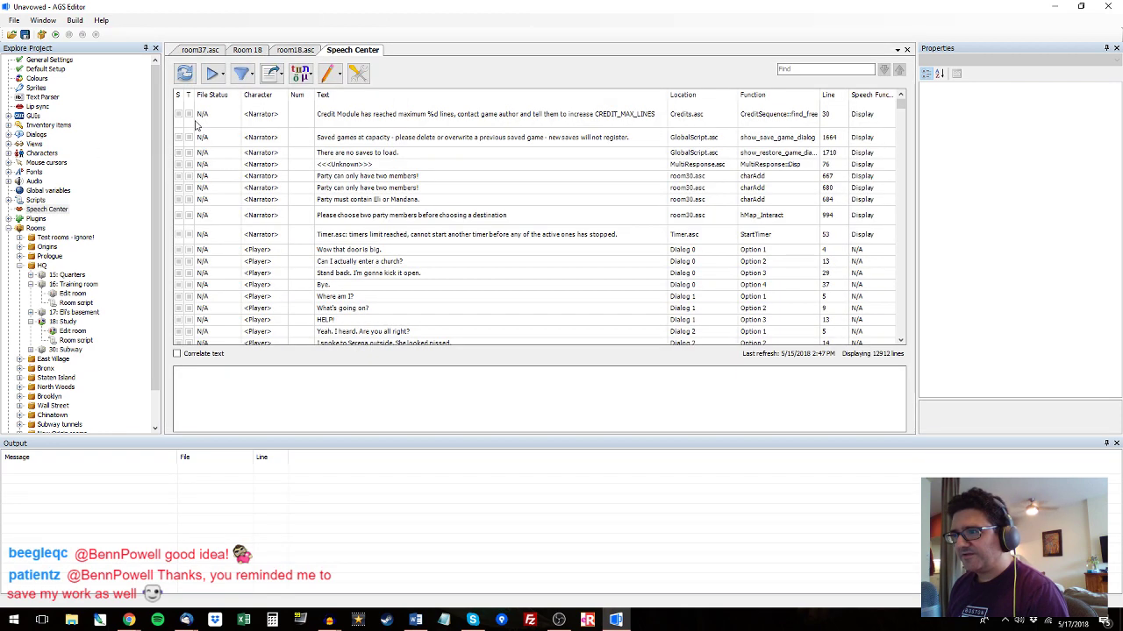
click(251, 75)
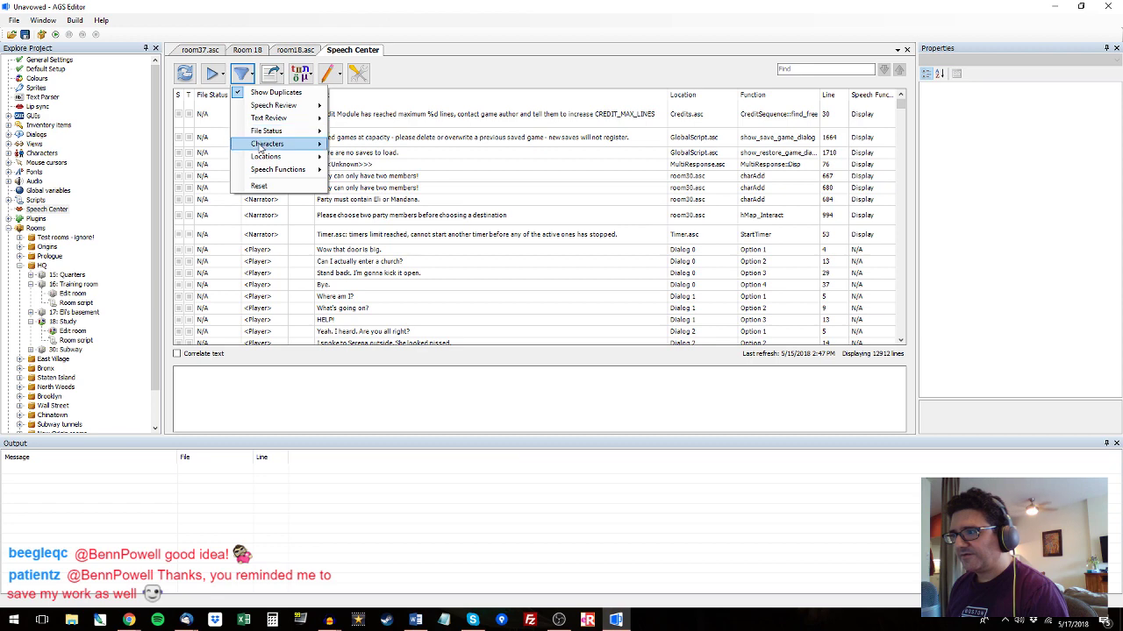
mouse_move(267, 143)
click(363, 12)
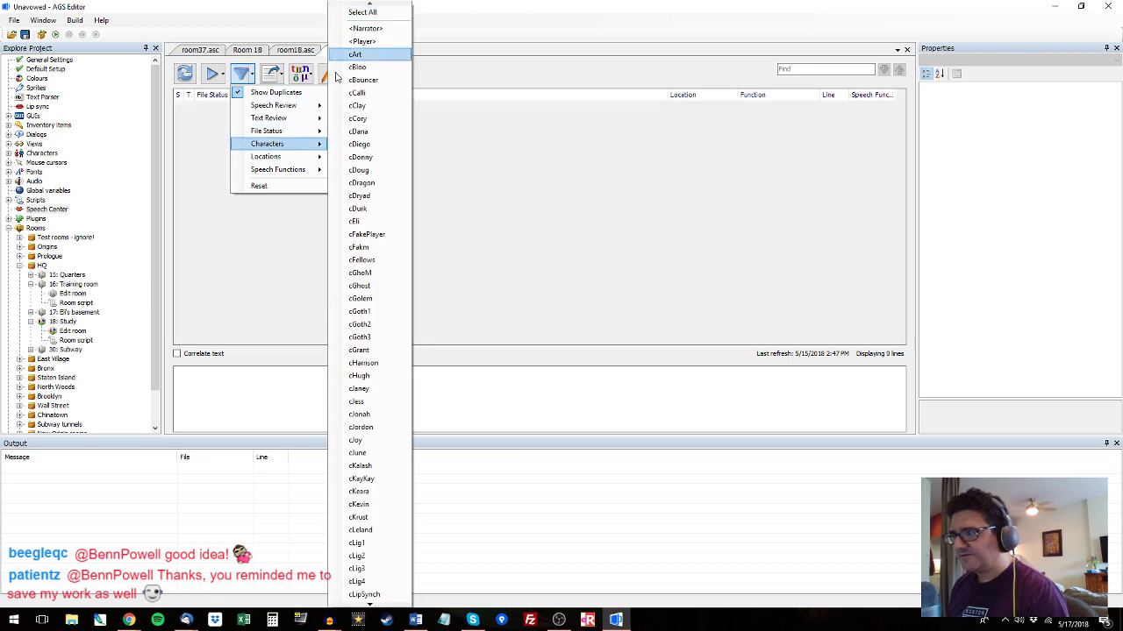
click(355, 221)
Search the speech lines for "think it's real" and read the script around the matching line for context.
click(799, 68)
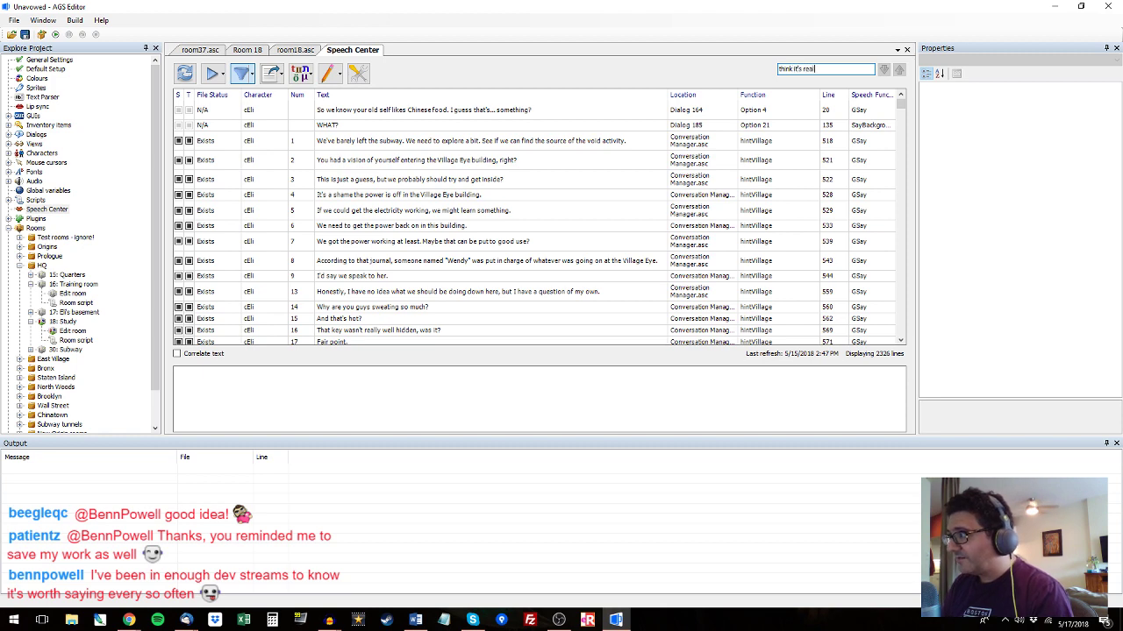
text(think it's real)
key(Return)
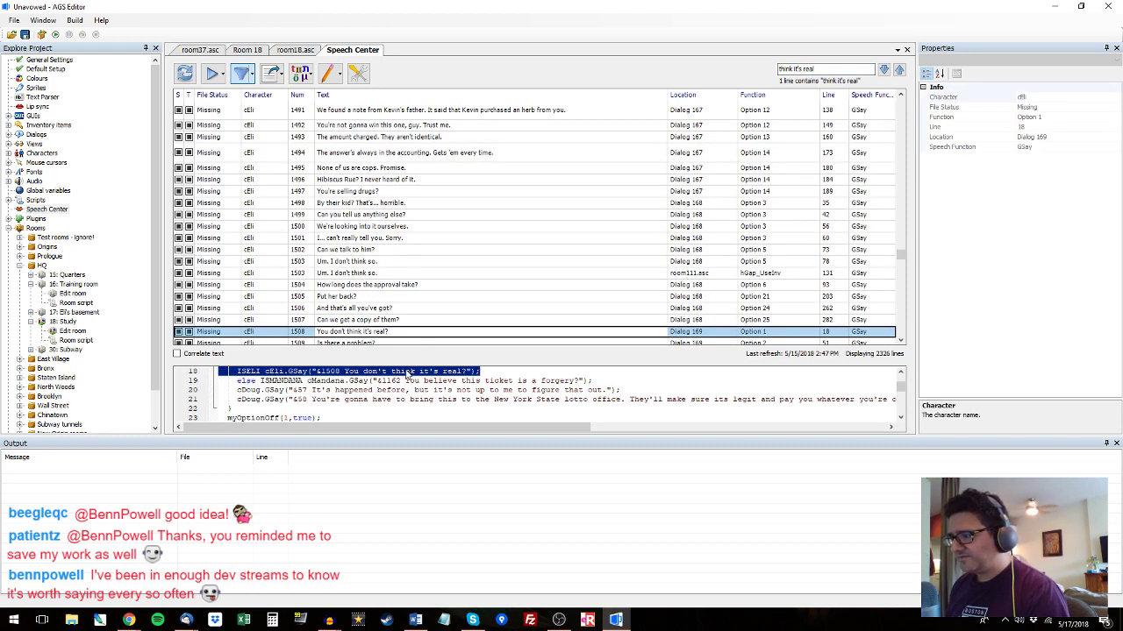
scroll(389, 379, up, 1)
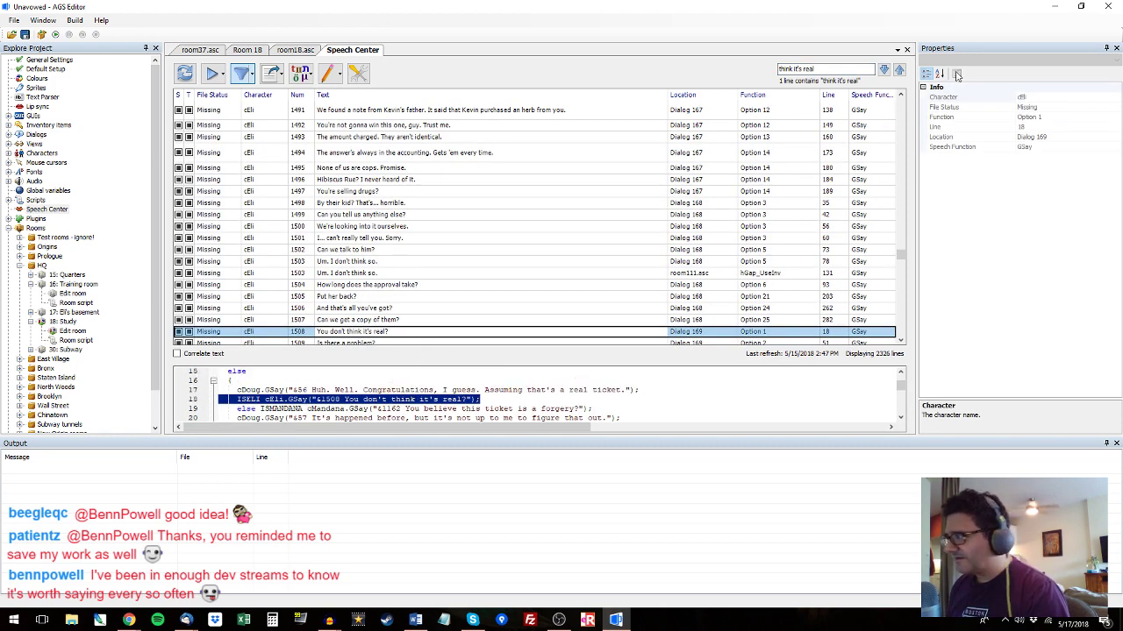
Return to Audacity, replay the raw take at 36:45.3–36:47.0 and paste it over the cut track's last clip at 6:23.7.
click(1054, 6)
click(601, 57)
key(space)
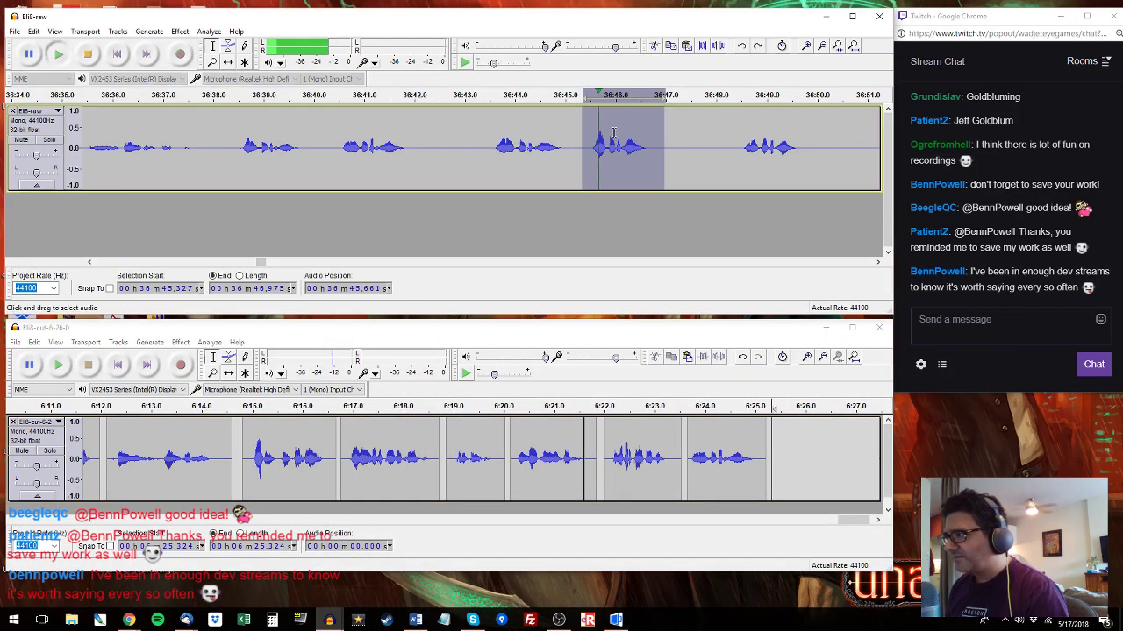
click(688, 456)
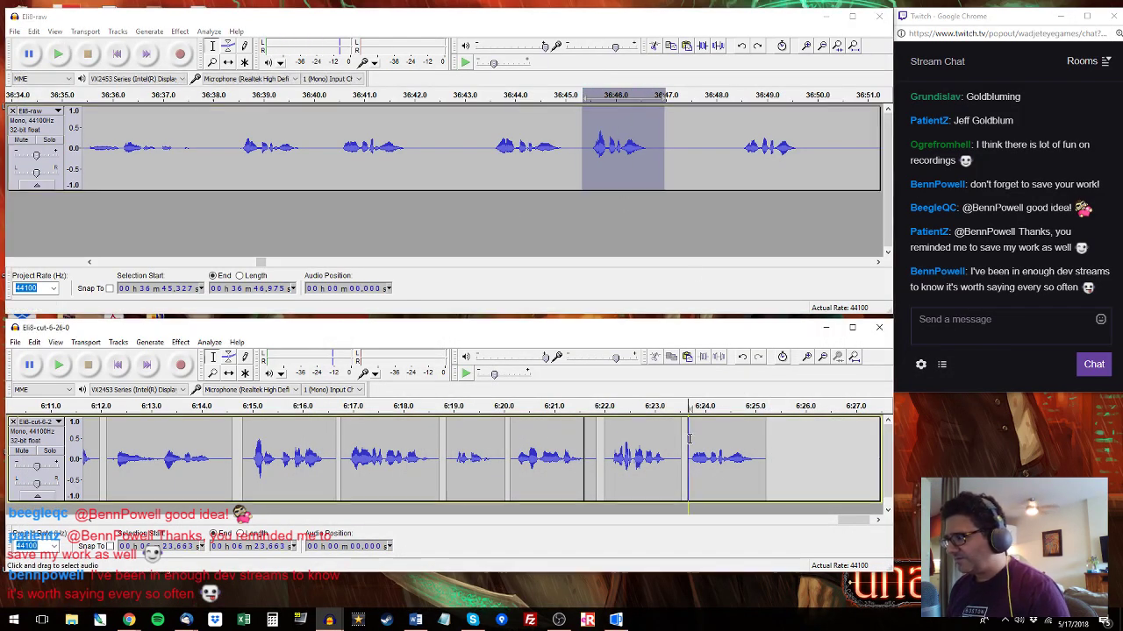
key(space)
double_click(724, 437)
key(ctrl+v)
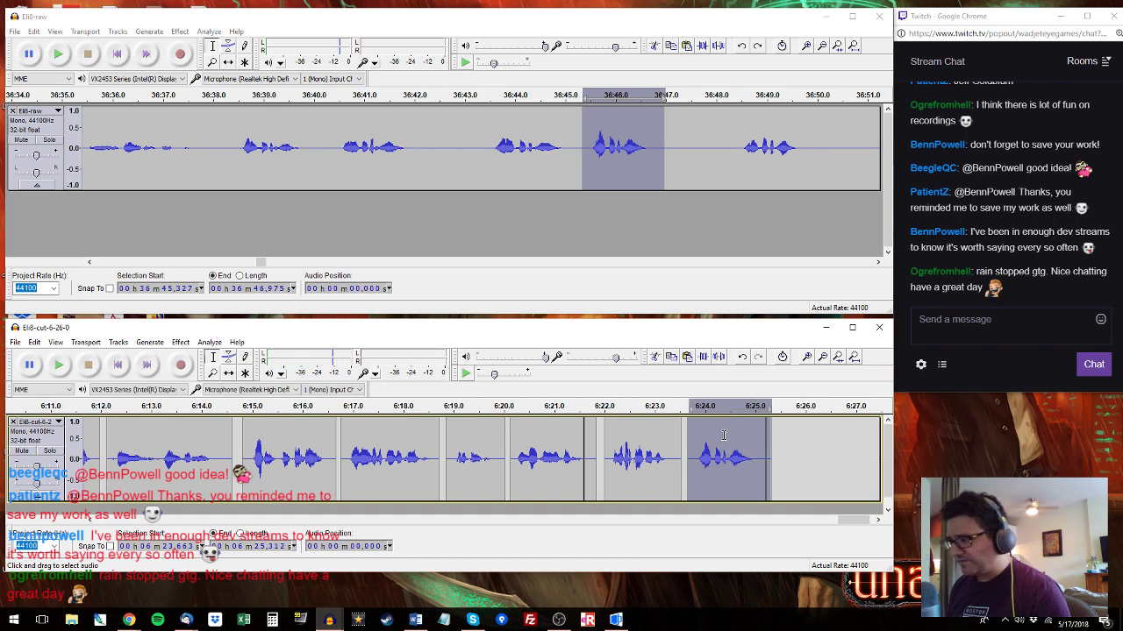
Listen to the raw takes starting at 36:48.5 and 36:52.6.
click(741, 136)
key(space)
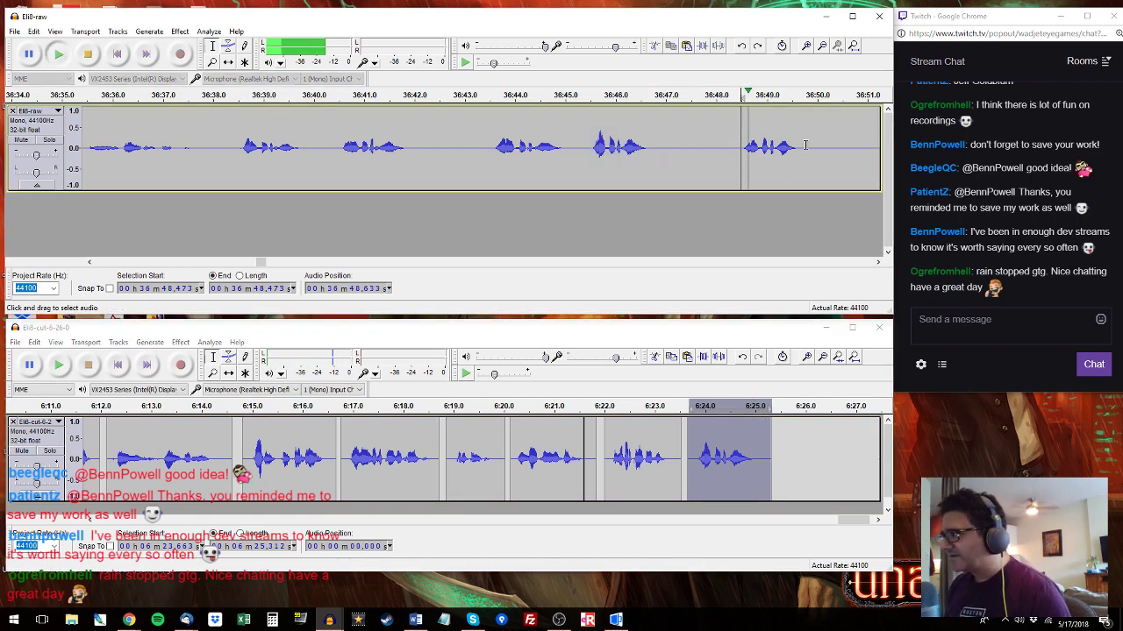
drag(805, 145, 743, 145)
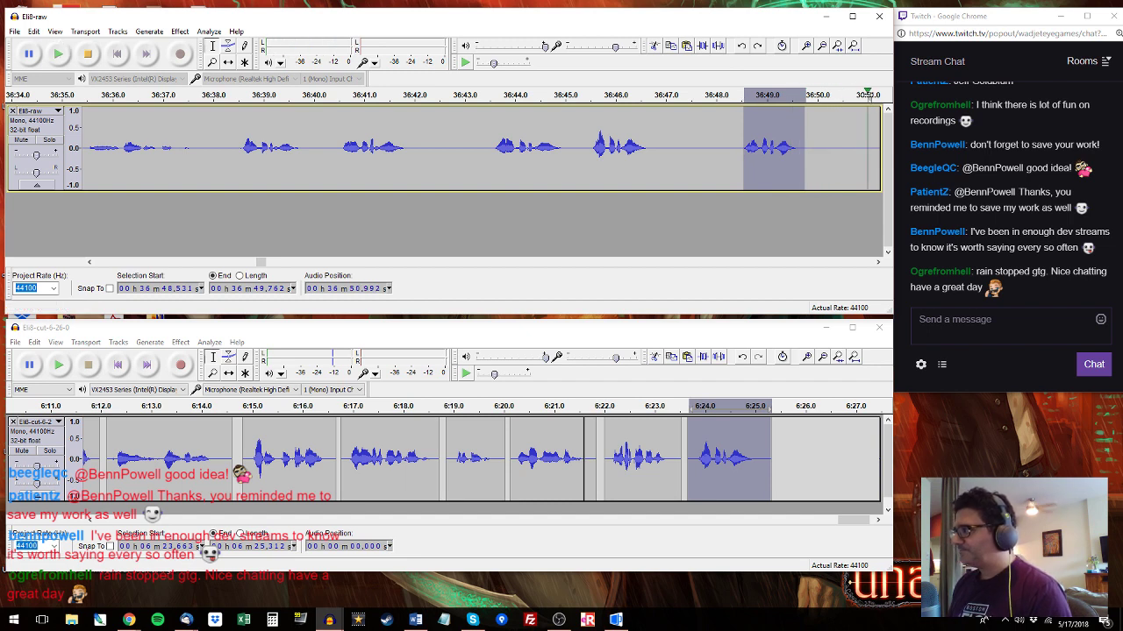
click(144, 145)
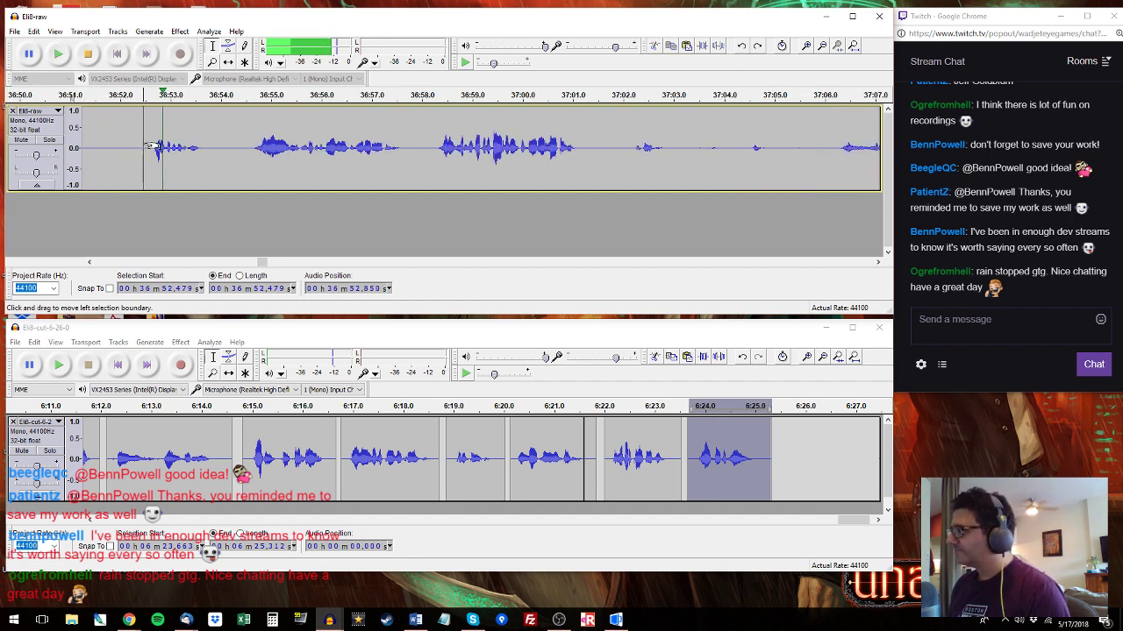
key(space)
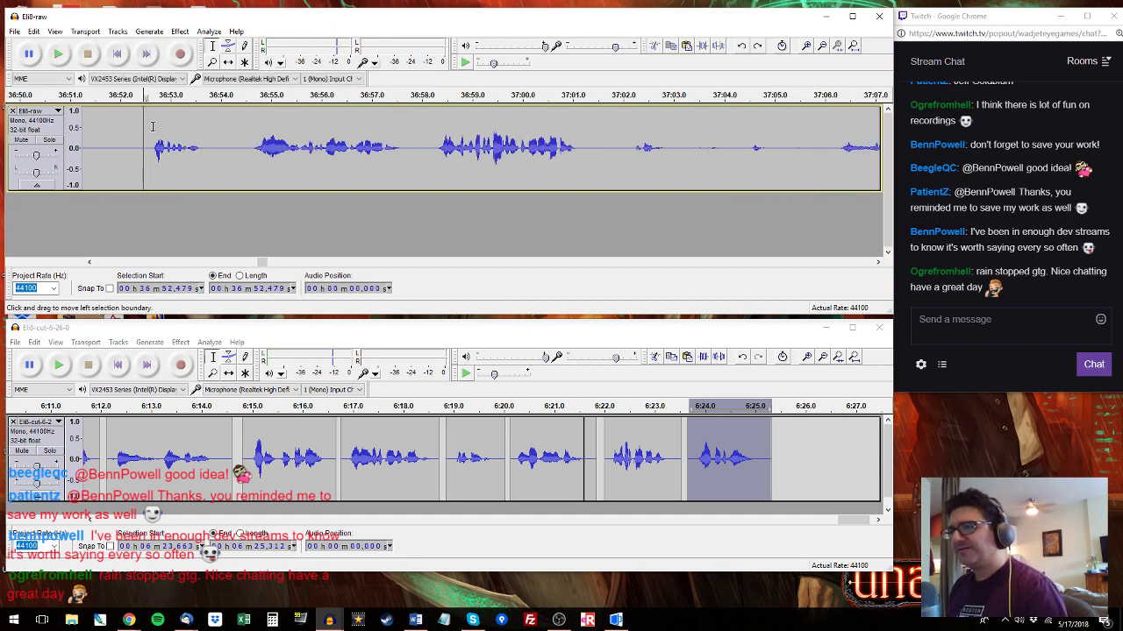
click(150, 140)
key(space)
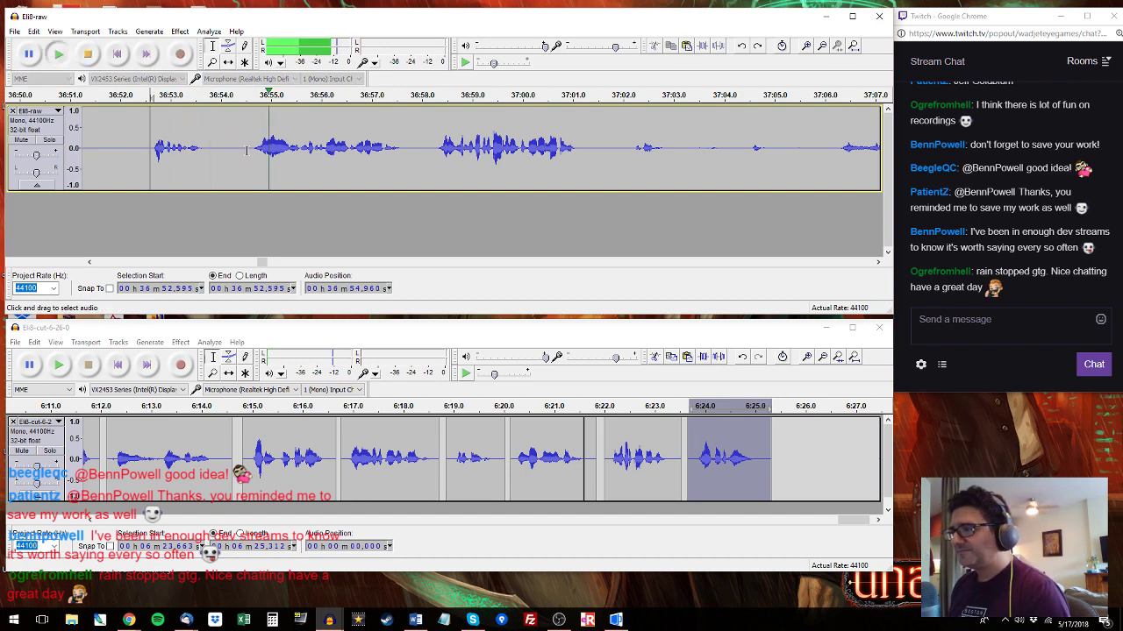
Copy the raw take at 36:58.3–37:01.1 and paste it into the cut track at 6:25.5.
drag(247, 133, 416, 156)
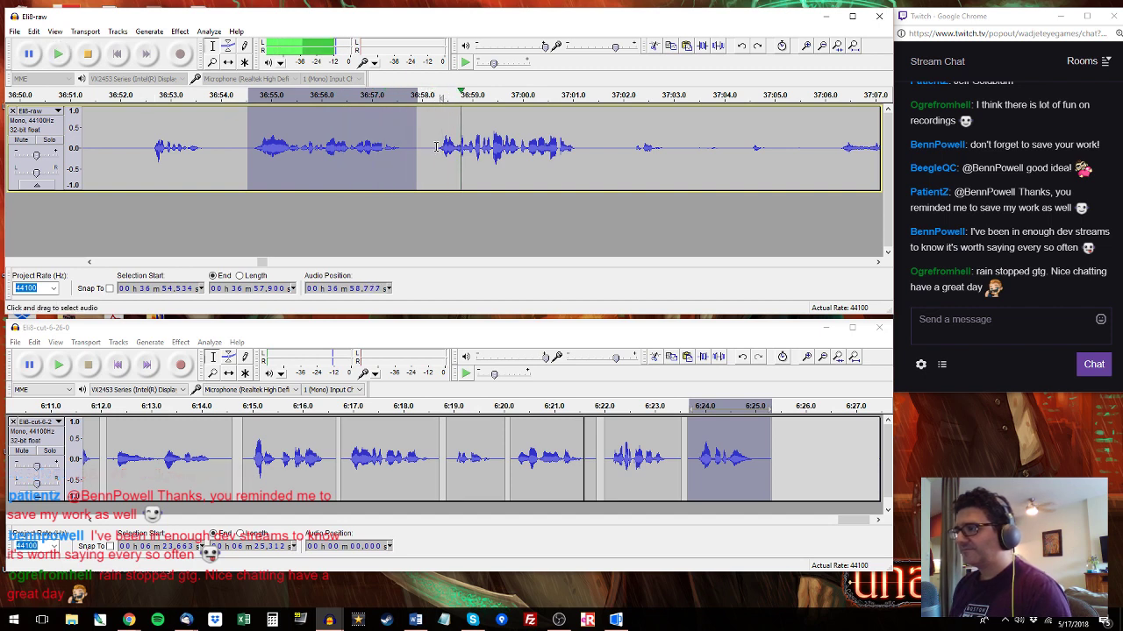
drag(436, 146, 579, 160)
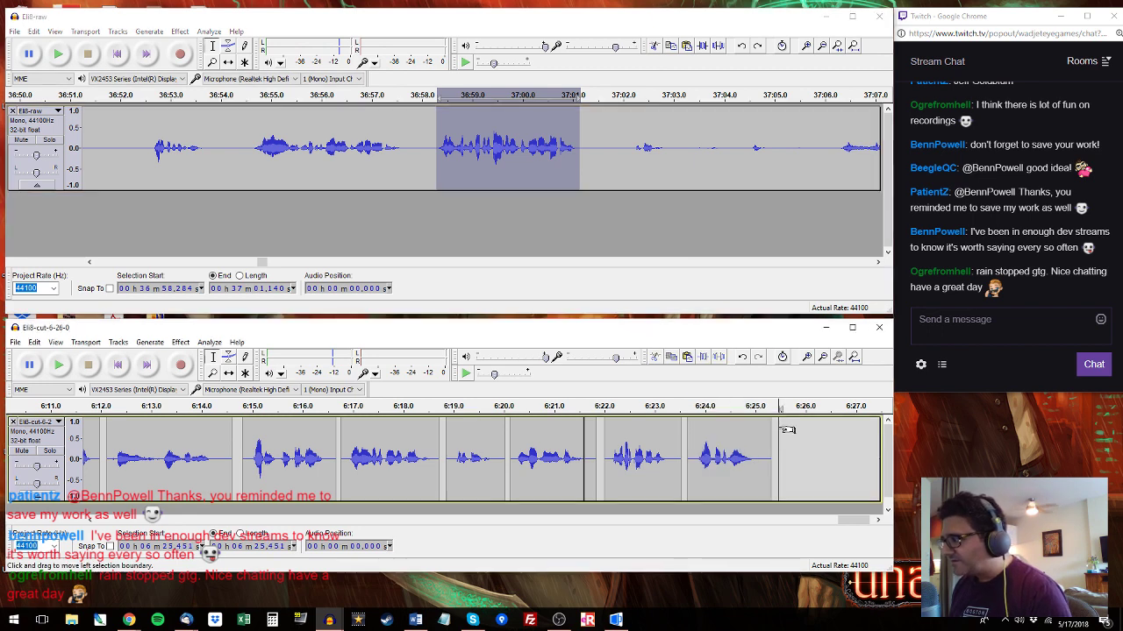
drag(780, 438, 880, 443)
key(space)
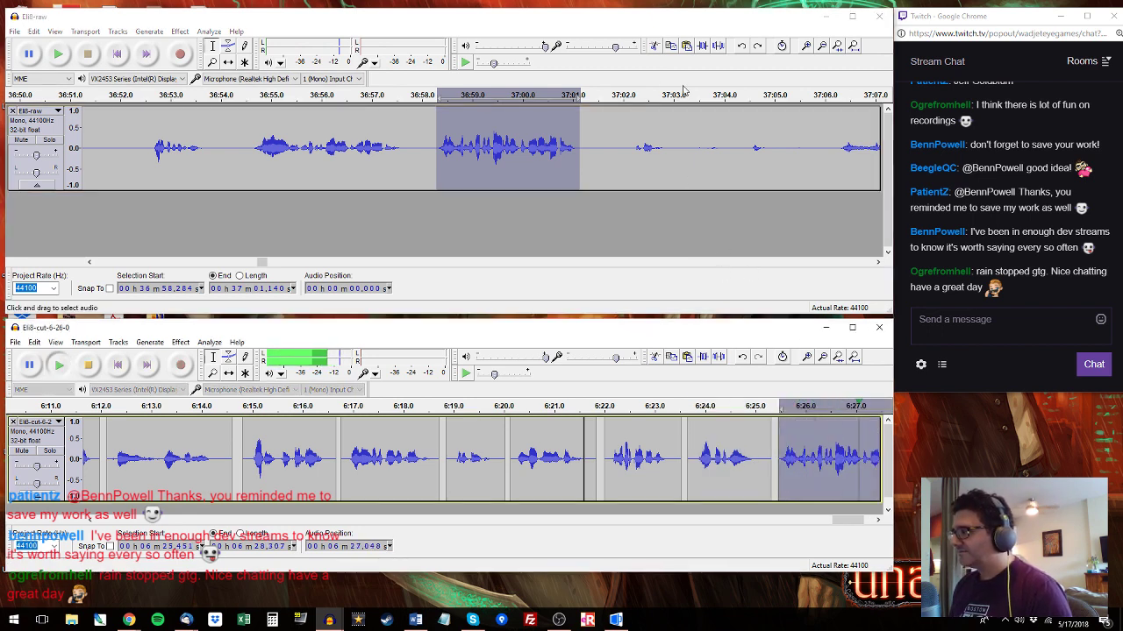
Copy the raw take at 37:06.1–37:10.0 and paste it over the cut track's last clip at 6:25.5.
click(641, 95)
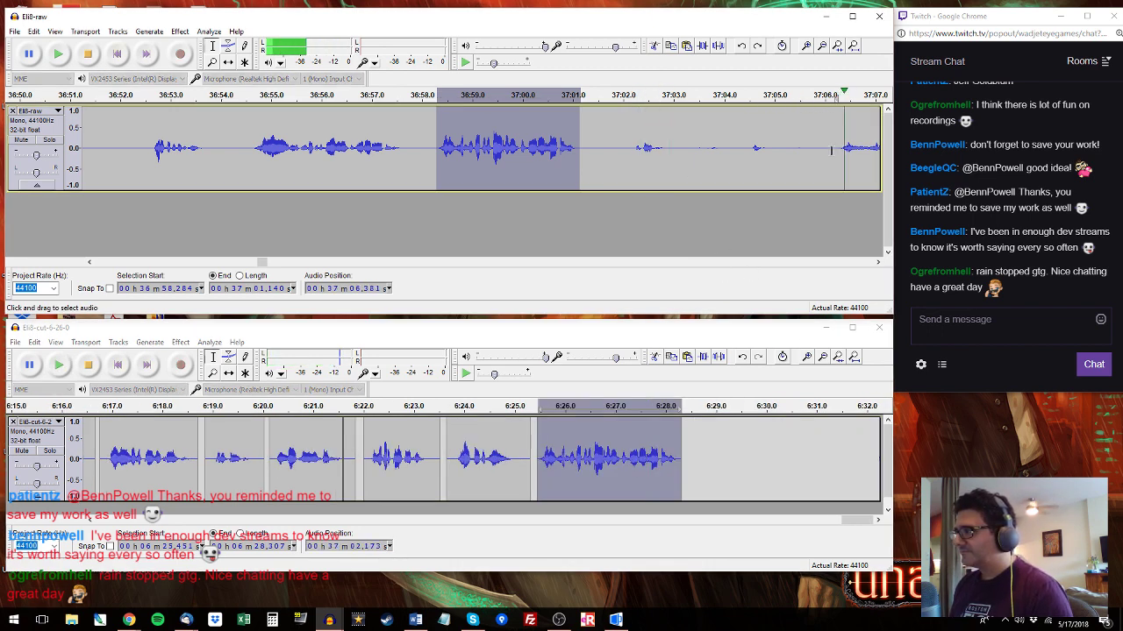
drag(831, 150, 626, 153)
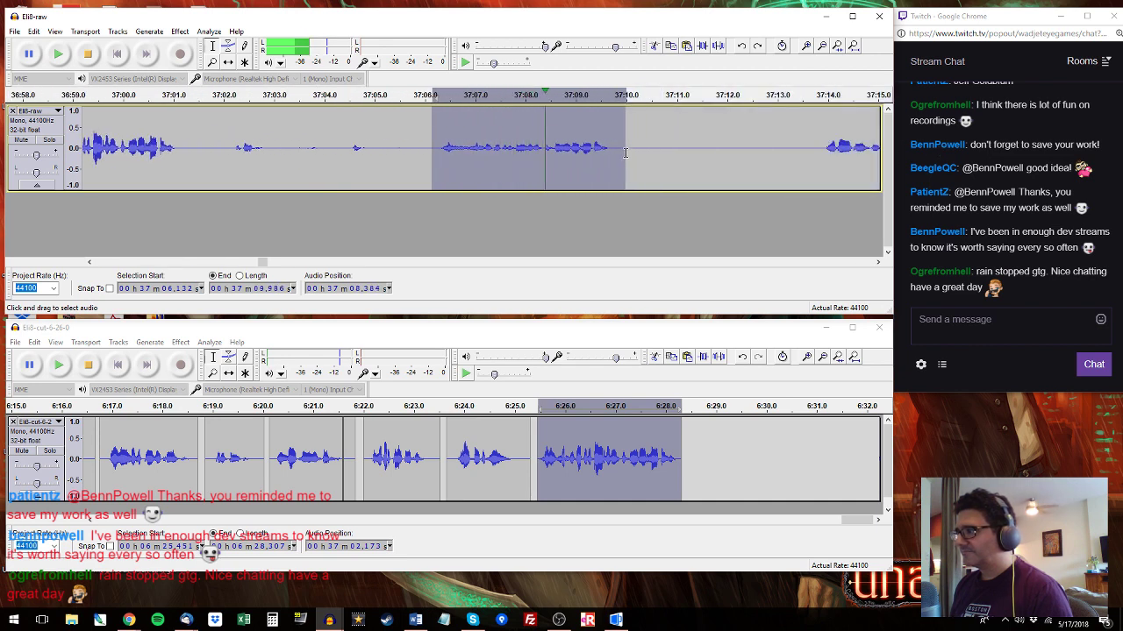
key(space)
key(ctrl+c)
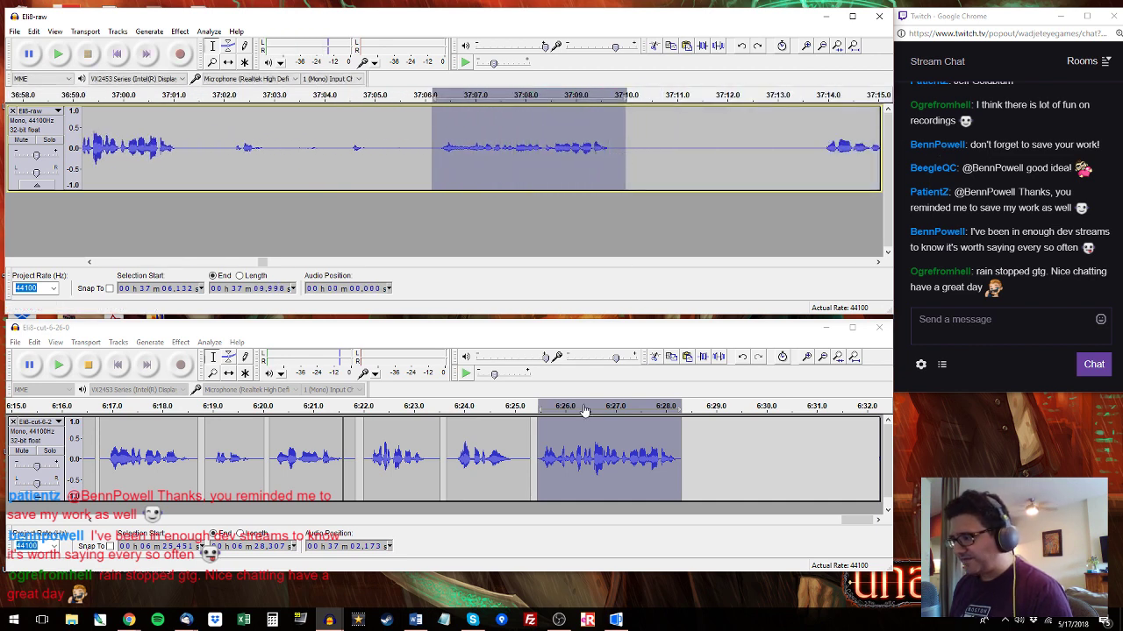
key(alt+Tab)
key(ctrl+v)
Copy the raw take at 37:13.8–37:17.6 and paste it after the cut track's last clip at 6:29.4.
click(821, 147)
key(space)
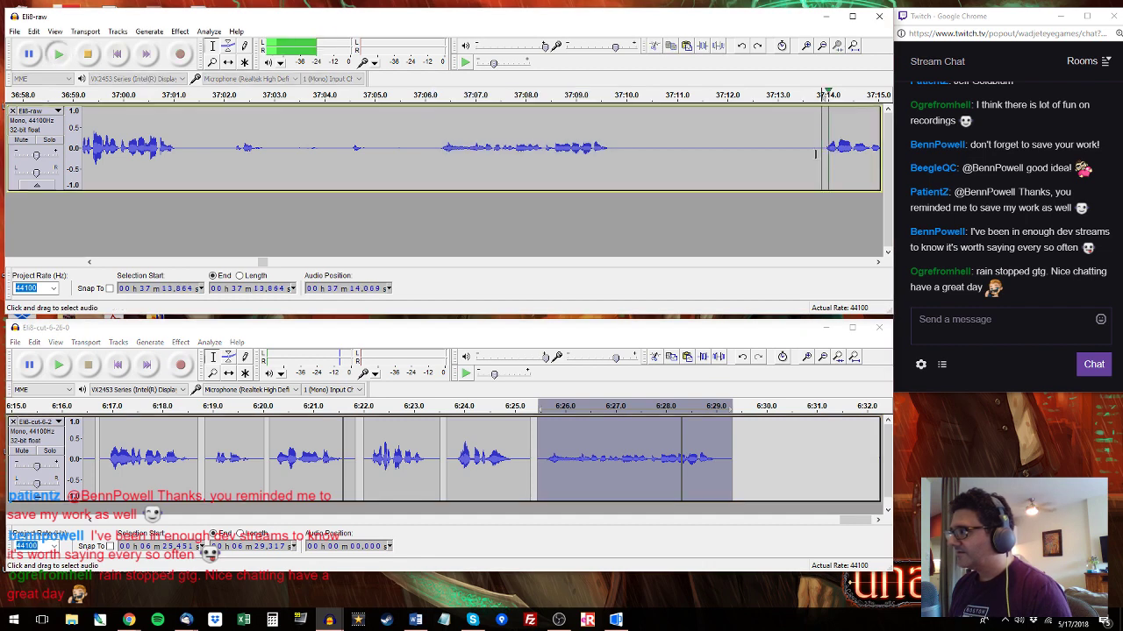
drag(815, 161, 608, 146)
key(space)
key(ctrl+c)
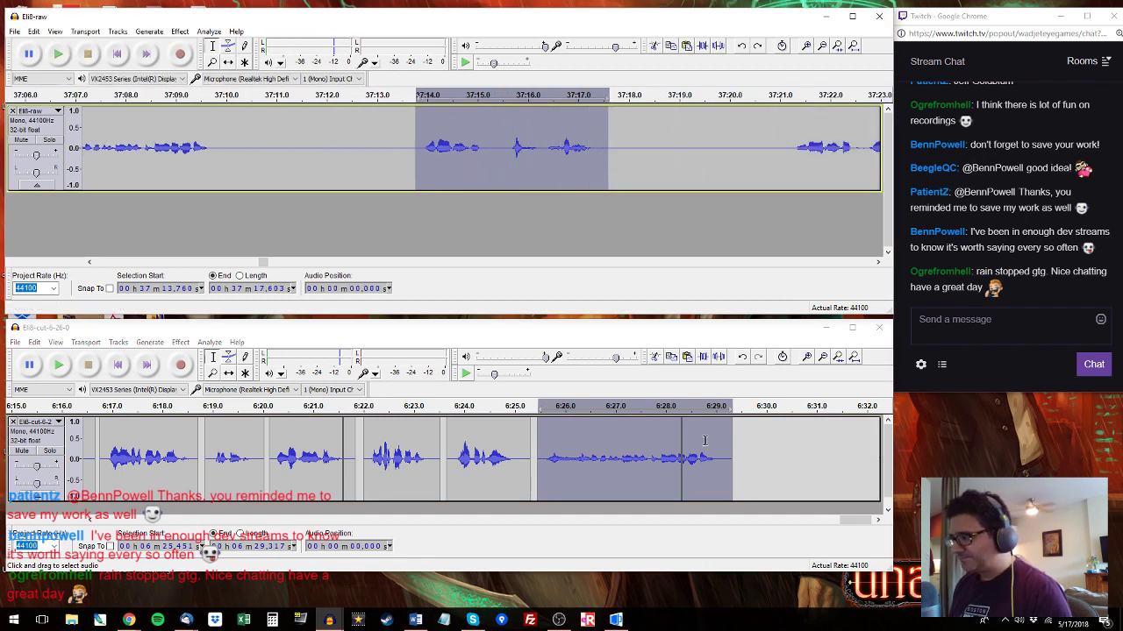
key(alt+Tab)
key(Right)
key(ctrl+v)
Copy the raw take at 37:30.3–37:33.4 and paste it after the cut track's last clip at 6:33.4.
key(space)
drag(787, 140, 614, 146)
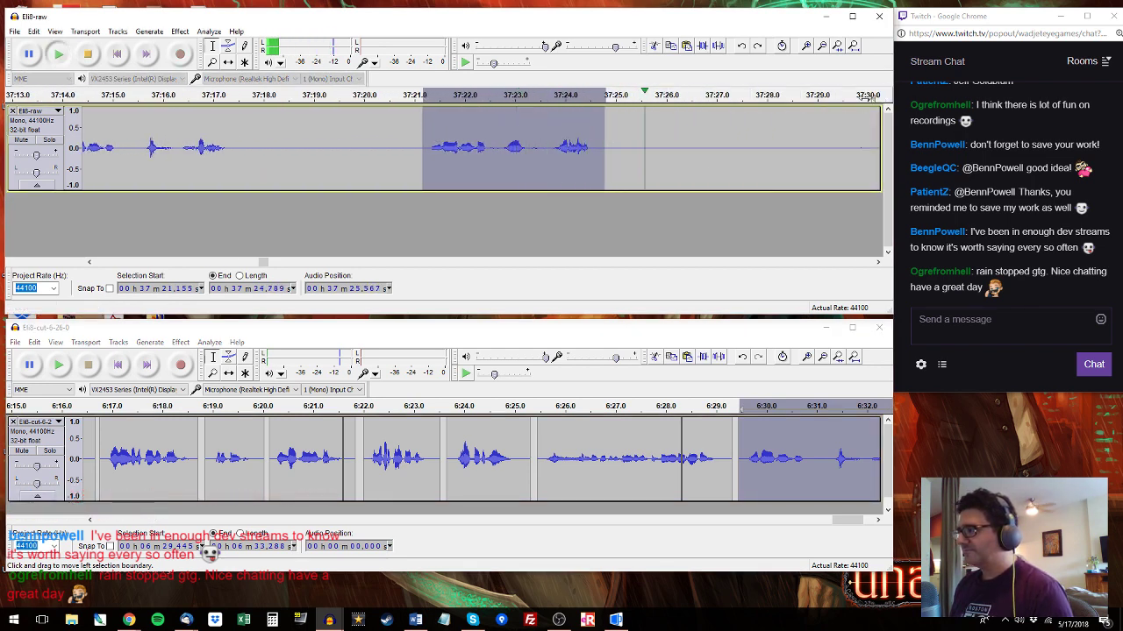
drag(85, 147, 239, 143)
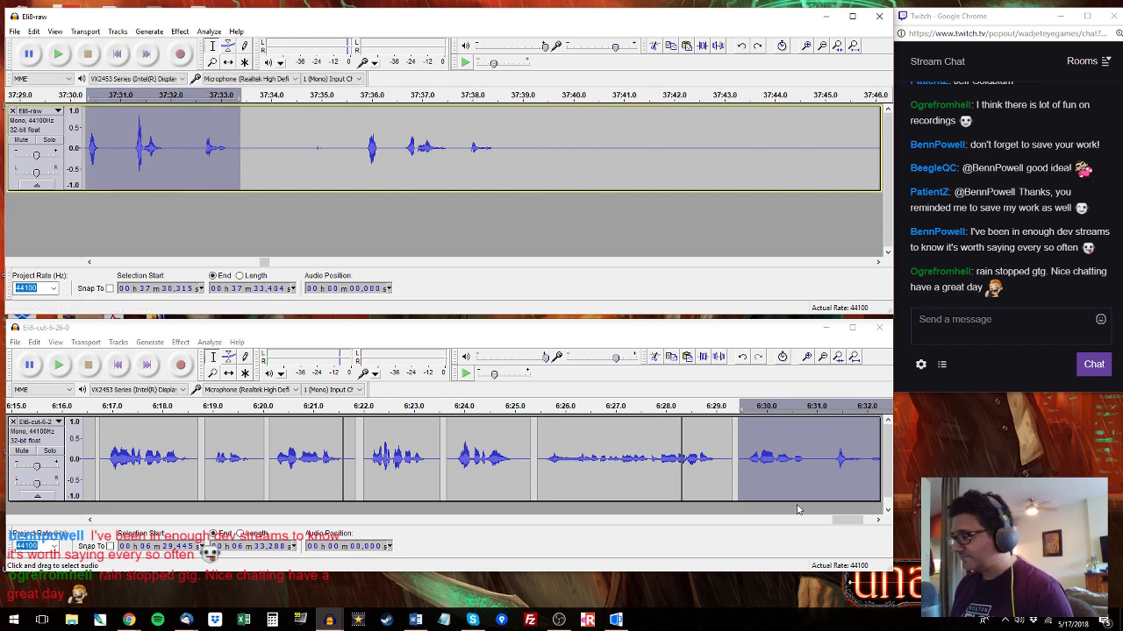
drag(844, 519, 855, 520)
drag(690, 456, 843, 456)
Listen to the raw take starting at 37:35.7 and select it up to 37:38.7.
click(360, 145)
key(space)
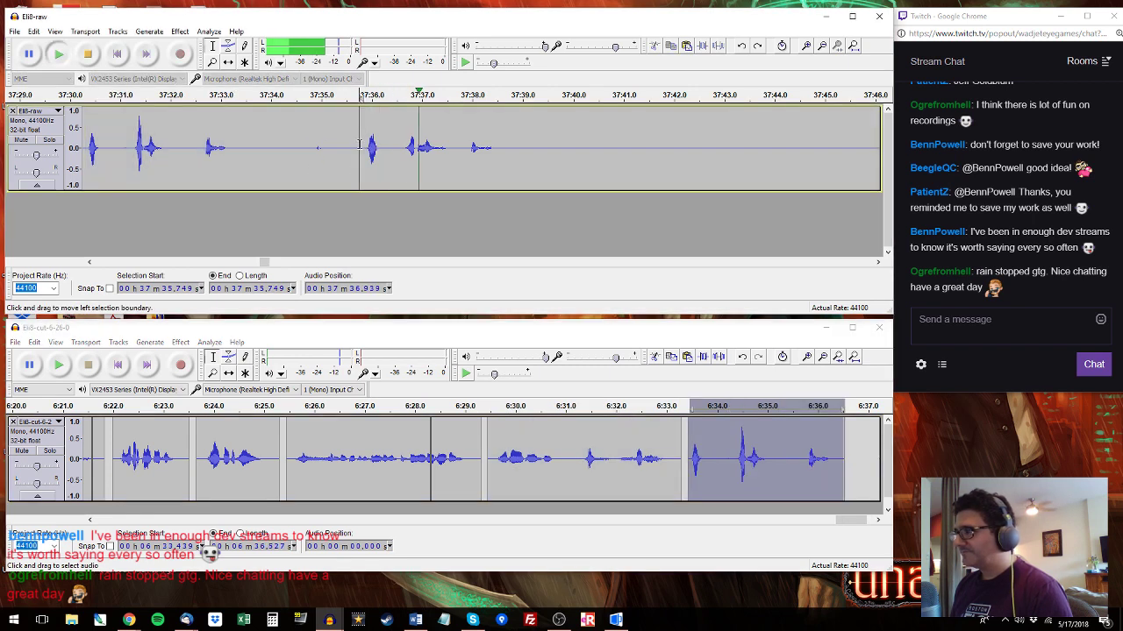
drag(363, 147, 504, 149)
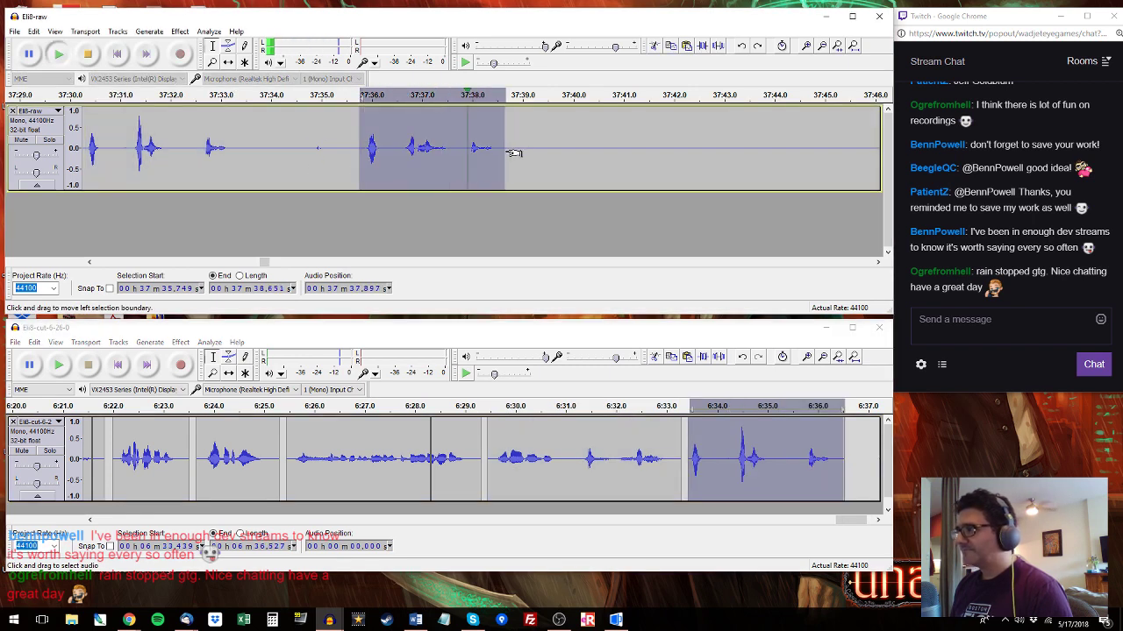
Copy the raw take at 37:47.3–37:52.1 and paste it after the cut track's last clip at 6:36.6.
click(864, 95)
drag(91, 149, 381, 150)
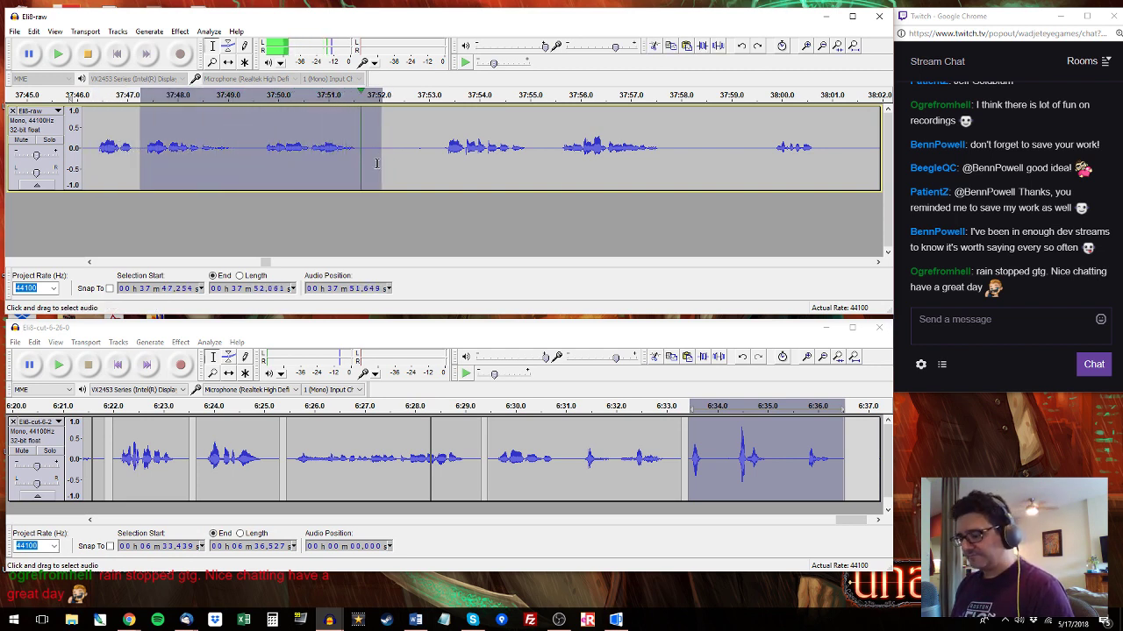
double_click(850, 434)
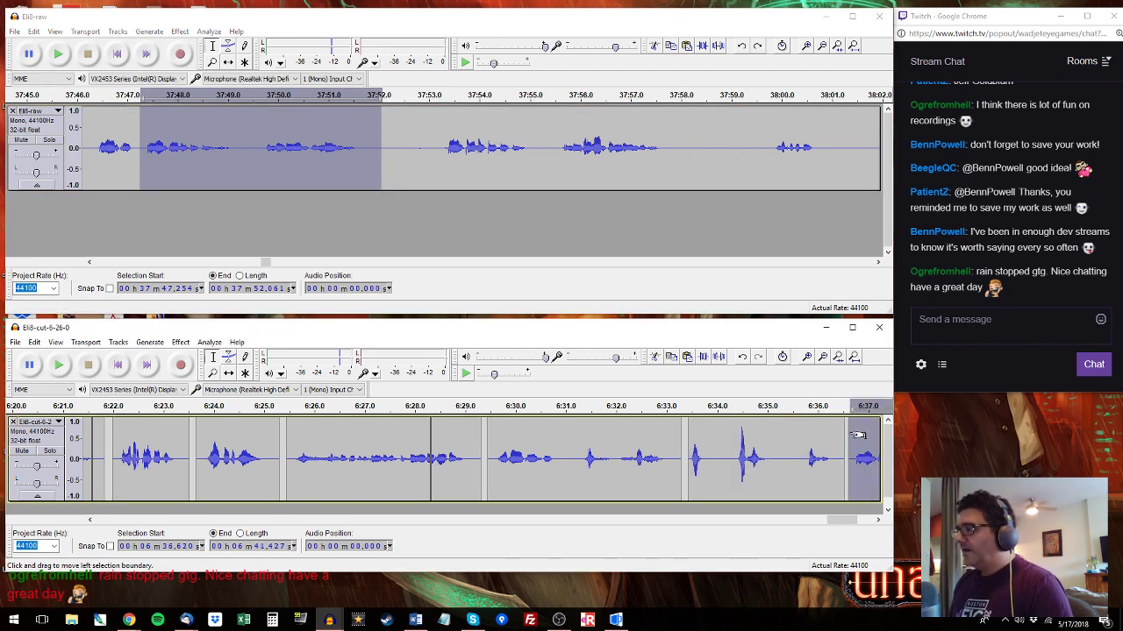
Copy the raw take at 37:55.5–37:57.9 and paste it over the second phrase of the cut track's last clip, from 6:38.8.
click(440, 128)
key(space)
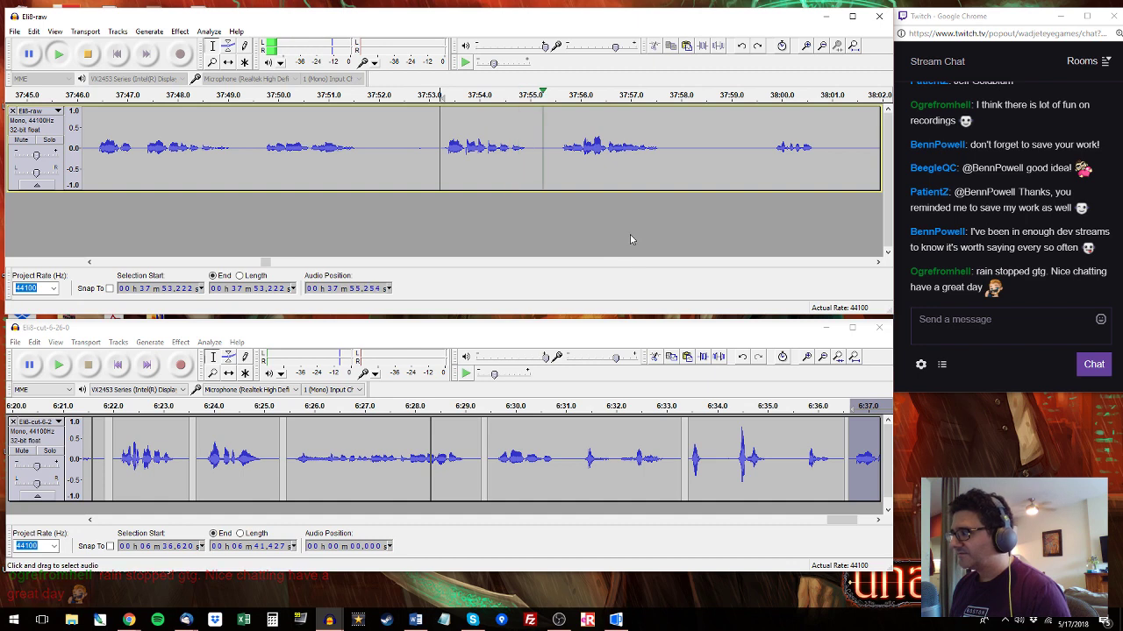
drag(673, 158, 553, 156)
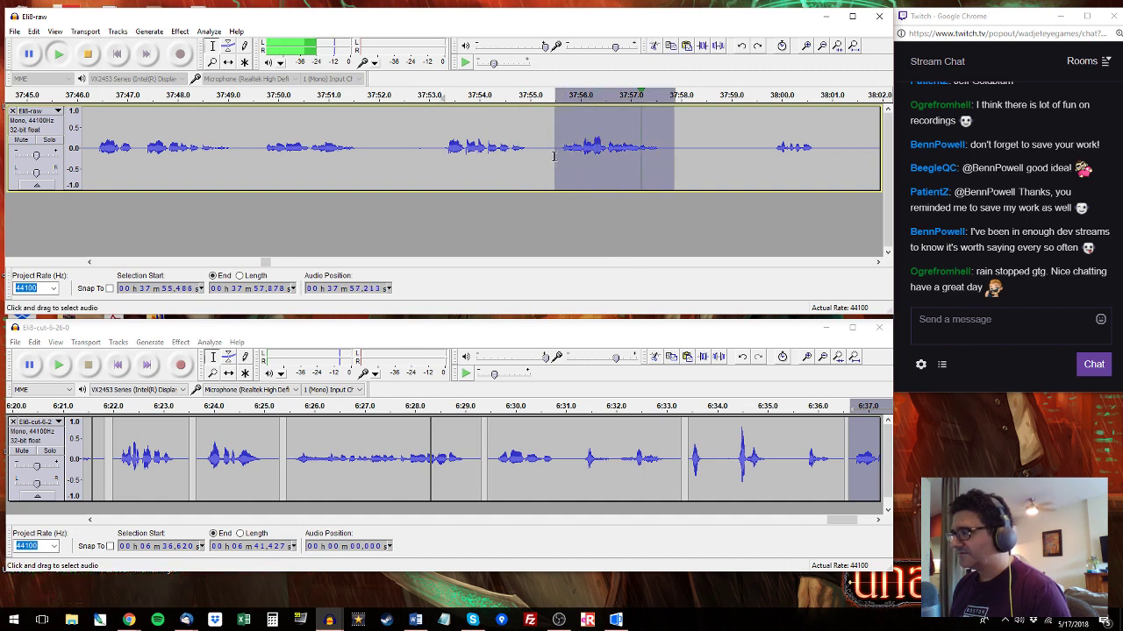
click(856, 519)
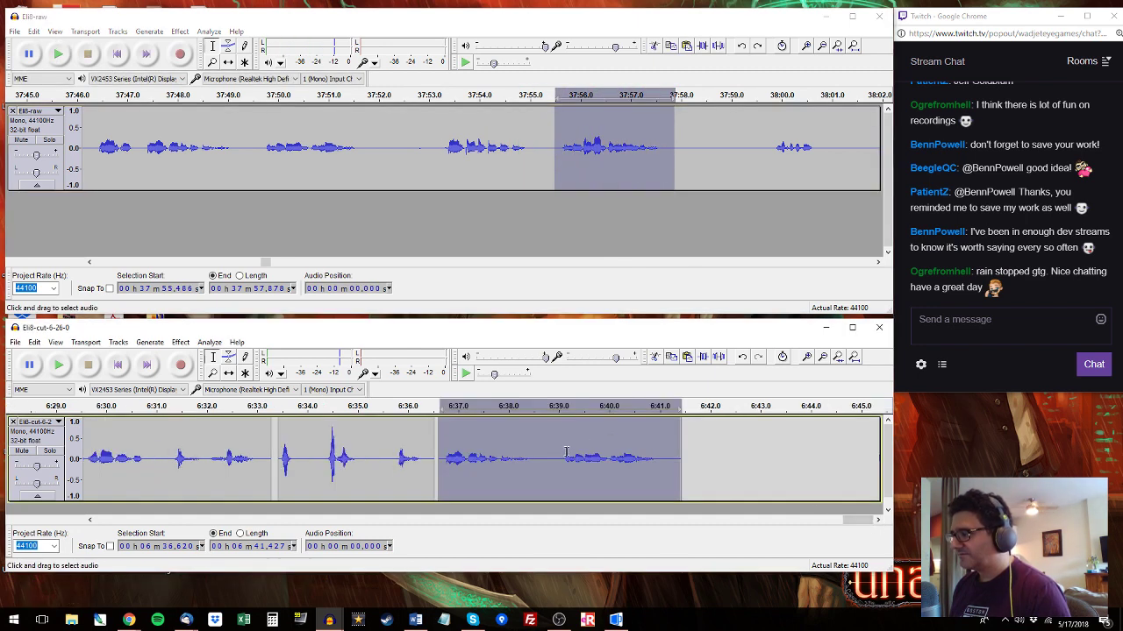
drag(550, 454, 670, 455)
Listen to the raw take starting at 37:59.6 and select 37:59.7–38:01.3.
click(765, 154)
key(space)
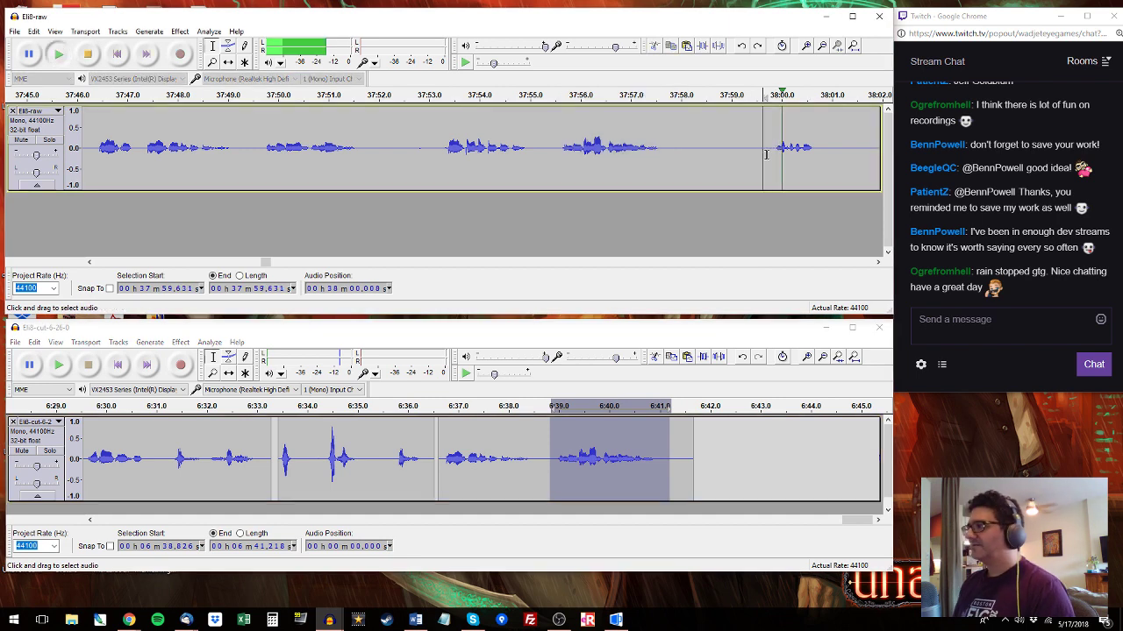
drag(765, 154, 844, 154)
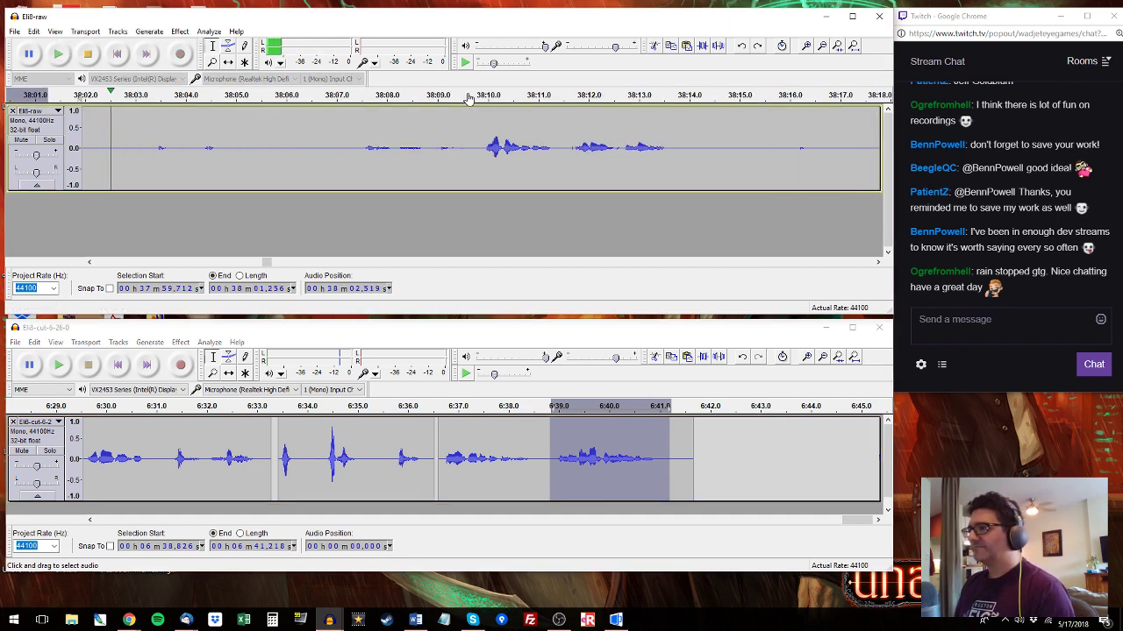
Copy the raw take at 38:09.8–38:13.9 and paste it over the cut track's entire last clip at 6:36.6.
drag(481, 98, 686, 150)
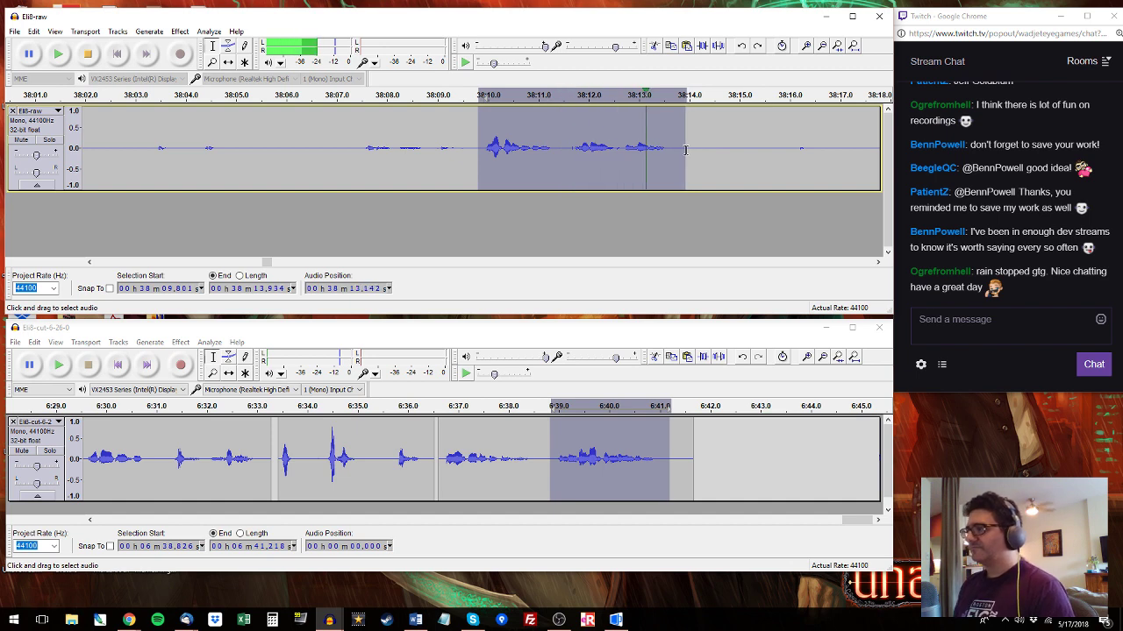
double_click(518, 485)
key(ctrl+v)
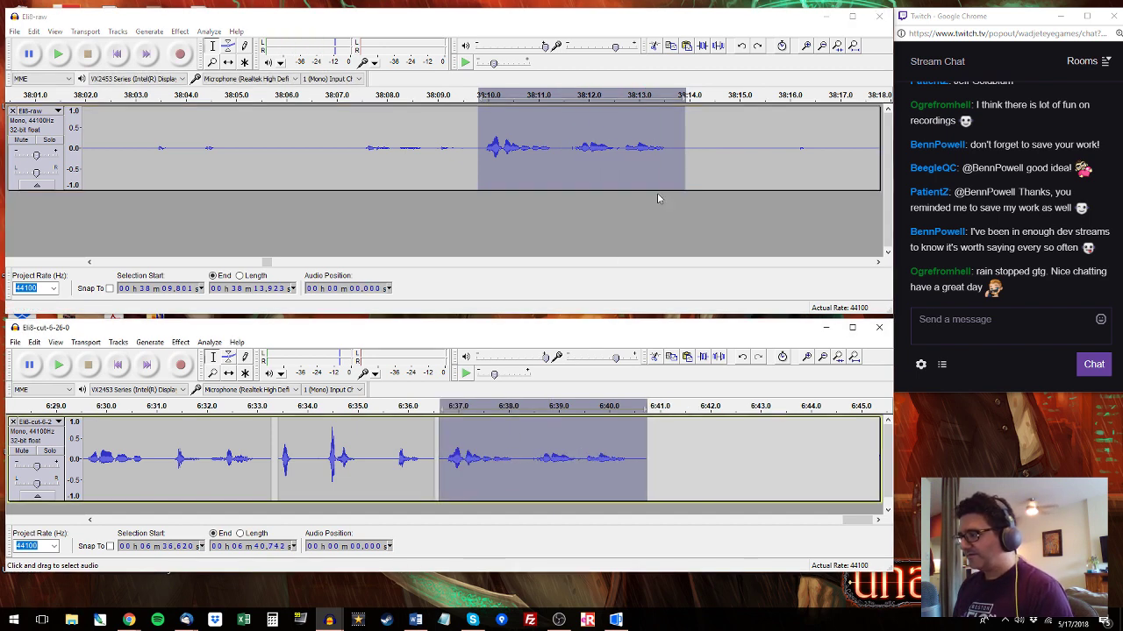
Listen to the raw takes between 38:17 and 38:33.
click(845, 122)
key(space)
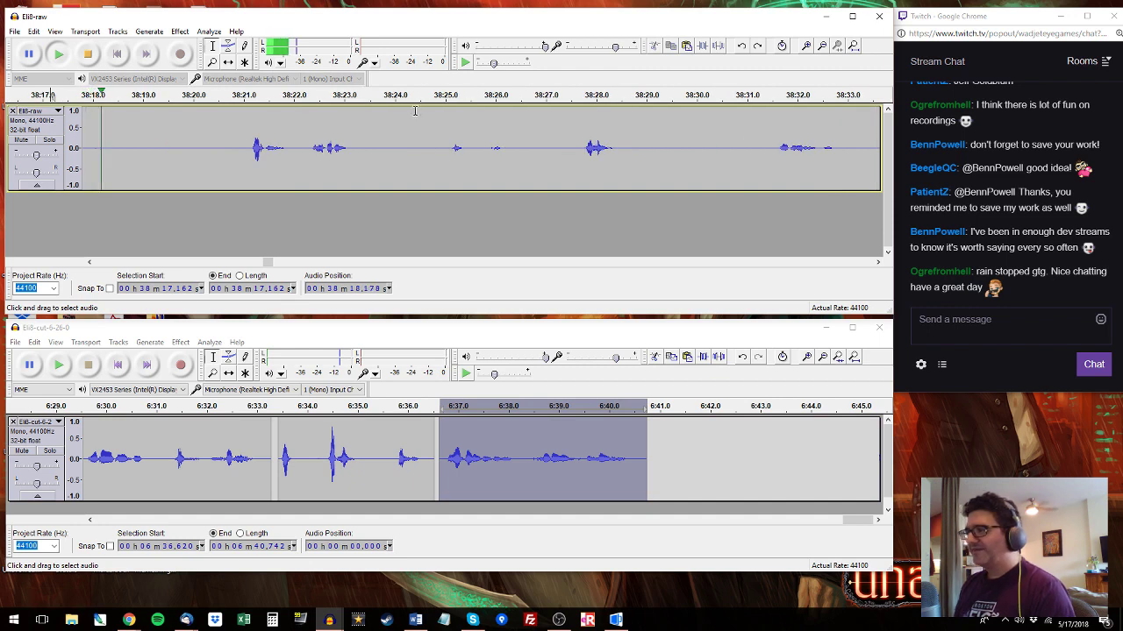
key(space)
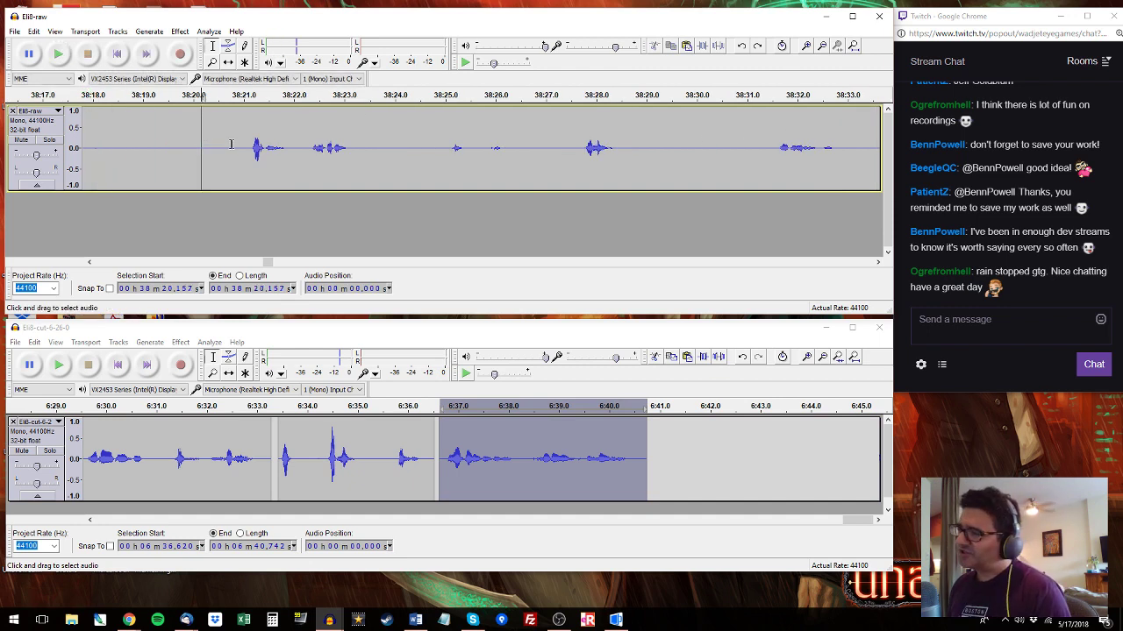
click(245, 134)
key(space)
mouse_move(358, 144)
mouse_down()
mouse_move(200, 145)
mouse_move(342, 144)
mouse_up()
click(583, 97)
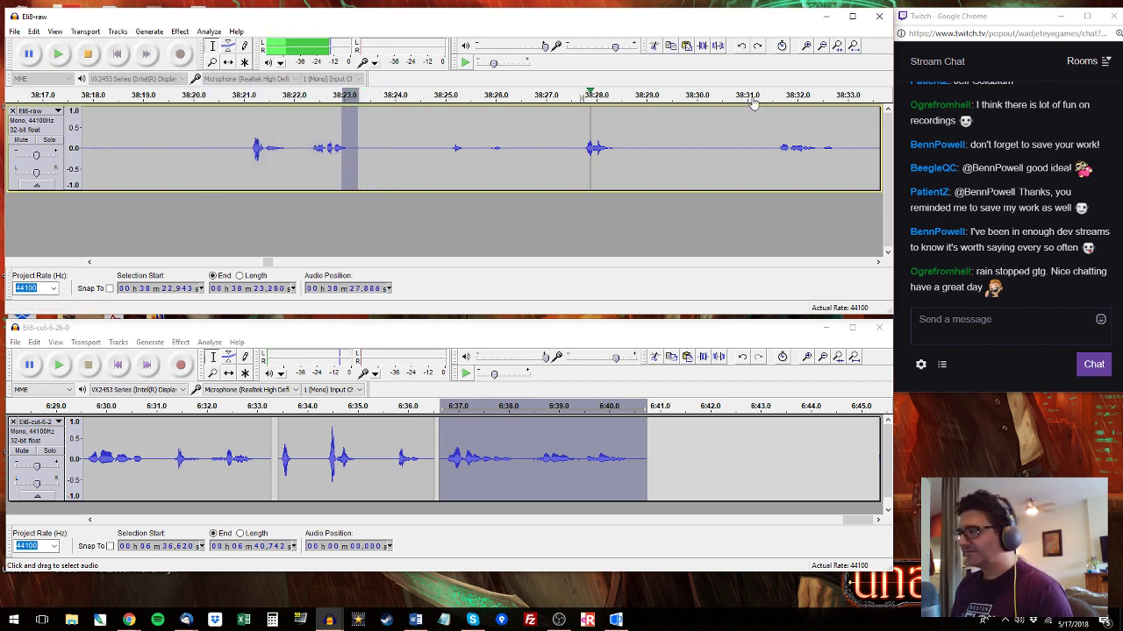
click(778, 98)
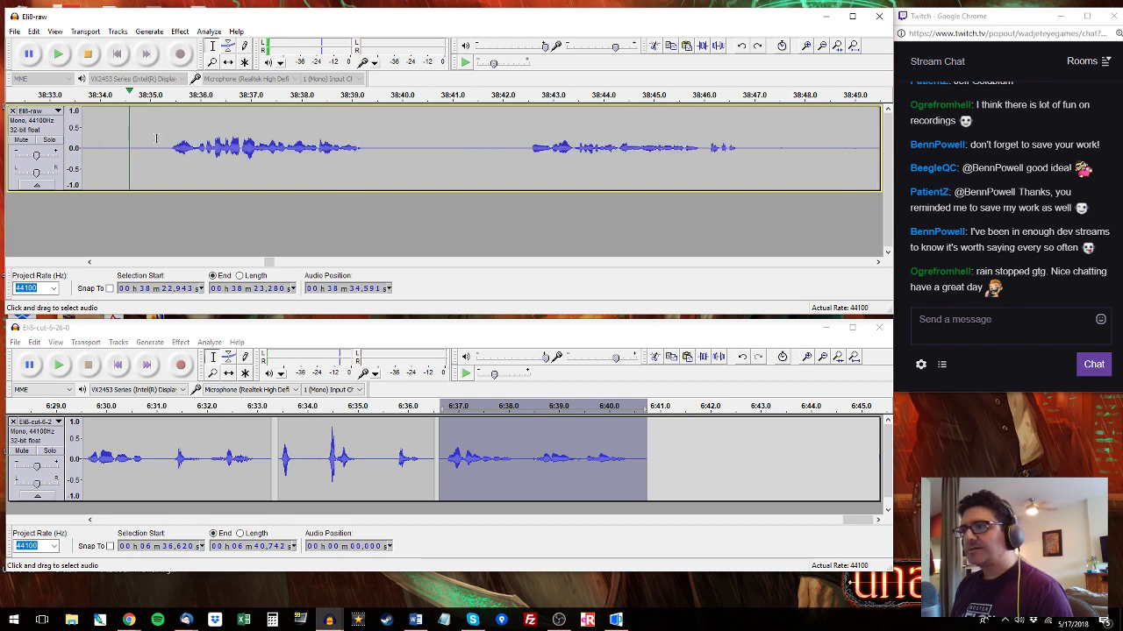
Select the raw take at 38:35.3–38:39.5 and listen to the alternative take starting at 38:42.4.
drag(165, 140, 374, 143)
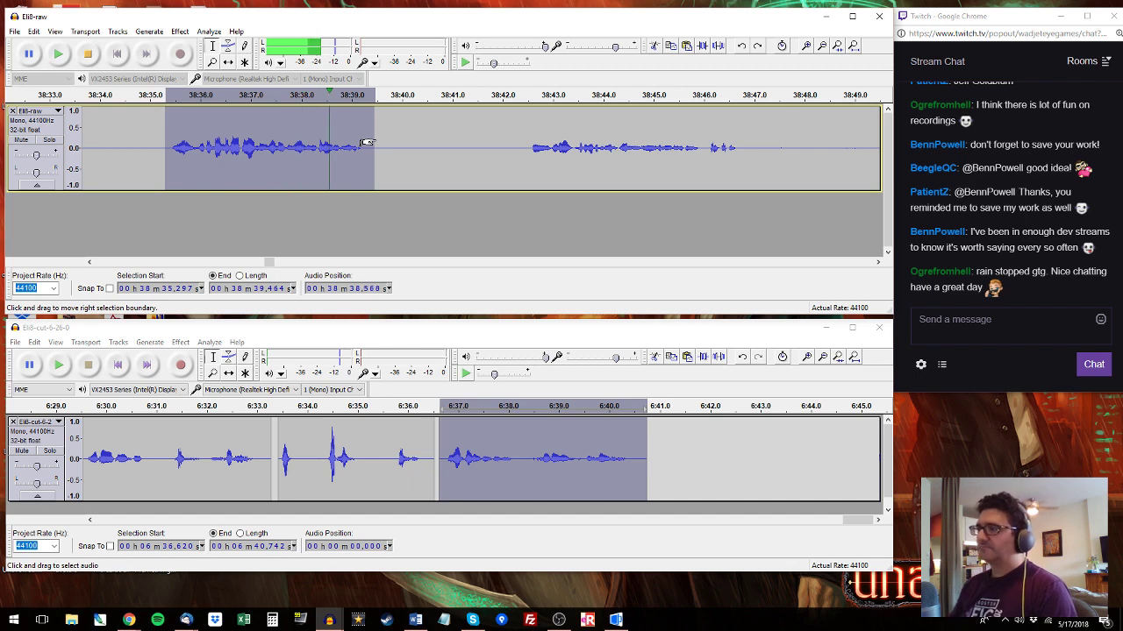
click(521, 98)
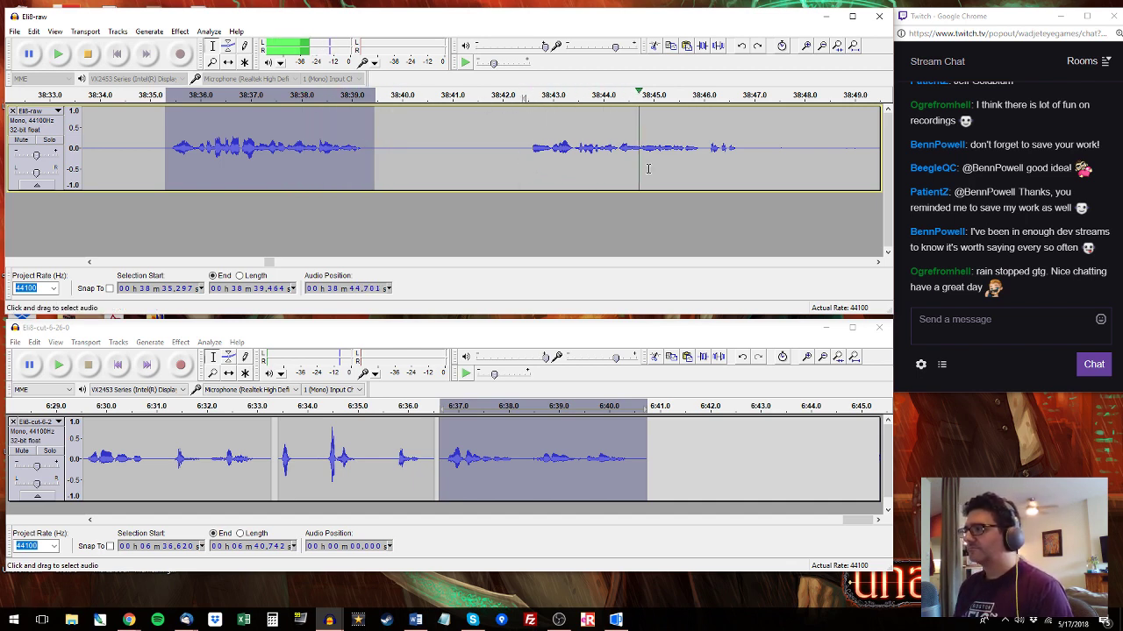
click(861, 265)
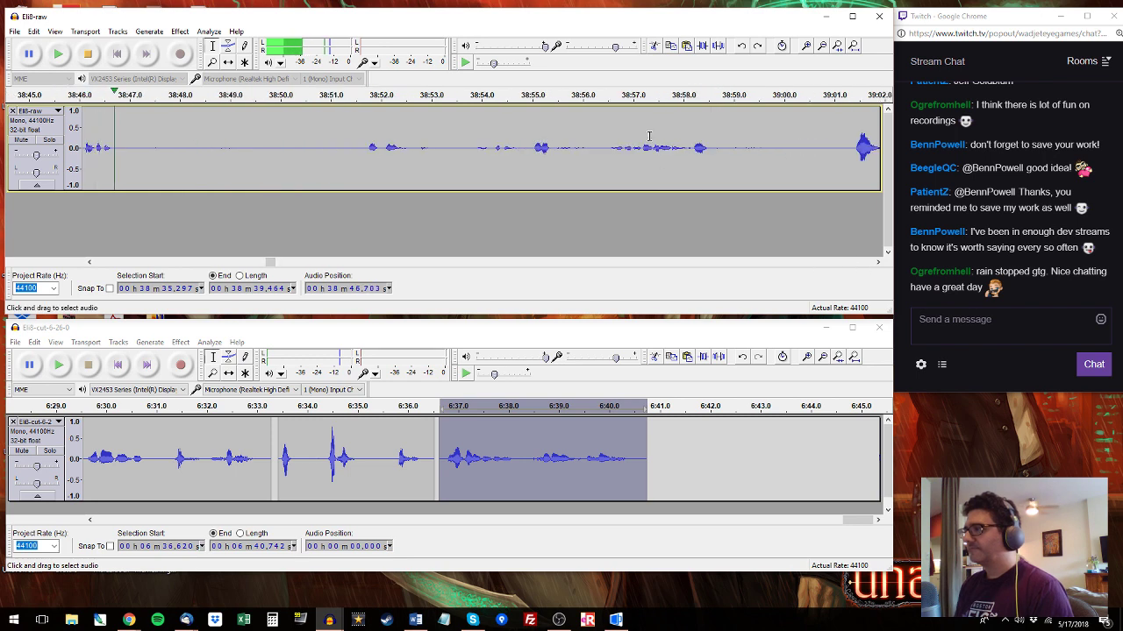
Copy the raw take at 39:01.3–39:05.4 and paste it after the cut track's last clip at 6:40.9.
click(849, 97)
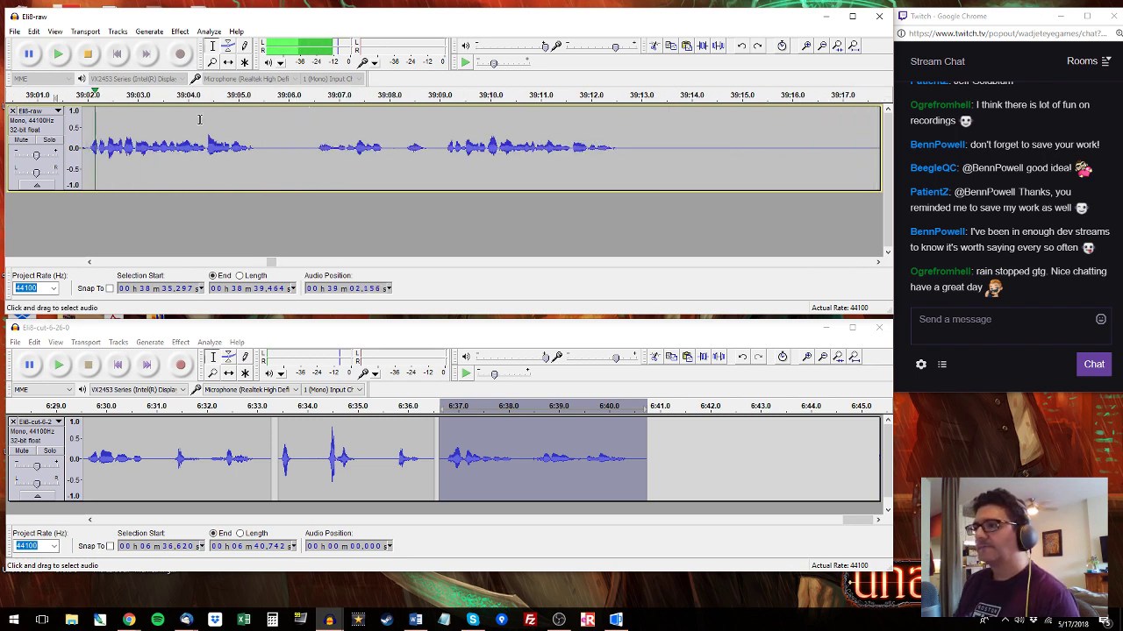
drag(257, 145, 175, 140)
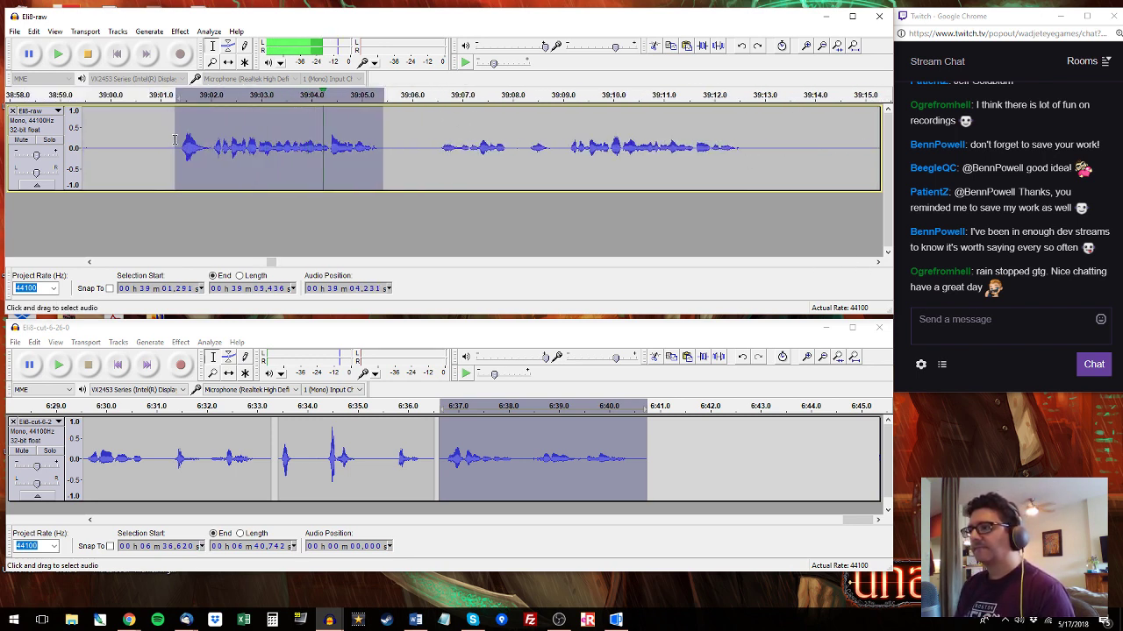
click(653, 433)
key(ctrl+v)
Listen to the raw takes starting at 39:06.5 and 39:08.1, and select 39:08.8–39:12.6.
click(450, 129)
click(439, 131)
key(space)
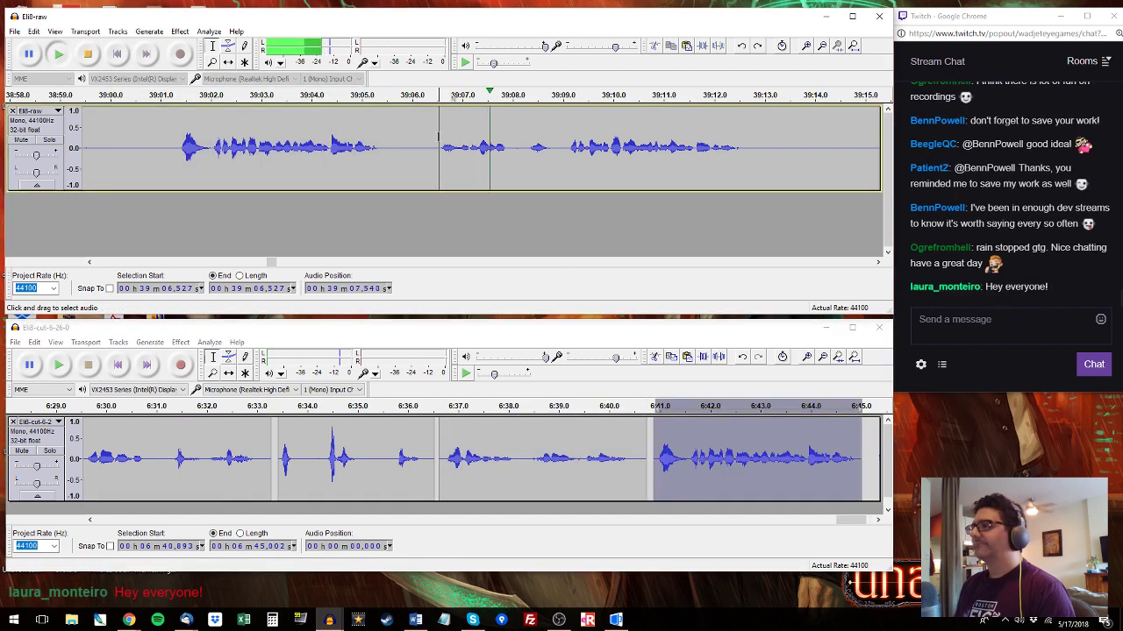
key(space)
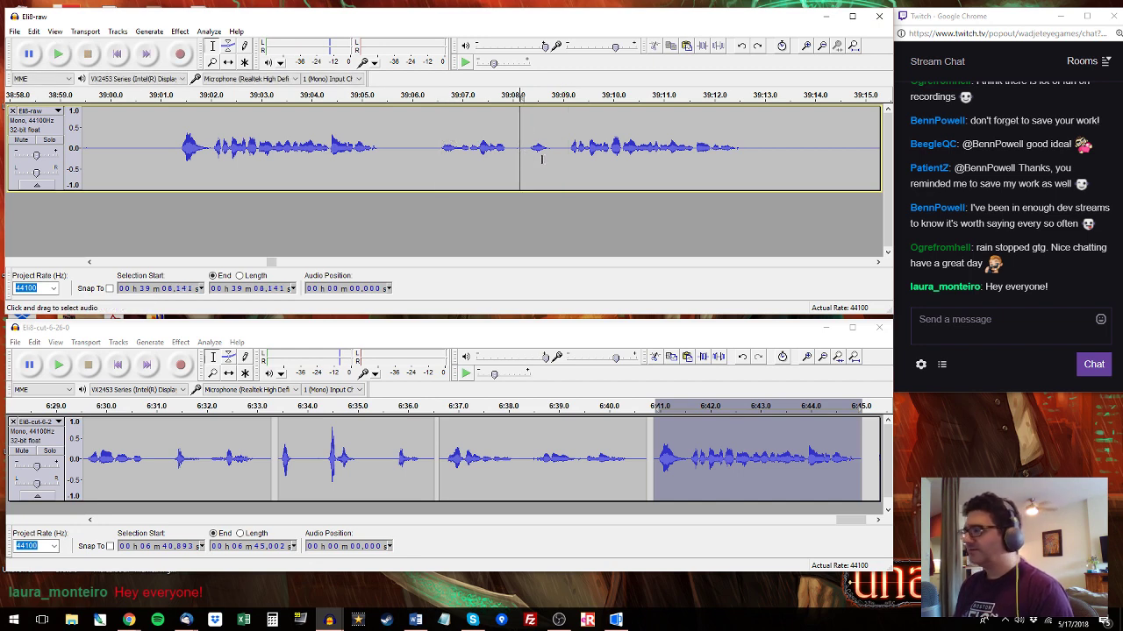
key(space)
drag(742, 144, 555, 141)
Listen to the raw takes from 39:19.8 onward, marking candidate passages.
click(867, 95)
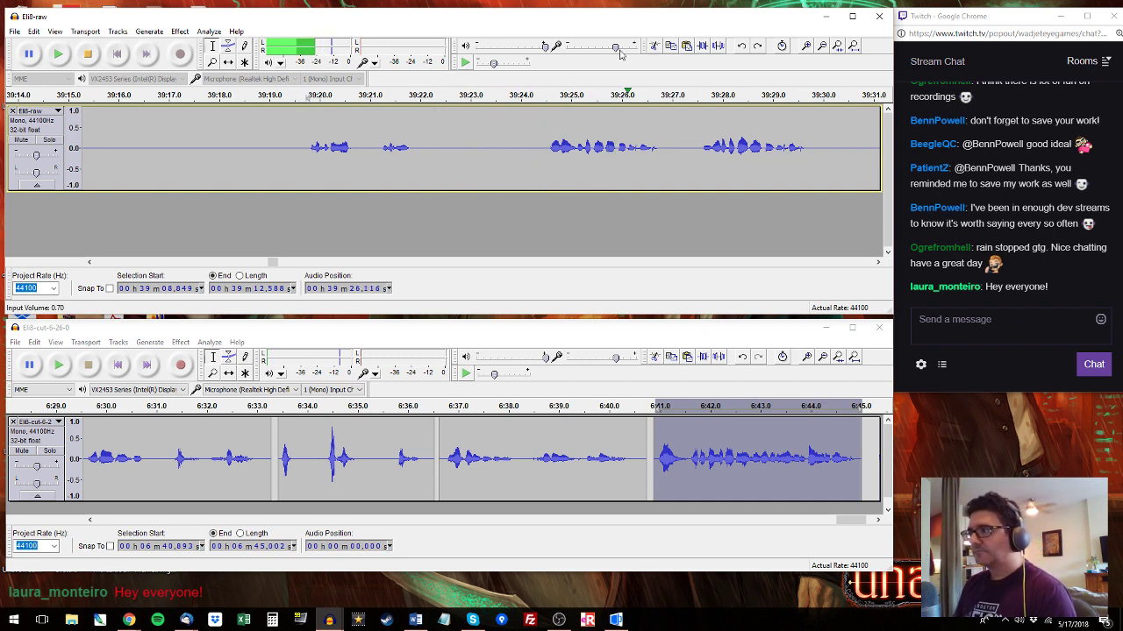
drag(545, 138, 808, 148)
drag(701, 154, 583, 145)
Copy the raw passage at 39:31.0–39:38.1 and paste it after the cut track's last clip at 6:45.2.
drag(404, 136, 761, 131)
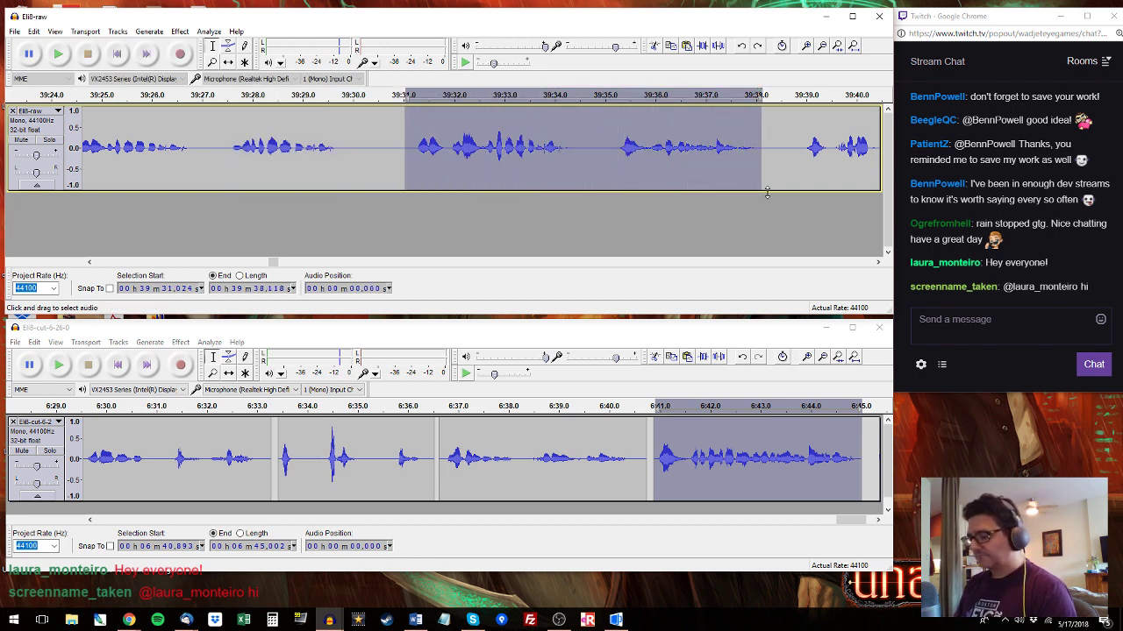
drag(857, 521, 864, 519)
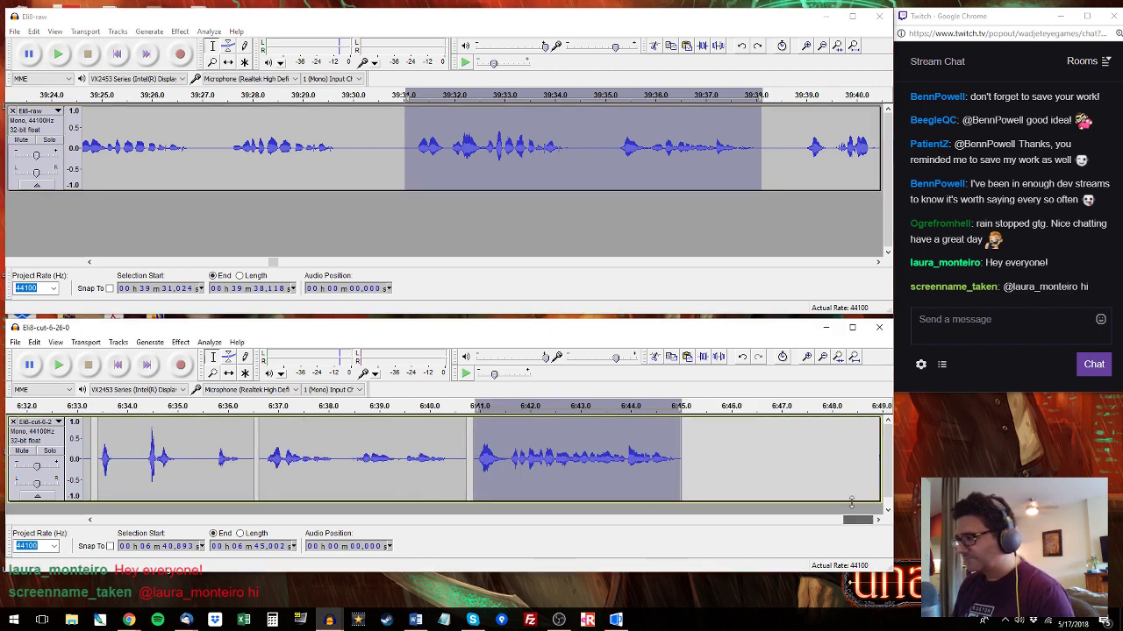
double_click(694, 439)
Copy the raw take at 39:40.6–39:43.7 and paste it over the end of the cut track's last clip, from 6:48.8.
click(802, 123)
key(space)
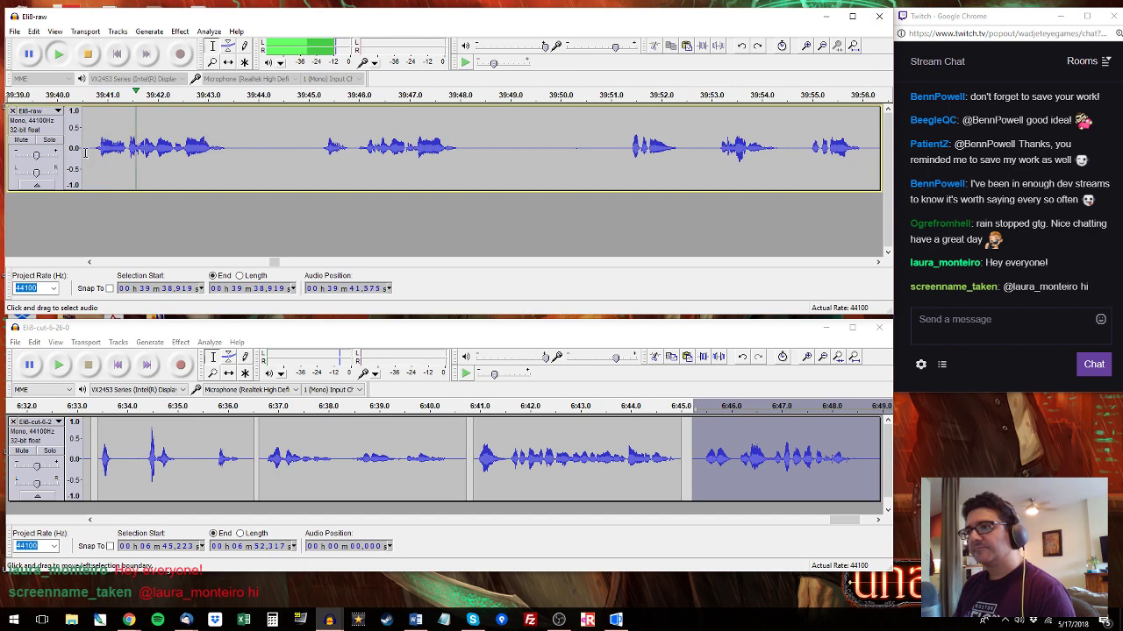
drag(90, 150, 244, 150)
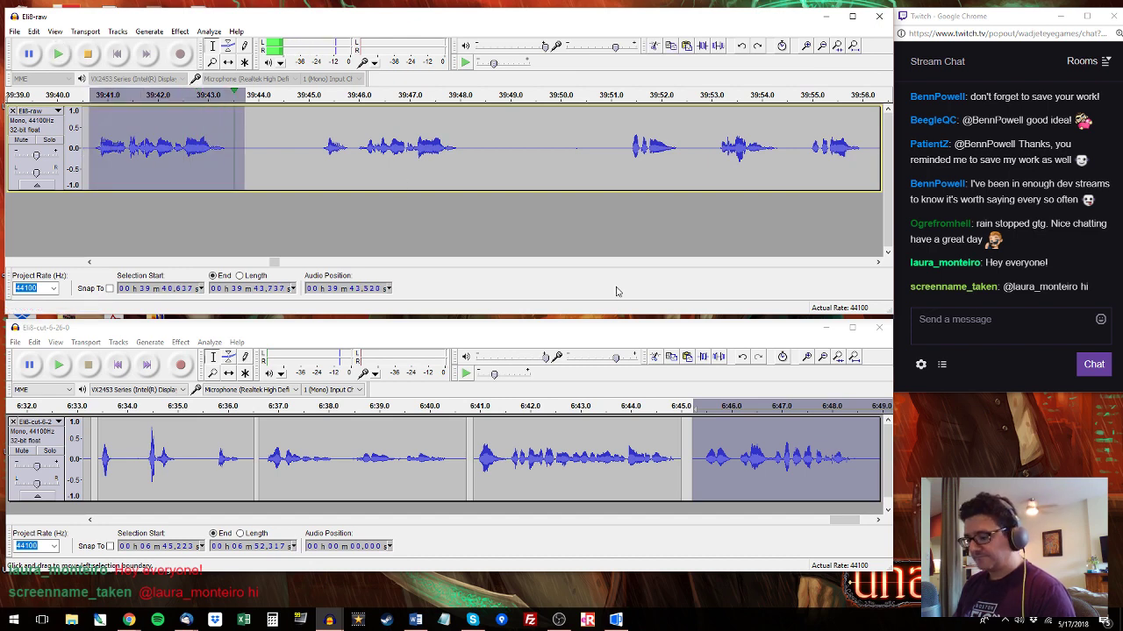
drag(869, 438, 781, 448)
Copy the raw take at 39:51.3–39:54.5 and paste it after the cut track's last clip at 6:52.3.
click(303, 139)
key(space)
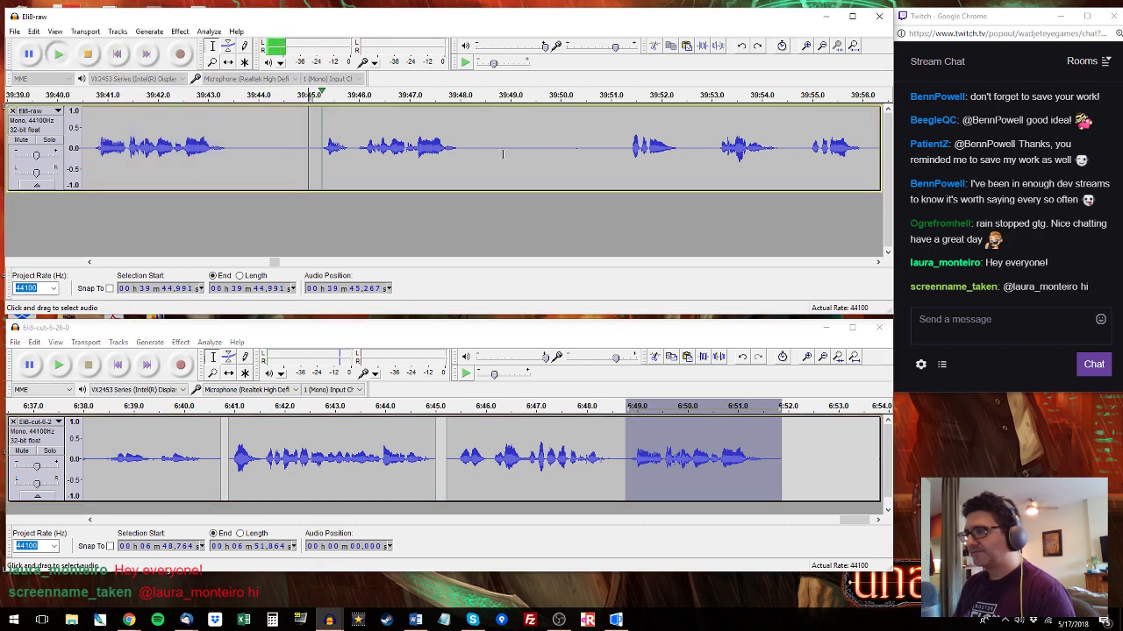
drag(484, 155, 311, 147)
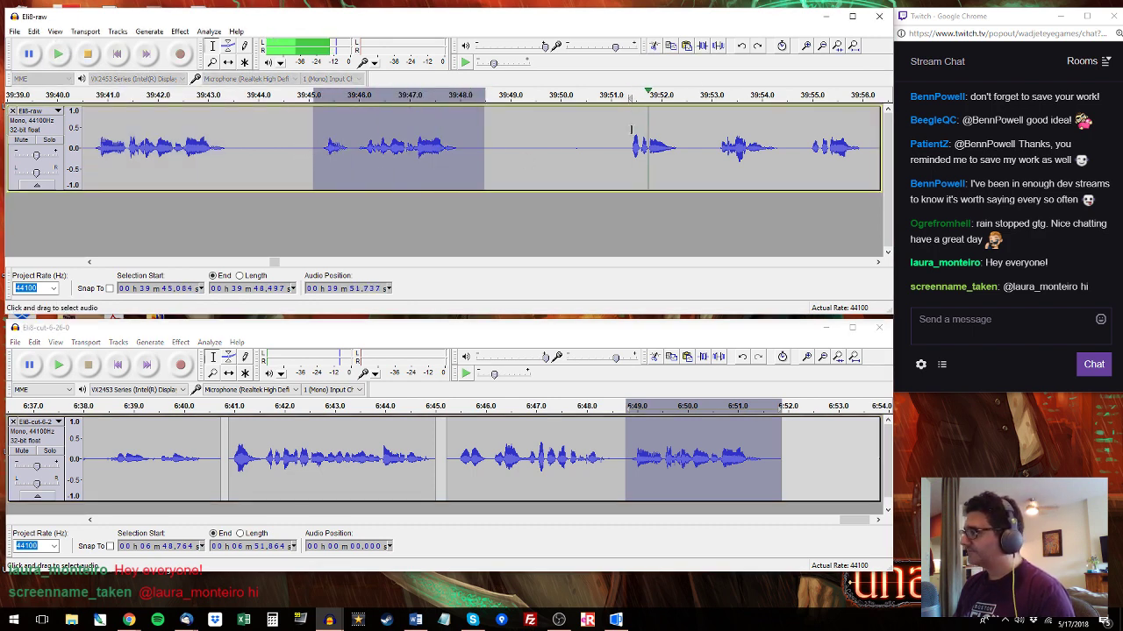
drag(615, 97, 526, 132)
drag(799, 447, 884, 449)
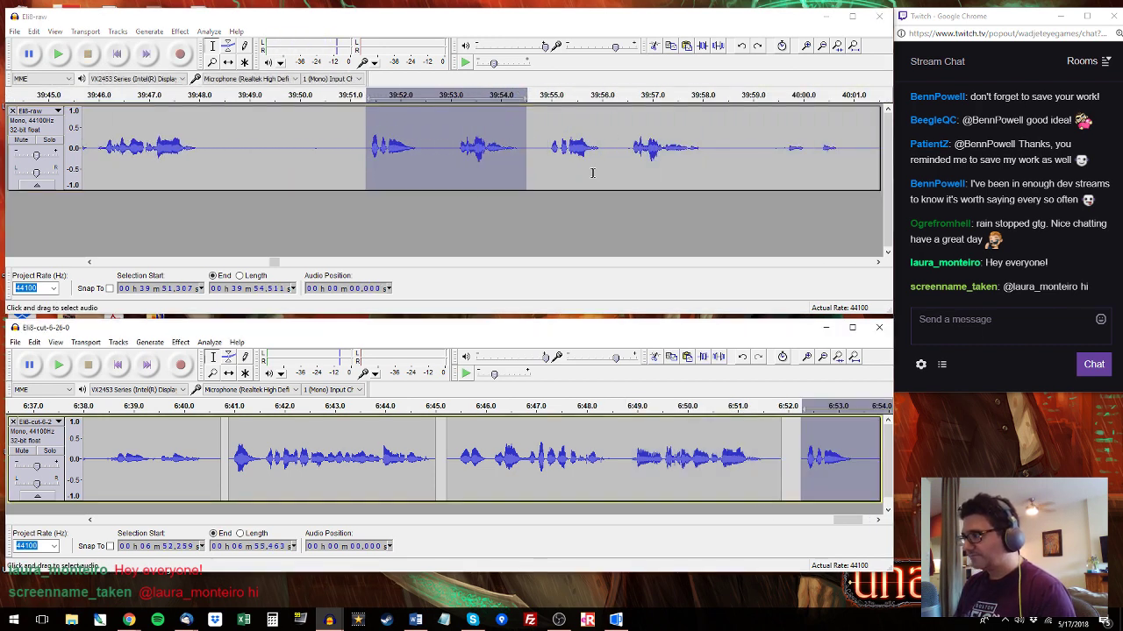
Copy the raw take at 39:59.6–40:00.8, paste it after the cut track's last clip at 6:55.7, and play it back.
click(547, 94)
click(779, 97)
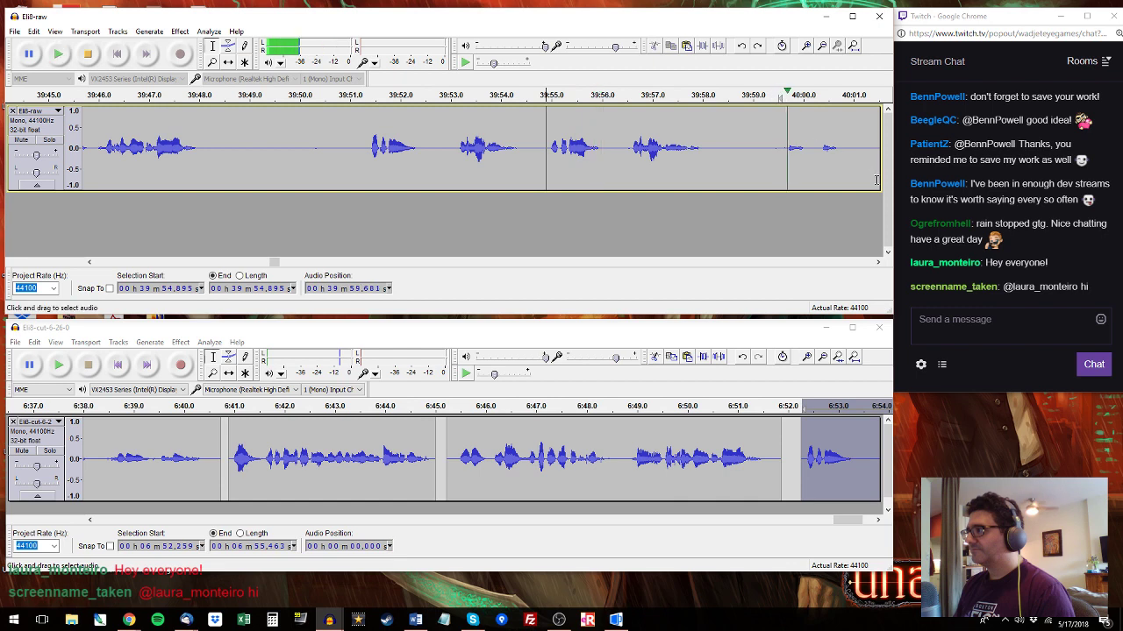
click(879, 263)
click(879, 263)
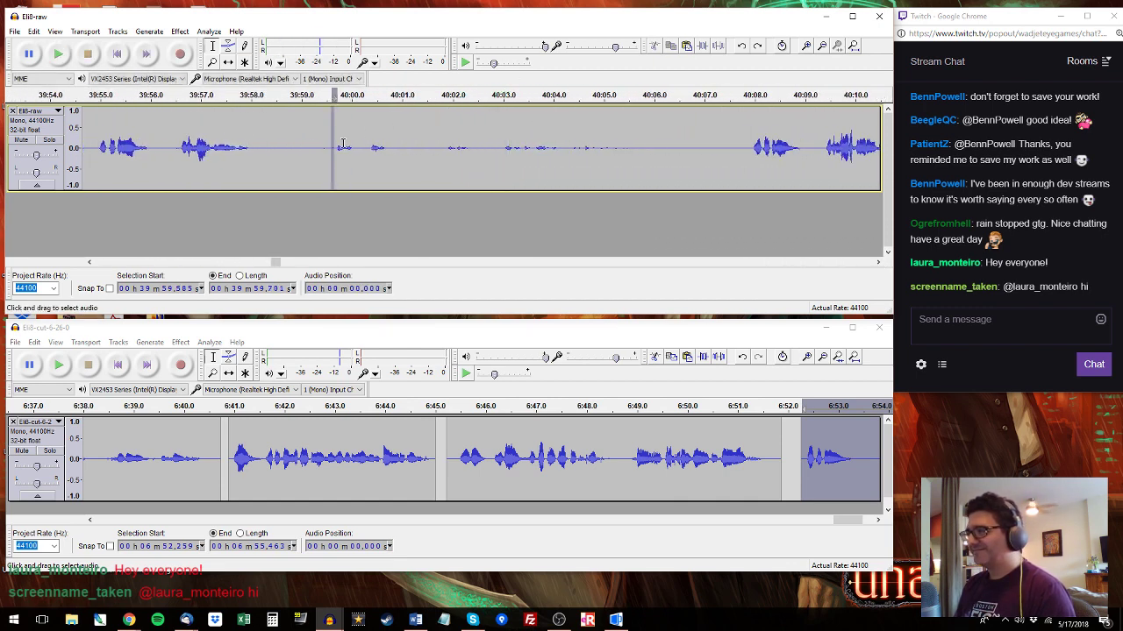
drag(334, 129, 389, 134)
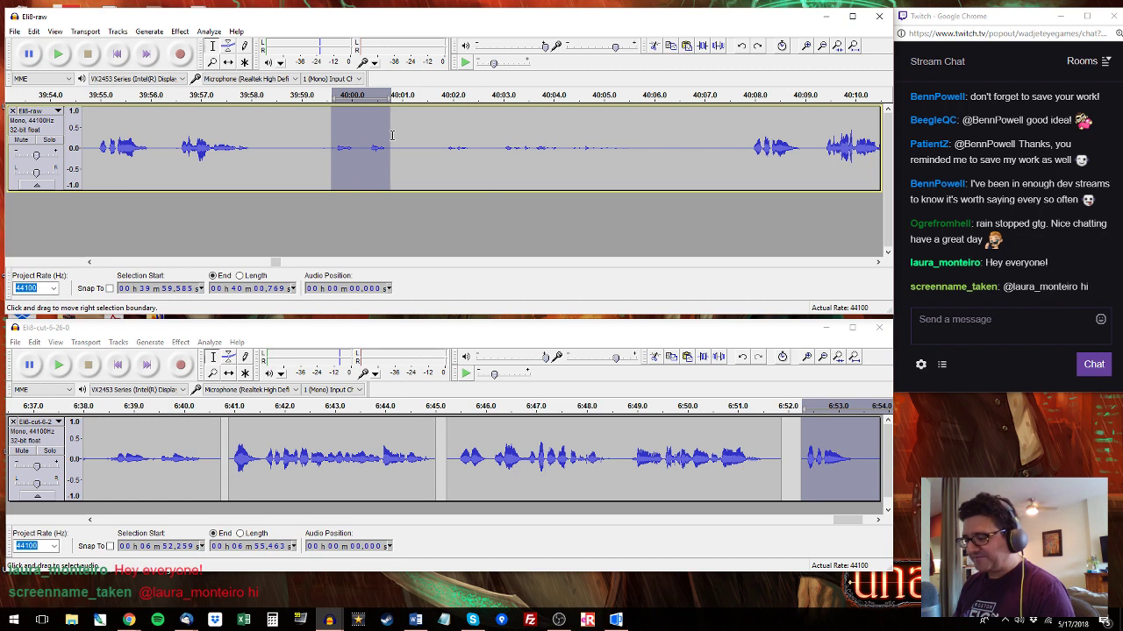
click(877, 520)
click(868, 511)
click(870, 523)
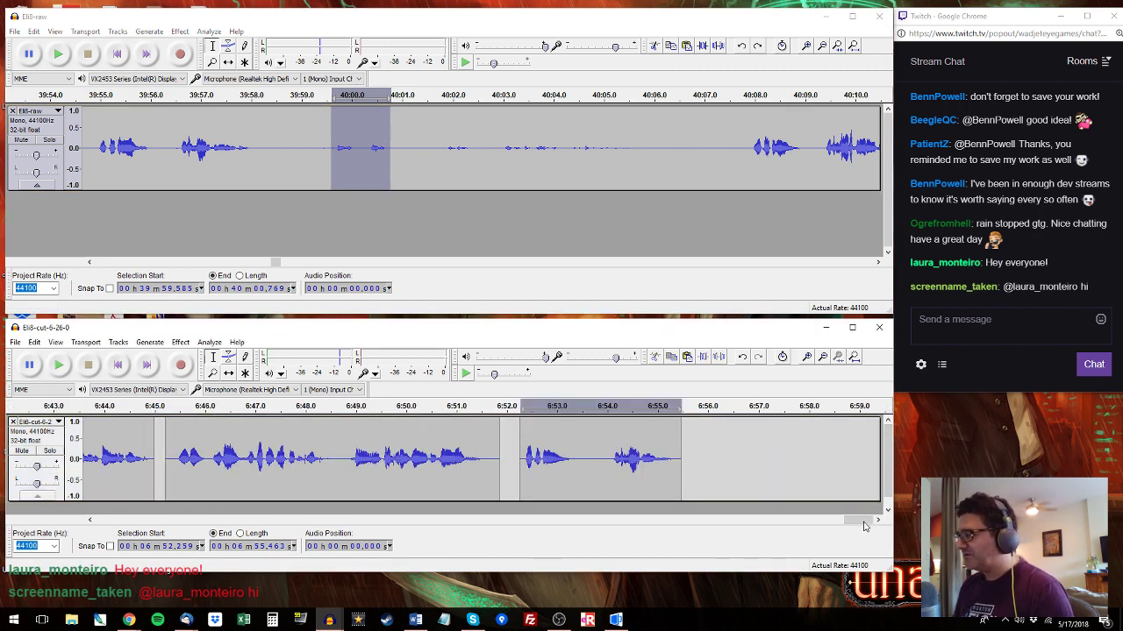
drag(691, 430, 749, 431)
key(space)
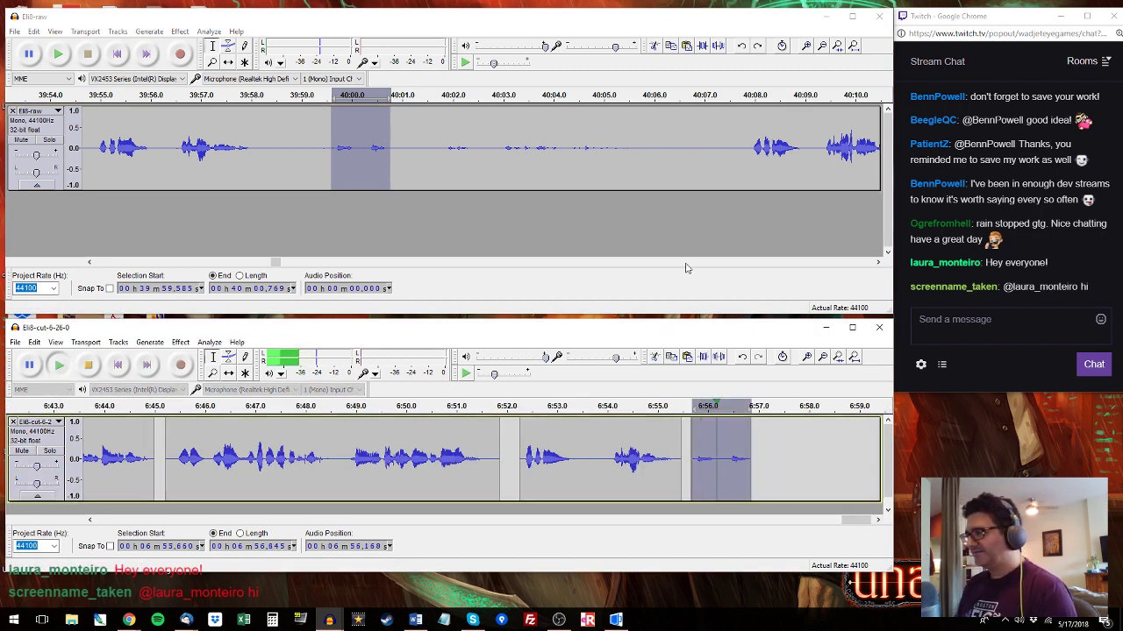
Replace the cut track's last clip at 6:55.7 with an alternative raw take about 1 second long.
click(752, 95)
drag(743, 128, 786, 147)
double_click(709, 461)
key(ctrl+v)
key(space)
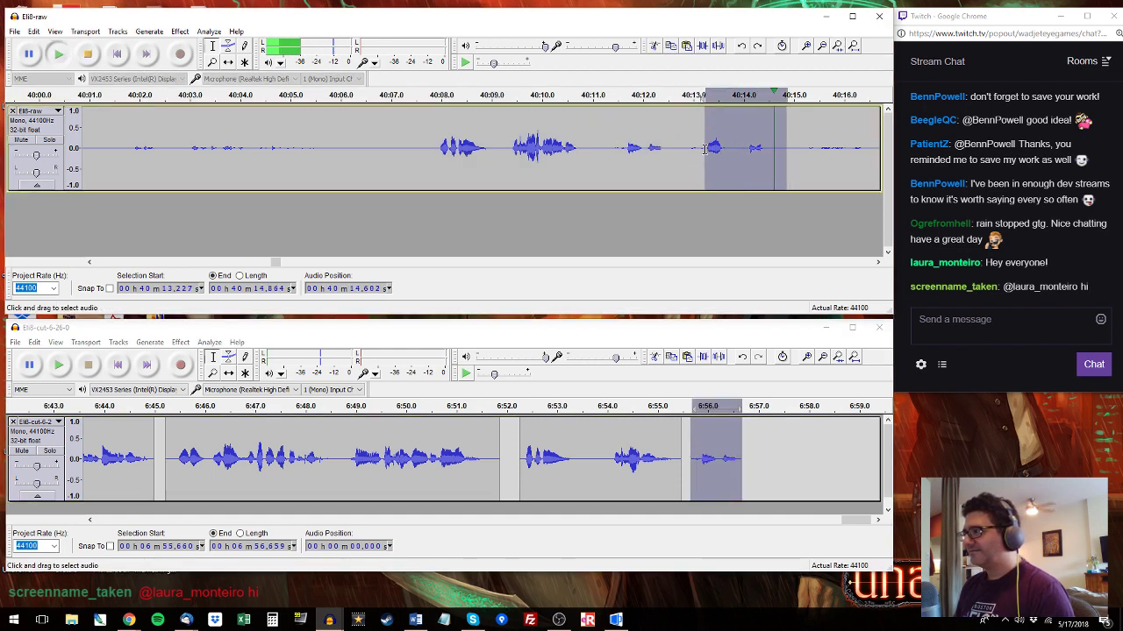
Copy the short raw take at 40:20.7–40:21.4 and paste it after the cut track's last clip at 6:56.9.
click(870, 95)
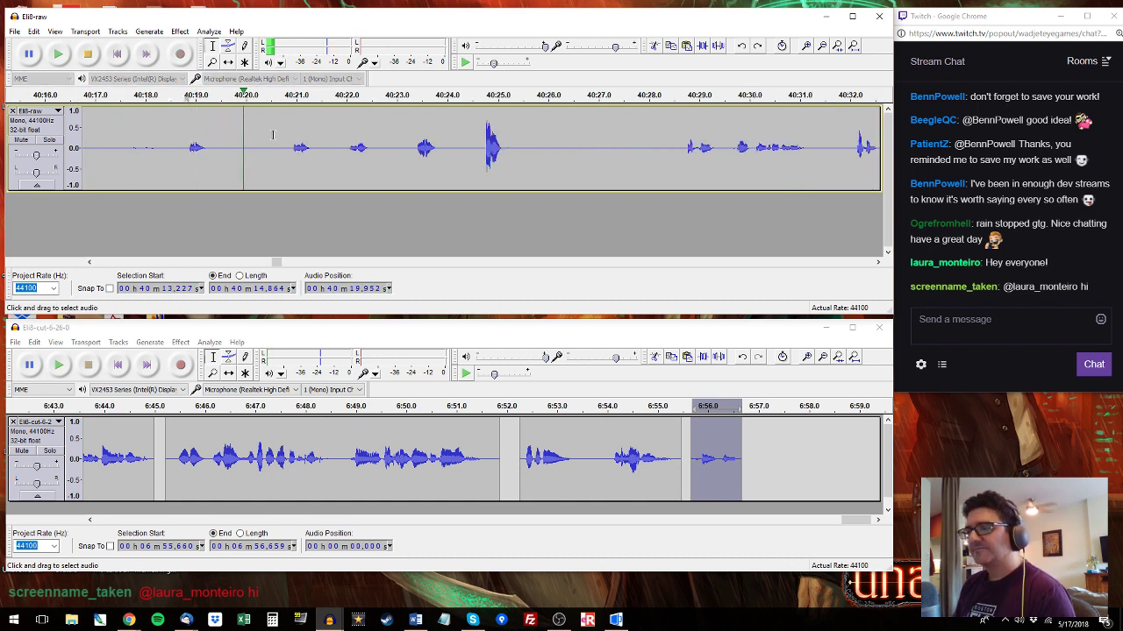
drag(282, 143, 317, 145)
key(space)
key(ctrl+c)
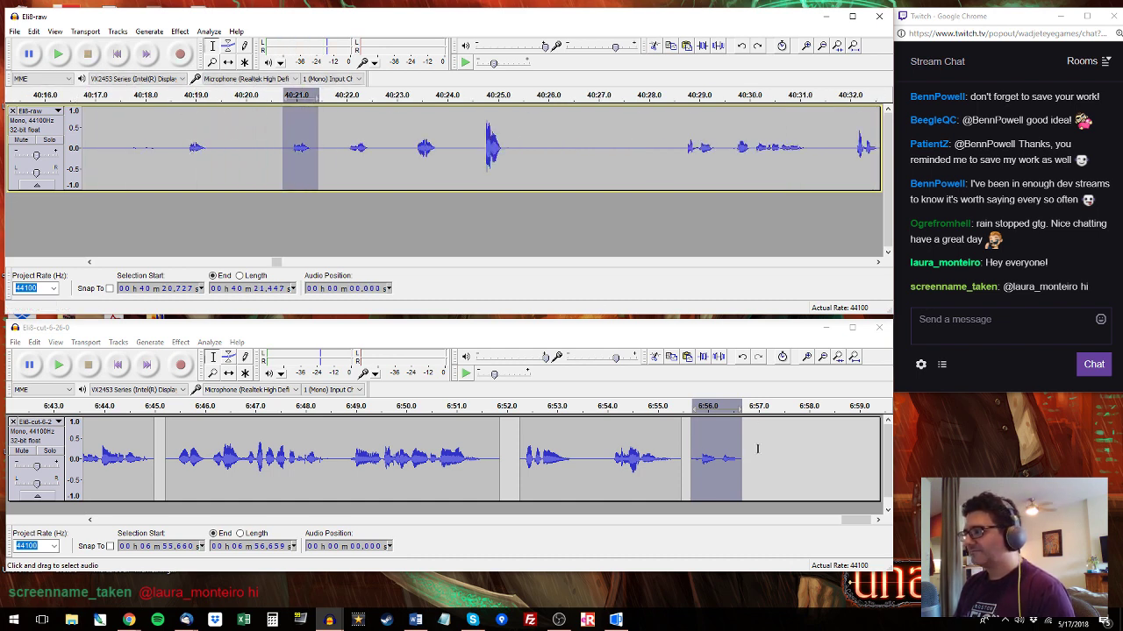
click(751, 456)
key(ctrl+v)
Listen to the short raw takes between 40:18.7 and 40:25, marking the one at 40:23.2–40:23.8 for comparison.
click(407, 149)
key(space)
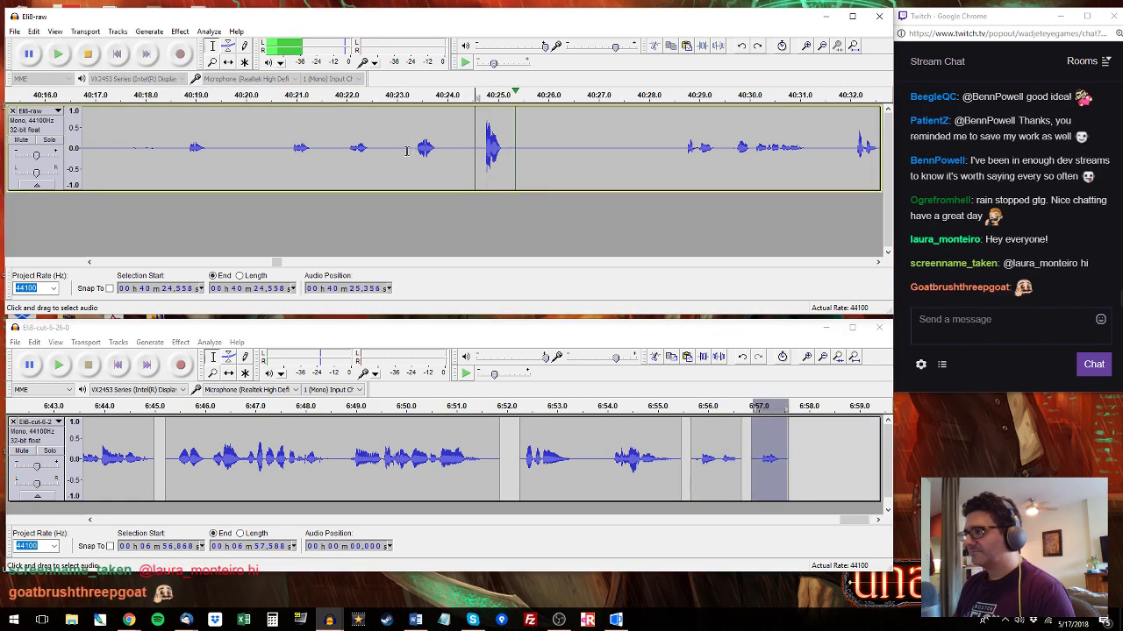
key(space)
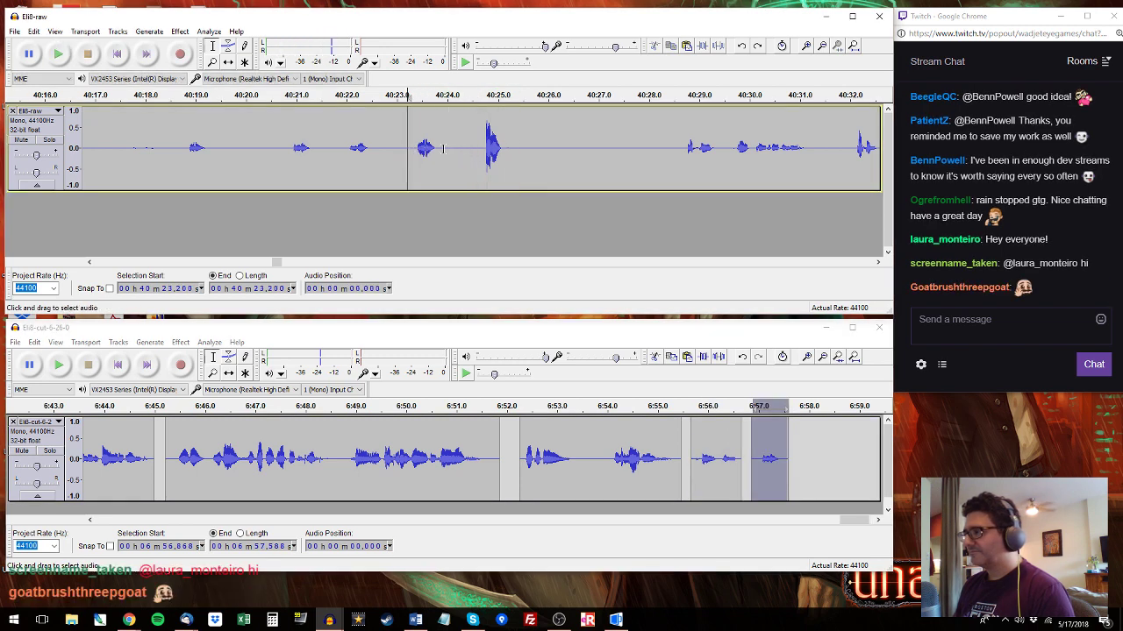
drag(438, 149, 408, 149)
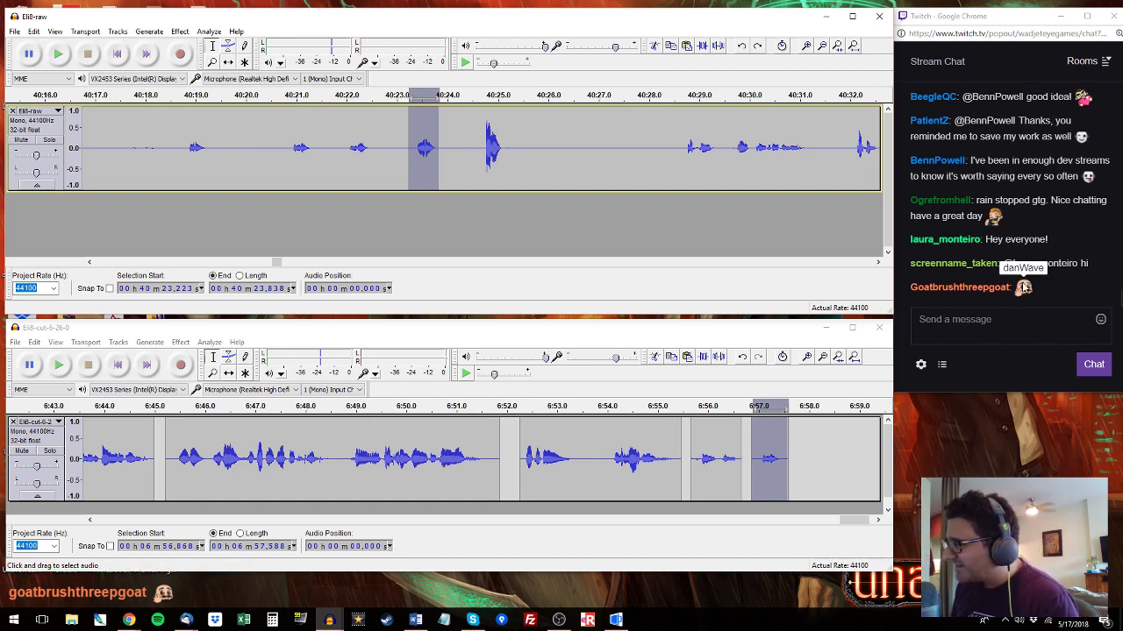
click(793, 200)
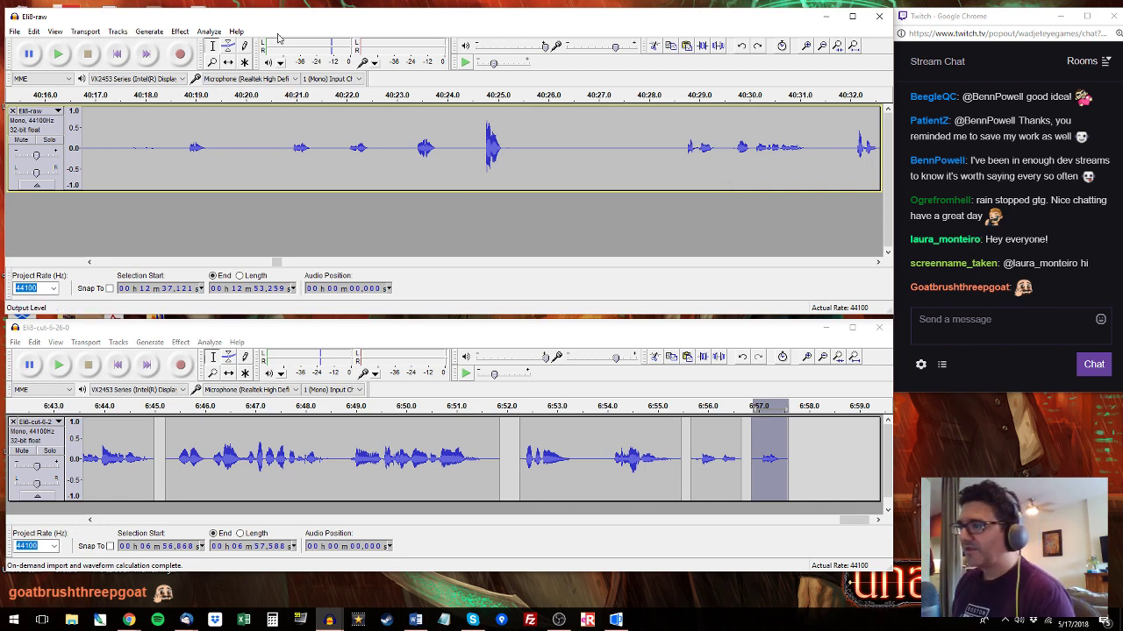
click(186, 97)
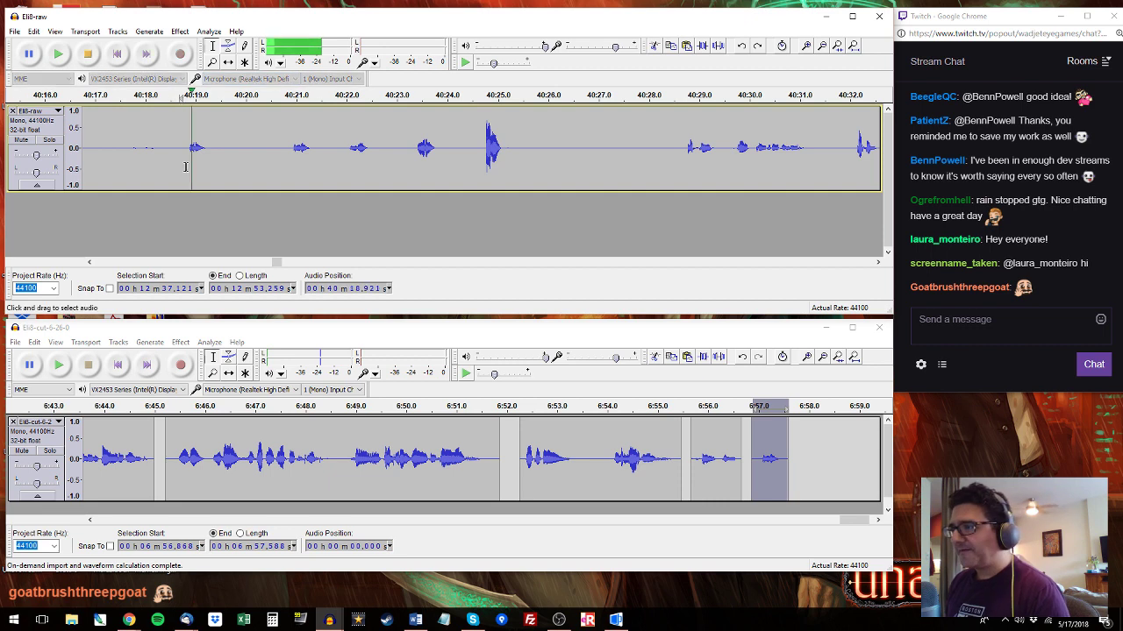
click(294, 98)
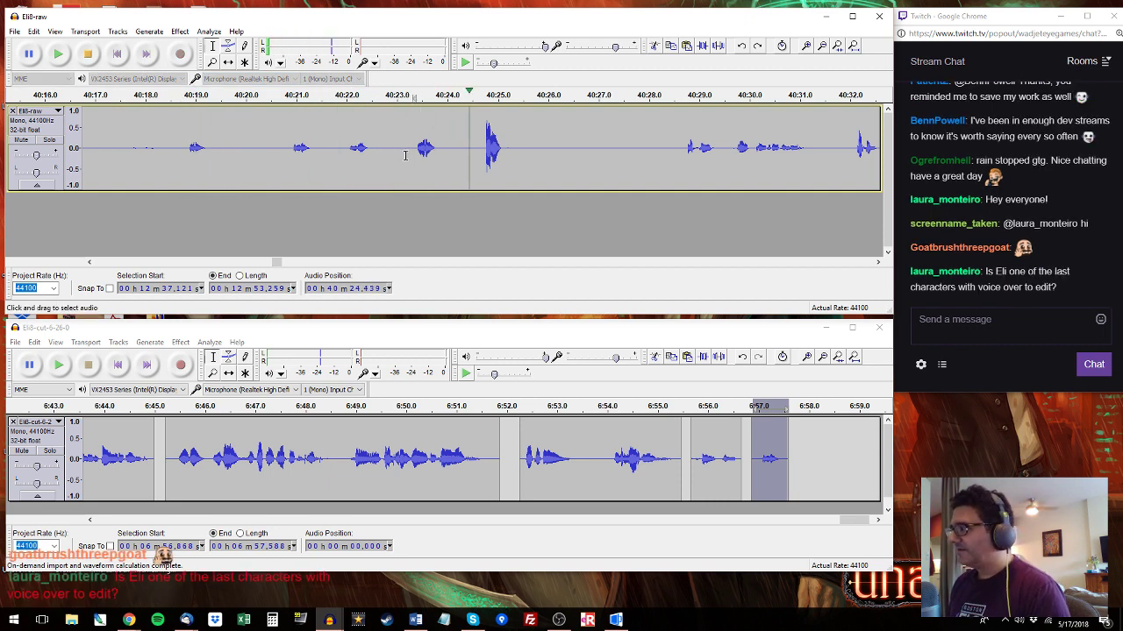
key(space)
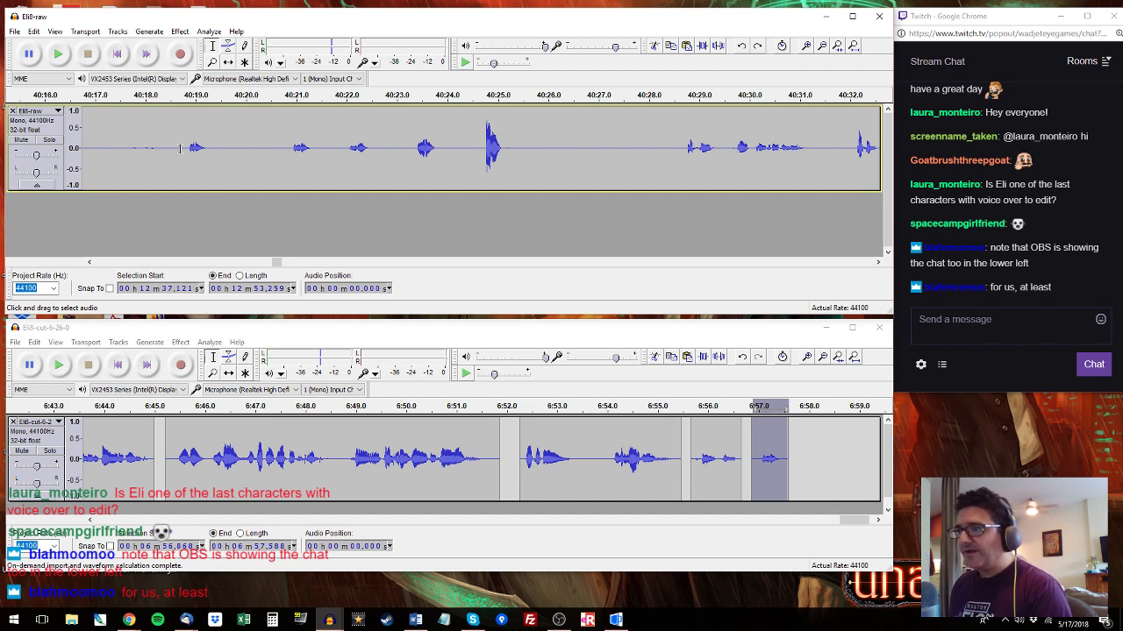
click(183, 155)
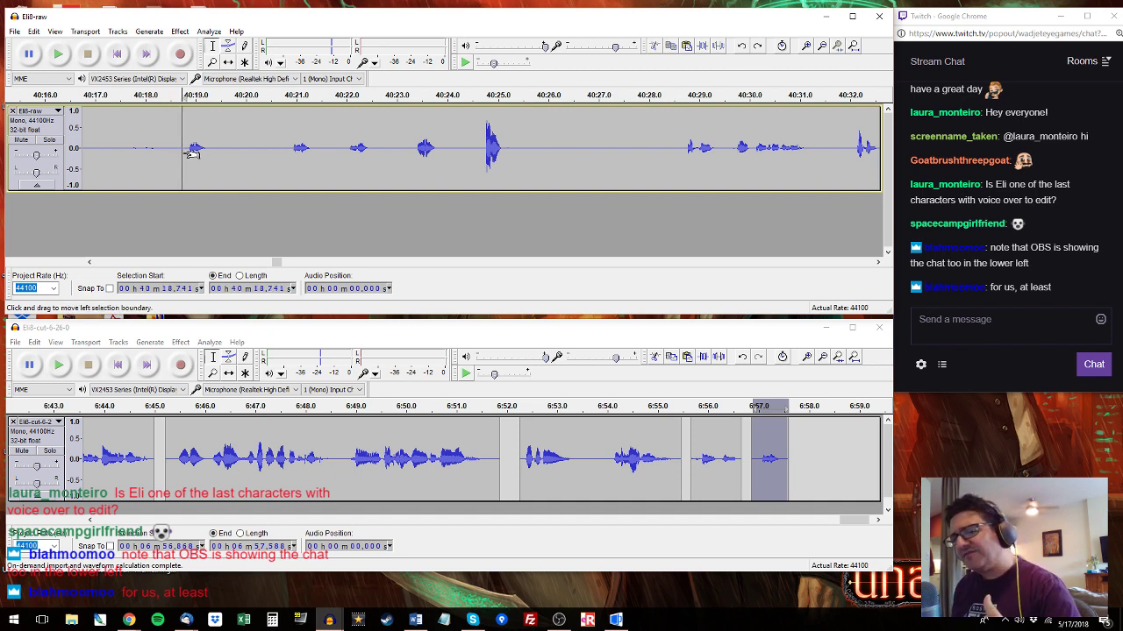
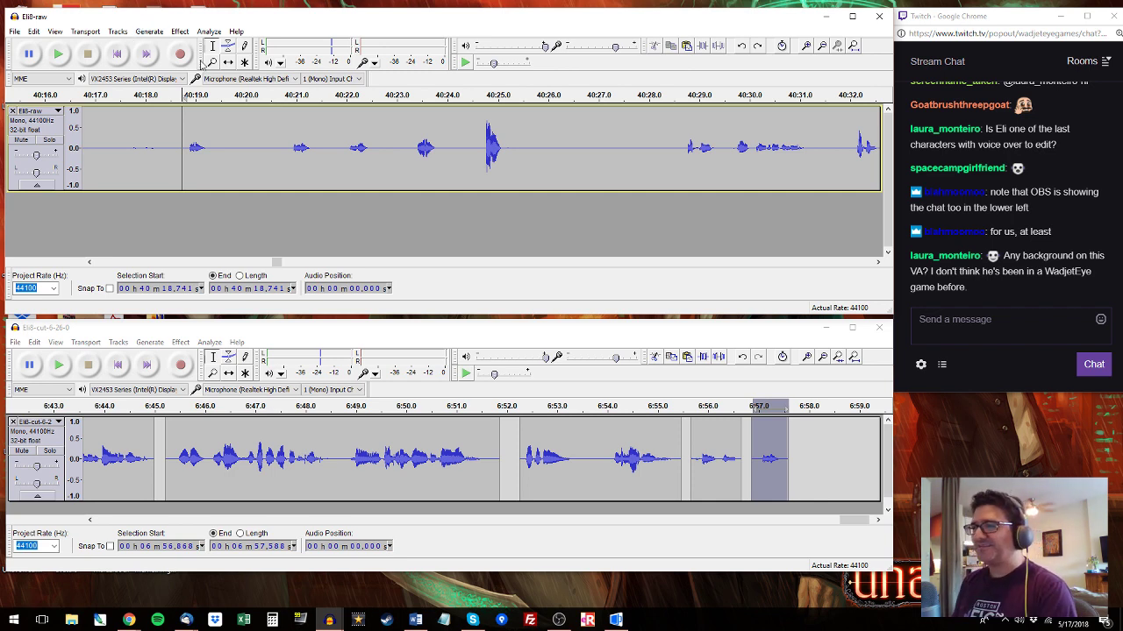
click(58, 53)
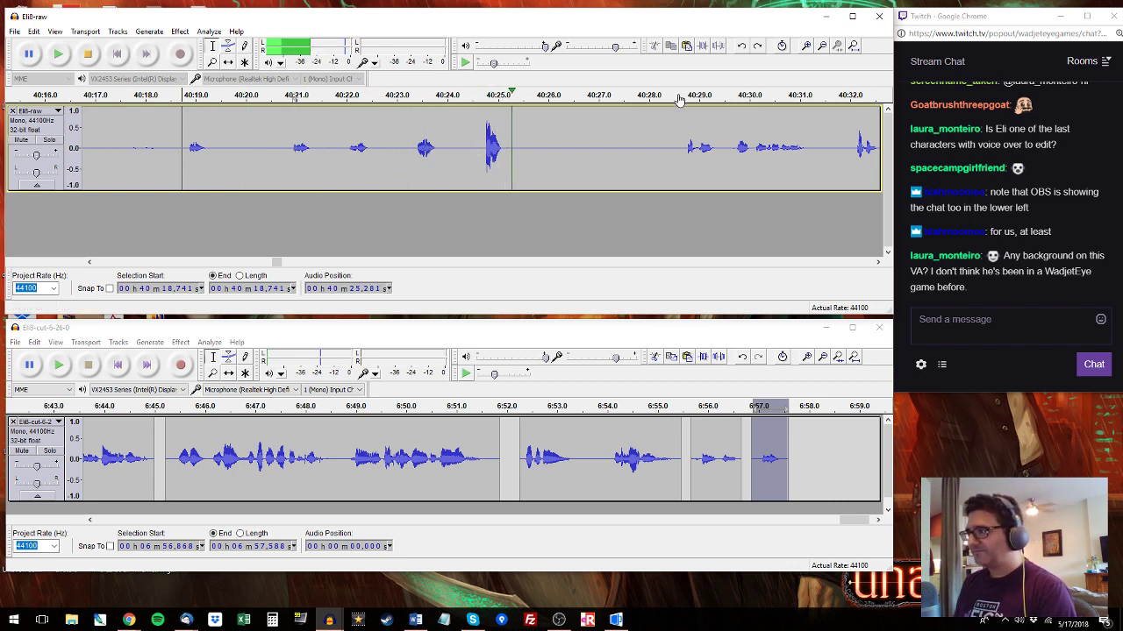
Copy the raw take at 40:28.7–40:31.3 and paste it after the cut track's last clip at 6:57.9.
drag(680, 123, 747, 131)
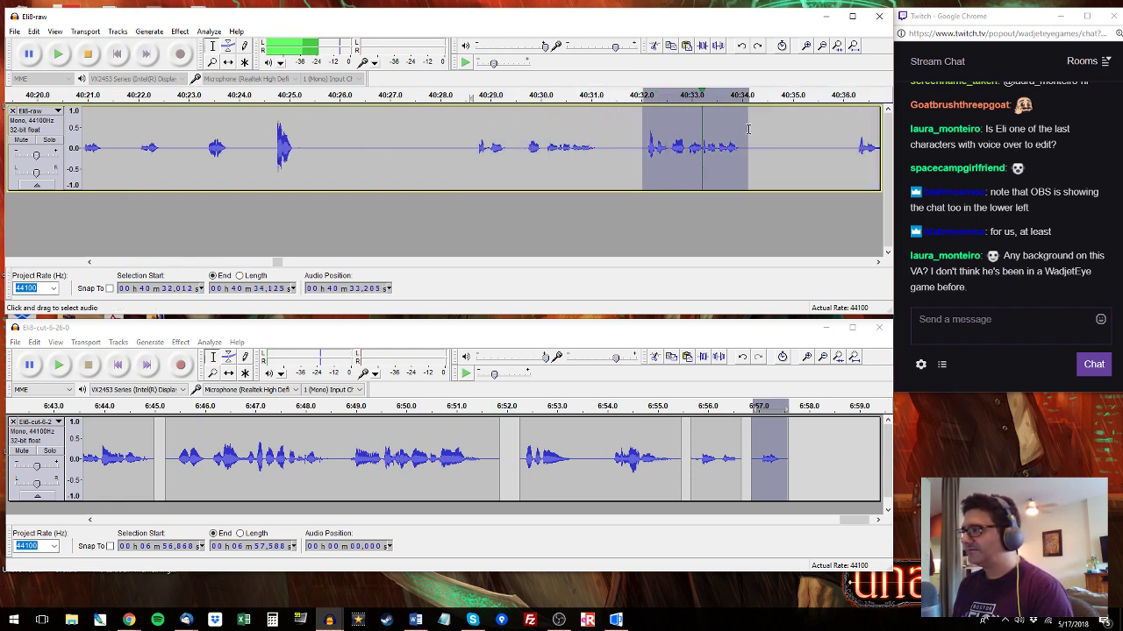
drag(474, 149, 605, 145)
key(space)
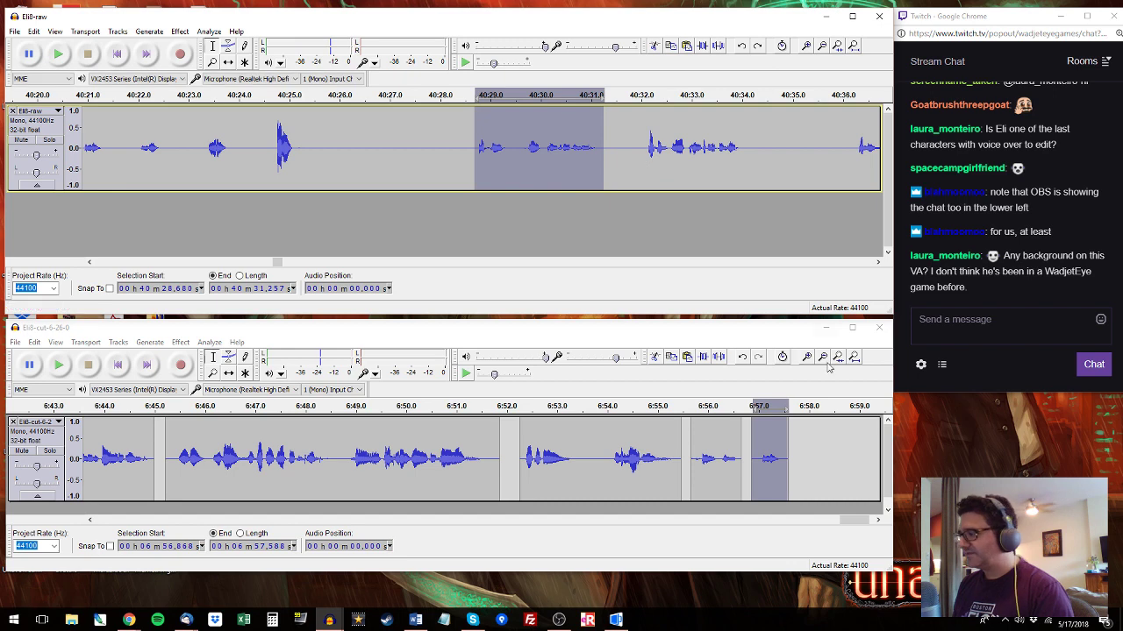
drag(802, 456, 884, 458)
Audition the raw takes from 40:36.2, marking 40:36.1–40:38.6, and compare them with the cut track's playback from 6:57.8.
click(851, 136)
key(space)
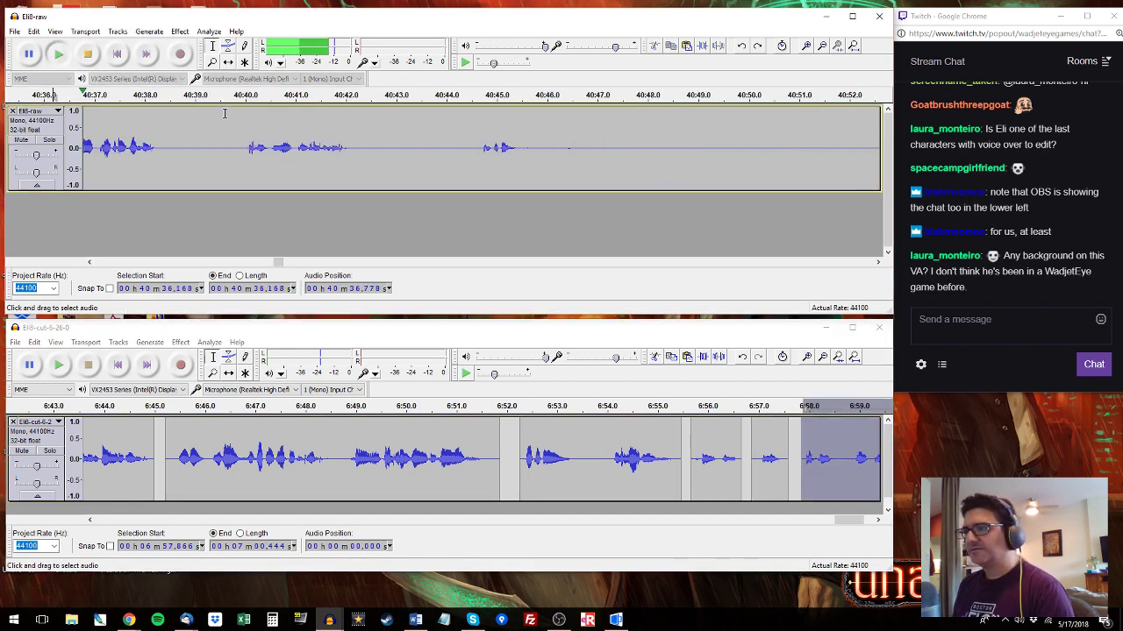
drag(243, 141, 156, 136)
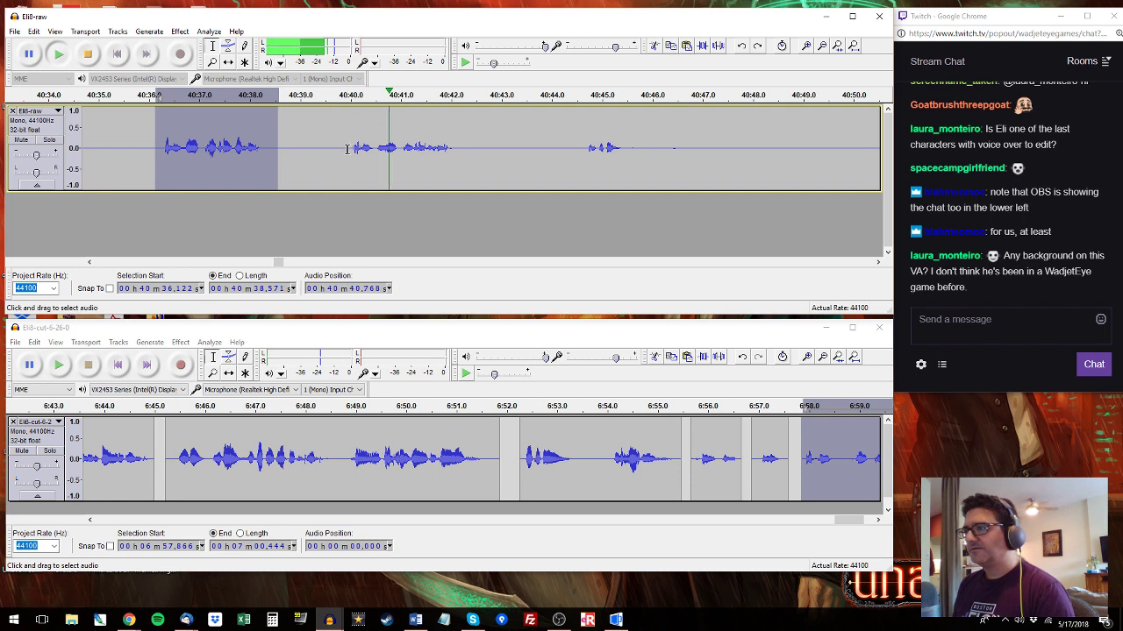
click(795, 466)
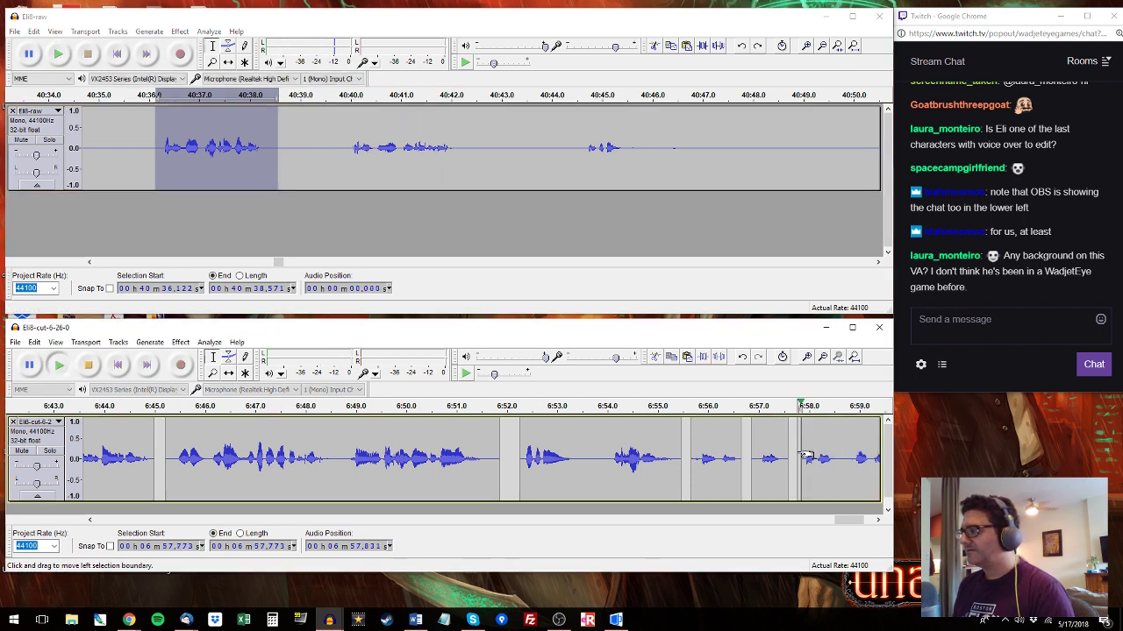
key(space)
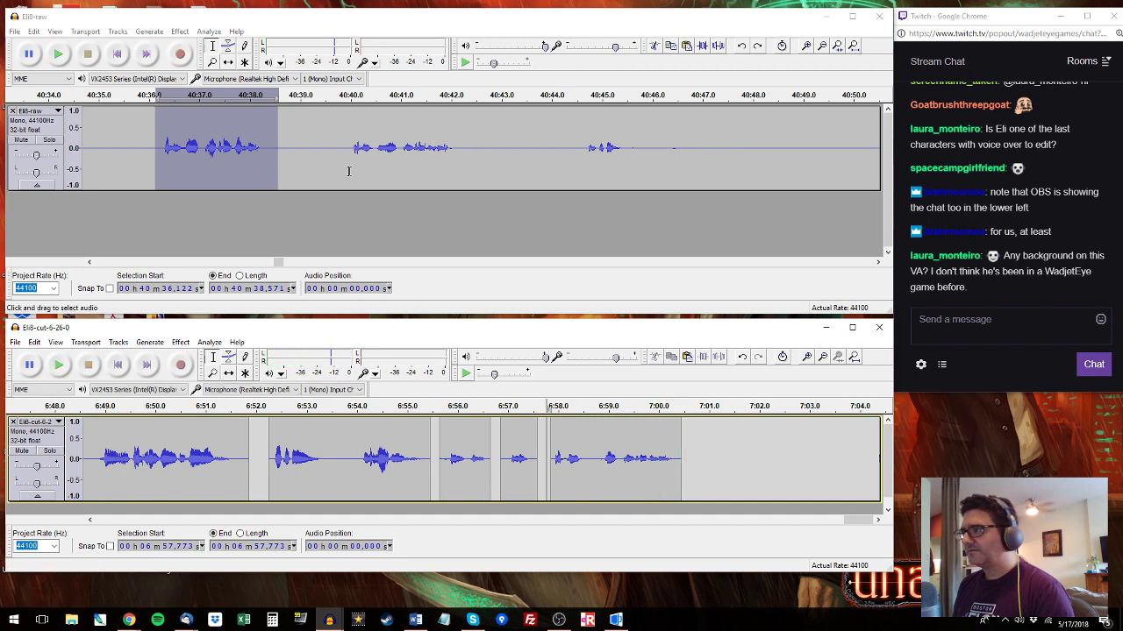
Listen through the raw recording from 40:44.6 to about 41:29, marking the passage at 40:55.3–40:56.9.
click(578, 103)
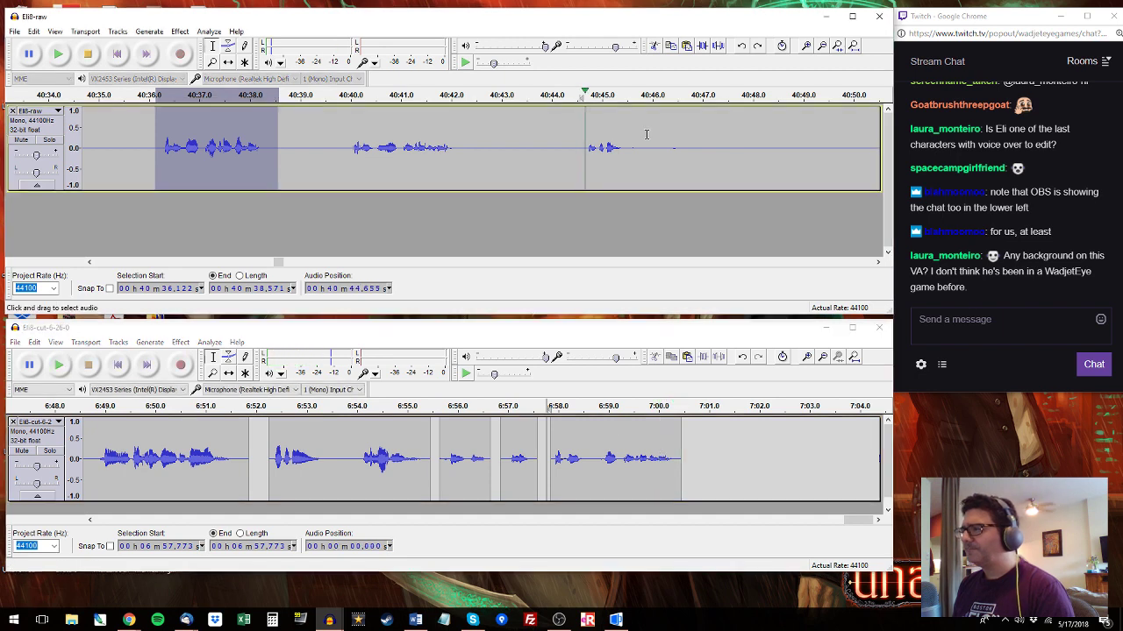
click(858, 106)
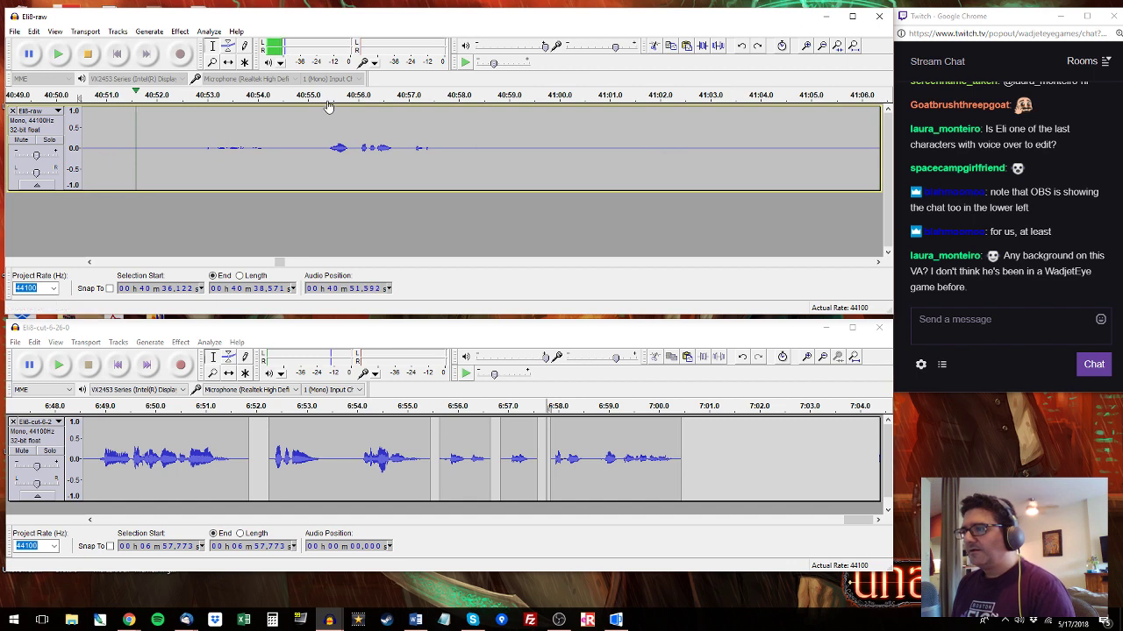
drag(321, 141, 396, 148)
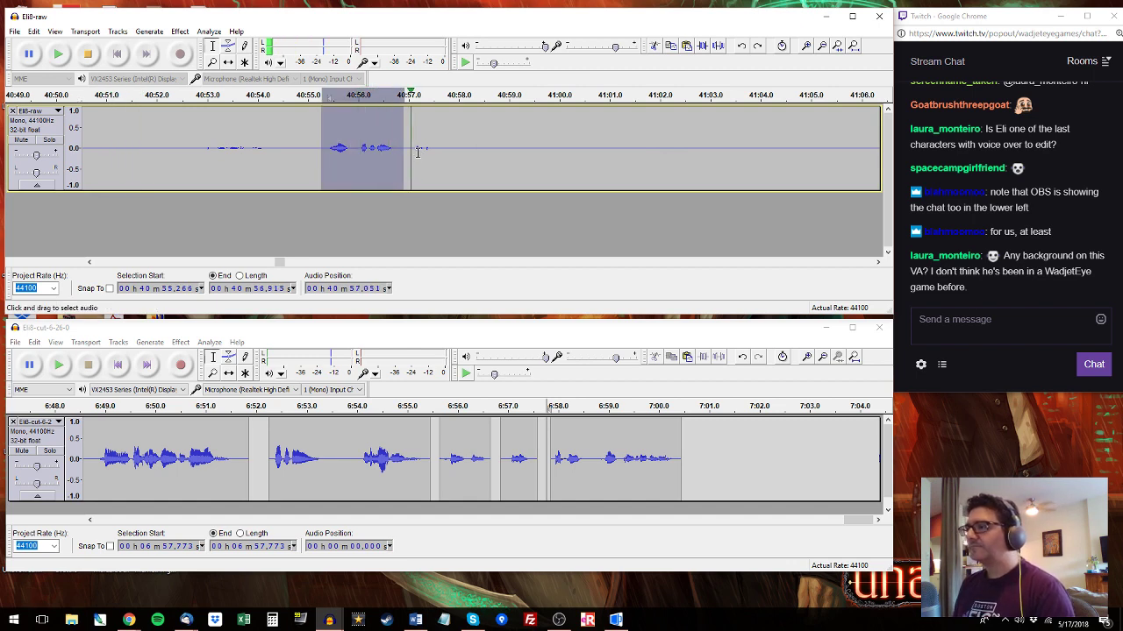
click(424, 97)
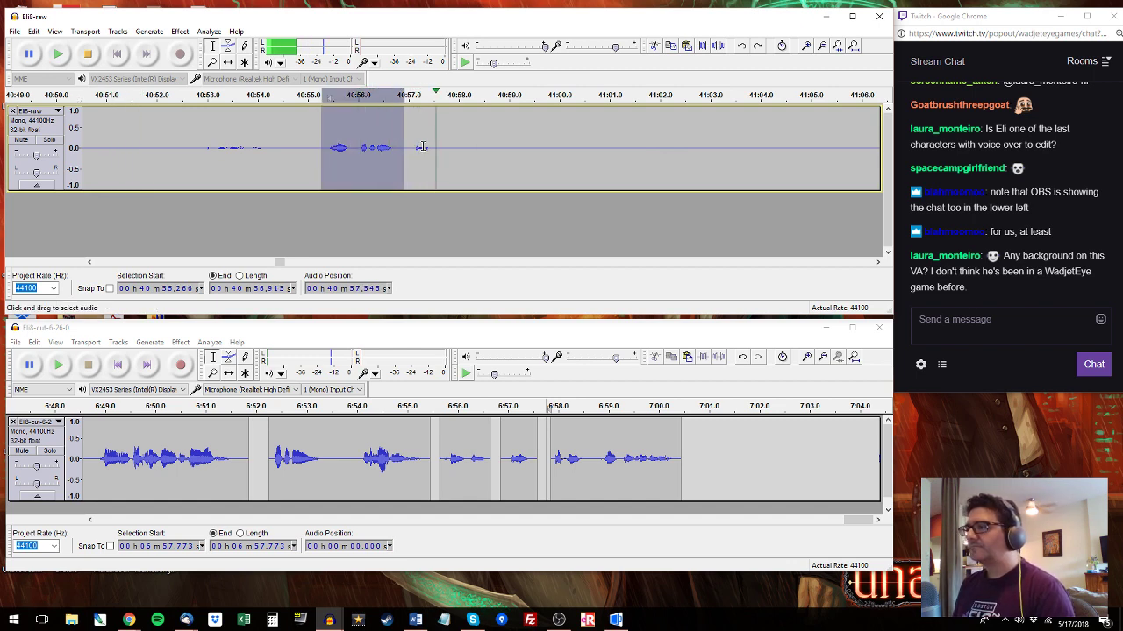
click(873, 97)
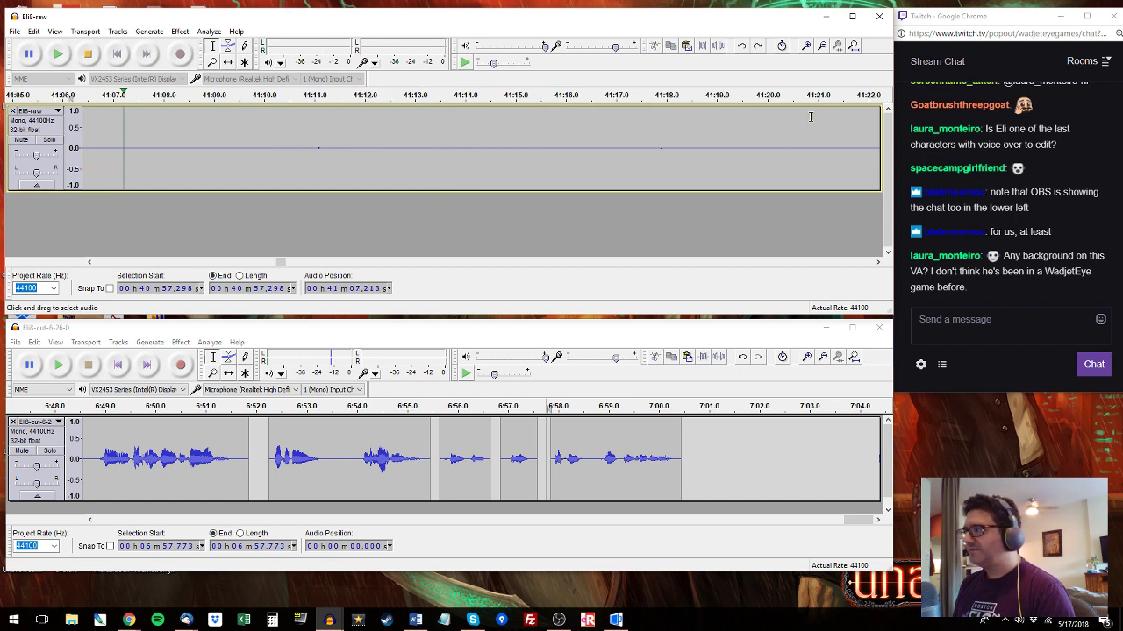
click(873, 98)
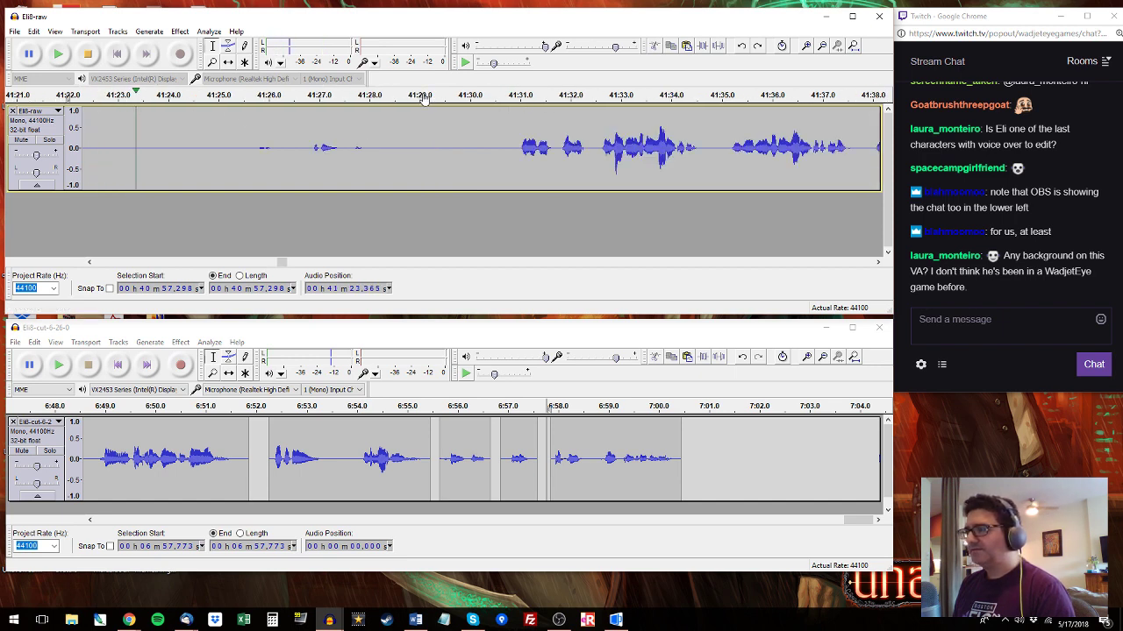
click(418, 141)
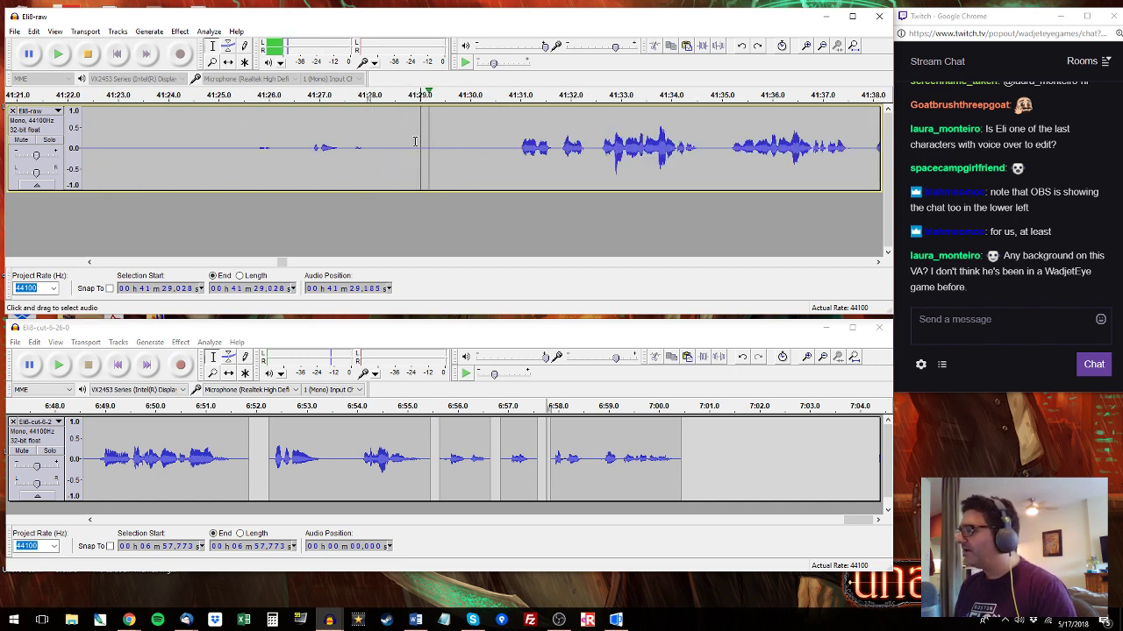
key(space)
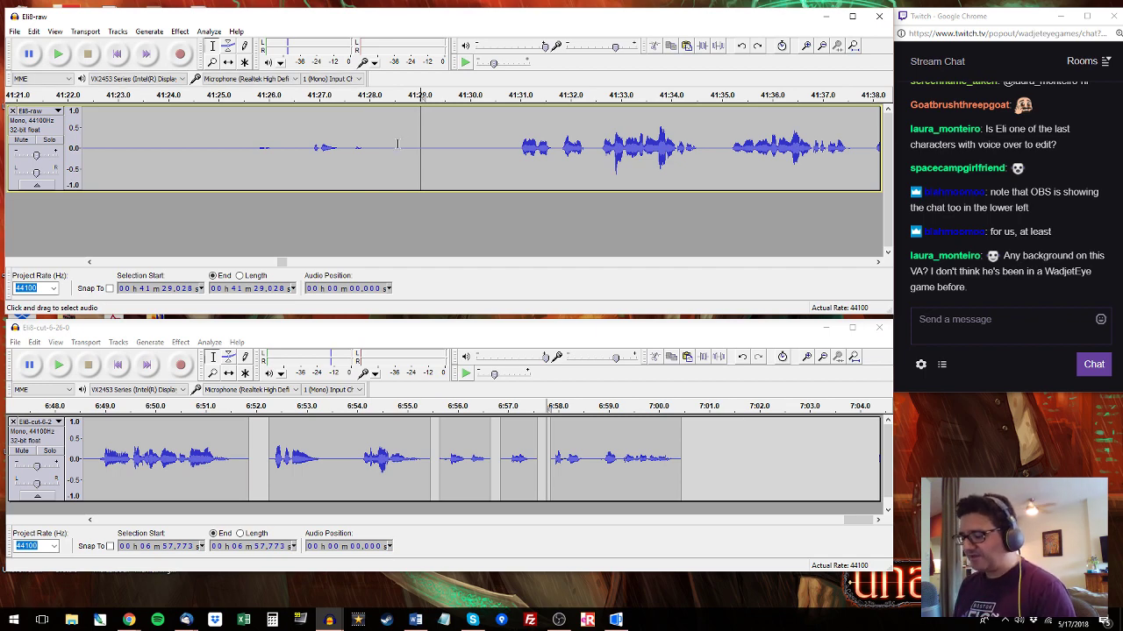
key(super+d)
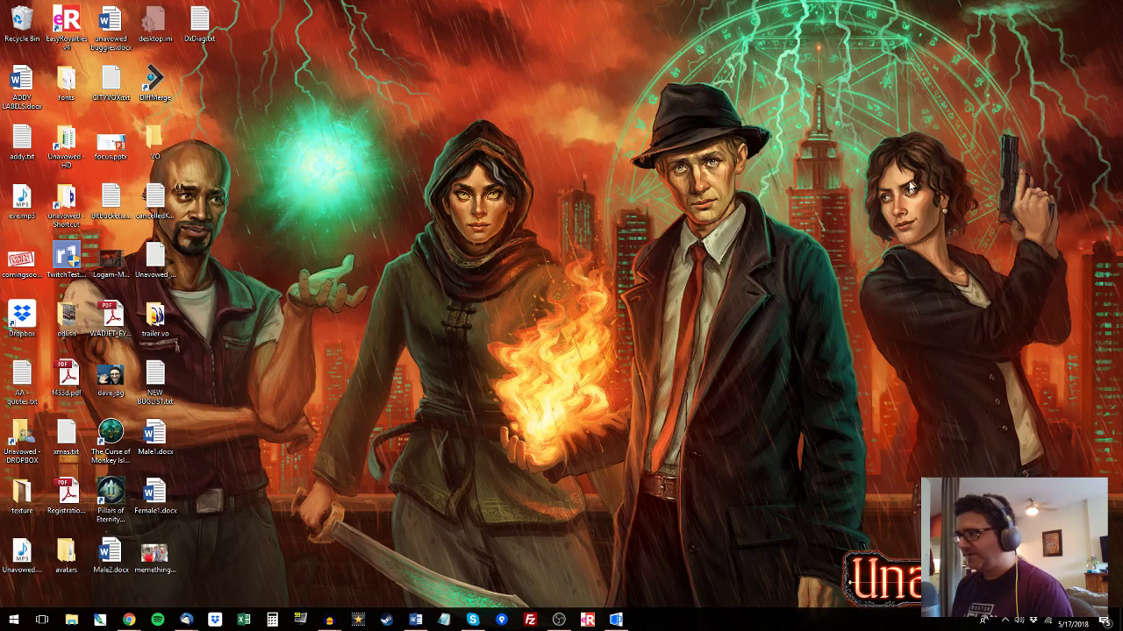
drag(586, 54, 800, 303)
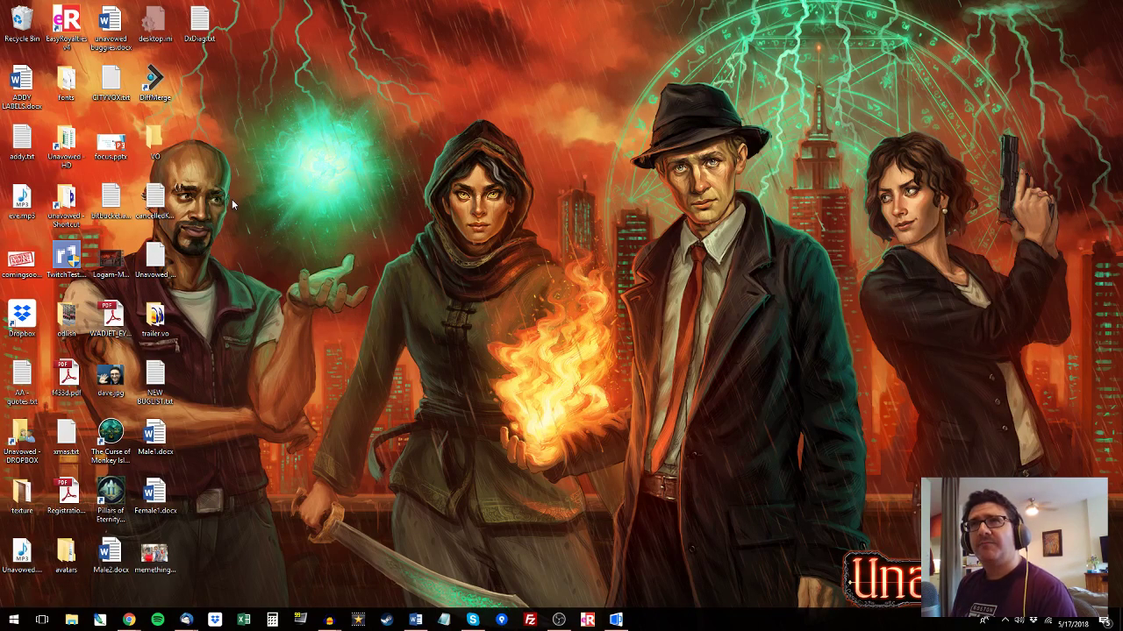
drag(286, 116, 214, 241)
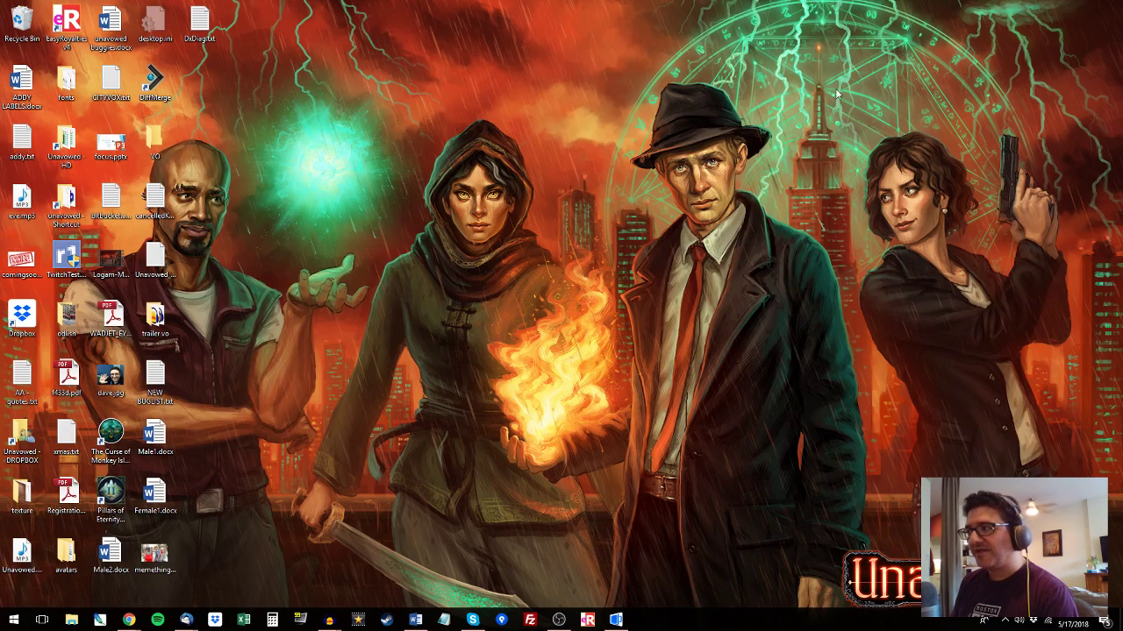
drag(825, 101, 1043, 282)
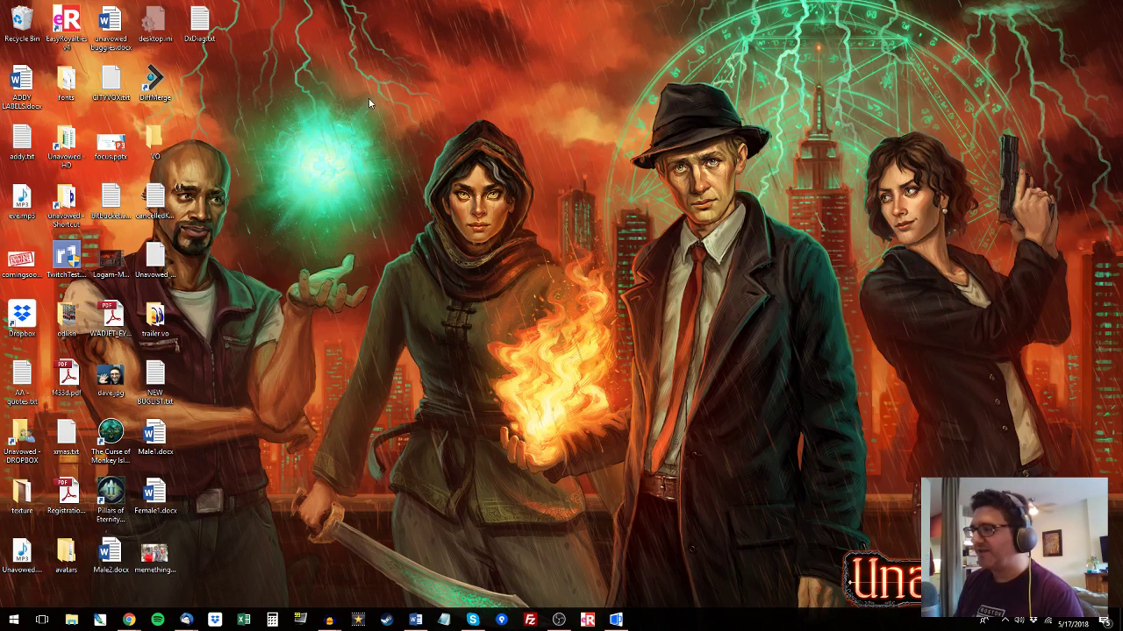
drag(395, 103, 535, 267)
Bring the Eli8-raw and Eli8-cut-6-26-0 Audacity projects and the Twitch stream chat window back on screen.
mouse_move(328, 620)
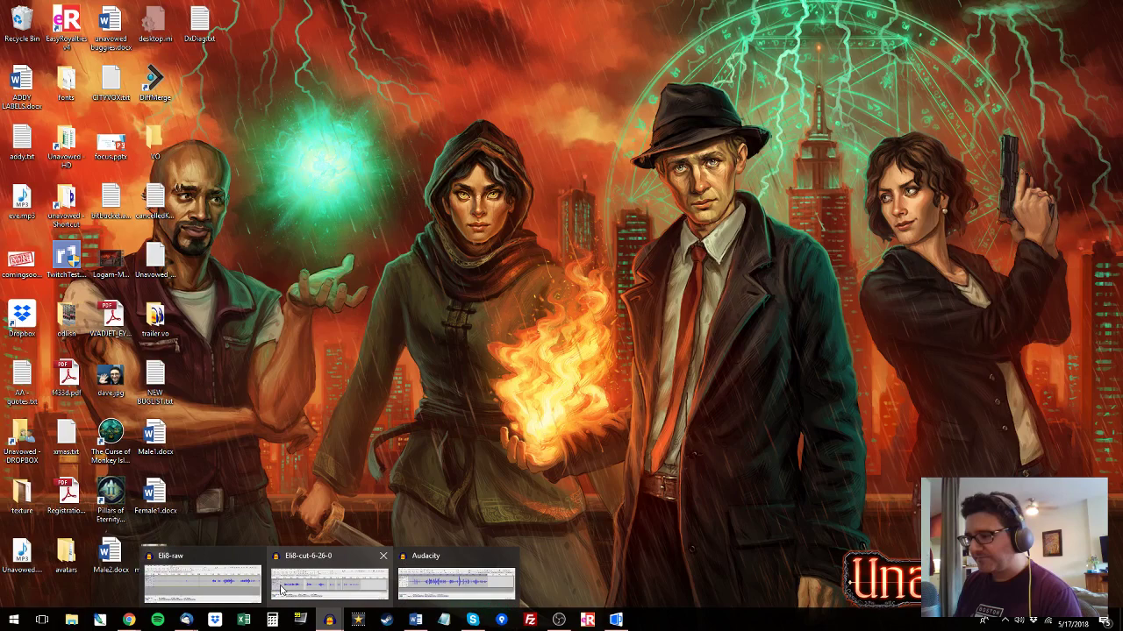
click(325, 596)
click(202, 583)
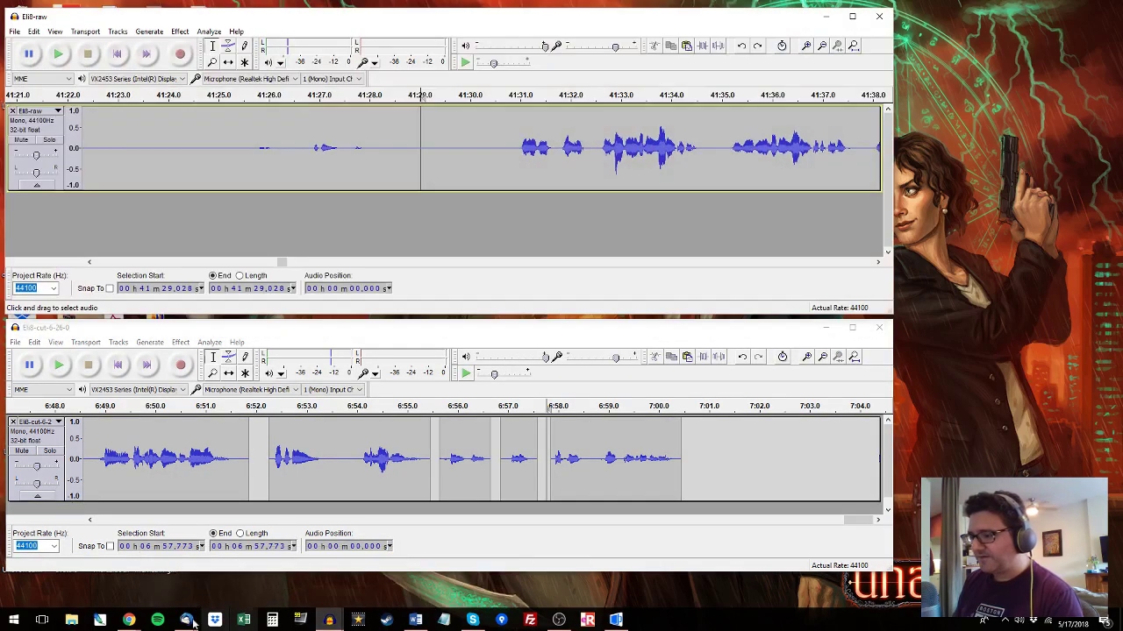
mouse_move(128, 620)
click(207, 526)
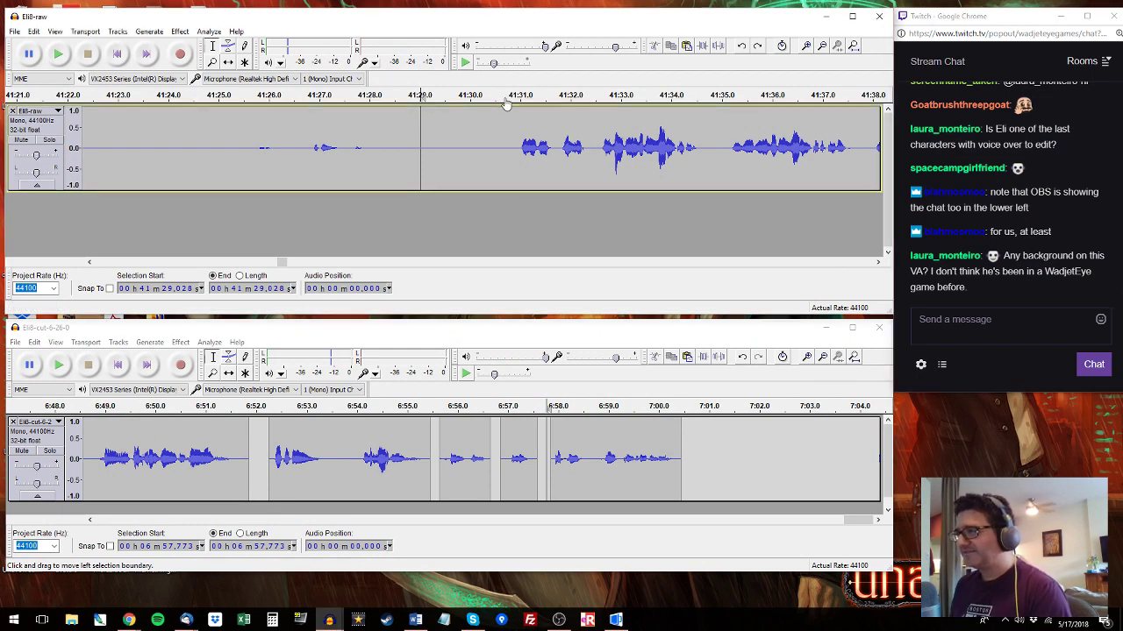
Listen to the raw takes from 41:30.9, marking 41:30.9–41:34.5 and 41:32.4–41:37.7.
click(514, 145)
key(space)
drag(514, 146, 697, 145)
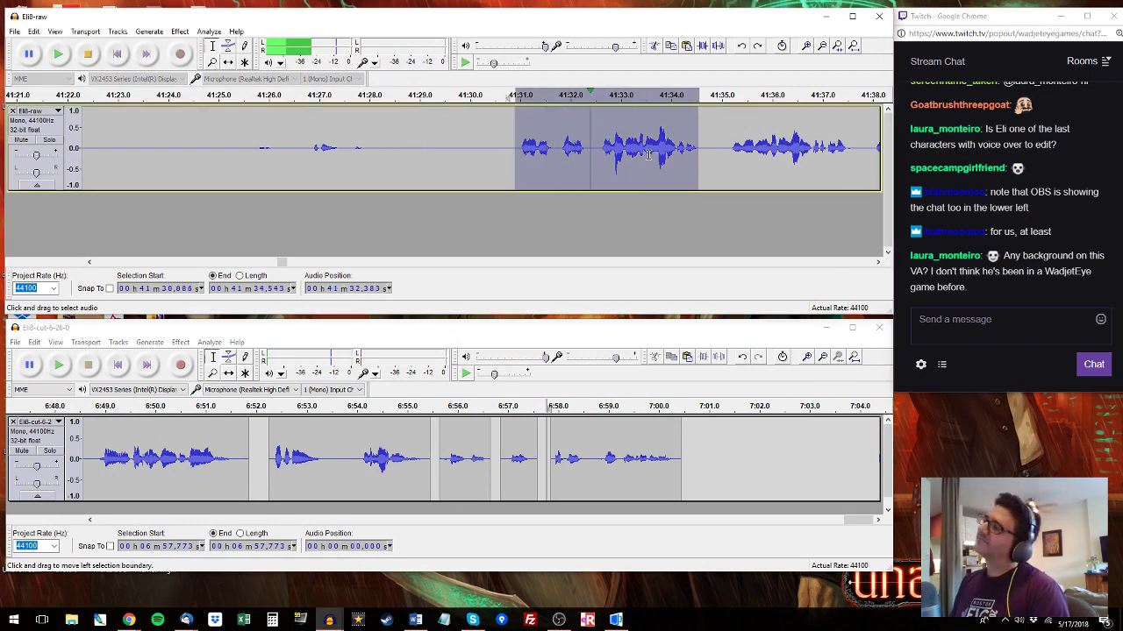
drag(592, 141, 664, 141)
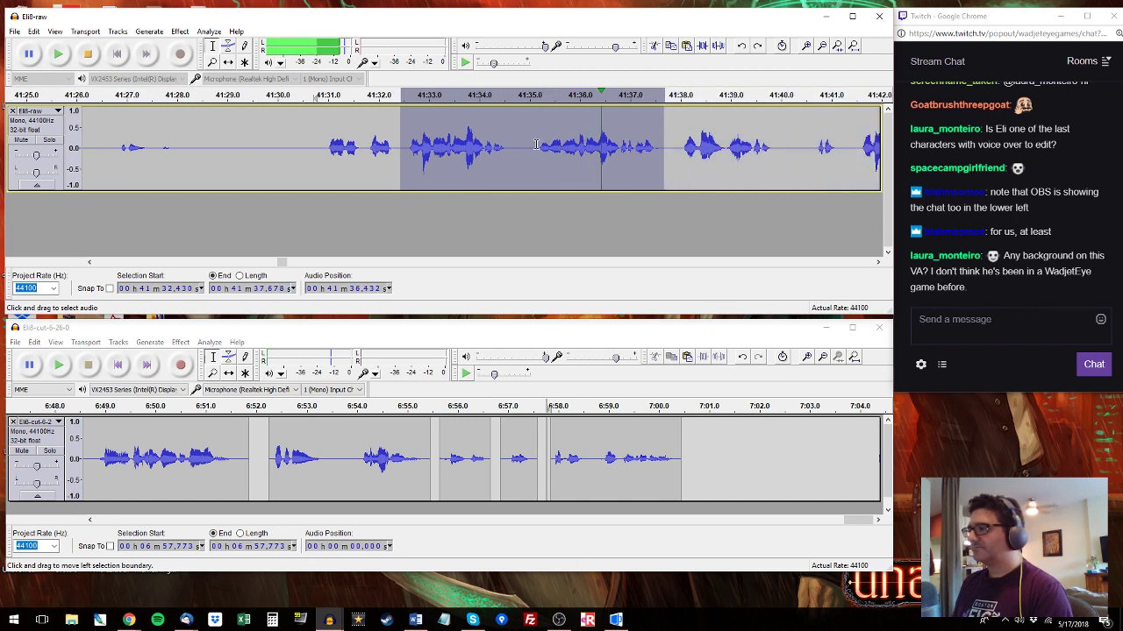
Copy the raw take at 41:35.1–41:40.1 and paste it after the cut track's last clip at 7:00.6.
drag(536, 146, 783, 145)
key(space)
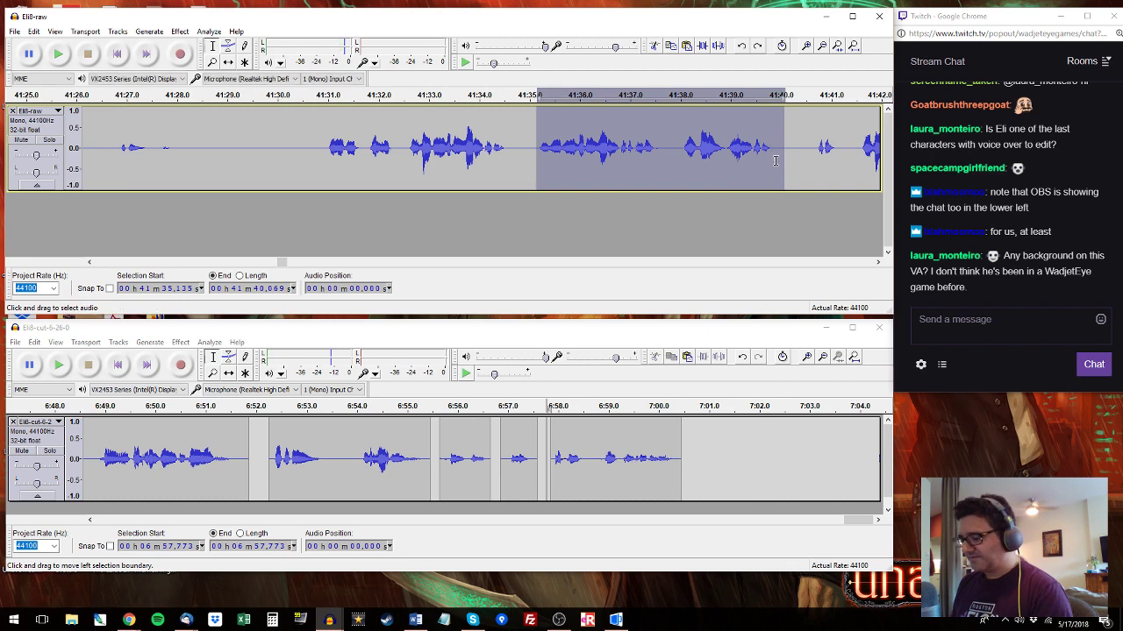
click(687, 434)
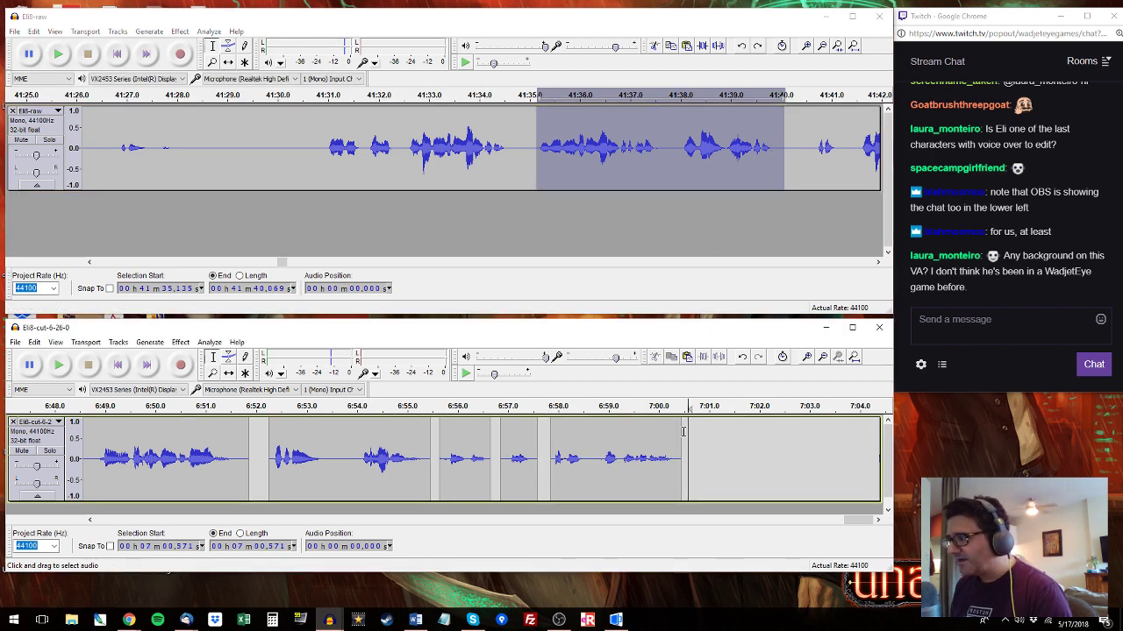
key(ctrl+v)
Audition the raw takes from 41:40.6, marking 41:41.5–41:44.3 and 41:44.6–41:46.9, and compare them with the cut track from 7:03.4.
click(812, 145)
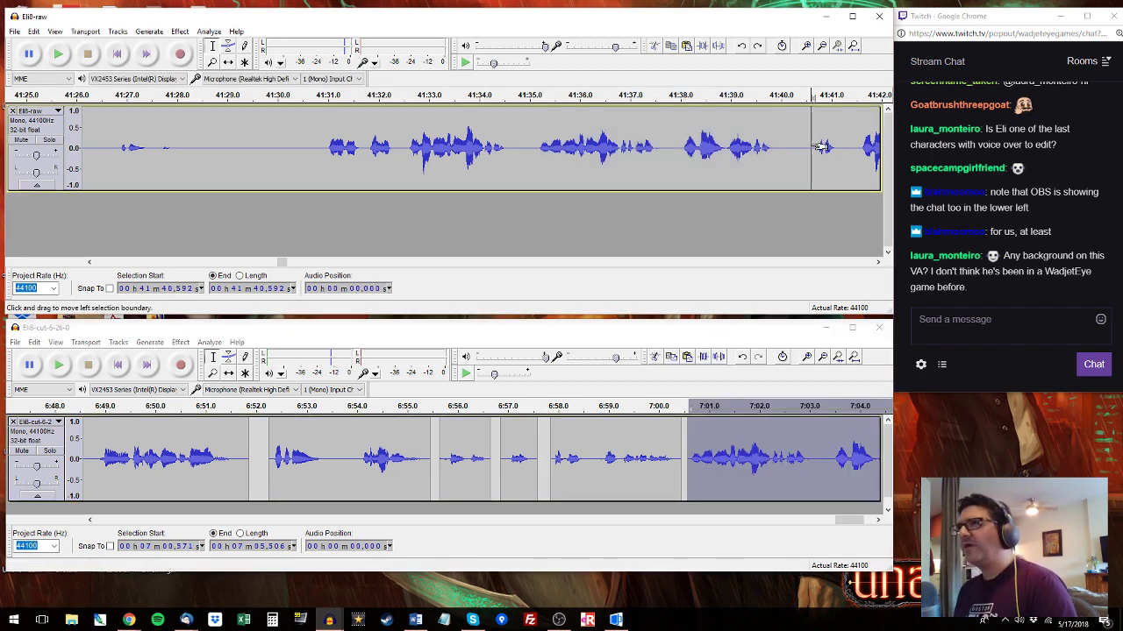
click(880, 263)
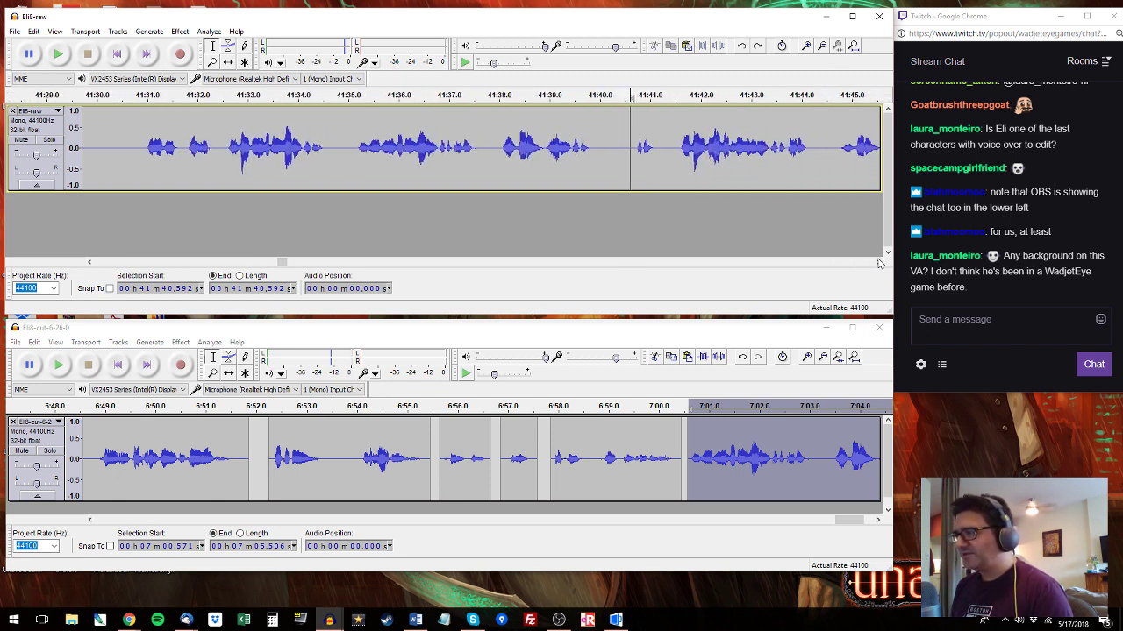
key(space)
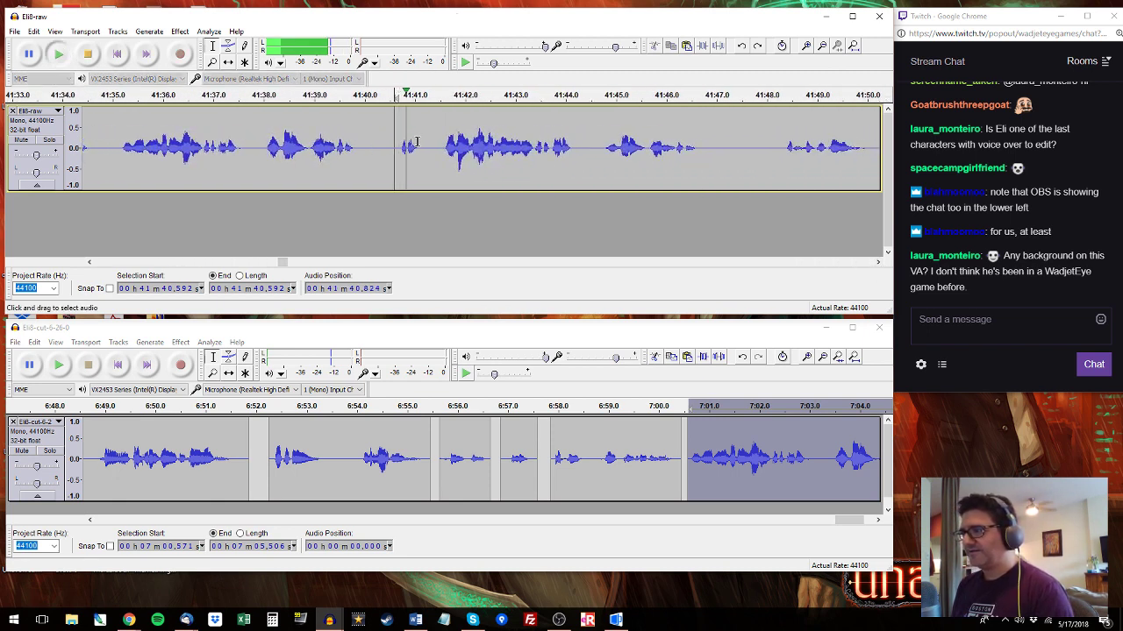
drag(438, 150, 574, 149)
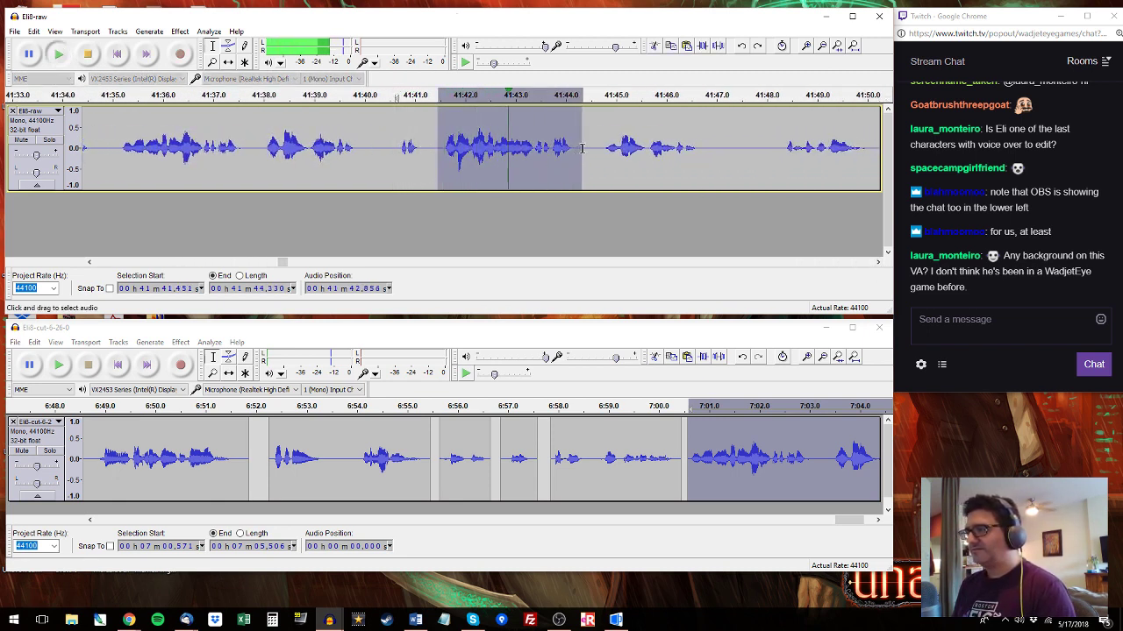
click(601, 145)
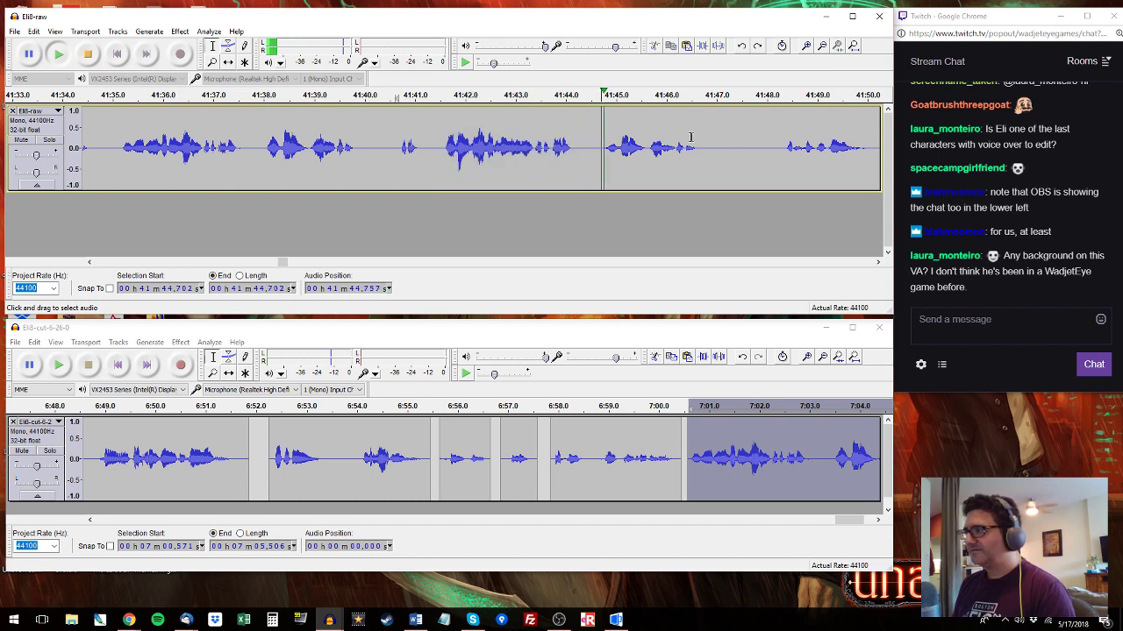
drag(709, 149, 596, 149)
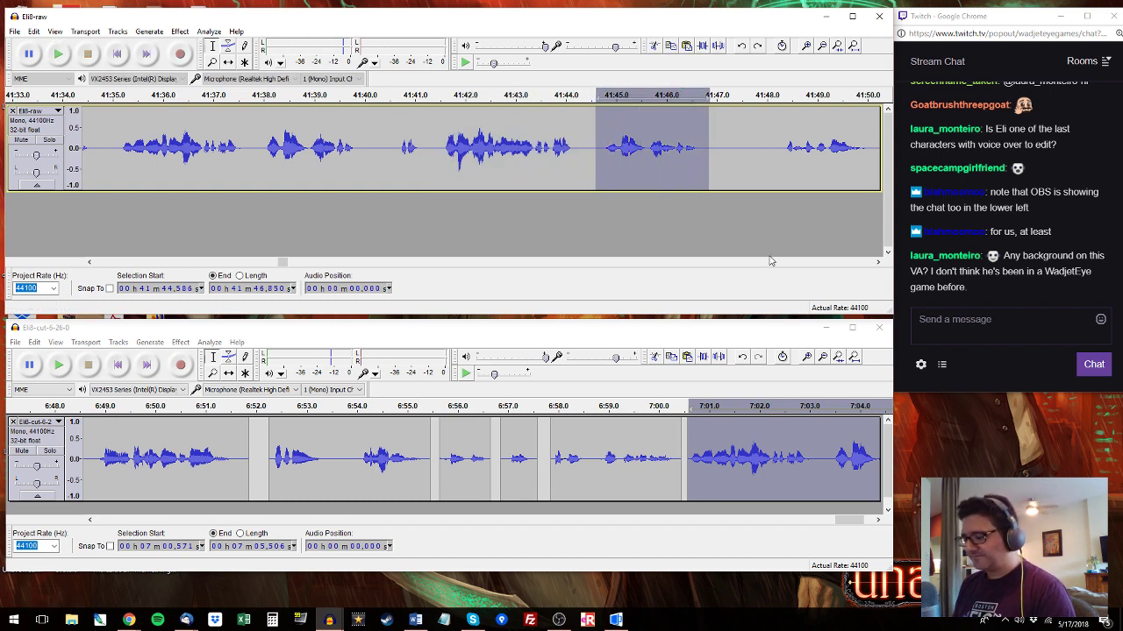
click(829, 406)
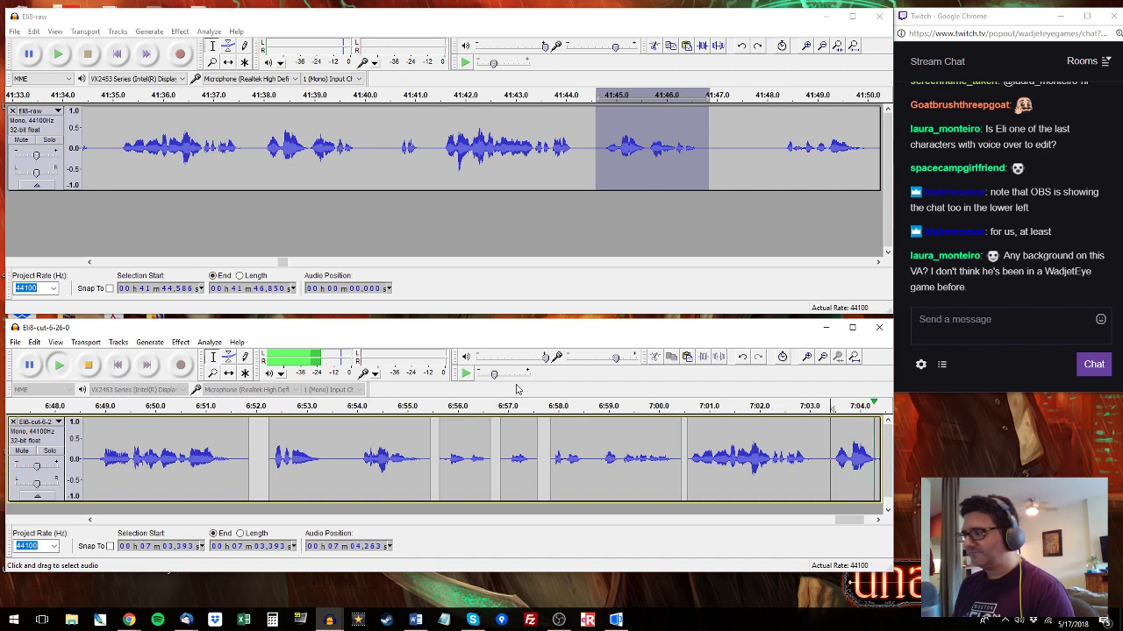
Copy the raw take at 41:48.1–41:51.5 and paste it after the cut track's last clip at 7:05.6.
click(776, 98)
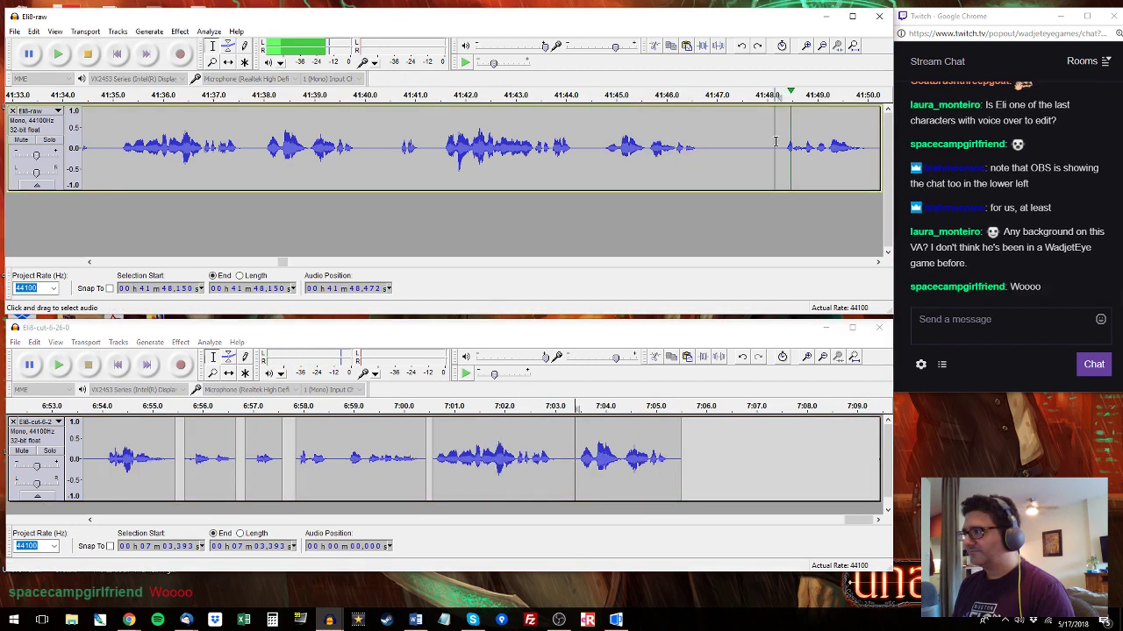
drag(772, 149, 627, 151)
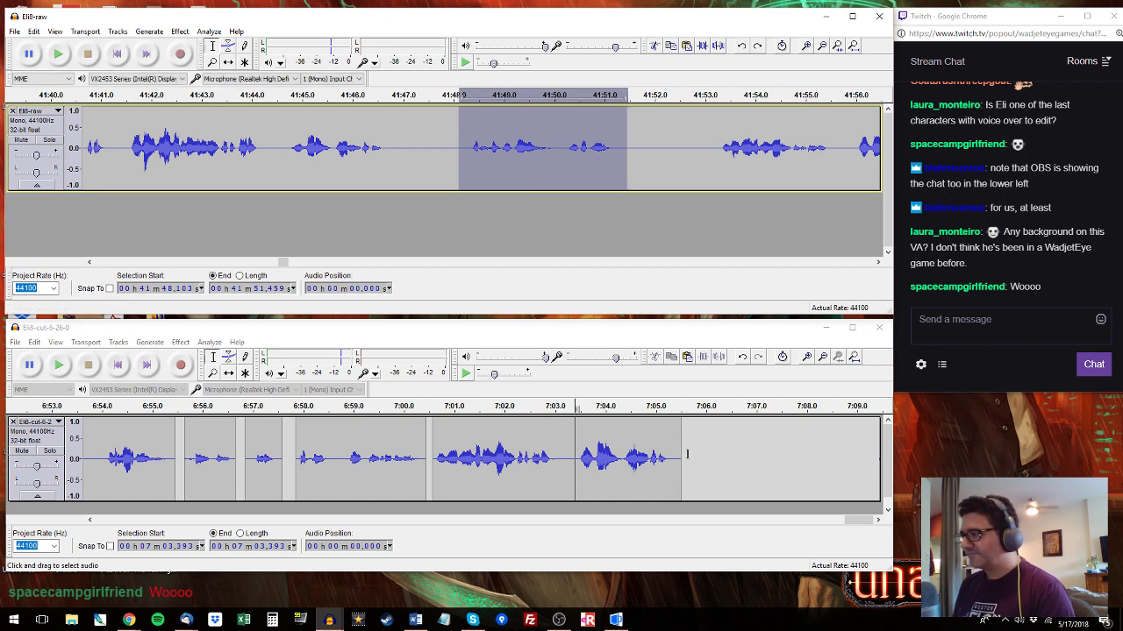
click(688, 454)
key(ctrl+v)
Listen through the raw takes from 41:53.2 and replace the cut track's clip at 7:05.6 with the take at 42:04.0–42:07.1.
click(696, 166)
click(720, 94)
drag(713, 147, 521, 128)
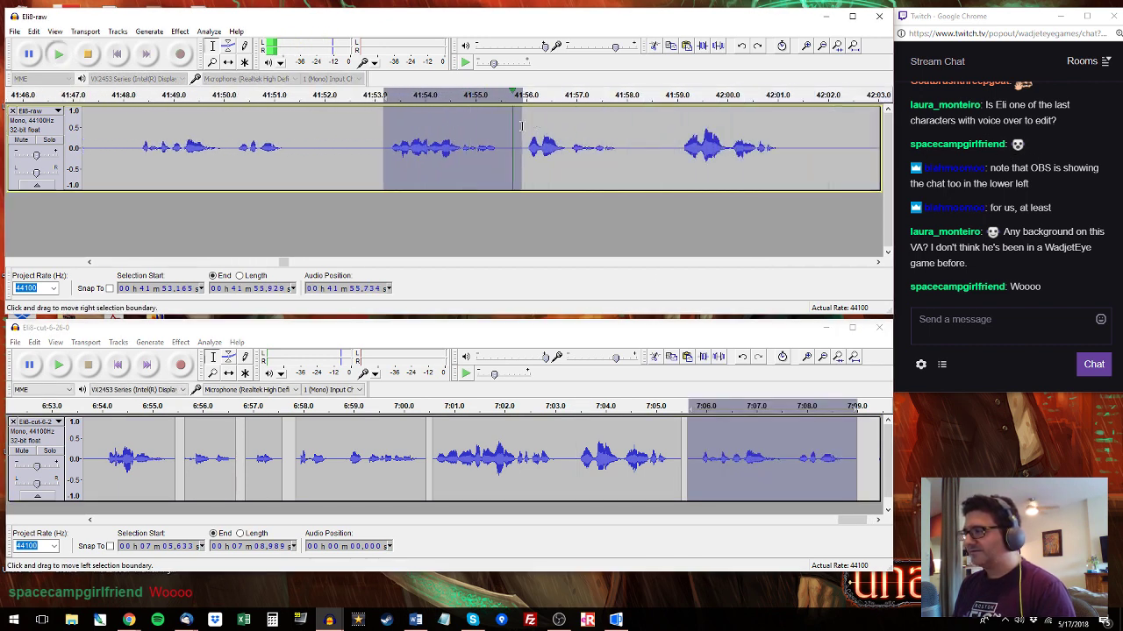
click(673, 96)
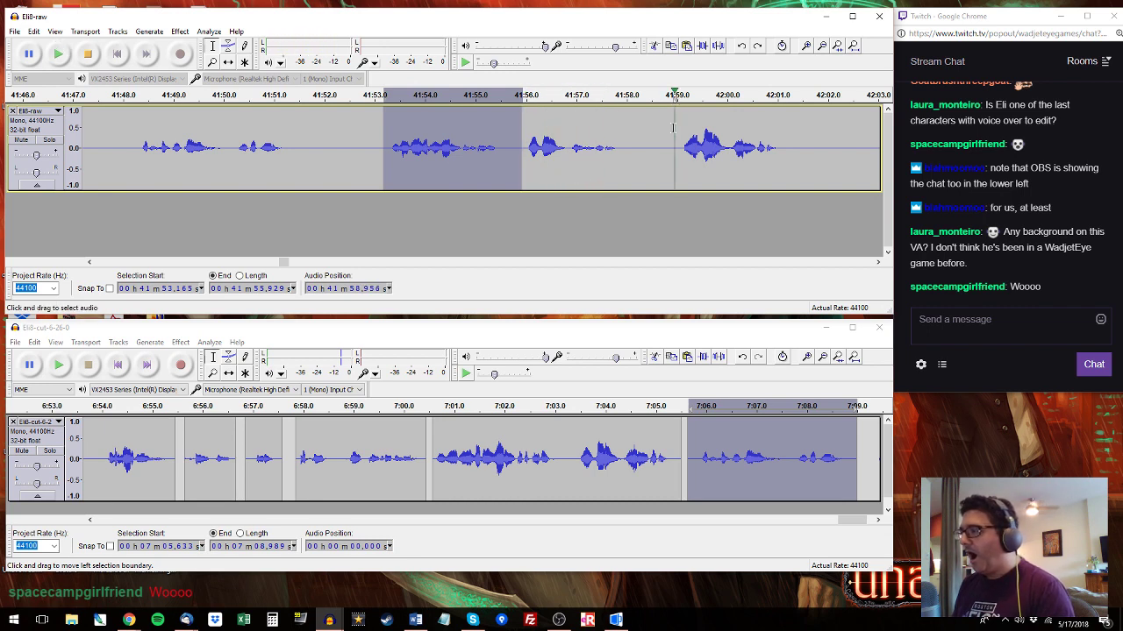
drag(677, 140, 787, 140)
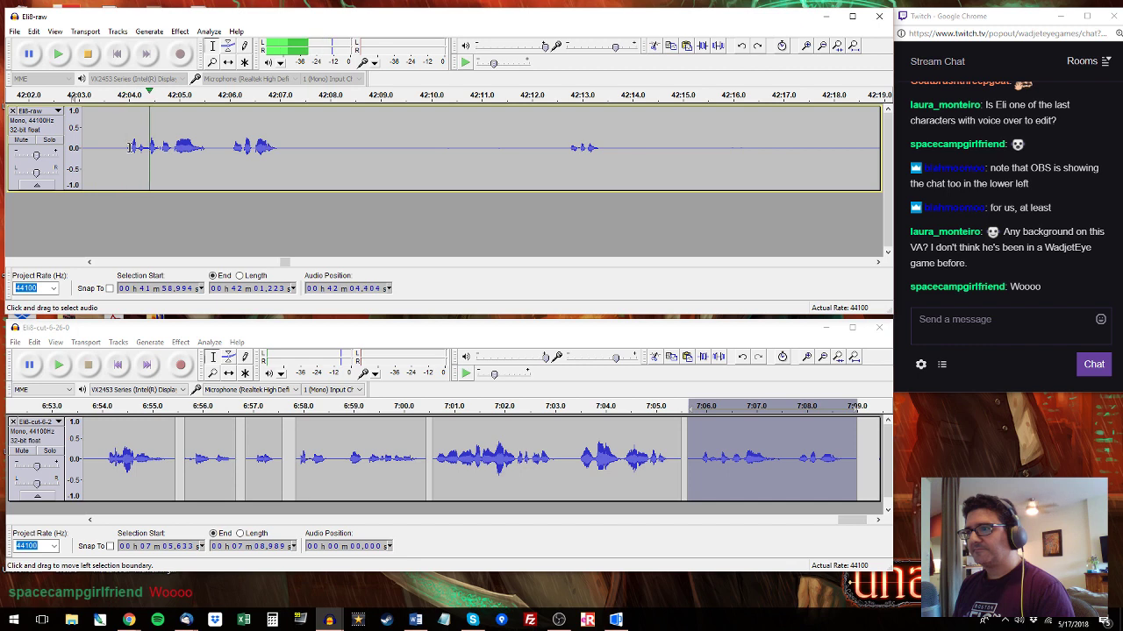
drag(129, 147, 284, 148)
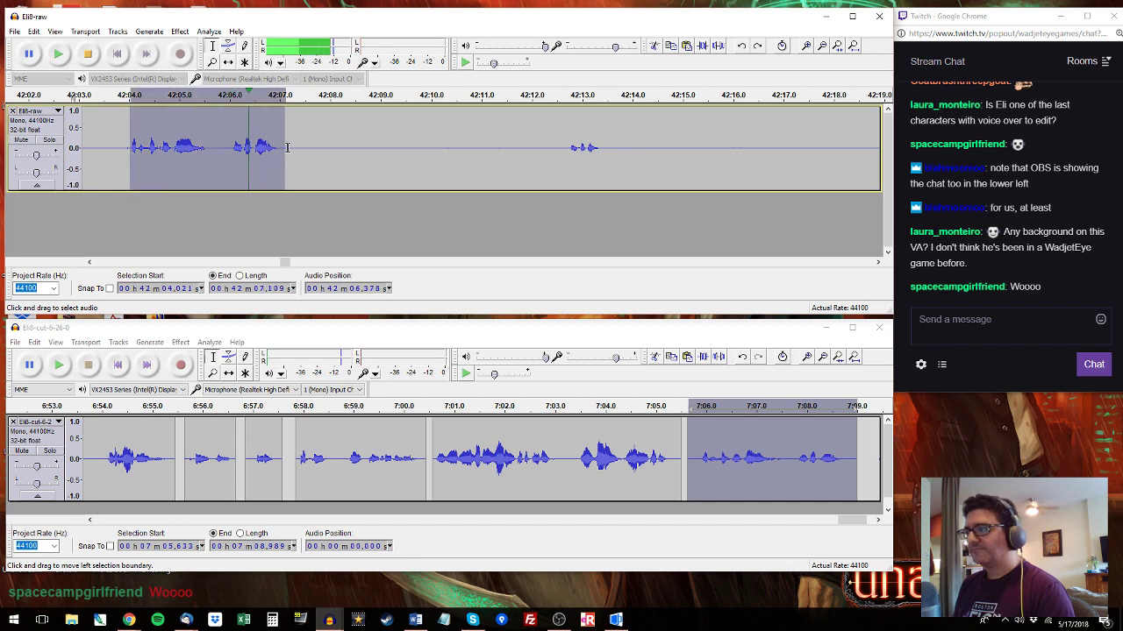
key(space)
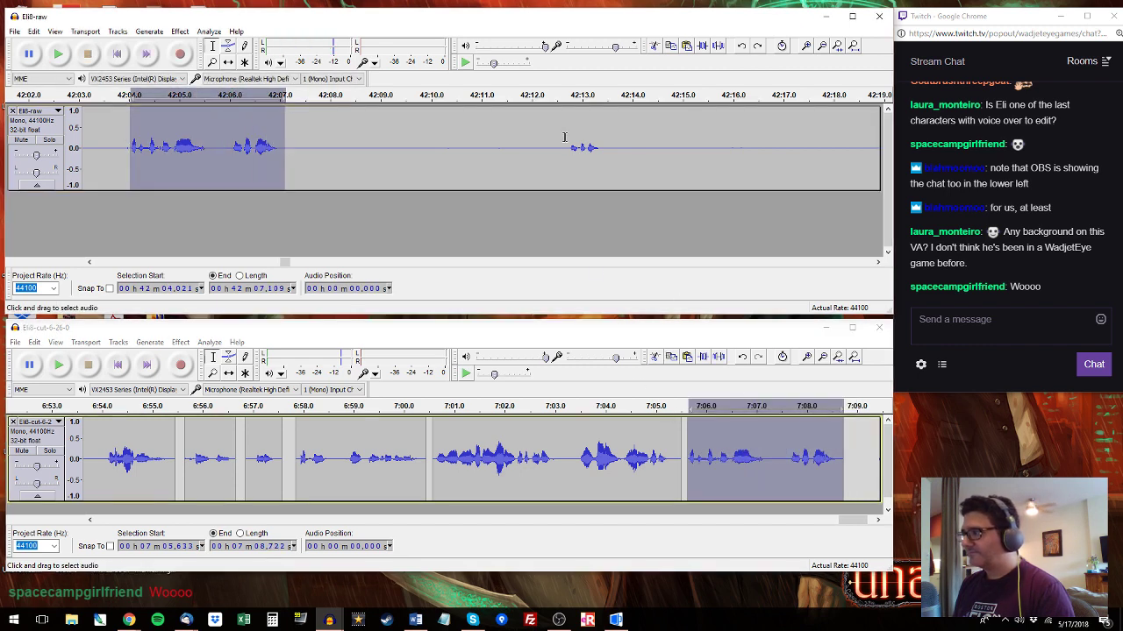
Listen on from 42:12.7, copy the raw take at 42:23.5–42:24.7 and paste it into the cut track at 7:08.8.
click(566, 138)
key(space)
click(875, 98)
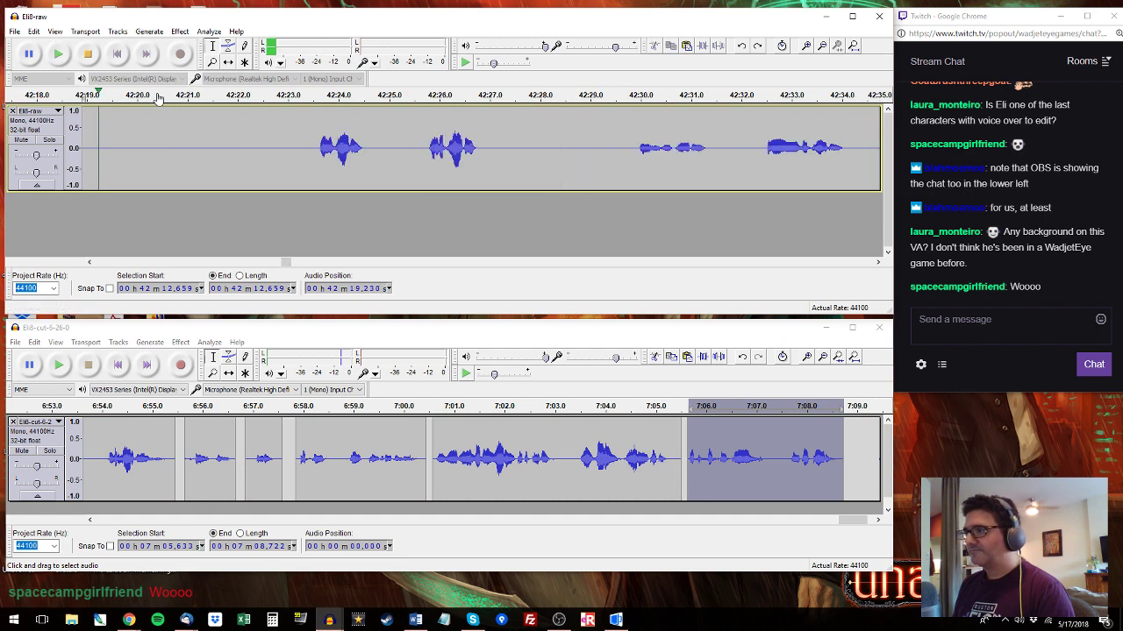
click(314, 98)
drag(314, 152, 375, 153)
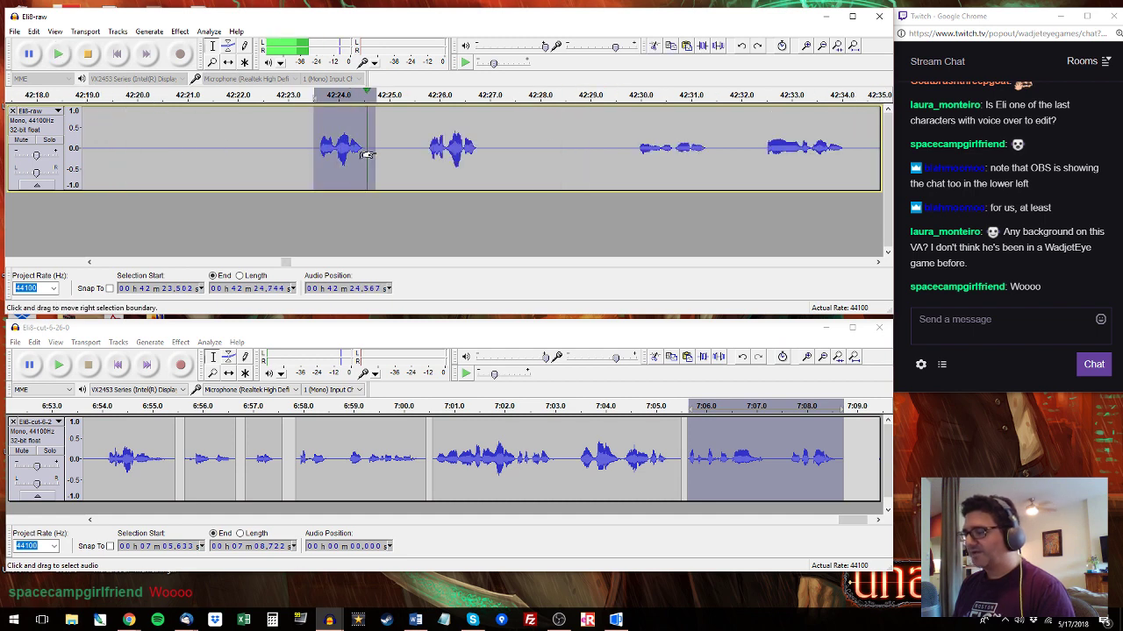
key(space)
drag(849, 524, 855, 524)
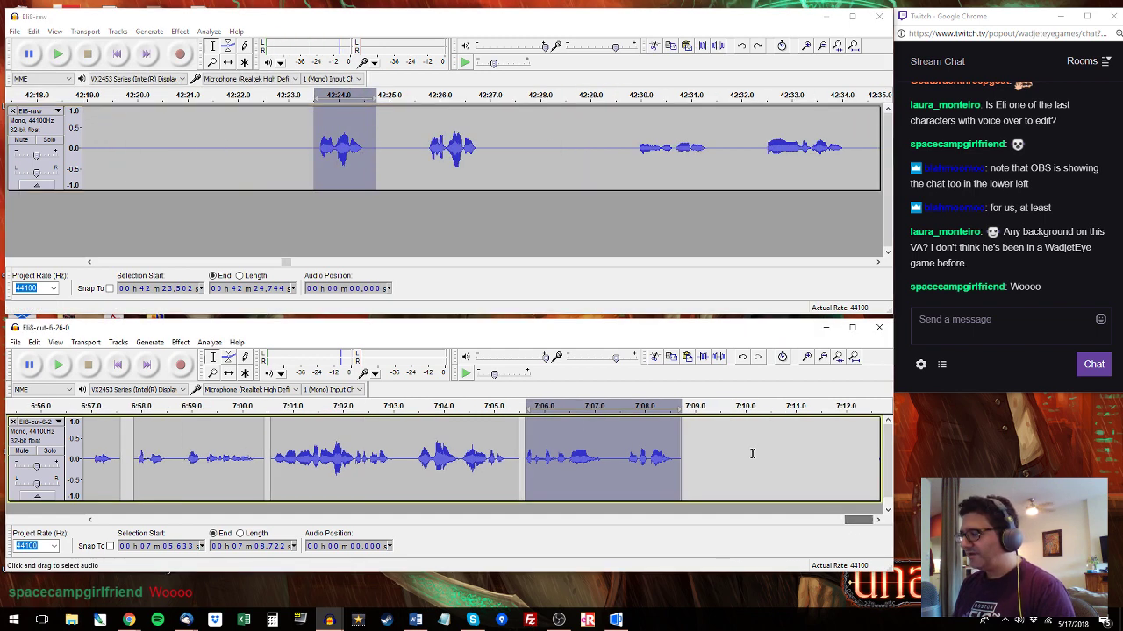
click(683, 429)
key(ctrl+v)
Audition the raw takes from 42:25.7 and replace the cut track's clip at 7:08.8 with the take at 42:32.3–42:34.2.
click(426, 97)
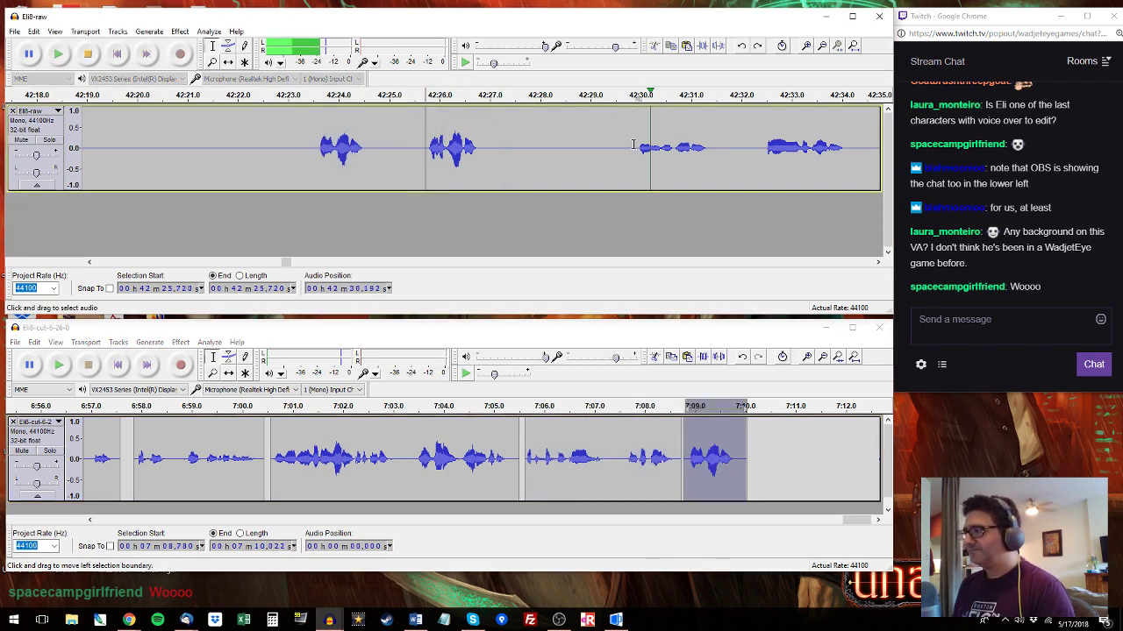
drag(634, 96, 721, 192)
key(ctrl+c)
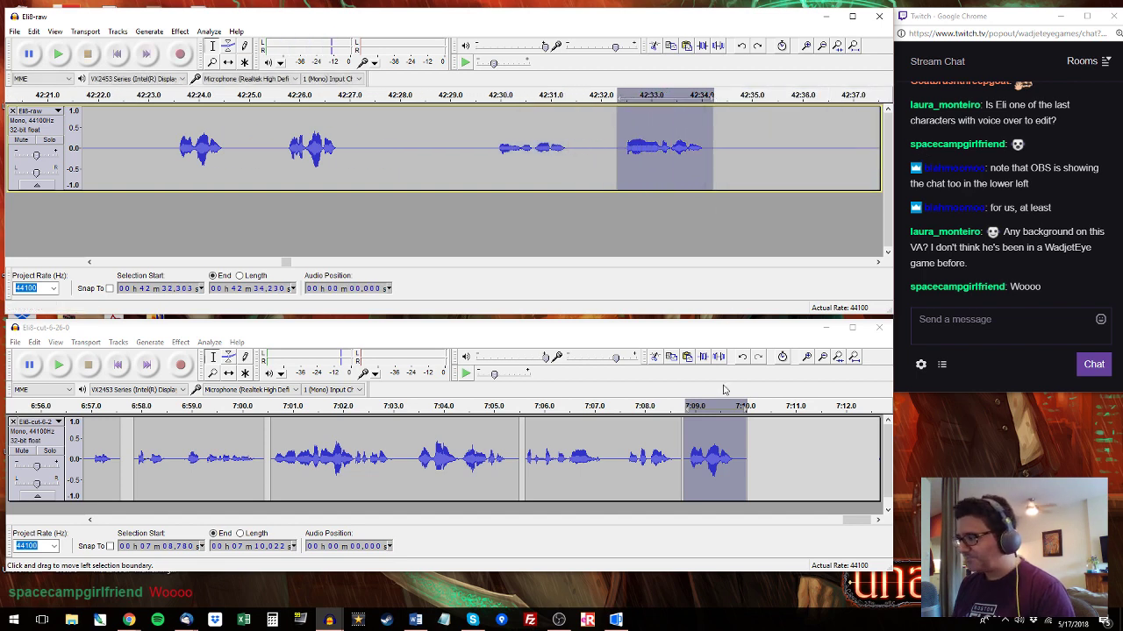
key(alt+Tab)
key(ctrl+v)
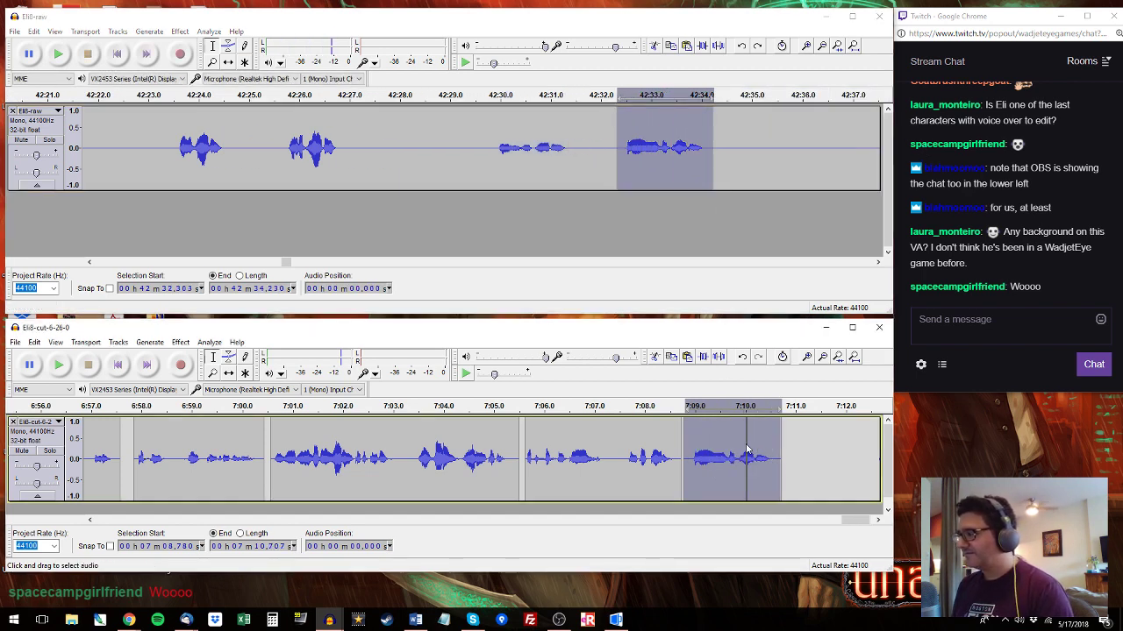
Listen to the raw recording from 42:36.8, marking the passage at 42:42.0–42:48.9.
click(846, 148)
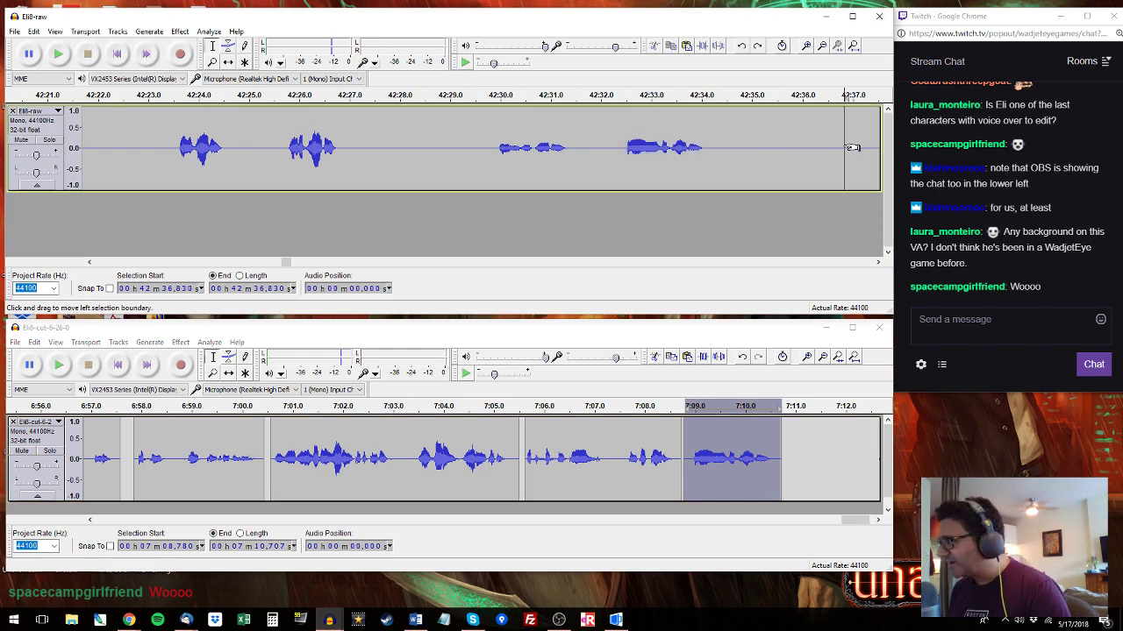
key(space)
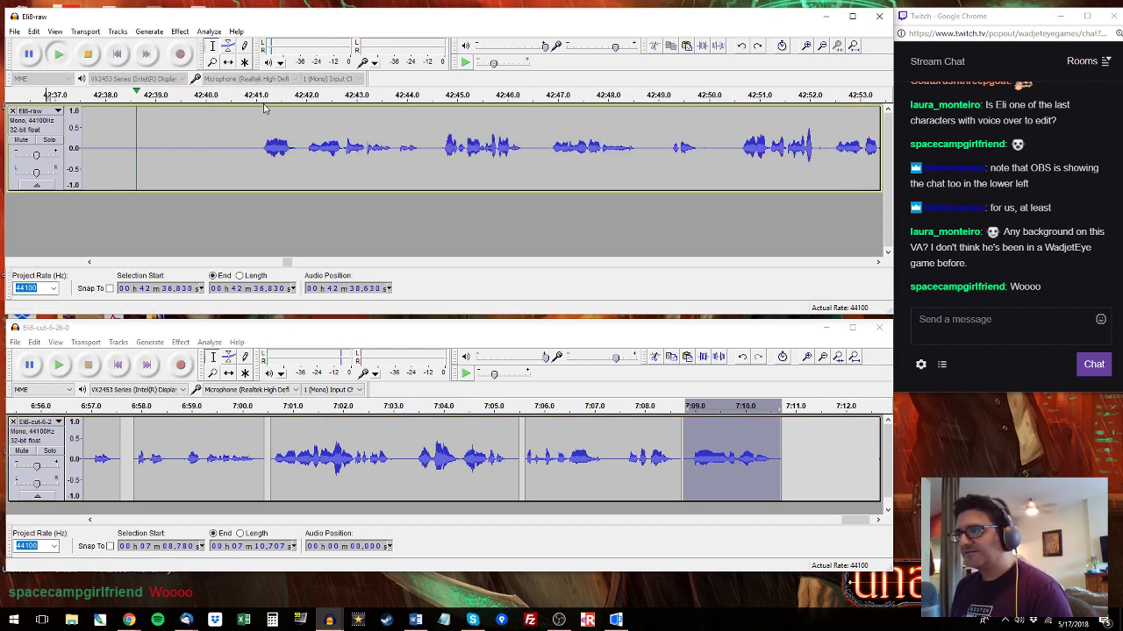
drag(259, 144, 655, 152)
key(space)
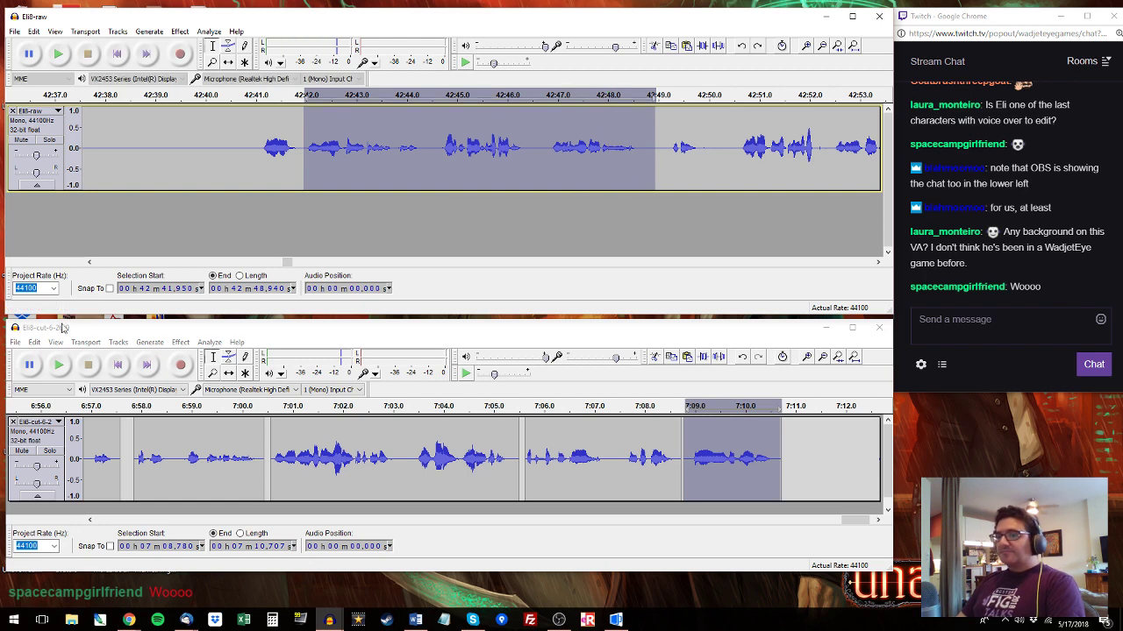
Replay the marked raw passage from 42:42.0 and continue listening from 42:49.2.
key(alt+Tab)
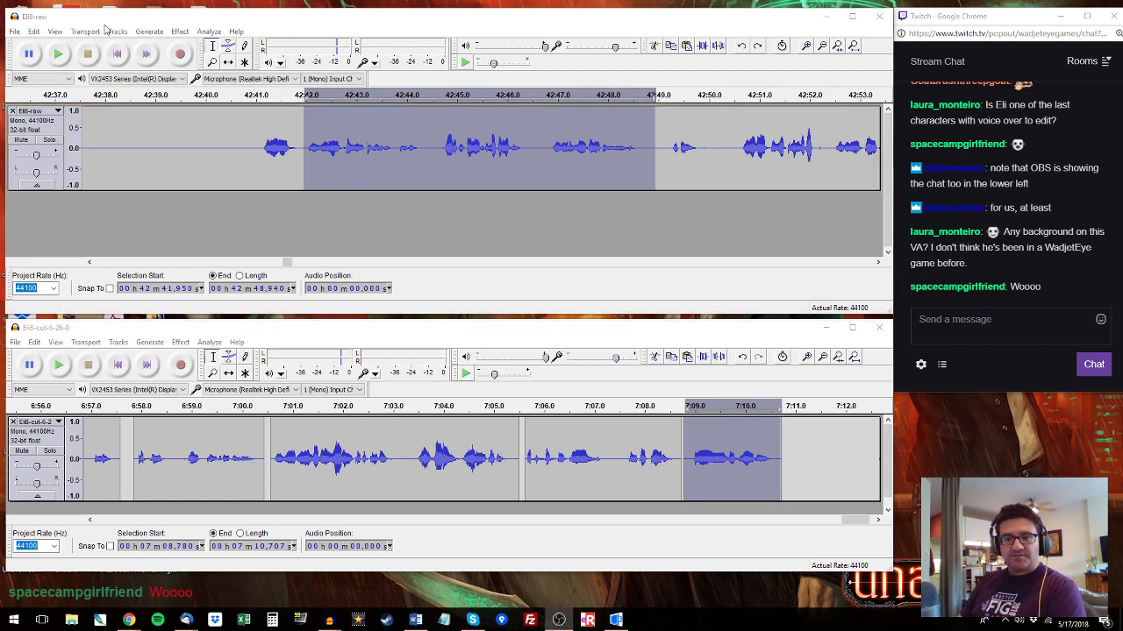
click(407, 23)
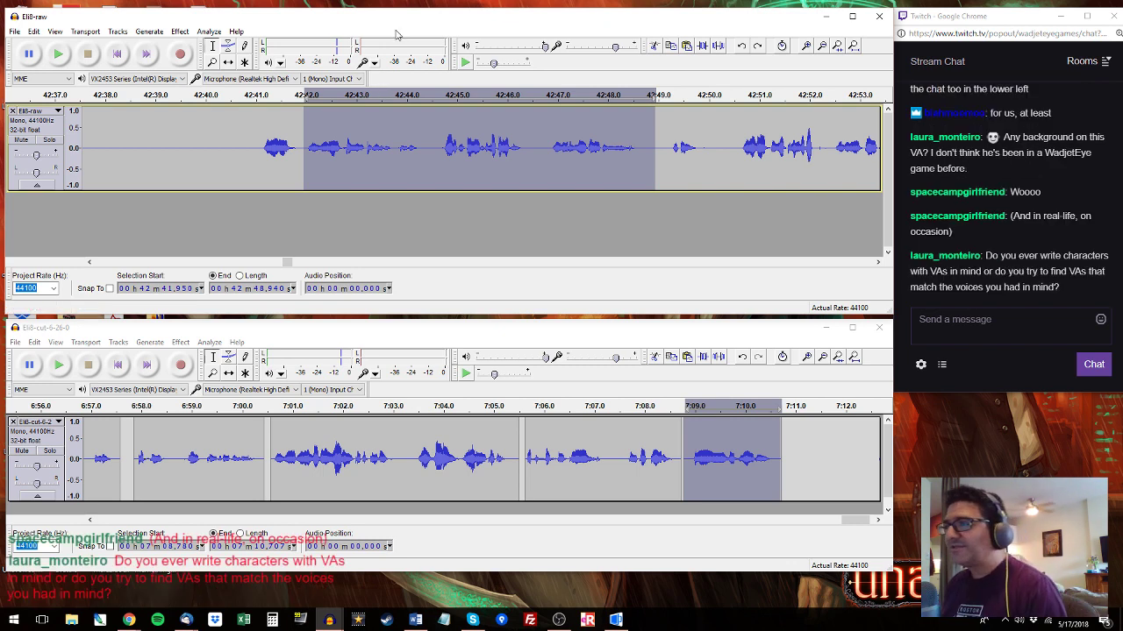
key(space)
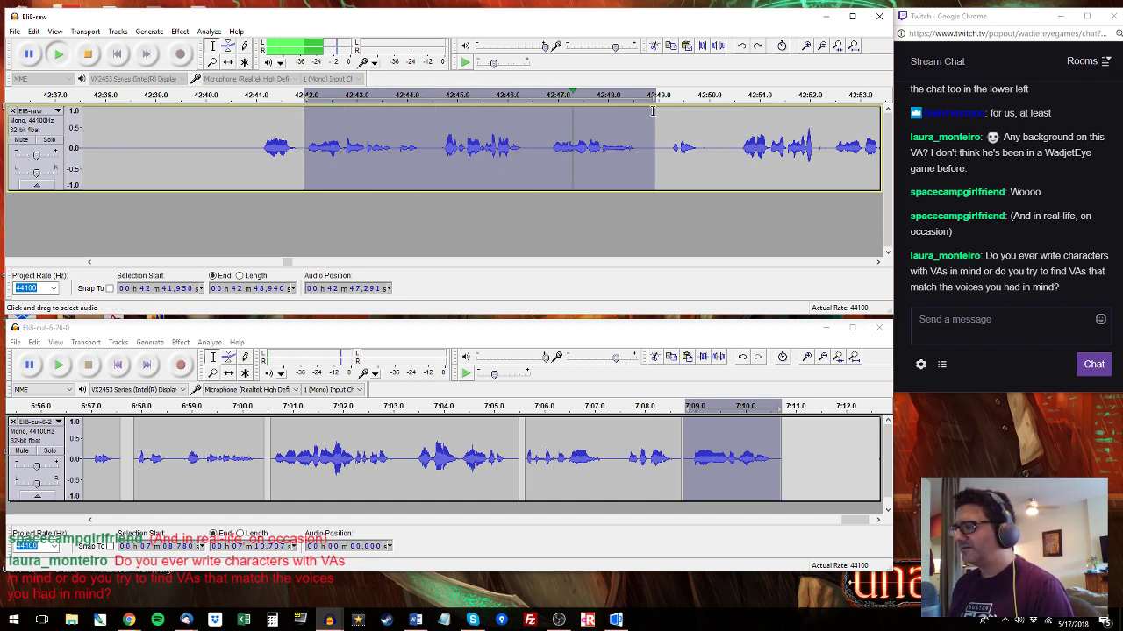
click(665, 148)
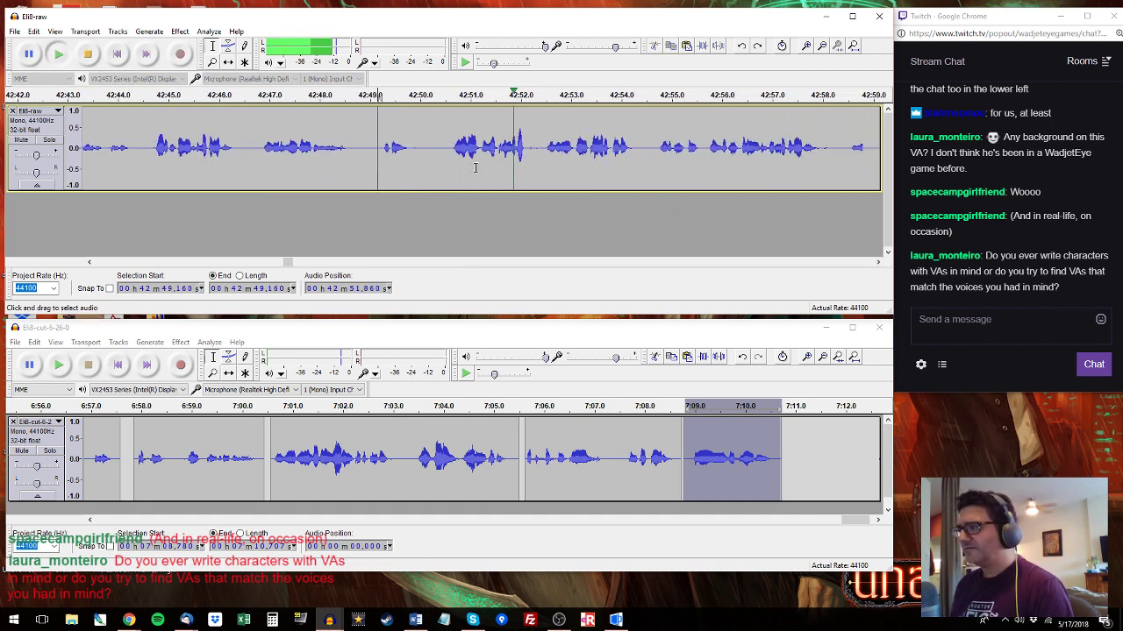
Delete the section at 42:54.4–42:55.7 from the raw recording.
drag(545, 148, 451, 150)
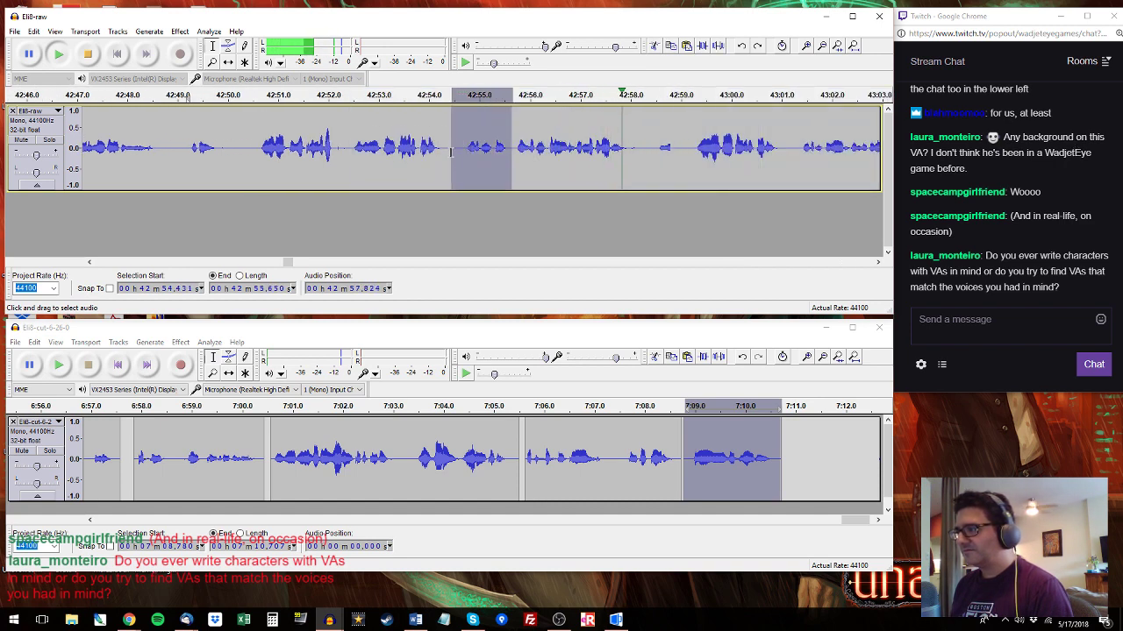
key(space)
key(Delete)
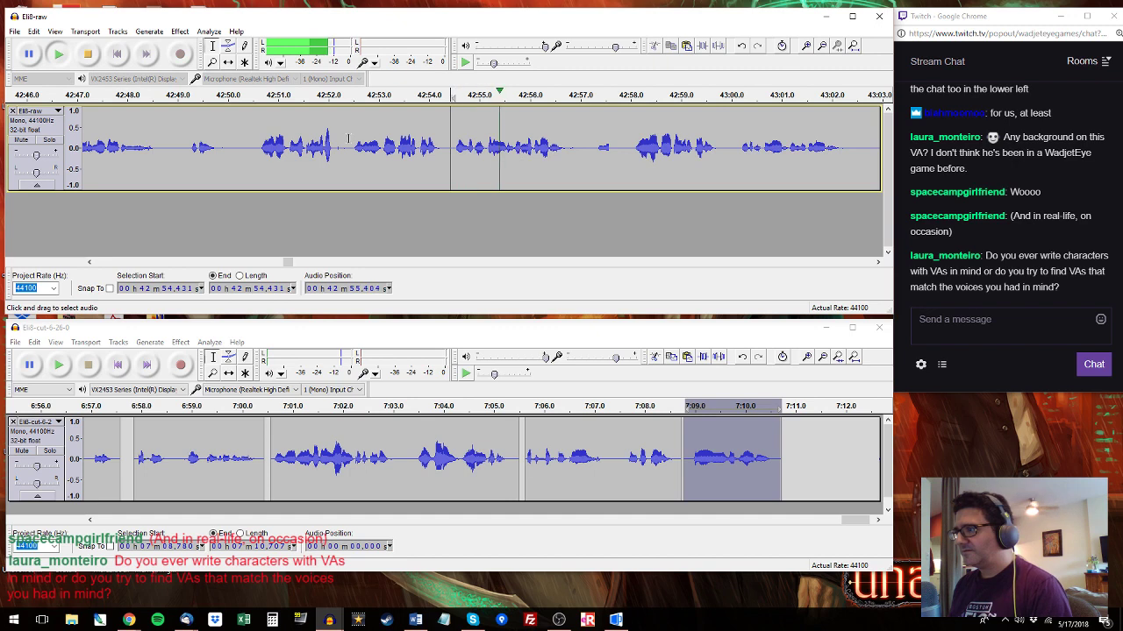
Copy the raw recording's section from about 42:58.0 to 43:06.8 and paste it at 7:10.9, just past the cut track's last clip.
drag(349, 147, 761, 137)
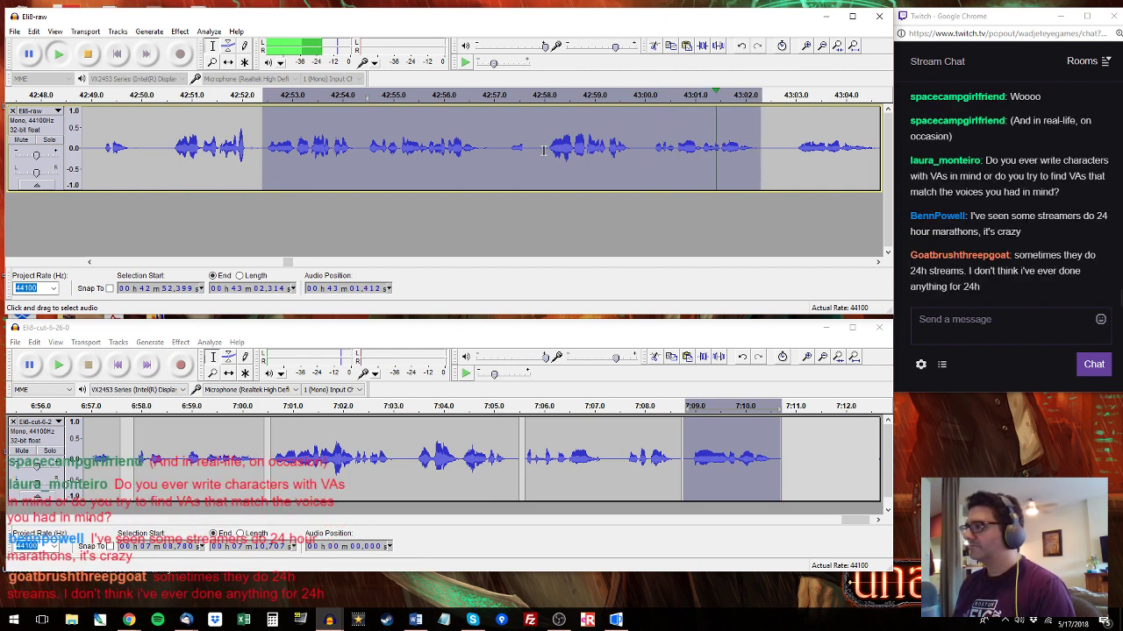
drag(545, 151, 691, 149)
click(792, 440)
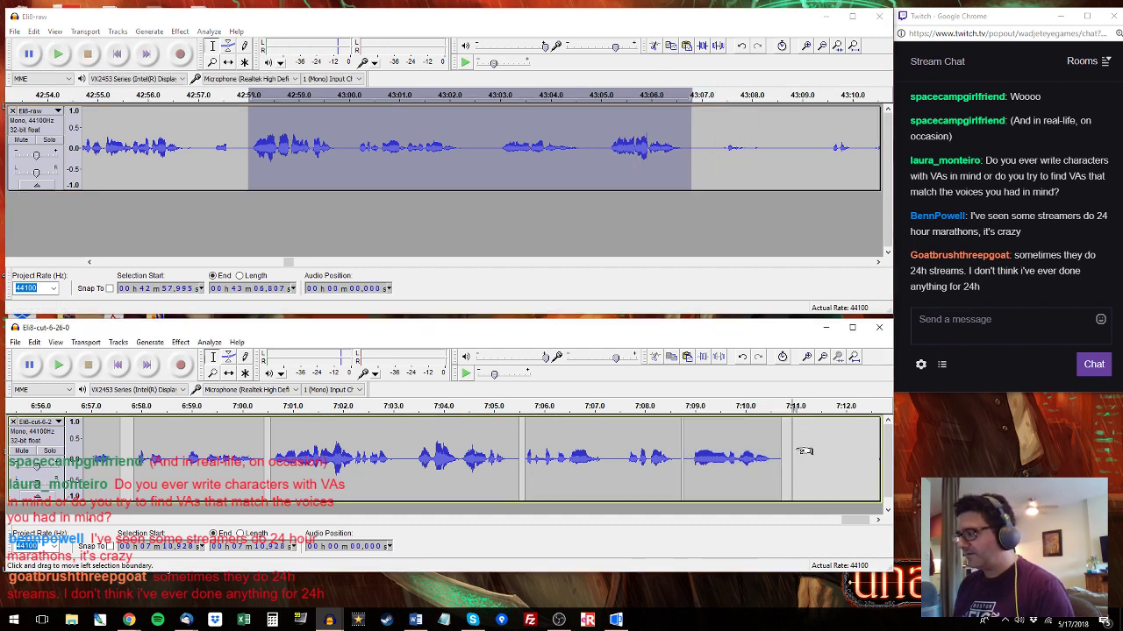
key(ctrl+v)
drag(849, 521, 869, 522)
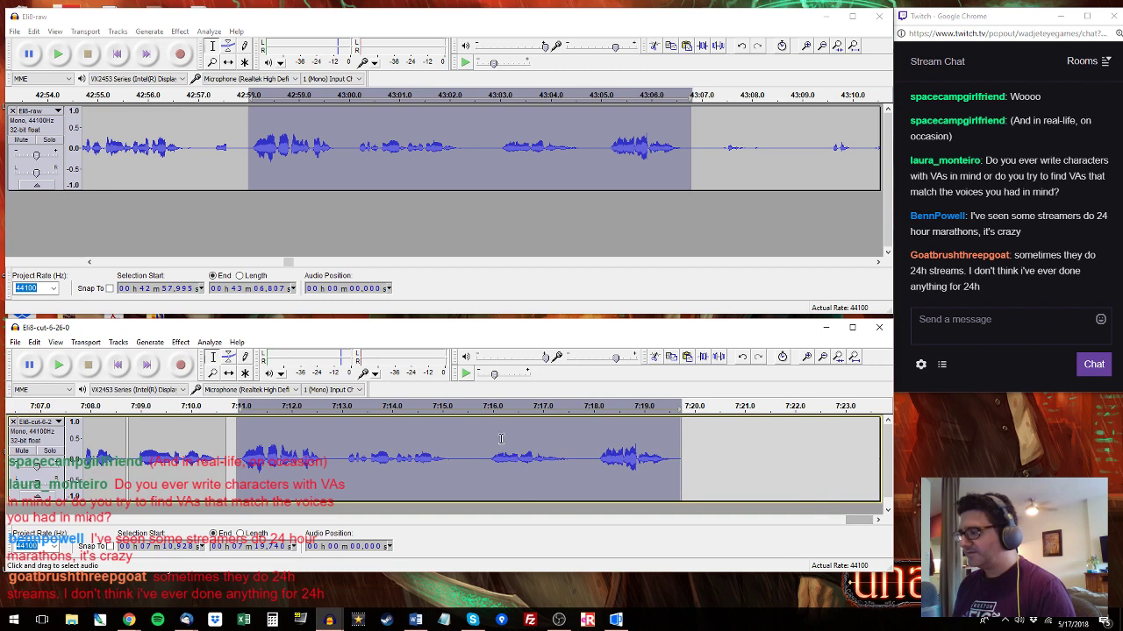
Delete the phrase between about 7:15.3 and 7:17.8 from the pasted clip and play the cut from about 7:13.0.
drag(458, 456, 585, 458)
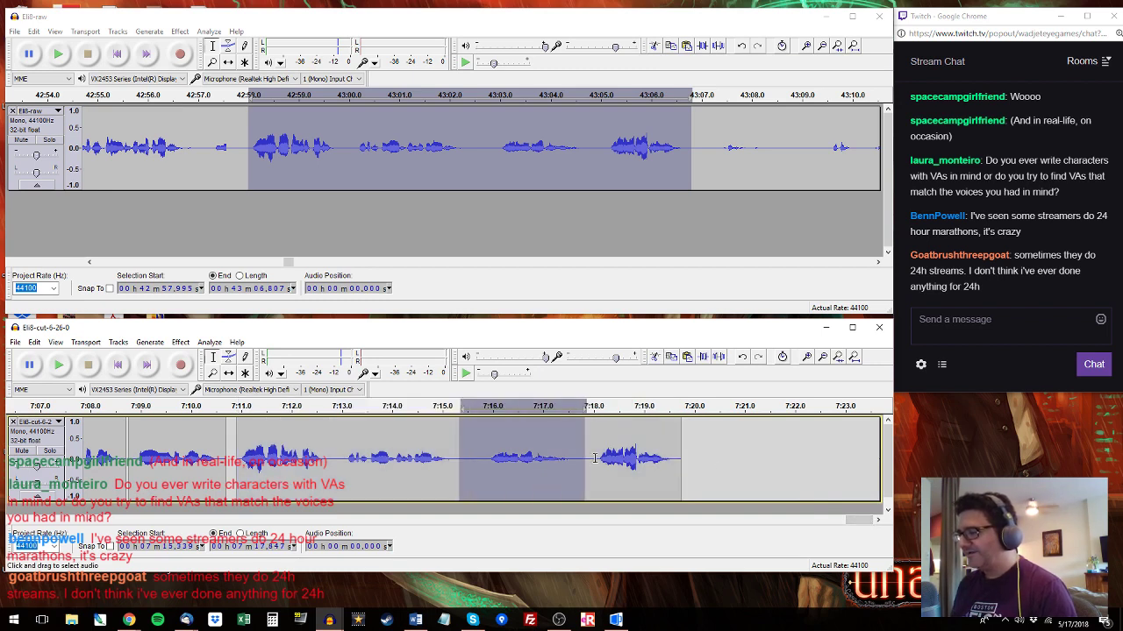
key(Delete)
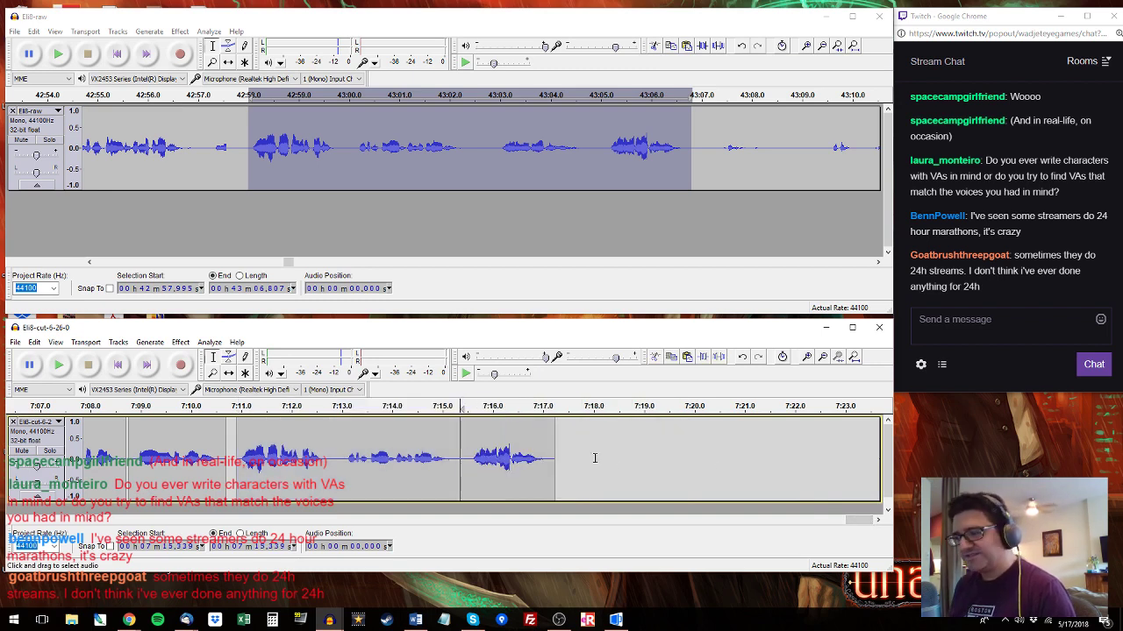
click(343, 452)
key(space)
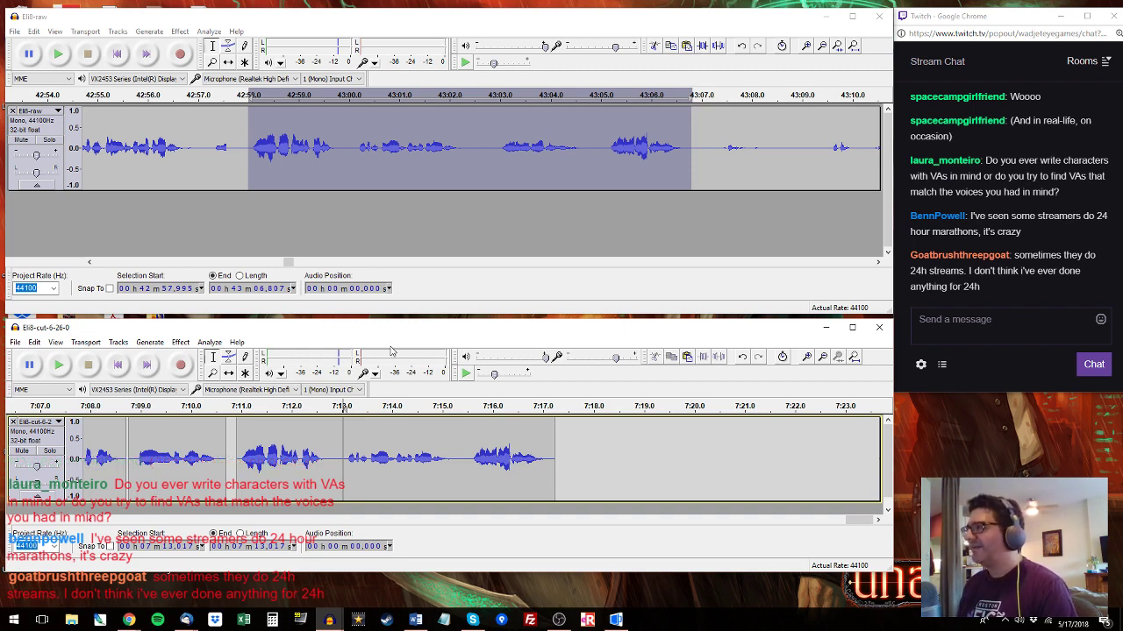
Shorten the gap before the cut track's last clip by deleting the sliver starting at about 7:10.79.
click(231, 438)
click(231, 438)
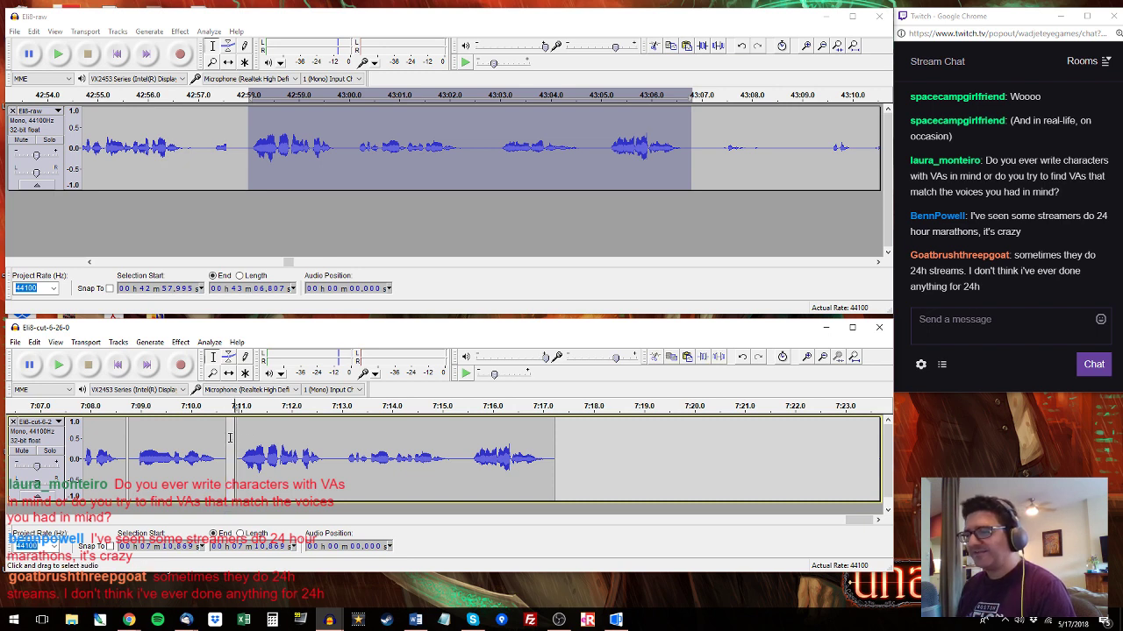
drag(232, 438, 234, 439)
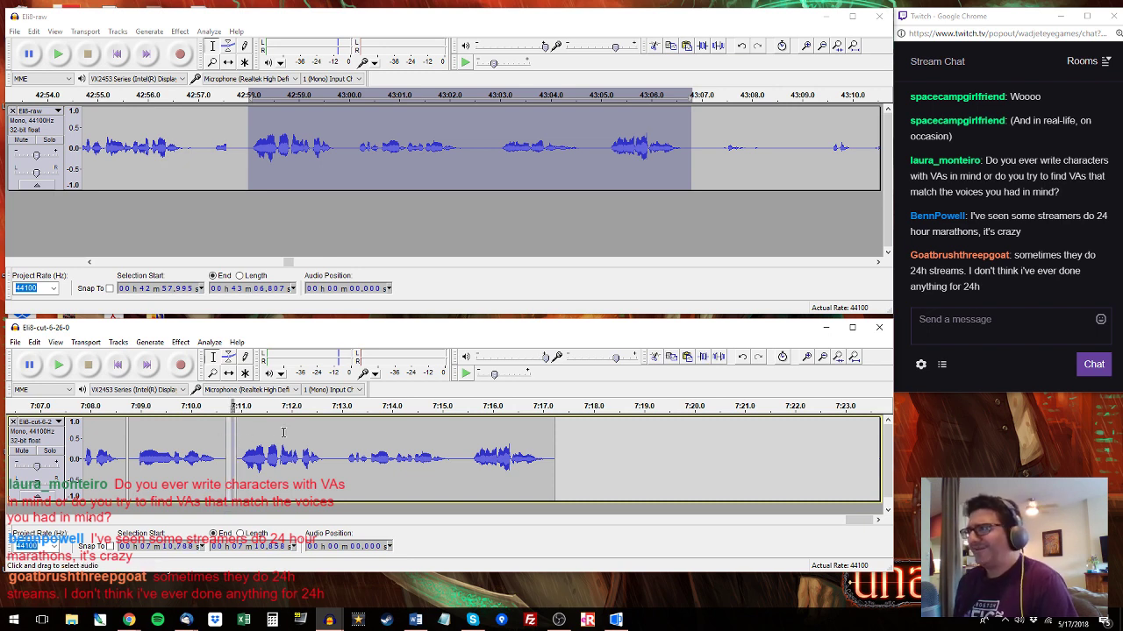
key(Delete)
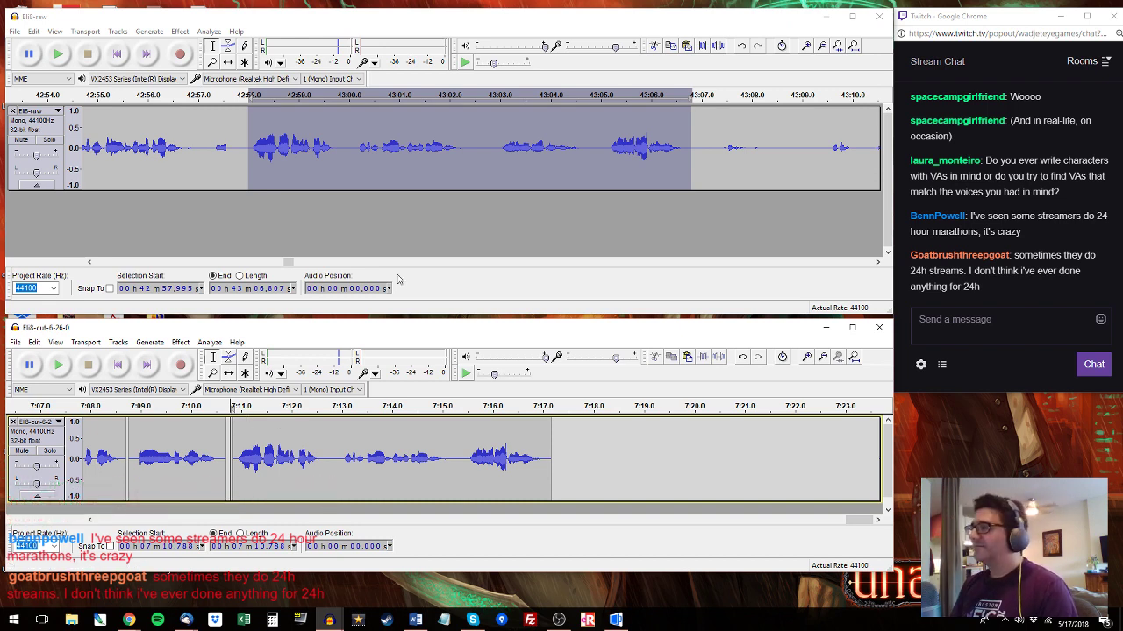
Listen to the raw recording from 43:07.0, copy the take from 43:23.05 to 43:24.29, and paste it into the cut at 7:17.2.
click(715, 94)
click(700, 112)
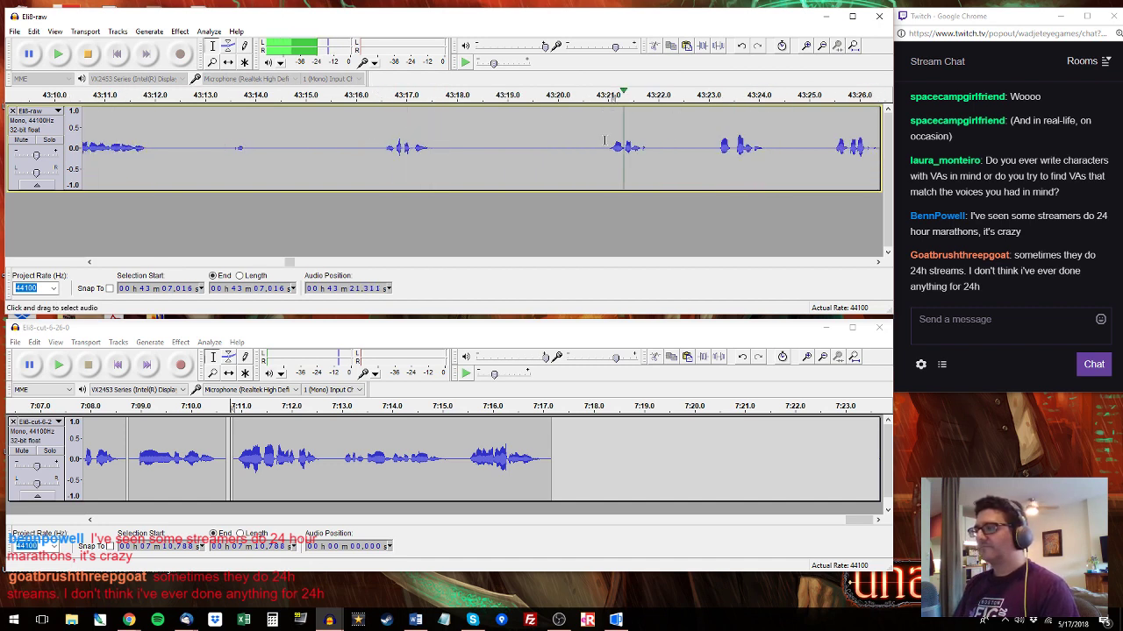
drag(604, 145, 765, 145)
key(space)
key(ctrl+c)
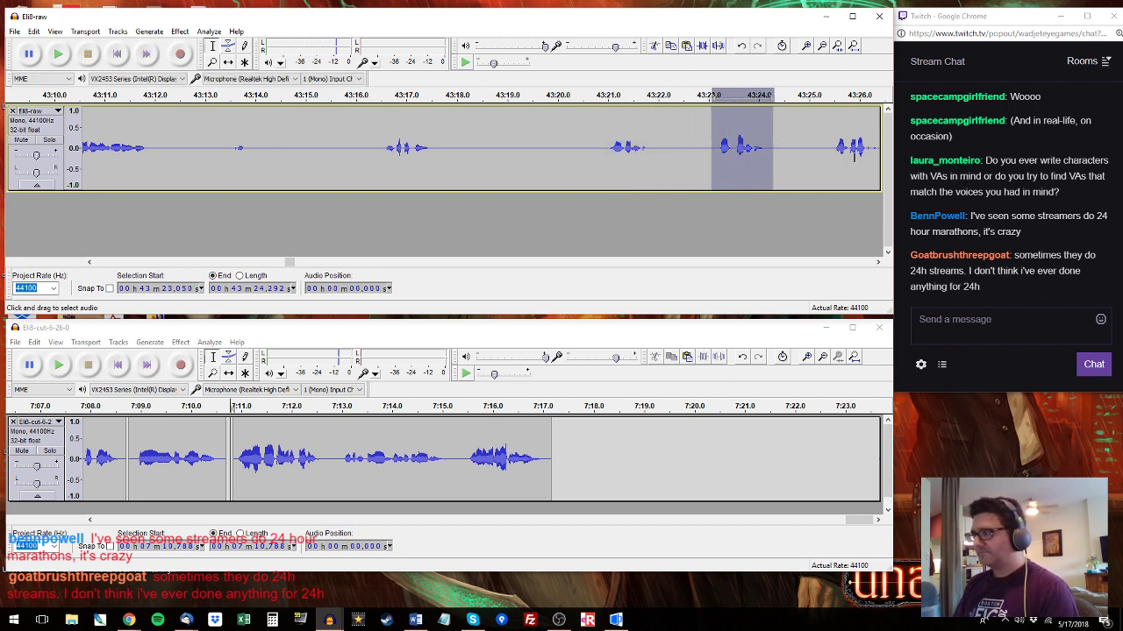
click(555, 430)
key(ctrl+v)
Audition the following raw takes and replace the cut's last clip with the take from about 43:26.5 to 43:27.6.
click(834, 145)
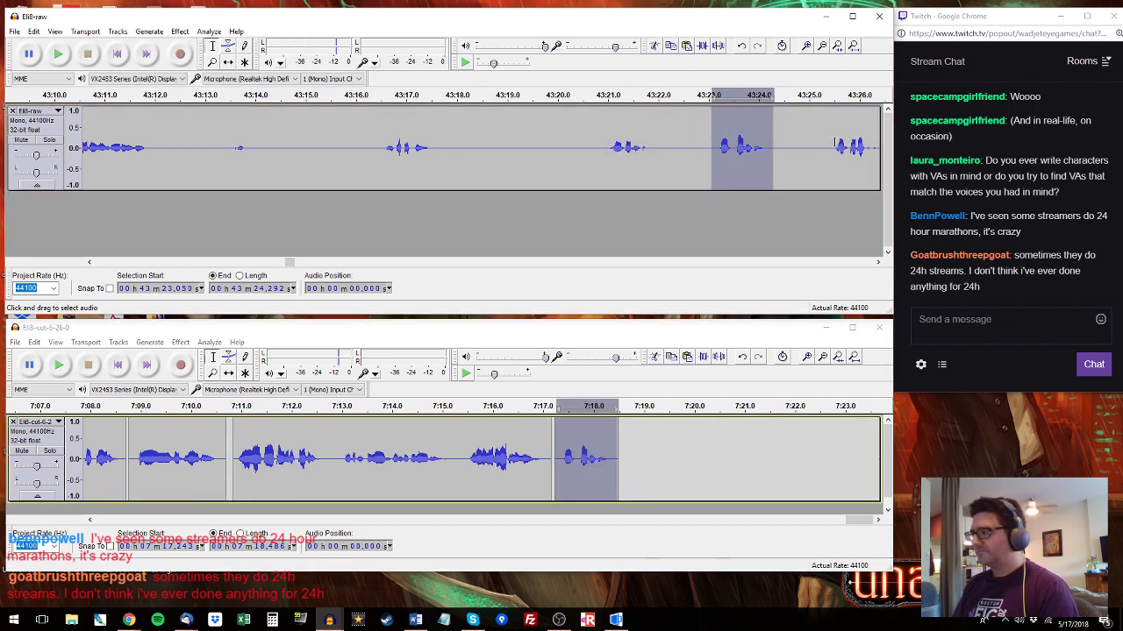
key(space)
drag(834, 145, 599, 119)
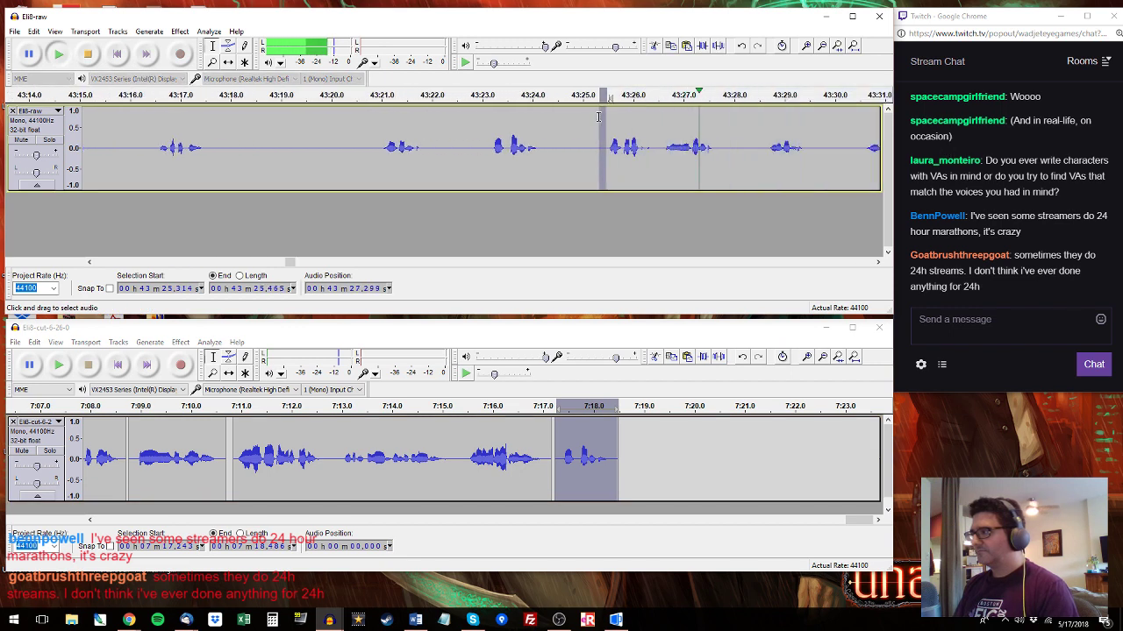
key(space)
drag(659, 151, 716, 152)
key(ctrl+c)
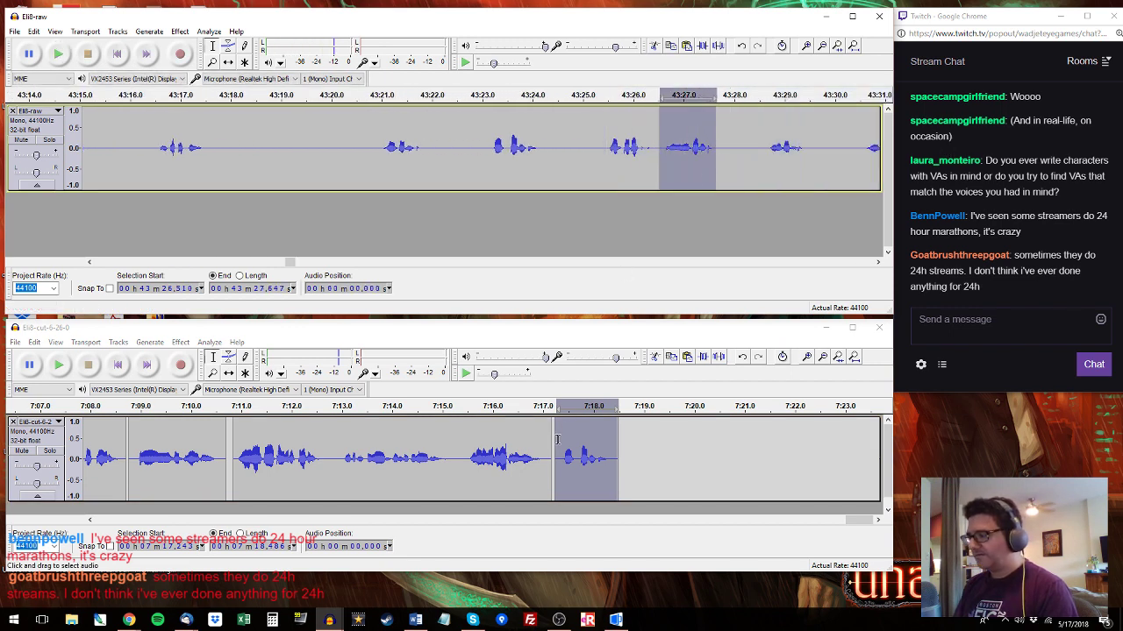
double_click(578, 453)
key(ctrl+v)
Listen on from 43:28.7, copy the raw take from about 43:32.8 to 43:34.0, and paste it into the cut at 7:18.5.
click(766, 159)
key(space)
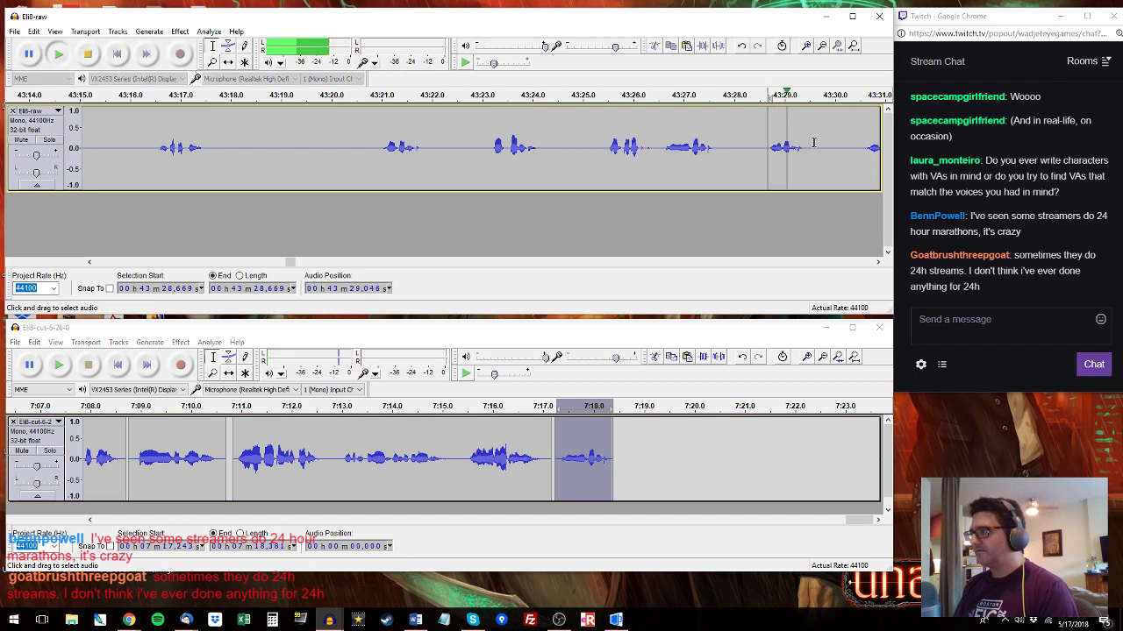
drag(813, 143, 771, 142)
drag(864, 135, 825, 141)
key(space)
key(ctrl+c)
click(619, 458)
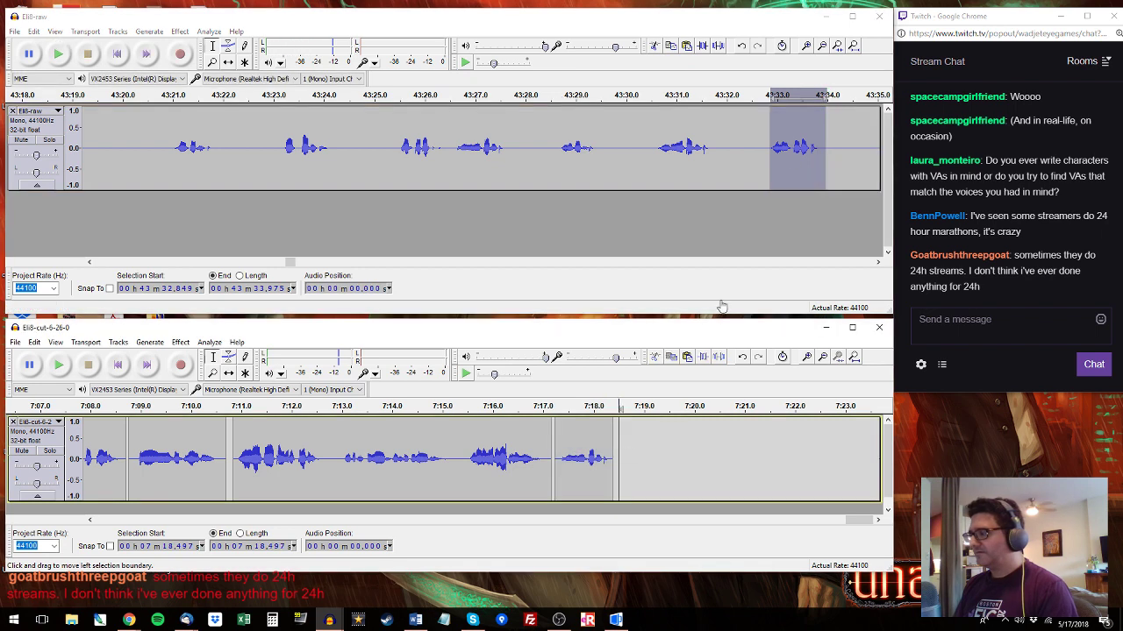
key(ctrl+v)
Listen to the raw recording from 43:34.8, copy the section from 43:40.9 to 43:47.7, and paste it into the cut at 7:19.8.
click(868, 125)
click(869, 125)
key(space)
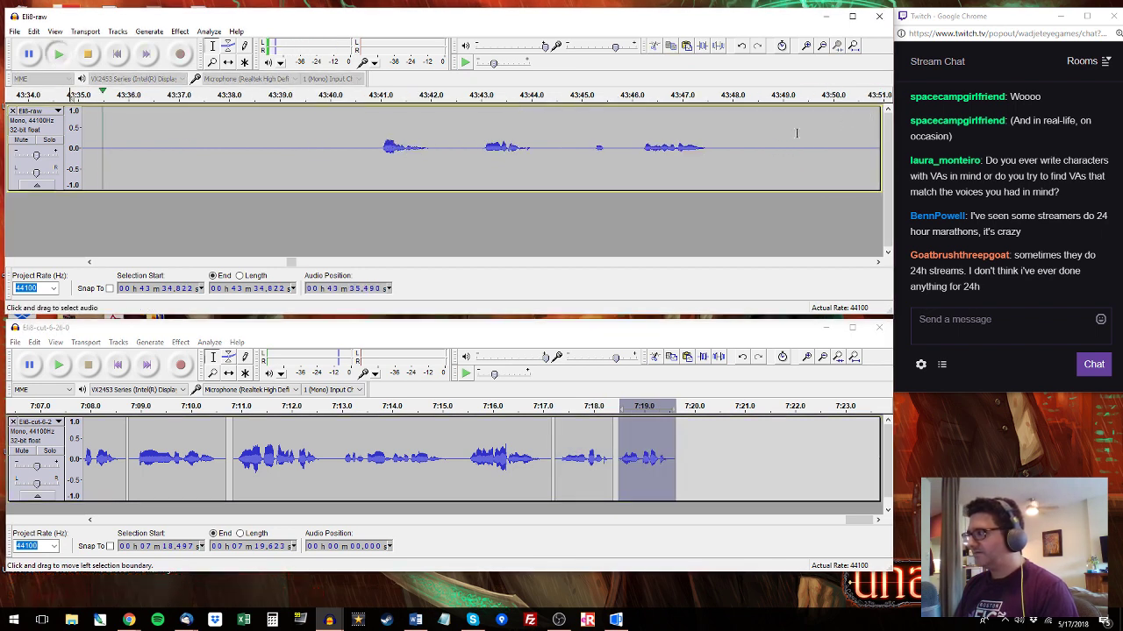
click(322, 137)
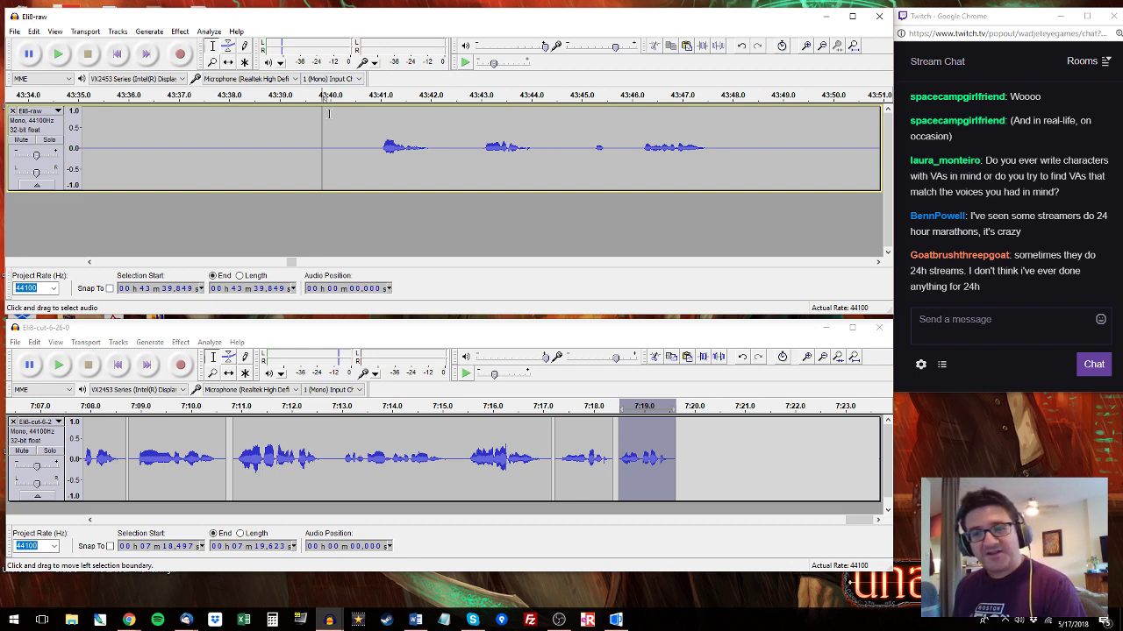
click(382, 99)
drag(377, 132, 435, 136)
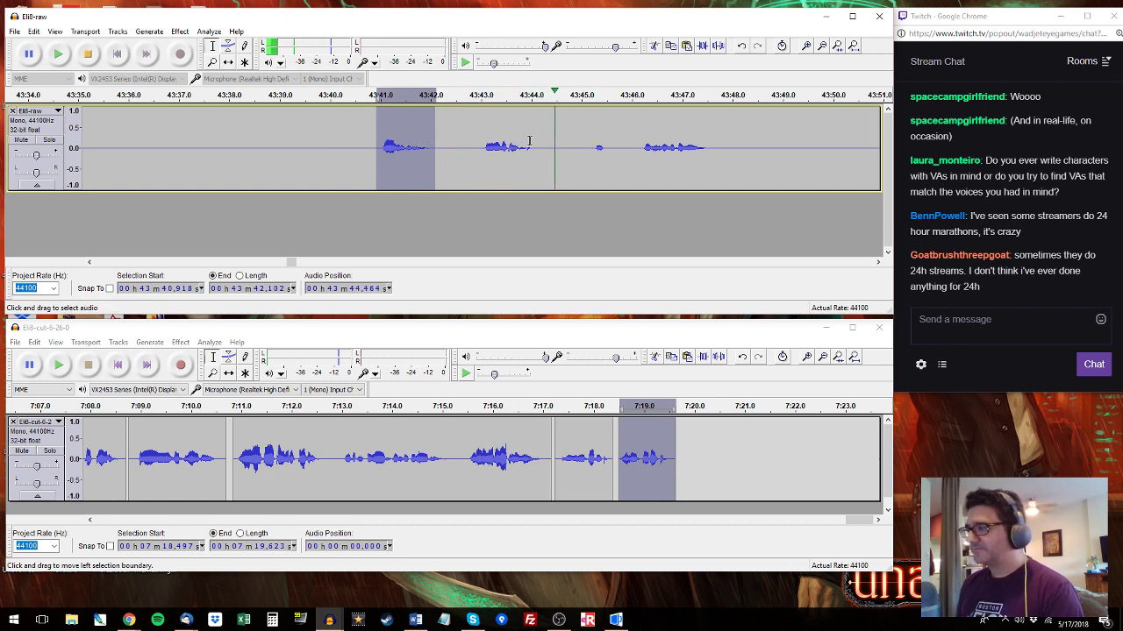
shift+click(714, 136)
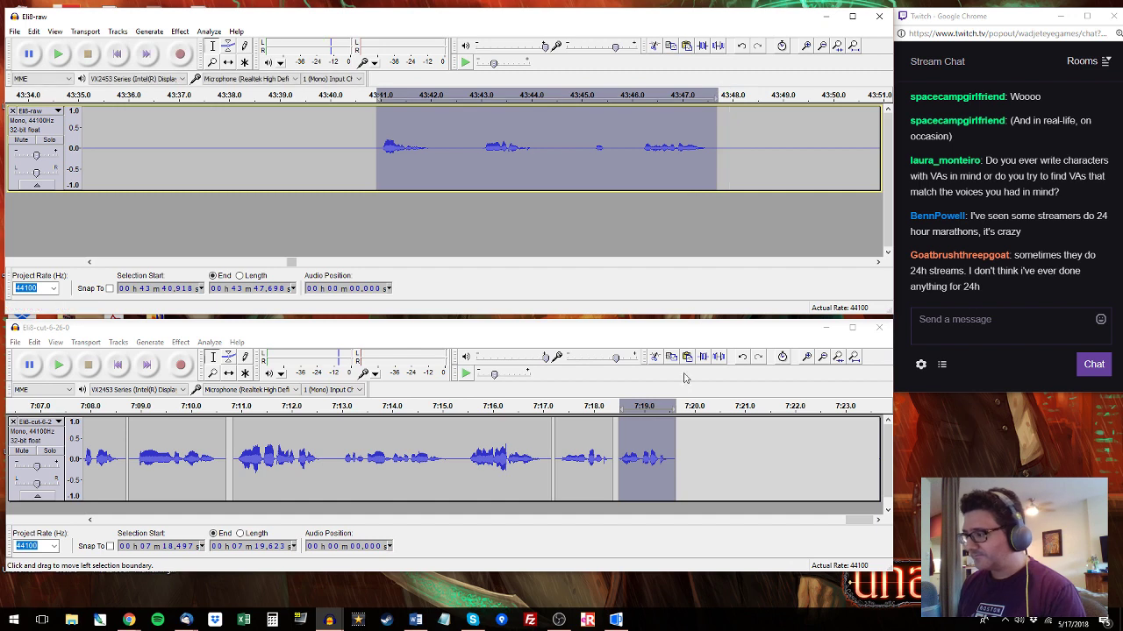
click(685, 434)
key(ctrl+v)
Listen to the raw recording from 43:50.6 and replace the cut's last clip with the take from about 43:56.1 to 44:01.3.
click(865, 126)
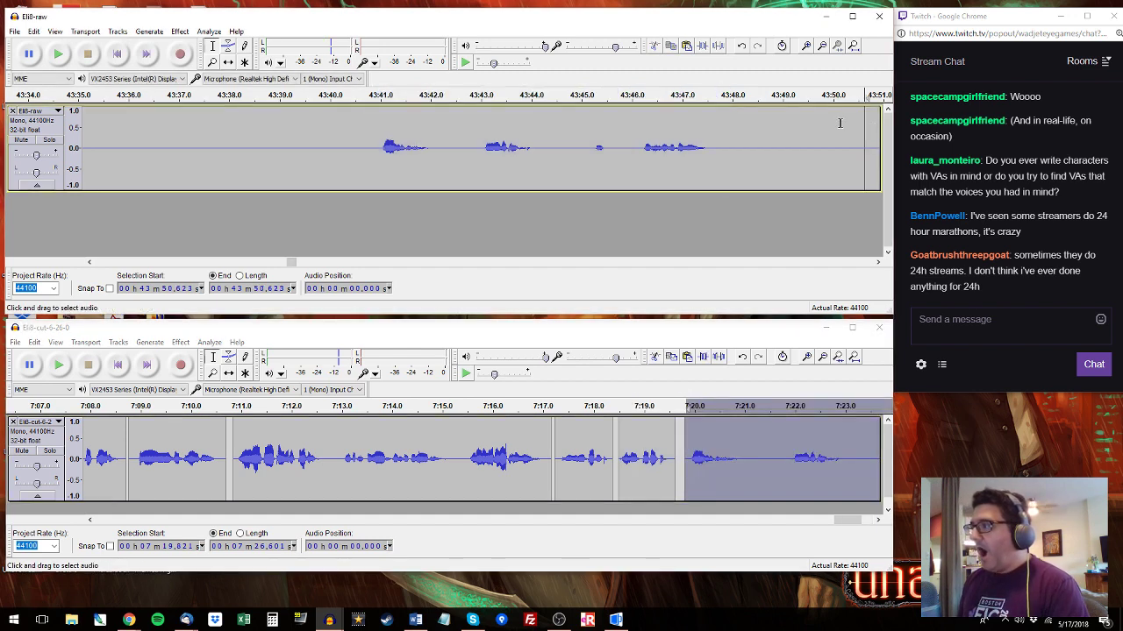
key(space)
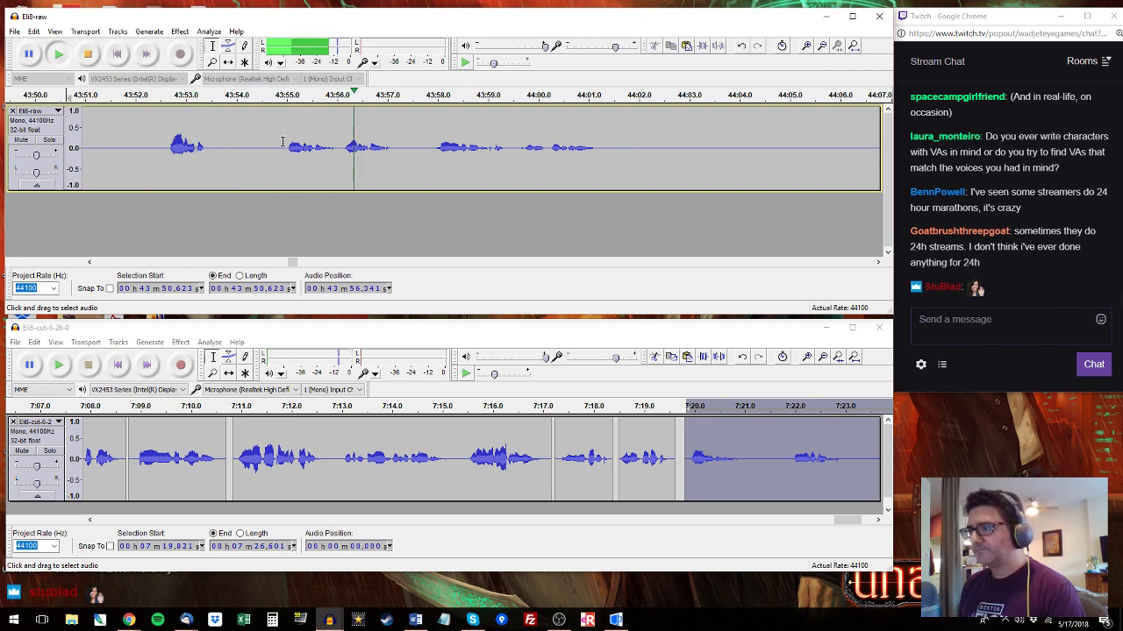
drag(342, 147, 601, 125)
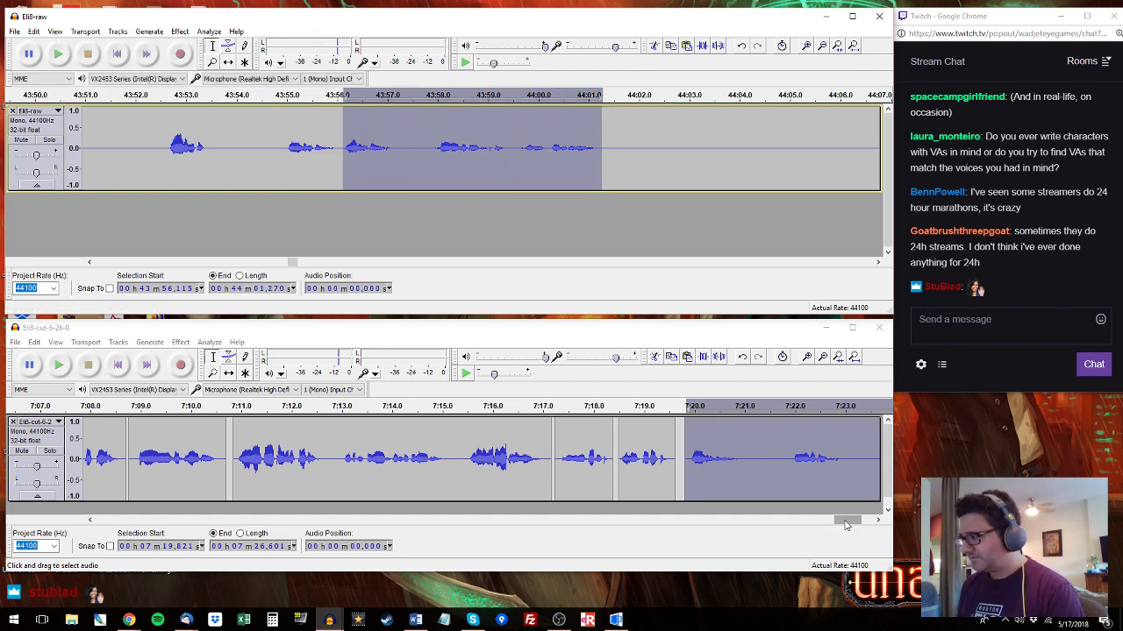
drag(847, 525, 858, 523)
key(space)
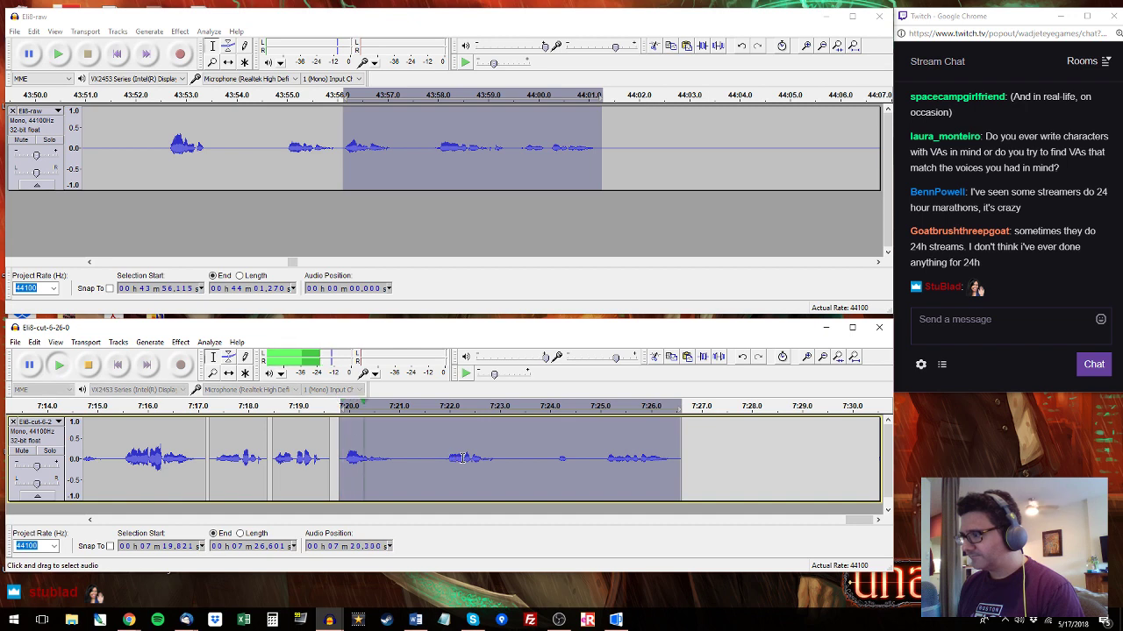
key(space)
key(ctrl+v)
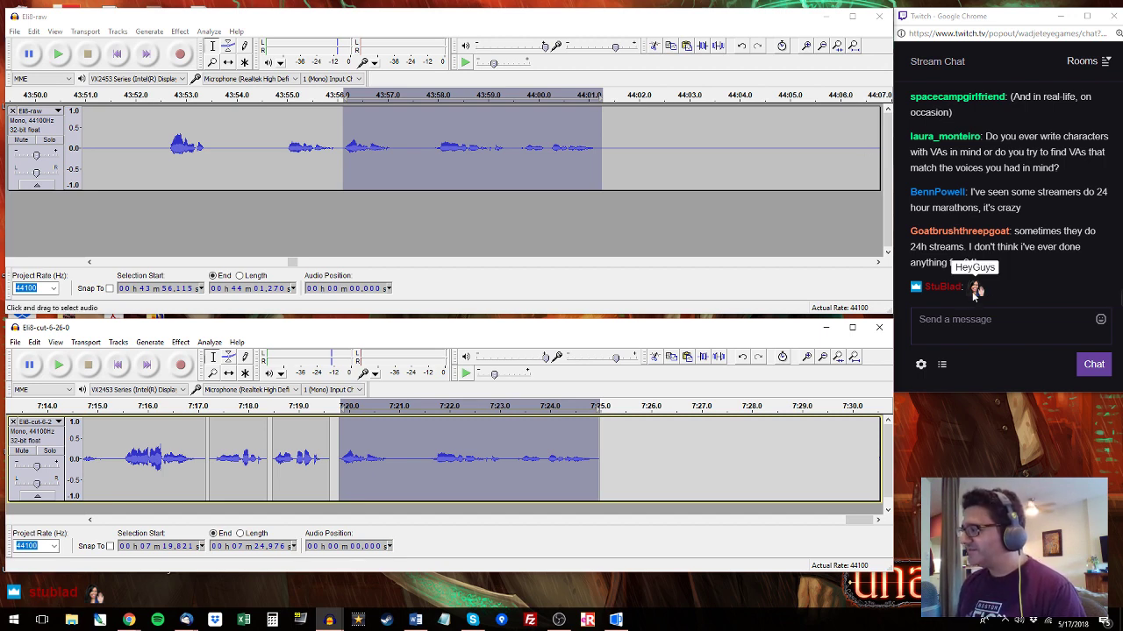
Audition the raw takes from 44:06.4, copy the one from about 44:14.6 to 44:16.9, and paste it into the cut at 7:25.2.
click(859, 160)
key(space)
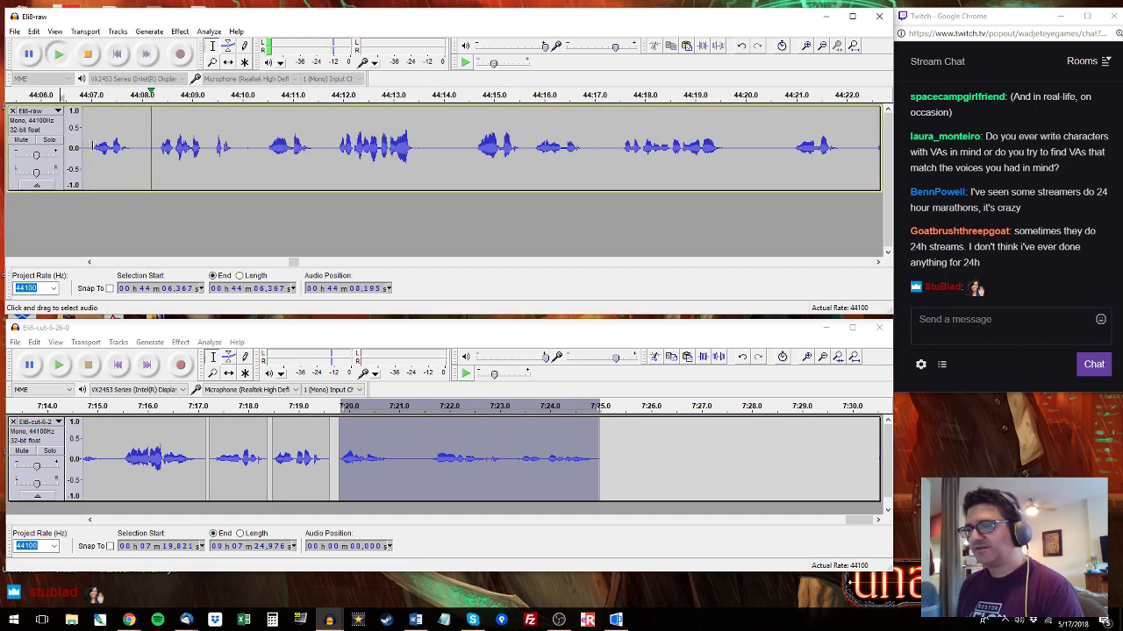
drag(91, 147, 421, 132)
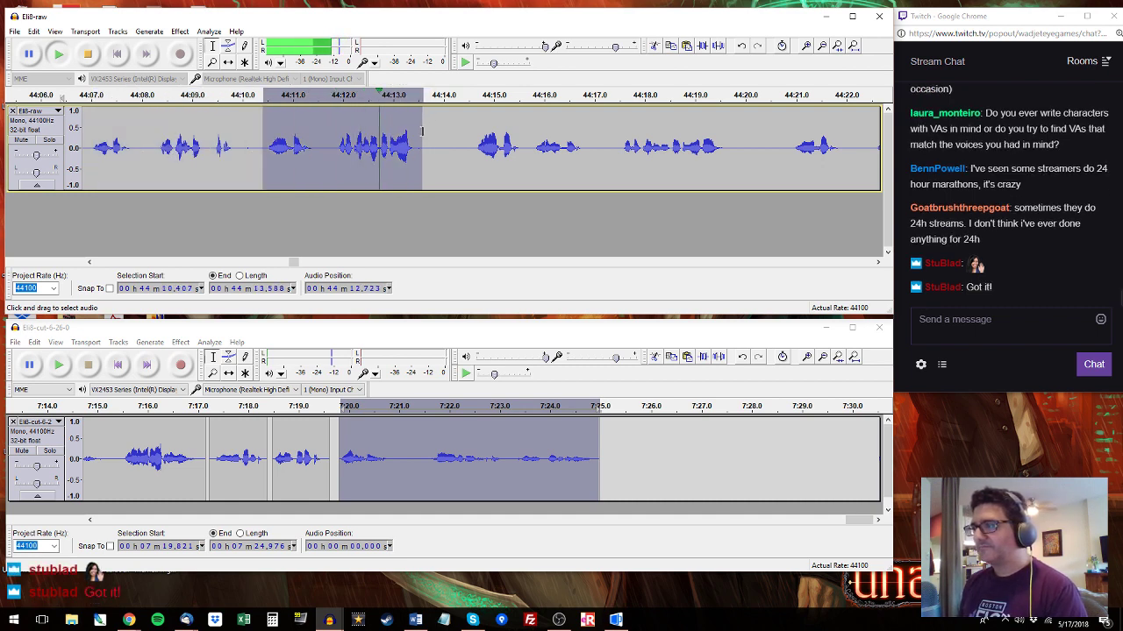
click(472, 137)
drag(472, 137, 591, 219)
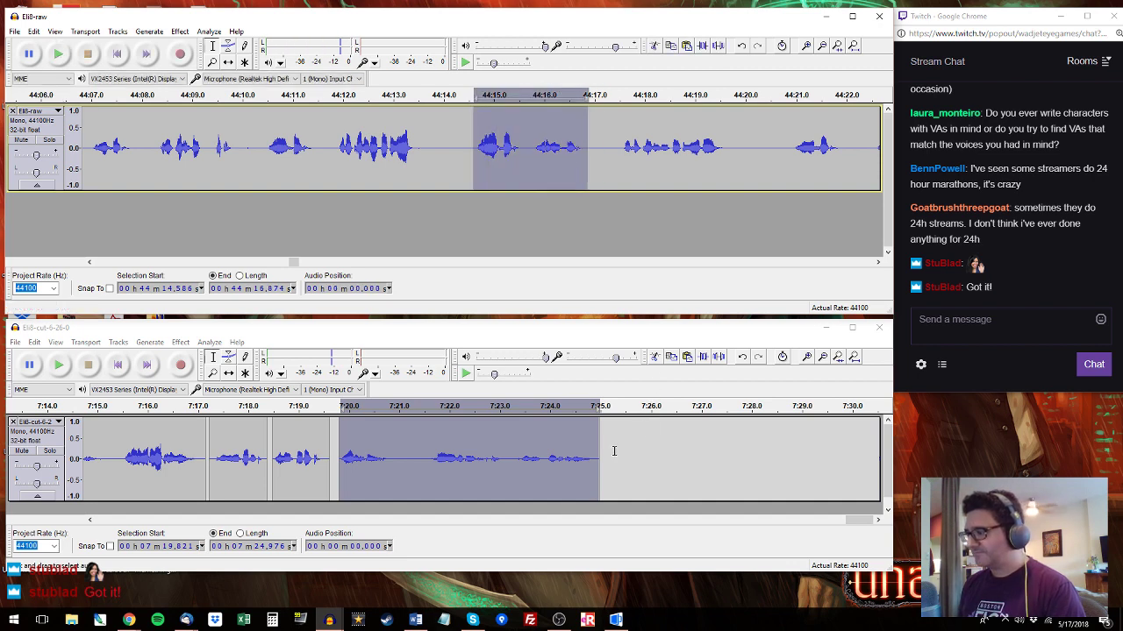
drag(613, 455, 726, 454)
Copy the raw line from about 44:17.5 to 44:19.6 and paste it into the cut track at 7:27.6.
click(623, 137)
key(space)
drag(726, 141, 617, 145)
click(733, 456)
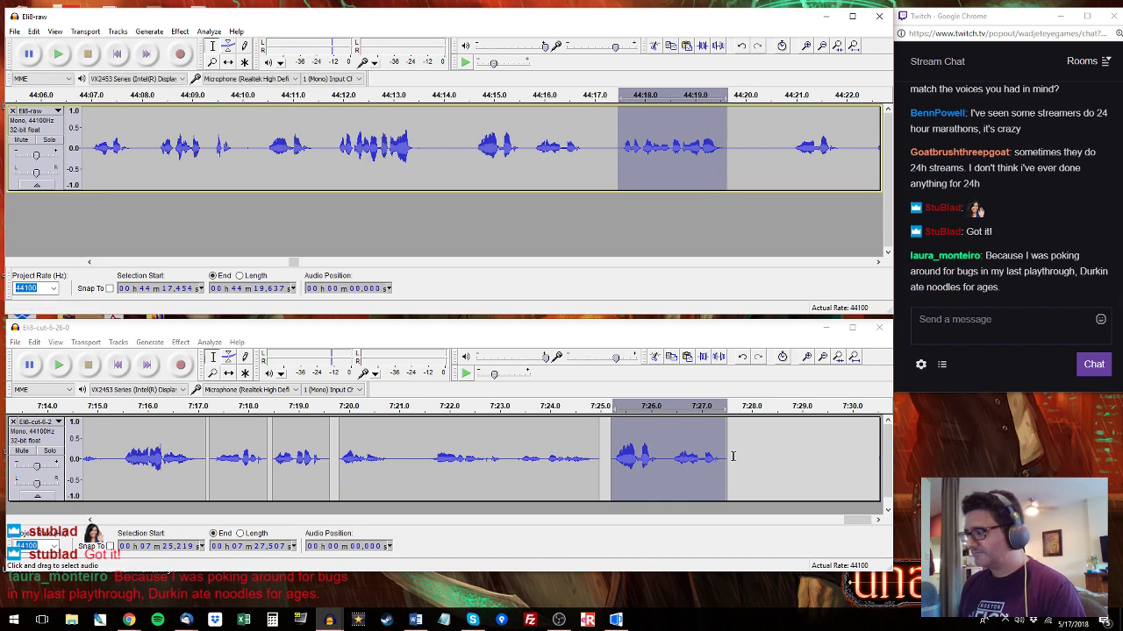
key(ctrl+v)
Audition the next raw takes, copy the one from about 44:25.6 to 44:28.4, and paste it into the cut at 7:29.9.
key(space)
drag(788, 141, 614, 103)
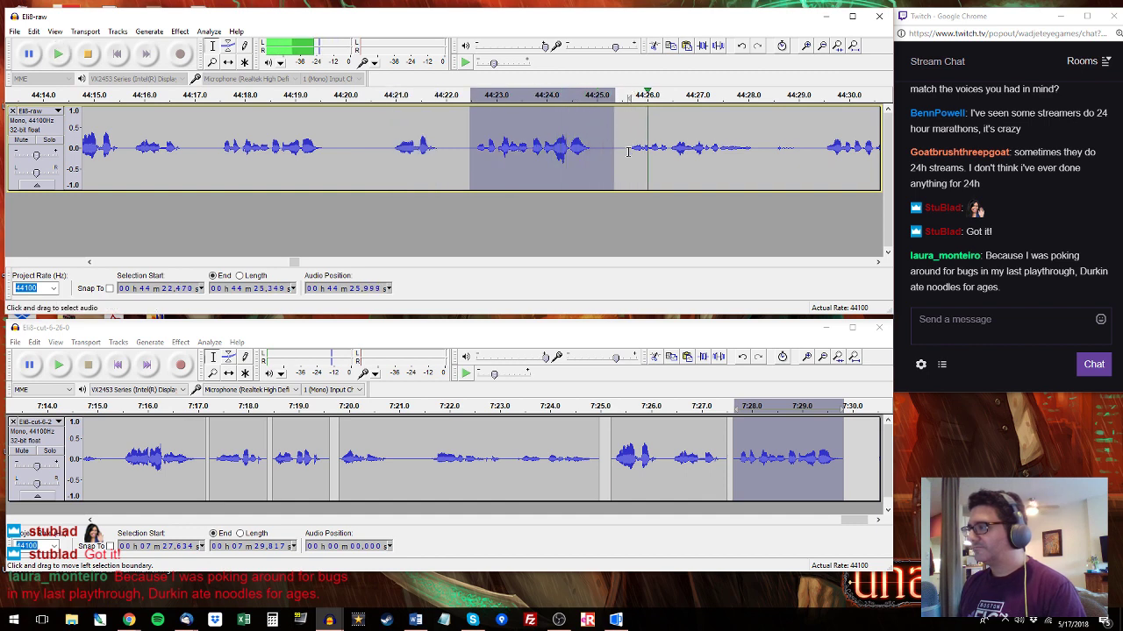
drag(629, 144, 766, 149)
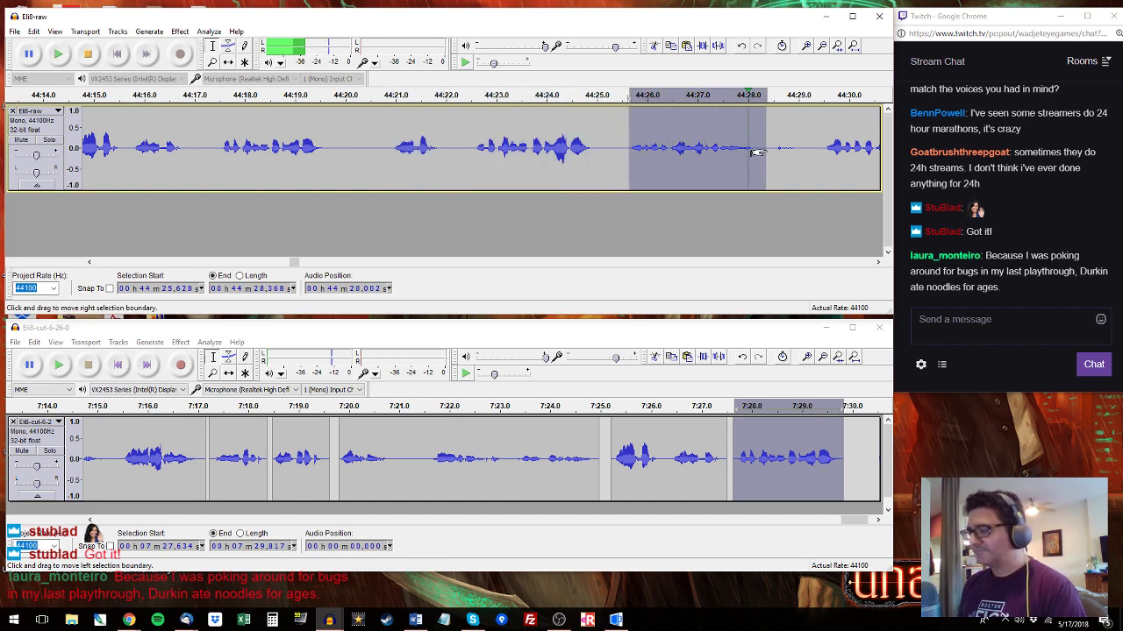
drag(848, 433, 859, 520)
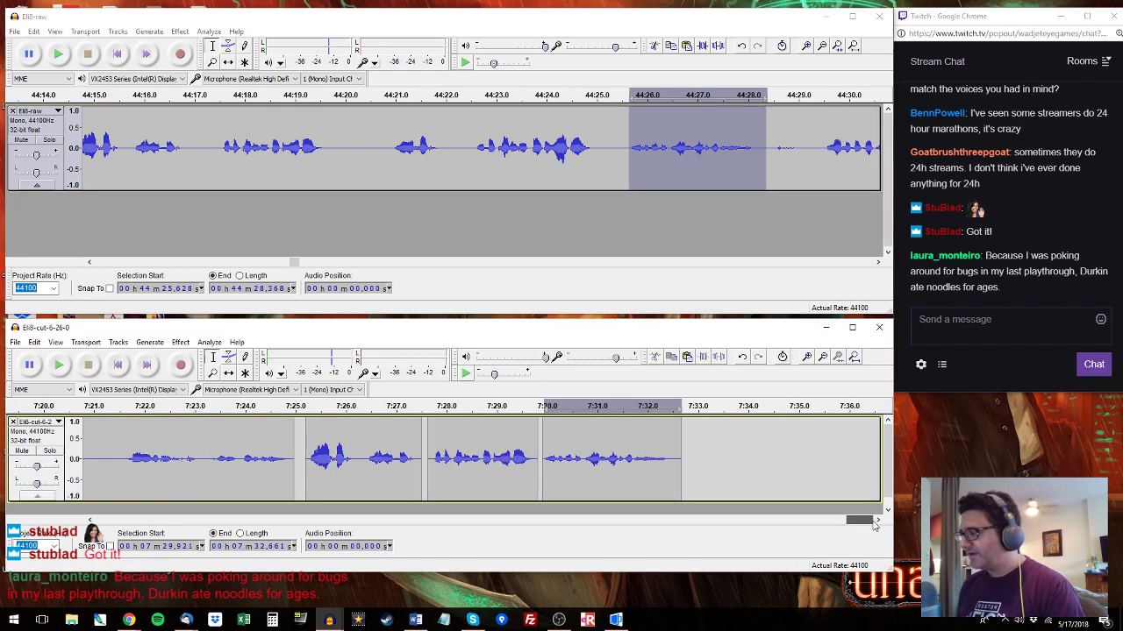
Replace the cut's last clip with the raw take from about 44:29.4 to 44:32.8 and play it back.
click(669, 434)
click(823, 130)
key(space)
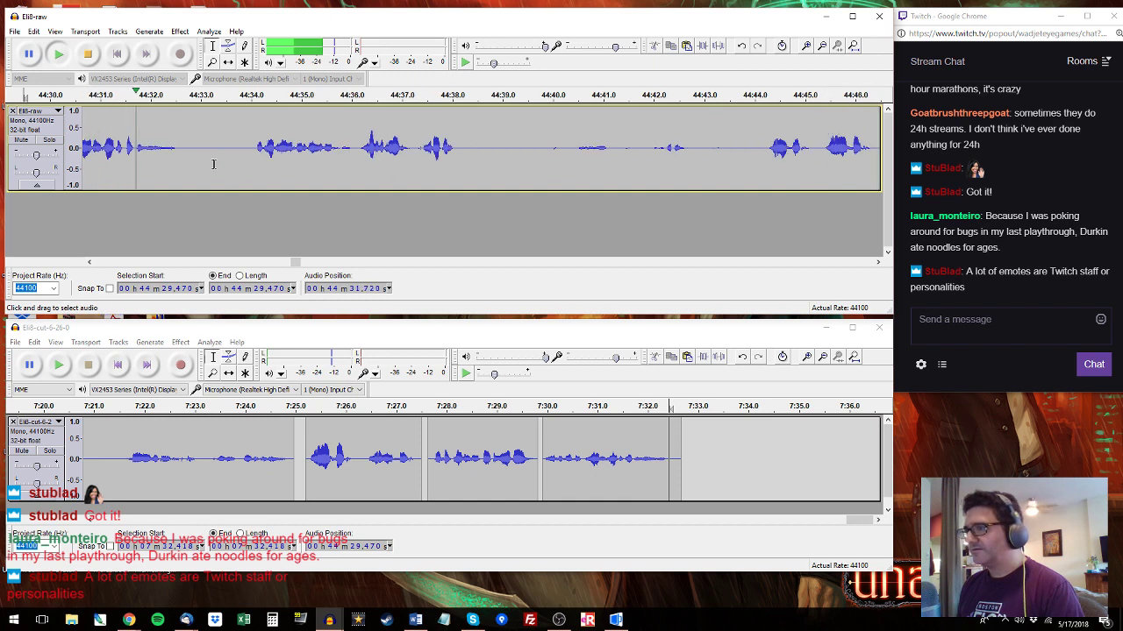
drag(246, 149, 110, 149)
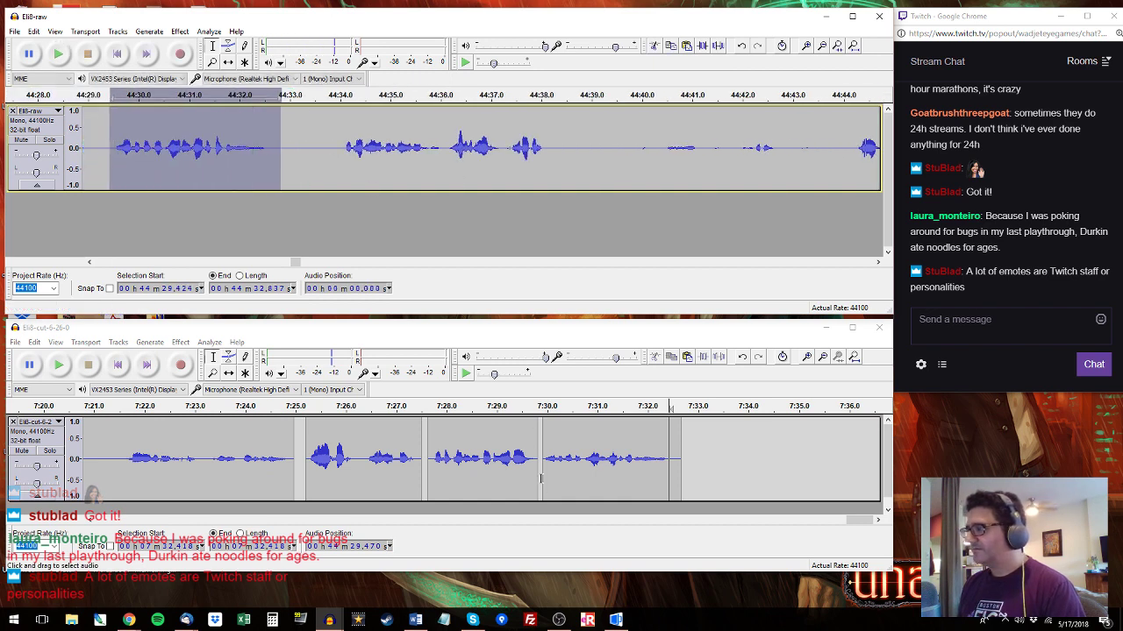
click(630, 457)
drag(542, 457, 714, 457)
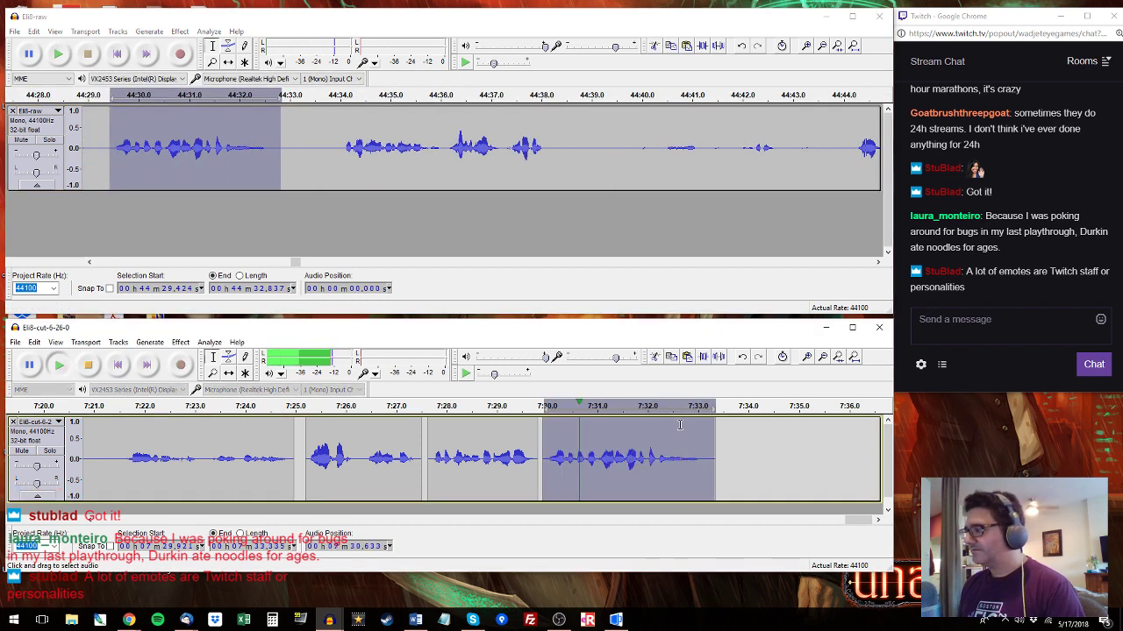
Audition the next raw take, copy it from about 44:33.9 to 44:38.2, and paste it into the cut at 7:33.5.
click(345, 147)
key(space)
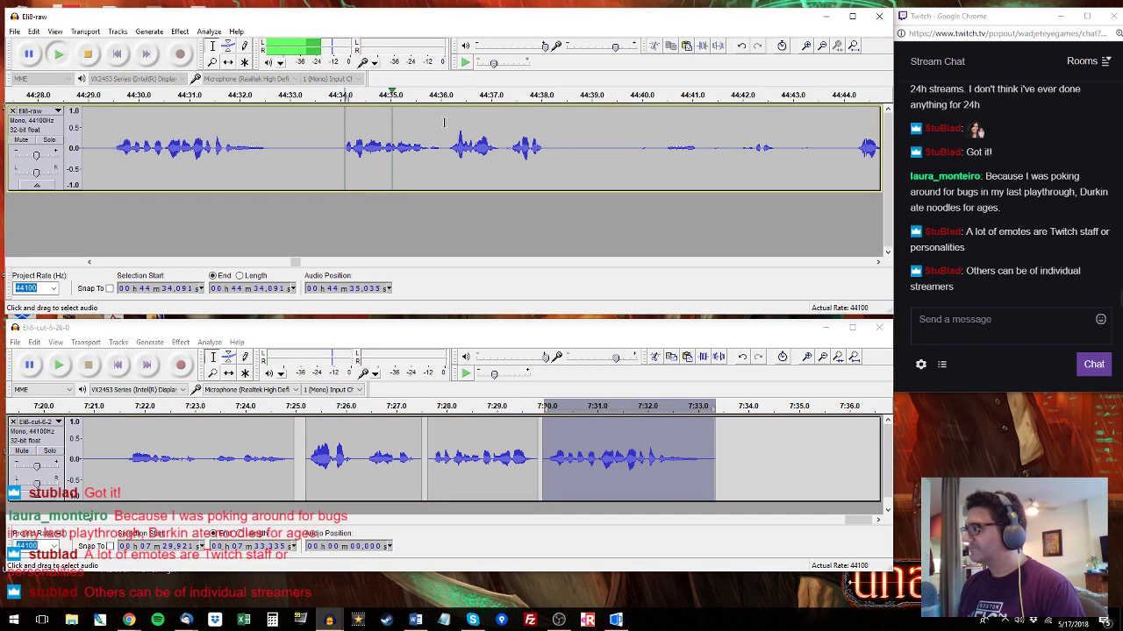
key(space)
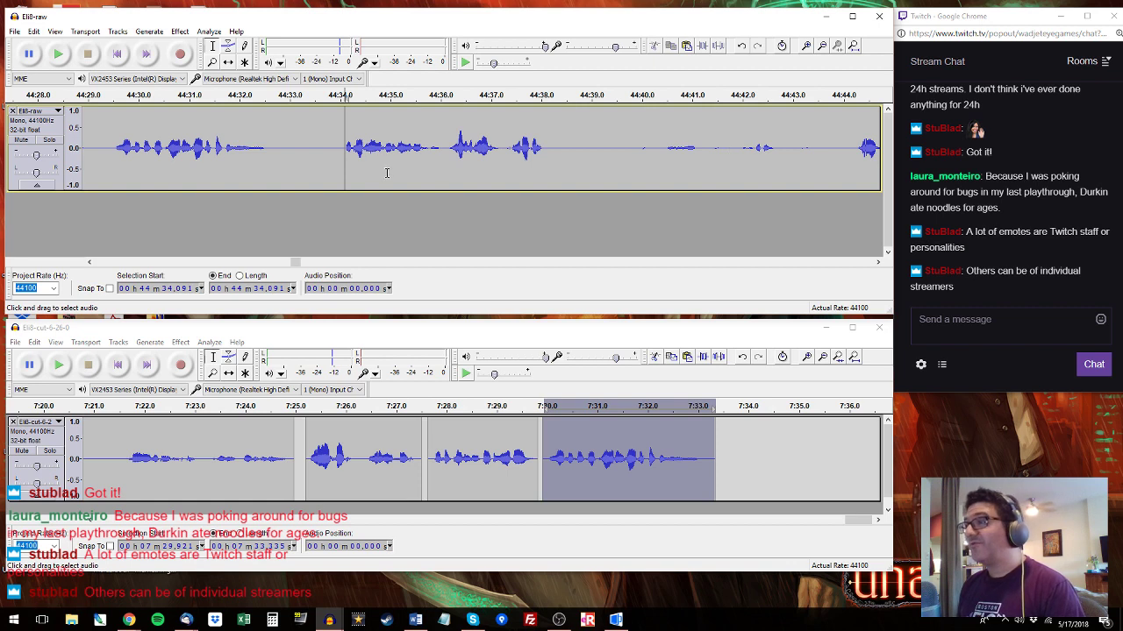
drag(335, 151, 552, 143)
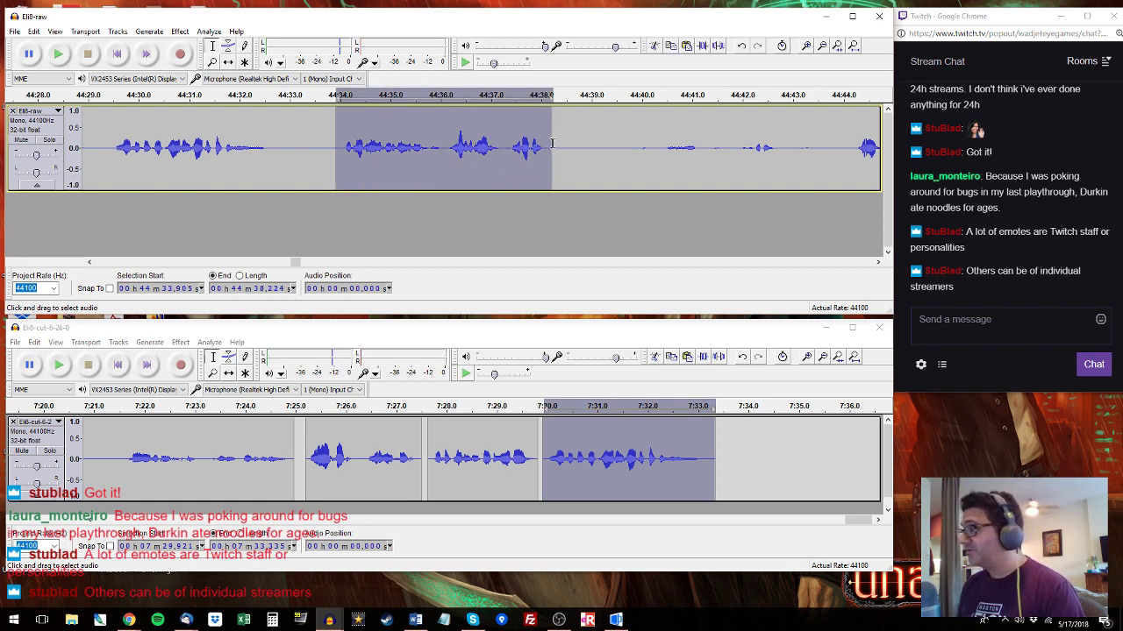
key(space)
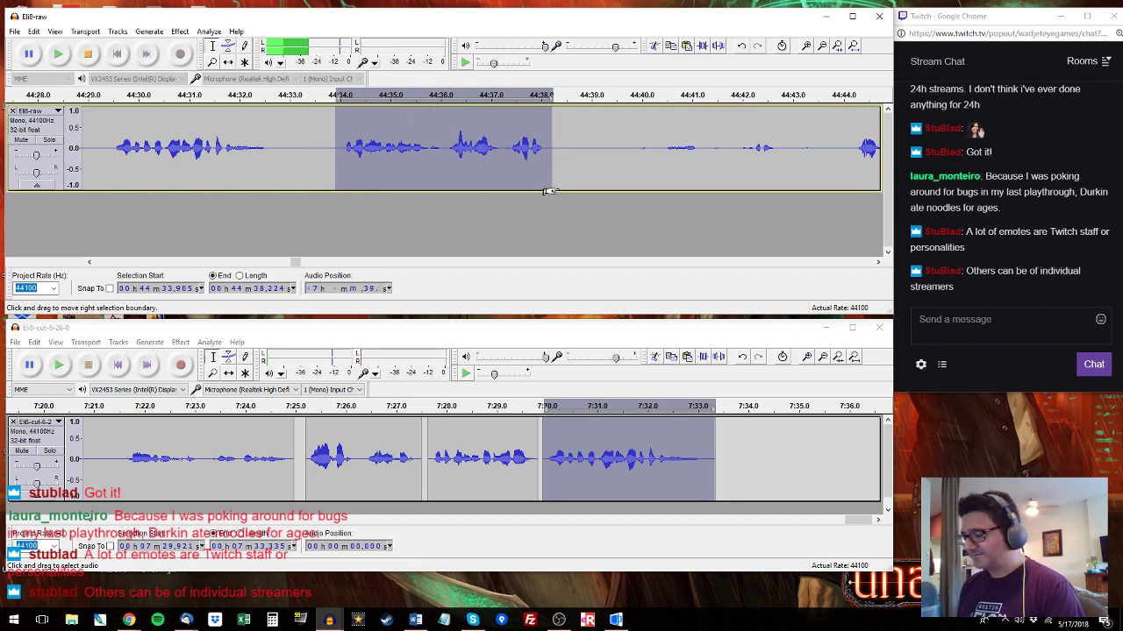
click(723, 439)
double_click(732, 426)
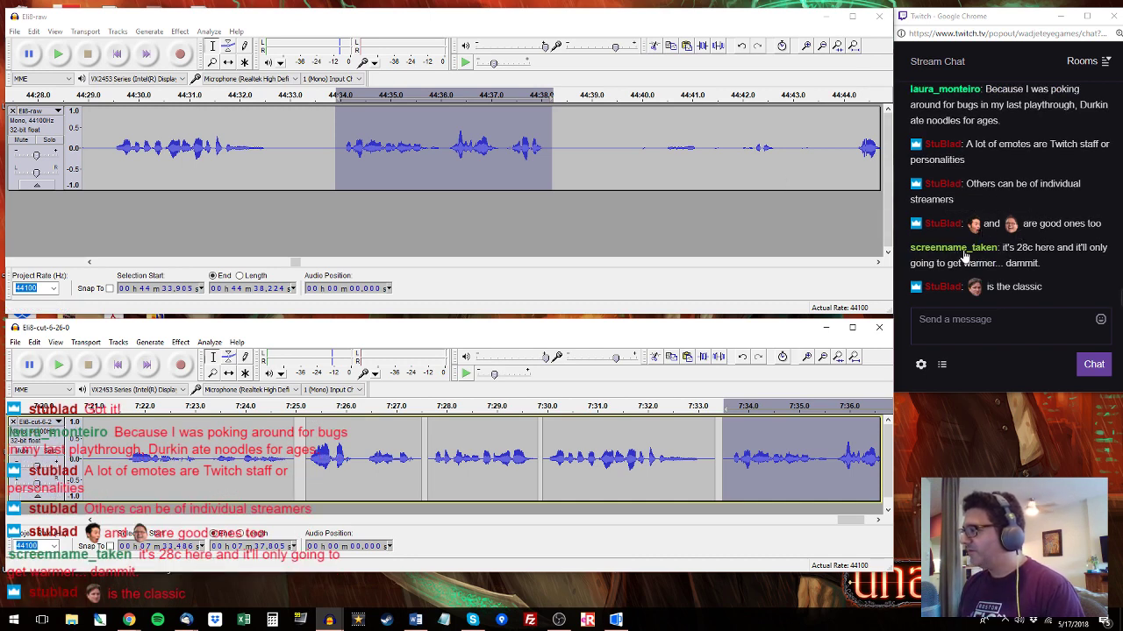
Audition the raw audio after 44:40 and select the take from about 44:44.2 to 44:49.4.
click(664, 107)
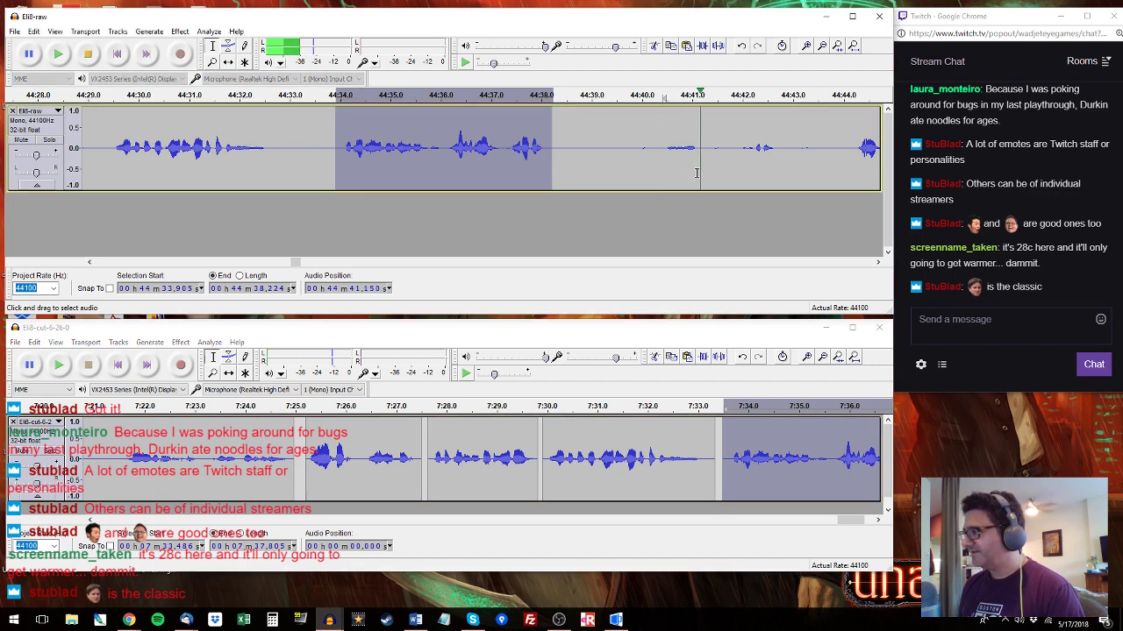
click(854, 132)
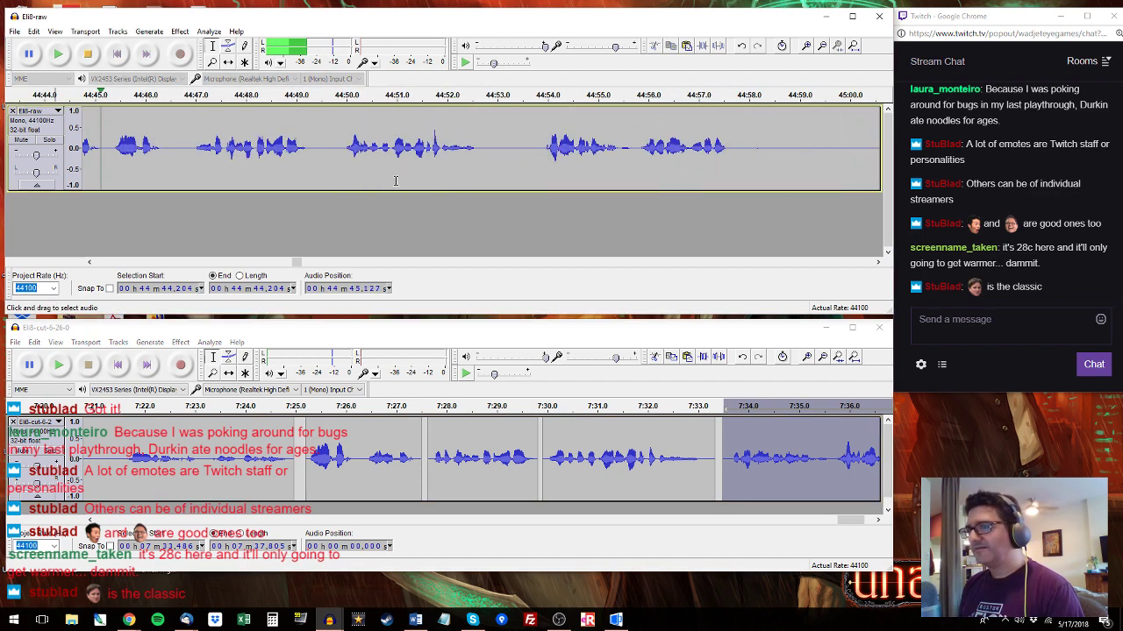
click(89, 261)
click(90, 261)
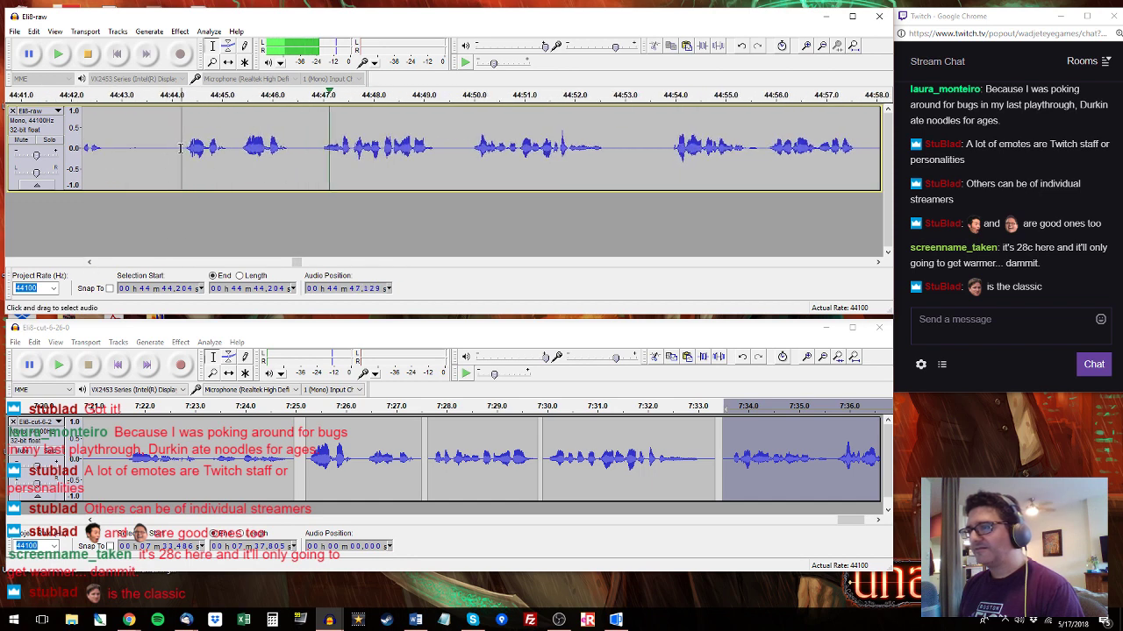
shift+click(378, 151)
drag(384, 153, 442, 152)
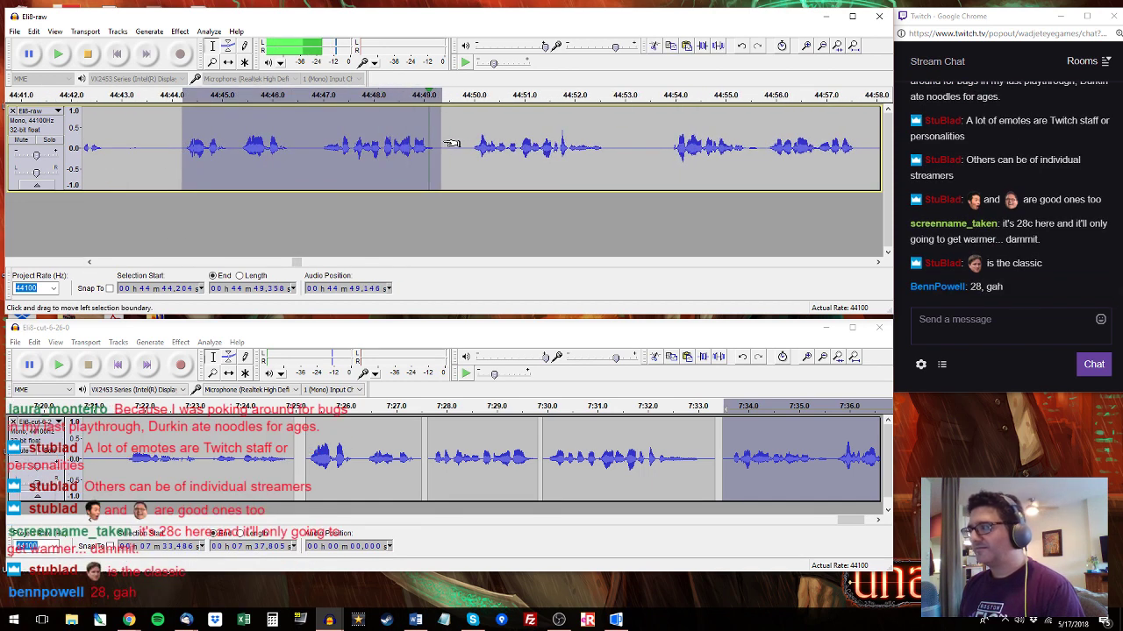
Play back the cut track from about 7:25.3 to compare its take with the raw one.
click(309, 471)
key(space)
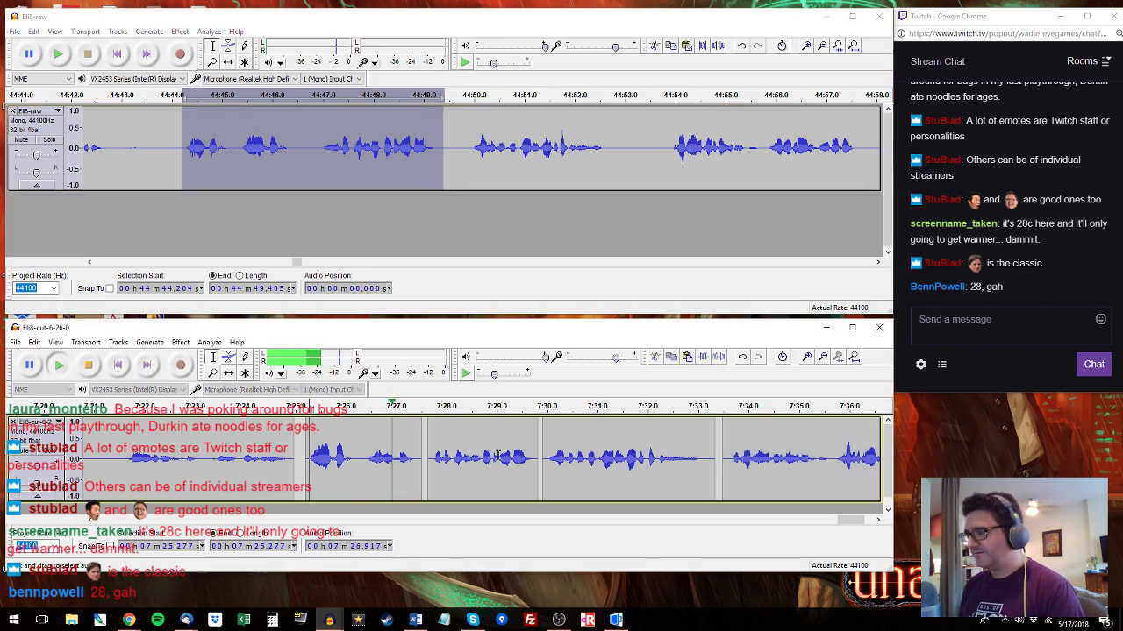
key(space)
click(249, 18)
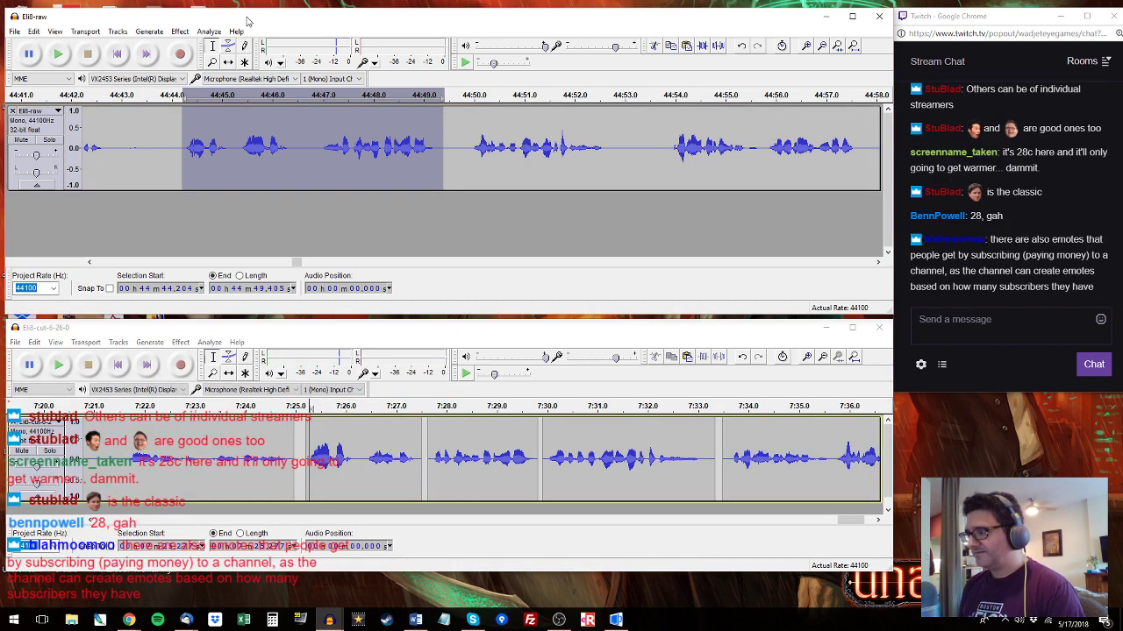
Trim the raw selection to start at 44:45.3, paste it over the cut's two clips from 7:25.2 to 7:29.9, and join the split near 7:27.6.
key(space)
shift+click(239, 145)
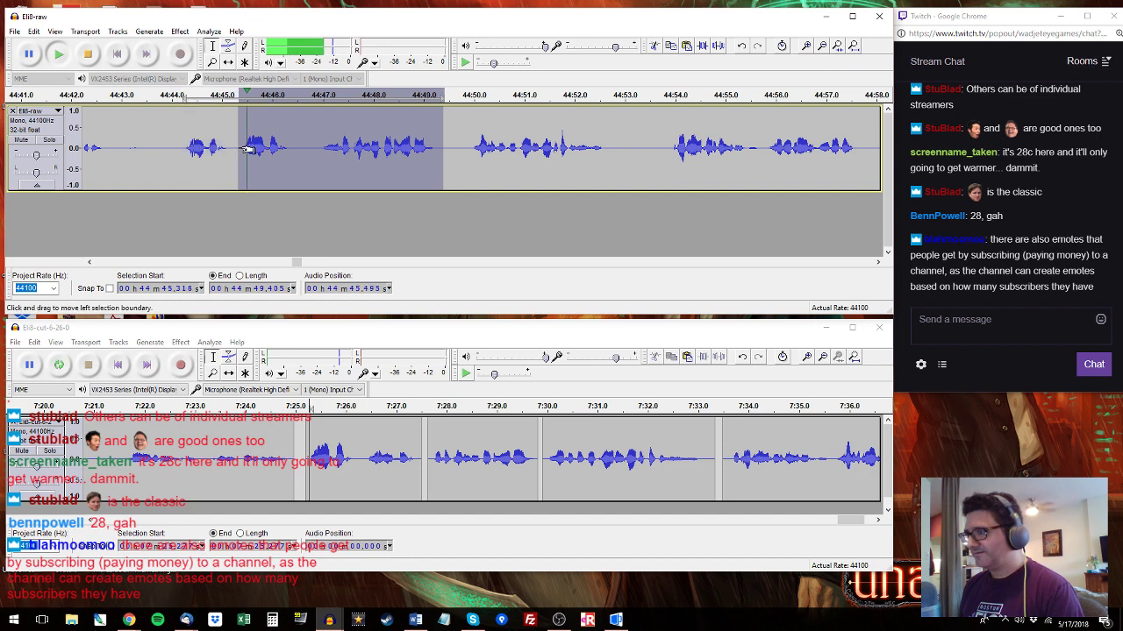
key(space)
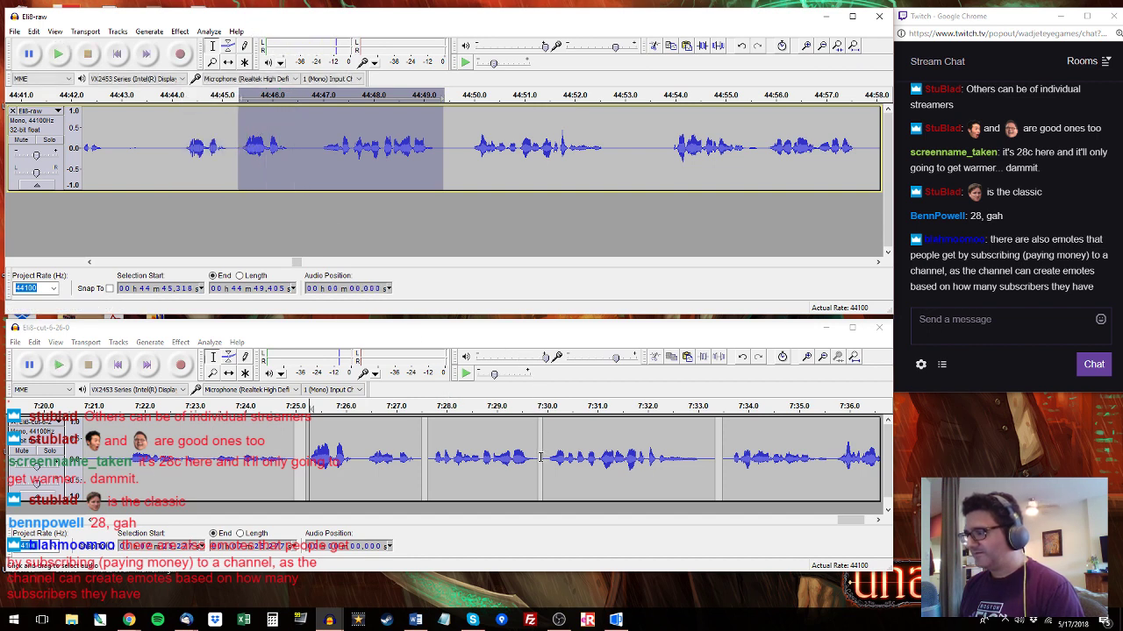
drag(541, 455, 317, 430)
key(ctrl+v)
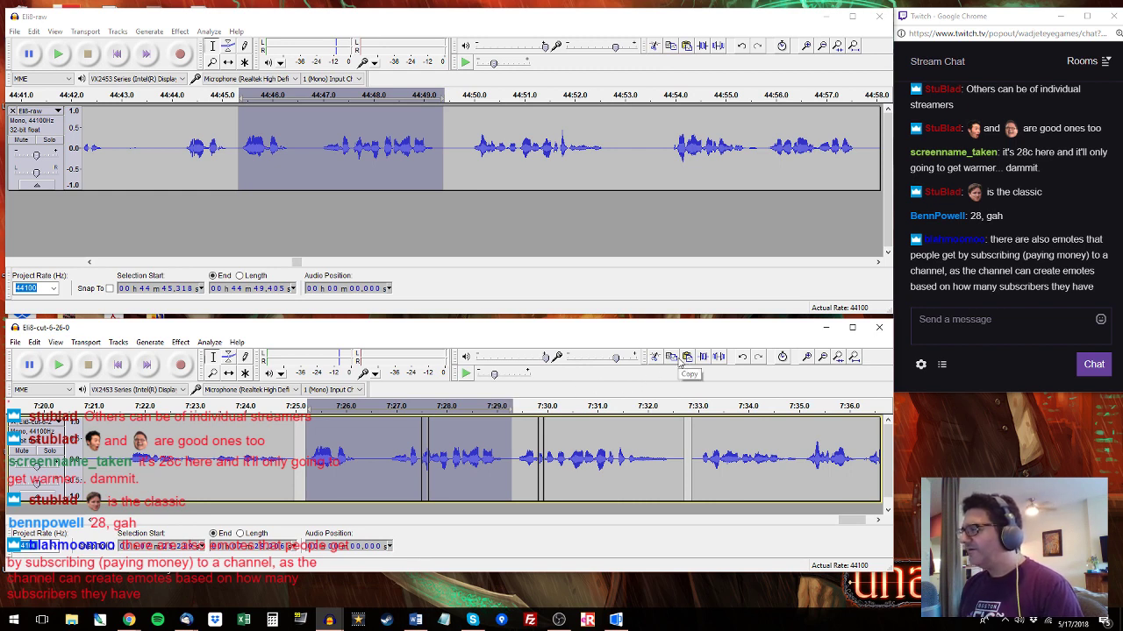
click(427, 467)
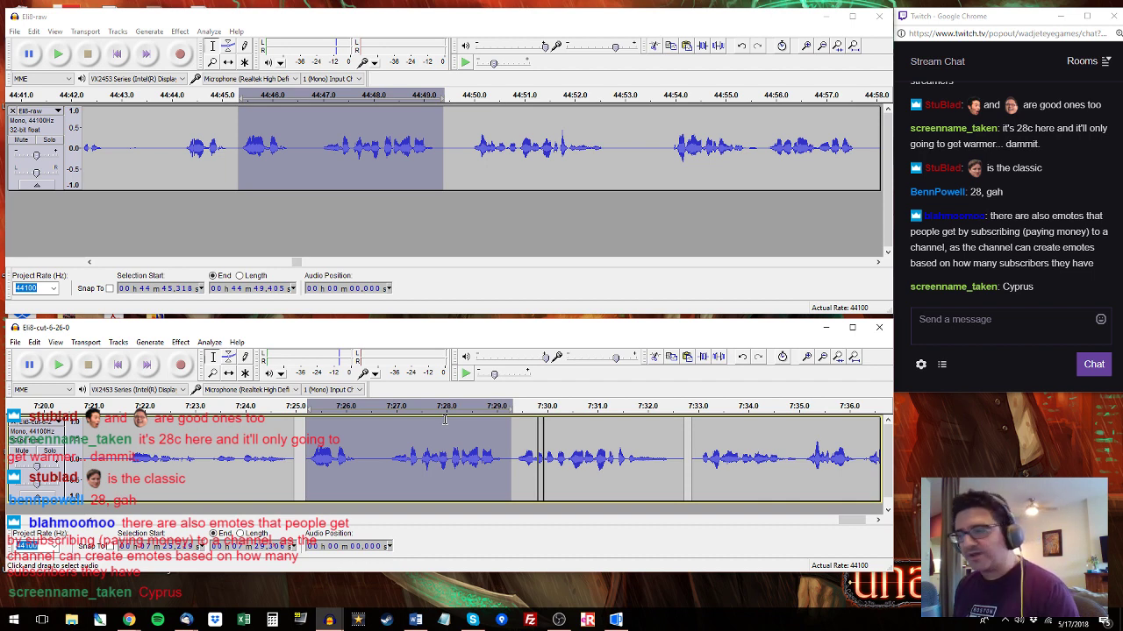
Copy the raw take from about 44:49.9 to 44:53.0, join the cut's split near 7:29.9, and replace the line from 7:29.4 to 7:32.5.
click(465, 132)
key(space)
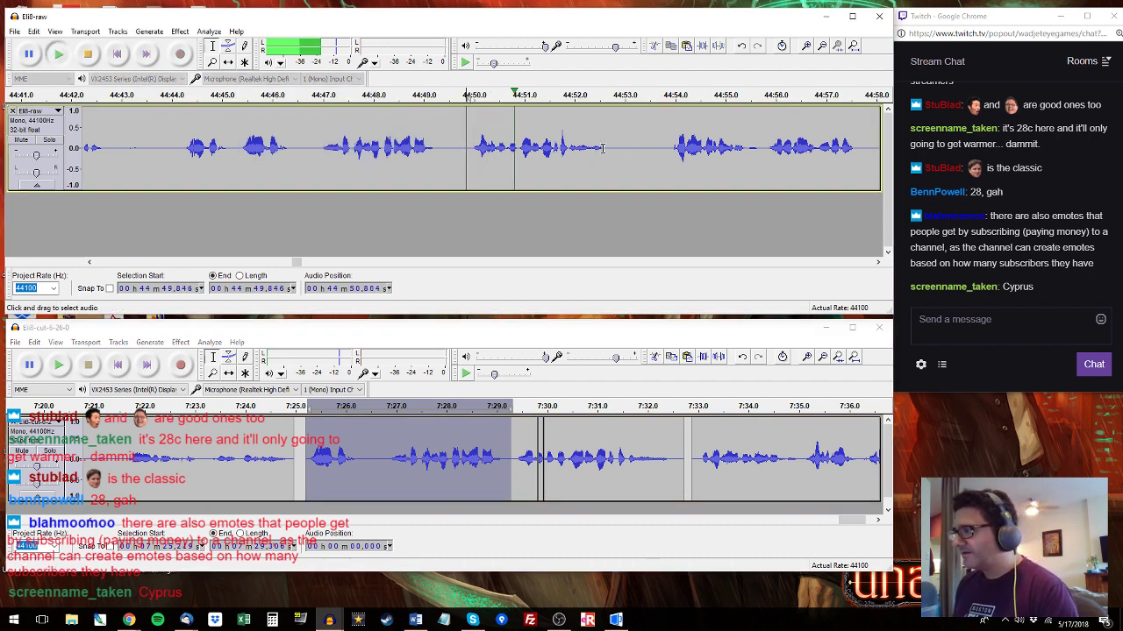
drag(623, 148, 468, 148)
key(space)
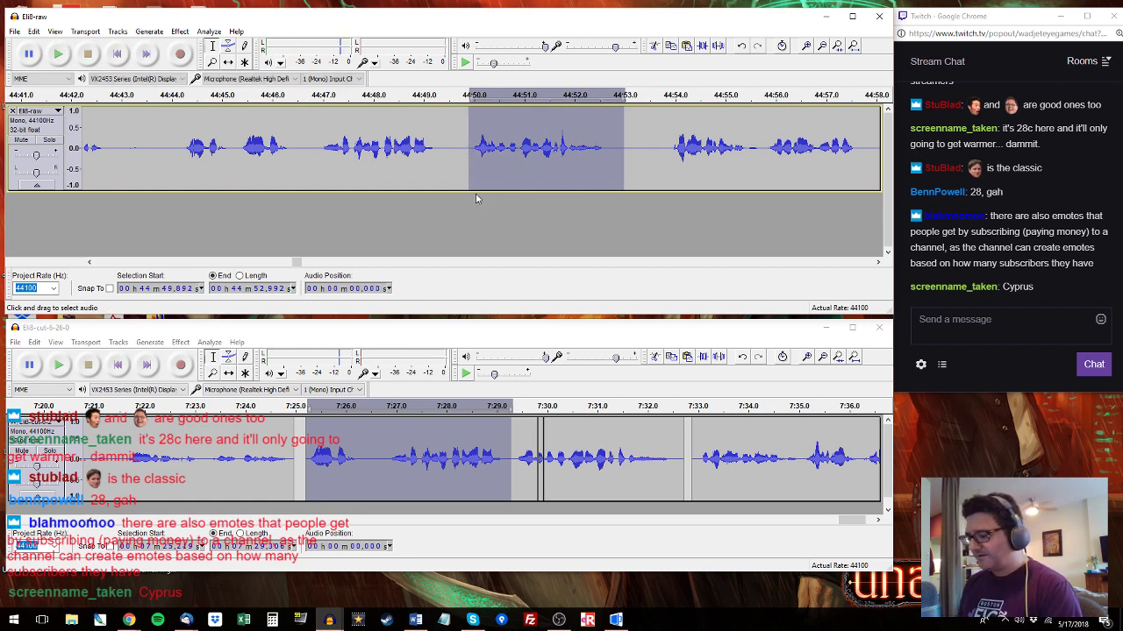
click(539, 428)
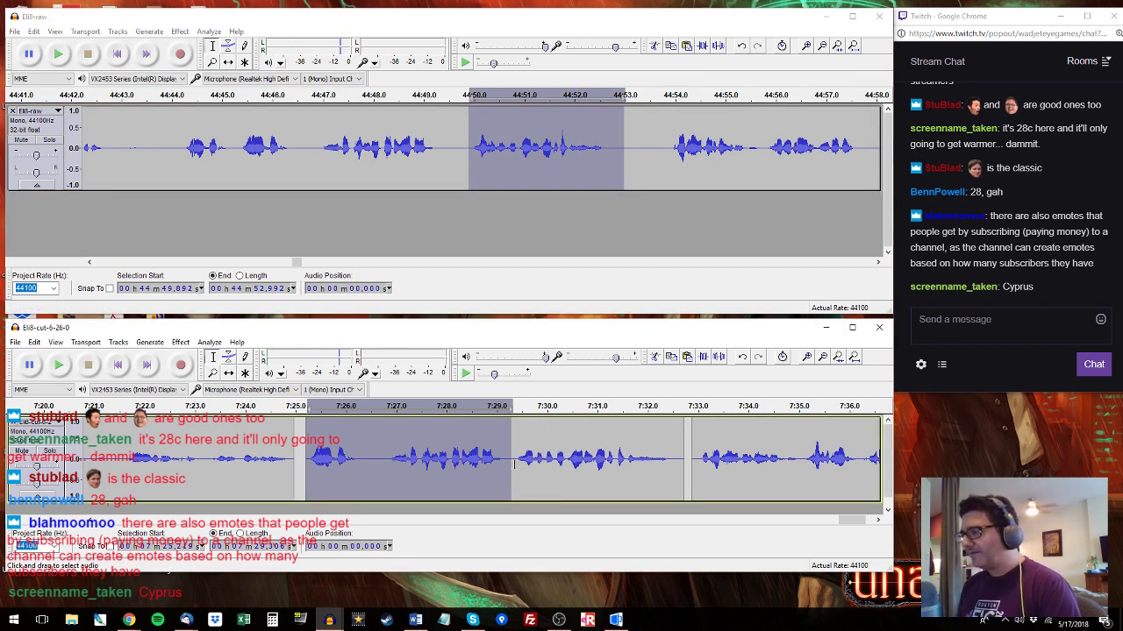
drag(514, 465, 672, 444)
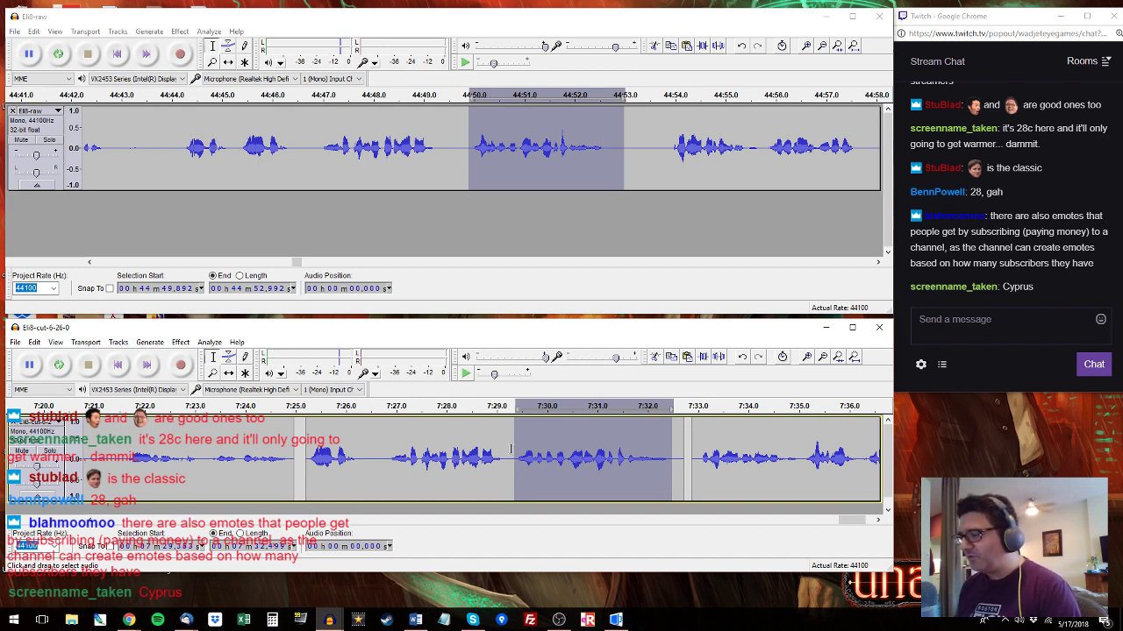
key(ctrl+v)
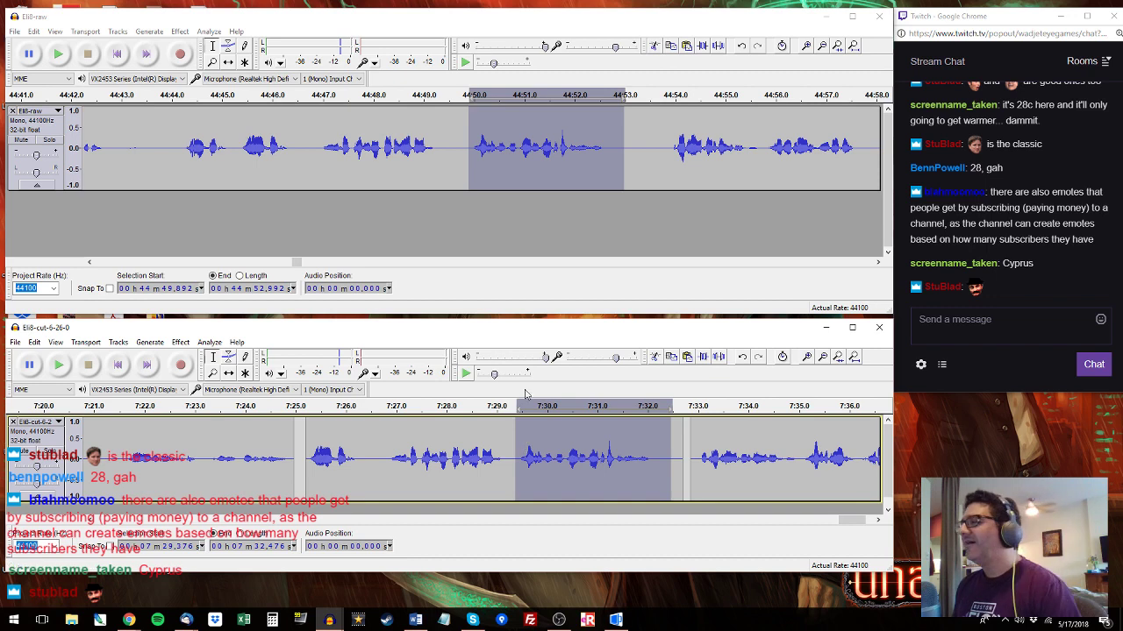
Audition and copy the raw take from about 44:53.9 to 44:57.7, replace the cut's last clip with it at 7:32.8, and play it back.
click(669, 133)
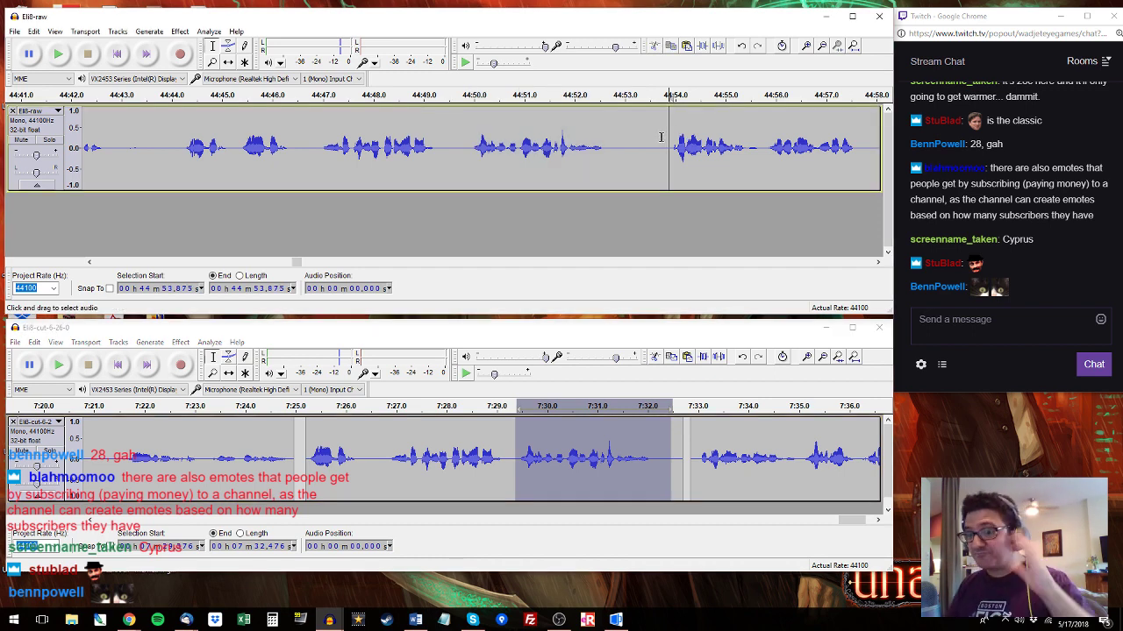
key(space)
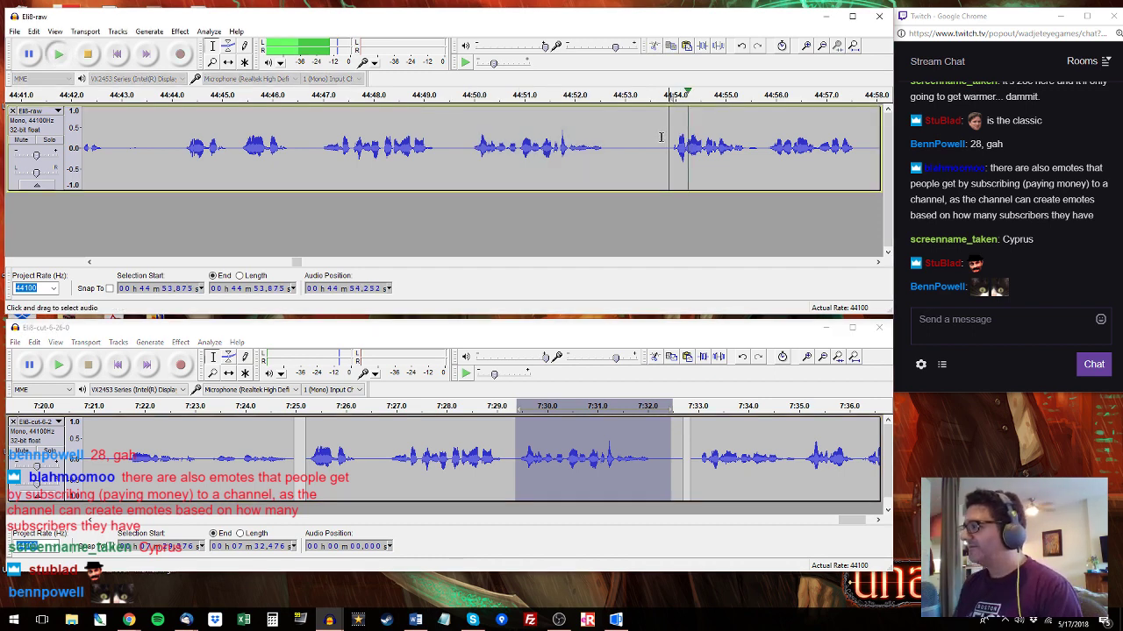
drag(669, 145, 741, 141)
key(space)
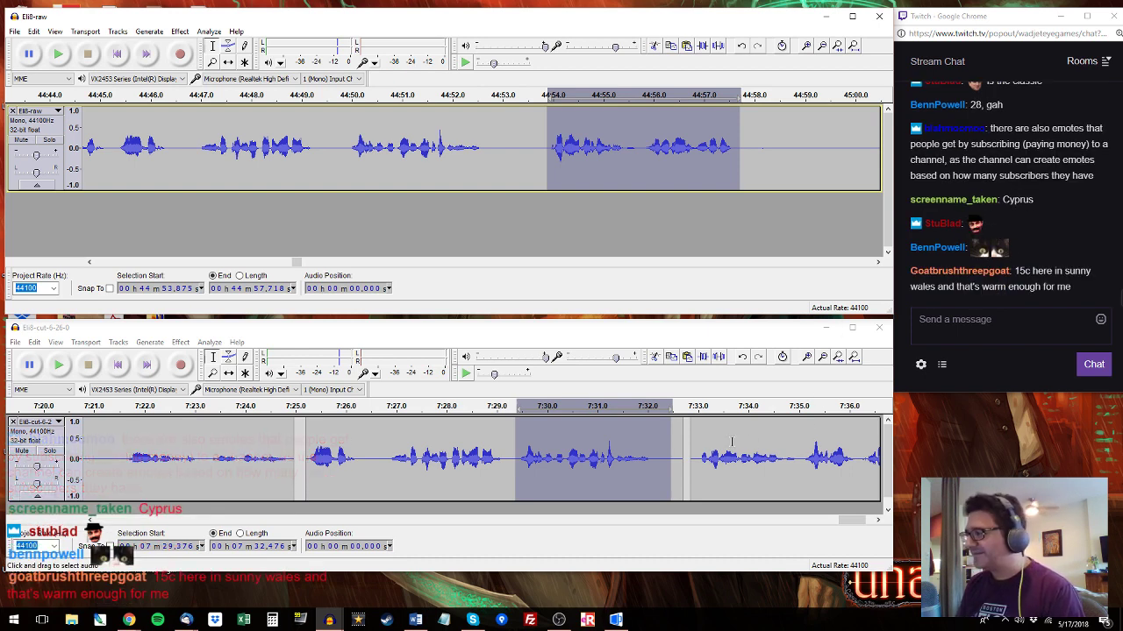
mouse_move(691, 451)
mouse_down()
mouse_move(880, 451)
mouse_move(709, 451)
mouse_up()
key(space)
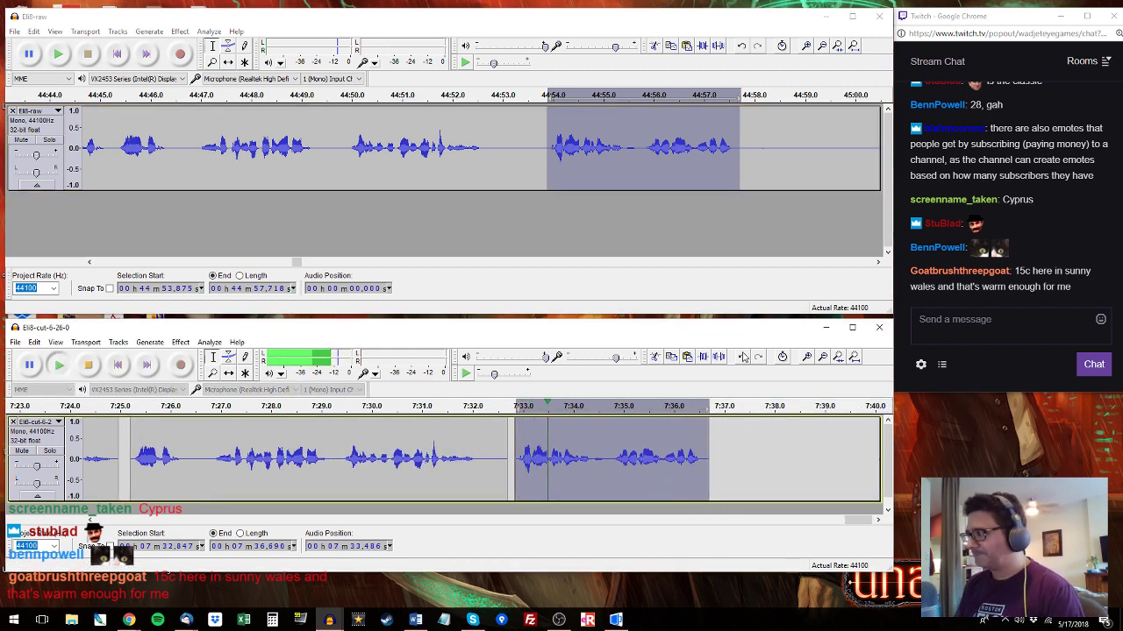
key(space)
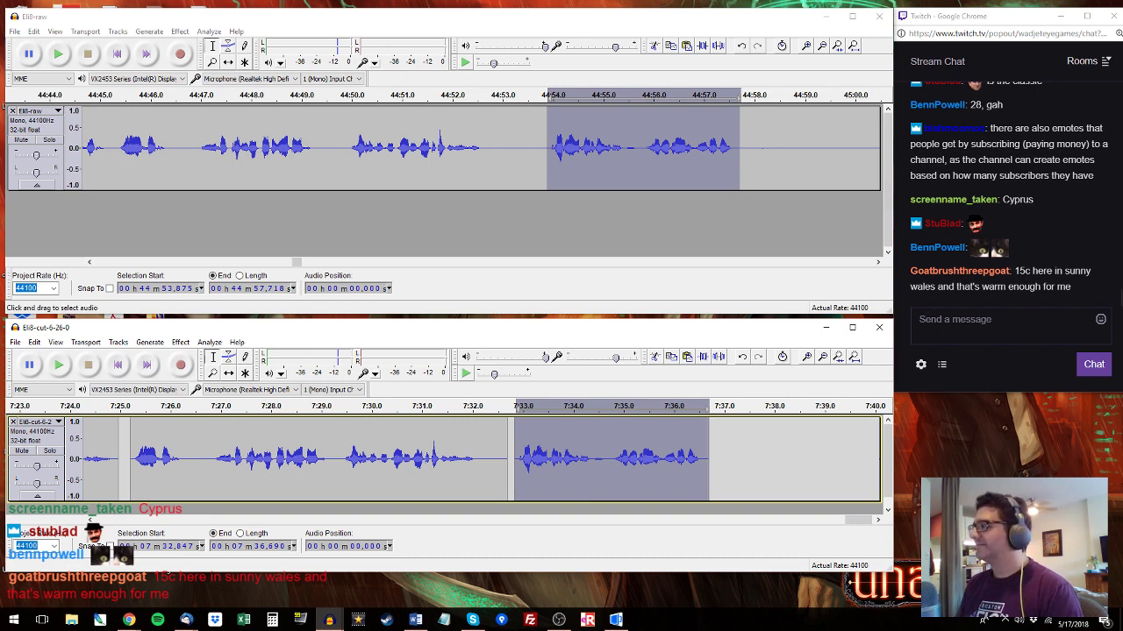
Audition the raw audio from 45:00.2, copy the take from about 45:03.7 to 45:08.6, and paste it into the cut at 7:36.8.
click(833, 163)
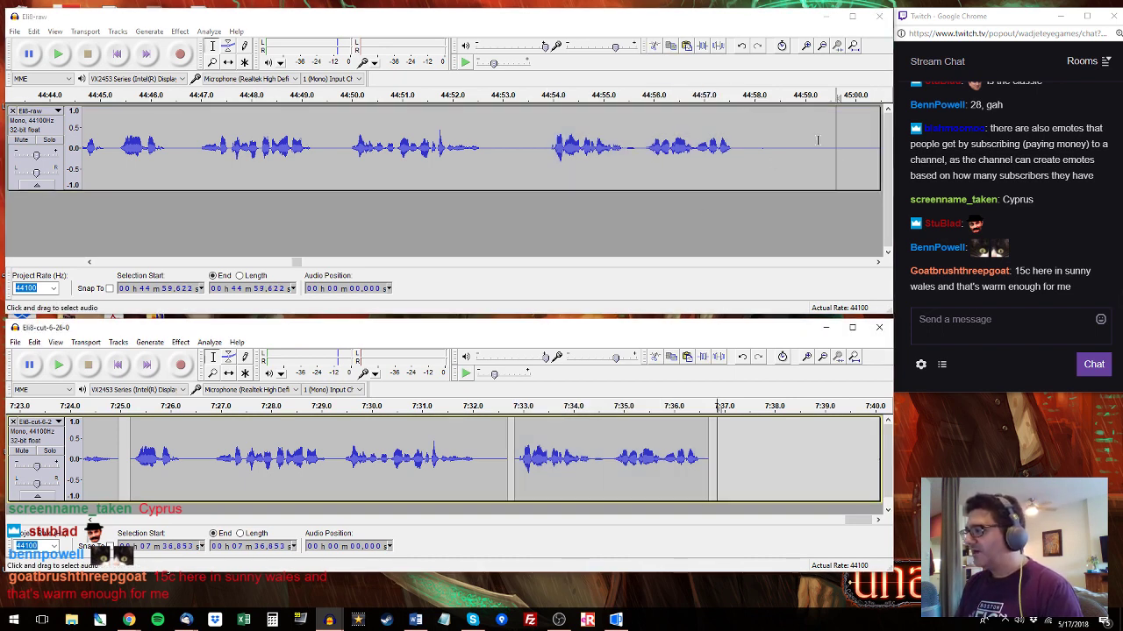
click(863, 129)
key(space)
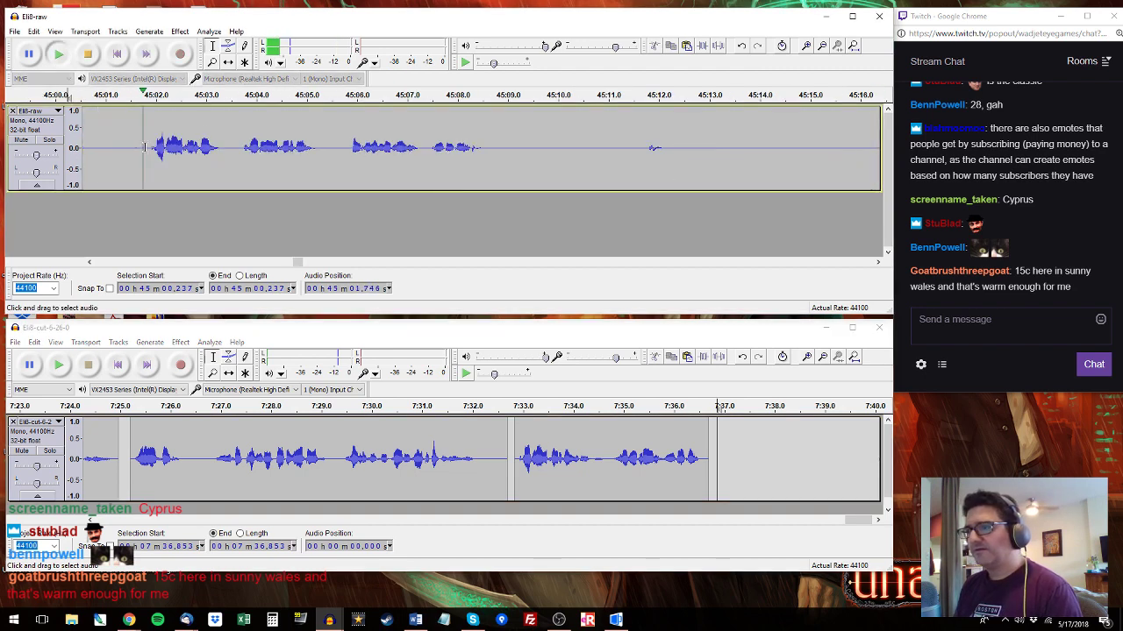
drag(144, 148, 488, 151)
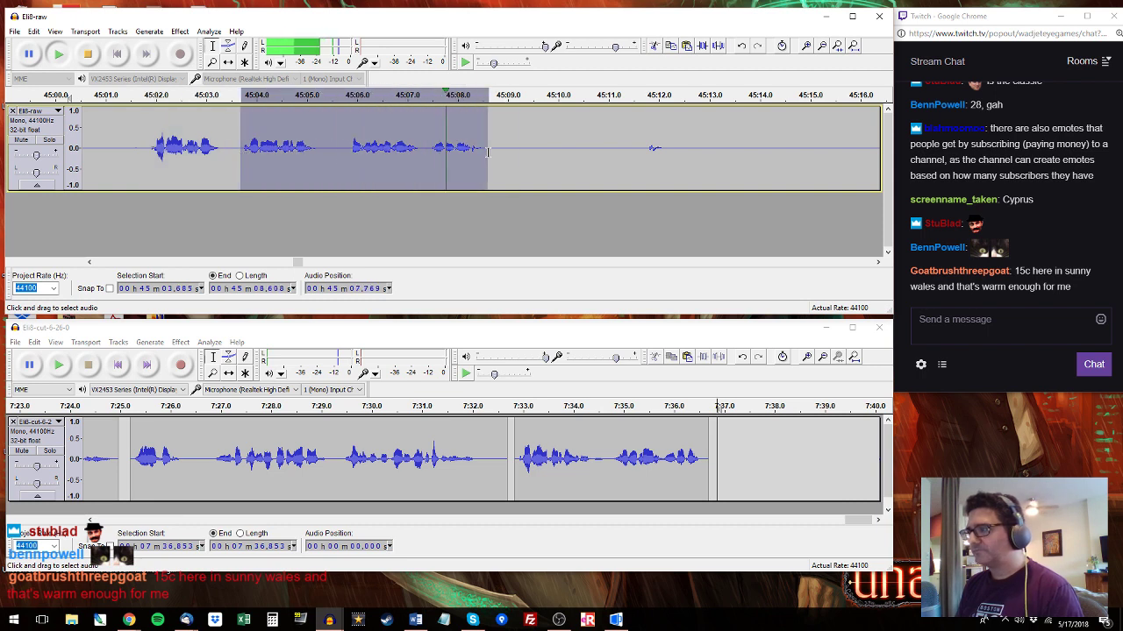
click(714, 434)
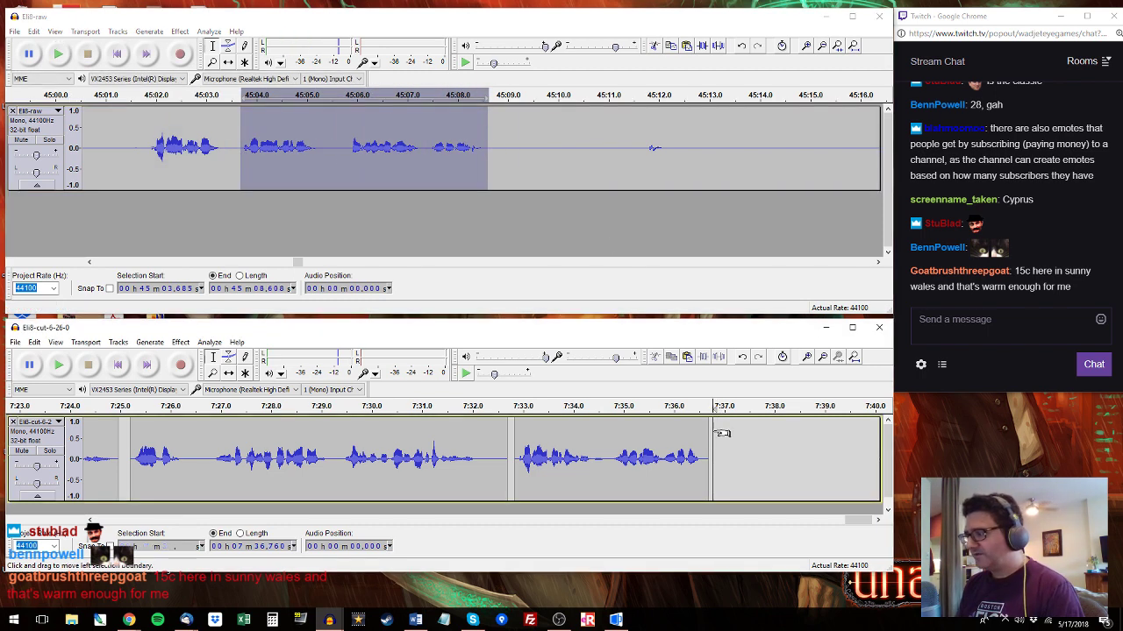
key(ctrl+v)
click(869, 521)
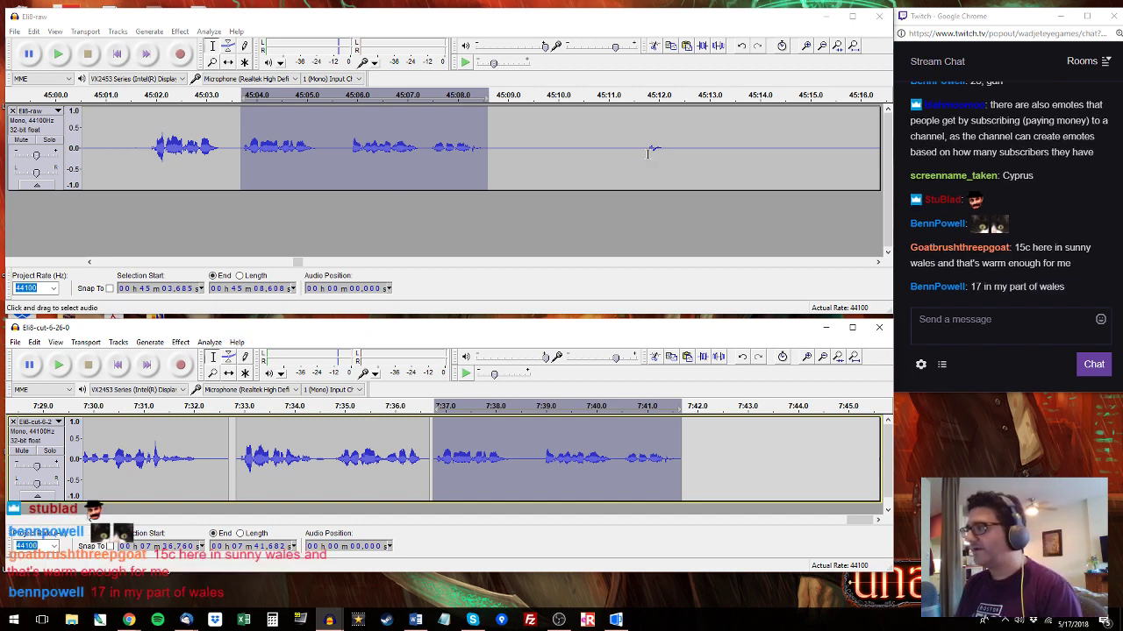
Audition the raw recording from 45:14.0, copy the take from about 45:30.4 to 45:33.2, and paste it into the cut at 7:41.9.
drag(648, 154, 664, 151)
click(757, 140)
key(space)
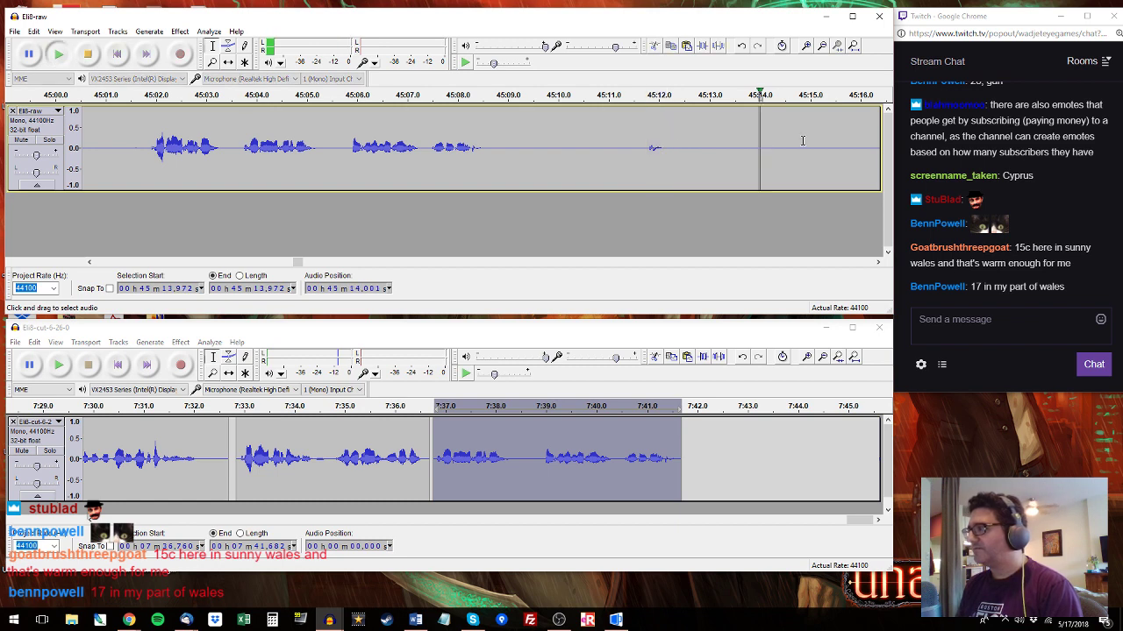
click(809, 114)
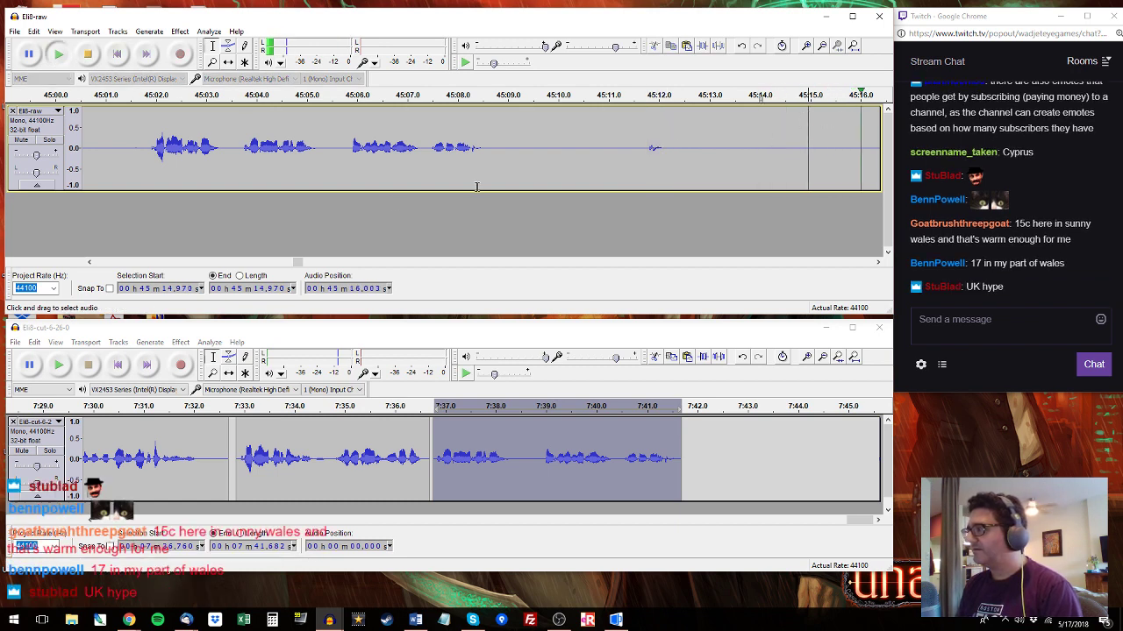
click(787, 98)
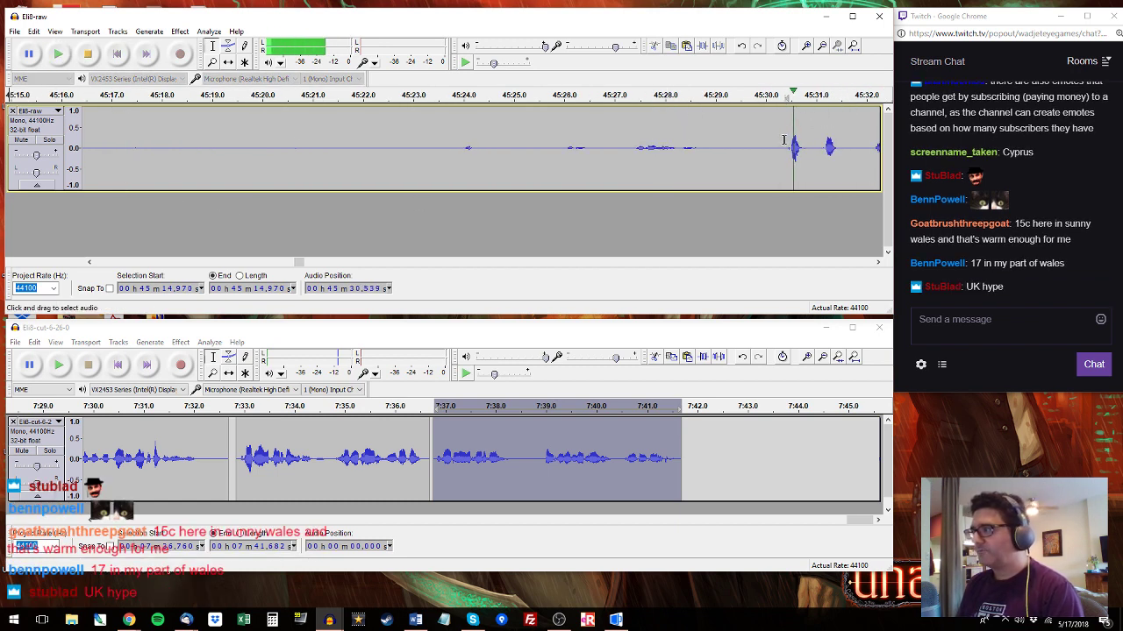
drag(785, 141, 680, 145)
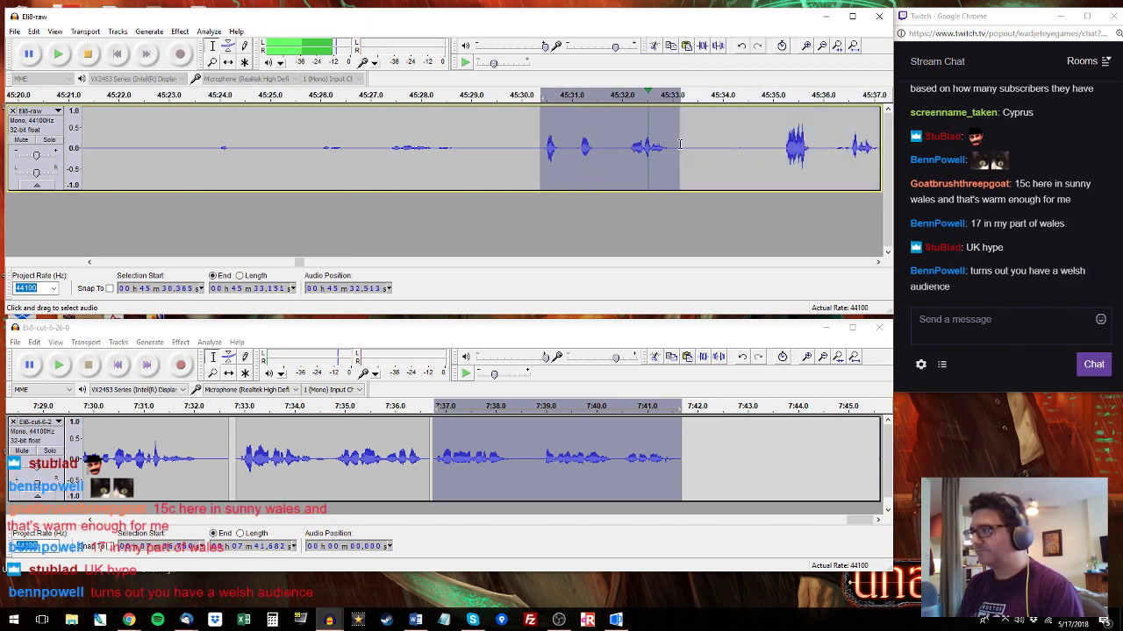
click(698, 448)
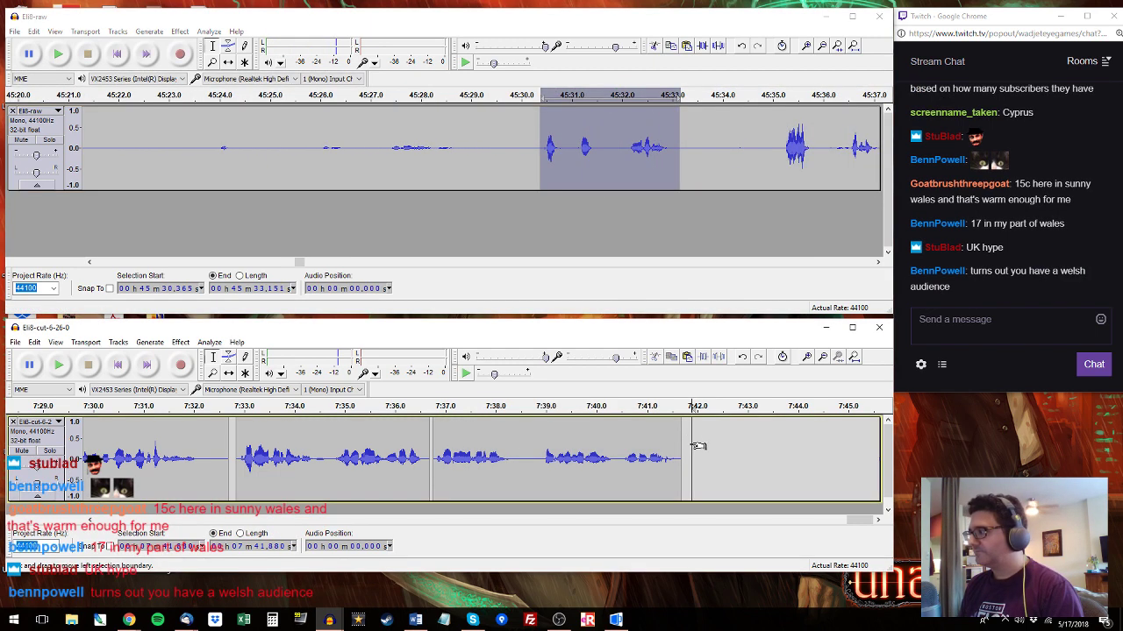
drag(691, 449, 831, 449)
Audition the raw audio from 45:35.1, copy the take from about 45:35.2 to 45:37.3, and replace the cut's last clip with it.
click(780, 140)
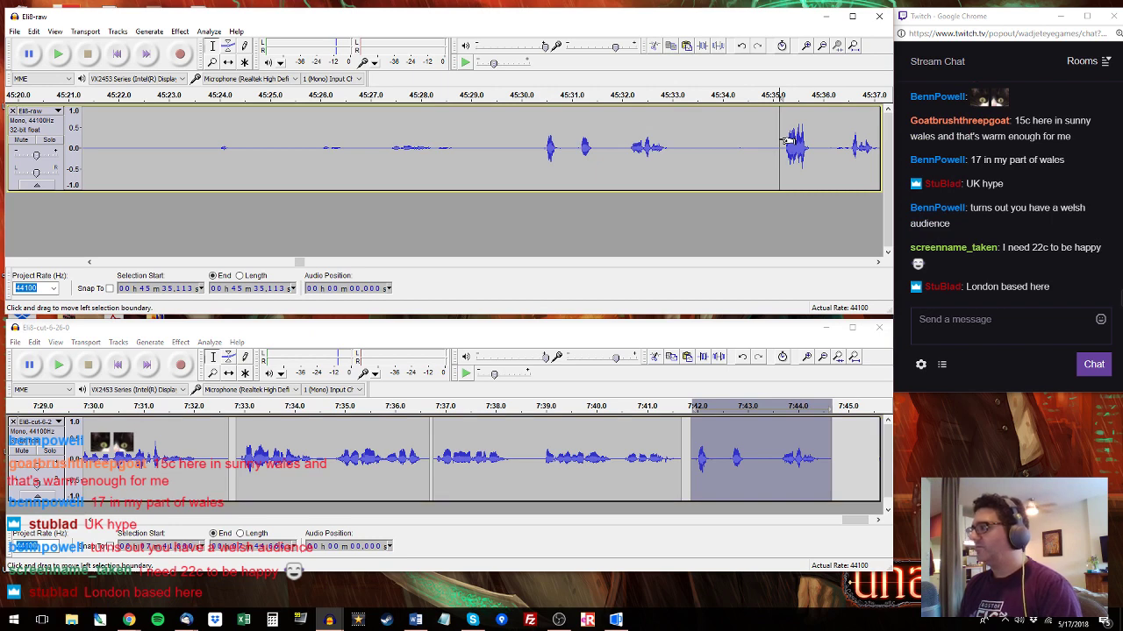
key(space)
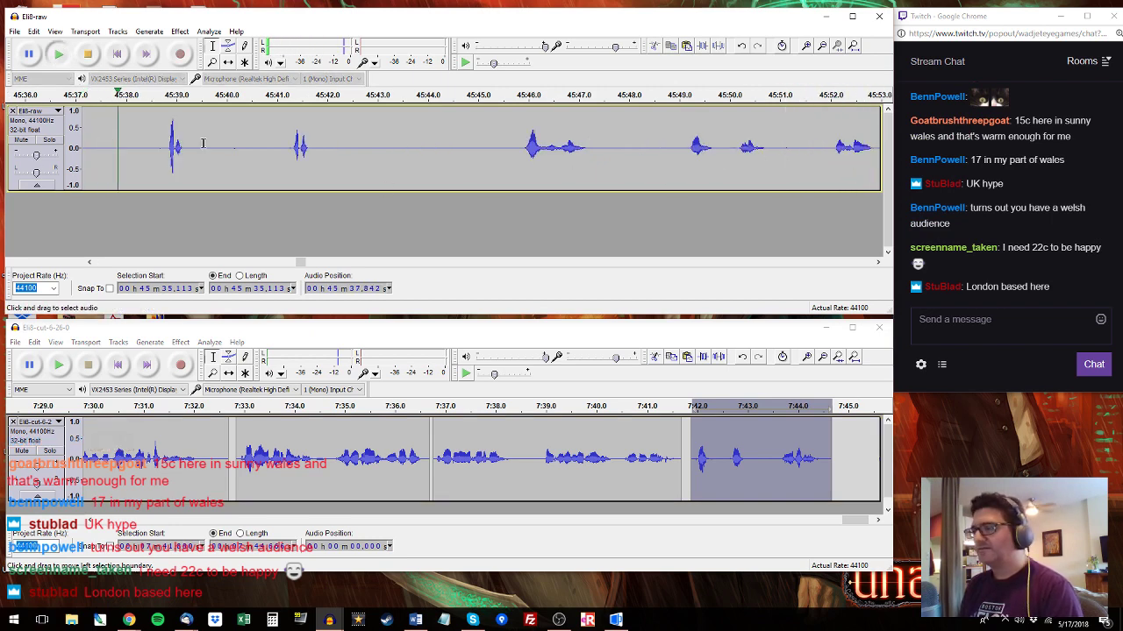
key(space)
drag(88, 160, 180, 162)
key(space)
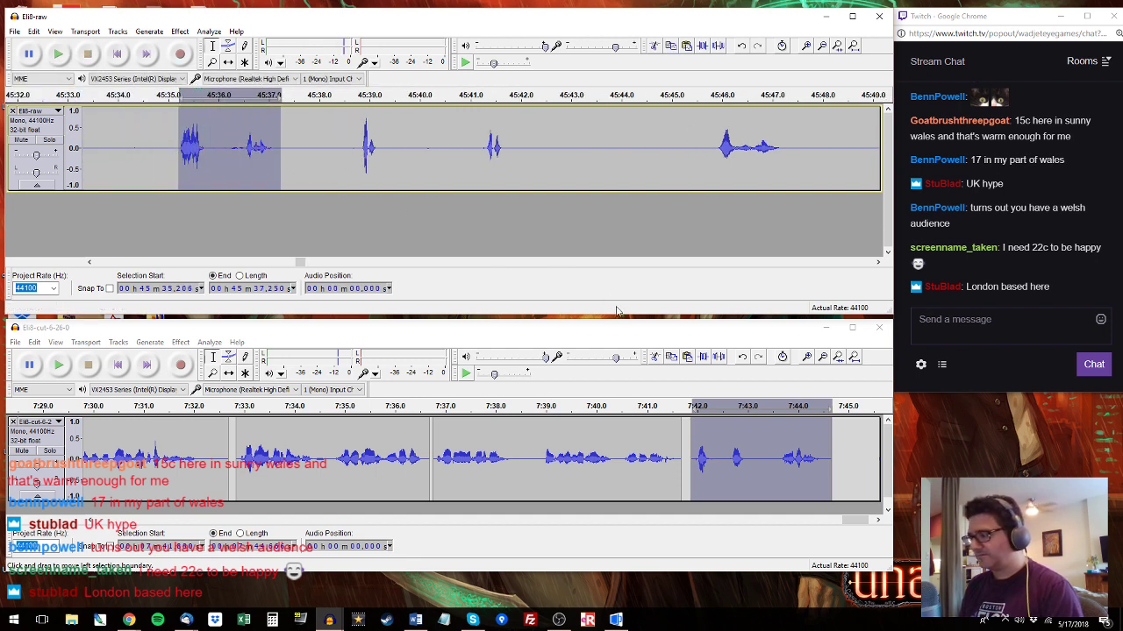
click(741, 424)
drag(831, 447, 793, 455)
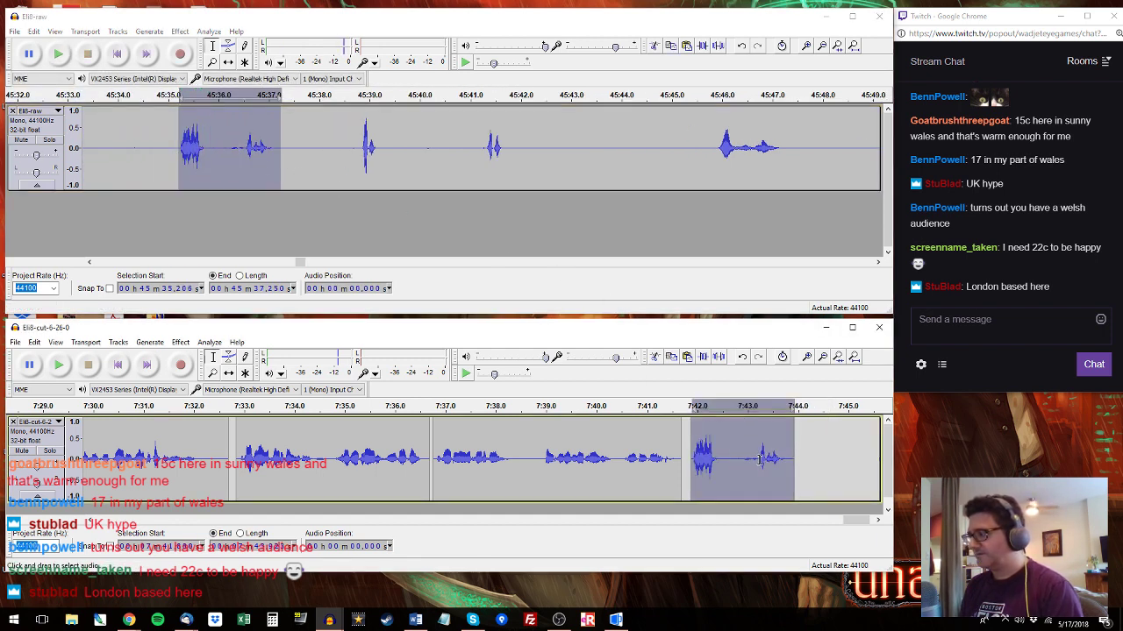
Delete the pause from about 7:42.6 to 7:43.2 in the cut's last clip and play back the result from 7:41.8.
click(759, 465)
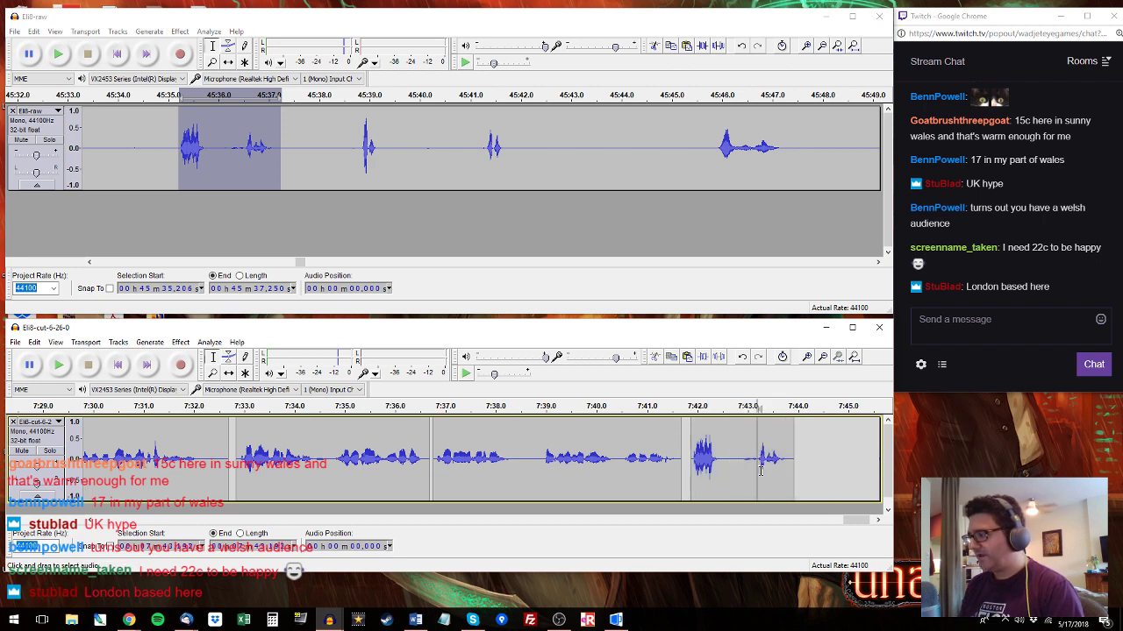
key(ctrl+1)
shift+click(544, 463)
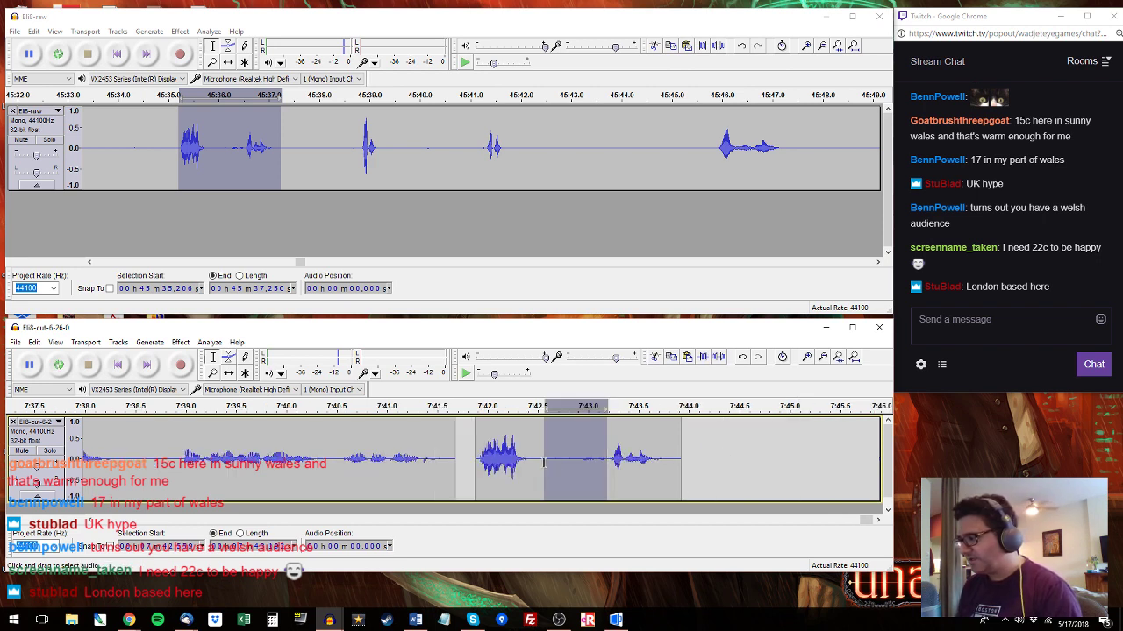
key(Delete)
click(466, 456)
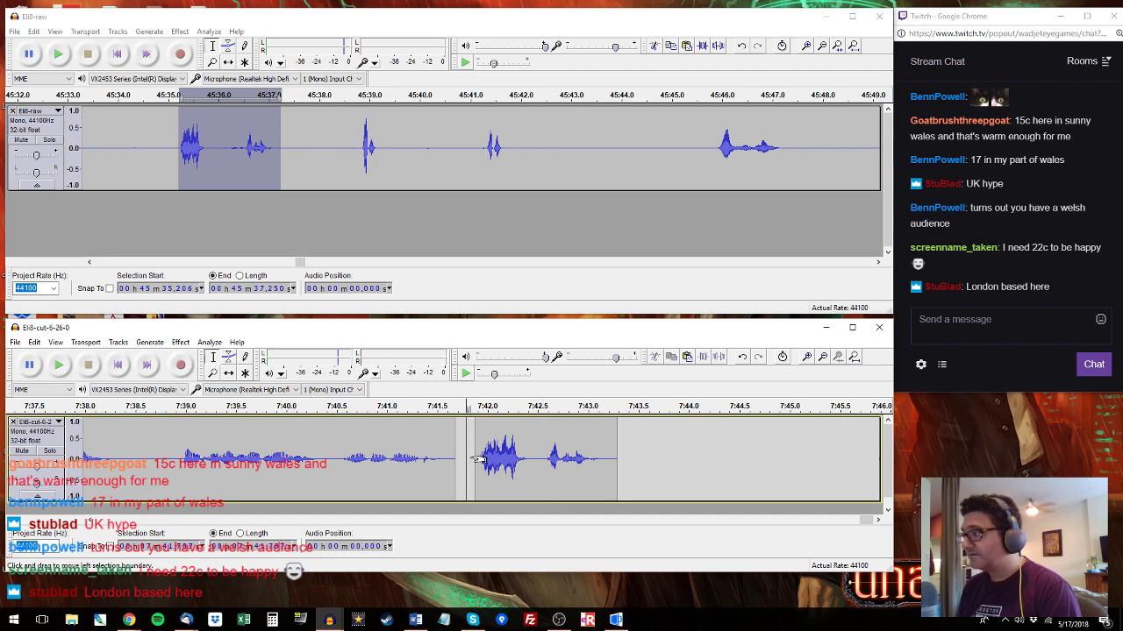
key(space)
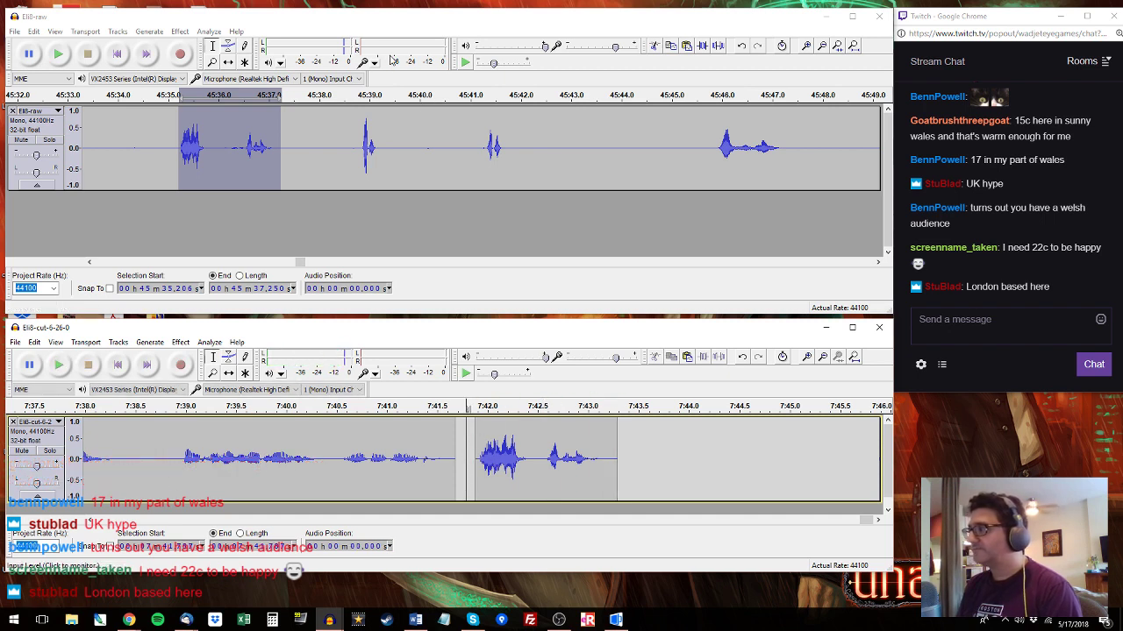
Audition the raw audio from 45:38.8, copy the take from about 45:41.2 to 45:41.8, and paste it into the cut at 7:43.4.
click(363, 94)
mouse_move(353, 164)
mouse_down()
mouse_move(389, 159)
mouse_move(342, 153)
mouse_move(360, 154)
mouse_move(344, 151)
mouse_move(353, 145)
mouse_up()
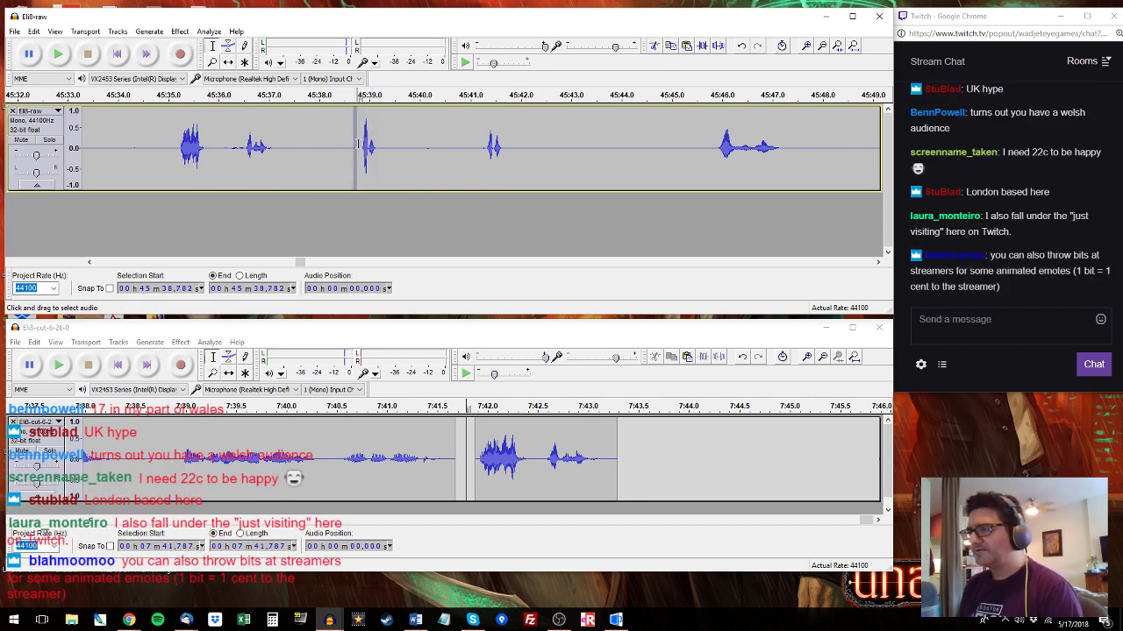
click(358, 143)
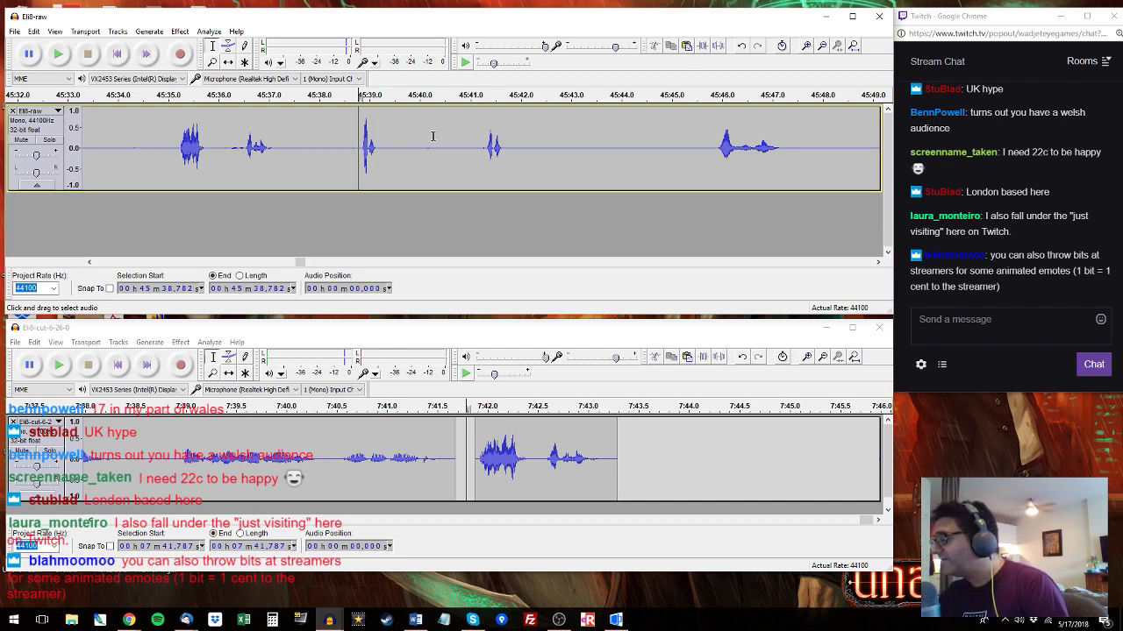
key(space)
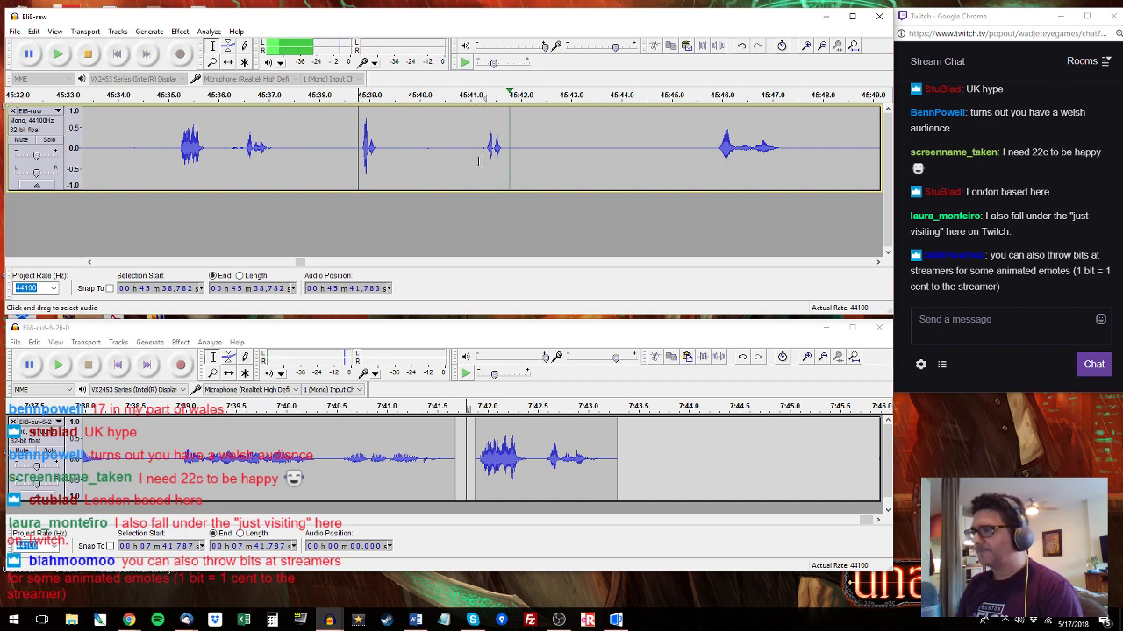
drag(479, 149, 513, 149)
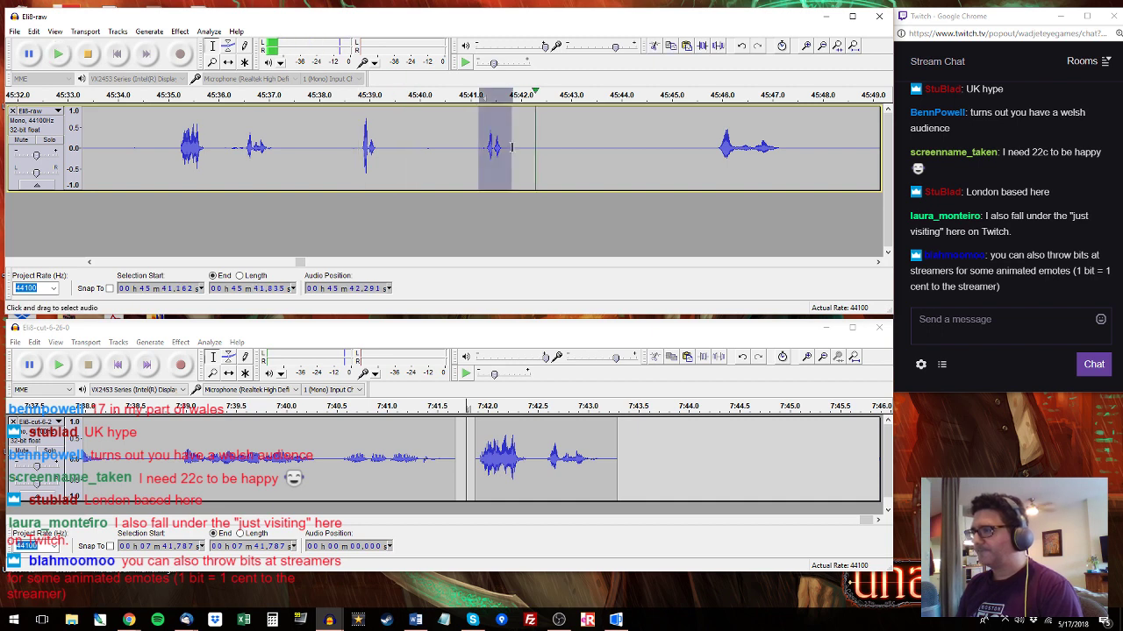
click(535, 463)
key(space)
click(625, 456)
key(ctrl+v)
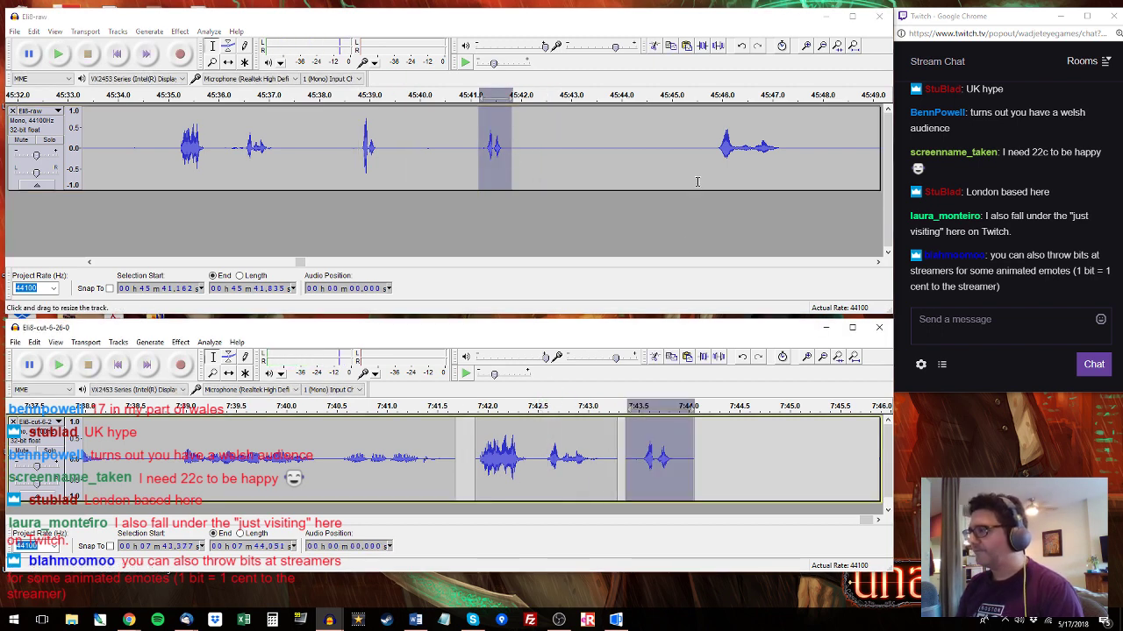
Audition and copy the raw take from about 45:45.8 to 45:47.5, paste it into the cut at 7:44.1, and play it back.
click(712, 149)
key(space)
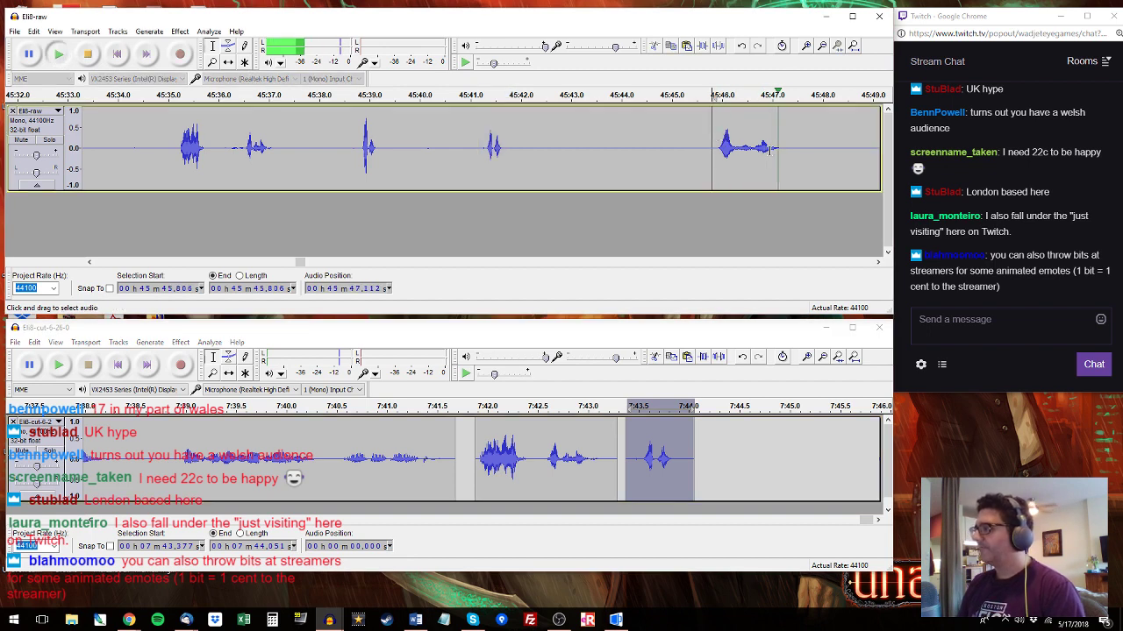
key(space)
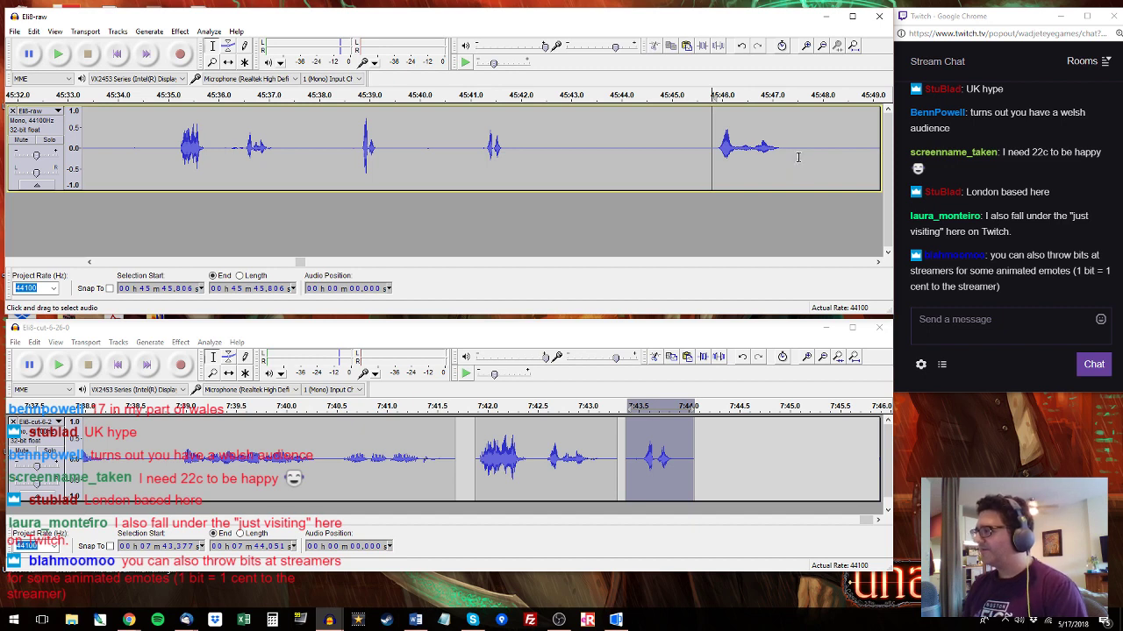
drag(798, 157, 712, 138)
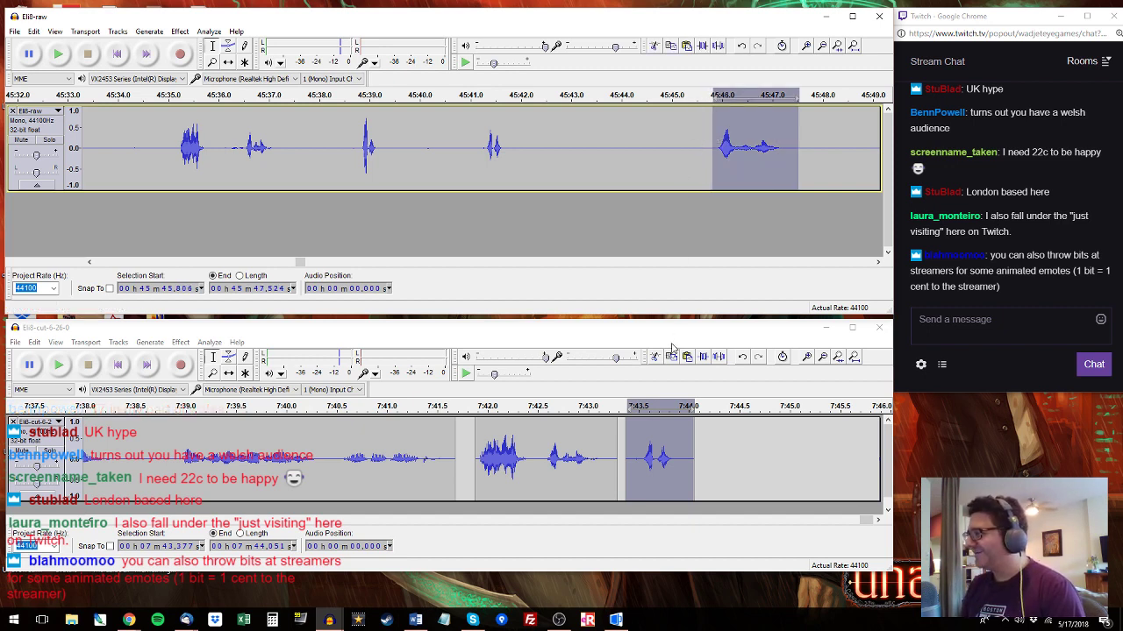
click(699, 429)
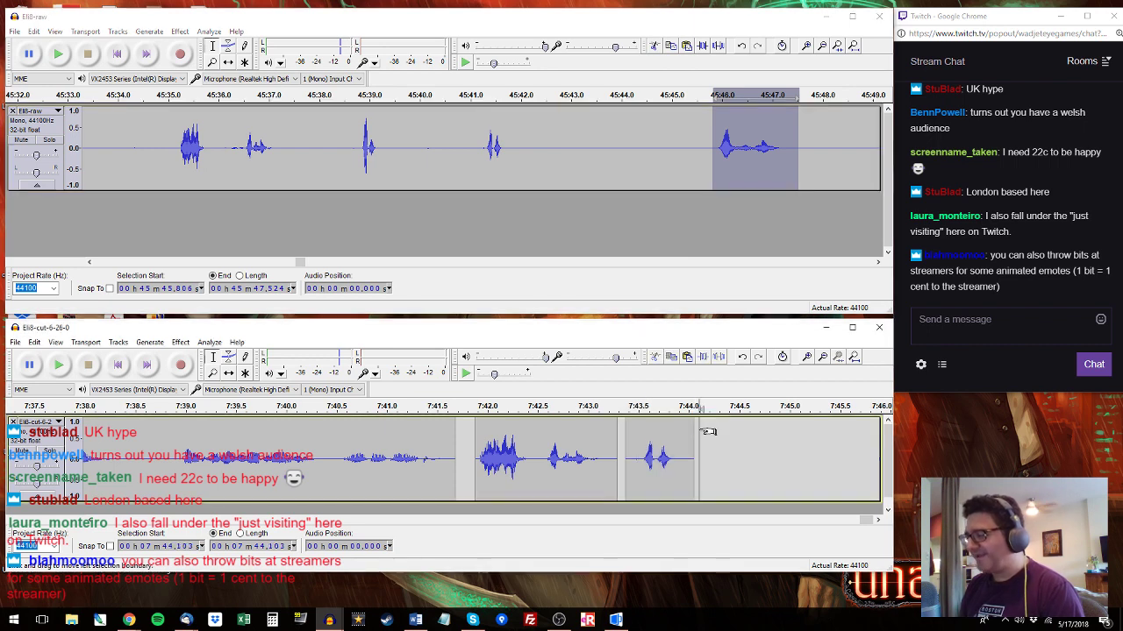
key(ctrl+v)
key(space)
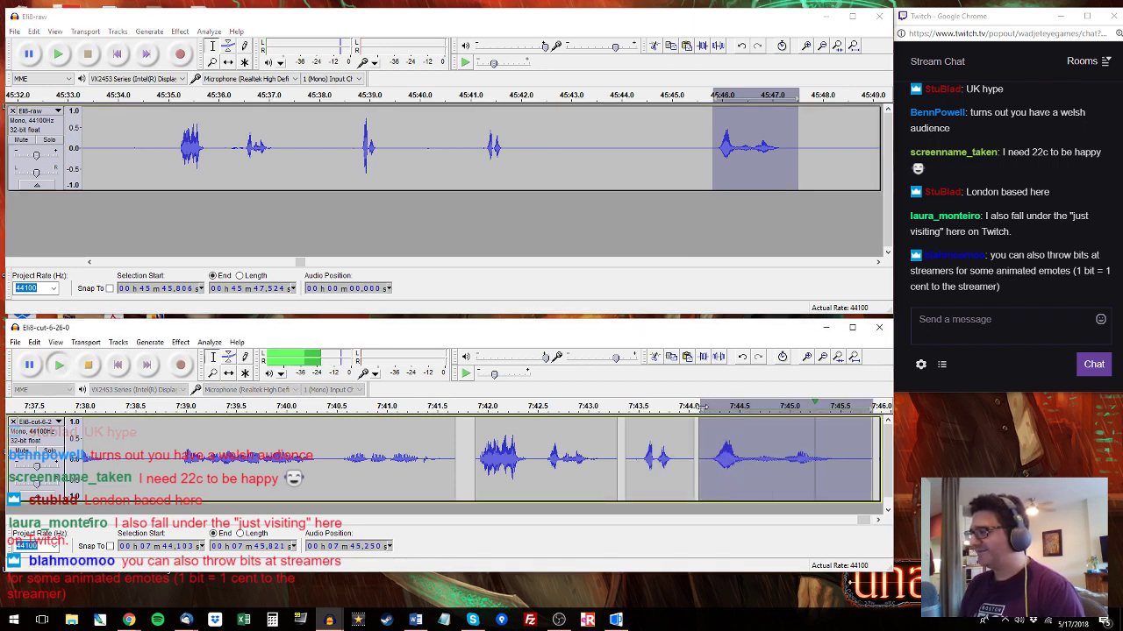
Audition the raw audio from 45:48.8 and copy the take from about 45:51.9 to 45:55.6.
click(864, 140)
key(space)
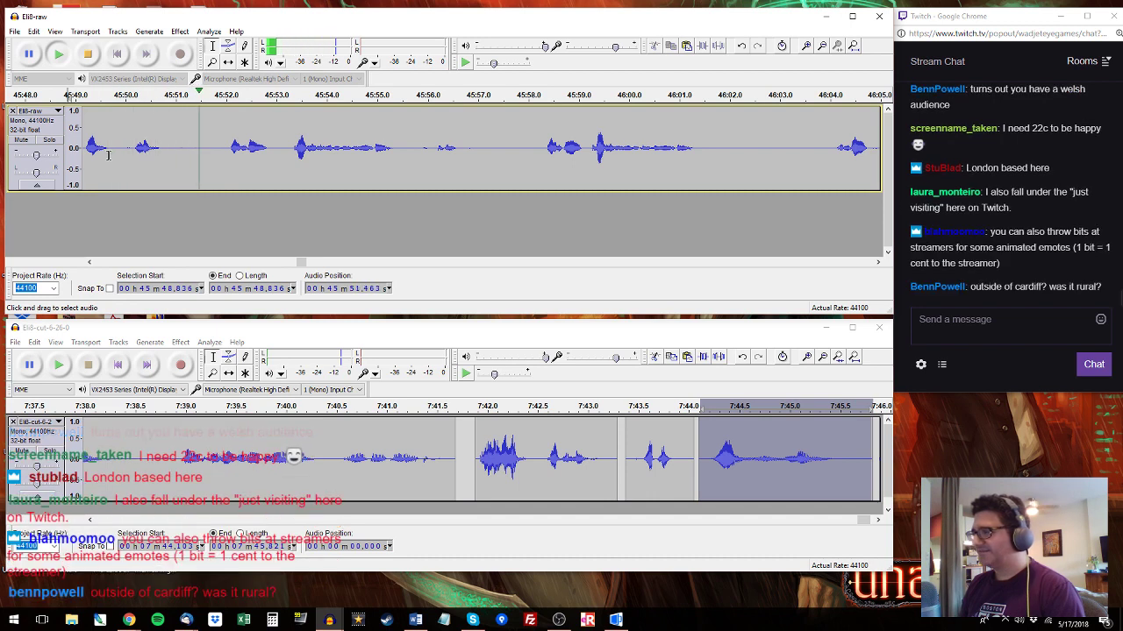
click(227, 144)
key(space)
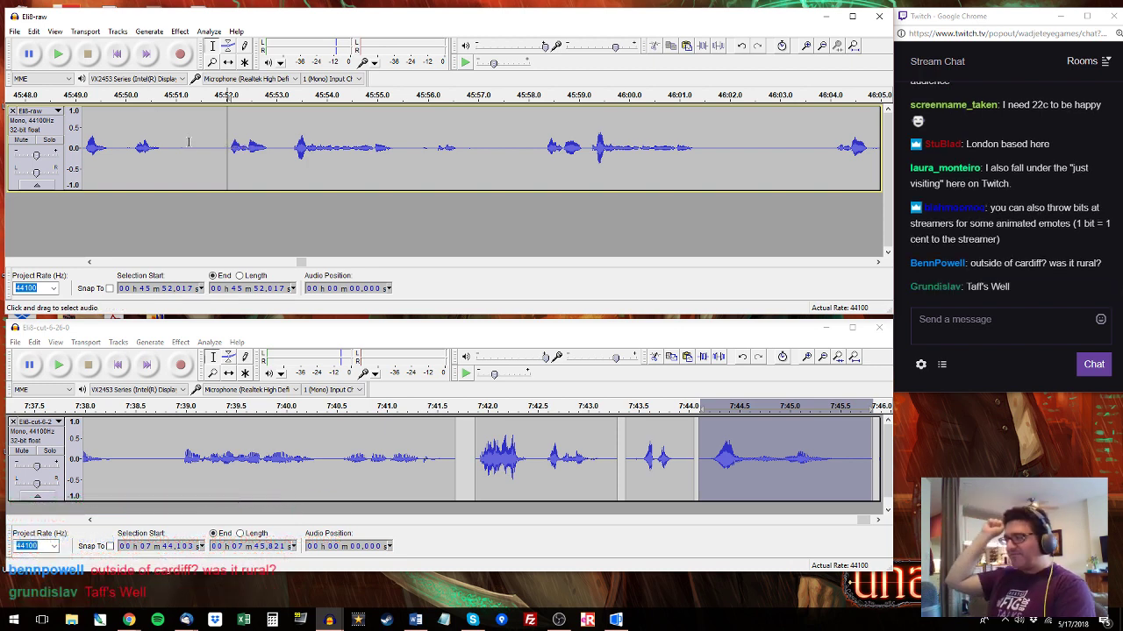
key(space)
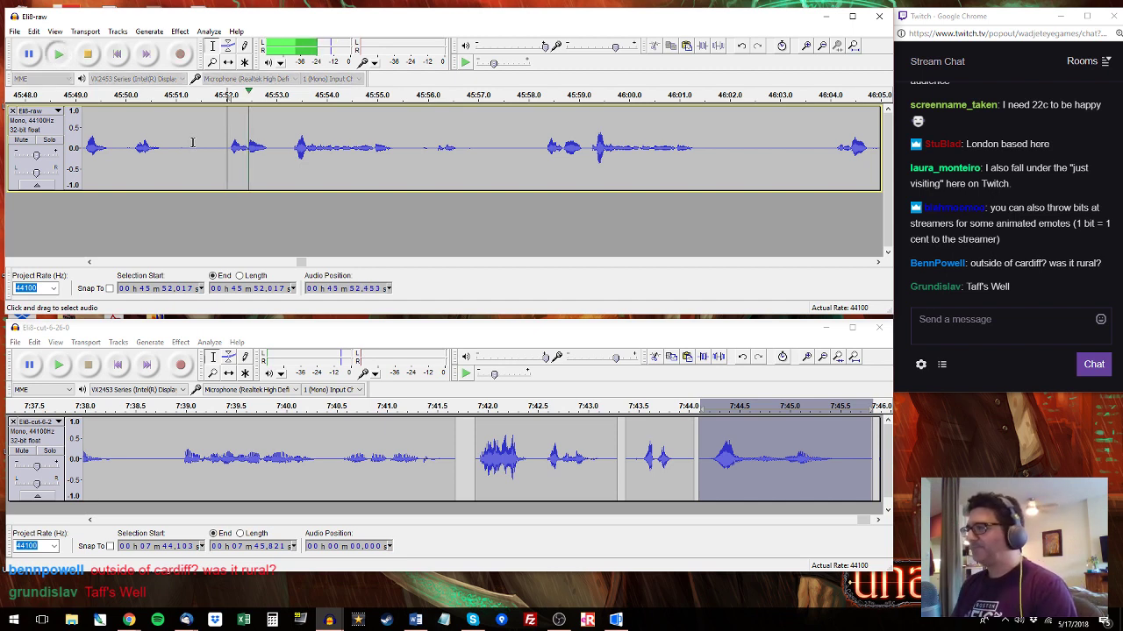
drag(222, 149, 405, 157)
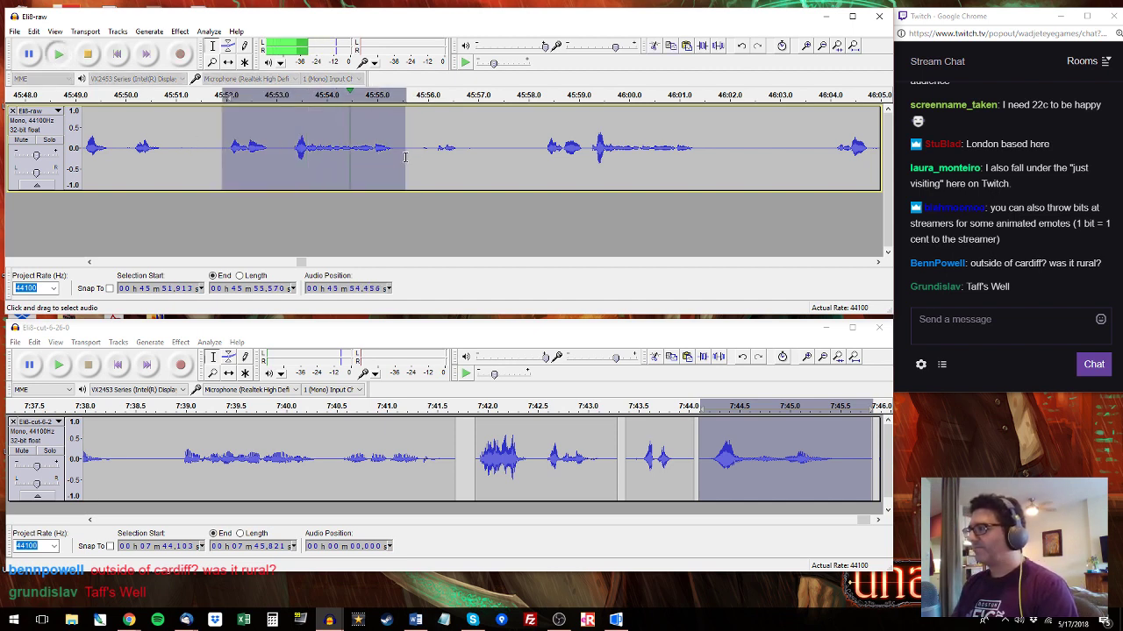
key(space)
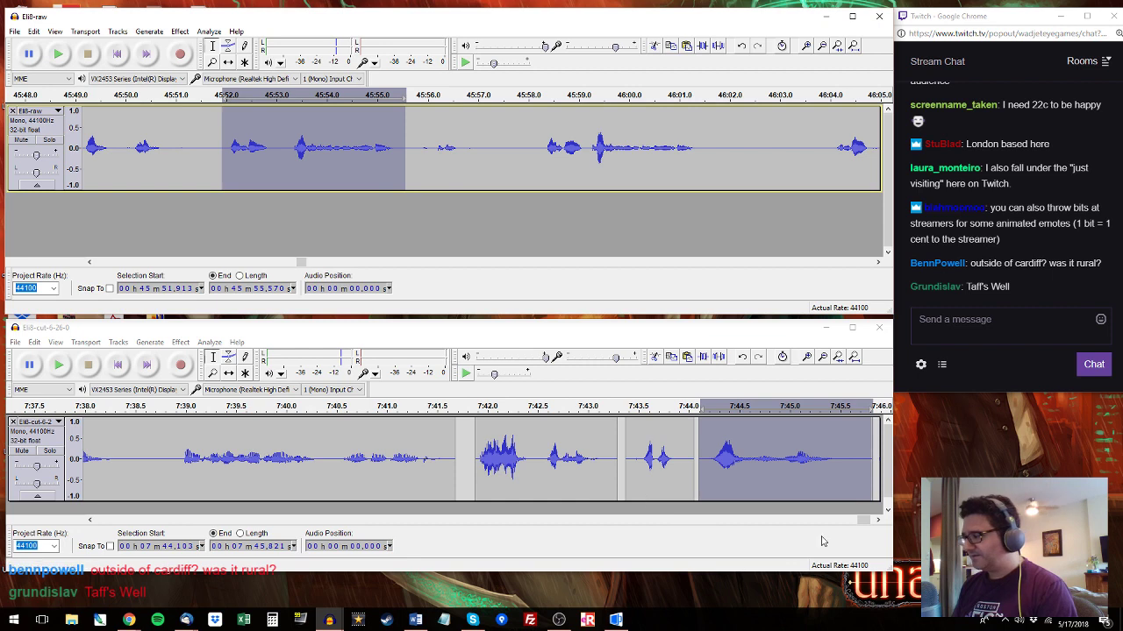
Check the end of the cut from 7:44.8, paste the copied take at 7:45.9, and play it back.
drag(864, 519, 867, 519)
click(582, 466)
key(space)
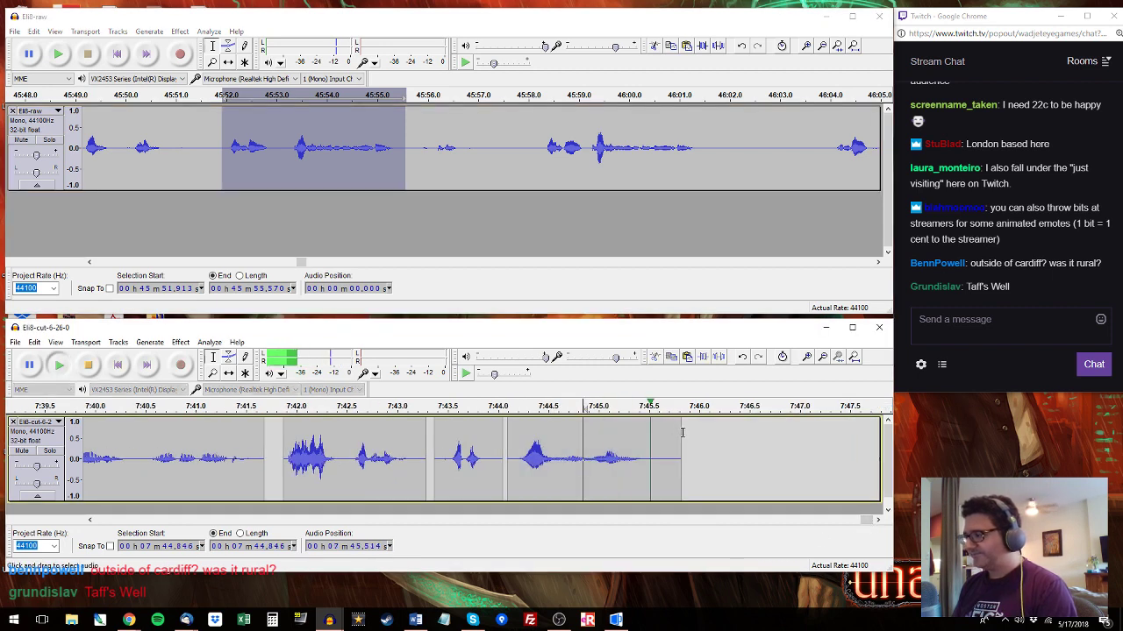
key(space)
click(682, 432)
key(ctrl+v)
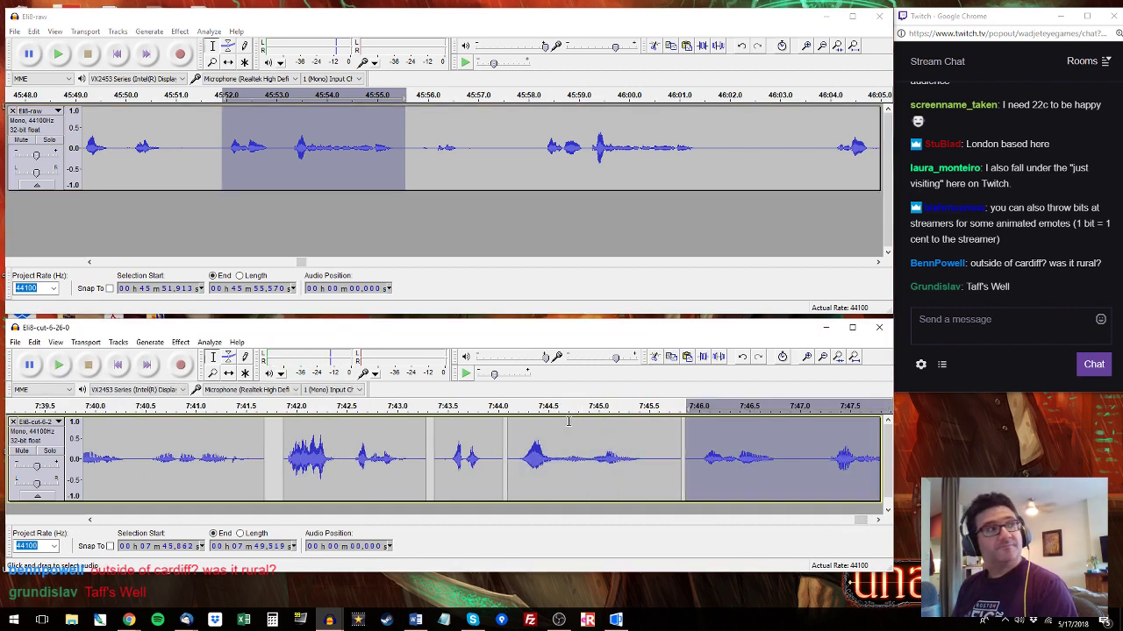
key(space)
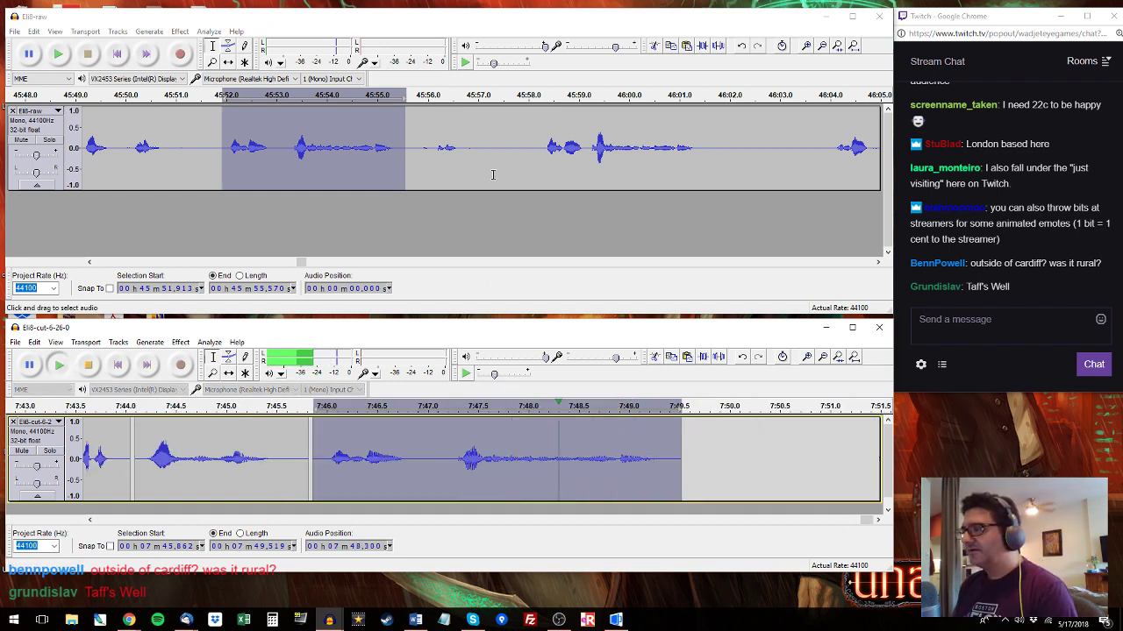
Audition and copy the raw take from about 45:58.2 to 46:01.6, and replace the cut's last clip at 7:45.9 with it.
click(540, 99)
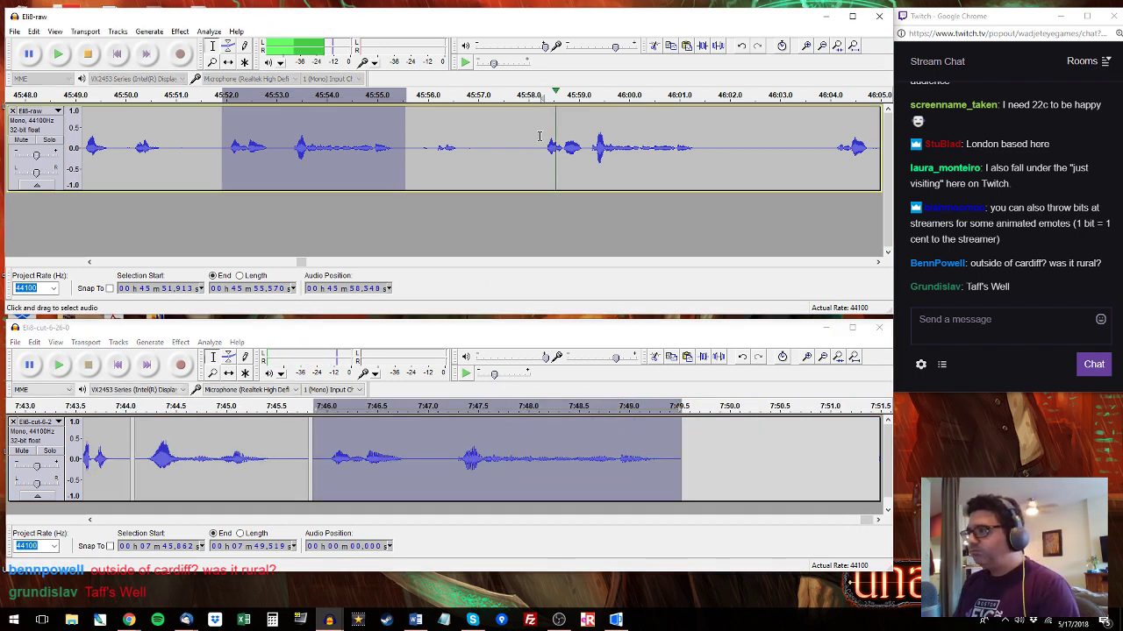
drag(540, 136, 711, 138)
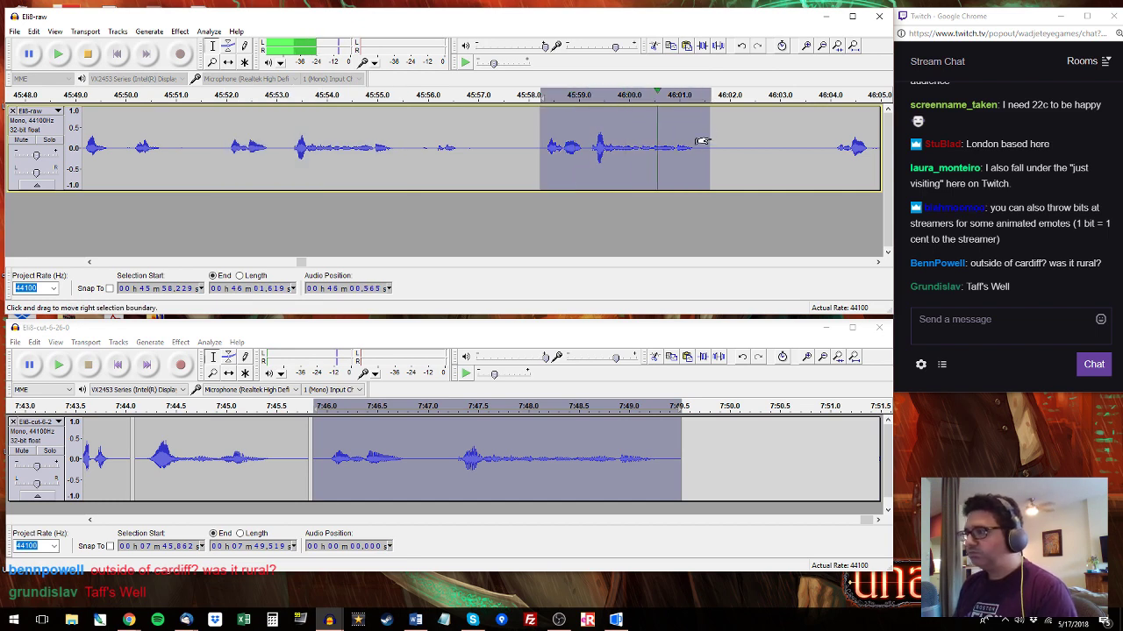
key(space)
key(ctrl+c)
double_click(421, 453)
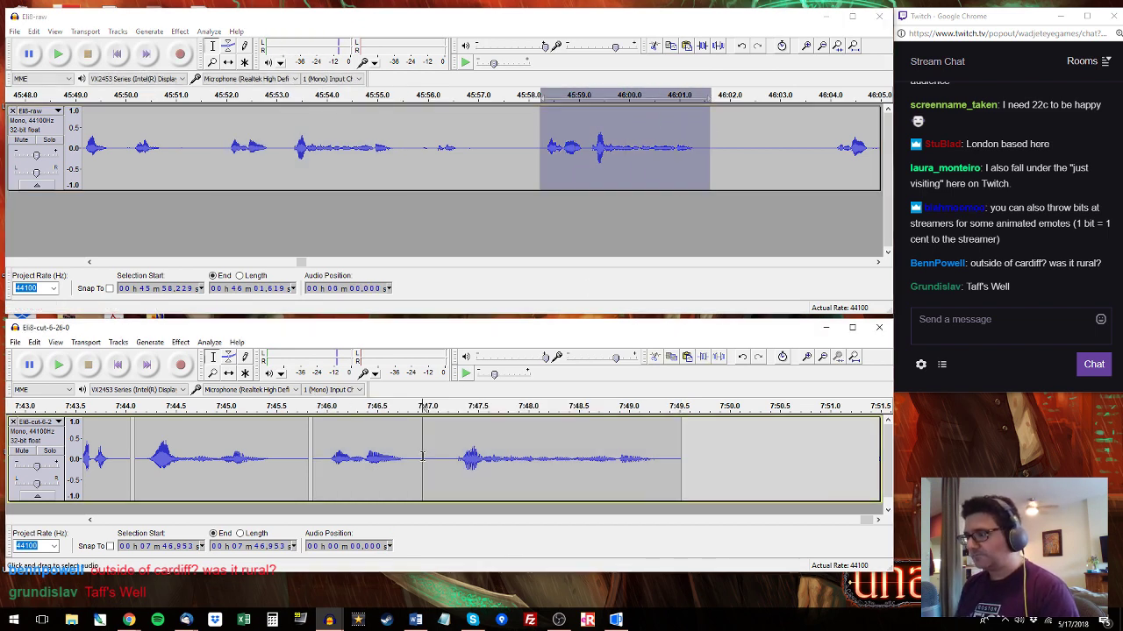
key(ctrl+v)
Audition the raw audio from 46:04, copy the take from about 46:14.7 to 46:18.2, and paste it into the cut at 7:49.3.
click(825, 95)
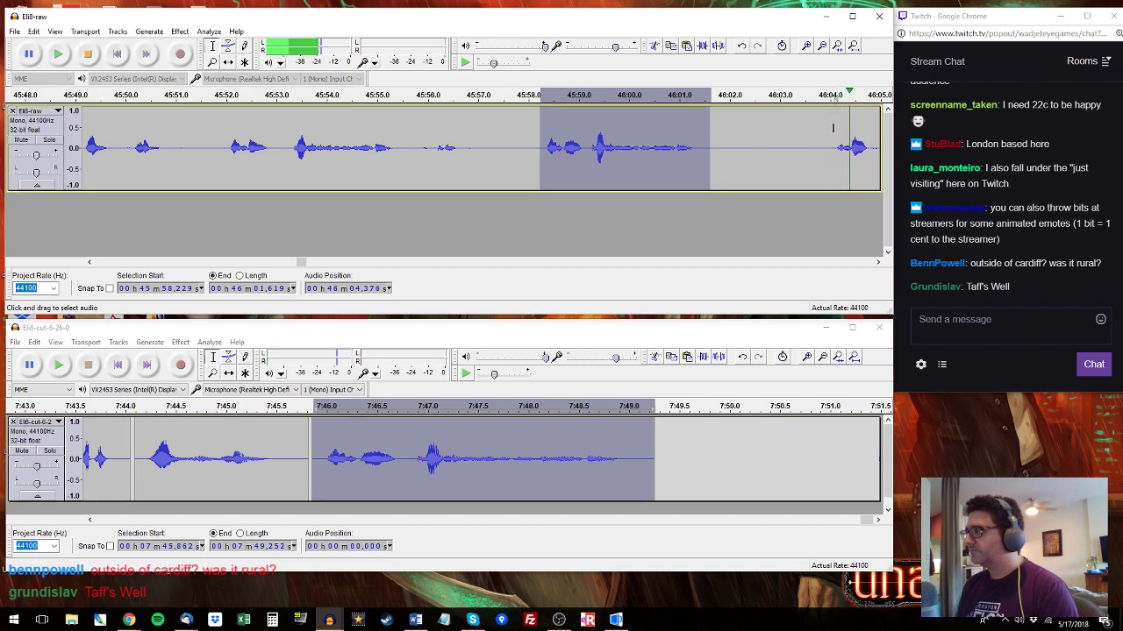
drag(262, 141, 176, 132)
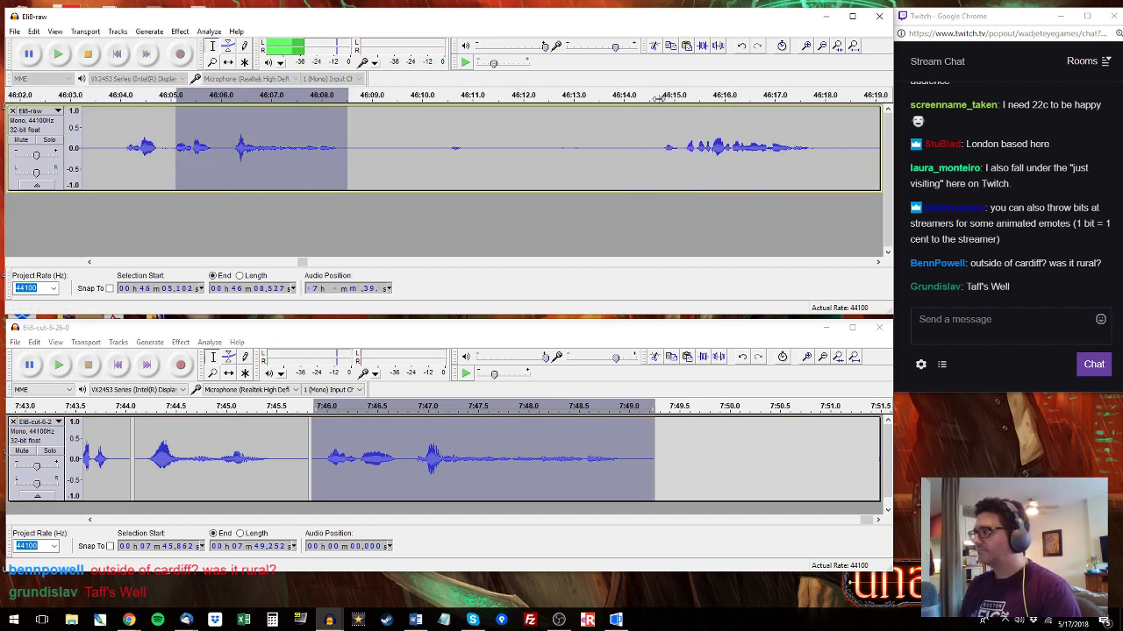
click(659, 98)
drag(658, 139, 726, 144)
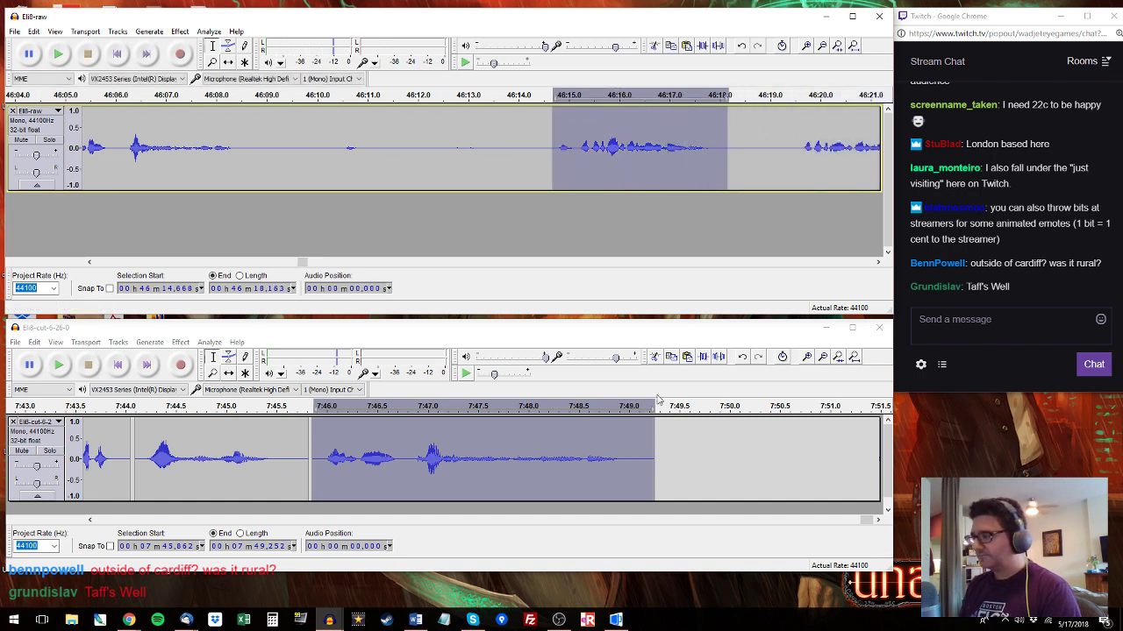
click(659, 436)
key(ctrl+v)
Audition the raw audio from 46:19.5, copy the take from about 46:23.4 to 46:29.1, and paste it into the cut at 7:52.8.
click(798, 129)
key(space)
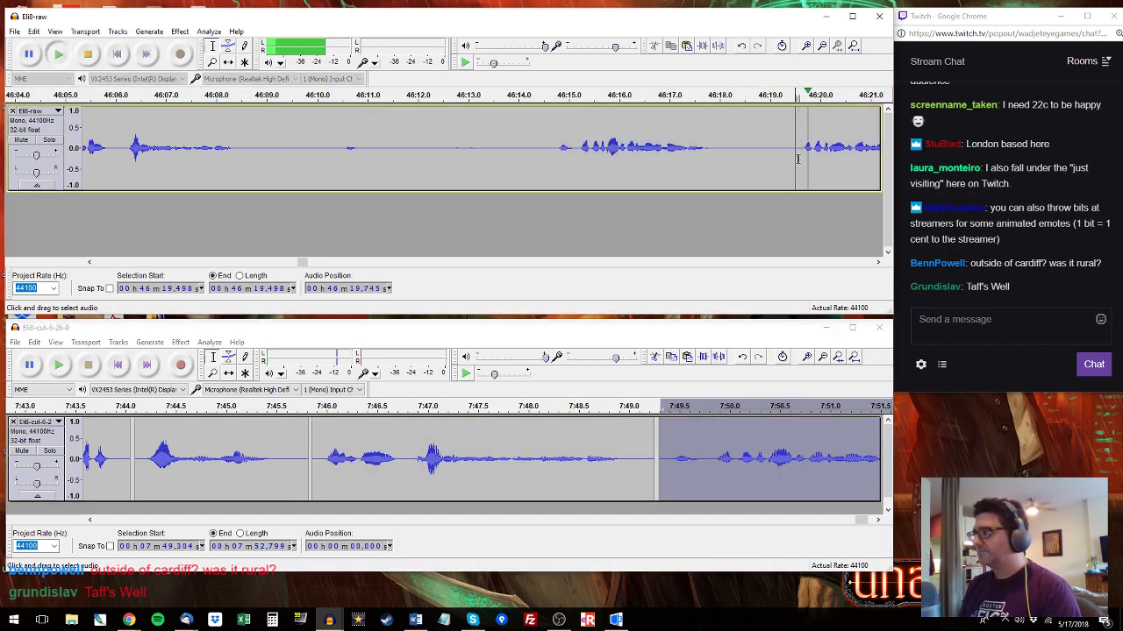
drag(798, 129, 575, 144)
drag(575, 145, 650, 105)
drag(861, 520, 870, 521)
double_click(685, 438)
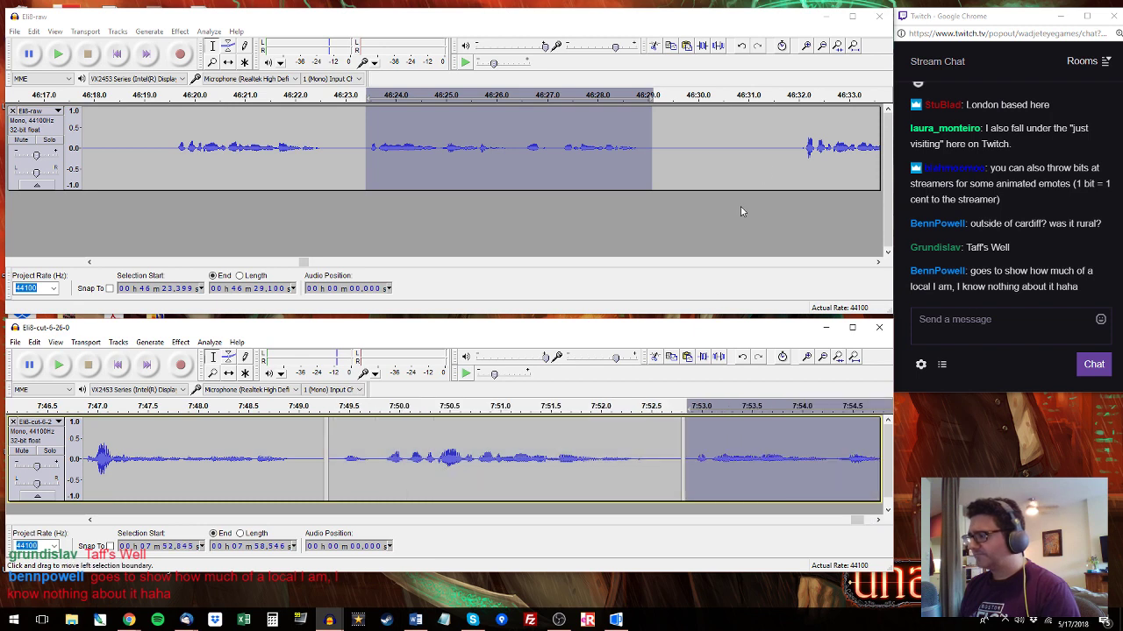
Mark the raw take from about 46:32.0 to 46:38.7 and audition it repeatedly from its start.
click(804, 132)
key(space)
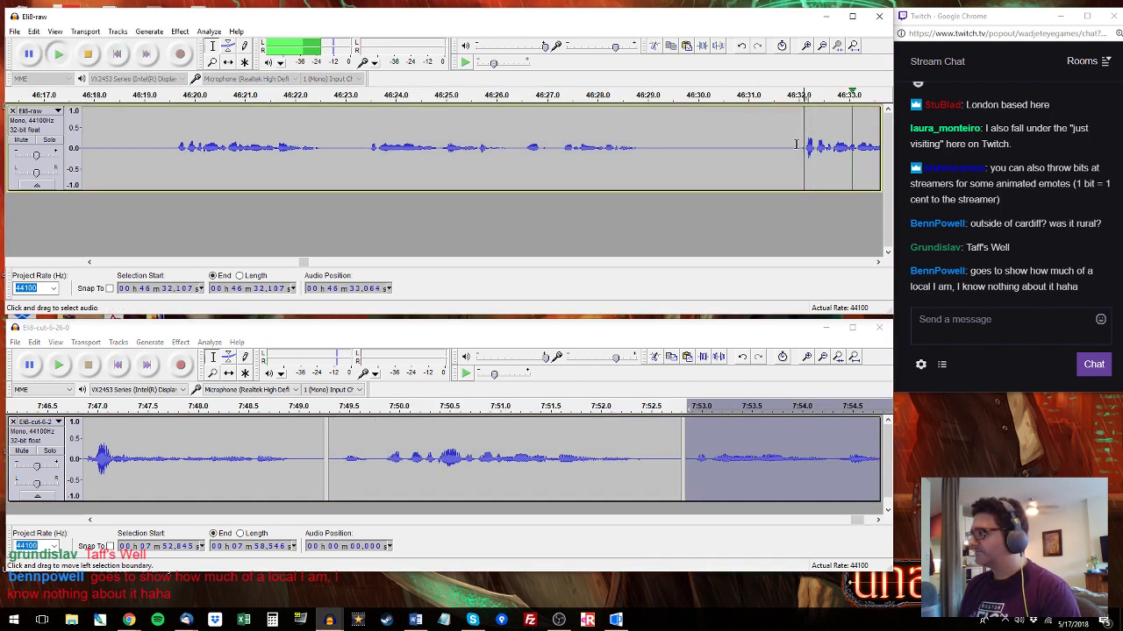
drag(797, 143, 752, 142)
key(space)
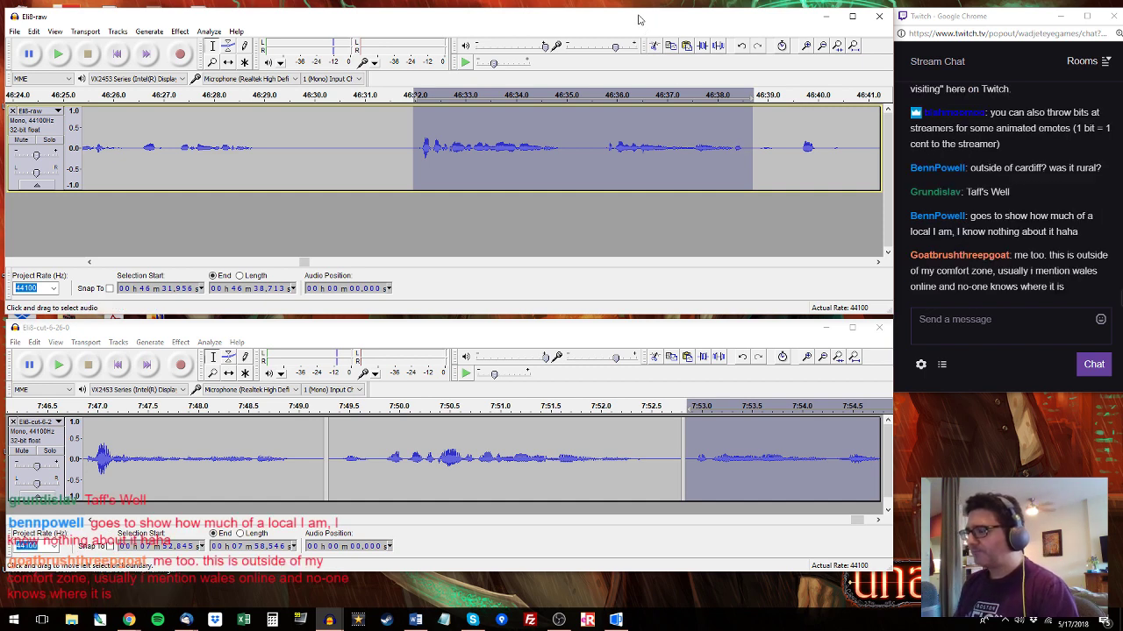
key(space)
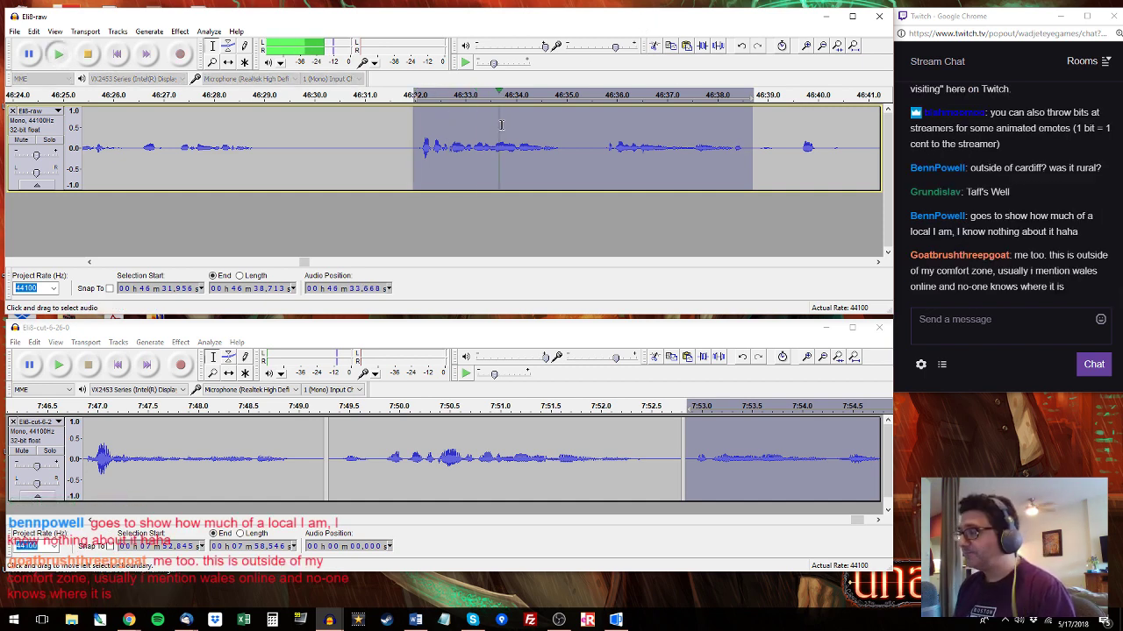
click(419, 158)
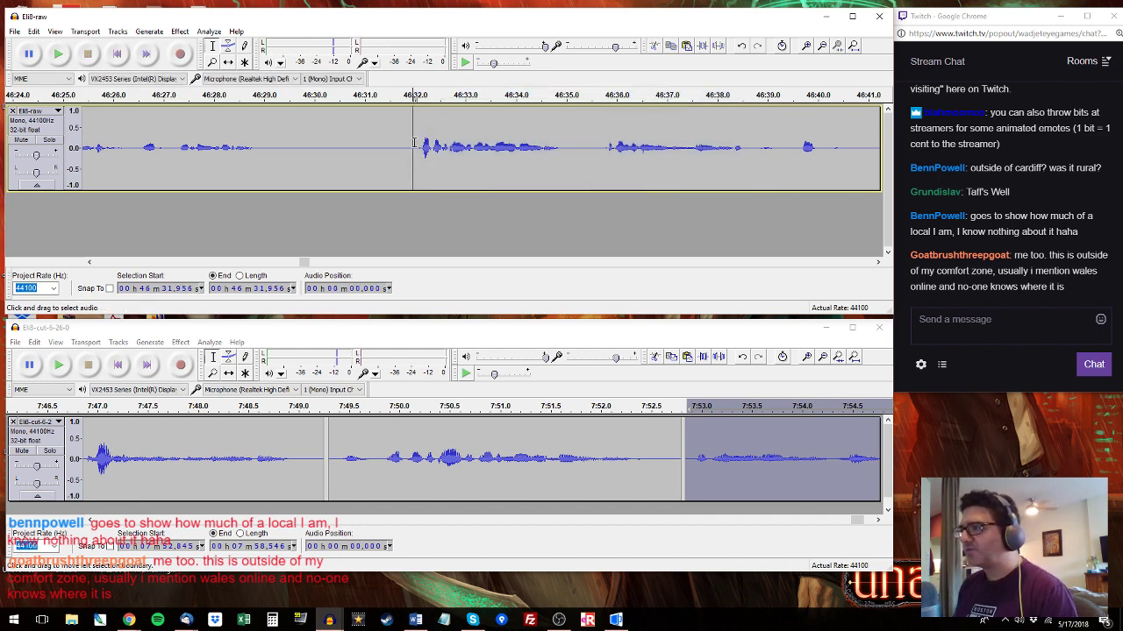
click(418, 145)
key(space)
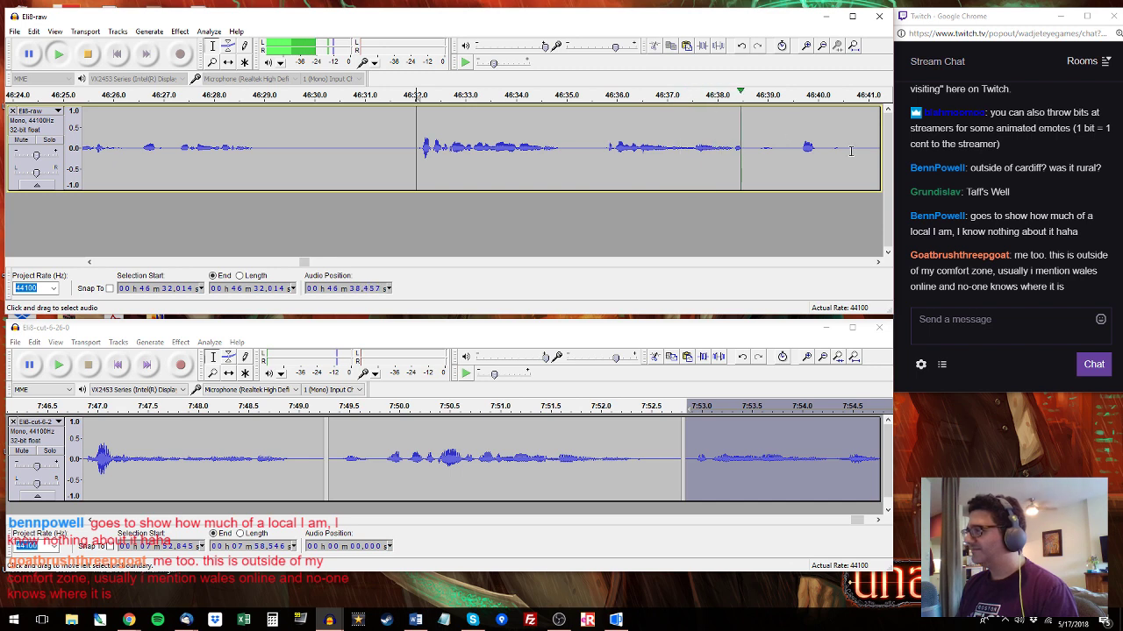
Select and copy the raw take from about 46:32.0 to 46:39.3.
click(878, 262)
click(878, 262)
click(878, 263)
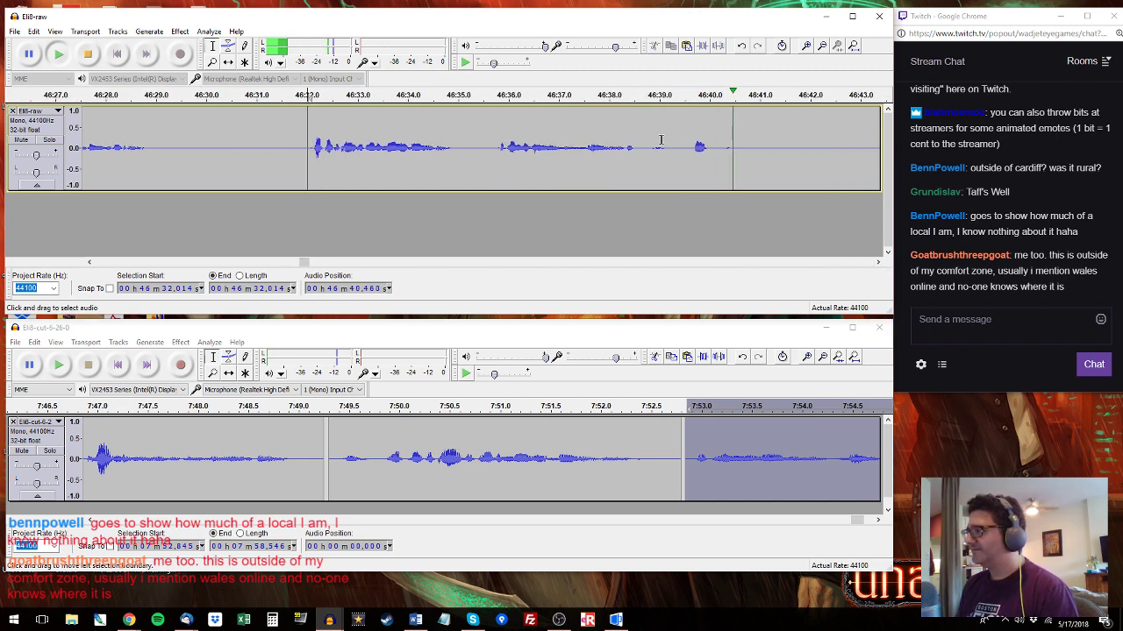
shift+click(675, 148)
key(space)
Replace everything in the cut from about 7:49.4 to its end with the copied take.
click(692, 436)
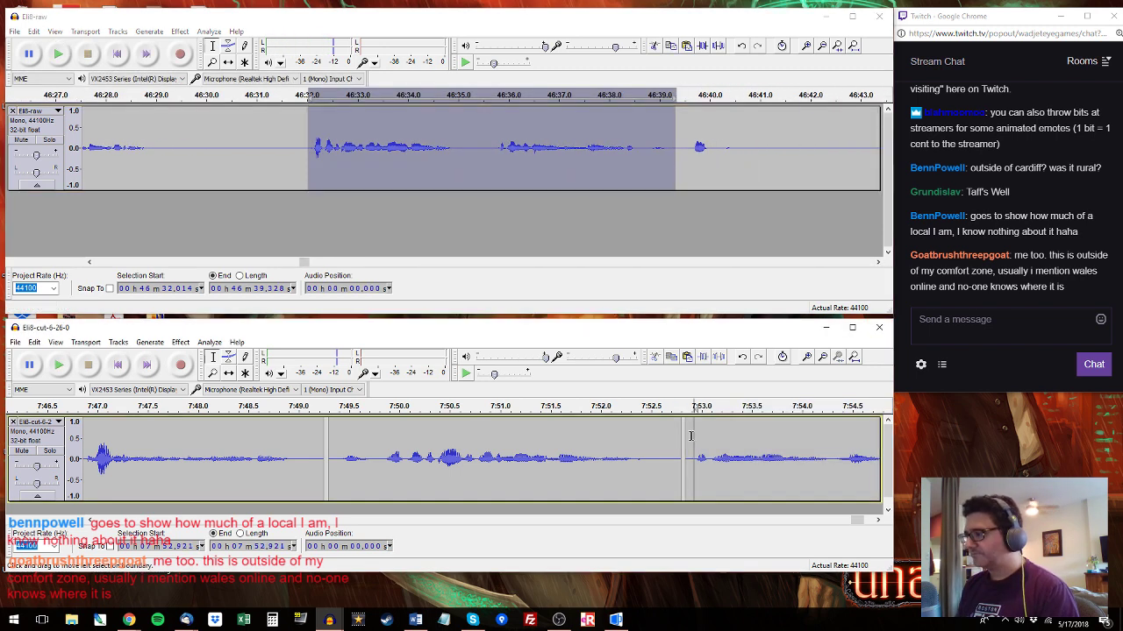
key(space)
key(space)
click(349, 460)
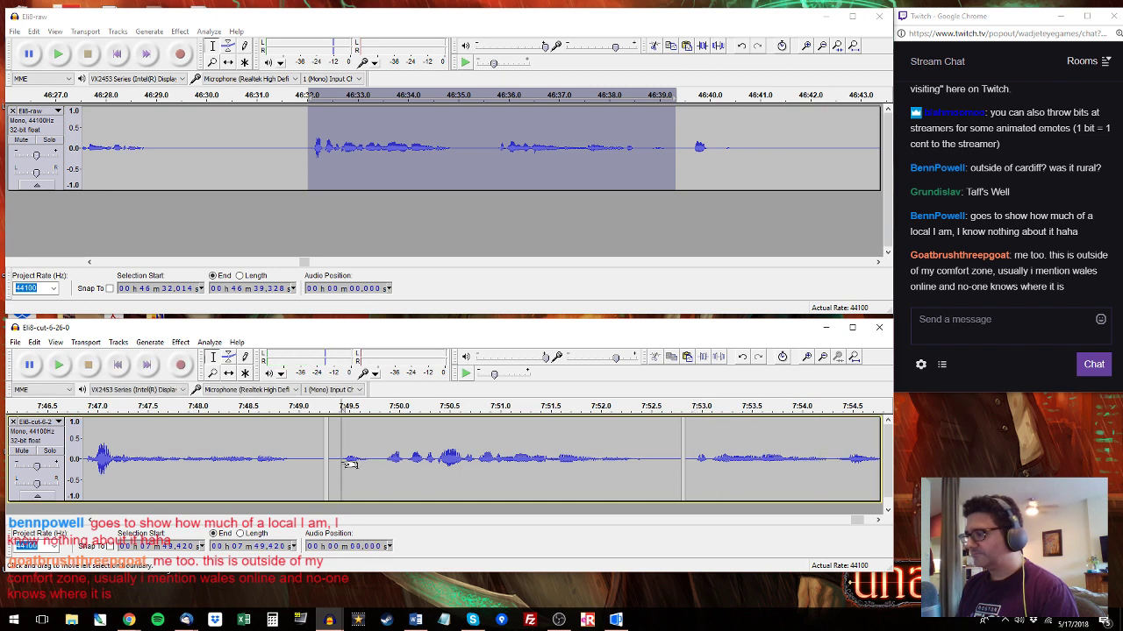
drag(856, 521, 866, 521)
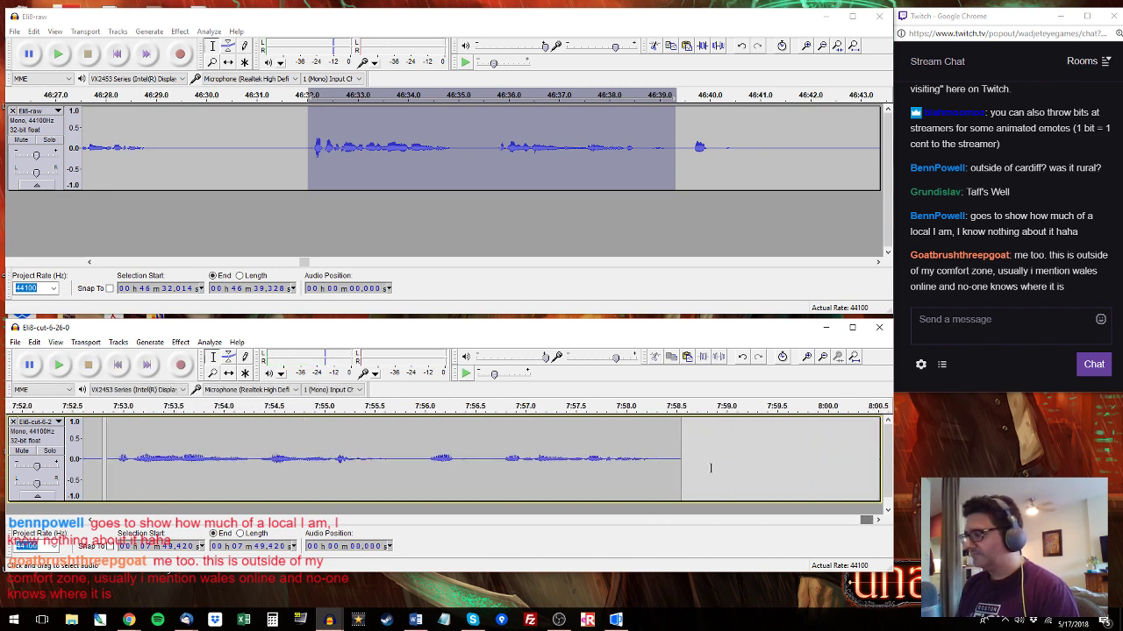
shift+click(684, 436)
key(ctrl+v)
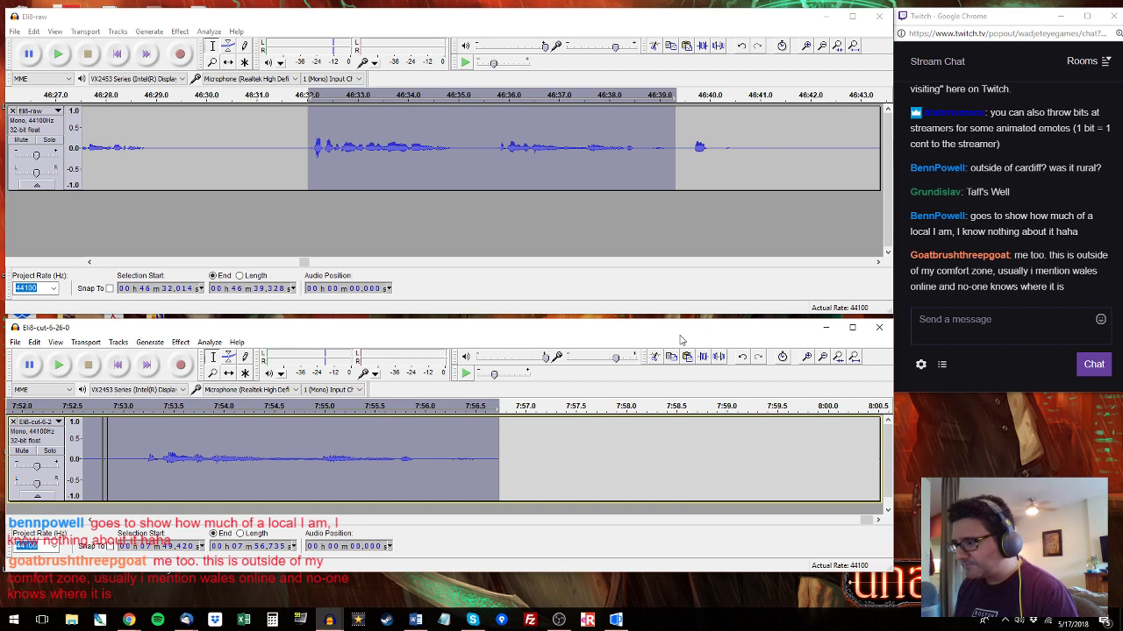
Audition the raw recording from 46:39.5, sampling the takes at 46:44.7, 46:54.1 and 47:11.1.
click(683, 149)
key(space)
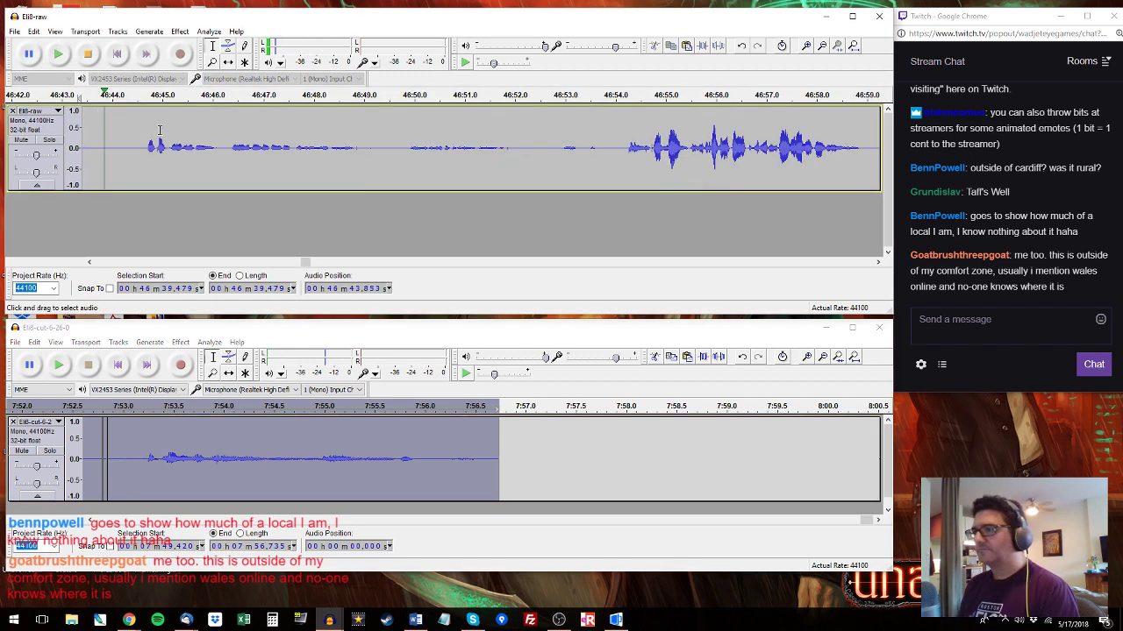
click(147, 132)
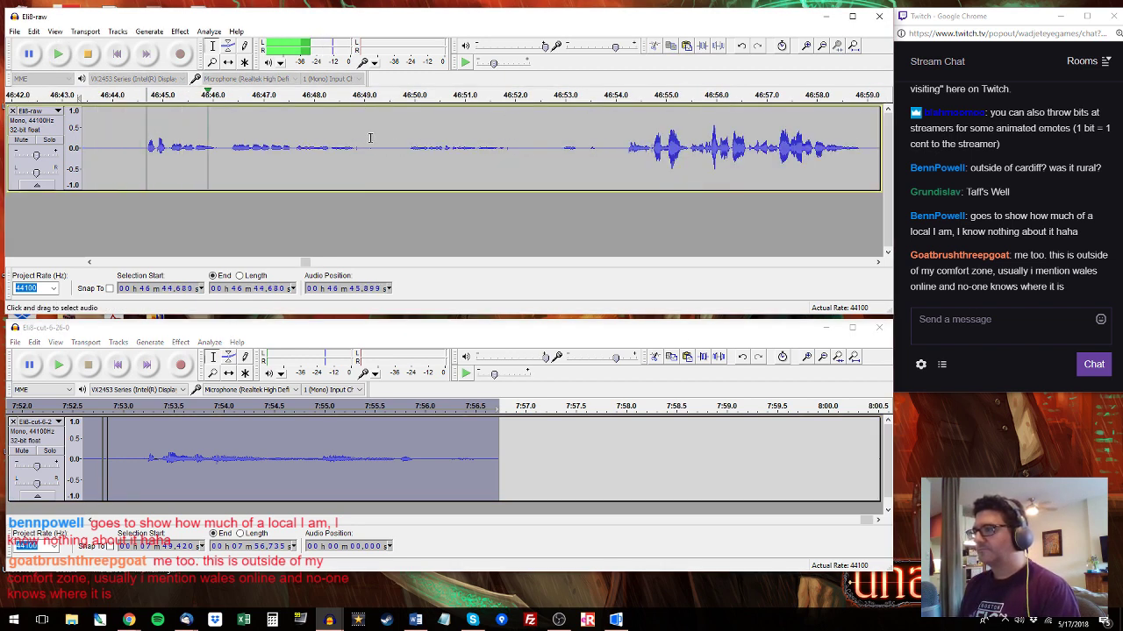
click(621, 144)
click(876, 265)
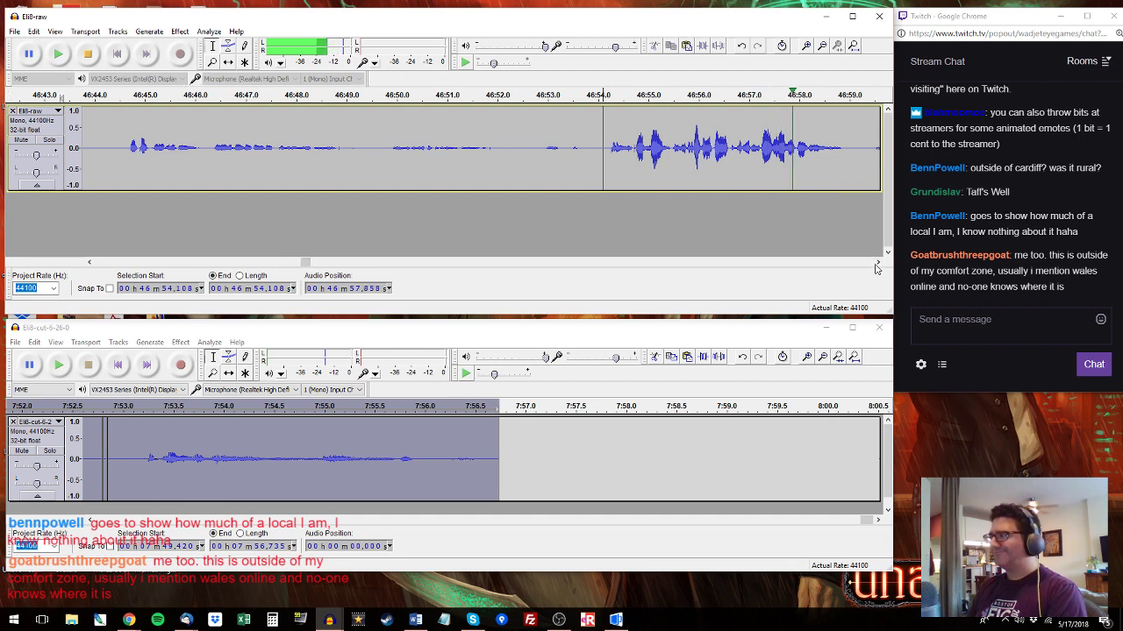
drag(876, 265, 878, 267)
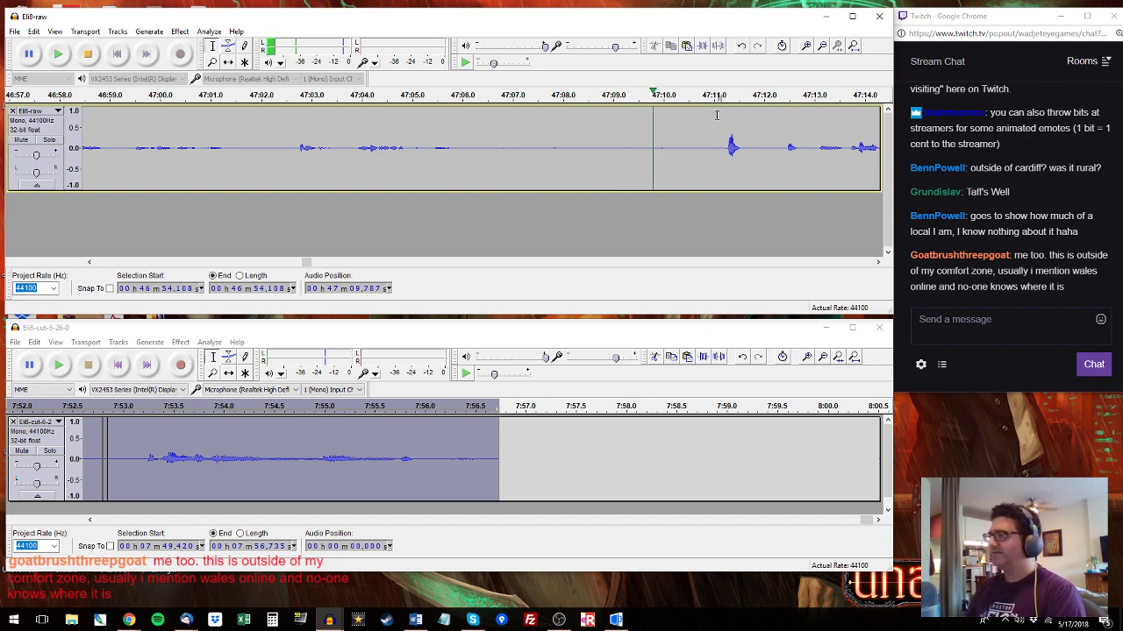
drag(716, 114, 574, 131)
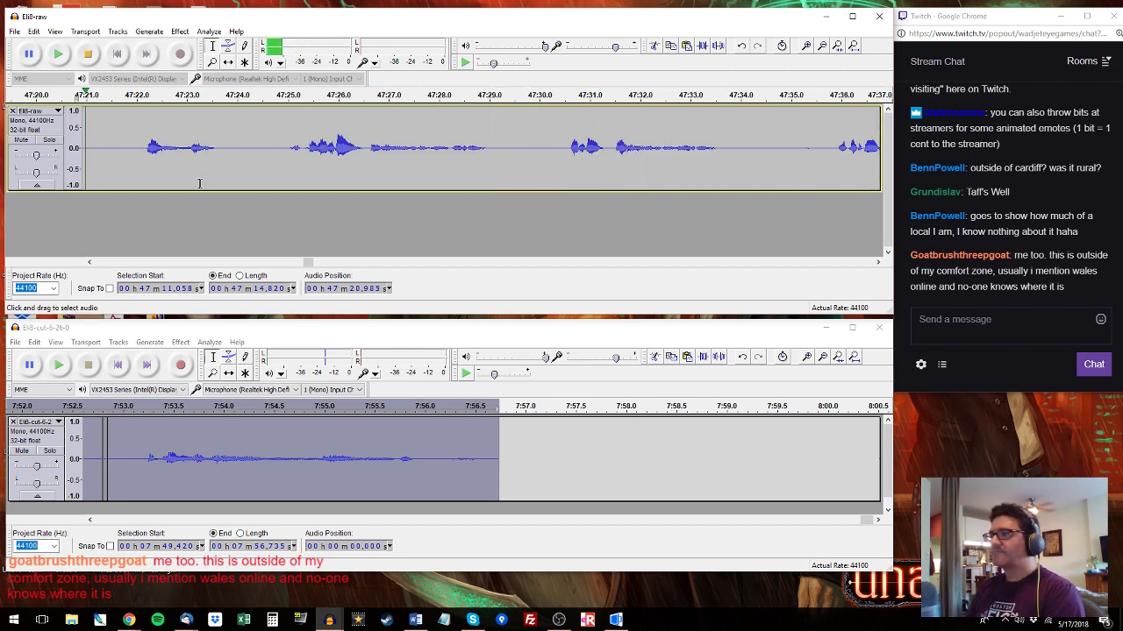
Copy the raw take from about 47:22.2 to 47:24.0, replace the cut's clip at 7:44.1 with it, and play it back.
drag(145, 144, 236, 144)
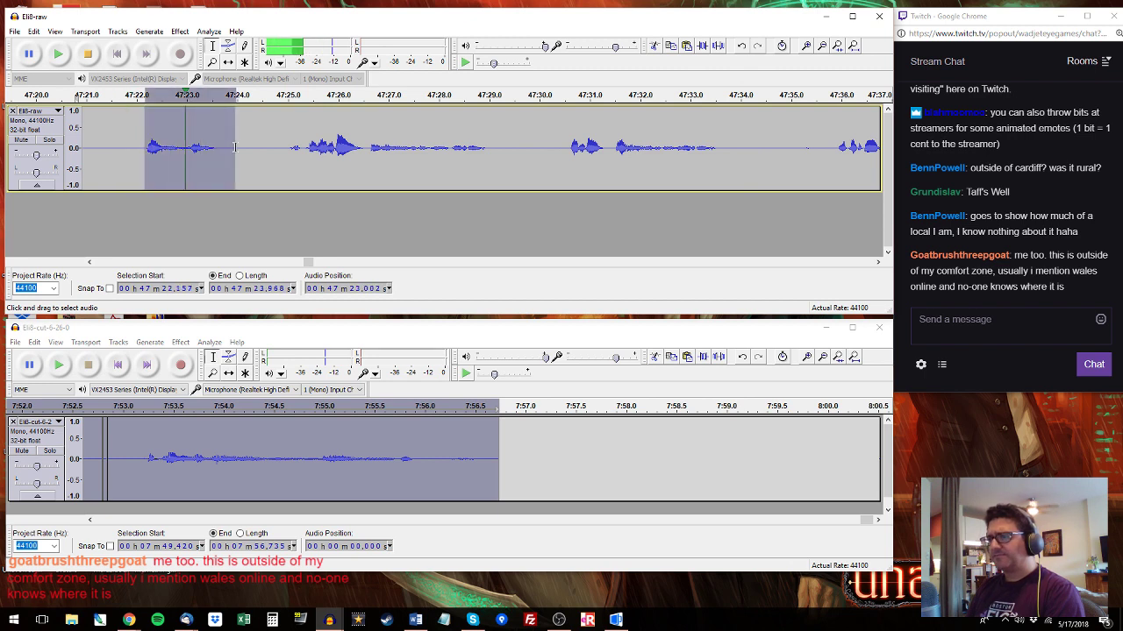
click(392, 523)
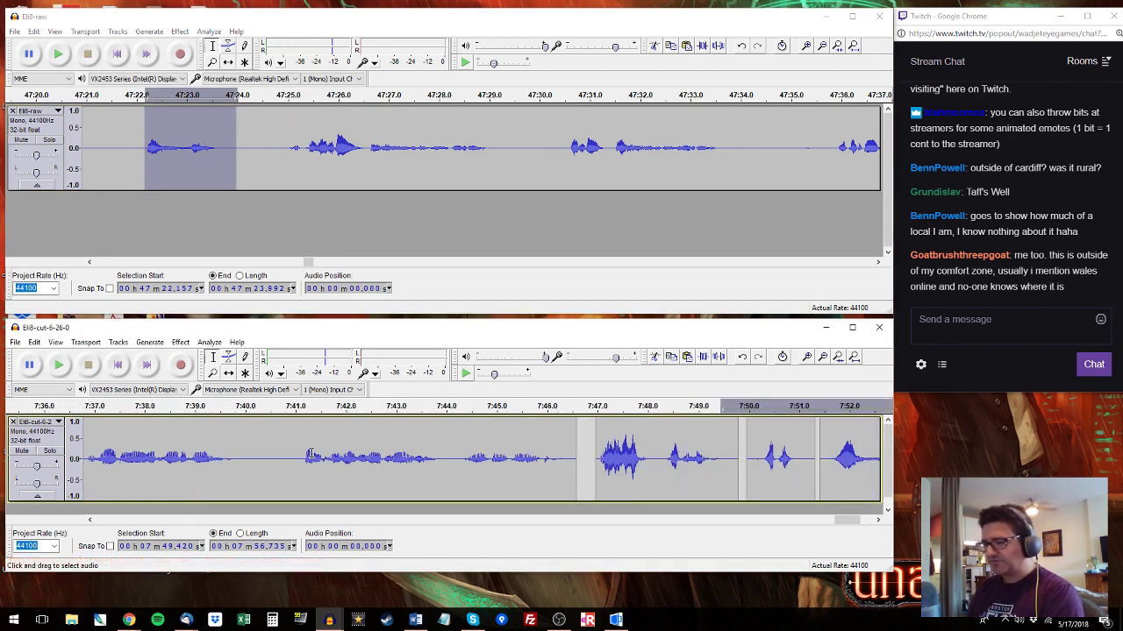
click(415, 408)
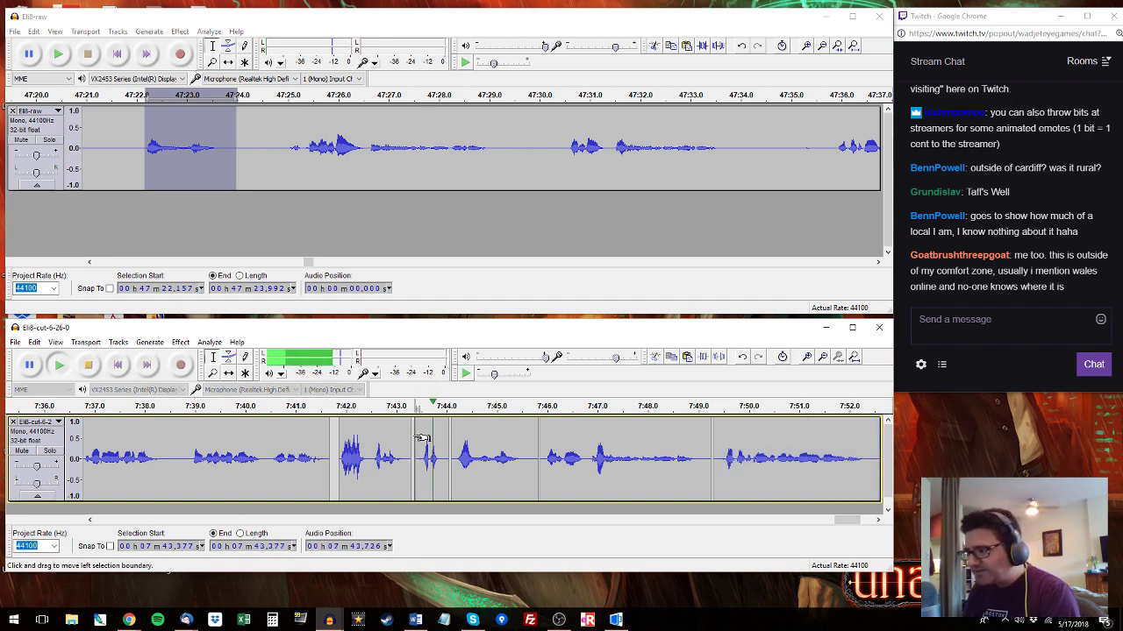
double_click(488, 450)
key(space)
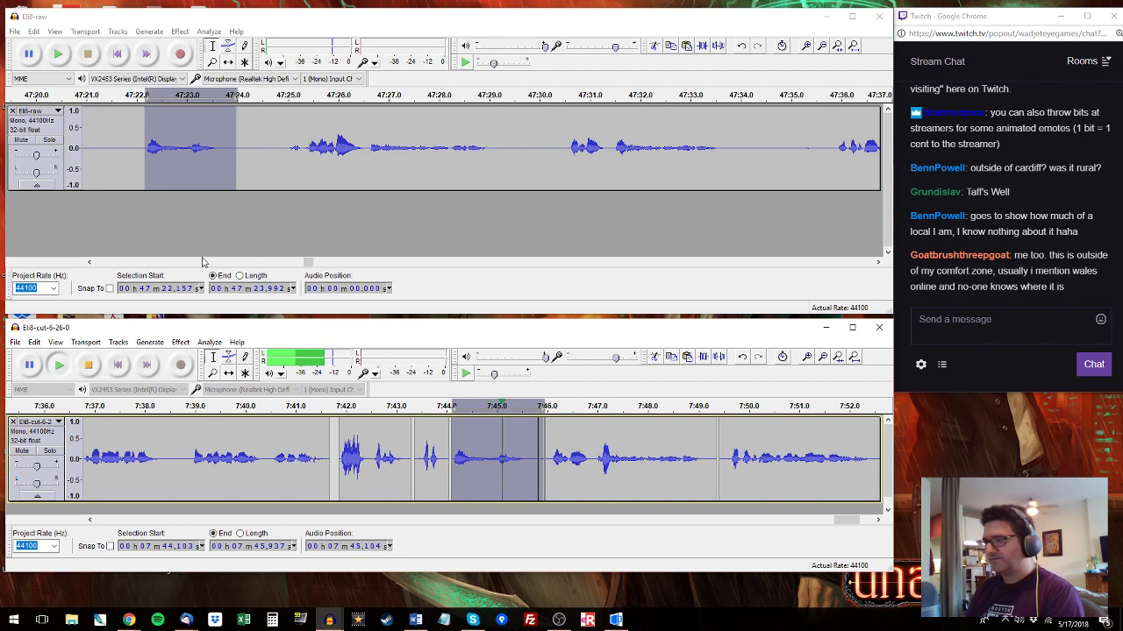
Copy the raw take from about 47:17.2 to 47:18.1 and replace the cut's short clip at 7:43.4 with it.
click(208, 265)
click(208, 263)
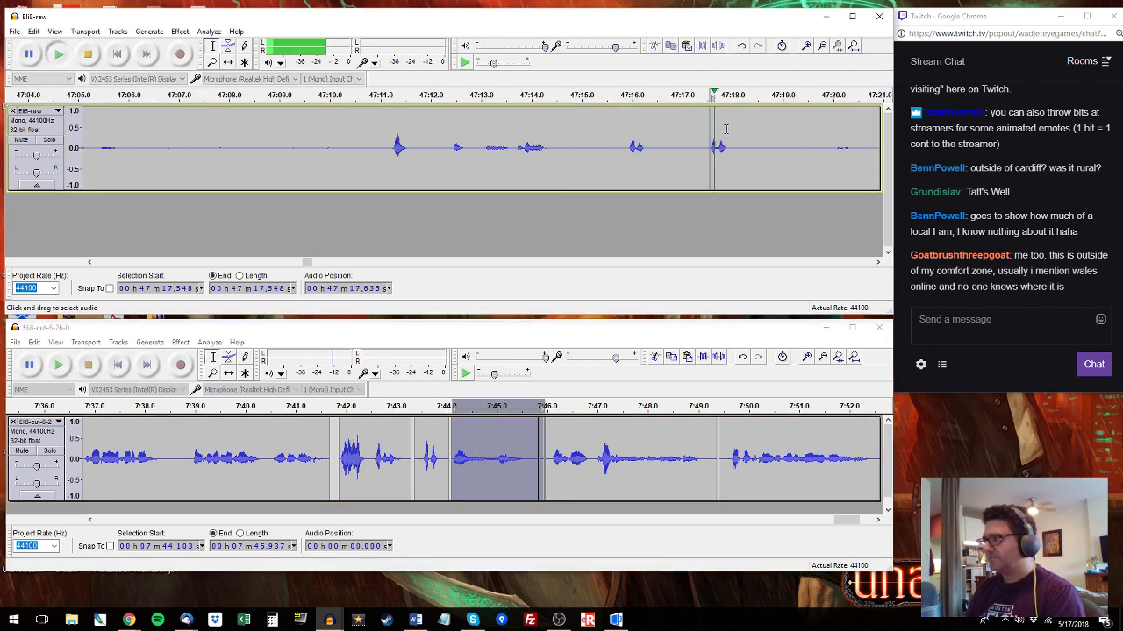
drag(737, 142, 691, 142)
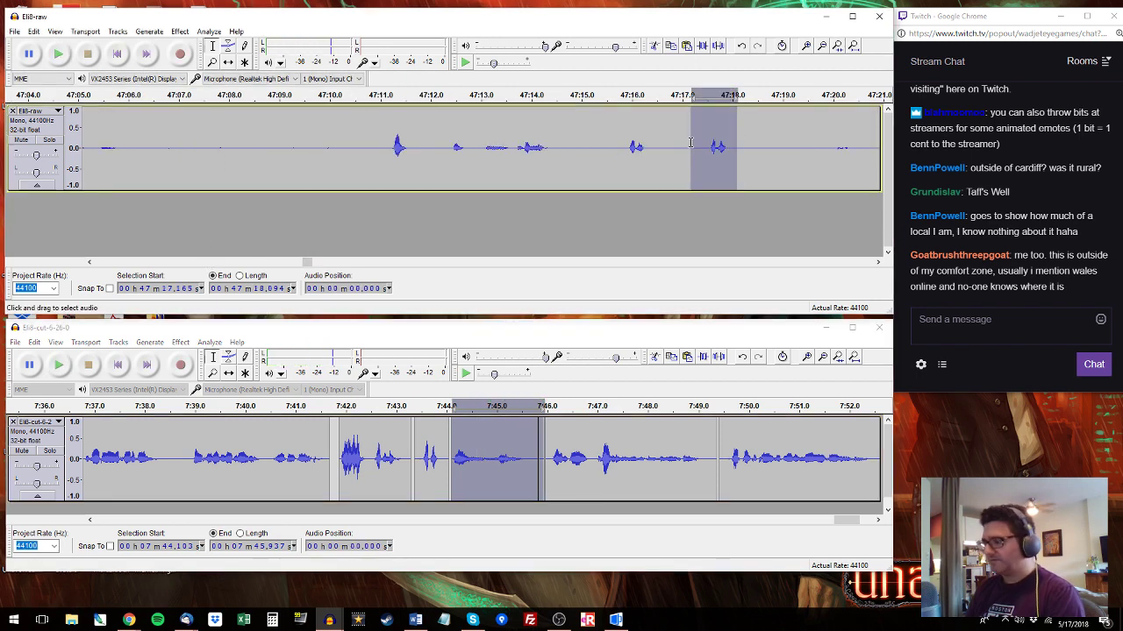
click(415, 456)
key(ctrl+v)
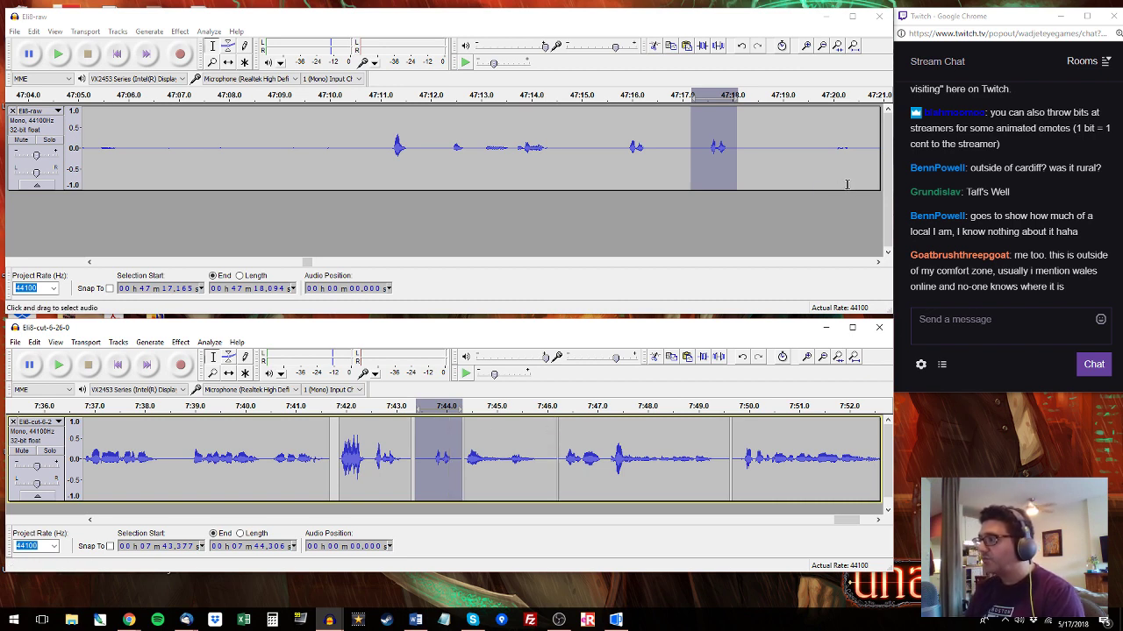
Audition and copy the raw take from about 47:24.9 to 47:29.3, replace the cut's clip at 7:46.2 with it, and play it back.
click(863, 102)
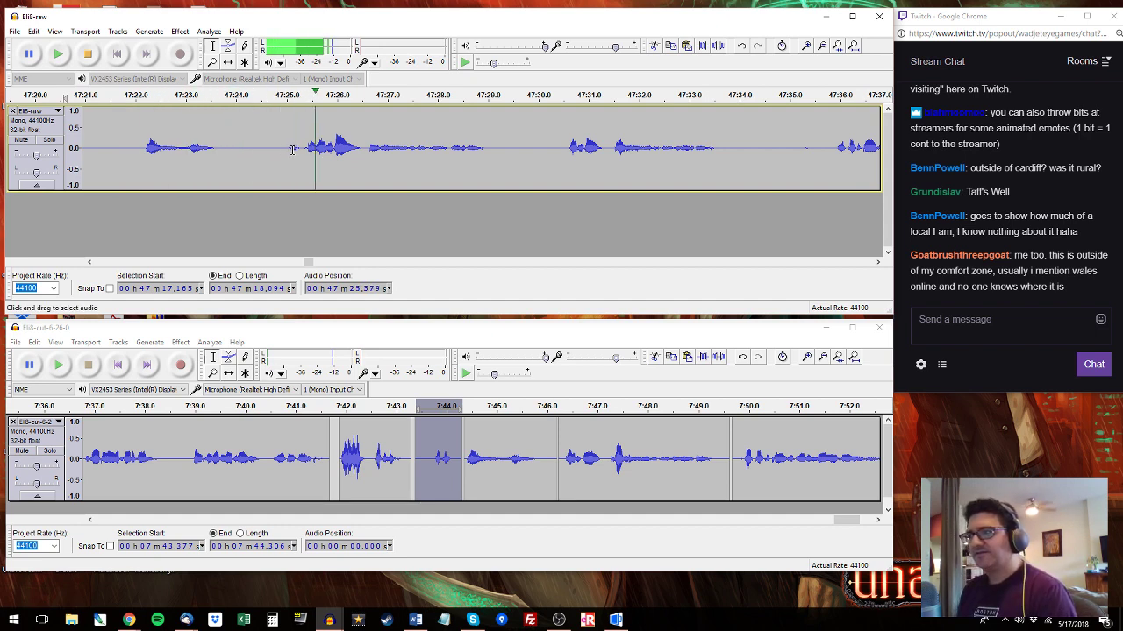
drag(283, 149, 505, 156)
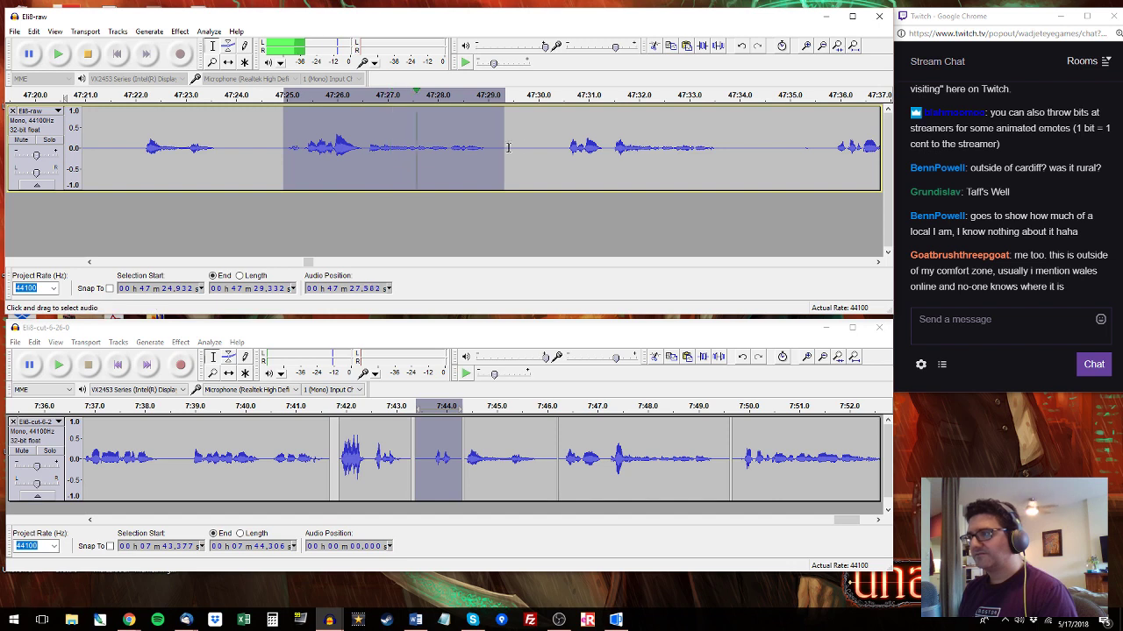
key(space)
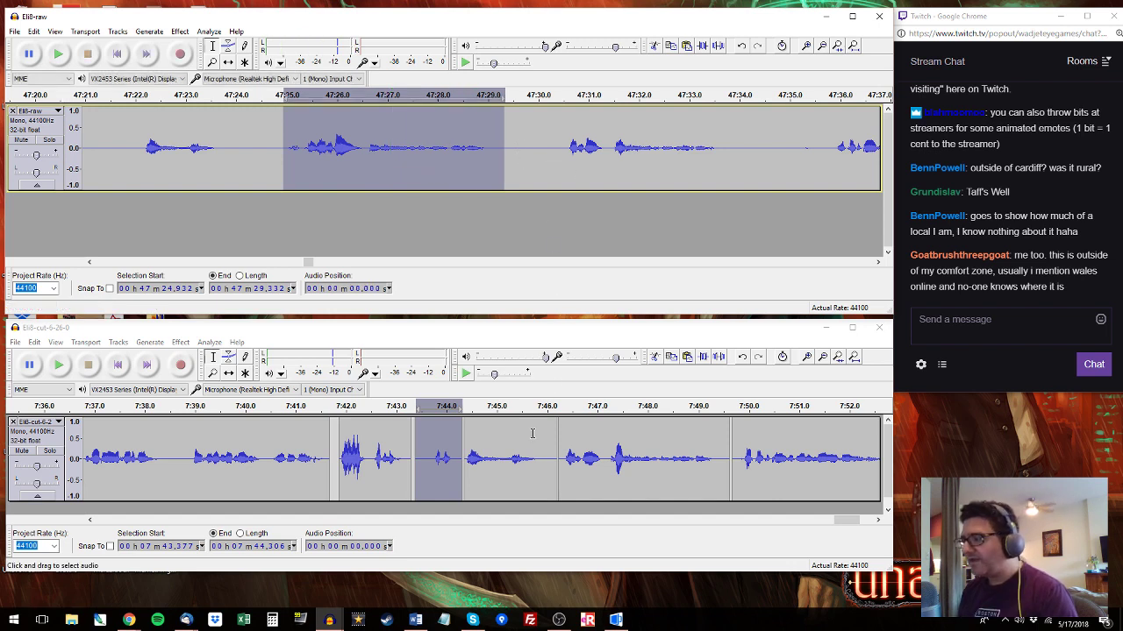
double_click(583, 456)
key(space)
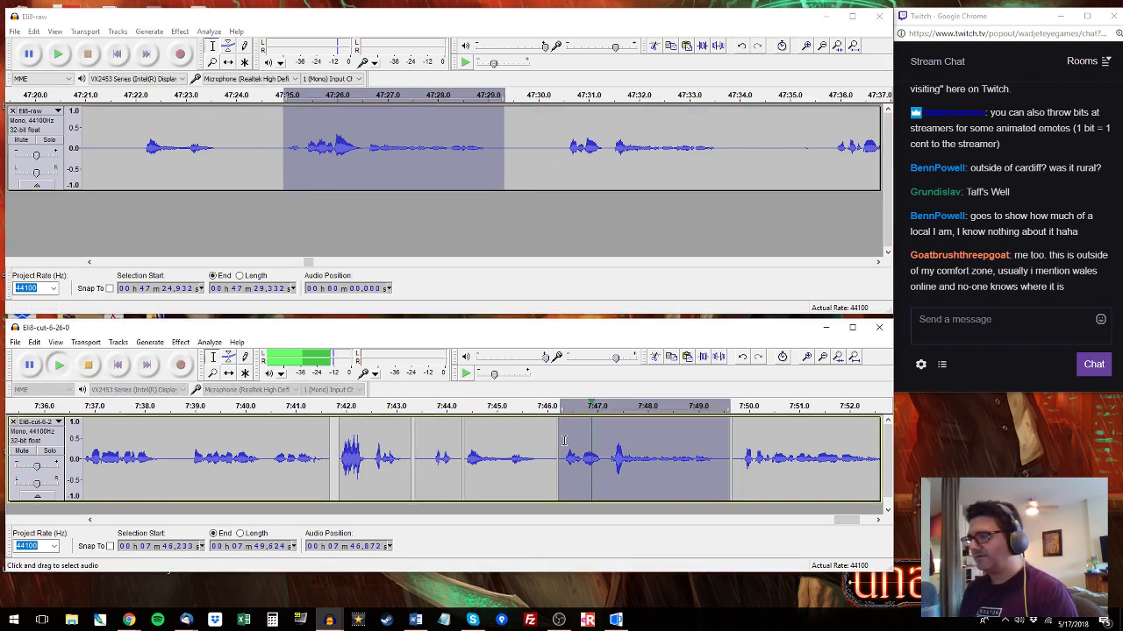
key(ctrl+v)
key(space)
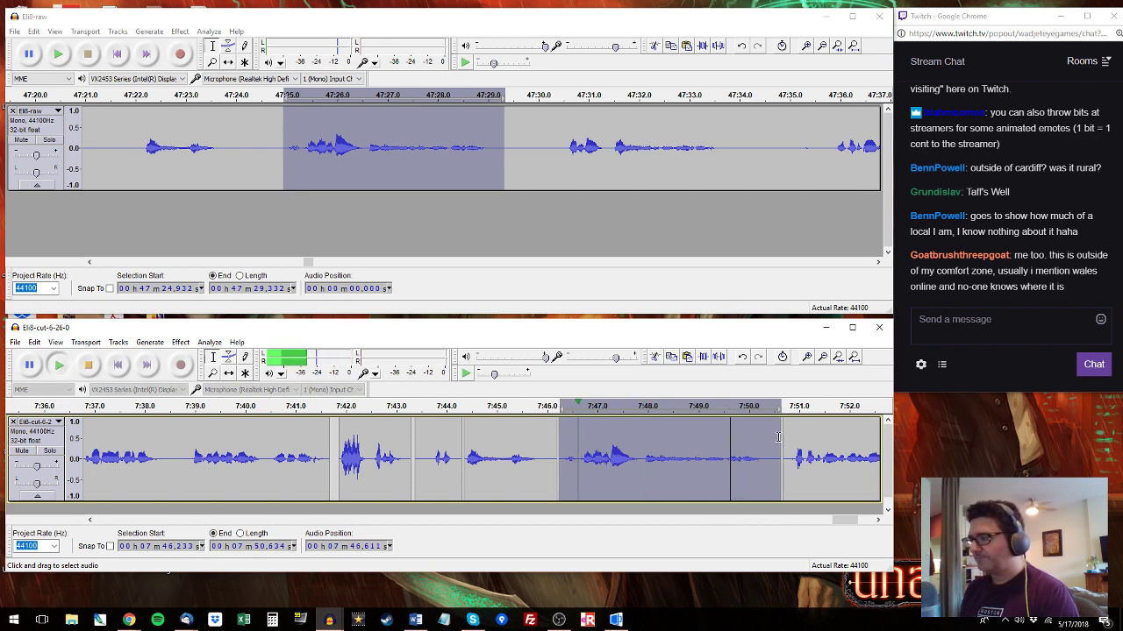
key(space)
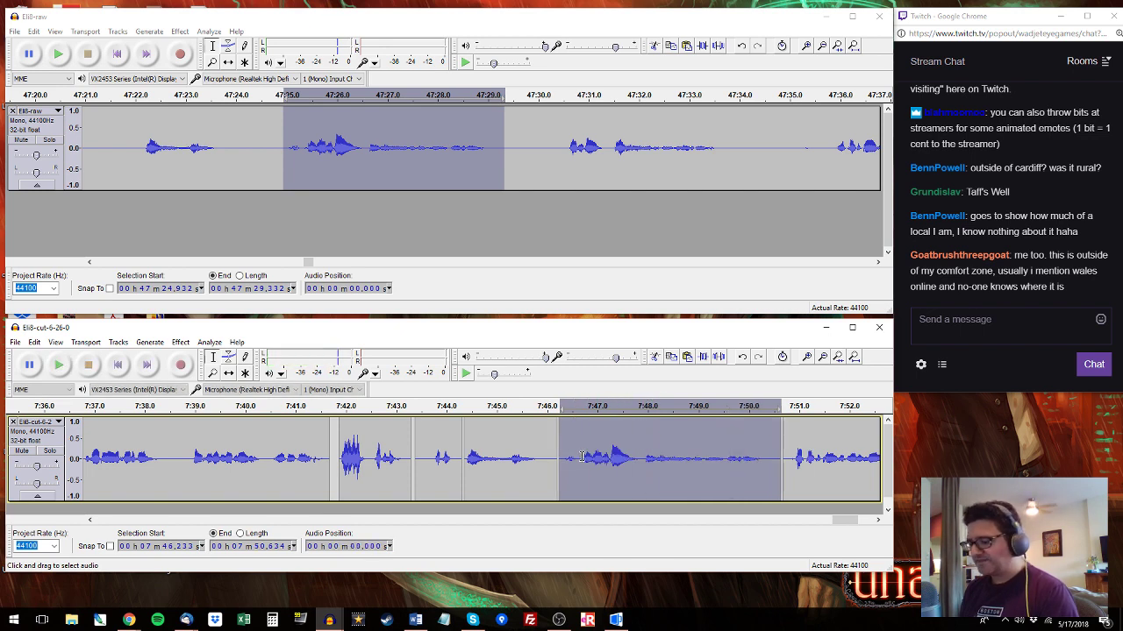
Locate the excess sound in the cut's new clip by playing it, delete 7:46.889 to 7:46.923, and check the result.
click(582, 457)
key(ctrl+1)
key(space)
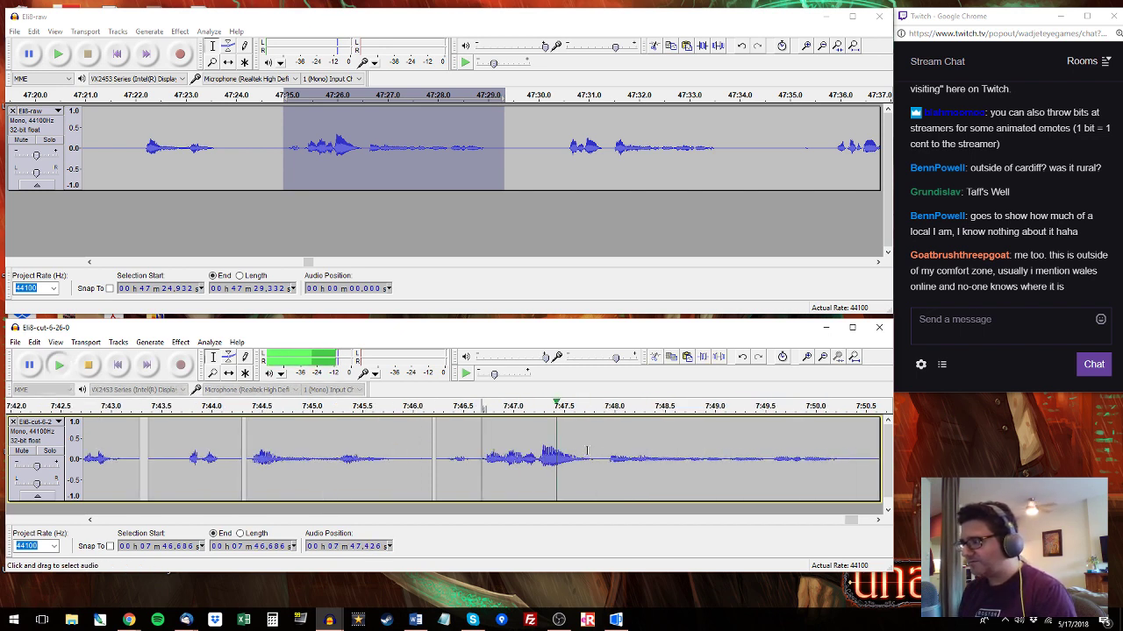
key(space)
click(502, 456)
key(space)
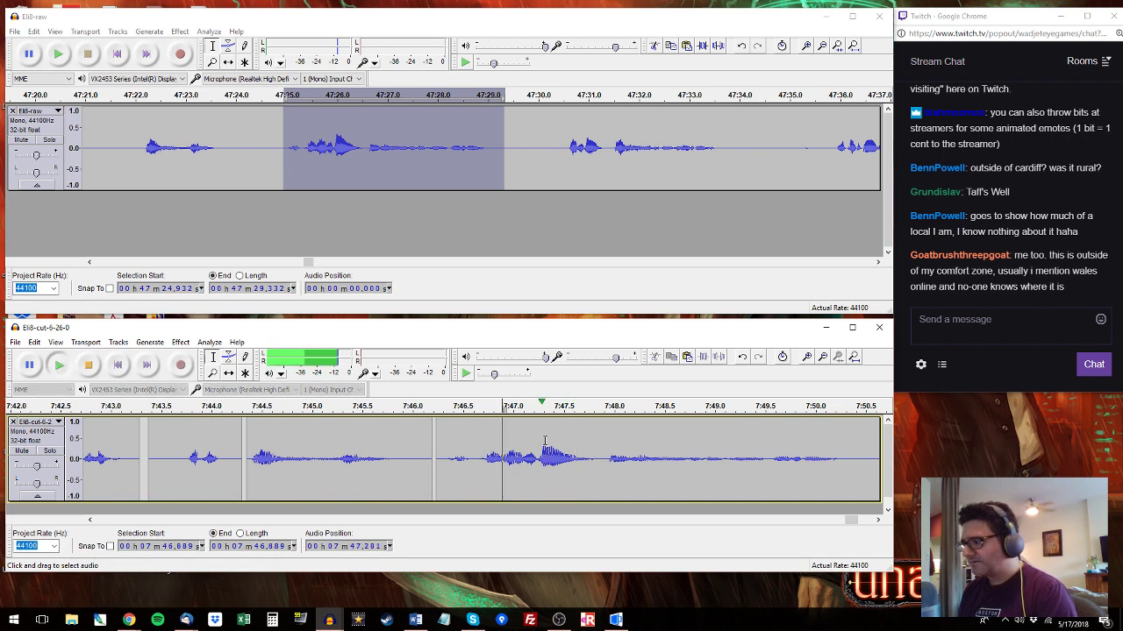
key(space)
key(ctrl+1)
key(ctrl+1)
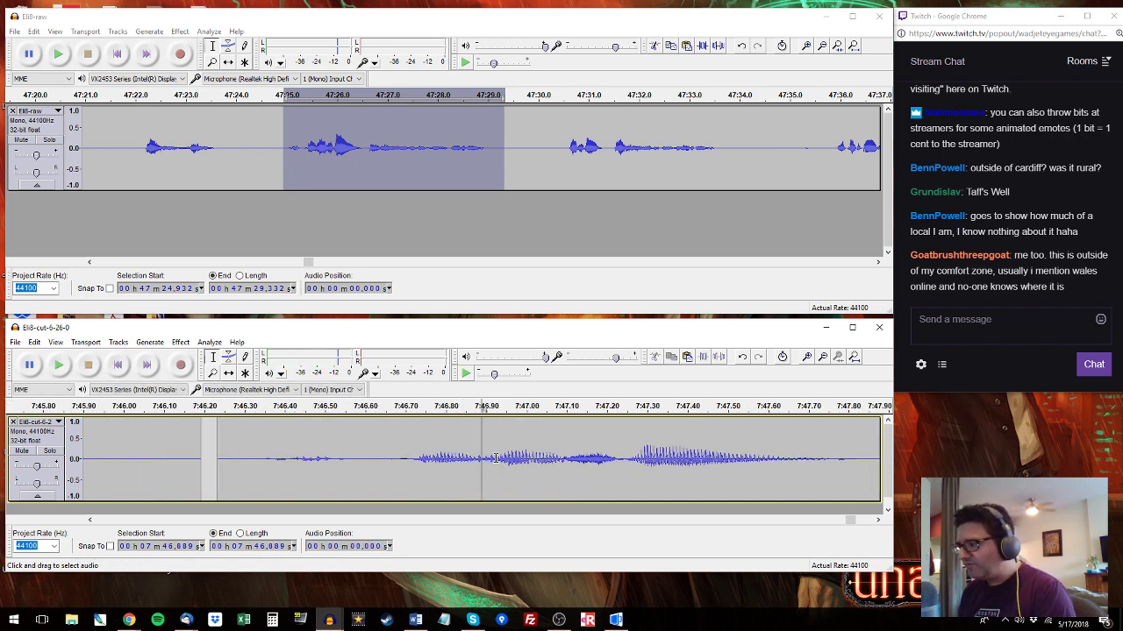
drag(481, 462, 493, 464)
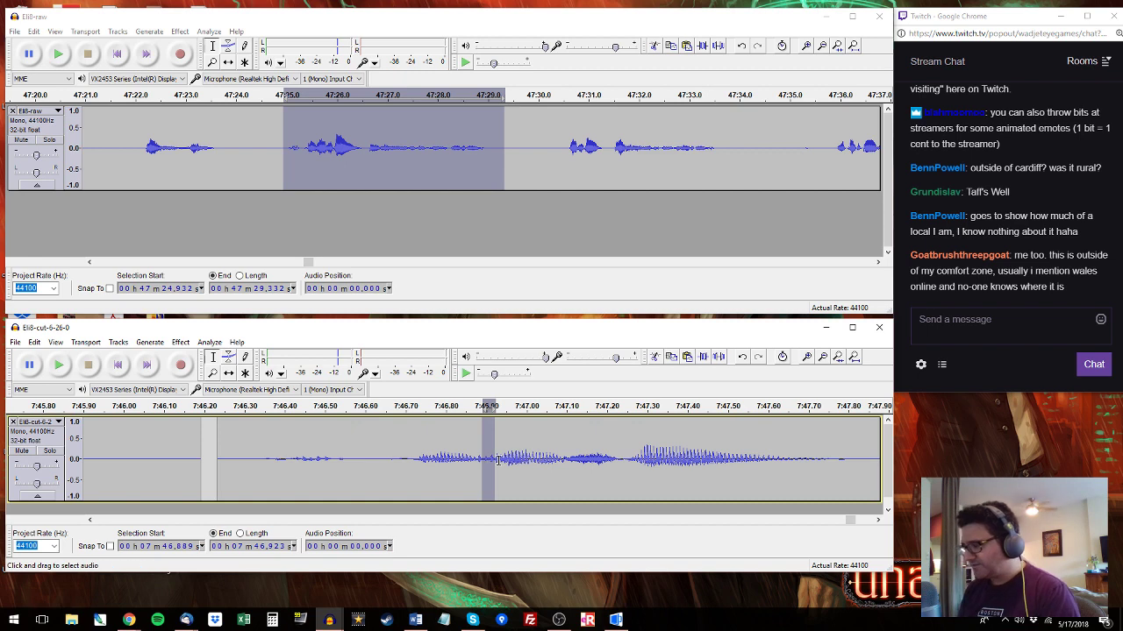
key(Left)
key(space)
key(space)
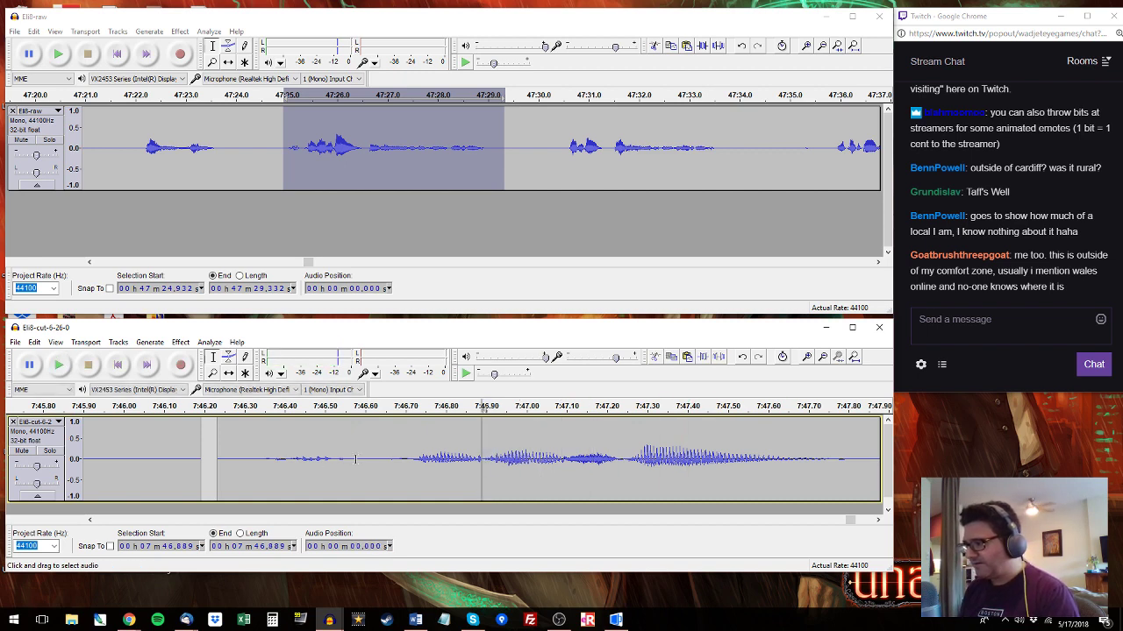
Delete the cut's audio from 7:46.312 to 7:46.889 and play the trimmed clip back.
shift+click(249, 447)
key(space)
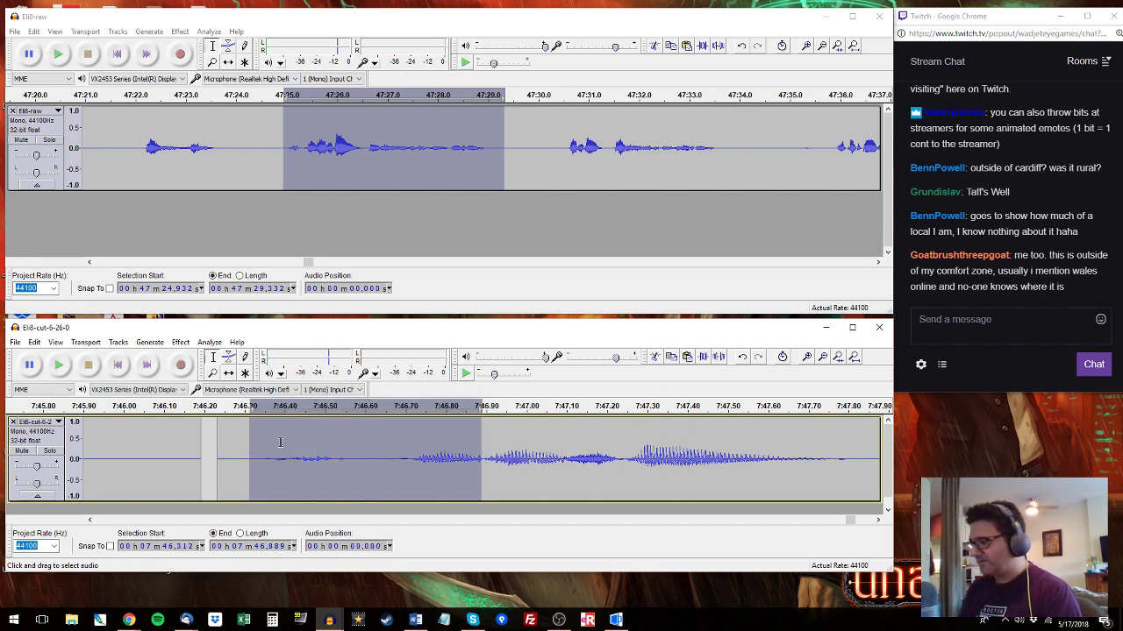
key(Left)
key(ctrl+2)
key(space)
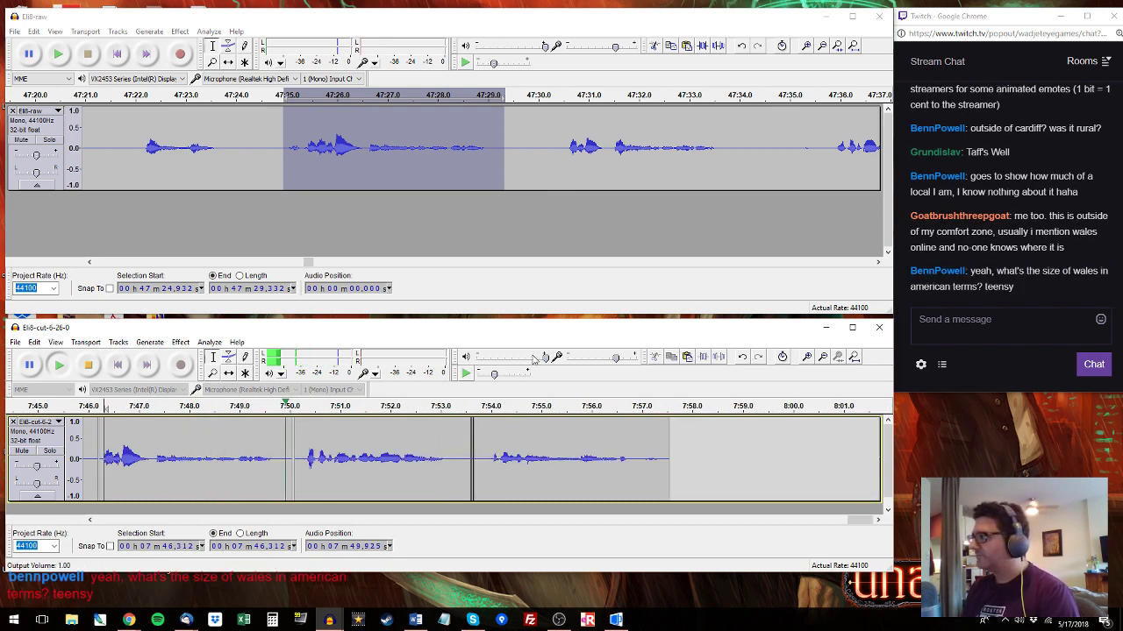
key(space)
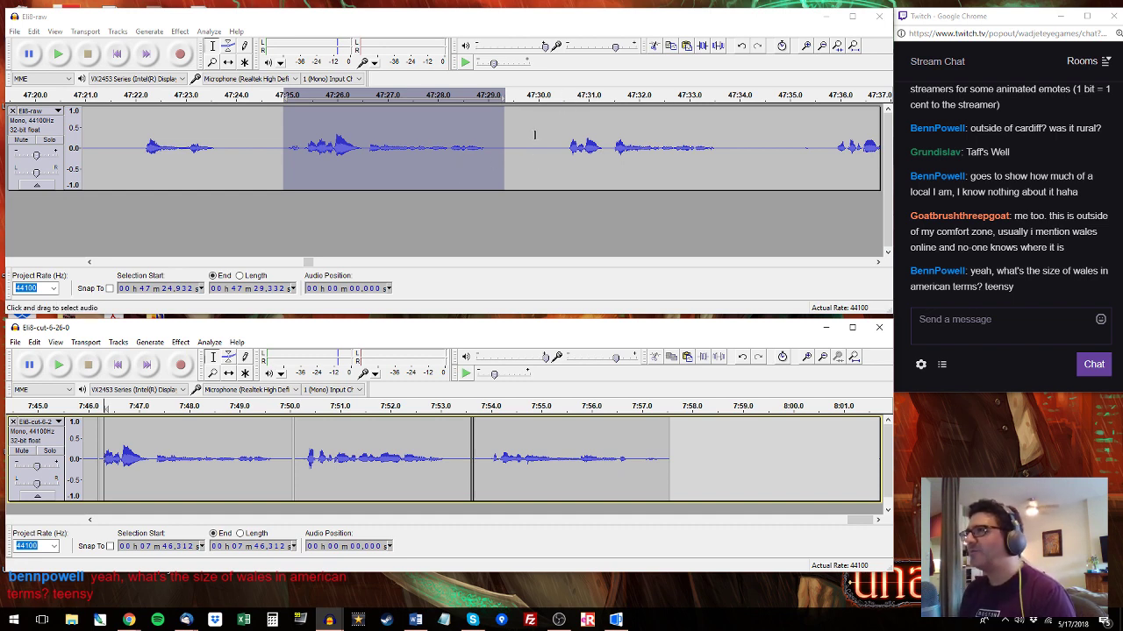
Audition the raw recording from about 47:30.4 and then from 47:35.7.
click(562, 97)
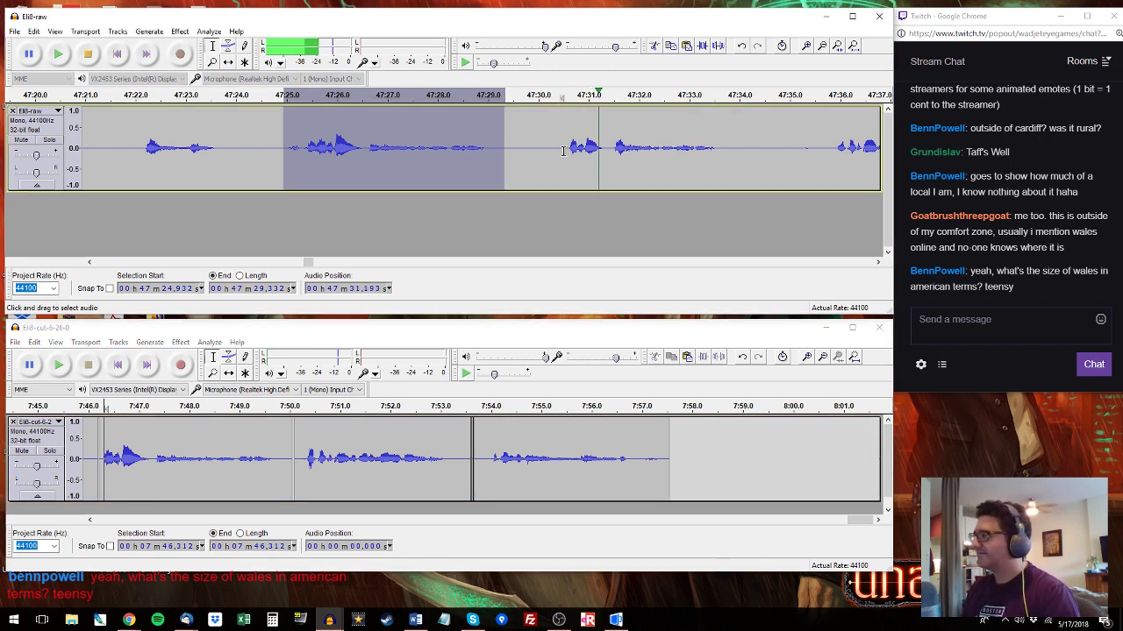
drag(562, 150, 728, 150)
click(826, 141)
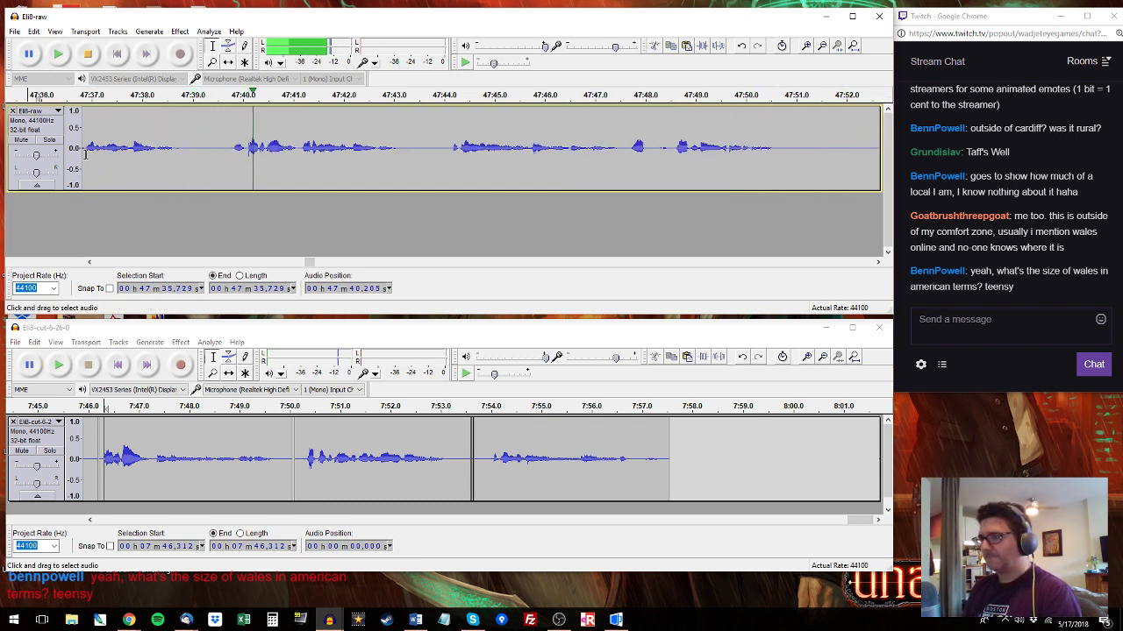
Copy the raw take from about 47:39.7 to 47:43.5 and replace the cut's clip at 7:50.1 with it.
drag(229, 153, 415, 154)
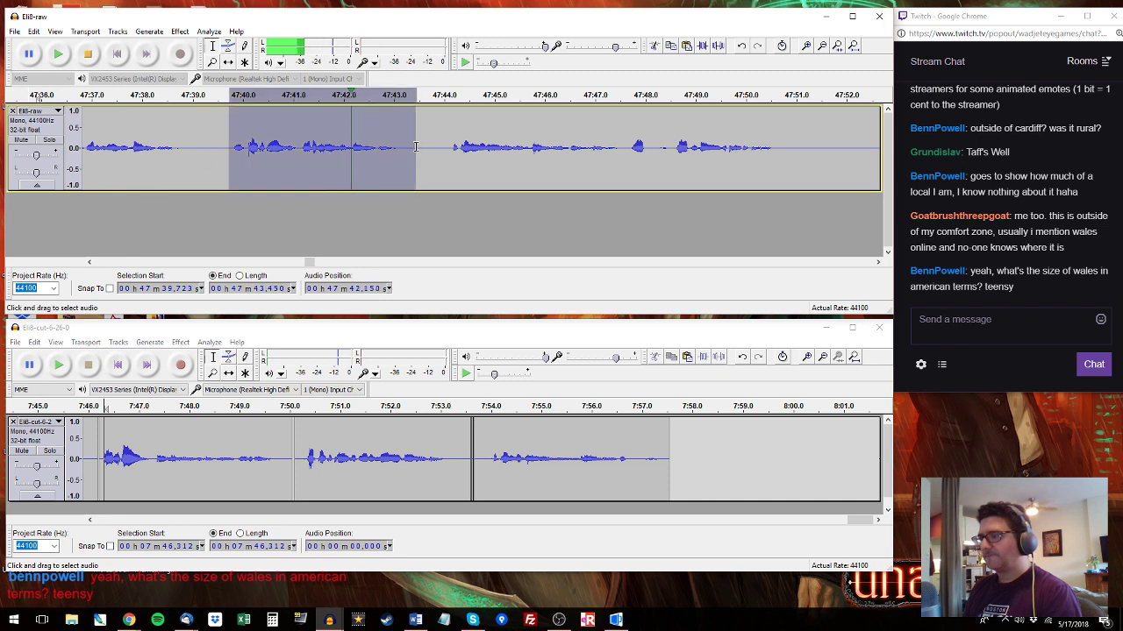
key(space)
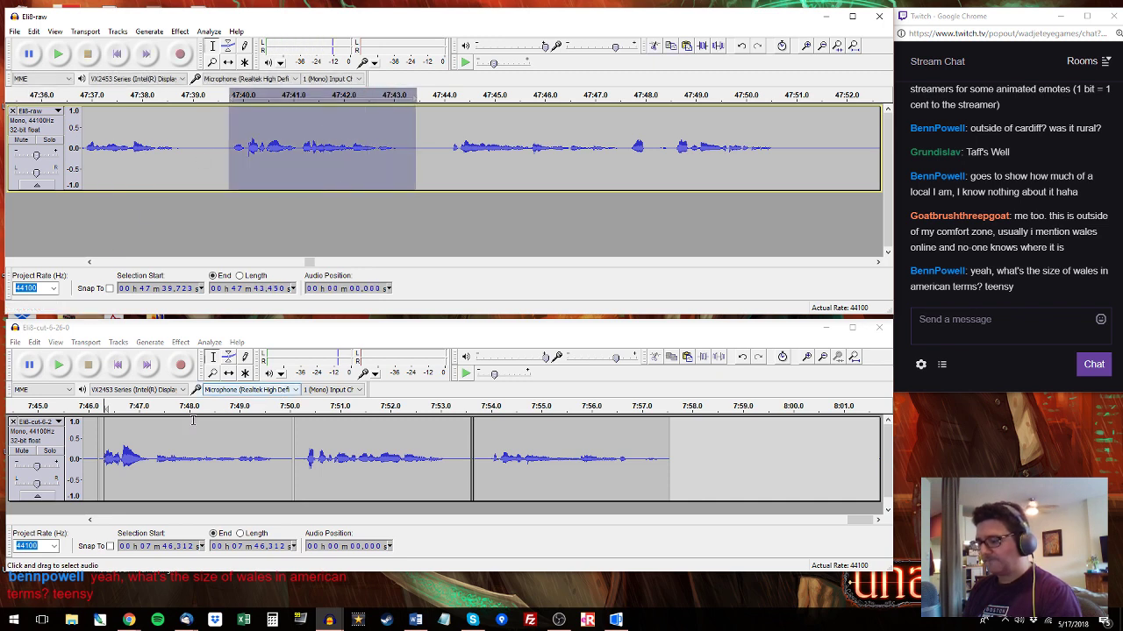
click(90, 469)
key(space)
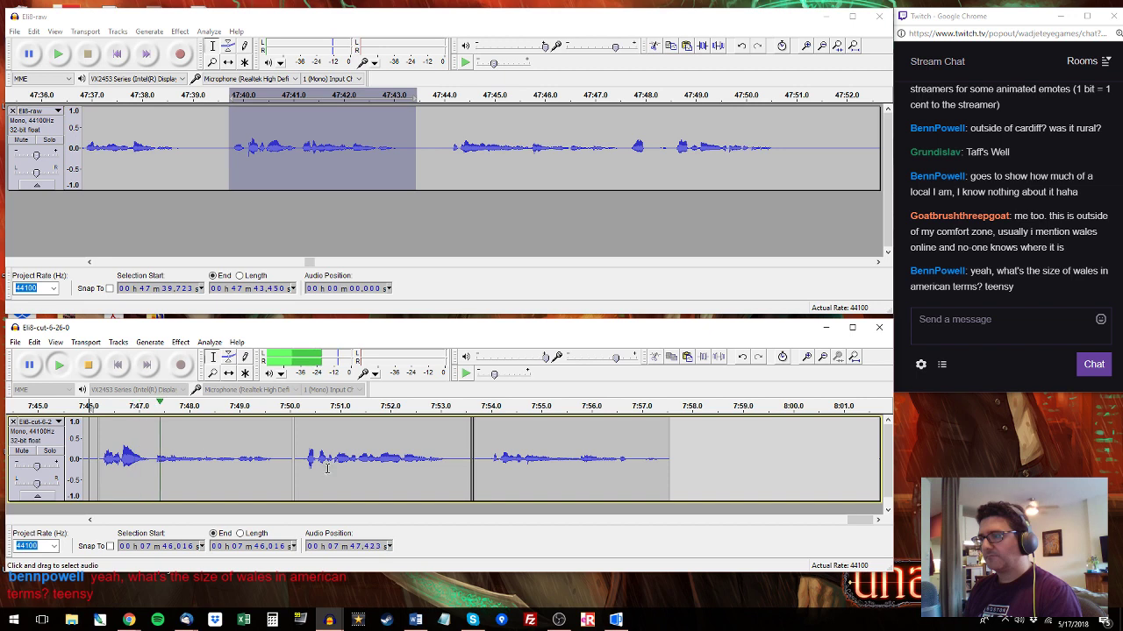
double_click(388, 456)
key(space)
key(space)
key(space)
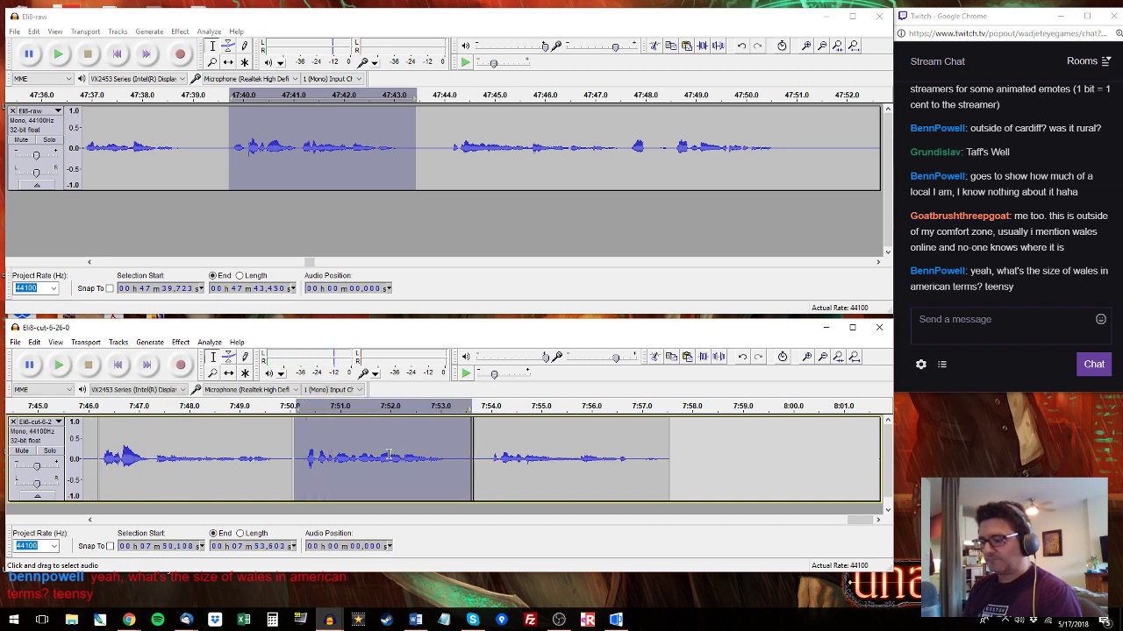
key(ctrl+v)
Audition and copy the raw take from about 47:44.0 to 47:51.0 and replace the cut's clip at 7:53.9 with it.
click(446, 140)
key(space)
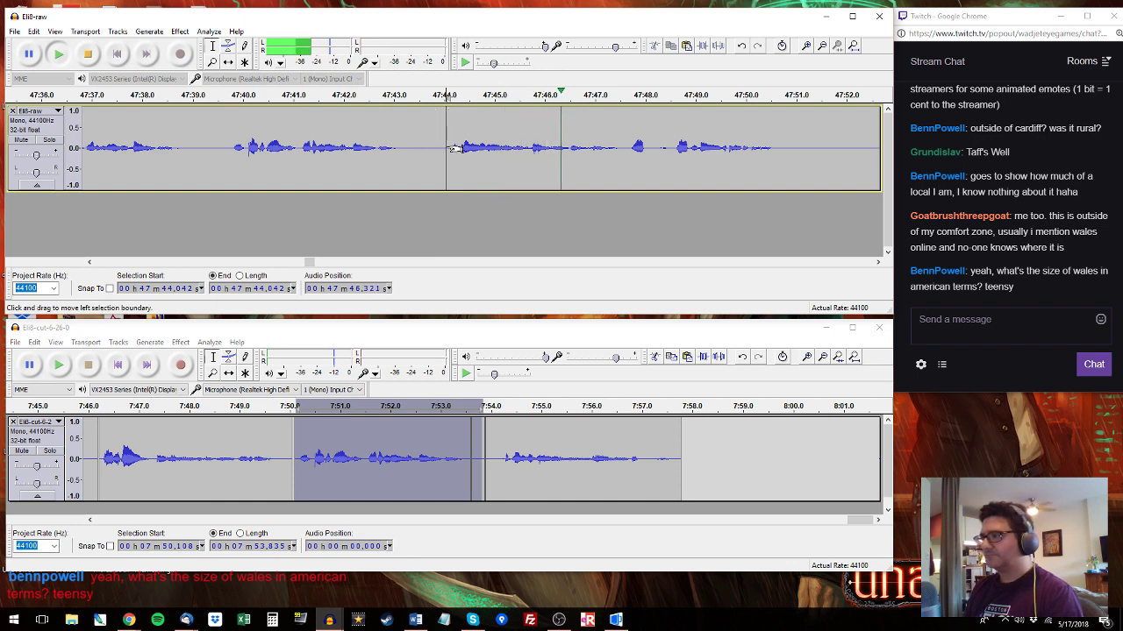
drag(450, 145, 796, 129)
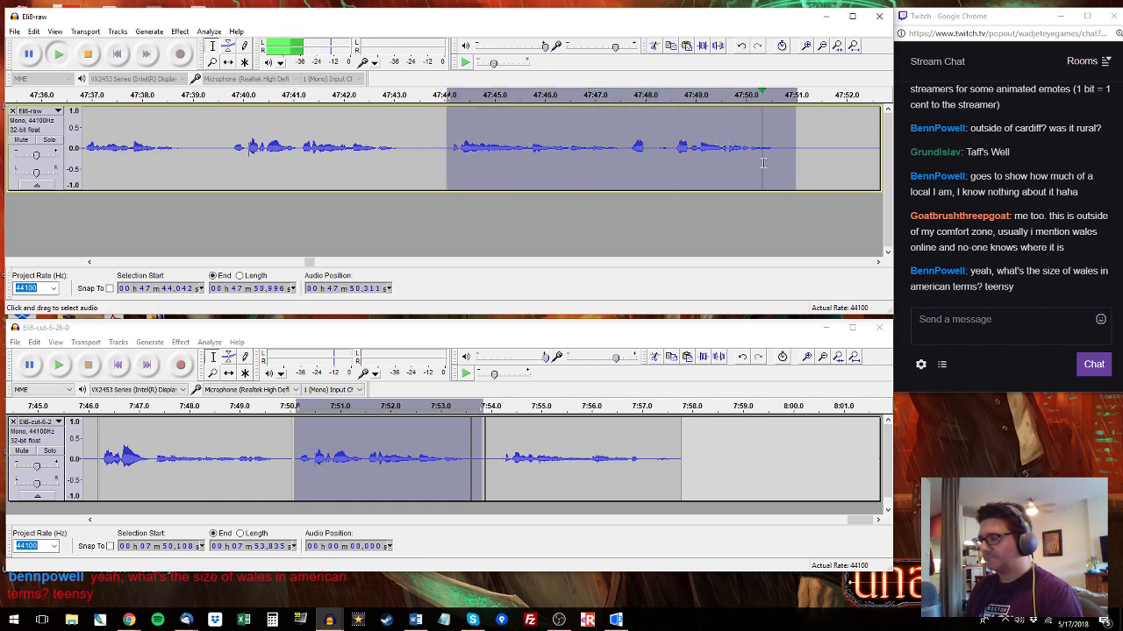
double_click(559, 463)
key(ctrl+v)
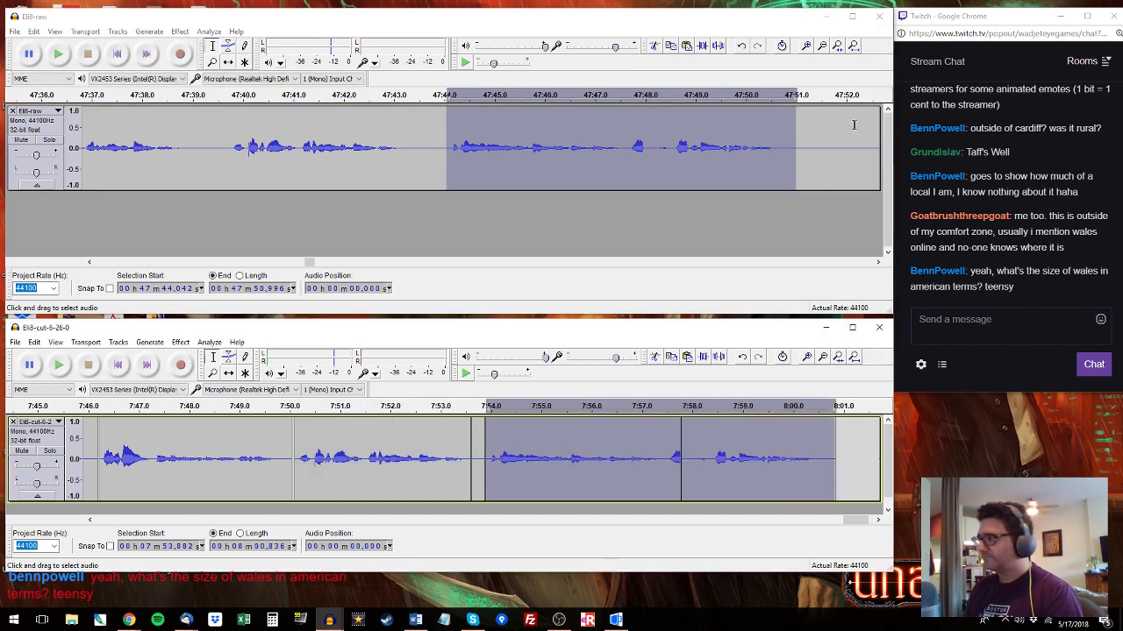
Audition the raw recording past 47:52.5, selecting and replaying the take from about 47:55.2 to 48:02.9.
click(873, 94)
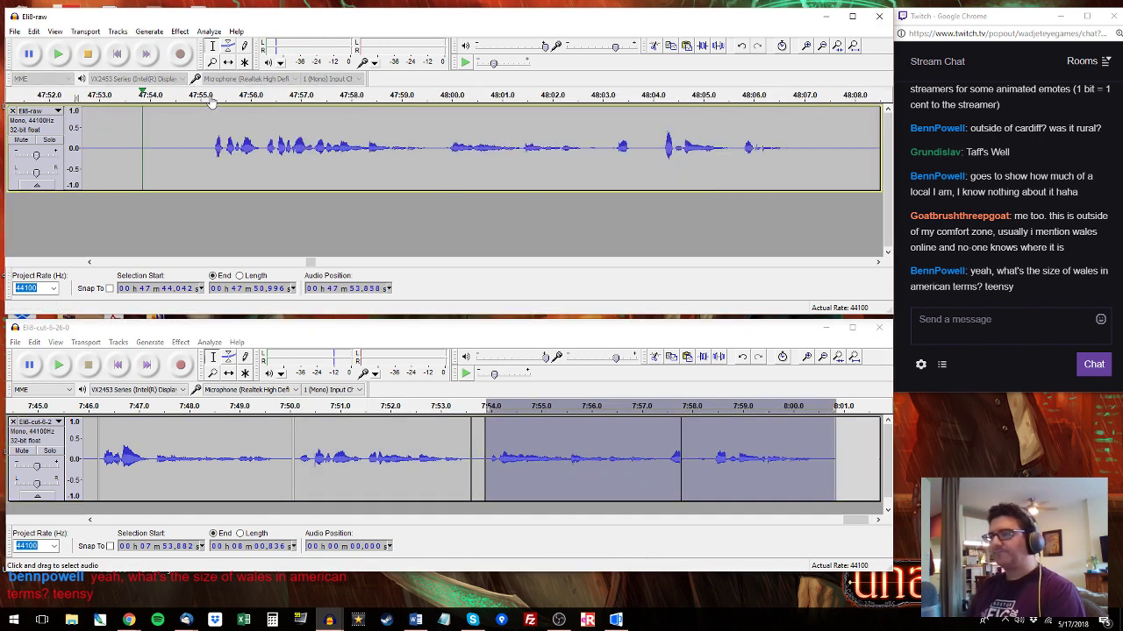
drag(212, 143, 436, 118)
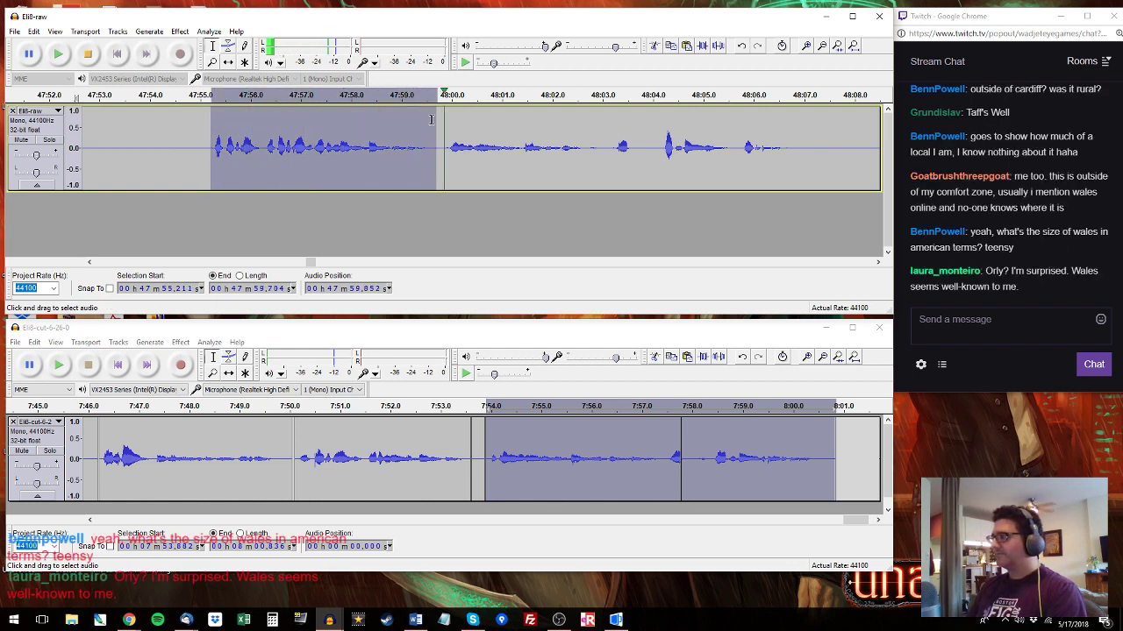
shift+click(596, 135)
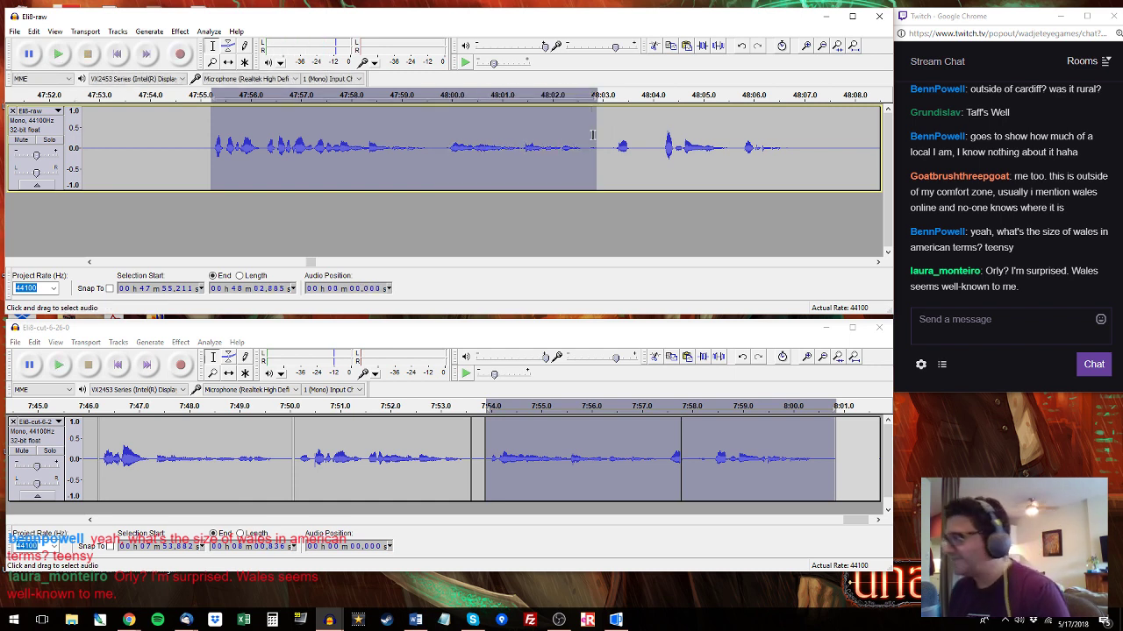
key(space)
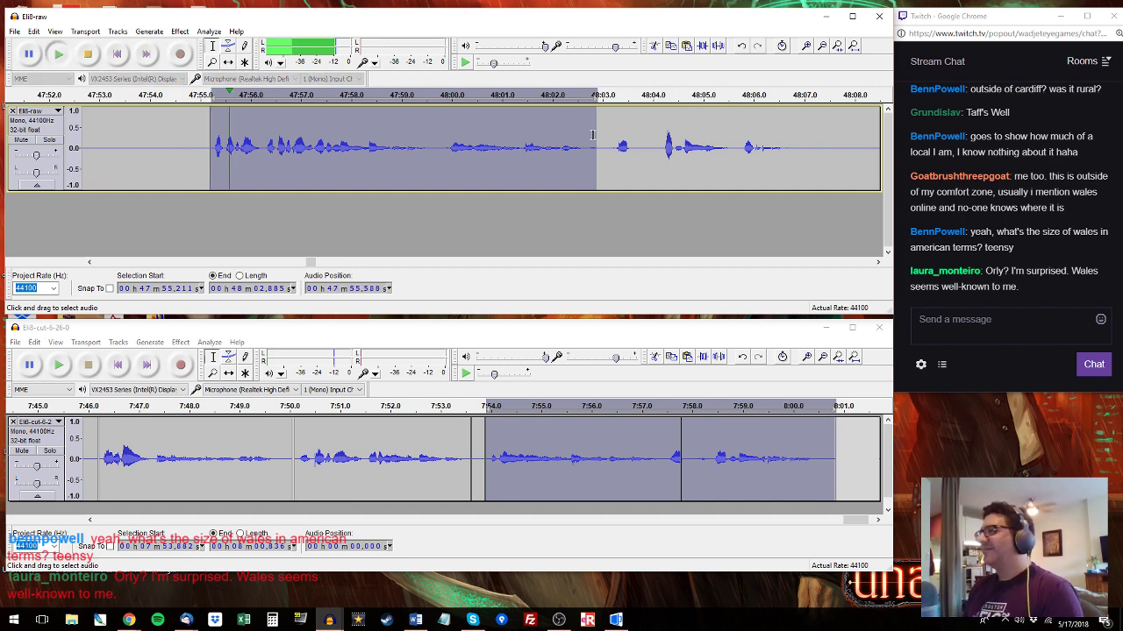
key(space)
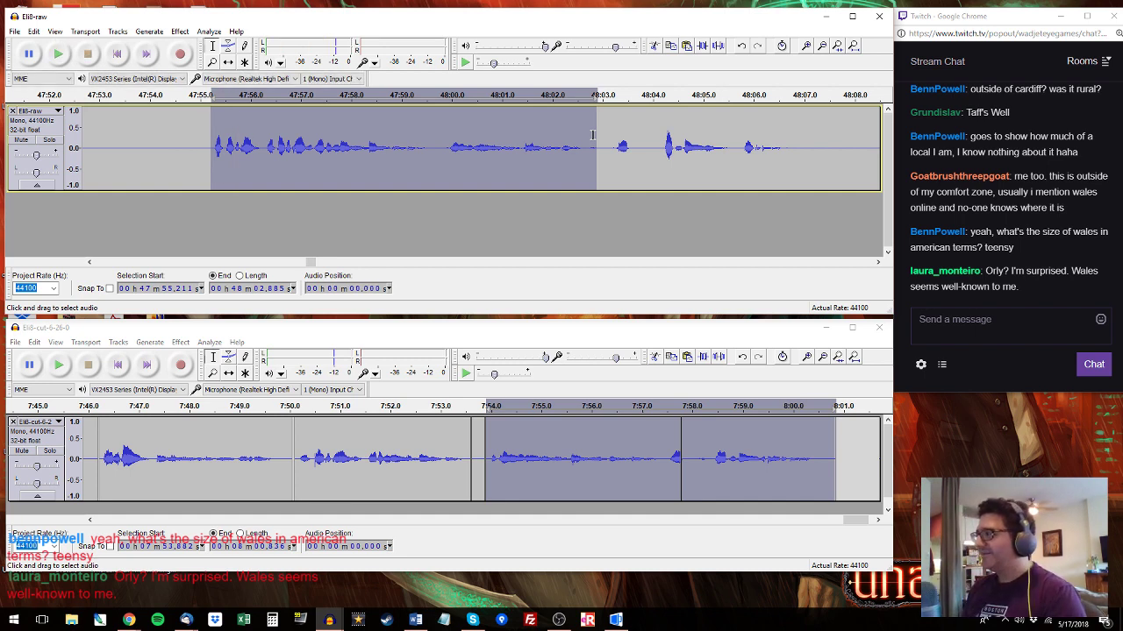
key(space)
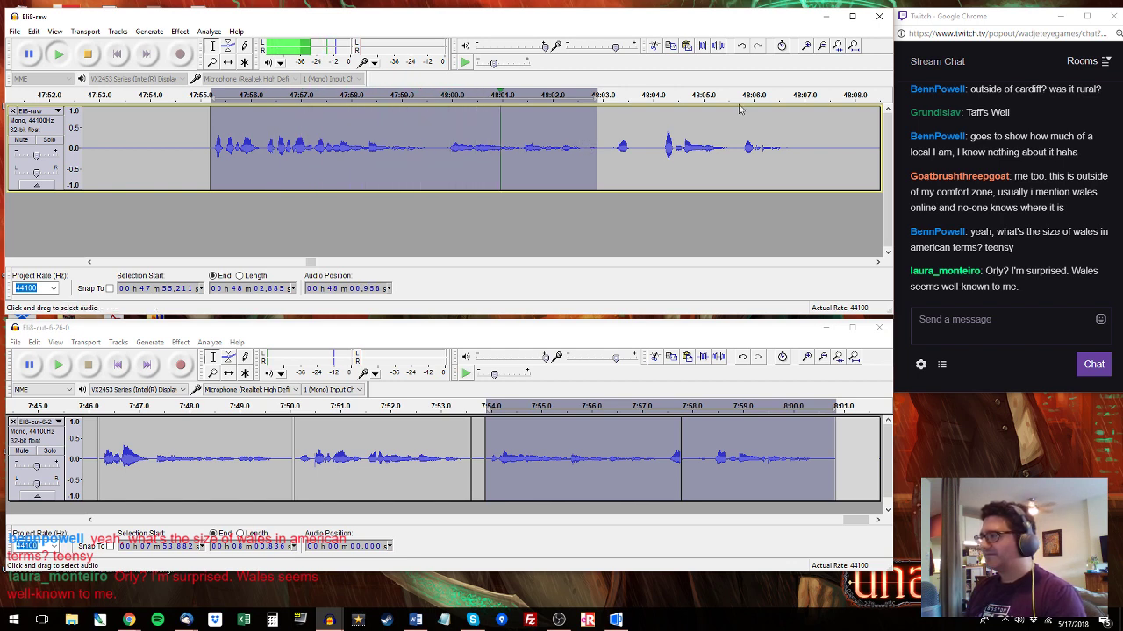
Audition the raw take from about 48:03.2 to 48:06.9 and remove the split at 7:57.8 in the cut's last clip.
click(611, 141)
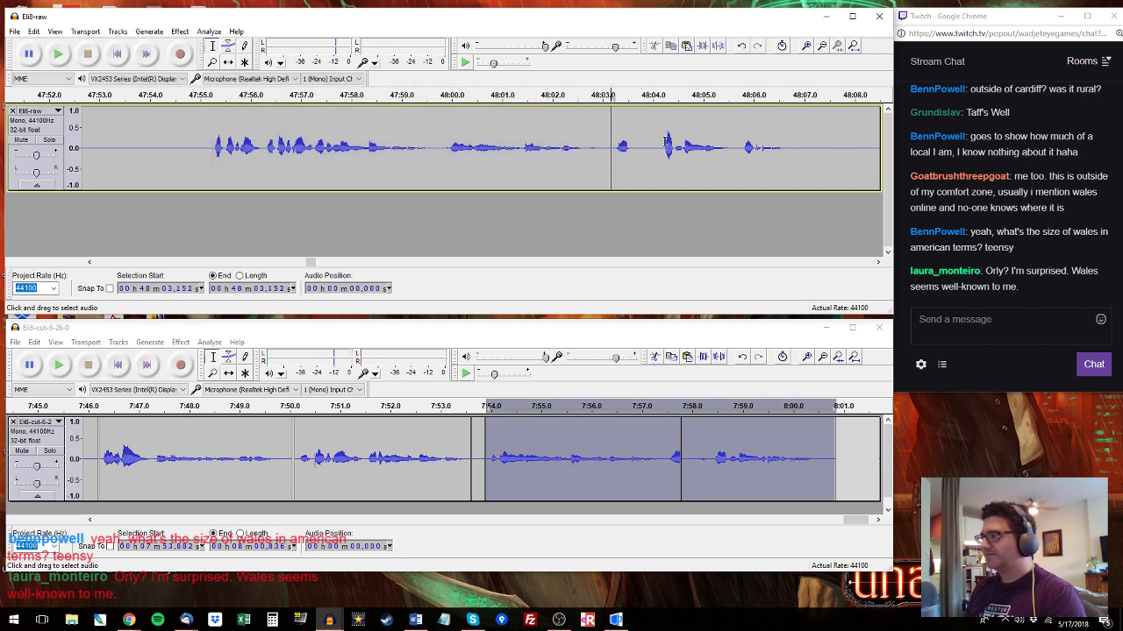
key(space)
drag(799, 141, 615, 148)
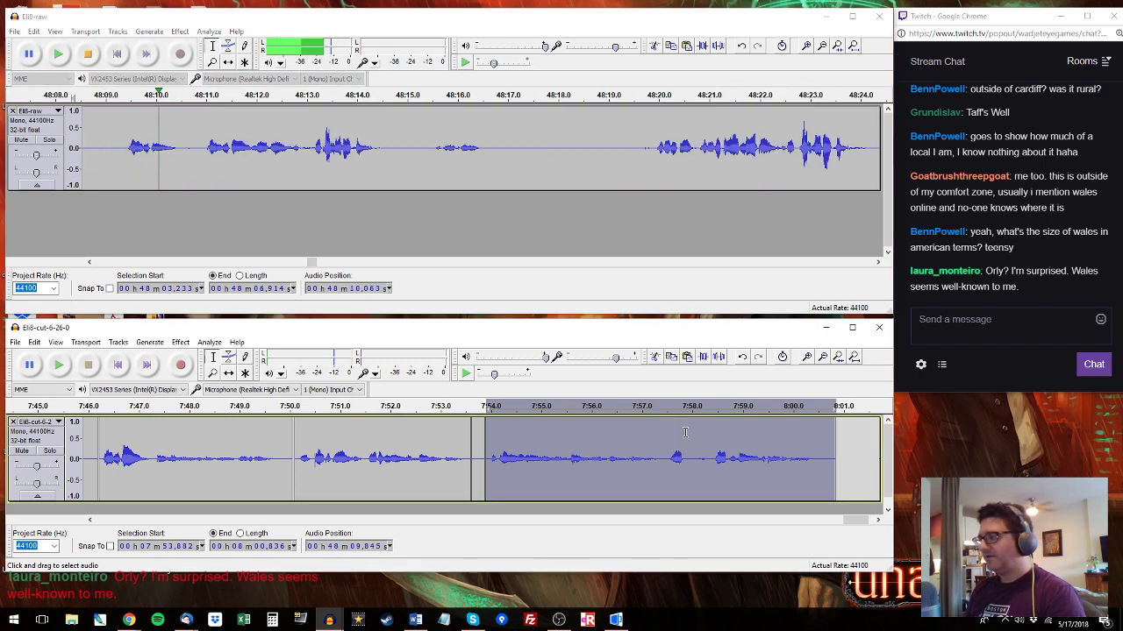
click(633, 456)
Copy the raw take from about 48:10.9 to 48:14.6 and paste it after the cut's last clip at 8:01.0.
drag(124, 156, 385, 142)
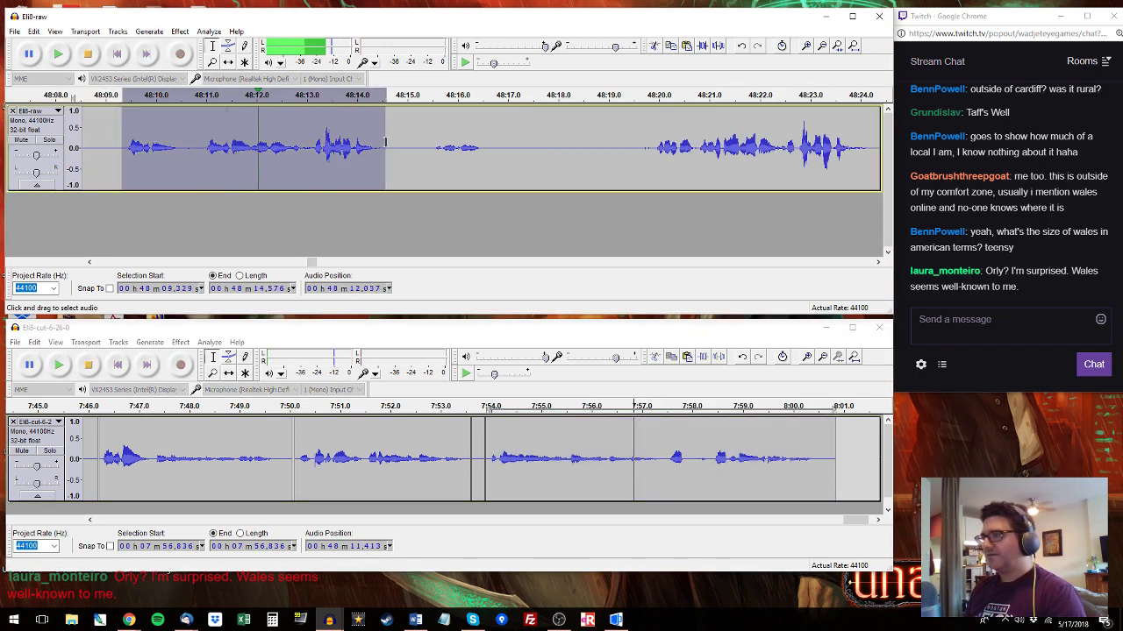
drag(200, 147, 387, 134)
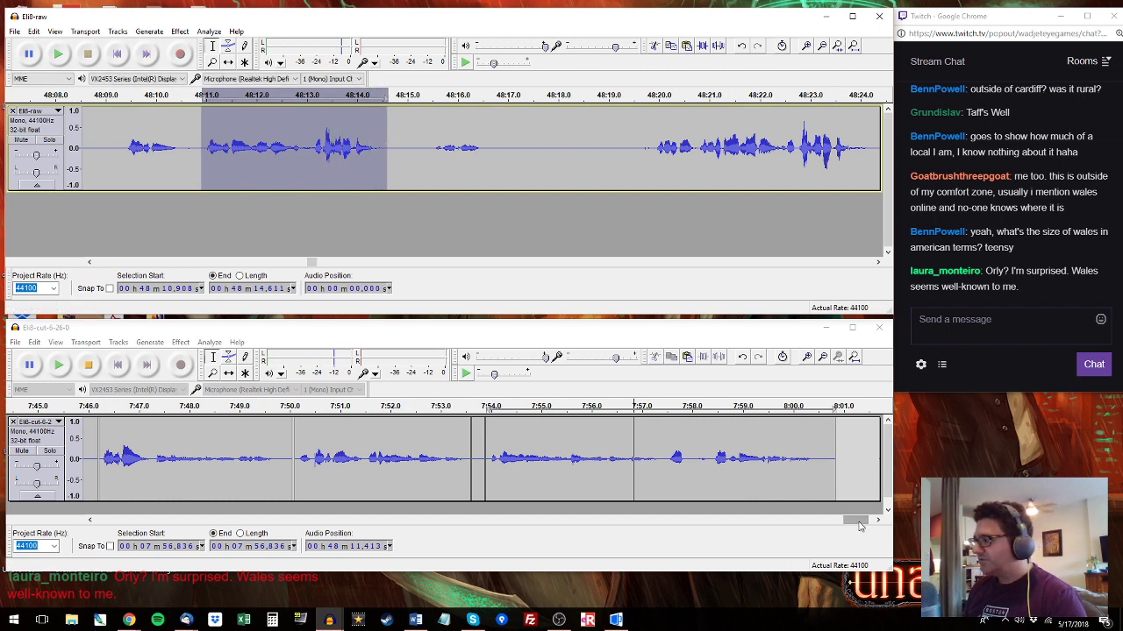
drag(859, 520, 863, 520)
click(687, 430)
key(ctrl+v)
Audition and copy the raw take from about 48:15.5 to 48:16.8 and paste it at the end of the cut at 8:04.9.
click(430, 144)
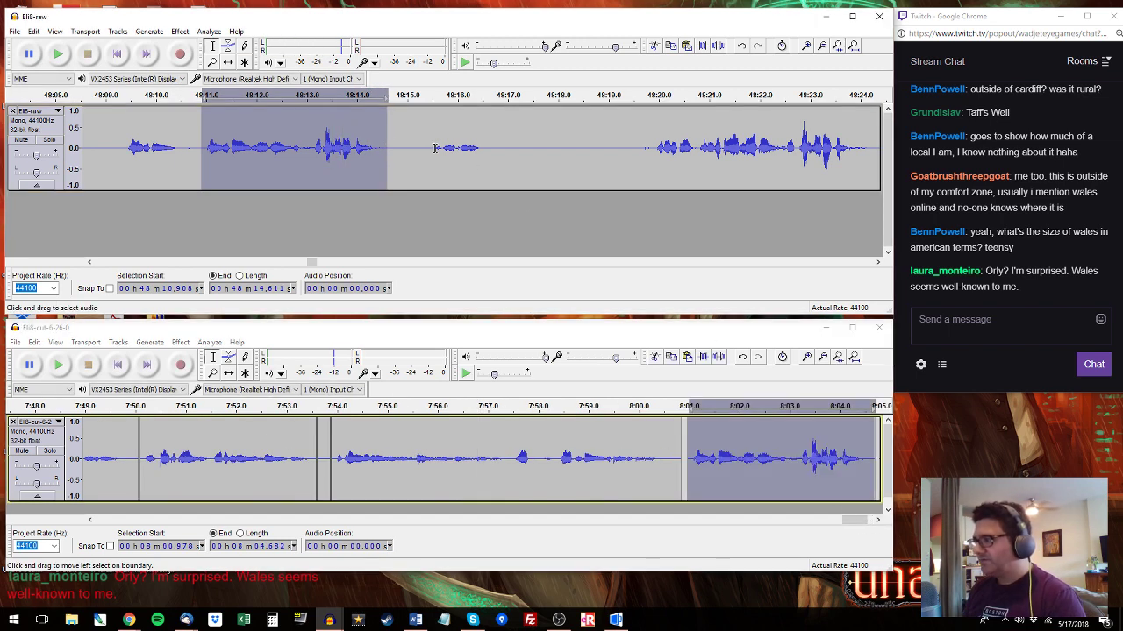
key(space)
key(space)
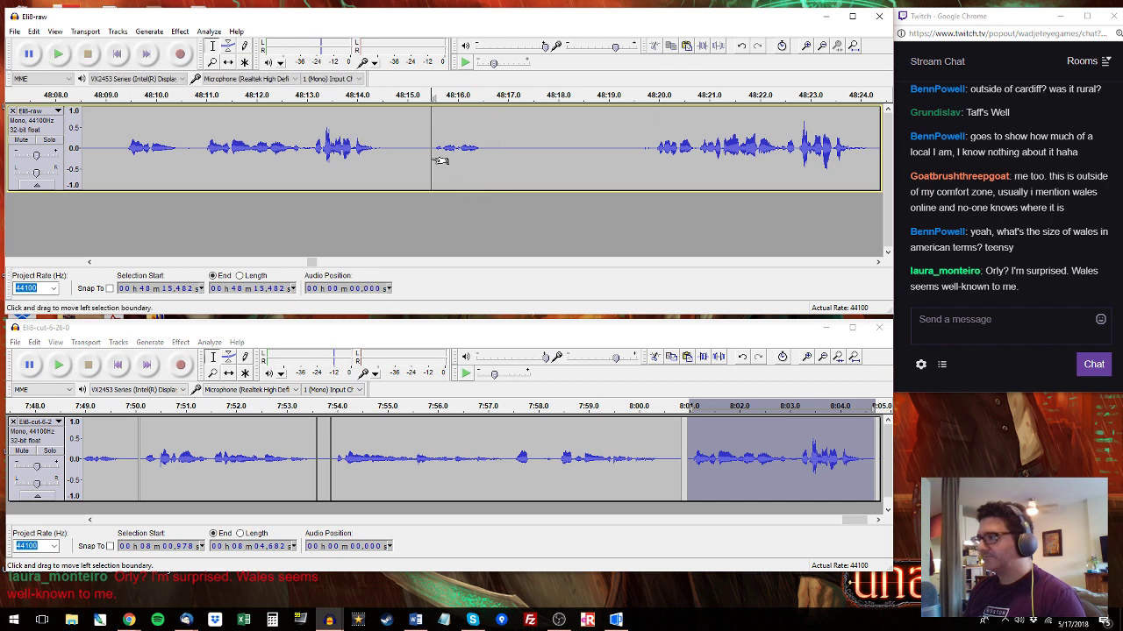
shift+click(496, 150)
drag(859, 521, 863, 521)
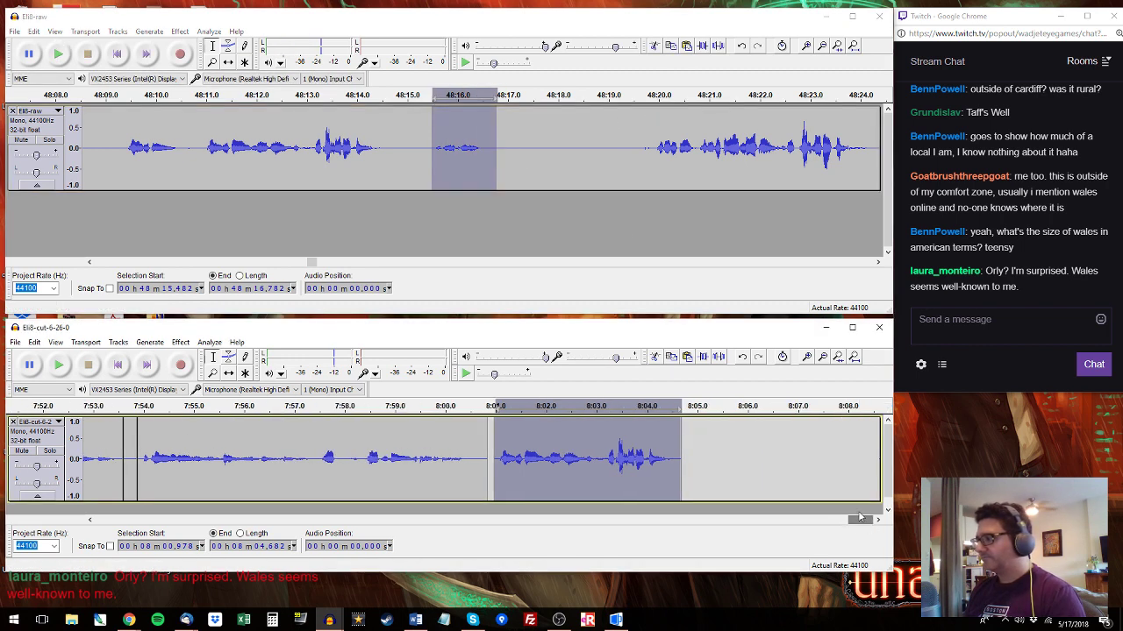
click(689, 443)
key(ctrl+v)
Audition and copy the raw take from about 48:20.8 to 48:24.4 and replace the cut's clip at 8:01.0 with it.
click(661, 140)
key(space)
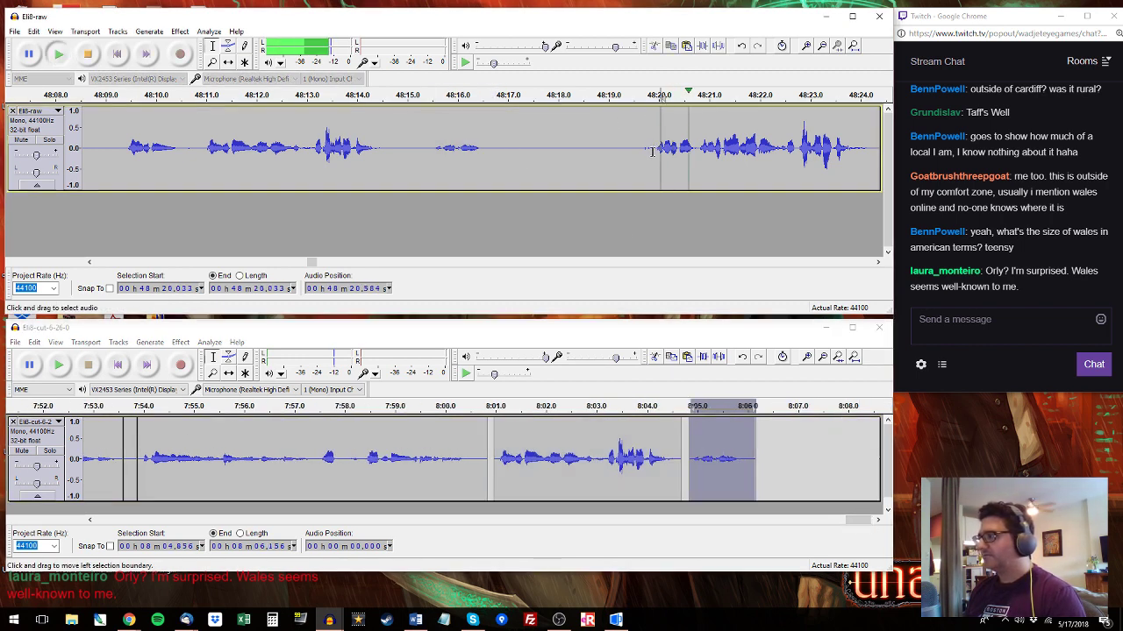
drag(653, 149, 721, 148)
key(space)
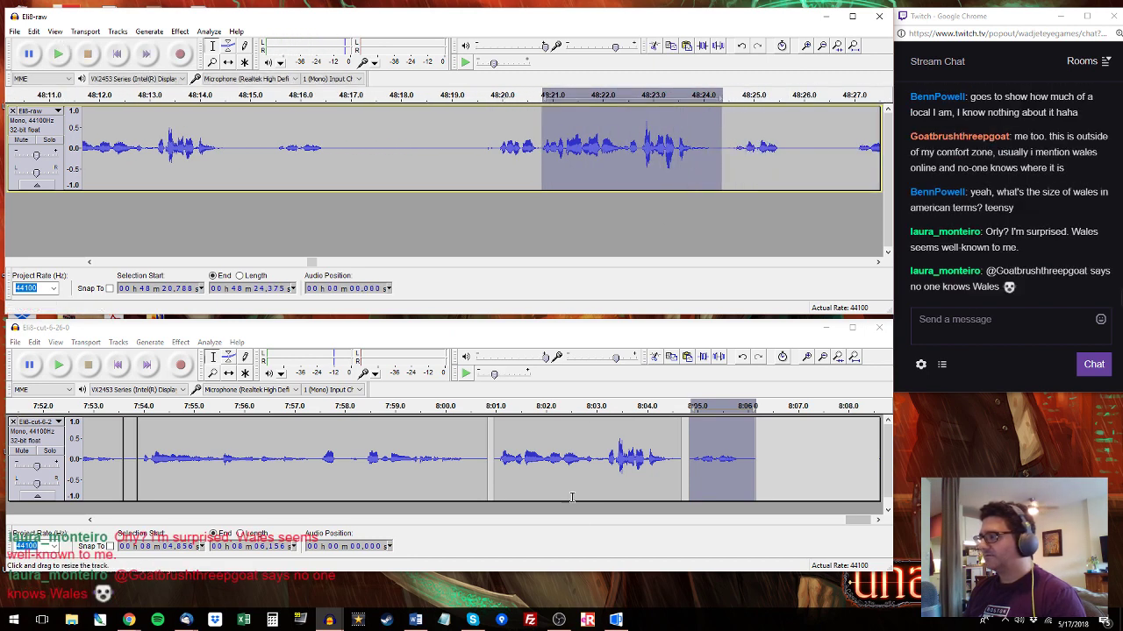
double_click(569, 466)
key(space)
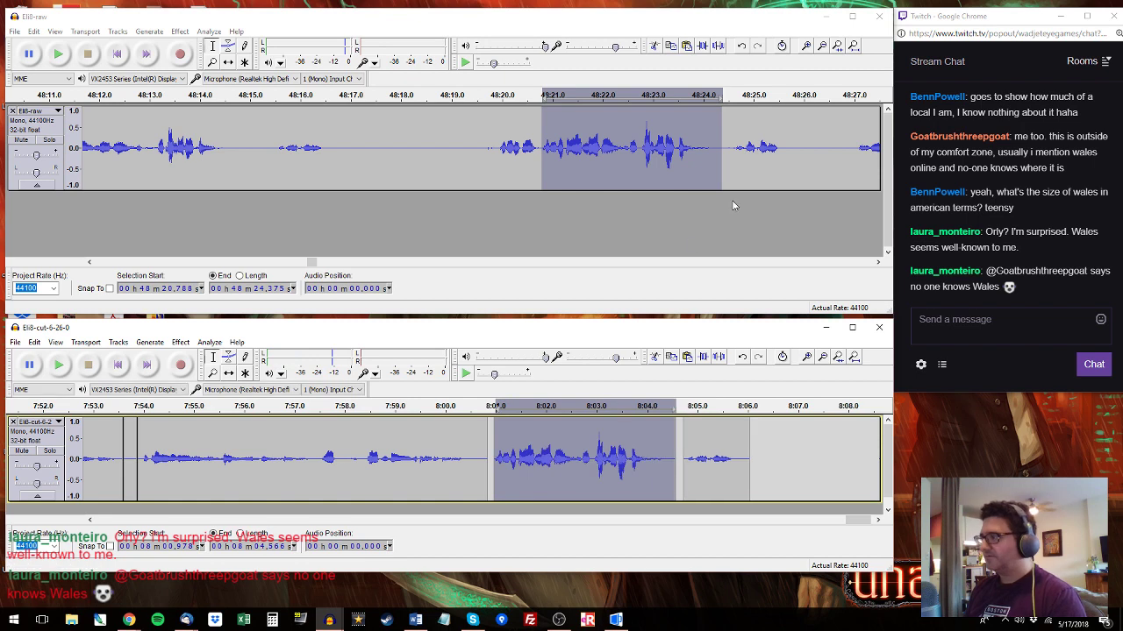
Audition and copy the raw take from about 48:24.4 to 48:25.8 and replace the cut's last clip at 8:04.7 with it.
click(730, 145)
key(space)
drag(789, 142, 727, 145)
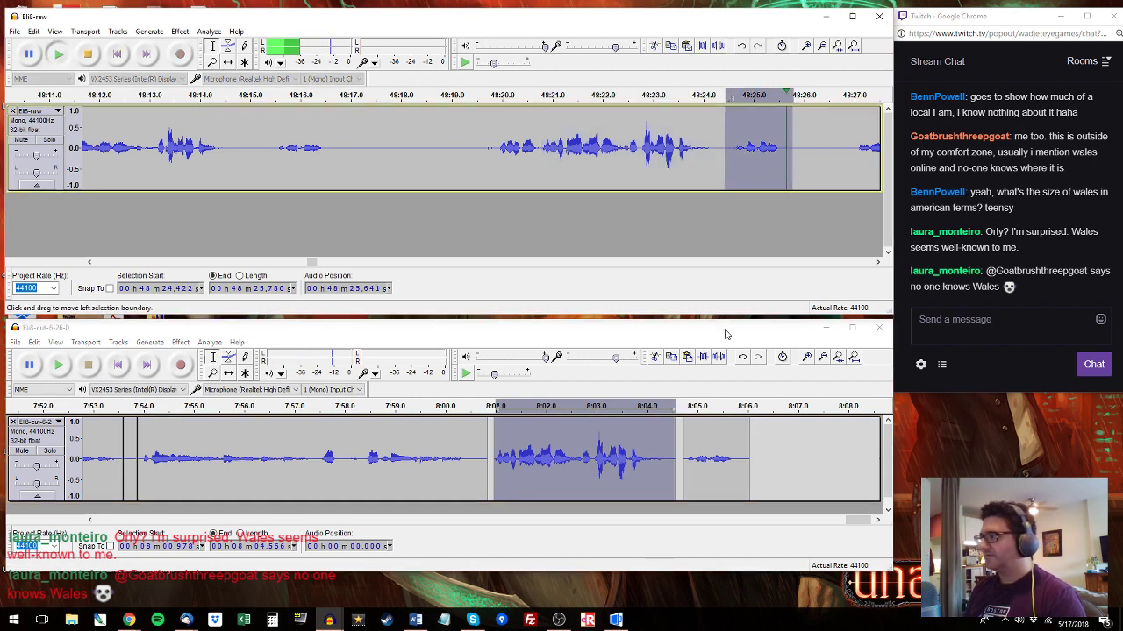
key(space)
double_click(713, 453)
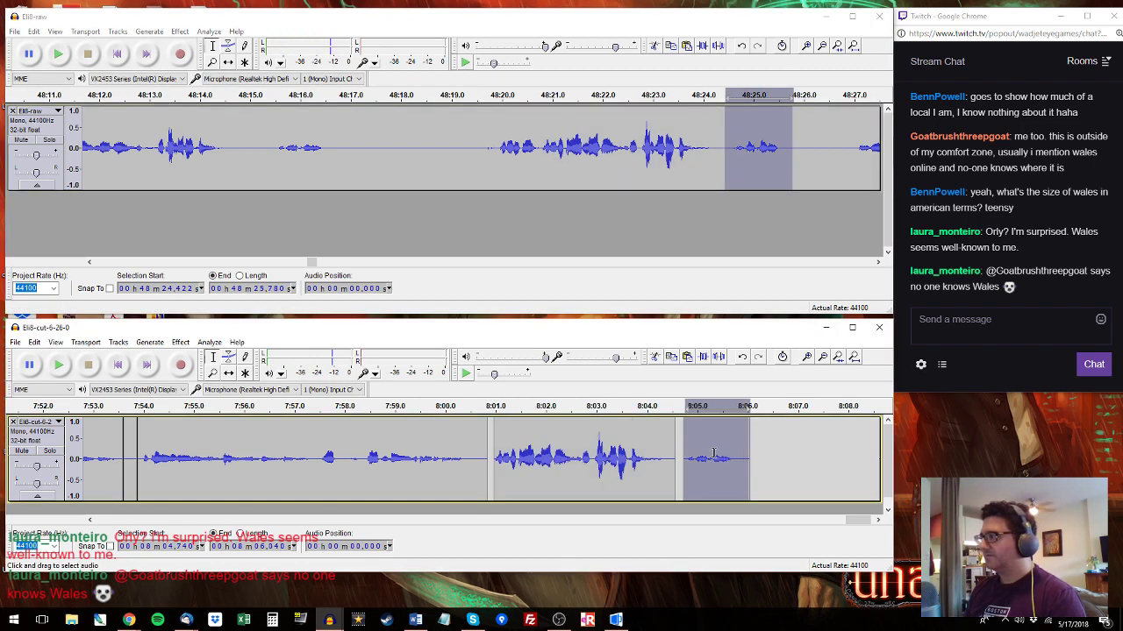
Audition and copy the raw take from about 48:26.9 to 48:29.7 and paste it at the end of the cut at 8:06.2.
click(845, 140)
key(space)
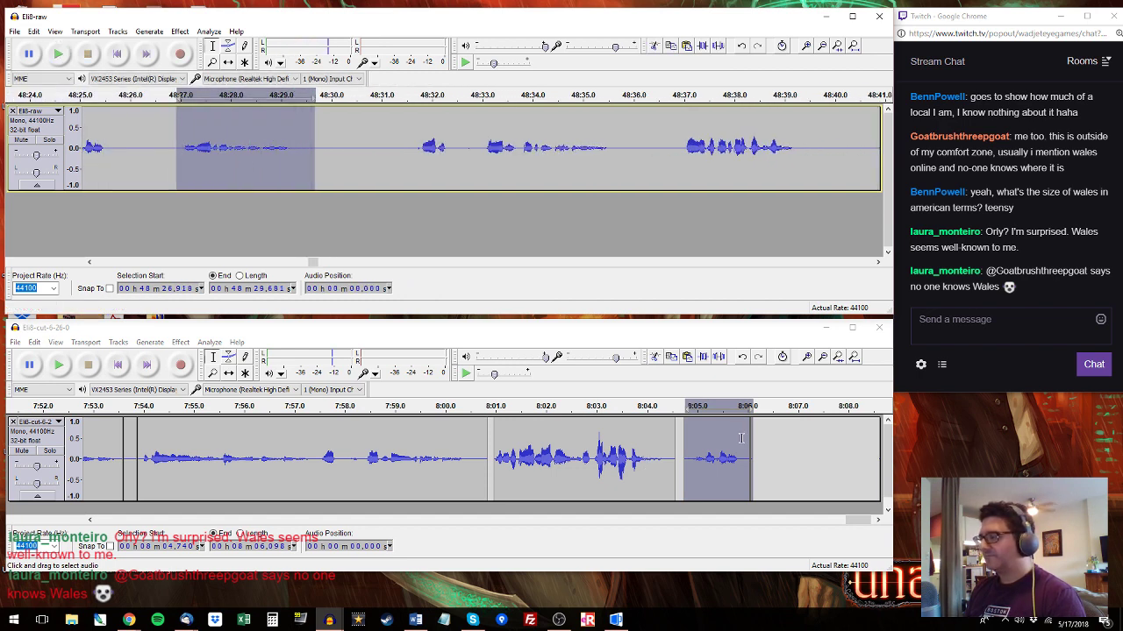
double_click(767, 429)
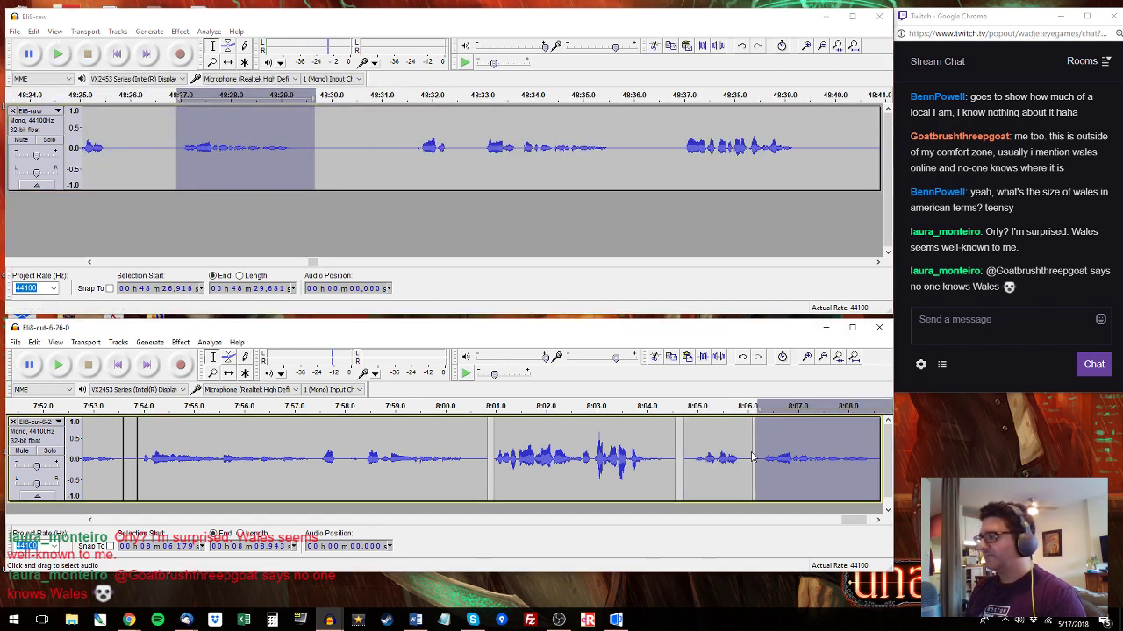
click(848, 517)
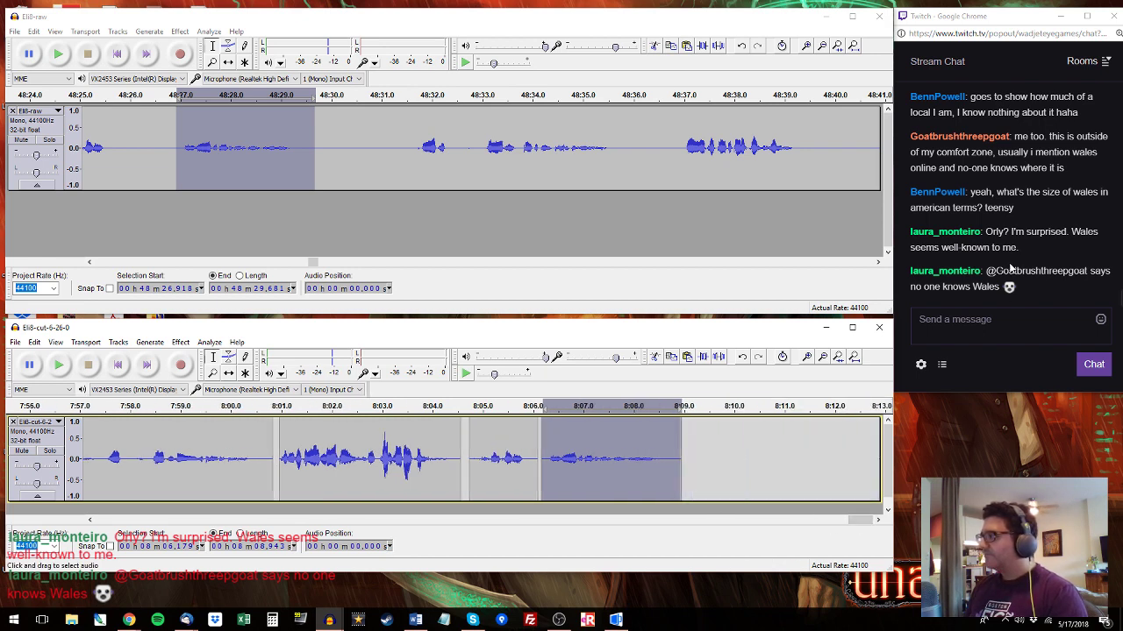
scroll(1010, 268, up, 1)
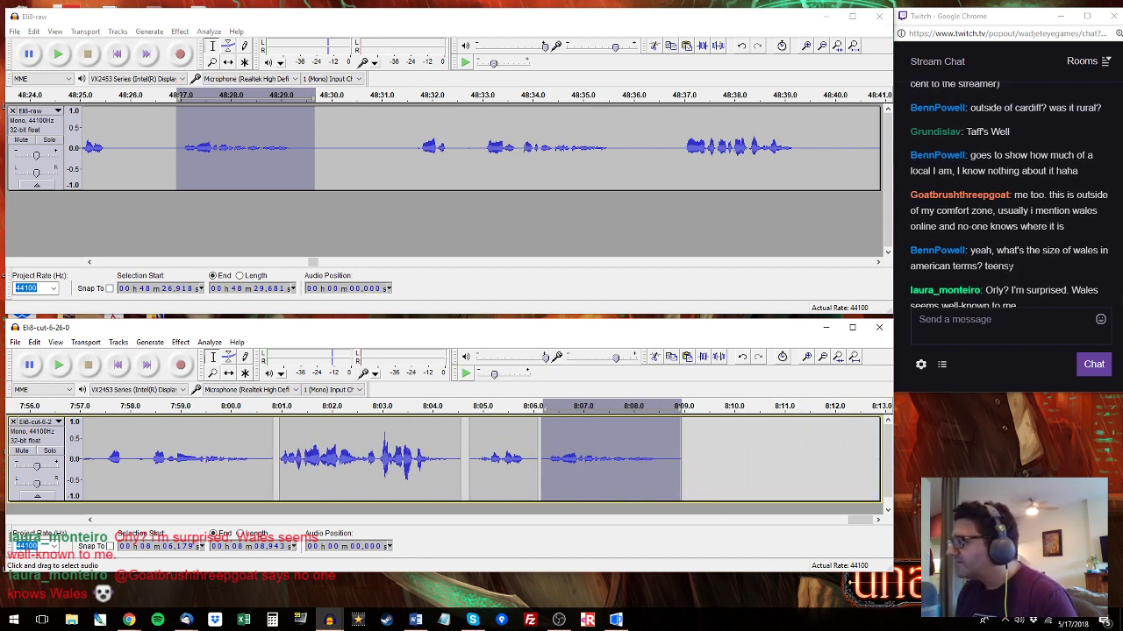
scroll(1010, 266, down, 2)
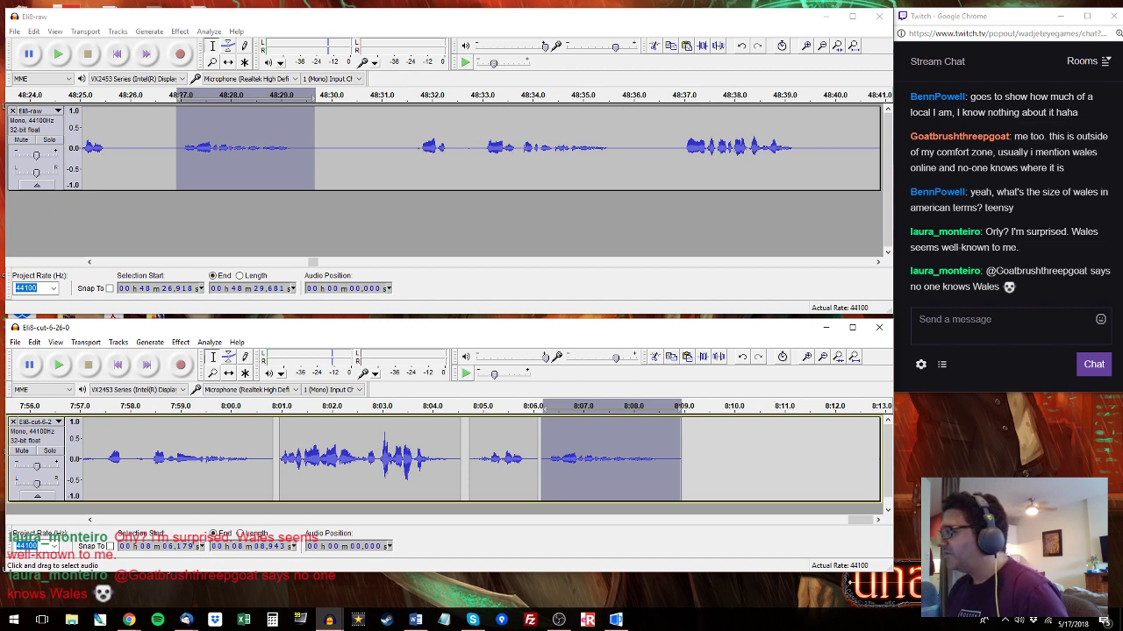
Audition the raw take from about 48:31.7 to 48:35.7.
click(422, 145)
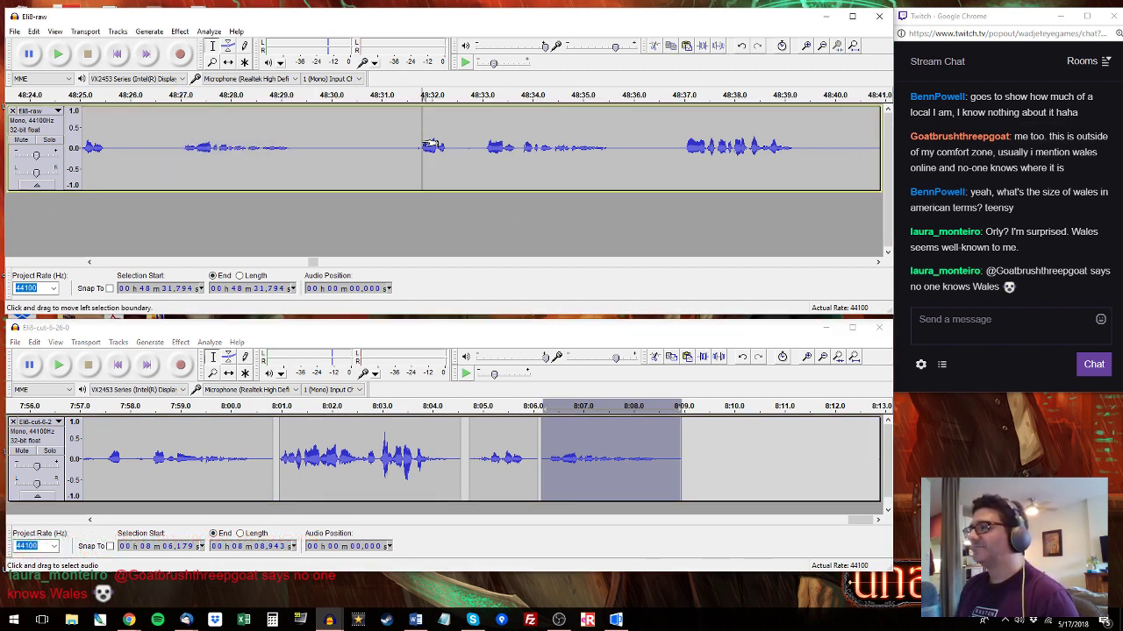
key(space)
drag(419, 145, 620, 149)
key(space)
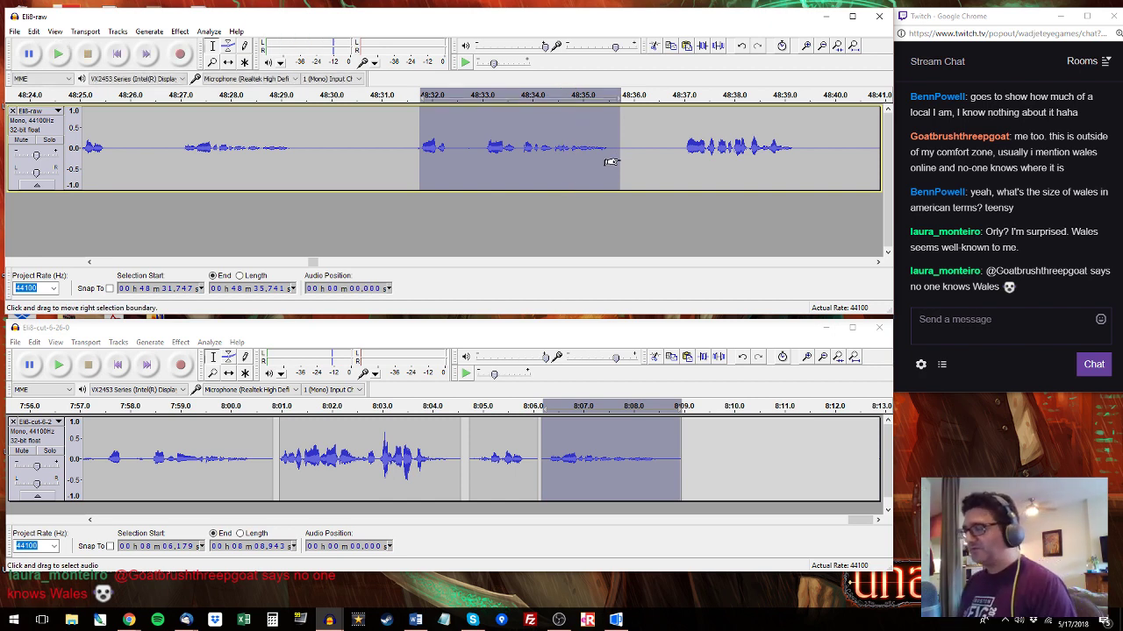
Audition and copy the raw take from about 48:36.9 to 48:39.6 and paste it at the end of the cut at 8:09.0.
click(677, 95)
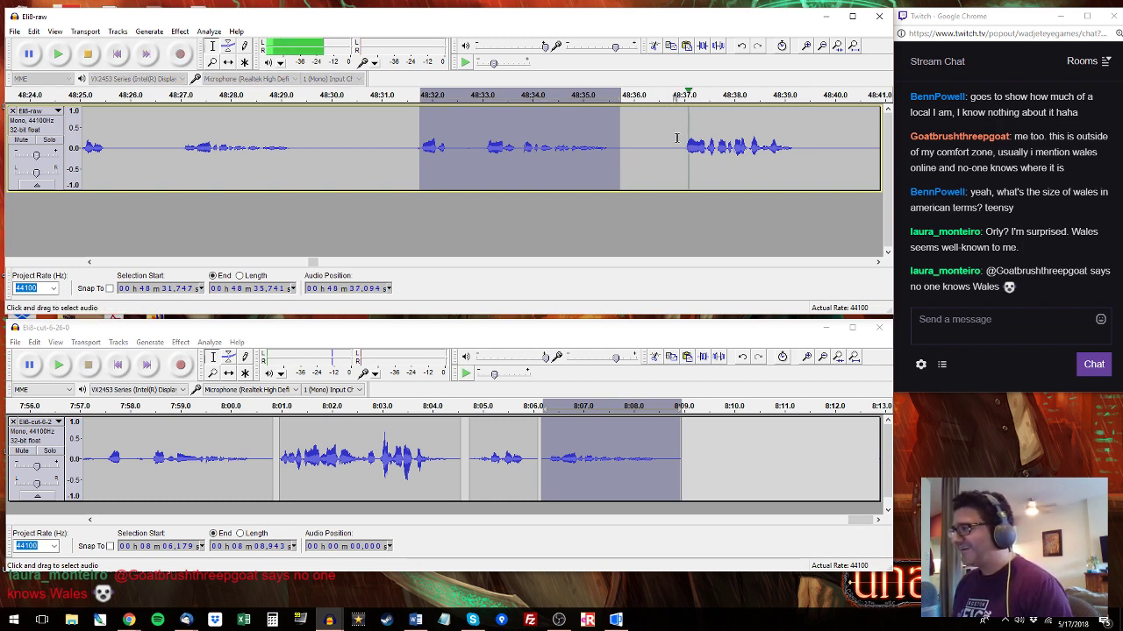
drag(677, 147, 812, 150)
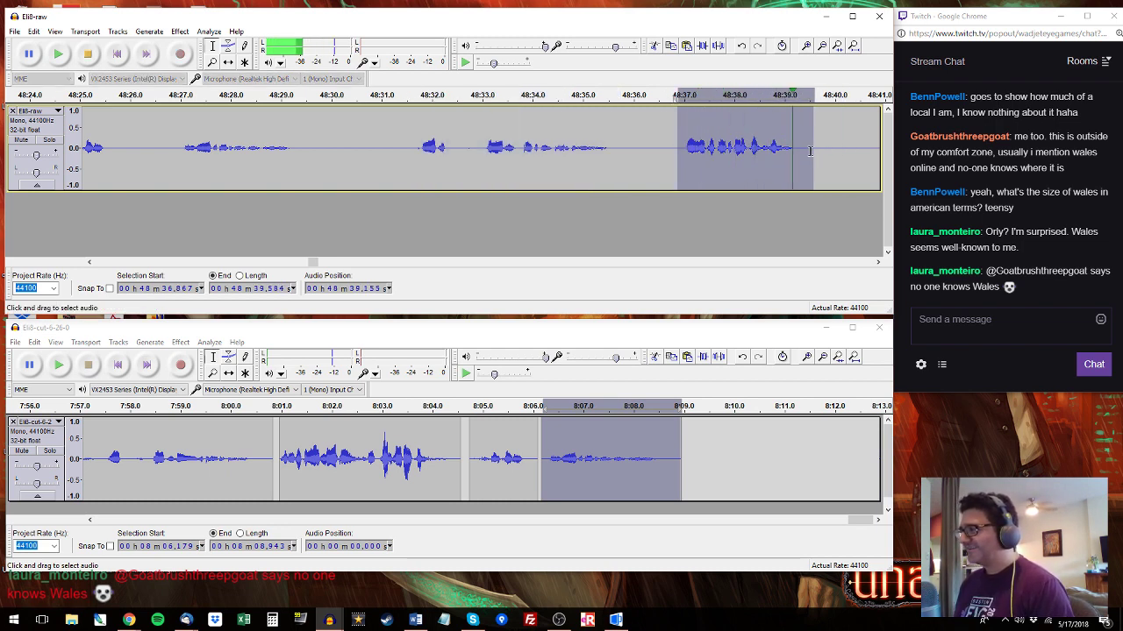
key(space)
click(693, 430)
drag(688, 436, 822, 436)
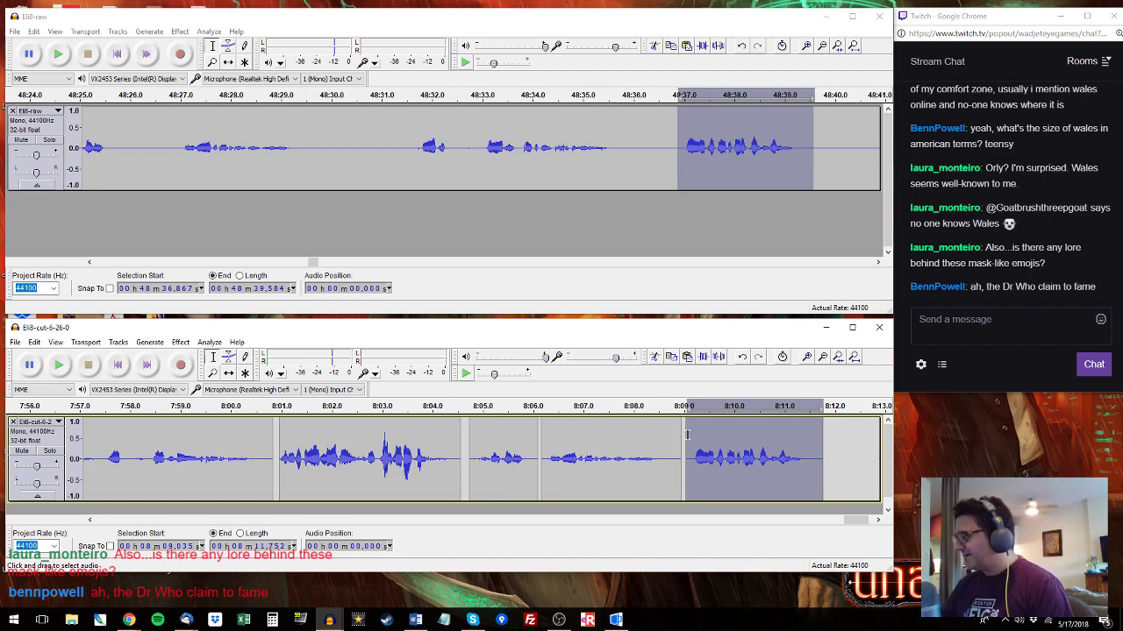
Audition and copy the raw take from about 48:41.1 to 48:47.2 and paste it at the end of the cut at 8:11.9.
click(845, 159)
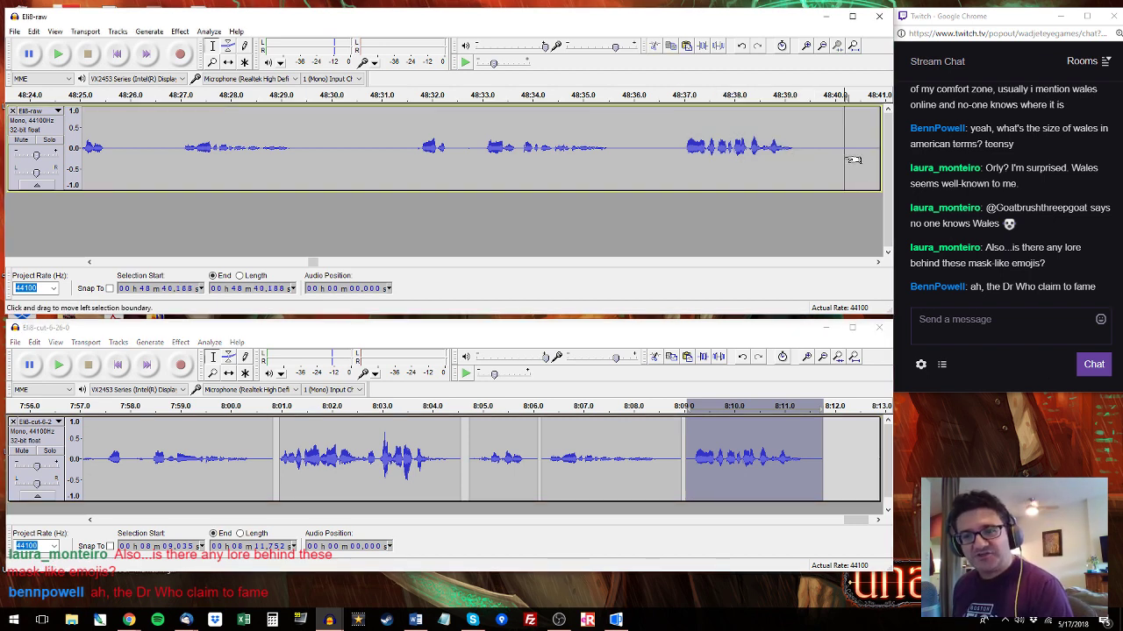
key(space)
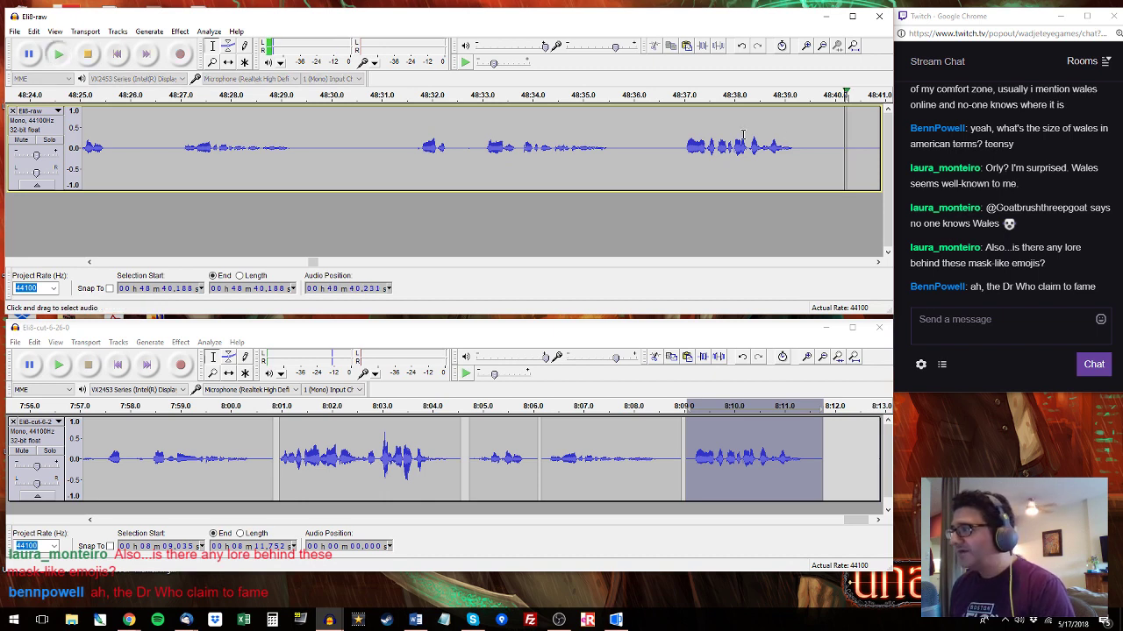
drag(92, 146, 398, 133)
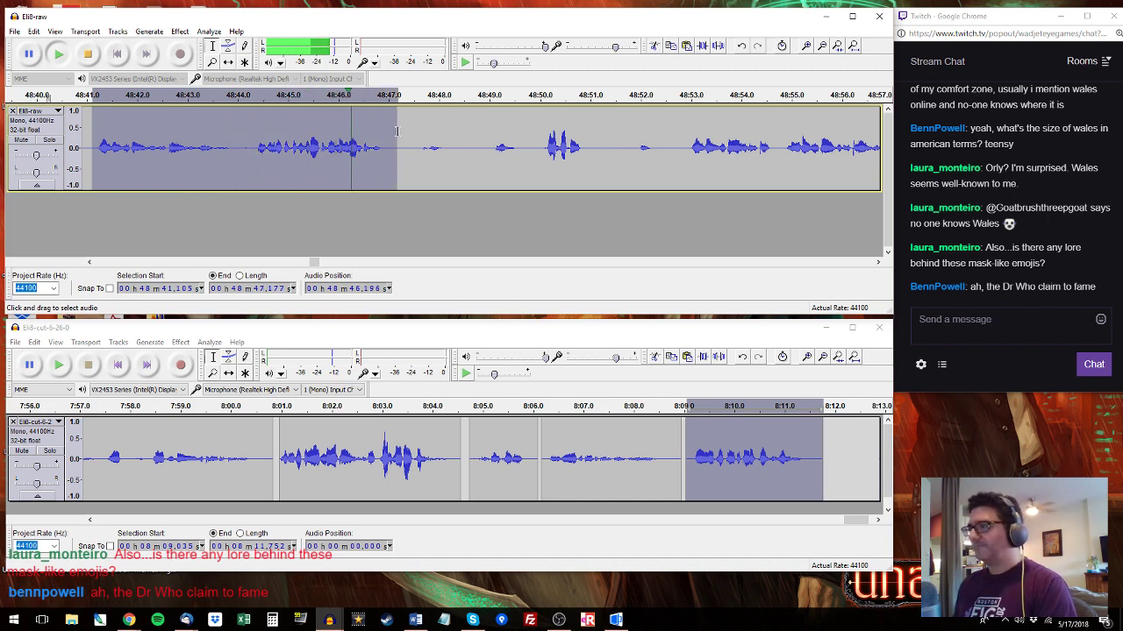
key(space)
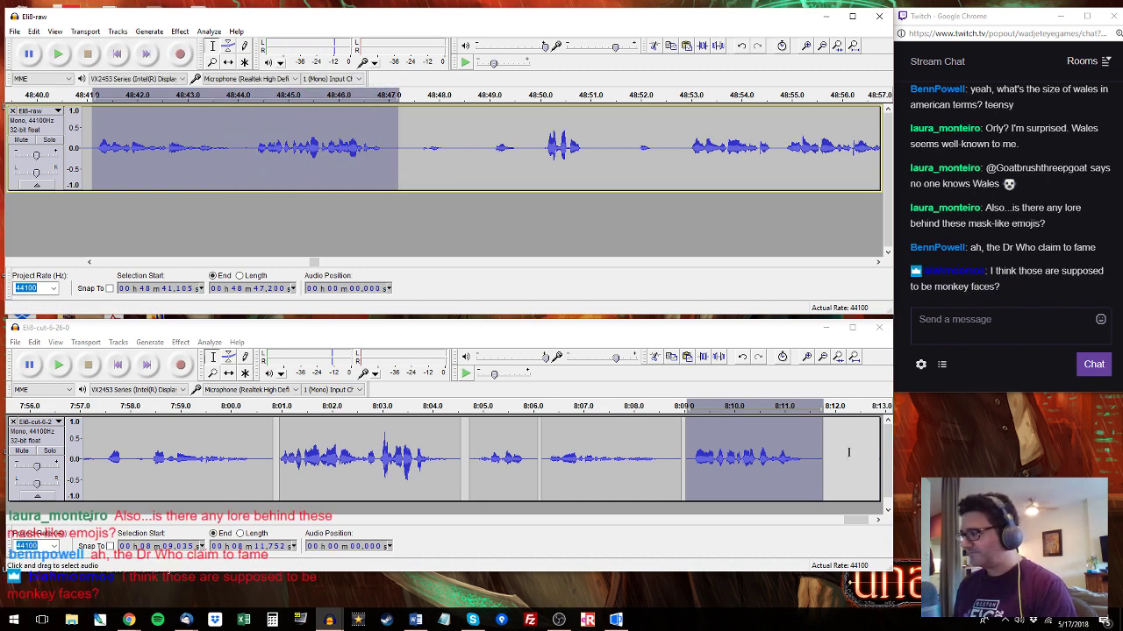
click(828, 443)
key(ctrl+v)
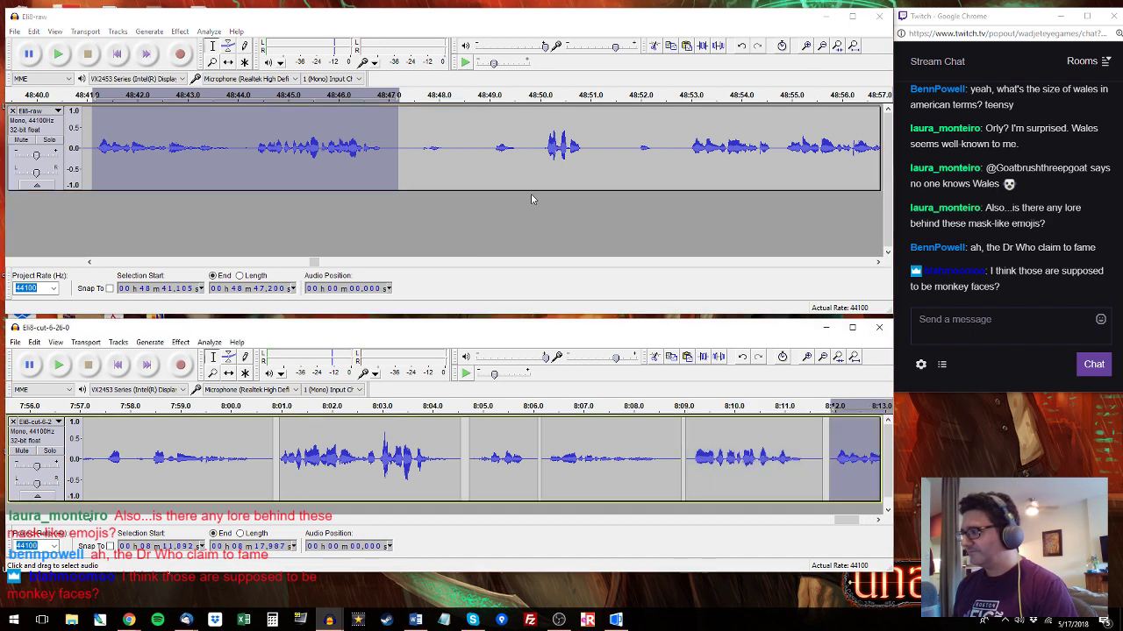
Audition the raw recording from about 48:48.8 and select the take from about 48:52.9 to 49:01.3.
click(481, 133)
key(space)
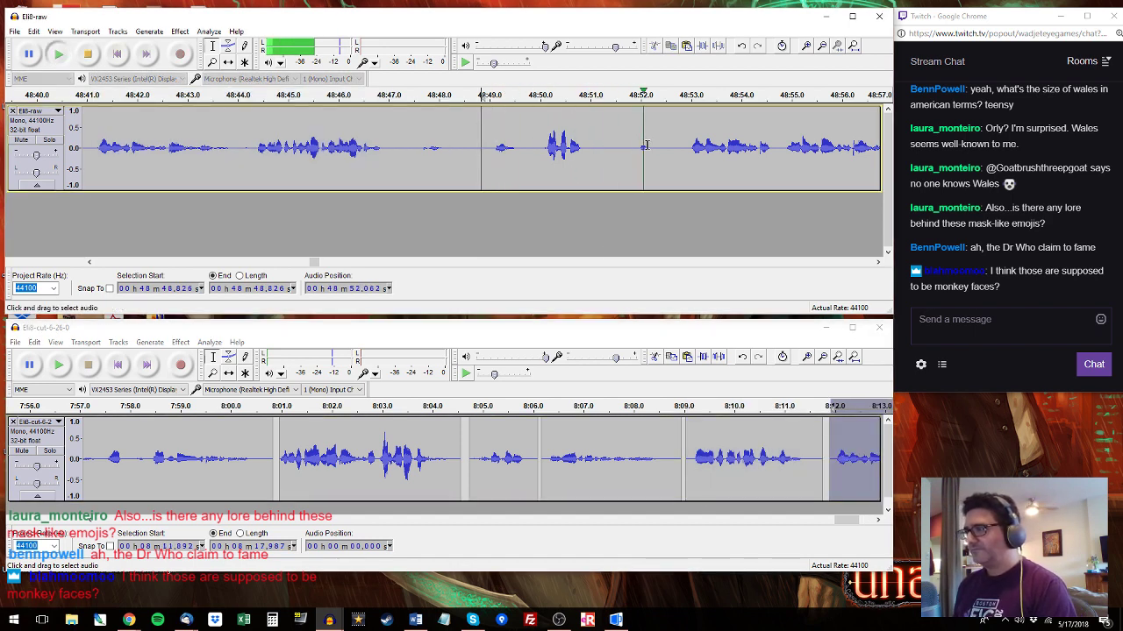
click(680, 139)
click(688, 145)
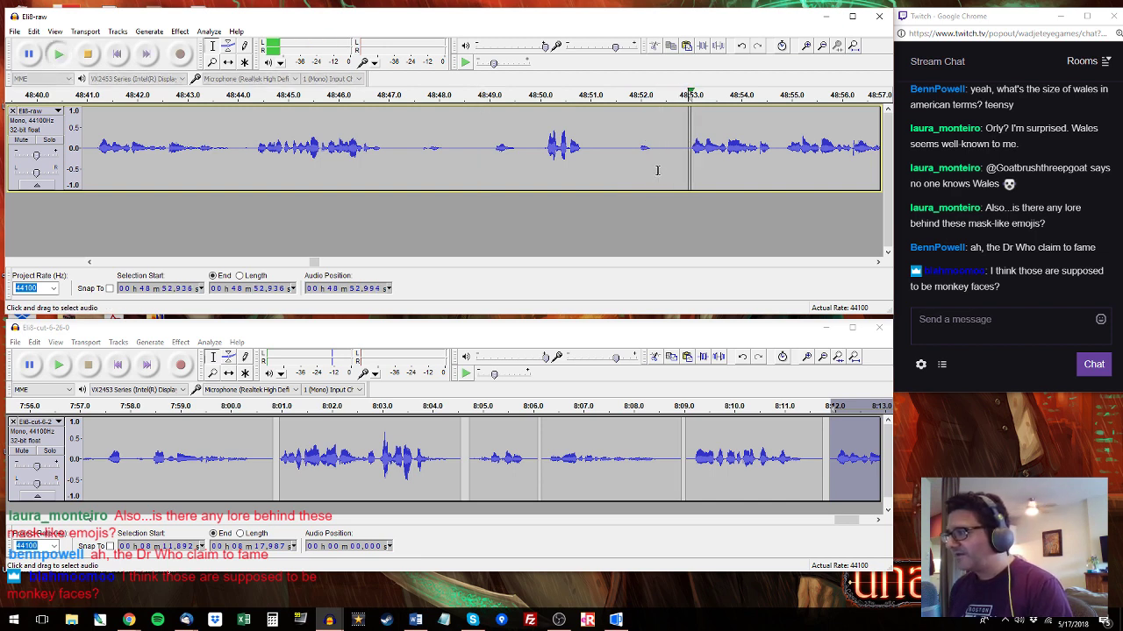
drag(688, 157, 886, 156)
drag(1022, 143, 574, 166)
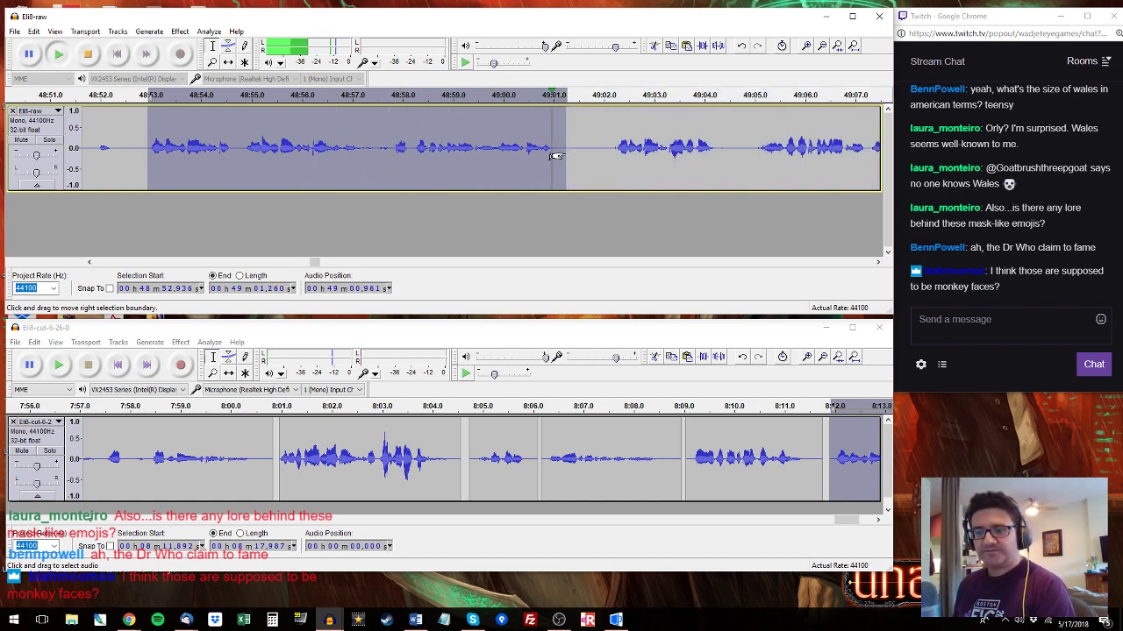
Play the cut from 8:09.0 and replace its last clip at 8:11.9 with the raw take from about 48:52.9 to 49:01.3.
click(837, 449)
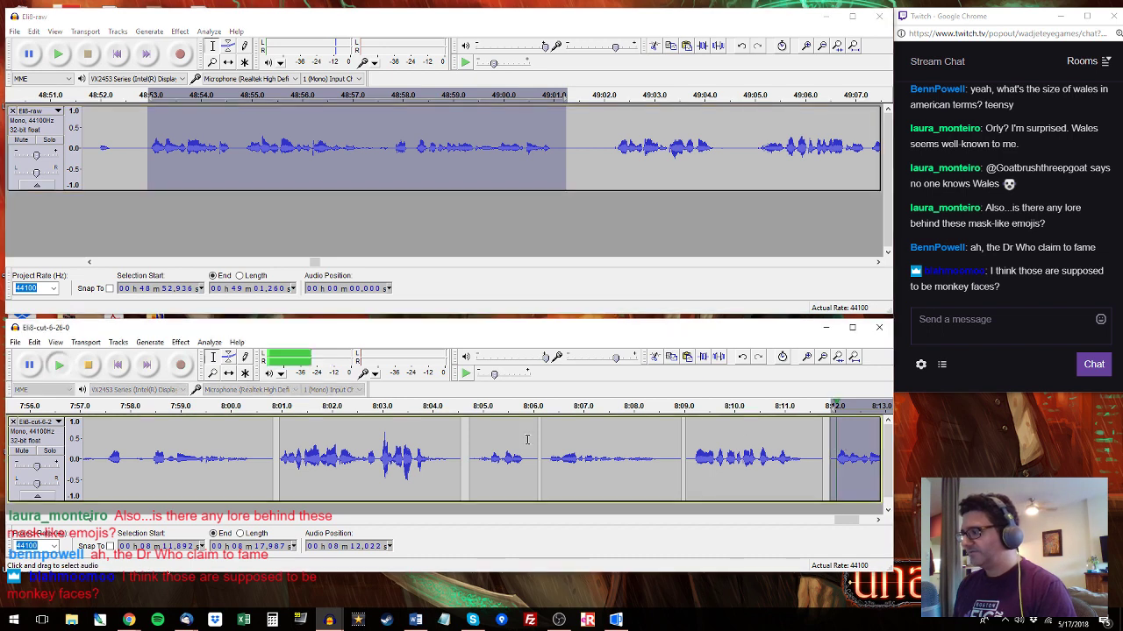
scroll(143, 466, right, 3)
click(143, 467)
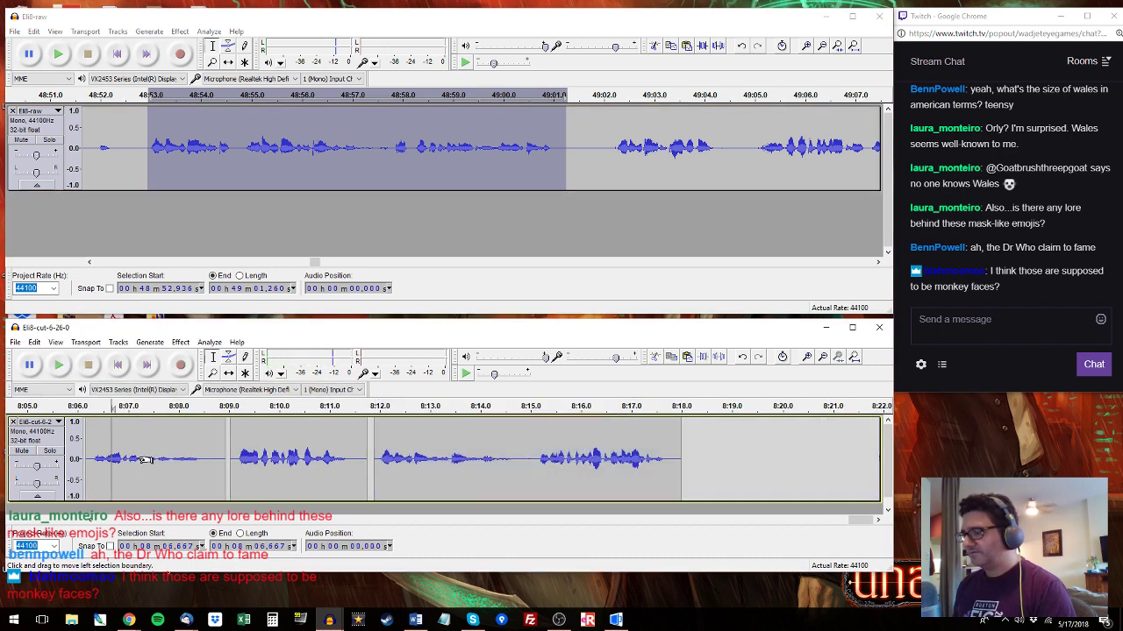
click(229, 408)
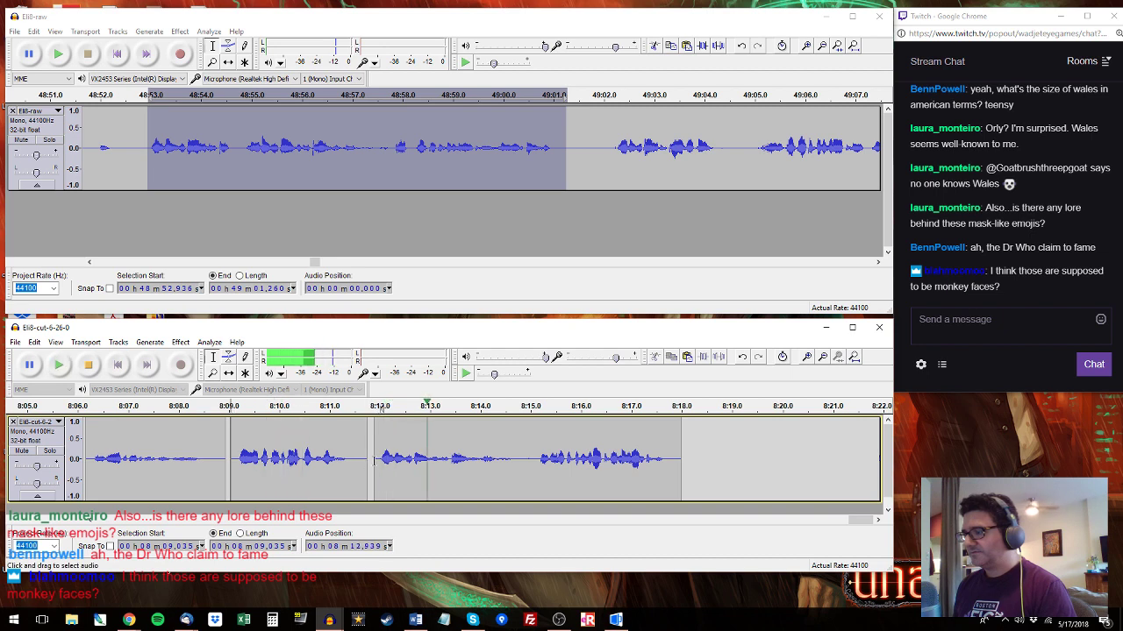
drag(375, 463, 680, 446)
key(space)
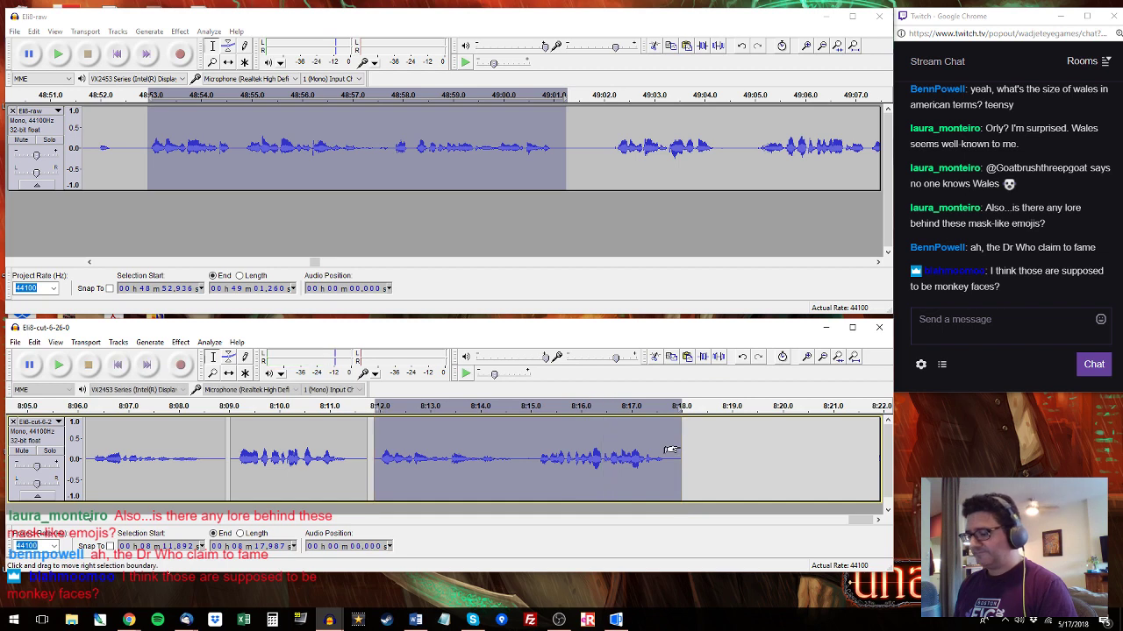
key(ctrl+v)
key(space)
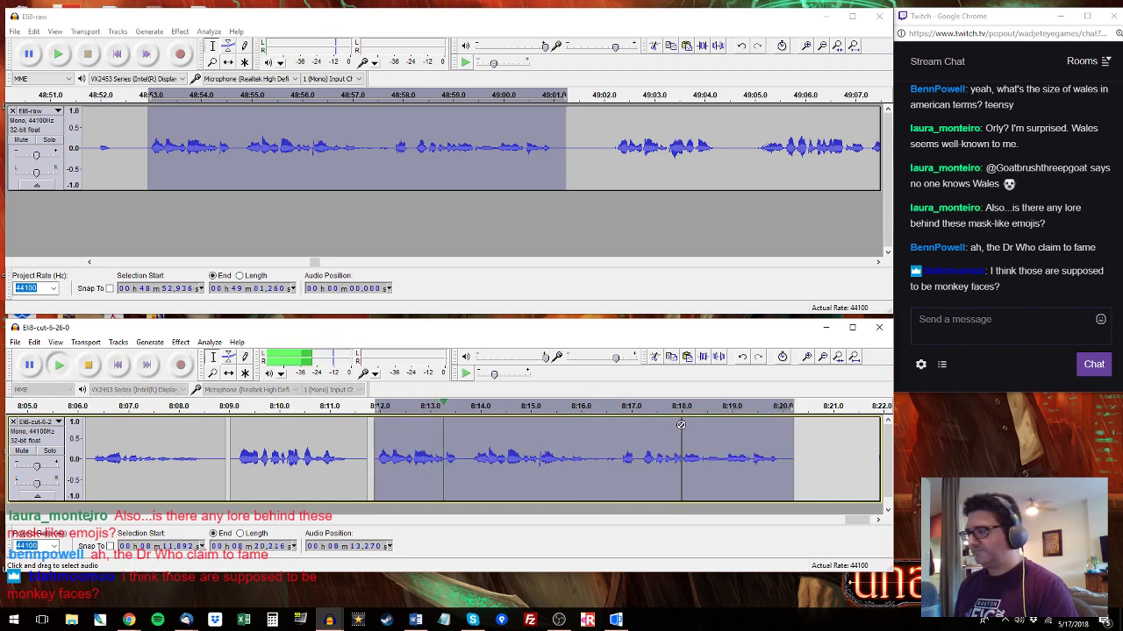
Delete the opening of the cut's last clip from 8:11.9 to about 8:13.8 and play the remainder.
drag(468, 449, 375, 451)
key(space)
key(Delete)
key(space)
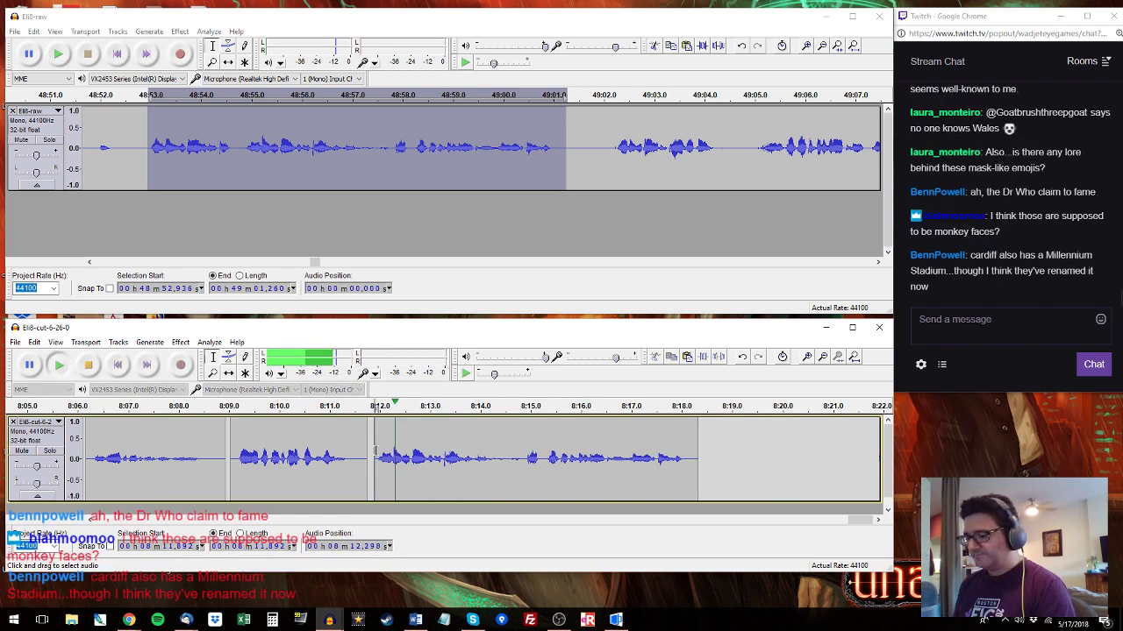
Repeat the last effect on the short noise from 8:13.270 to 8:13.309 in the cut's last clip and play back from about 8:13.1.
key(ctrl+1)
key(ctrl+1)
key(space)
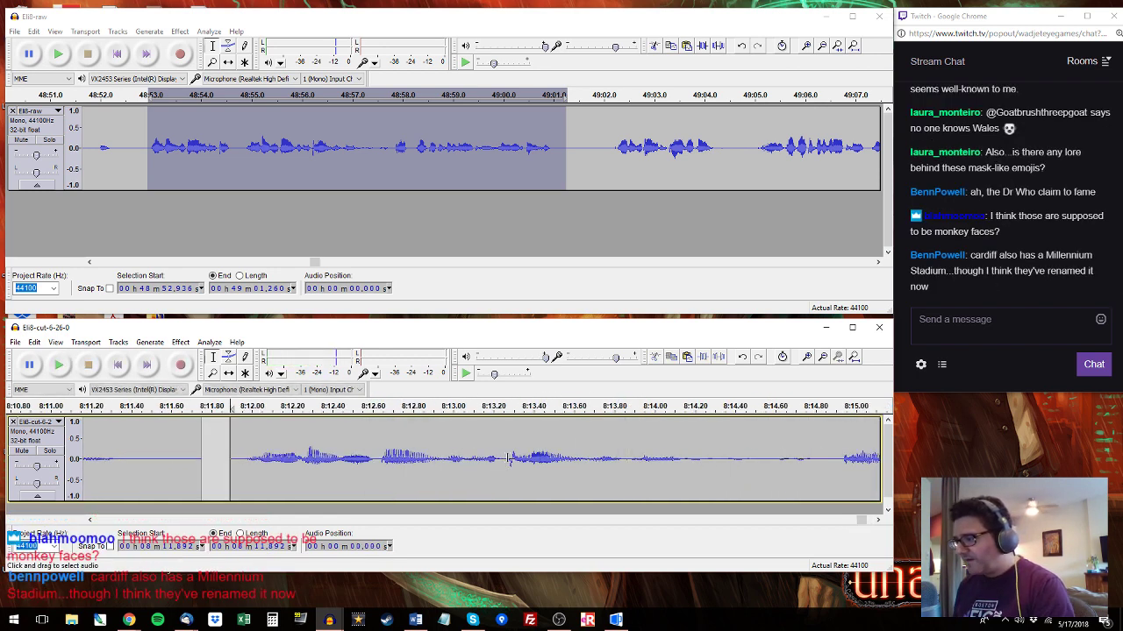
drag(509, 456, 516, 454)
key(ctrl+1)
key(ctrl+1)
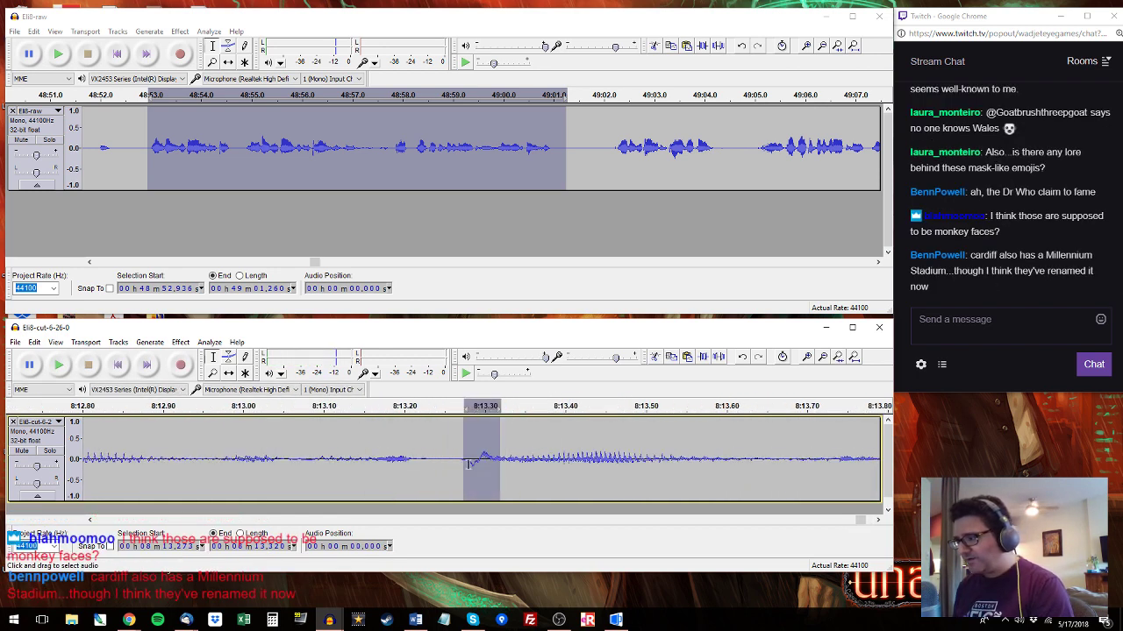
click(462, 463)
drag(465, 464, 493, 460)
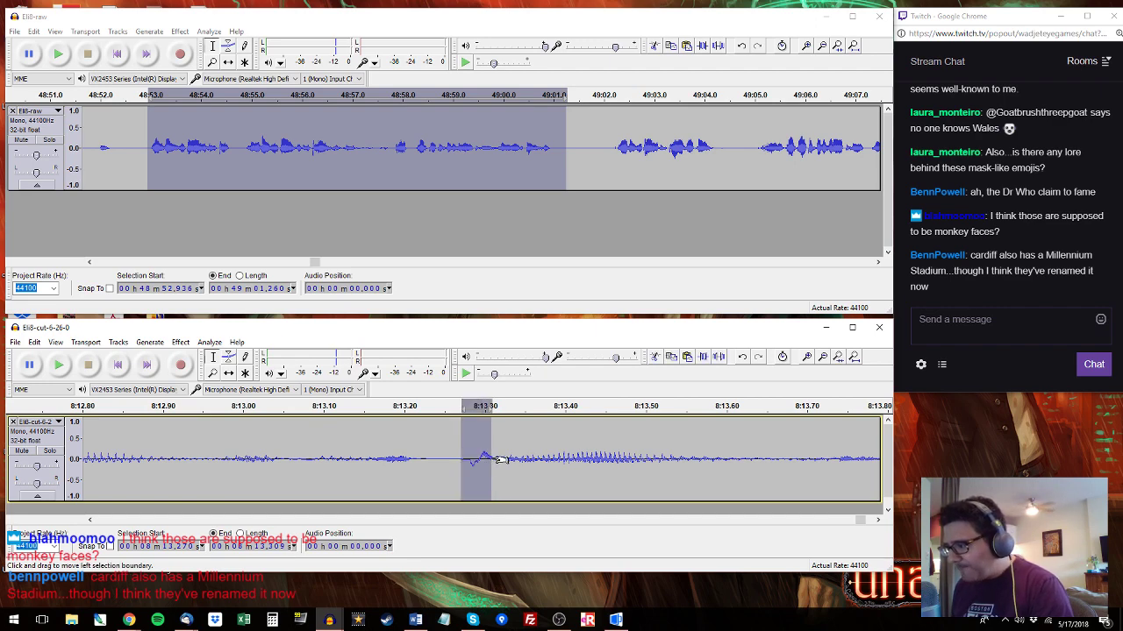
key(ctrl+r)
click(554, 587)
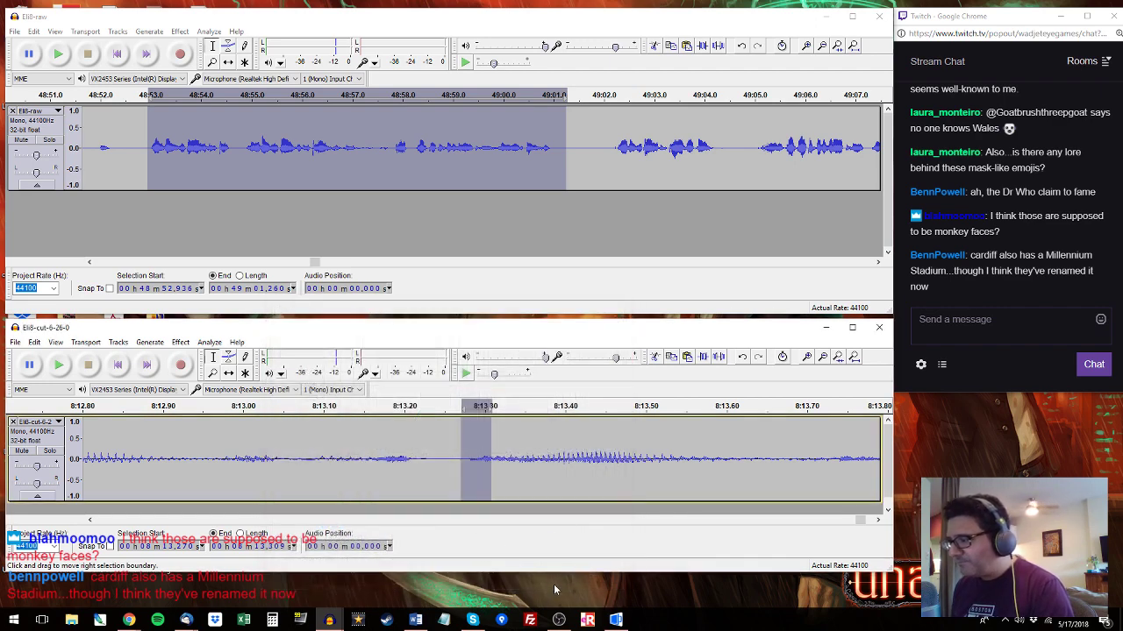
click(300, 464)
key(space)
key(ctrl+2)
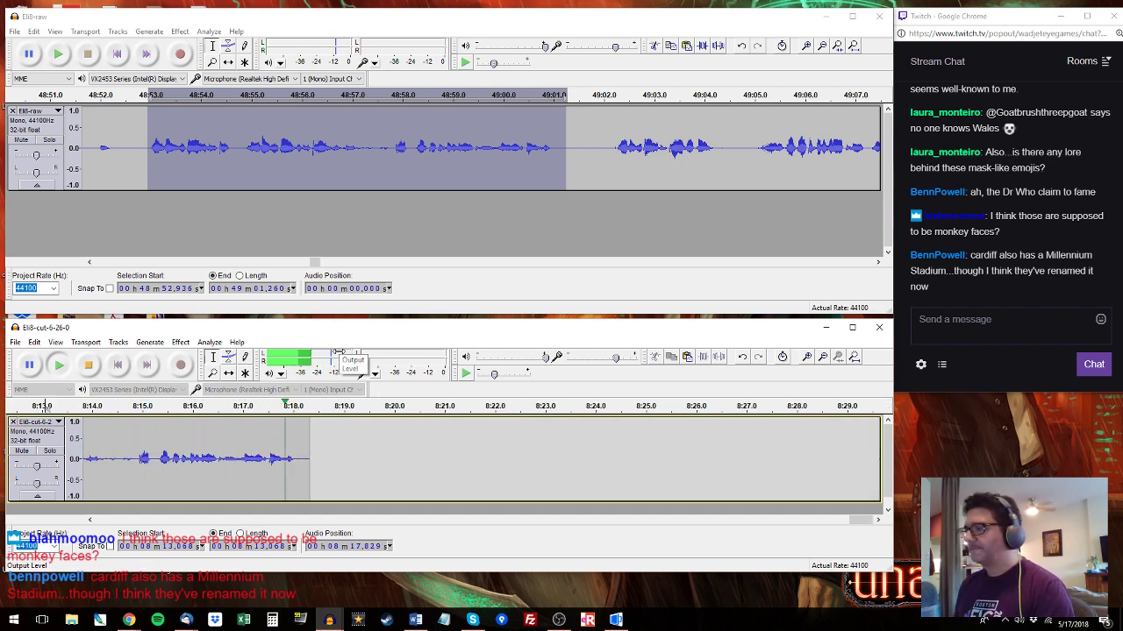
Audition and copy the raw take from about 49:02.1 to 49:08.7 and replace the cut's last clip at 8:11.9 with it.
click(608, 95)
drag(610, 143, 576, 143)
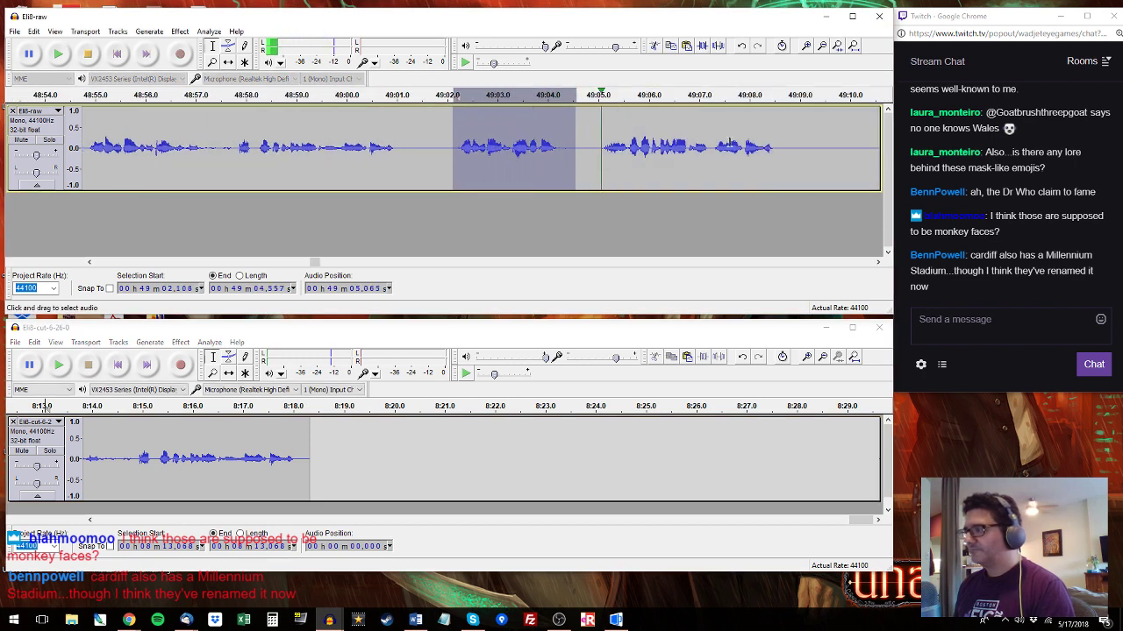
drag(785, 143, 451, 141)
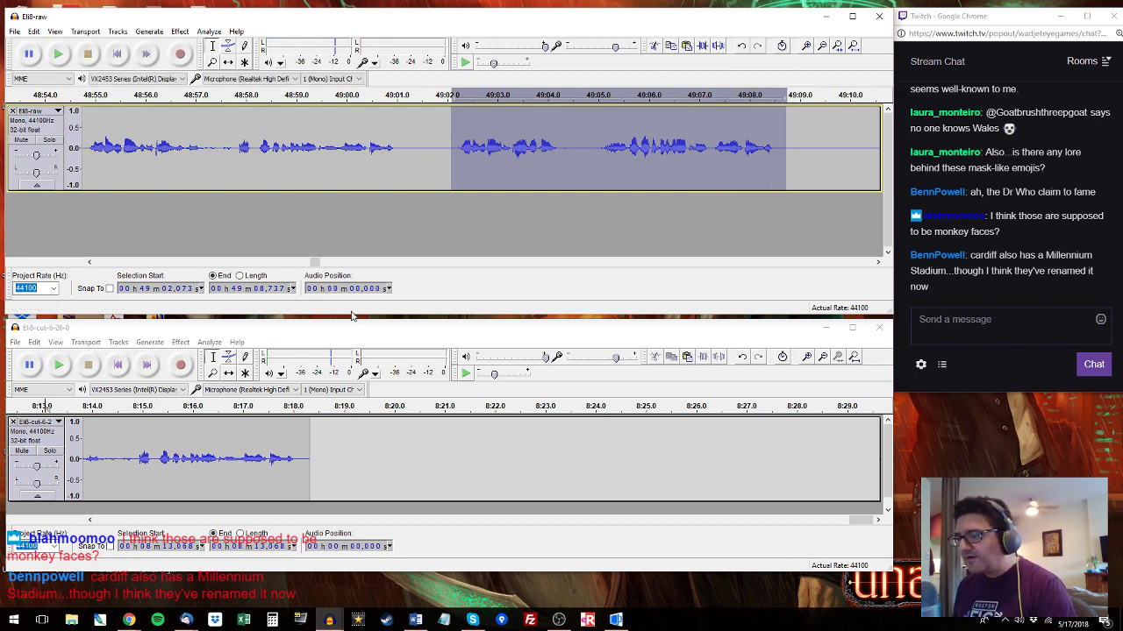
click(90, 519)
click(90, 519)
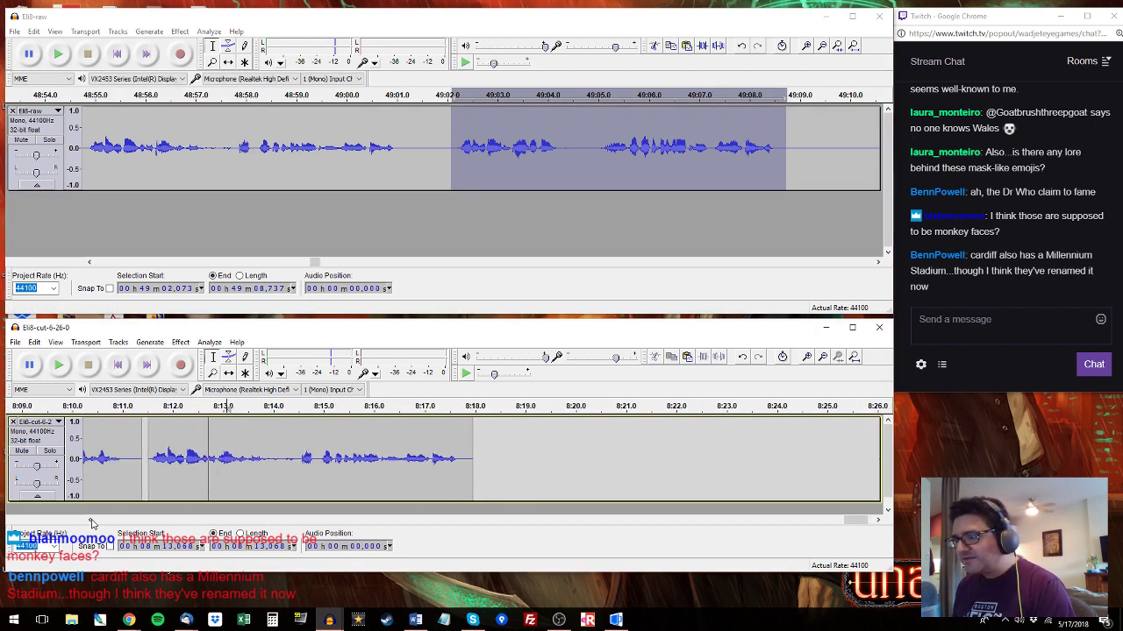
double_click(314, 439)
key(ctrl+v)
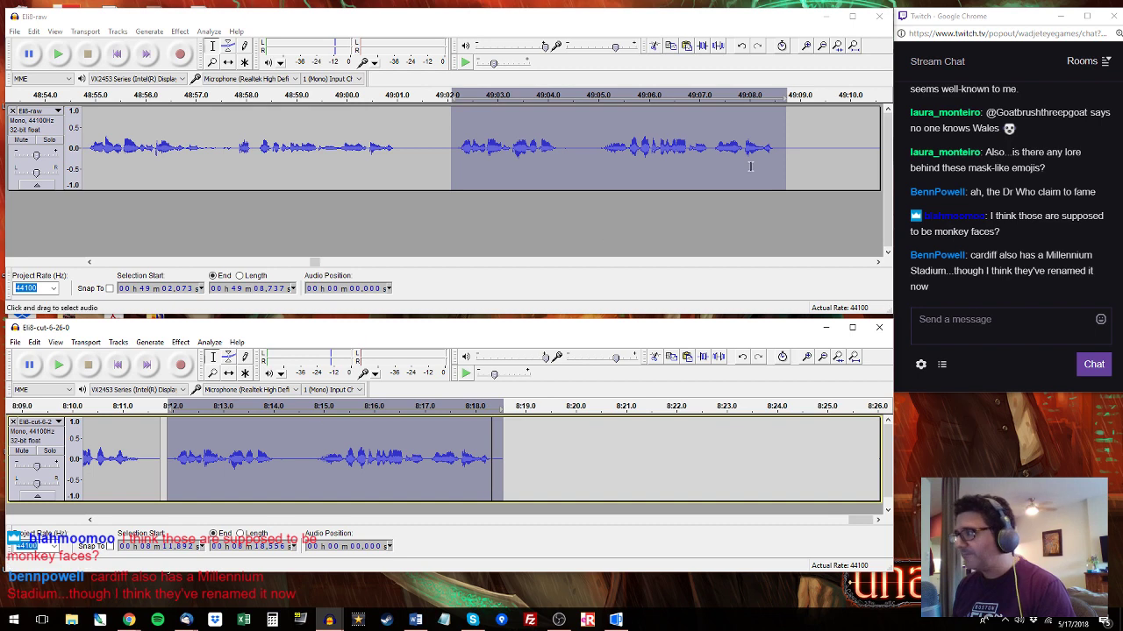
Audition the raw takes from about 49:12.1, marking those at about 49:14.8 to 49:17.6 and 49:18.4 to 49:21.8.
click(864, 86)
click(862, 96)
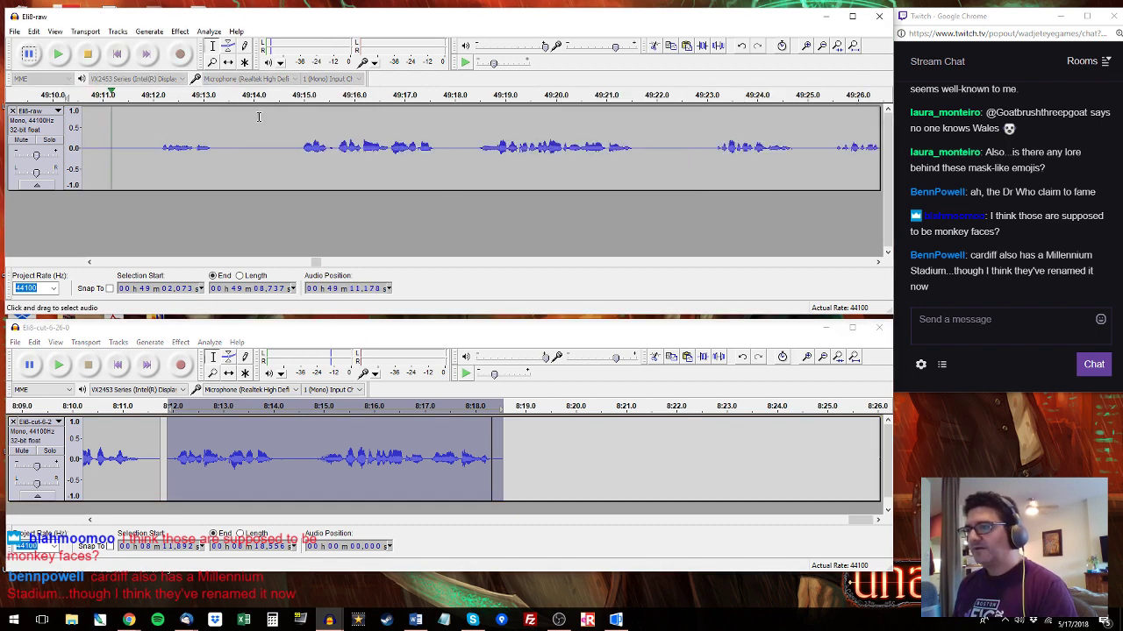
click(159, 129)
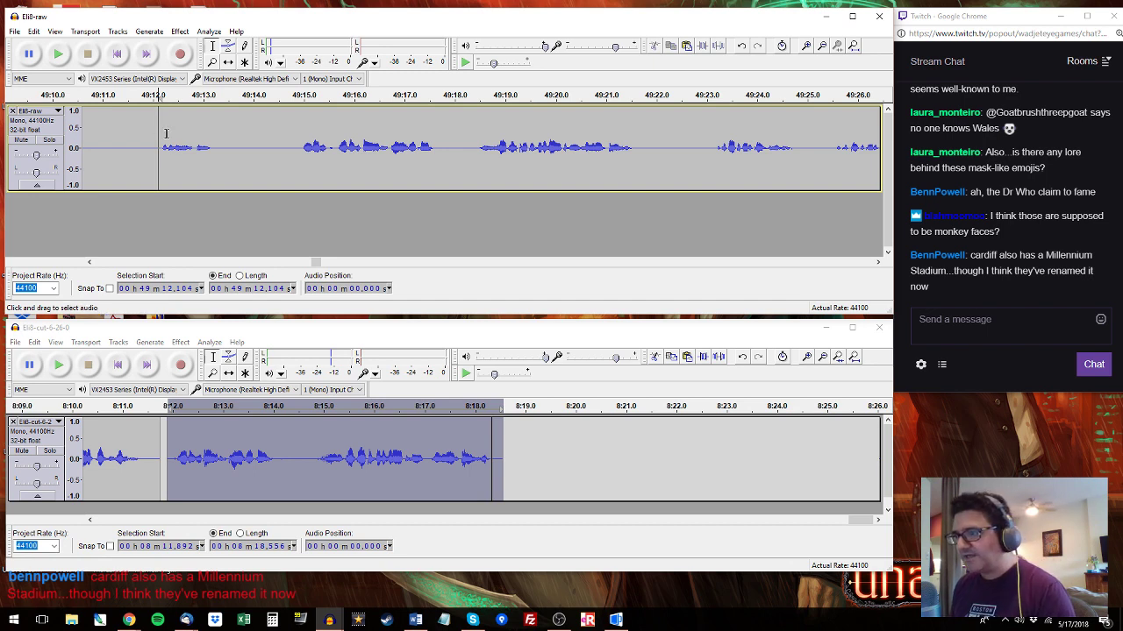
key(space)
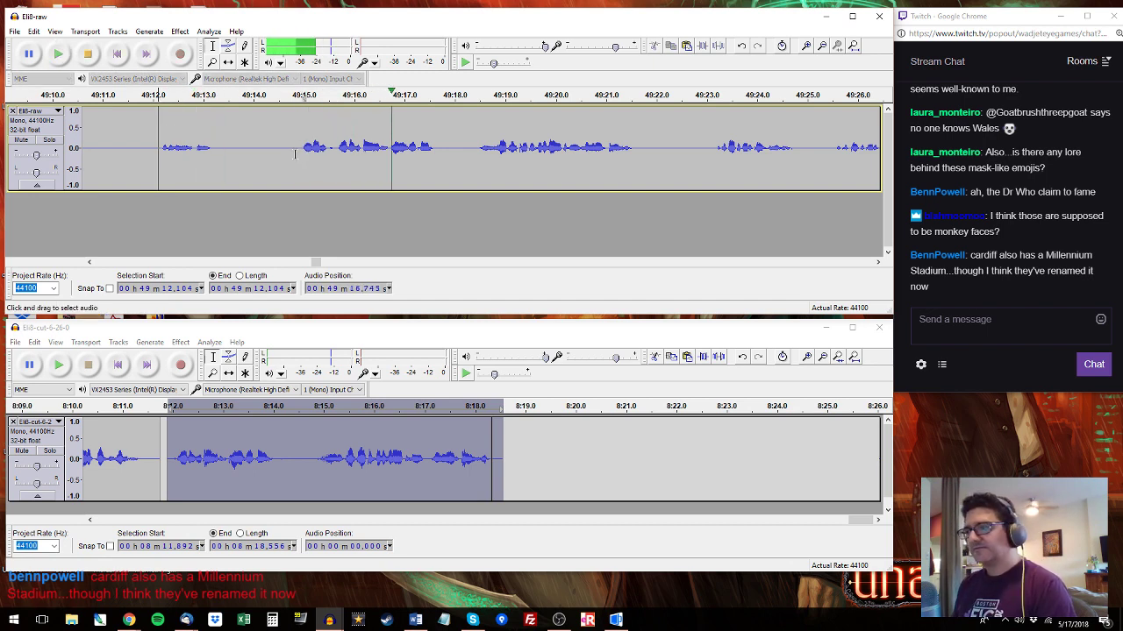
drag(295, 147, 371, 145)
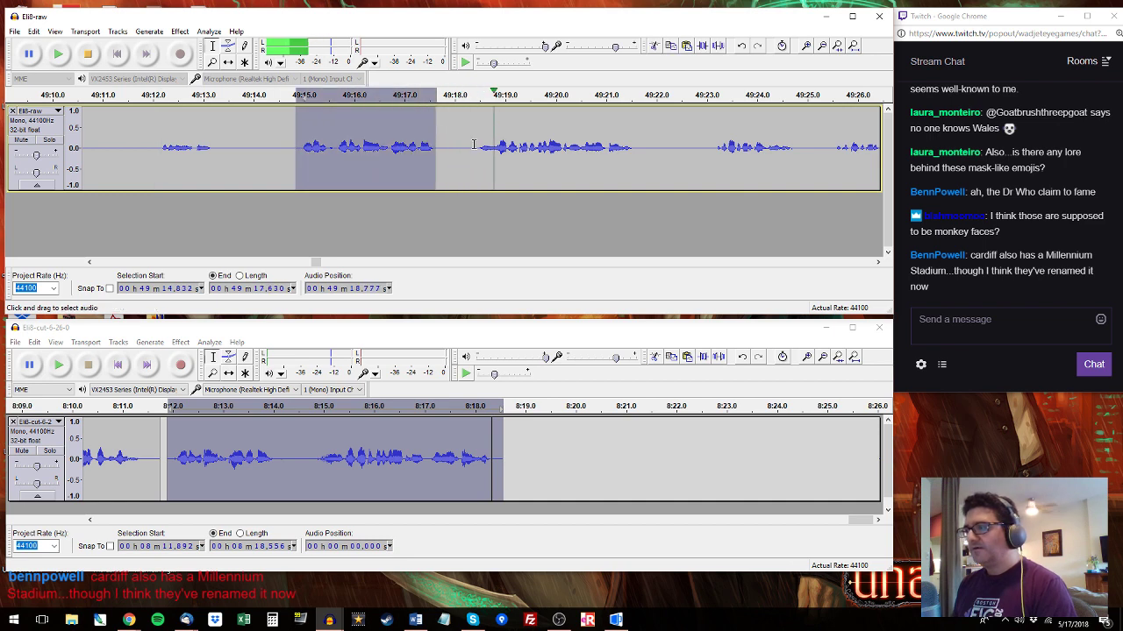
drag(474, 146, 647, 146)
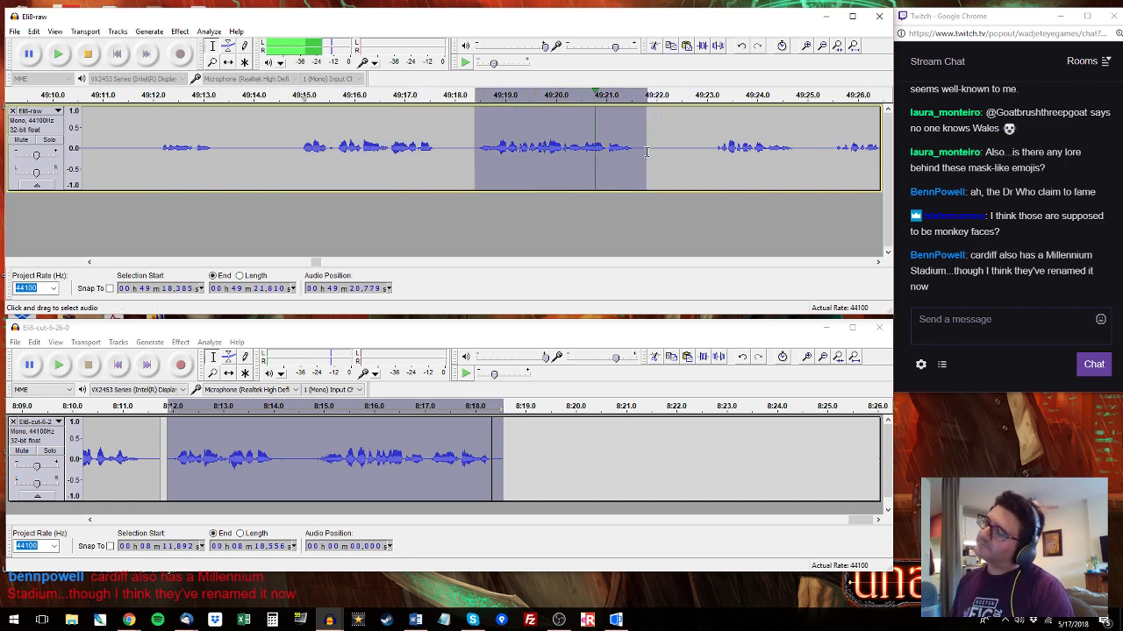
Copy the raw take from about 49:22.9 to 49:25.1 and append it to the cut at about 8:18.7.
drag(703, 109, 781, 188)
drag(608, 187, 640, 187)
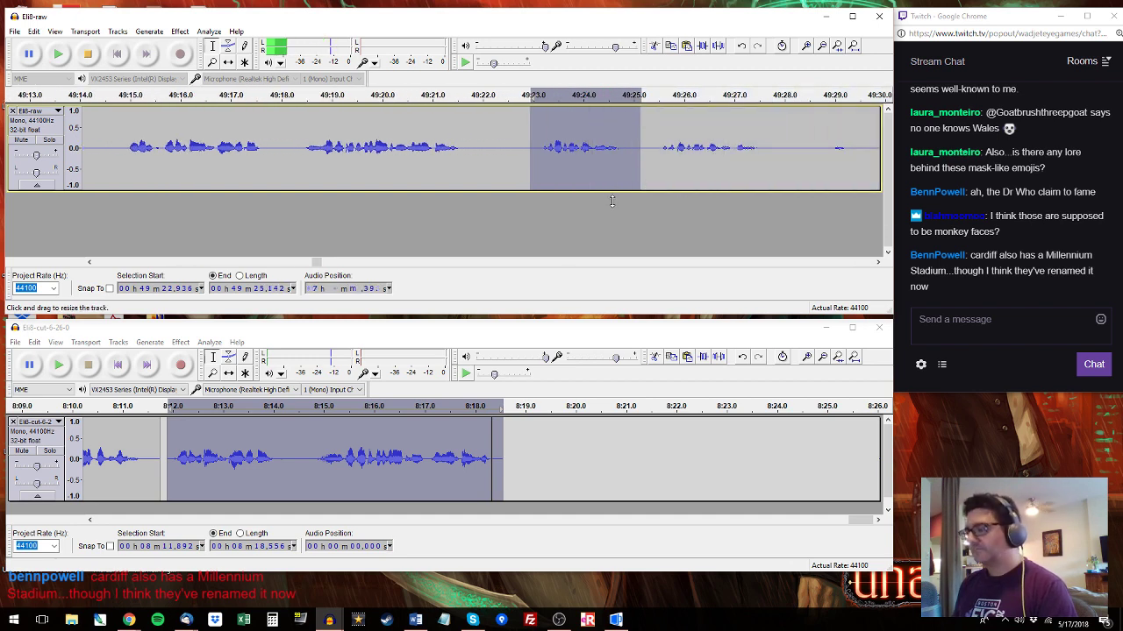
click(504, 443)
key(ctrl+v)
Play the raw recording from about 49:25.6, copy the take from 49:34.5 to 49:36.6 and append it to the cut at 8:21.0.
click(664, 144)
key(space)
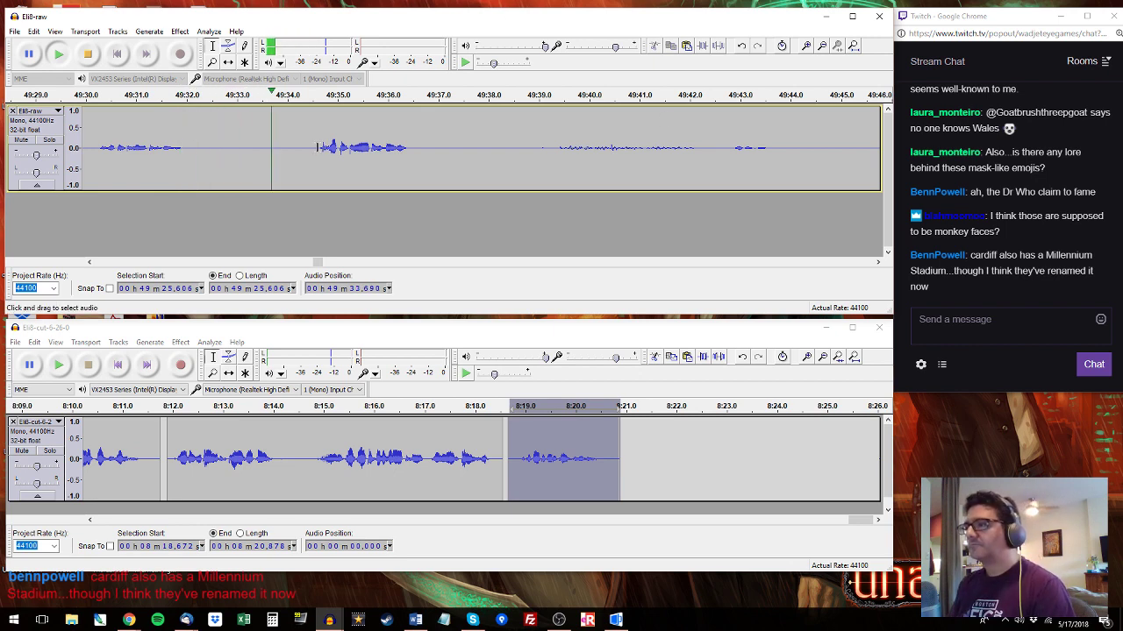
drag(314, 146, 418, 143)
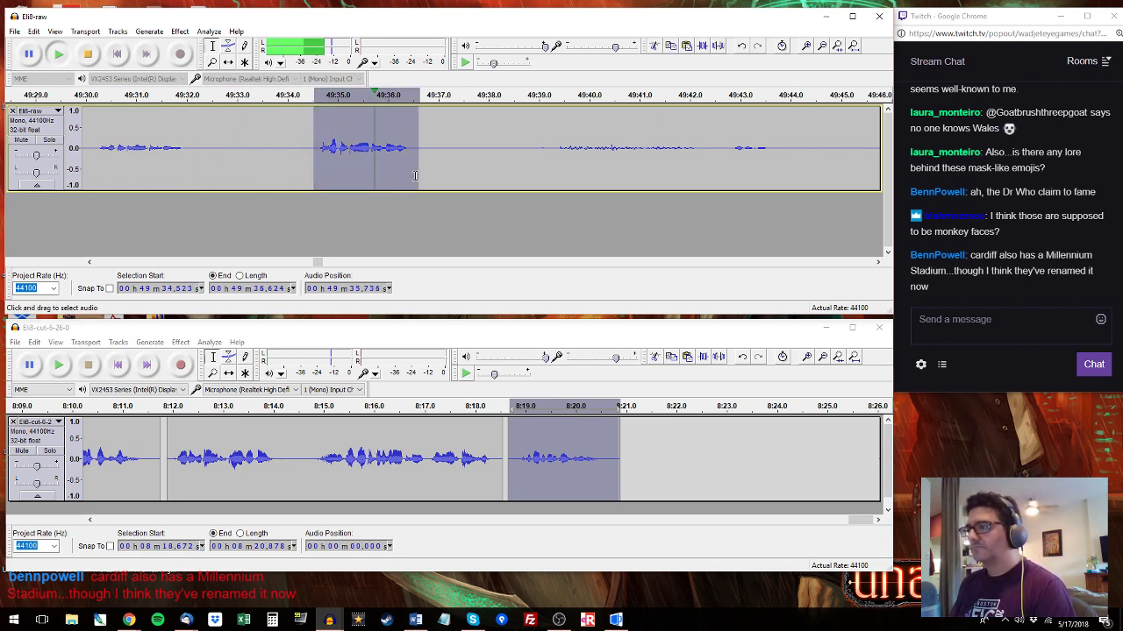
key(ctrl+c)
click(625, 430)
key(ctrl+v)
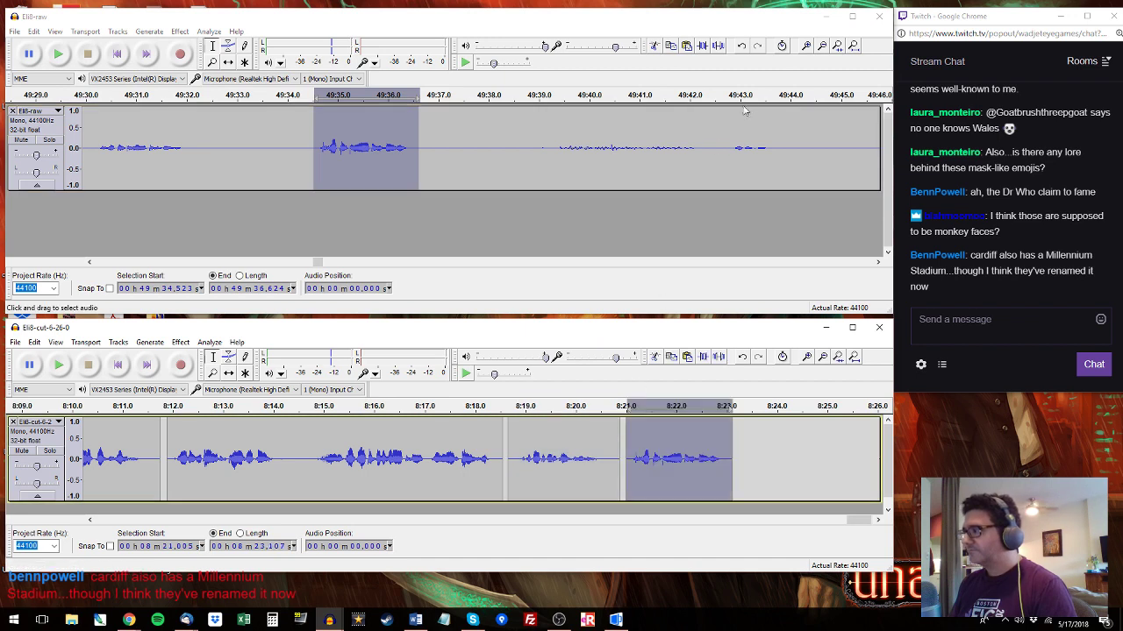
Audition the raw recording from about 49:43 and mark the position at about 49:46.8.
click(744, 96)
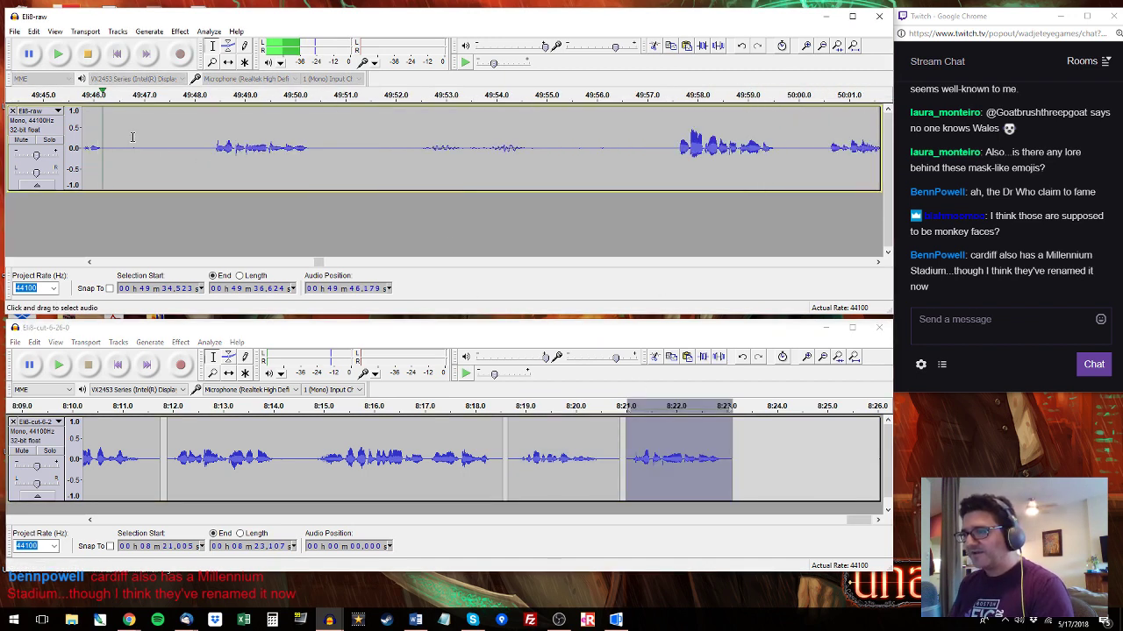
click(132, 137)
key(space)
Export the entire cut as a 16-bit PCM WAV file named Eli8-cut-49-49 in the cut folder.
click(210, 331)
click(664, 459)
key(ctrl+a)
key(ctrl+shift+e)
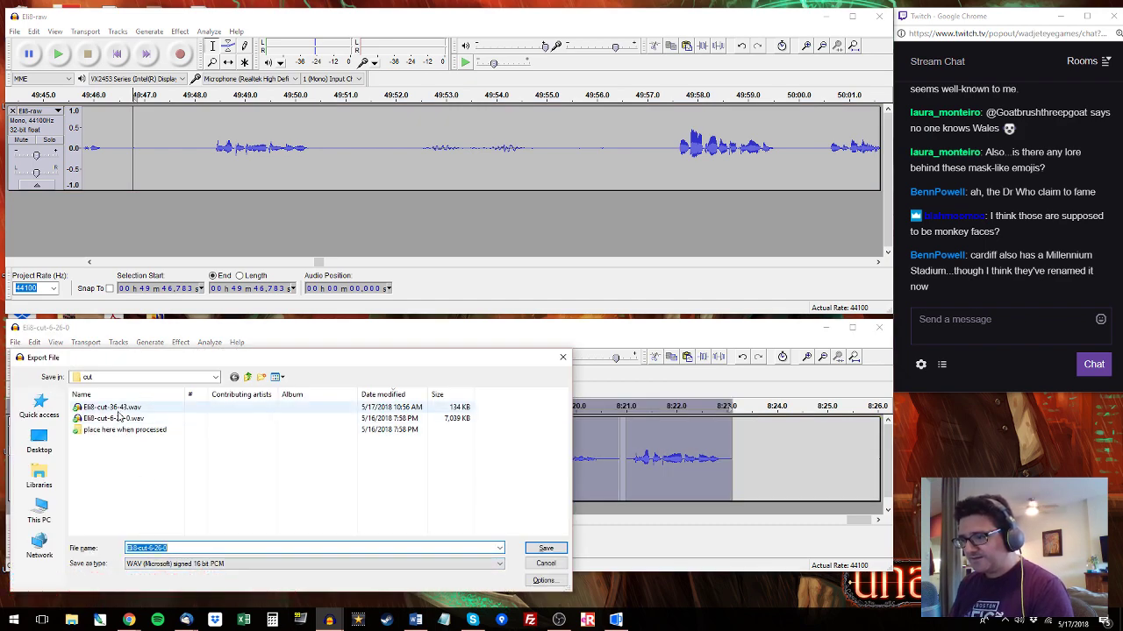
click(114, 408)
double_click(151, 547)
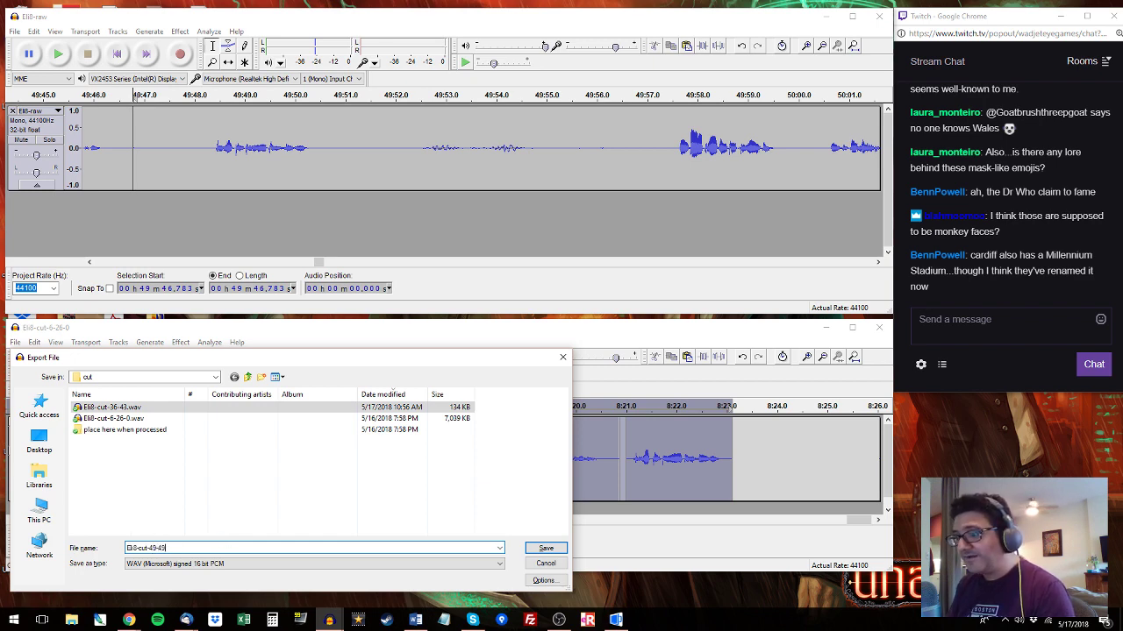
key(Return)
click(509, 540)
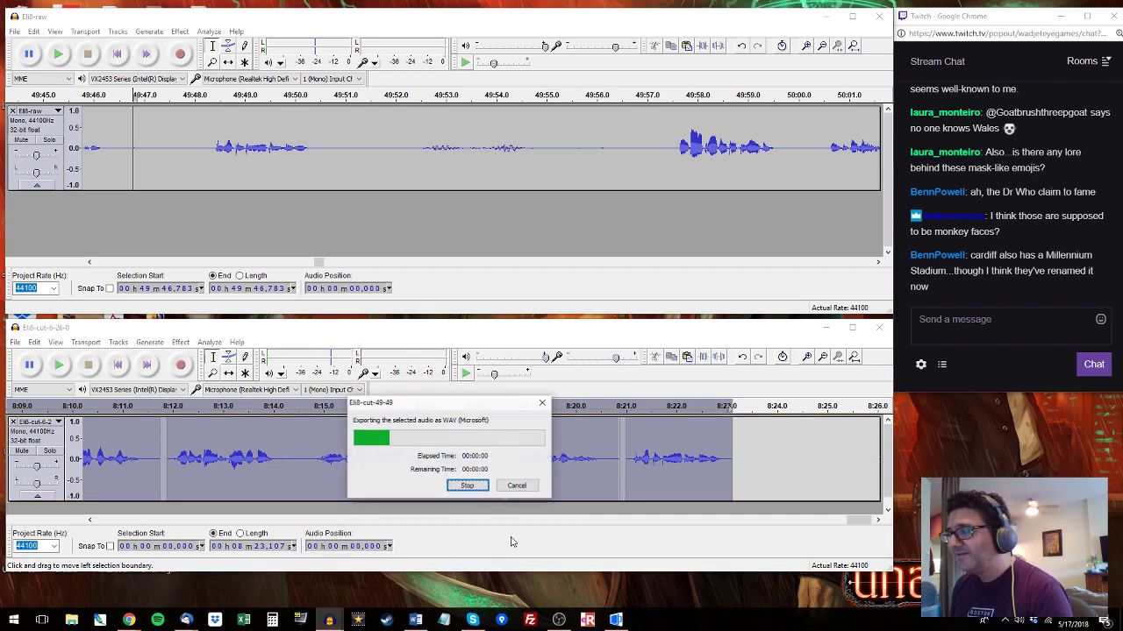
Audition the raw take from about 49:48.3 to 49:50.5 and the quiet passage from about 49:52.6.
click(209, 134)
key(space)
drag(209, 135, 322, 139)
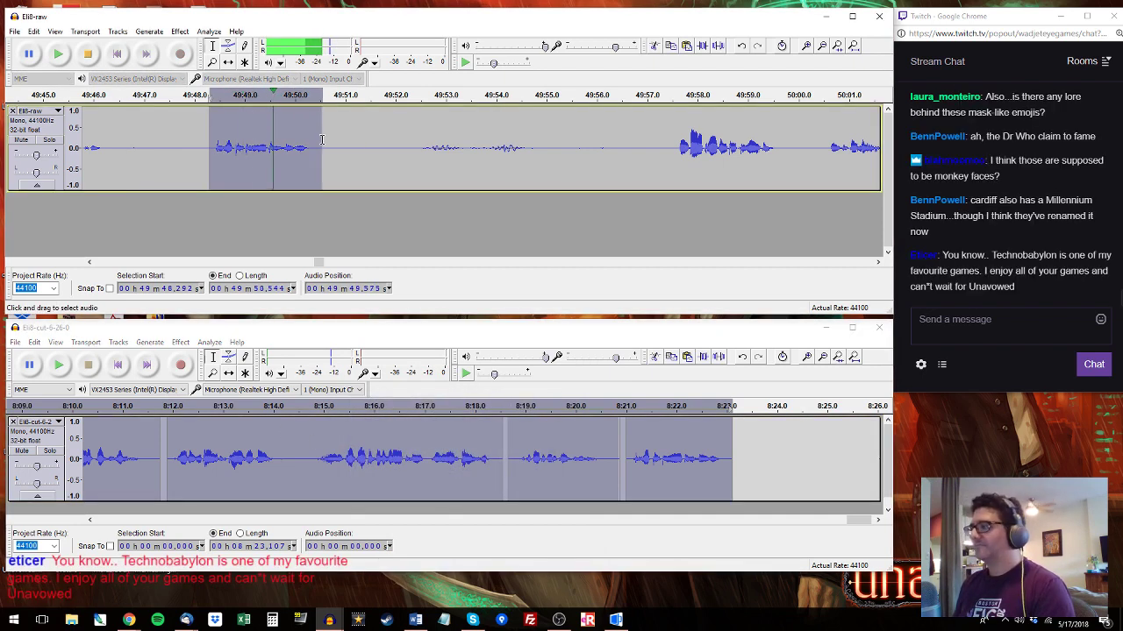
click(670, 95)
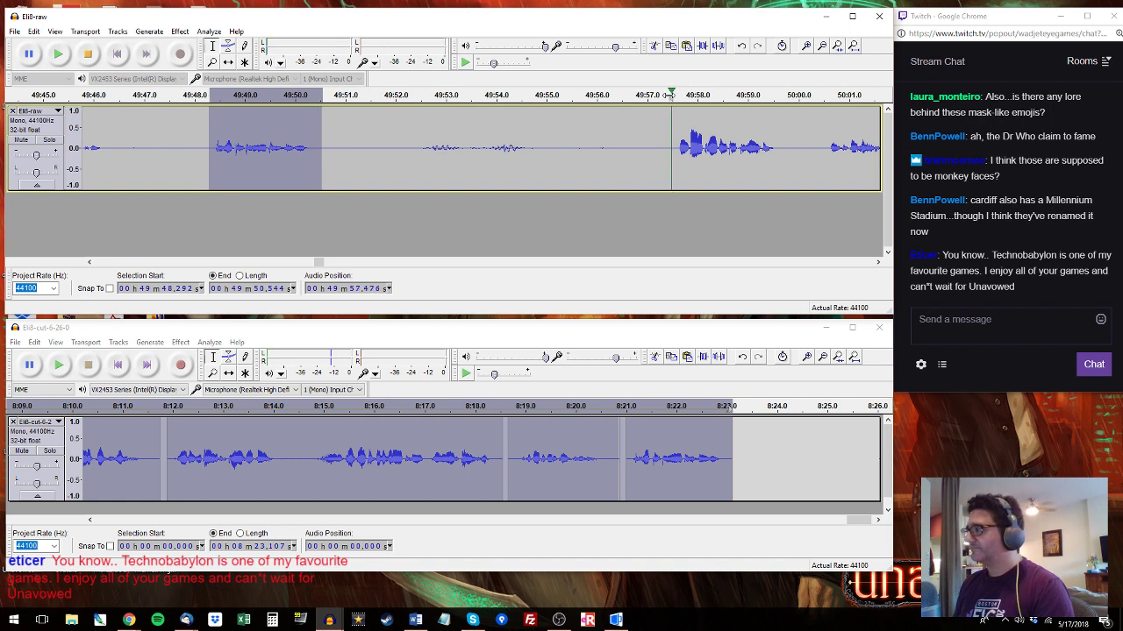
click(672, 141)
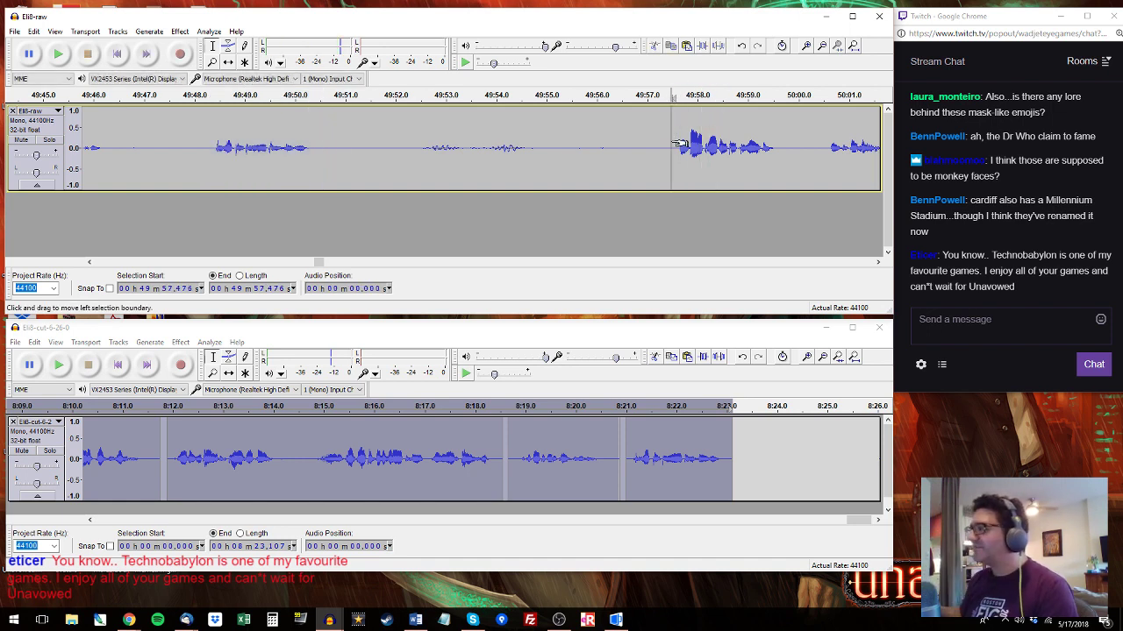
click(423, 148)
key(space)
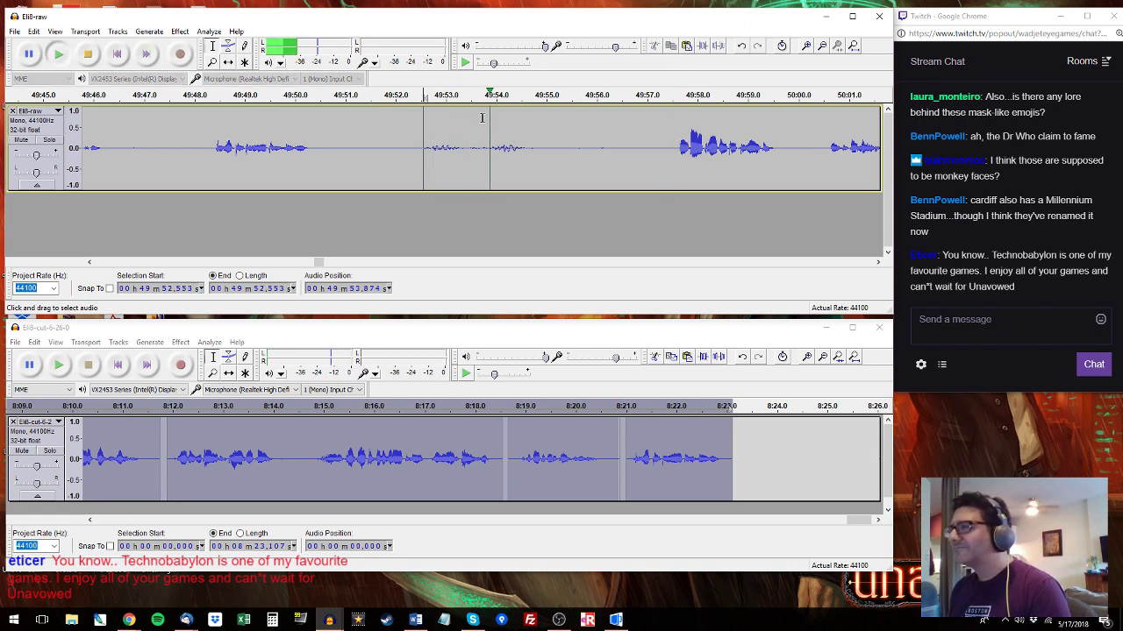
key(space)
drag(537, 146, 466, 131)
click(571, 145)
drag(629, 134, 583, 149)
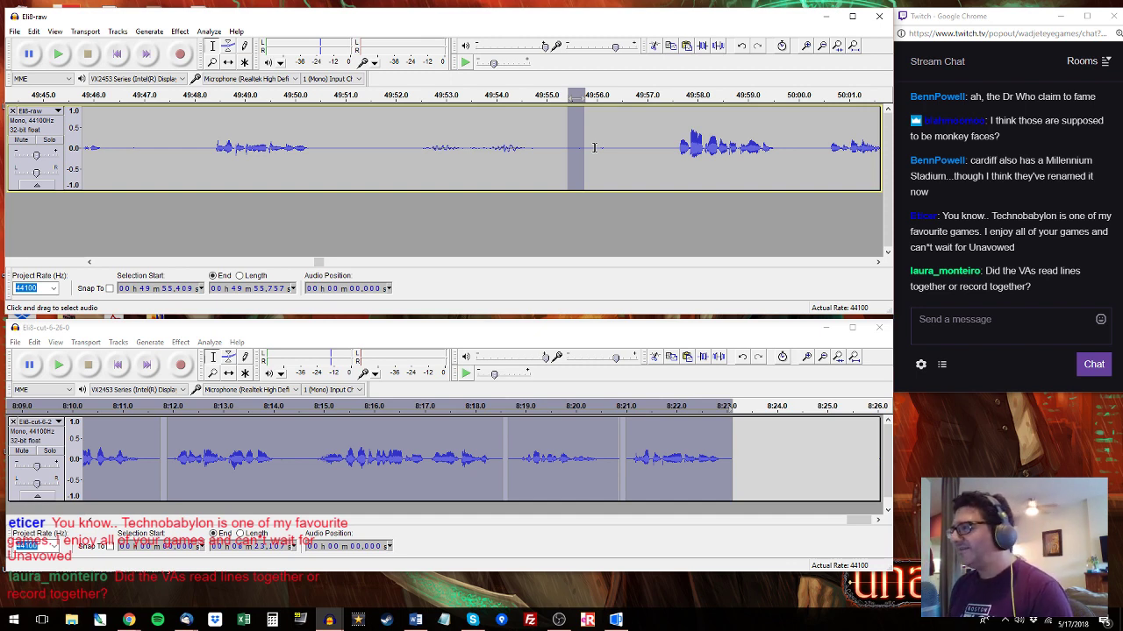
drag(622, 145, 590, 148)
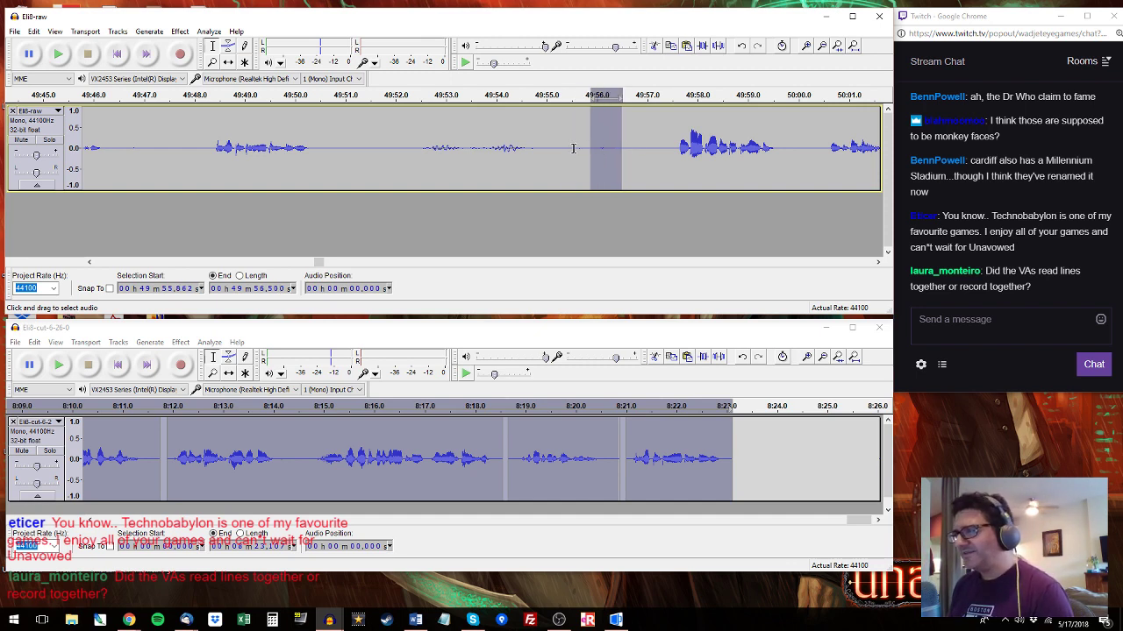
click(573, 149)
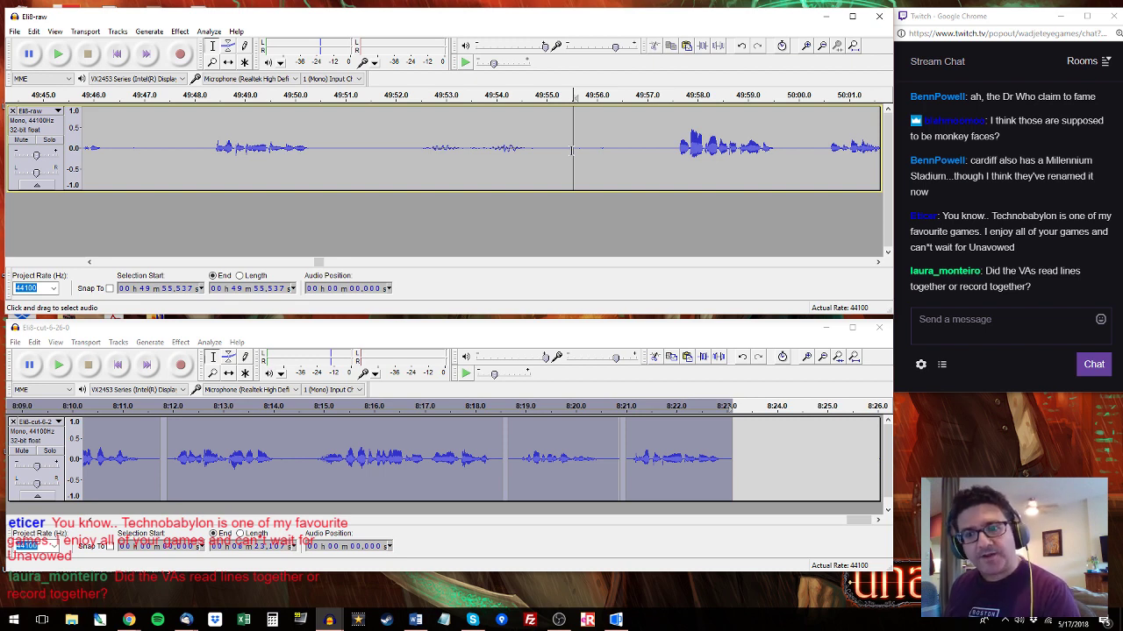
drag(566, 149, 589, 143)
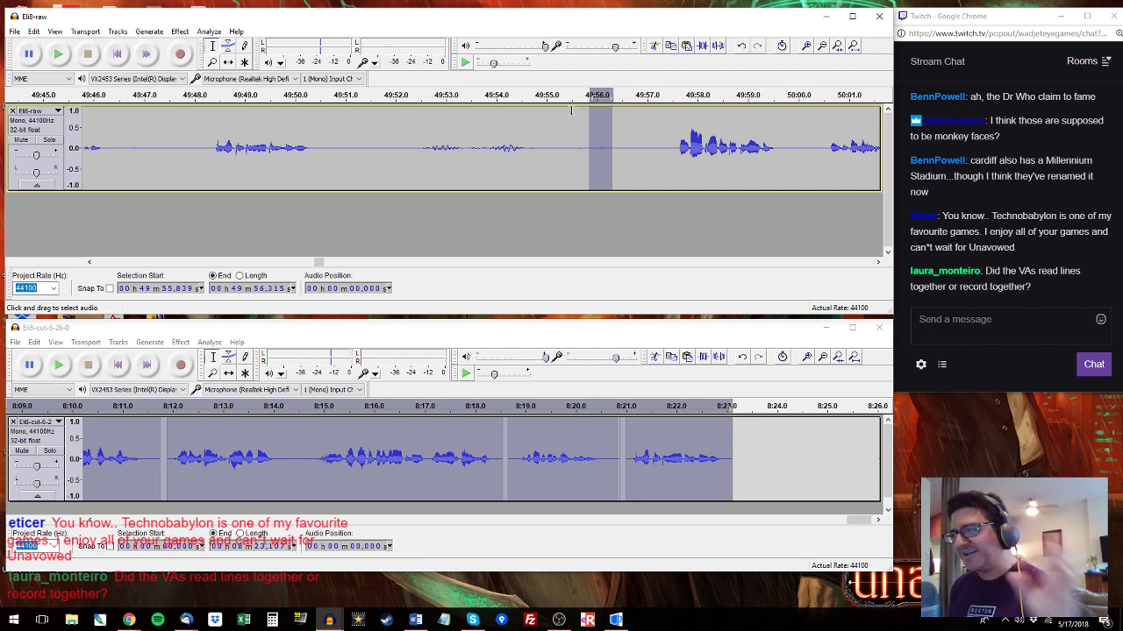
drag(571, 141, 603, 149)
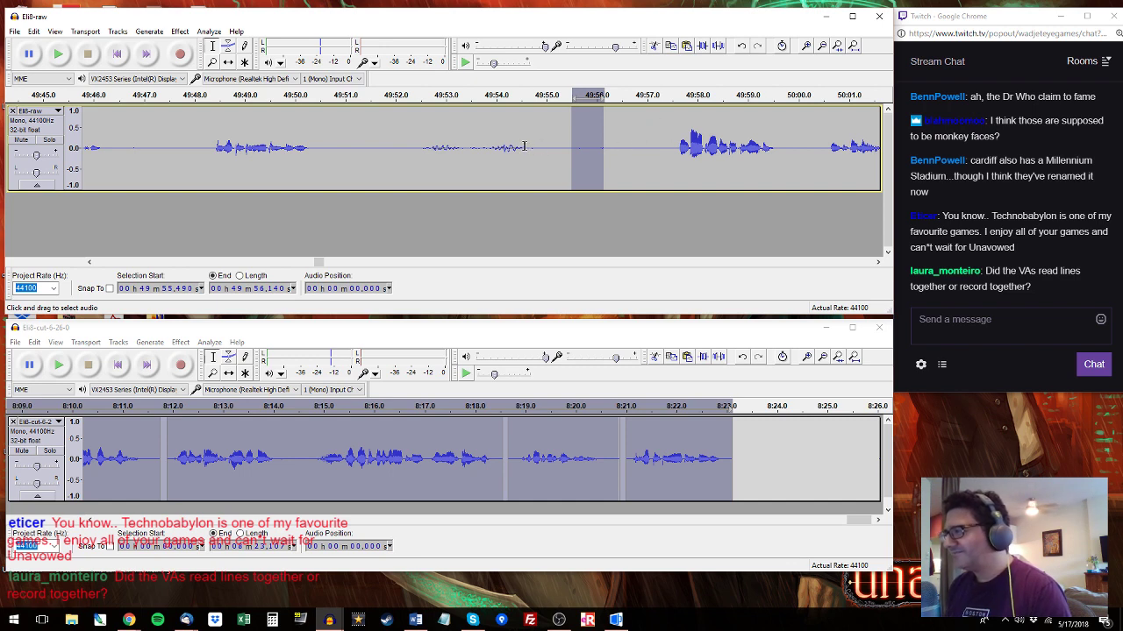
Audition the raw take at about 49:57.5 and select it through to about 49:59.7.
click(671, 133)
key(space)
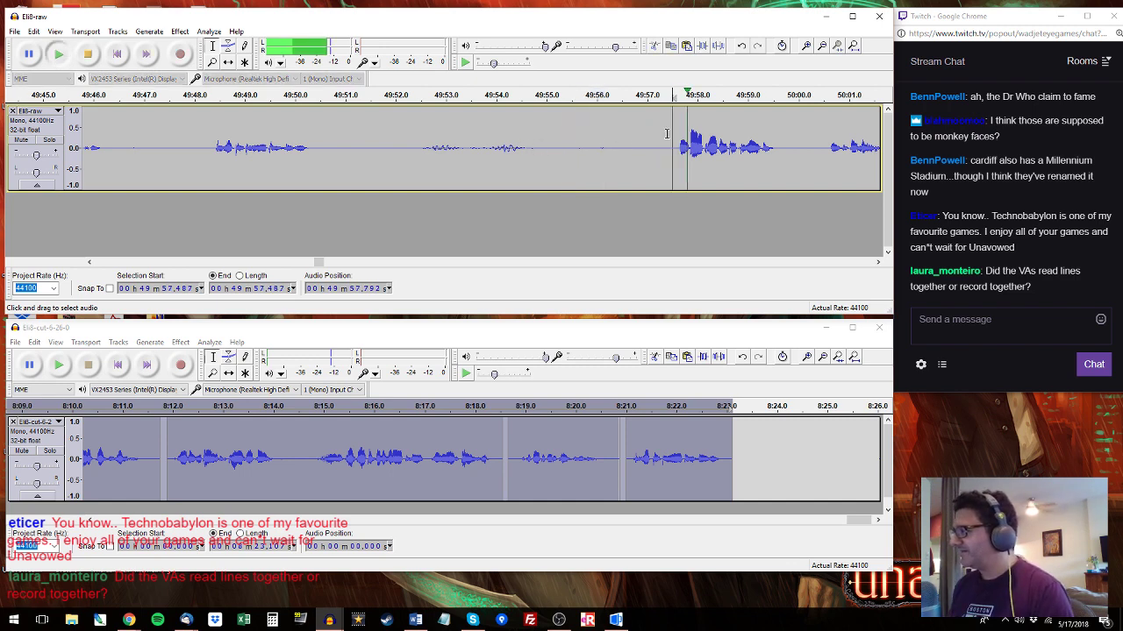
drag(784, 146, 672, 140)
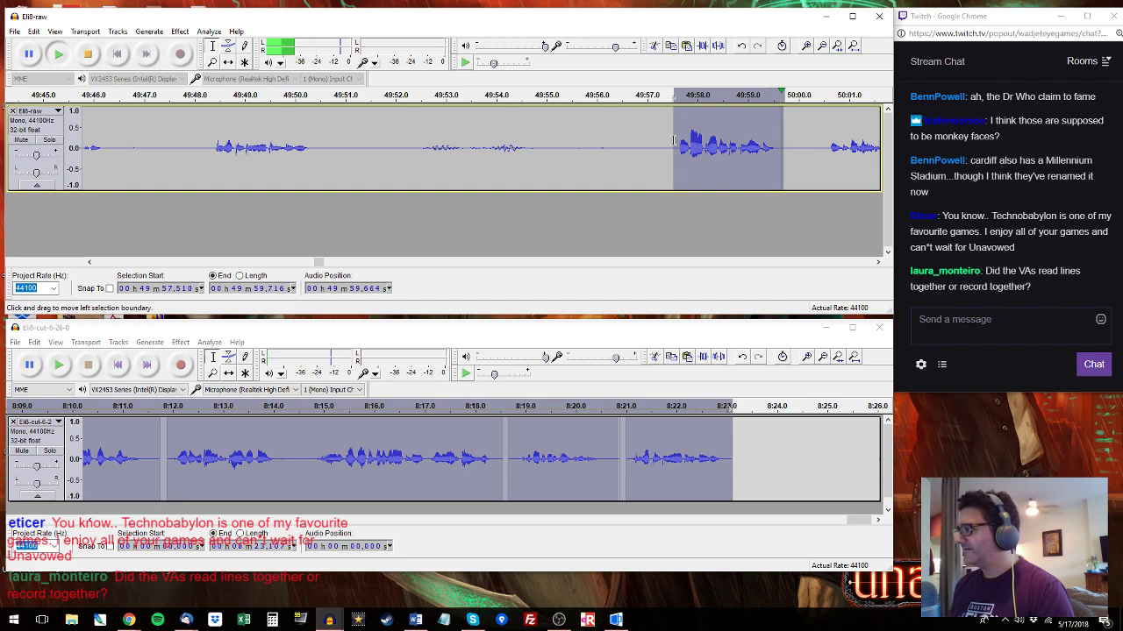
key(space)
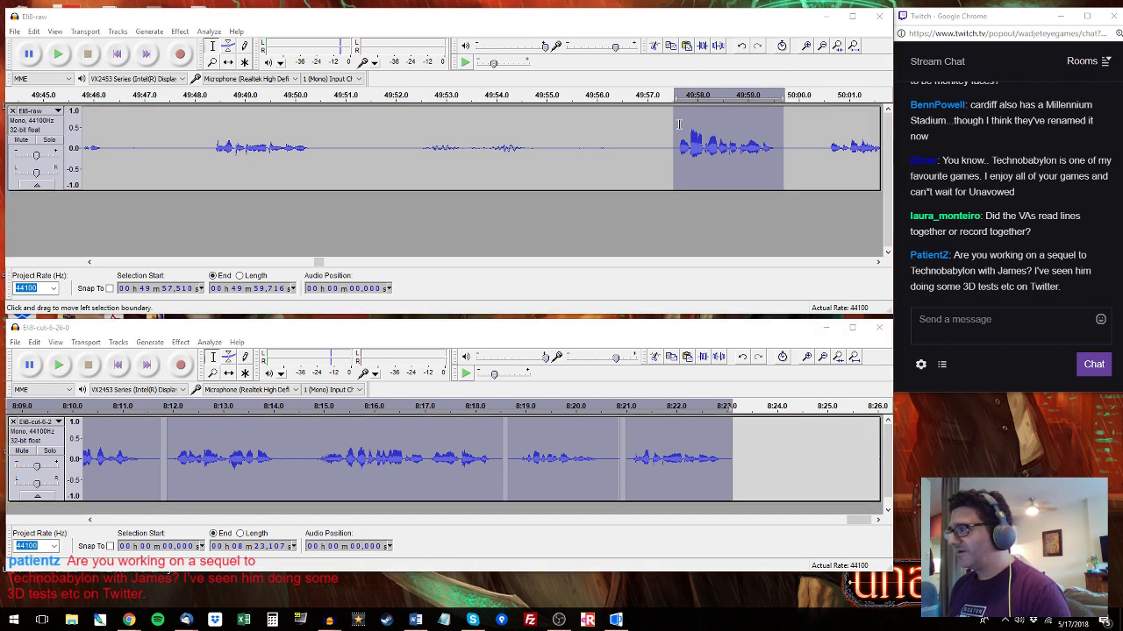
Play the cut's last clip from about 8:21, append the selected raw take at about 8:23.3 and play it back.
click(735, 439)
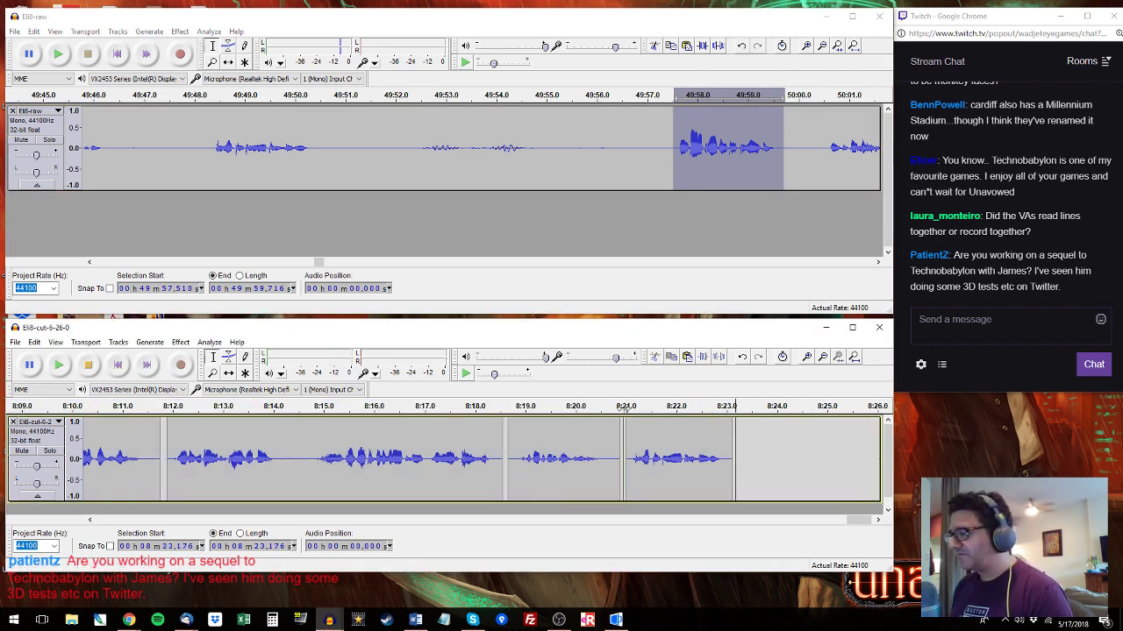
click(624, 408)
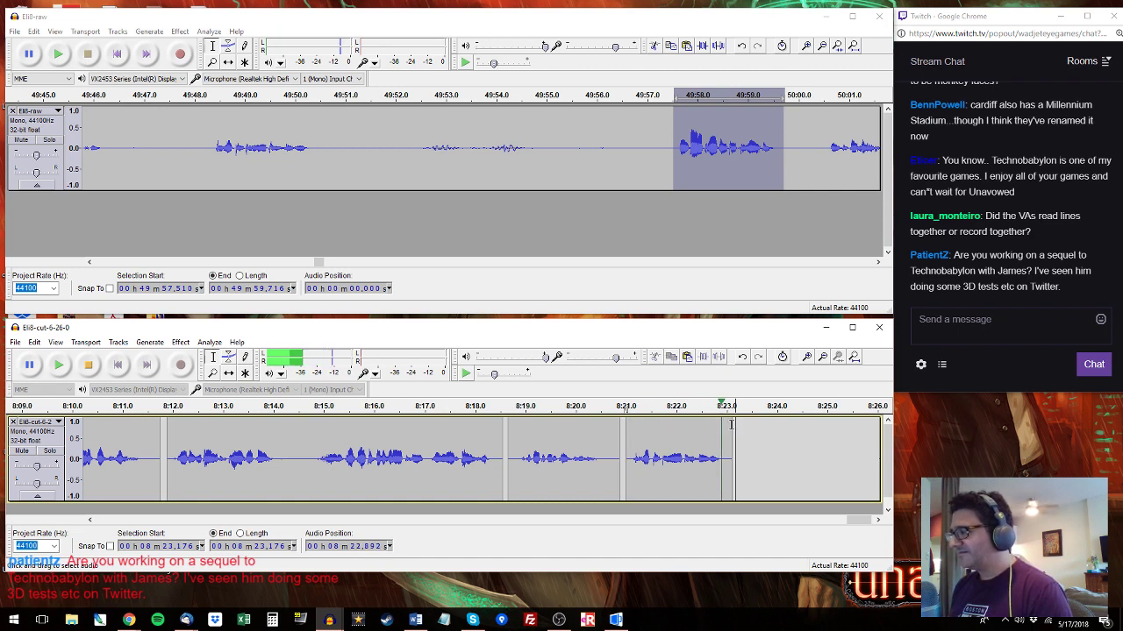
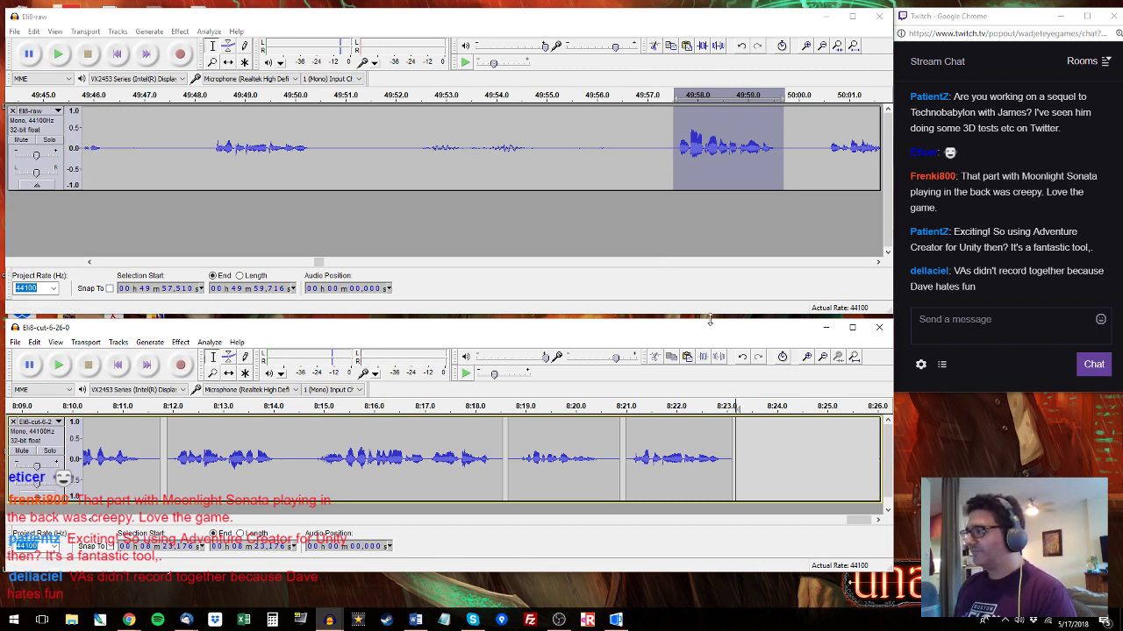
click(676, 75)
key(space)
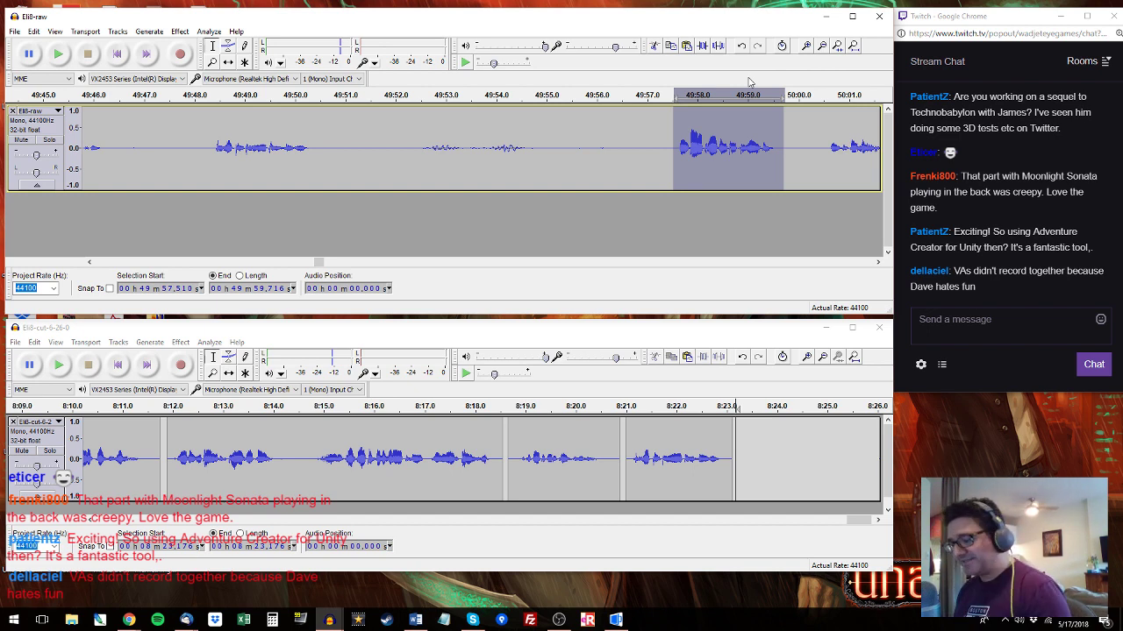
click(633, 409)
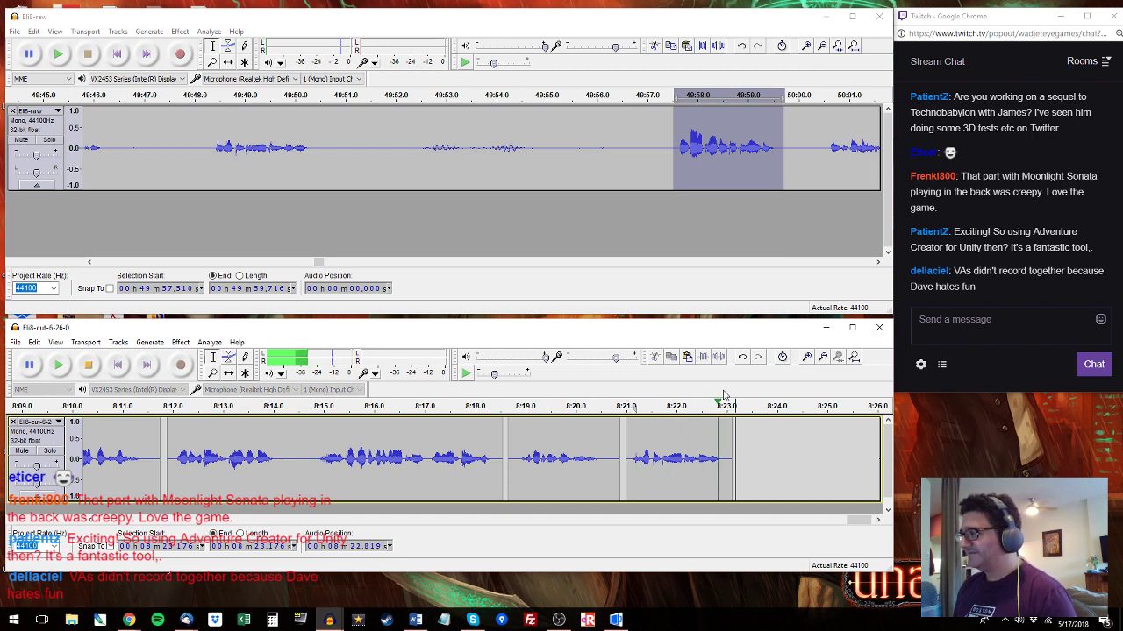
click(742, 429)
key(ctrl+v)
key(space)
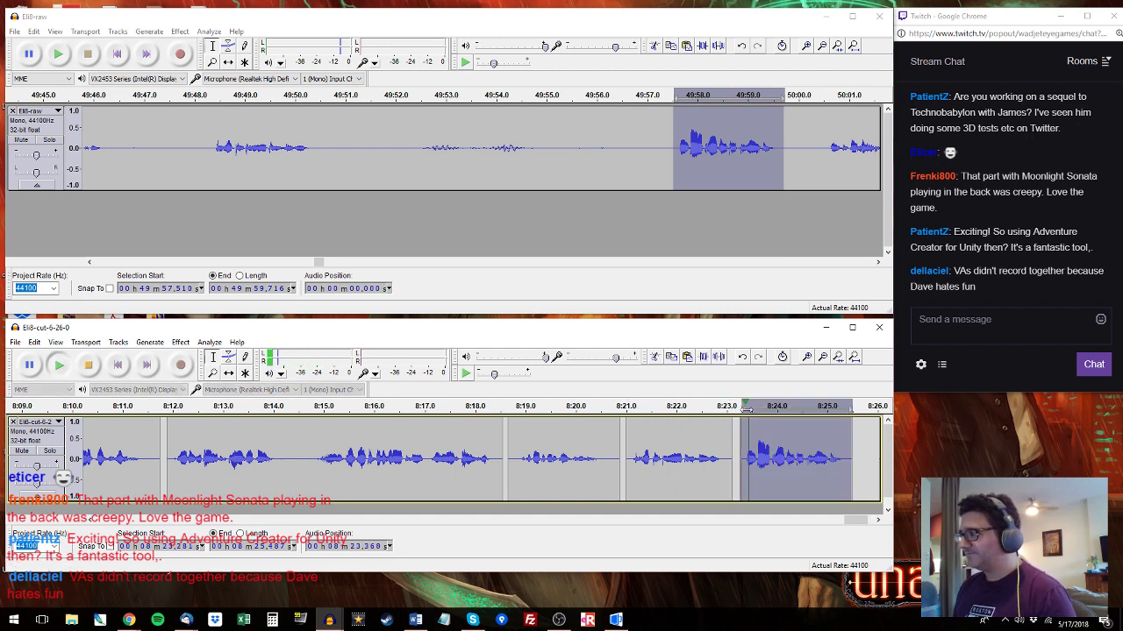
Play the raw recording from about 50:00.5, extend the selection from 49:57.5 to 50:02.5 and append a copy to the cut at 8:25.6.
click(832, 97)
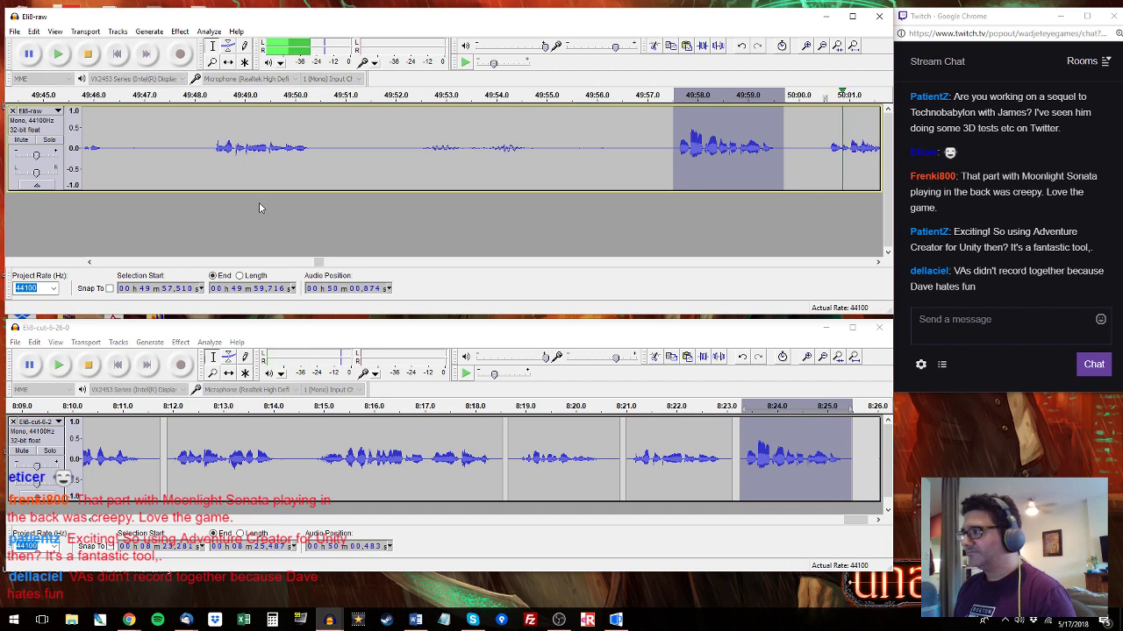
key(space)
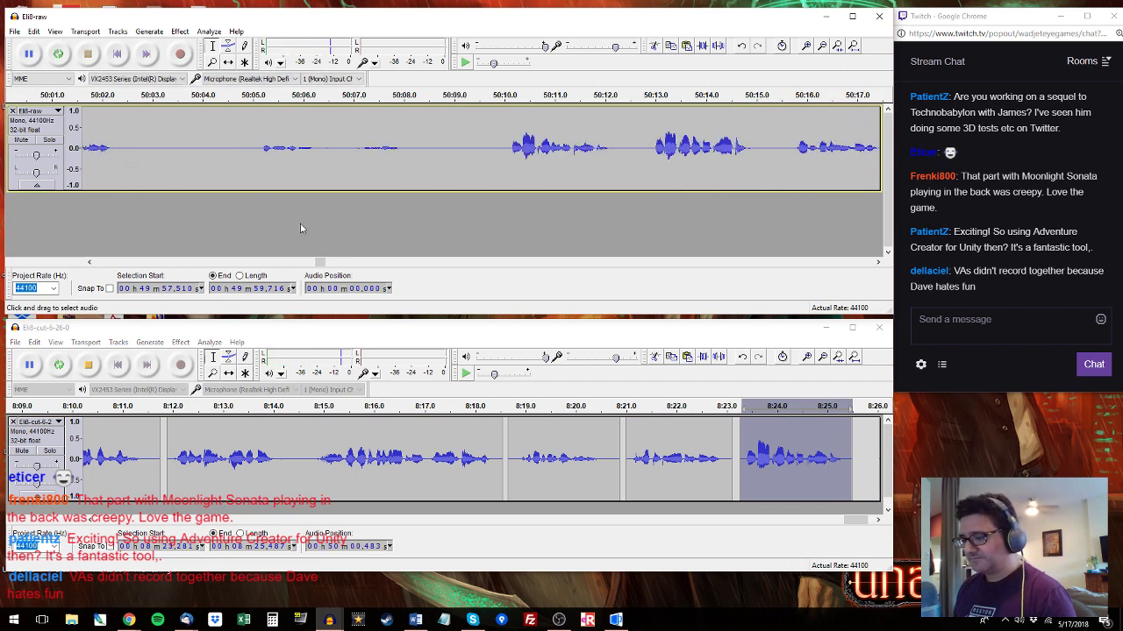
shift+click(125, 151)
key(ctrl+c)
click(858, 431)
key(ctrl+v)
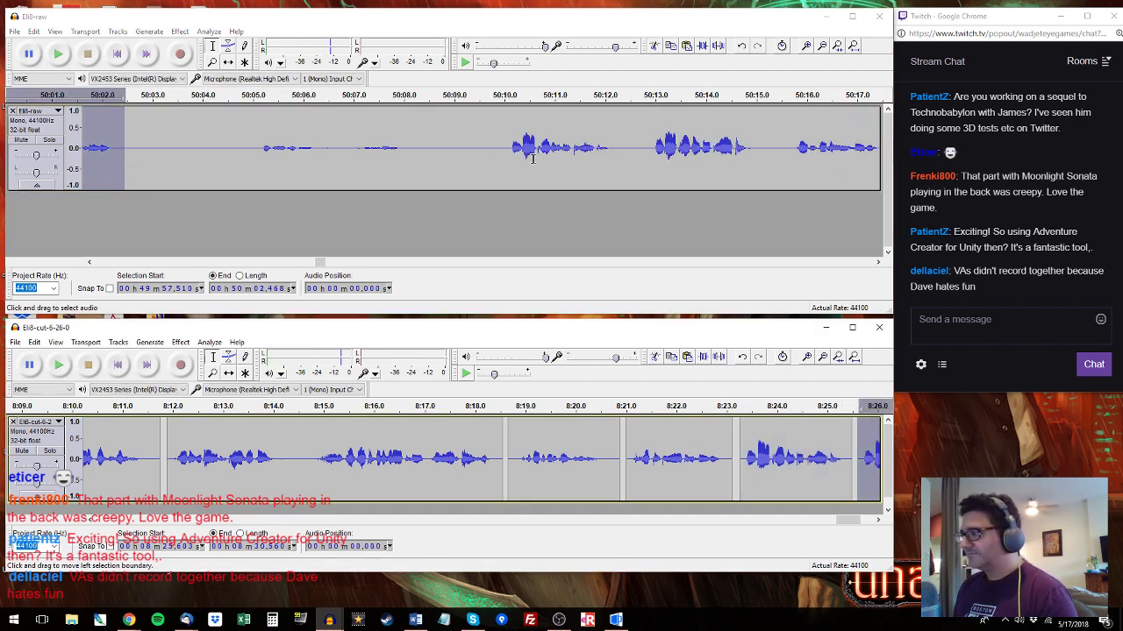
Audition the raw recording from about 50:10 and select the take from about 50:12.8 to 50:15.1.
click(503, 135)
key(space)
mouse_move(504, 135)
mouse_down()
mouse_move(973, 151)
mouse_move(371, 150)
mouse_move(497, 129)
mouse_up()
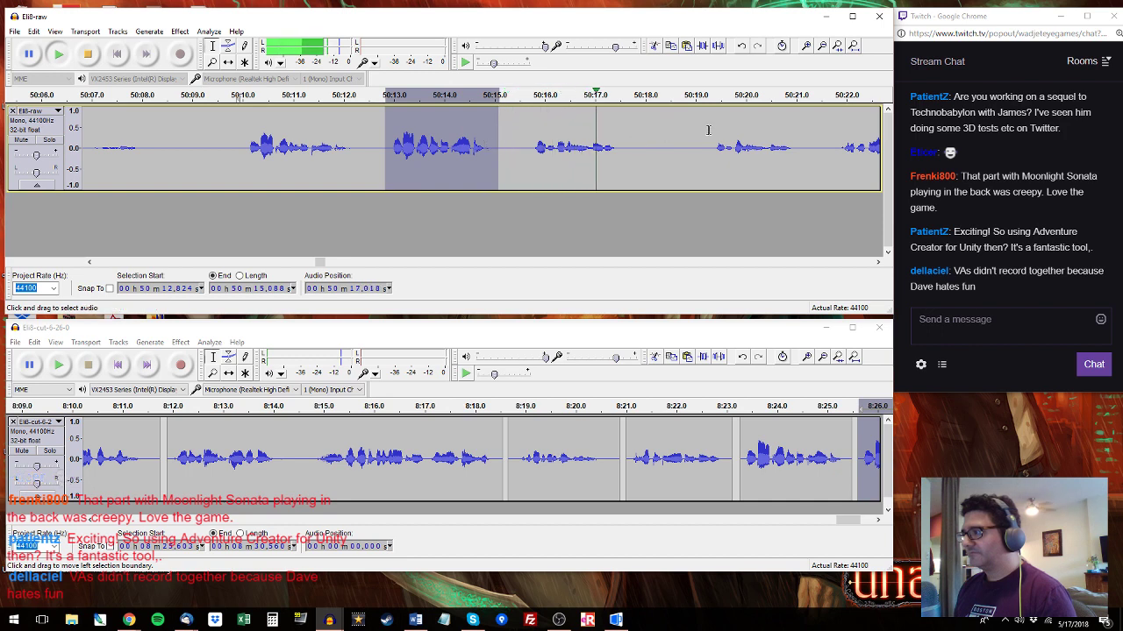
Select the raw take from about 50:21.8 to 50:27.0 and append a copy to the cut at about 8:30.7.
drag(714, 132, 646, 149)
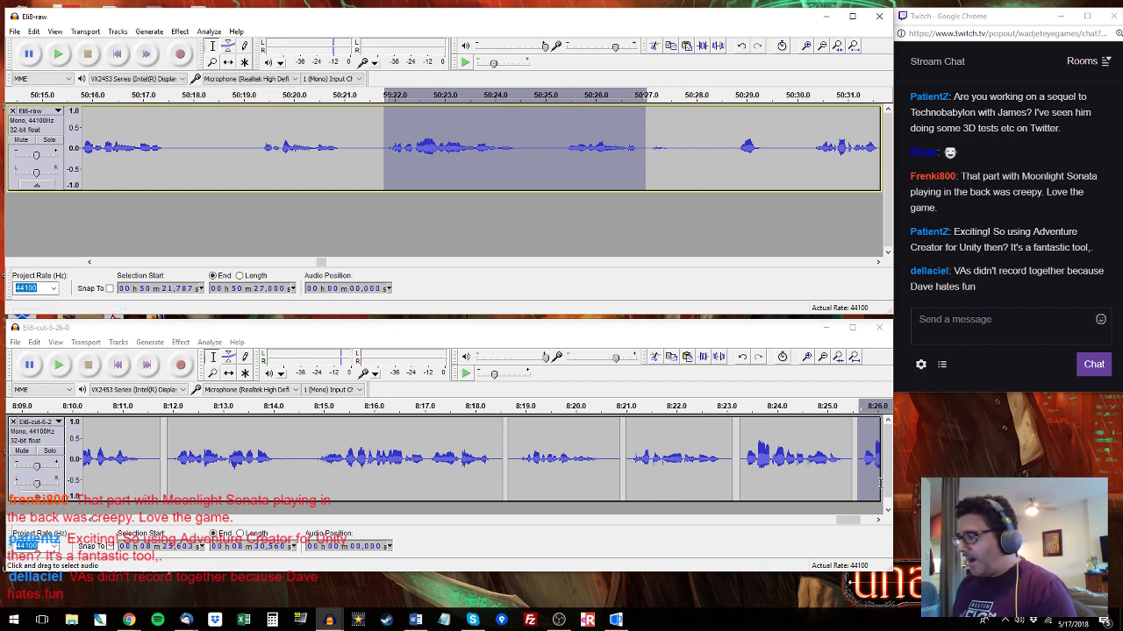
drag(849, 523, 868, 520)
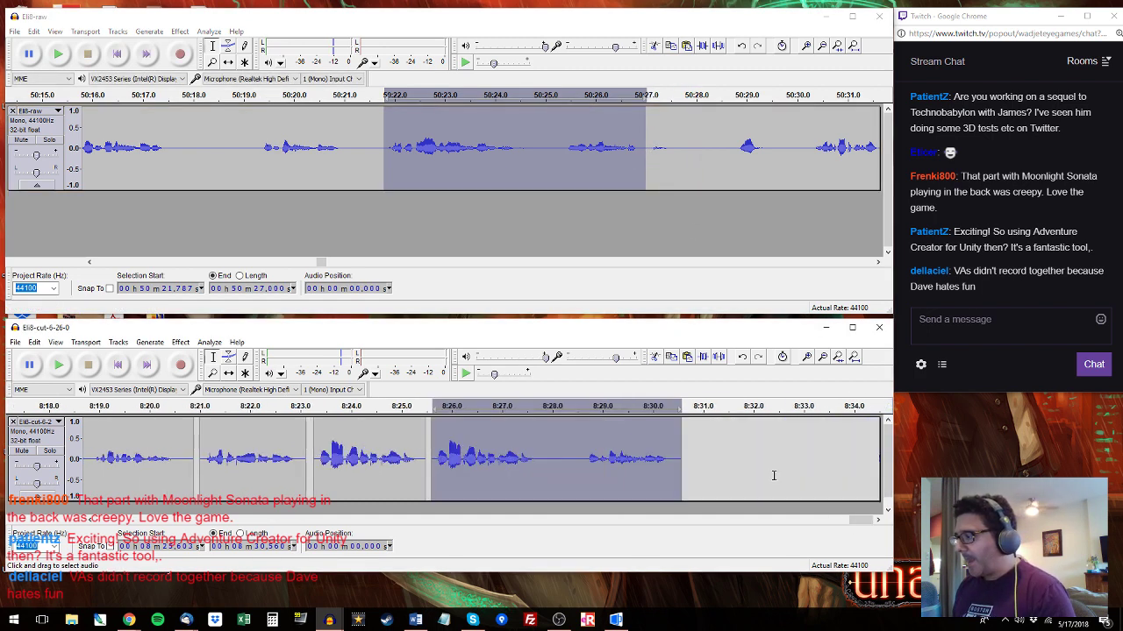
click(688, 444)
key(ctrl+v)
Play the raw recording from about 50:28.8, select the take through to 50:31.9 and append a copy to the cut at about 8:36.0.
click(735, 125)
key(space)
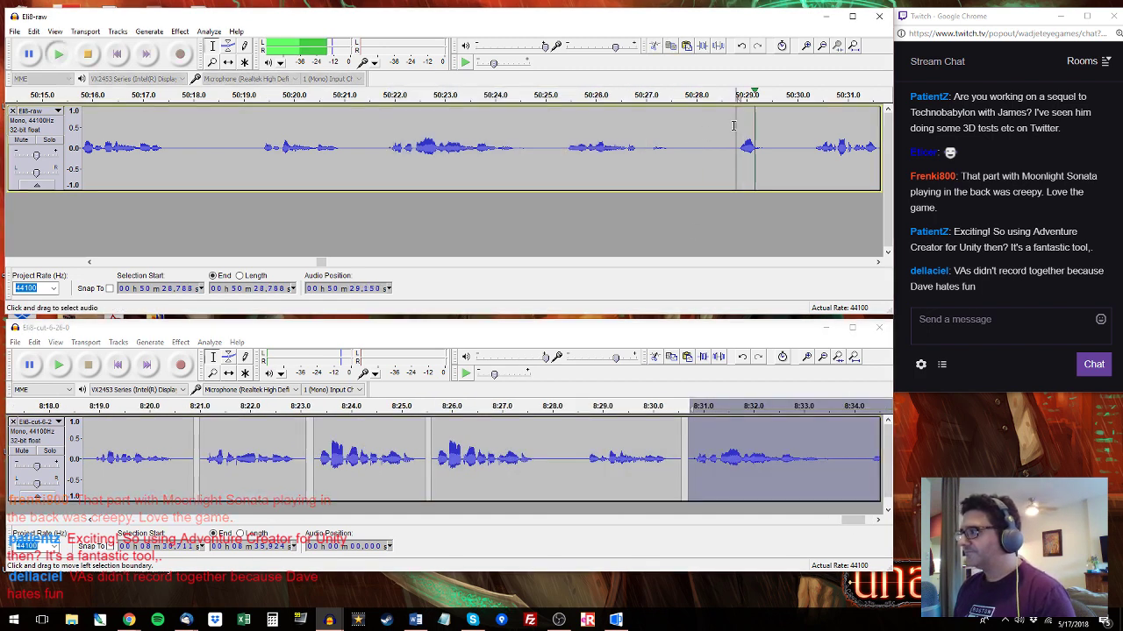
drag(733, 125, 700, 146)
key(space)
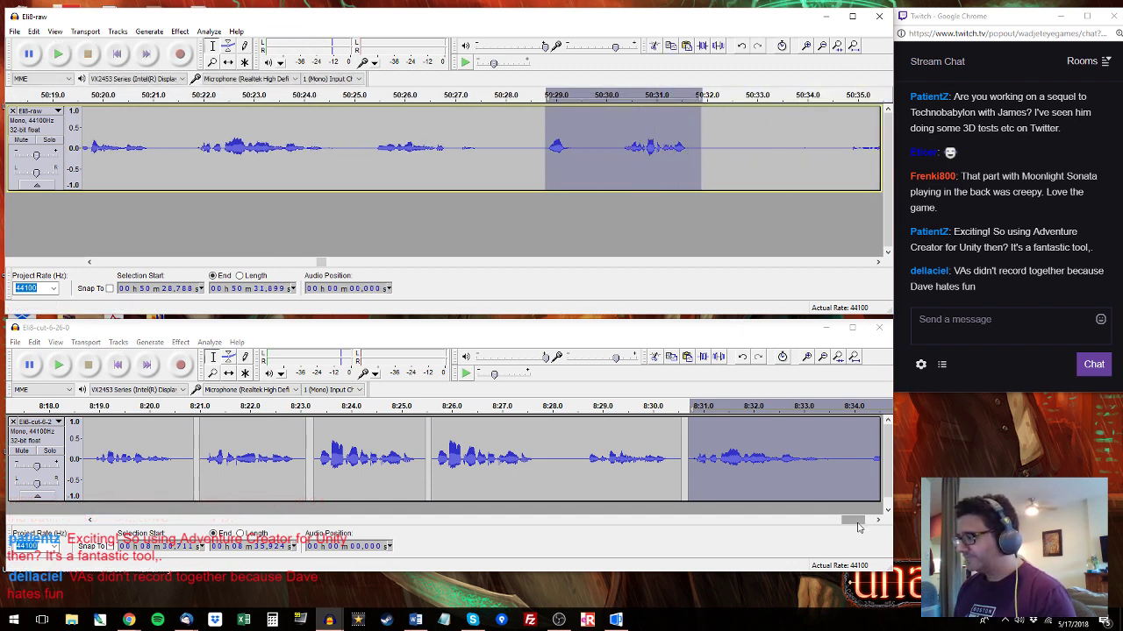
drag(857, 527, 866, 527)
click(685, 435)
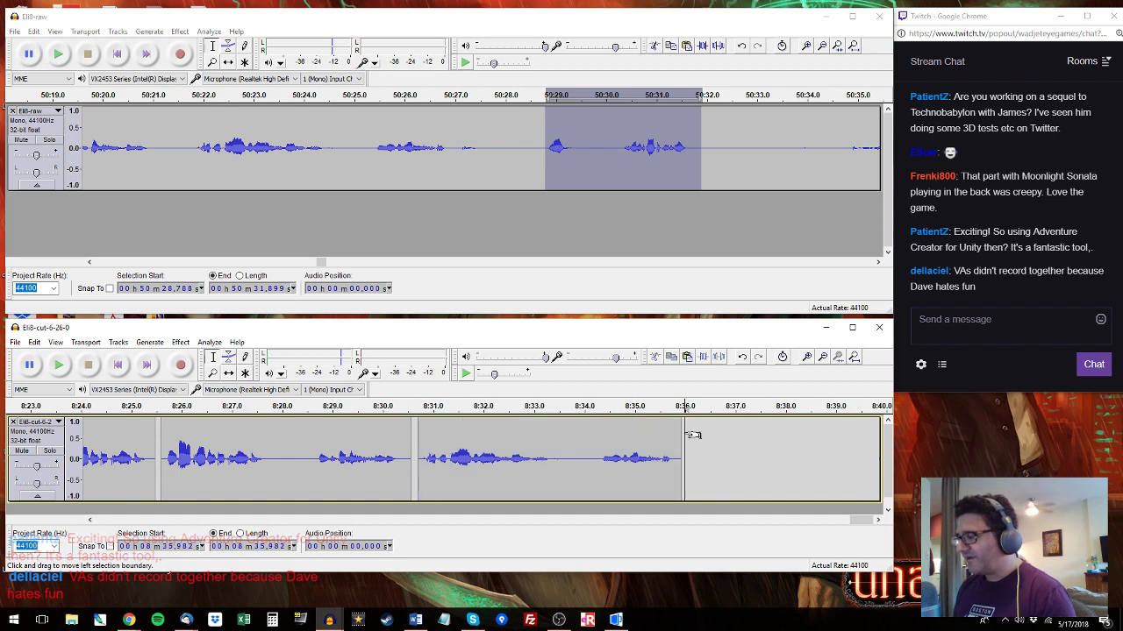
key(ctrl+v)
Audition the raw recording from about 50:34.7 and select the take from about 50:39.1 to 50:41.7.
click(851, 148)
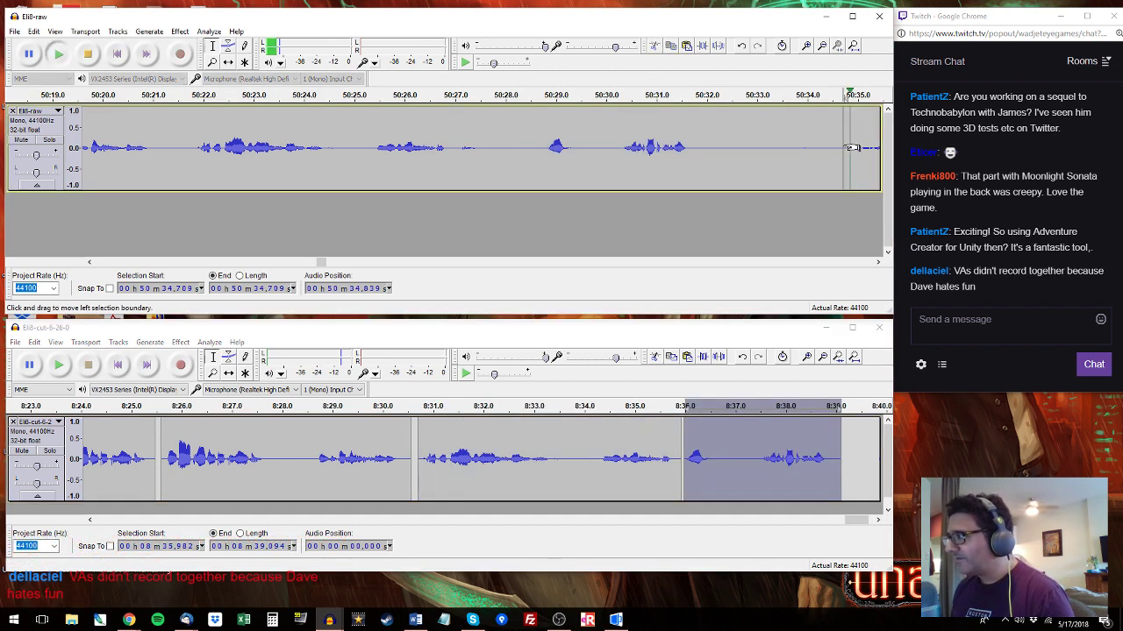
click(273, 97)
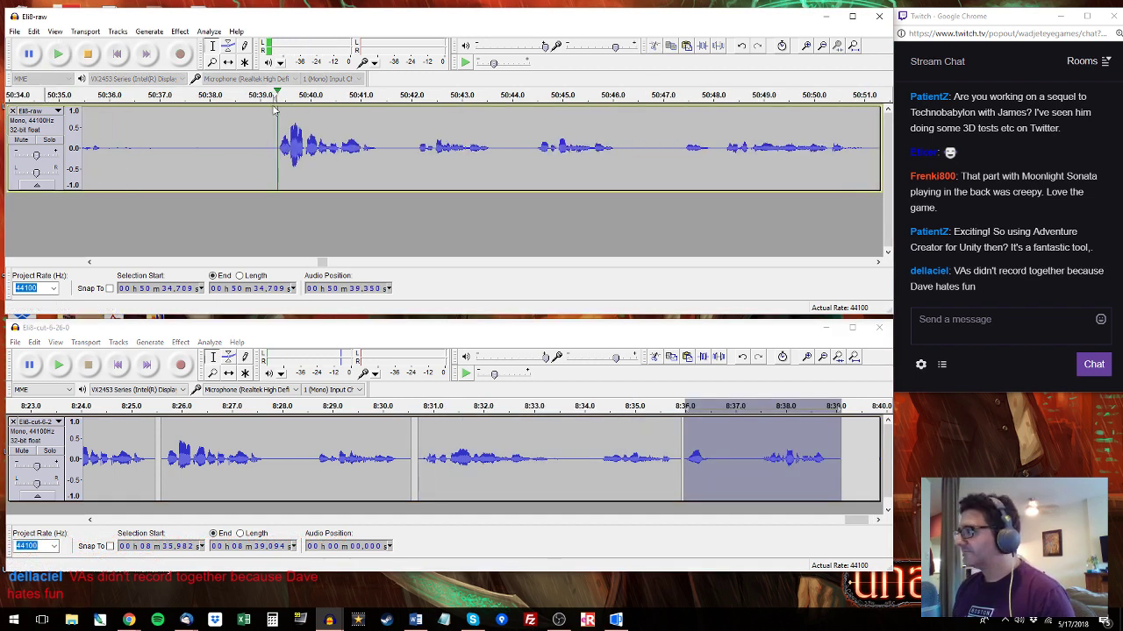
drag(267, 145, 396, 138)
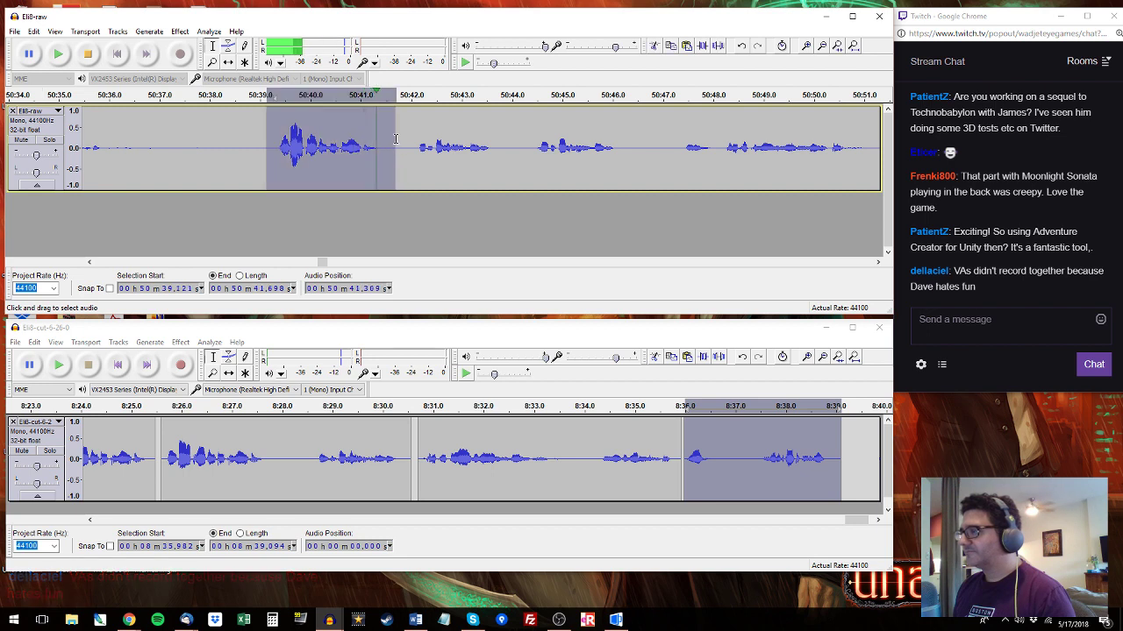
Play the cut from about 8:28.6 and replace its phrase from about 8:25.7 to 8:28.0 with a copy of the selected raw take.
click(312, 458)
key(space)
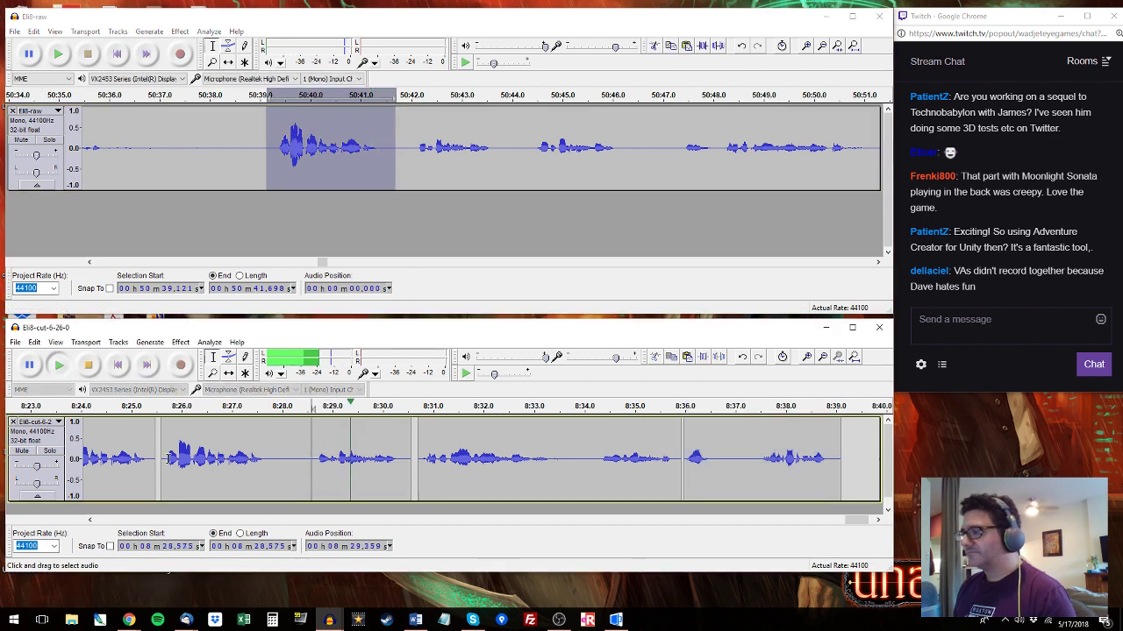
drag(281, 458, 163, 451)
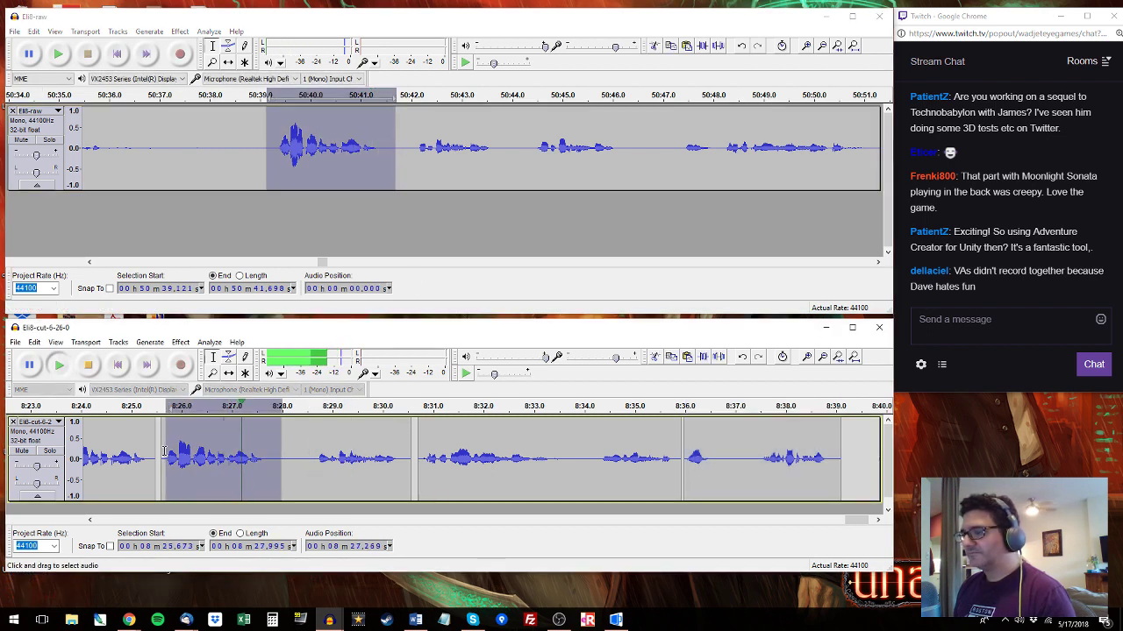
key(space)
key(ctrl+v)
Audition the raw takes from about 50:42.1 onward and select the one from about 50:55.6 to 50:58.3.
click(423, 131)
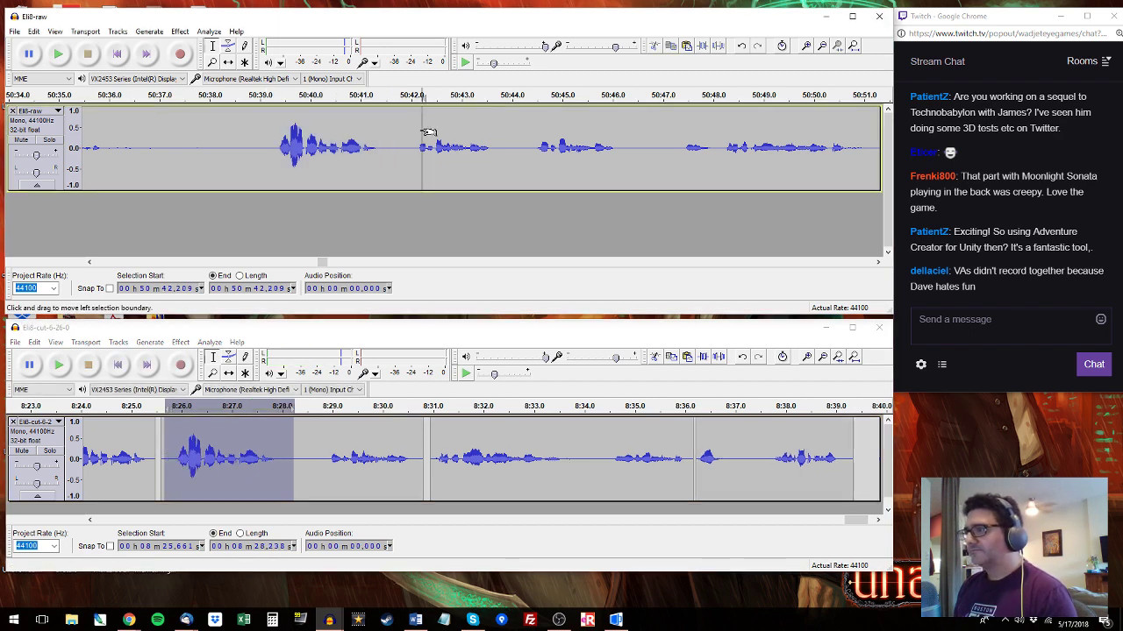
click(418, 132)
key(space)
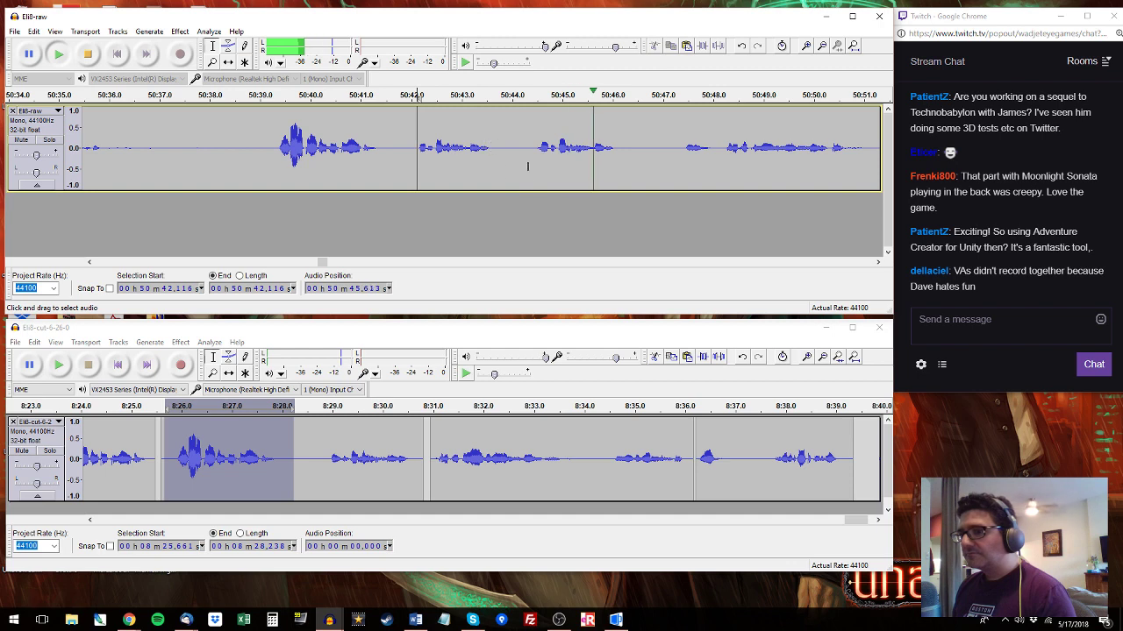
key(space)
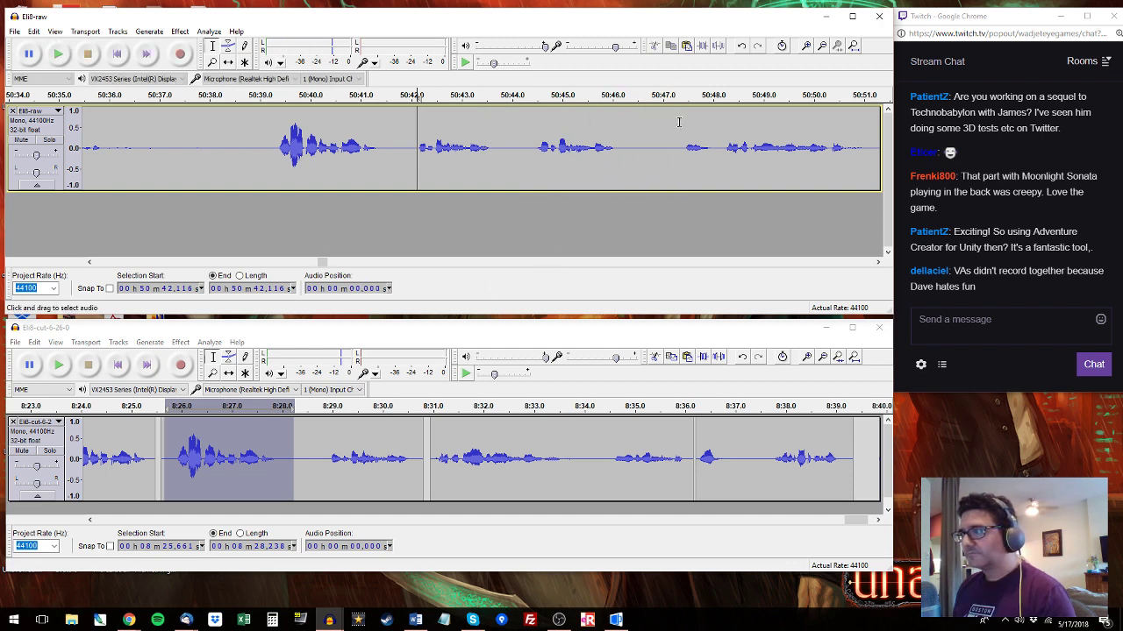
key(space)
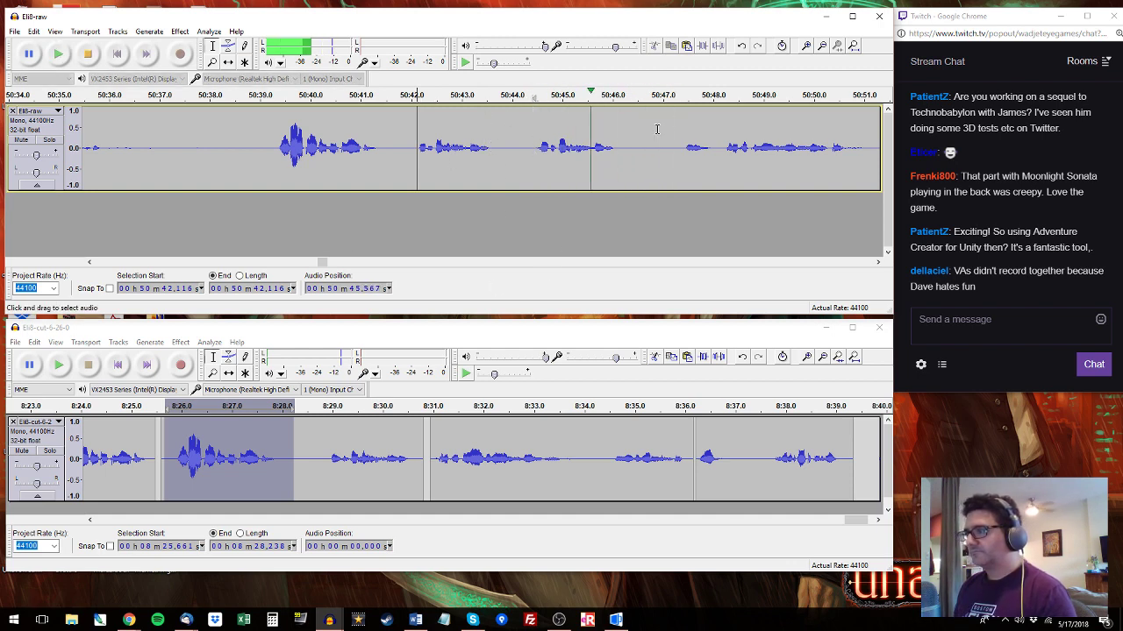
drag(680, 132, 623, 114)
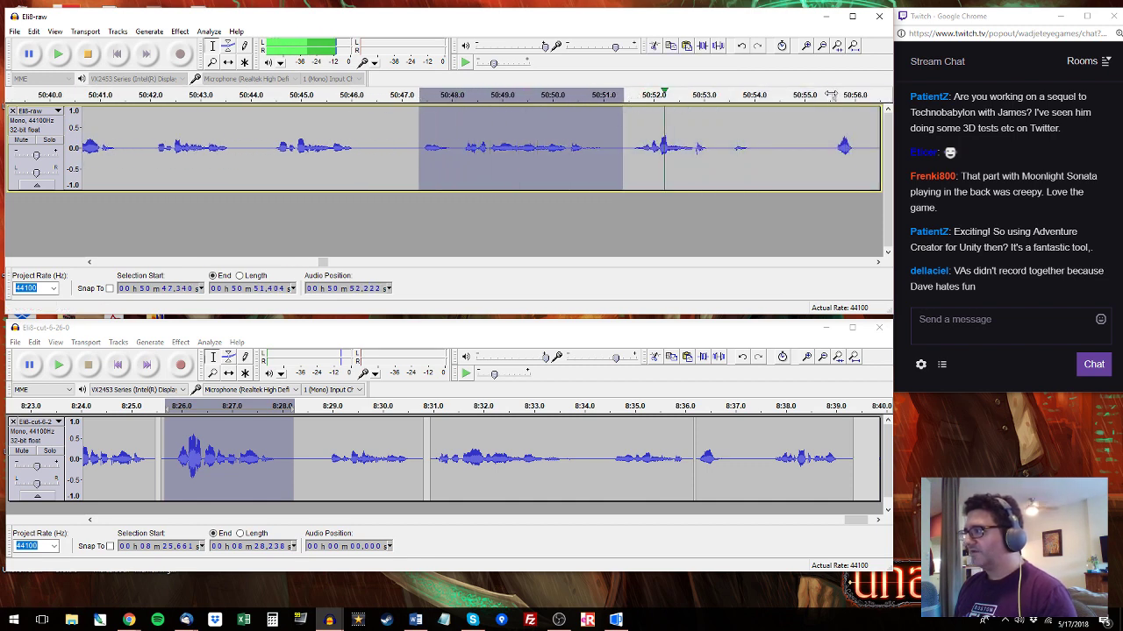
click(831, 95)
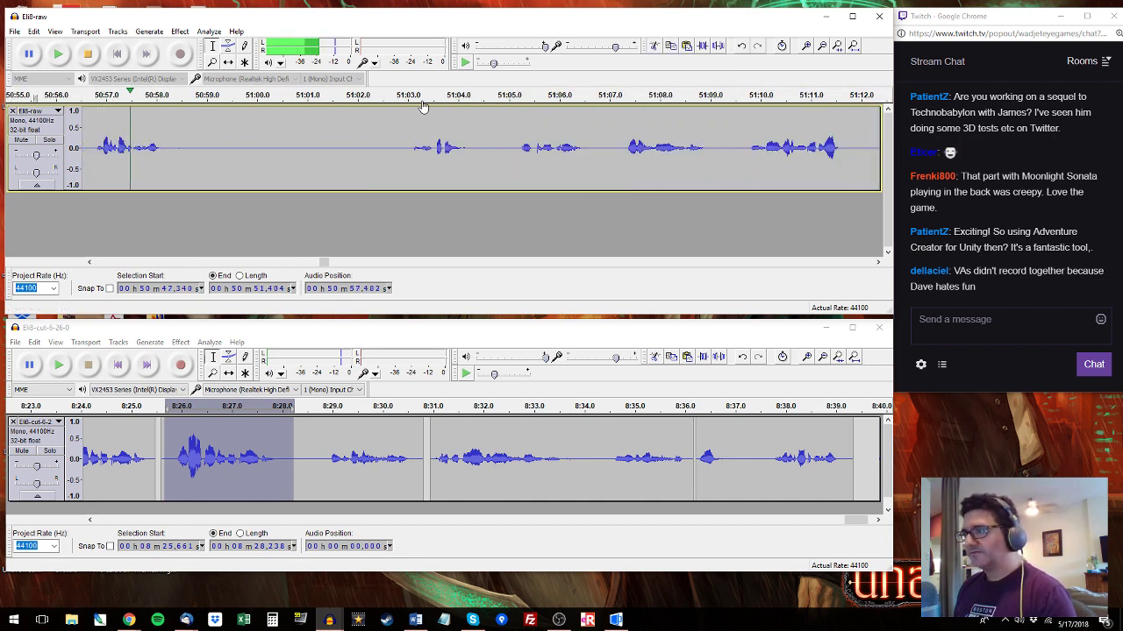
drag(170, 132, 226, 126)
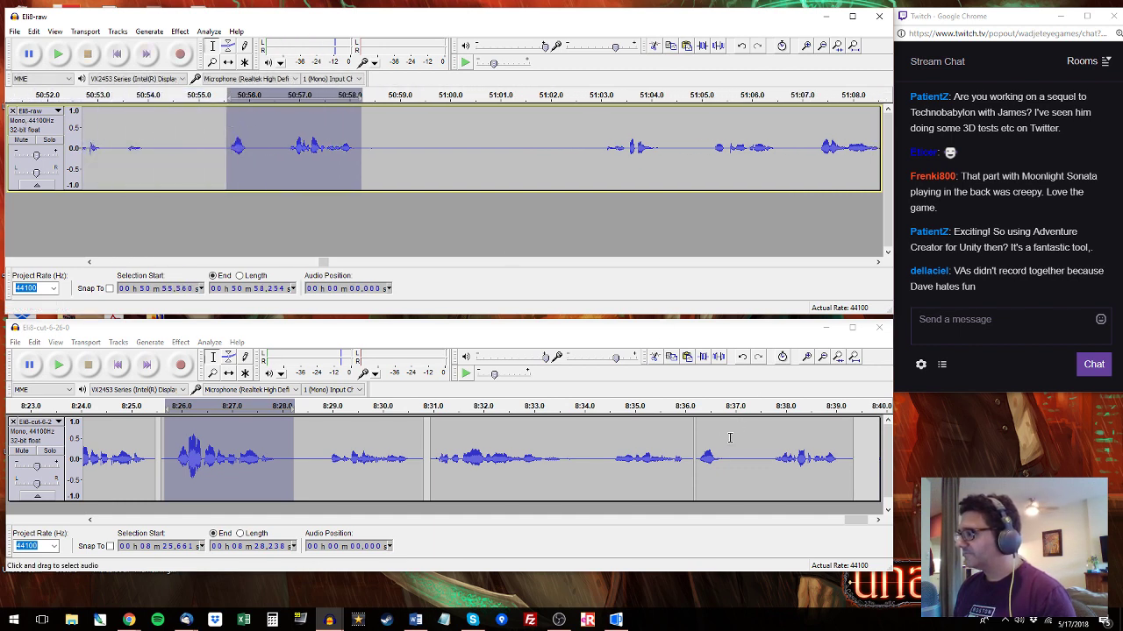
Play the cut's last clip from about 8:36.3 and delete about 0.3 s of its pause at 8:36.9.
click(701, 443)
key(space)
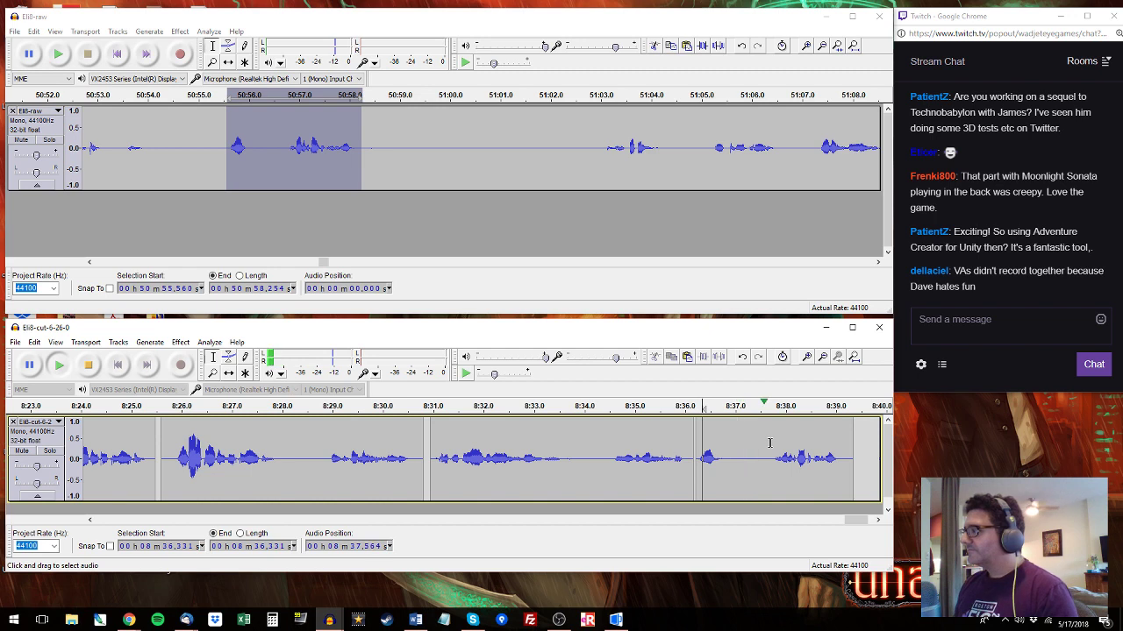
click(769, 443)
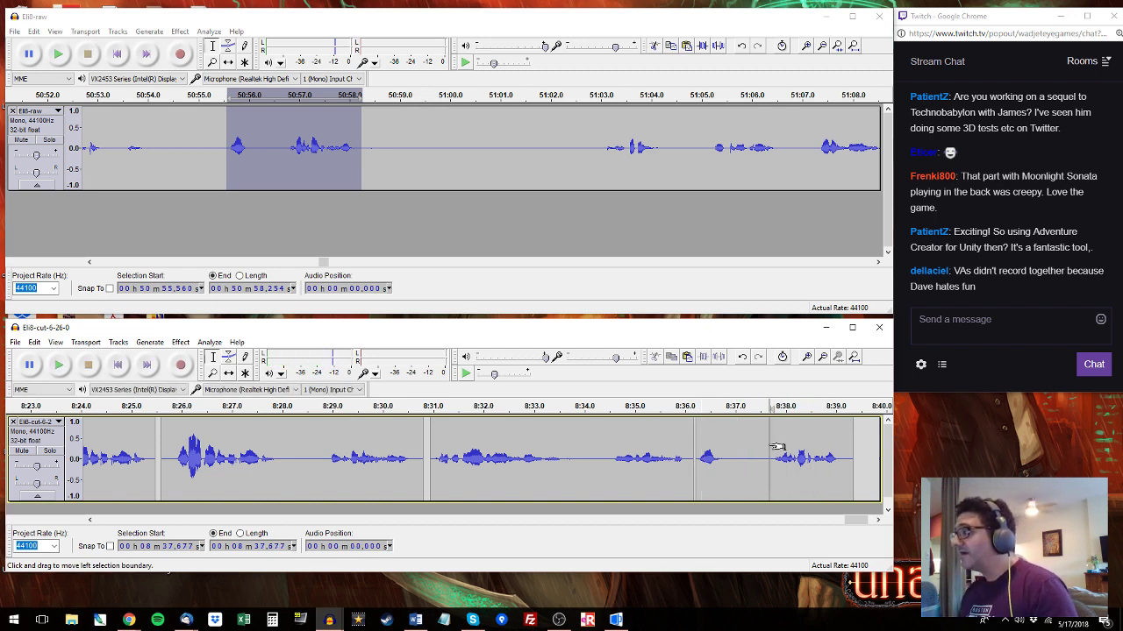
drag(730, 449, 746, 451)
key(Delete)
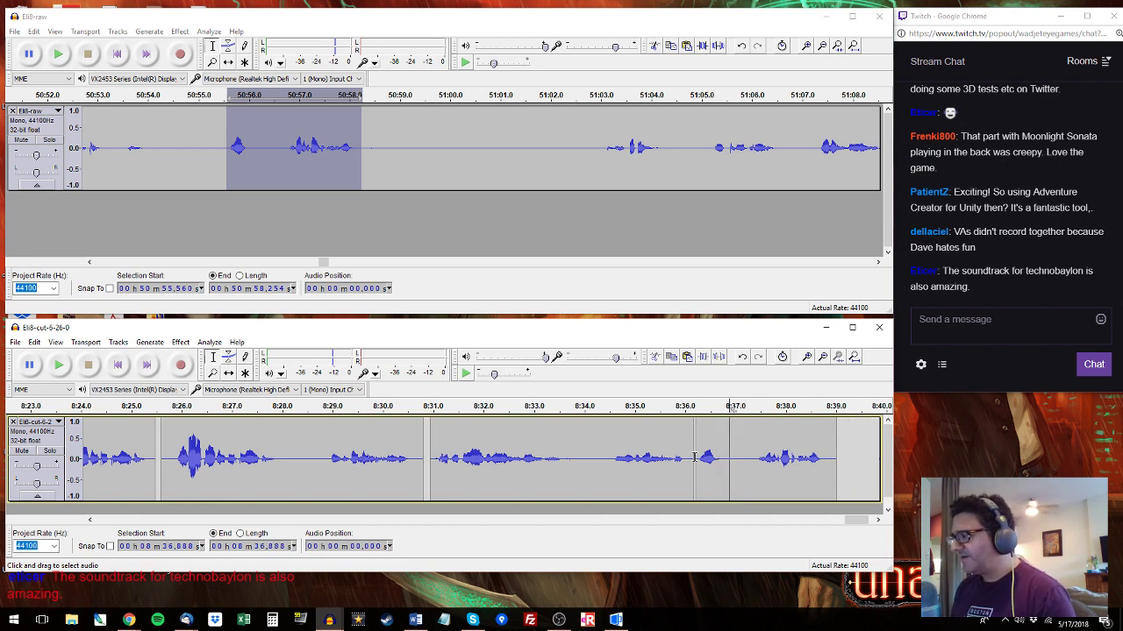
Select the narrow gap before the cut's last clip, from about 8:36.1 to 8:36.2.
click(694, 457)
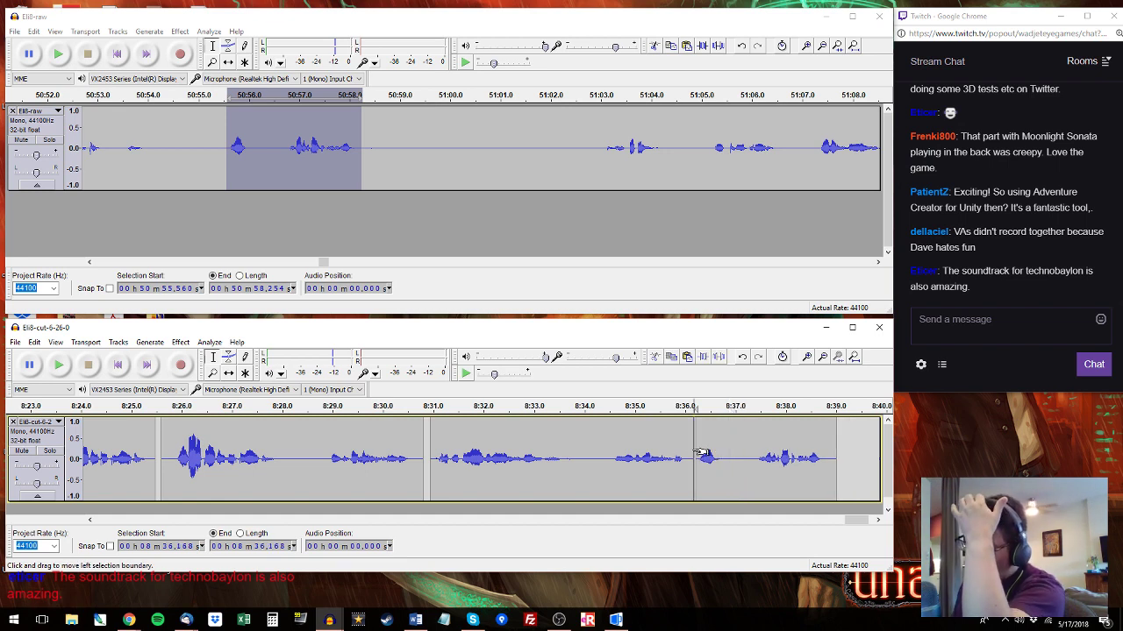
drag(689, 453, 698, 452)
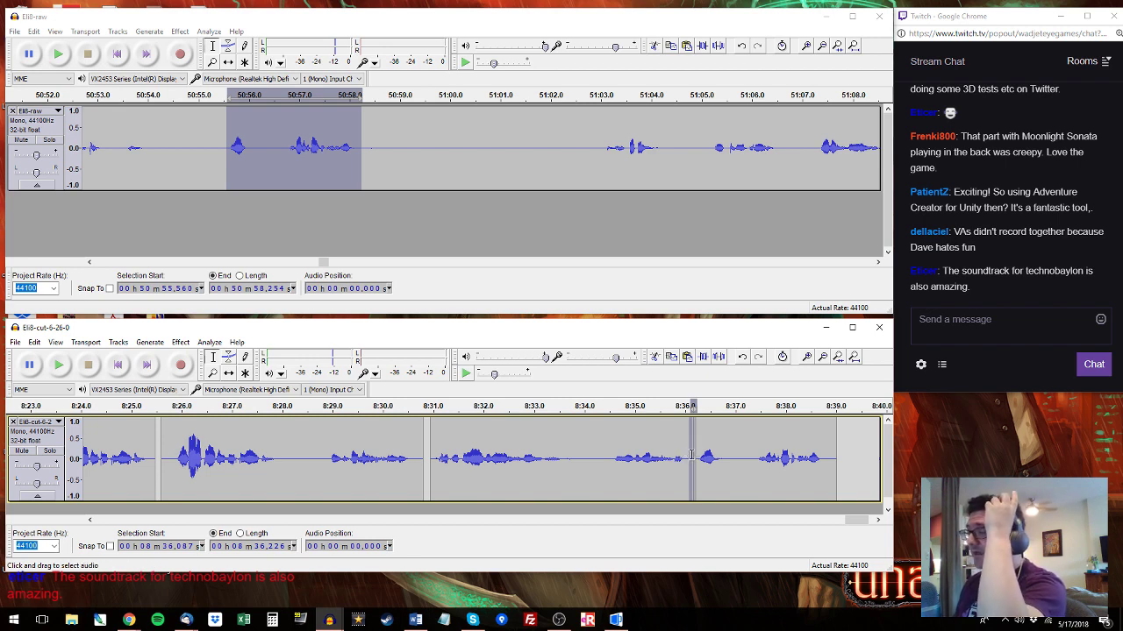
click(691, 457)
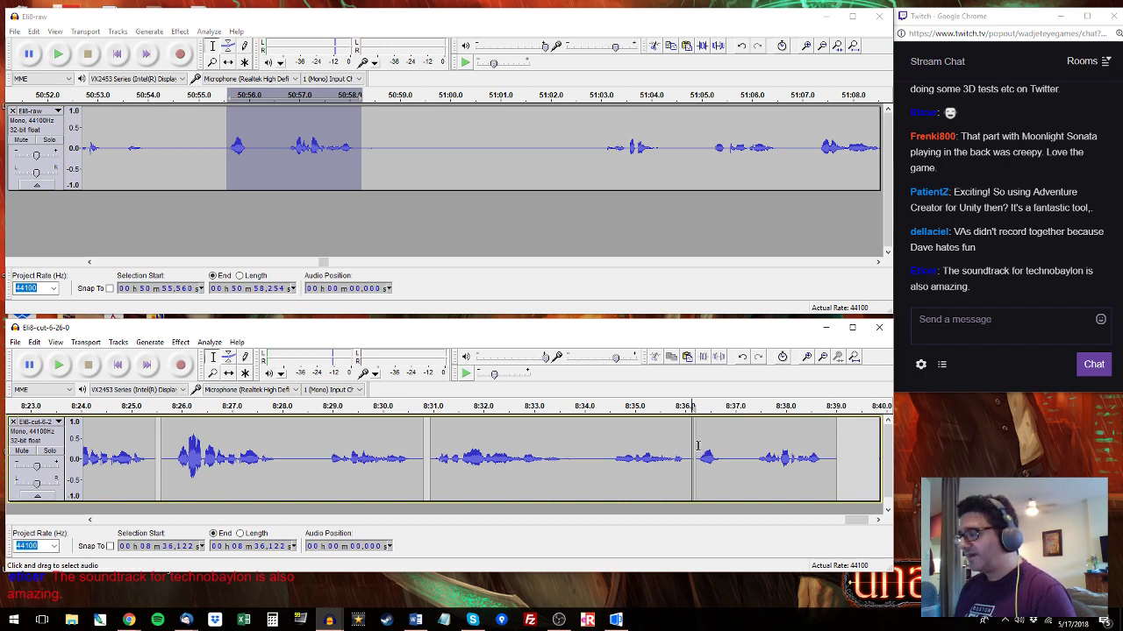
shift+click(692, 442)
click(696, 443)
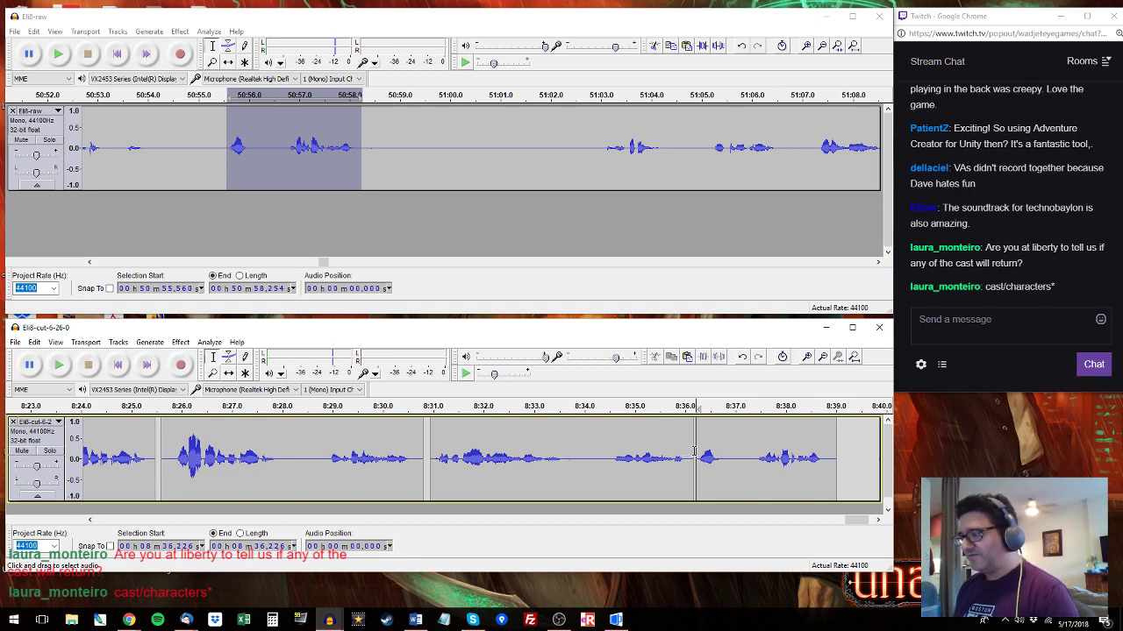
shift+click(691, 449)
click(691, 446)
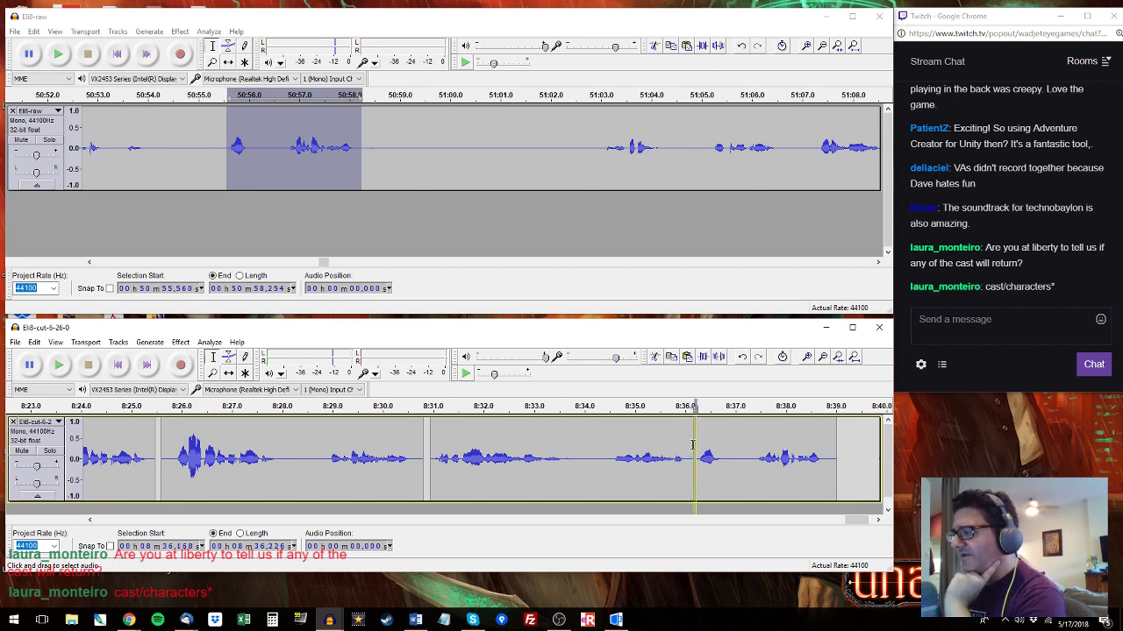
drag(696, 442, 689, 444)
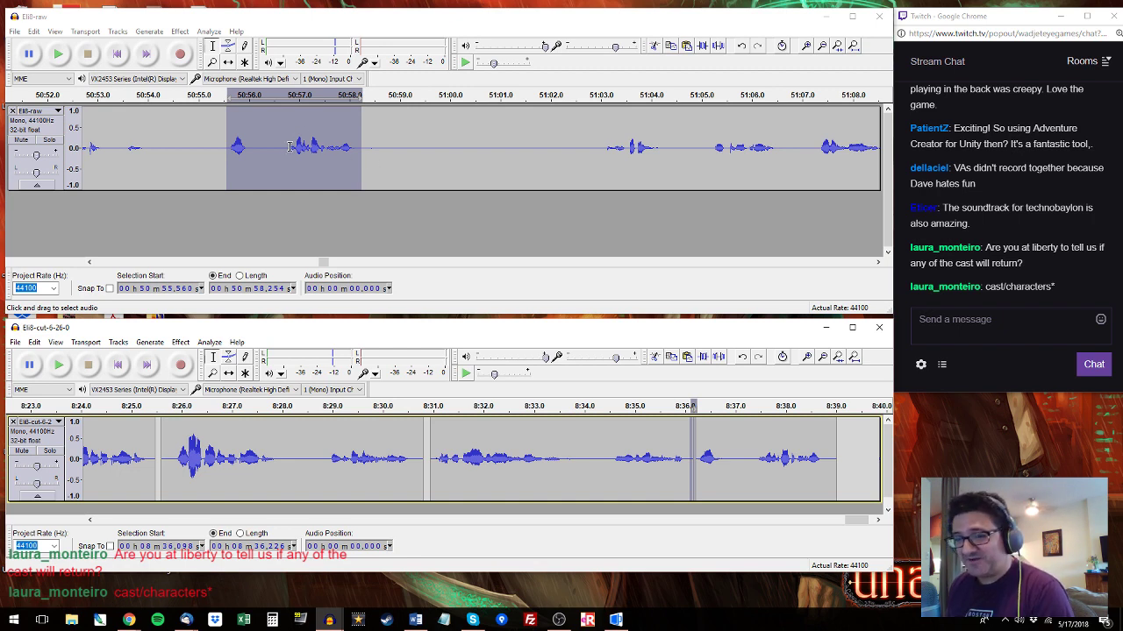
Audition the raw recording from about 51:03.1 to 51:05.
click(330, 35)
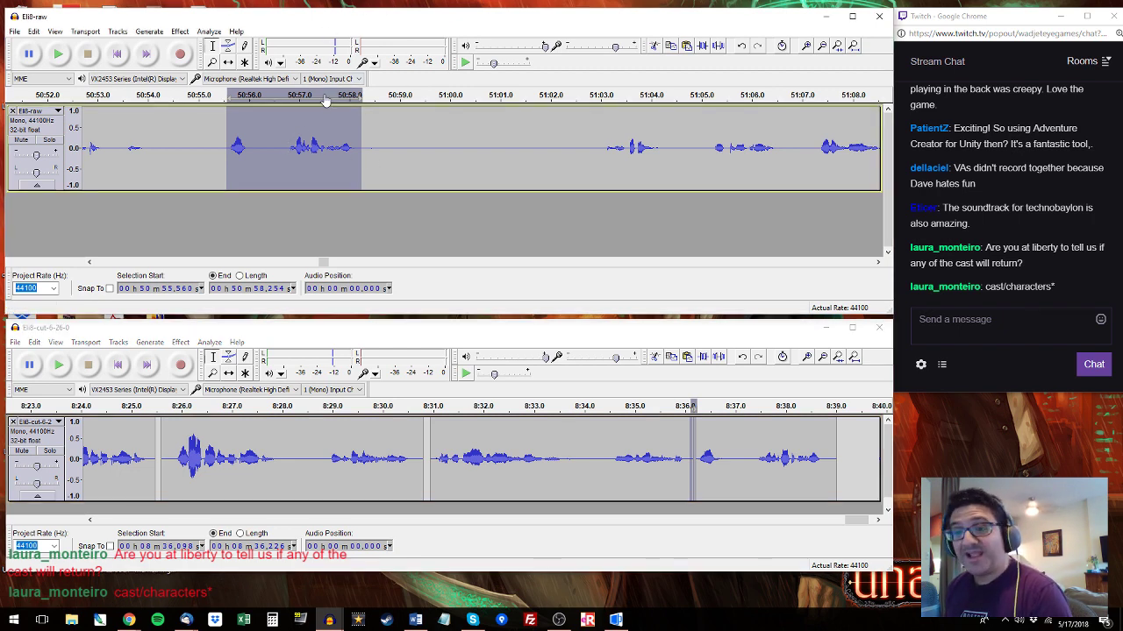
key(space)
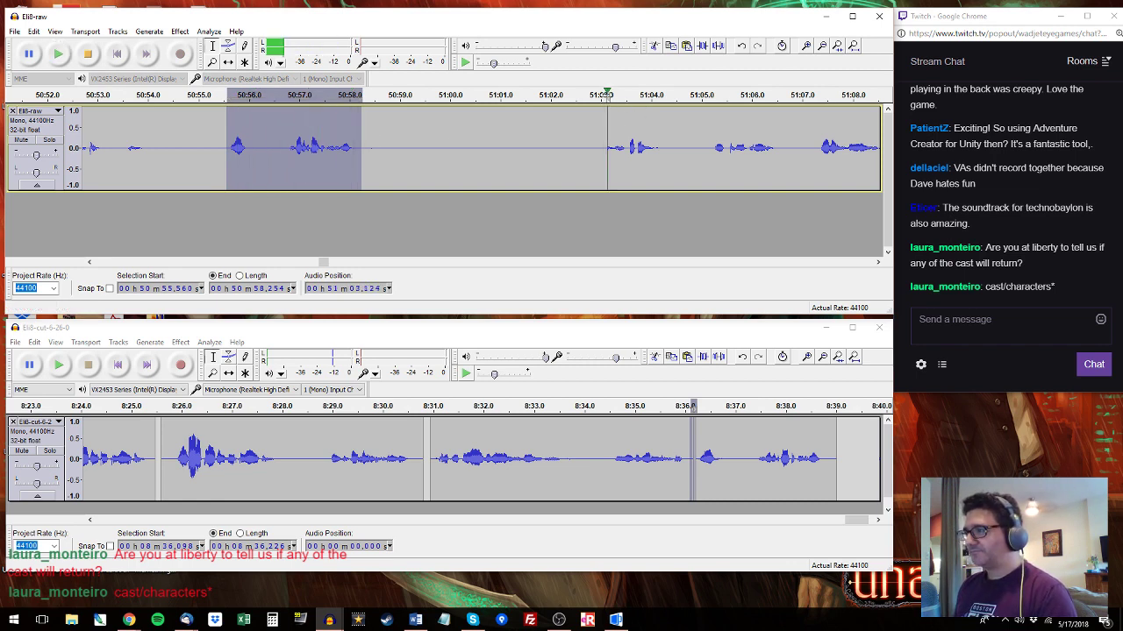
click(604, 100)
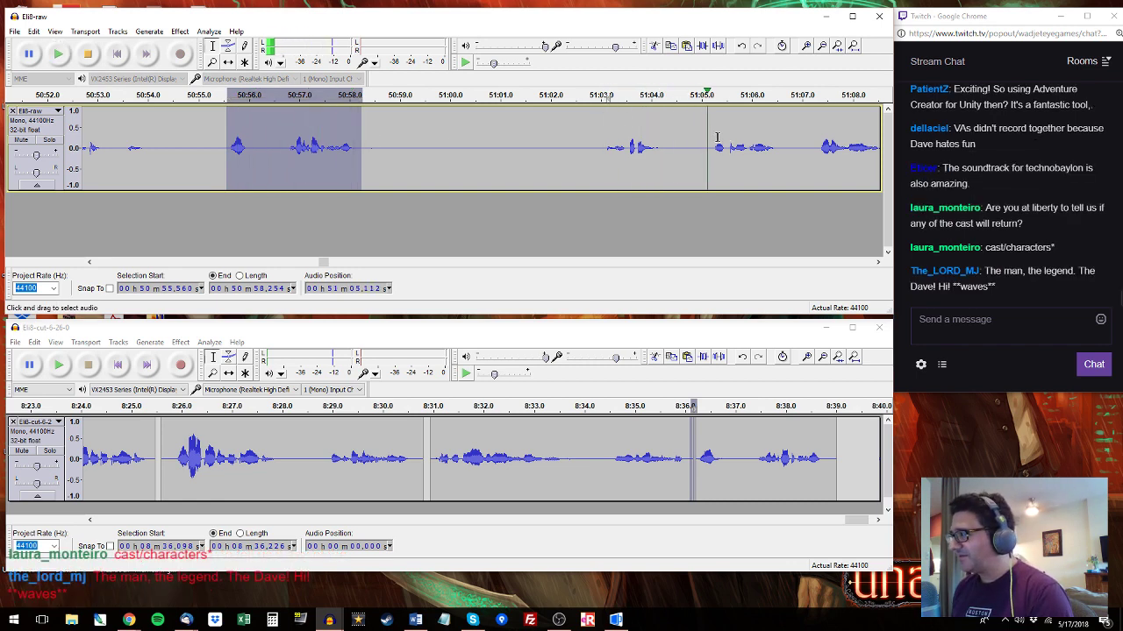
key(space)
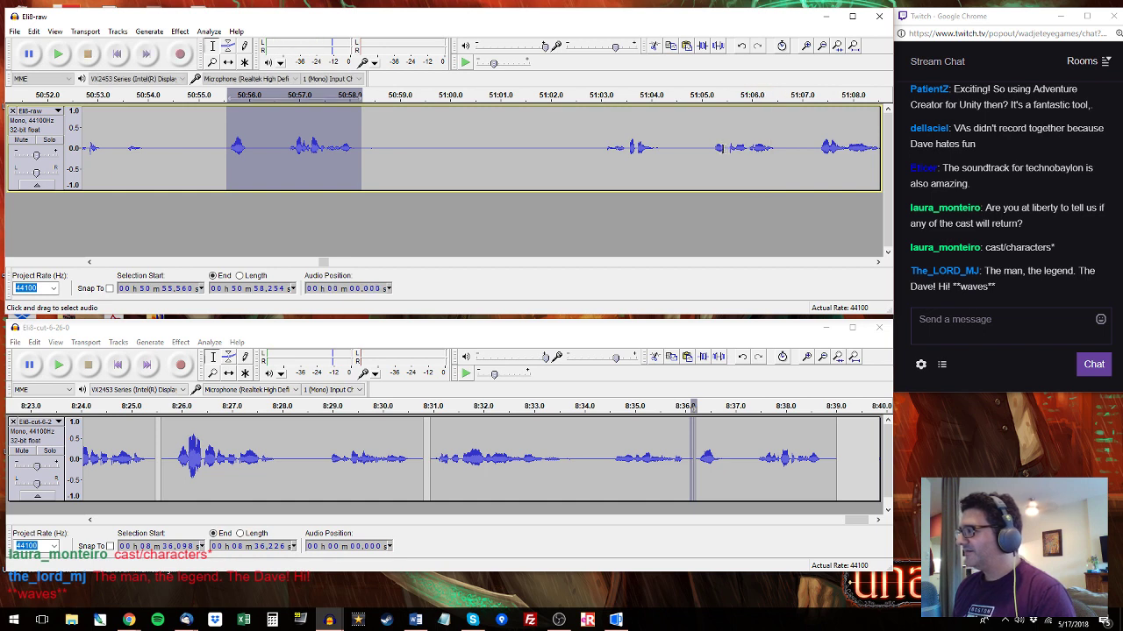
Select the raw take from about 51:05.1 to 51:06.7 and play it.
click(712, 149)
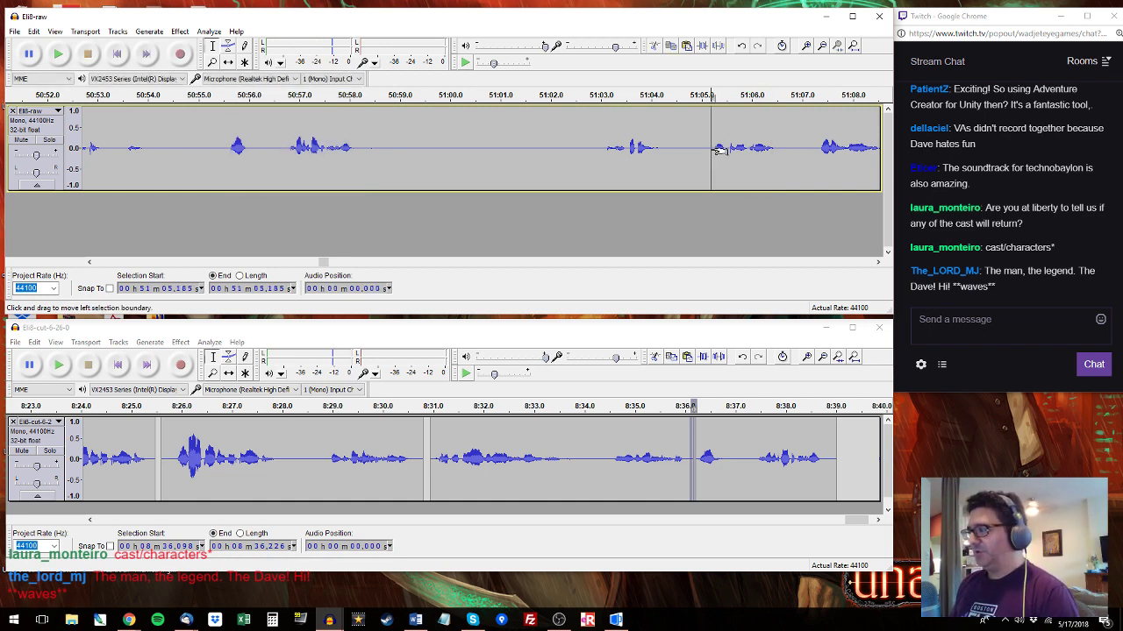
drag(704, 149, 787, 153)
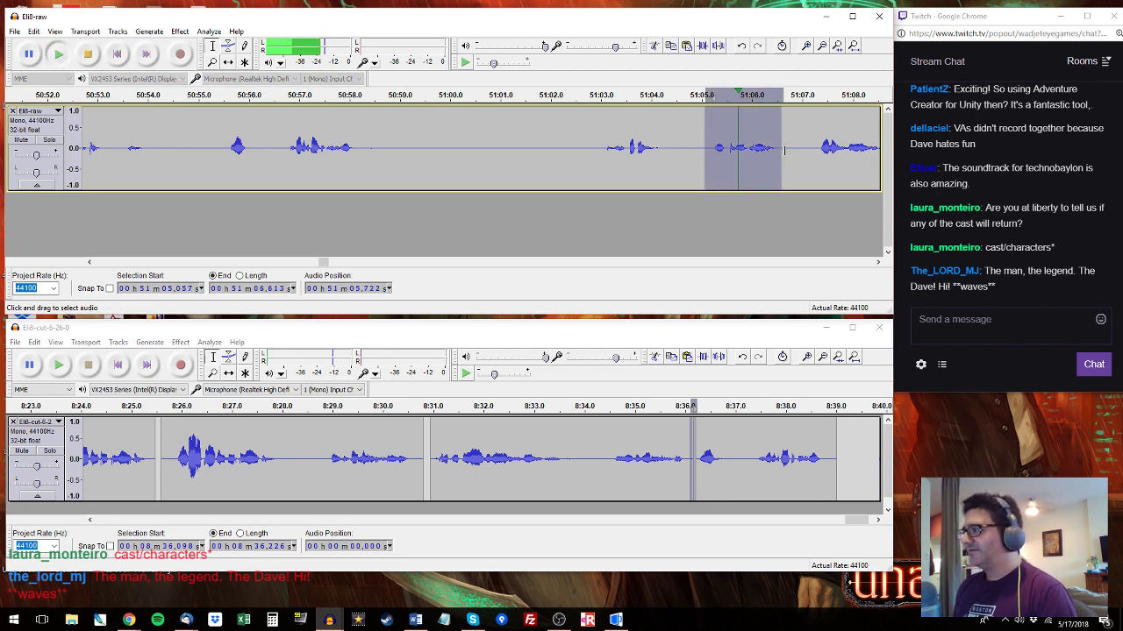
click(878, 262)
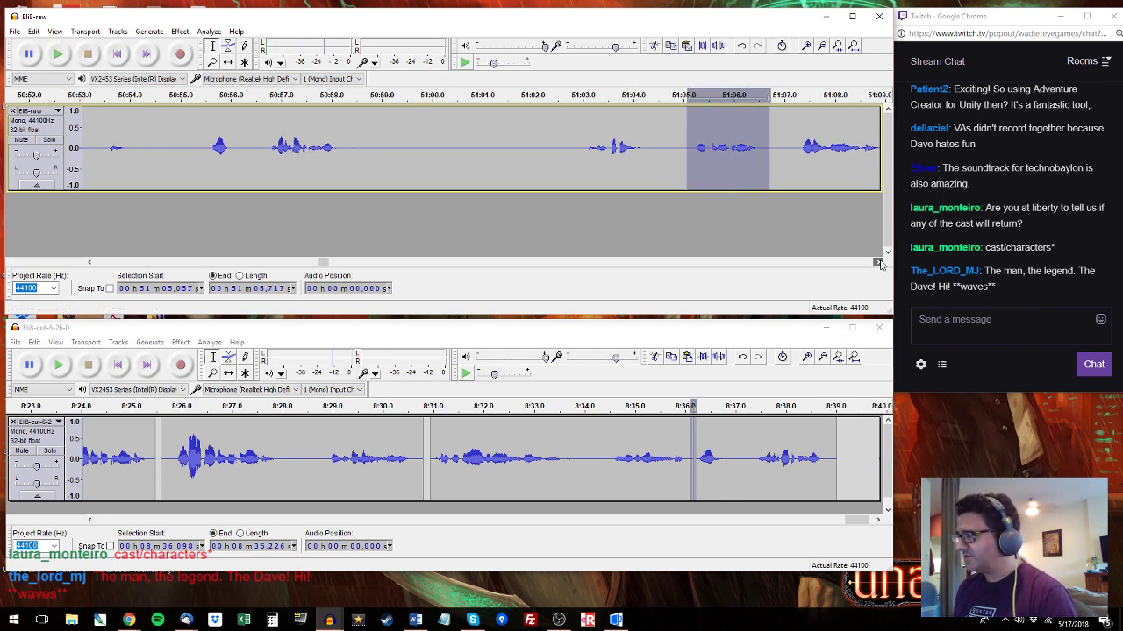
click(878, 262)
key(space)
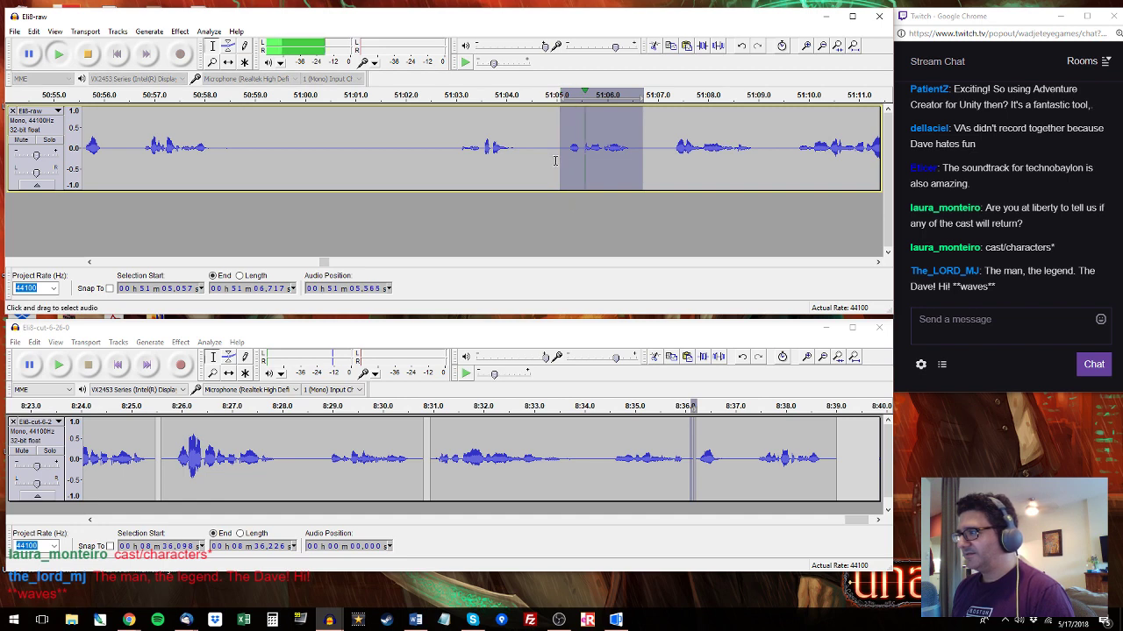
Reselect the raw take from about 51:05.1 to 51:06.8 and paste a copy after the cut's last clip, at about 8:39.1.
key(space)
click(447, 149)
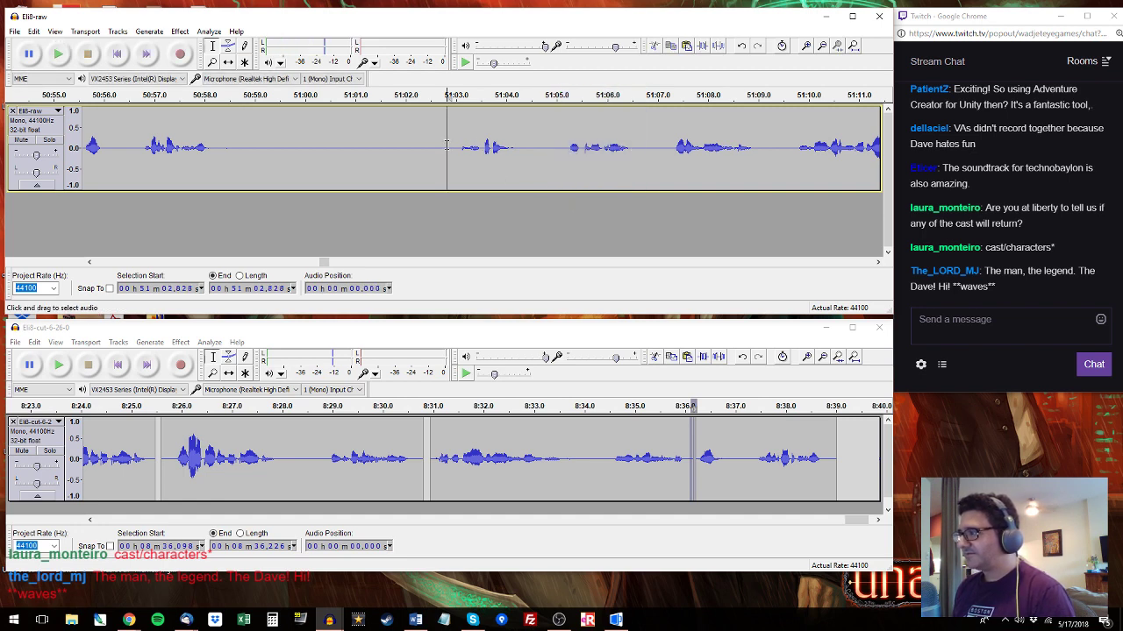
key(space)
drag(646, 149, 559, 146)
key(space)
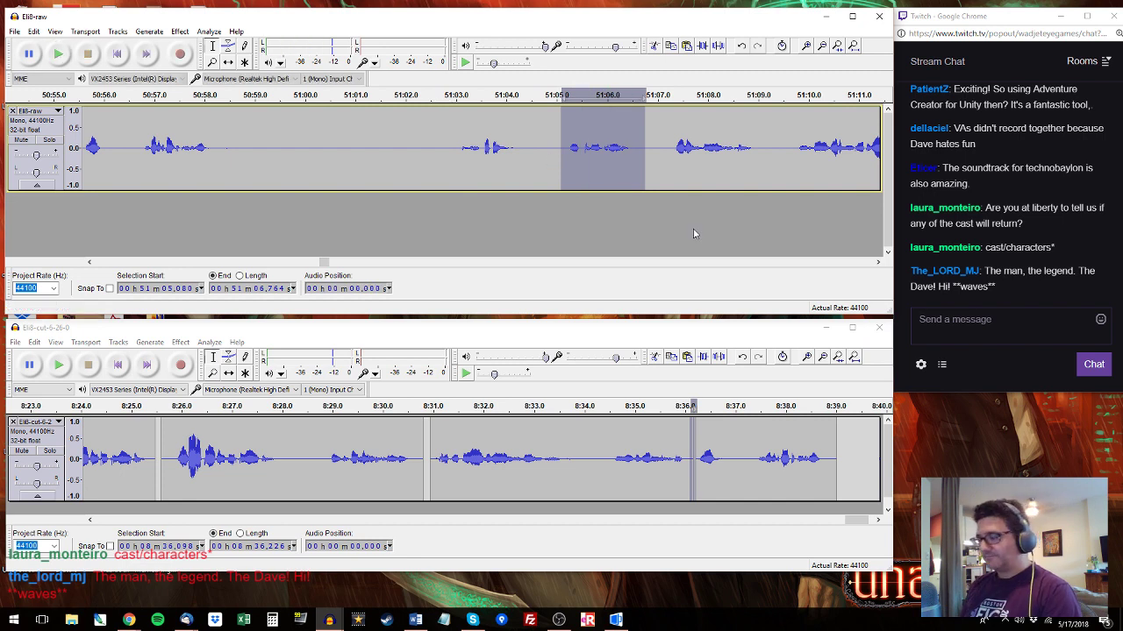
click(842, 447)
drag(843, 447, 880, 452)
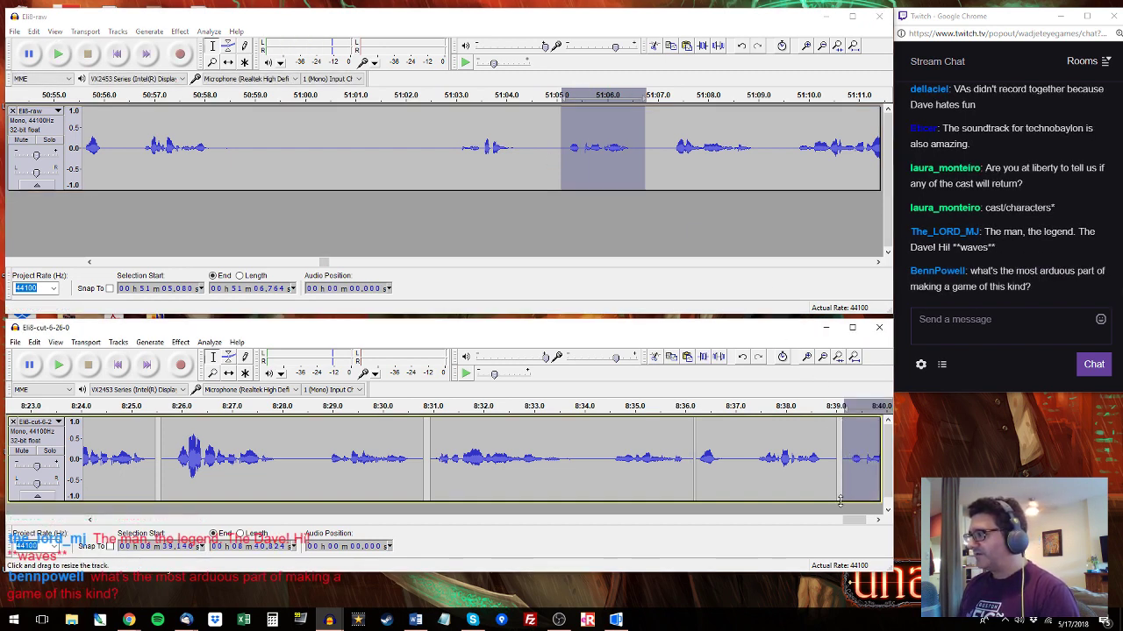
drag(851, 521, 858, 525)
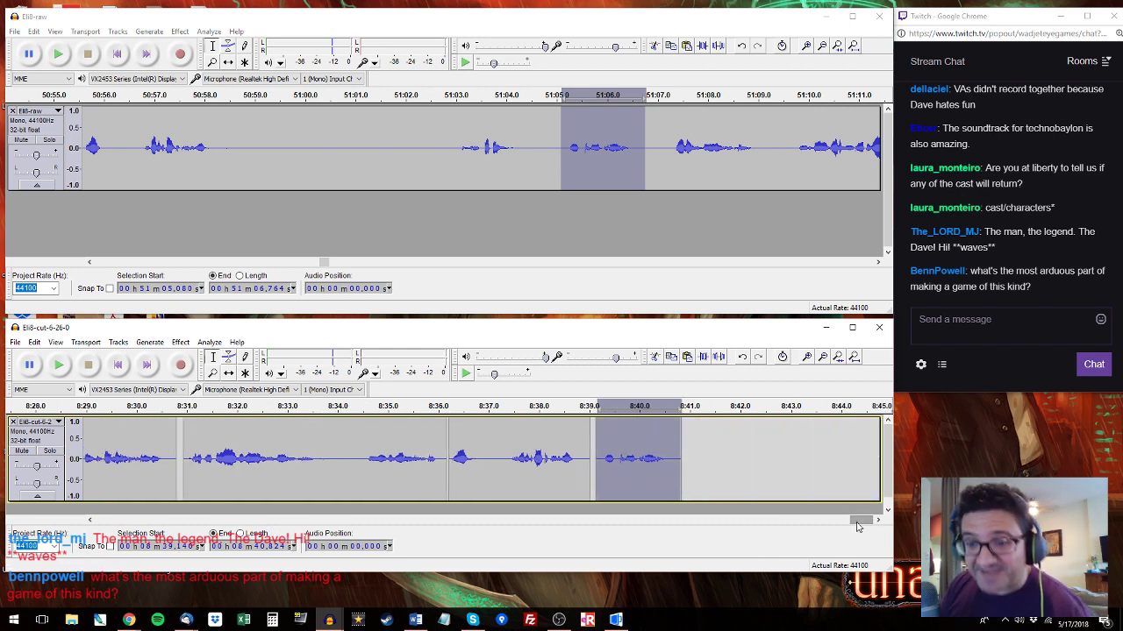
Play the raw take from about 51:07.3 to 51:09.2 and paste a copy at the cut's end, at about 8:40.9.
click(669, 123)
drag(766, 136, 672, 136)
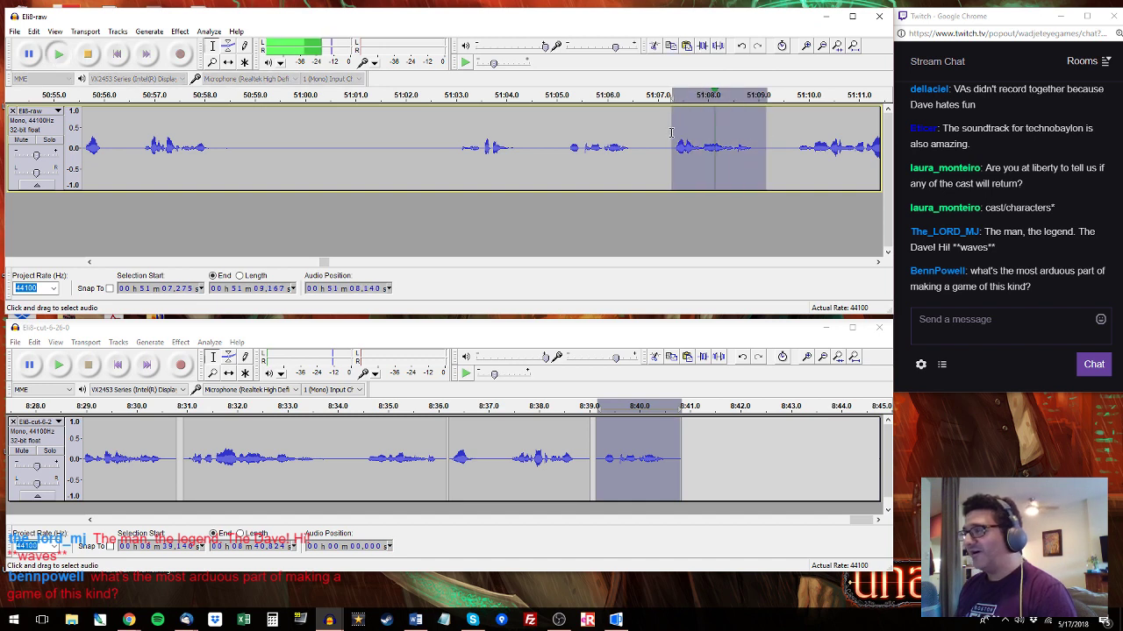
key(space)
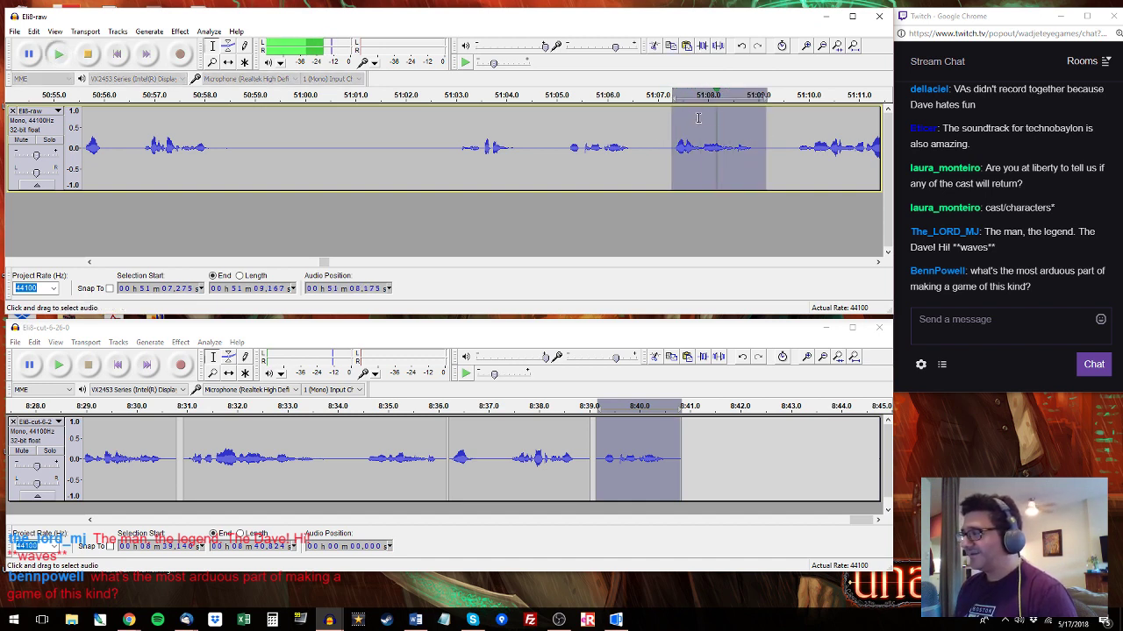
click(687, 451)
key(ctrl+v)
Set the raw playback position at about 51:09.8, check the raw recording's total length and return to that position.
click(801, 162)
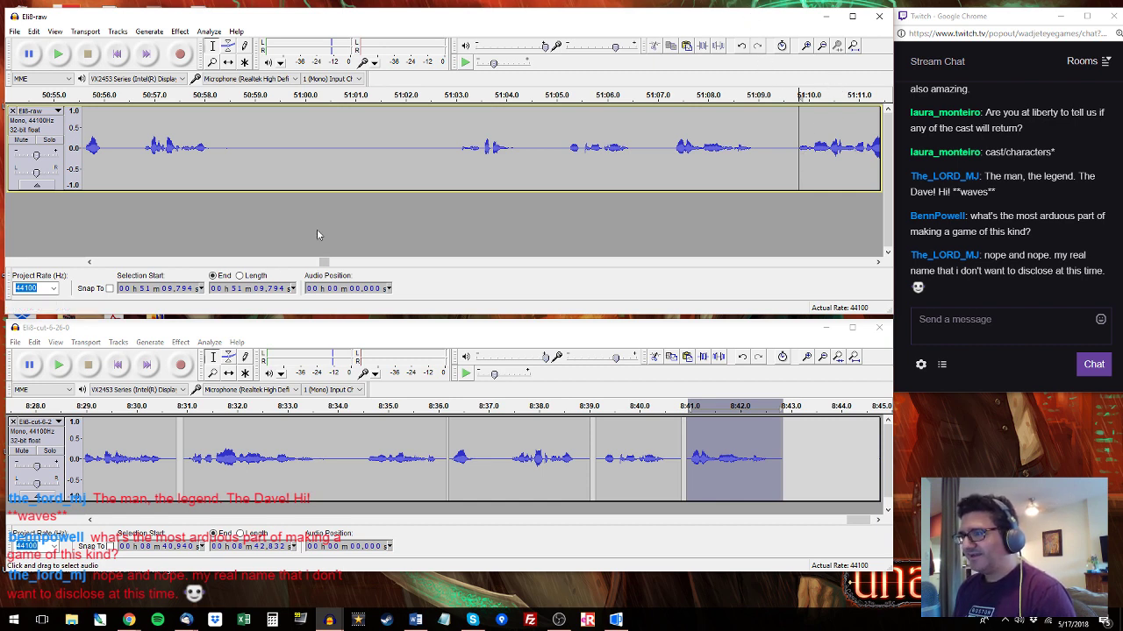
drag(324, 262, 899, 266)
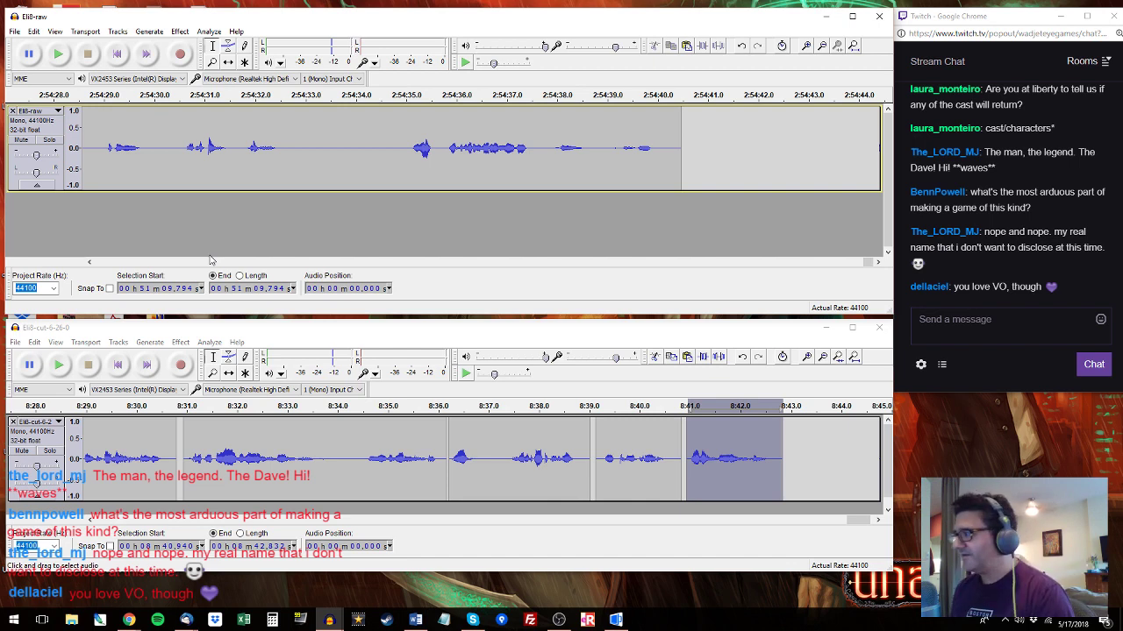
key(space)
key(space)
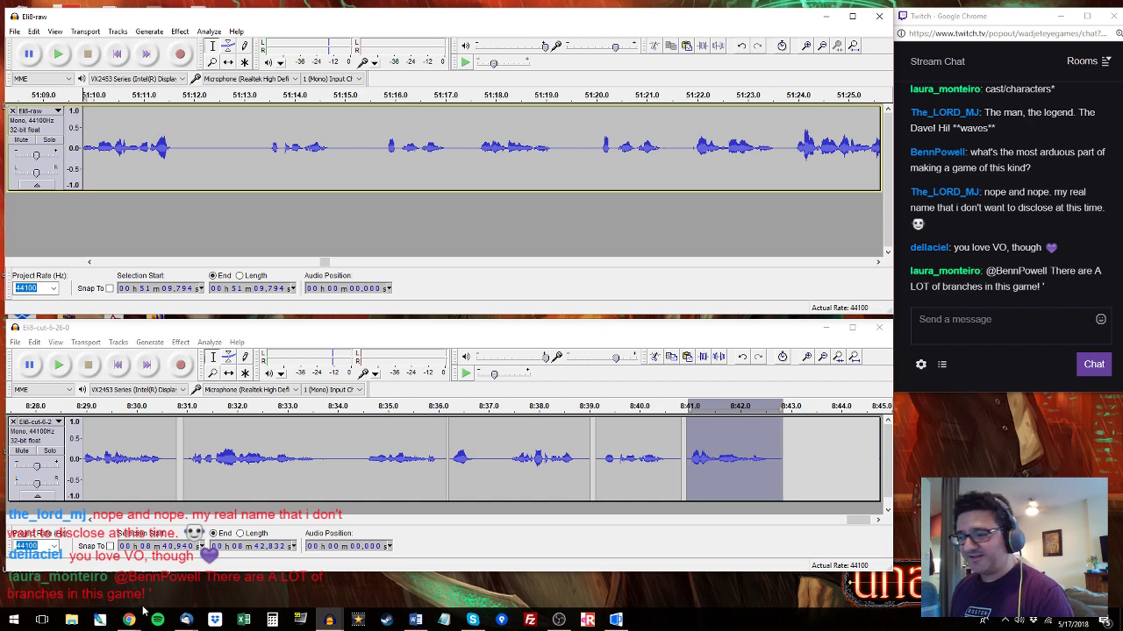
Paste a copy of the raw take from about 51:09.6 to 51:11.7 at the cut's end, at about 8:42.9, and play it.
click(300, 329)
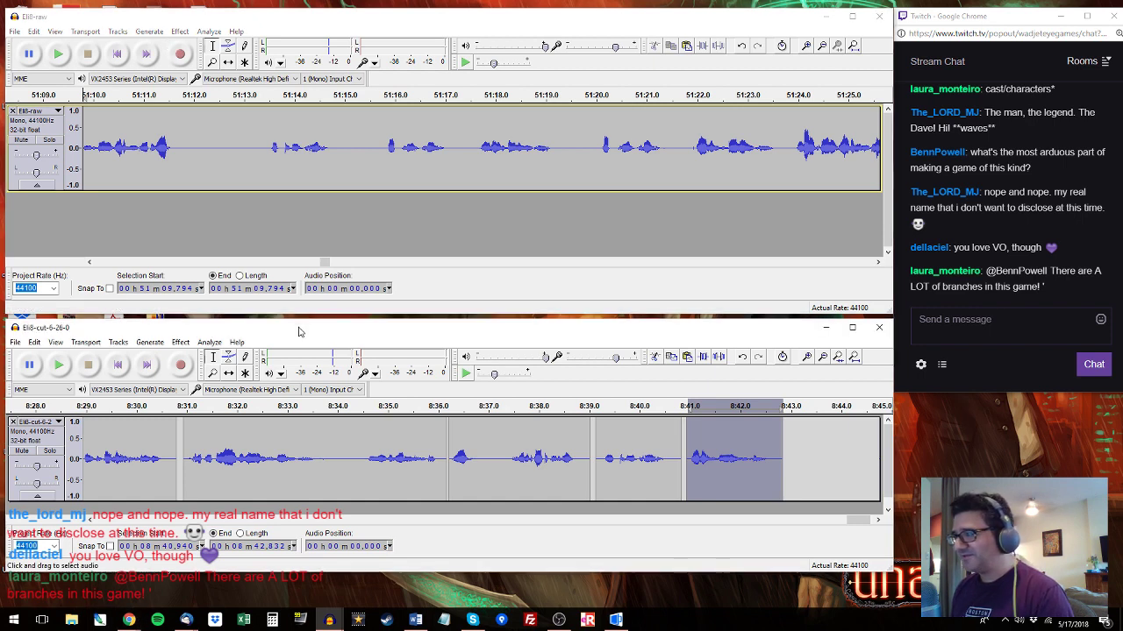
click(277, 22)
key(space)
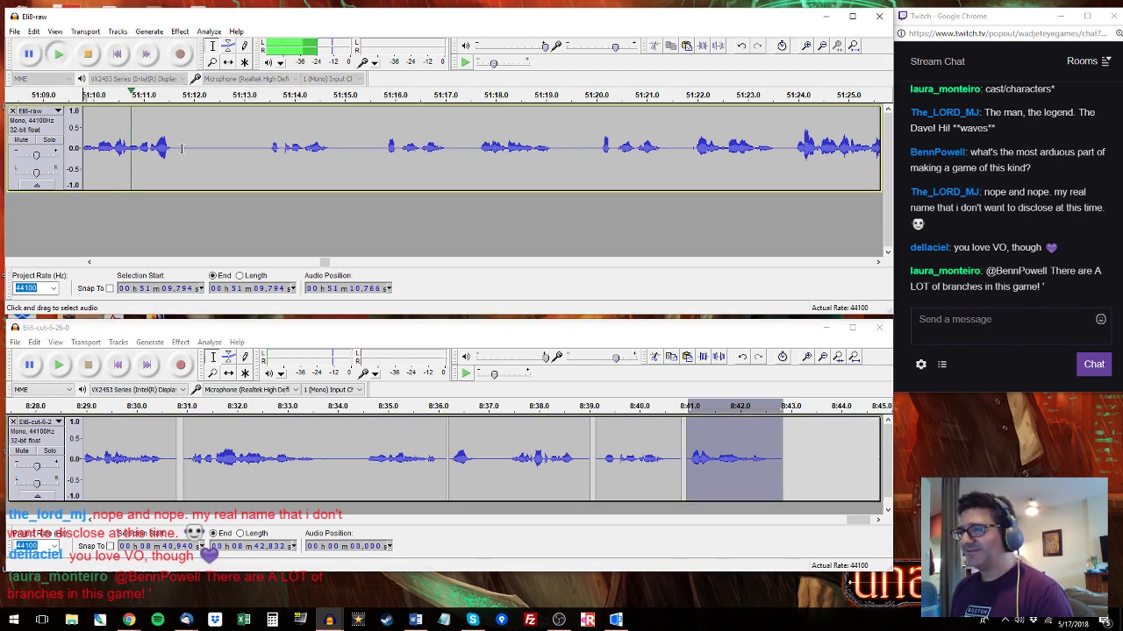
mouse_move(180, 142)
mouse_down()
mouse_move(79, 141)
mouse_move(159, 142)
mouse_up()
key(space)
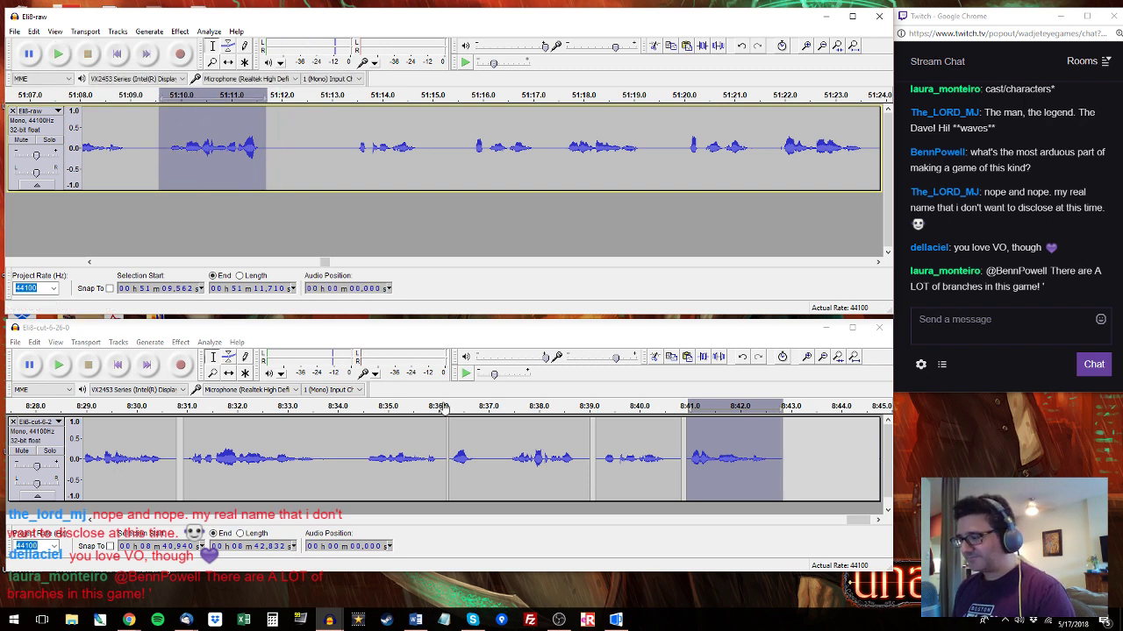
click(689, 445)
key(space)
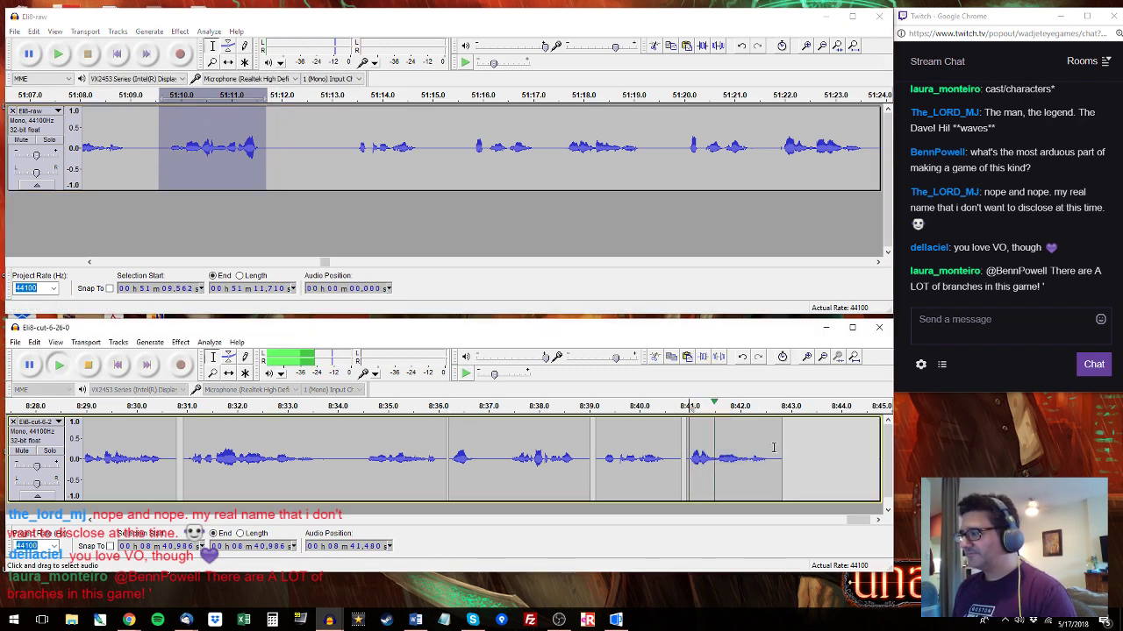
drag(783, 436, 880, 438)
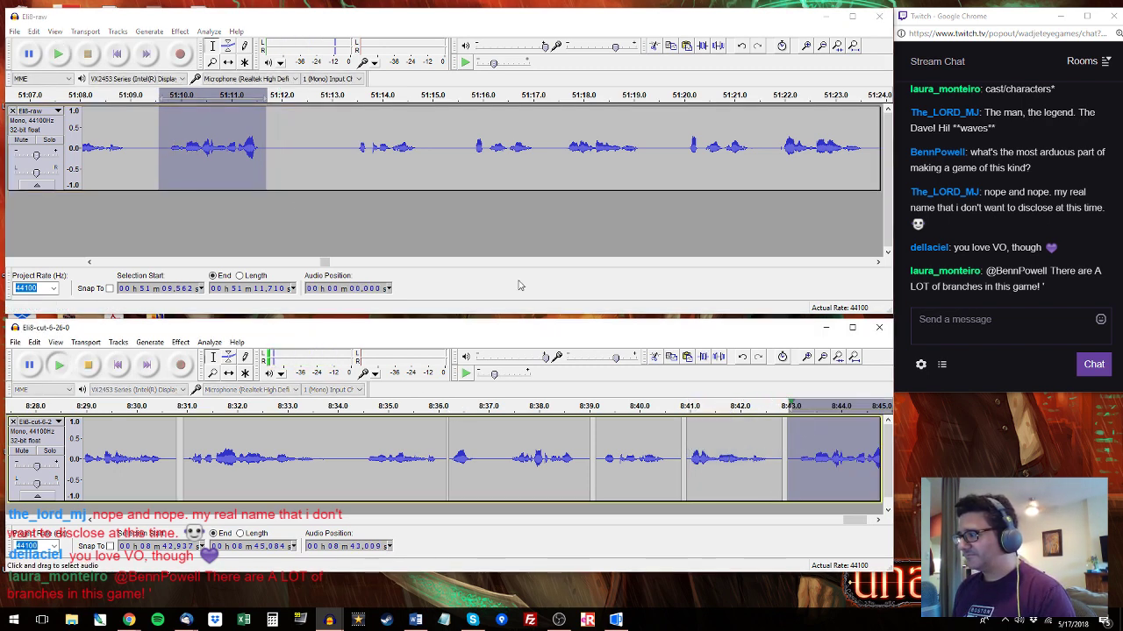
Select the raw take from about 51:13.4 to 51:15.1.
click(357, 96)
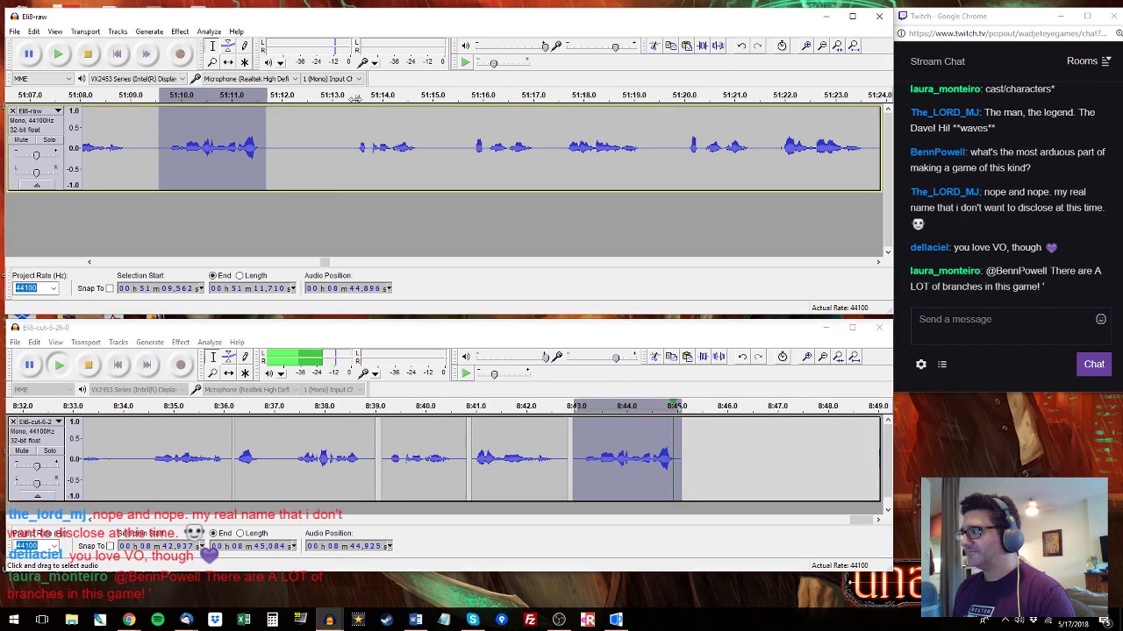
drag(352, 137, 439, 140)
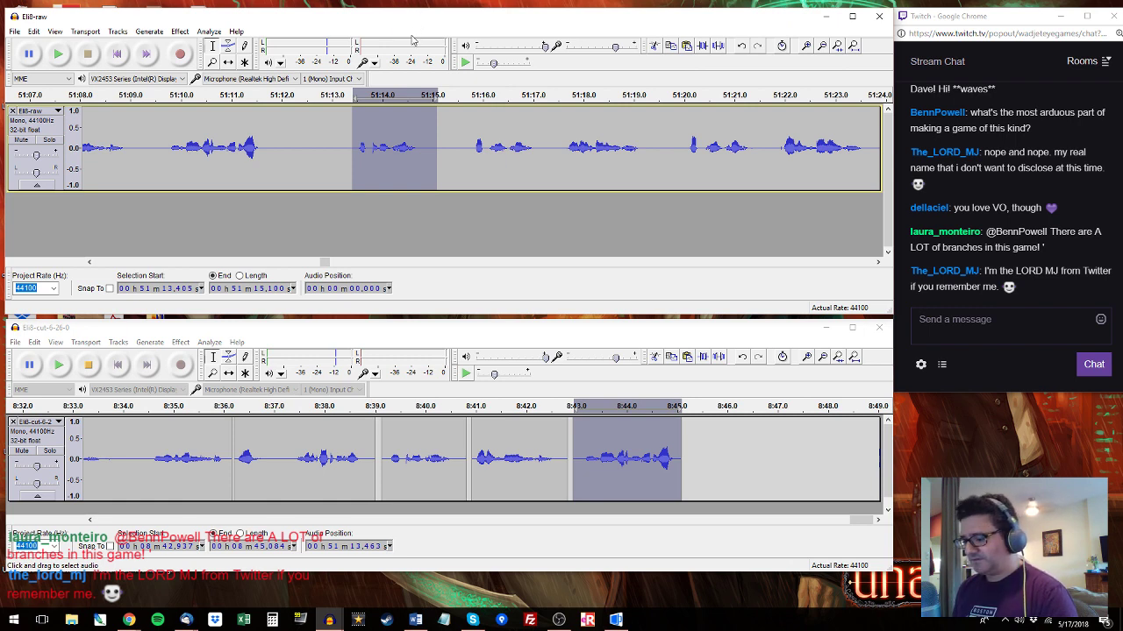
Switch to the AGS Editor, widen the Speech Center's character filter to all characters, and examine the line count and the start of the list.
click(616, 620)
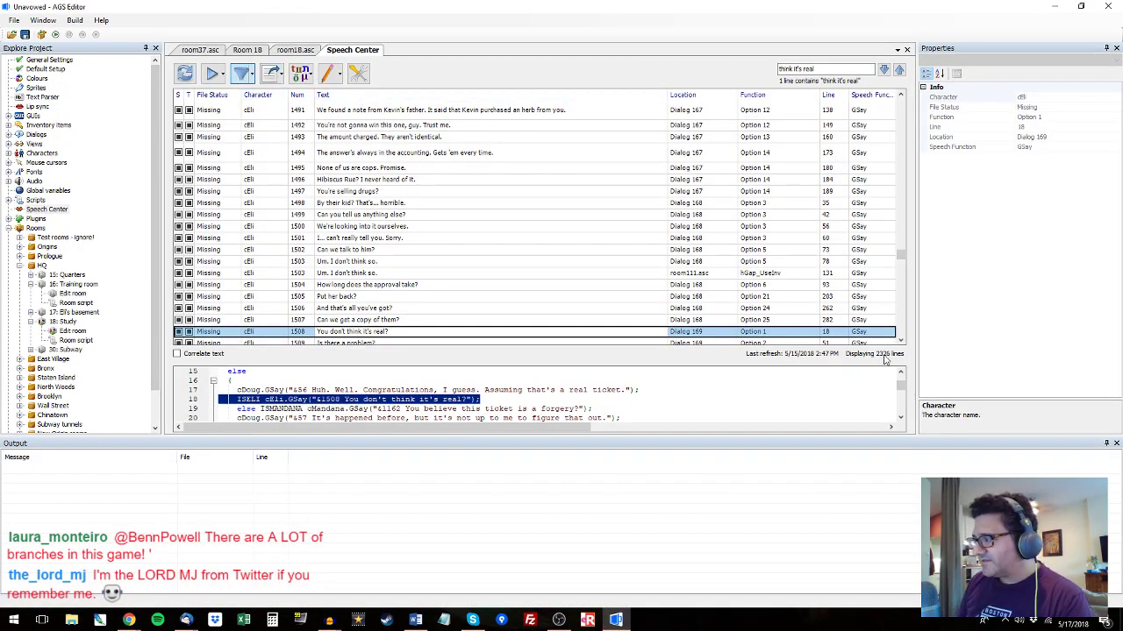
click(250, 74)
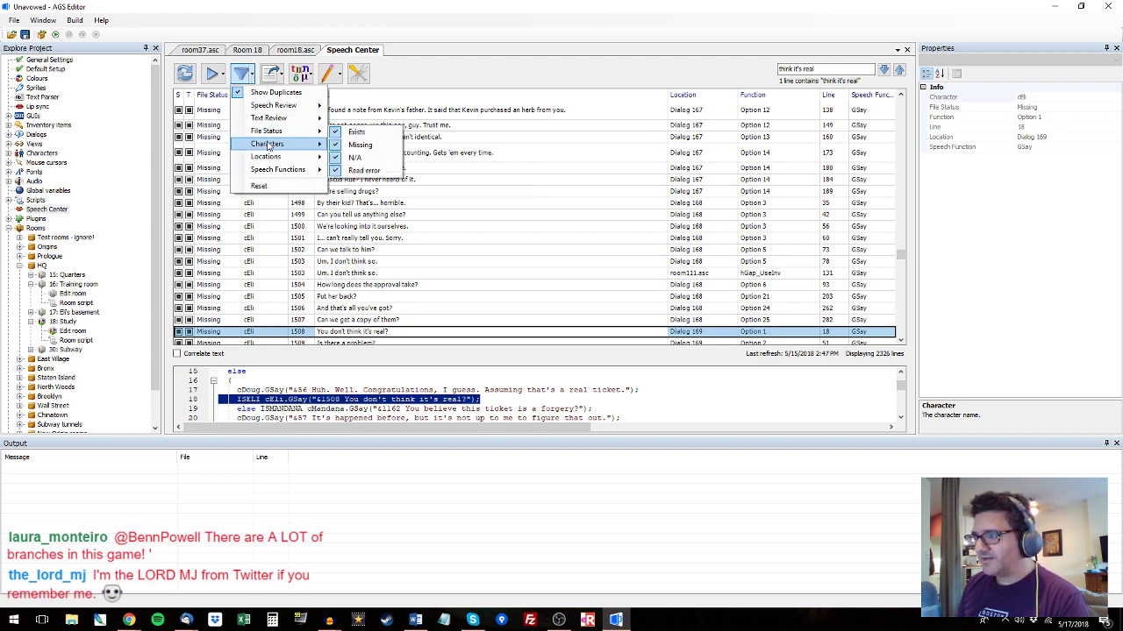
mouse_move(268, 144)
click(350, 13)
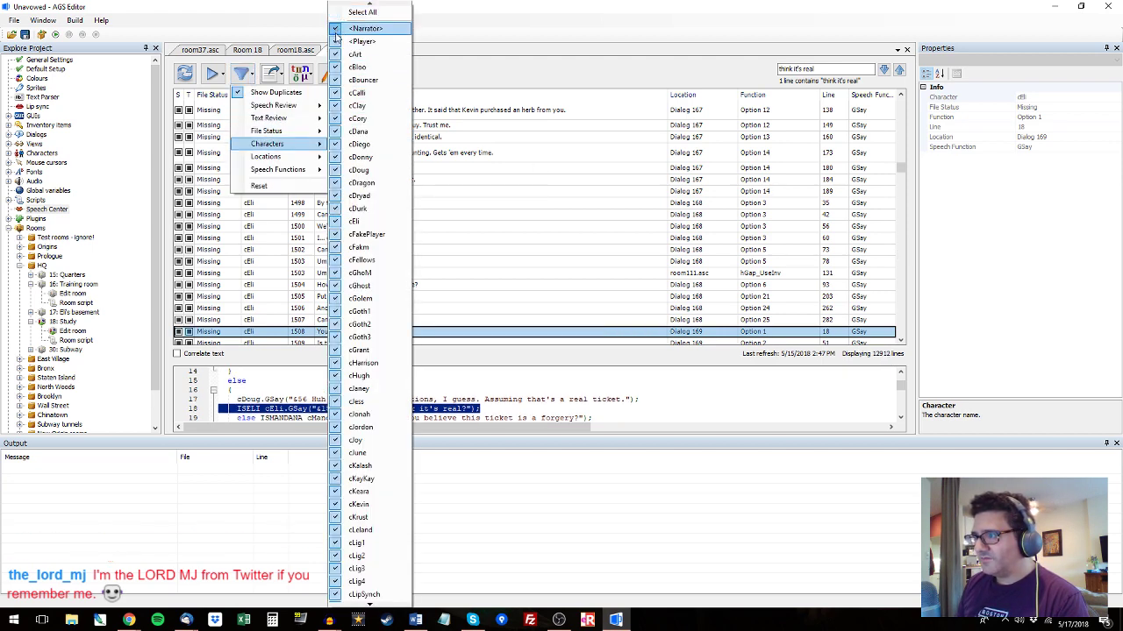
click(532, 27)
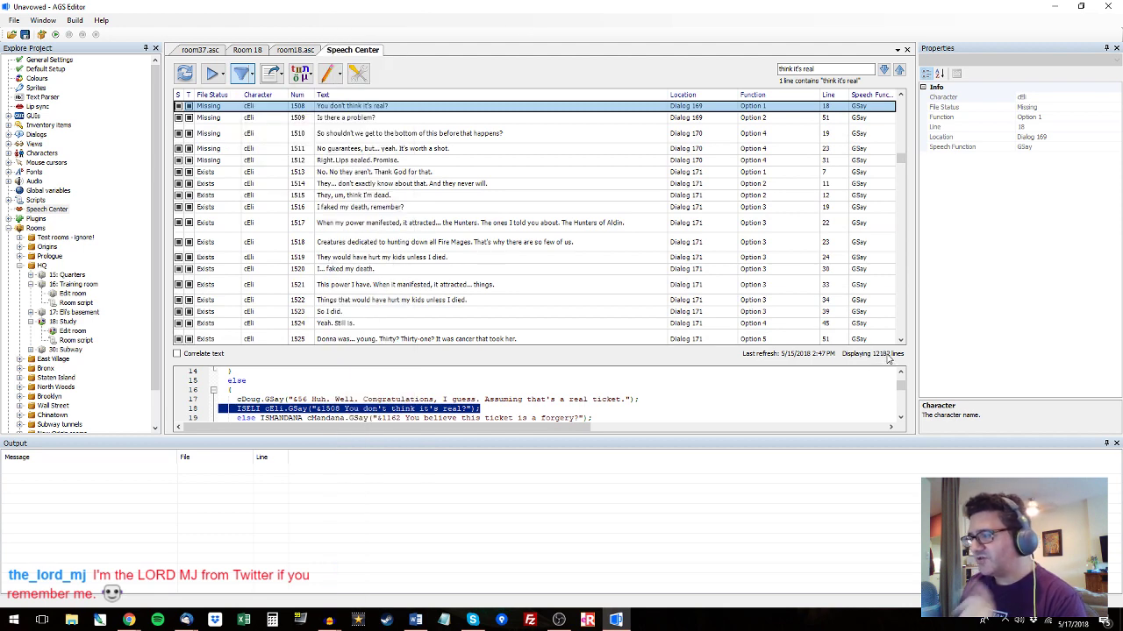
scroll(570, 165, up, 5)
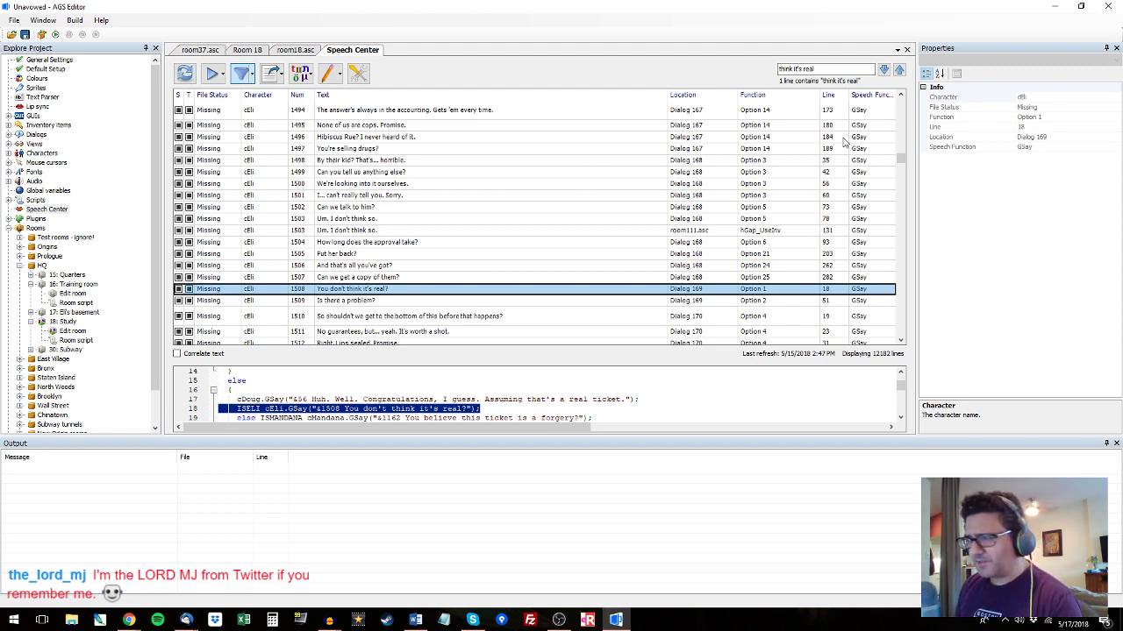
drag(900, 160, 922, 90)
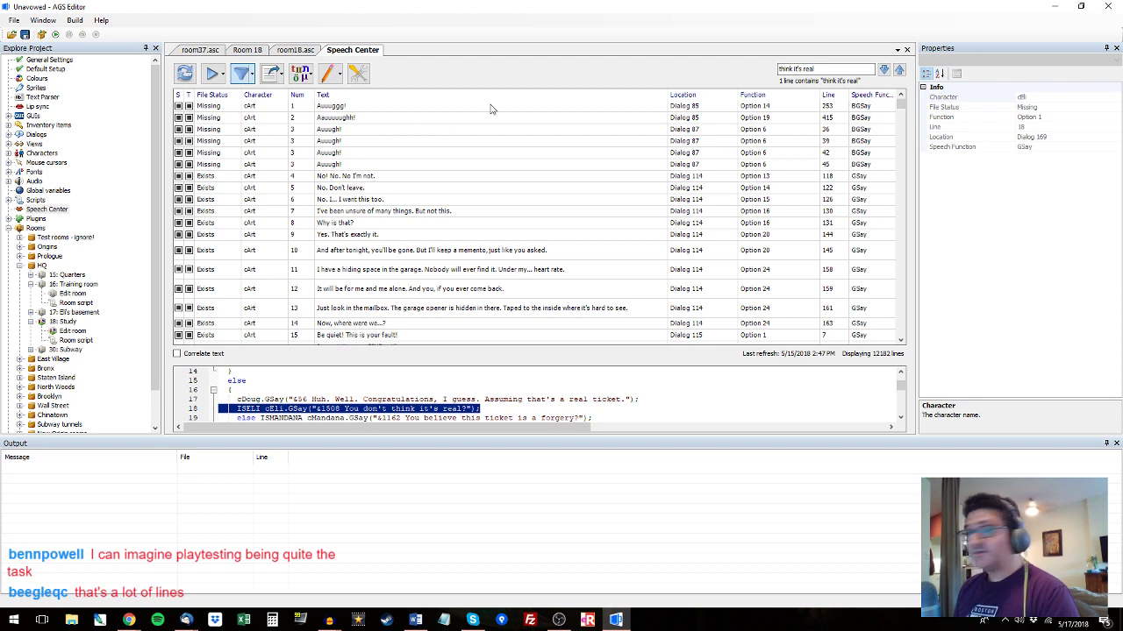
click(1054, 6)
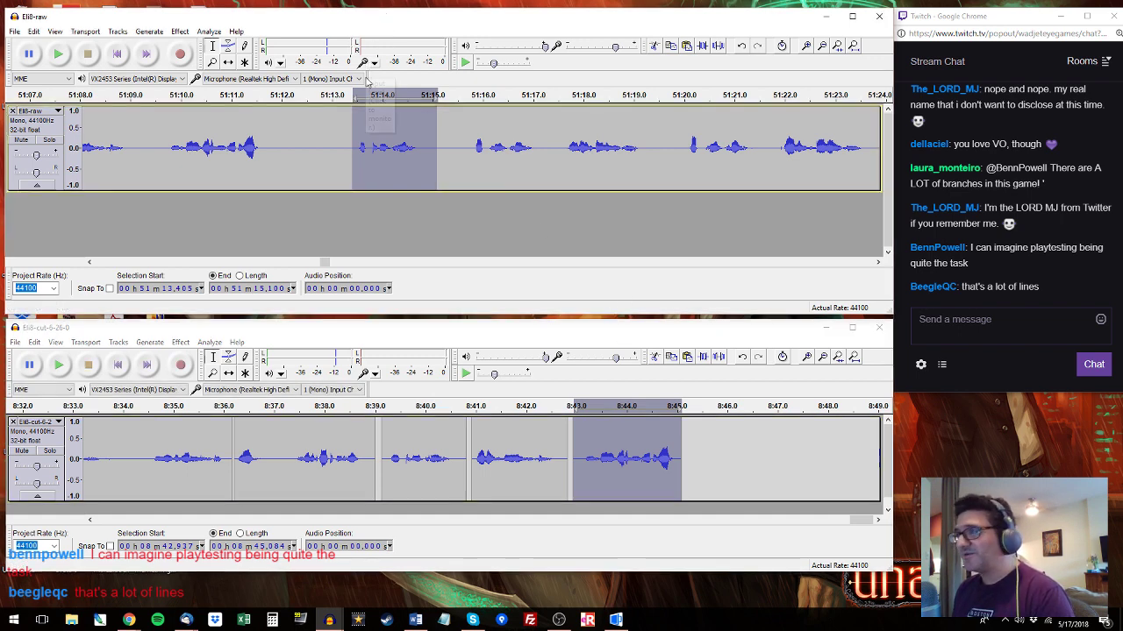
Return to Audacity, play the selected raw take and compare it with the cut's clip starting at about 8:39.2.
key(space)
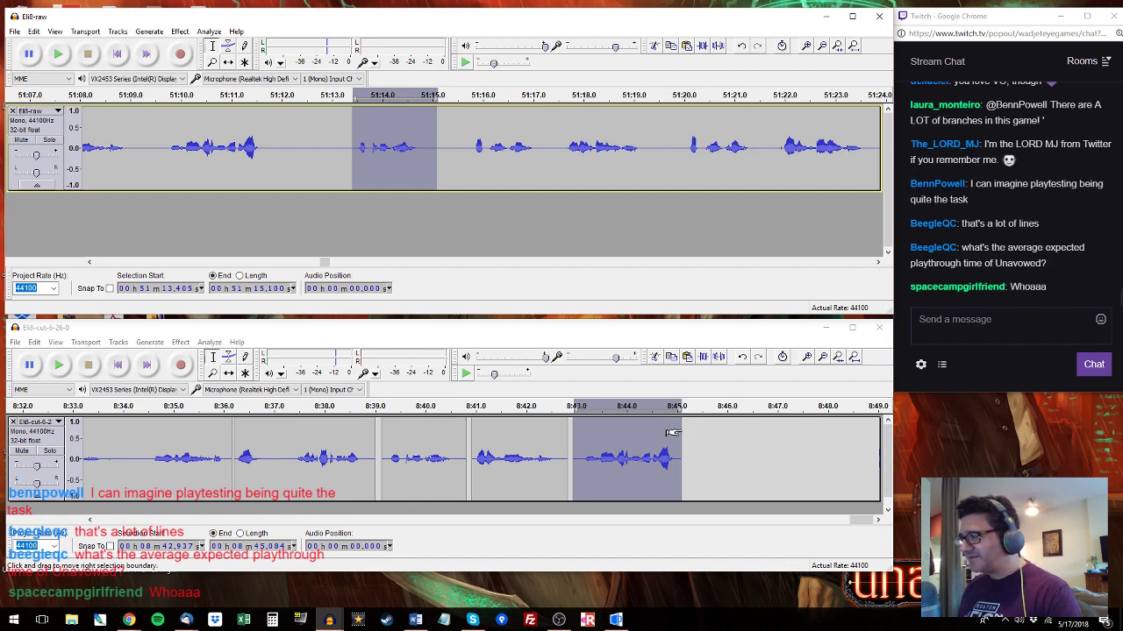
click(860, 532)
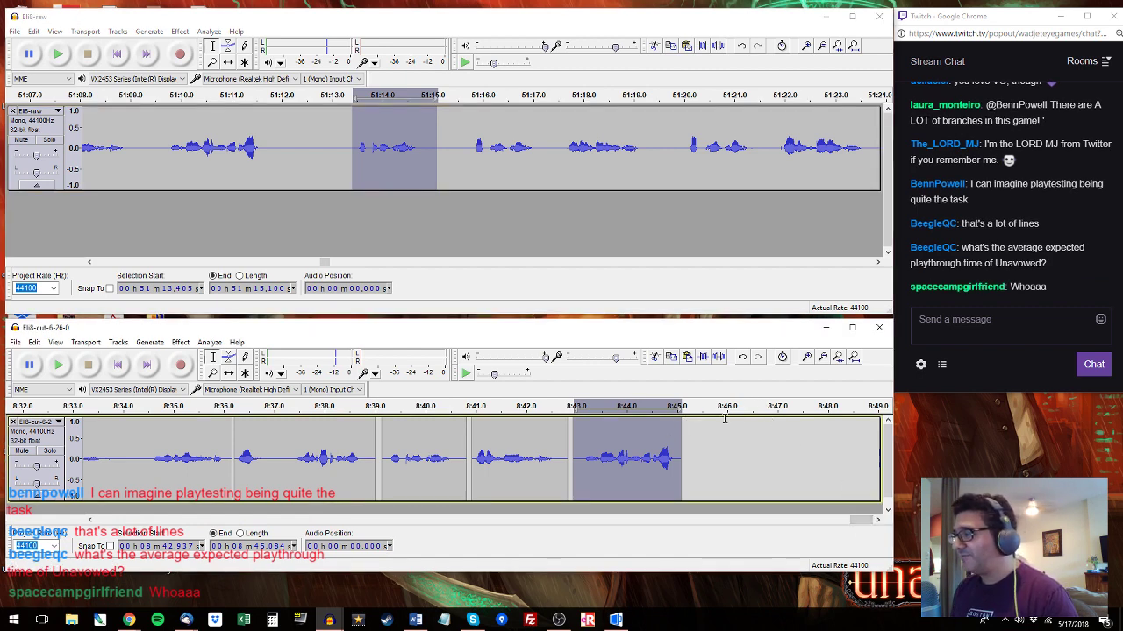
click(687, 425)
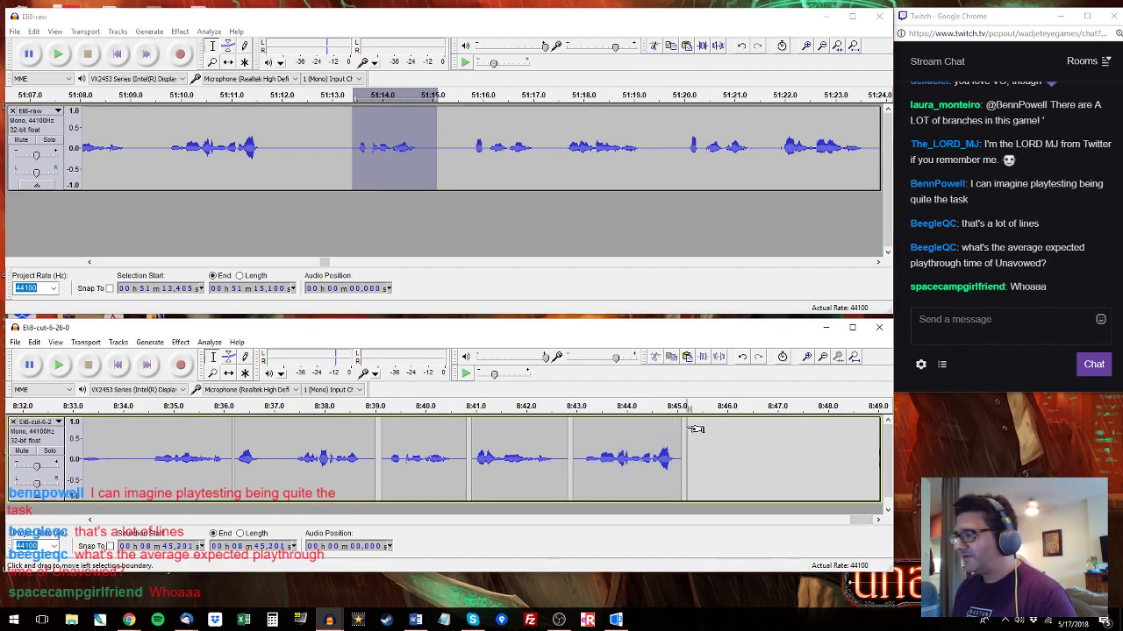
drag(696, 427, 773, 439)
click(383, 460)
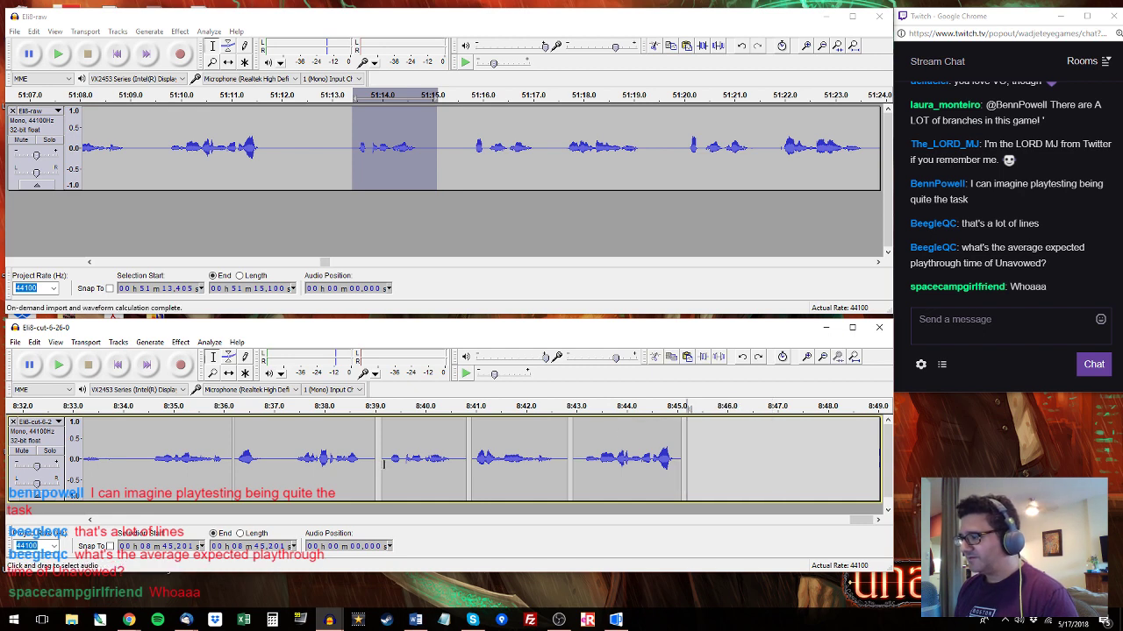
key(space)
Select and play the raw take from about 51:15.8 to 51:17.1 and compare it with the cut's clips from about 8:42.9 and 8:40.8.
click(471, 98)
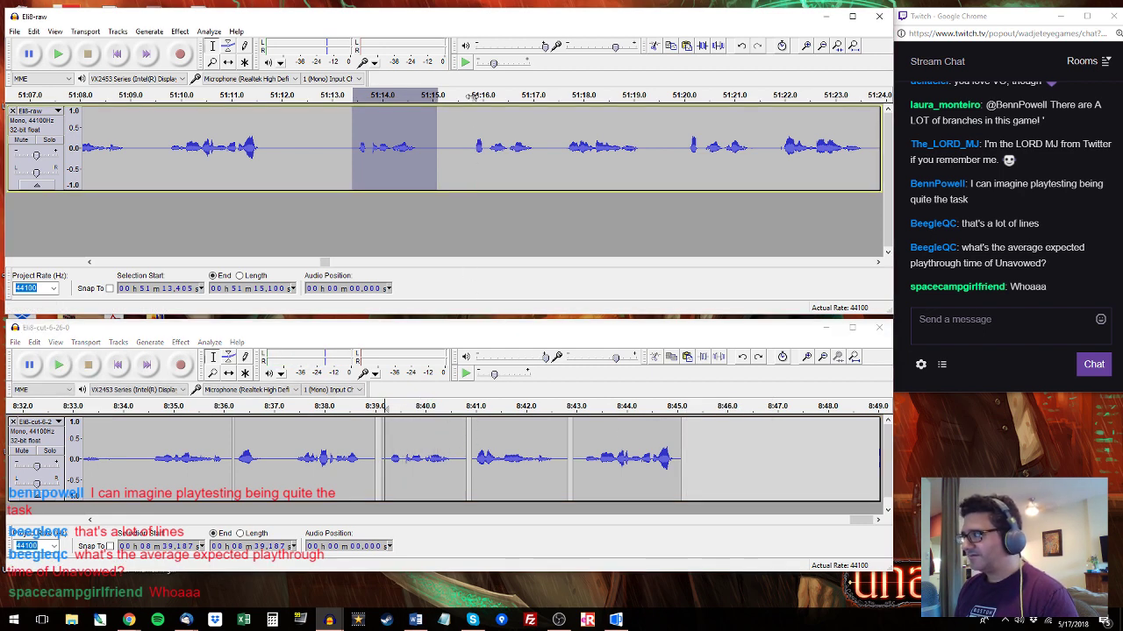
drag(471, 119, 537, 143)
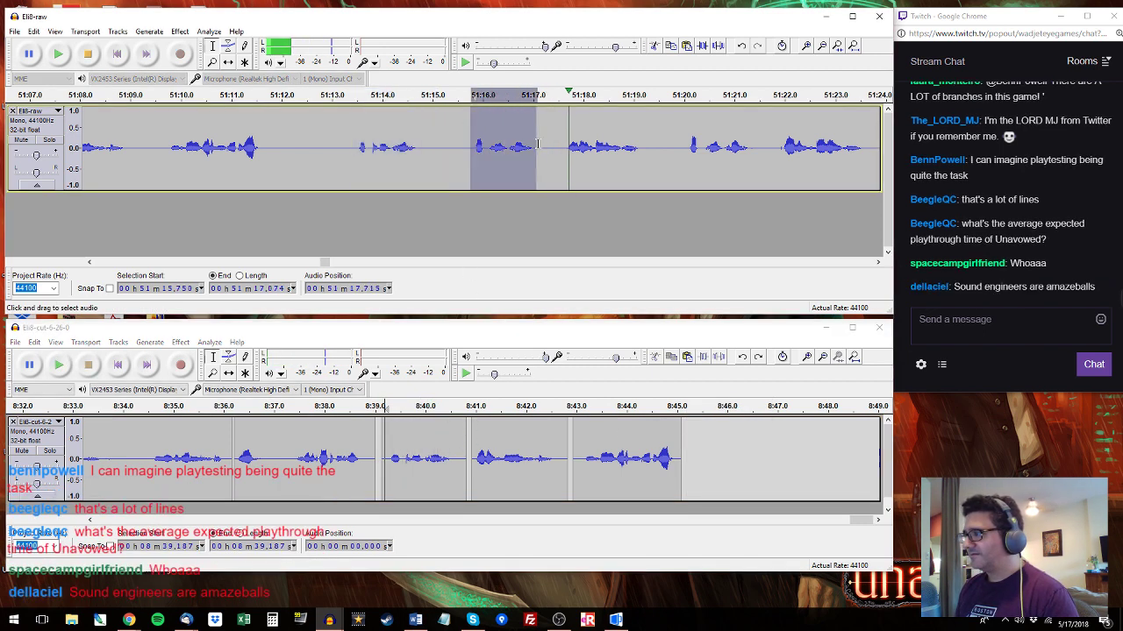
key(space)
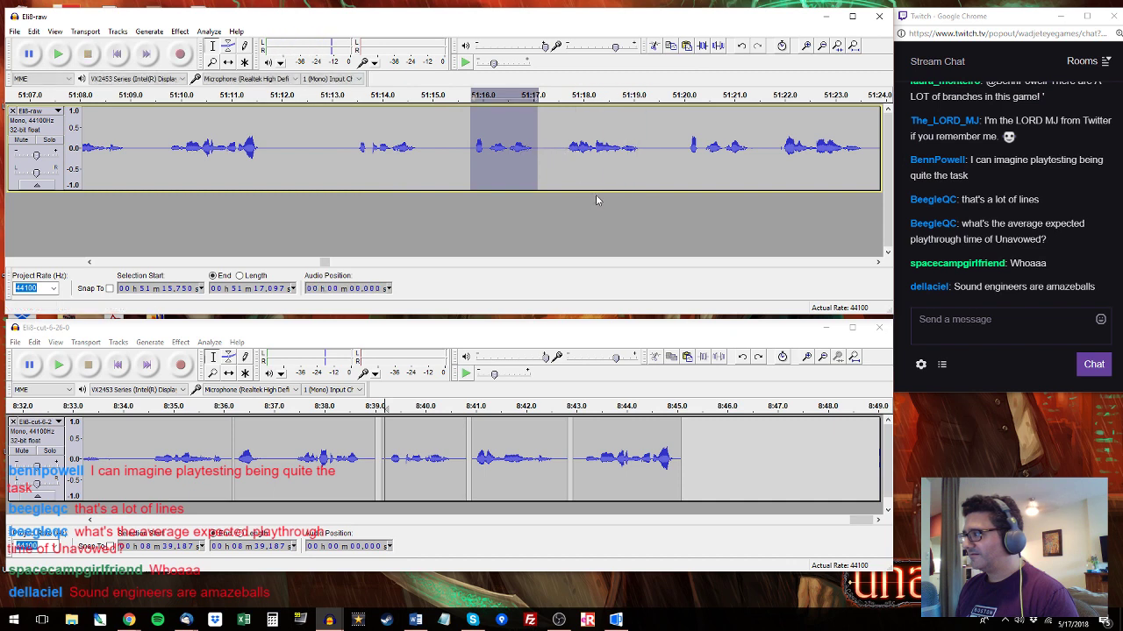
click(571, 457)
key(space)
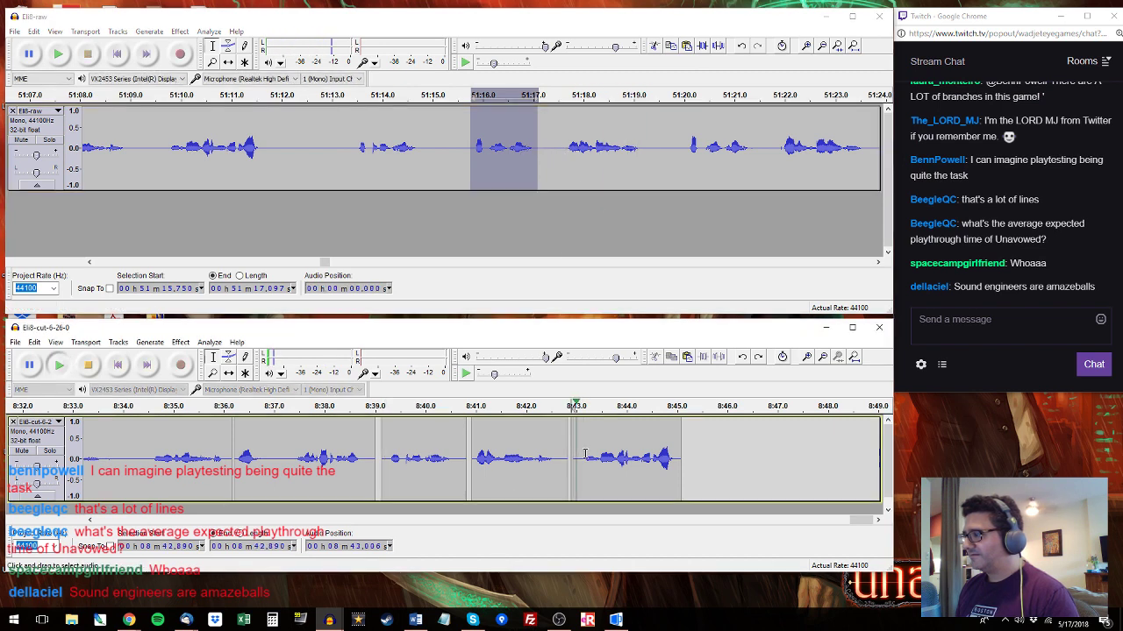
click(467, 461)
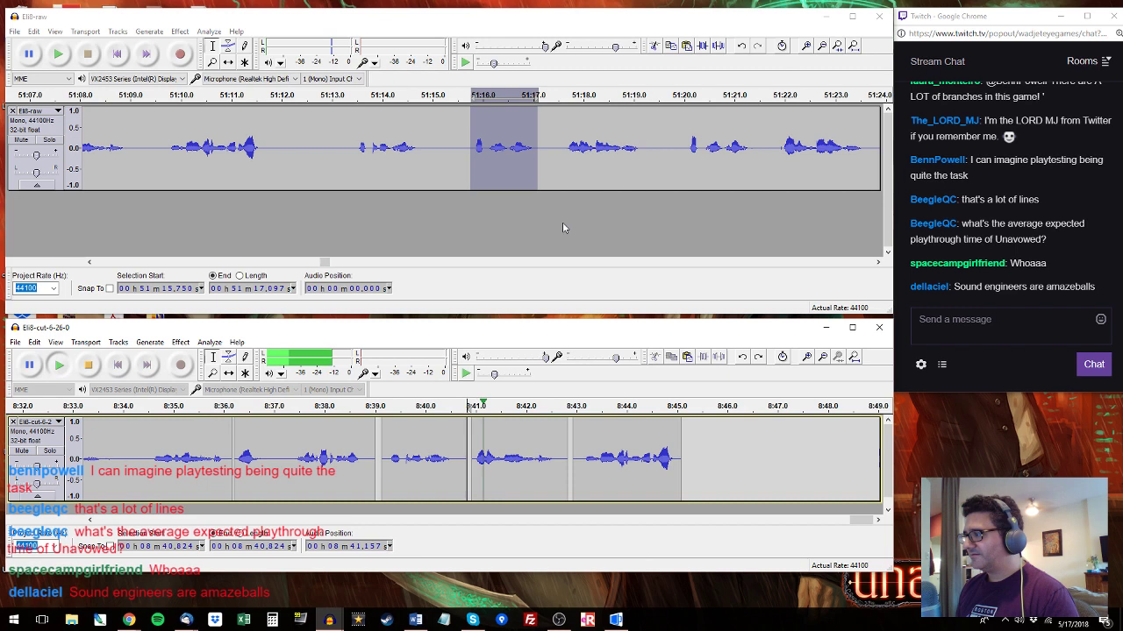
Select the raw take from about 51:19.9 to 51:21.6 and play it.
click(678, 128)
drag(681, 127, 765, 140)
key(space)
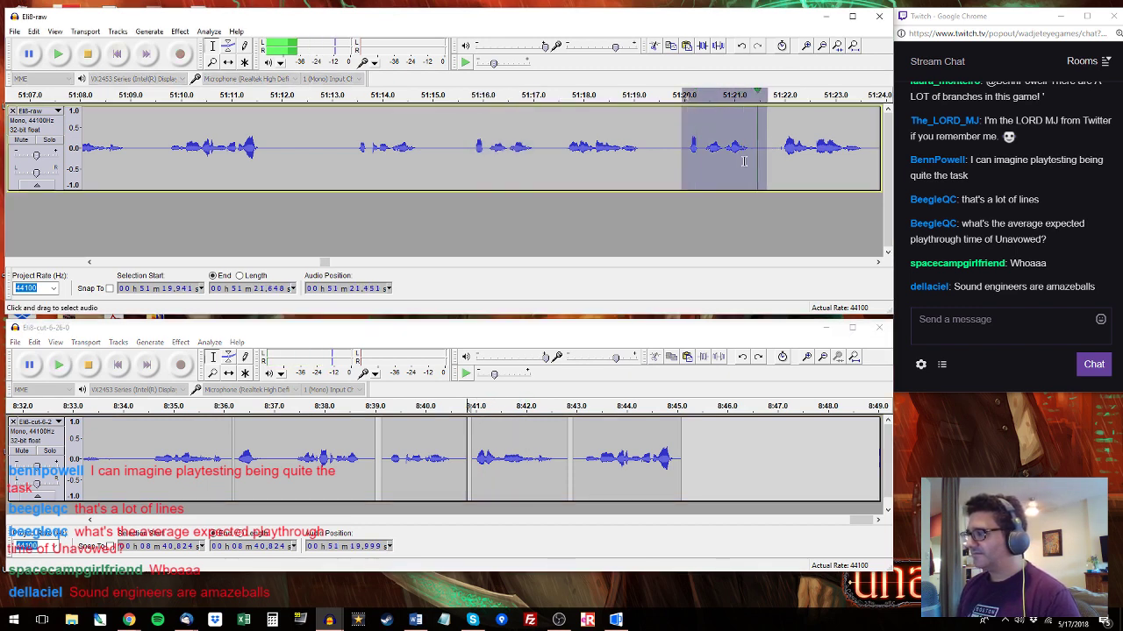
Play the raw take from about 51:21.9 to 51:23.6 and paste it over the cut's clip starting at about 8:40.9.
click(783, 140)
key(space)
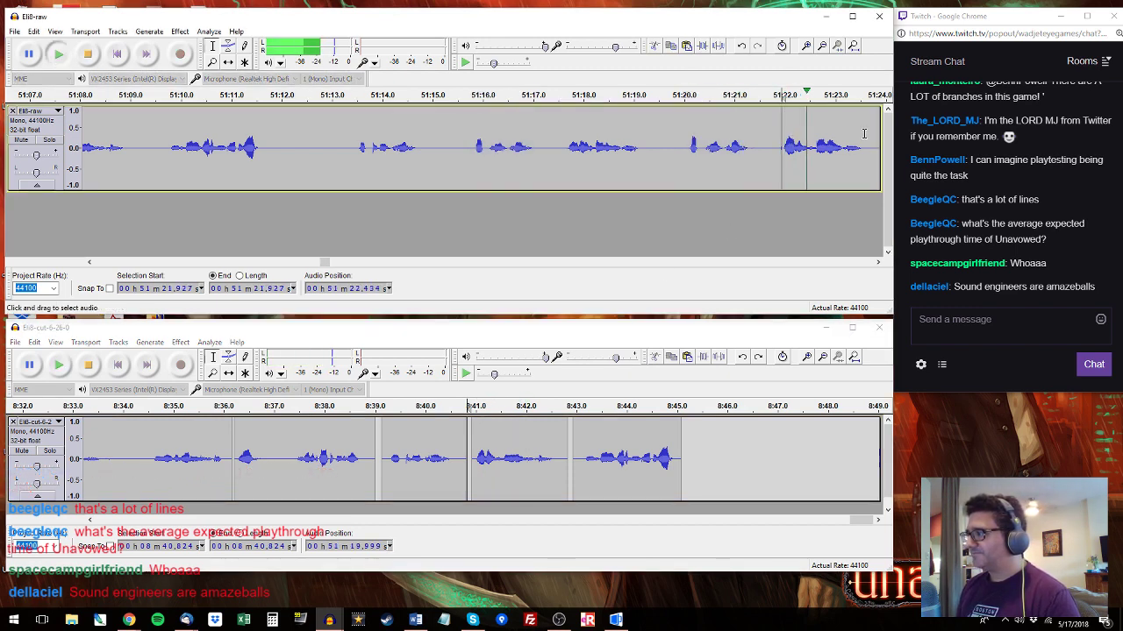
drag(864, 133, 782, 134)
key(space)
double_click(530, 455)
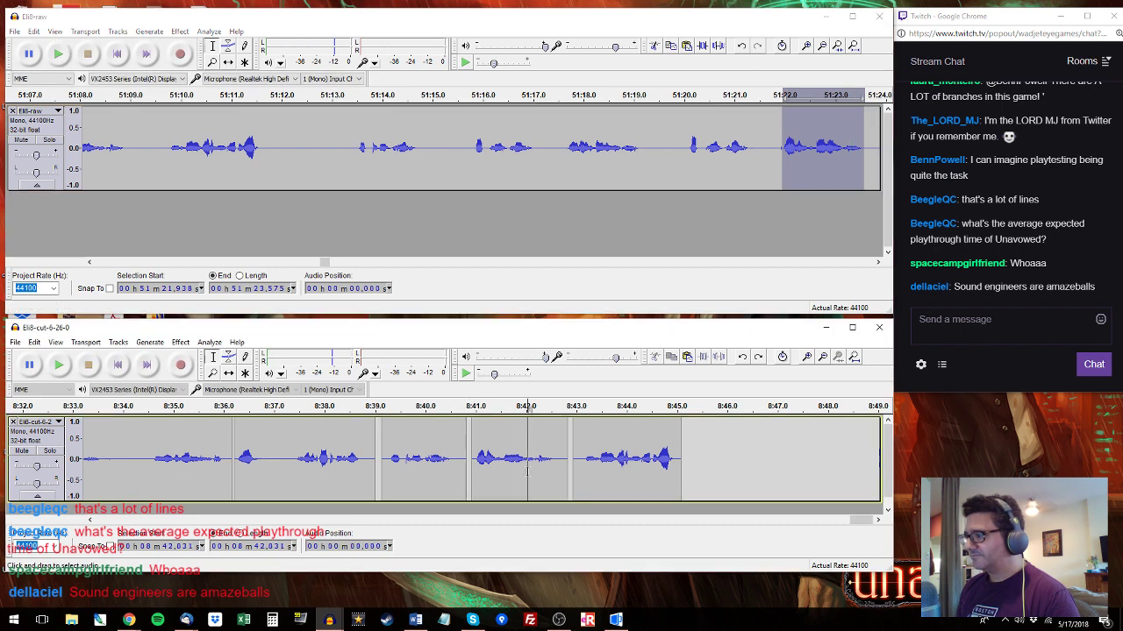
key(space)
key(space)
key(ctrl+v)
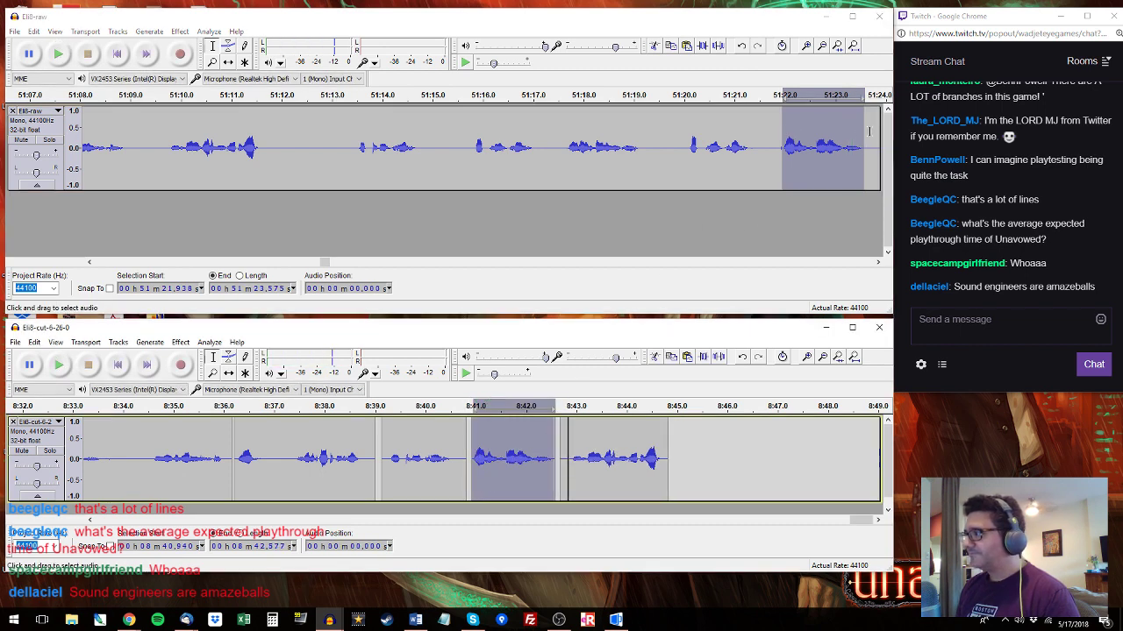
Play the raw take from about 51:23.9 to 51:26.6 and replace the cut's last clip, starting at about 8:42.8, with it.
click(870, 132)
key(space)
drag(284, 131, 148, 115)
key(space)
key(ctrl+c)
click(568, 443)
key(ctrl+v)
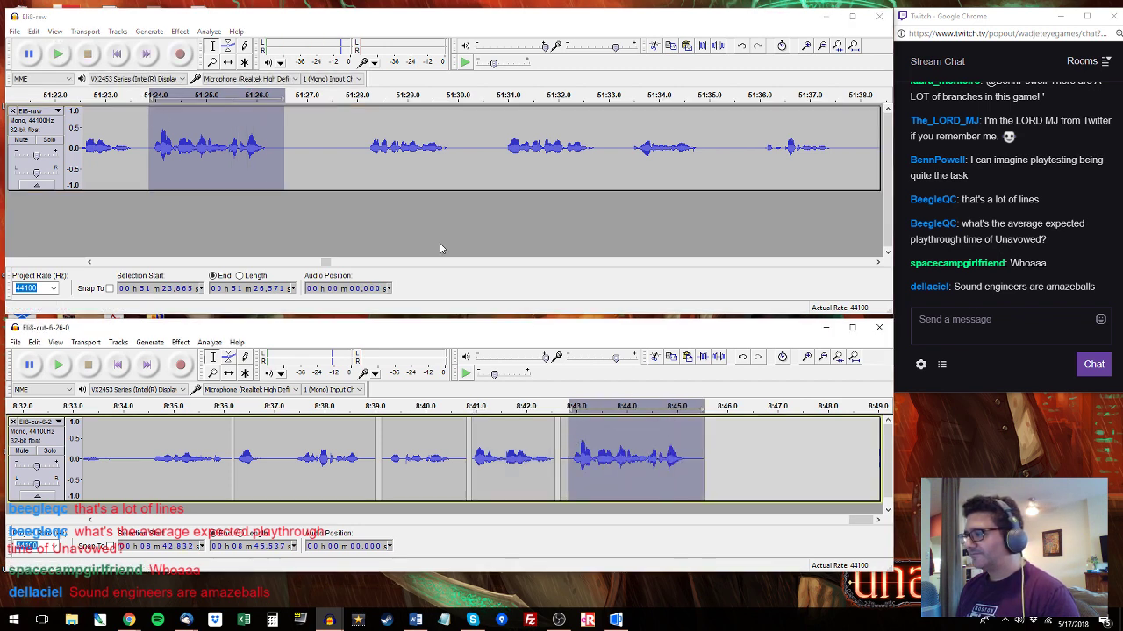
Play and copy the raw take from about 51:28.0 to 51:30.1 and add it to the end of the cut at about 8:45.8.
click(367, 133)
key(space)
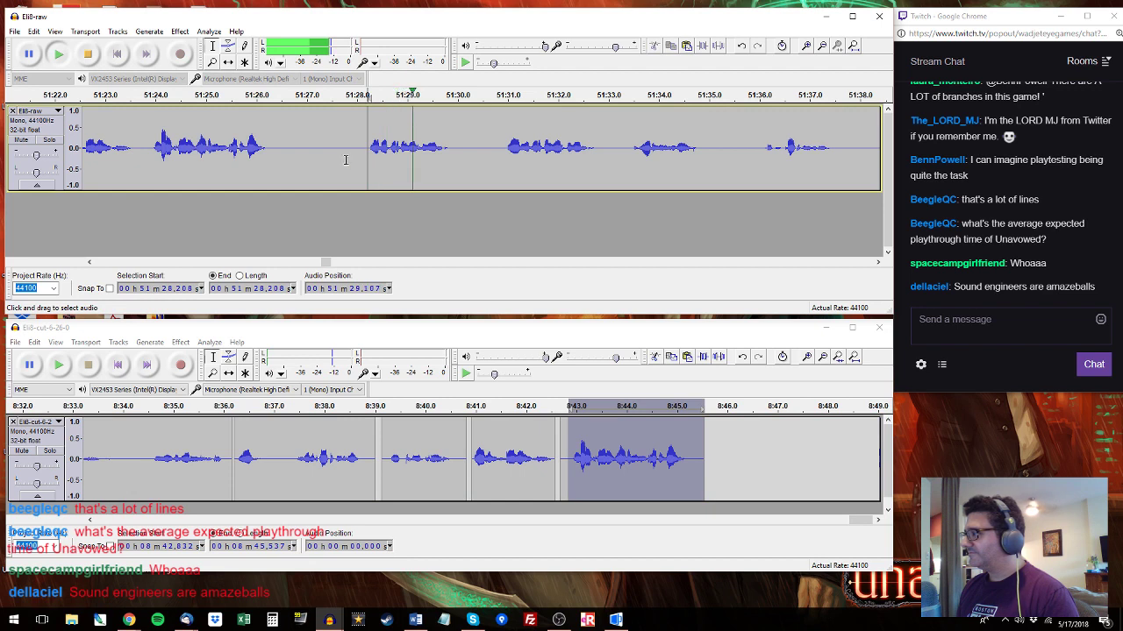
key(space)
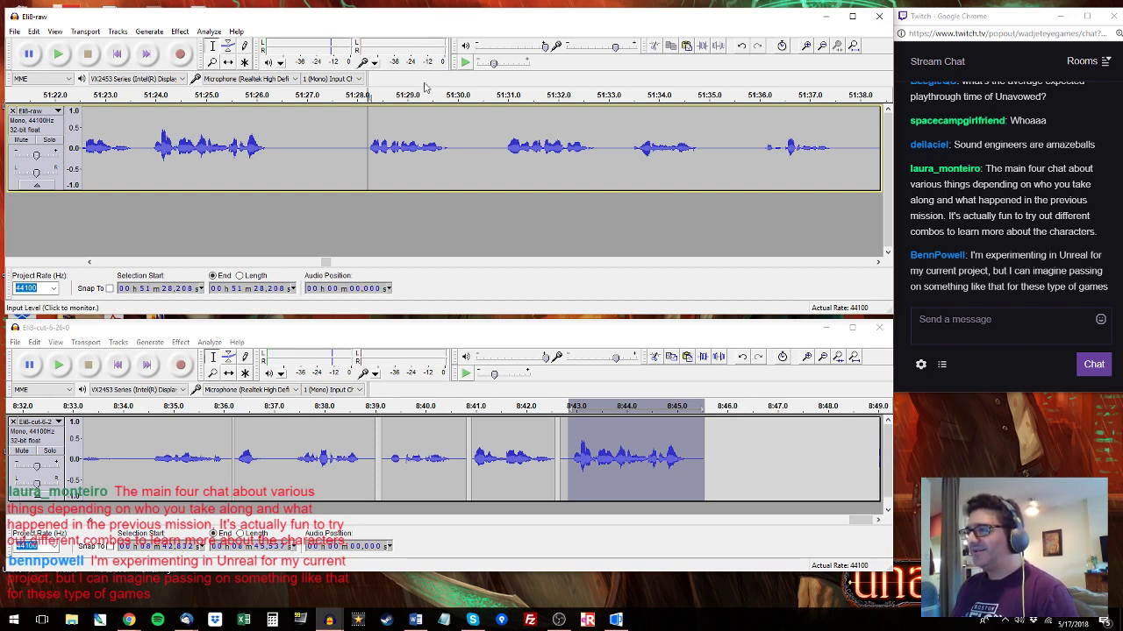
click(365, 133)
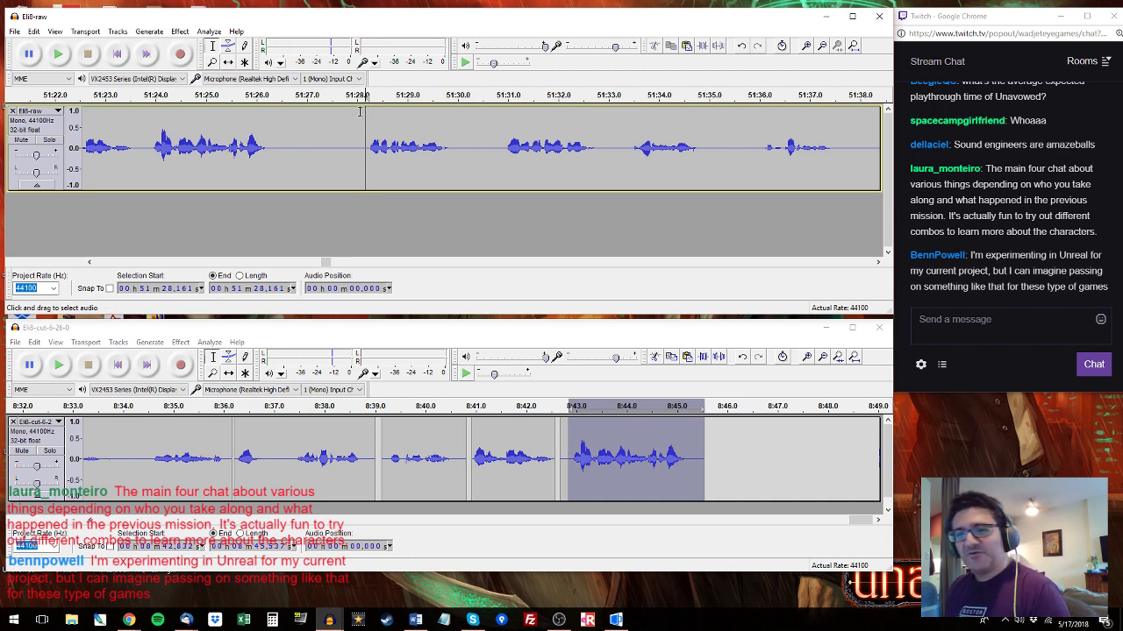
click(361, 112)
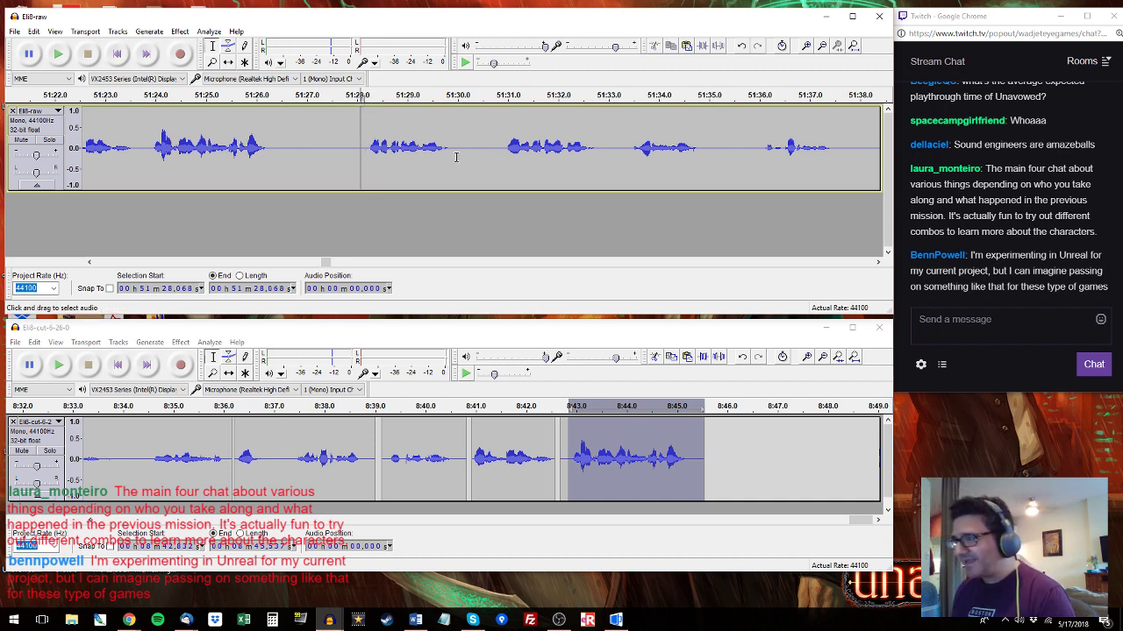
drag(463, 161, 402, 159)
shift+click(358, 158)
key(space)
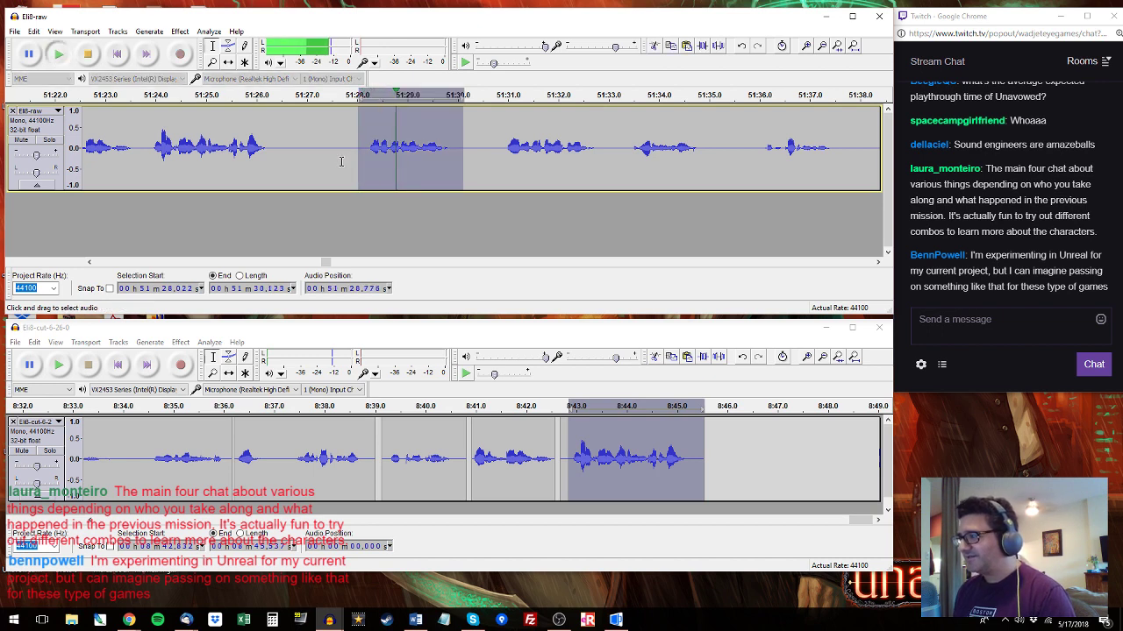
click(603, 431)
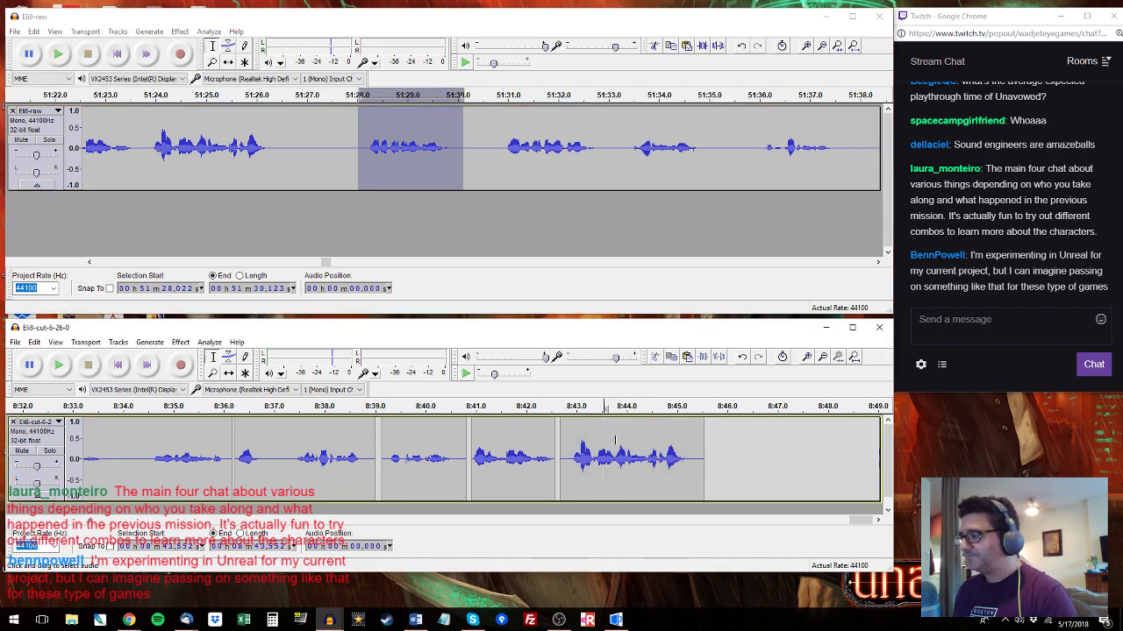
key(space)
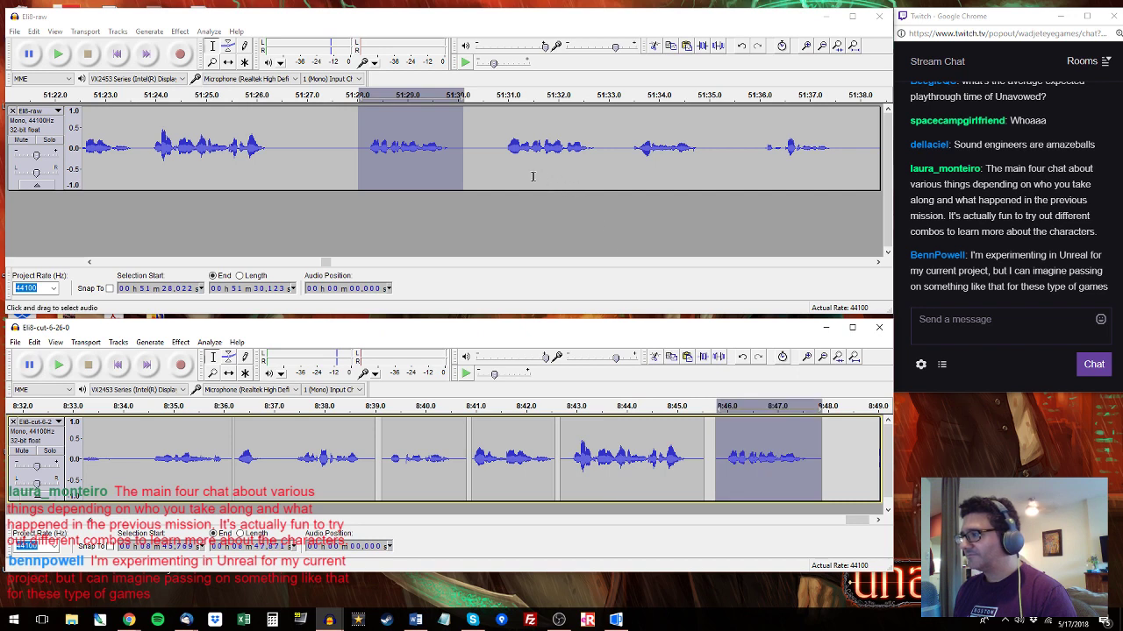
Play the raw recording from about 51:30.8 and append the take from 51:33.4 to 51:34.9 to the cut at about 8:48.0.
click(500, 149)
key(space)
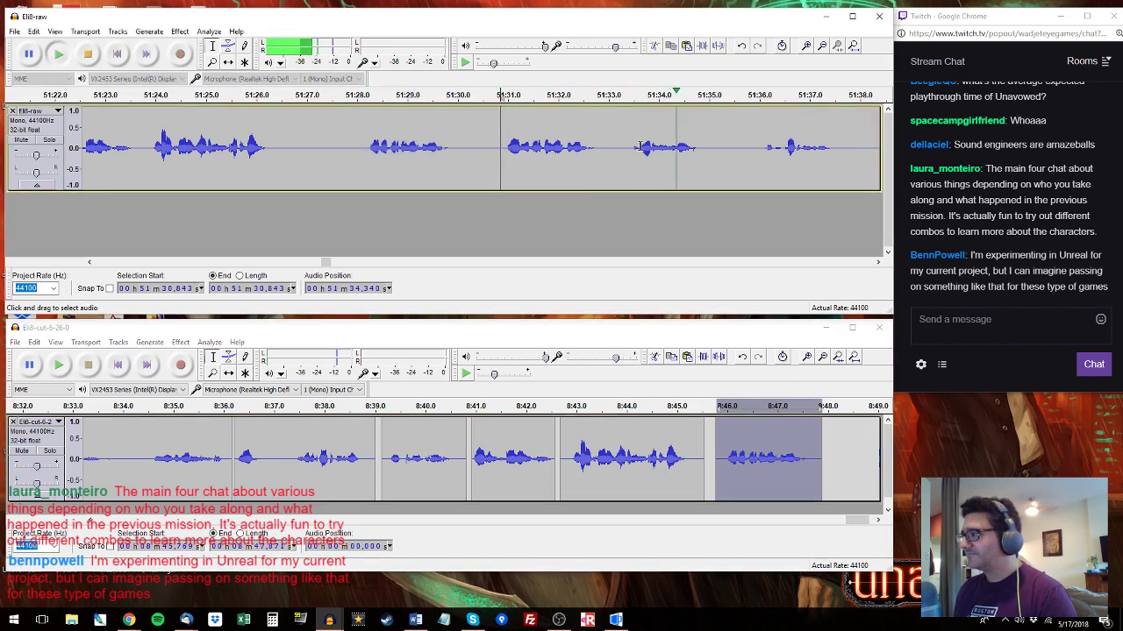
drag(705, 147, 629, 140)
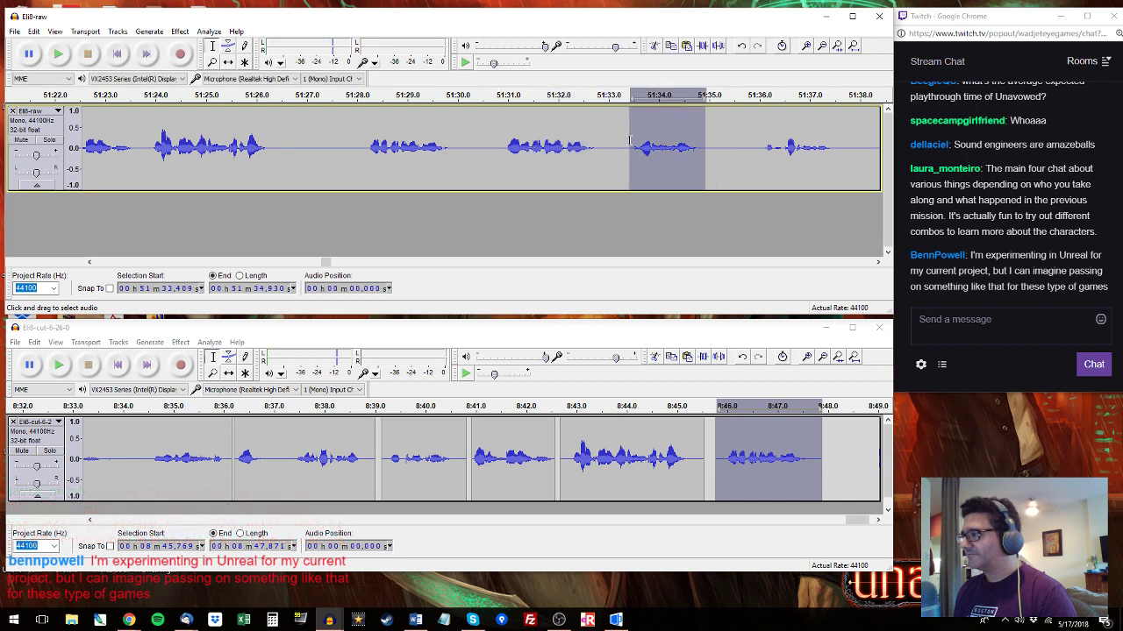
drag(825, 439, 877, 443)
Play and copy the raw take from about 51:36.0 to 51:37.5 and paste it into the cut at about 8:49.7.
click(762, 134)
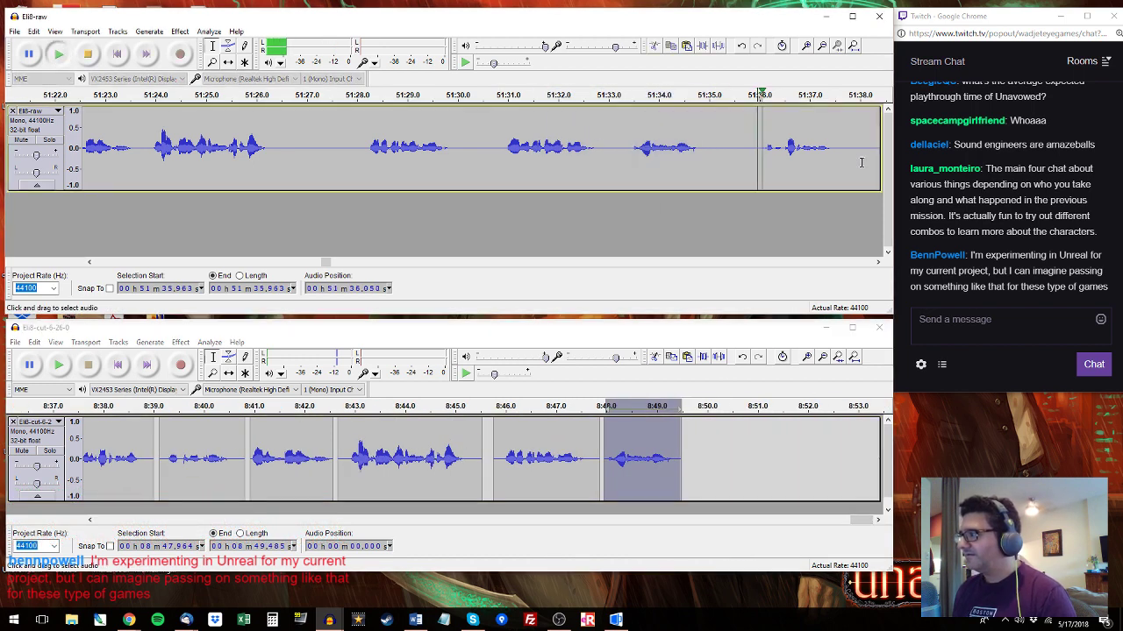
key(space)
key(bracketright)
drag(762, 133, 759, 134)
key(ctrl+c)
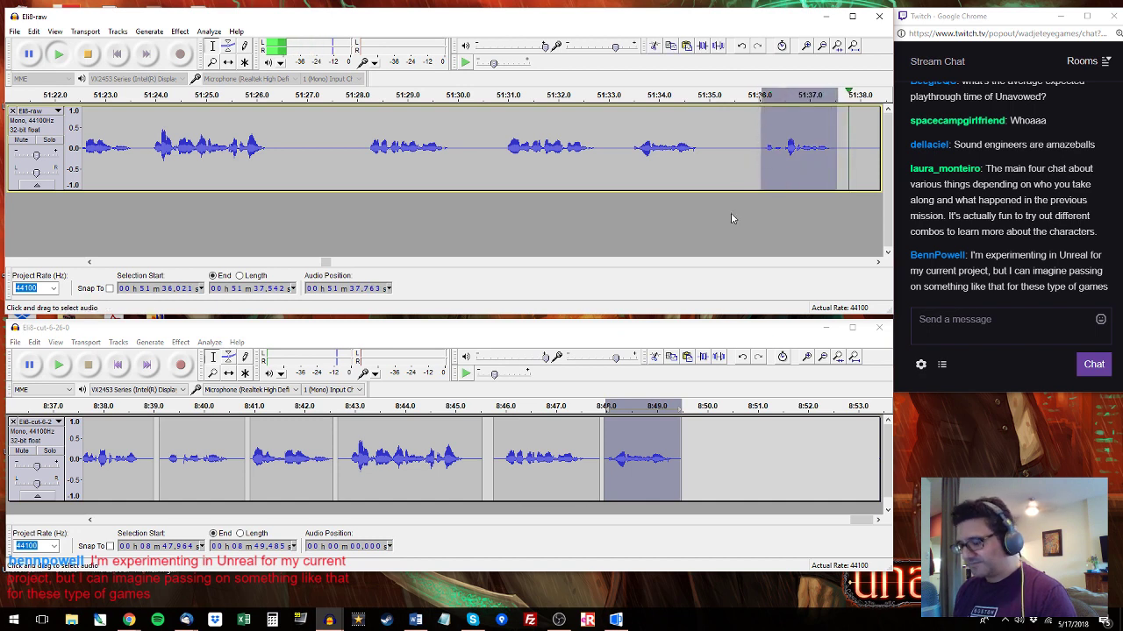
click(691, 439)
key(ctrl+v)
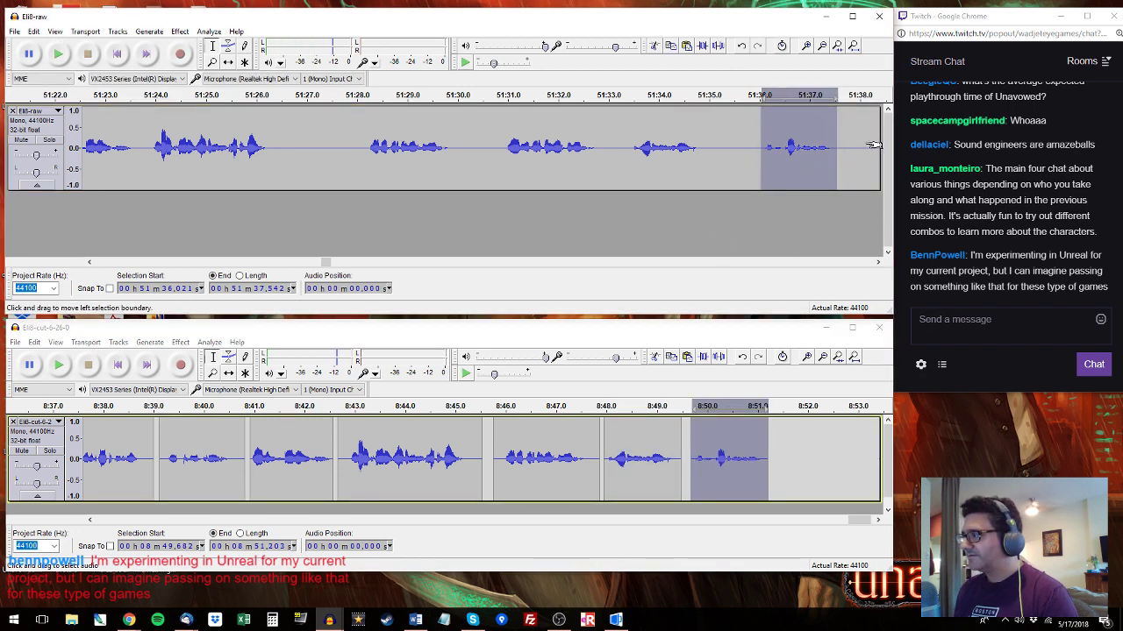
Play the raw take from about 51:39.4 to 51:43.6 and paste it over the cut's last two clips, starting at about 8:48.0.
click(865, 143)
key(space)
key(space)
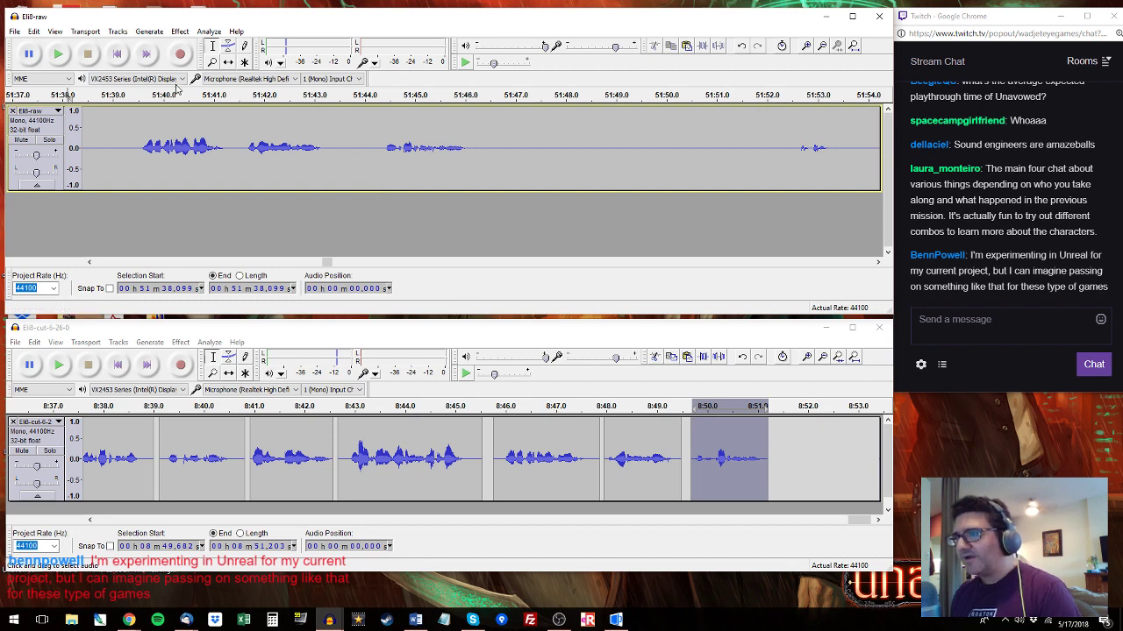
key(space)
key(space)
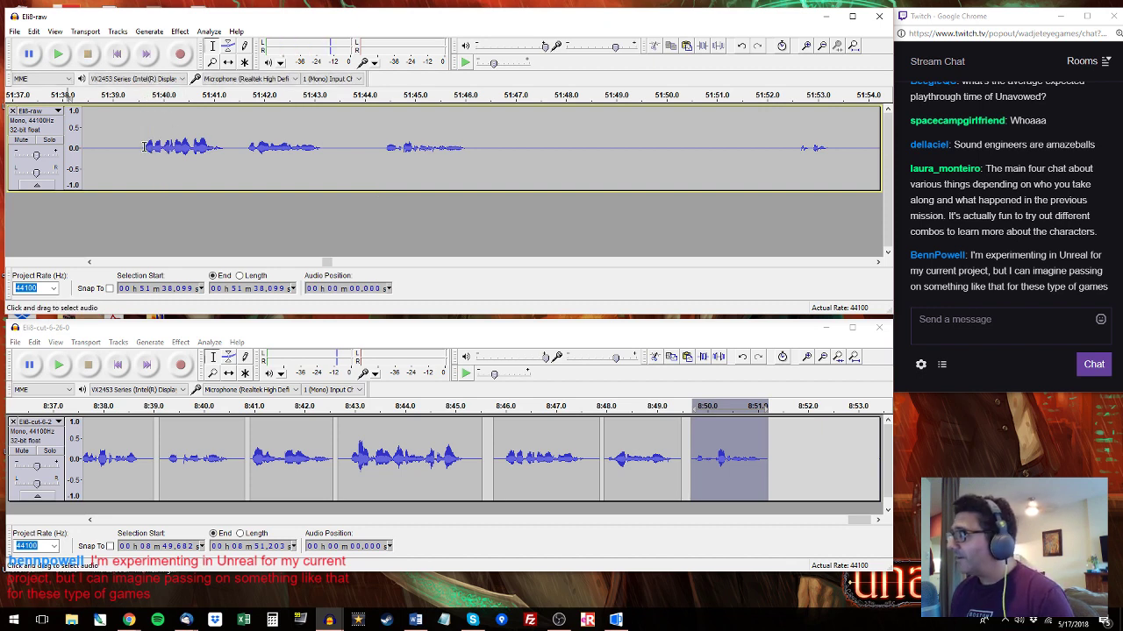
drag(133, 146, 336, 136)
key(space)
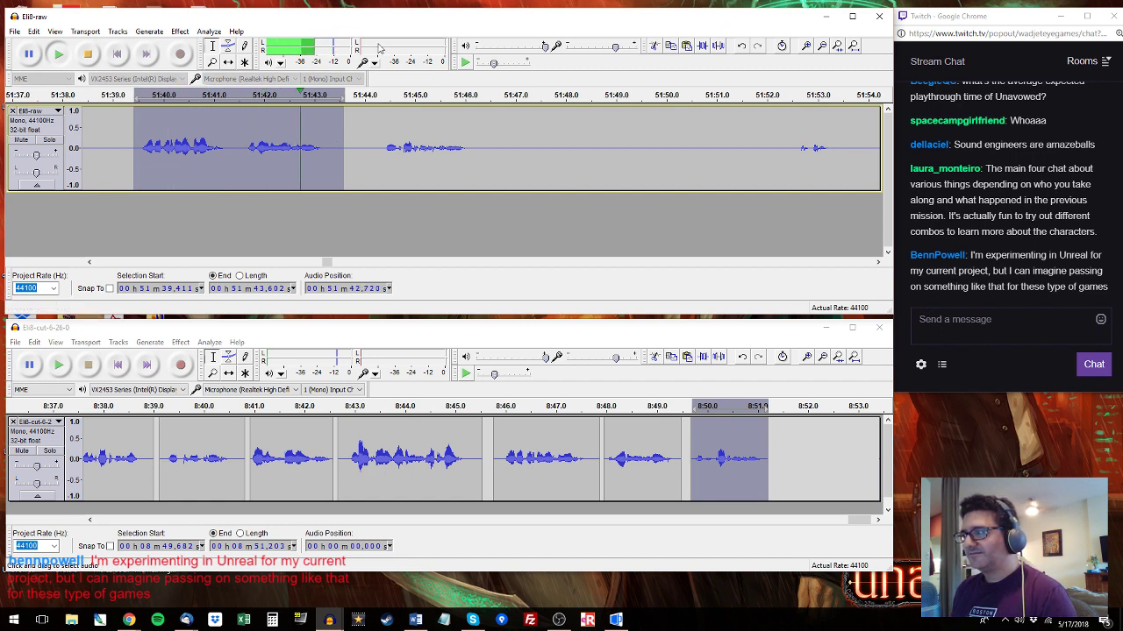
key(alt+space)
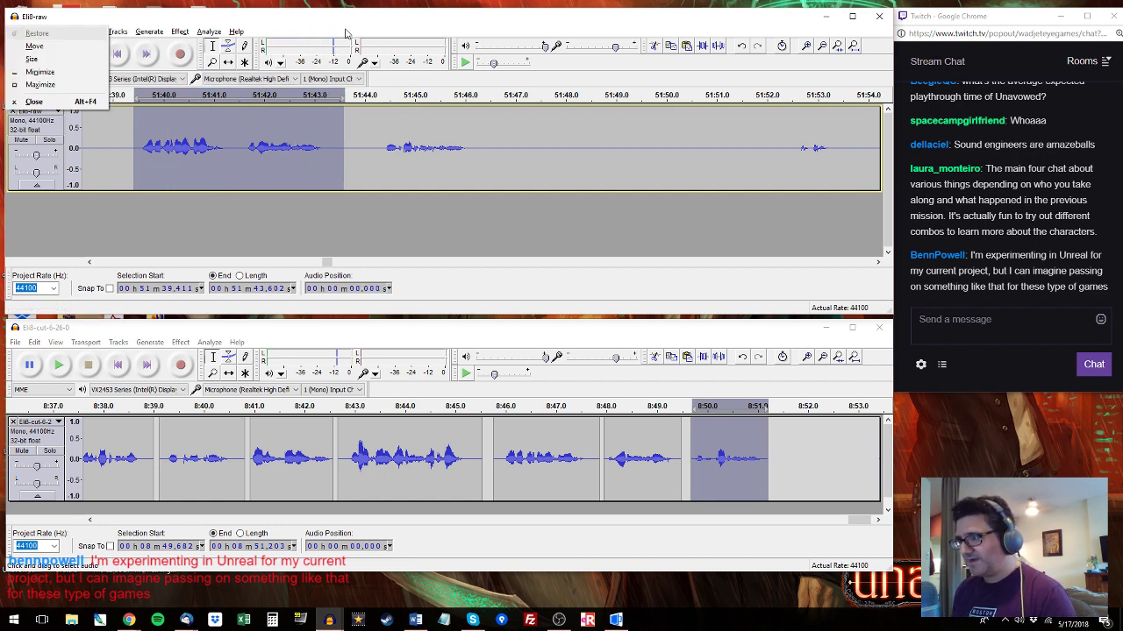
key(Escape)
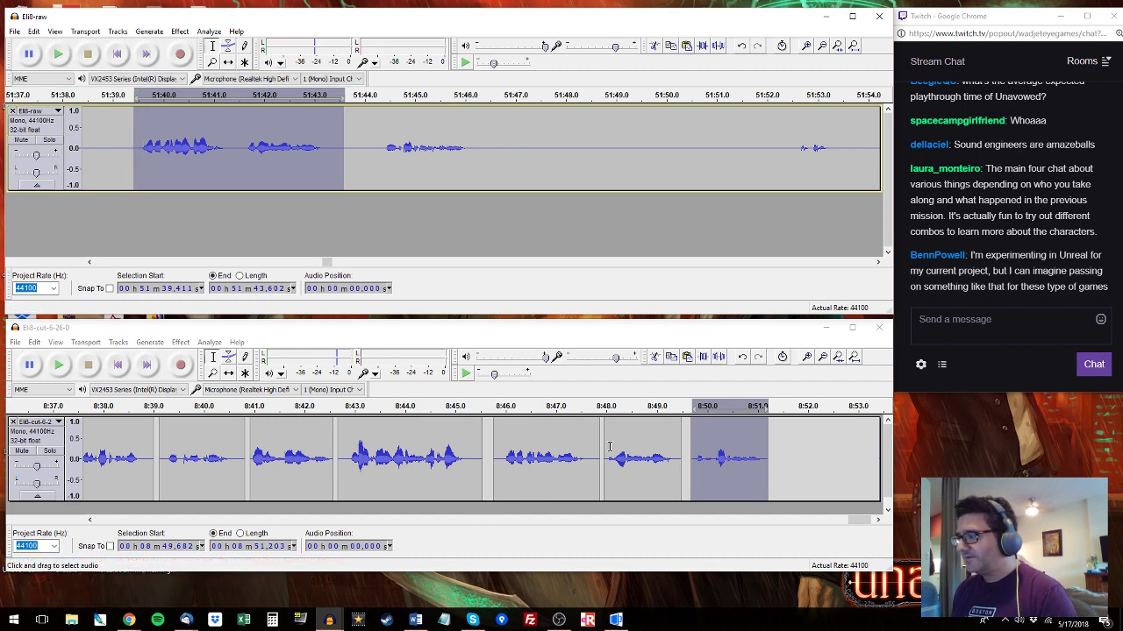
drag(607, 445, 818, 449)
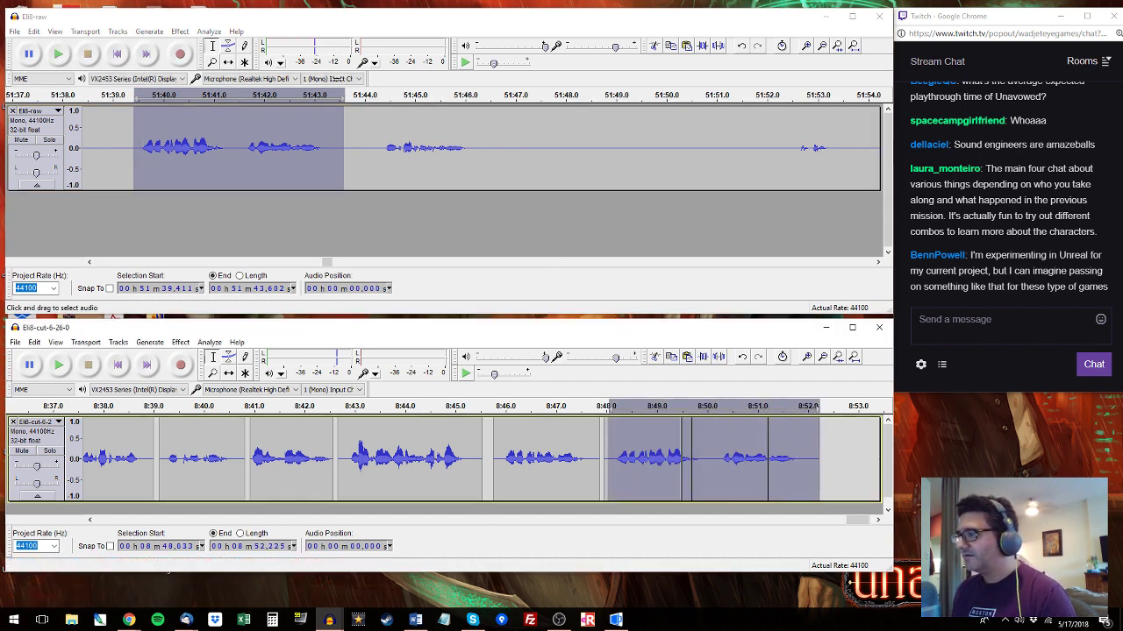
Play and copy the raw take from about 51:44.3 to 51:46.2 and append it to the cut at about 8:52.4.
click(386, 126)
key(space)
drag(476, 151, 380, 153)
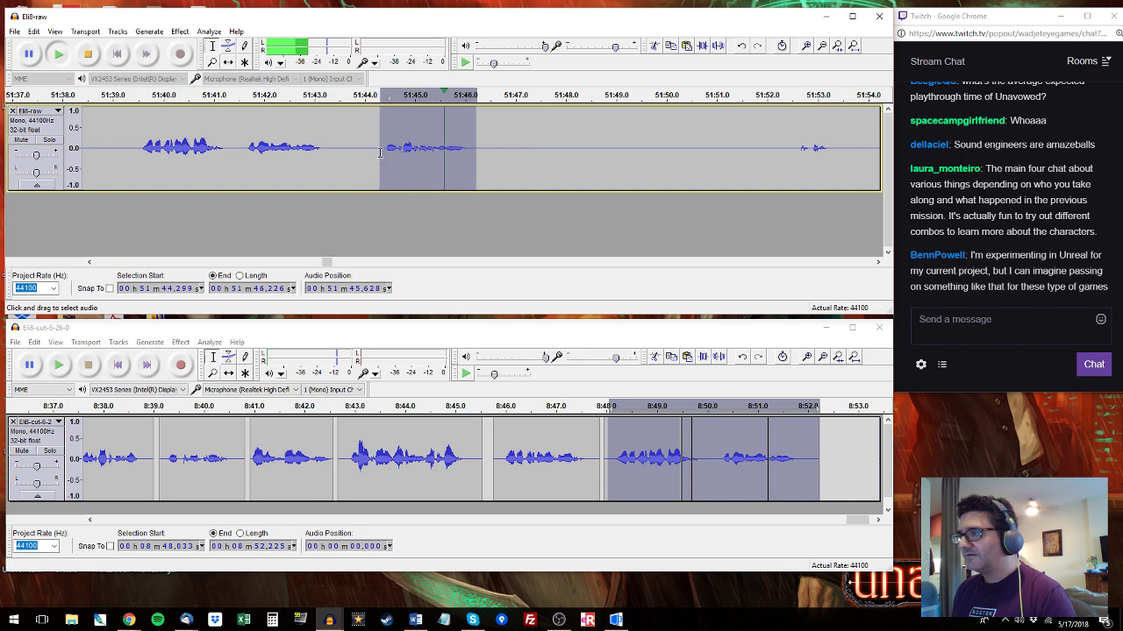
click(827, 430)
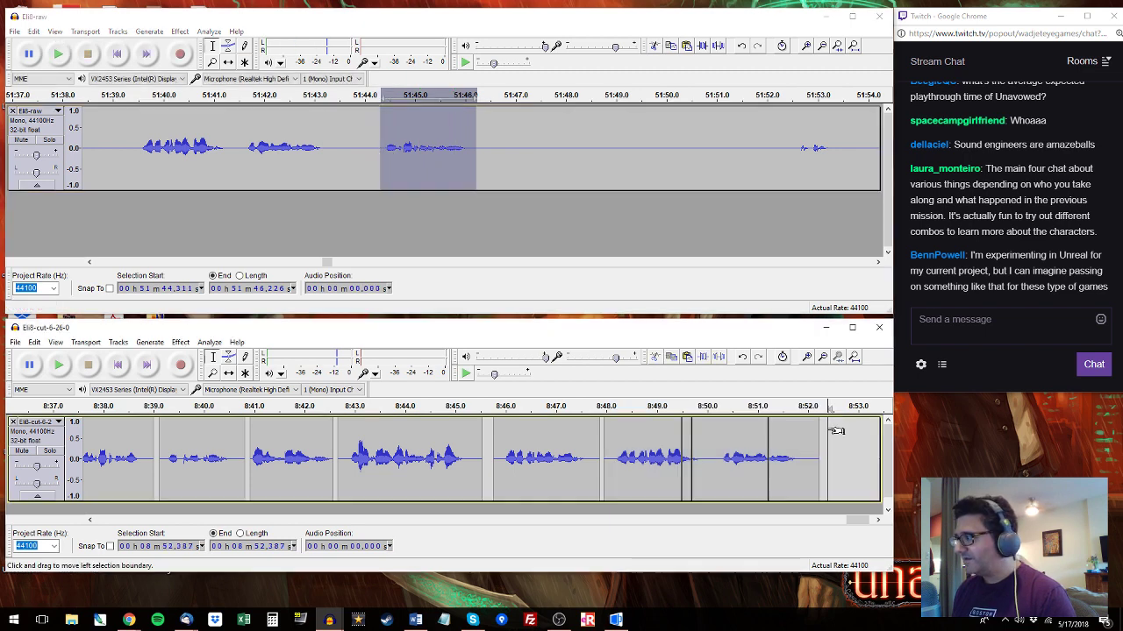
key(ctrl+v)
drag(854, 521, 861, 522)
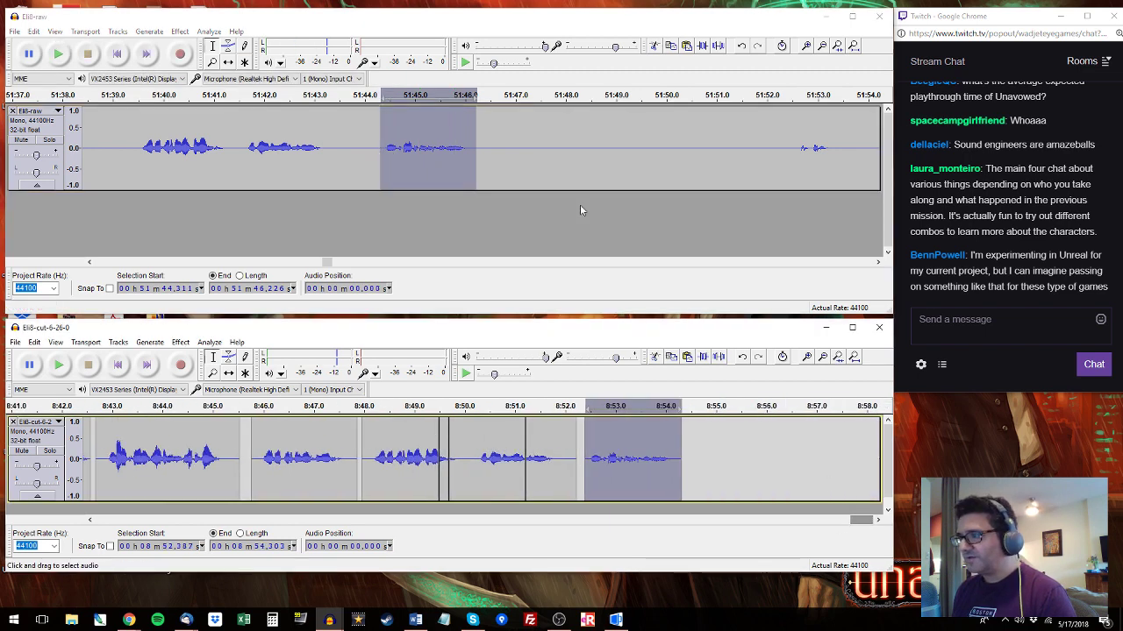
Listen to the raw takes from about 51:55 onward and select the one from 52:06.7 to 52:09.7.
click(856, 96)
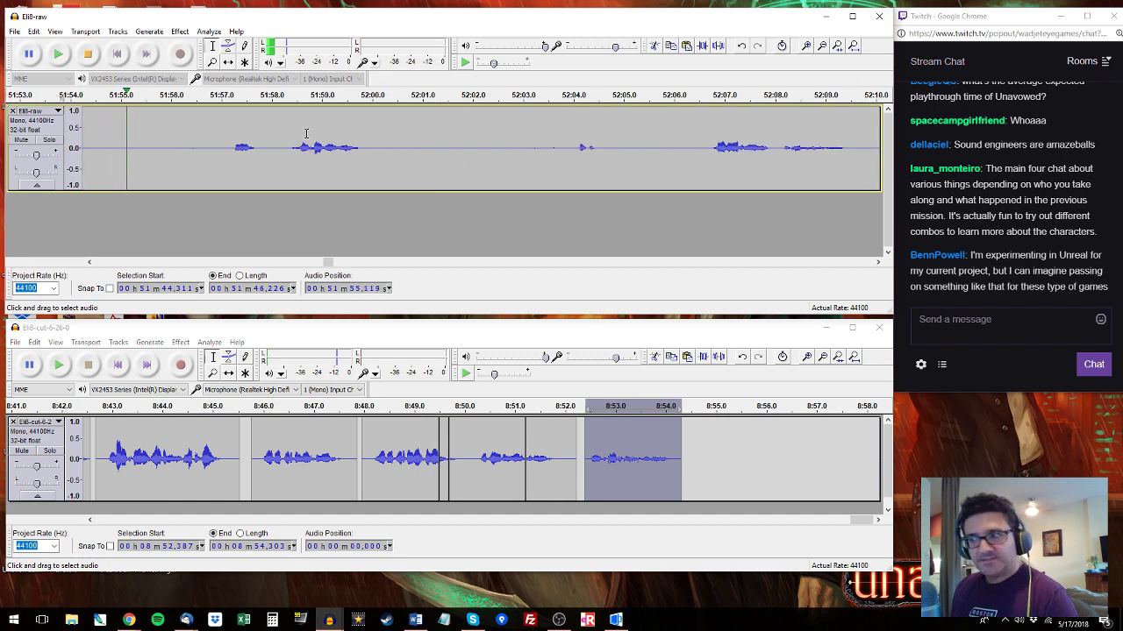
click(227, 151)
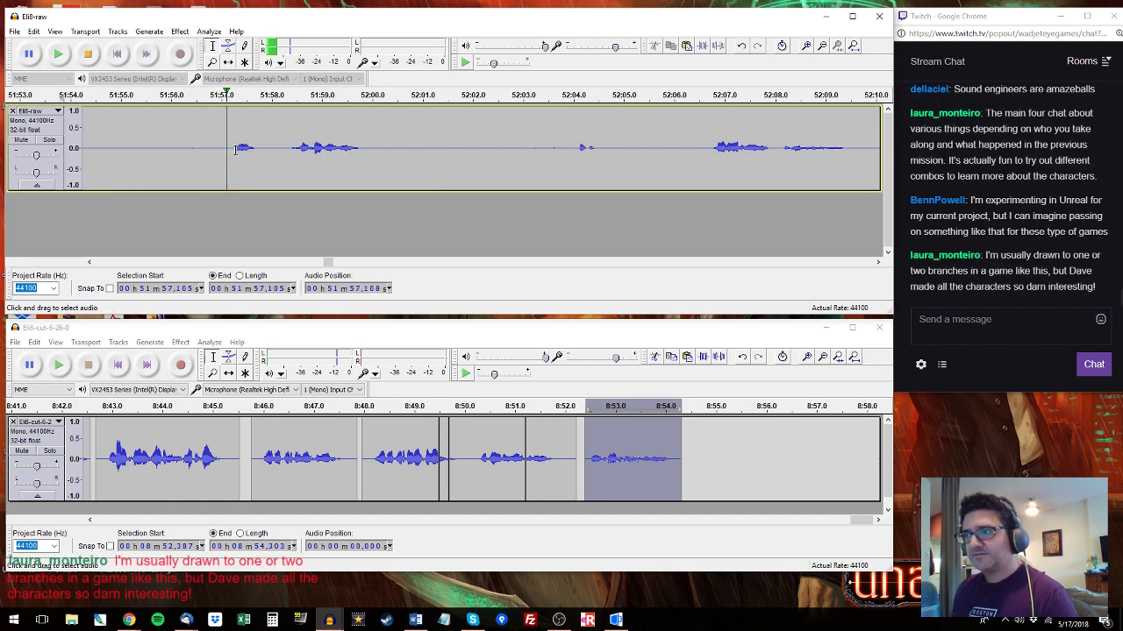
key(space)
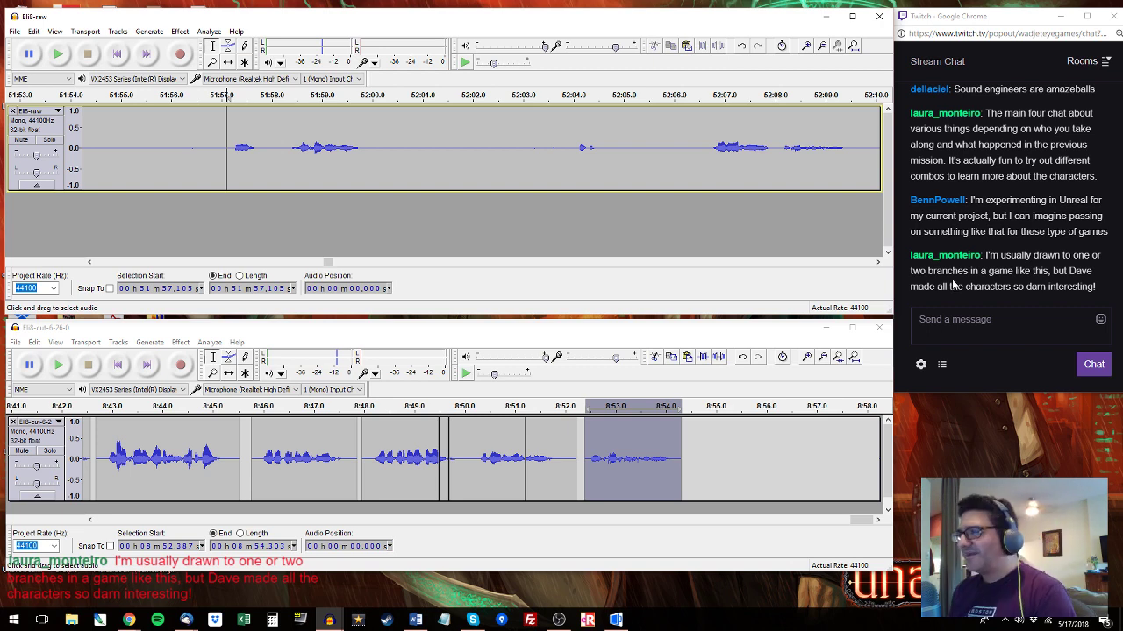
key(space)
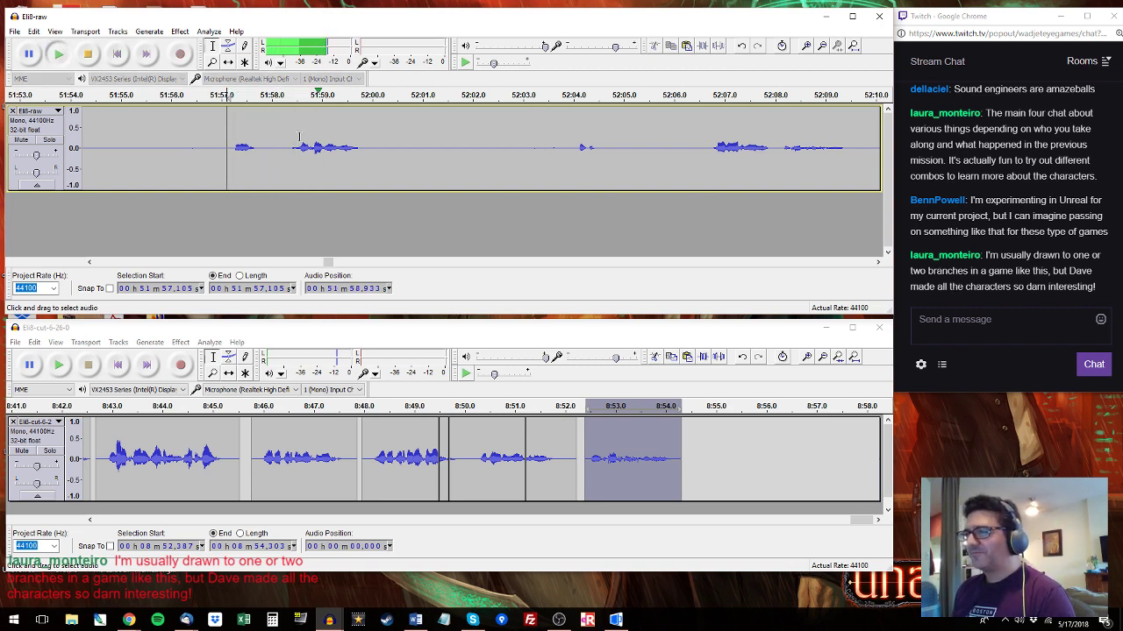
click(708, 95)
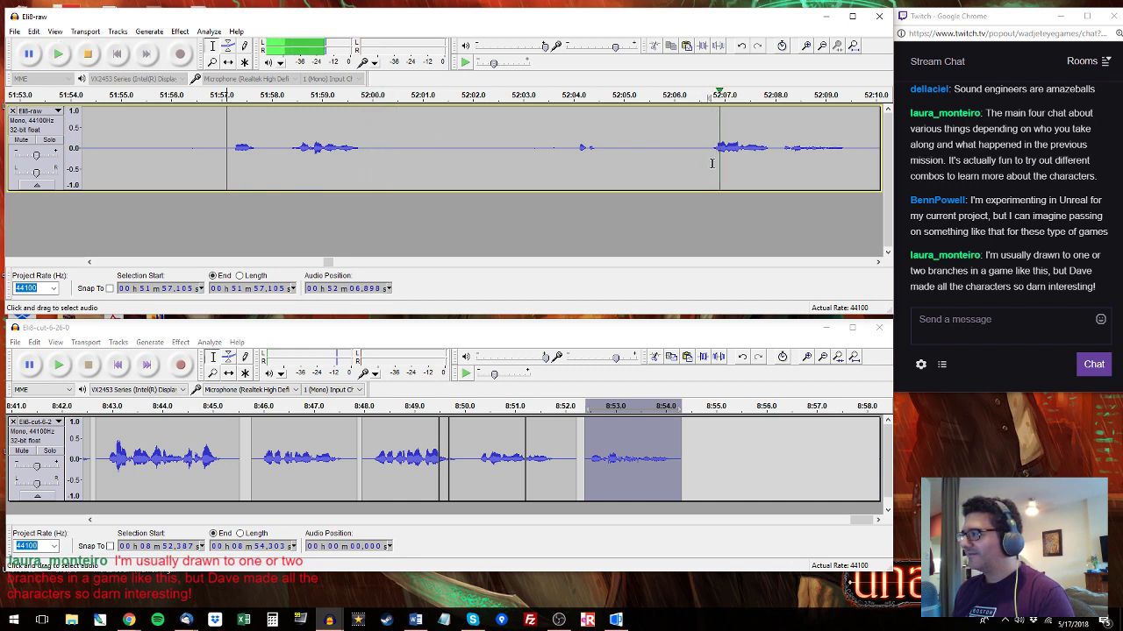
drag(707, 149, 595, 135)
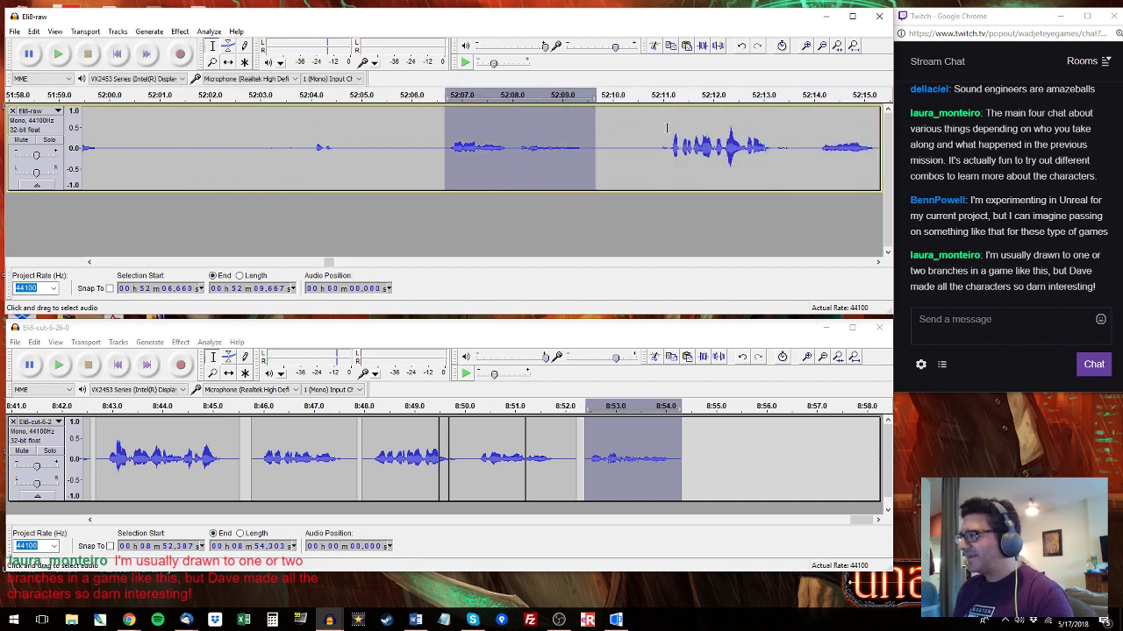
Silence the noise before the next raw take, from about 52:10.5 to 52:11.1.
drag(669, 127, 638, 133)
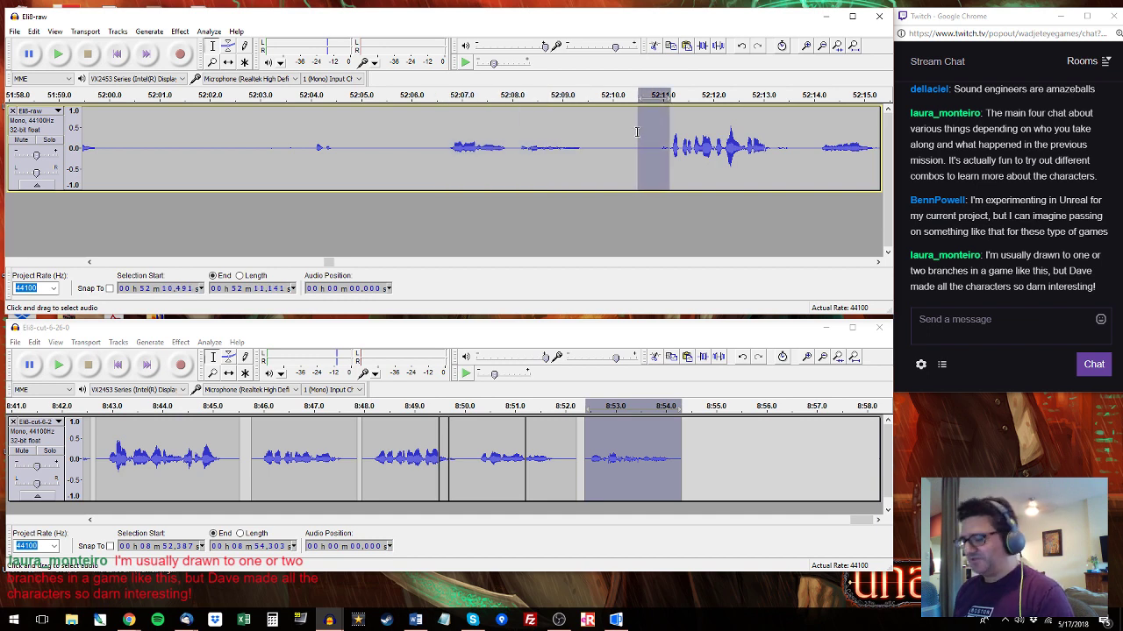
key(ctrl+l)
click(447, 188)
Play and copy the raw take from about 52:11.1 to 52:13.2 and append it to the cut at about 8:54.4.
click(589, 138)
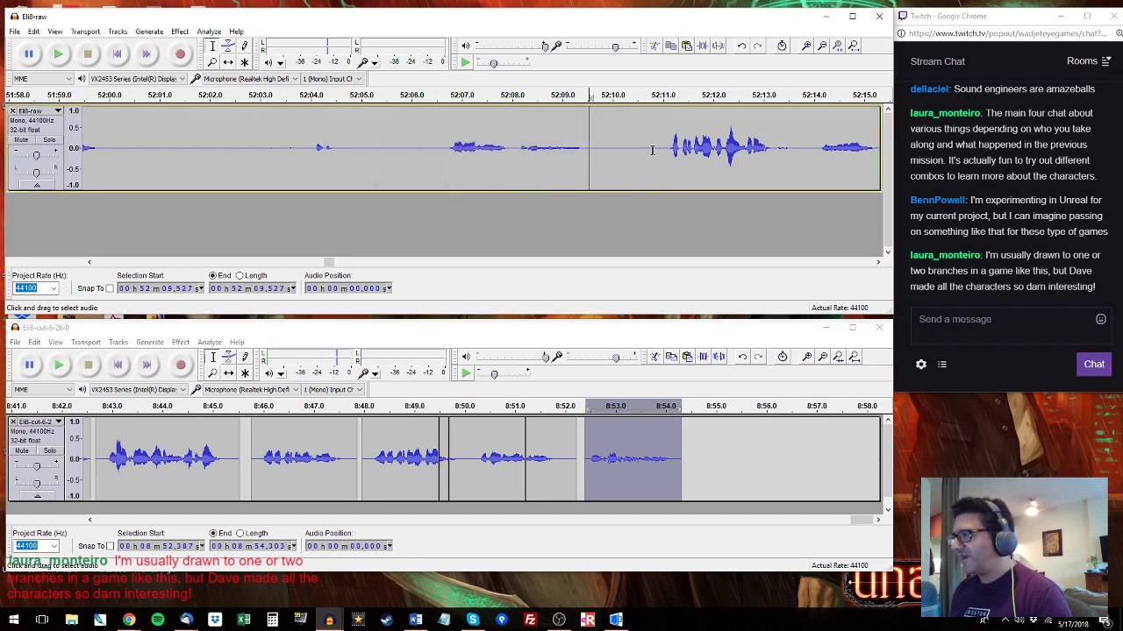
drag(667, 143, 773, 137)
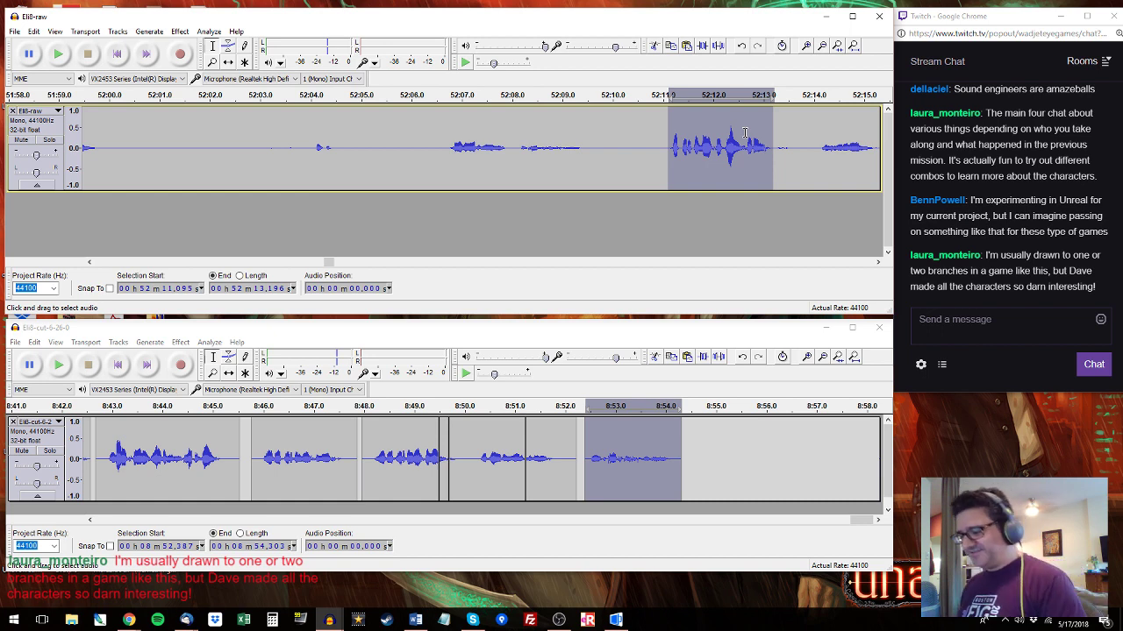
key(space)
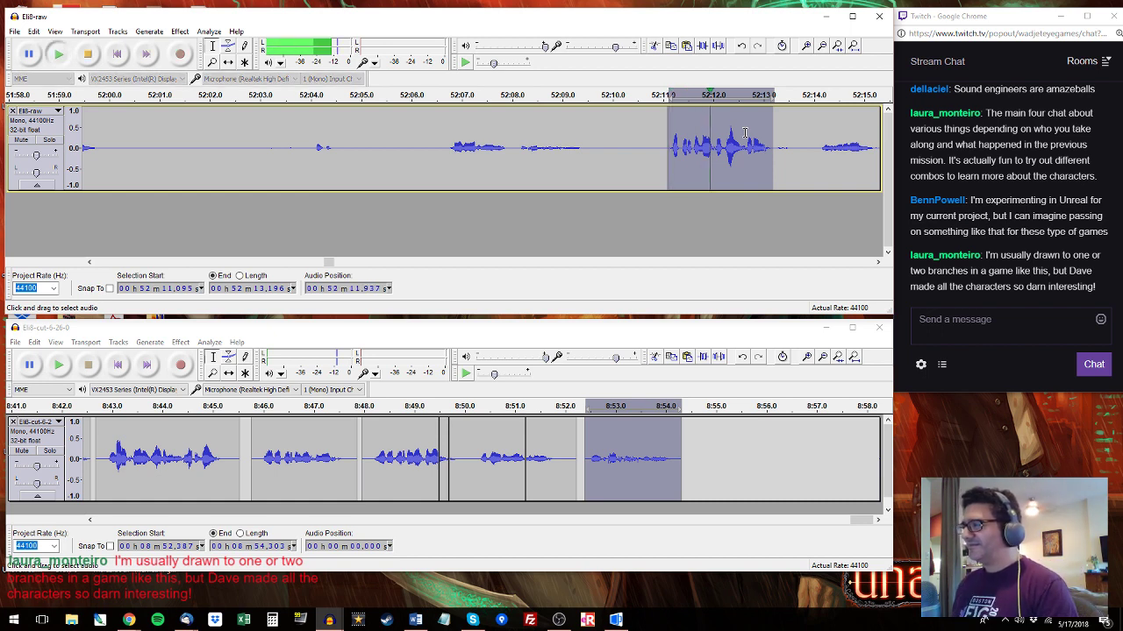
key(space)
click(685, 456)
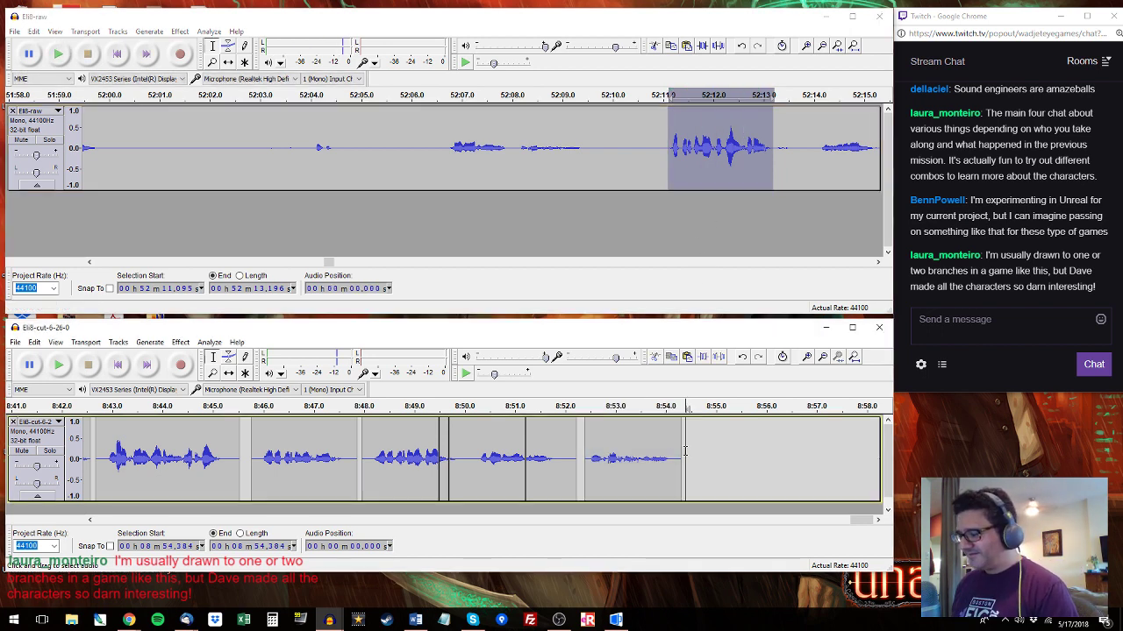
key(ctrl+v)
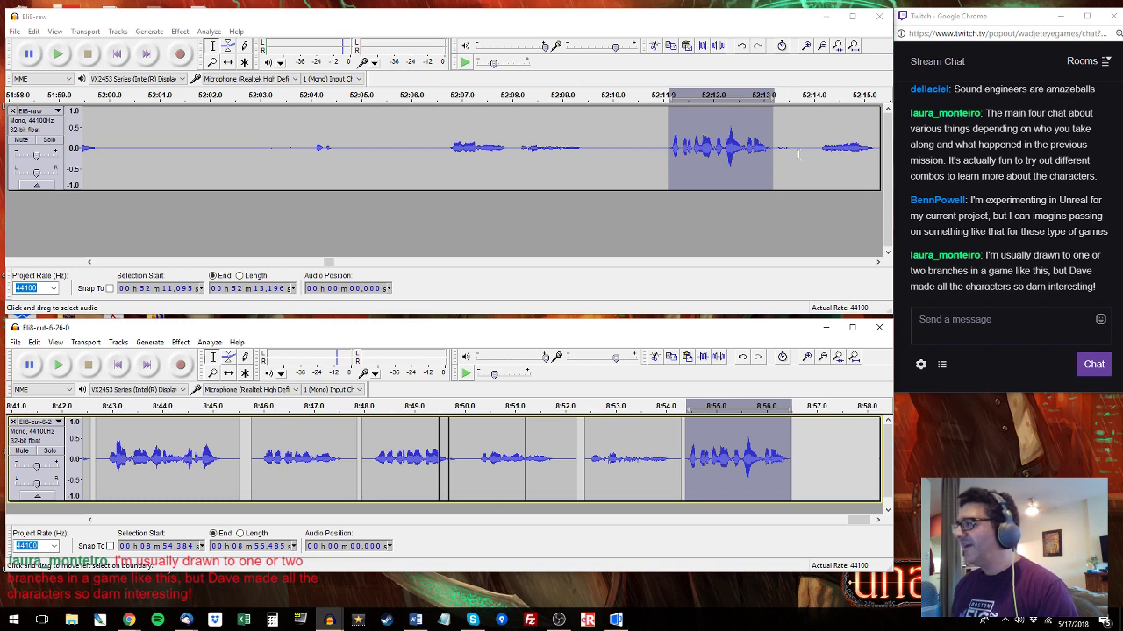
Play the raw takes from about 52:14.0, copy the stretch from 52:14.1 to 52:17.6 and append it to the cut at about 8:56.6.
click(895, 50)
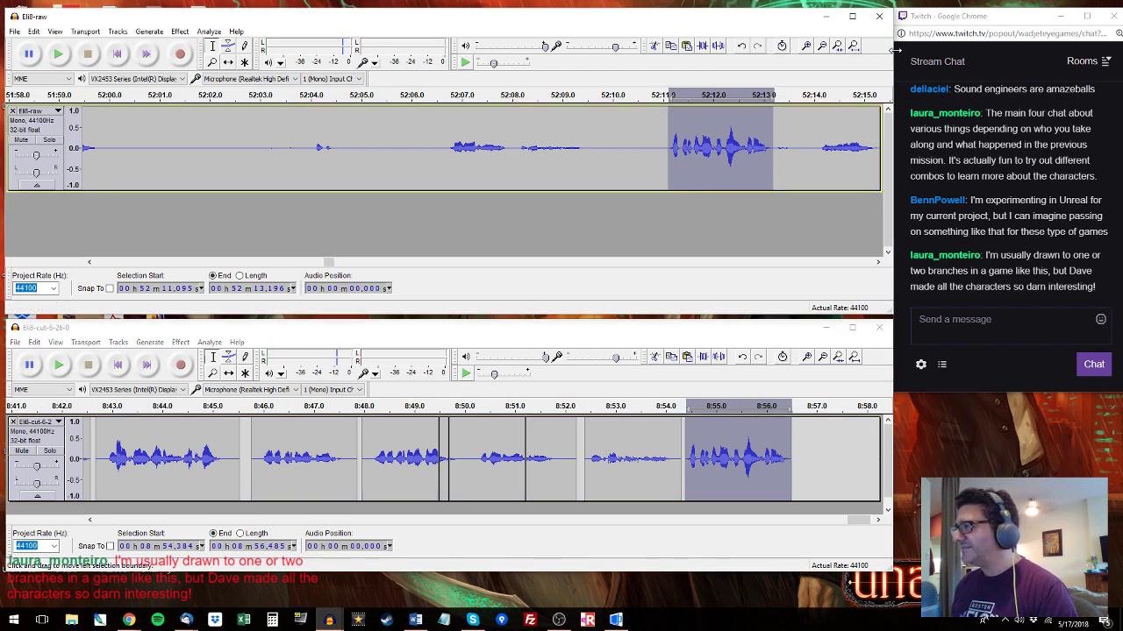
click(932, 16)
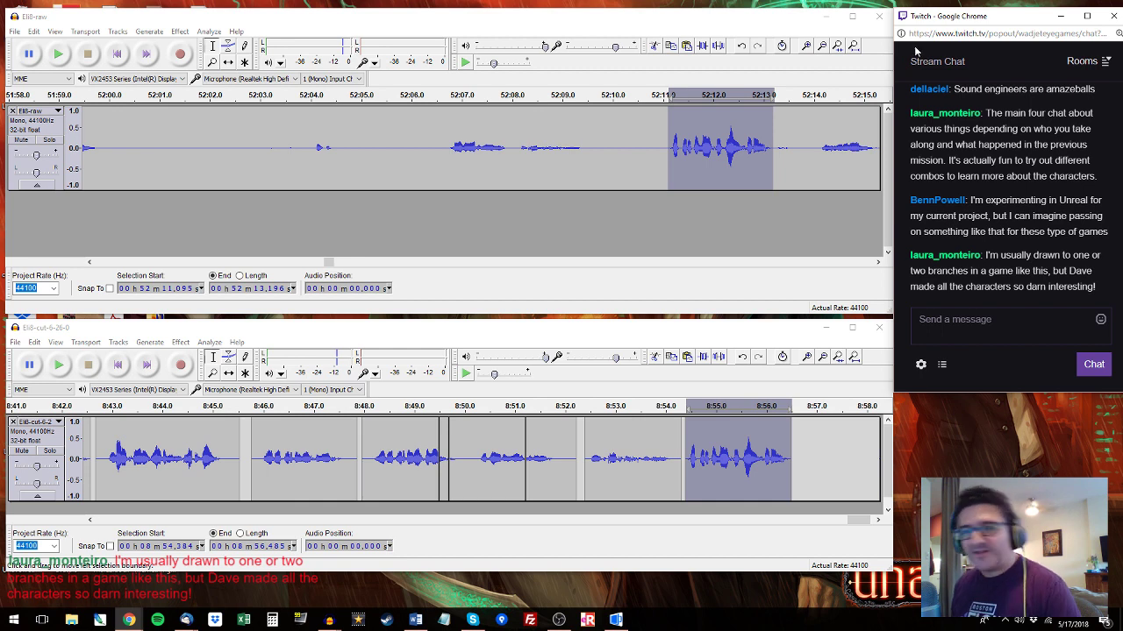
click(815, 147)
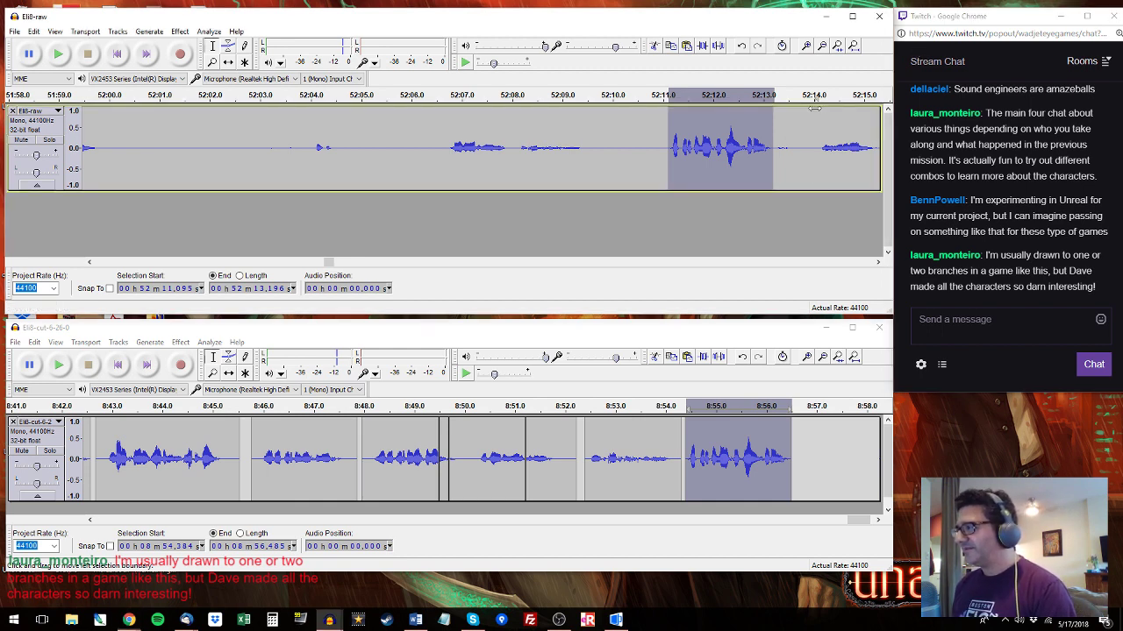
key(space)
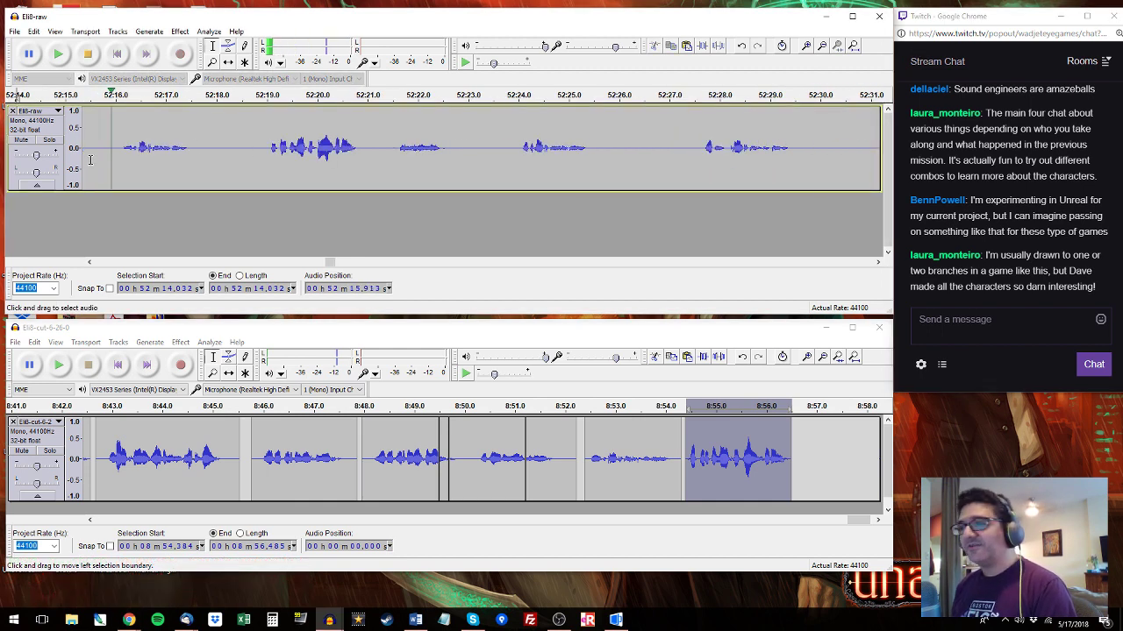
drag(194, 151, 107, 137)
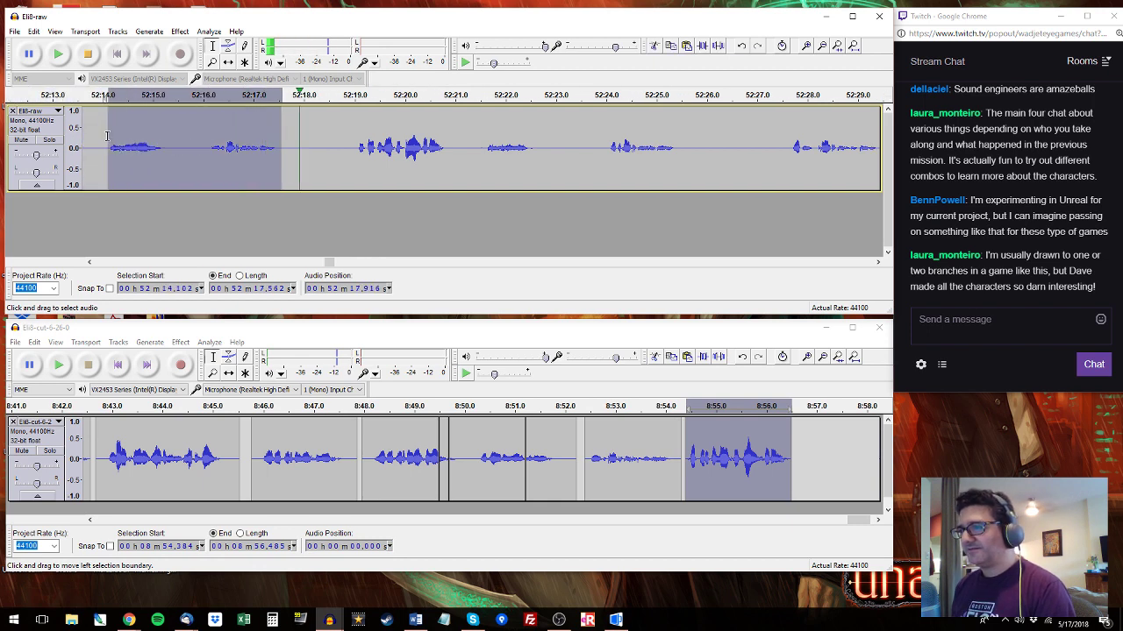
key(space)
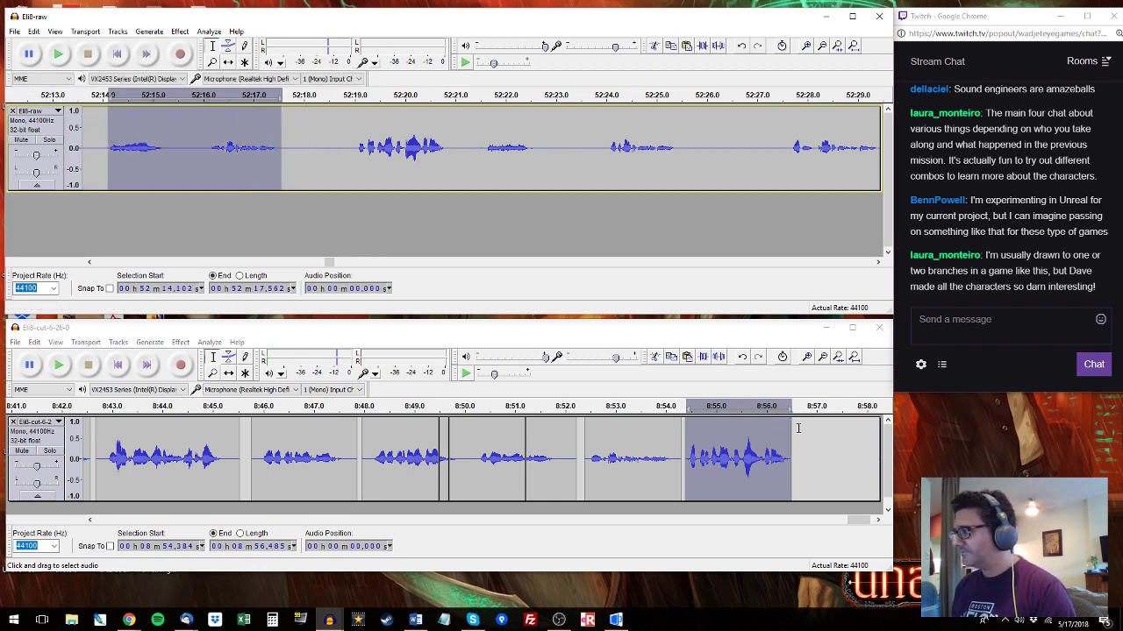
drag(798, 438, 881, 443)
Play and select the raw take from about 52:19.0 to 52:20.9, and compare it with the cut played from about 8:52.6.
click(353, 143)
key(space)
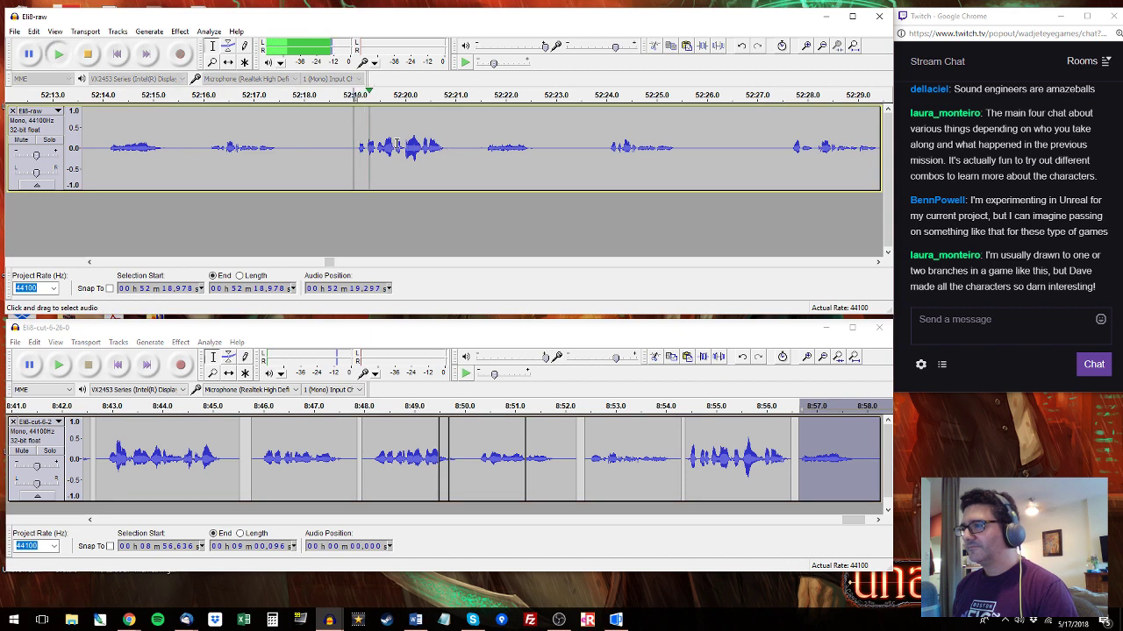
drag(451, 136, 353, 132)
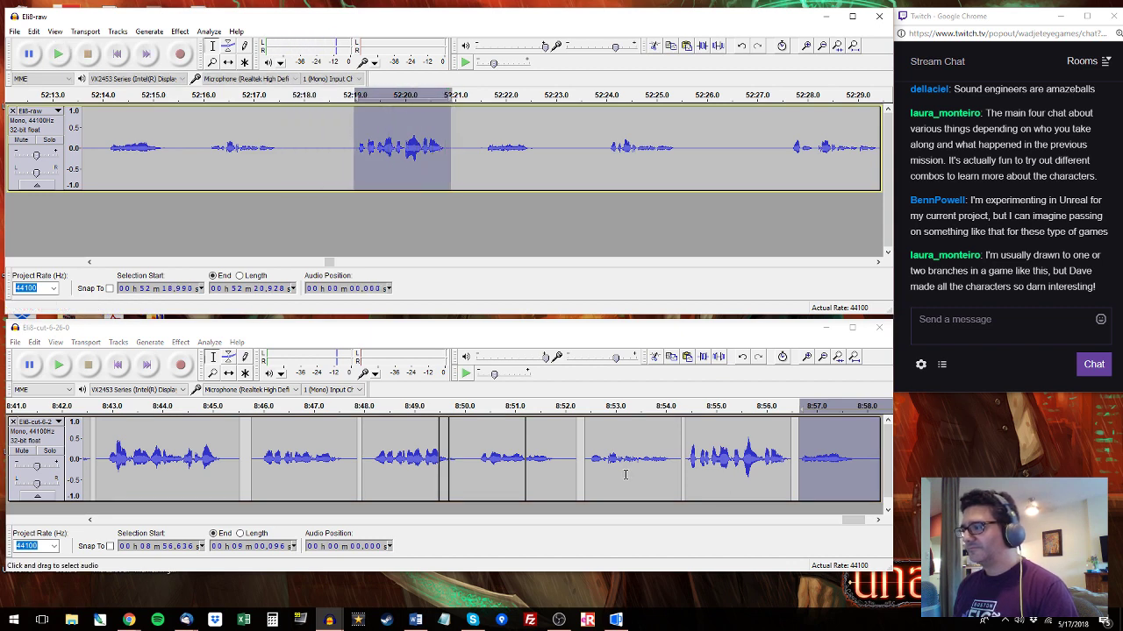
click(597, 443)
key(space)
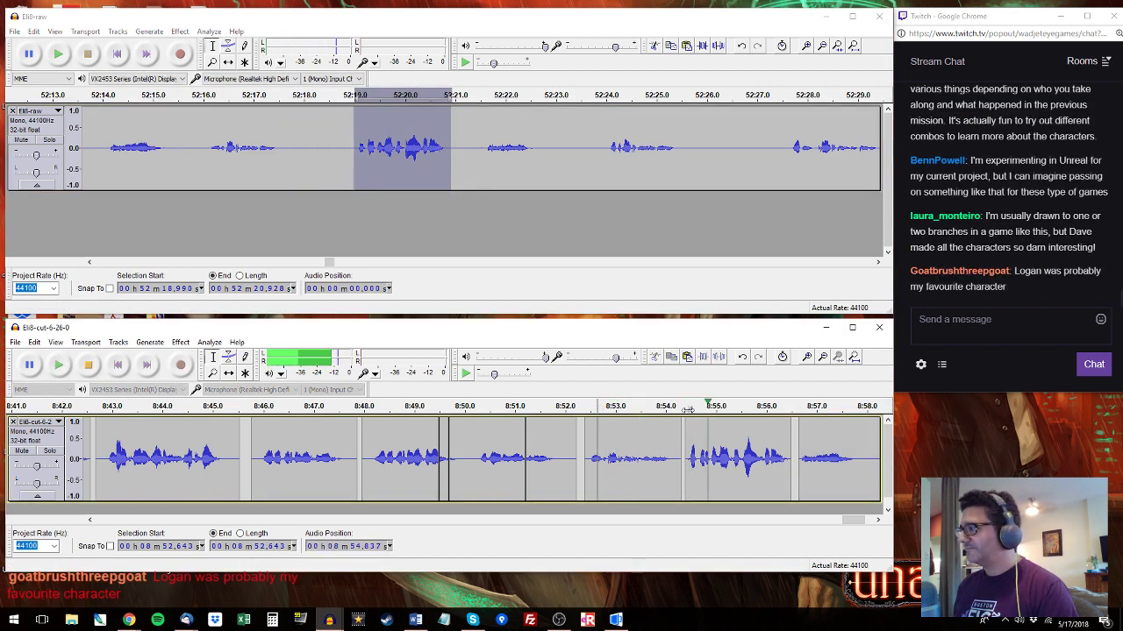
key(space)
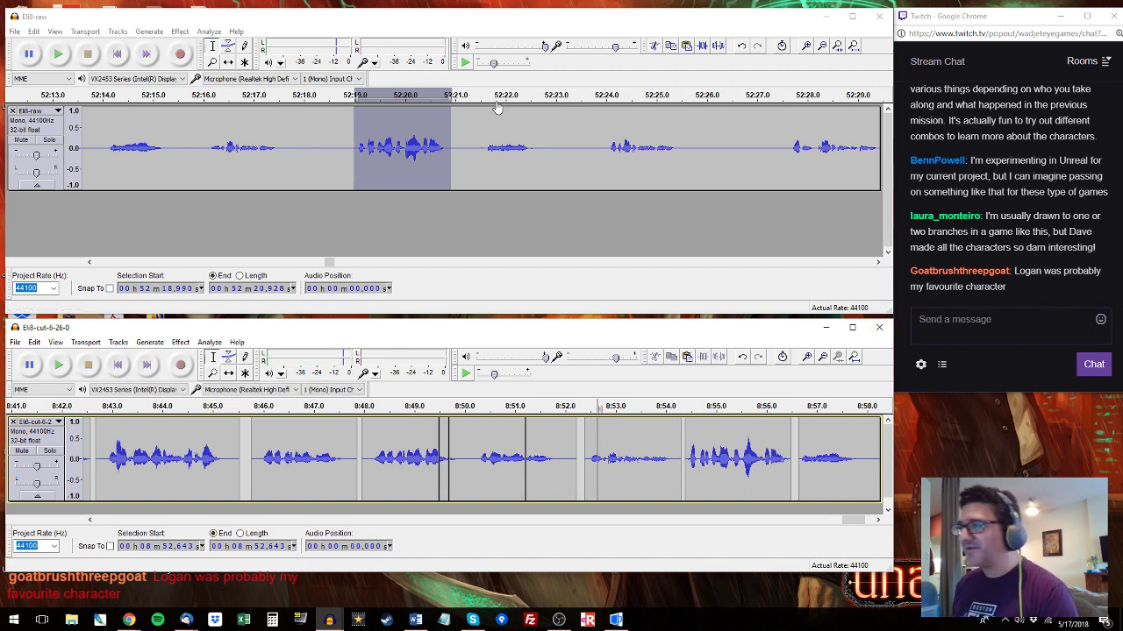
Listen to the short raw take starting at about 52:21.6.
click(472, 149)
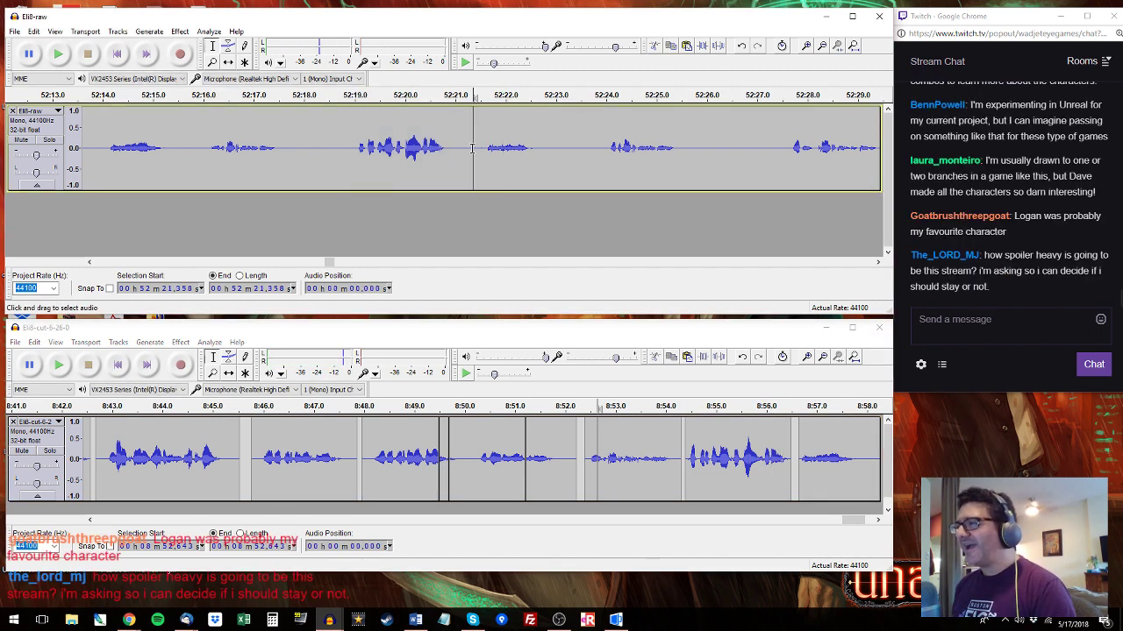
click(483, 150)
drag(475, 149, 486, 150)
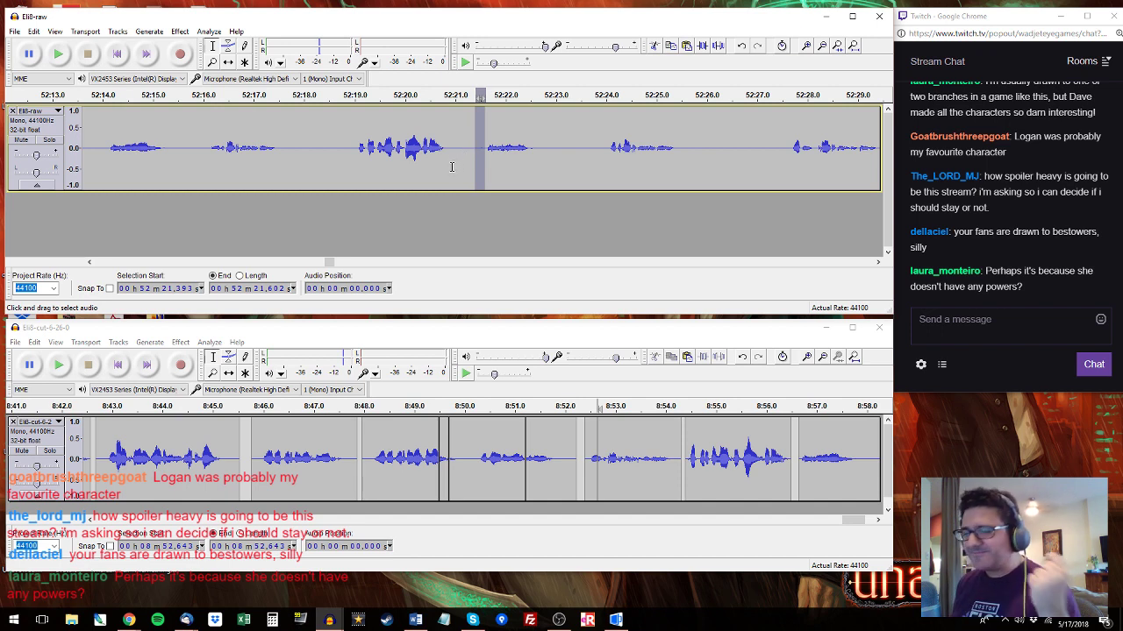
key(Right)
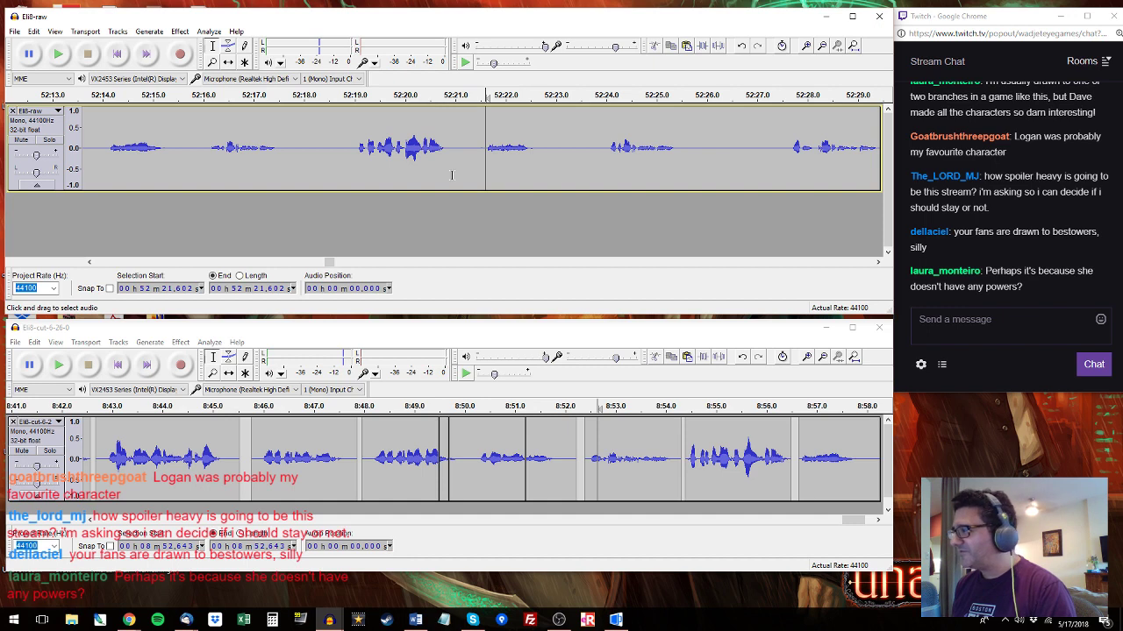
key(space)
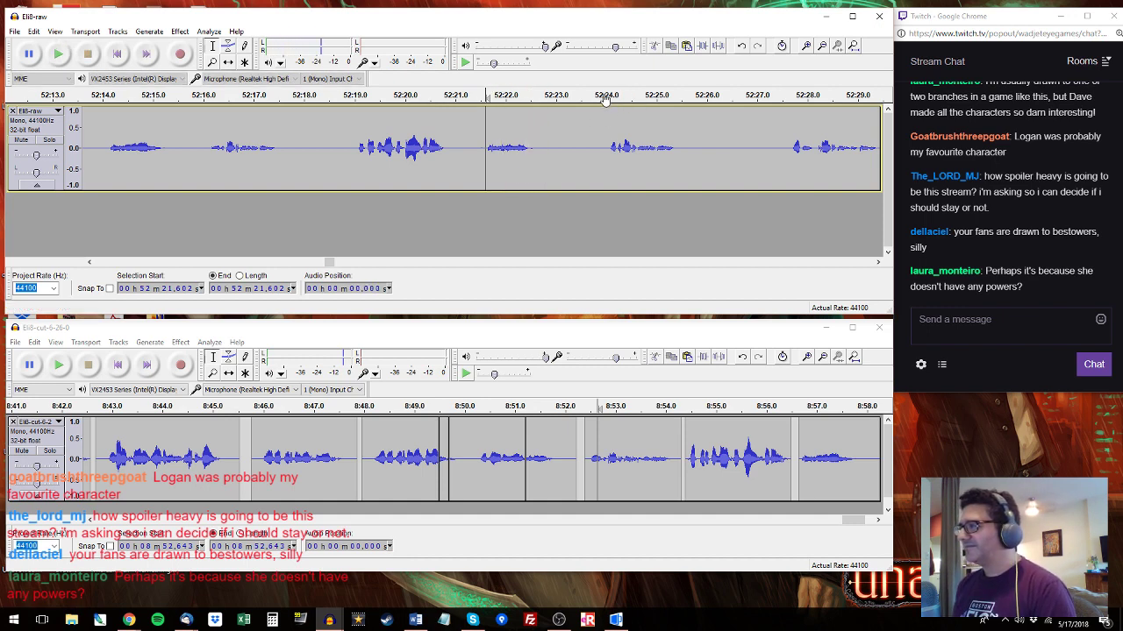
Play and copy the raw take from about 52:24.0 to 52:25.6 and append it to the cut at about 9:00.2.
drag(609, 131, 675, 143)
key(space)
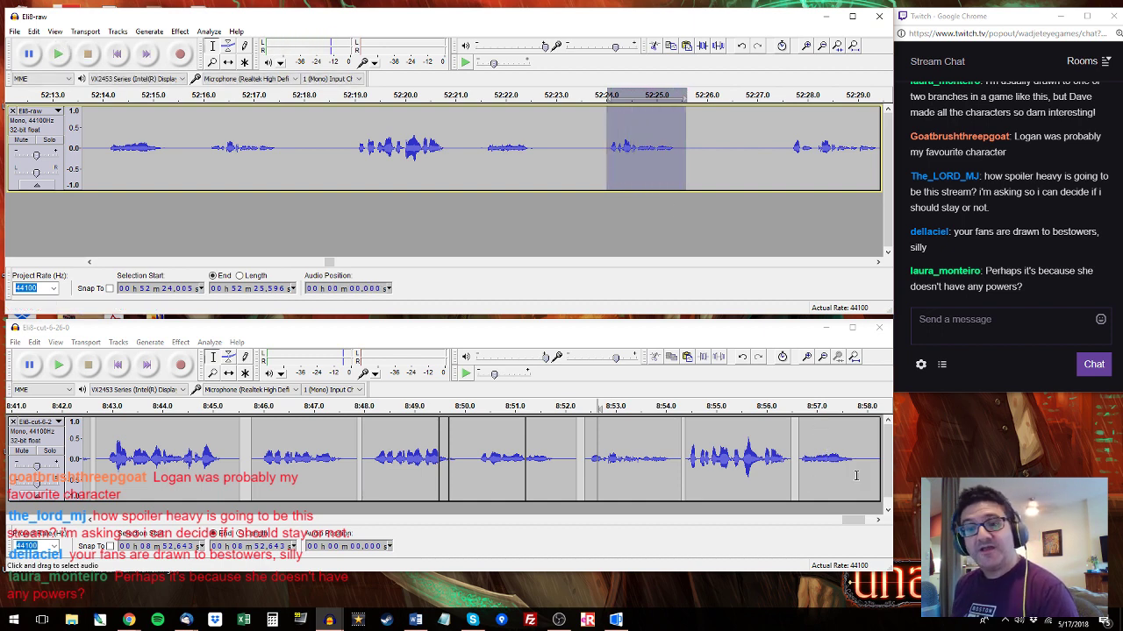
drag(858, 519, 875, 519)
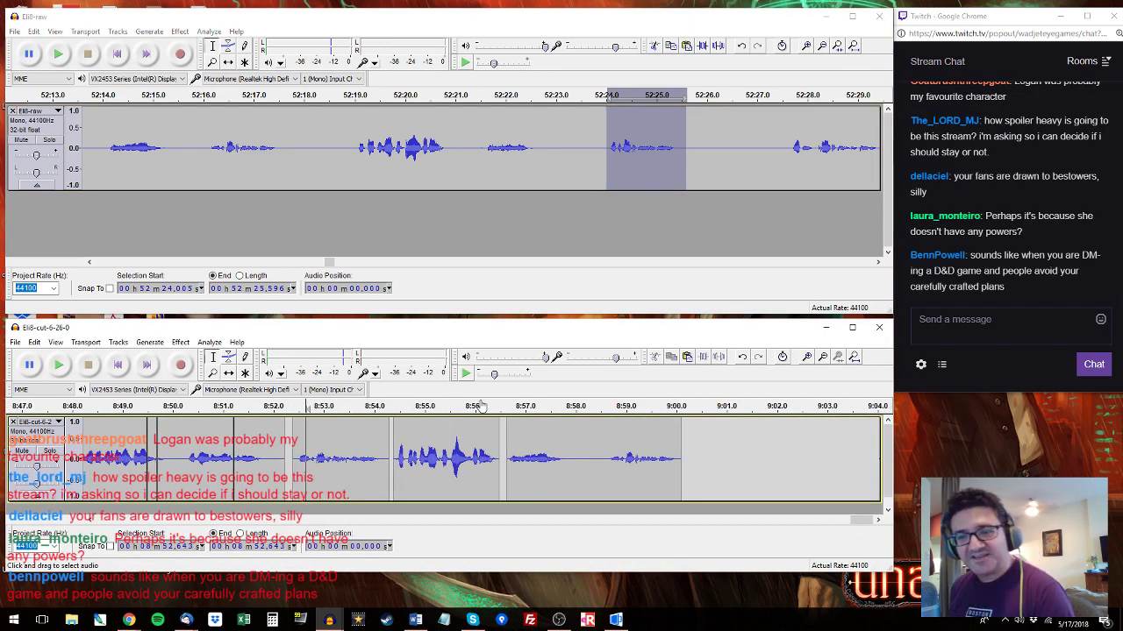
click(688, 427)
click(683, 434)
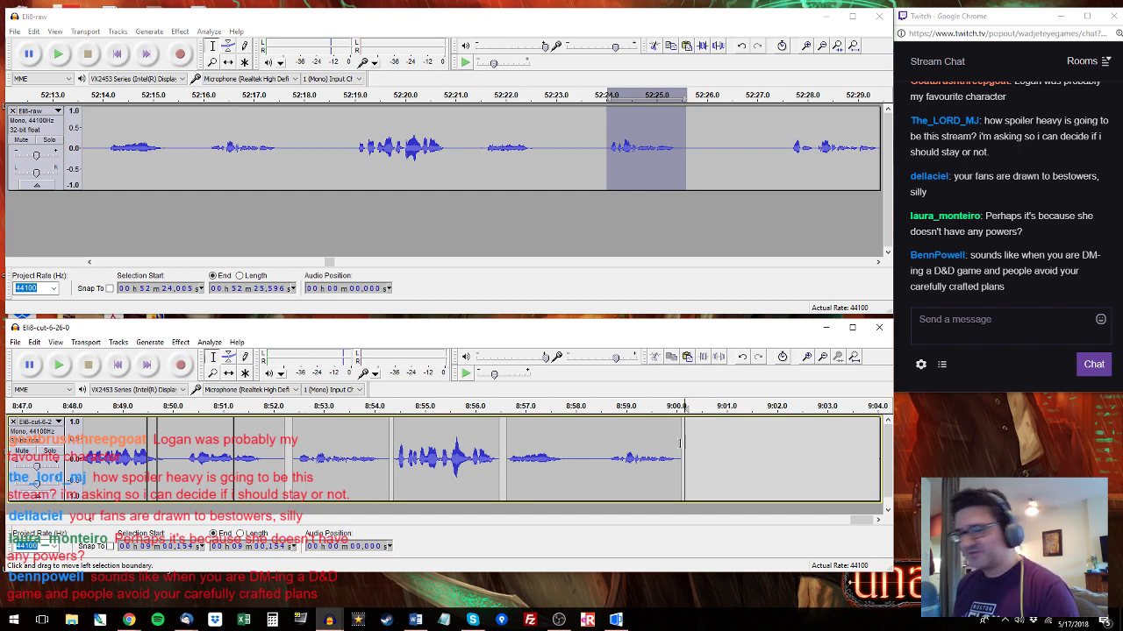
key(ctrl+v)
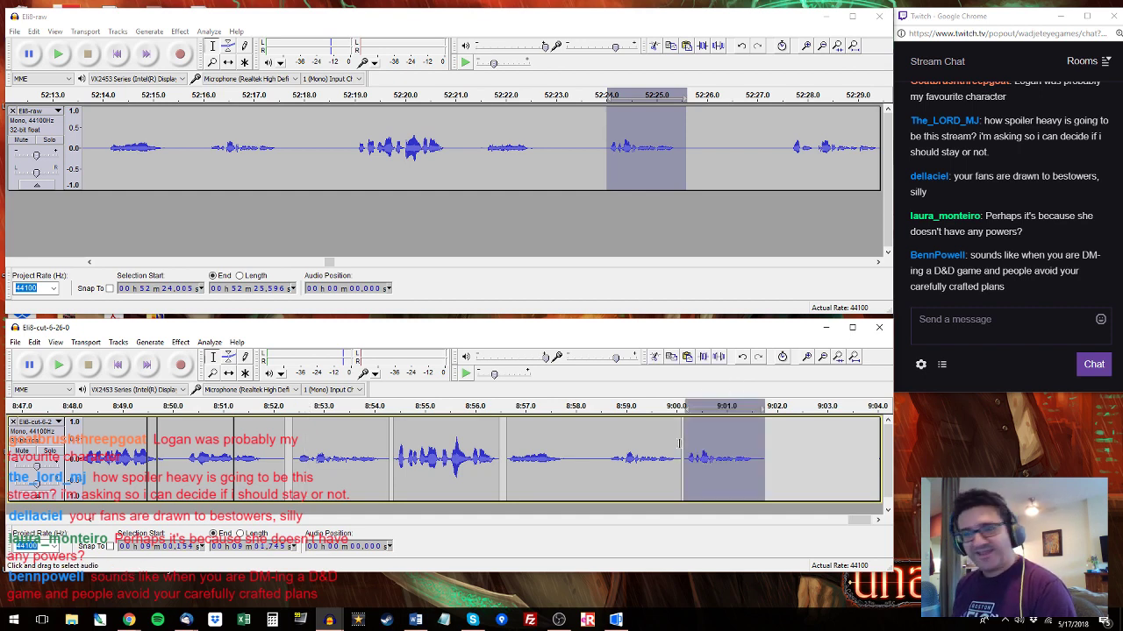
Compare the cut's last clip with the raw take near 52:28 and the cut from about 8:56.6, and delete that last clip.
key(space)
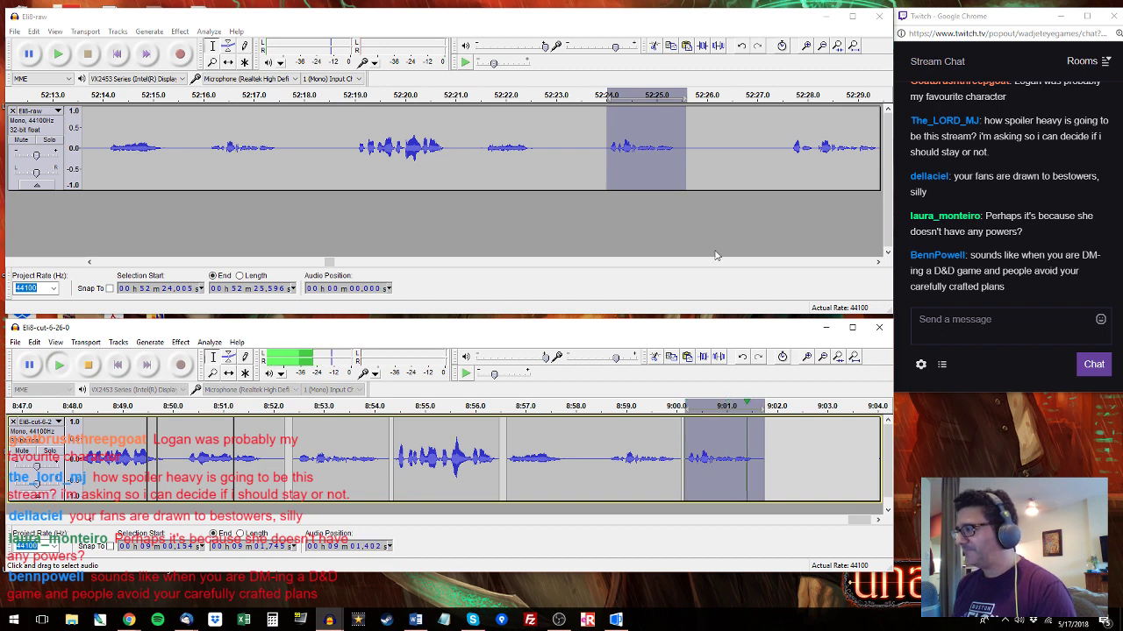
click(805, 95)
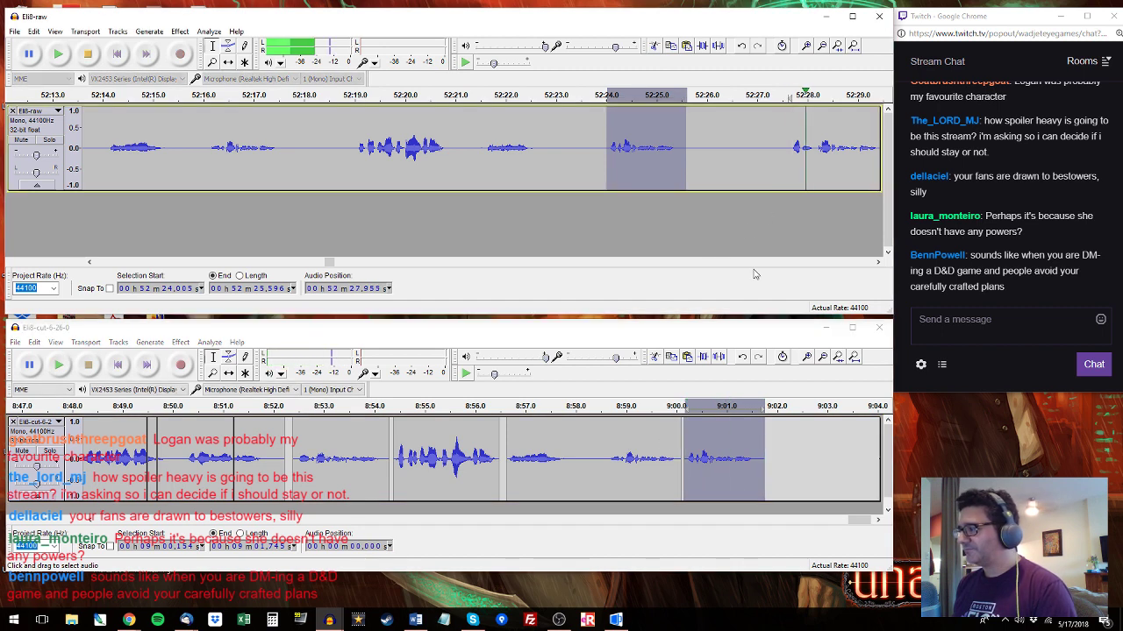
click(504, 406)
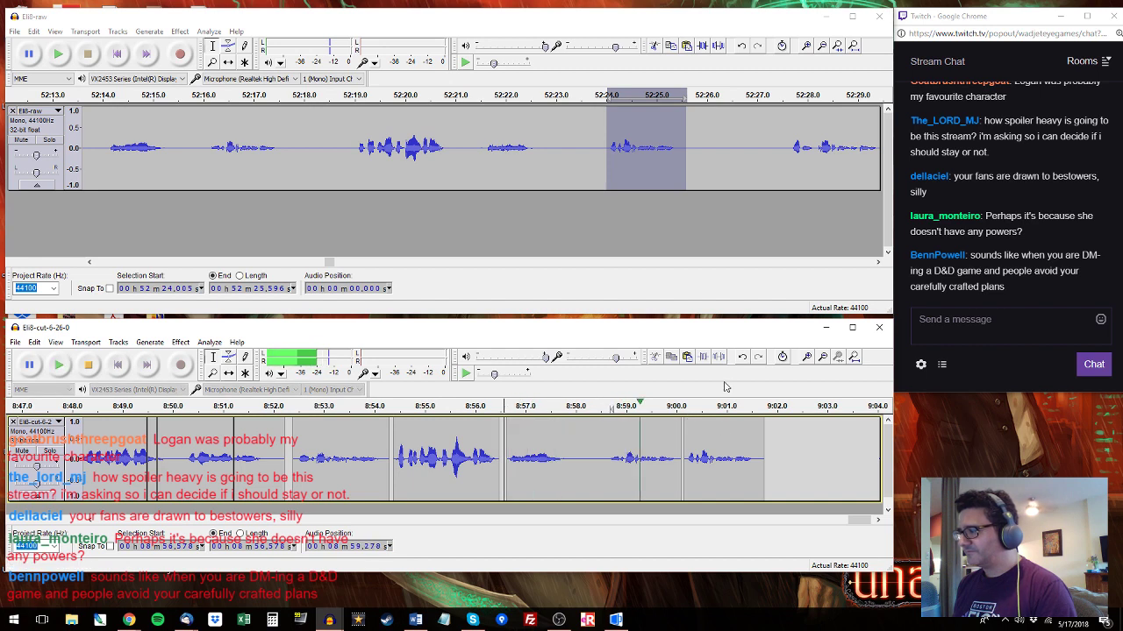
click(725, 440)
double_click(732, 441)
key(Delete)
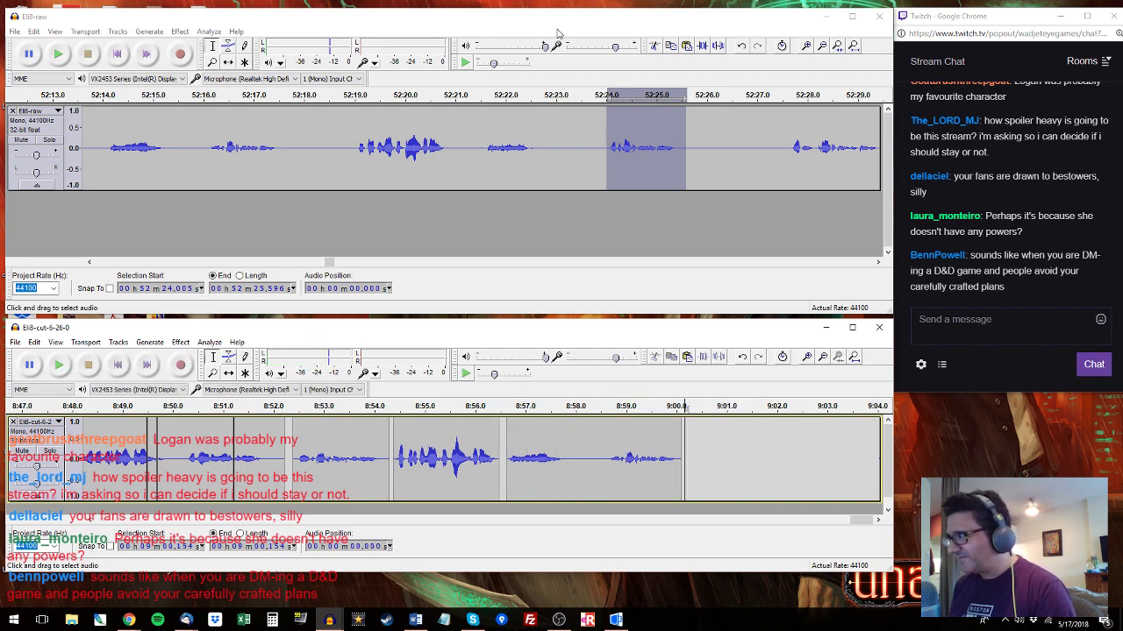
Listen to the raw take starting at about 52:27.6.
click(787, 149)
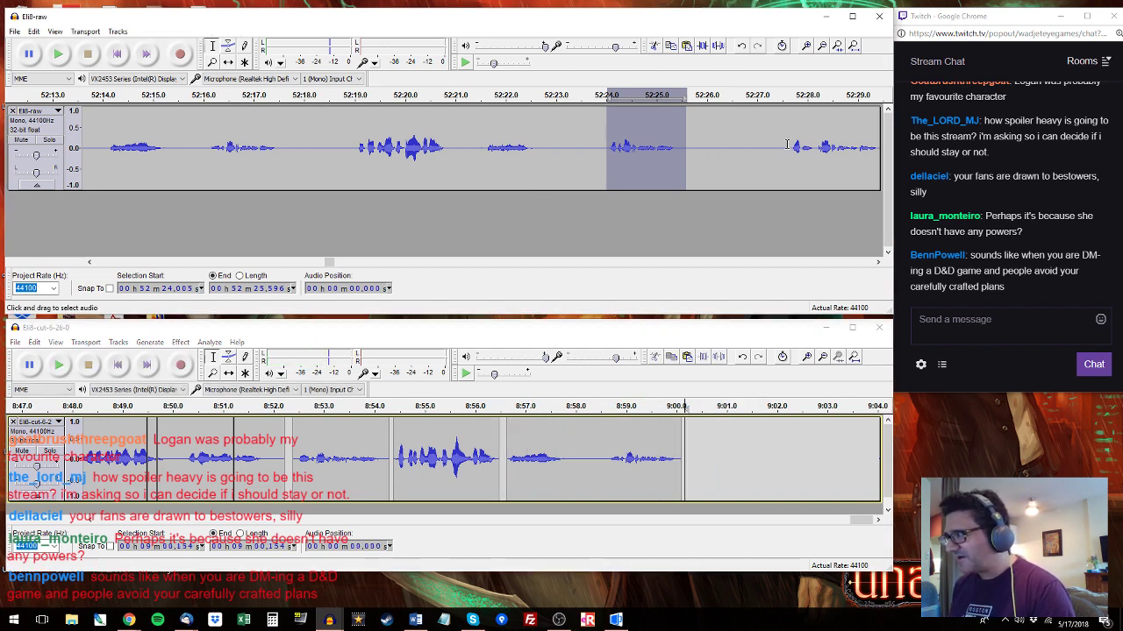
click(878, 262)
key(space)
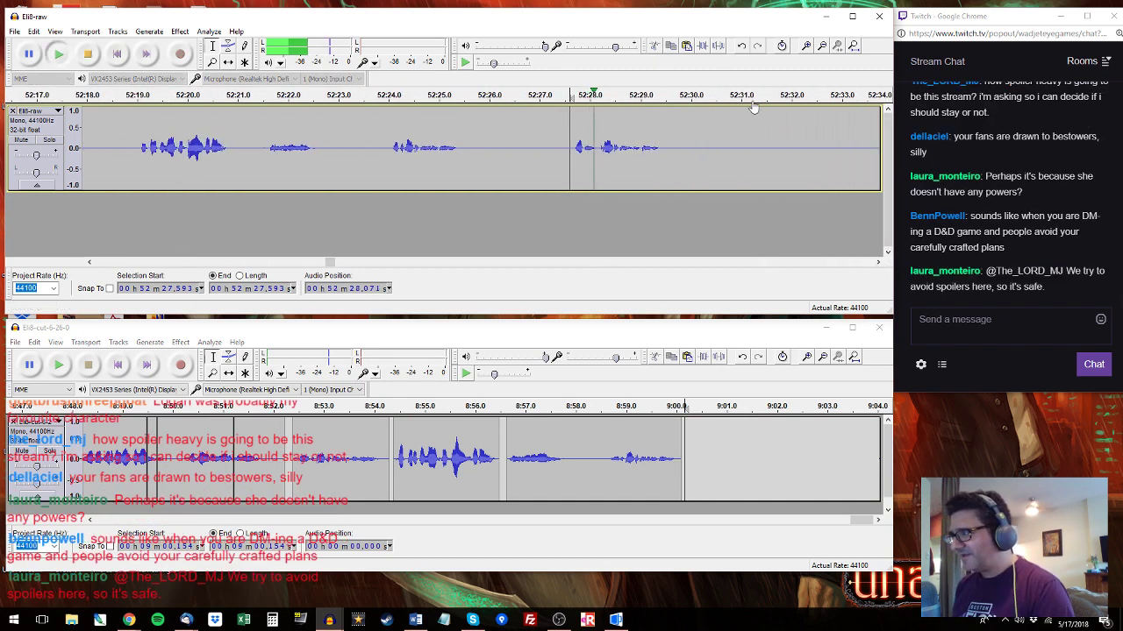
click(803, 140)
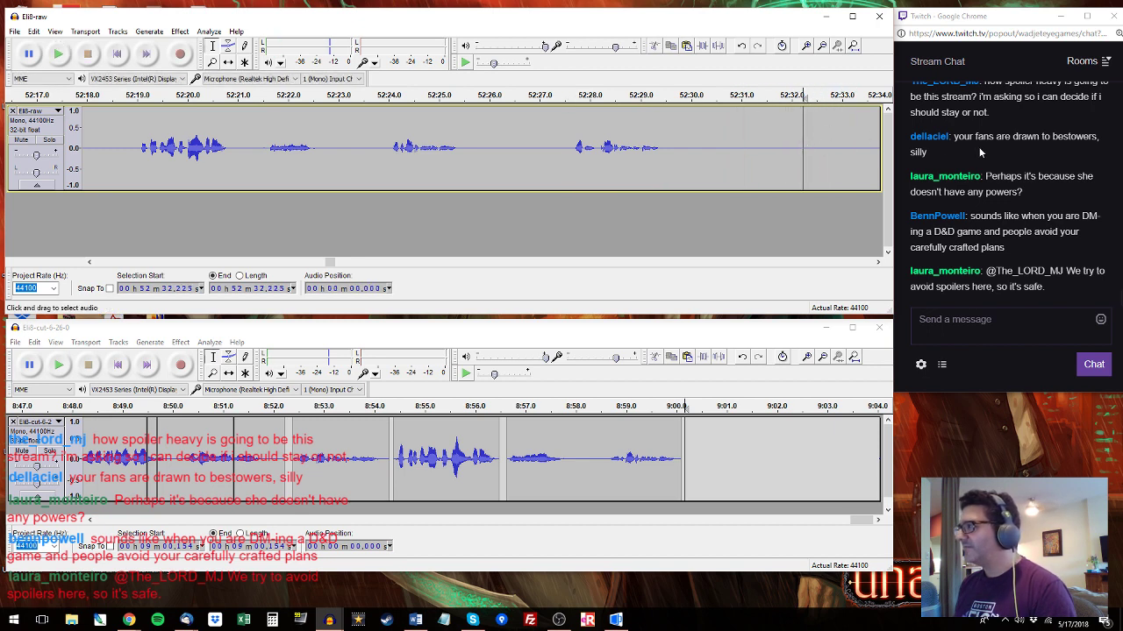
scroll(979, 152, up, 1)
scroll(959, 158, down, 1)
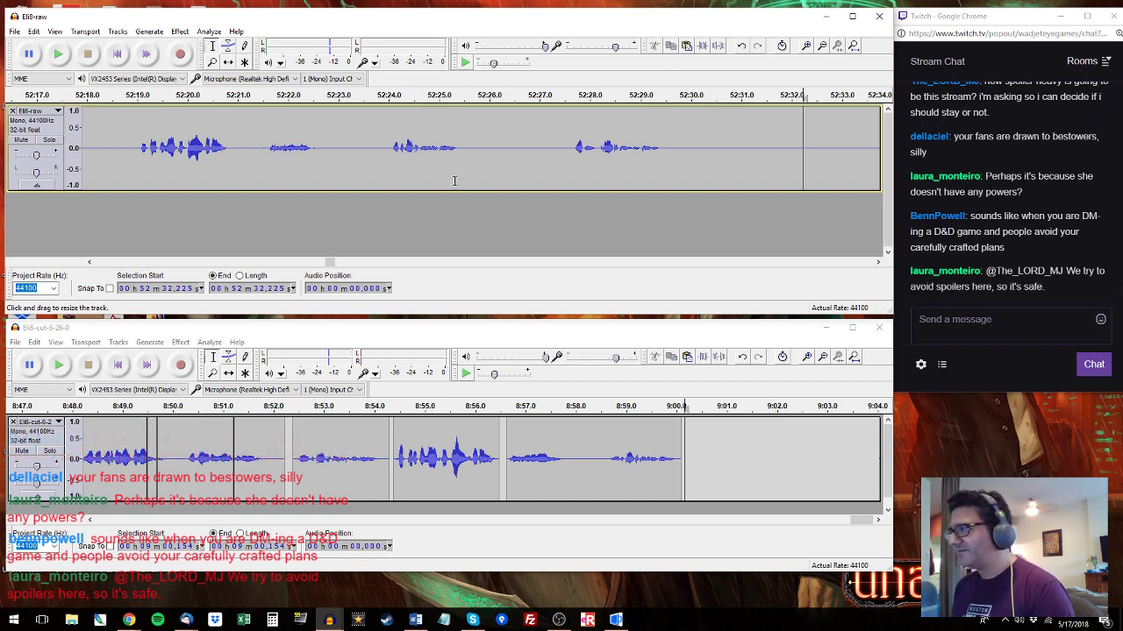
Play the raw takes from about 52:33.3, copy the one from 52:37.0 to 52:39.1 and append it to the cut at about 9:00.1.
click(856, 124)
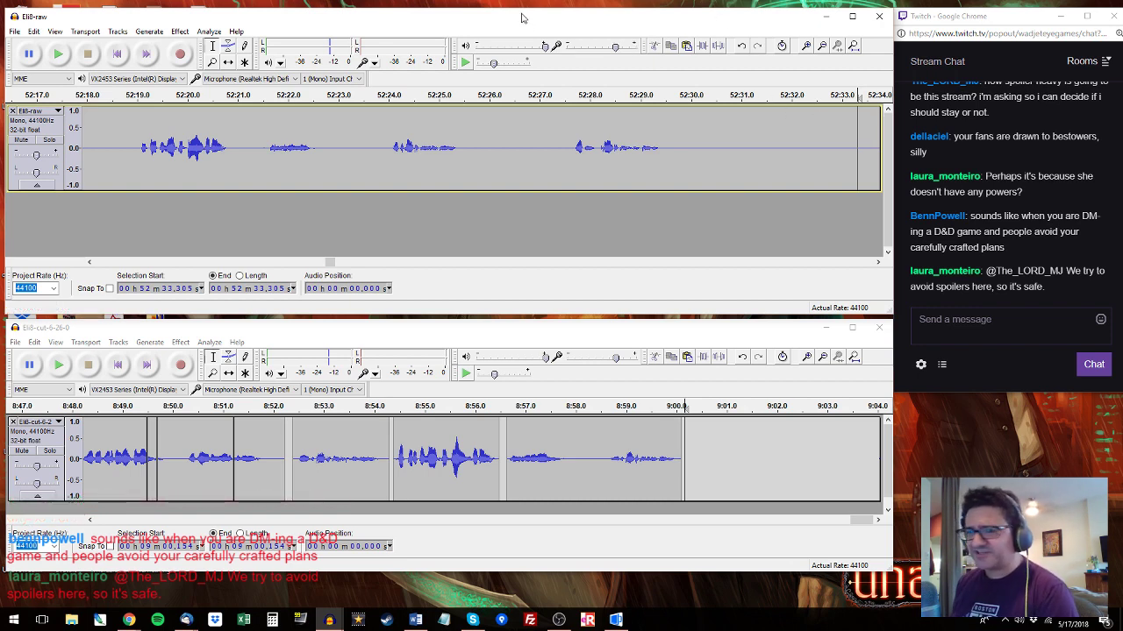
key(space)
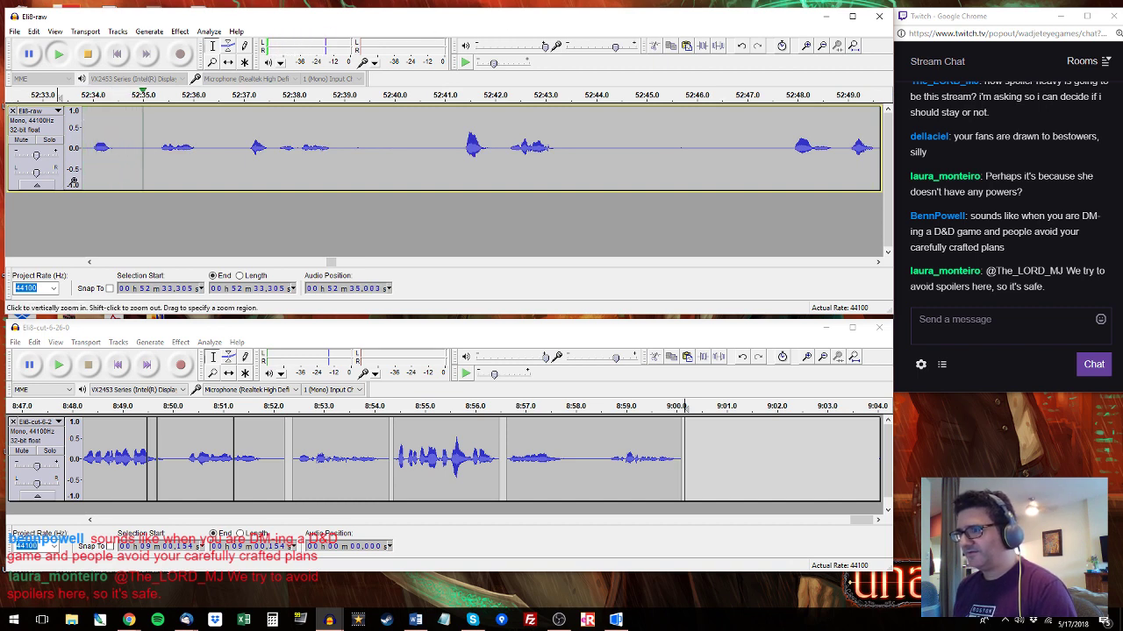
drag(87, 132, 204, 133)
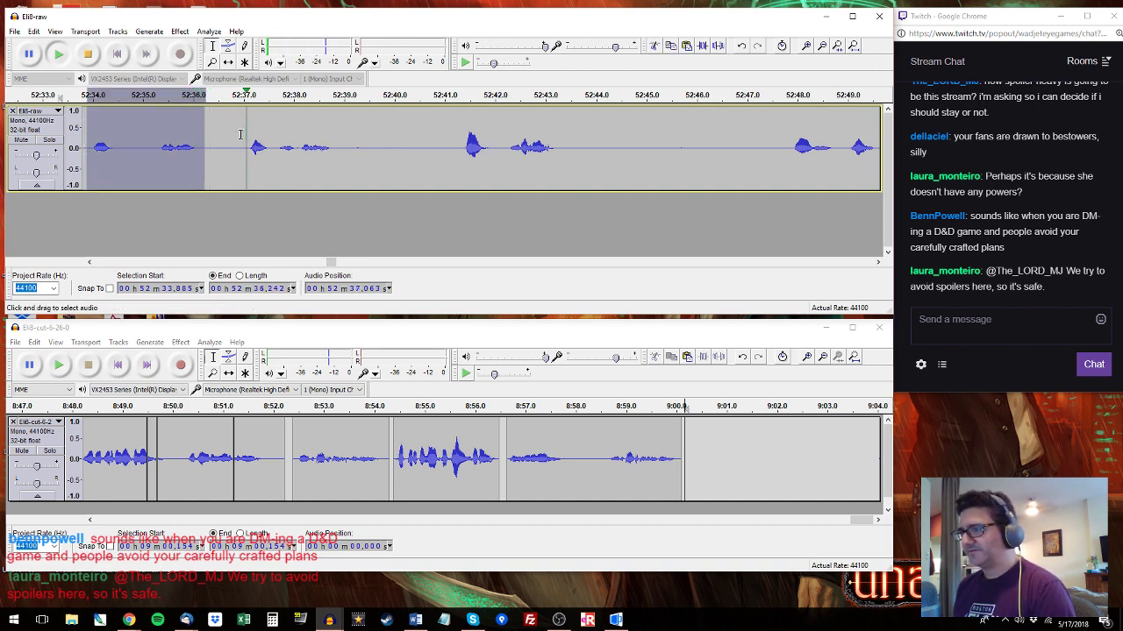
drag(243, 145, 350, 145)
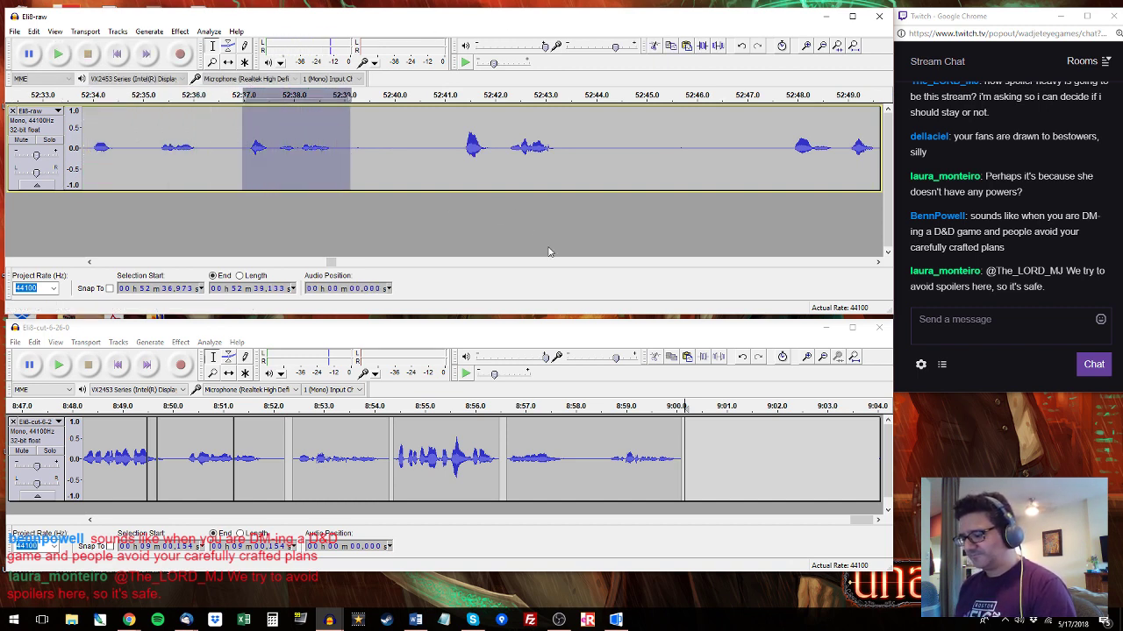
click(682, 434)
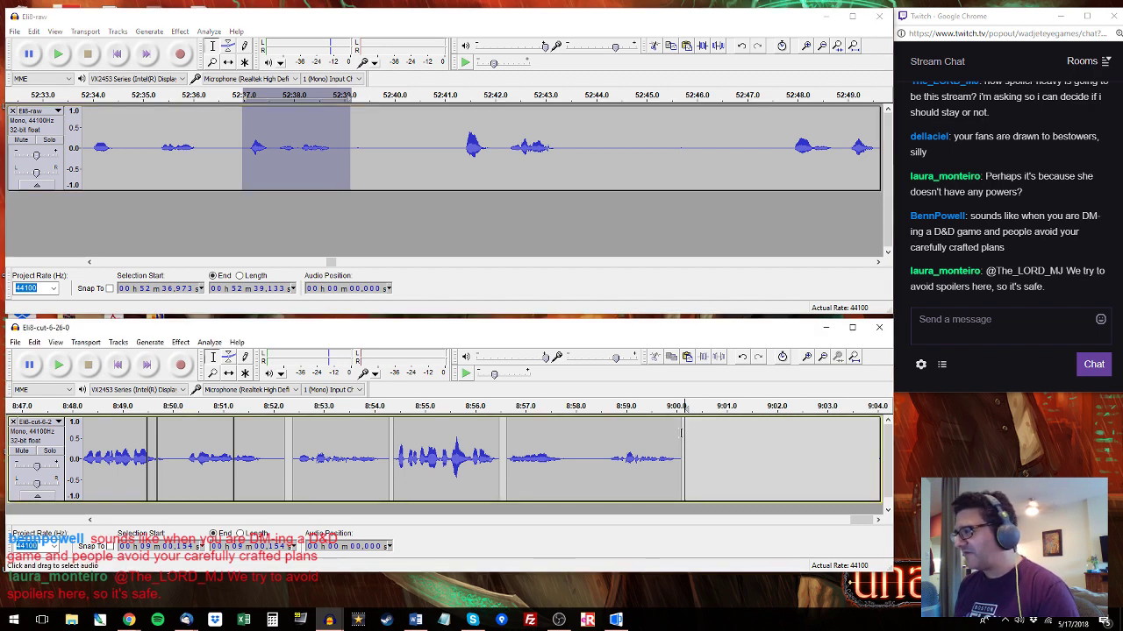
click(684, 434)
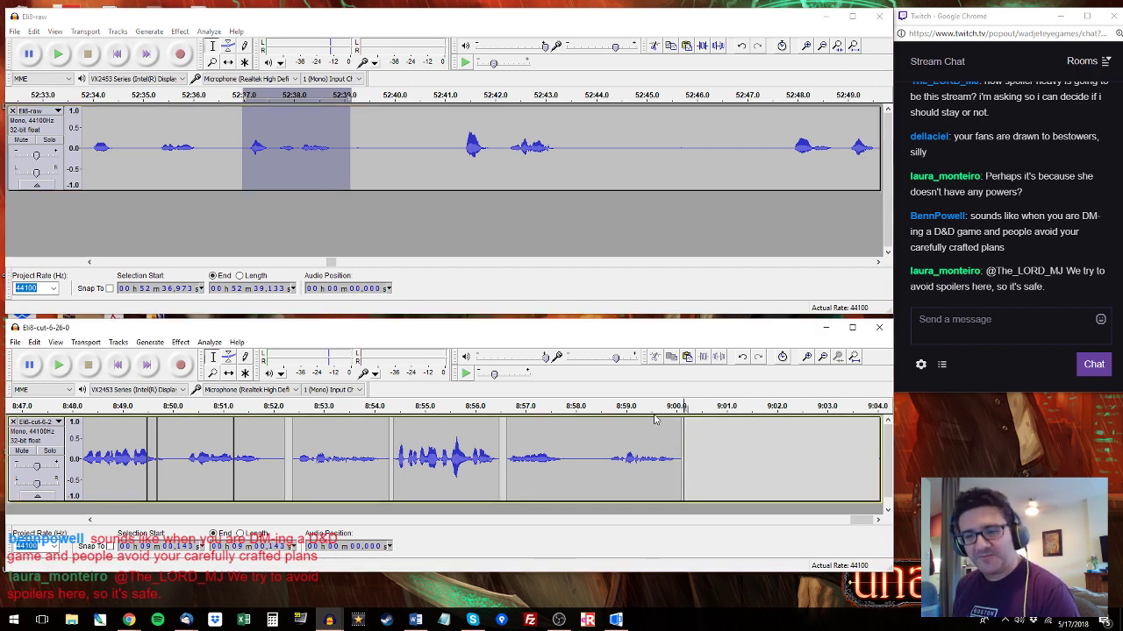
key(ctrl+v)
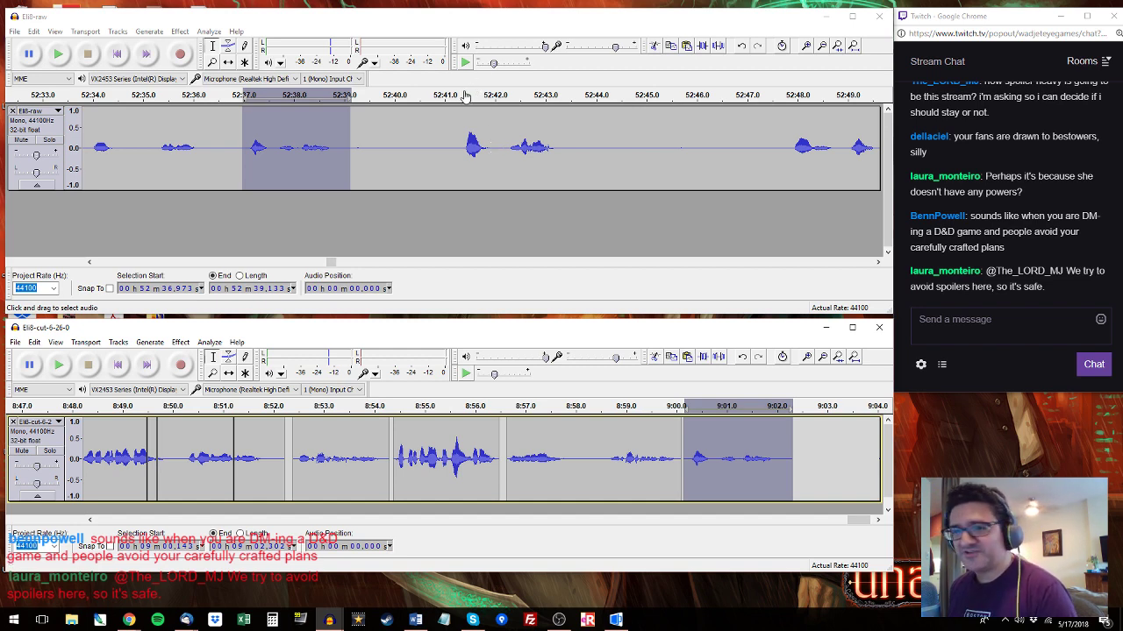
Play and select the raw take from about 52:41.3 to 52:43.4.
drag(463, 95, 554, 95)
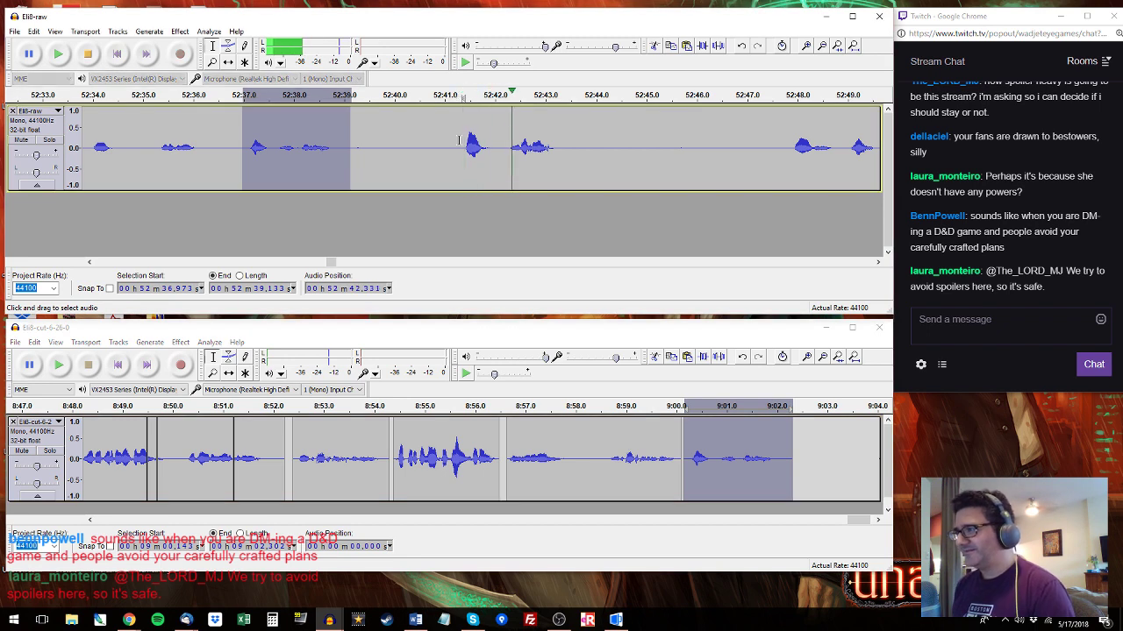
drag(557, 134, 567, 145)
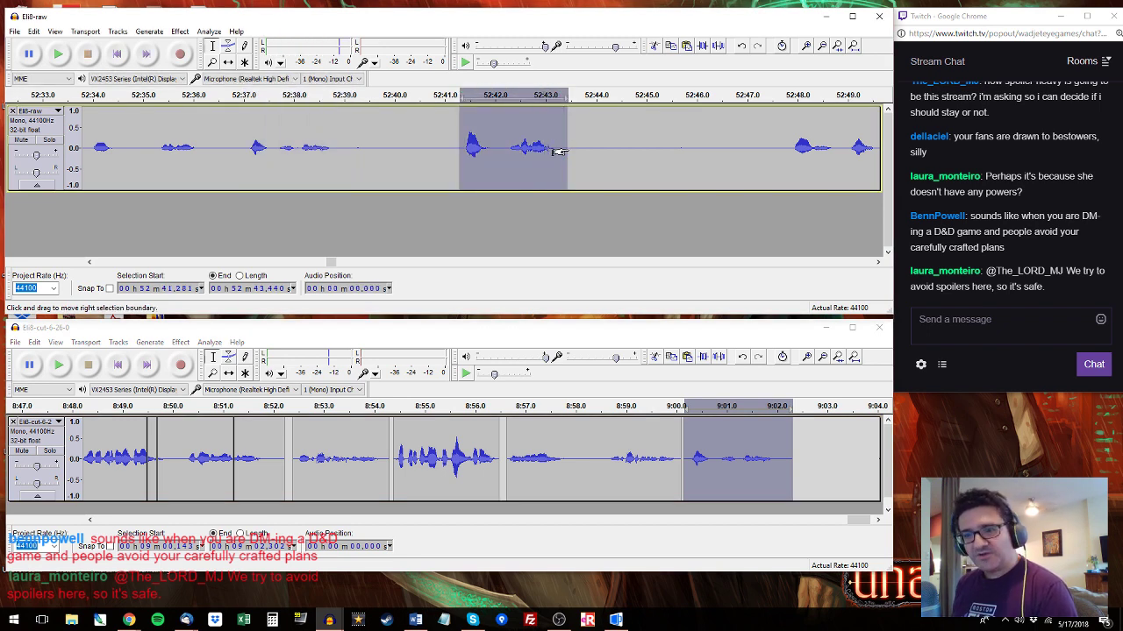
Compare the last clip of the cut track with the selected raw take, 52:41.3 to 52:43.4, and replace it with that take.
click(690, 465)
key(space)
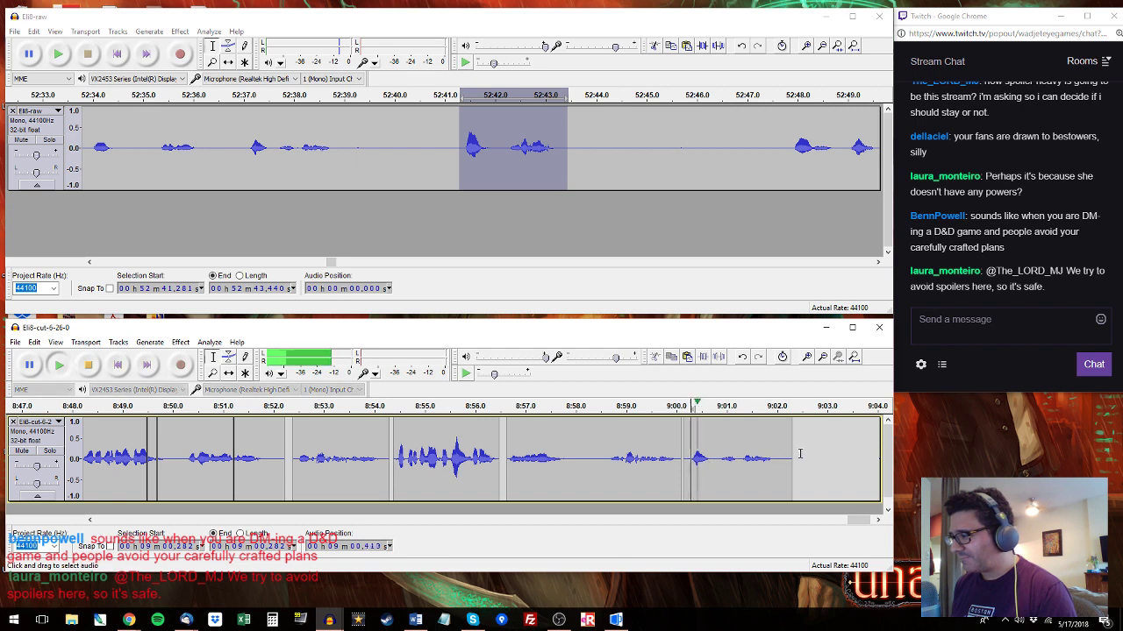
click(547, 20)
key(space)
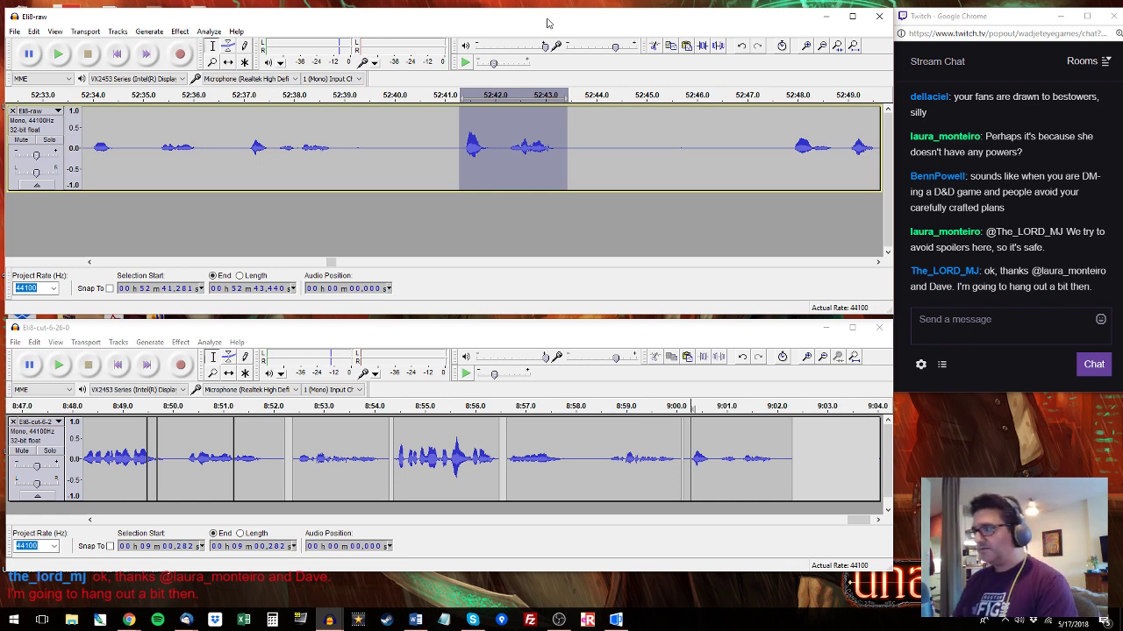
key(space)
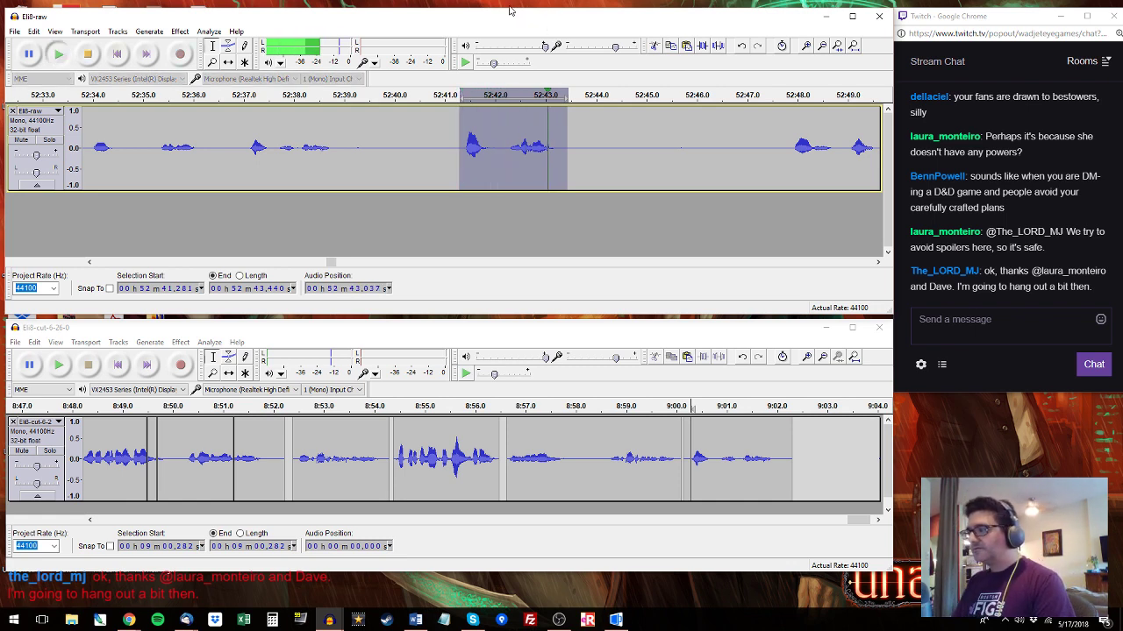
click(717, 449)
key(space)
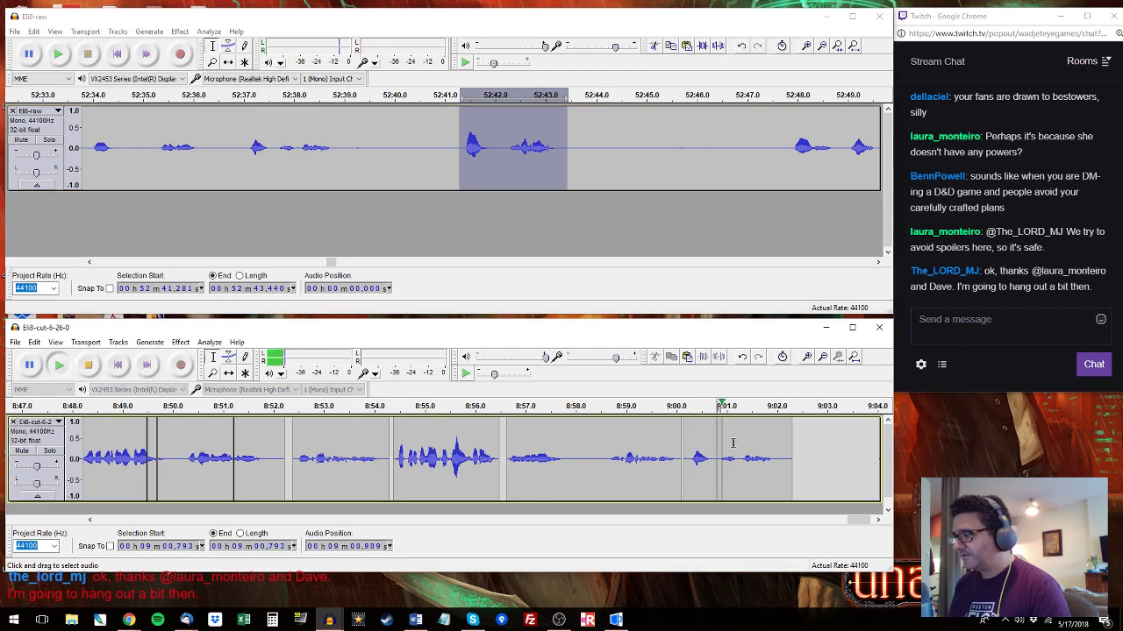
double_click(733, 443)
Audition the raw recording from 52:47.9 and copy the section from 52:47.7 to 52:50.0 to the end of the cut track.
click(789, 132)
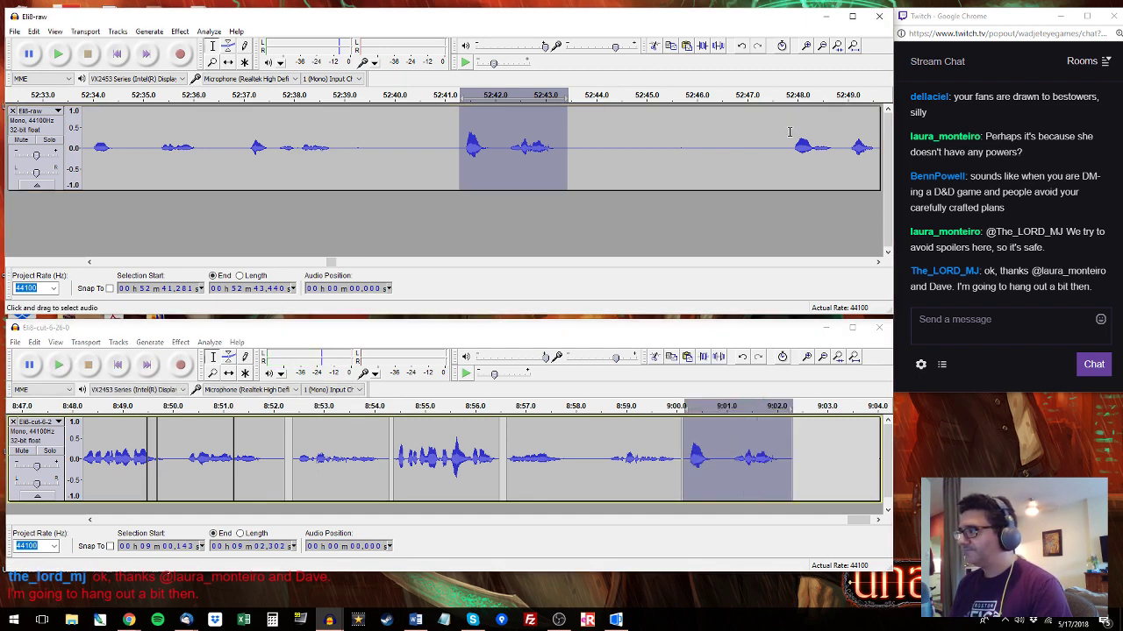
click(789, 131)
key(space)
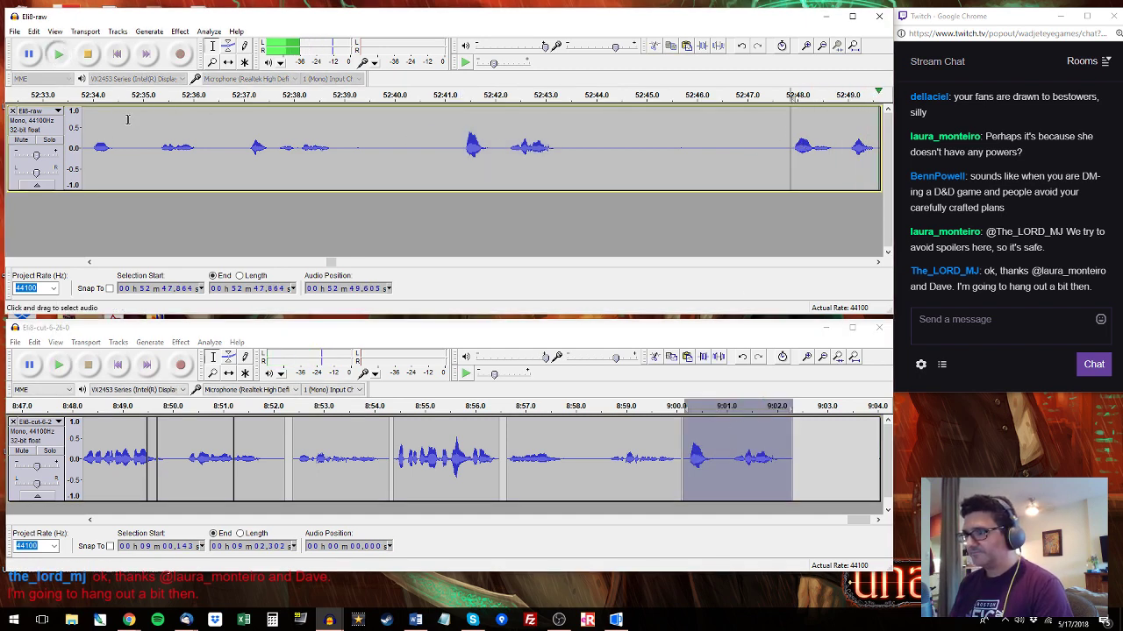
drag(102, 136, 158, 147)
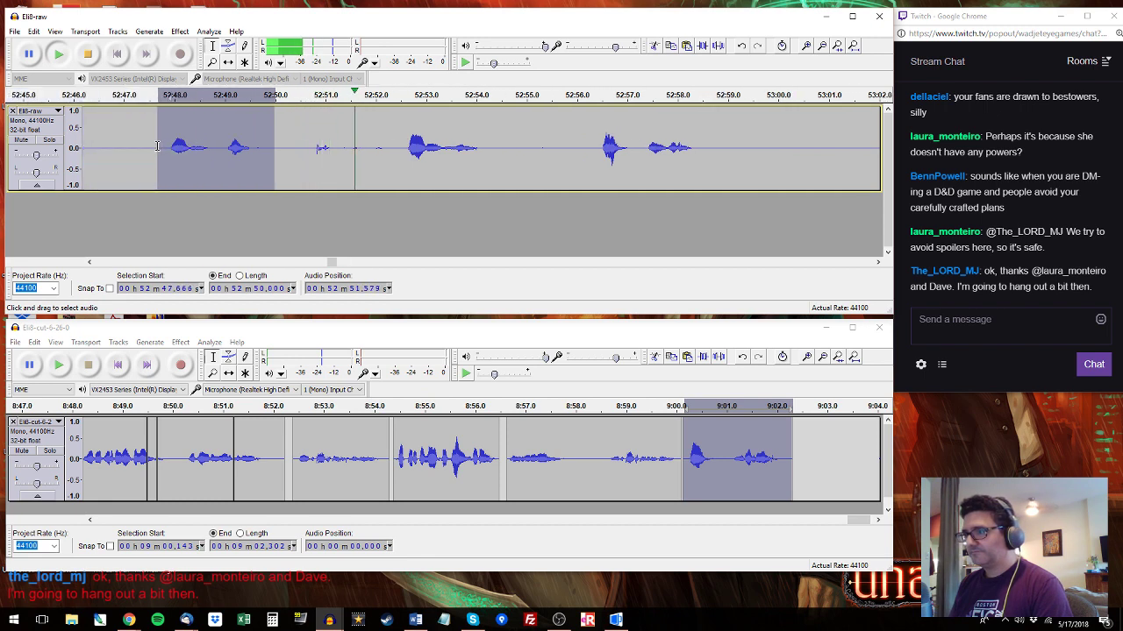
key(space)
drag(796, 447, 681, 452)
Listen to the raw takes at 52:52.5 and 52:56.3 and compare them with the last clip of the cut track.
click(406, 160)
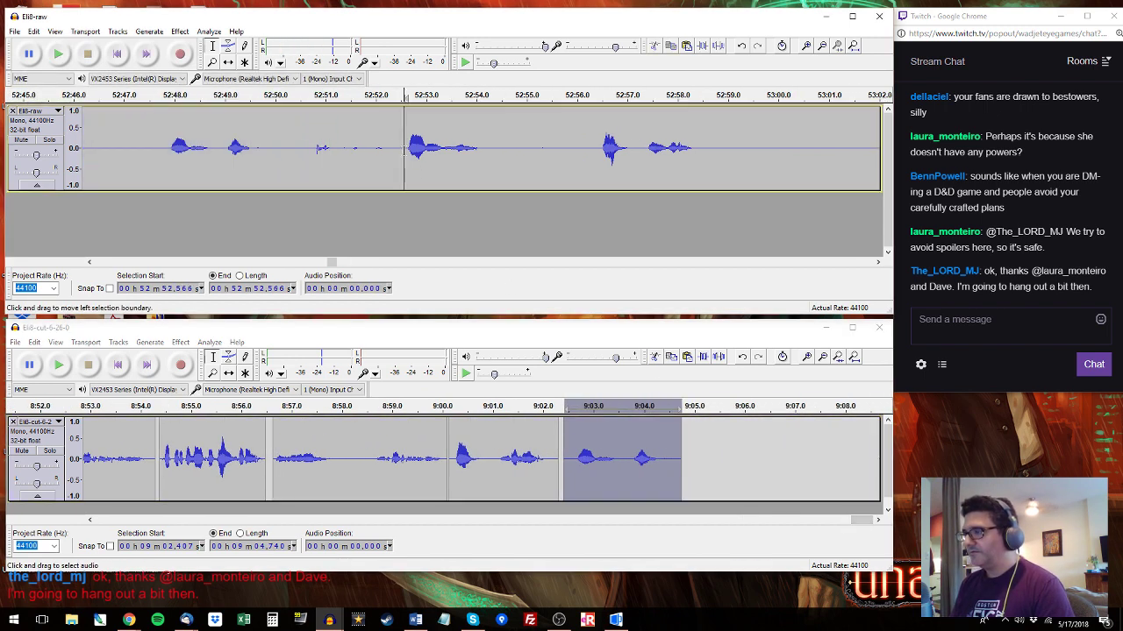
key(space)
drag(486, 140, 402, 129)
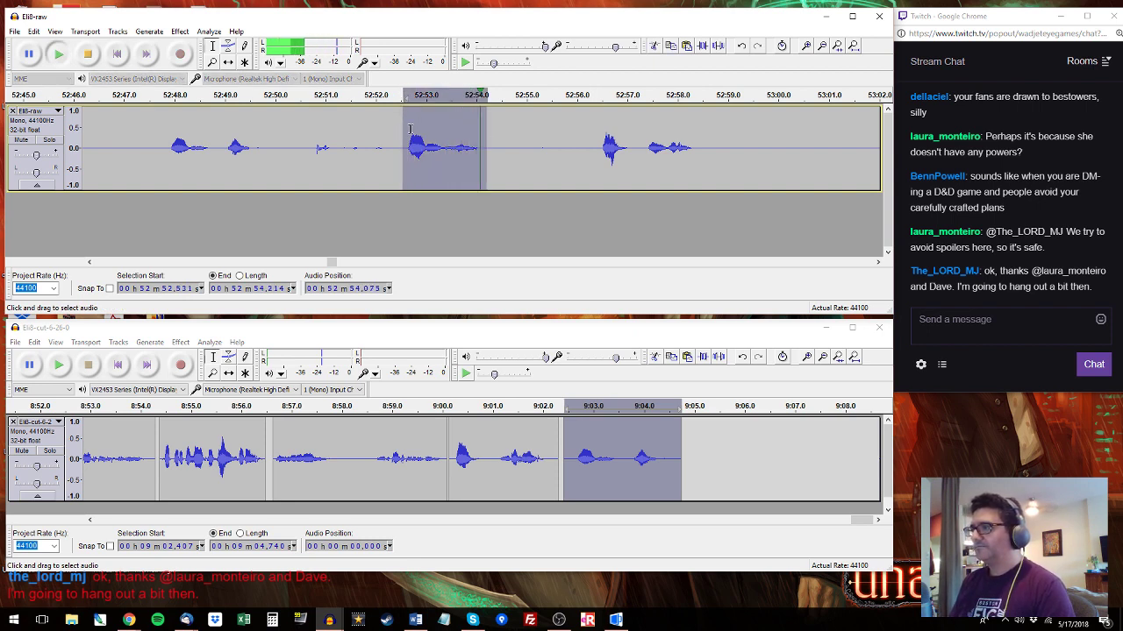
drag(593, 156, 707, 154)
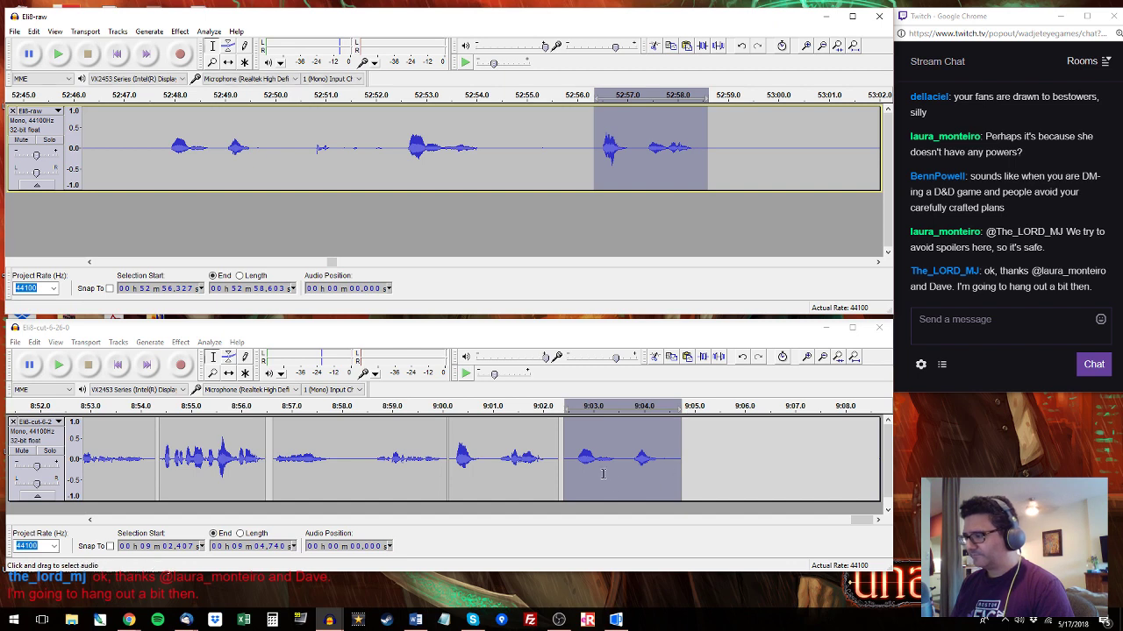
click(573, 456)
key(space)
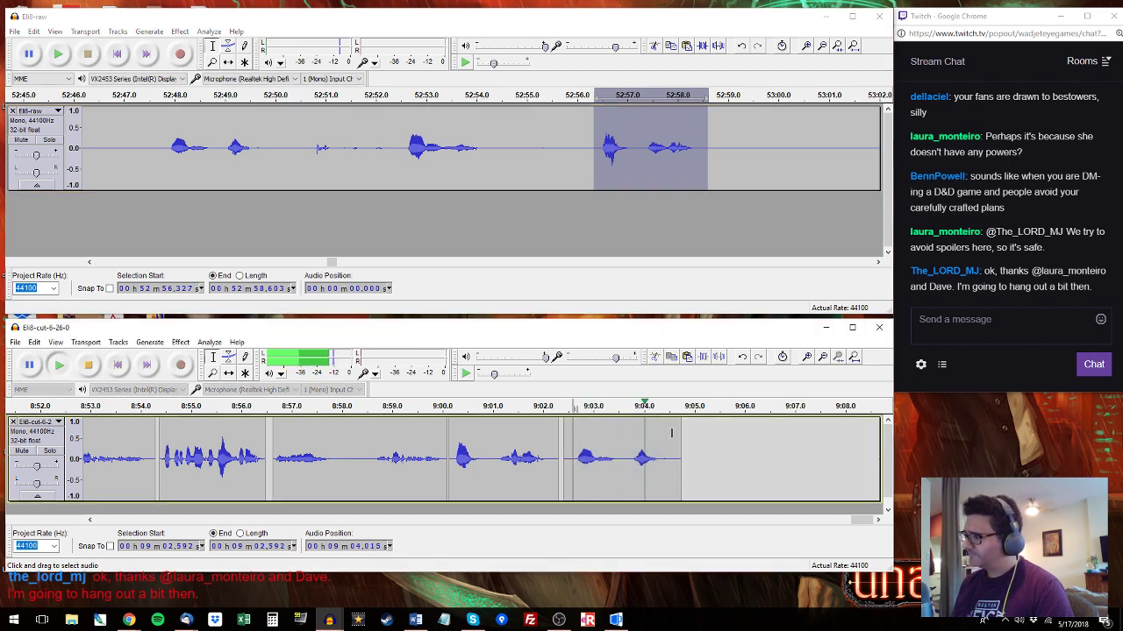
Play the raw recording past 53:02 and select the take from 53:04.6 to 53:06.6.
click(876, 95)
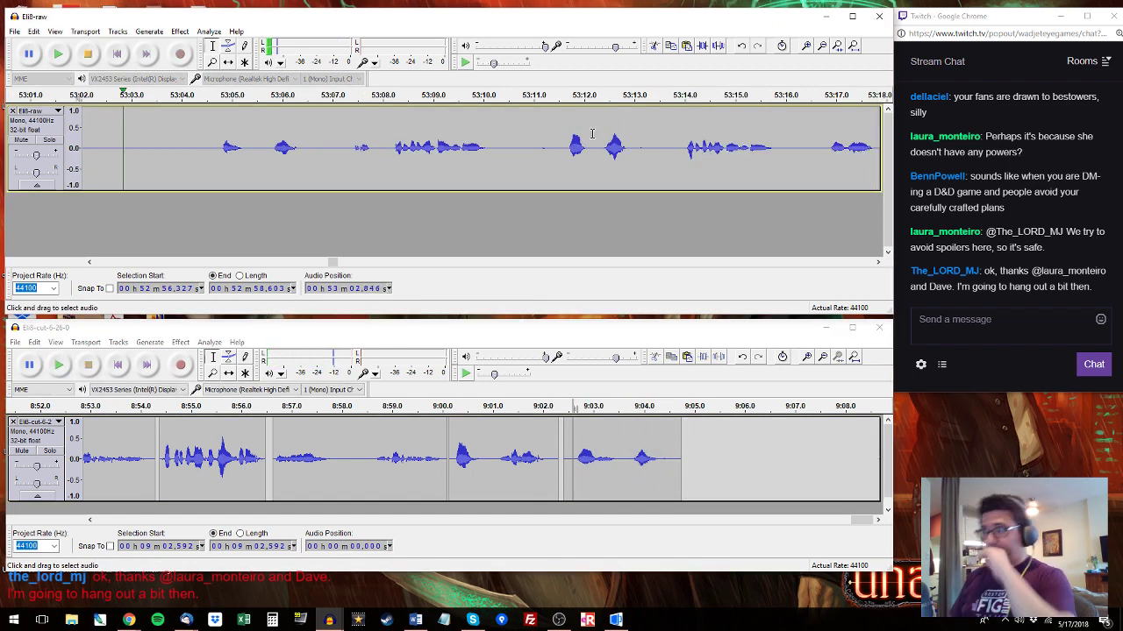
click(195, 145)
key(space)
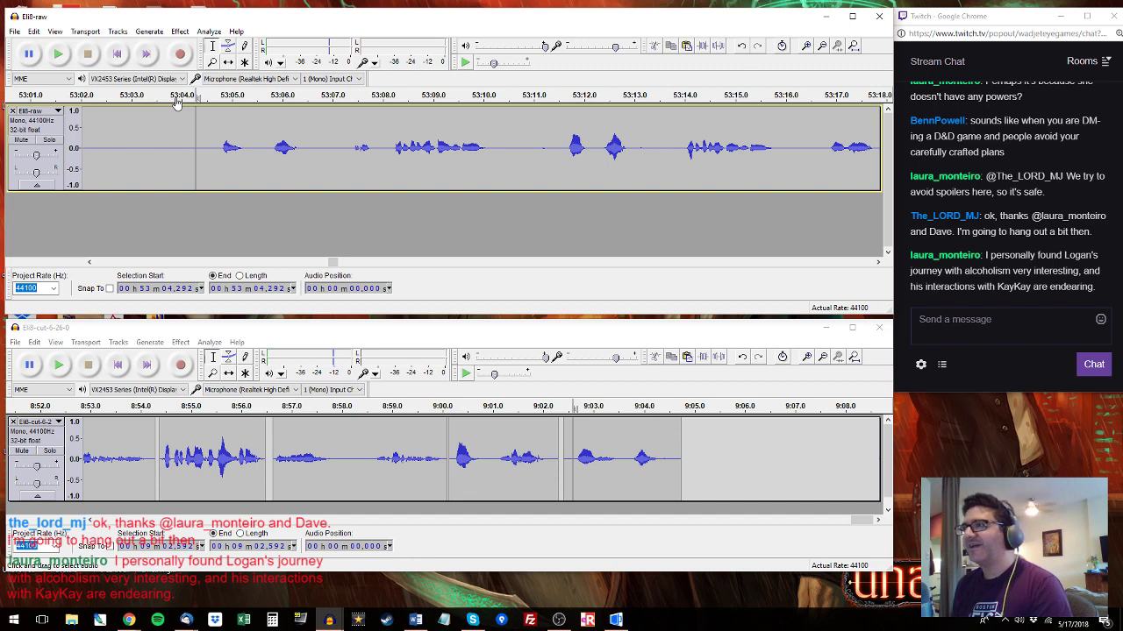
click(216, 133)
key(space)
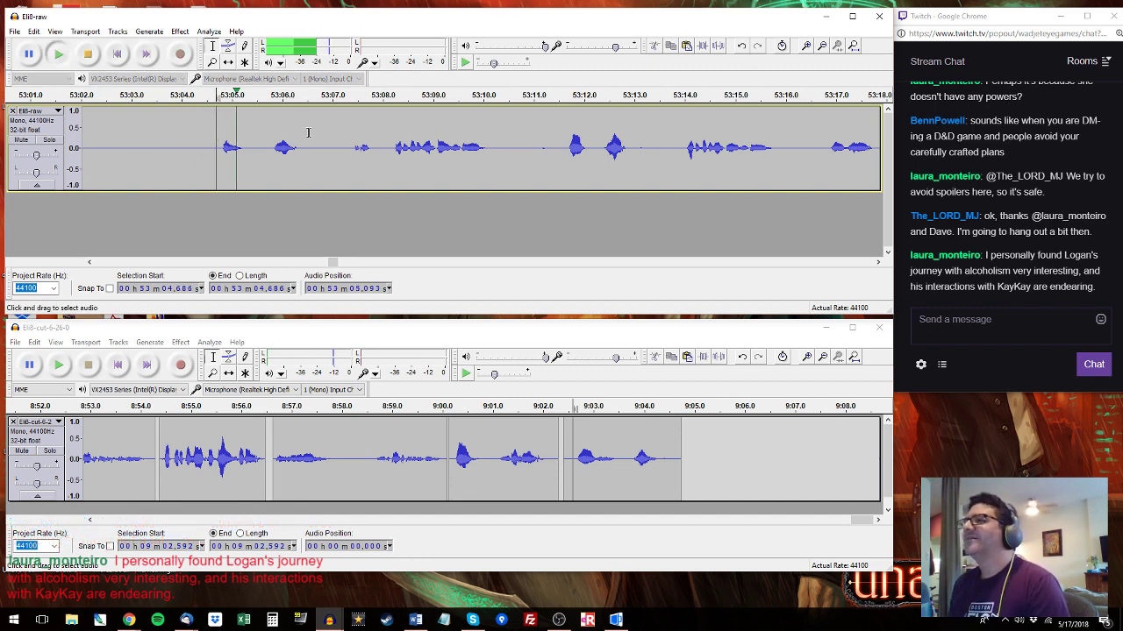
drag(312, 140, 211, 140)
key(space)
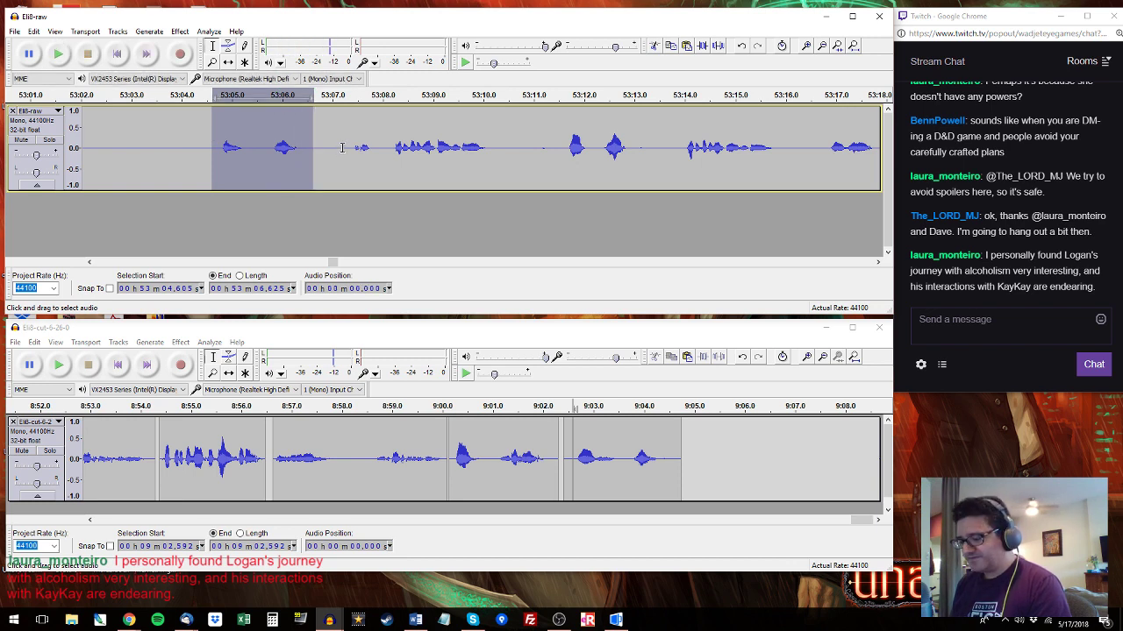
Replay the last cut clip for comparison and paste the selected raw take after it at 9:04.9.
key(space)
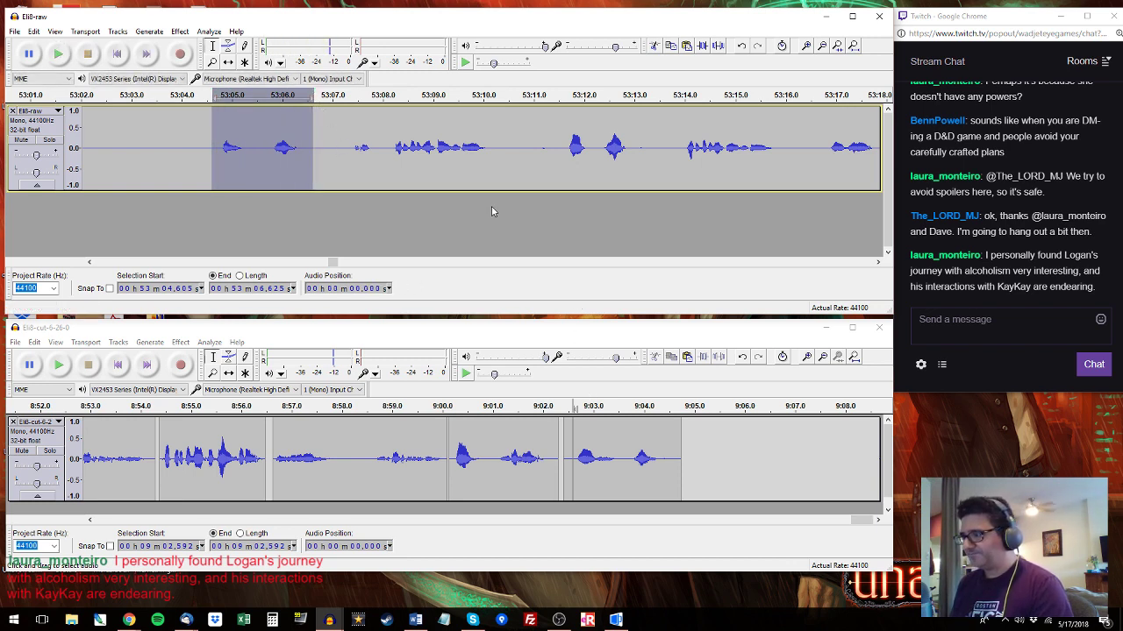
click(583, 455)
key(space)
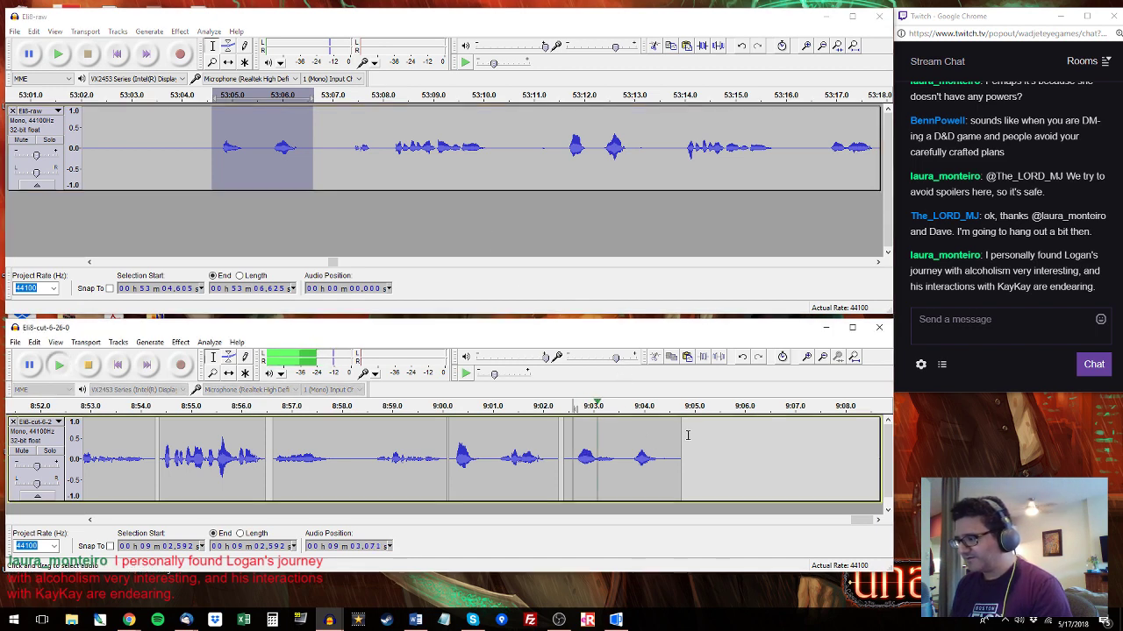
click(686, 439)
key(space)
key(ctrl+v)
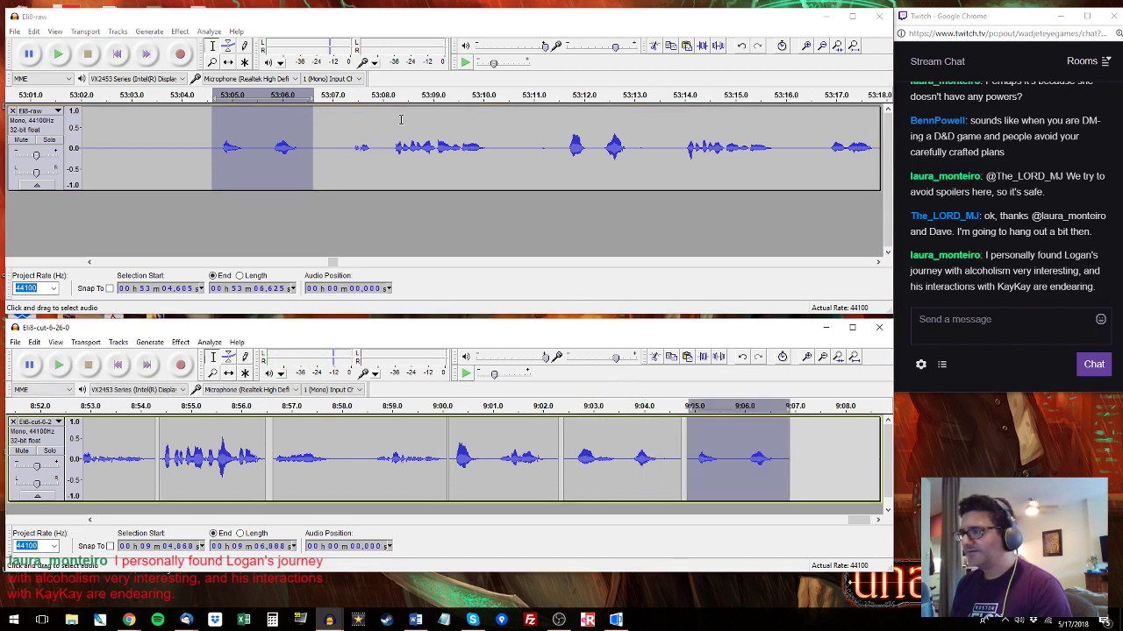
Audition the raw line from 53:08.2 to 53:10.3 and paste it at 9:07.1 in the cut track.
click(353, 140)
key(space)
drag(499, 136, 392, 146)
key(space)
key(space)
key(space)
click(799, 442)
key(ctrl+v)
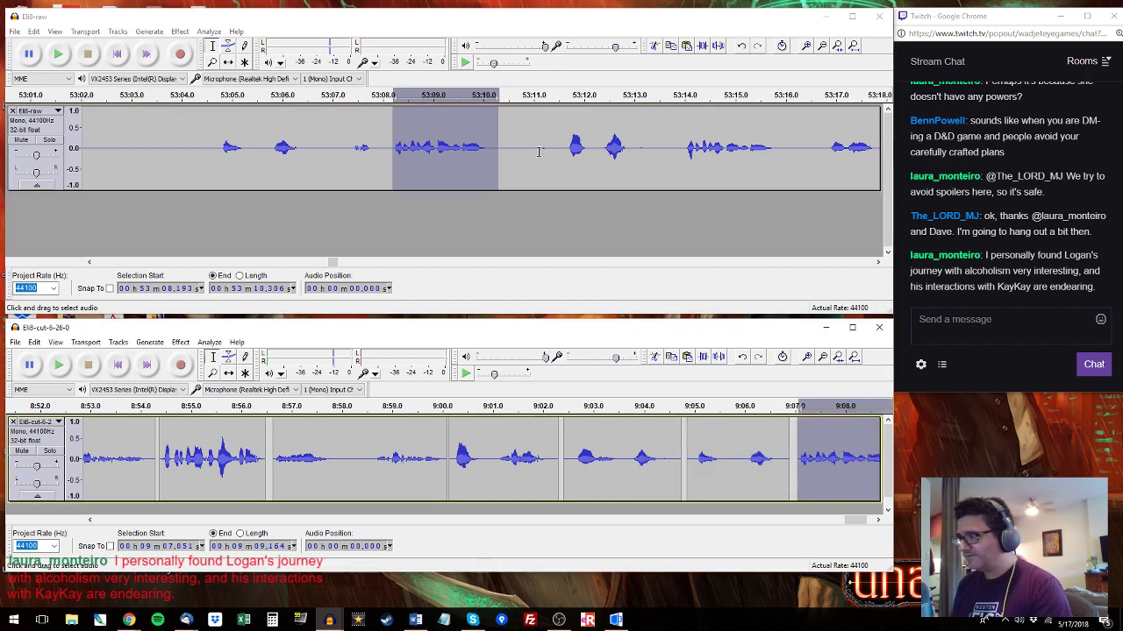
Audition the raw take from 53:11.6 to 53:13.0 and replace the cut clip starting at 9:04.9 with it.
click(563, 138)
key(space)
drag(633, 137, 565, 132)
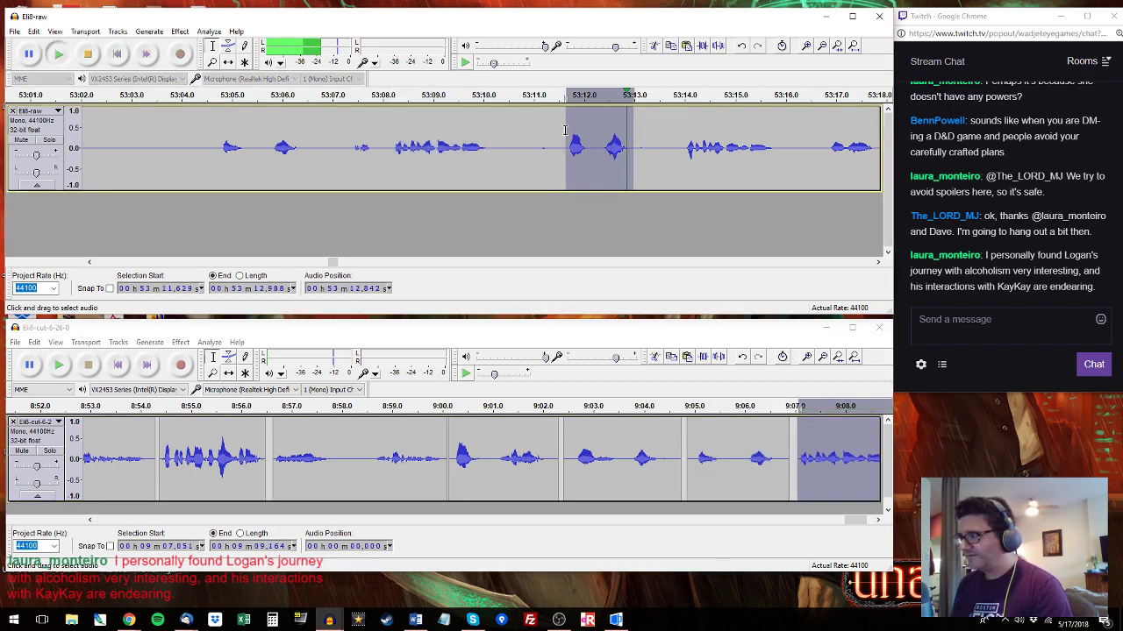
key(space)
key(ctrl+c)
double_click(734, 453)
key(ctrl+v)
Audition the raw take from 53:13.8 to 53:15.9 and replace the last cut clip, starting at 9:06.4, with it.
click(676, 147)
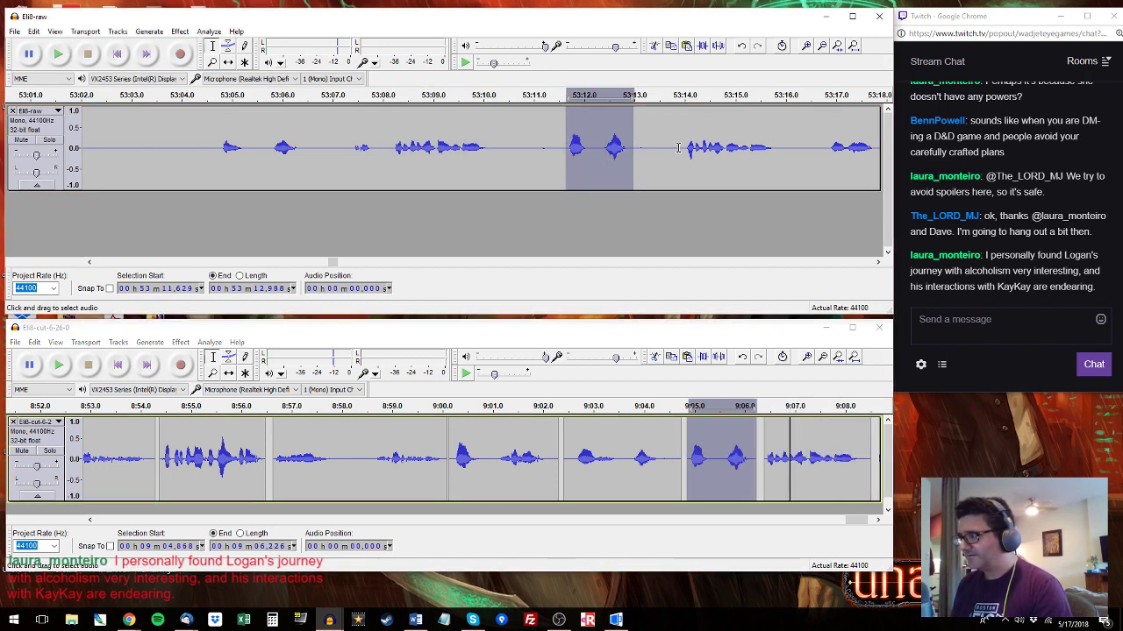
key(space)
drag(778, 142, 676, 134)
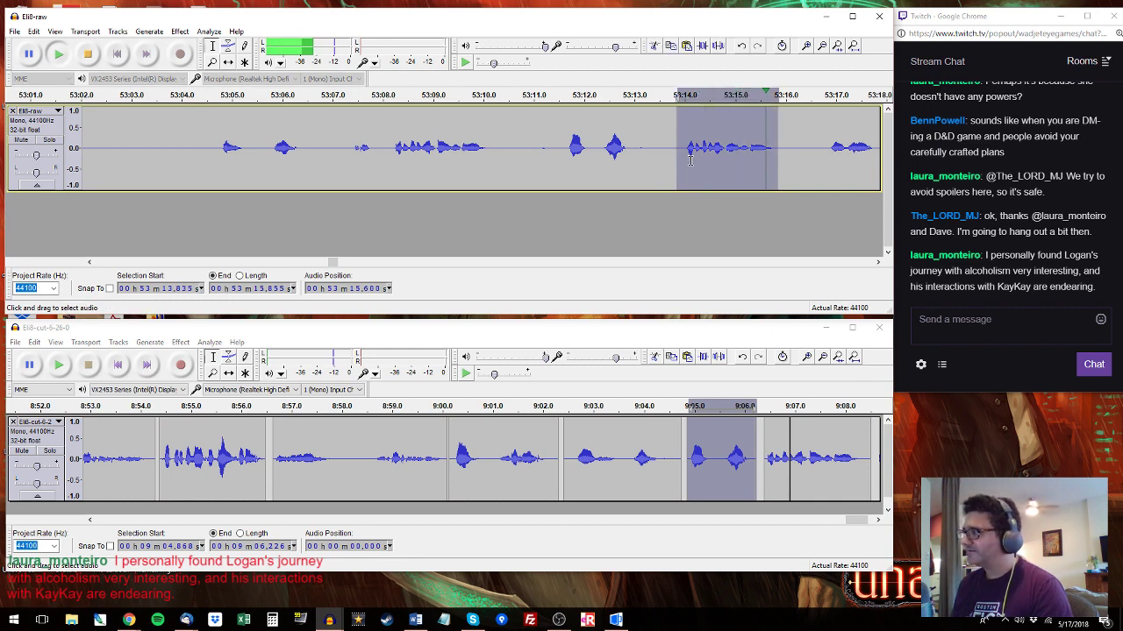
key(space)
click(789, 444)
double_click(789, 444)
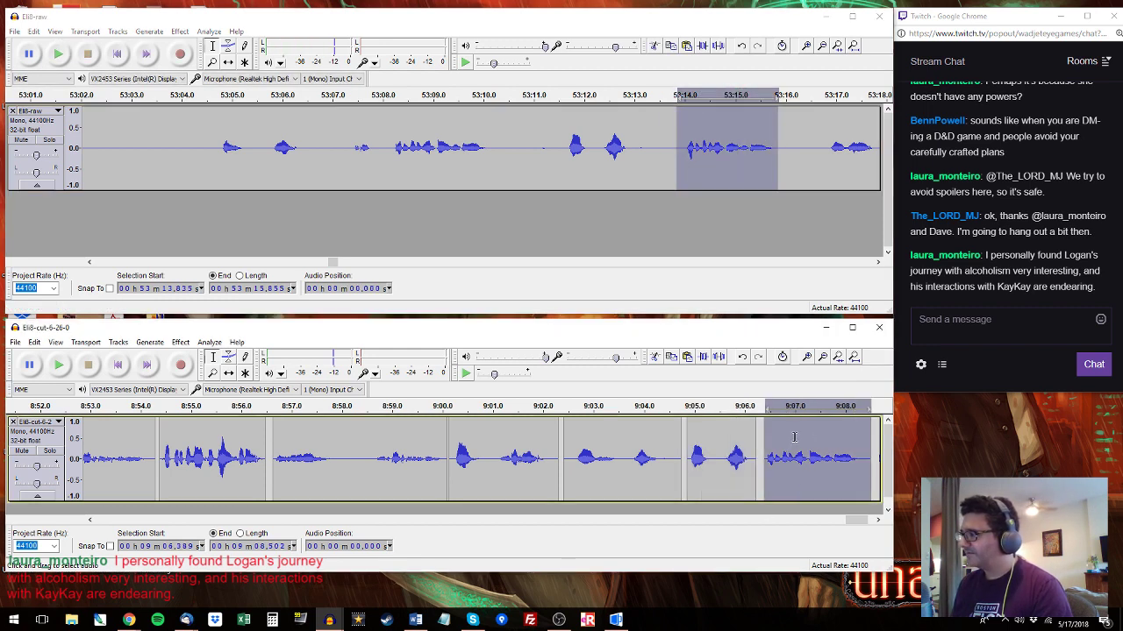
key(ctrl+v)
Audition the following raw takes and paste the roughly 1.4-second one near 53:25 at 9:08.6 in the cut track.
drag(855, 522, 864, 524)
drag(823, 143, 559, 167)
key(space)
drag(626, 148, 696, 149)
key(ctrl+c)
key(alt+Tab)
key(ctrl+v)
Audition the raw recording from 53:29.5 and paste the section from 53:32.2 to 53:35.9 at 9:10.1 in the cut track.
click(867, 145)
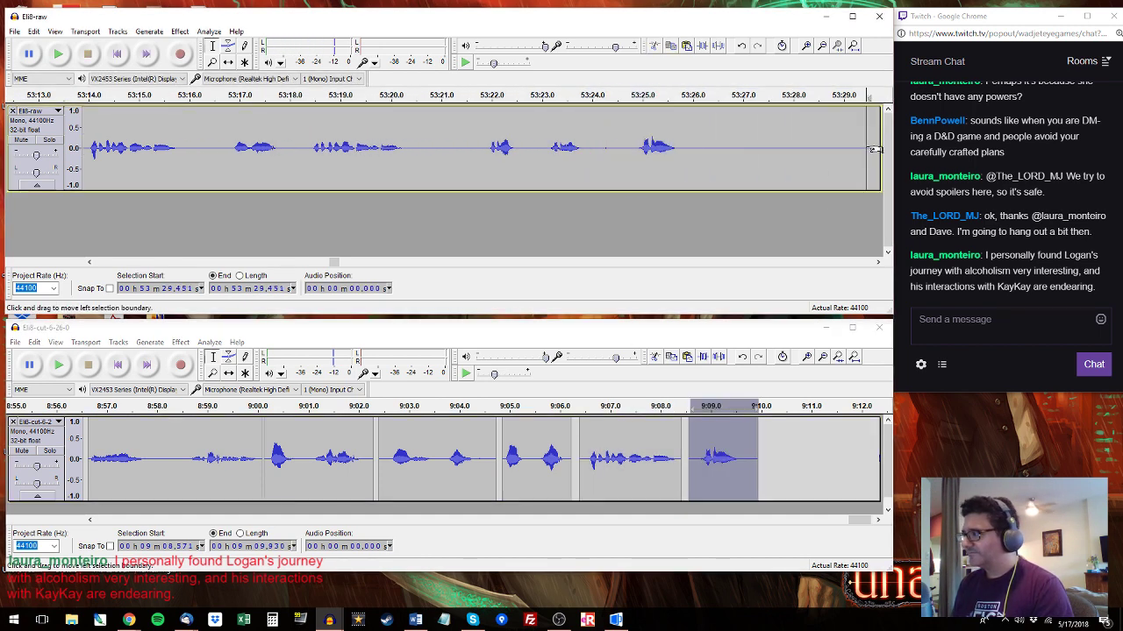
key(space)
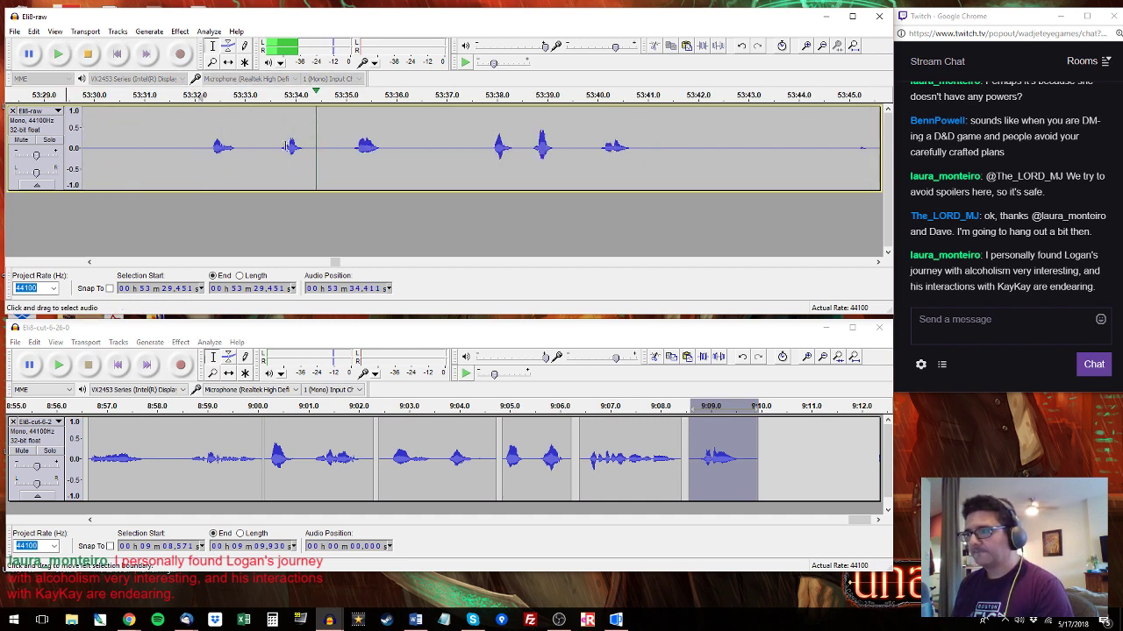
drag(203, 146, 392, 147)
click(765, 458)
key(ctrl+v)
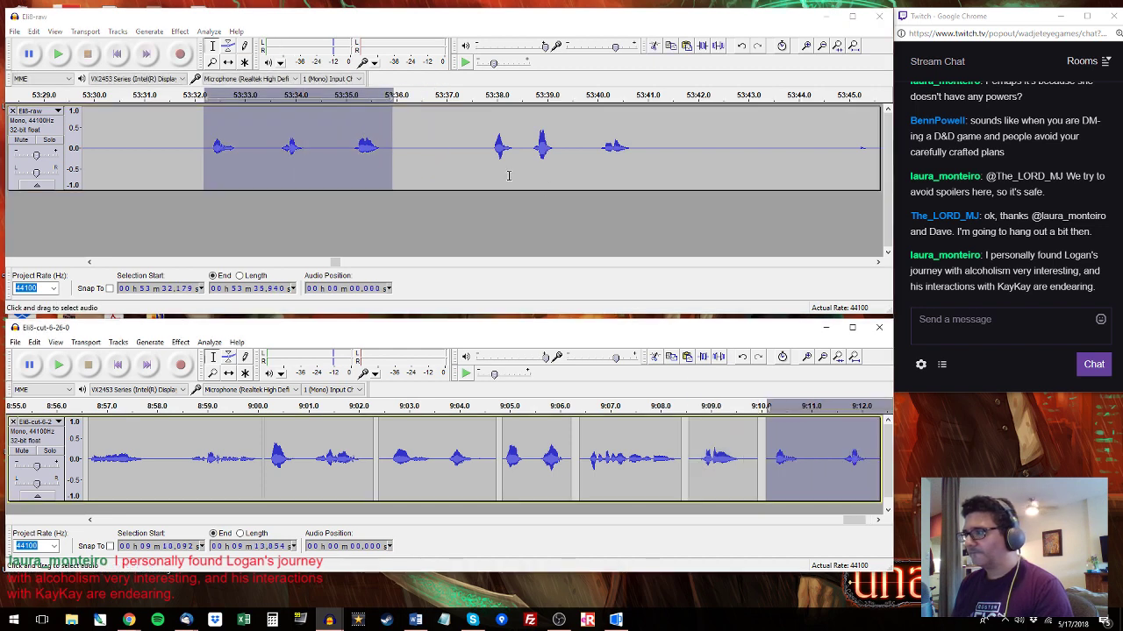
Audition the raw take from 53:37.7 to 53:41.0 and replace the selected cut clip at 9:10.1 with it.
click(489, 158)
key(space)
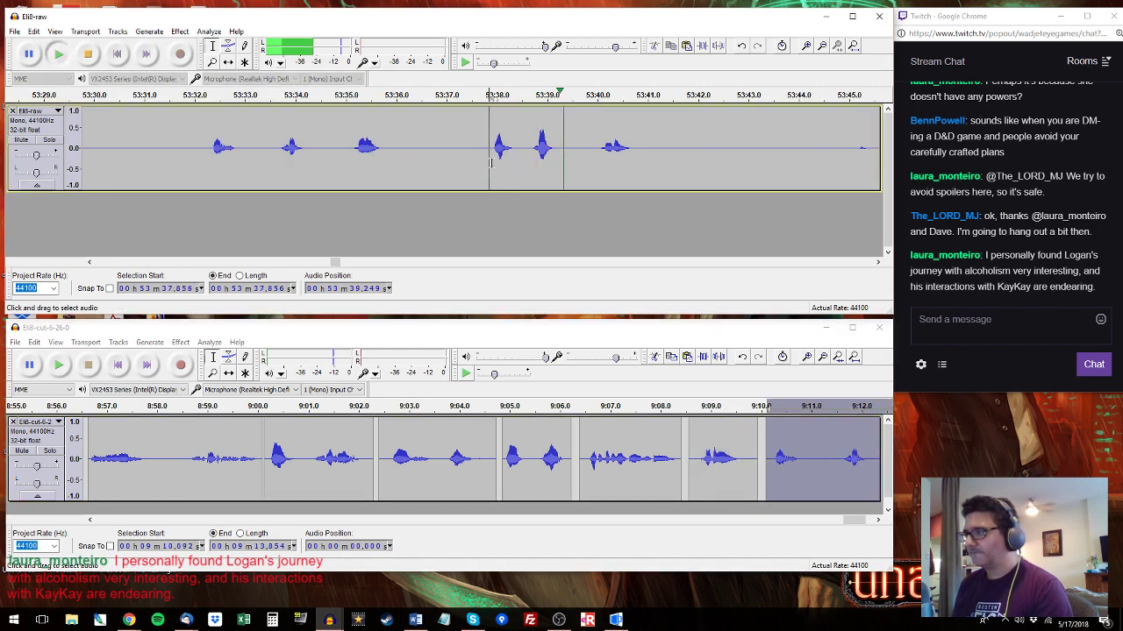
drag(484, 163, 646, 164)
key(space)
key(ctrl+c)
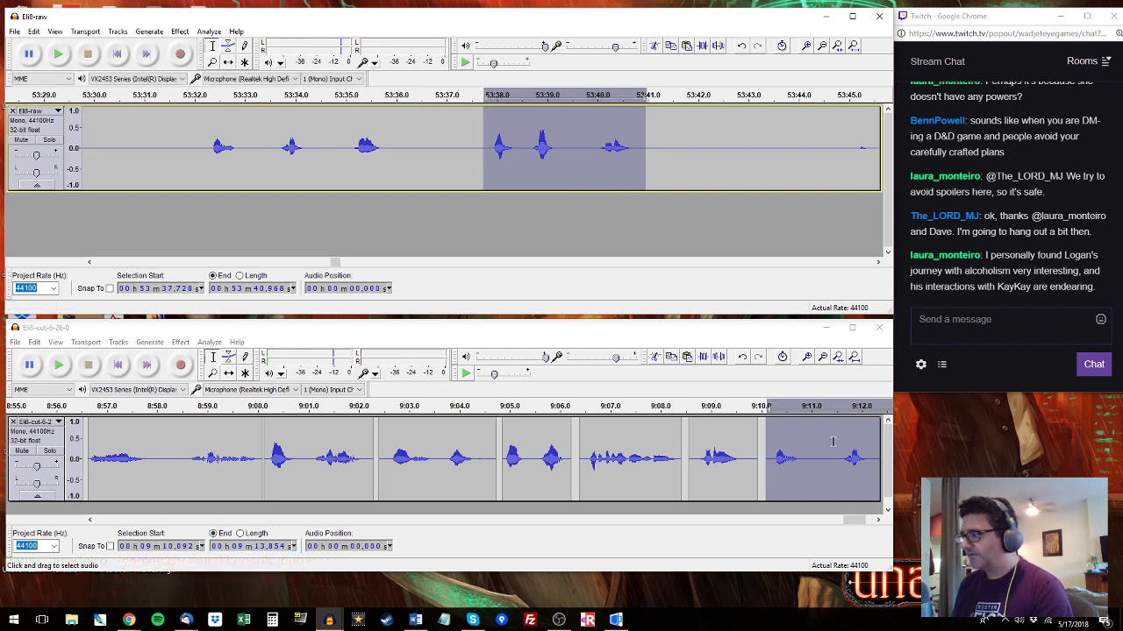
click(829, 373)
key(ctrl+v)
Audition the raw recording from 53:45.5 onward, skipping the silent stretches to hear the takes around 54:22 and 54:27.
click(872, 127)
key(space)
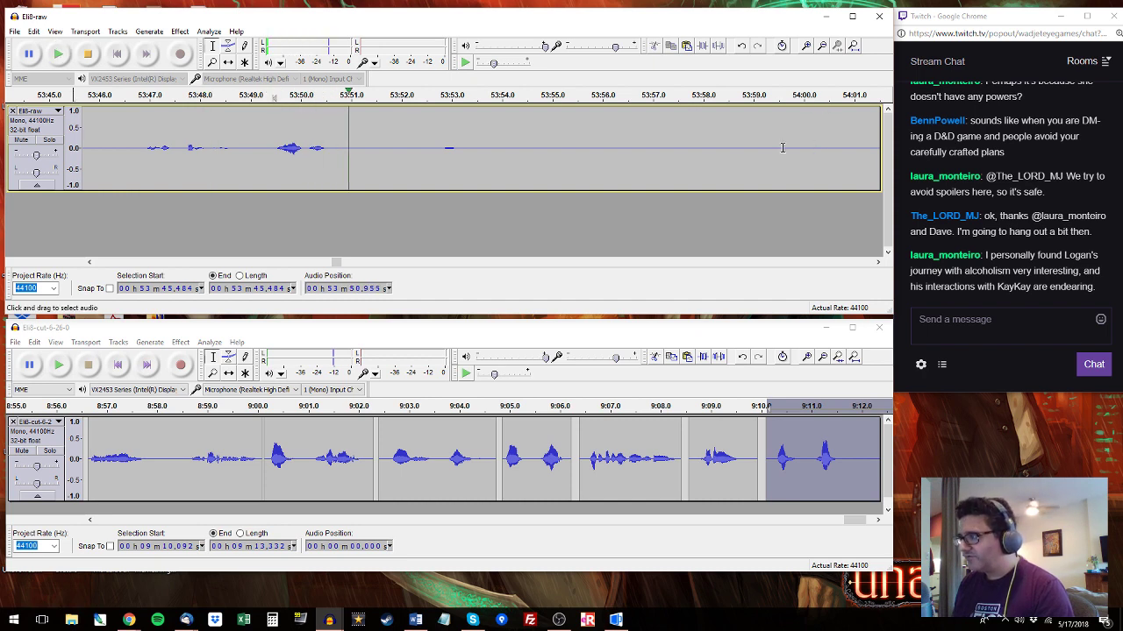
click(467, 143)
click(859, 96)
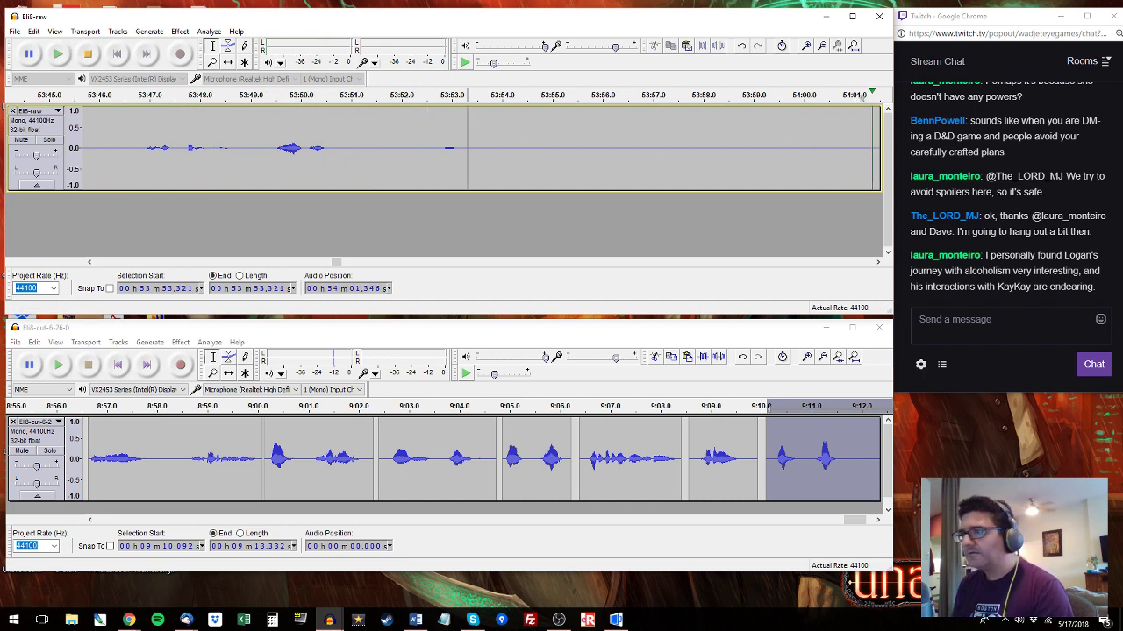
click(860, 95)
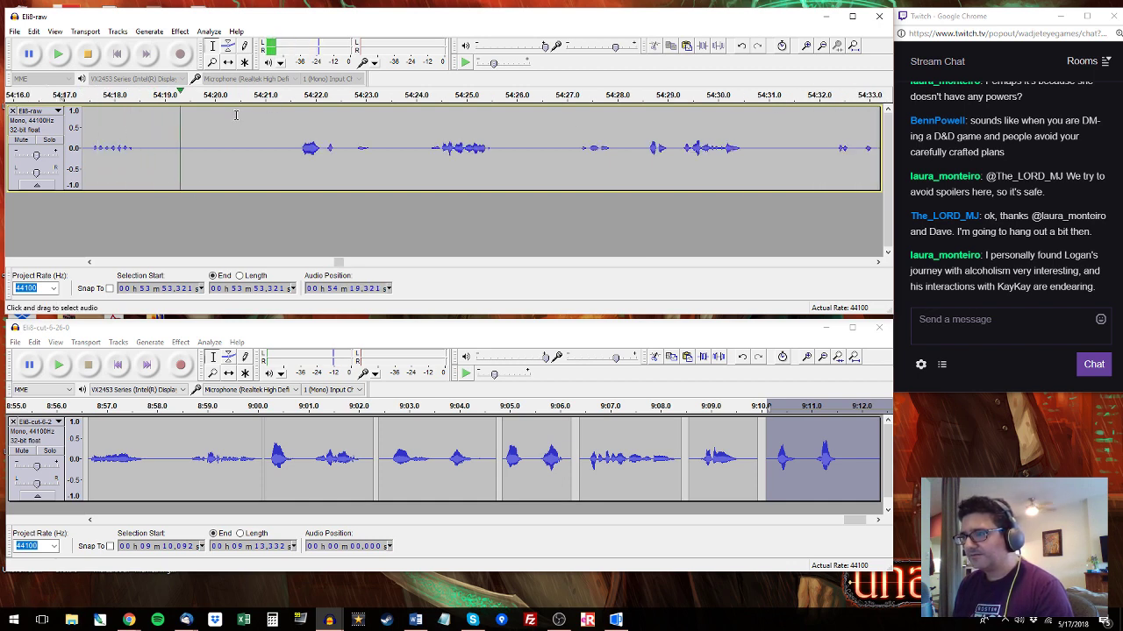
click(307, 96)
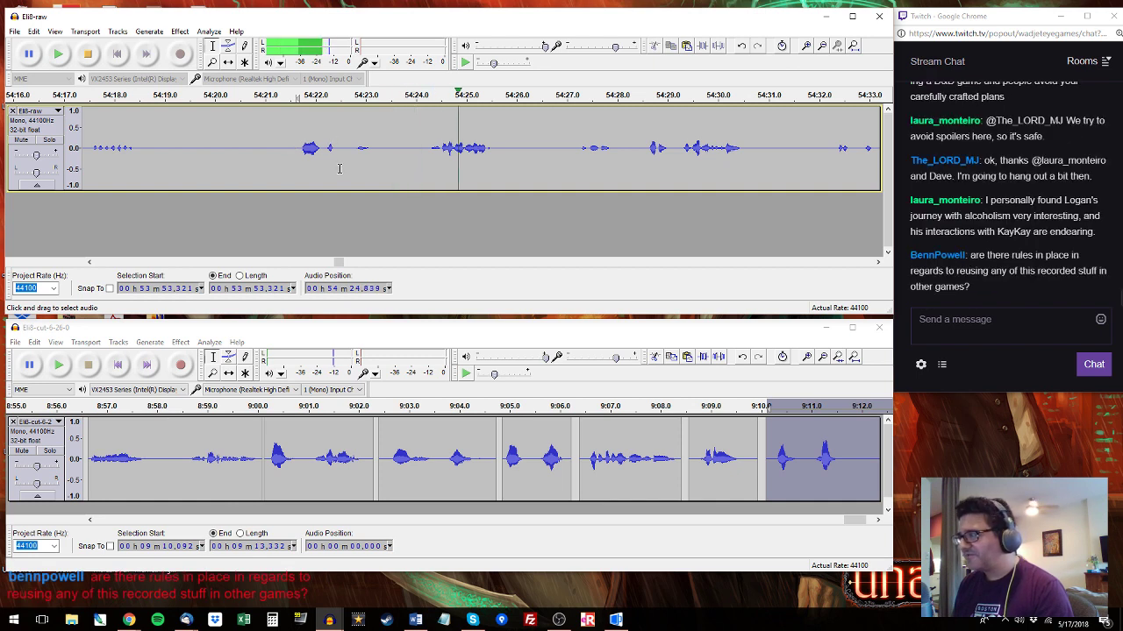
key(x)
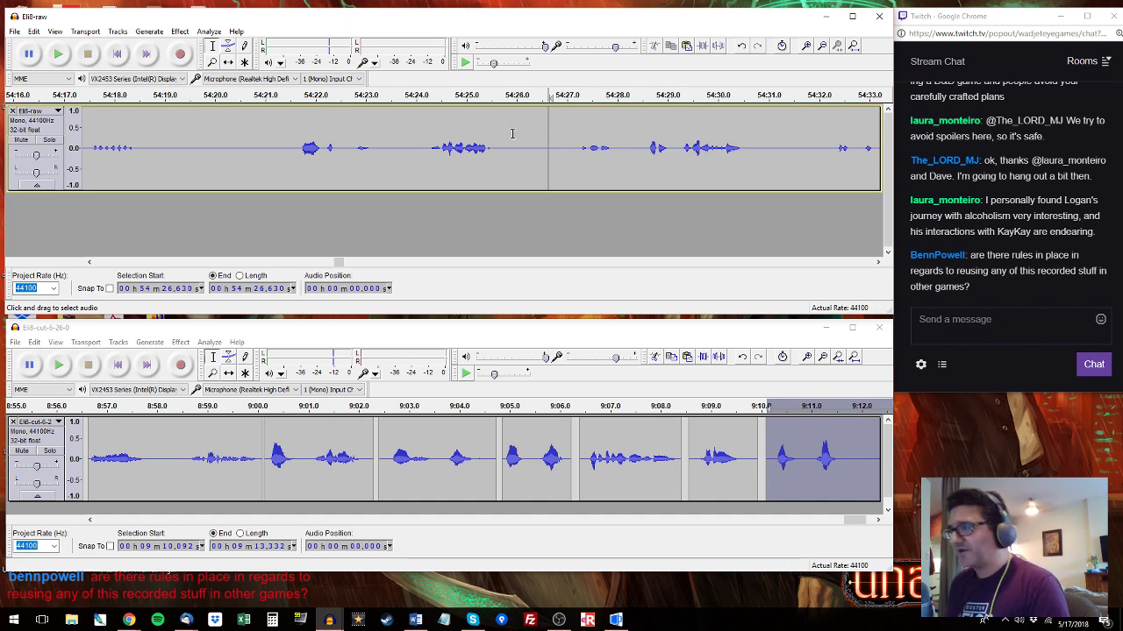
click(573, 118)
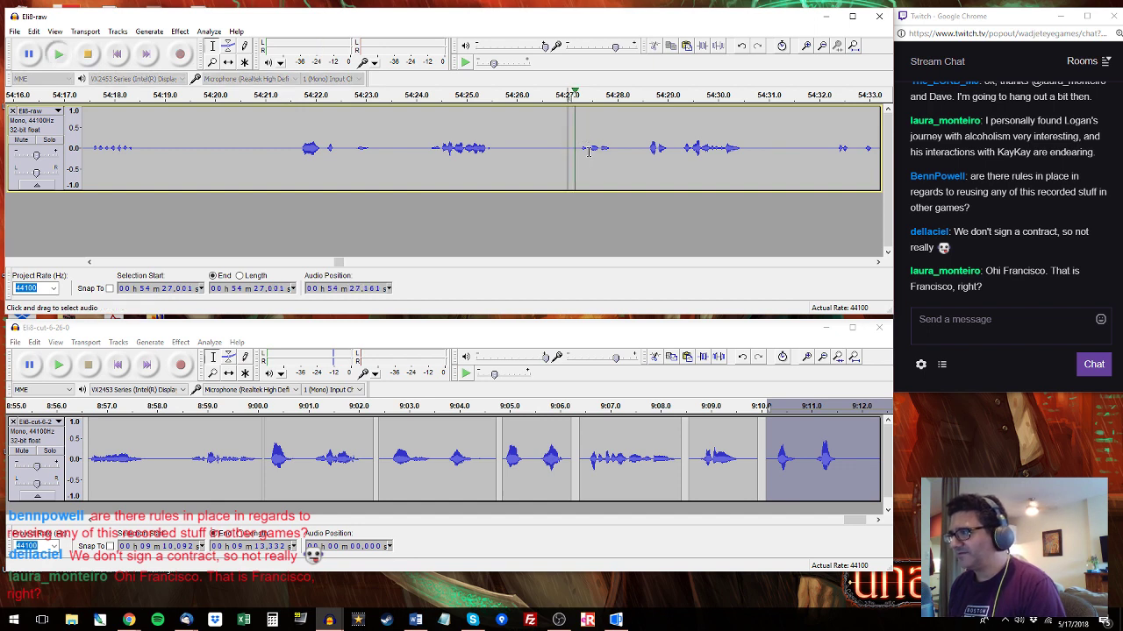
click(578, 145)
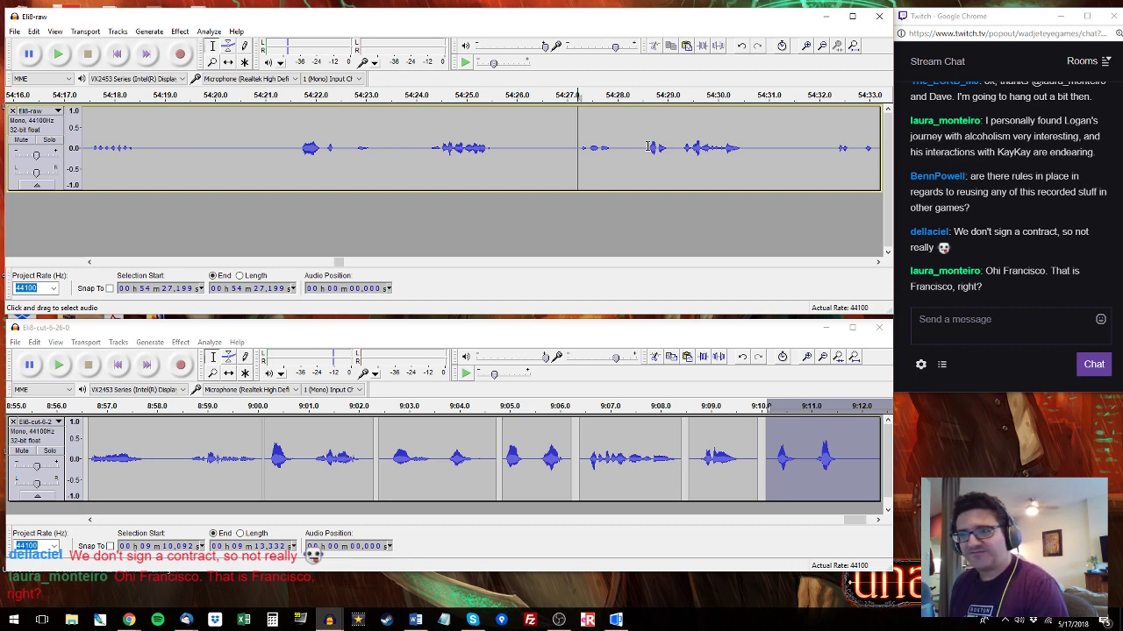
key(space)
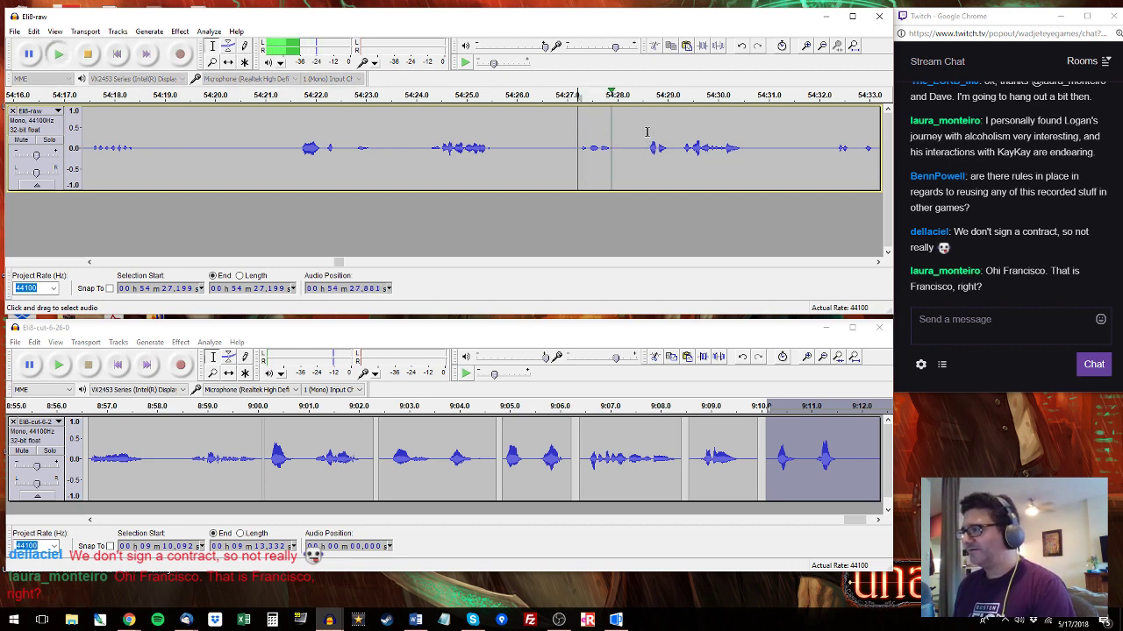
drag(649, 132, 750, 131)
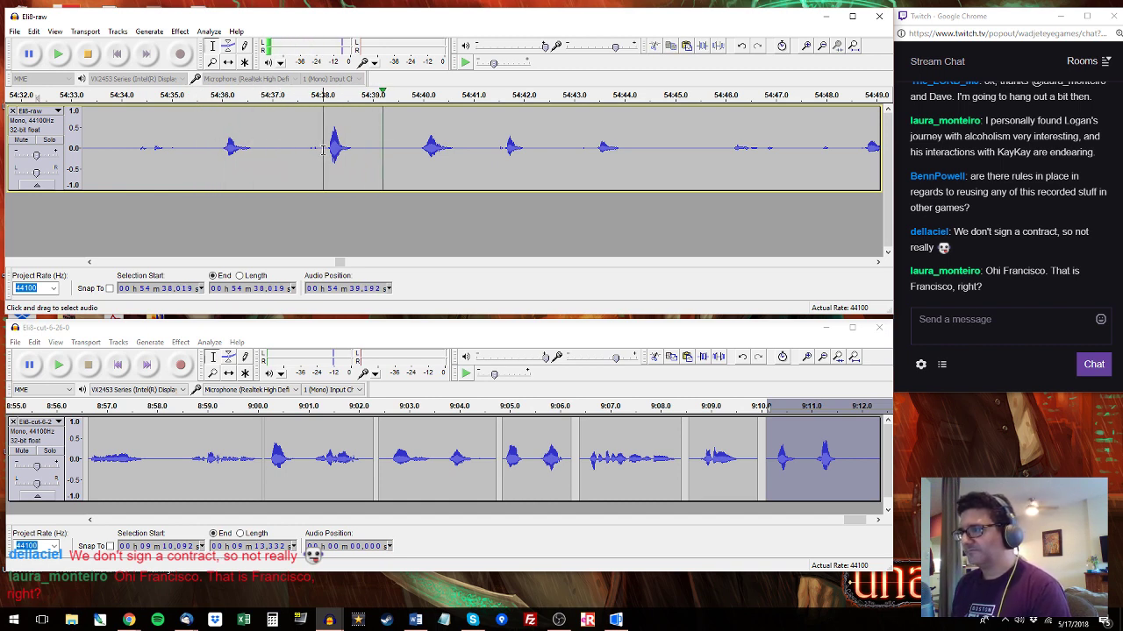
Copy the raw take from 54:38.0 to 54:38.8 and paste it after the last clip, at 9:13.6 in the cut track.
drag(323, 150, 361, 151)
key(space)
scroll(708, 441, right, 5)
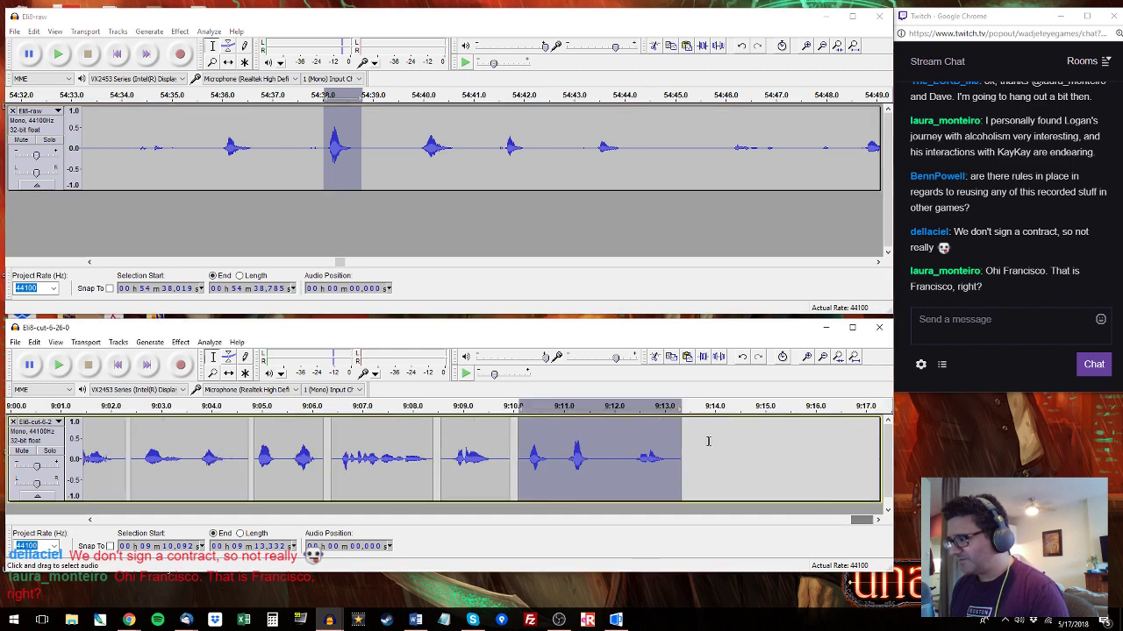
click(695, 436)
key(ctrl+v)
Audition the raw takes from 54:39.8, copy the one from 54:48.7 to 54:49.5, and compare it with the cut clip at 9:13.6.
click(414, 145)
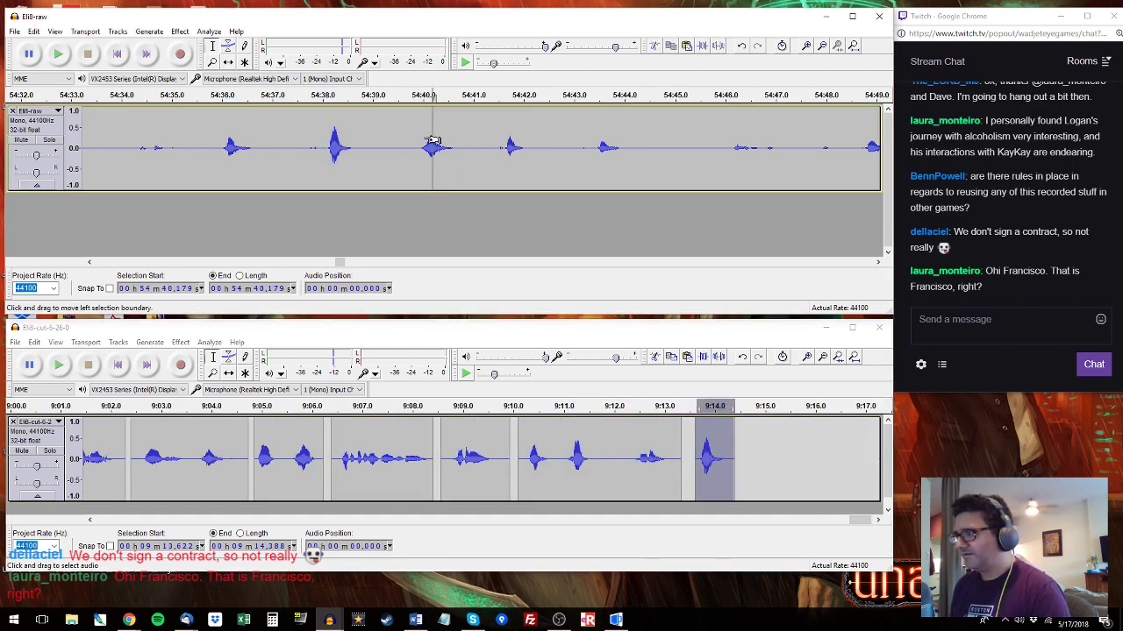
key(space)
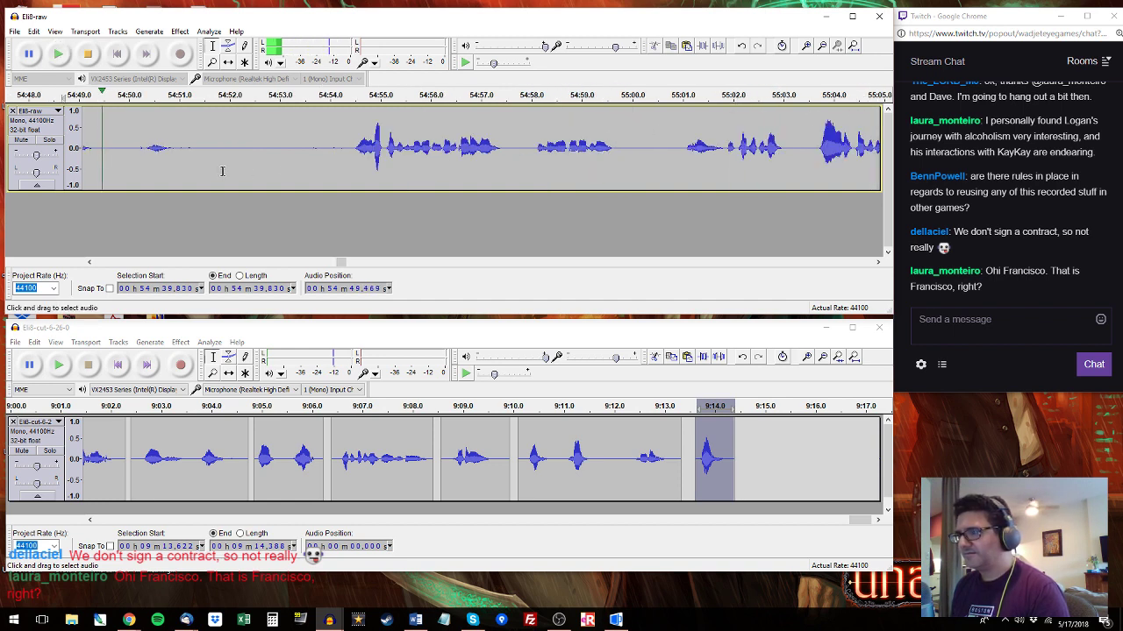
key(space)
drag(103, 147, 151, 149)
key(space)
click(690, 407)
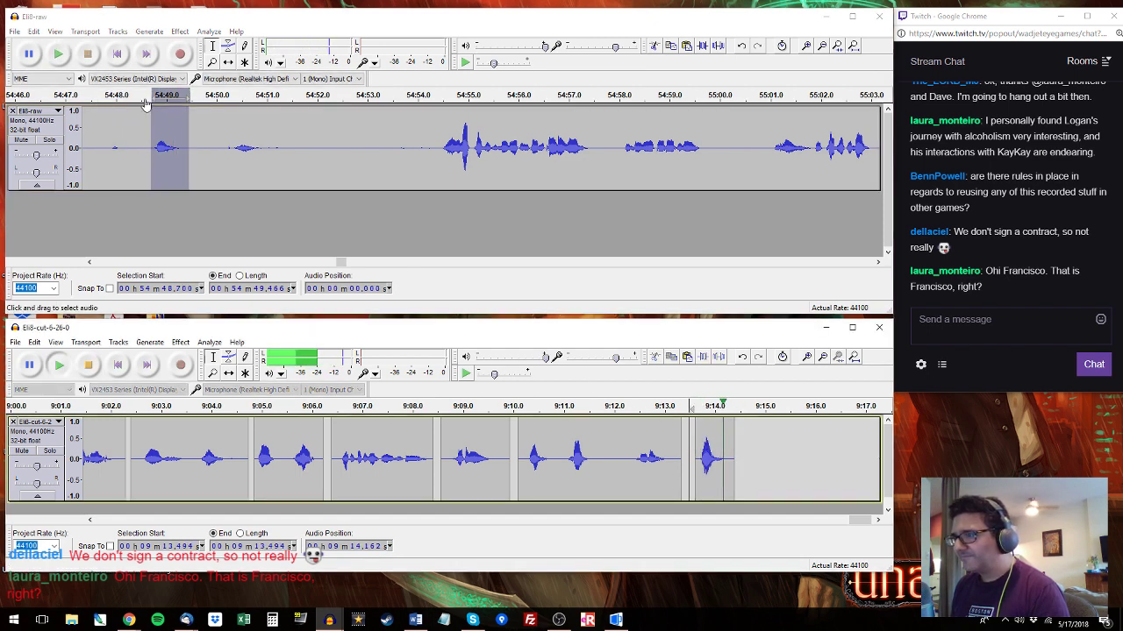
click(205, 20)
Paste the copied take at 9:13.6 in the cut track, play it, and delete the older take right after it.
click(695, 440)
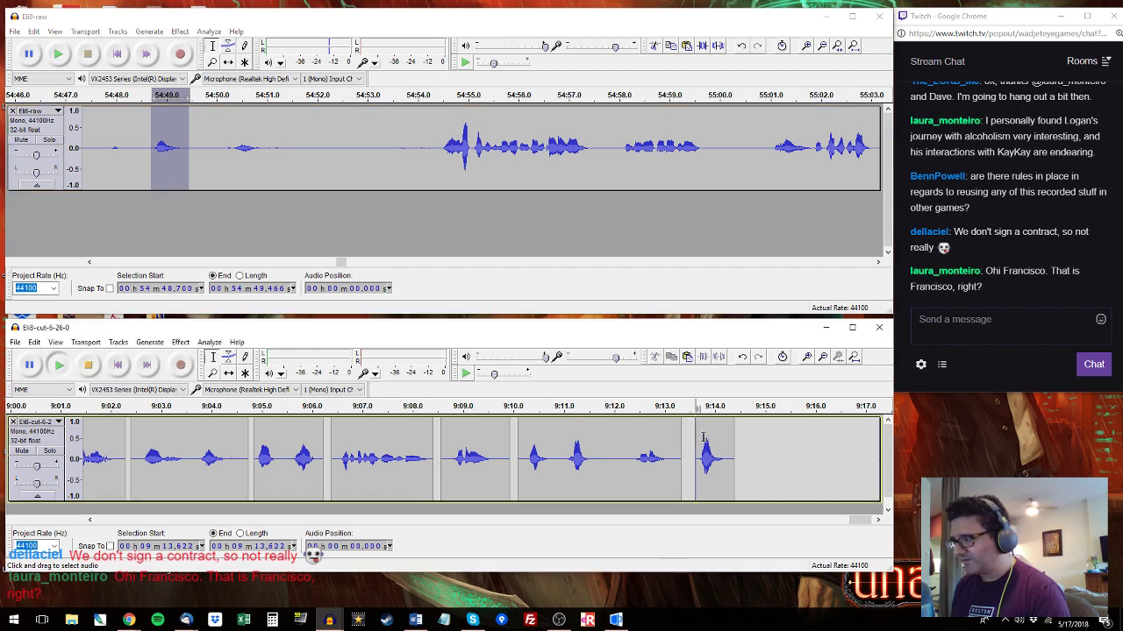
key(space)
key(ctrl+v)
key(space)
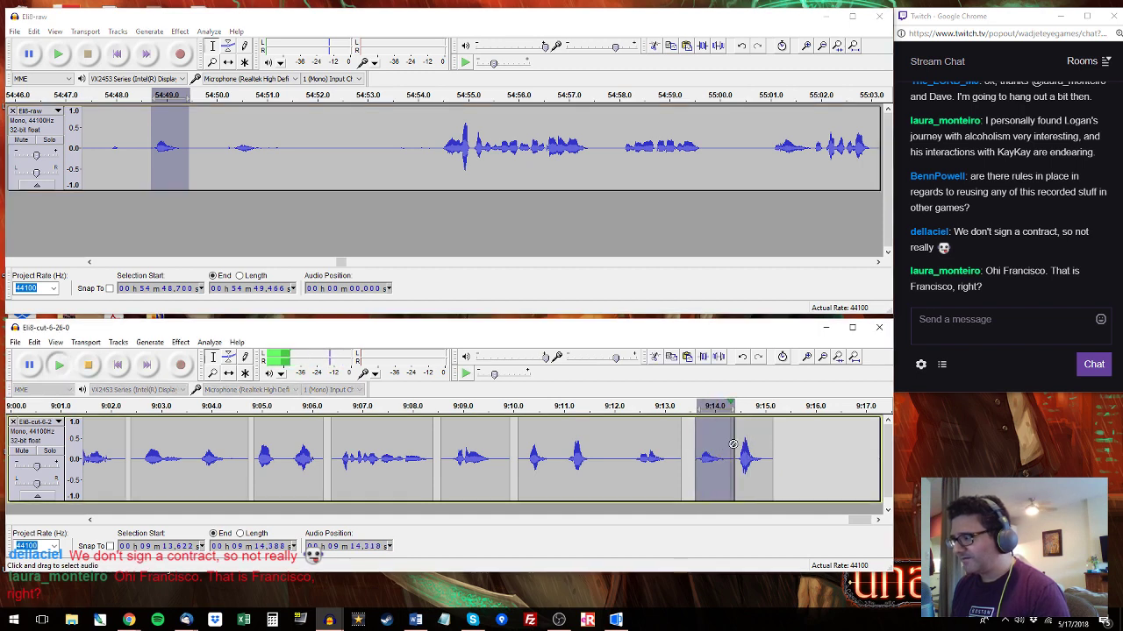
double_click(750, 438)
key(Delete)
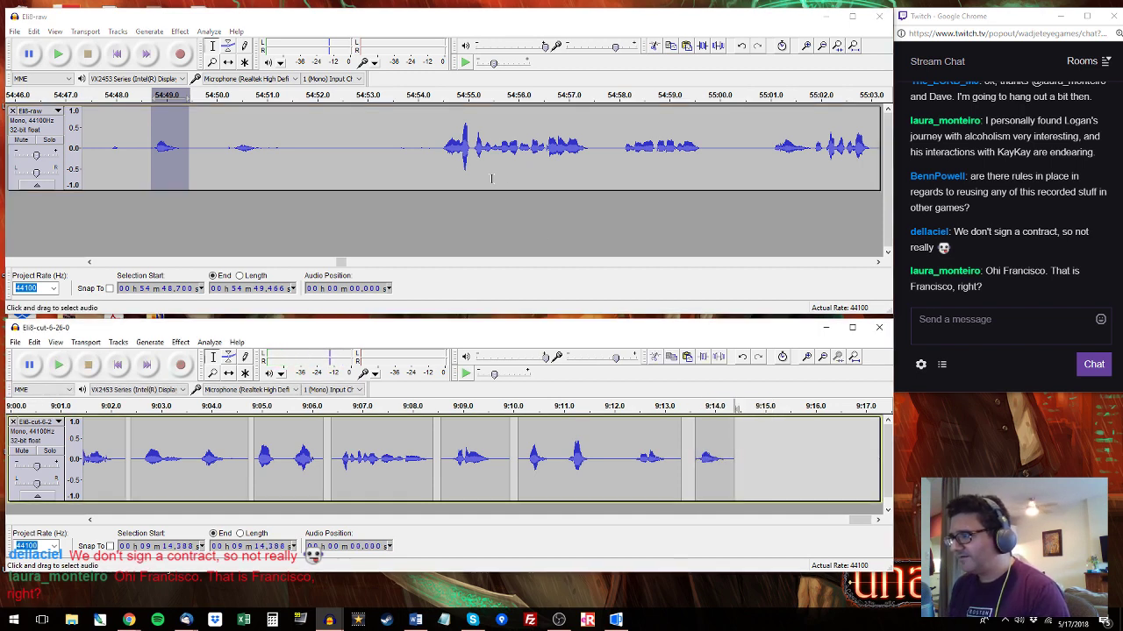
Audition the raw take from 54:54.4 to 54:59.9 and paste it at 9:14.5 in the cut track.
click(430, 148)
key(space)
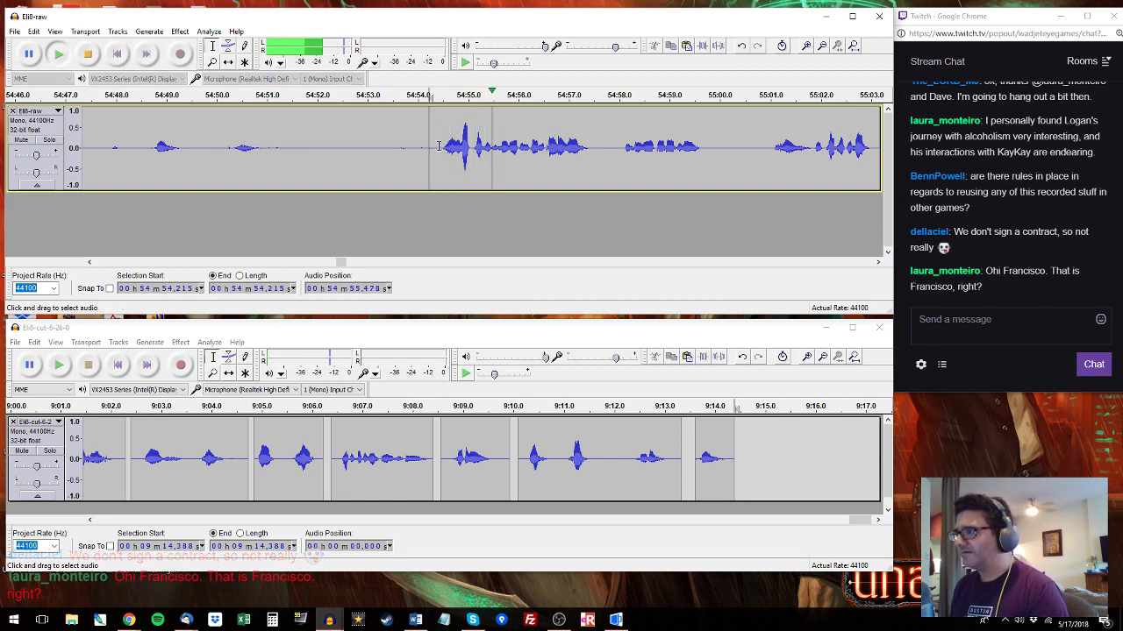
drag(439, 147, 712, 139)
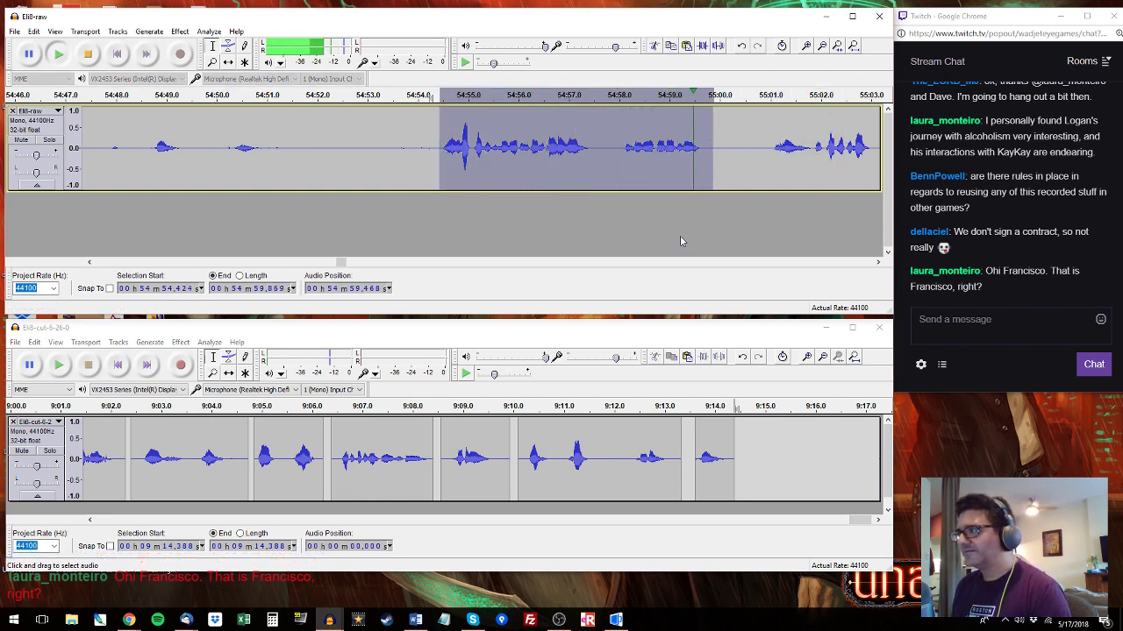
key(space)
key(ctrl+c)
click(740, 465)
key(ctrl+v)
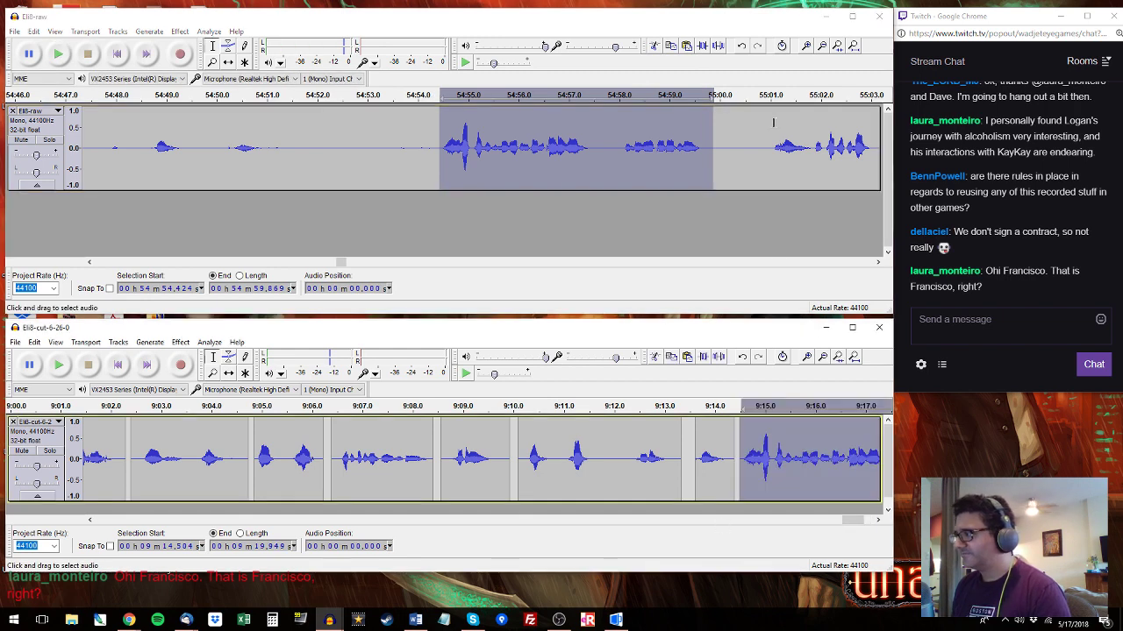
Audition the raw recording from about 55:01 and replace the cut clip at 9:14.5 with the section from 55:03.6 to 55:09.2.
click(764, 141)
key(space)
mouse_move(763, 155)
mouse_down()
mouse_move(1010, 155)
mouse_move(445, 157)
mouse_move(763, 147)
mouse_up()
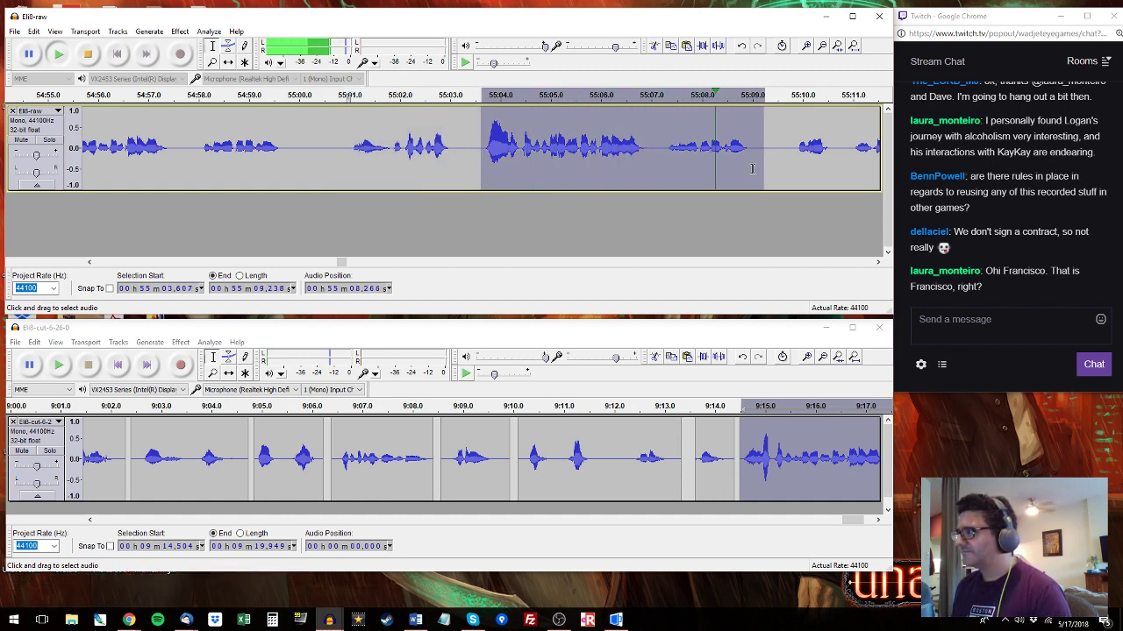
key(space)
drag(861, 521, 873, 521)
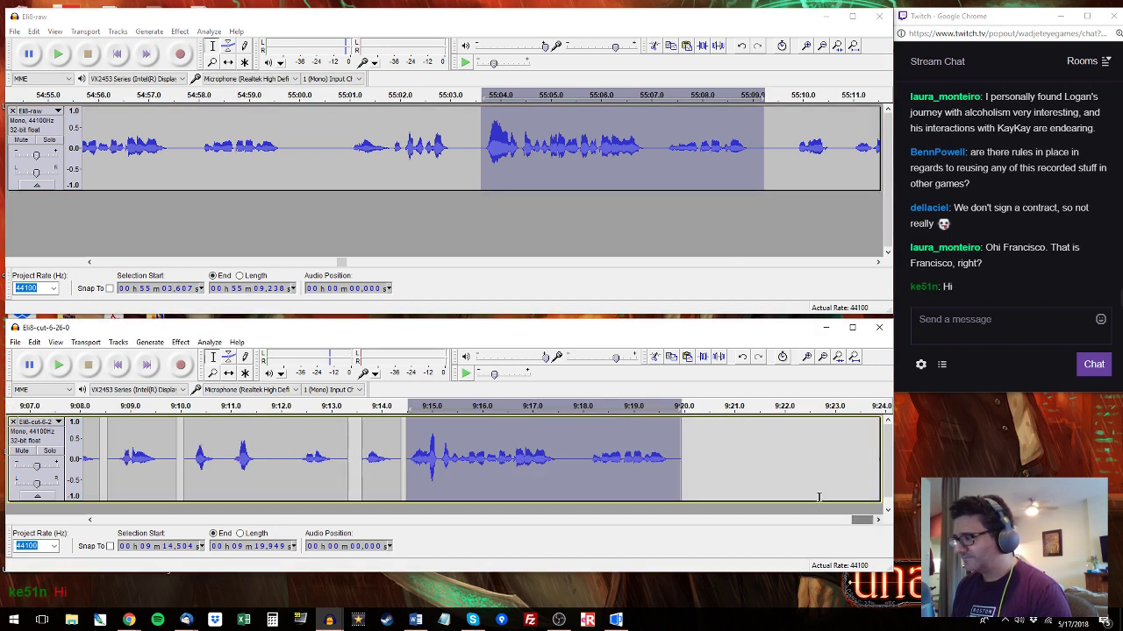
key(ctrl+v)
Audition the raw take from 55:09.8 to 55:13.5 and paste it at 9:20.3 in the cut track.
click(790, 140)
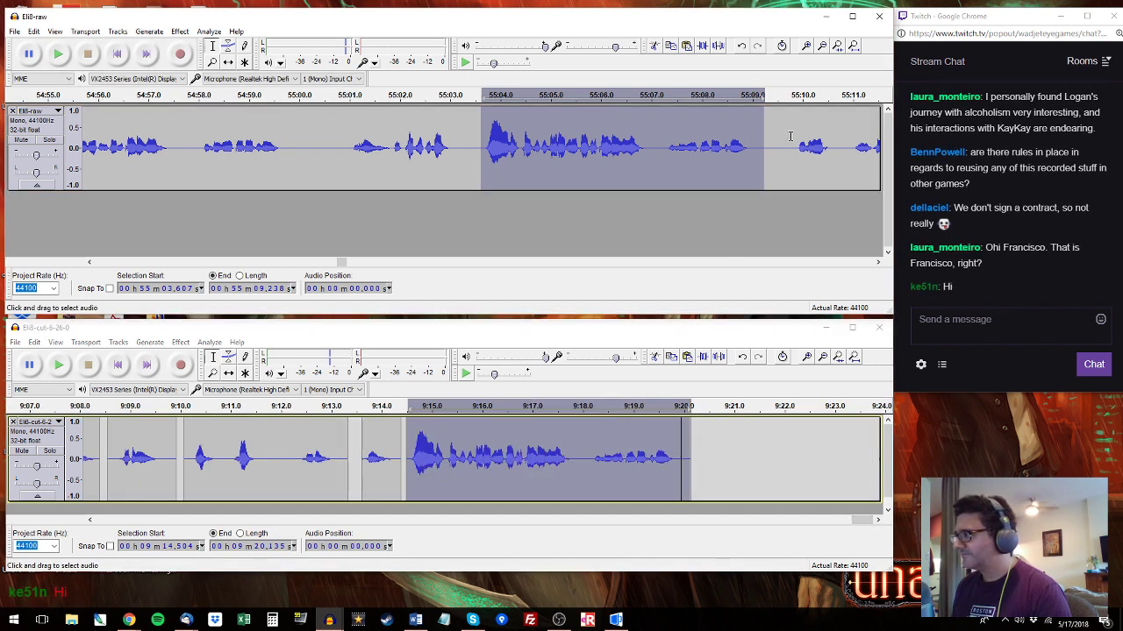
key(space)
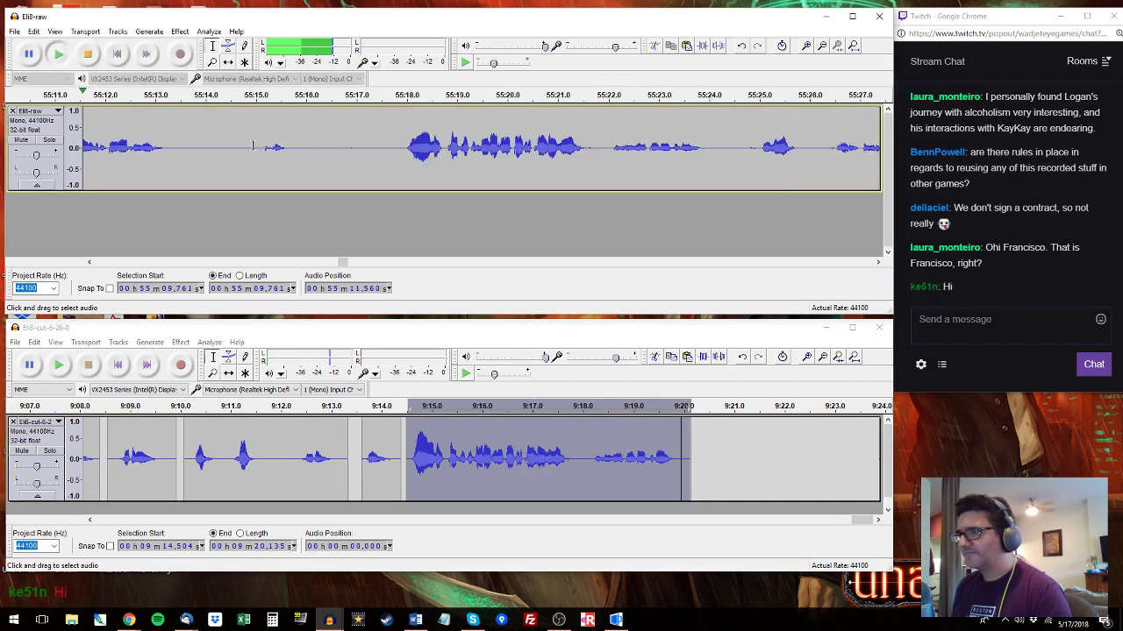
shift+click(181, 149)
key(space)
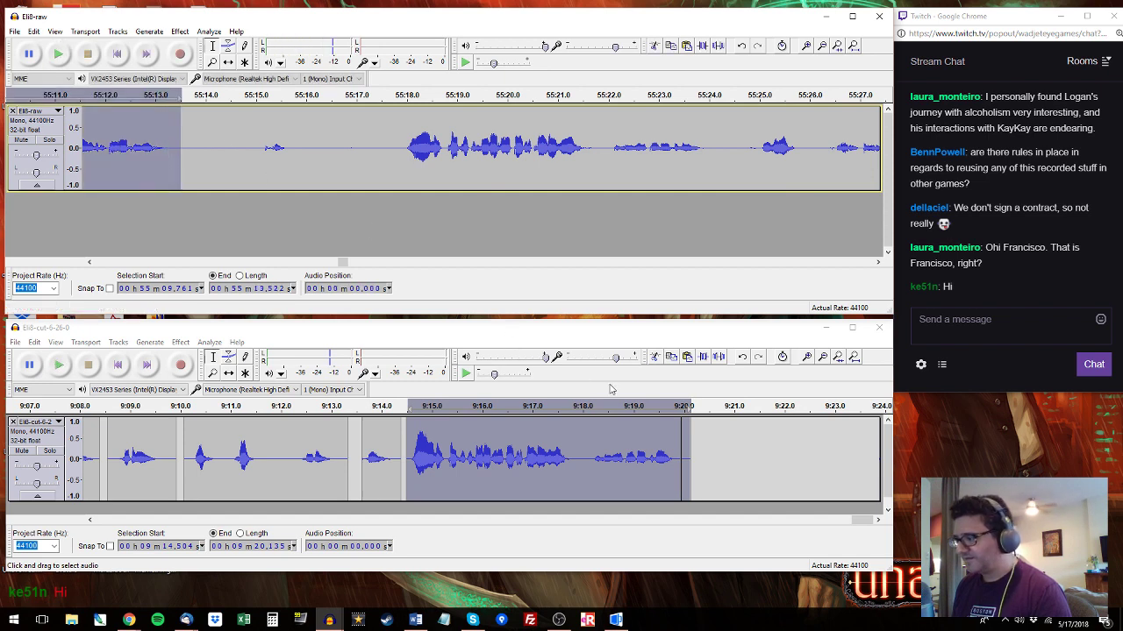
click(699, 431)
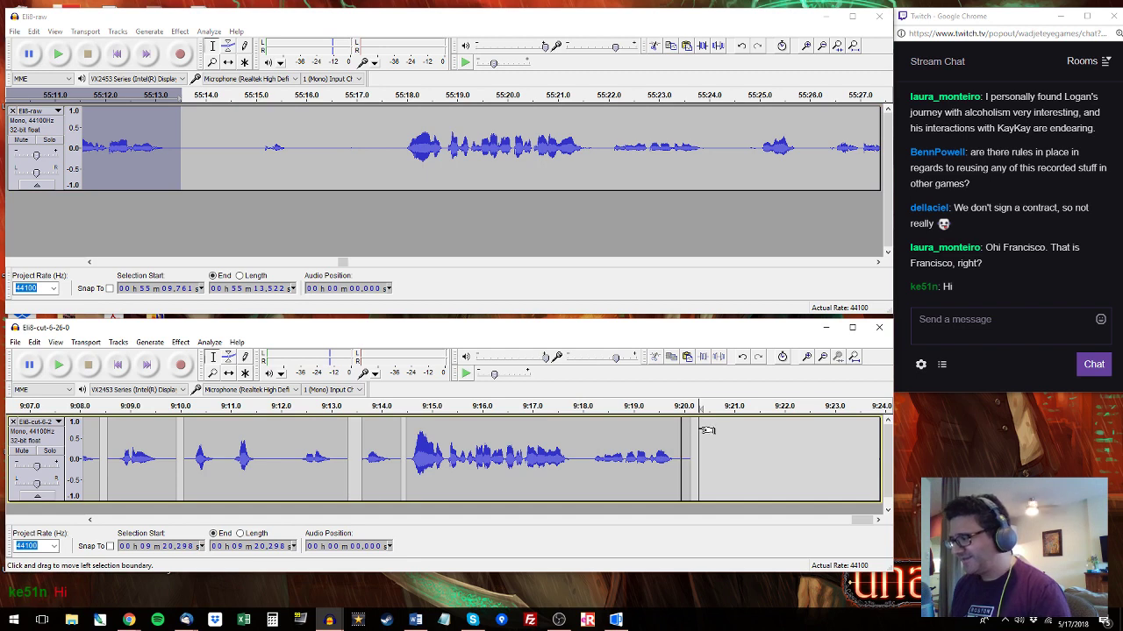
key(shift+End)
Audition the raw take from 55:17.9 to 55:24.2 and replace the cut clip at 9:14.5 with it.
click(399, 140)
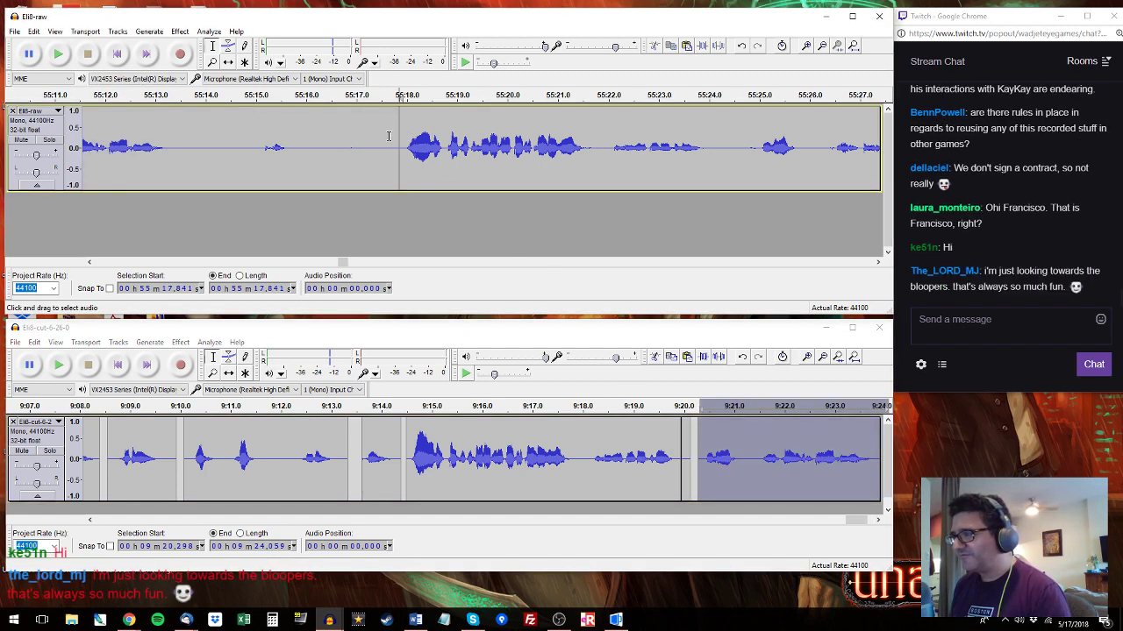
key(space)
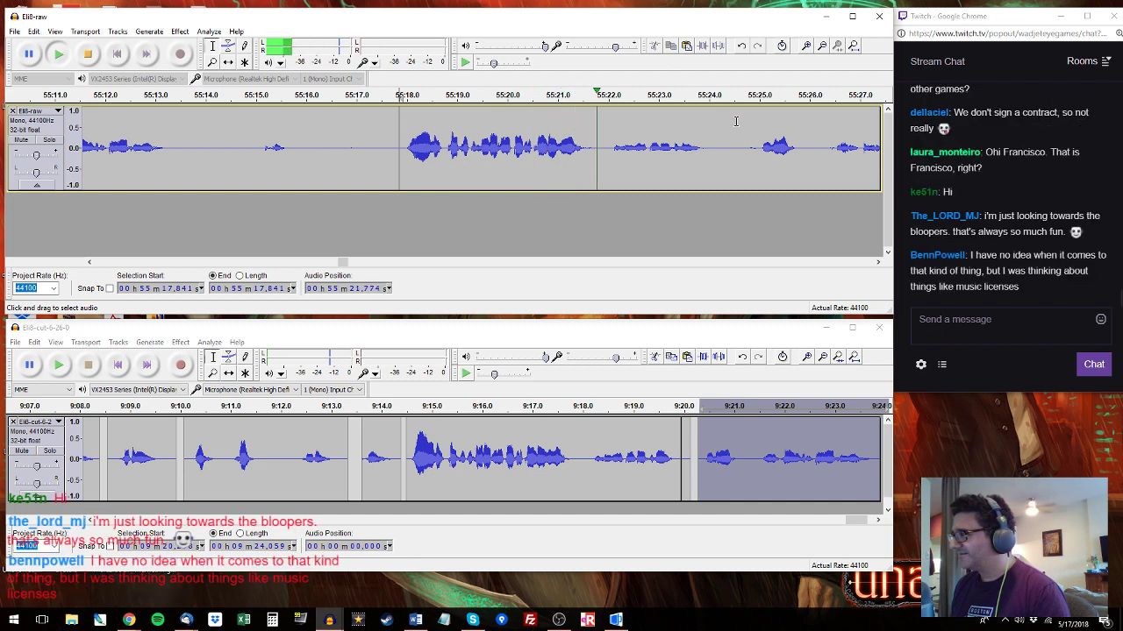
drag(721, 146, 402, 146)
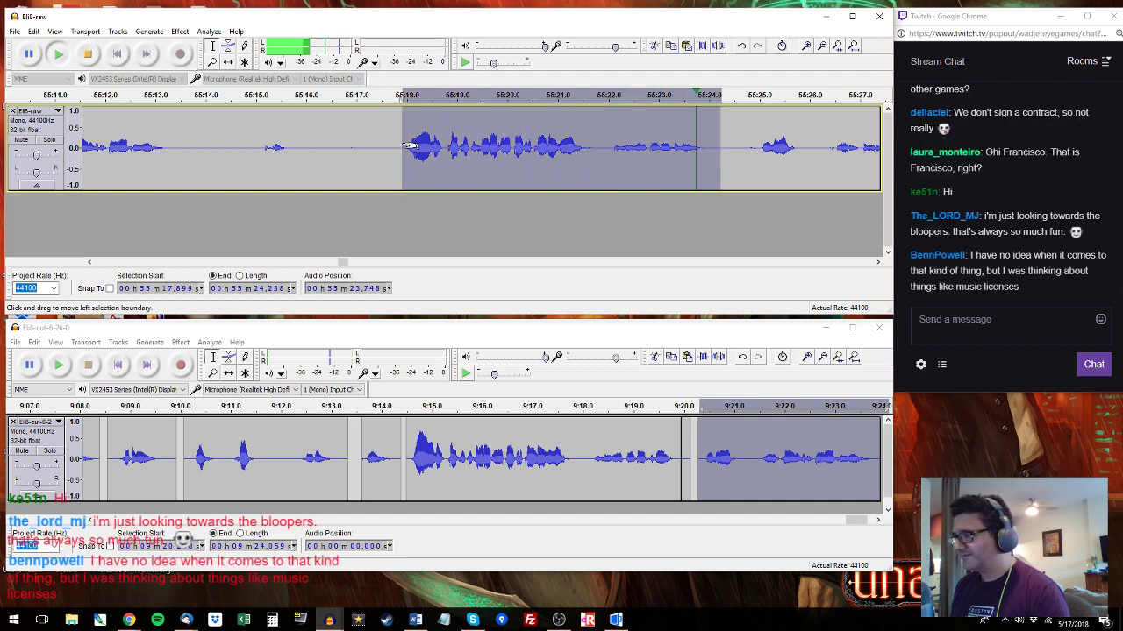
double_click(415, 459)
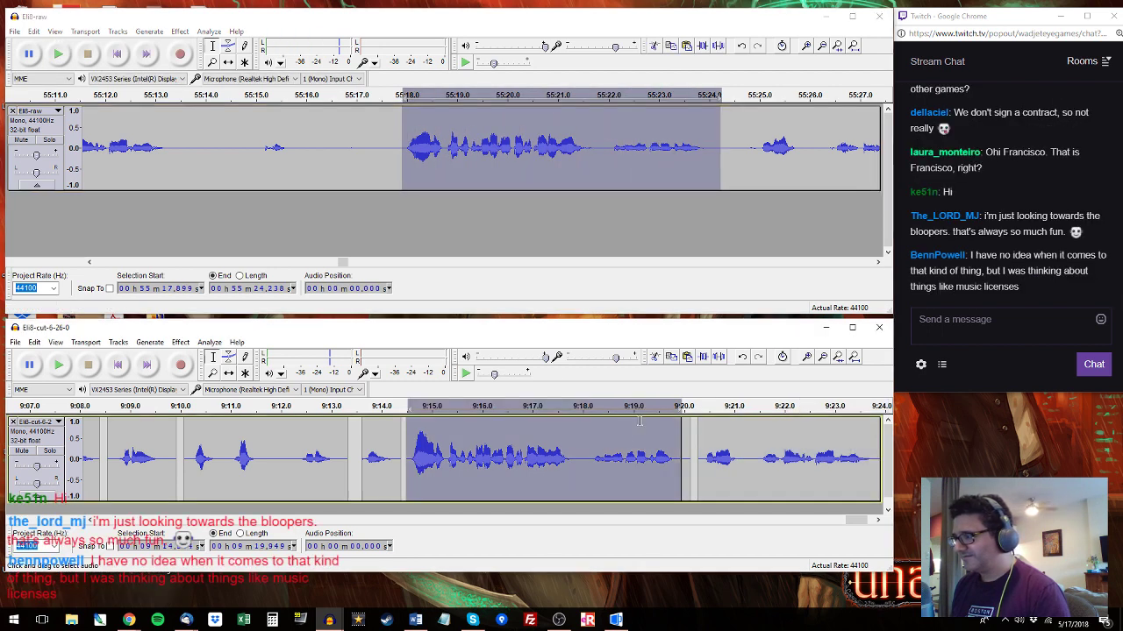
key(ctrl+v)
Audition the raw take from 55:25.0 to 55:29.3 and replace the last cut clip, starting near 9:21.2, with it.
click(763, 140)
key(space)
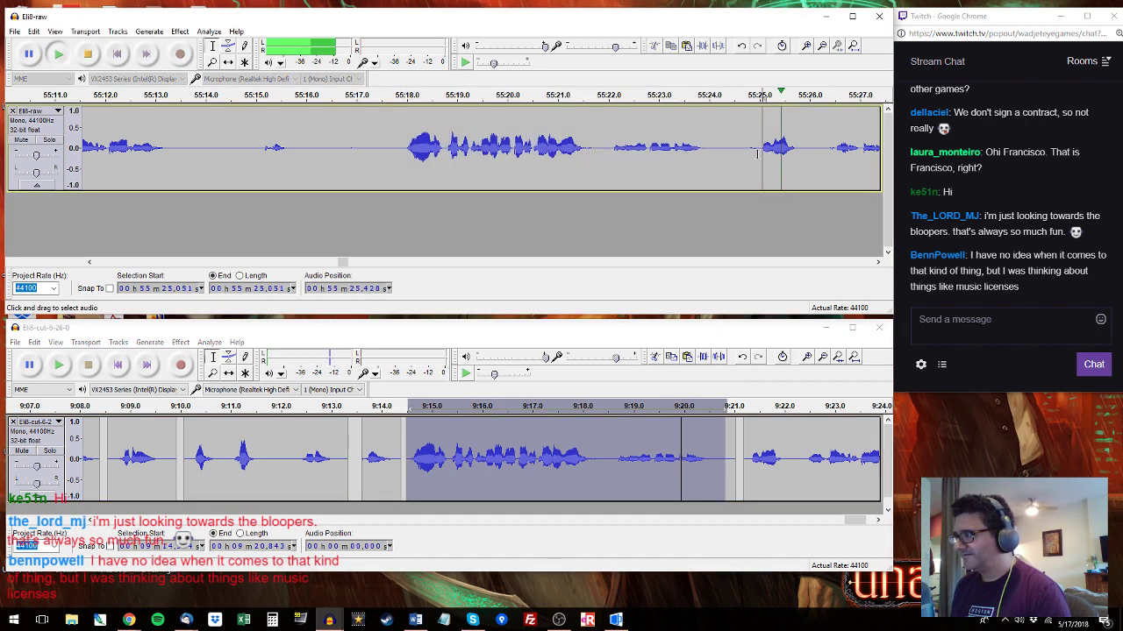
drag(757, 143, 627, 147)
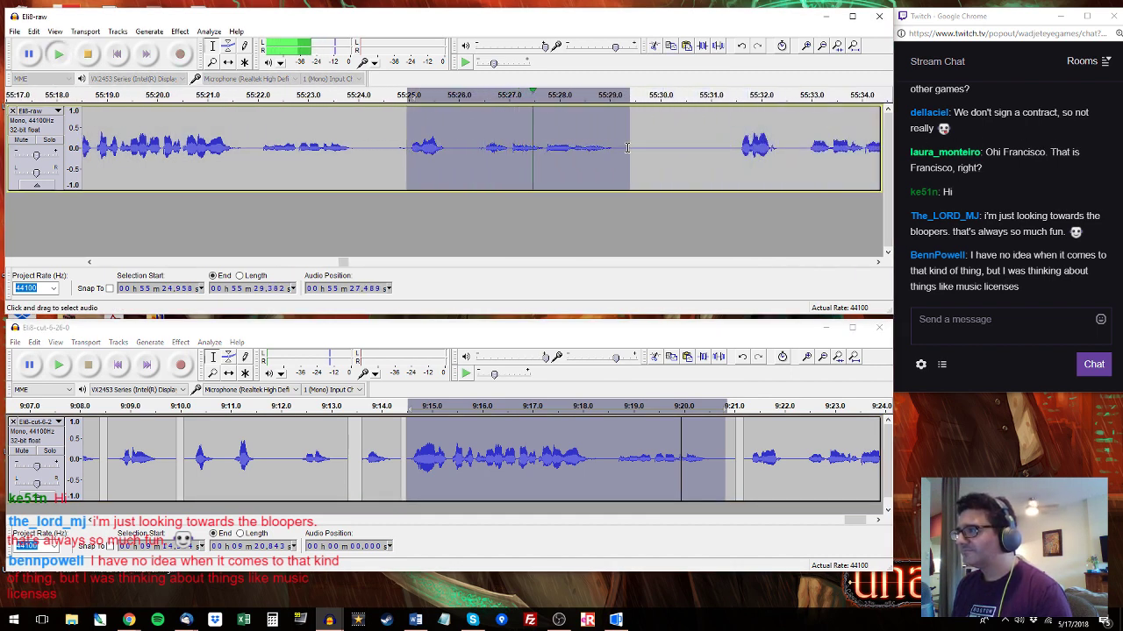
key(space)
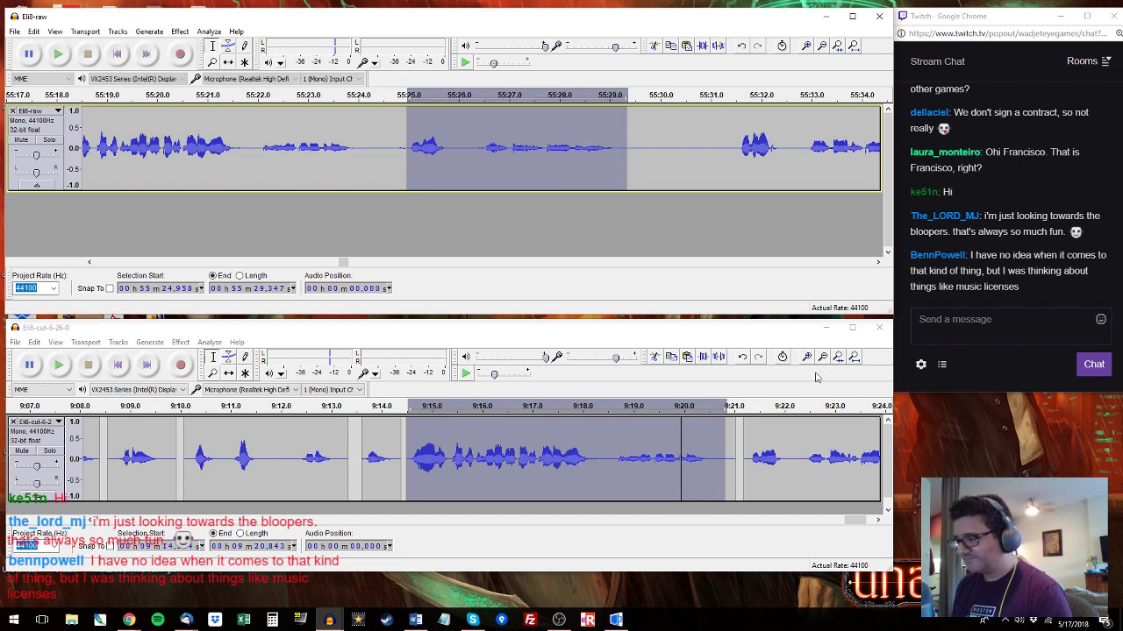
double_click(812, 458)
drag(856, 524, 865, 525)
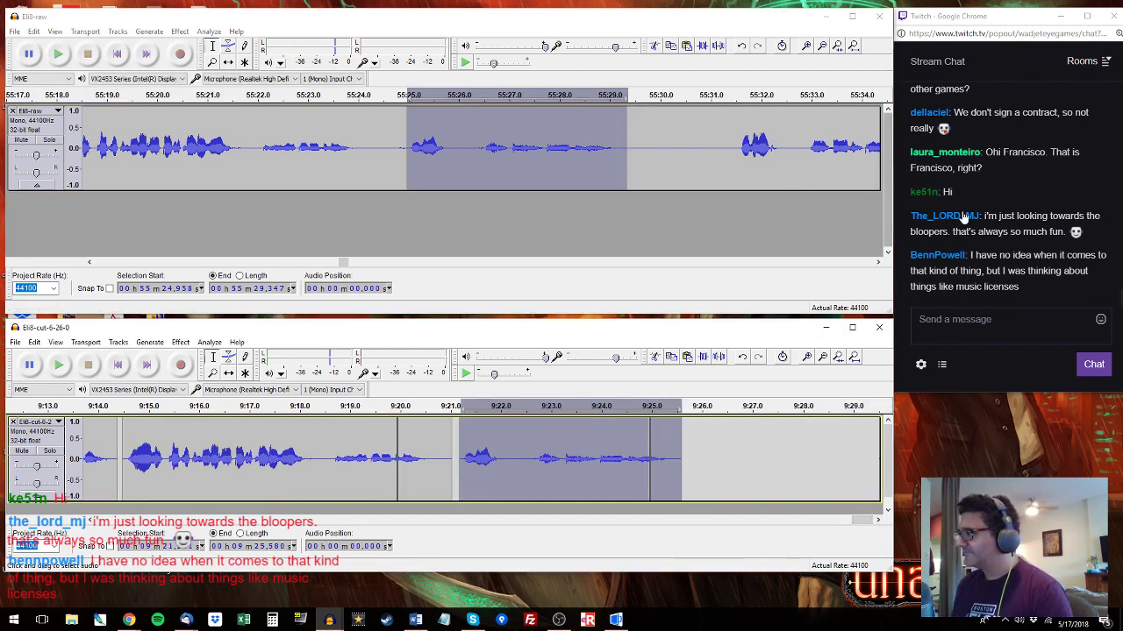
Audition the raw take from 55:31.5 to 55:35.7 and replace the last cut clip, starting near 9:21.2, with it.
click(738, 142)
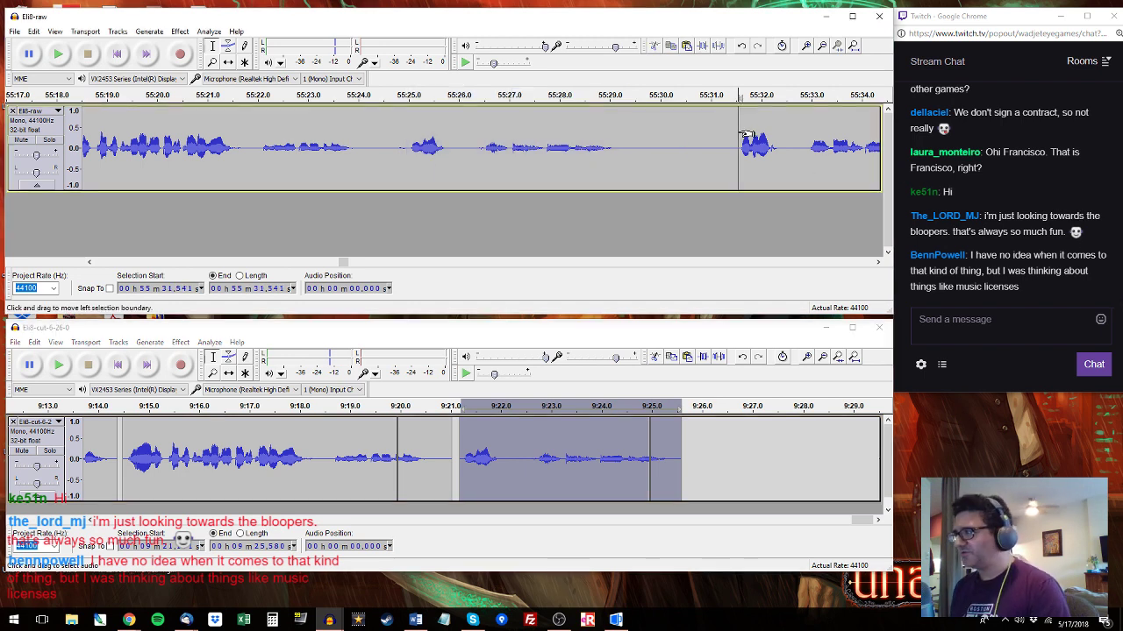
click(735, 136)
key(space)
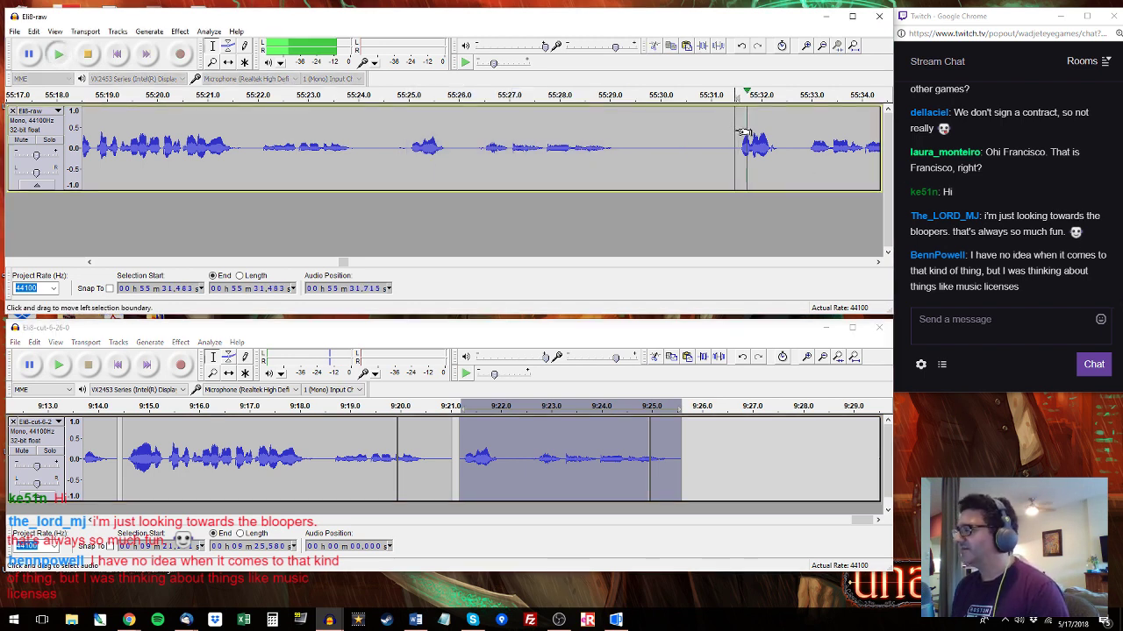
drag(735, 151, 736, 117)
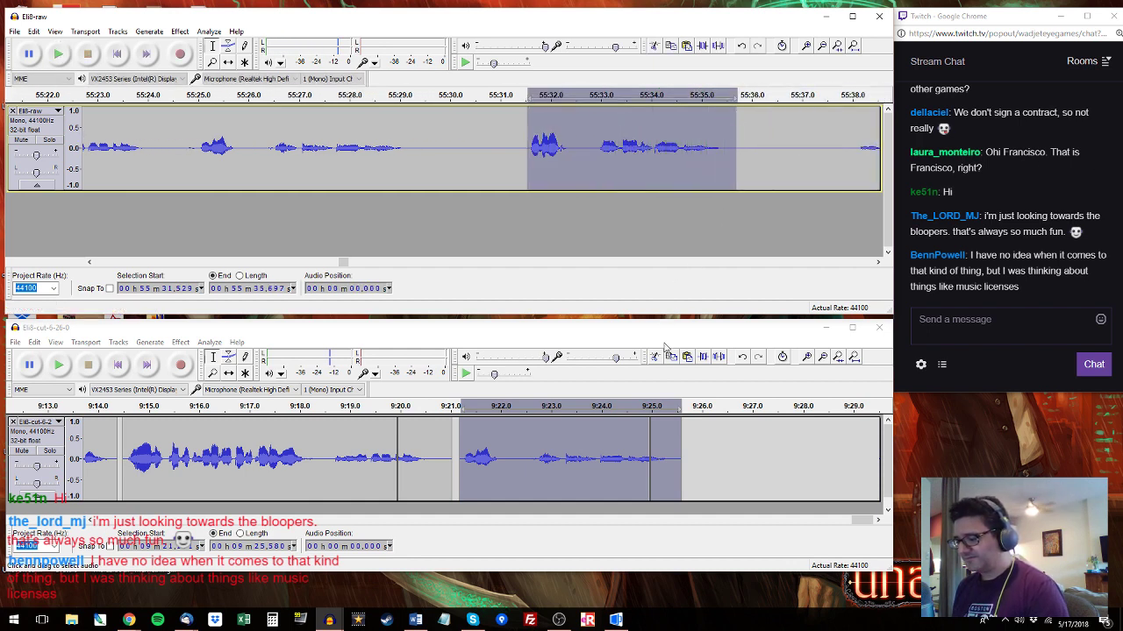
click(636, 439)
double_click(636, 439)
key(ctrl+v)
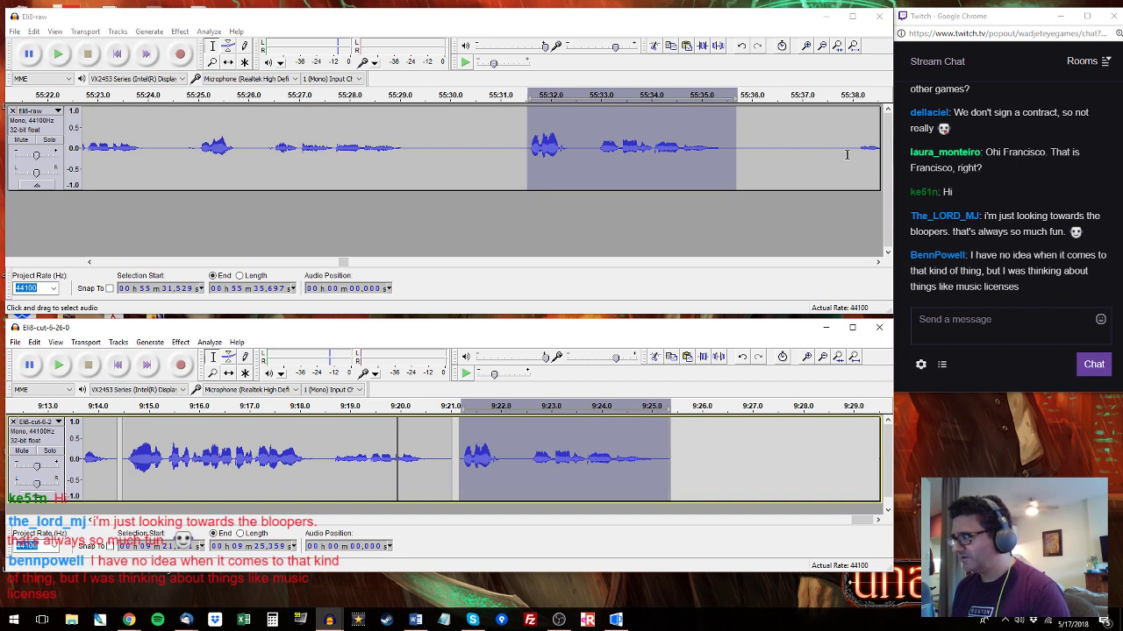
Audition the raw recording from 55:38.0 and paste the section from 55:47.3 to 55:52.5 at 9:25.6 in the cut track.
click(853, 144)
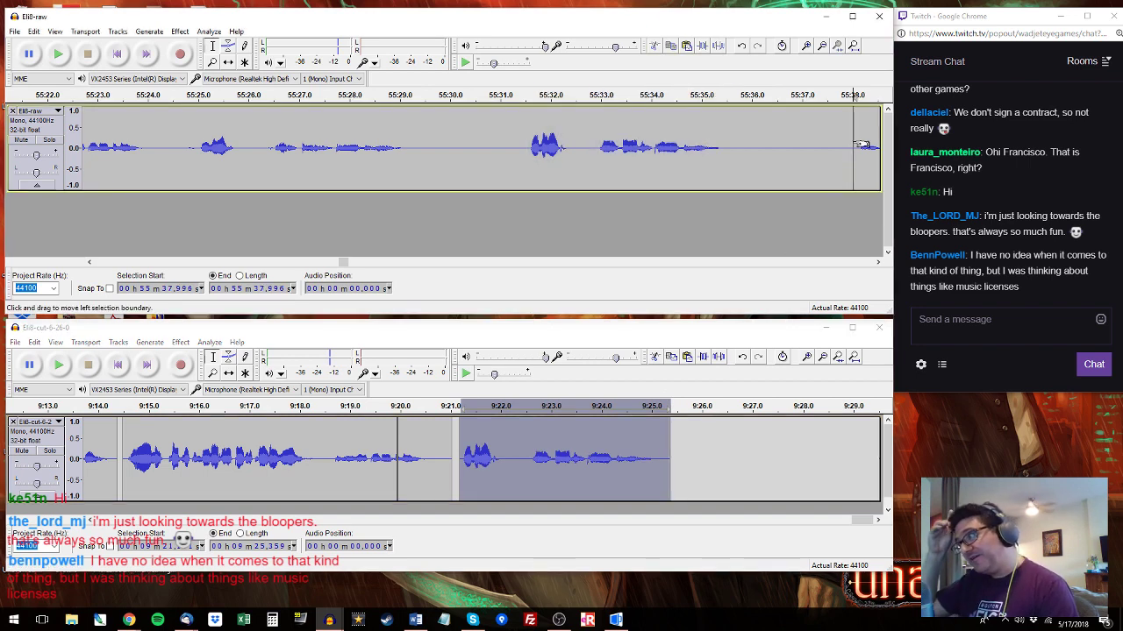
key(space)
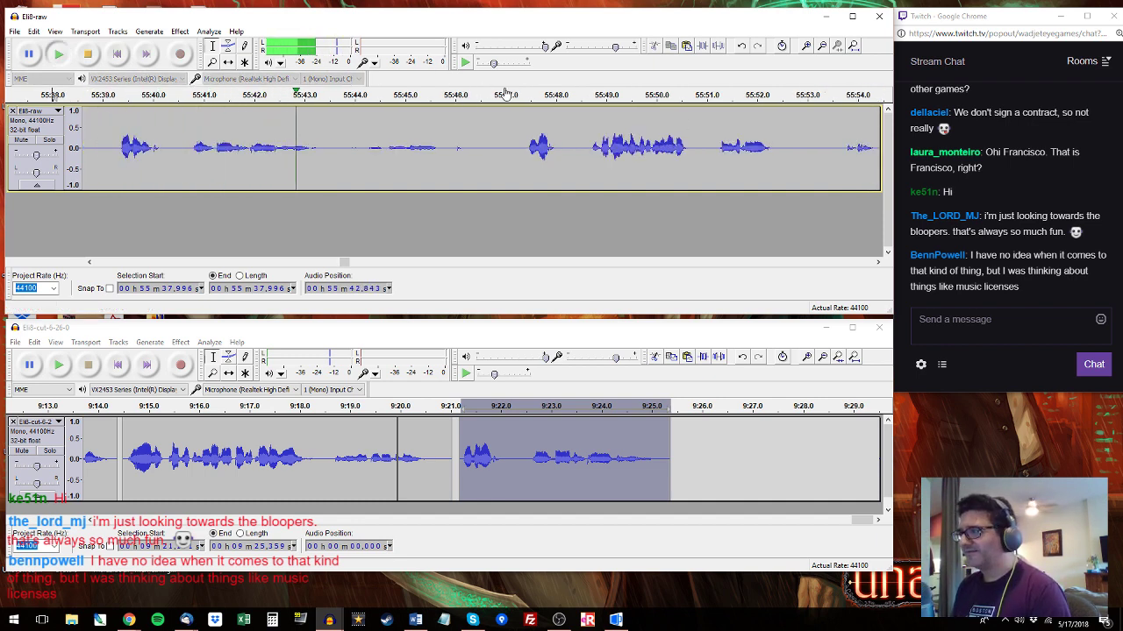
drag(521, 153, 781, 145)
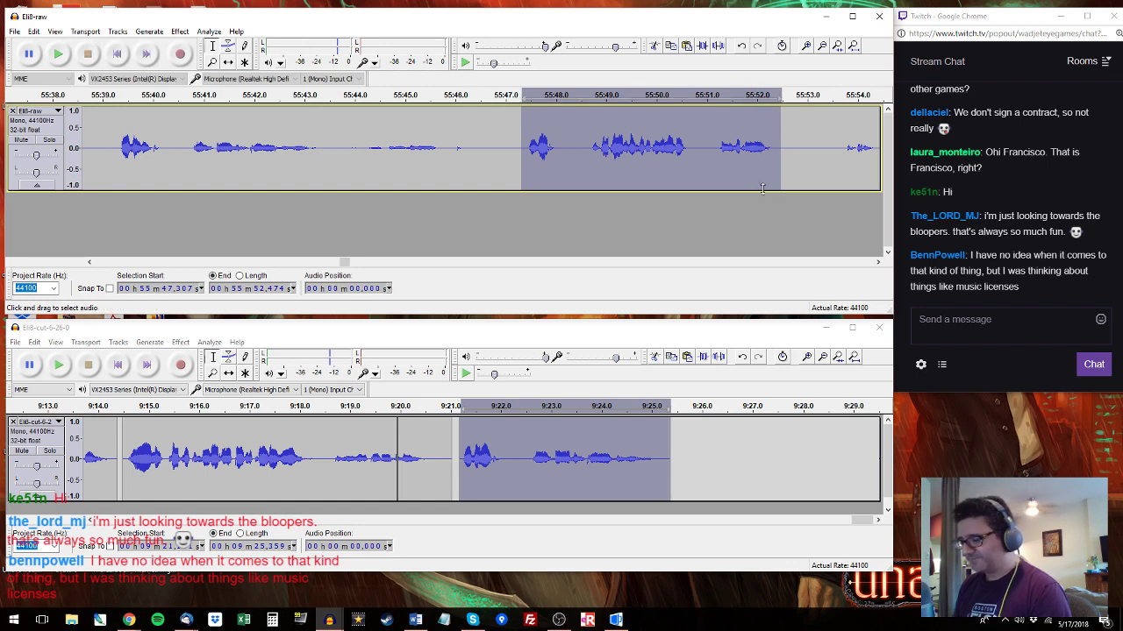
double_click(681, 440)
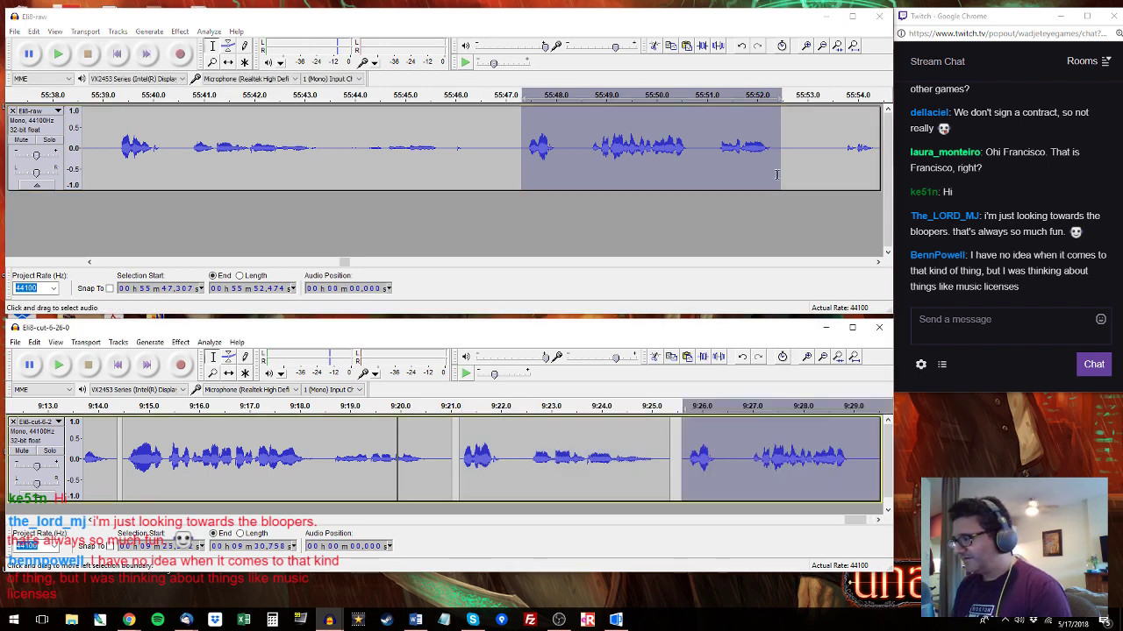
Audition the raw recording from 55:53.7 and replace the last cut clip from about 9:26.8 onward with the section from 55:57.6 to 56:01.8.
click(841, 131)
key(space)
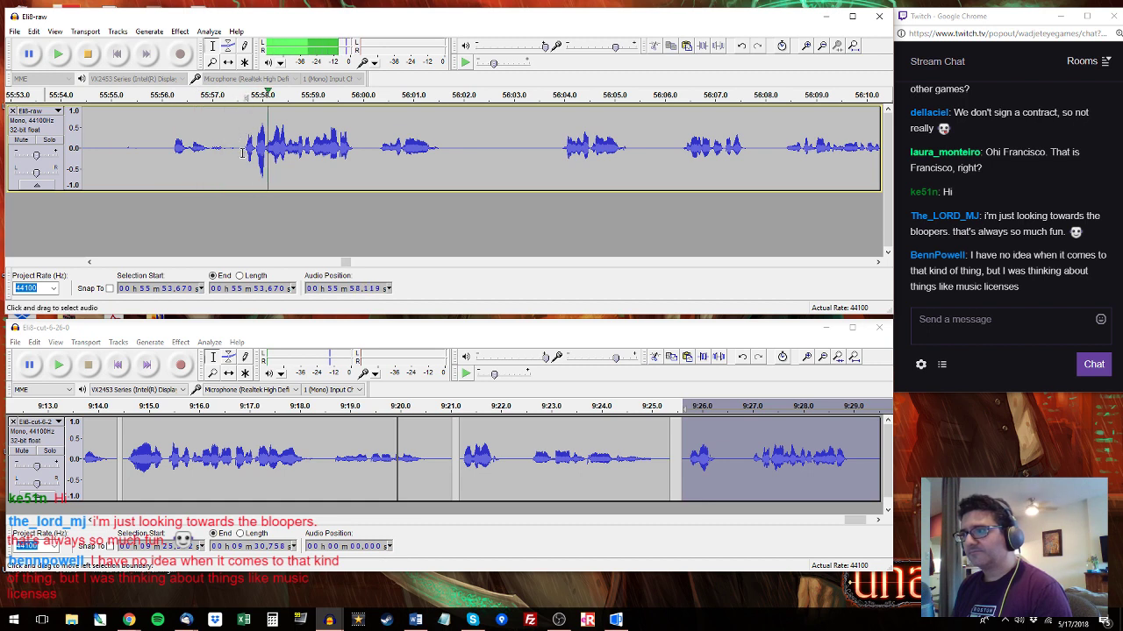
drag(239, 148, 455, 136)
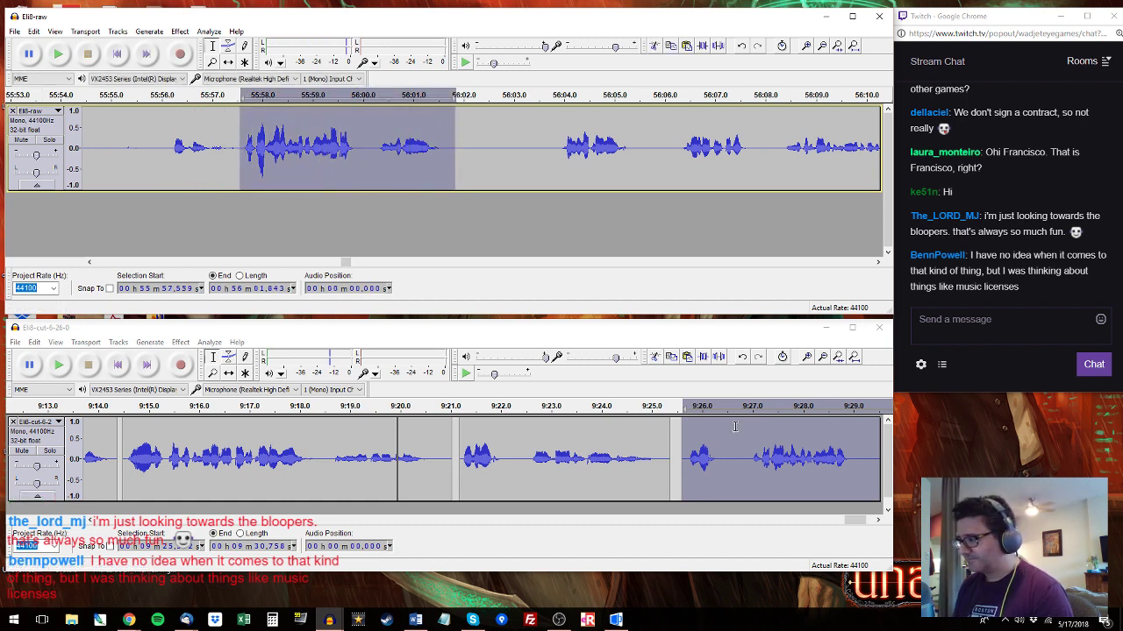
drag(742, 456, 785, 421)
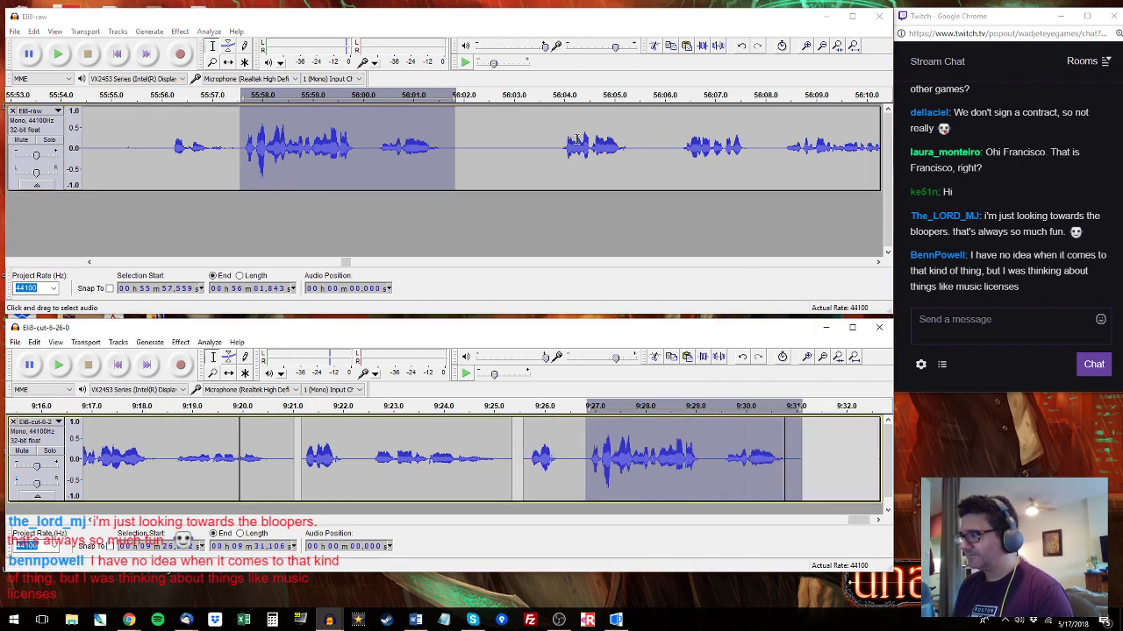
Audition the raw takes from about 56:03.9 and paste the section from 56:06.3 to 56:13.7 at 9:31.3 in the cut track.
click(555, 140)
key(space)
drag(631, 140, 559, 141)
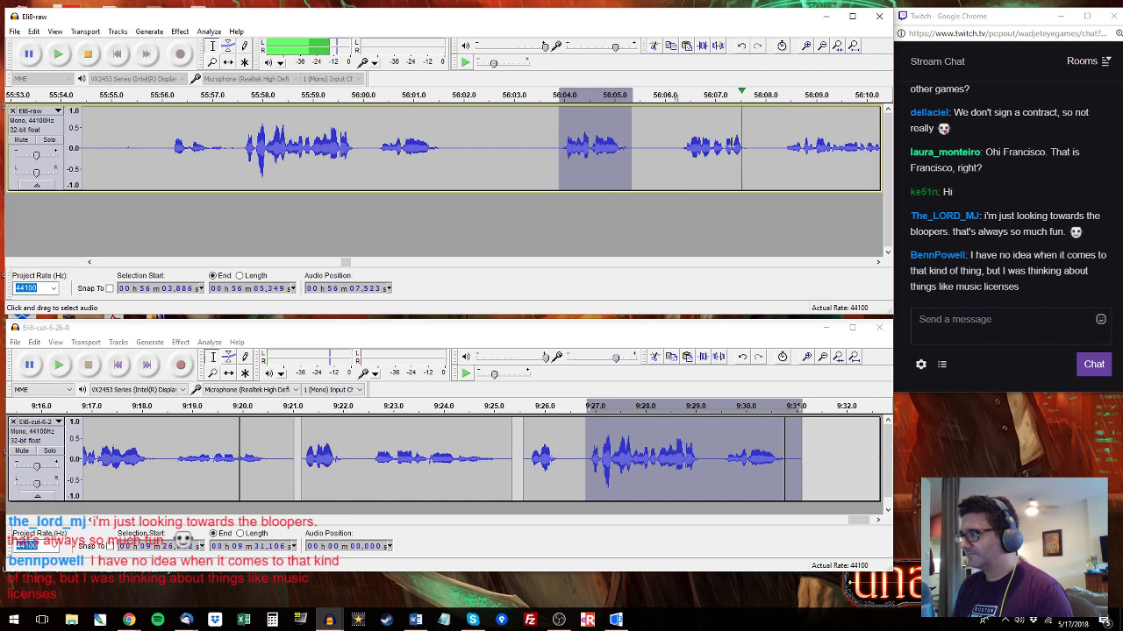
drag(683, 141, 790, 139)
key(space)
key(ctrl+c)
click(808, 432)
key(ctrl+v)
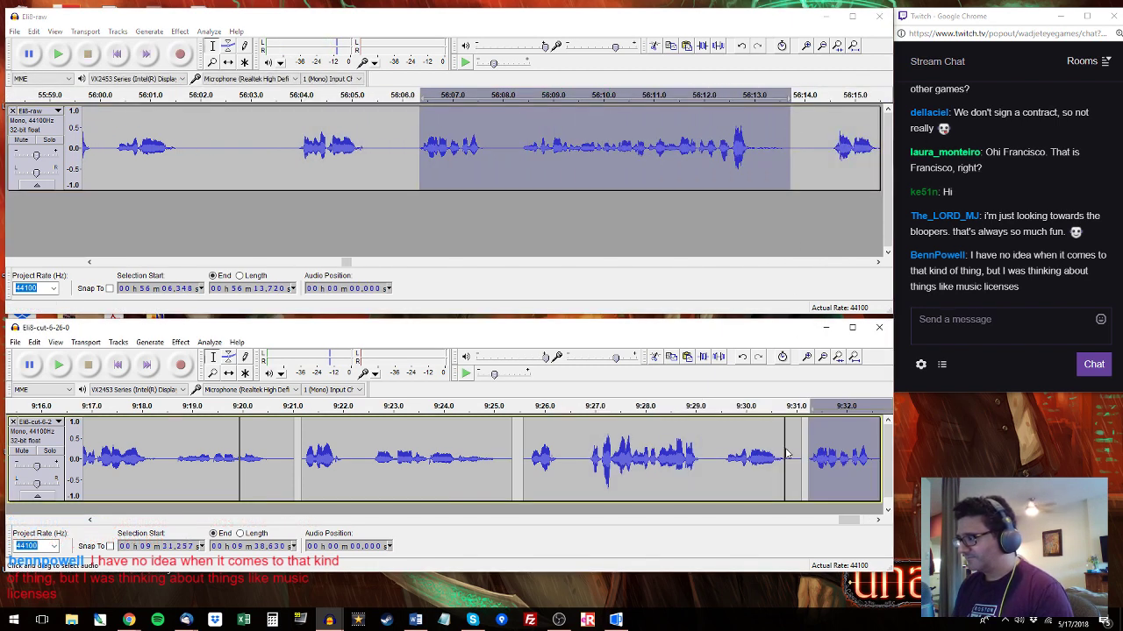
click(801, 439)
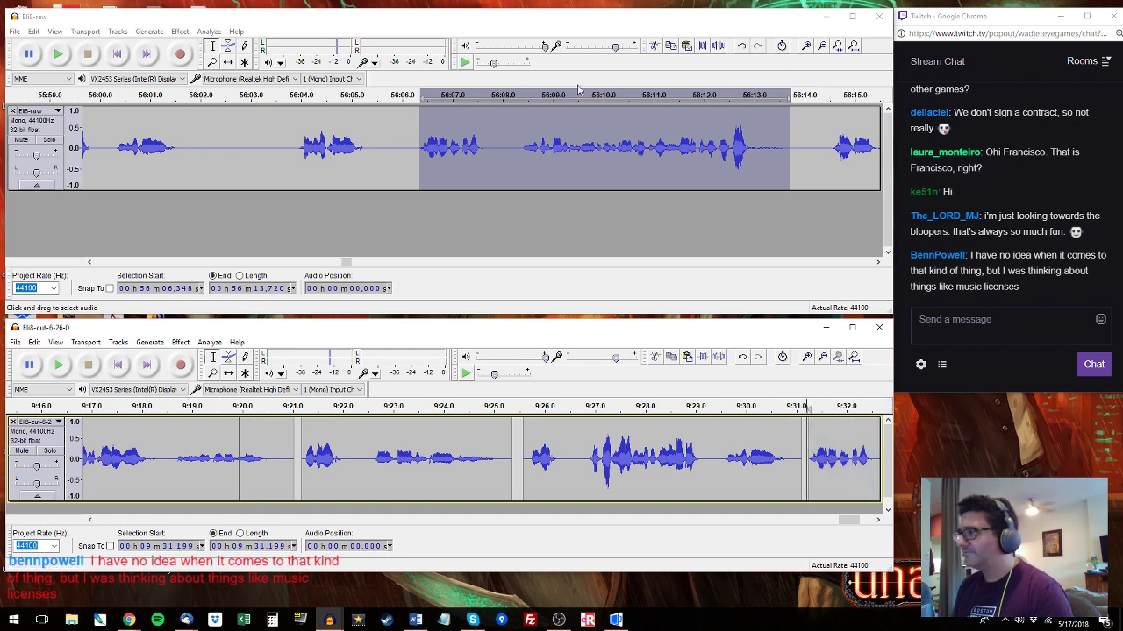
Audition the raw phrase from 56:08.3 to 56:13.7 and replace the last cut clip from about 9:33.3 onward with it.
click(525, 143)
key(space)
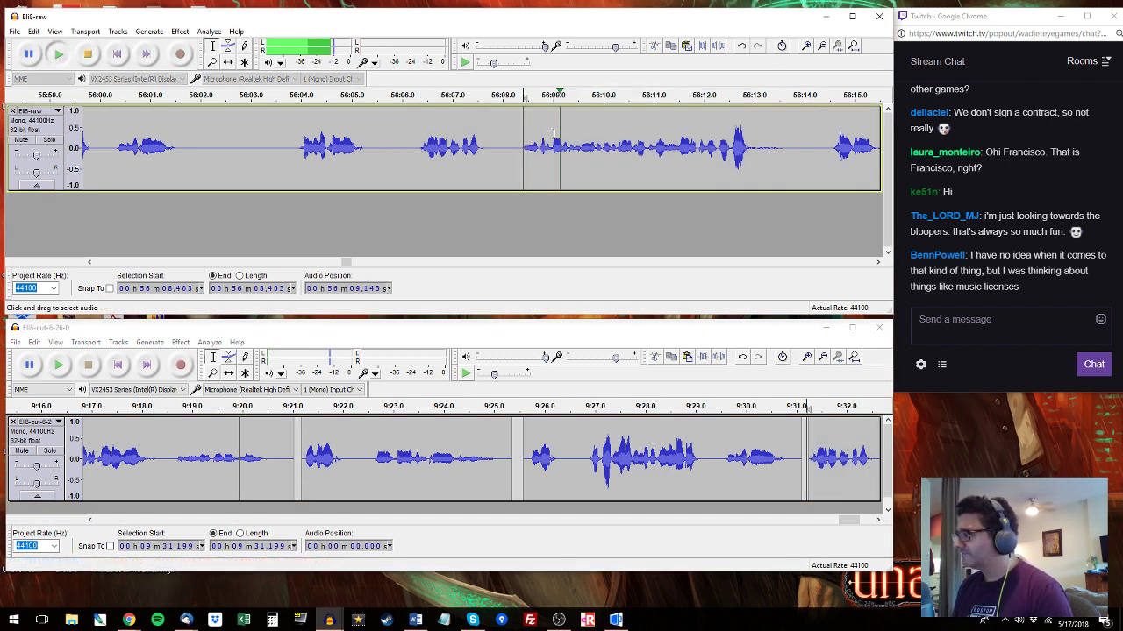
drag(518, 153, 791, 158)
key(space)
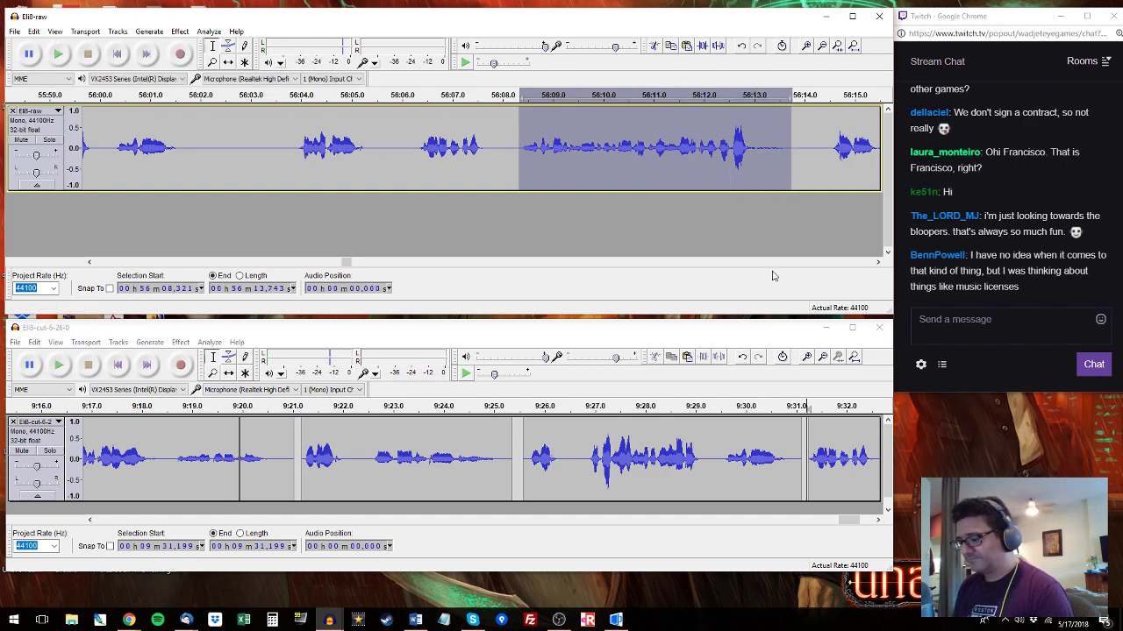
drag(807, 436, 1018, 449)
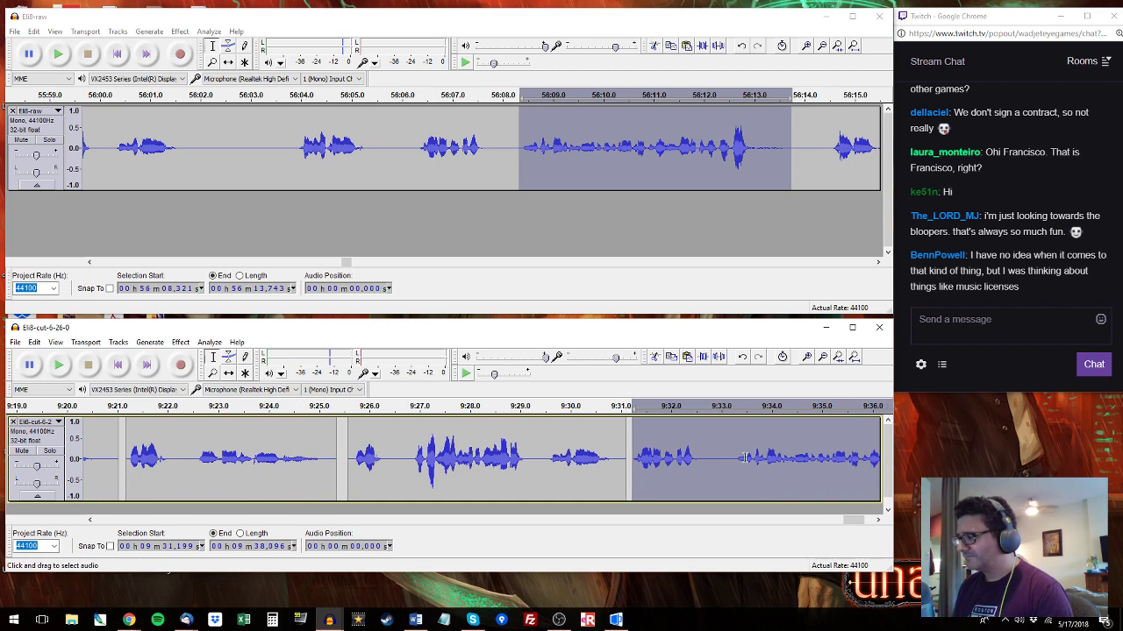
key(space)
drag(735, 453, 849, 456)
Audition the raw take from 56:14.5 to 56:19.2 and paste it at 9:39.0 in the cut track.
click(827, 171)
key(space)
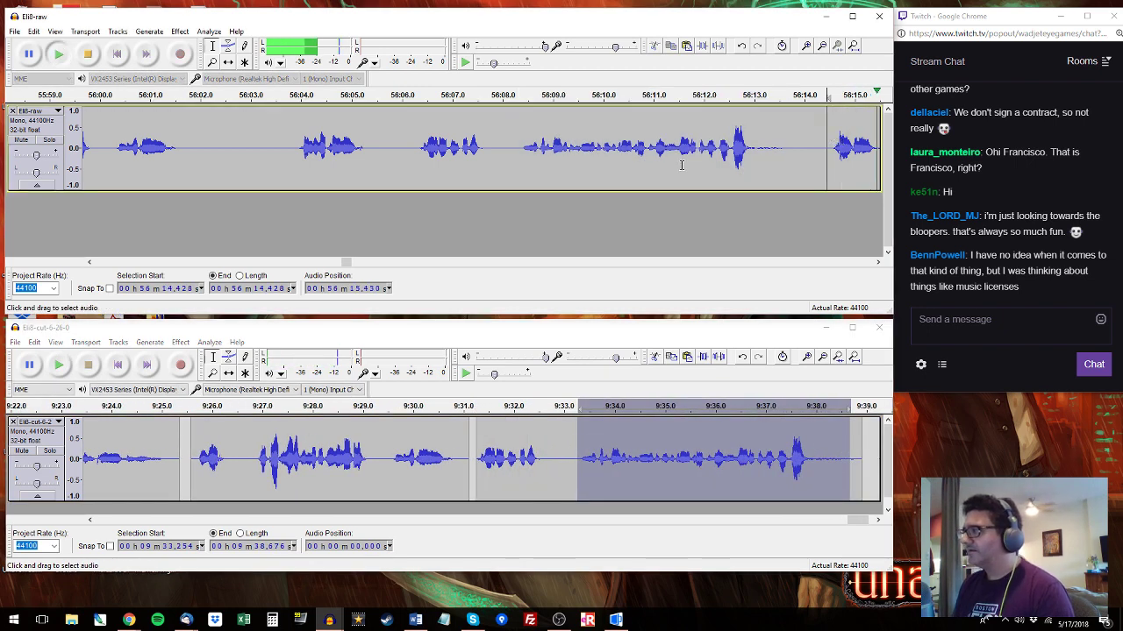
drag(264, 149, 204, 133)
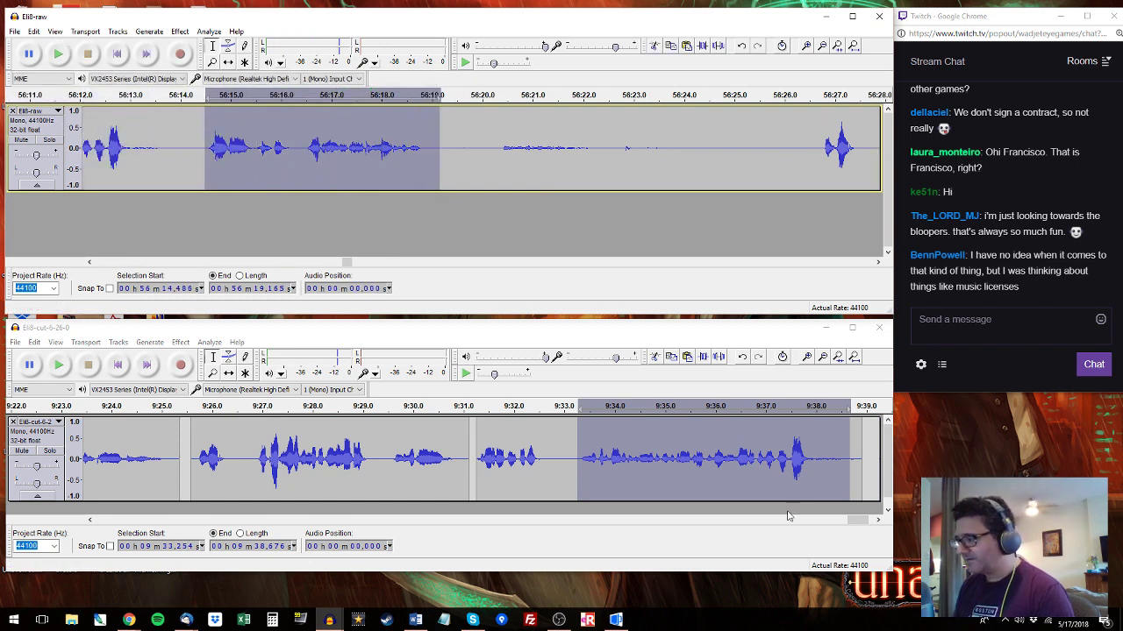
click(877, 519)
drag(687, 428, 880, 438)
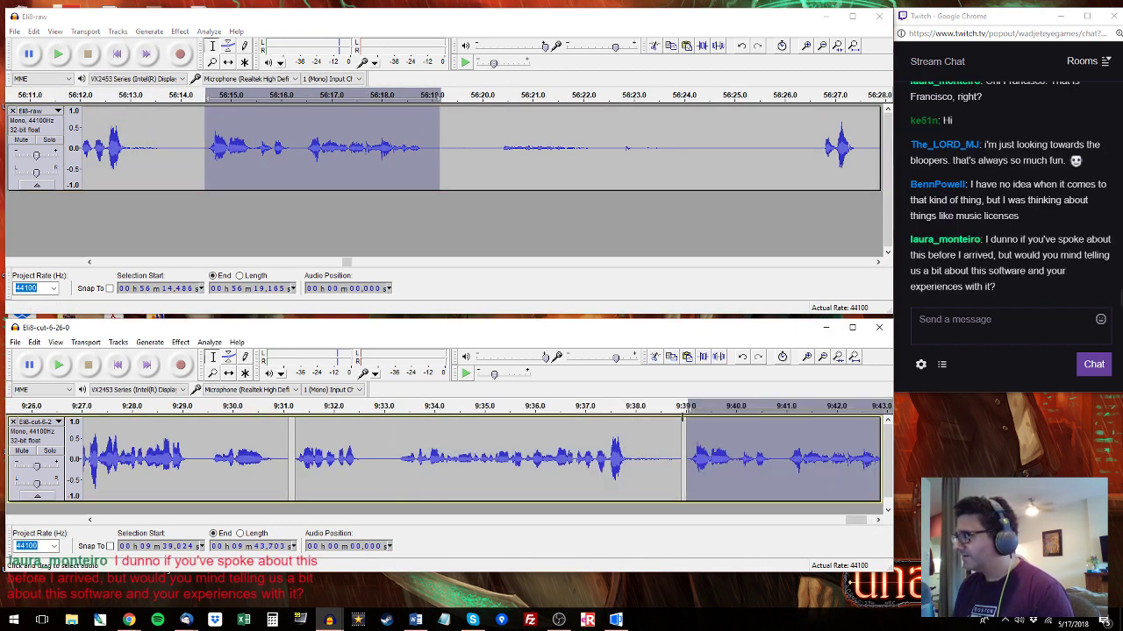
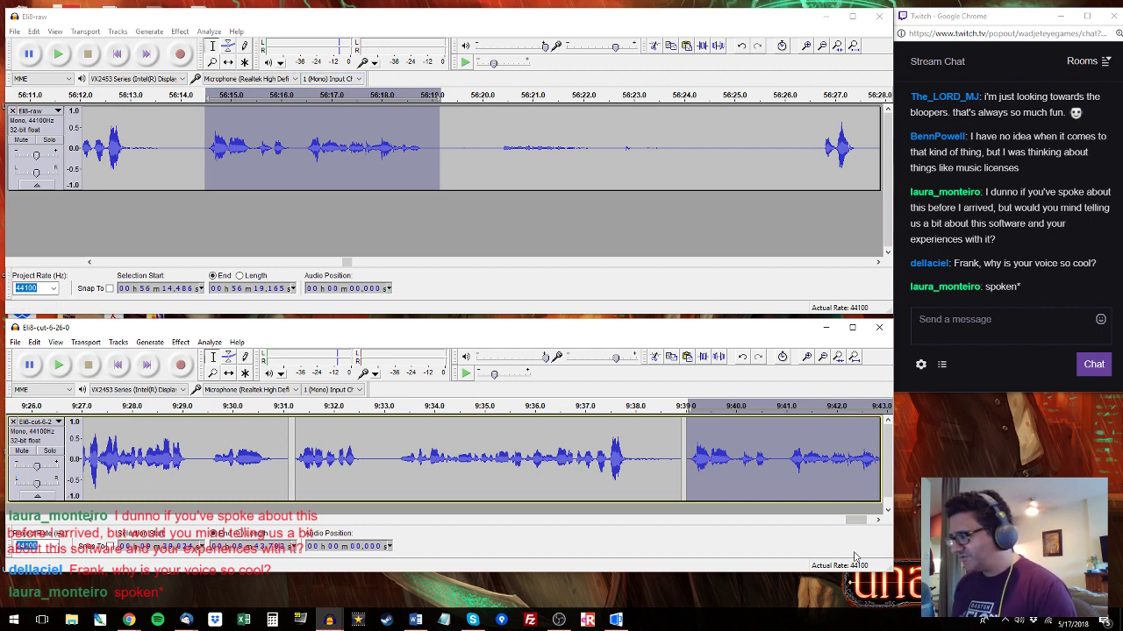
click(877, 520)
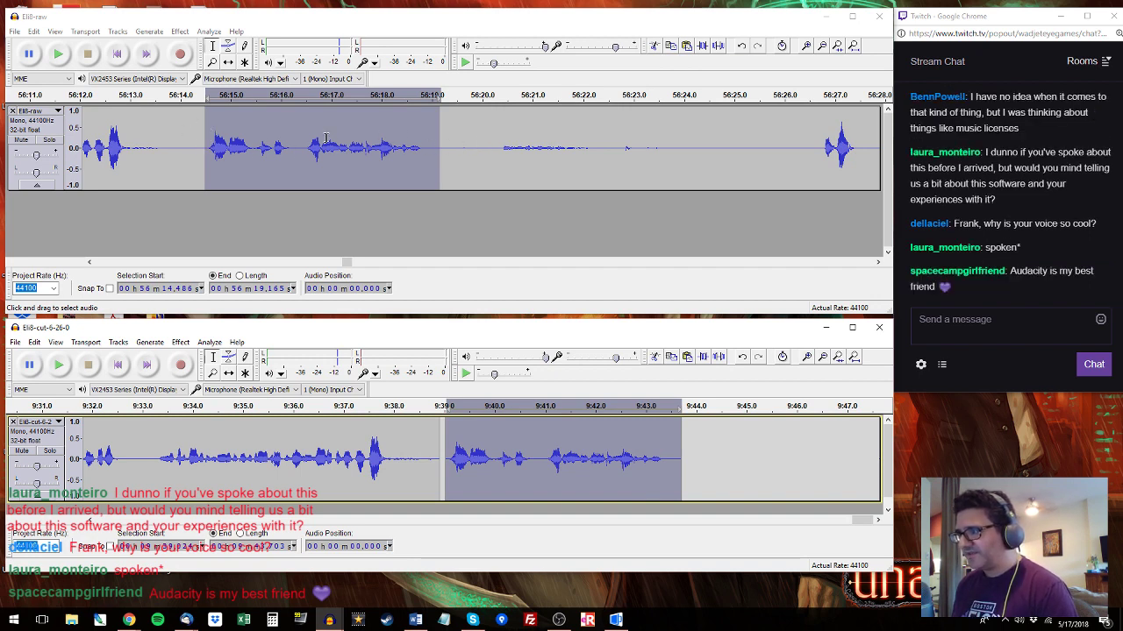
Capture a noise profile from the quiet stretch between 56:13.9 and 56:14.4 in the raw recording.
drag(173, 153, 199, 156)
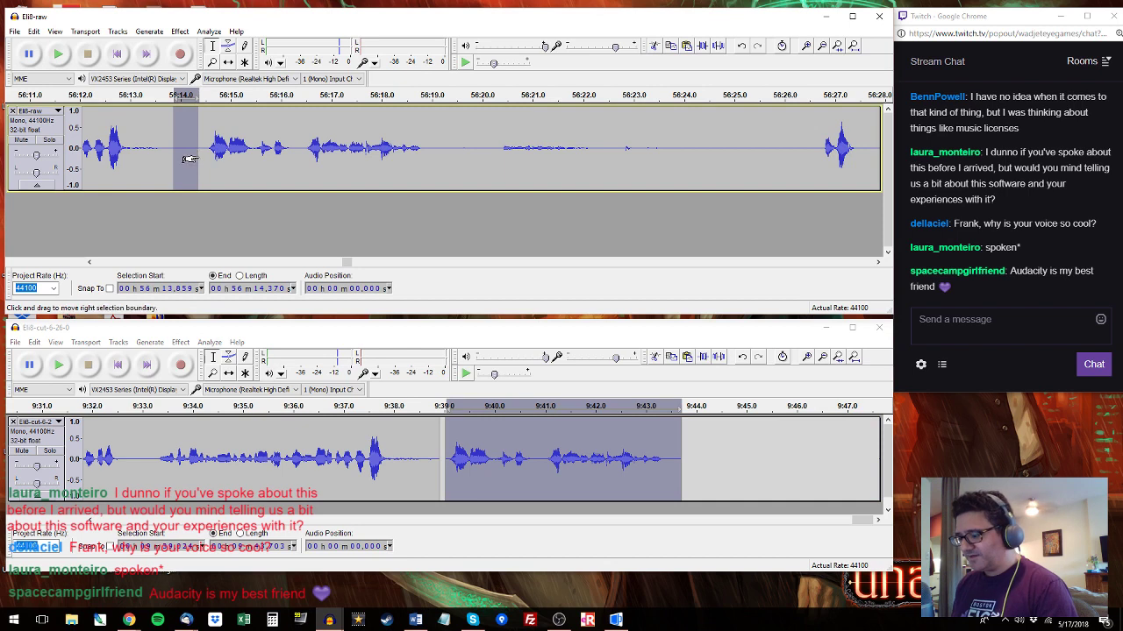
key(ctrl+r)
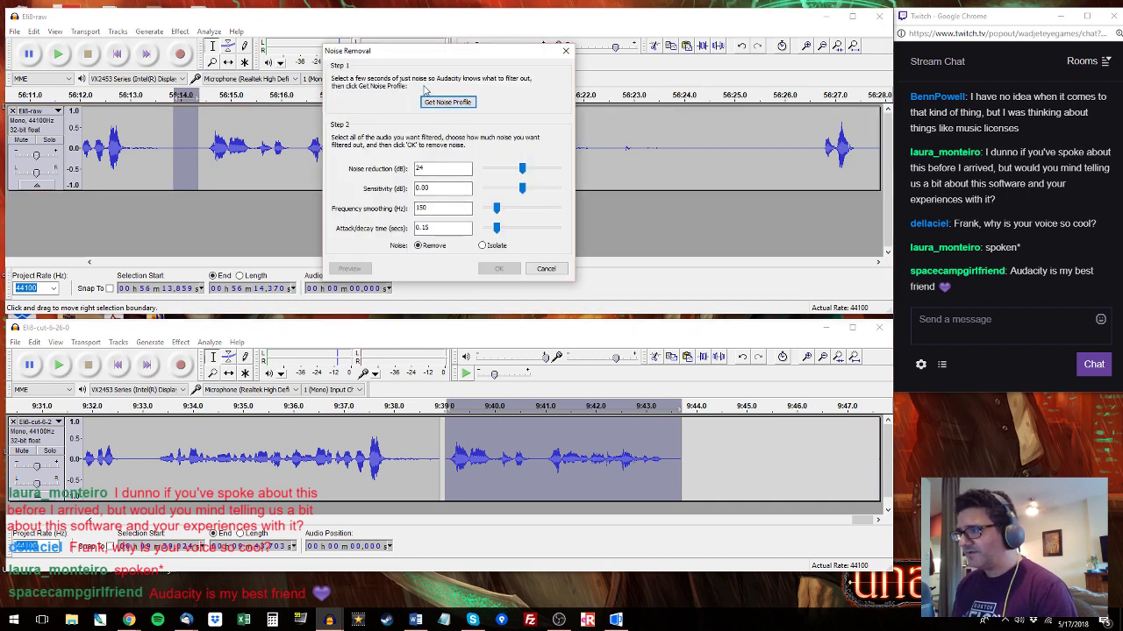
click(447, 103)
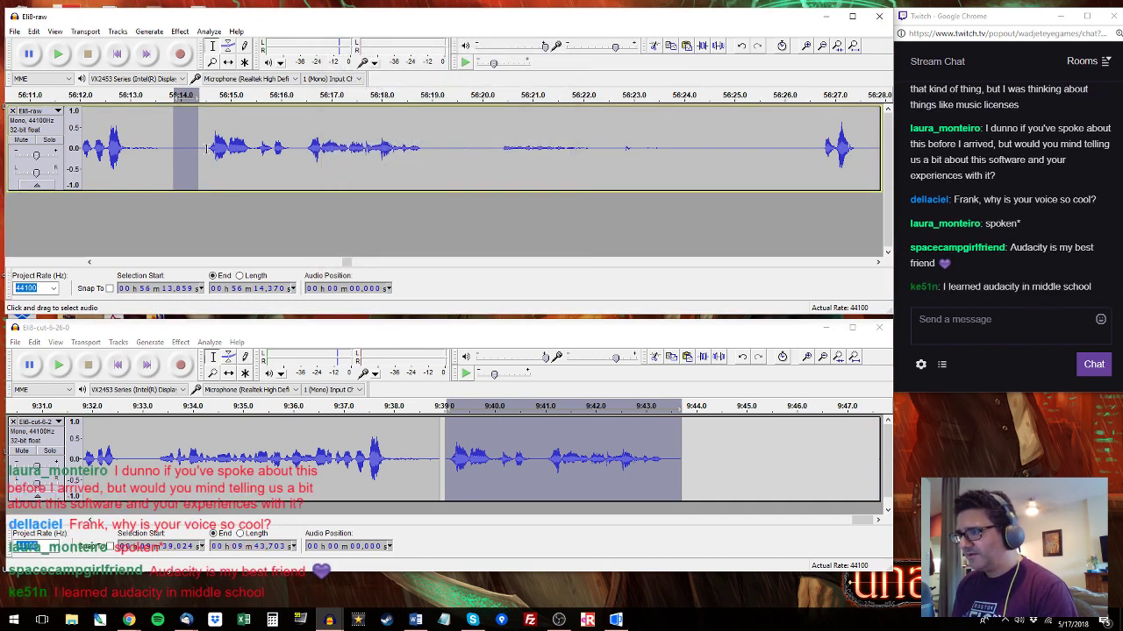
Try Noise Removal and a level boost on the raw take from 56:14.5 to 56:19.1, and undo the changes.
drag(207, 150, 435, 149)
key(ctrl+r)
click(499, 272)
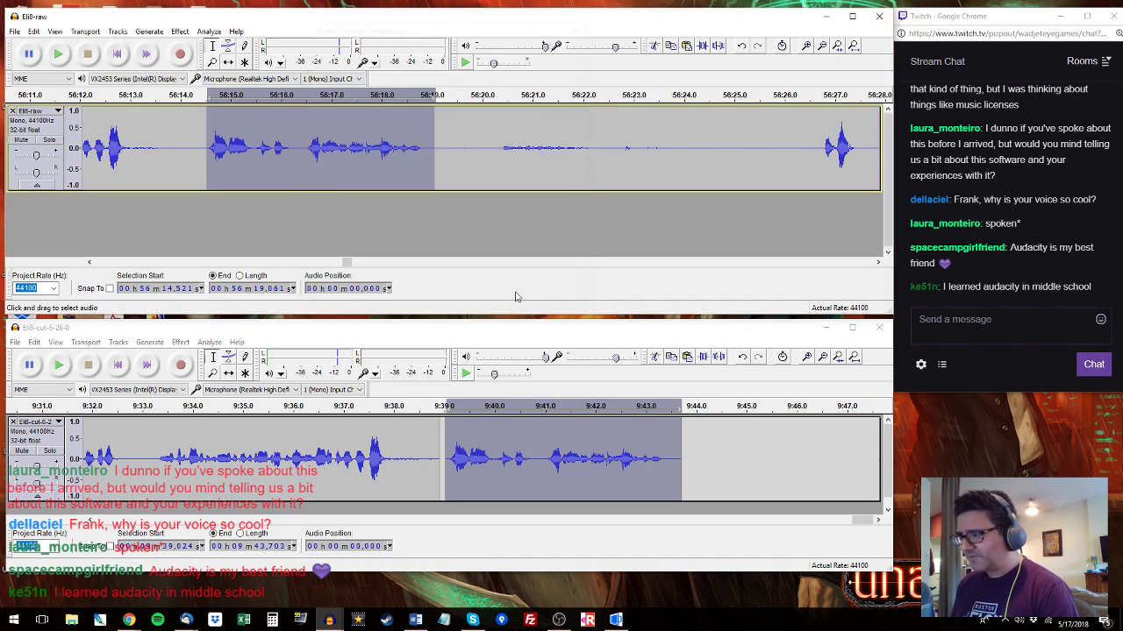
key(ctrl+z)
key(space)
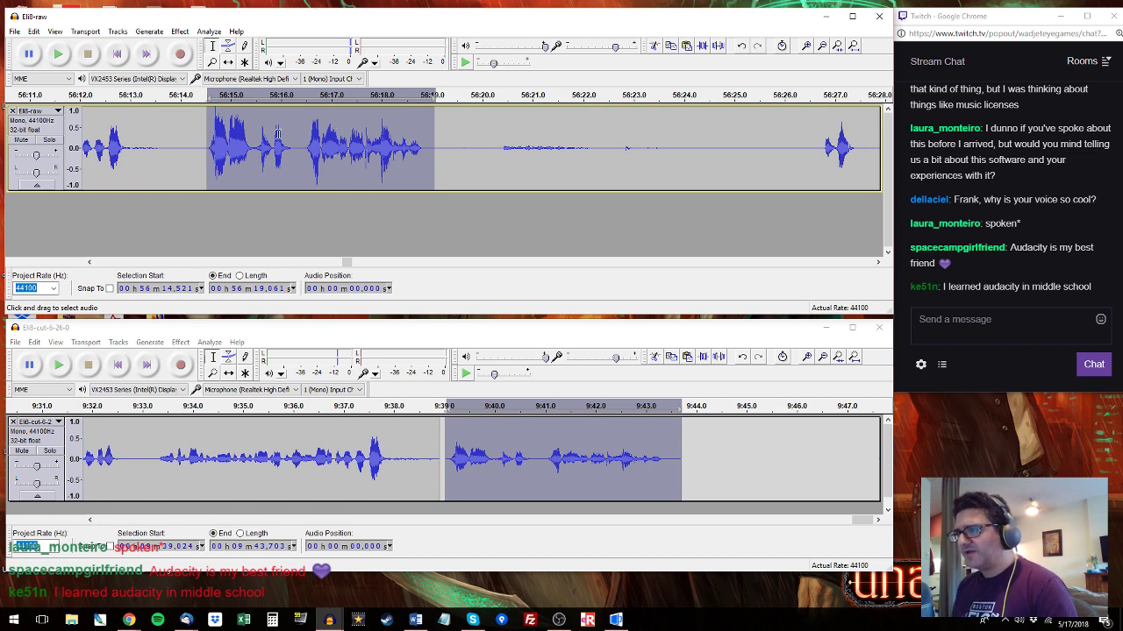
key(ctrl+r)
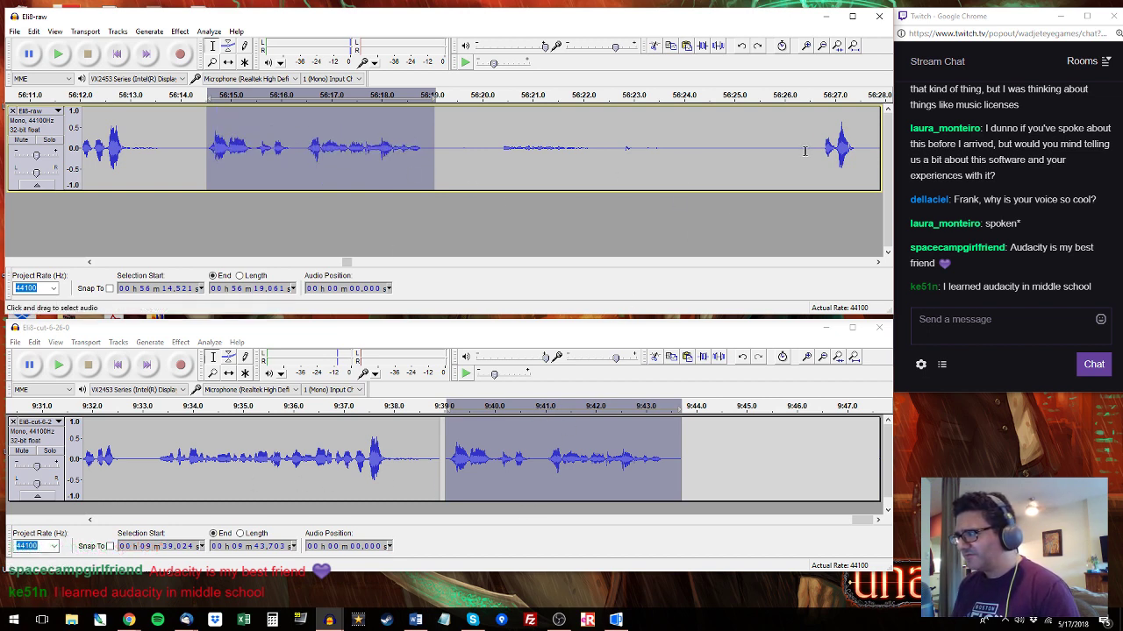
Try boosting the level of the short raw phrase from 56:26.7 to 56:27.5, and undo the change.
drag(824, 148, 858, 148)
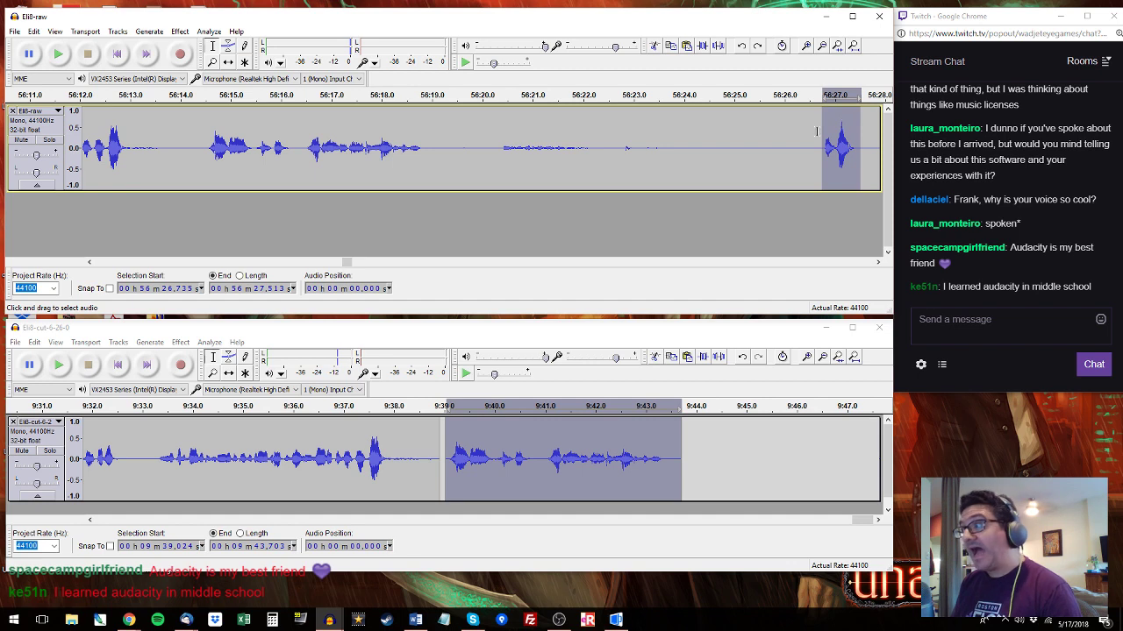
key(ctrl+r)
click(448, 210)
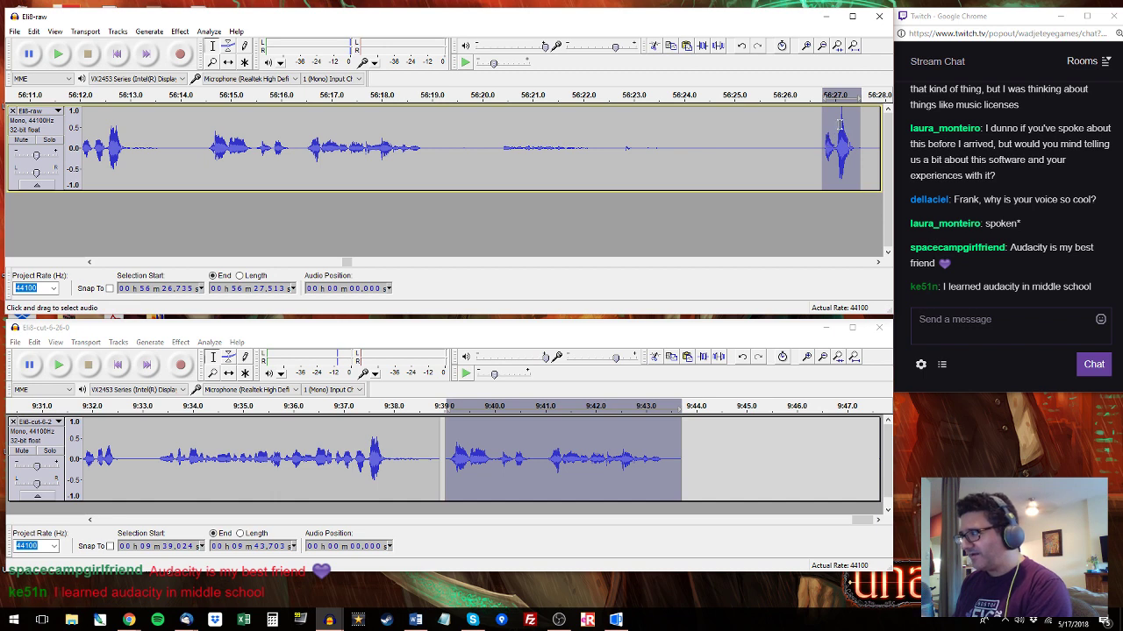
key(ctrl+z)
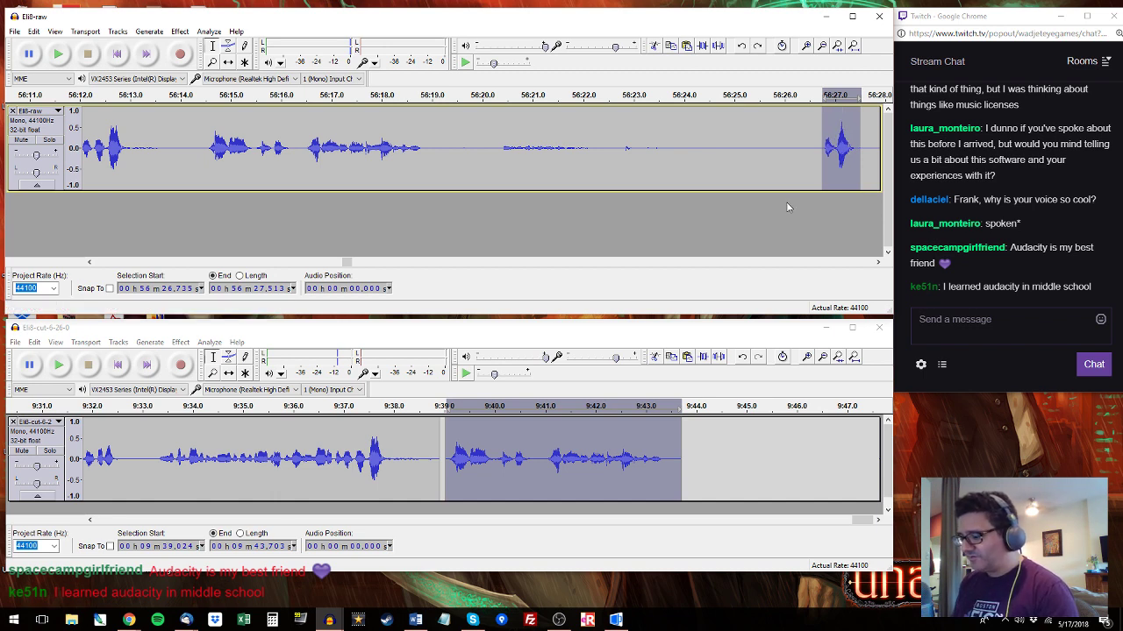
Apply a -12 dB threshold, 2:1 ratio compressor and a Moderate Leveler with -70 dB noise threshold to the raw phrase from 56:26.7 to 56:27.5.
key(ctrl+shift+c)
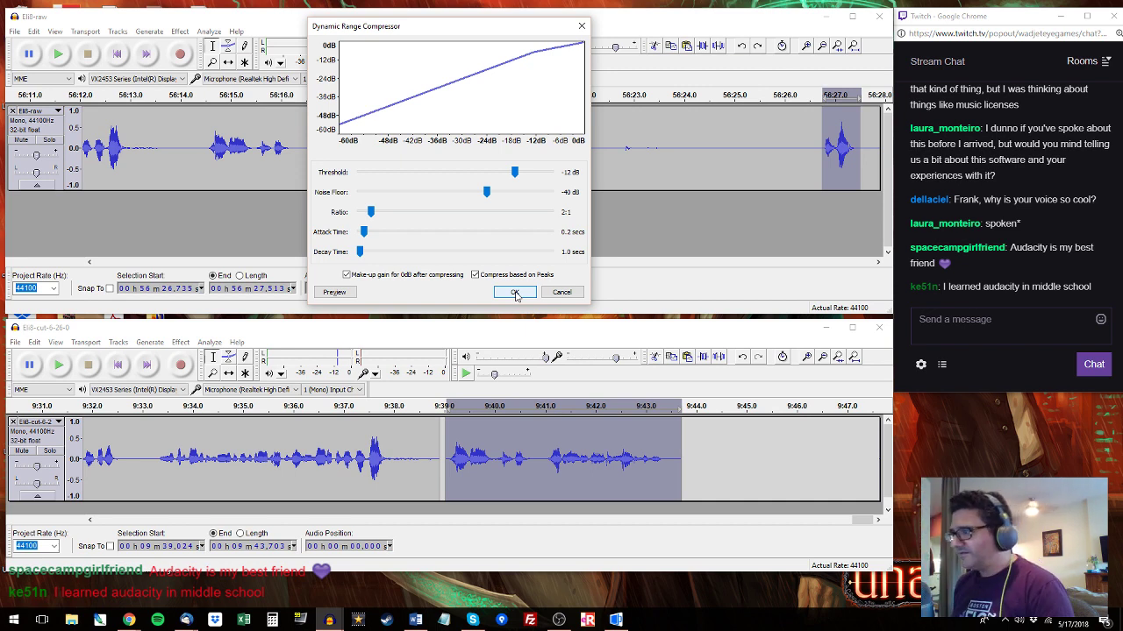
click(515, 292)
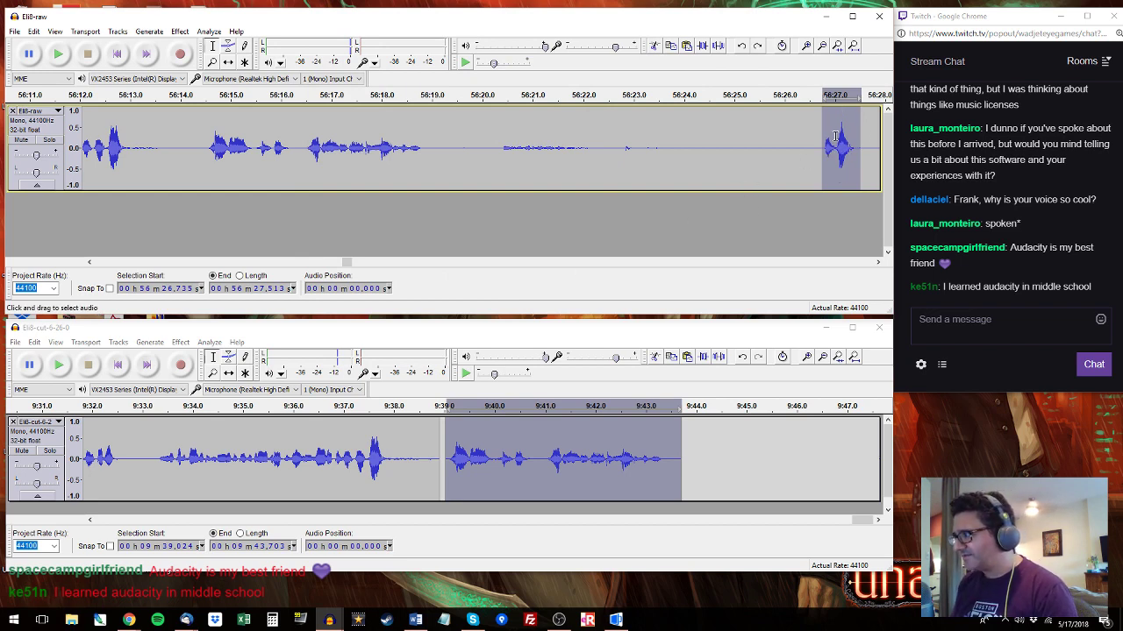
key(ctrl+l)
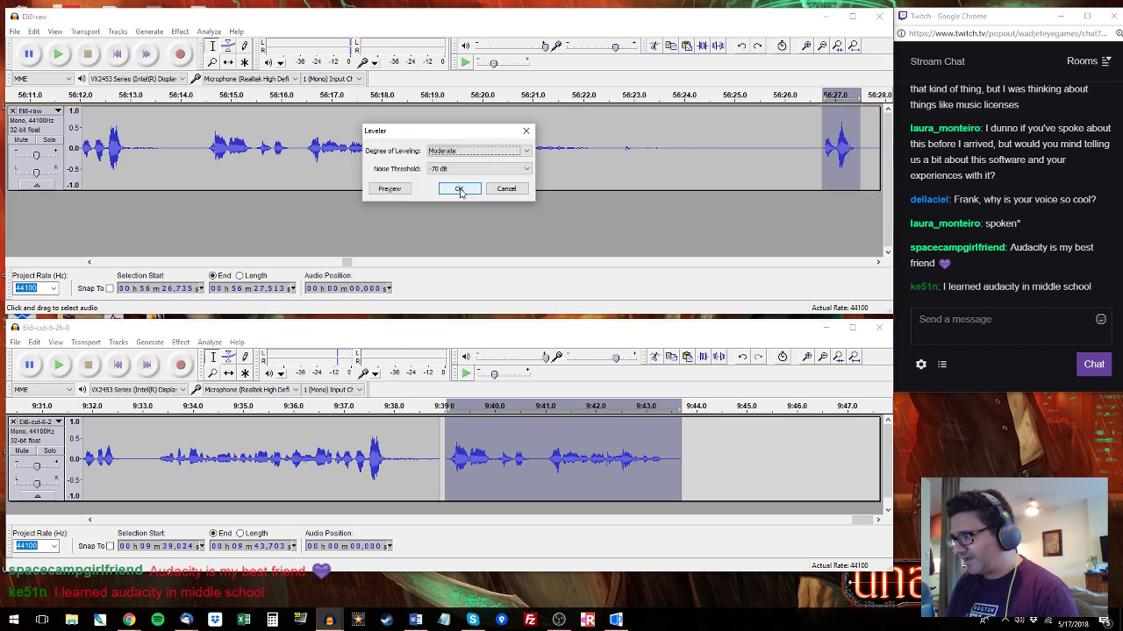
click(459, 189)
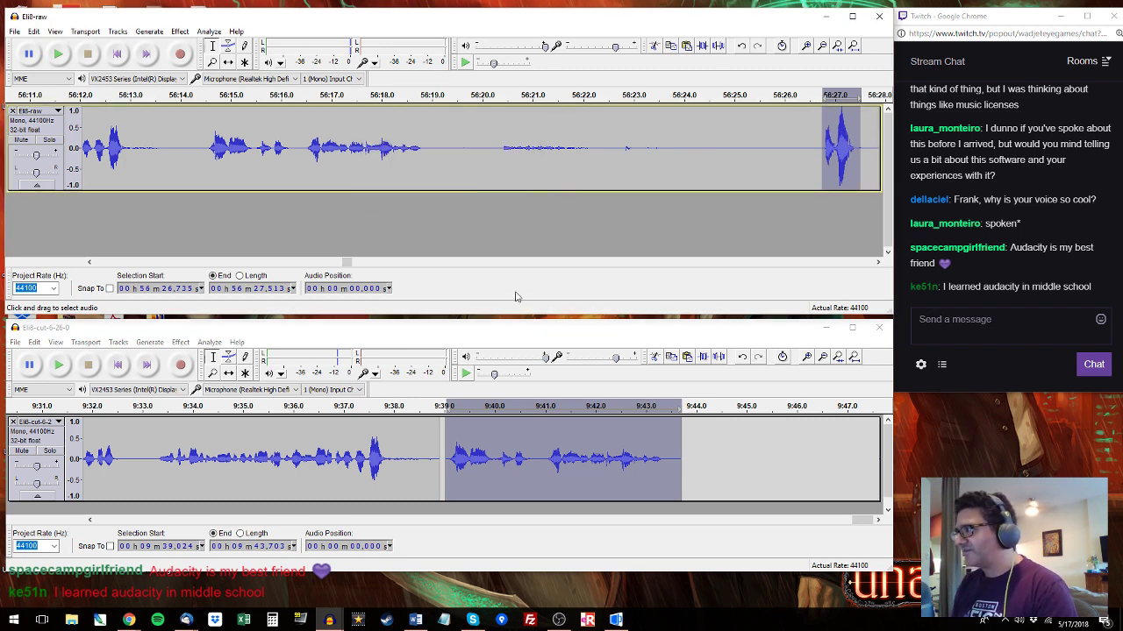
Undo the compressor and Leveler effects on the raw phrase from 56:26.7 to 56:27.5.
key(space)
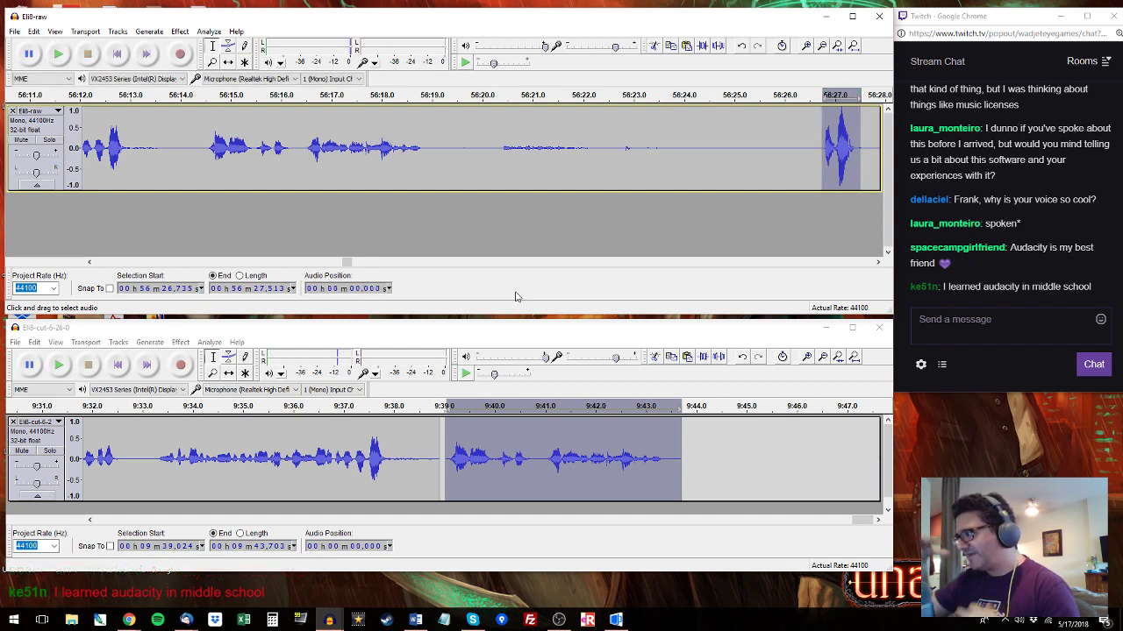
key(ctrl+z)
key(ctrl+z)
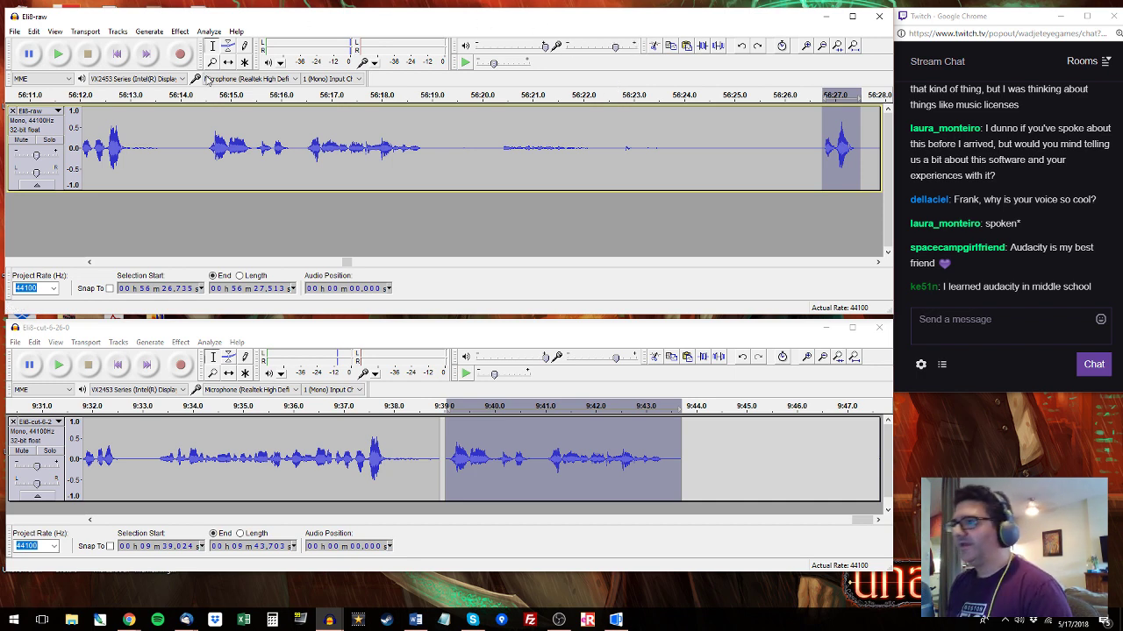
Select the raw take from 56:14.5 to 56:18.9 and the cut passage from 9:32.3 to 9:41.3, and play the raw take.
drag(206, 123, 428, 120)
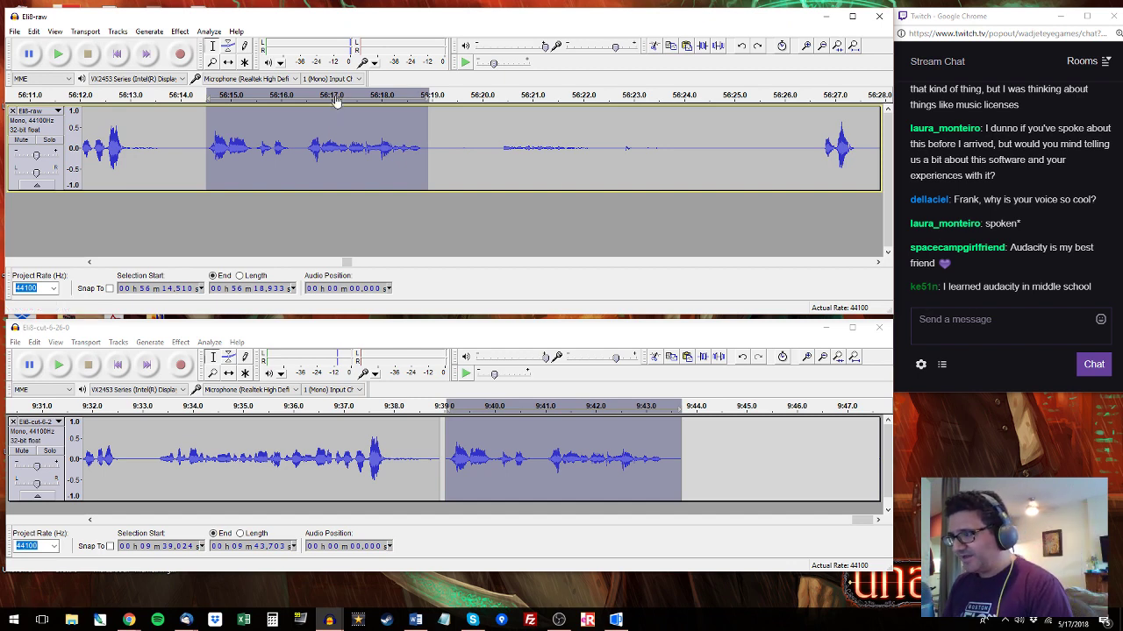
click(106, 450)
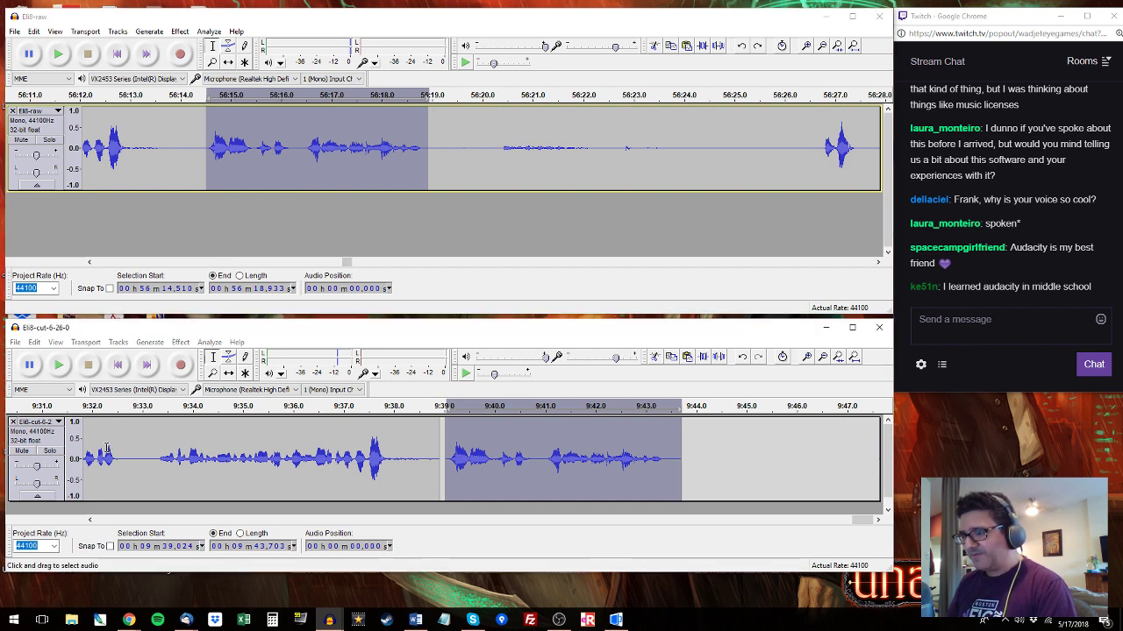
drag(106, 450, 550, 457)
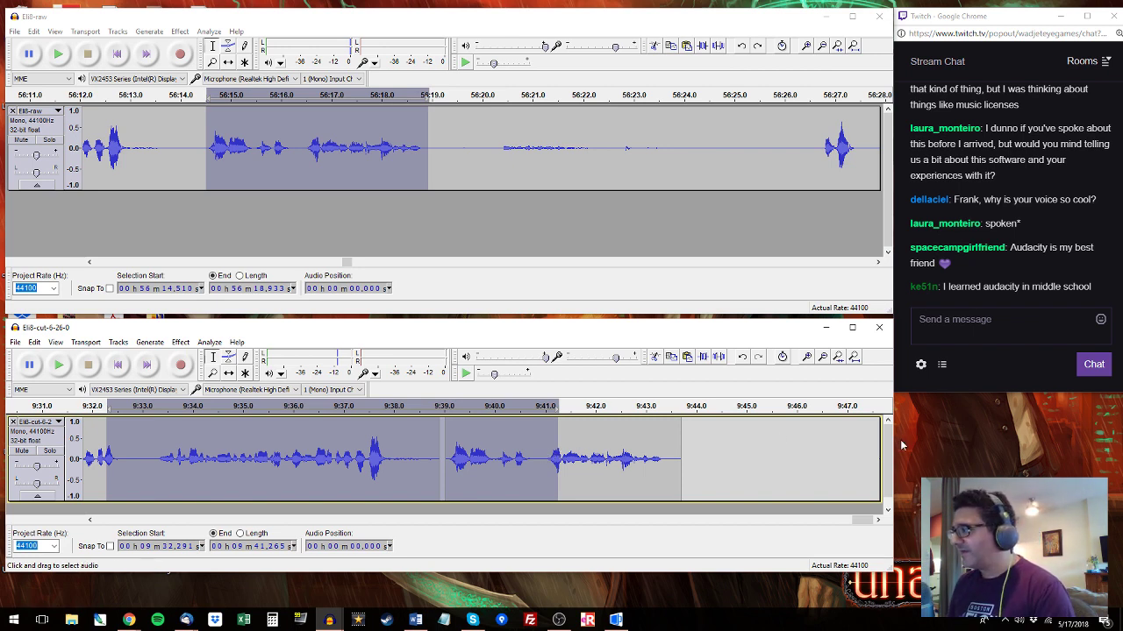
click(340, 19)
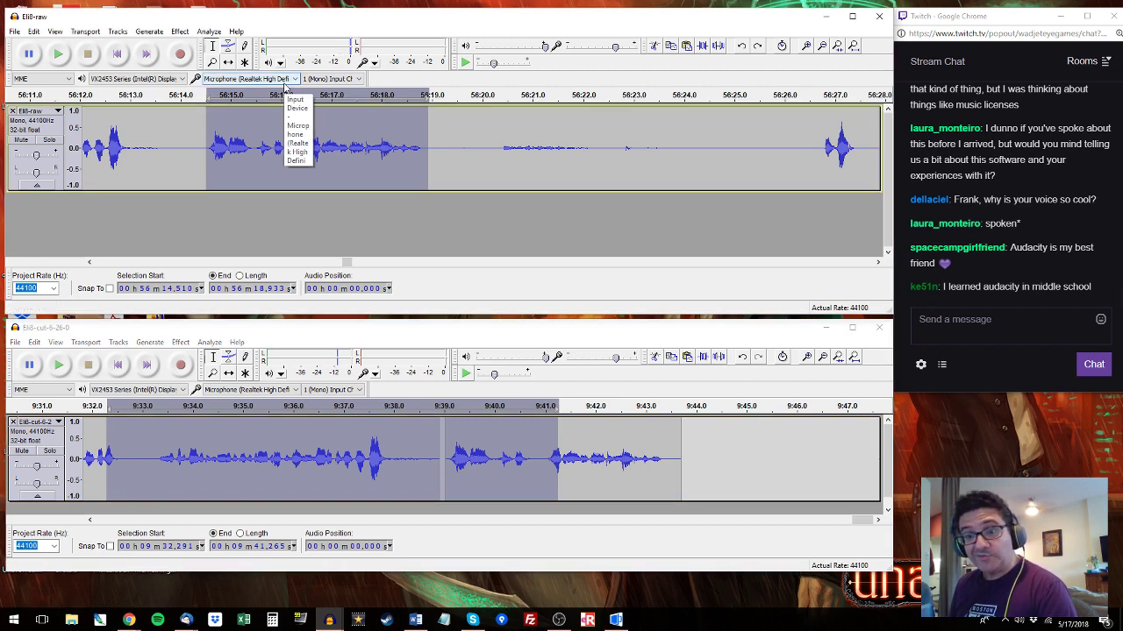
click(334, 328)
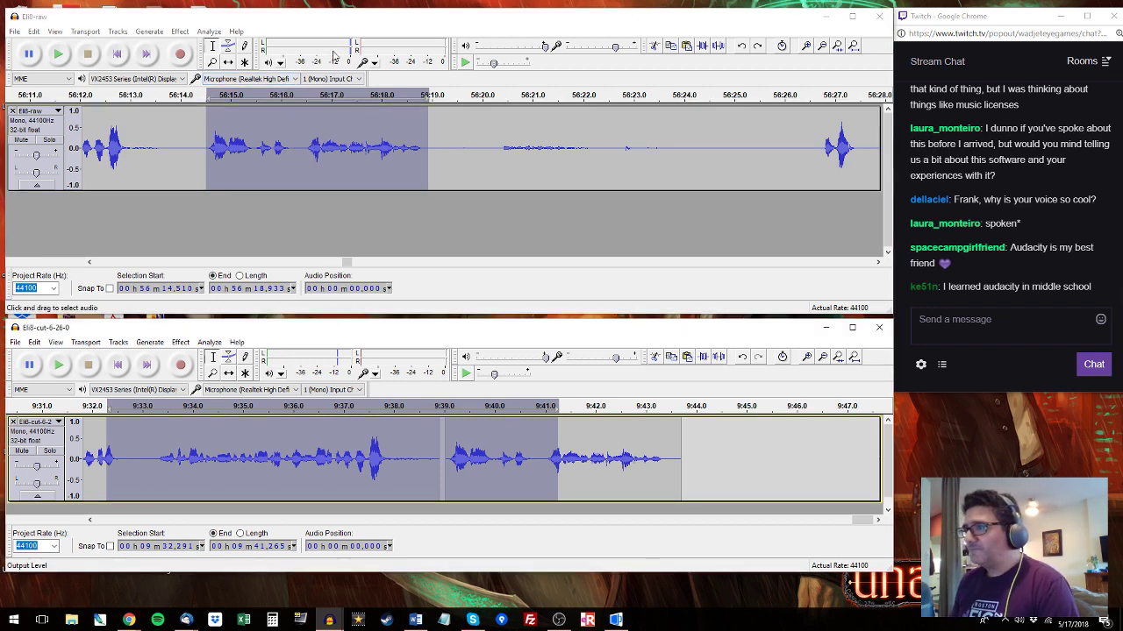
click(335, 26)
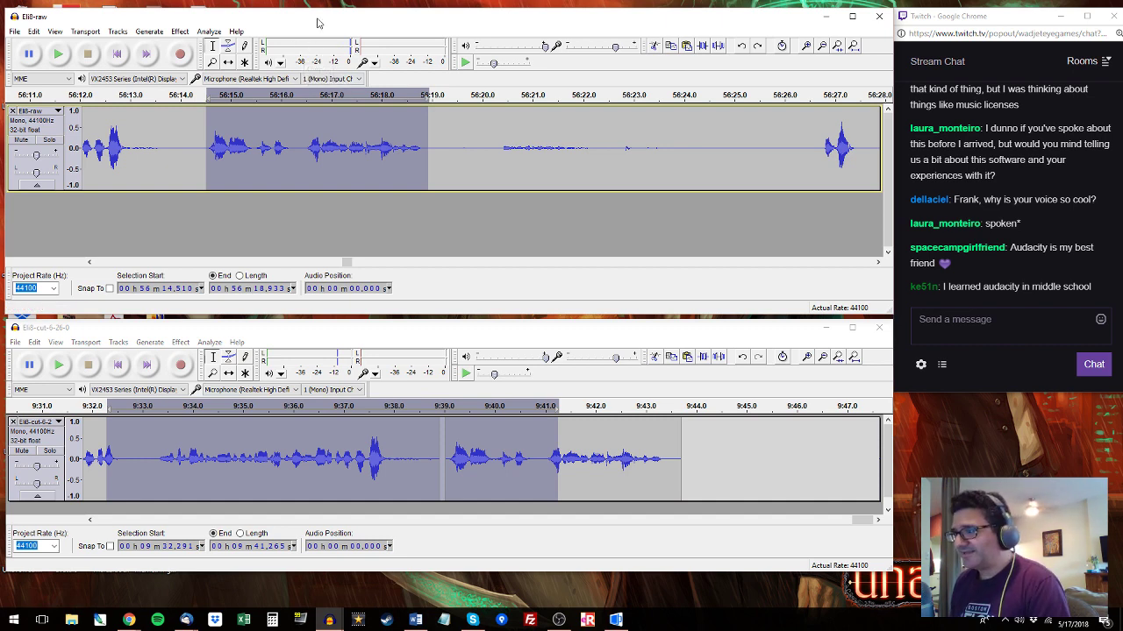
key(space)
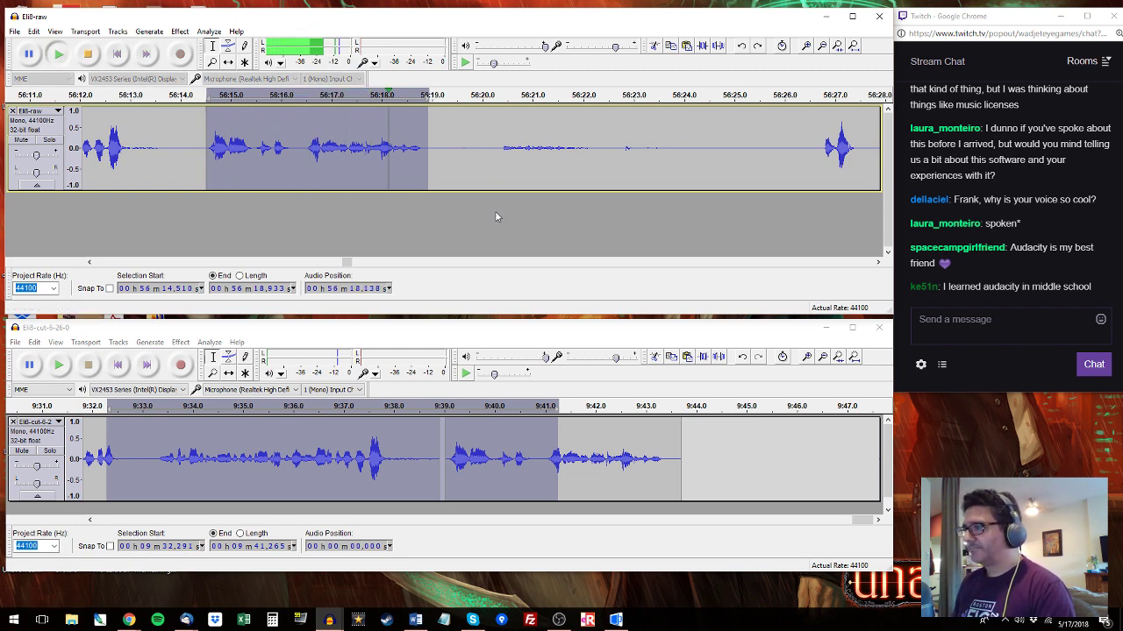
Place the cut track's cursor at 9:39.1 and play the raw recording from just before 56:14.5 and from 56:26.6 onward.
click(452, 458)
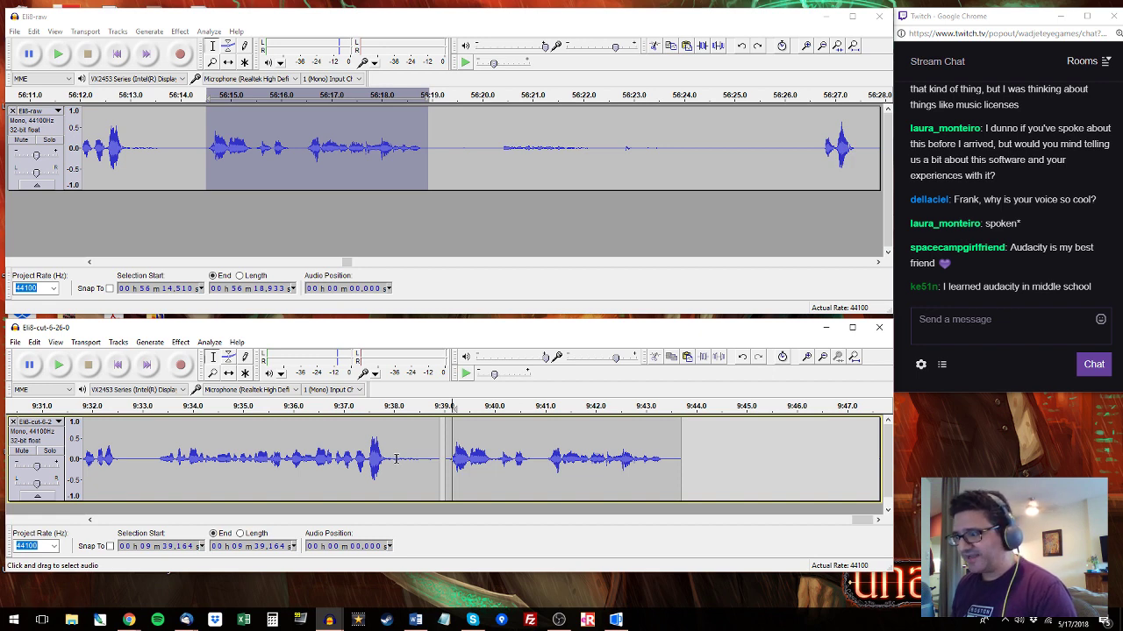
click(450, 456)
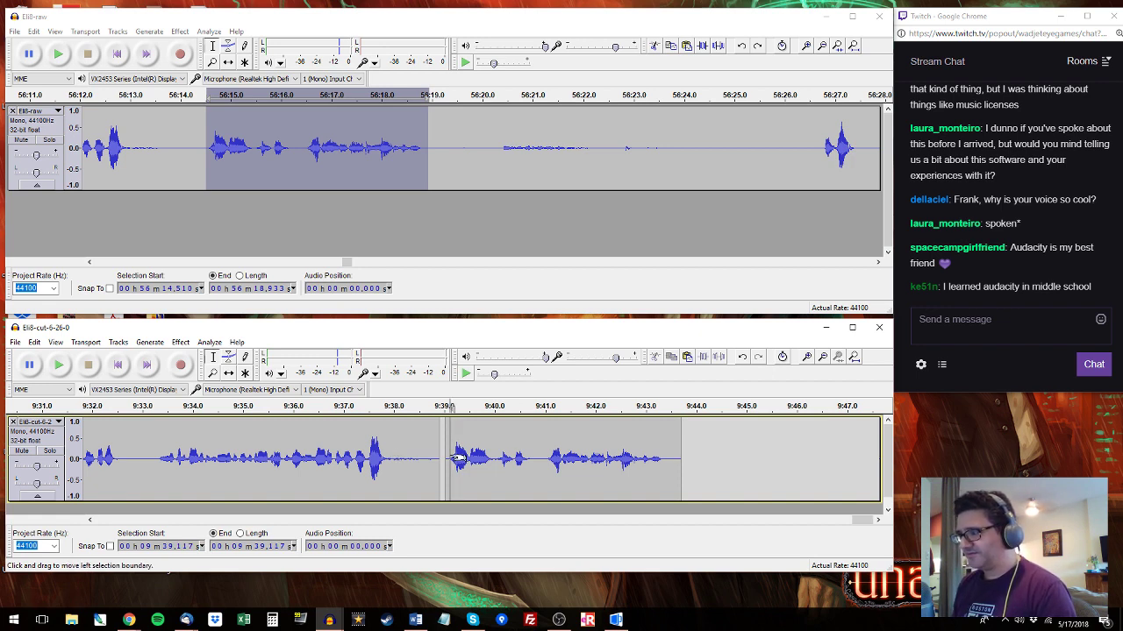
key(space)
click(191, 98)
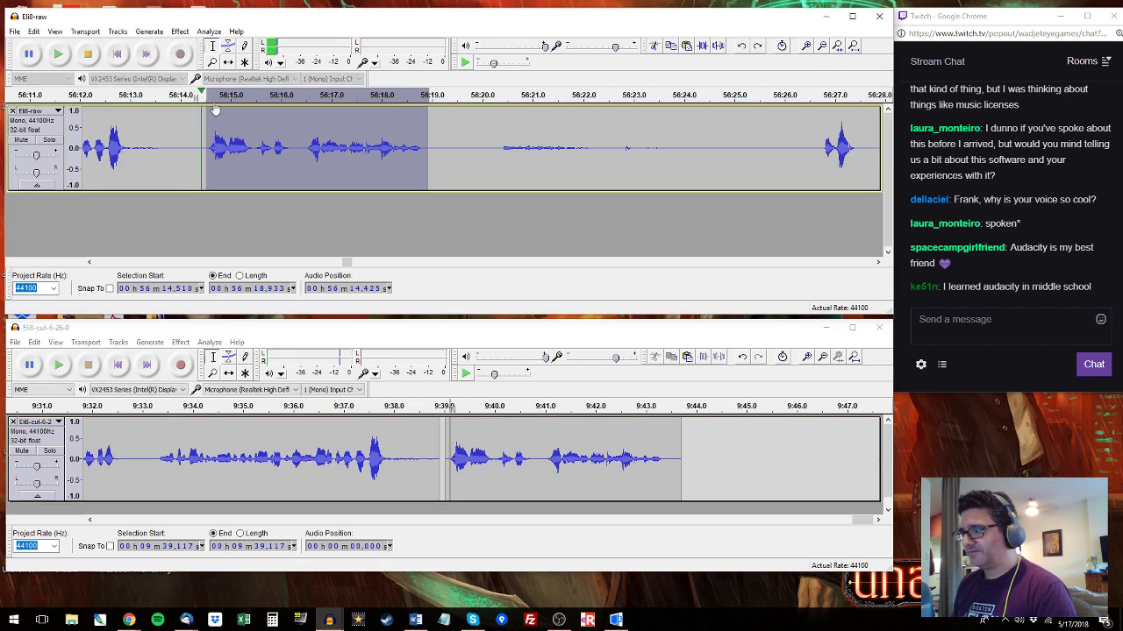
key(space)
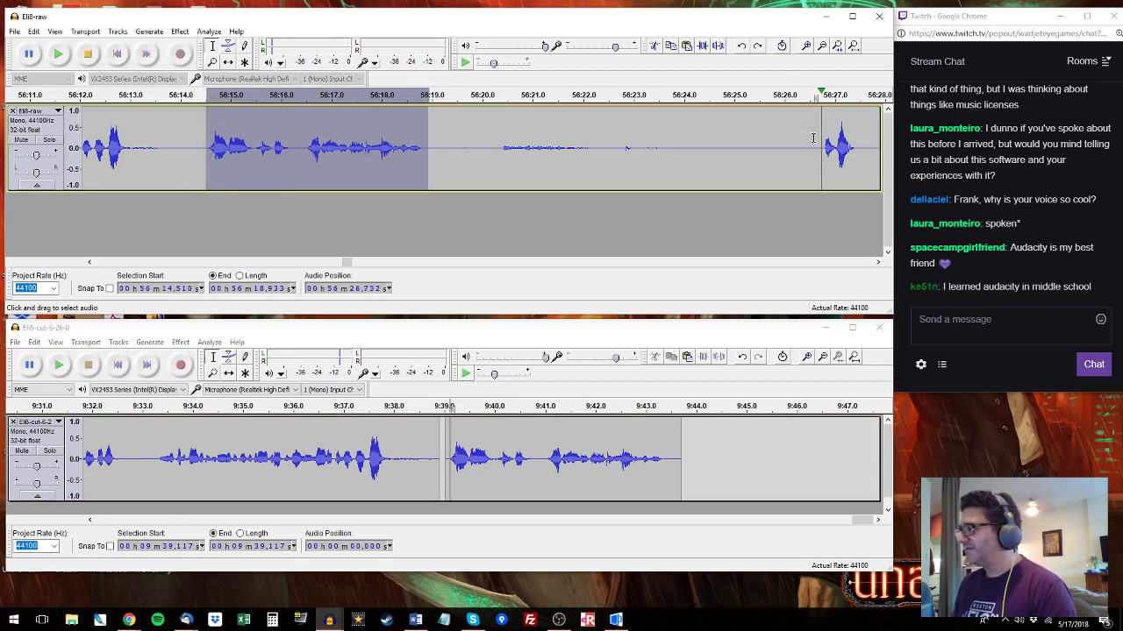
click(821, 101)
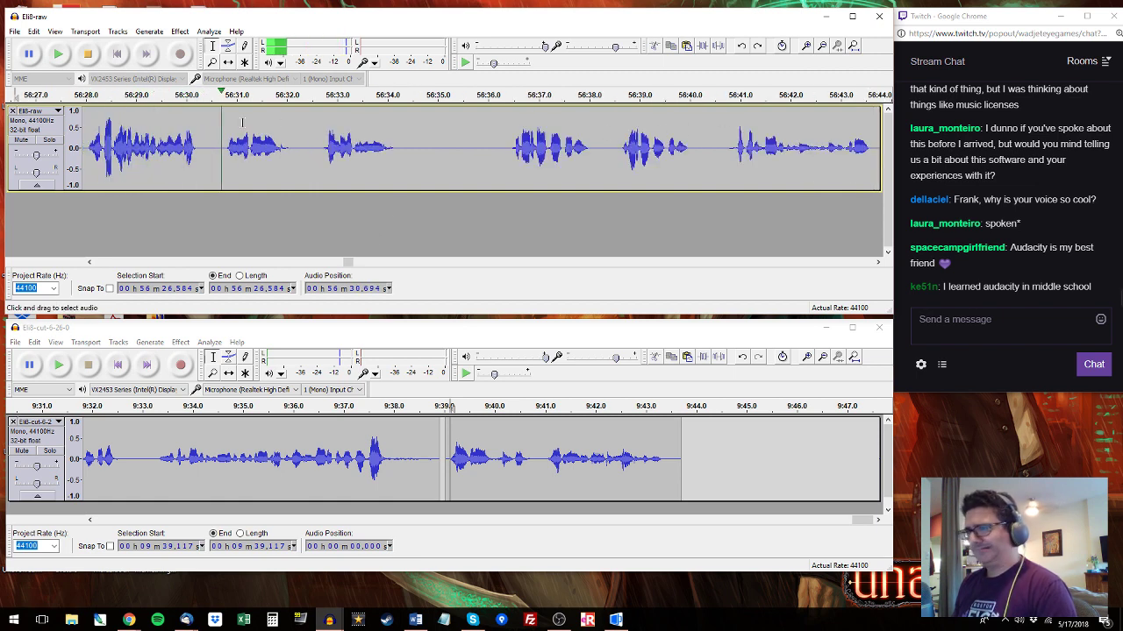
Audition the raw takes starting at 56:28.0 and 56:30.7, and select the take from 56:36.4 to 56:38.2.
click(88, 138)
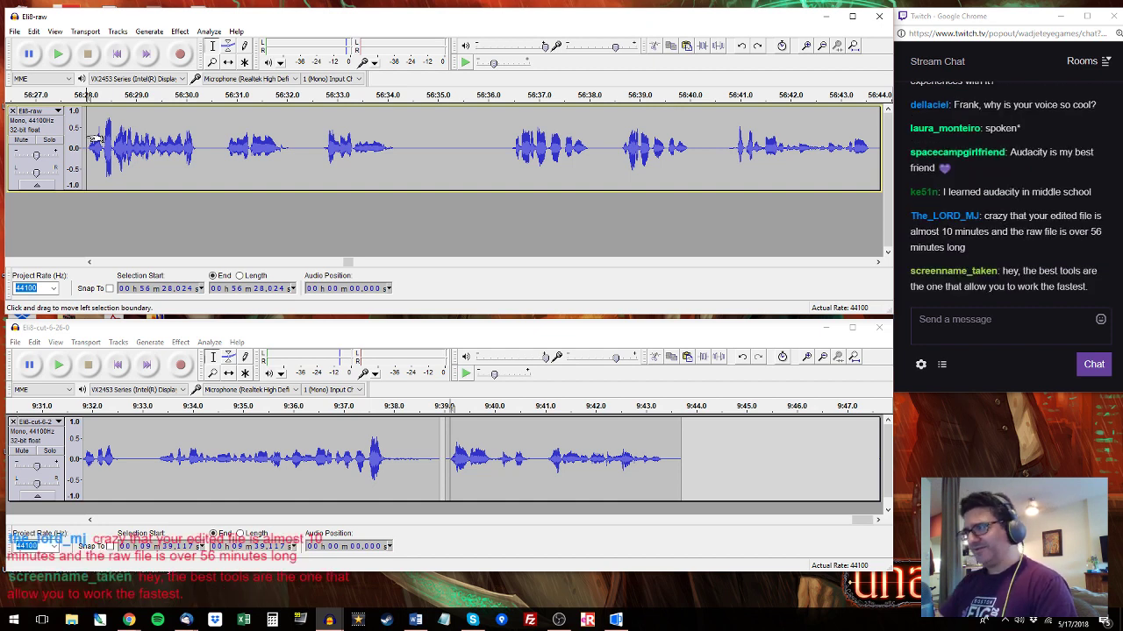
key(space)
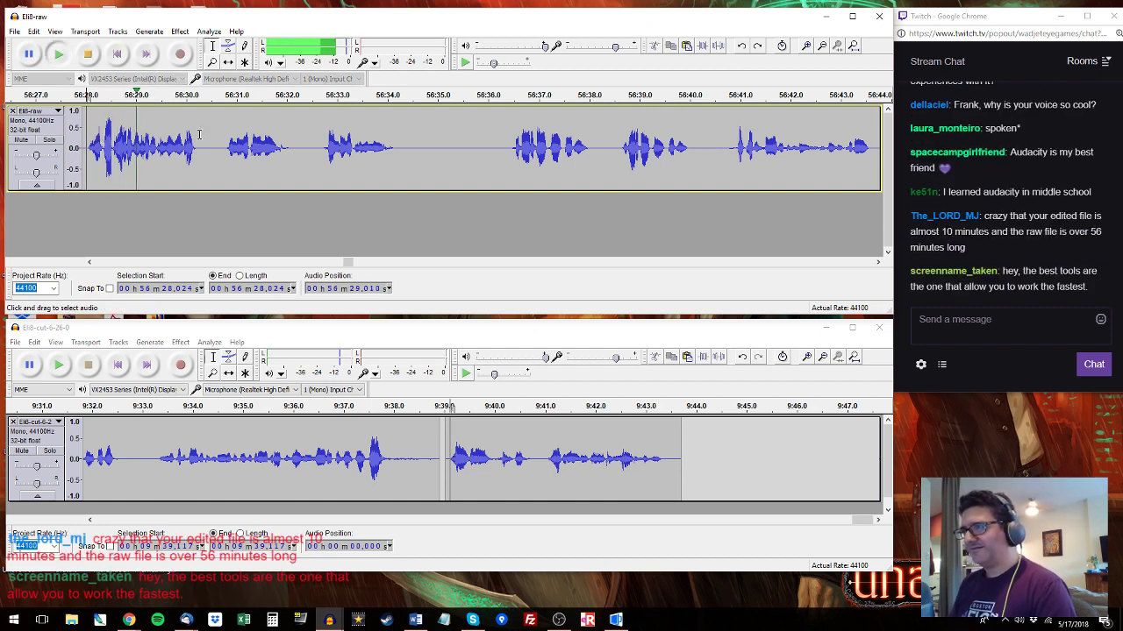
key(space)
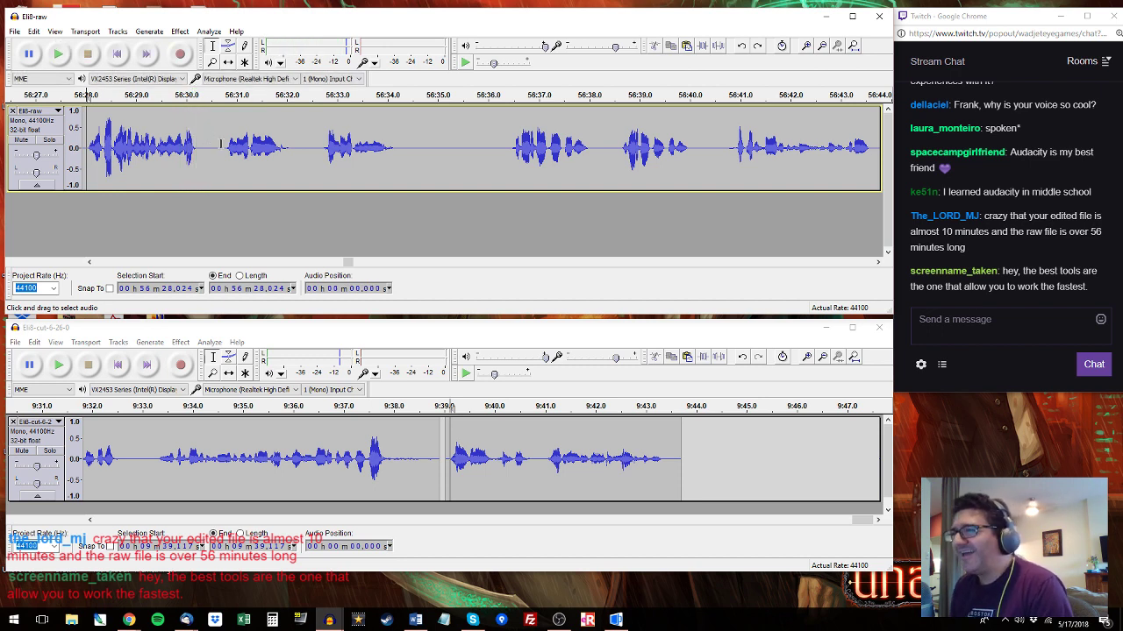
click(223, 144)
key(space)
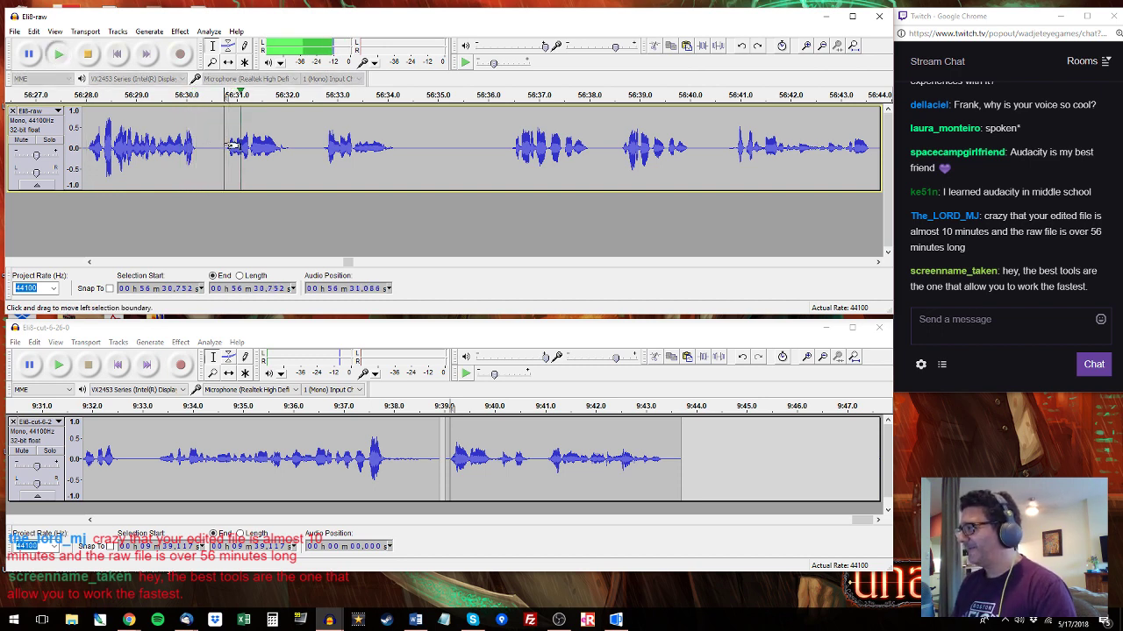
drag(220, 148, 410, 148)
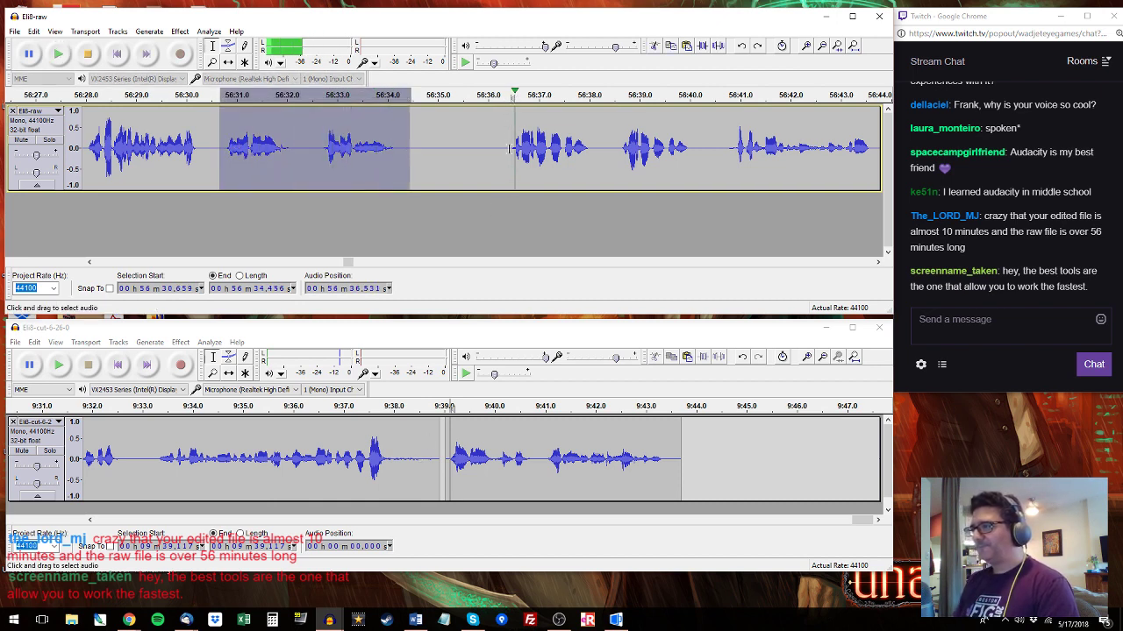
drag(509, 153, 601, 153)
key(space)
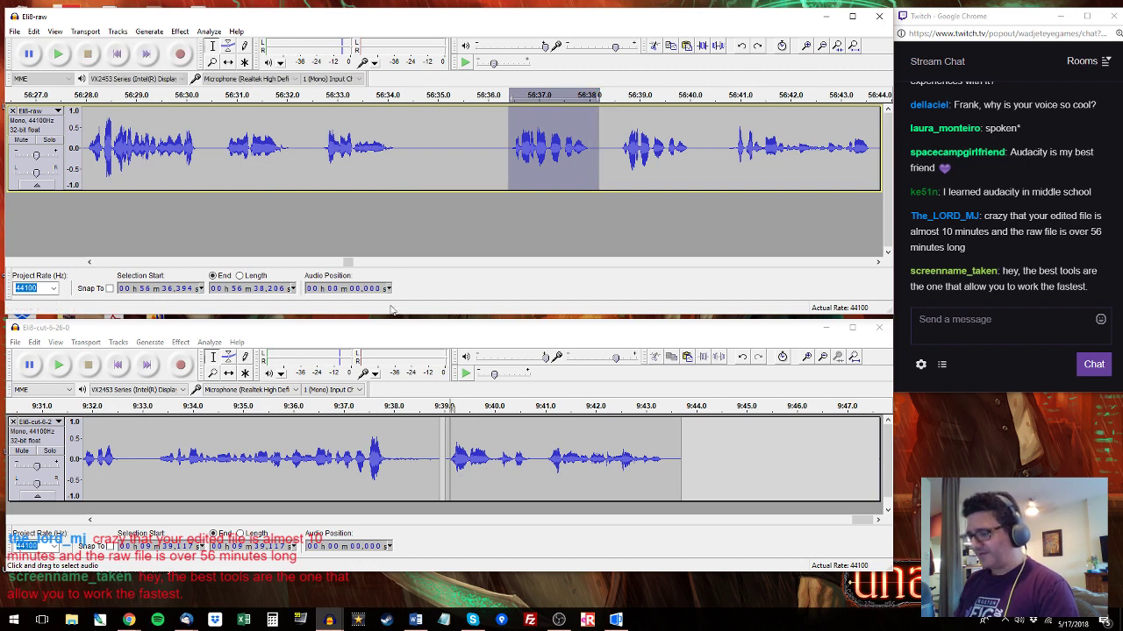
Play the cut track's final line from 9:38.9 and the short phrase between about 9:31.2 and 9:32.7.
click(446, 436)
key(space)
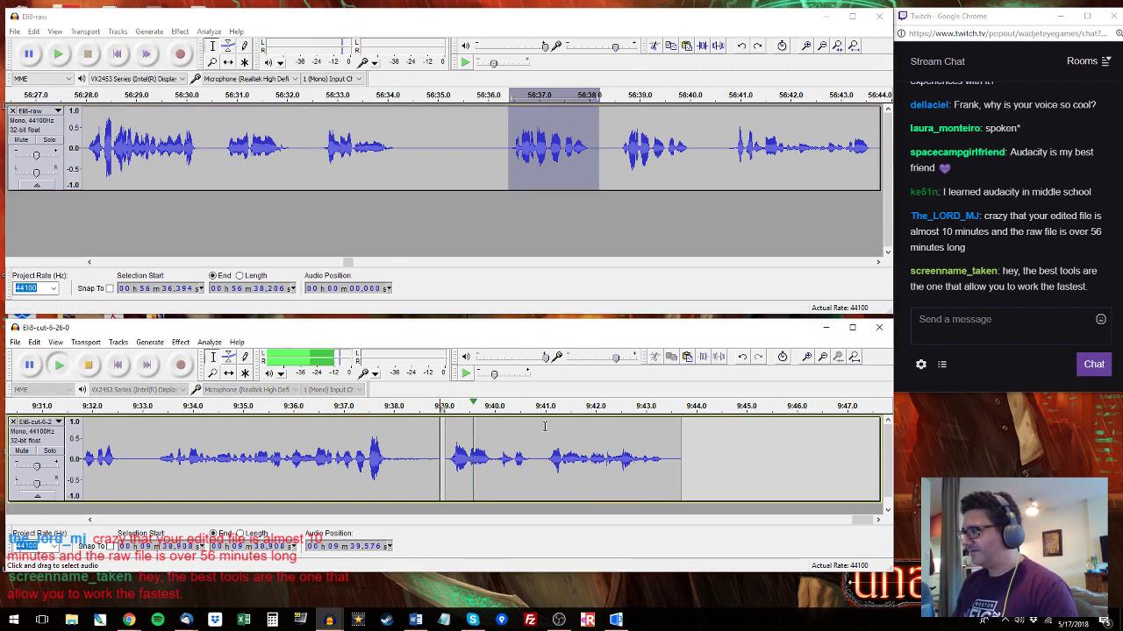
key(space)
drag(122, 452, 66, 454)
scroll(259, 449, left, 2)
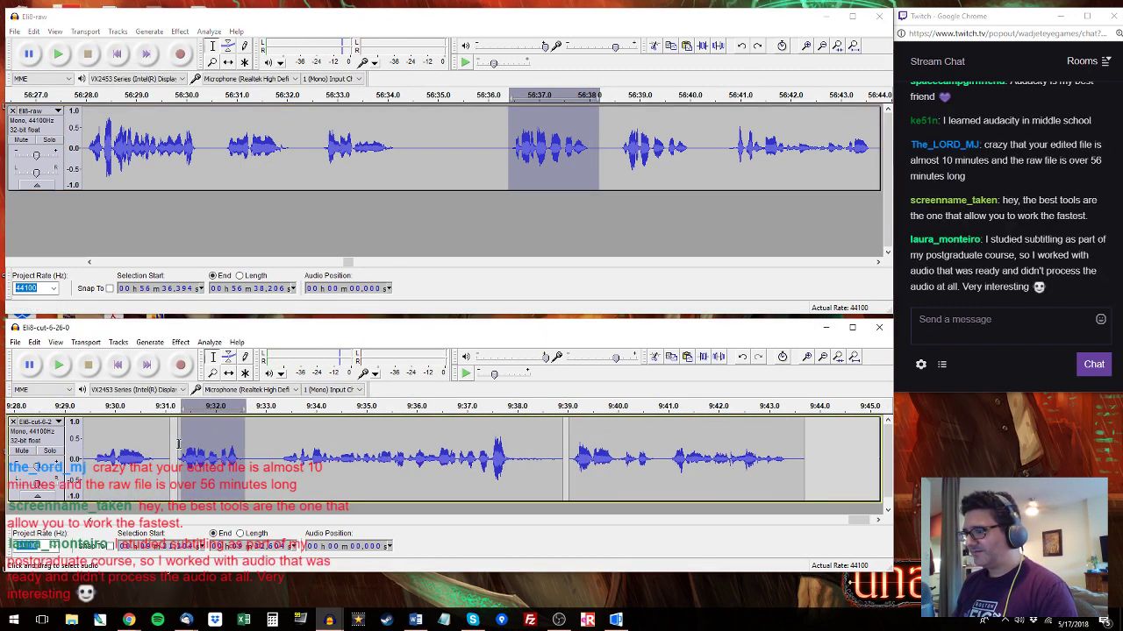
key(space)
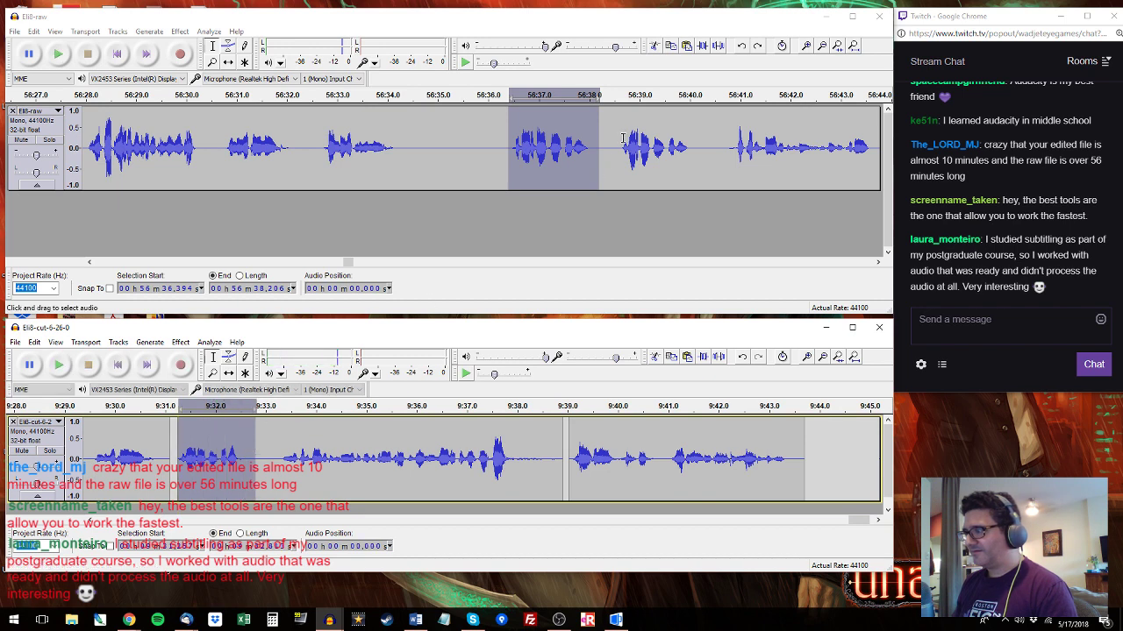
Replace the cut track's phrase from about 9:33.2 to 9:38.7 with the raw take from 56:44.6 to 56:51.7.
click(624, 143)
key(space)
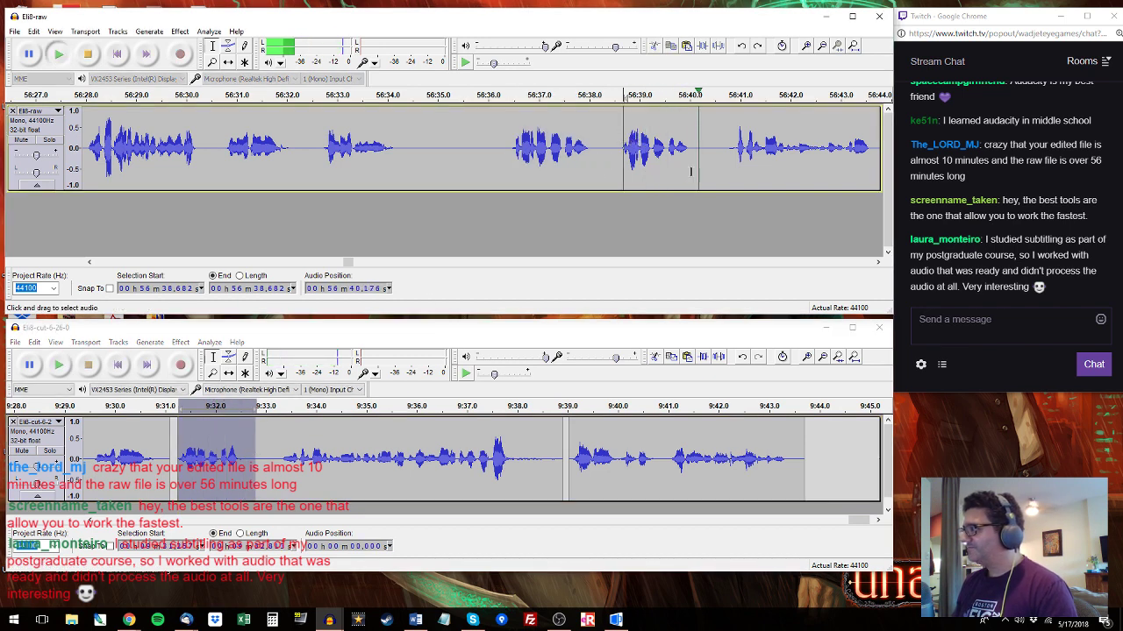
drag(712, 166, 857, 138)
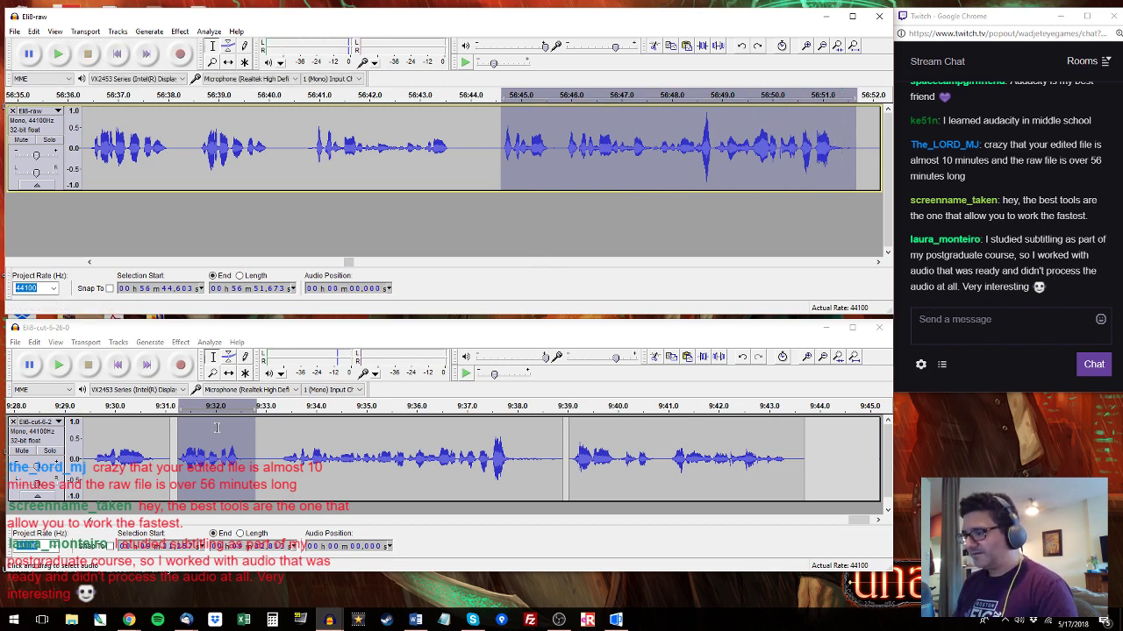
drag(276, 450, 553, 426)
key(ctrl+v)
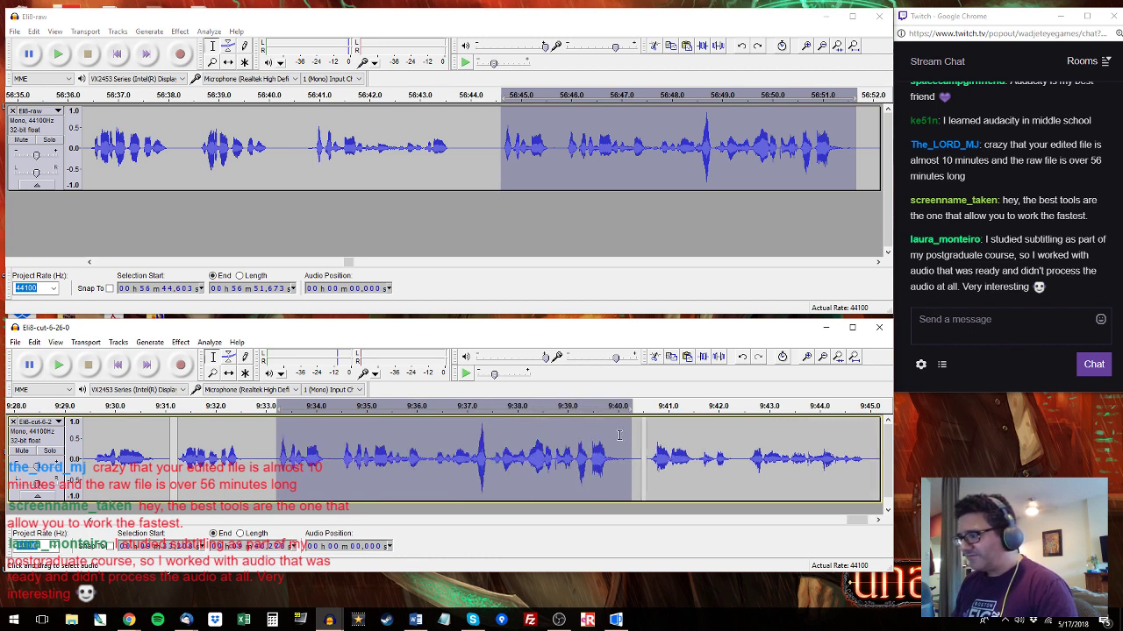
Replace the cut track's last phrase, starting at about 9:42.5, with the raw take from 56:55.9 to 56:58.9.
click(863, 132)
key(space)
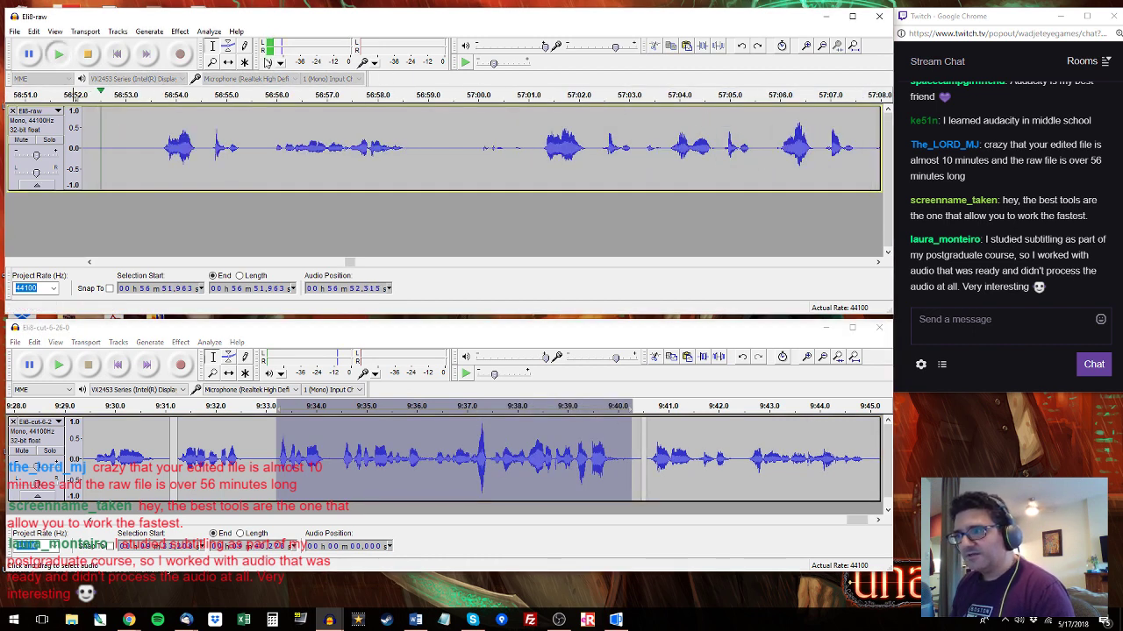
drag(159, 149, 420, 144)
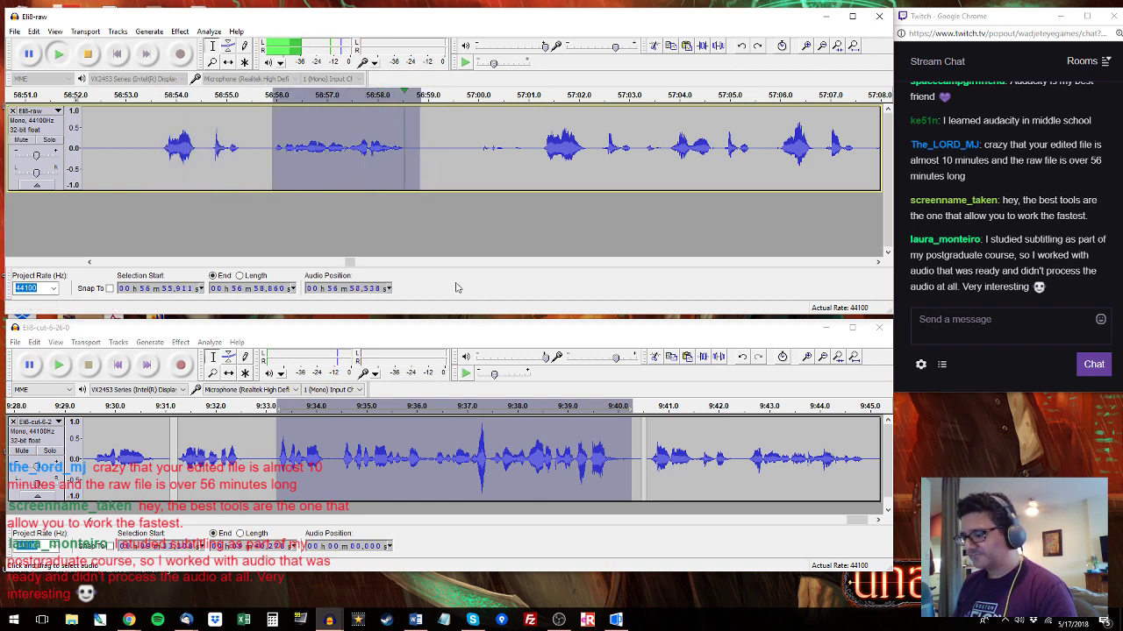
key(space)
drag(746, 462, 826, 439)
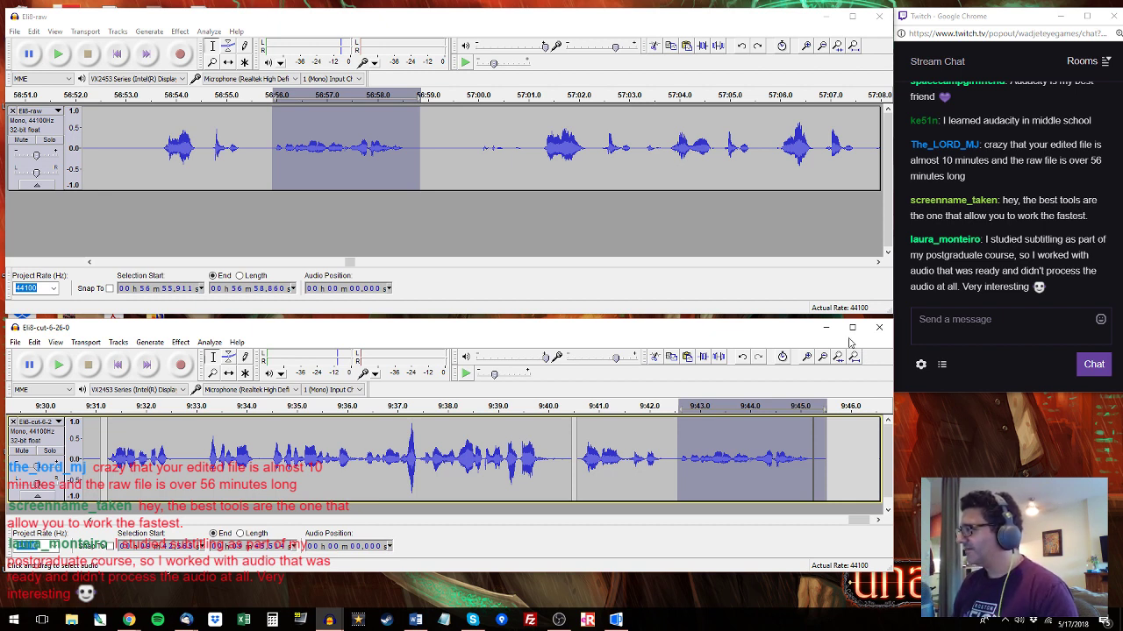
Audition the raw recording from 57:01.2 and select the take from there to 57:03.2.
click(529, 133)
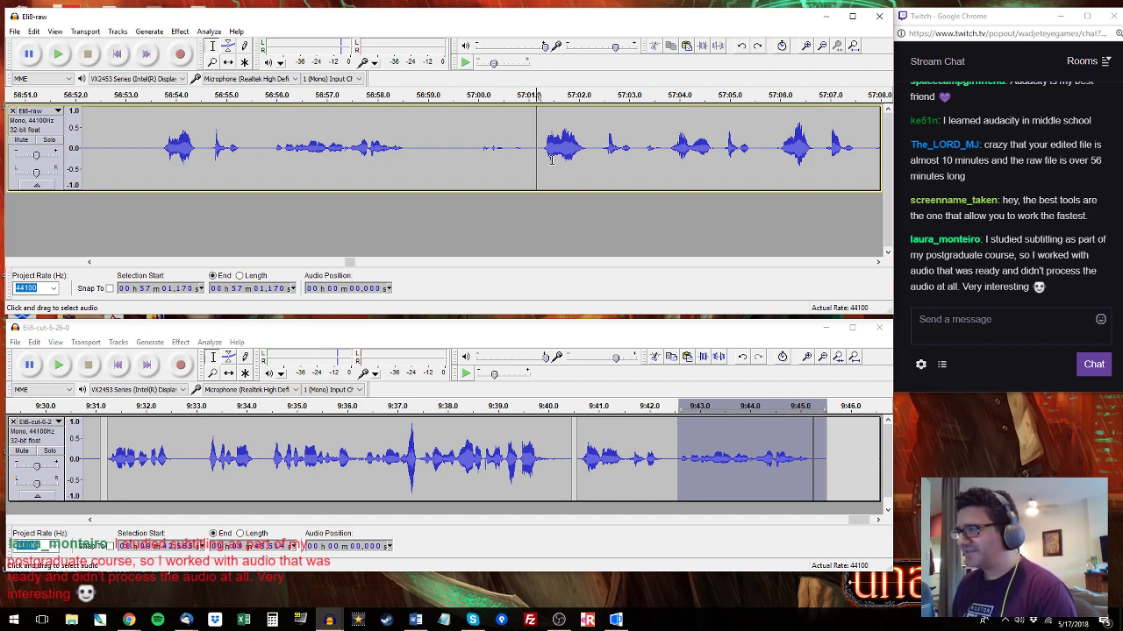
key(space)
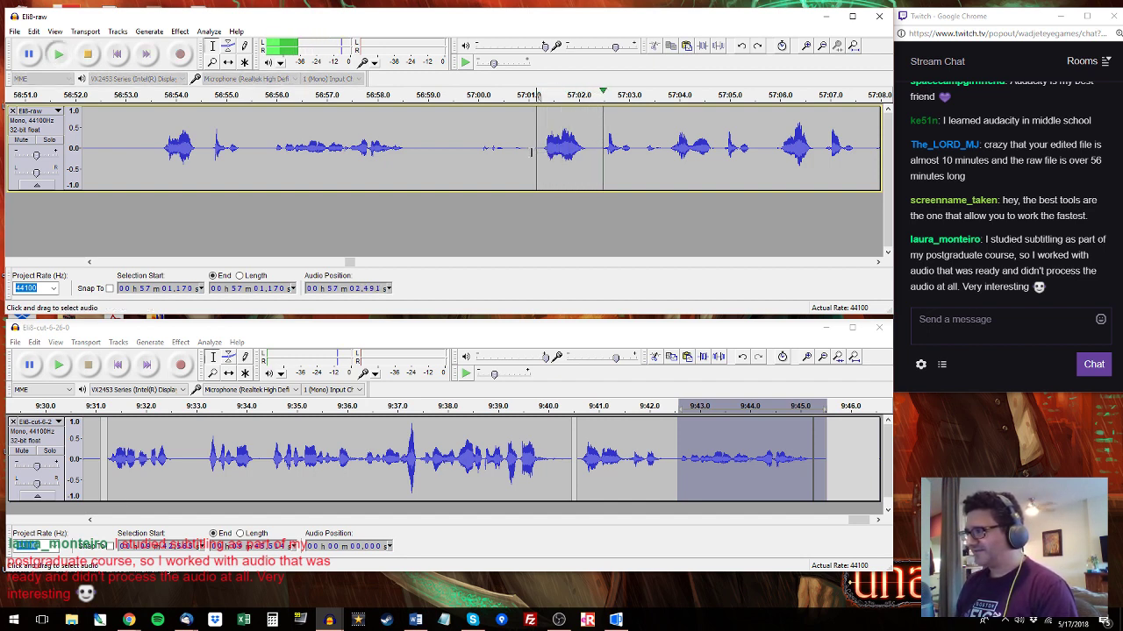
drag(541, 147, 581, 147)
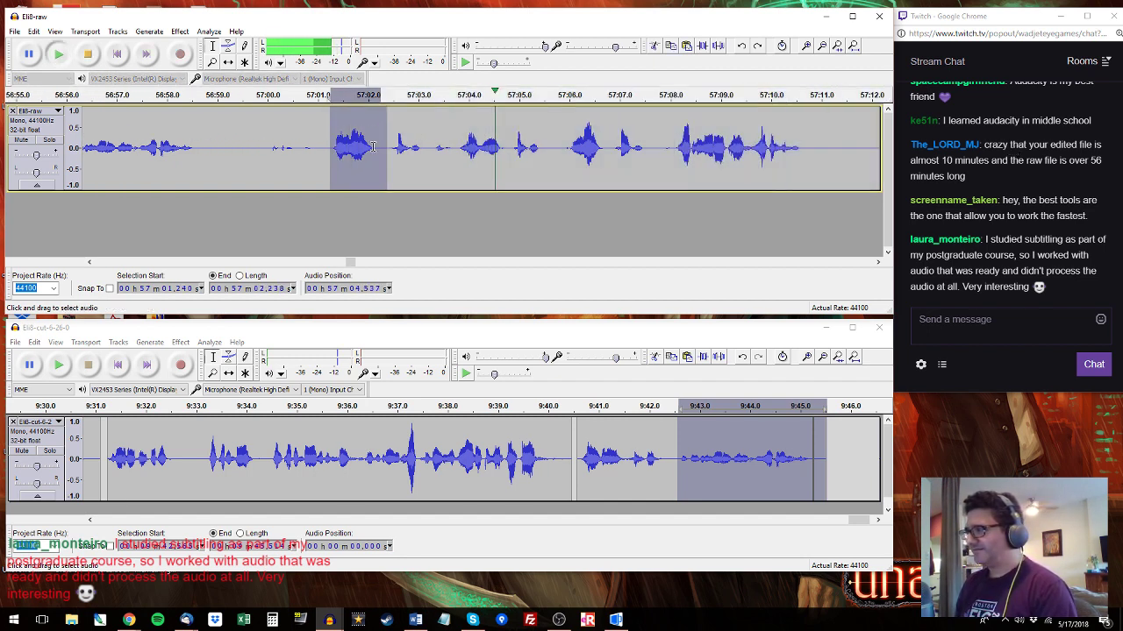
shift+click(428, 151)
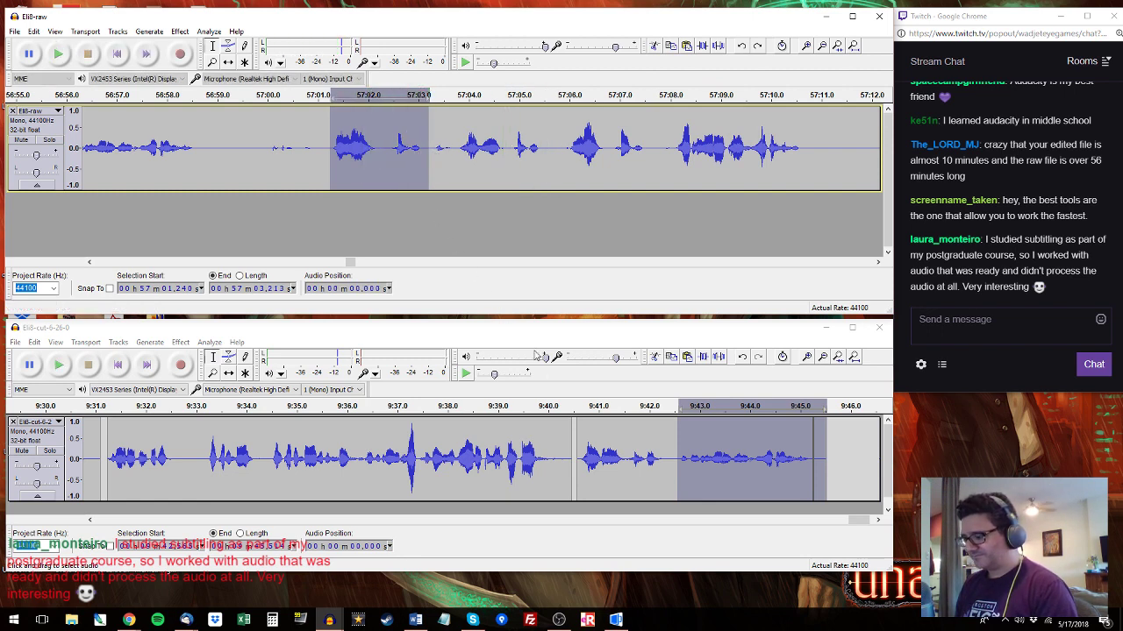
Replace the cut track's short phrase from about 9:41.6 to 9:42.5 with the raw take from 57:02.4 to 57:03.2.
click(579, 439)
key(space)
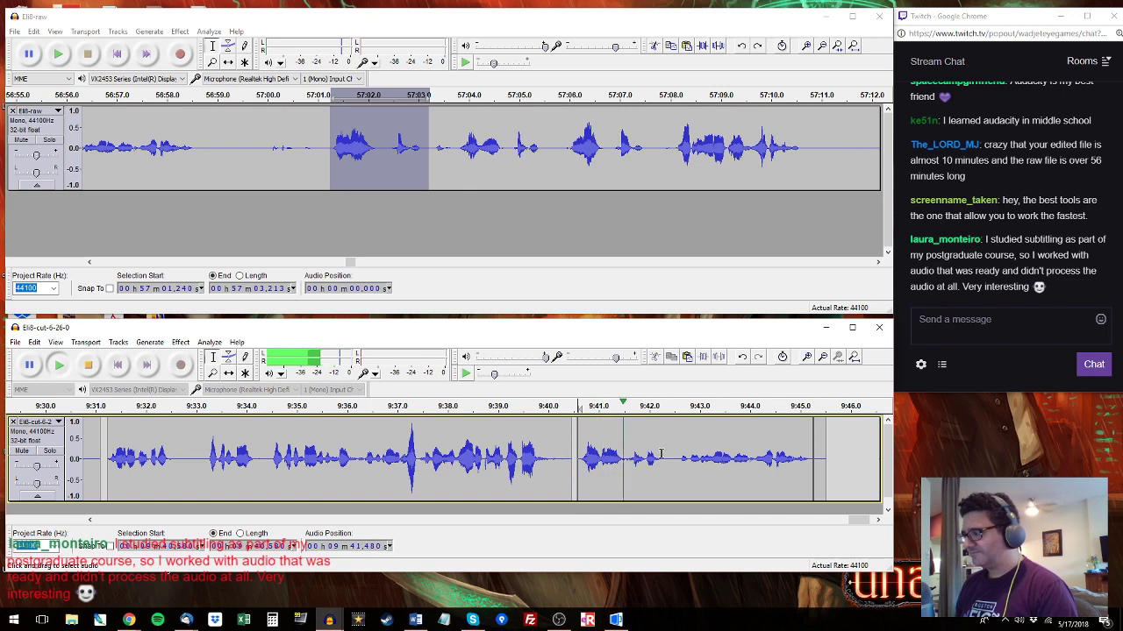
click(387, 151)
key(space)
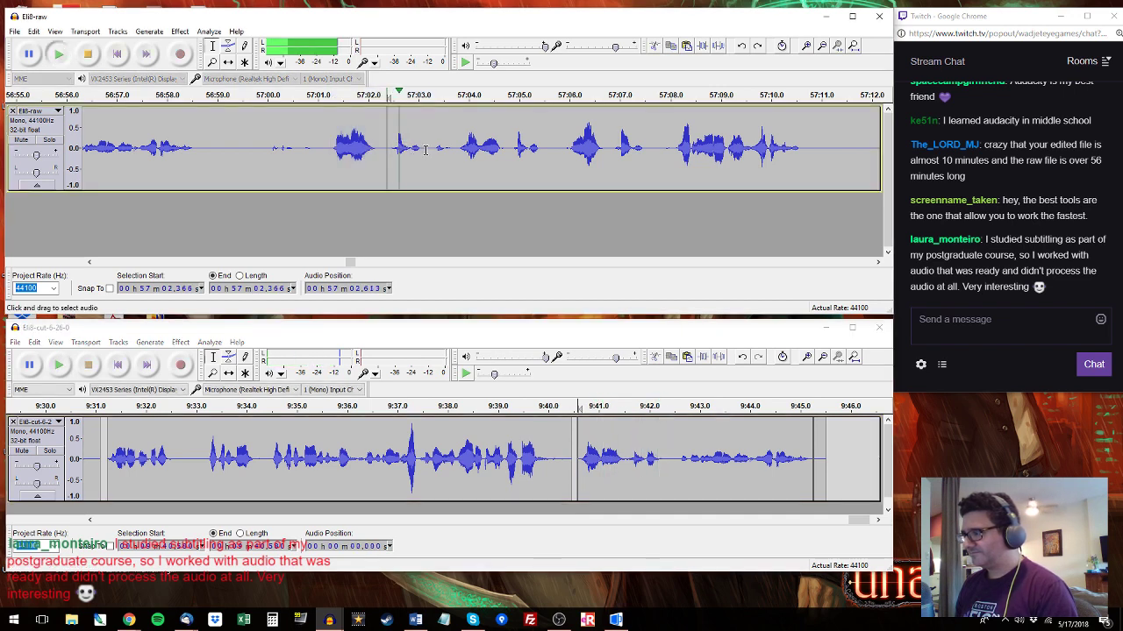
drag(427, 151, 389, 151)
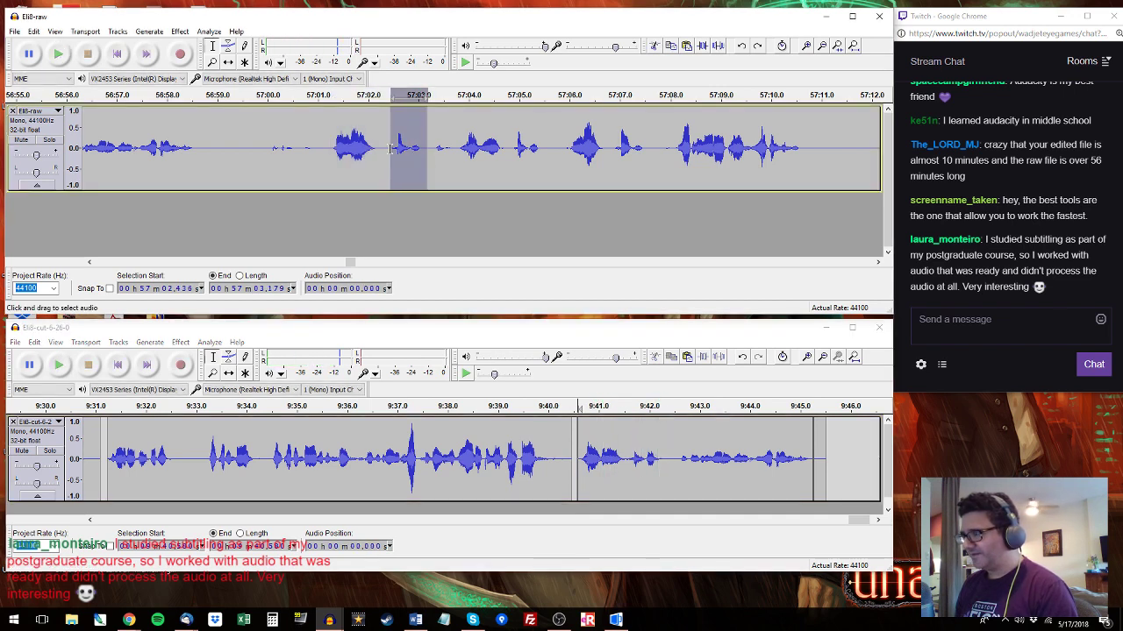
drag(629, 456, 674, 458)
key(ctrl+v)
click(597, 462)
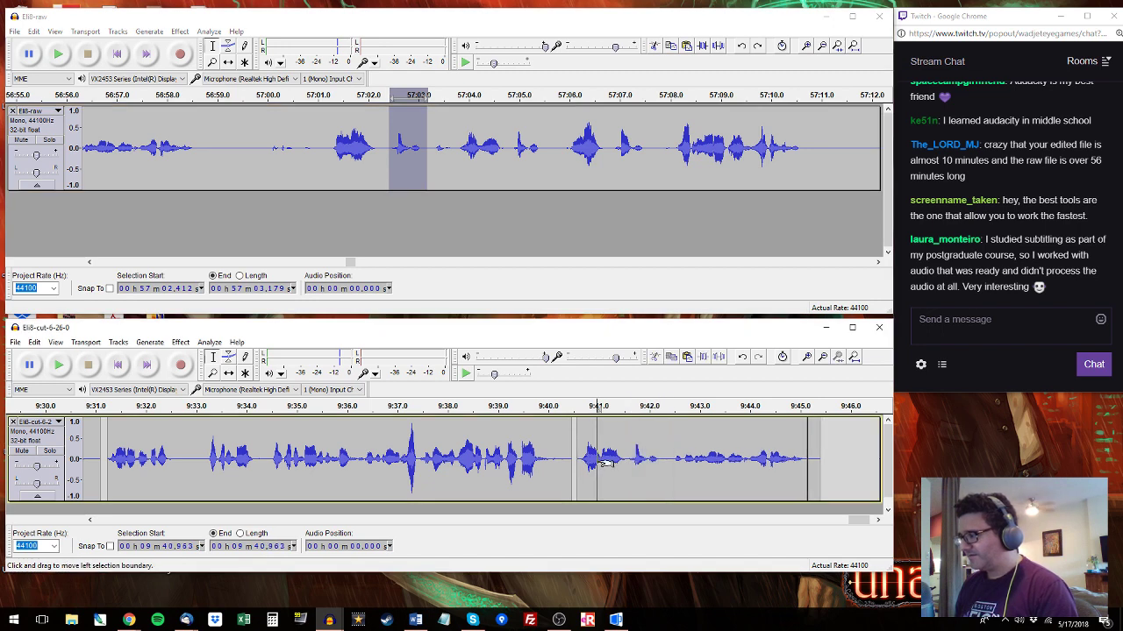
key(space)
key(space)
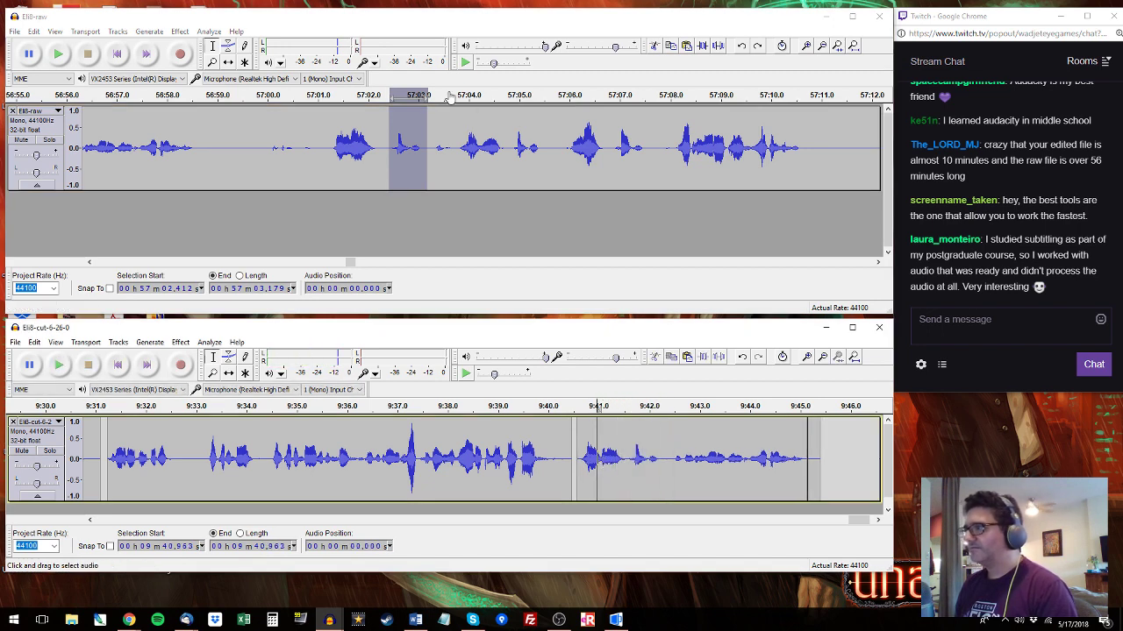
Replace the cut track's last phrase, starting at about 9:42.4, with the raw take from 57:08.1 to 57:10.7.
click(672, 100)
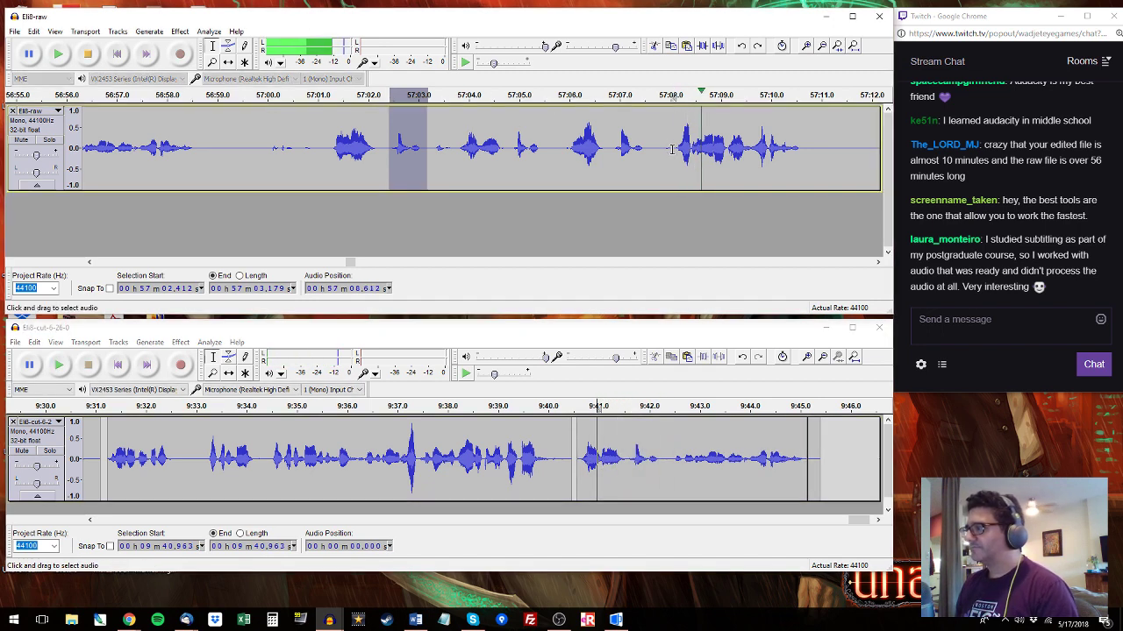
drag(673, 147, 808, 147)
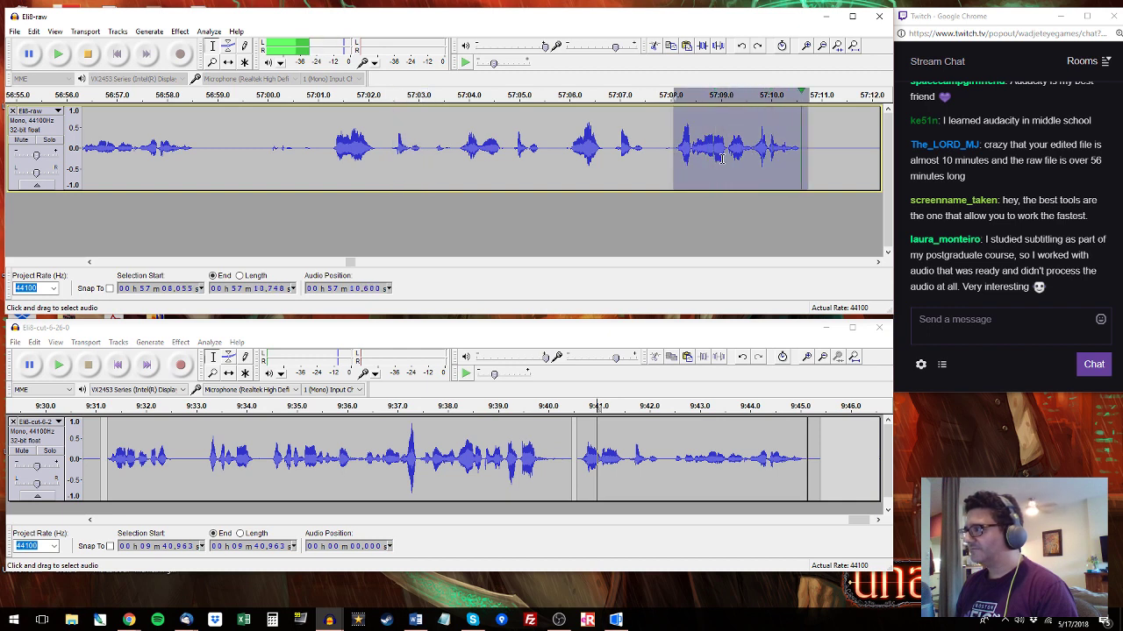
drag(672, 449, 808, 447)
Audition the raw takes from 57:11.8 and add the one from 57:24.5 to 57:27.9 to the cut track at 9:45.4.
click(862, 94)
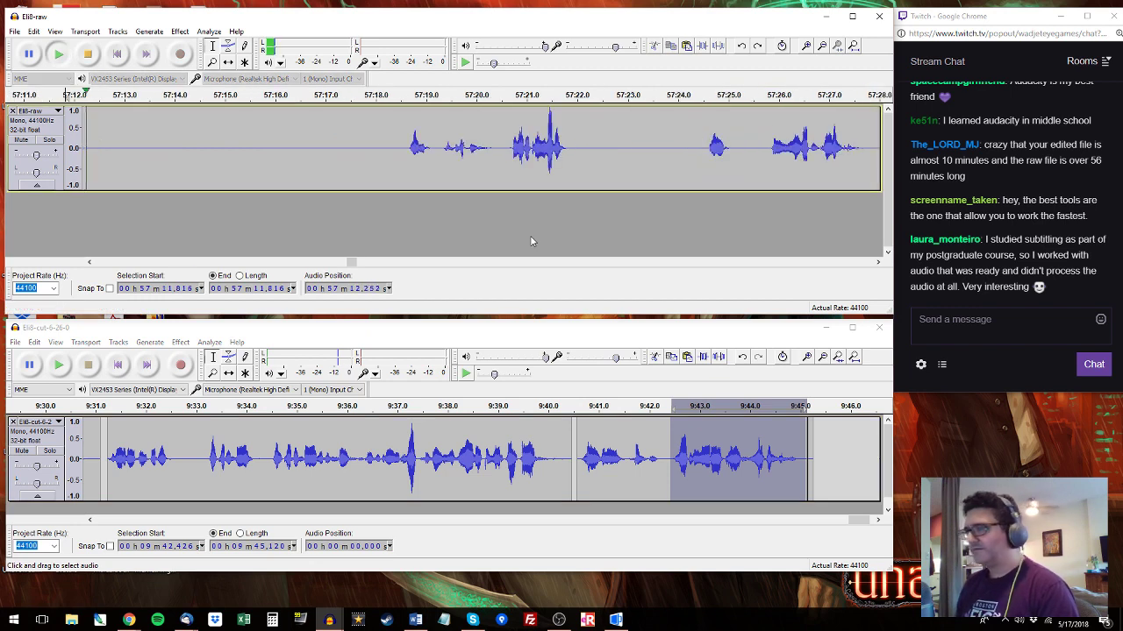
drag(403, 147, 579, 149)
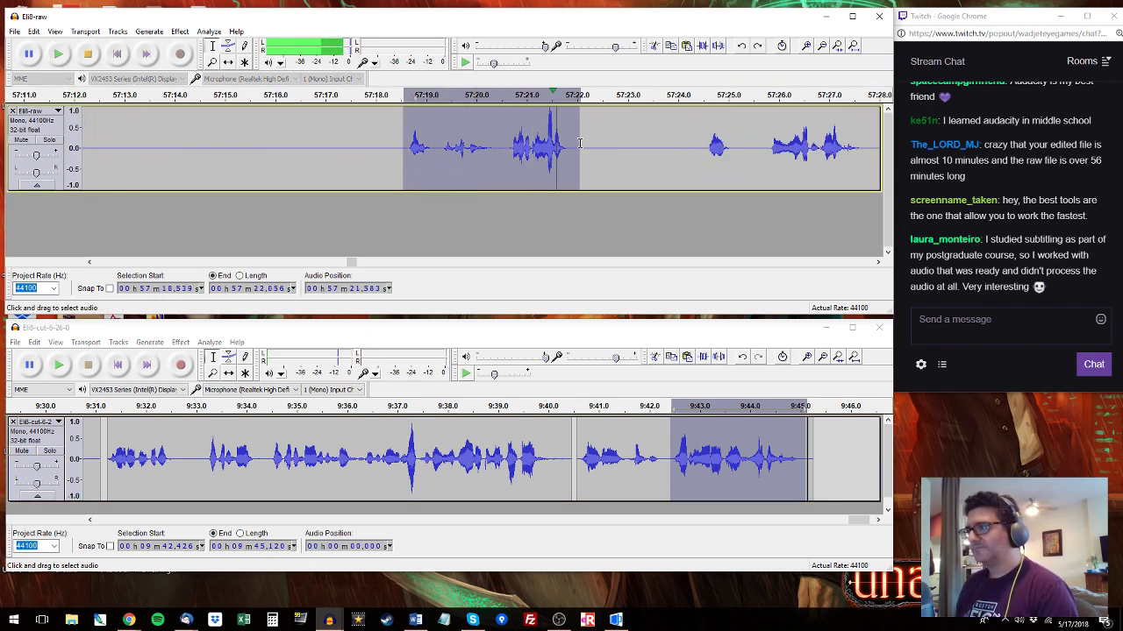
drag(705, 140, 629, 148)
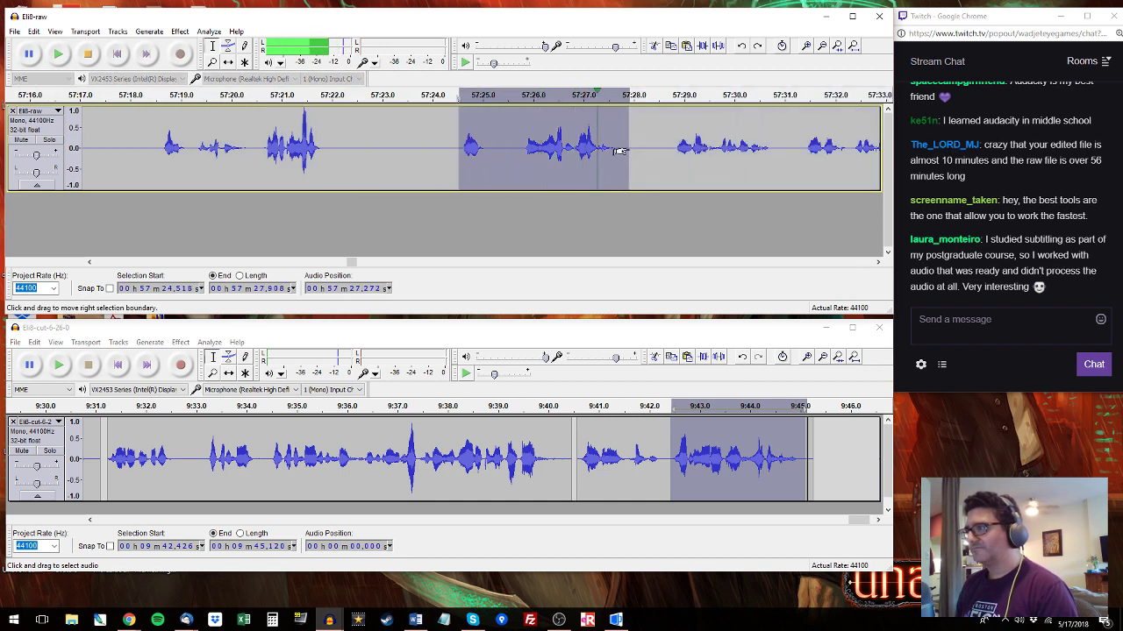
click(821, 441)
key(ctrl+v)
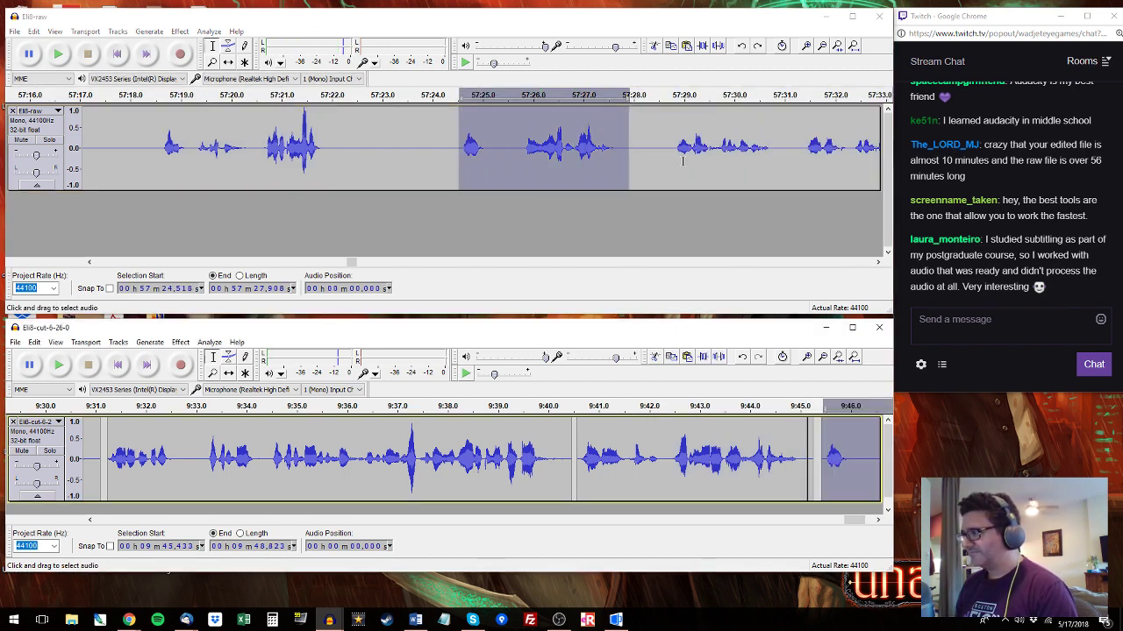
Append the raw take from 57:28.7 to 57:30.9 to the cut track at 9:49.0.
click(671, 150)
key(space)
drag(672, 151, 779, 152)
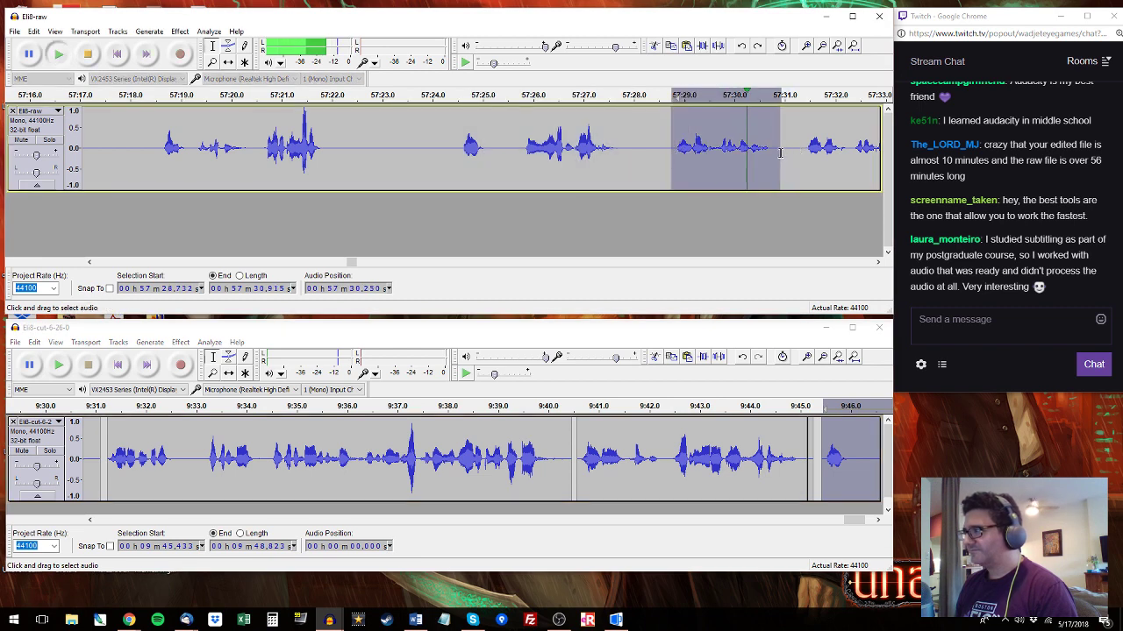
key(space)
drag(860, 521, 871, 521)
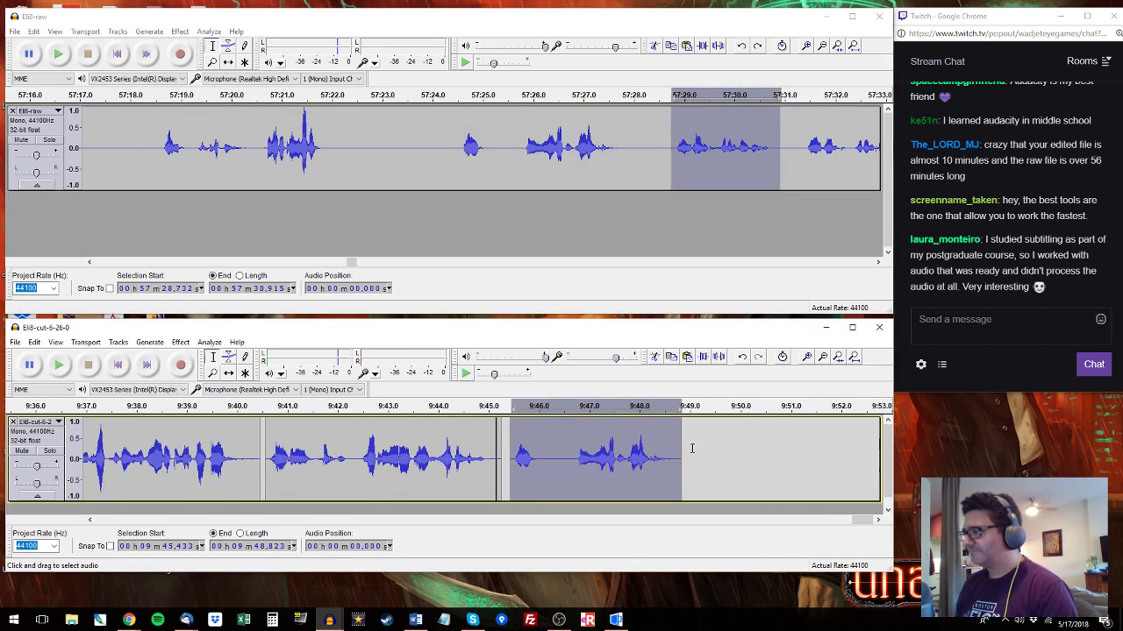
click(691, 448)
key(ctrl+v)
Audition the raw takes from 57:31.4 onward and compare them with the cut track's last phrase from 9:49.1.
click(804, 126)
key(space)
drag(805, 129, 977, 148)
click(698, 99)
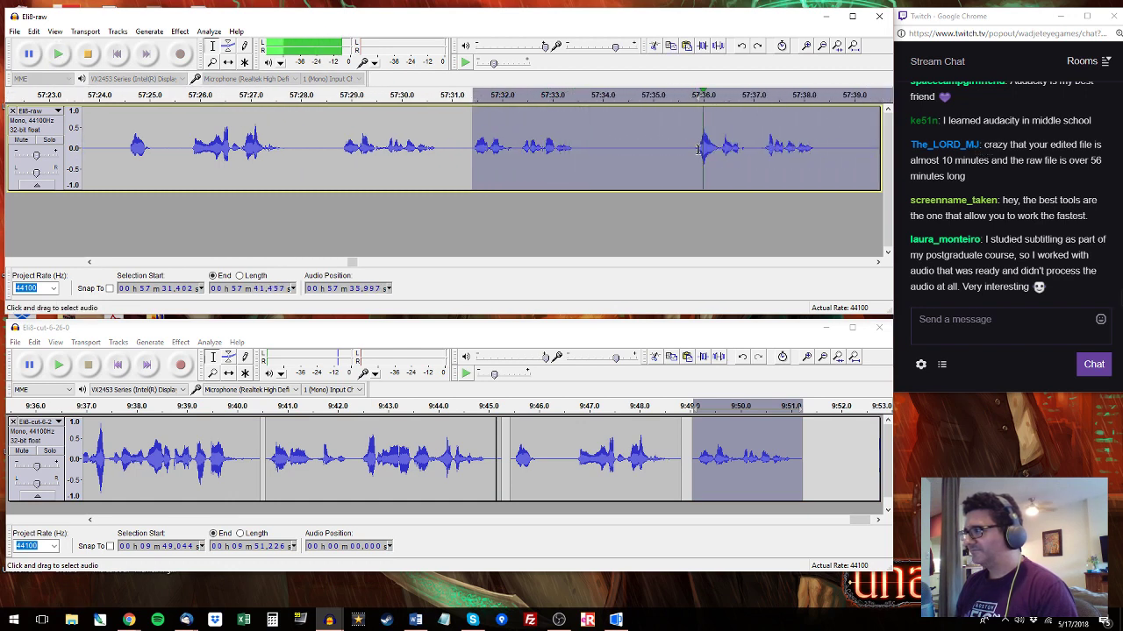
click(693, 155)
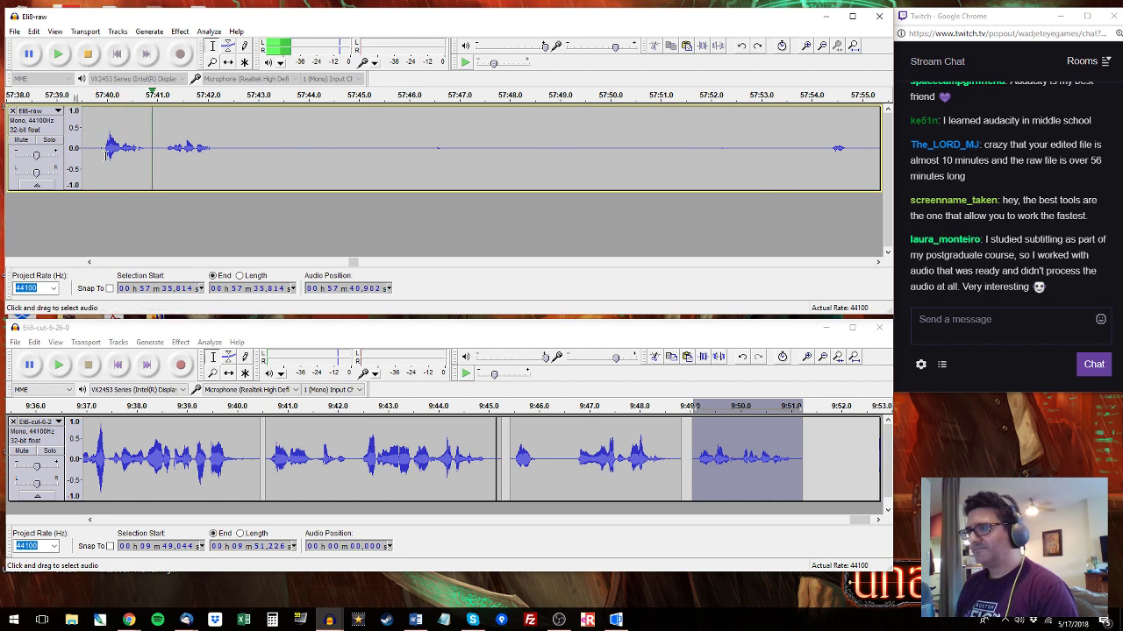
click(696, 456)
key(space)
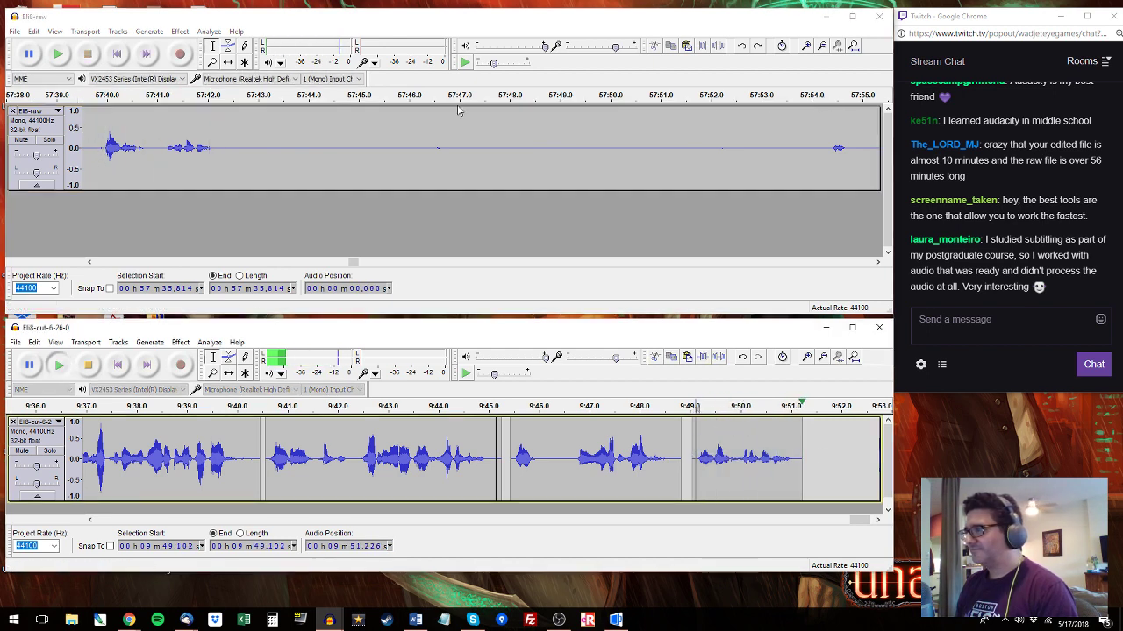
Play the raw take from 57:39.9 and delete its pause between 57:40.8 and 57:41.1.
click(103, 143)
click(103, 143)
key(space)
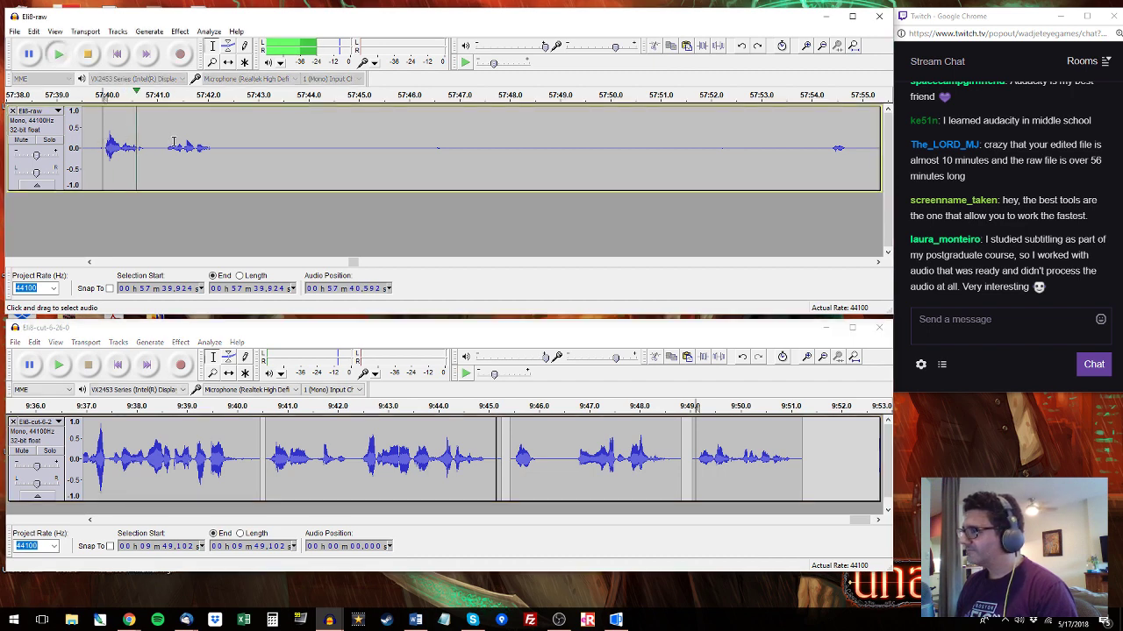
key(space)
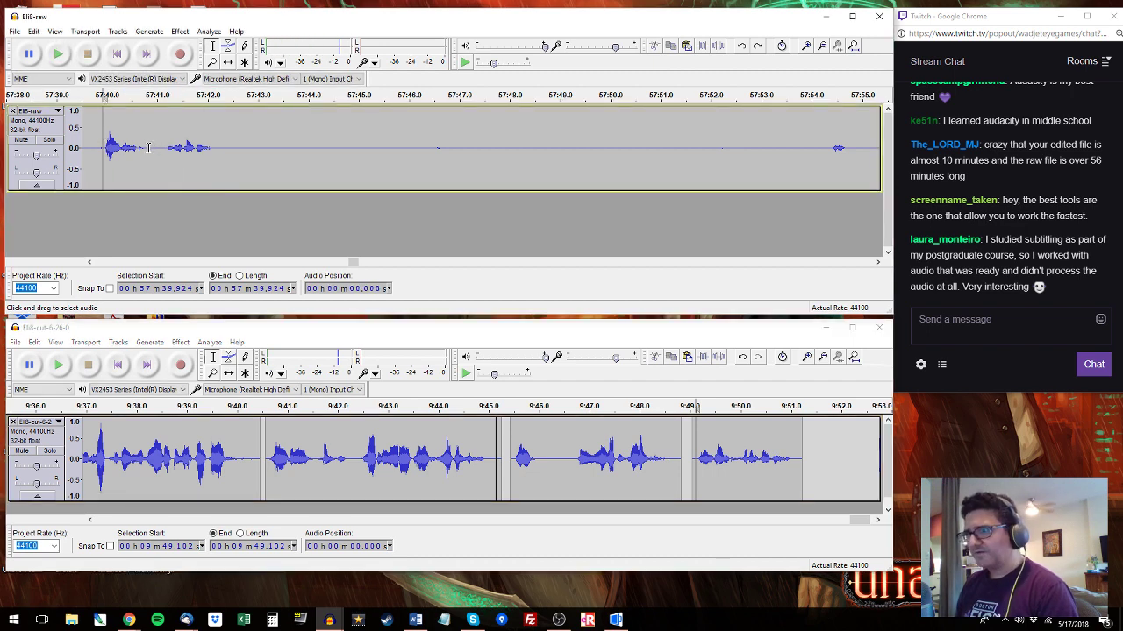
drag(150, 149, 163, 152)
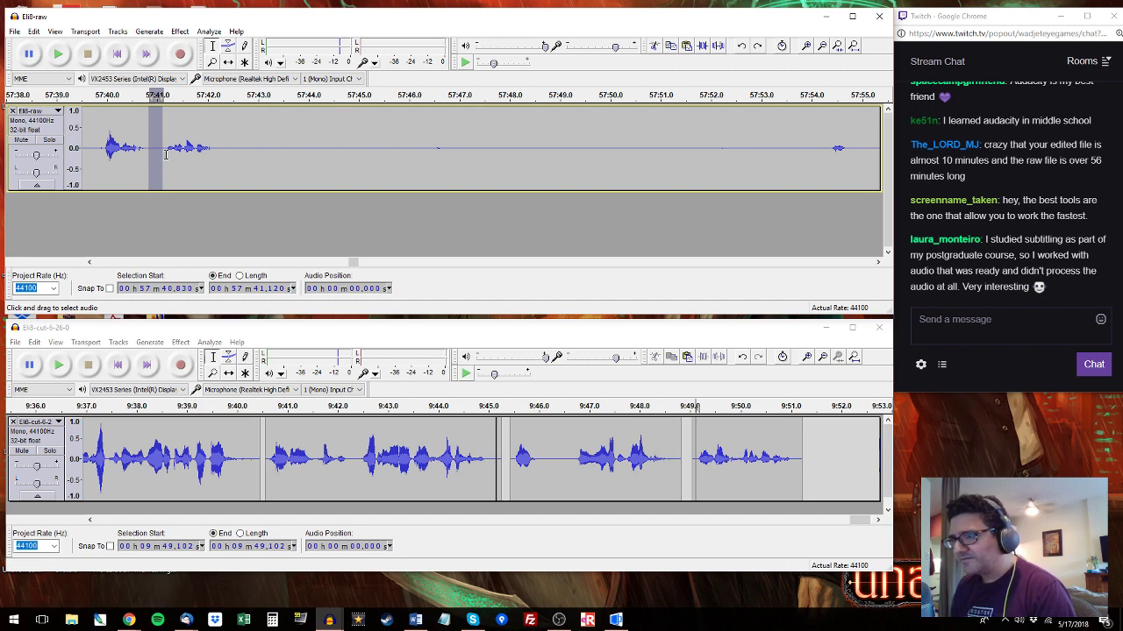
key(Delete)
Play the shortened raw take and replace the cut track's last phrase, starting at 9:49.0, with the take from 57:39.9 to 57:42.0.
key(space)
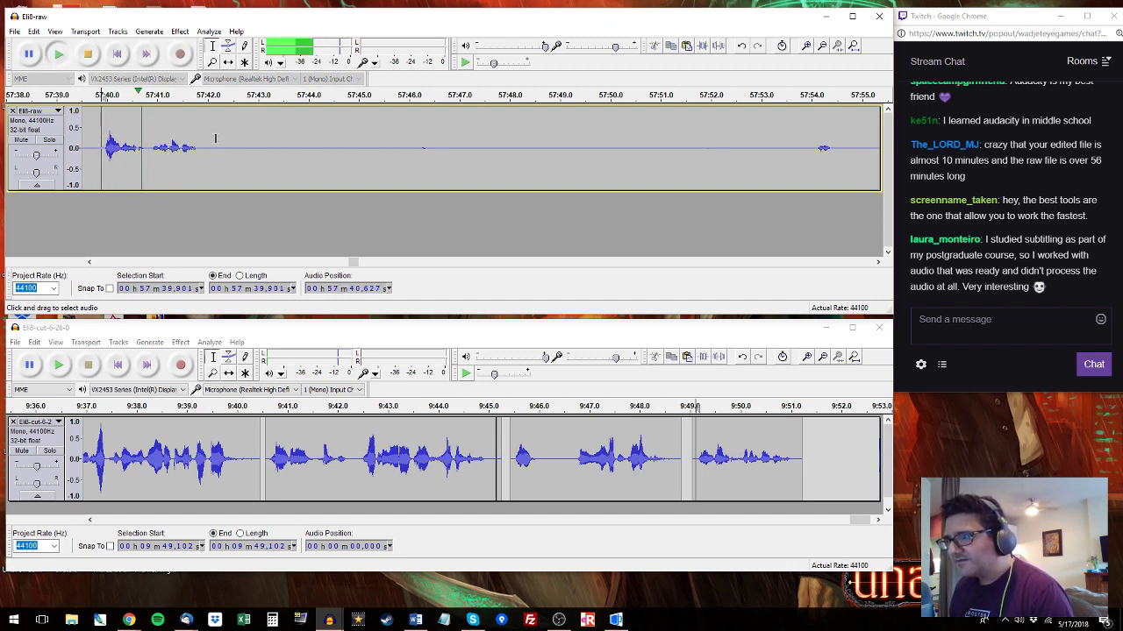
key(space)
drag(208, 141, 92, 141)
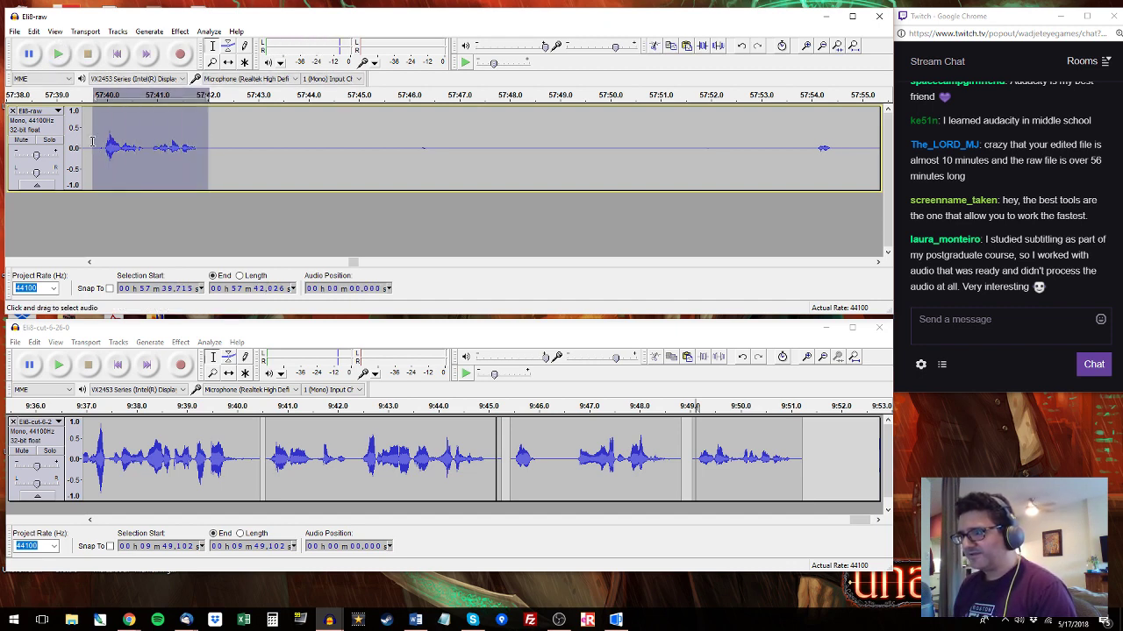
drag(692, 456, 802, 456)
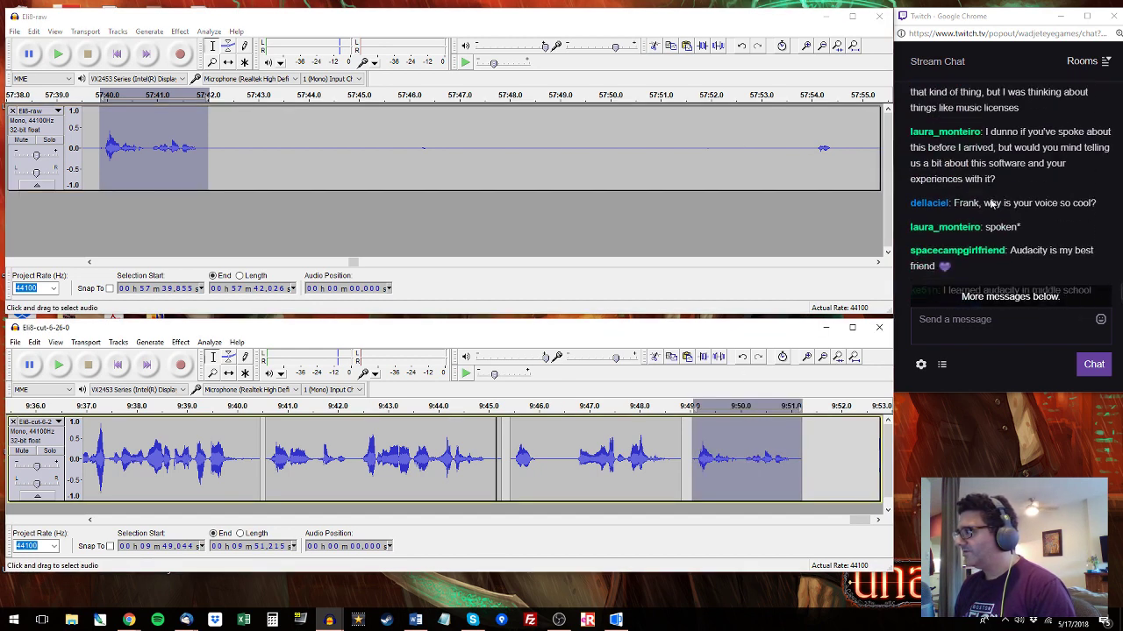
Audition the raw recording from 57:54.9 onward and read back through the stream chat.
click(864, 160)
click(864, 160)
key(space)
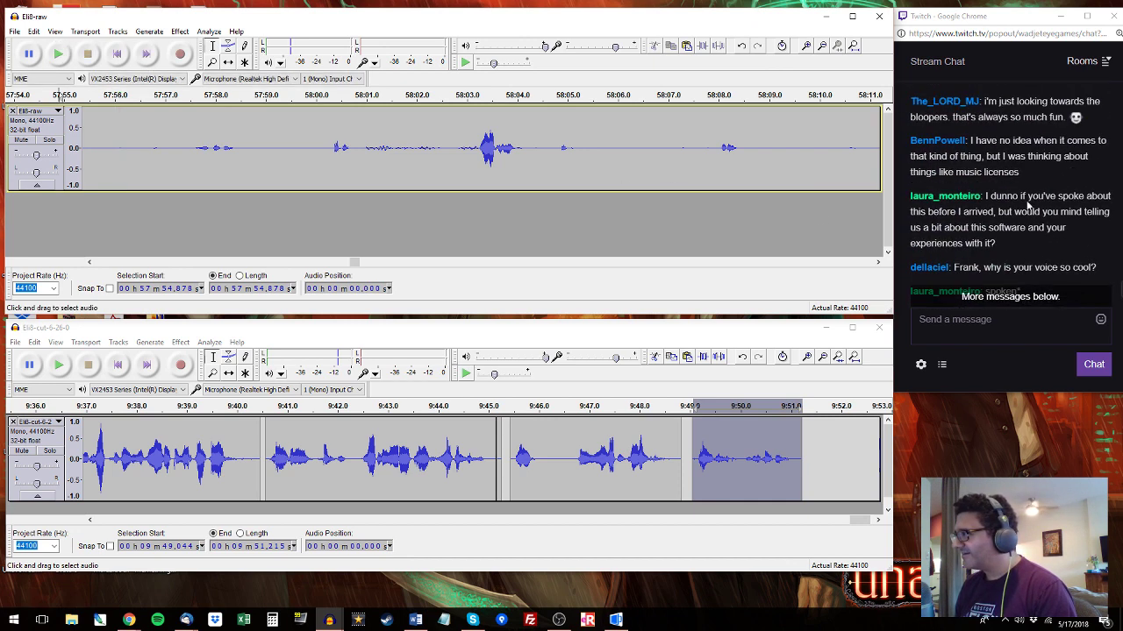
scroll(1031, 182, up, 5)
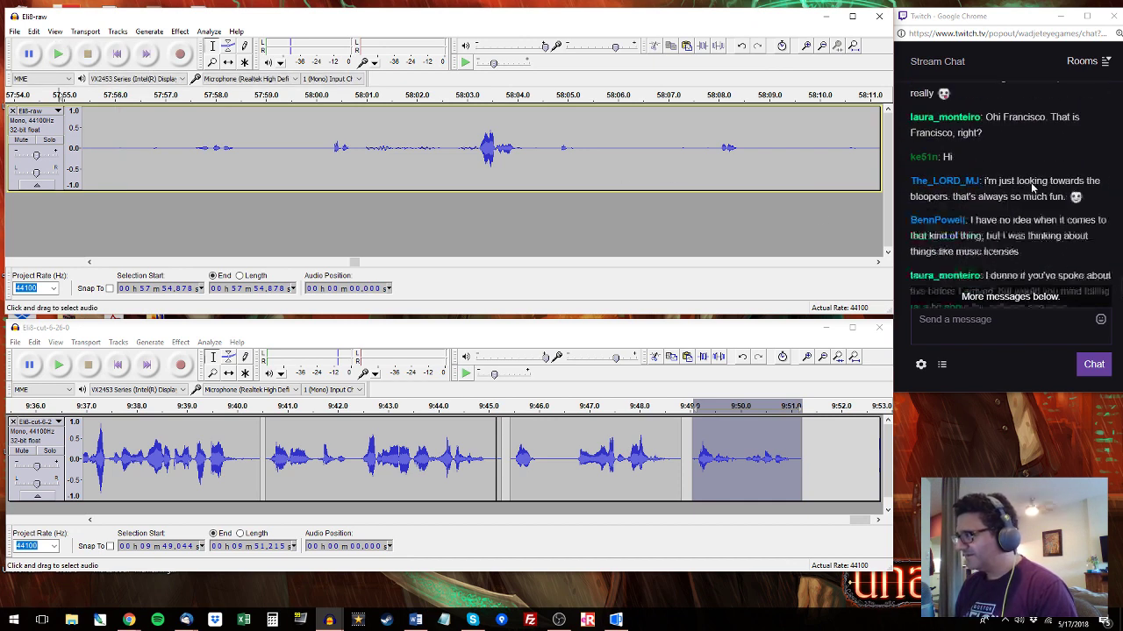
scroll(1032, 186, down, 4)
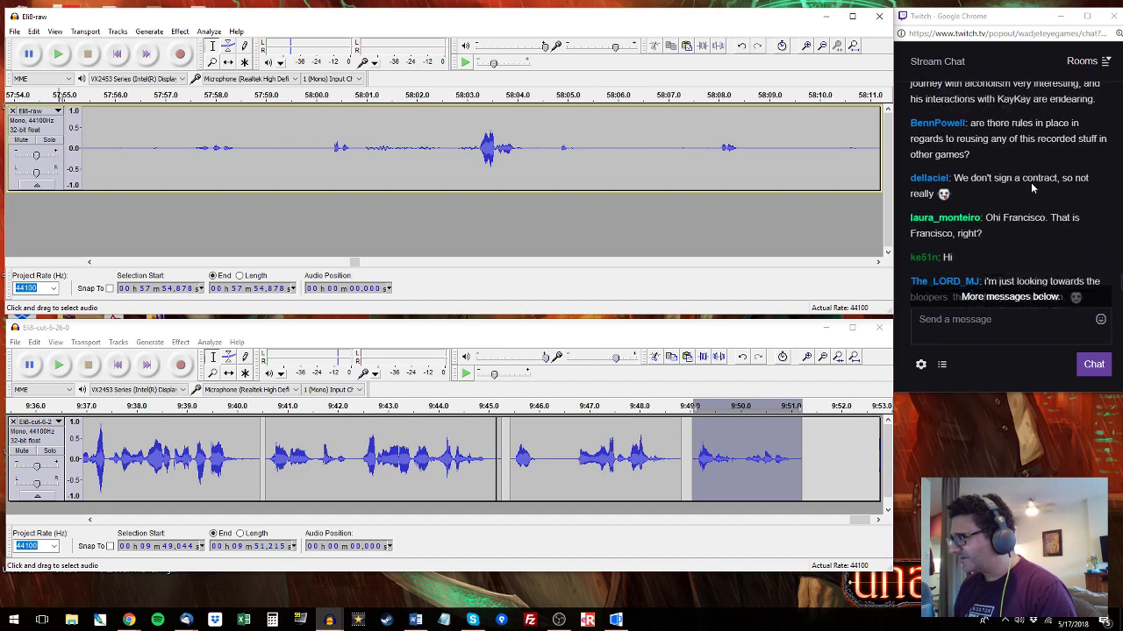
scroll(1031, 184, down, 1)
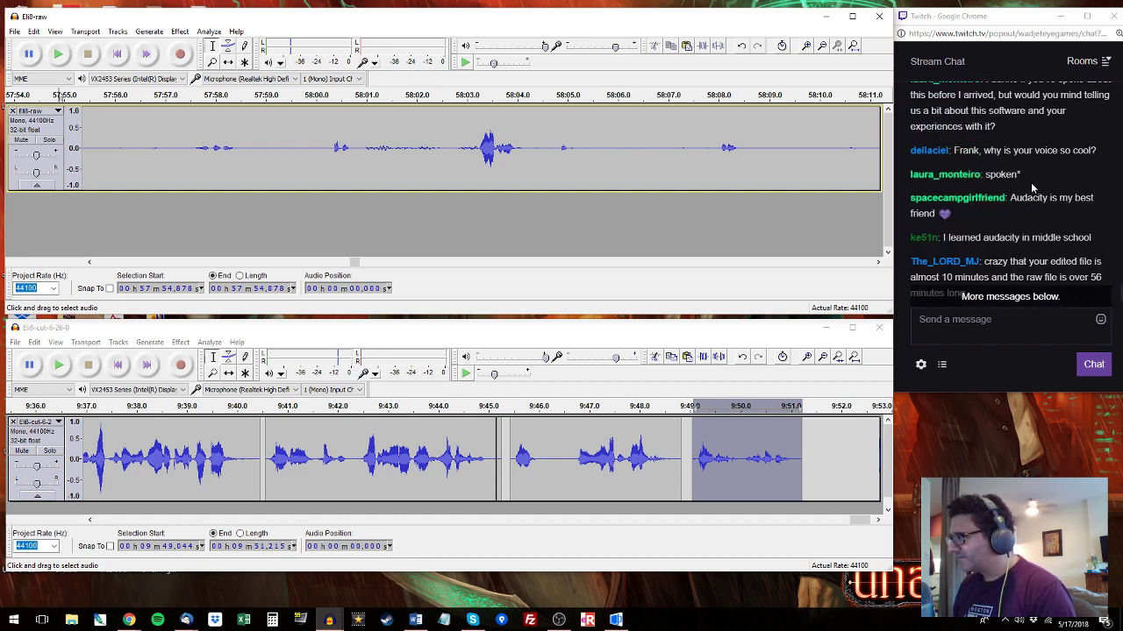
scroll(1045, 159, down, 4)
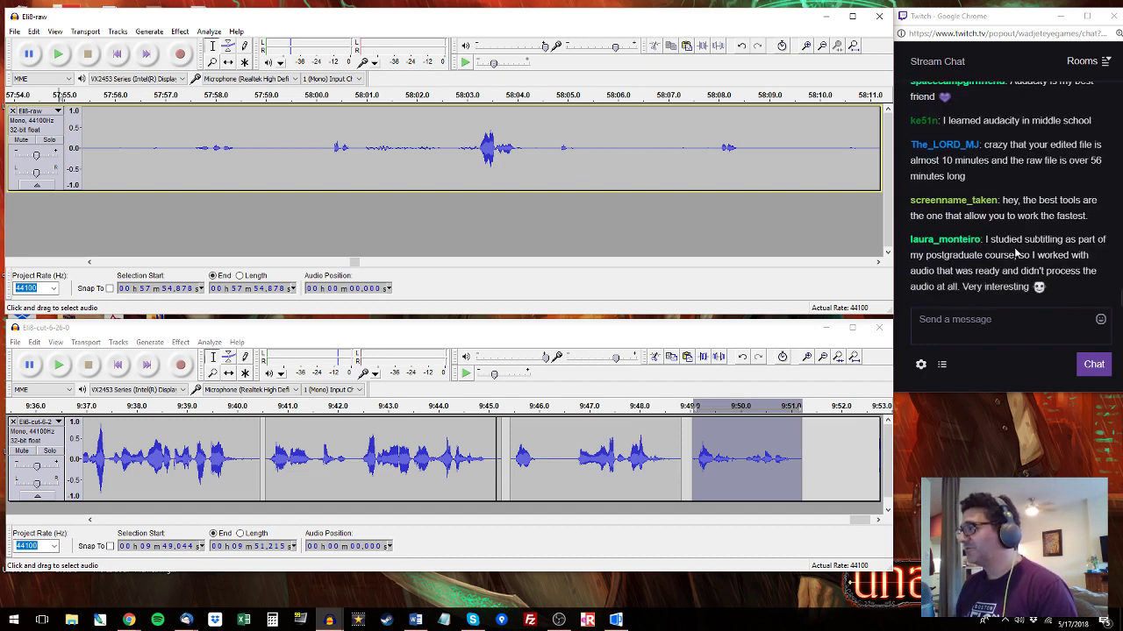
click(477, 95)
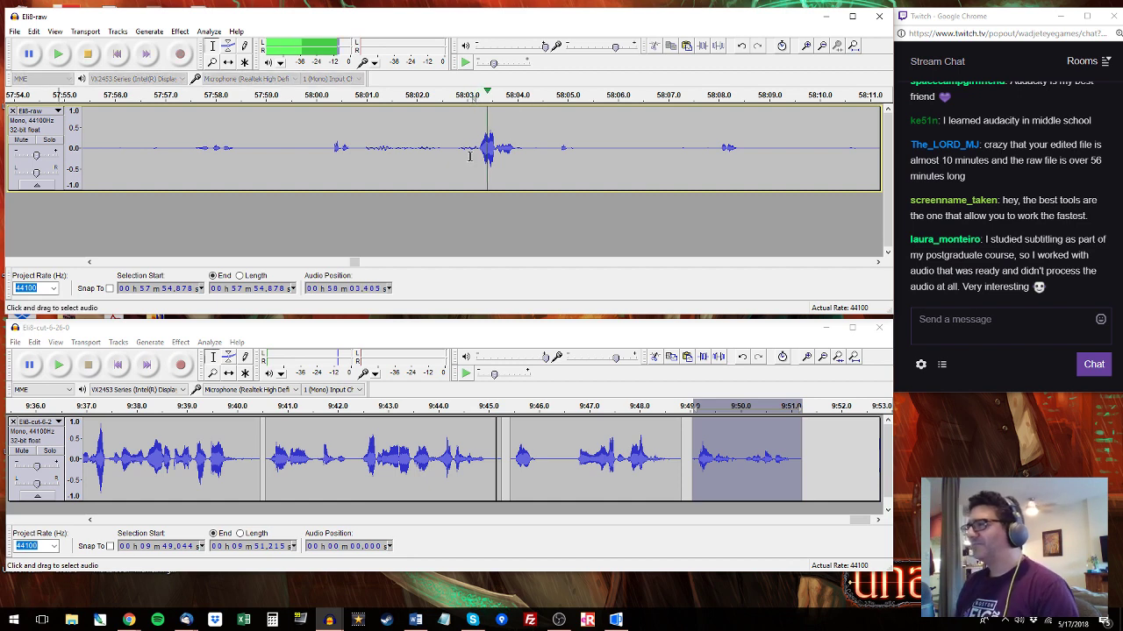
click(365, 148)
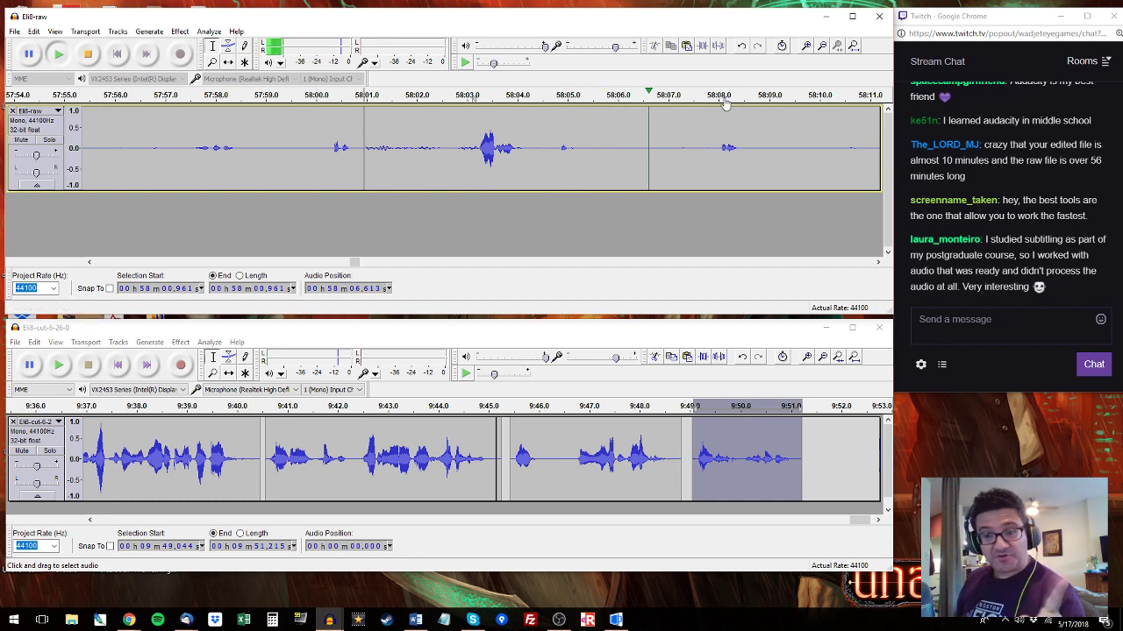
Append the raw take from 58:15.3 to 58:16.1 to the cut track at 9:51.3.
click(868, 100)
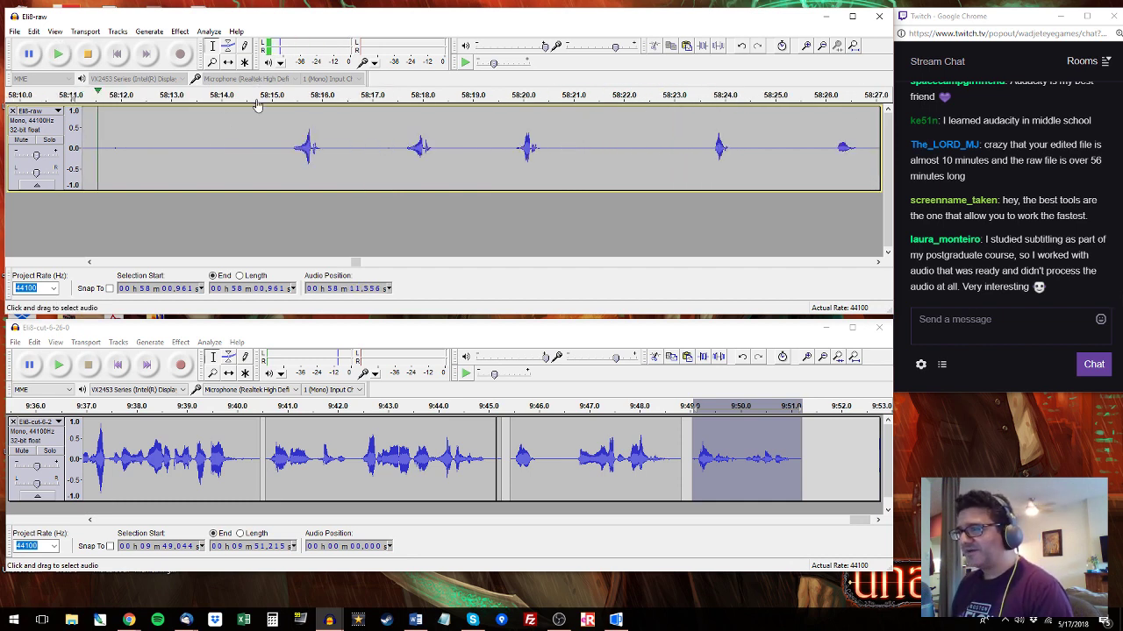
click(297, 100)
drag(289, 139, 327, 140)
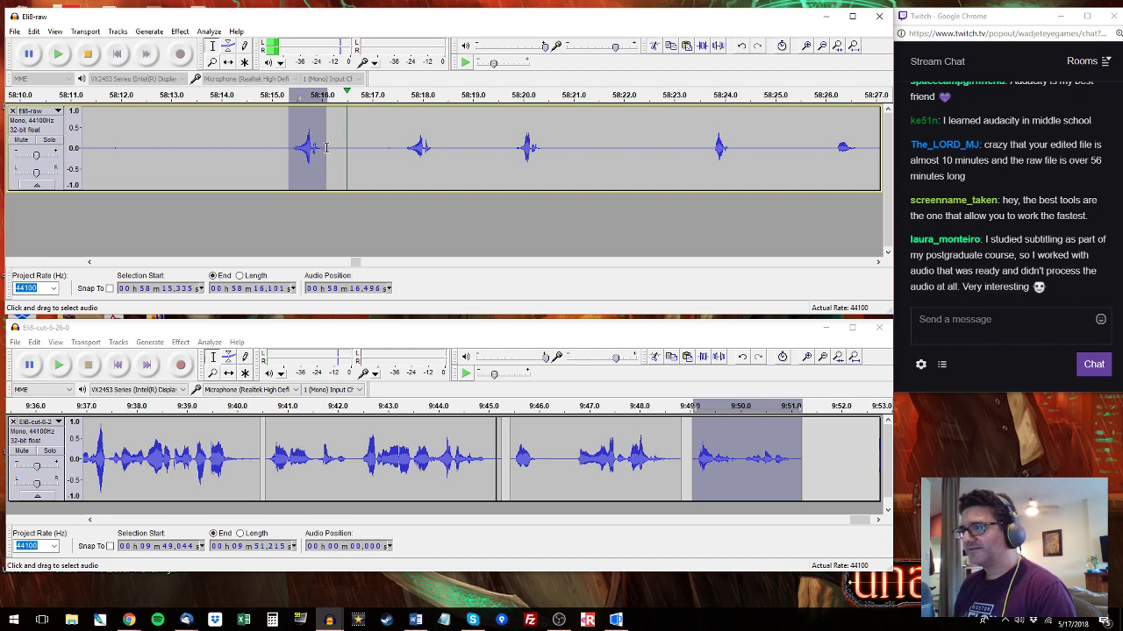
click(808, 437)
key(ctrl+v)
Audition the raw recording from 58:19.7 and add the take from 58:30.1 to 58:33.4 to the cut track at 9:52.2.
click(506, 158)
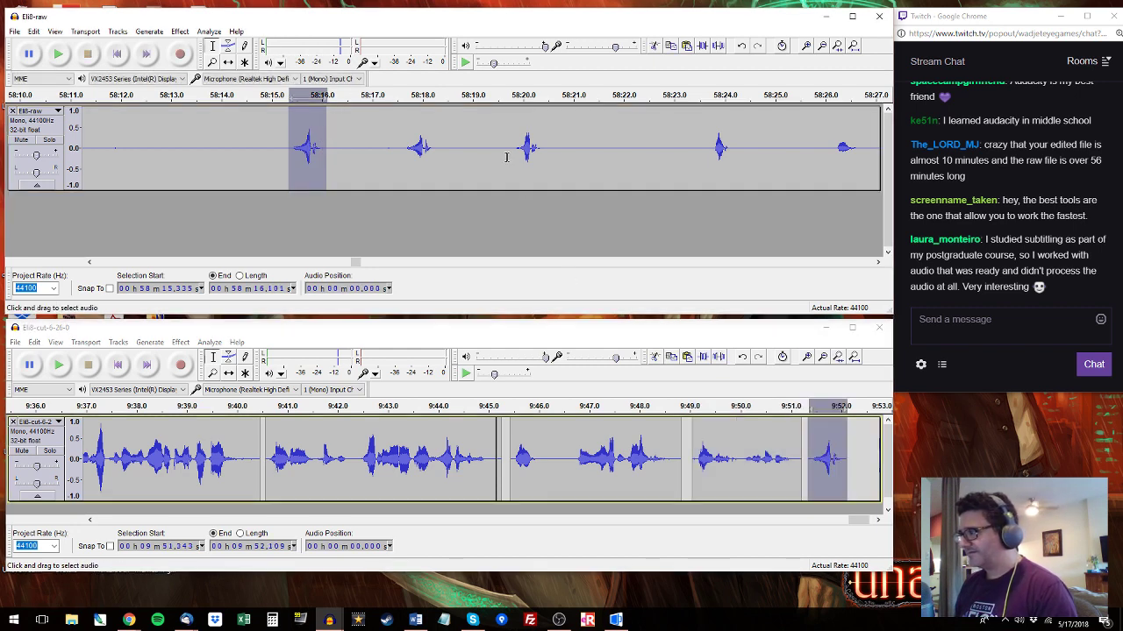
key(space)
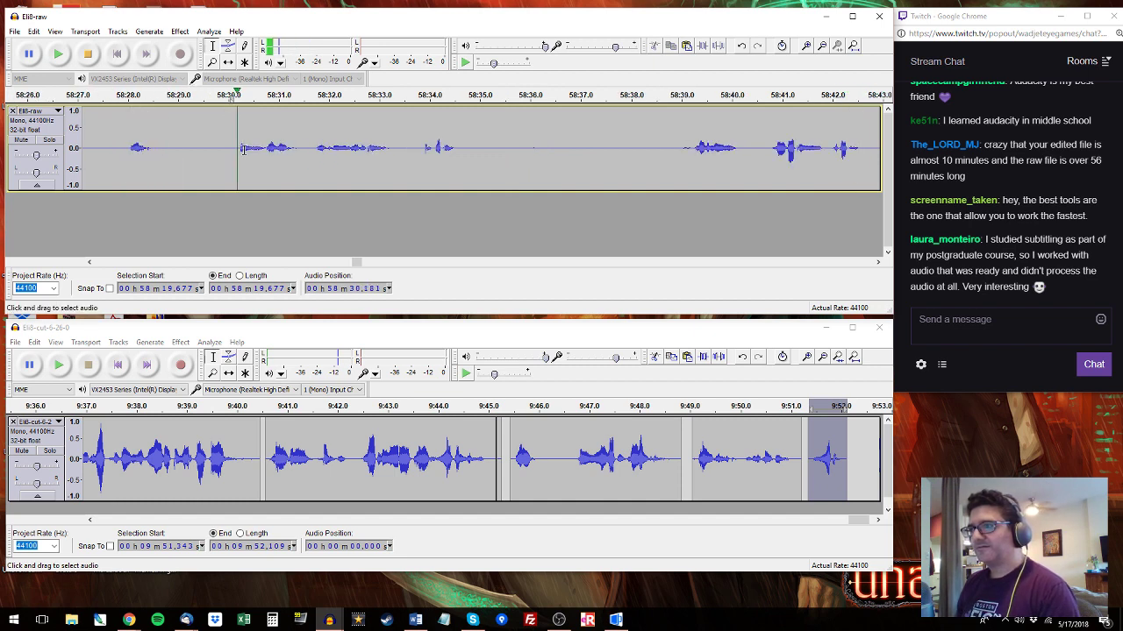
drag(232, 152, 397, 148)
click(853, 453)
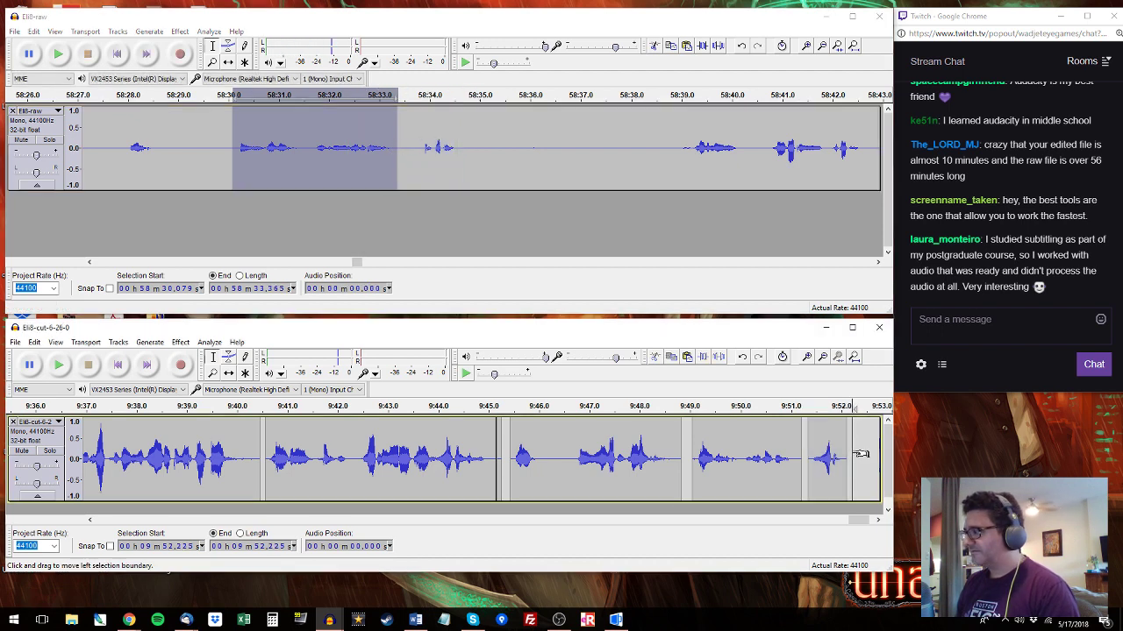
drag(861, 454, 880, 453)
Audition the raw recording from 58:39.2 and replace the cut track's last phrase, starting at 9:52.2, with the take from 58:46.1 to 58:52.2.
click(693, 123)
key(space)
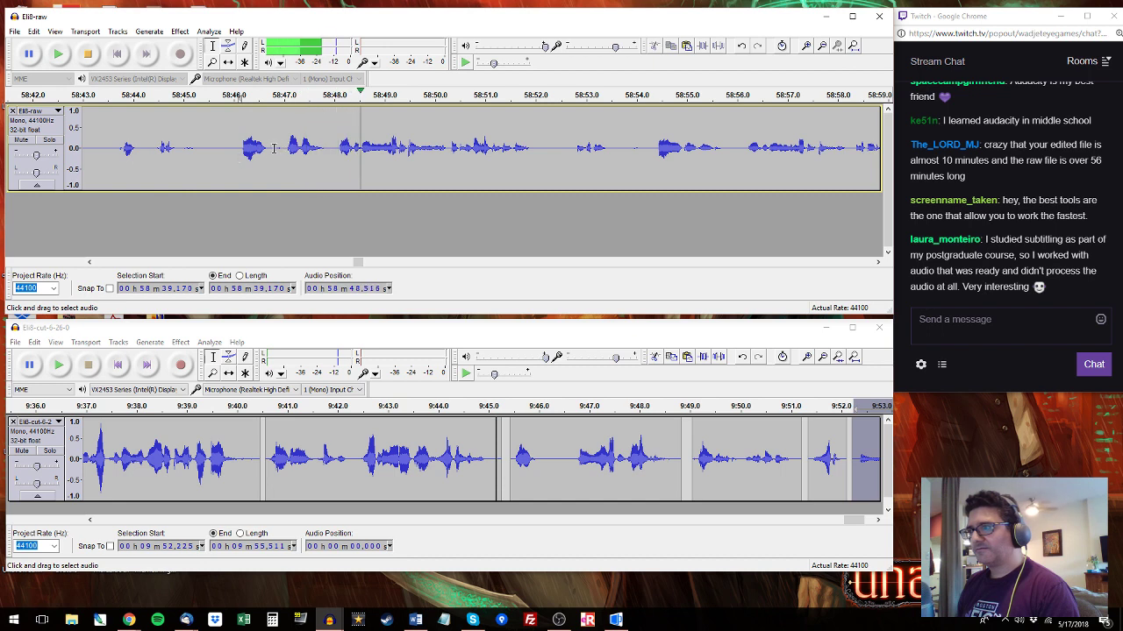
drag(237, 150, 328, 147)
drag(527, 144, 543, 144)
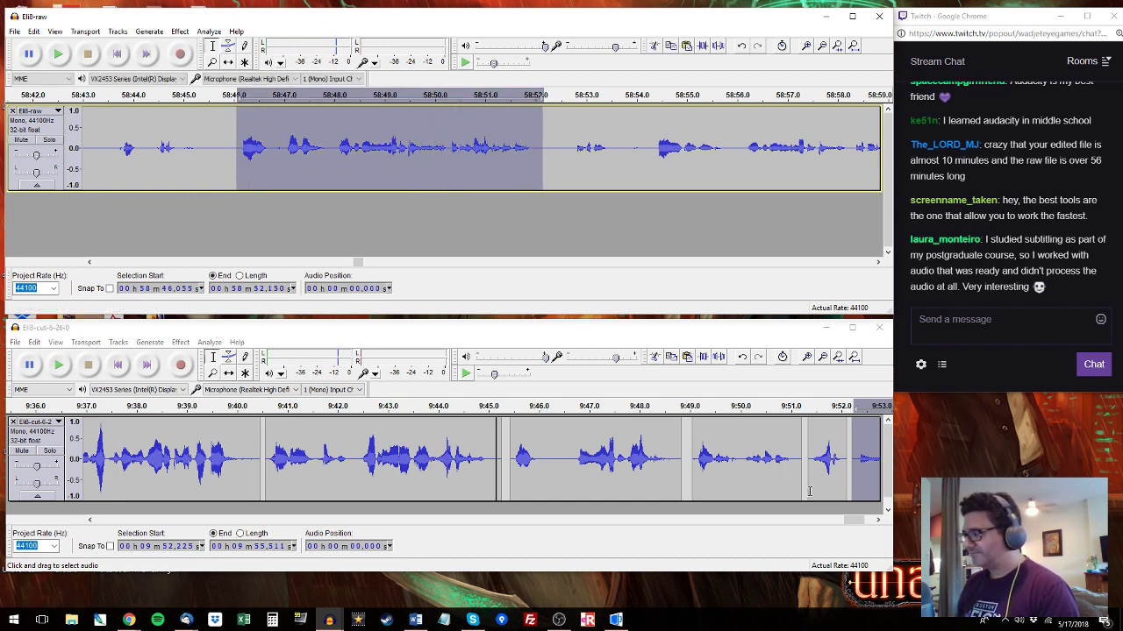
scroll(578, 447, right, 3)
click(579, 450)
double_click(582, 450)
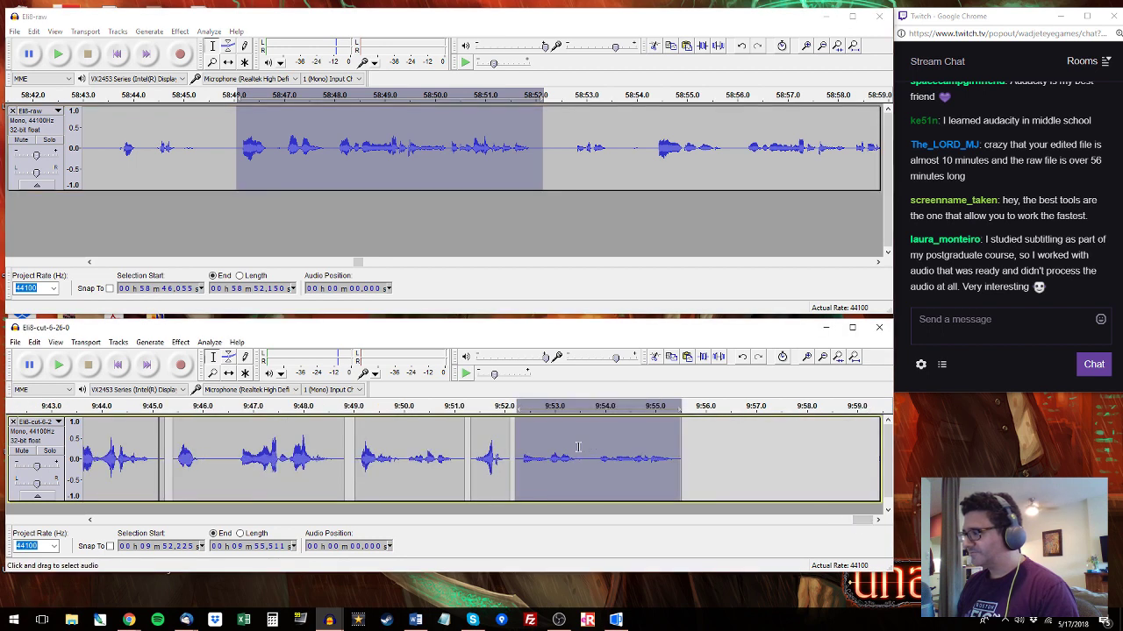
key(ctrl+v)
Audition the raw recording from 58:54.1 onward and append the take from 59:47.4 to 59:49.1 to the cut track at 9:58.5.
click(655, 144)
key(space)
mouse_move(664, 144)
mouse_down()
mouse_move(881, 145)
mouse_move(520, 145)
mouse_up()
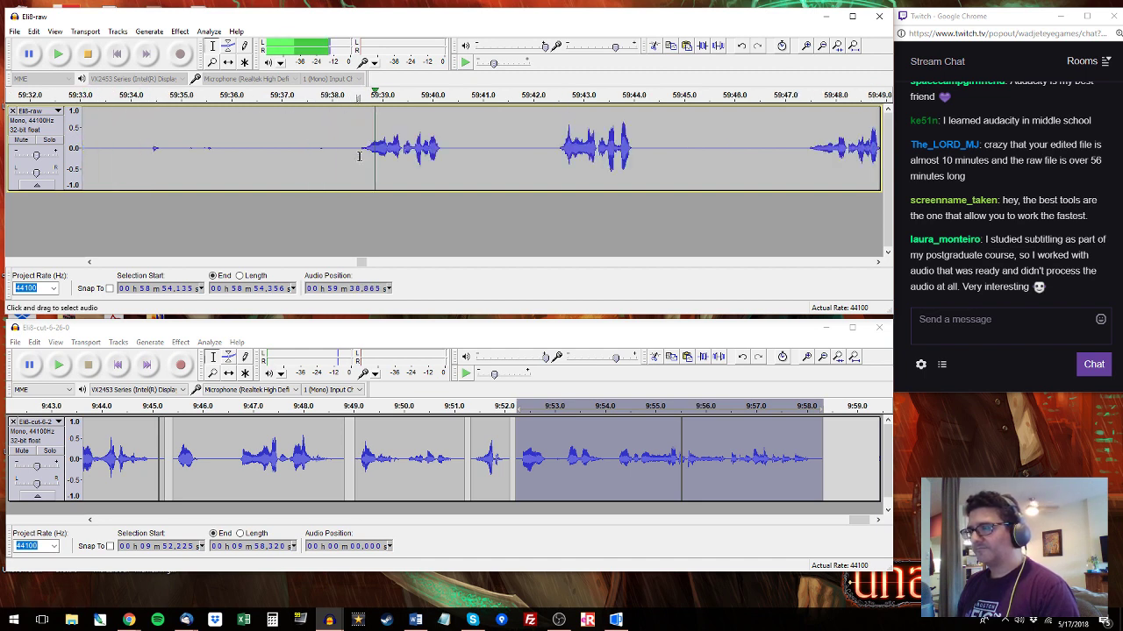
drag(355, 147, 450, 149)
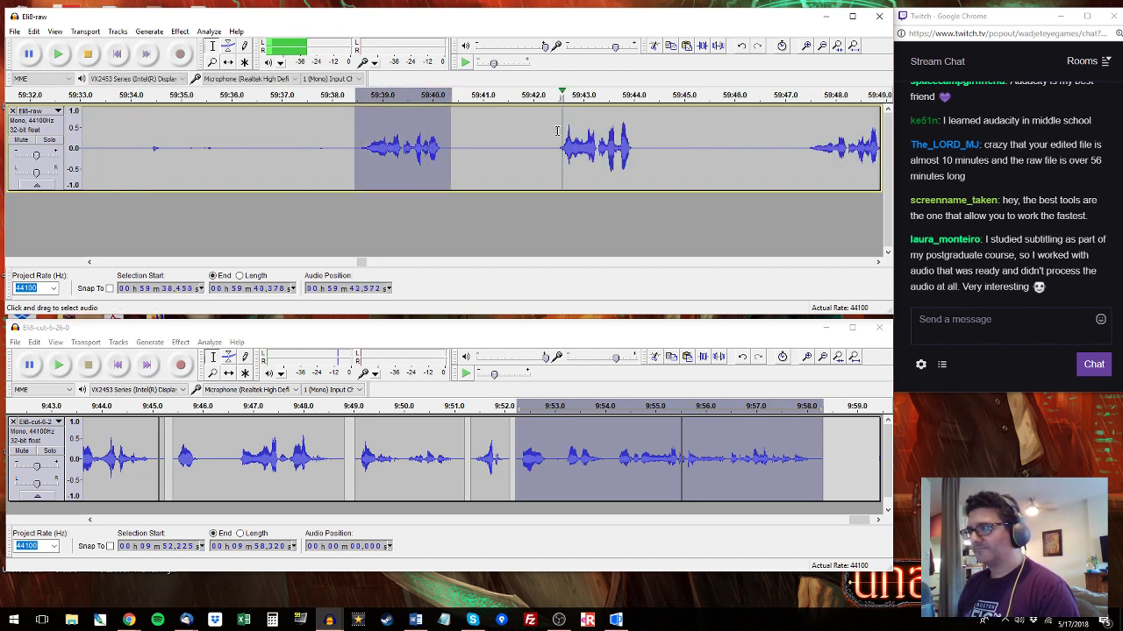
drag(554, 147, 643, 143)
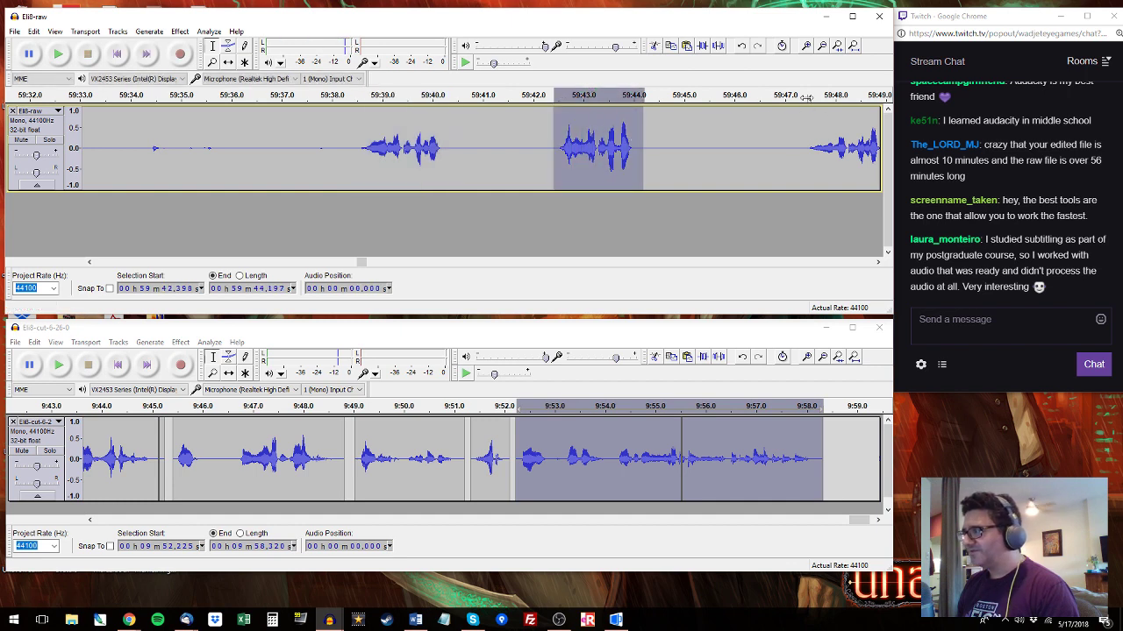
drag(805, 147, 714, 149)
key(space)
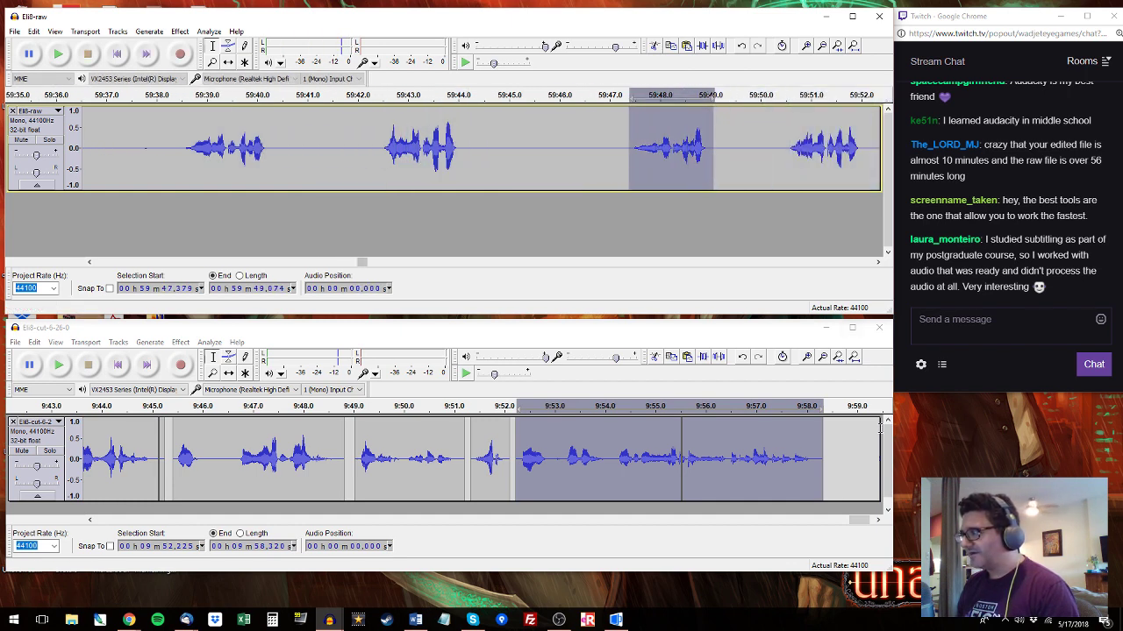
key(ctrl+c)
click(834, 444)
key(ctrl+v)
drag(858, 523, 867, 523)
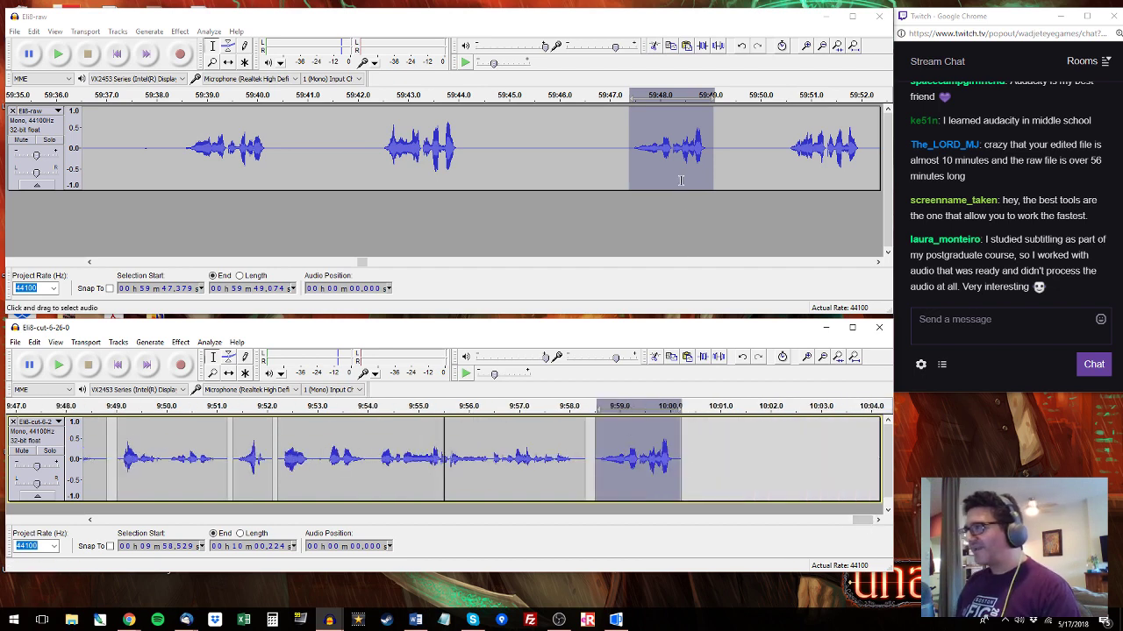
Continue auditioning the raw recording from 59:50.4 and append the take from 1:00:05.5 to 1:00:06.7 to the cut track at 10:00.4.
click(781, 99)
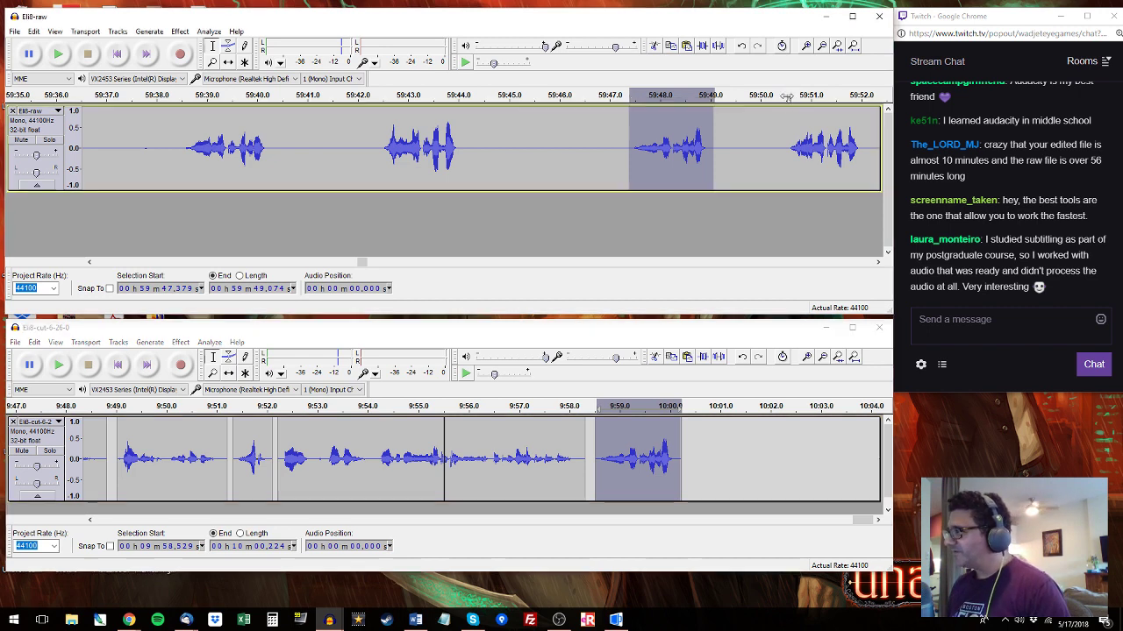
drag(782, 145, 634, 132)
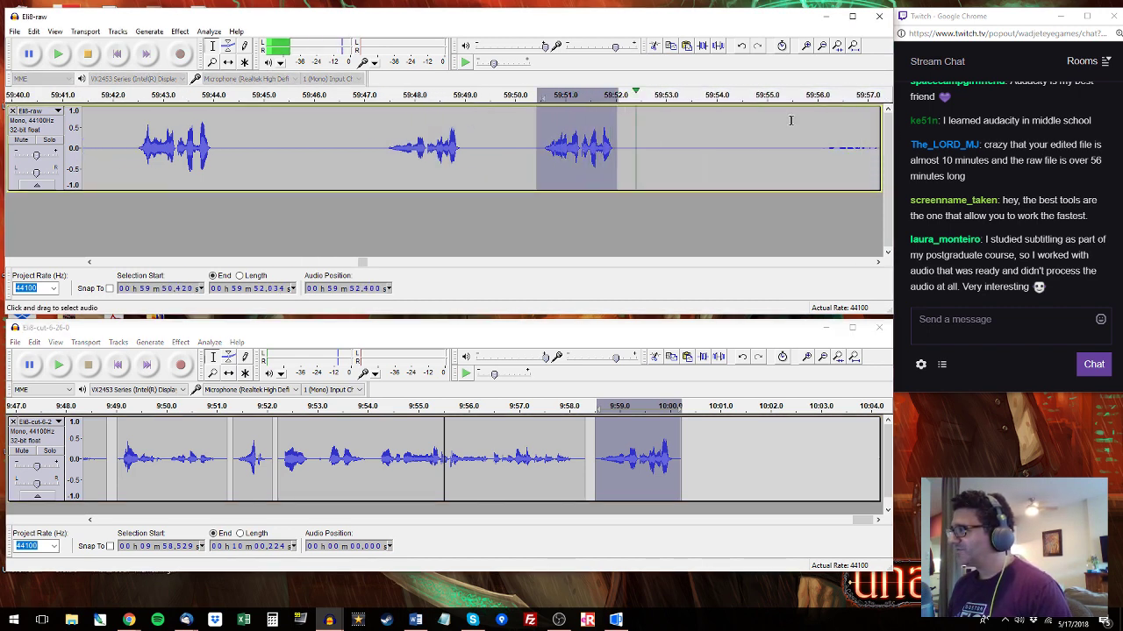
click(869, 95)
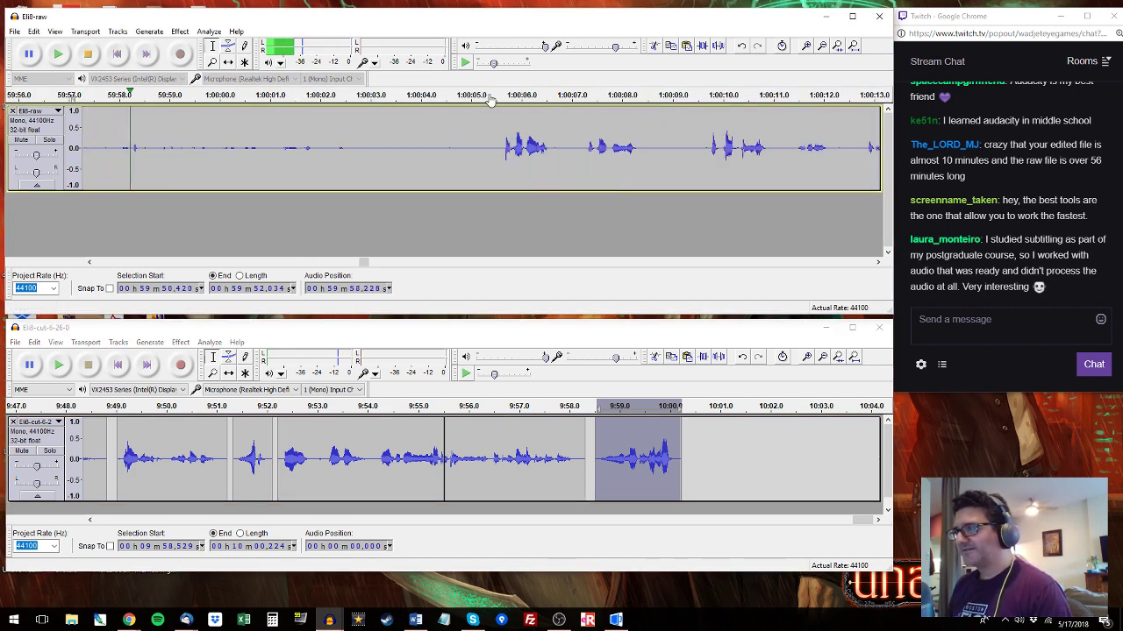
drag(497, 141, 557, 140)
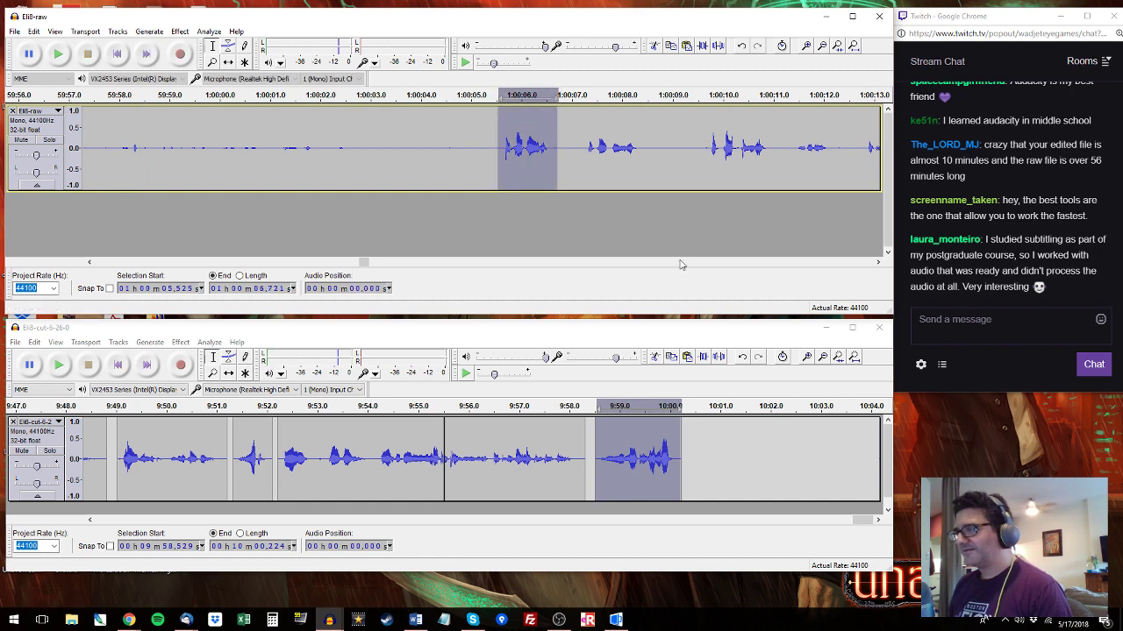
click(694, 457)
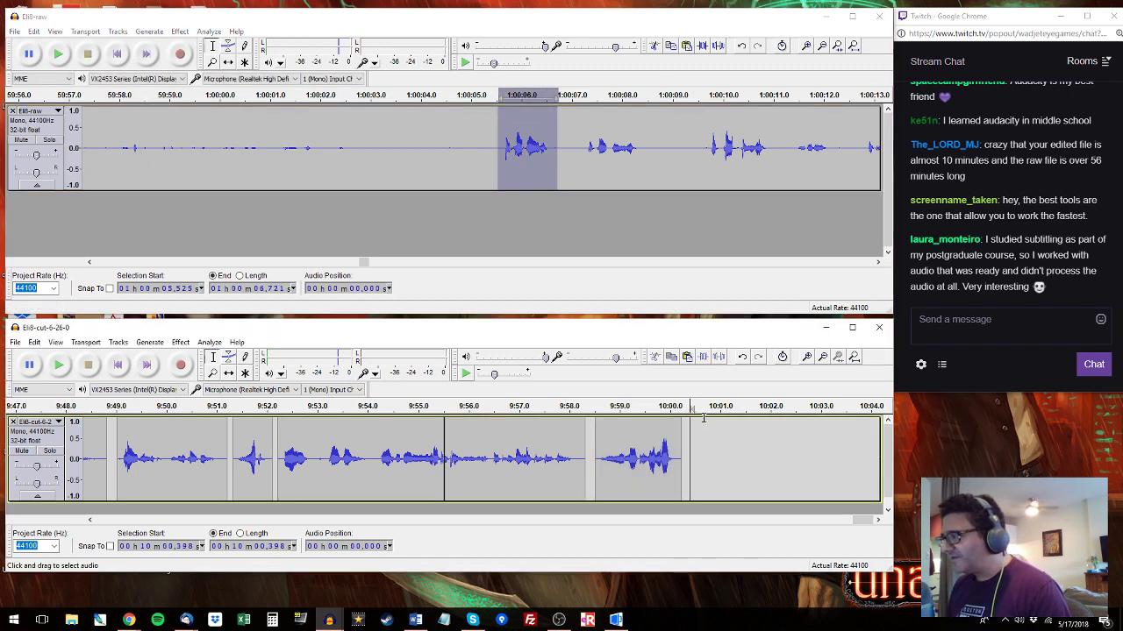
shift+click(750, 456)
click(878, 520)
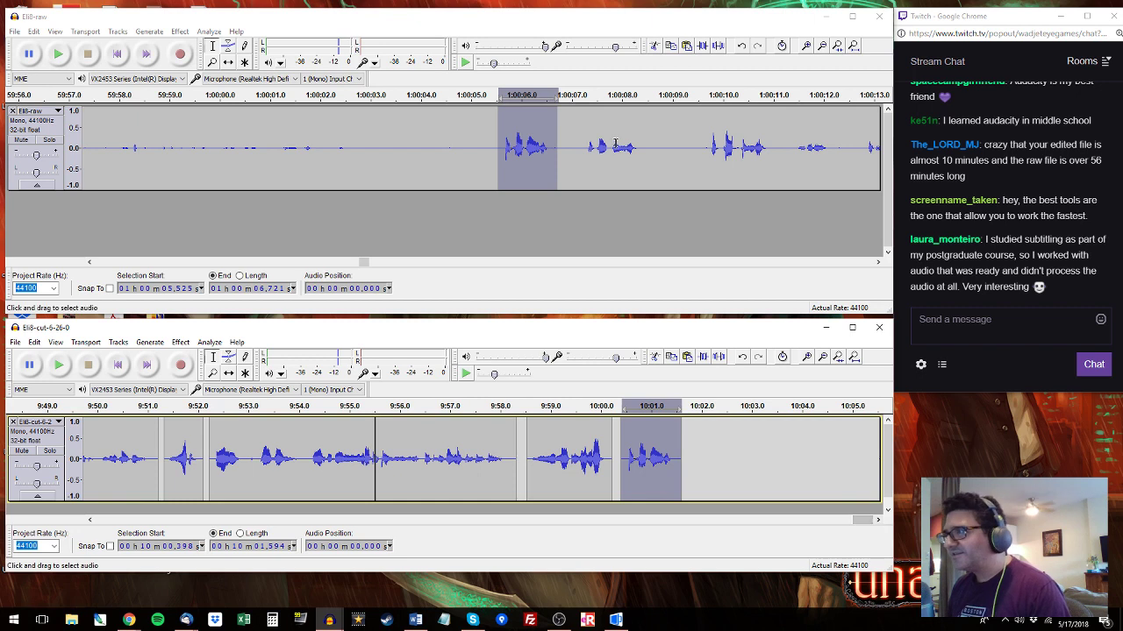
Audition the raw recording from about 1:00:10 and play back the start of the cut track's last phrase from 10:00.48.
click(727, 95)
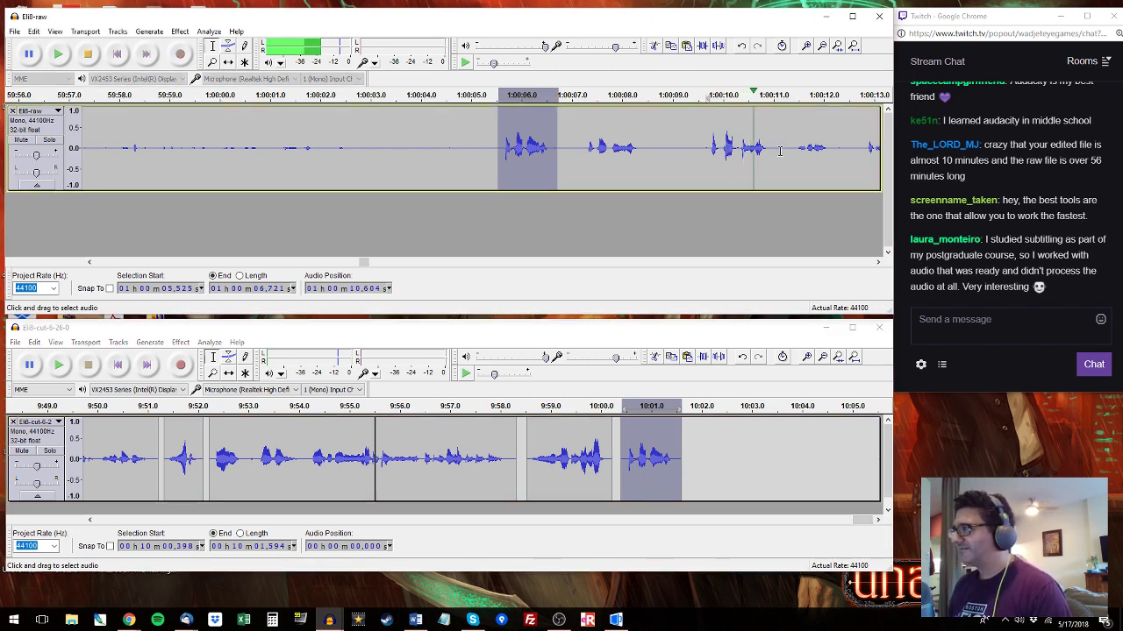
key(space)
click(624, 450)
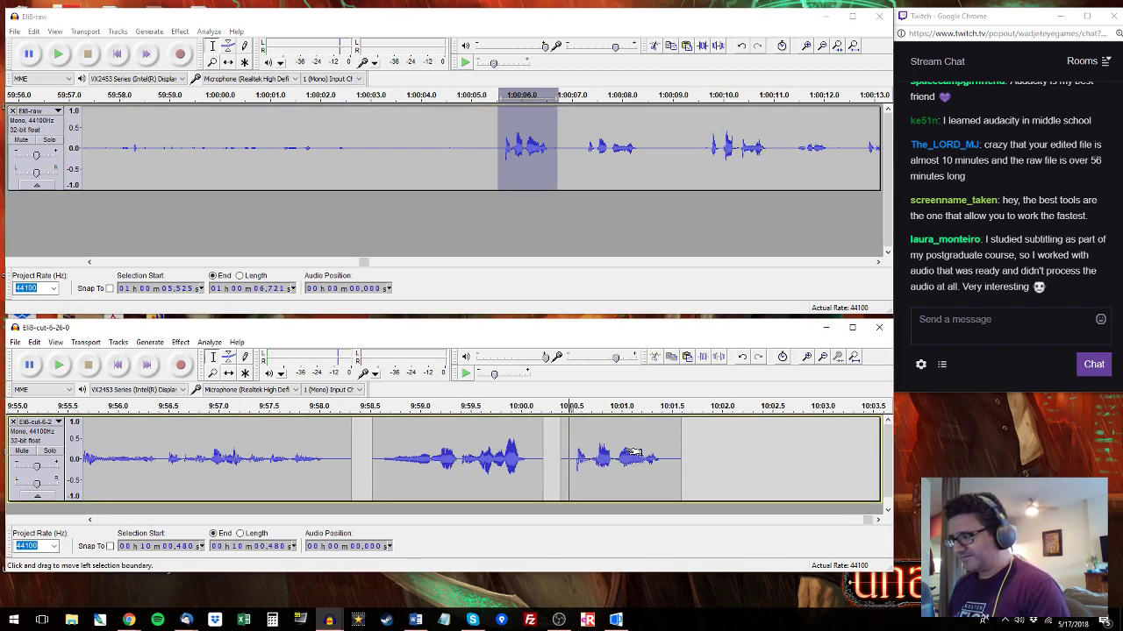
key(ctrl+1)
key(ctrl+1)
key(space)
key(space)
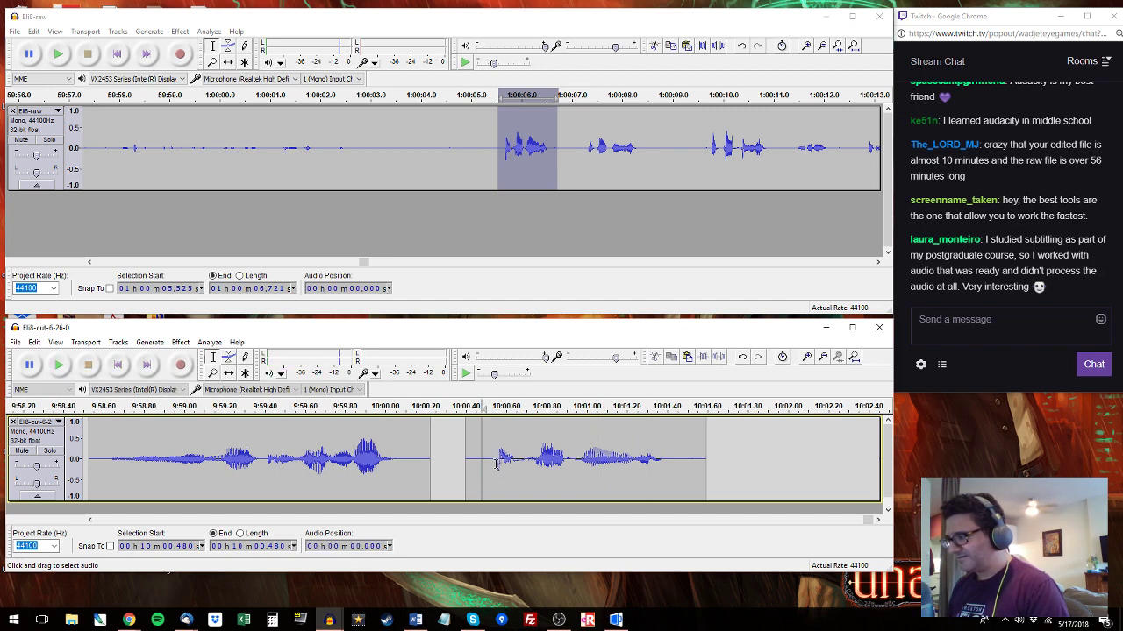
Repeat the last effect on the onset of the cut track's last phrase, from 10:00.553 to 10:00.570, and play it back from 10:00.535.
drag(496, 464, 497, 447)
key(ctrl+1)
key(ctrl+1)
key(ctrl+1)
key(ctrl+1)
key(ctrl+r)
key(Return)
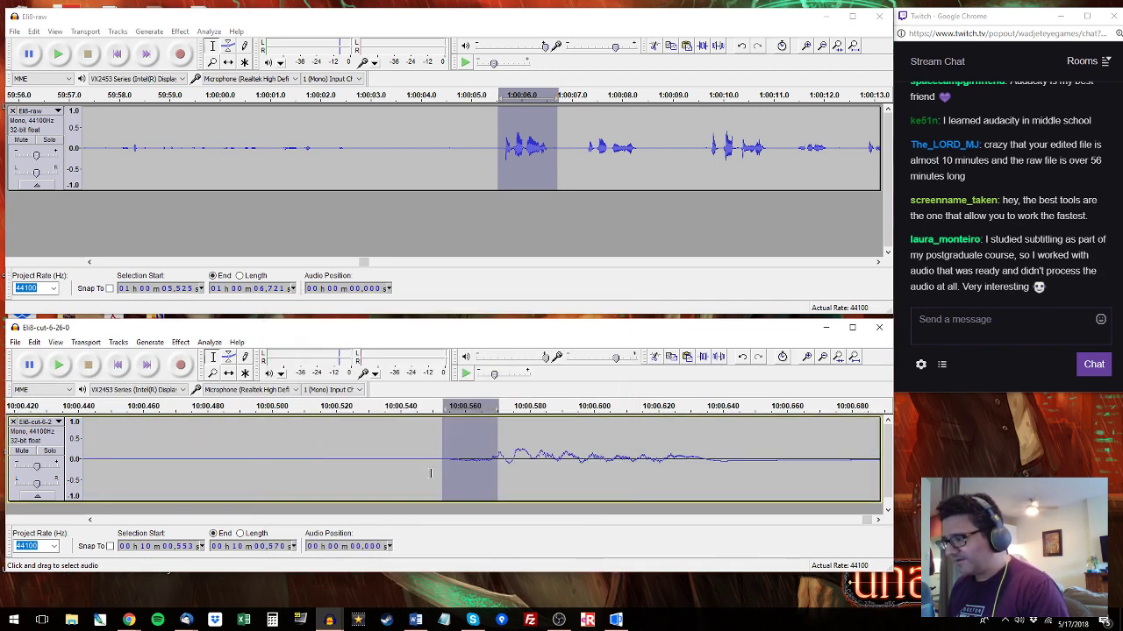
click(386, 455)
key(space)
key(ctrl+2)
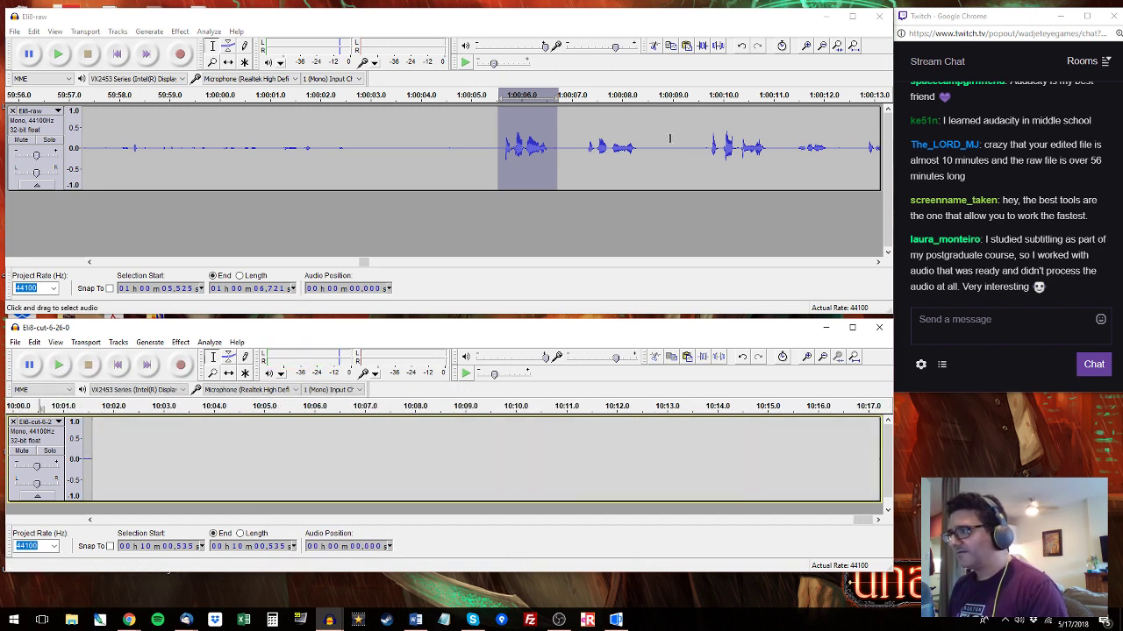
Audition the raw recording from about 1:00:10 and add the take from 1:00:17.3 to 1:00:19.6 to the cut track at 10:01.7.
click(721, 95)
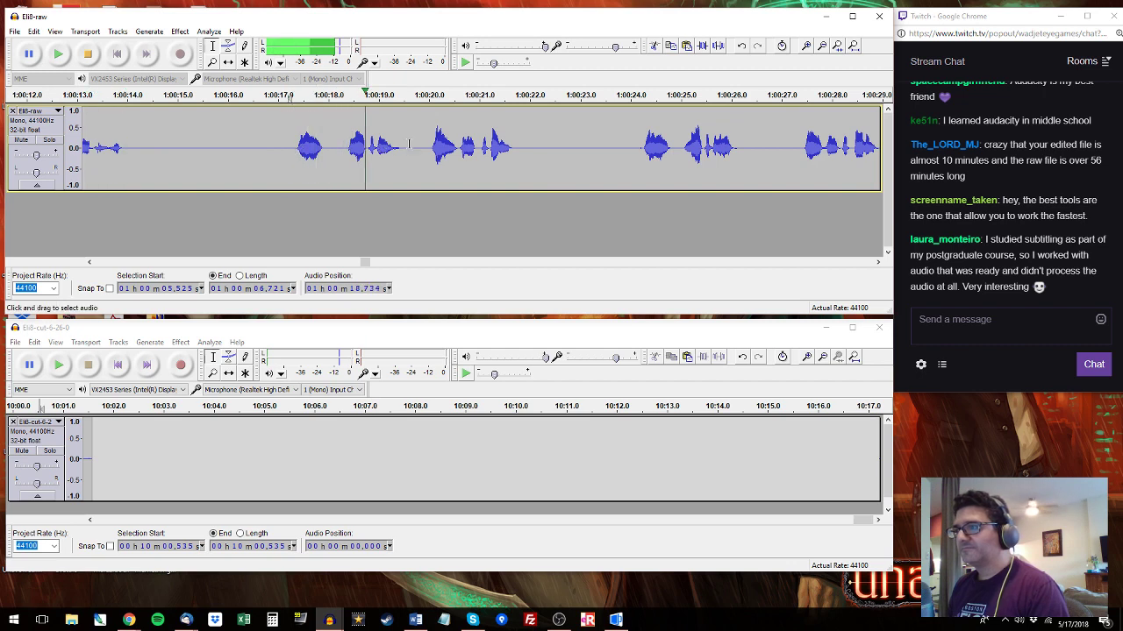
key(x)
shift+click(289, 168)
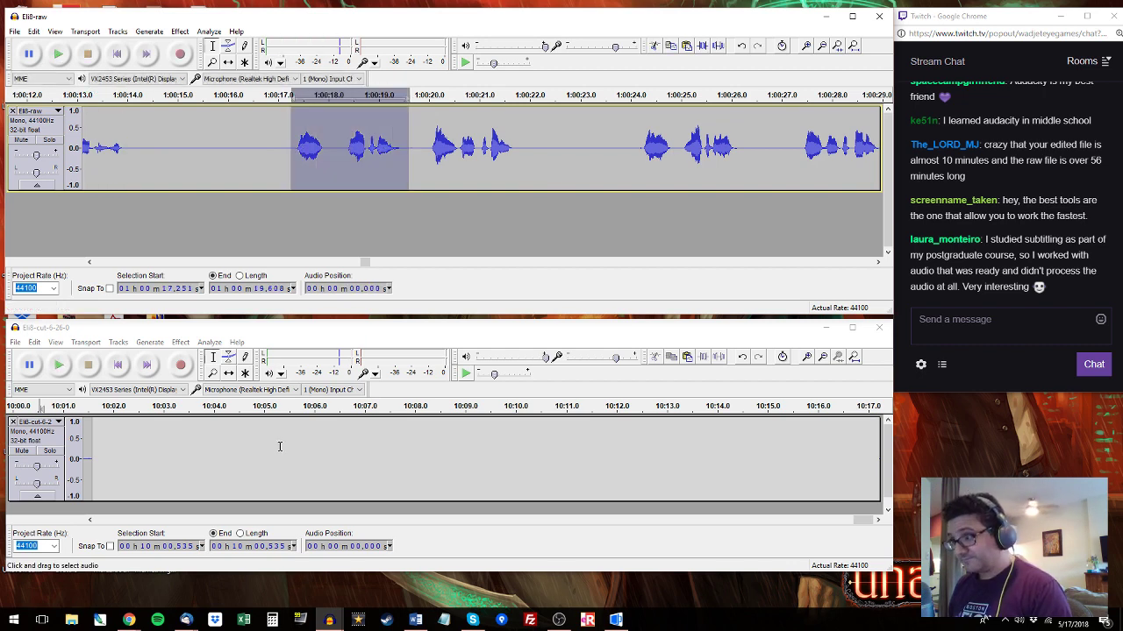
click(90, 520)
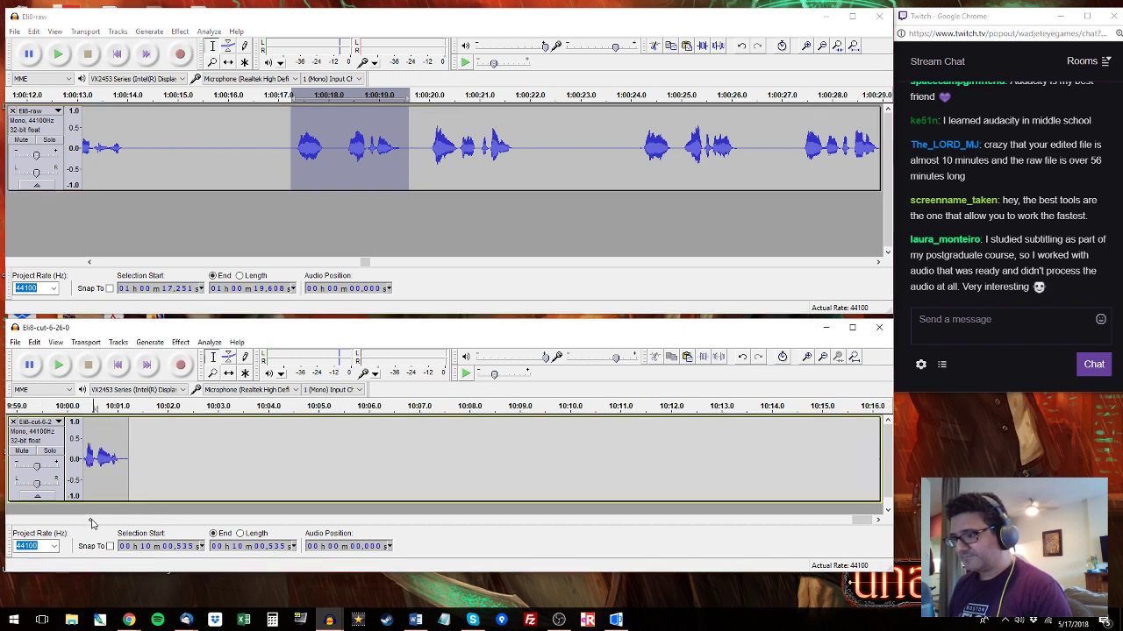
click(91, 520)
click(170, 430)
key(ctrl+v)
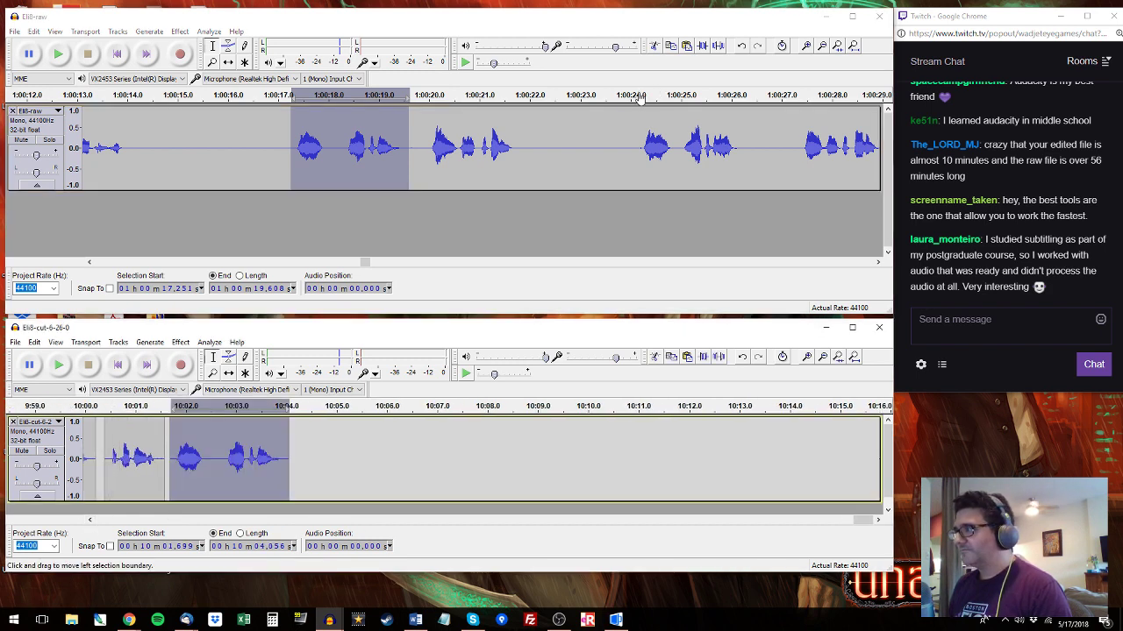
Audition the raw recording from about 1:00:24 and place the take from 1:00:27.3 to 1:00:29.1 over the cut track's phrase starting at 10:01.7.
click(639, 99)
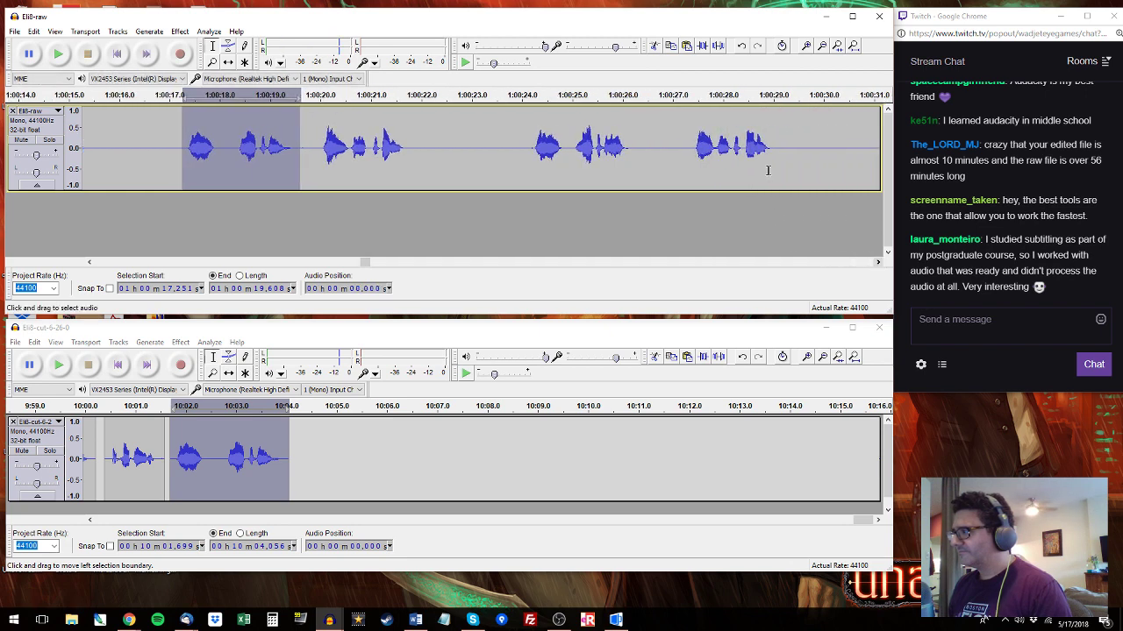
drag(778, 141, 690, 137)
double_click(263, 454)
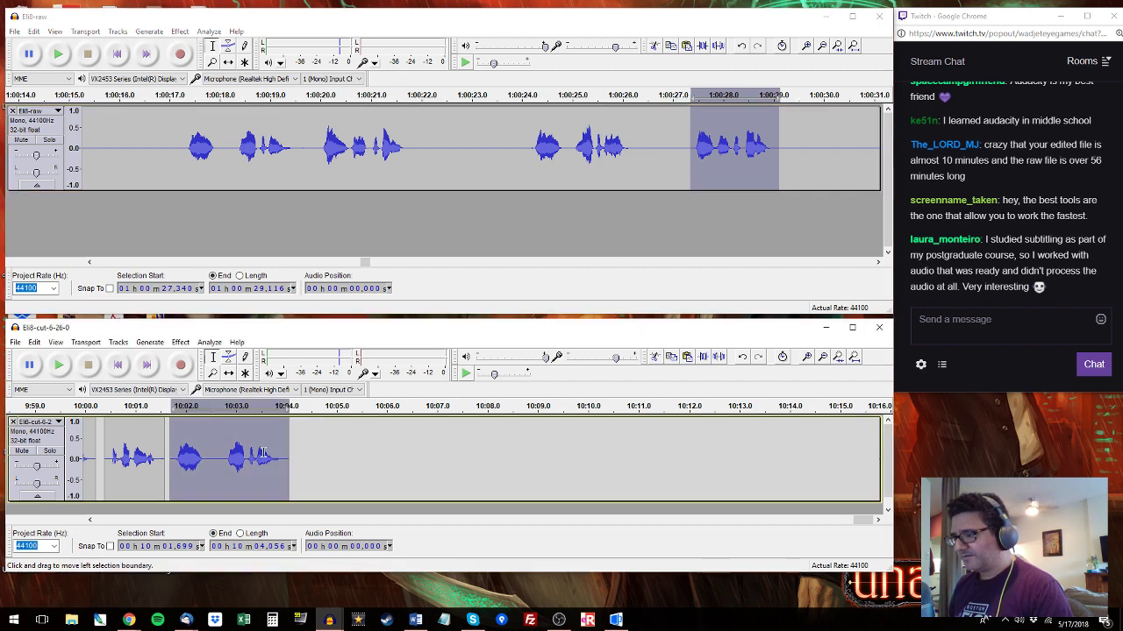
key(ctrl+v)
Audition the raw recording from about 1:00:31 and delete the pause between 1:00:36.5 and 1:00:37.0 in the raw track.
click(879, 94)
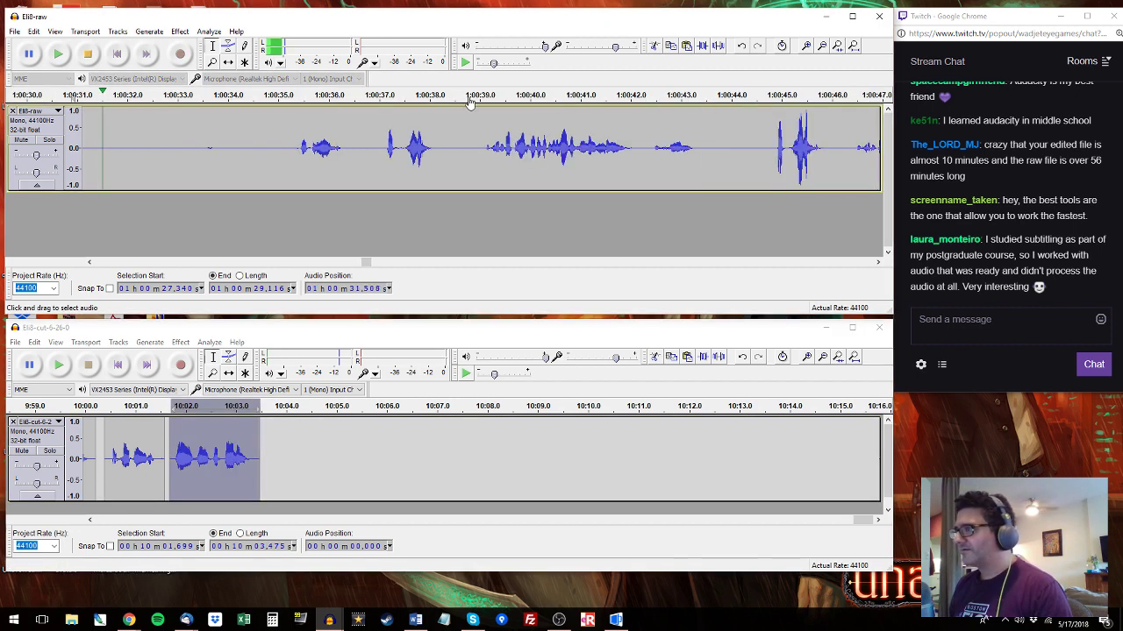
click(298, 95)
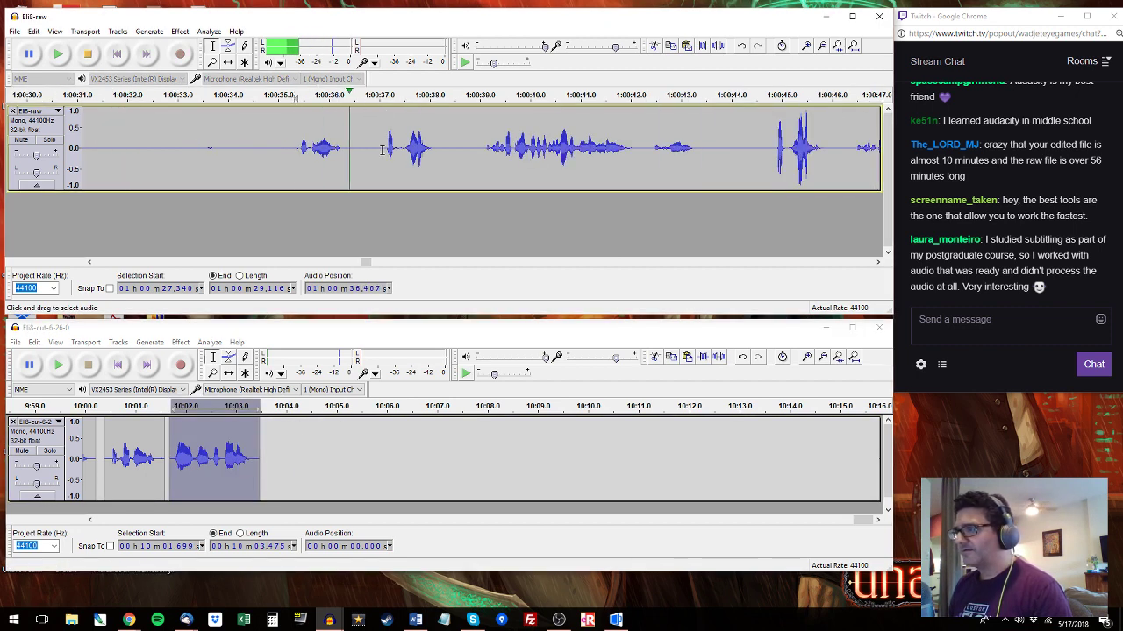
drag(440, 140, 377, 159)
key(space)
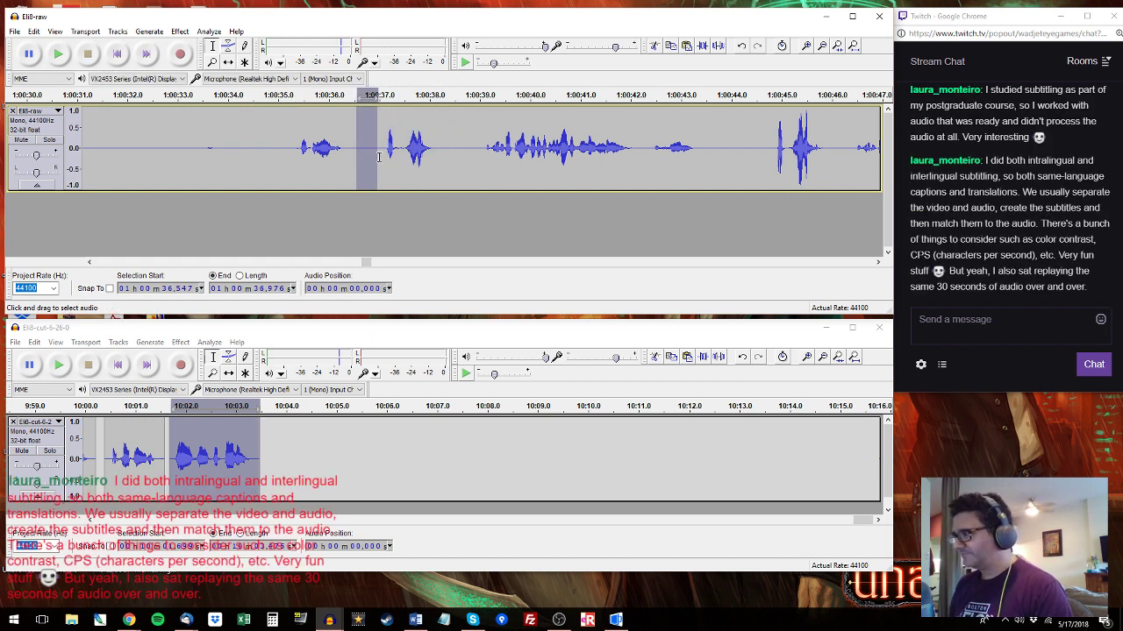
key(Delete)
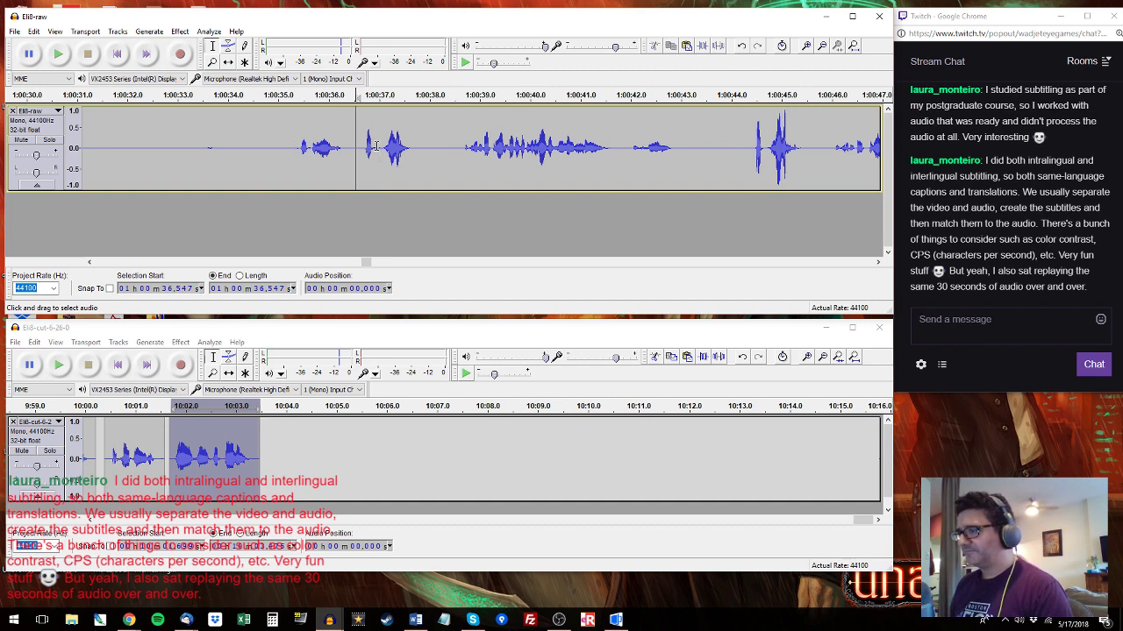
Play the shortened raw passage from 1:00:35.3 and append the take from 1:00:36.7 to 1:00:37.8 to the cut track at 10:03.7.
click(292, 95)
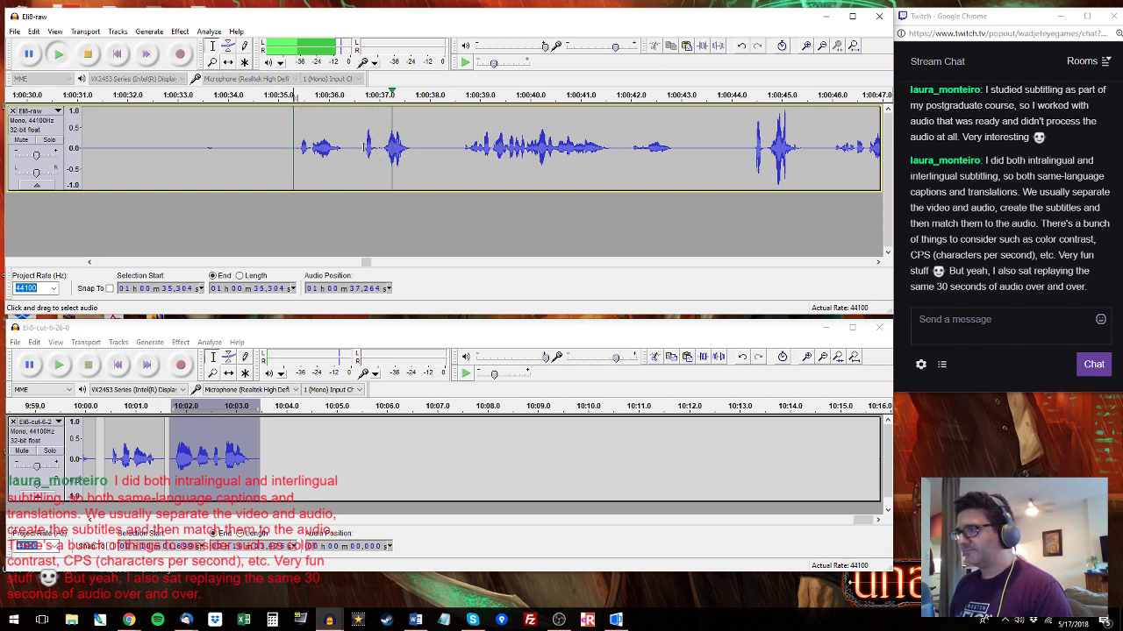
drag(363, 147, 421, 147)
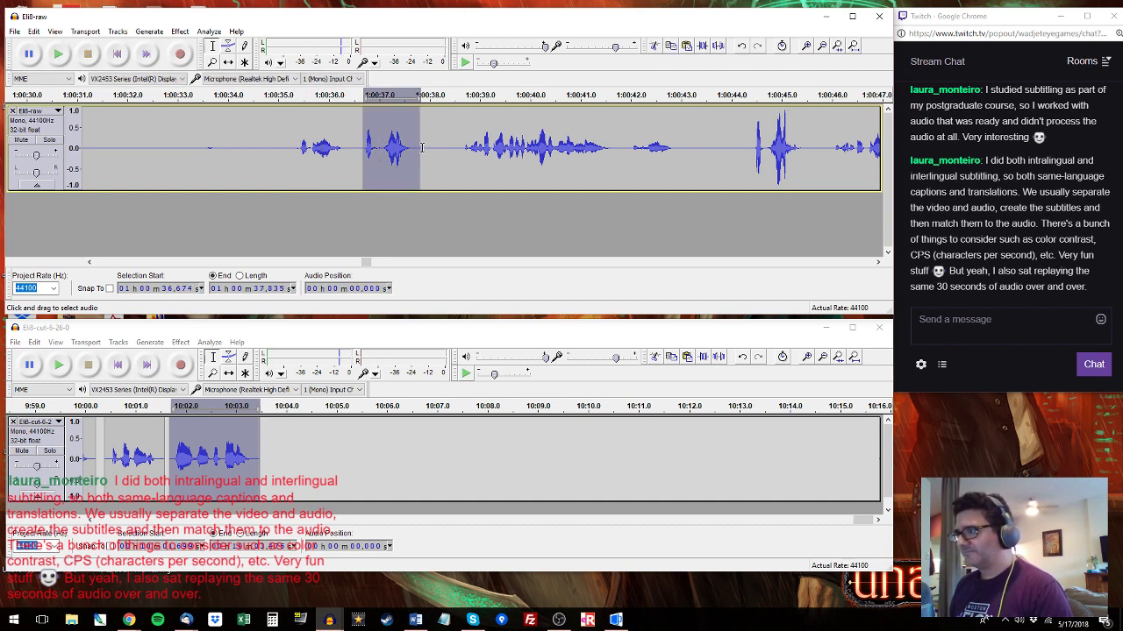
click(271, 439)
key(ctrl+v)
Audition the raw recording from 1:00:38.6 and append the take from 1:00:38.6 to 1:00:41.7 to the cut track at about 10:05.0.
click(458, 132)
key(space)
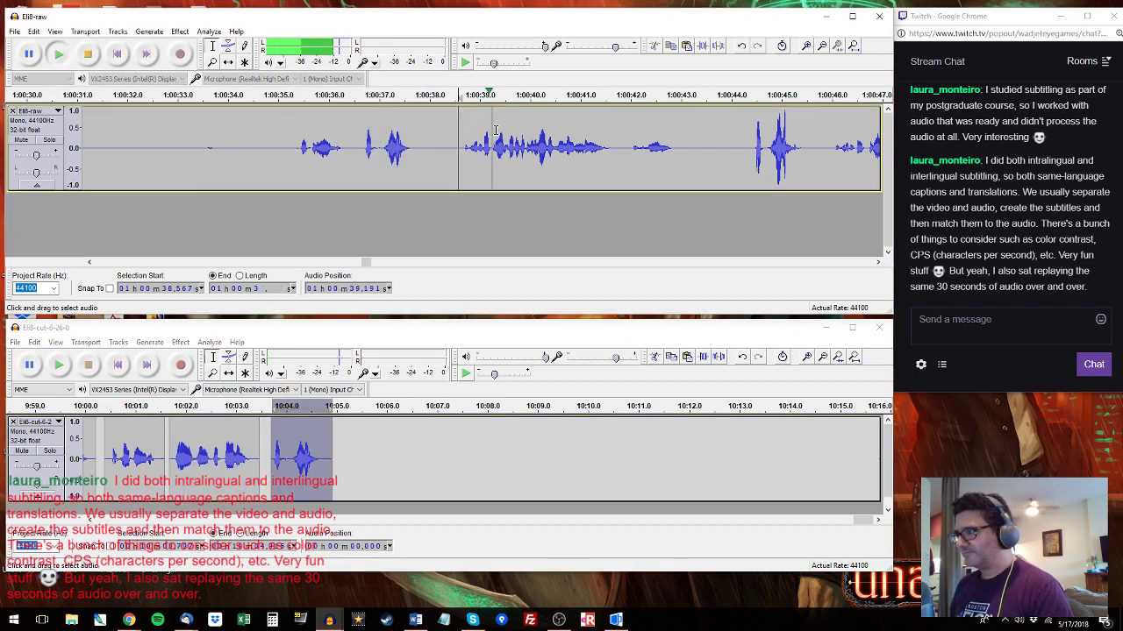
key(space)
drag(458, 132, 624, 138)
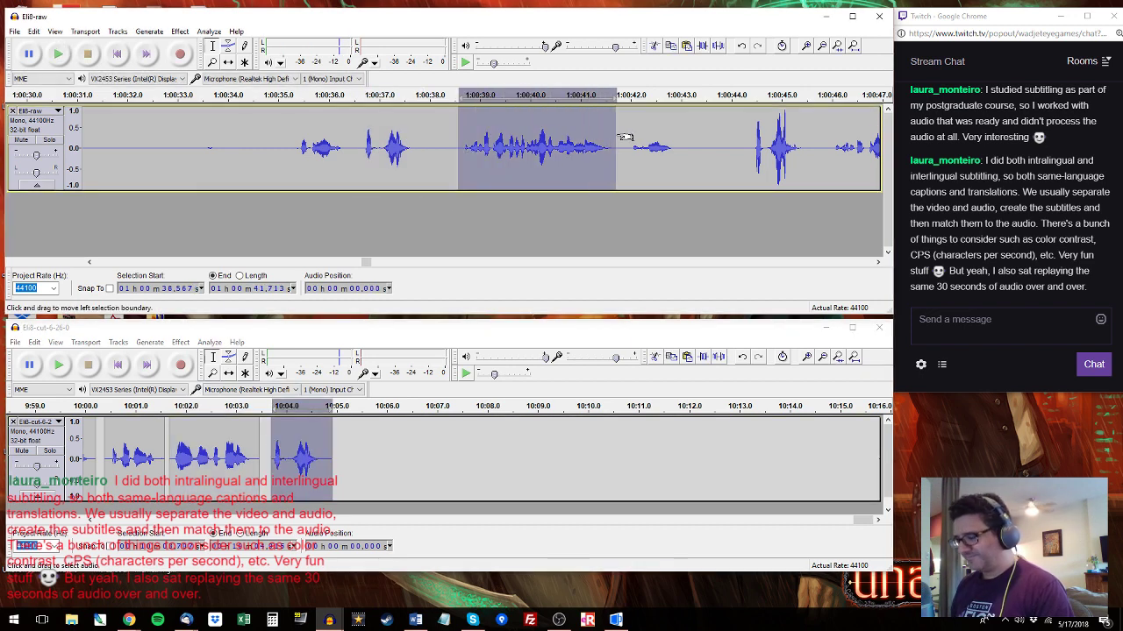
click(337, 433)
key(ctrl+v)
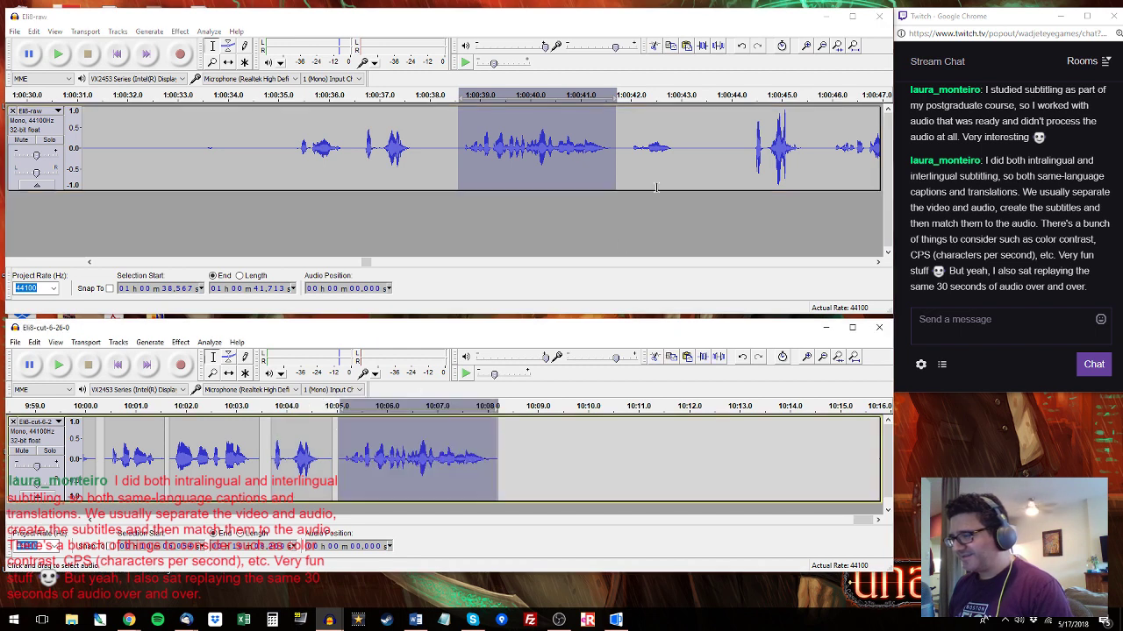
Append the raw take from 1:00:41.9 to 1:00:43.0 to the cut track at 10:08.2.
click(628, 152)
drag(682, 149, 625, 149)
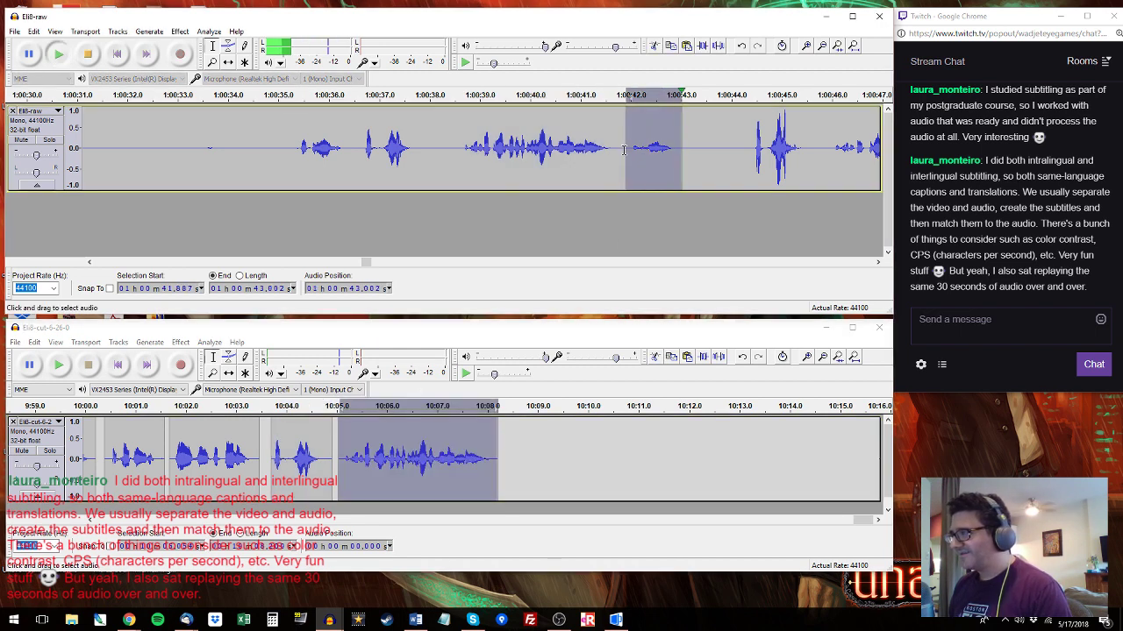
click(496, 453)
click(501, 452)
key(ctrl+v)
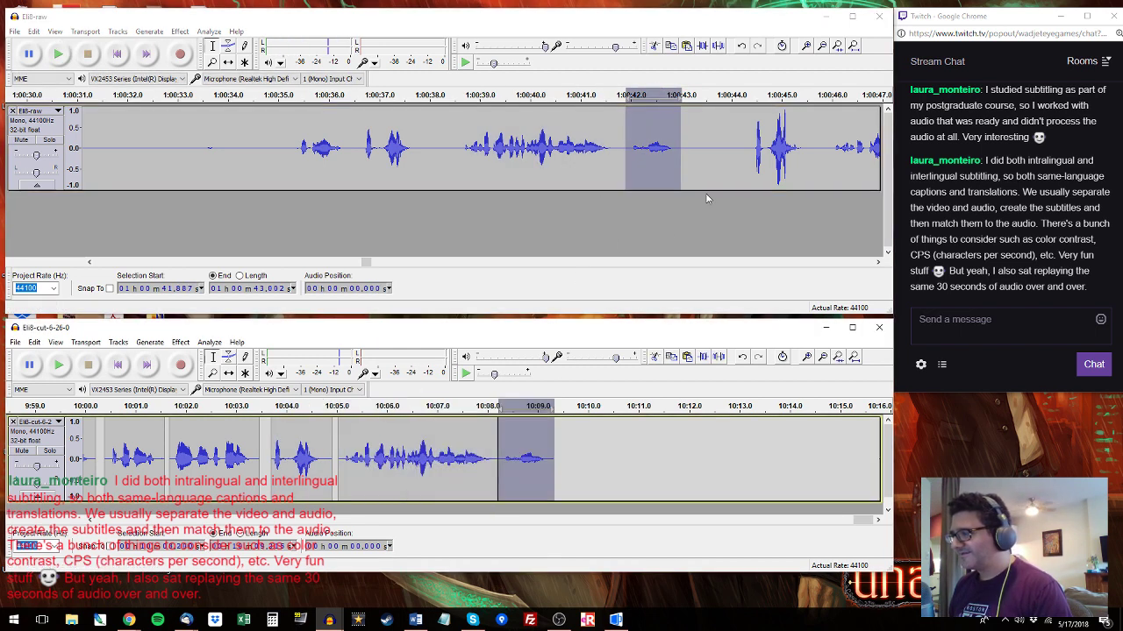
Audition the raw recording from 1:00:44.5 and append the take from 1:00:45.9 to 1:00:50.5 to the cut track at 10:09.4.
click(755, 150)
click(755, 149)
key(space)
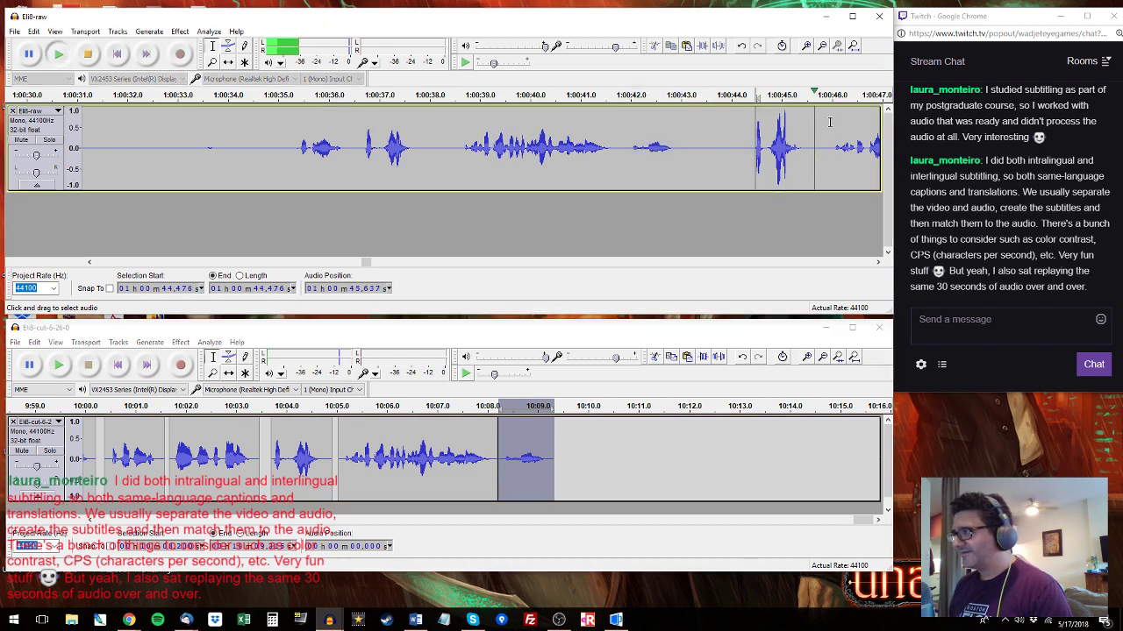
drag(812, 136, 687, 152)
click(879, 262)
click(879, 262)
click(879, 263)
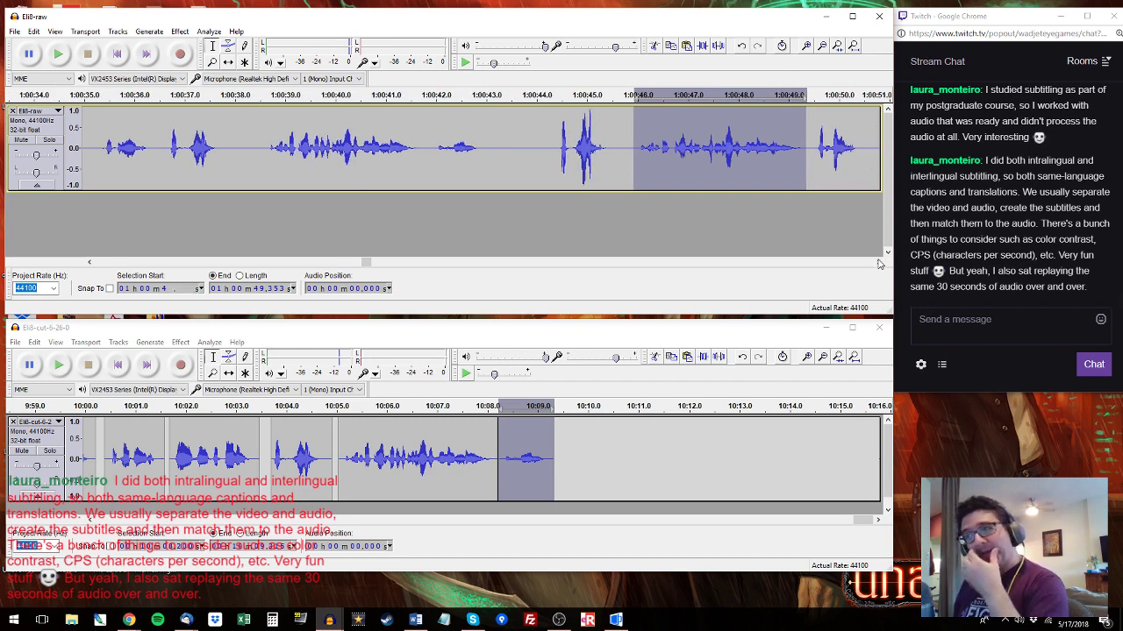
click(879, 263)
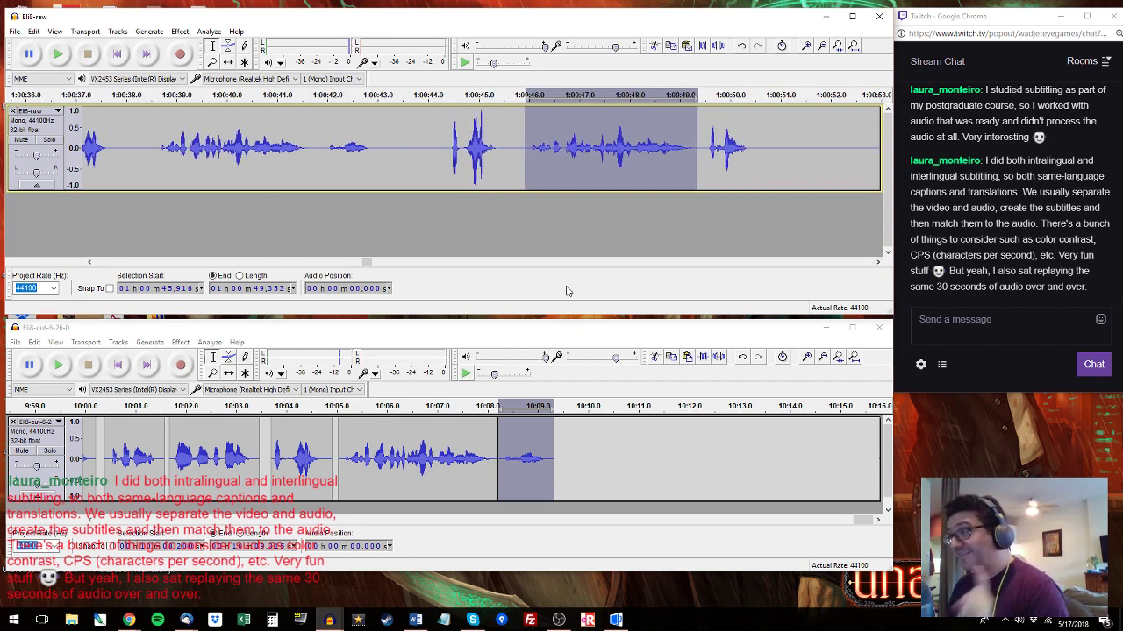
click(498, 458)
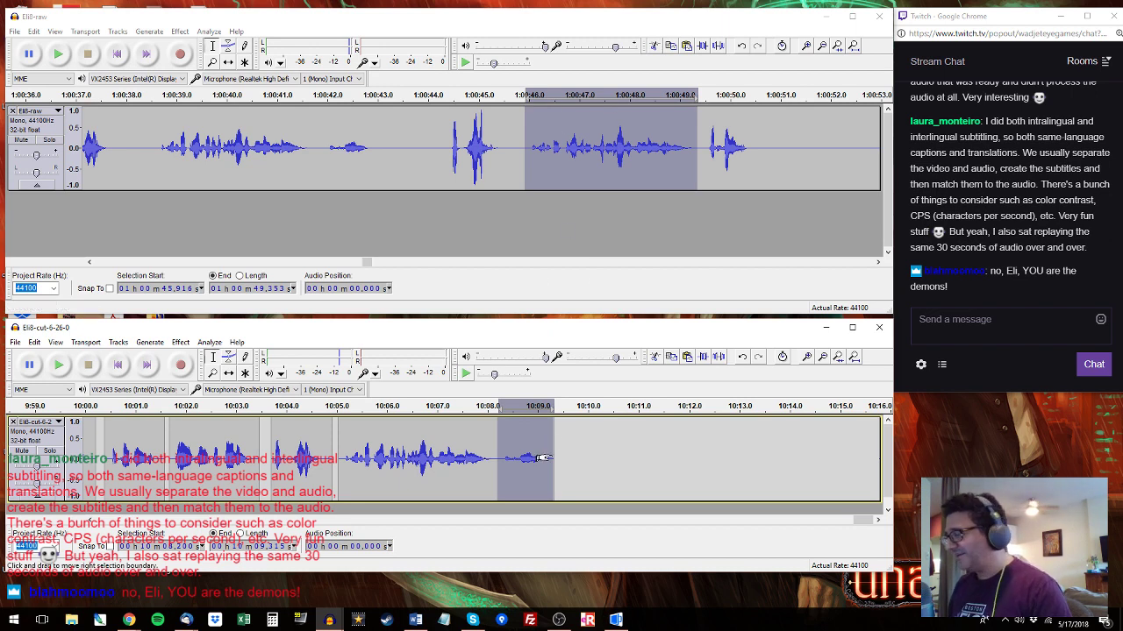
click(557, 447)
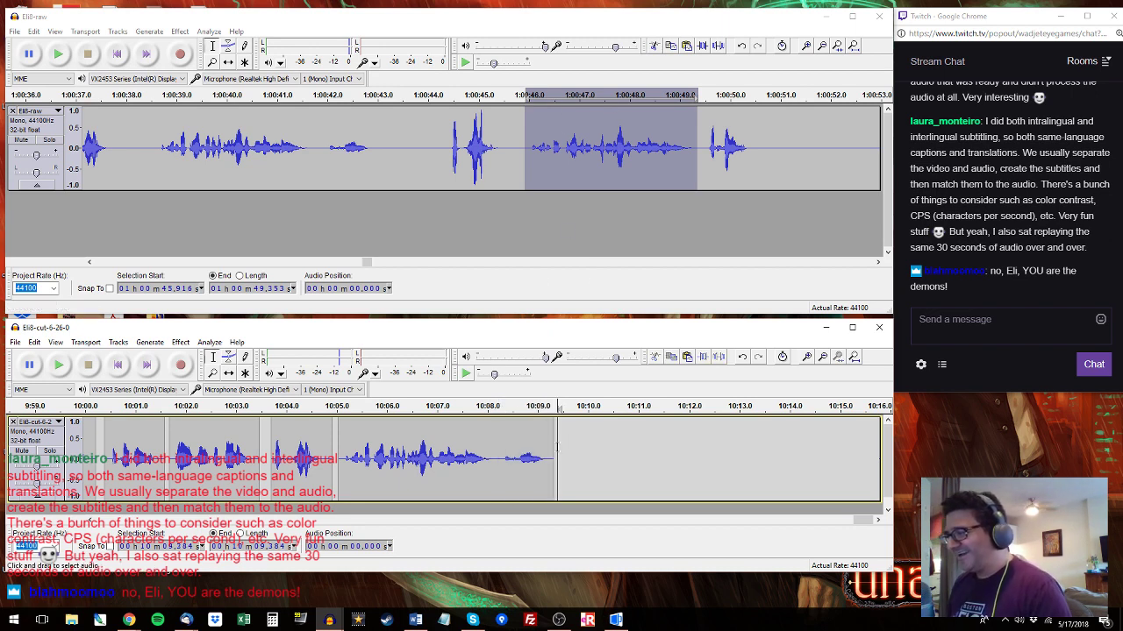
drag(697, 150, 753, 153)
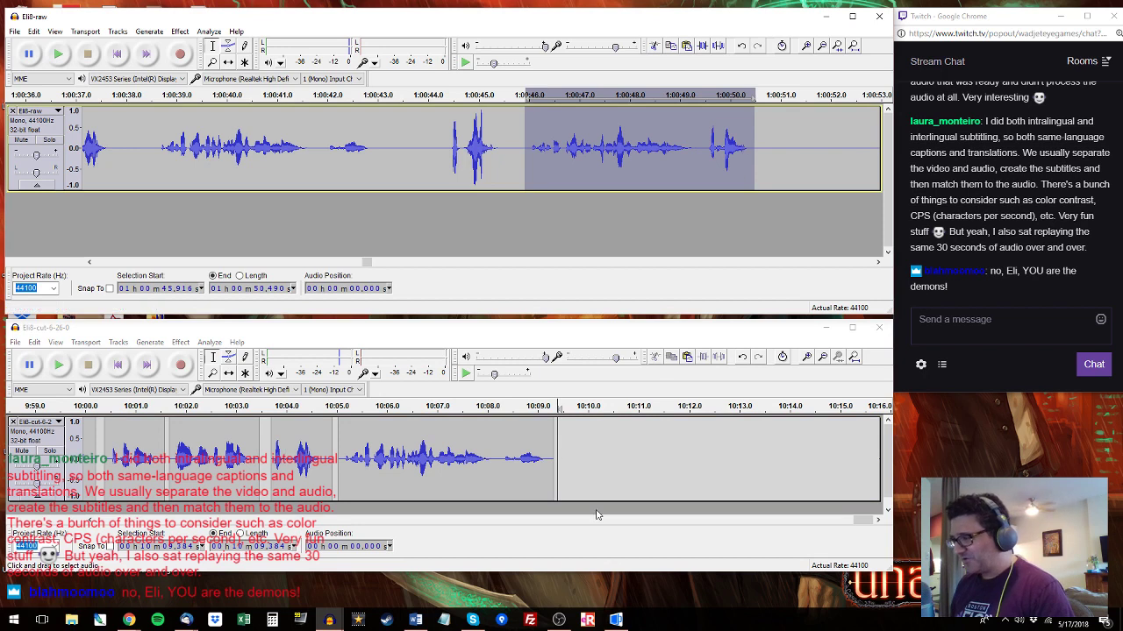
click(559, 454)
key(ctrl+v)
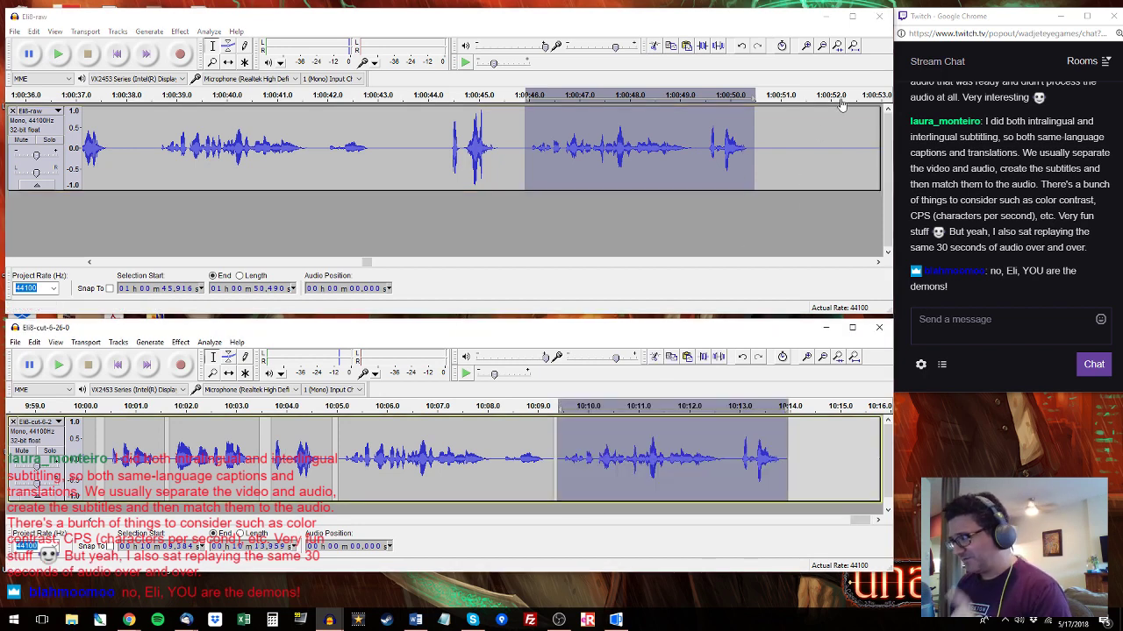
Audition the raw recording from about 1:00:53 and append the take from 1:00:57.3 to 1:00:58.6 to the cut track at 10:14.1.
click(868, 104)
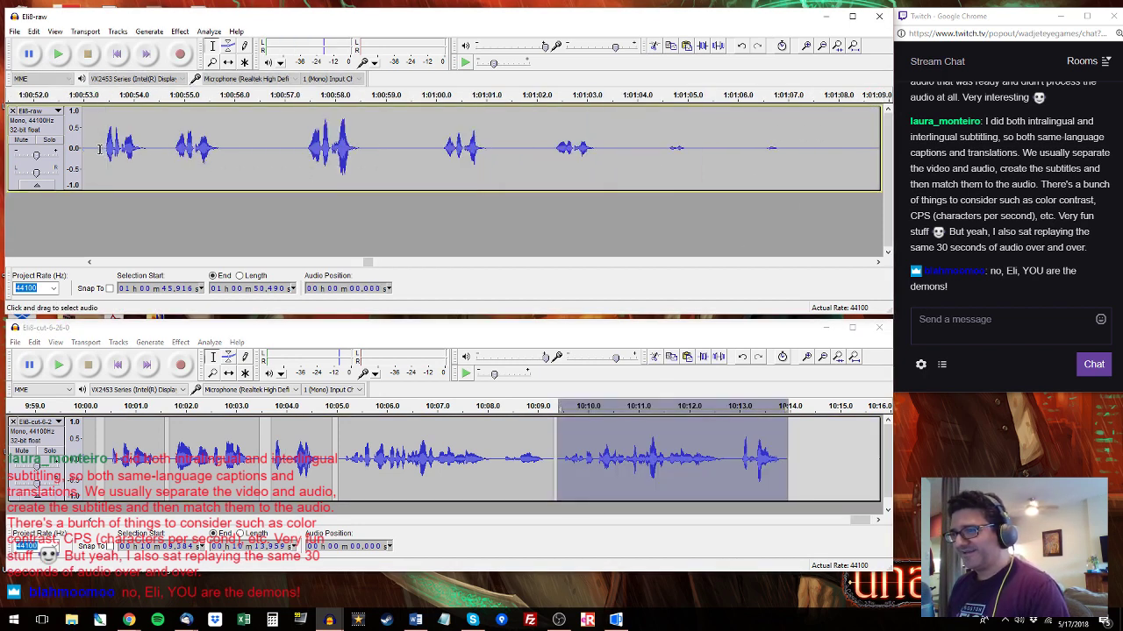
key(space)
click(171, 143)
key(space)
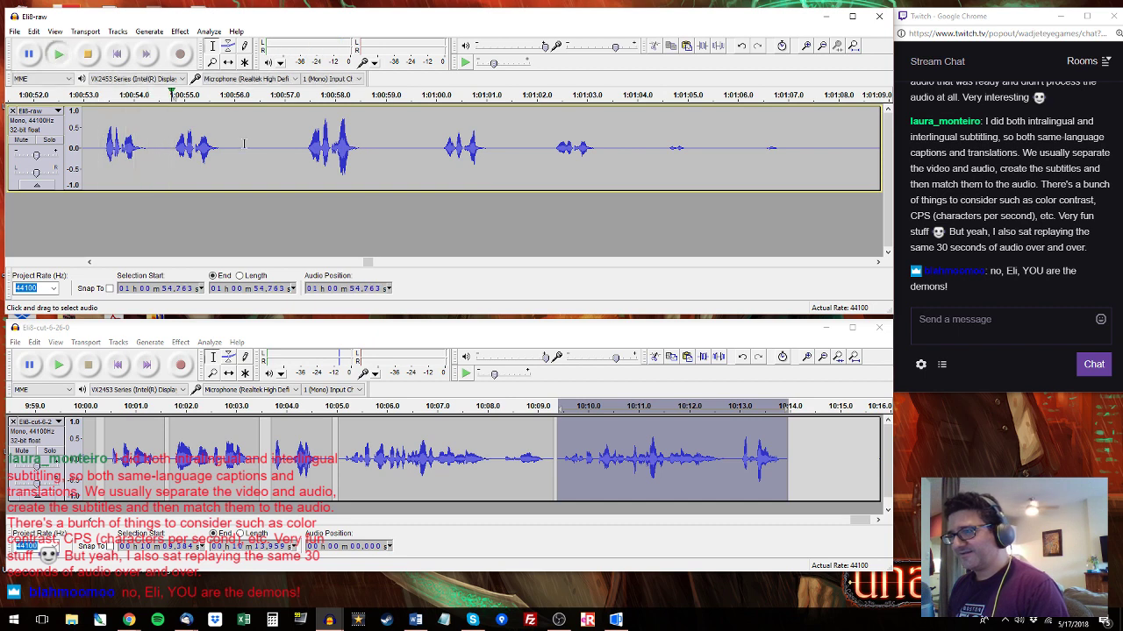
key(space)
drag(172, 149, 226, 149)
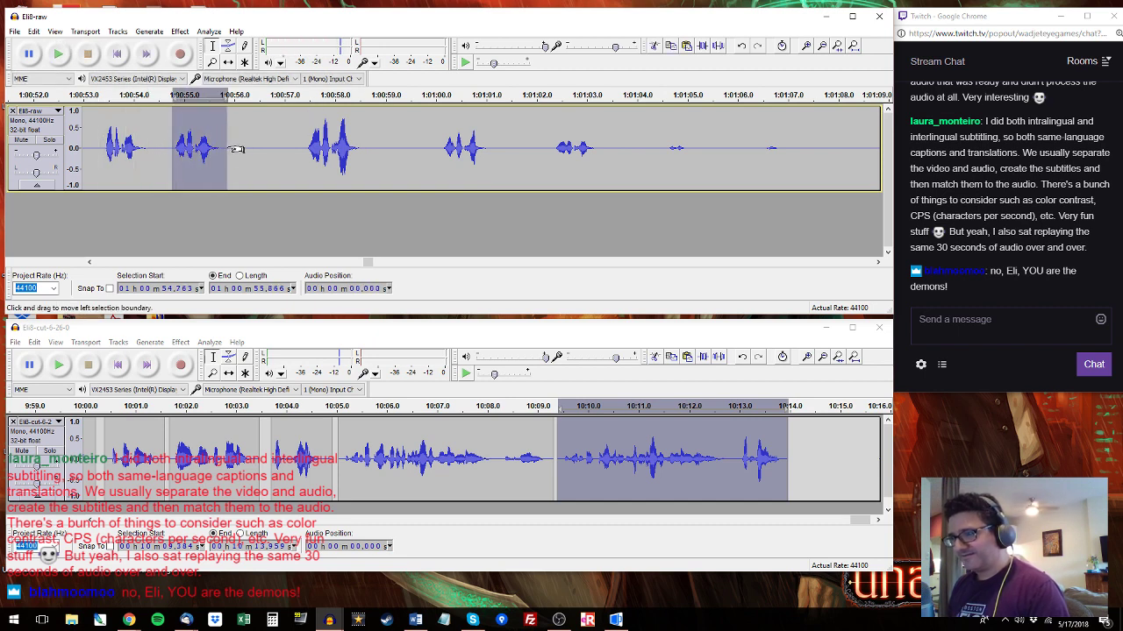
click(306, 147)
key(space)
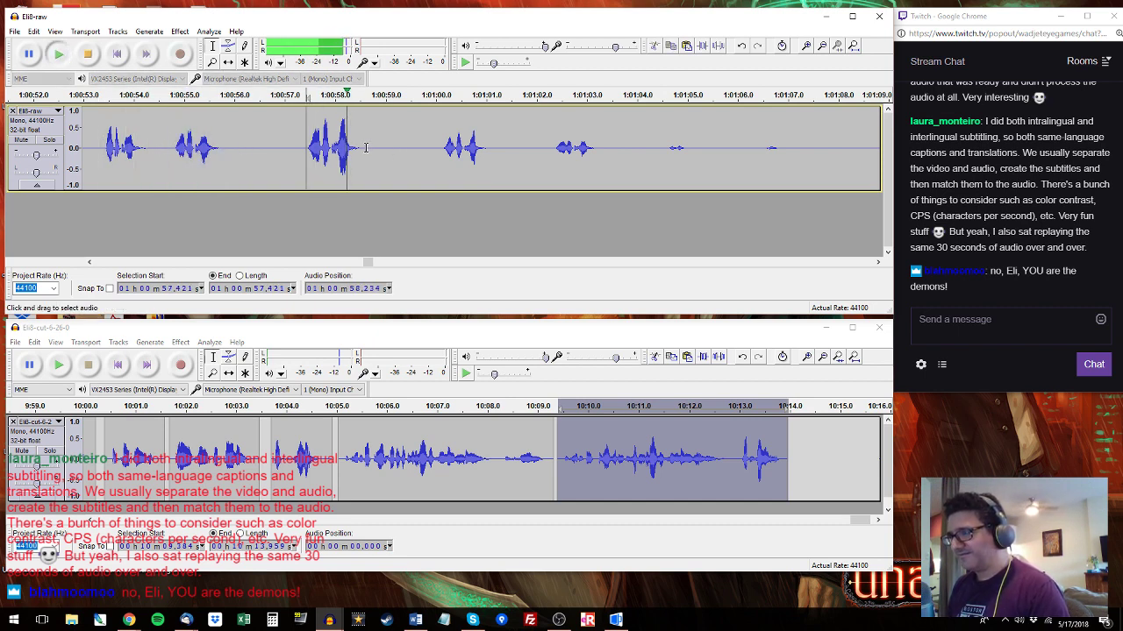
key(space)
drag(365, 148, 300, 163)
click(795, 430)
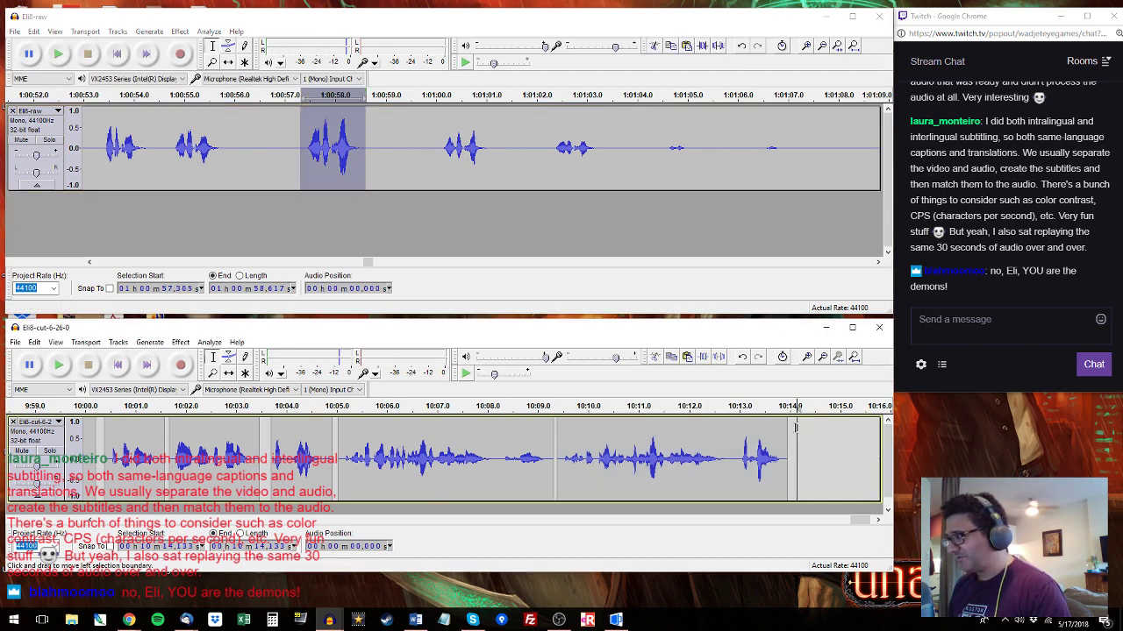
key(ctrl+v)
Audition the raw recording from about 1:01:00 and append the passage from 1:01:17.1 to 1:01:24.0 to the cut track at 10:15.5.
click(437, 100)
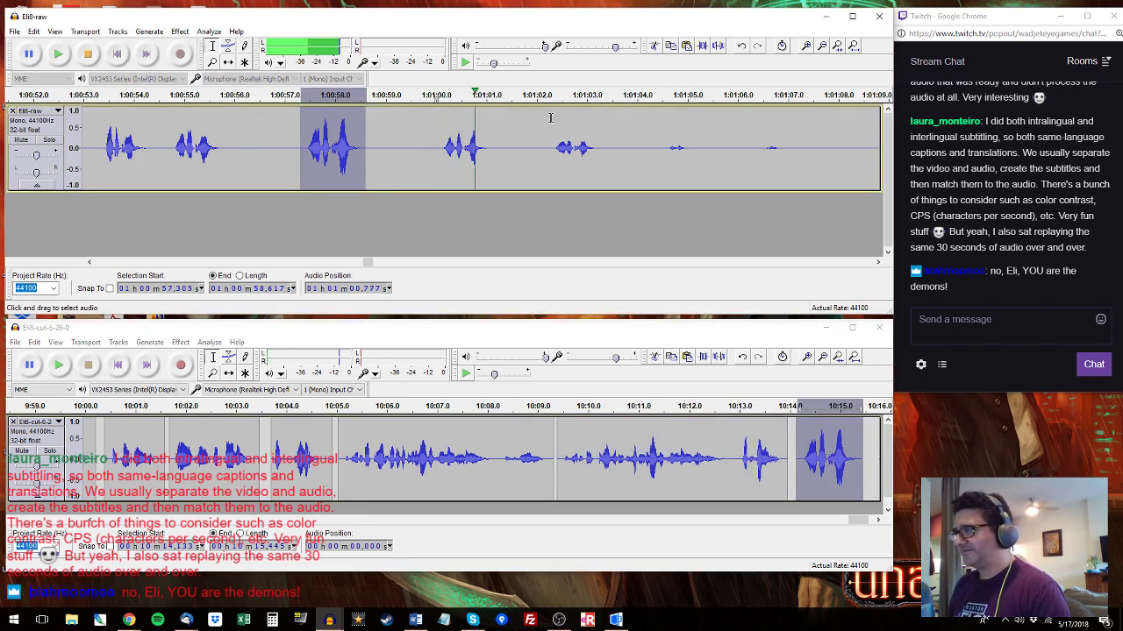
click(874, 98)
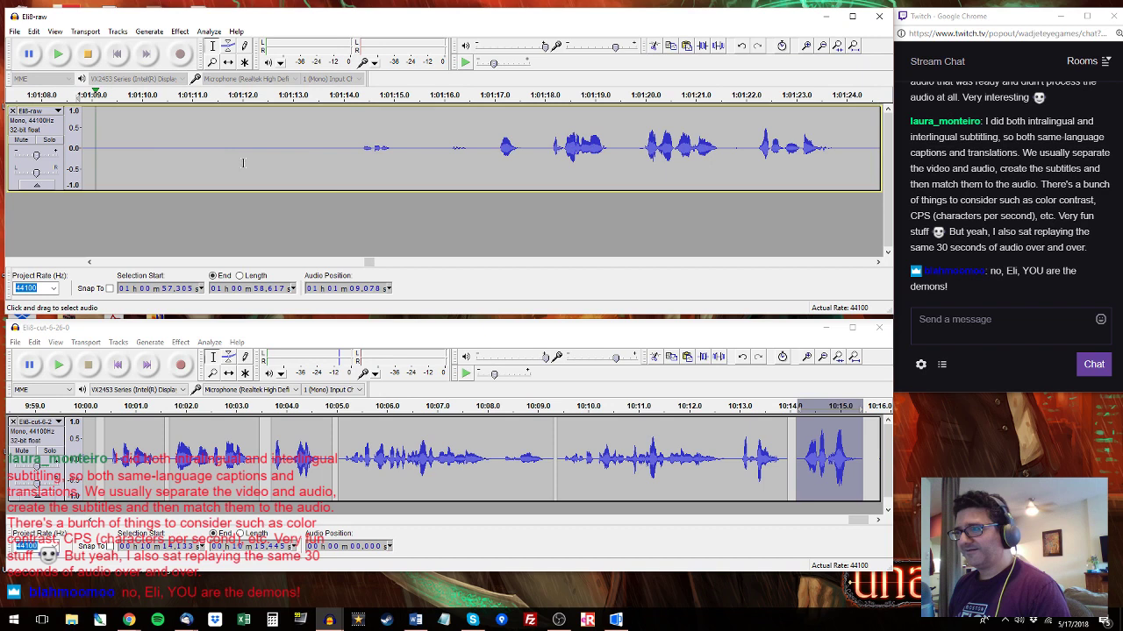
click(507, 98)
drag(497, 152, 617, 153)
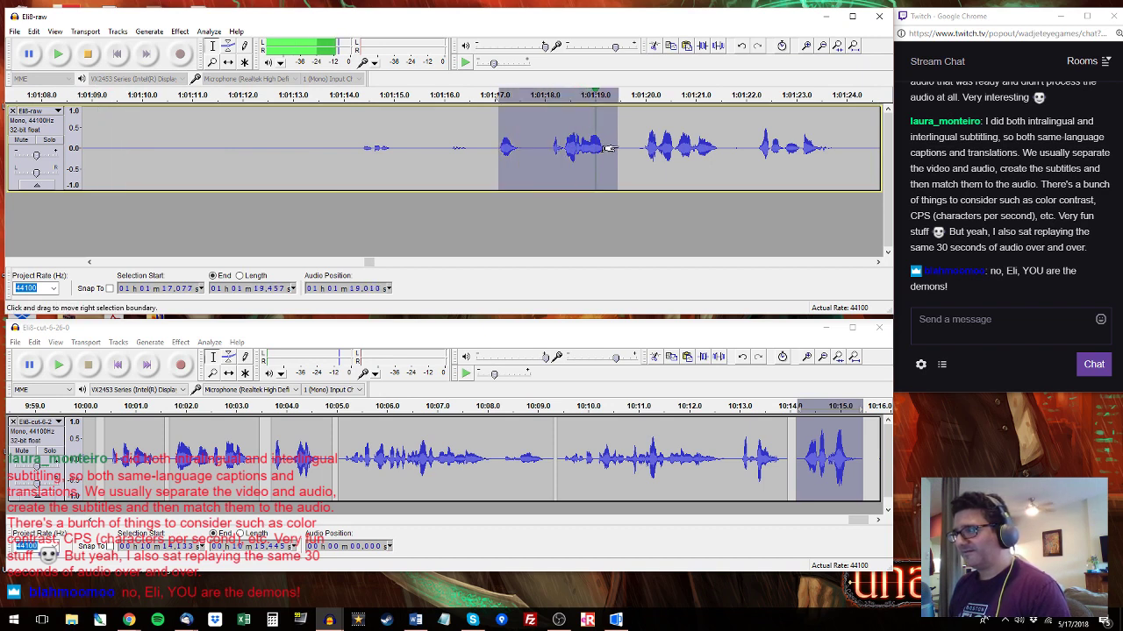
click(880, 262)
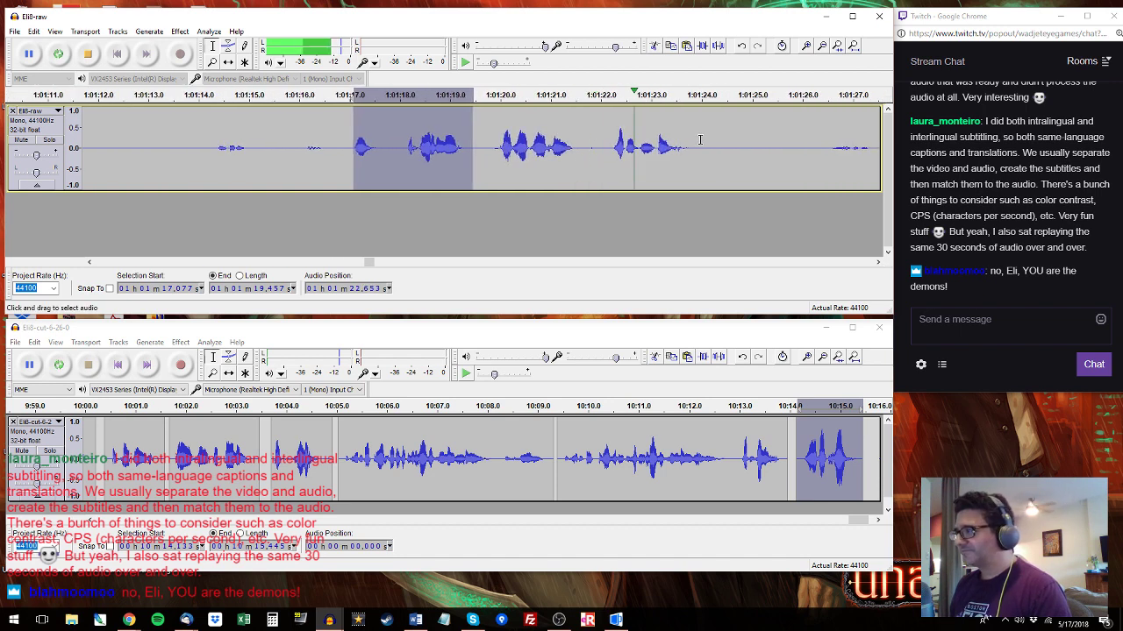
shift+click(701, 144)
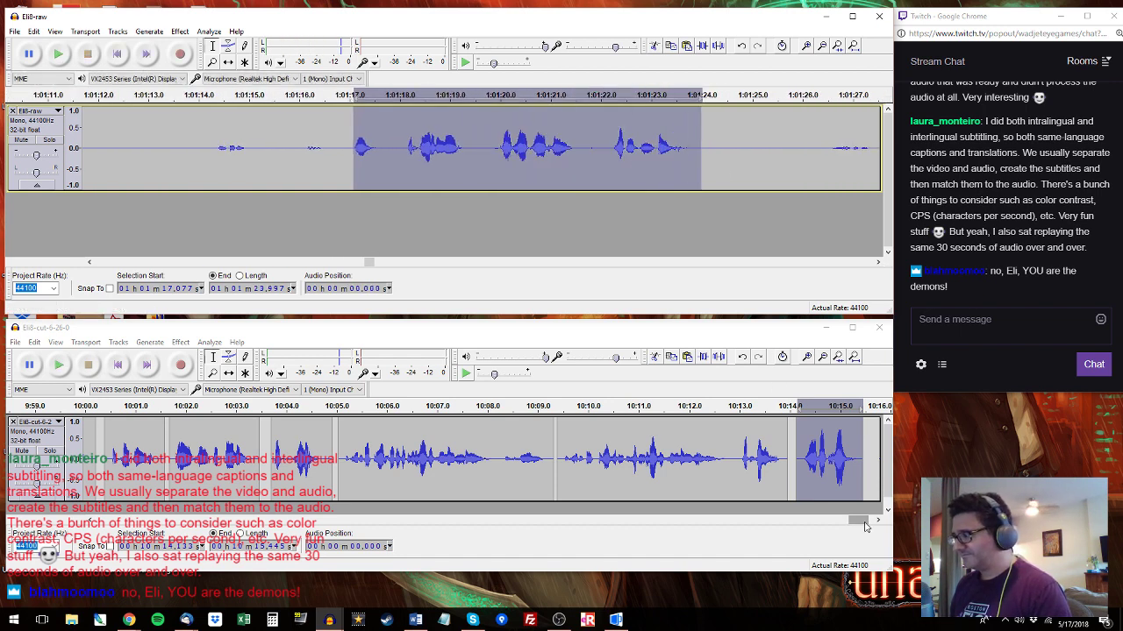
drag(863, 523, 886, 523)
click(686, 460)
key(ctrl+v)
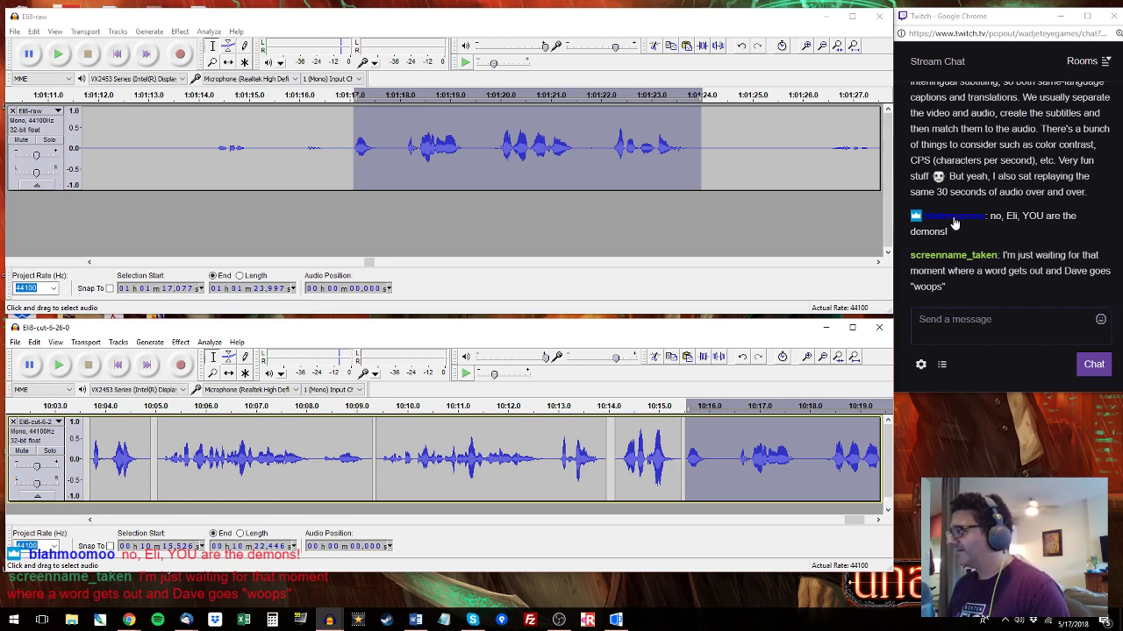
Audition the raw recording from 1:01:27.5 and paste the take from 1:01:46.6 to 1:01:52.0 over the cut track's passage starting at 10:15.5.
click(866, 134)
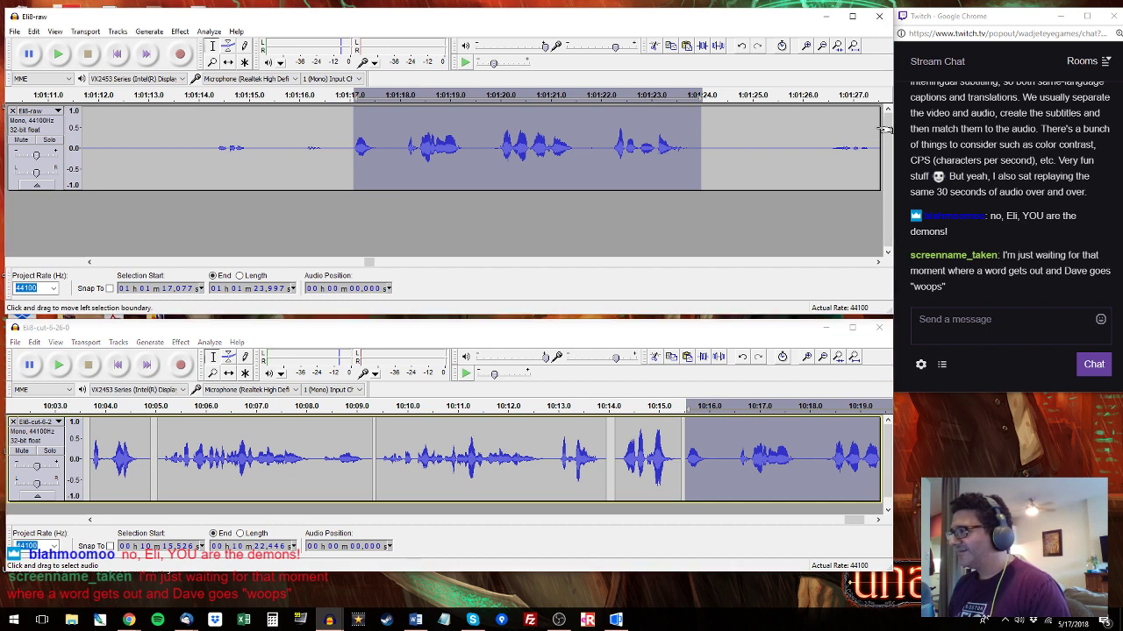
key(space)
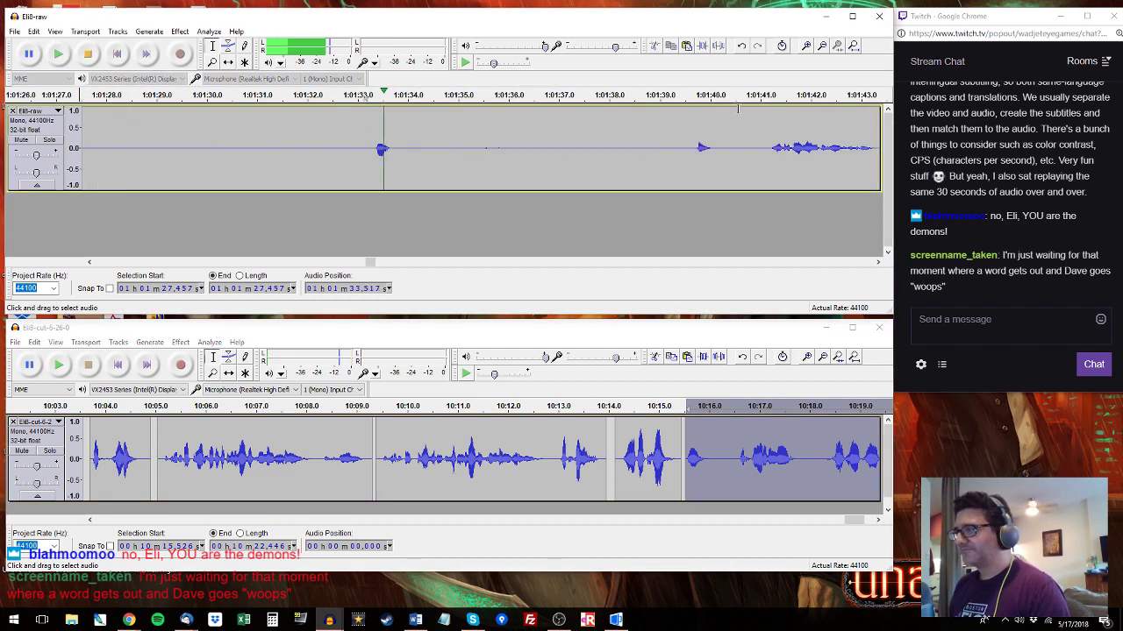
click(751, 143)
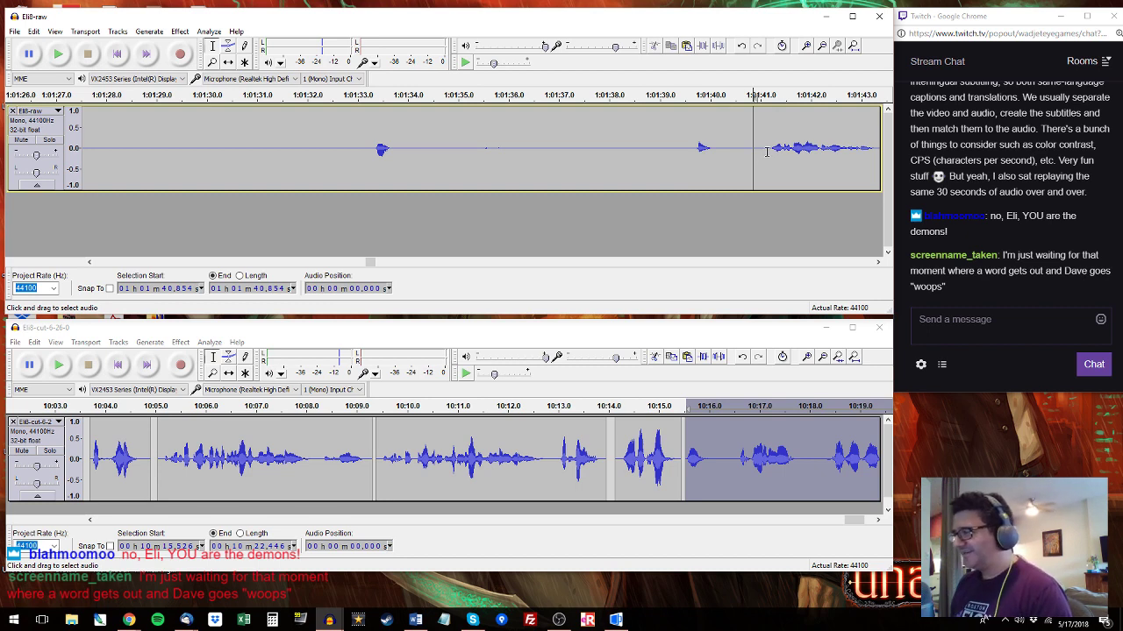
key(space)
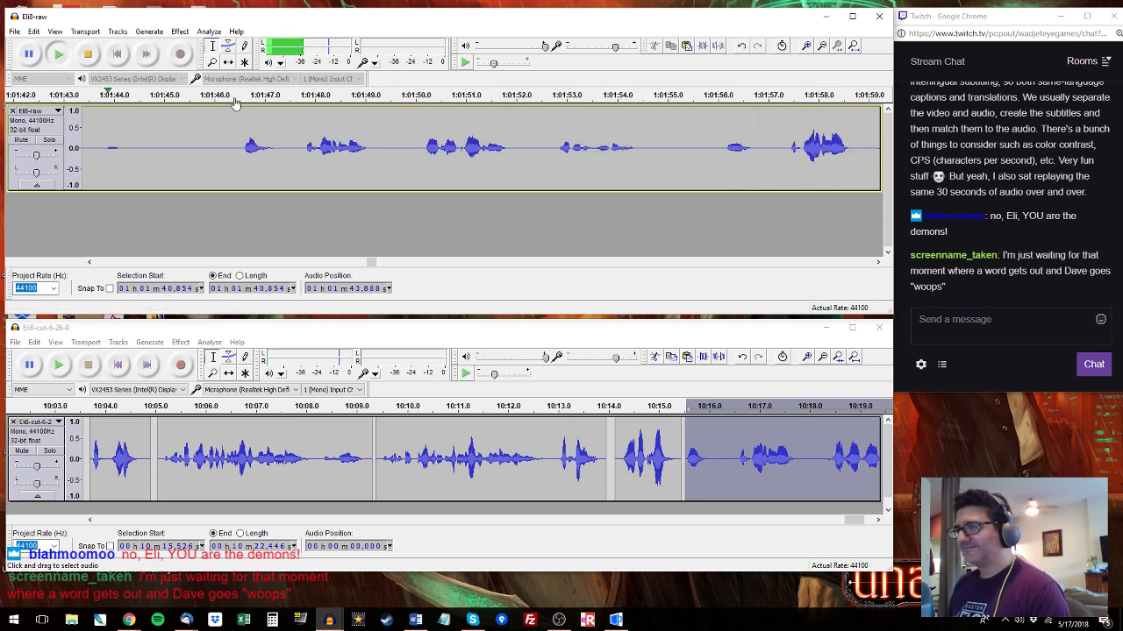
drag(237, 149, 516, 151)
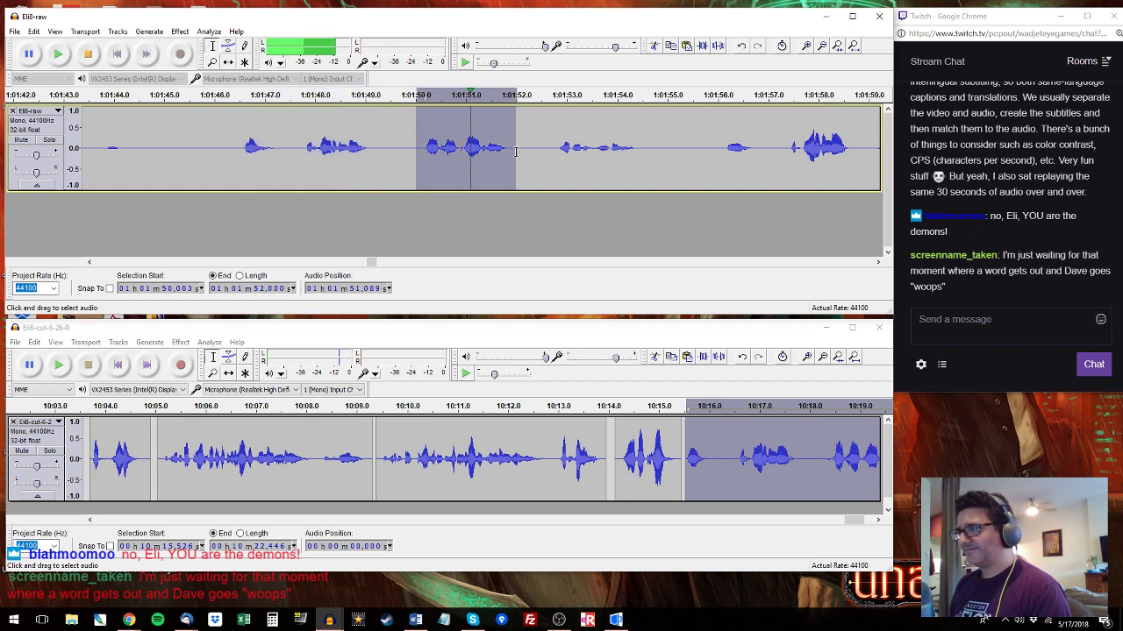
shift+click(242, 139)
drag(854, 520, 865, 520)
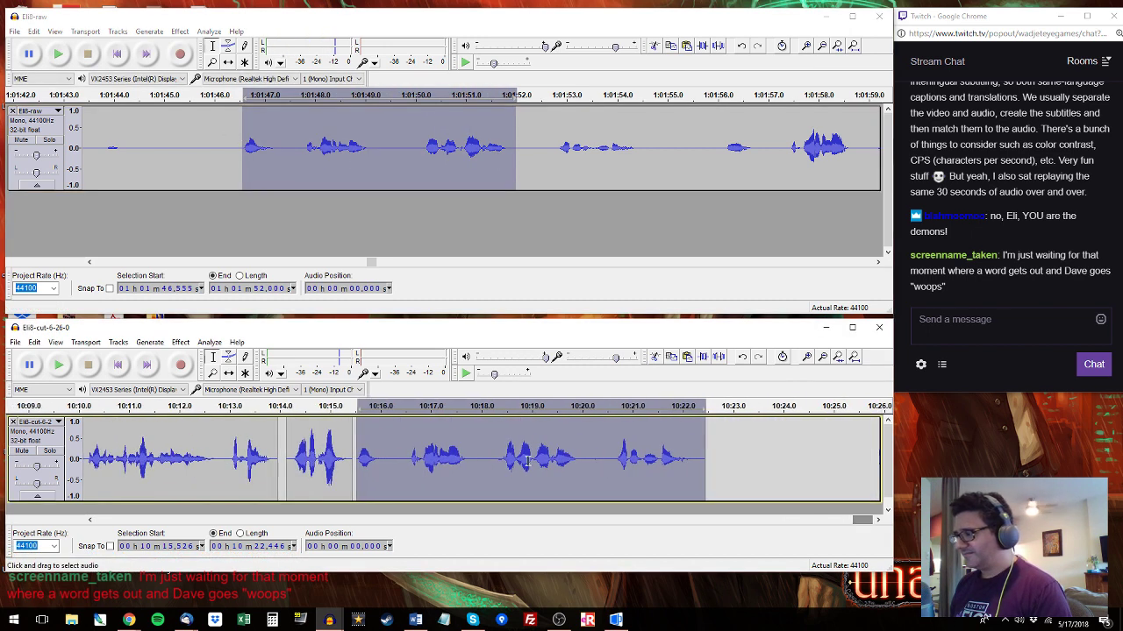
key(ctrl+v)
Audition the raw recording from 1:01:52.9 and append the take from 1:01:52.7 to 1:01:54.6 to the cut track at 10:21.0.
click(561, 141)
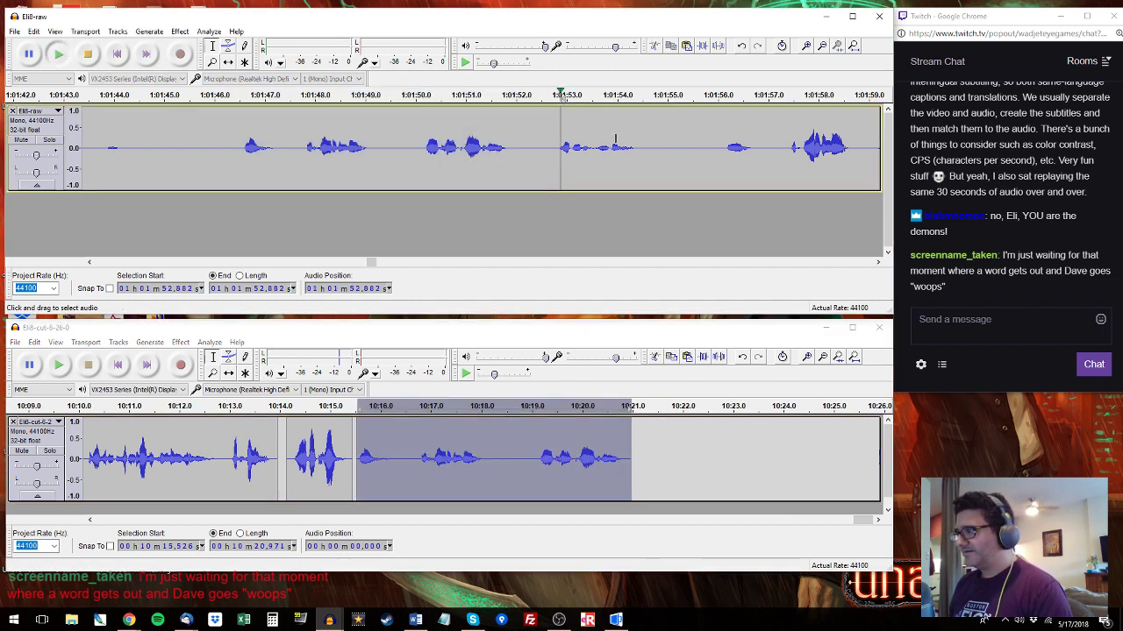
key(space)
drag(635, 141, 551, 144)
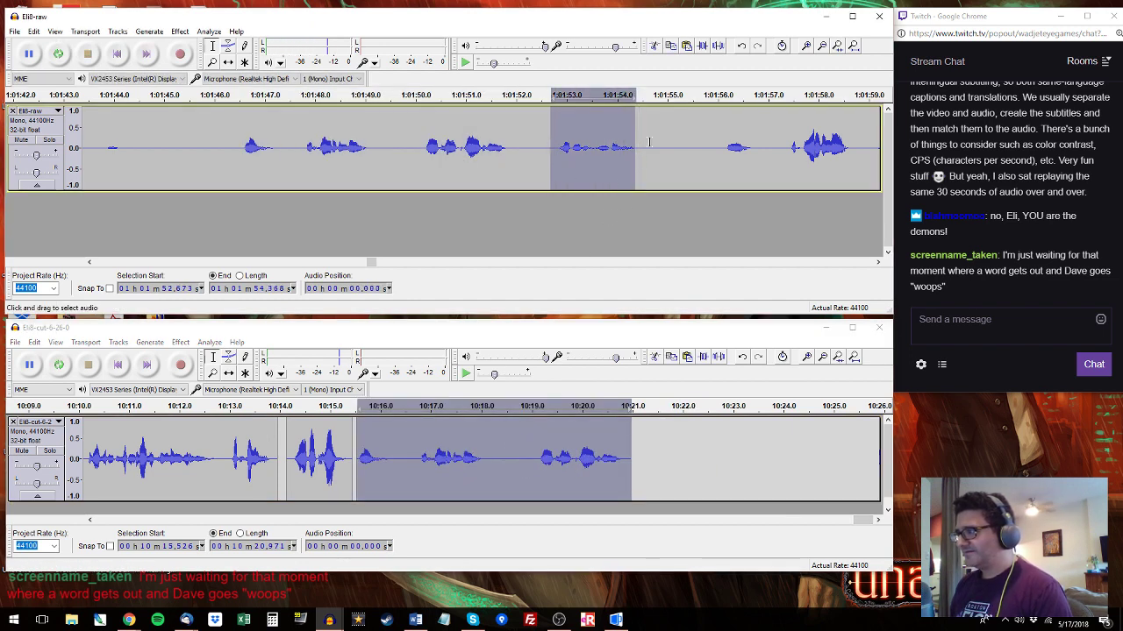
drag(635, 145, 649, 145)
key(ctrl+c)
click(634, 434)
key(ctrl+v)
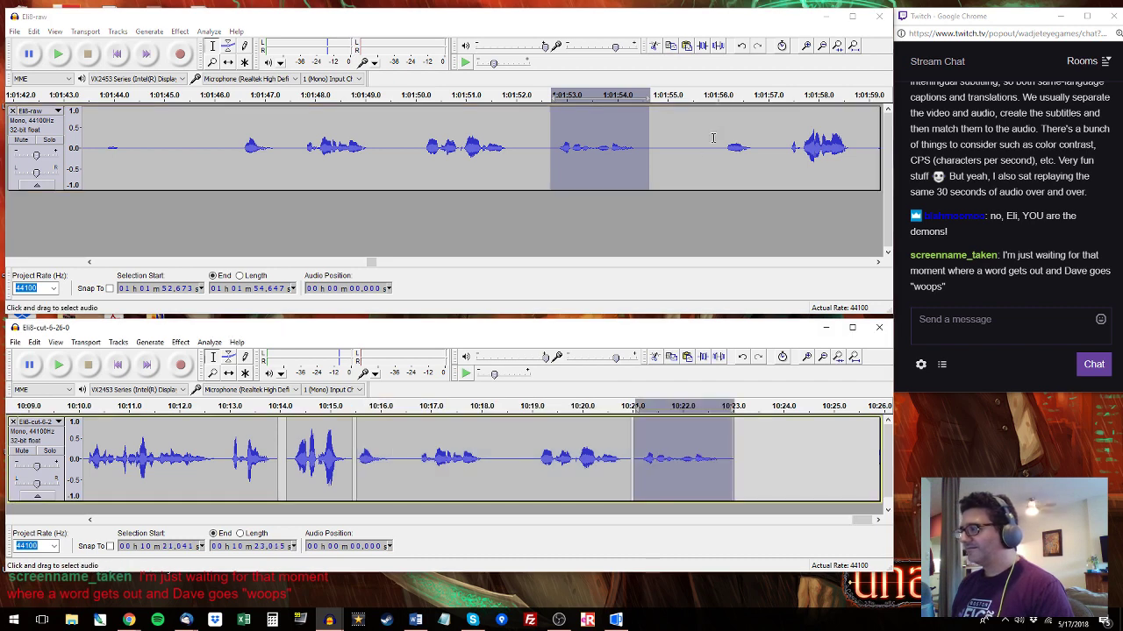
Audition the alternative raw takes from about 1:01:56 to 1:02:13, marking the last one from 1:02:09.5 to 1:02:13.3.
click(726, 140)
key(space)
drag(856, 123, 783, 149)
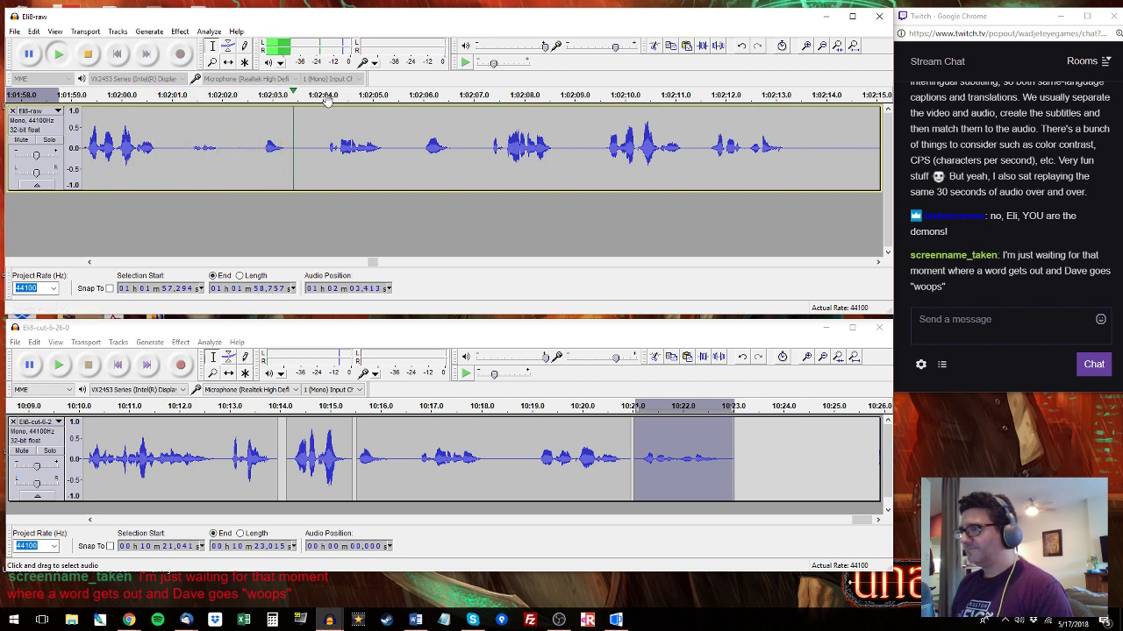
drag(258, 149, 401, 158)
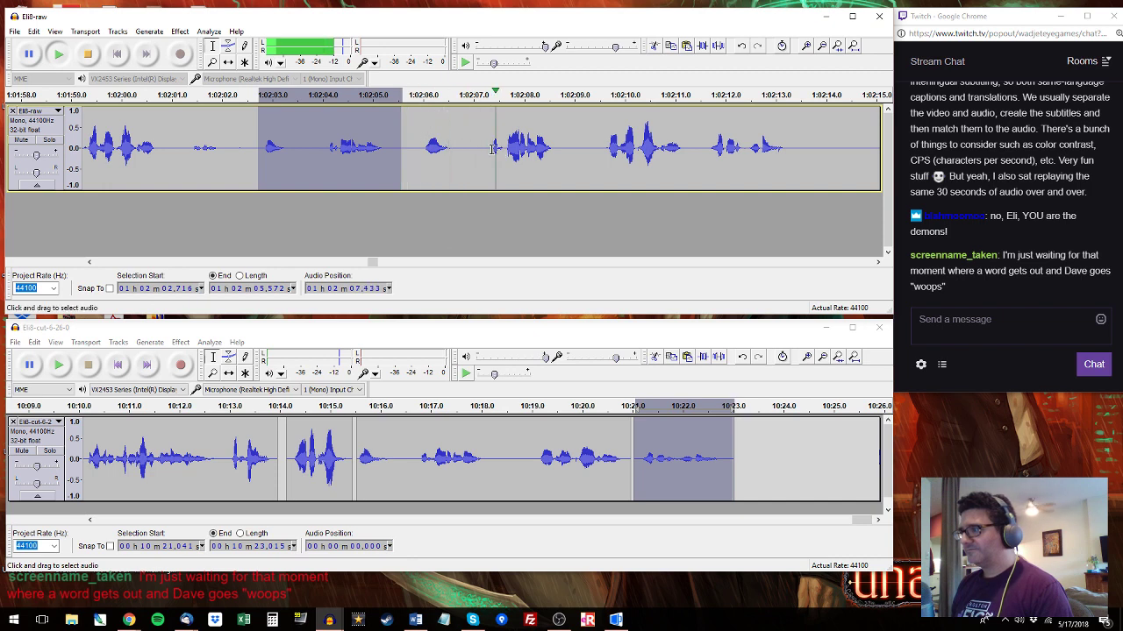
drag(493, 149, 556, 150)
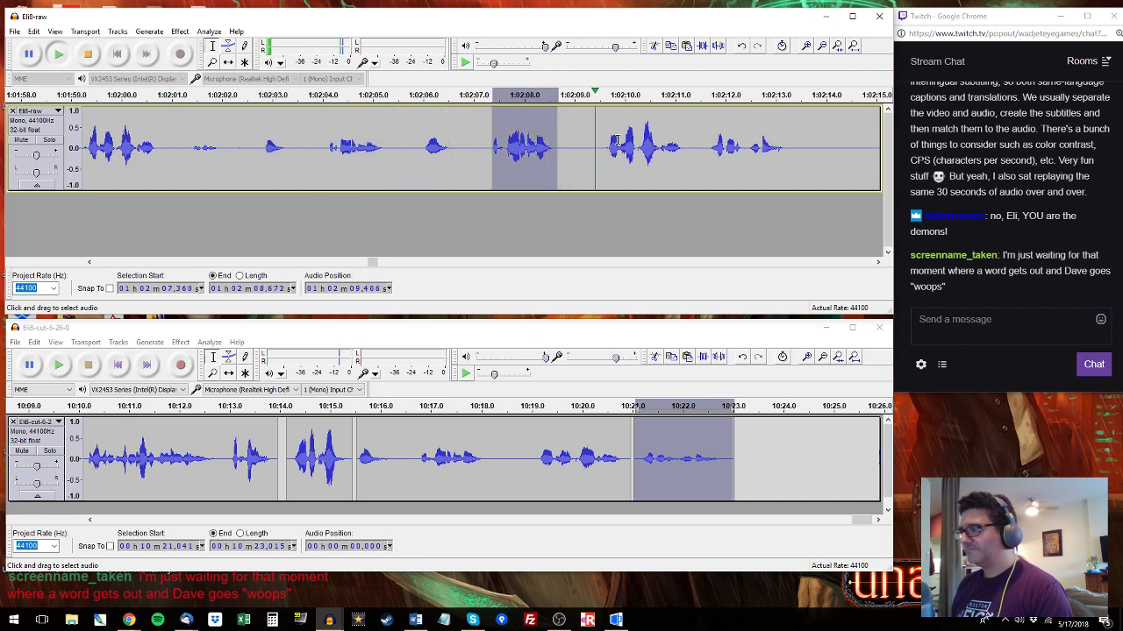
drag(625, 140, 788, 126)
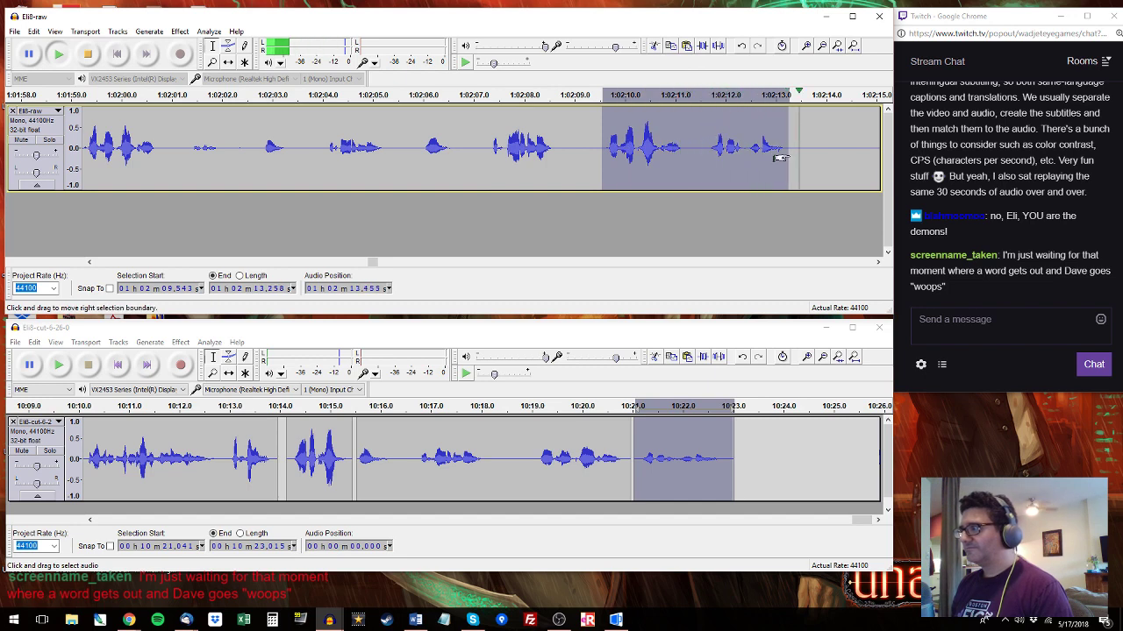
Replay the end of the cut track from 10:19.2 and compare it with the raw take from 1:02:17.4 to 1:02:19.3.
click(541, 451)
key(space)
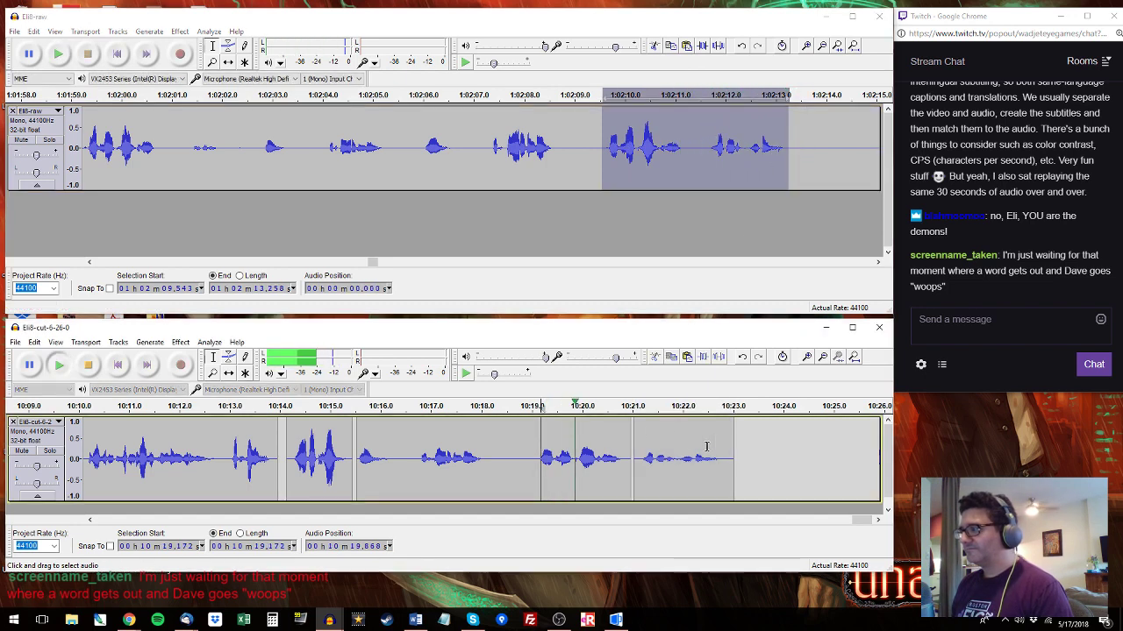
drag(740, 457, 663, 456)
key(space)
click(859, 95)
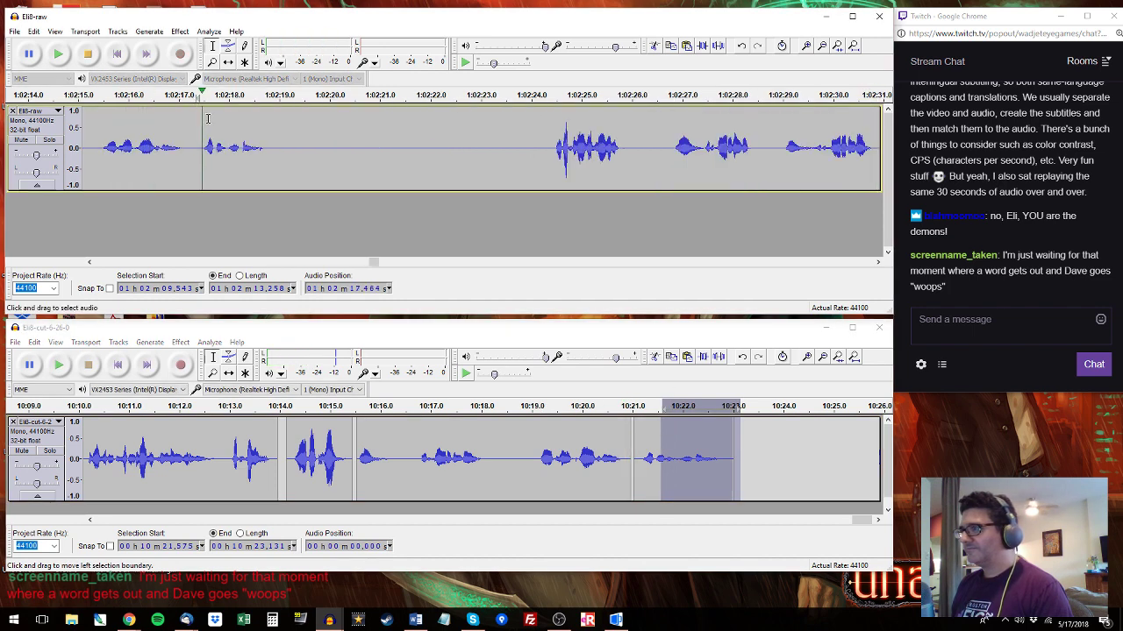
drag(199, 109, 292, 110)
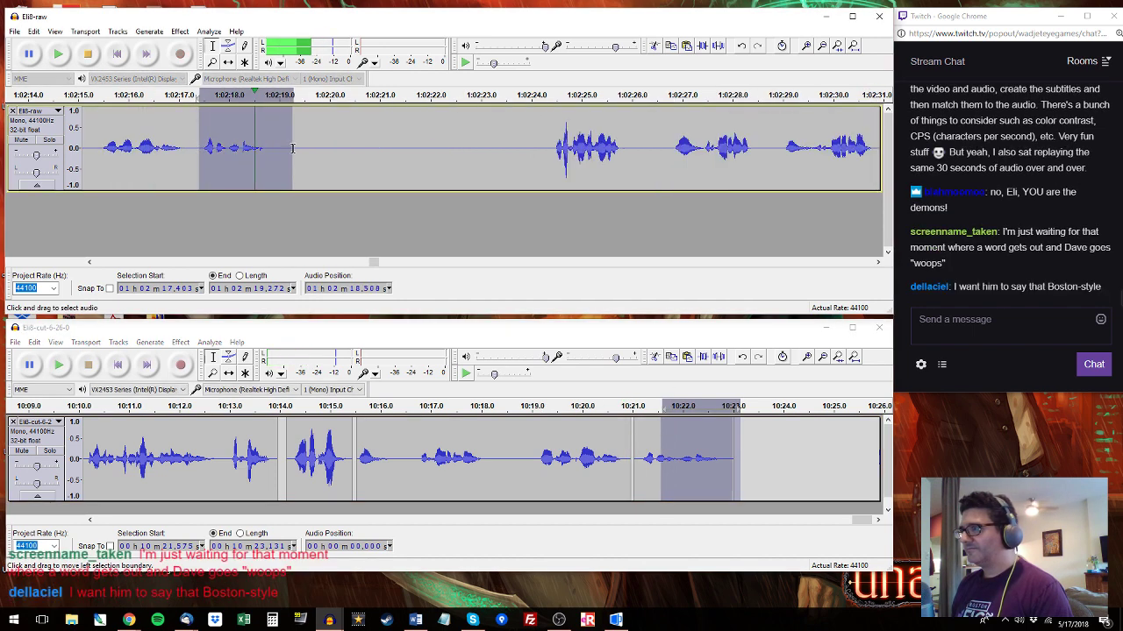
Audition the raw takes from about 1:02:24.5 and paste the one from 1:02:34.1 to 1:02:35.9 over the cut track's last phrase at 10:21.0.
click(558, 94)
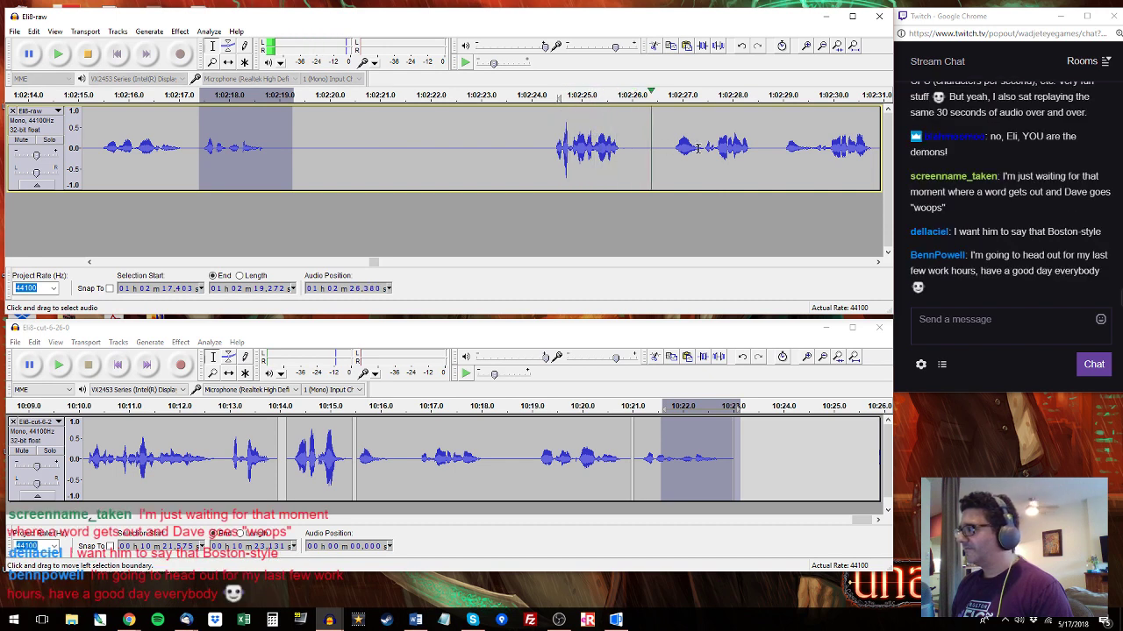
click(657, 147)
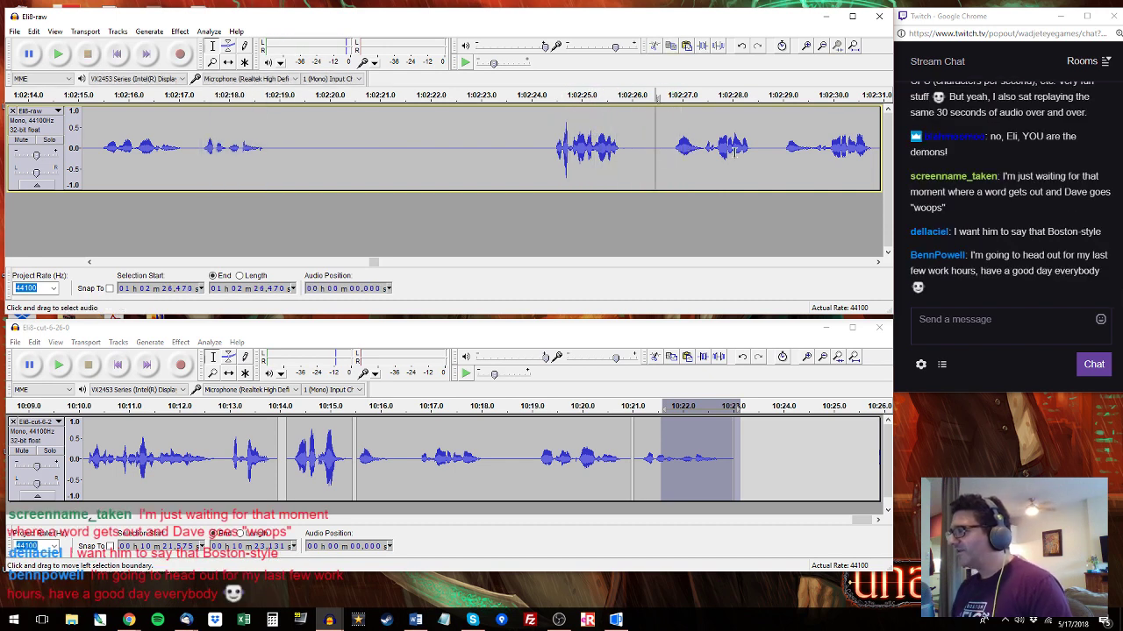
click(666, 148)
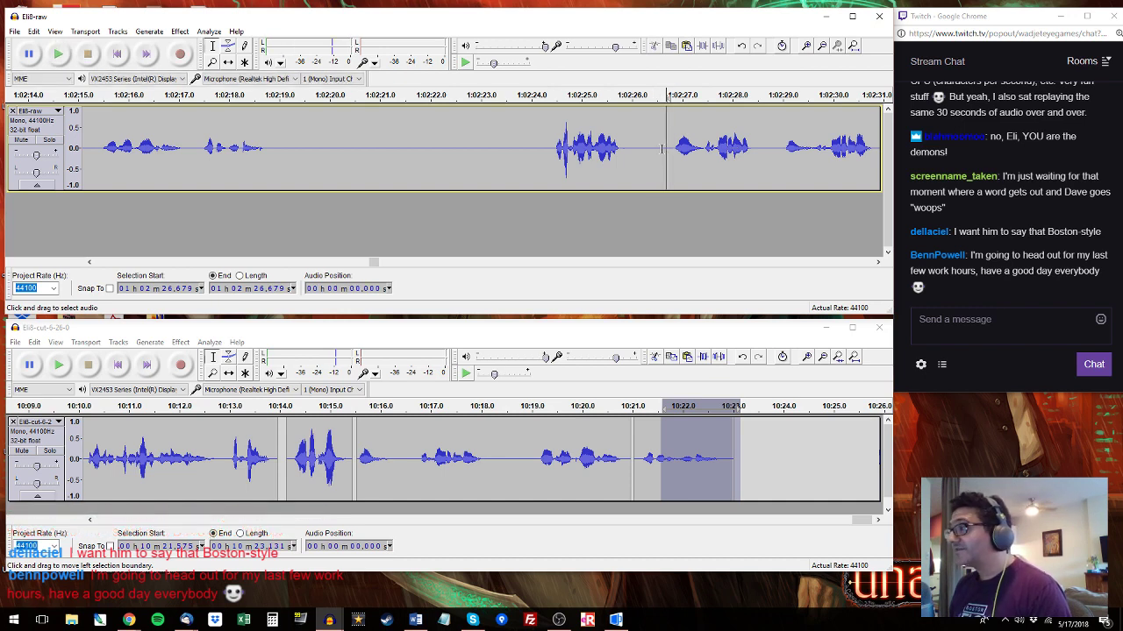
key(space)
key(space)
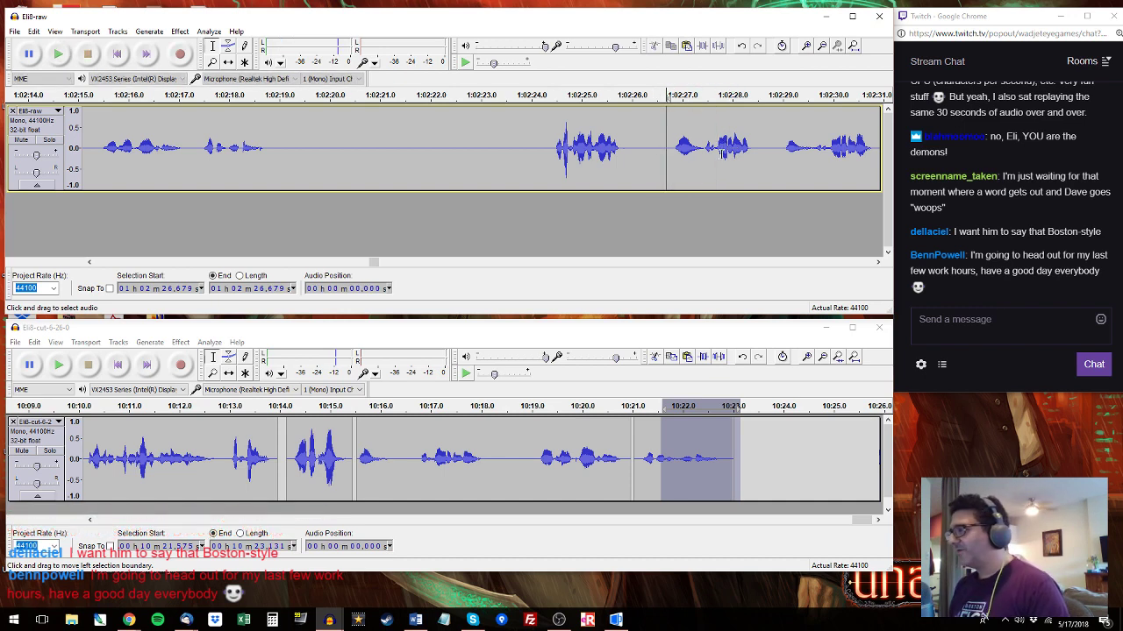
key(space)
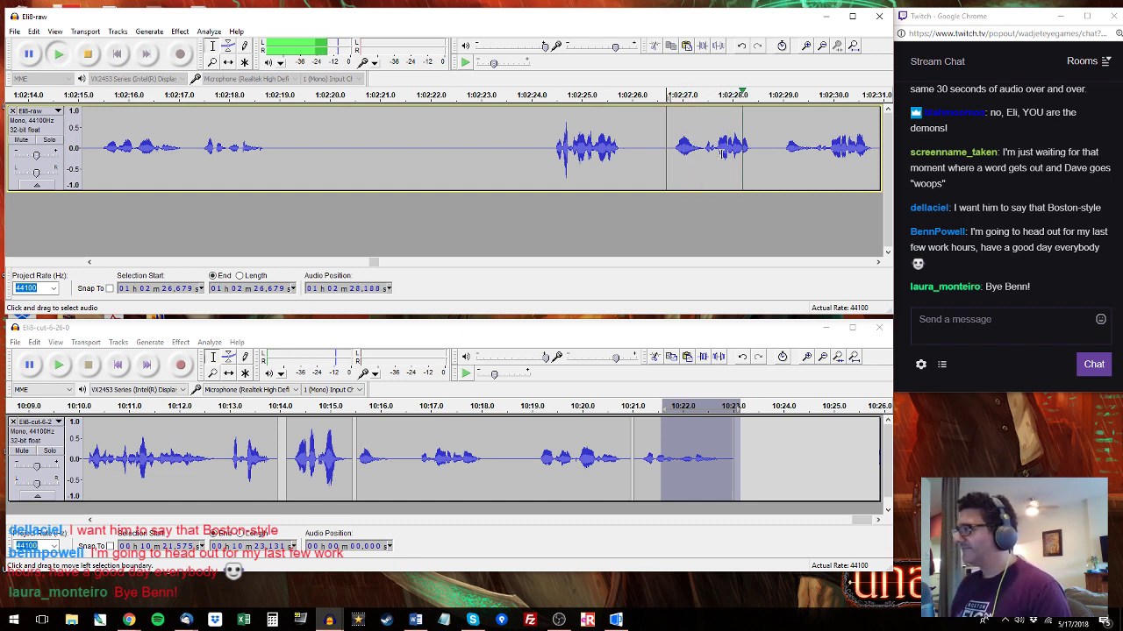
drag(780, 140, 638, 119)
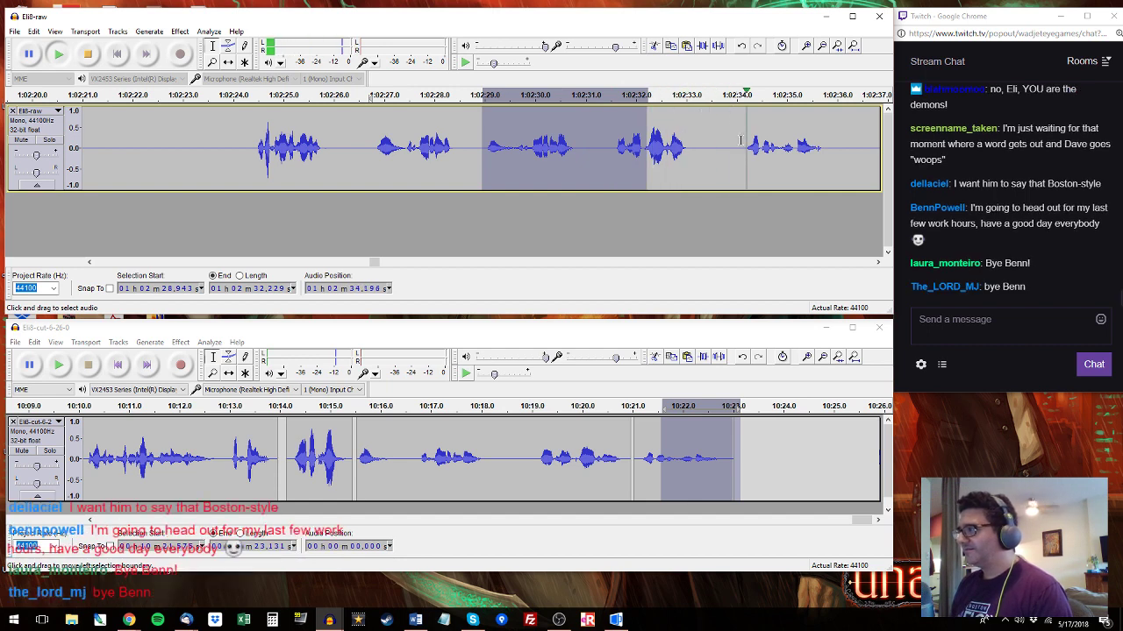
drag(741, 140, 832, 142)
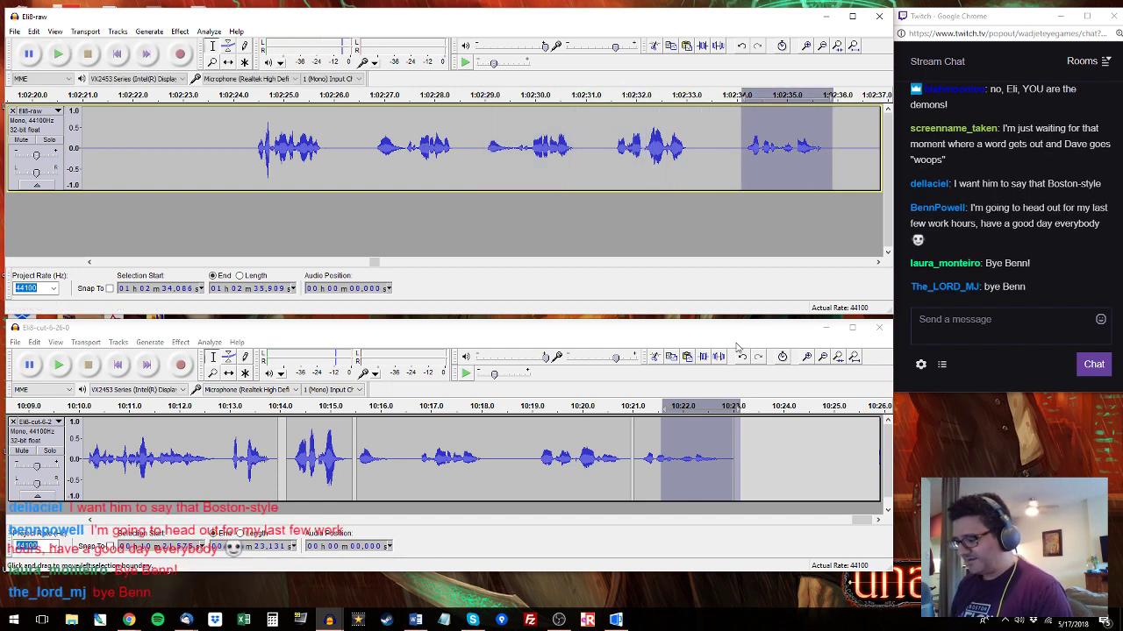
Audition the raw recording from 1:02:36.7 and append the passage from 1:03:11.2 to 1:03:22.0 to the cut track at 10:23.0.
click(864, 125)
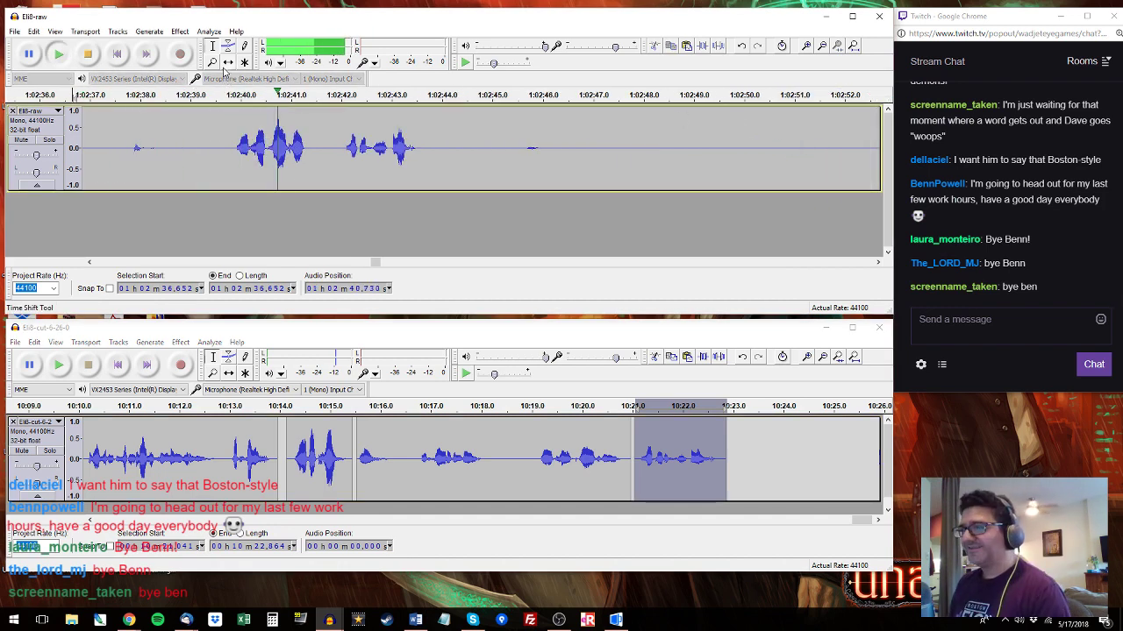
drag(338, 143, 415, 143)
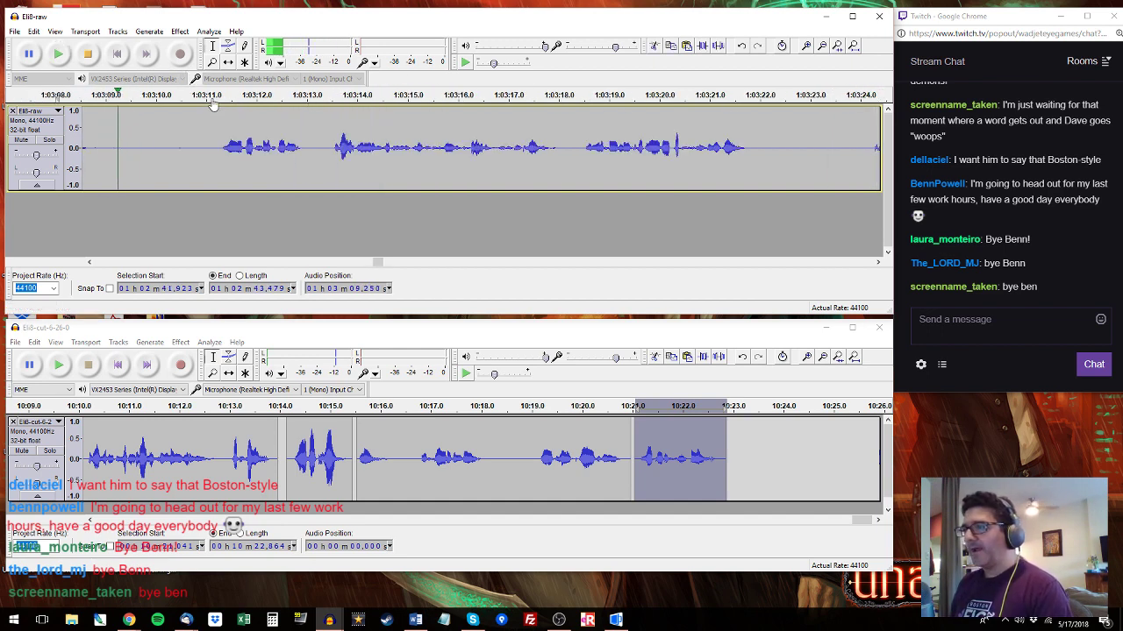
drag(217, 145, 575, 121)
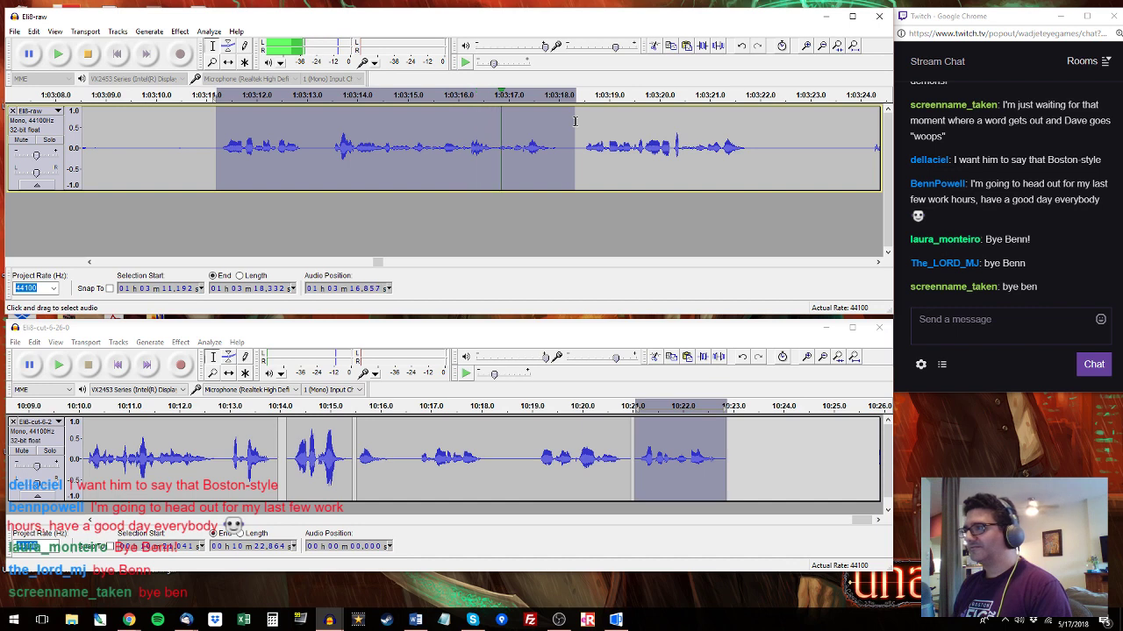
drag(574, 121, 758, 133)
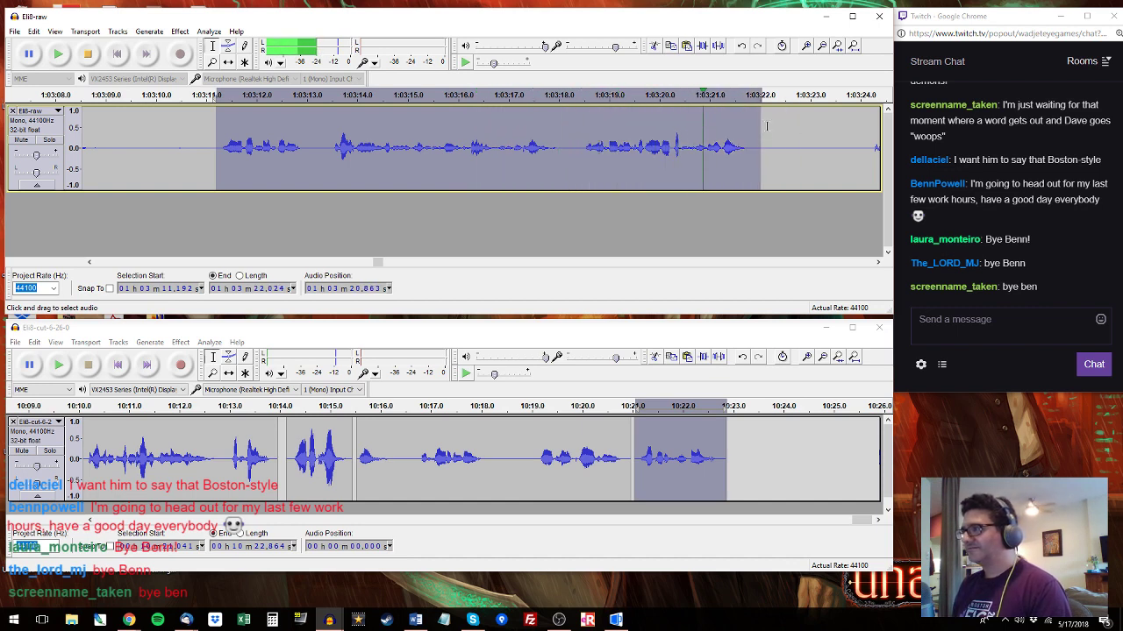
key(ctrl+c)
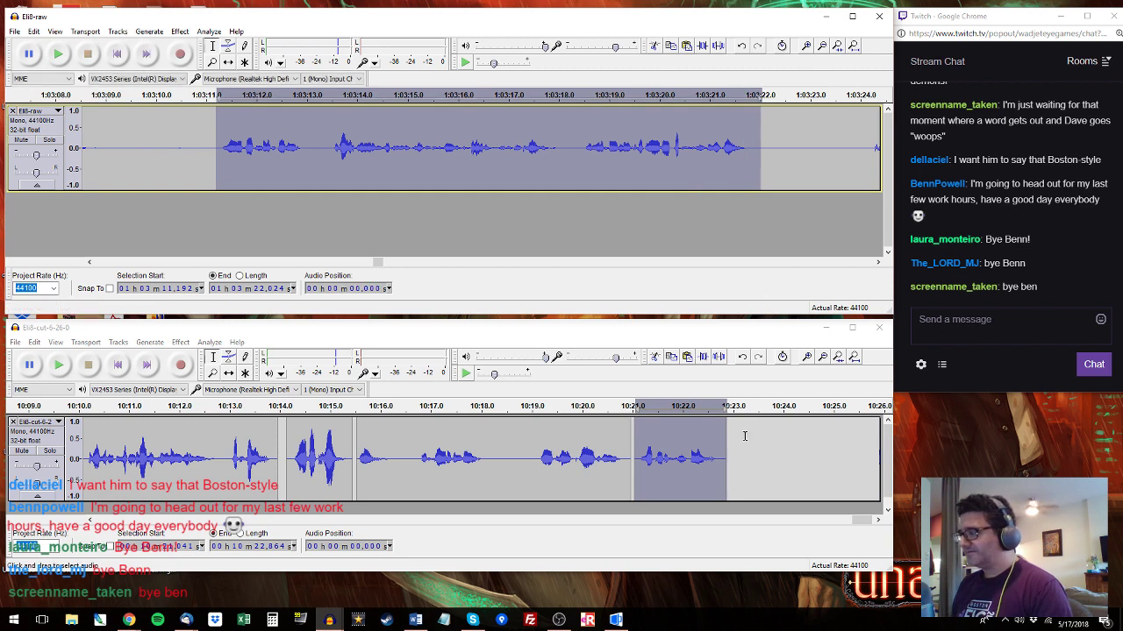
click(733, 441)
key(ctrl+v)
Audition the alternative raw takes from 1:03:24.2, marking the phrase from 1:03:31.4 to 1:03:33.1.
click(868, 149)
key(space)
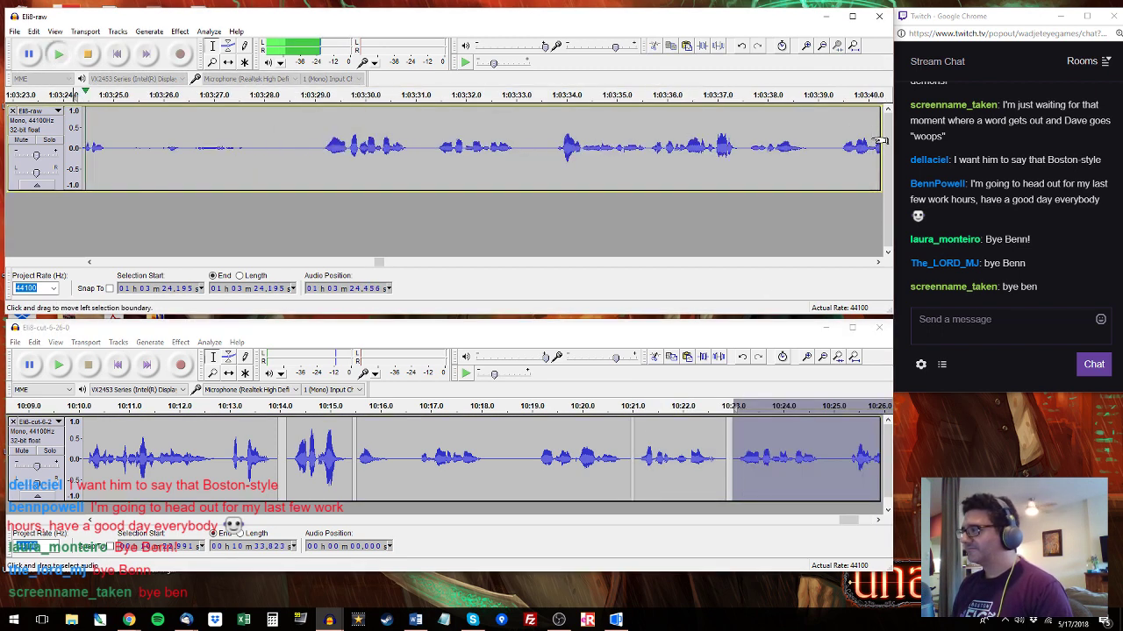
drag(309, 147, 523, 152)
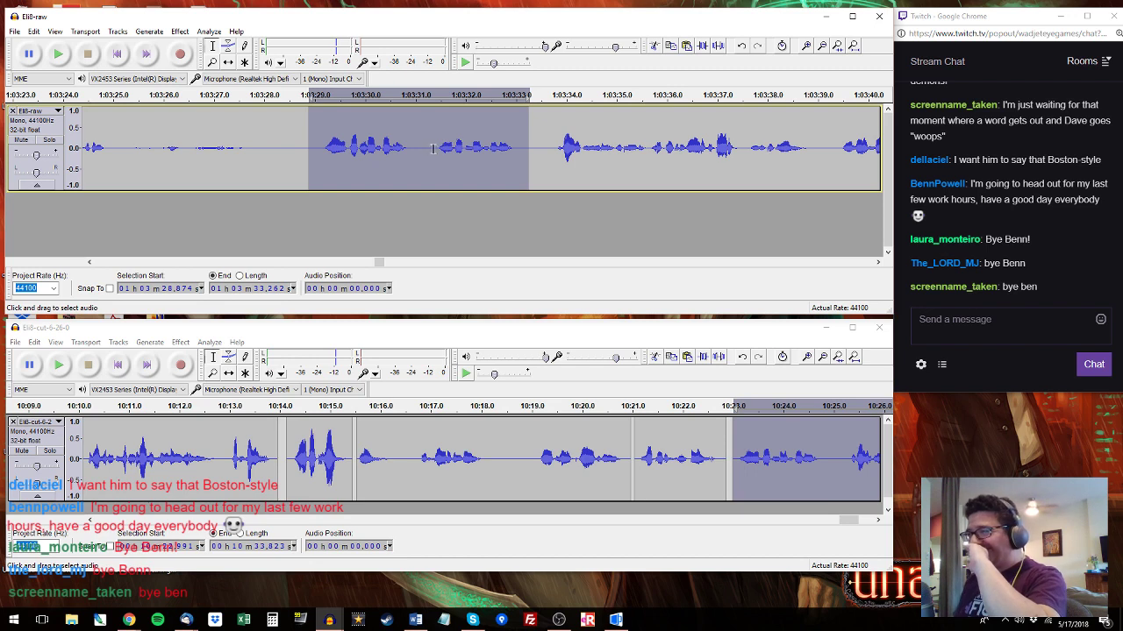
drag(433, 149, 521, 155)
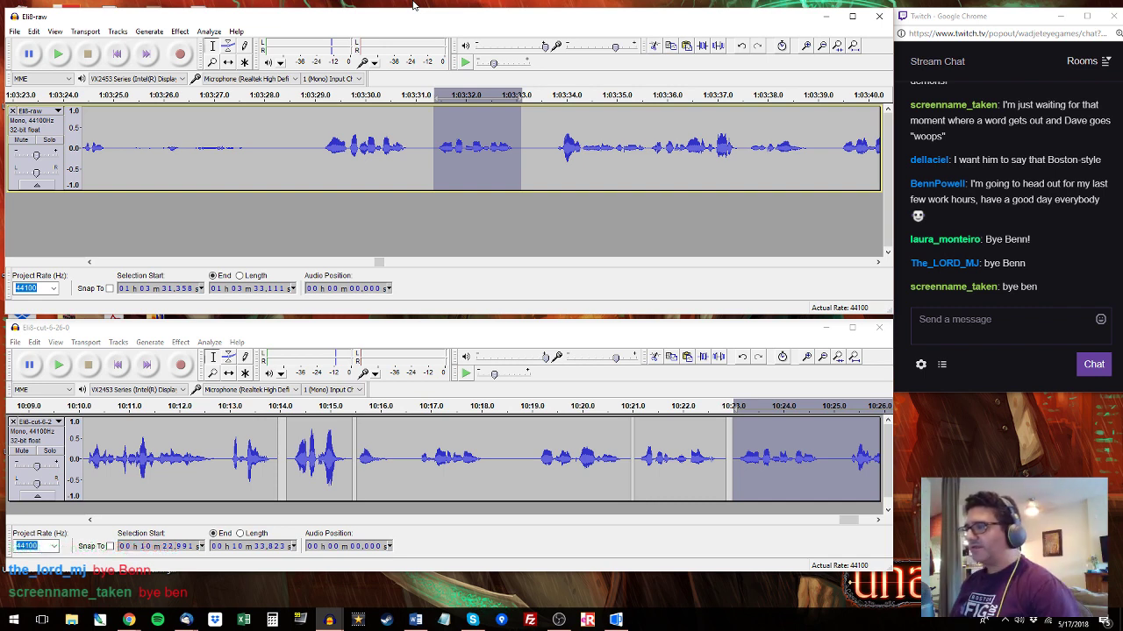
click(428, 139)
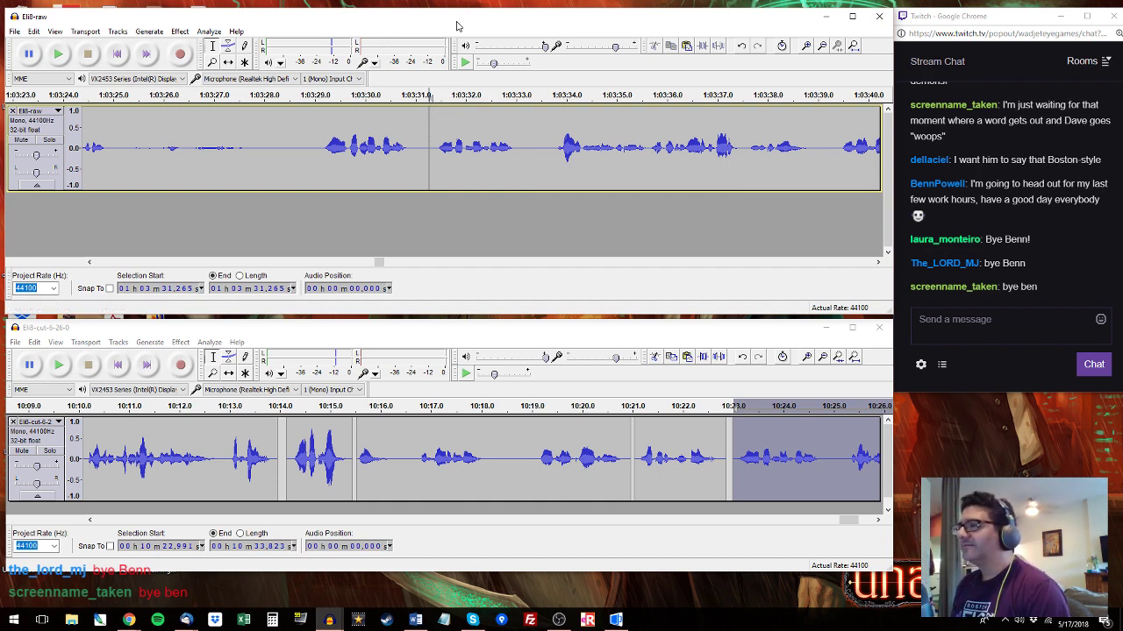
Compare the cut track's passage at 10:23.0 with the raw retake and replace it with the take from 1:03:31.4 to 1:03:43.6.
drag(853, 521, 870, 521)
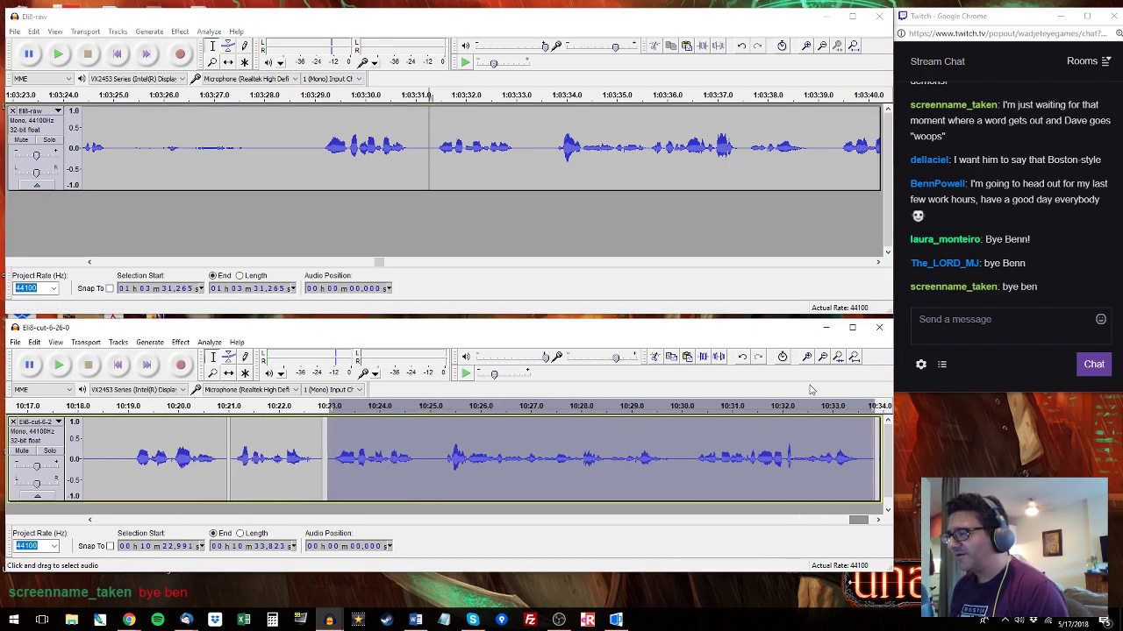
key(space)
key(space)
click(439, 13)
key(space)
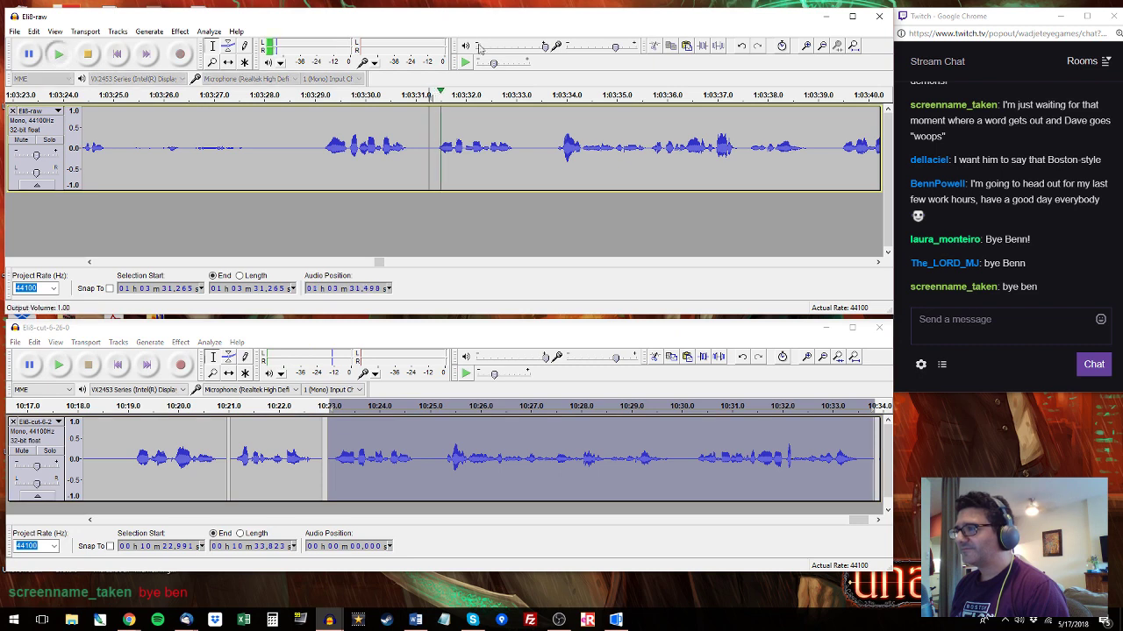
drag(436, 150, 723, 155)
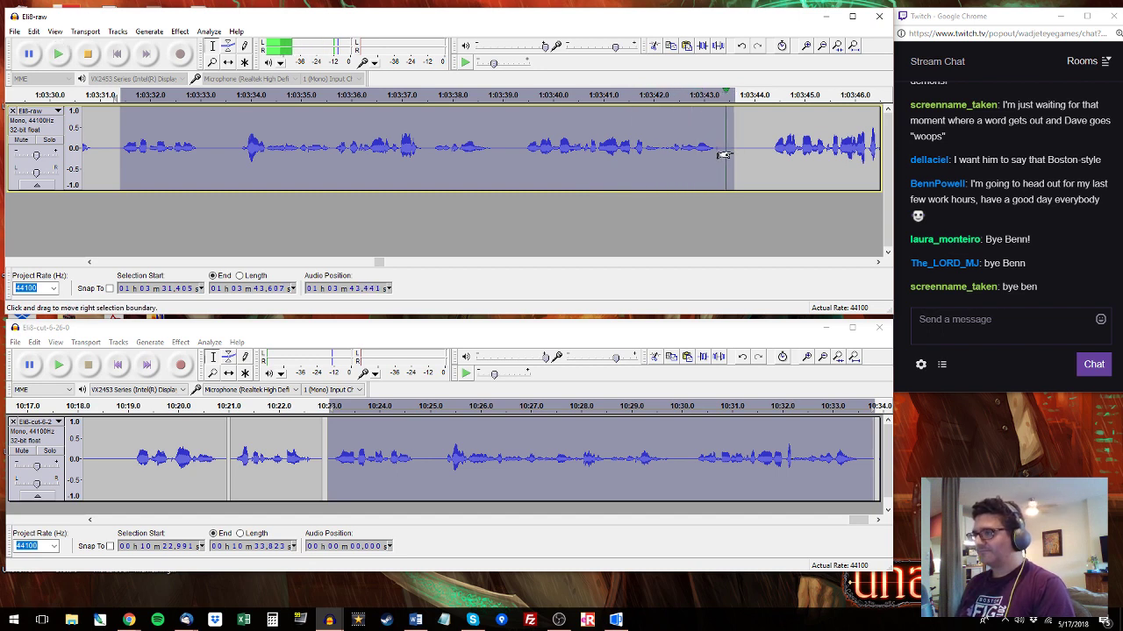
click(518, 342)
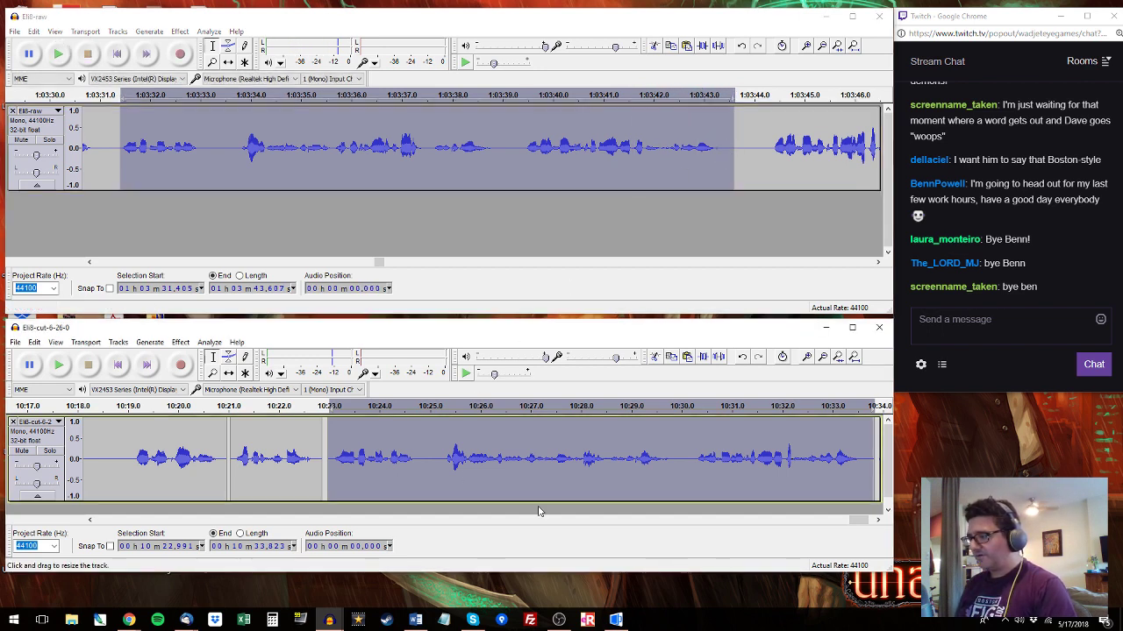
key(ctrl+v)
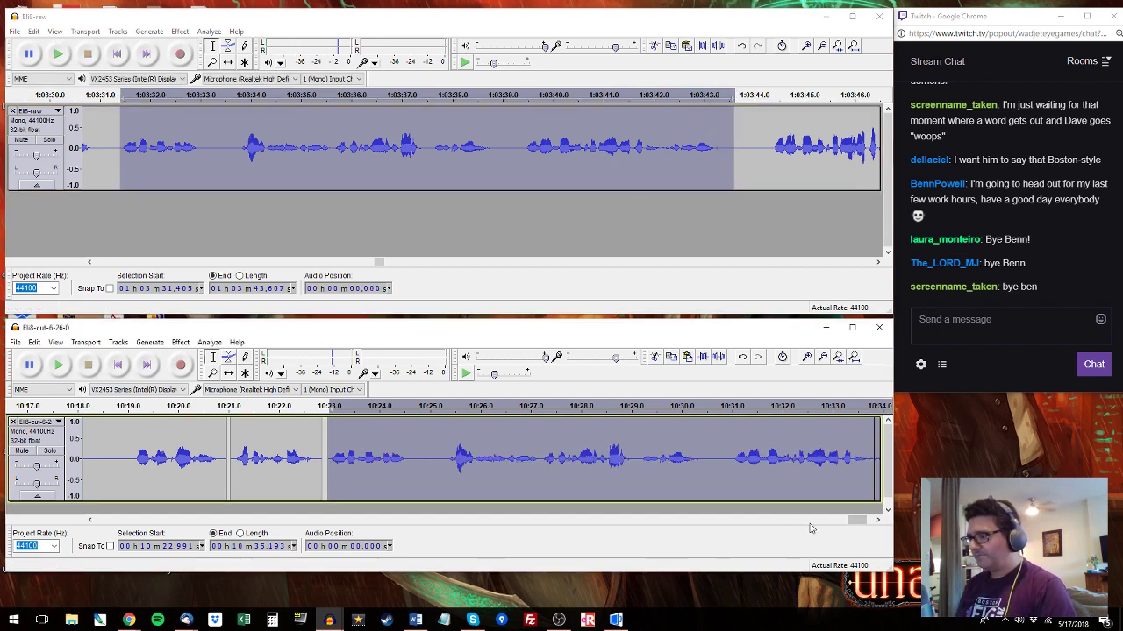
Audition the raw recording from 1:03:44.3 and paste the take from 1:03:44.3 to 1:03:48.0 over the cut track's ending from 10:30.9.
click(771, 140)
key(space)
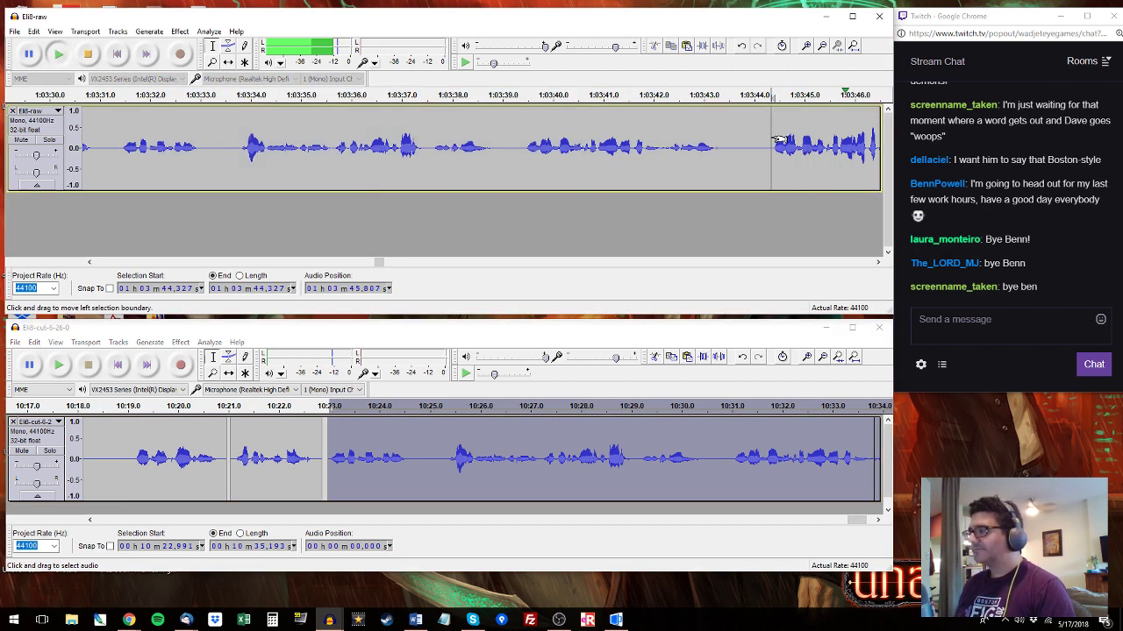
mouse_move(161, 140)
mouse_down()
mouse_move(2, 142)
mouse_move(200, 145)
mouse_up()
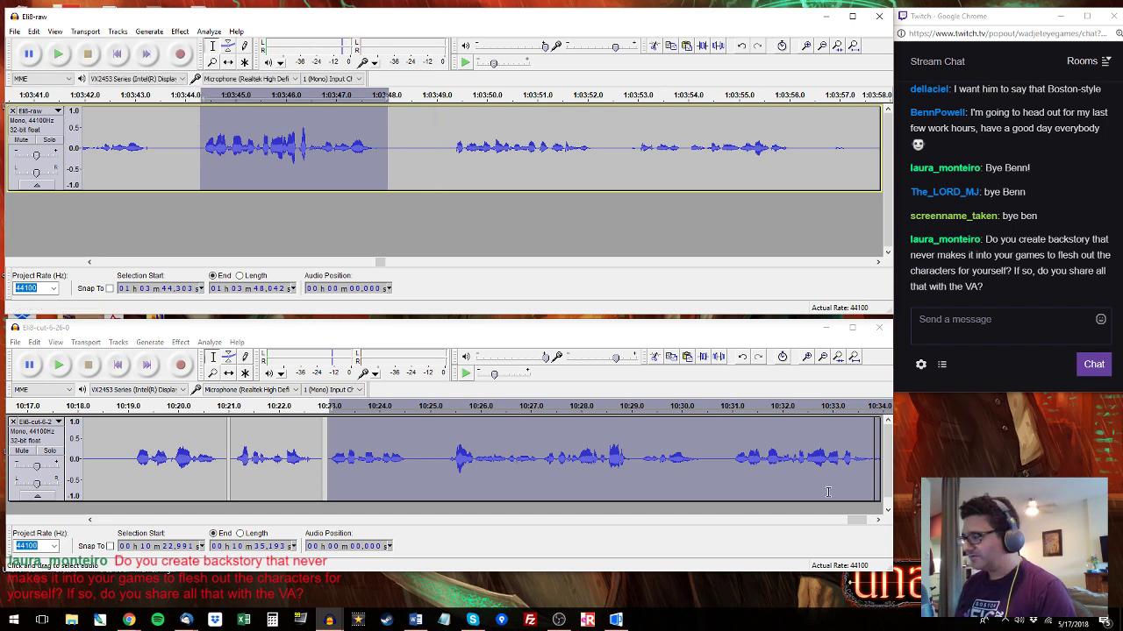
drag(861, 520, 865, 520)
drag(588, 452, 826, 464)
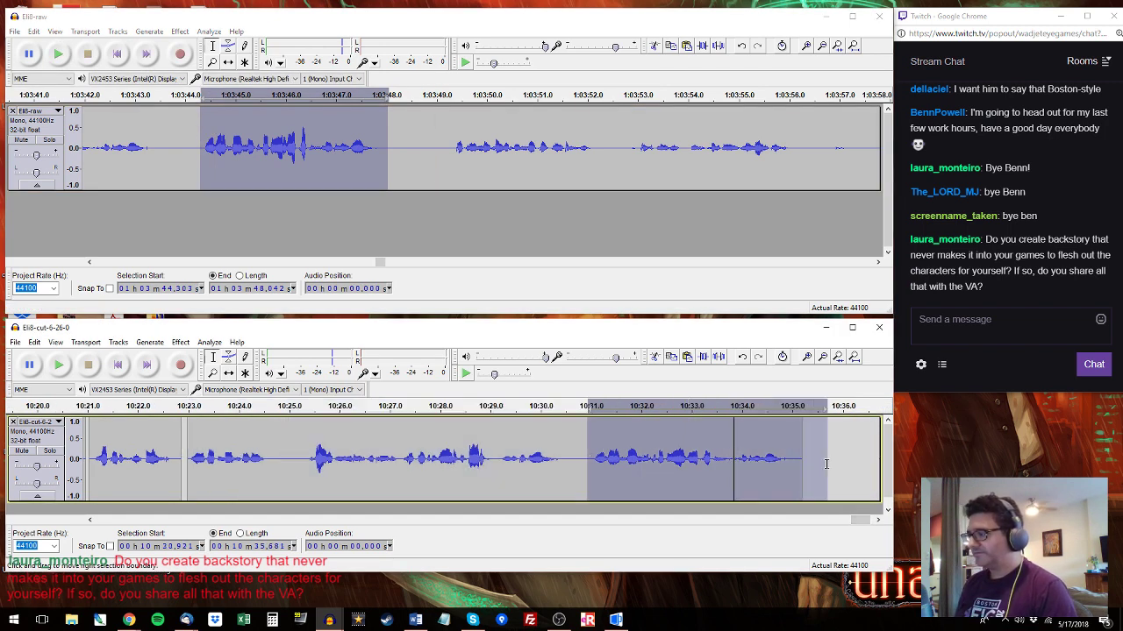
key(ctrl+v)
key(ctrl+z)
key(space)
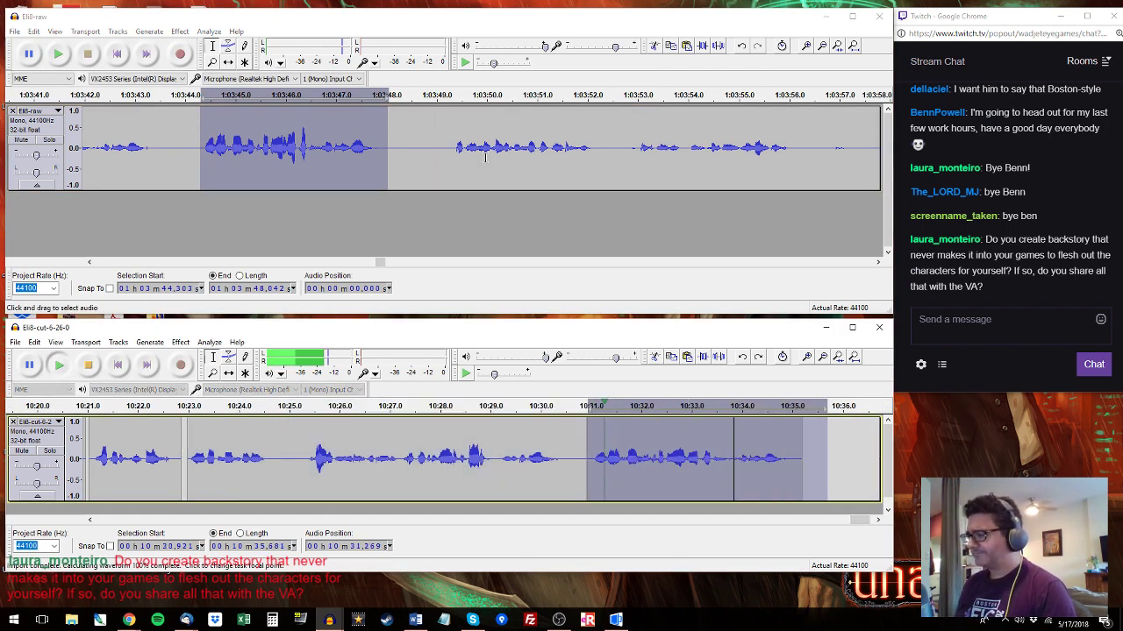
key(space)
key(ctrl+v)
Check the raw position at 1:03:49.4 and export the cut track to the cut folder as a WAV file named Eli8-cut-1-3-49.
click(457, 128)
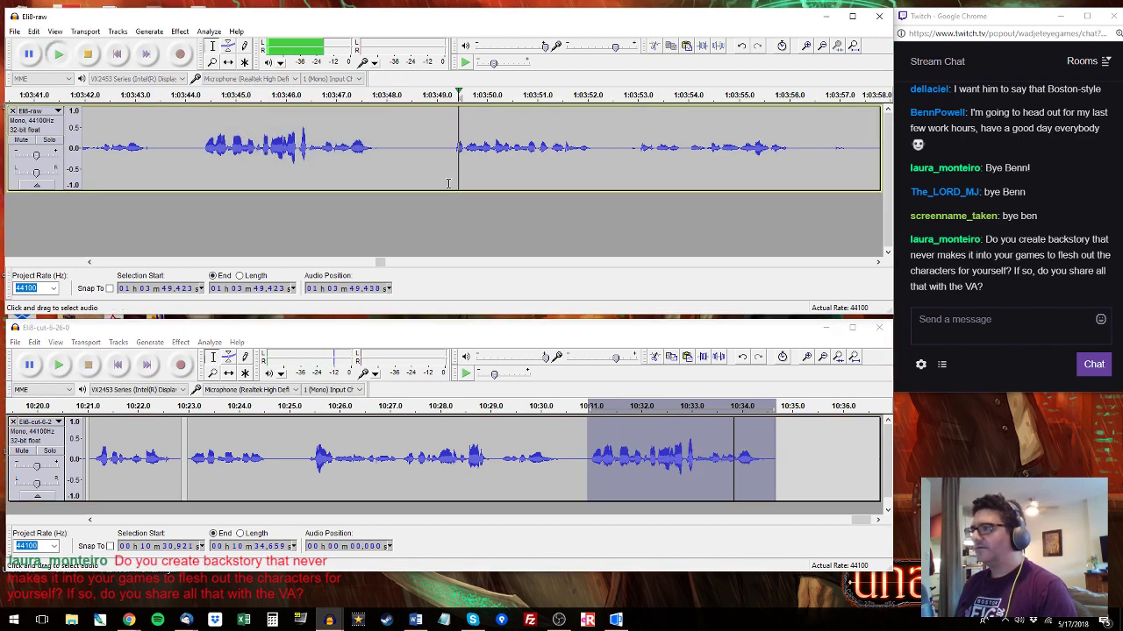
click(643, 459)
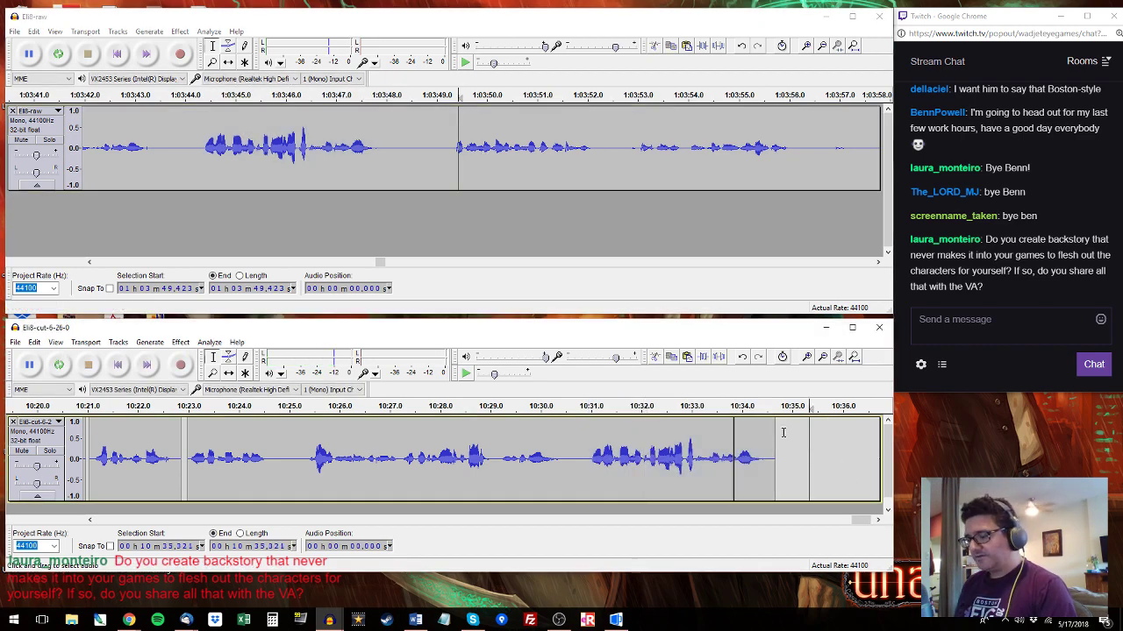
key(ctrl+shift+e)
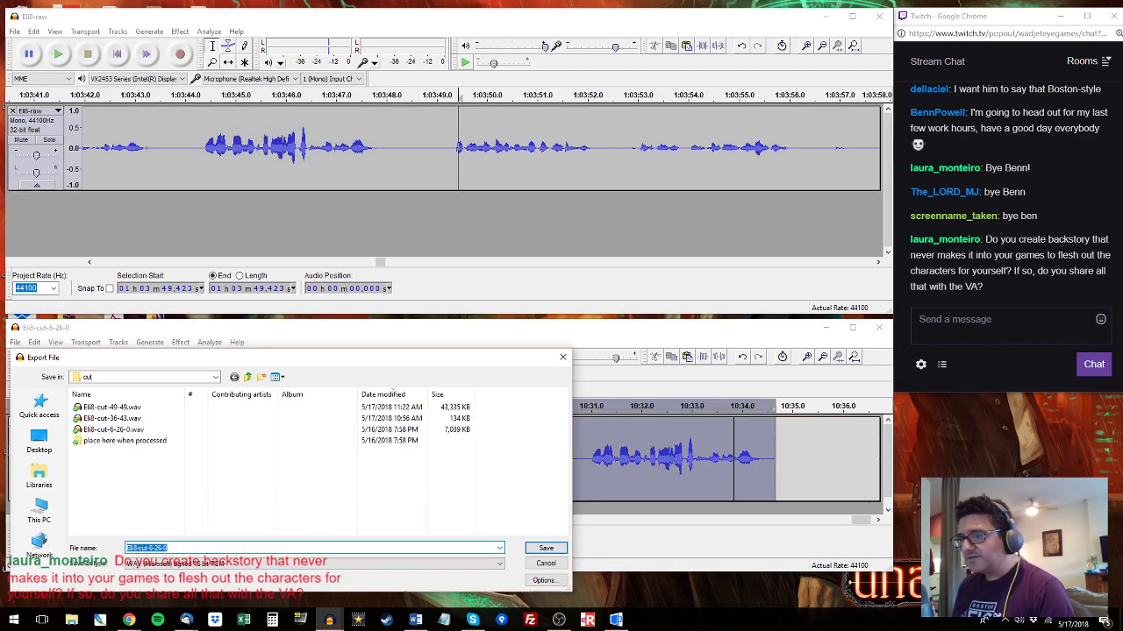
click(161, 565)
click(149, 462)
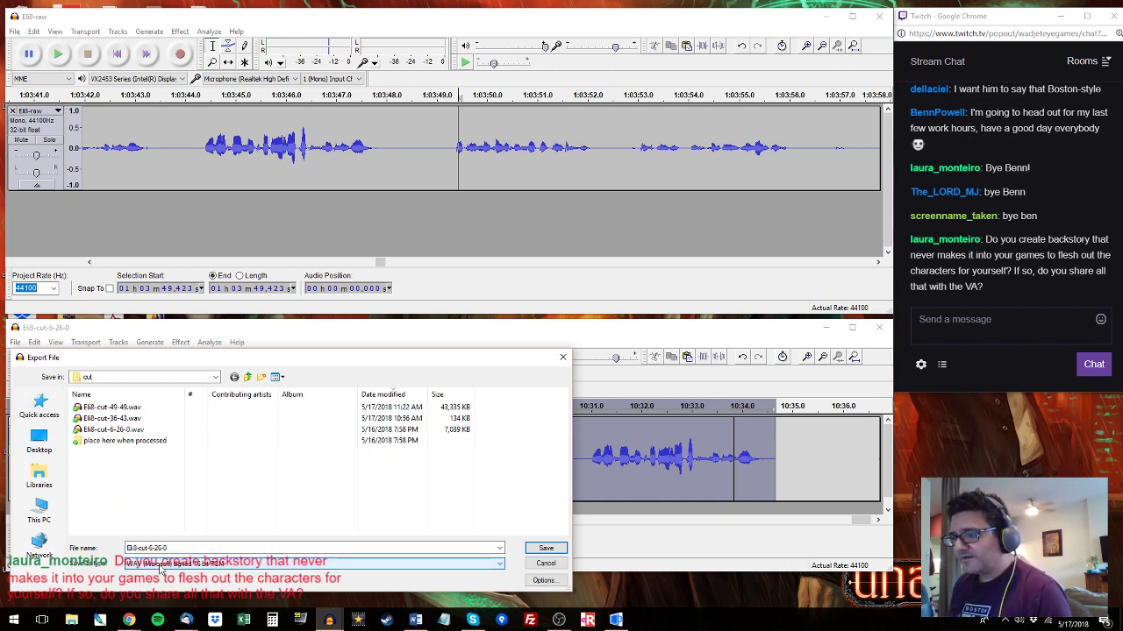
click(105, 407)
double_click(150, 548)
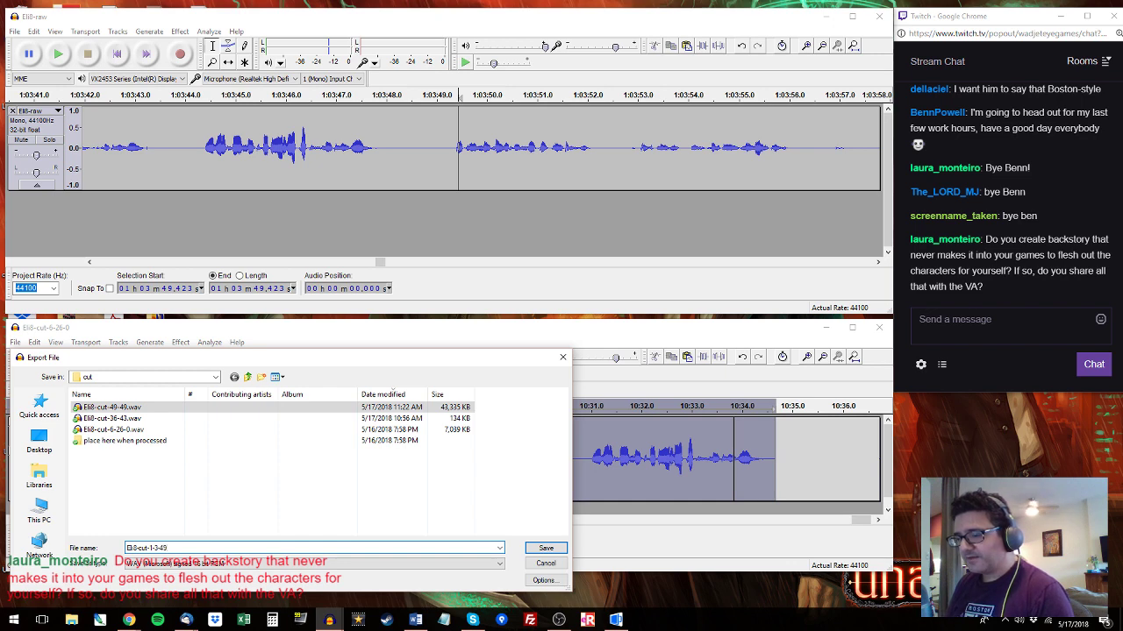
key(Return)
click(514, 541)
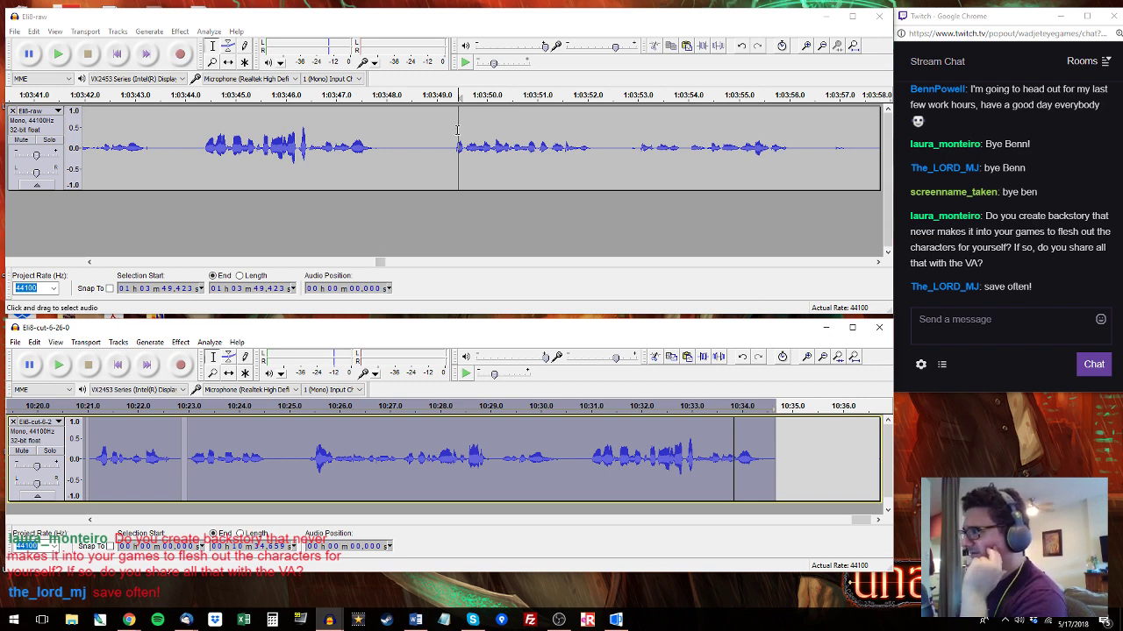
Audition the raw take from 1:03:49.3 and paste 1:03:49.3 to 1:03:56.2 at the cut track's end at 10:34.8.
drag(446, 136, 413, 142)
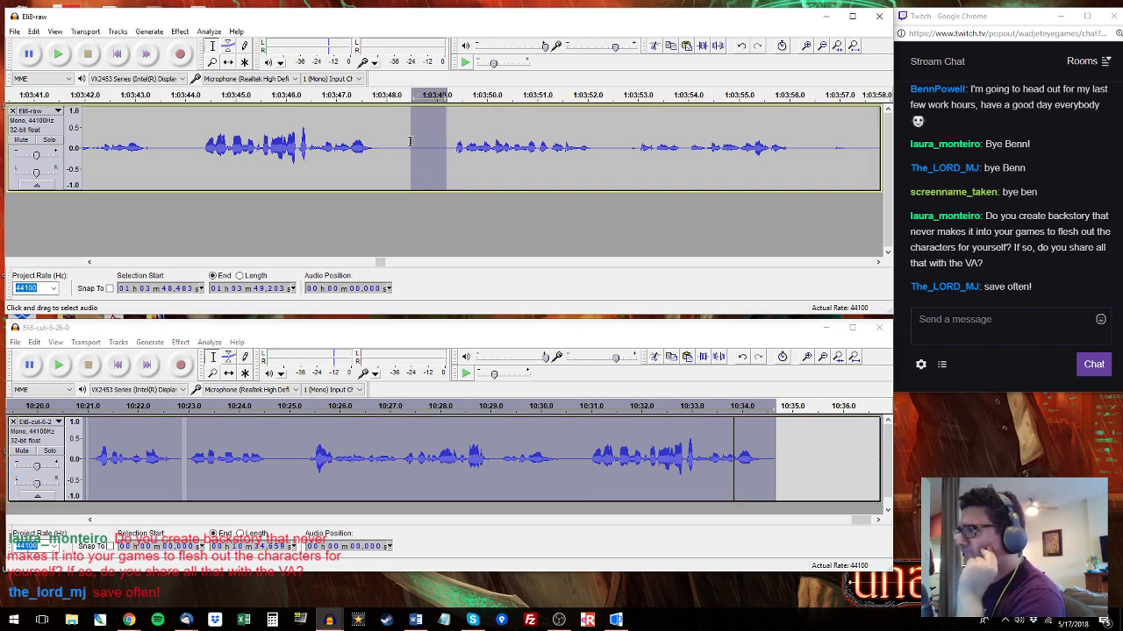
click(403, 157)
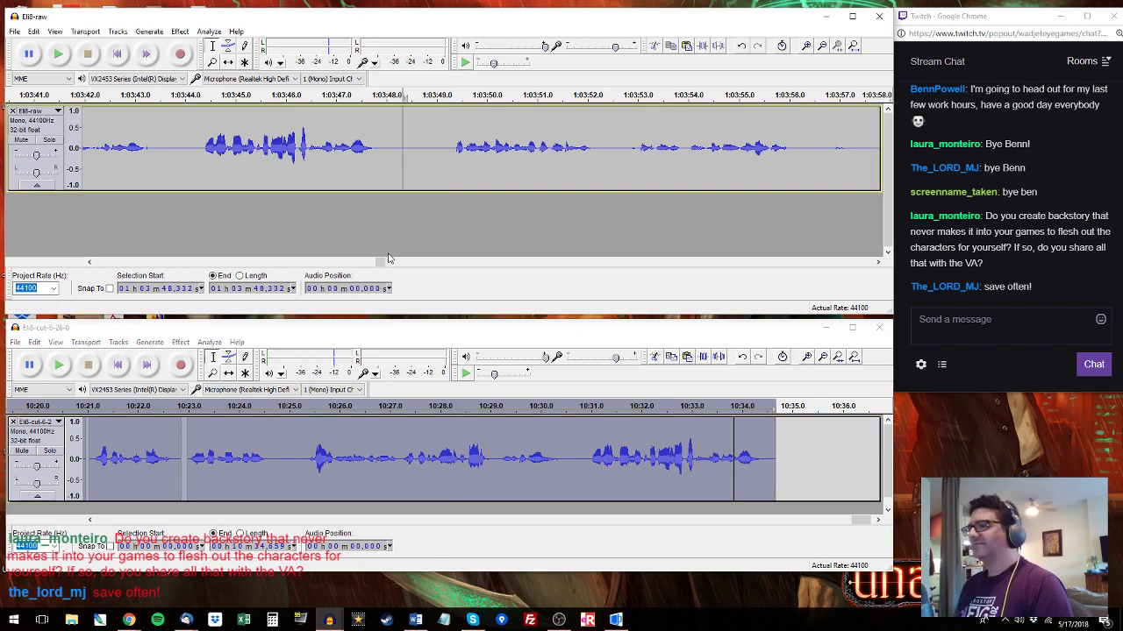
click(451, 116)
key(space)
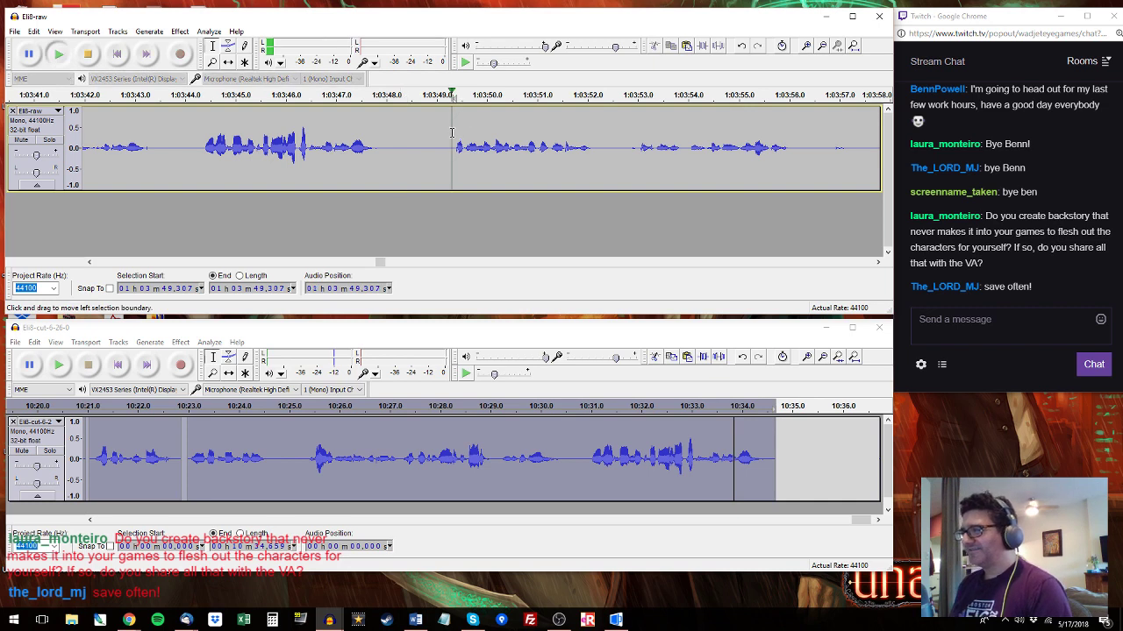
drag(450, 147, 619, 173)
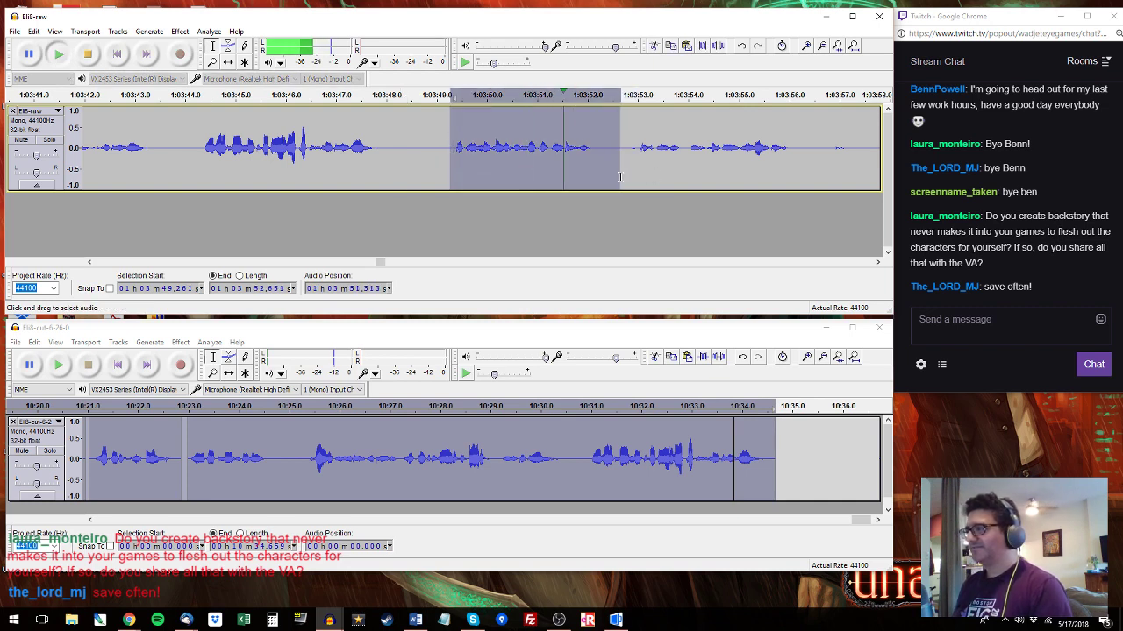
shift+click(797, 158)
key(space)
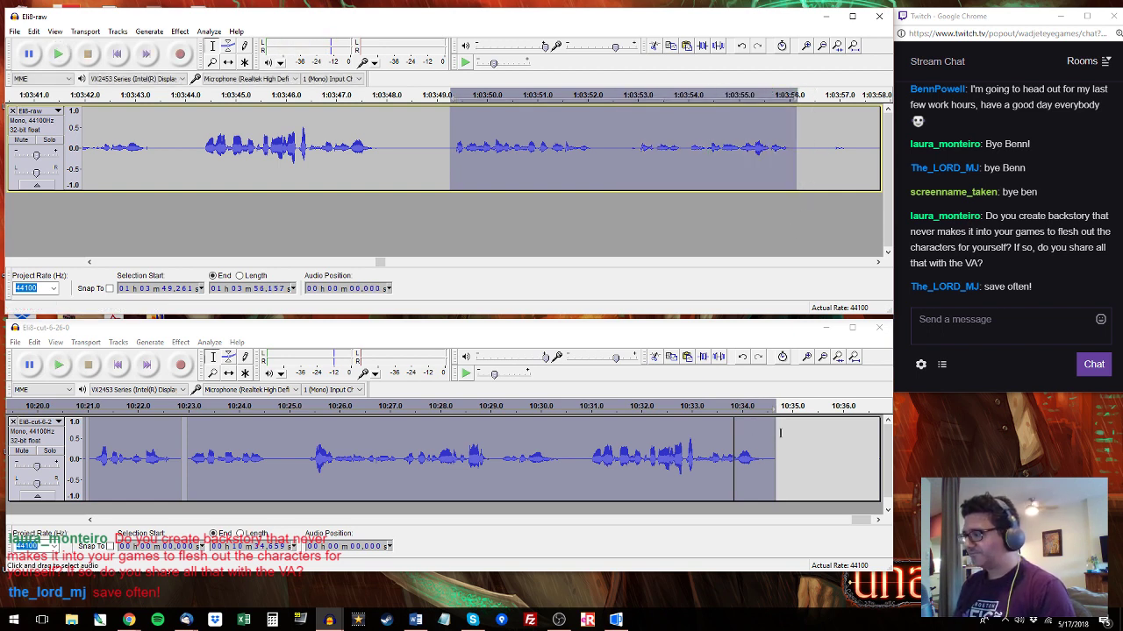
drag(779, 433, 680, 452)
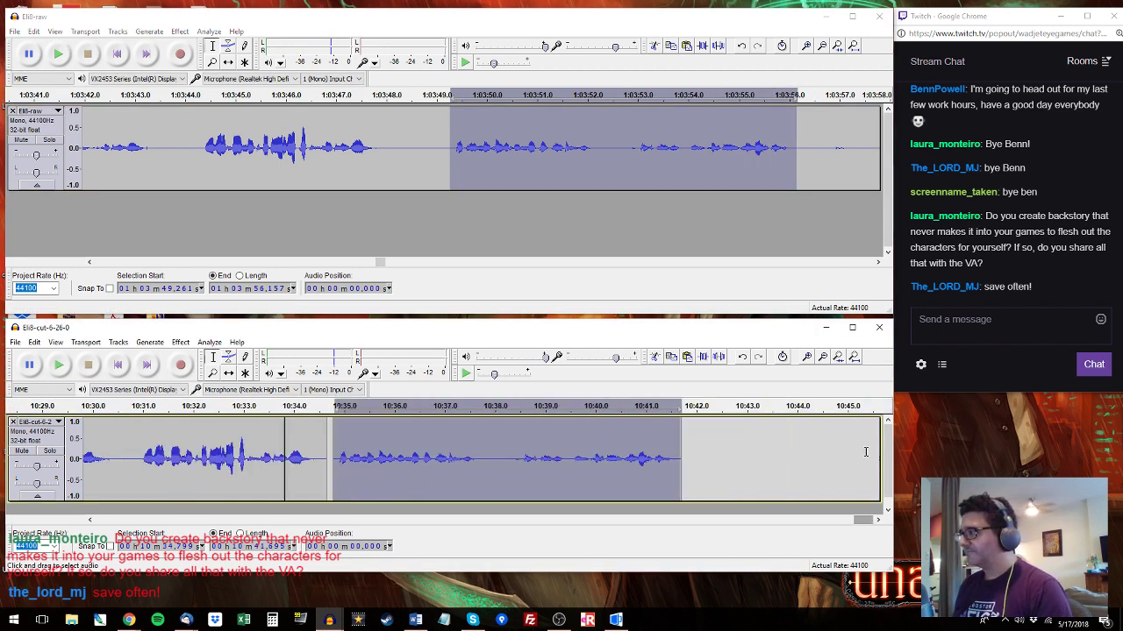
Audition the next raw take and paste 1:03:58.1 to 1:04:04.8 over the cut track's last phrase from 10:34.8.
drag(833, 138, 845, 140)
key(space)
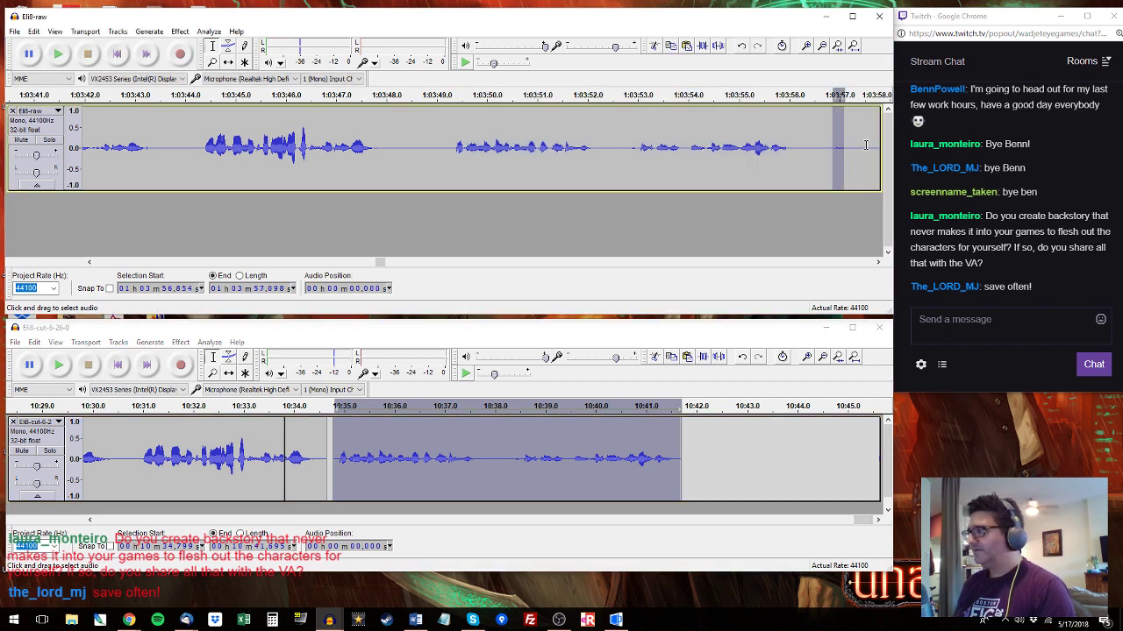
click(852, 149)
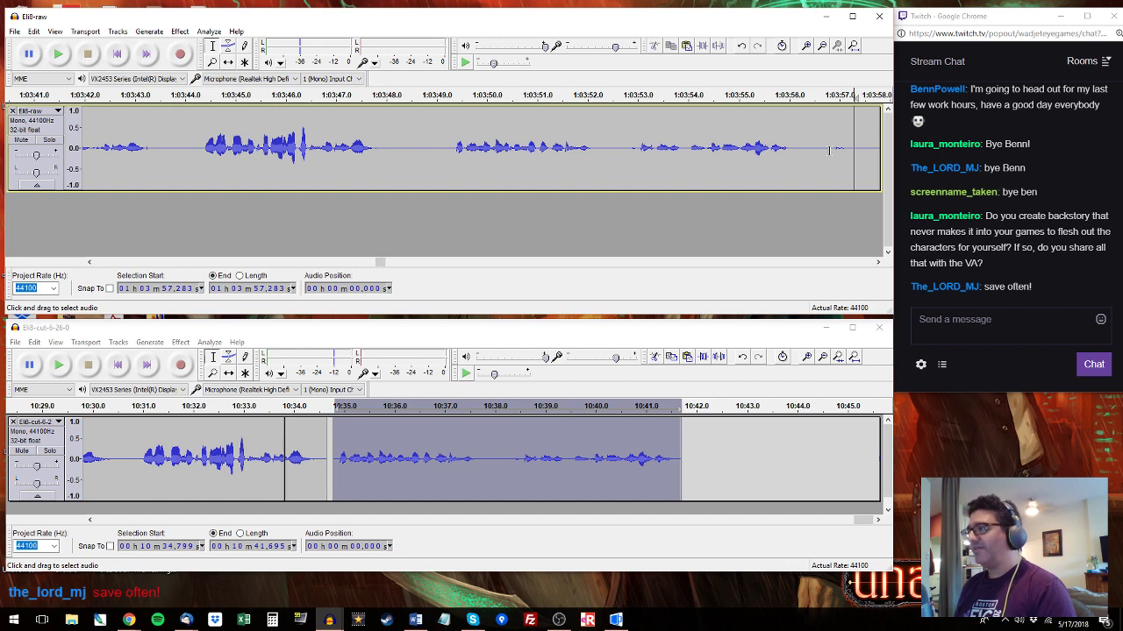
click(874, 152)
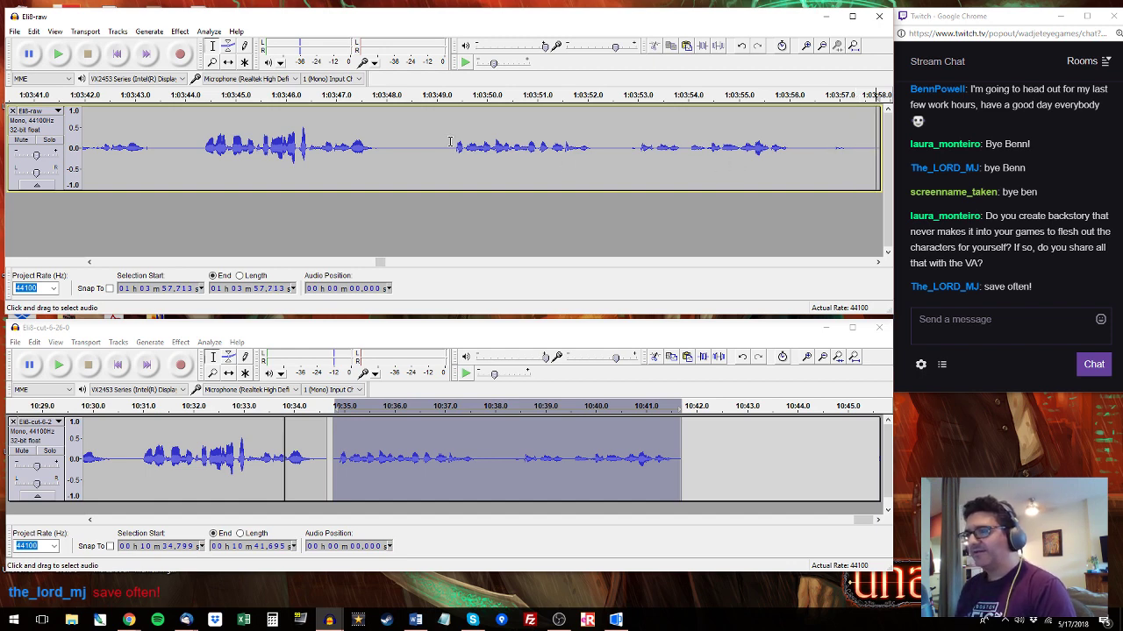
key(space)
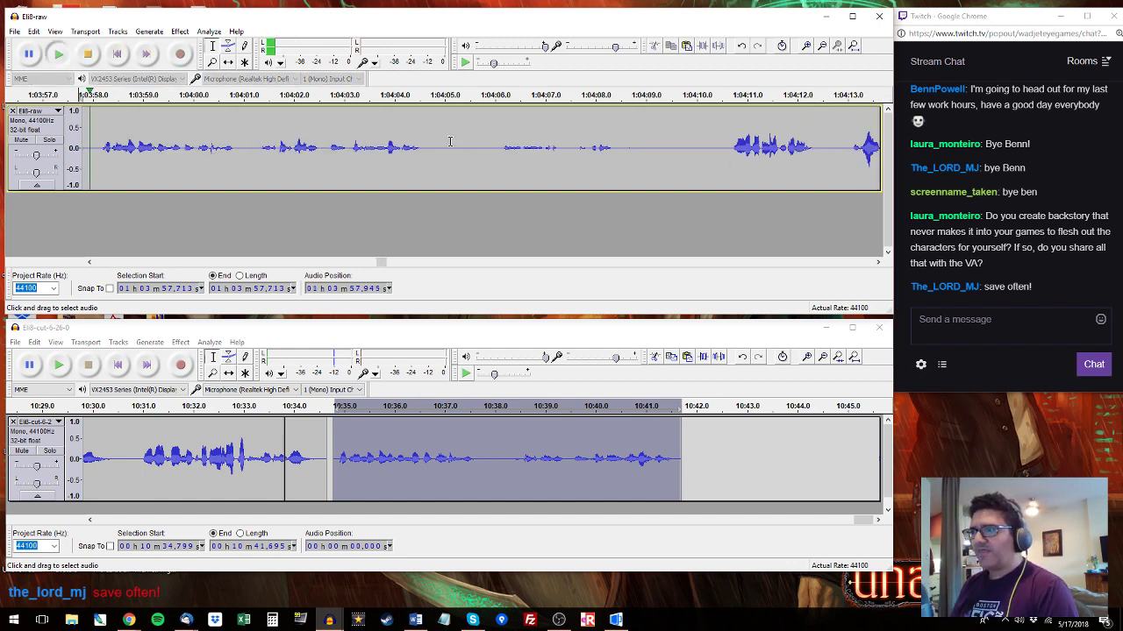
key(space)
click(96, 141)
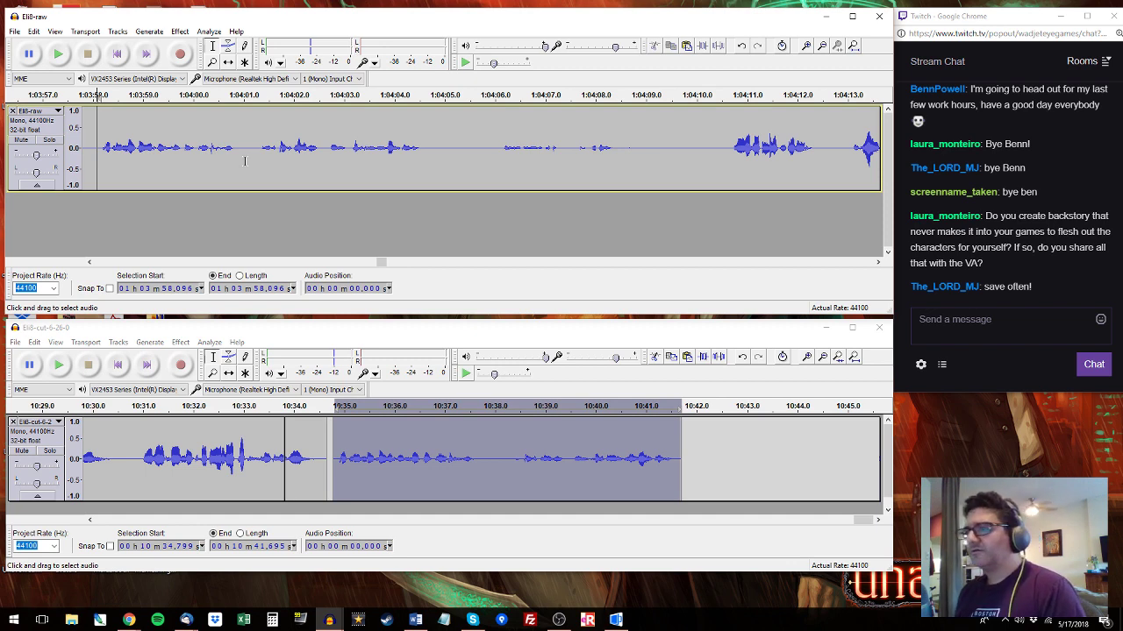
key(space)
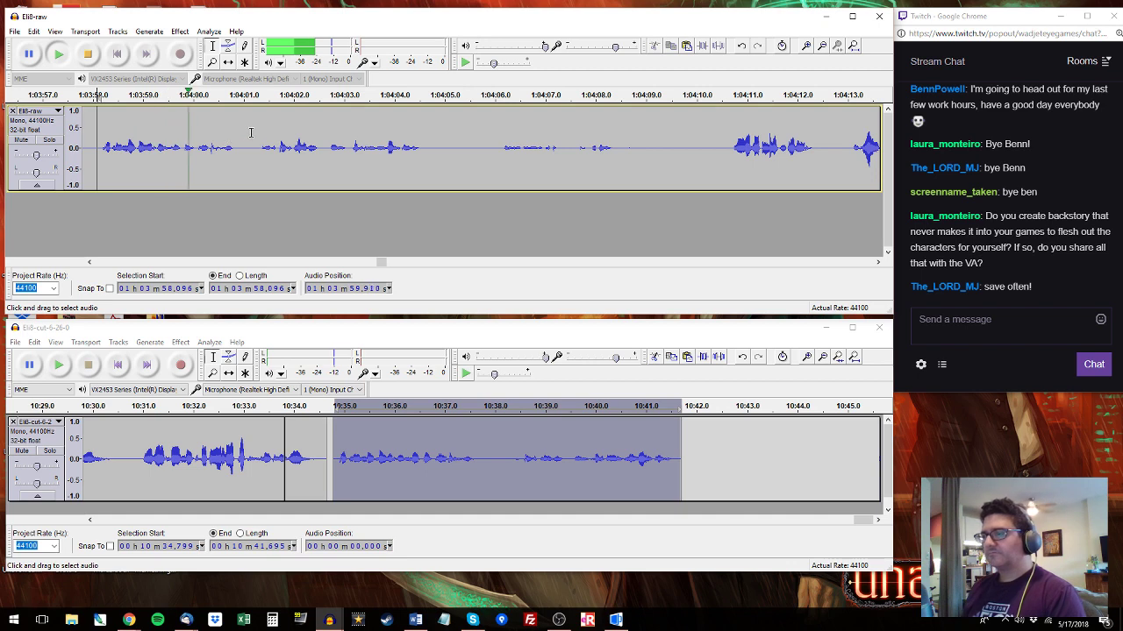
shift+click(250, 133)
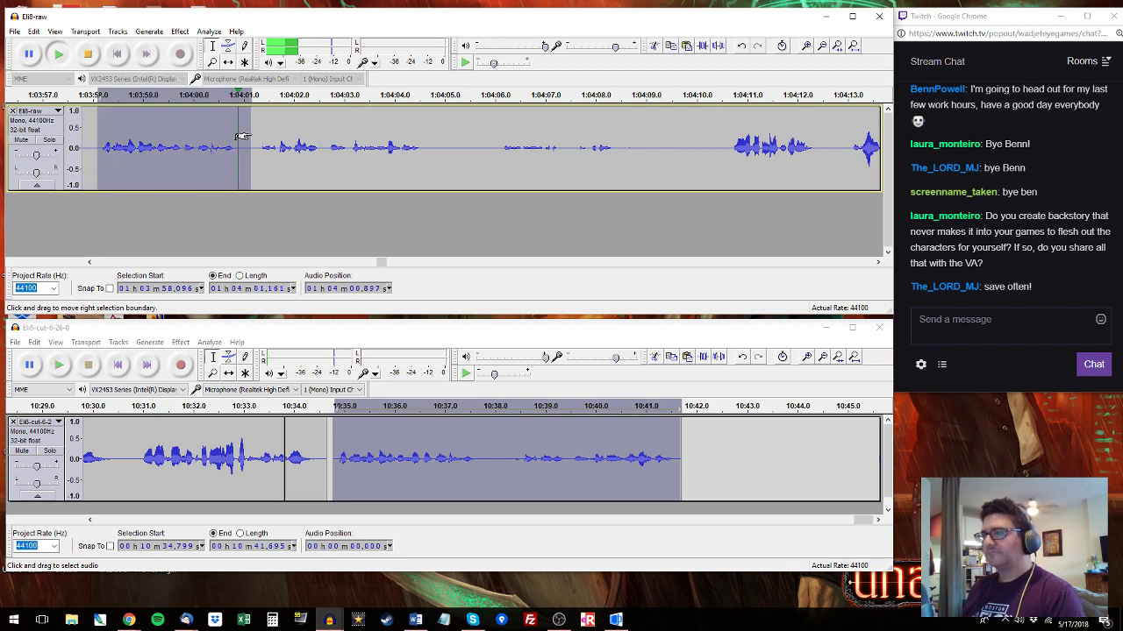
shift+click(435, 139)
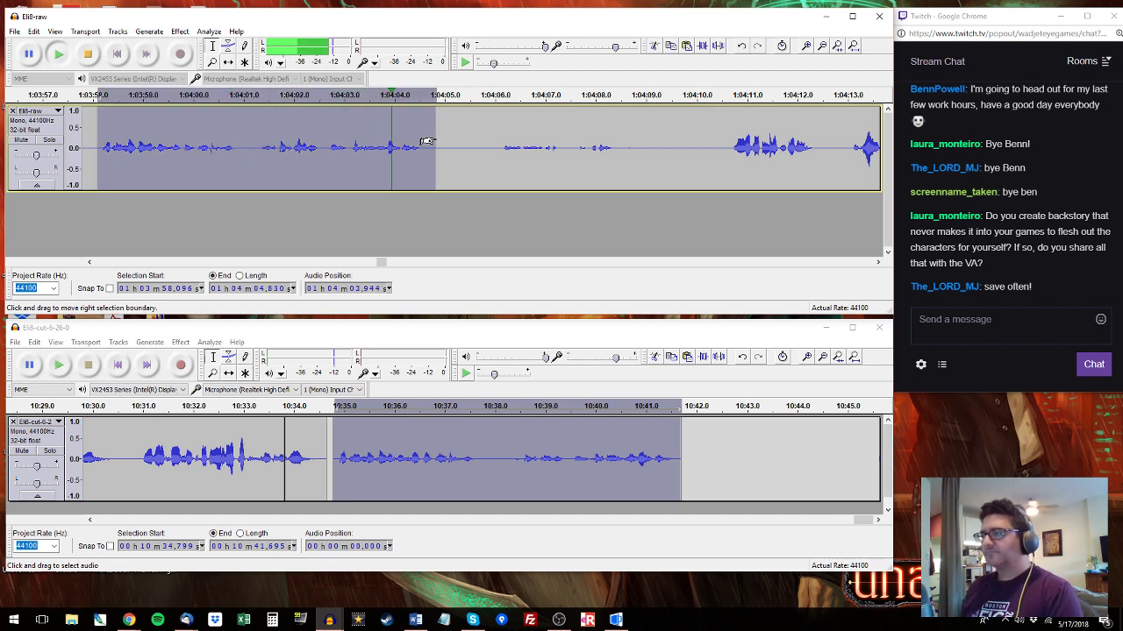
click(499, 445)
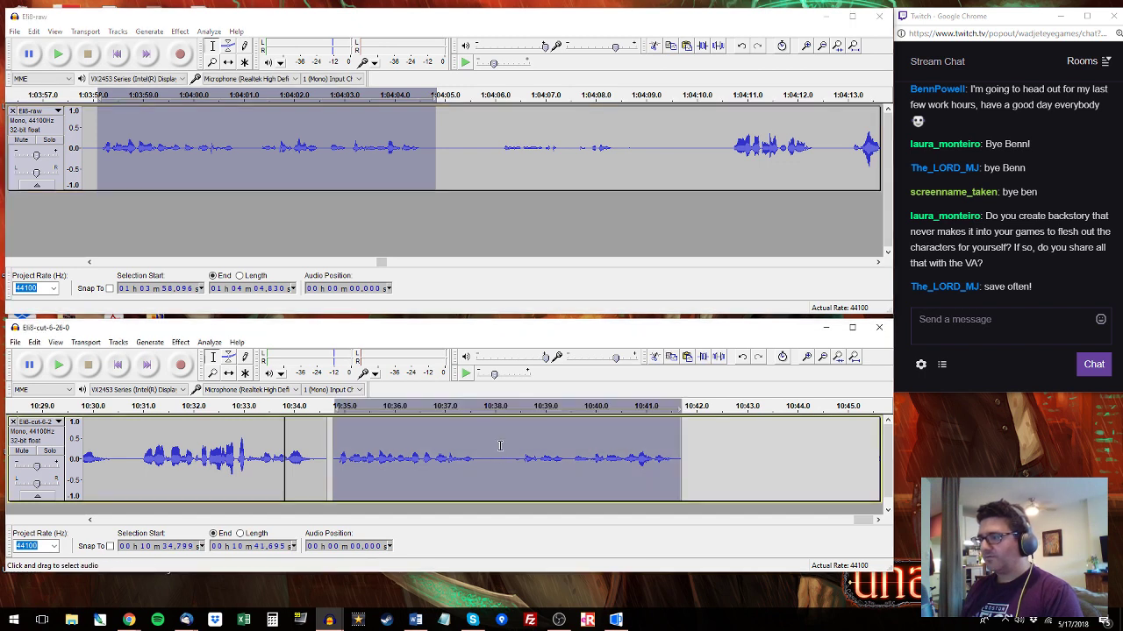
key(ctrl+v)
Audition the raw retakes from 1:04:06.3 up to the phrase at 1:04:32, marking the passage from 1:04:10.6 to 1:04:17.9.
click(513, 138)
key(space)
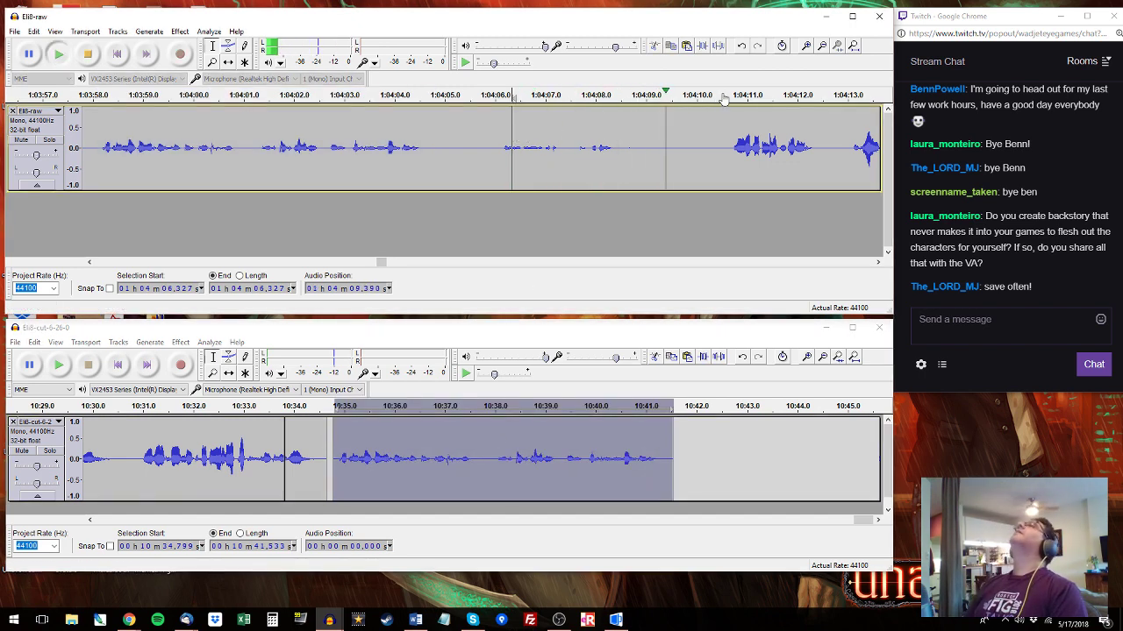
key(space)
click(741, 132)
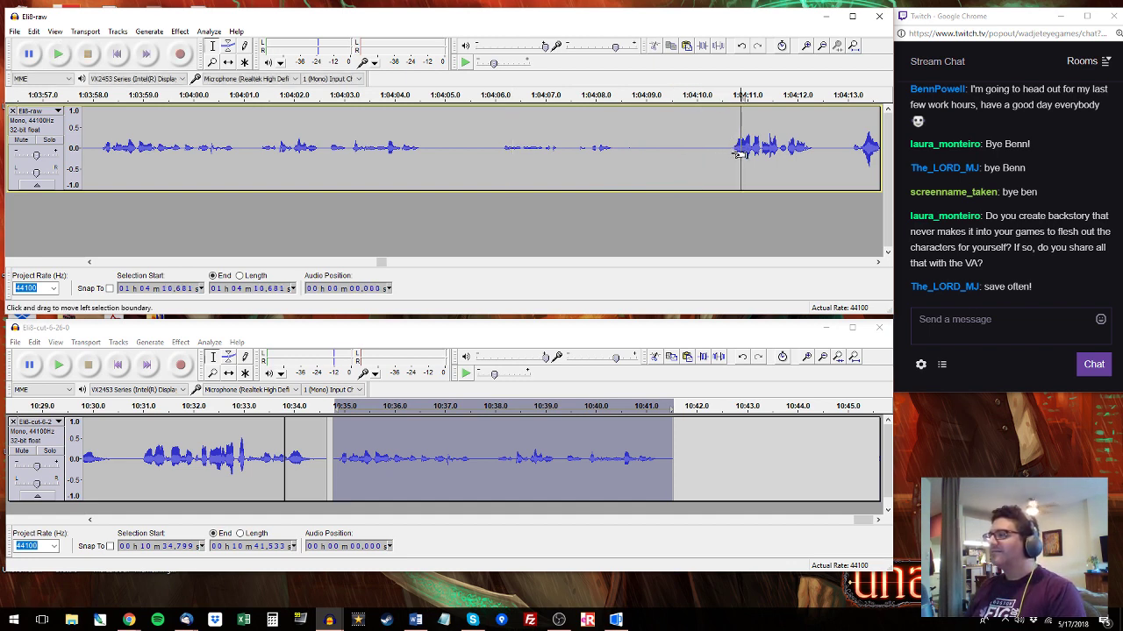
key(space)
drag(729, 154, 583, 154)
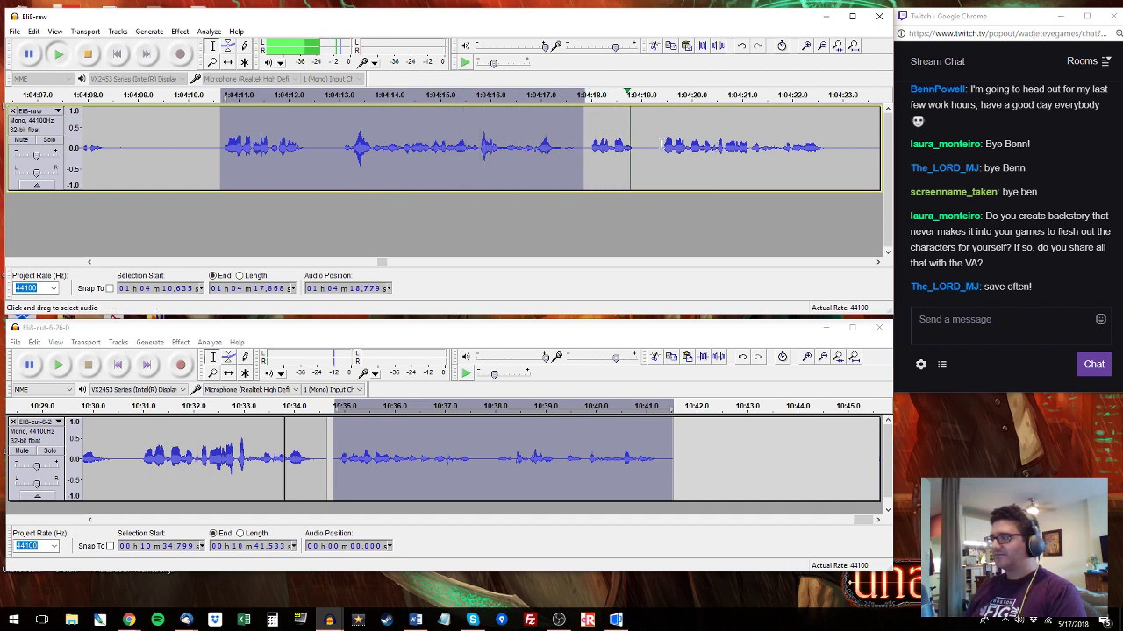
click(868, 95)
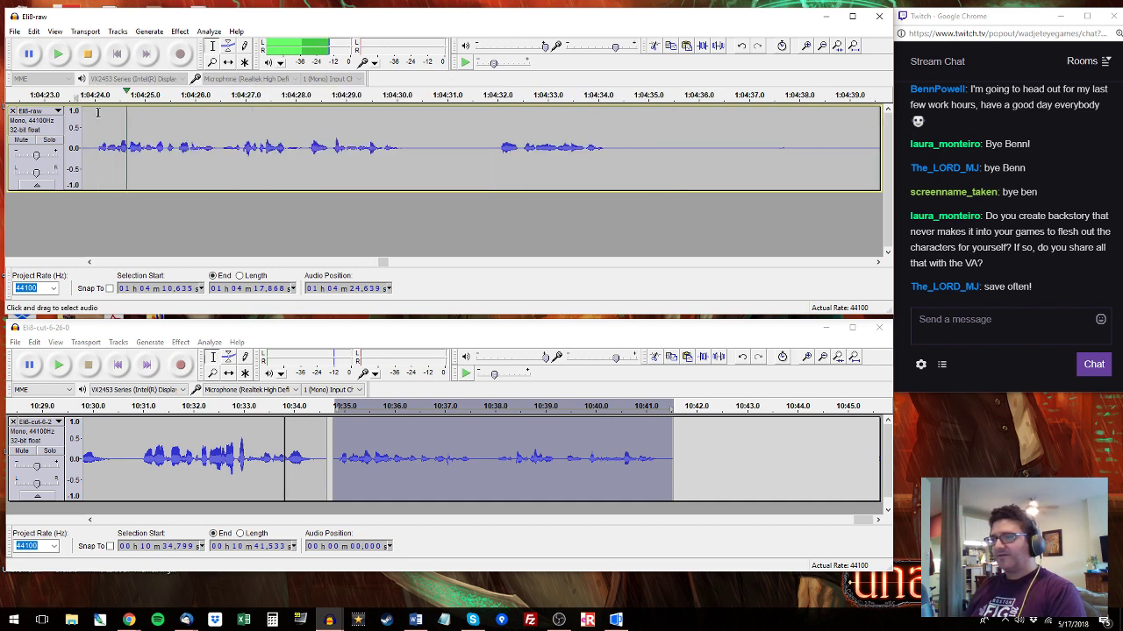
click(494, 95)
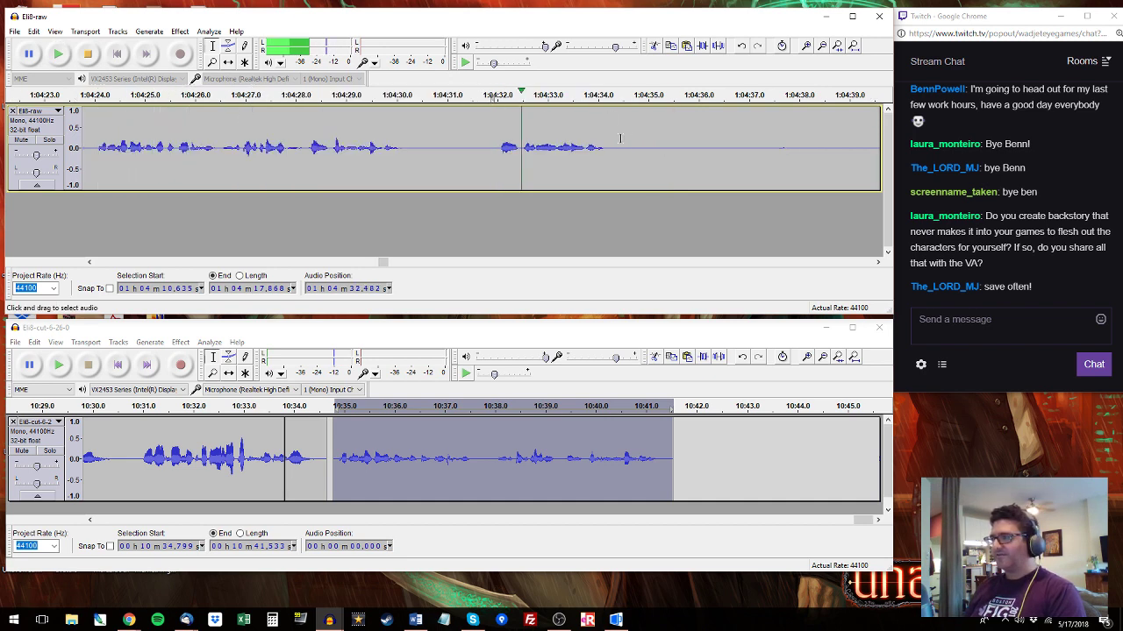
Replace the cut track's ending from 10:39.3 to 10:41.5 with the raw phrase from 1:04:31.9 to 1:04:34.4.
drag(619, 138, 491, 141)
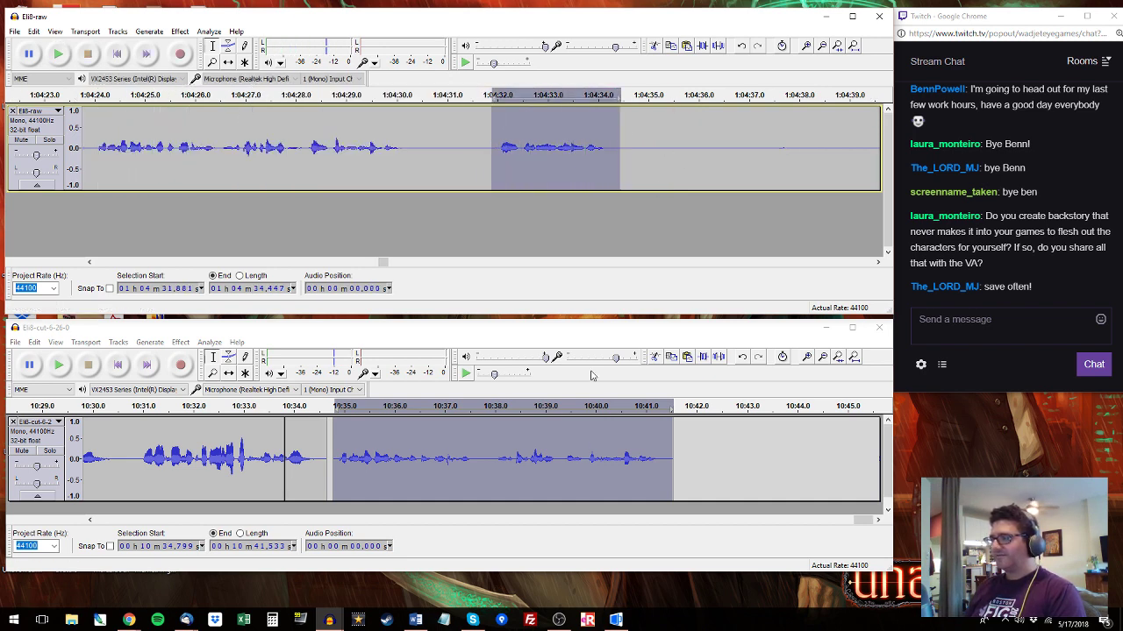
drag(561, 456, 673, 445)
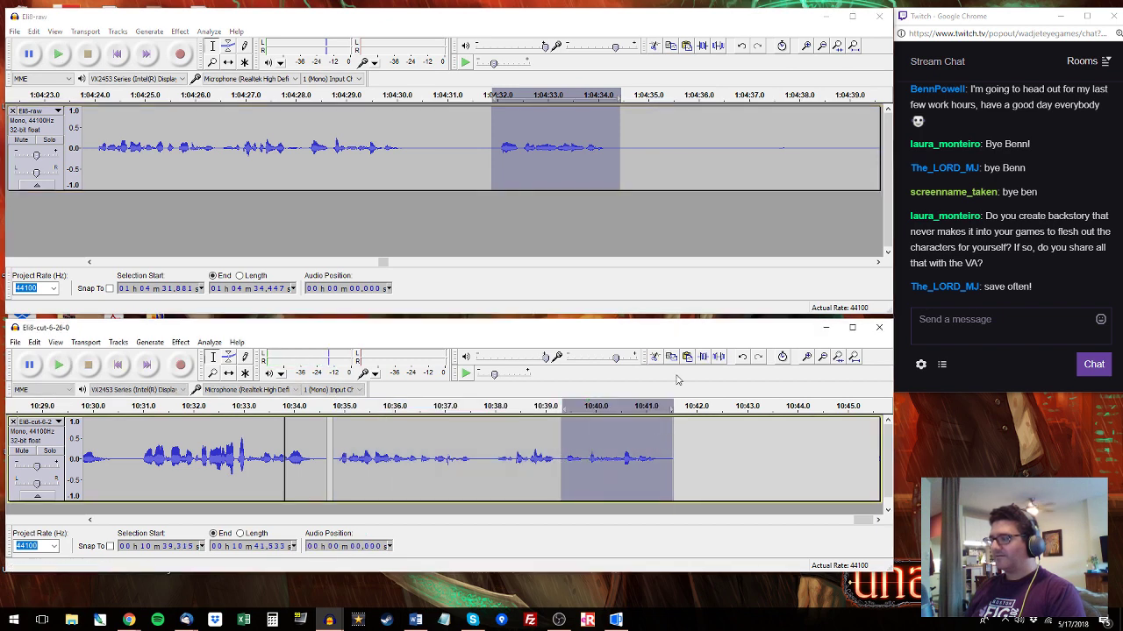
click(587, 24)
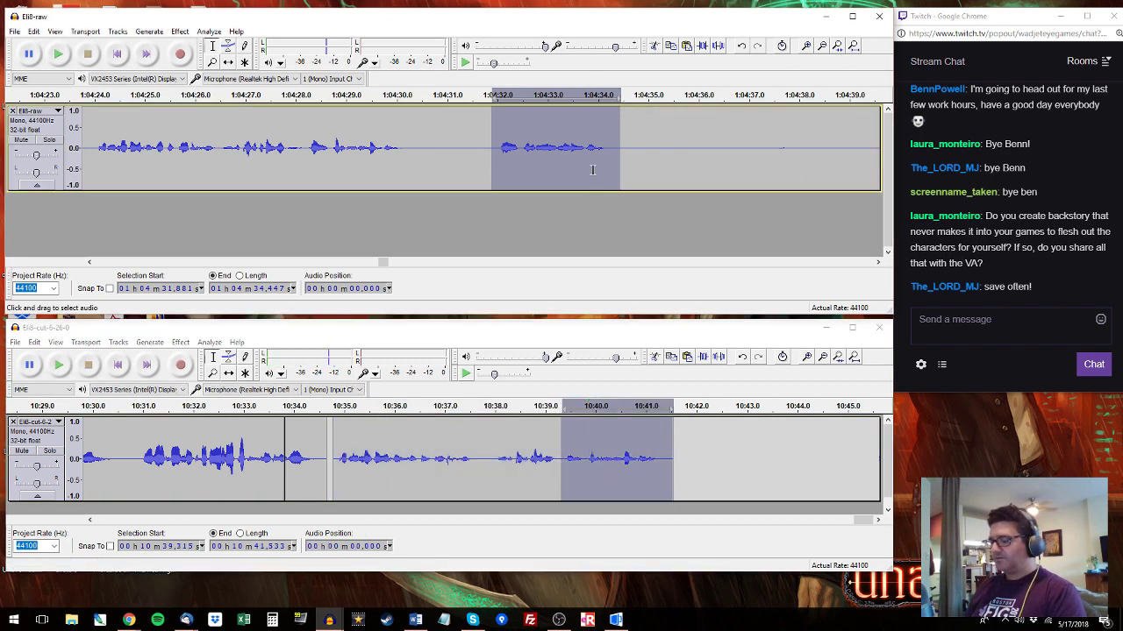
click(595, 330)
key(ctrl+v)
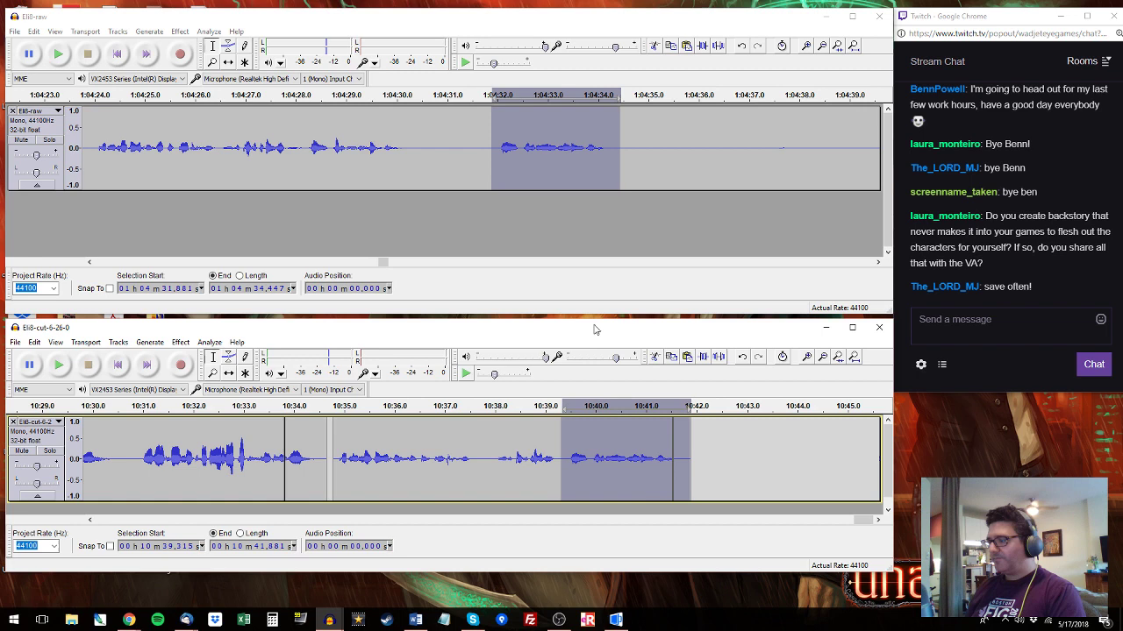
Audition the raw recording from 1:04:38.8 onward and replay the short take starting at 1:05:03.1.
click(829, 96)
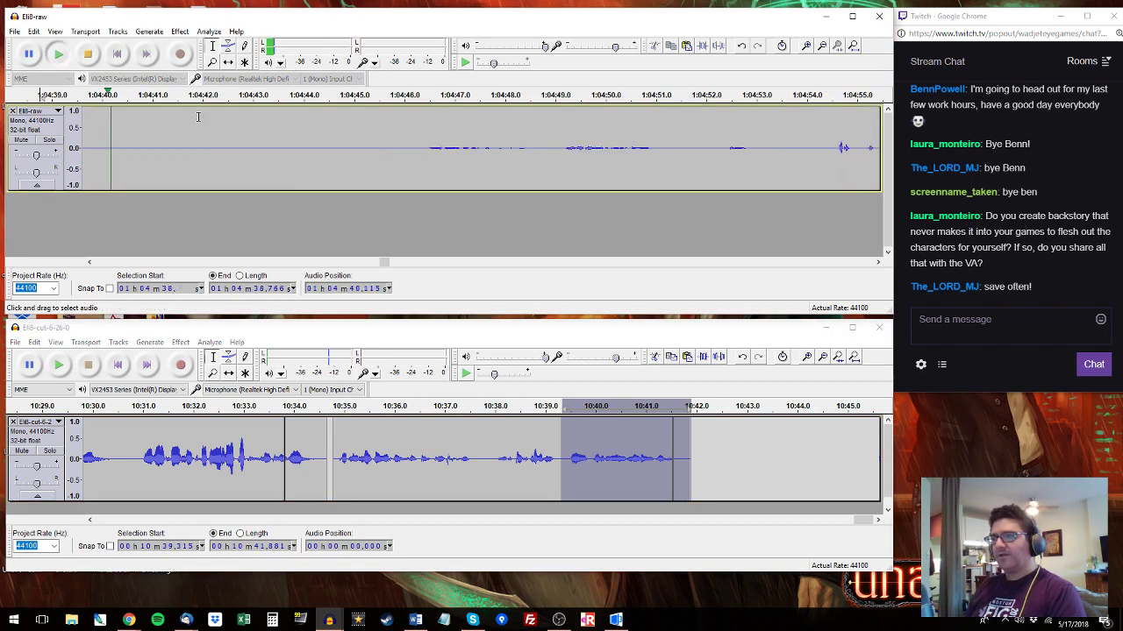
click(828, 96)
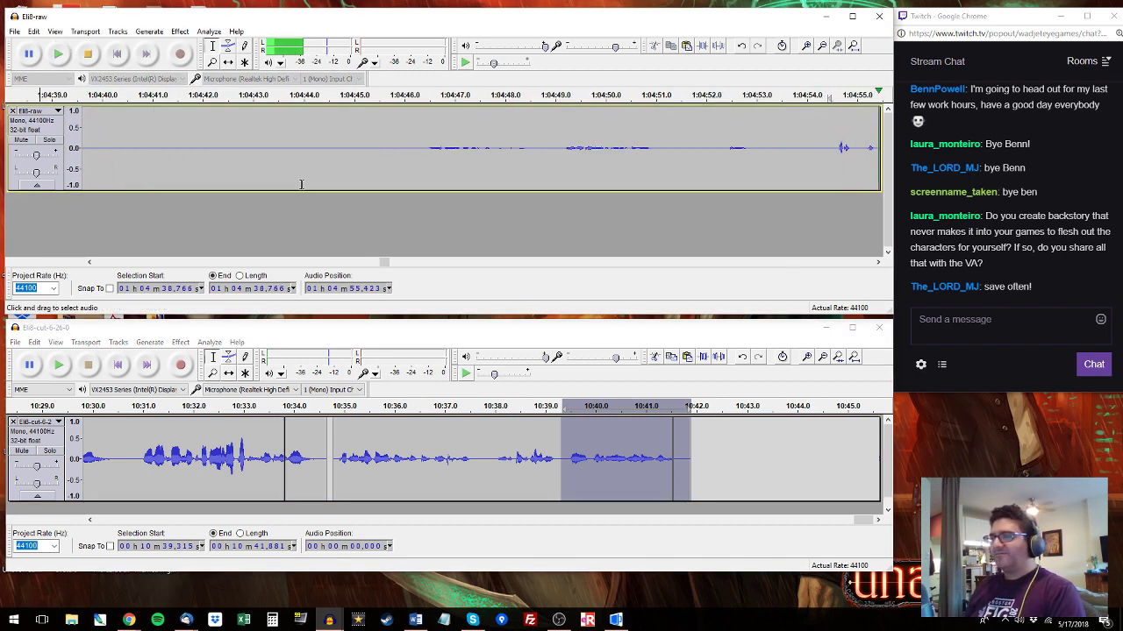
click(466, 129)
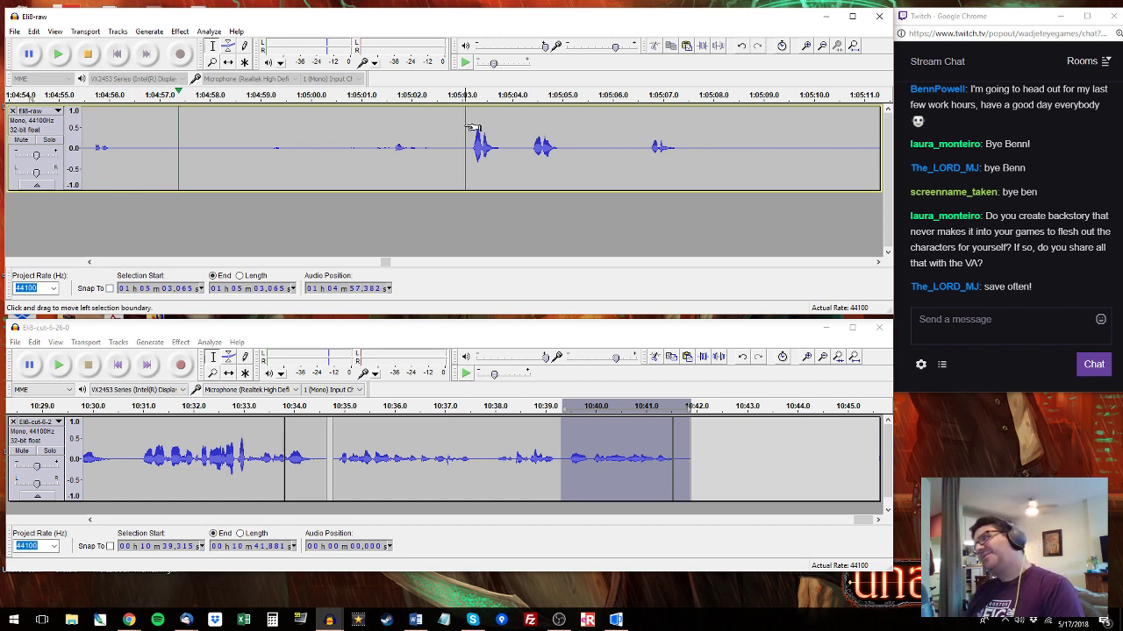
key(space)
key(space)
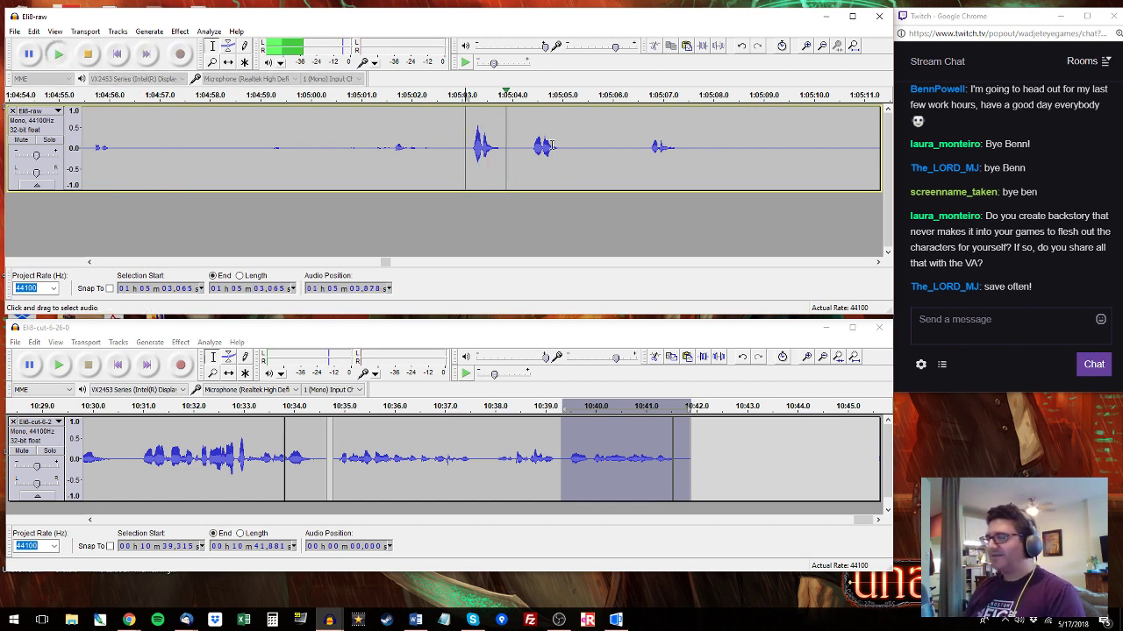
key(space)
key(space)
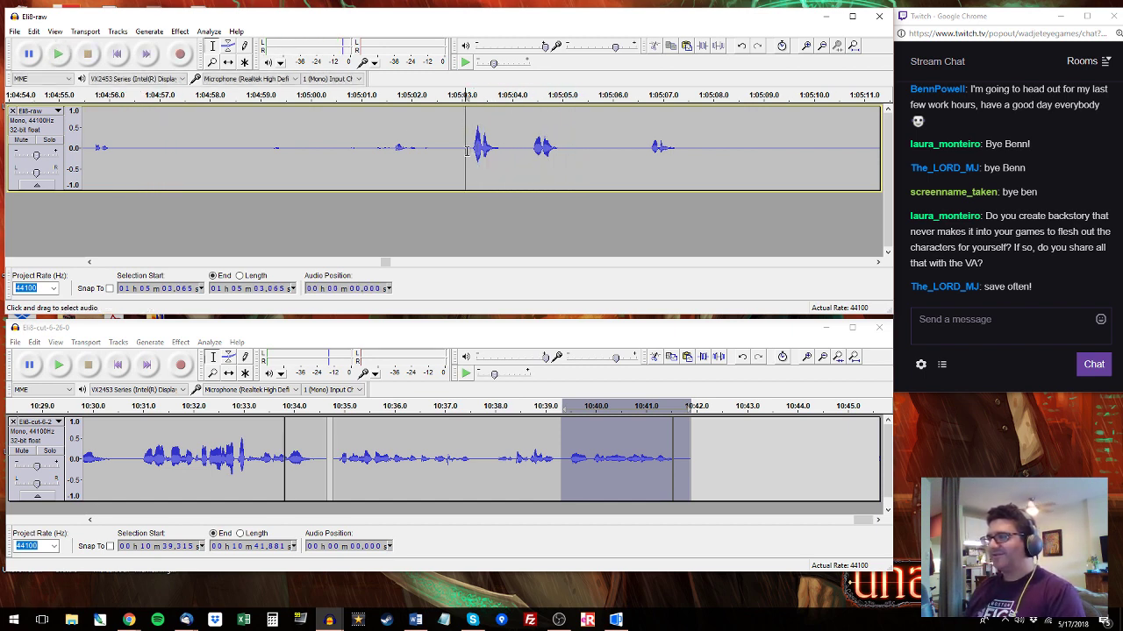
key(space)
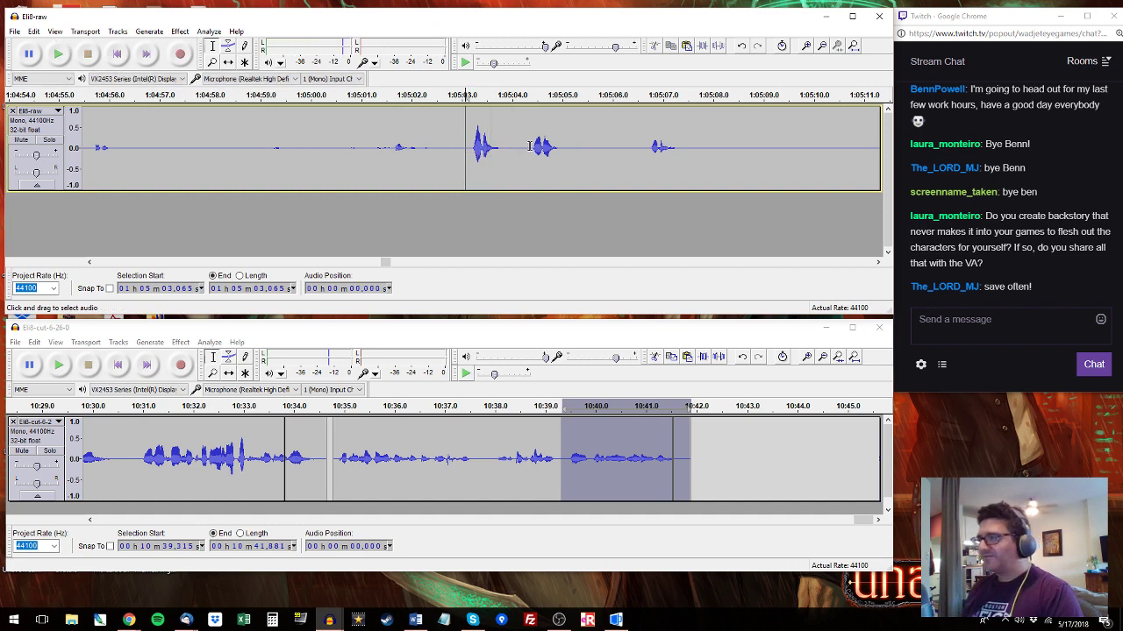
Play the short raw take from 1:05:04.3 to 1:05:05.2 and paste it at the cut track's end at 10:42.0.
drag(526, 133, 569, 147)
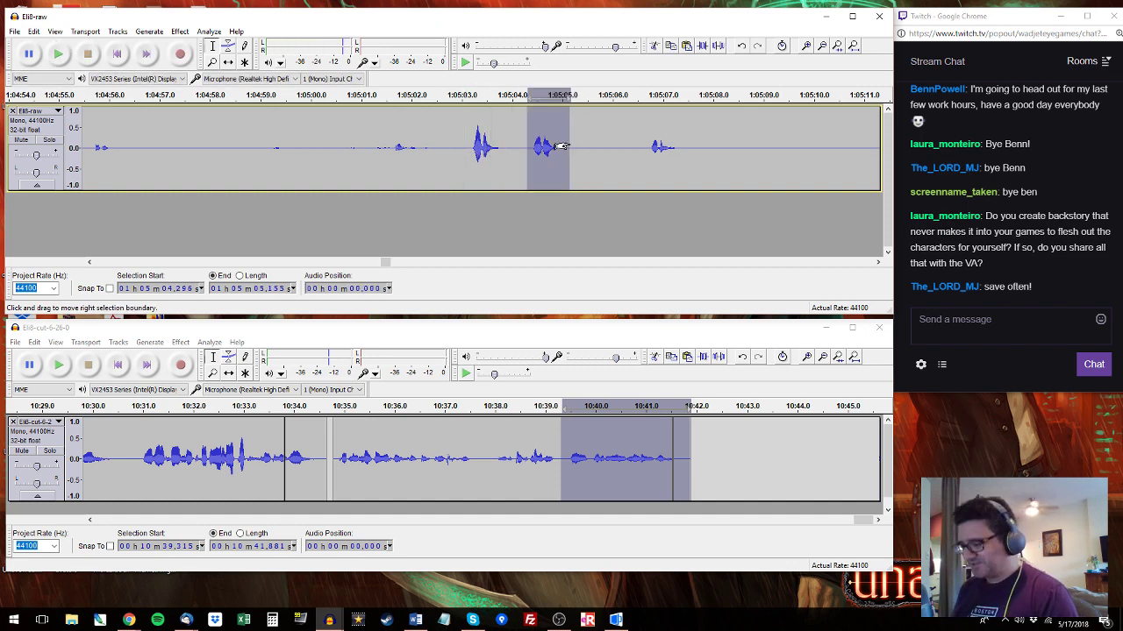
key(space)
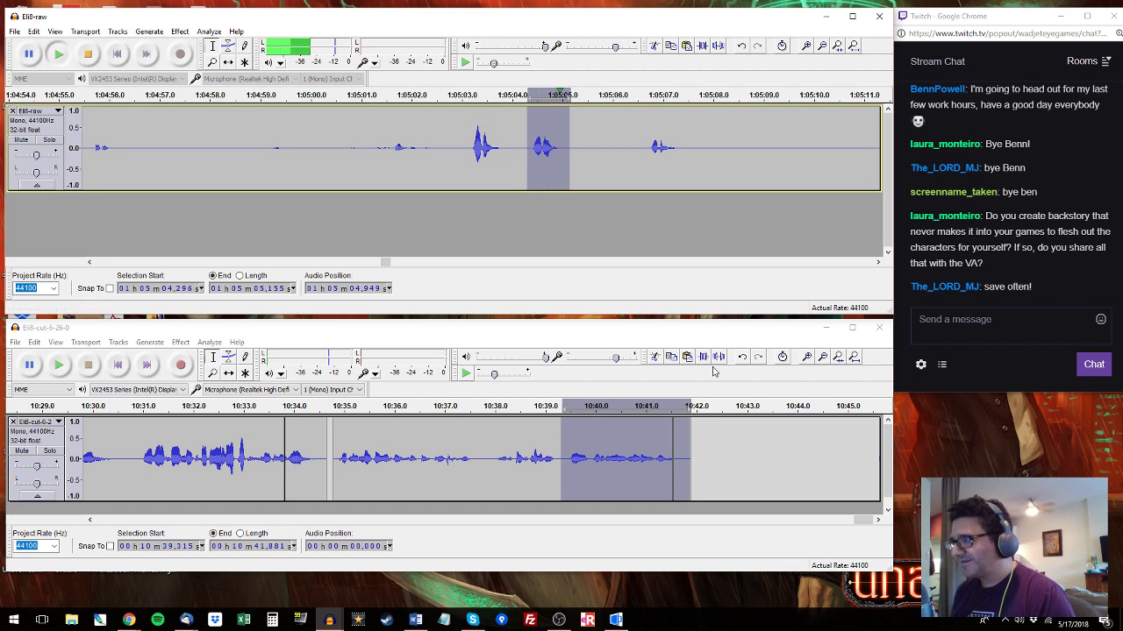
click(694, 458)
key(ctrl+v)
Audition the raw recording from 1:05:06.6 and paste the phrase from 1:05:20.1 to 1:05:21.8 into the cut track at 10:43.0.
click(644, 149)
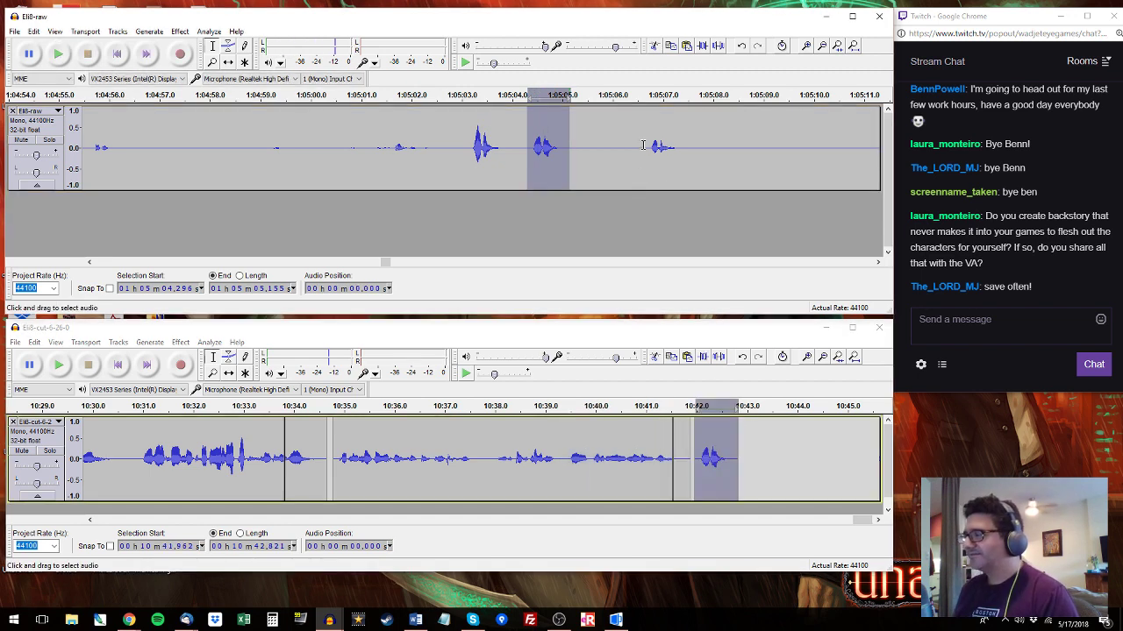
key(space)
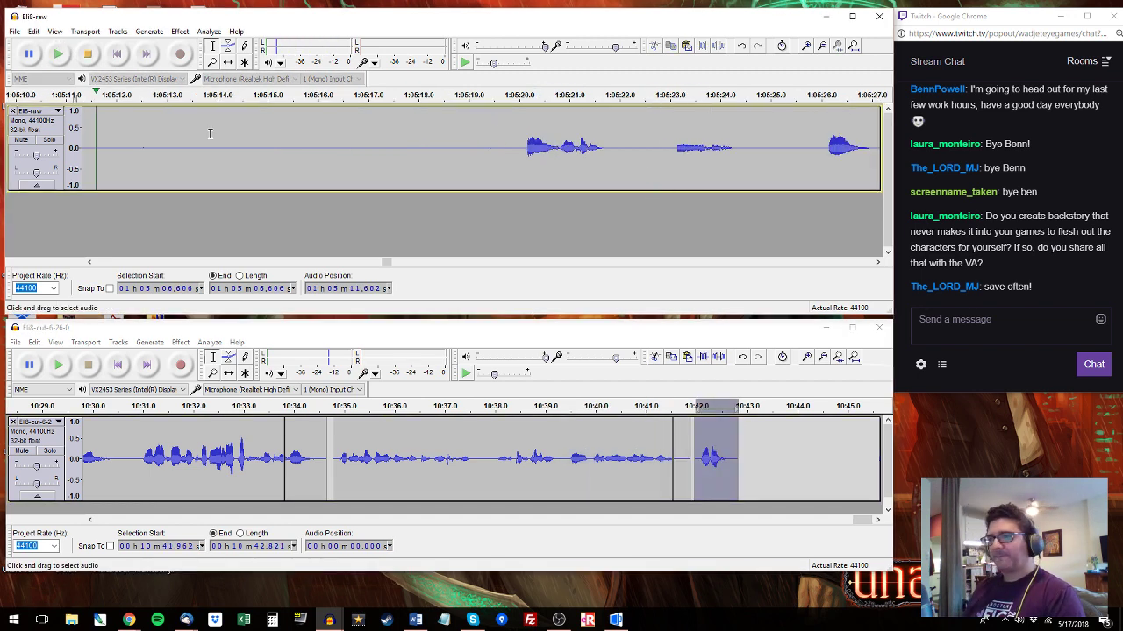
click(524, 102)
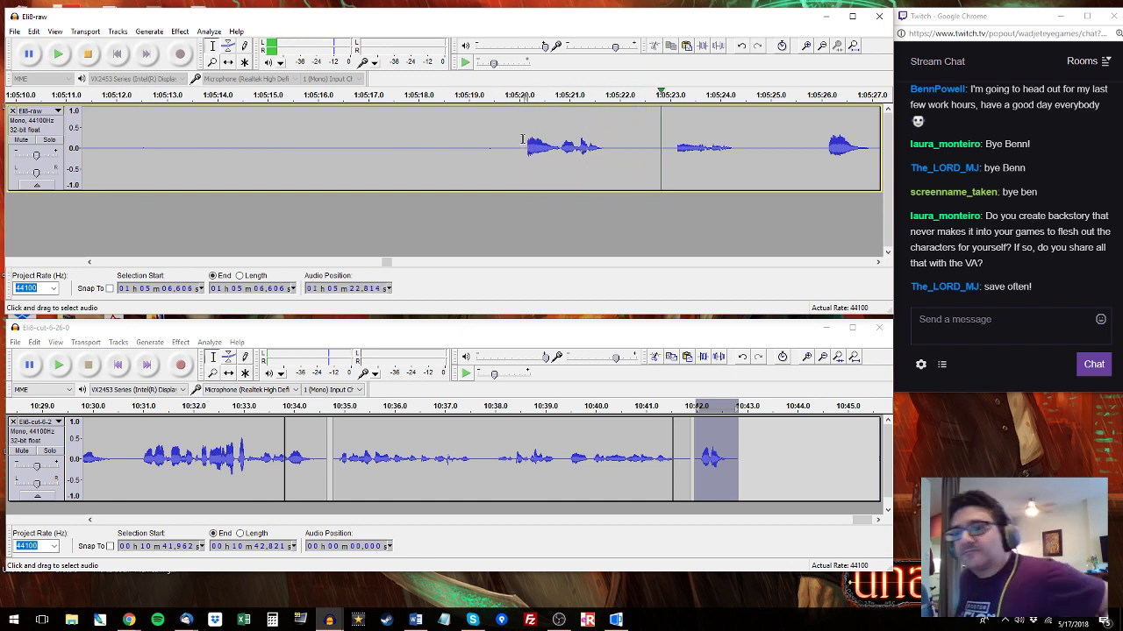
drag(522, 139, 608, 144)
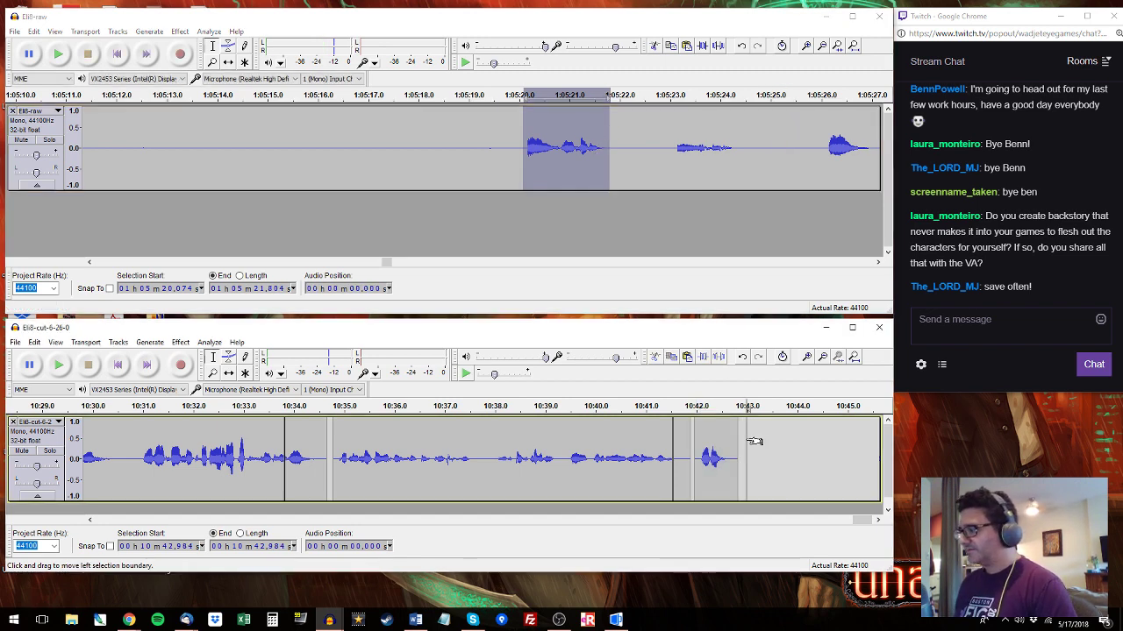
drag(747, 439, 833, 438)
Audition the raw takes from 1:05:26.1 and paste the phrase from 1:05:29.3 to 1:05:31.2 into the cut track at 10:44.9.
click(831, 132)
key(space)
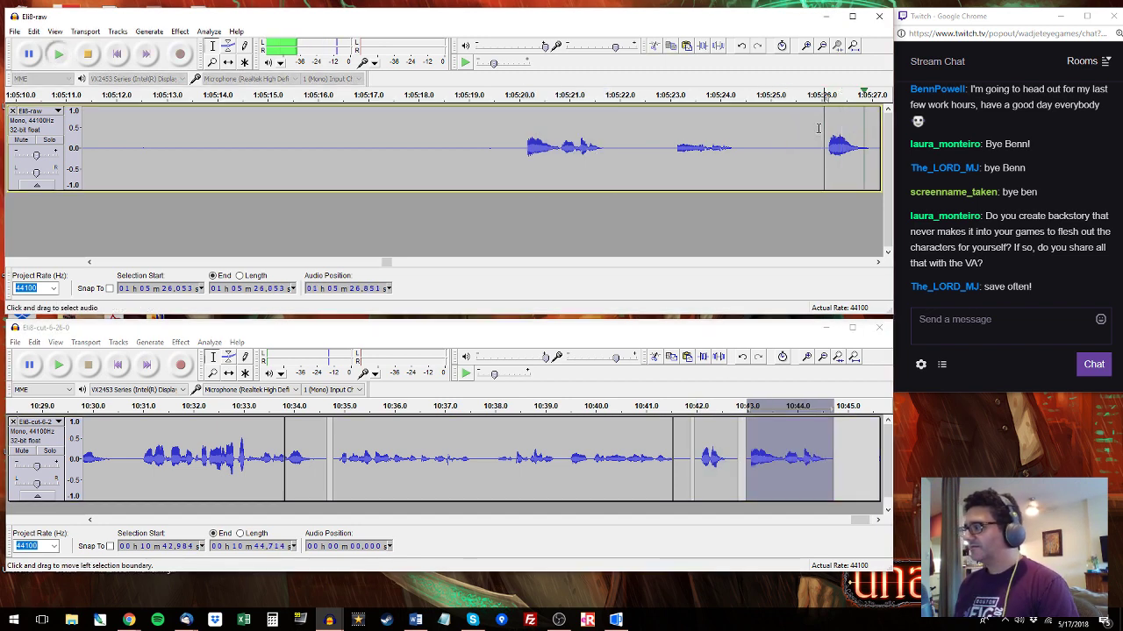
drag(86, 141, 285, 144)
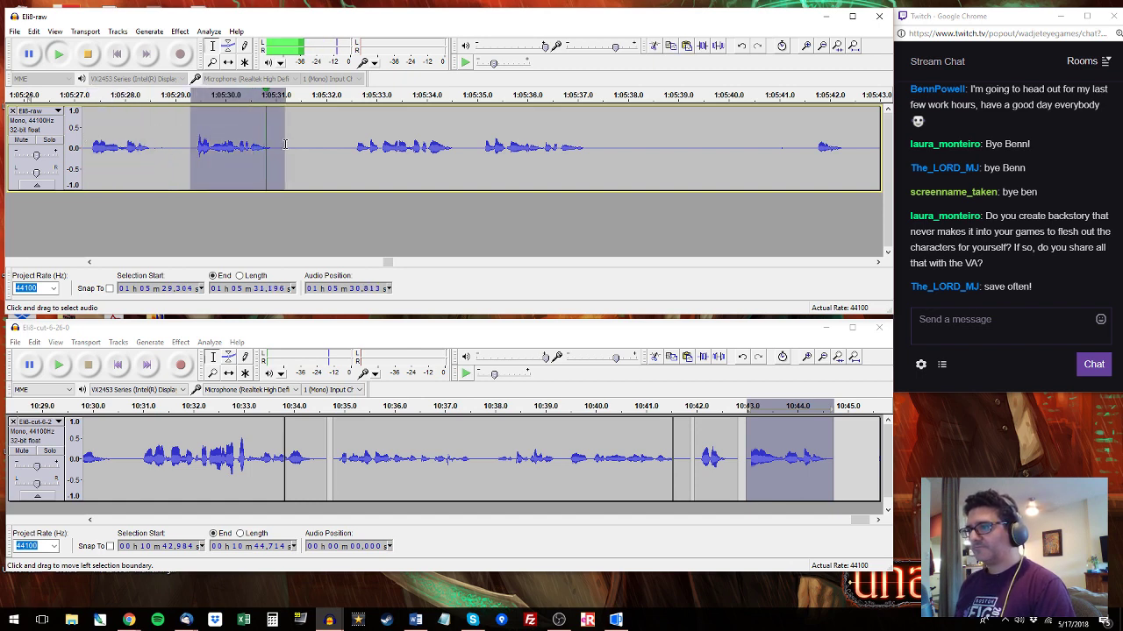
key(space)
click(840, 436)
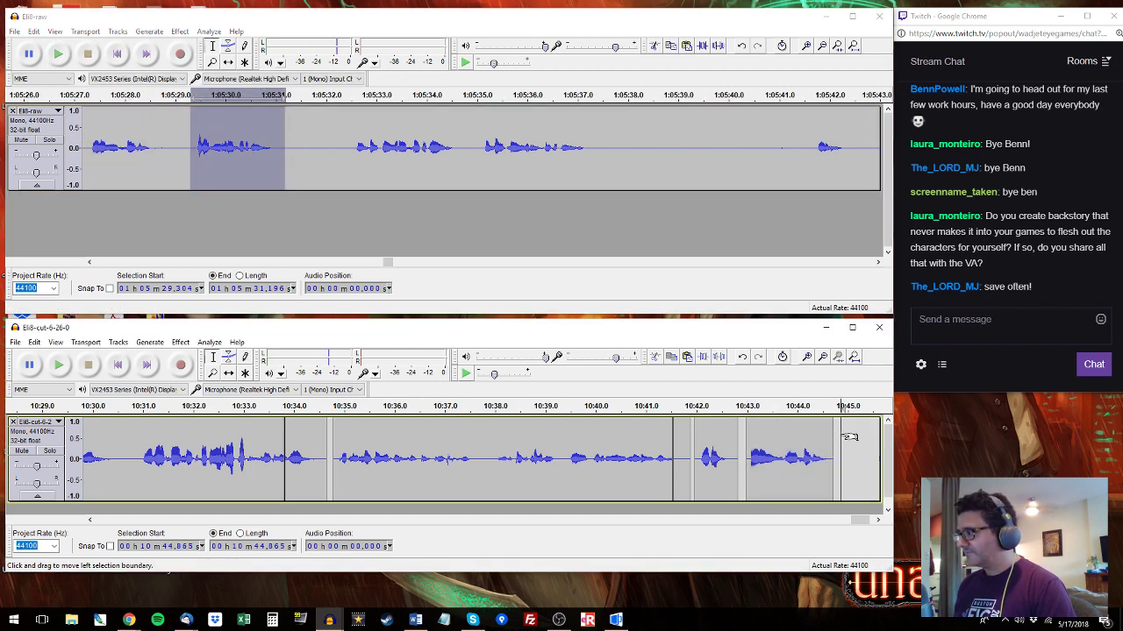
key(ctrl+v)
Audition the raw takes from 1:05:32.5 and paste the phrase from 1:05:41.6 to 1:05:43.9 into the cut track at 10:46.8.
click(354, 143)
key(space)
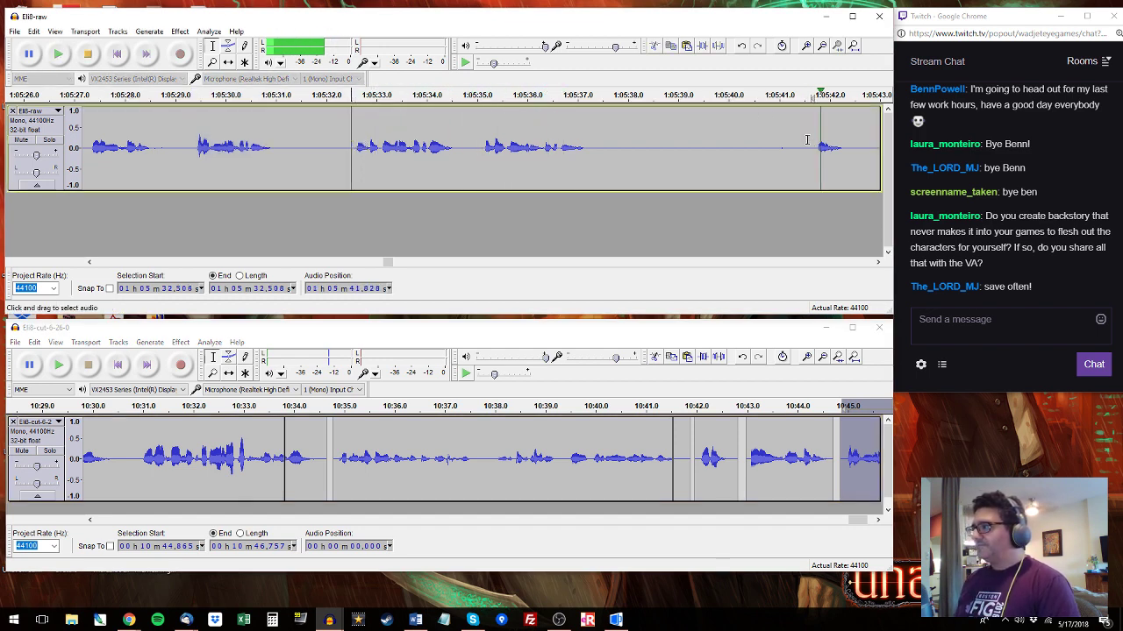
drag(796, 137, 625, 148)
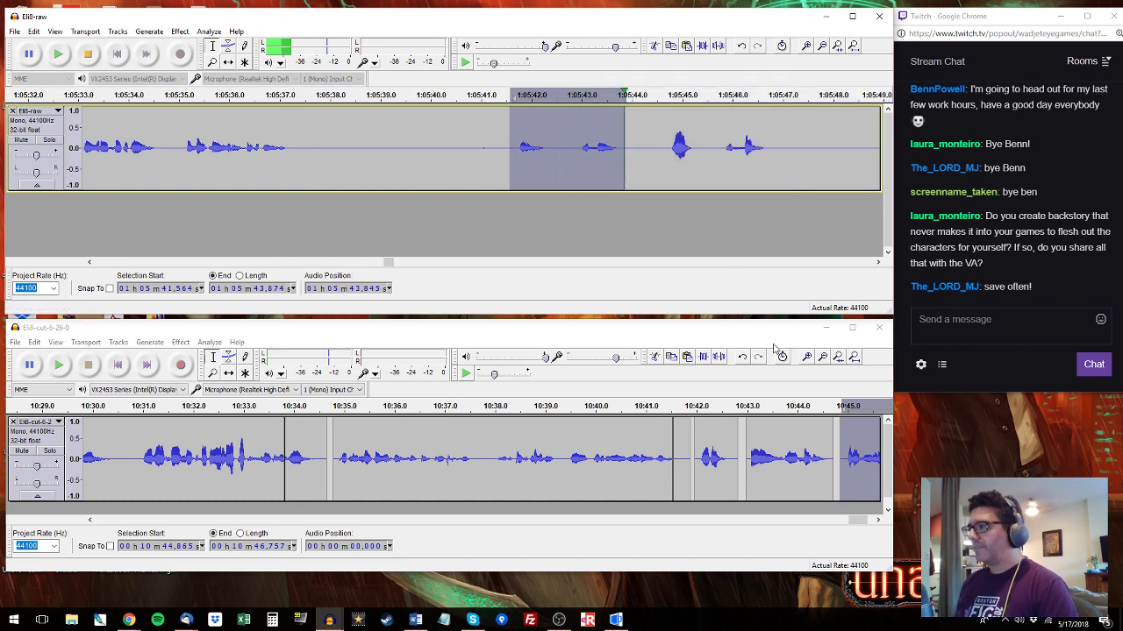
click(663, 472)
click(684, 447)
key(ctrl+v)
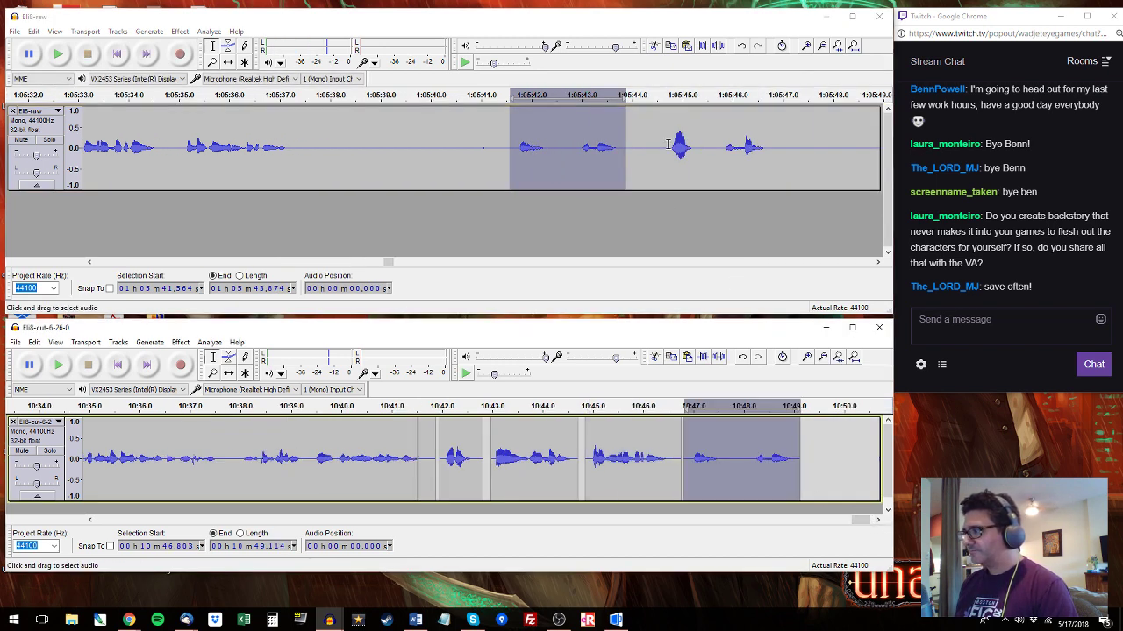
Replace the cut track's last phrase at 10:46.8 with the raw retake from 1:05:44.7 to 1:05:46.8.
click(669, 142)
key(space)
drag(770, 145, 666, 144)
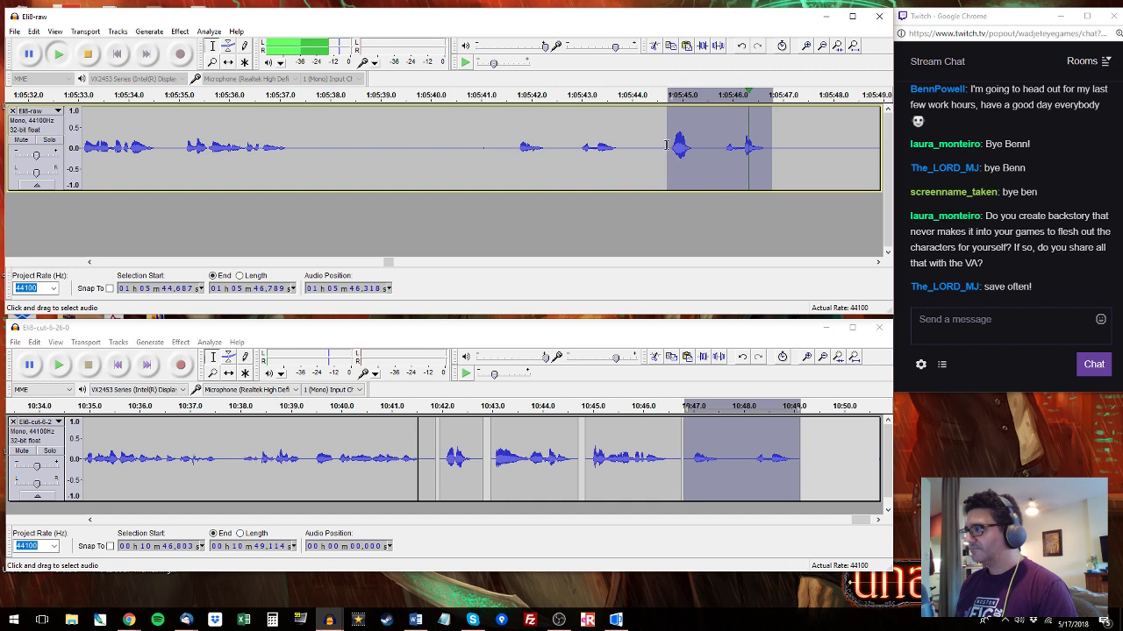
click(748, 458)
double_click(750, 459)
key(ctrl+v)
Play the raw recording from 1:05:48.4 and paste the phrase from 1:05:49.3 to 1:05:52.1 into the cut track at 10:49.0.
click(853, 146)
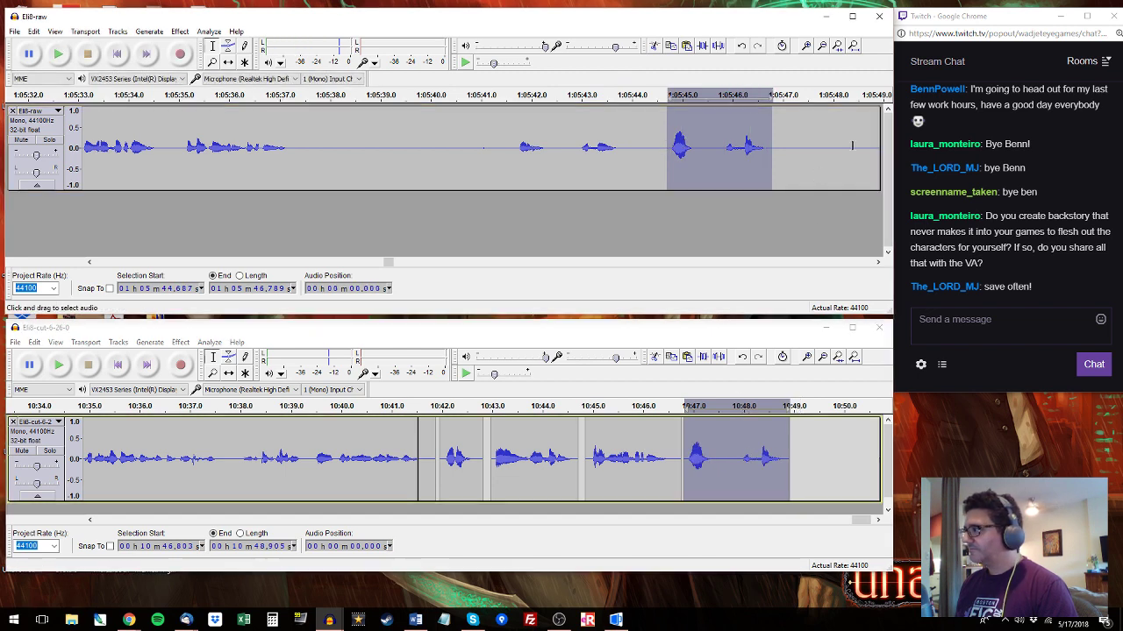
key(space)
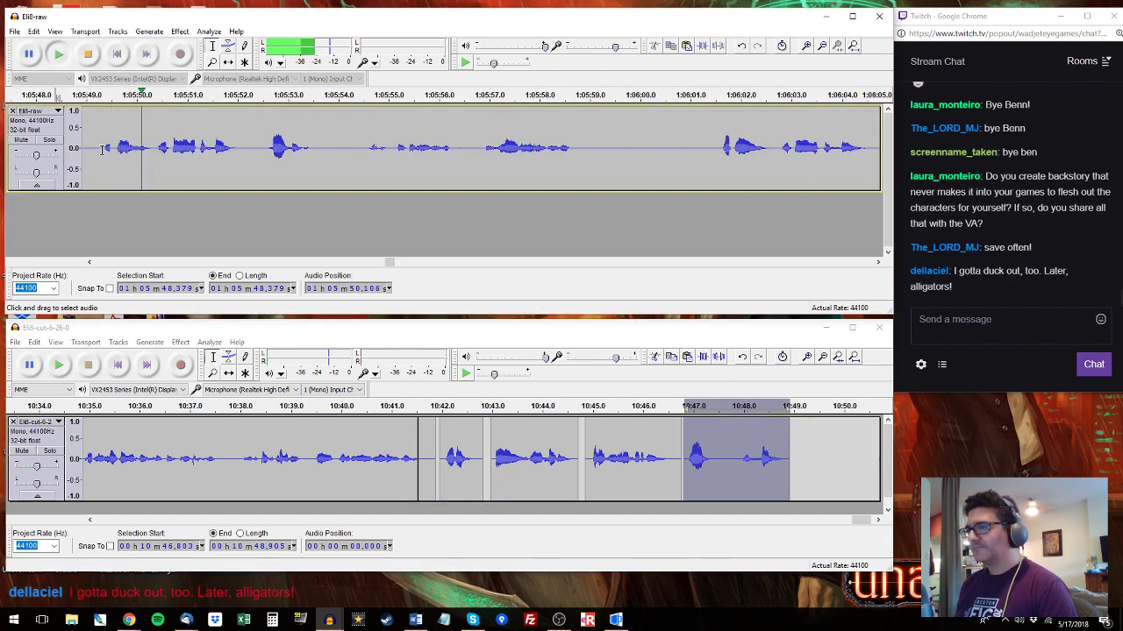
drag(99, 140, 243, 134)
key(space)
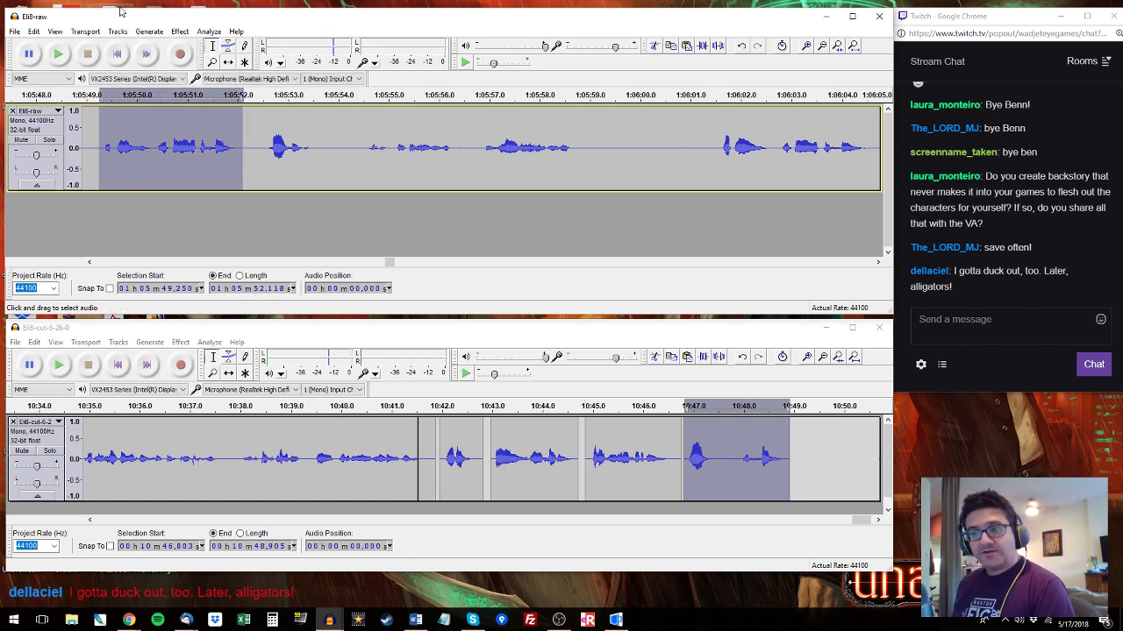
key(space)
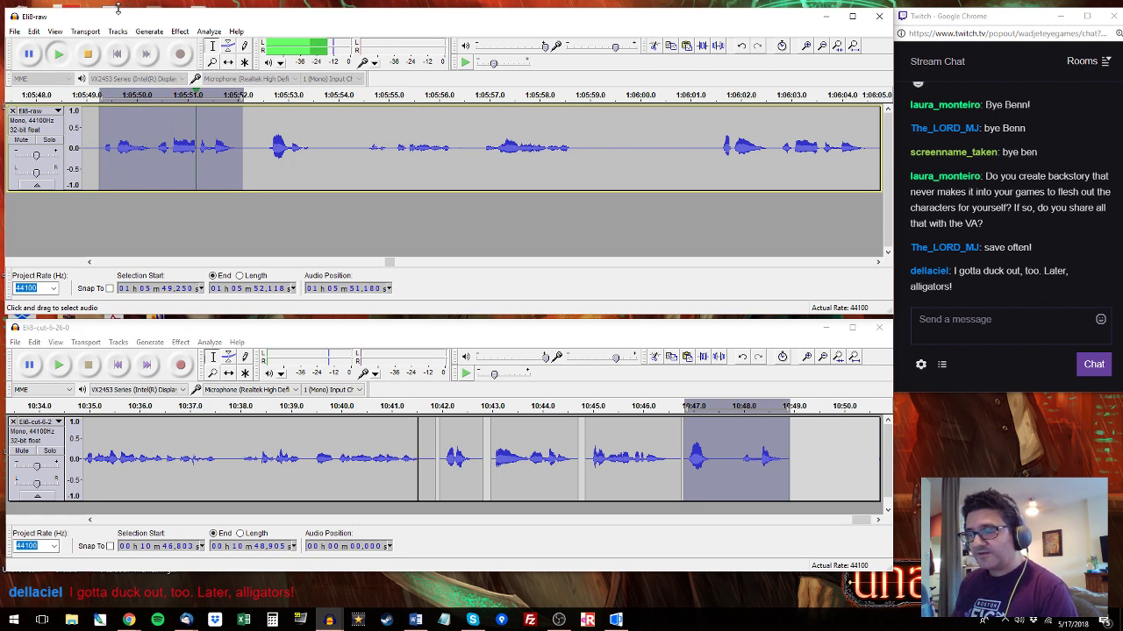
click(794, 440)
key(ctrl+v)
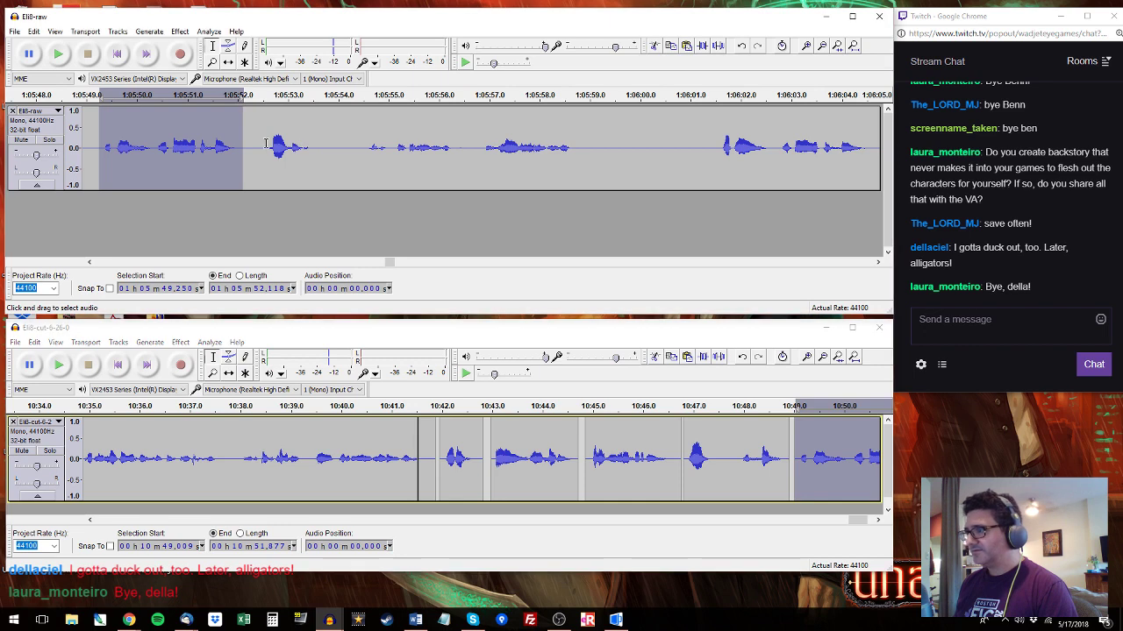
Paste the short raw phrase from 1:05:52.4 to 1:05:53.8 at the cut track's end at 10:51.9.
drag(325, 145, 260, 145)
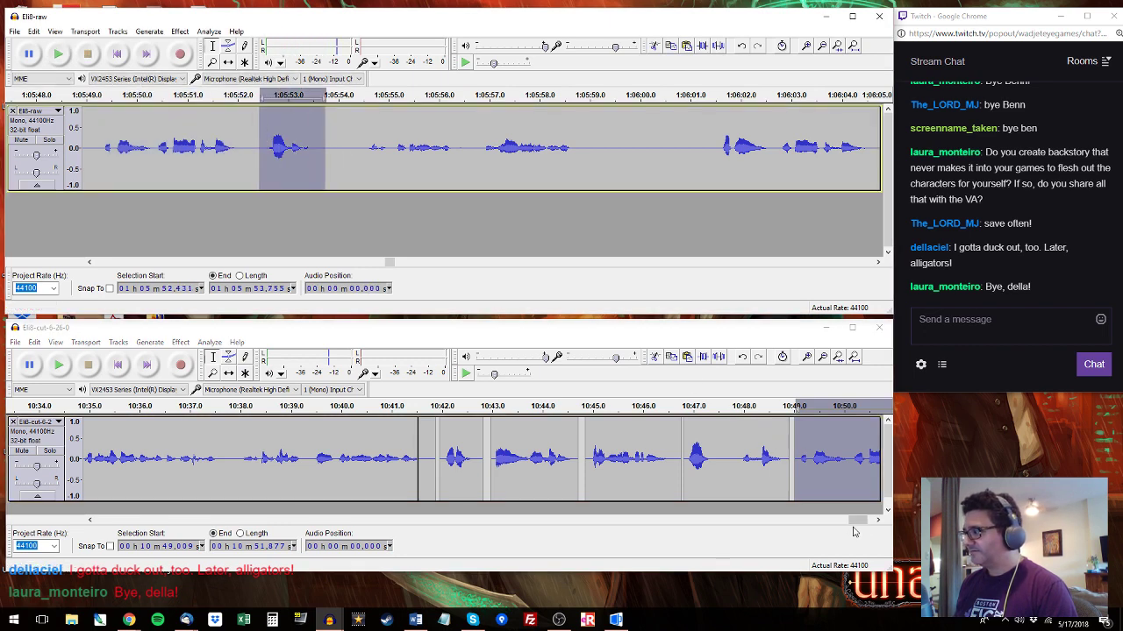
drag(857, 520, 864, 520)
click(694, 440)
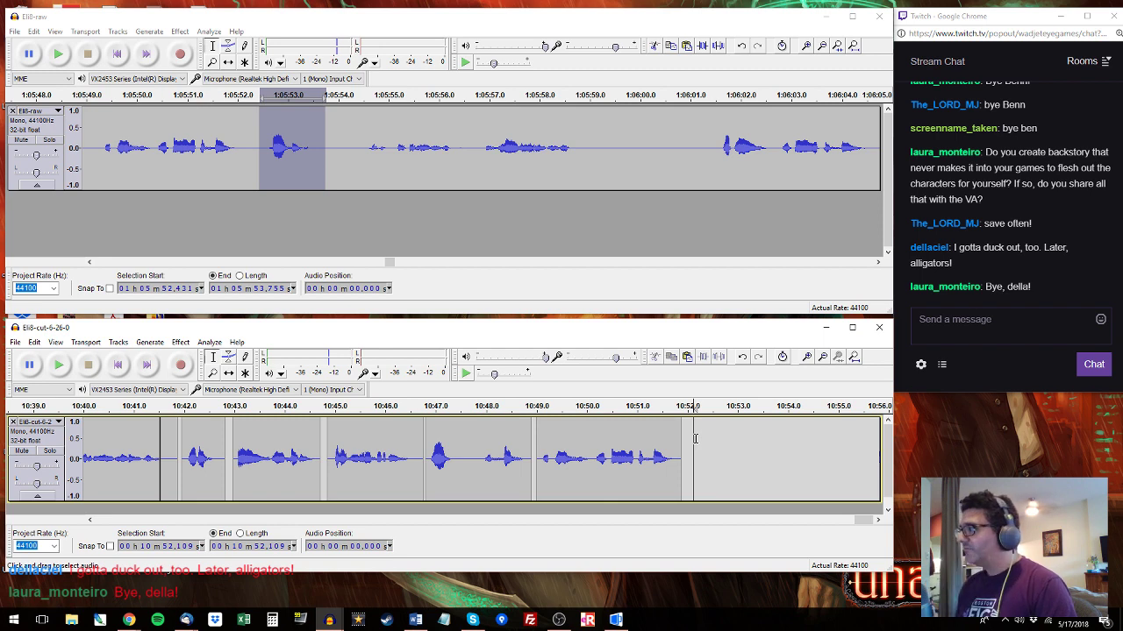
click(685, 438)
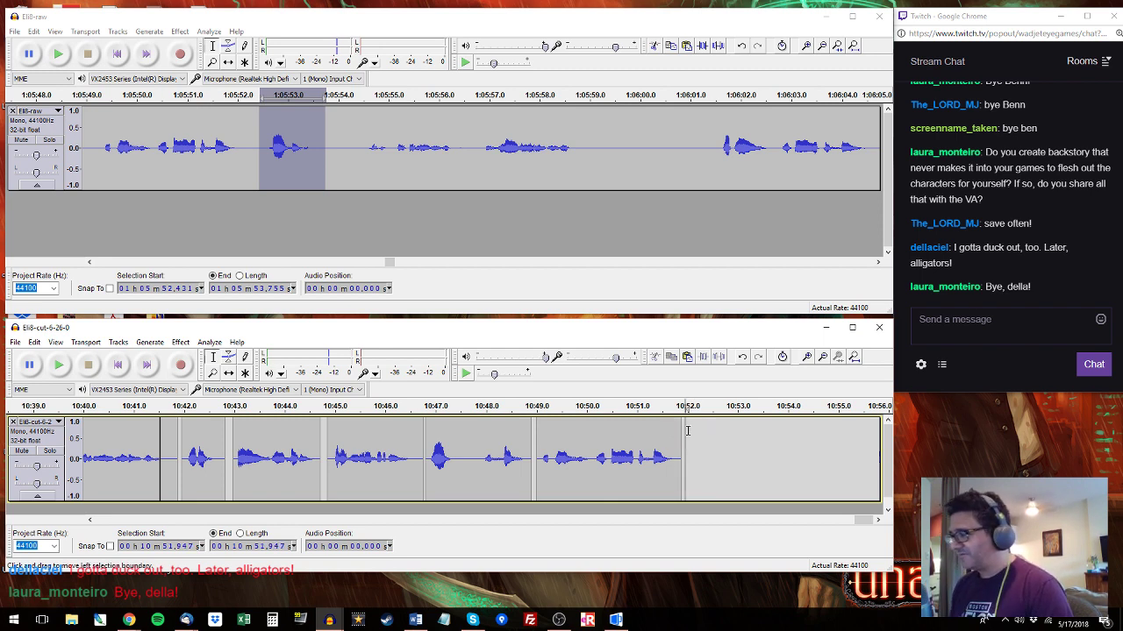
key(ctrl+v)
Audition the raw phrases from 1:05:54.6 and paste the passage from 1:05:54.5 to 1:05:58.9 into the cut track at 10:53.3.
click(370, 157)
key(space)
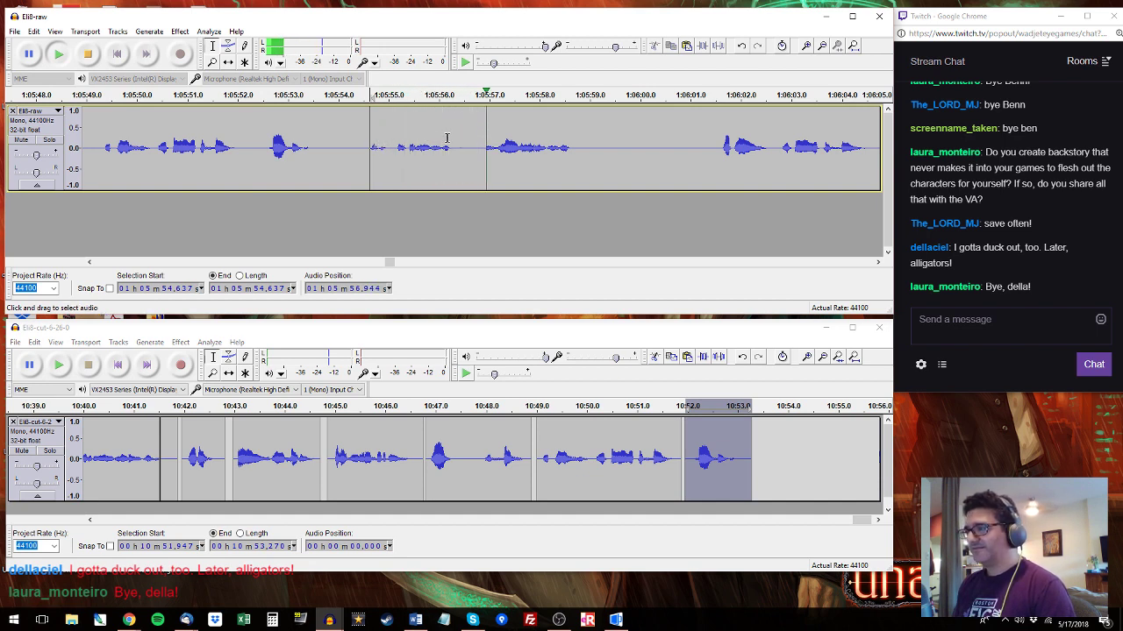
drag(476, 138, 592, 137)
key(space)
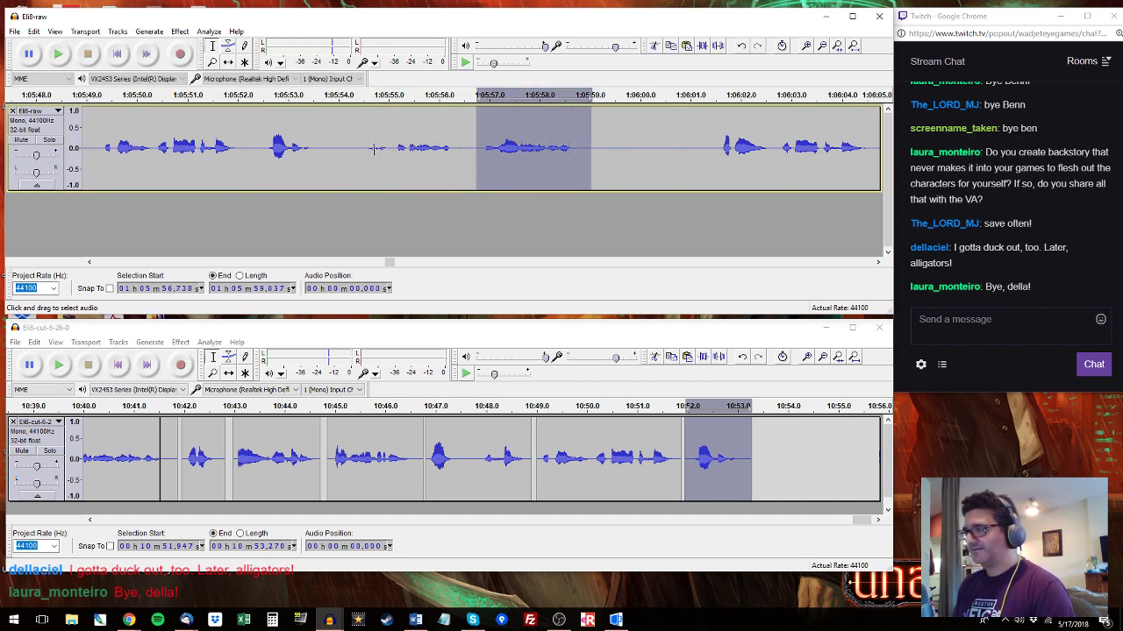
click(362, 149)
key(space)
drag(362, 144, 585, 135)
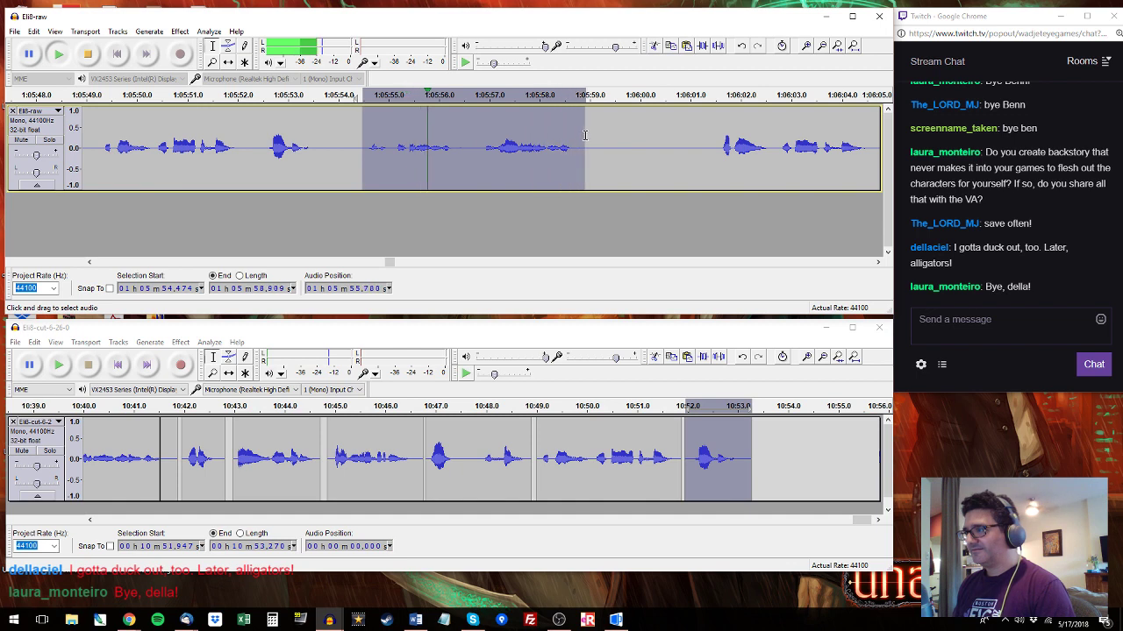
key(space)
key(ctrl+c)
click(755, 446)
key(ctrl+v)
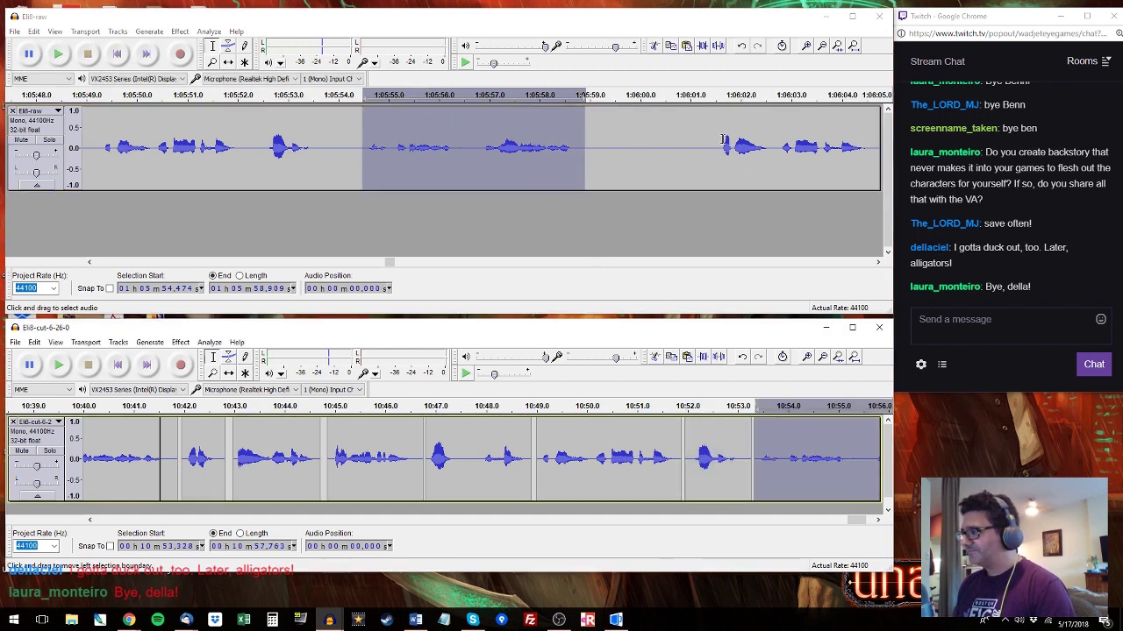
Play the raw retakes from 1:06:01.6 and replace the cut track's passage at 10:53.3 with the take from 1:06:07.5 to 1:06:11.5.
click(723, 138)
key(space)
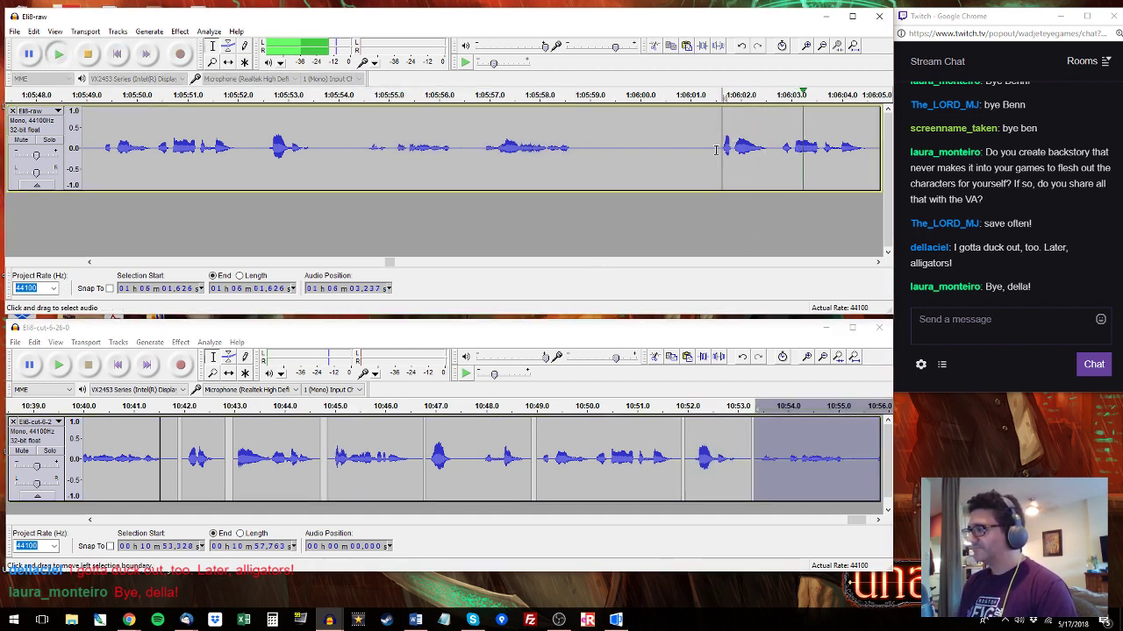
drag(714, 150, 675, 158)
click(756, 98)
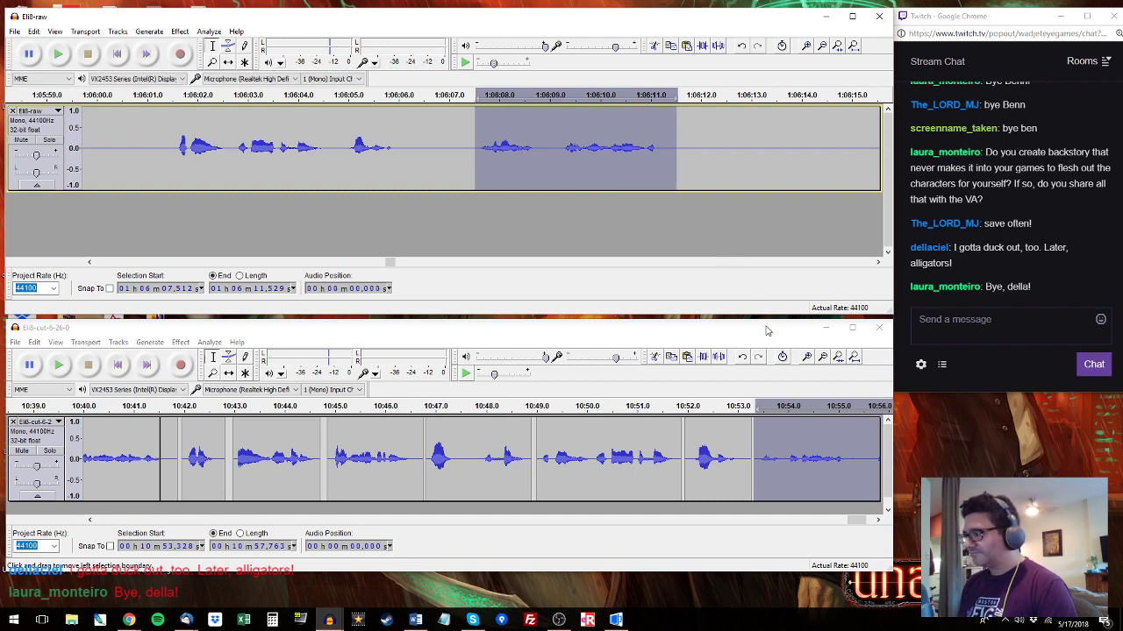
drag(860, 521, 867, 520)
key(Delete)
key(ctrl+v)
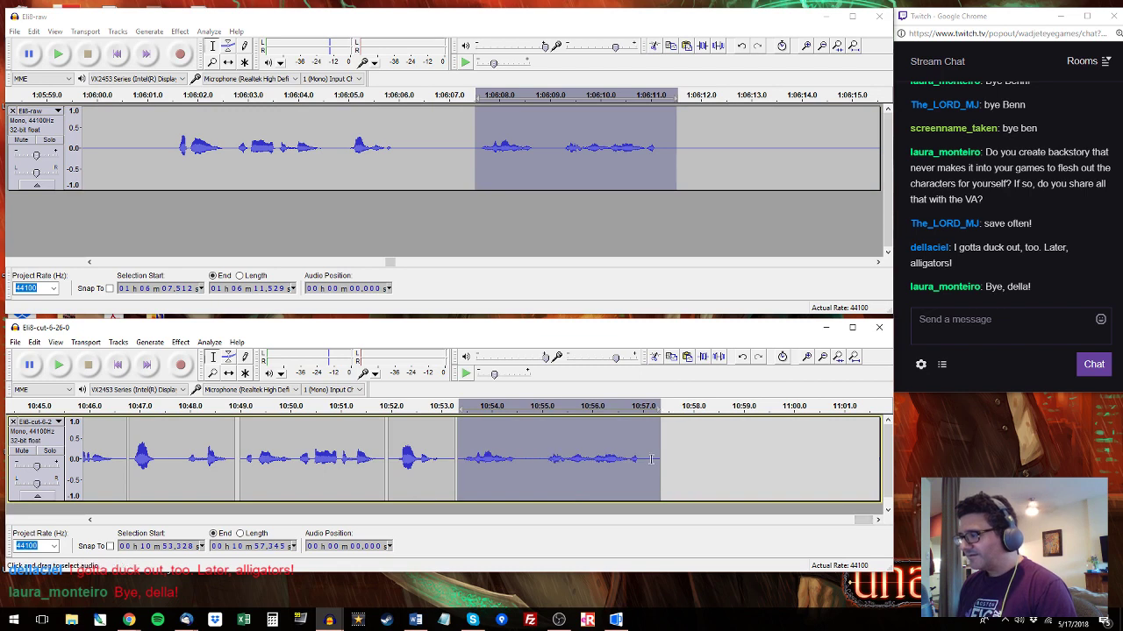
Audition the raw recording from 1:06:15.0 and paste the passage from 1:06:15.2 to 1:06:19.9 into the cut track at 10:57.4.
click(850, 153)
key(space)
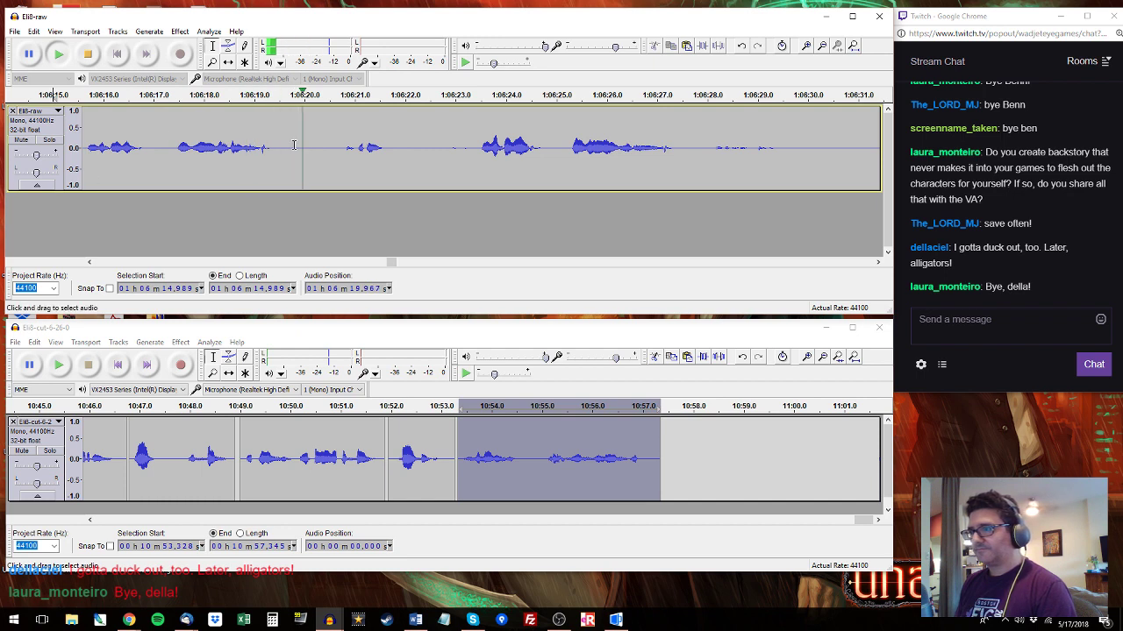
drag(300, 140, 118, 109)
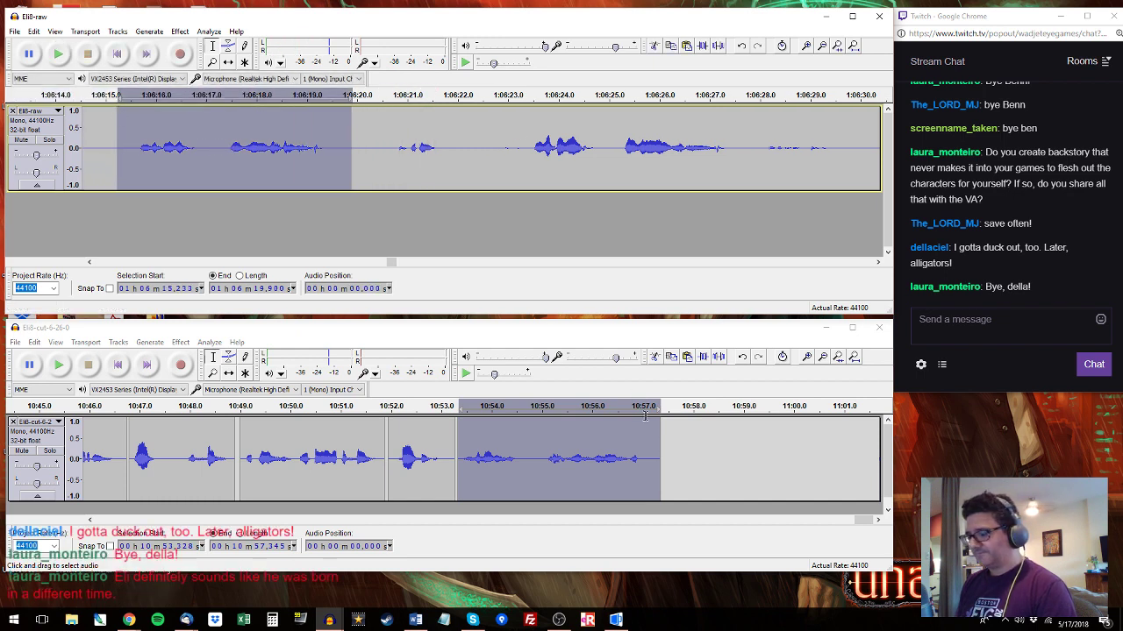
click(671, 427)
double_click(676, 427)
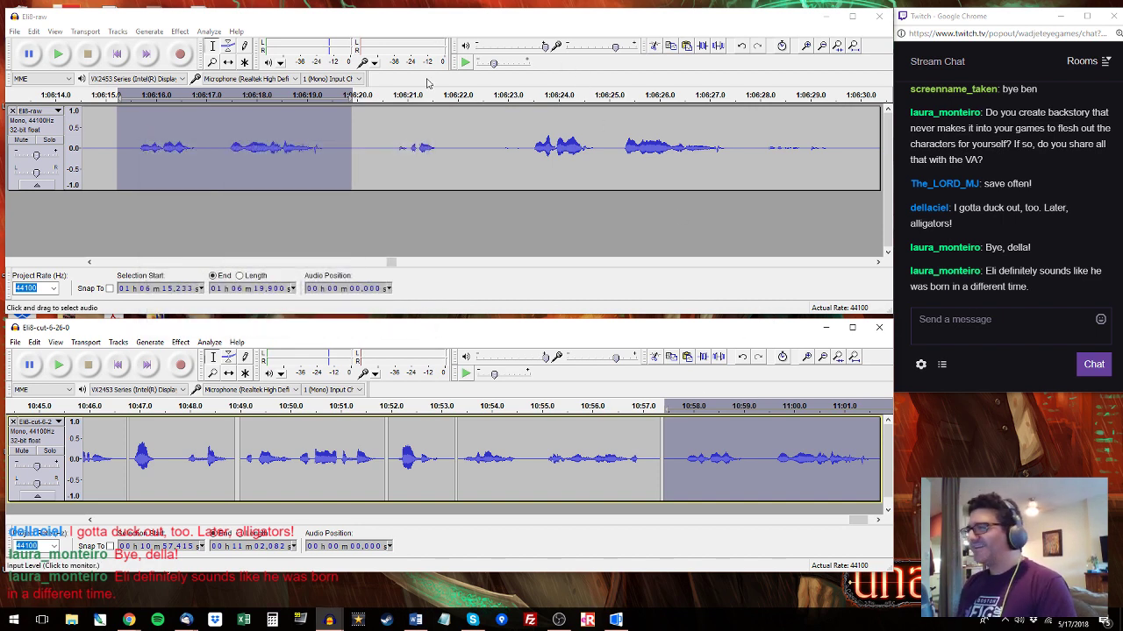
Replace the cut track's passage at 10:57.4 with the raw retake from 1:06:23.4 to 1:06:27.6 and play it back.
click(410, 133)
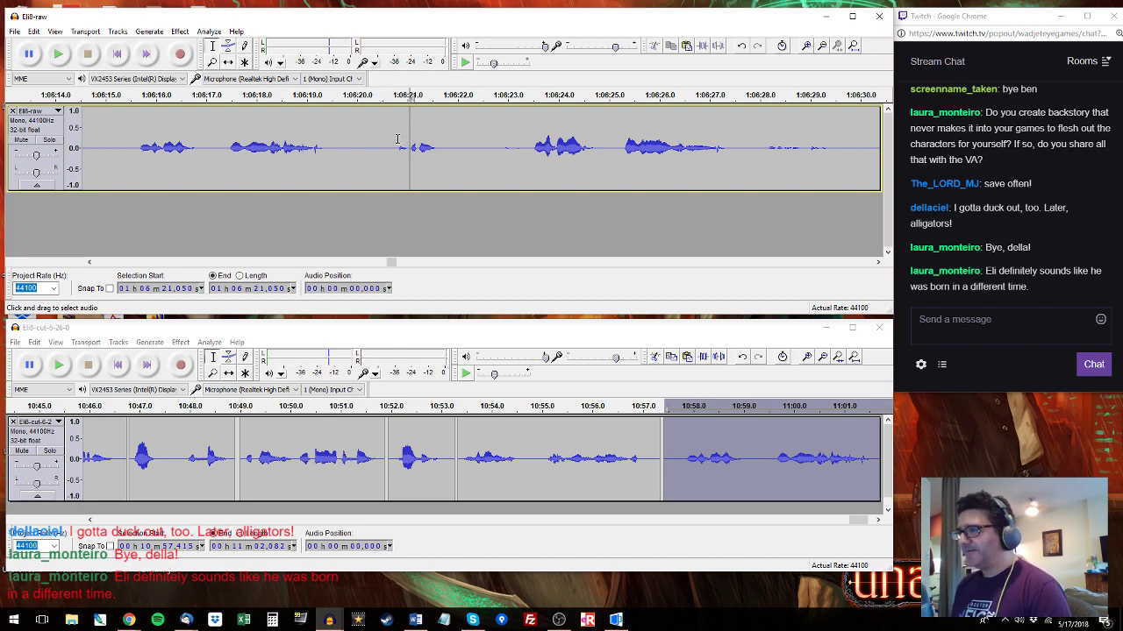
click(396, 138)
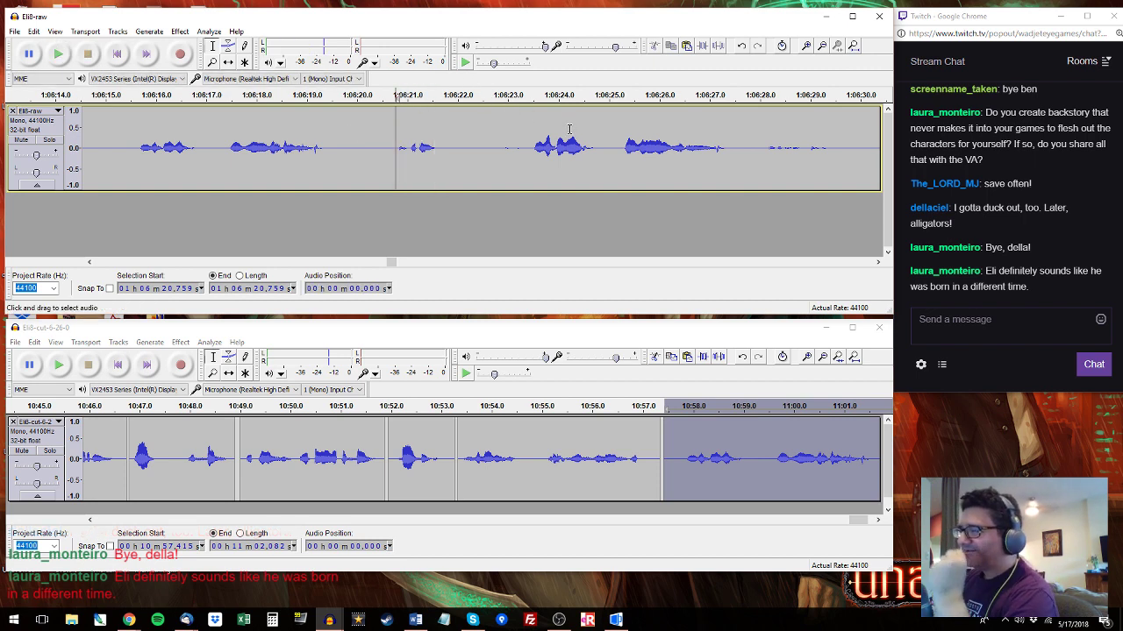
click(530, 148)
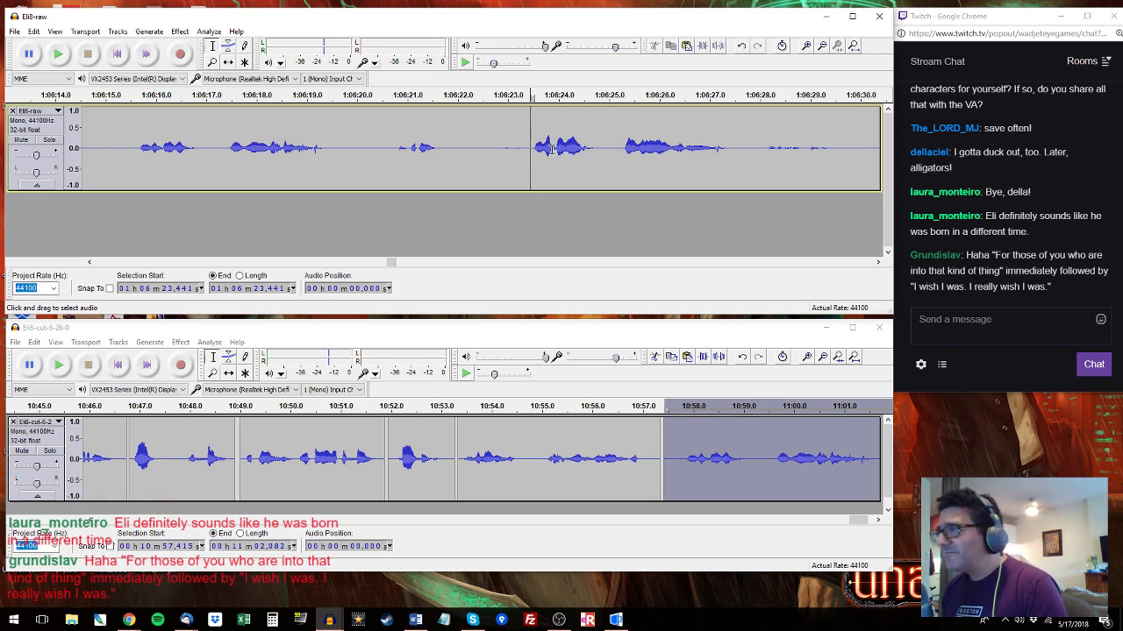
key(space)
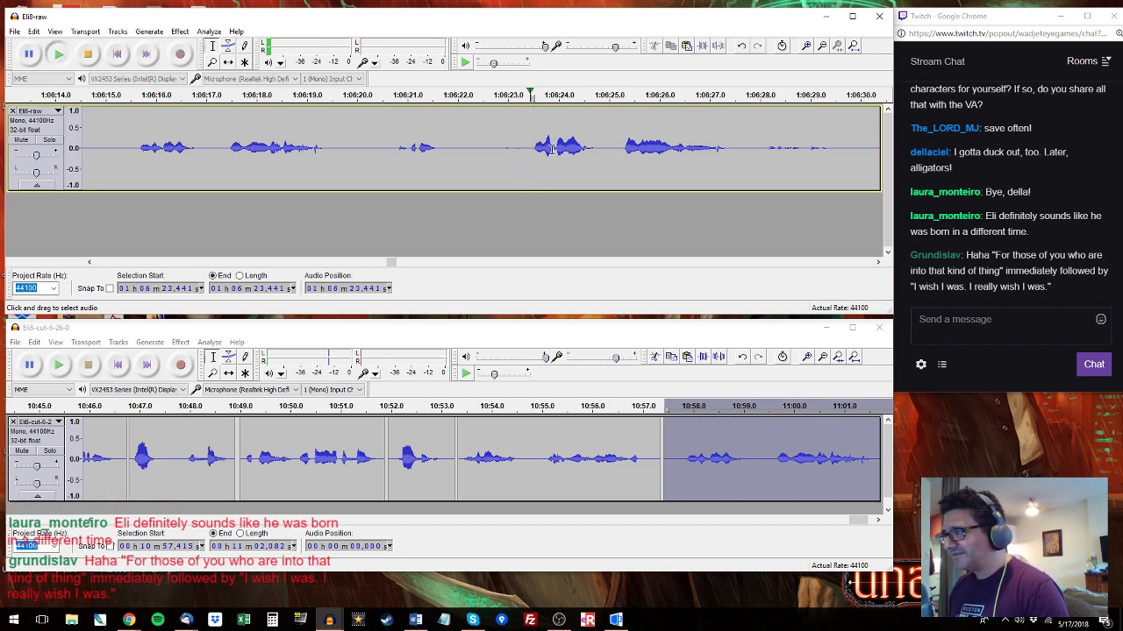
shift+click(725, 136)
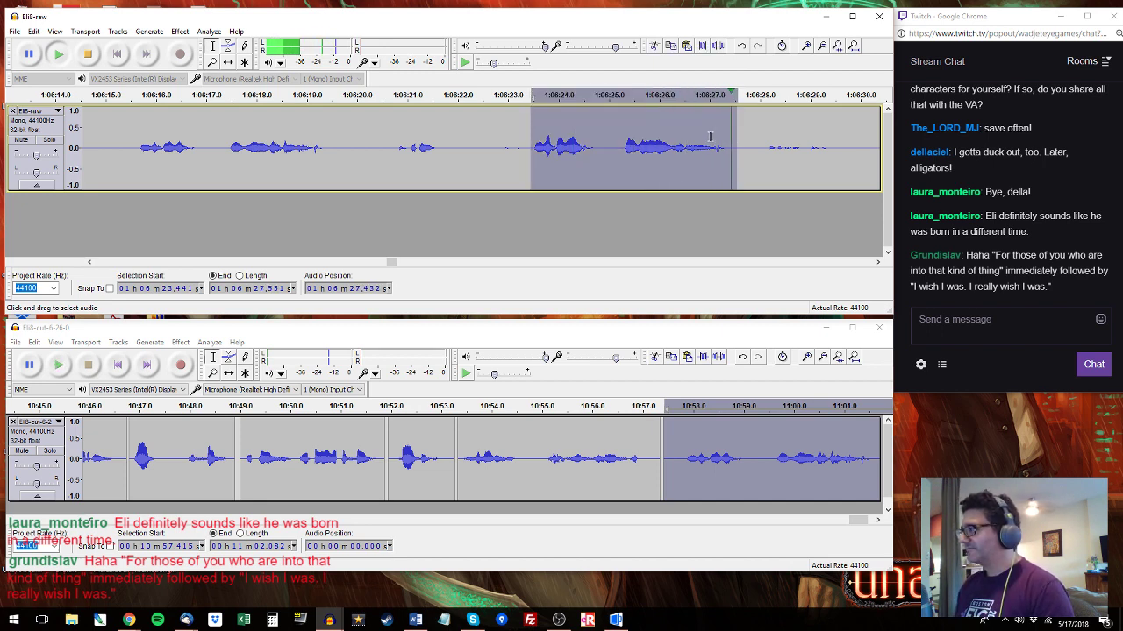
click(729, 323)
key(space)
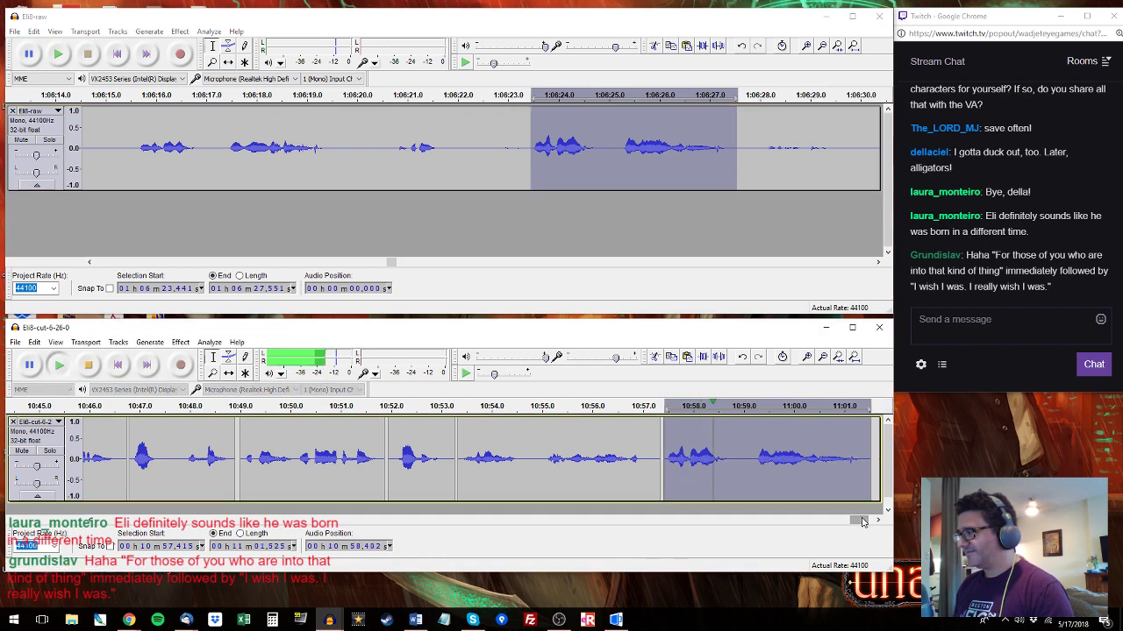
Audition the raw recording from about 1:06:30 and paste the passage from 1:06:40.0 to 1:06:44.3 into the cut track at 11:01.7.
drag(863, 523, 868, 523)
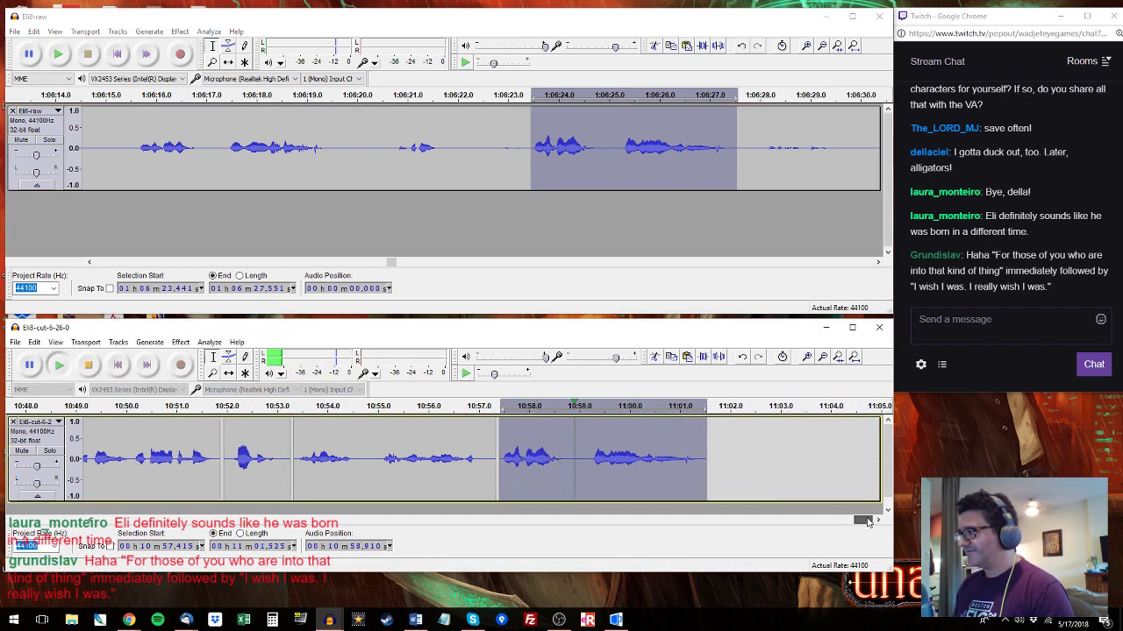
click(862, 100)
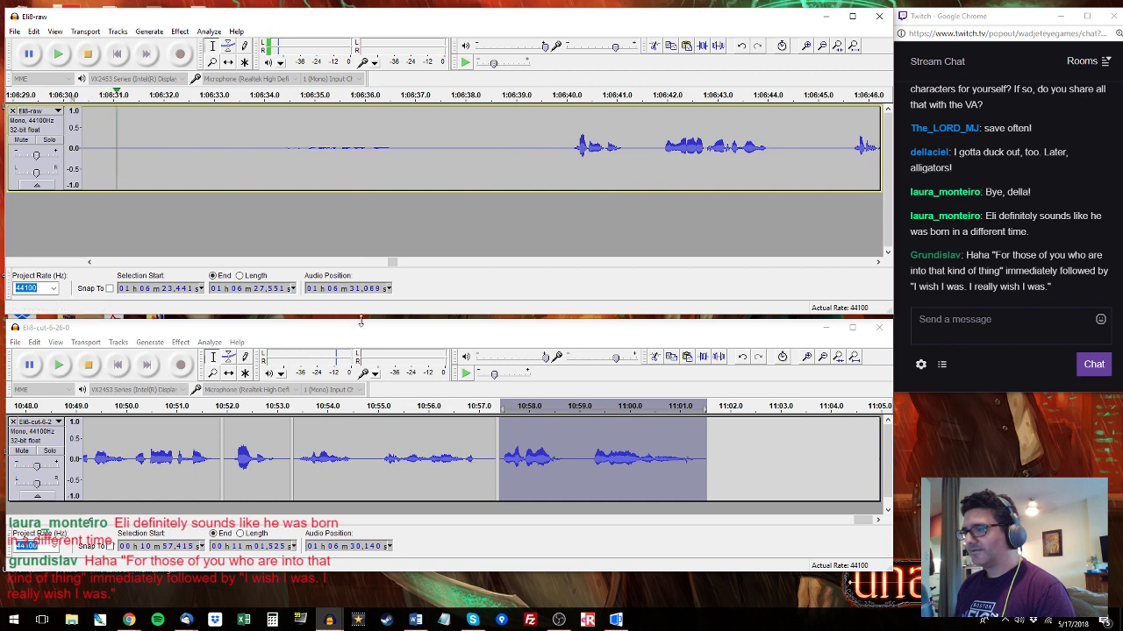
click(370, 406)
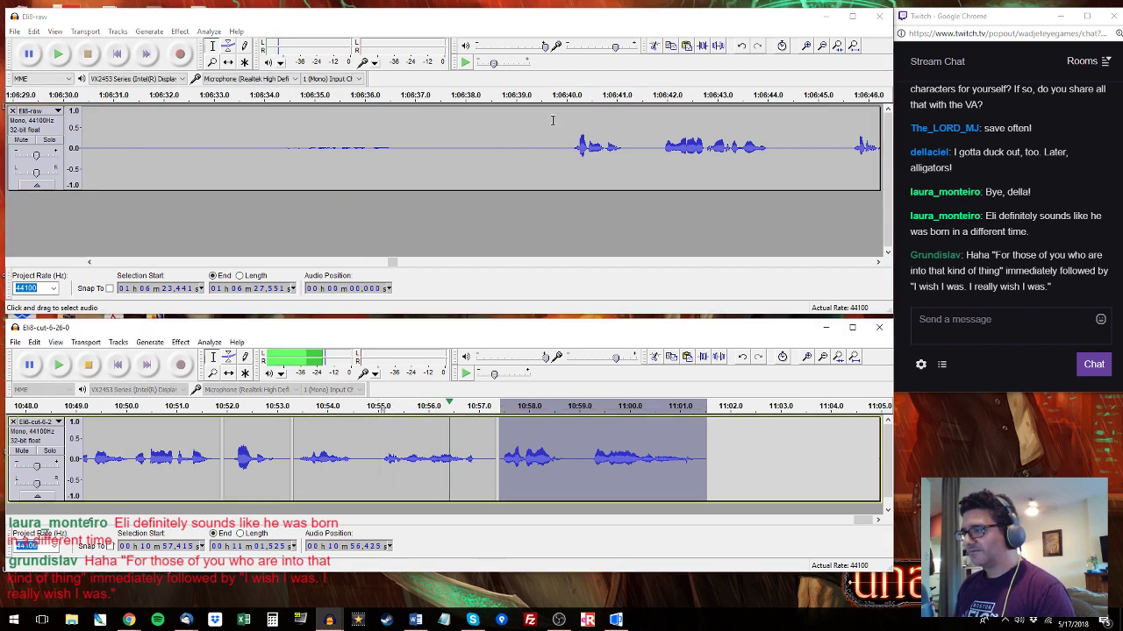
click(563, 95)
drag(564, 162, 780, 147)
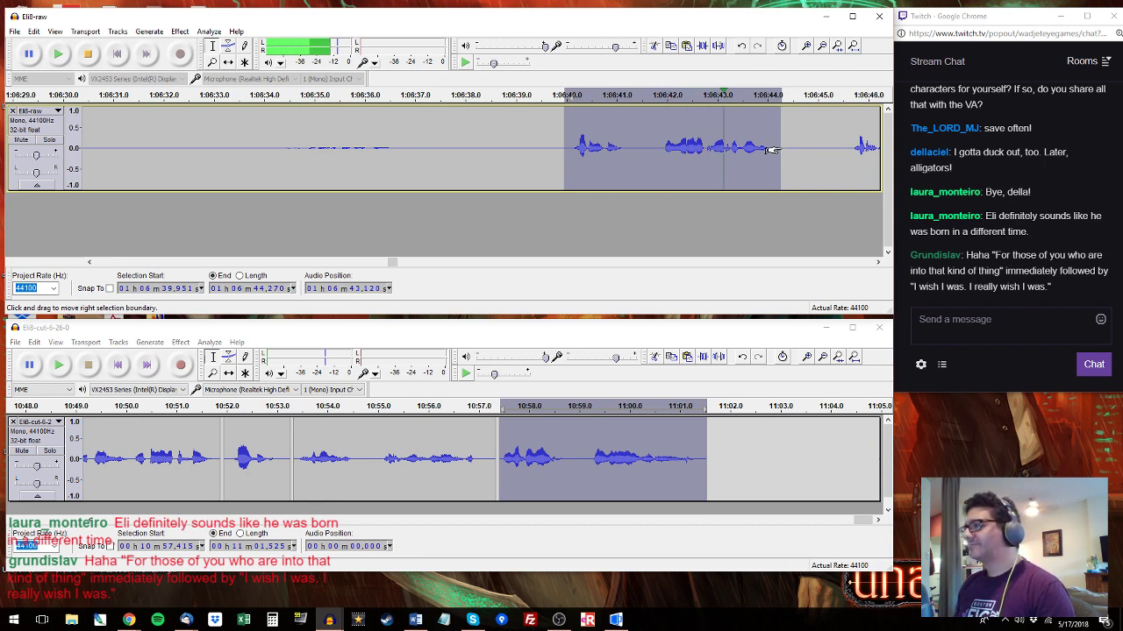
double_click(732, 424)
Audition the raw recording from 1:06:45.5 and paste the passage from 1:06:58.6 to 1:07:00.5 into the cut track at 11:06.2.
click(842, 95)
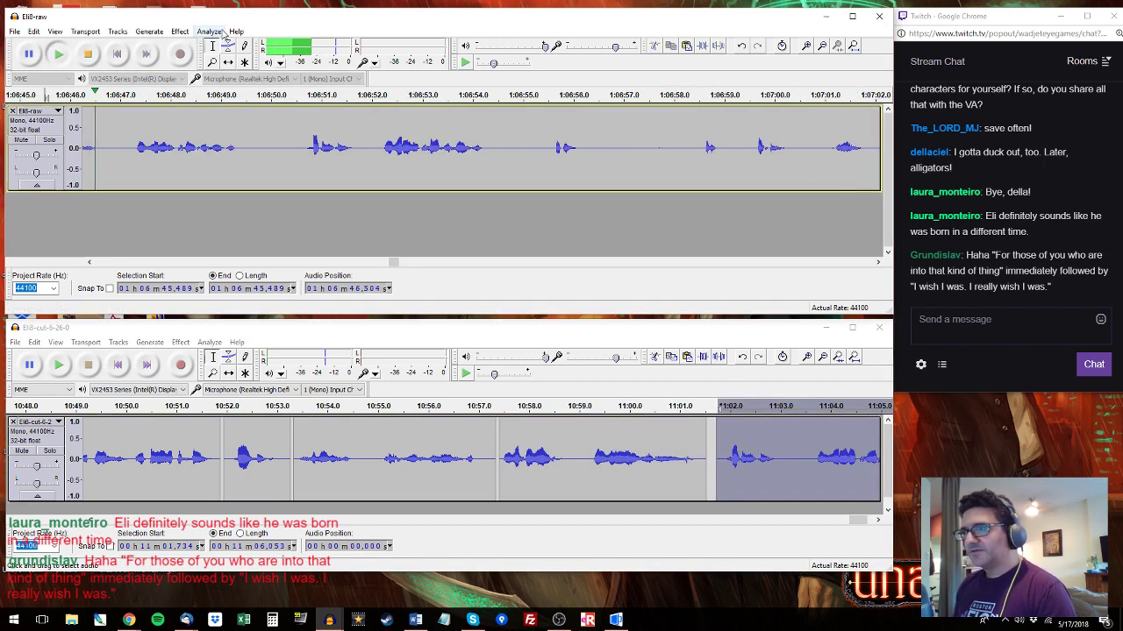
click(300, 98)
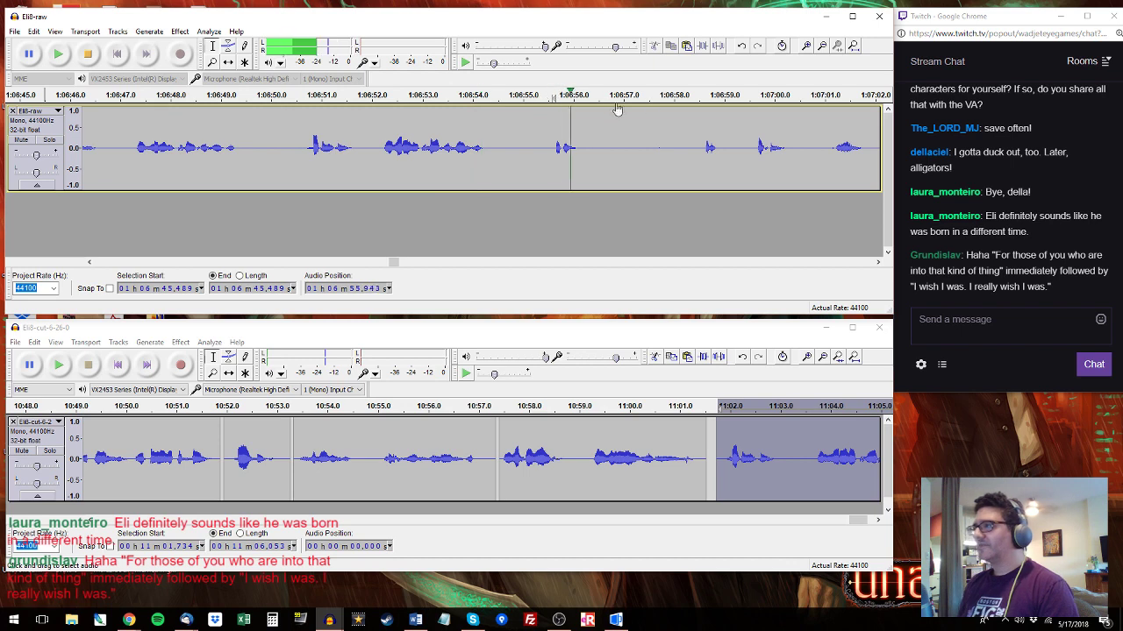
click(706, 97)
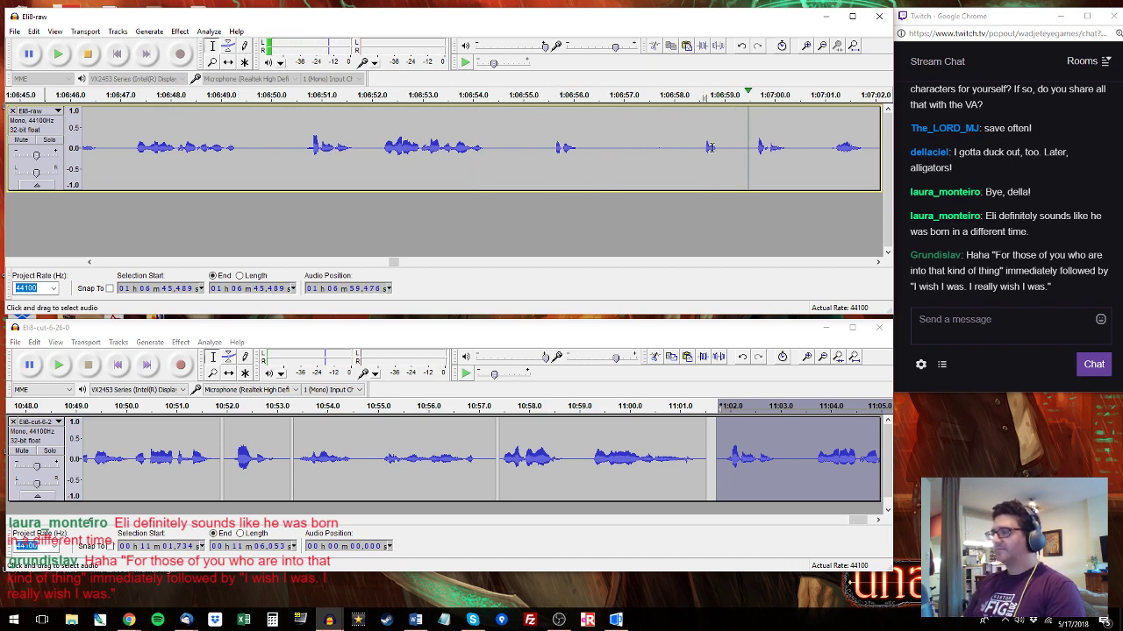
drag(701, 114, 798, 114)
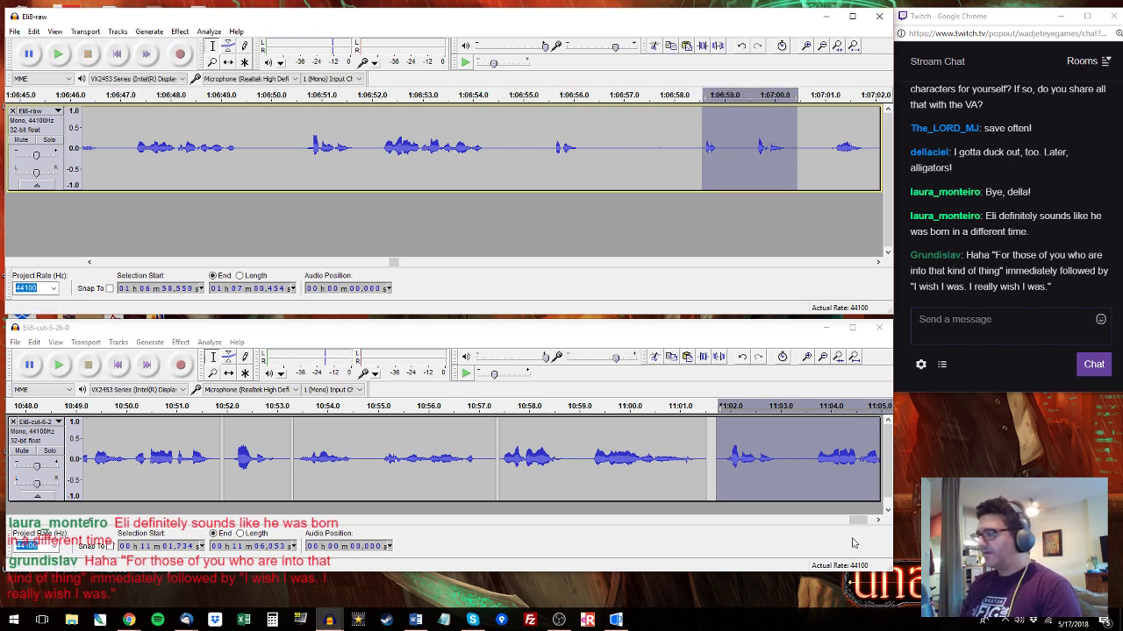
drag(858, 520, 864, 520)
click(691, 456)
key(ctrl+v)
Play the raw retake from 1:07:00.9 and replace the cut track's passage at 11:06.2 with the take from 1:07:01.0 to 1:07:03.5.
click(820, 153)
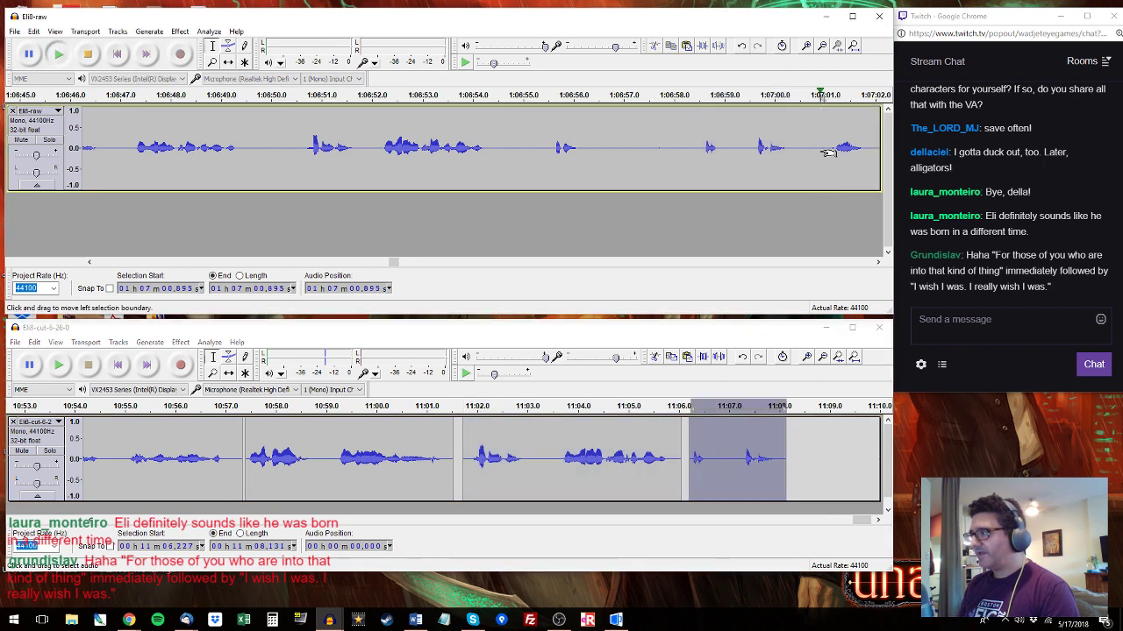
key(space)
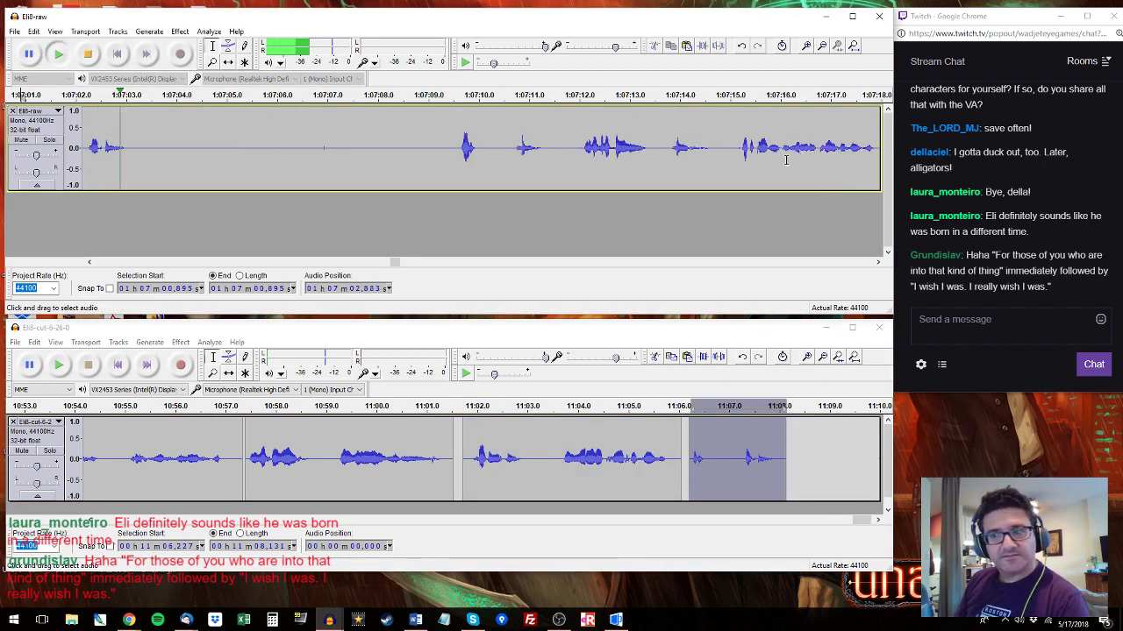
key(space)
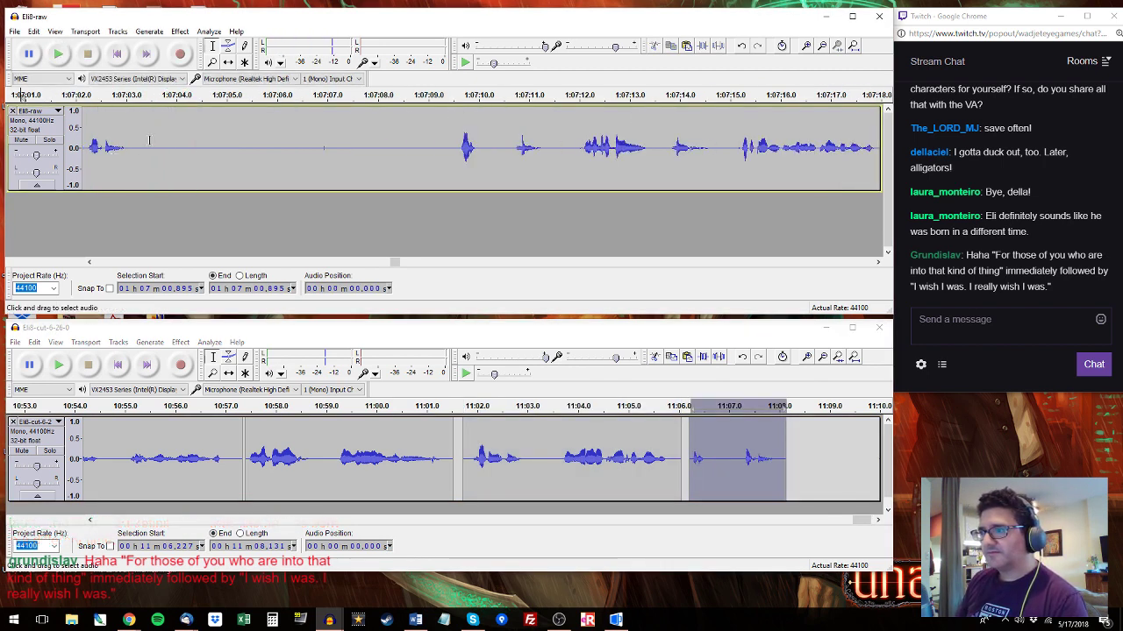
drag(149, 140, 92, 133)
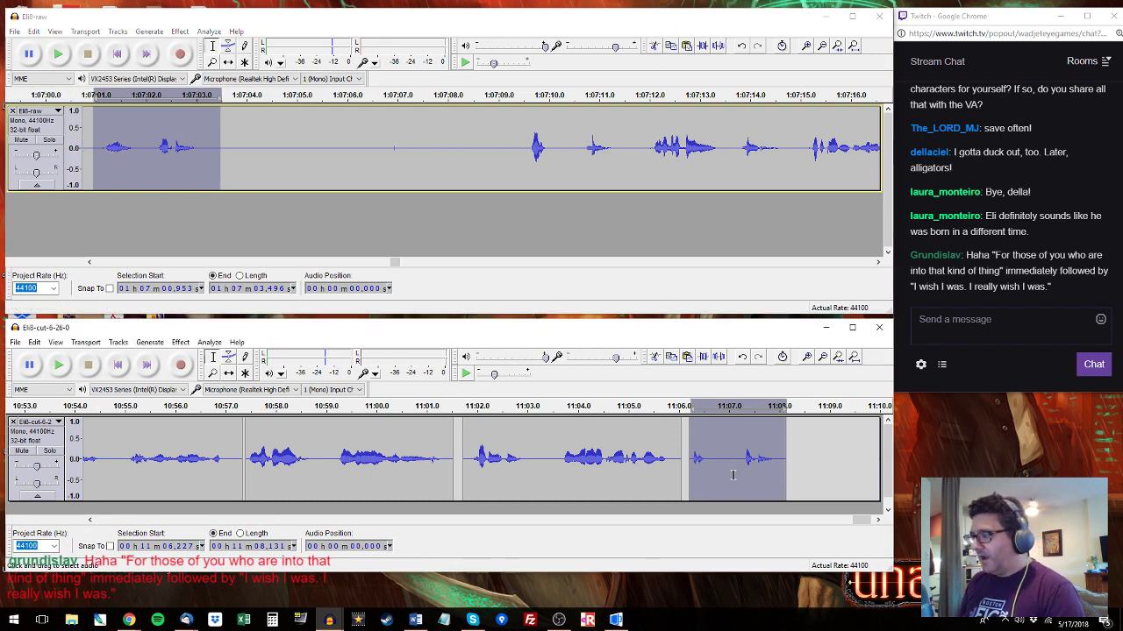
drag(786, 458, 818, 458)
Audition the raw recording from 1:07:09.6 and paste the passage from 1:07:09.6 to 1:07:18.1 into the cut track at 11:08.9.
click(525, 113)
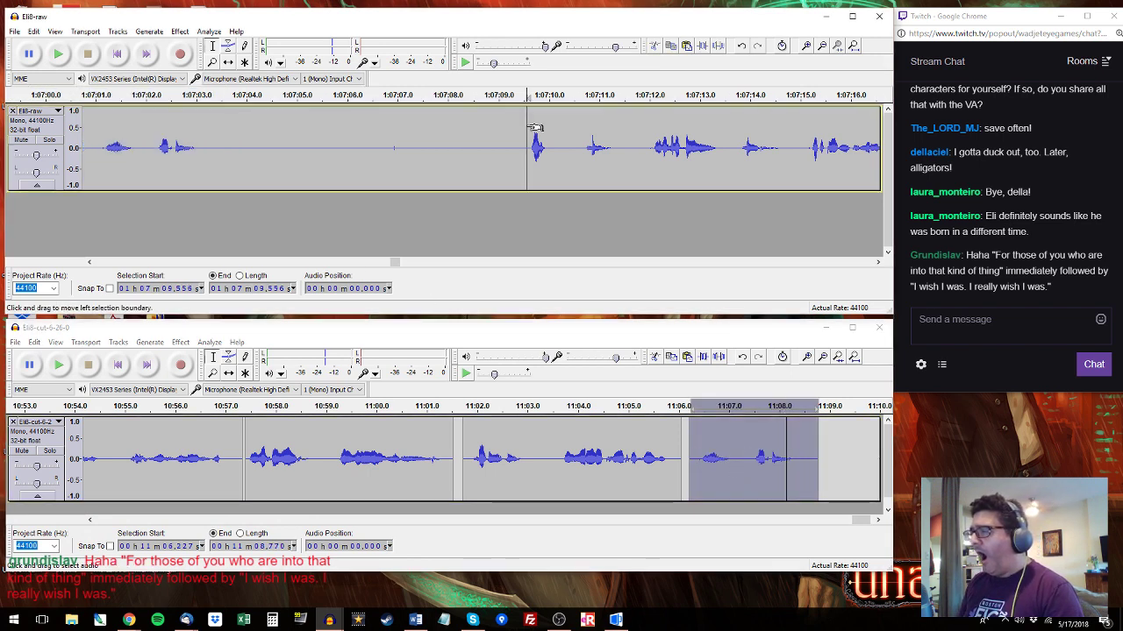
key(space)
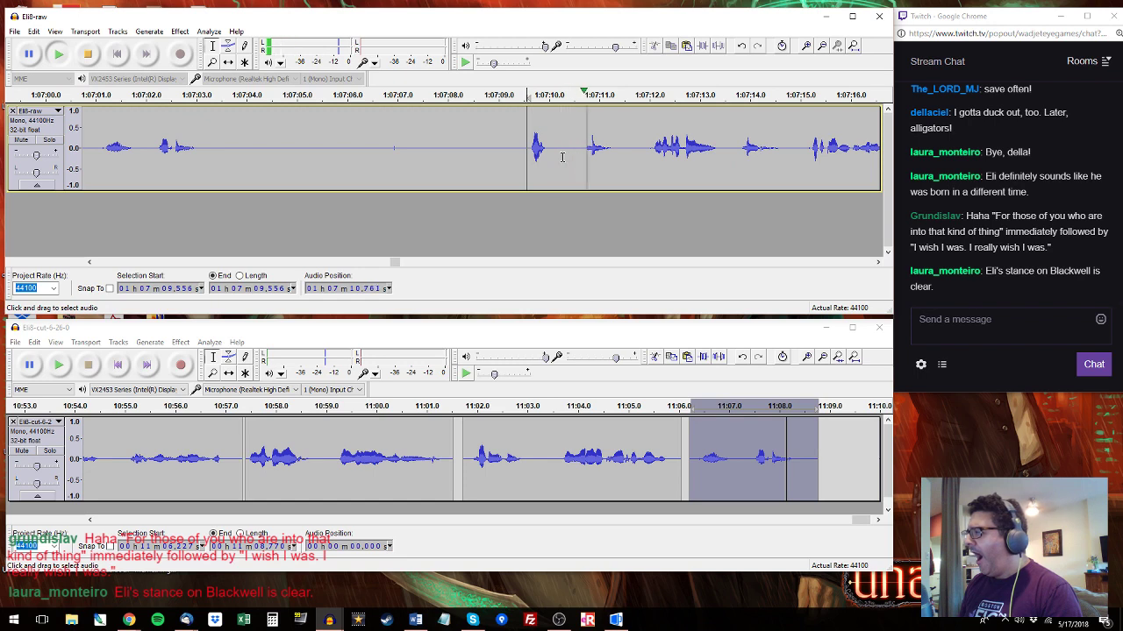
key(space)
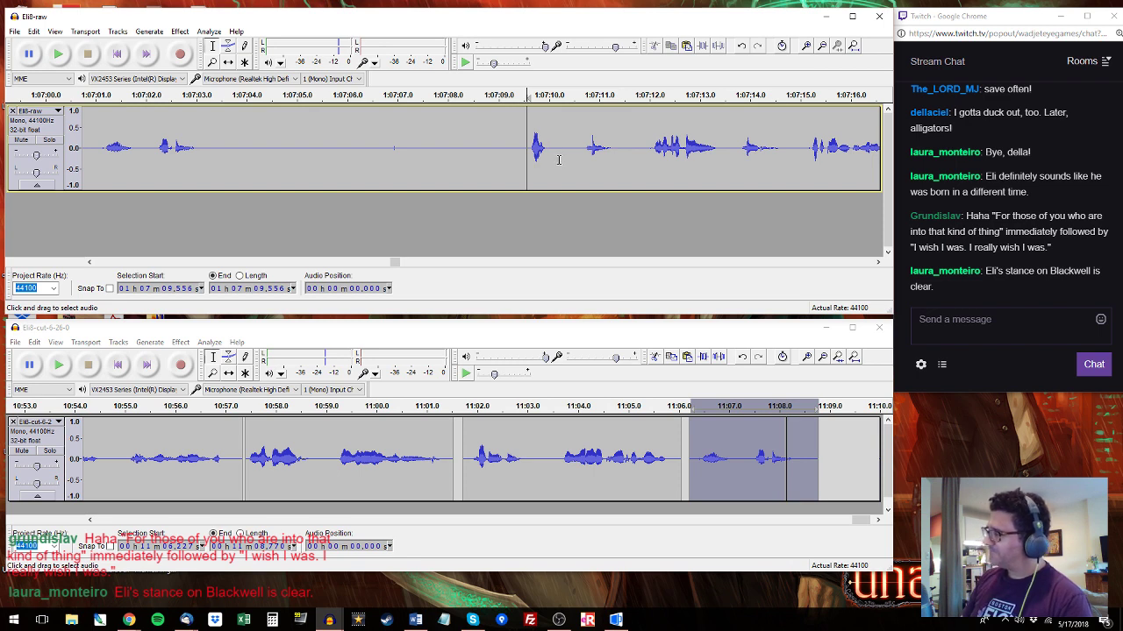
key(space)
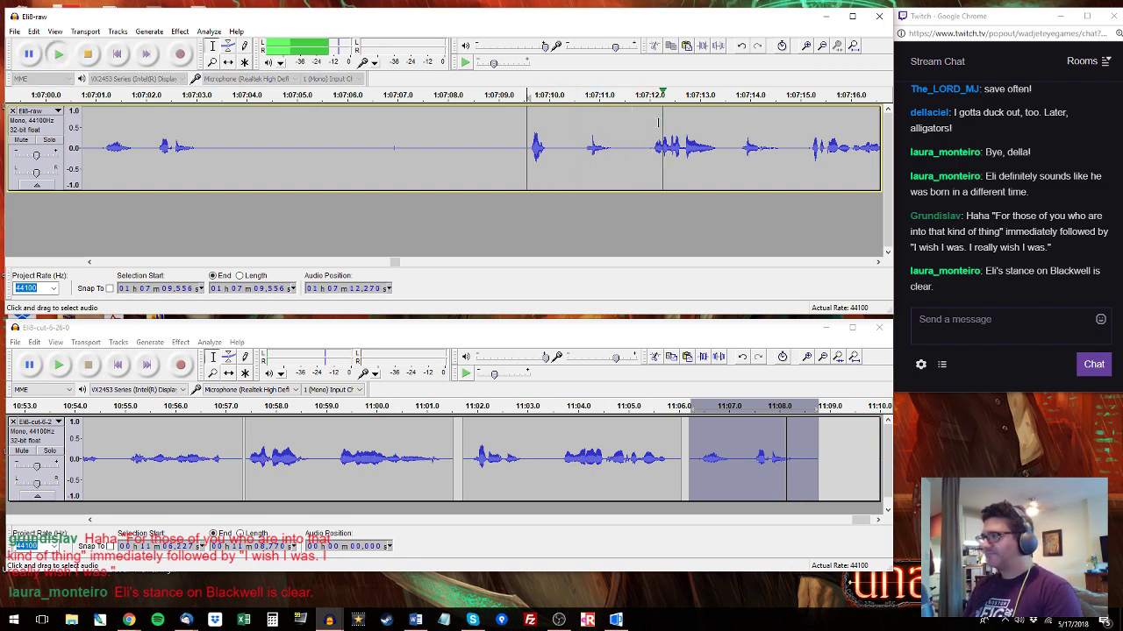
shift+click(791, 149)
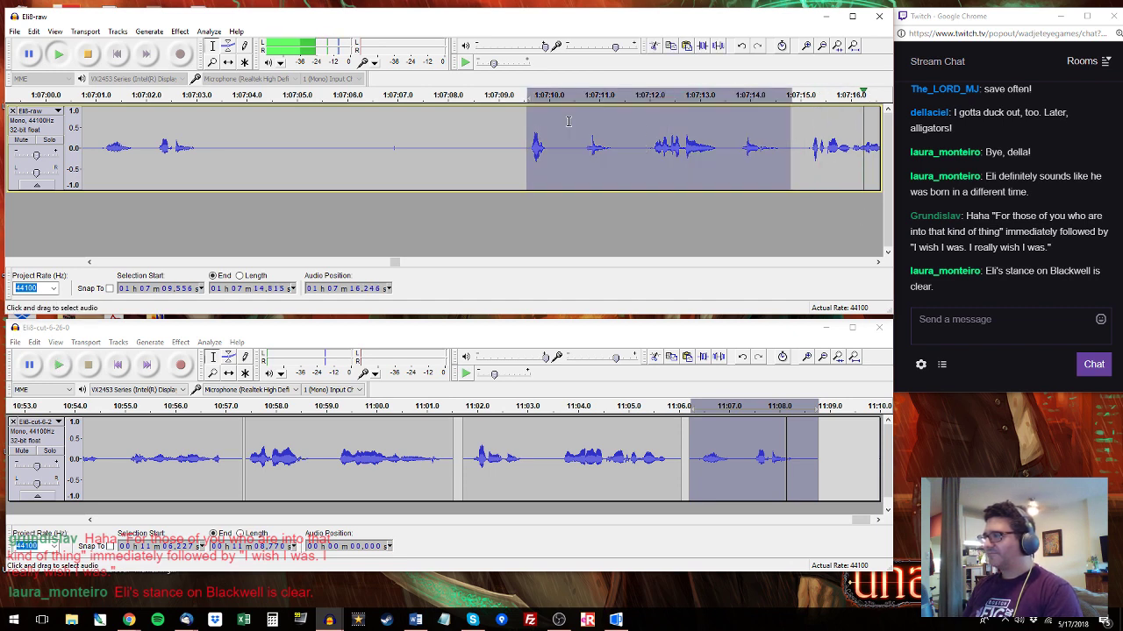
shift+click(158, 149)
key(space)
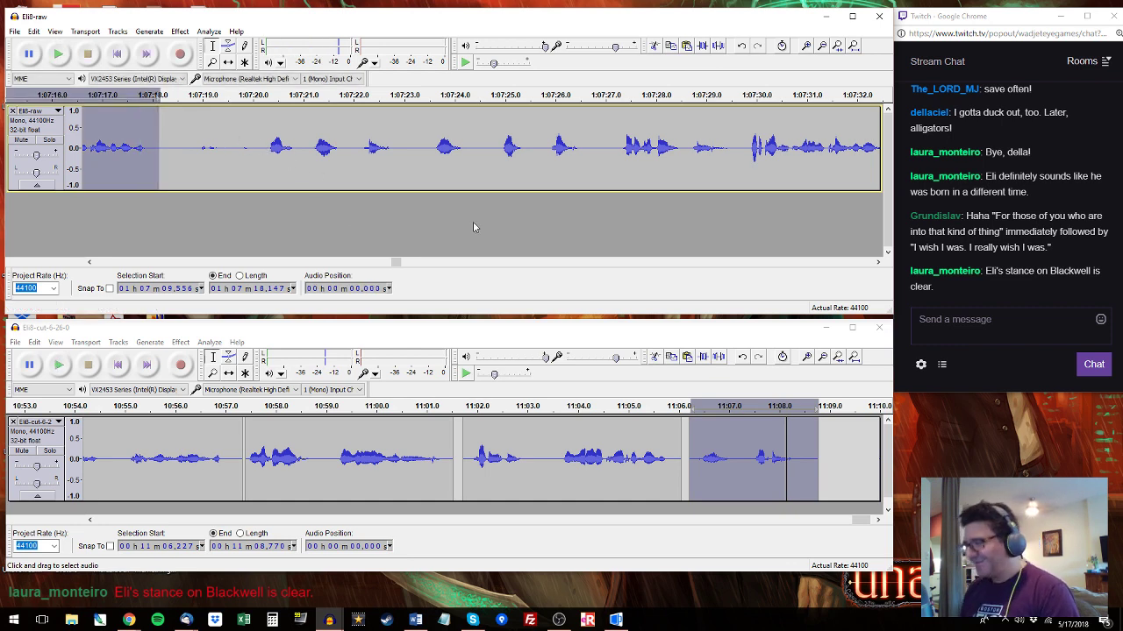
click(786, 443)
click(832, 434)
click(825, 436)
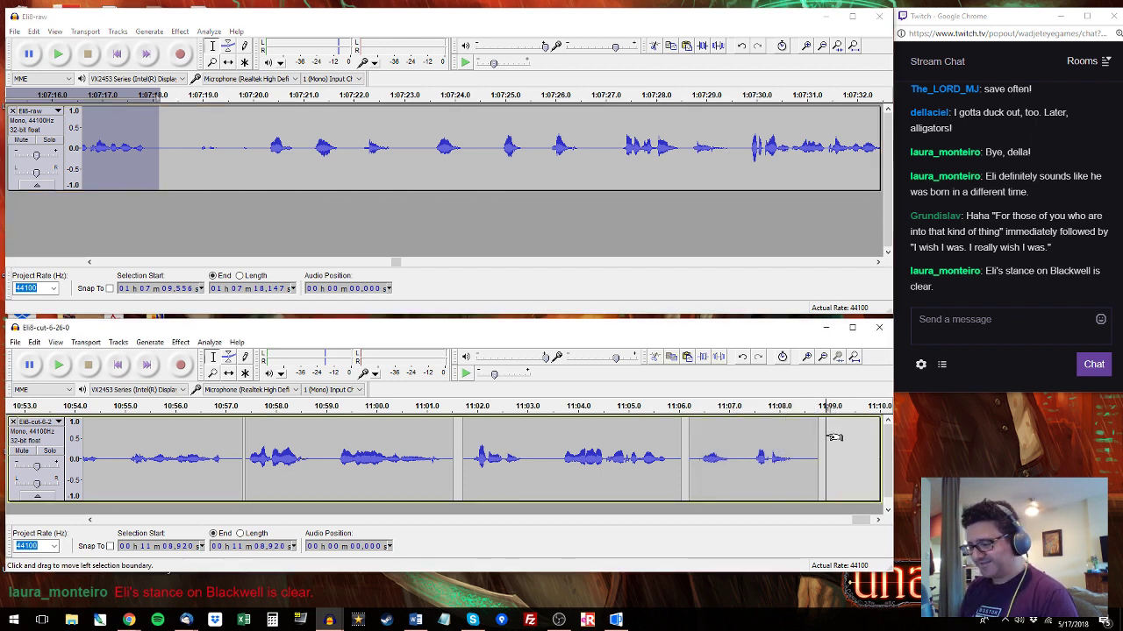
key(ctrl+v)
drag(851, 521, 864, 522)
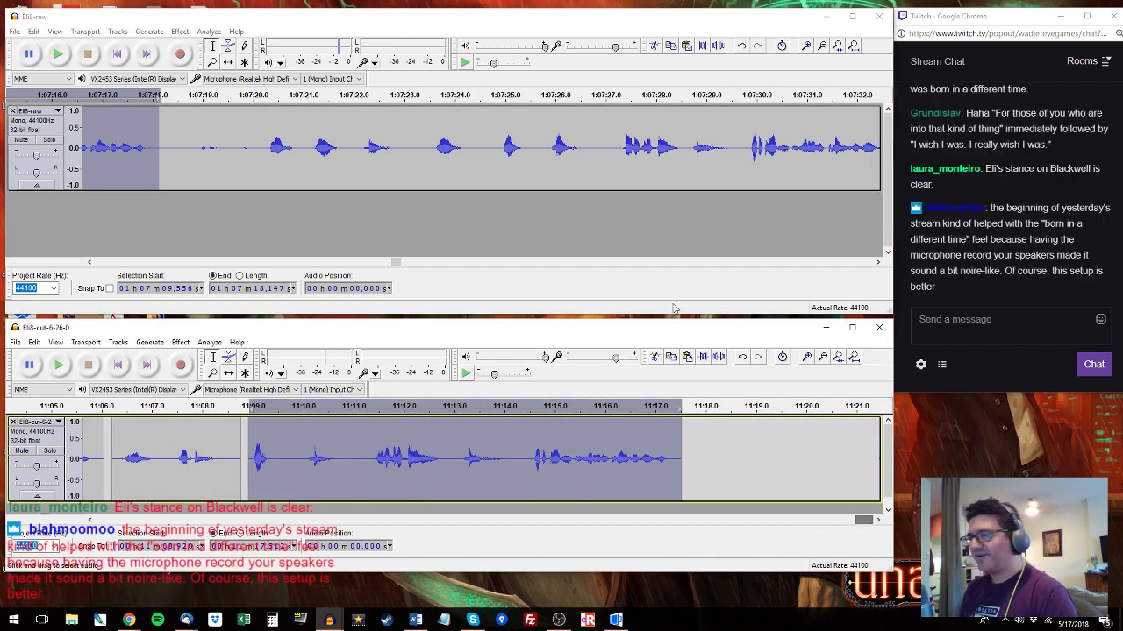
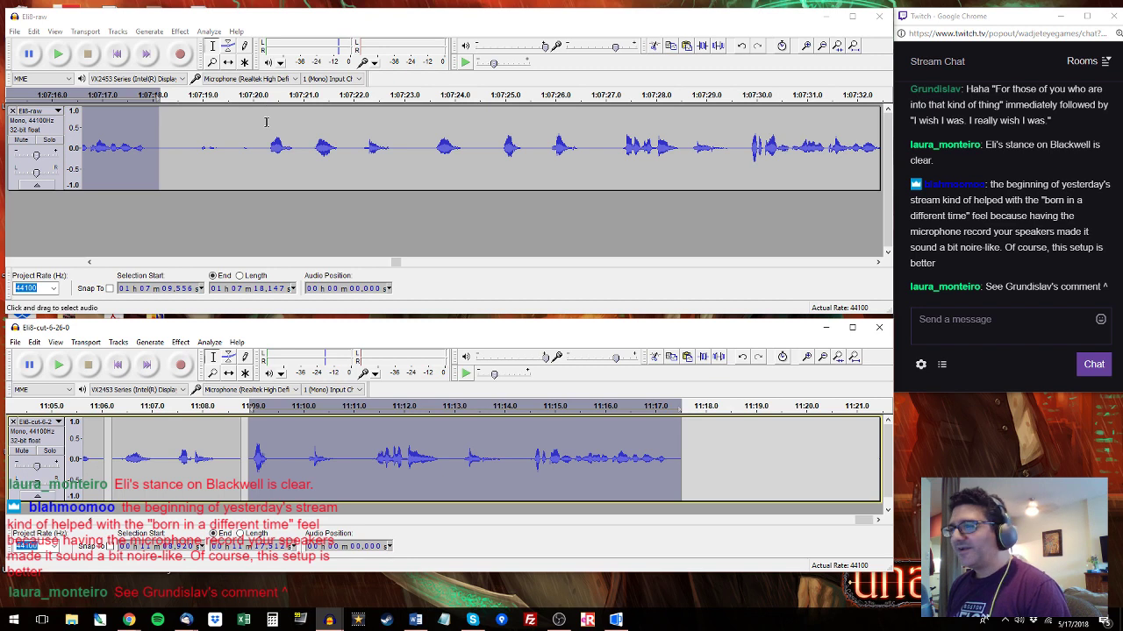
Audition the raw retake from 1:07:20.3 and paste the passage from 1:07:21.1 to 1:07:23.0 into the cut track at 11:17.8.
click(266, 132)
key(space)
shift+click(441, 131)
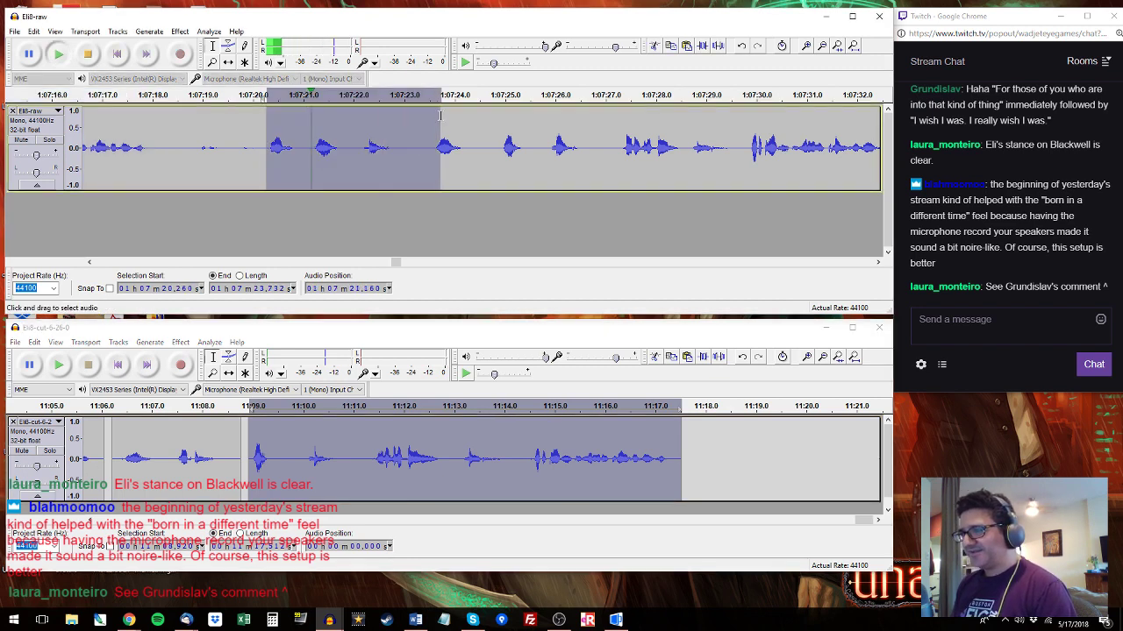
shift+click(407, 129)
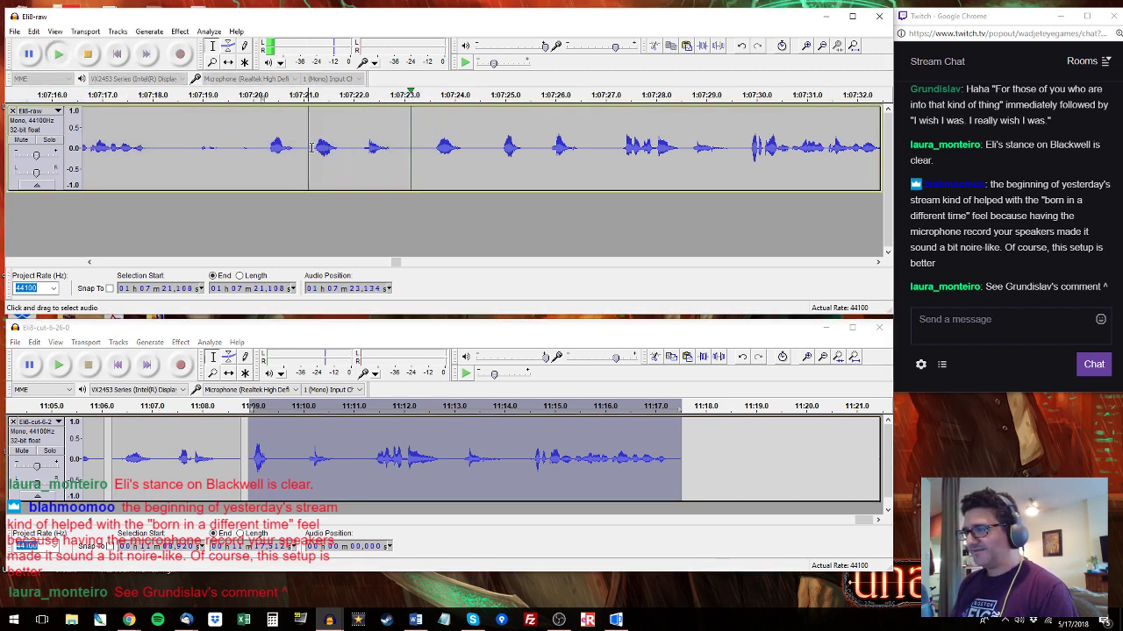
drag(309, 141, 401, 144)
key(space)
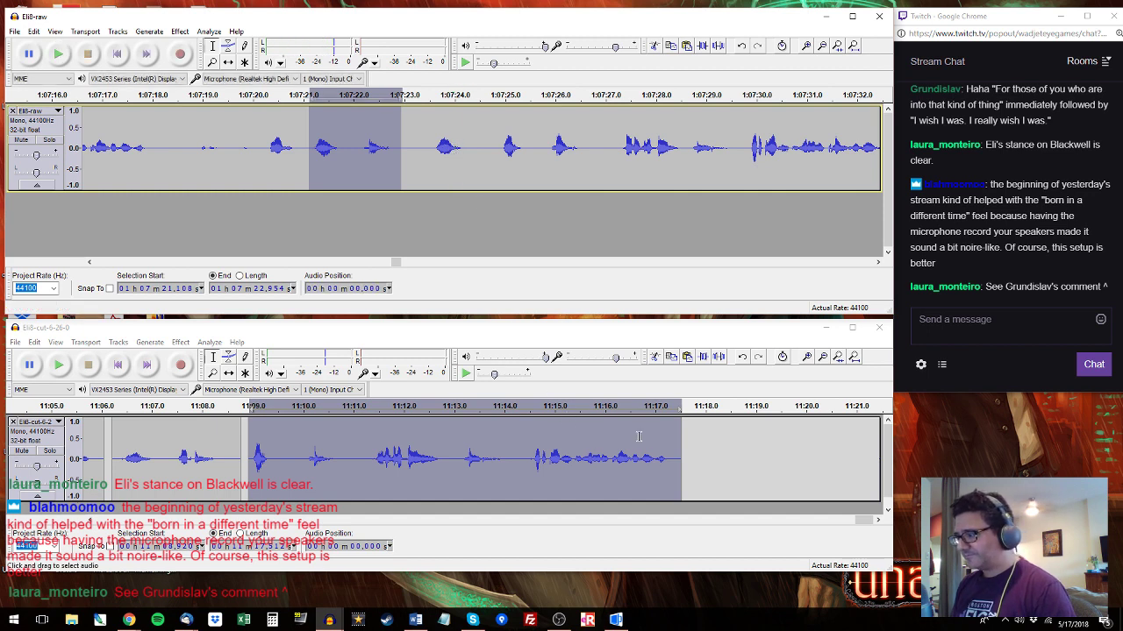
click(694, 432)
key(ctrl+v)
Play the raw retakes from 1:07:24.7 through the phrase starting at 1:07:27.2 to compare them.
click(488, 136)
key(space)
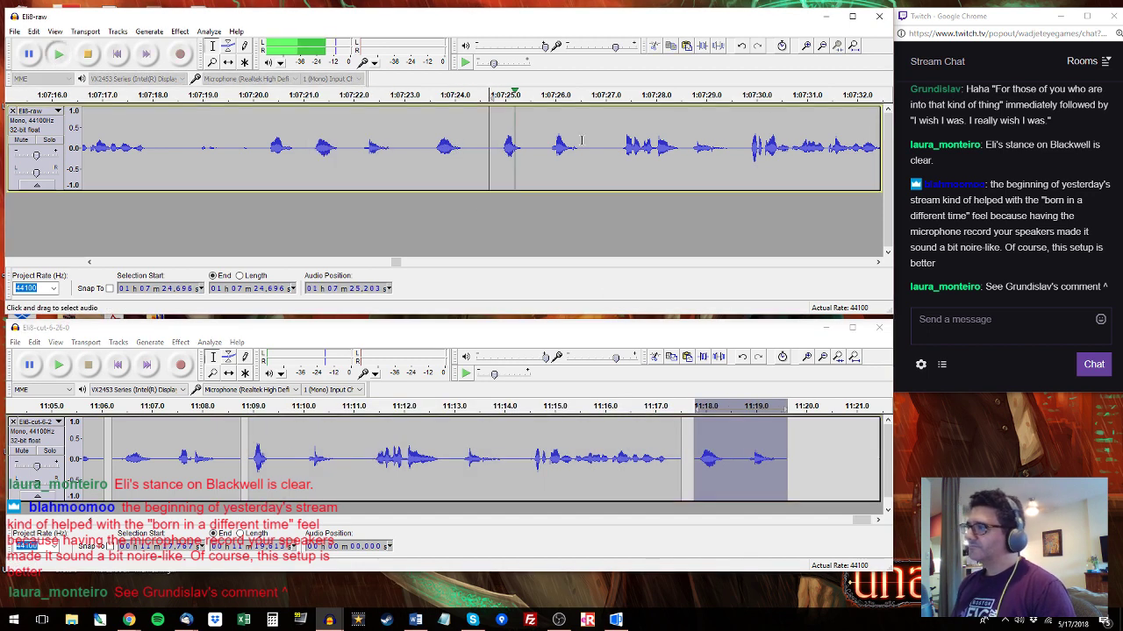
drag(581, 141, 505, 139)
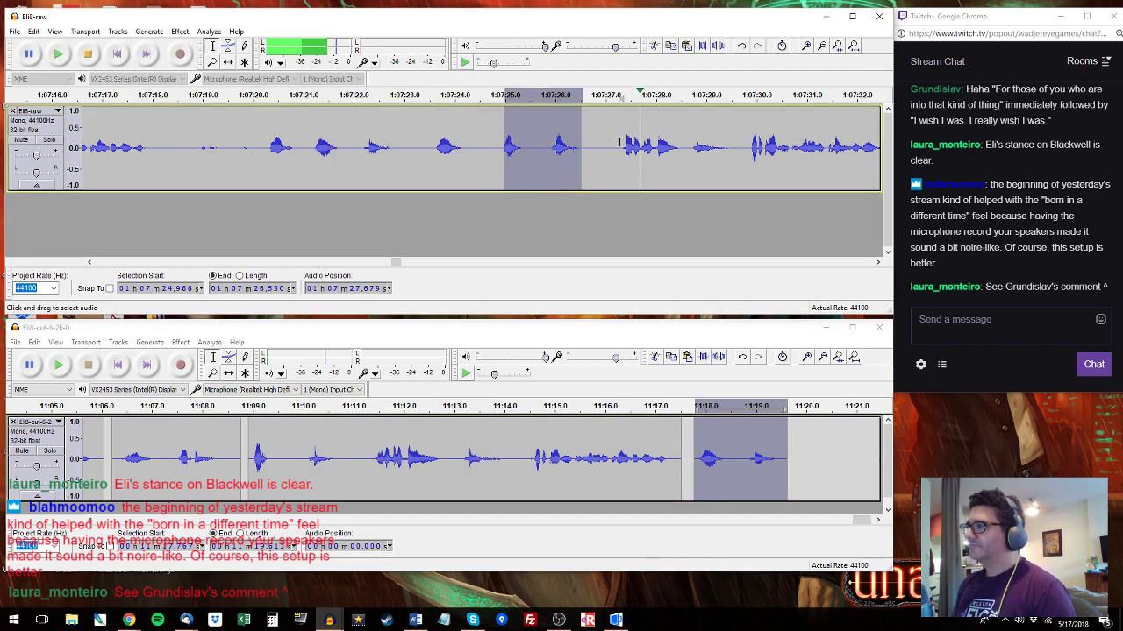
drag(617, 145, 1005, 143)
key(space)
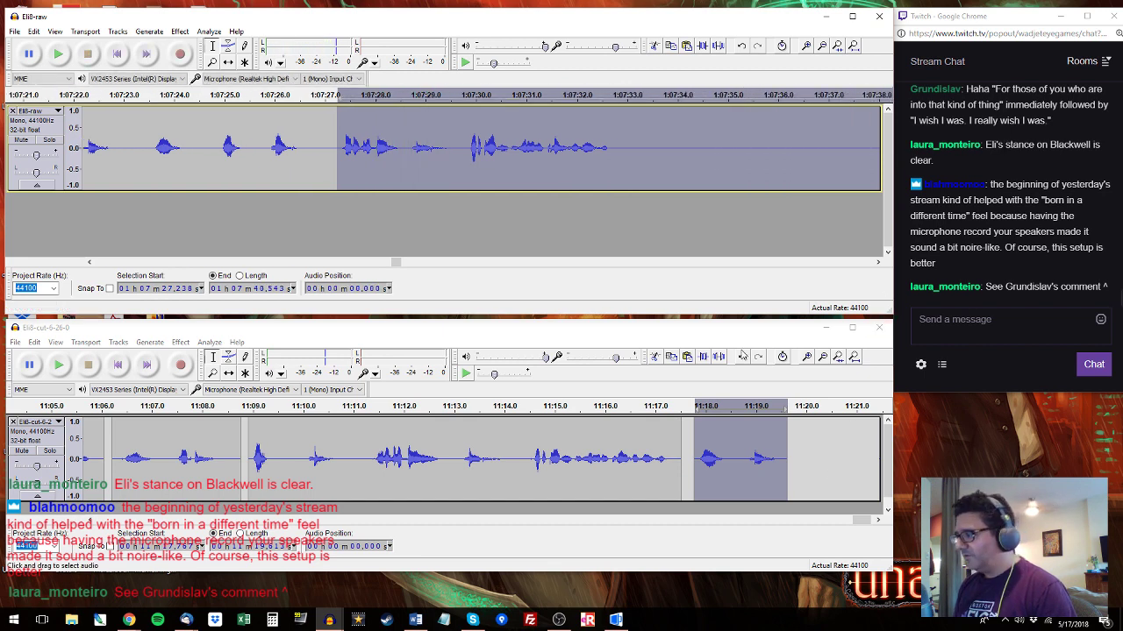
Delete the phrase pasted at 11:17.8 and use that copied take to replace the cut track's passage from 11:08.9 to 11:11.0.
click(739, 330)
key(Delete)
click(253, 406)
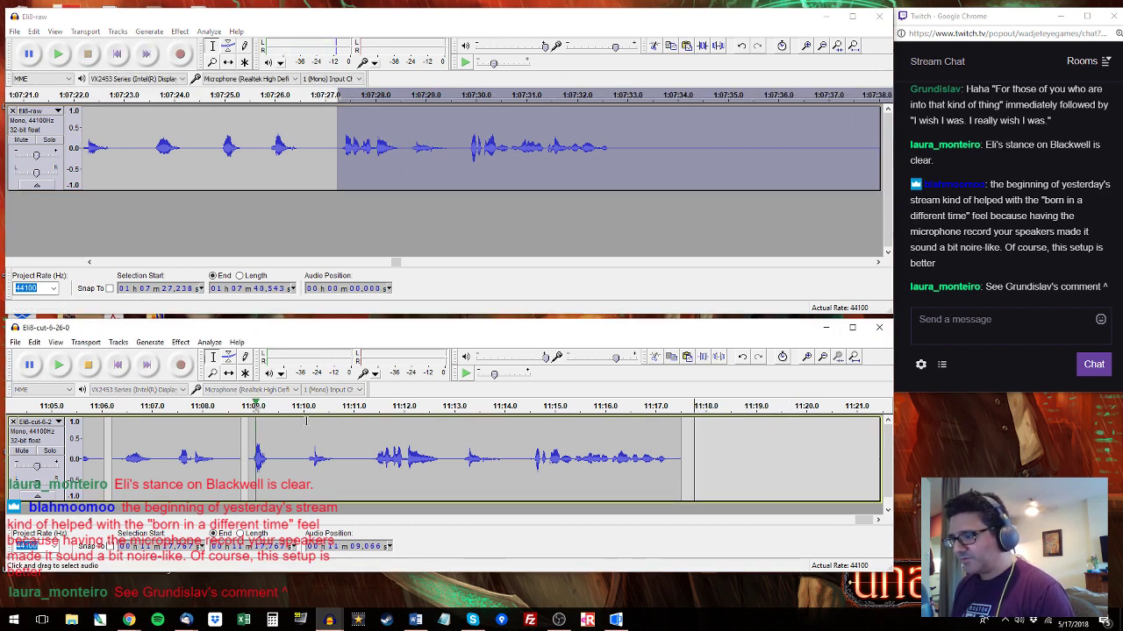
drag(355, 442, 248, 440)
key(space)
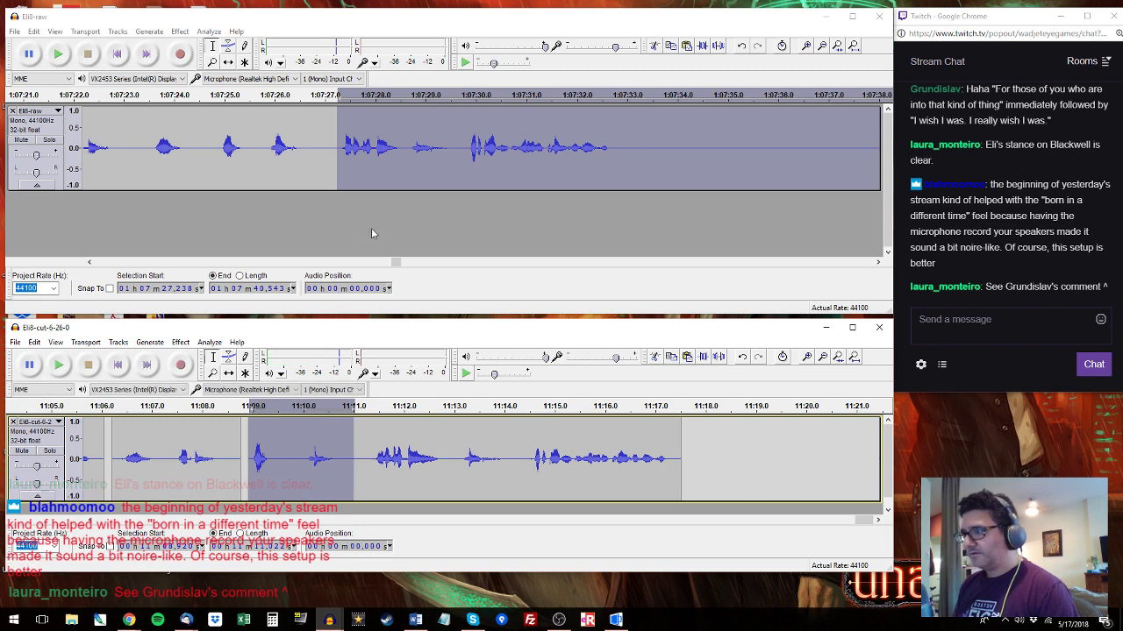
key(ctrl+v)
Play the raw take from 1:07:27.3 to 1:07:32.9 and replace the cut track's passage from 11:11.0 onward with it.
click(341, 132)
key(space)
shift+click(618, 136)
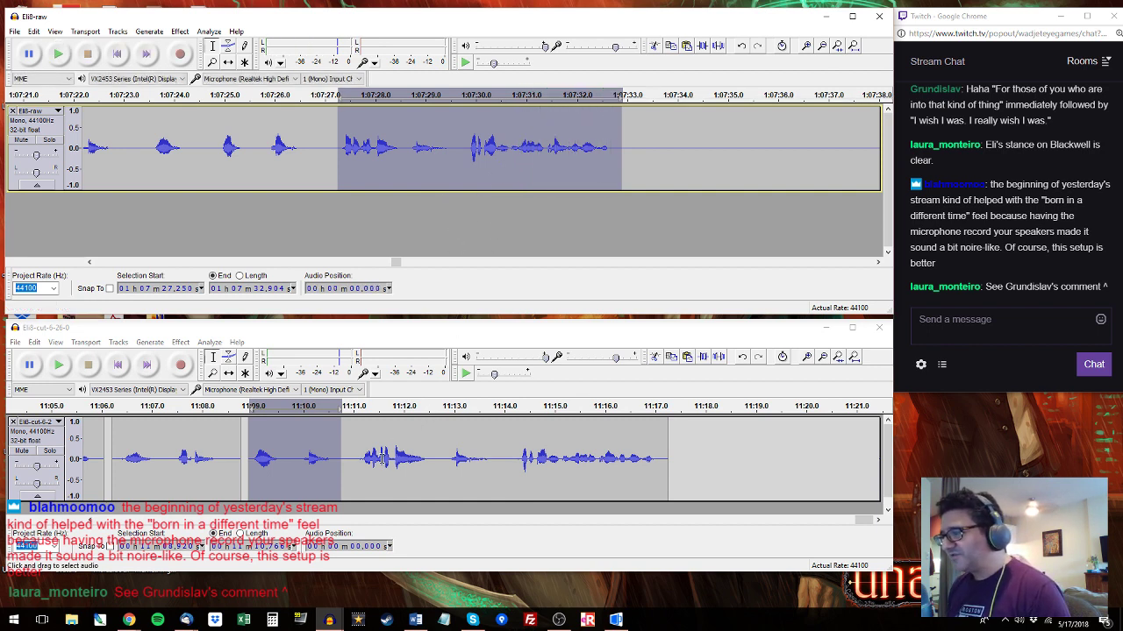
drag(353, 460, 637, 447)
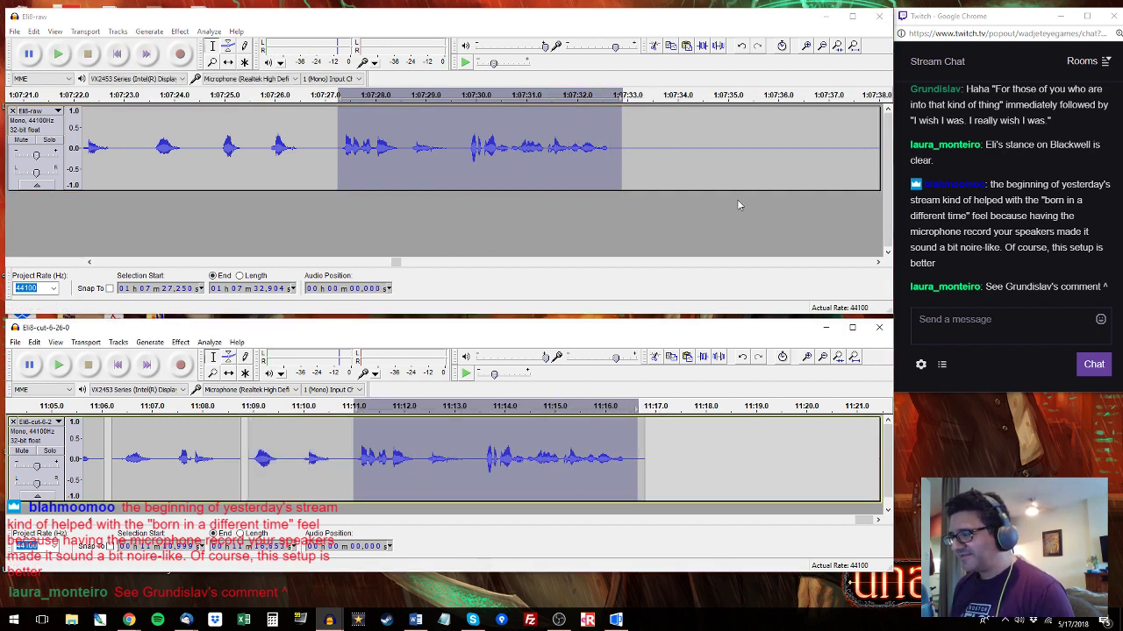
Play the raw take starting near 1:07:44 and paste the passage from 1:07:45.7 to 1:07:49.5 into the cut track at 11:17.0.
click(868, 97)
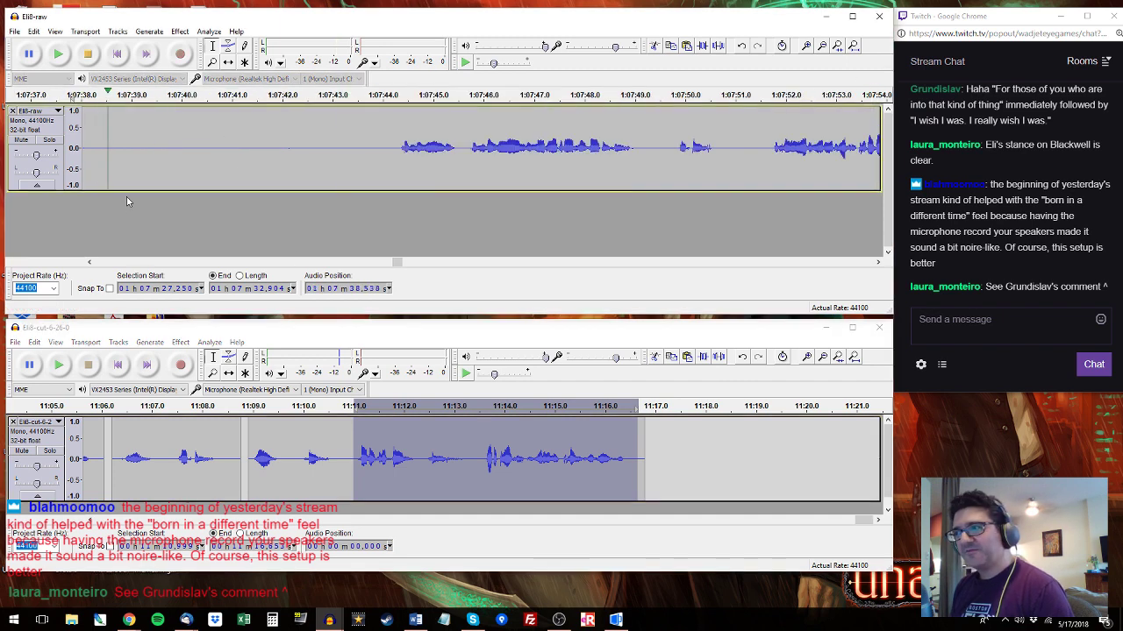
click(392, 146)
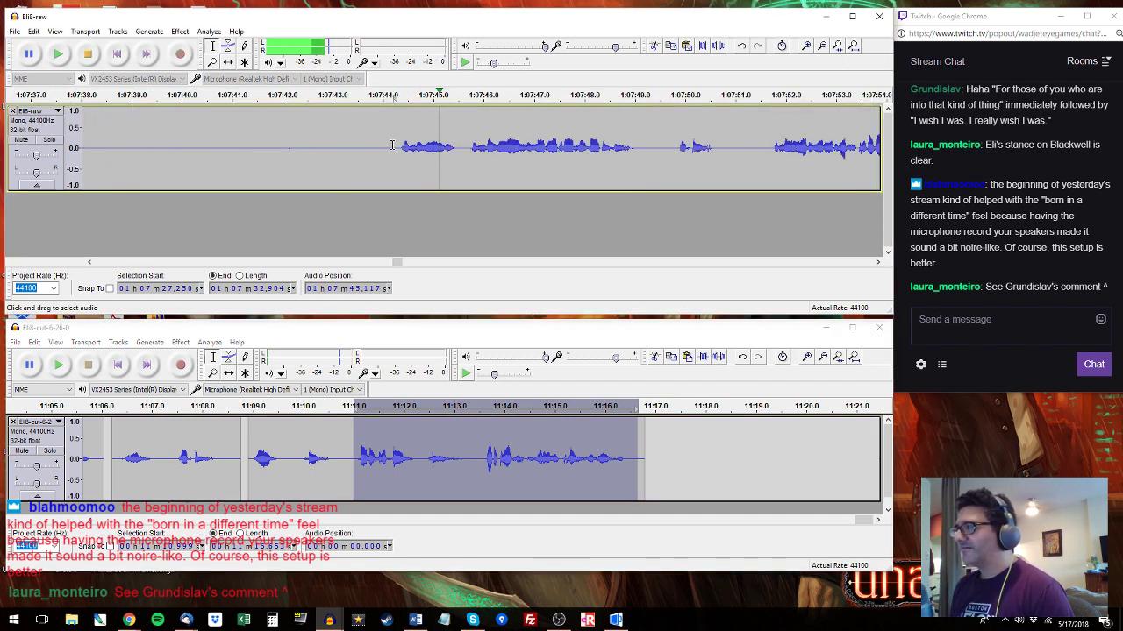
drag(392, 146, 641, 149)
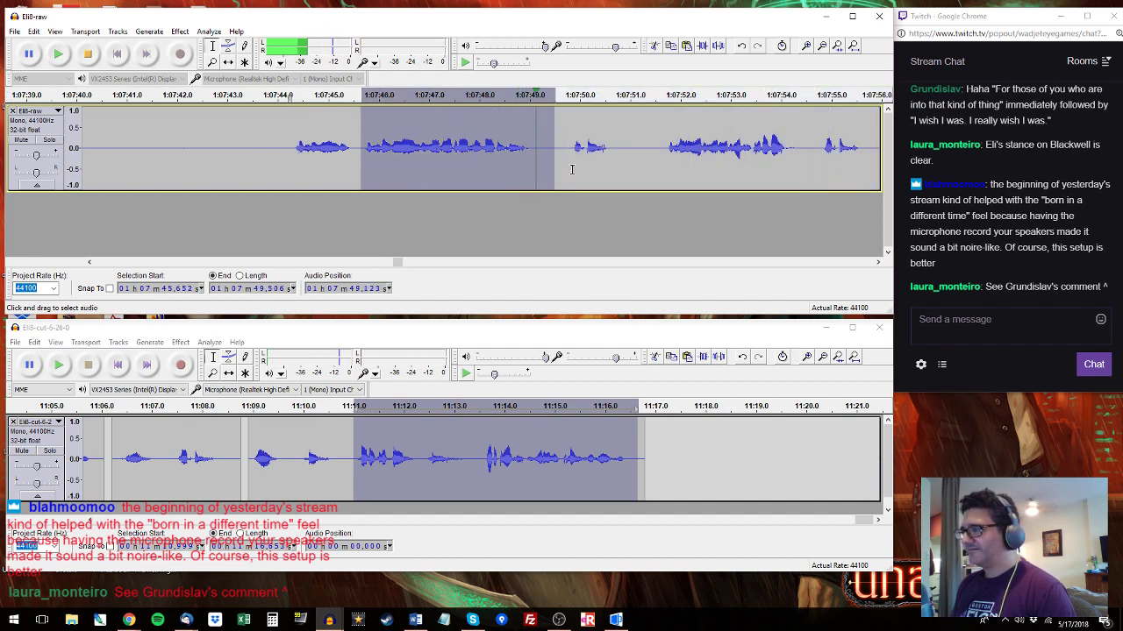
key(space)
click(656, 430)
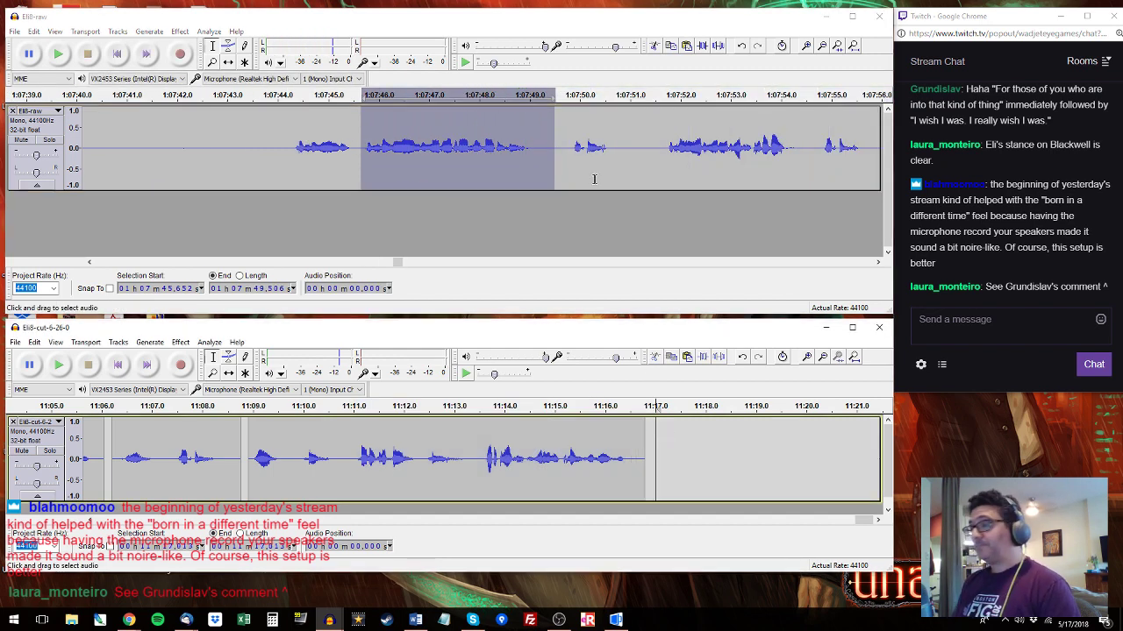
key(ctrl+v)
Play the raw phrase from 1:07:49.8 and paste the passage from 1:07:49.7 to 1:07:50.8 into the cut track at 11:21.0.
click(569, 112)
key(space)
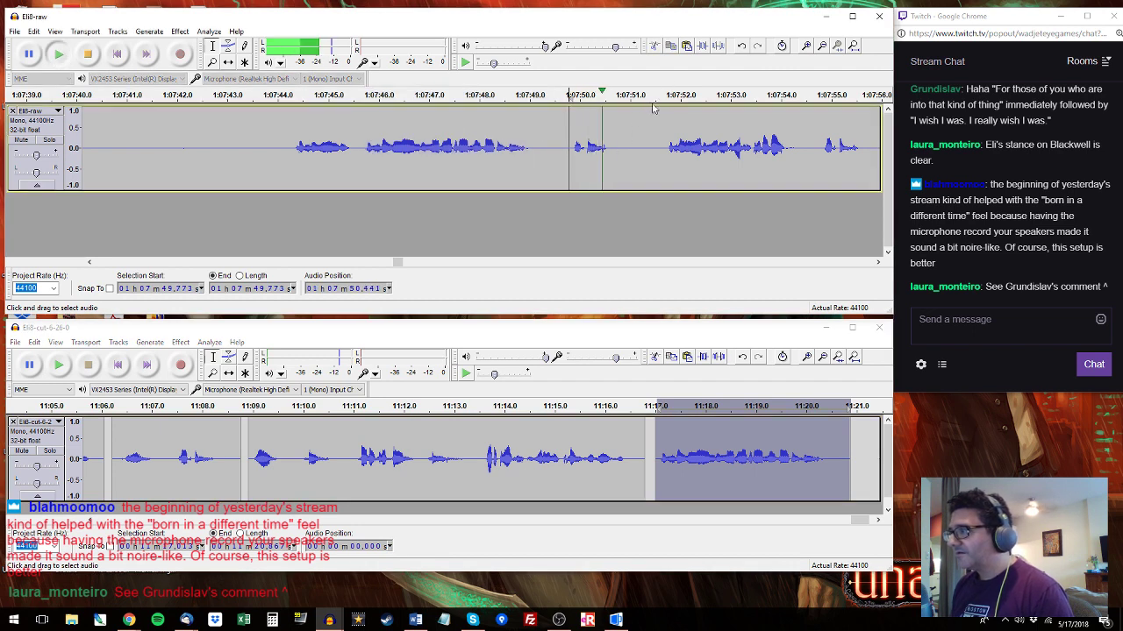
drag(619, 145, 565, 142)
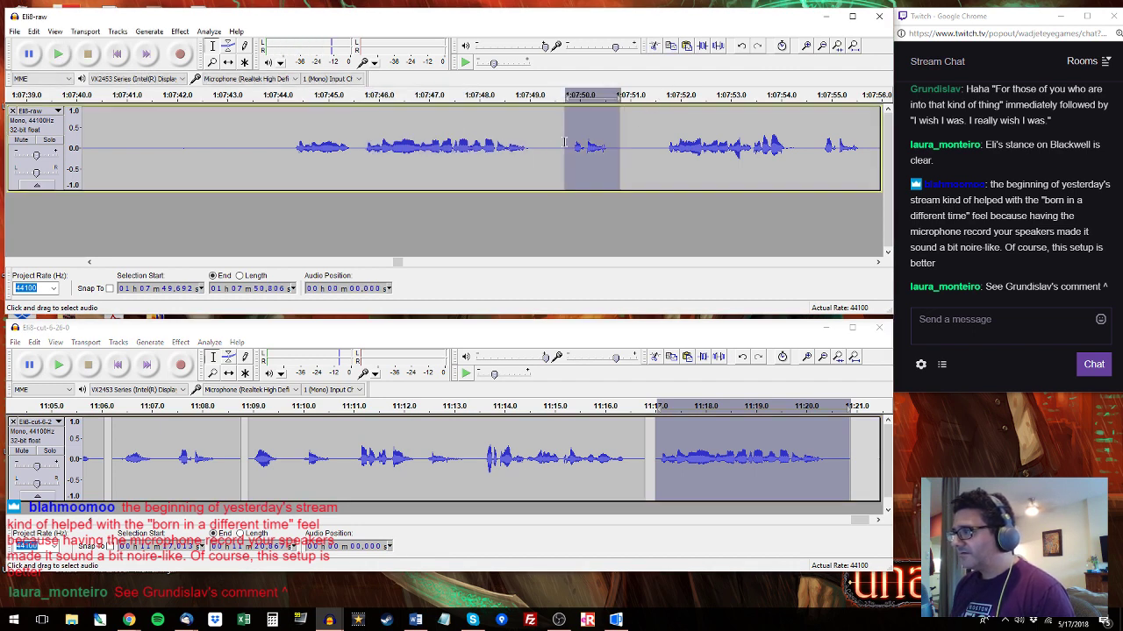
click(852, 429)
key(ctrl+v)
drag(866, 522, 872, 521)
Play the raw retake from 1:07:51.7 to 1:07:55.8 and replace the cut track's passage from 11:17.0 to 11:22.1 with it.
click(663, 151)
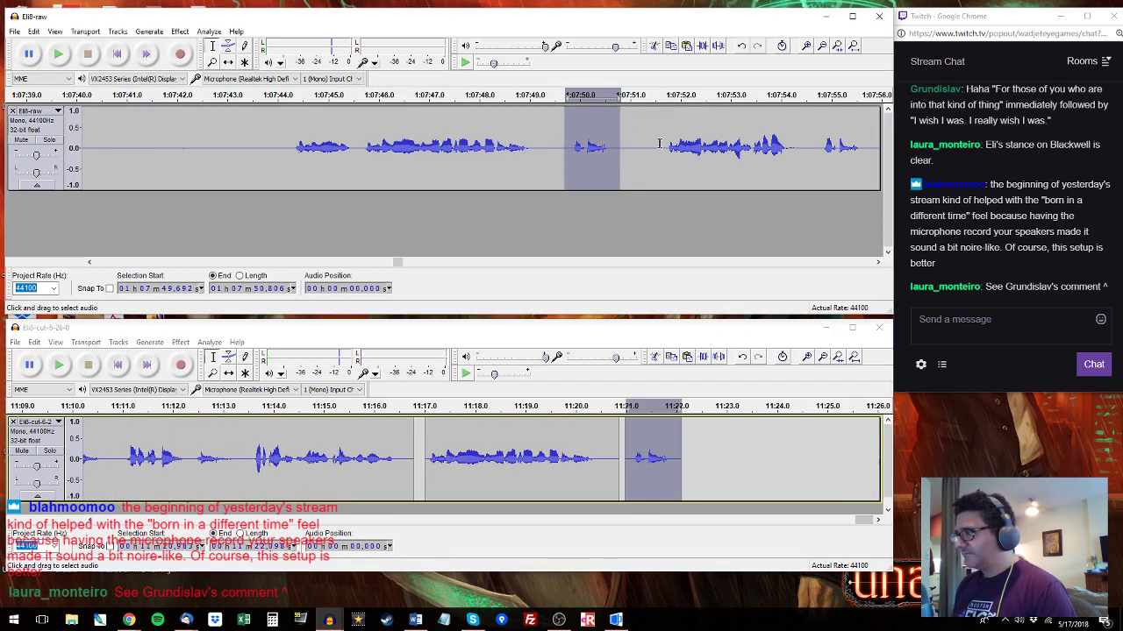
key(space)
drag(663, 151, 607, 88)
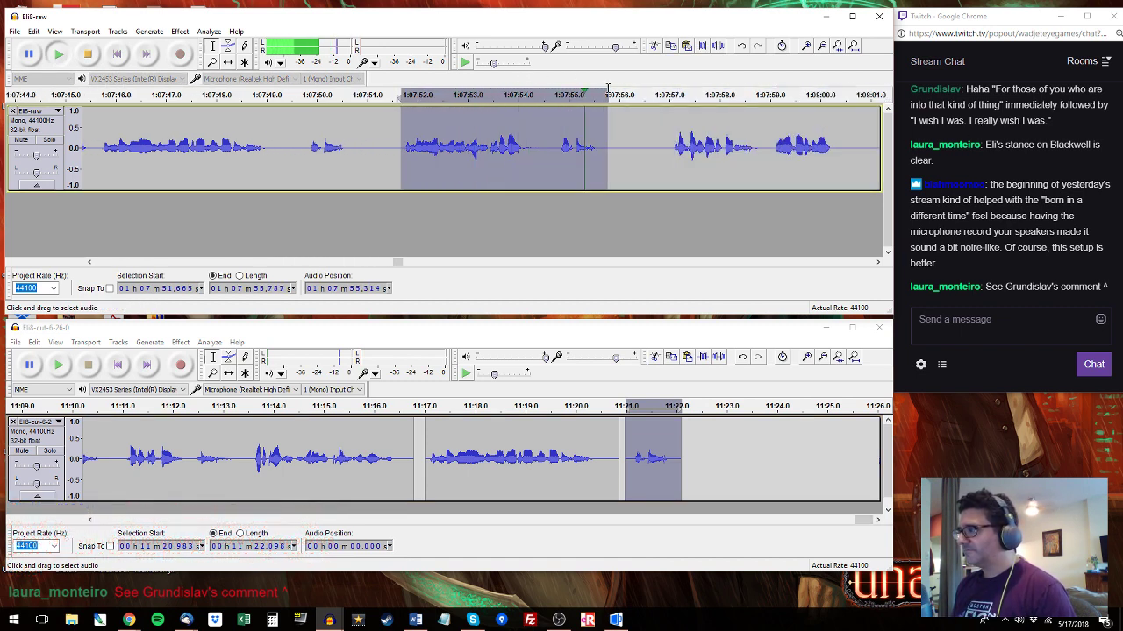
key(space)
shift+click(428, 462)
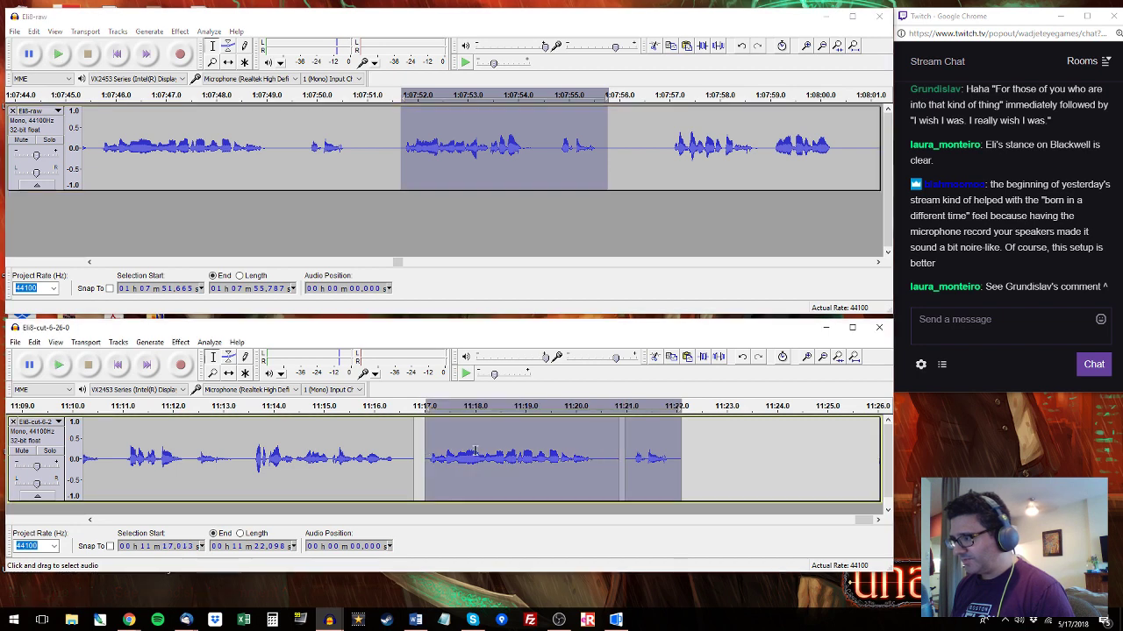
key(ctrl+v)
Play the raw takes from 1:07:57.0 and paste the passage from 1:08:00.8 to 1:08:05.6 into the cut track at 11:21.2.
click(670, 131)
click(669, 131)
key(space)
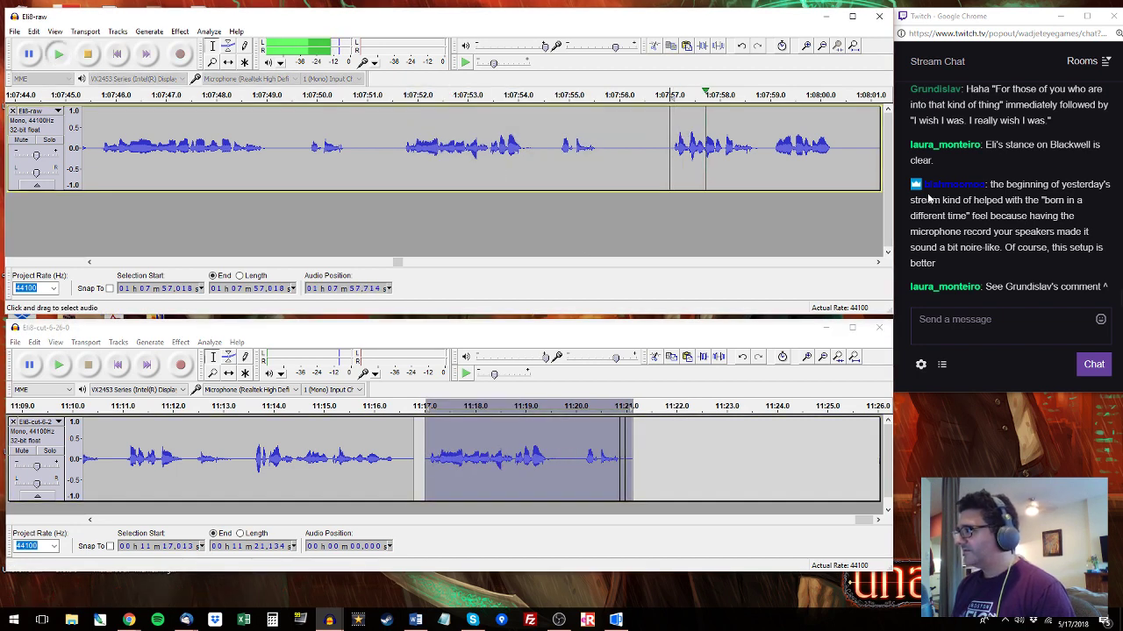
drag(666, 146, 695, 125)
key(space)
key(ctrl+c)
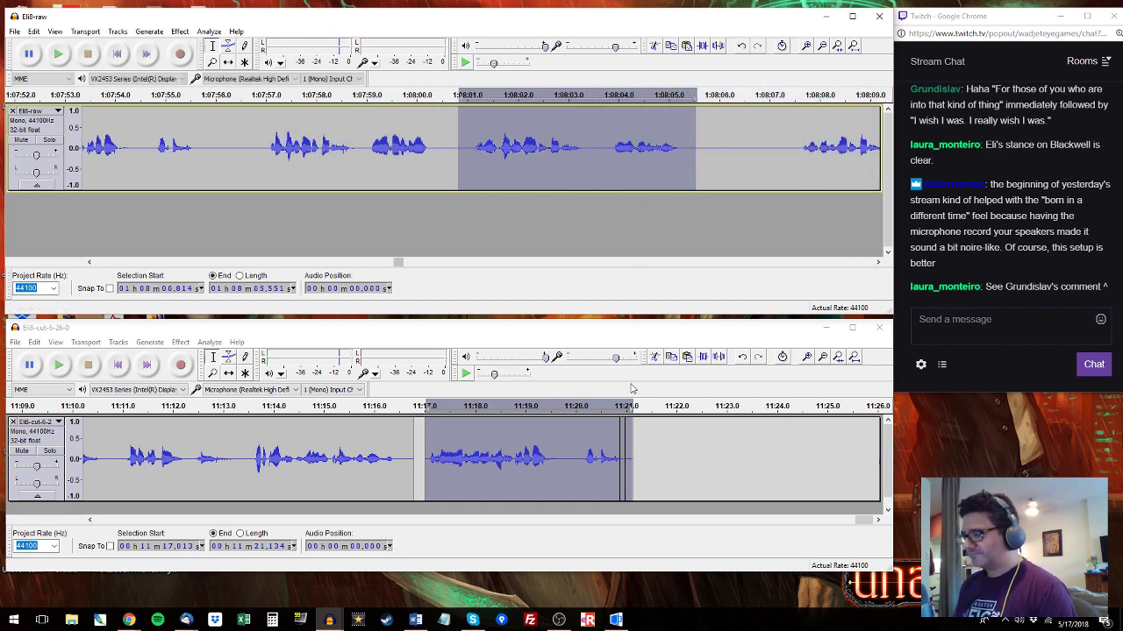
click(624, 434)
key(ctrl+v)
Play the raw retake from 1:08:07.7 and select the passage from 1:08:07.5 to 1:08:11.5.
click(805, 154)
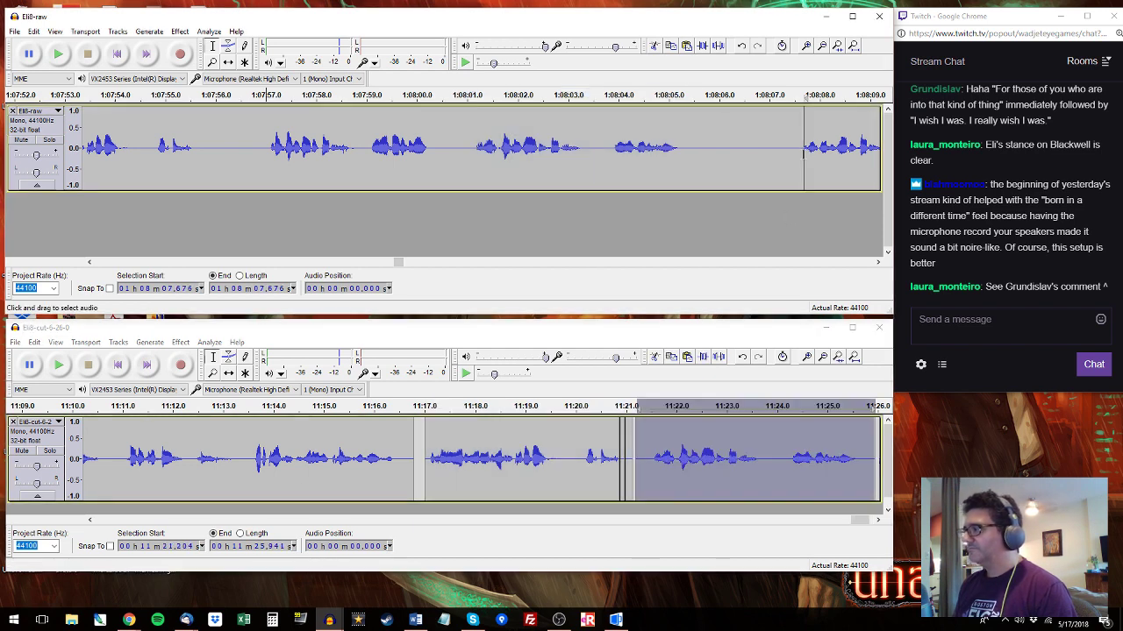
key(space)
drag(793, 153, 522, 106)
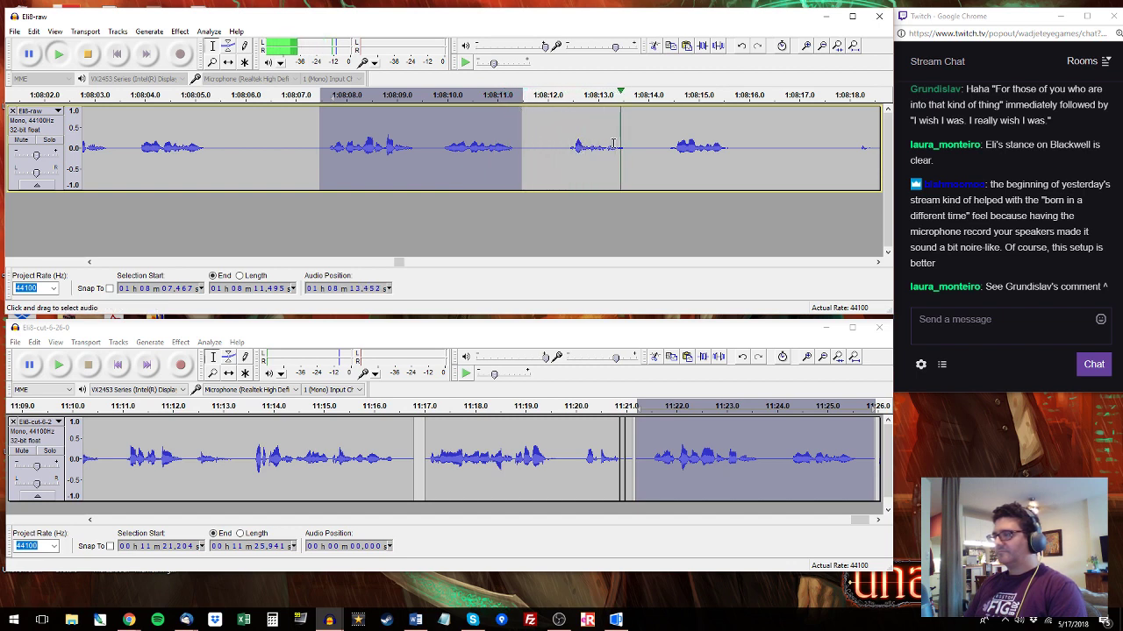
Copy the raw phrase from about 1:08:12.3 to 1:08:13.8 and paste it into the Eli8-cut-6-26-0 track at about 11:26.0.
drag(560, 147, 637, 147)
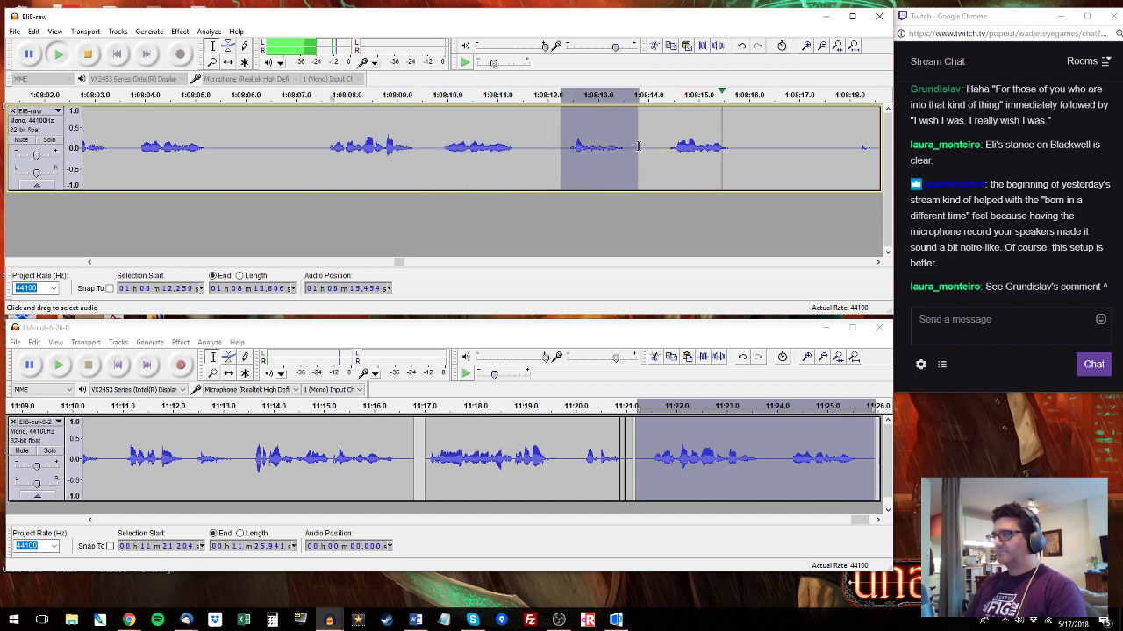
key(space)
drag(856, 519, 861, 500)
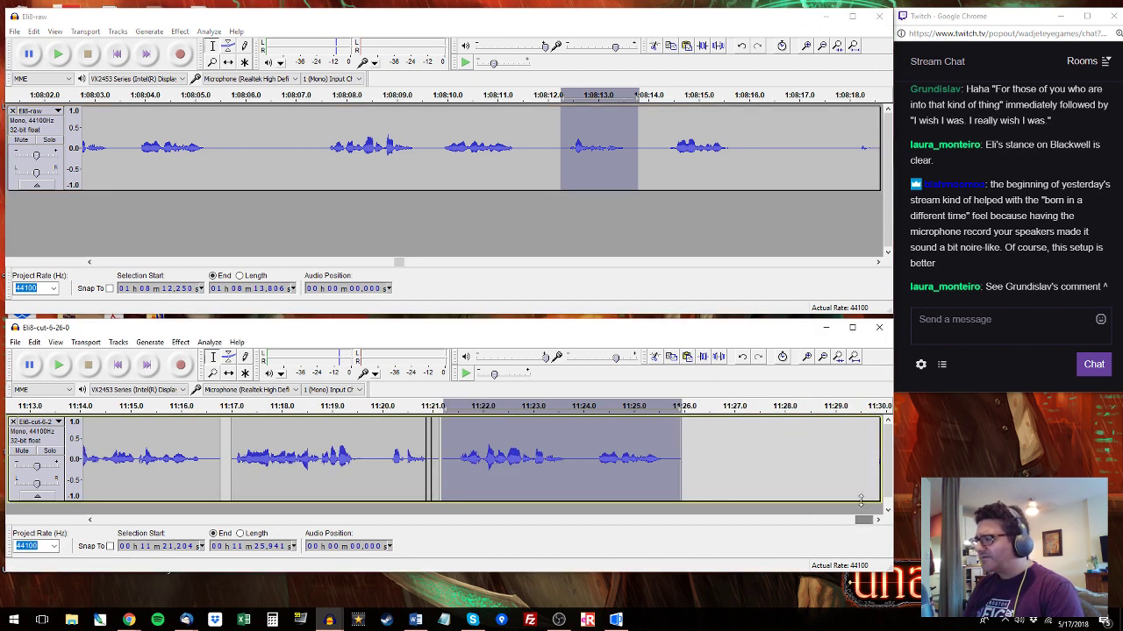
click(685, 430)
key(ctrl+v)
key(space)
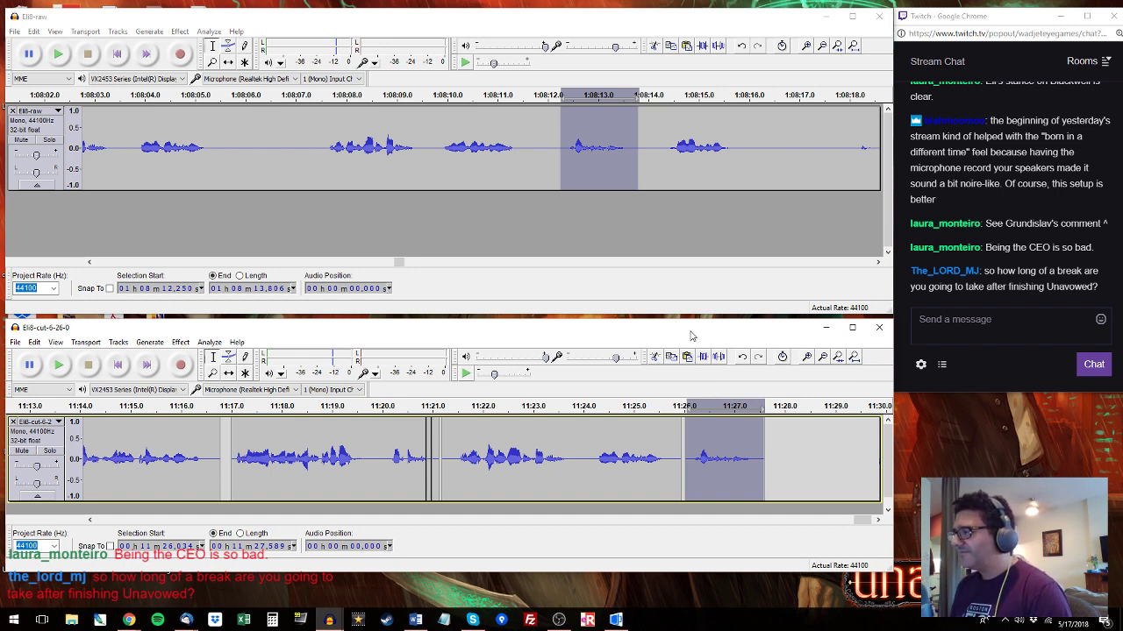
key(space)
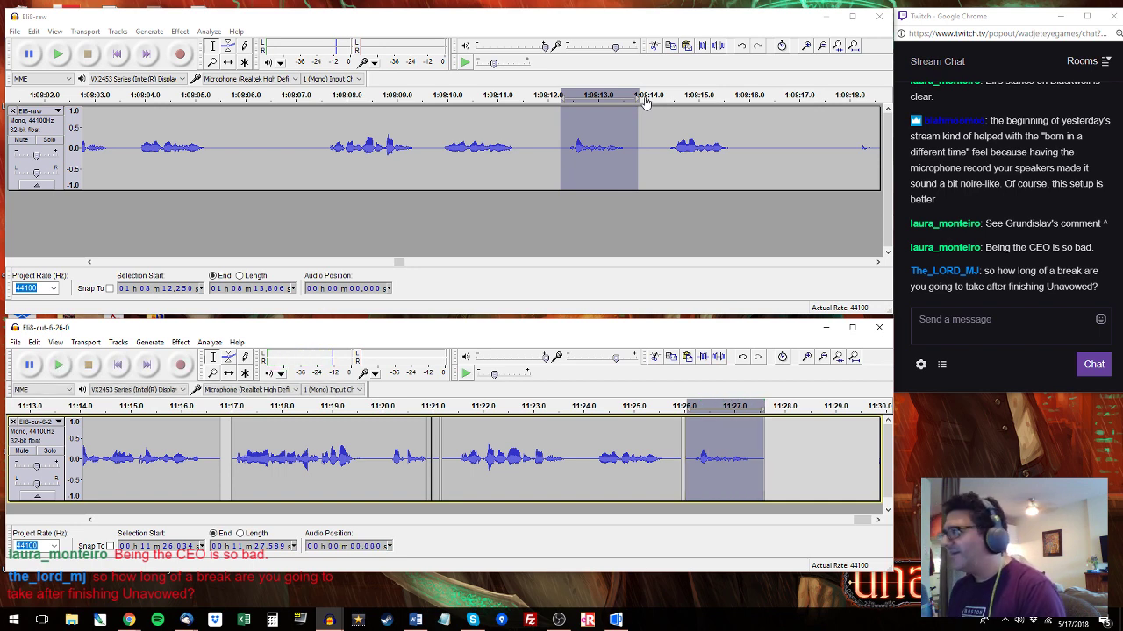
Copy the raw phrase from about 1:08:14.4 to 1:08:15.9 and paste it into the cut track at about 11:27.7.
drag(669, 123, 742, 123)
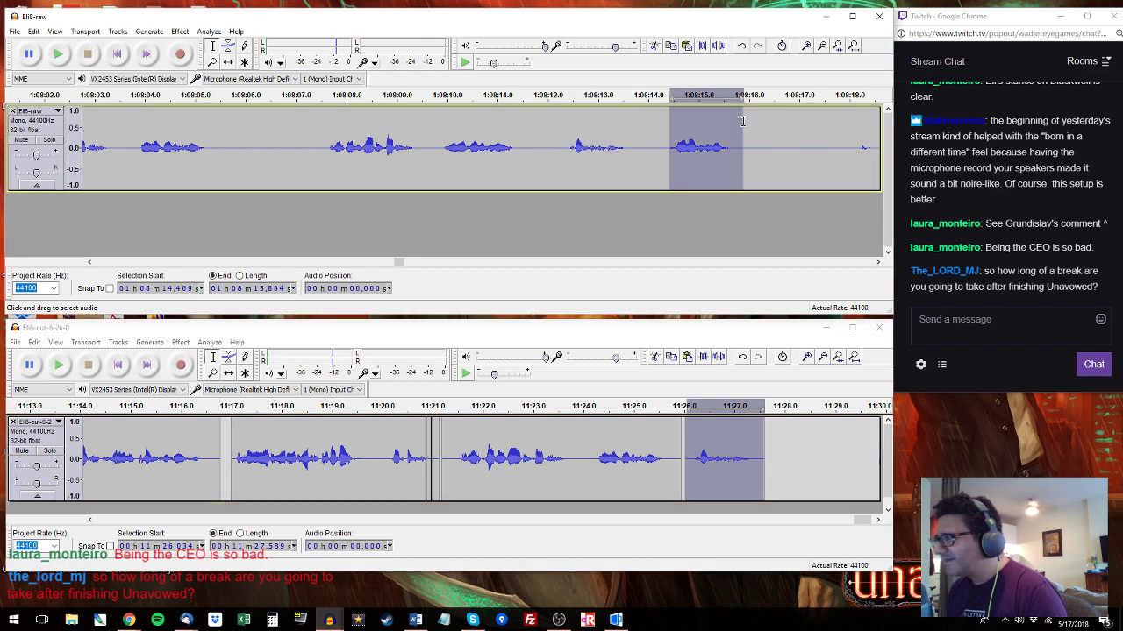
key(space)
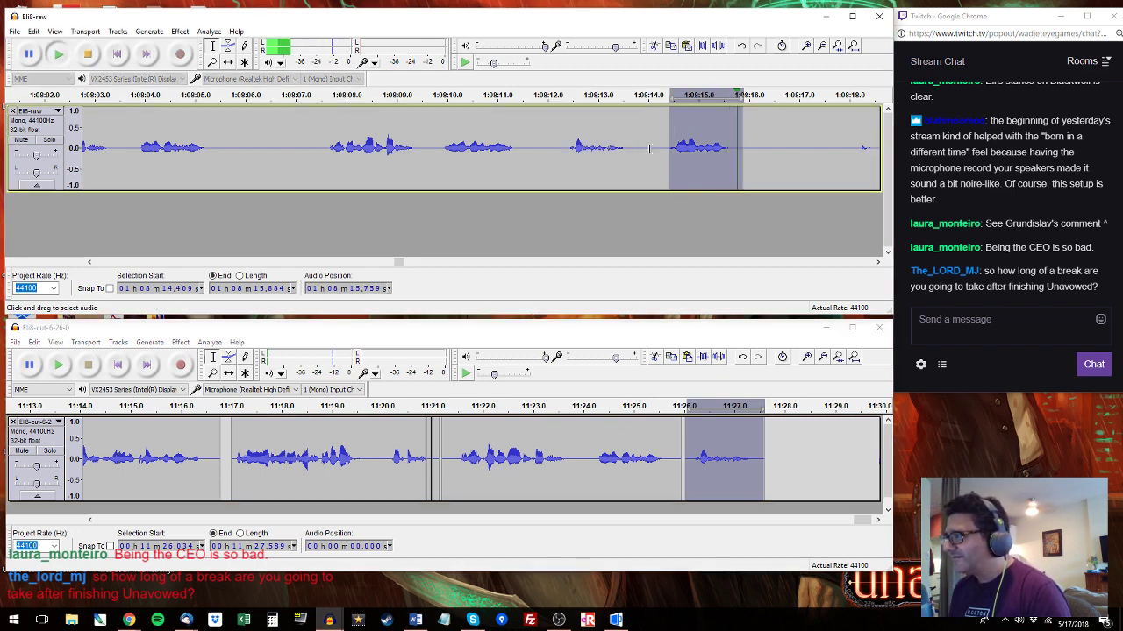
click(769, 447)
shift+click(844, 450)
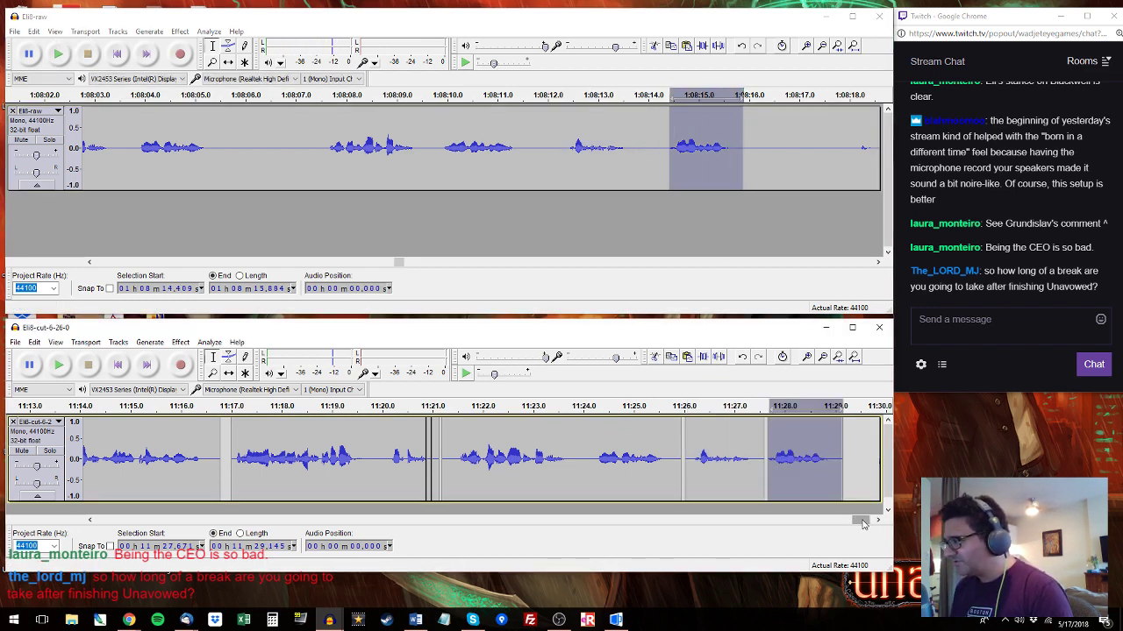
scroll(825, 456, right, 3)
click(845, 133)
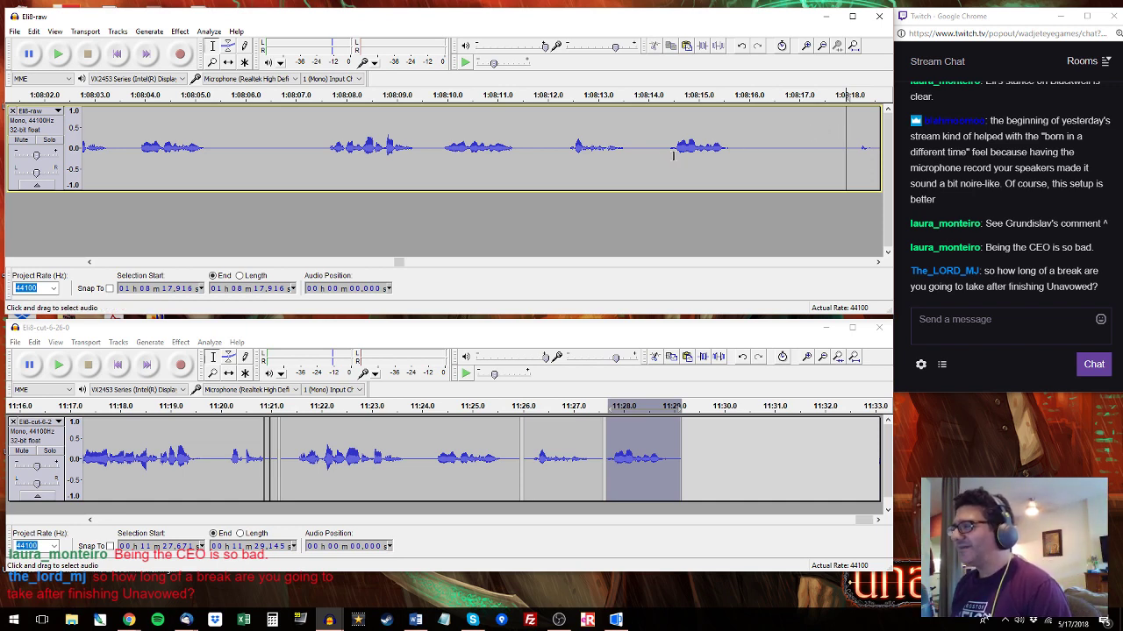
drag(643, 158, 633, 160)
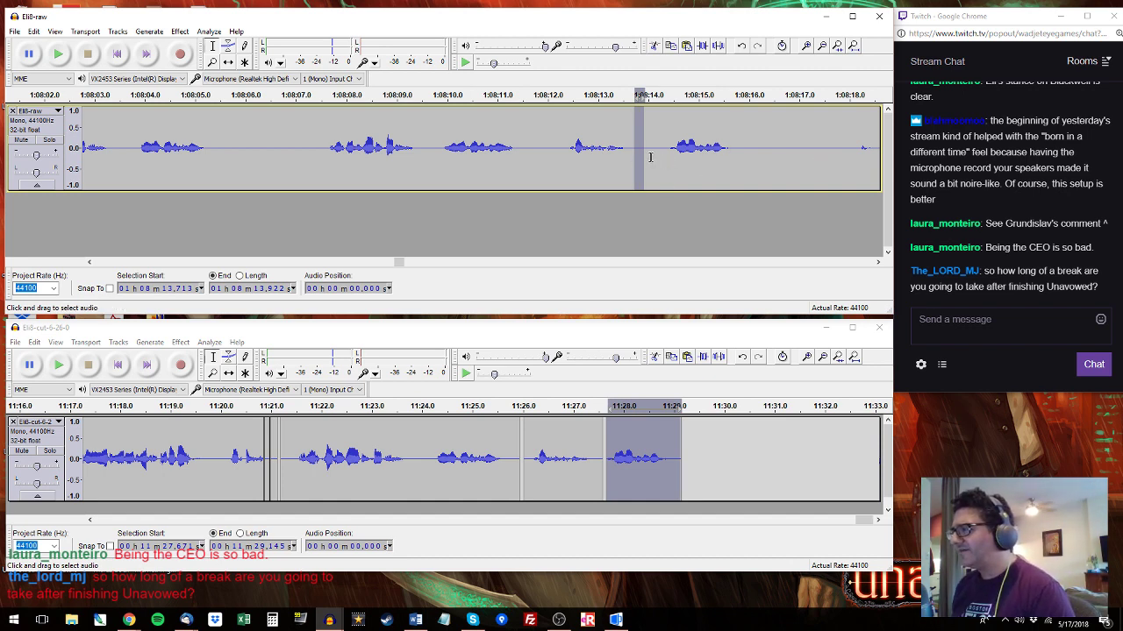
mouse_move(649, 157)
mouse_down()
mouse_move(633, 158)
mouse_move(661, 155)
mouse_up()
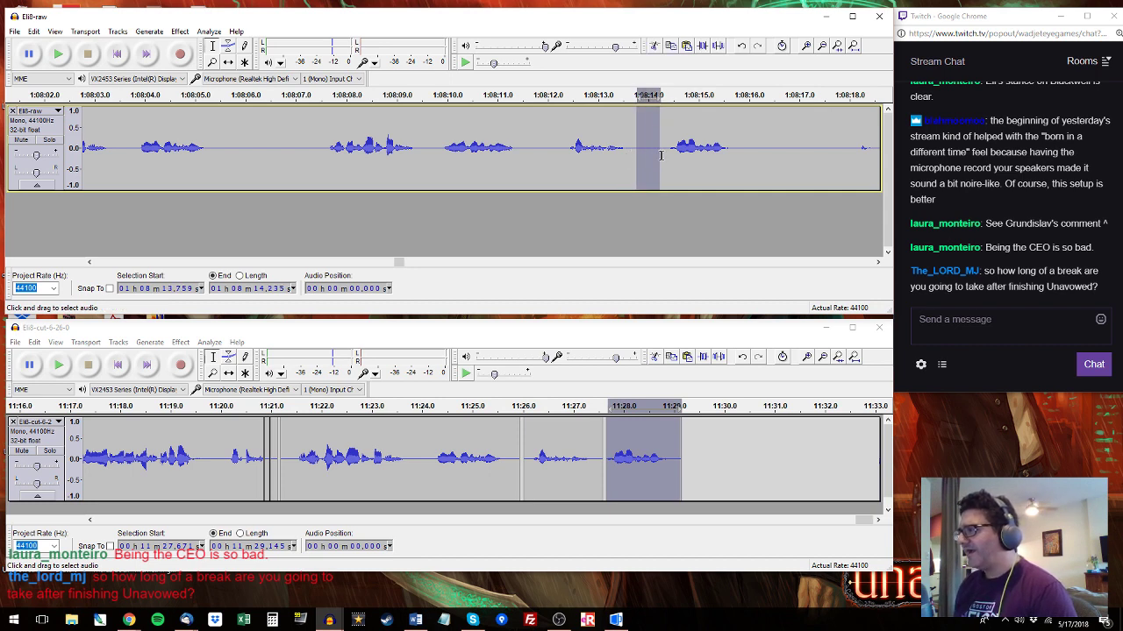
click(846, 145)
Play the raw recording from about 1:08:19.8.
scroll(137, 131, right, 5)
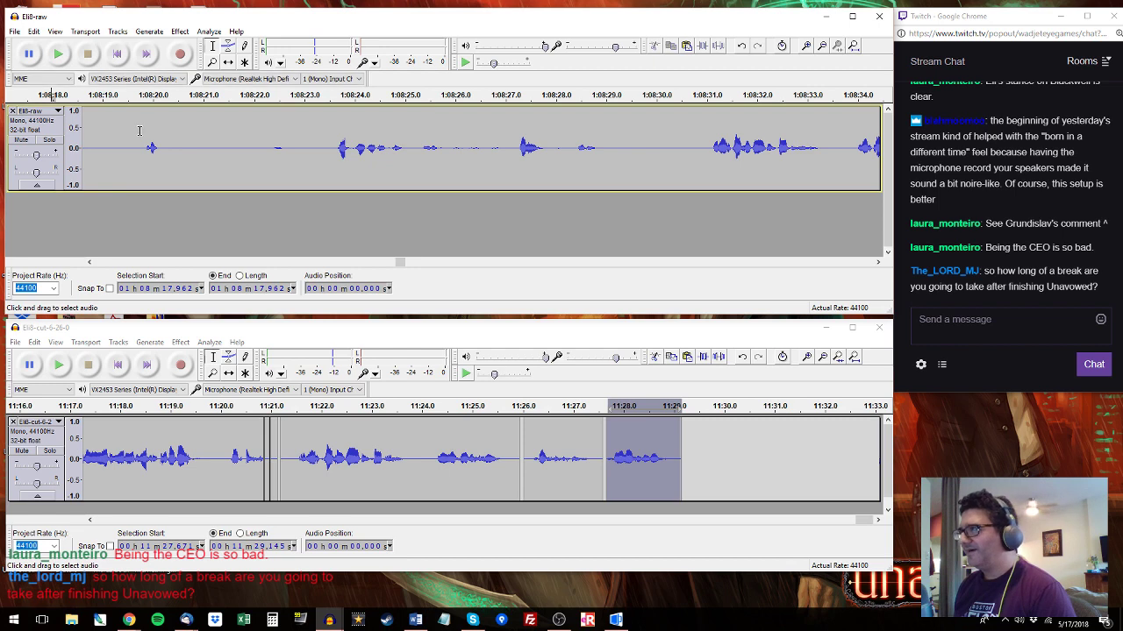
drag(258, 146, 299, 147)
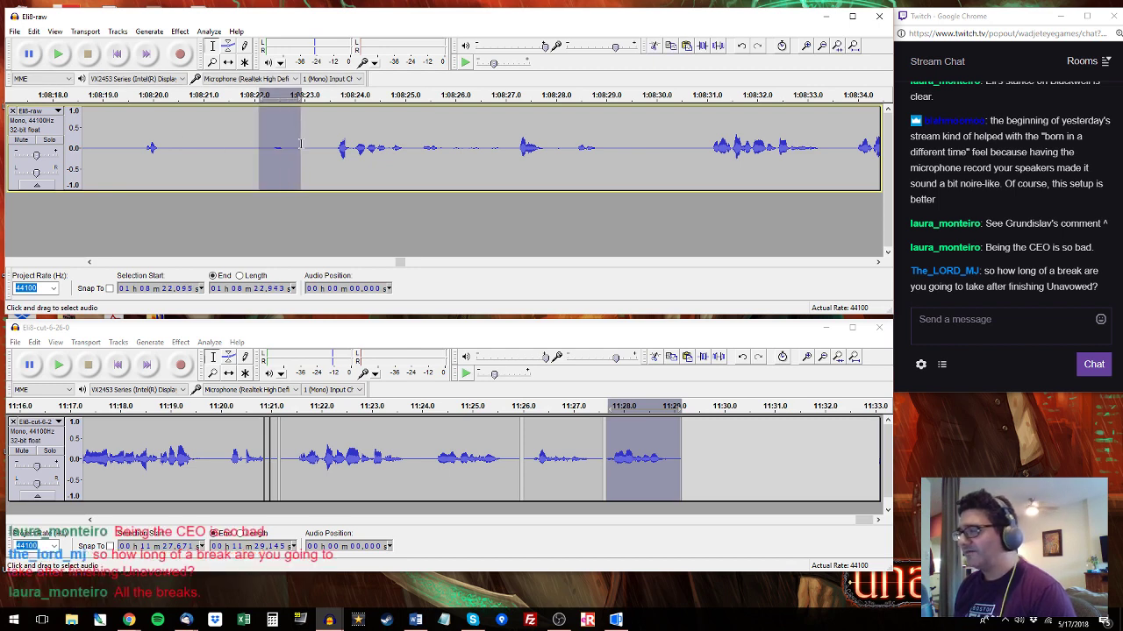
click(194, 149)
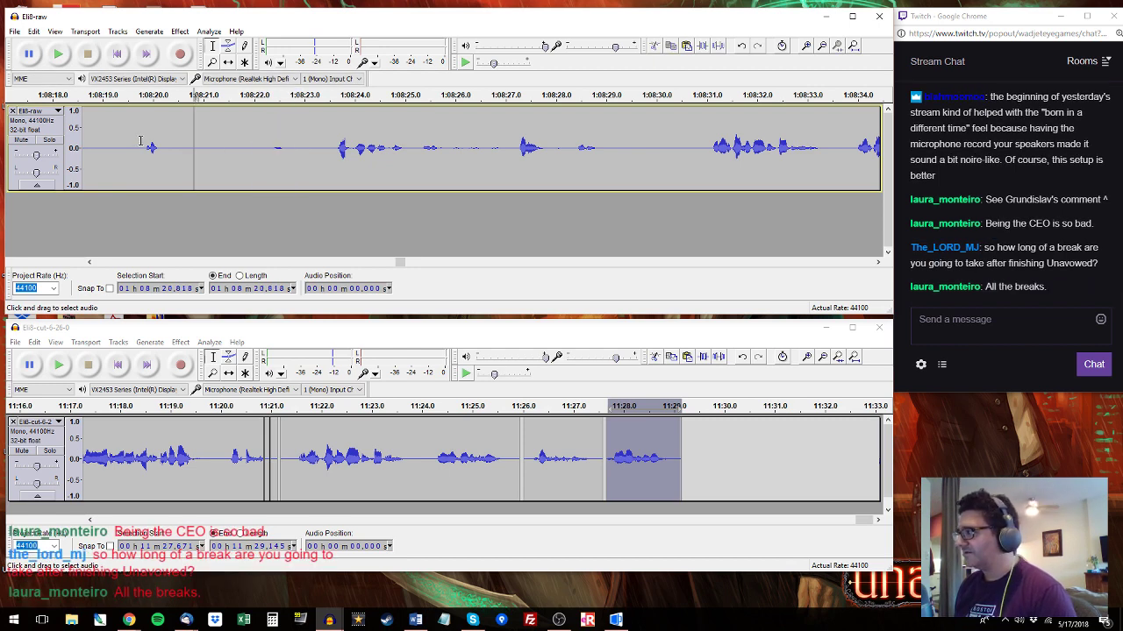
click(141, 140)
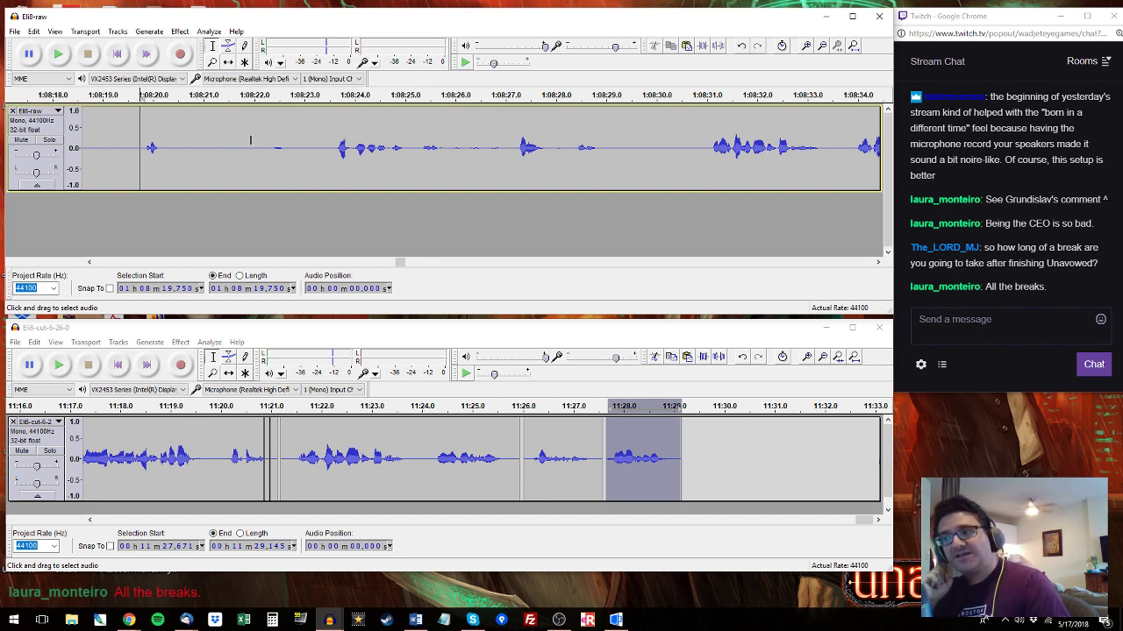
key(space)
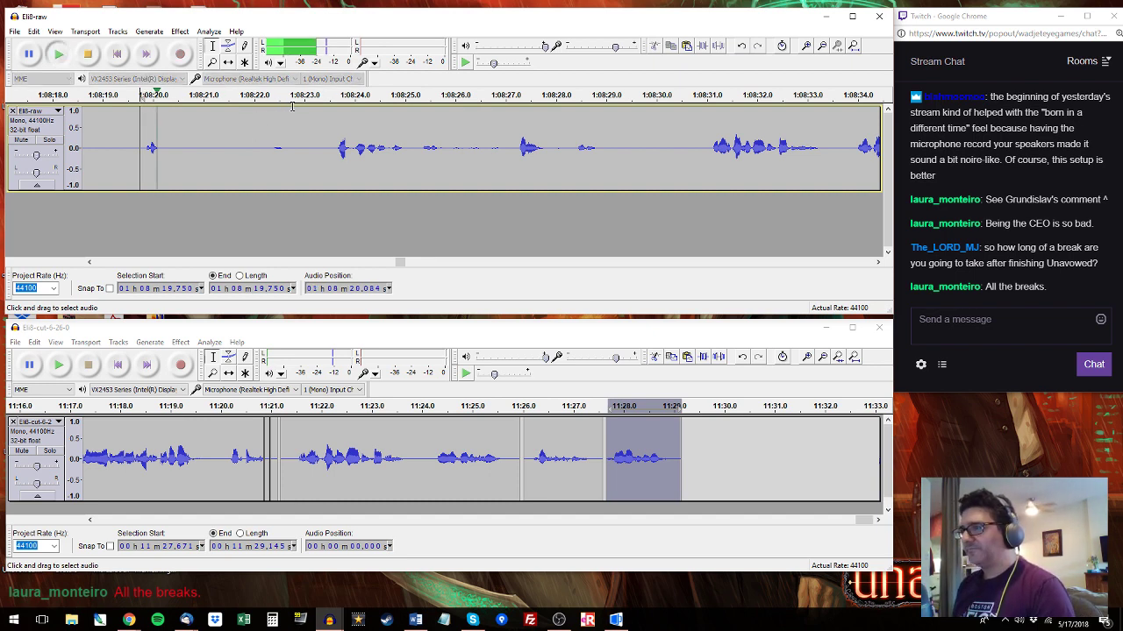
Delete the unwanted take between about 1:08:23.6 and 1:08:27.0 from the raw recording.
drag(328, 110, 431, 142)
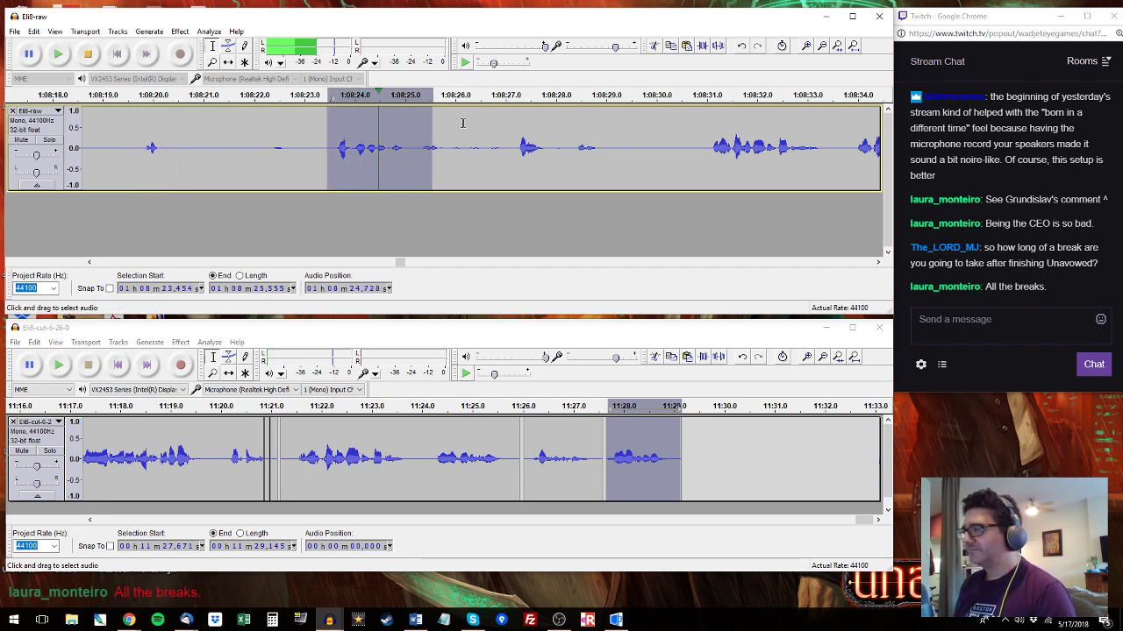
click(507, 151)
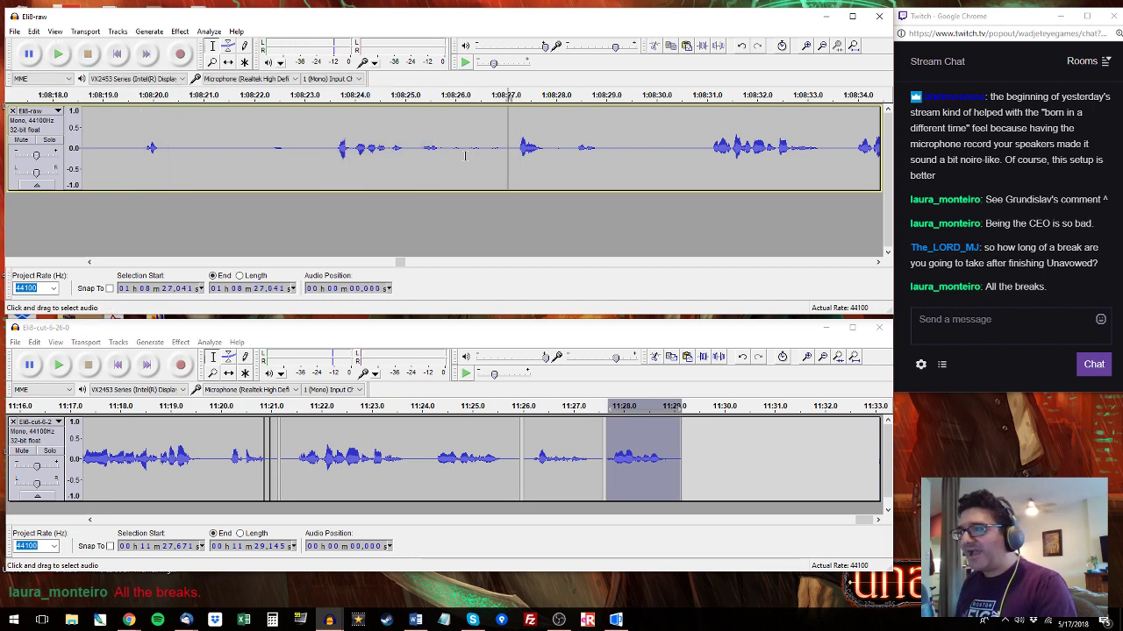
shift+click(333, 133)
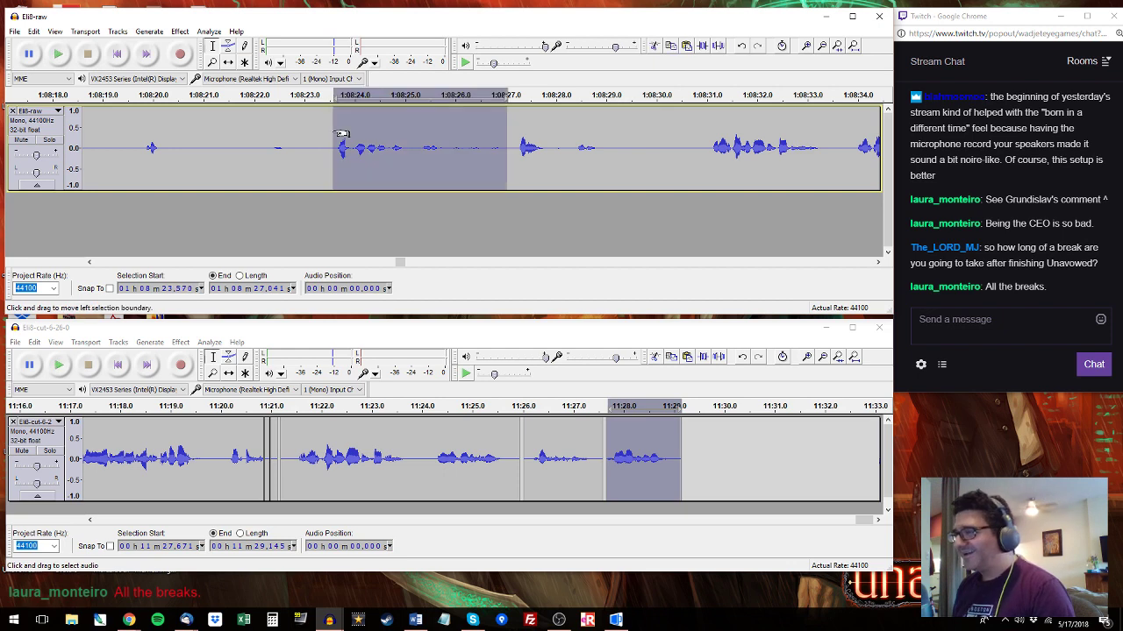
key(Delete)
Audition the following raw takes, then copy the phrase from about 1:08:30.4 to 1:08:32.8 and paste it at the end of the cut track.
key(space)
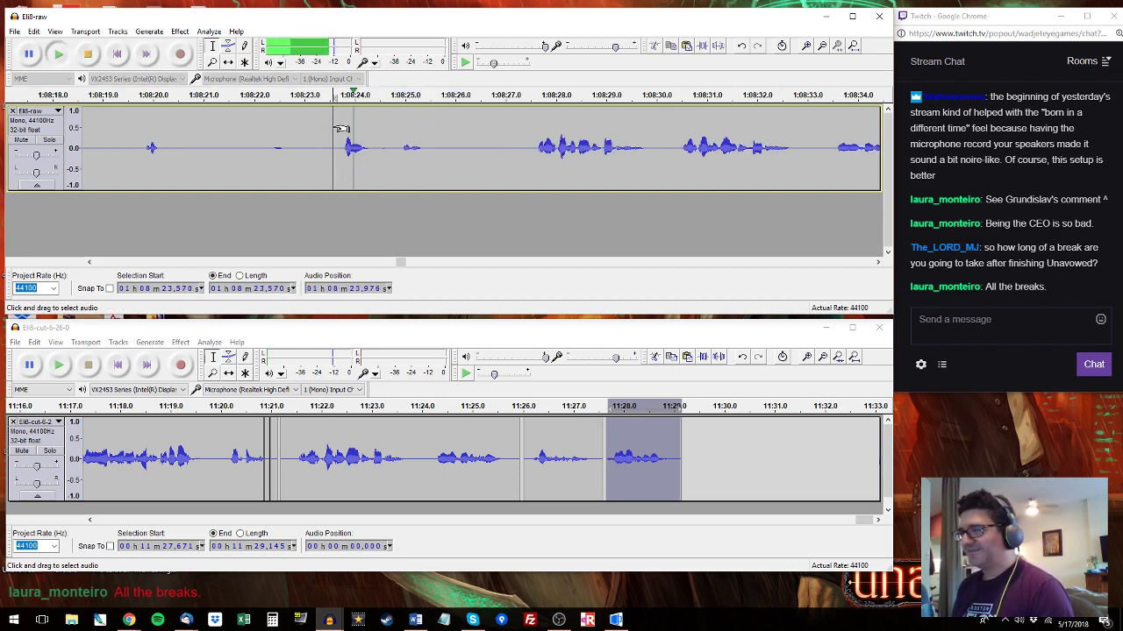
drag(534, 139, 669, 137)
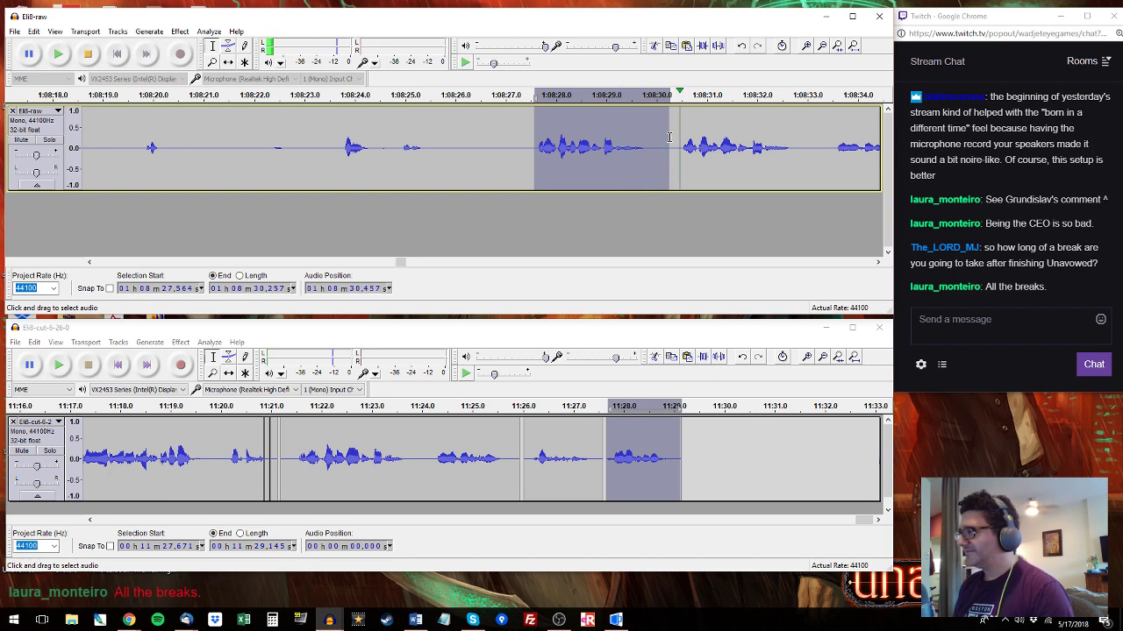
drag(679, 143, 799, 143)
key(space)
click(689, 439)
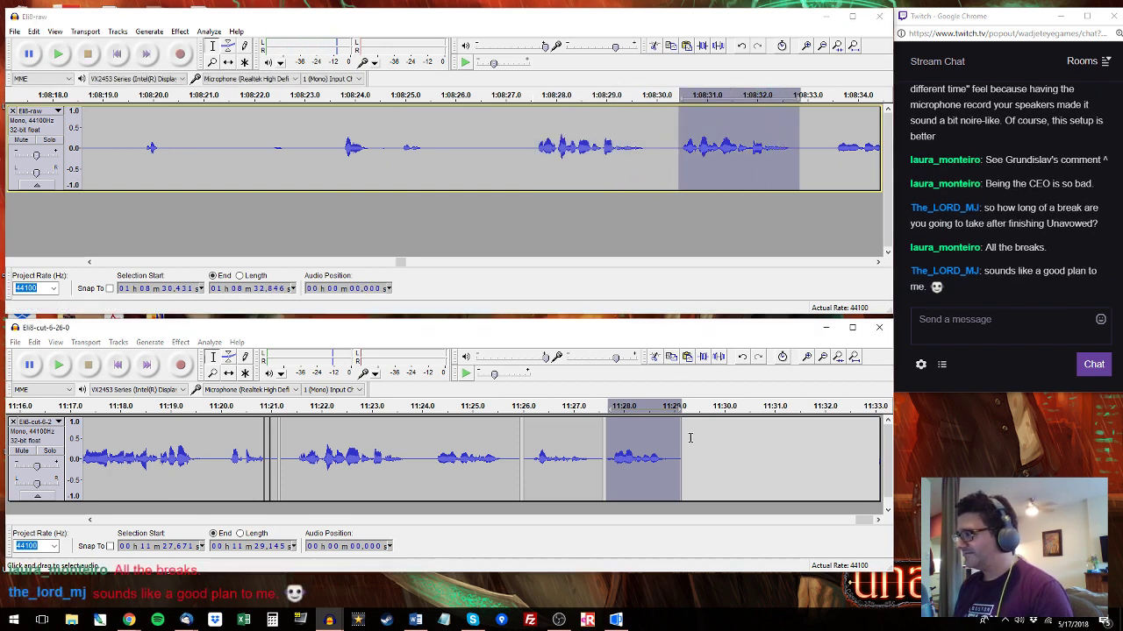
key(ctrl+v)
Play the last clips in the cut track and the raw takes from about 1:08:30.8 and 1:08:33.5 to compare them.
click(611, 449)
key(space)
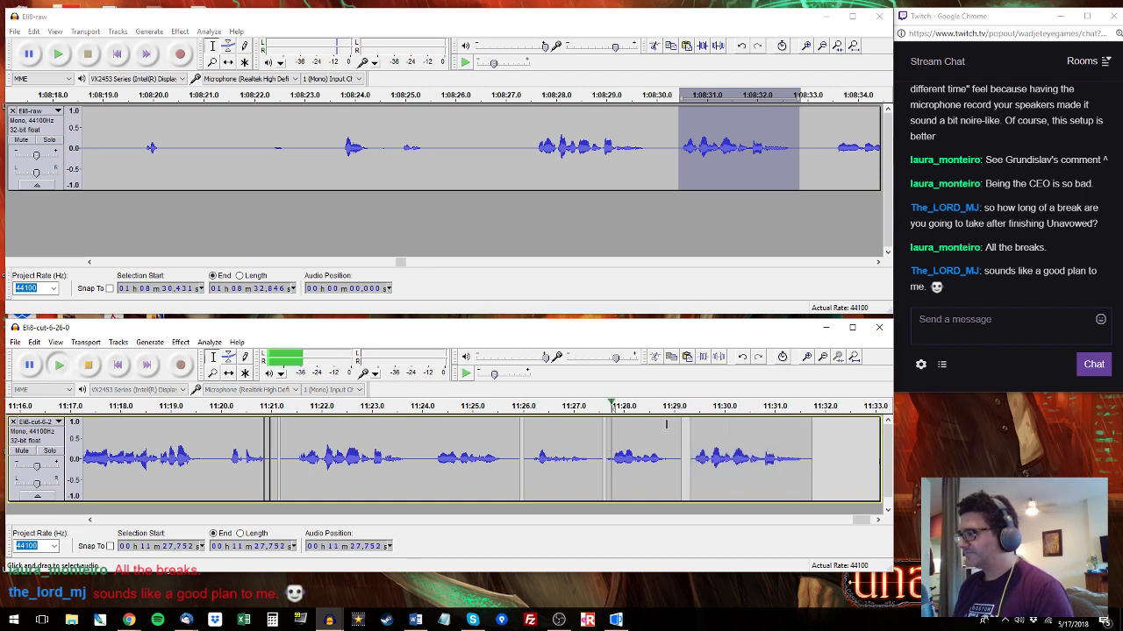
click(833, 97)
drag(833, 116, 587, 148)
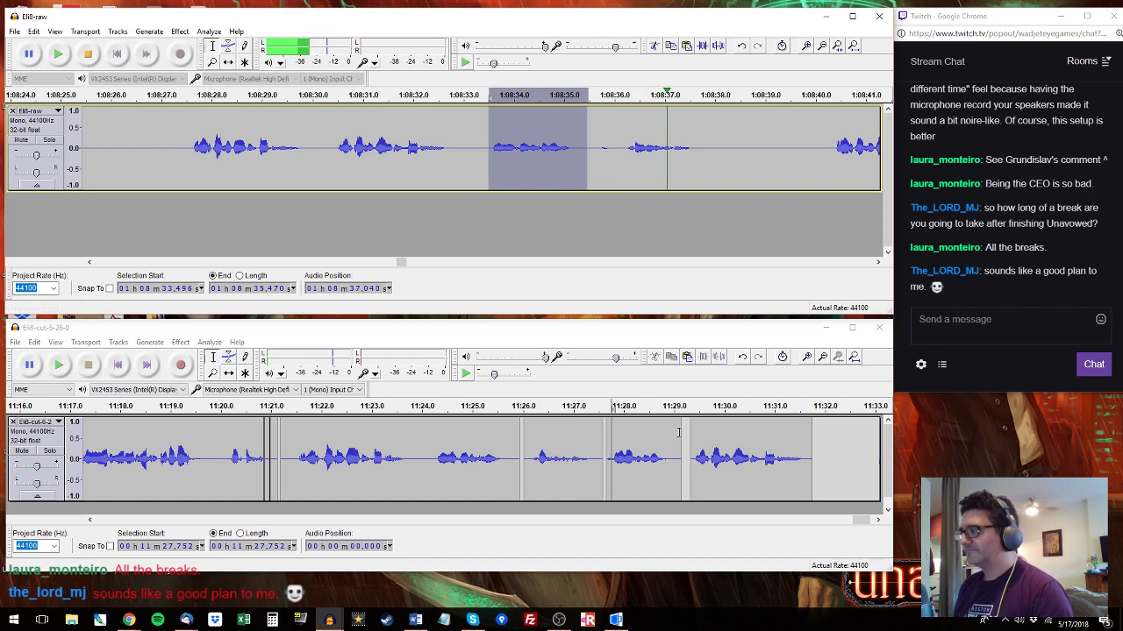
double_click(738, 449)
key(space)
key(space)
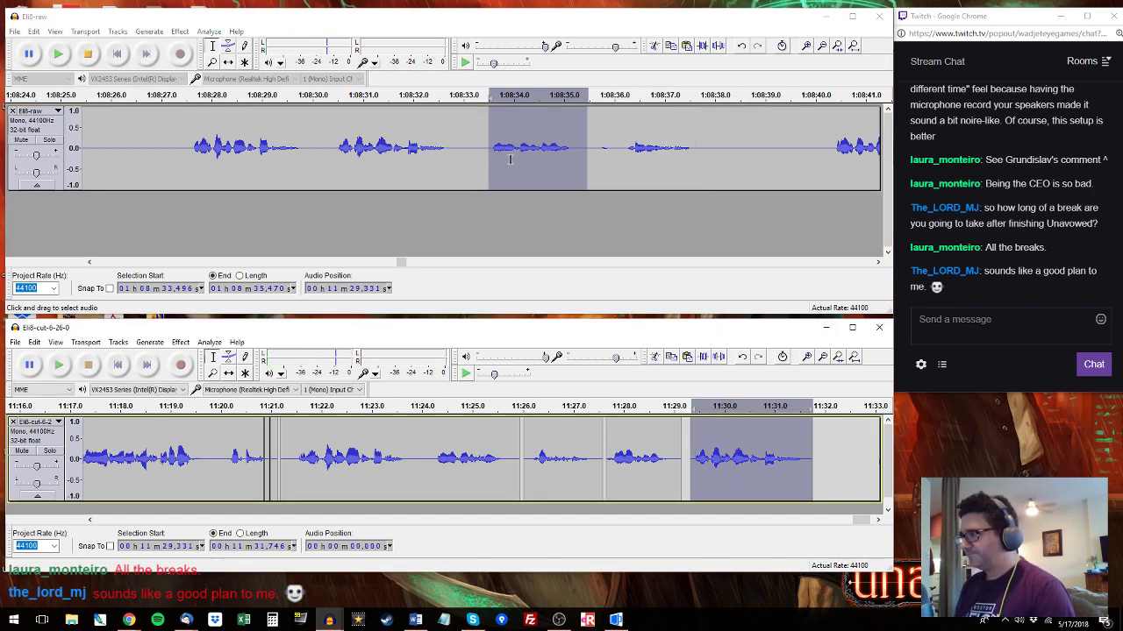
click(352, 152)
key(space)
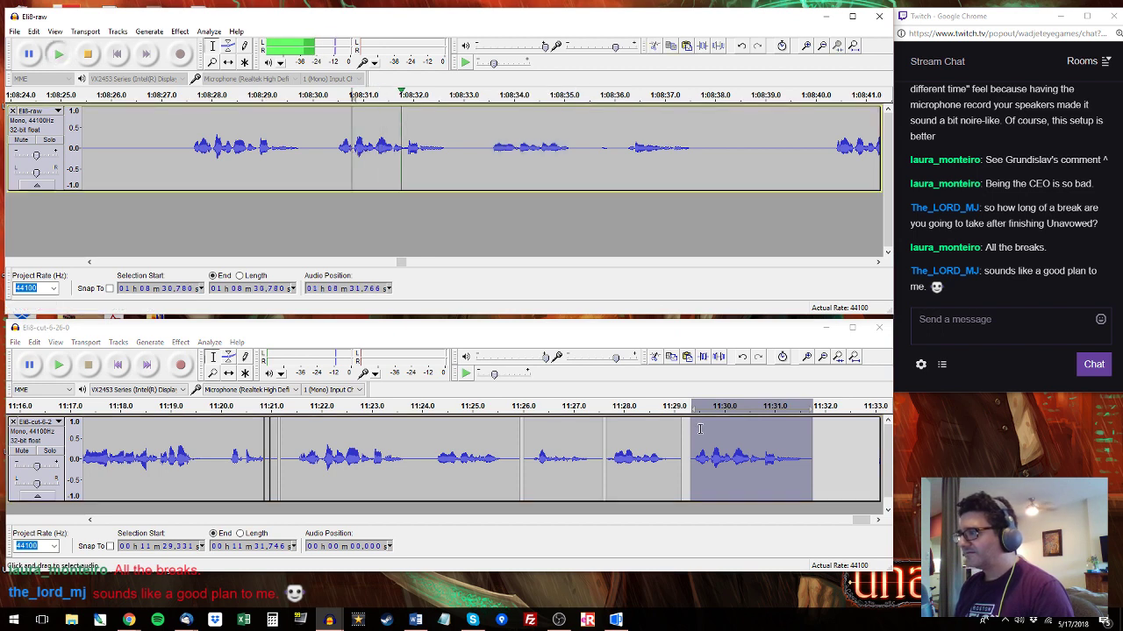
key(space)
Delete the last clip of the cut track and paste the copied phrase over the earlier version starting at about 11:21.4.
double_click(733, 459)
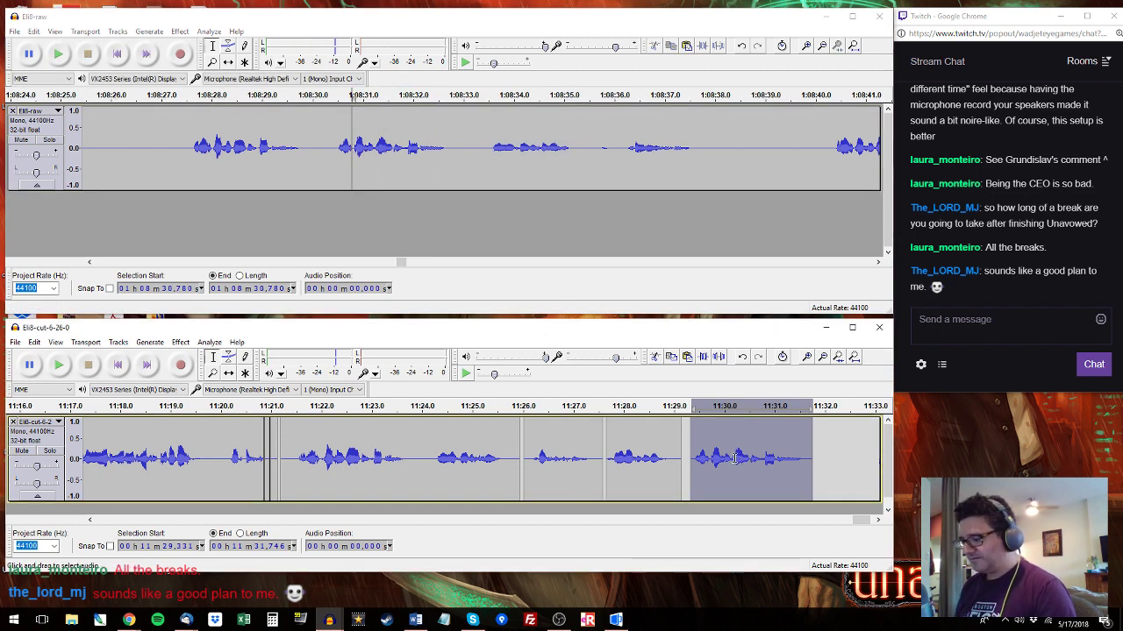
key(Delete)
click(279, 454)
key(space)
drag(424, 450, 290, 448)
key(space)
key(ctrl+v)
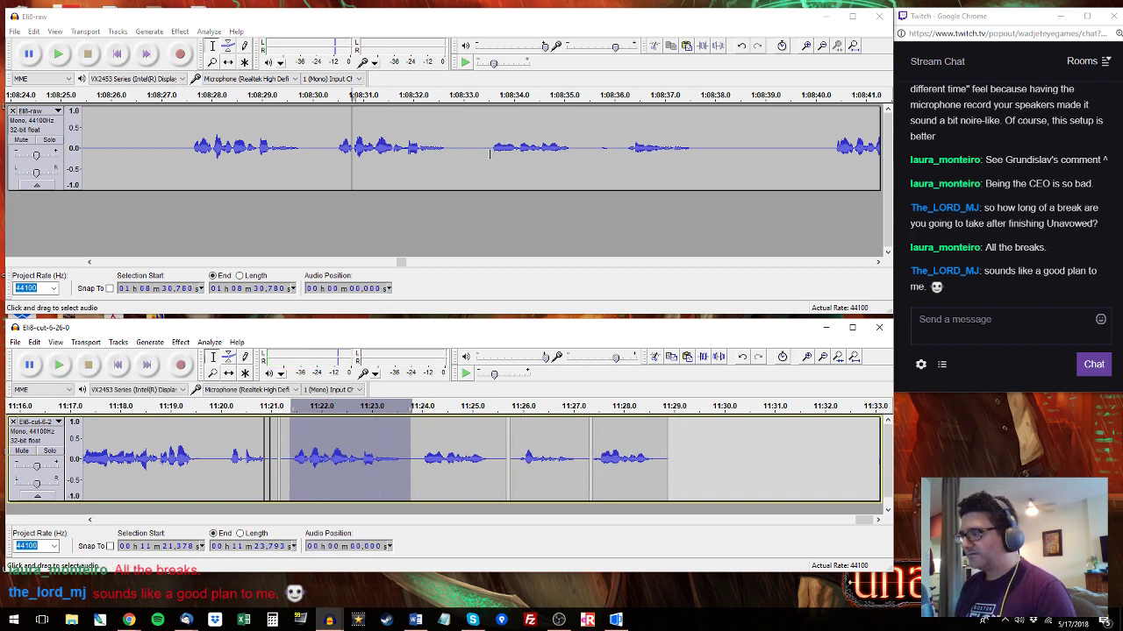
Copy the raw phrase from about 1:08:33.5 to 1:08:35.5 and paste it over the cut track's phrase at about 11:24.0.
click(493, 146)
drag(586, 146, 486, 146)
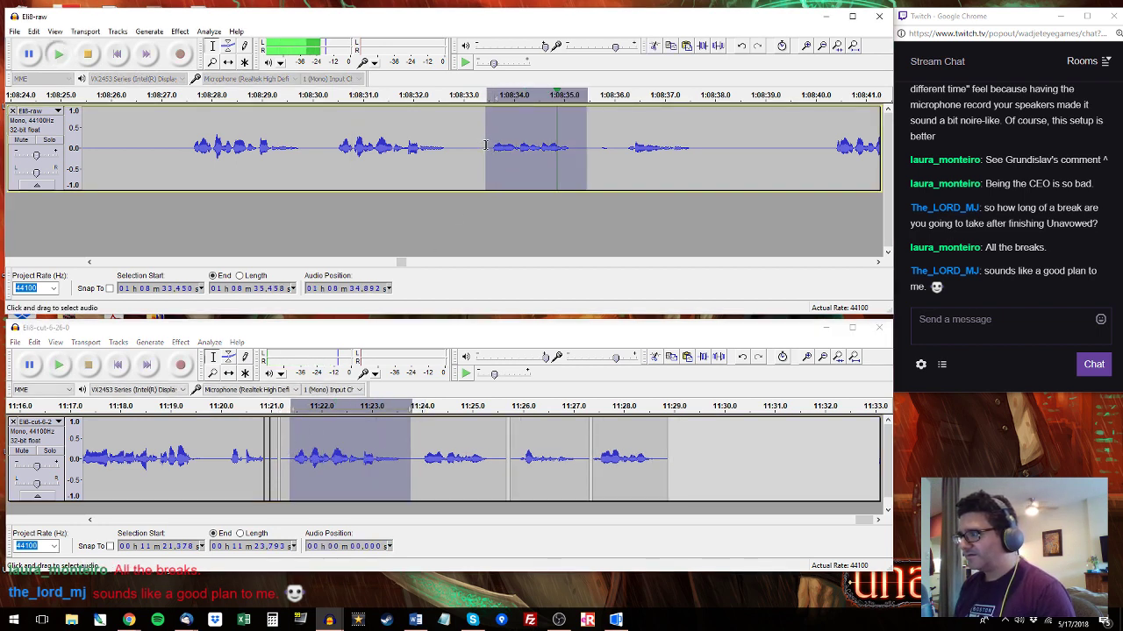
key(space)
drag(410, 451, 500, 449)
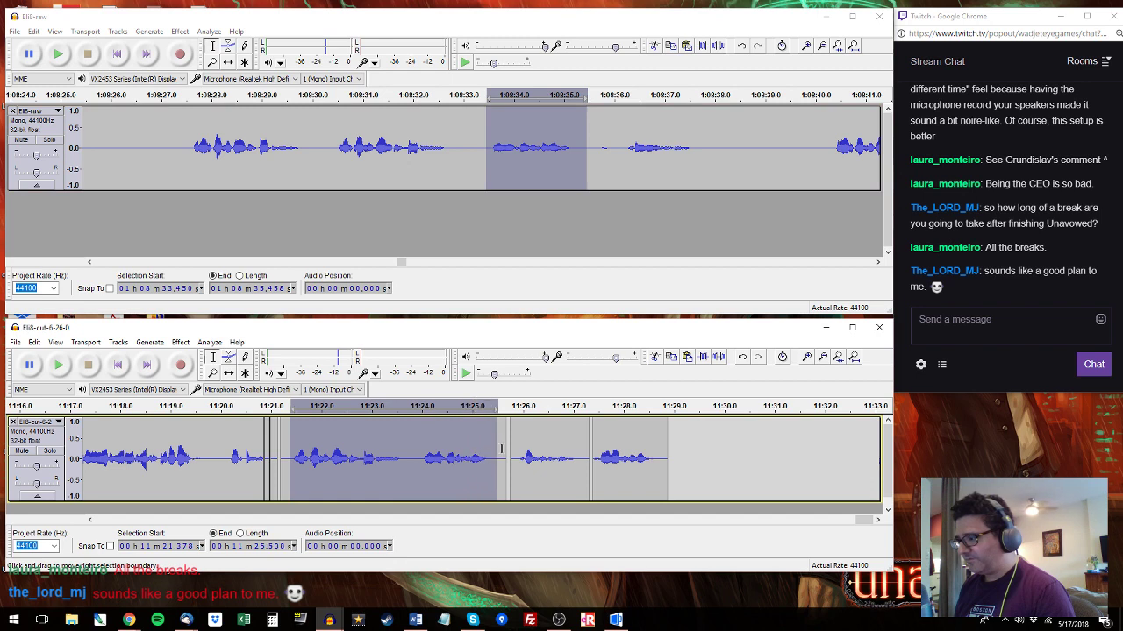
drag(425, 461, 494, 451)
key(ctrl+v)
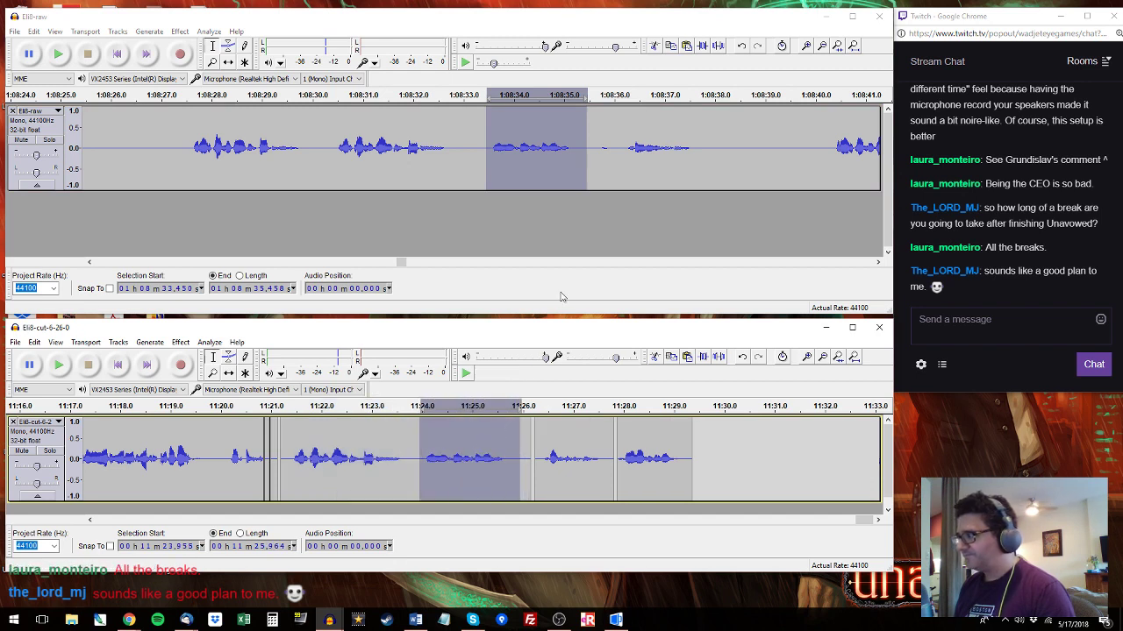
Listen through the raw recording from about 1:08:40.2, marking the takes at about 1:08:42.1 and 1:08:56.4.
click(810, 122)
key(space)
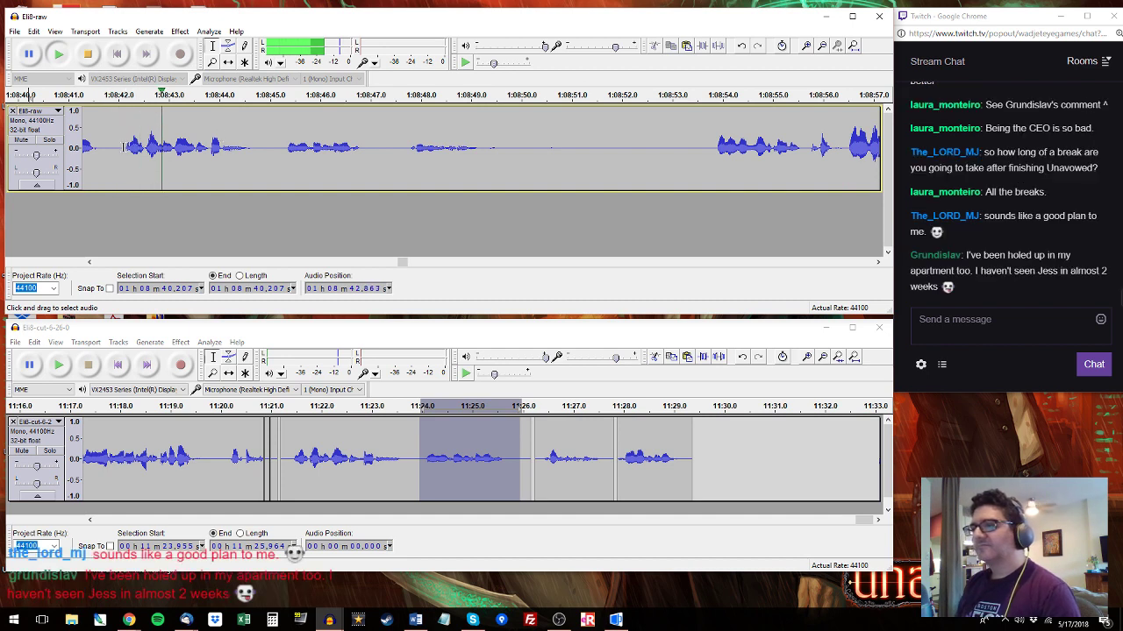
drag(123, 136, 243, 131)
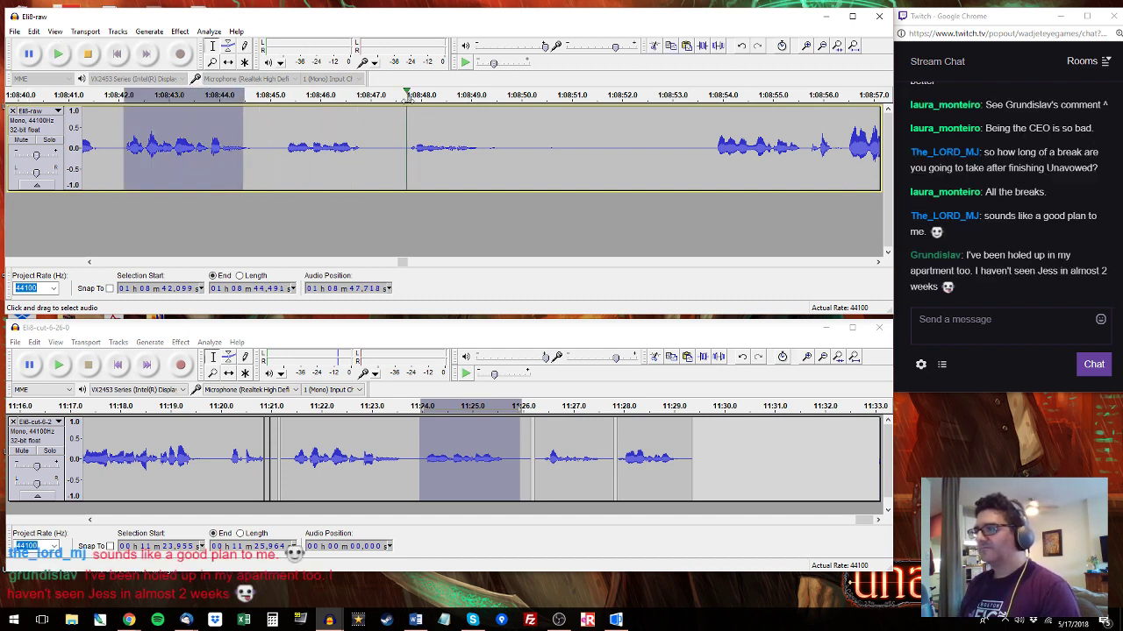
drag(708, 123, 593, 145)
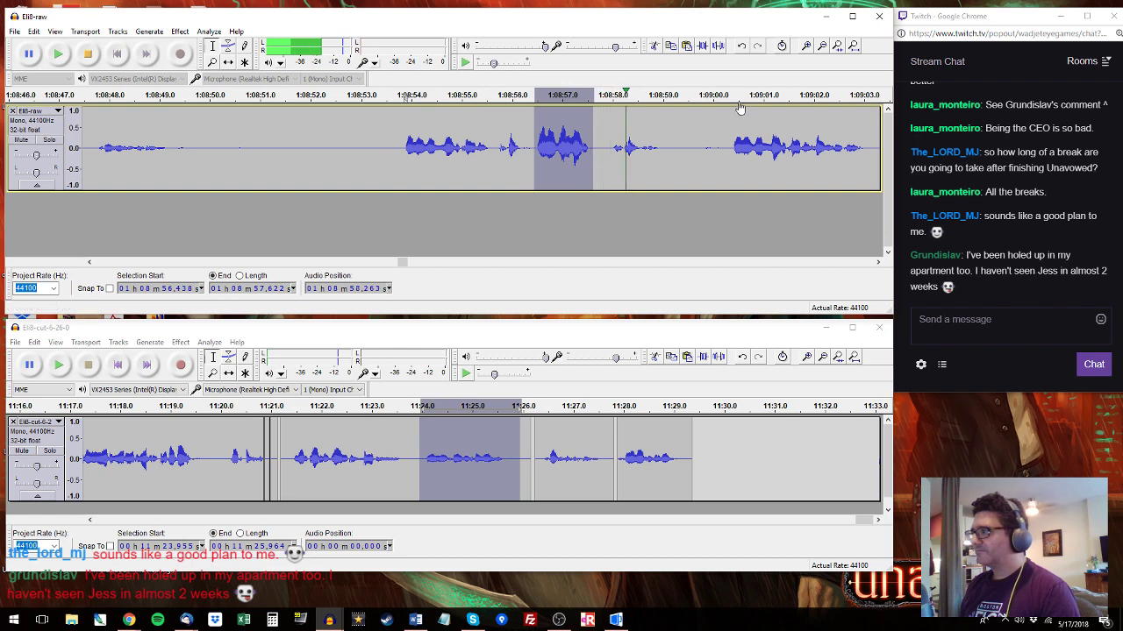
Copy the raw phrases from about 1:09:00.3 to 1:09:05.2 and paste them at the end of the cut track, at about 11:29.6.
drag(729, 143, 620, 150)
key(space)
key(ctrl+c)
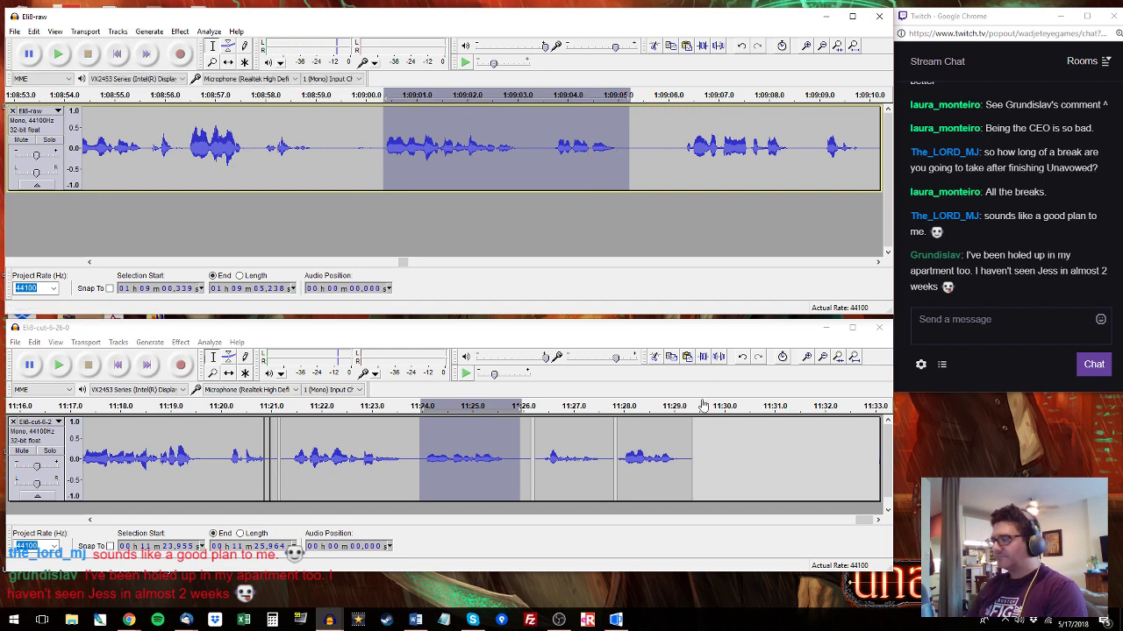
click(704, 442)
key(ctrl+v)
Copy the raw phrases from about 1:09:06.2 to 1:09:09.9 and paste them at the end of the cut track, at about 11:34.6.
click(679, 149)
key(space)
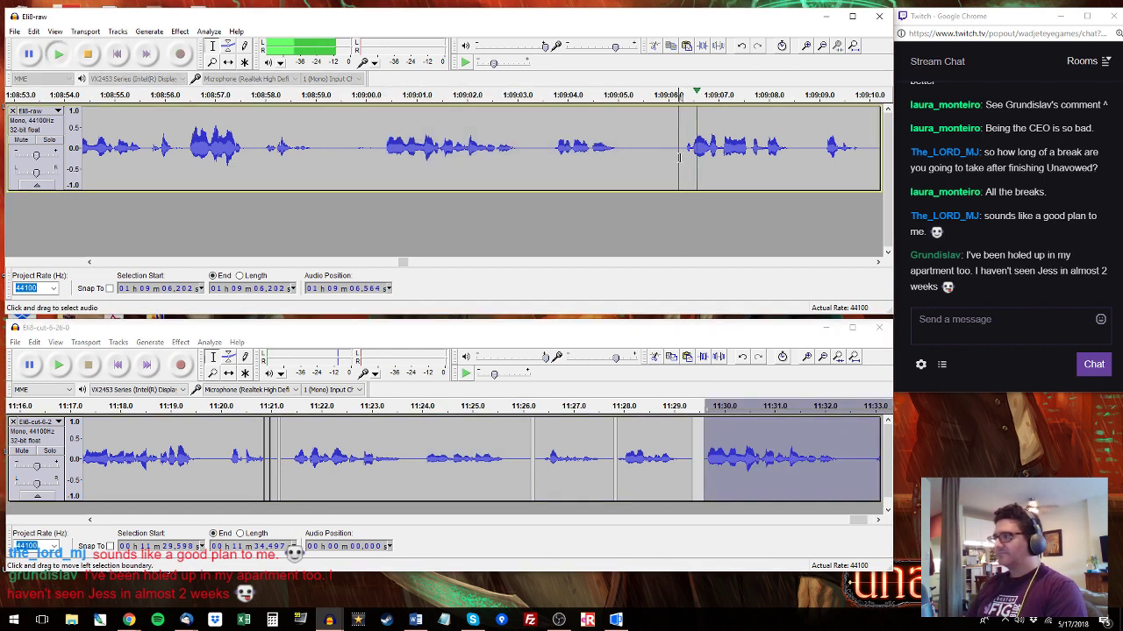
drag(679, 156, 657, 131)
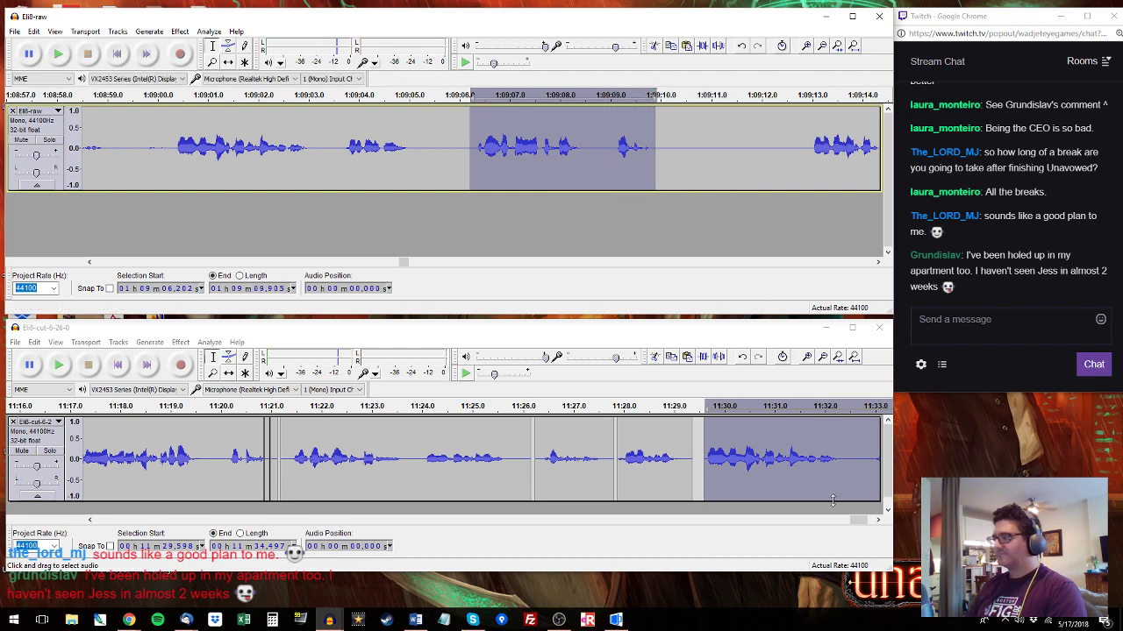
drag(858, 521, 868, 522)
drag(689, 446, 874, 456)
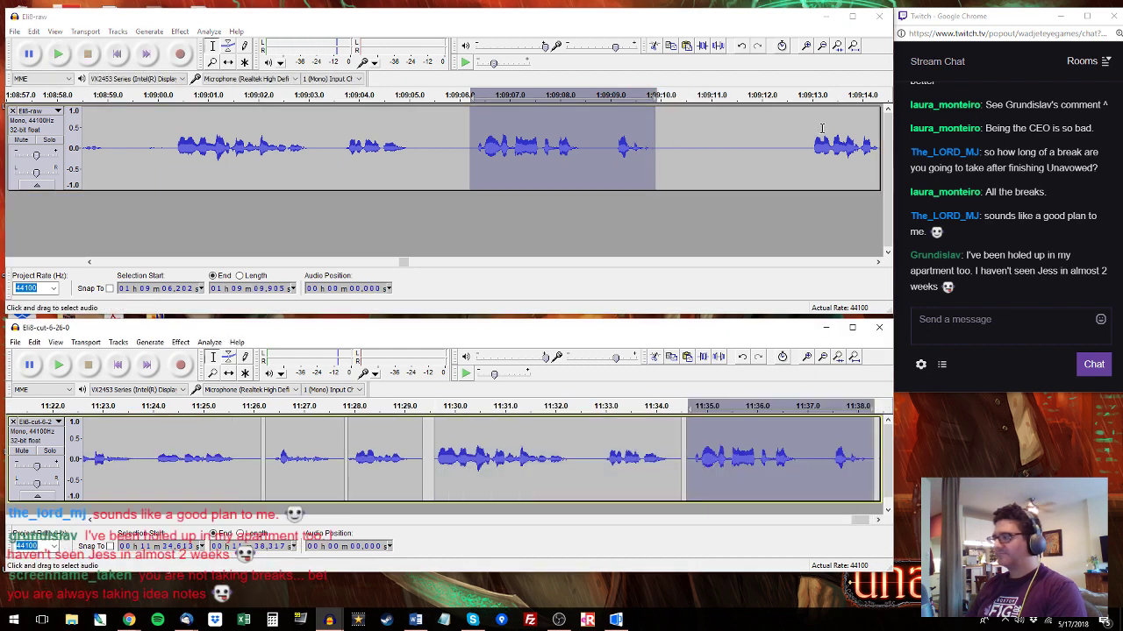
Copy the raw phrase from about 1:09:17.8 to 1:09:19.6 and paste it over the cut track's phrase starting at about 11:32.9.
click(812, 142)
key(space)
drag(811, 142, 996, 154)
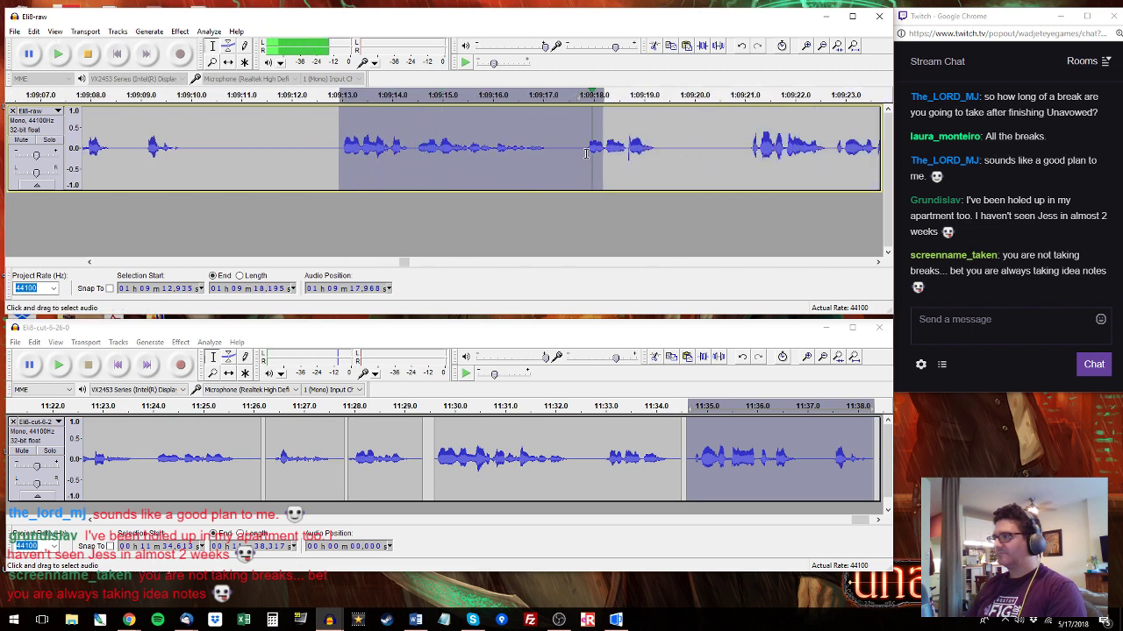
drag(587, 153, 672, 151)
key(space)
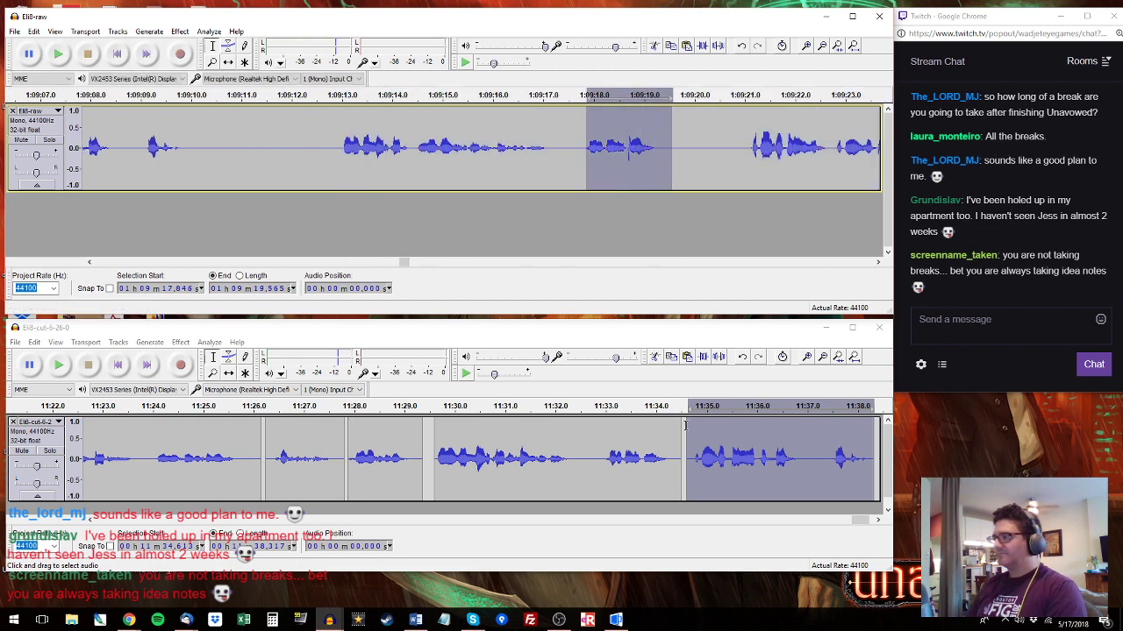
click(825, 448)
click(603, 456)
key(space)
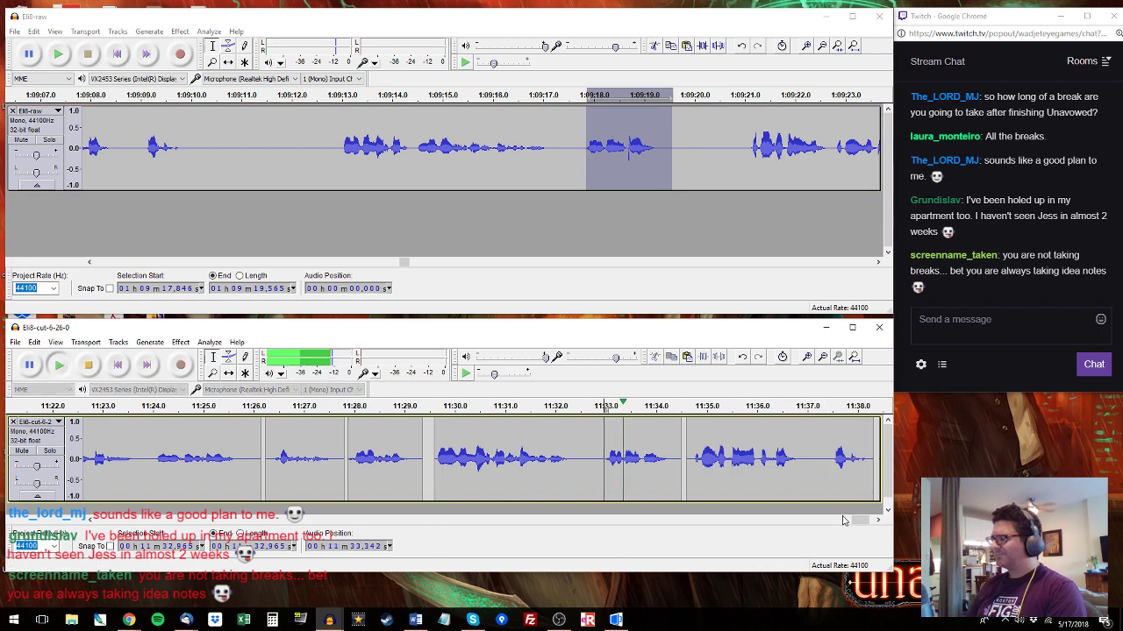
drag(602, 456, 681, 456)
key(ctrl+v)
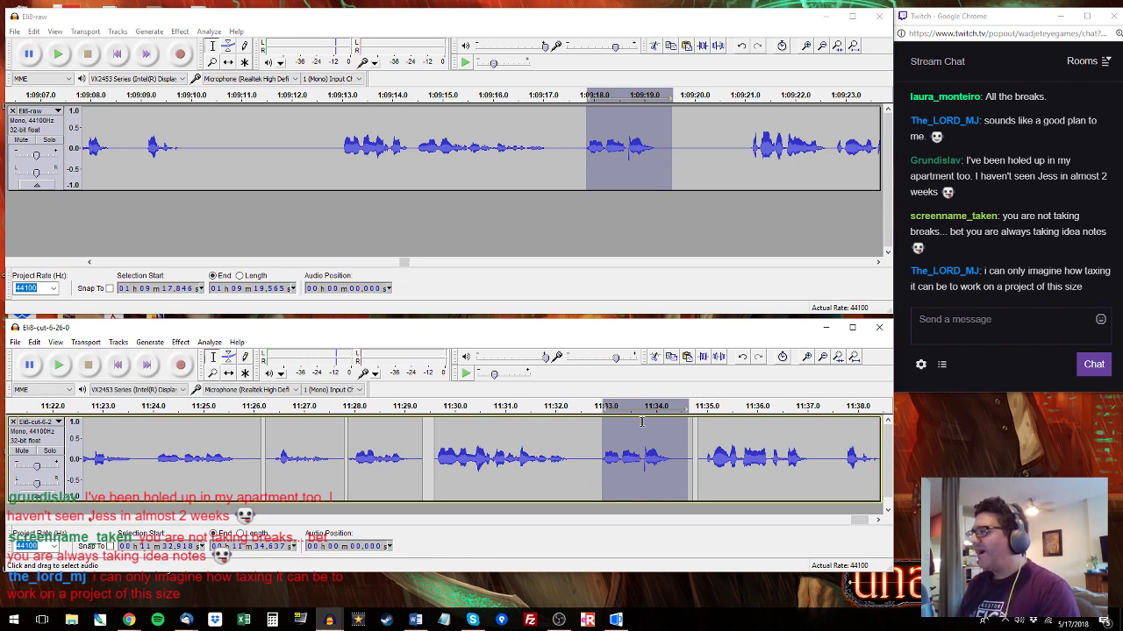
Repeat the last effect on the pop in the cut track at about 11:33.76 to 11:33.80 and play back the repaired phrase.
drag(643, 455, 649, 455)
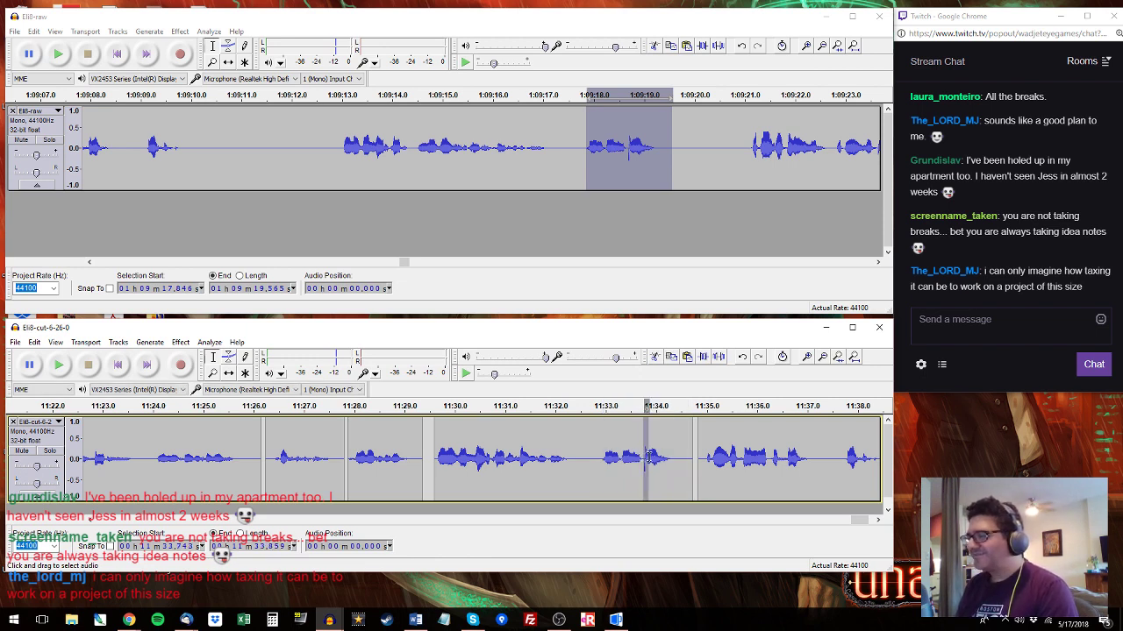
key(ctrl+1)
key(ctrl+1)
key(ctrl+1)
key(ctrl+1)
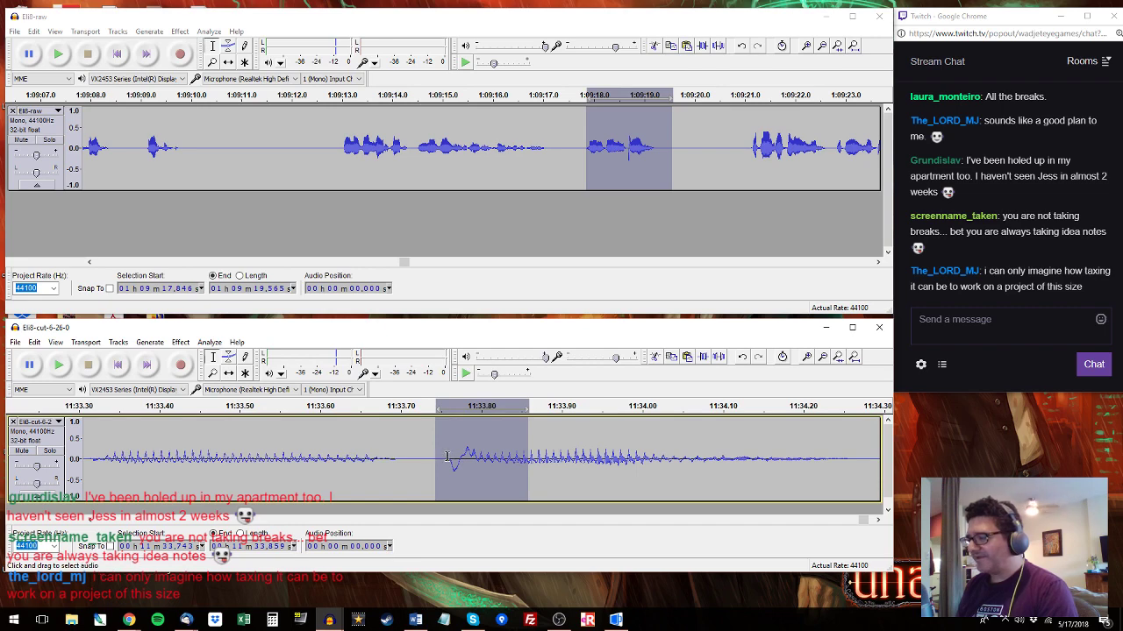
drag(448, 457, 476, 457)
key(ctrl+r)
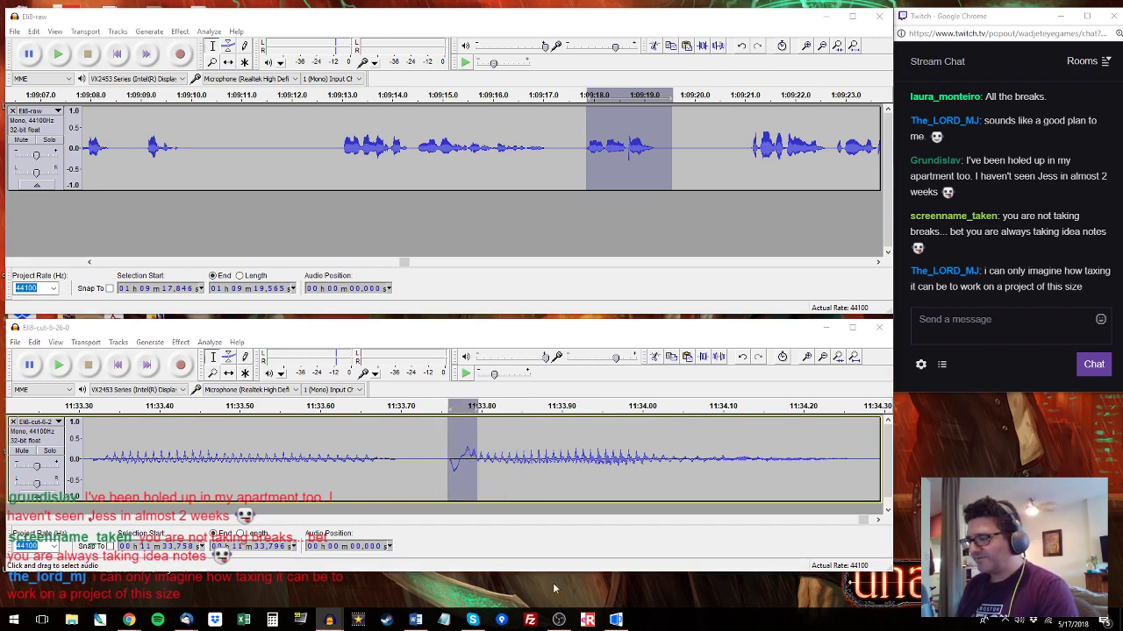
click(554, 586)
click(206, 455)
key(space)
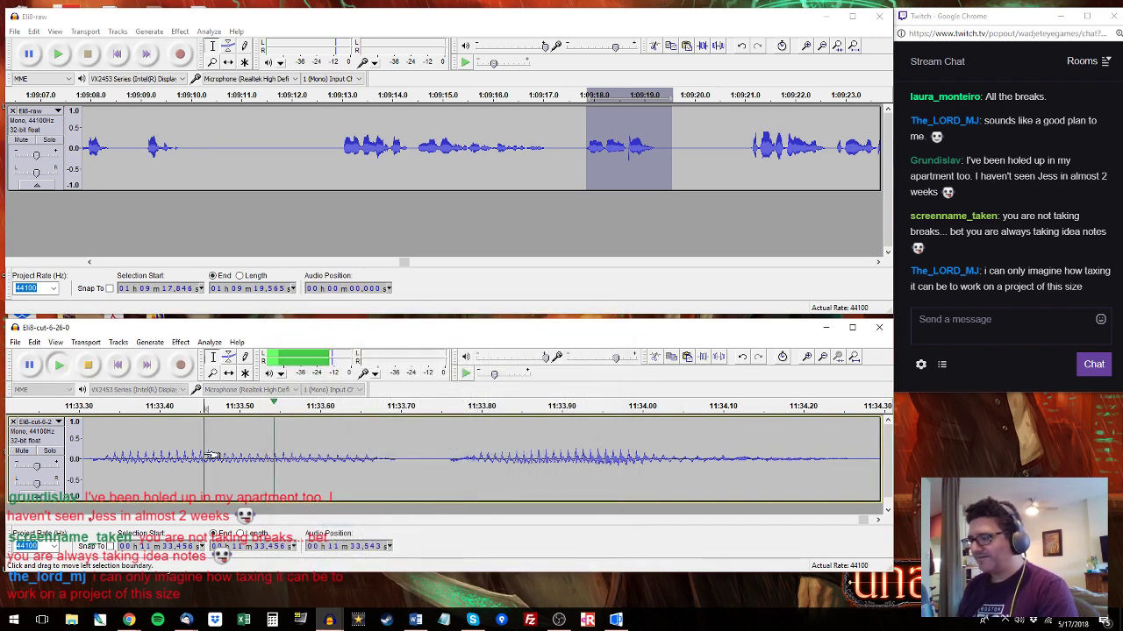
key(ctrl+2)
key(space)
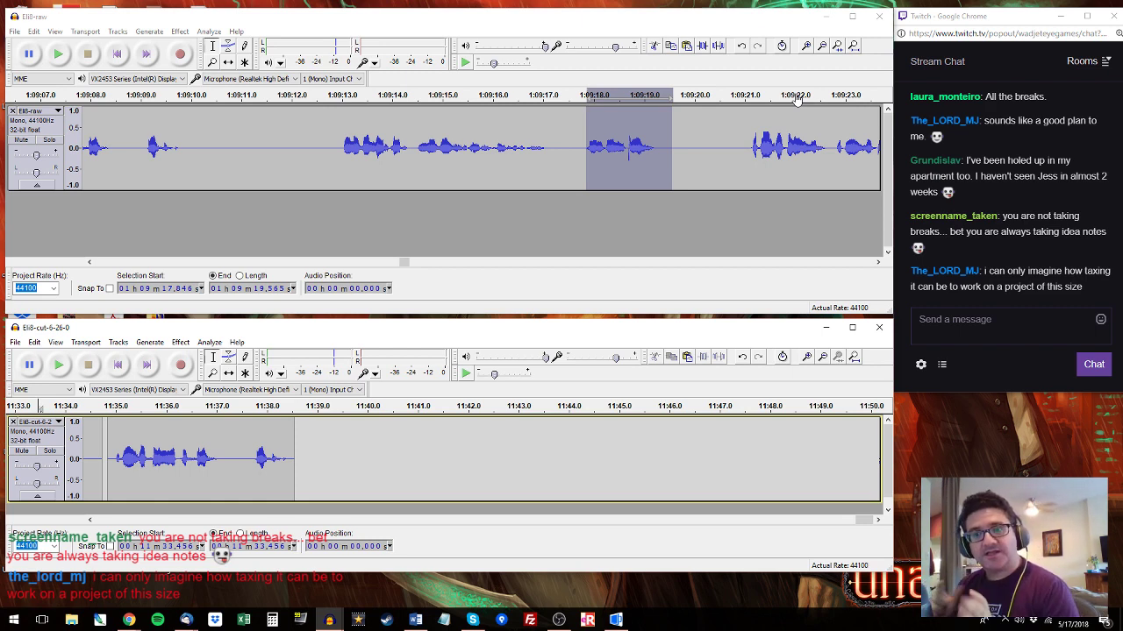
Listen through the raw recording from about 1:09:21, marking the phrases at about 1:09:25.4 and 1:09:35.3.
click(748, 104)
click(748, 142)
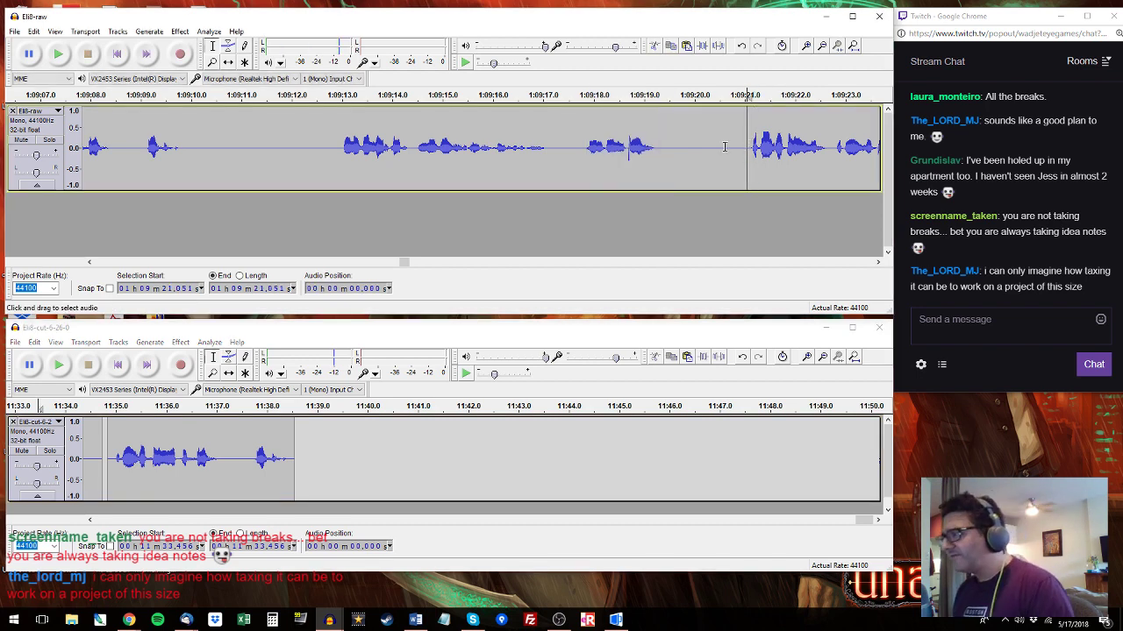
click(679, 159)
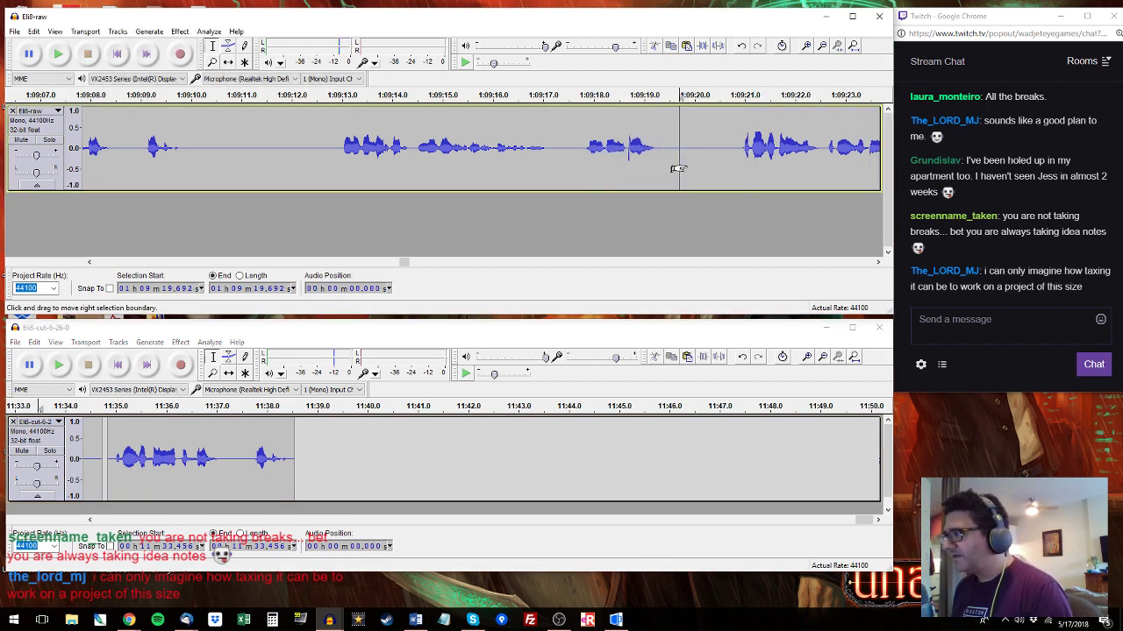
click(741, 150)
key(space)
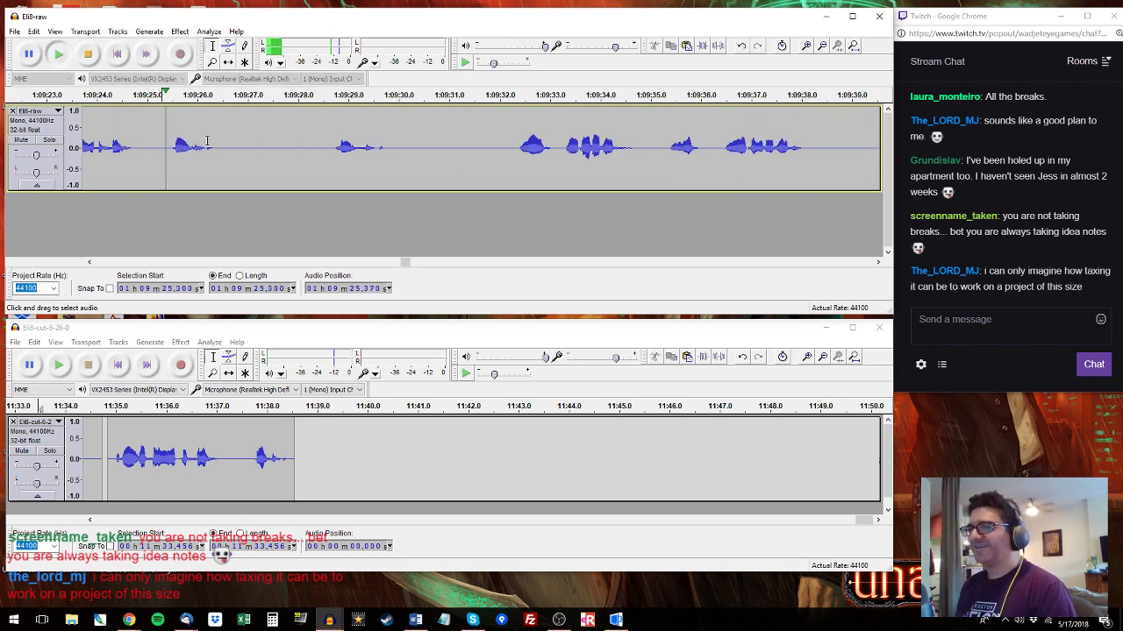
drag(168, 151, 212, 147)
key(space)
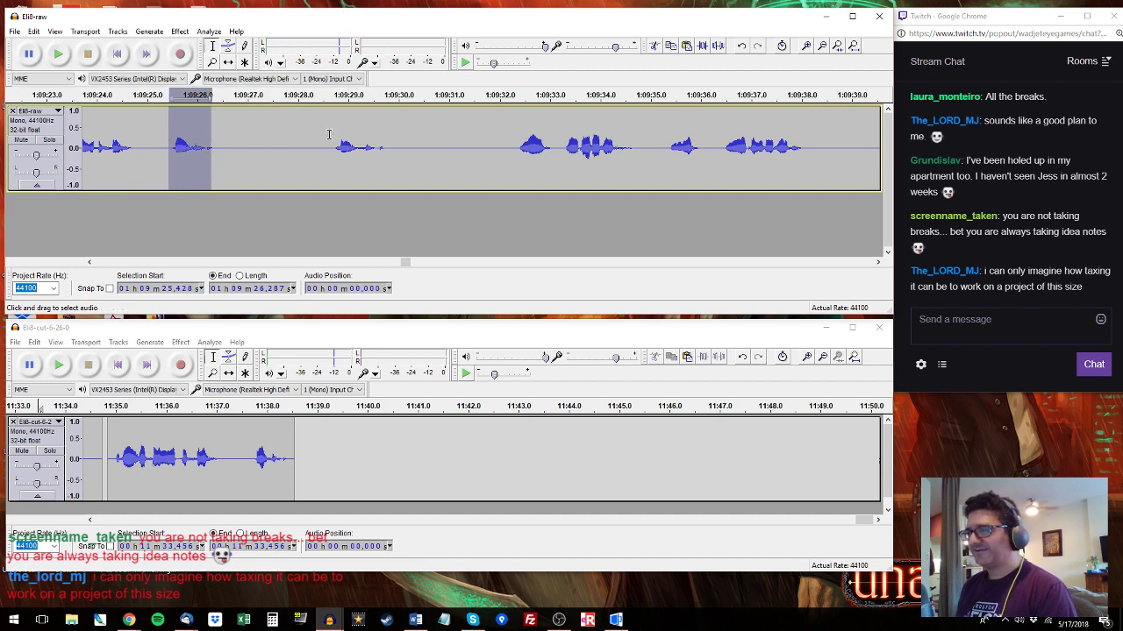
click(329, 134)
key(space)
drag(516, 112, 754, 142)
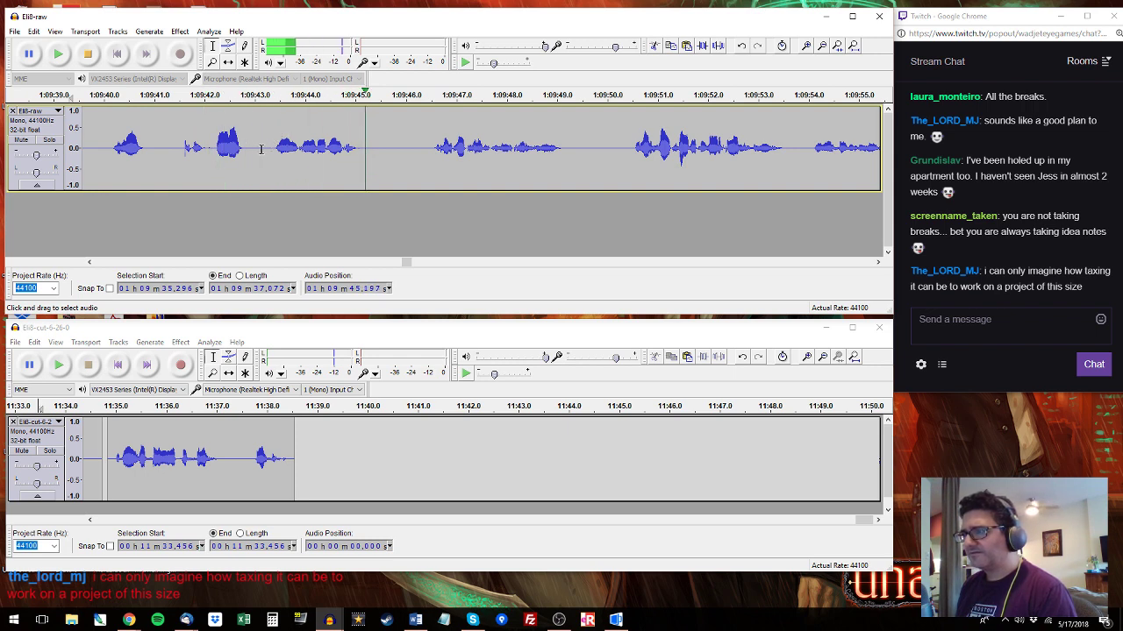
Stop playback and delete part of the pause in the raw recording at about 1:09:42.9.
key(space)
drag(248, 149, 266, 146)
key(Delete)
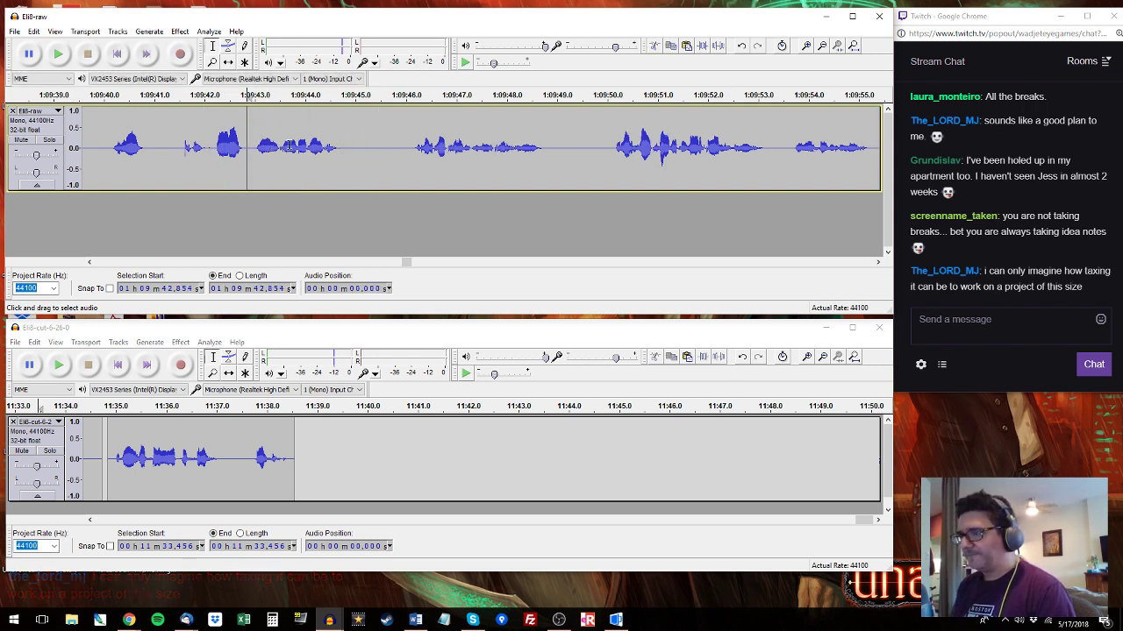
Copy the raw phrase from about 1:09:42.1 to 1:09:45.1 and paste it at the end of the cut track, at about 11:38.8.
click(112, 146)
key(space)
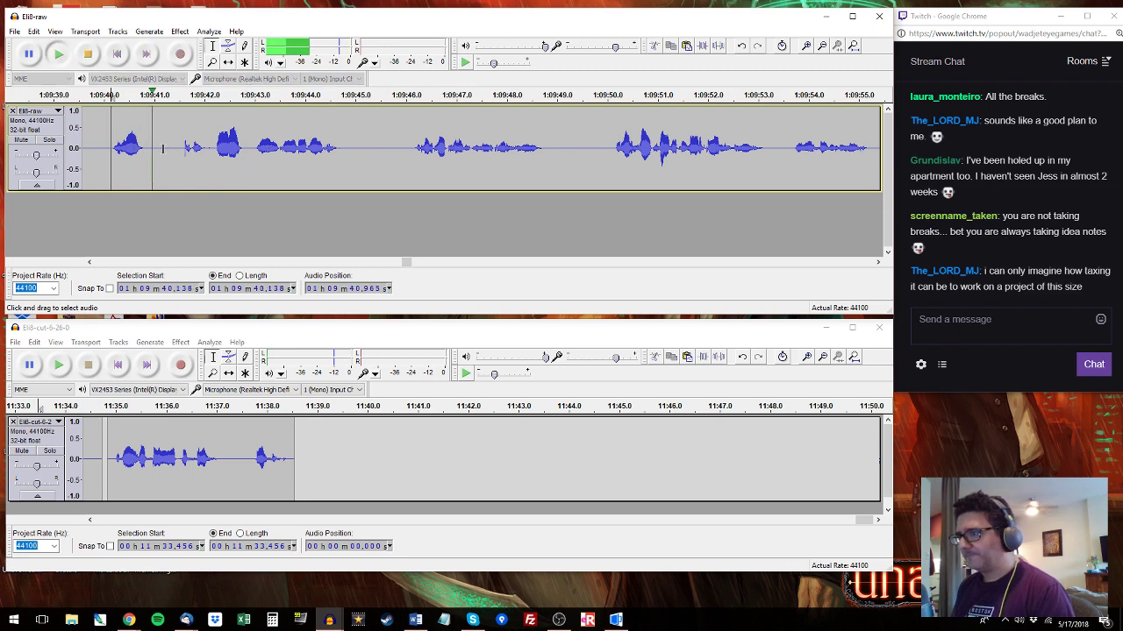
drag(211, 147, 357, 146)
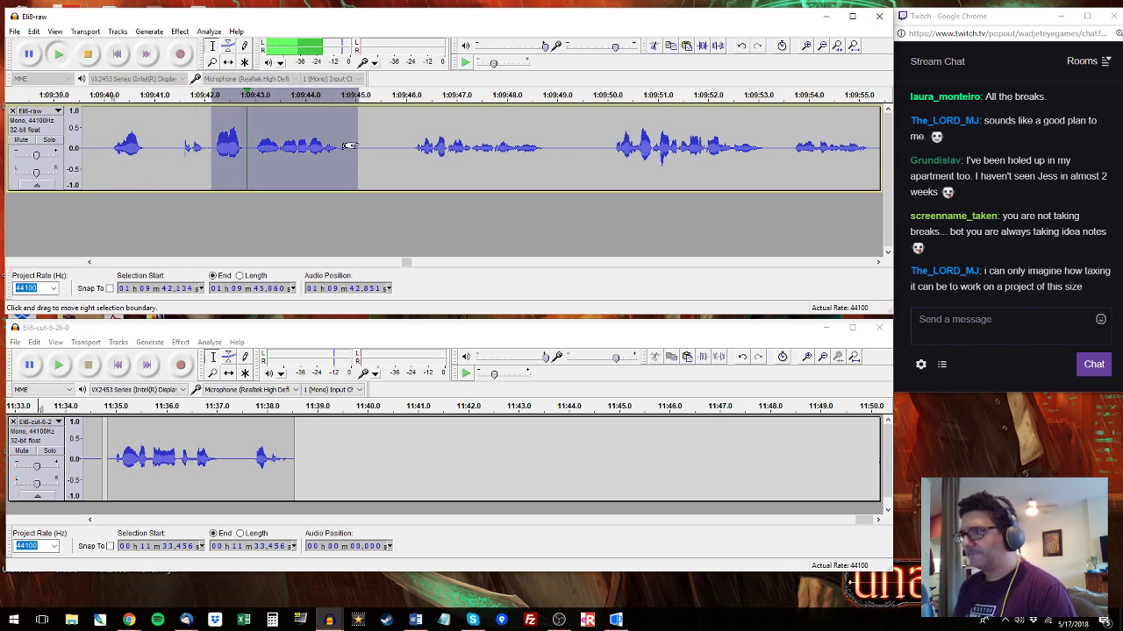
key(space)
key(ctrl+c)
click(305, 456)
key(ctrl+v)
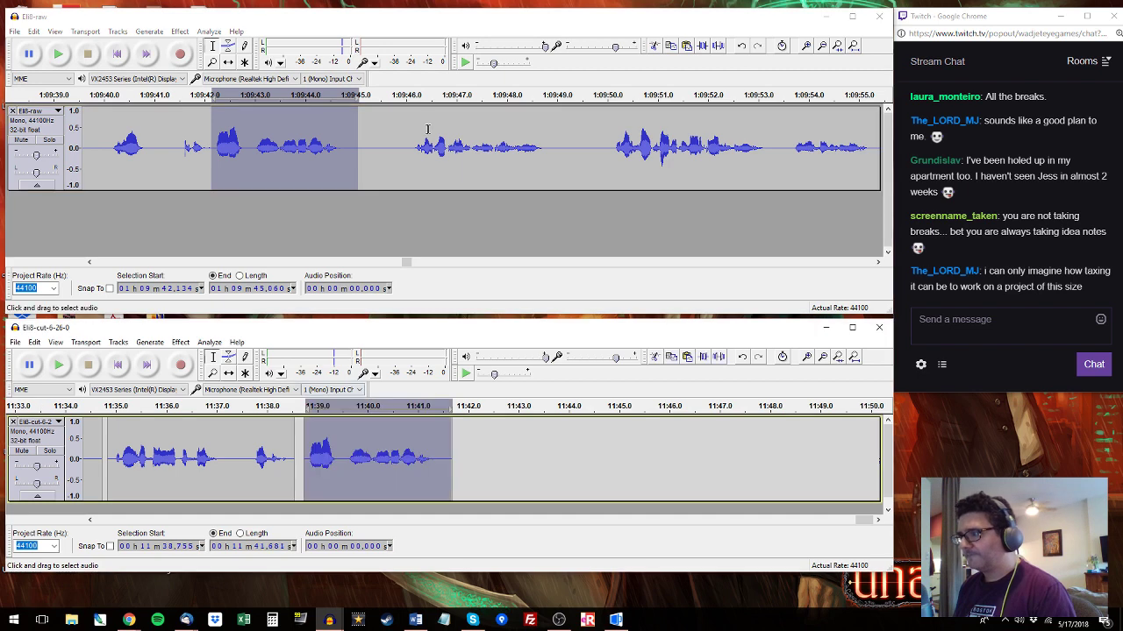
Copy the raw phrase from about 1:09:46.1 to 1:09:48.8 and paste it after the last cut clip, at about 11:41.8.
click(419, 145)
key(space)
drag(544, 135, 409, 147)
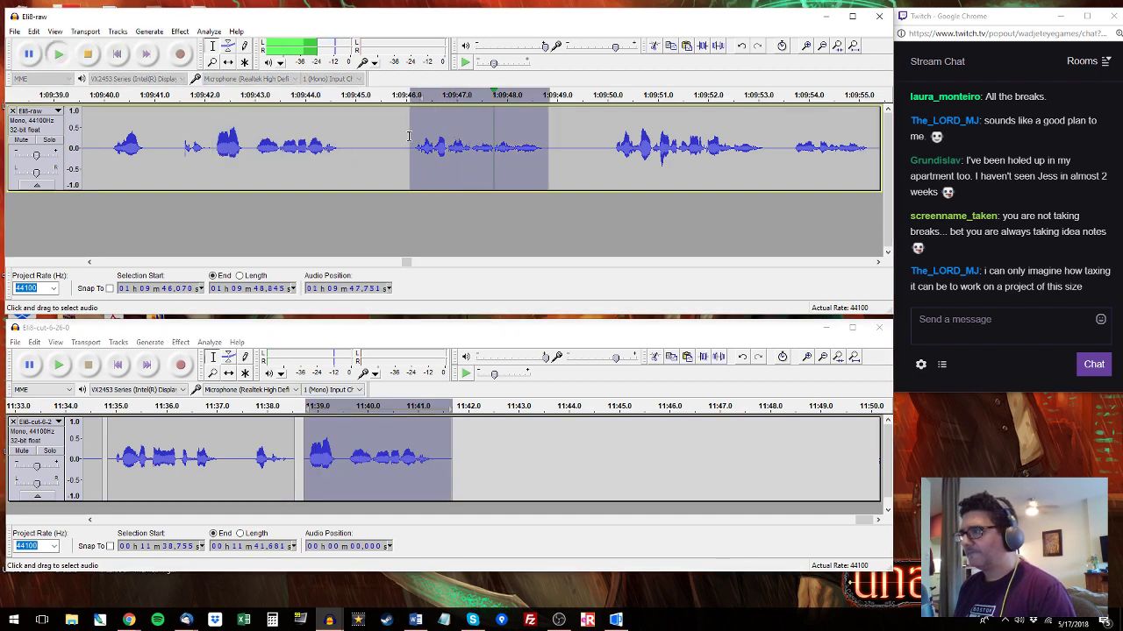
key(space)
key(ctrl+c)
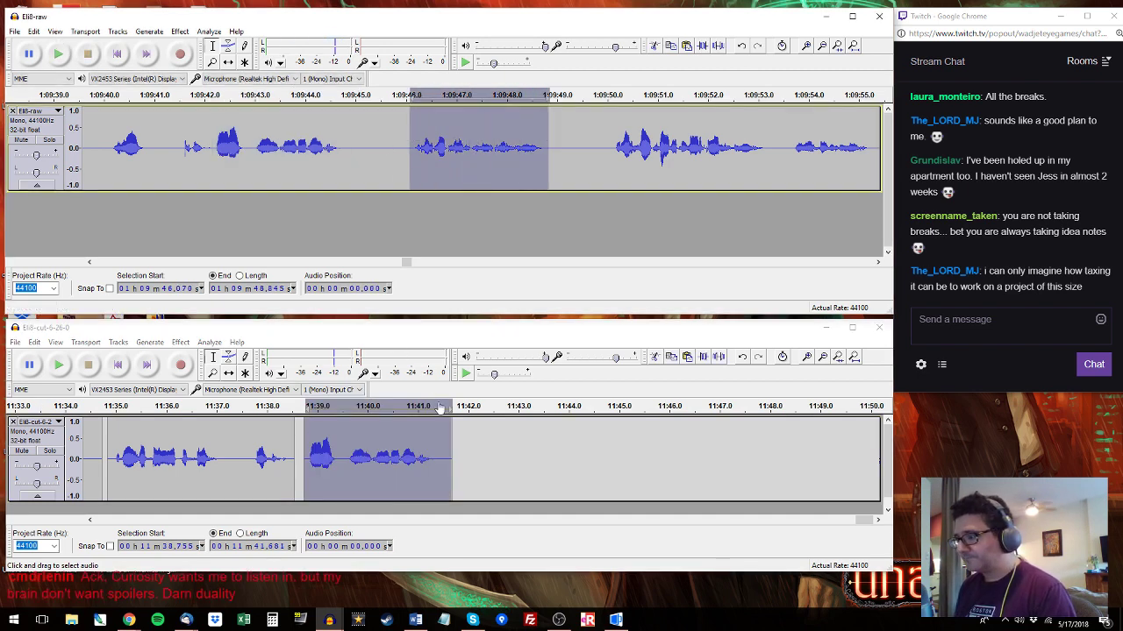
click(456, 456)
key(ctrl+v)
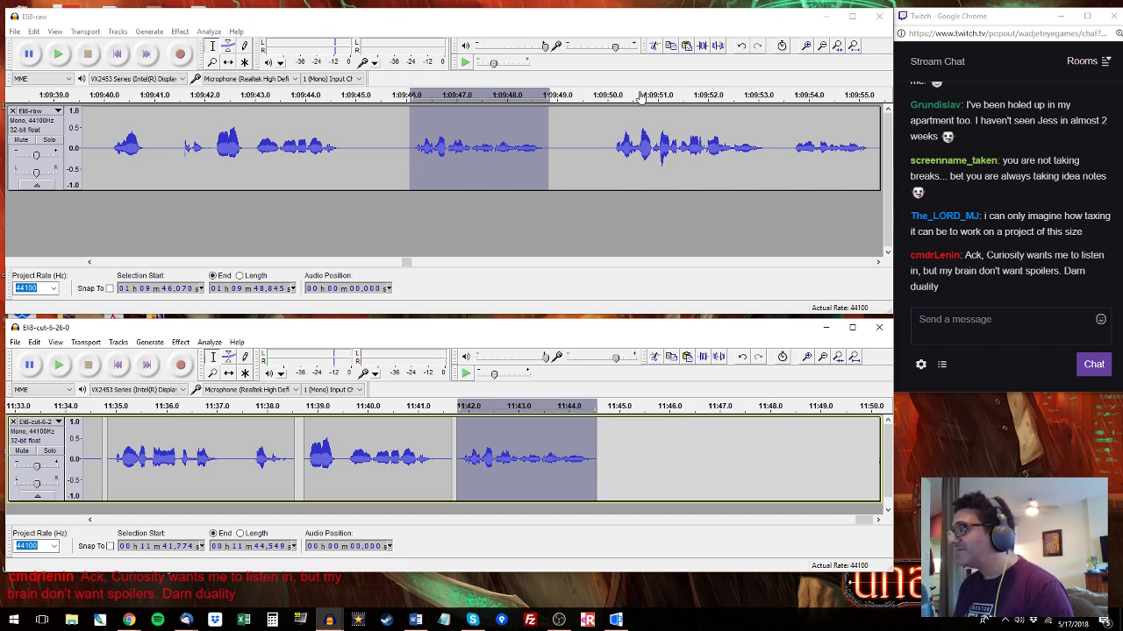
Copy the raw take from about 1:09:50.1 to 1:09:55.2 and paste it over the cut track's last clip, at about 11:41.8.
click(614, 127)
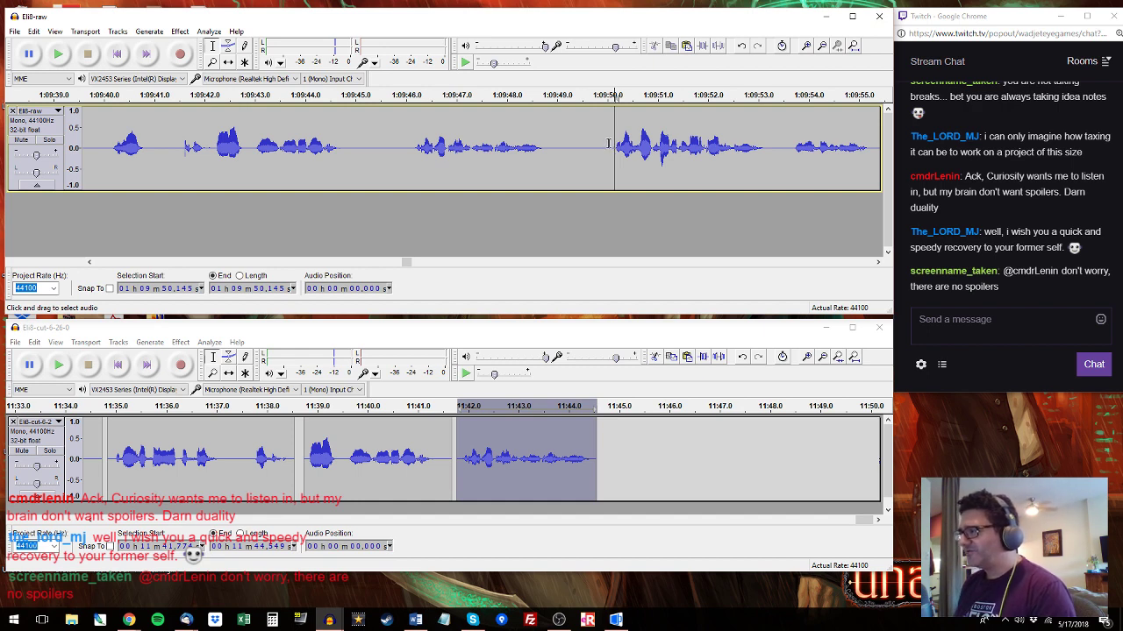
click(609, 143)
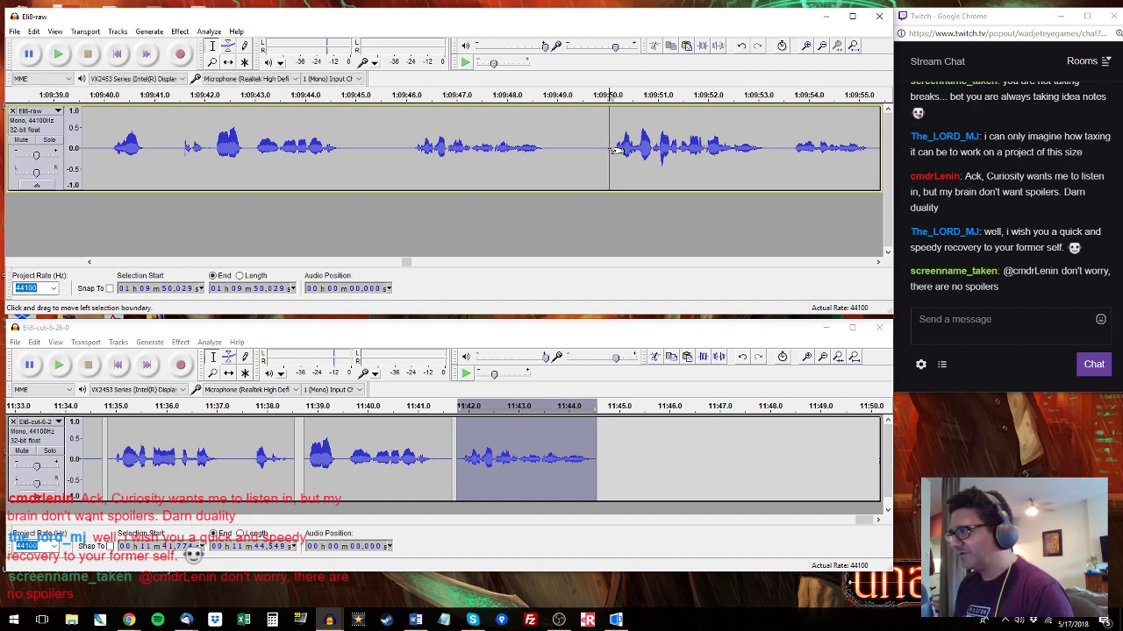
key(space)
drag(611, 149, 764, 128)
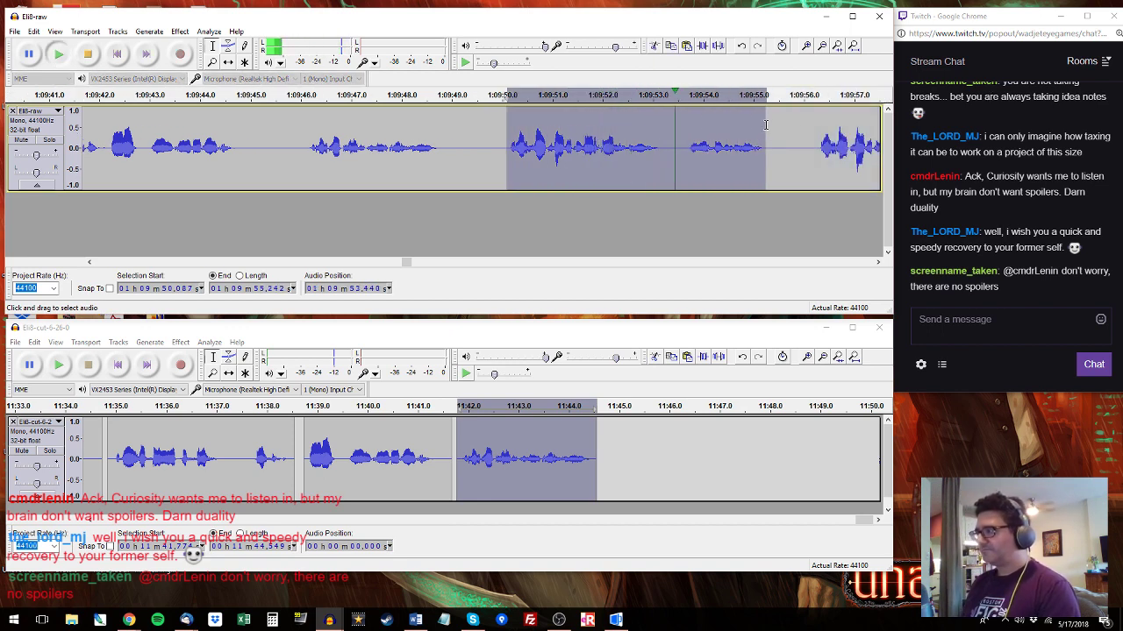
key(space)
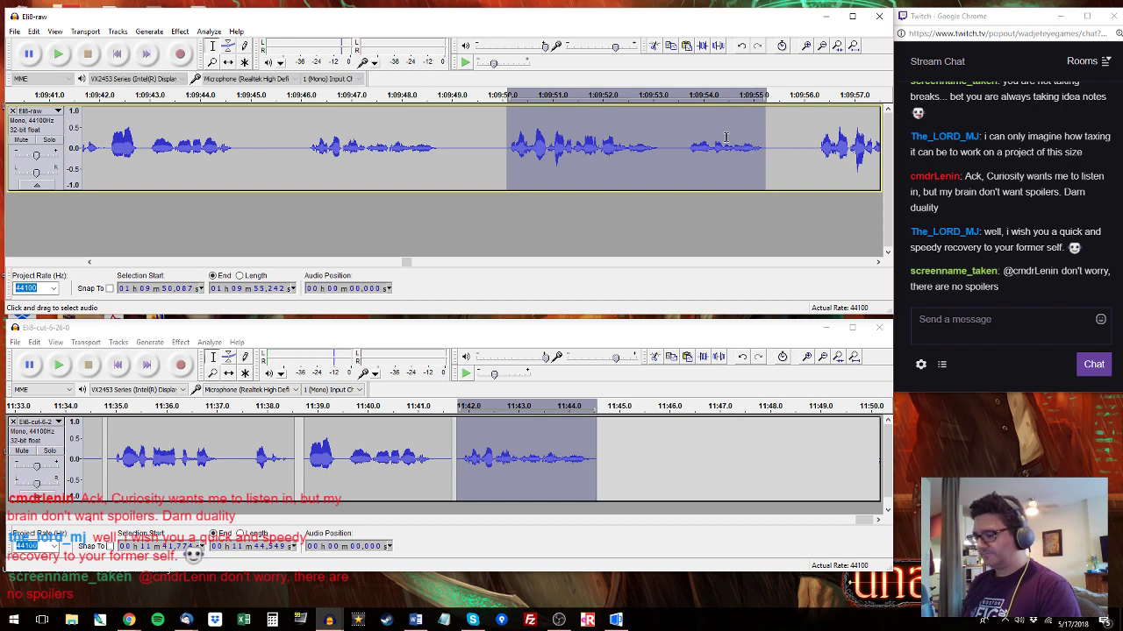
click(470, 445)
key(ctrl+v)
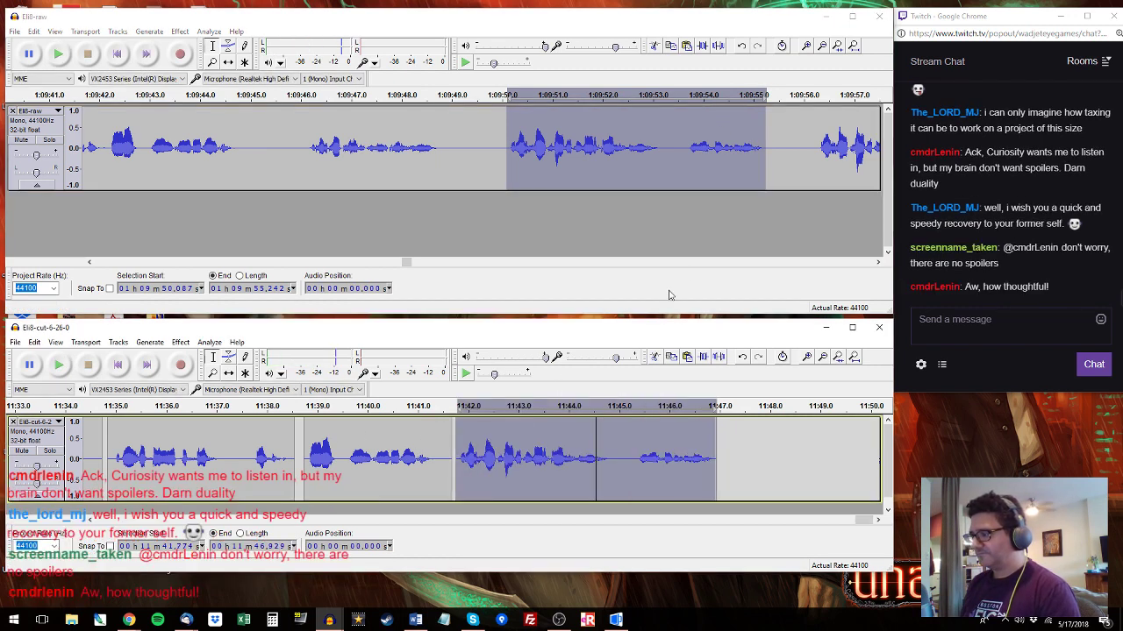
Play the raw recording from about 1:09:56.2 and mark the take from about 1:09:56.2 to 1:10:01.2.
click(813, 131)
key(space)
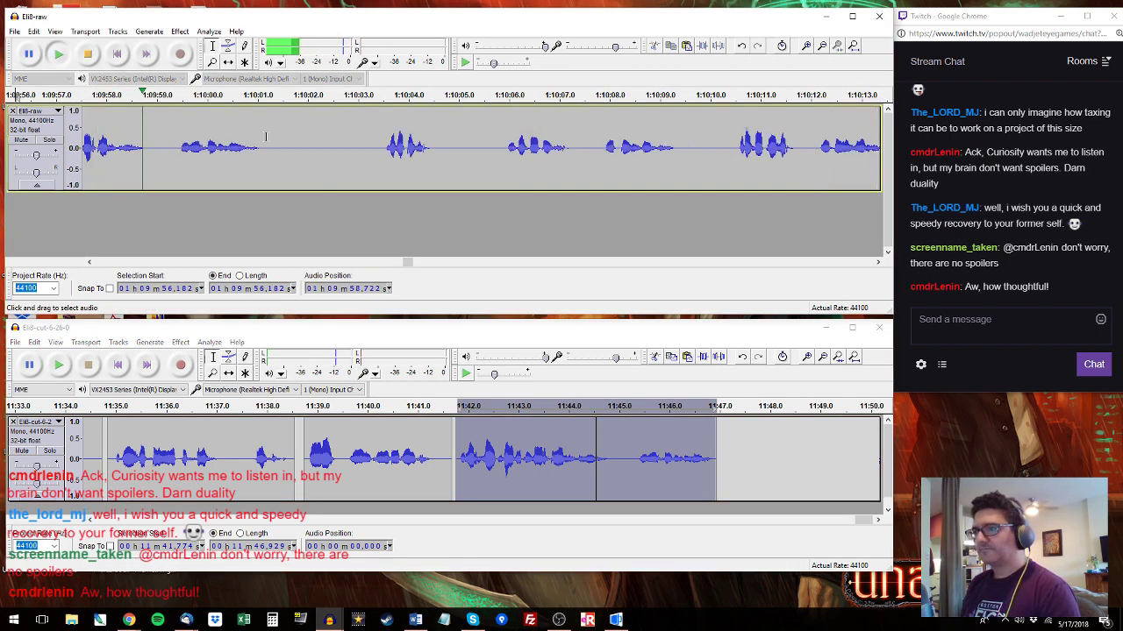
drag(266, 135, 138, 131)
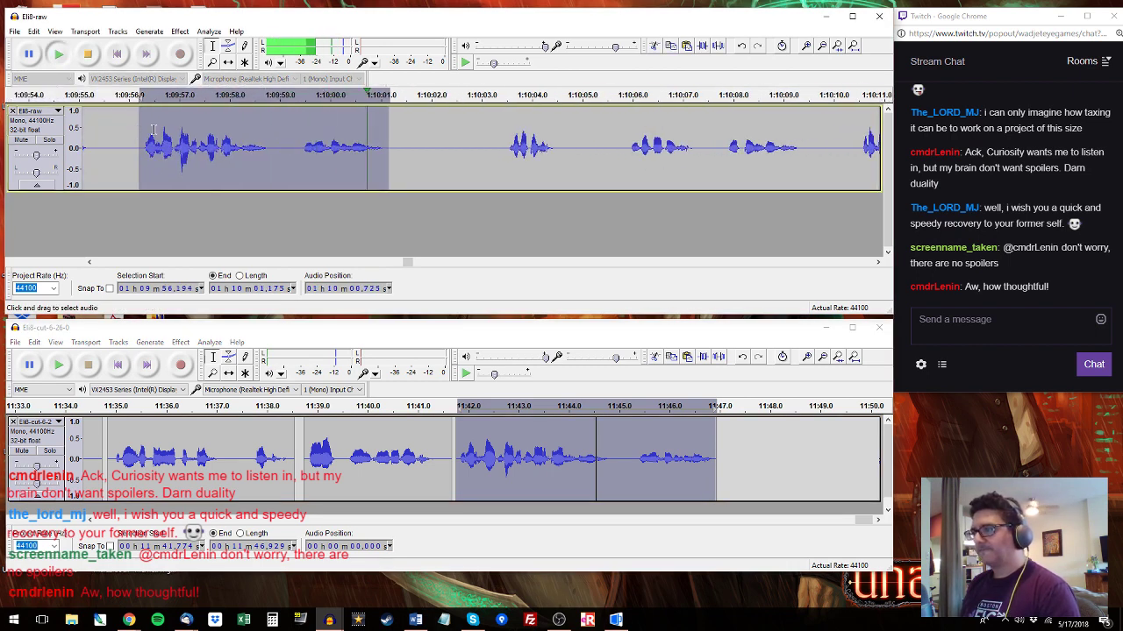
key(space)
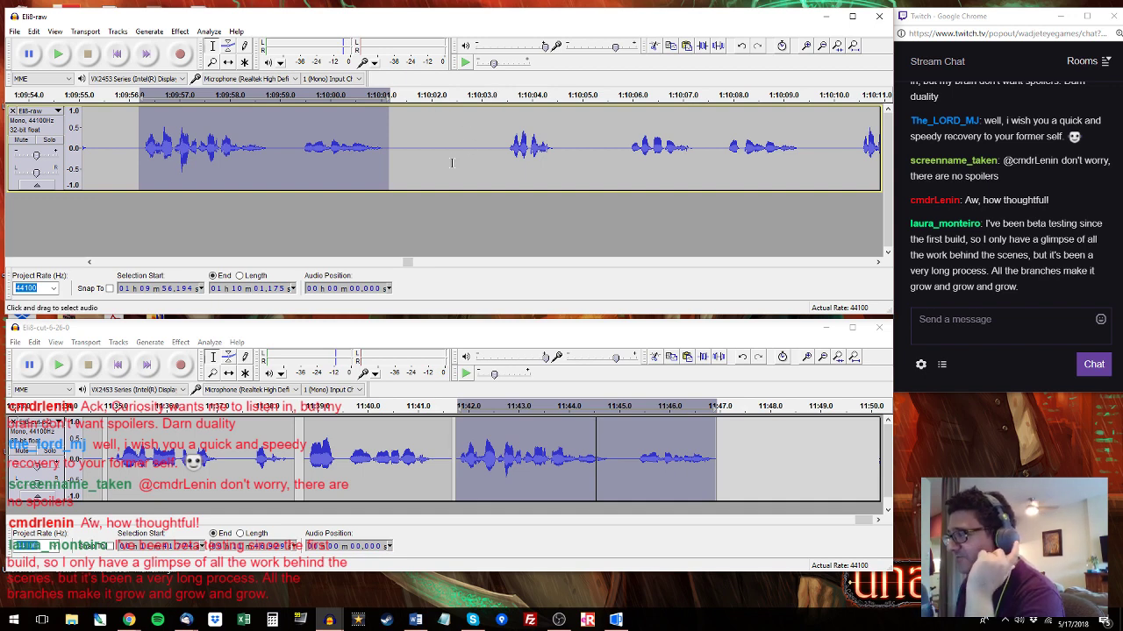
Copy the raw phrase from about 1:10:03.4 to 1:10:04.7 and paste it after the last cut clip, at about 11:47.1.
click(499, 147)
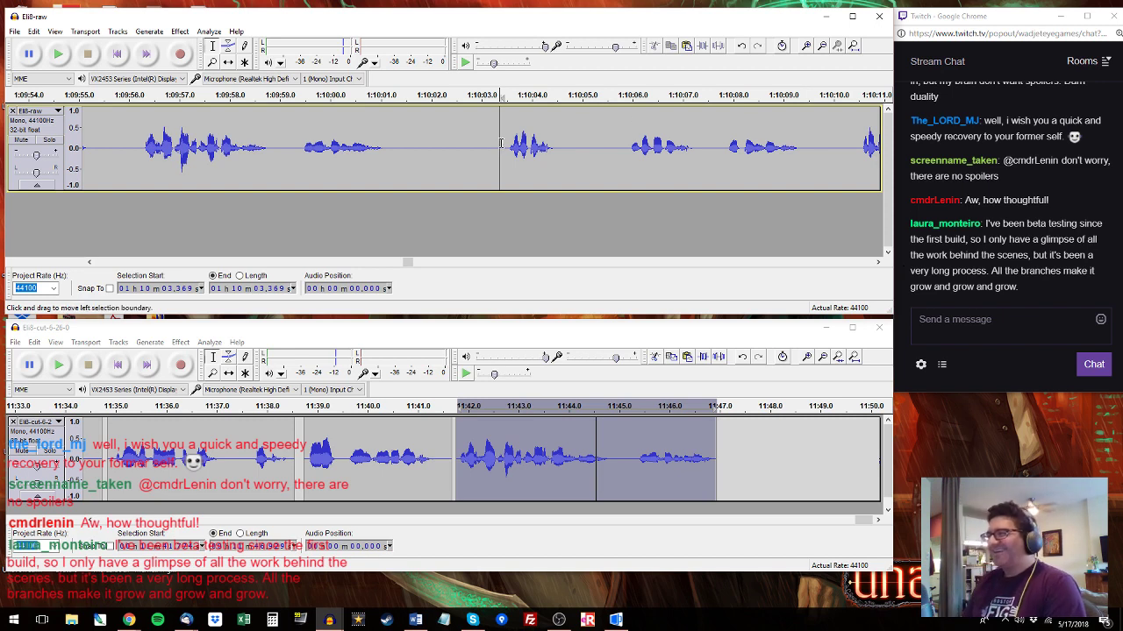
drag(500, 143, 514, 140)
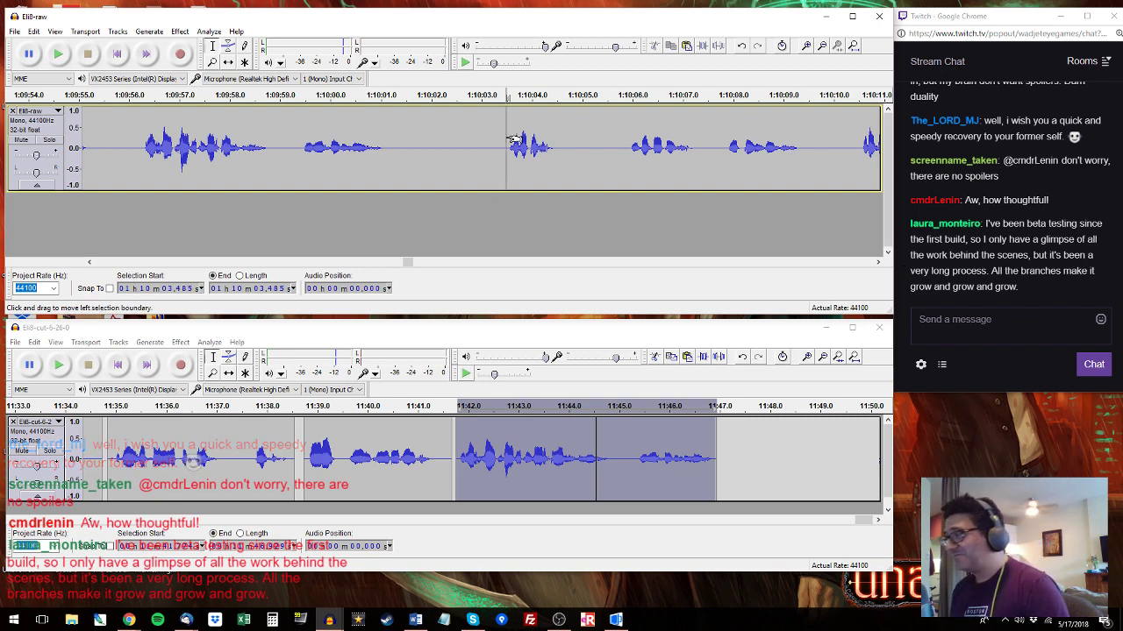
key(space)
key(space)
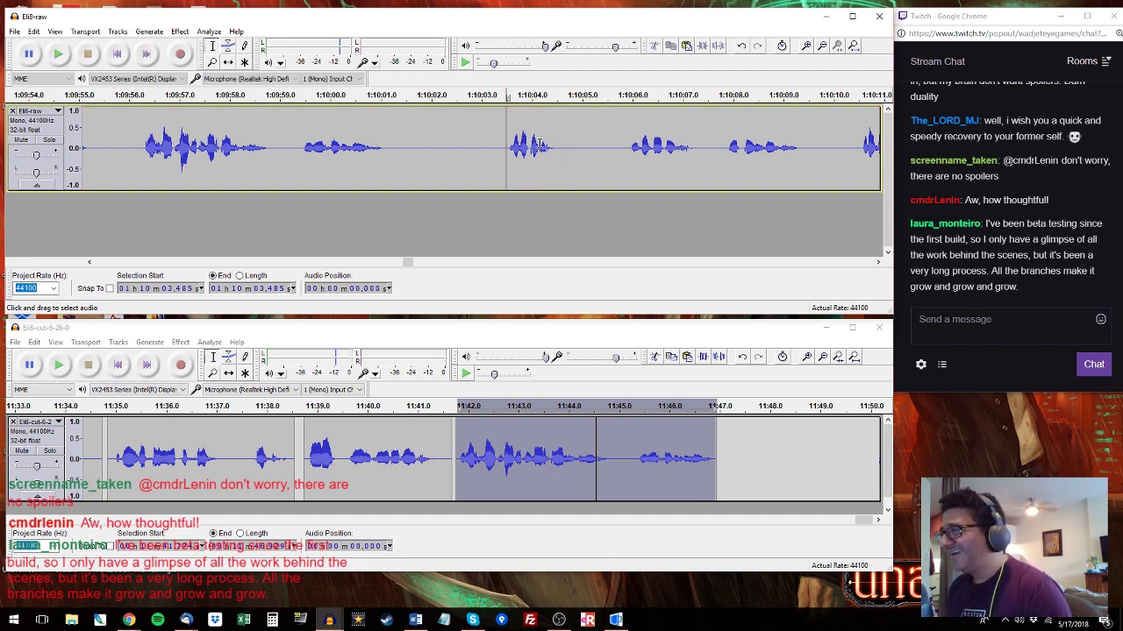
drag(570, 143, 504, 143)
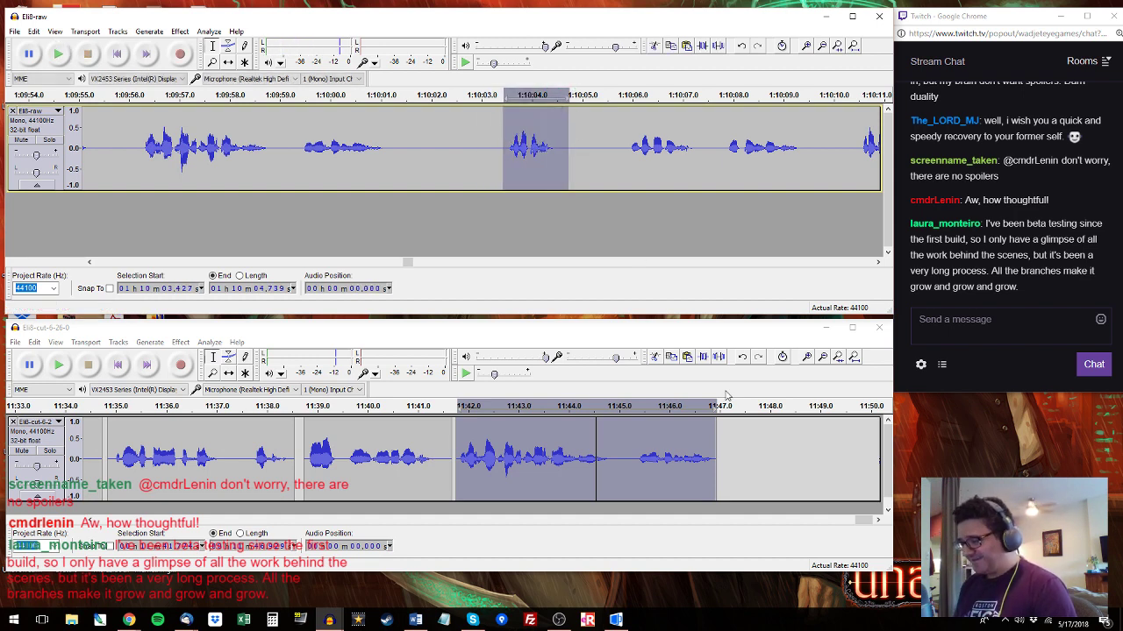
key(ctrl+c)
click(724, 441)
key(ctrl+v)
Copy the raw take from about 1:10:05.8 to 1:10:07.3 and paste it over the cut track's last clip, at about 11:47.1.
click(624, 95)
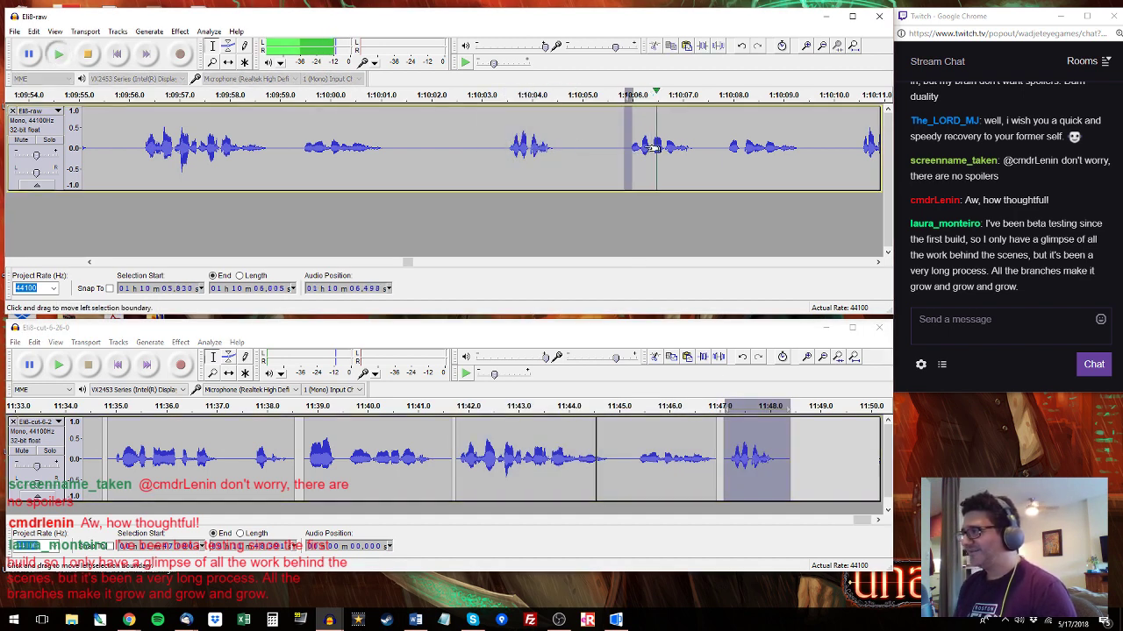
drag(653, 147, 698, 147)
key(space)
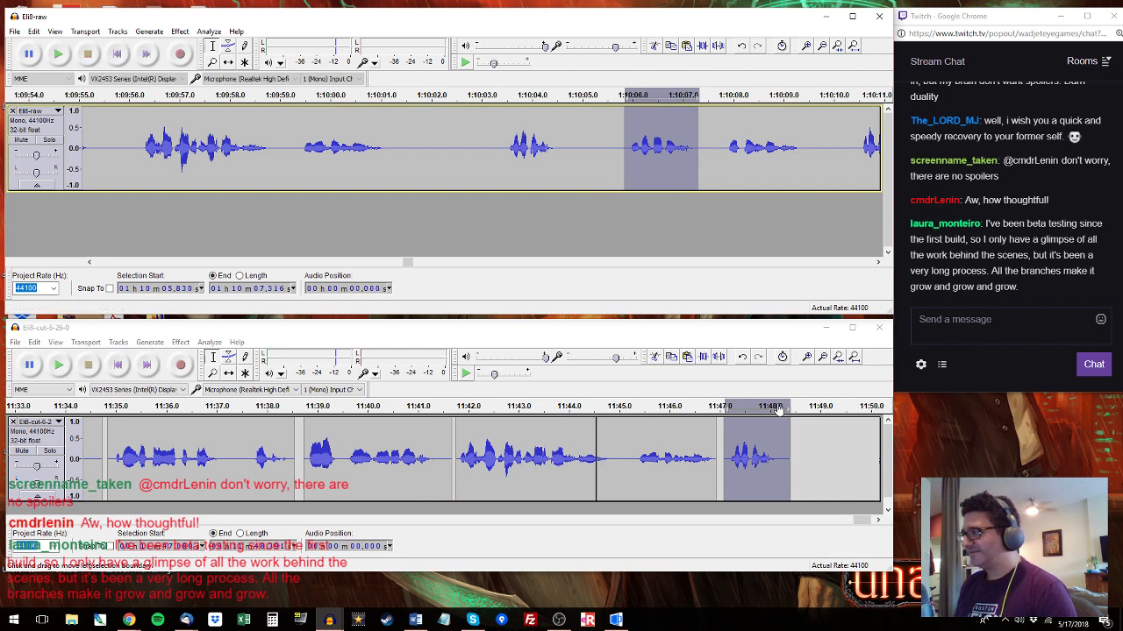
Copy the raw phrase from about 1:10:07.7 to 1:10:09.5 and paste it at the end of the cut track, at about 11:48.7.
click(719, 146)
key(space)
drag(809, 136, 719, 136)
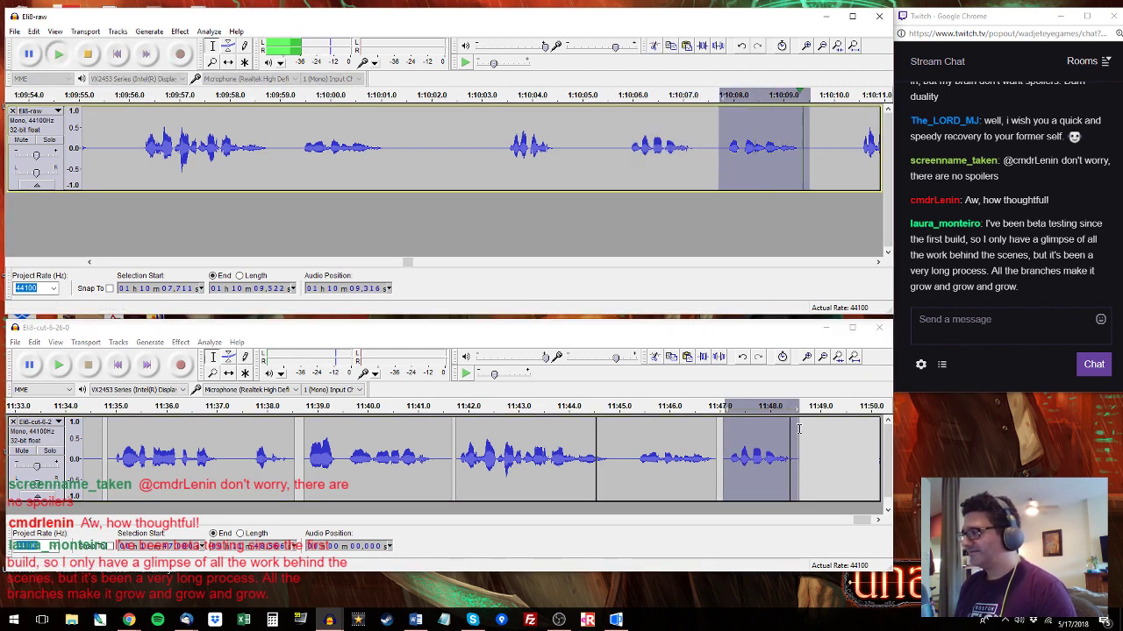
key(ctrl+c)
click(799, 428)
key(ctrl+v)
Play the raw recording from about 1:10:10.4, copy the take from 1:10:15.6 to 1:10:18.9, and paste it into the cut track at about 11:50.6.
click(853, 176)
key(space)
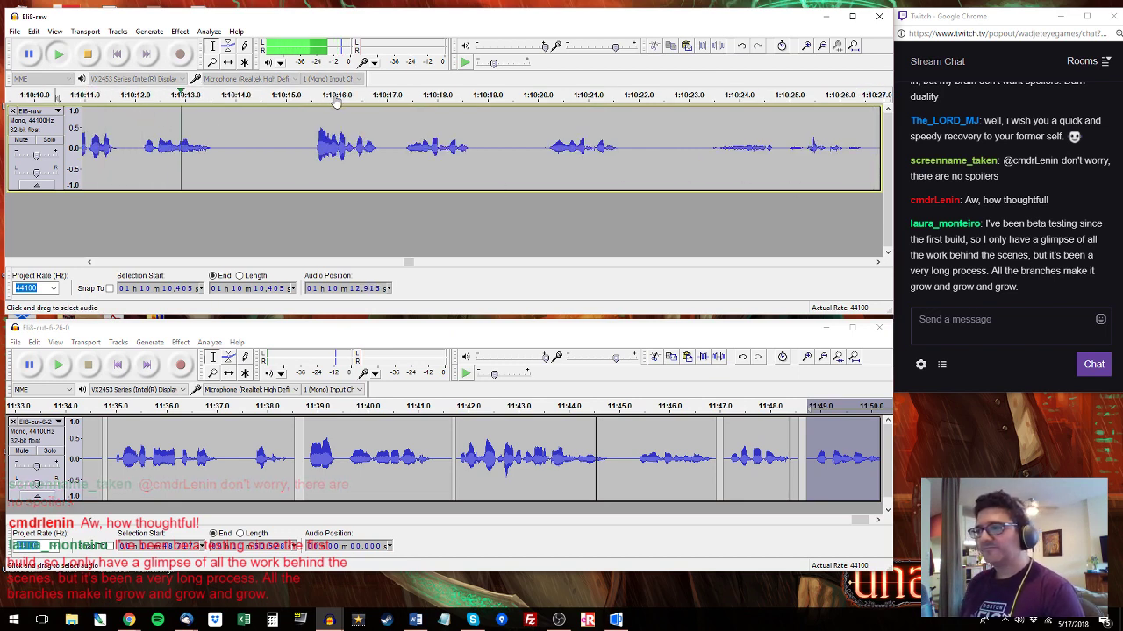
drag(314, 110, 474, 110)
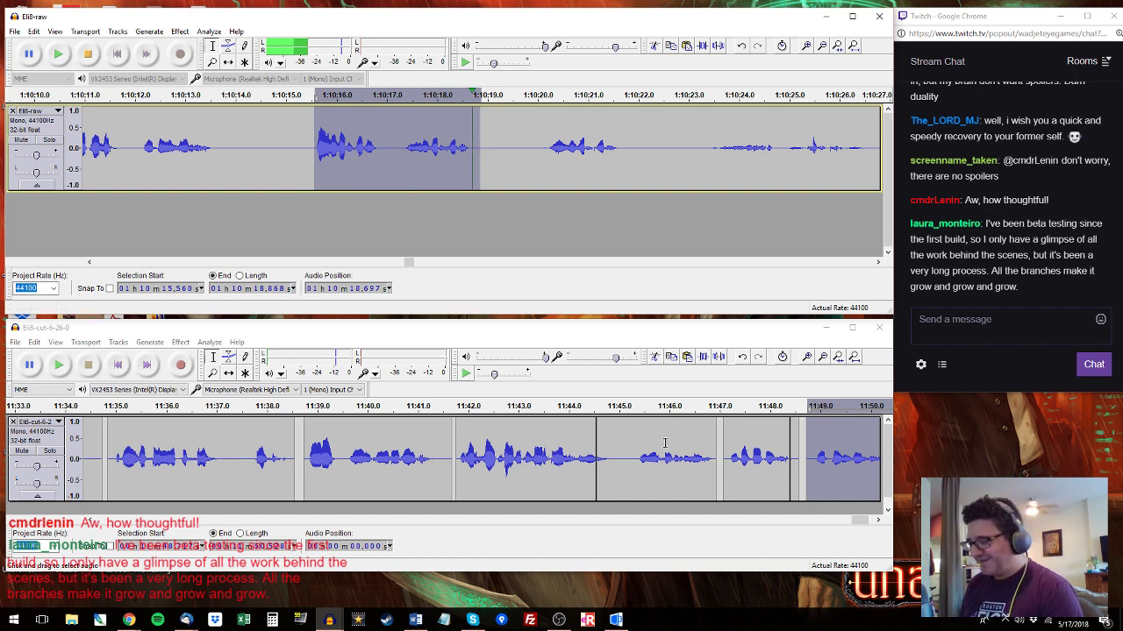
key(space)
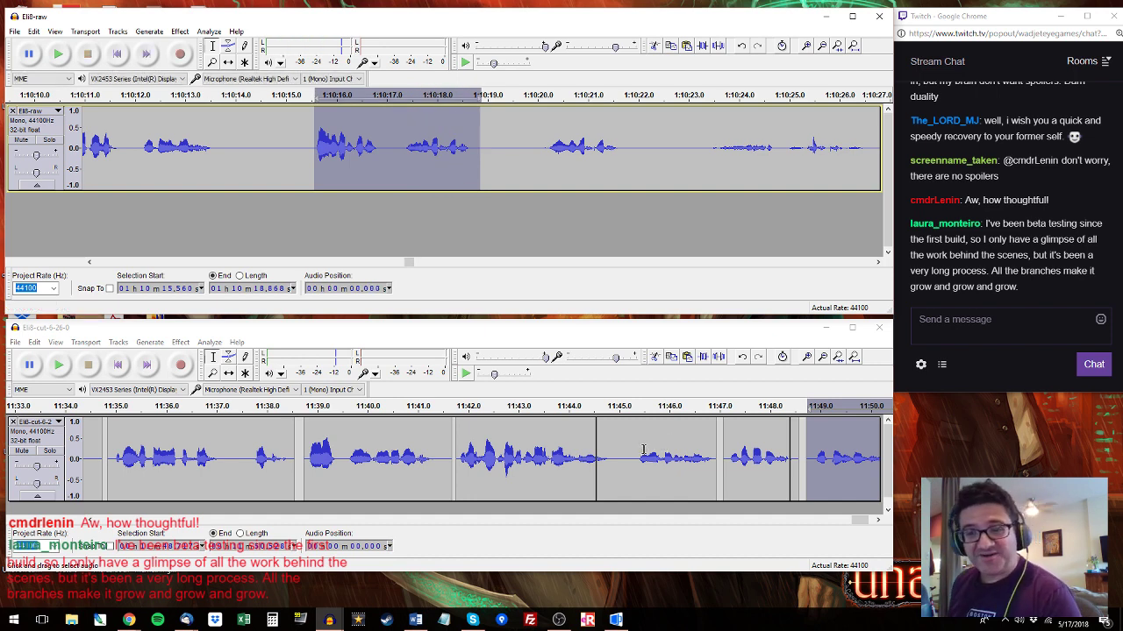
drag(856, 521, 863, 521)
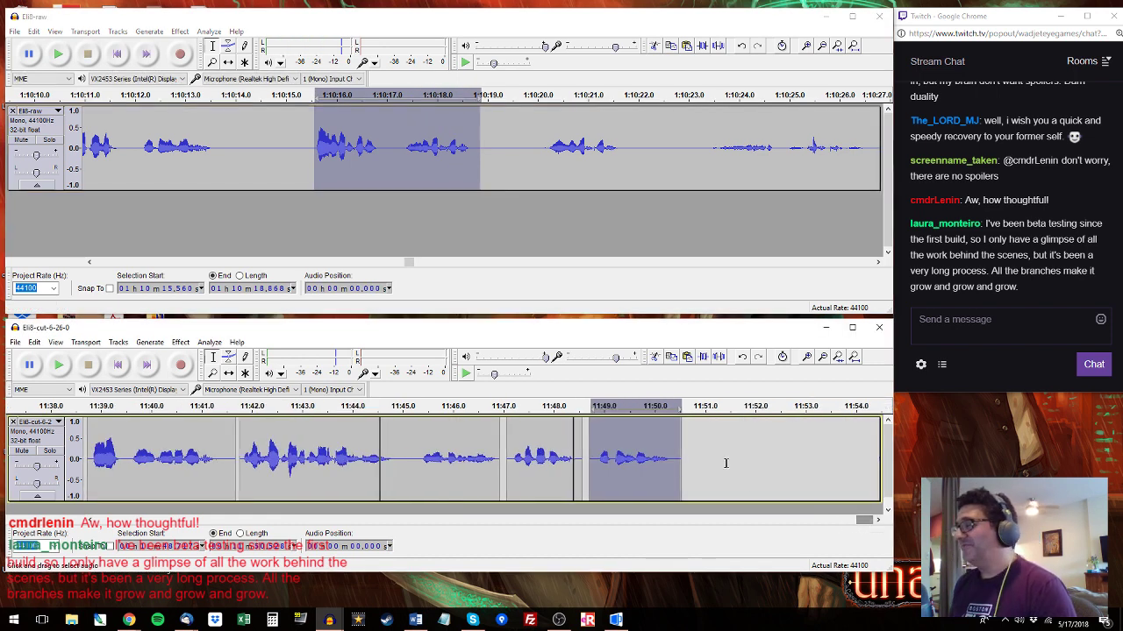
click(689, 427)
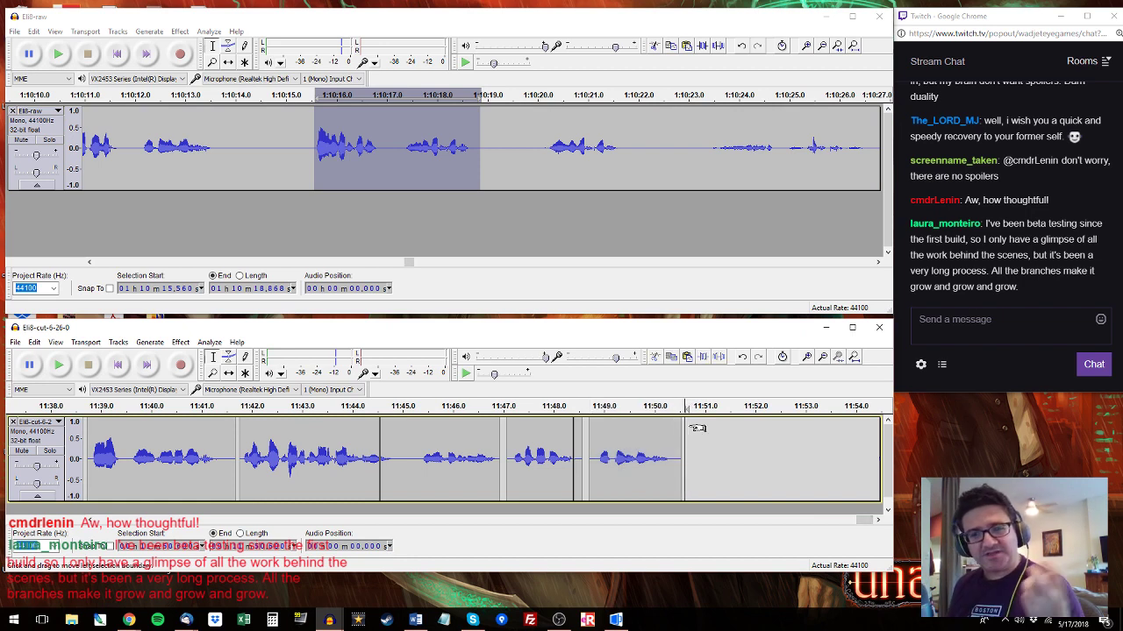
key(ctrl+v)
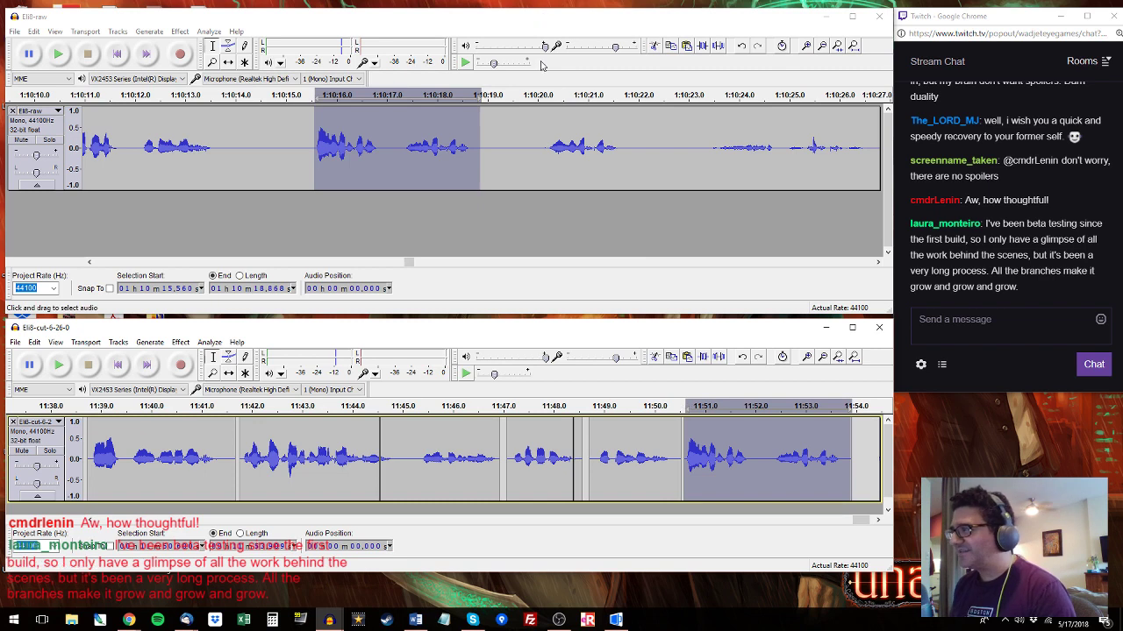
Listen to the raw takes from about 1:10:20.0 to 1:10:21.7 and from about 1:10:28.2 onward.
click(545, 99)
drag(537, 96, 624, 97)
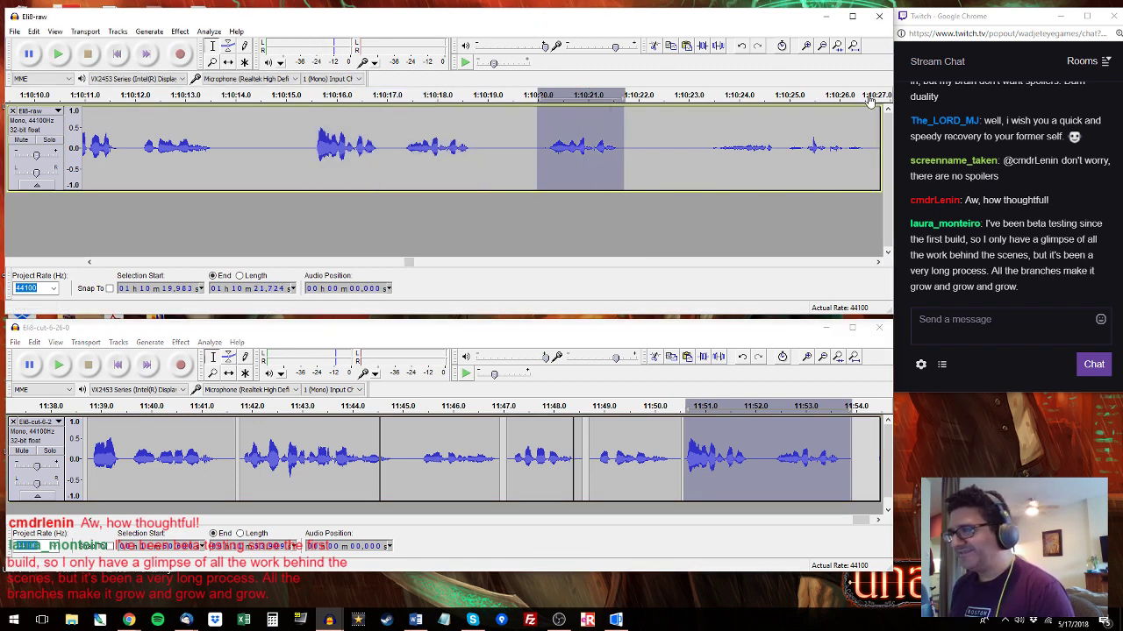
click(869, 99)
key(space)
click(151, 140)
key(space)
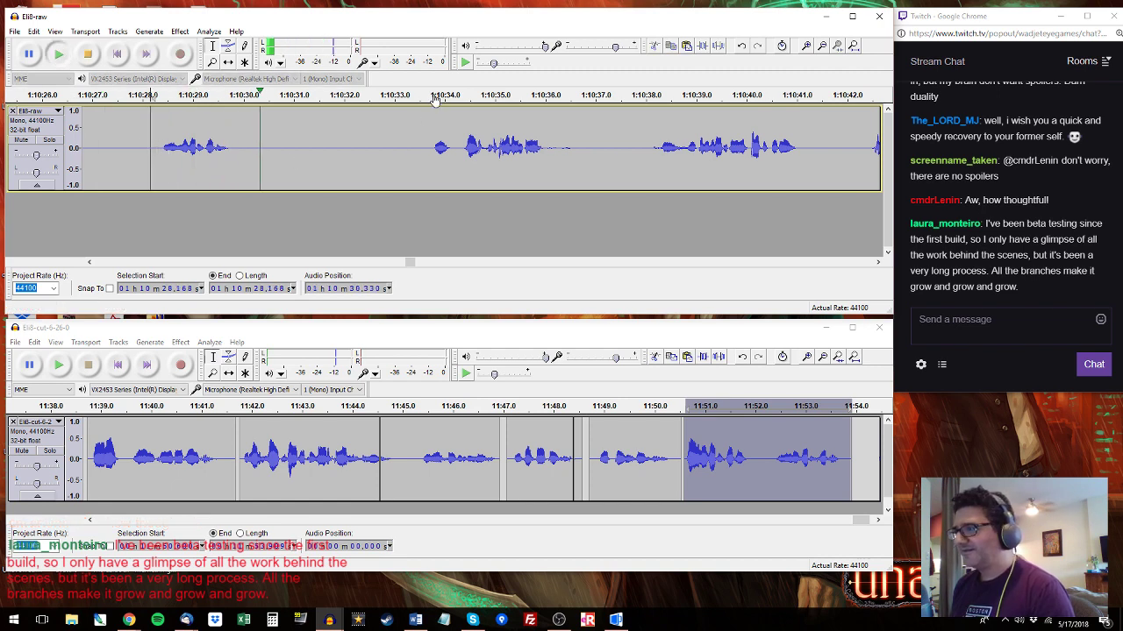
Compare the raw takes at about 1:10:33.6 and 1:10:38.0, and paste the one from 1:10:38.0 to 1:10:41.3 into the cut track at 11:54.0.
drag(426, 98, 575, 98)
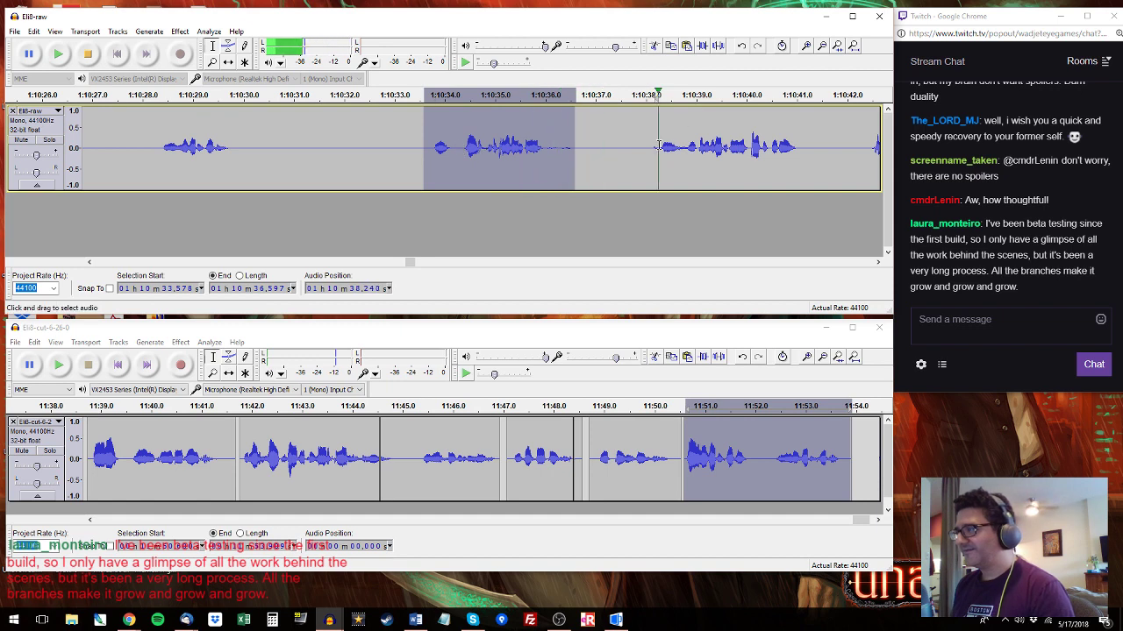
drag(645, 145, 811, 136)
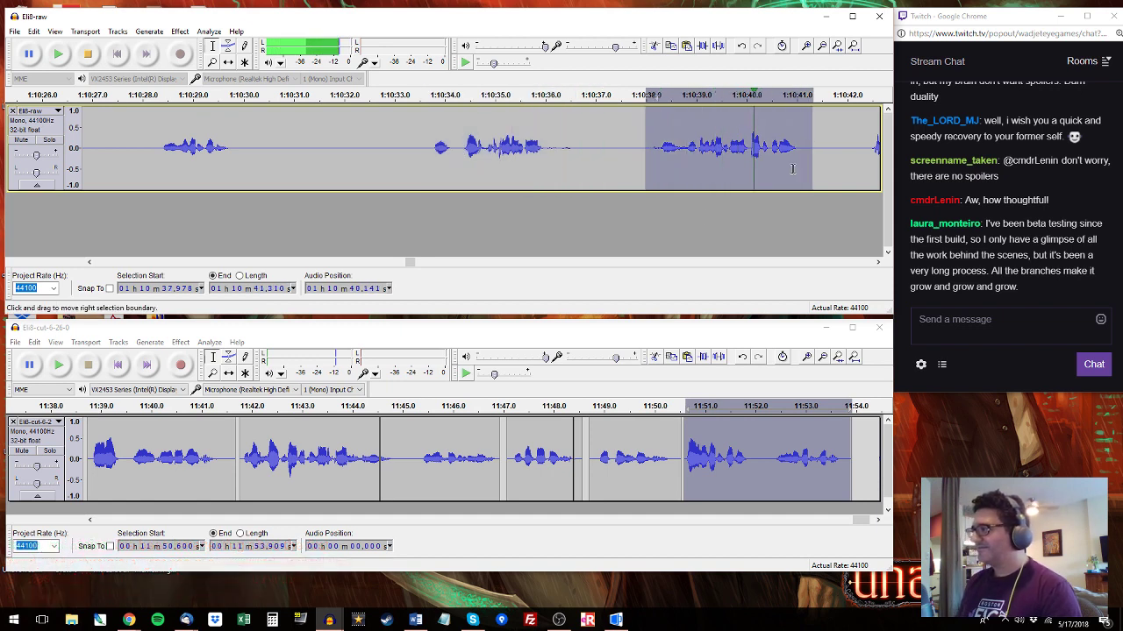
click(860, 450)
key(ctrl+v)
drag(857, 523, 868, 524)
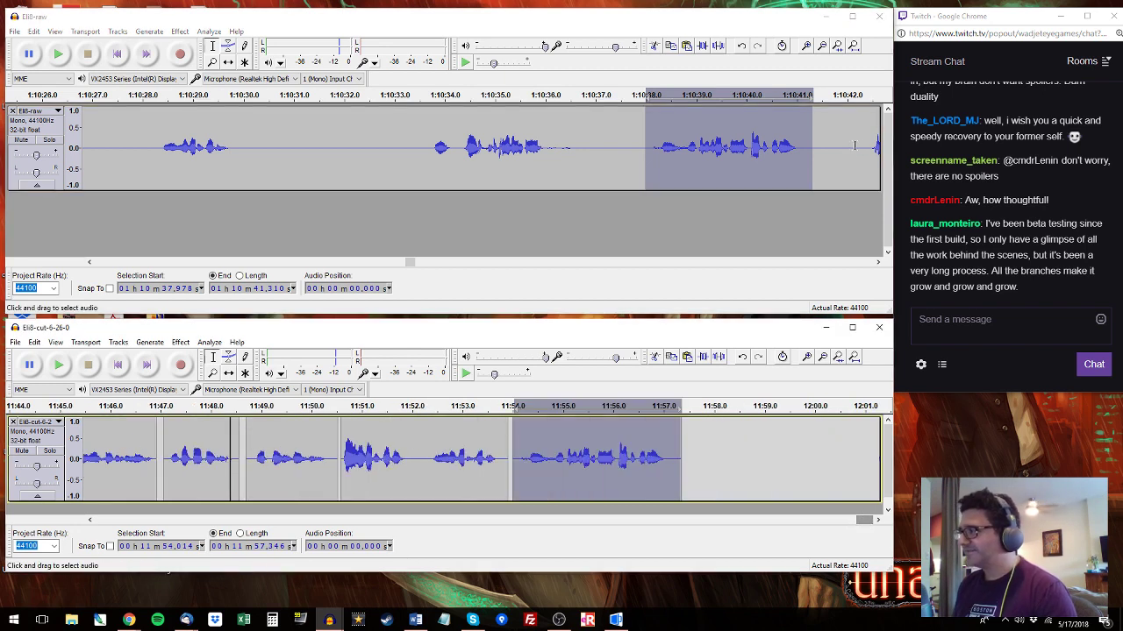
Listen to the raw take from about 1:10:42.4 to 1:10:45.8 and the takes that follow it.
click(869, 137)
key(space)
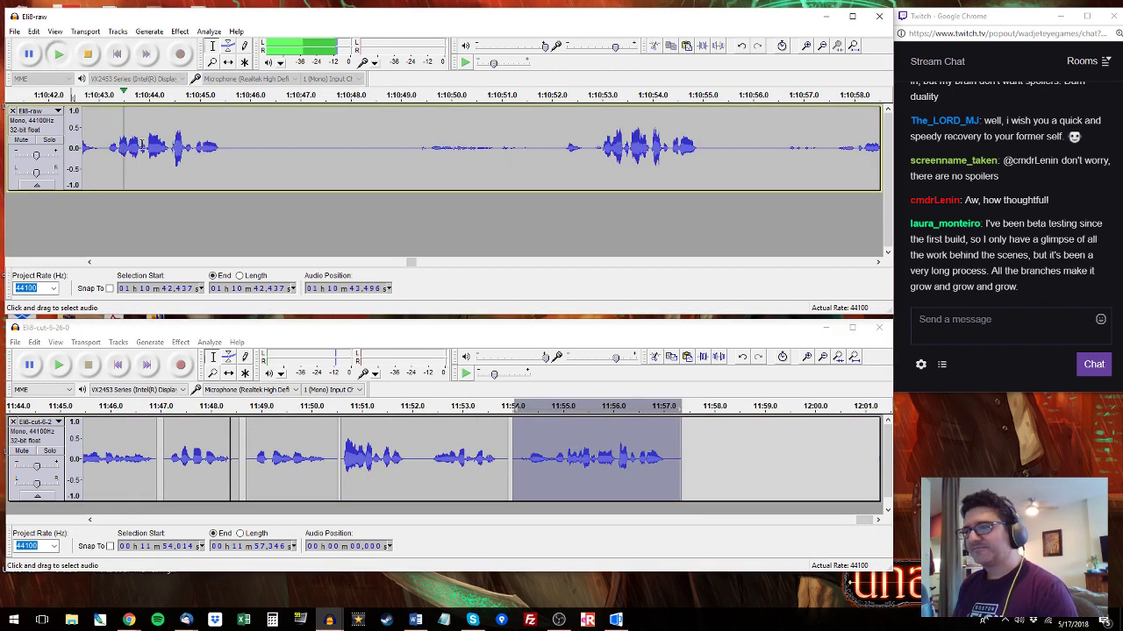
drag(237, 147, 138, 146)
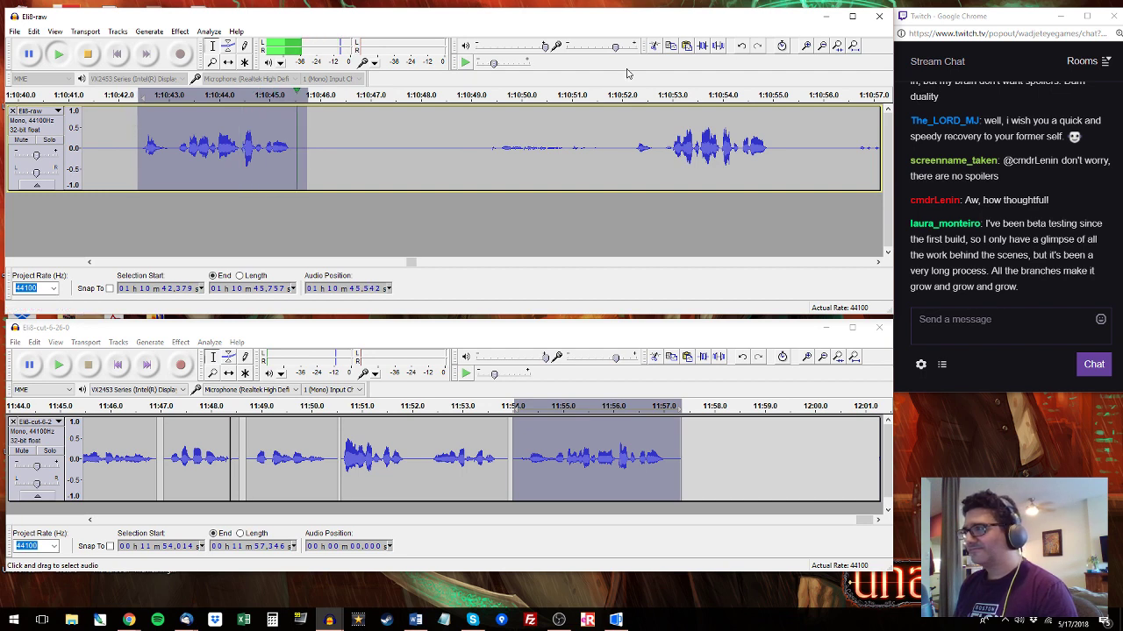
click(628, 95)
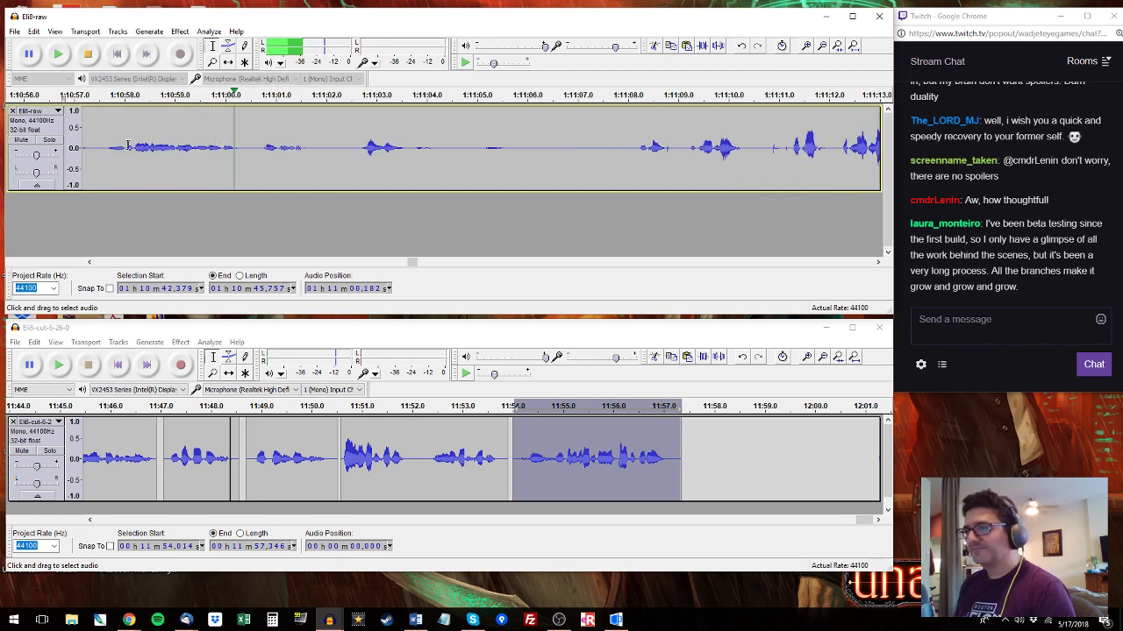
Reapply the last effect to the quiet raw section from about 1:10:55.1 to 1:11:01.7 and play it back from about 1:10:52.2.
drag(310, 145, 254, 91)
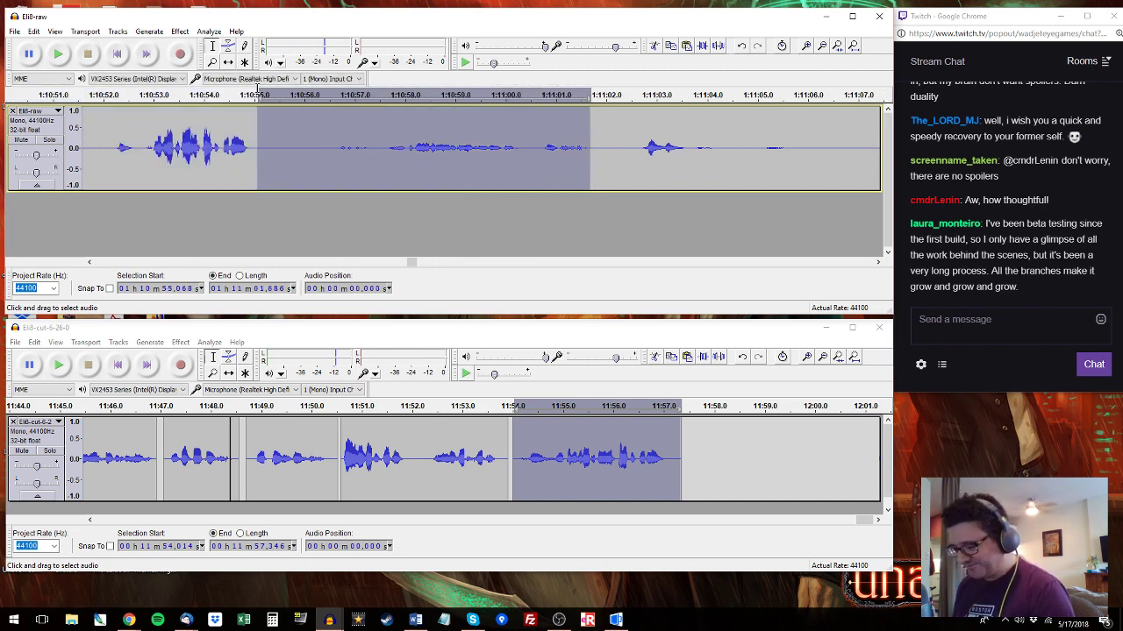
key(ctrl+r)
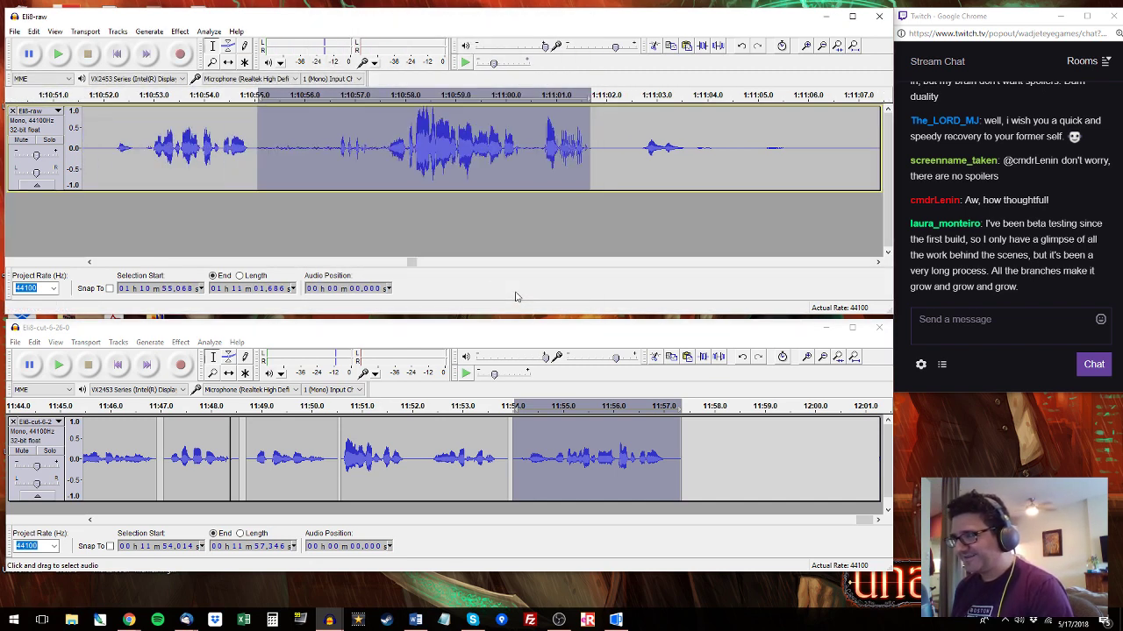
click(112, 95)
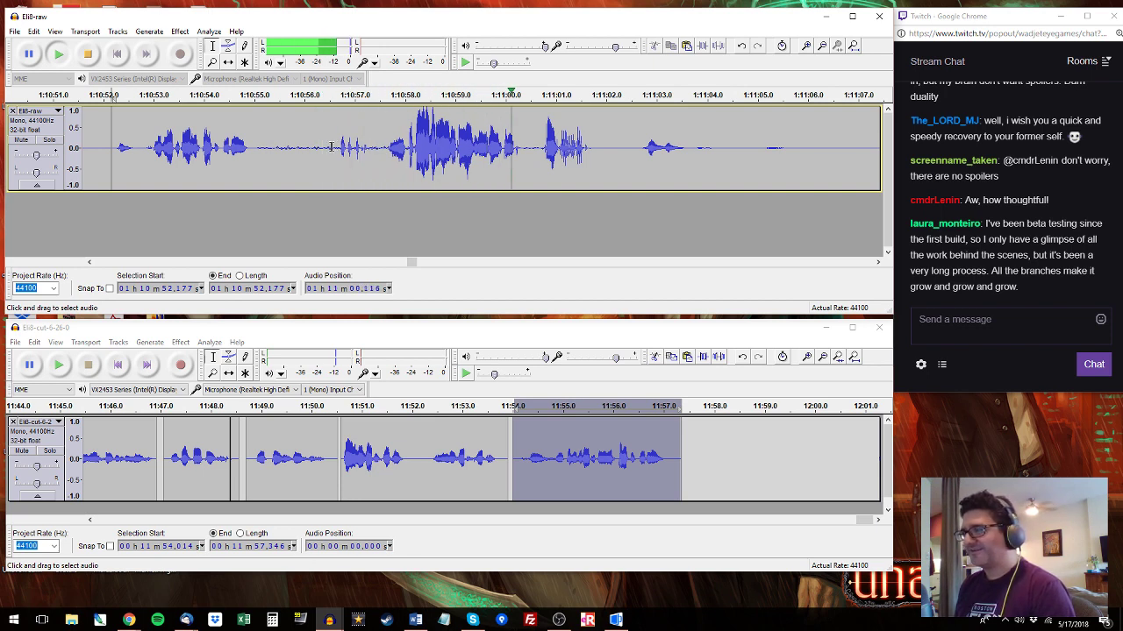
key(space)
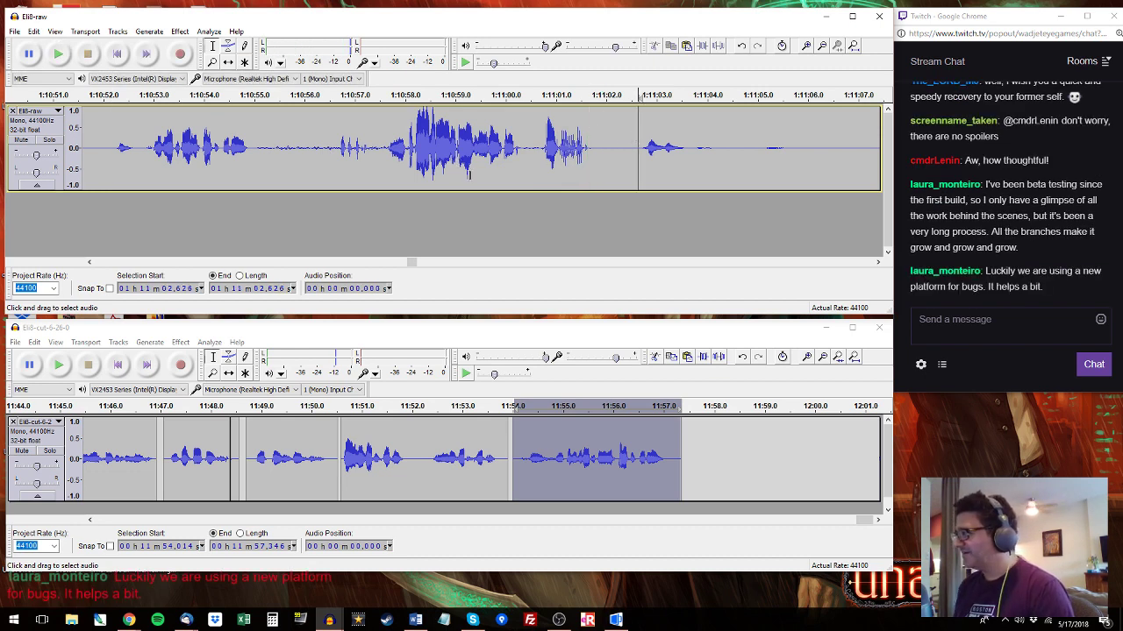
Listen to the raw recording from about 1:11:02.6 and from about 1:11:08.1.
key(space)
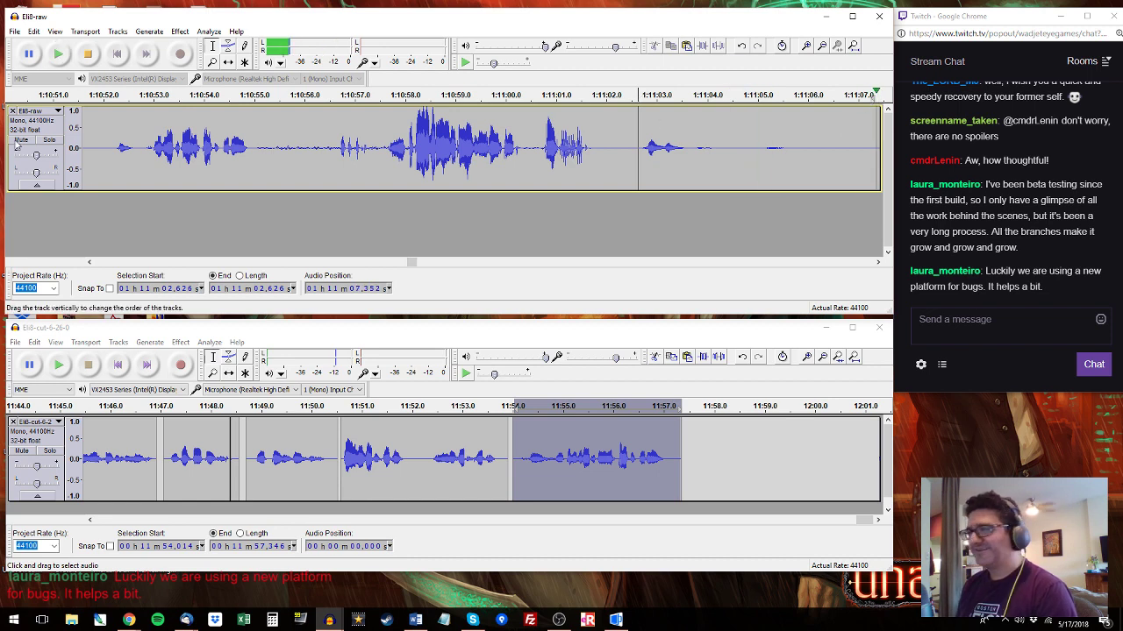
key(space)
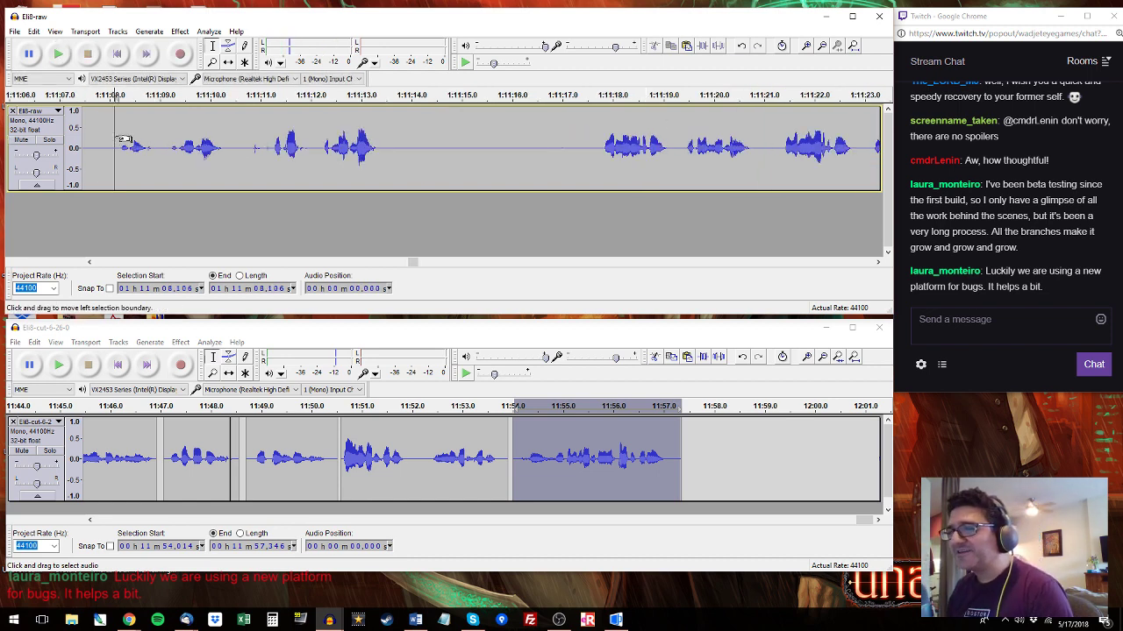
key(space)
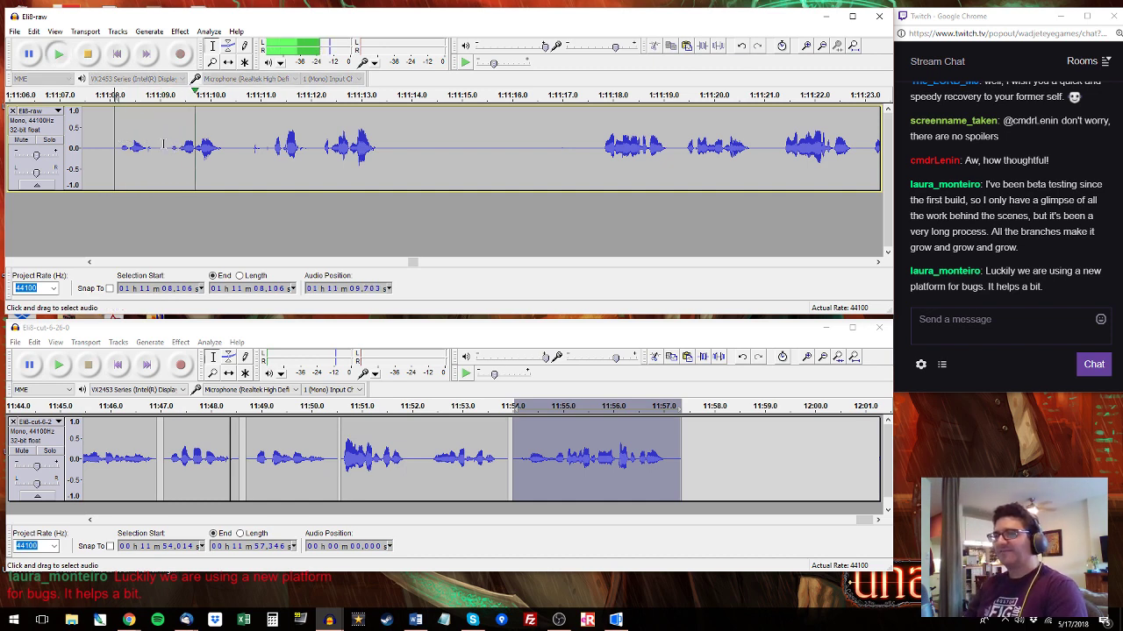
Listen to the raw recording from about 1:11:09.1, and paste the take from 1:11:11.2 to 1:11:13.4 into the cut track at 11:57.5.
click(164, 144)
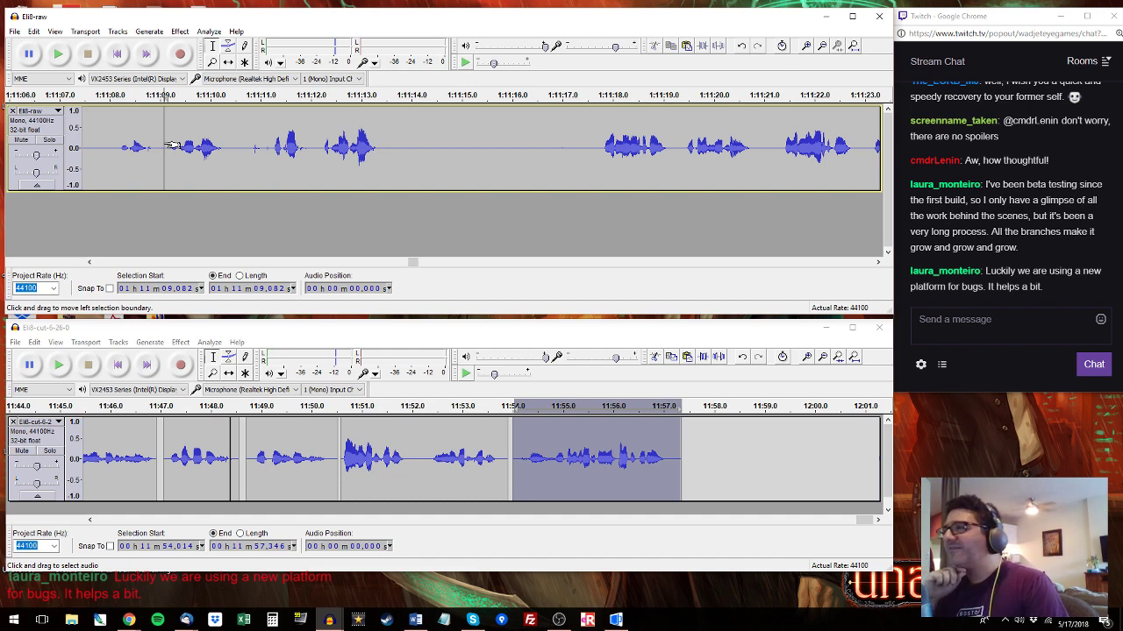
key(space)
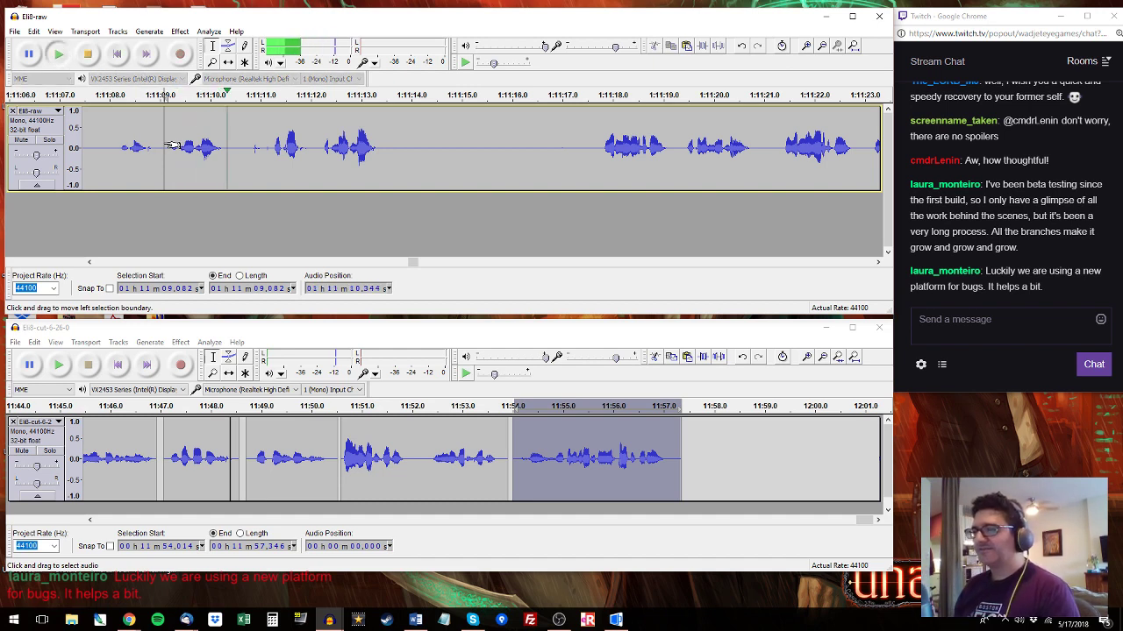
drag(271, 147, 252, 149)
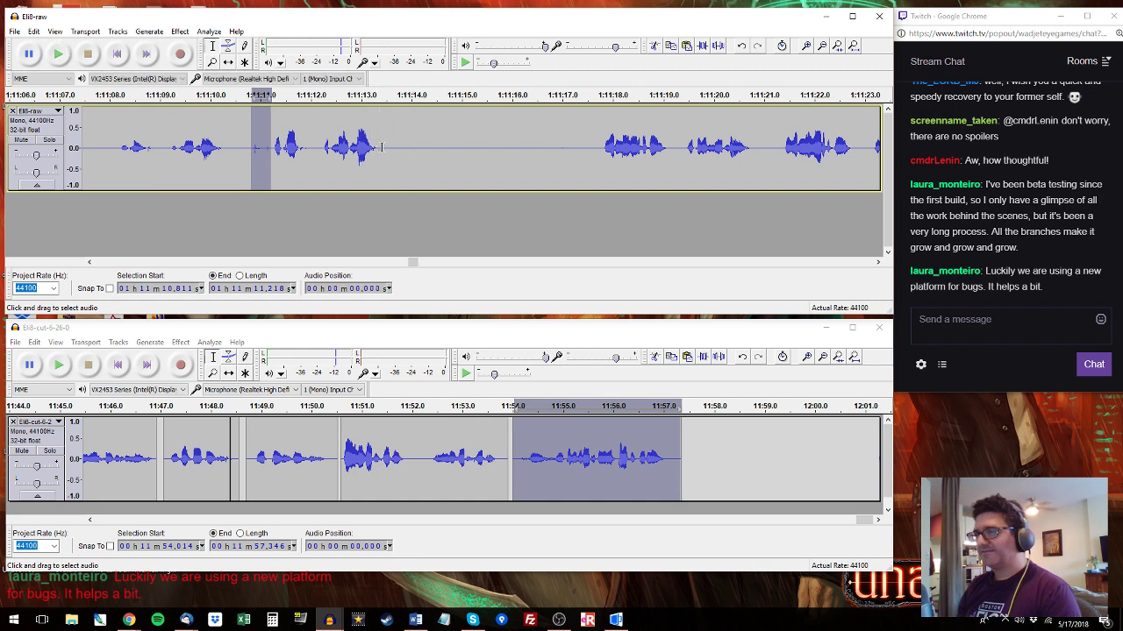
drag(382, 148, 272, 147)
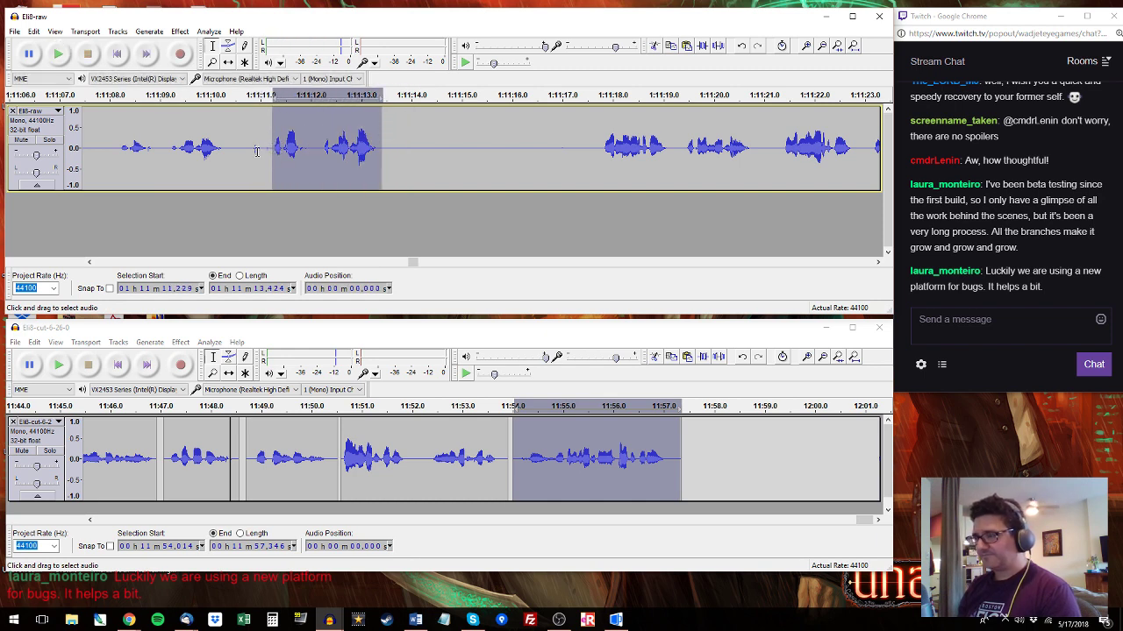
drag(691, 439, 801, 438)
Listen to the raw takes from about 1:11:17.8, and paste the one from 1:11:21.4 to 1:11:23.0 into the cut track at 11:59.9.
click(601, 152)
key(space)
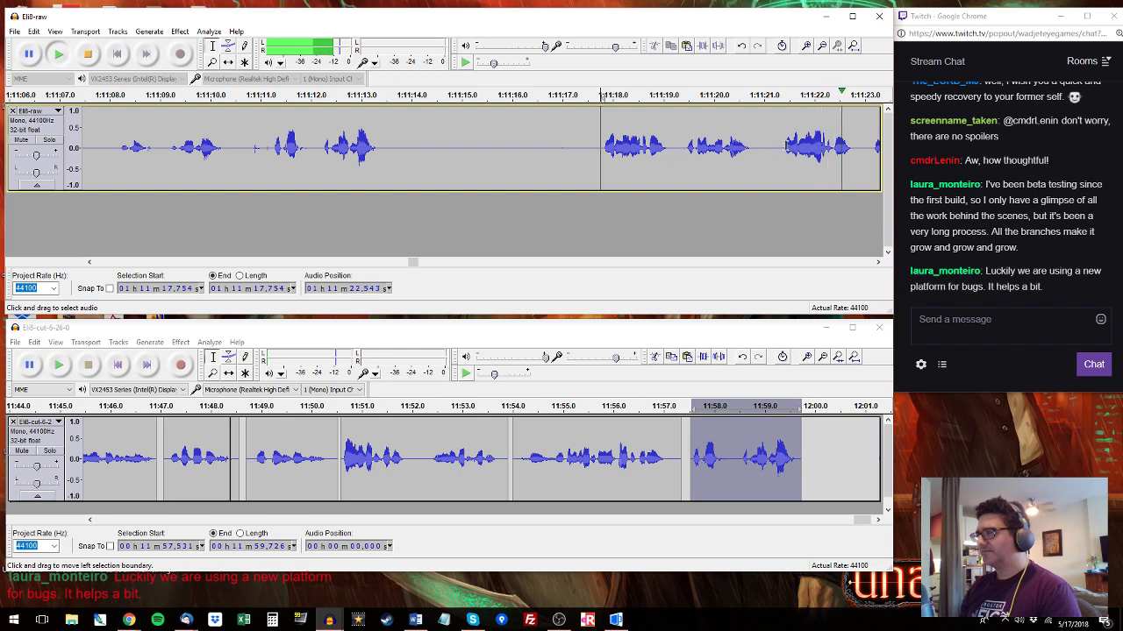
key(space)
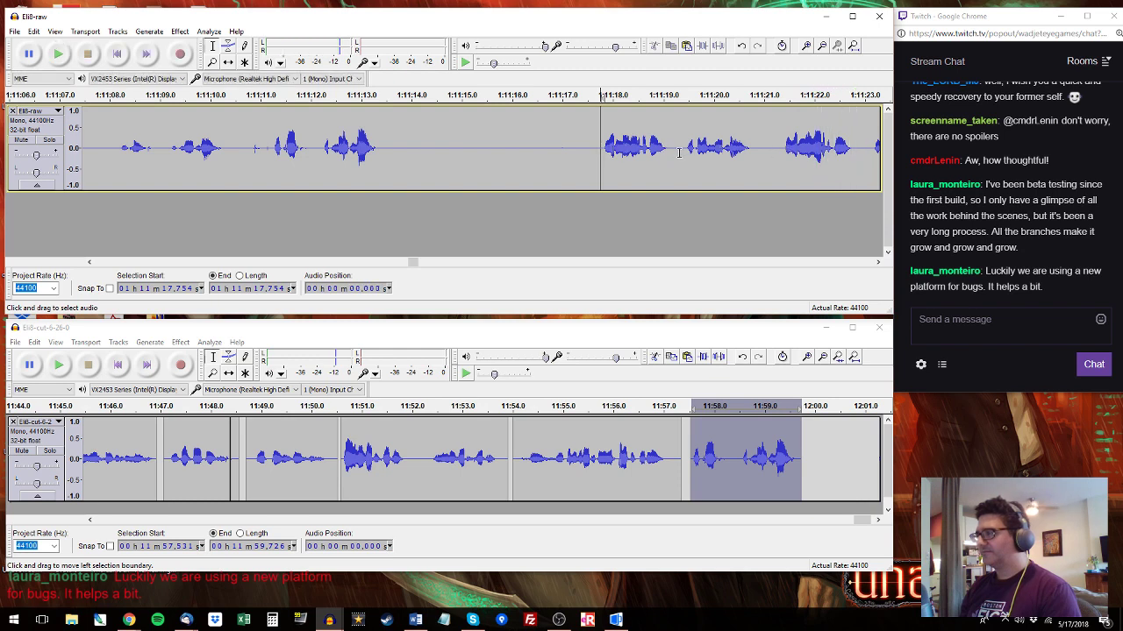
click(679, 153)
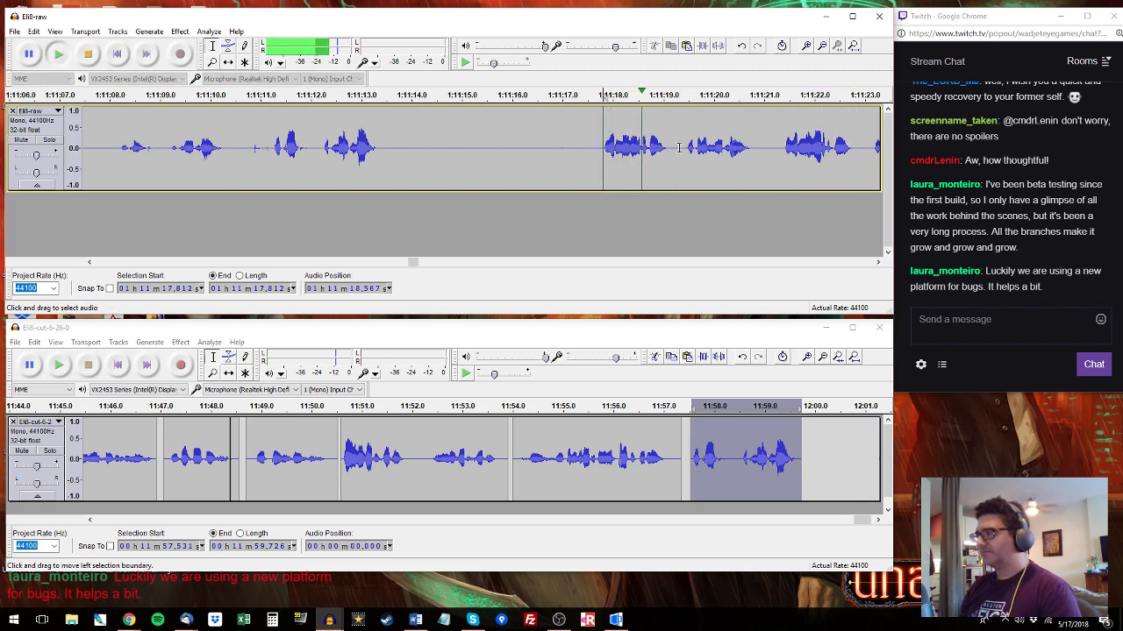
key(space)
mouse_move(685, 149)
mouse_down()
mouse_move(969, 147)
mouse_move(641, 148)
mouse_move(667, 149)
mouse_up()
drag(592, 148, 672, 148)
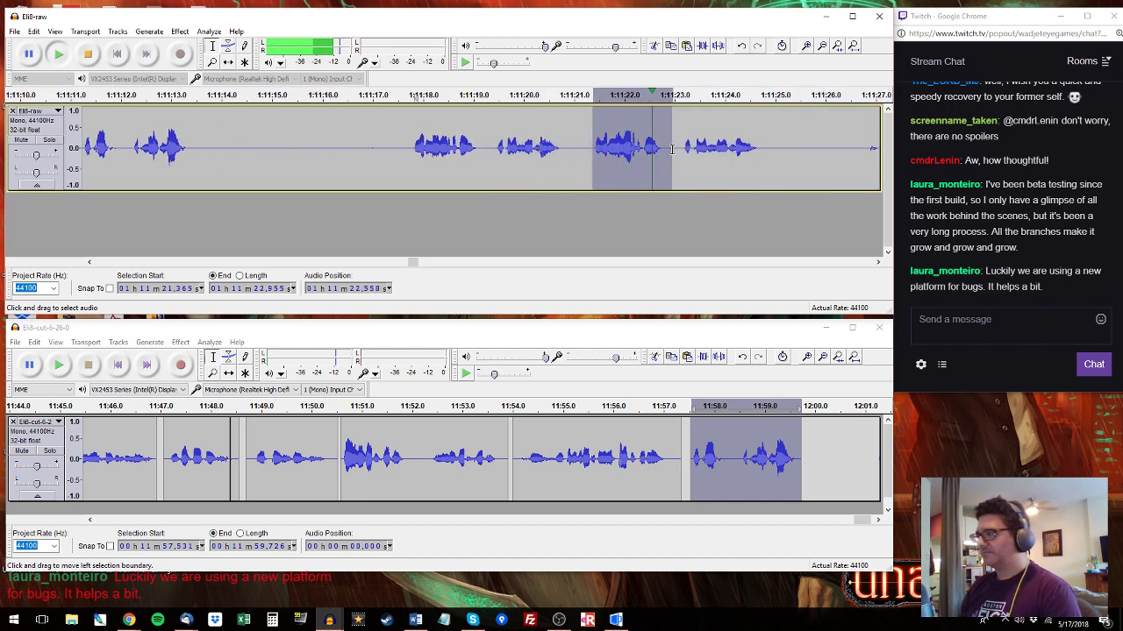
drag(807, 439, 879, 439)
Listen to the raw recording from about 1:11:23.0 and from about 1:11:26.9.
click(676, 153)
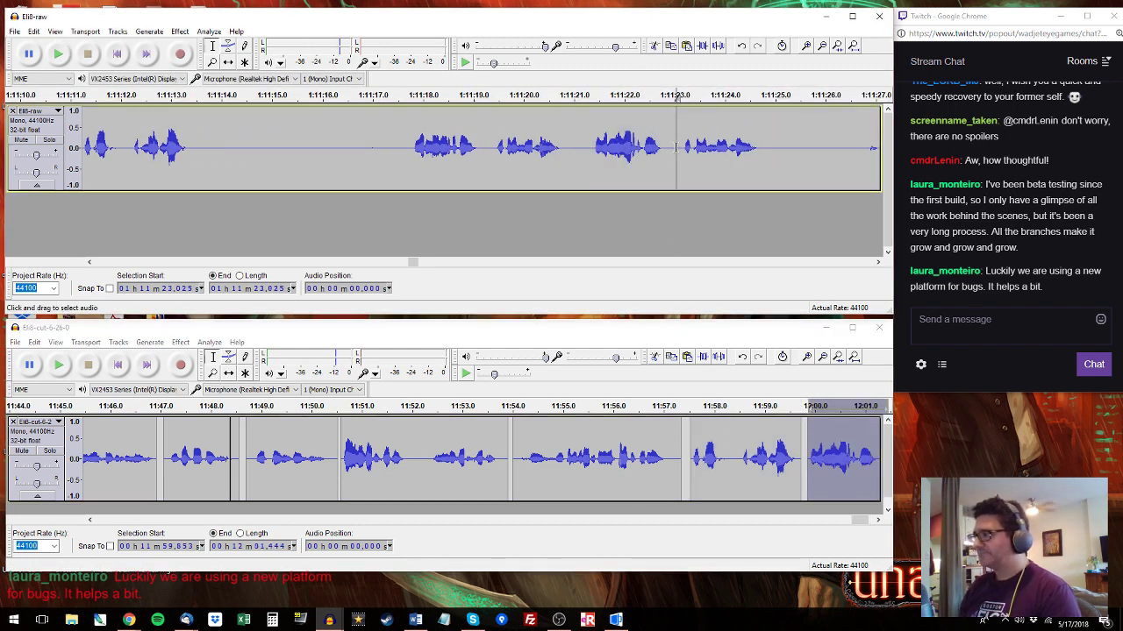
key(space)
key(space)
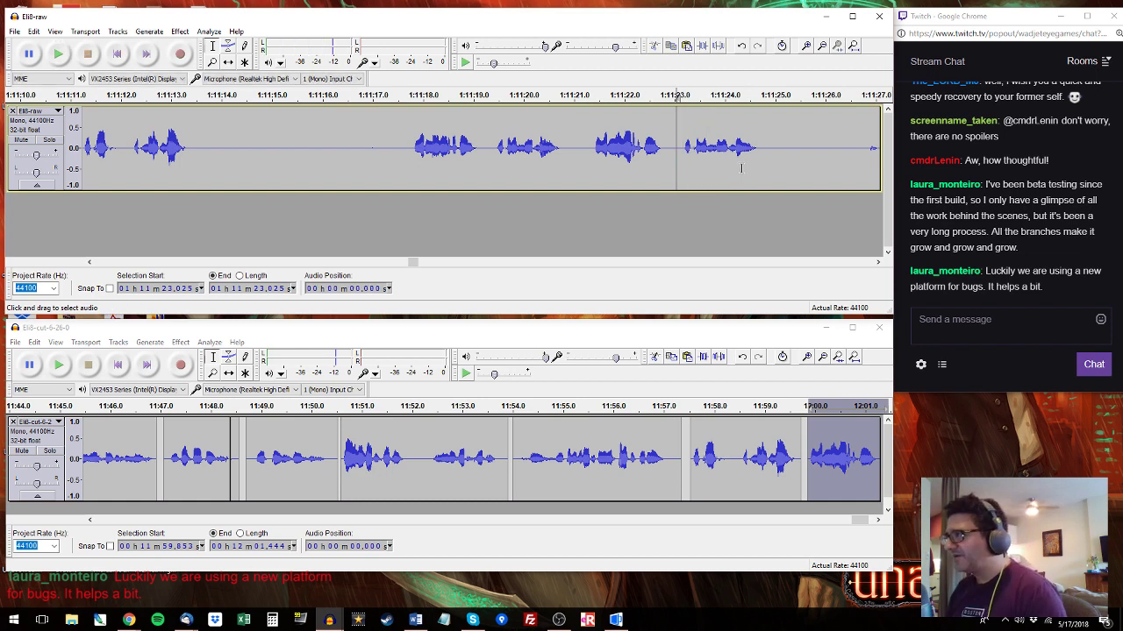
click(756, 159)
drag(676, 147, 742, 142)
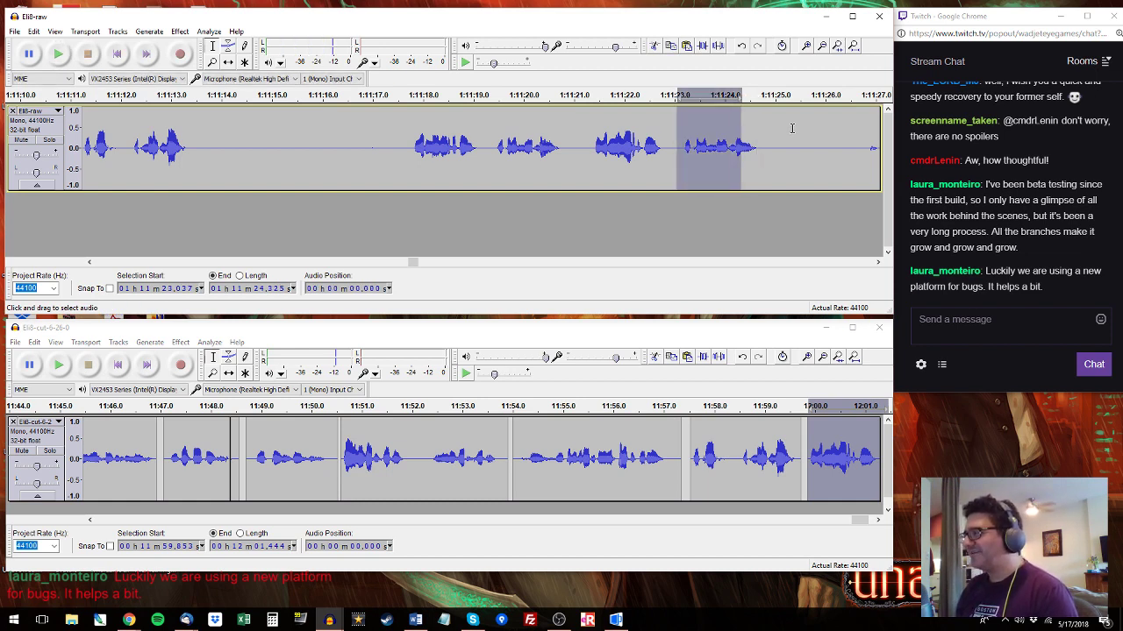
click(843, 128)
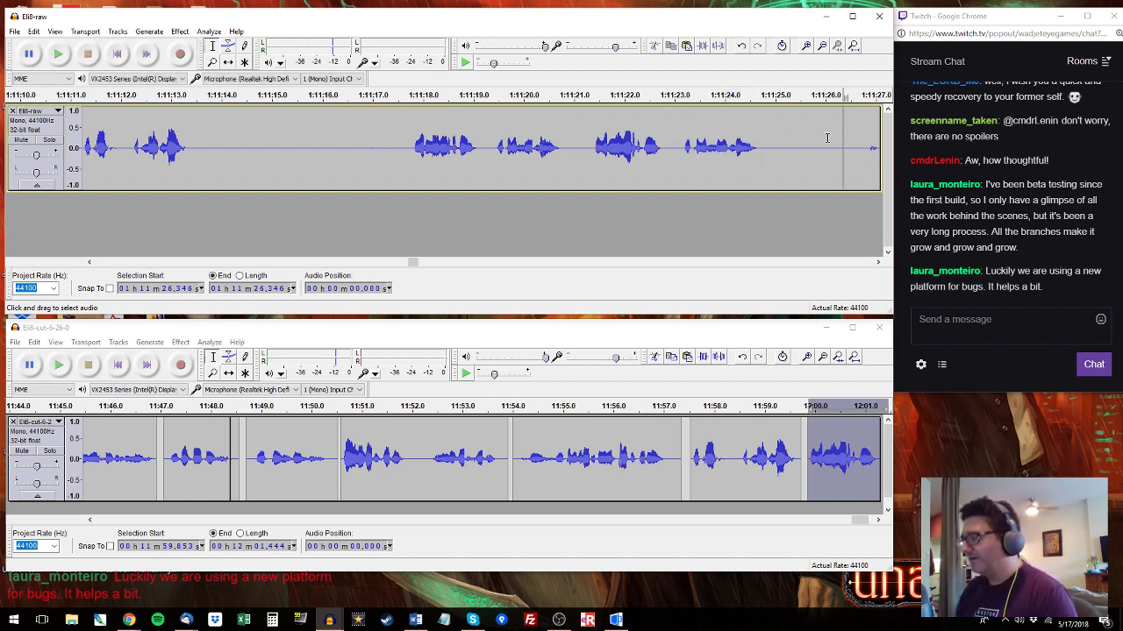
click(873, 160)
key(space)
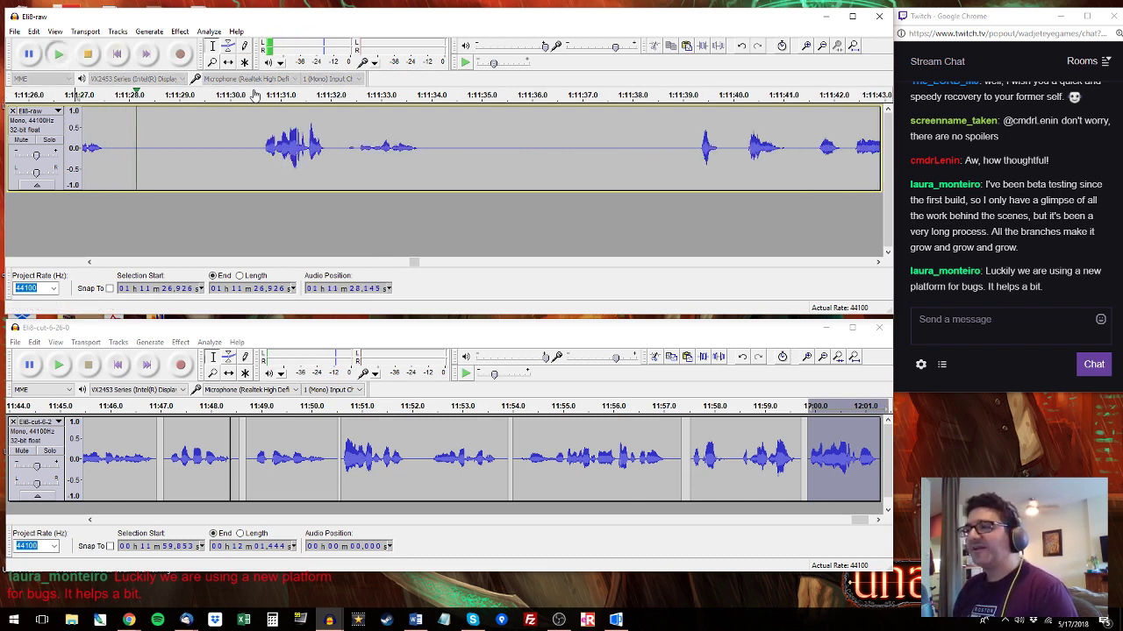
key(space)
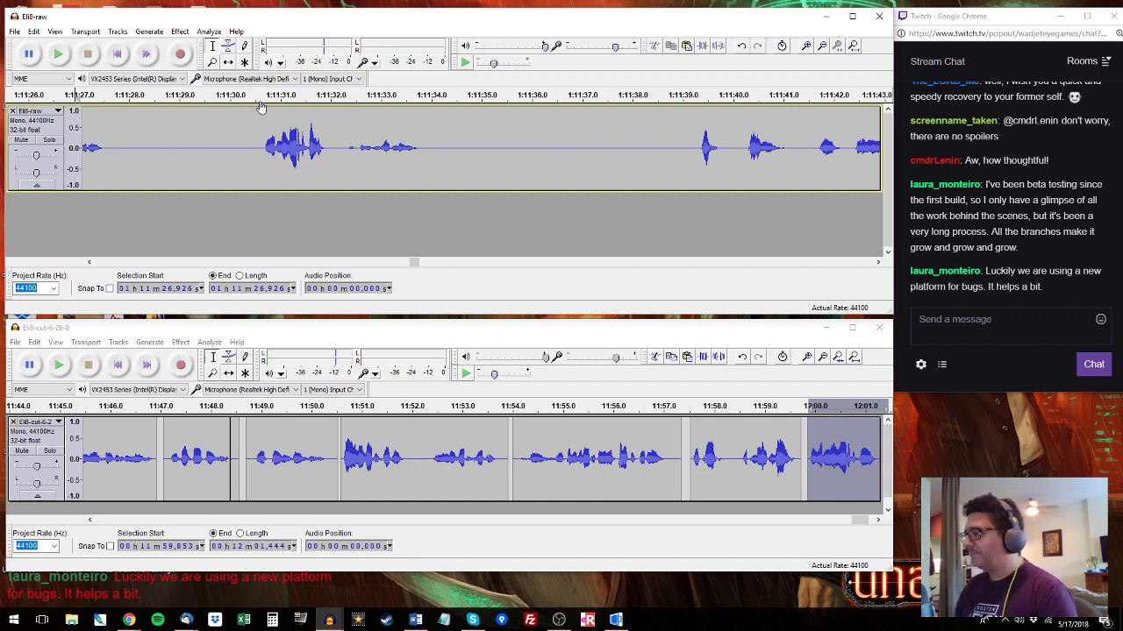
Listen to the raw take starting at about 1:11:30.6 and the quiet passage after it.
drag(232, 105, 237, 167)
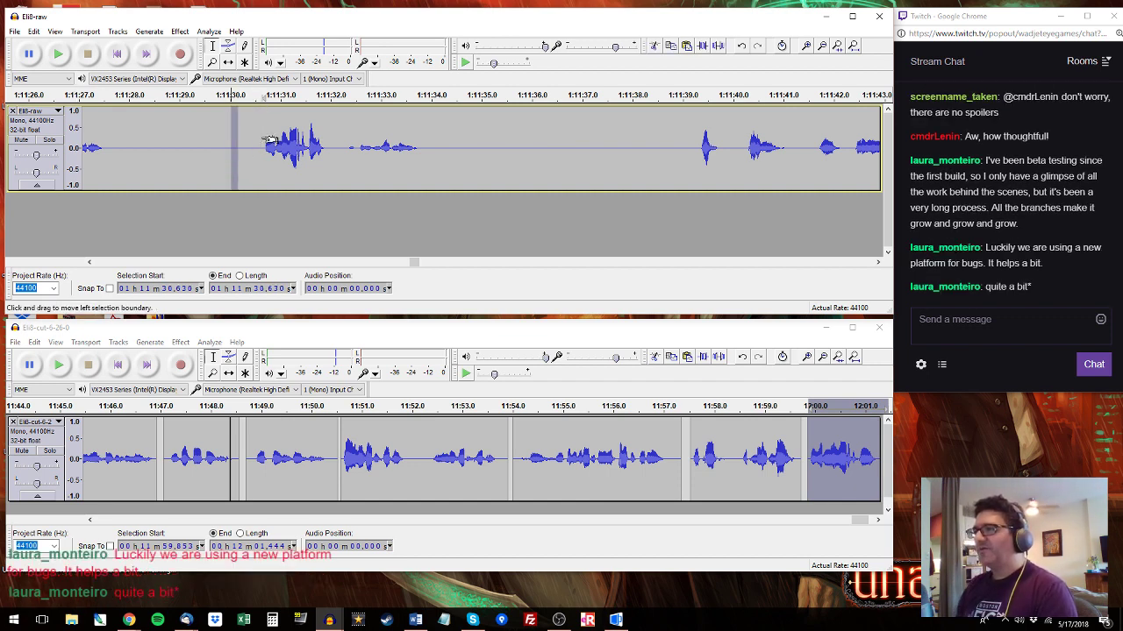
click(260, 139)
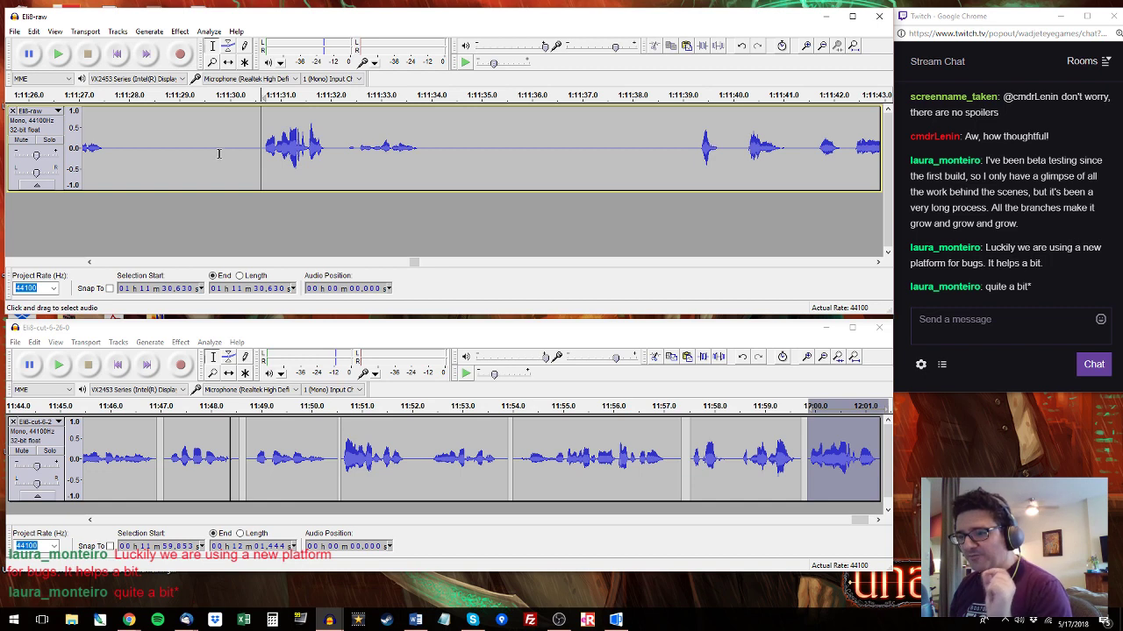
key(space)
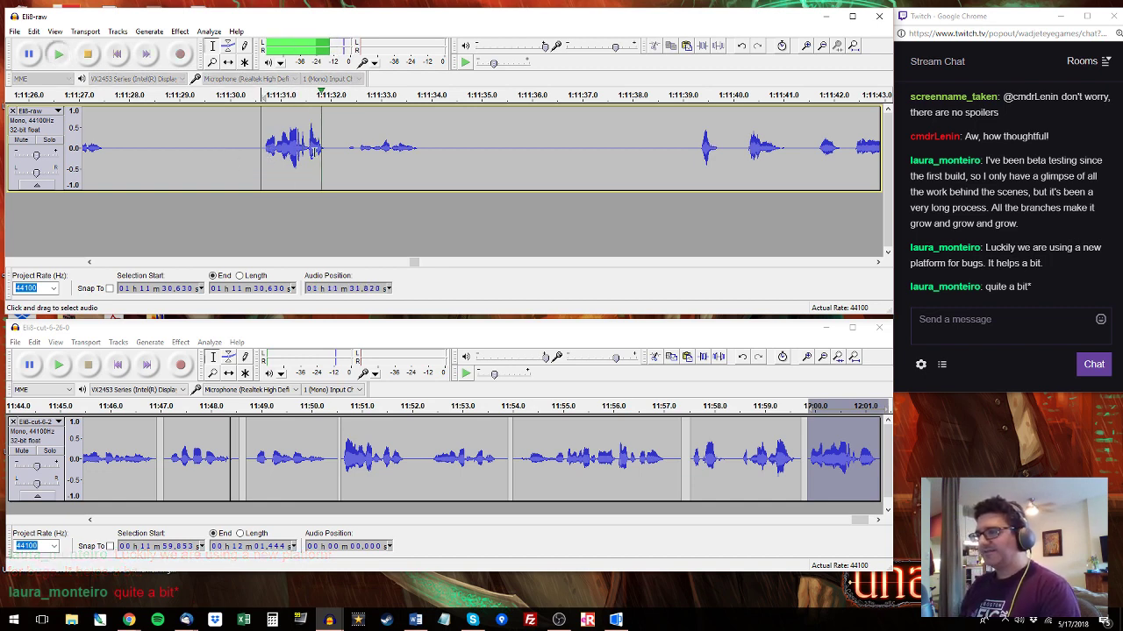
click(692, 97)
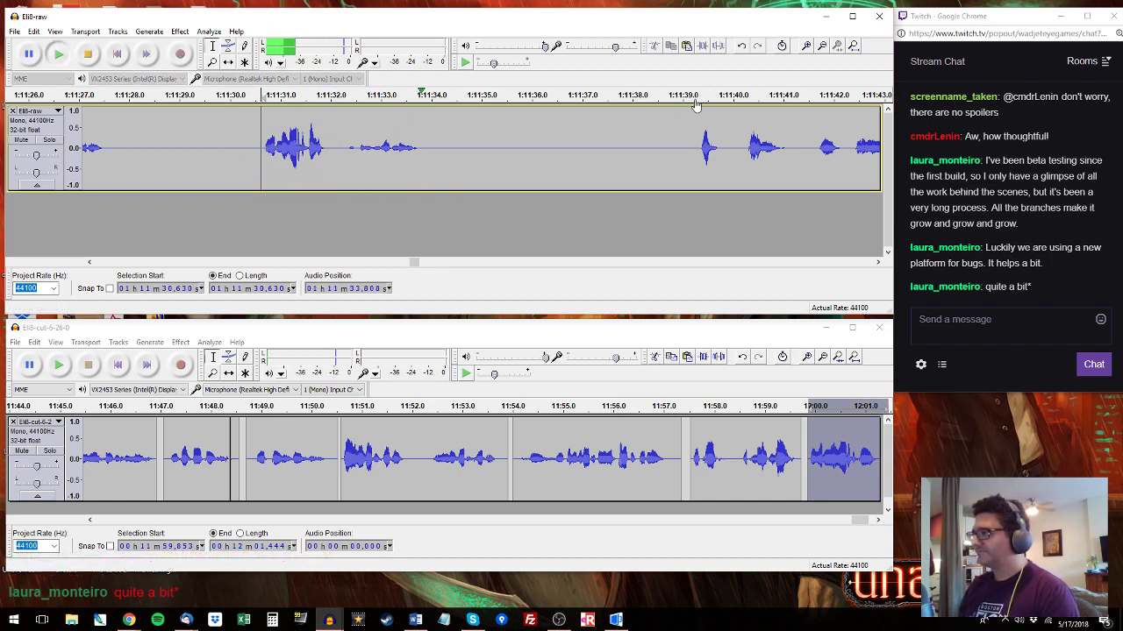
key(space)
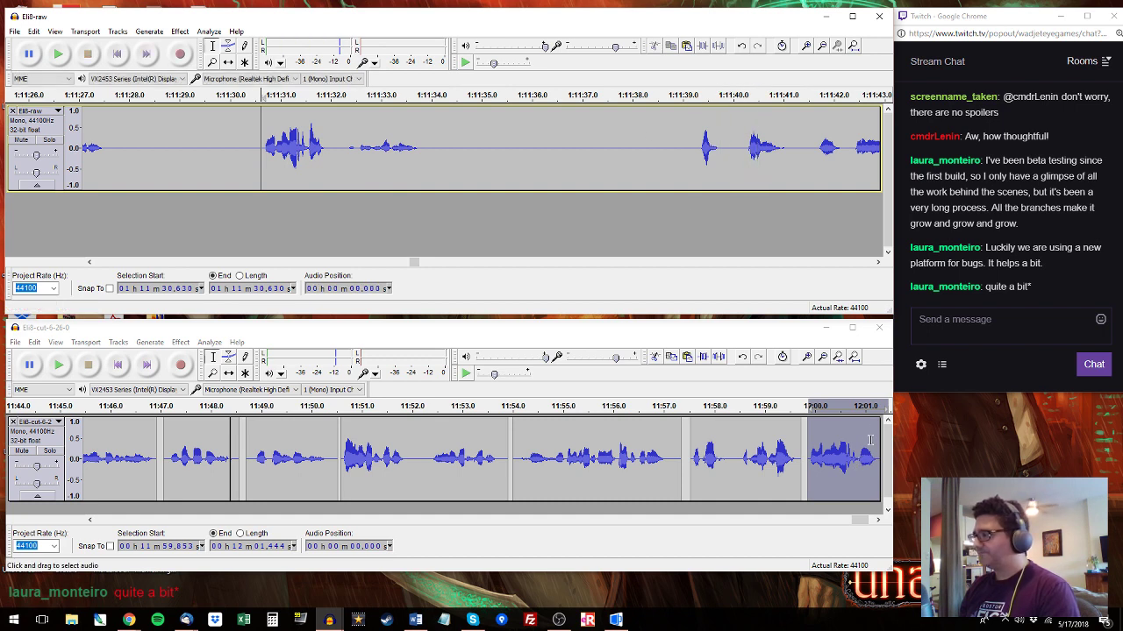
Play back the cut track from about 11:59.1 and from about 11:57.5 to check the newly pasted takes.
click(873, 439)
key(space)
click(562, 439)
key(space)
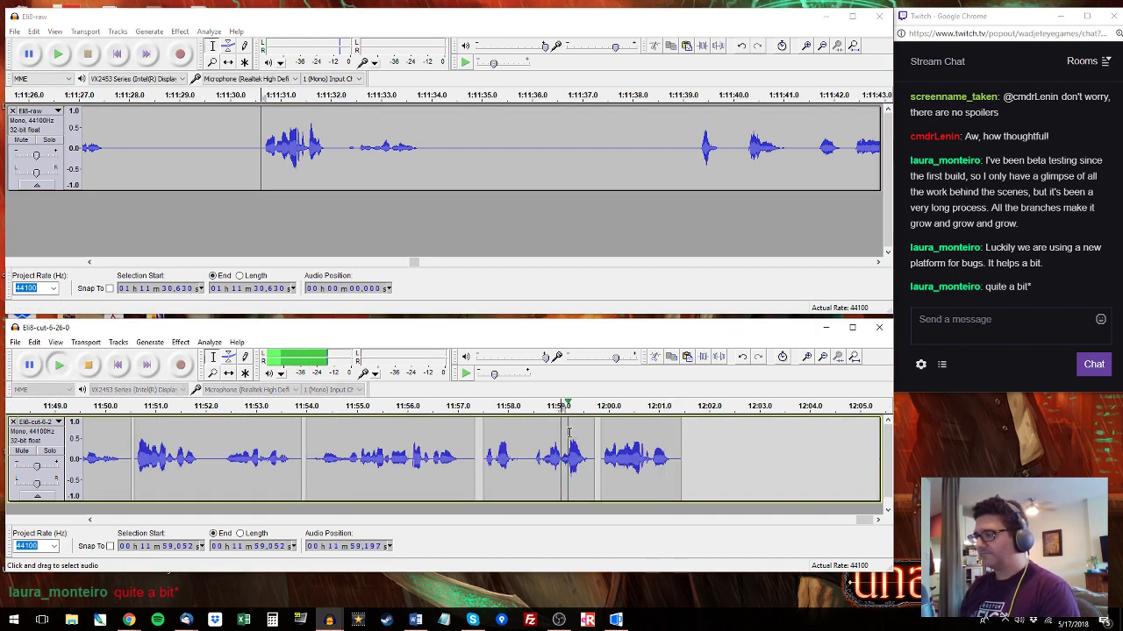
click(481, 440)
key(space)
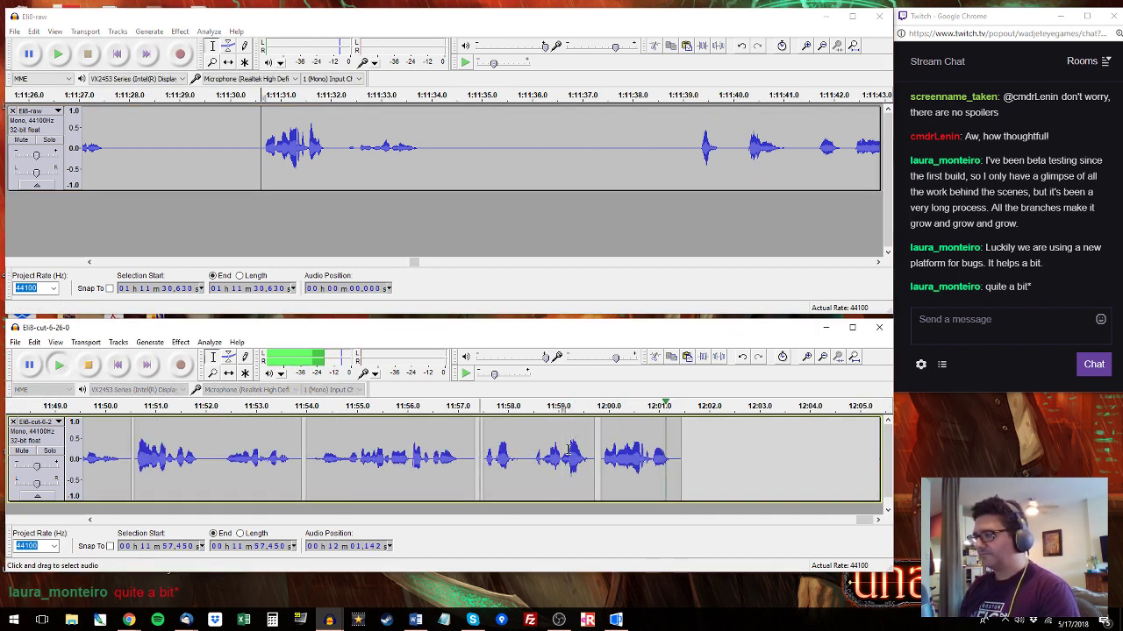
key(space)
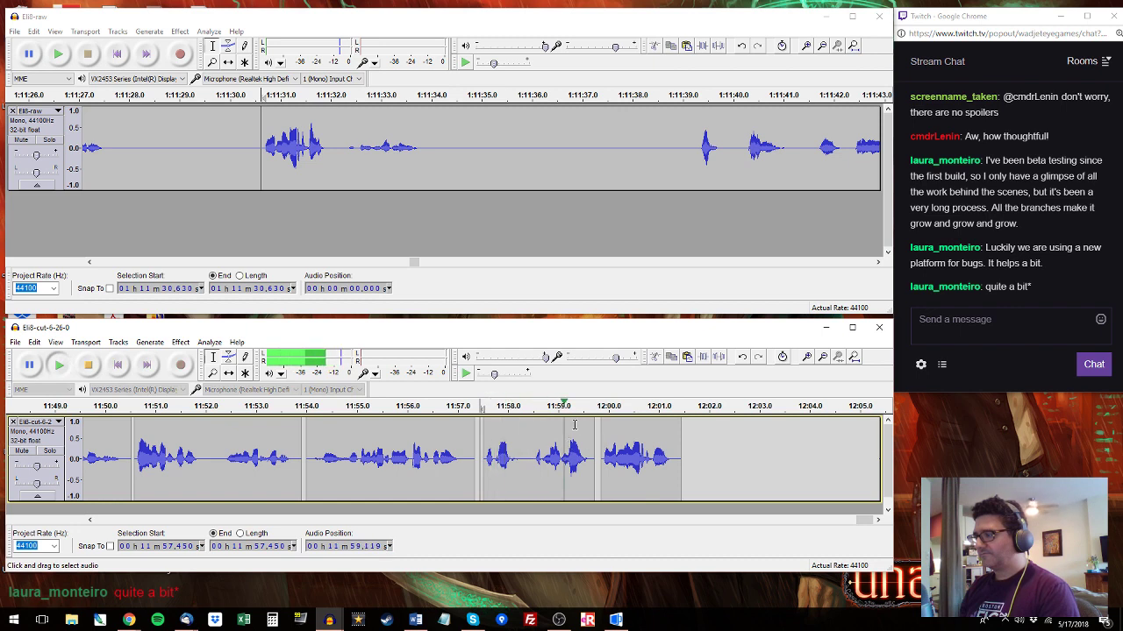
click(689, 98)
click(696, 146)
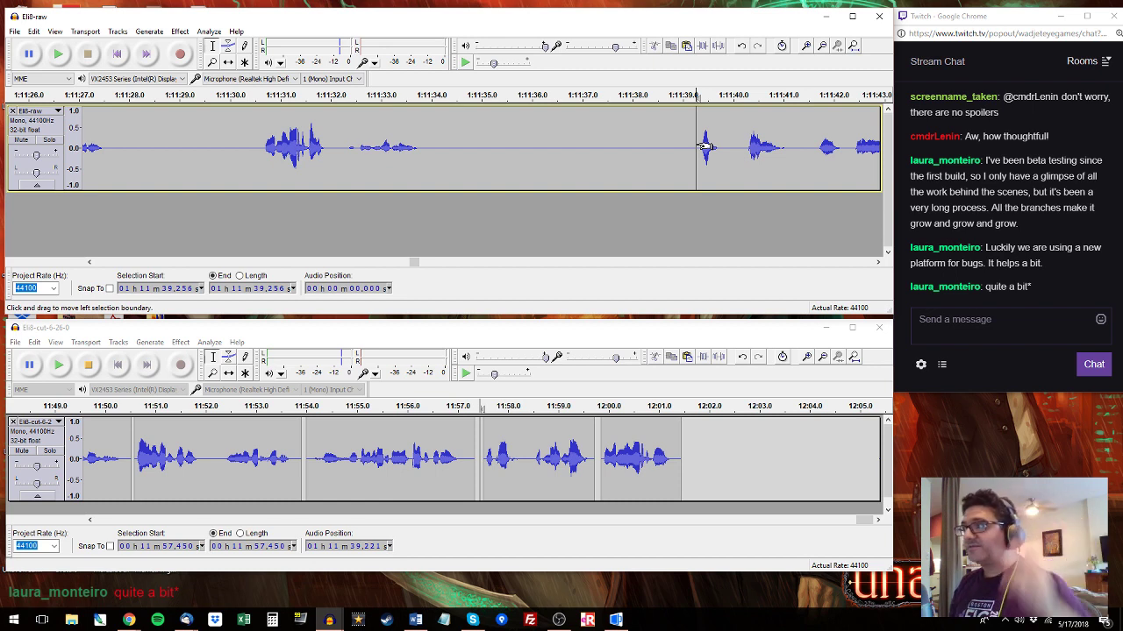
click(693, 131)
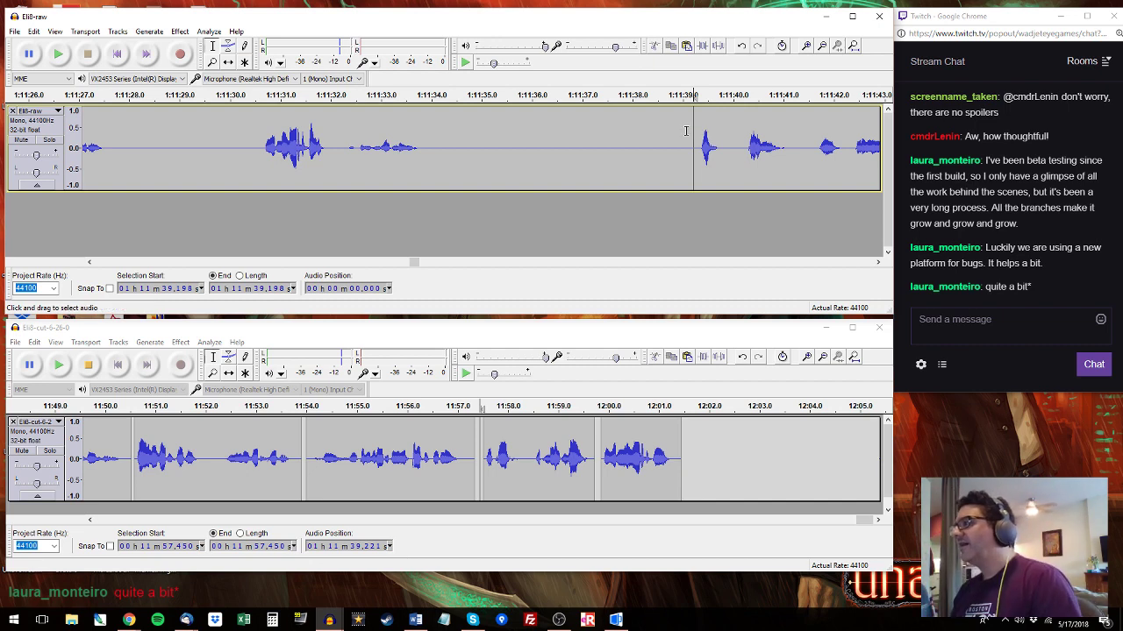
click(687, 130)
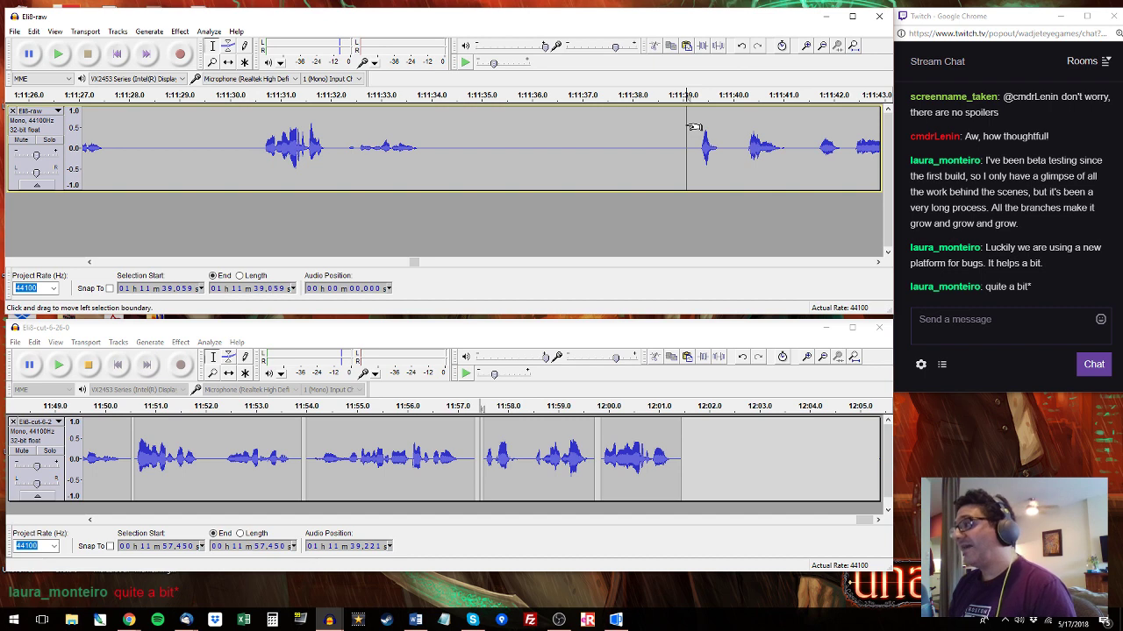
click(632, 122)
click(683, 118)
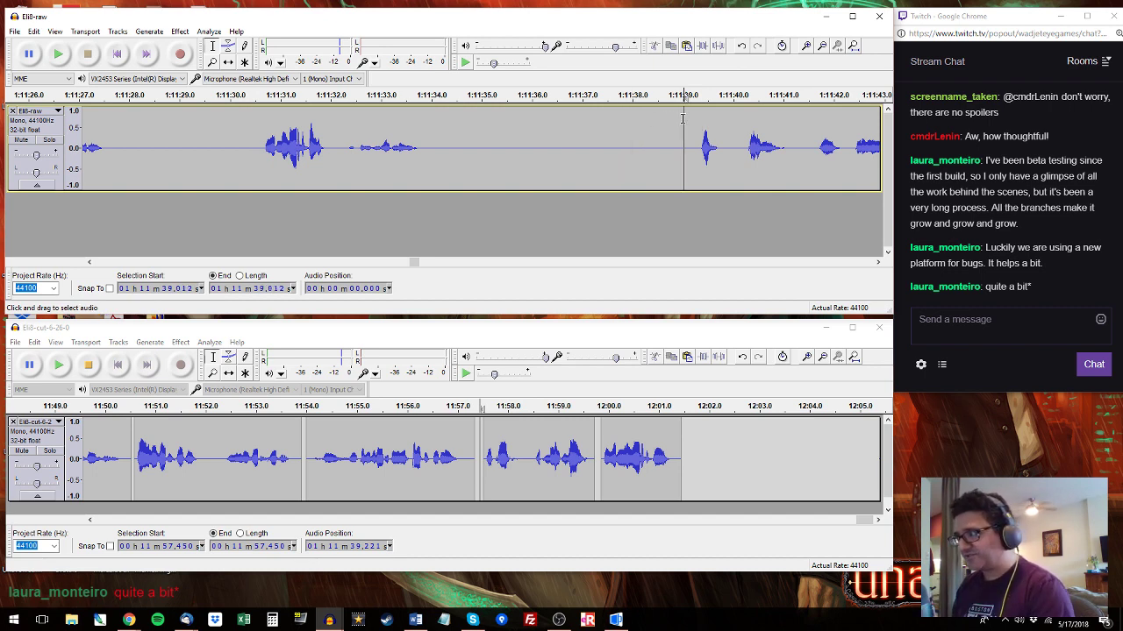
click(660, 118)
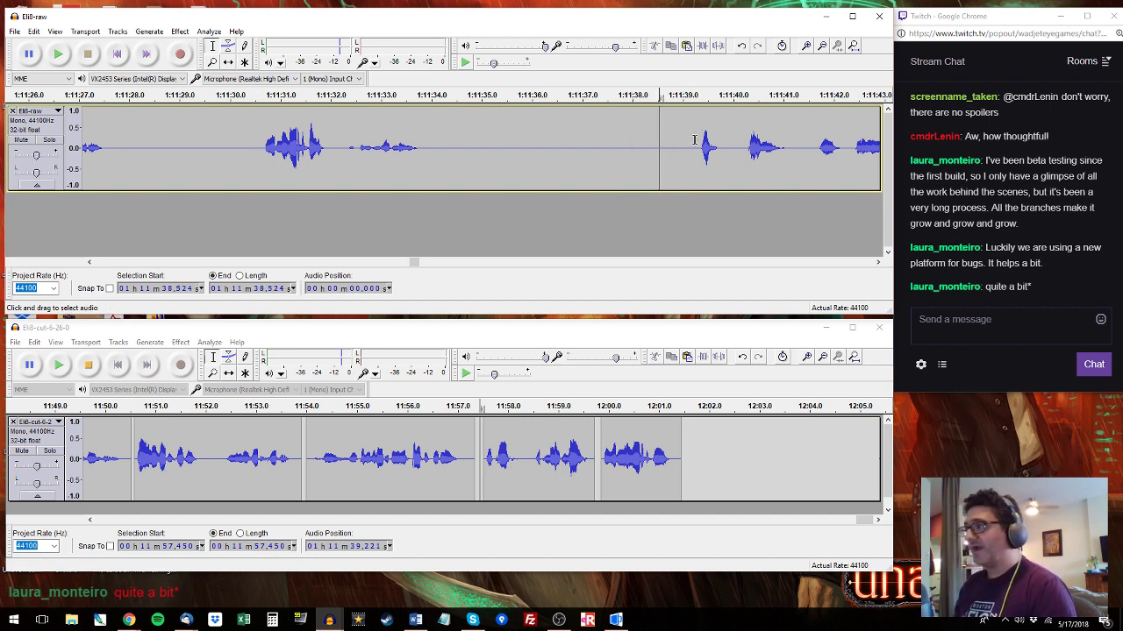
Listen to the raw take at about 1:11:39.3, and paste the section from 1:11:39.2 to 1:11:41.2 into the cut track at 12:01.6.
click(698, 140)
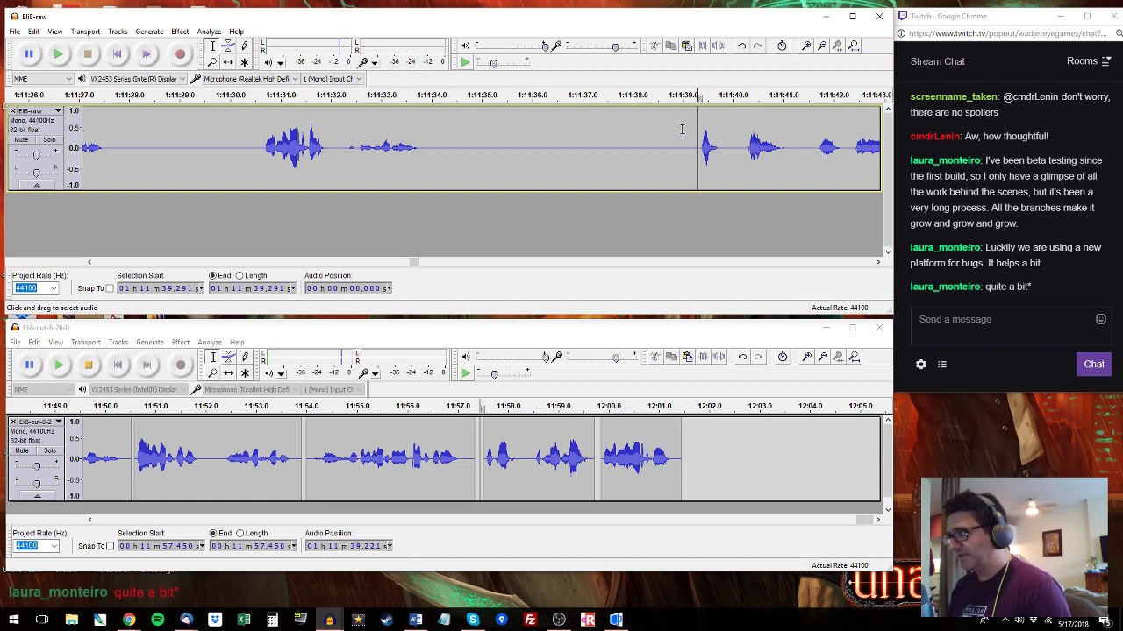
key(space)
drag(689, 131, 531, 158)
key(space)
key(ctrl+c)
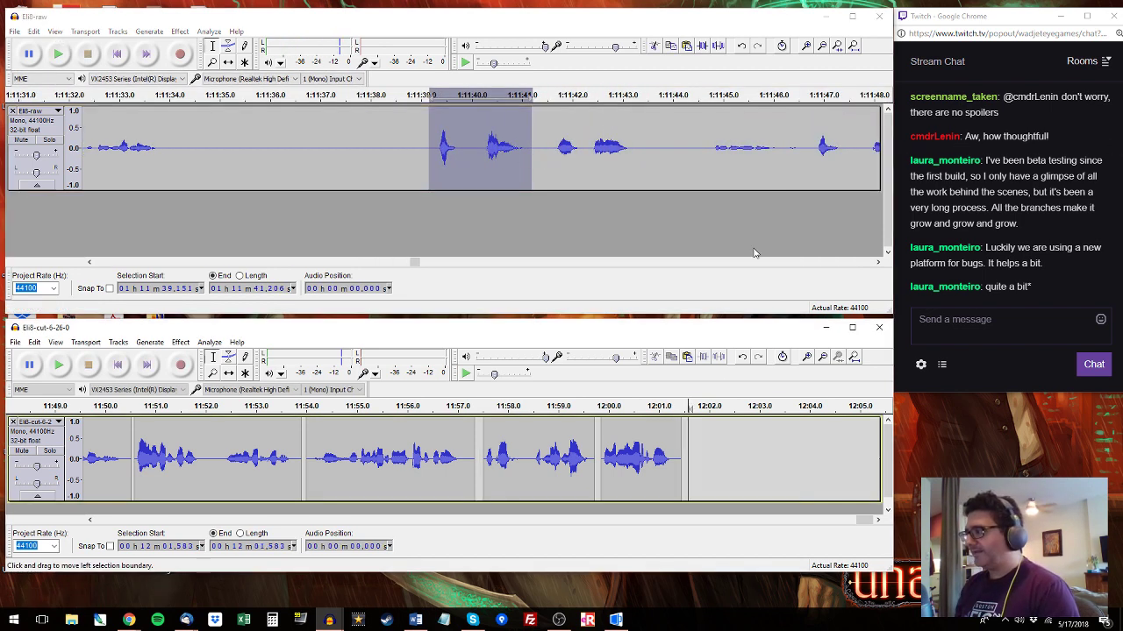
click(688, 437)
key(ctrl+v)
Listen to the alternate takes from about 1:11:46.8, and replace the cut clip at 12:01.6 with the raw take from 1:12:01.7 to 1:12:03.6.
click(815, 95)
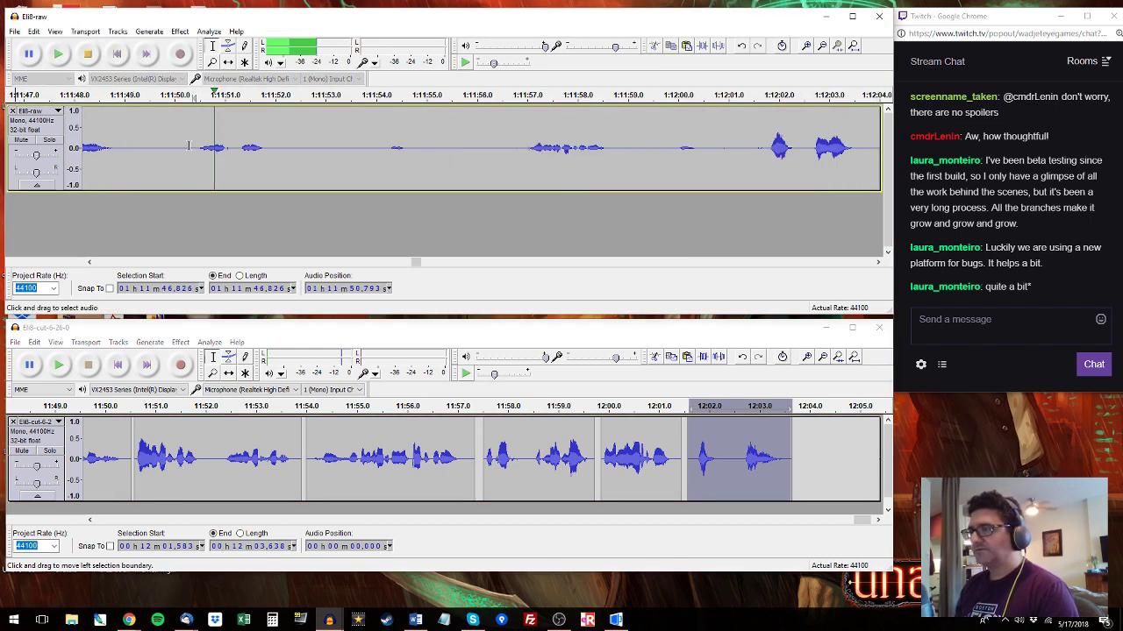
drag(189, 95, 292, 95)
click(524, 94)
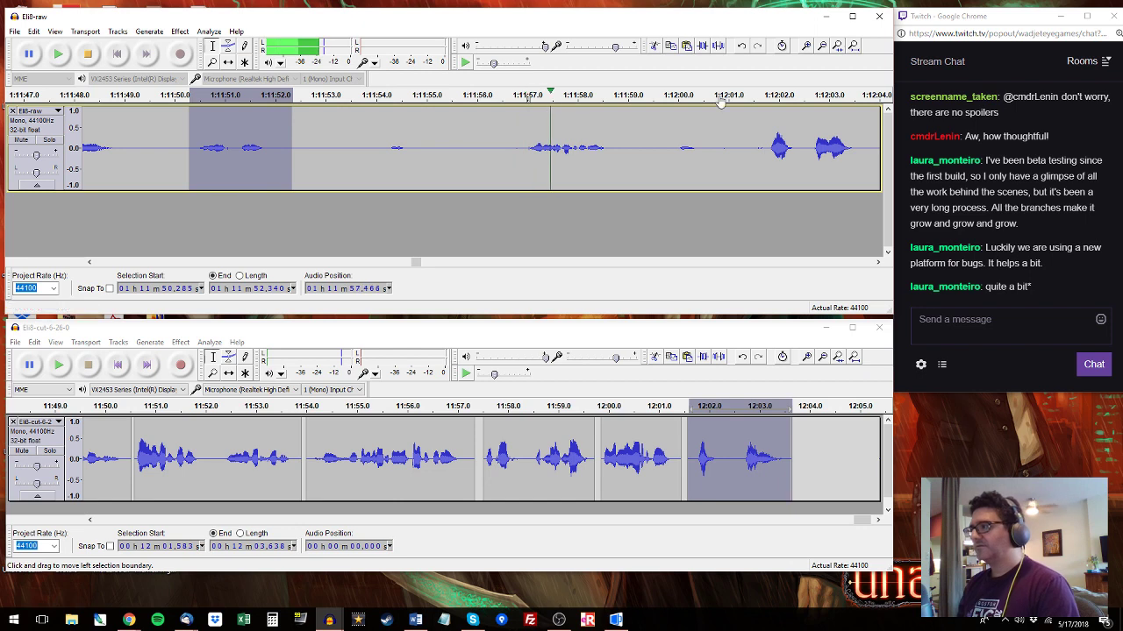
drag(763, 99, 755, 142)
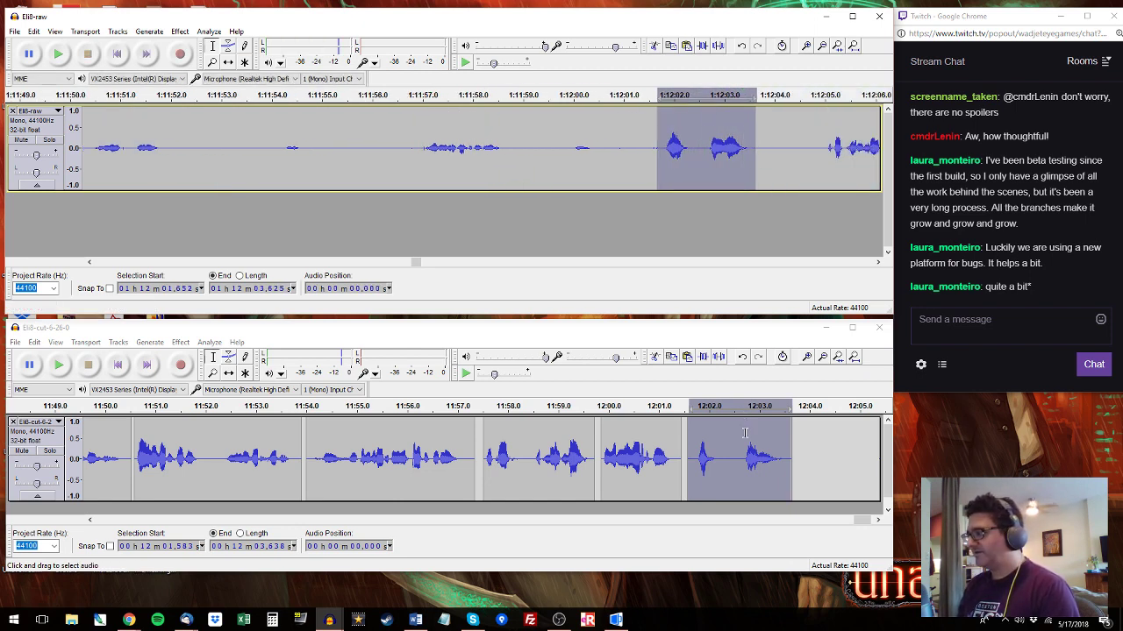
click(816, 324)
key(ctrl+v)
Listen to the raw take from about 1:12:05.0, and paste its section up to 1:12:08.5 into the cut track at 12:03.7.
click(825, 137)
key(space)
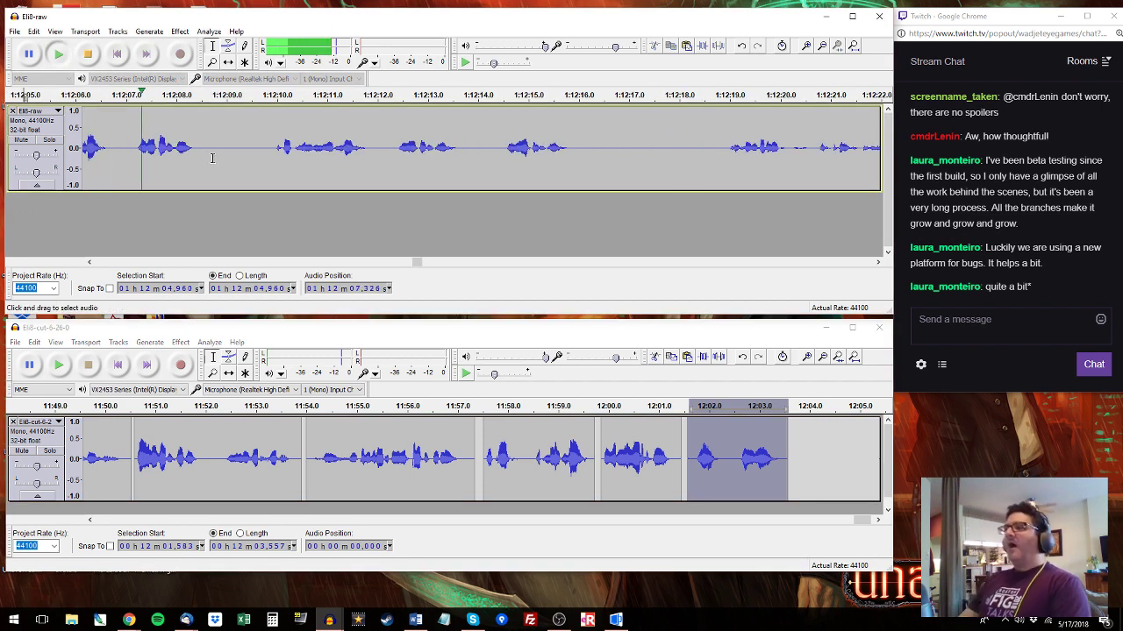
shift+click(202, 145)
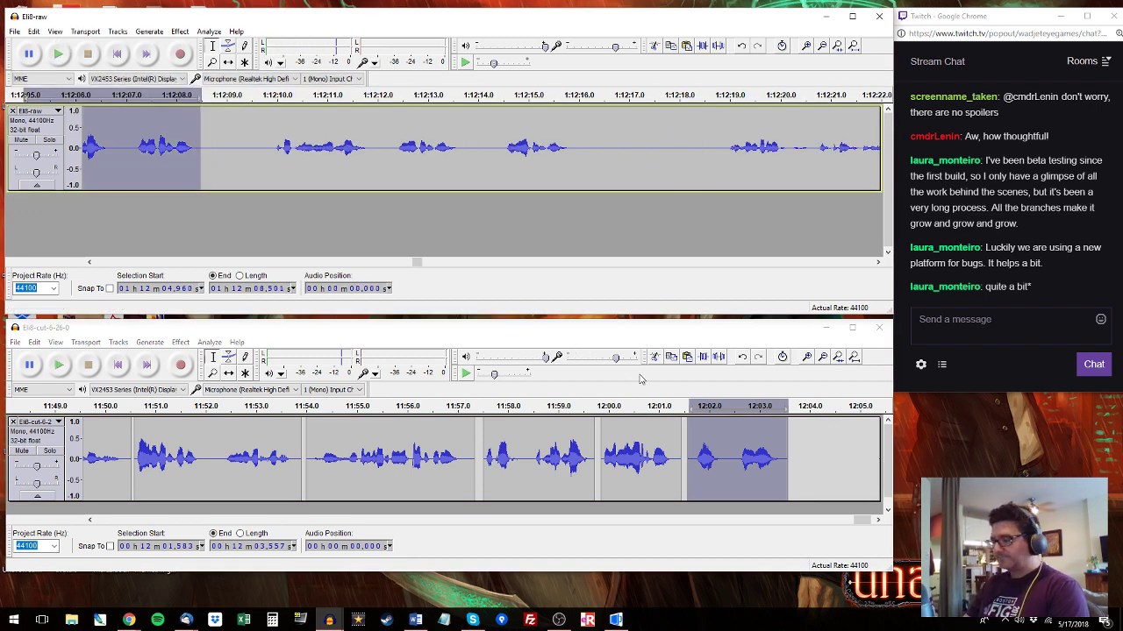
double_click(795, 439)
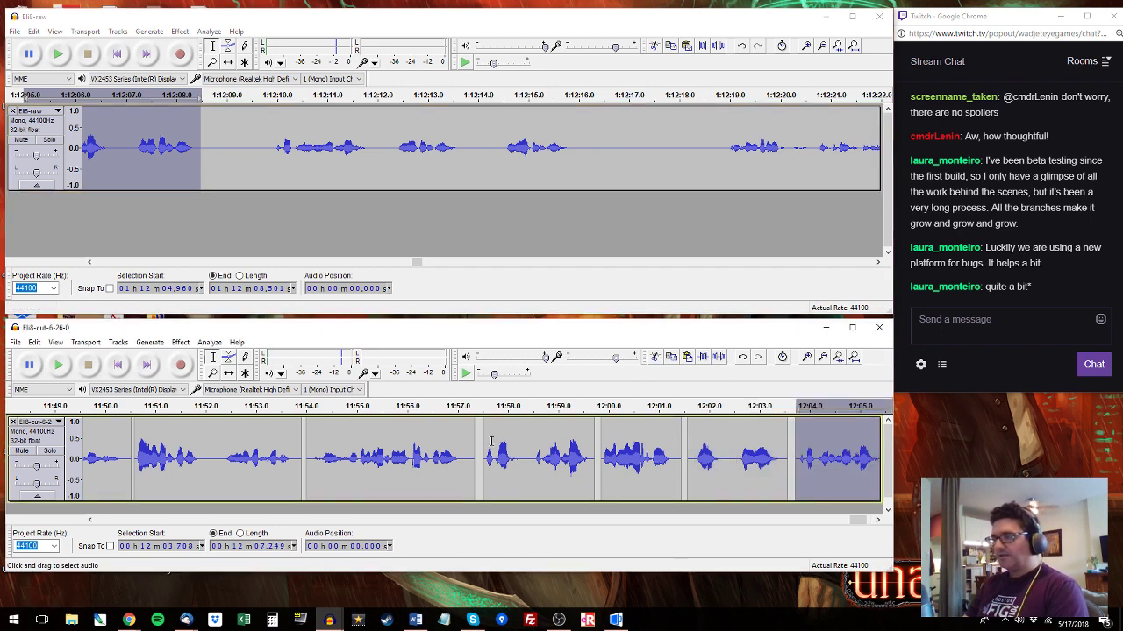
Export the cut track to the cut folder as the 16-bit WAV file Eli8-cut-1-12-09.wav, leaving the metadata blank.
key(ctrl+shift+e)
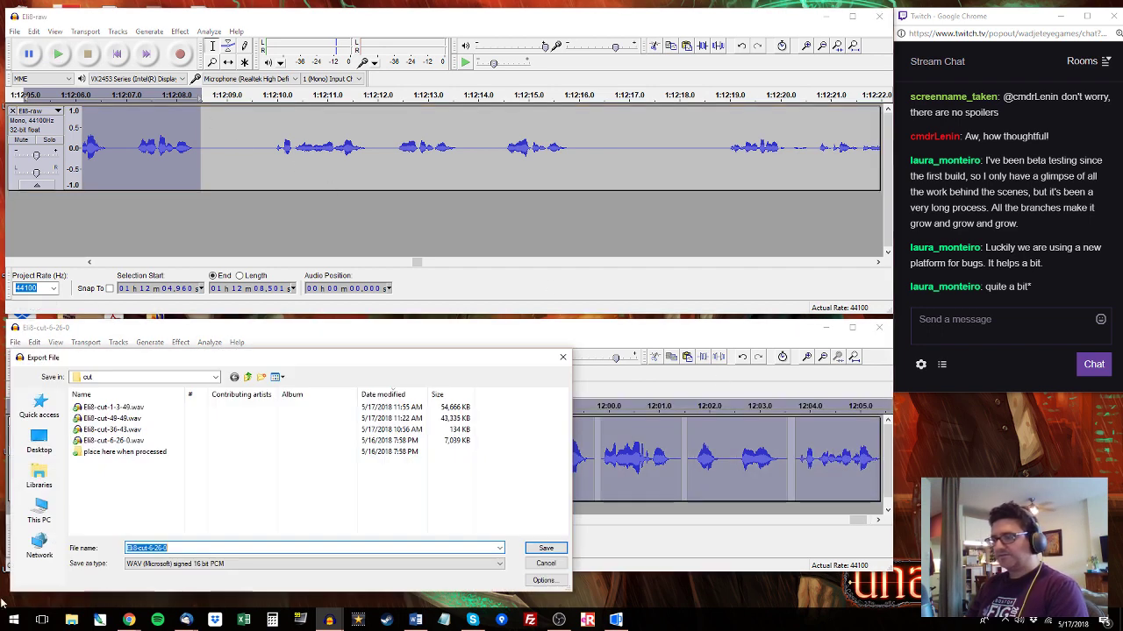
click(109, 409)
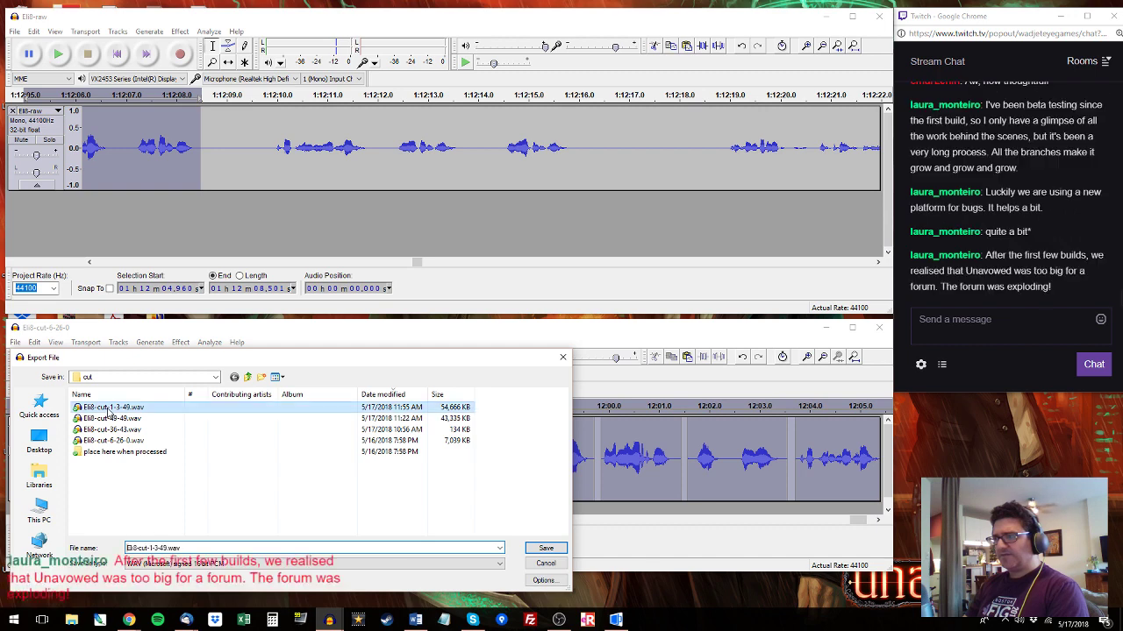
click(158, 548)
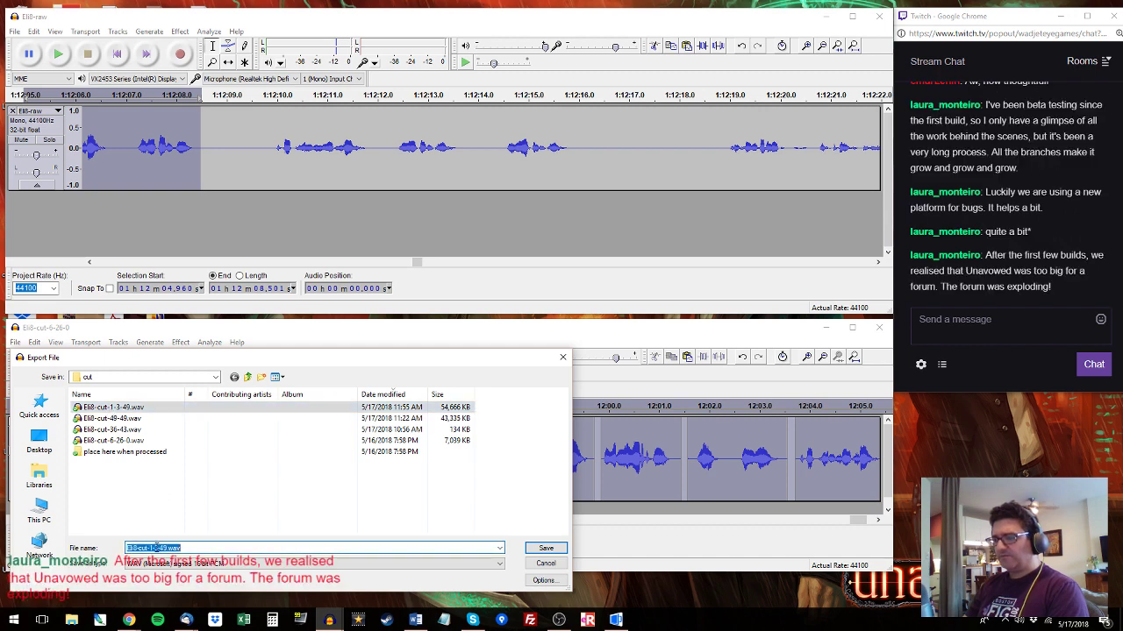
click(158, 548)
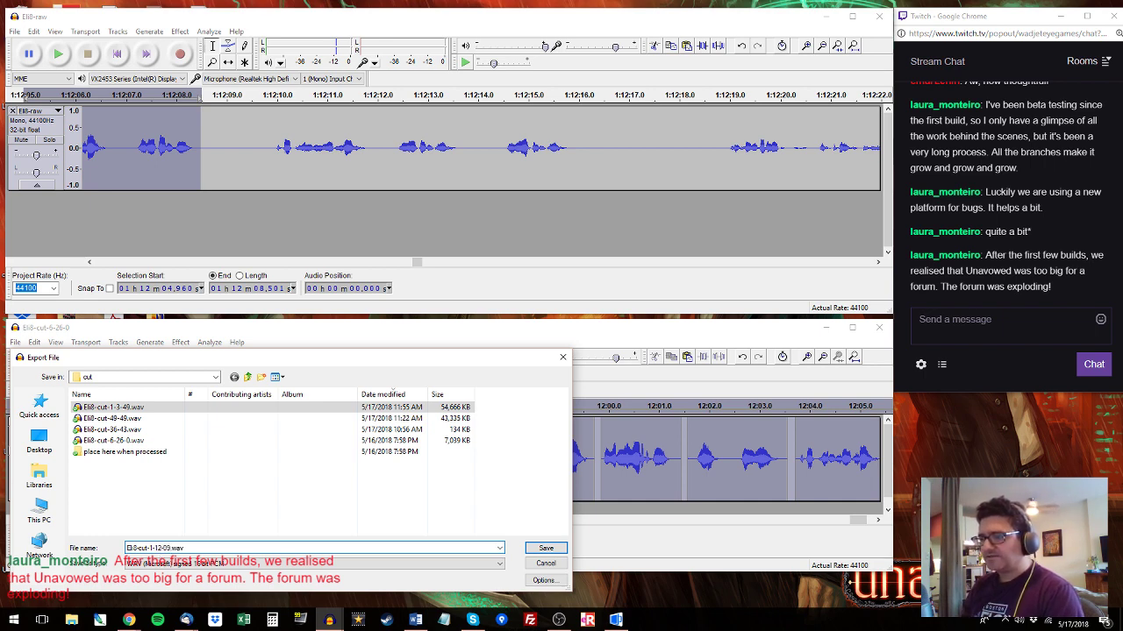
key(Return)
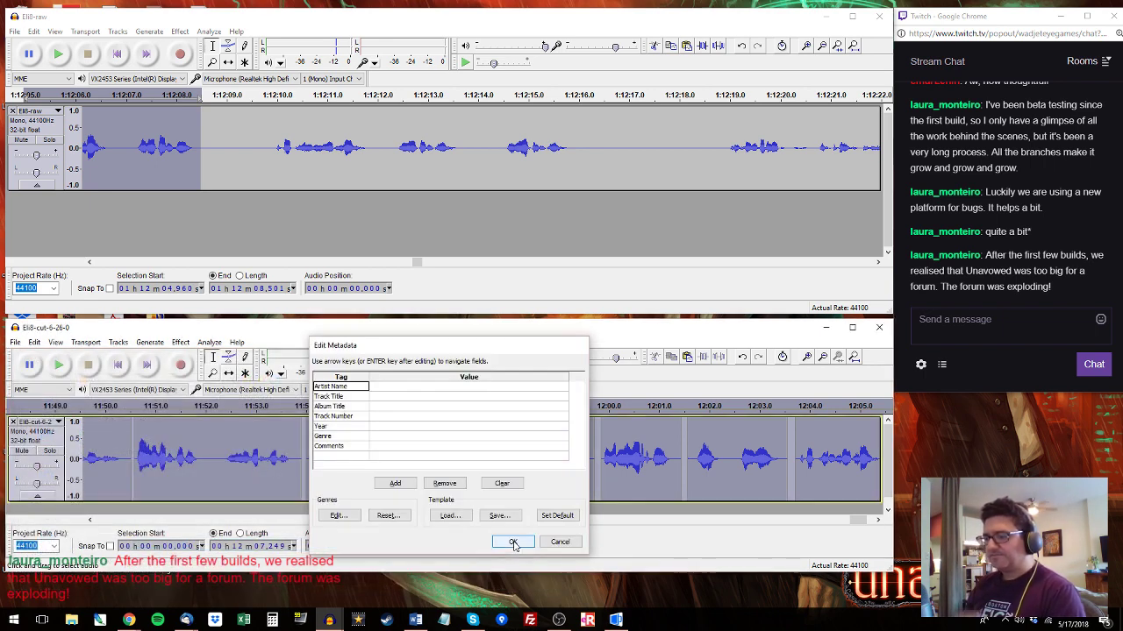
click(514, 540)
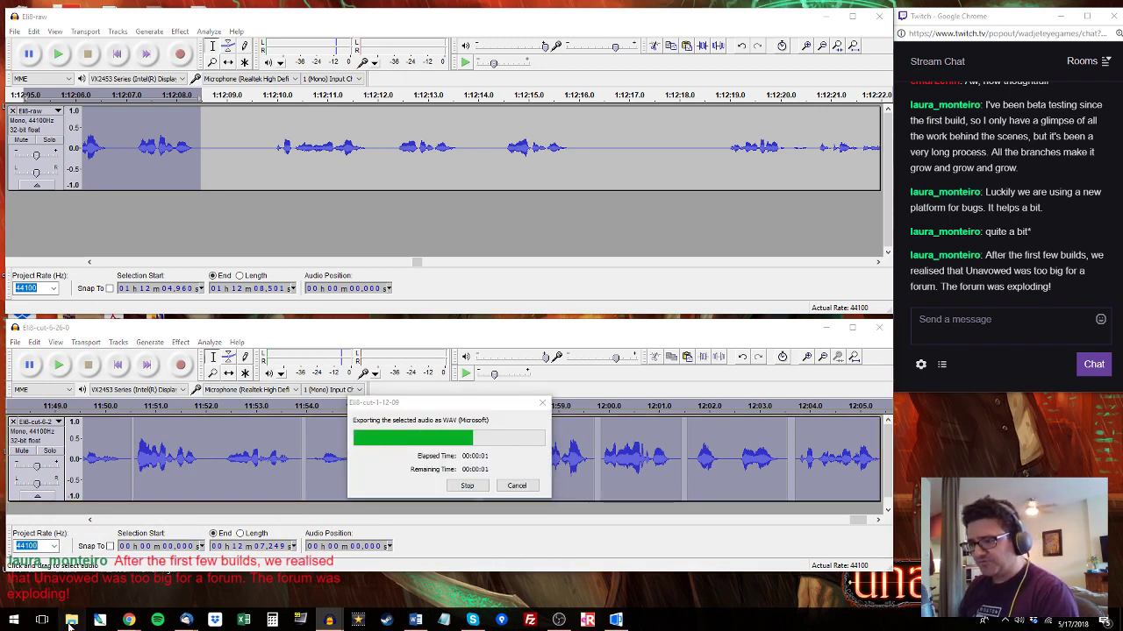
Switch to File Explorer and open the folder D:\Dropbox\Unavowed voiceover\cut.
key(super+e)
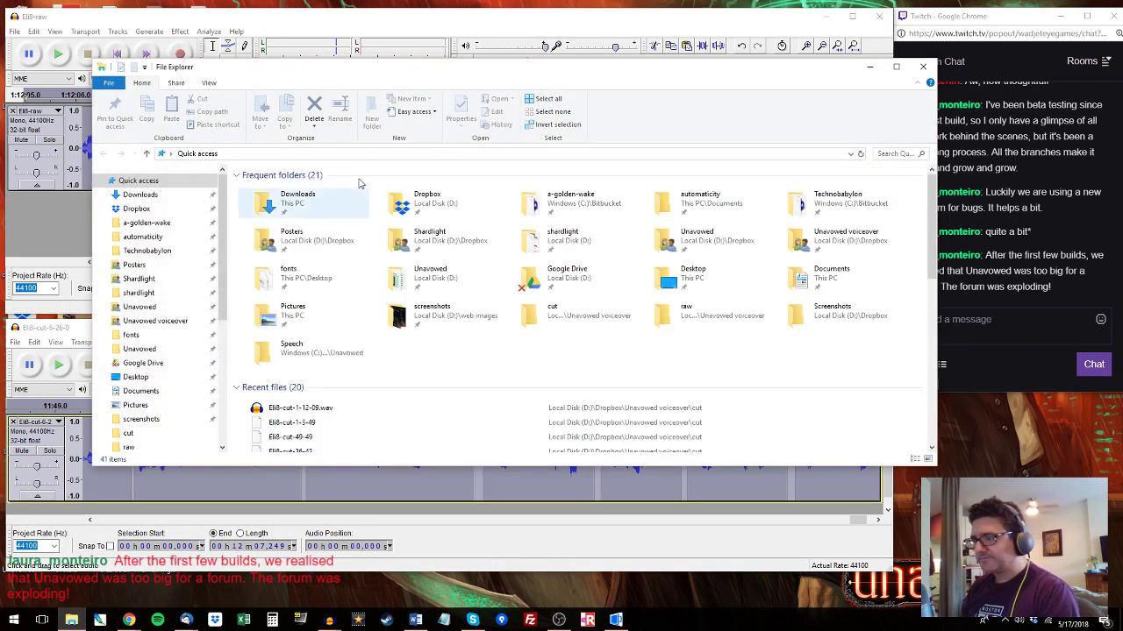
click(334, 150)
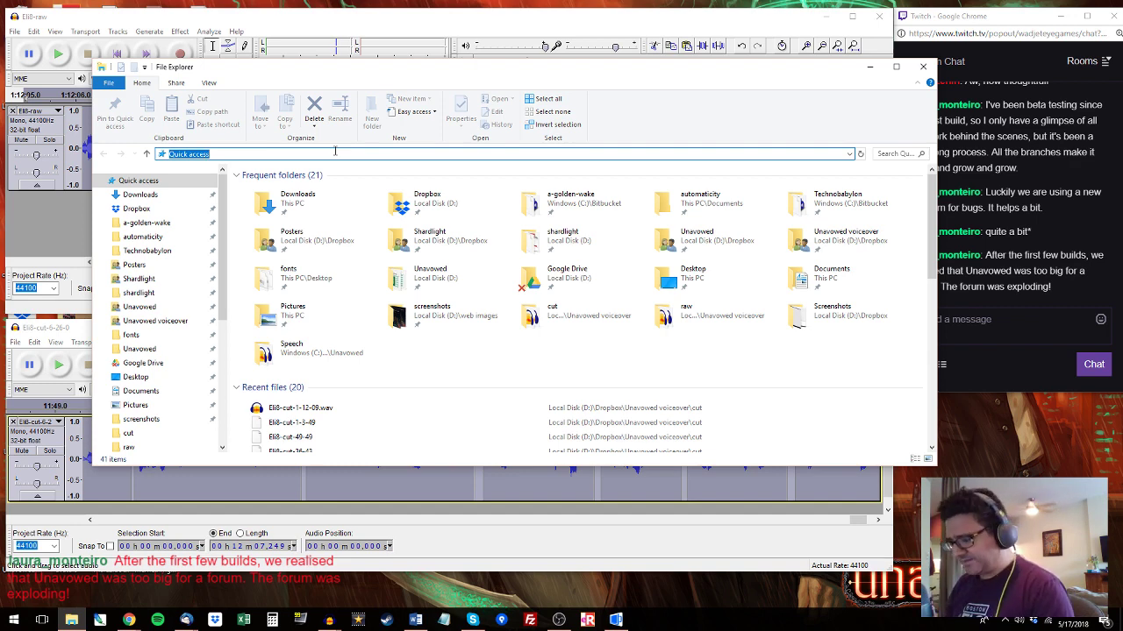
text(d:\Dropbox)
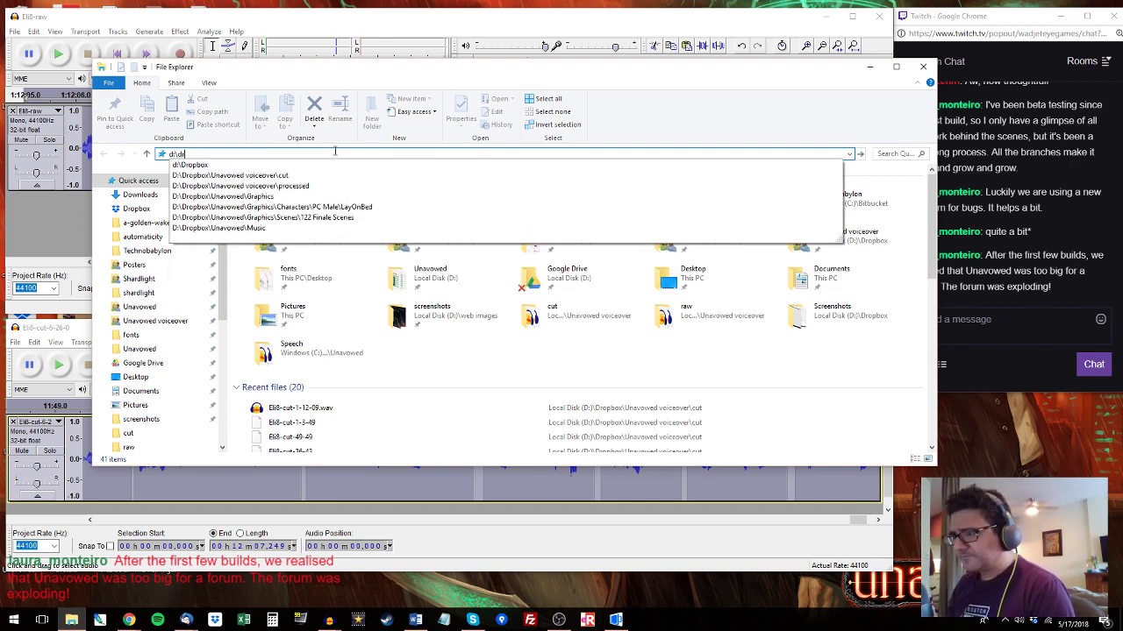
key(Down)
key(Return)
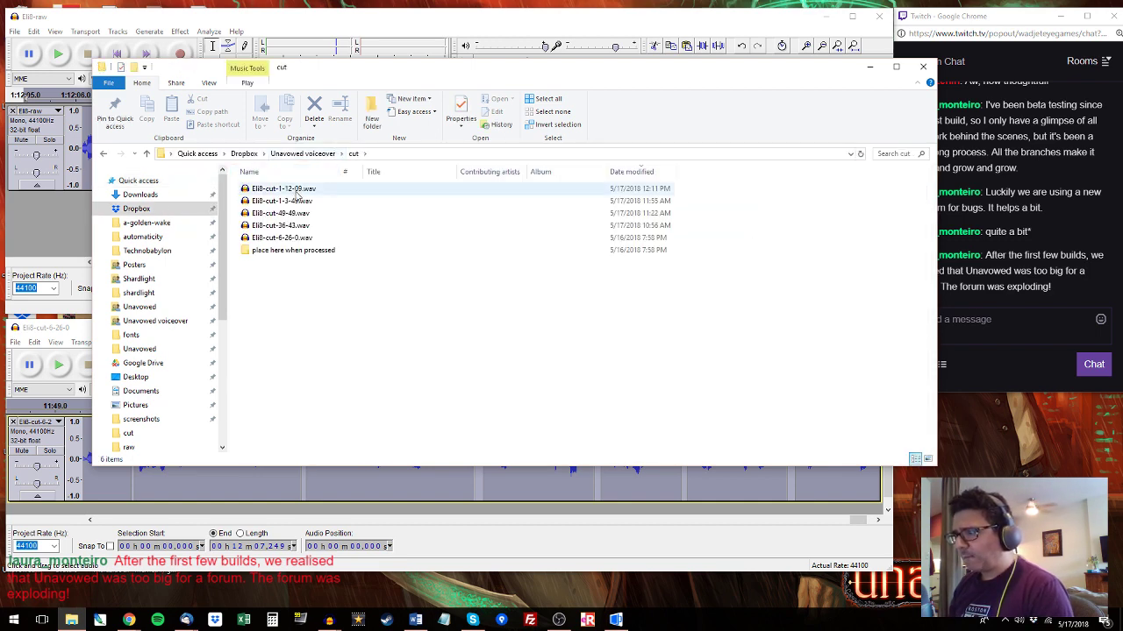
Open Eli8-cut-1-12-09.wav in Audacity, play back part of it to check the export, and close it.
double_click(298, 193)
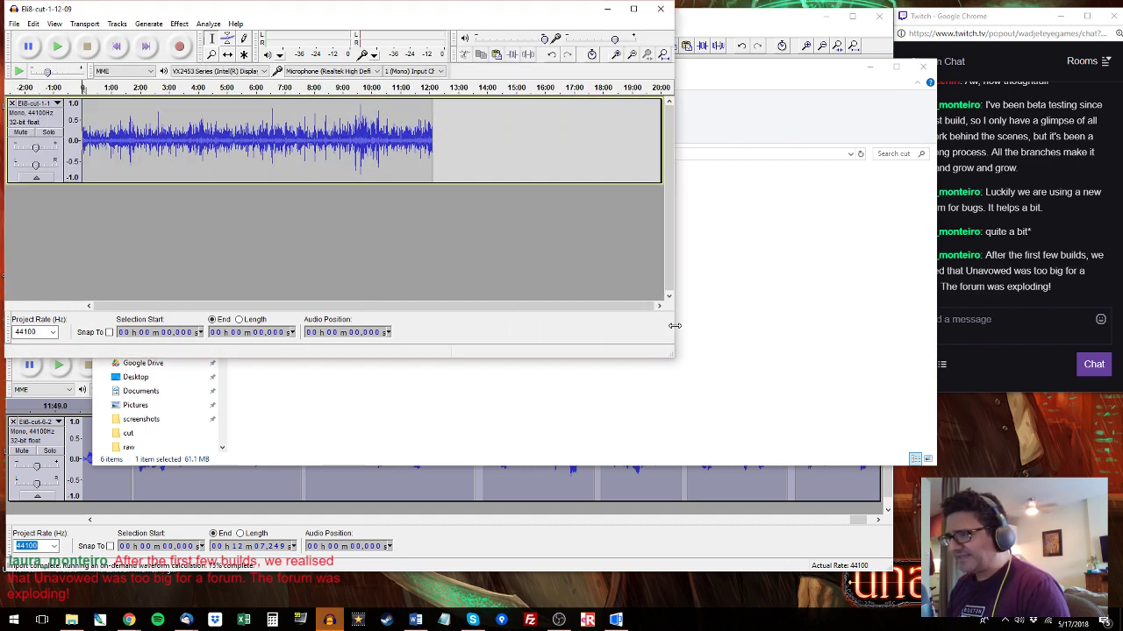
drag(443, 355, 445, 286)
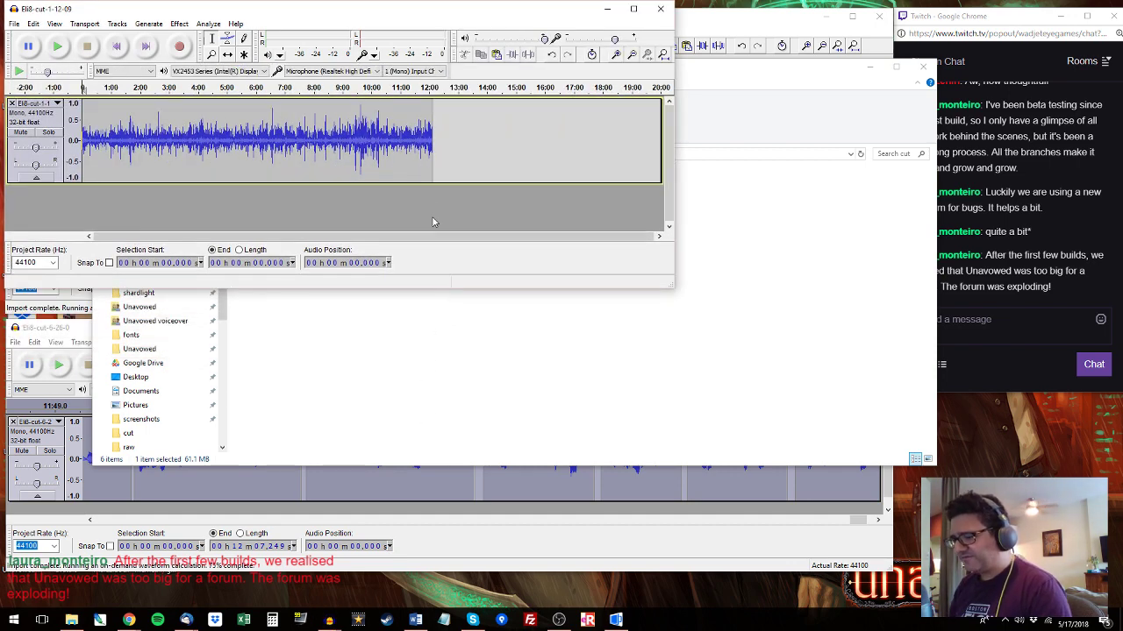
click(420, 129)
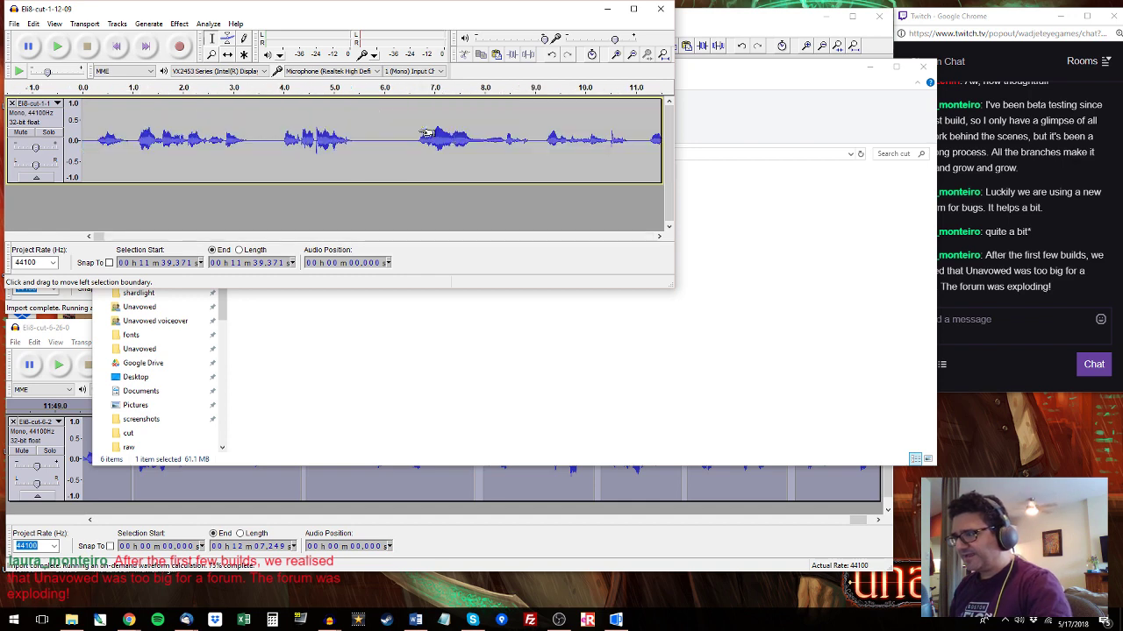
key(ctrl+2)
click(420, 90)
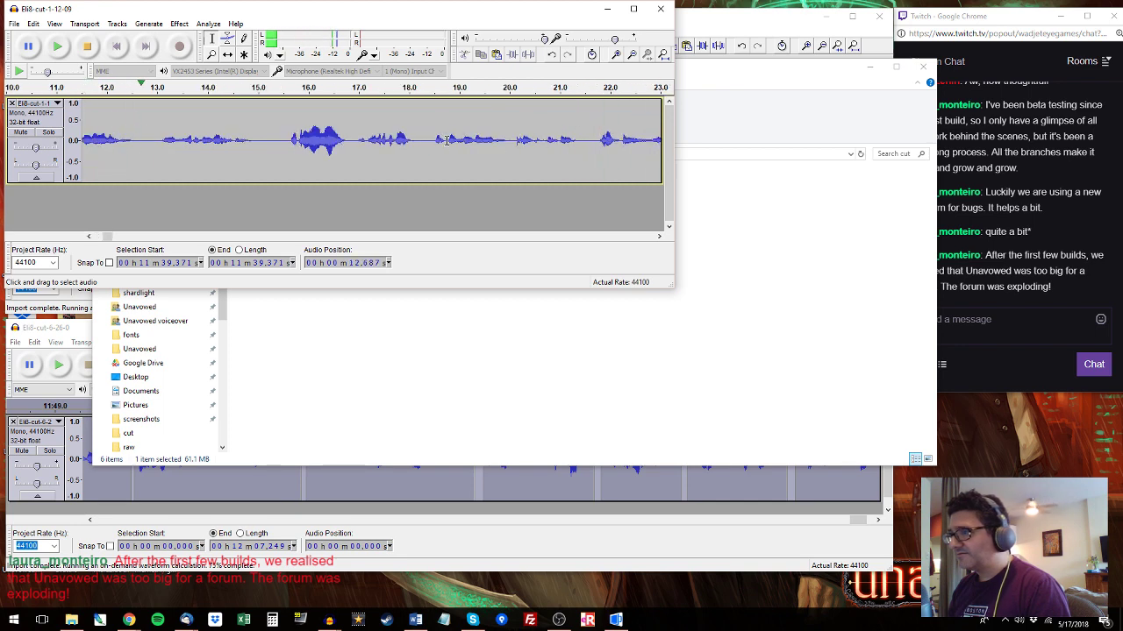
click(660, 9)
click(567, 349)
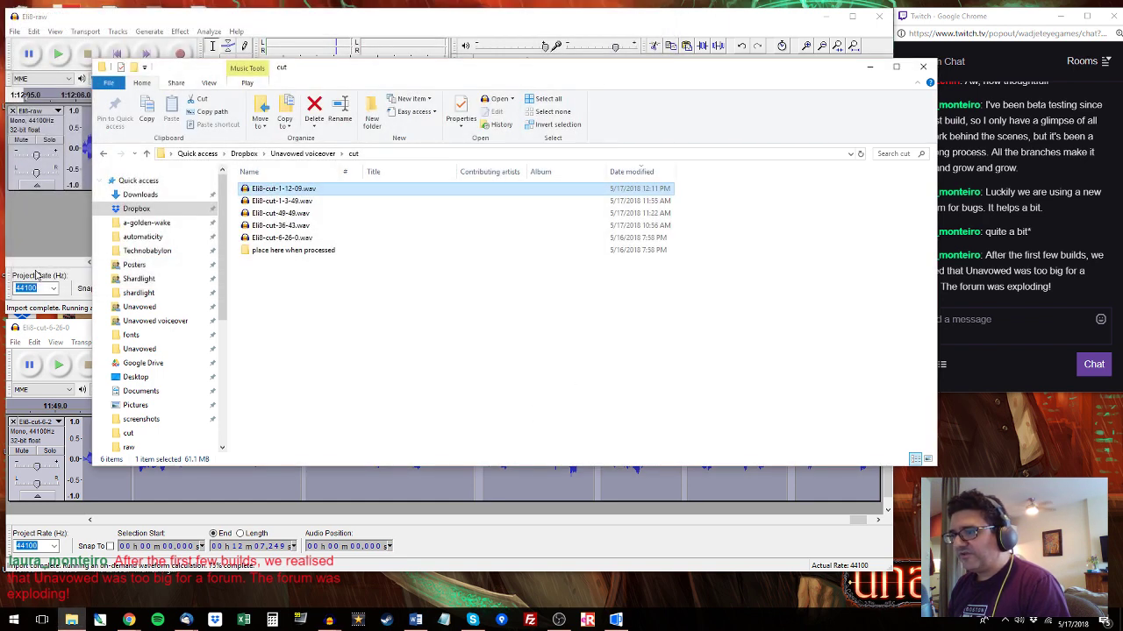
Delete the older exports Eli8-cut-49-49.wav, Eli8-cut-36-43.wav and Eli8-cut-6-26-0.wav, and minimize the folder window.
click(283, 213)
shift+click(282, 238)
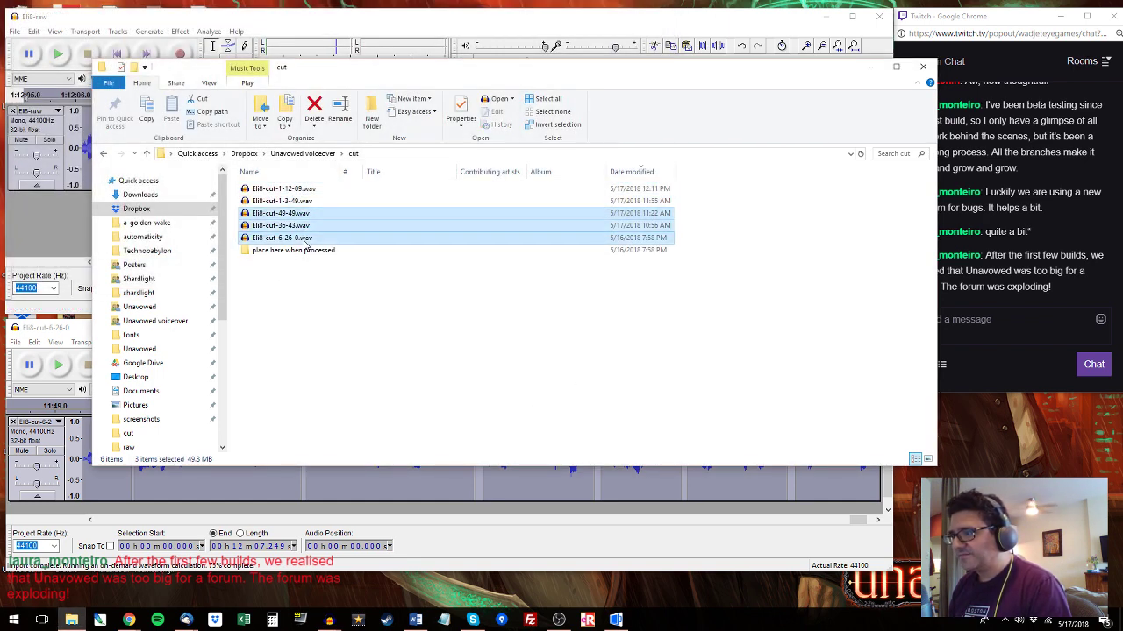
key(Delete)
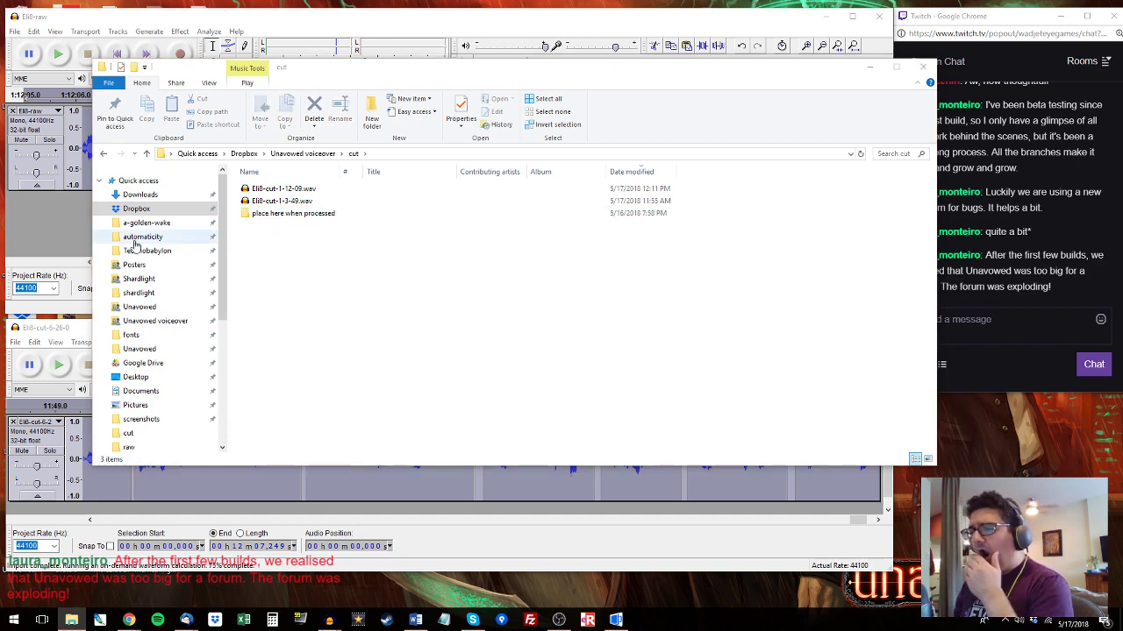
click(869, 68)
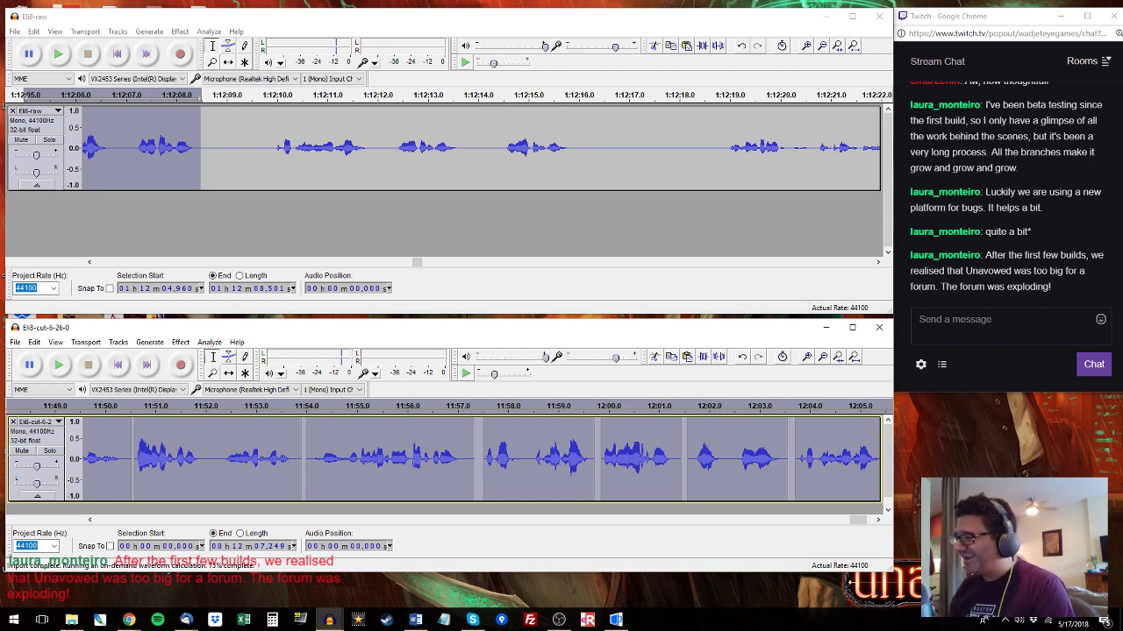
Select the pause from 12:05.4 to 12:05.9 in the cut track, and replay the raw take from about 1:12:05.0.
drag(854, 521, 867, 521)
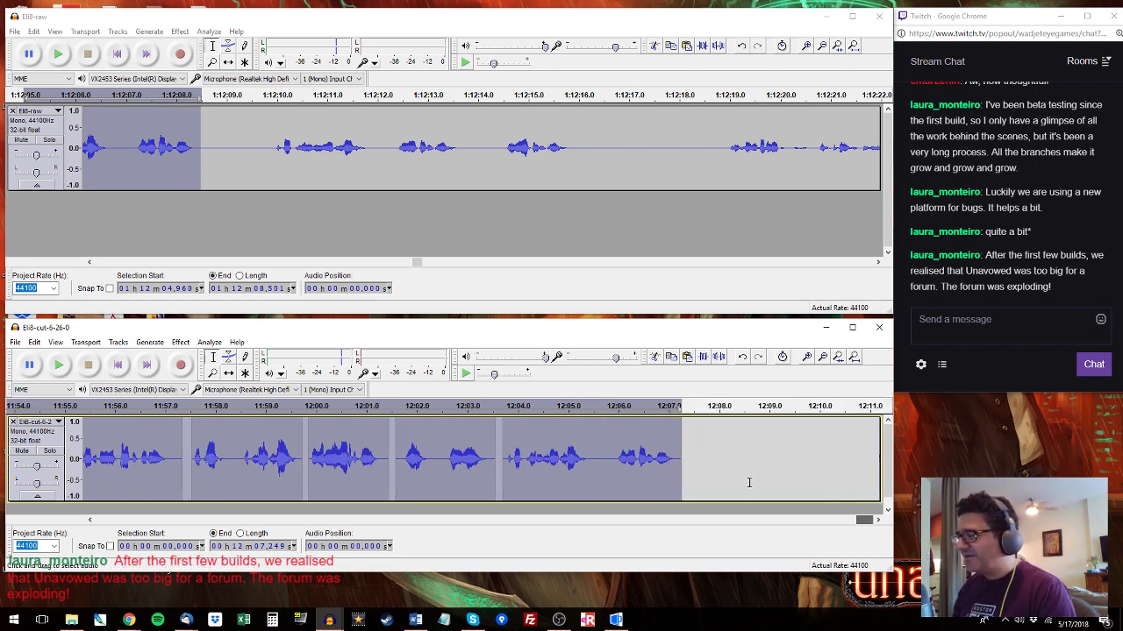
click(580, 449)
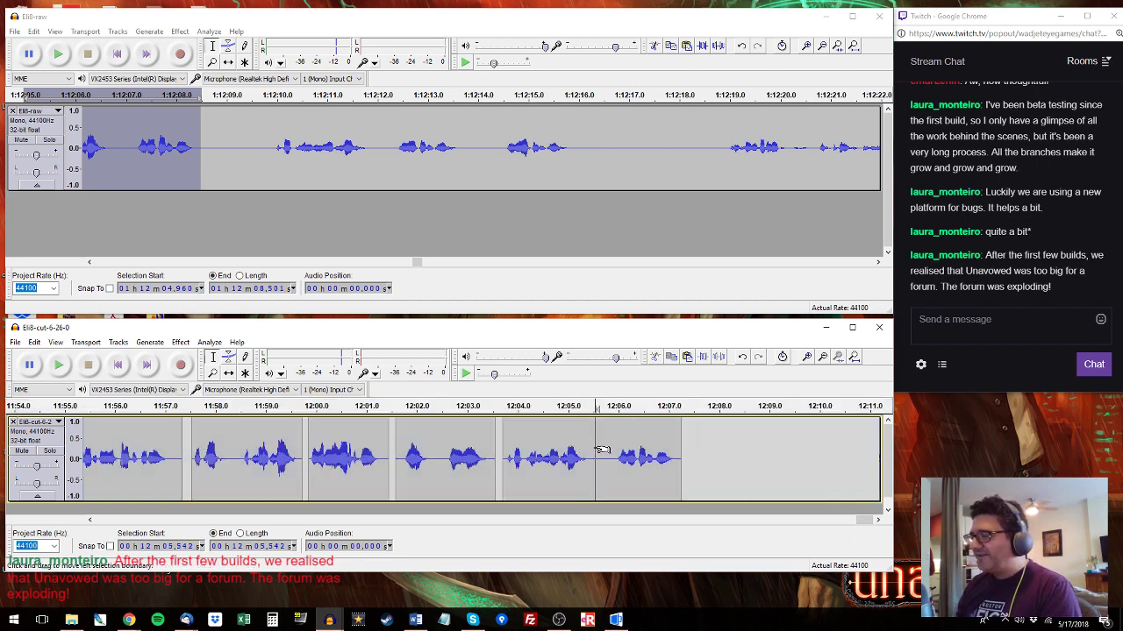
drag(602, 450, 611, 449)
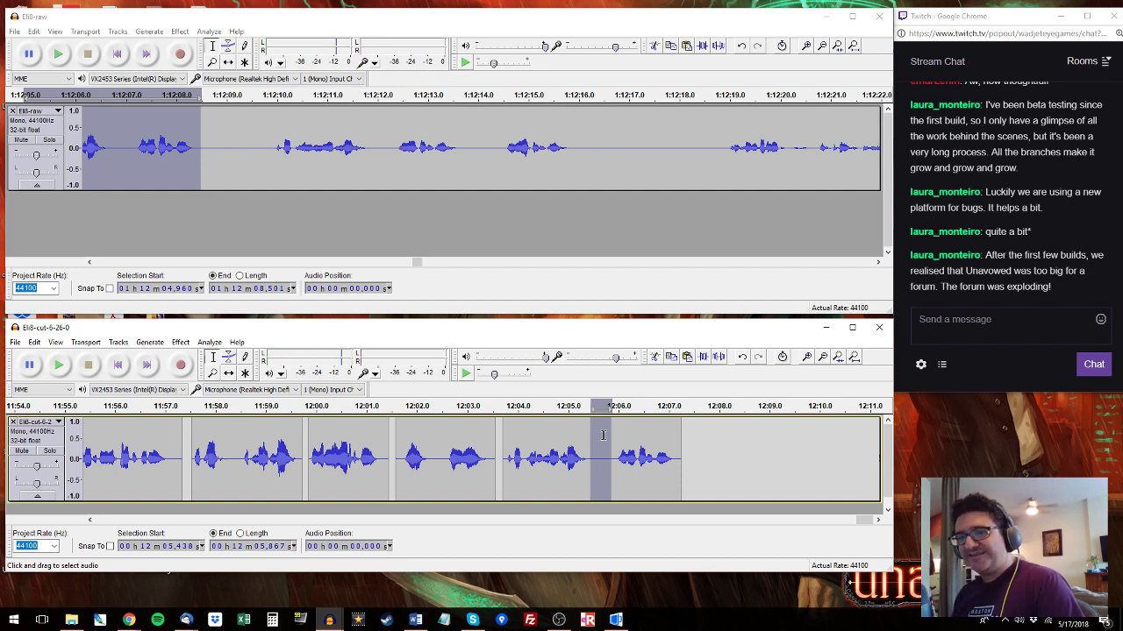
click(309, 27)
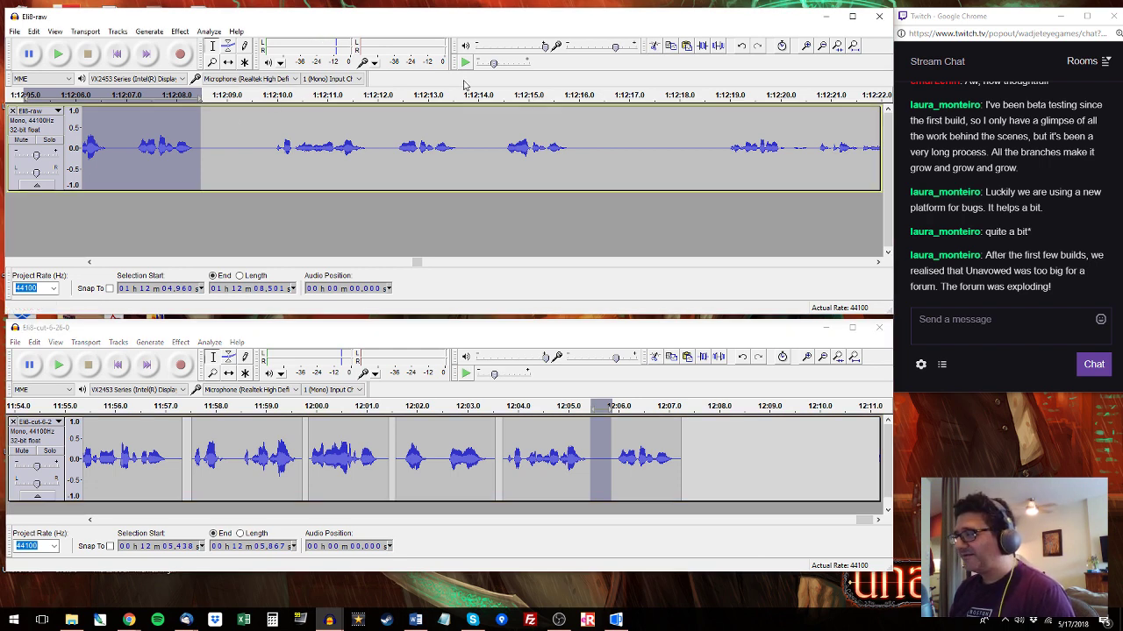
key(space)
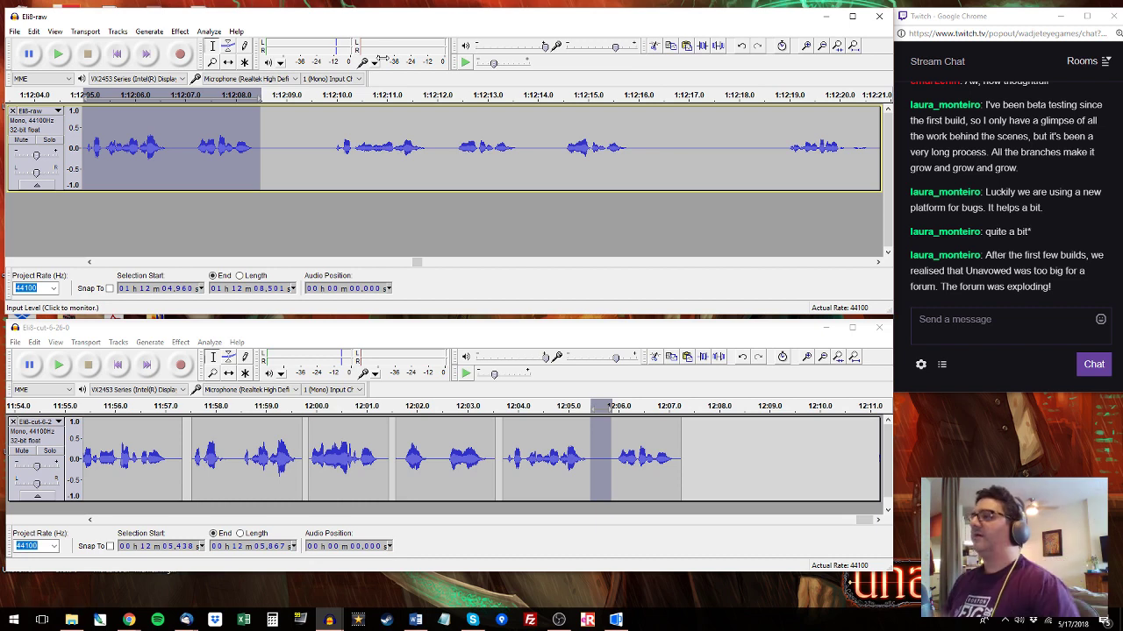
key(space)
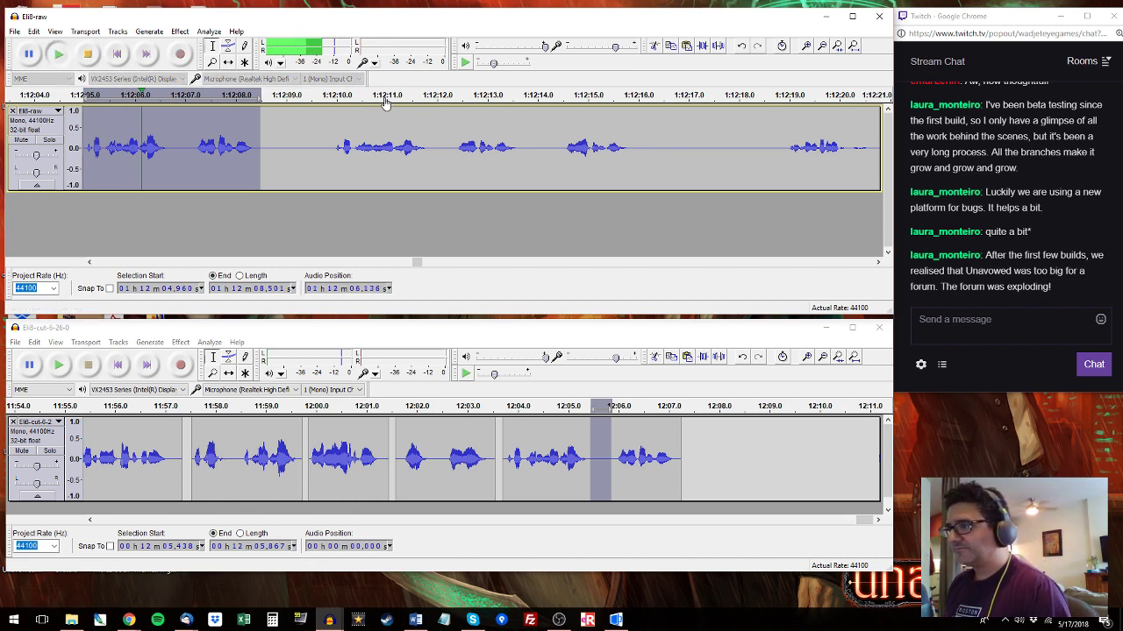
key(space)
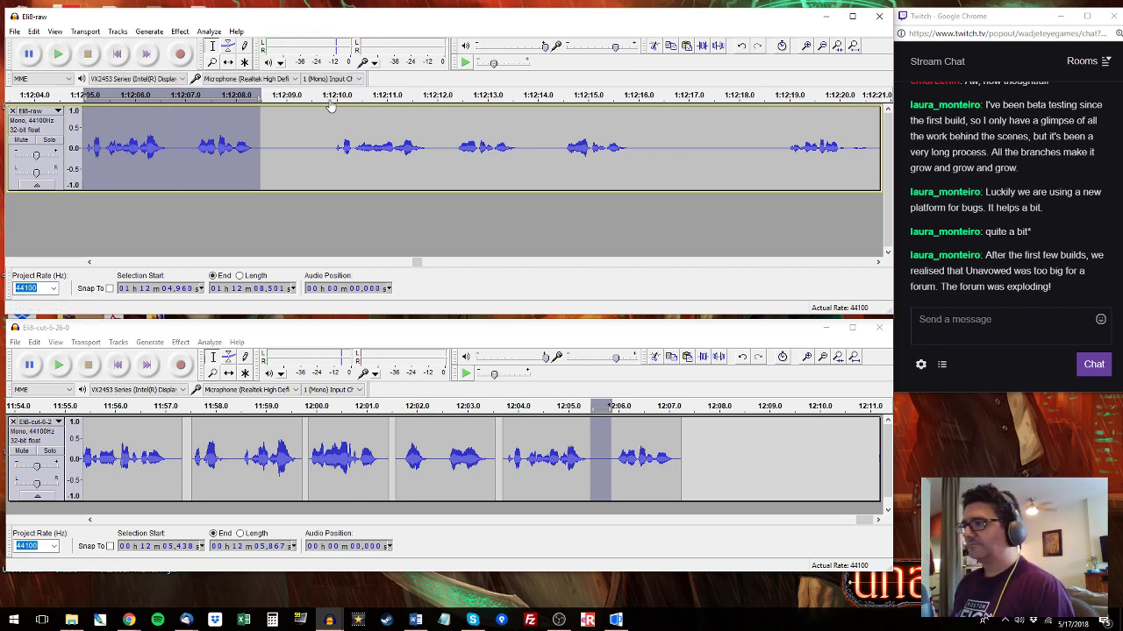
Listen to the raw takes from about 1:12:10, and compare them with the cut track from 12:05.7.
click(330, 102)
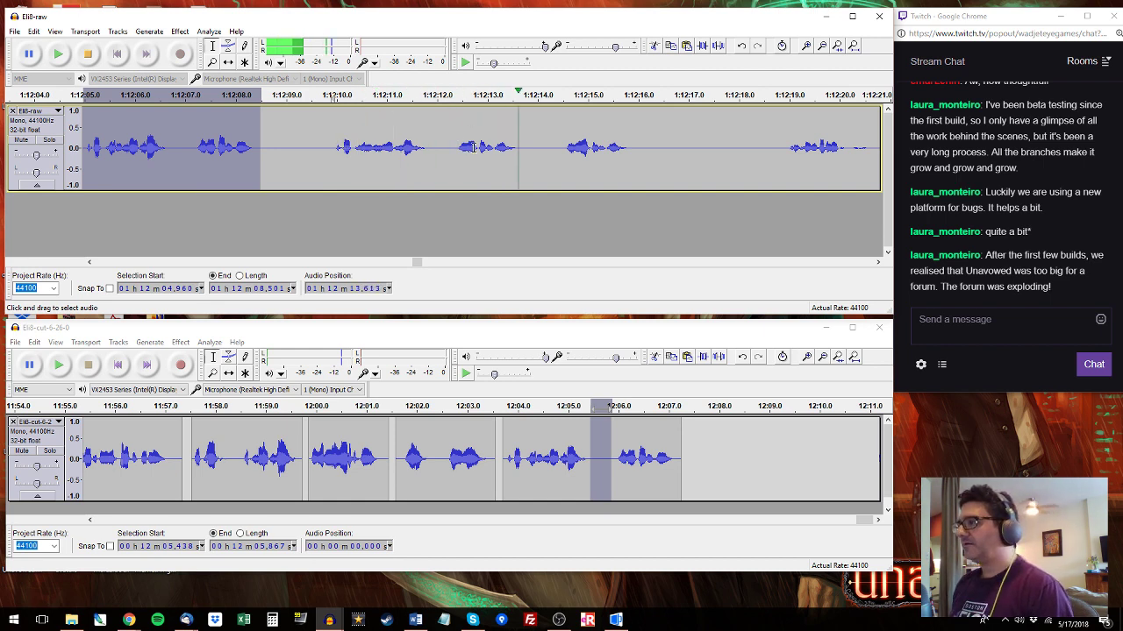
key(space)
click(605, 468)
key(space)
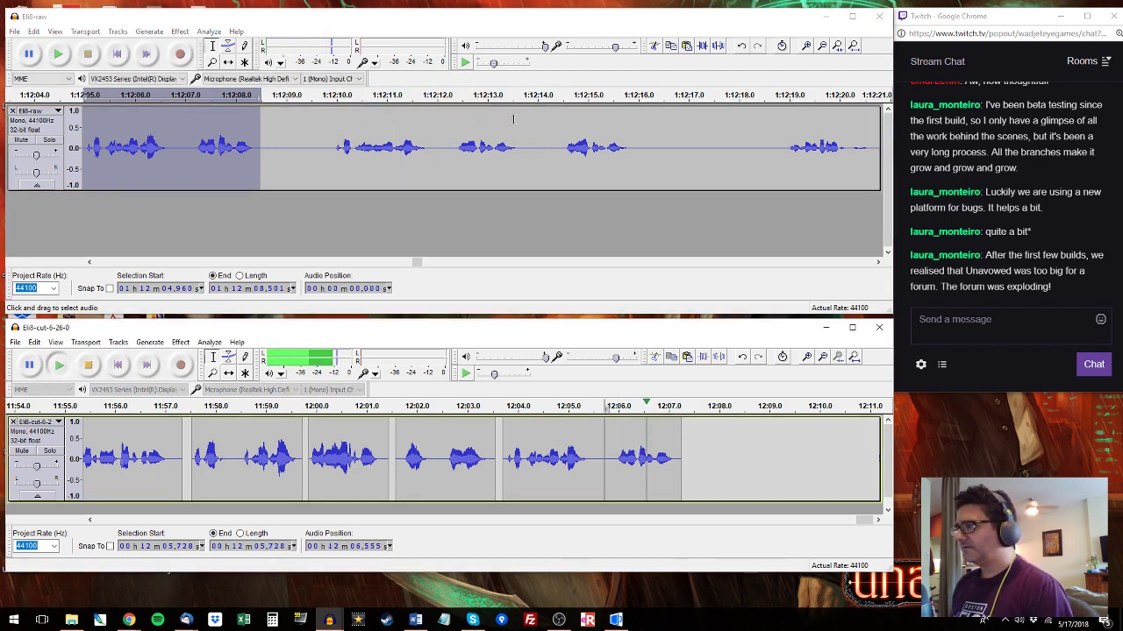
Listen to the raw takes from about 1:12:14.5 and from 1:12:18.9, selecting the latter up to 1:12:22.4.
click(564, 95)
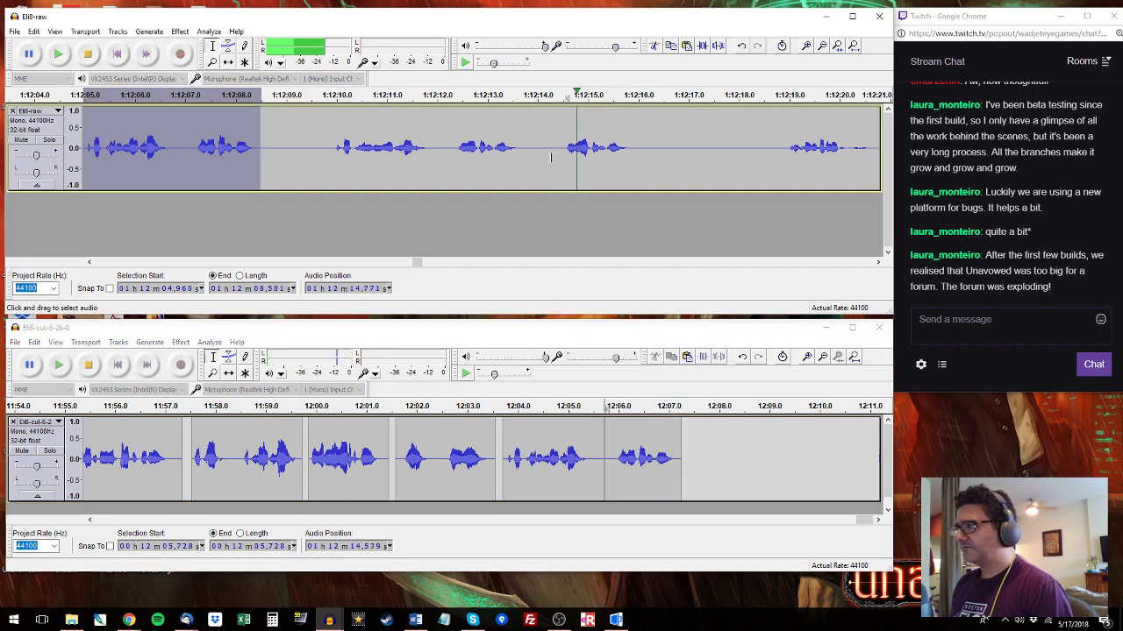
click(783, 94)
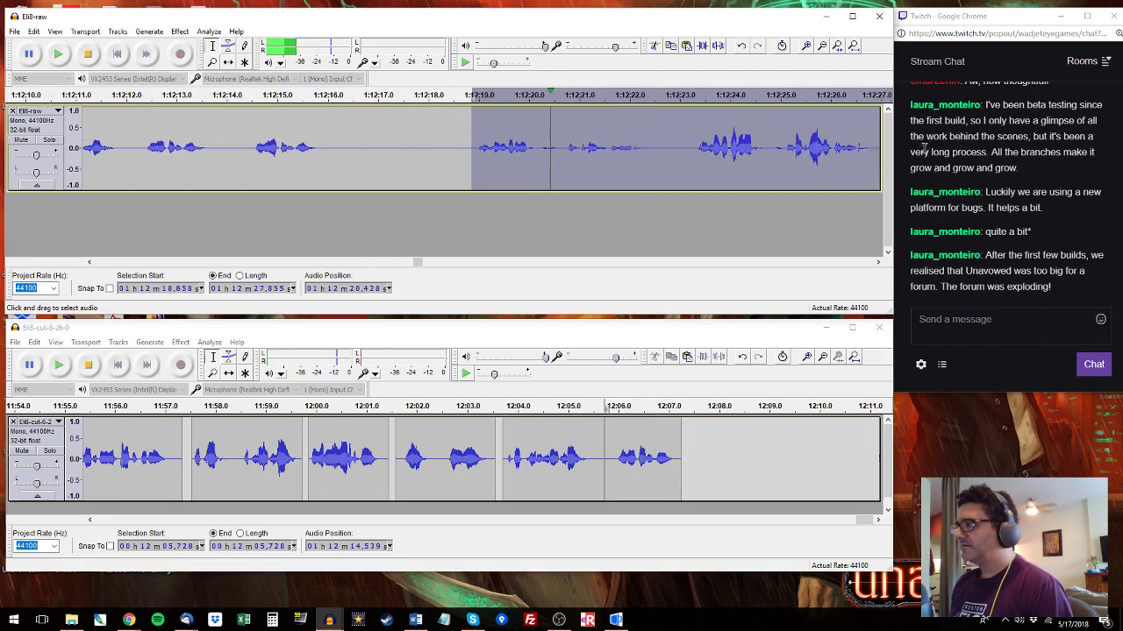
drag(602, 148, 612, 147)
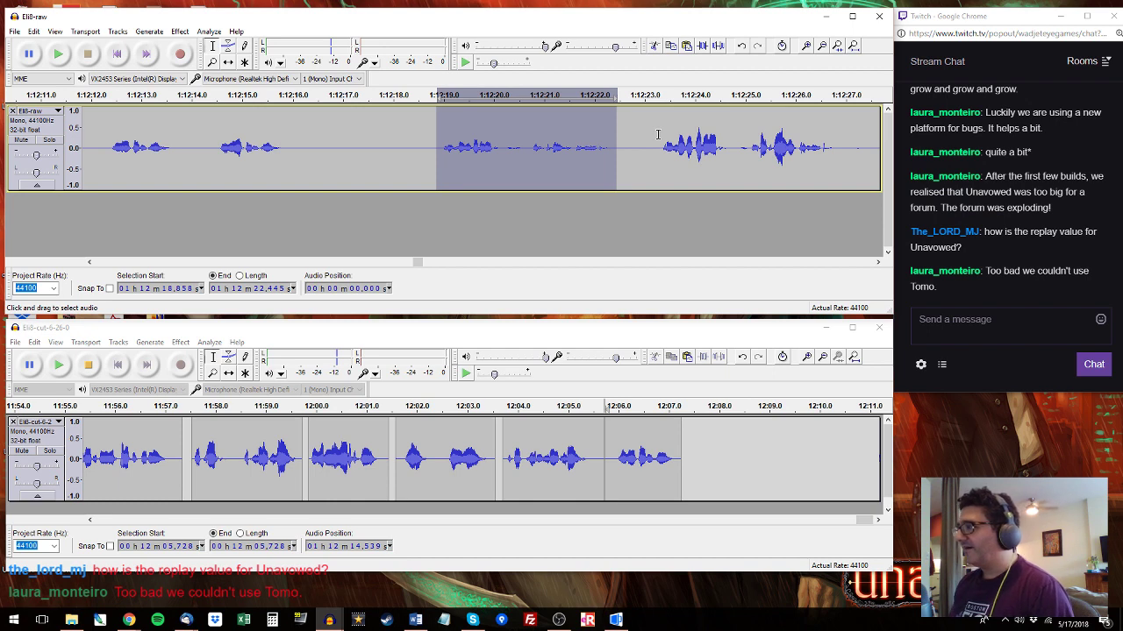
Listen to the raw take from 1:12:23.3, paste the section from 1:12:23.1 to 1:12:26.9 into the cut track at 12:07.3, and play it back.
click(658, 134)
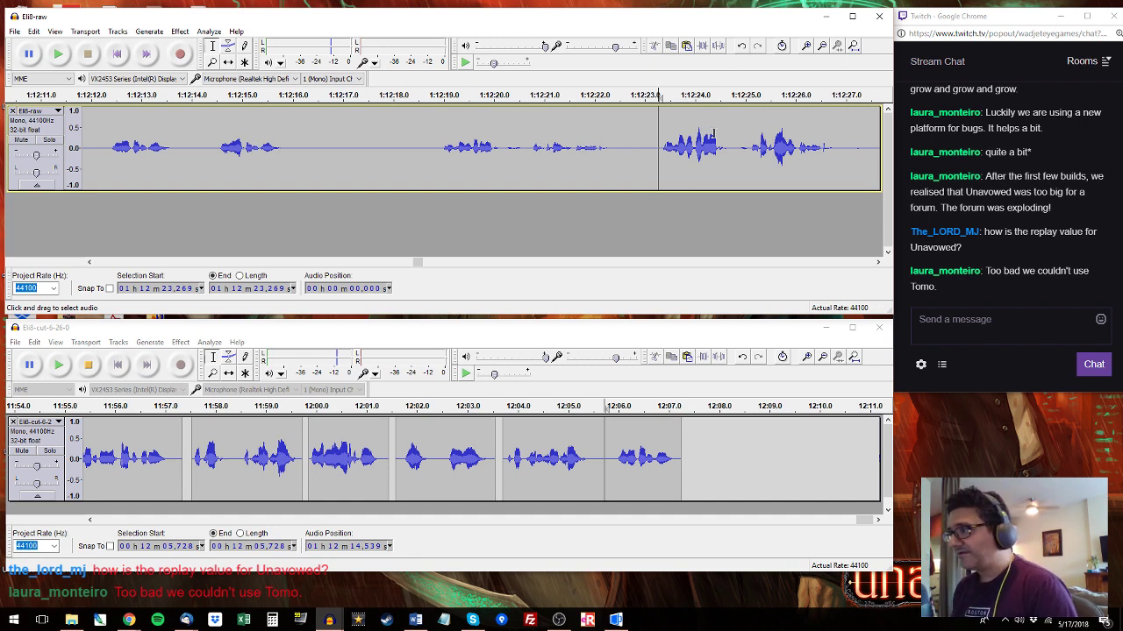
key(space)
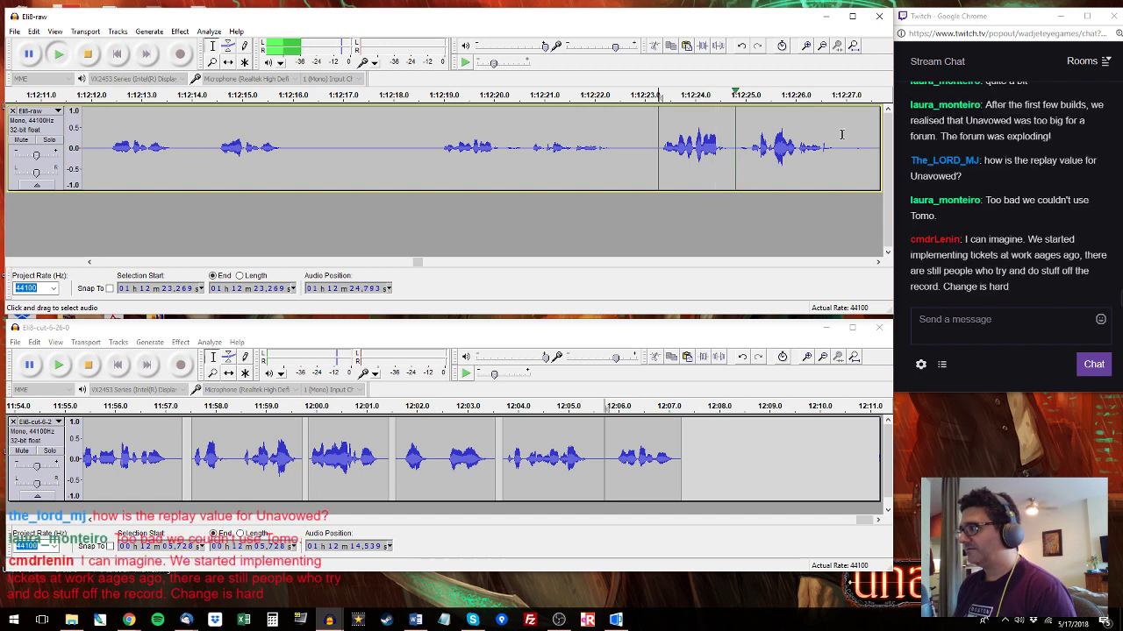
drag(841, 134, 652, 139)
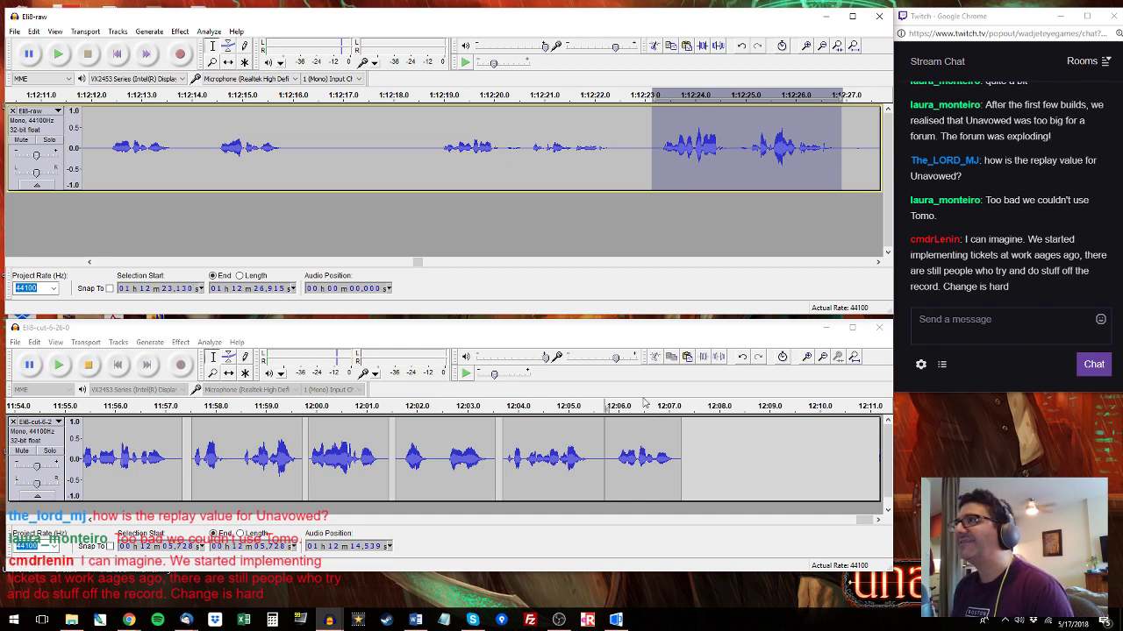
click(690, 438)
key(ctrl+v)
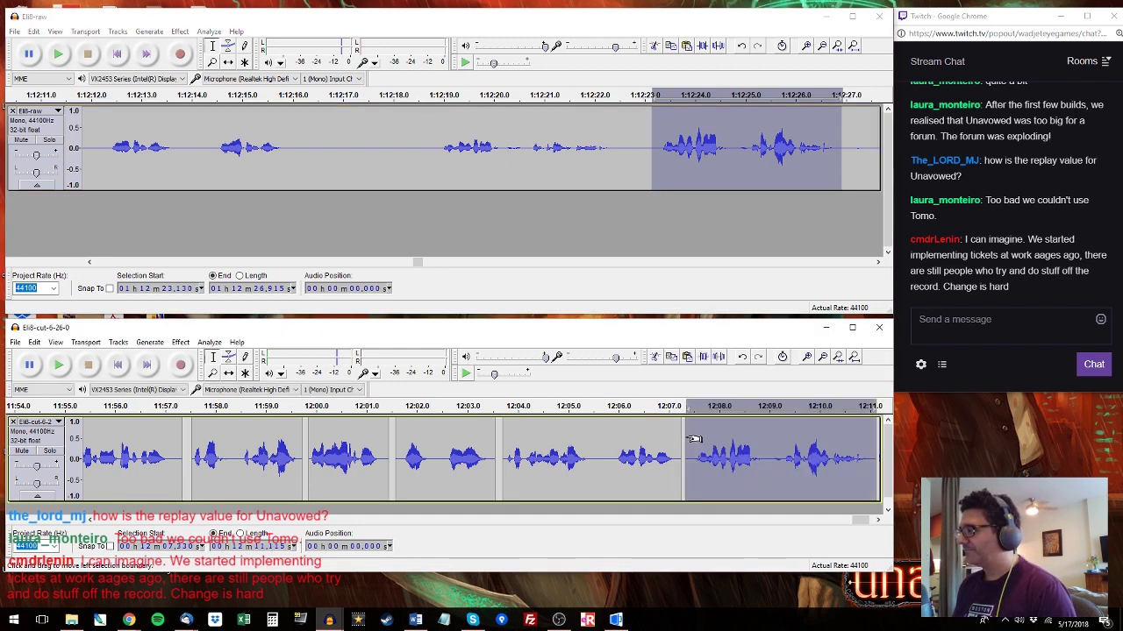
key(space)
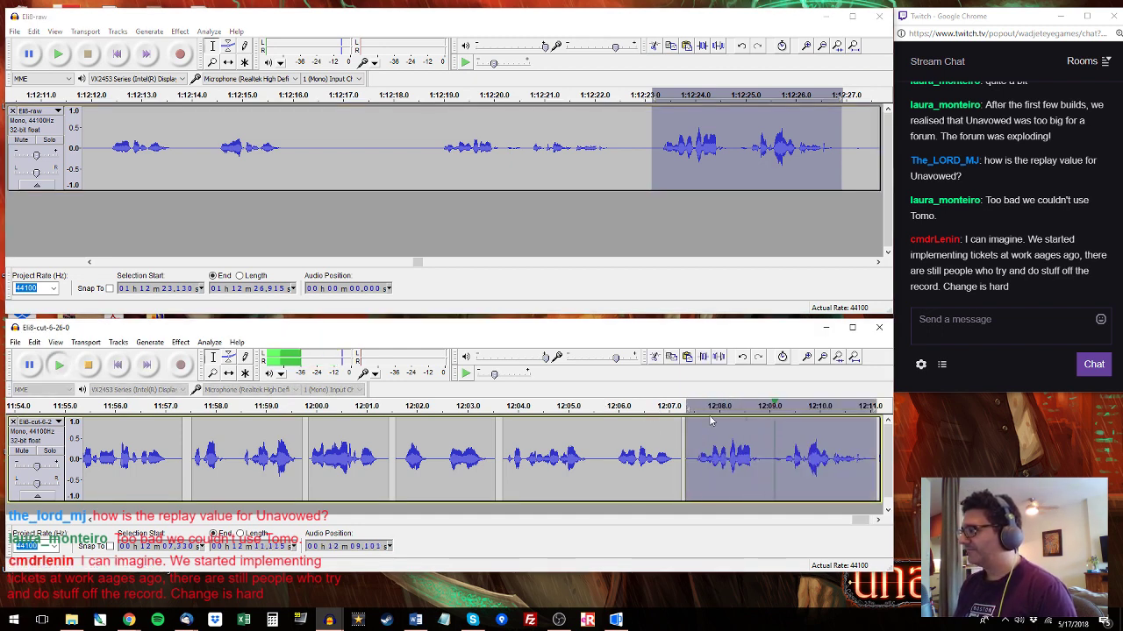
Replay the cut track from about 12:06, and listen to the raw recording from about 1:12:27 and from 1:12:36.
click(616, 411)
click(854, 96)
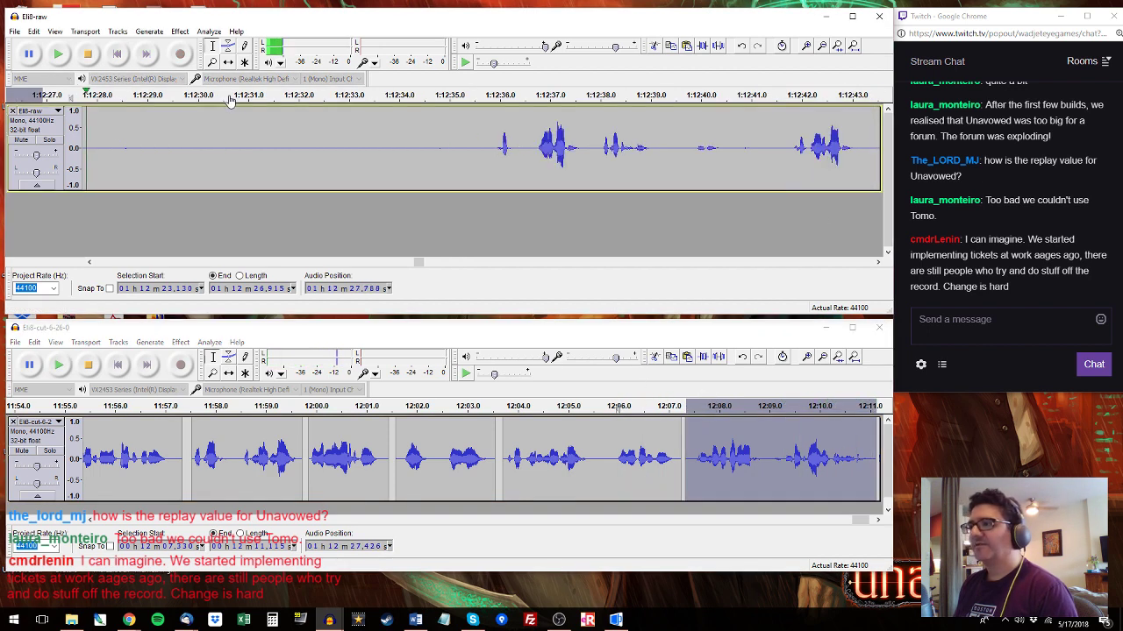
click(501, 95)
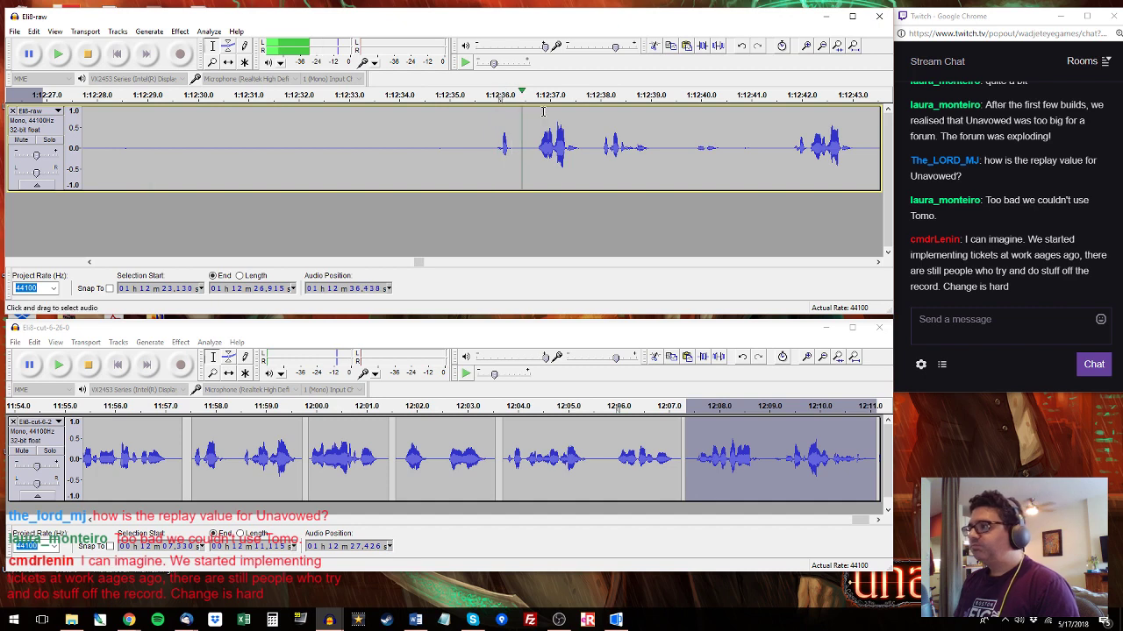
Paste the raw section from 1:12:35.9 to 1:12:39.1 into the cut track at 12:11.3, just after the last clip.
drag(494, 145, 657, 144)
key(space)
drag(863, 521, 872, 521)
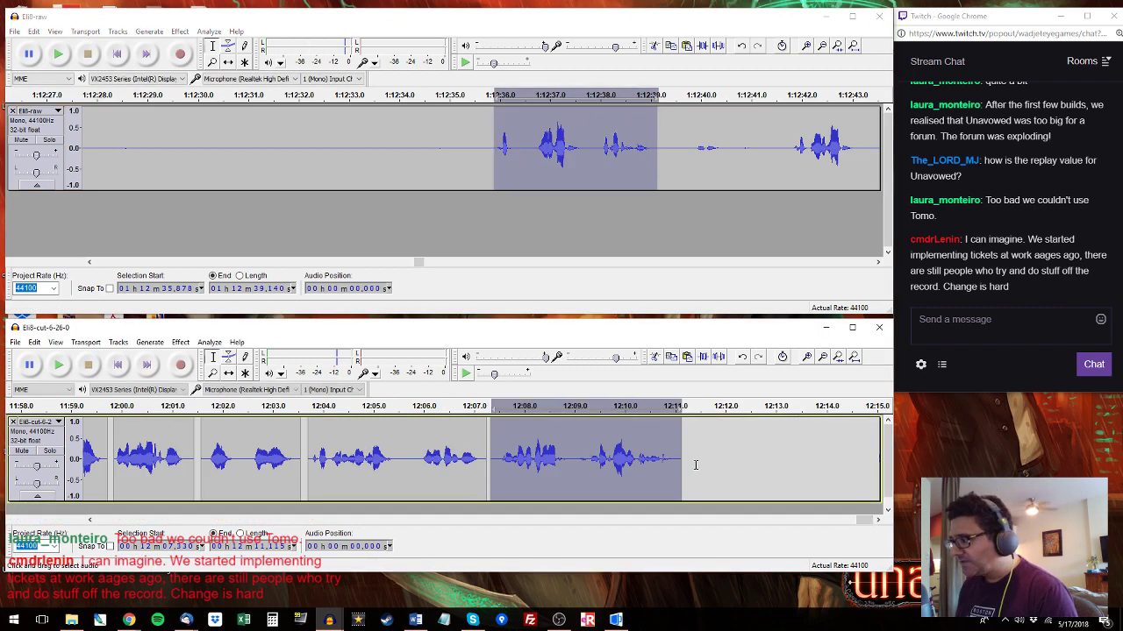
click(689, 438)
key(ctrl+v)
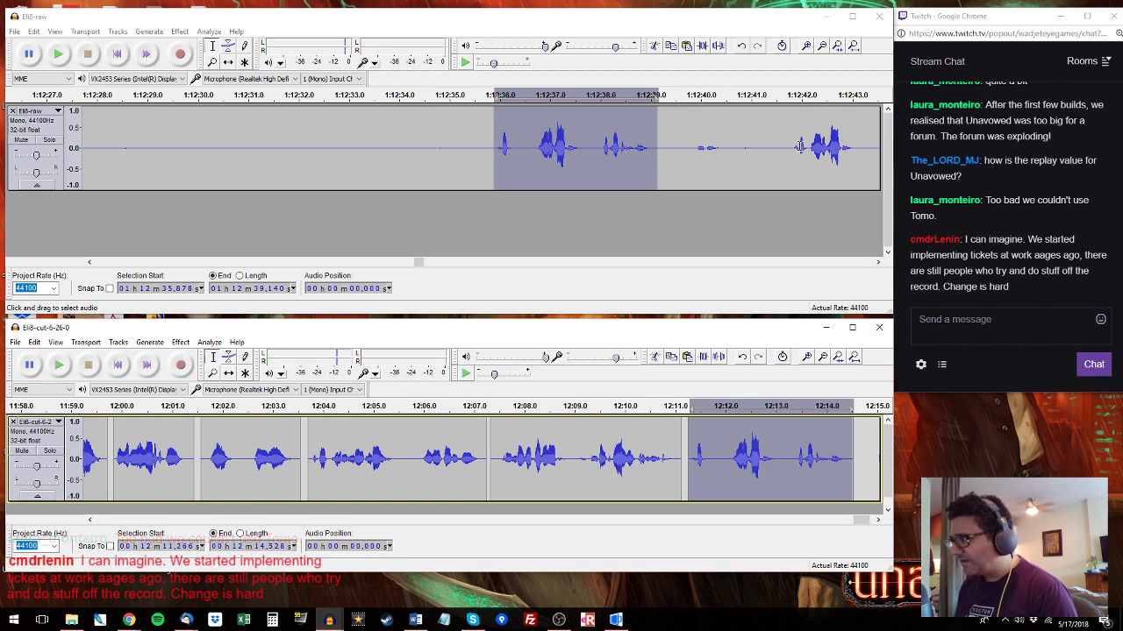
Listen to the raw takes from about 1:12:41.6, select 1:12:43.8 to 1:12:46.8, and continue listening from about 1:12:48.
click(783, 99)
drag(791, 123, 819, 141)
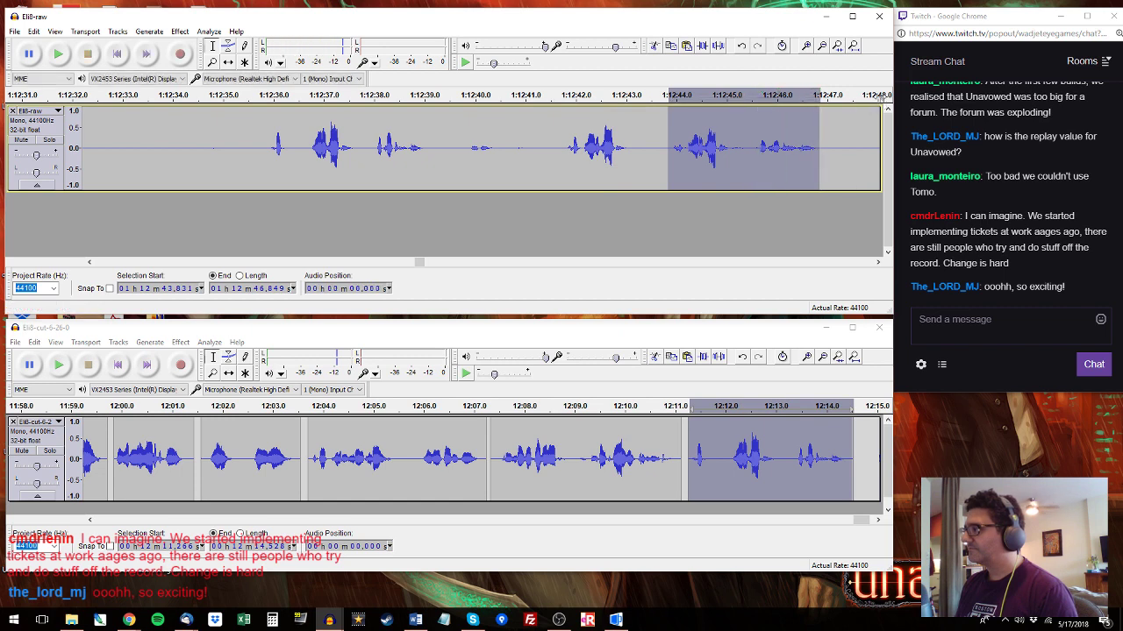
click(879, 98)
key(x)
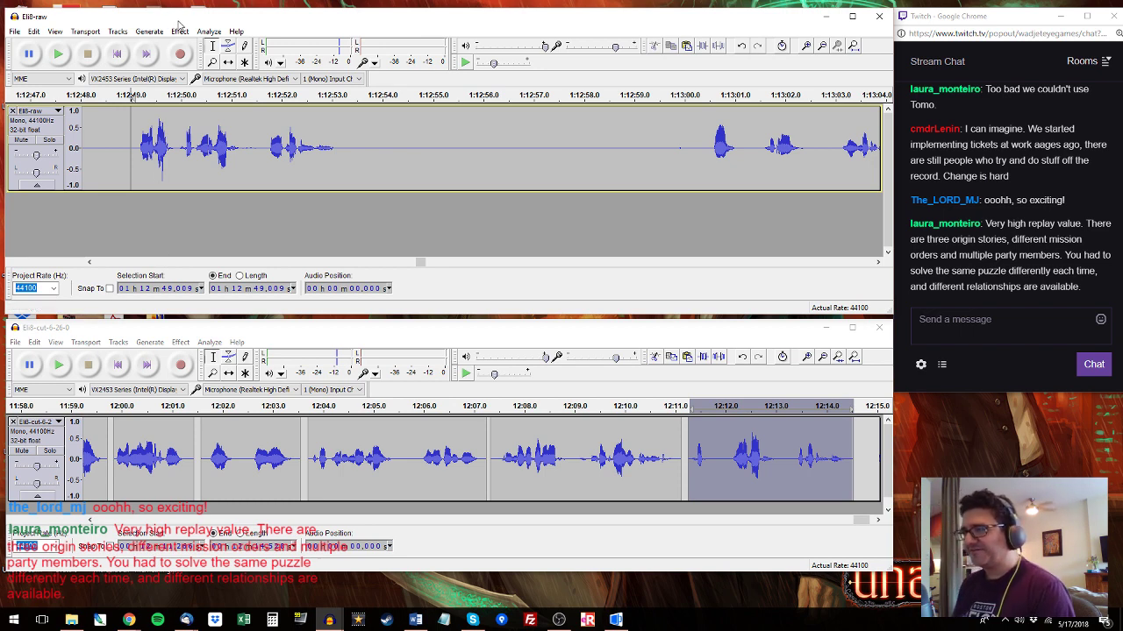
Listen to the raw take from 1:12:49.1, select 1:12:49.9 to 1:12:53.1, and compare it with the cut track from 12:11.4.
click(135, 150)
key(space)
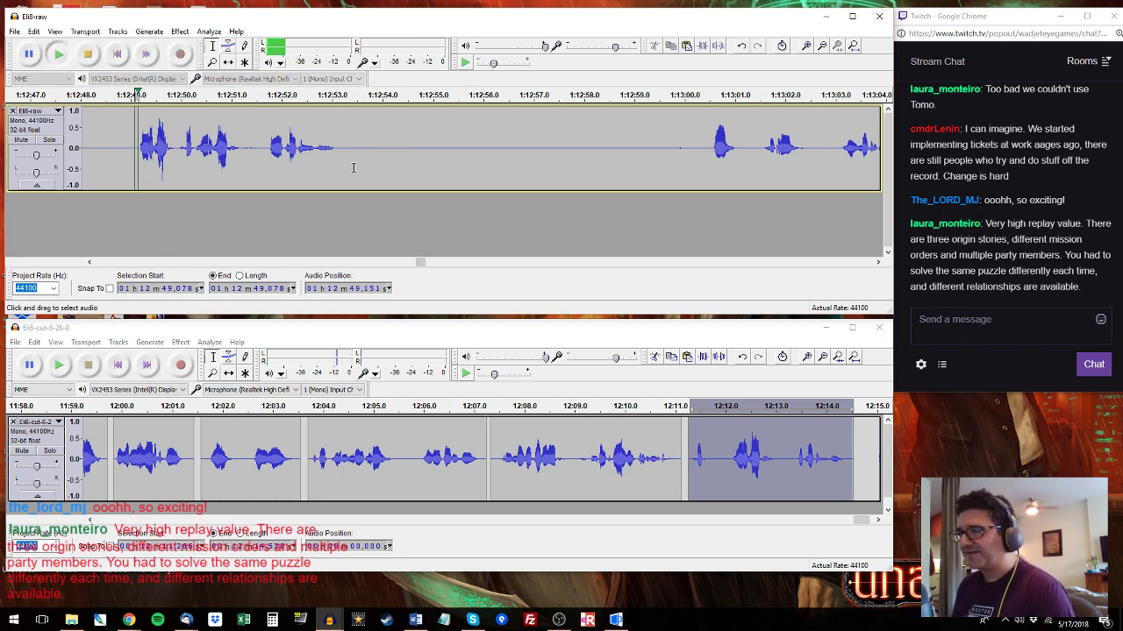
drag(354, 168, 338, 149)
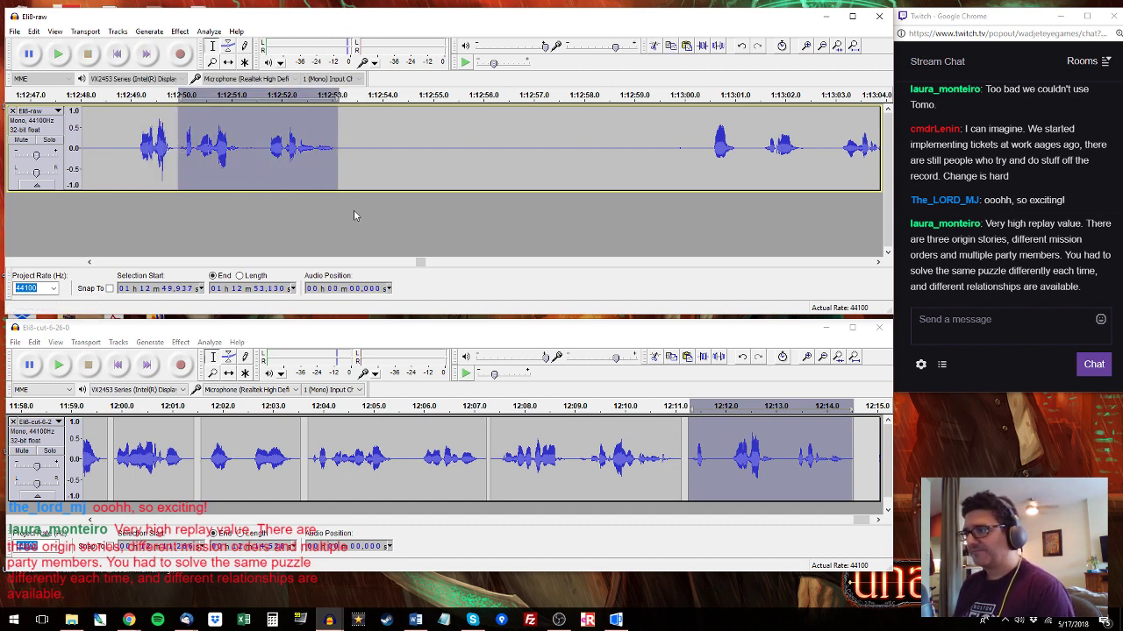
key(space)
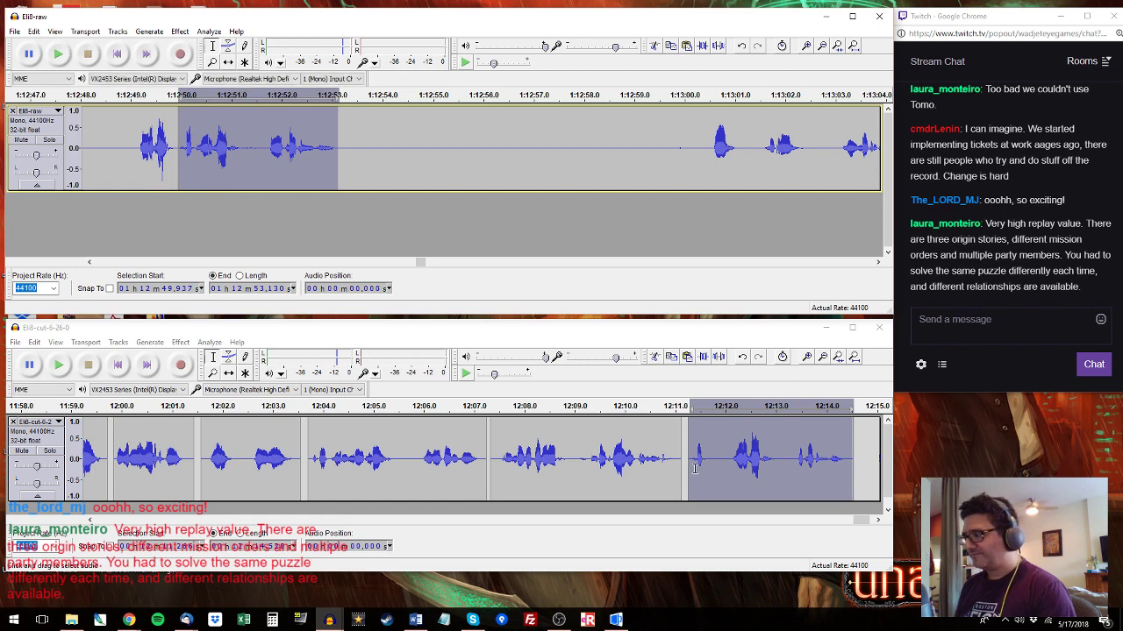
click(693, 459)
key(space)
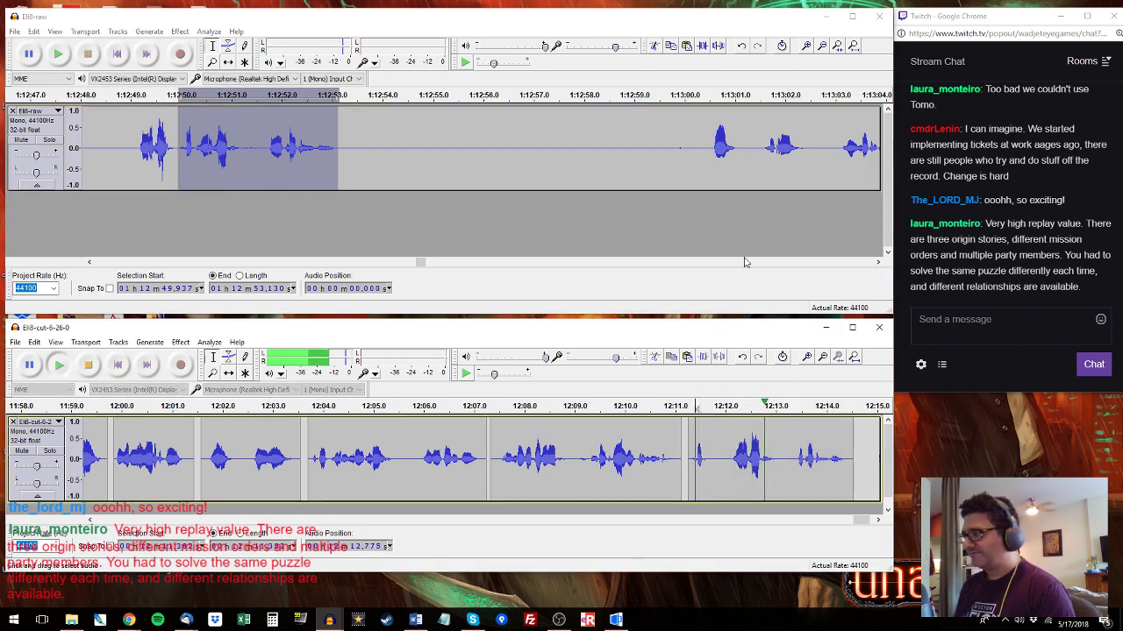
key(space)
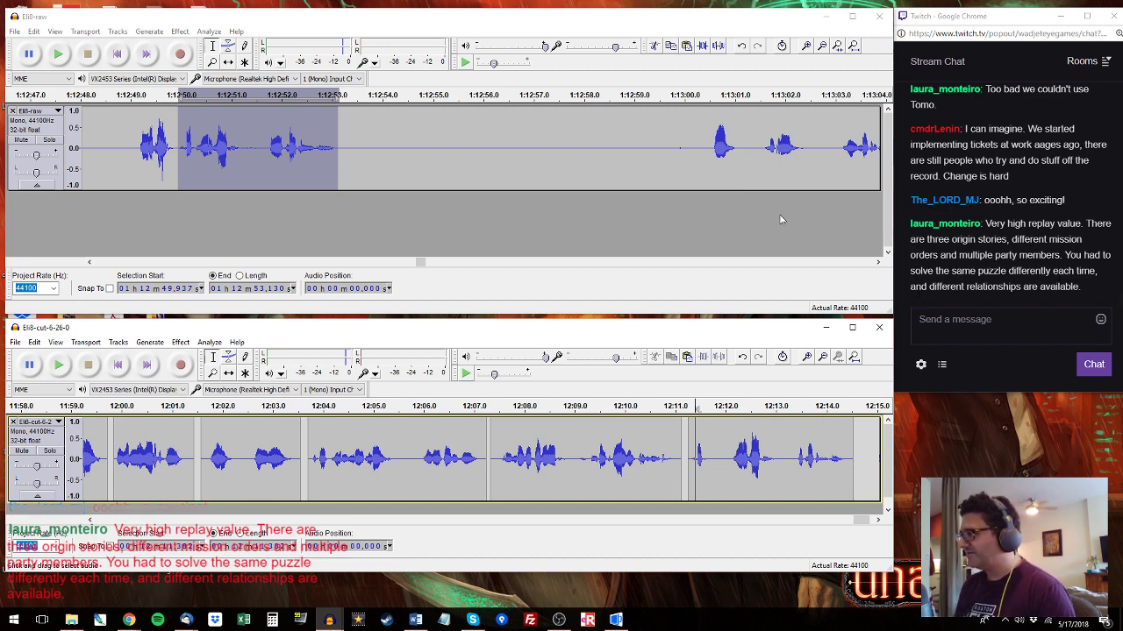
Place the raw track's cursor at 1:13:00.4, just before the next take, and listen from there.
click(706, 150)
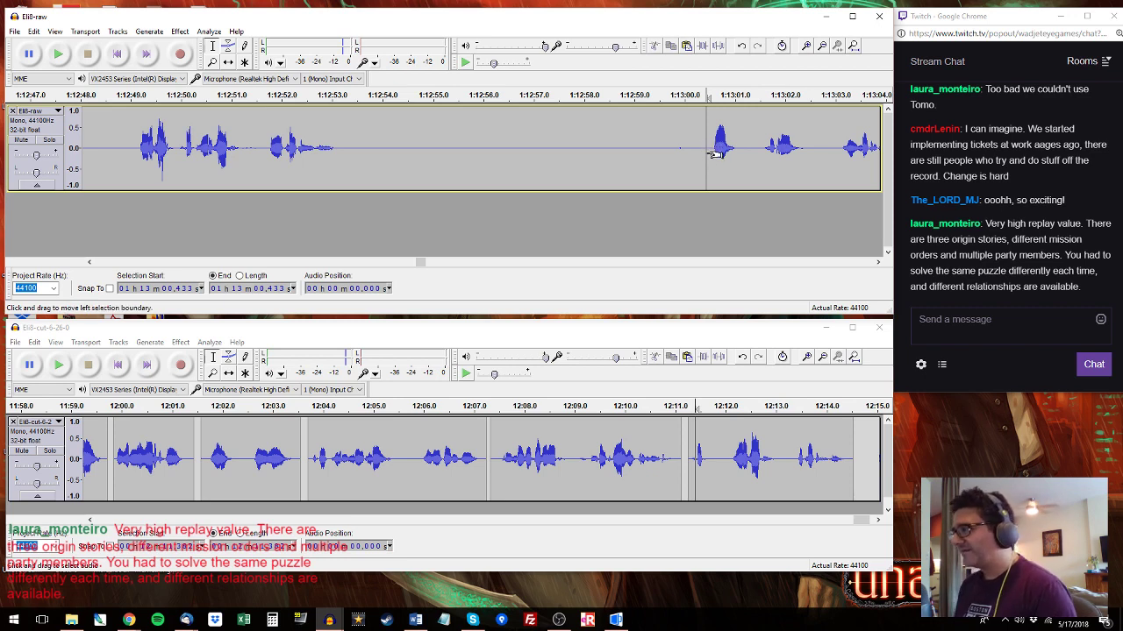
click(711, 154)
click(694, 157)
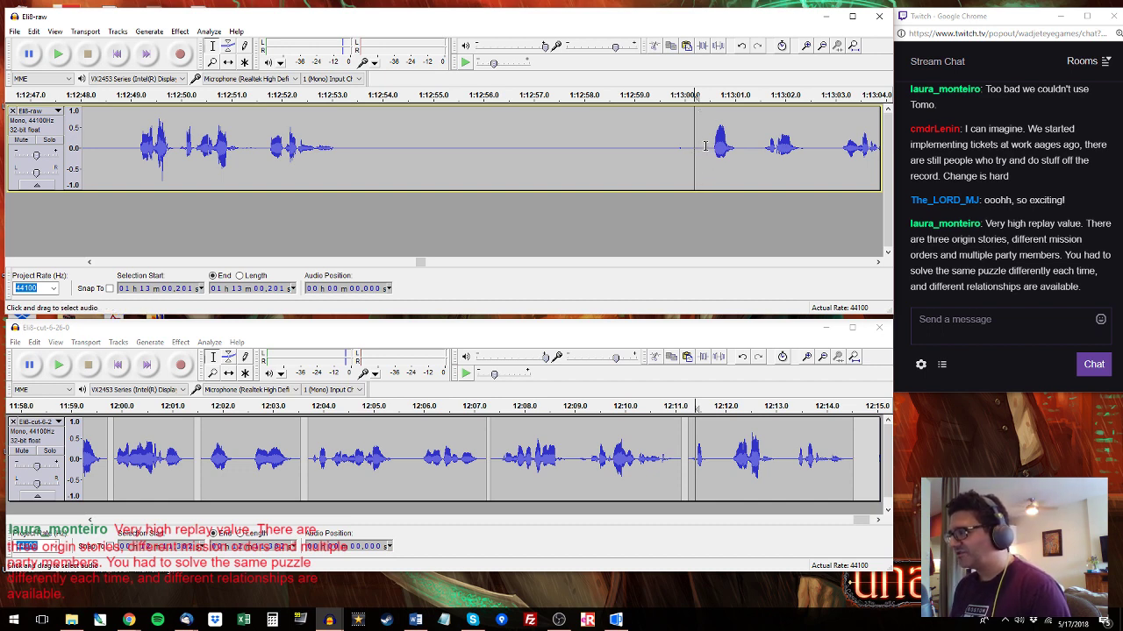
click(706, 144)
key(space)
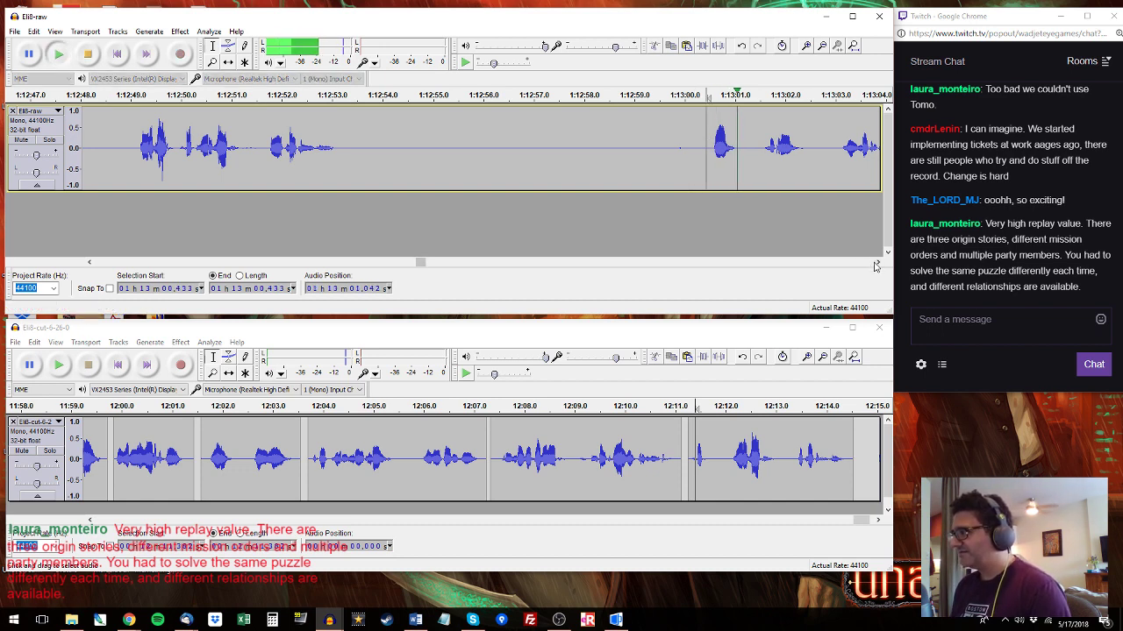
key(space)
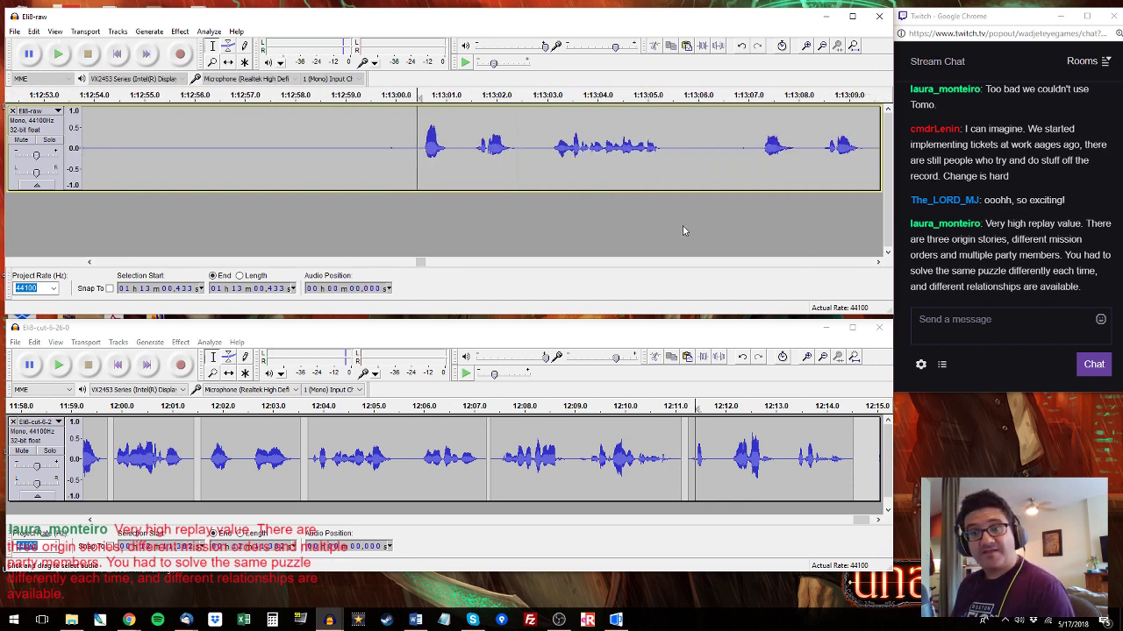
Replay the raw take, and paste its section from 1:13:00.5 to 1:13:05.4 into the cut track at 12:14.6.
key(space)
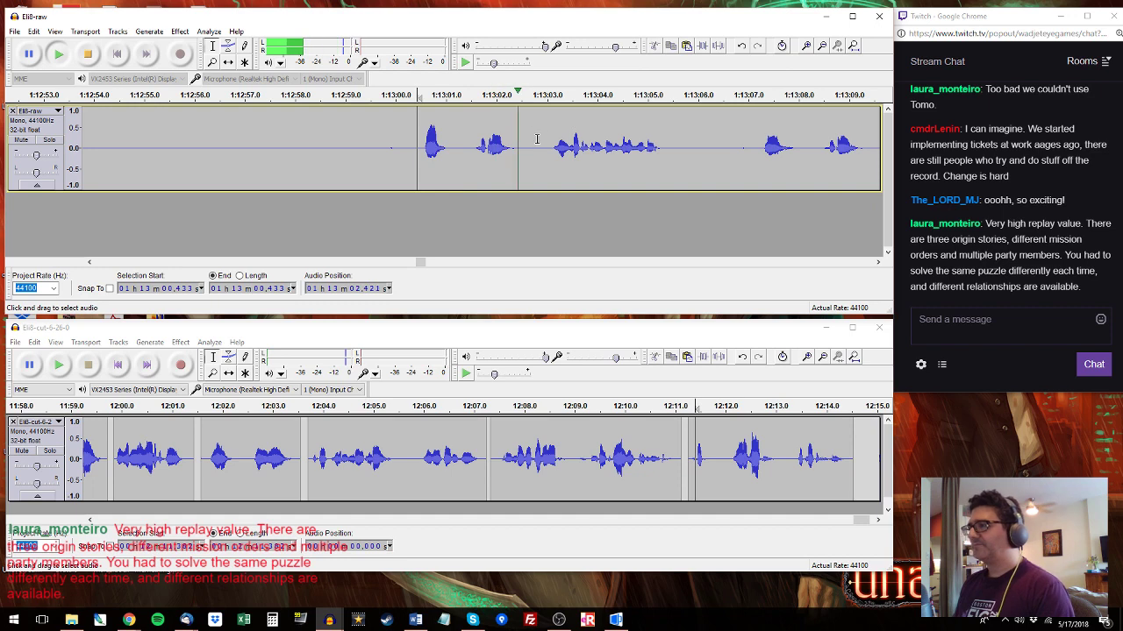
drag(669, 133, 418, 135)
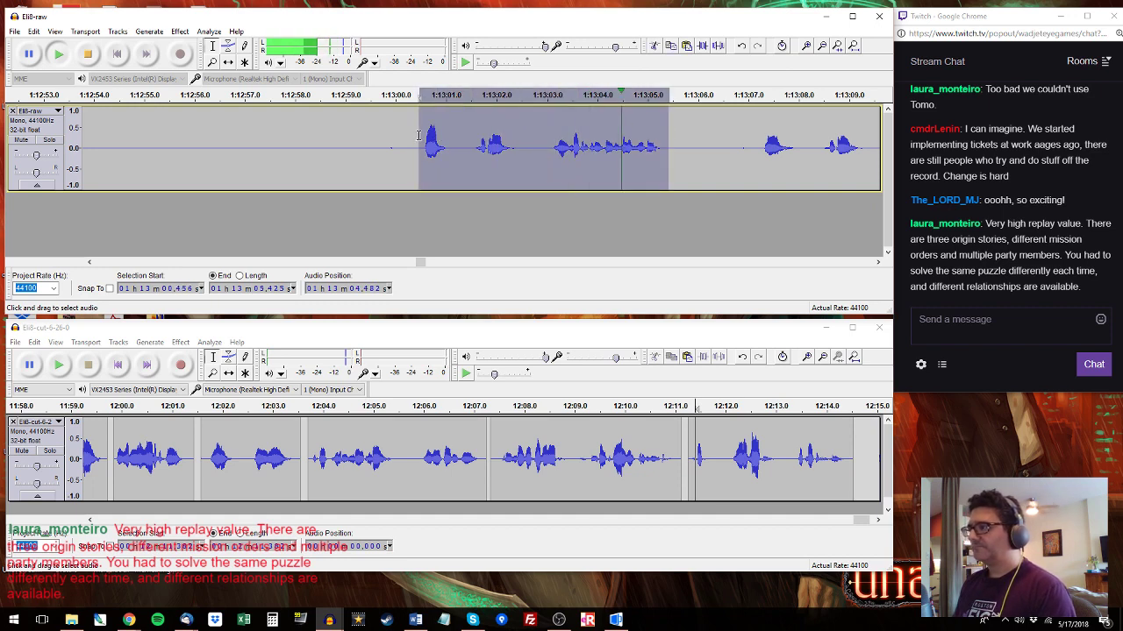
key(space)
drag(863, 523, 874, 523)
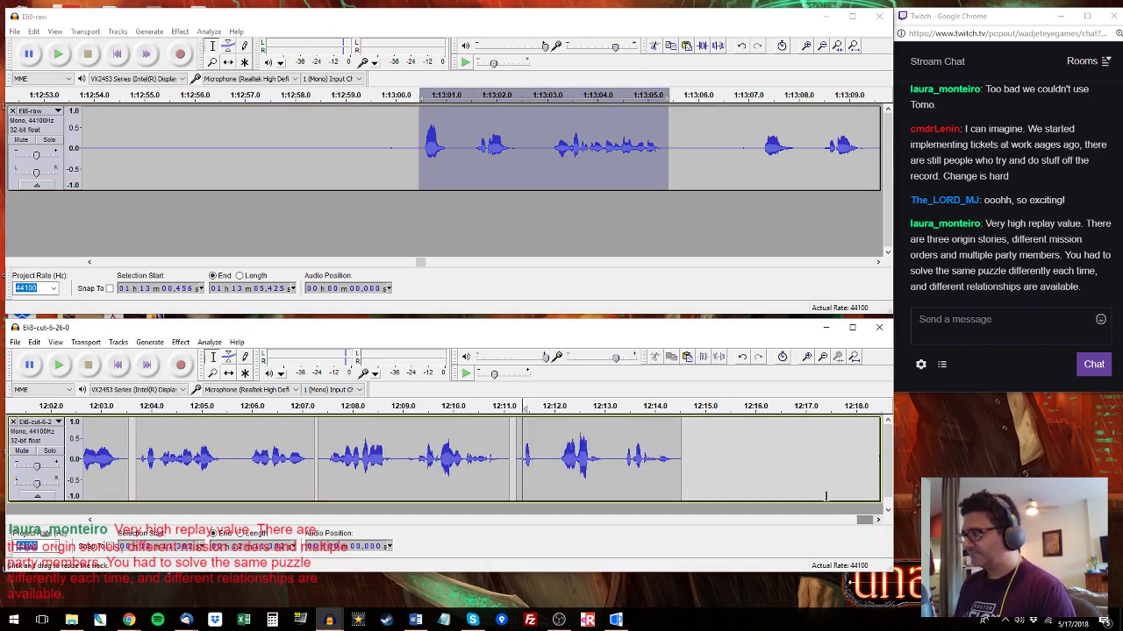
click(689, 452)
key(ctrl+v)
Listen to the next raw take, select it from 1:13:07.2 to 1:13:12.6, and replay the selection.
click(760, 145)
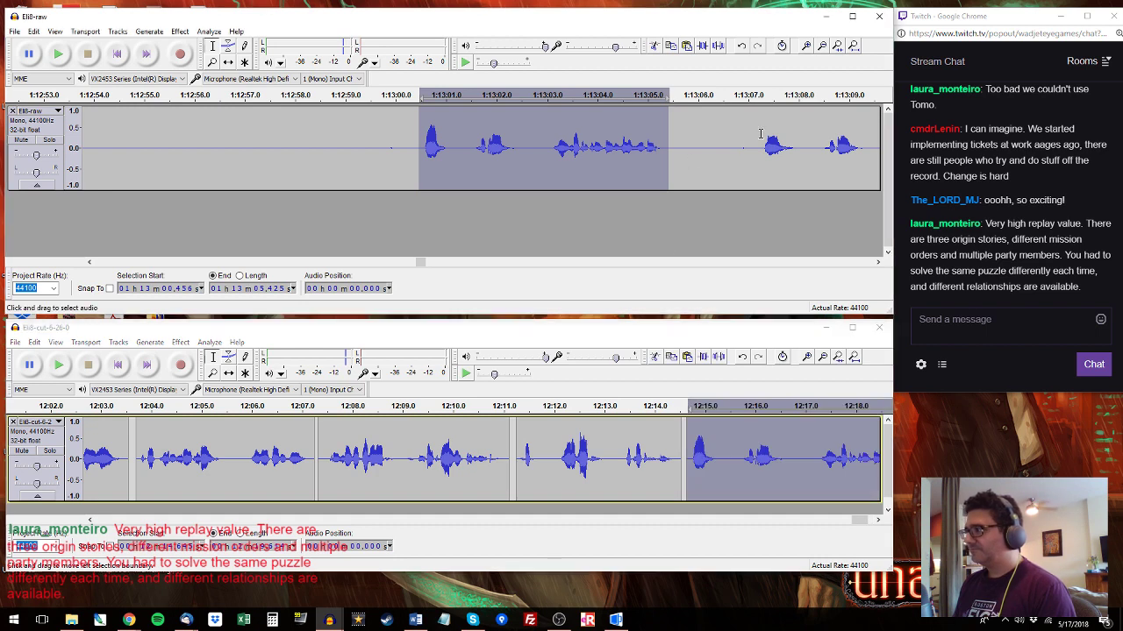
key(space)
drag(758, 151, 666, 160)
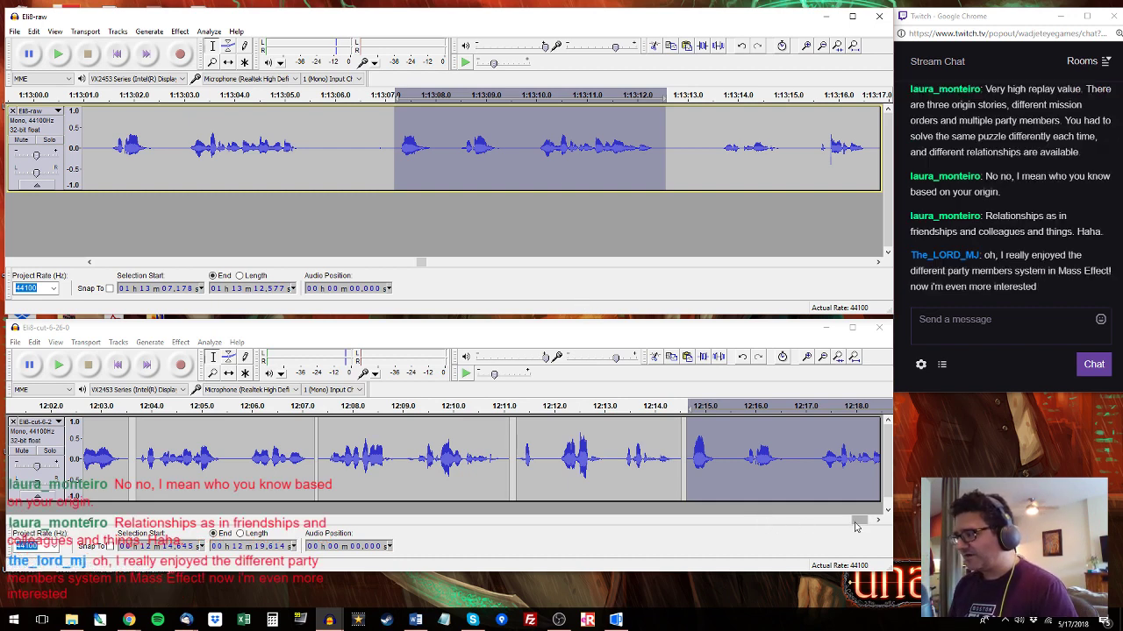
drag(856, 524, 865, 524)
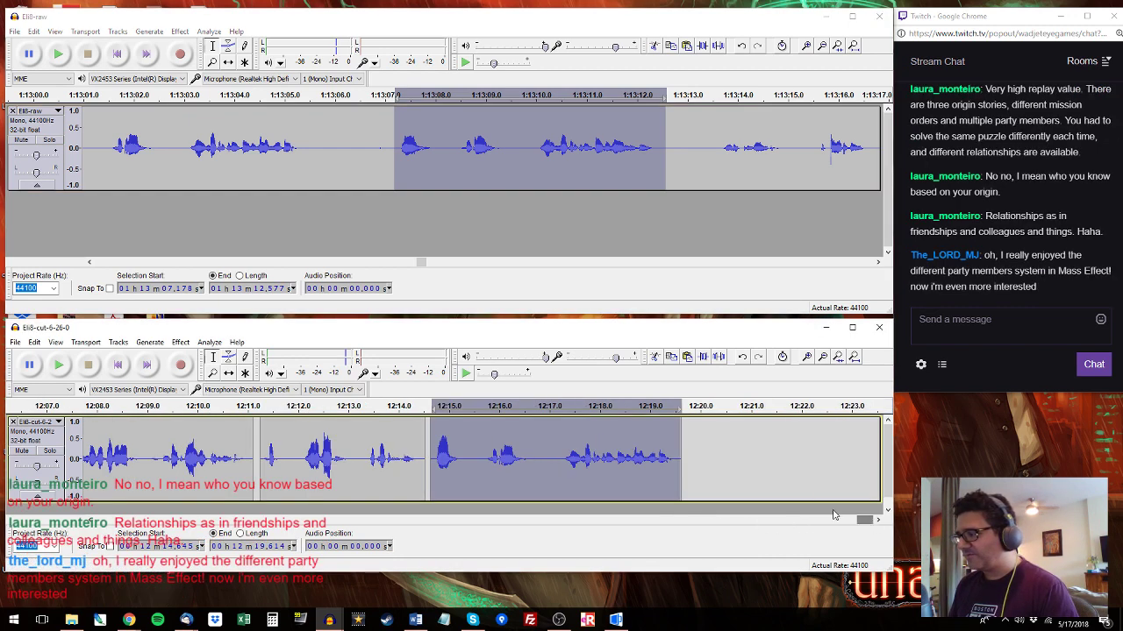
click(498, 30)
key(space)
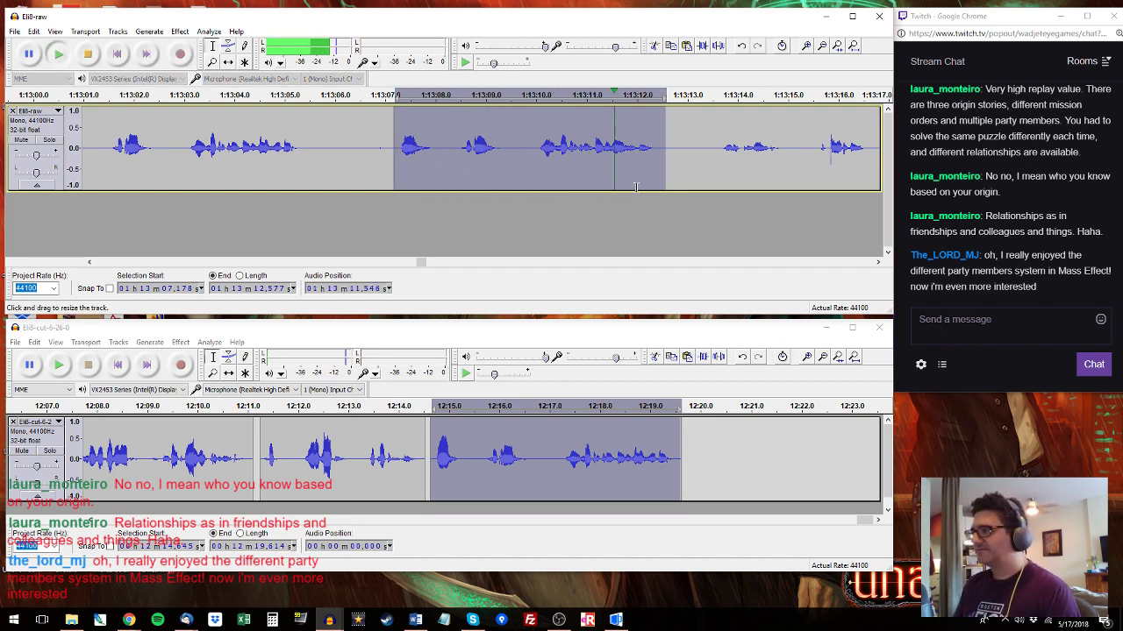
Listen to the cut track from 12:17.7, and replace its last clip with the raw section from 1:13:07.2 to 1:13:12.6.
click(584, 405)
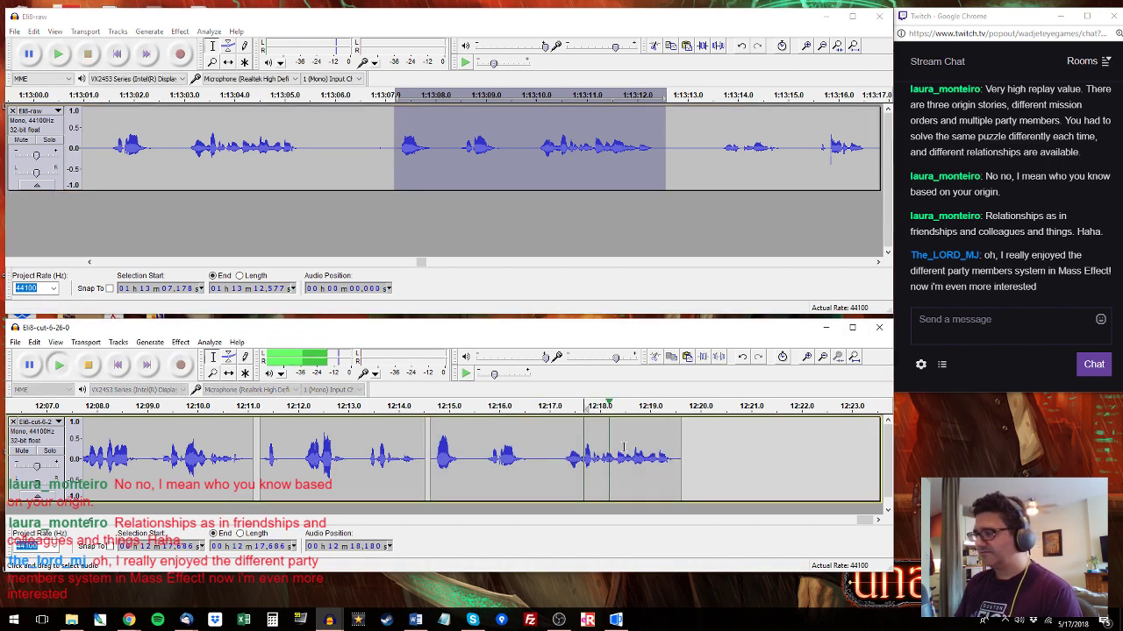
key(space)
double_click(607, 448)
key(ctrl+v)
Listen to the raw take from 1:13:13.6, and paste its section from 1:13:13.7 to 1:13:17.9 into the cut track at 12:20.3.
click(715, 121)
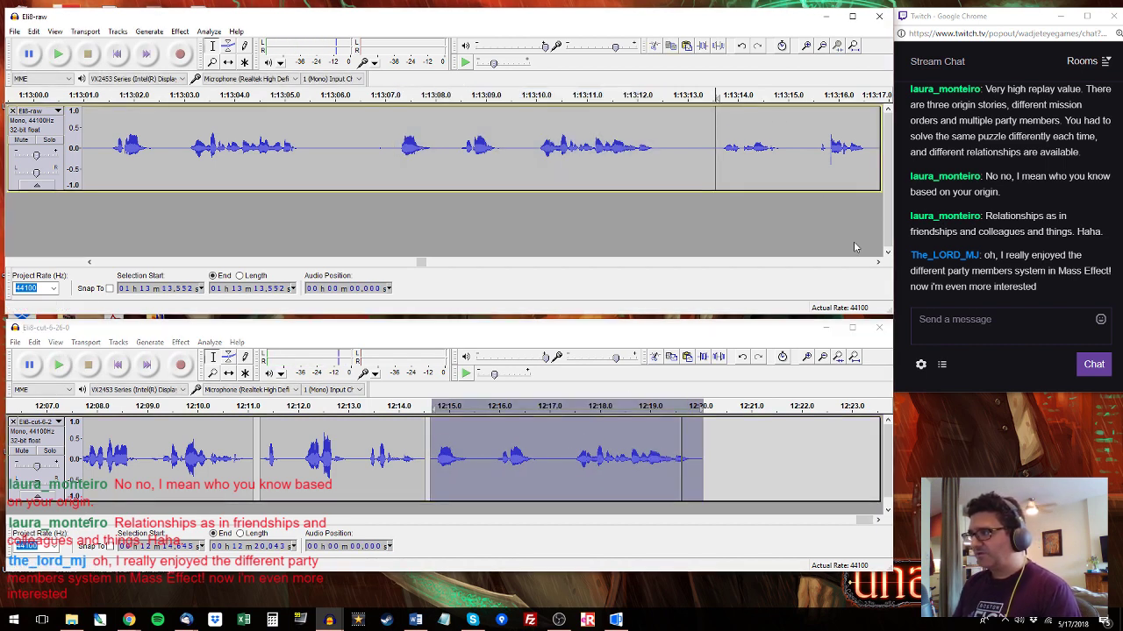
click(878, 261)
click(878, 261)
click(878, 261)
key(space)
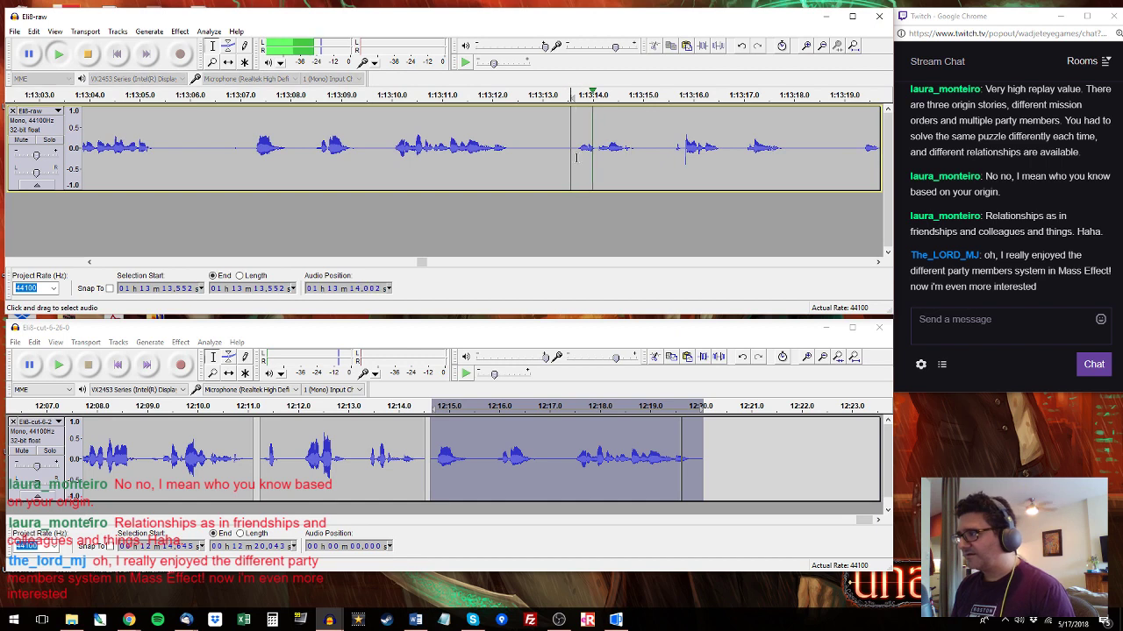
drag(576, 136, 789, 137)
key(space)
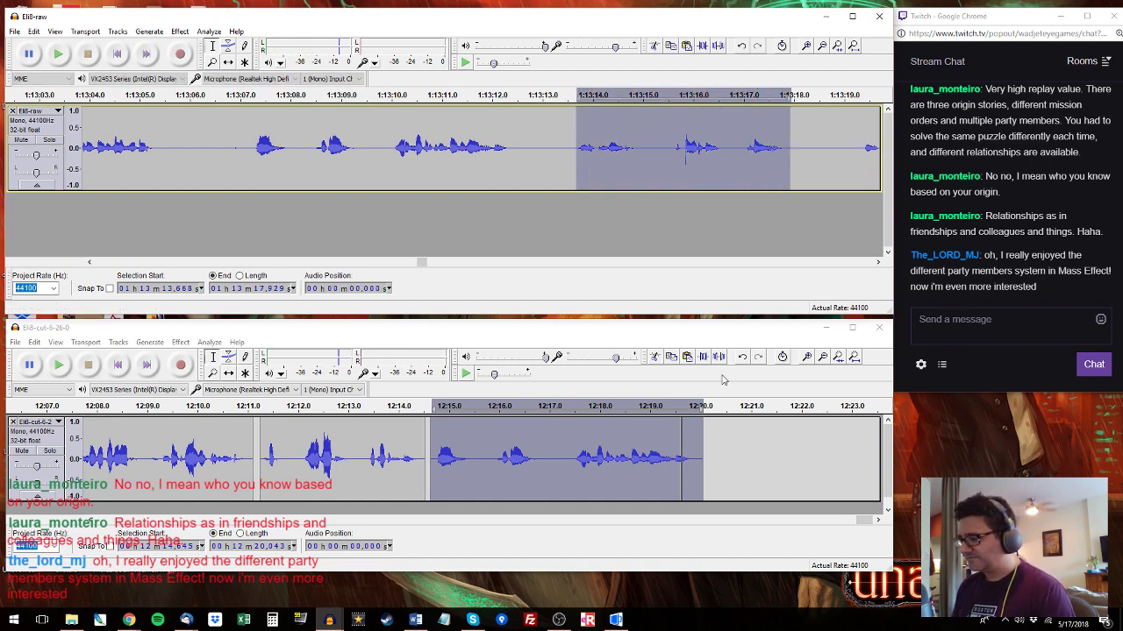
key(ctrl+c)
click(714, 456)
key(ctrl+v)
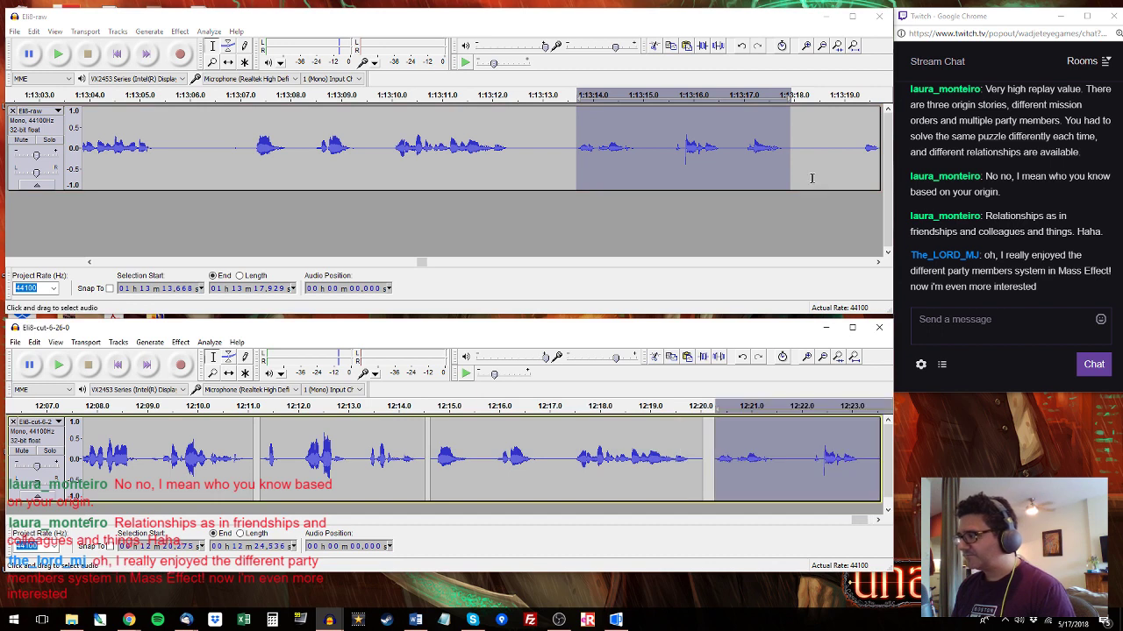
Listen to the raw take from 1:13:19.4, and replace the cut track's last clip with the section from 1:13:19.2 to 1:13:23.9.
click(866, 134)
key(space)
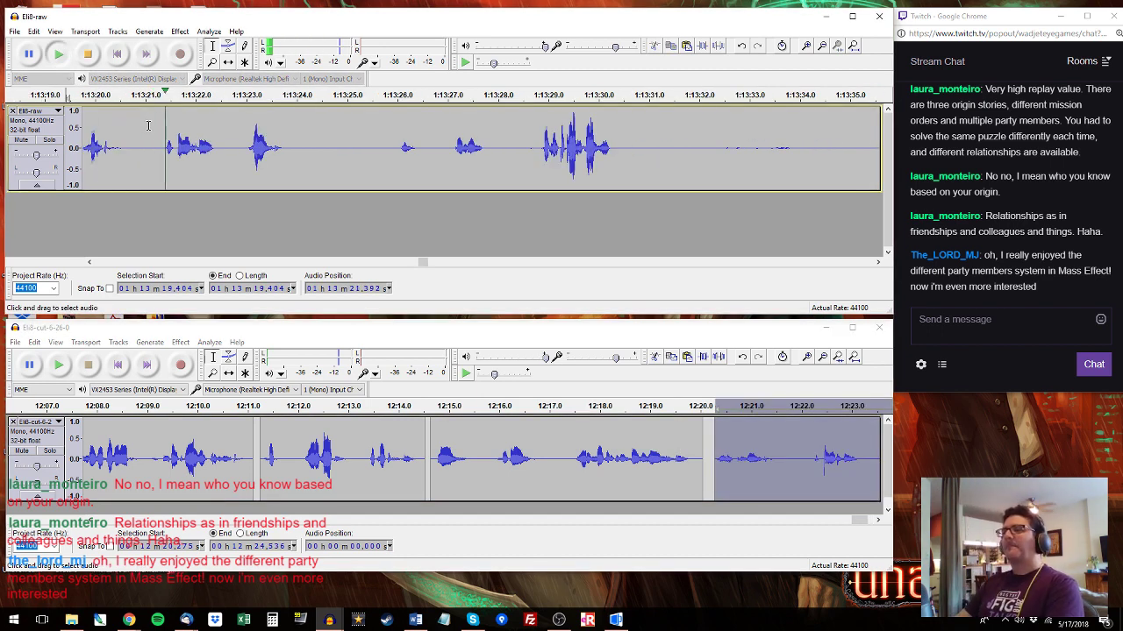
drag(292, 140, 143, 140)
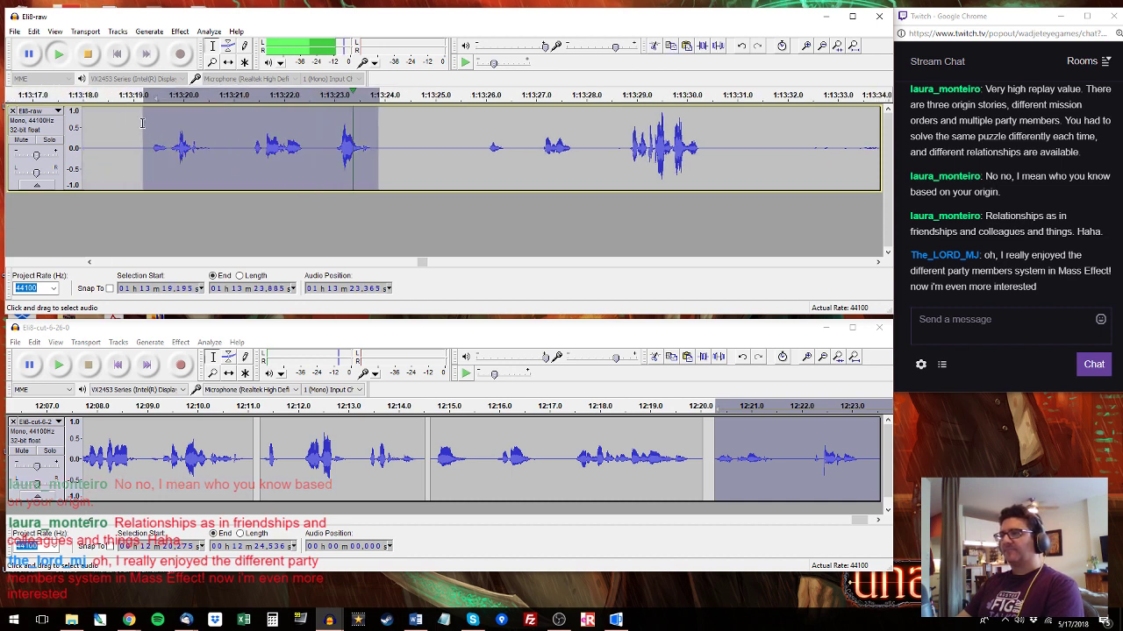
key(space)
click(764, 443)
key(ctrl+v)
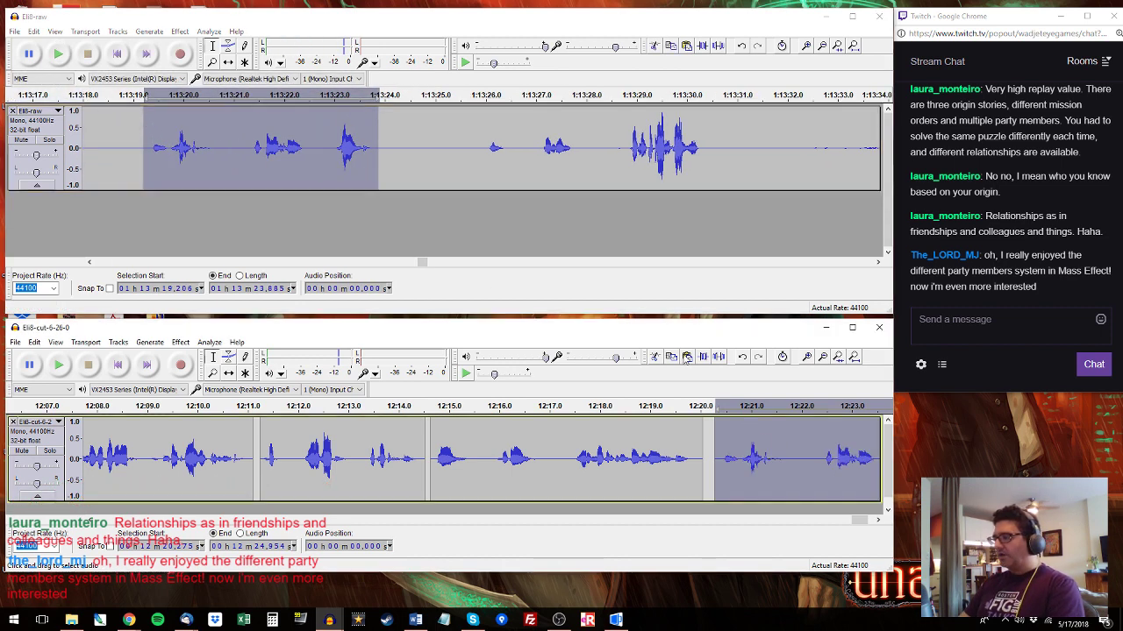
Listen to the raw take from about 1:13:26, and paste the section from 1:13:25.9 to 1:13:30.5 into the cut track at 12:25.1.
drag(856, 522, 862, 522)
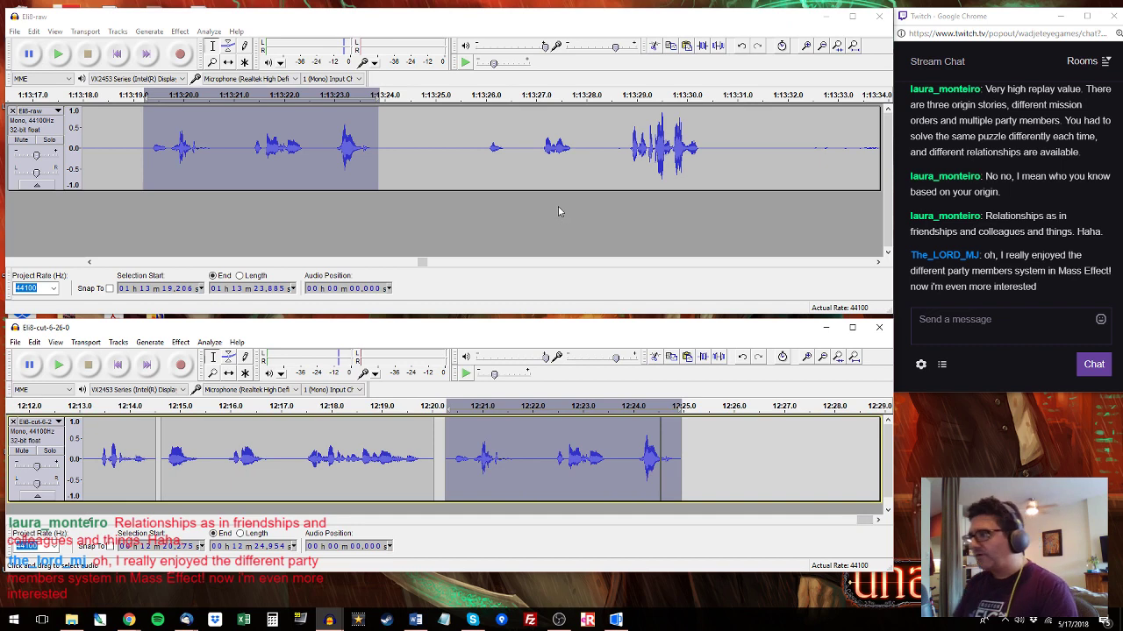
click(485, 97)
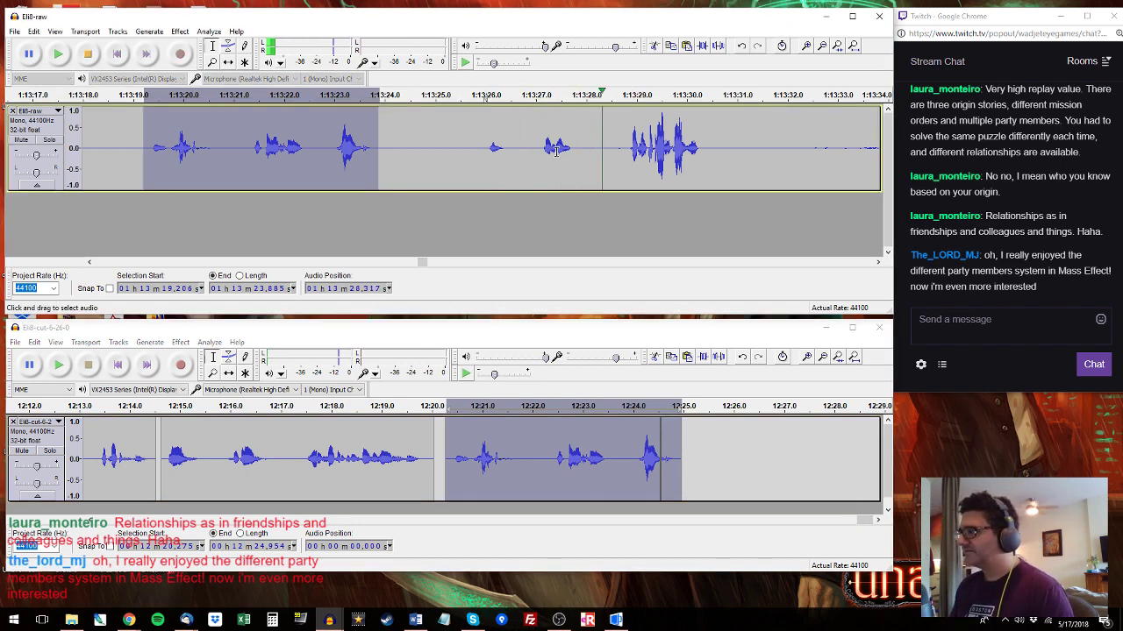
drag(713, 140, 481, 126)
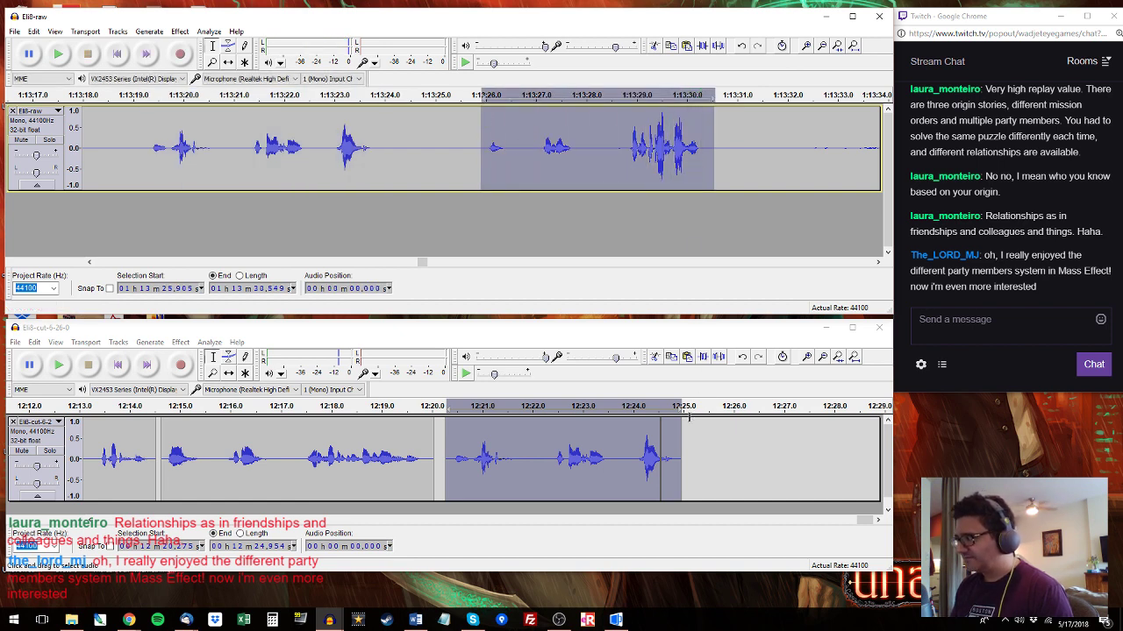
click(690, 428)
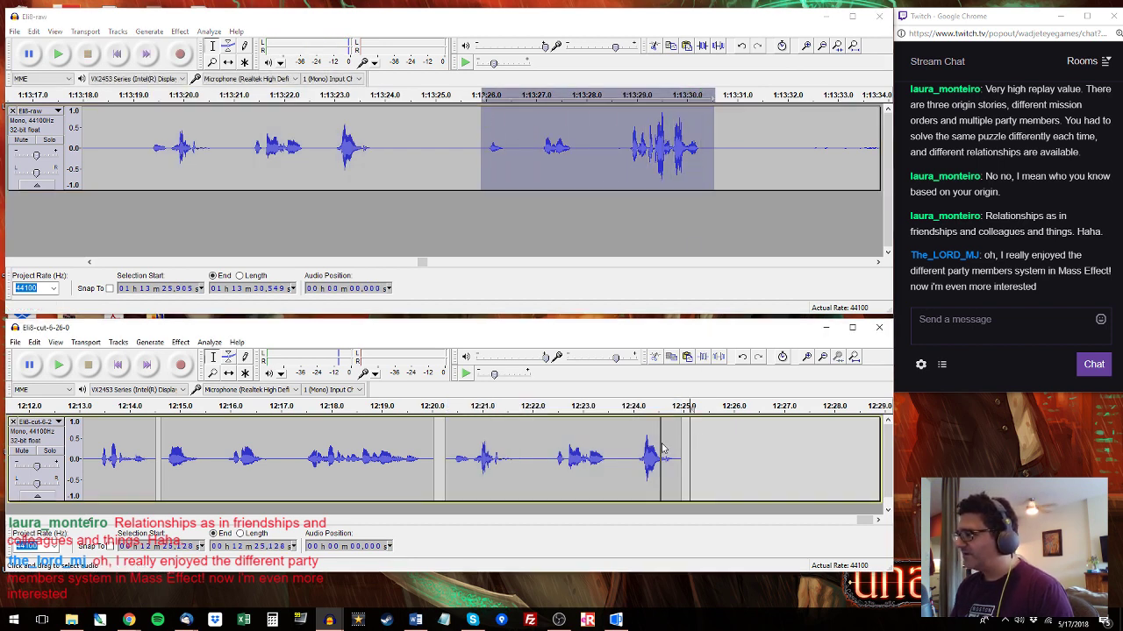
key(ctrl+v)
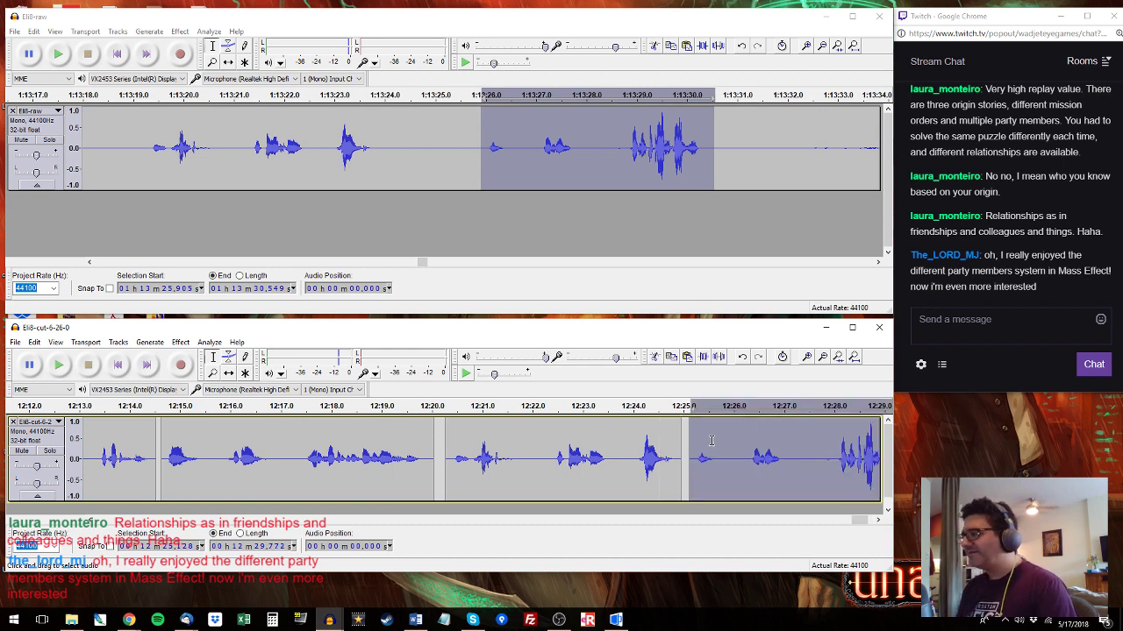
Listen to the raw take from about 1:13:33, and replace the cut track's 12:28.0 to 12:29.6 portion with the raw section from 1:13:51.1 to 1:13:52.8.
scroll(613, 443, right, 3)
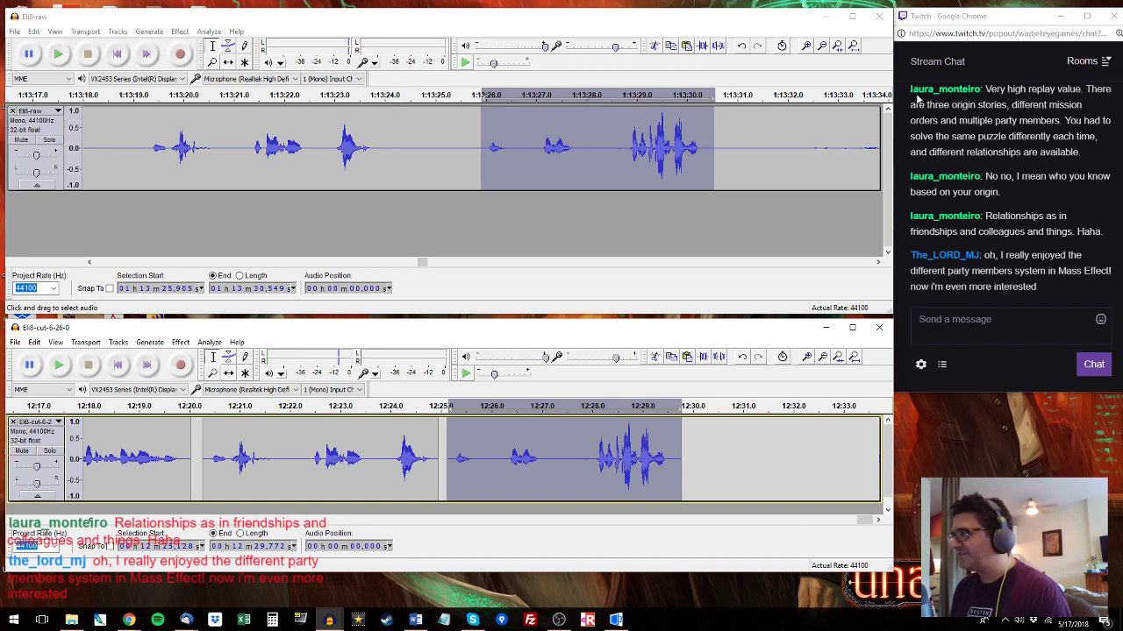
click(852, 96)
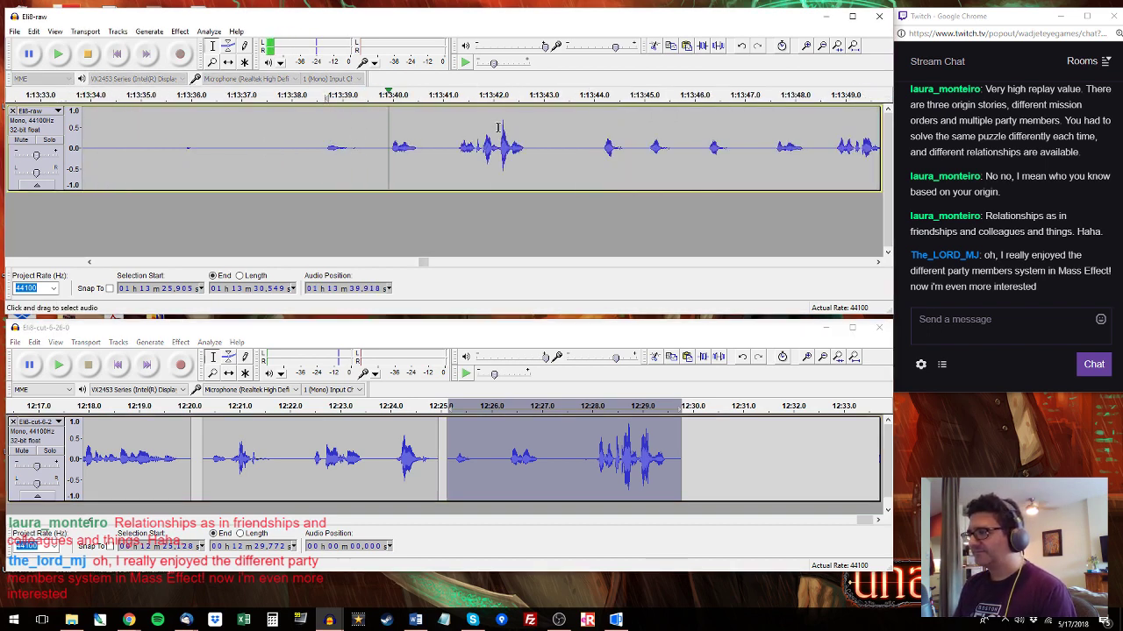
drag(456, 148, 533, 148)
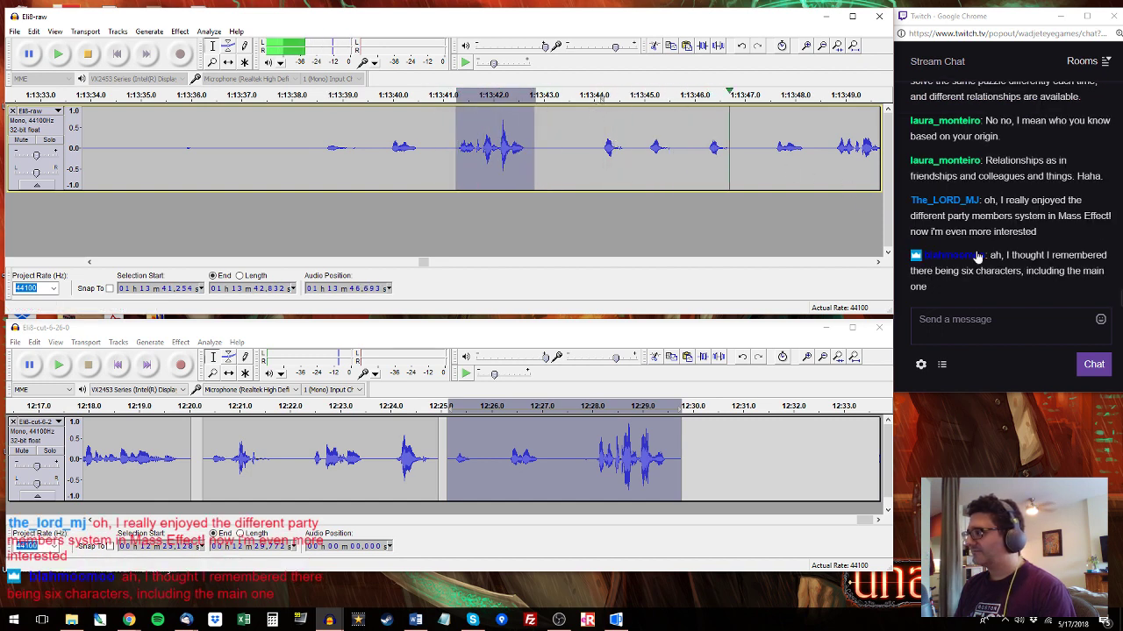
mouse_move(990, 256)
mouse_down()
mouse_move(917, 256)
mouse_move(1007, 258)
mouse_up()
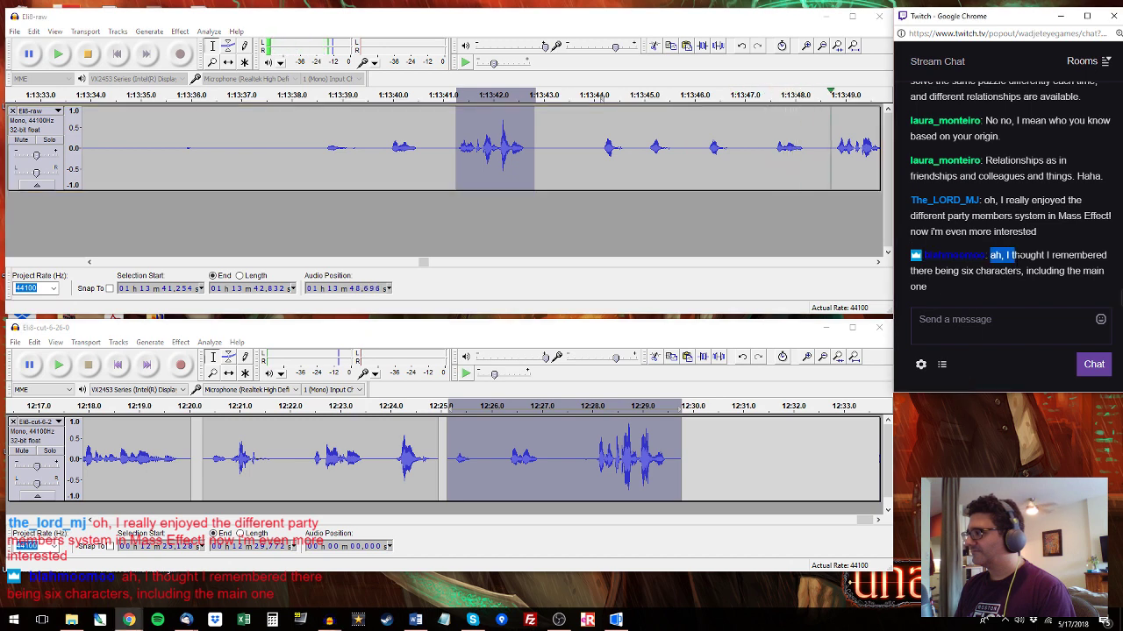
click(1015, 262)
drag(152, 144, 238, 144)
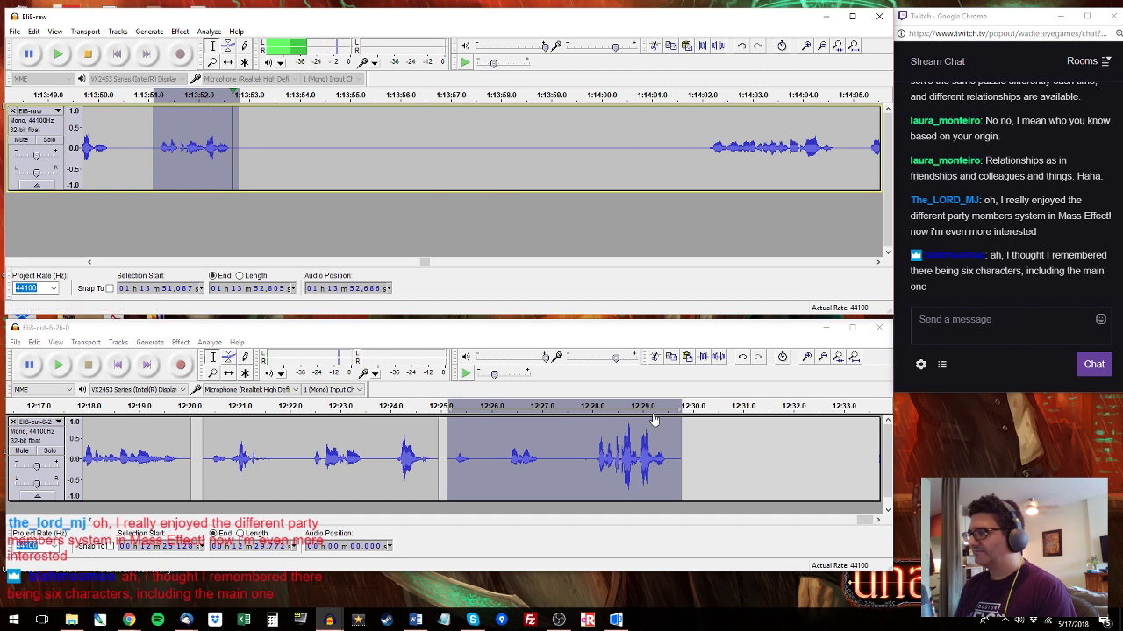
drag(594, 449, 671, 449)
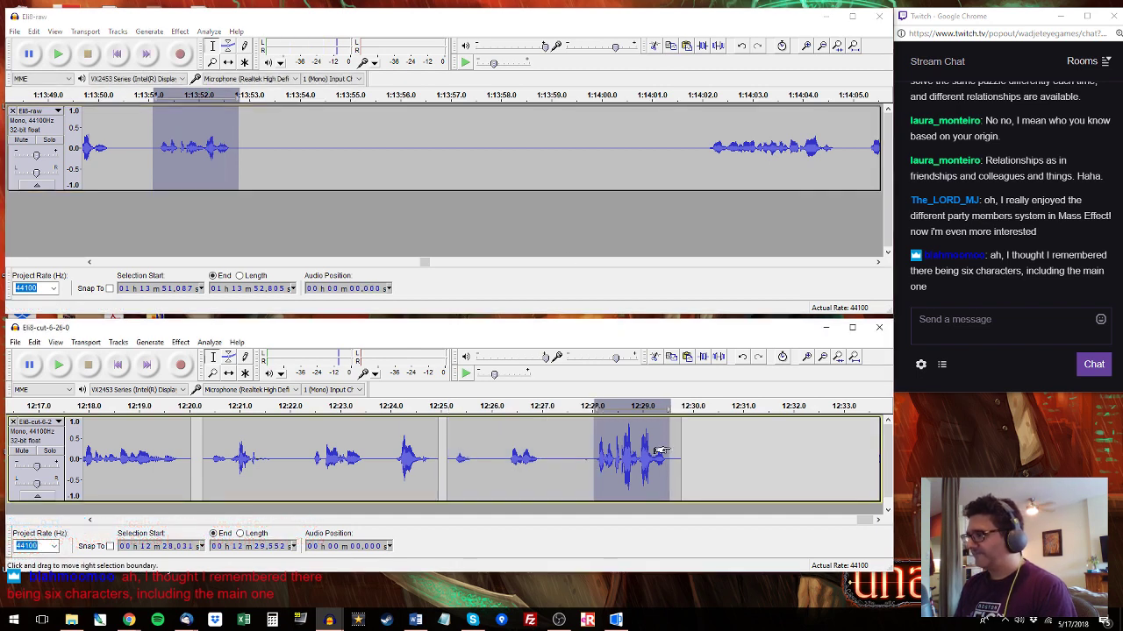
key(ctrl+v)
Listen to the cut track from 12:26.3, and compare it with the raw take from 1:13:47.5.
key(space)
key(space)
click(506, 457)
key(space)
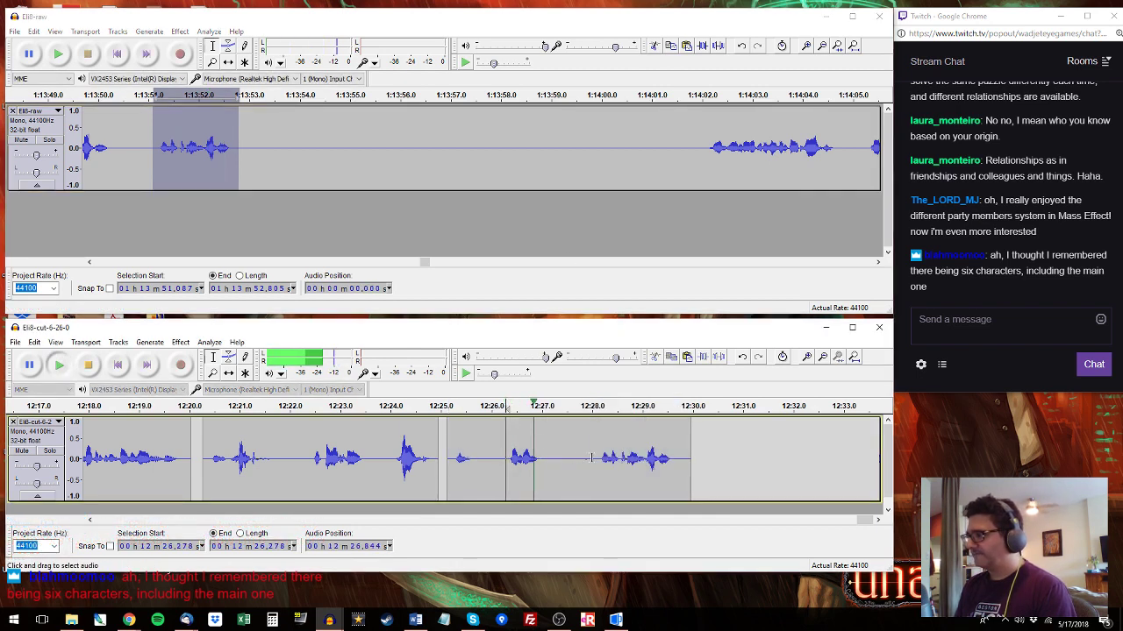
drag(592, 457, 556, 457)
key(space)
mouse_move(136, 153)
mouse_down()
mouse_move(164, 156)
mouse_move(77, 156)
mouse_move(132, 157)
mouse_up()
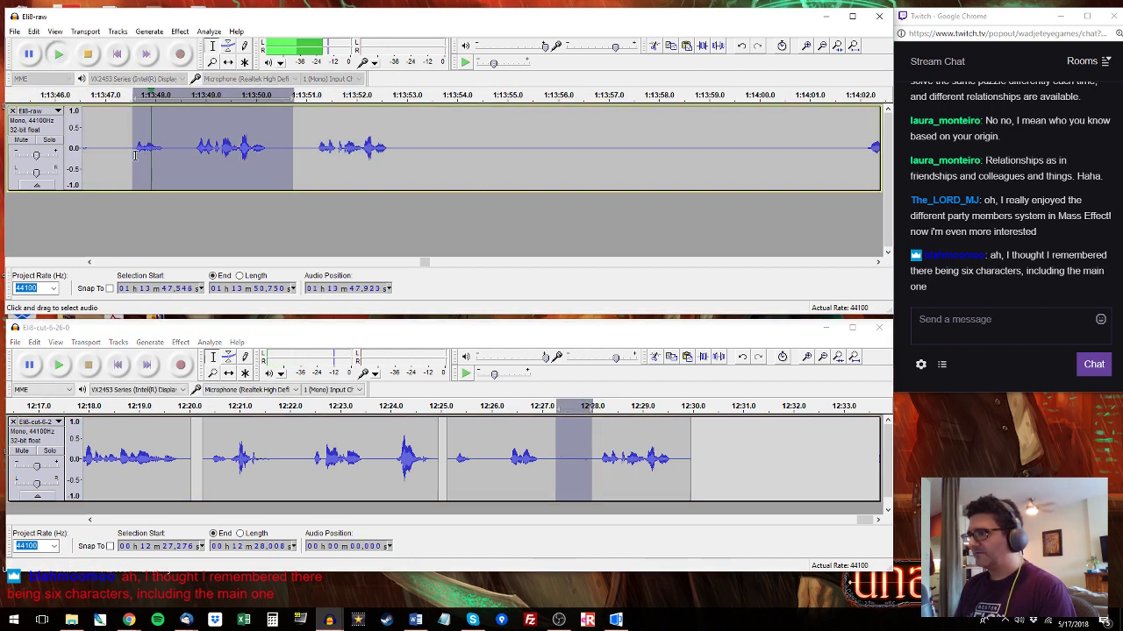
Listen to the cut track from 12:24.0, and delete the pause between 12:27.2 and 12:28.1.
click(394, 457)
key(space)
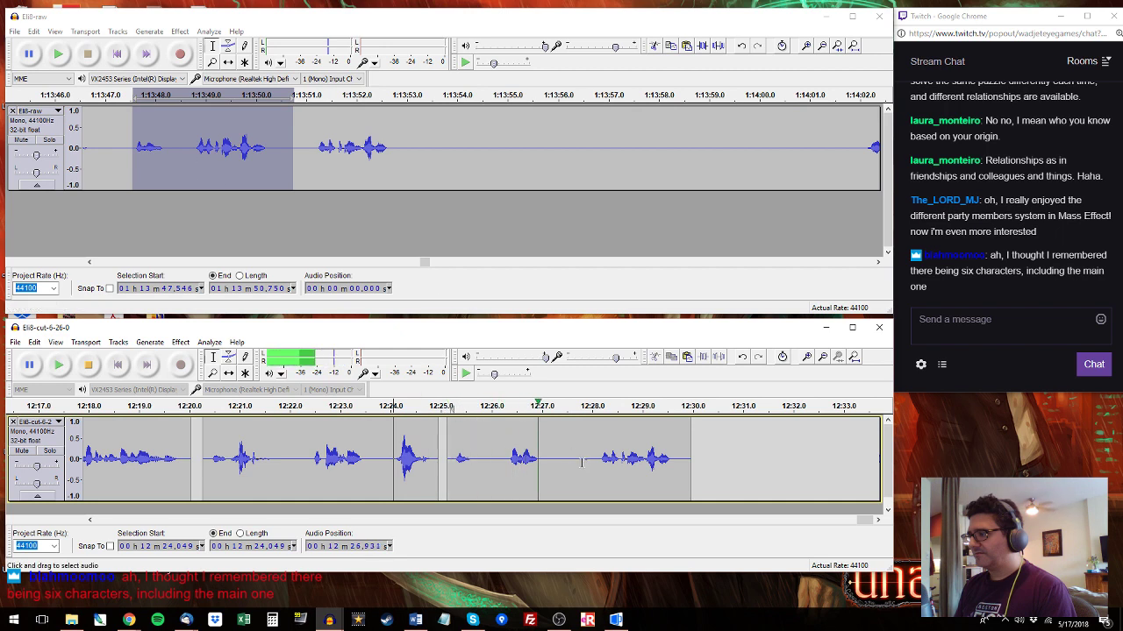
drag(595, 457, 552, 456)
key(space)
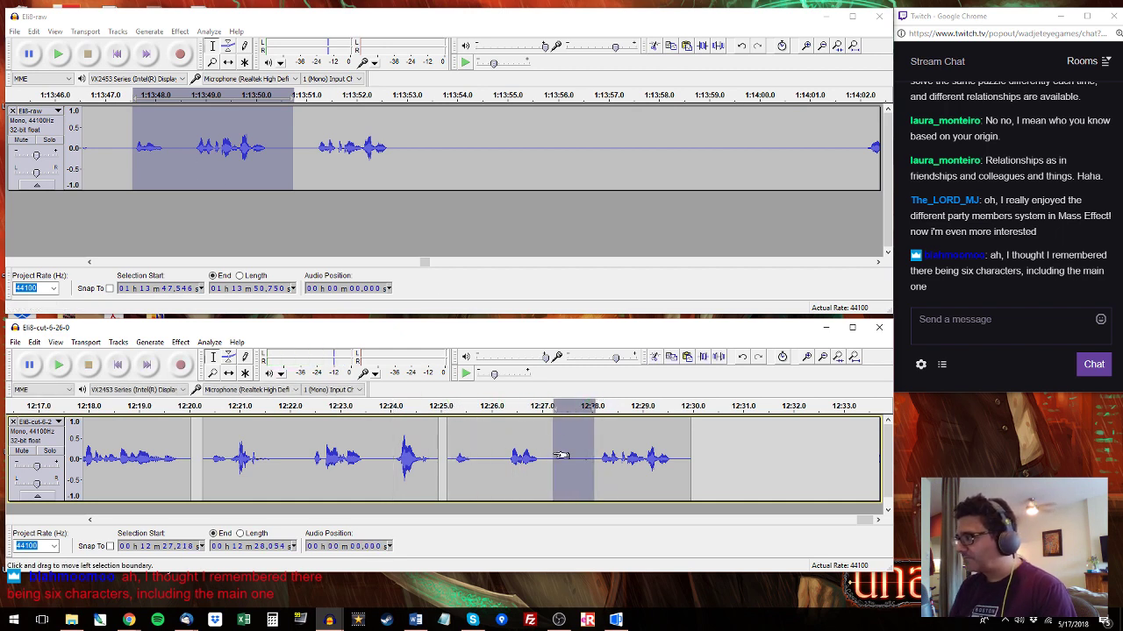
key(Delete)
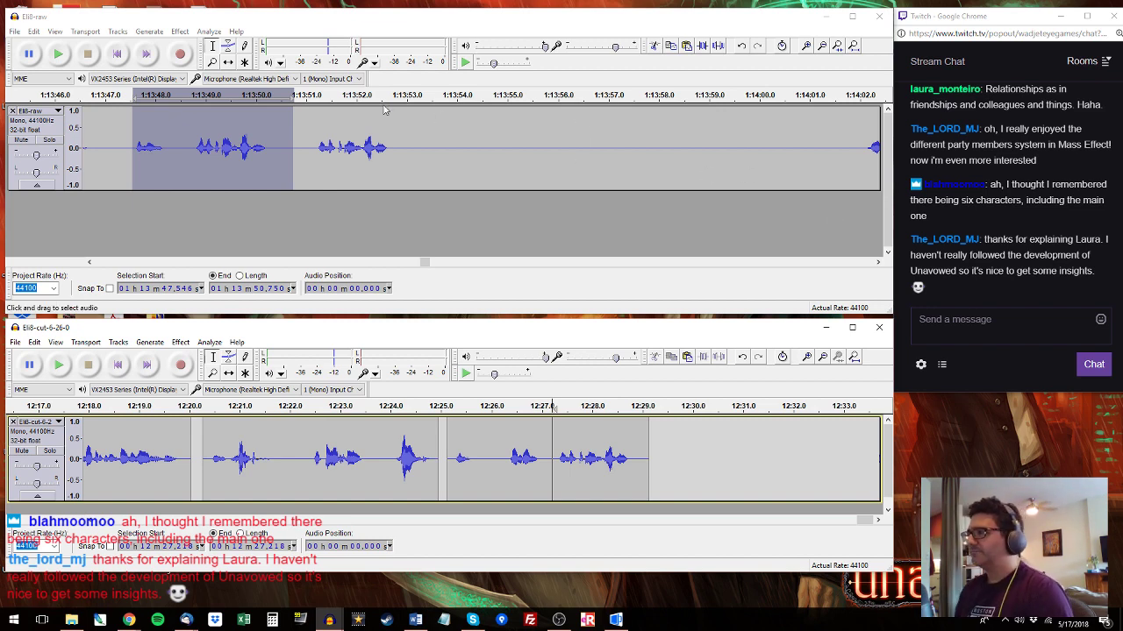
Listen to the raw take from about 1:13:51, and paste the section from 1:14:05.2 to 1:14:08.1 into the cut track at 12:29.3.
click(315, 95)
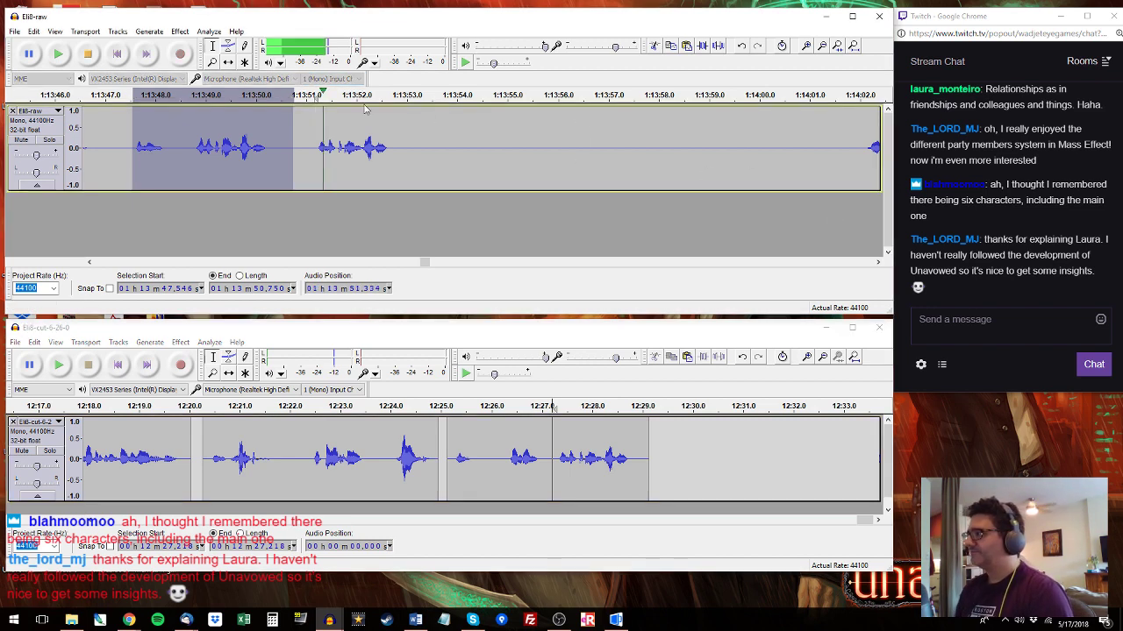
click(864, 94)
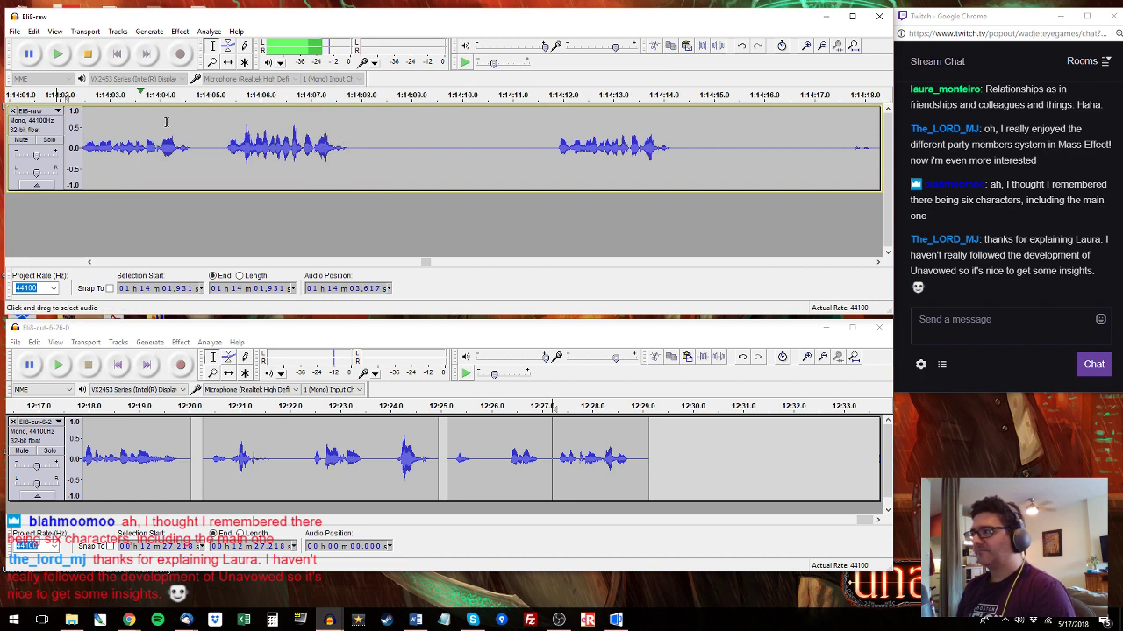
drag(365, 149, 220, 136)
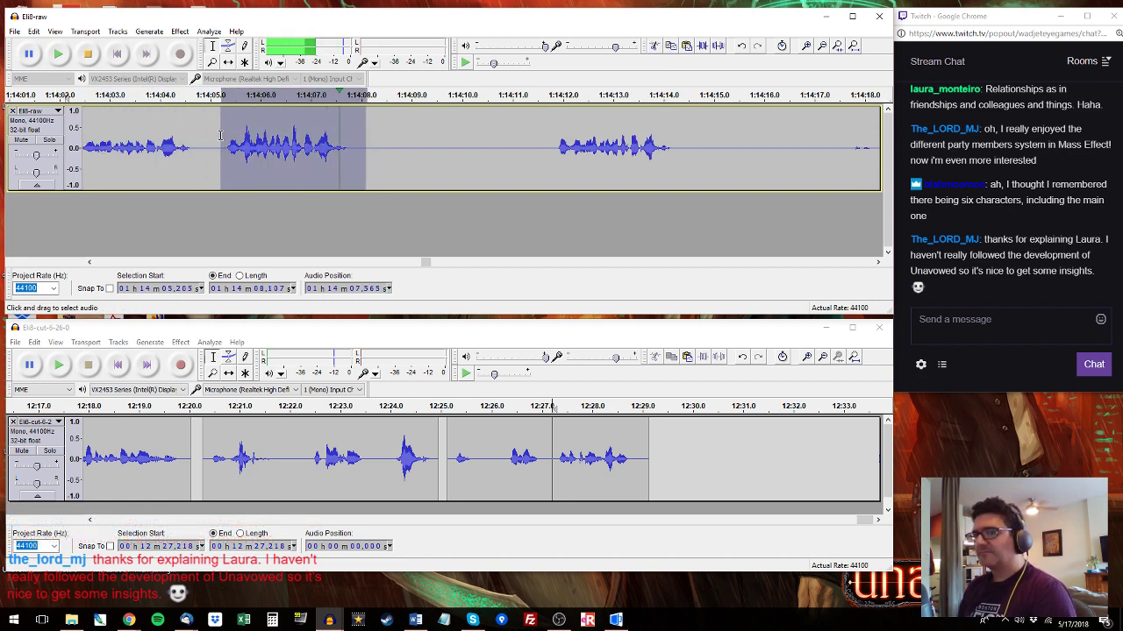
key(ctrl+c)
click(655, 456)
key(ctrl+v)
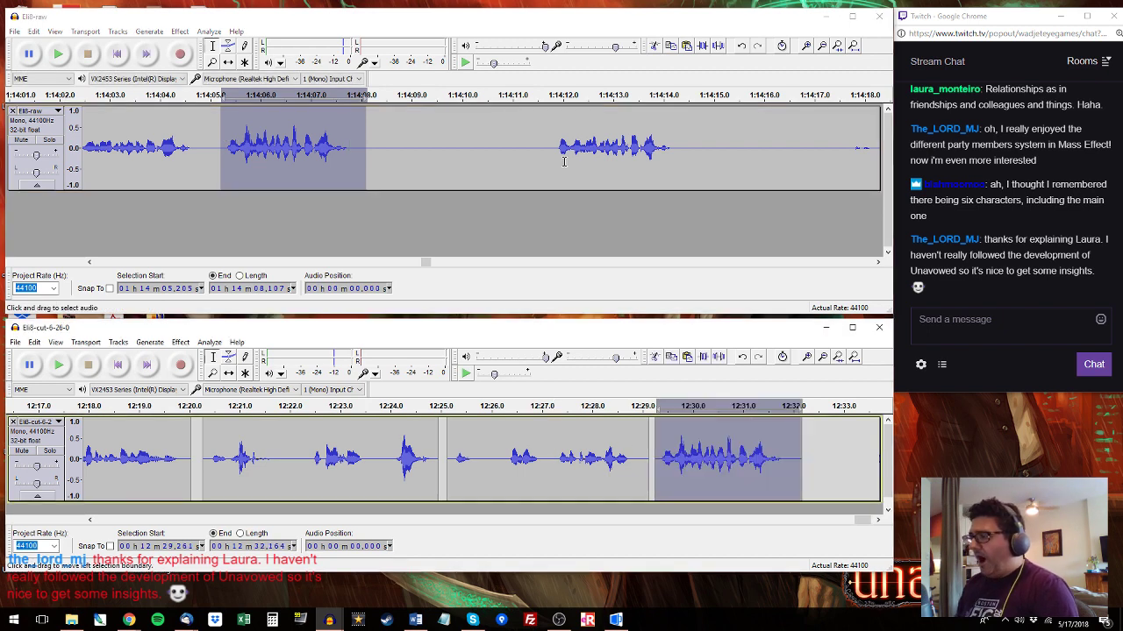
Listen to the raw take from 1:14:11.8, and paste the section from 1:14:23.4 to 1:14:26.8 into the cut track at 12:32.5.
click(552, 145)
key(space)
drag(553, 142, 682, 140)
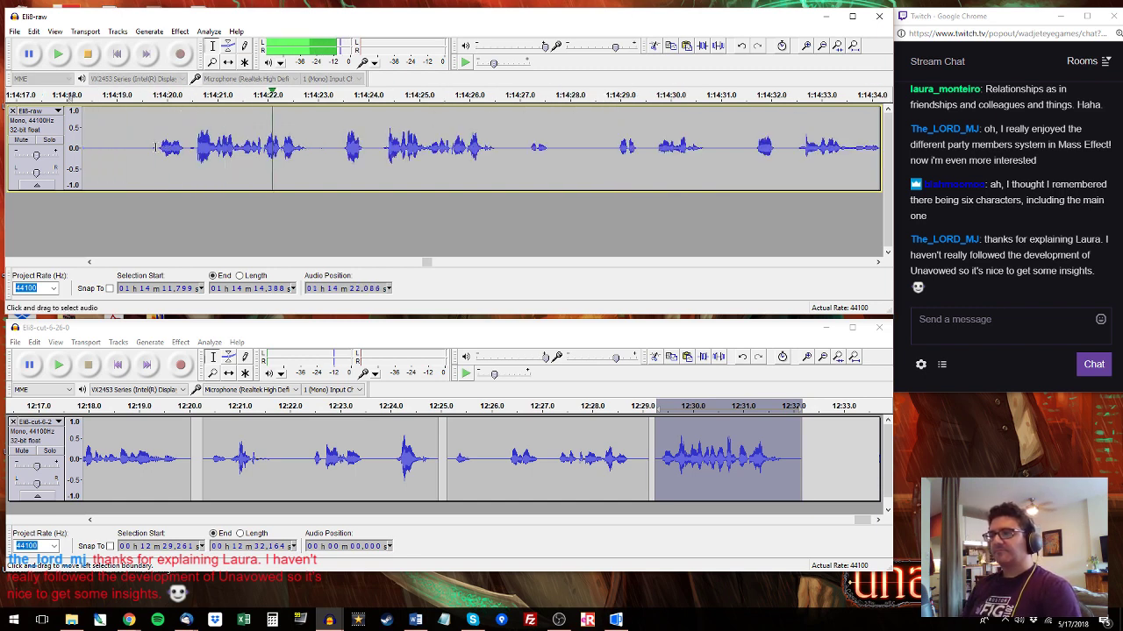
drag(158, 147, 507, 149)
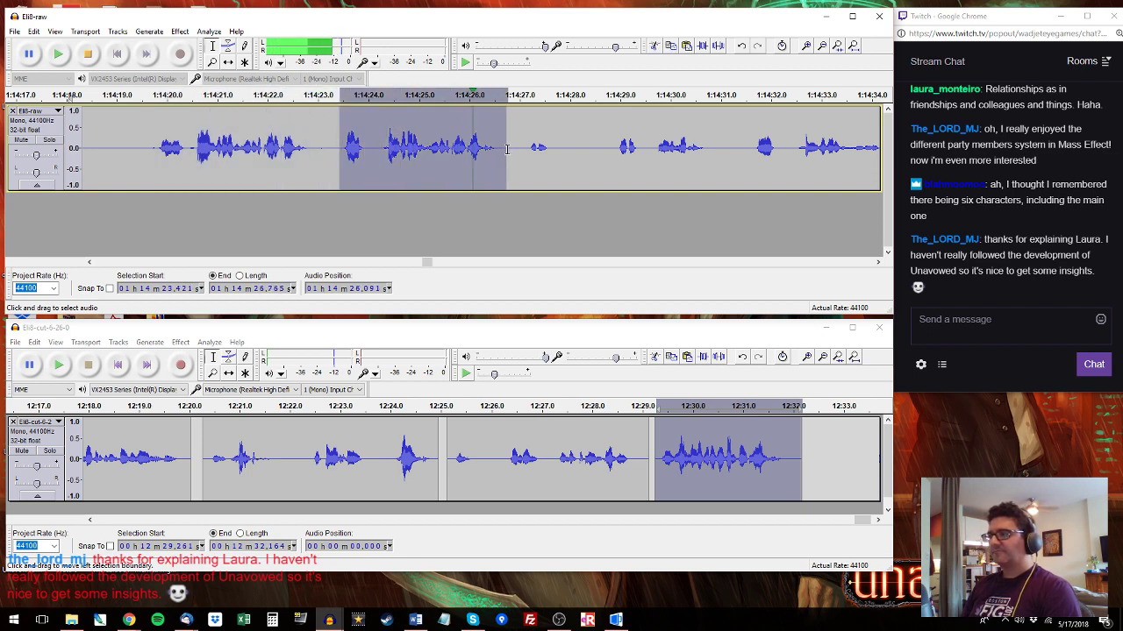
click(818, 451)
key(ctrl+v)
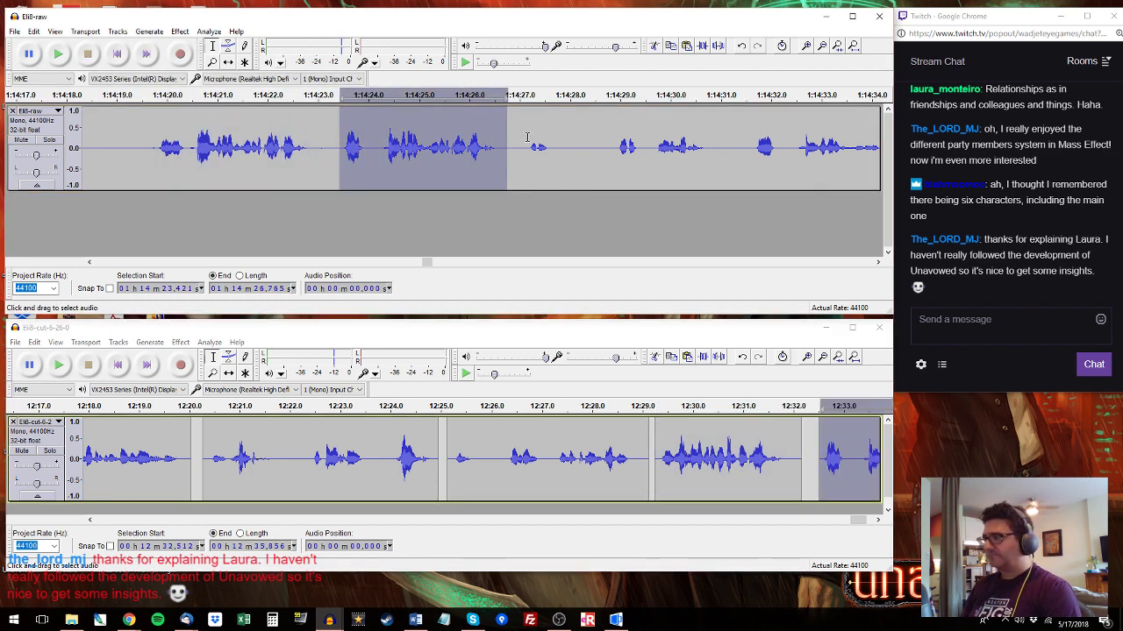
Listen to the raw take from about 1:14:27, and paste the section from 1:14:28.9 to 1:14:30.9 into the cut track at 12:36.1.
click(527, 138)
key(space)
drag(616, 147, 714, 147)
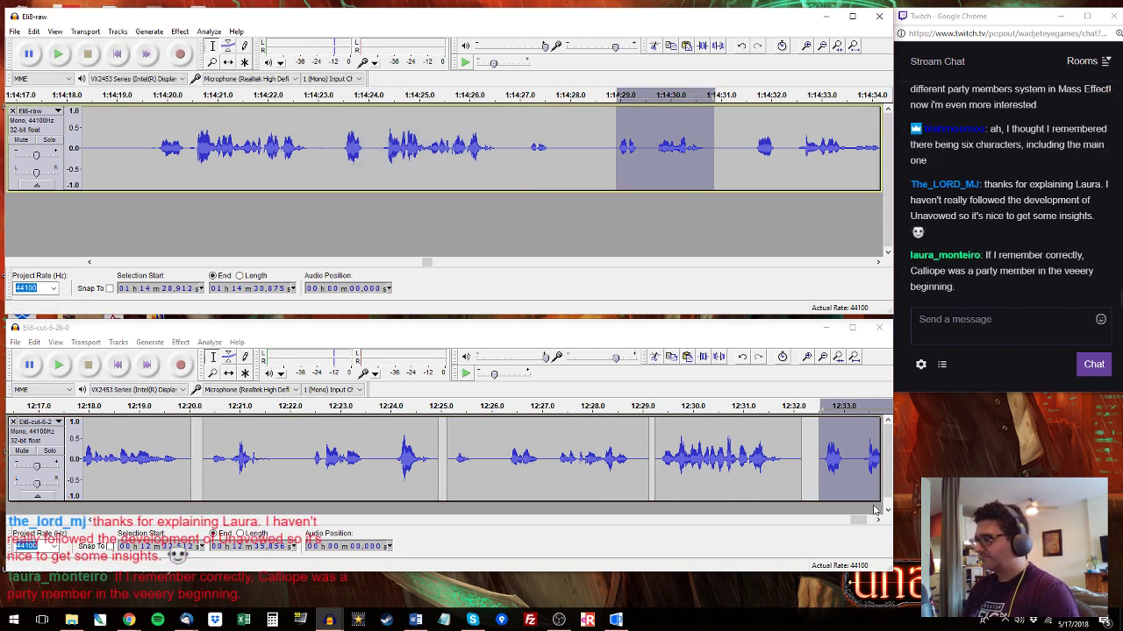
drag(864, 523, 870, 522)
click(691, 436)
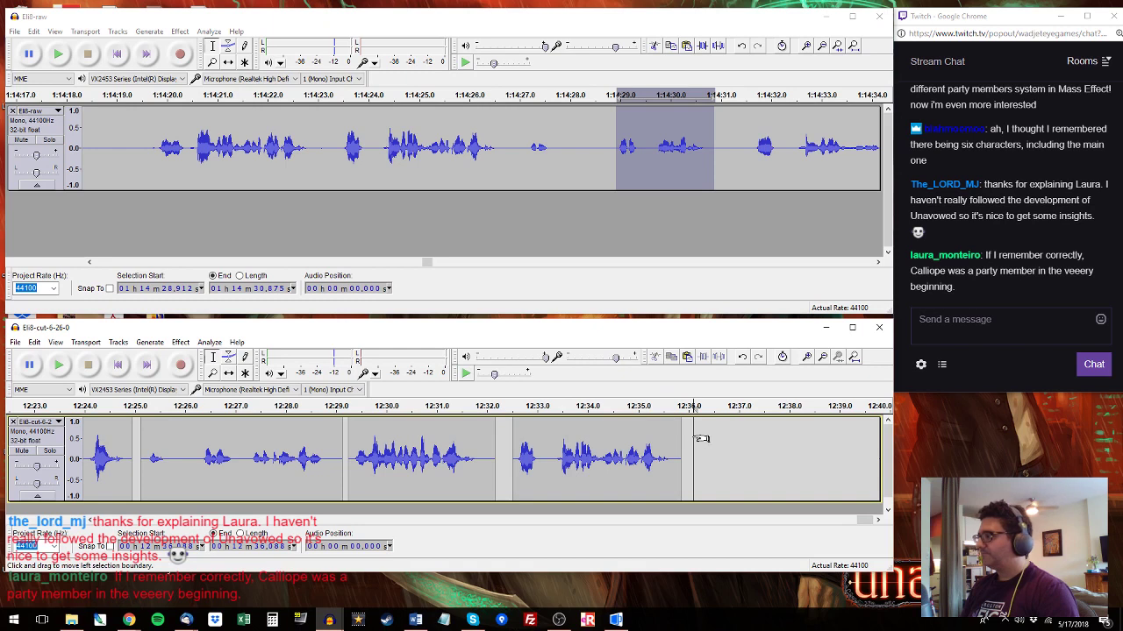
key(ctrl+v)
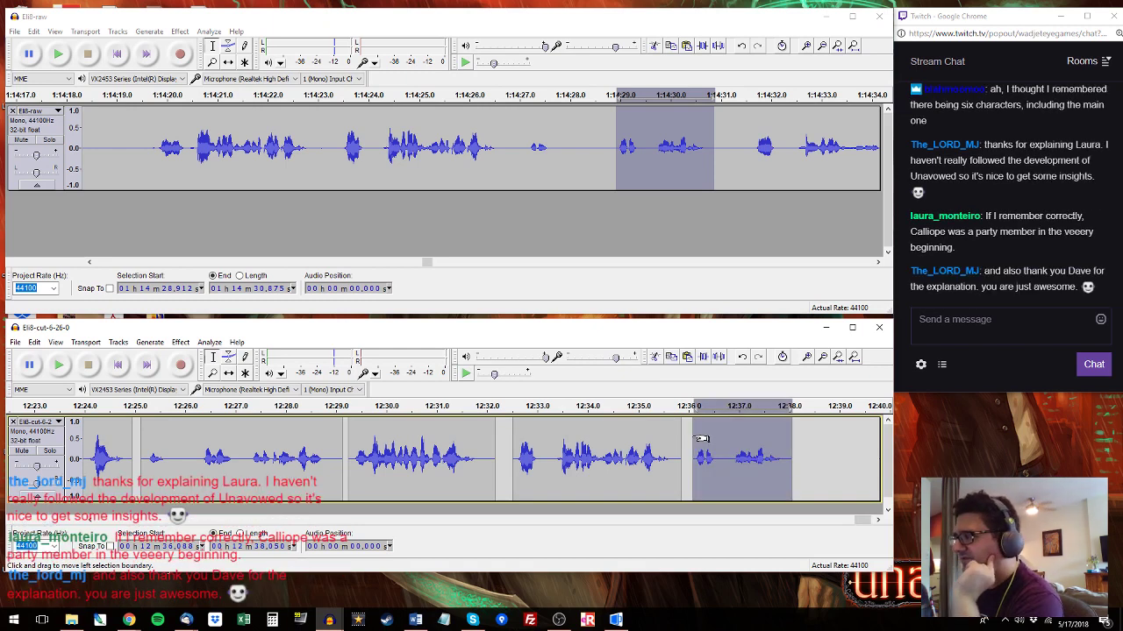
Listen to the raw take from 1:14:31.6, and replace the cut track's last clip with the section from 1:14:36.0 to 1:14:37.8.
drag(856, 520, 879, 522)
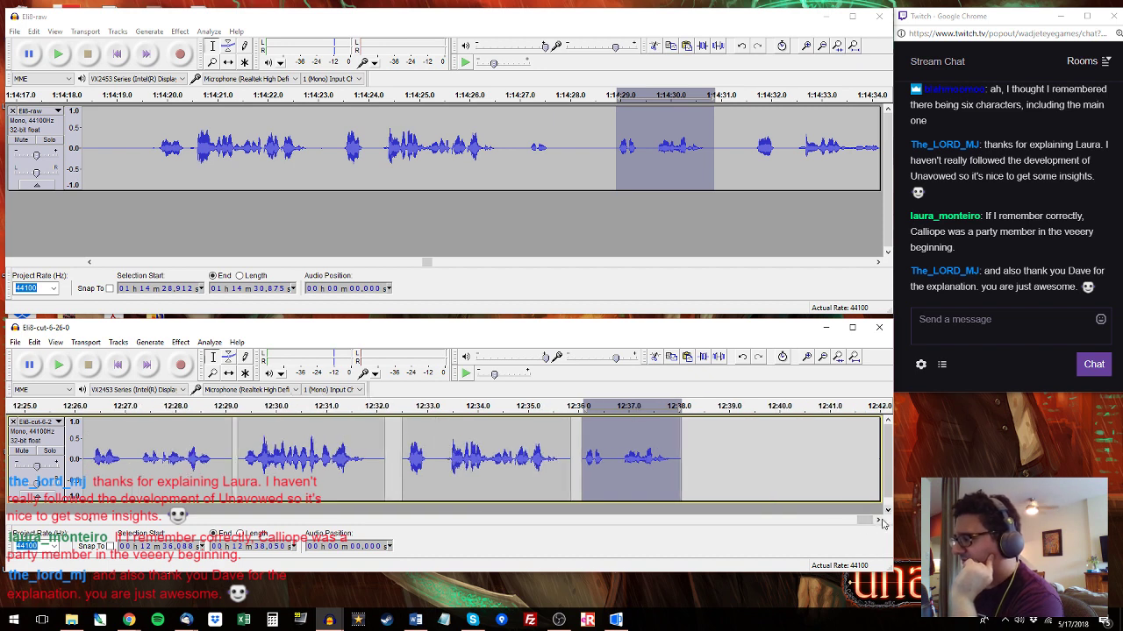
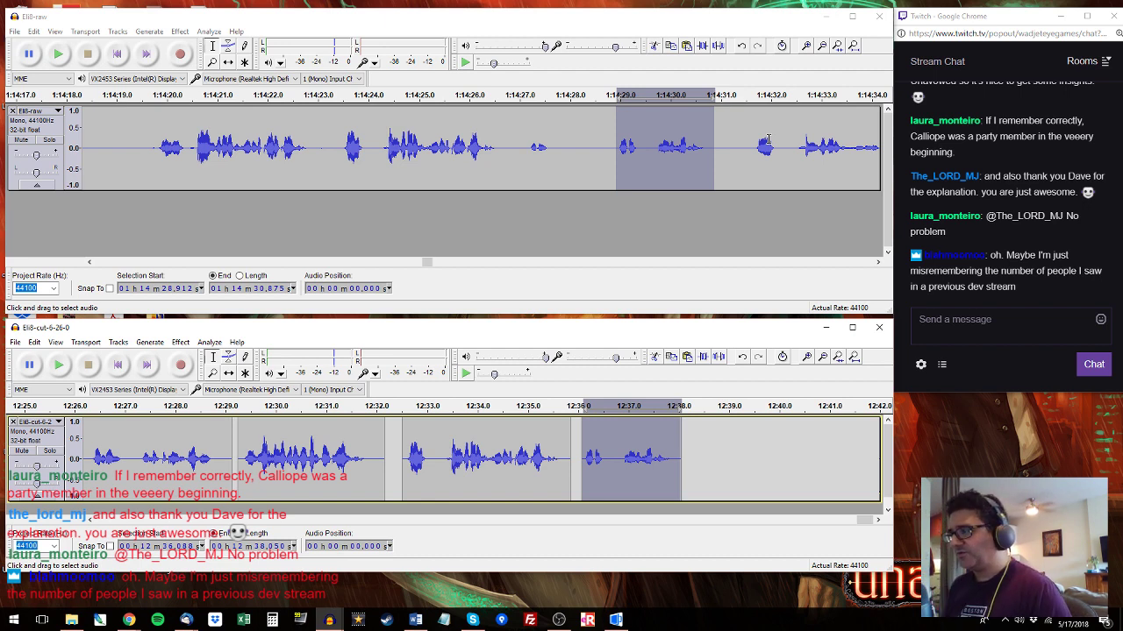
click(713, 30)
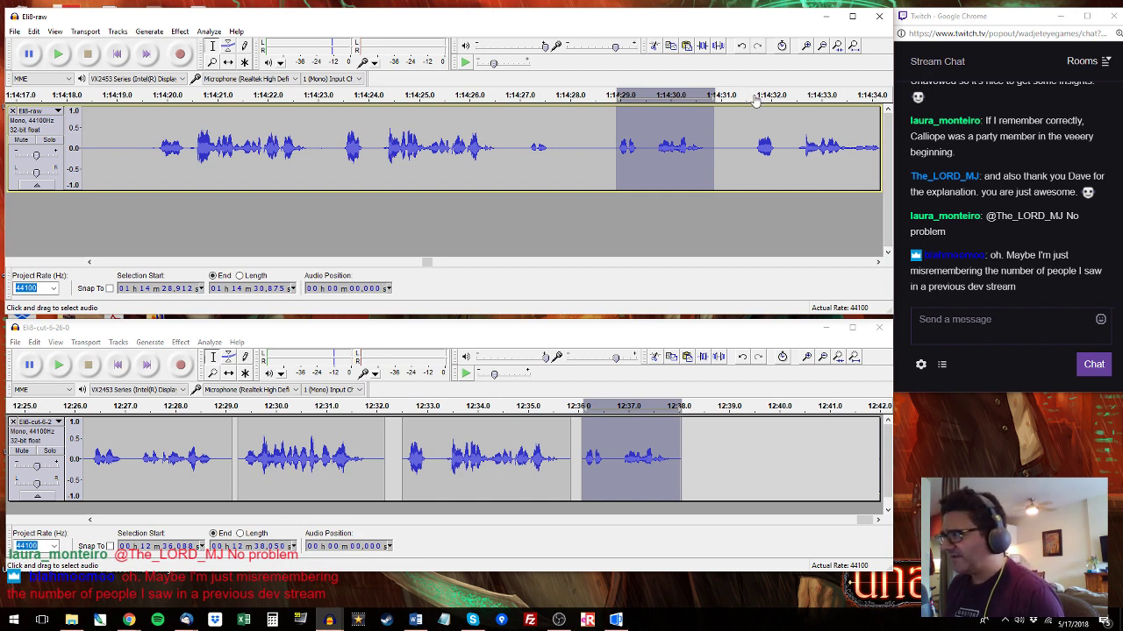
click(751, 96)
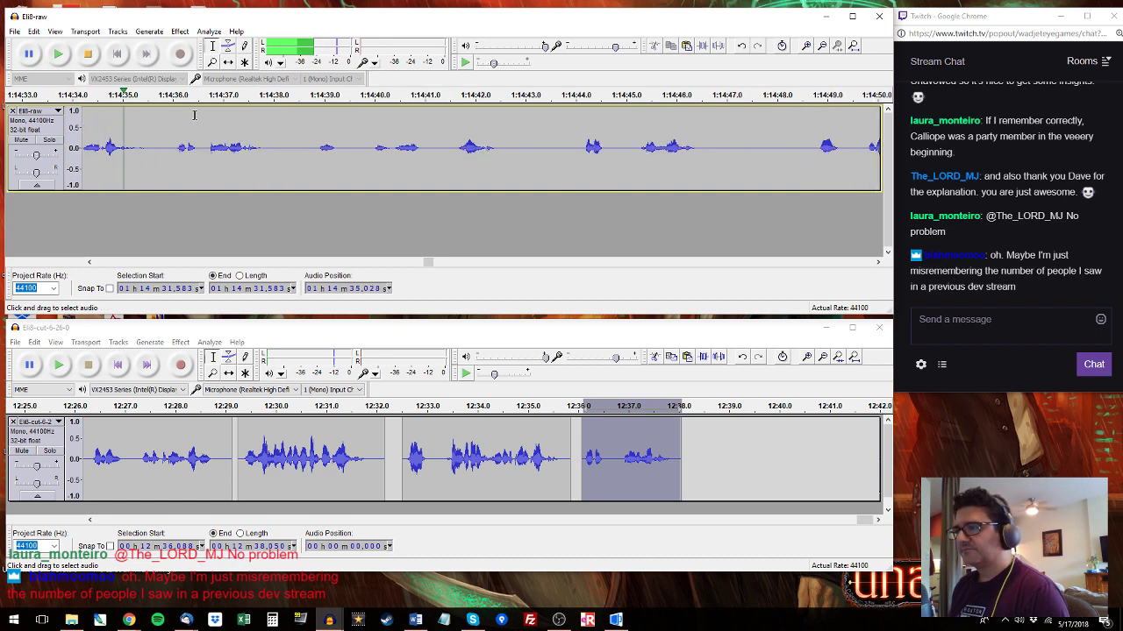
drag(265, 148, 172, 148)
key(space)
key(ctrl+c)
double_click(626, 454)
key(ctrl+v)
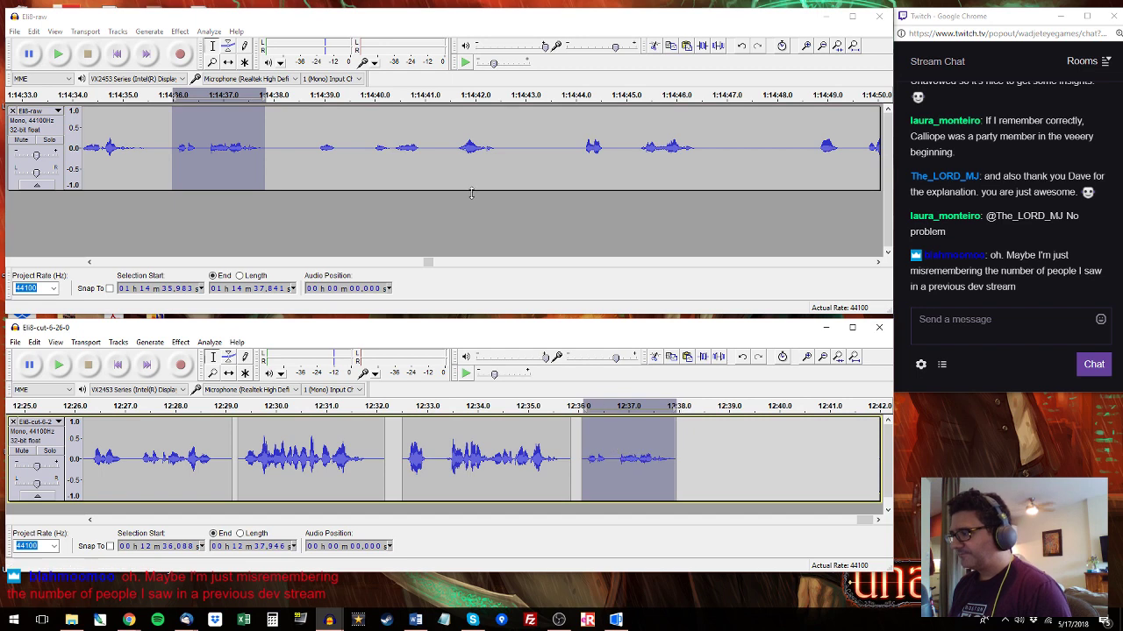
Paste the raw section from 1:14:44.1 to 1:14:46.6 into the cut track at about 12:38.0, and listen to the cut from 12:34.2.
click(317, 98)
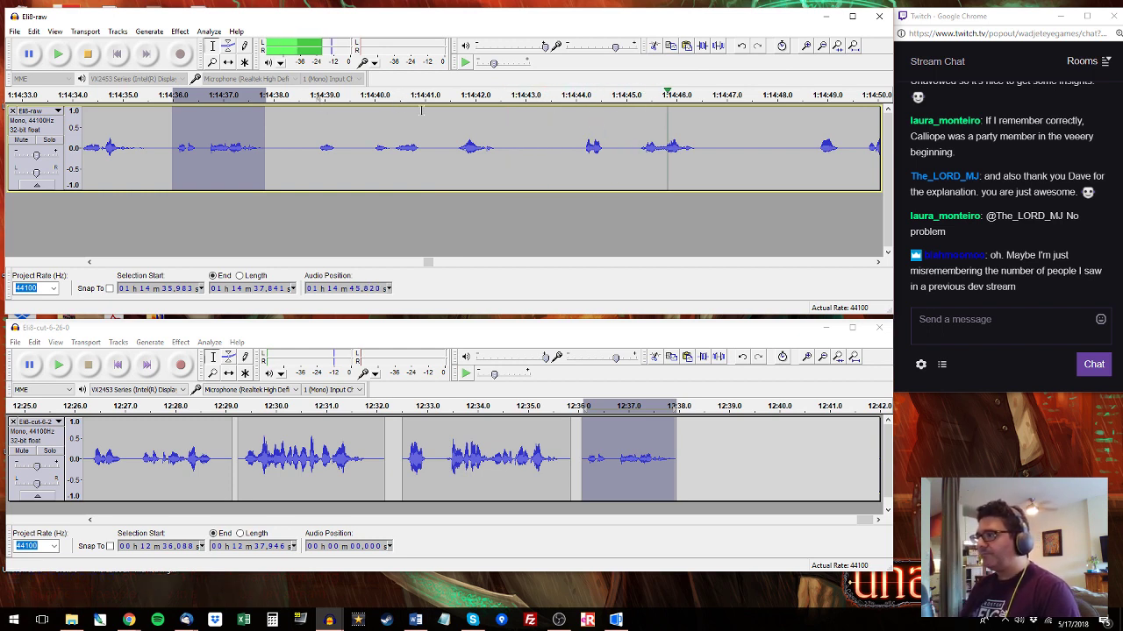
drag(583, 149, 707, 149)
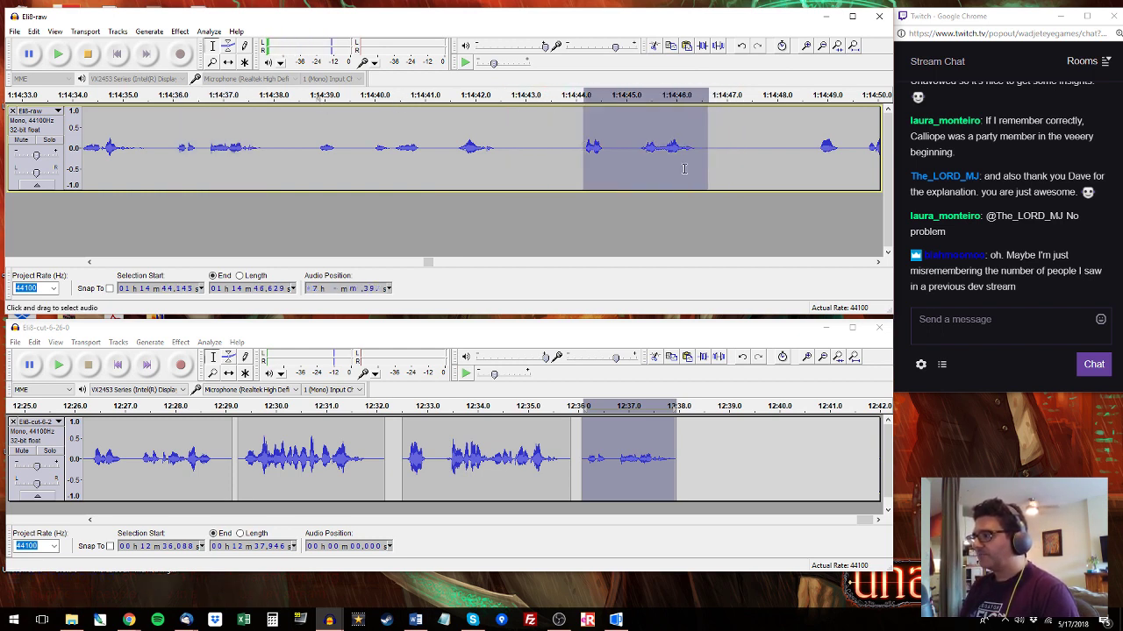
click(593, 462)
key(space)
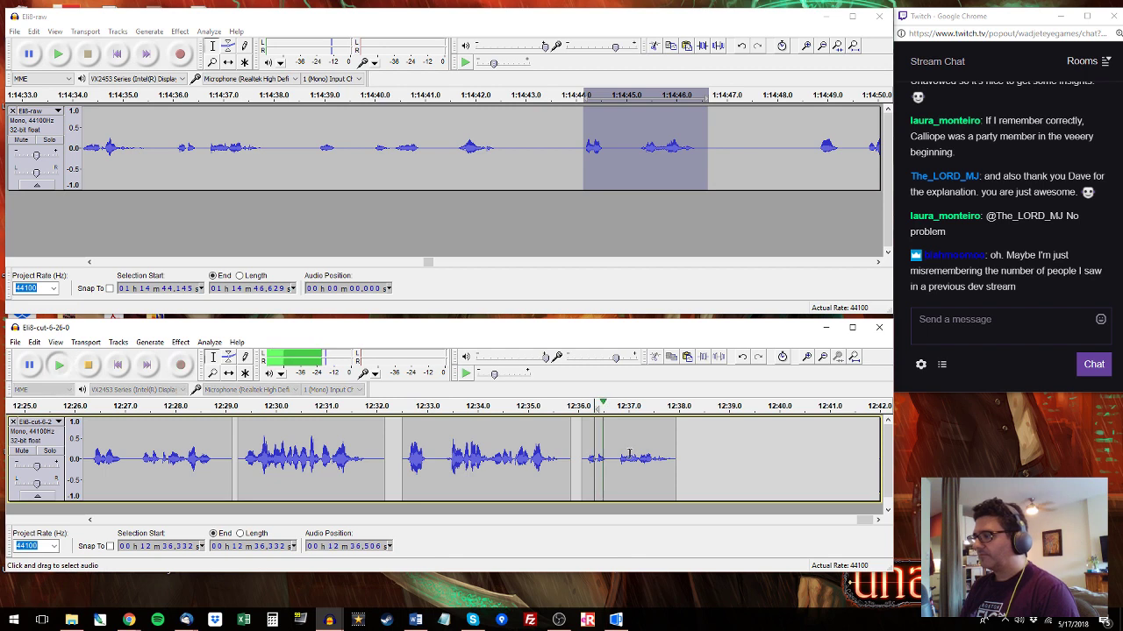
click(680, 443)
key(ctrl+v)
click(490, 468)
key(space)
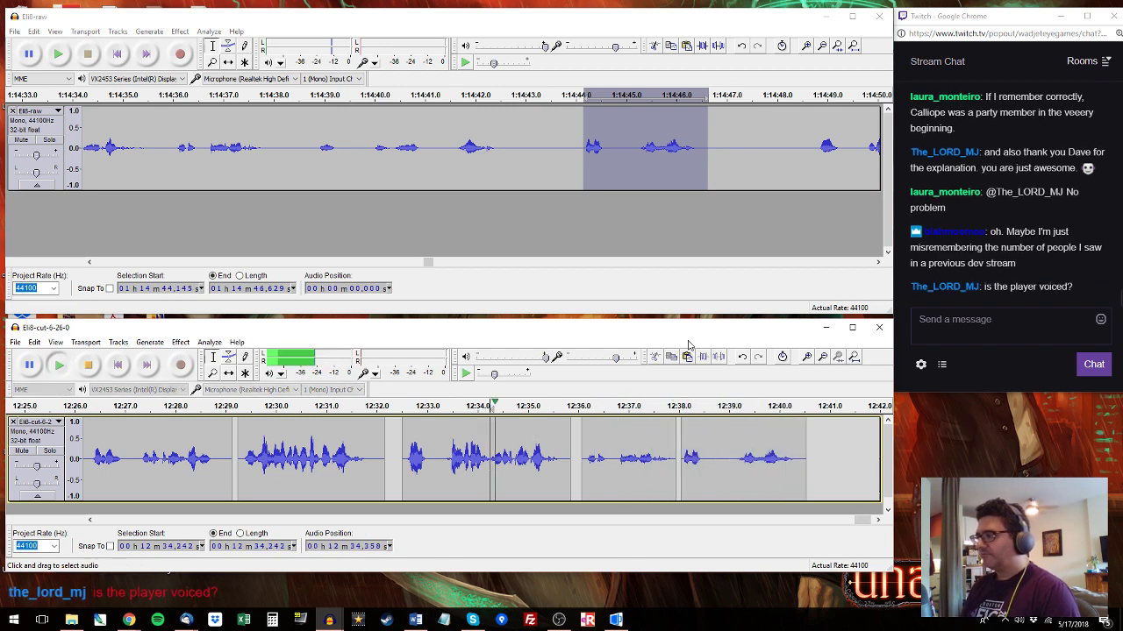
Listen to the raw take from 1:14:48.6, and select and copy the section from 1:14:51.7 to 1:14:54.4.
click(815, 97)
click(808, 144)
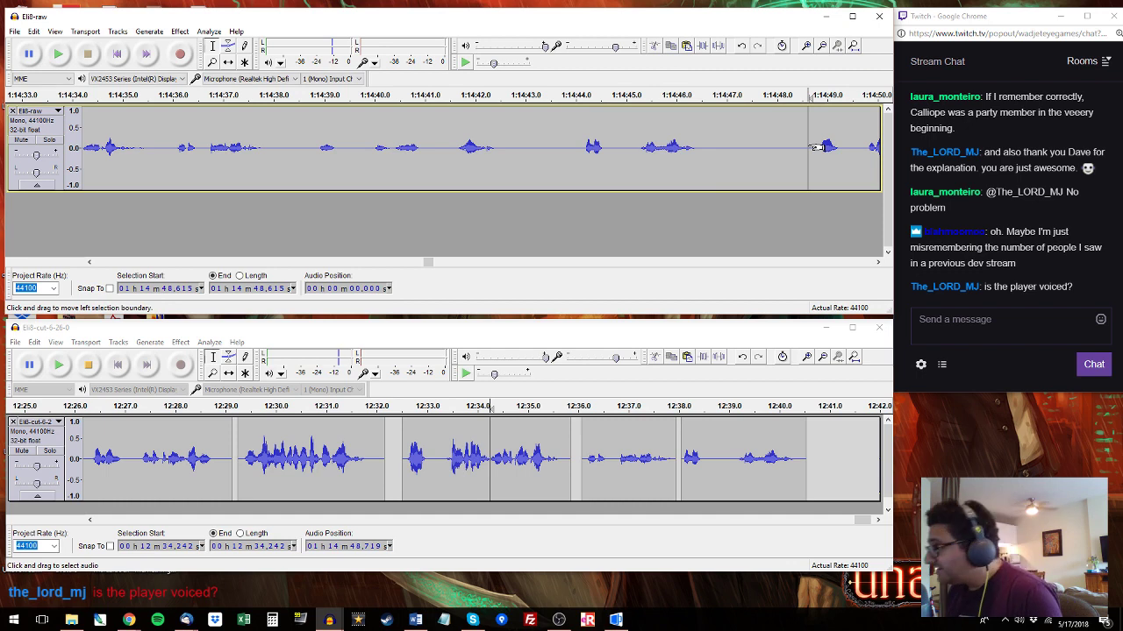
key(space)
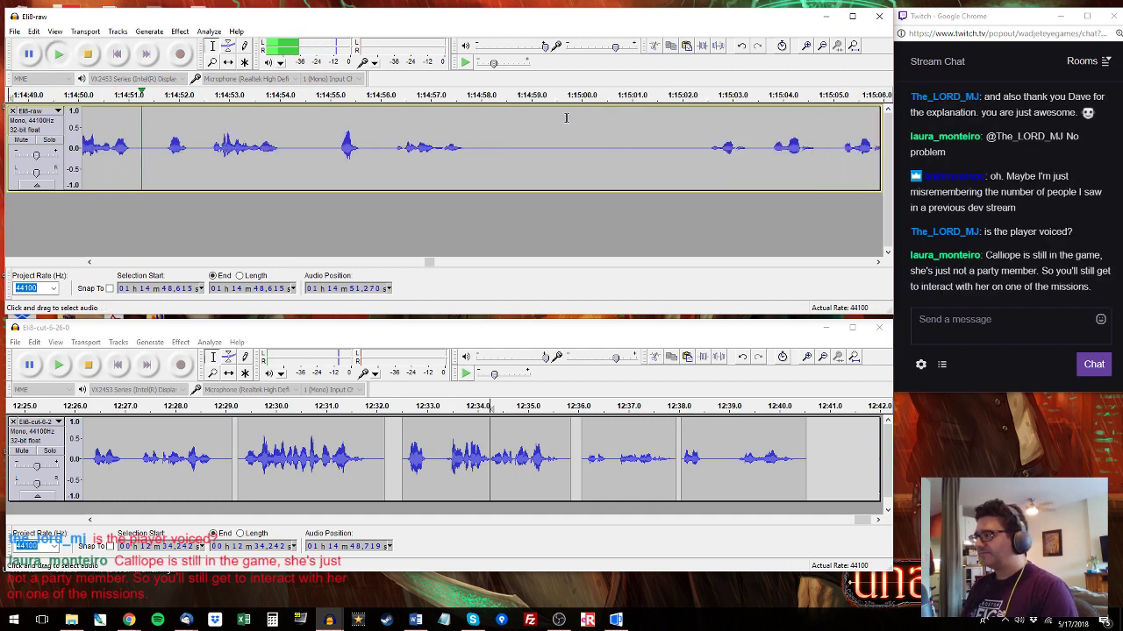
key(space)
click(155, 132)
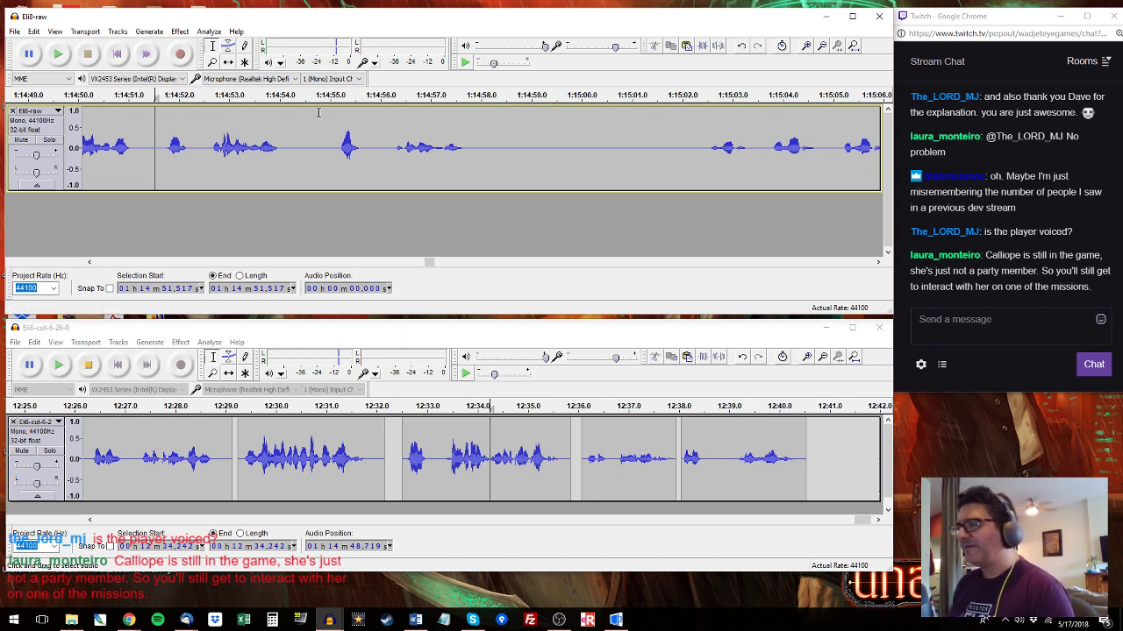
click(164, 147)
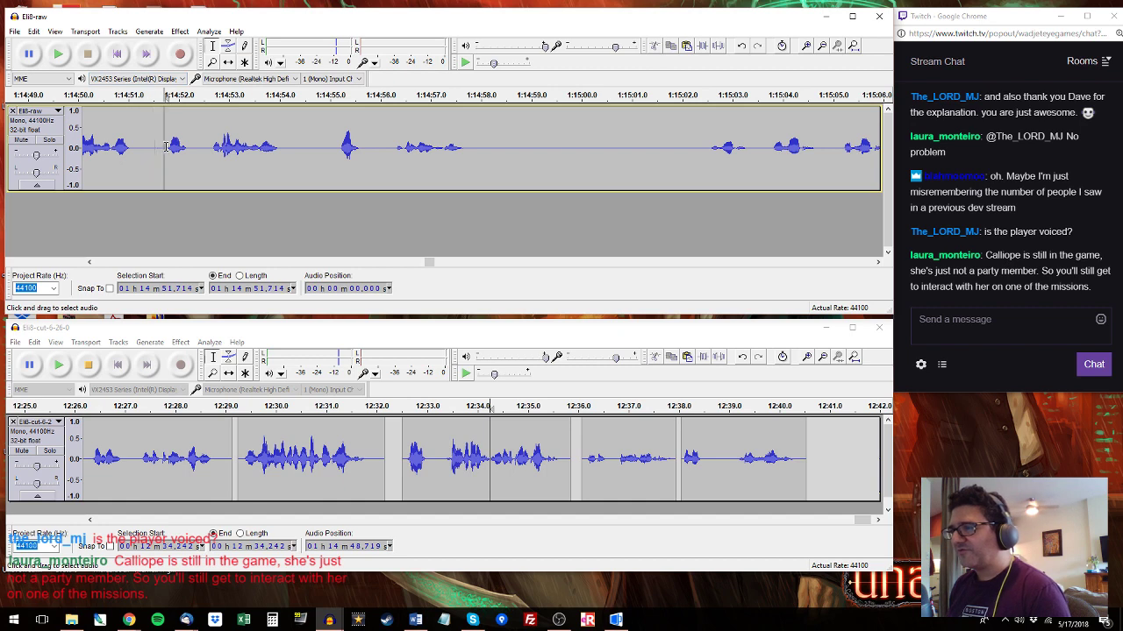
click(158, 148)
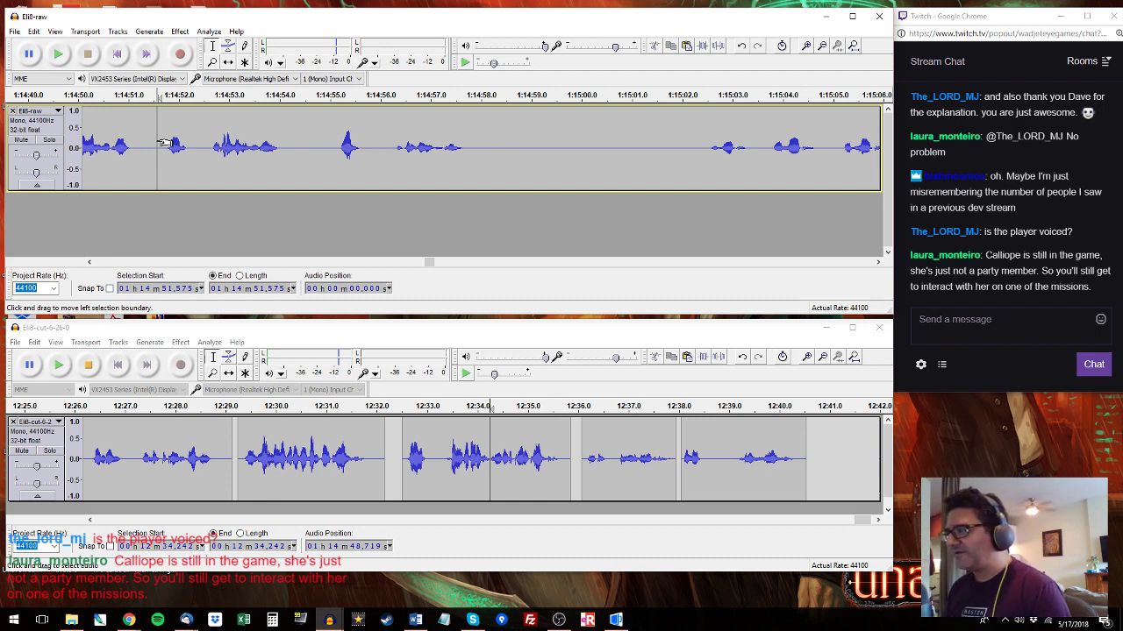
click(159, 145)
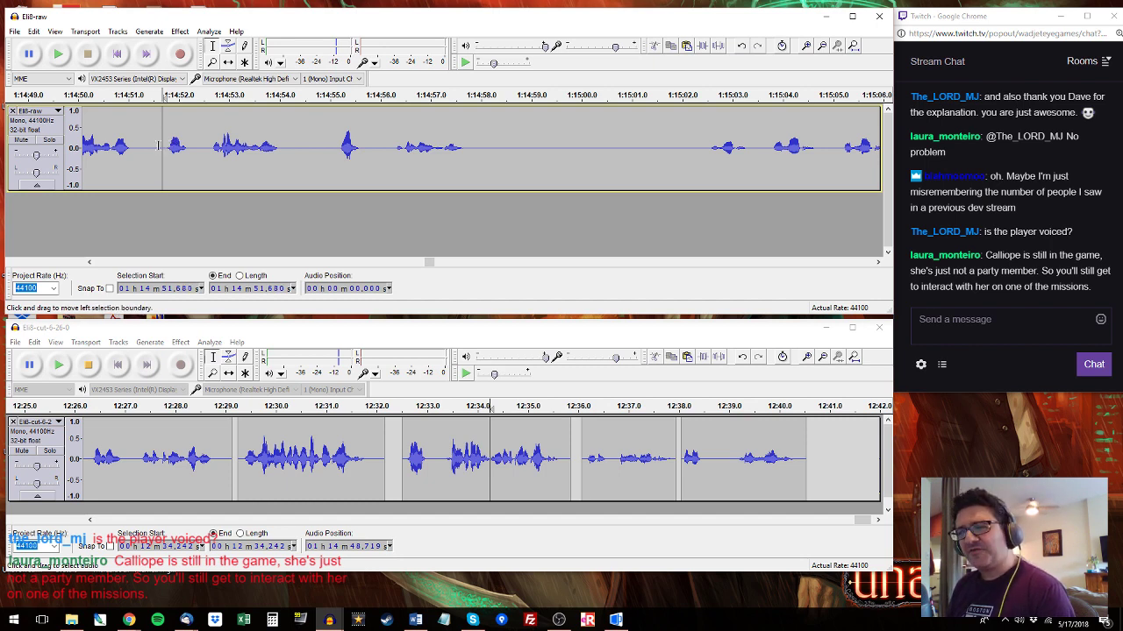
key(space)
drag(163, 150, 297, 133)
key(space)
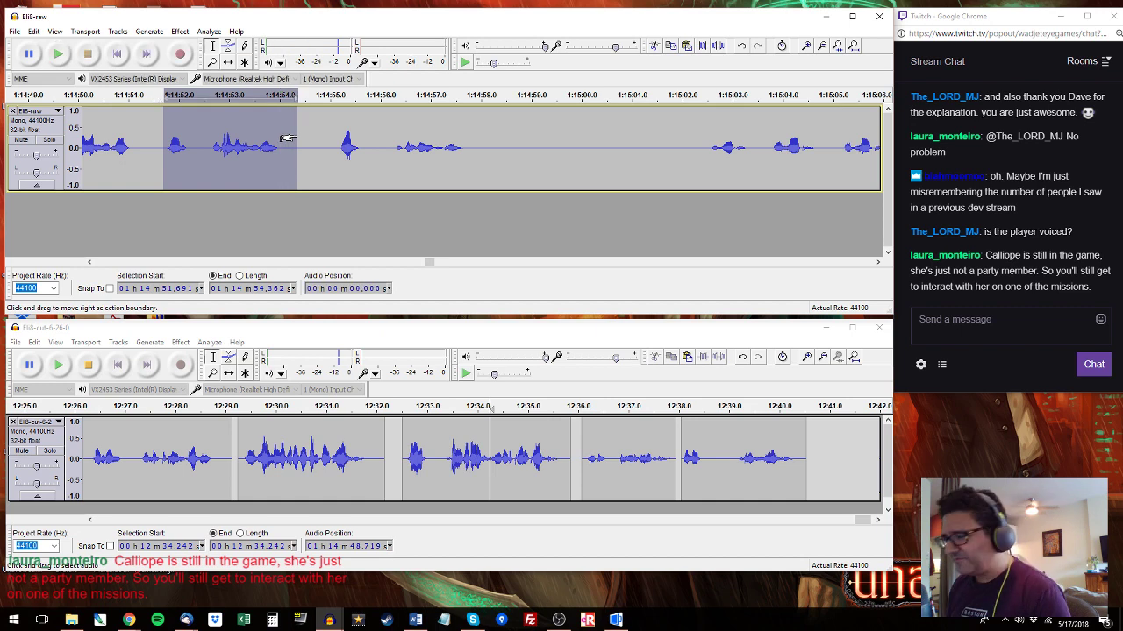
Listen to the cut track's last clip against the selected raw section, and paste that section into the cut track at 12:40.7.
drag(862, 520, 873, 520)
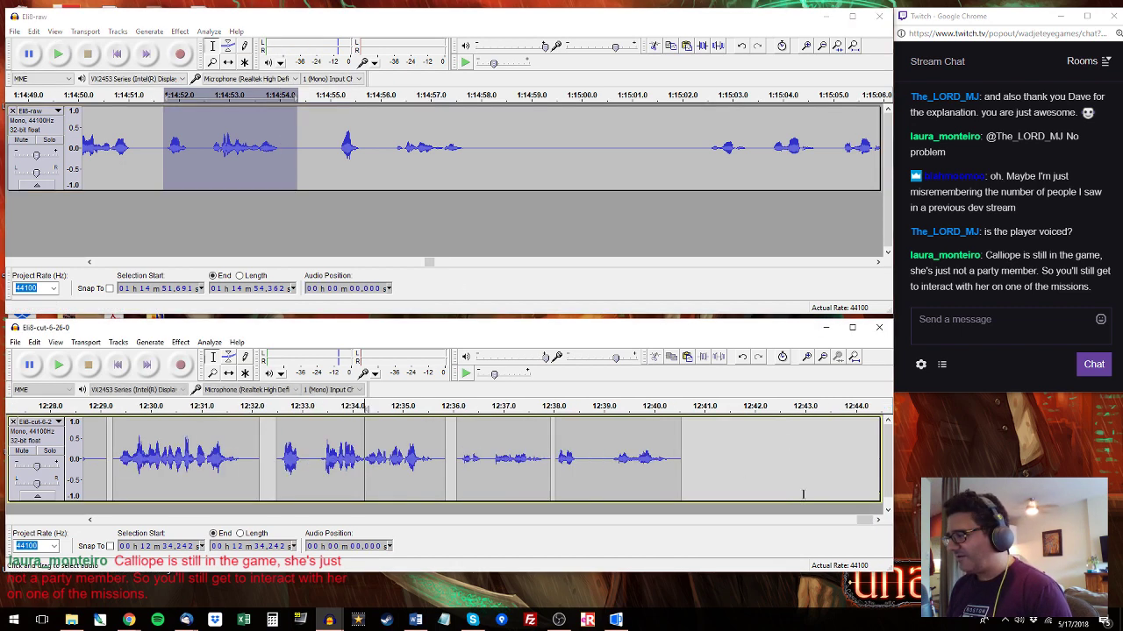
click(559, 434)
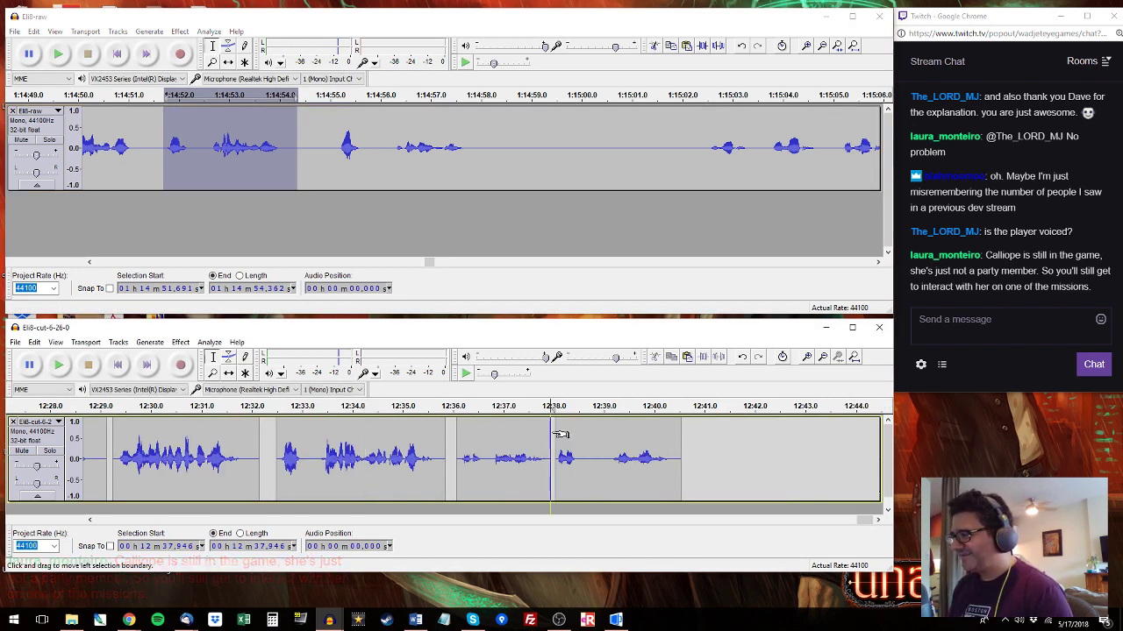
key(space)
double_click(610, 424)
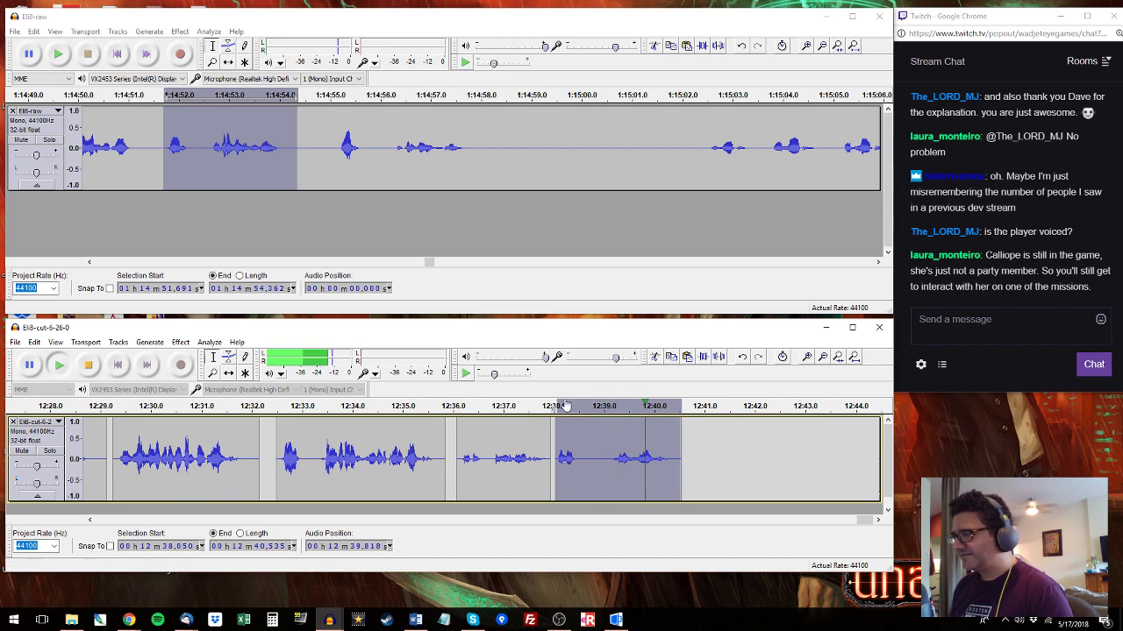
click(213, 95)
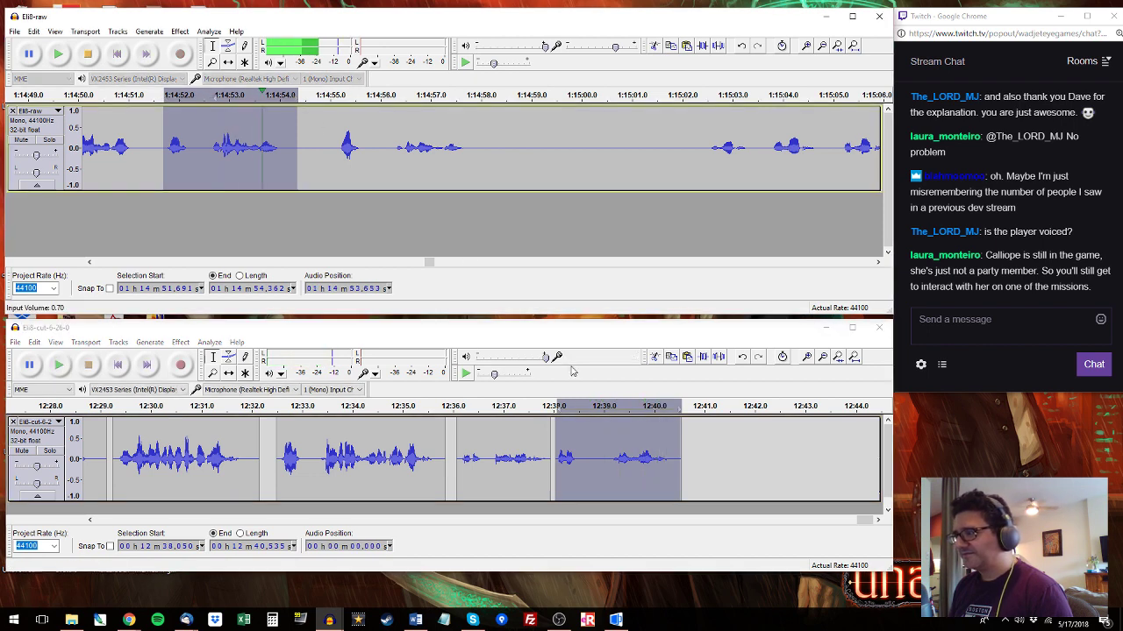
click(689, 430)
key(ctrl+v)
Listen to the raw sections from 1:14:55.1 to 1:14:57.8 and from 1:15:02.5 to 1:15:06.5.
click(341, 150)
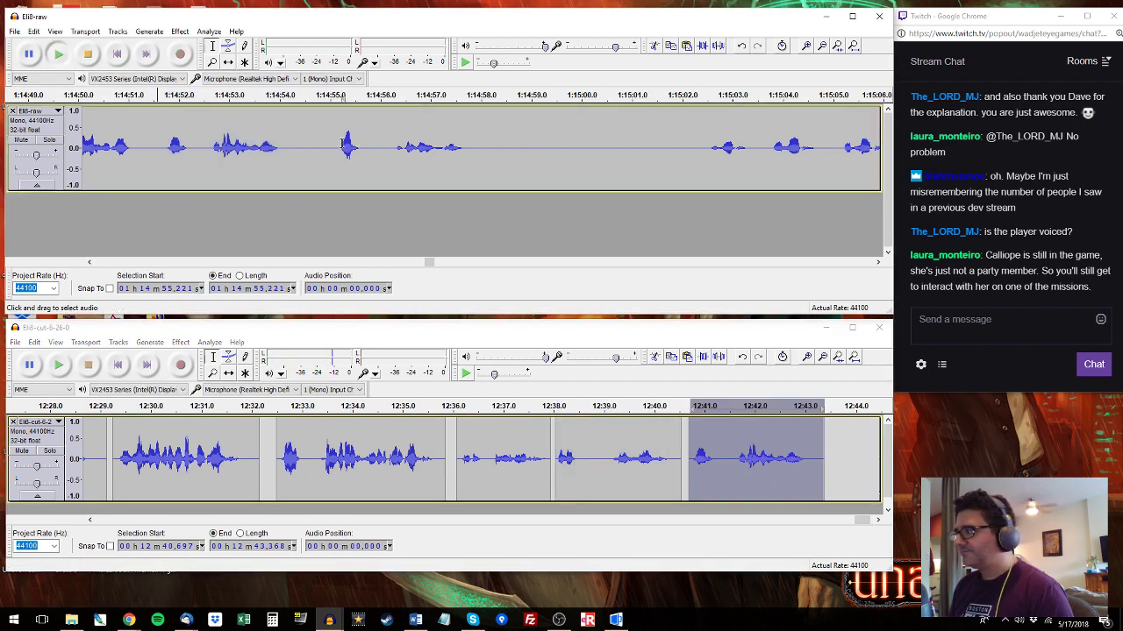
key(space)
drag(467, 149, 336, 149)
key(space)
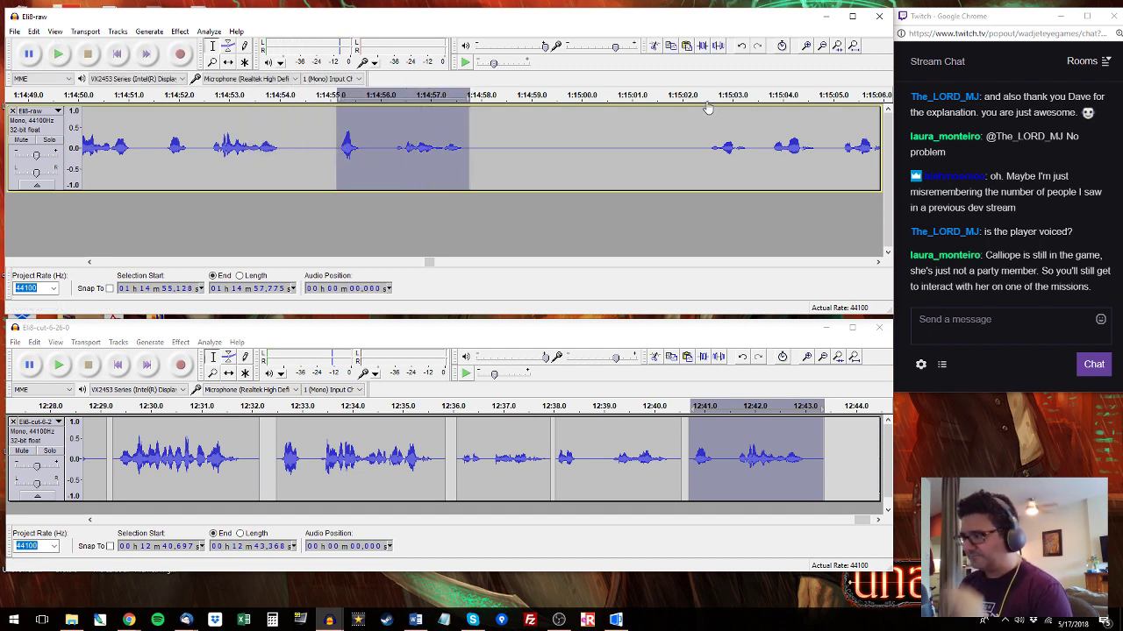
click(707, 137)
key(space)
drag(707, 138, 679, 151)
key(space)
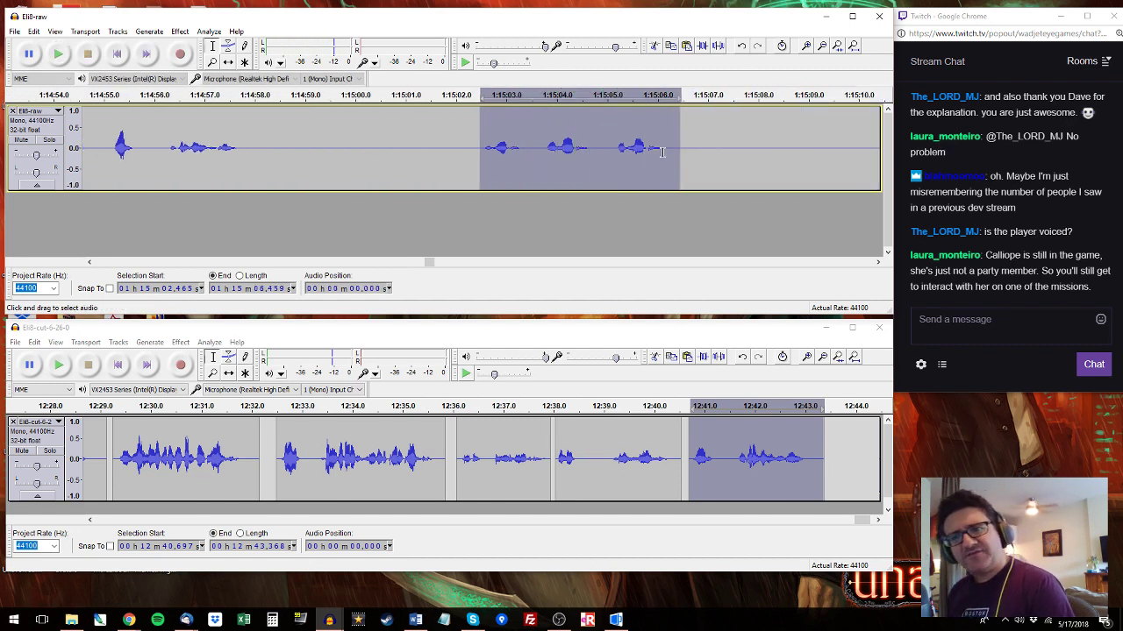
key(space)
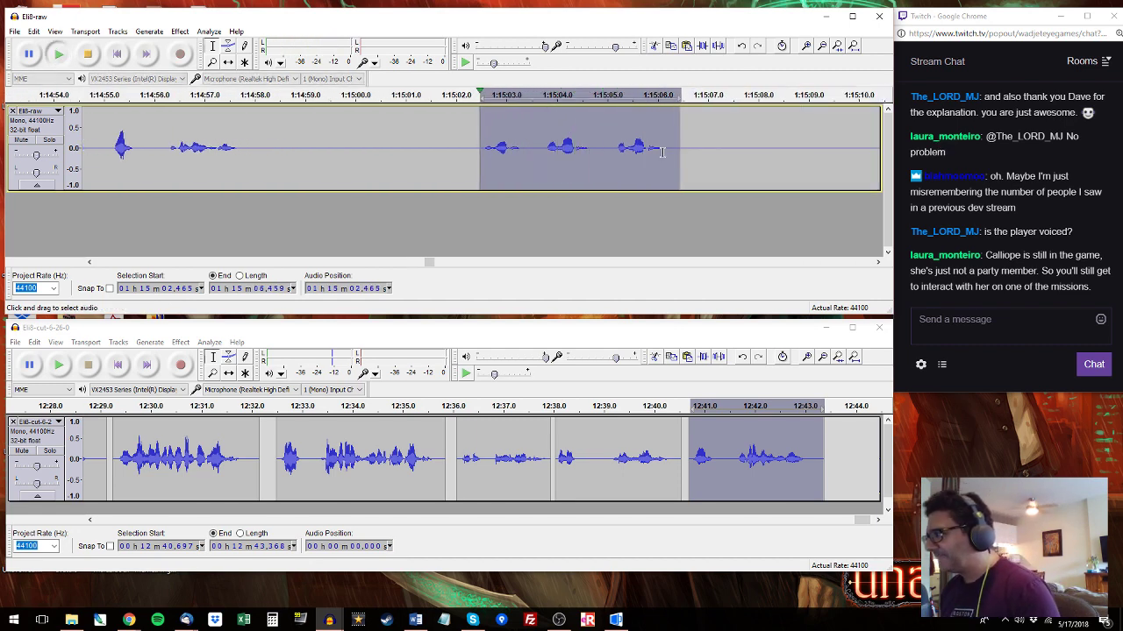
Paste the raw section from 1:15:05.0 to 1:15:06.3 into the cut track at 12:43.5.
drag(595, 148, 673, 138)
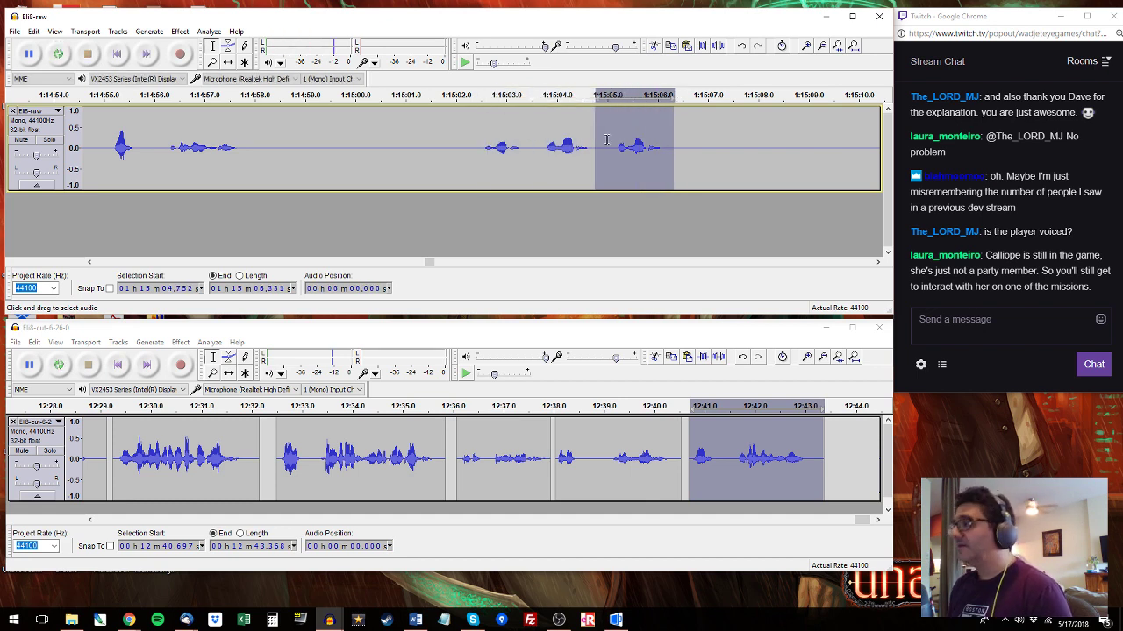
drag(596, 159, 607, 158)
click(829, 431)
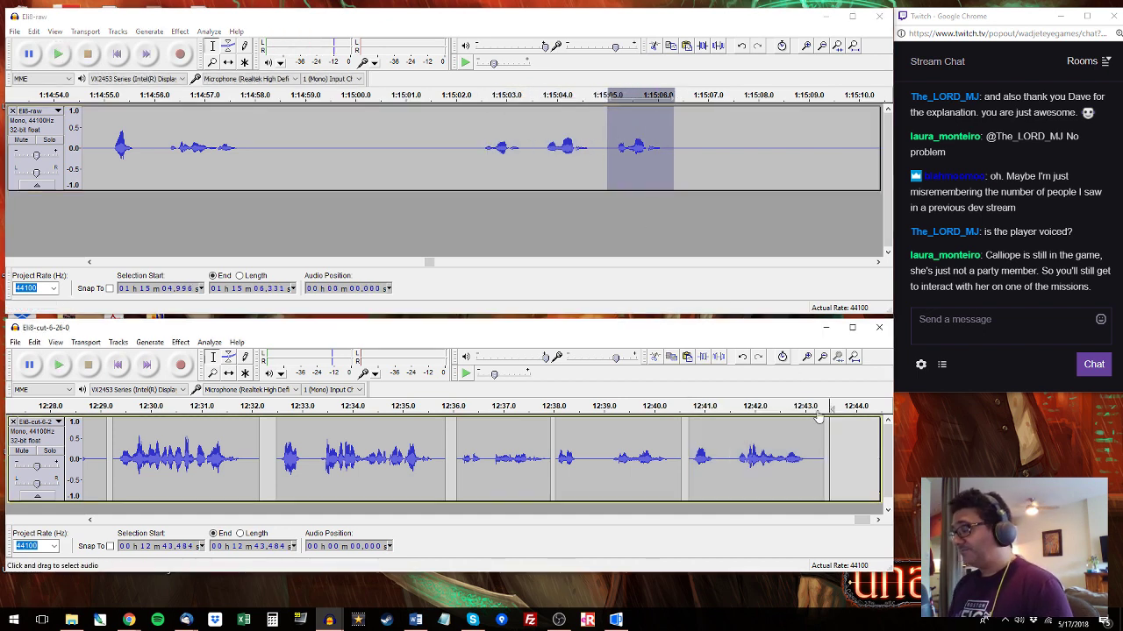
drag(817, 418, 884, 430)
Listen to the raw take from 1:15:10.5, and paste the section from 1:15:52.5 to 1:15:54.3 into the cut track at 12:45.1.
click(868, 132)
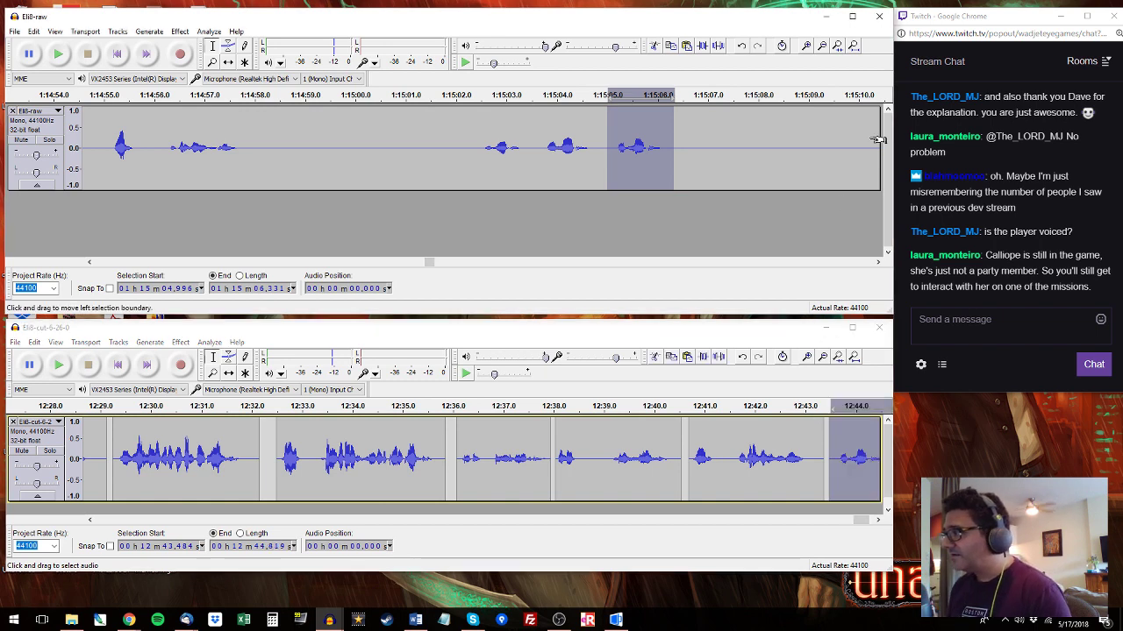
key(space)
click(89, 148)
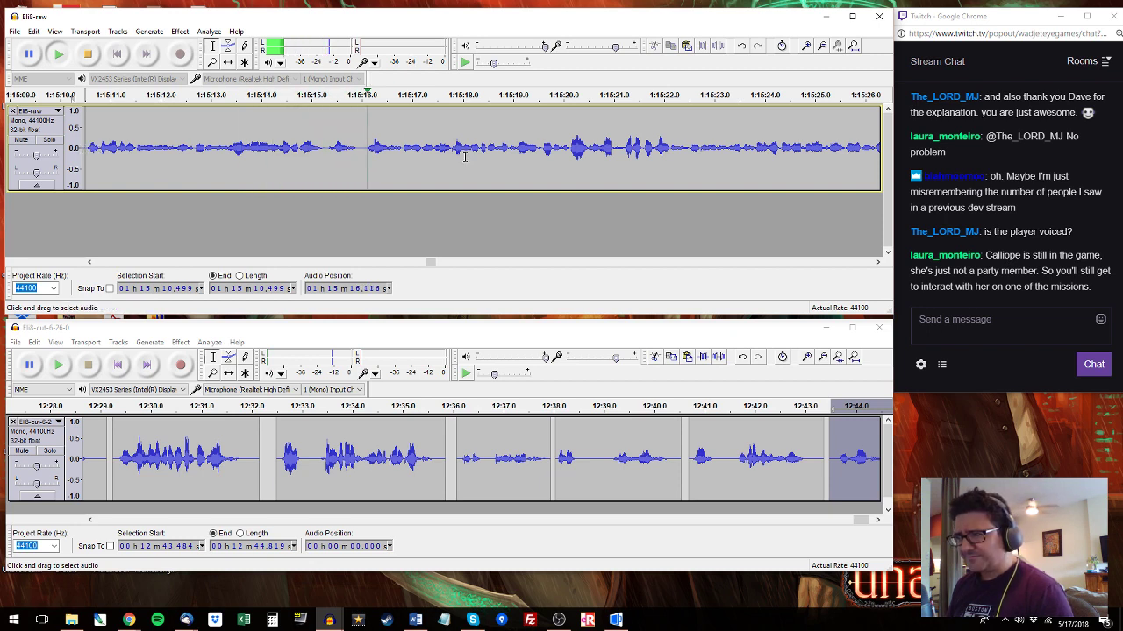
click(878, 262)
click(879, 263)
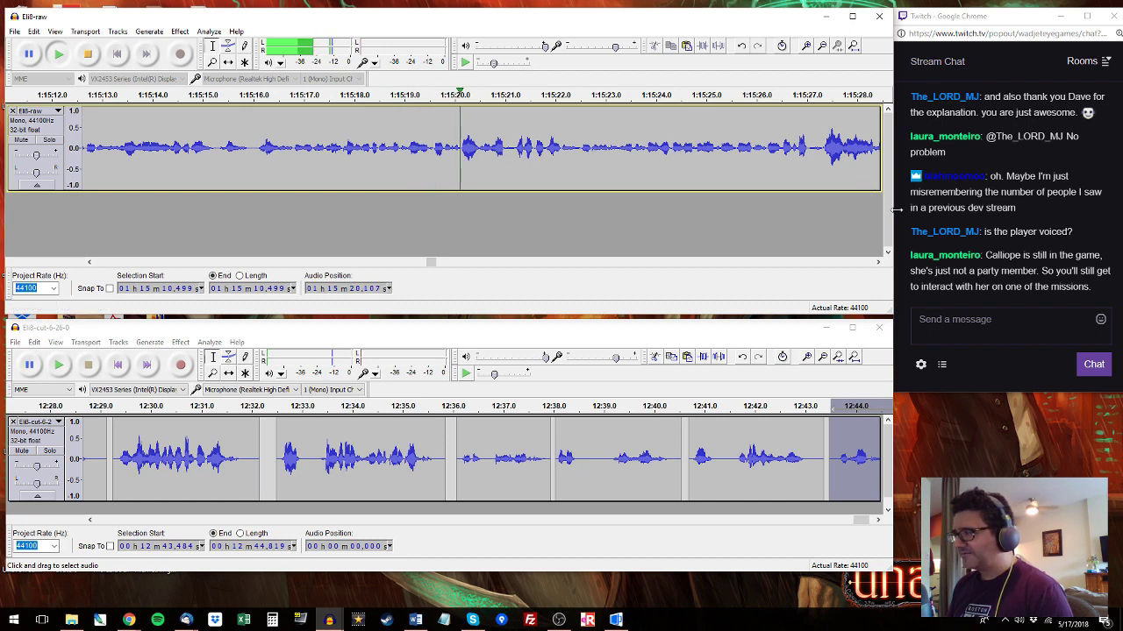
click(879, 262)
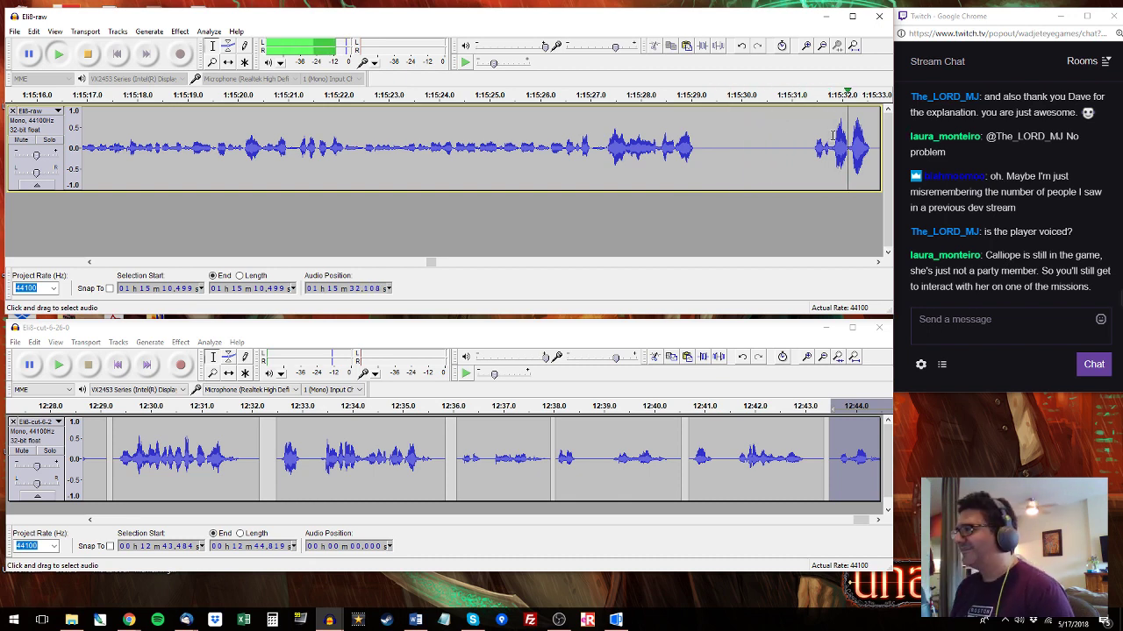
click(805, 138)
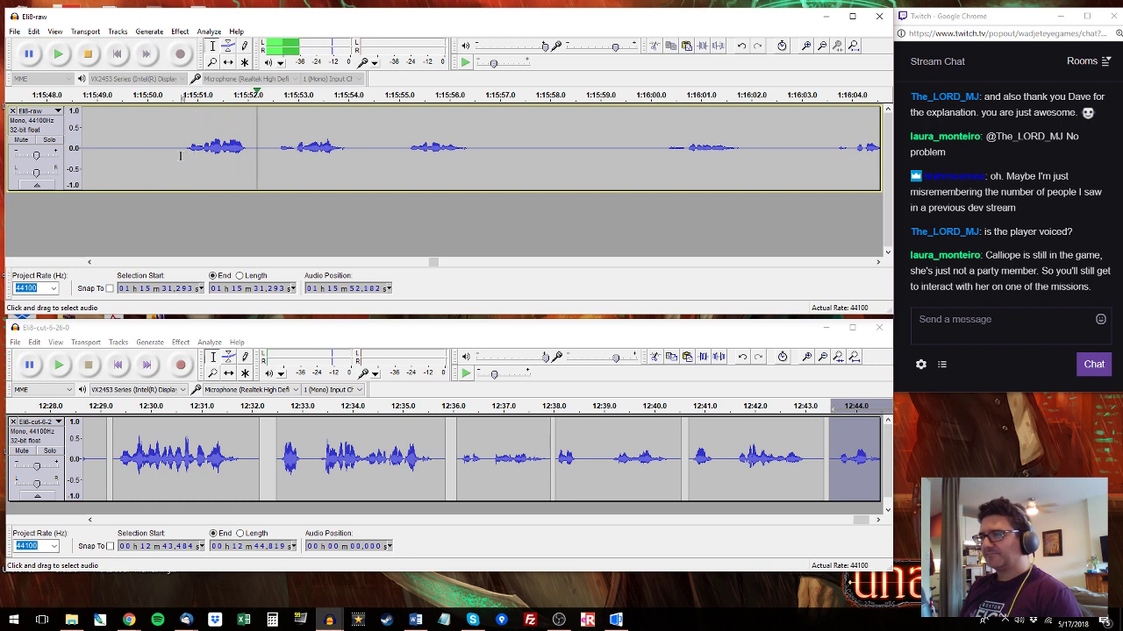
drag(274, 147, 364, 147)
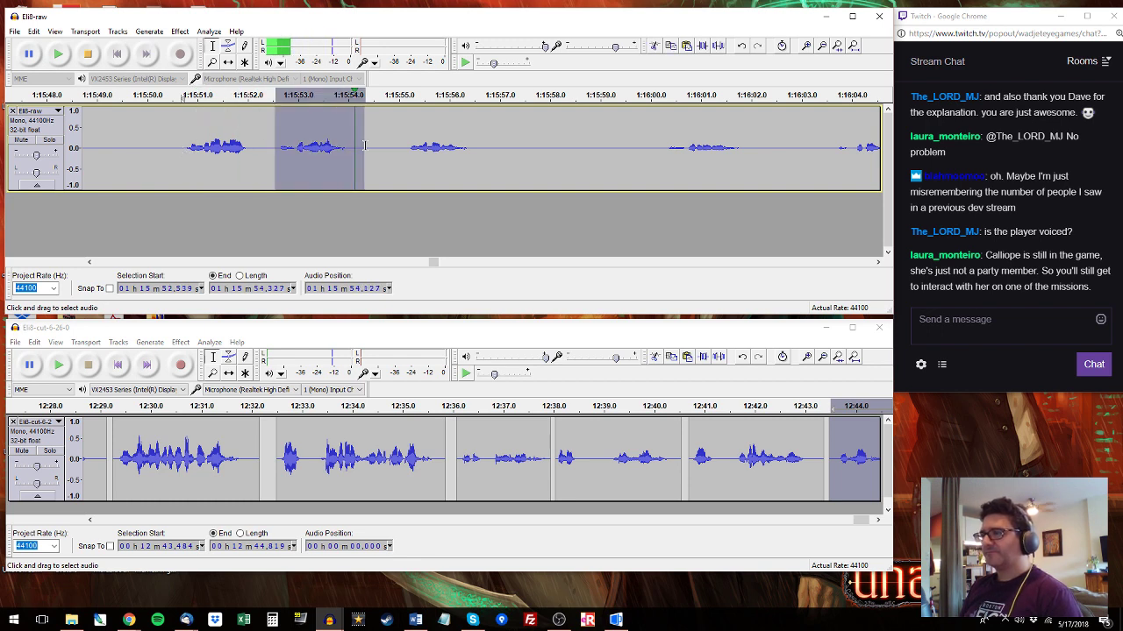
drag(861, 522, 866, 522)
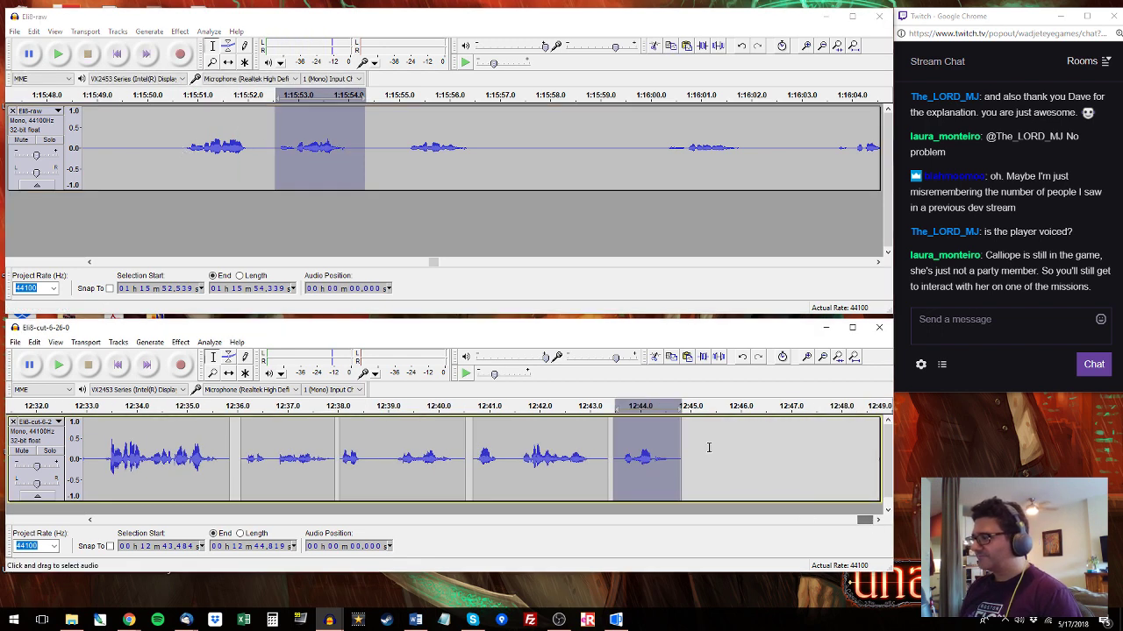
drag(694, 438, 785, 443)
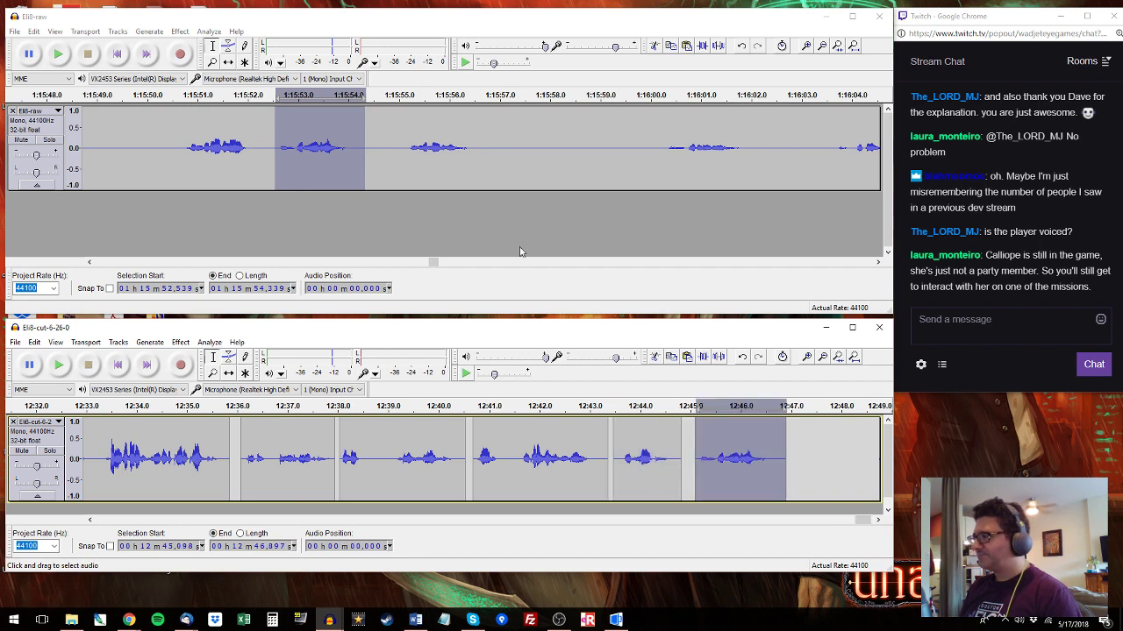
Skip through the raw take after 1:15:54, and paste the section from 1:16:13.9 to 1:16:18.0 into the cut track at 12:47.2.
click(390, 94)
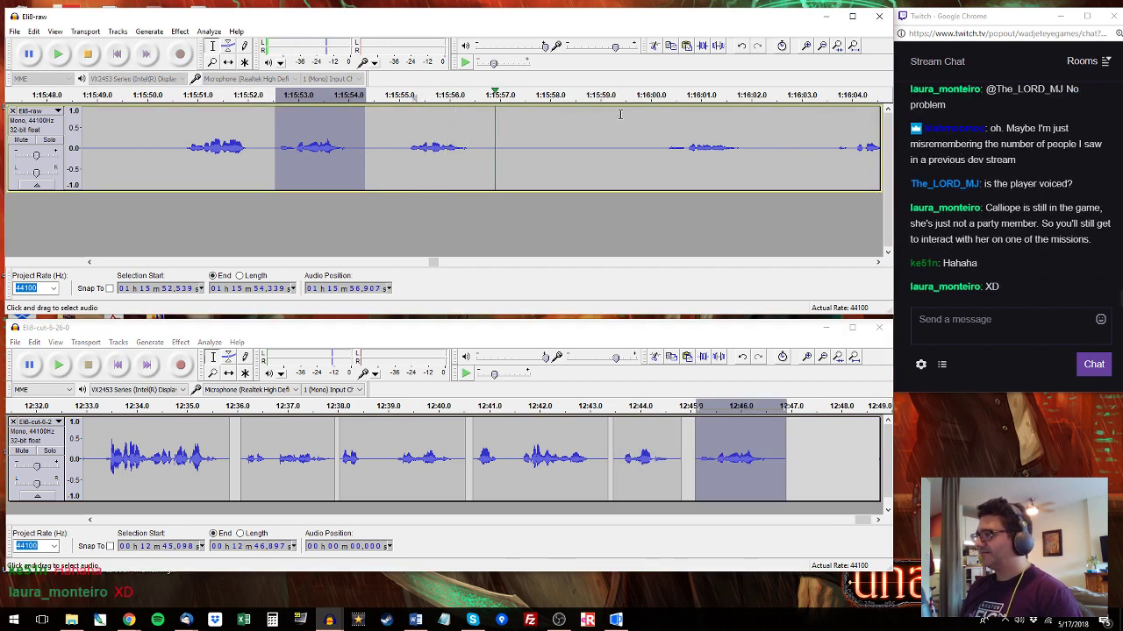
click(669, 95)
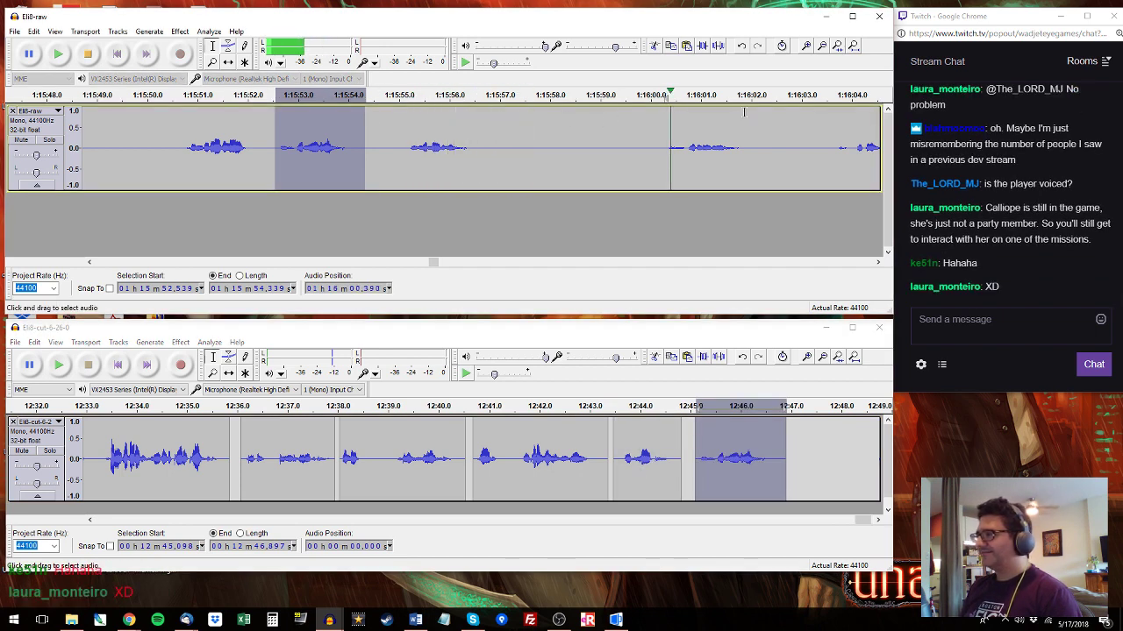
click(855, 95)
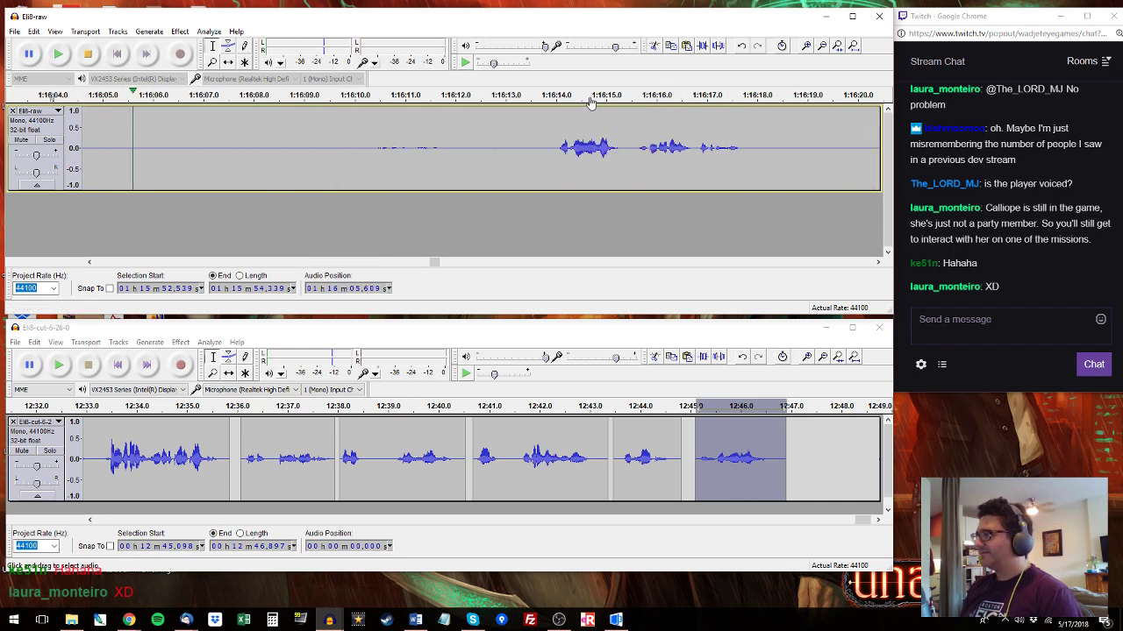
click(552, 96)
drag(553, 148, 756, 150)
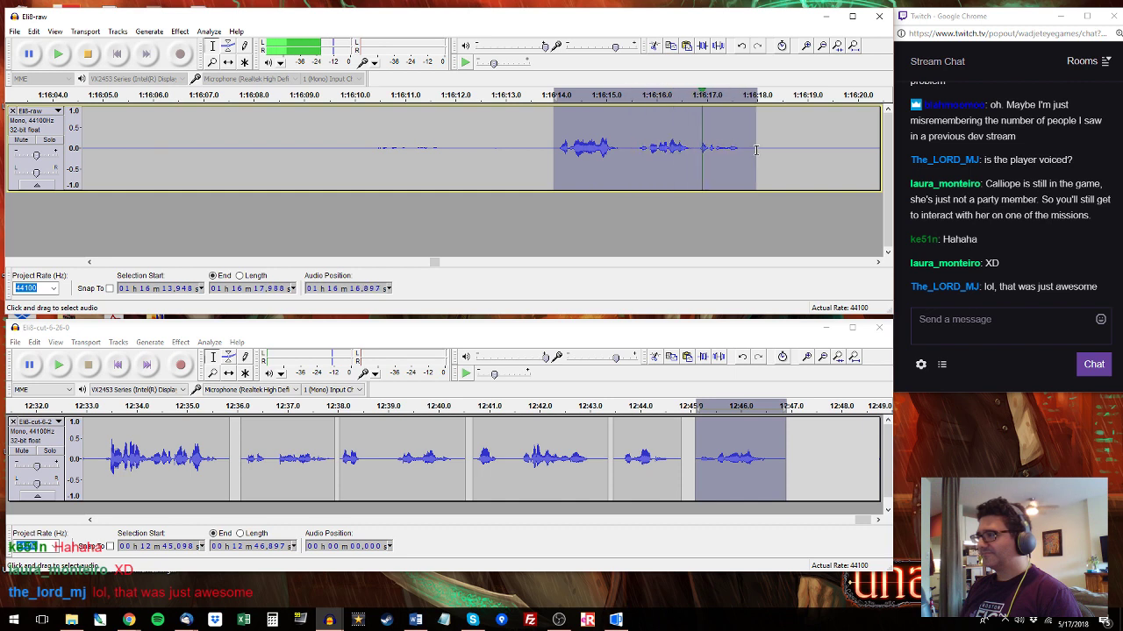
click(803, 449)
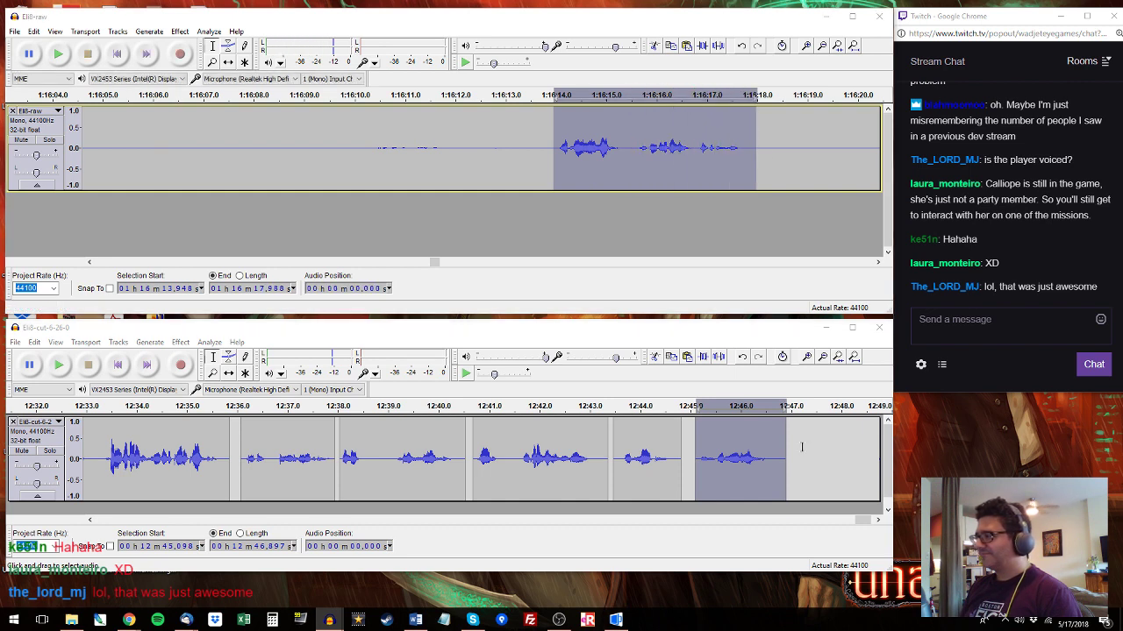
key(ctrl+v)
Go back through the raw recording and listen from 1:15:05.1 and from 1:15:03.7.
click(876, 149)
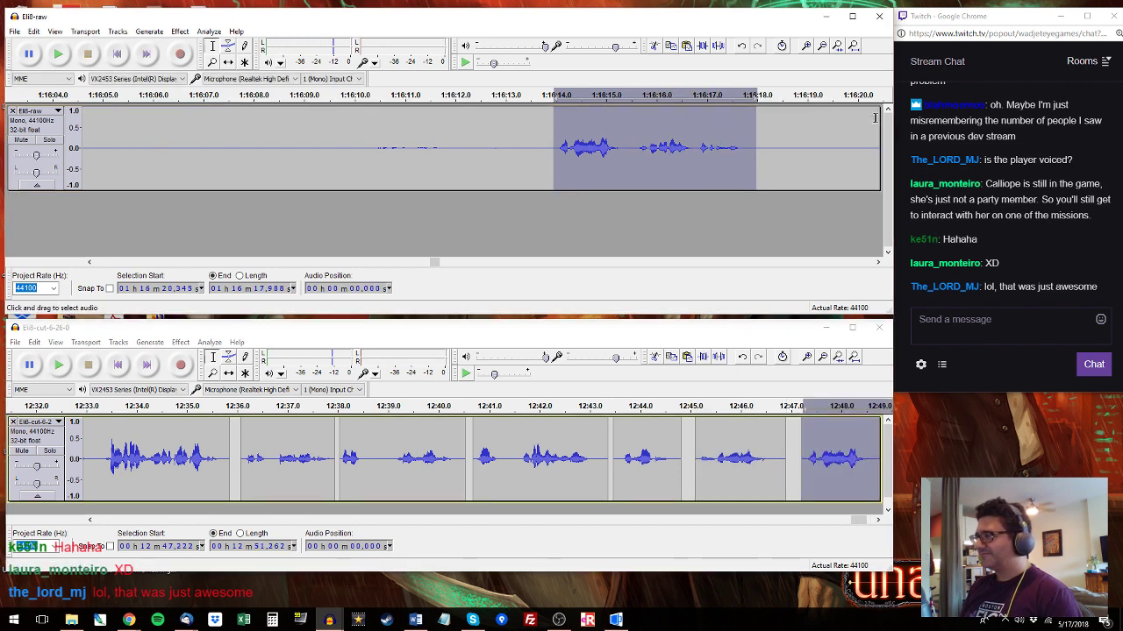
click(271, 262)
click(260, 263)
click(258, 264)
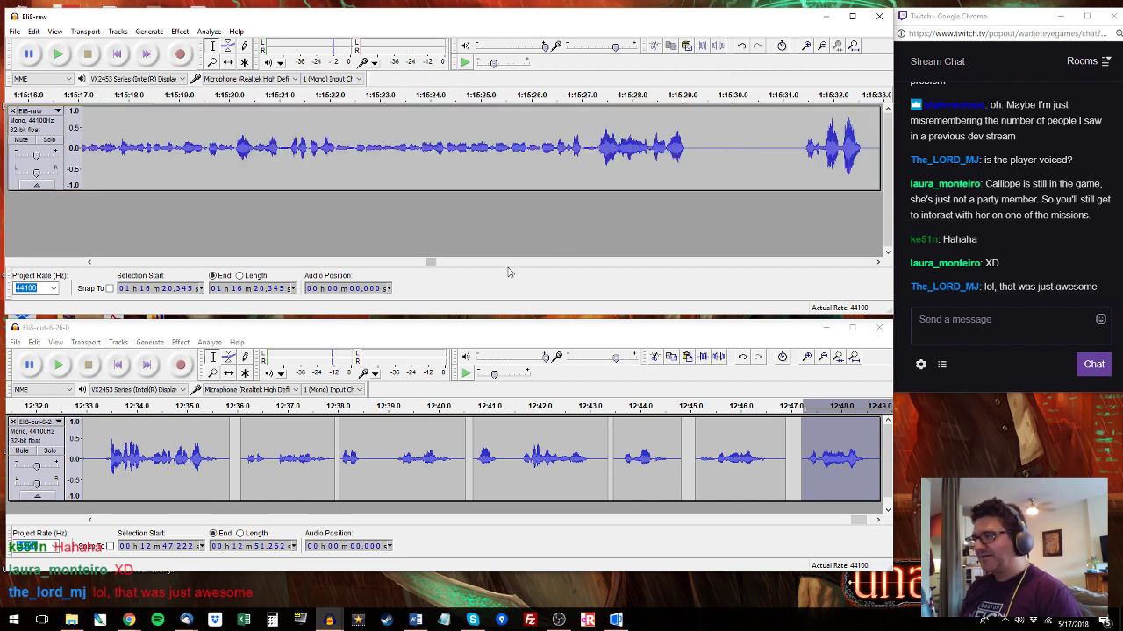
click(406, 262)
click(279, 146)
key(space)
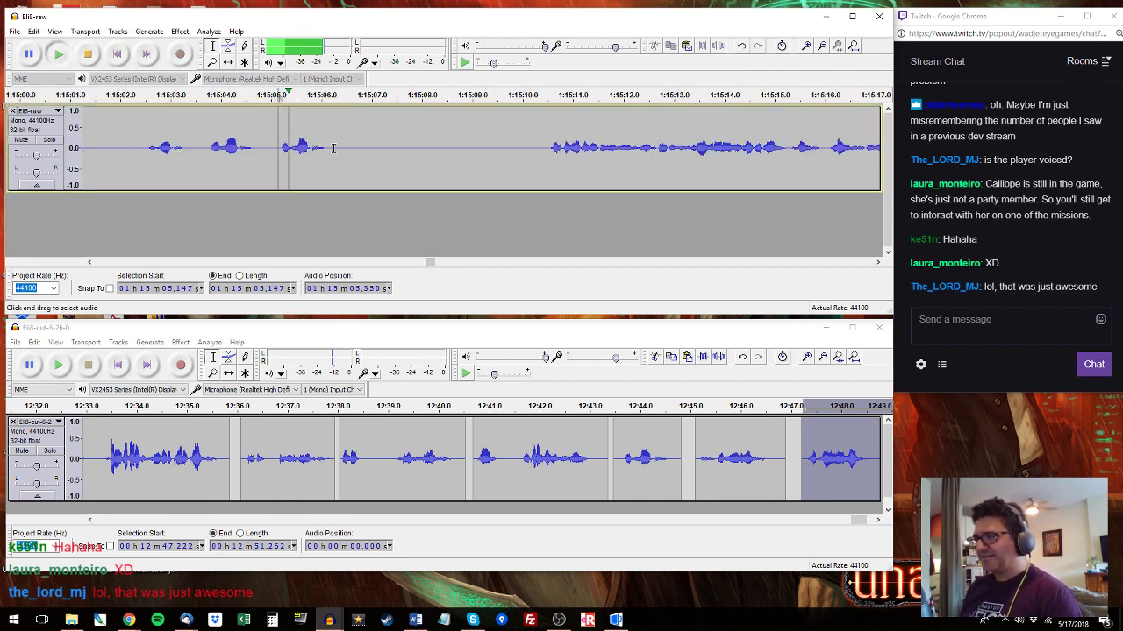
key(space)
click(208, 146)
key(space)
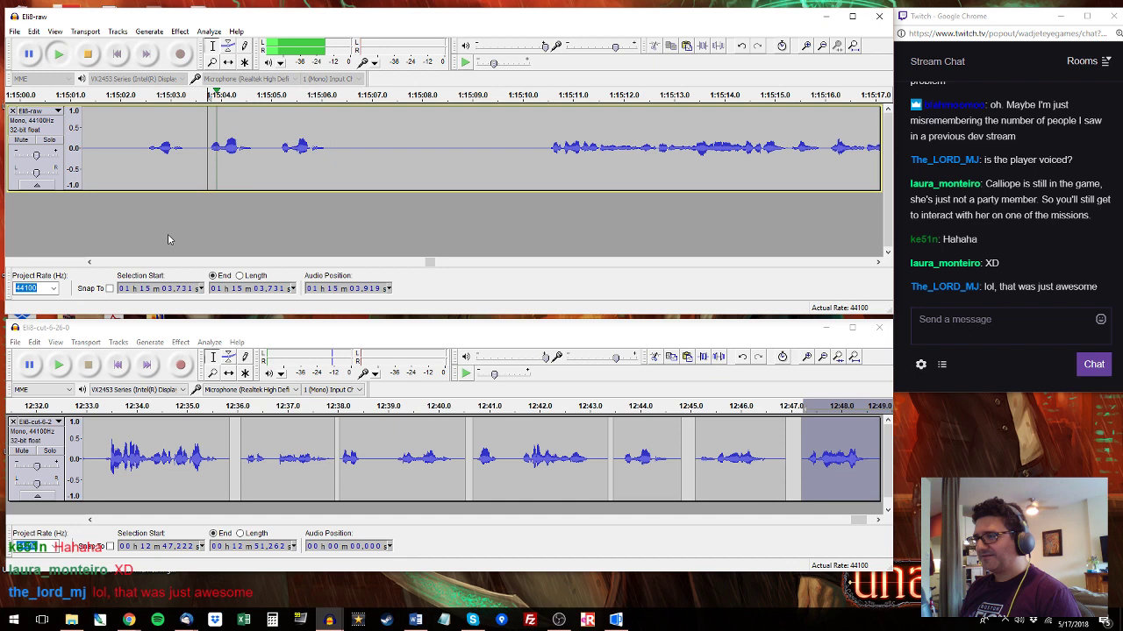
key(space)
Listen to the earlier raw takes from 1:14:56.3 and from 1:14:52.6.
click(88, 262)
click(88, 262)
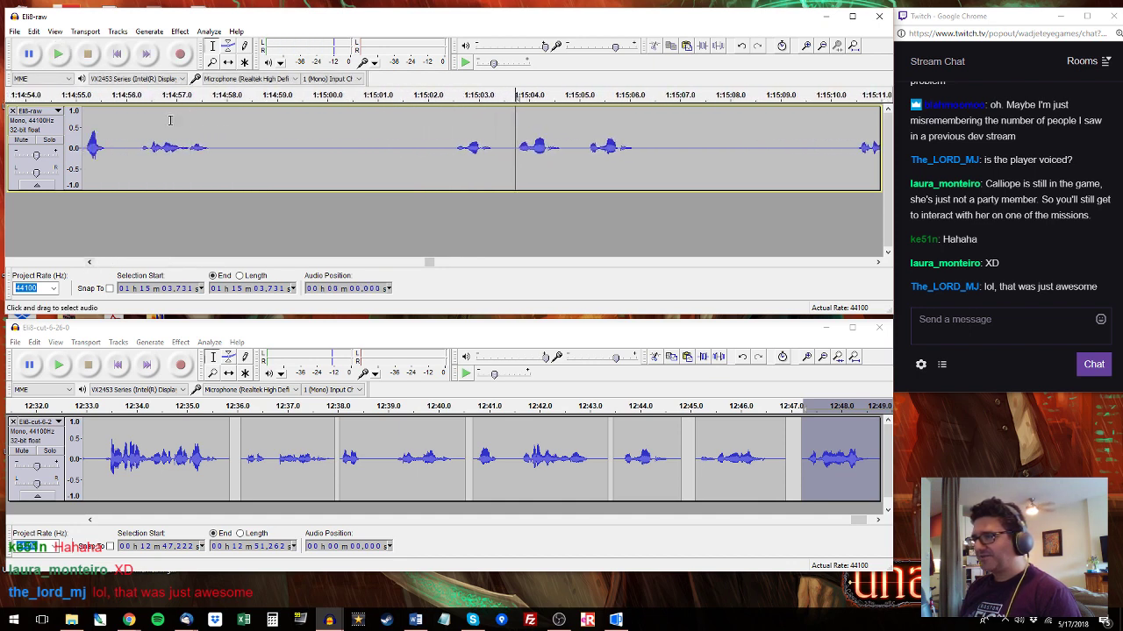
click(143, 142)
key(space)
key(space)
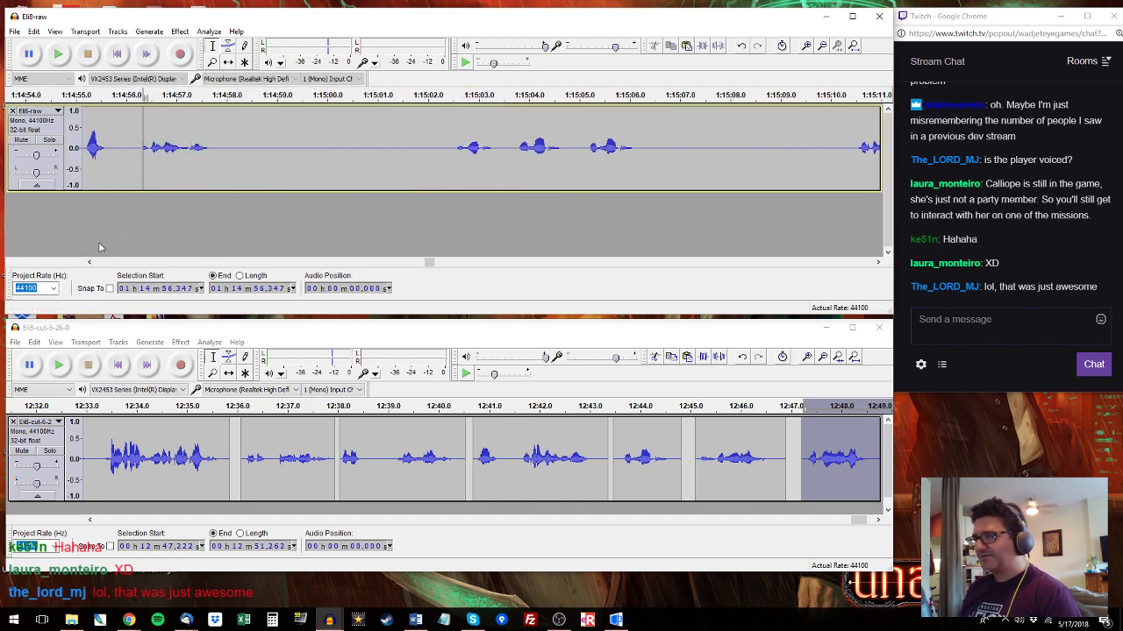
click(89, 262)
click(89, 262)
click(90, 262)
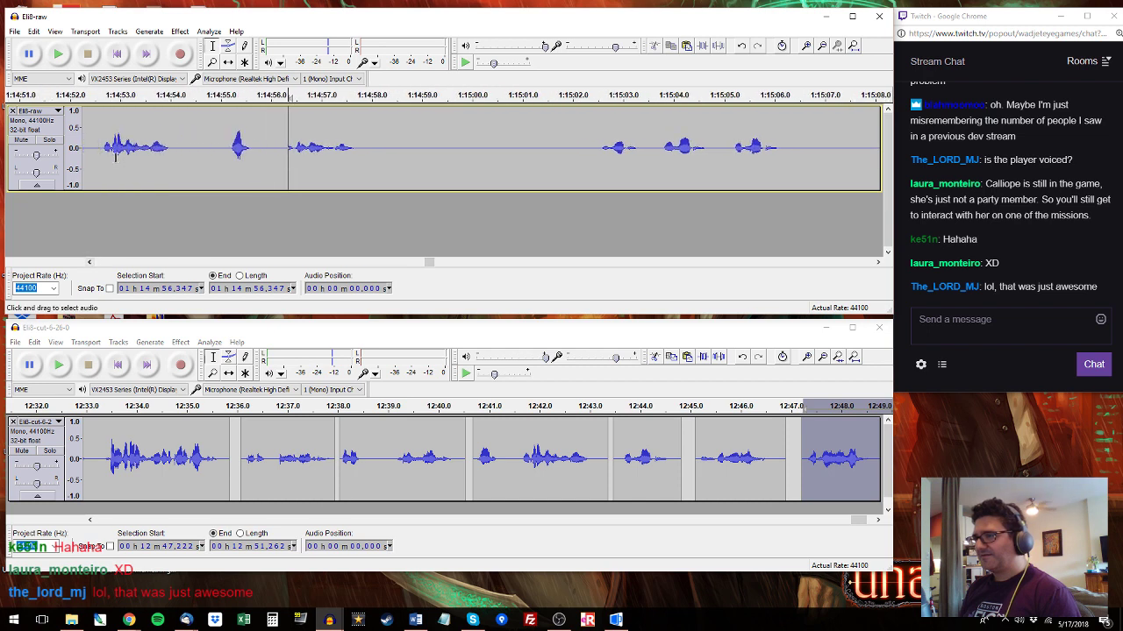
click(100, 149)
key(space)
key(space)
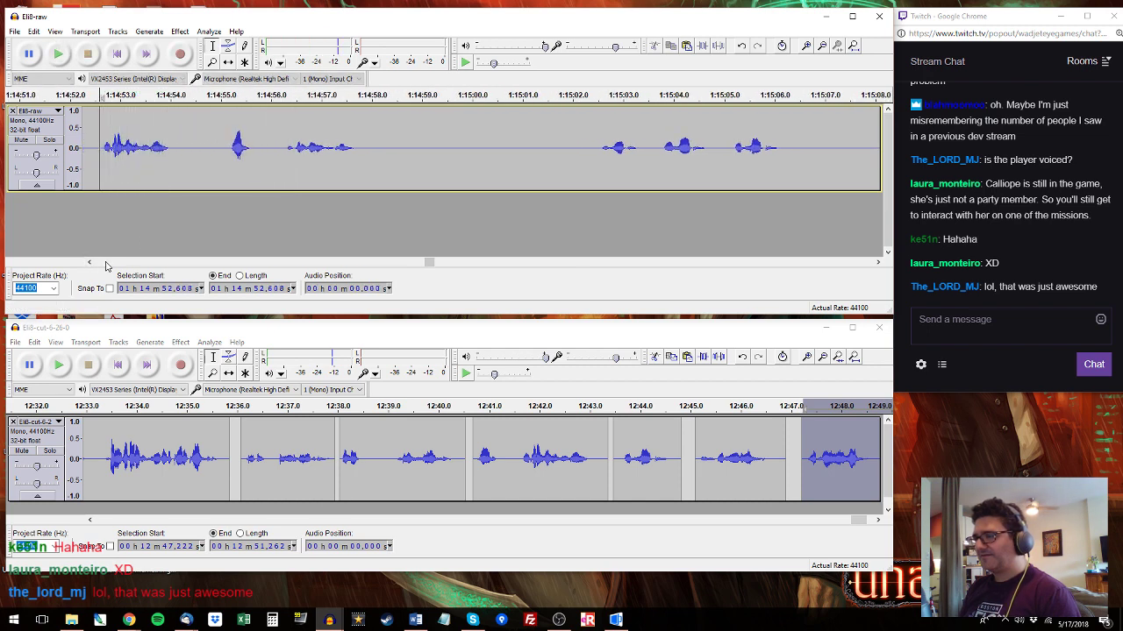
Listen to the raw take from 1:14:49.8.
click(90, 262)
click(89, 262)
click(89, 262)
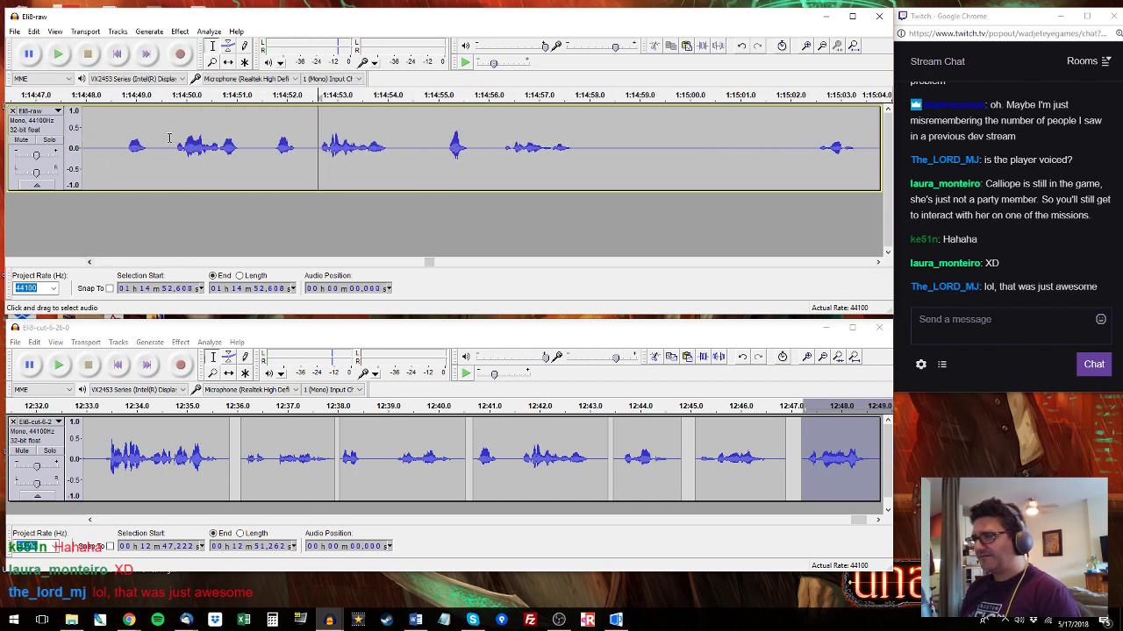
click(176, 138)
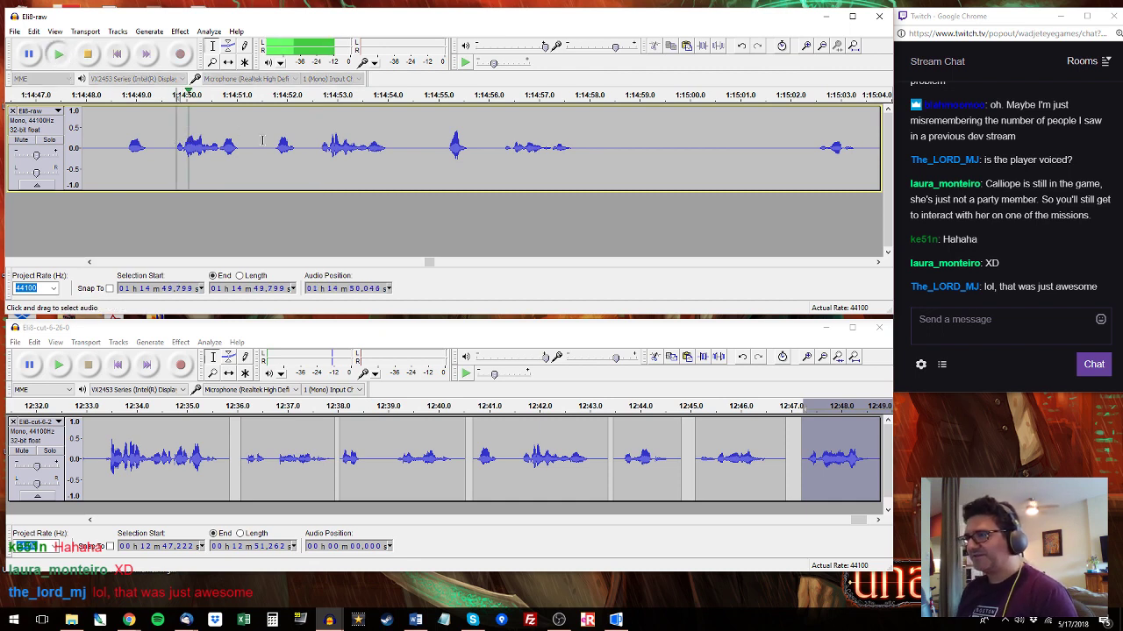
click(90, 262)
click(89, 263)
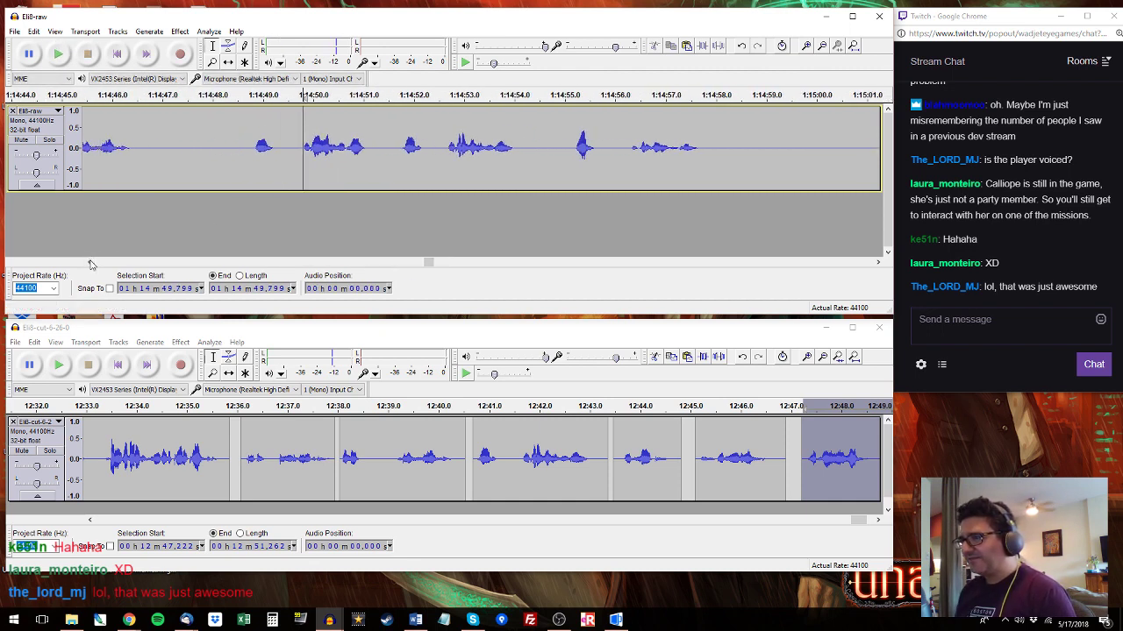
Listen to the raw take from 1:14:45.2, and delete the raw section from 1:14:47.2 to 1:15:09.6.
click(179, 141)
key(space)
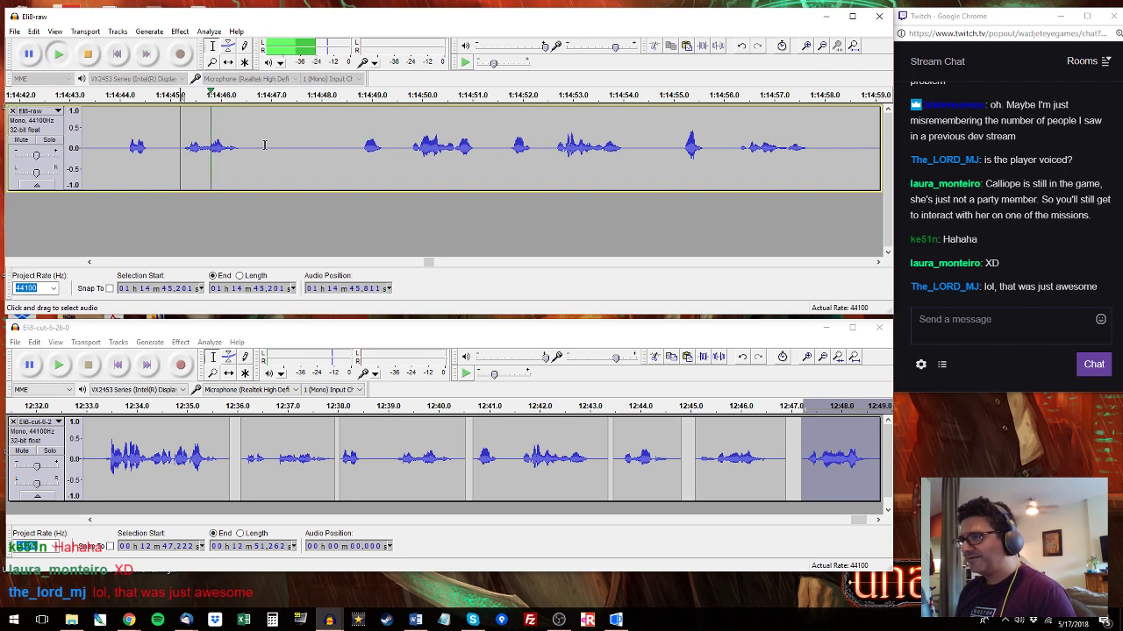
drag(281, 150, 600, 137)
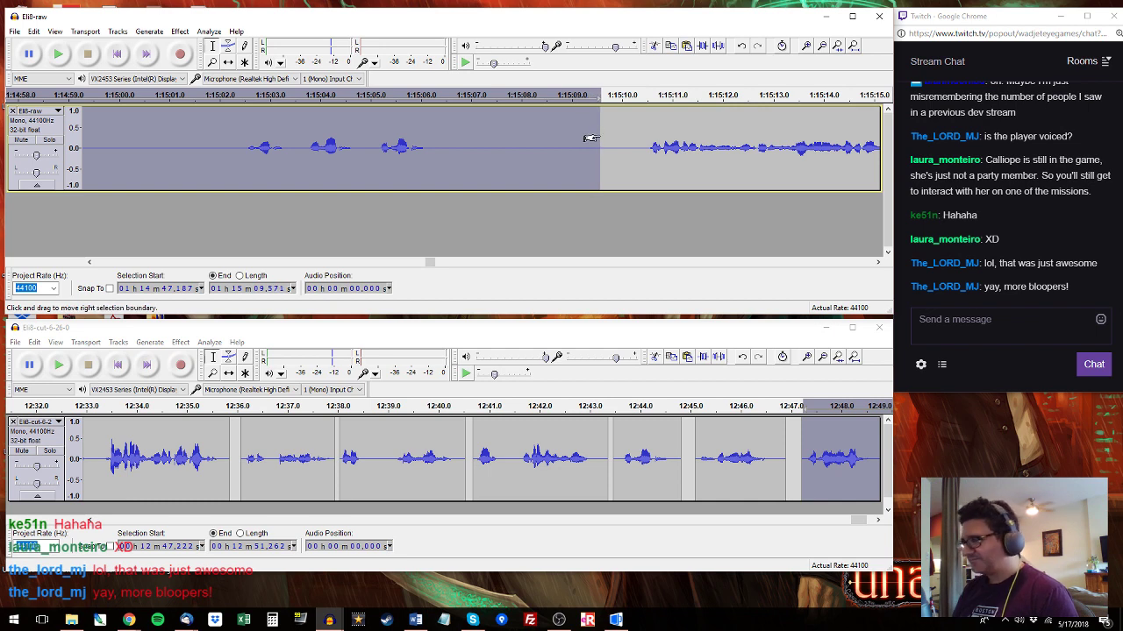
key(Left)
Play the raw take from about 1:14:44, and delete the silence from 1:14:46.6 to 1:14:47.6.
click(186, 261)
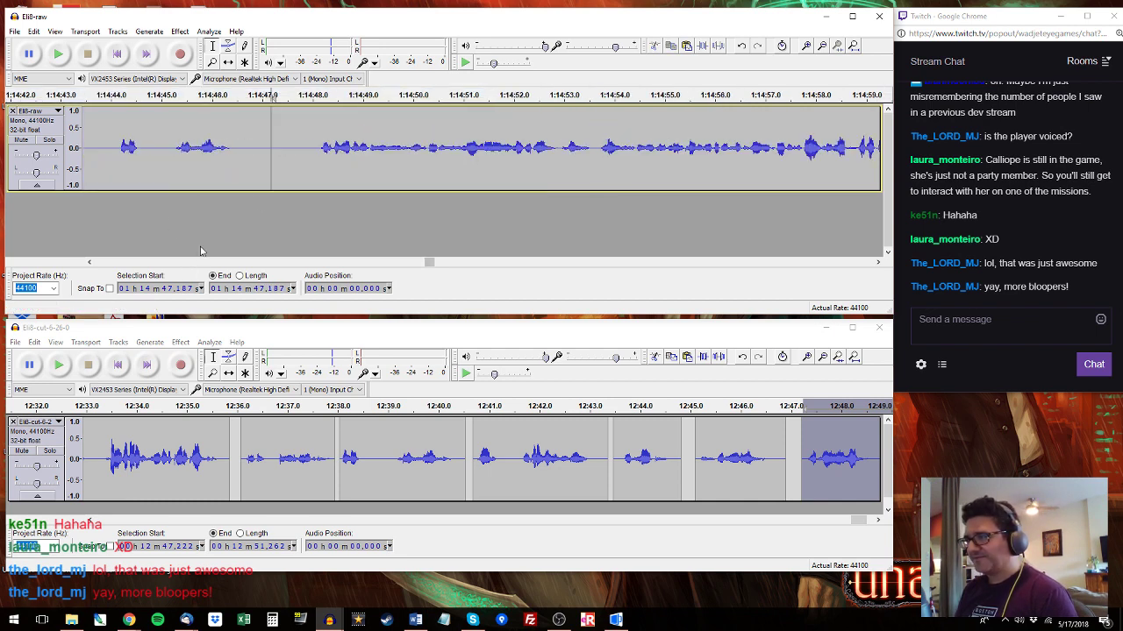
click(110, 142)
key(space)
drag(243, 145, 292, 144)
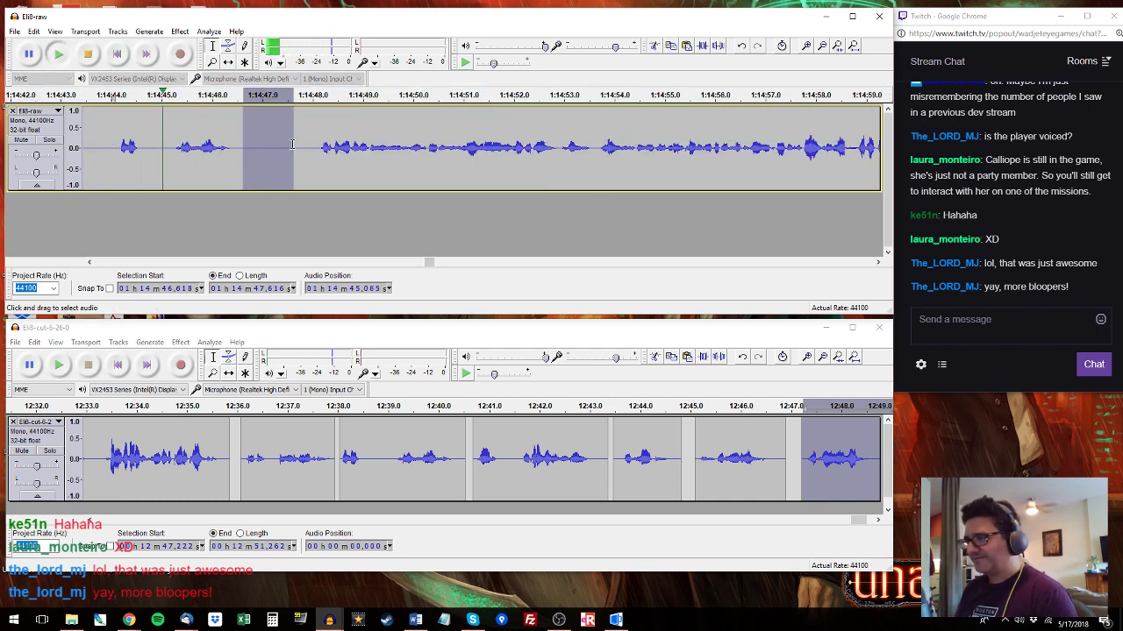
key(space)
key(Delete)
Listen to the shortened raw take from 1:14:44.1.
click(121, 149)
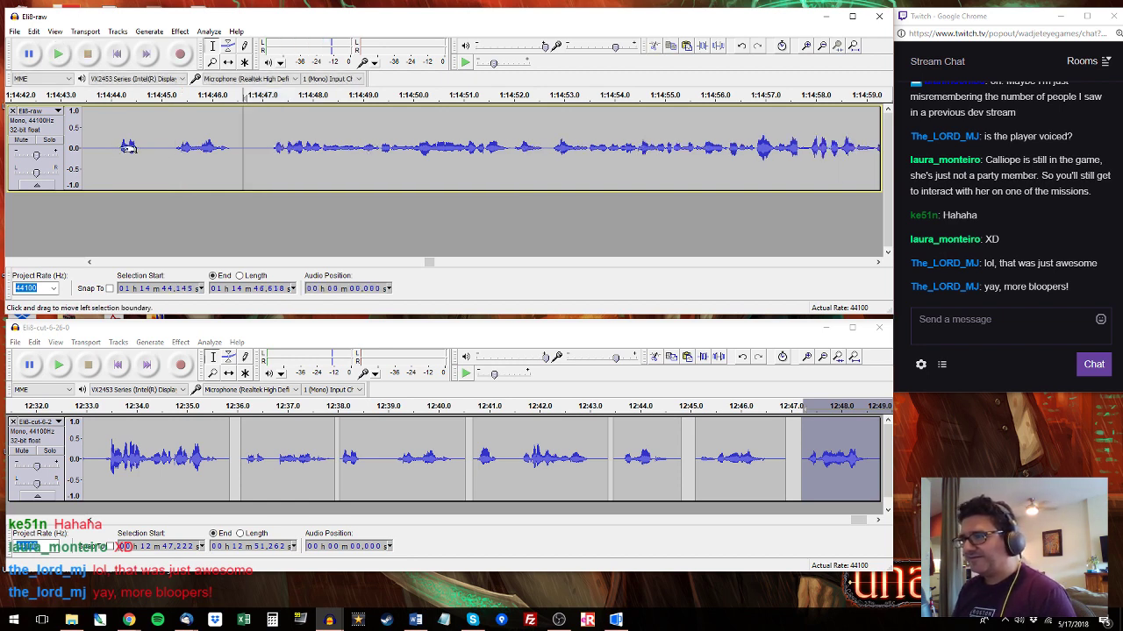
key(space)
drag(119, 149, 292, 150)
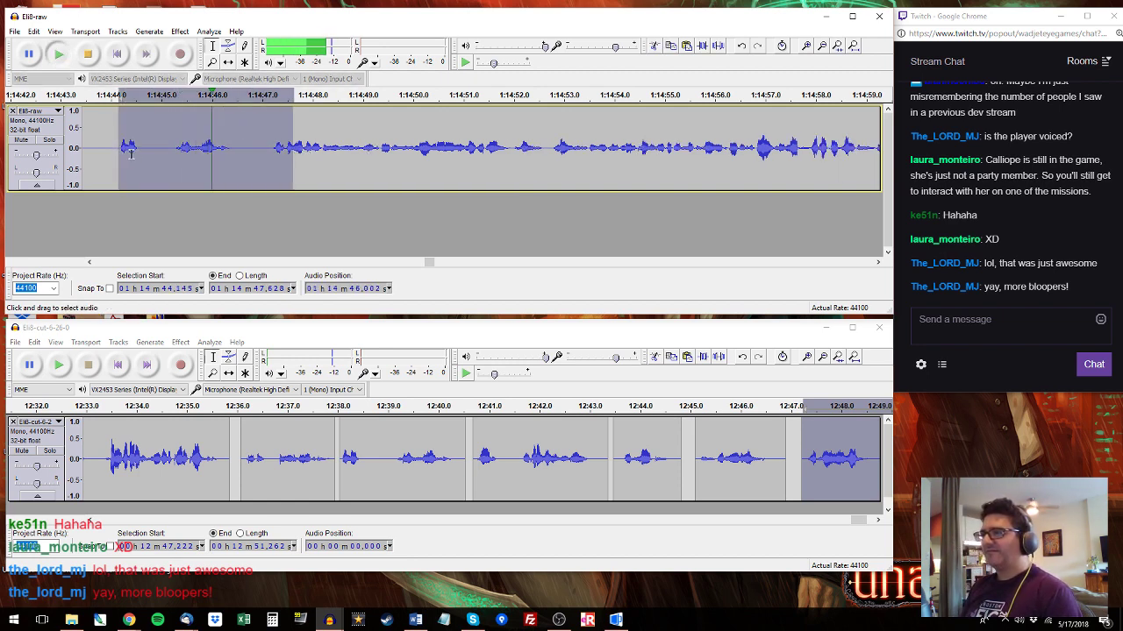
double_click(301, 151)
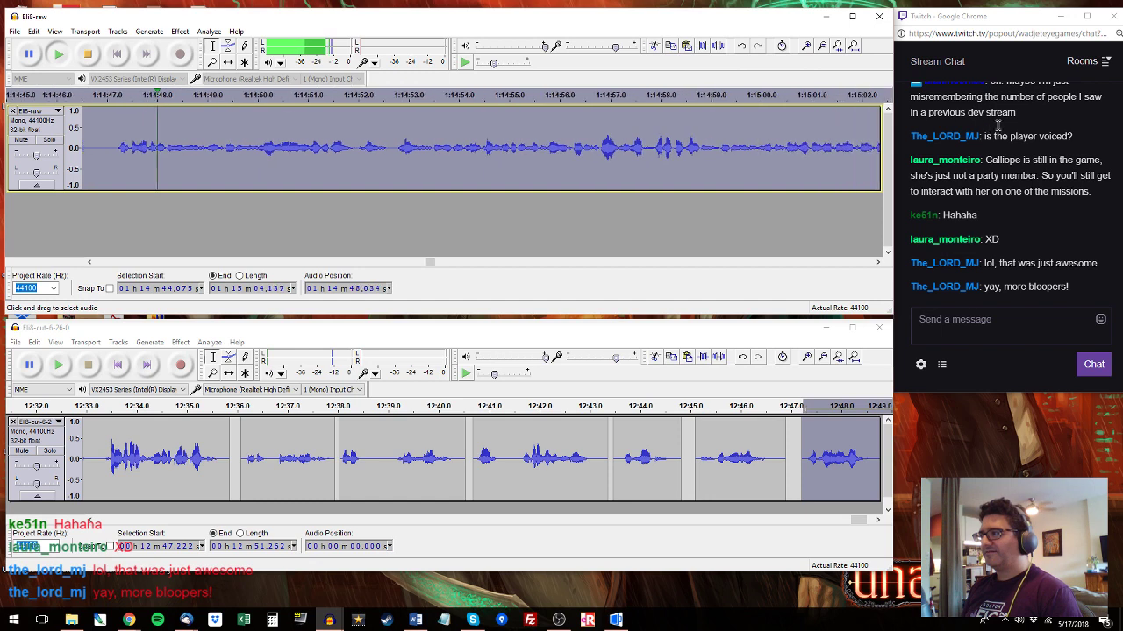
key(space)
Delete the silence in the raw track from 1:15:06.5 to 1:15:07.5.
click(877, 261)
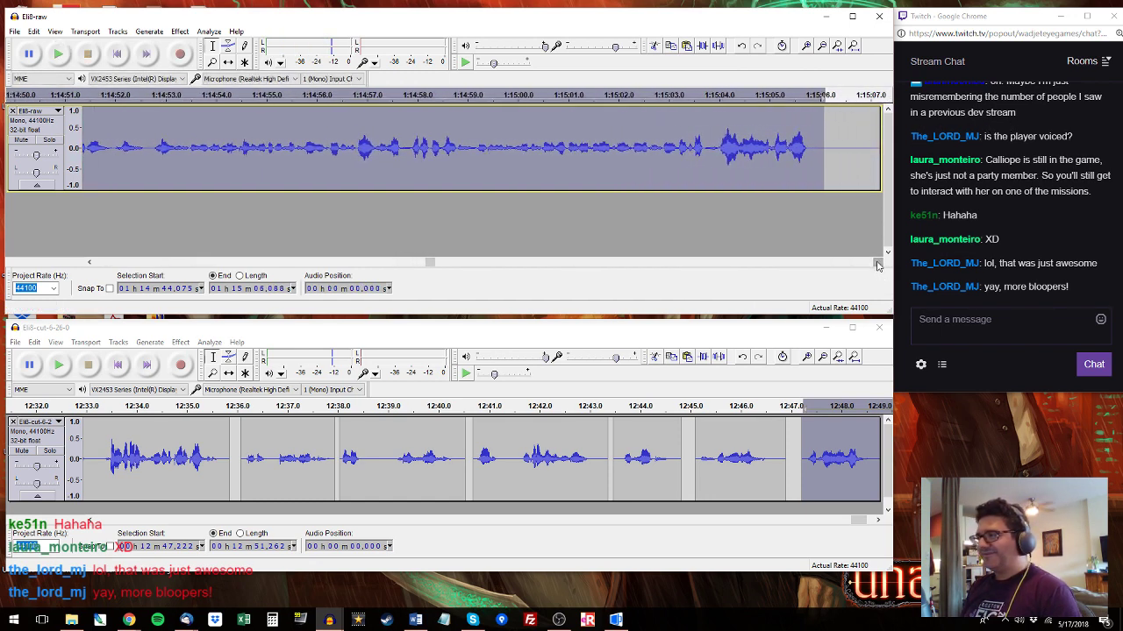
click(877, 261)
click(877, 261)
drag(749, 147, 699, 145)
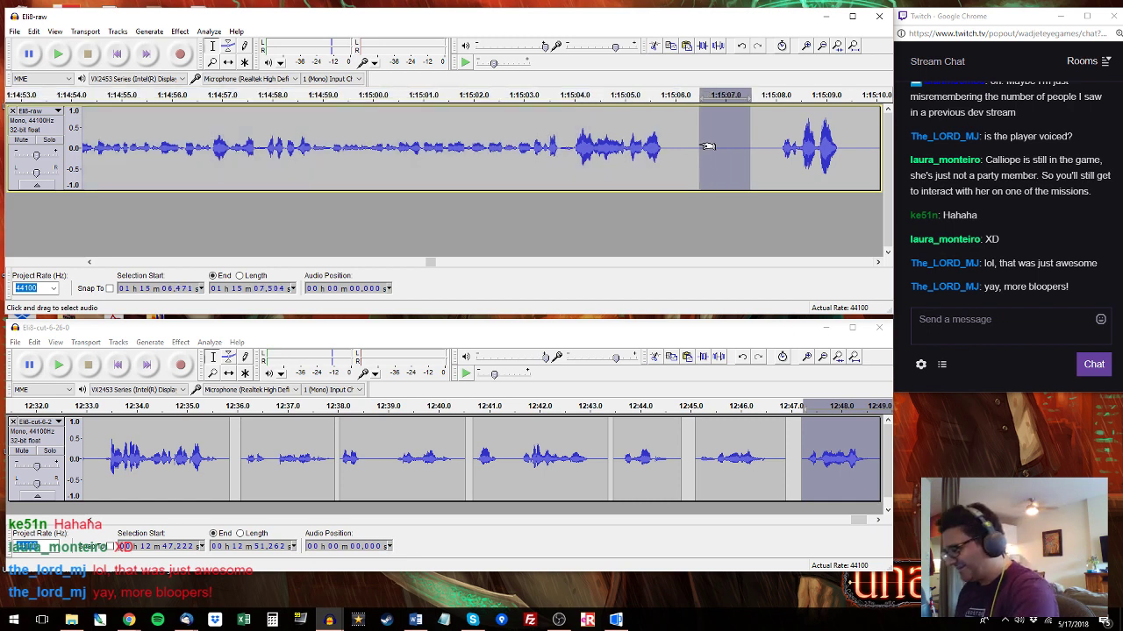
key(Delete)
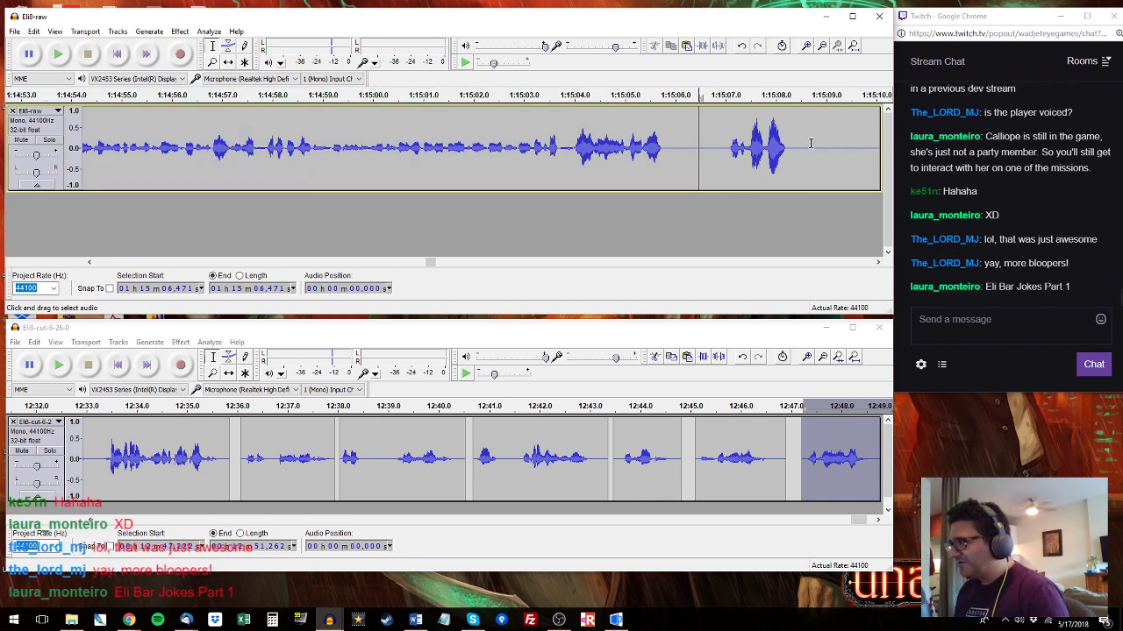
Apply the Dynamic Range Compressor to the raw section from 1:14:44.1 to 1:15:08.8, and again from 1:14:44.1 to 1:15:03.7.
drag(811, 143, 158, 109)
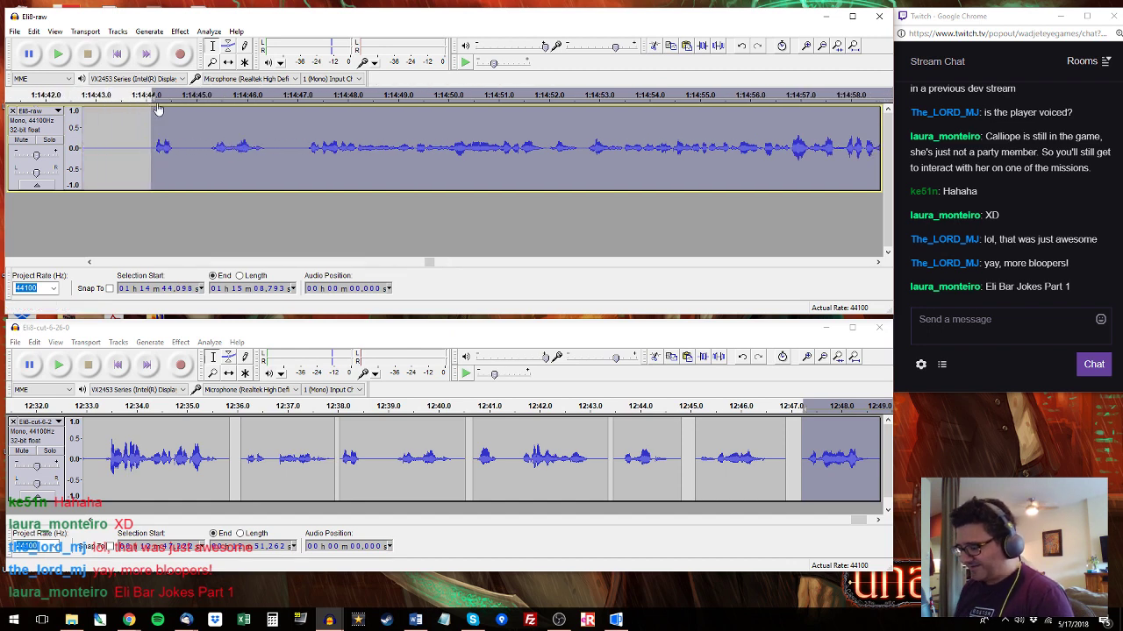
key(ctrl+r)
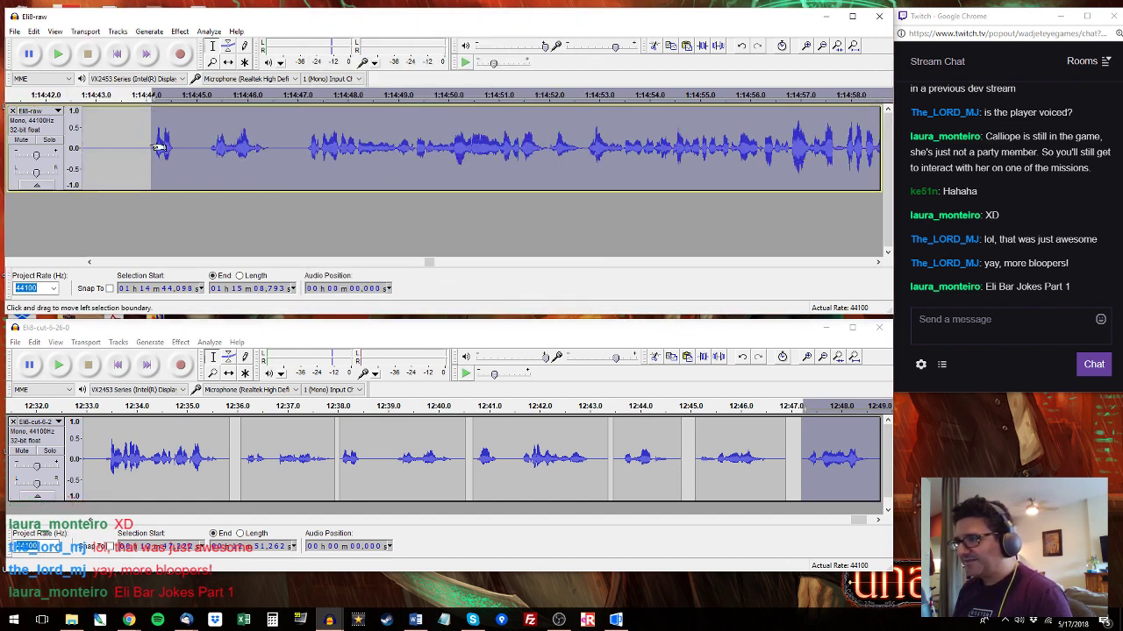
click(150, 148)
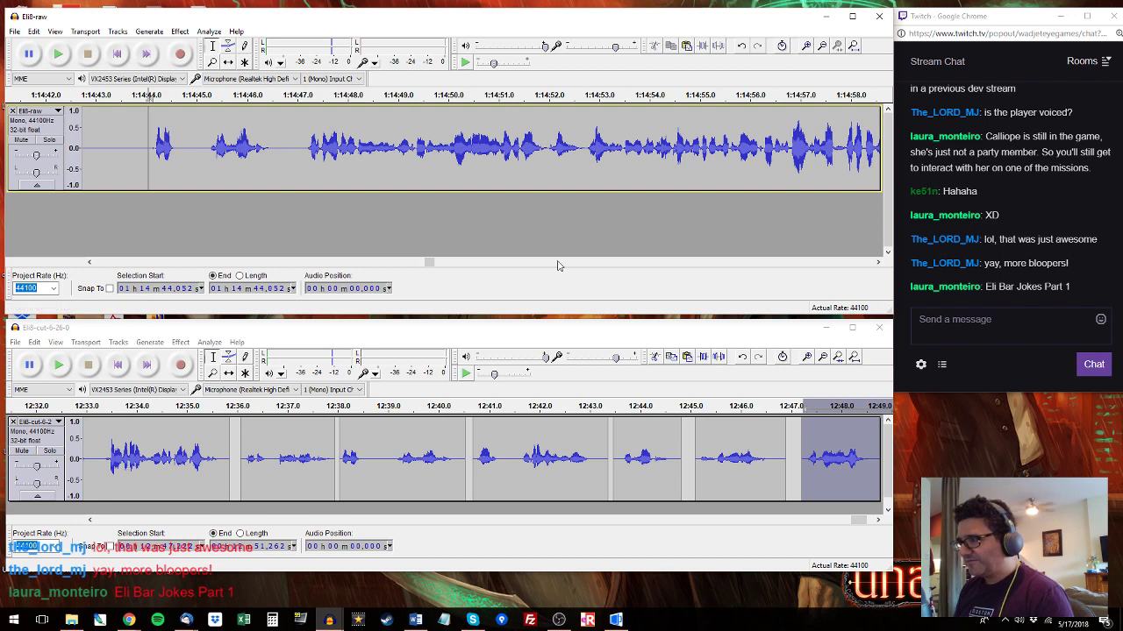
click(842, 263)
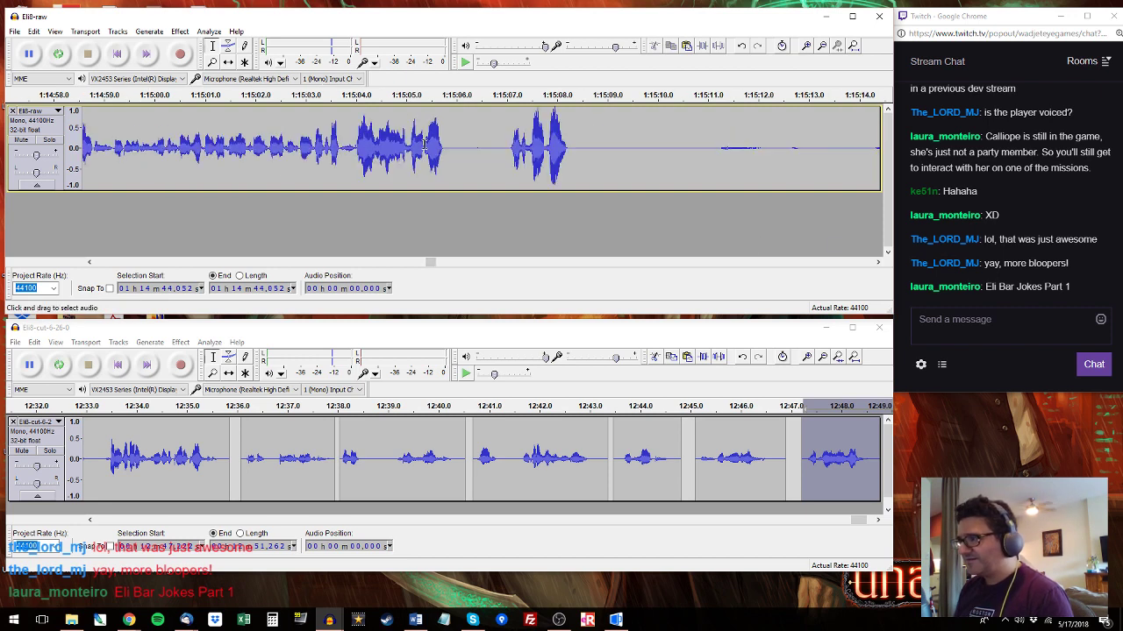
shift+click(339, 146)
key(ctrl+r)
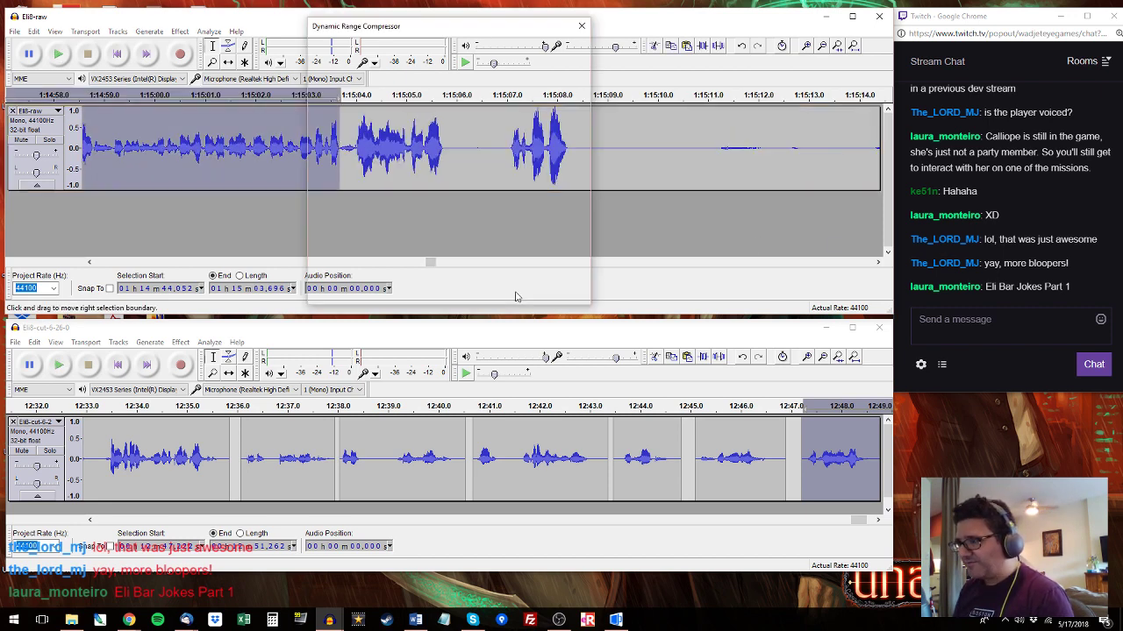
click(516, 294)
Listen to the compressed raw section from 1:14:44.1.
key(Left)
key(space)
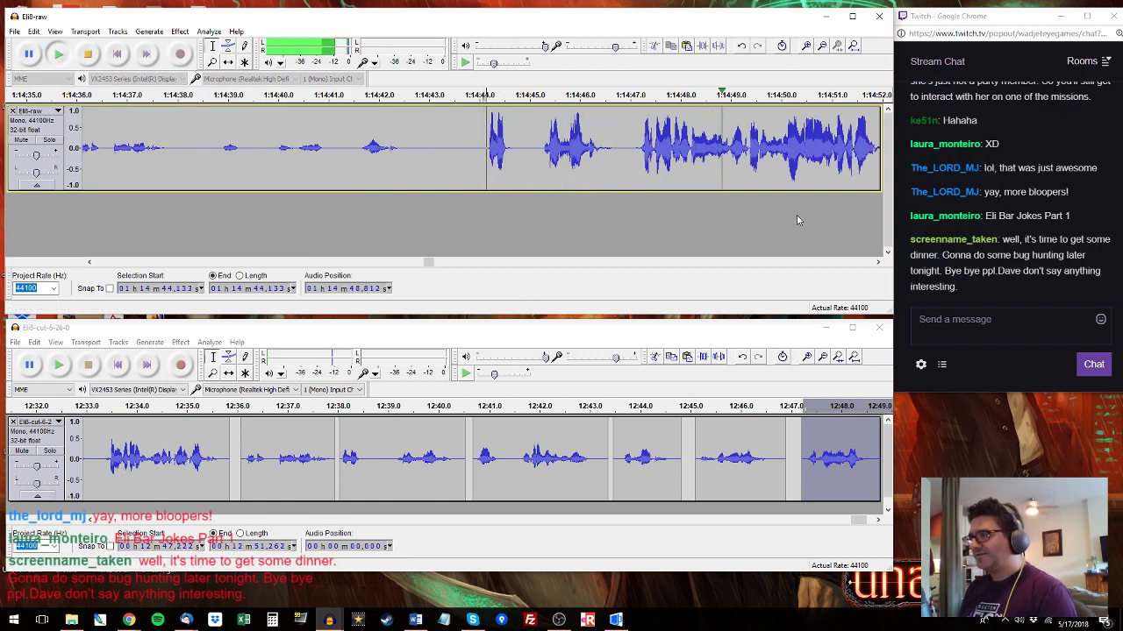
key(space)
Select the raw section from 1:14:44.1 to 1:15:08.5 and start exporting the selected audio.
click(843, 263)
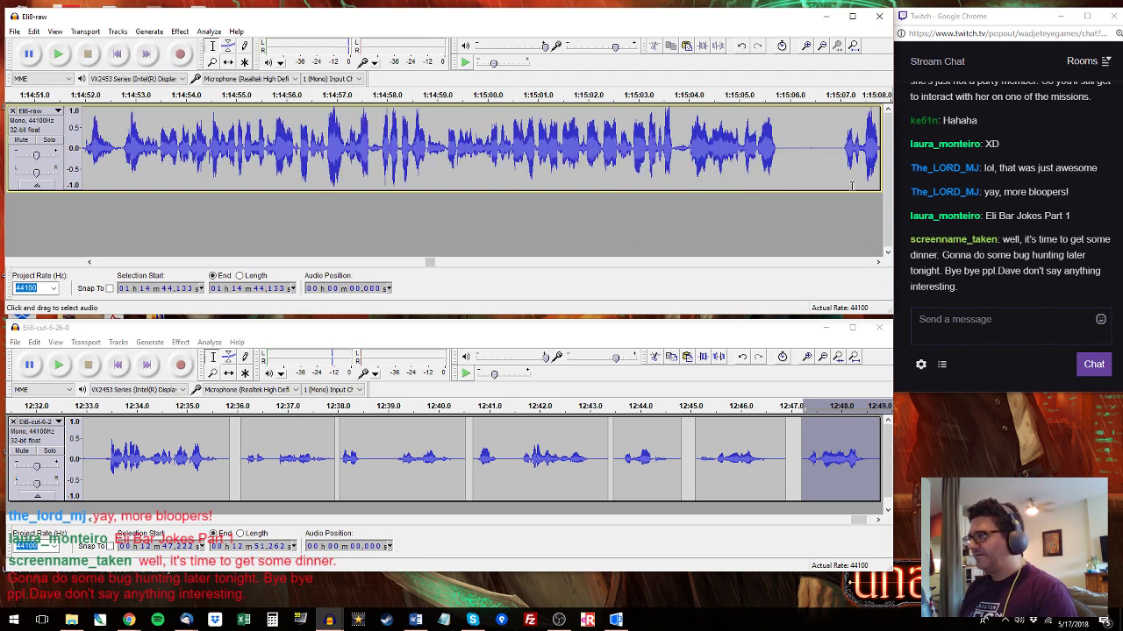
click(878, 262)
click(877, 262)
click(878, 262)
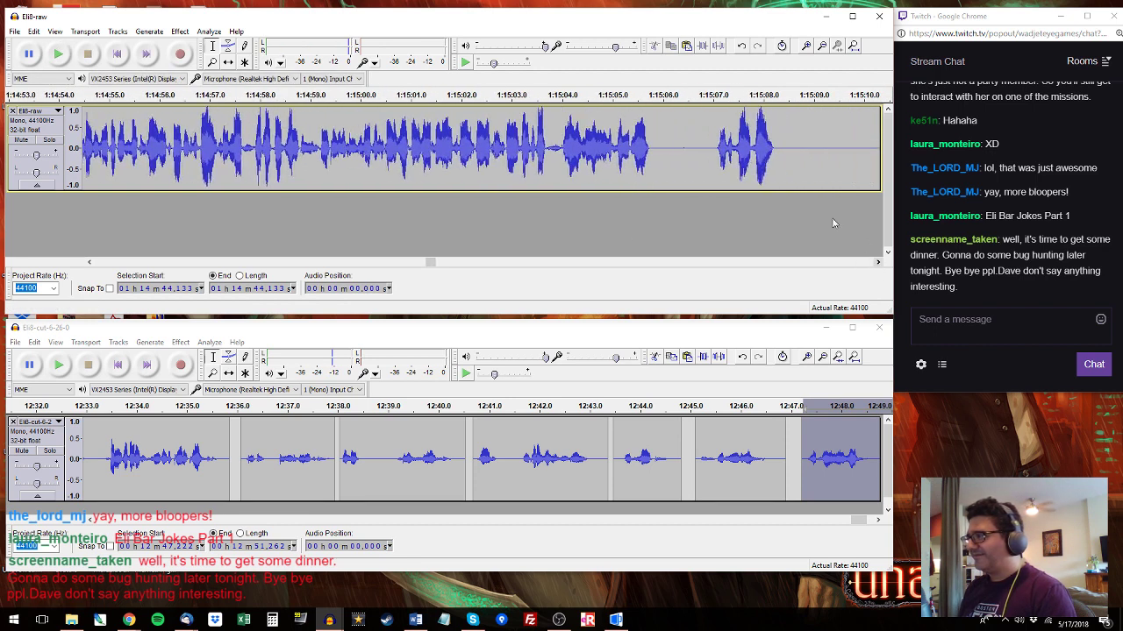
shift+click(786, 147)
key(ctrl+shift+e)
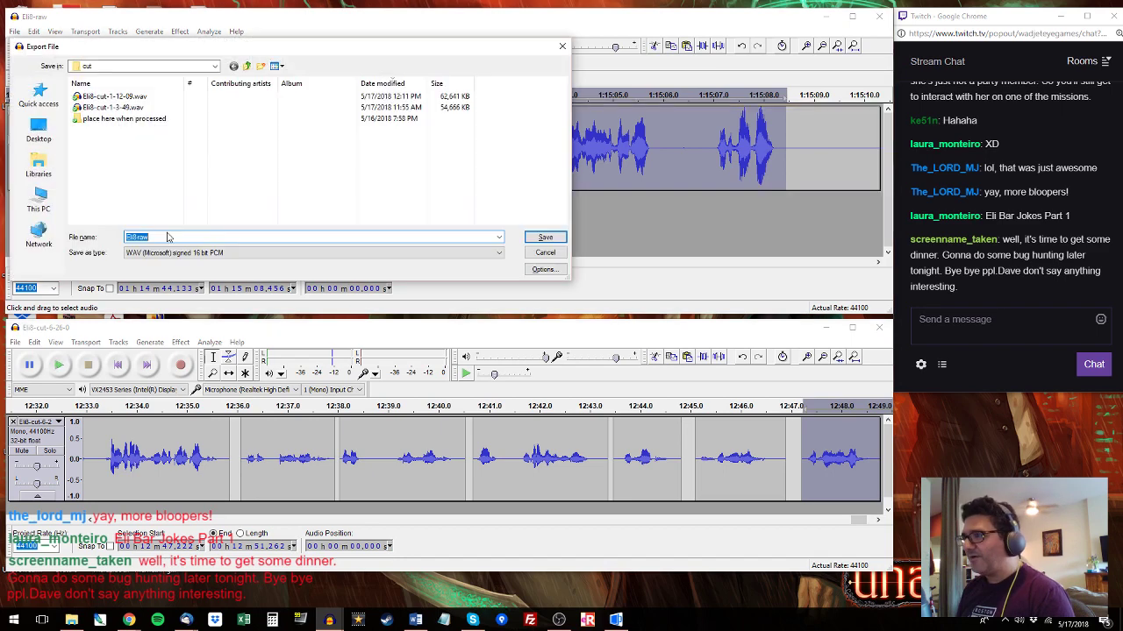
Set the export format to Ogg Vorbis Files and the destination folder to c:\Bitbucket\Unavowed\speech.
click(149, 253)
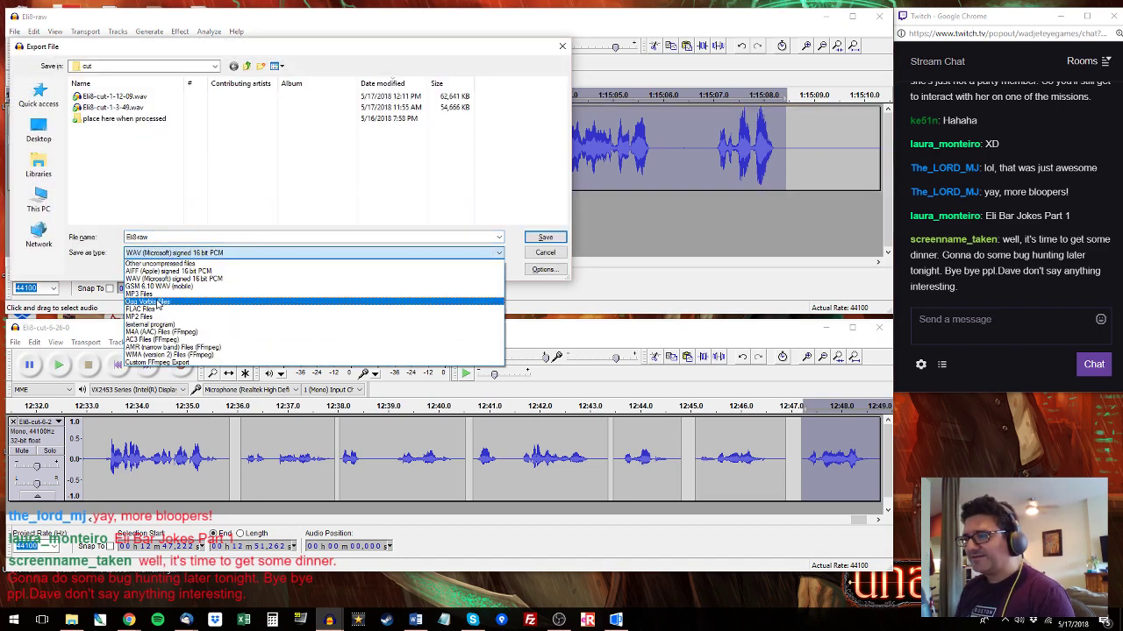
click(149, 301)
text(c)
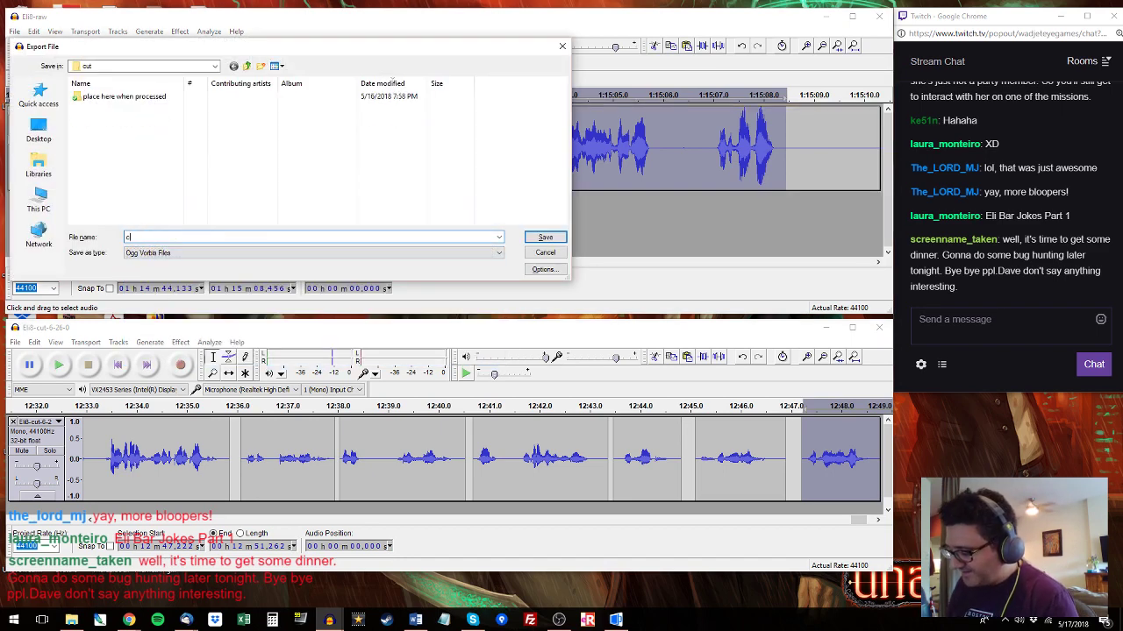
text(:\Bitbucket\)
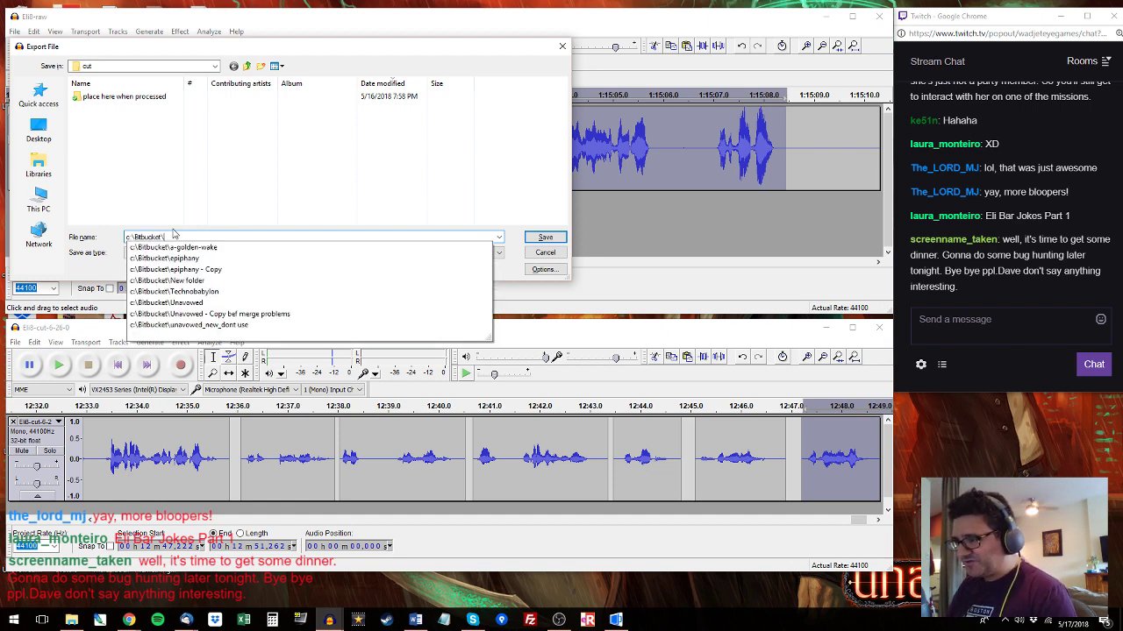
text(Unavowed\)
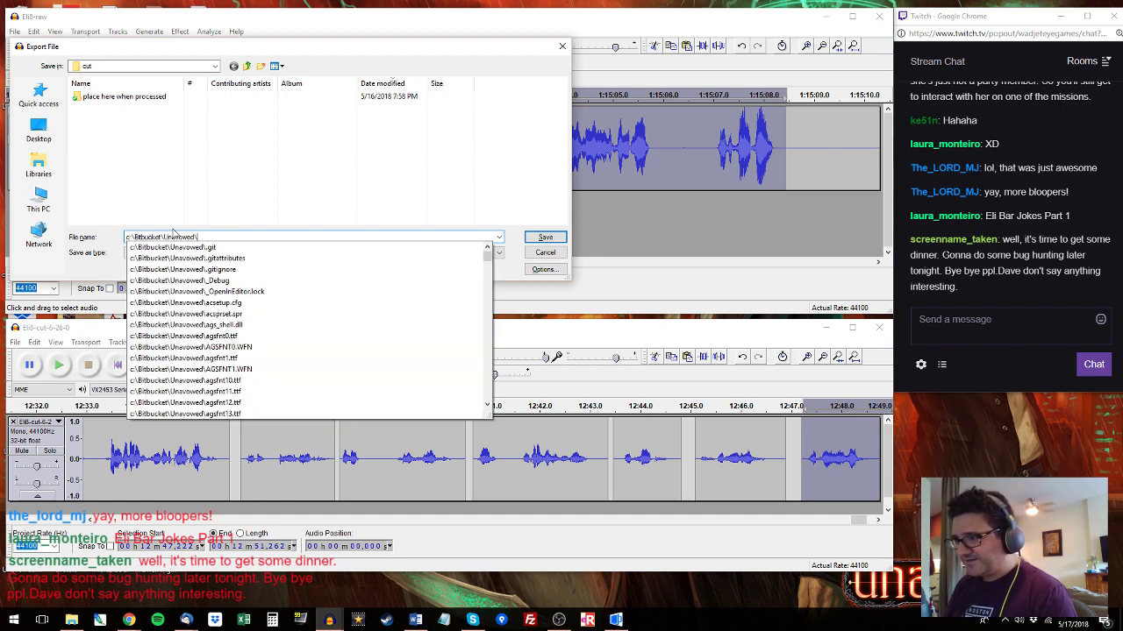
text(speech)
key(Return)
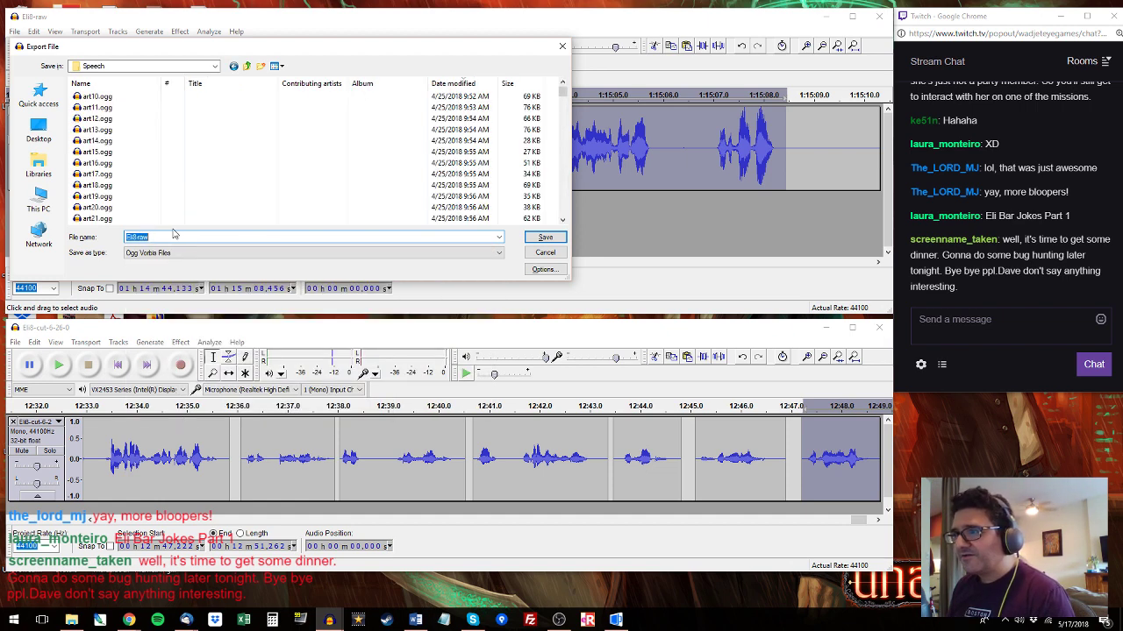
Name the exported clip bloo159 and save it to the speech folder.
text(b)
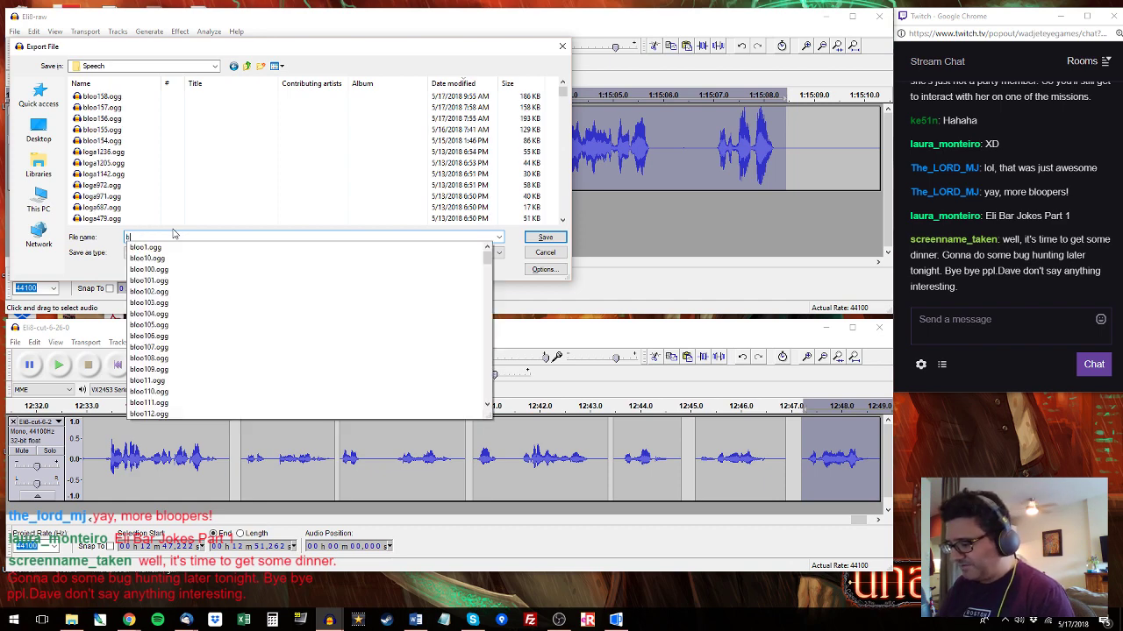
text(loo159)
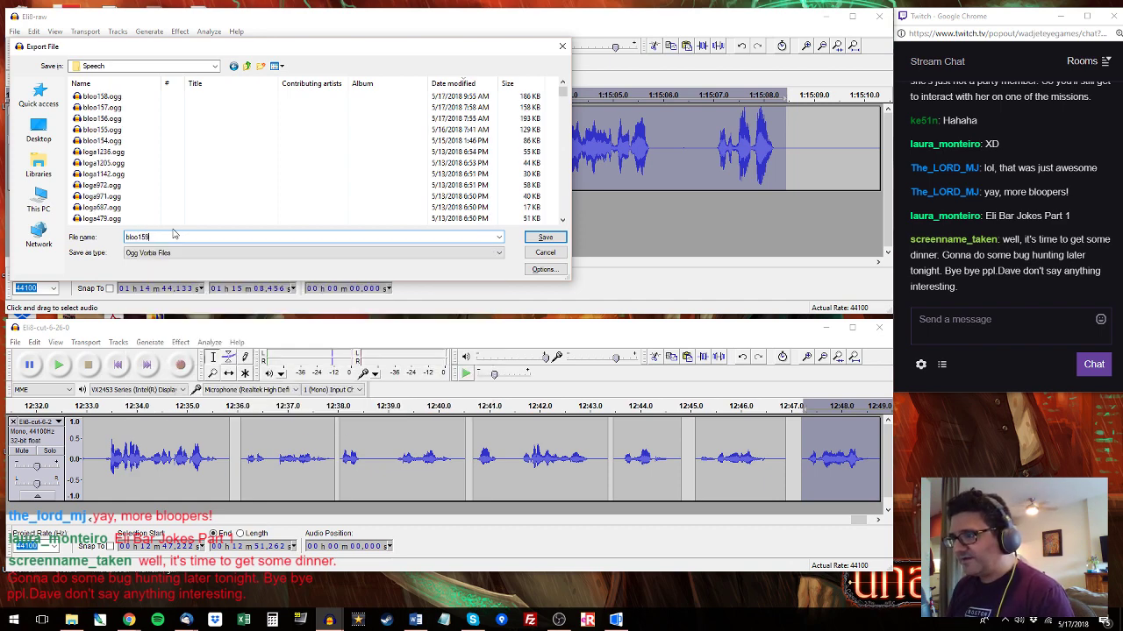
key(Return)
click(513, 257)
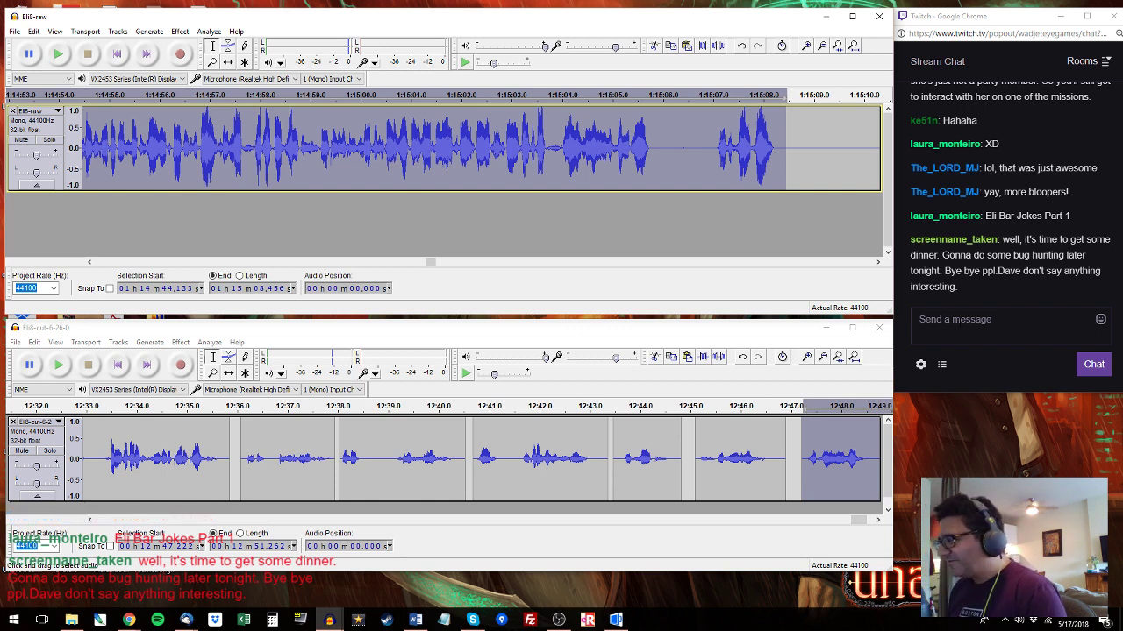
Post the clip number 159 as a message in the stream chat.
click(986, 321)
text(159)
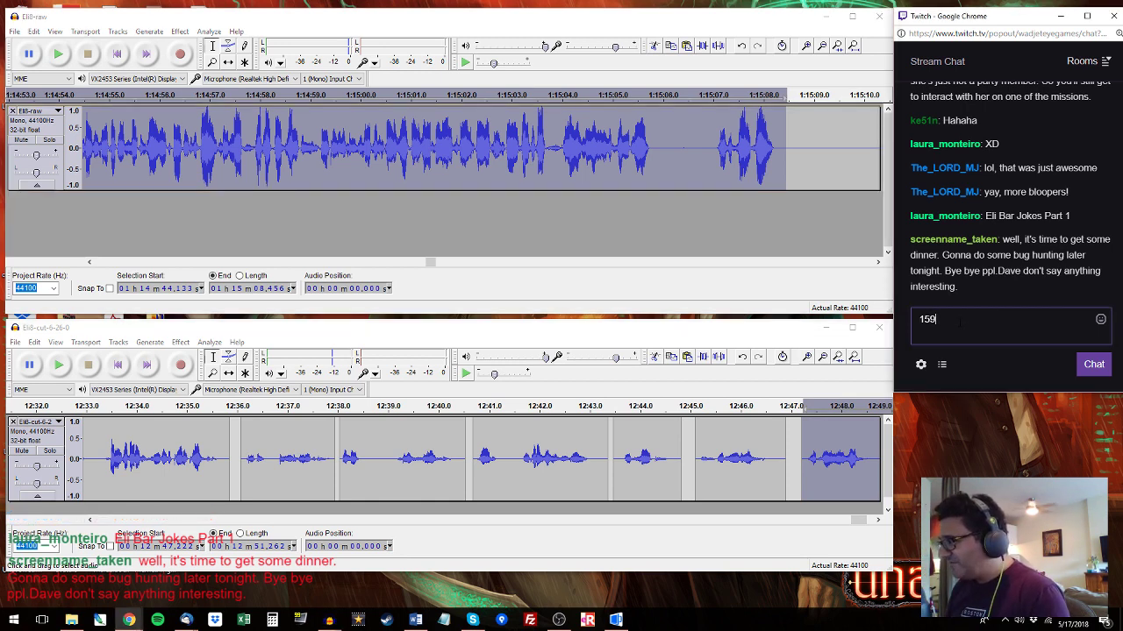
key(Return)
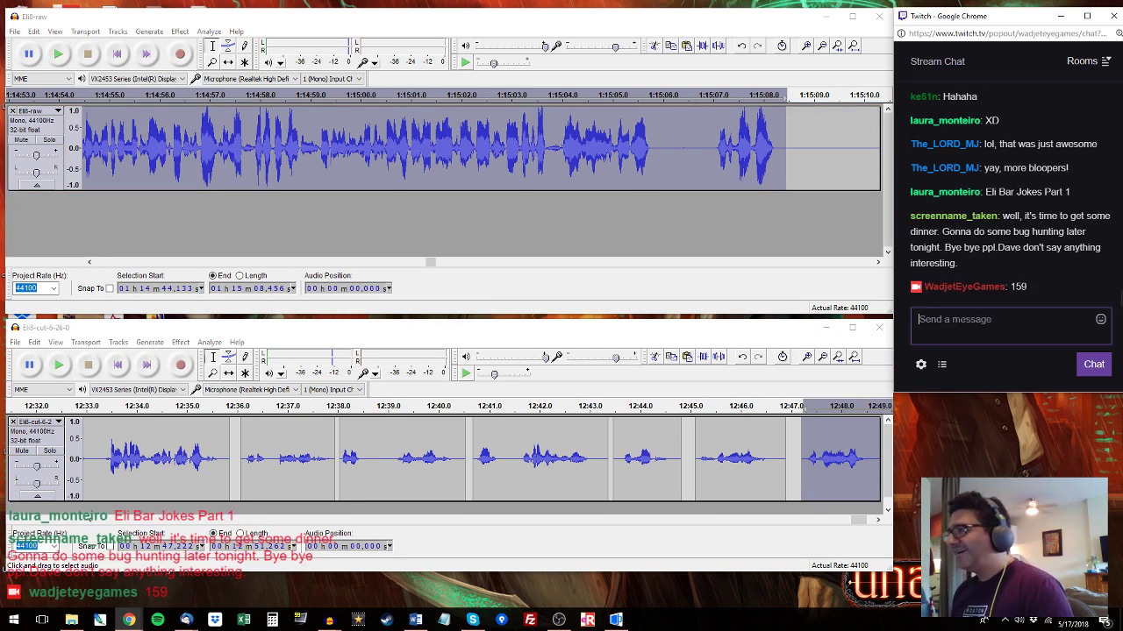
Switch to AGS Editor, open room 72 Bowling Green under Wall Street for editing, and show its objects.
click(615, 620)
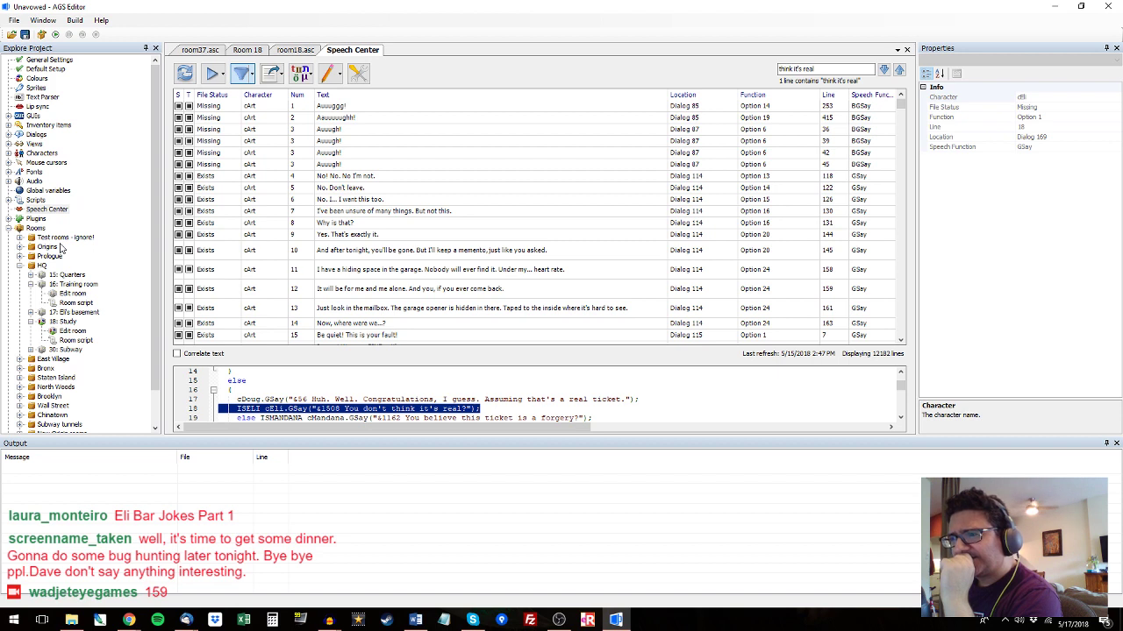
click(158, 337)
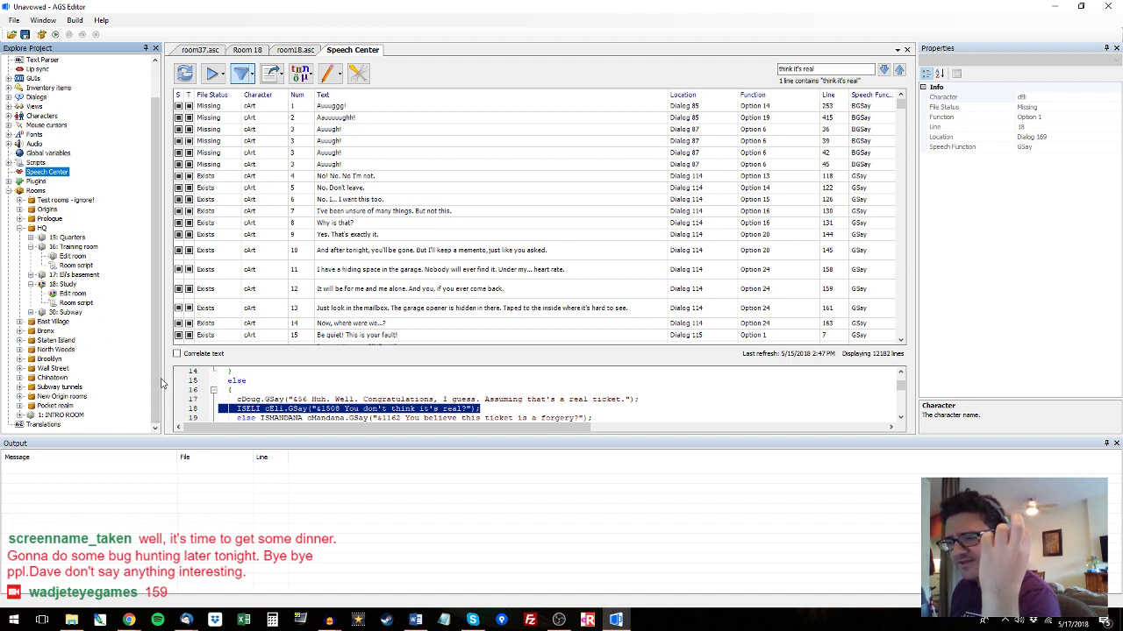
click(50, 350)
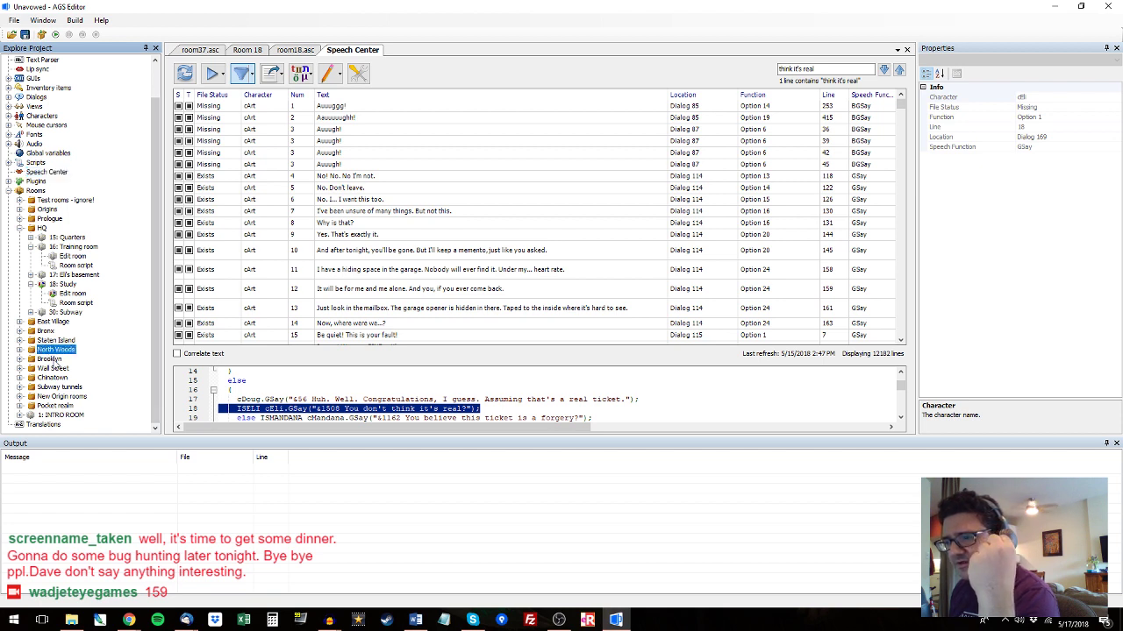
click(21, 369)
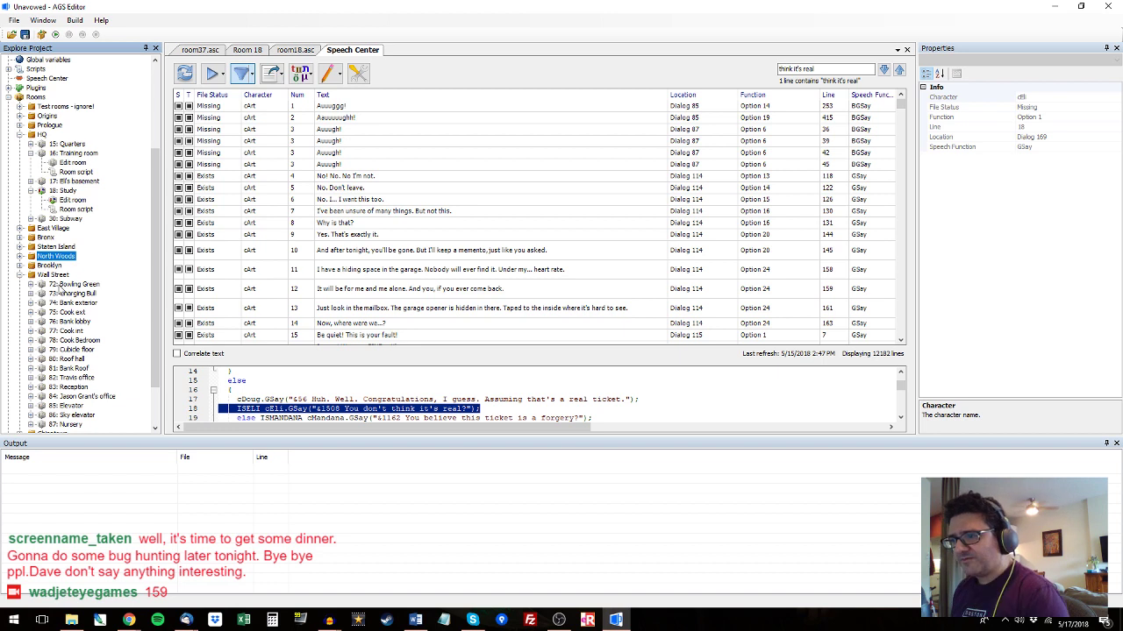
click(63, 286)
double_click(69, 294)
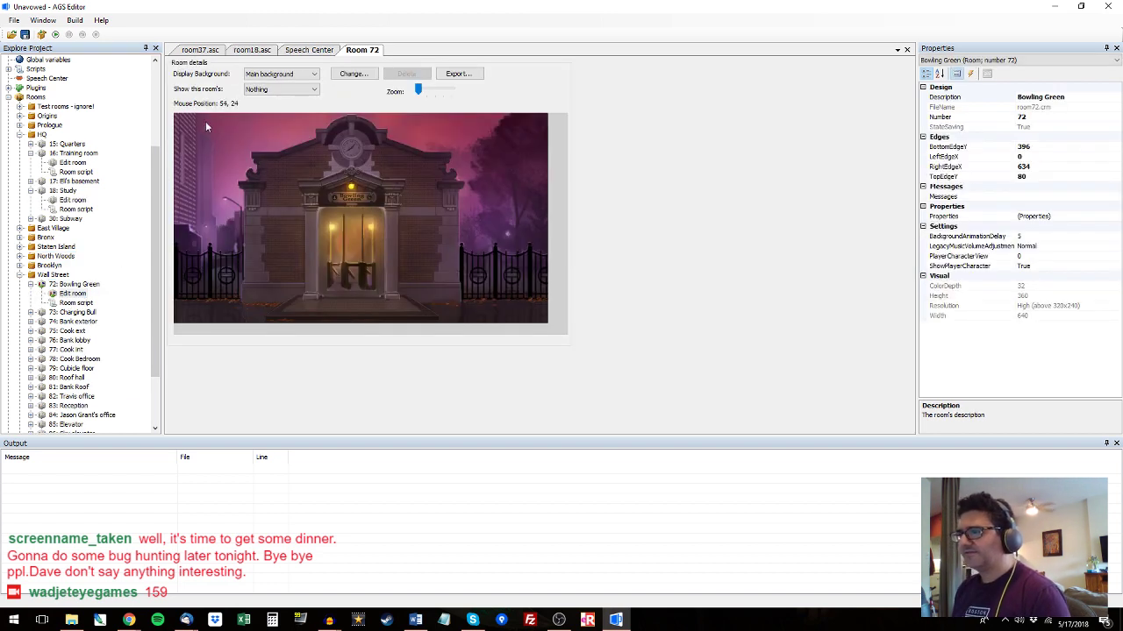
click(280, 89)
click(275, 123)
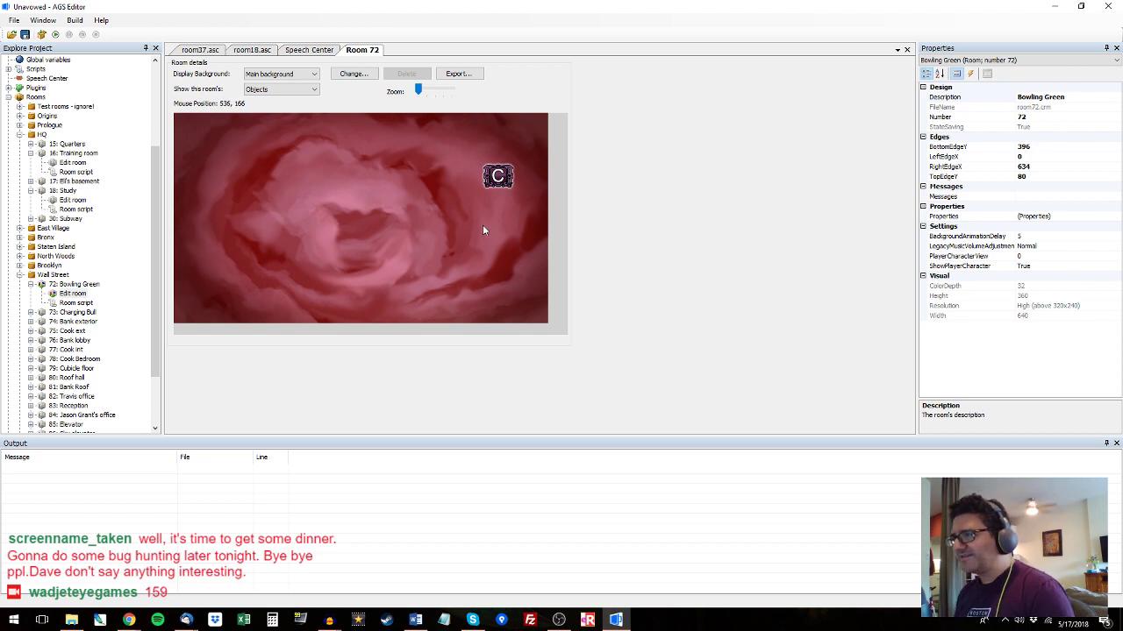
Place a new object just below the C commentary icon and give it the B sprite 16813.
click(500, 174)
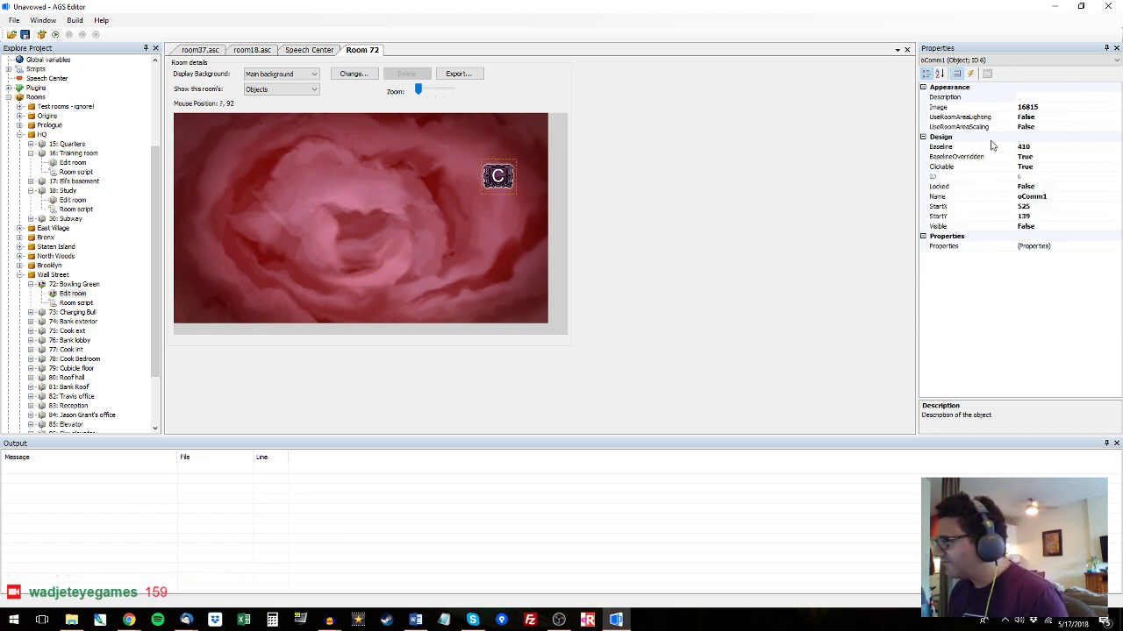
right_click(483, 206)
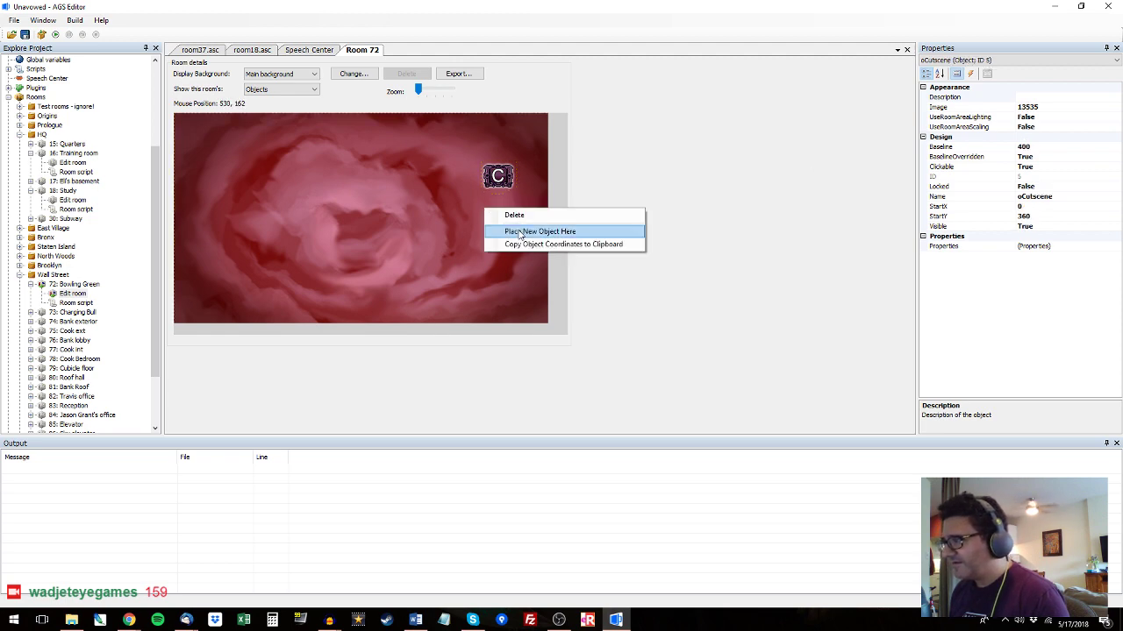
click(527, 229)
click(1107, 106)
click(1115, 107)
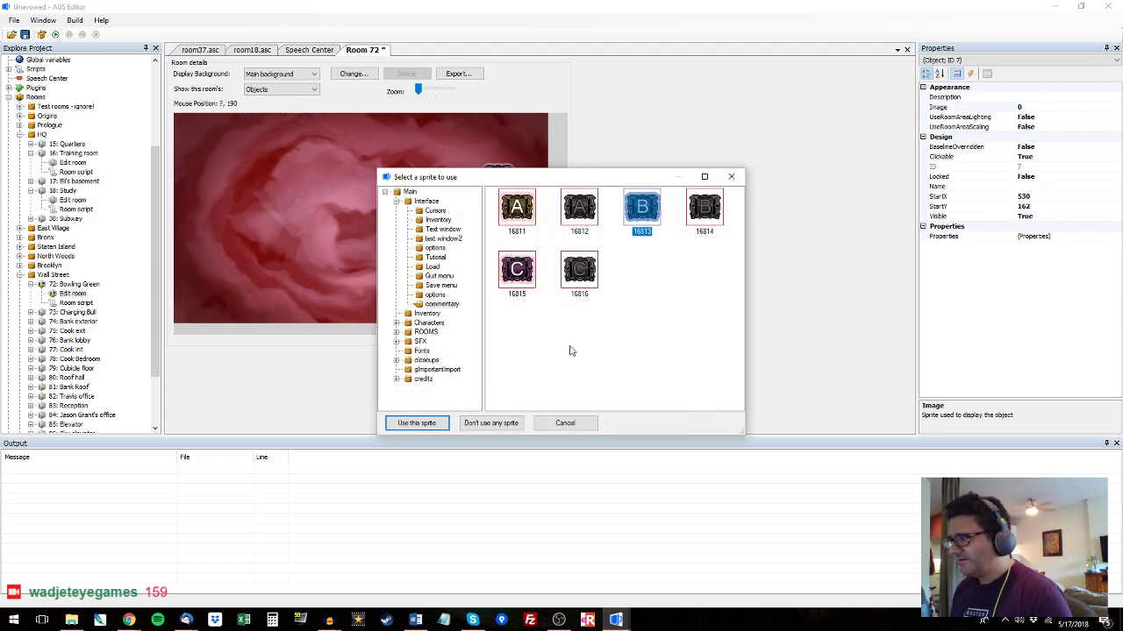
double_click(642, 207)
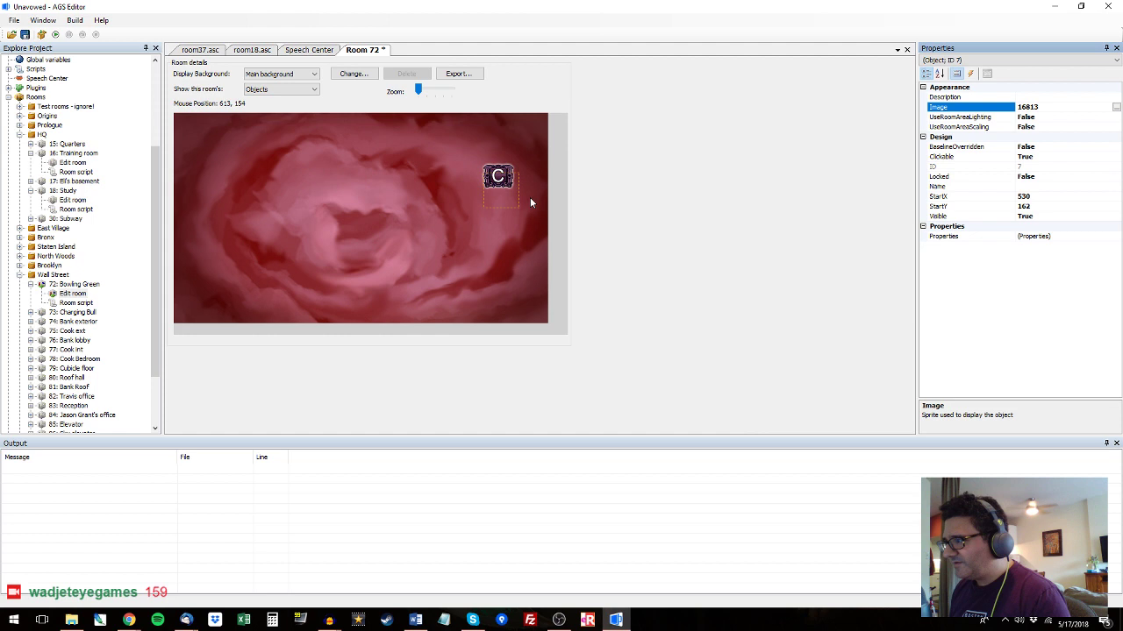
Set the B object's baseline to 411 and move it directly beneath the C icon at about X 525, Y 185.
click(1062, 146)
double_click(1061, 146)
text(4)
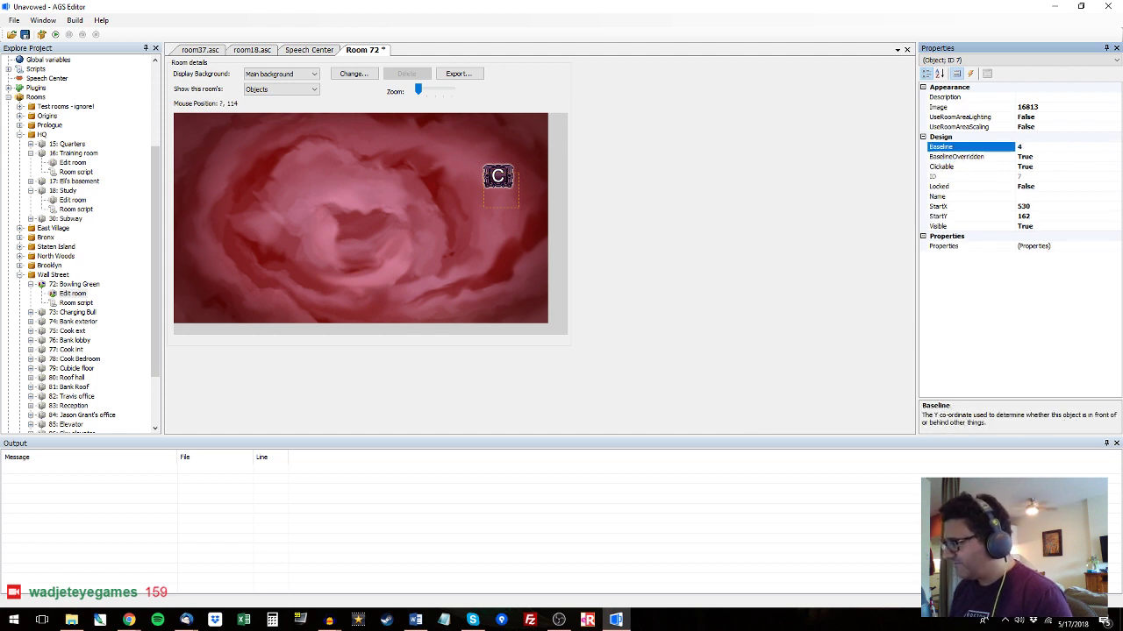
text(11)
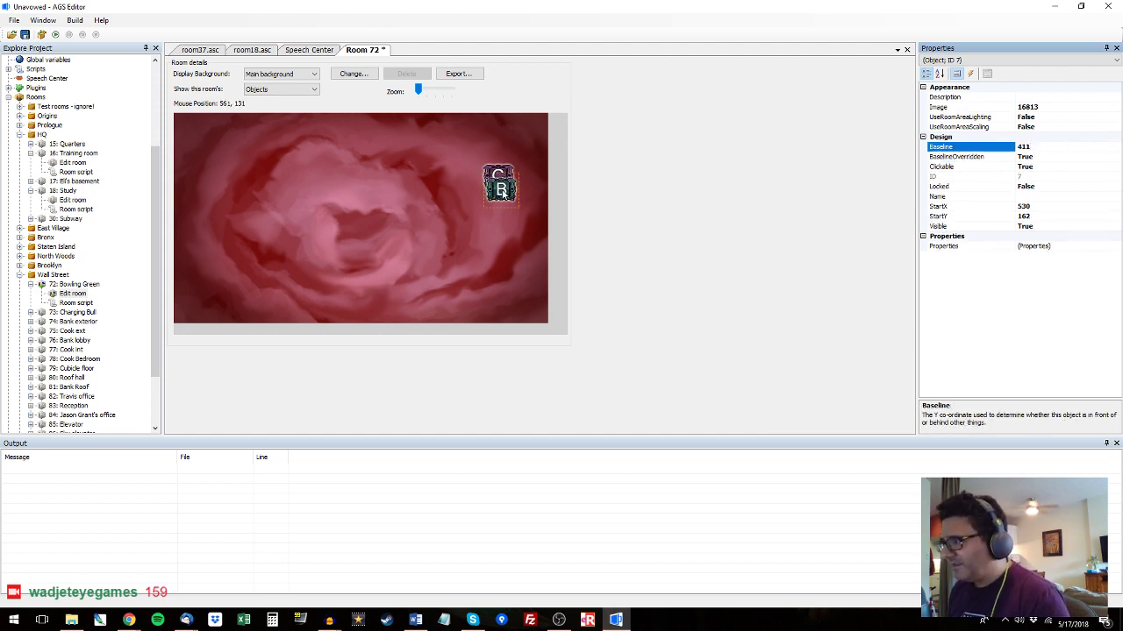
drag(499, 188, 498, 205)
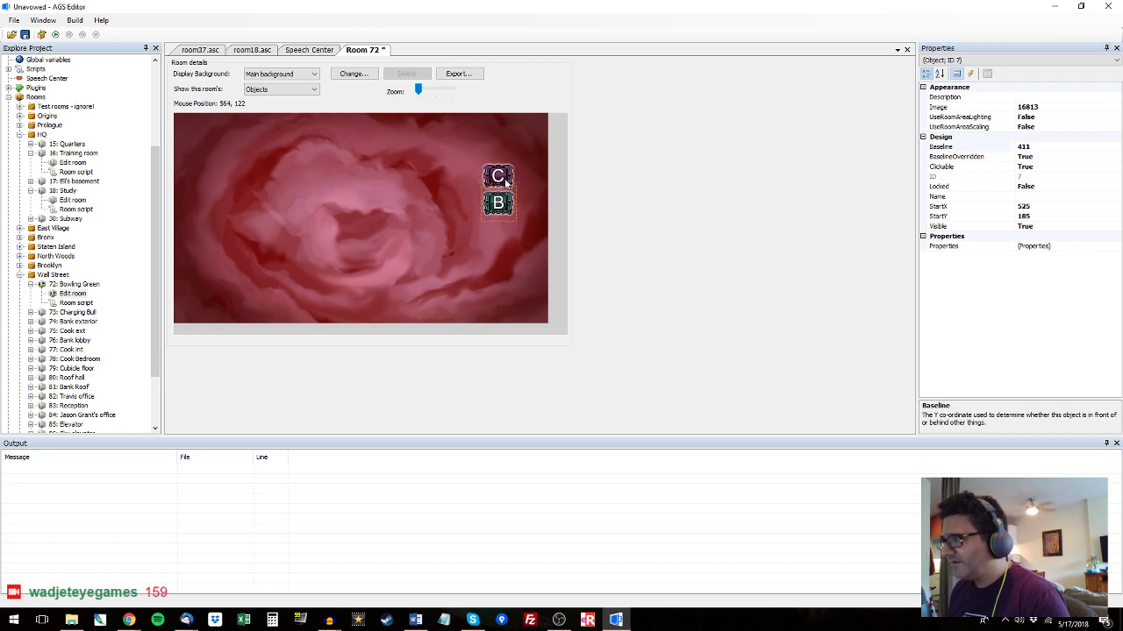
Name the B object oComm2, following the C icon's naming, and make it initially invisible.
click(507, 173)
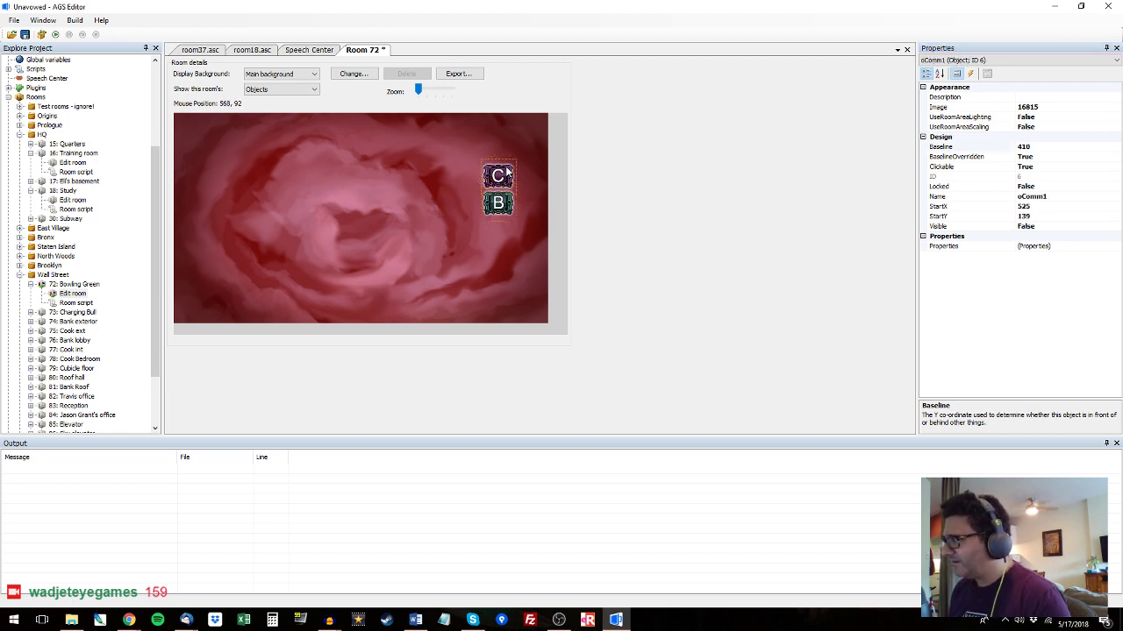
click(506, 204)
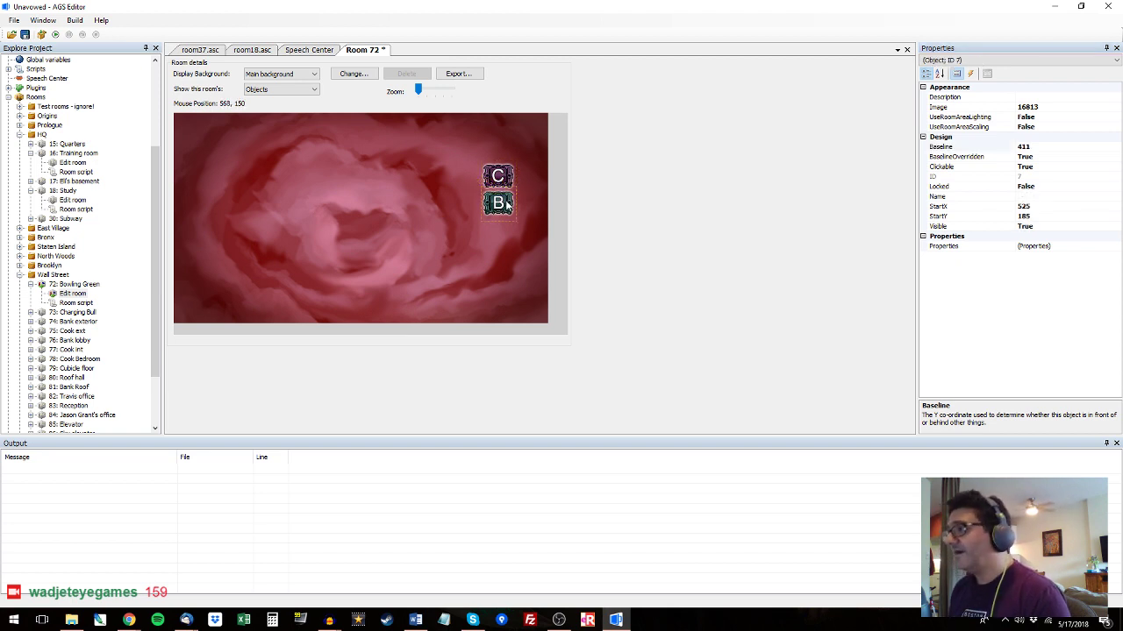
click(1047, 199)
text(oComm2)
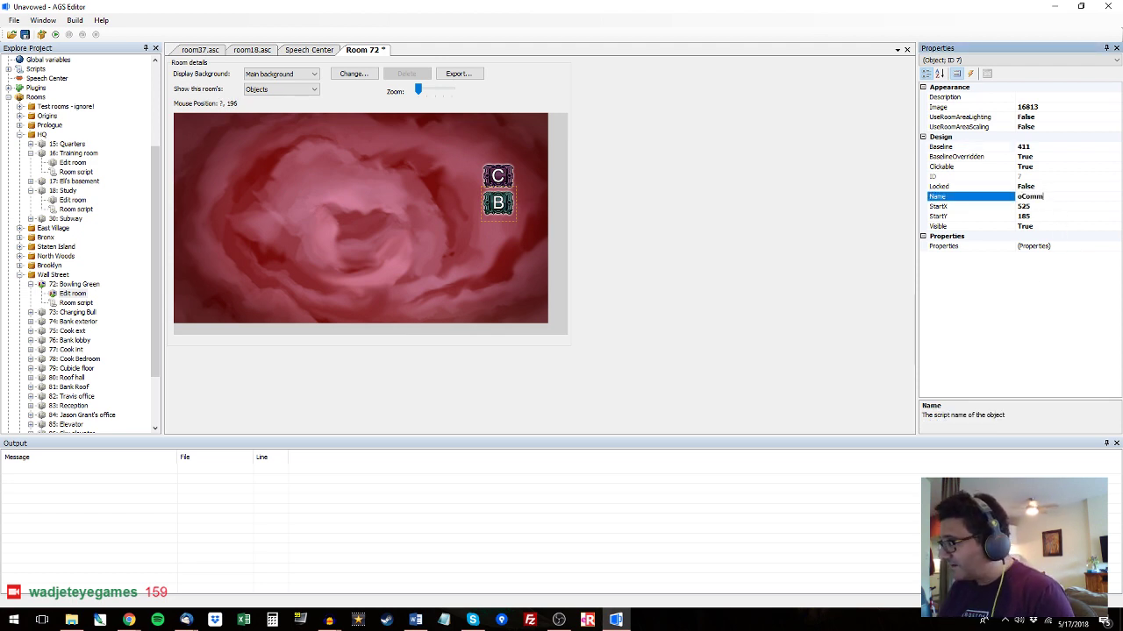
key(Return)
click(1051, 225)
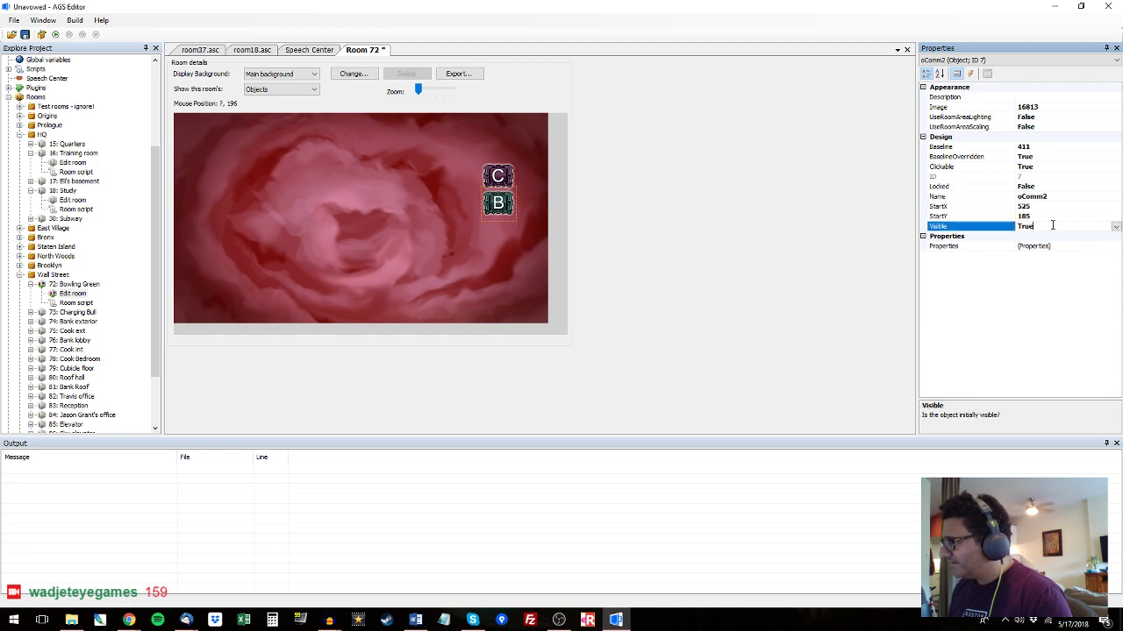
Set the Commentary custom property of oComm2 to 02, marking it as a blooper.
click(1085, 249)
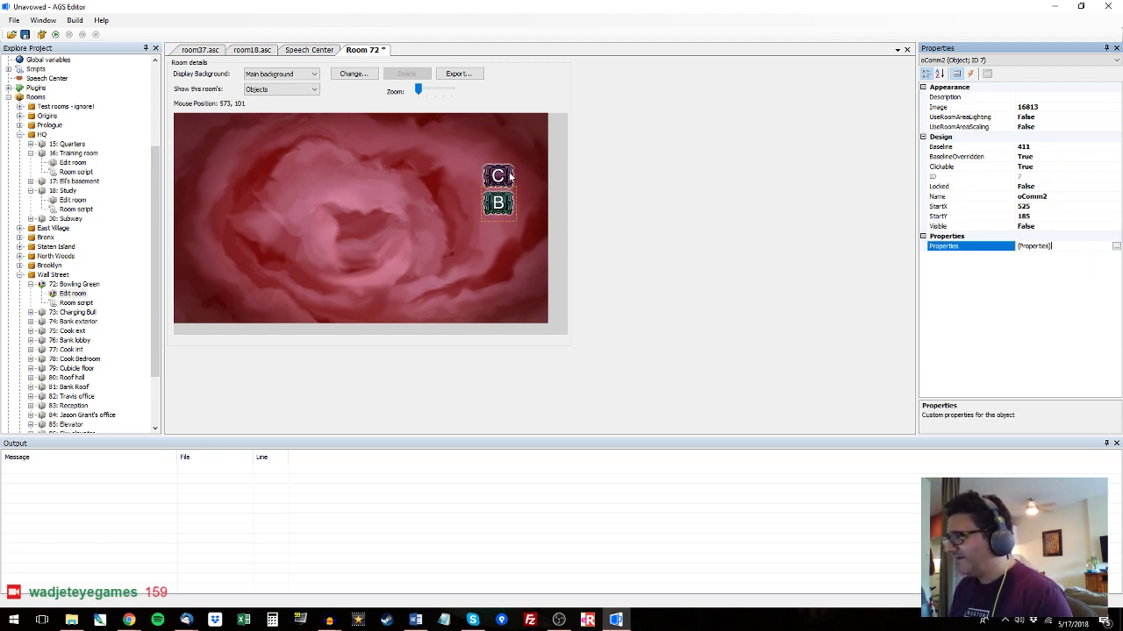
click(1112, 245)
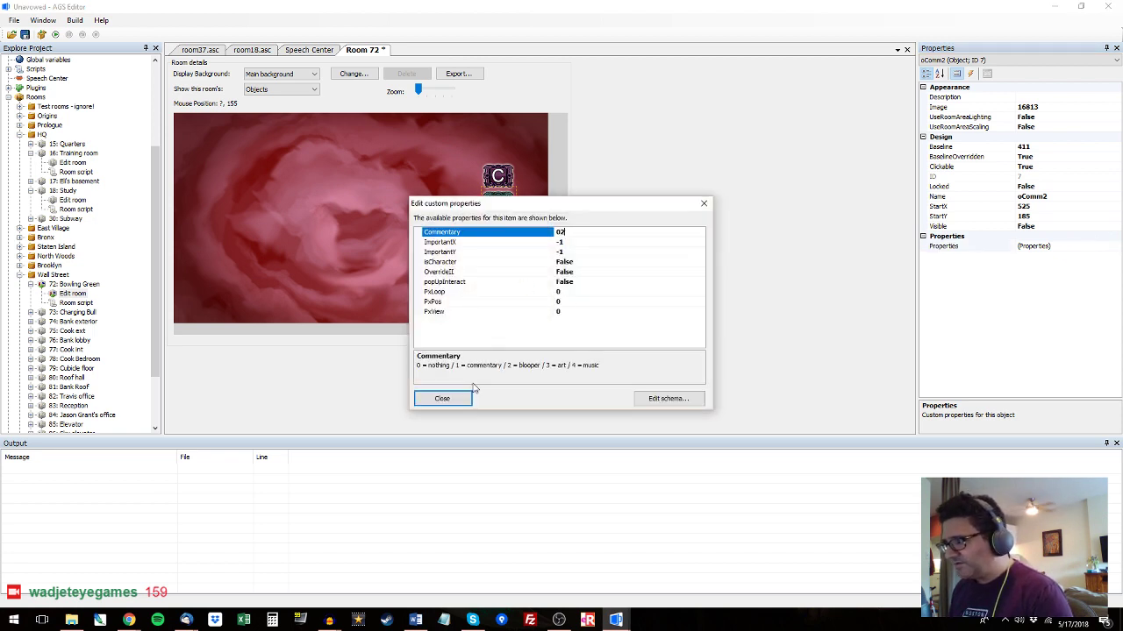
click(442, 398)
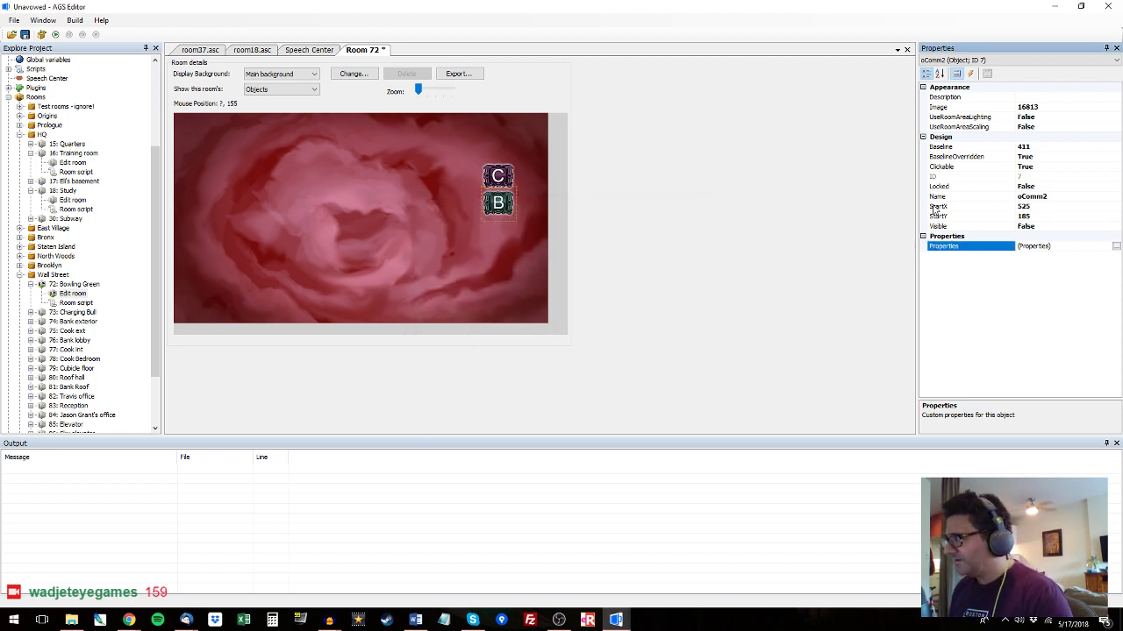
Create the Interact object event handler for oComm2 in the room script.
click(971, 75)
click(1083, 107)
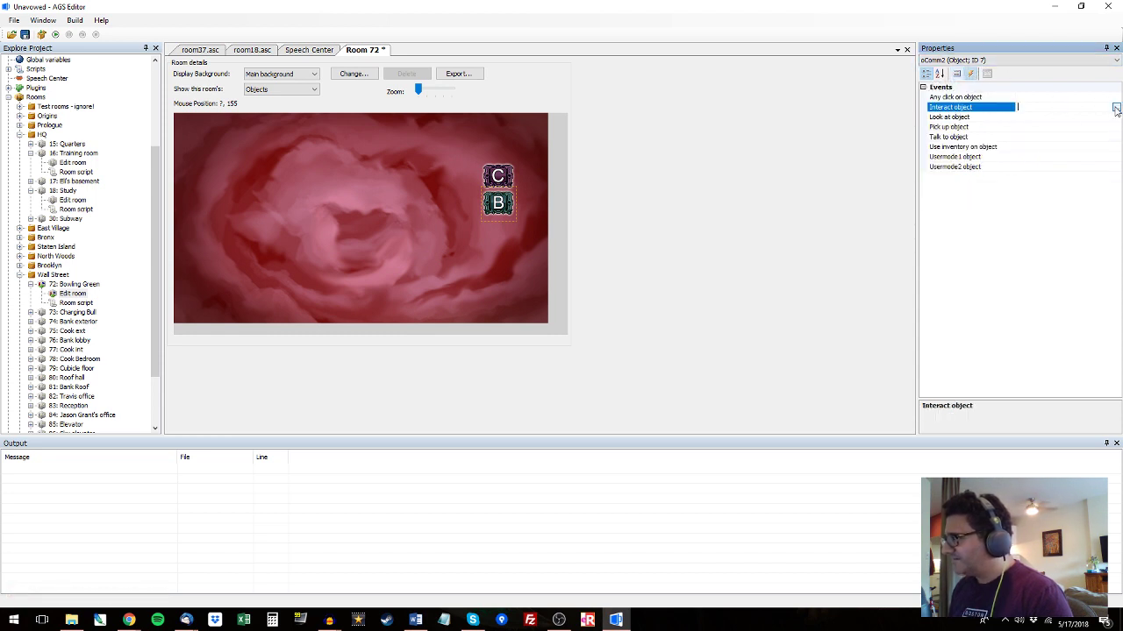
click(1115, 107)
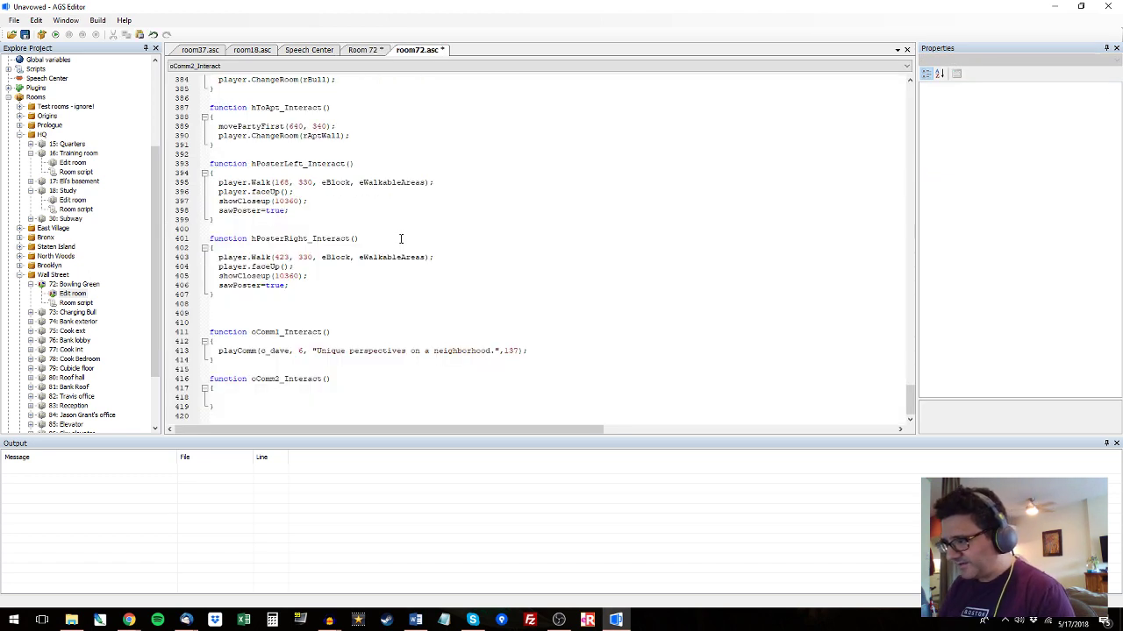
Begin the handler's call with playComm(c_frank, 7, "A piece of string goes into a bar...", leaving the file number argument open.
text(play)
key(Return)
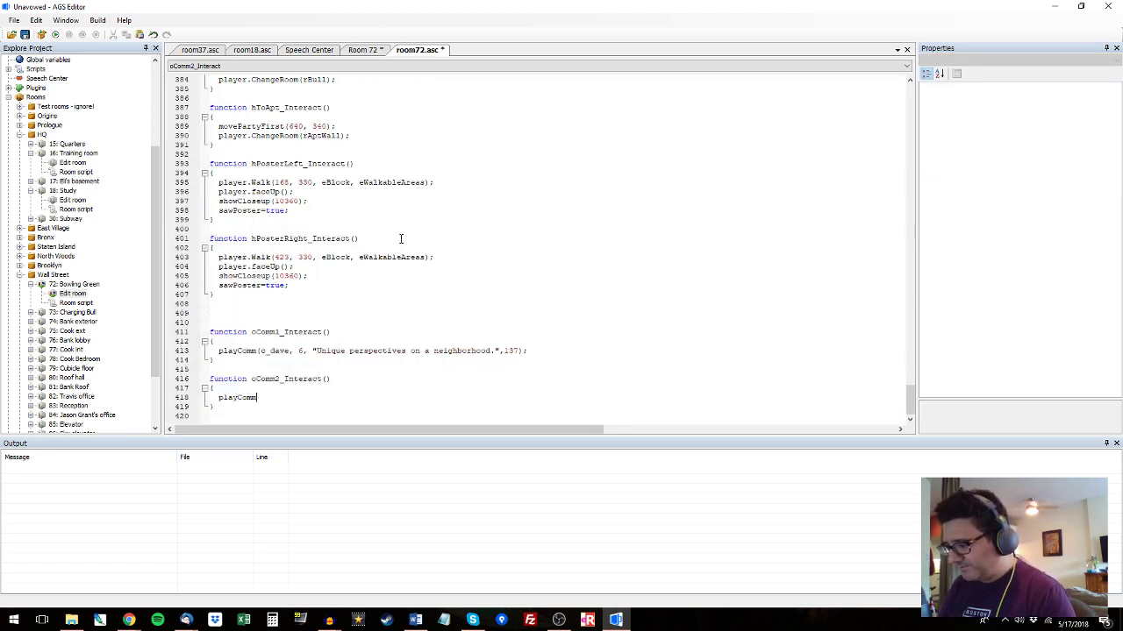
text((c_frank)
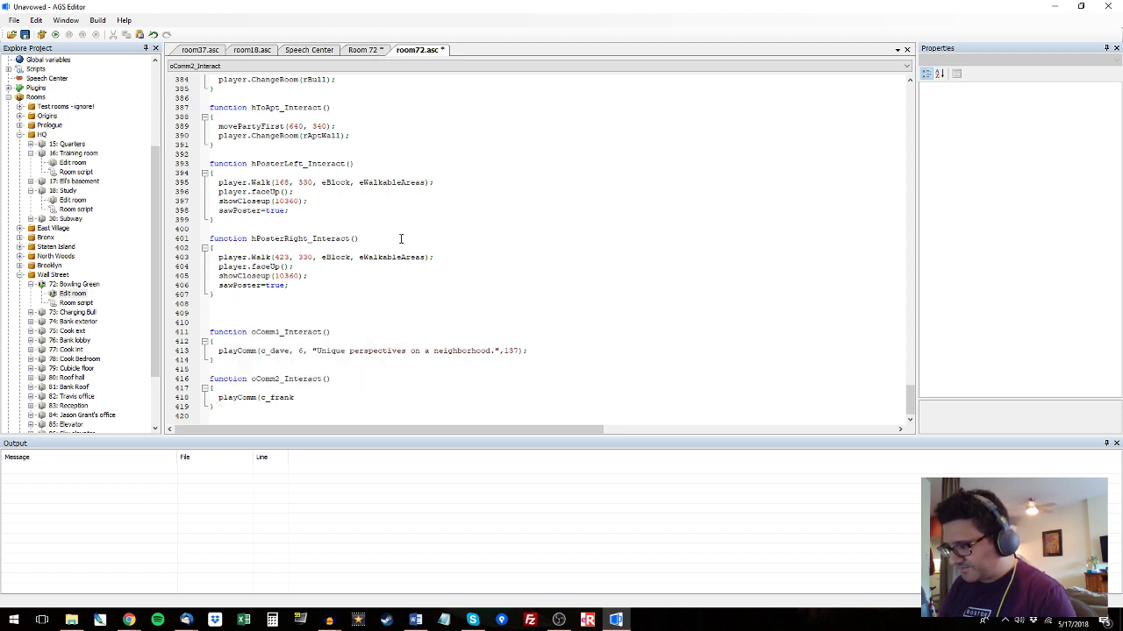
text(, 7)
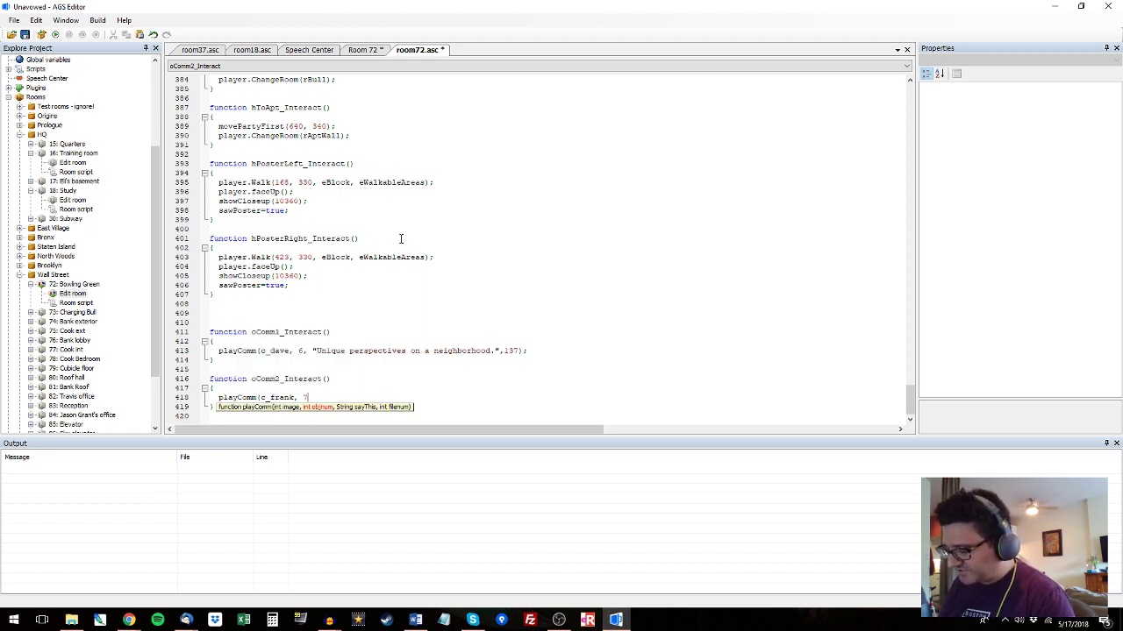
text(,)
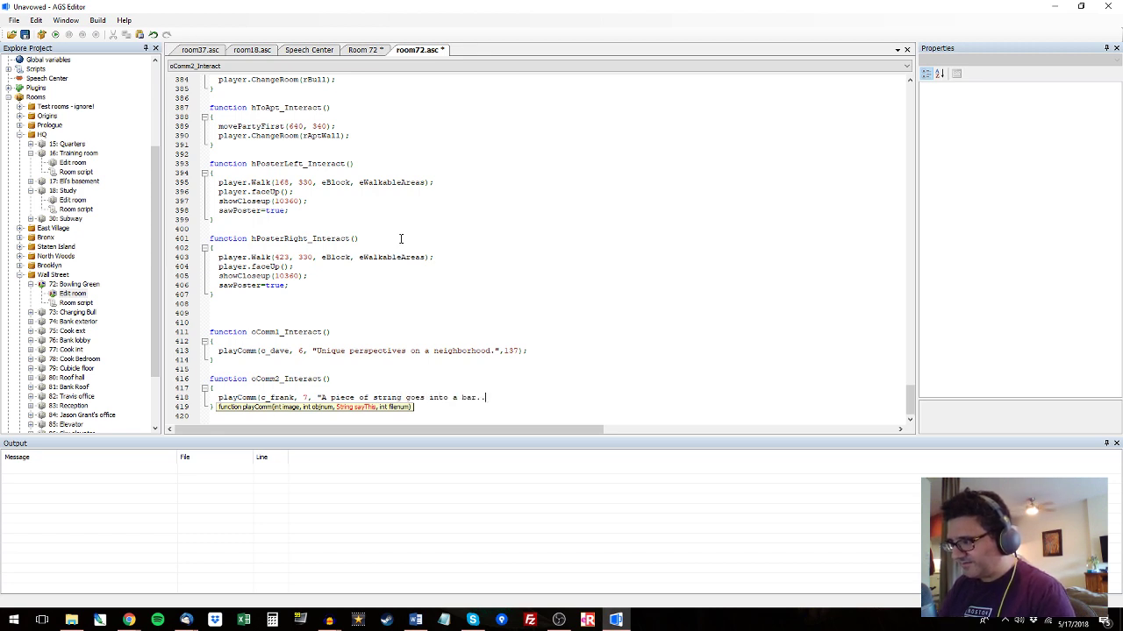
text(,)
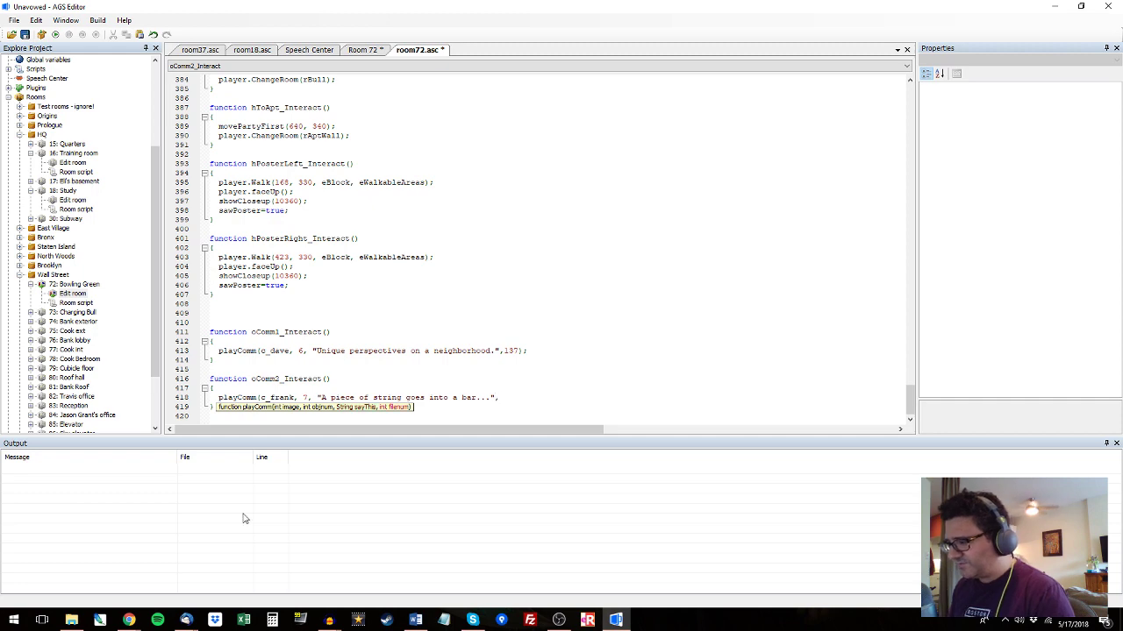
Check the clip number posted in the stream chat and return to the end of the unfinished playComm line.
click(131, 622)
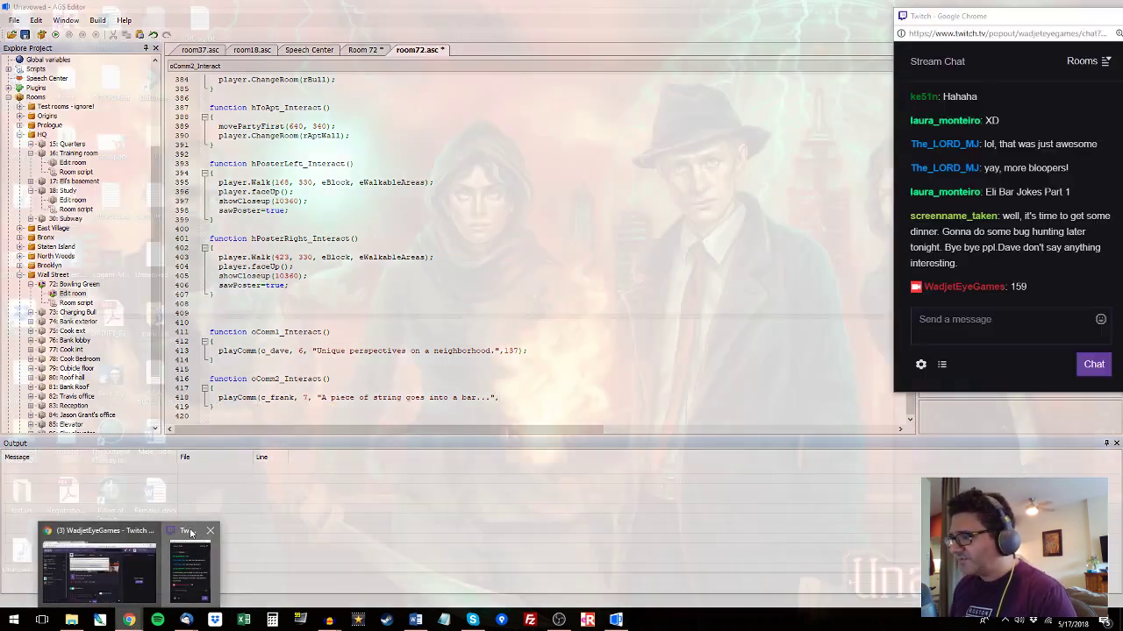
click(190, 570)
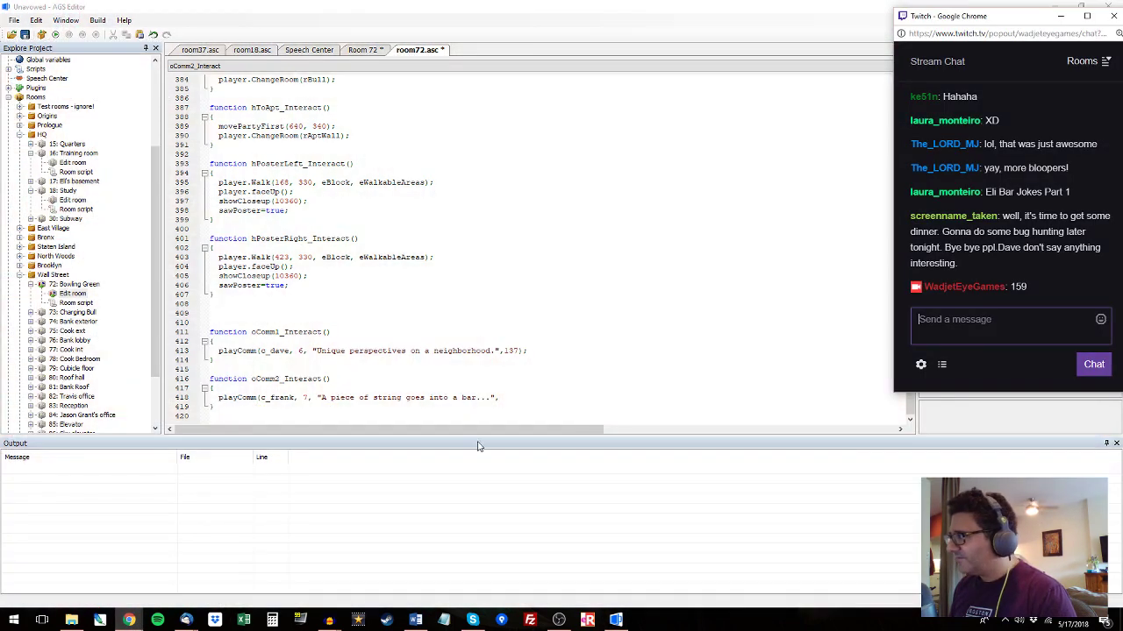
click(518, 396)
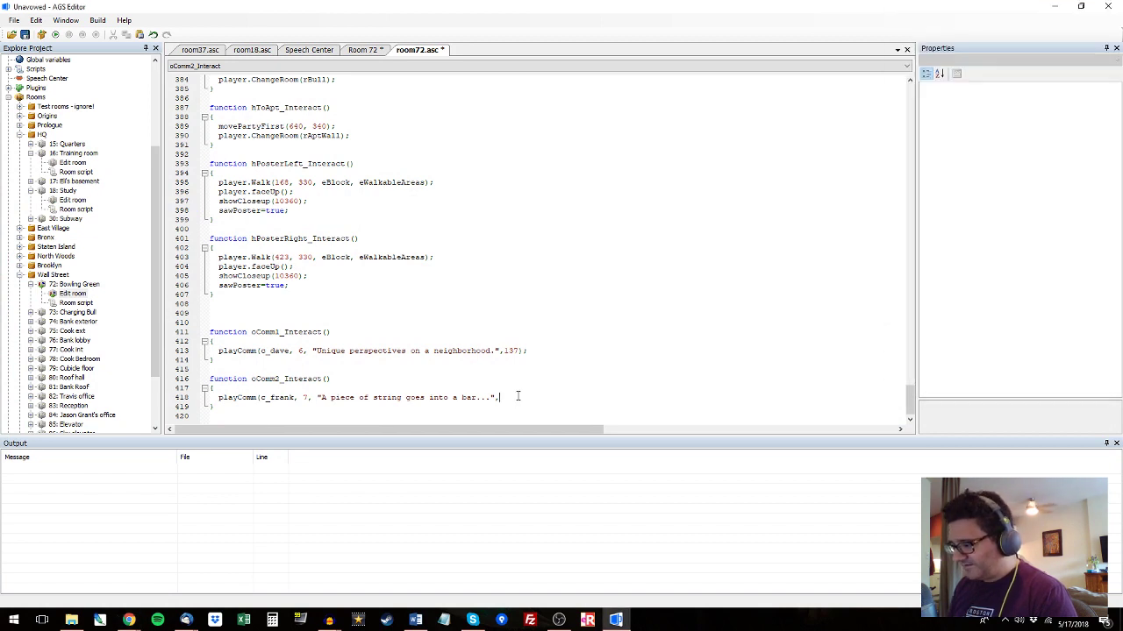
Complete the playComm call in oComm2_Interact with file number 159 and close the statement.
text();)
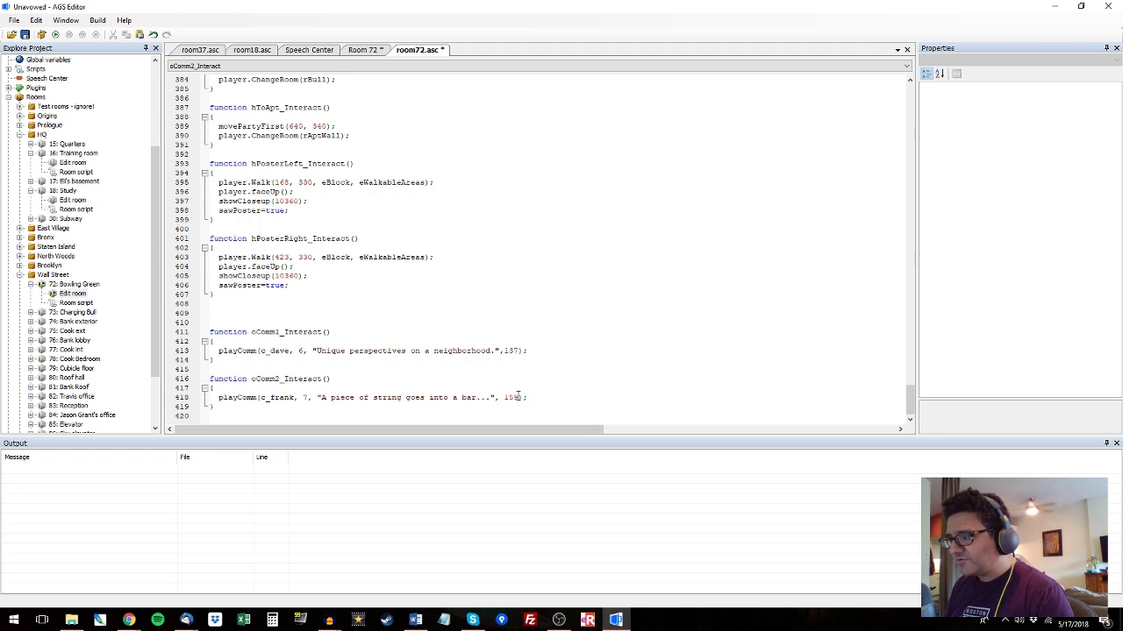
Add oComm2.oCreateDesc("A string goes into a bar..."); below the oComm1 description in room_Load and save the project.
key(ctrl+Home)
scroll(356, 277, down, 14)
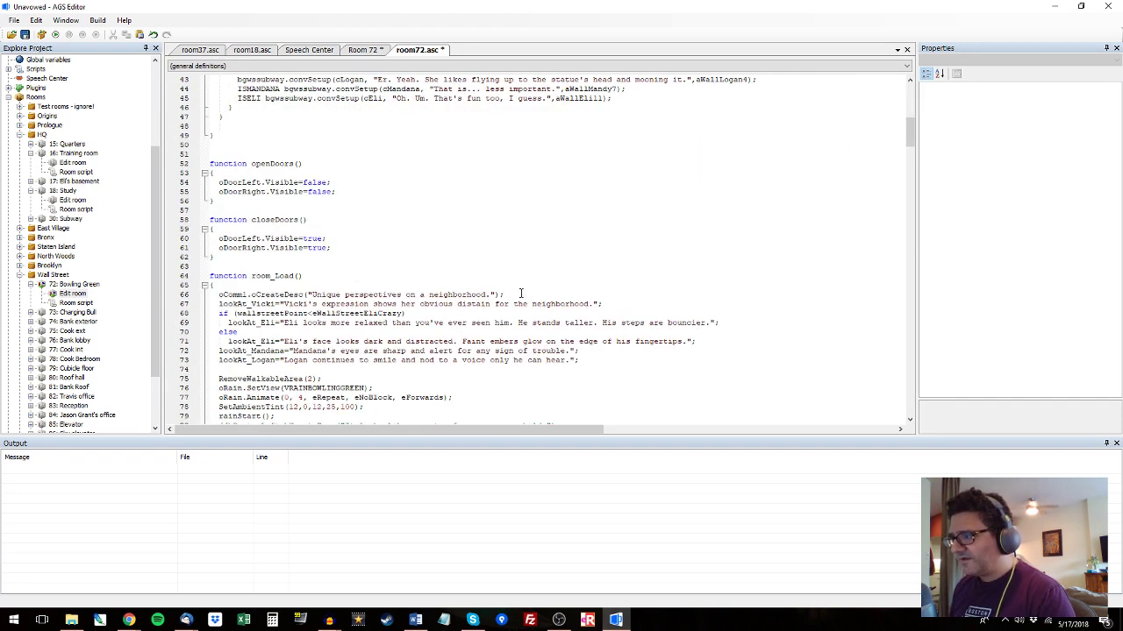
key(Return)
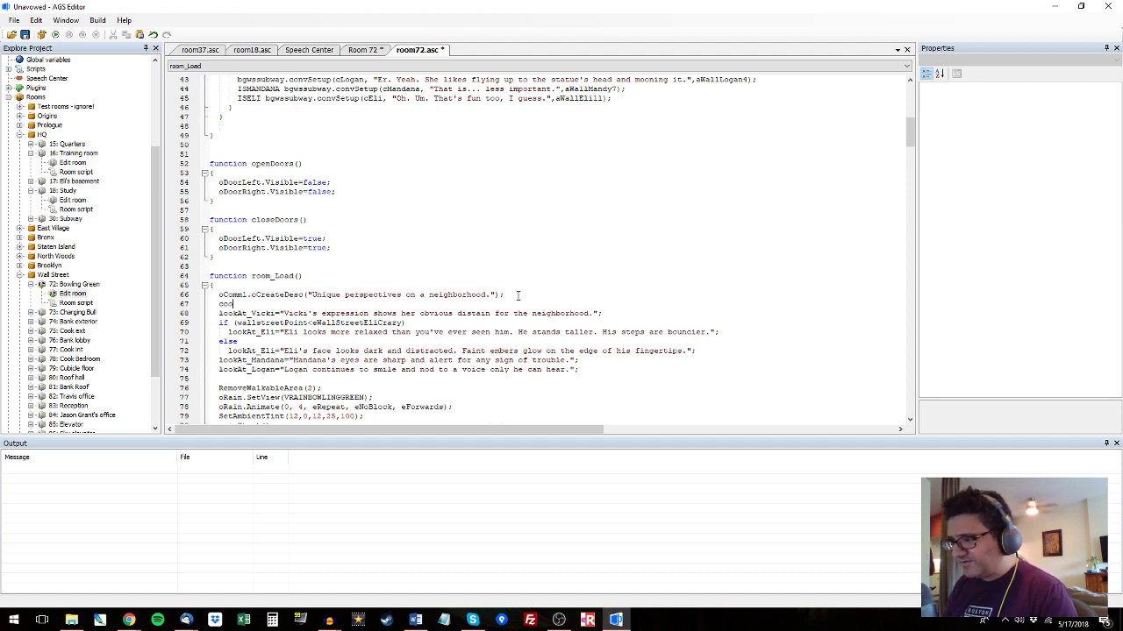
text(oComm2.oc)
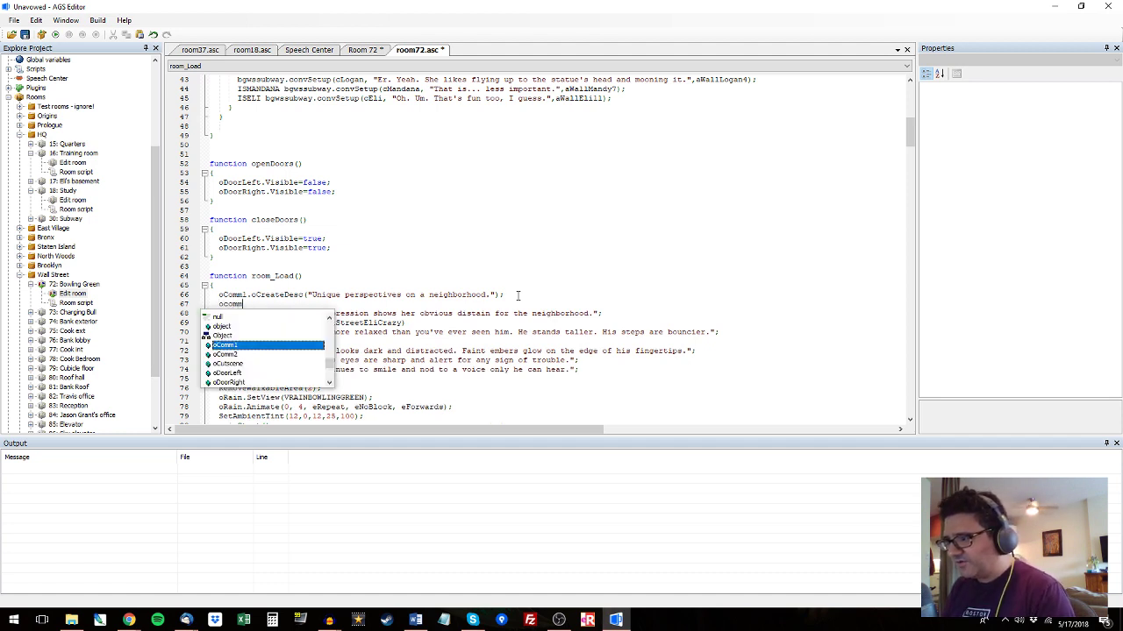
text(rea()
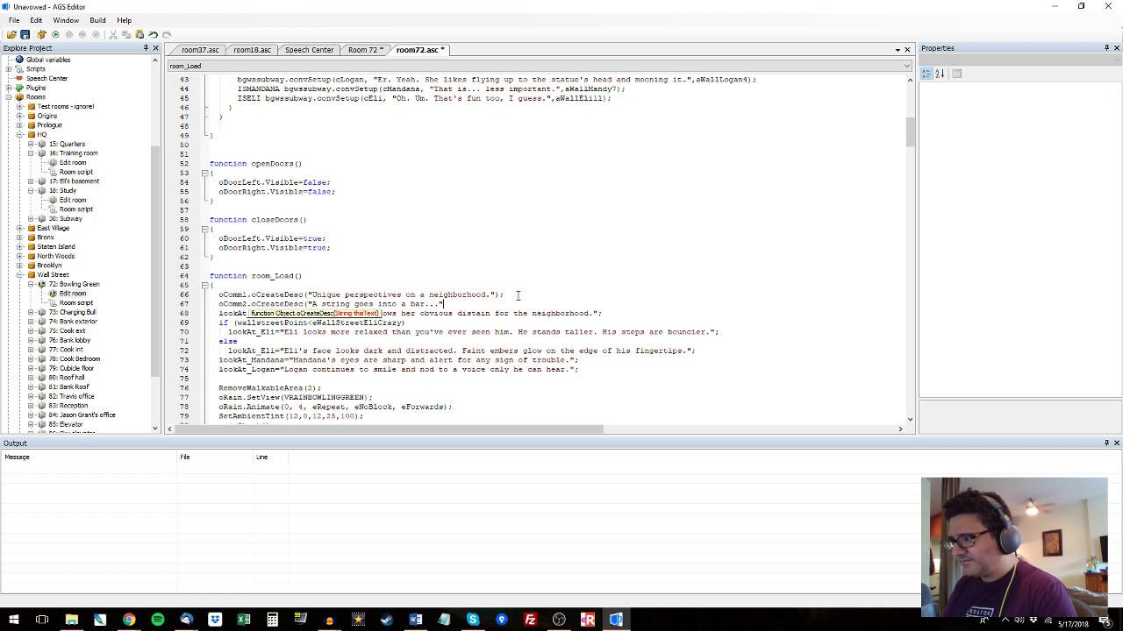
key(alt+Tab)
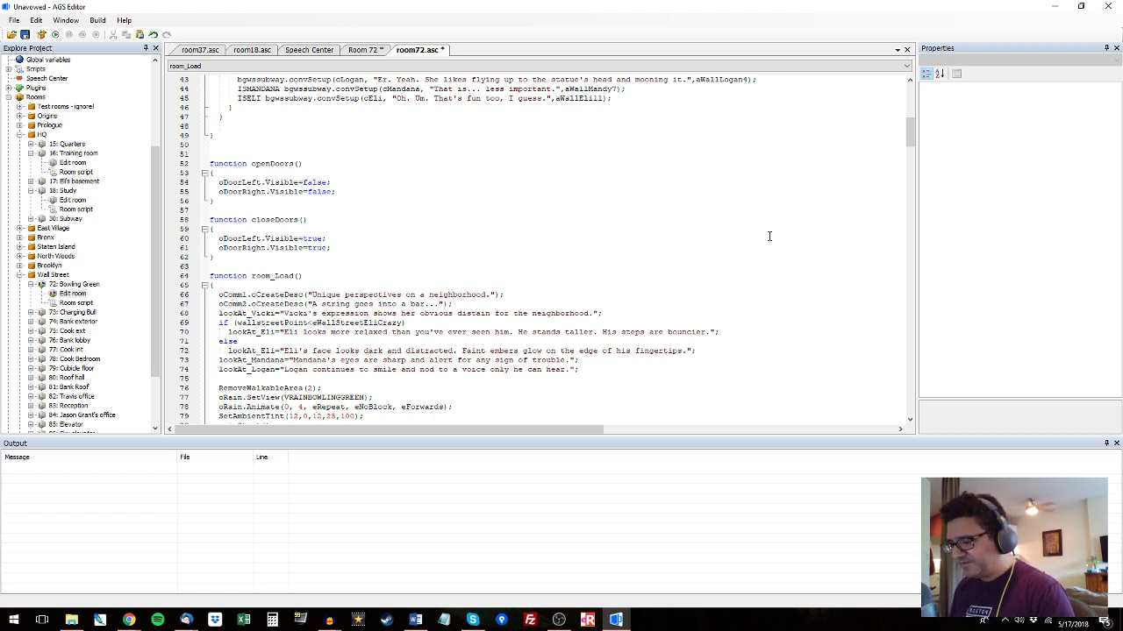
key(ctrl+s)
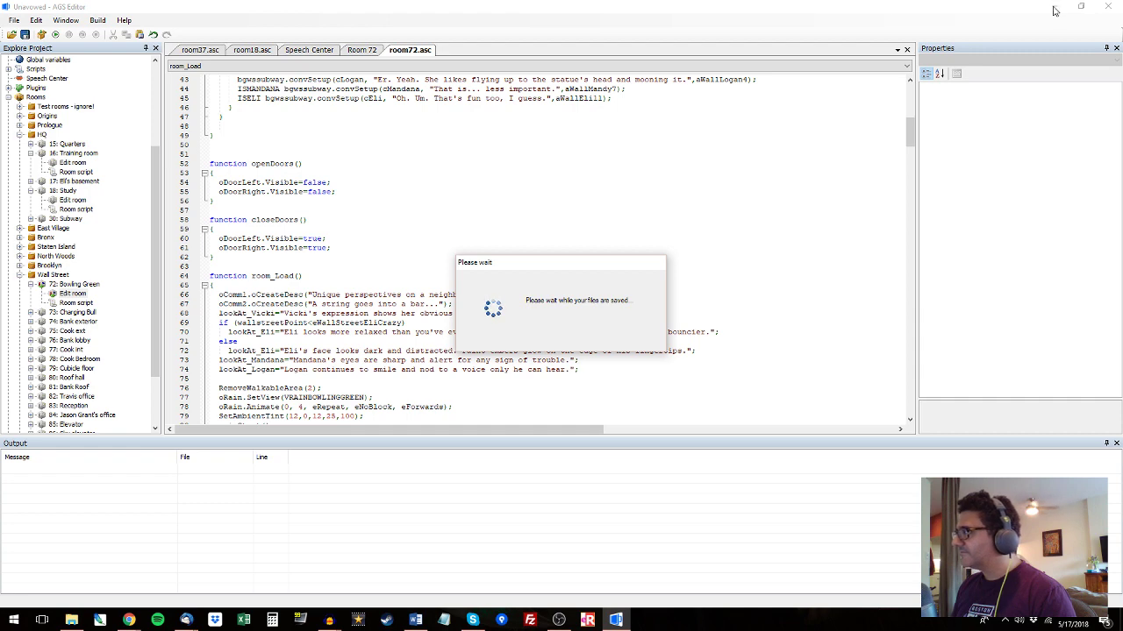
Switch to Audacity, apply the Dynamic Range Compressor to the faint passage at about 1:15:10.7–1:15:13.9 in Eli8-raw, and play it back.
click(1056, 10)
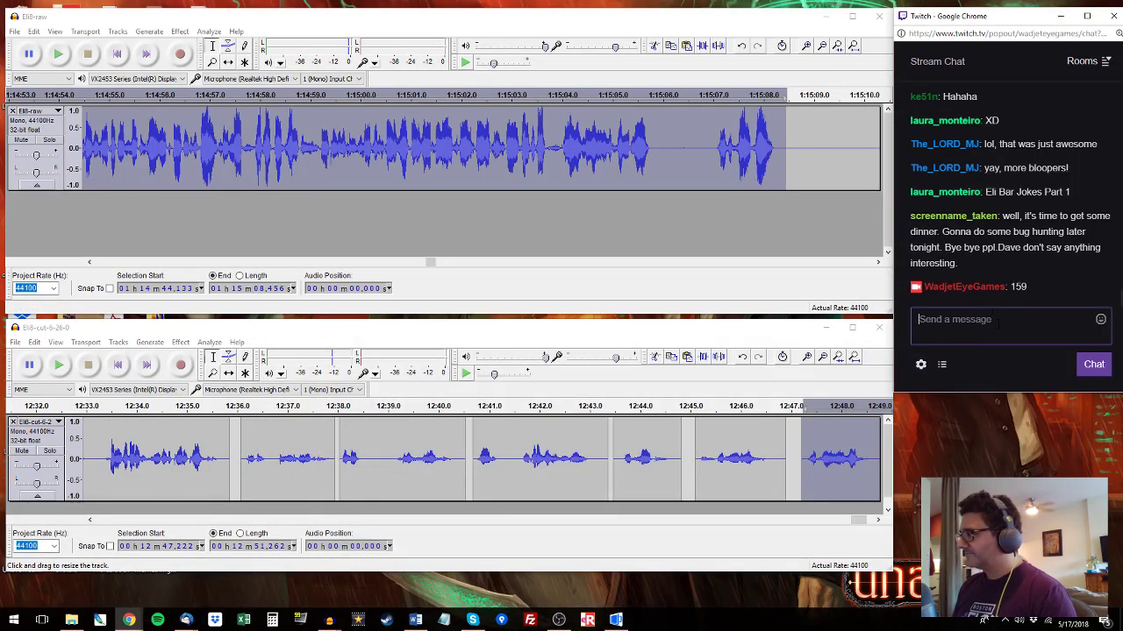
click(848, 134)
key(space)
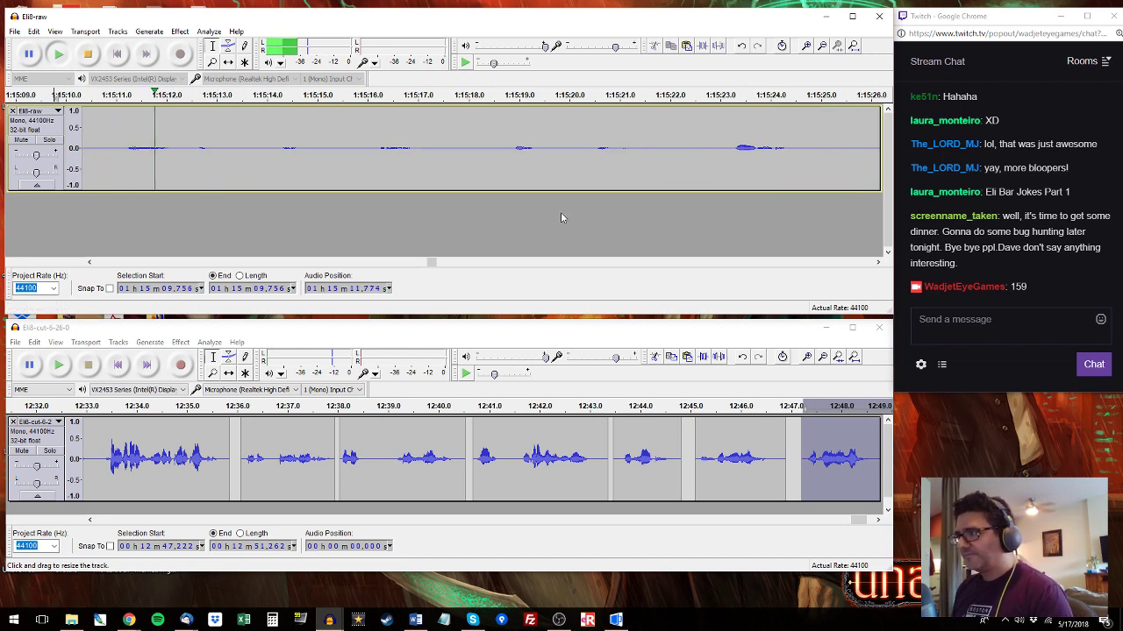
click(123, 99)
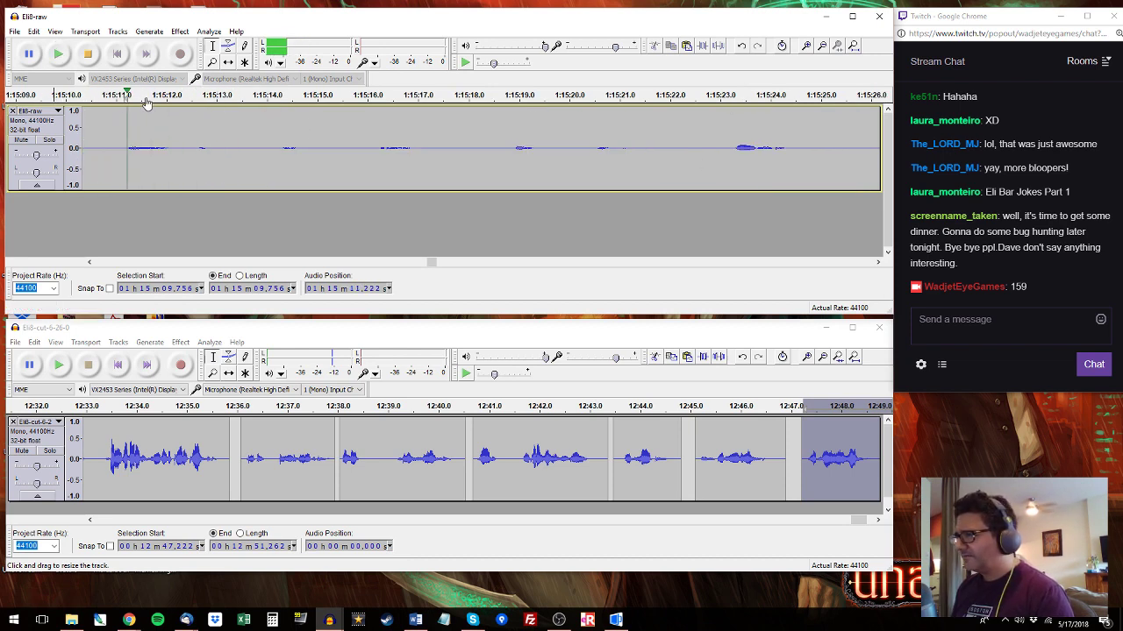
click(90, 262)
click(209, 98)
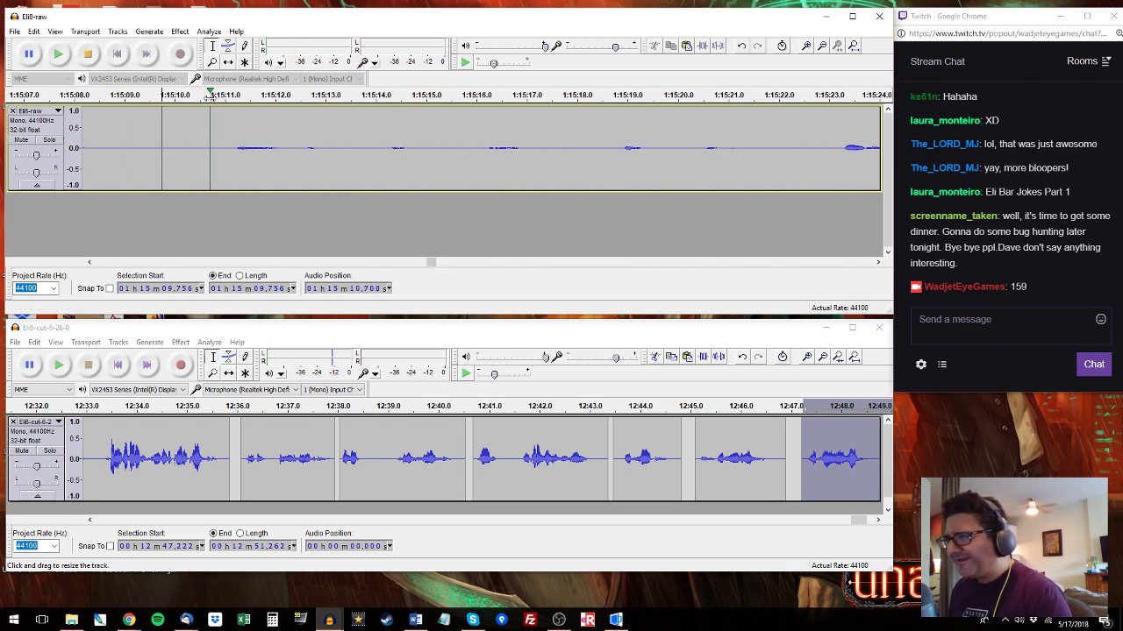
drag(211, 148, 370, 148)
key(ctrl+r)
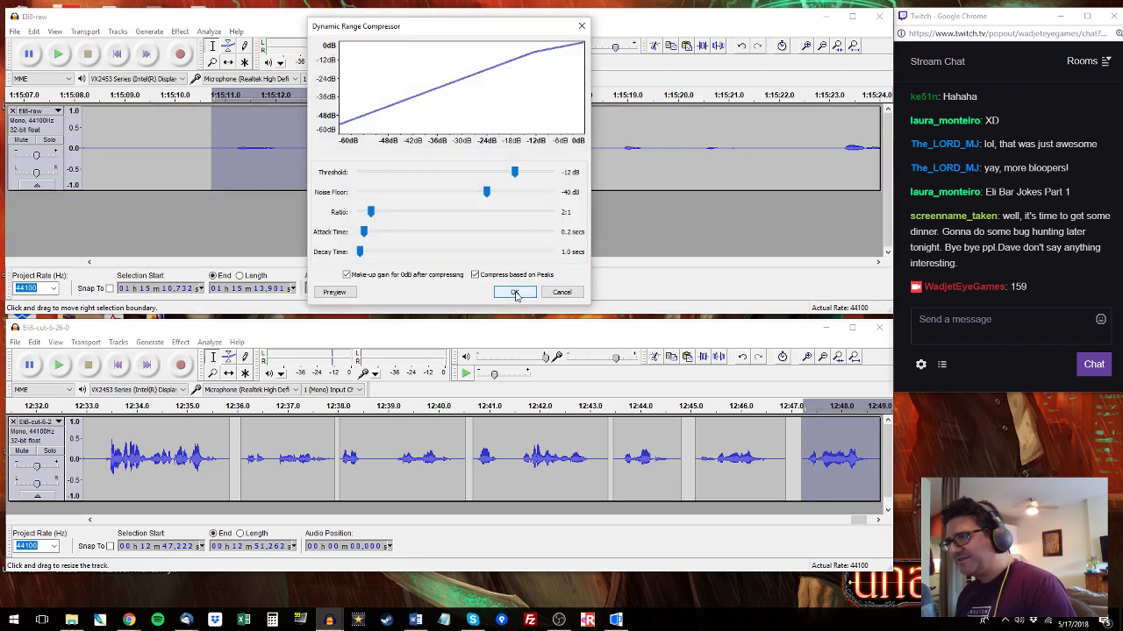
click(516, 293)
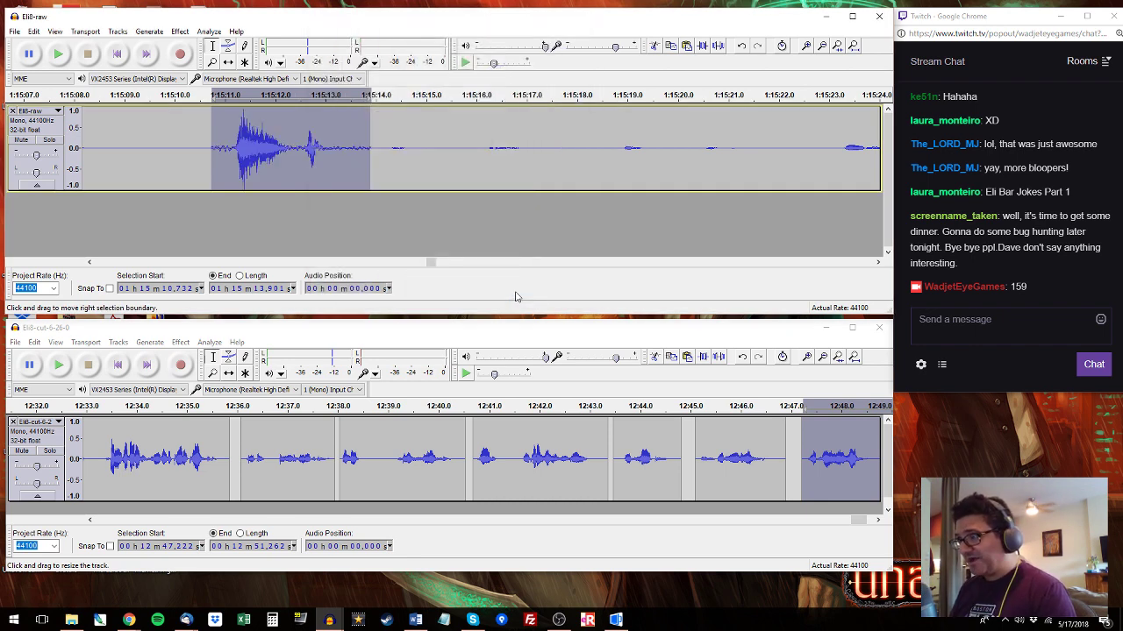
key(space)
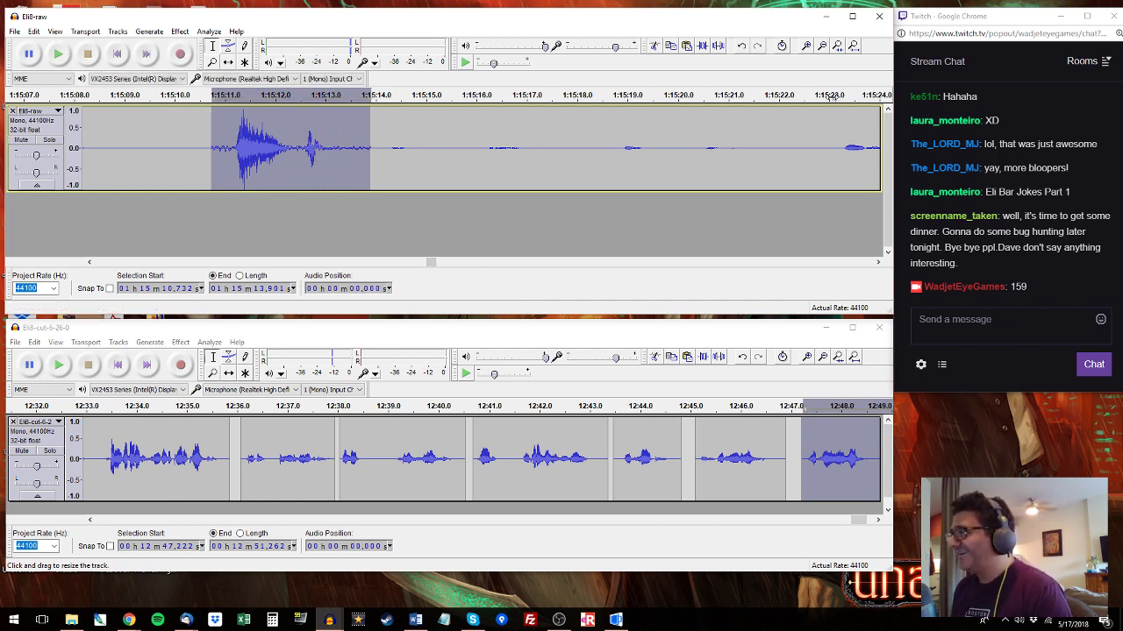
Copy the take at about 1:15:28.1–1:15:29.8 from Eli8-raw and paste it after the last clip in Eli8-cut, at about 12:51.4.
click(840, 93)
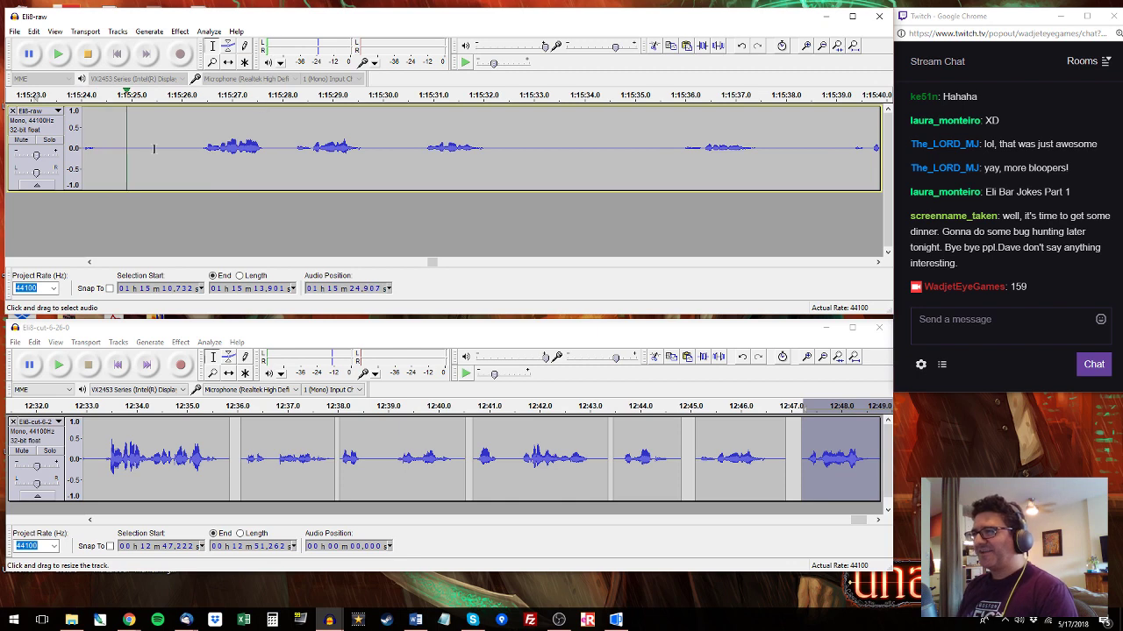
click(184, 136)
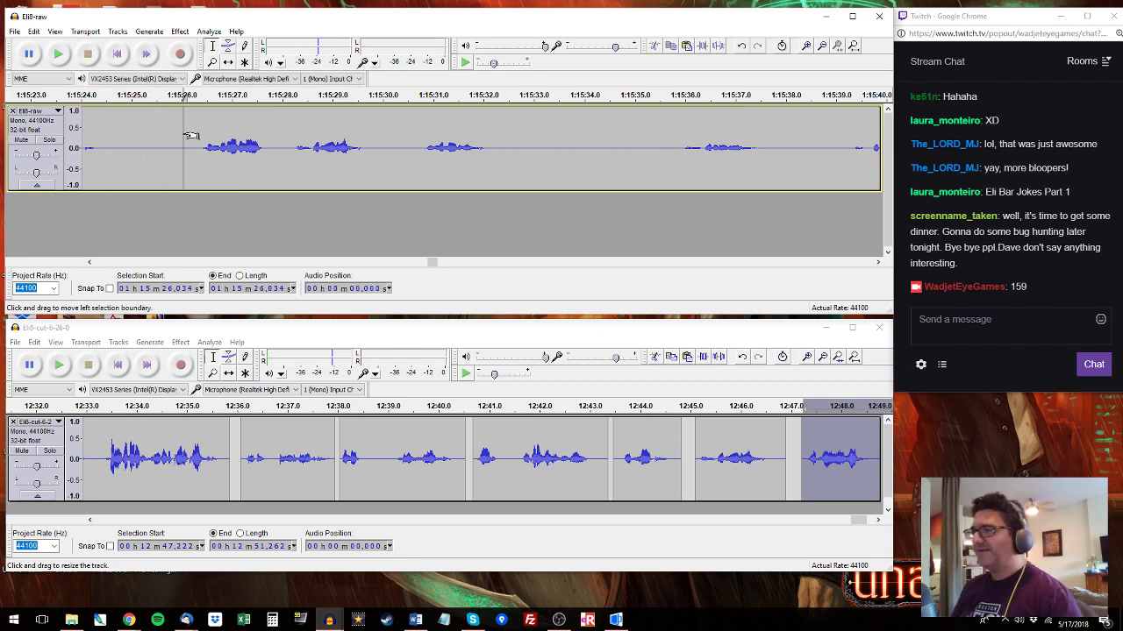
key(space)
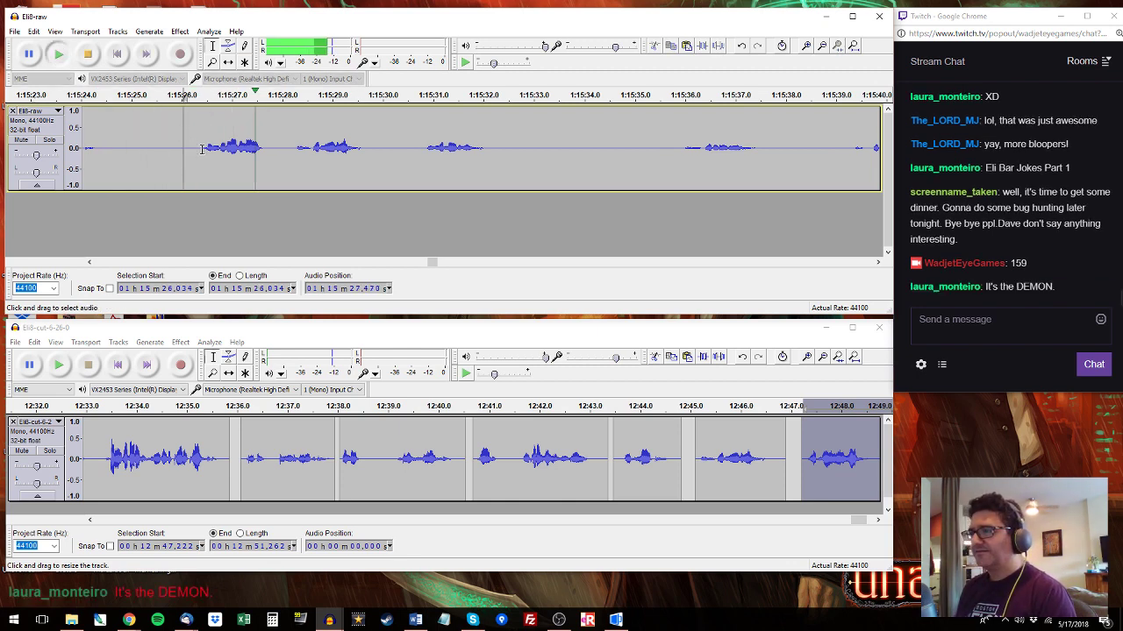
drag(196, 147, 282, 148)
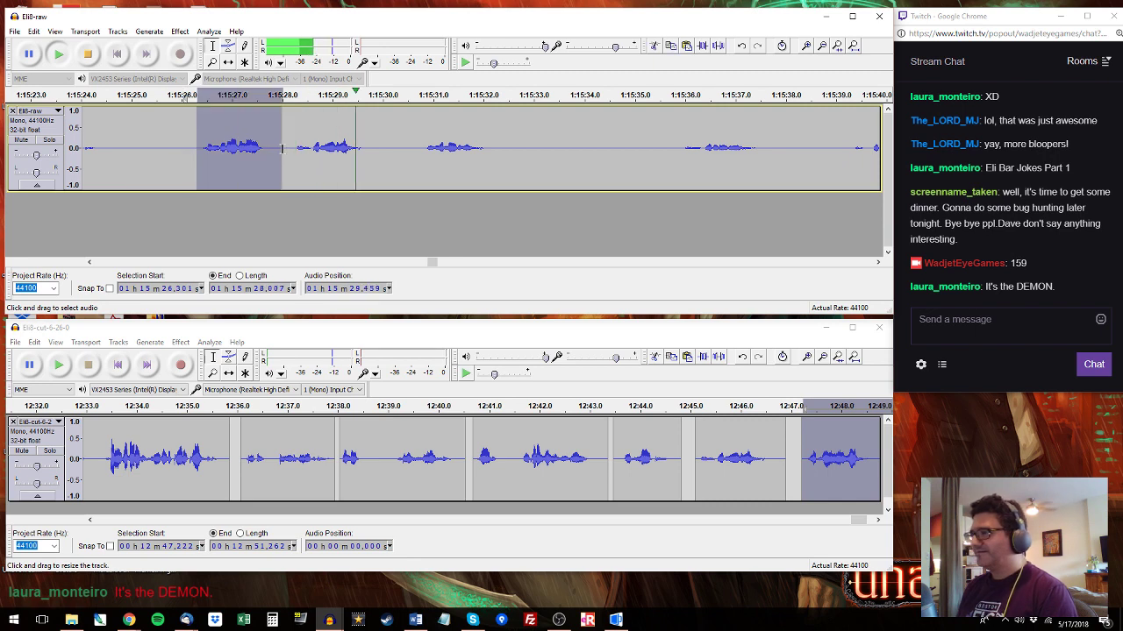
key(space)
drag(373, 143, 288, 146)
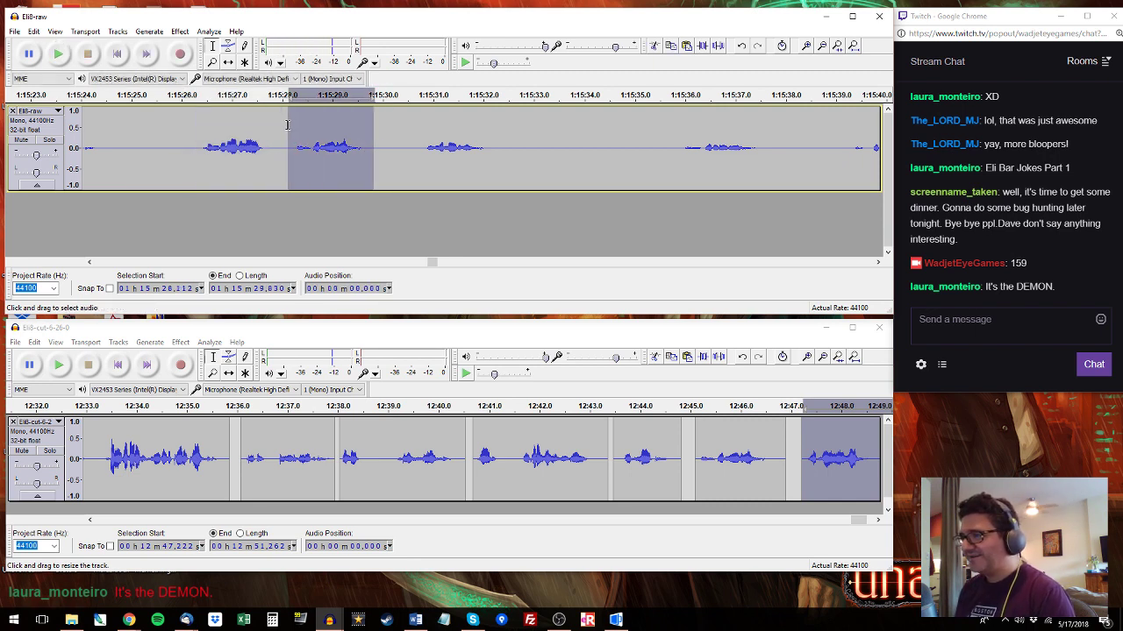
drag(859, 521, 866, 523)
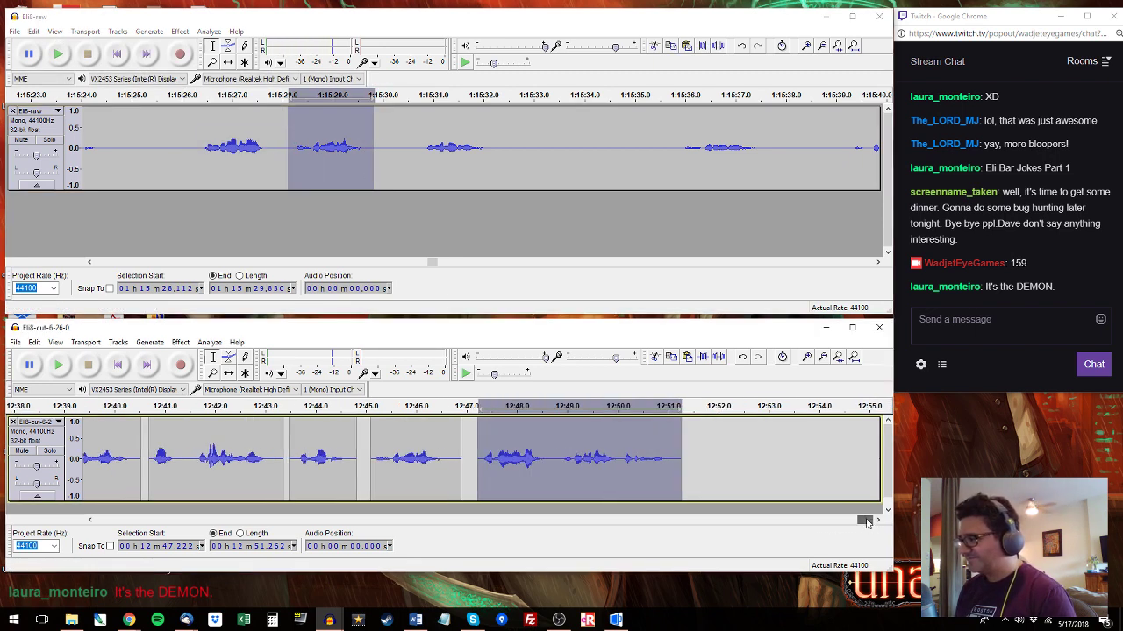
click(563, 448)
key(space)
click(688, 426)
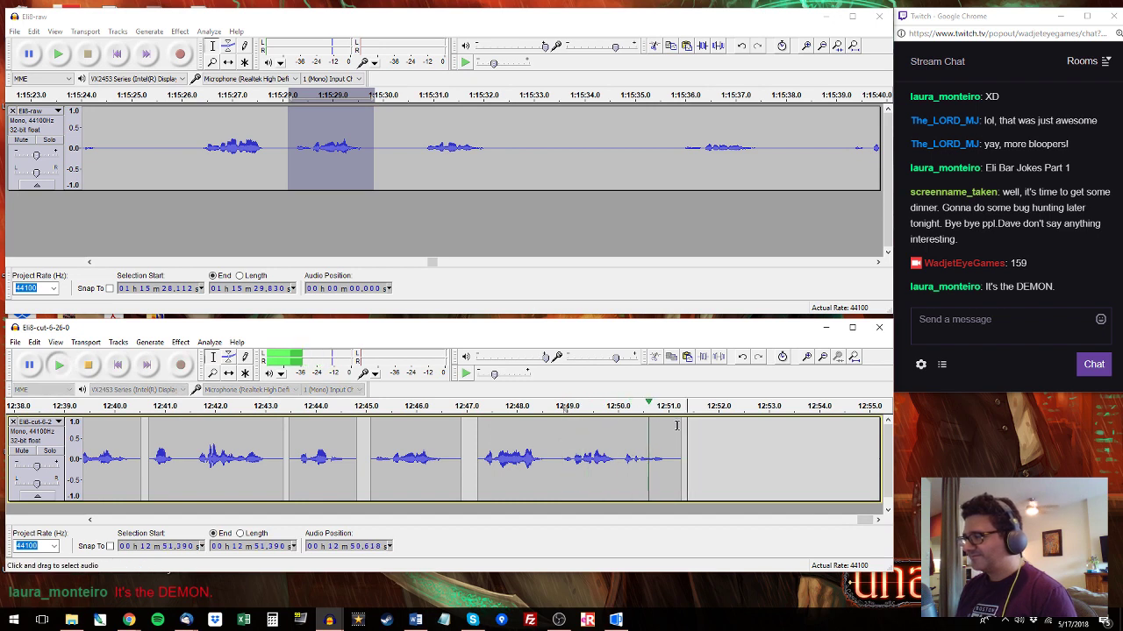
key(ctrl+v)
Replace the Eli8-cut clip starting at about 12:47.2 with the Eli8-raw take at about 1:15:49.7–1:15:53.6.
click(420, 145)
key(space)
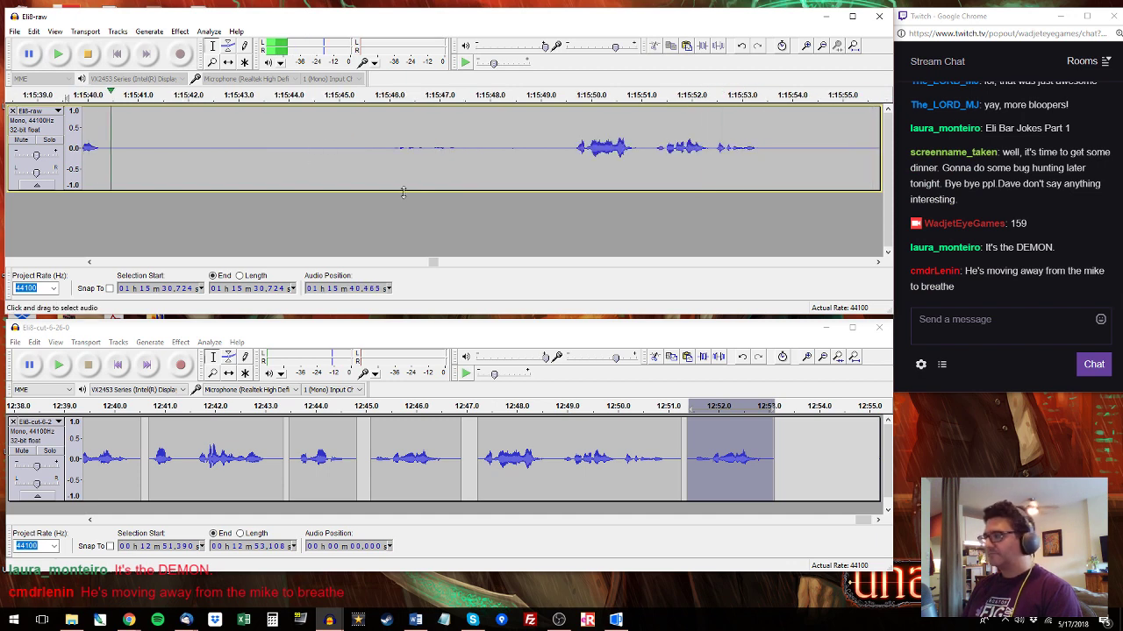
click(574, 100)
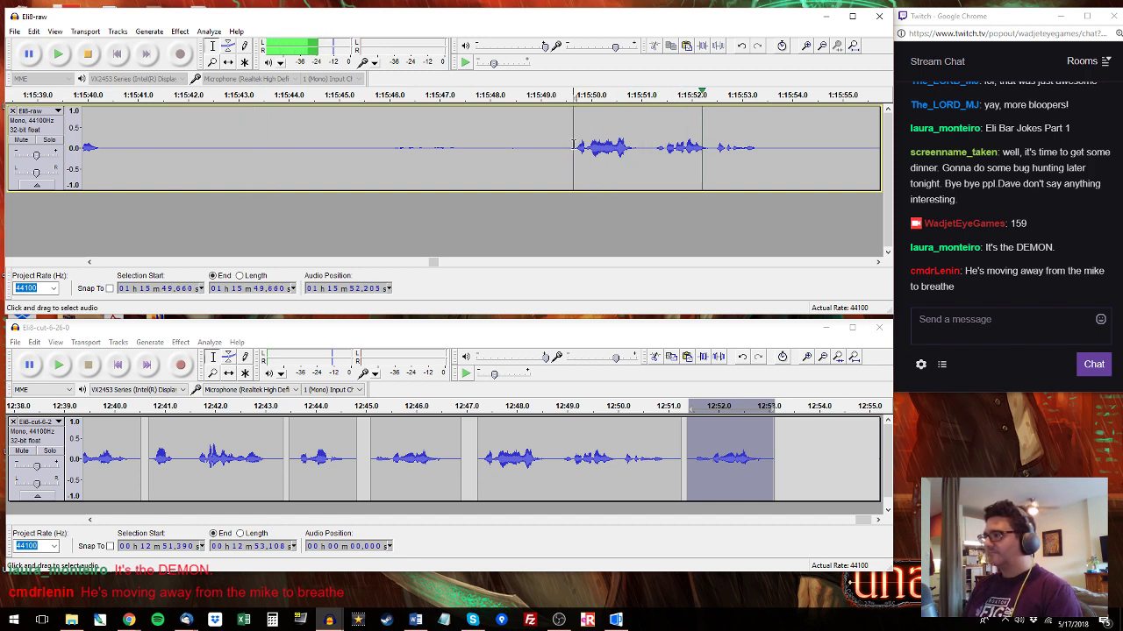
drag(574, 146, 771, 145)
key(space)
click(482, 478)
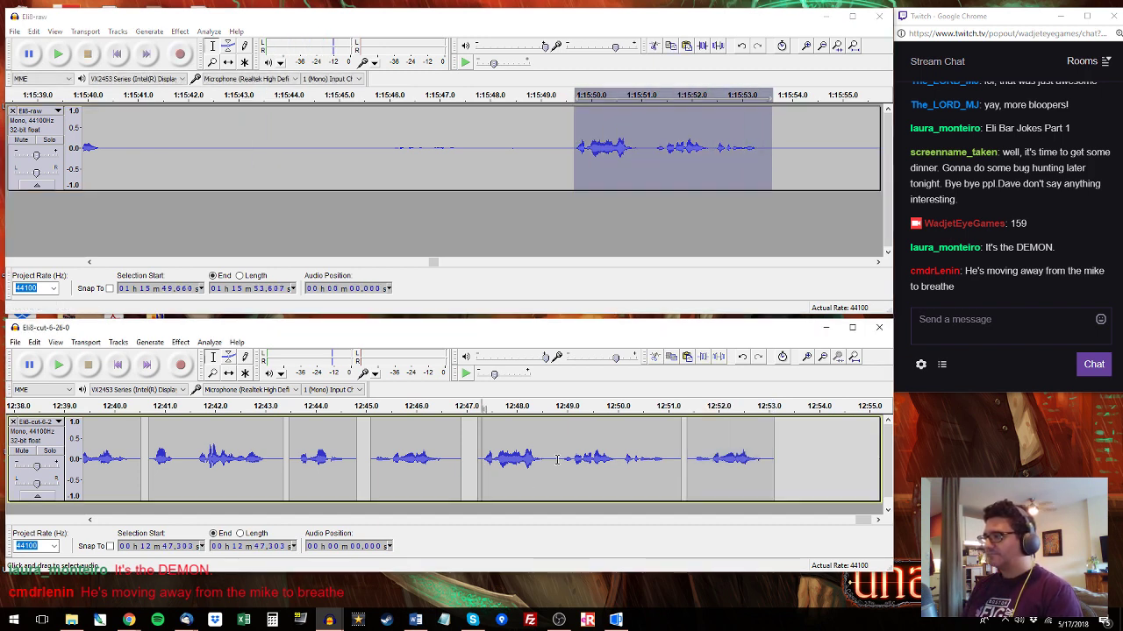
key(space)
drag(477, 458, 677, 458)
key(space)
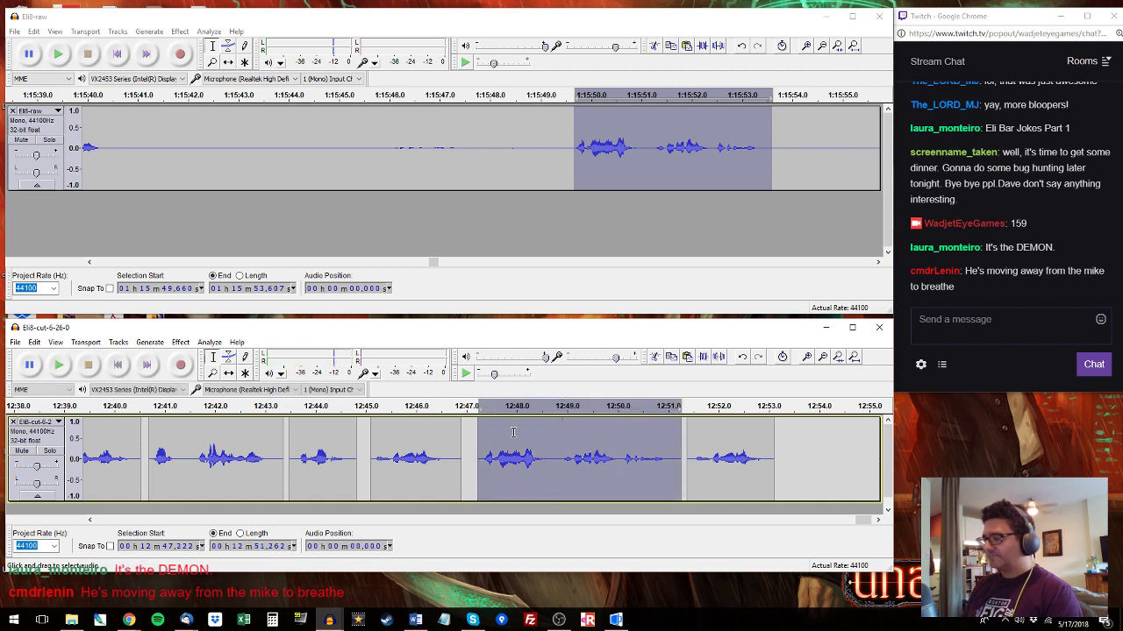
Audition the alternative takes of the same line in Eli8-raw from about 1:15:55 to 1:16:17.
click(867, 145)
key(space)
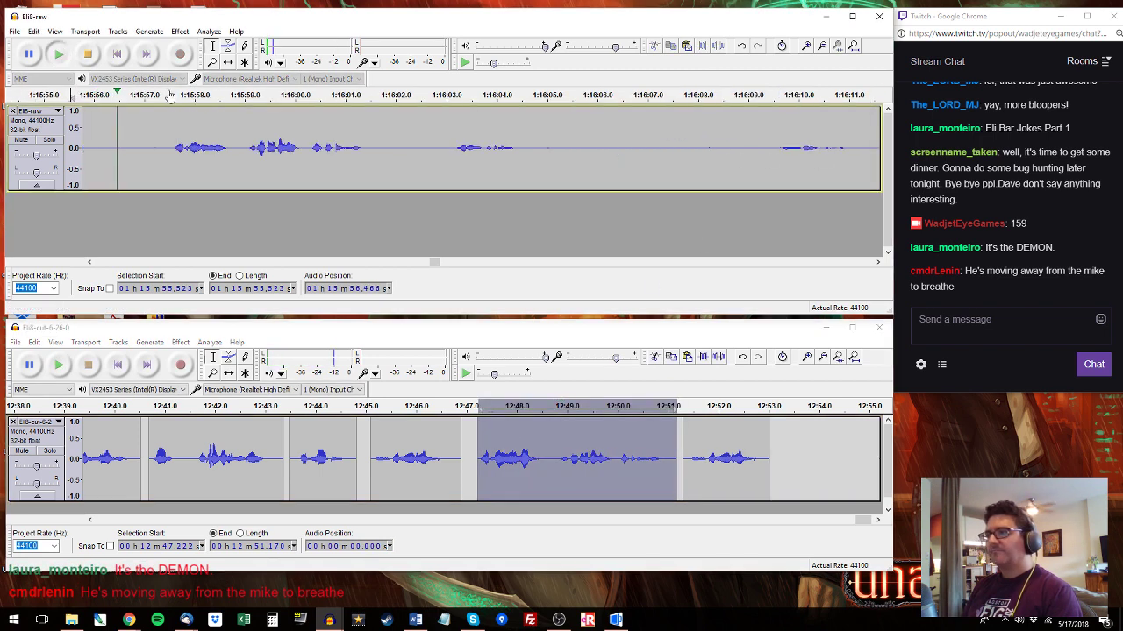
drag(166, 153, 307, 153)
click(587, 145)
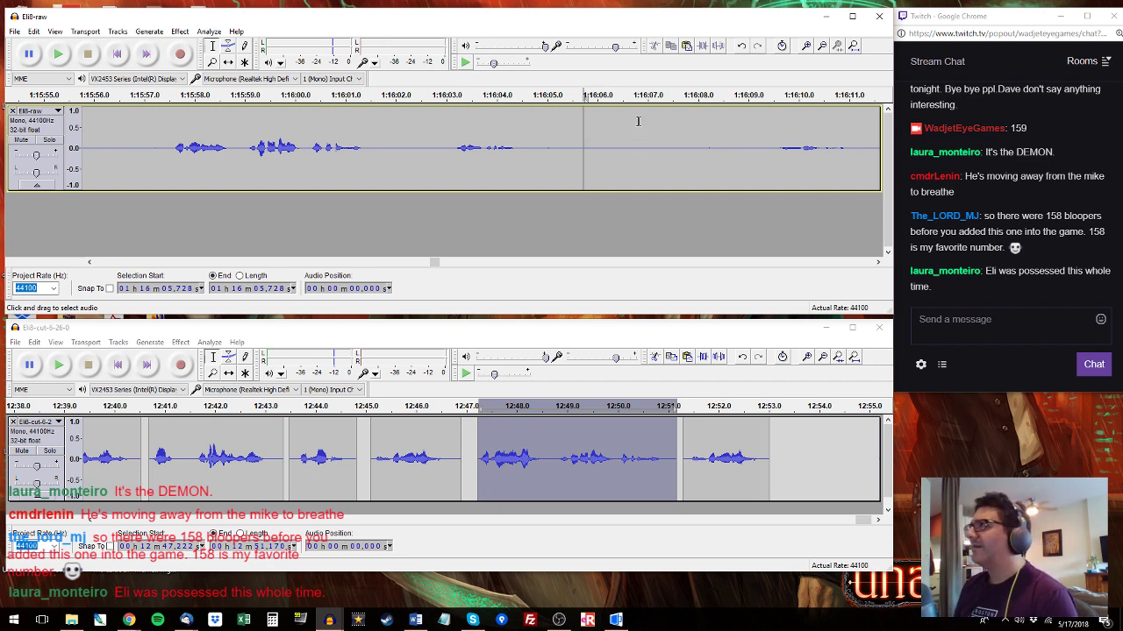
click(756, 138)
key(space)
key(space)
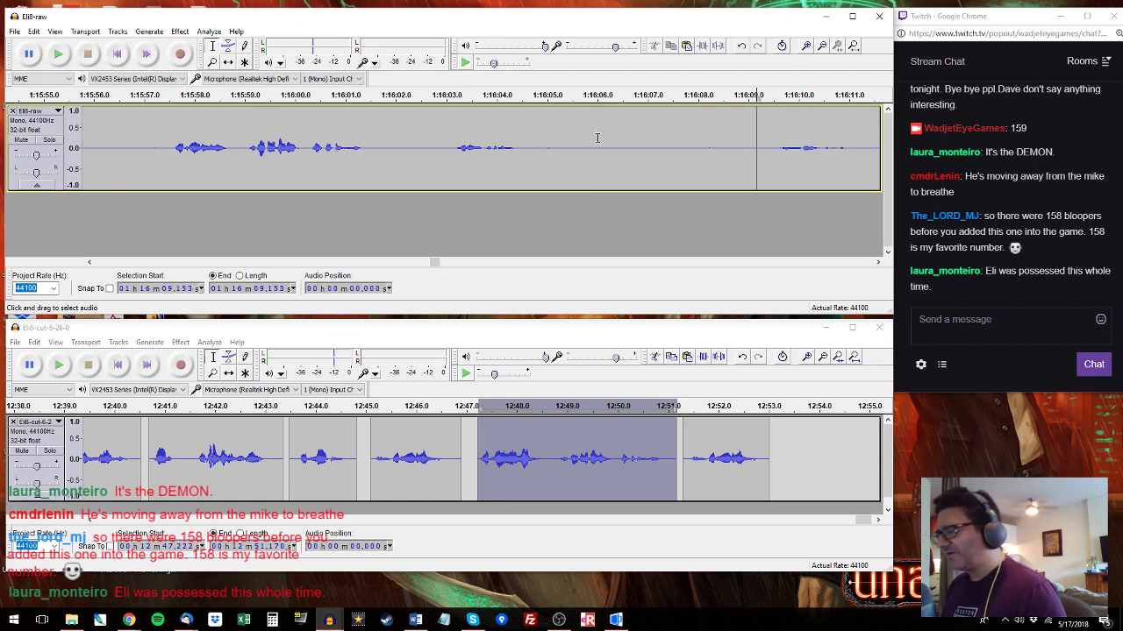
key(space)
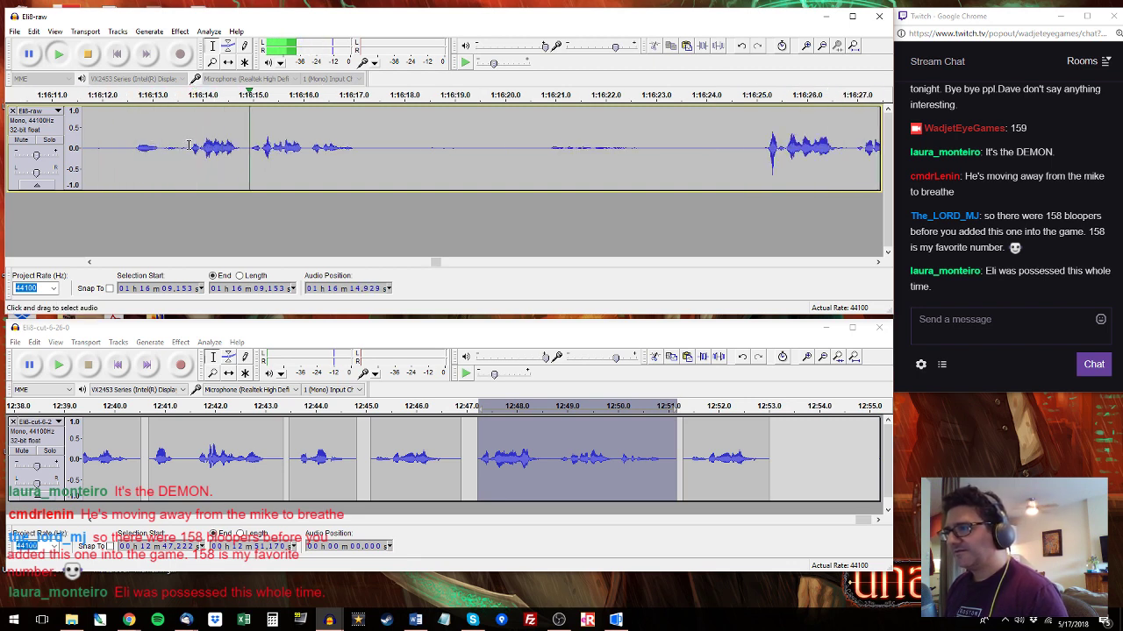
drag(189, 144, 377, 145)
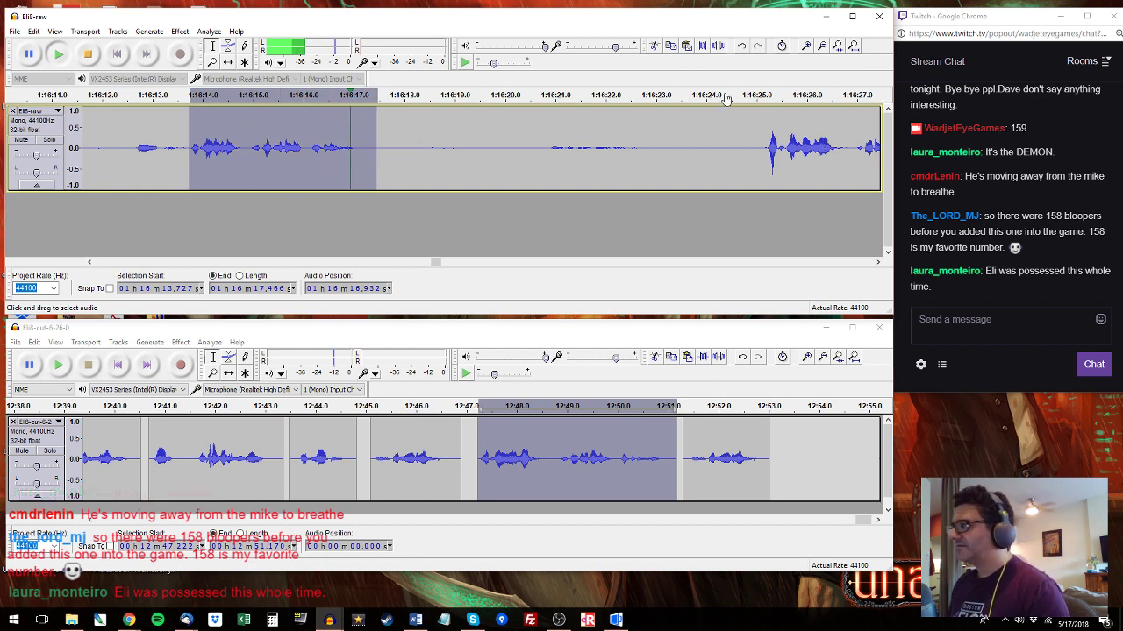
Replace the selected Eli8-cut clip at about 12:47.2 with the Eli8-raw take at about 1:16:25.1–1:16:29.5.
click(761, 140)
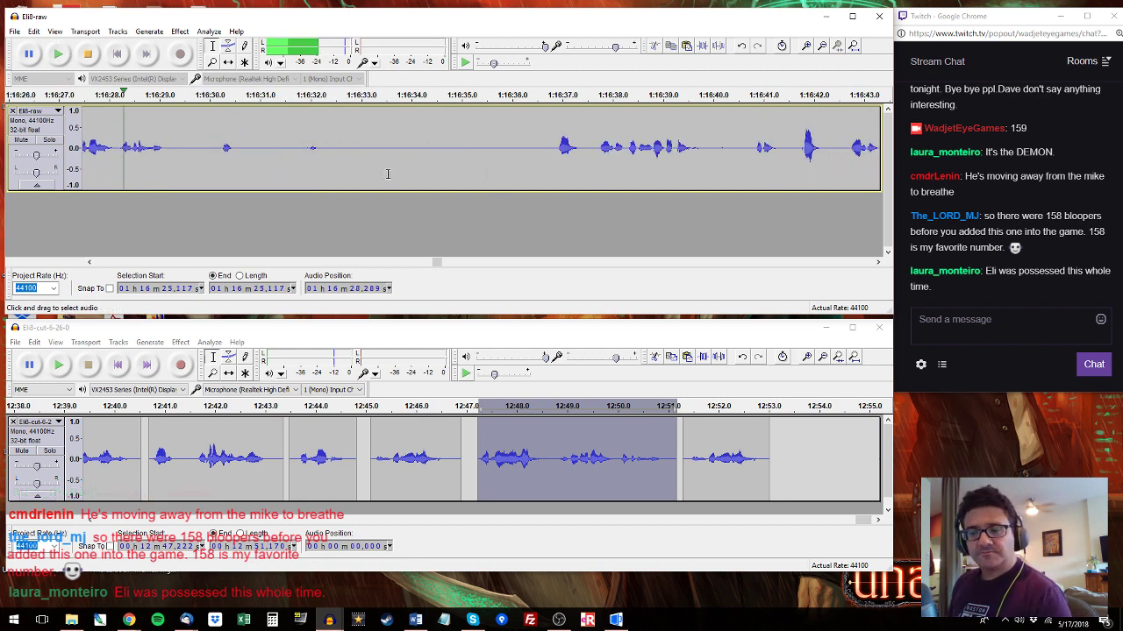
key(space)
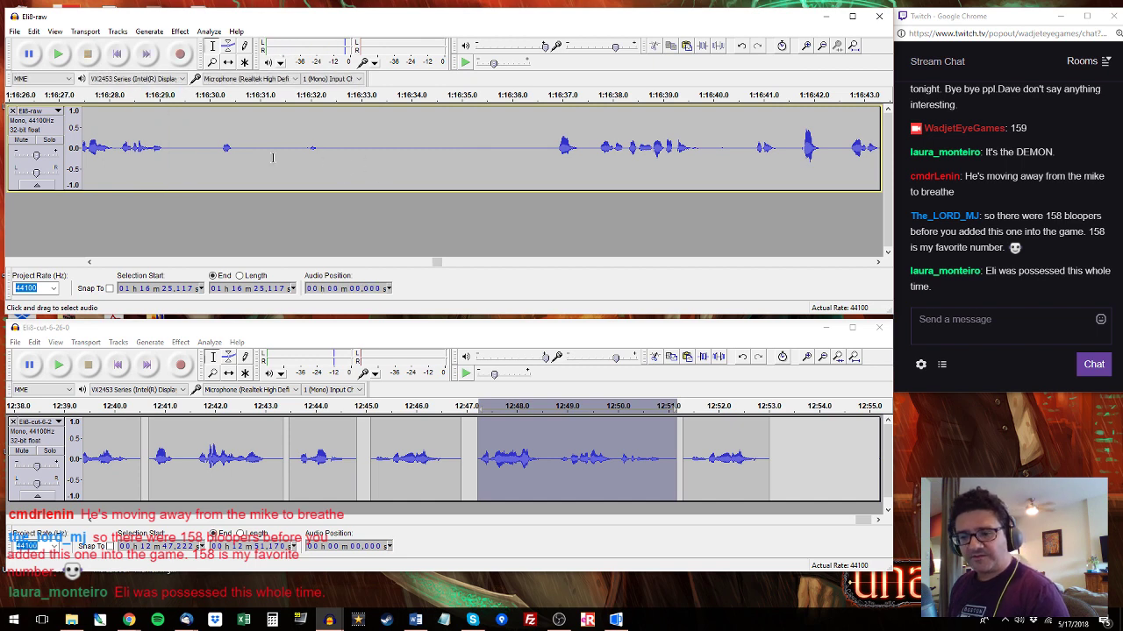
shift+click(185, 139)
key(space)
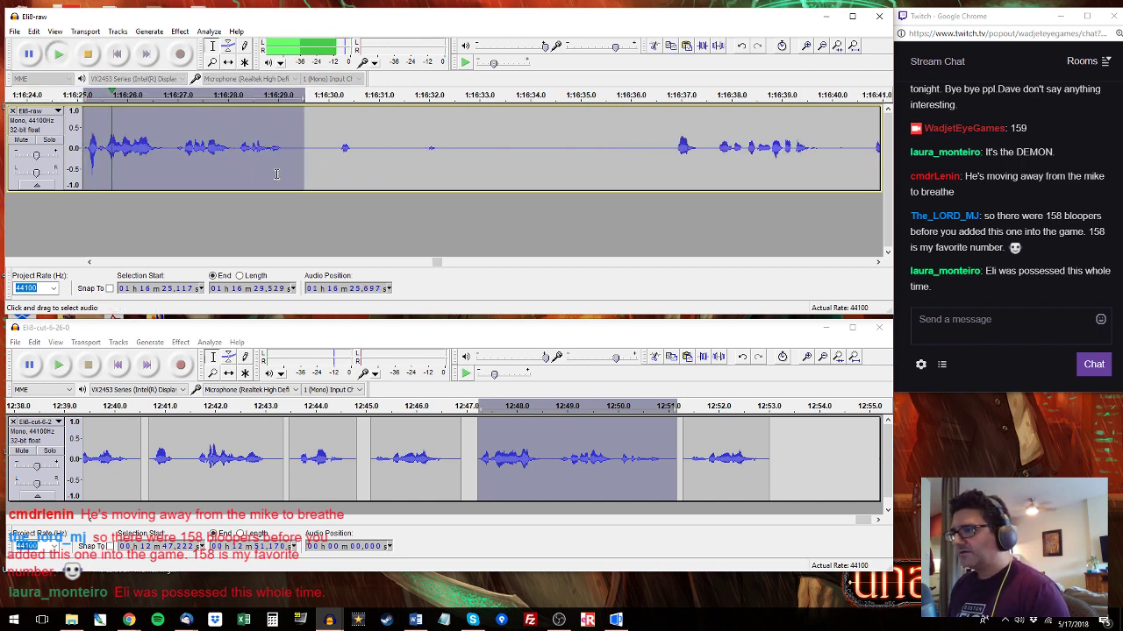
key(space)
key(ctrl+c)
key(alt+Tab)
key(ctrl+v)
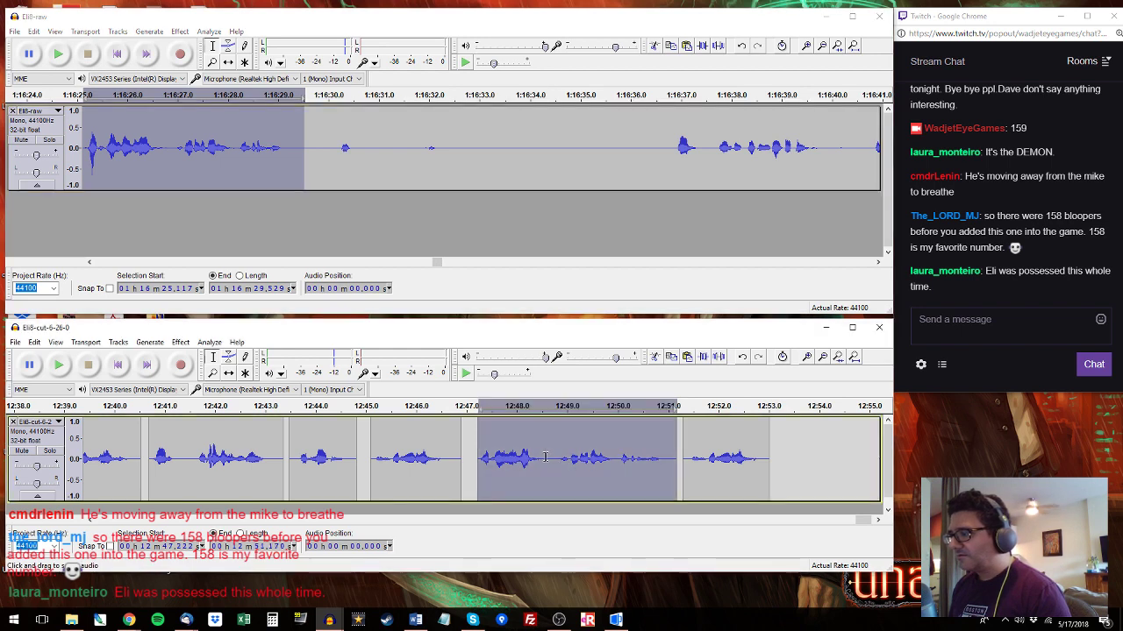
Replace the last Eli8-cut clip, starting at about 12:51.8, with the Eli8-raw take at about 1:16:36.8–1:16:39.9.
click(672, 130)
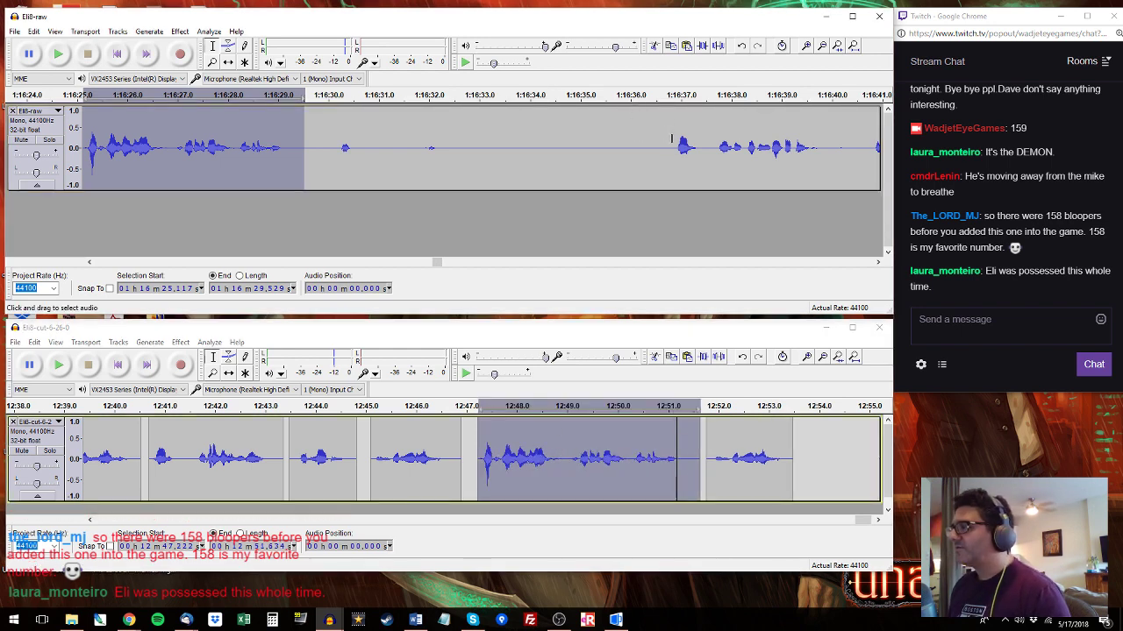
key(space)
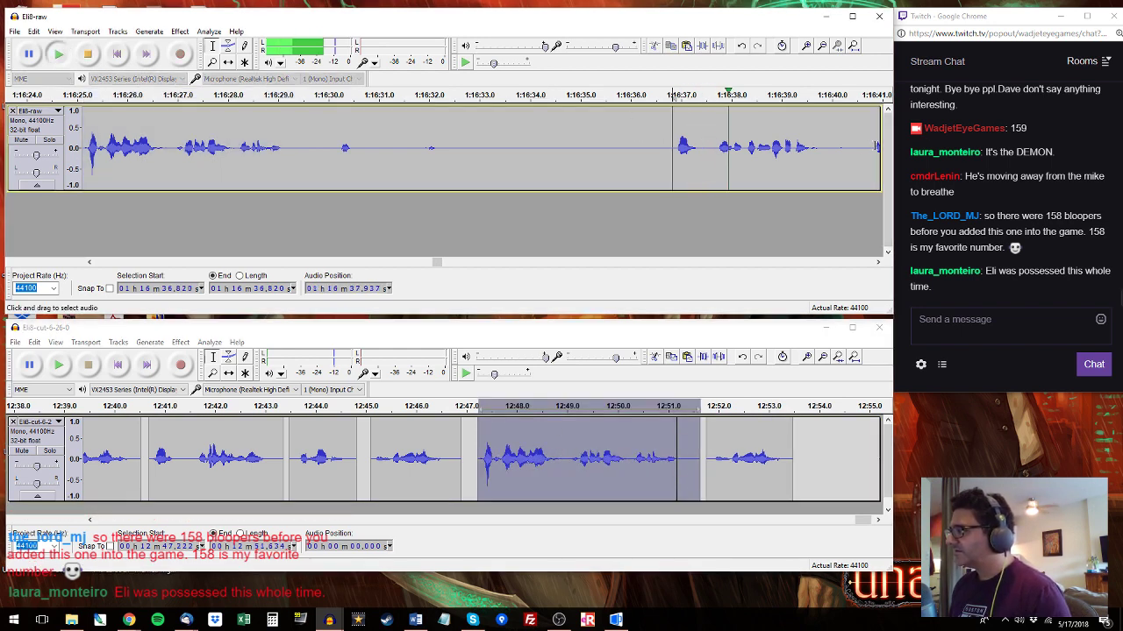
drag(828, 149, 669, 149)
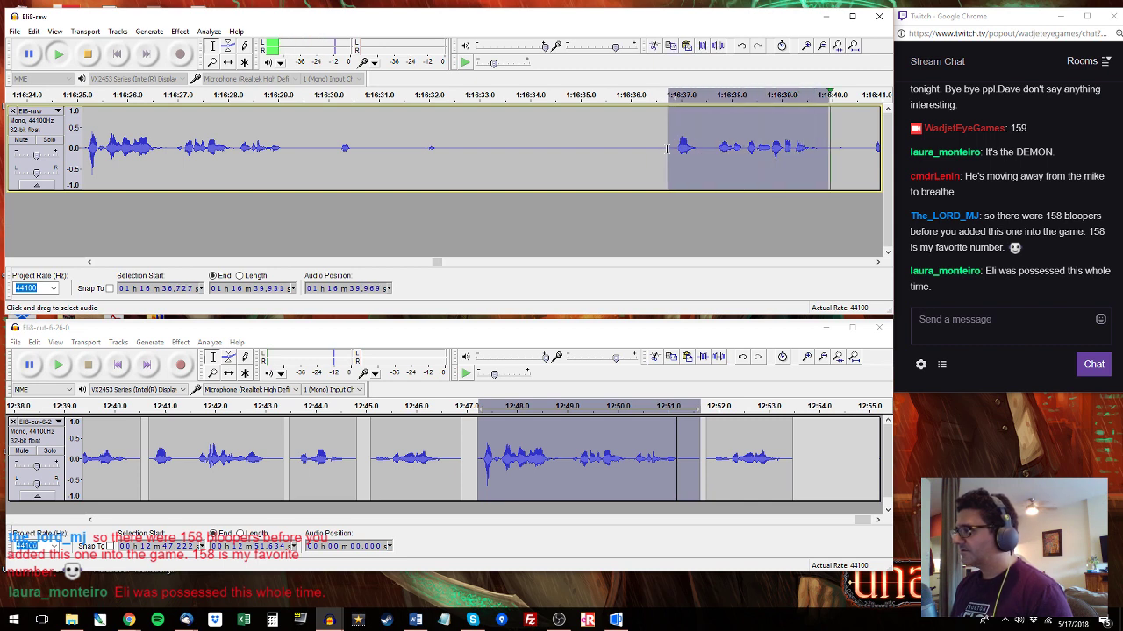
key(space)
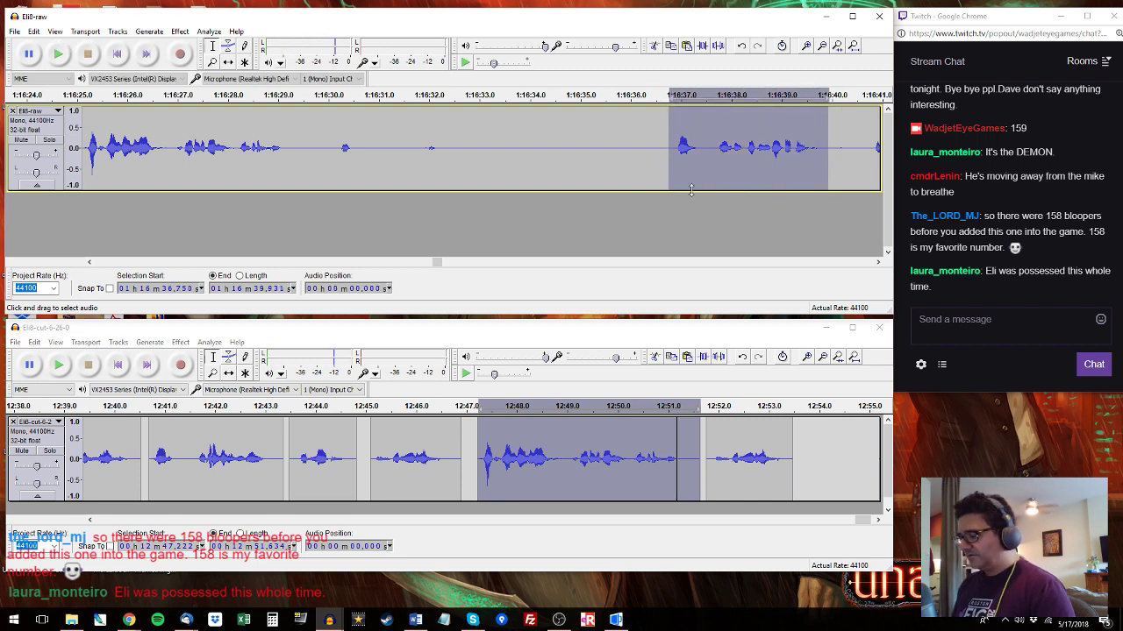
click(718, 455)
key(space)
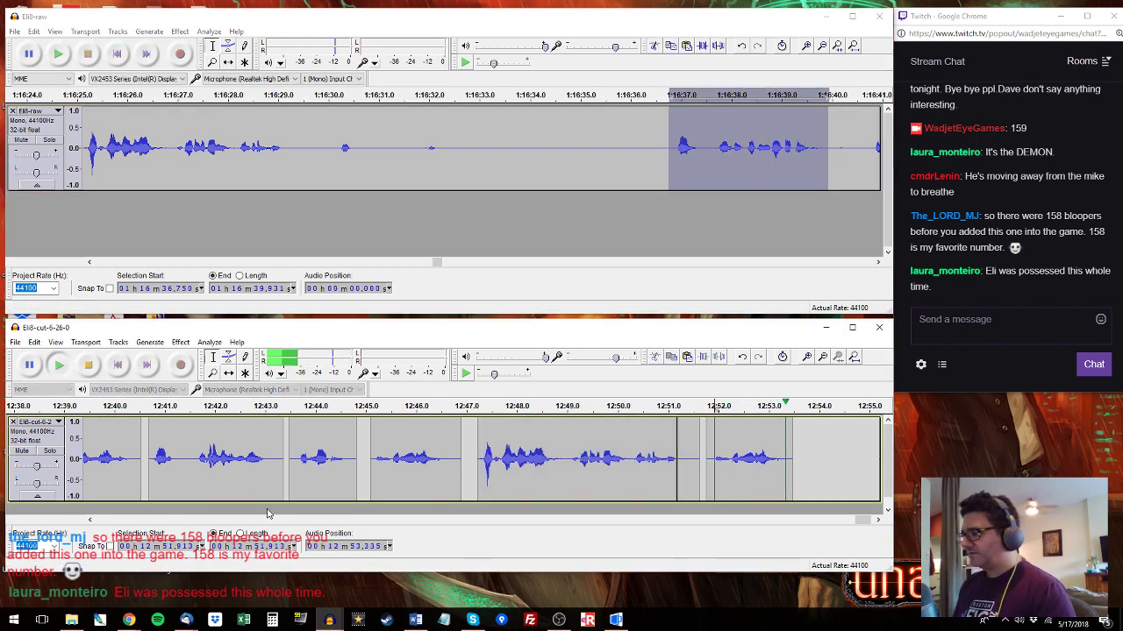
double_click(759, 456)
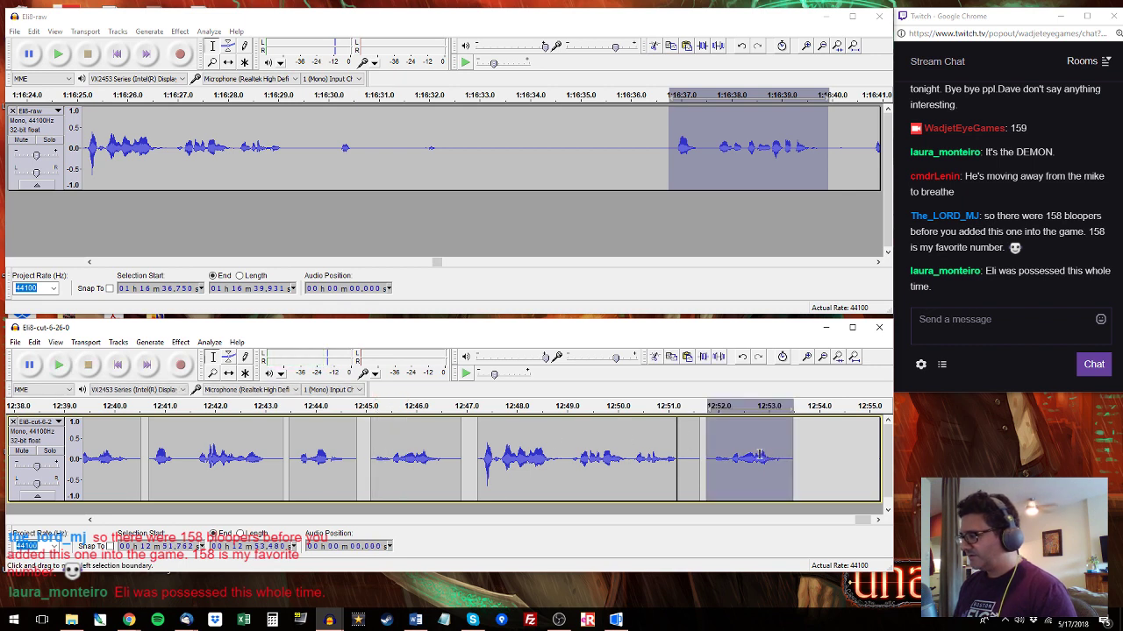
key(ctrl+v)
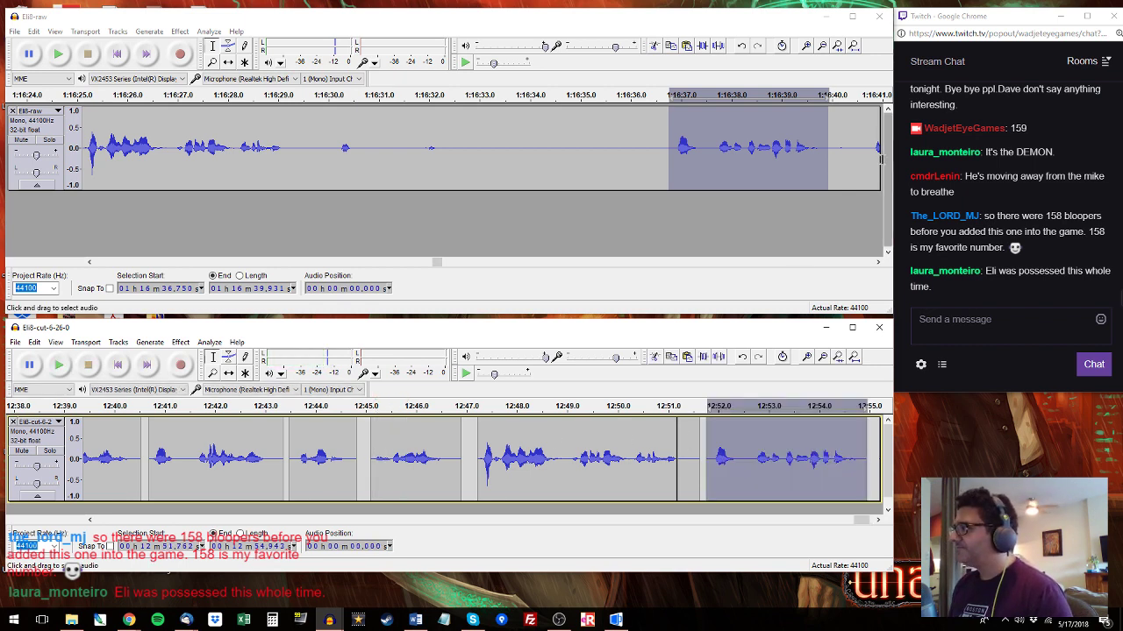
Audition Eli8-raw from about 1:16:40.8 and select the take at about 1:16:41.7–1:16:45.1.
click(871, 141)
click(871, 140)
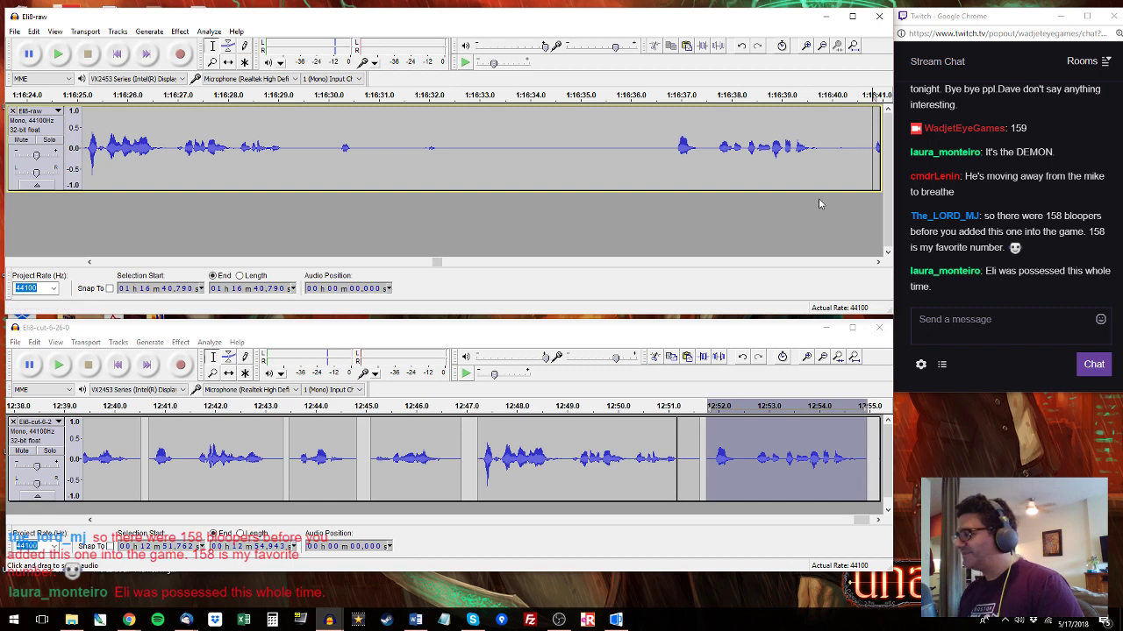
key(space)
key(space)
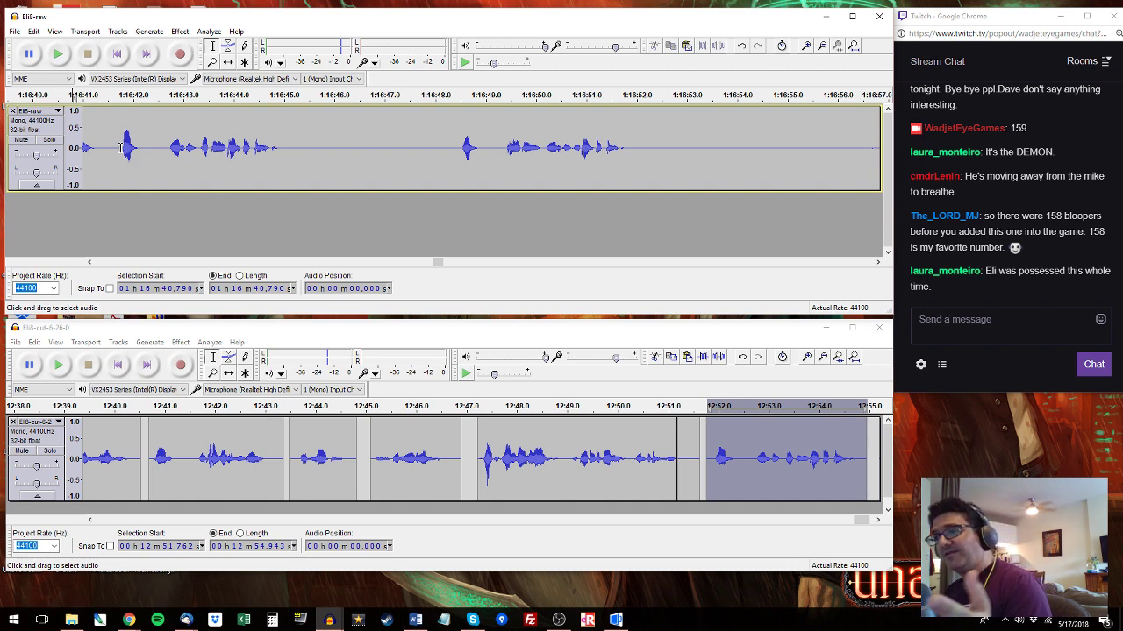
key(space)
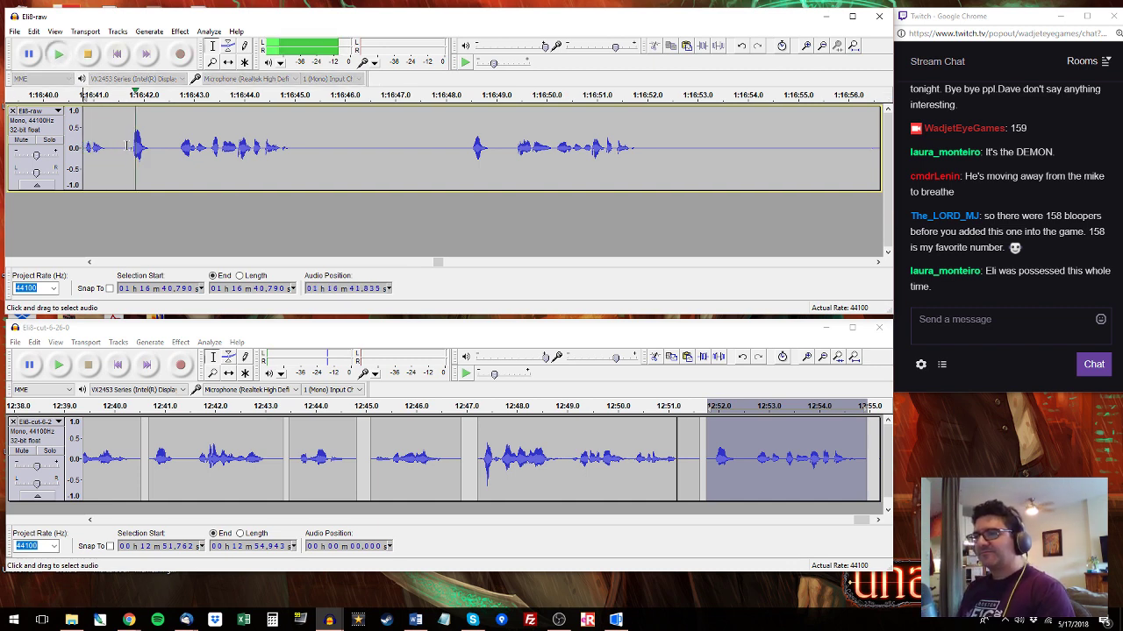
drag(128, 144, 296, 120)
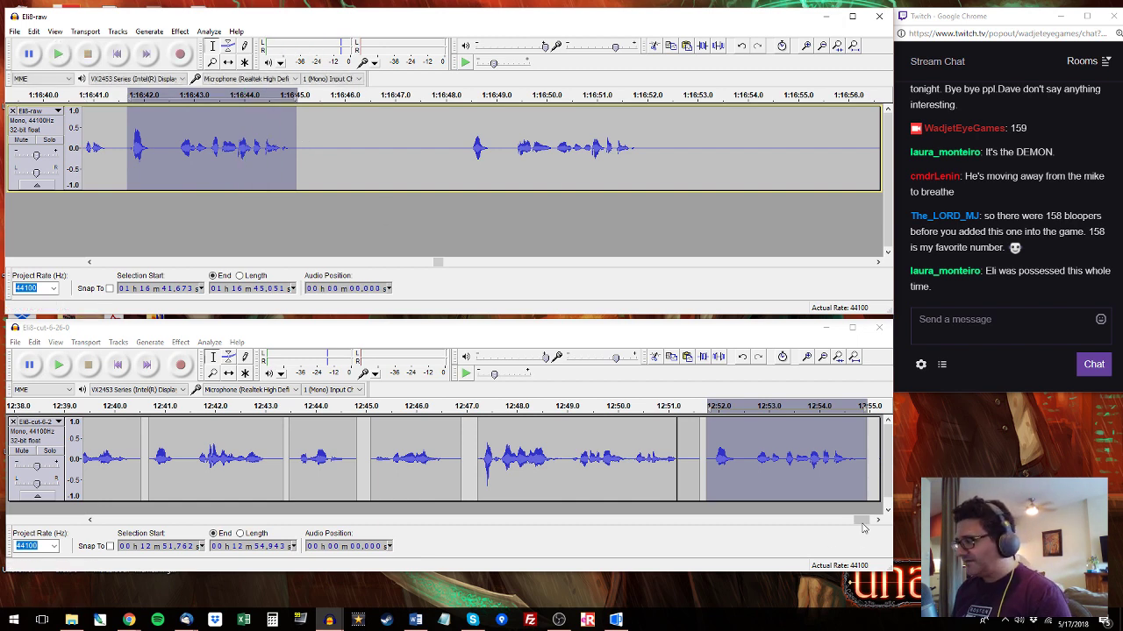
Paste the selected raw take into the cut track after the last clip, starting at about 12:55.070.
drag(862, 522, 867, 521)
drag(688, 448, 858, 447)
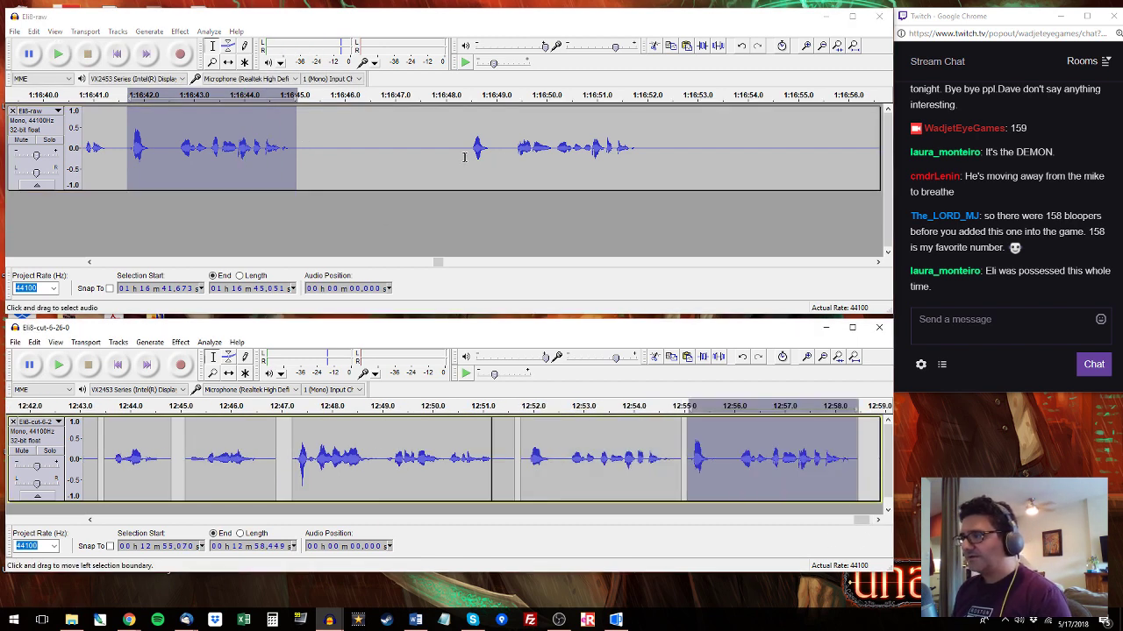
Listen to the raw take at about 1:16:48.4–1:16:51.9 and compare it with the clip just pasted in the cut track.
click(464, 153)
key(space)
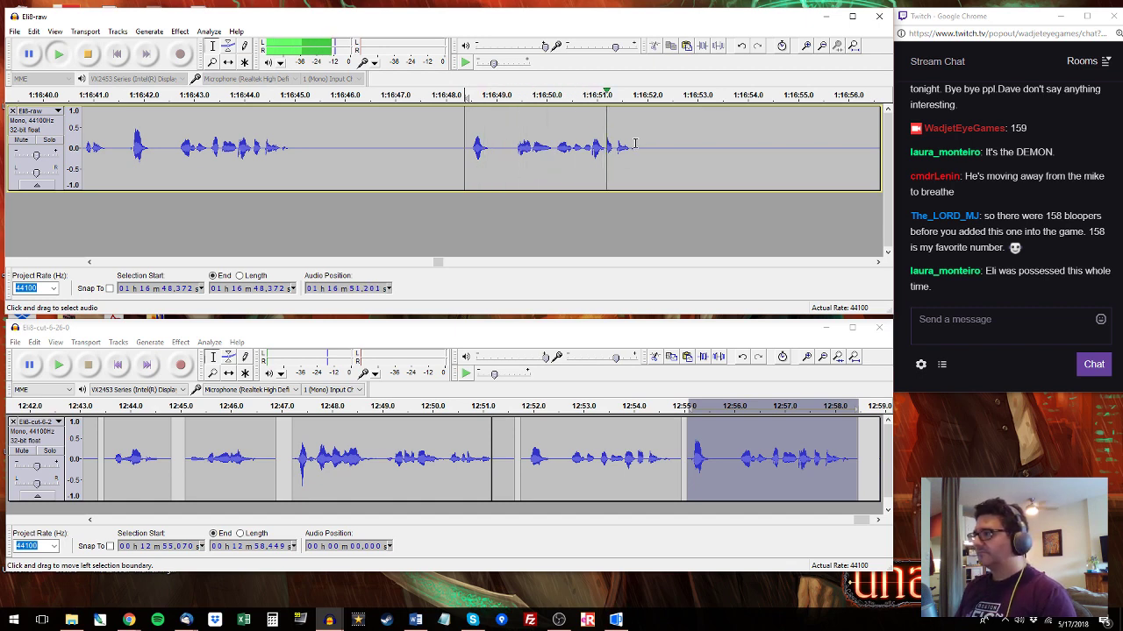
drag(644, 143, 468, 145)
key(space)
key(alt+Tab)
key(space)
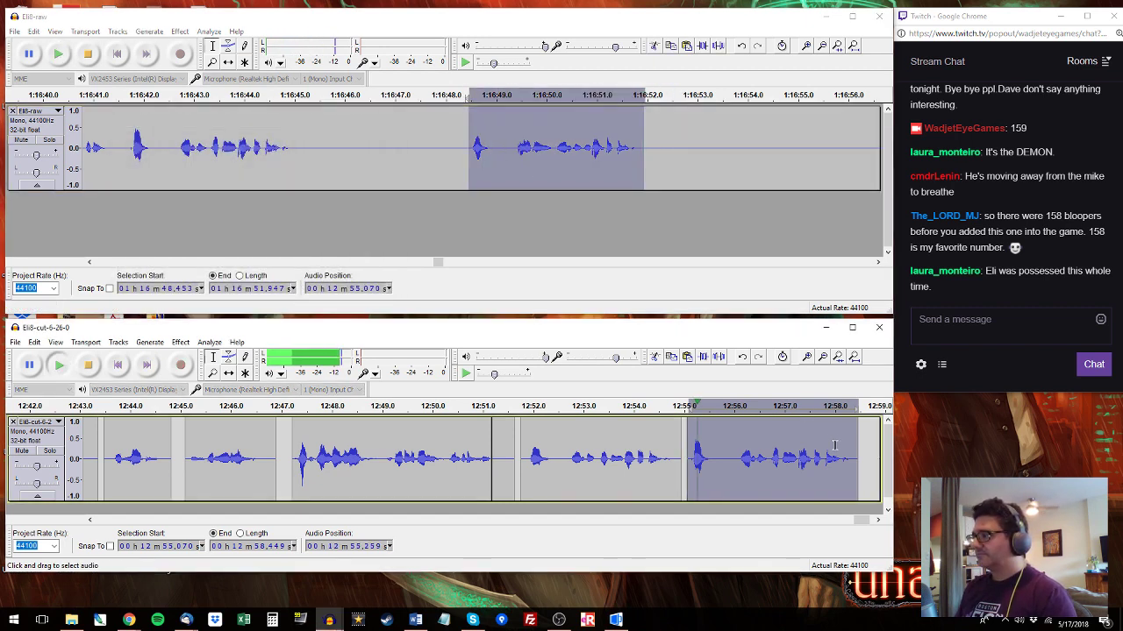
key(space)
click(623, 34)
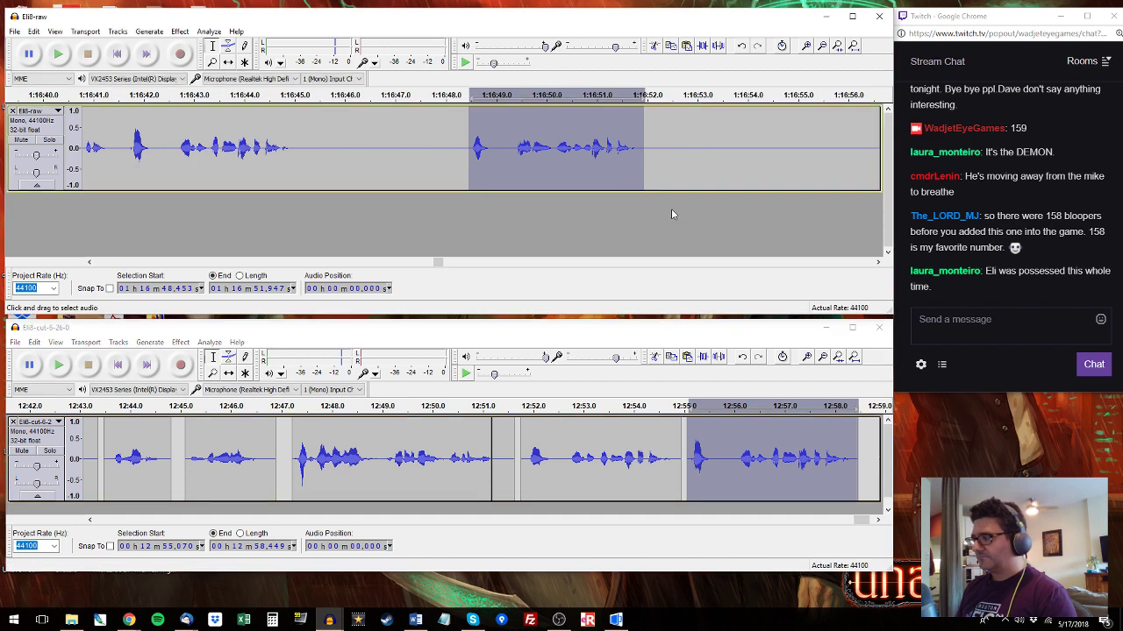
Audition the raw takes from about 1:16:56.4 and copy the one at 1:17:01.897–1:17:03.221 into the cut track at about 12:58.670.
click(864, 143)
key(space)
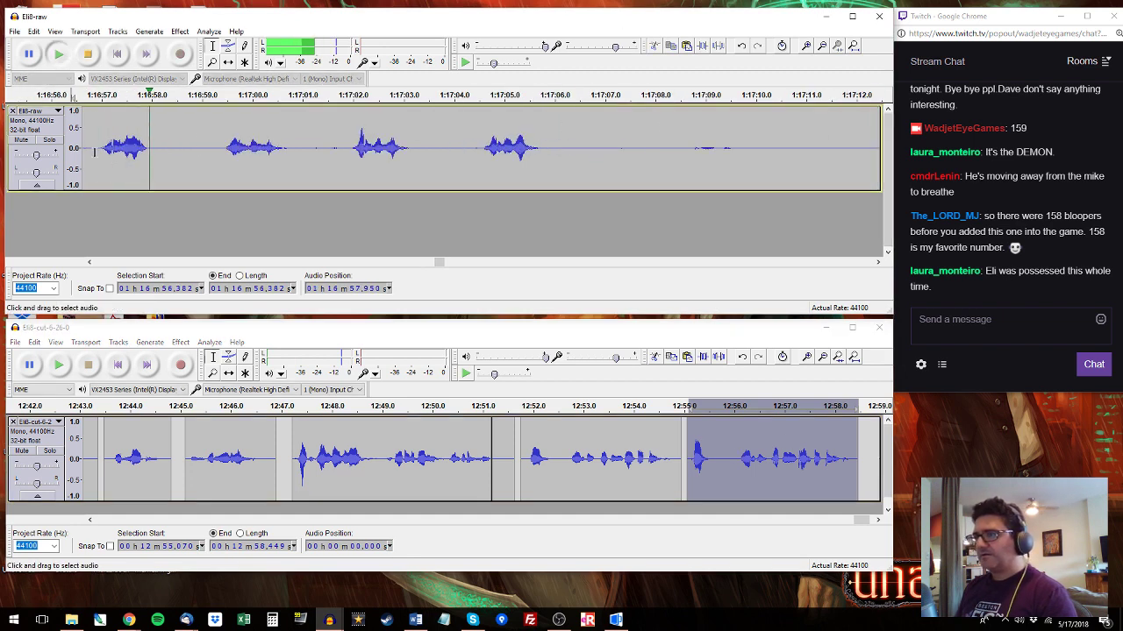
drag(96, 154, 299, 143)
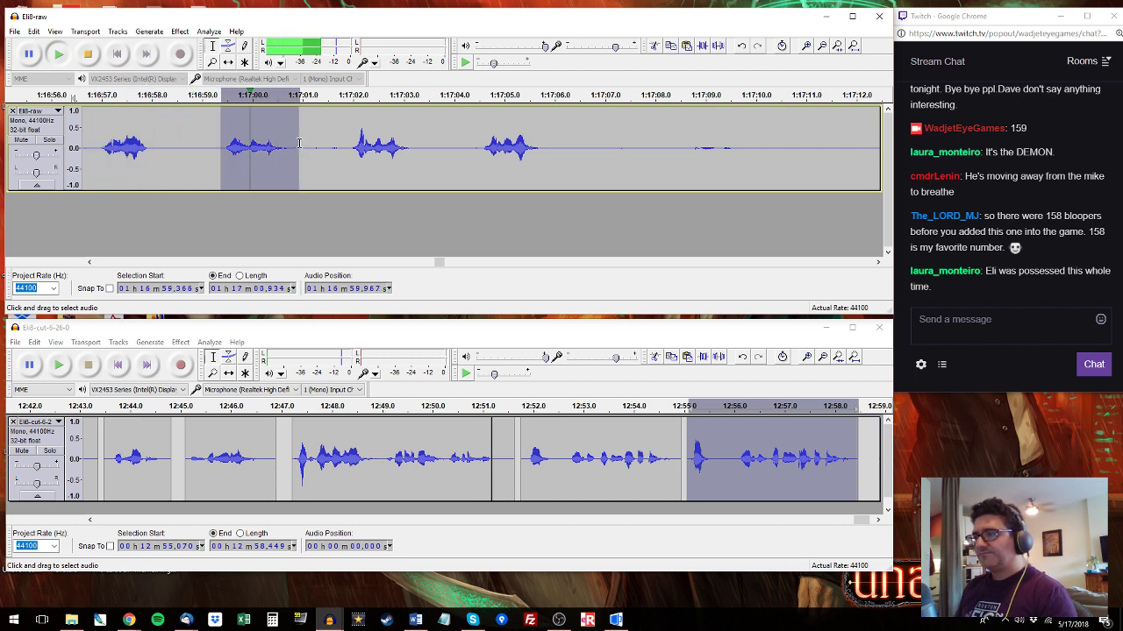
click(349, 144)
key(space)
drag(414, 138, 348, 142)
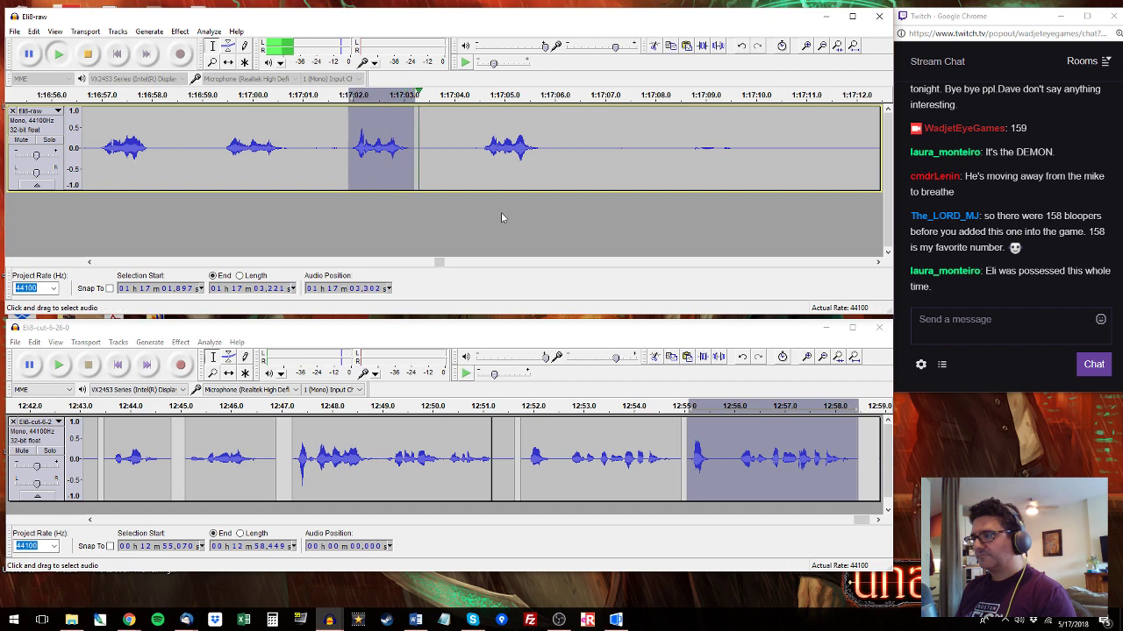
key(space)
key(ctrl+c)
click(869, 437)
key(ctrl+v)
Copy the raw take at about 1:17:20.903–1:17:24.188 into the cut track at about 13:00.144.
click(870, 98)
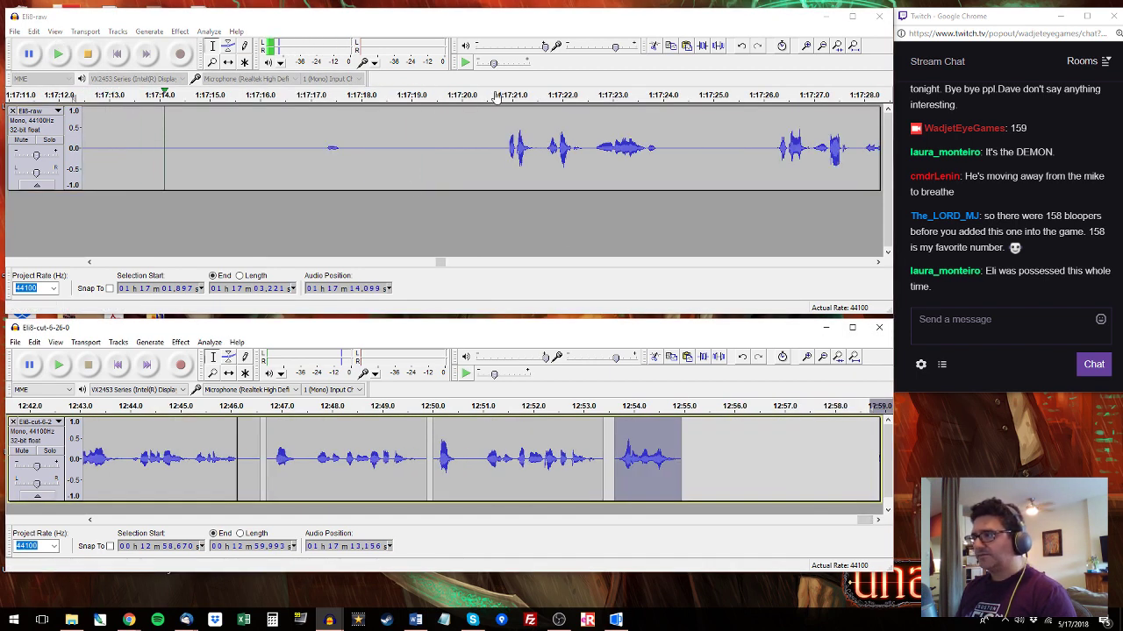
click(498, 96)
drag(507, 142, 672, 158)
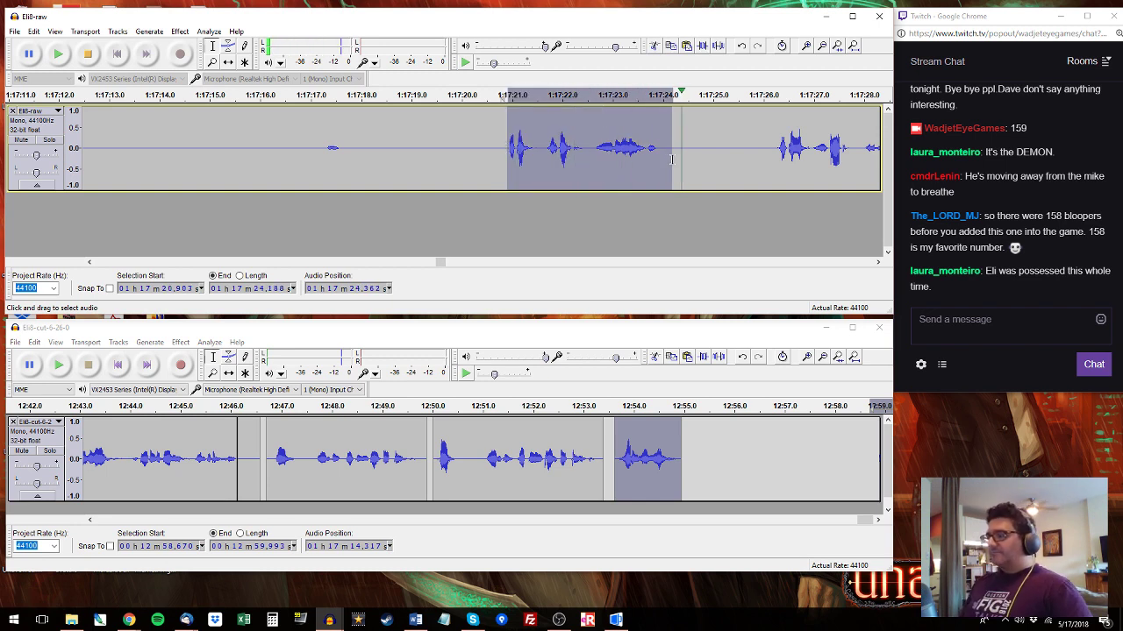
key(space)
click(687, 435)
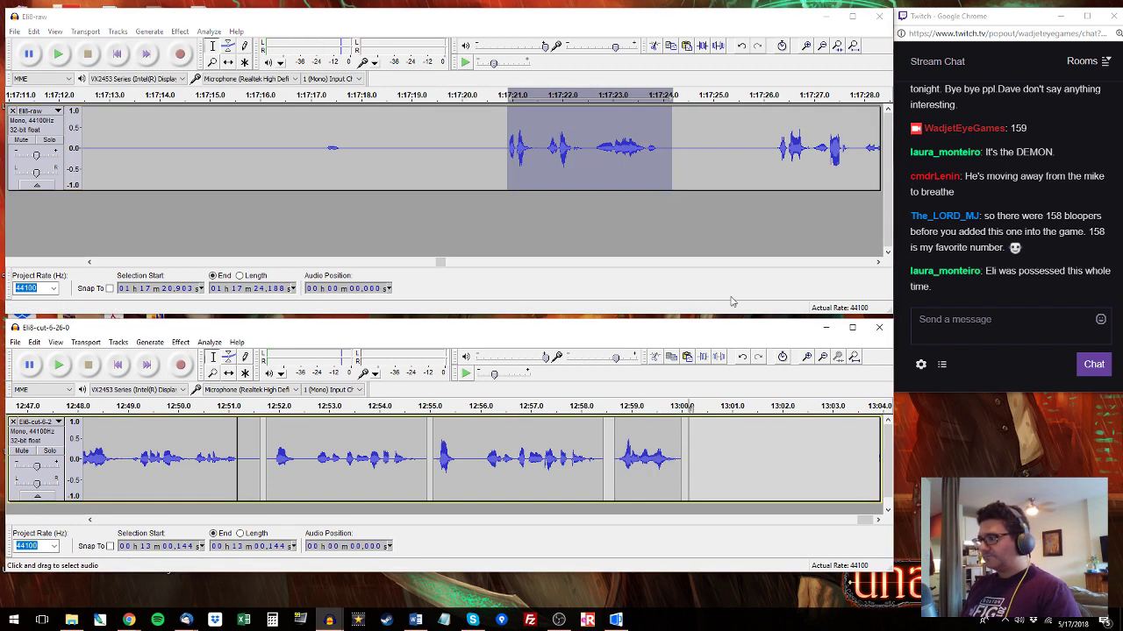
key(ctrl+v)
Listen to the alternate raw takes between about 1:17:26 and 1:17:47.
click(773, 145)
key(space)
drag(781, 144, 653, 114)
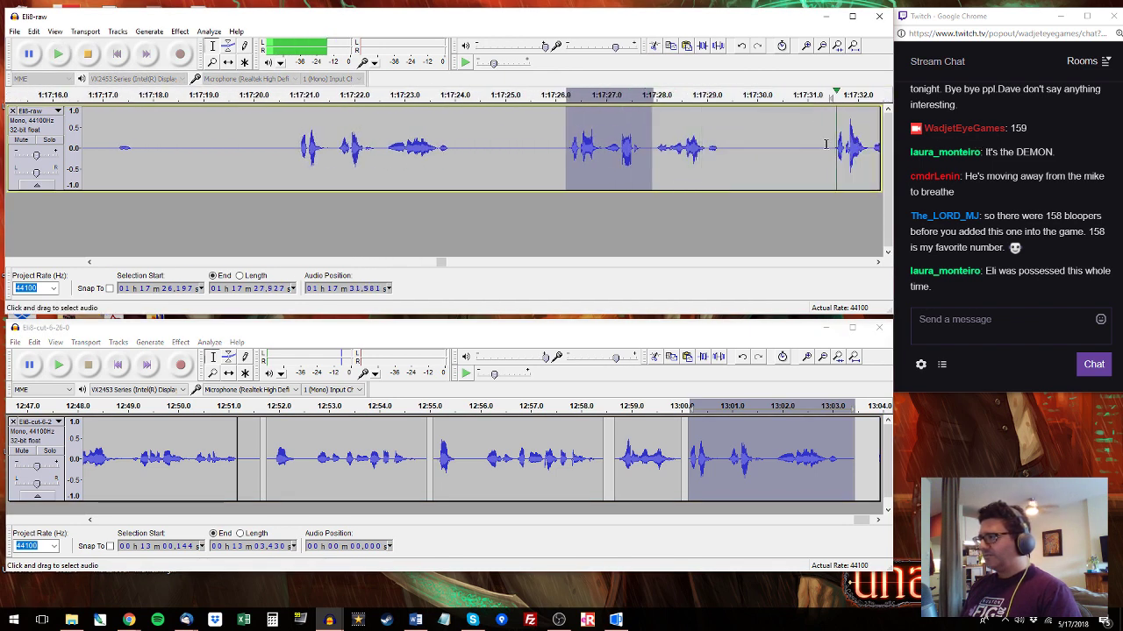
click(829, 98)
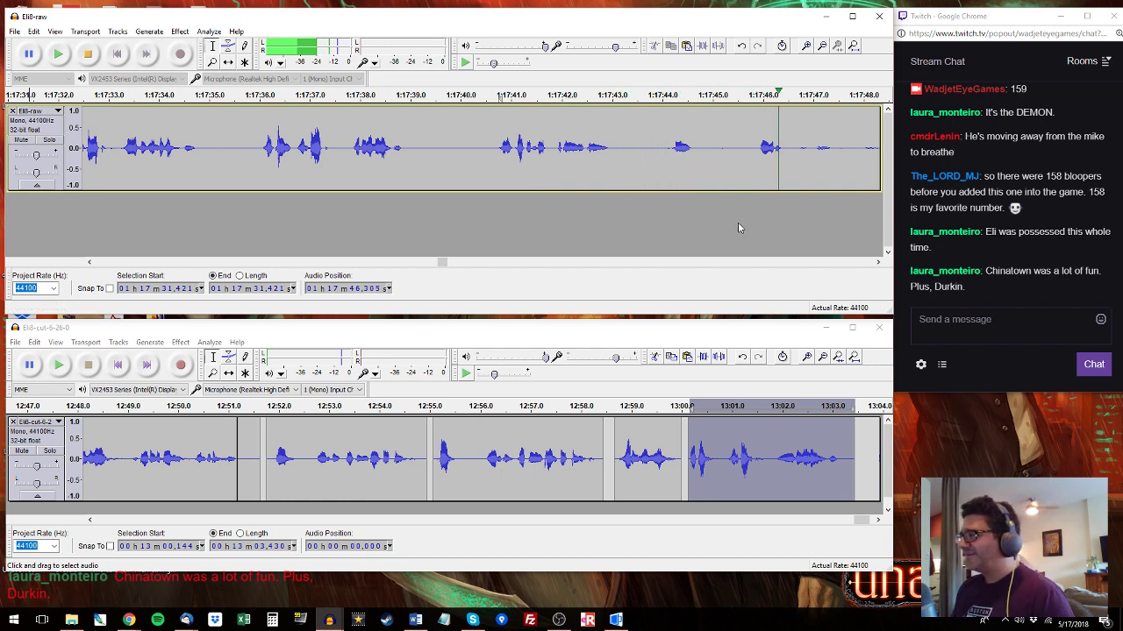
click(836, 141)
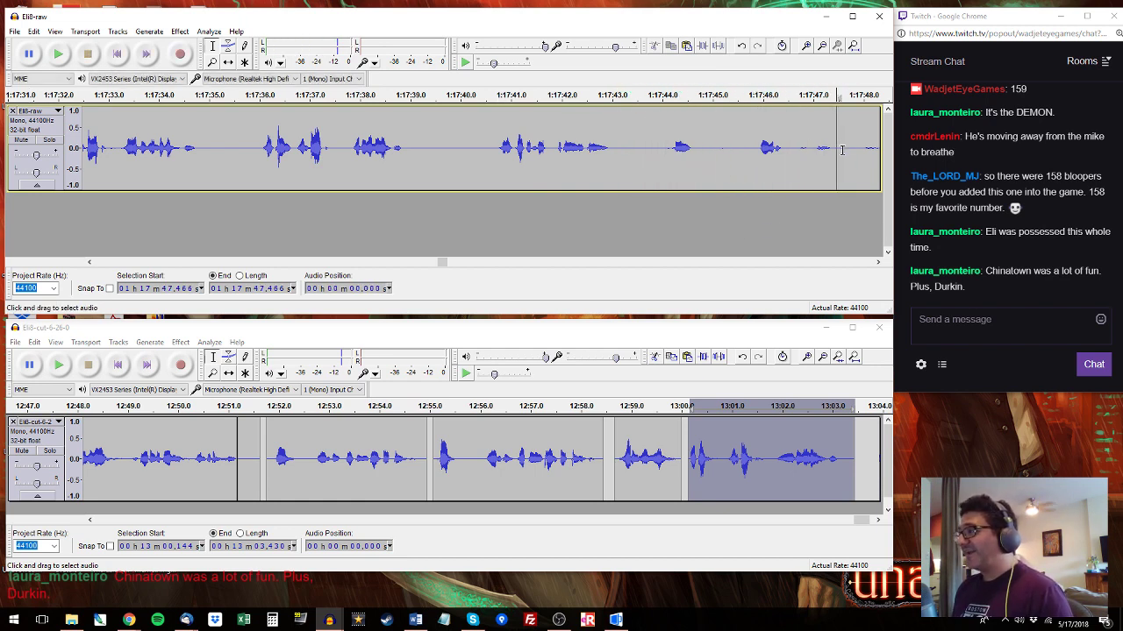
click(843, 152)
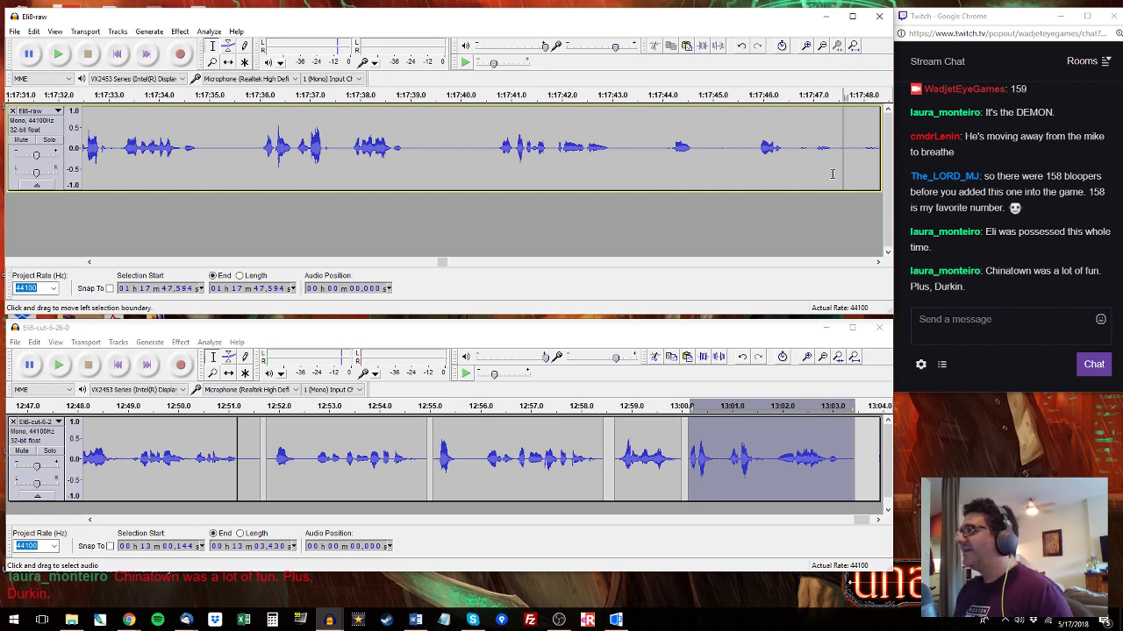
click(838, 167)
click(845, 139)
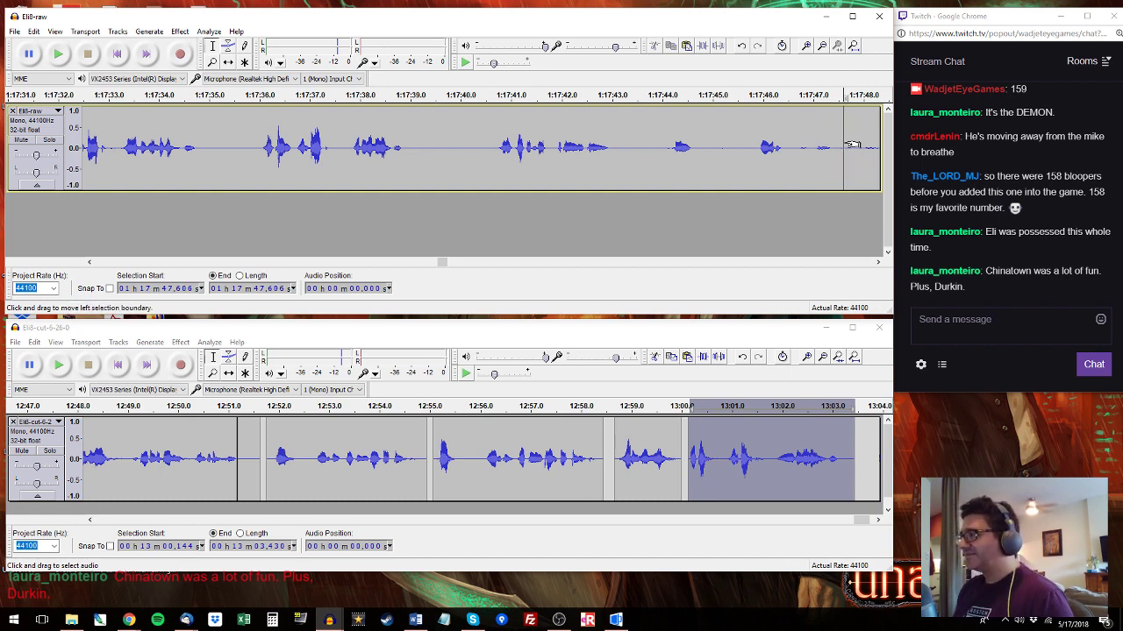
click(849, 117)
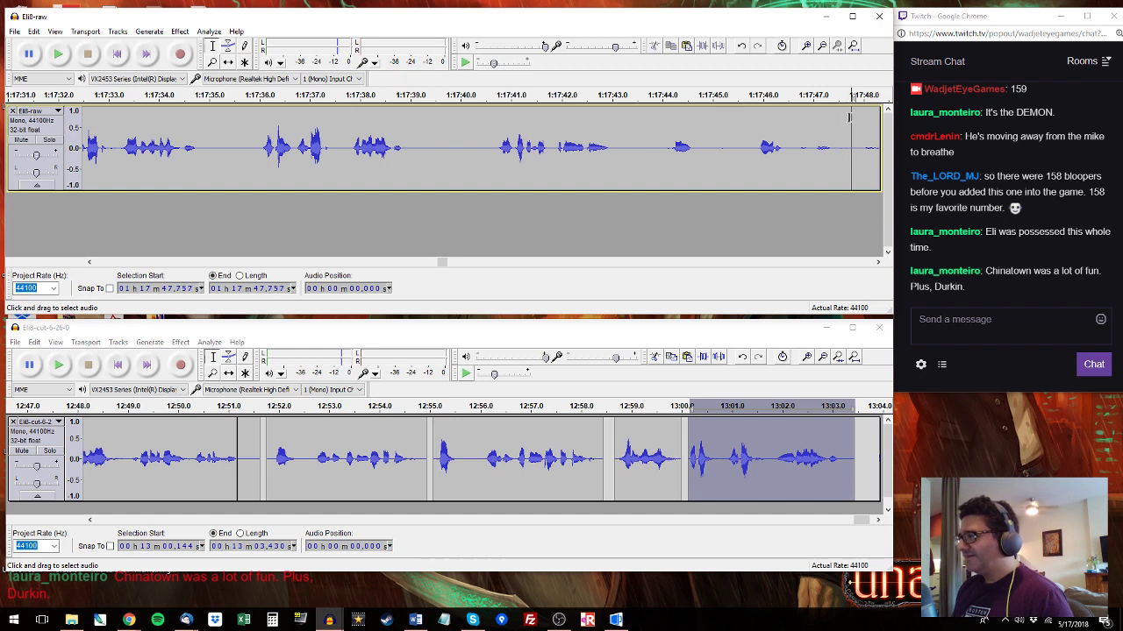
click(799, 136)
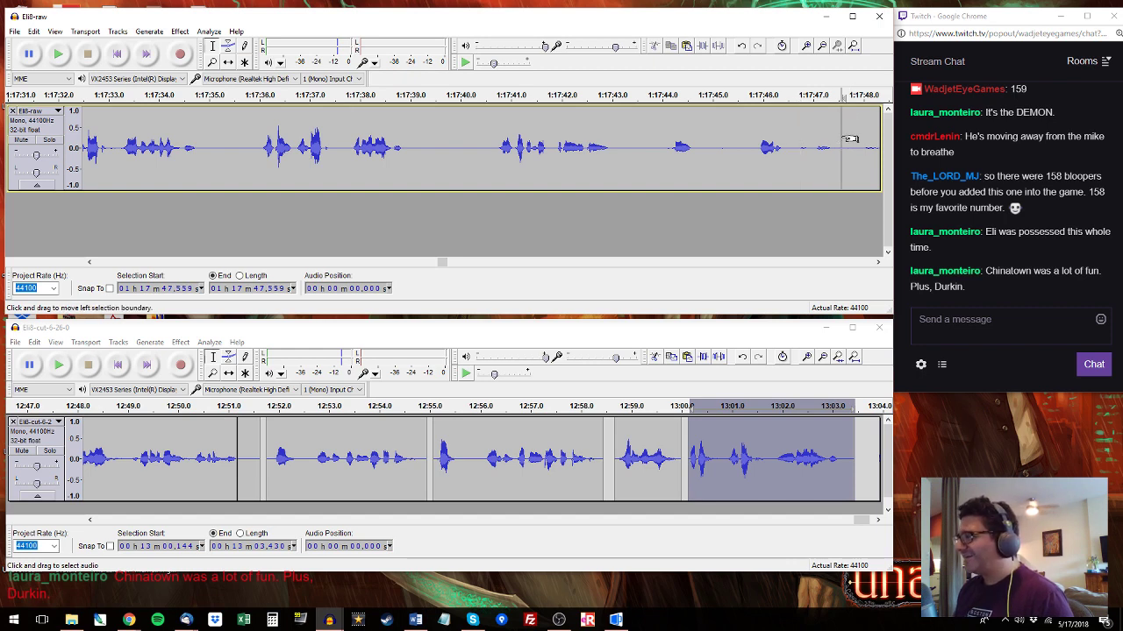
drag(855, 145, 824, 150)
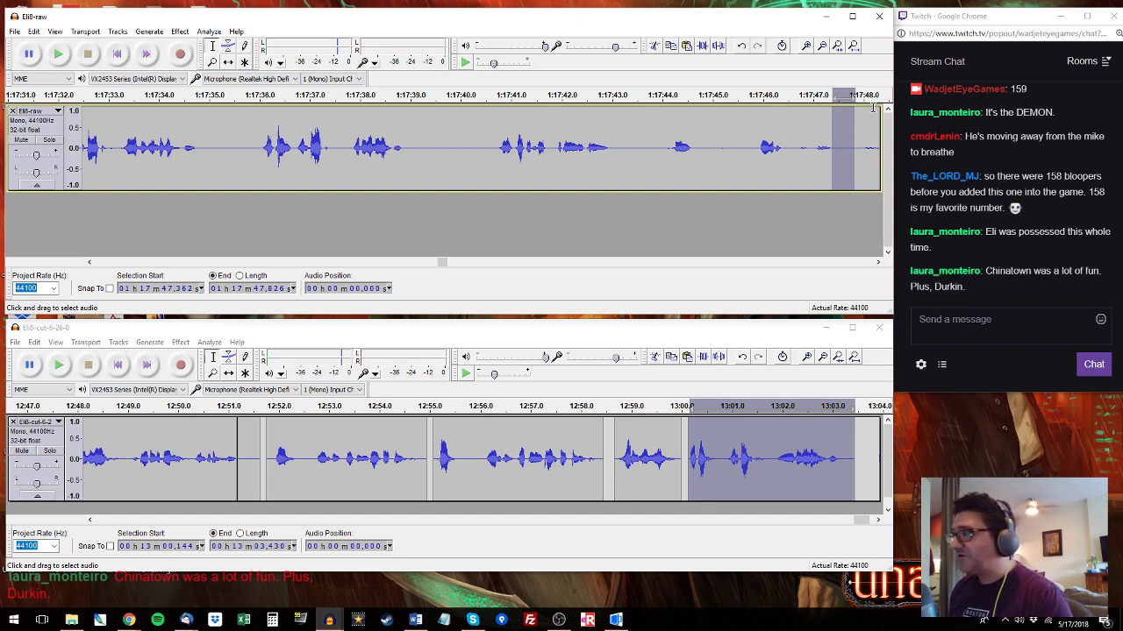
Audition from about 1:17:48.0 and replace the cut track's last clip at 13:00.144 with the raw take at 1:17:48.941–1:17:52.610.
click(867, 147)
key(space)
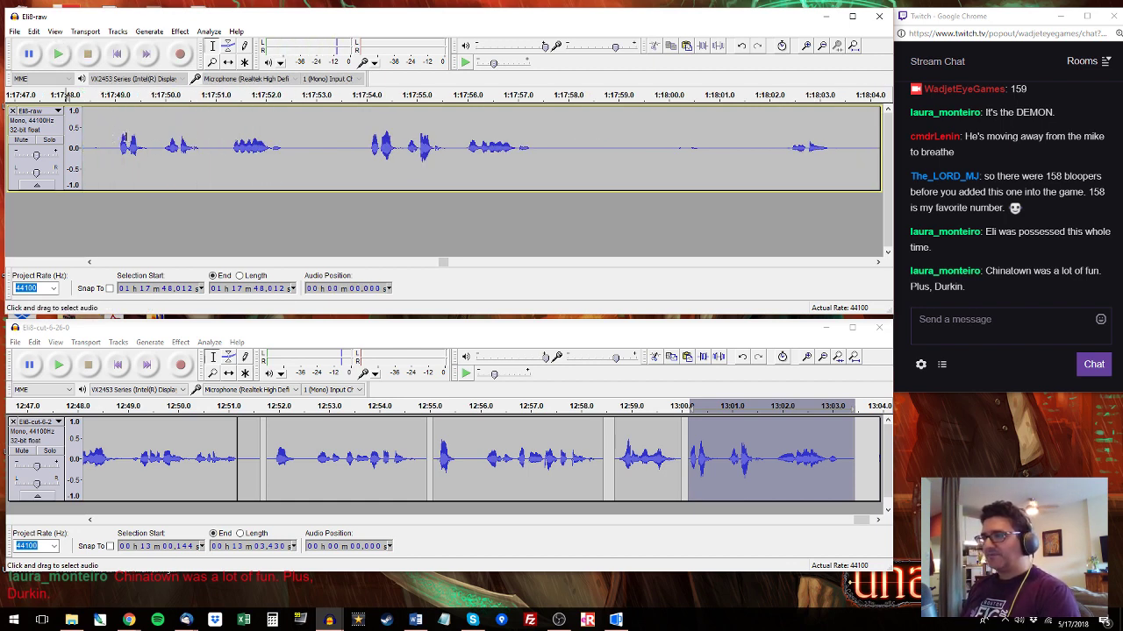
drag(112, 131, 296, 132)
click(752, 456)
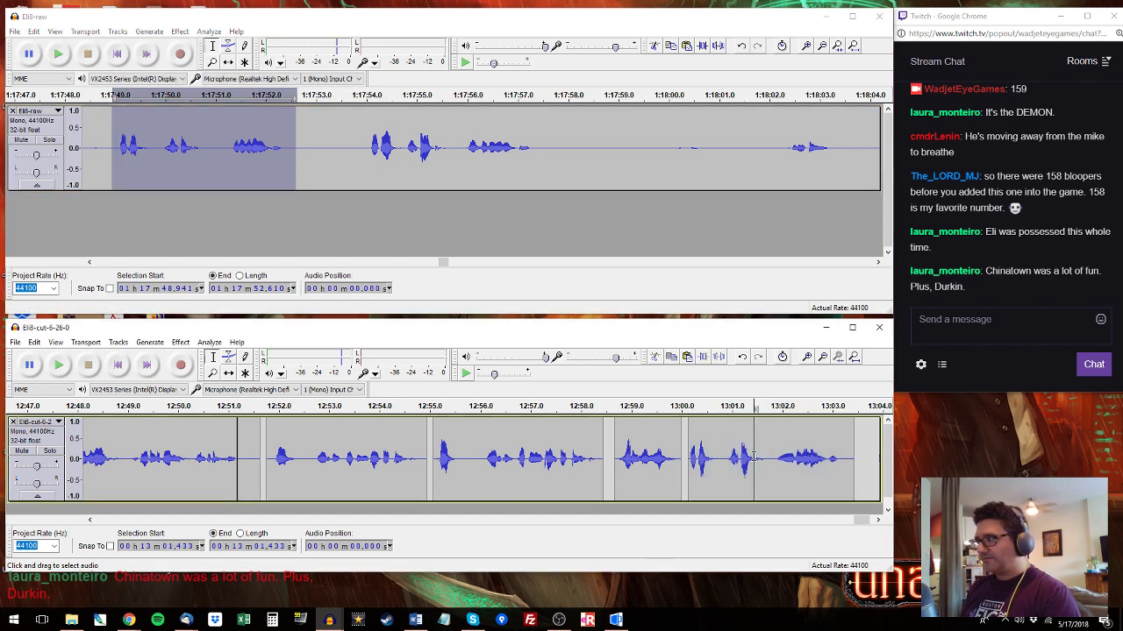
key(space)
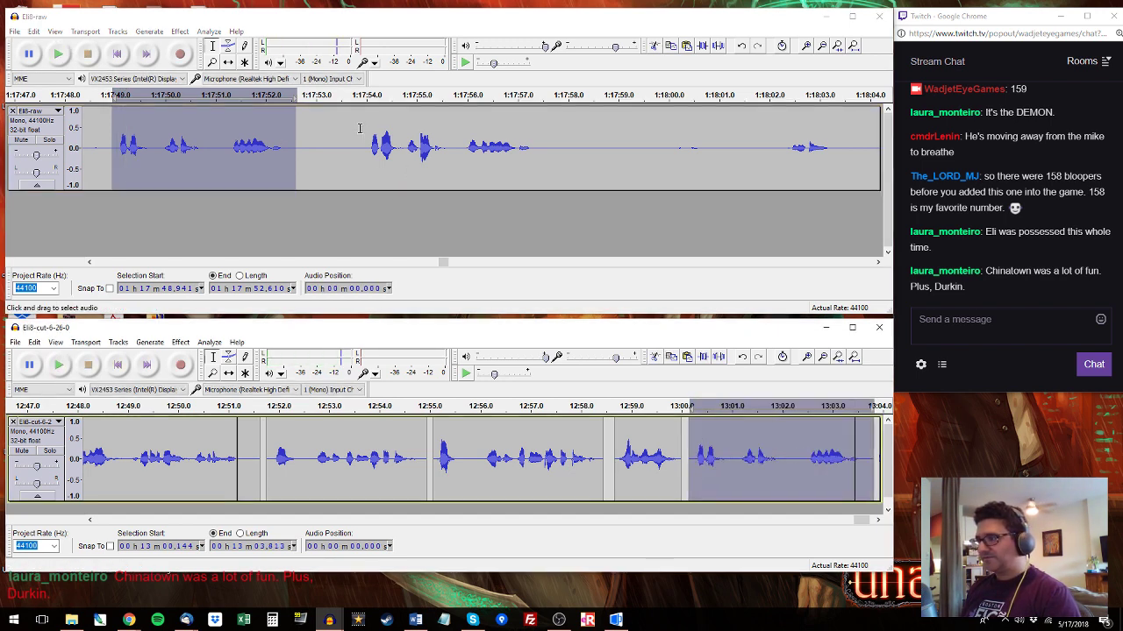
Audition the raw audio from about 1:17:53.9 and copy the take at 1:18:02.223–1:18:05.485 into the cut track at about 13:04.115.
click(364, 128)
key(space)
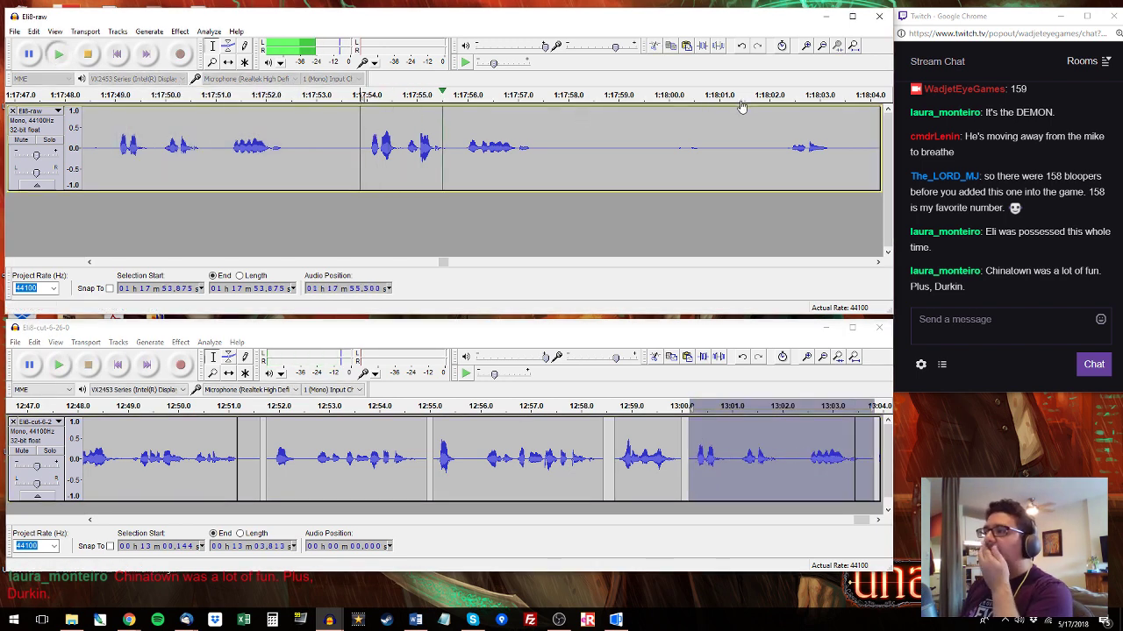
click(783, 95)
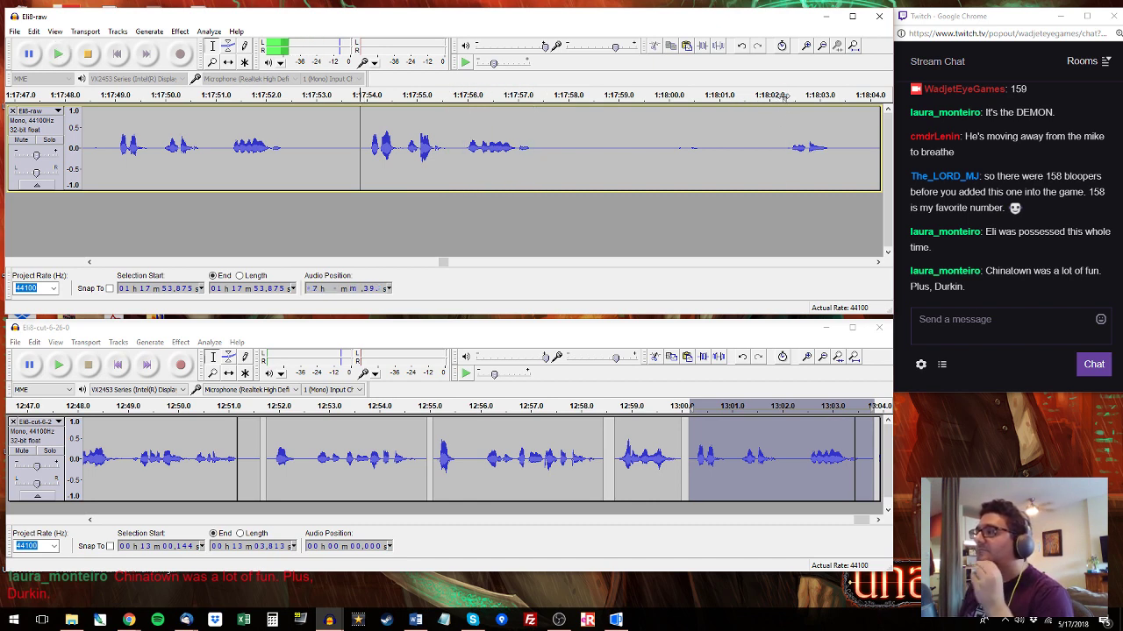
drag(780, 138, 845, 140)
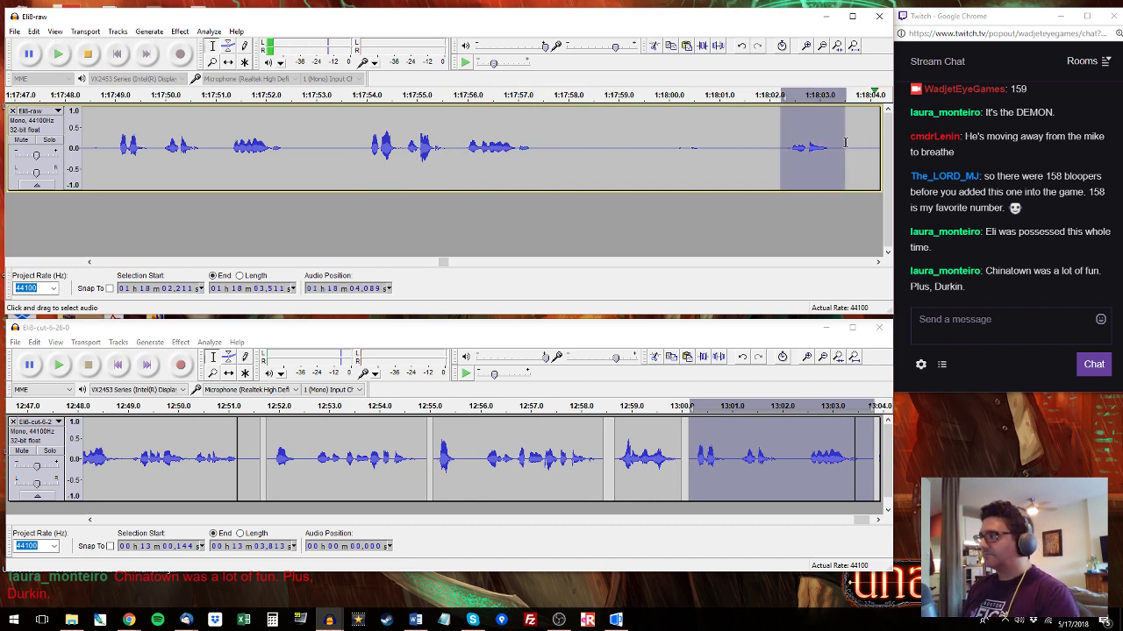
drag(140, 137, 88, 140)
drag(865, 520, 873, 520)
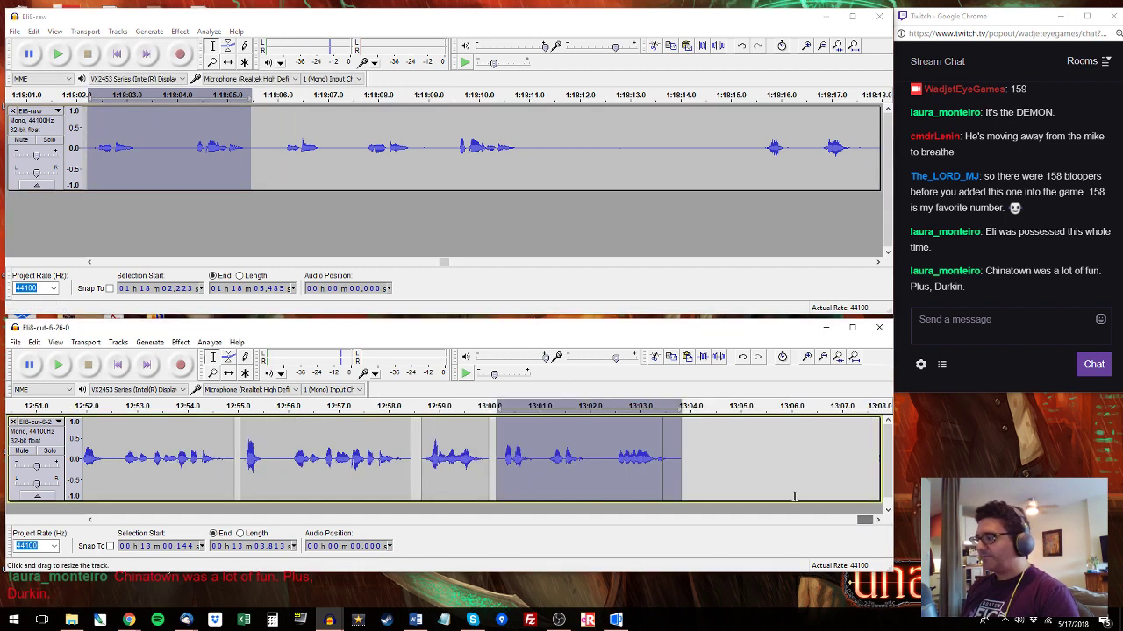
drag(695, 440, 861, 443)
Audition from about 1:18:06.2 and replace the cut track's clip at 13:04.115 with the raw take at 1:18:07.656–1:18:11.104.
click(286, 148)
key(space)
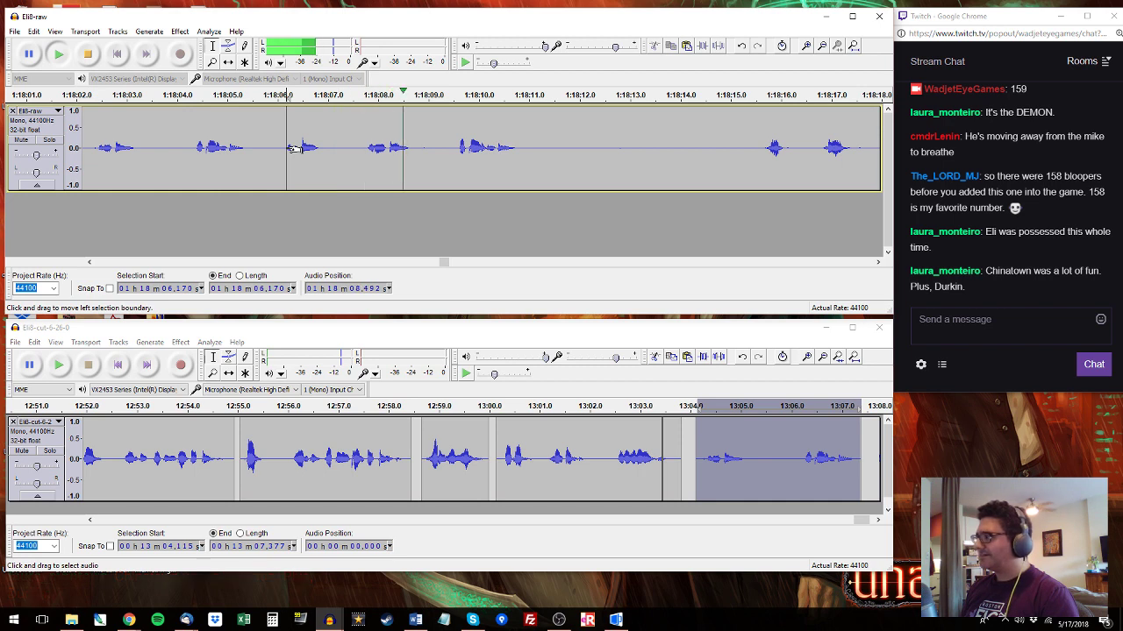
drag(360, 149, 533, 149)
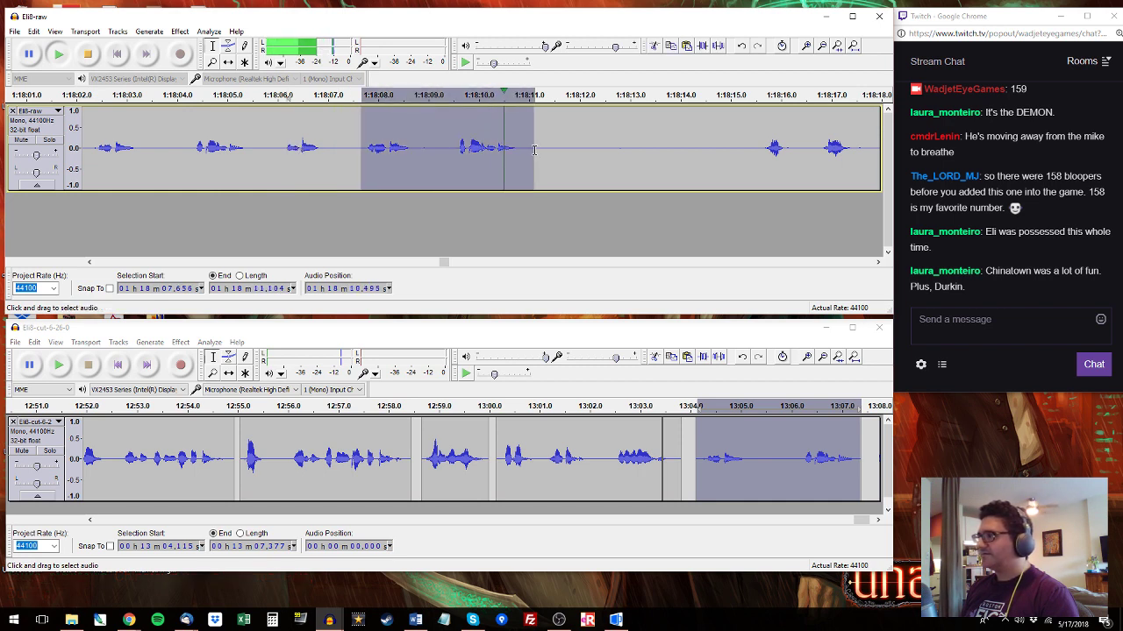
key(space)
key(ctrl+c)
key(alt+Tab)
key(ctrl+v)
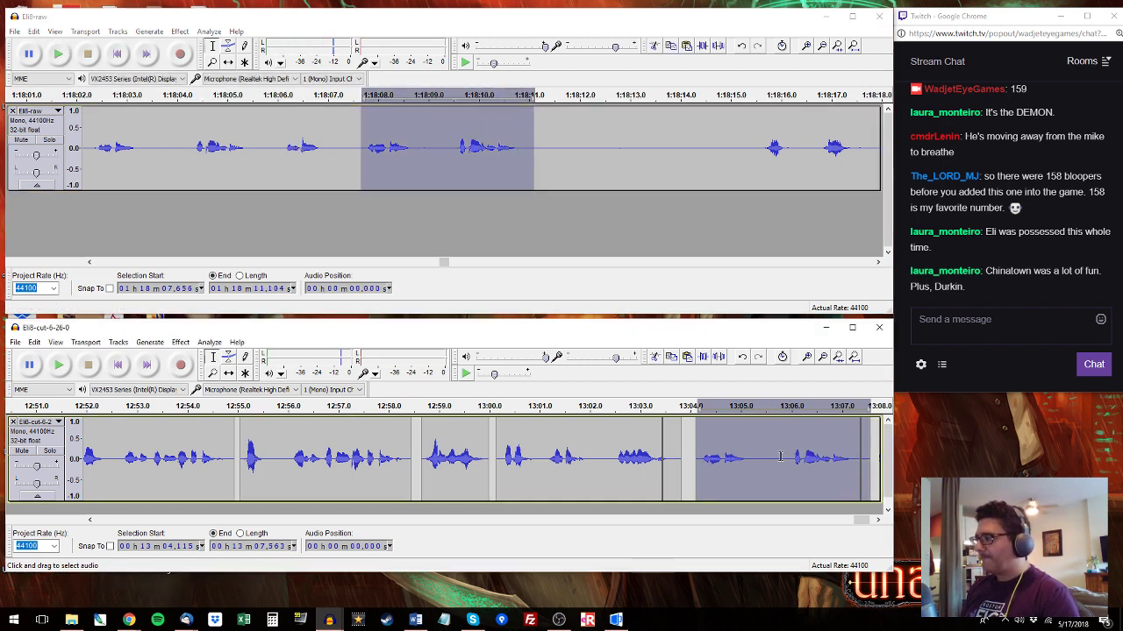
Audition from about 1:18:15.6 and copy the raw take at 1:18:16.689–1:18:17.896 into the cut track at about 13:07.818.
click(760, 136)
key(space)
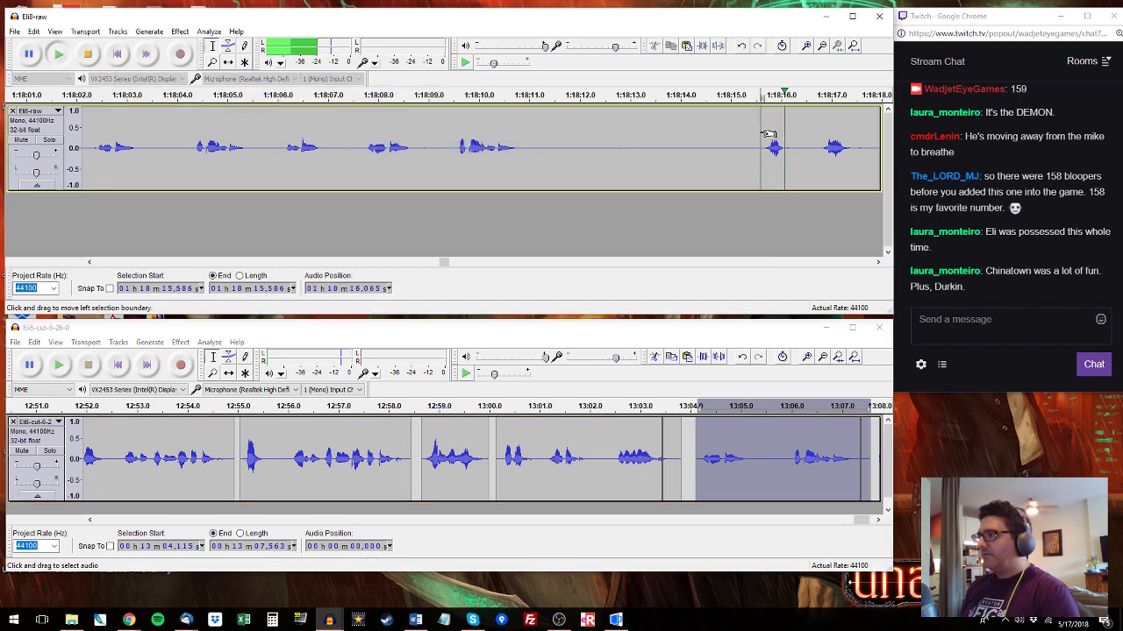
drag(699, 149, 524, 149)
drag(588, 172, 648, 171)
key(space)
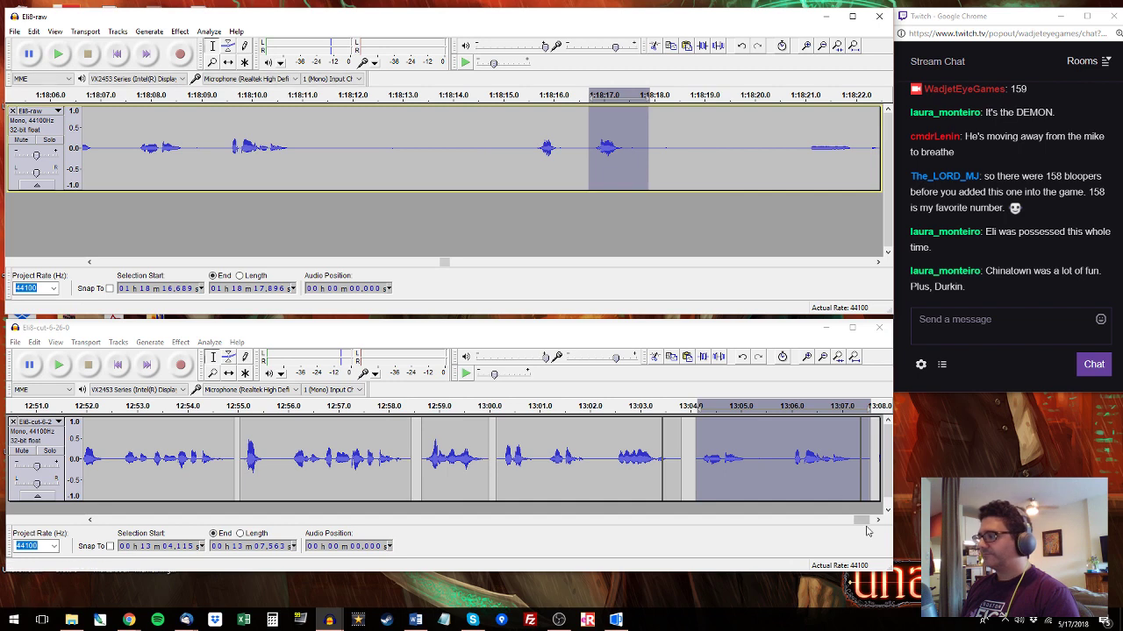
drag(865, 523, 875, 523)
click(695, 456)
key(ctrl+v)
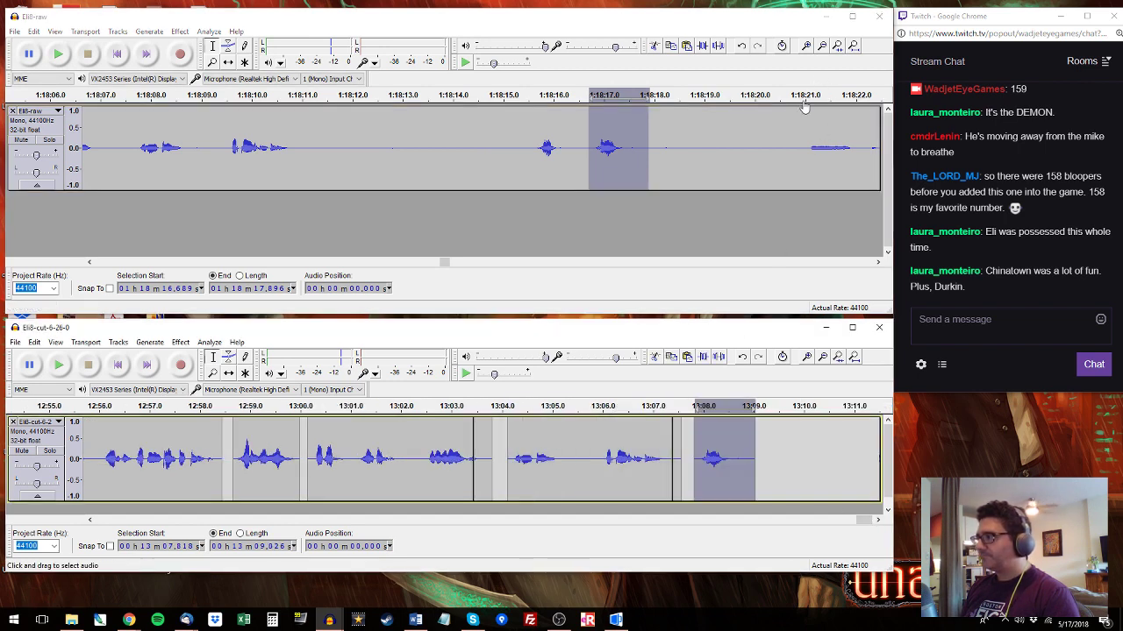
Audition the raw audio from about 1:18:21 and replace the cut track's clip at 13:07.818 with the raw take at 1:18:35.775–1:18:36.495.
click(805, 93)
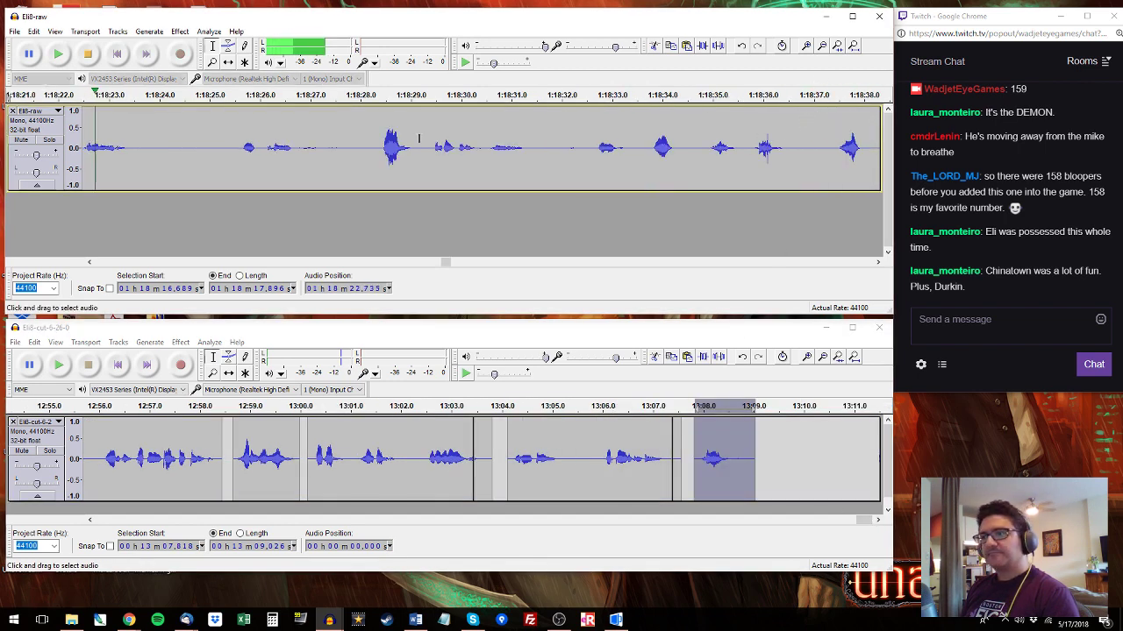
click(379, 94)
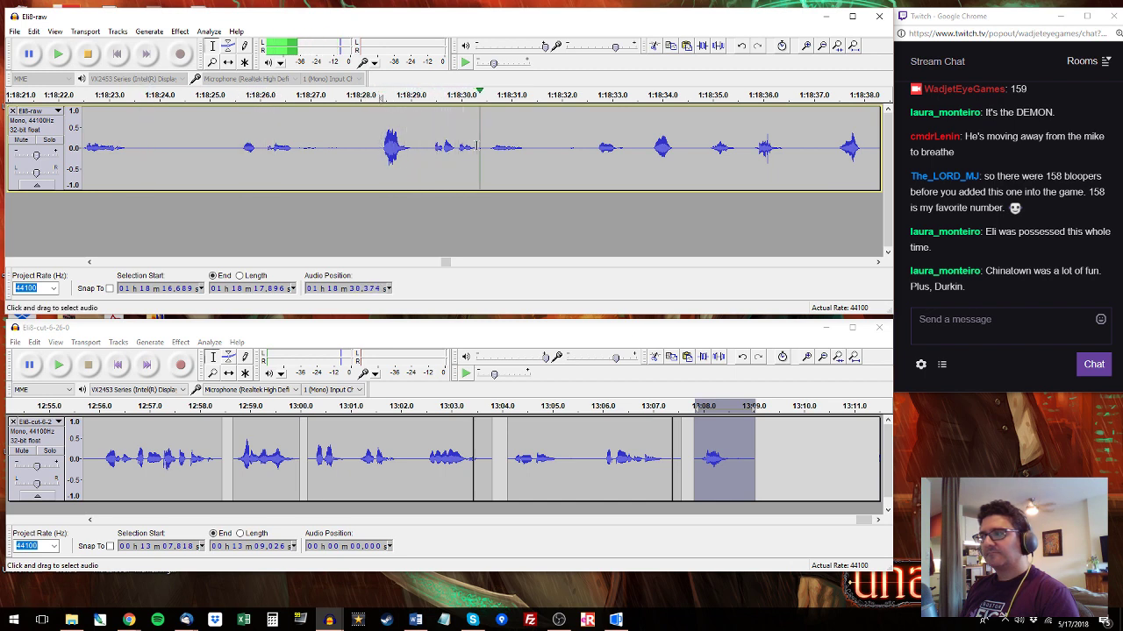
click(645, 95)
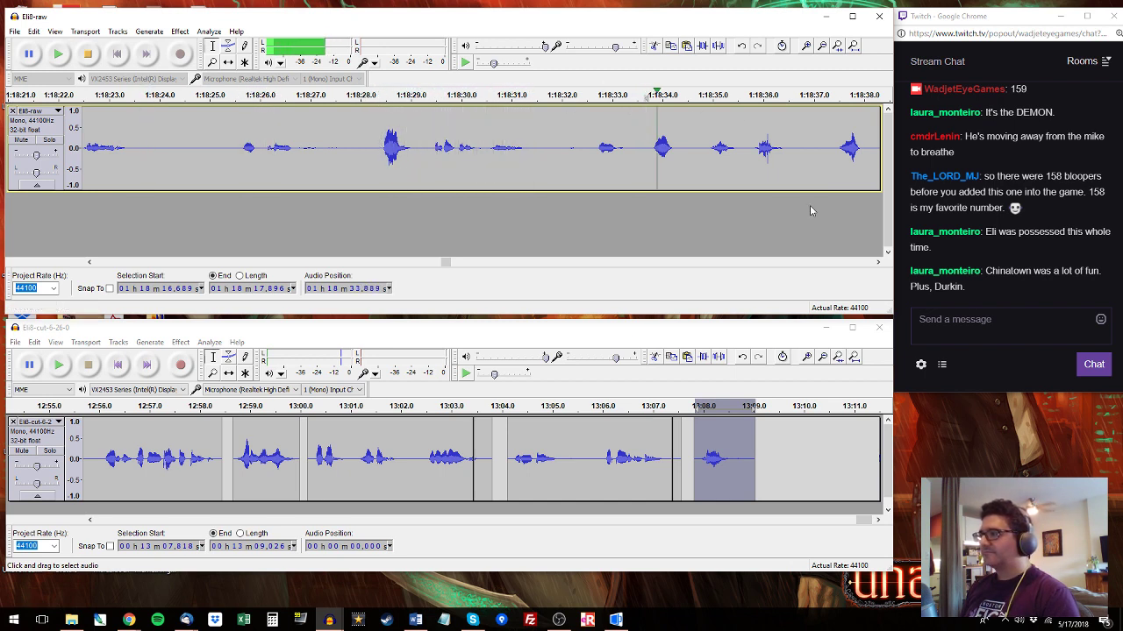
click(879, 264)
click(878, 264)
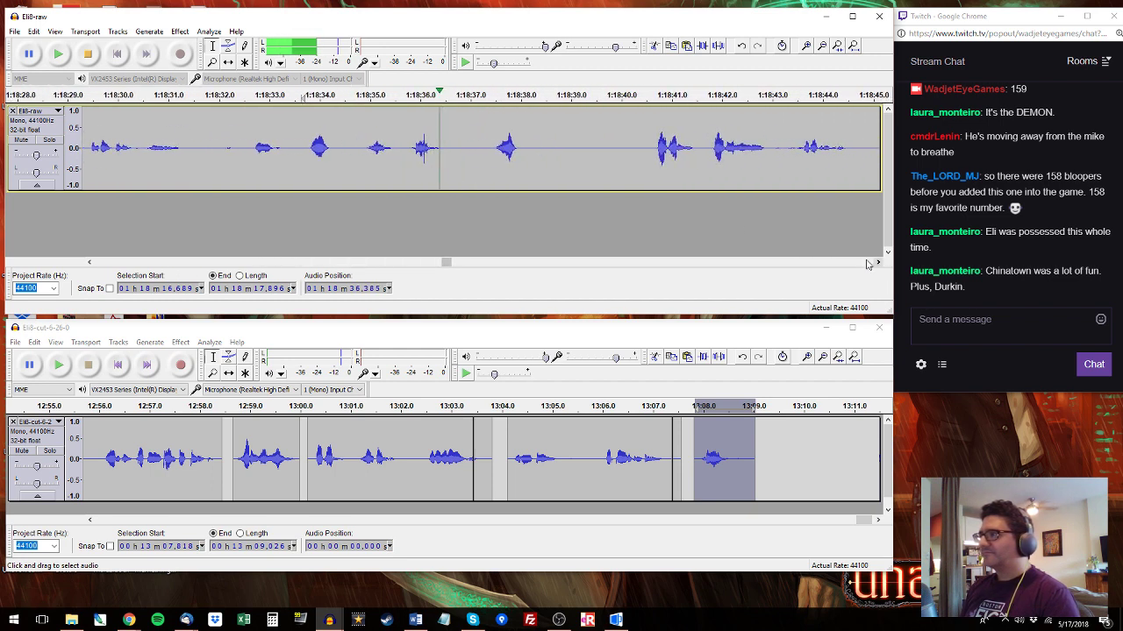
drag(409, 150, 445, 151)
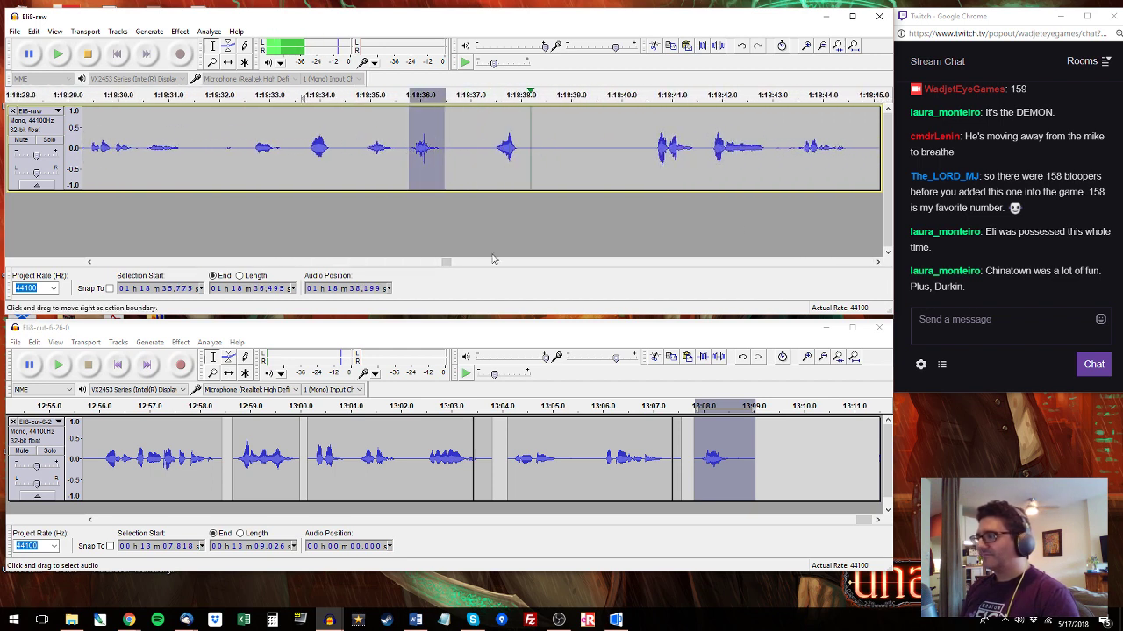
key(space)
key(ctrl+c)
double_click(720, 447)
key(ctrl+v)
Audition from about 1:18:40.7 and copy the raw take at 1:19:01.166–1:19:04.603 into the cut track at about 13:08.596.
click(656, 153)
key(space)
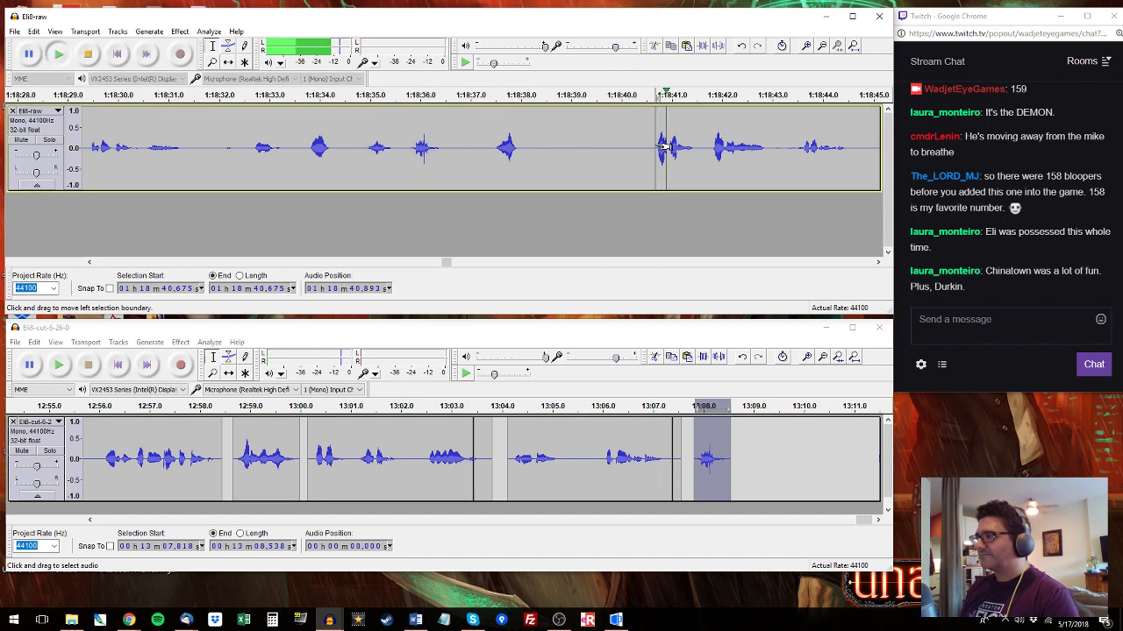
drag(649, 152, 553, 151)
click(864, 94)
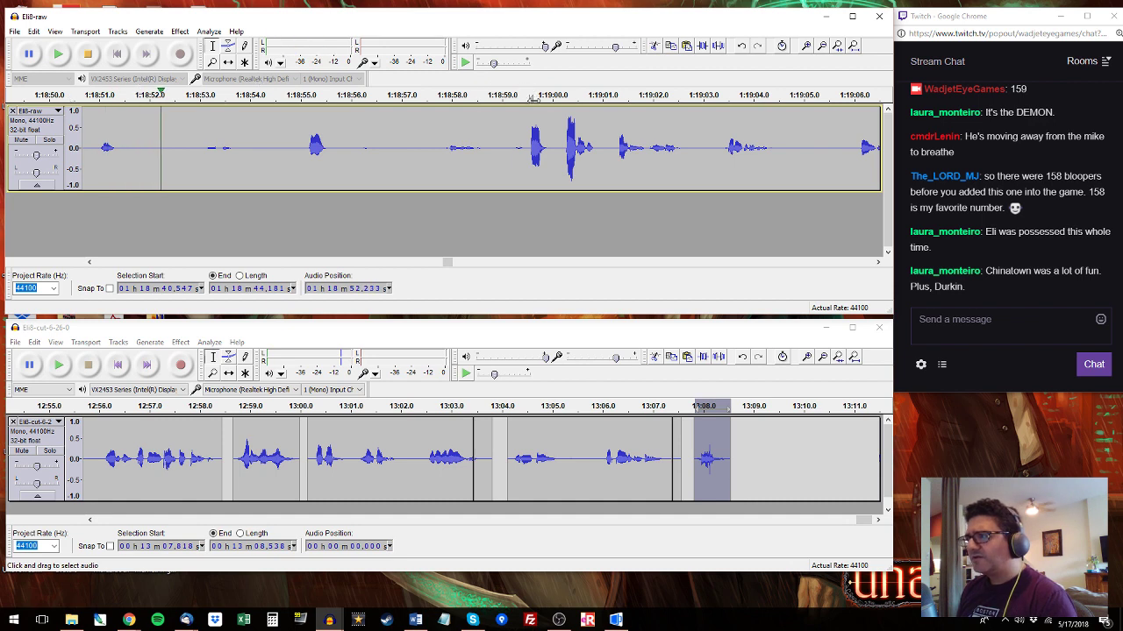
click(530, 94)
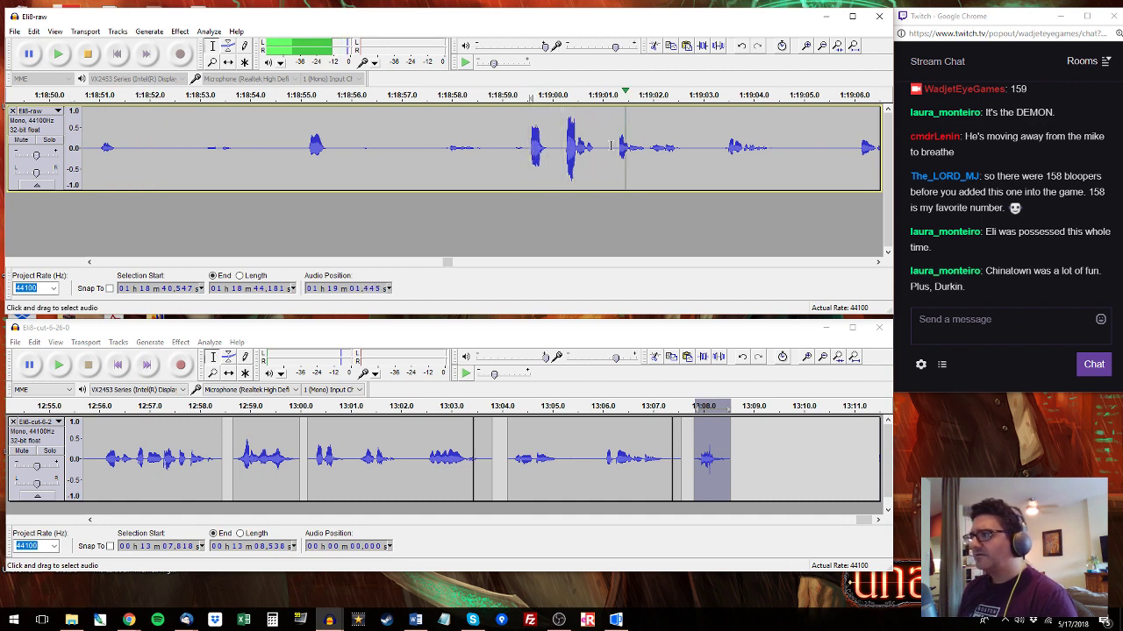
drag(611, 139, 783, 137)
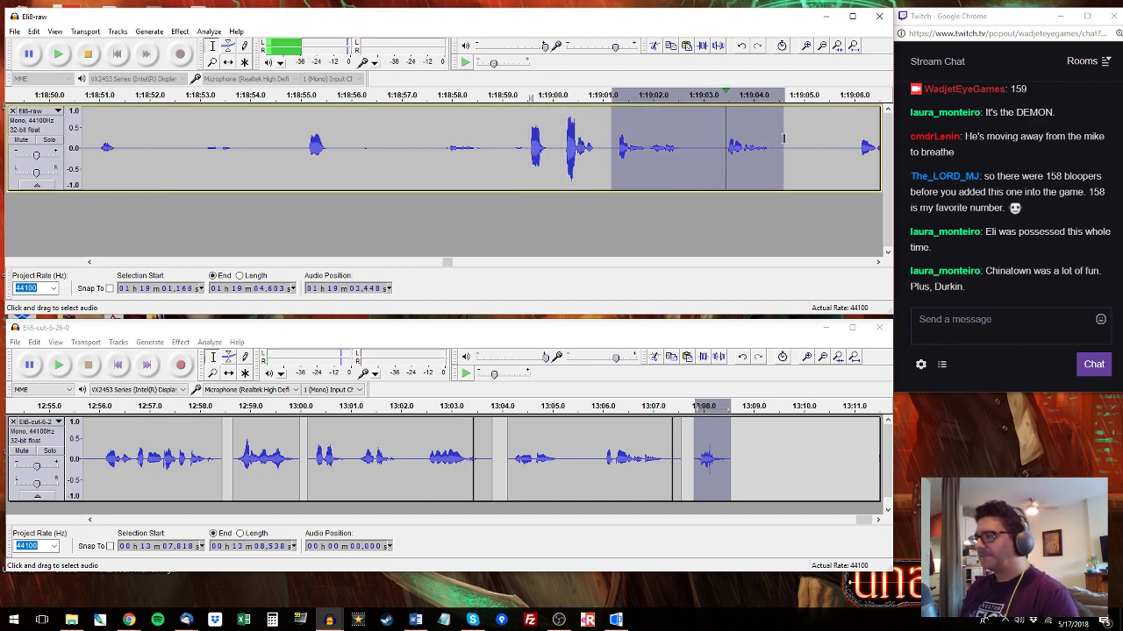
key(space)
key(ctrl+c)
click(734, 442)
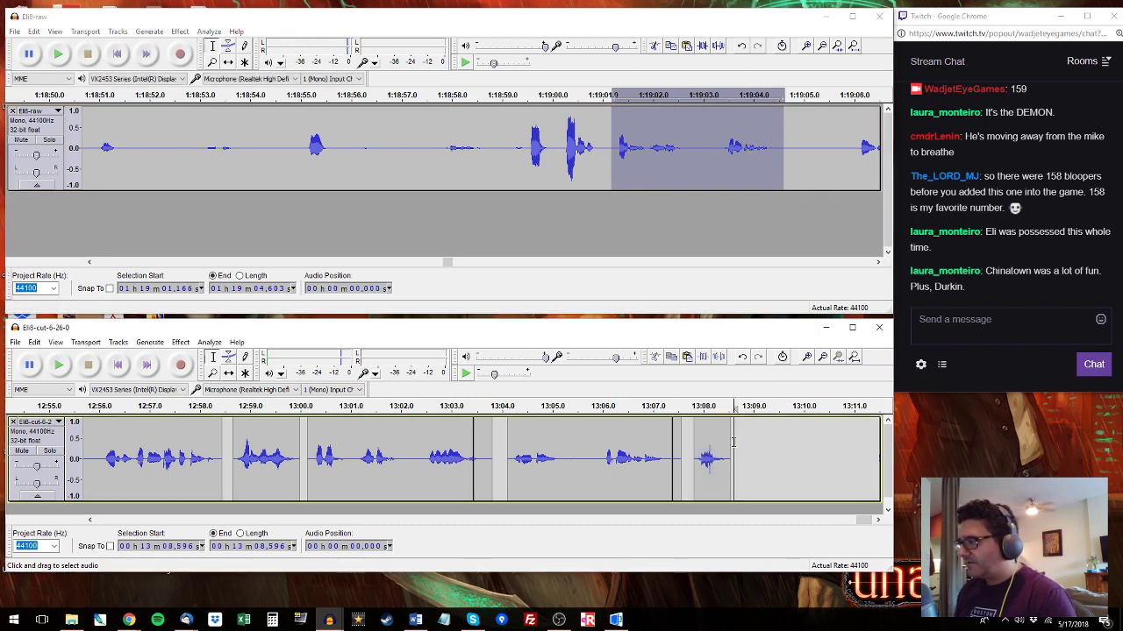
key(ctrl+v)
Audition the raw audio from about 1:19:06.0 and delete its section at 1:19:07.401–1:19:08.492.
click(856, 138)
key(space)
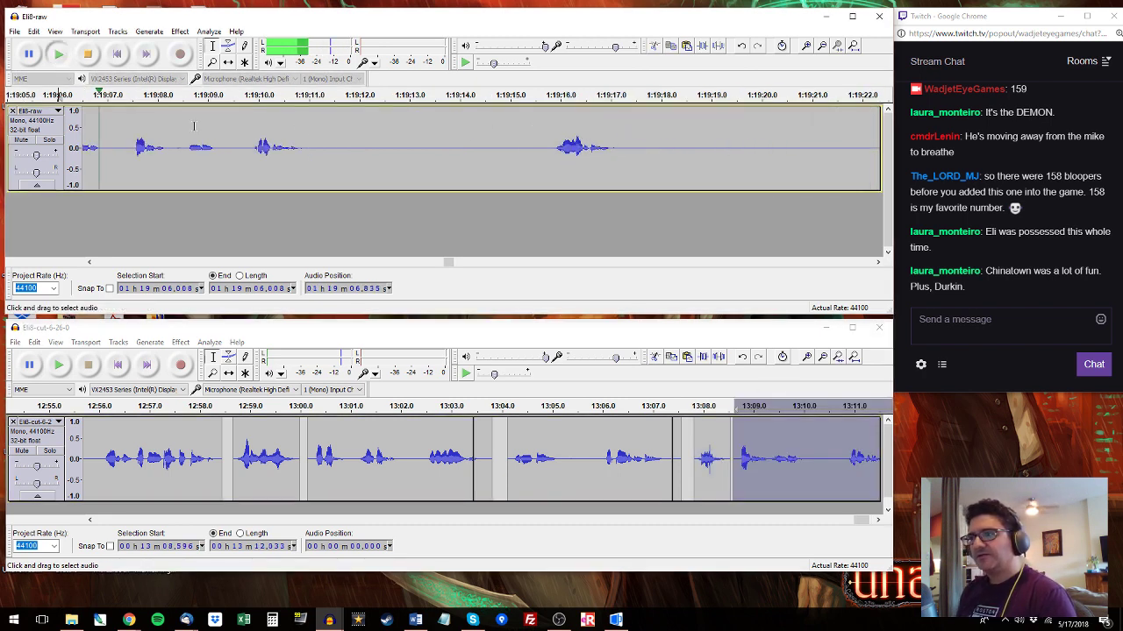
drag(167, 143, 80, 144)
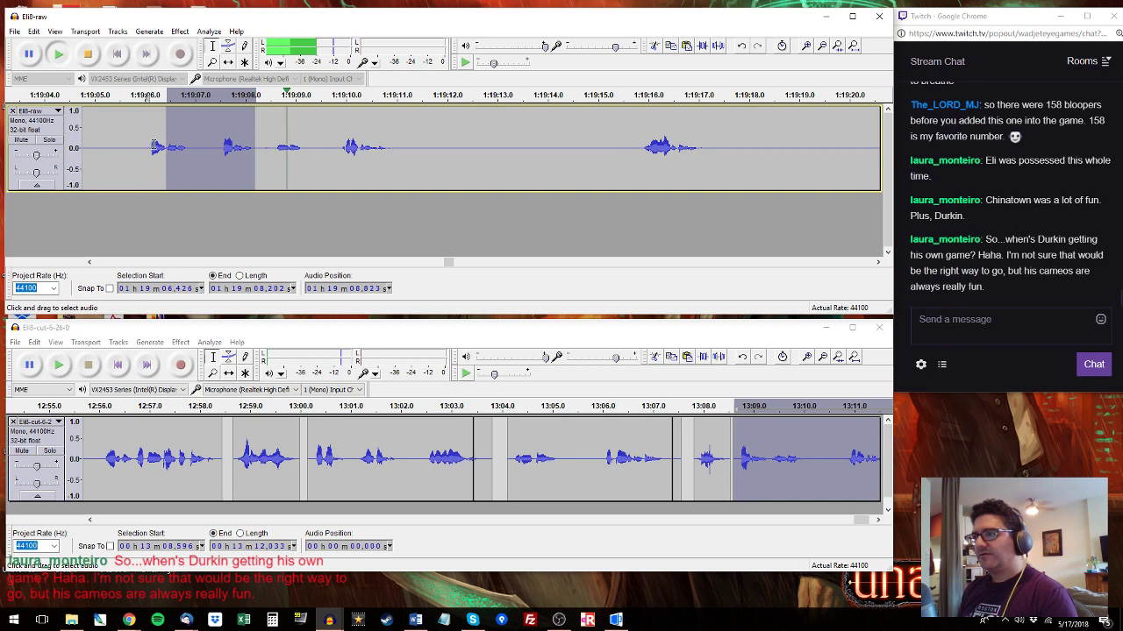
drag(215, 160, 270, 157)
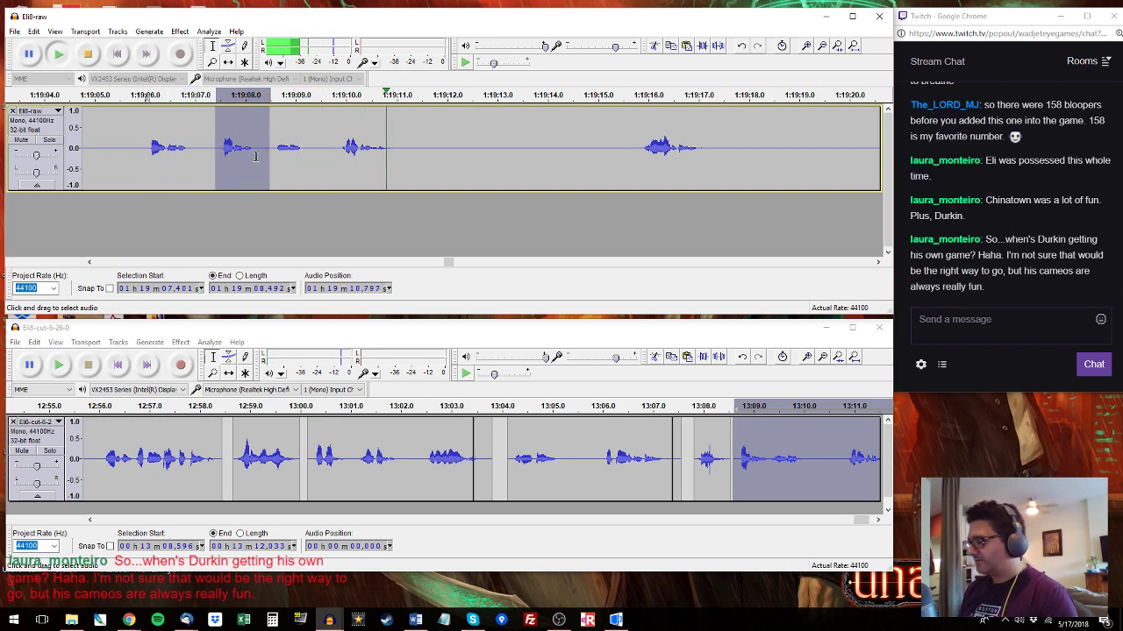
key(space)
key(Delete)
Audition the raw take closely from several points between about 1:19:08.7 and 1:19:08.9 to check the sound before its last word.
click(283, 146)
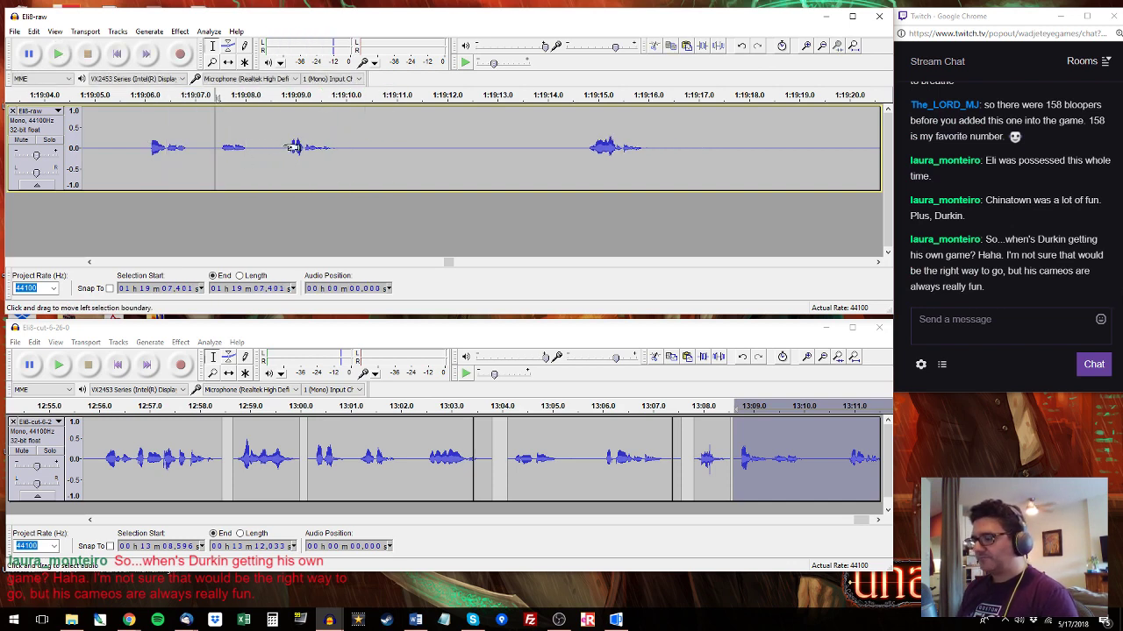
key(space)
key(ctrl+1)
key(ctrl+1)
key(space)
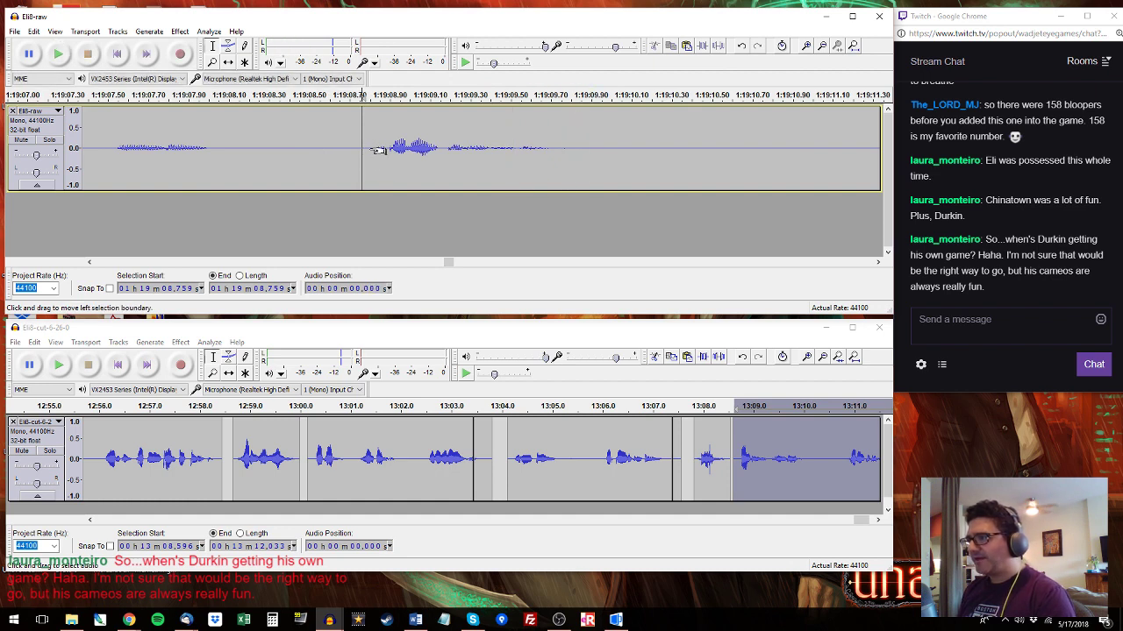
key(space)
key(space)
click(388, 148)
key(space)
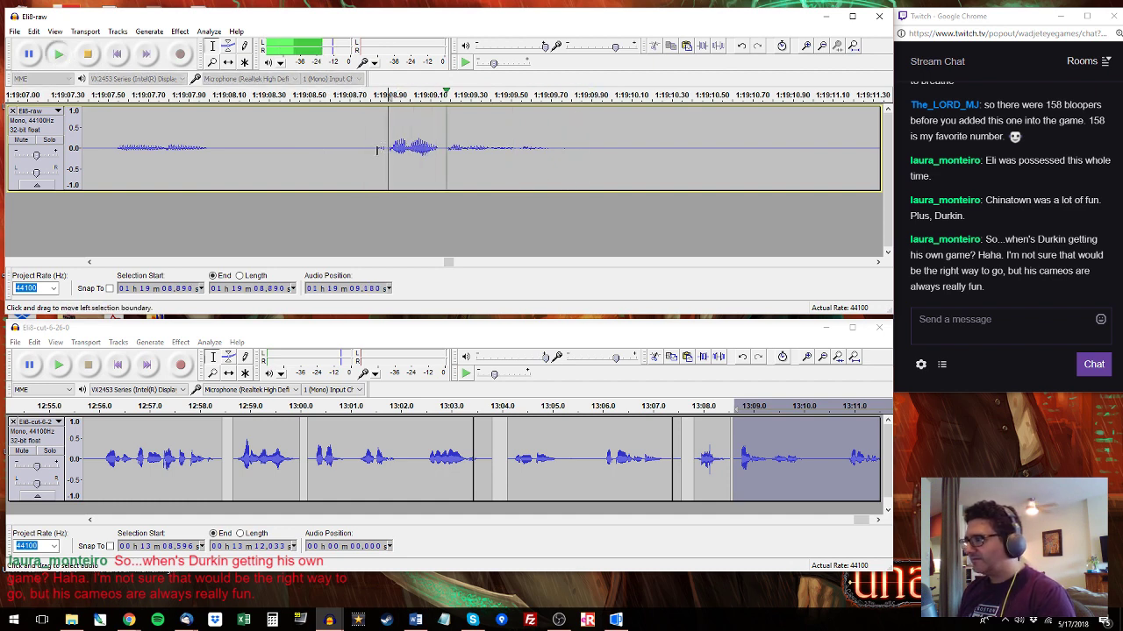
key(space)
click(366, 150)
key(space)
key(space)
click(359, 155)
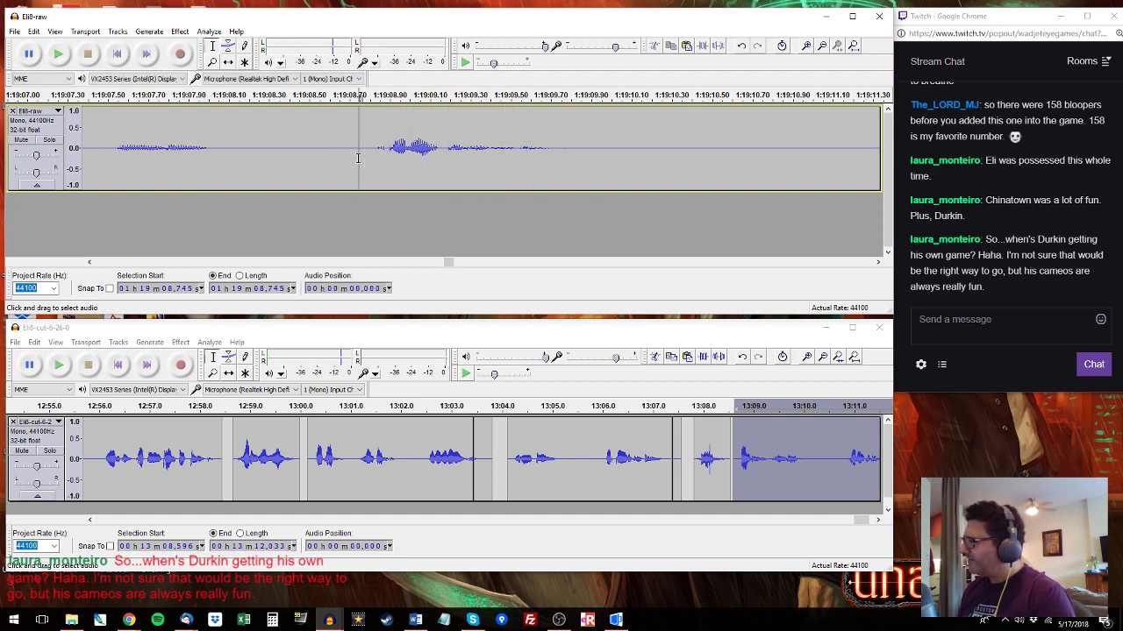
key(space)
key(space)
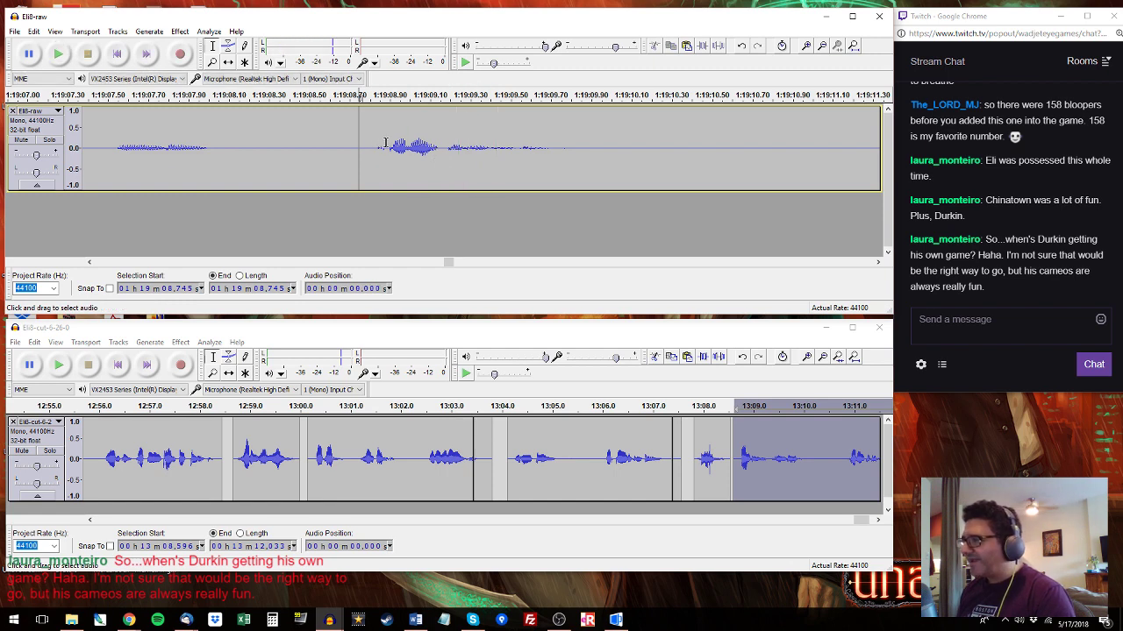
Delete the short stray sound at 1:19:08.820–1:19:08.887 from the raw take and audition the join from about 1:19:08.56.
drag(386, 146, 374, 146)
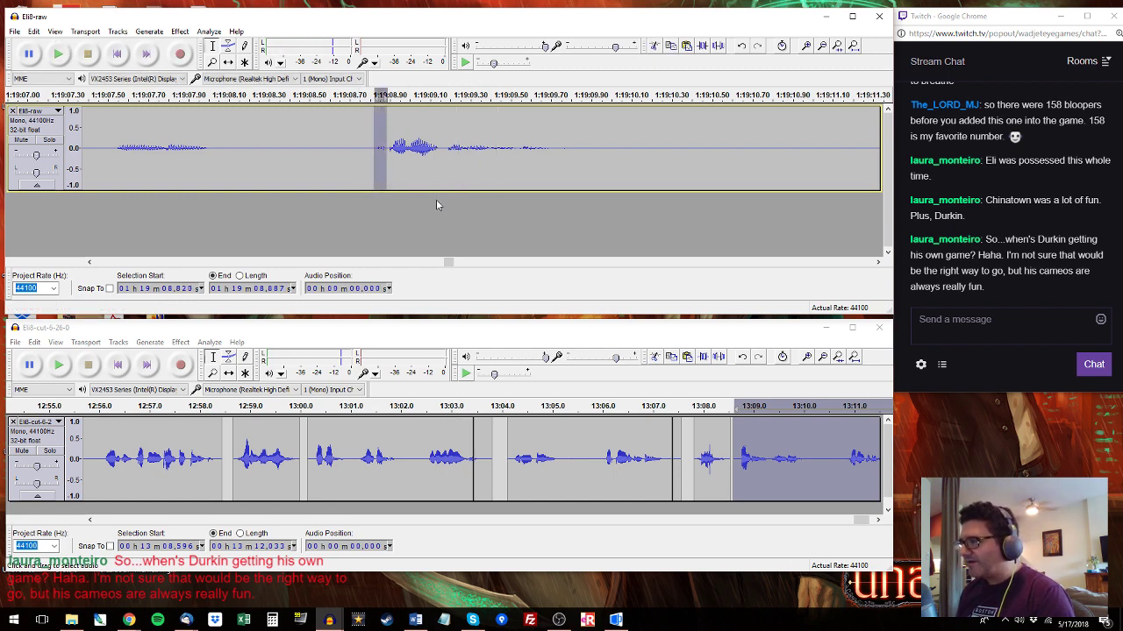
key(space)
key(space)
key(space)
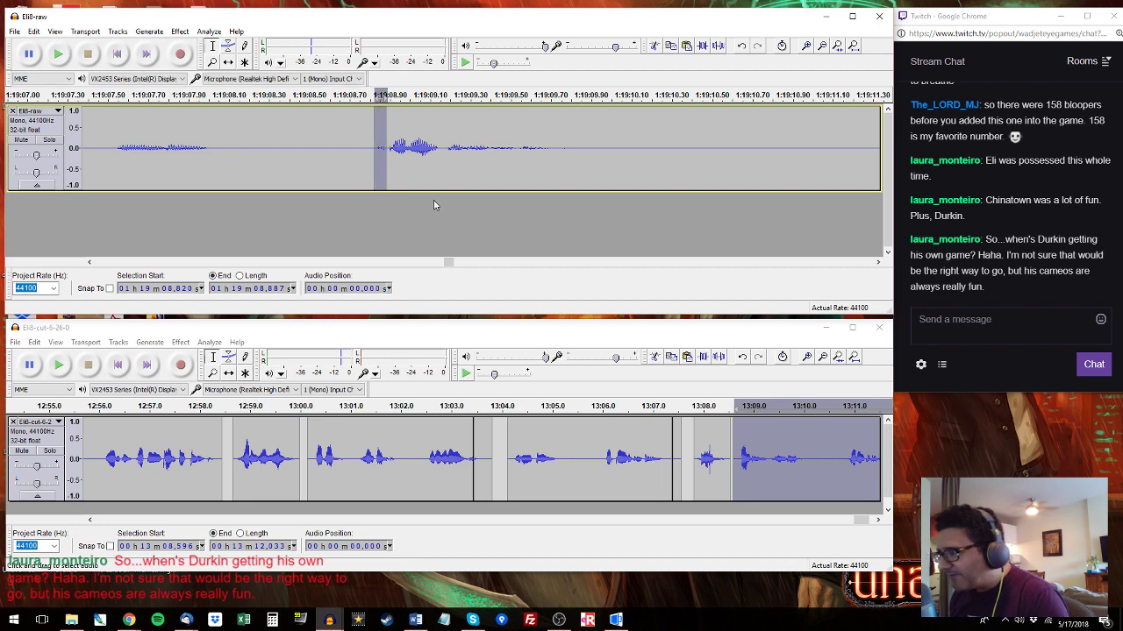
key(Delete)
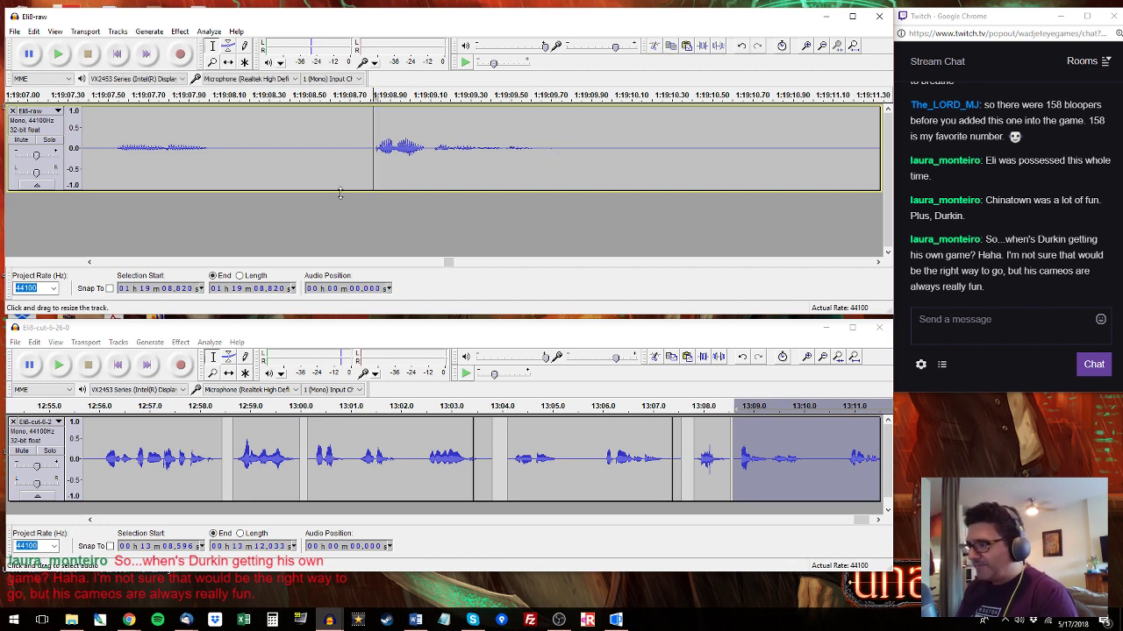
click(321, 152)
key(space)
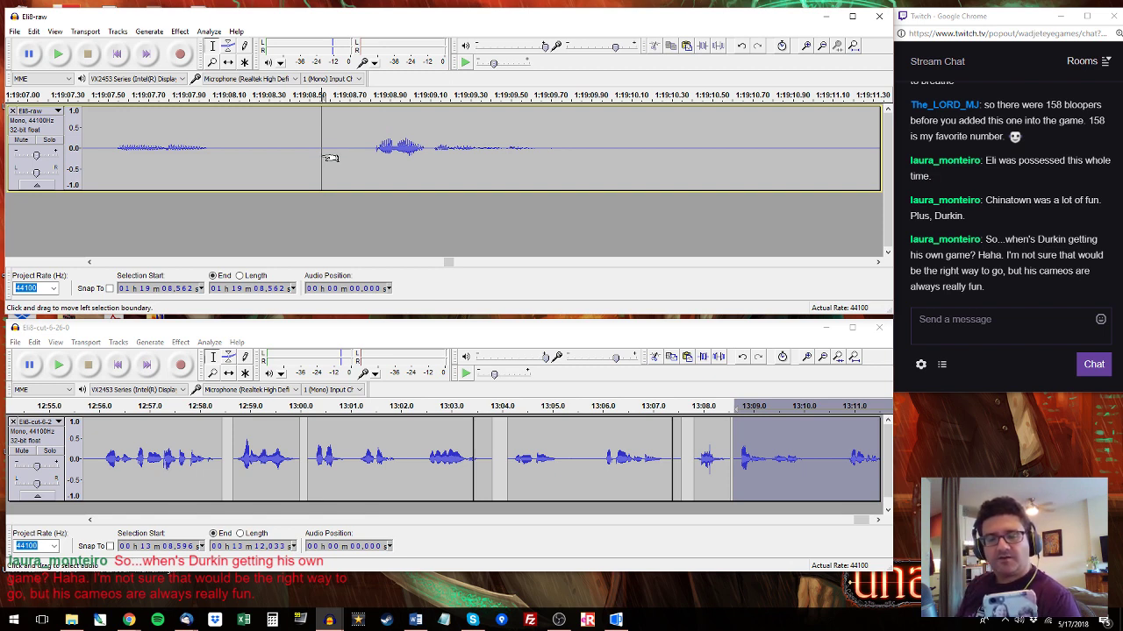
Copy the edited raw take at 1:19:06.077–1:19:09.784 into the cut track at about 13:12.149.
drag(568, 143, 208, 138)
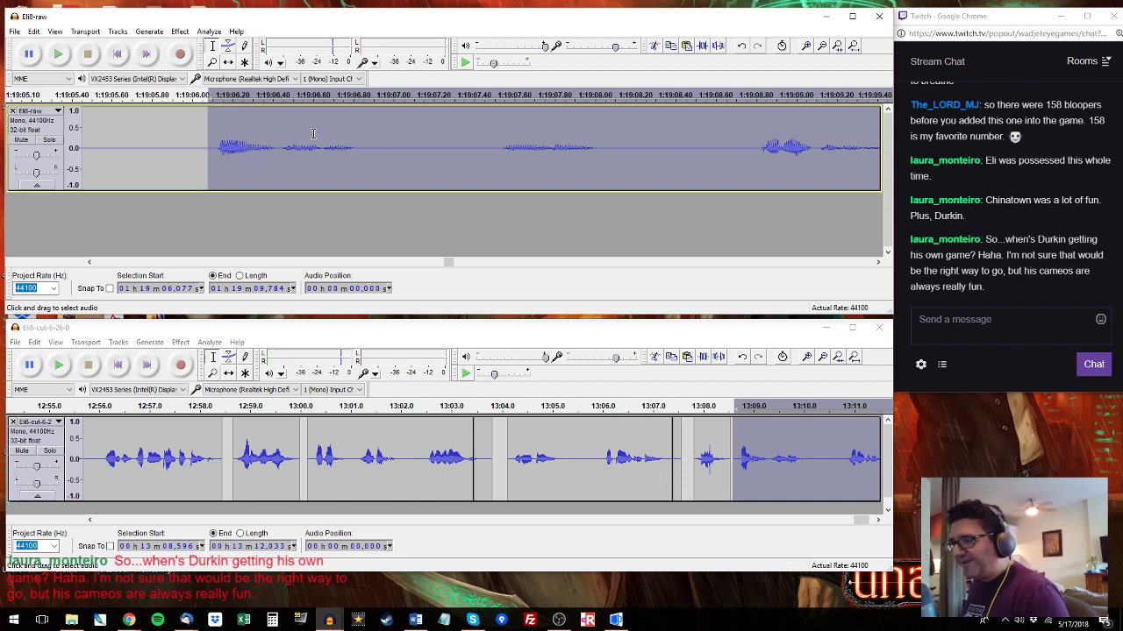
key(ctrl+3)
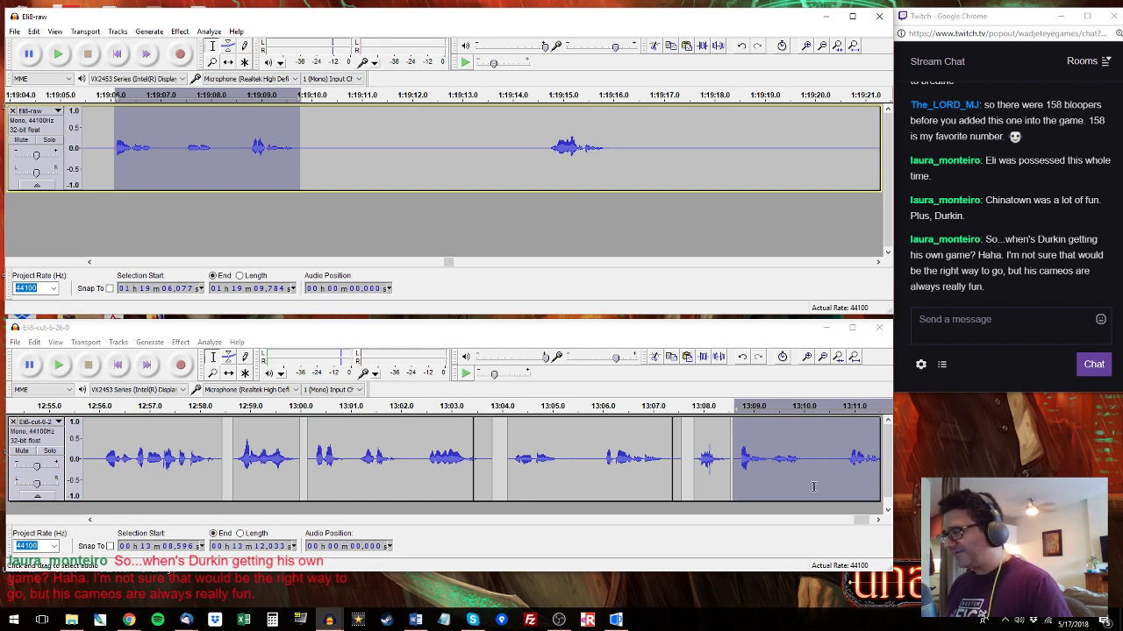
drag(864, 519, 873, 519)
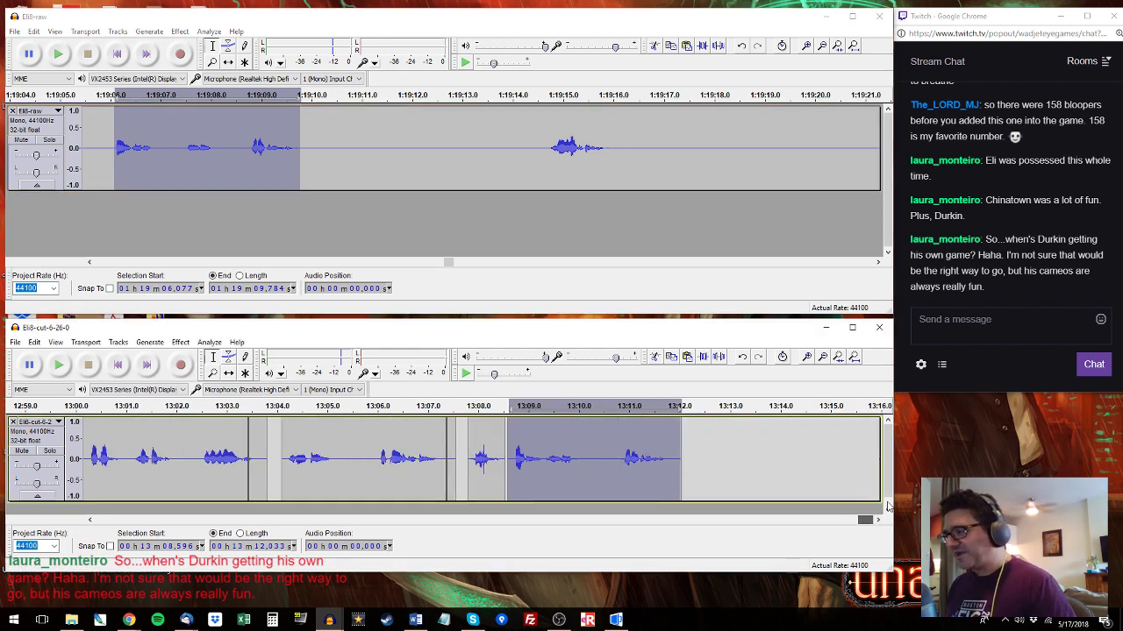
click(691, 436)
click(687, 446)
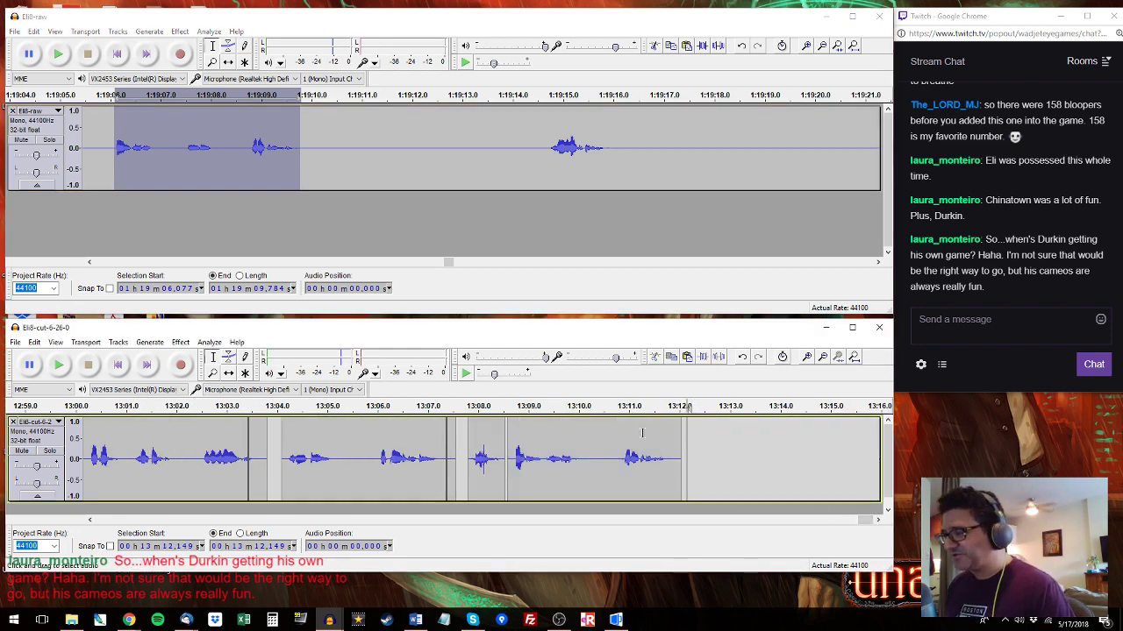
key(ctrl+v)
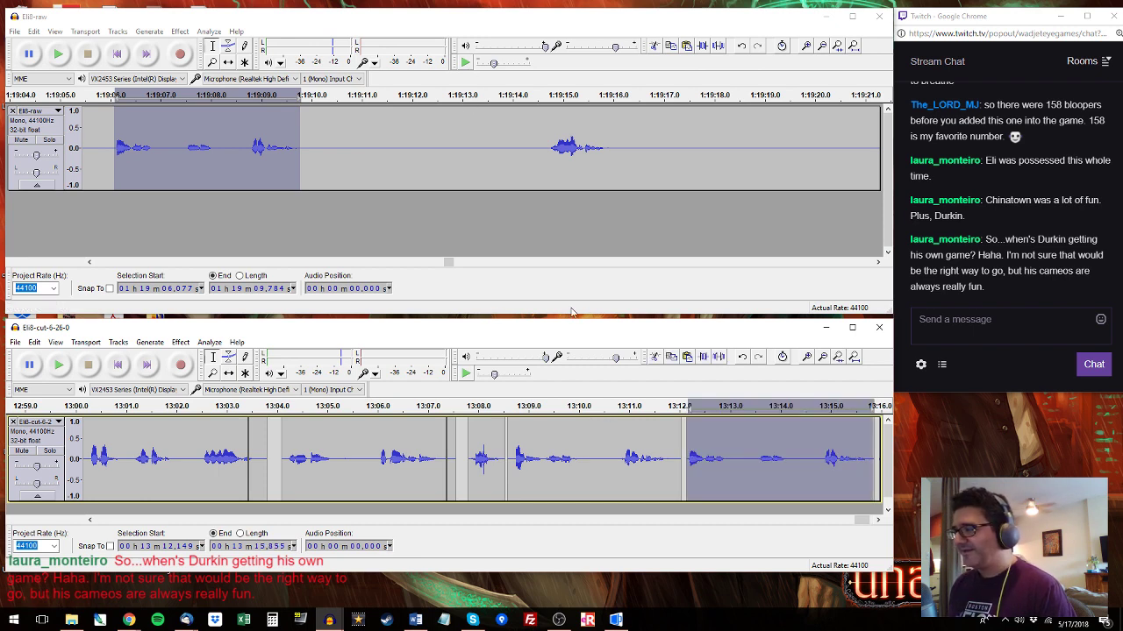
Audition the cut track from about 13:10.744 and delete its clip at 13:08.596–13:12.033.
click(615, 433)
key(space)
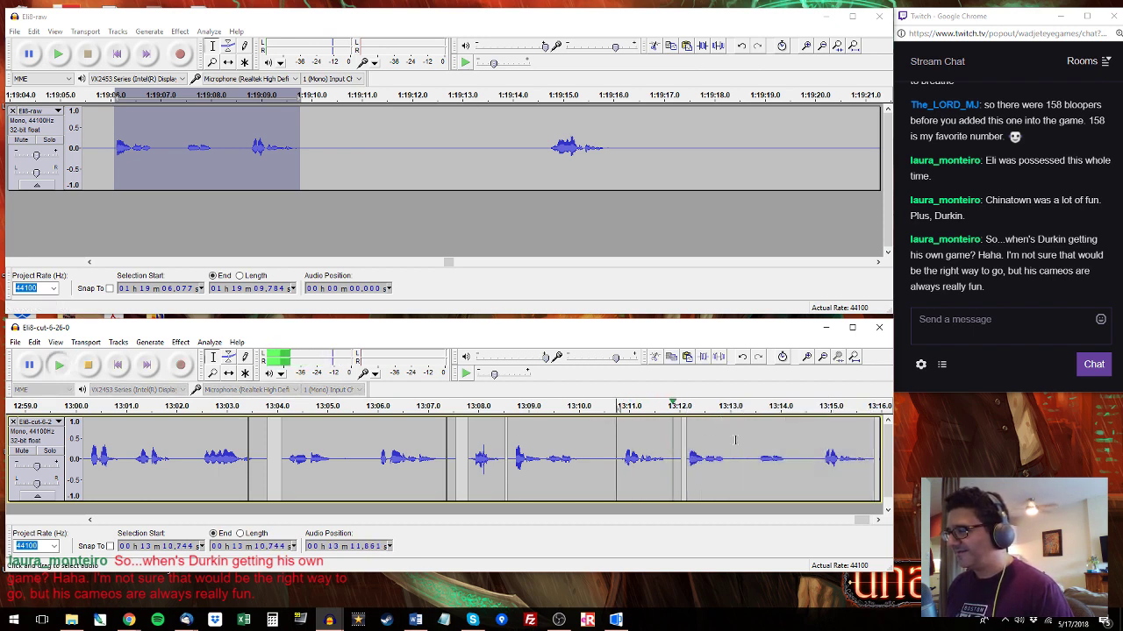
double_click(541, 444)
key(space)
key(Delete)
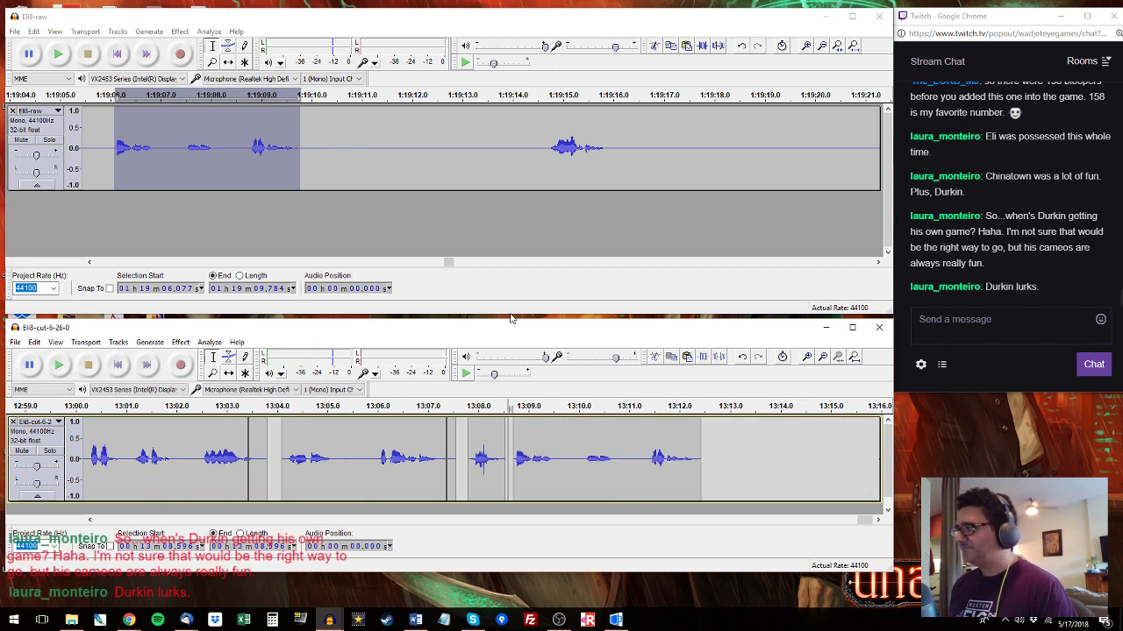
Audition from about 1:19:14.6 and copy the raw take at 1:19:14.489–1:19:16.196 into the cut track at about 13:12.520.
click(550, 130)
click(544, 123)
key(space)
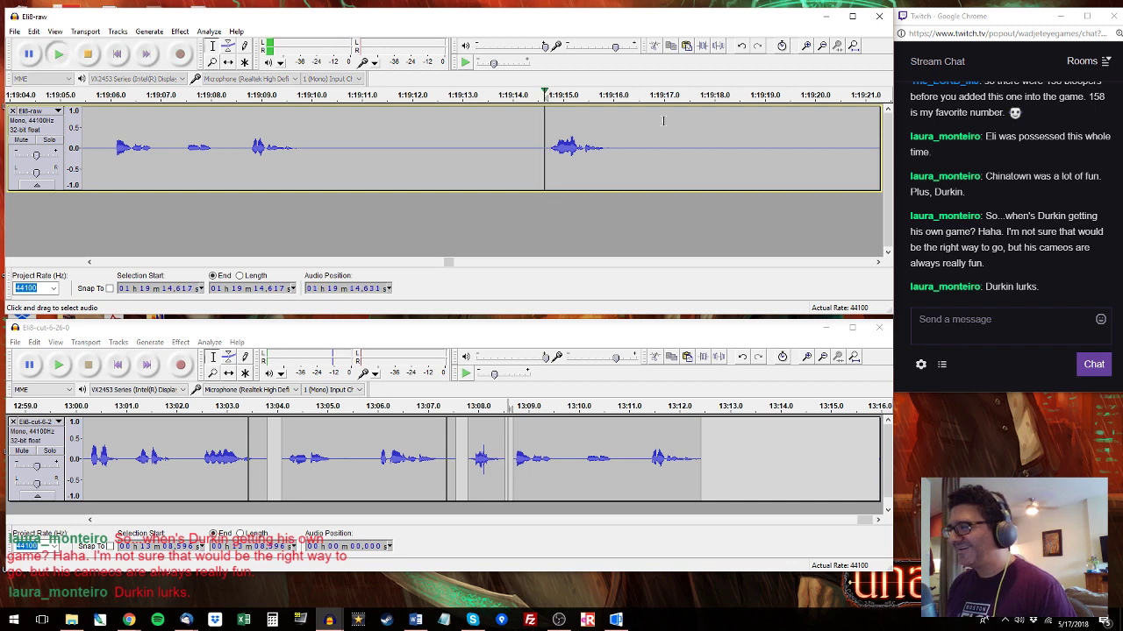
key(space)
drag(623, 137, 538, 146)
click(645, 460)
key(space)
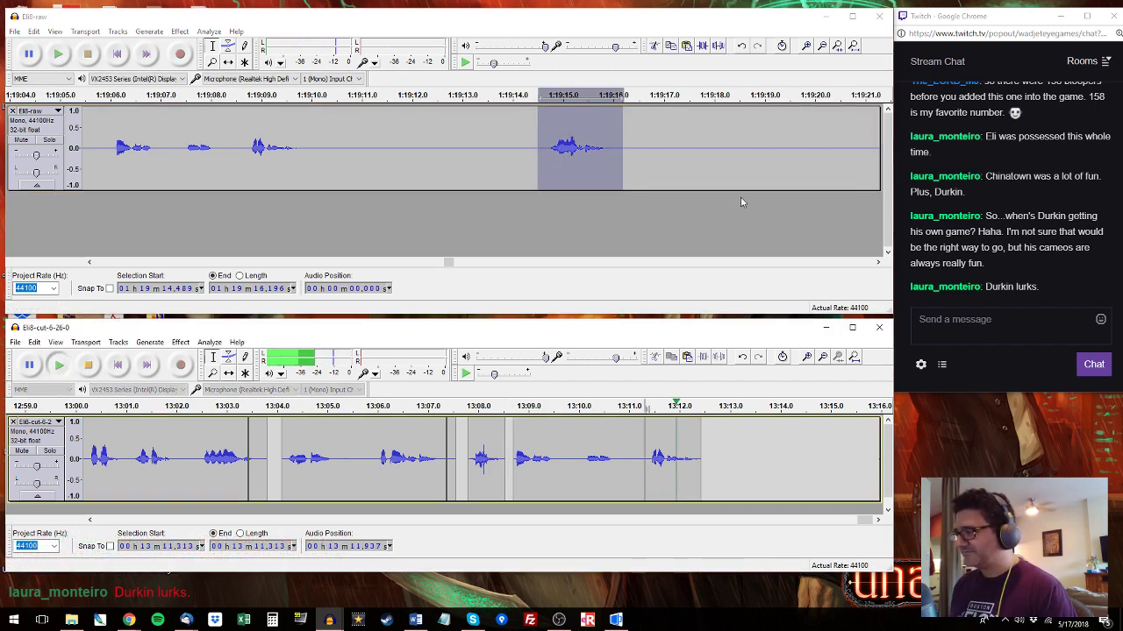
drag(703, 434, 793, 436)
Audition from about 1:19:21 and copy the raw take at 1:19:23.214–1:19:26.198 into the cut track at about 13:14.842.
click(869, 95)
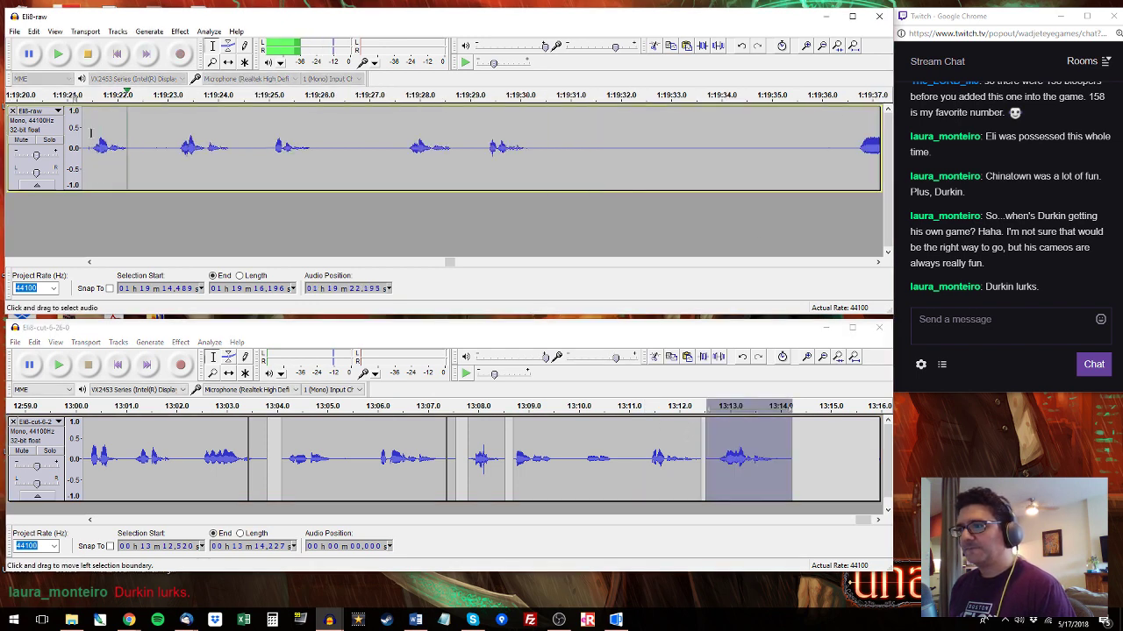
drag(92, 151, 232, 146)
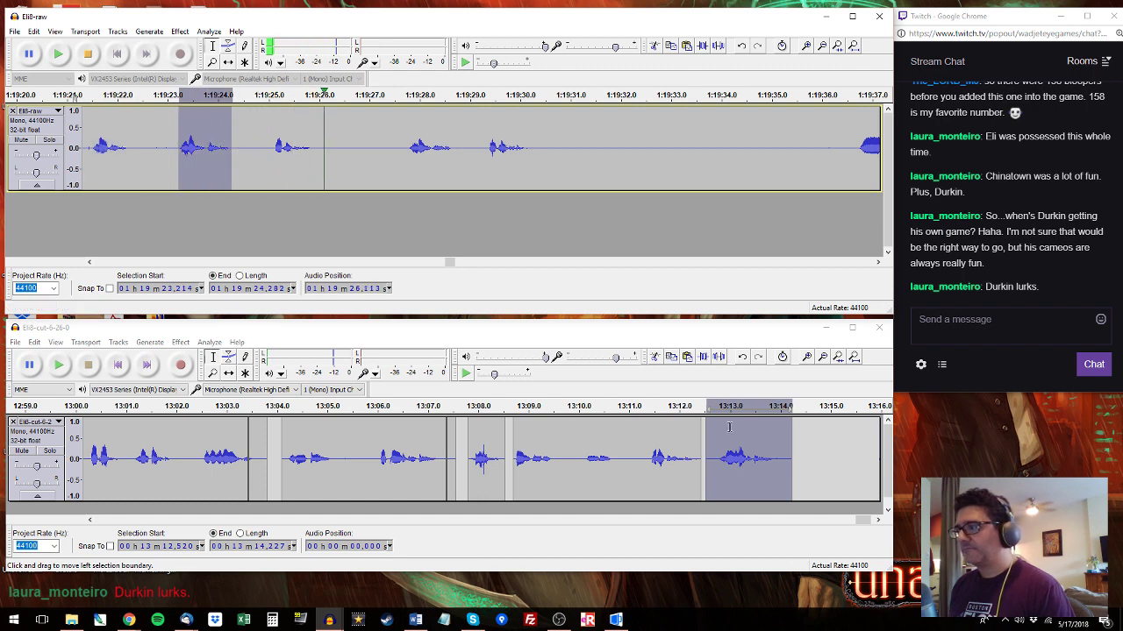
key(space)
shift+click(328, 147)
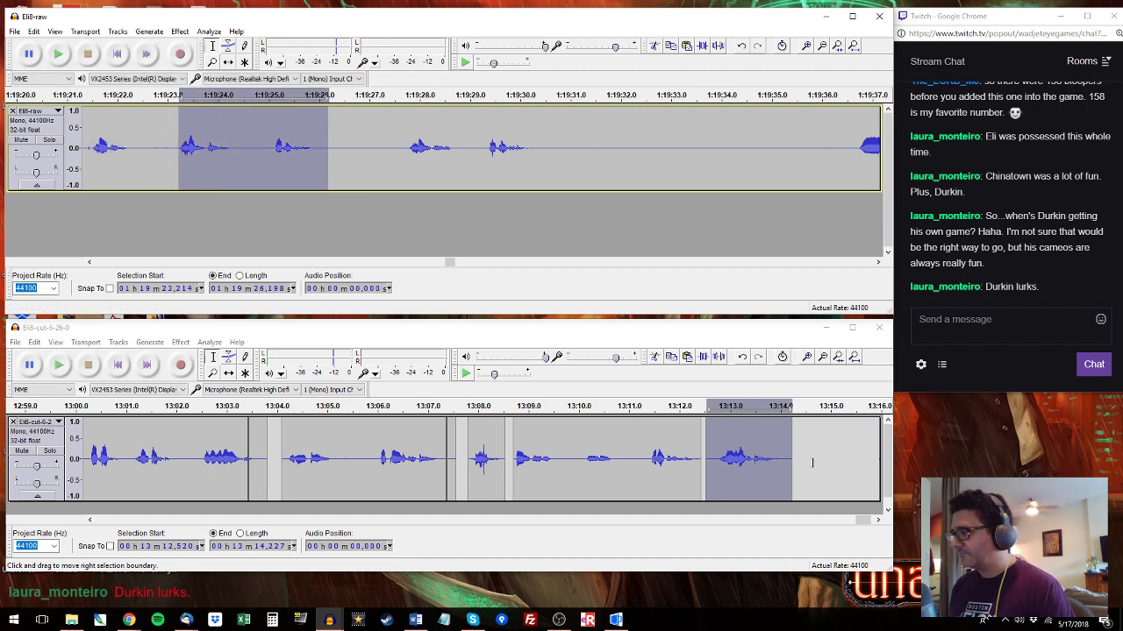
drag(822, 462, 880, 462)
Audition the raw recording from about 1:19:27.684, 1:19:36.797, 1:19:54.642 and 1:19:59.855 in search of the next usable take.
click(403, 125)
key(space)
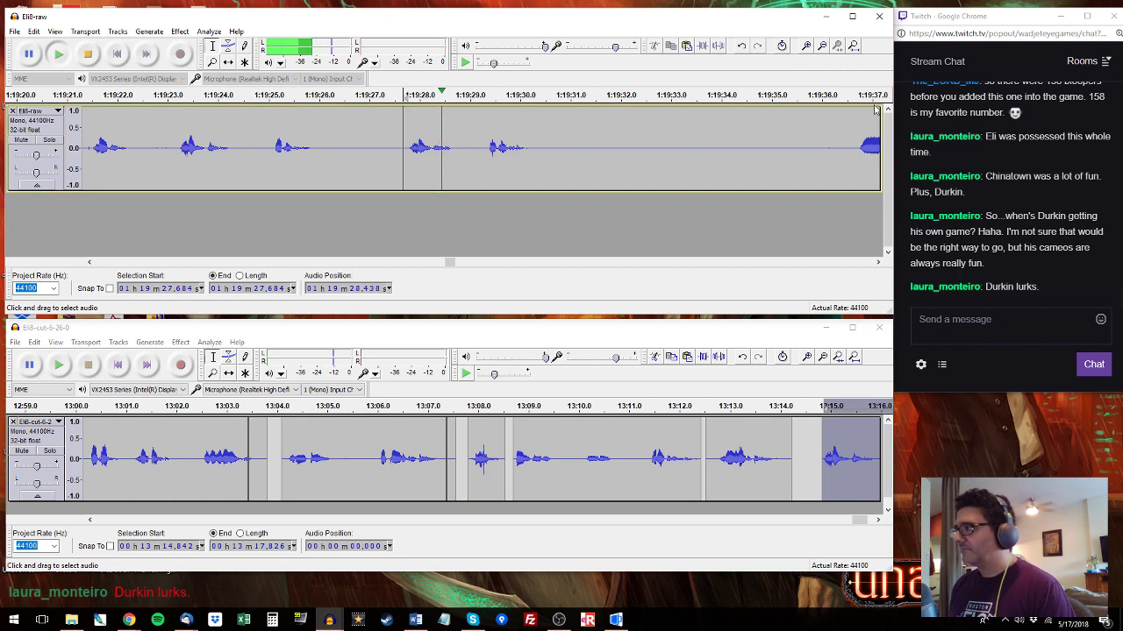
key(space)
click(862, 141)
key(space)
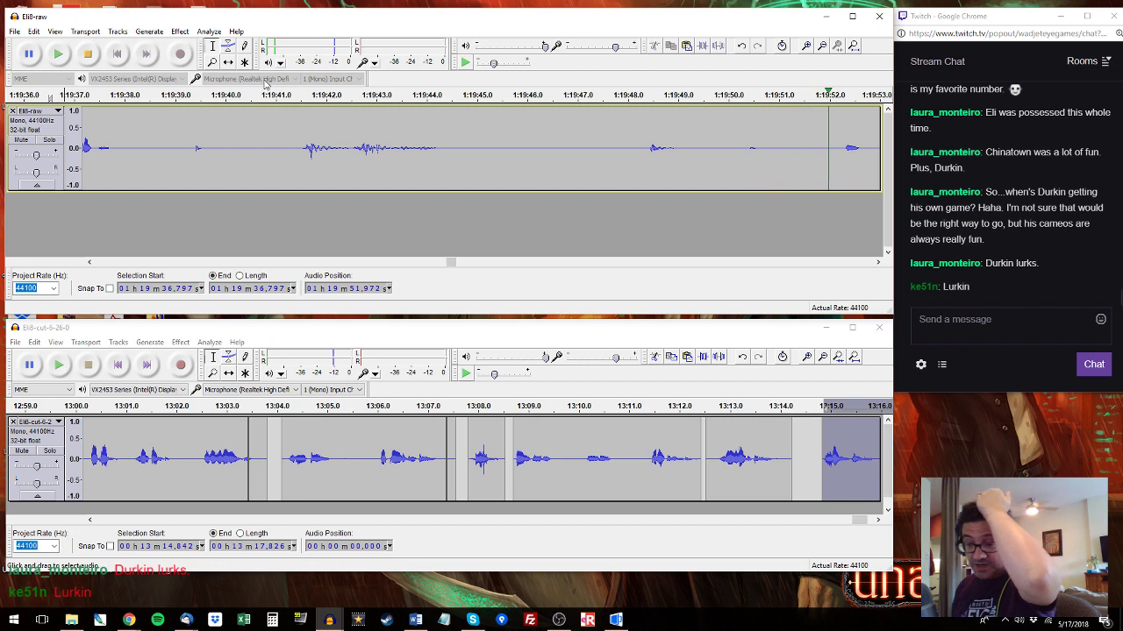
click(164, 144)
key(space)
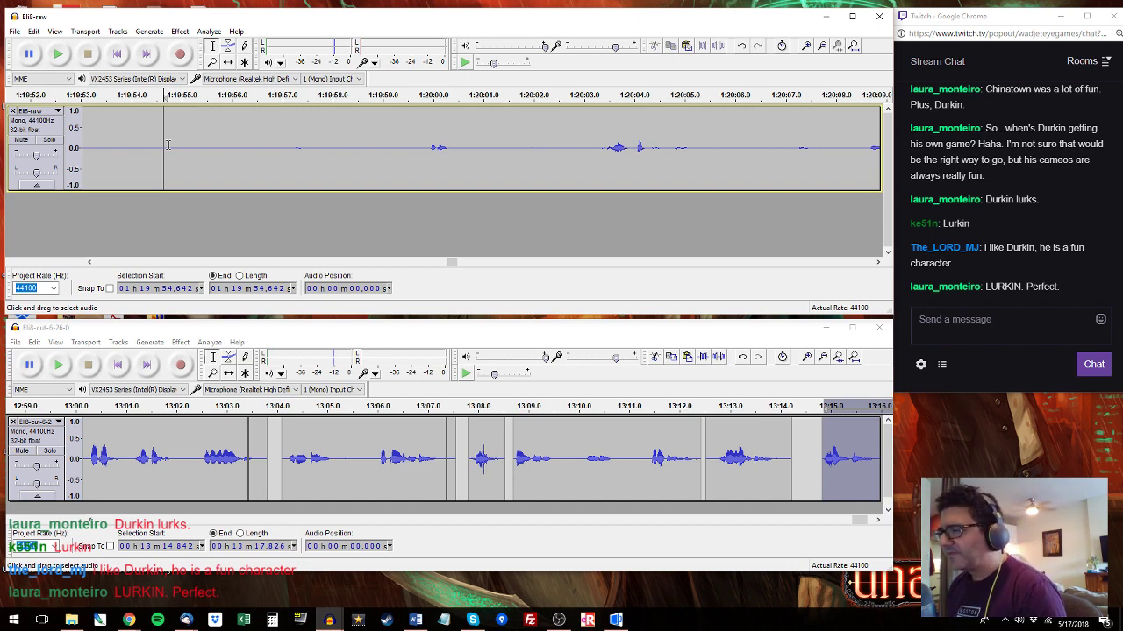
key(space)
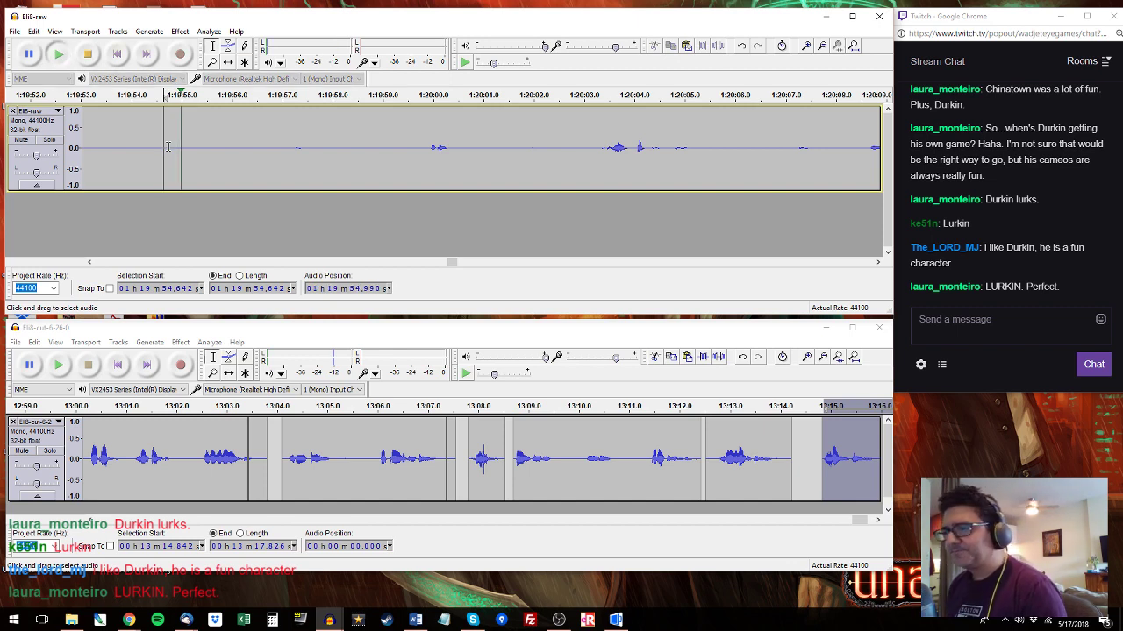
click(426, 138)
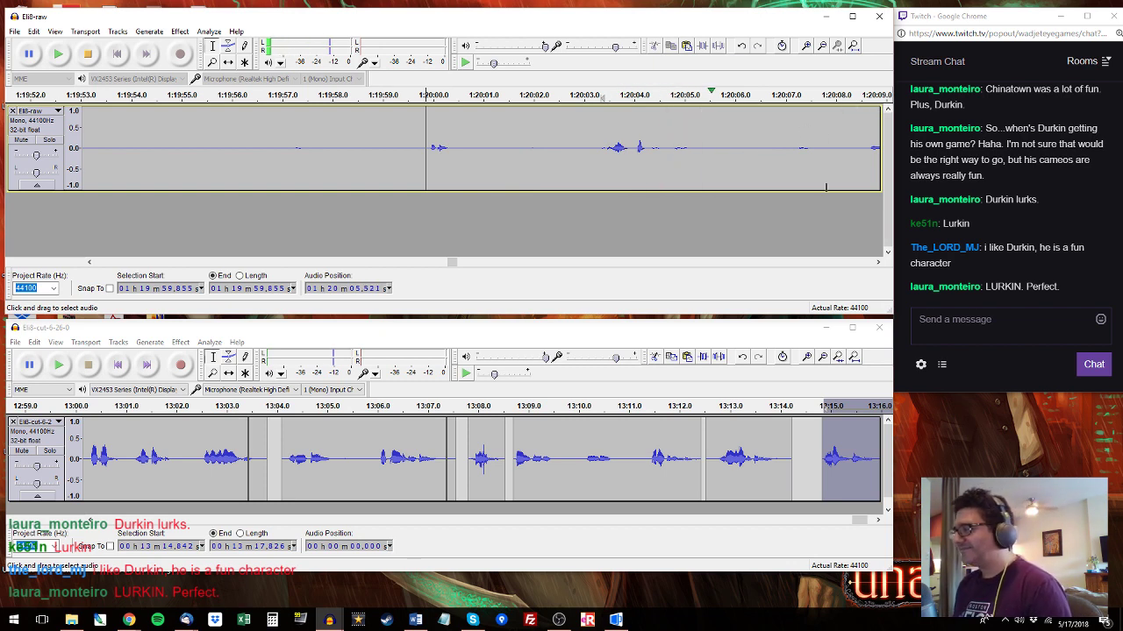
key(space)
Audition the last cut-track clip from about 13:14.935 and continue listening to the raw recording from about 1:20:03.
click(828, 430)
key(space)
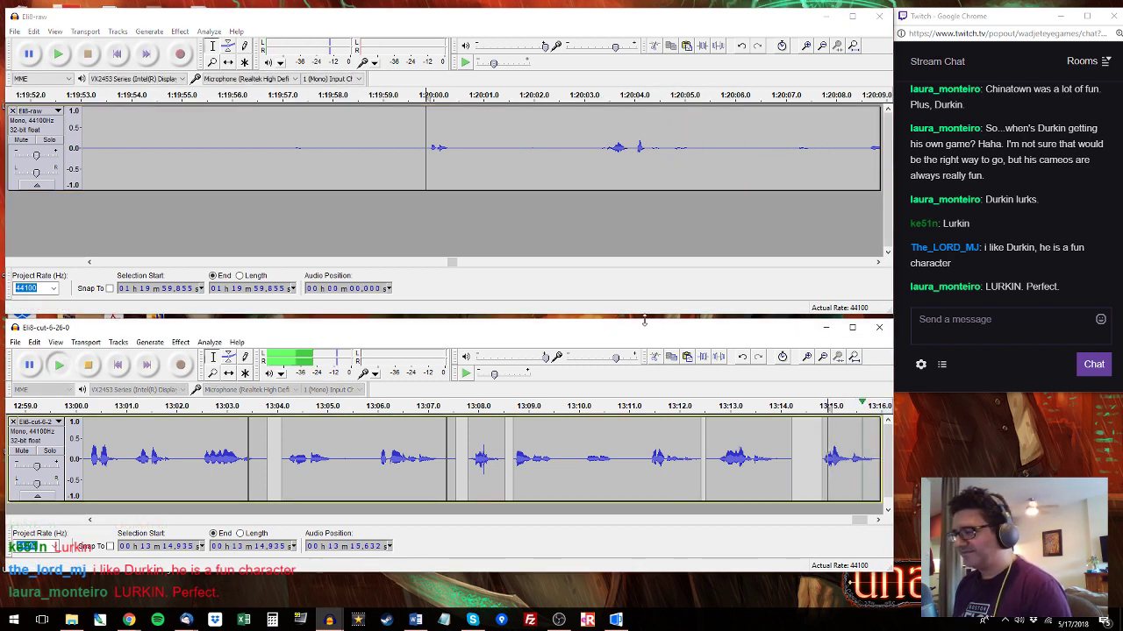
click(592, 77)
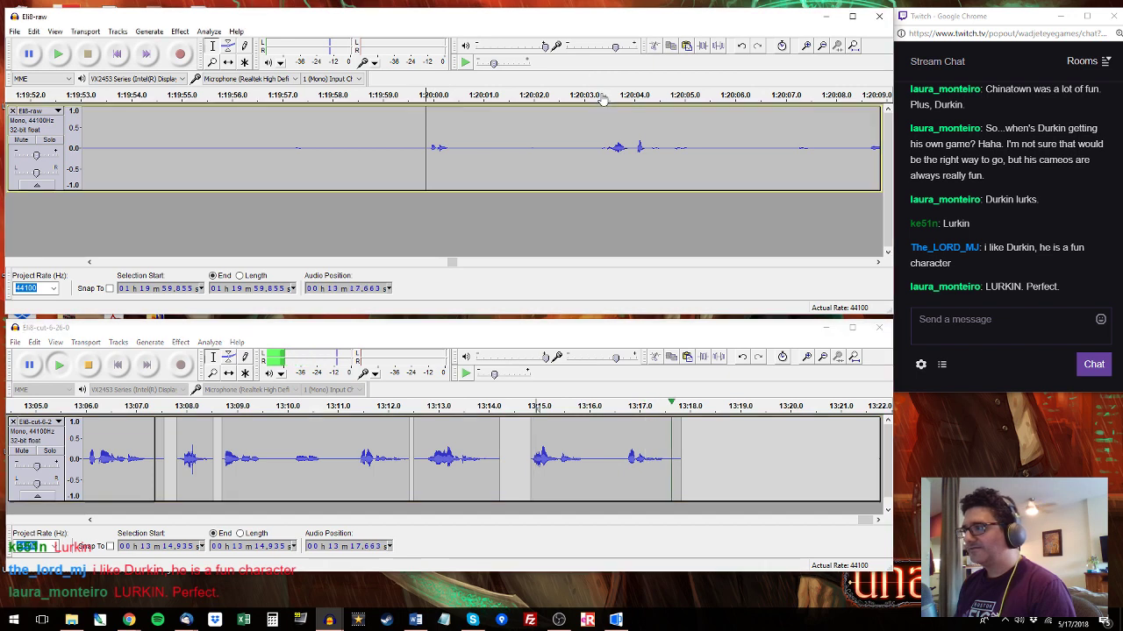
click(603, 100)
click(856, 98)
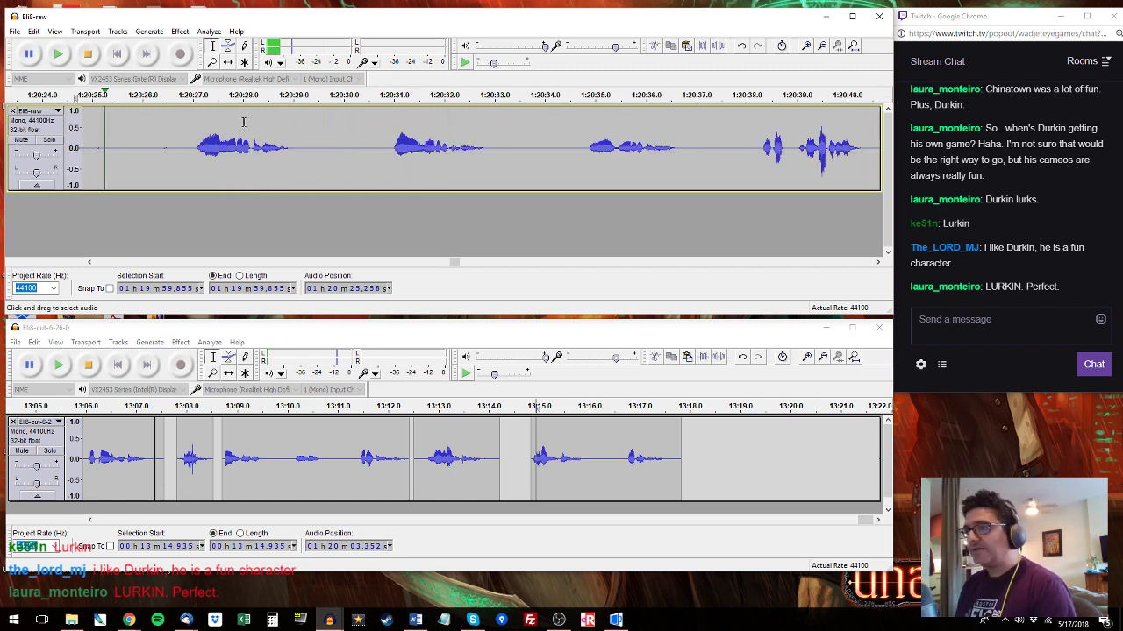
Audition from 1:20:27.022 and copy the raw take at 1:20:26.953–1:20:29.182 into the cut track at about 13:18.116.
click(194, 140)
key(space)
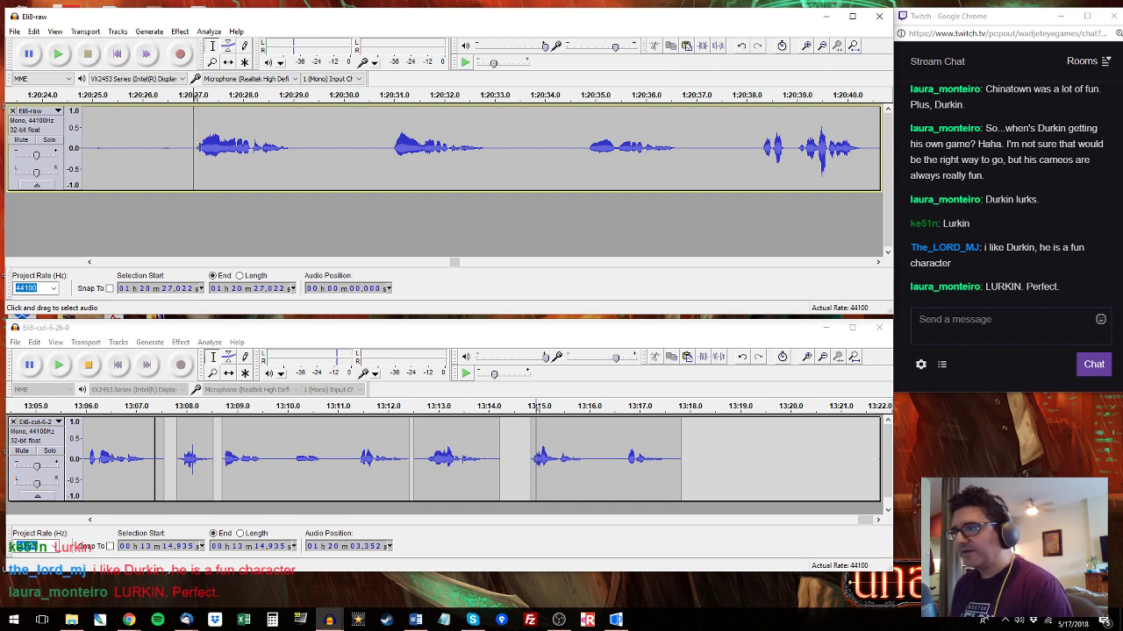
key(space)
drag(190, 141, 316, 141)
shift+click(303, 139)
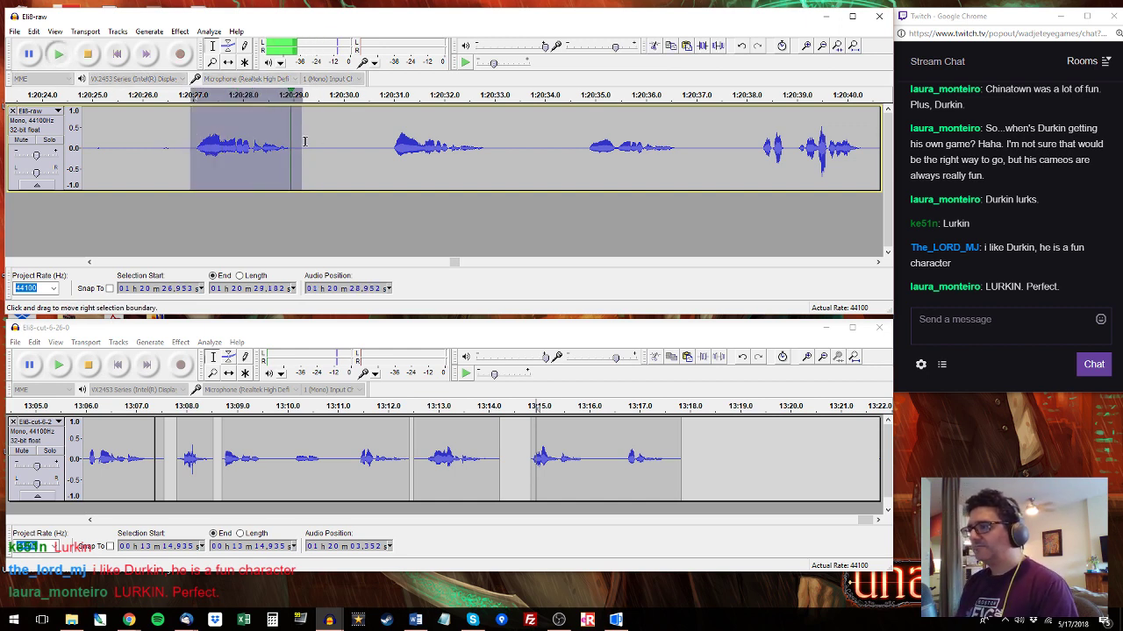
drag(695, 430, 807, 434)
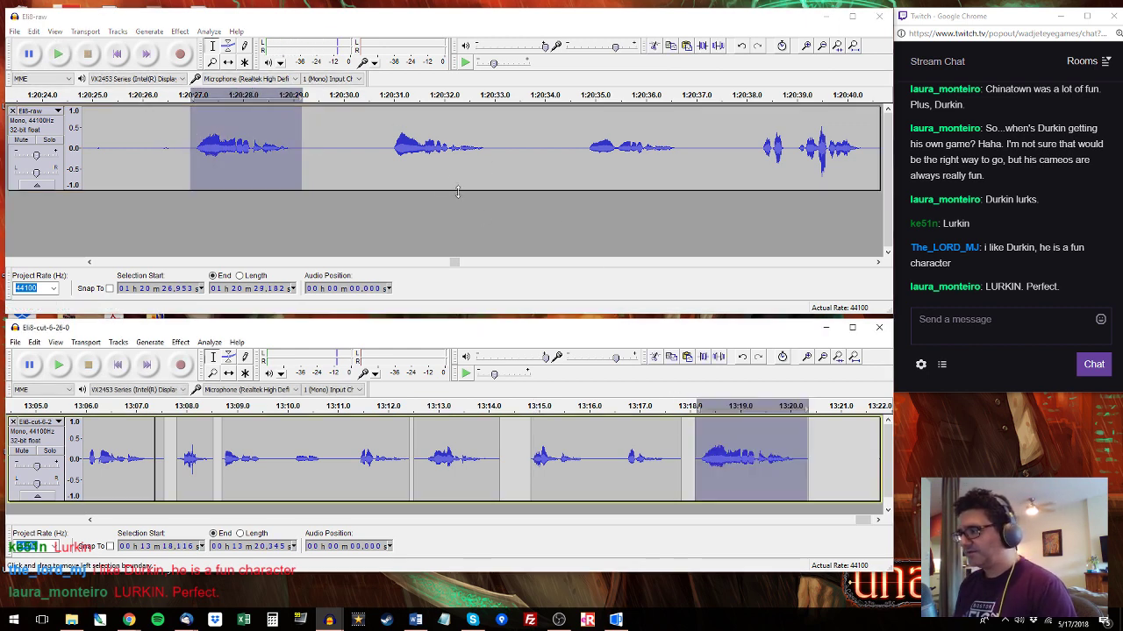
Audition from 1:20:30.935 and copy the raw take at 1:20:38.237–1:20:42.405 into the cut track at about 13:20.578.
click(392, 140)
key(space)
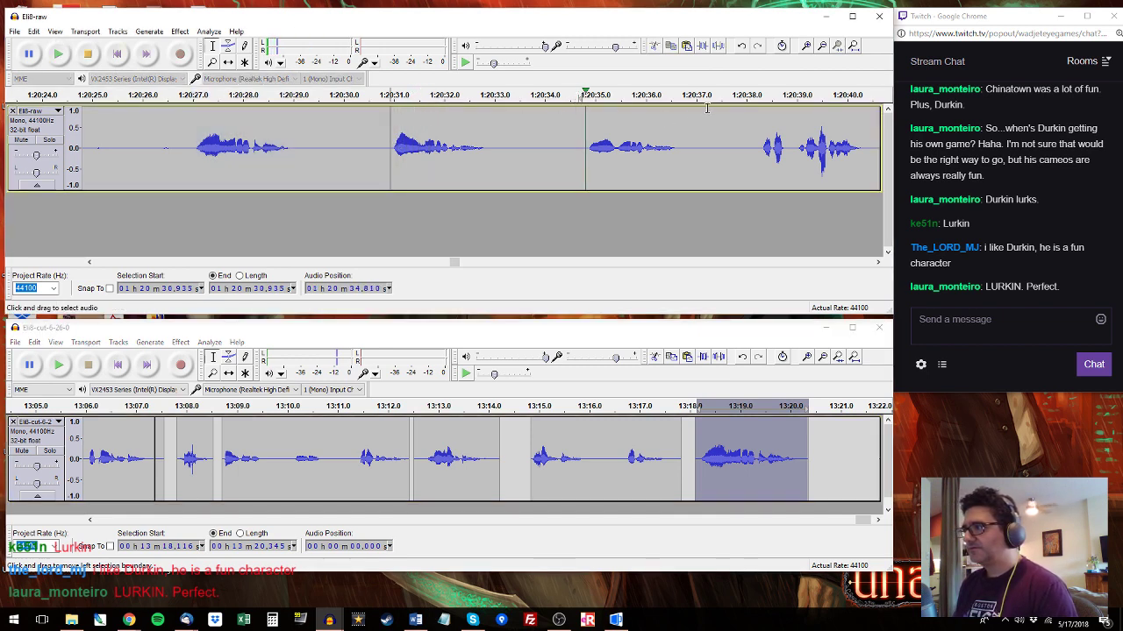
drag(759, 131, 623, 143)
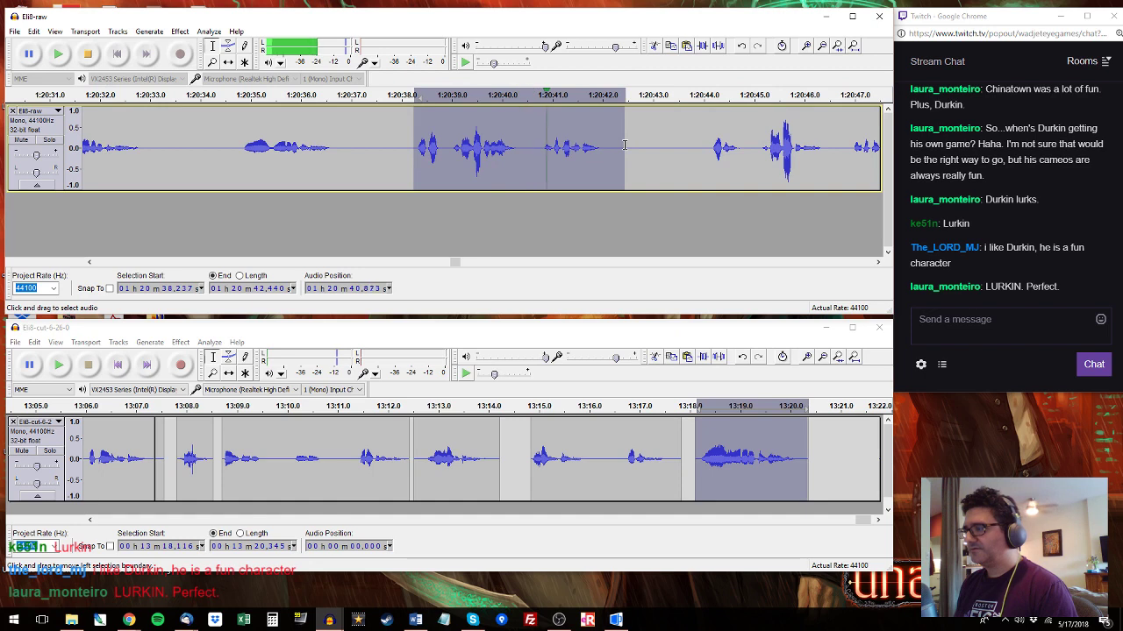
key(space)
key(ctrl+c)
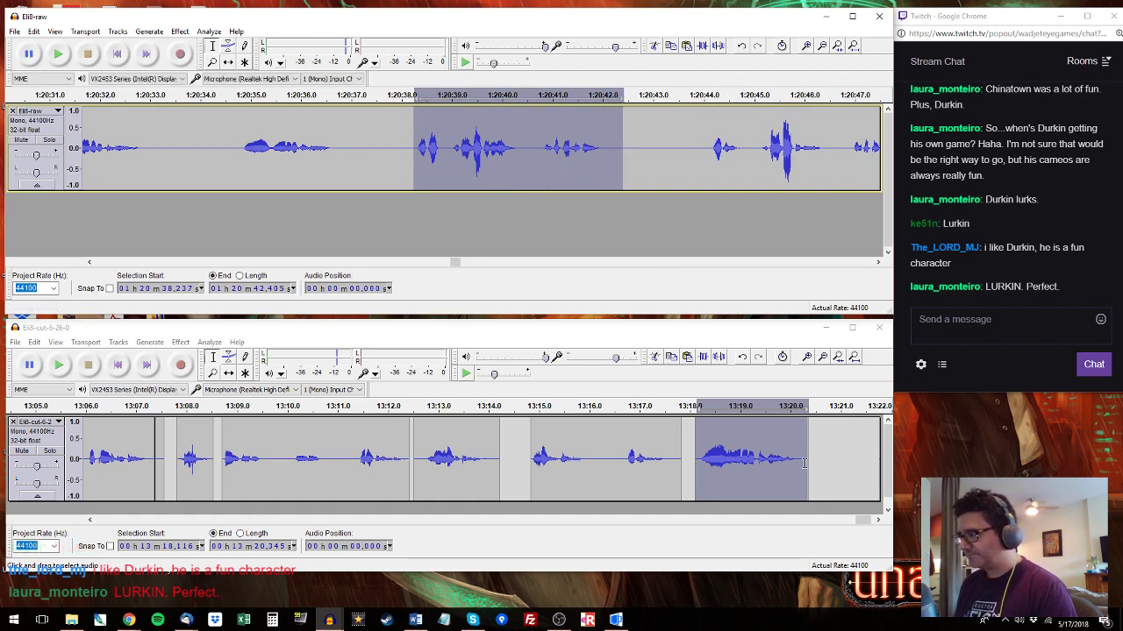
click(820, 439)
key(ctrl+v)
Audition from 1:20:44.077 and replace the cut-track clip at 13:20.578 with the raw take at 1:20:44.077–1:20:48.477.
click(708, 136)
key(space)
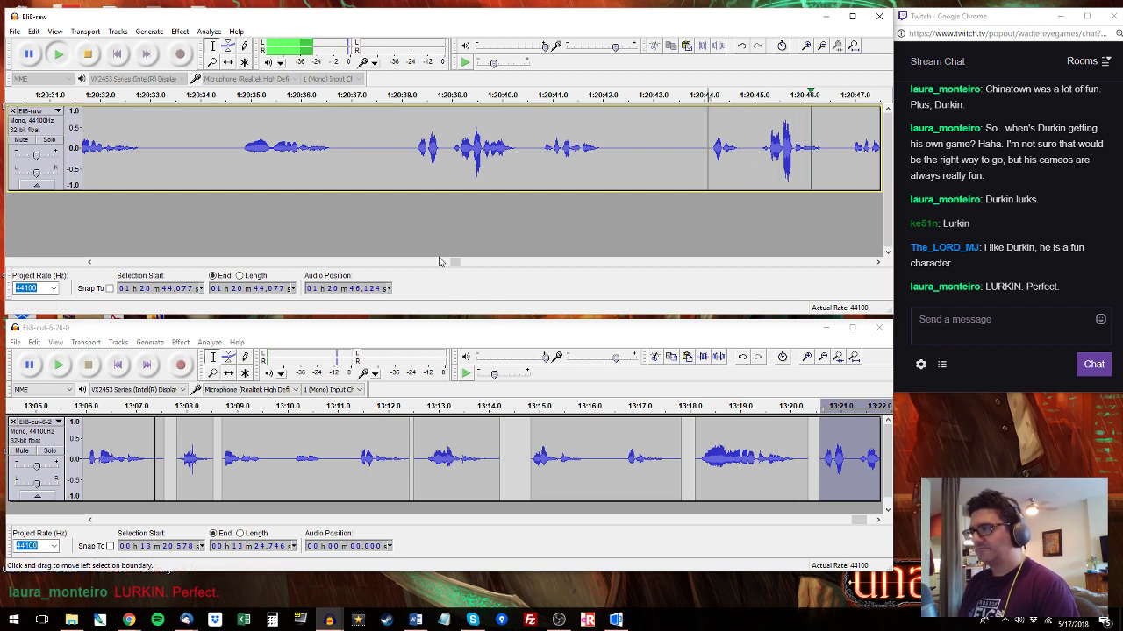
key(space)
shift+click(131, 143)
key(space)
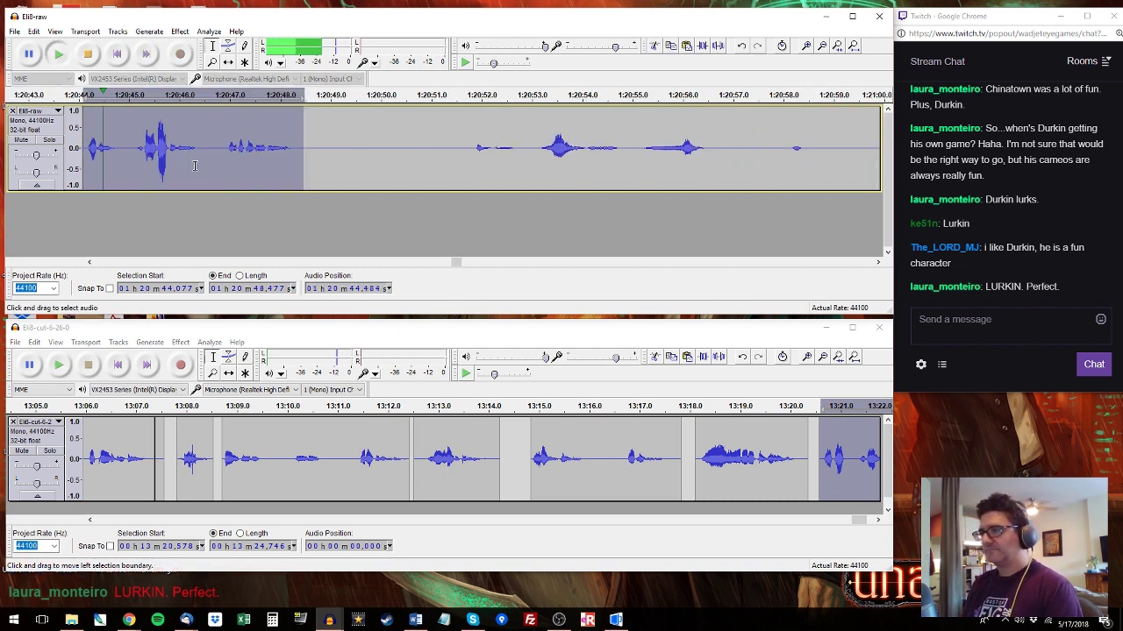
key(ctrl+c)
double_click(848, 444)
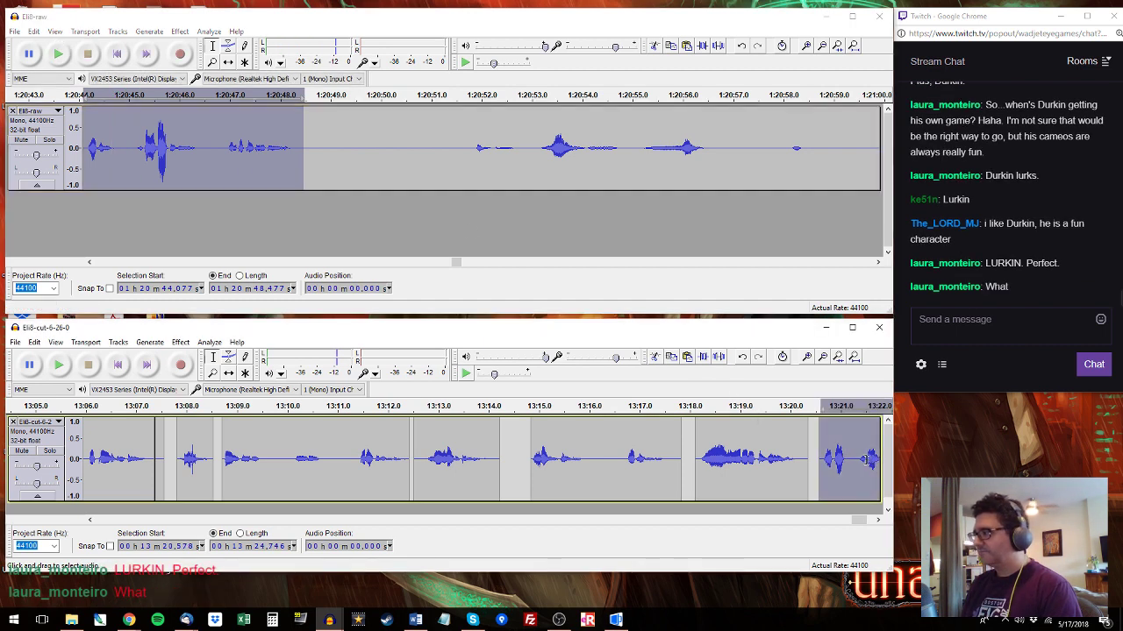
key(ctrl+v)
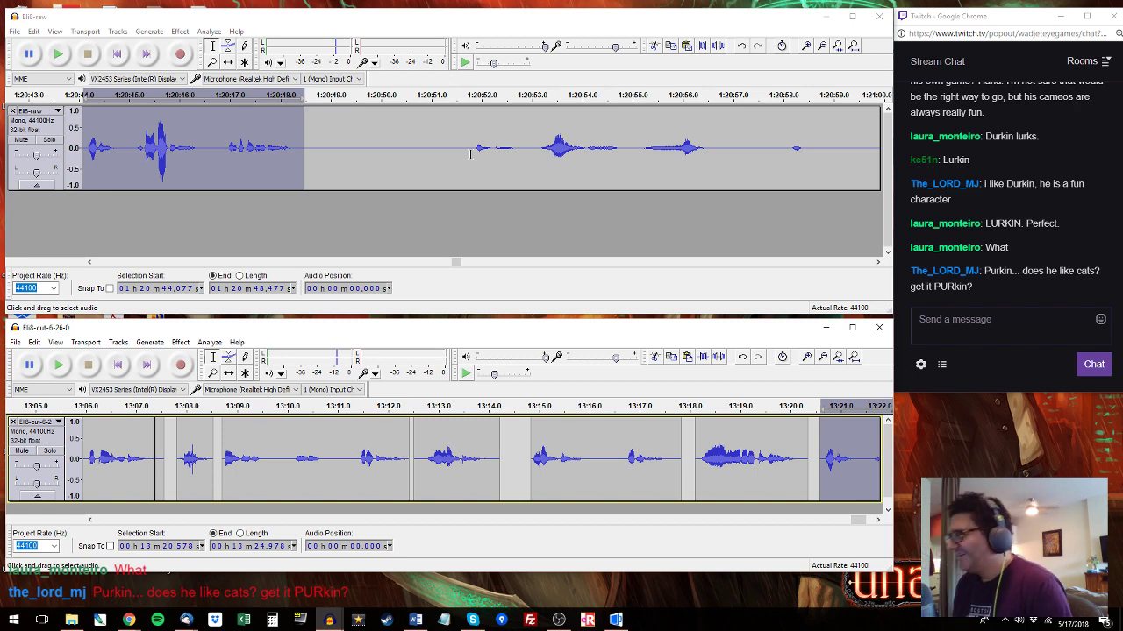
Audition from about 1:20:51.7 and copy the raw take at 1:20:52.982–1:20:56.721 into the cut track at about 13:25.152.
click(468, 98)
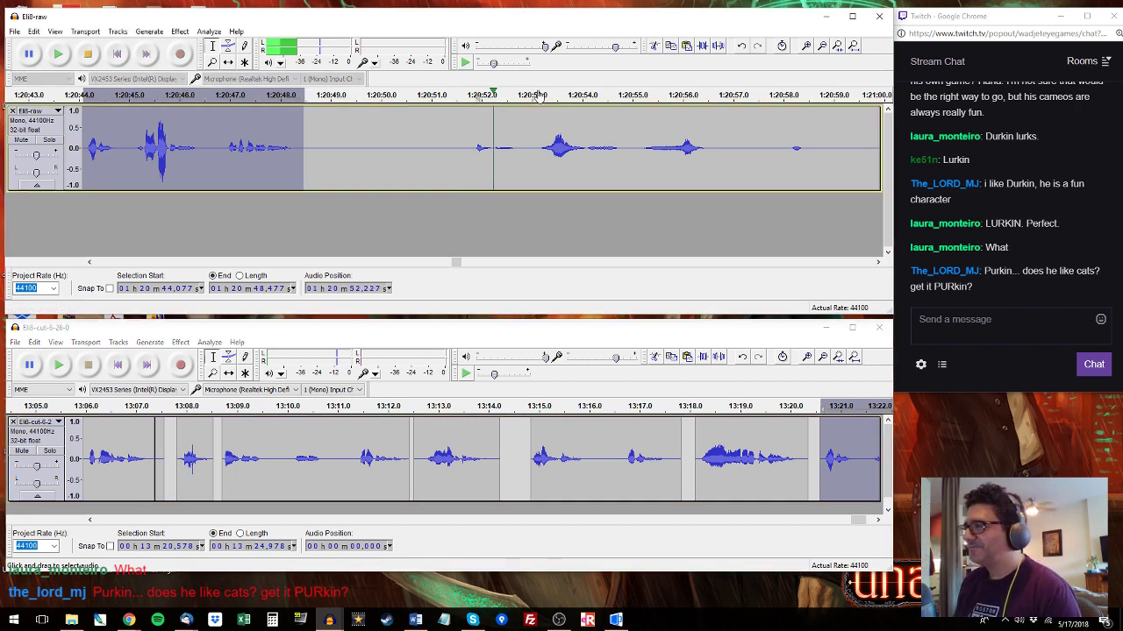
click(537, 139)
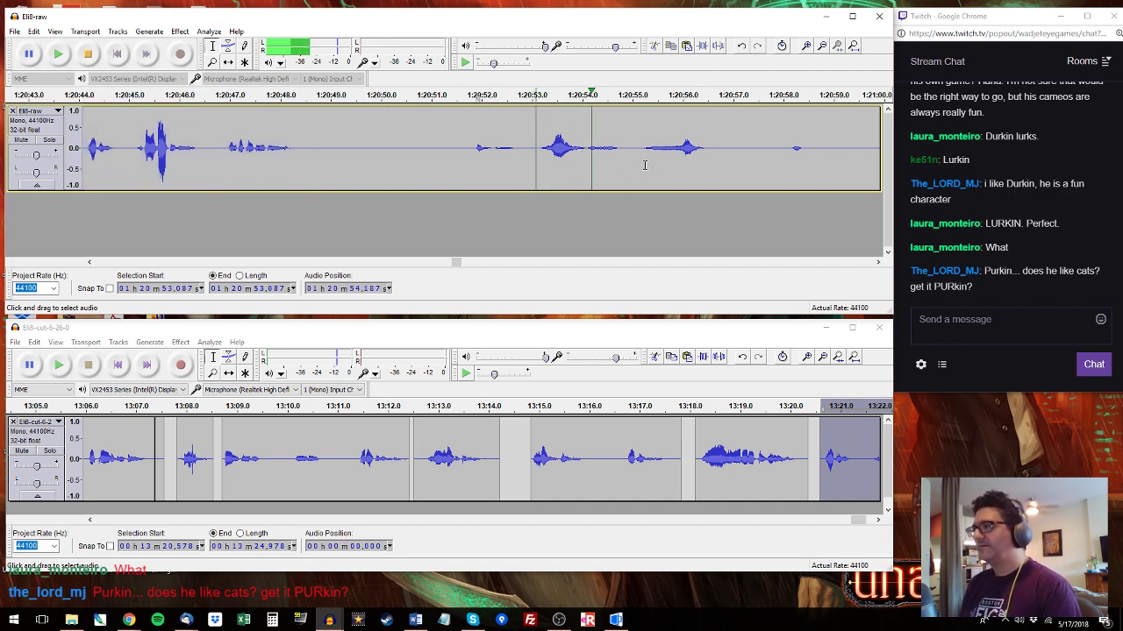
drag(719, 138, 530, 140)
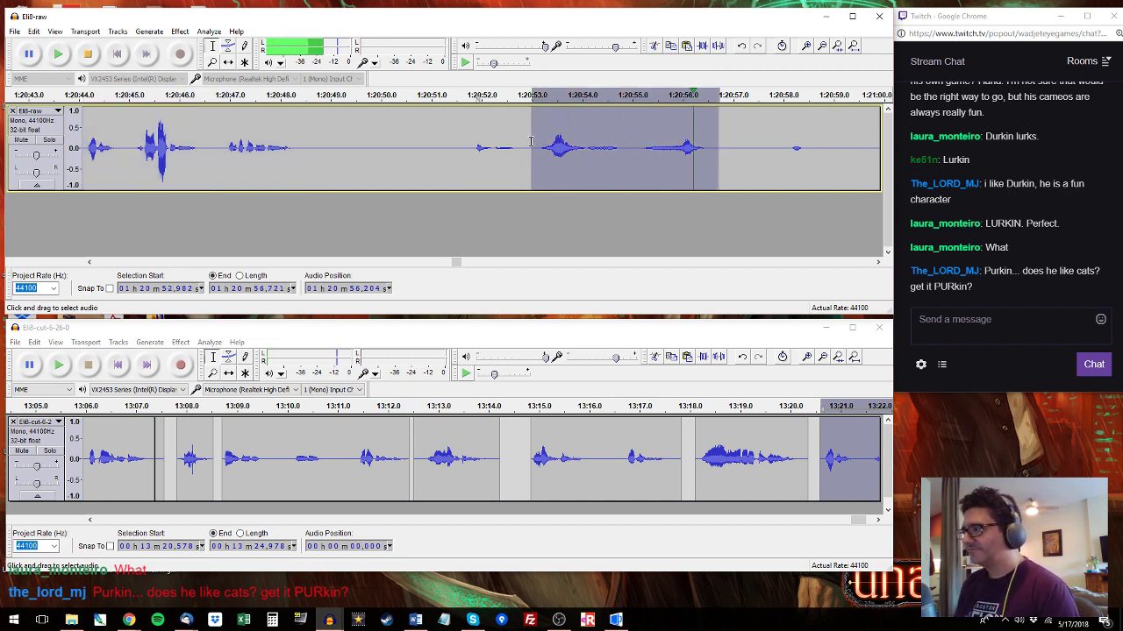
click(875, 520)
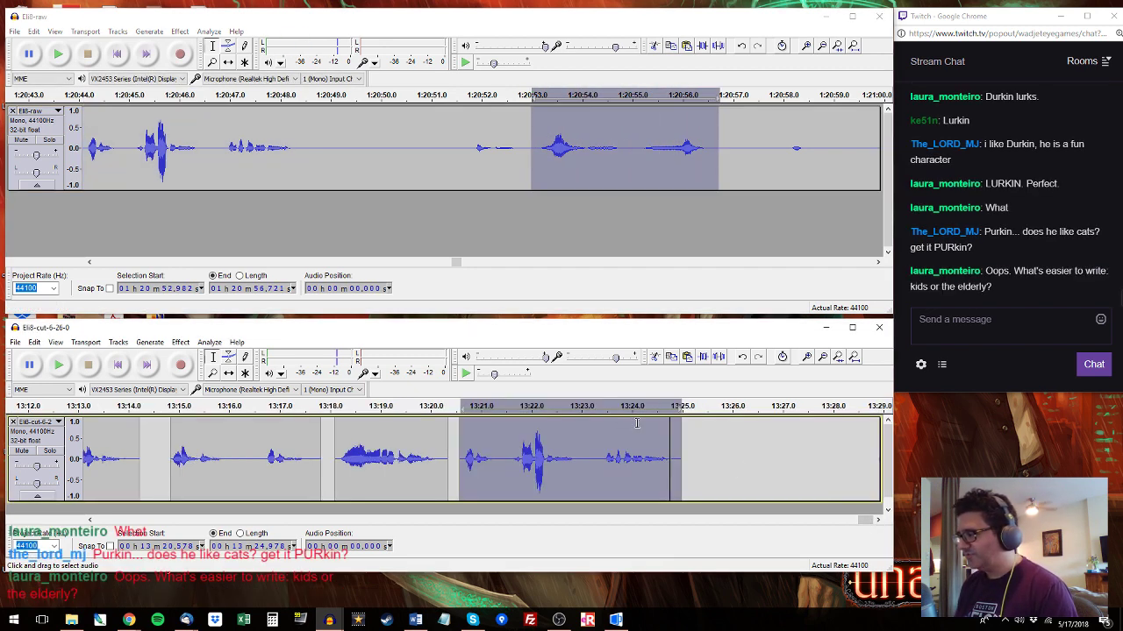
drag(690, 433, 873, 452)
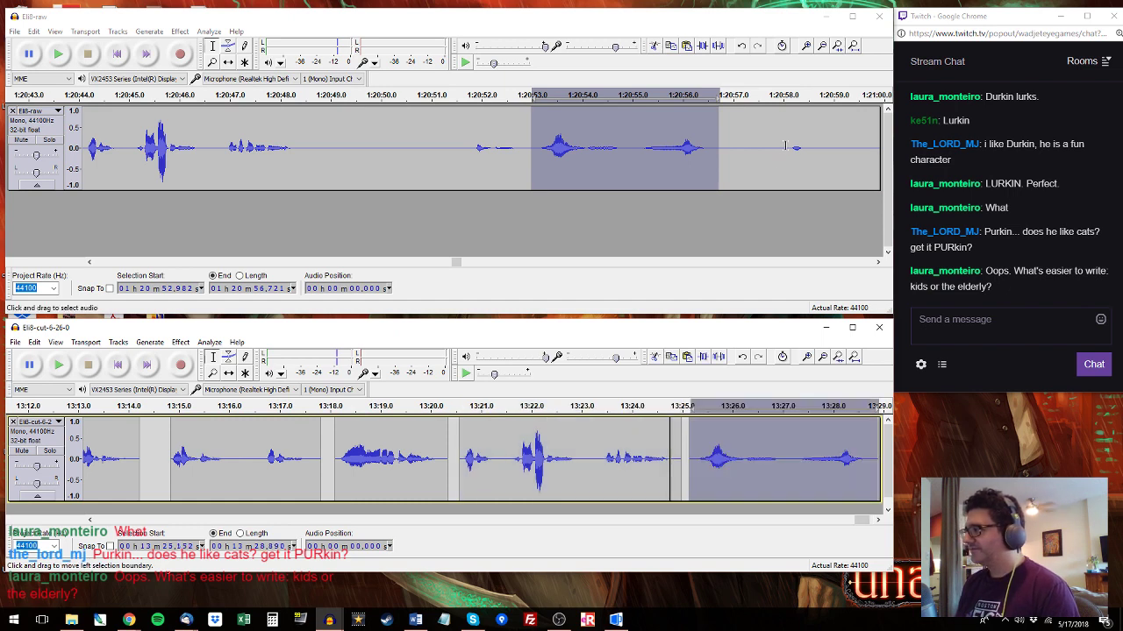
click(785, 144)
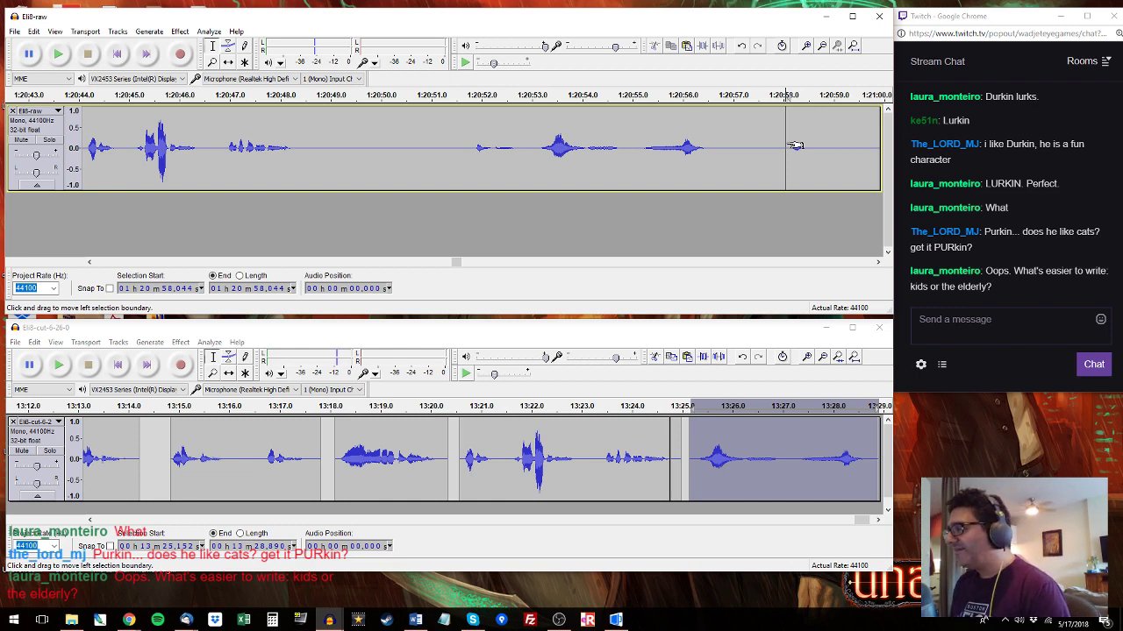
drag(788, 145, 808, 141)
click(848, 139)
click(845, 137)
click(846, 136)
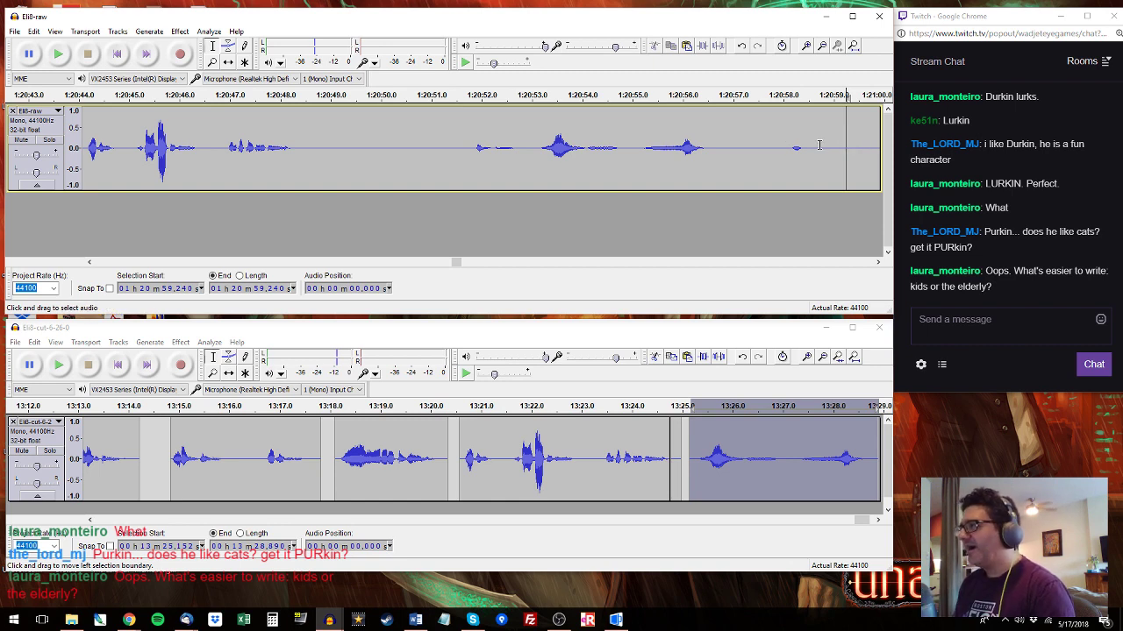
click(819, 143)
click(843, 139)
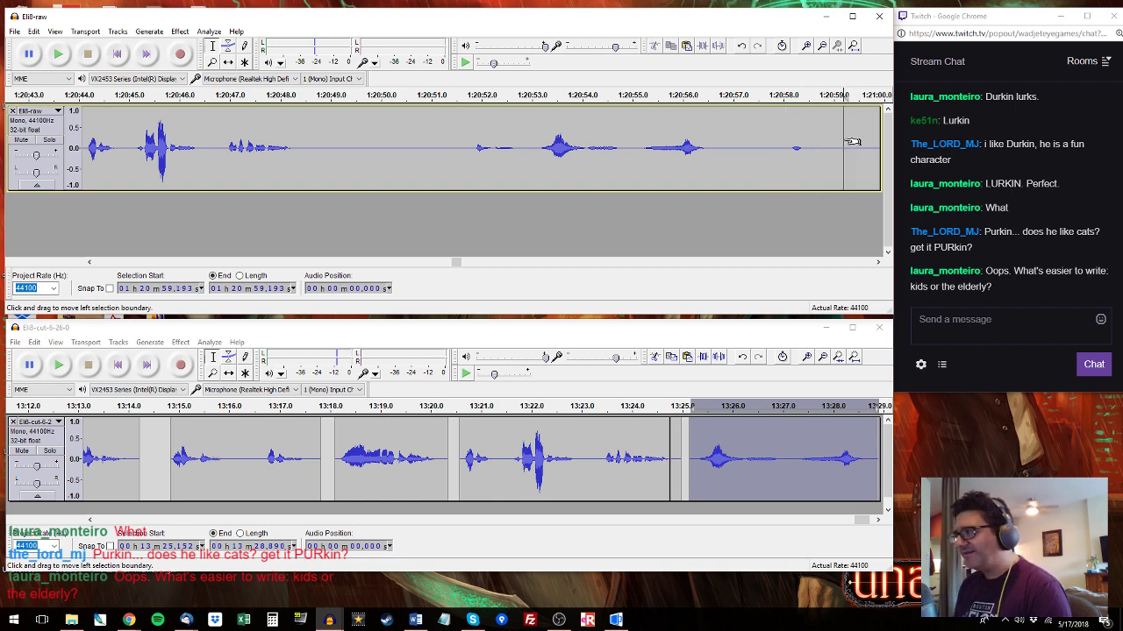
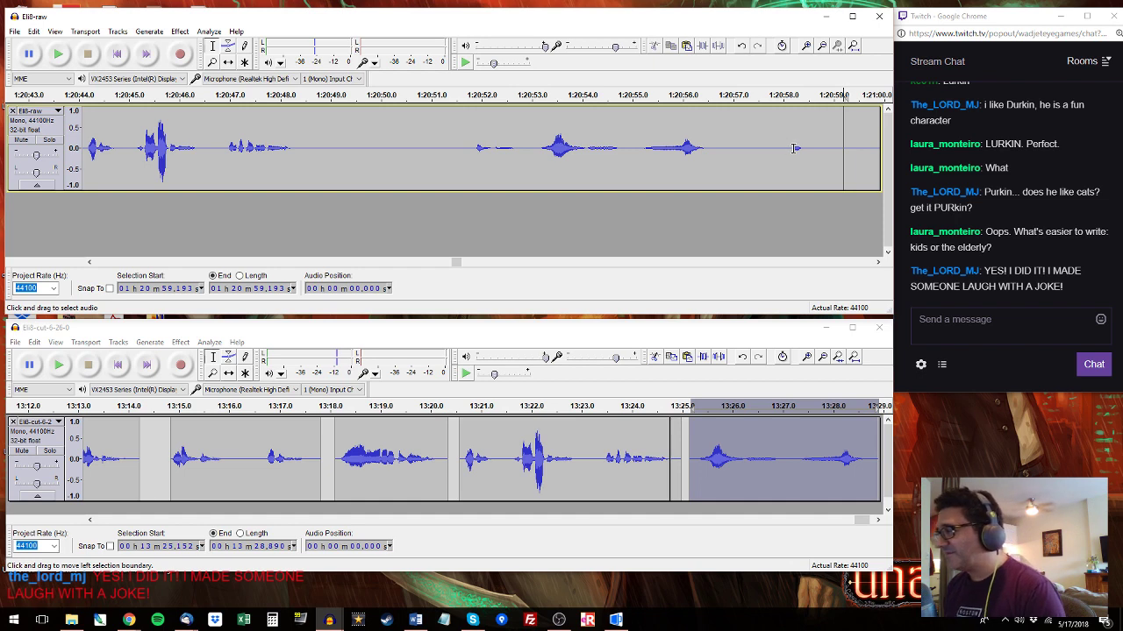
click(789, 148)
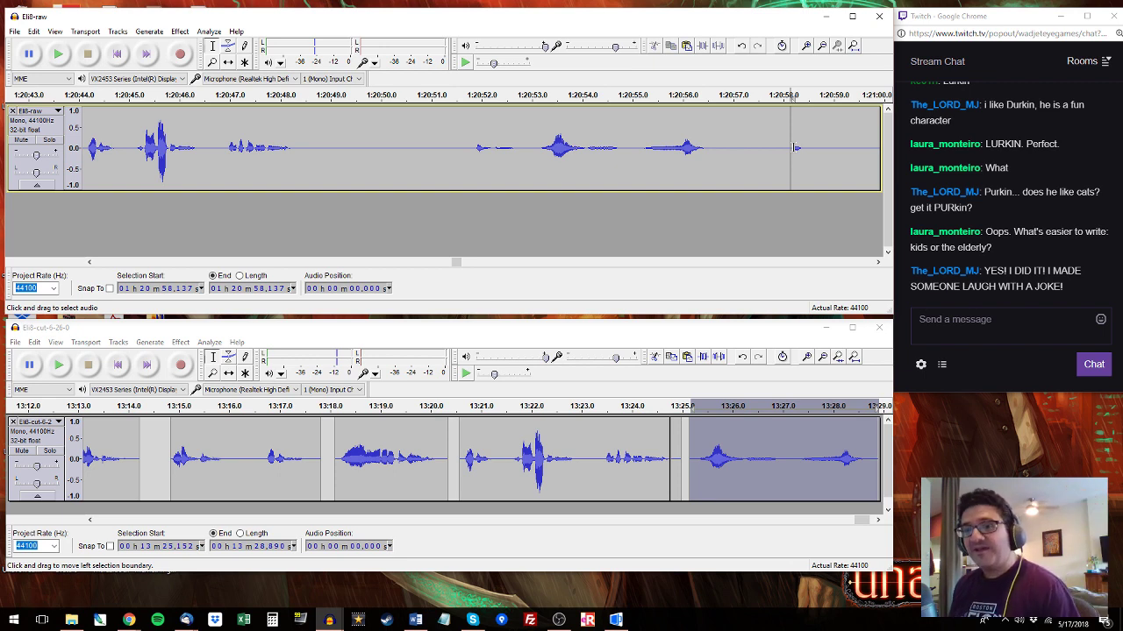
drag(779, 141, 809, 142)
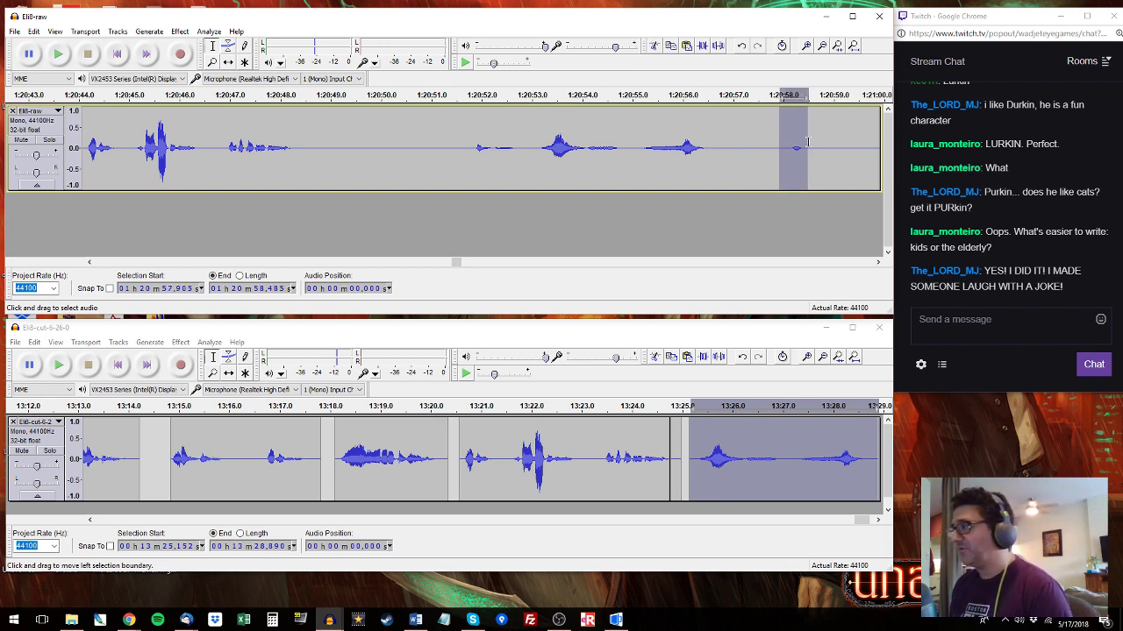
Audition from 1:20:59.263 and copy the raw take at 1:21:06.531–1:21:08.505 into the cut track at about 13:29.064.
click(837, 143)
click(847, 145)
key(space)
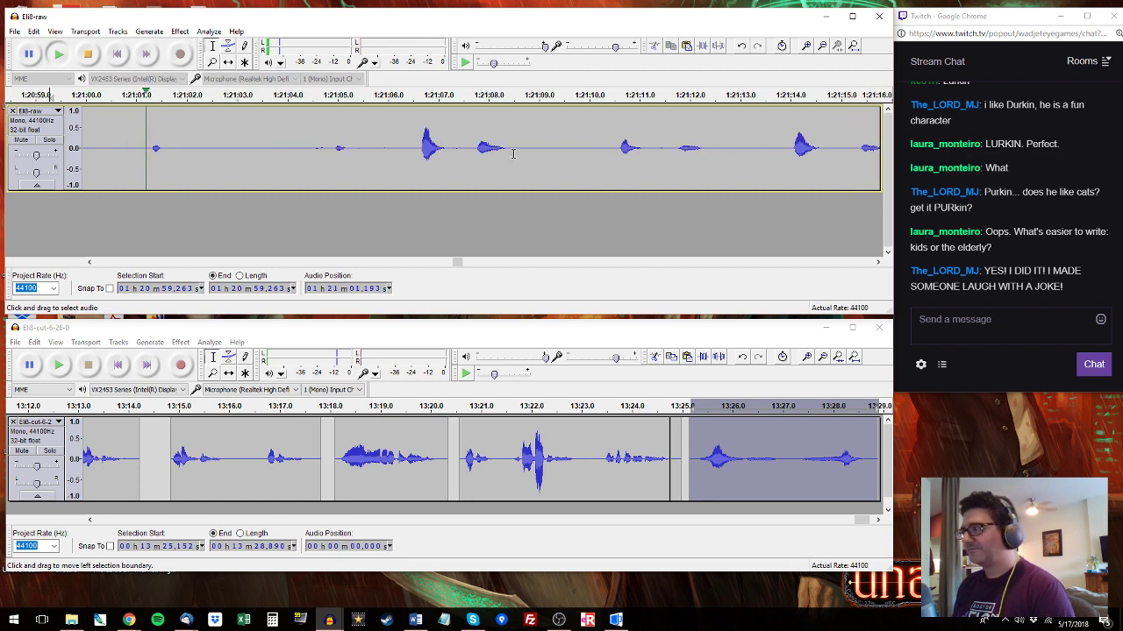
key(space)
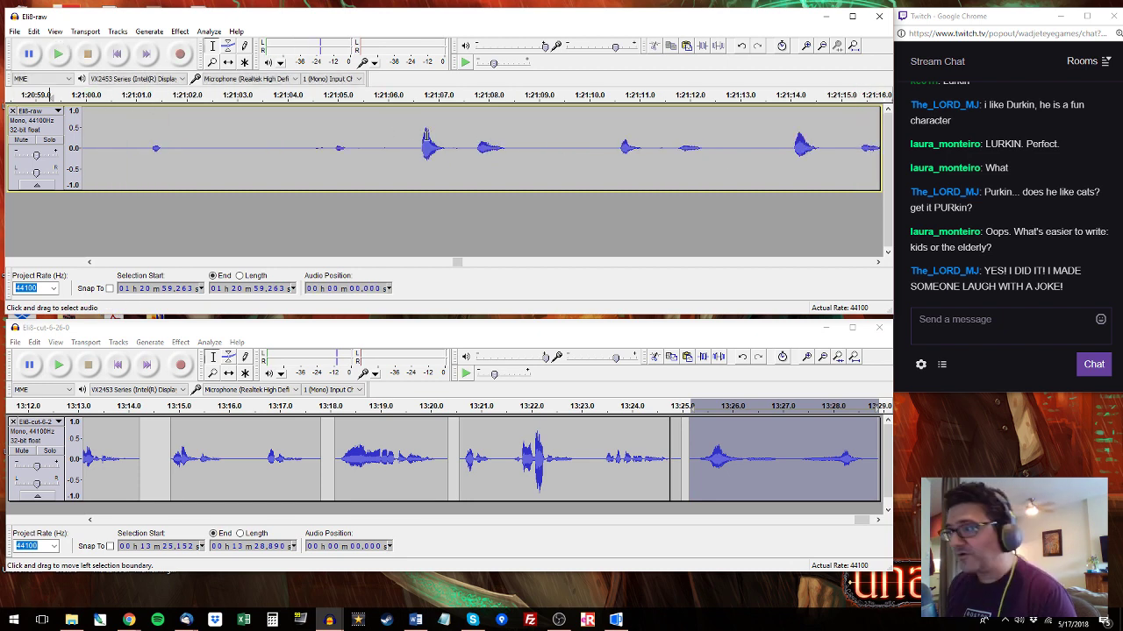
click(378, 143)
key(space)
drag(421, 145, 513, 145)
drag(413, 149, 513, 149)
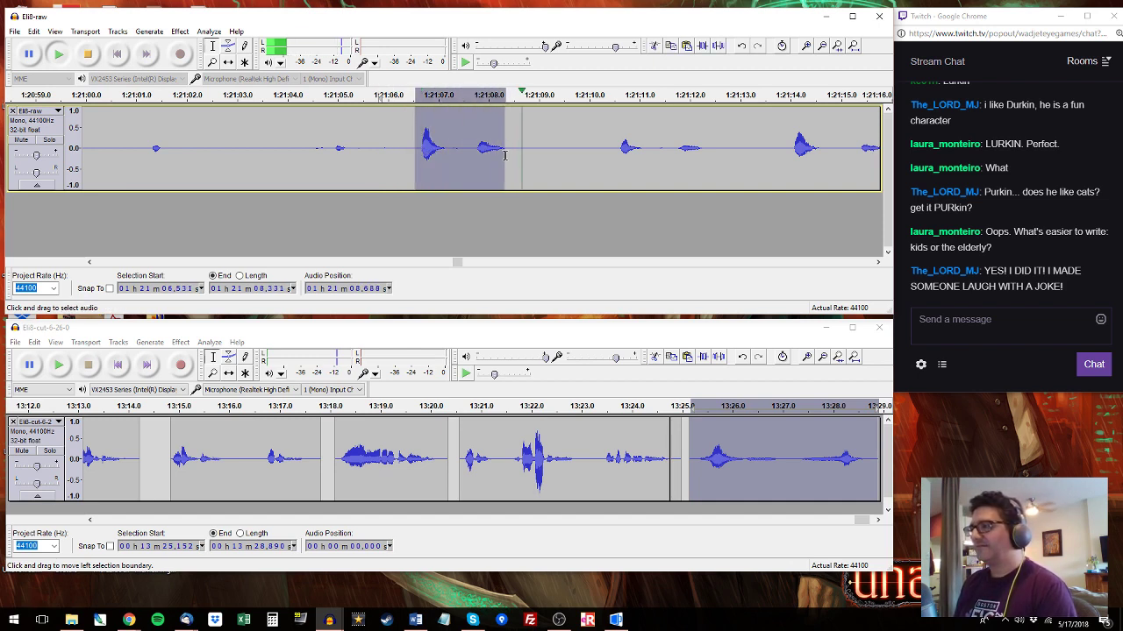
key(space)
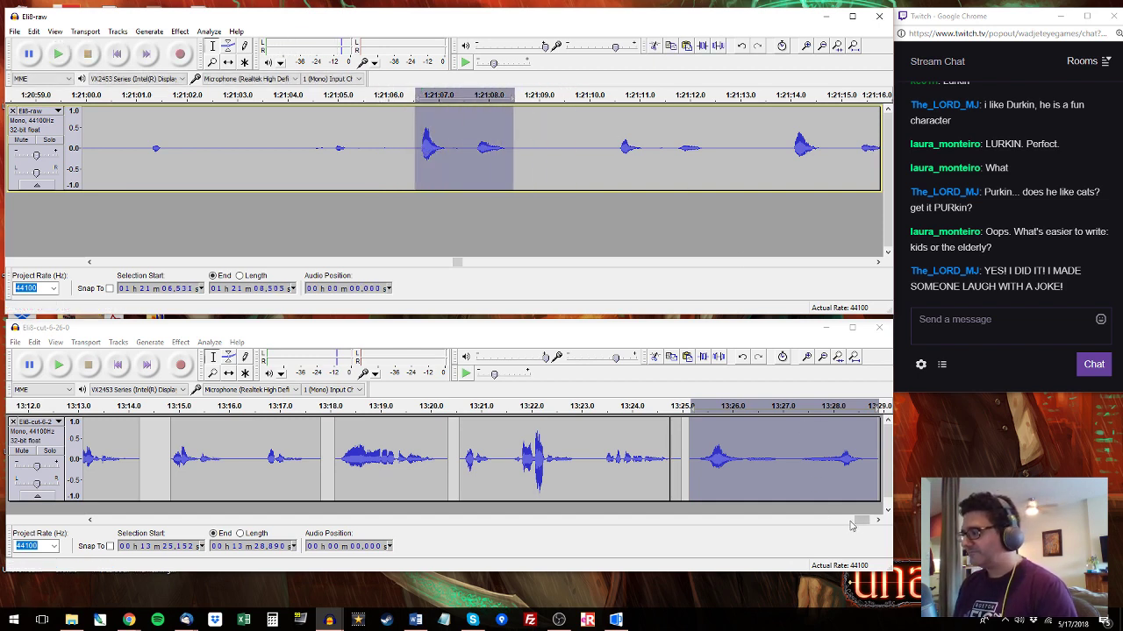
drag(860, 521, 868, 521)
key(space)
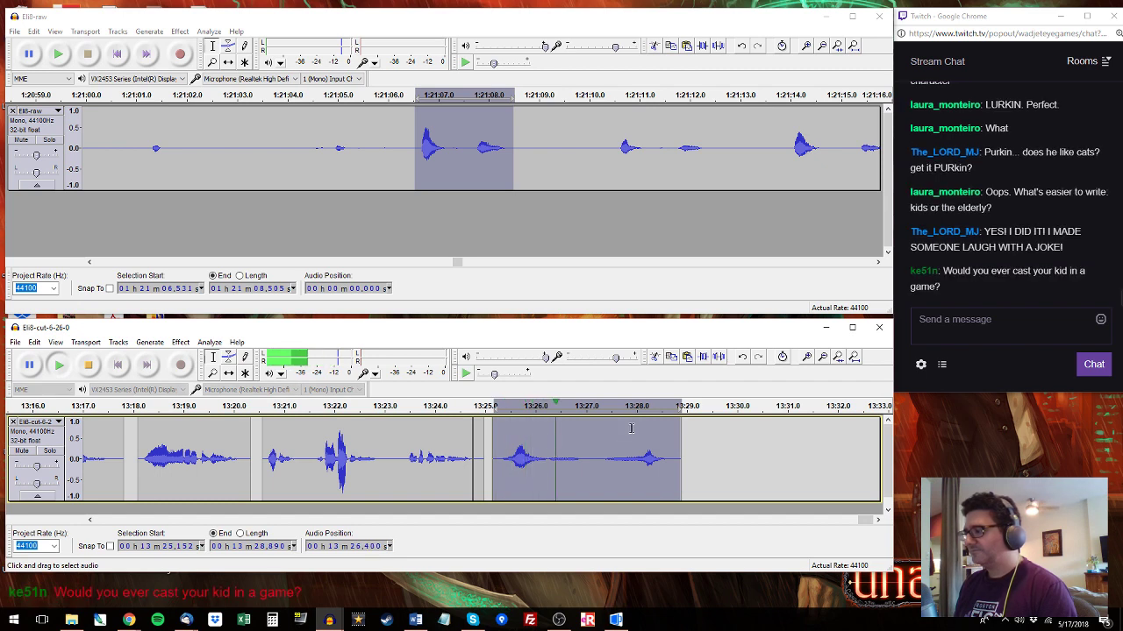
click(684, 438)
double_click(689, 435)
drag(558, 149, 570, 149)
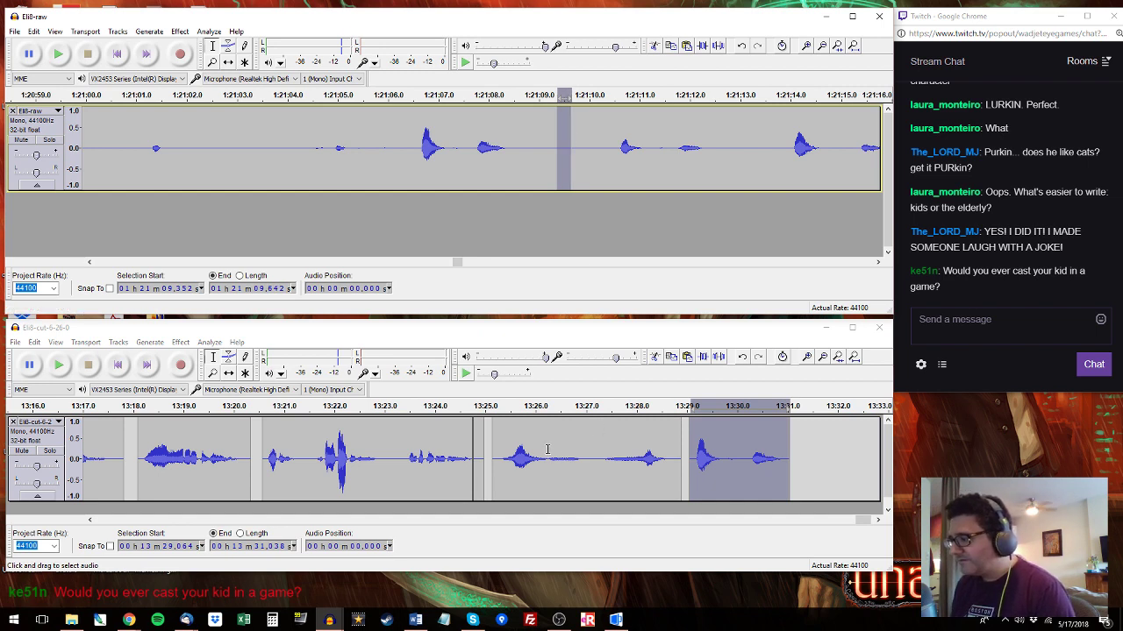
Delete about 0.65 s of silence from the cut-track clip at about 13:26.2 and rejoin the split near 13:24.7.
drag(547, 449, 580, 448)
key(Delete)
click(507, 456)
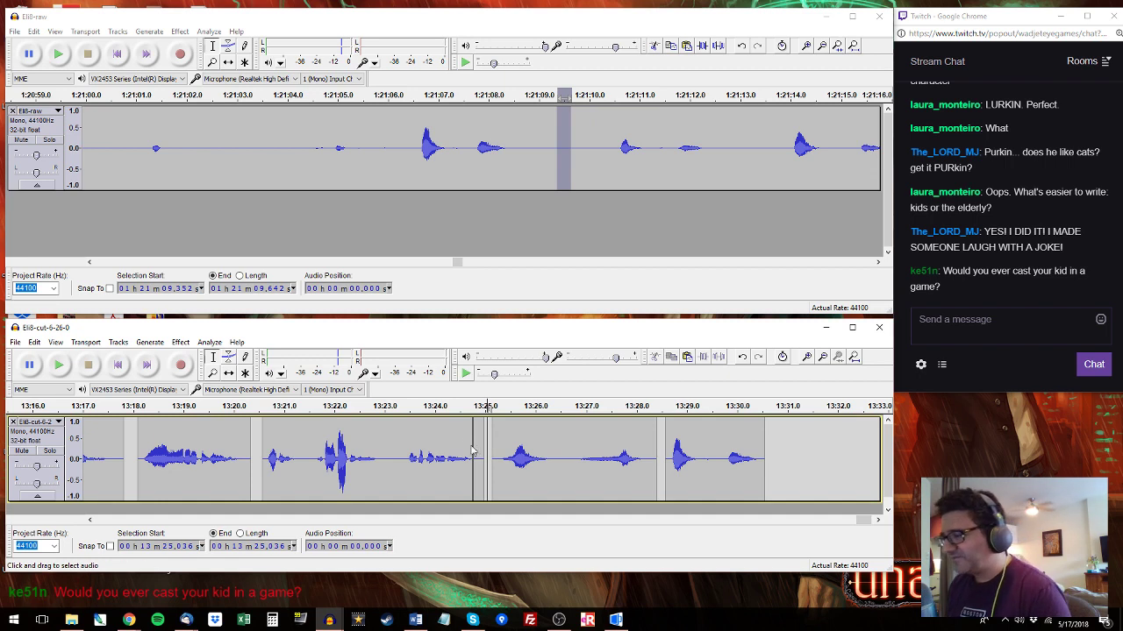
drag(484, 430, 489, 433)
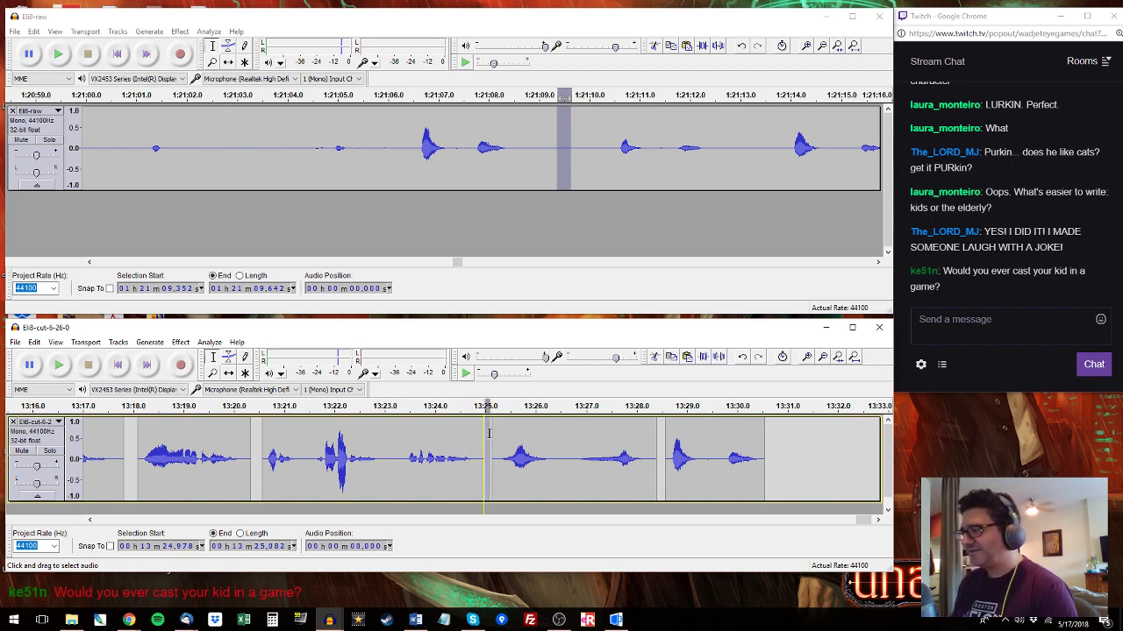
click(487, 435)
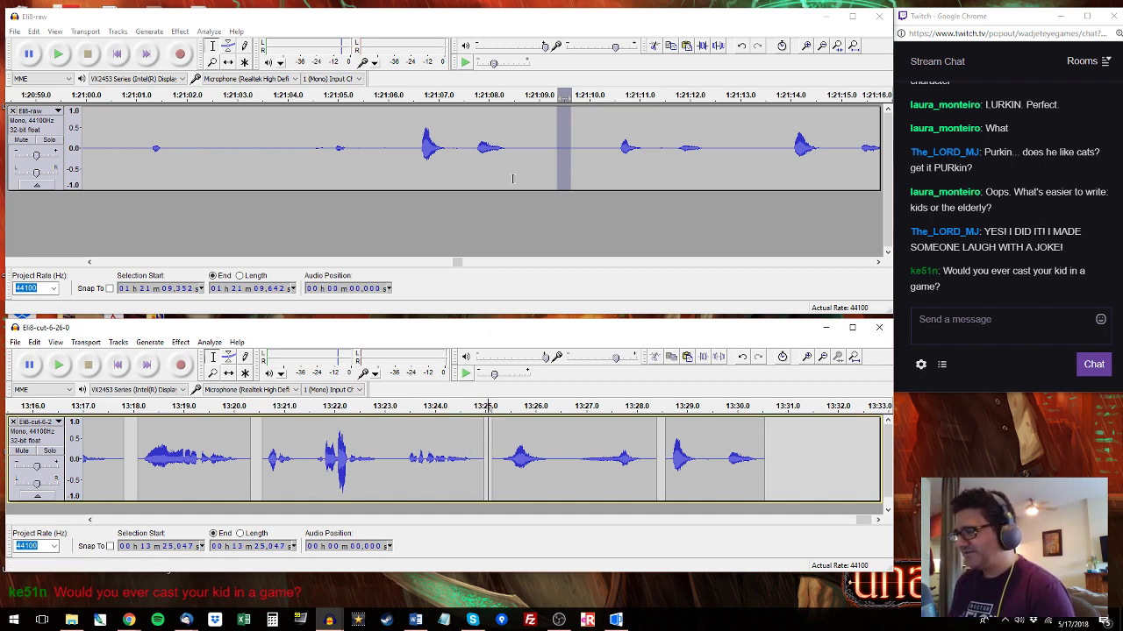
Audition from 1:21:10.327 and replace the cut-track clip at 13:28.577 with the raw take at 1:21:13.938–1:21:15.981.
click(615, 136)
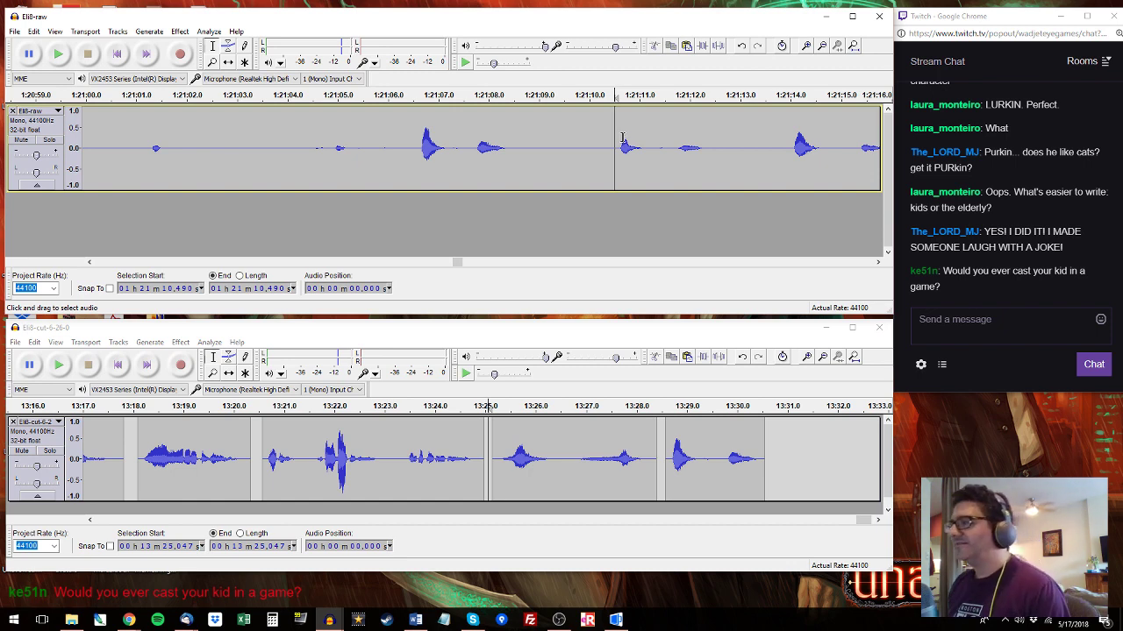
key(space)
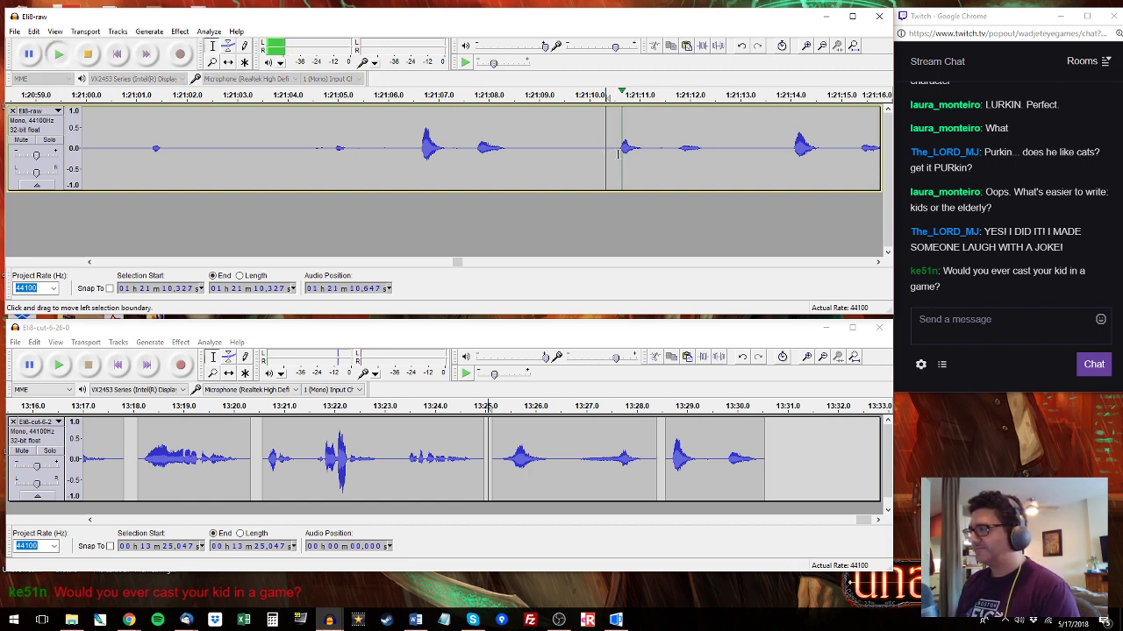
mouse_move(605, 142)
mouse_down()
mouse_move(948, 158)
mouse_move(677, 167)
mouse_move(681, 176)
mouse_up()
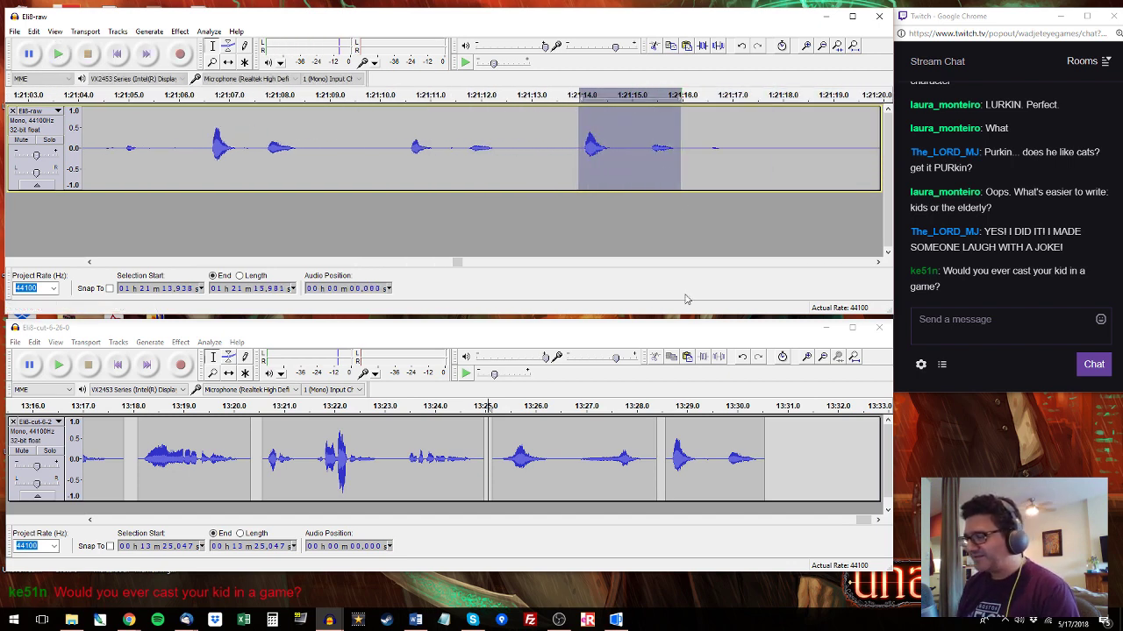
double_click(709, 441)
Audition from 1:21:19.406 and copy the raw take at 1:21:20.730–1:21:23.691 into the cut track at 13:30.794.
click(852, 131)
key(space)
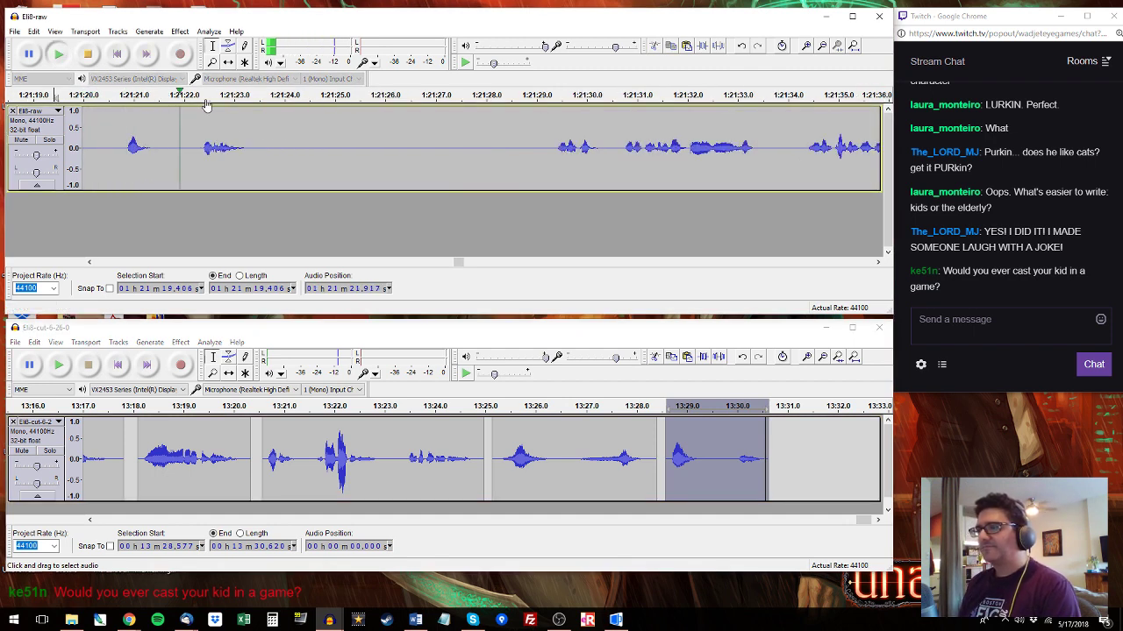
key(space)
drag(120, 145, 269, 144)
click(777, 443)
drag(785, 436, 904, 443)
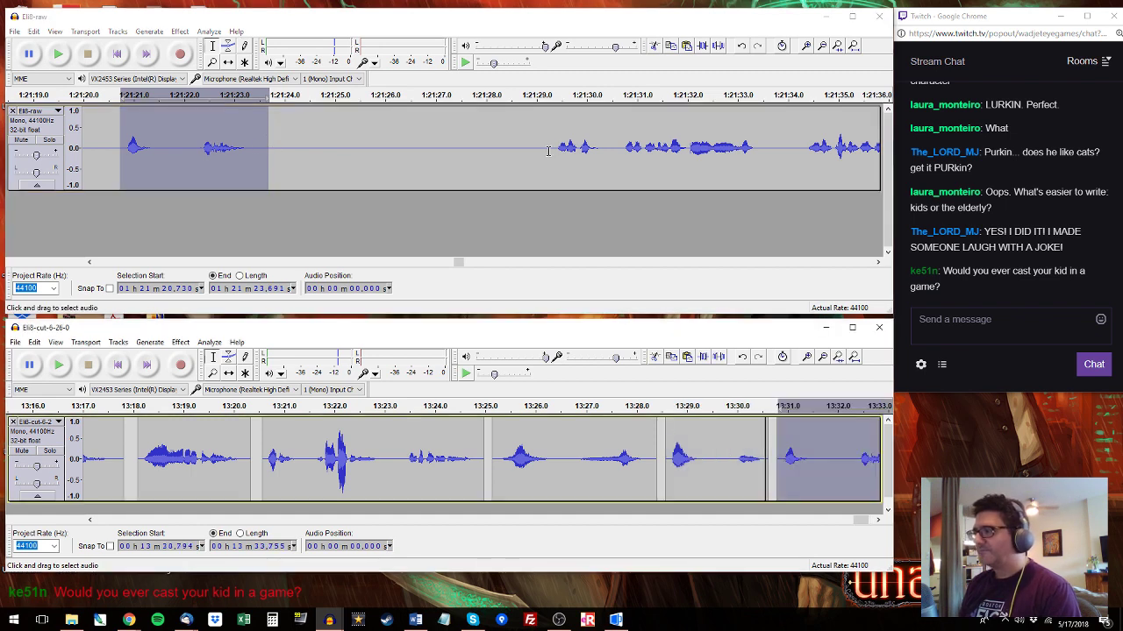
Audition from 1:21:29.240 and copy the raw take at 1:21:34.256–1:21:39.225 into the cut track at 13:34.022.
click(548, 134)
key(space)
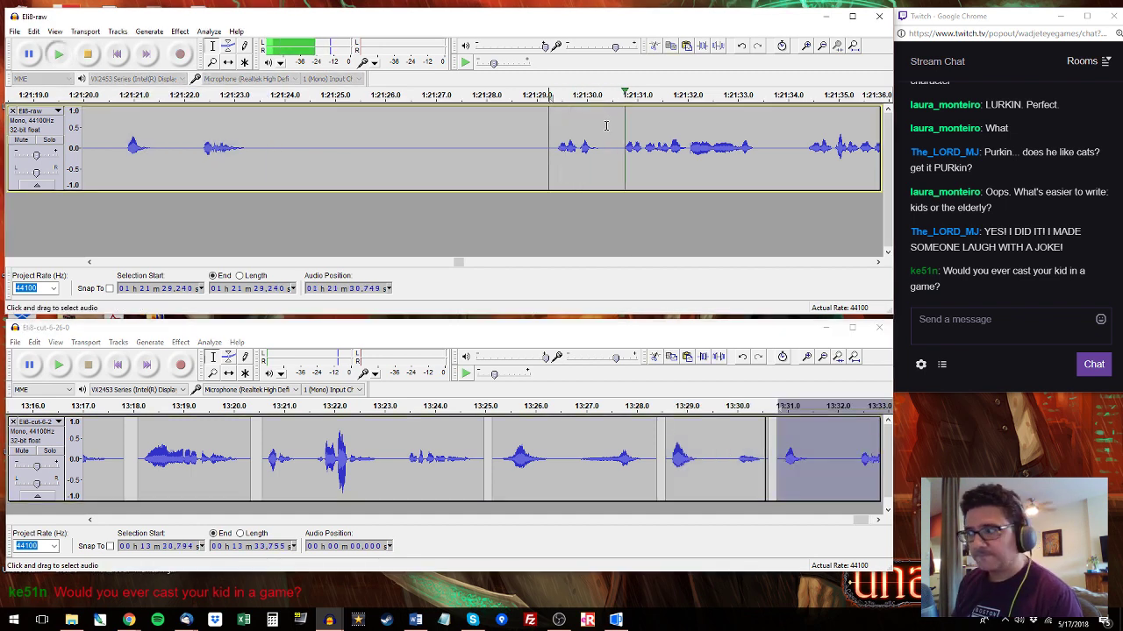
mouse_move(619, 155)
mouse_down()
mouse_move(877, 162)
mouse_move(587, 176)
mouse_move(997, 147)
mouse_move(572, 167)
mouse_move(634, 154)
mouse_up()
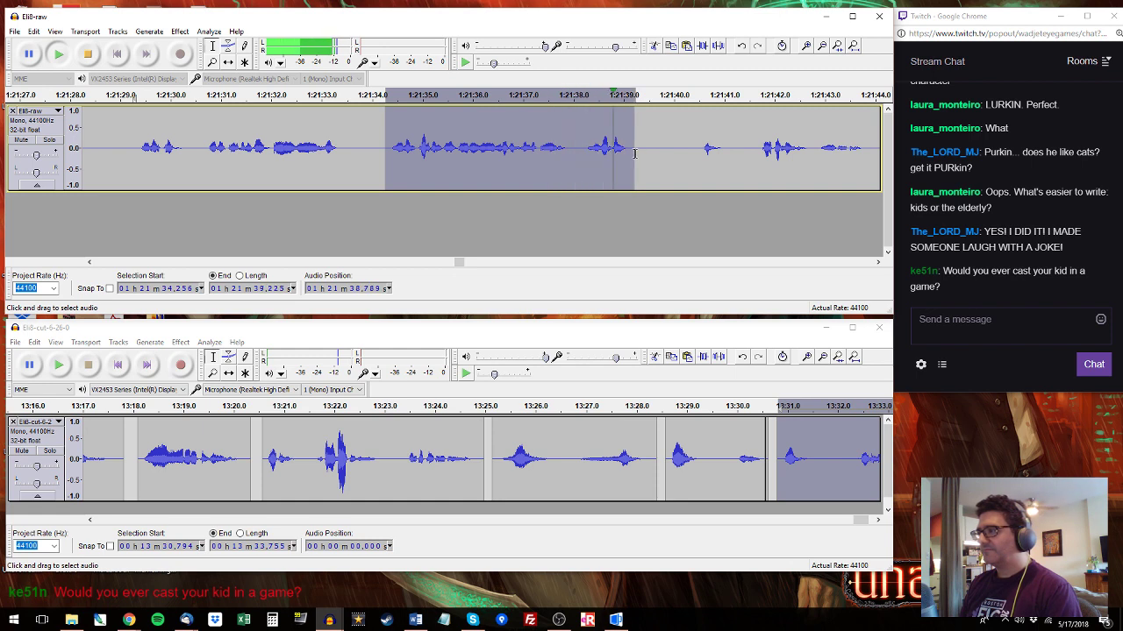
click(676, 330)
scroll(689, 427, right, 5)
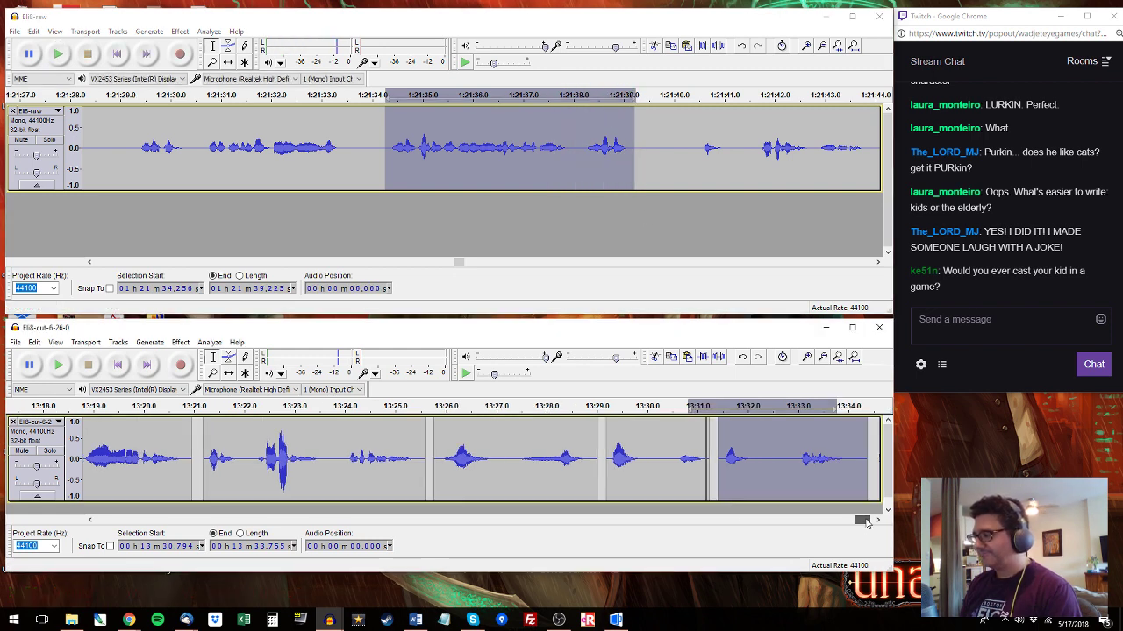
double_click(694, 430)
Audition from 1:21:40.397 and copy the raw take at 1:21:41.640–1:21:44.043 into the cut track at 13:39.200.
click(694, 150)
key(space)
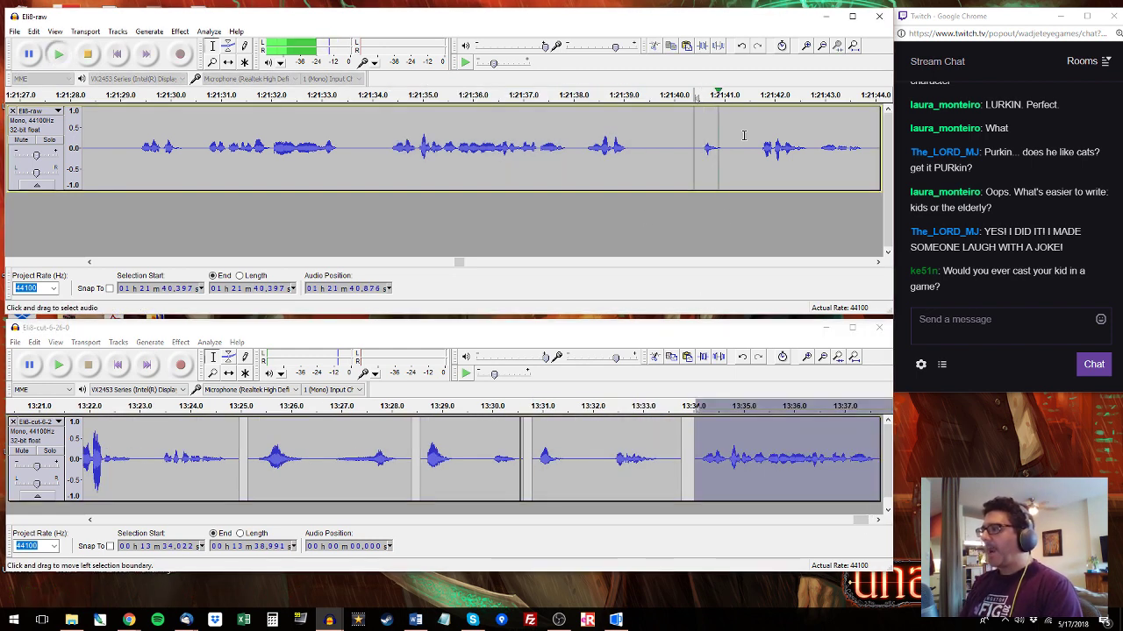
drag(756, 147, 634, 126)
key(space)
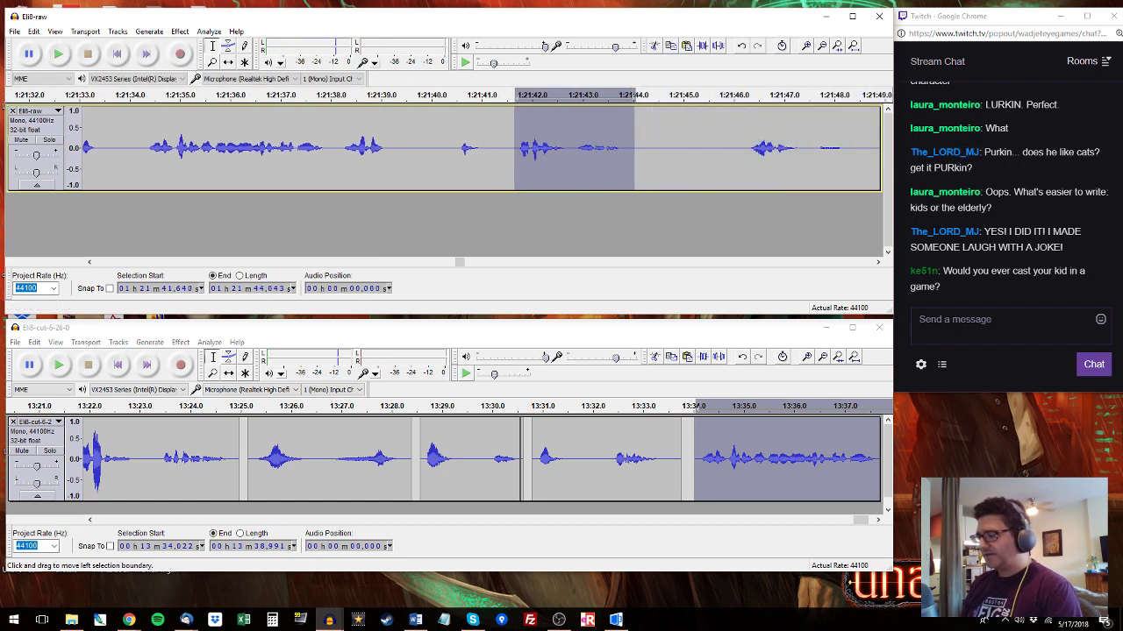
click(869, 520)
click(691, 443)
key(ctrl+v)
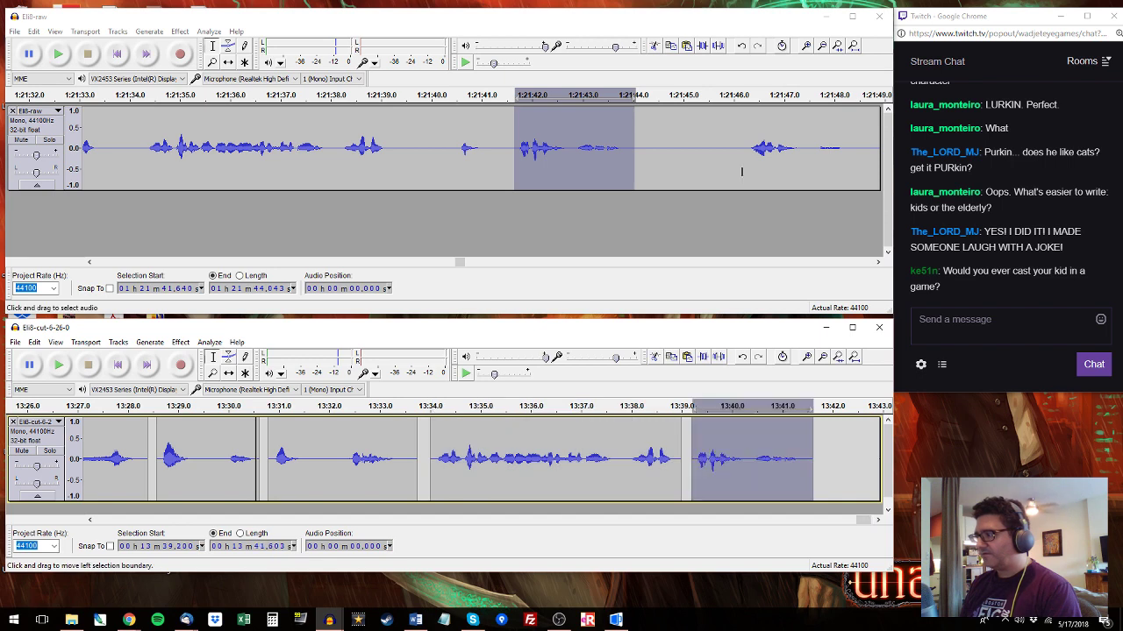
Audition the next raw lines and copy the take at 1:21:46.133–1:21:50.533 into the cut track at 13:41.696.
click(750, 148)
key(space)
drag(752, 148, 514, 140)
key(space)
click(520, 152)
key(space)
key(space)
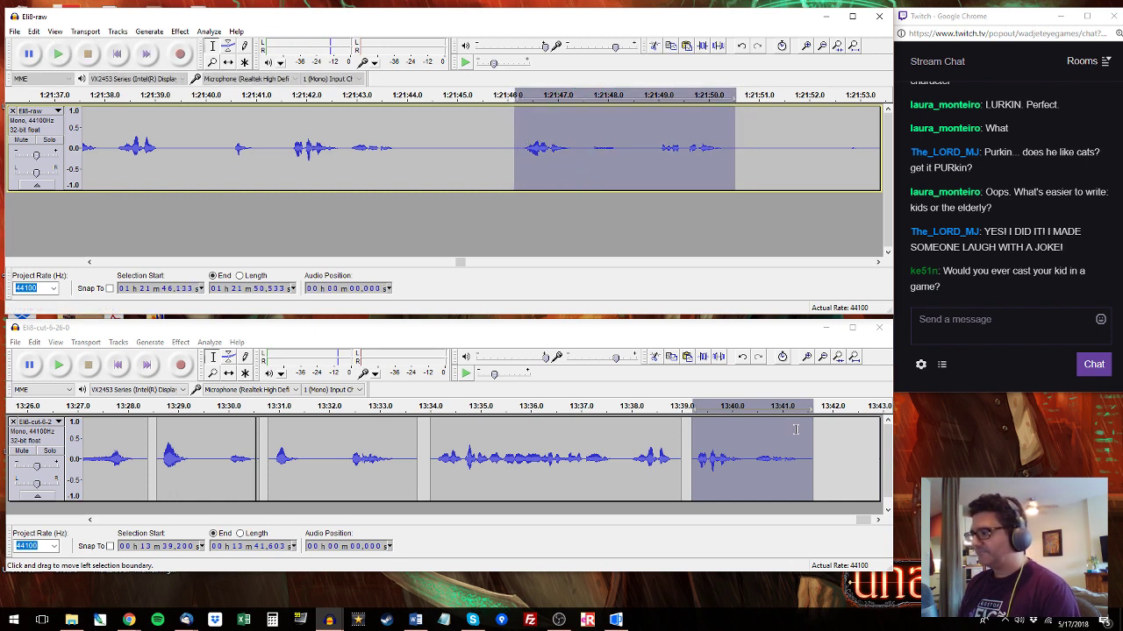
key(ctrl+c)
click(817, 443)
key(ctrl+v)
Audition from 1:21:53.284 and replace the cut-track clip at 13:34.022 with the raw take at 1:22:02.642–1:22:07.692.
click(874, 149)
key(space)
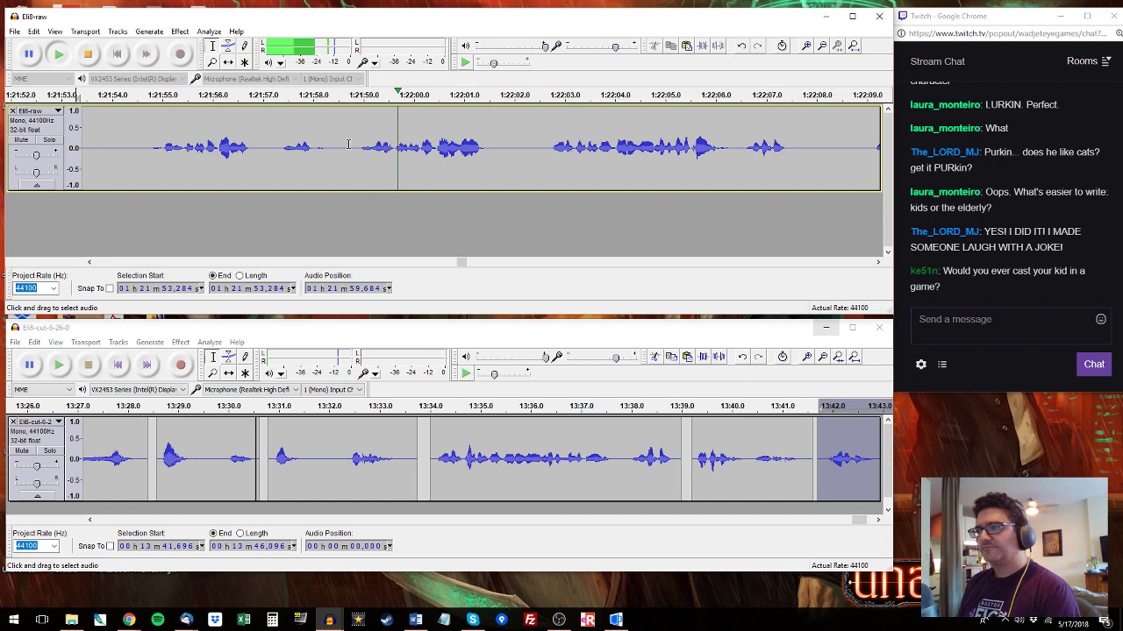
drag(357, 148, 605, 155)
click(554, 96)
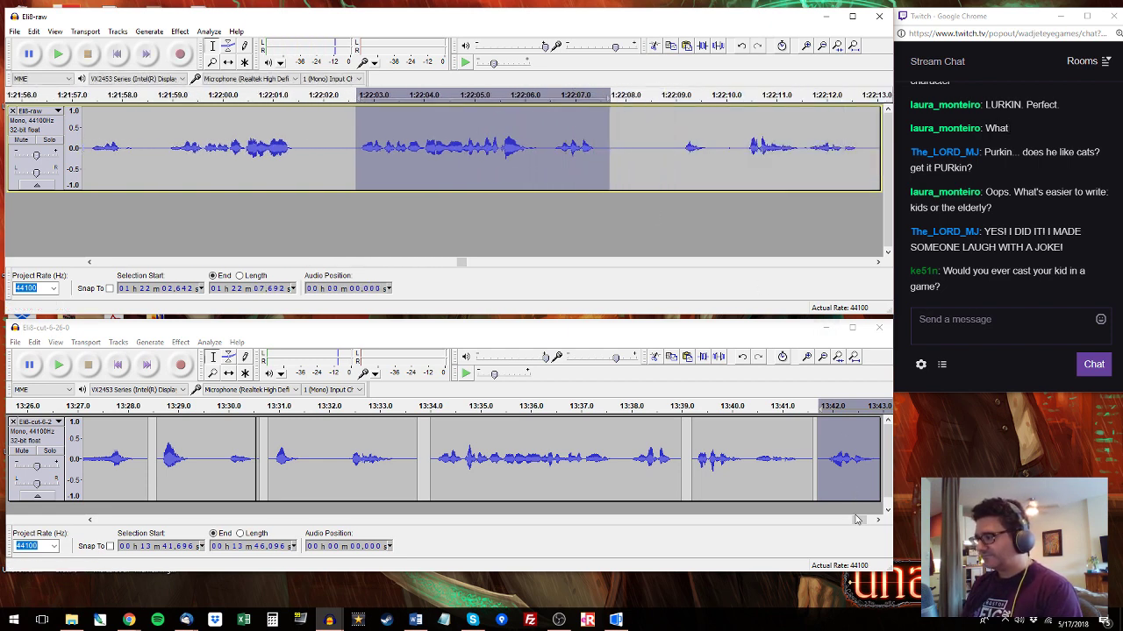
drag(856, 519, 864, 519)
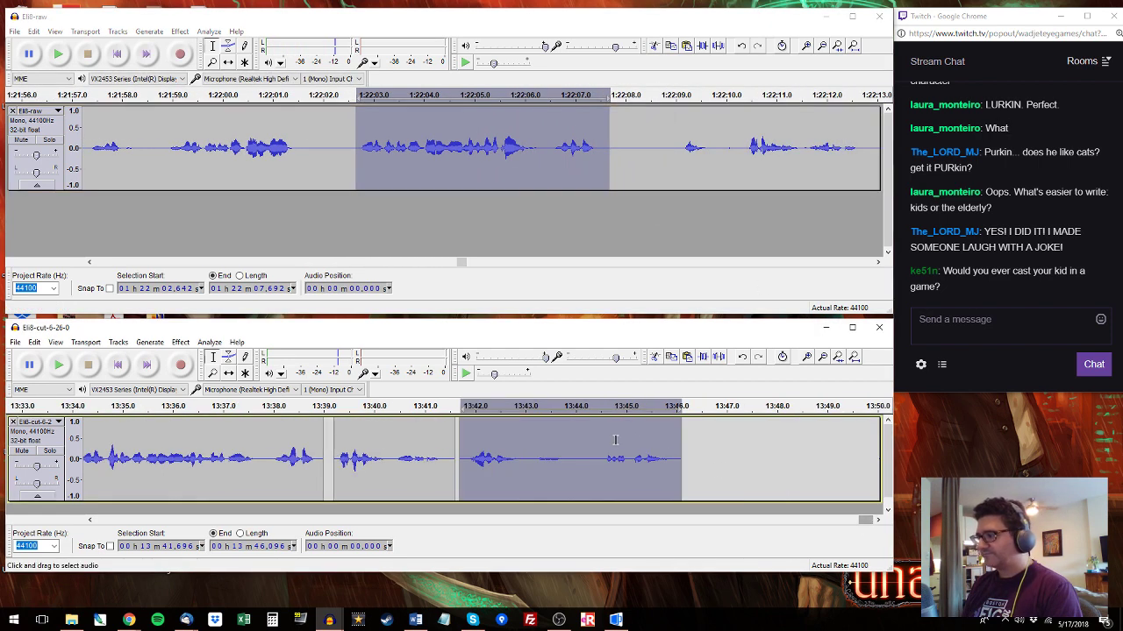
click(494, 462)
key(space)
key(space)
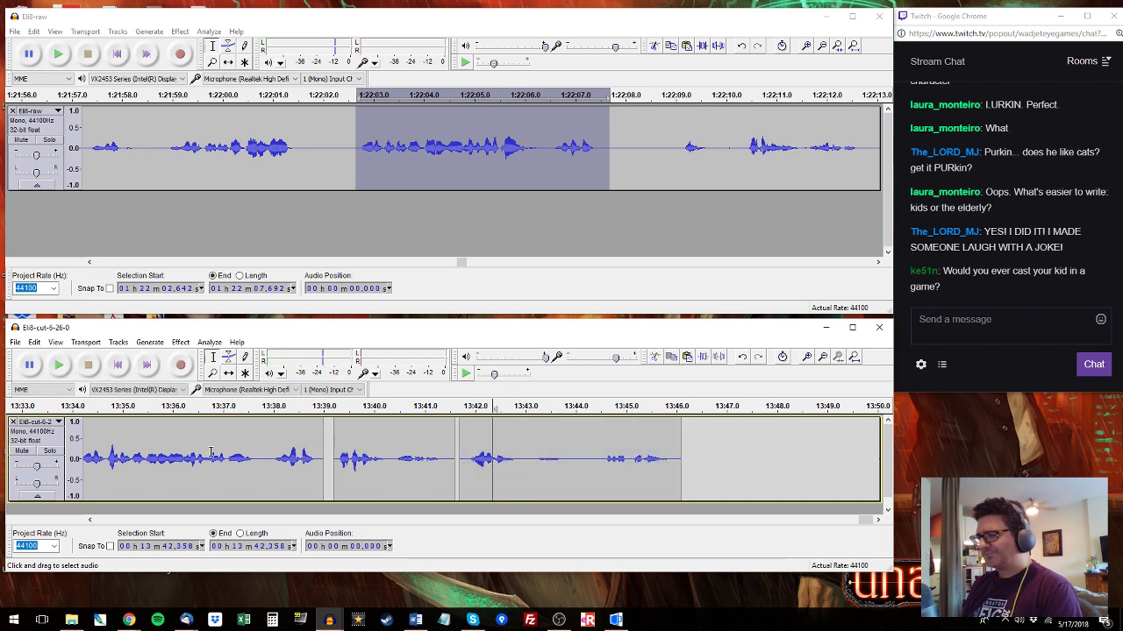
click(211, 455)
key(space)
double_click(220, 455)
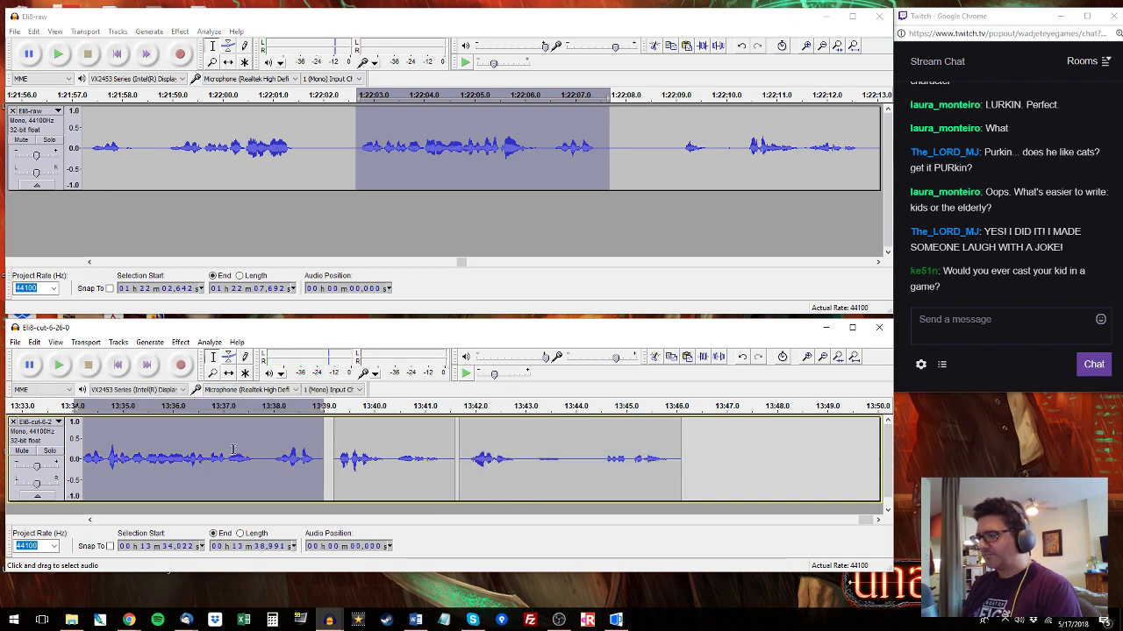
Audition from 1:22:08.911 and replace the cut-track clip at 13:41.777 with the raw take at 1:22:18.350–1:22:23.110.
click(674, 145)
key(space)
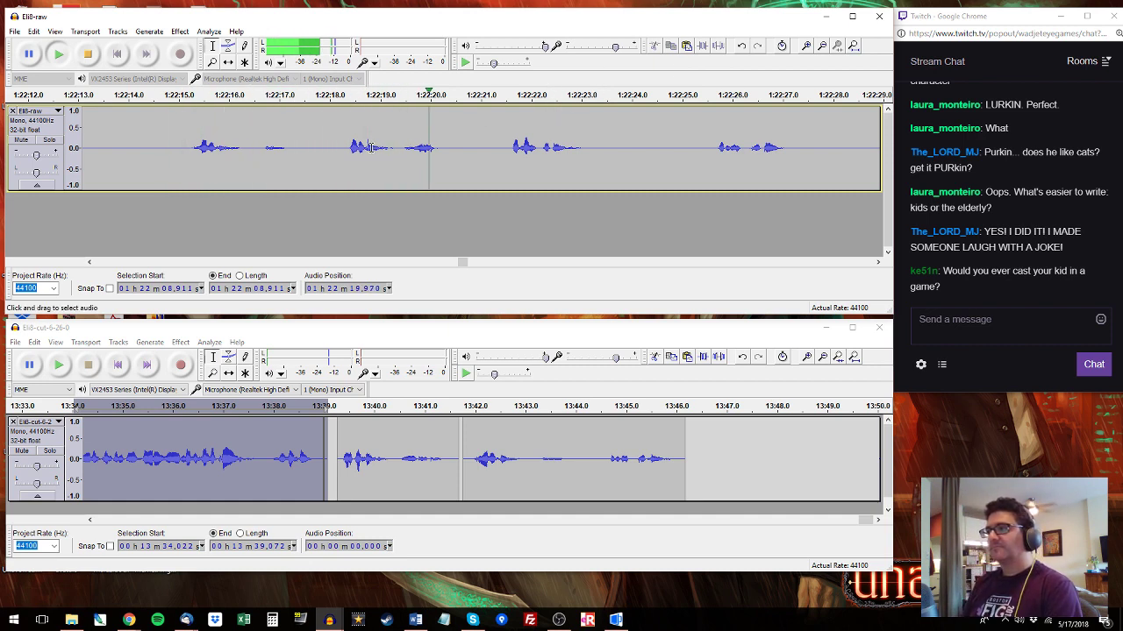
drag(347, 140, 585, 131)
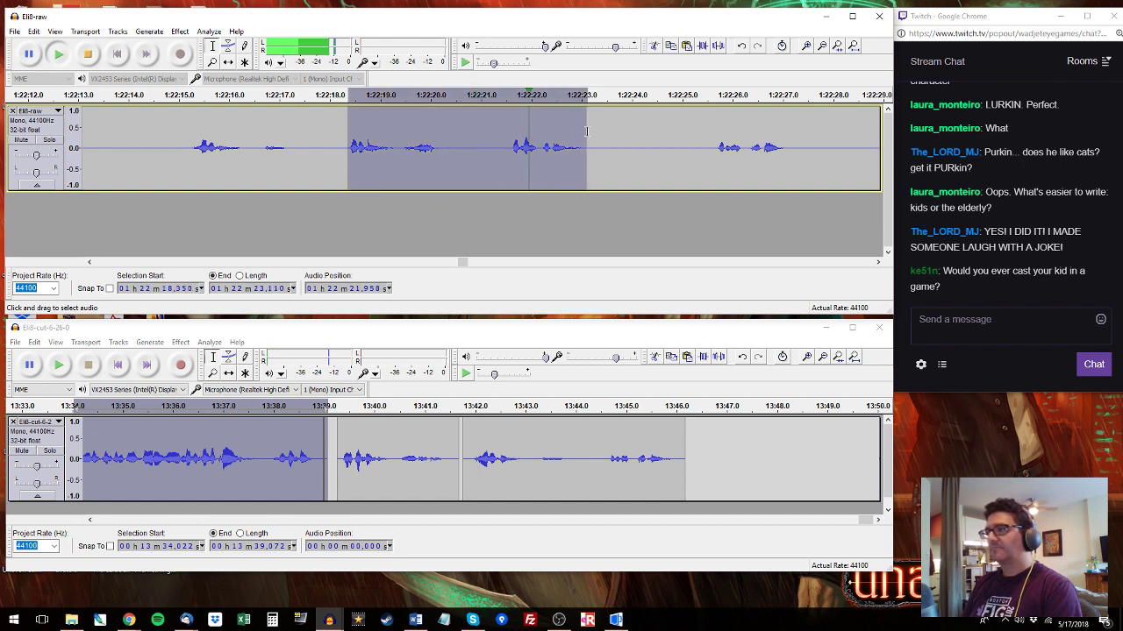
key(space)
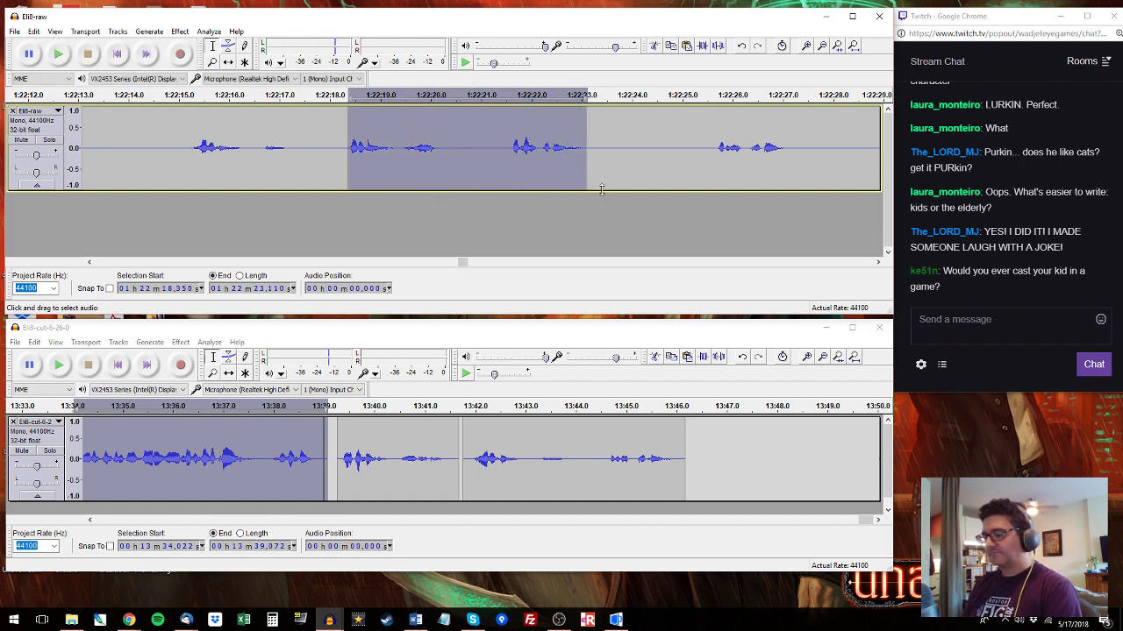
double_click(609, 458)
key(space)
key(space)
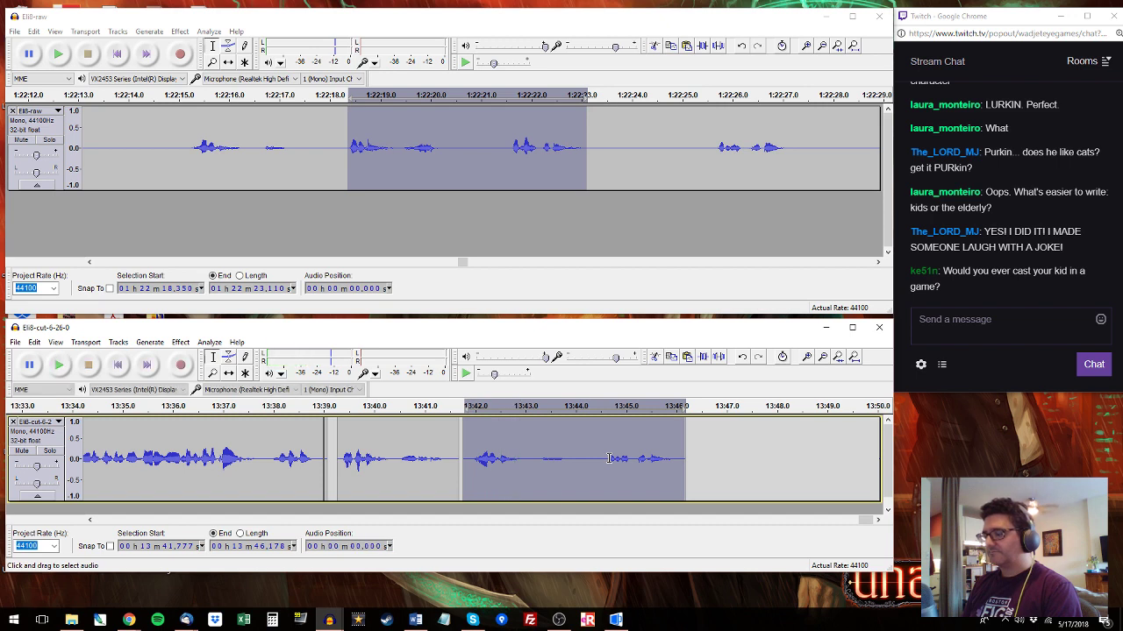
key(ctrl+v)
Audition from 1:22:25.502 and copy the raw take at 1:22:25.514–1:22:27.290 into the cut track at 13:46.735.
click(707, 127)
key(space)
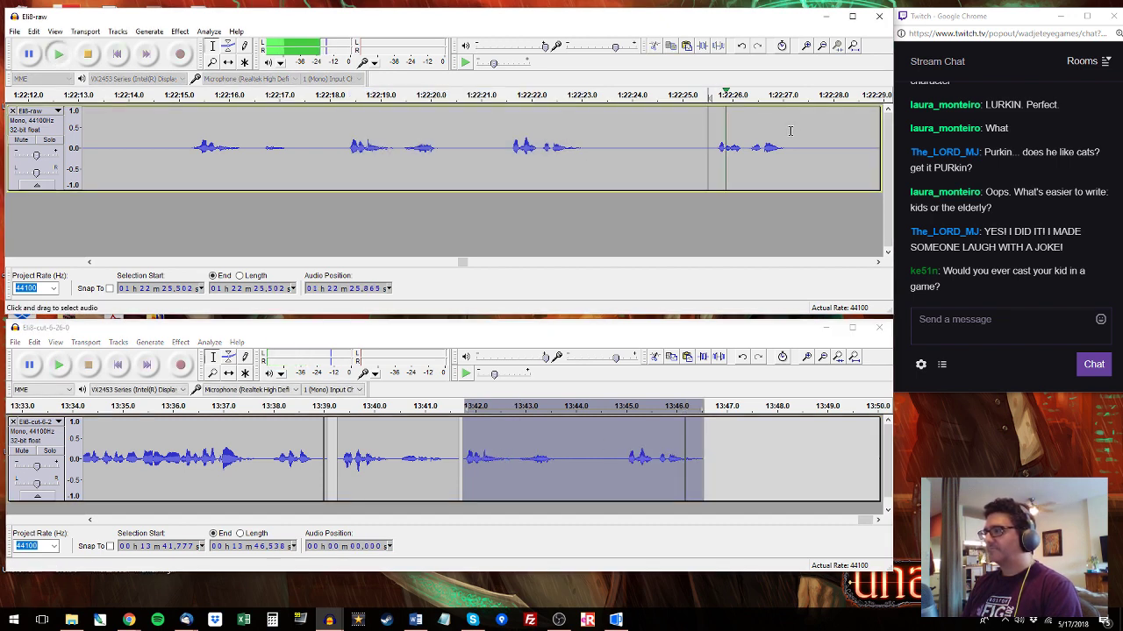
drag(797, 130, 708, 127)
key(ctrl+c)
click(713, 457)
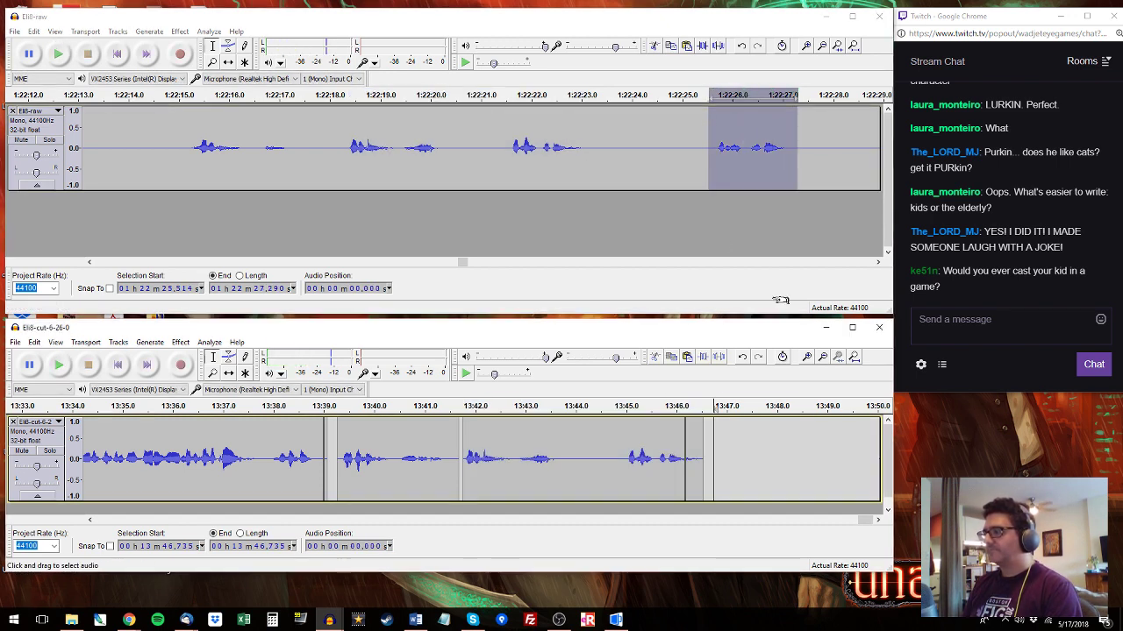
key(ctrl+v)
Audition from 1:22:28.695 and copy the raw take at 1:22:35.905–1:22:38.819 into the cut track at 13:48.685.
click(873, 138)
key(space)
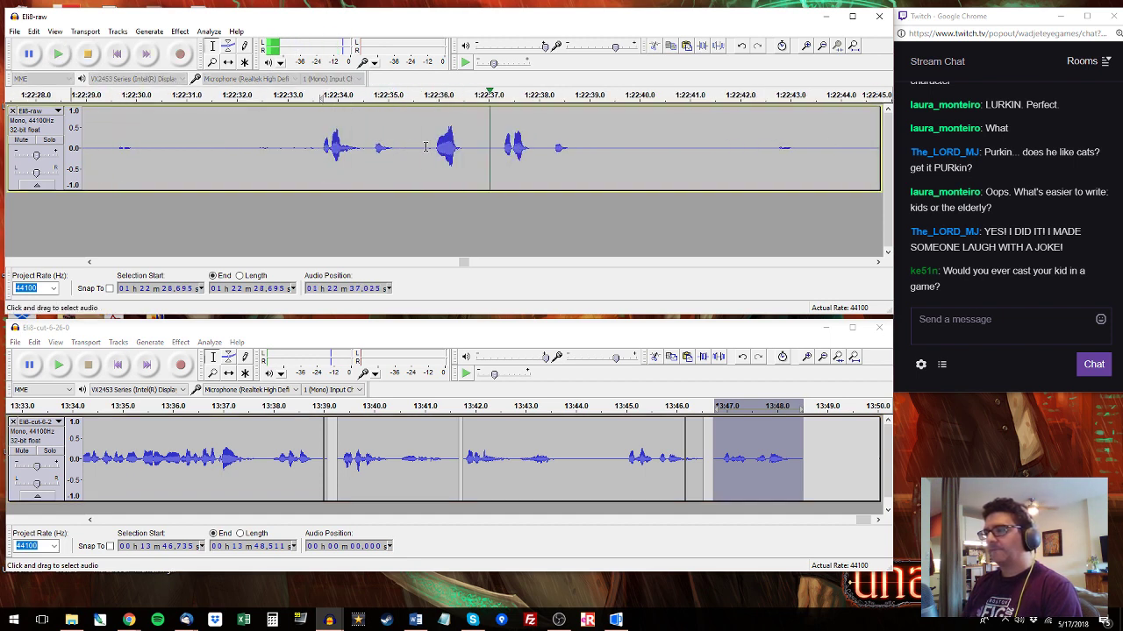
drag(433, 143, 579, 144)
key(space)
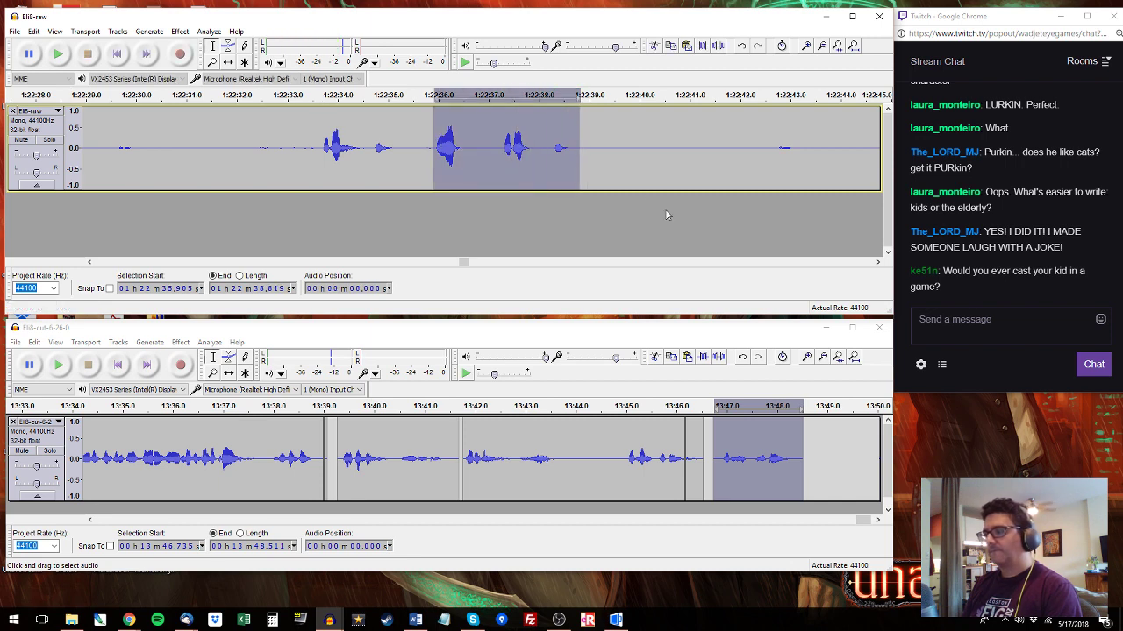
drag(811, 439, 956, 438)
Audition from 1:22:44.519 and copy the raw take at 1:23:07.623–1:23:11.733 into the cut track at 13:51.774.
click(867, 118)
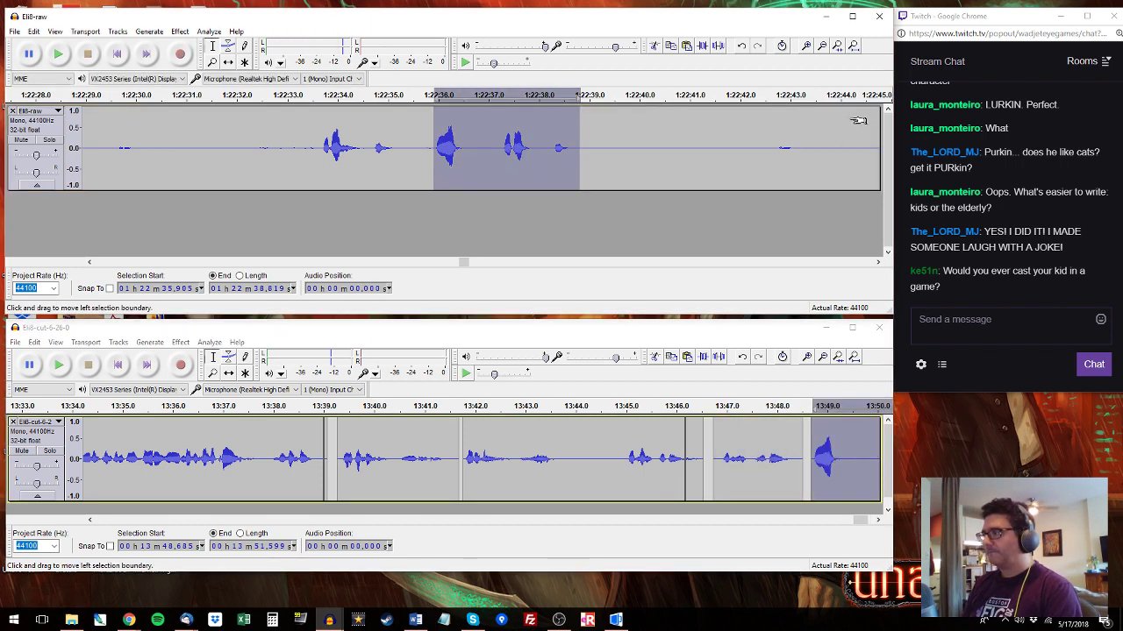
key(space)
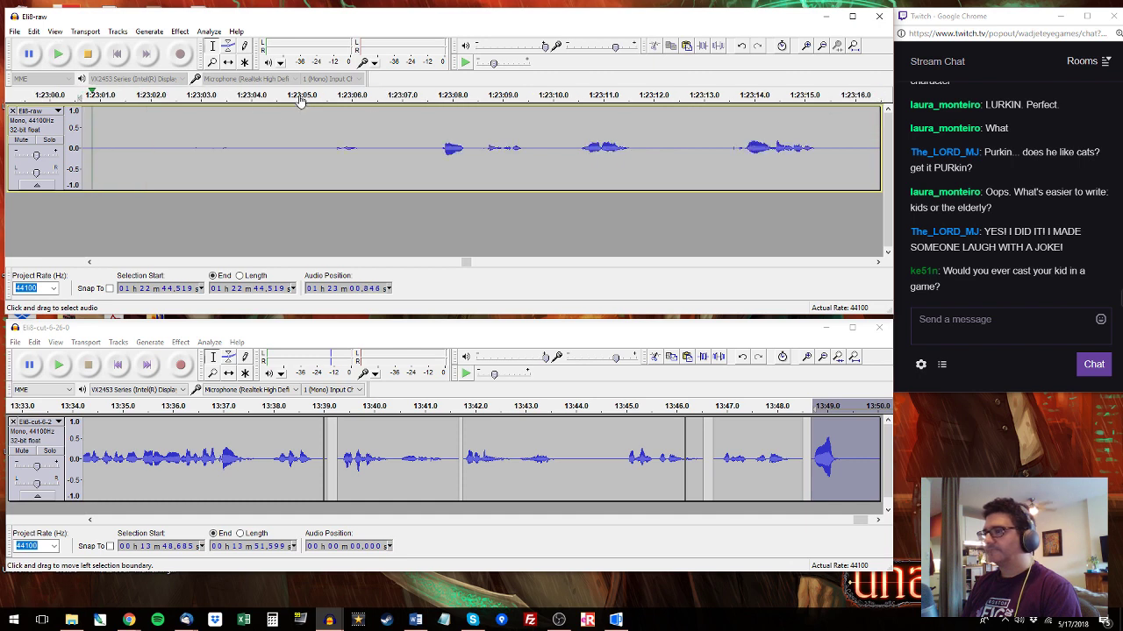
click(446, 98)
drag(433, 143, 640, 154)
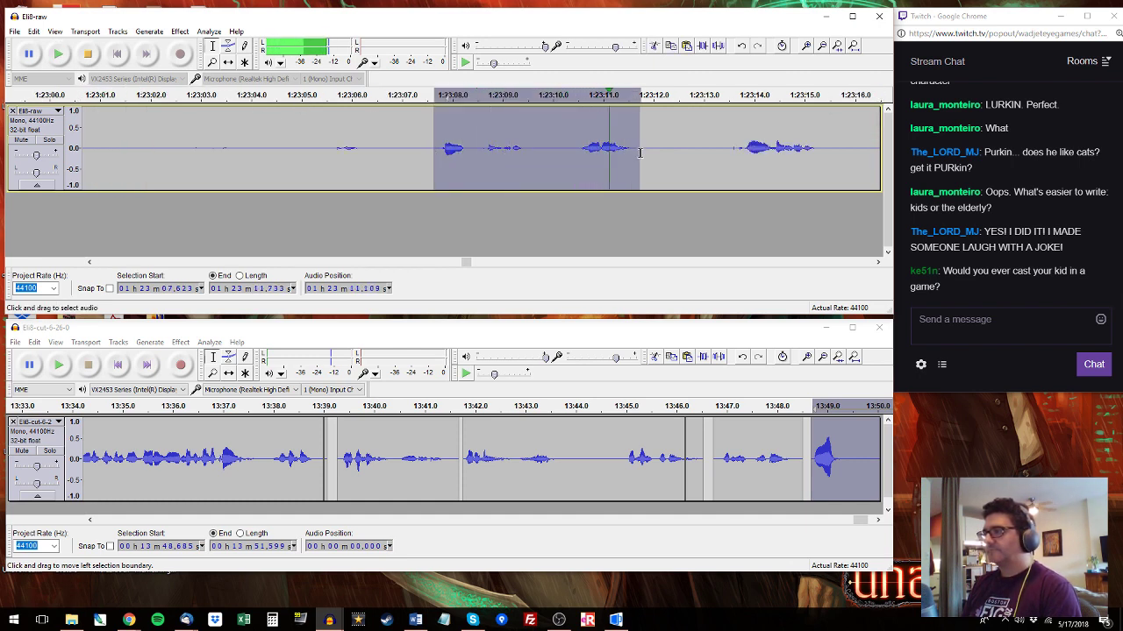
key(space)
drag(860, 521, 866, 521)
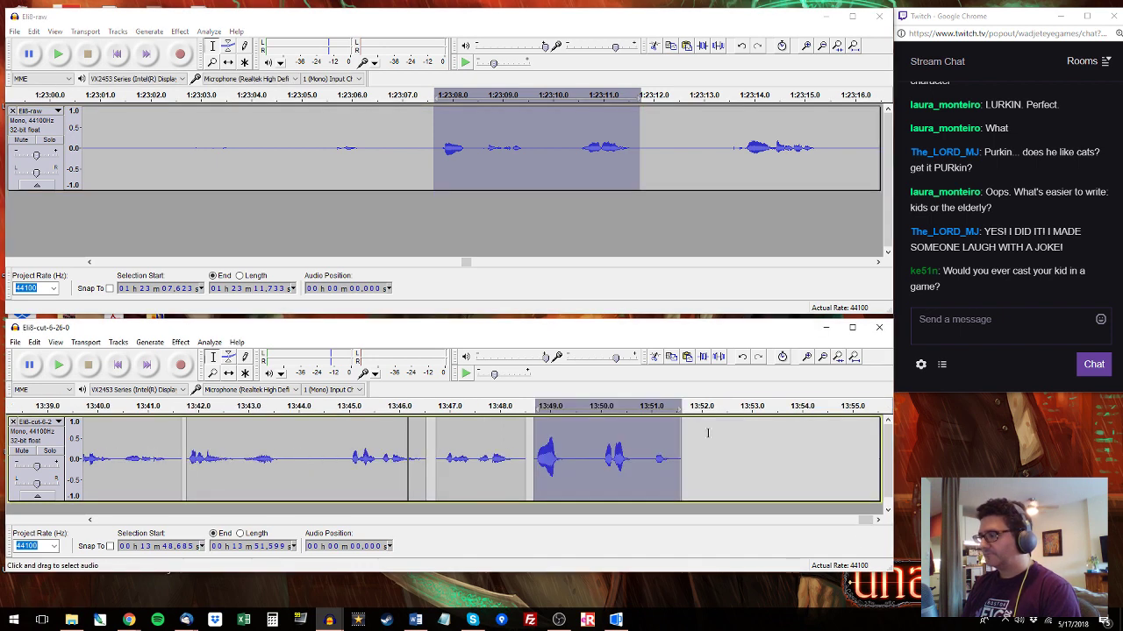
click(690, 431)
key(ctrl+v)
Audition from 1:23:13.672 and replace the opening phrase of the cut-track clip, from 13:51.820, with the raw phrase at 1:23:13.741–1:23:15.367.
click(739, 136)
key(space)
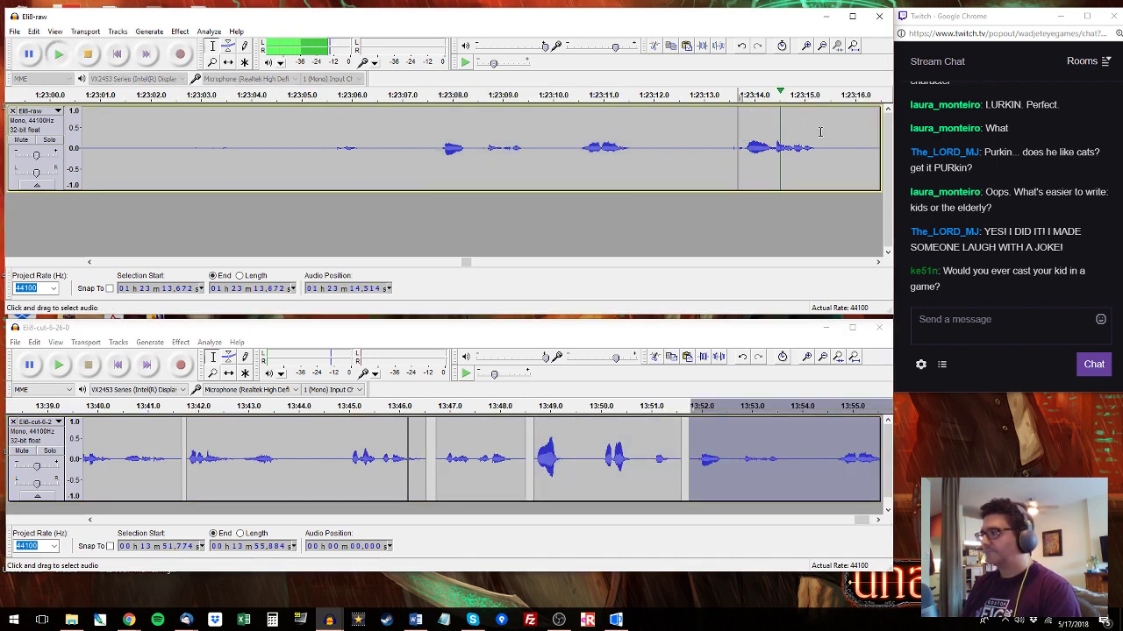
drag(823, 132, 742, 129)
key(space)
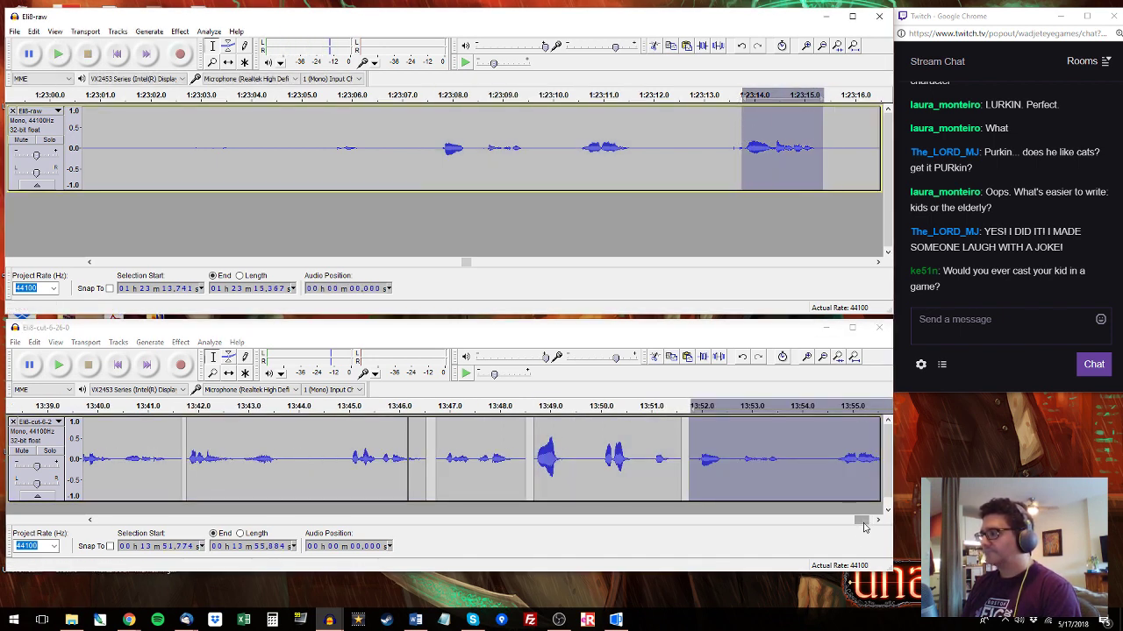
drag(862, 521, 872, 523)
click(476, 455)
key(space)
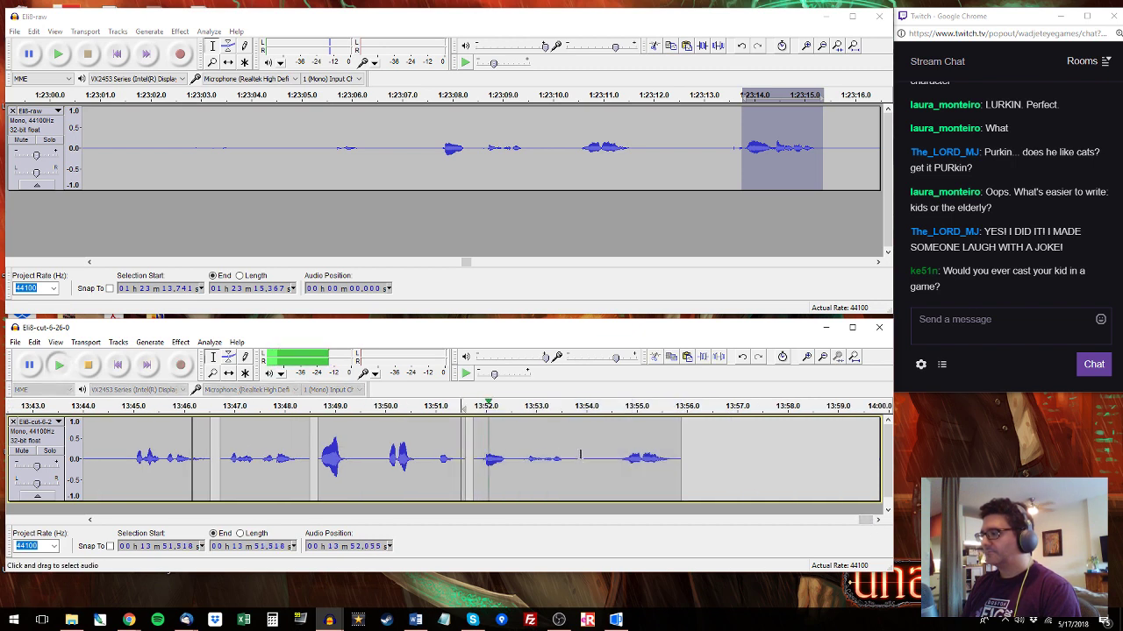
drag(571, 454, 475, 448)
key(ctrl+v)
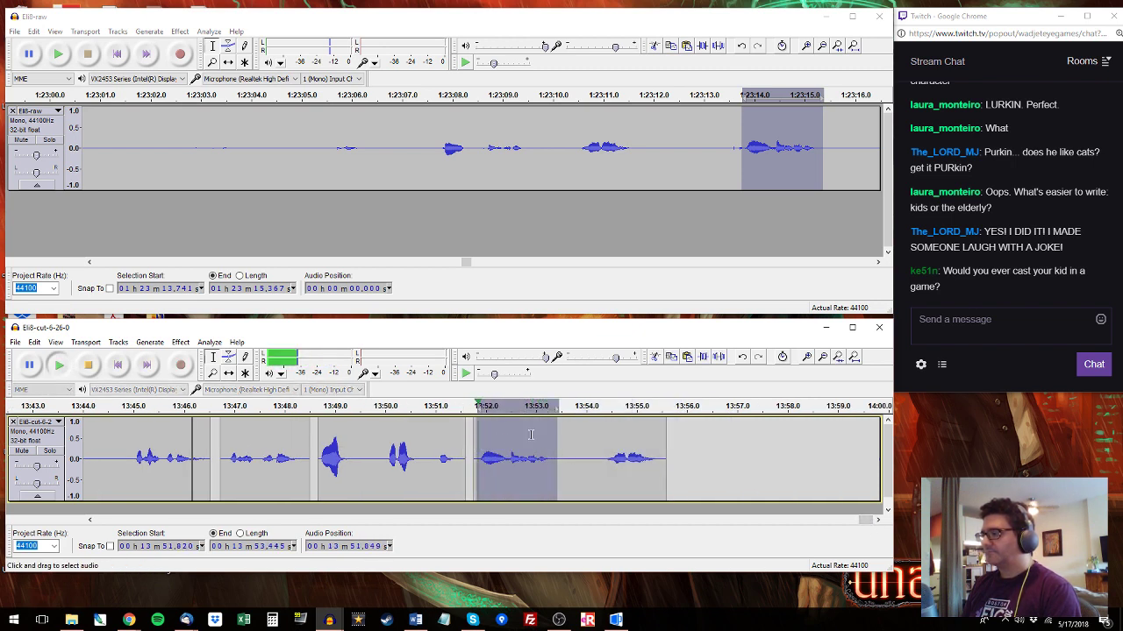
Audition from 1:23:16.249 and copy the raw take at 1:23:20.359–1:23:23.459 into the cut track at 13:55.756.
click(869, 97)
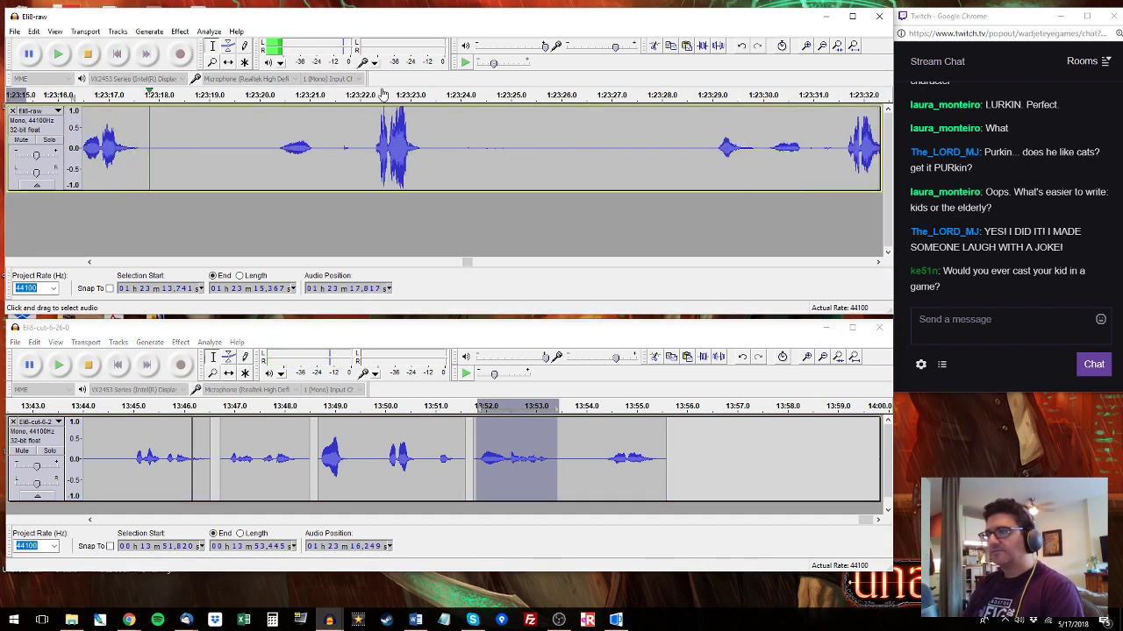
click(286, 95)
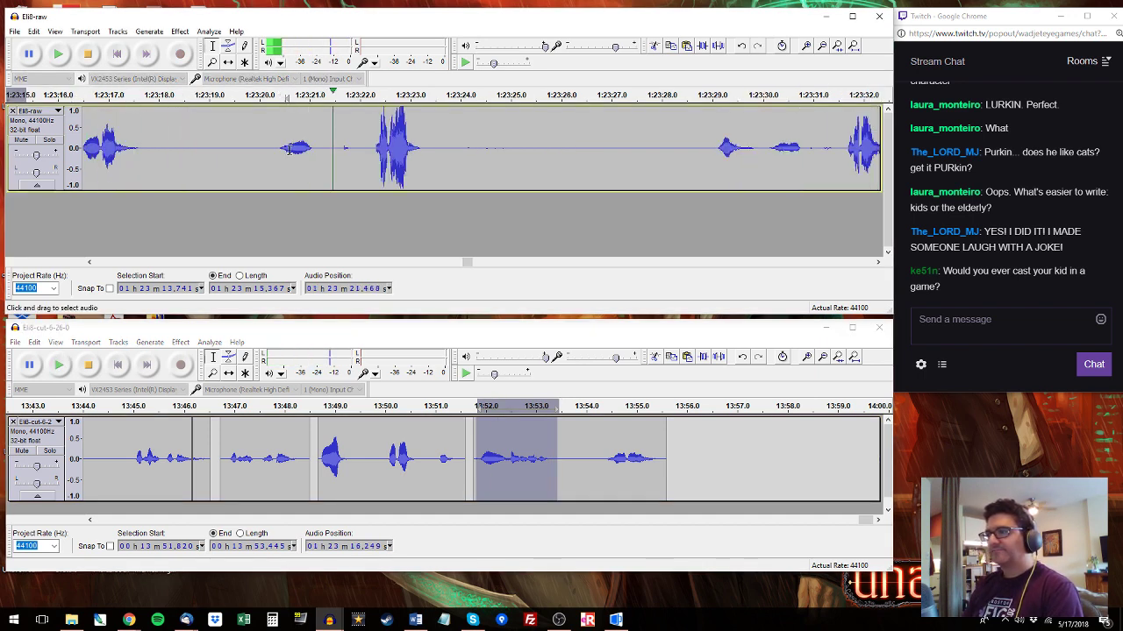
drag(278, 149, 433, 151)
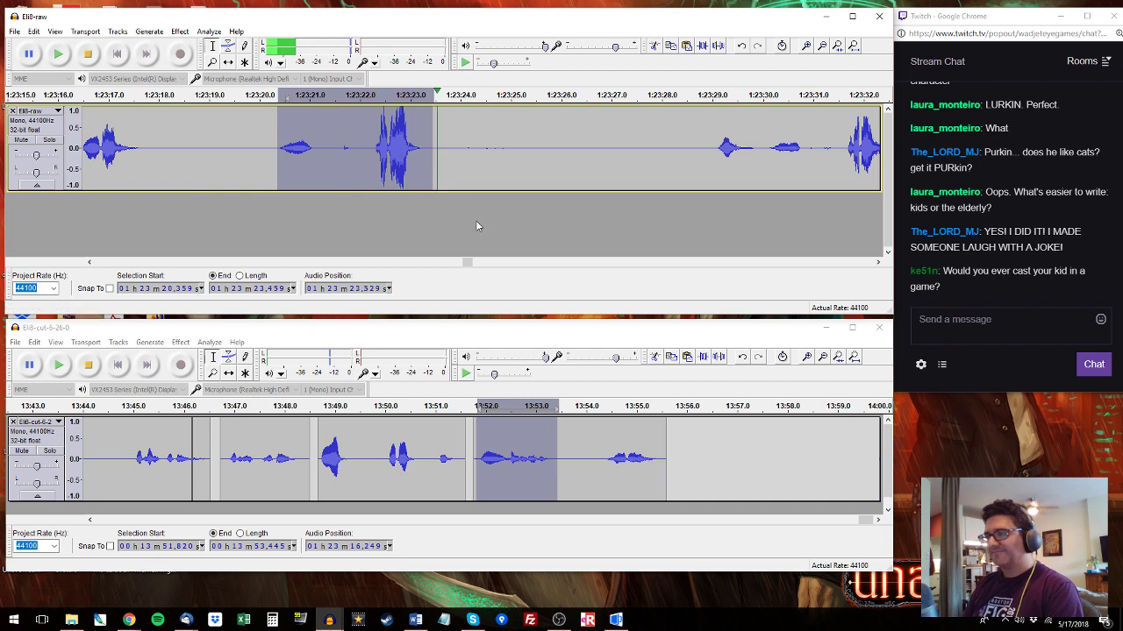
click(675, 434)
key(ctrl+v)
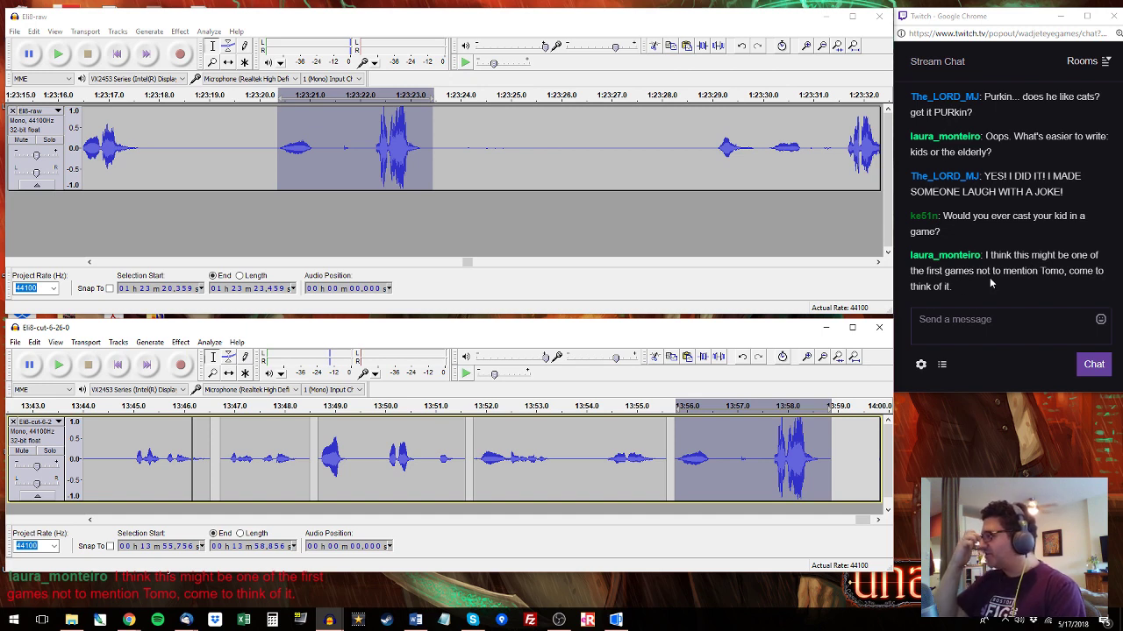
Audition from 1:23:29.043 and replace the cut-track clip at 13:55.756 with the raw take at 1:23:28.985–1:23:32.782.
click(715, 146)
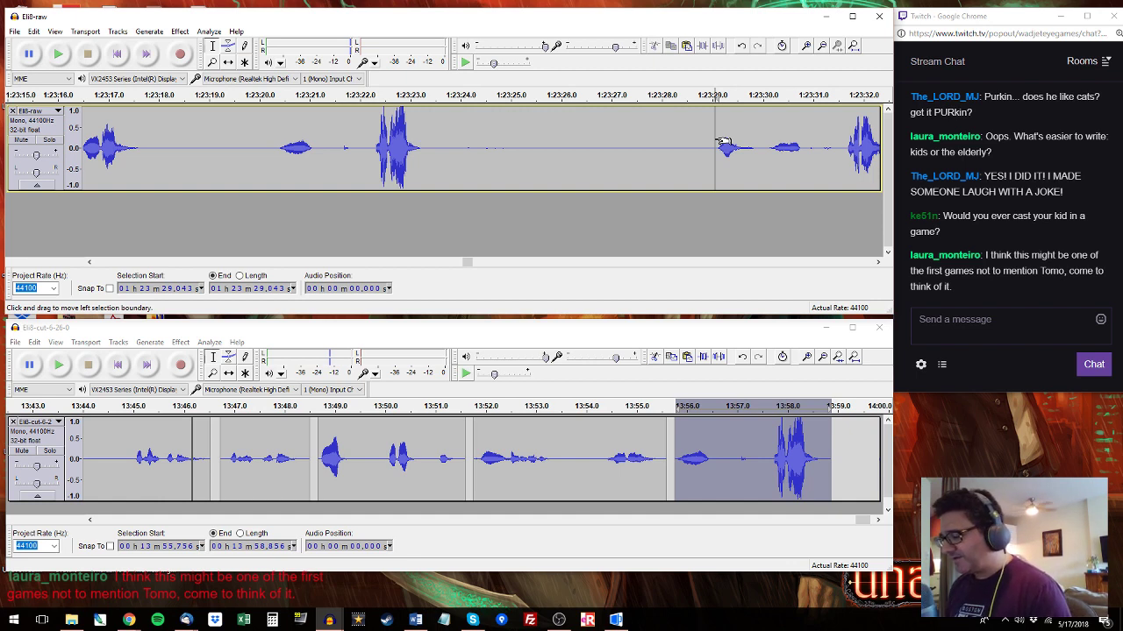
key(space)
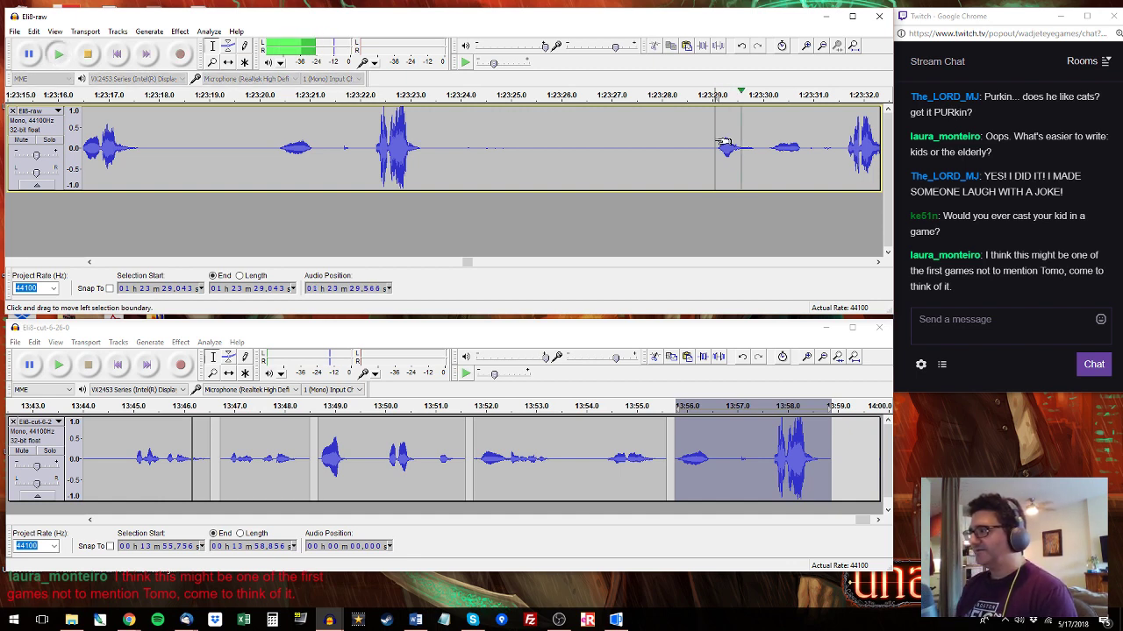
drag(714, 145, 649, 131)
key(space)
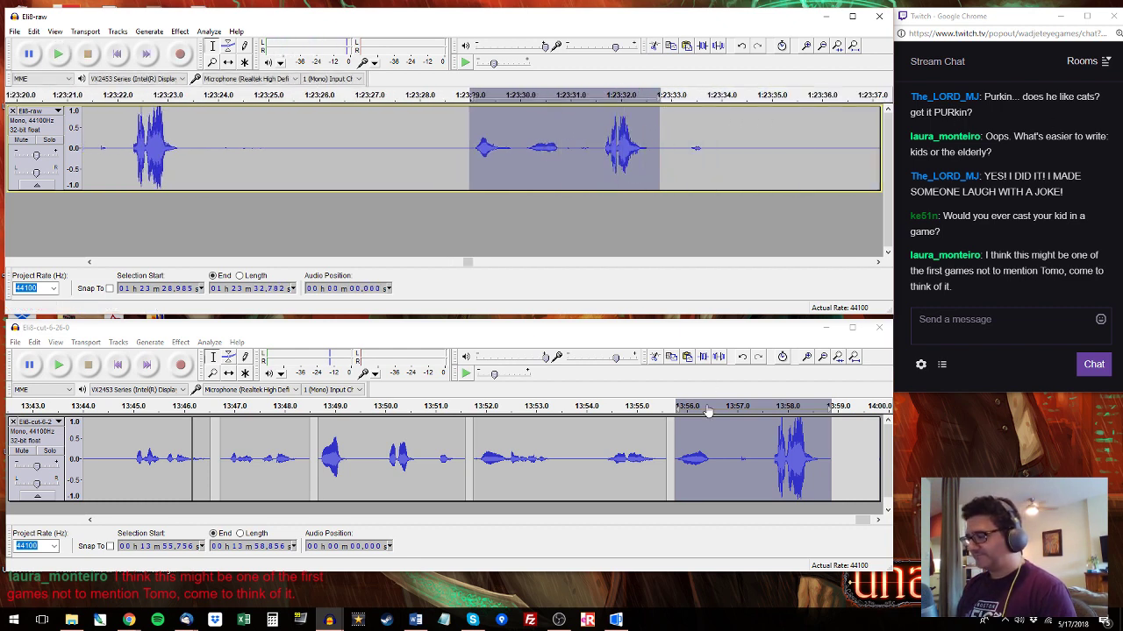
click(668, 448)
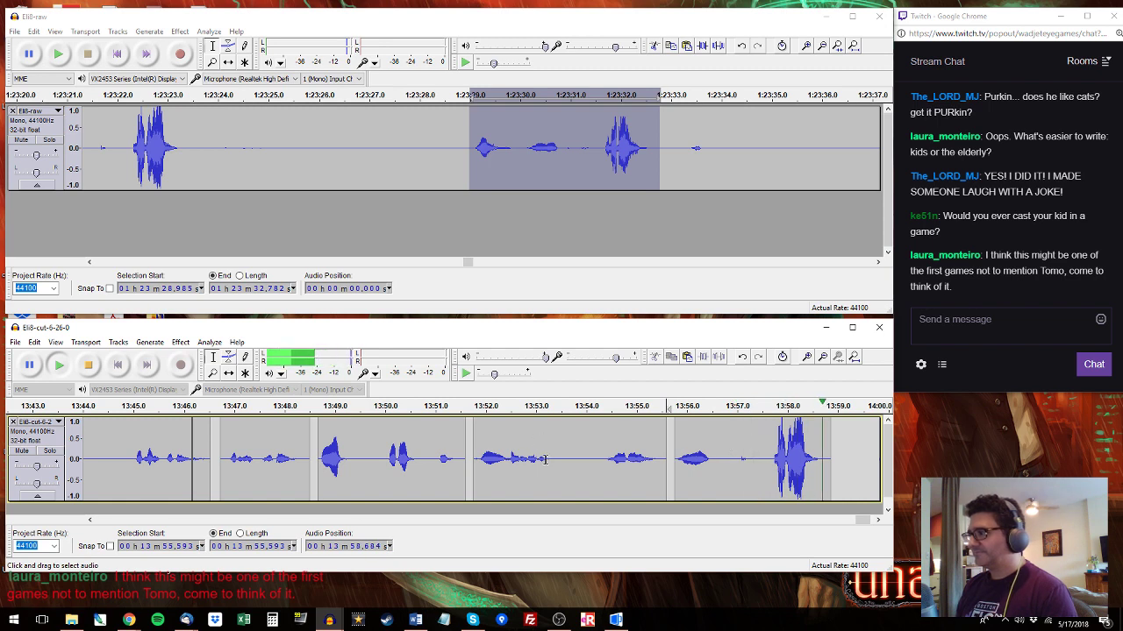
double_click(733, 456)
key(ctrl+v)
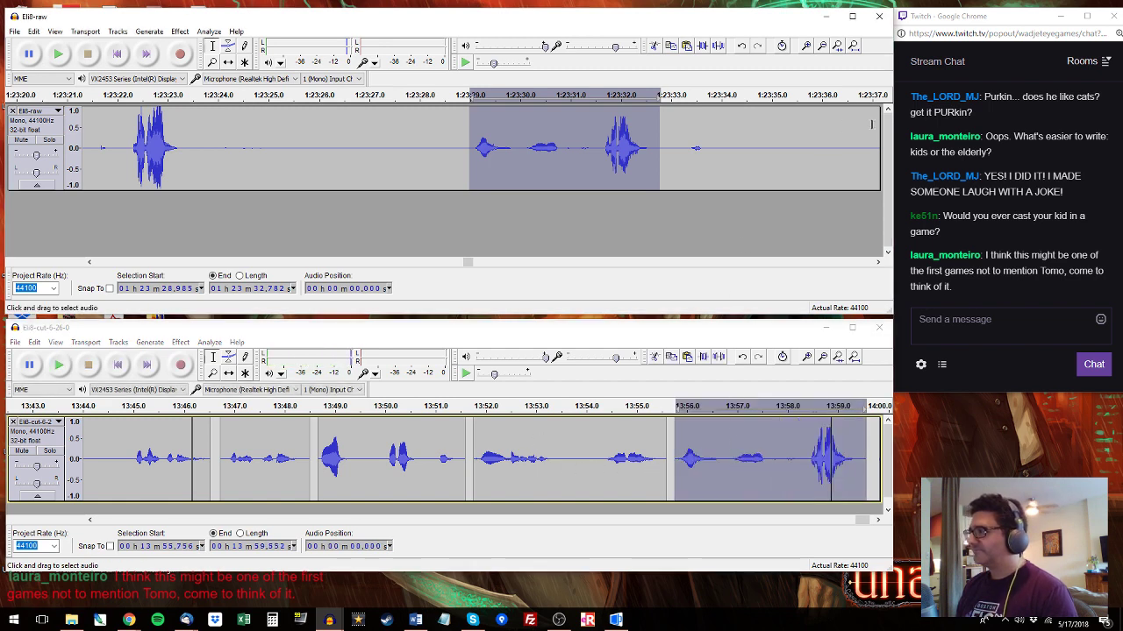
Audition the raw recording from 1:23:37.020.
click(827, 143)
key(space)
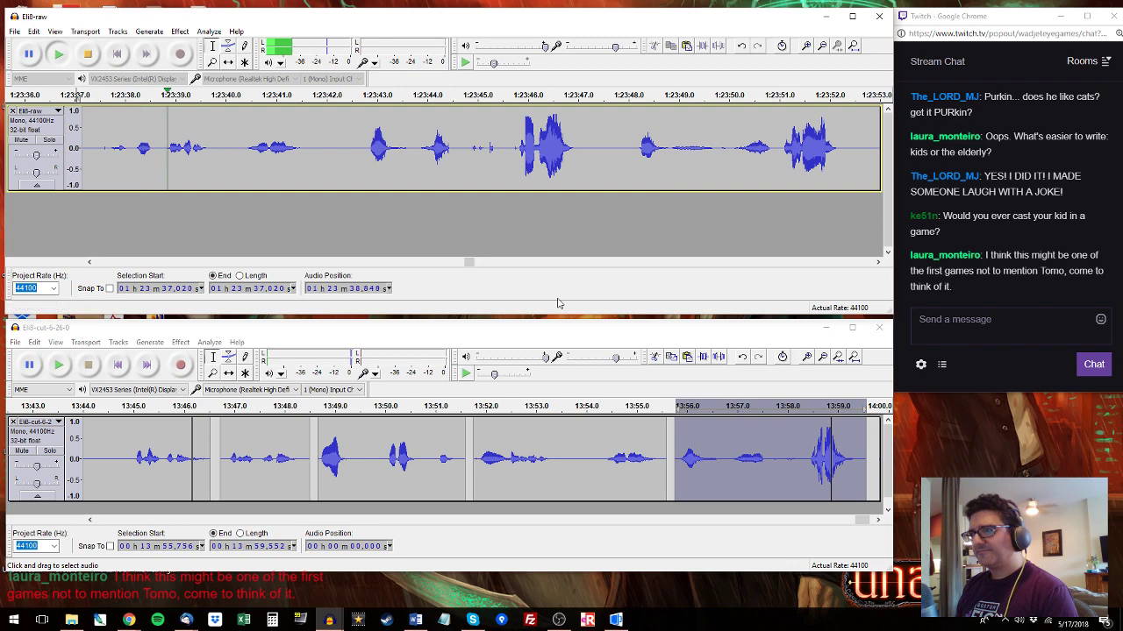
key(space)
Switch to AGS Editor, collapse the Rooms tree and return to the room72.asc script.
click(616, 620)
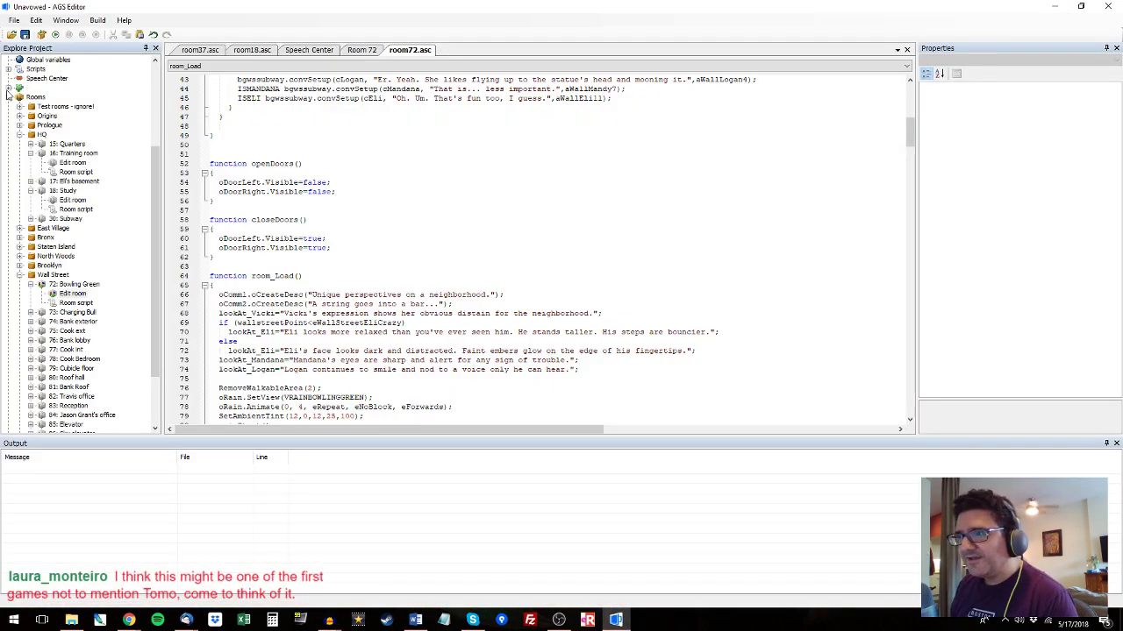
click(9, 69)
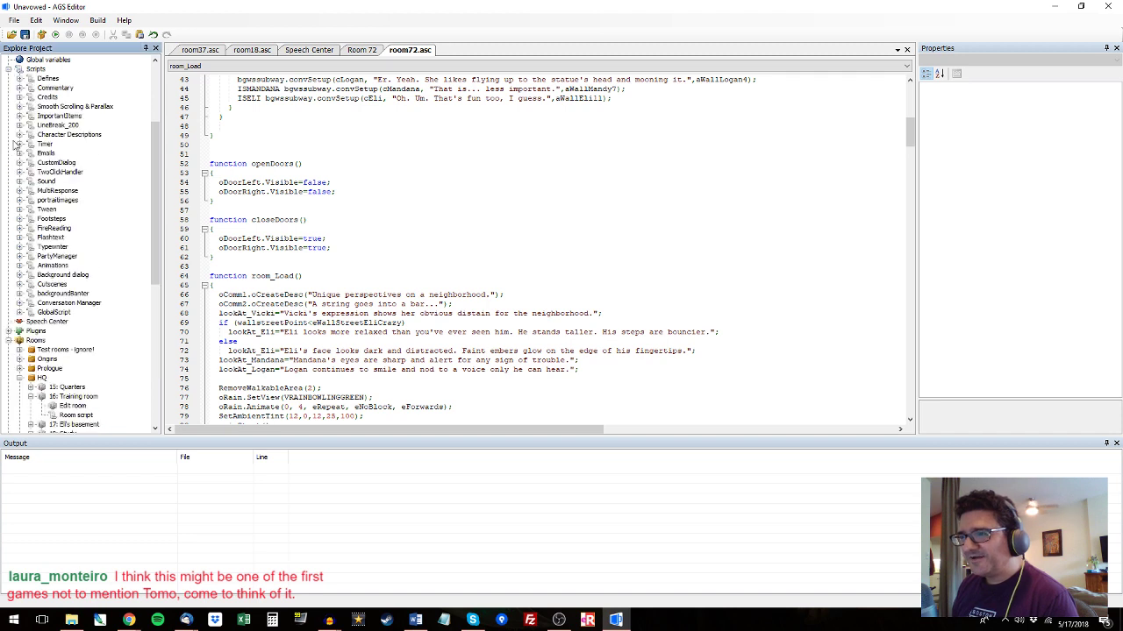
click(9, 69)
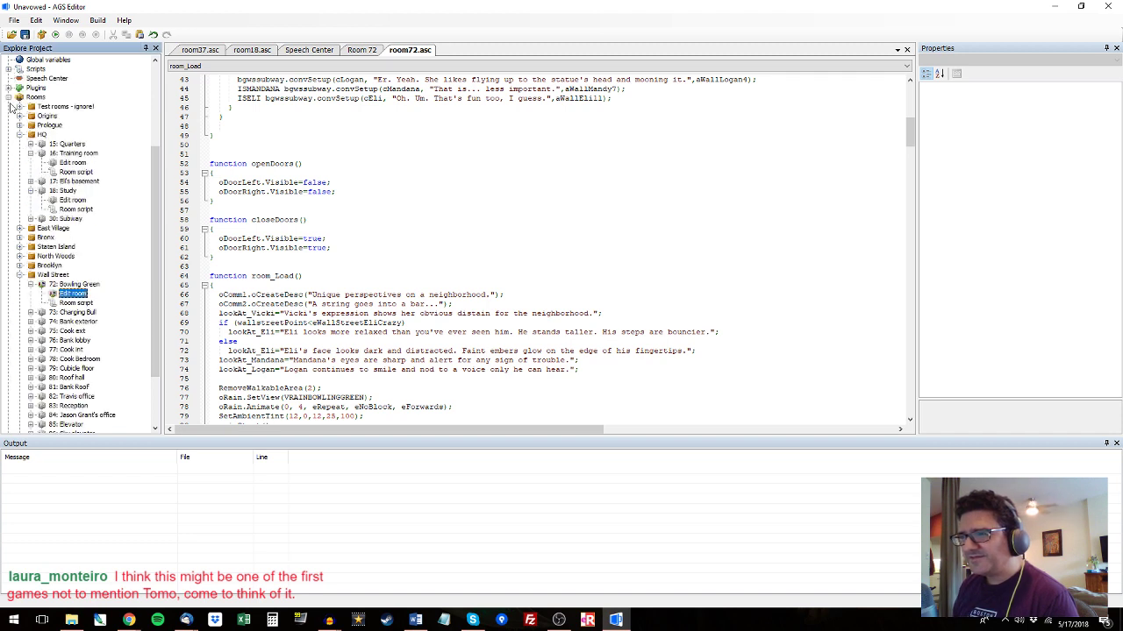
click(9, 98)
click(358, 118)
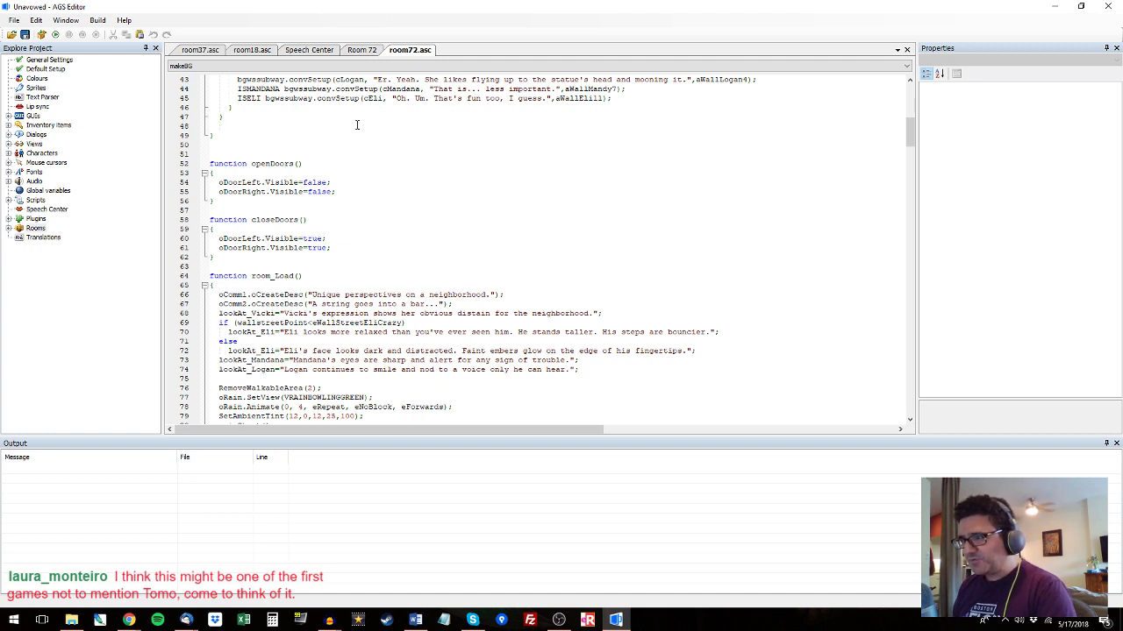
Search the current project for "tomo" and close the search after the first match.
key(ctrl+f)
click(226, 191)
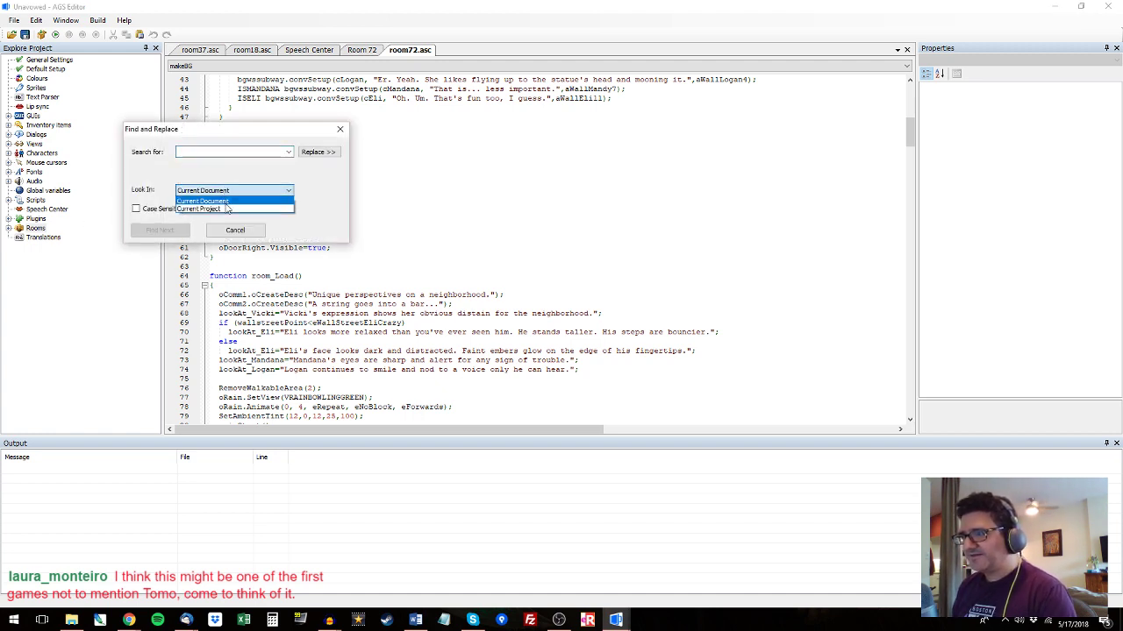
click(228, 208)
text(tomo)
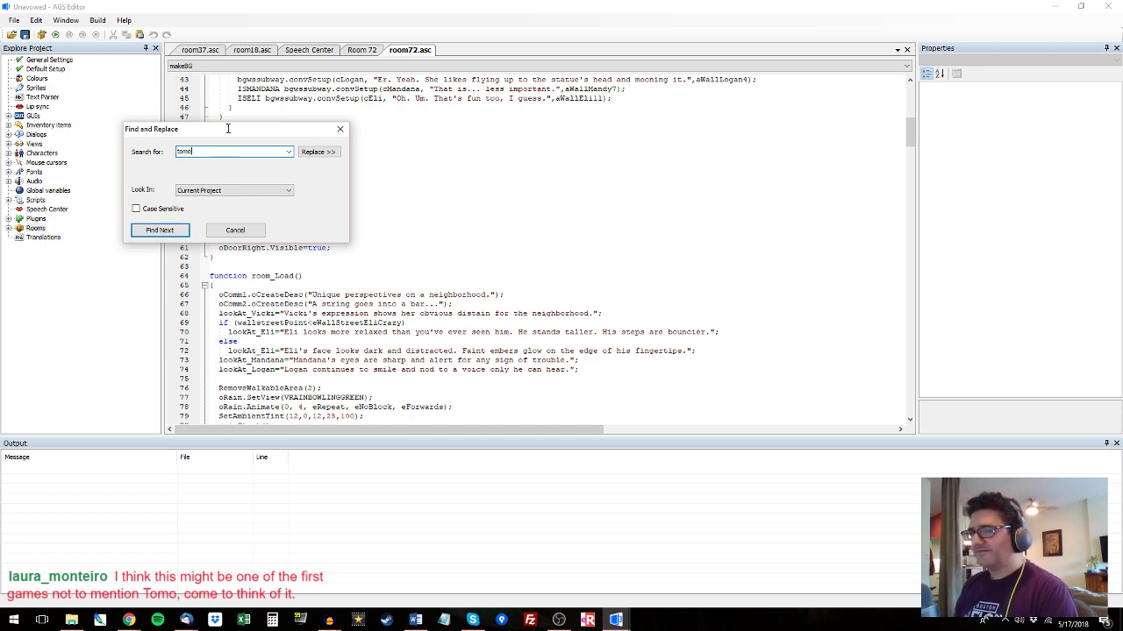
key(Return)
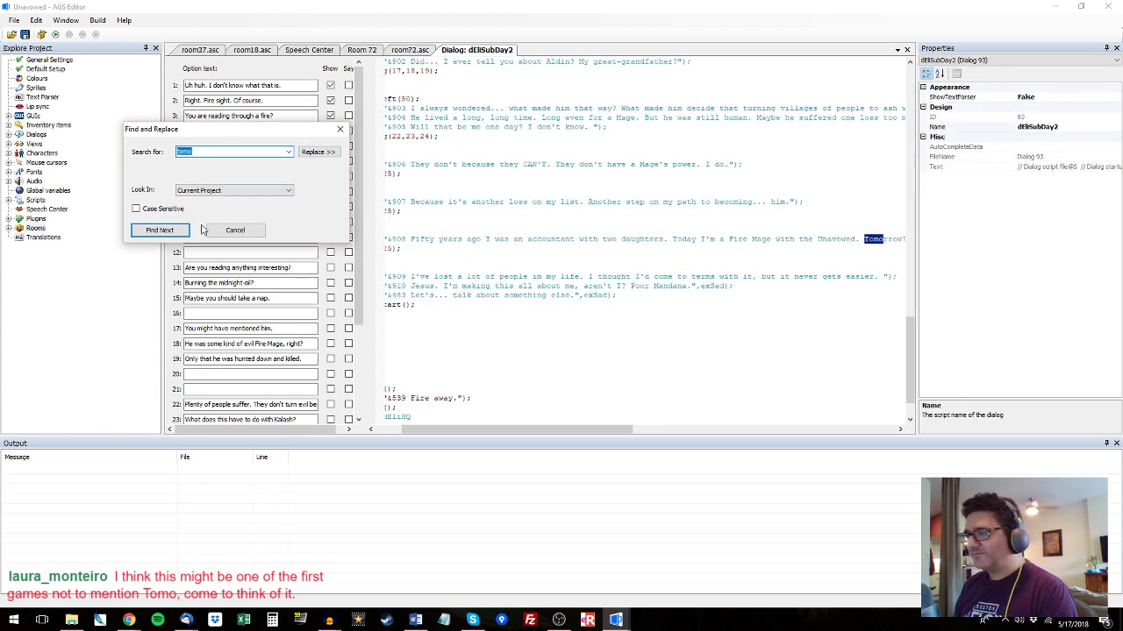
click(340, 129)
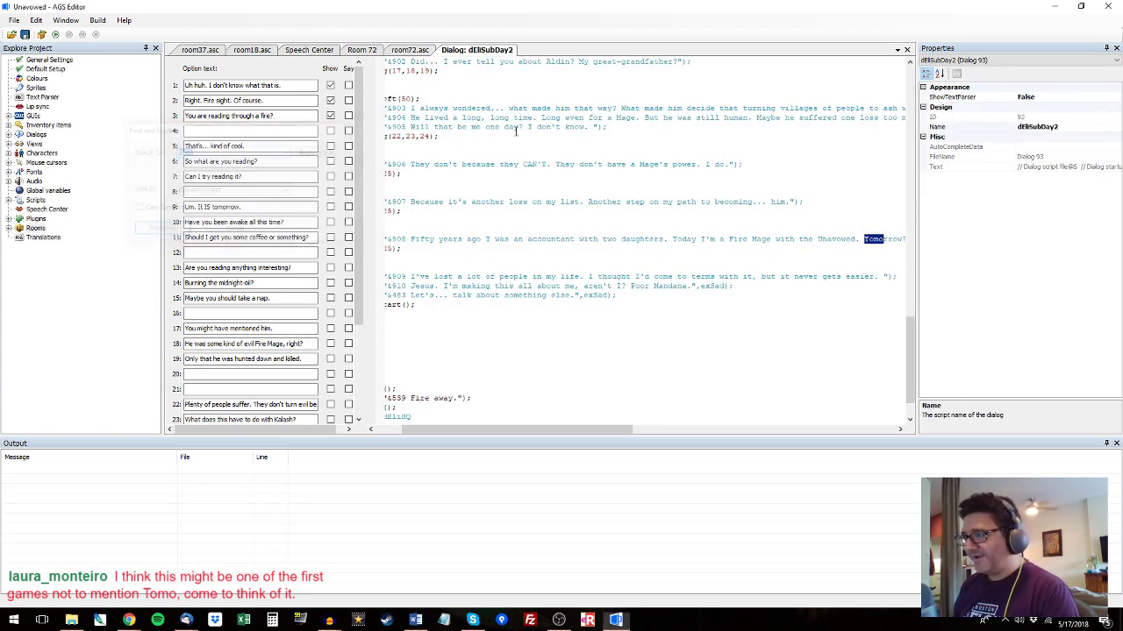
Find all project matches for "tomo" and open the Emails.asc line 30 match, then minimize the editor to return to Audacity.
key(ctrl+shift+f)
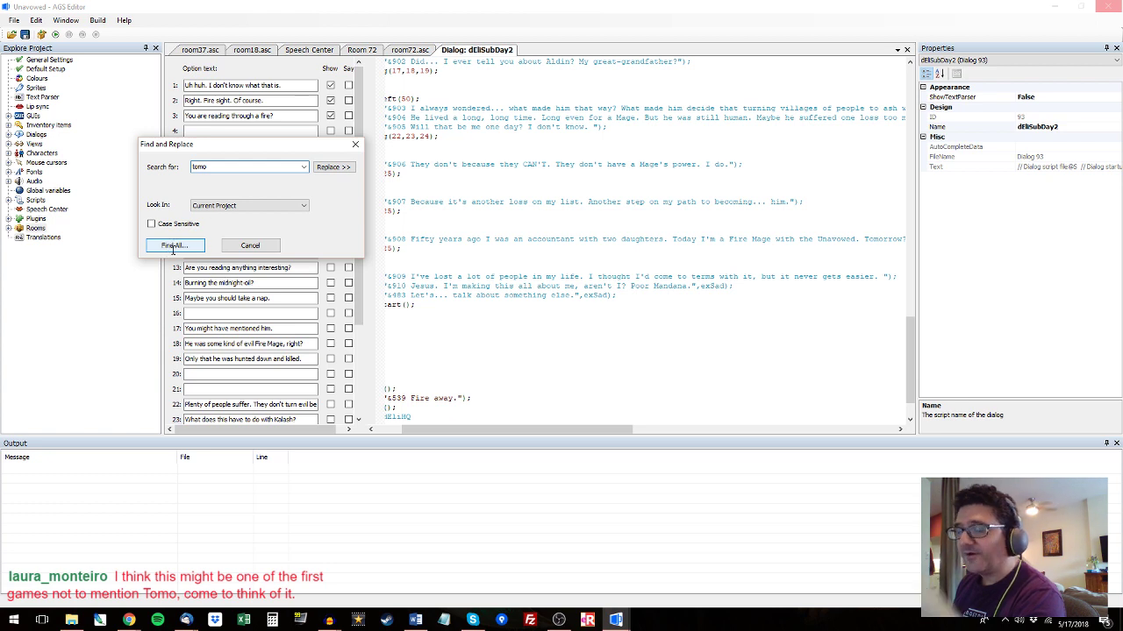
click(175, 245)
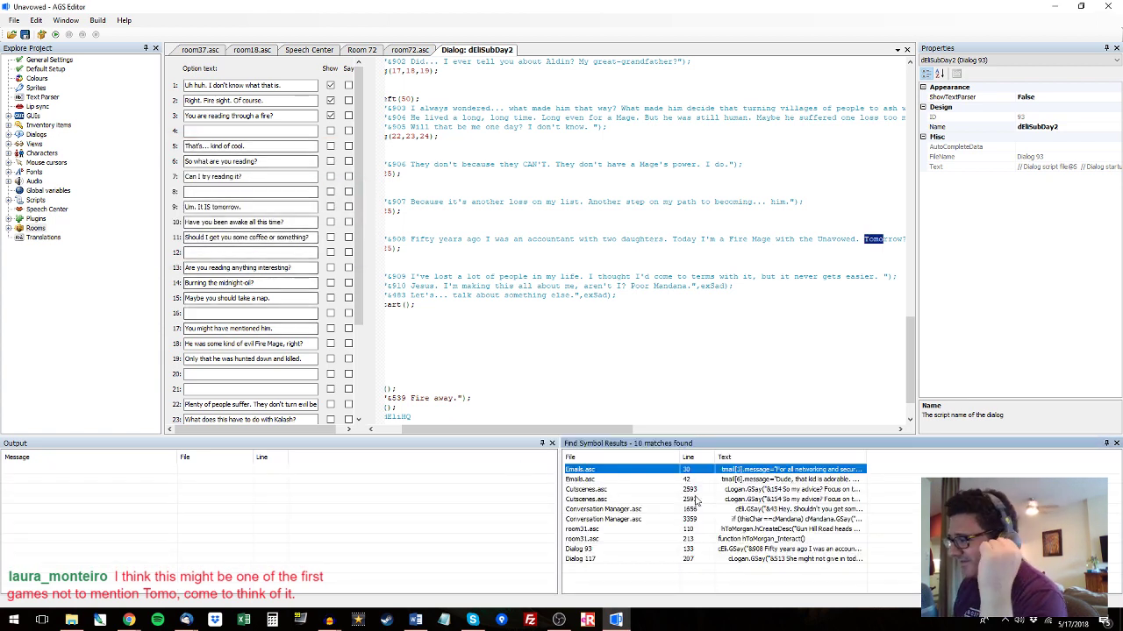
double_click(789, 471)
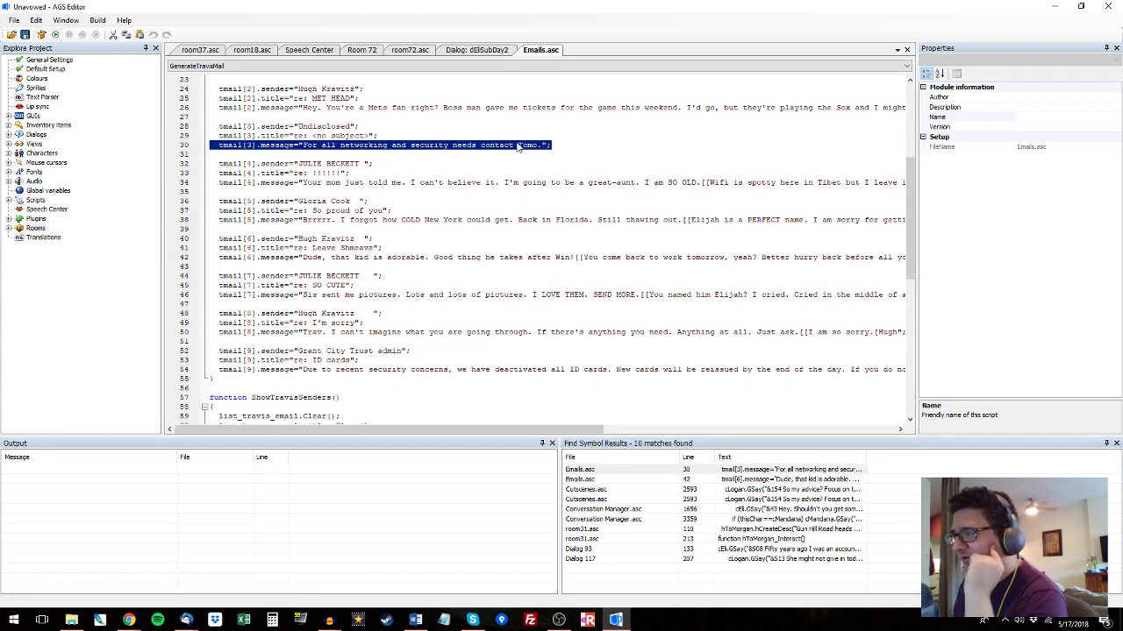
click(1052, 9)
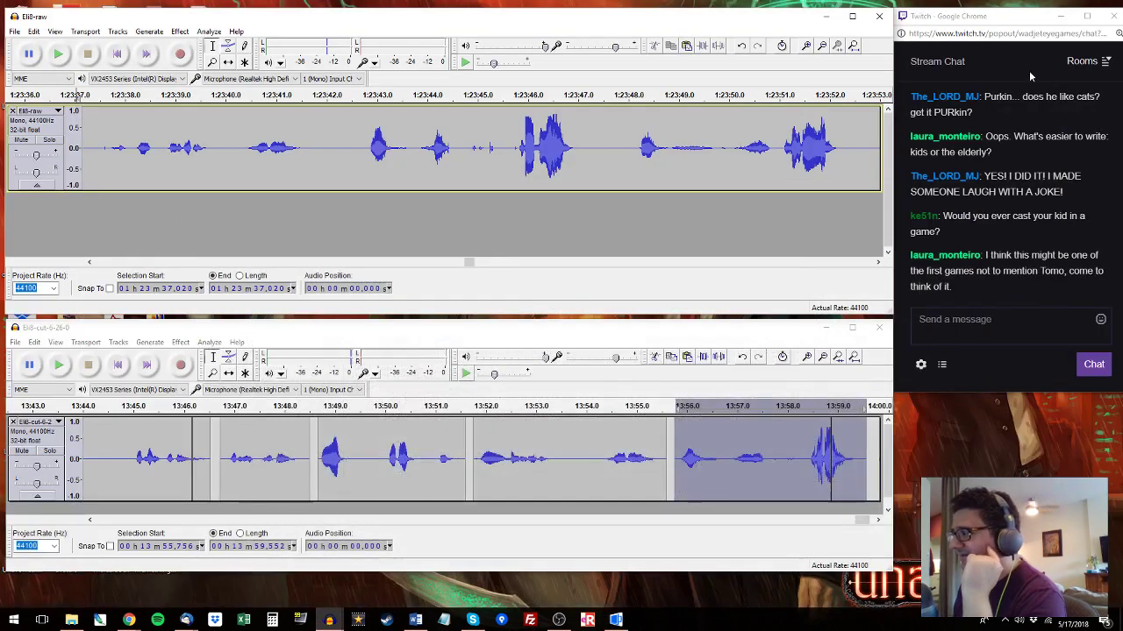
Audition from 1:23:37.020 and replace the final phrase of the cut-track clip, from 13:54.049, with the raw phrase at 1:23:40.282–1:23:41.849.
click(384, 345)
key(space)
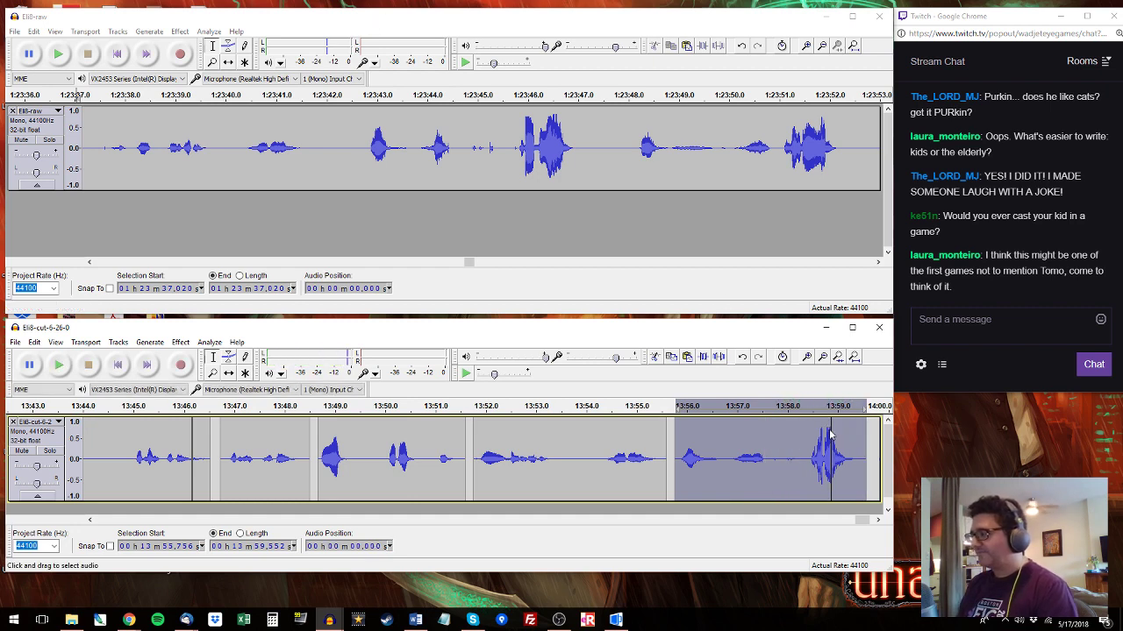
click(364, 20)
key(space)
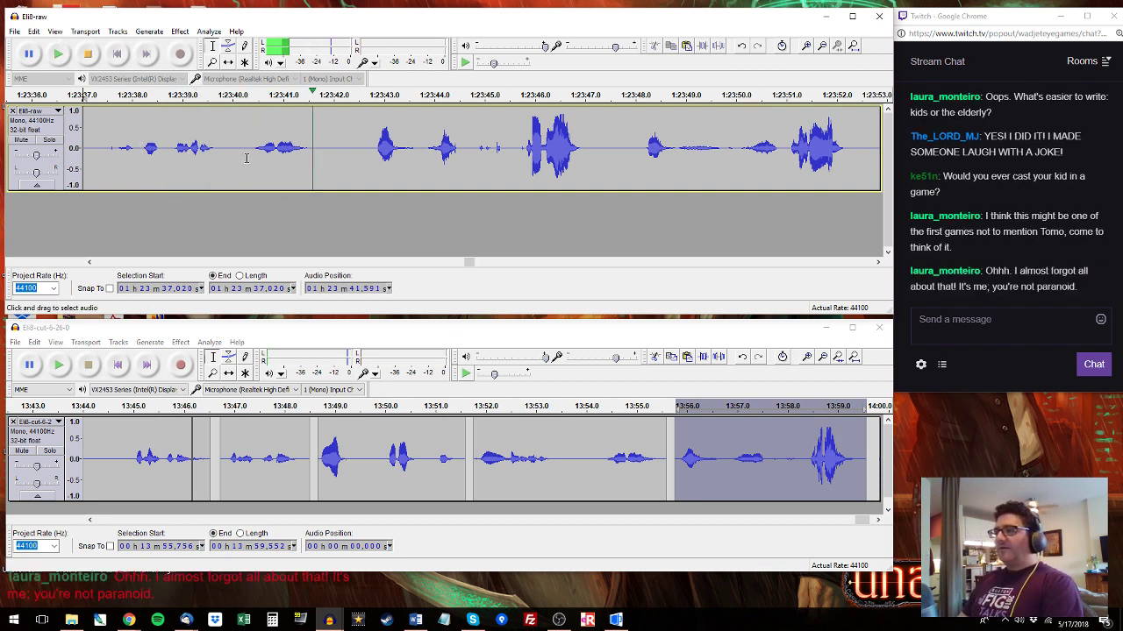
drag(247, 147, 324, 149)
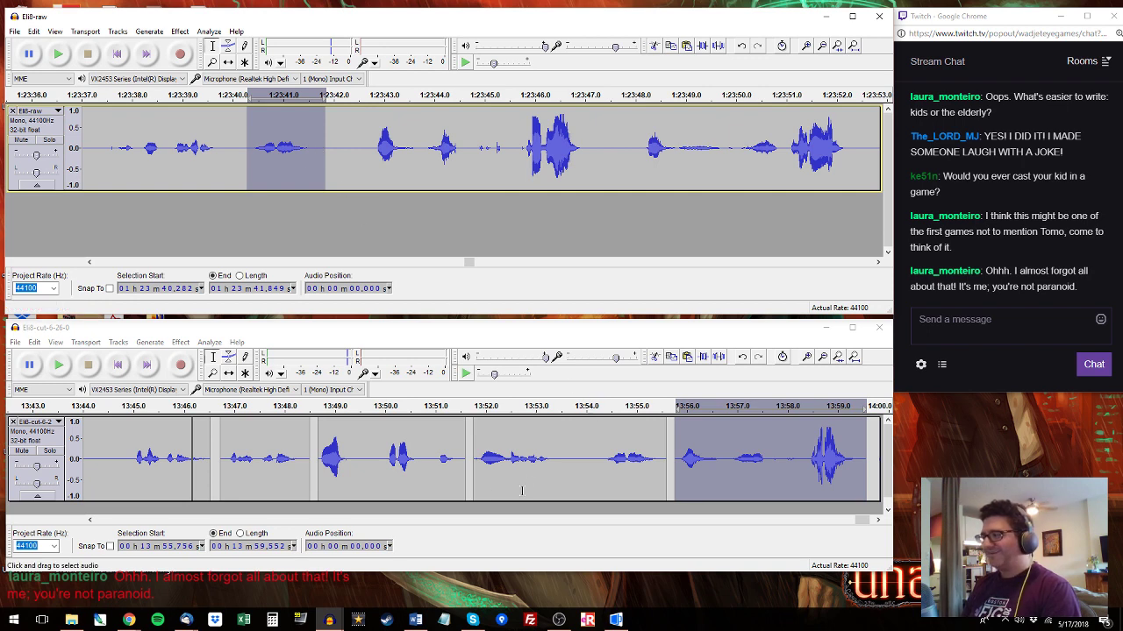
click(587, 433)
key(space)
drag(663, 433, 588, 429)
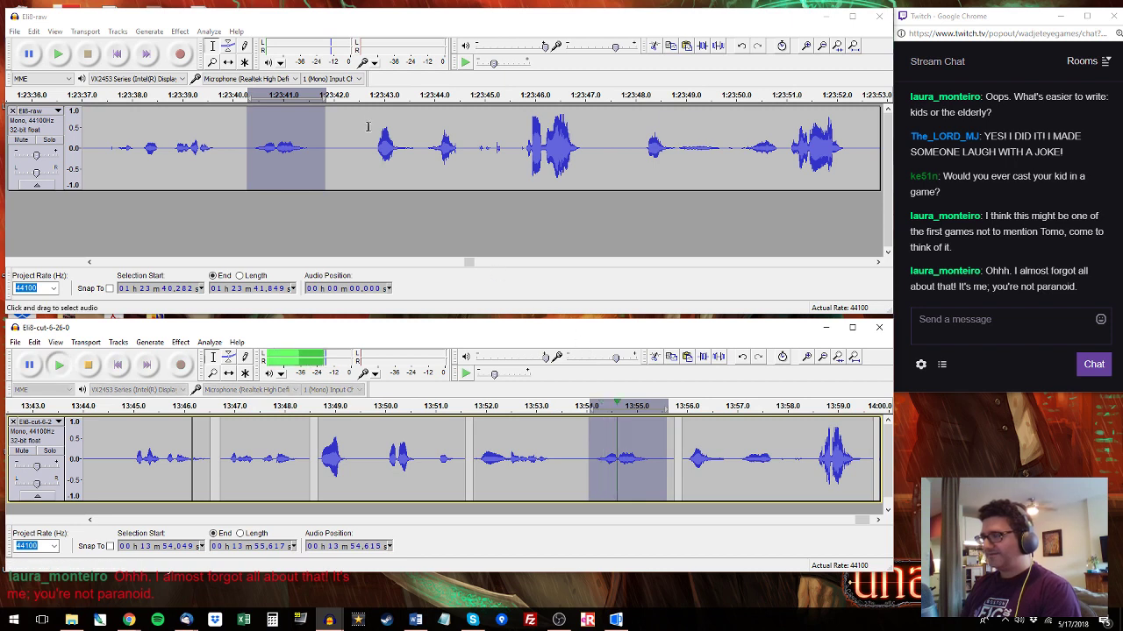
Audition from 1:23:42.627, select the raw phrase at 1:23:45.808–1:23:47.097 and compare it with the cut track from 13:58.542.
click(367, 99)
click(367, 99)
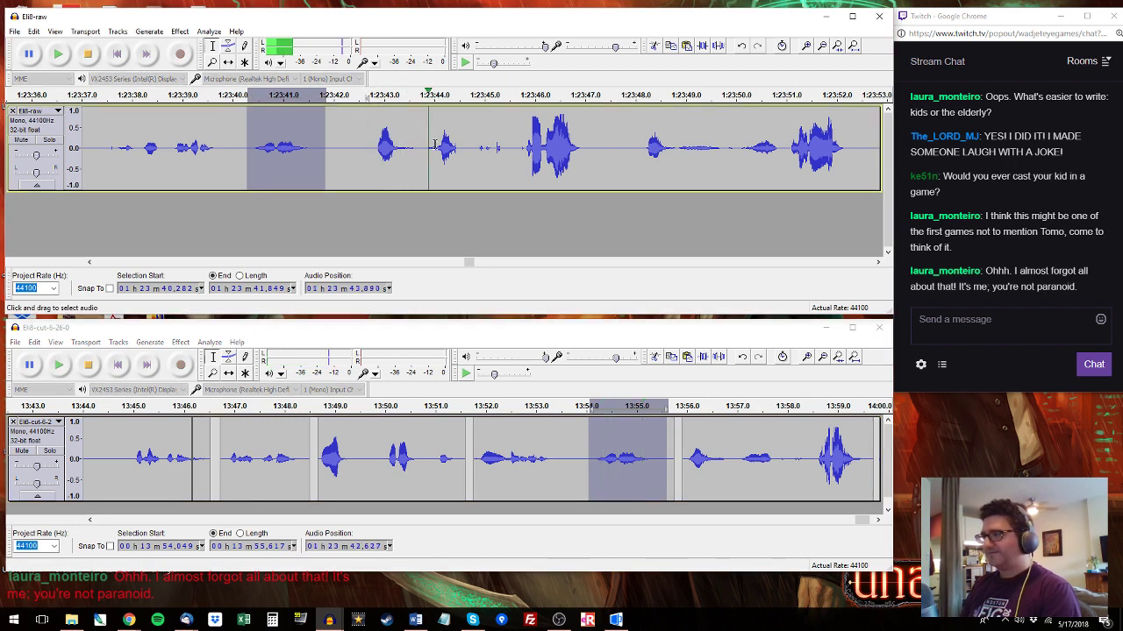
drag(526, 136, 588, 139)
click(813, 457)
key(space)
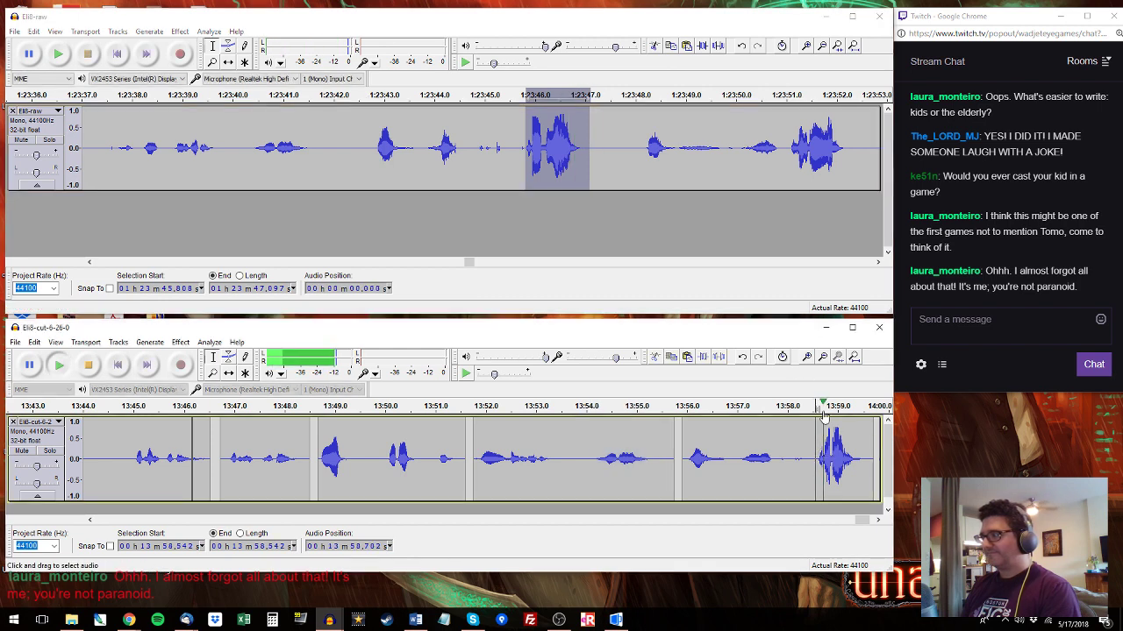
Audition the raw takes after 1:23:48 and paste the phrase at 1:24:03.769–1:24:05.928 into the cut track at 13:59.703.
click(651, 95)
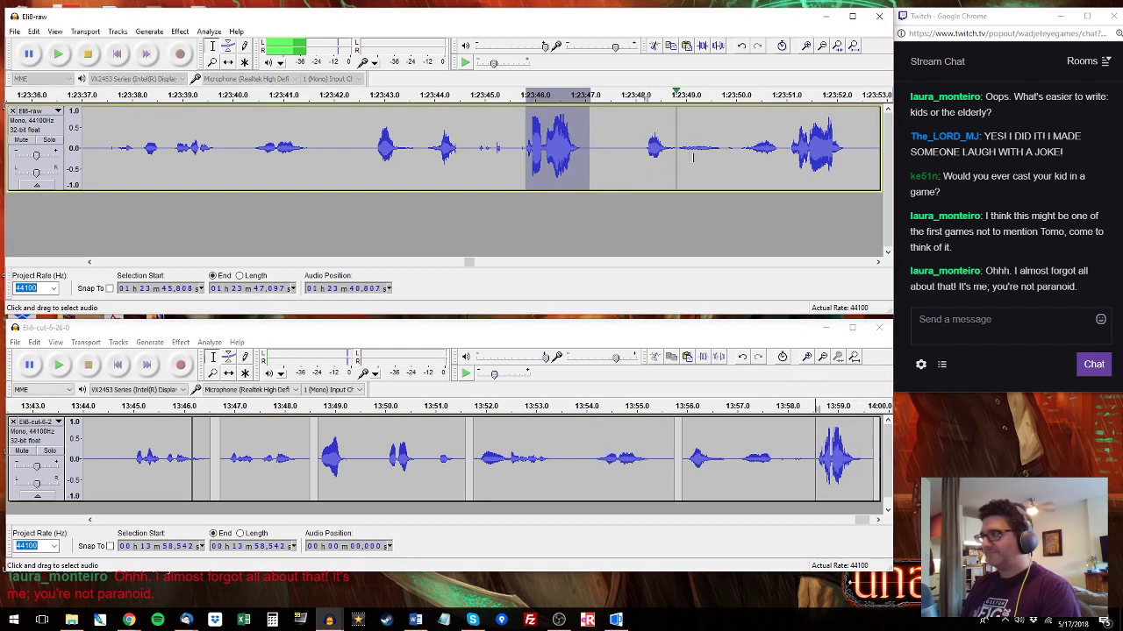
click(876, 262)
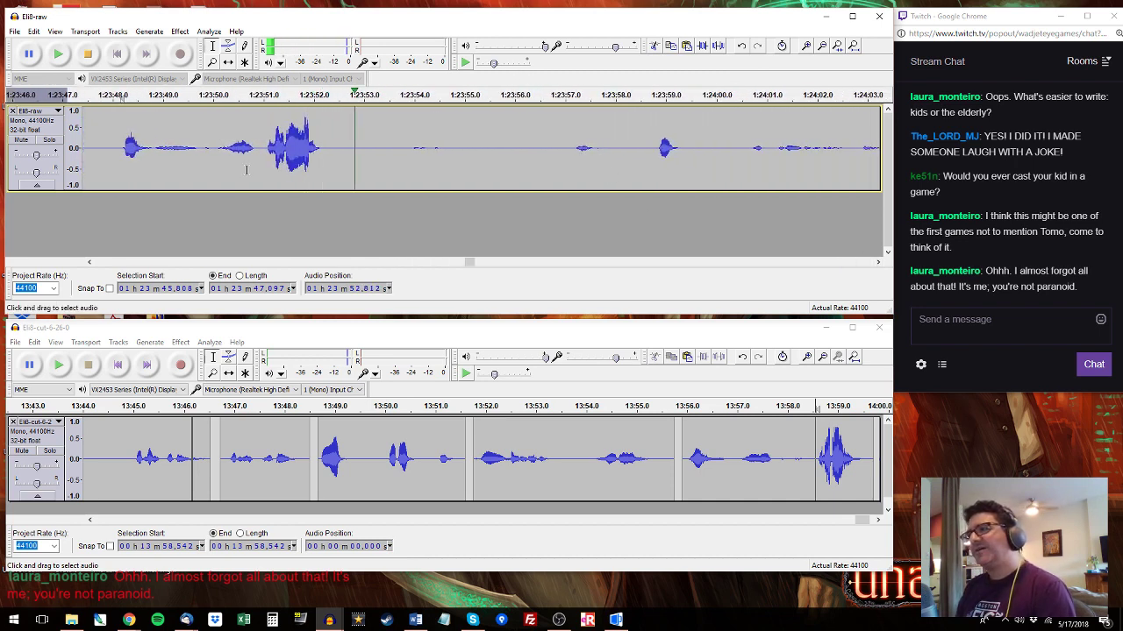
drag(654, 95, 633, 138)
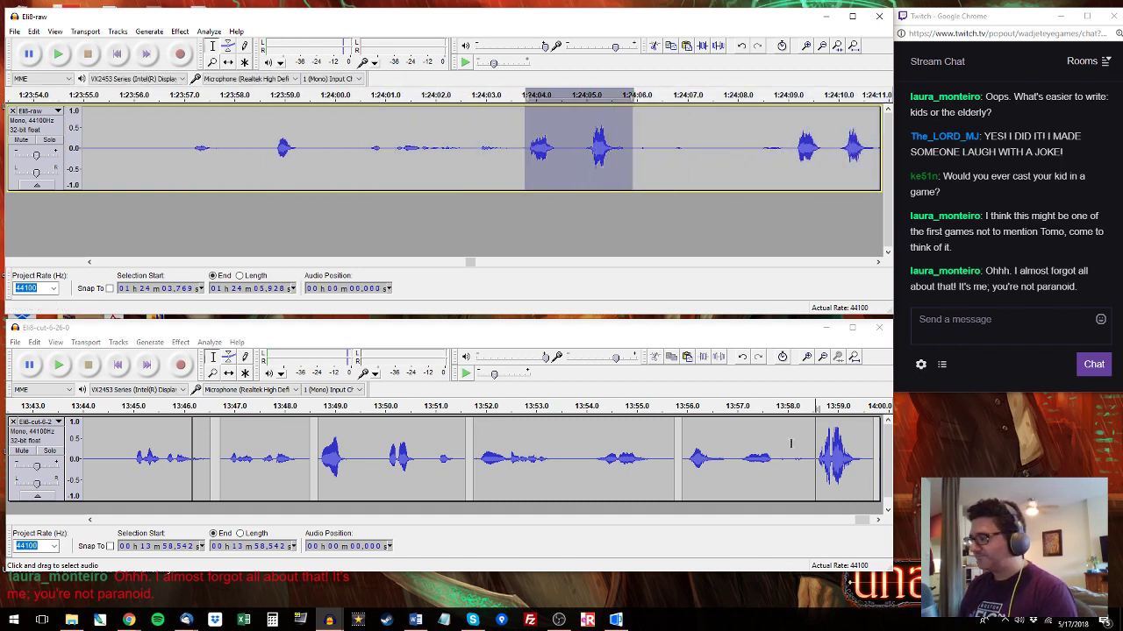
drag(860, 524, 868, 524)
click(682, 434)
key(ctrl+v)
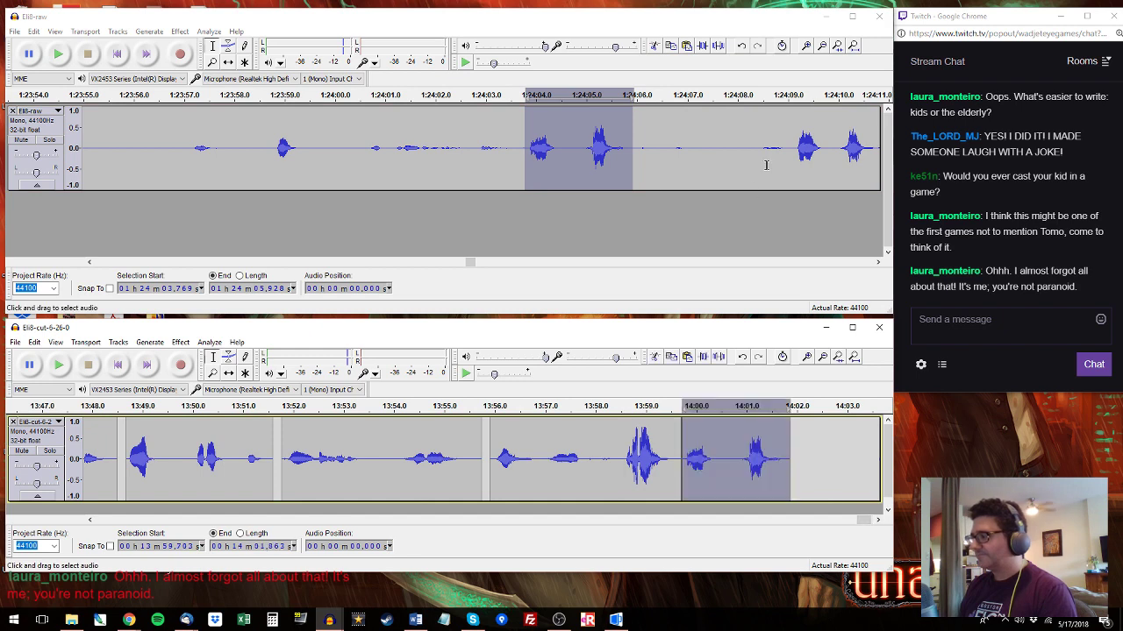
Audition the raw takes after 1:24:09 and paste the passage at 1:24:14.392–1:24:21.265 into the cut track at 14:02.095.
drag(794, 125, 633, 95)
key(space)
click(731, 96)
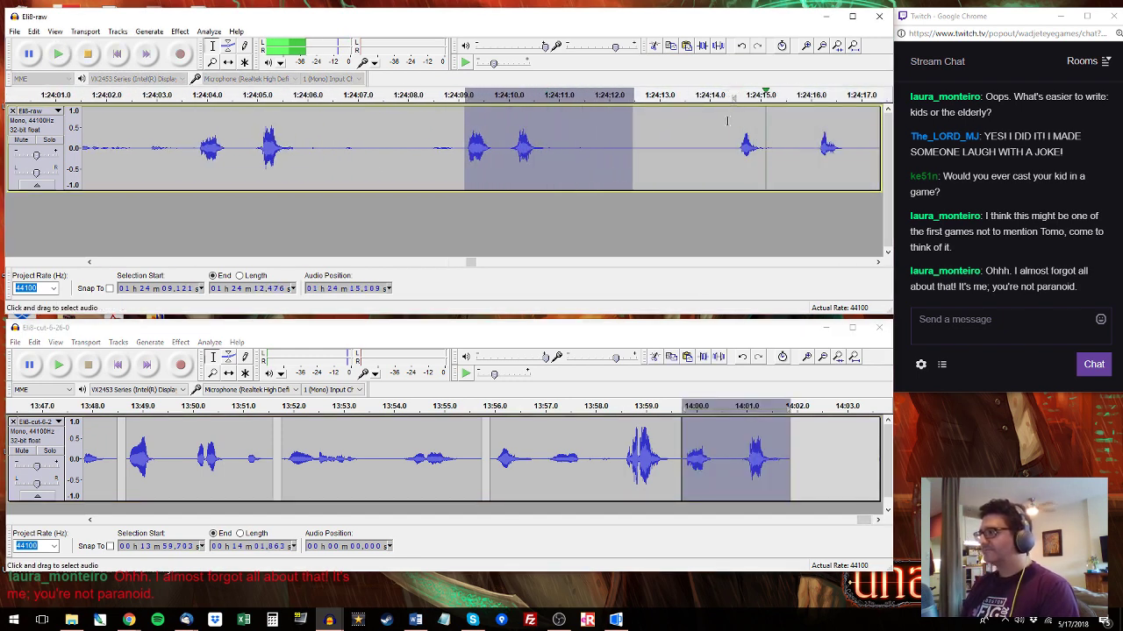
drag(726, 160, 832, 138)
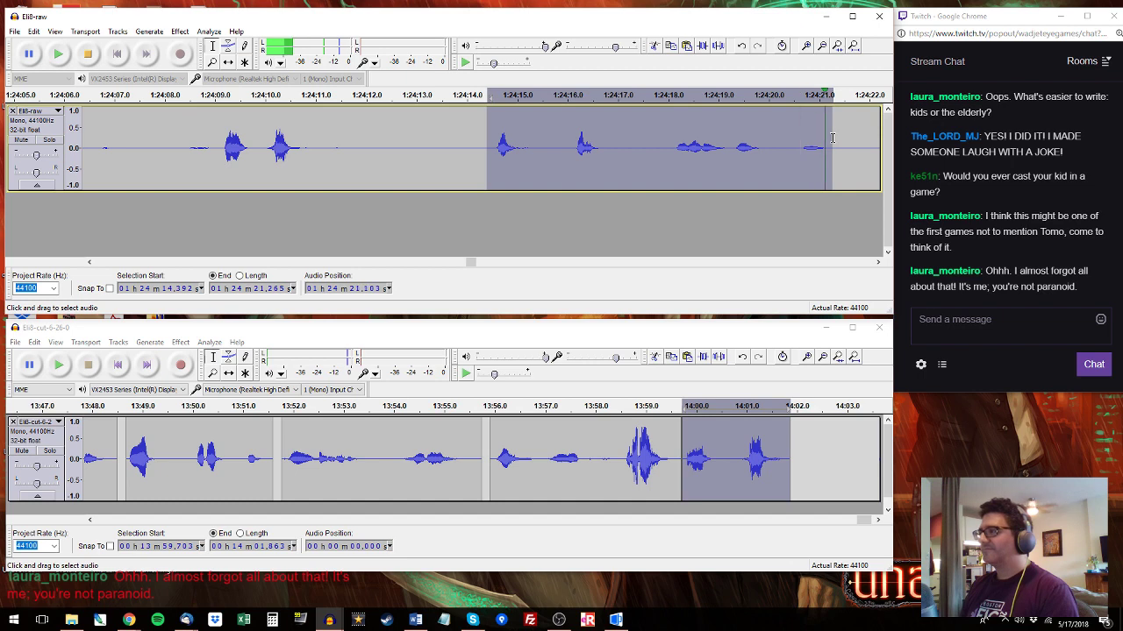
key(space)
key(ctrl+c)
click(801, 430)
key(ctrl+v)
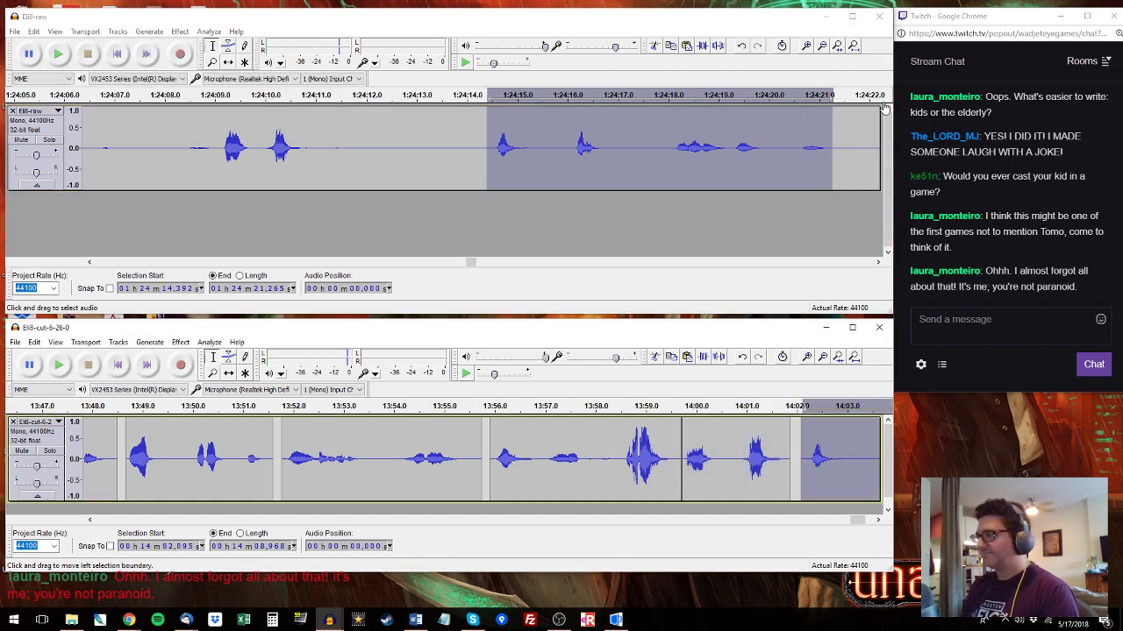
Audition from 1:24:21.985 and replace the cut-track phrase at 14:05.555–14:07.656 with the raw phrase at 1:24:27.593–1:24:29.079.
click(868, 128)
key(space)
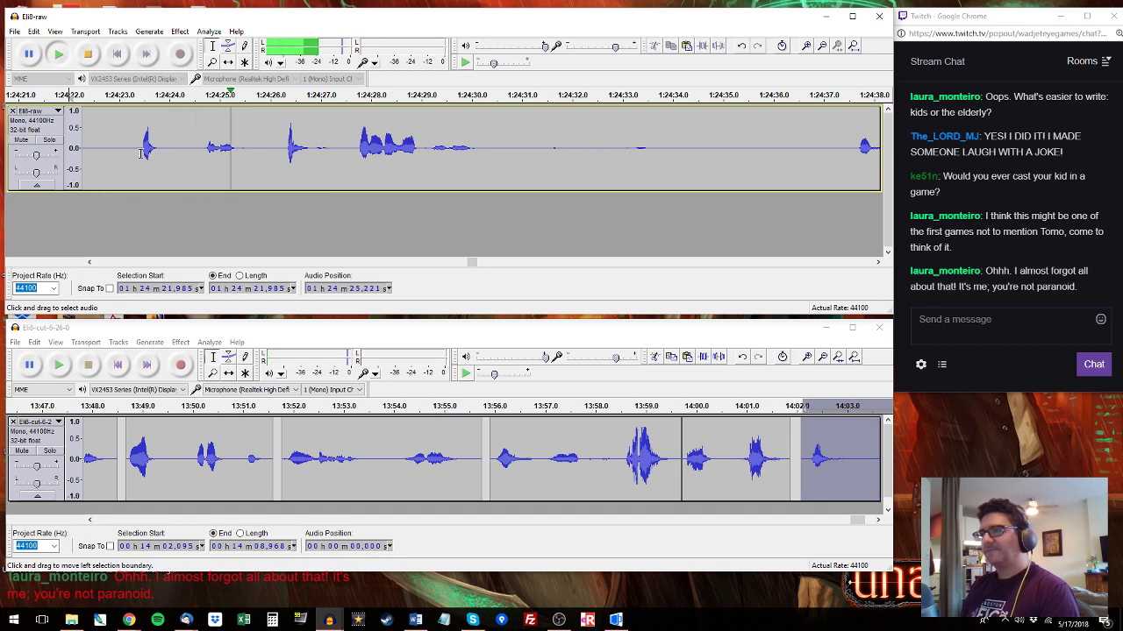
drag(137, 151, 144, 151)
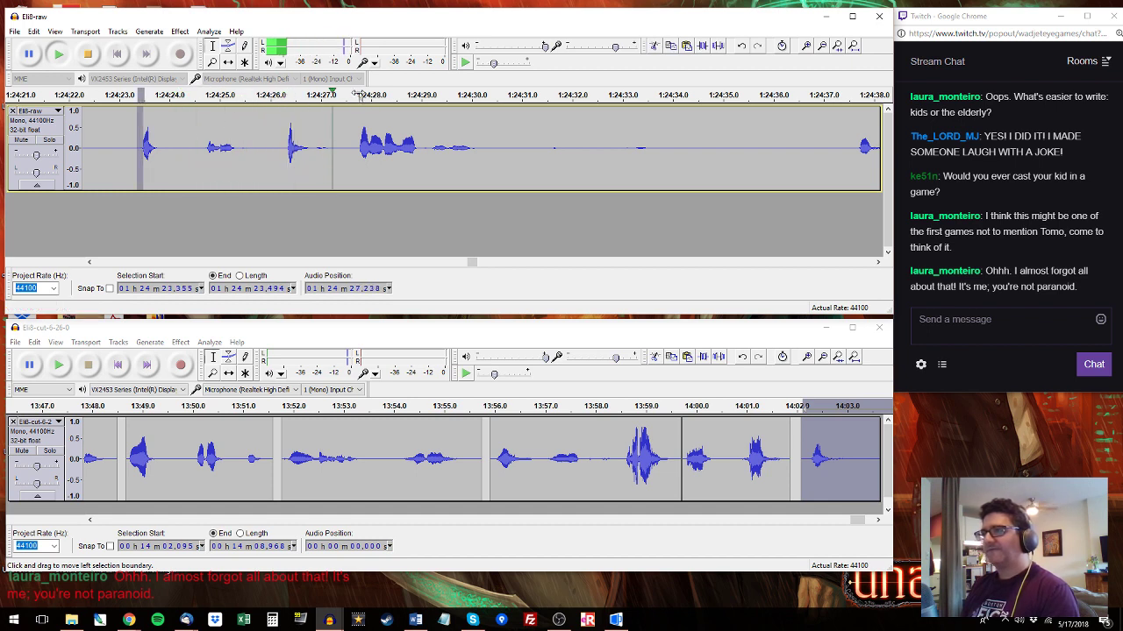
mouse_move(356, 148)
mouse_down()
mouse_move(482, 148)
mouse_move(350, 146)
mouse_up()
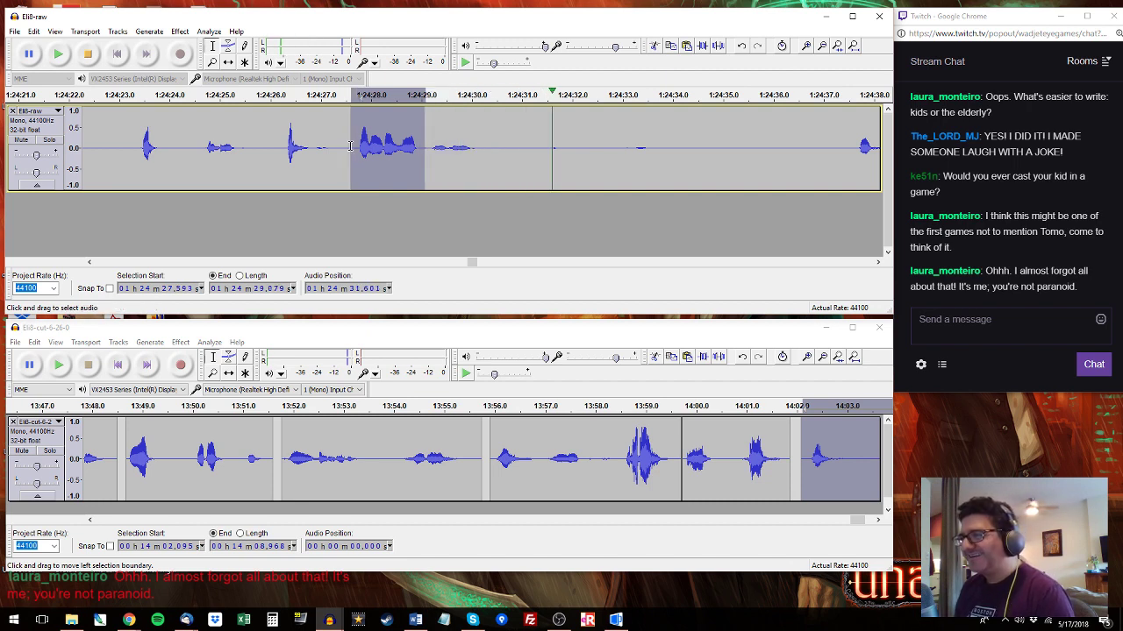
key(space)
drag(860, 520, 870, 520)
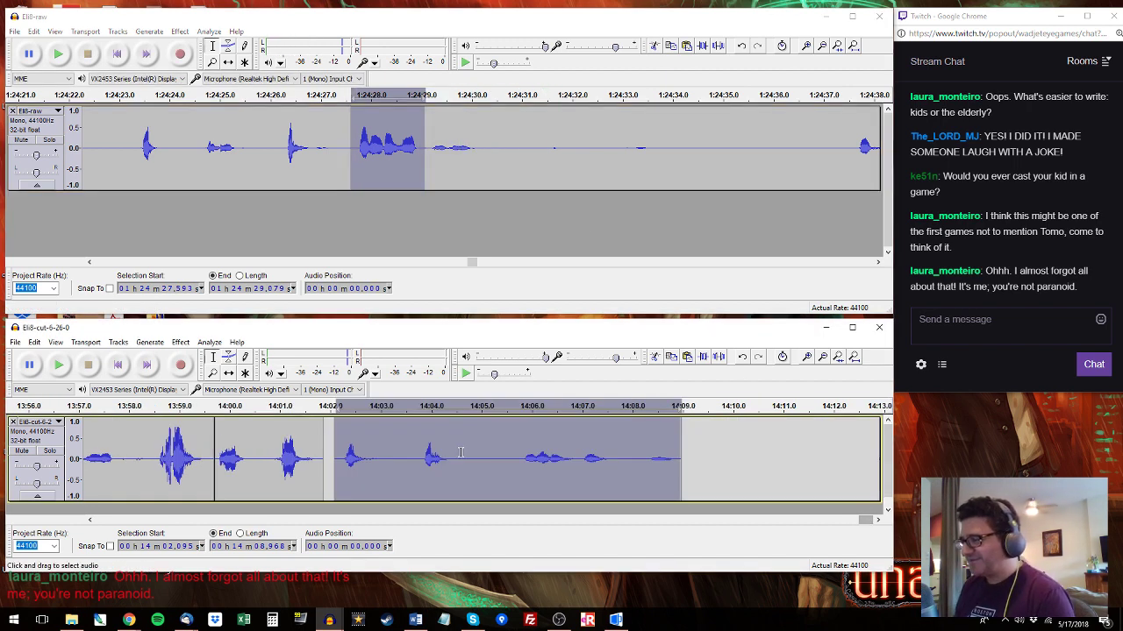
drag(509, 453, 615, 436)
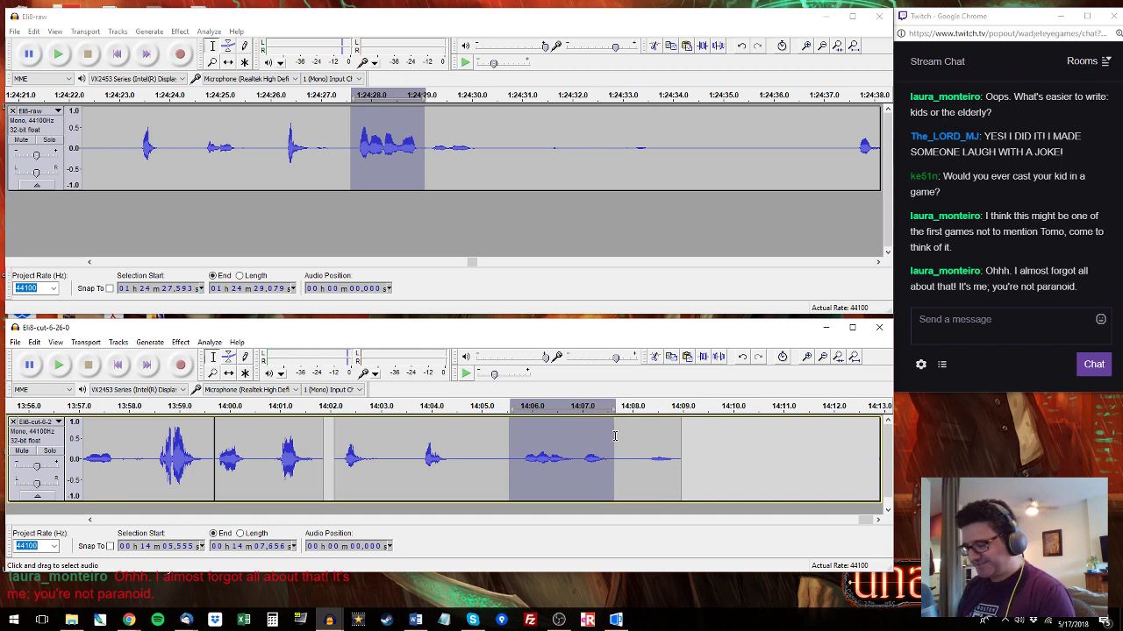
key(space)
key(space)
key(ctrl+v)
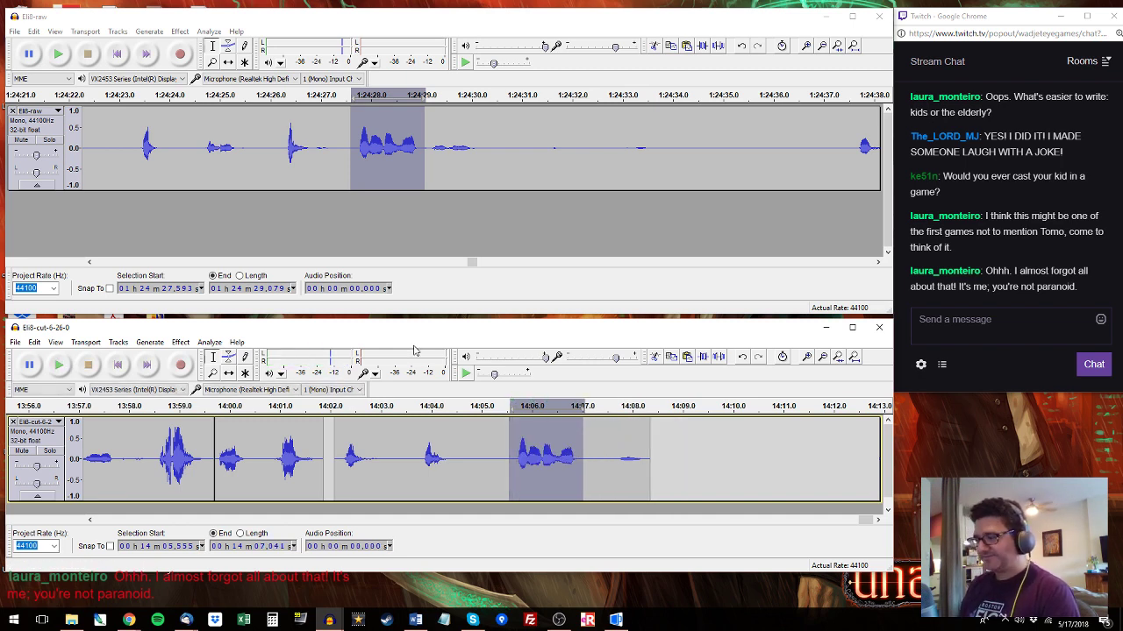
key(space)
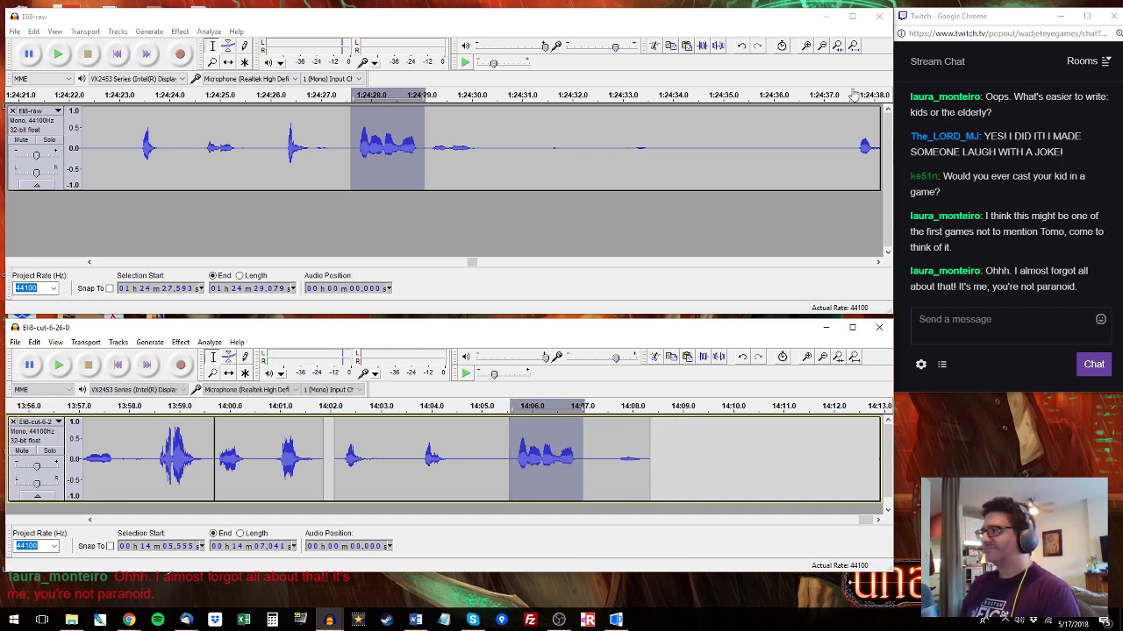
Audition the next raw take and paste the passage at 1:24:37.635–1:24:41.780 into the cut track at 14:08.480.
click(855, 95)
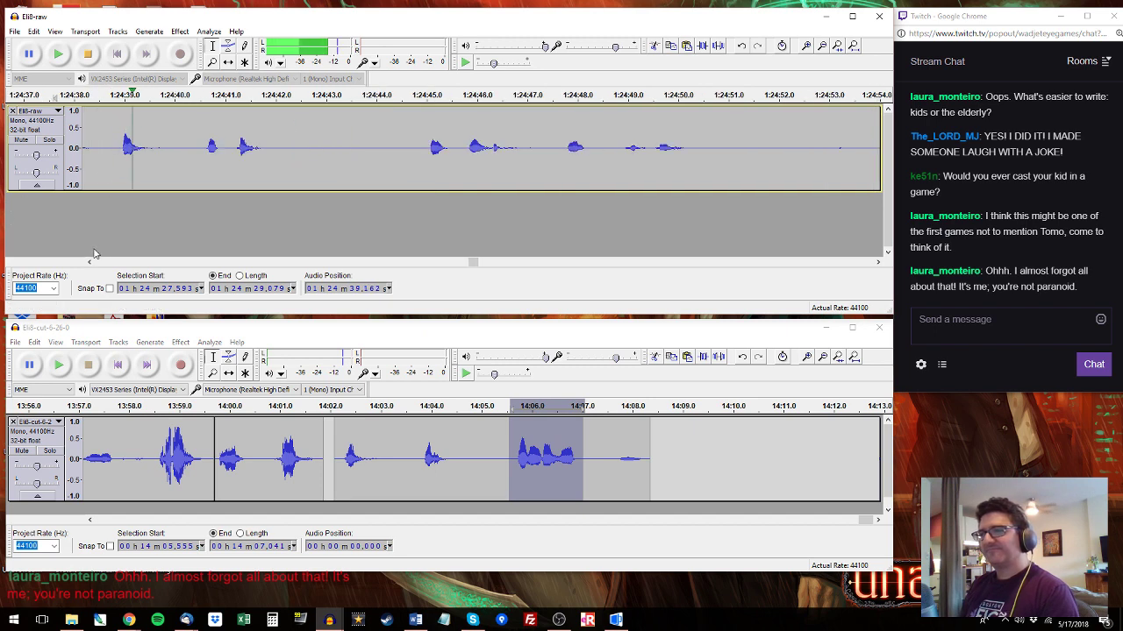
drag(146, 149, 355, 155)
key(ctrl+c)
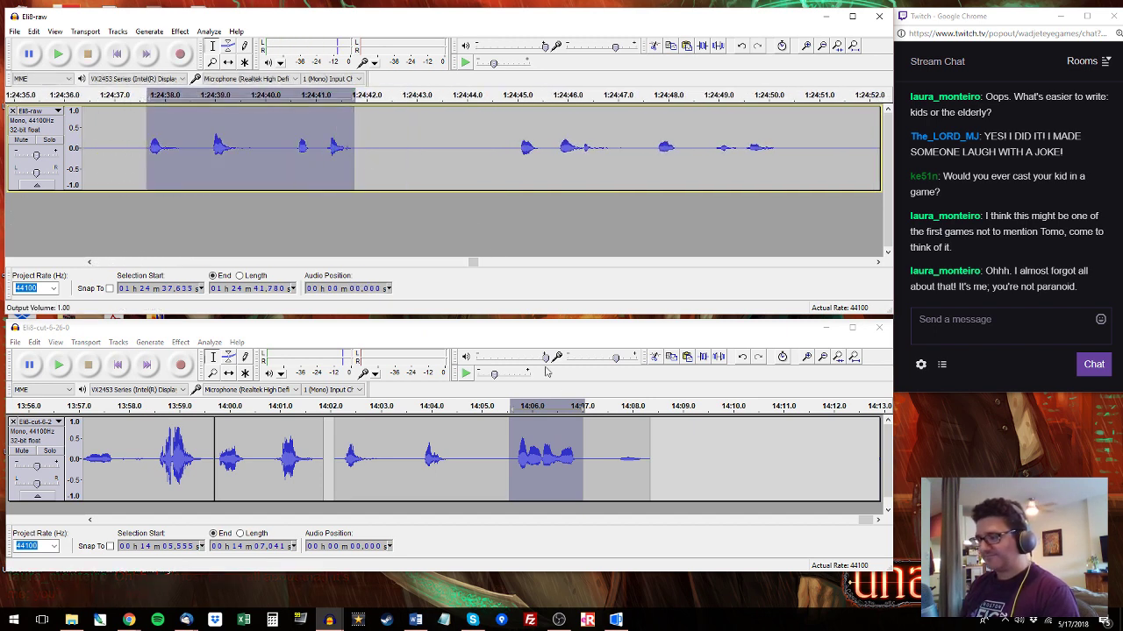
click(656, 438)
key(ctrl+v)
Audition the raw takes from 1:24:45.066 and paste the passage at 1:24:54.946–1:25:00.356 into the cut track at 14:12.939.
click(520, 133)
key(space)
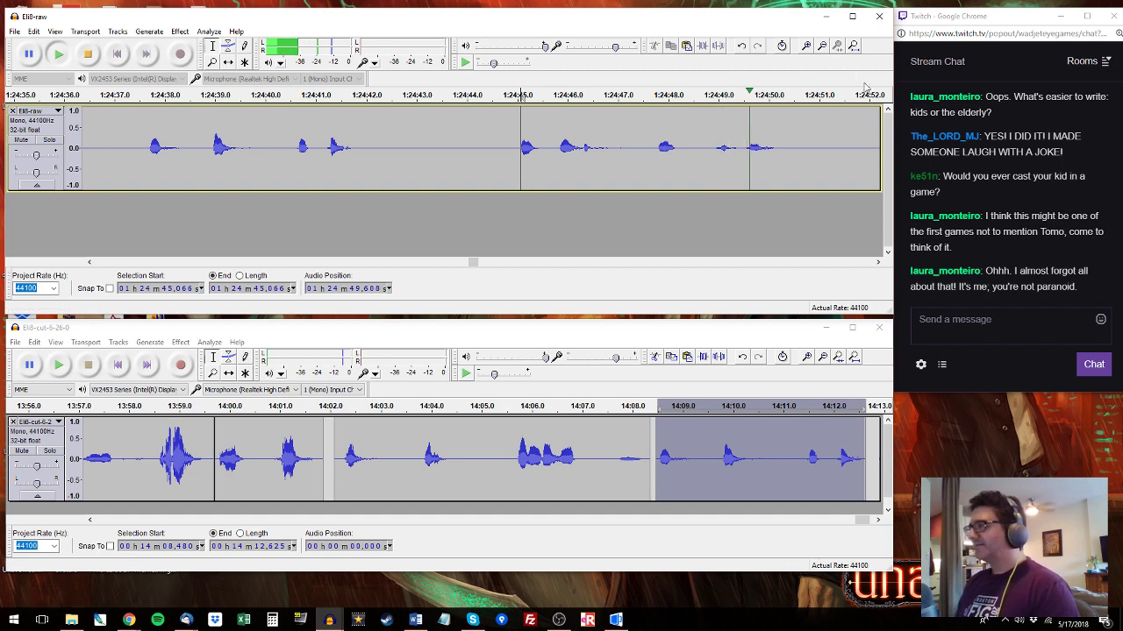
click(797, 139)
key(space)
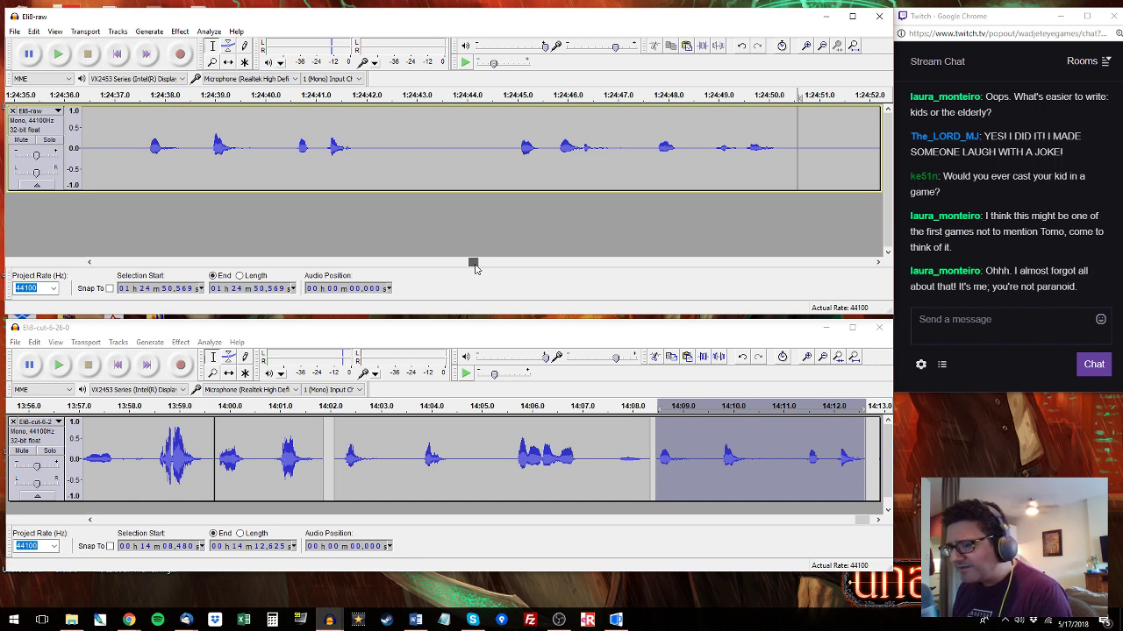
click(868, 98)
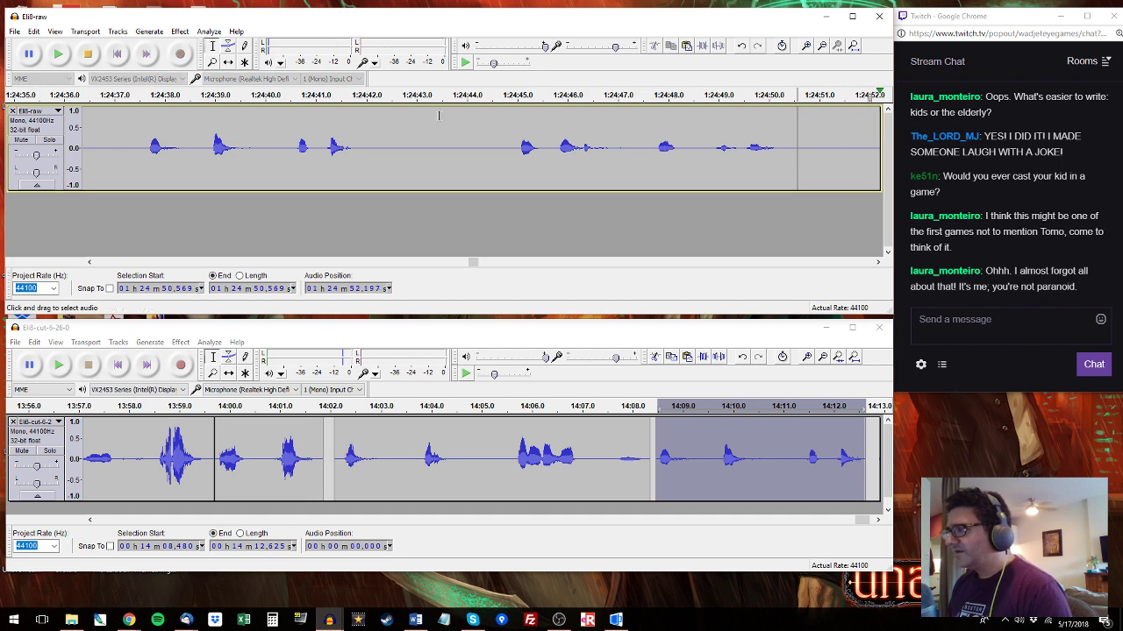
click(214, 98)
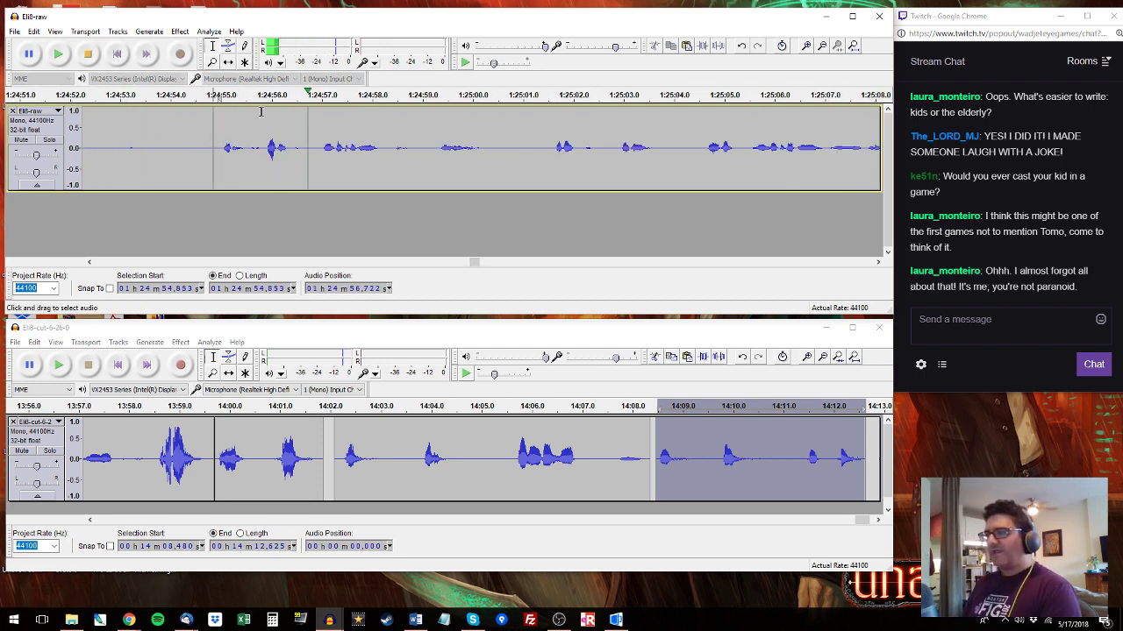
key(space)
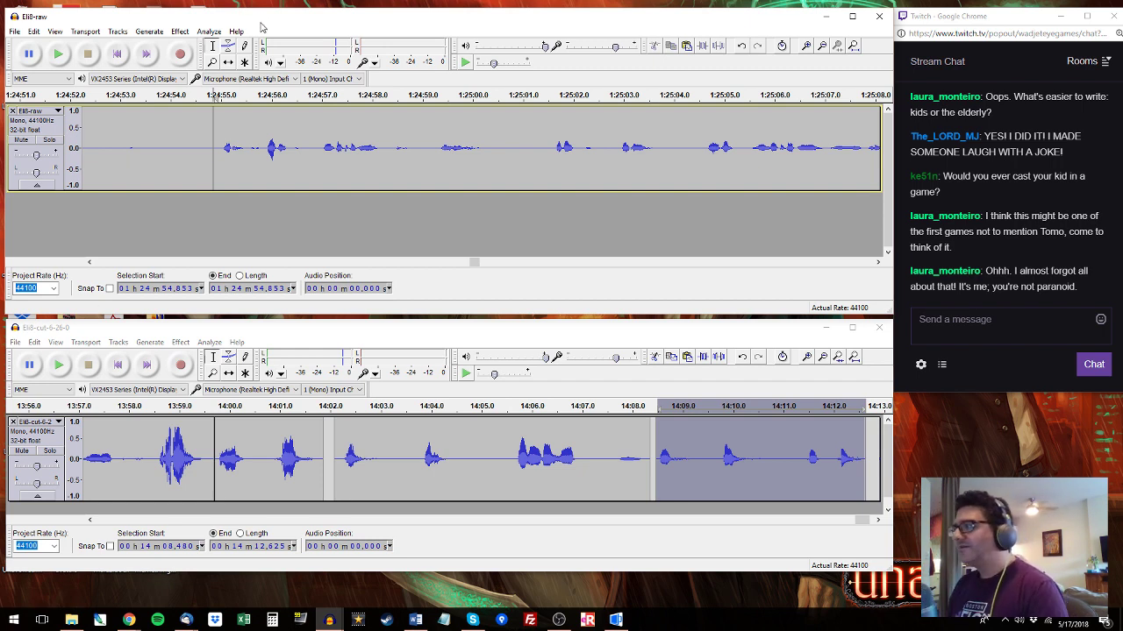
key(space)
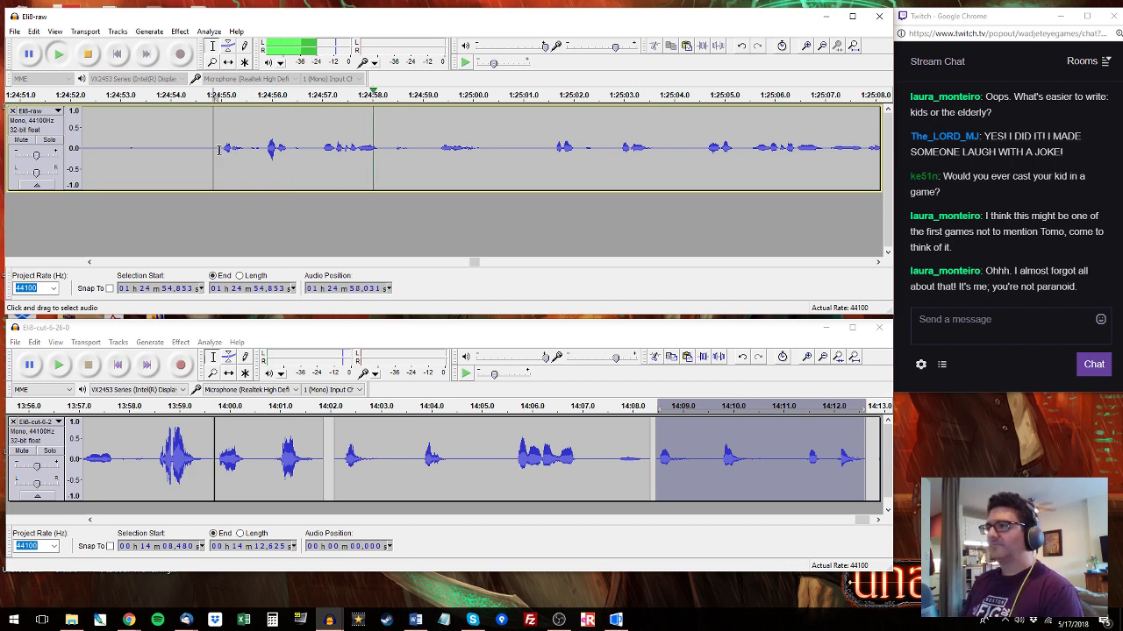
drag(219, 150, 487, 153)
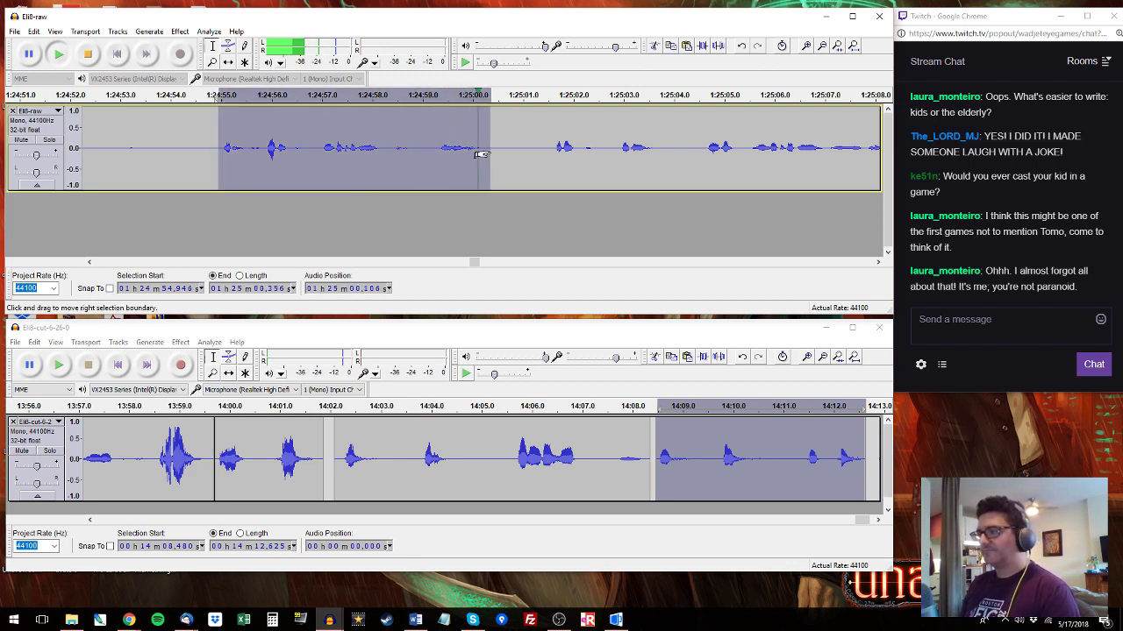
drag(863, 520, 874, 520)
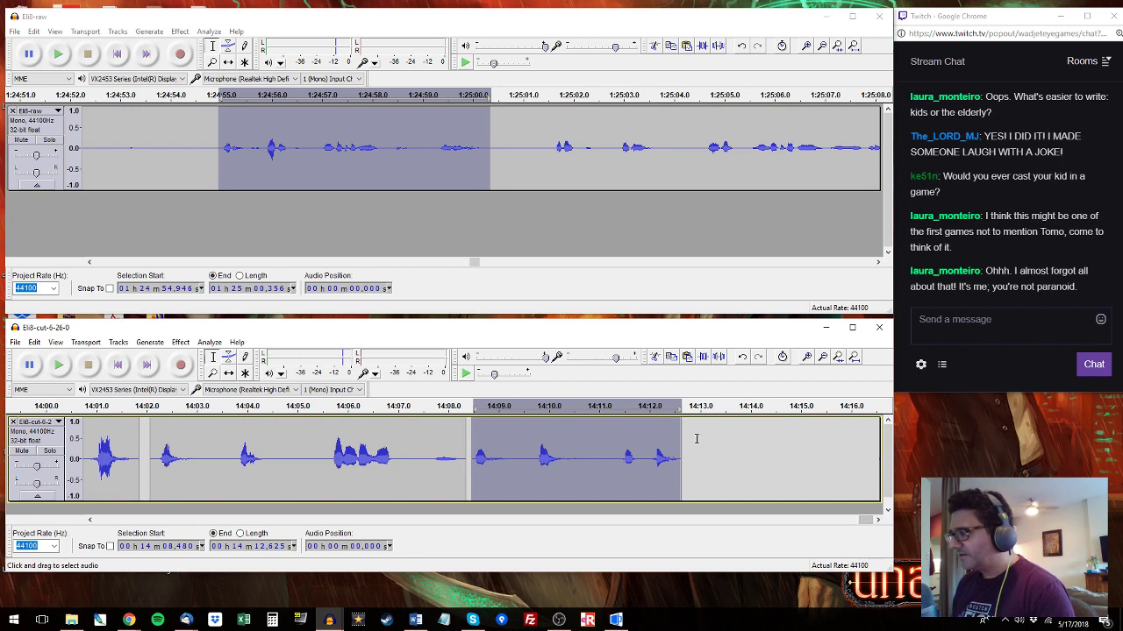
drag(696, 454, 880, 454)
Audition the raw recording from 1:25:01.563, stop playback and place the cursor at 1:25:01.505.
click(553, 147)
key(space)
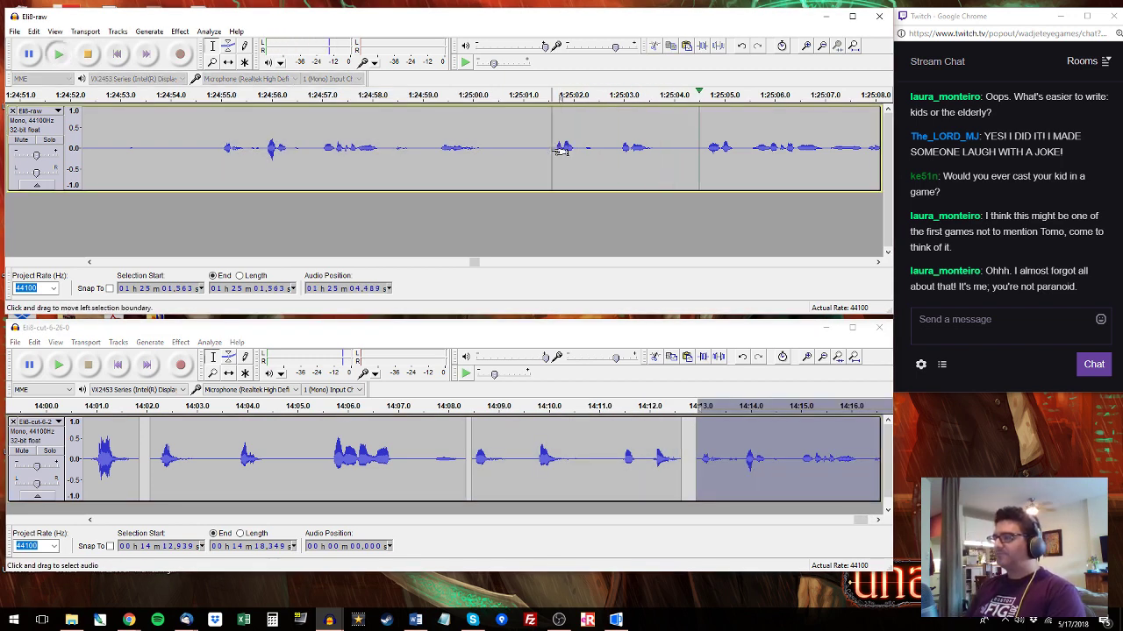
key(space)
click(549, 150)
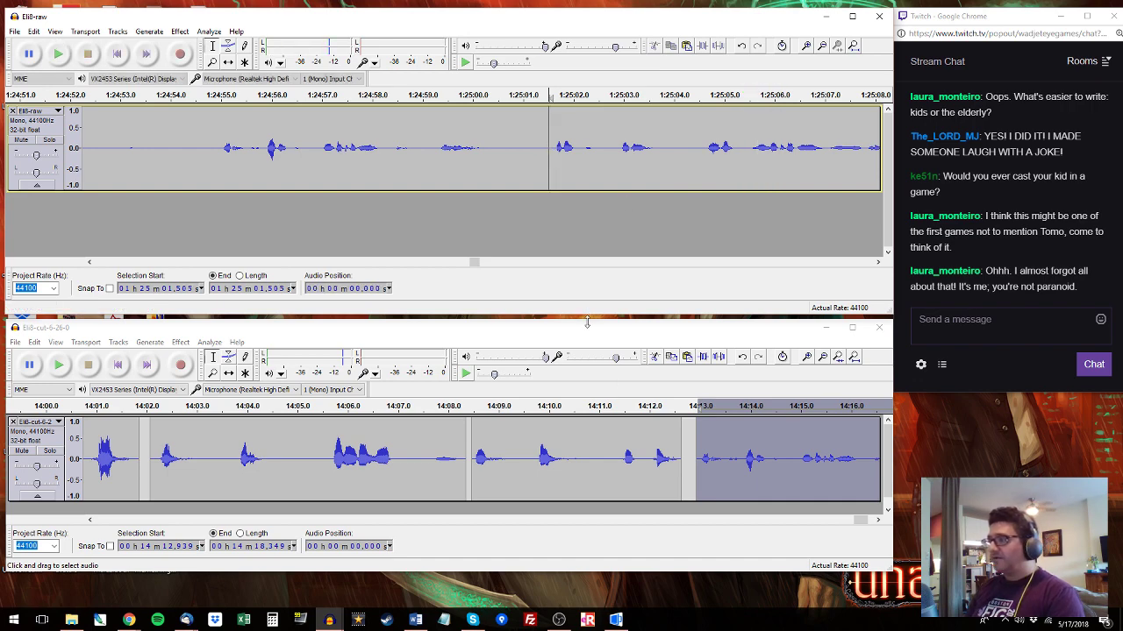
Start exporting the assembled cut track's audio, with the file type set to WAV (Microsoft) signed 16 bit PCM.
click(772, 452)
drag(859, 523, 866, 521)
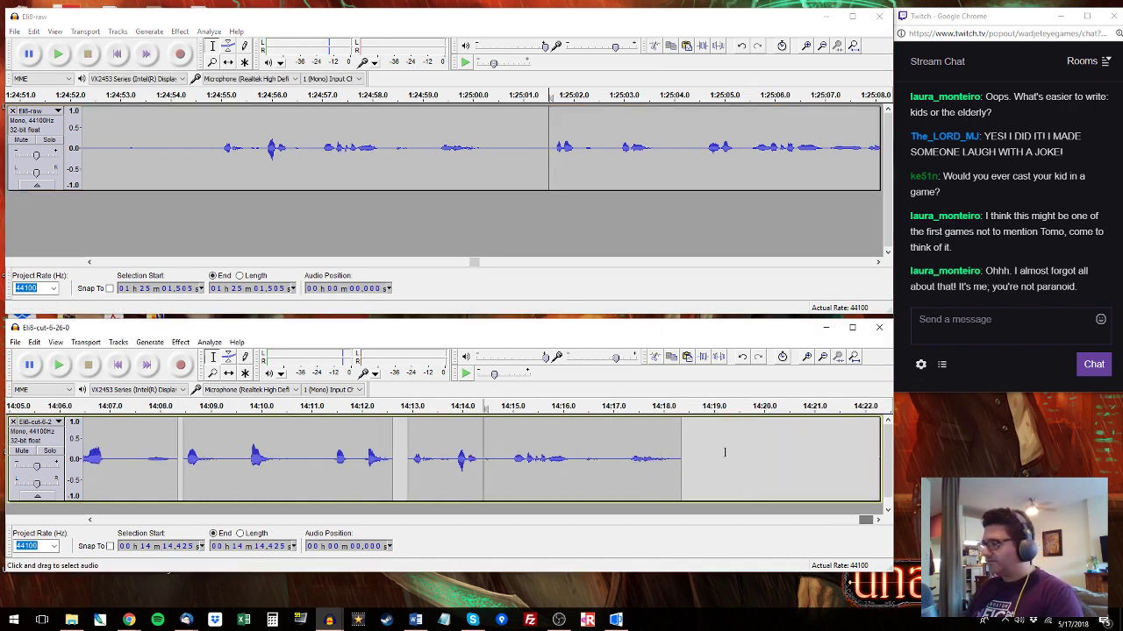
click(707, 445)
key(ctrl+shift+e)
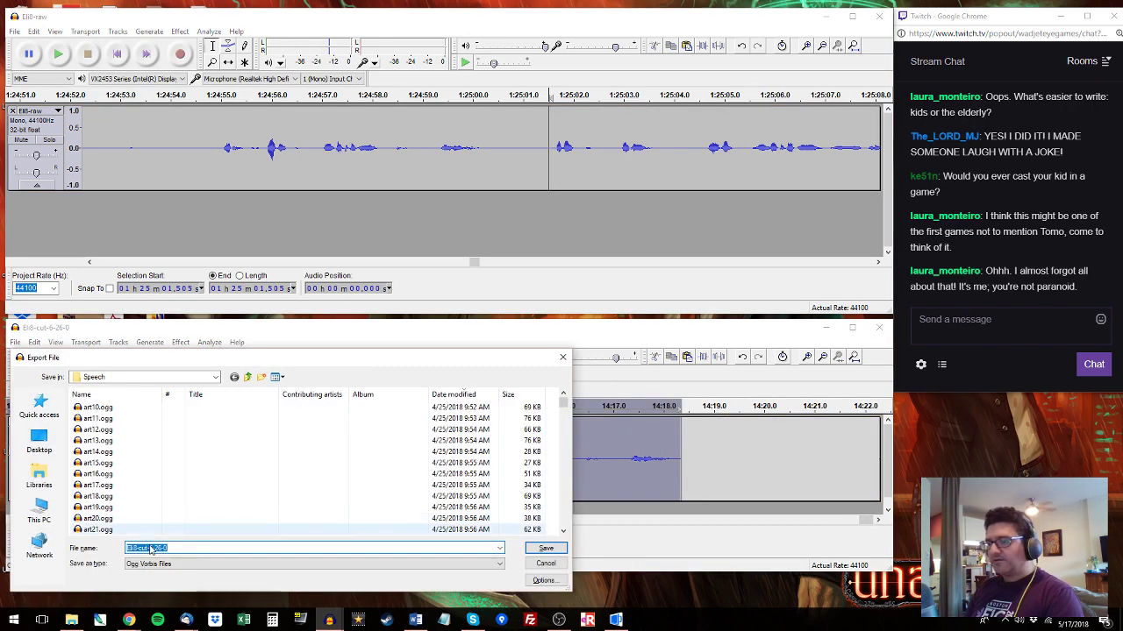
click(263, 564)
click(167, 470)
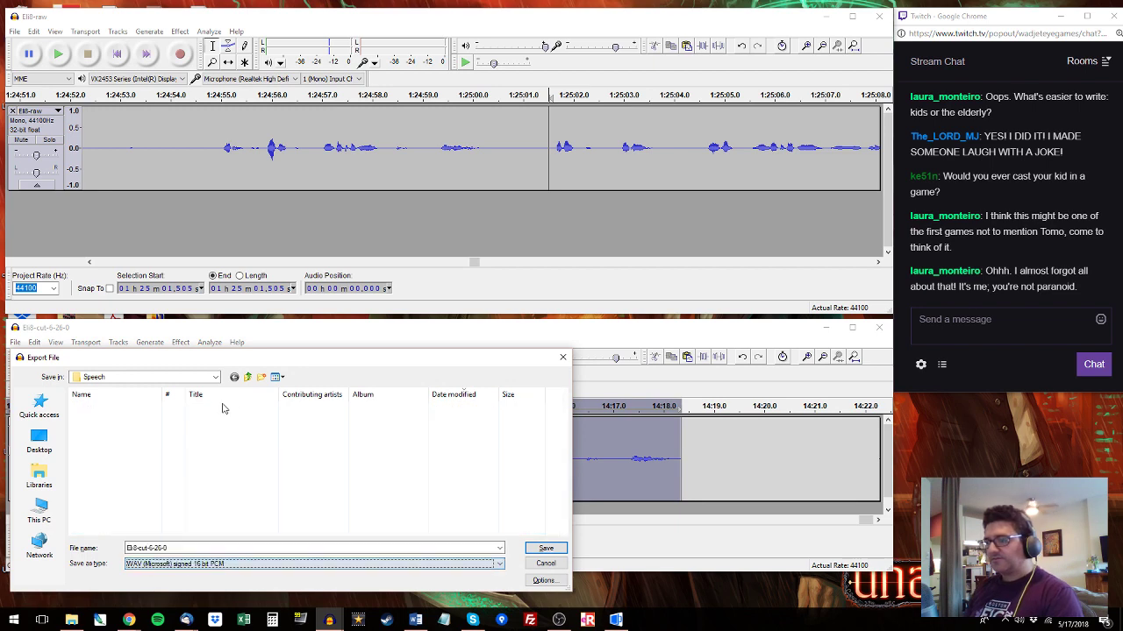
Enter the path d:\Dropbox\Unavowed voiceover as the export destination.
click(248, 377)
double_click(256, 546)
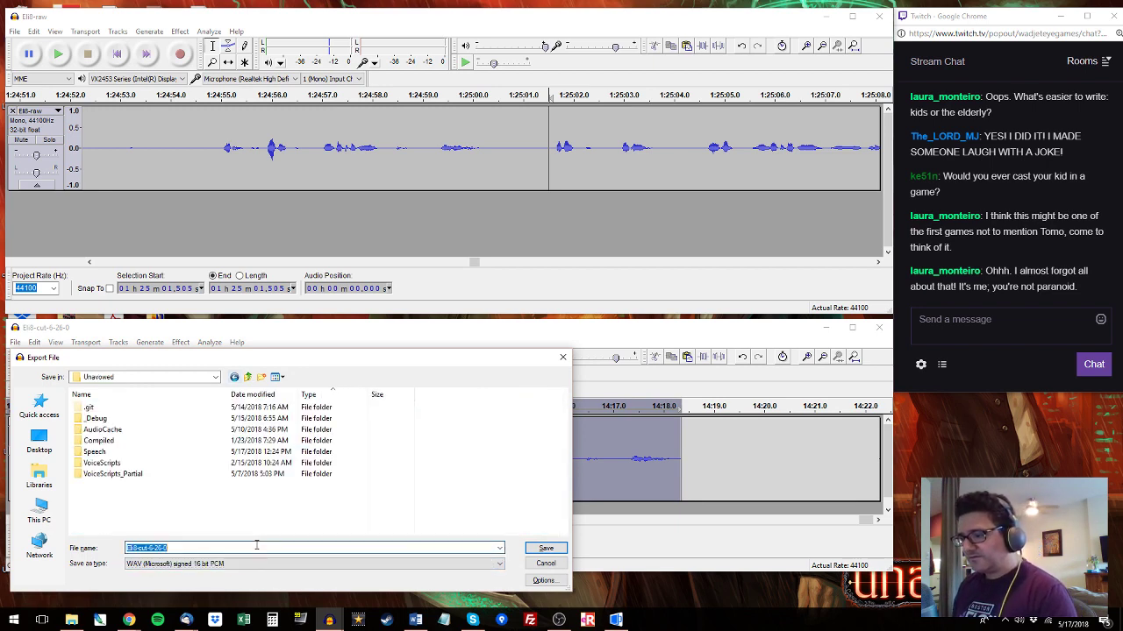
text(d:\dr)
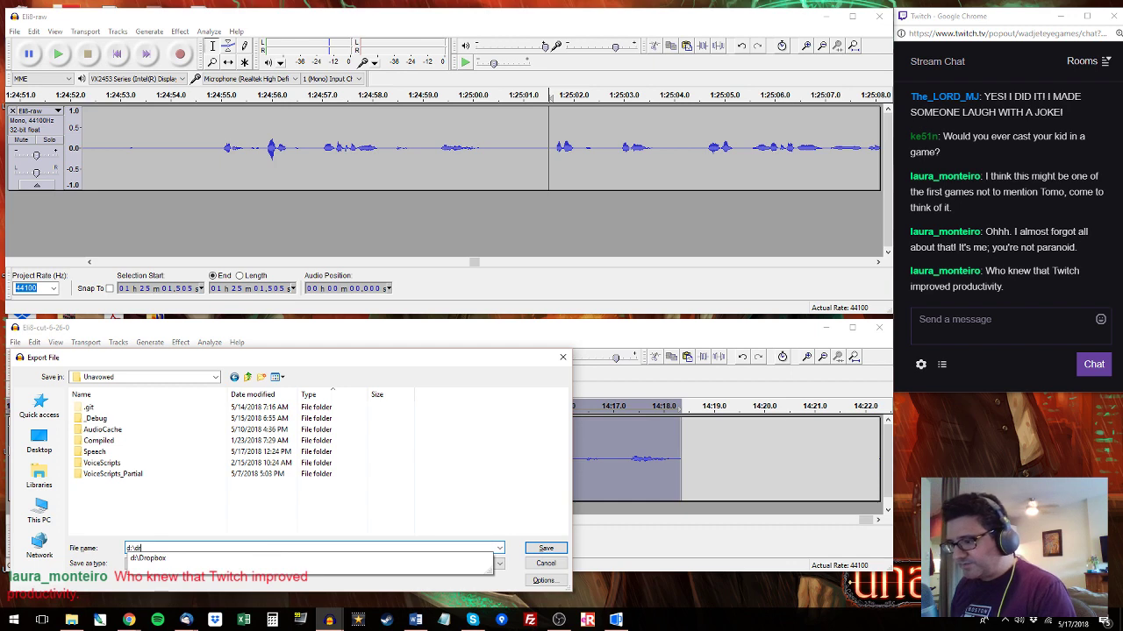
key(Down)
text(\uni)
key(BackSpace)
text(uim)
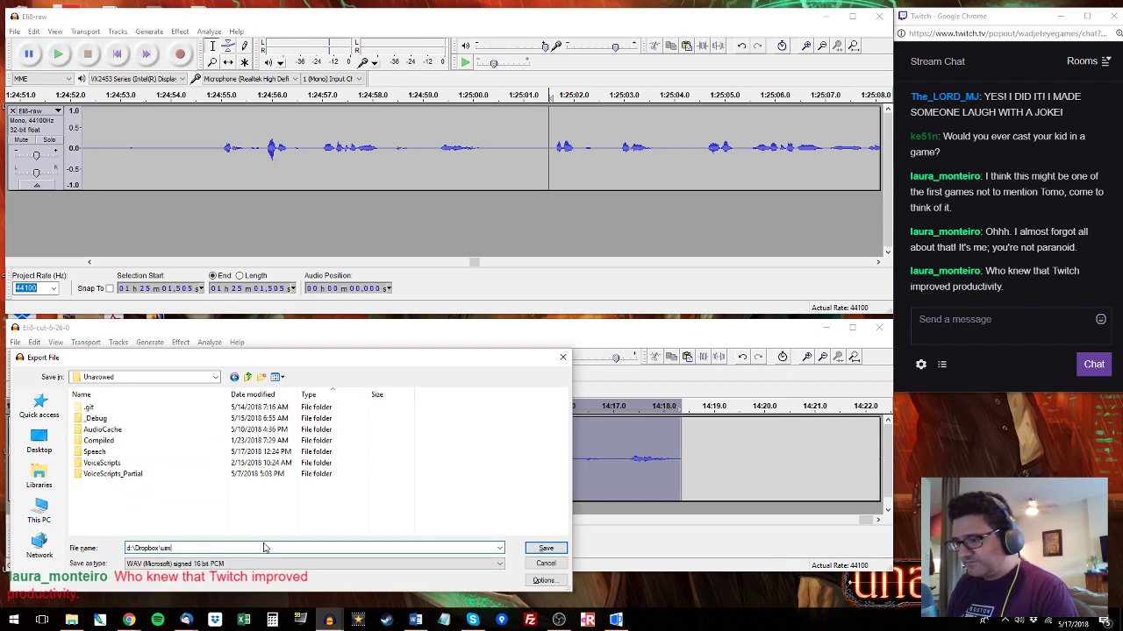
key(BackSpace)
key(BackSpace)
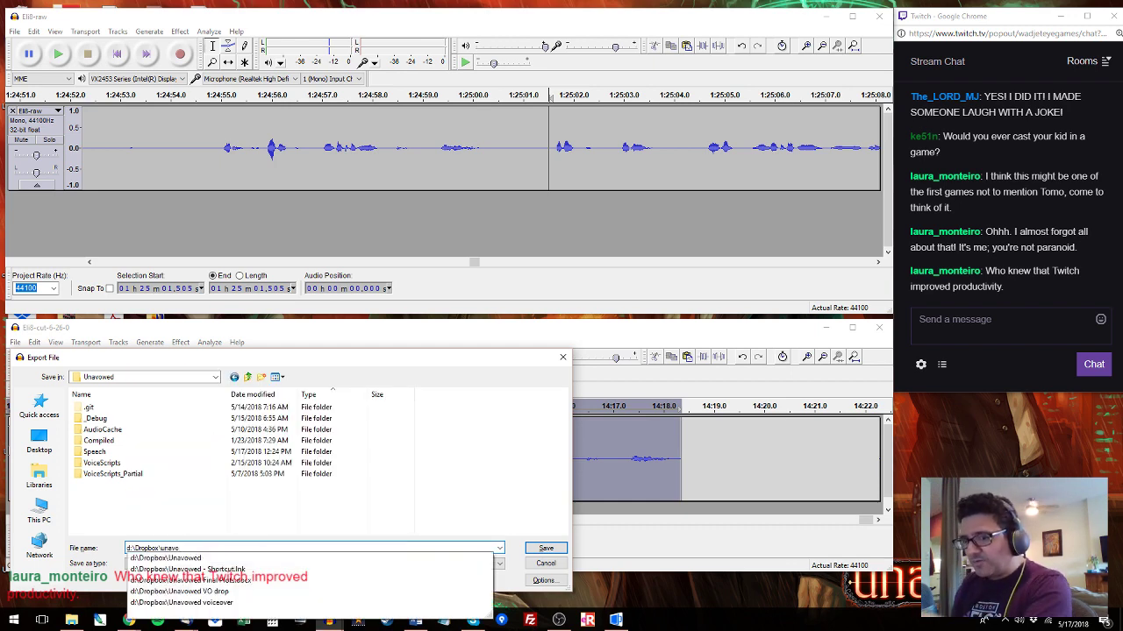
text(navo)
key(Up)
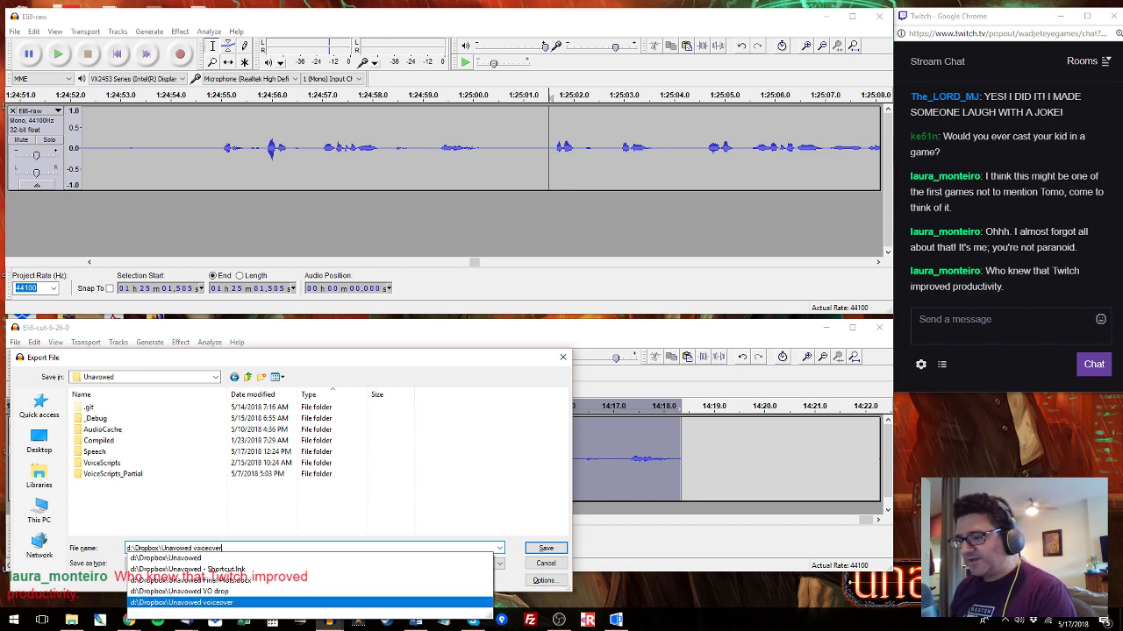
Extend the export path to the cut subfolder of Unavowed voiceover and open that folder in the export dialog.
text(\)
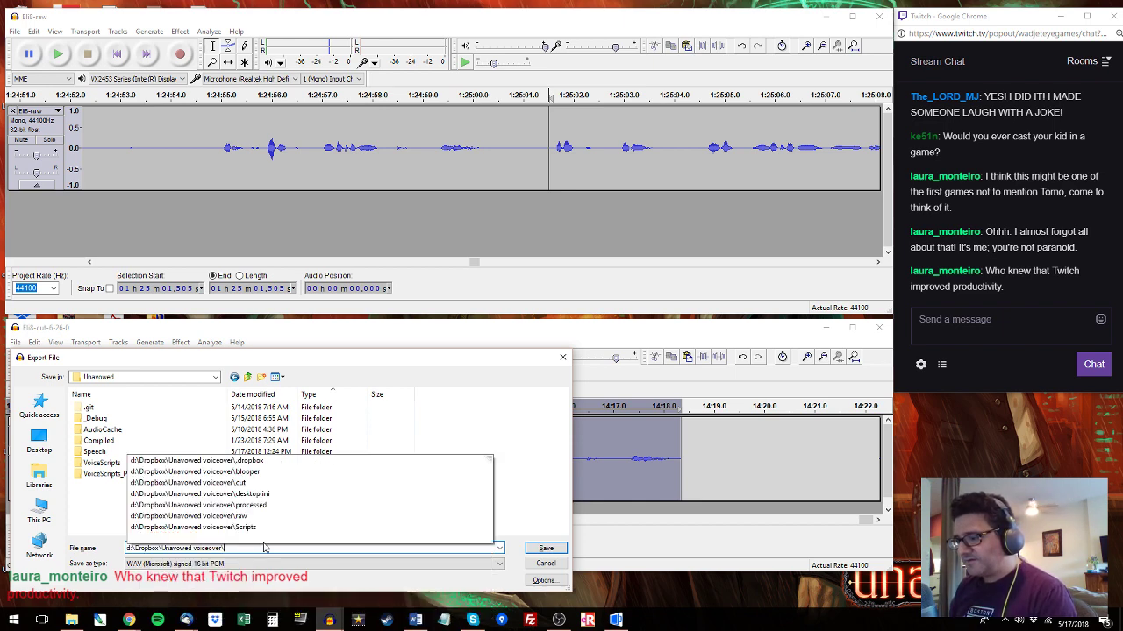
text(cut)
key(BackSpace)
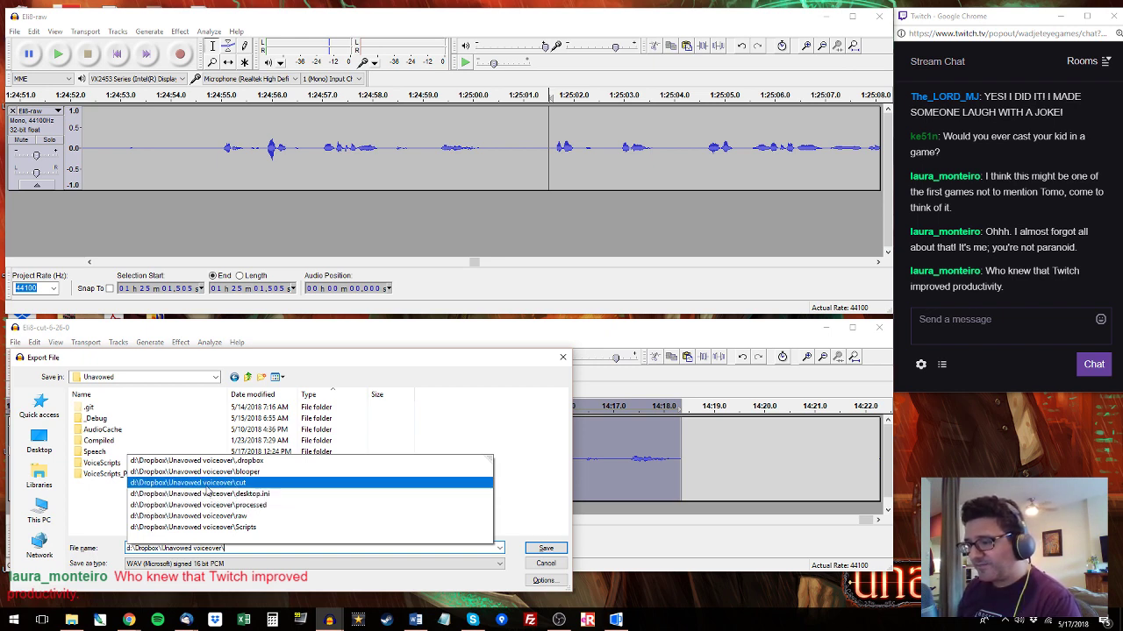
click(218, 483)
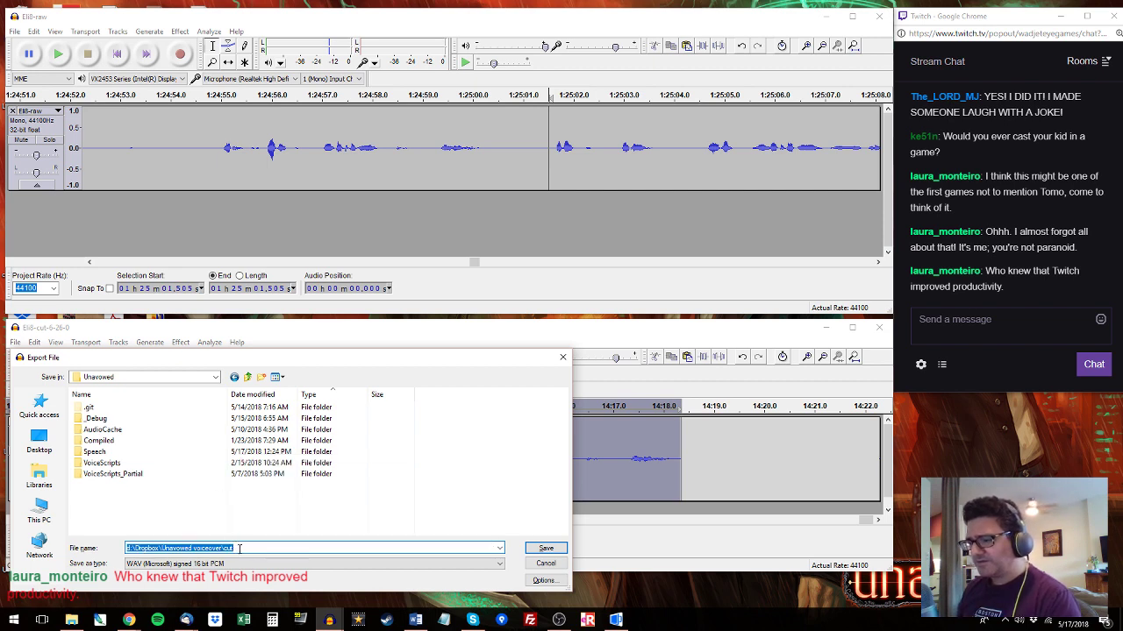
click(238, 548)
key(Return)
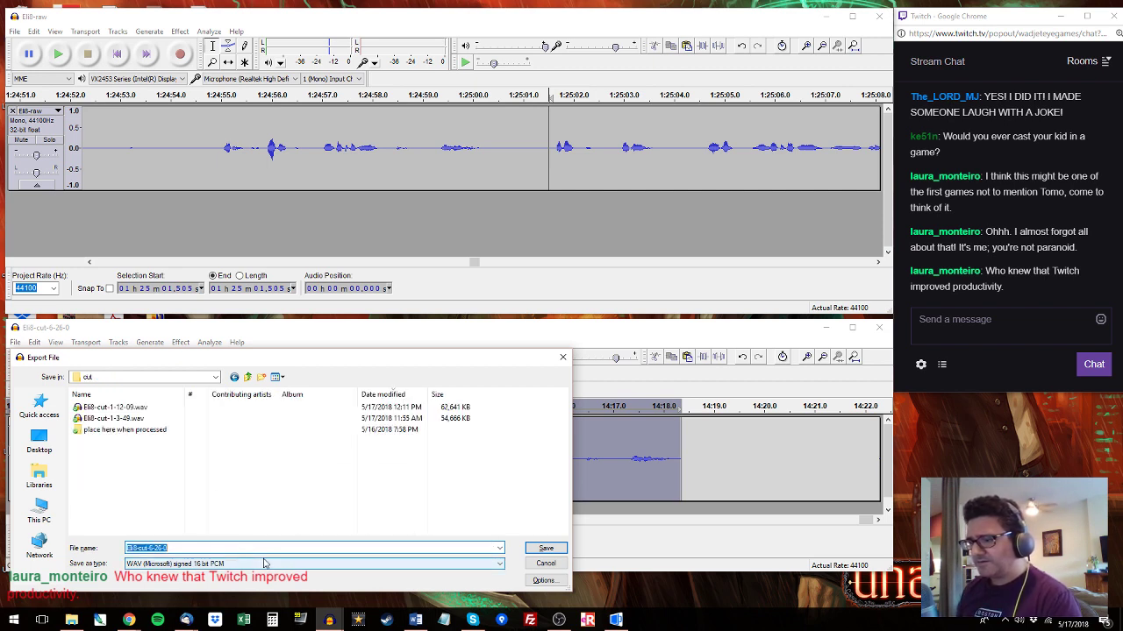
Name the export Eli8-cut-1-25-02.wav based on the Eli8-cut-1-12-09.wav name, export it with blank metadata and dismiss the missing-files message.
click(109, 407)
click(155, 548)
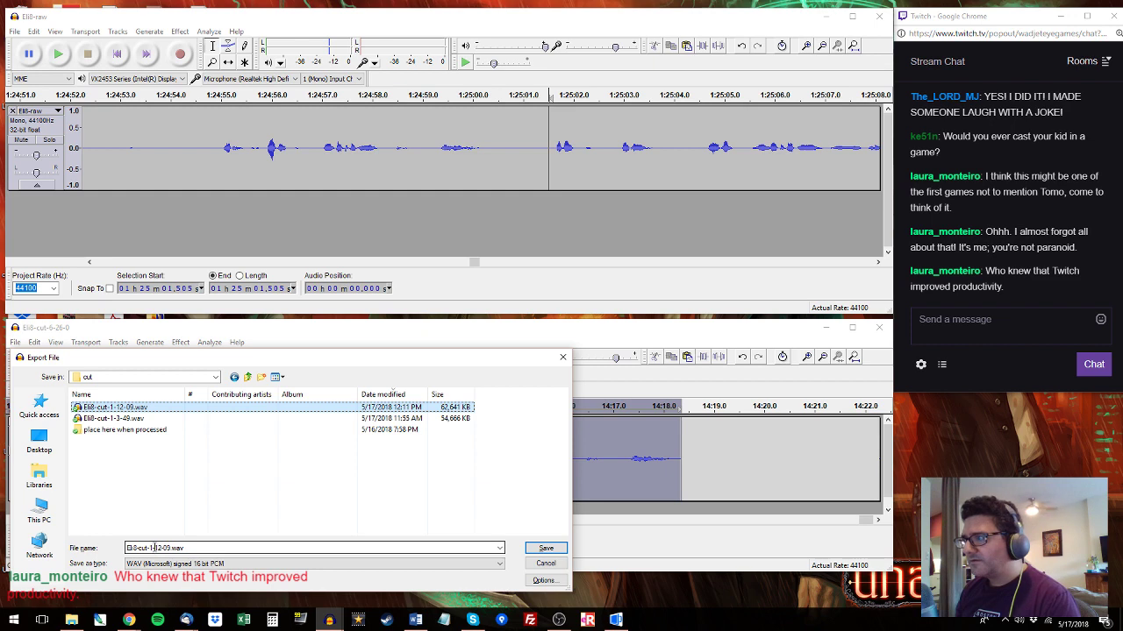
double_click(155, 548)
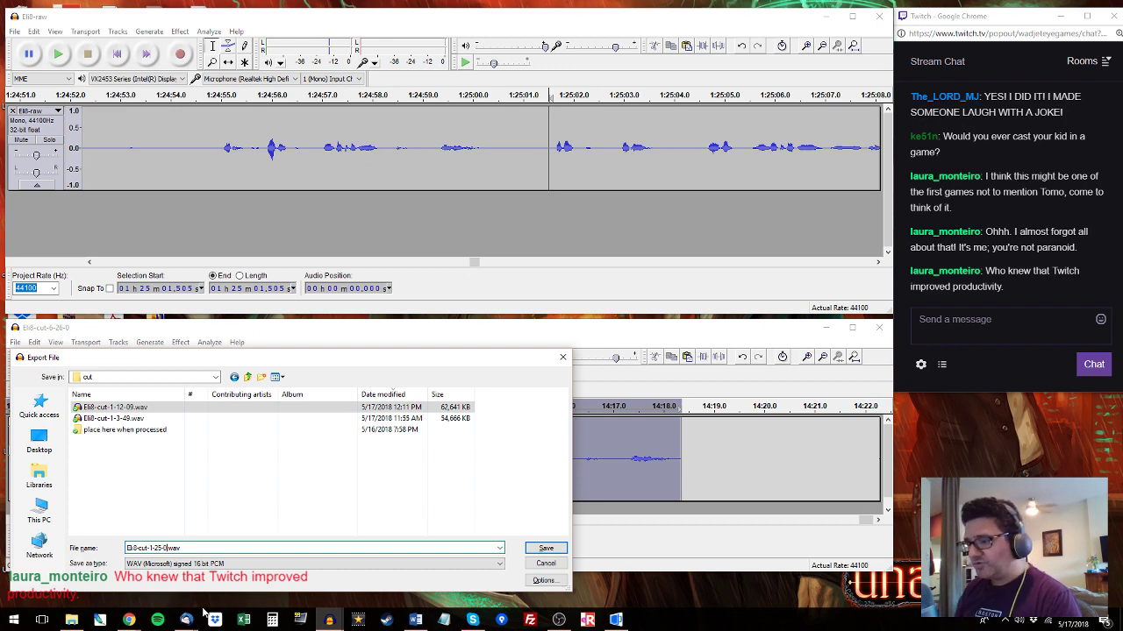
key(Return)
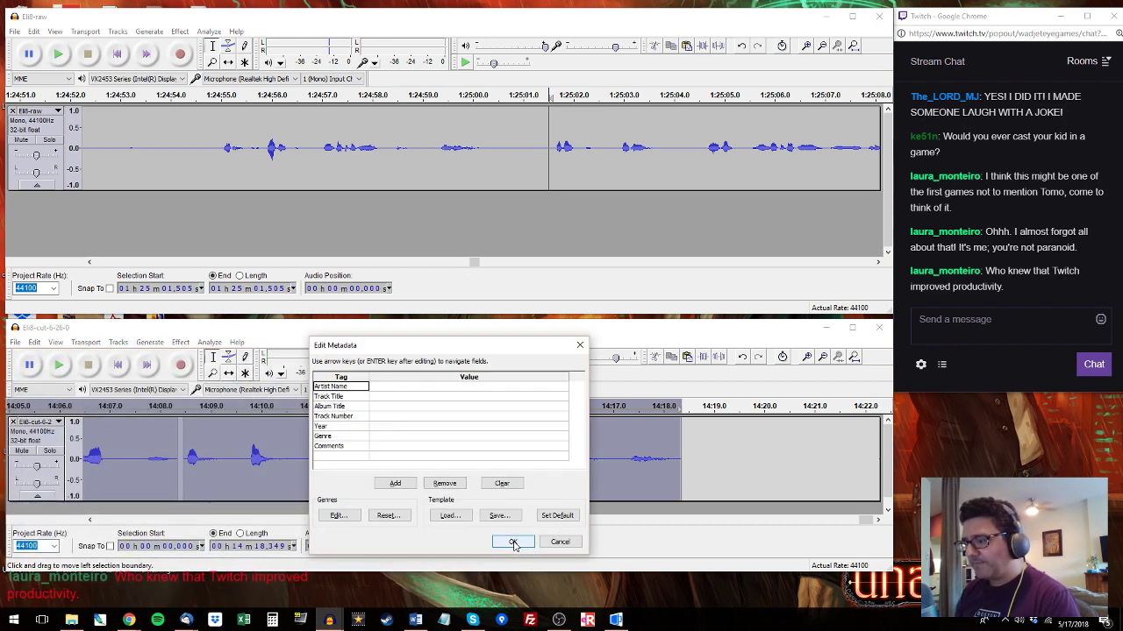
click(513, 543)
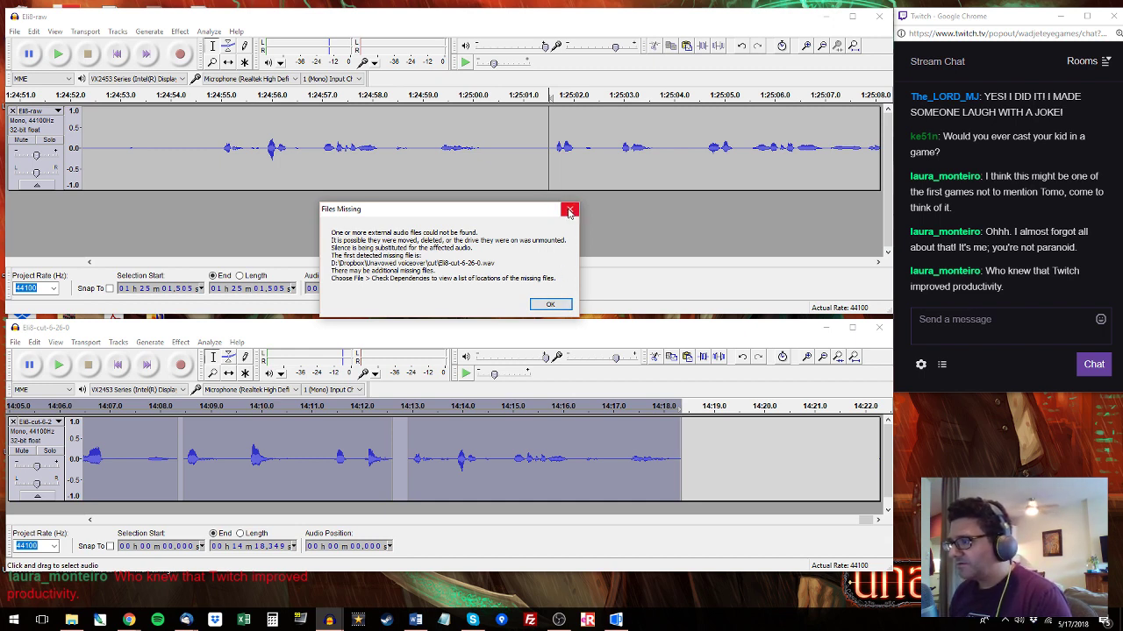
click(558, 305)
Restore Eli8-cut-6-26-0.wav, Eli8-cut-36-43.wav and Eli8-cut-49-49.wav from the Recycle Bin.
key(super+d)
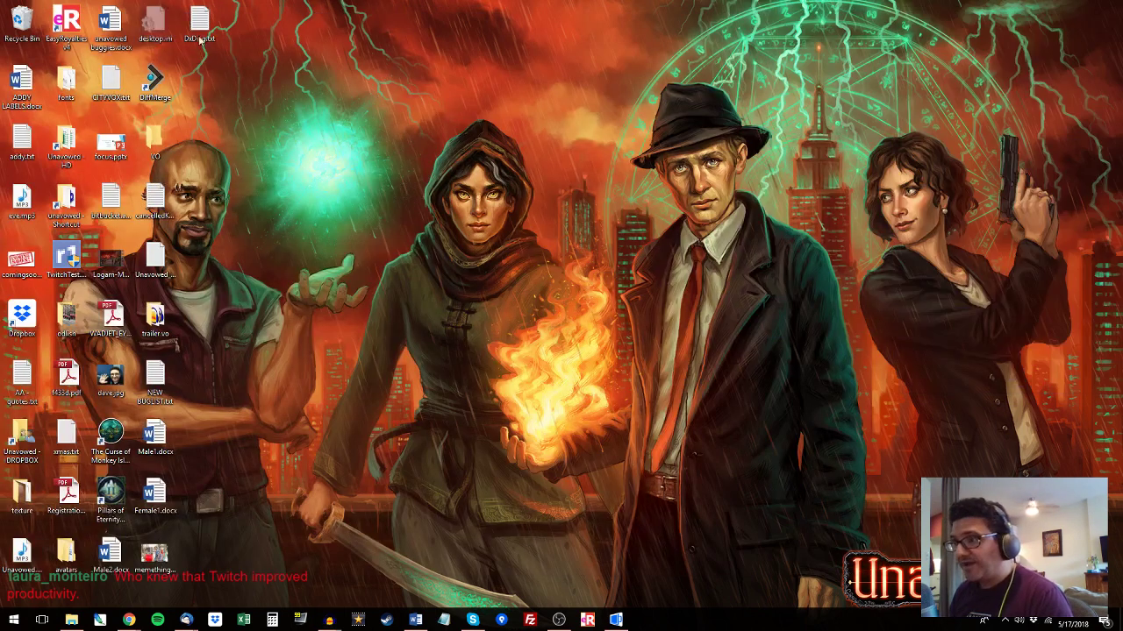
double_click(40, 21)
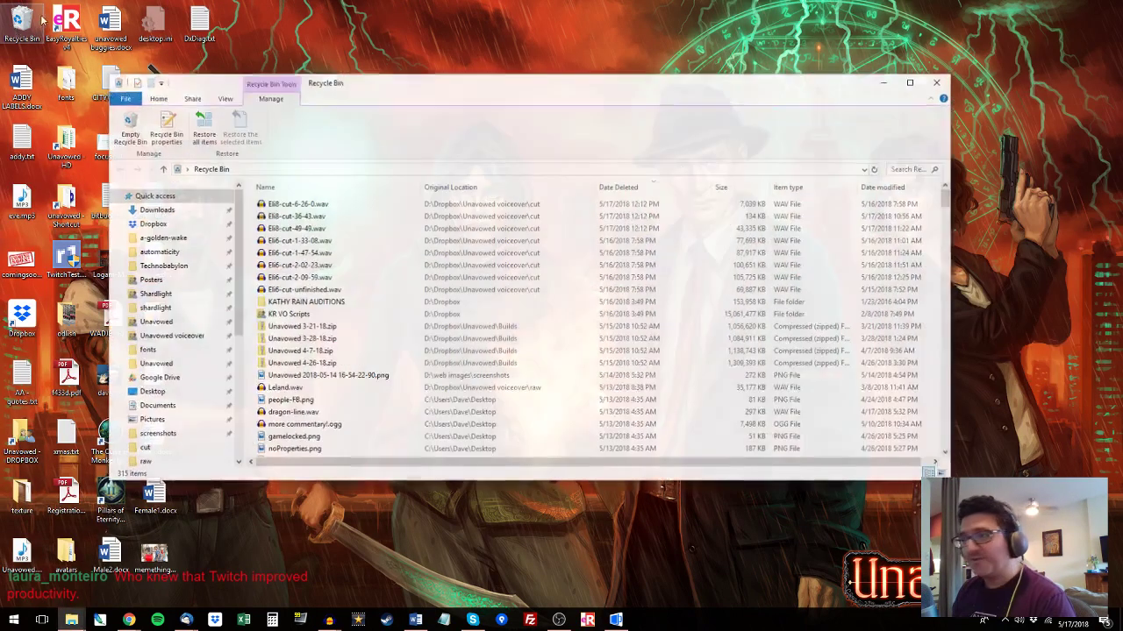
click(297, 204)
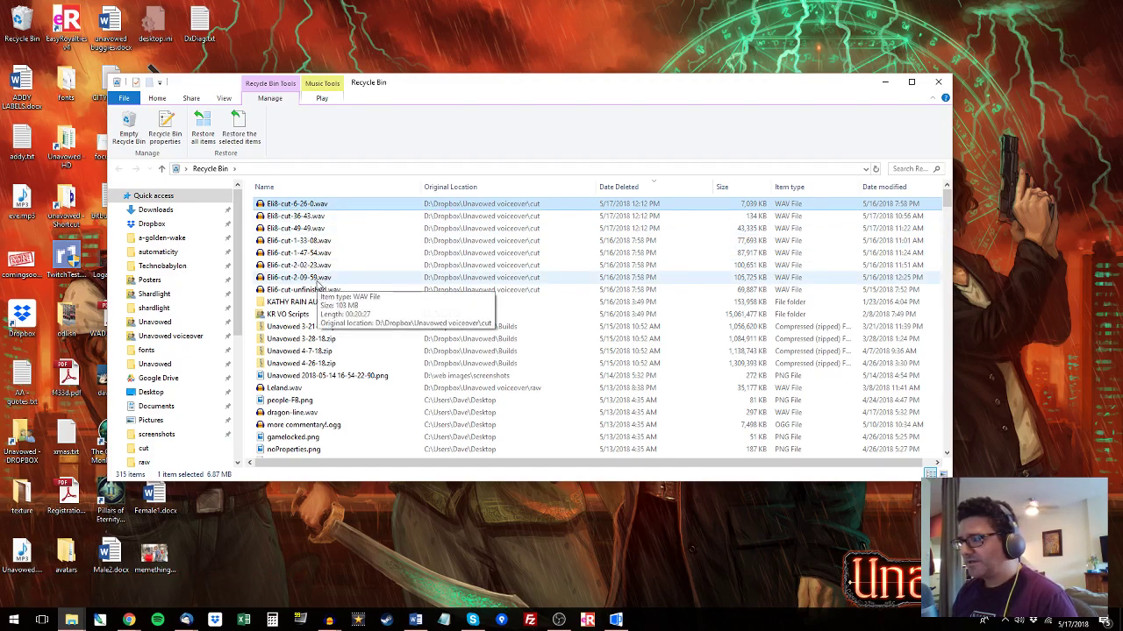
shift+click(307, 228)
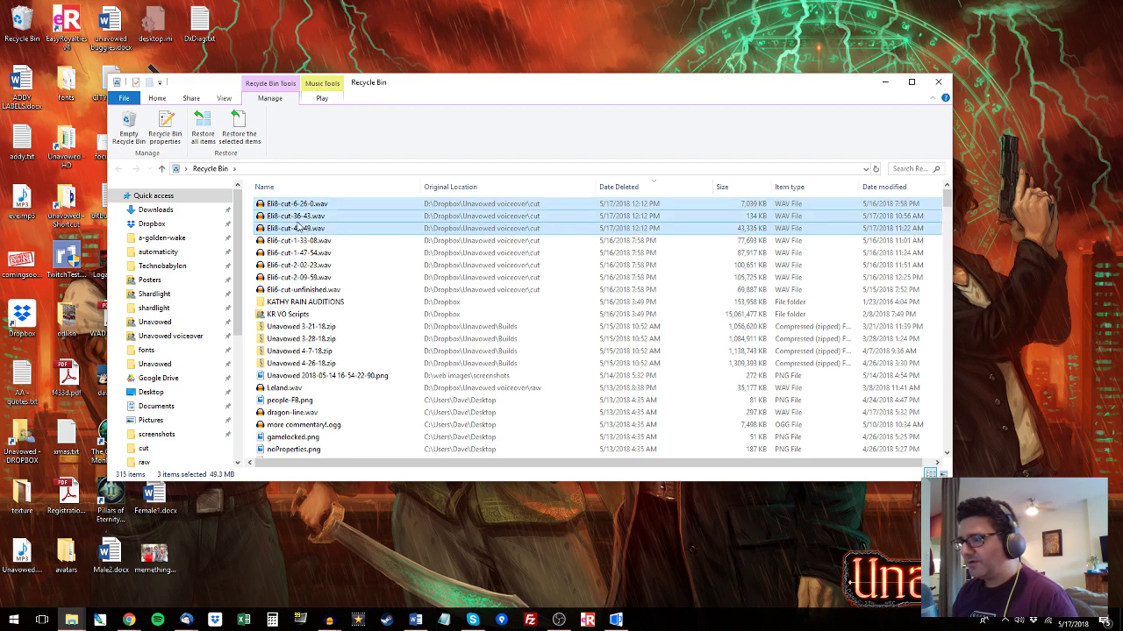
right_click(301, 227)
click(339, 238)
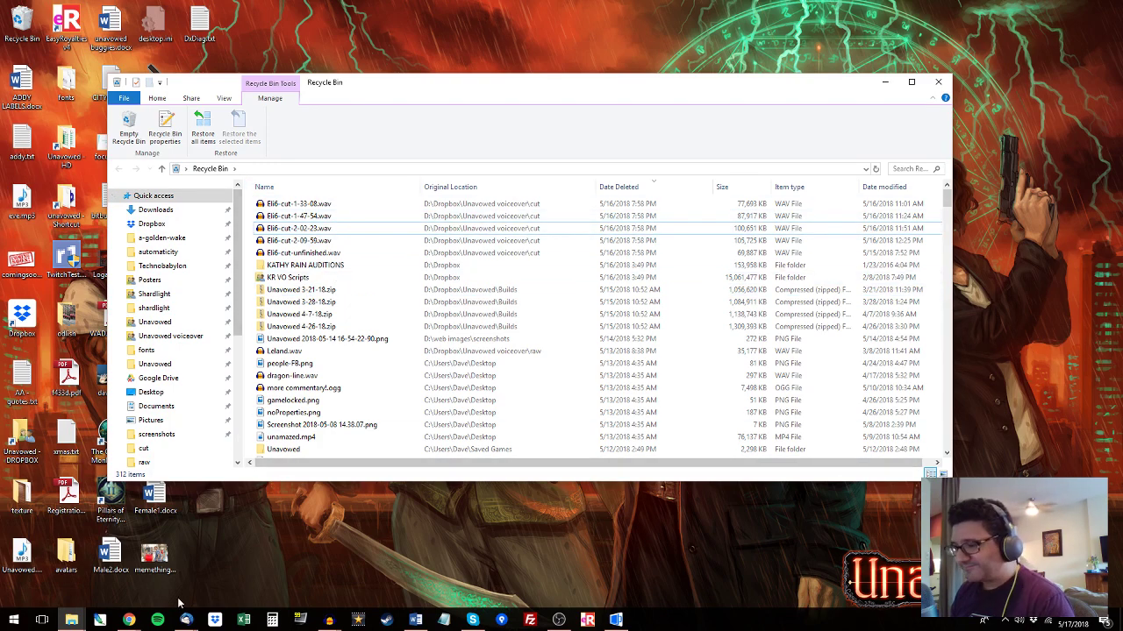
Switch to the cut folder in File Explorer and add the Size column to its file list.
click(71, 620)
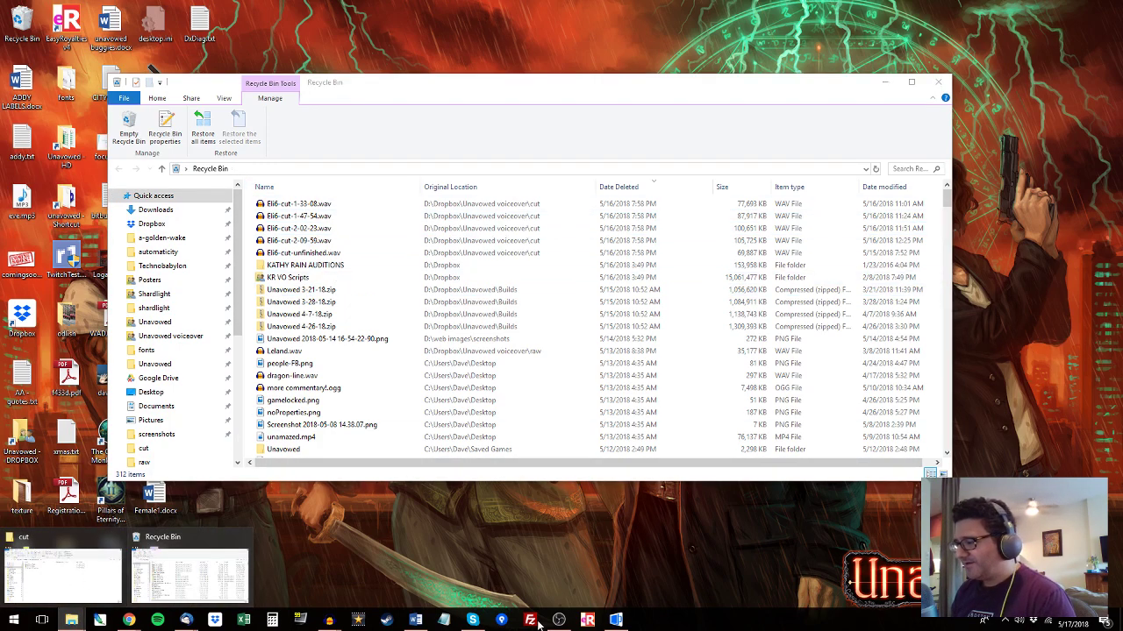
mouse_move(329, 620)
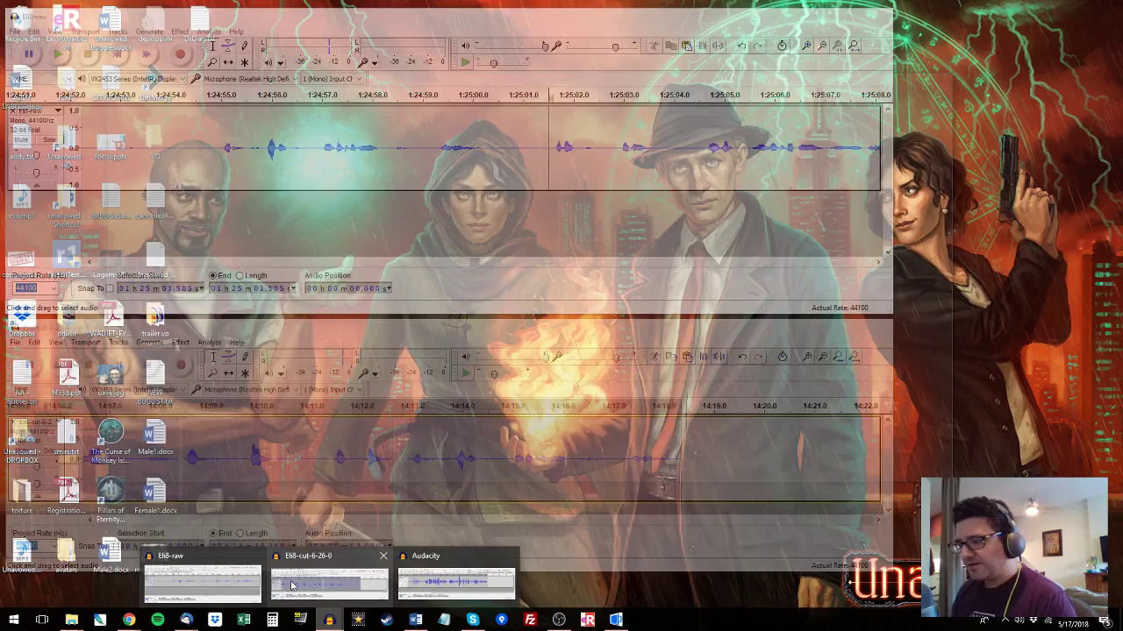
click(294, 585)
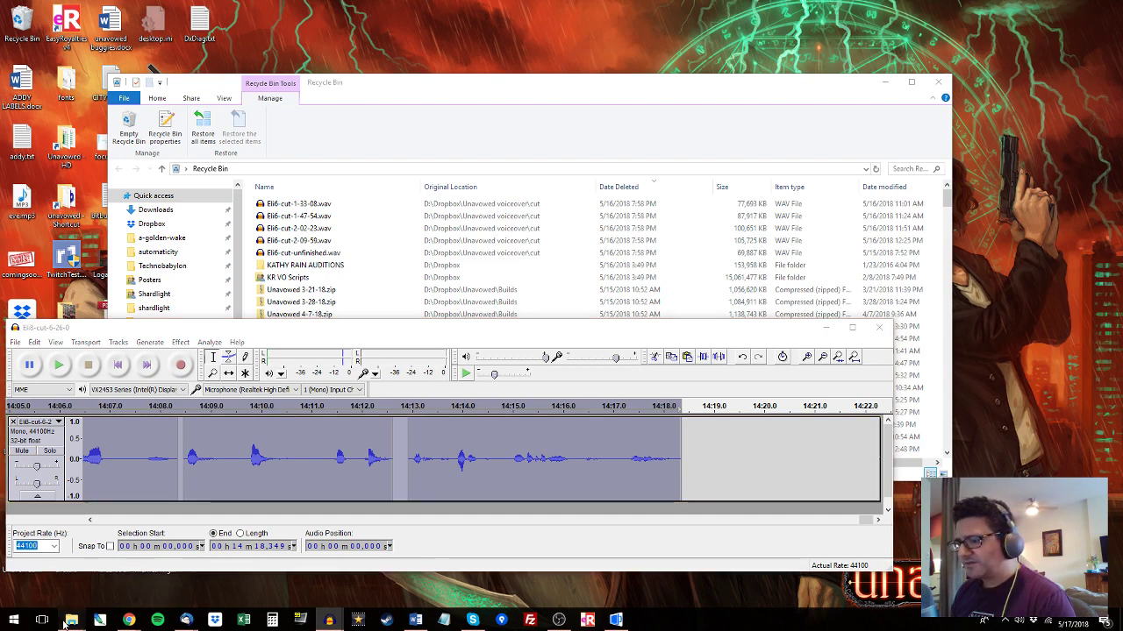
mouse_move(71, 620)
click(84, 565)
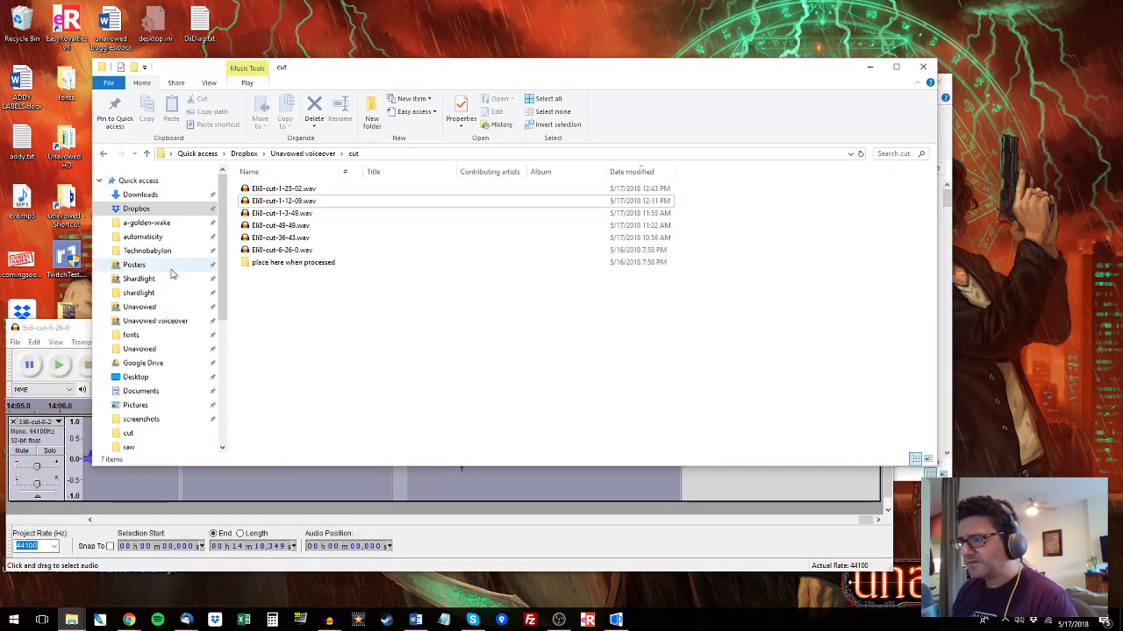
right_click(394, 176)
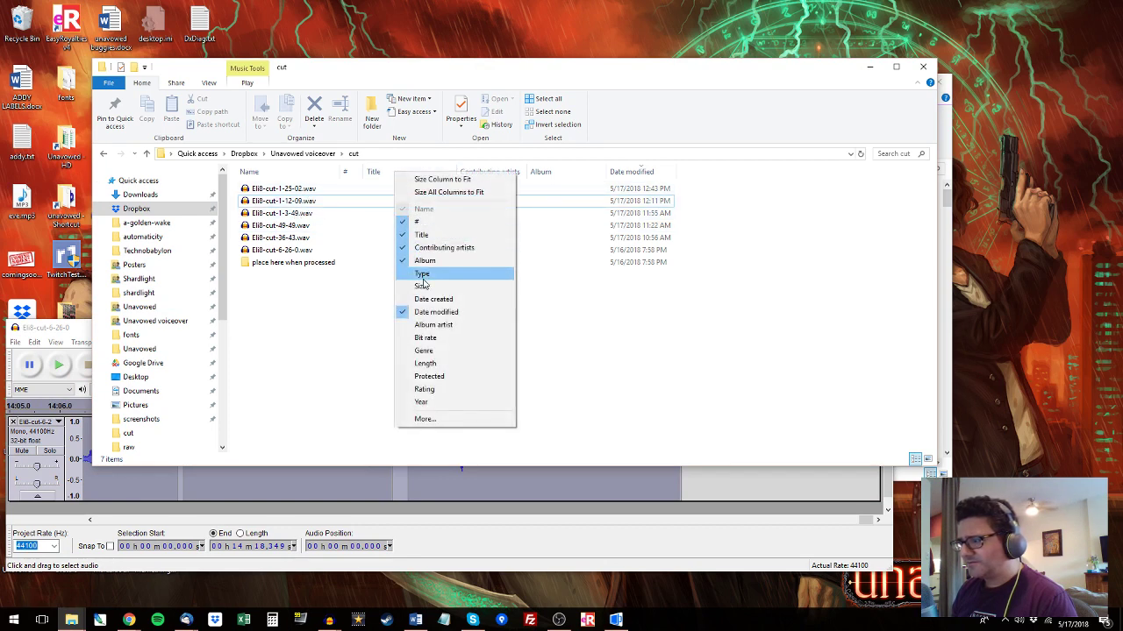
click(456, 281)
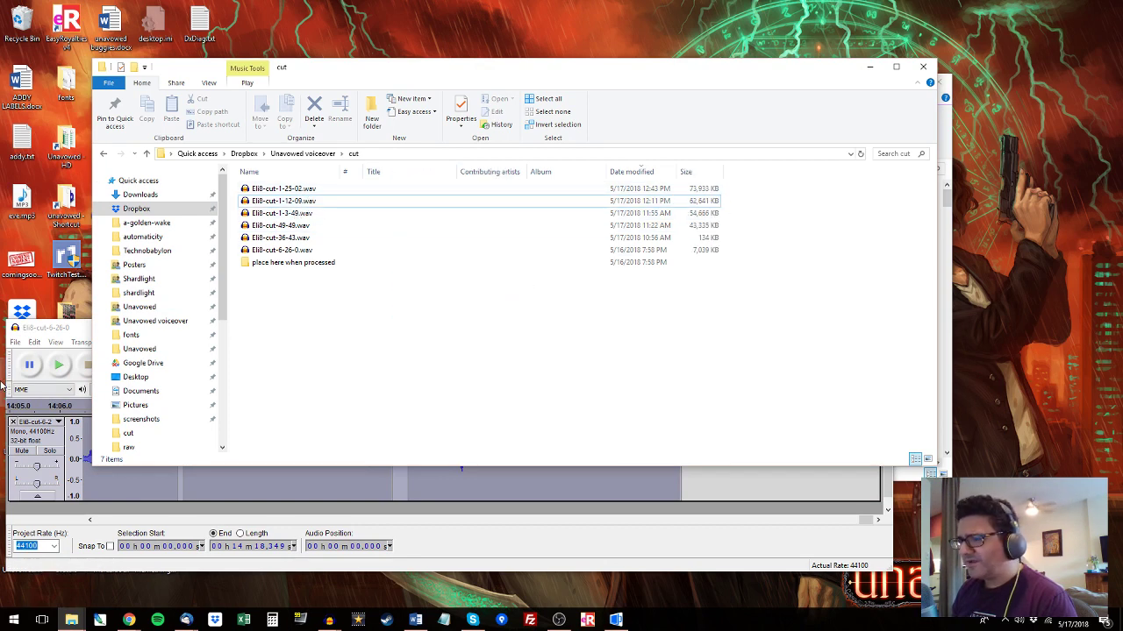
Export the Eli8-cut-6-26-0 project again in Audacity, replacing Eli8-cut-1-25-02.wav and leaving the metadata blank.
click(66, 330)
key(ctrl+shift+e)
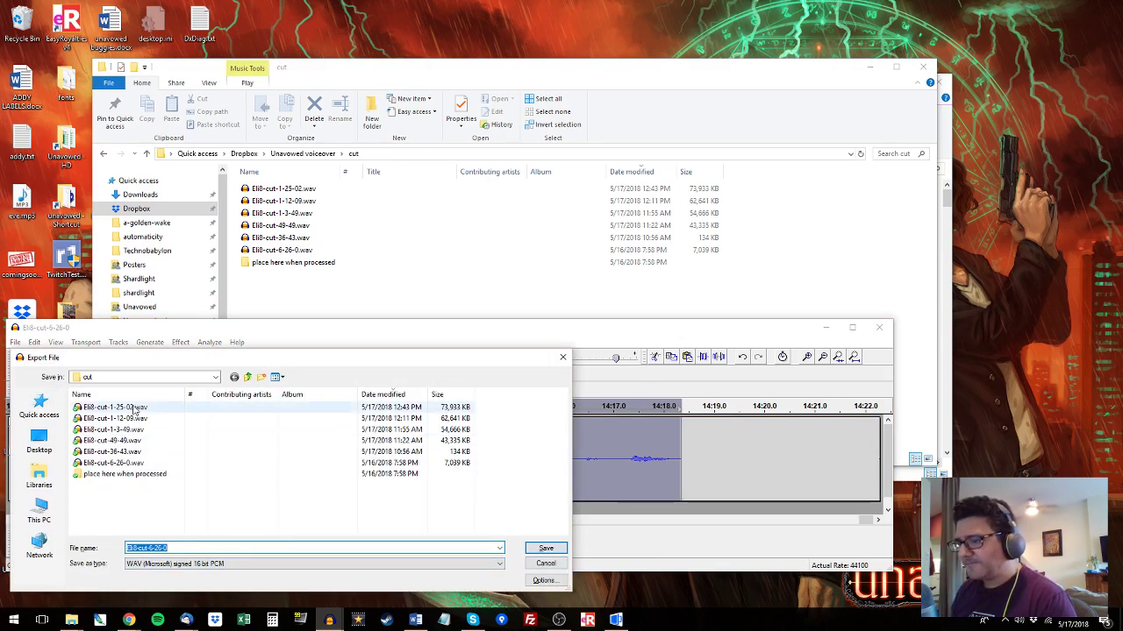
double_click(134, 409)
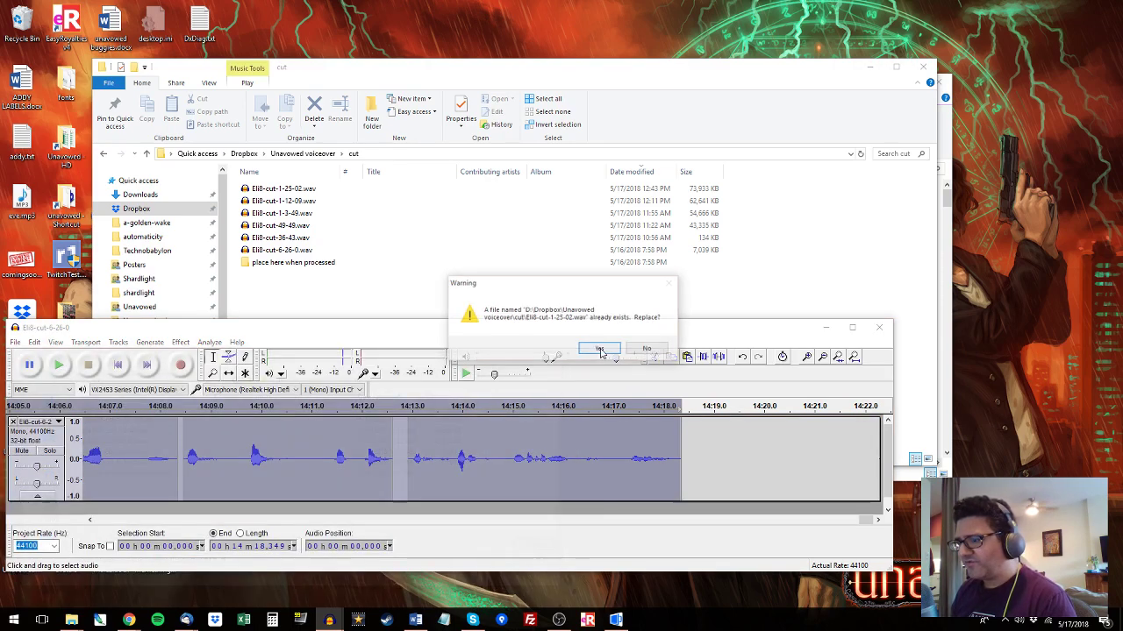
click(600, 349)
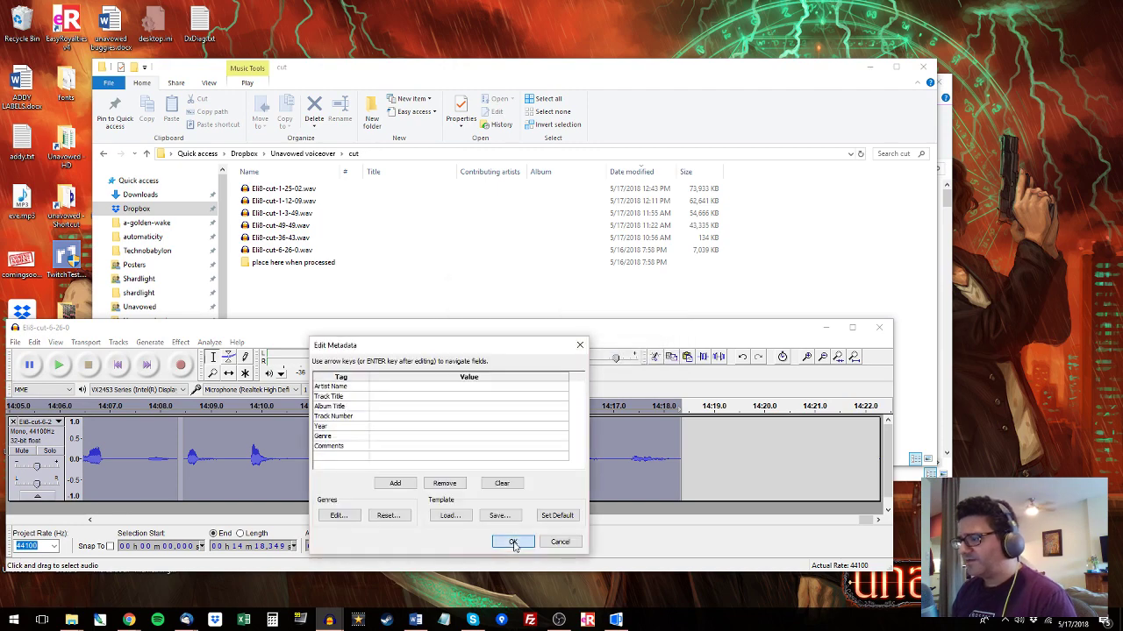
click(512, 540)
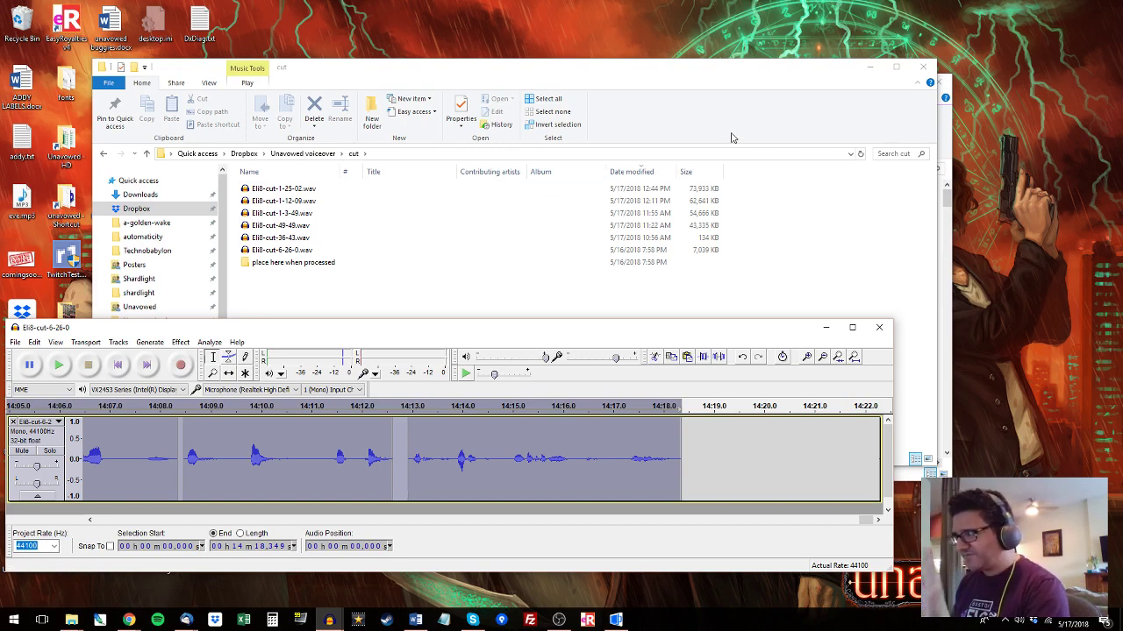
Minimise the cut folder, bring the Twitch chat pop-out back on screen and minimise the main Twitch browser window.
click(870, 70)
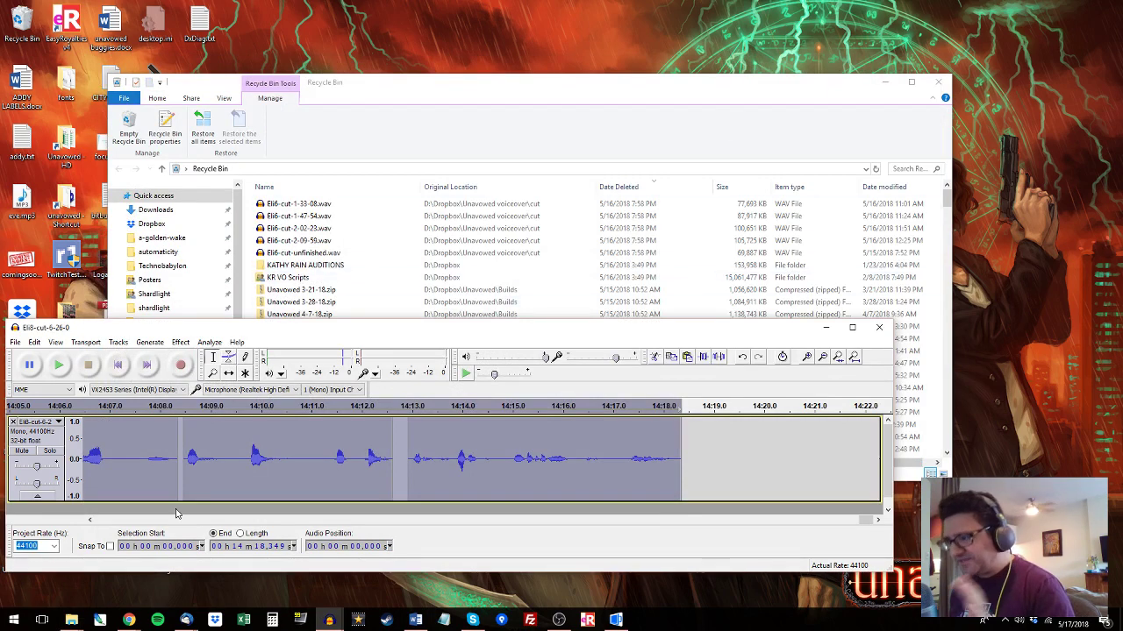
mouse_move(131, 619)
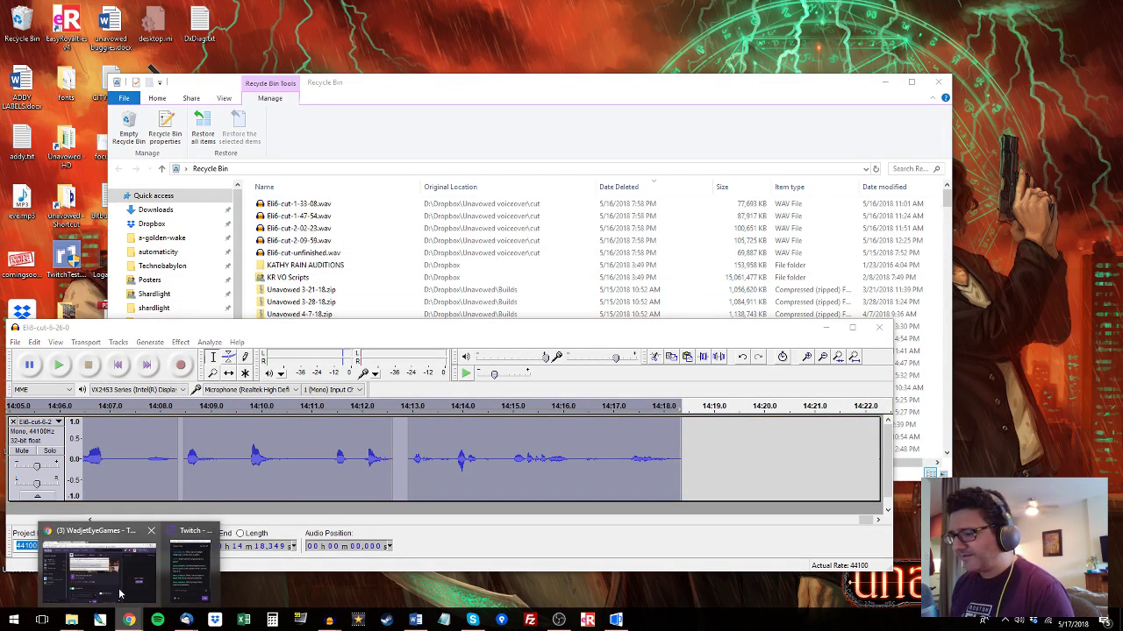
click(185, 566)
click(74, 570)
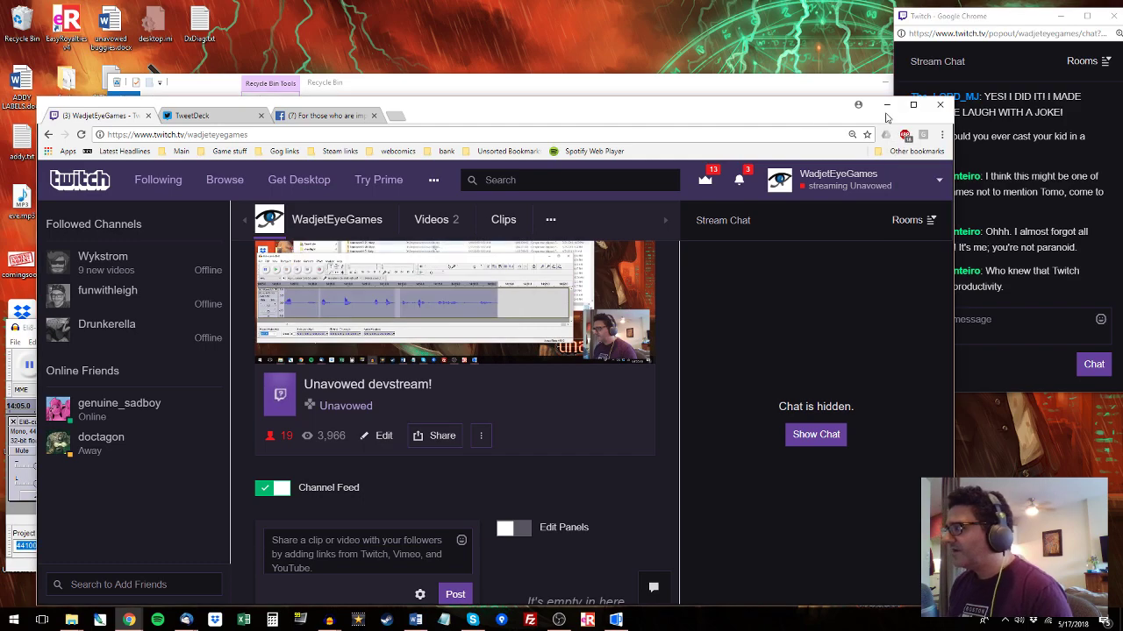
click(885, 104)
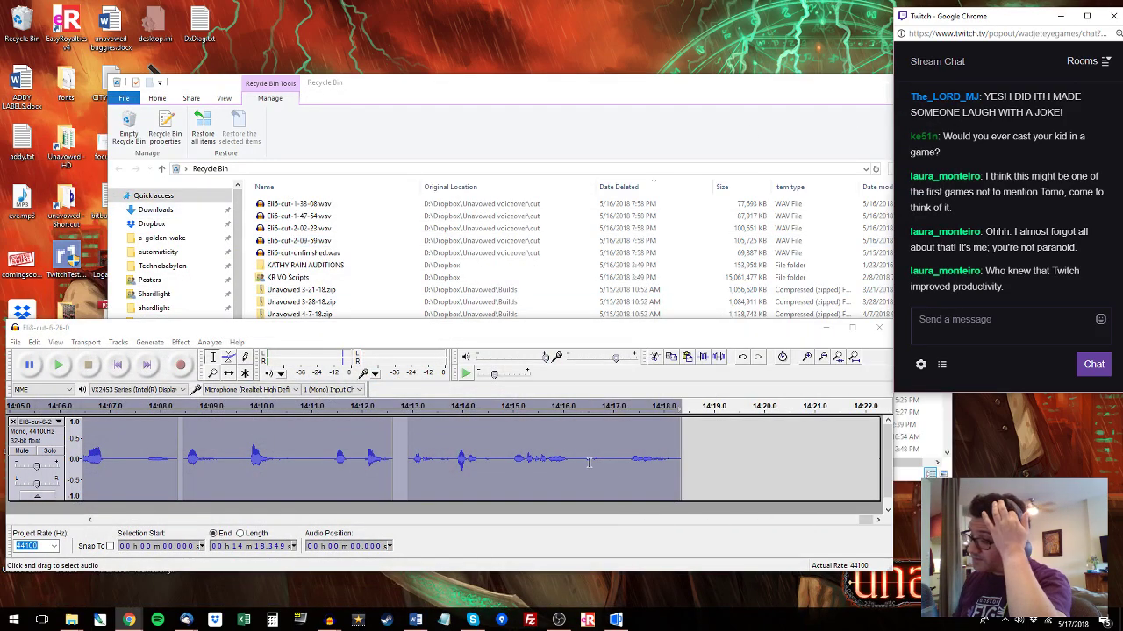
Place the cursor at 14:18.070 in the cut track and bring the Eli8-raw project window back on screen.
click(667, 451)
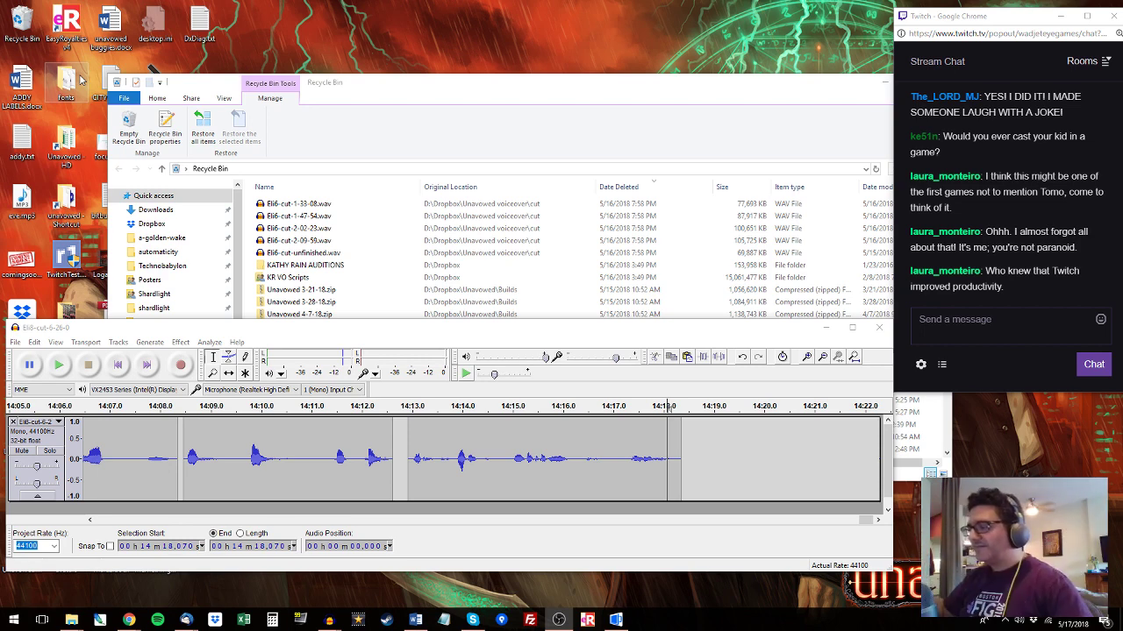
click(453, 341)
mouse_move(334, 622)
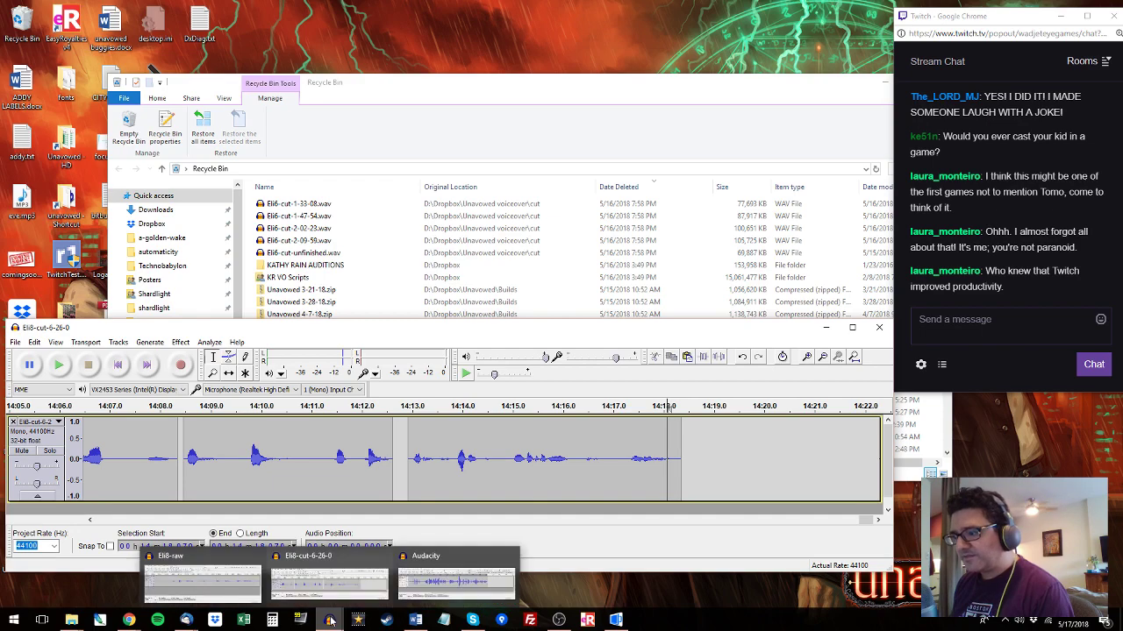
click(210, 583)
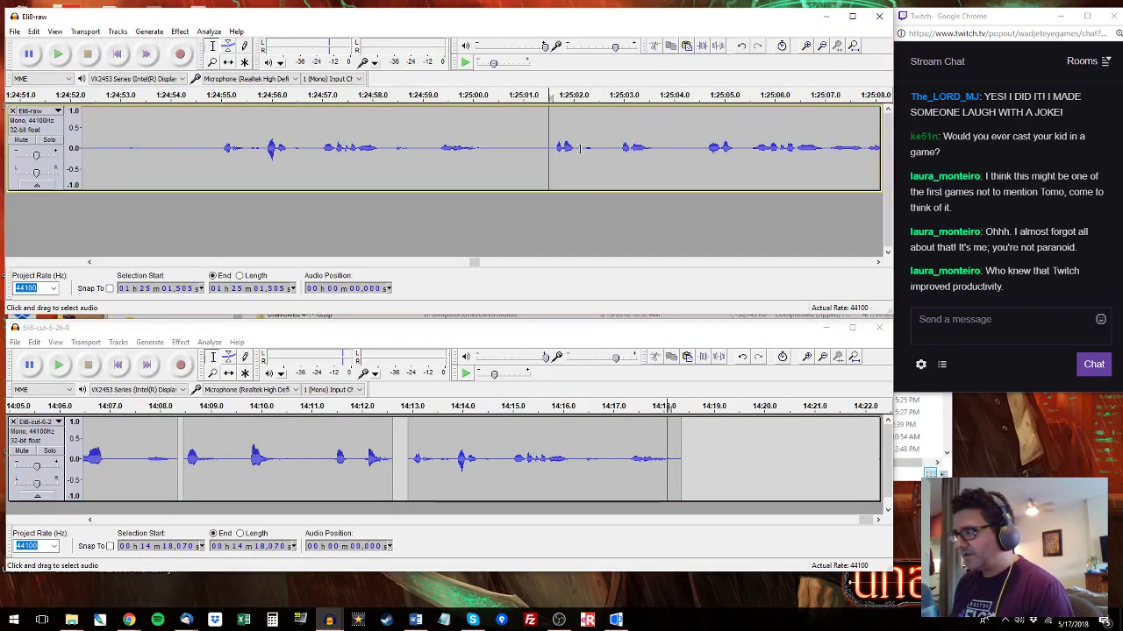
Audition the raw track from 1:25:01.505 and select the take from 1:25:02.922 to 1:25:08.738.
key(space)
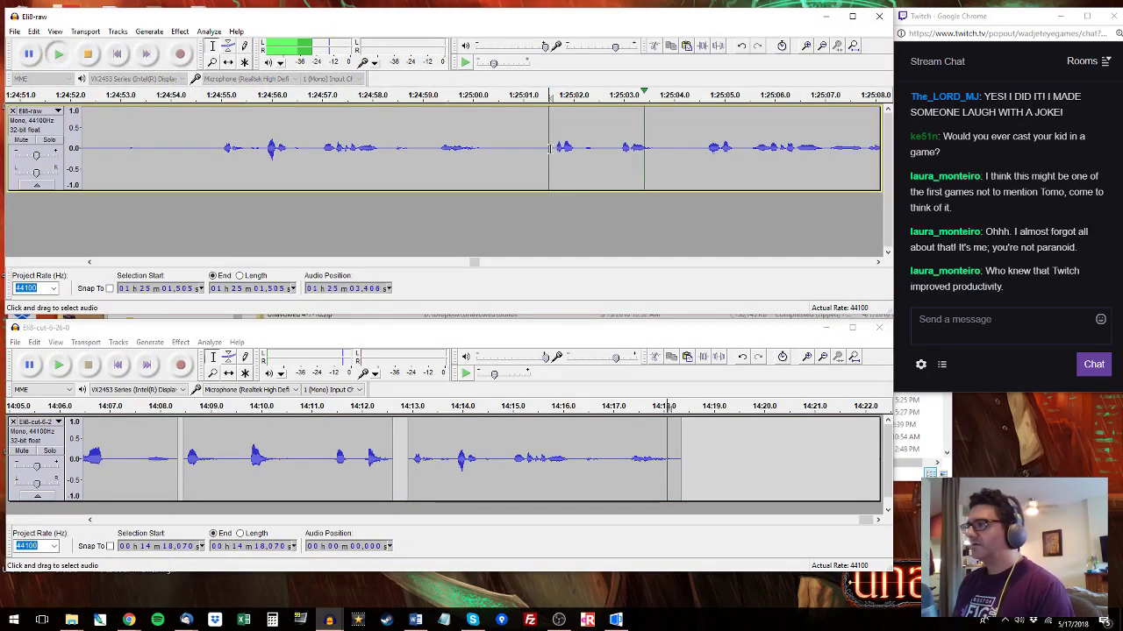
drag(551, 149, 442, 98)
drag(498, 143, 790, 138)
key(space)
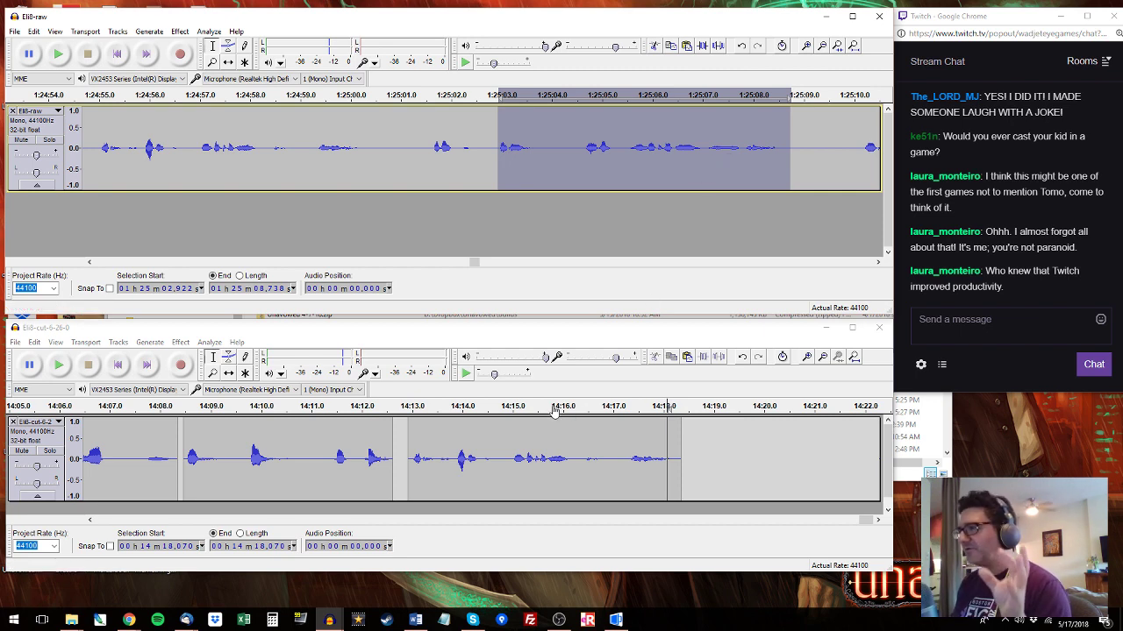
Audition the cut's last clip from 14:12.939, replace it with the selected raw take and play the replacement.
click(407, 458)
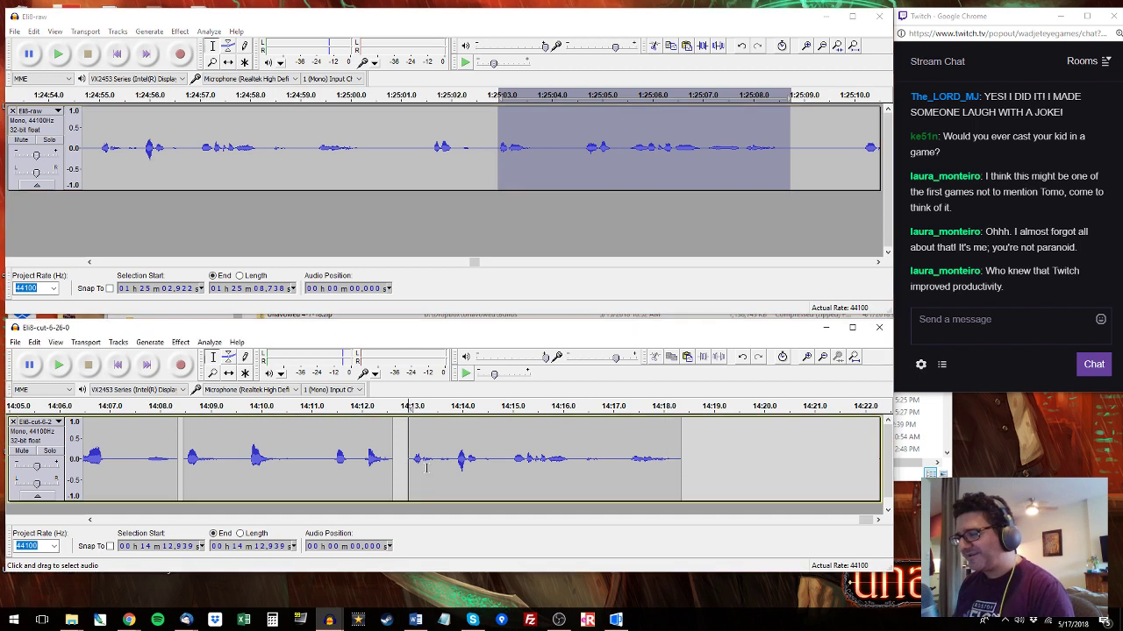
key(space)
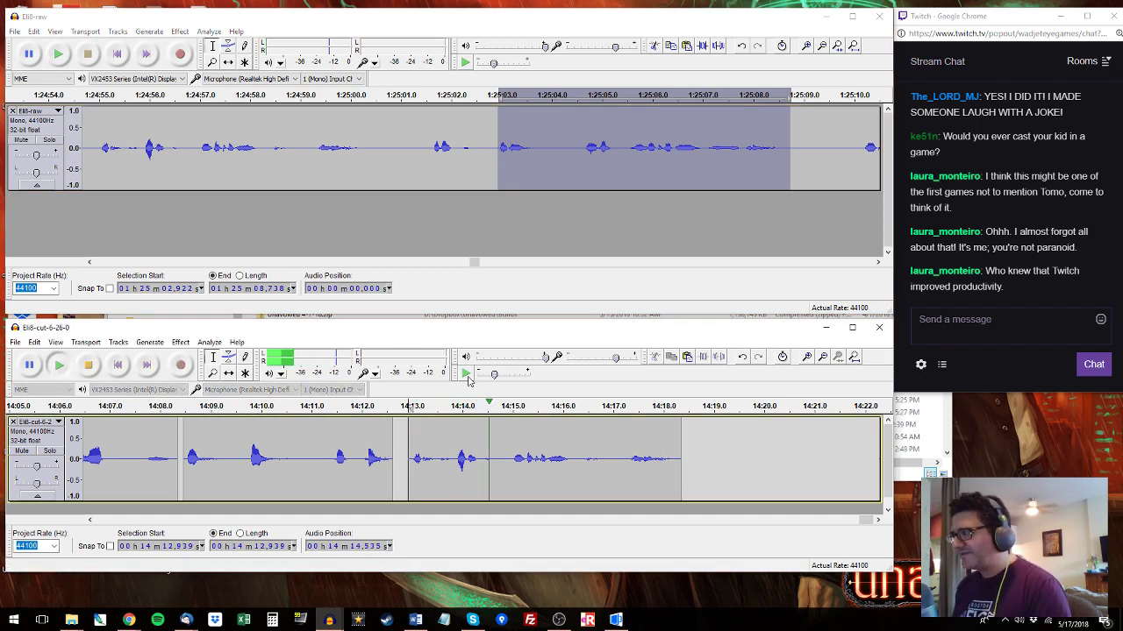
key(space)
double_click(502, 437)
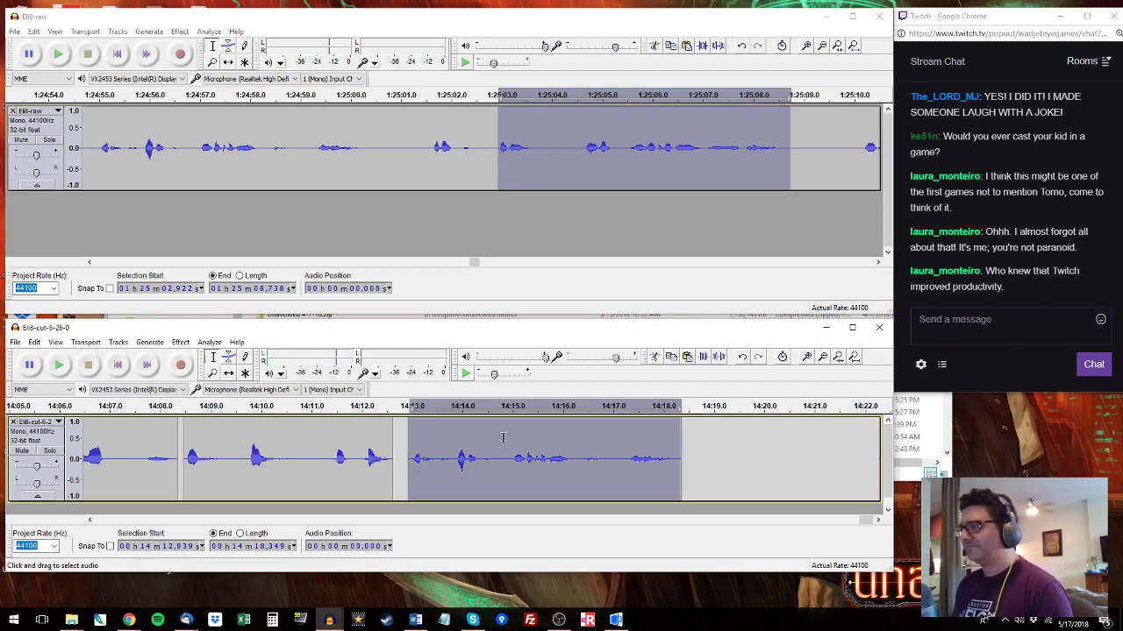
key(ctrl+v)
key(space)
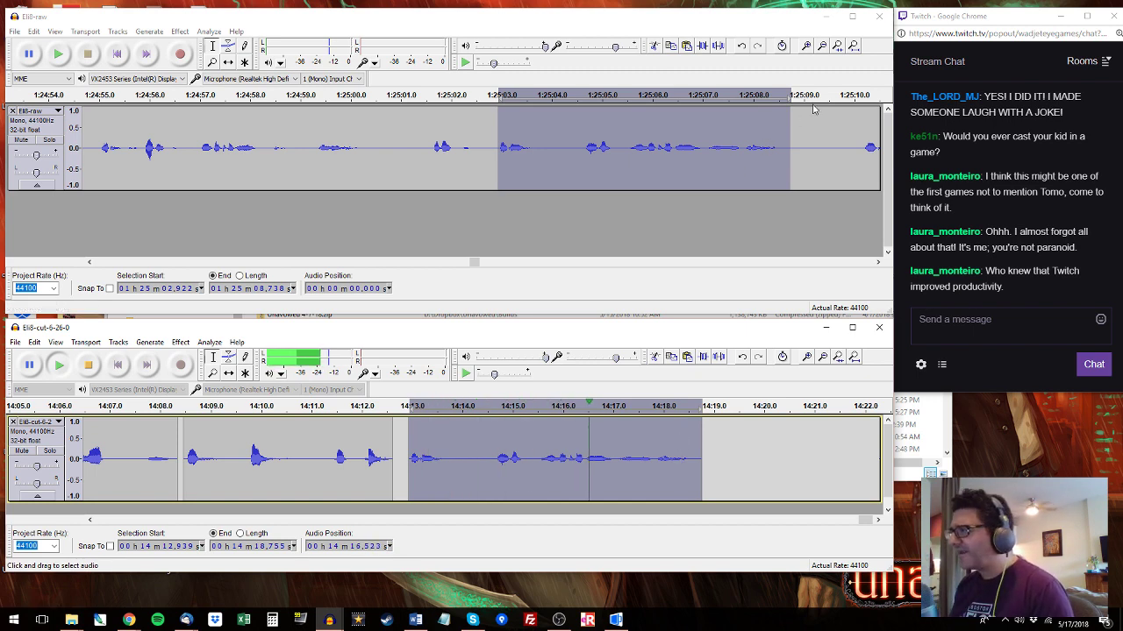
Audition the raw track from 1:25:10.143 and select the take from 1:25:09.888 to 1:25:12.036.
click(858, 95)
click(861, 136)
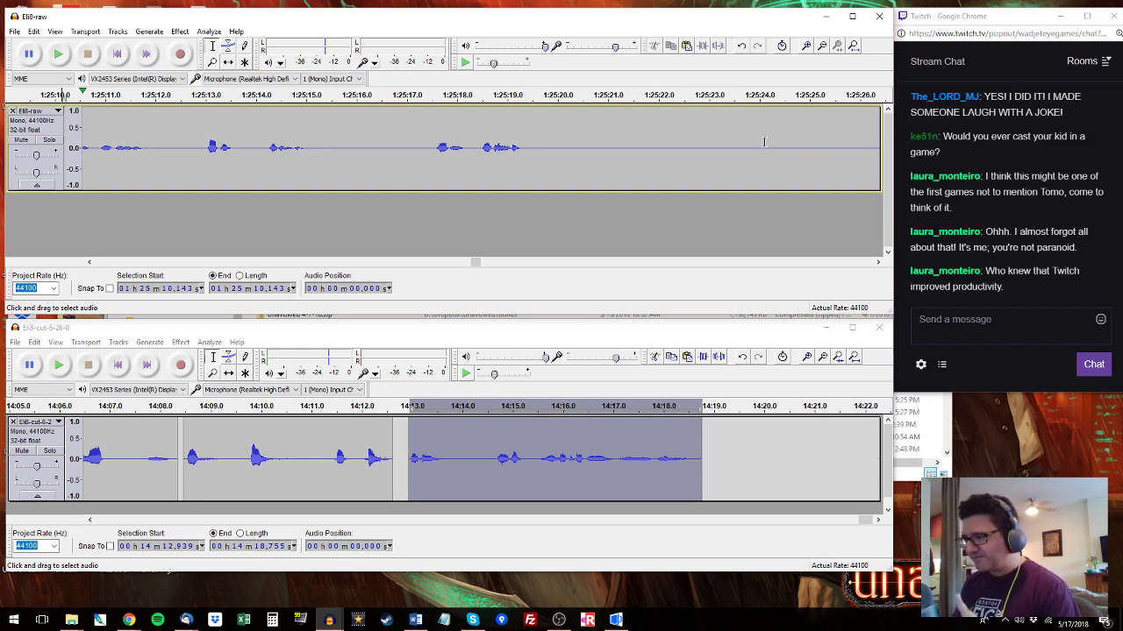
key(space)
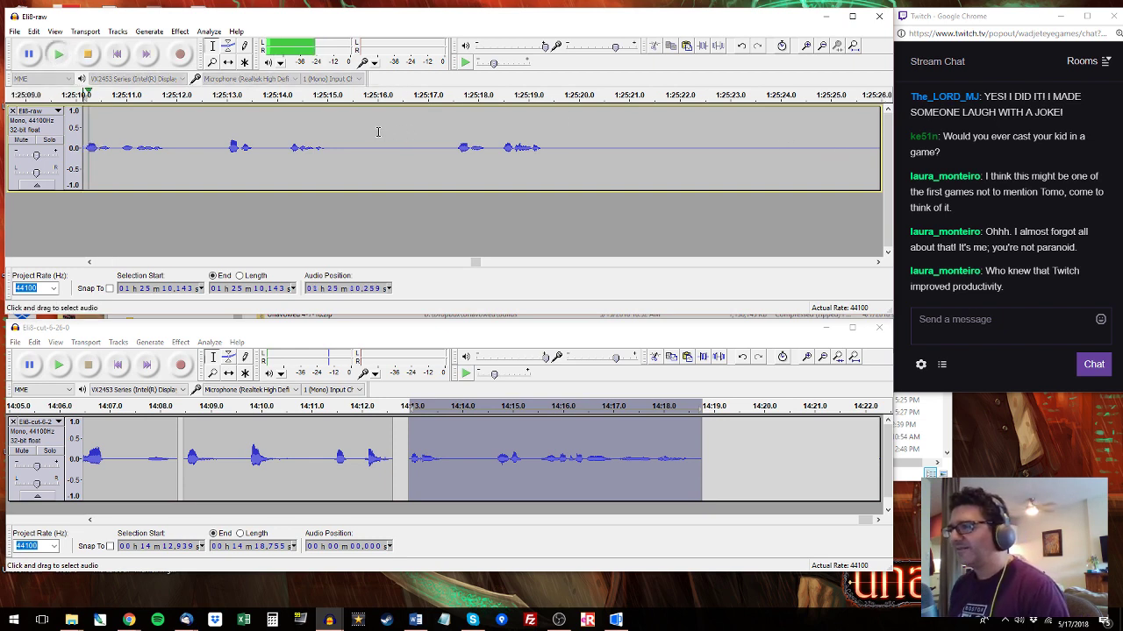
click(88, 263)
key(space)
drag(142, 160, 249, 145)
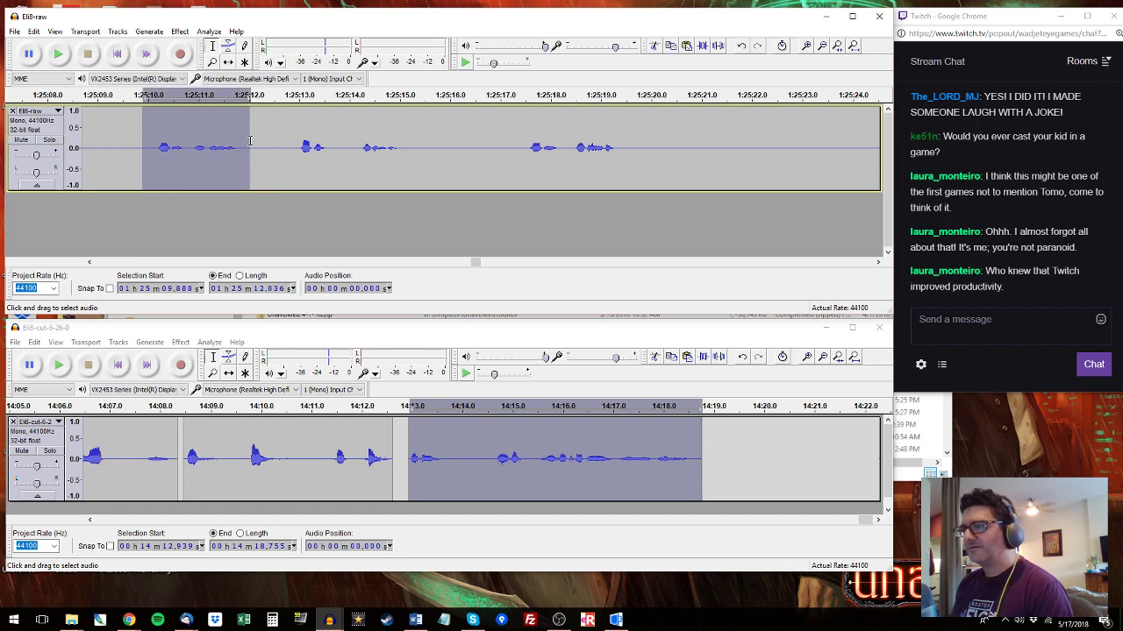
key(space)
key(space)
Copy the raw take from 1:25:12.895 to 1:25:15.310 and paste it into the cut track at 14:18.987.
click(296, 141)
key(space)
drag(414, 142, 294, 138)
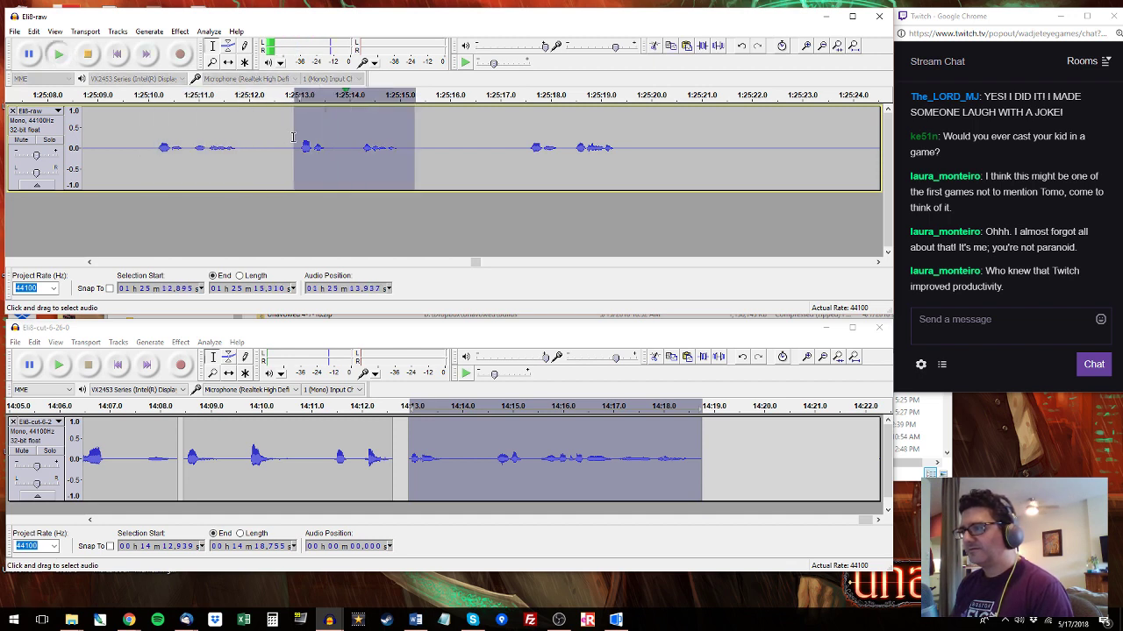
key(space)
key(ctrl+c)
click(713, 445)
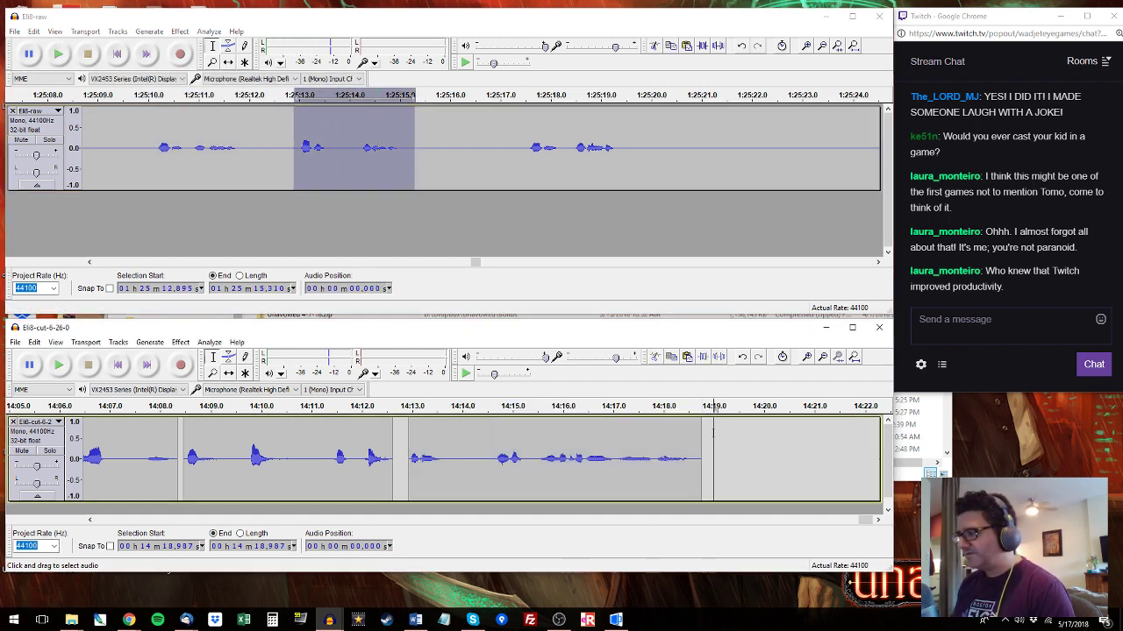
key(ctrl+v)
Audition the following raw take, copy 1:25:17.318 to 1:25:19.617 and replace the clip just pasted at 14:18.987 with it.
click(530, 146)
key(space)
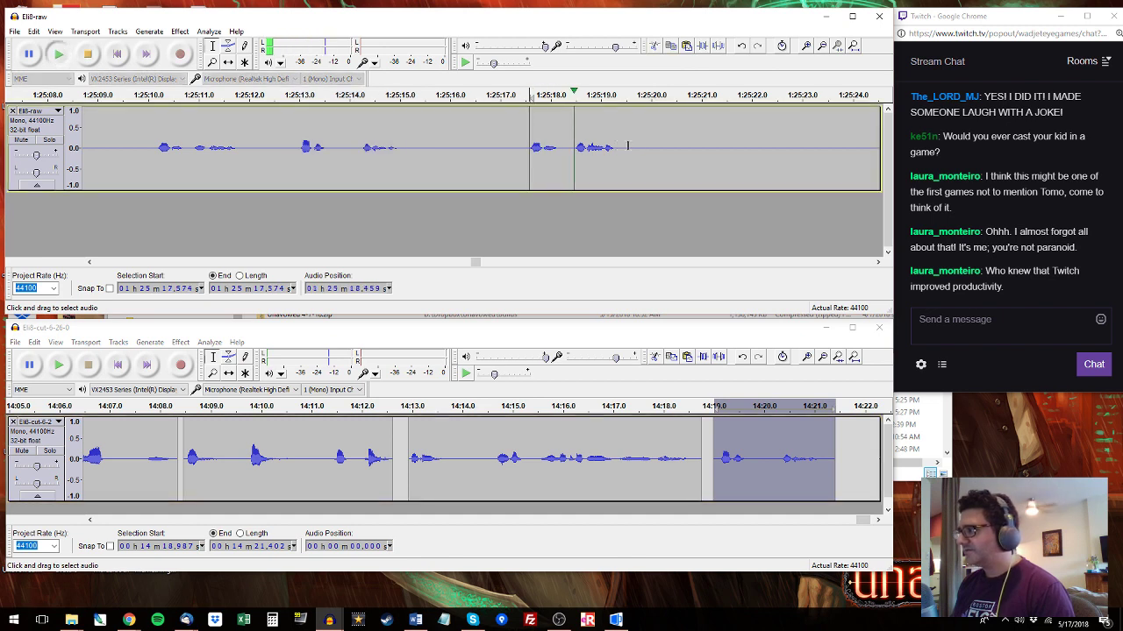
drag(632, 144, 516, 146)
key(space)
key(ctrl+c)
key(alt+Tab)
key(ctrl+v)
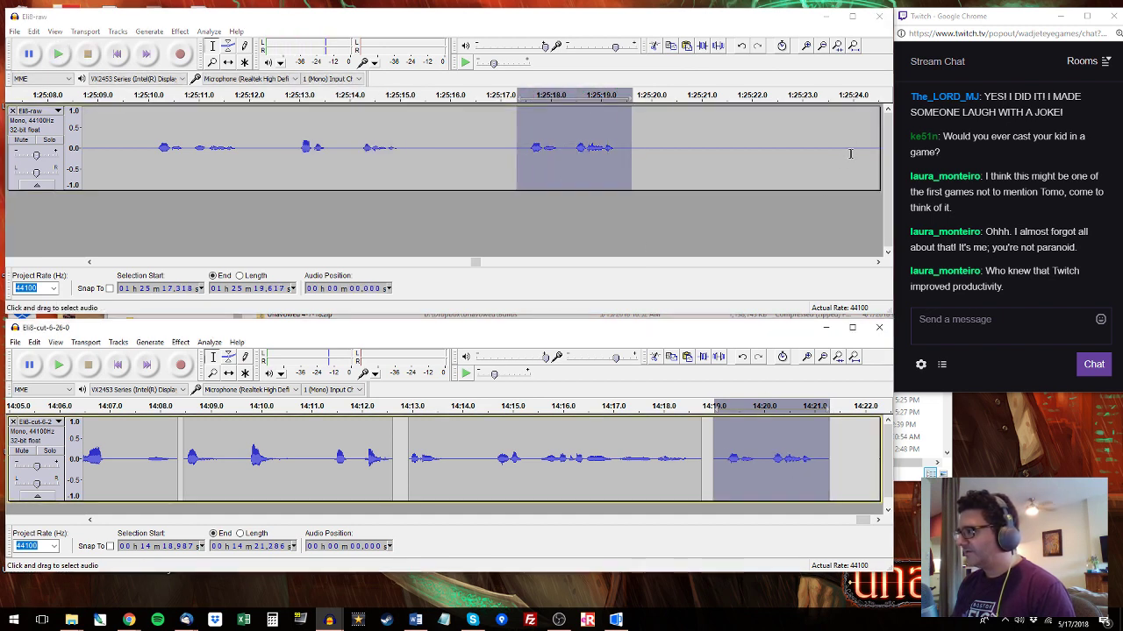
Copy the raw take from 1:25:29.613 to 1:25:32.504 and paste it into the cut track at 14:21.495.
click(858, 151)
key(space)
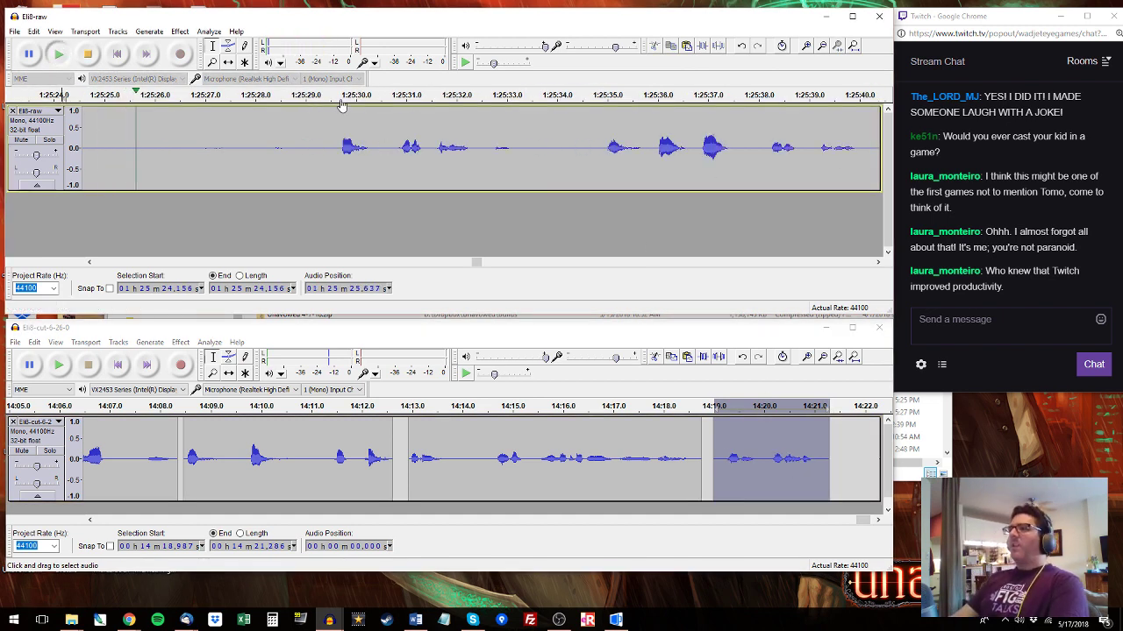
drag(337, 123, 481, 141)
key(space)
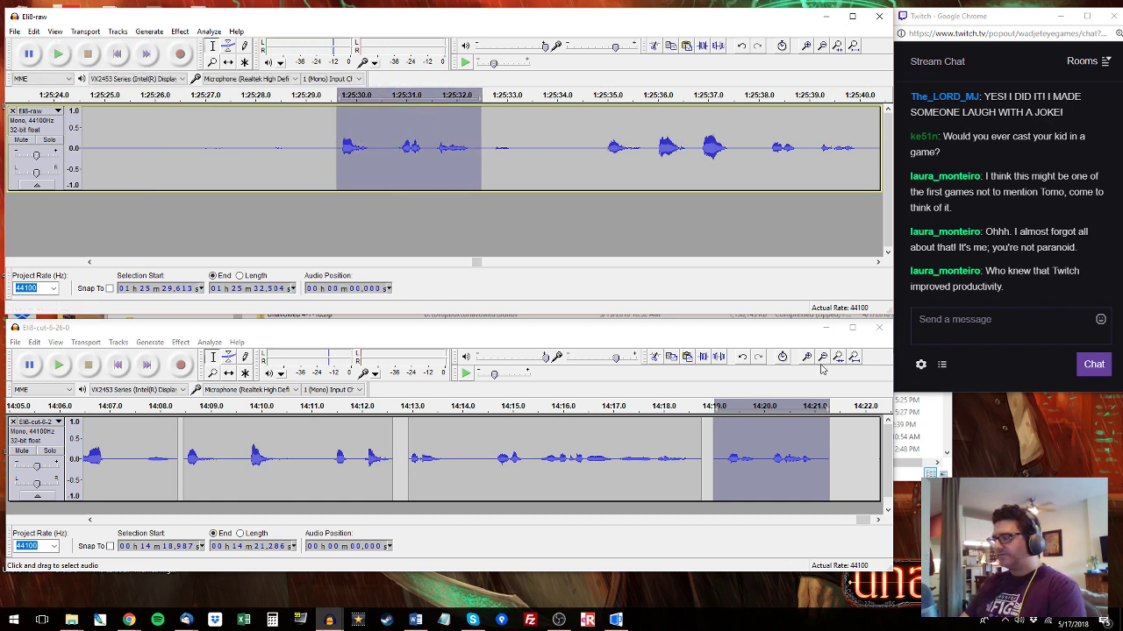
drag(839, 435, 986, 438)
Audition the next raw take from 1:25:34.733 and place the raw cursor at 1:25:34.838.
click(595, 155)
key(space)
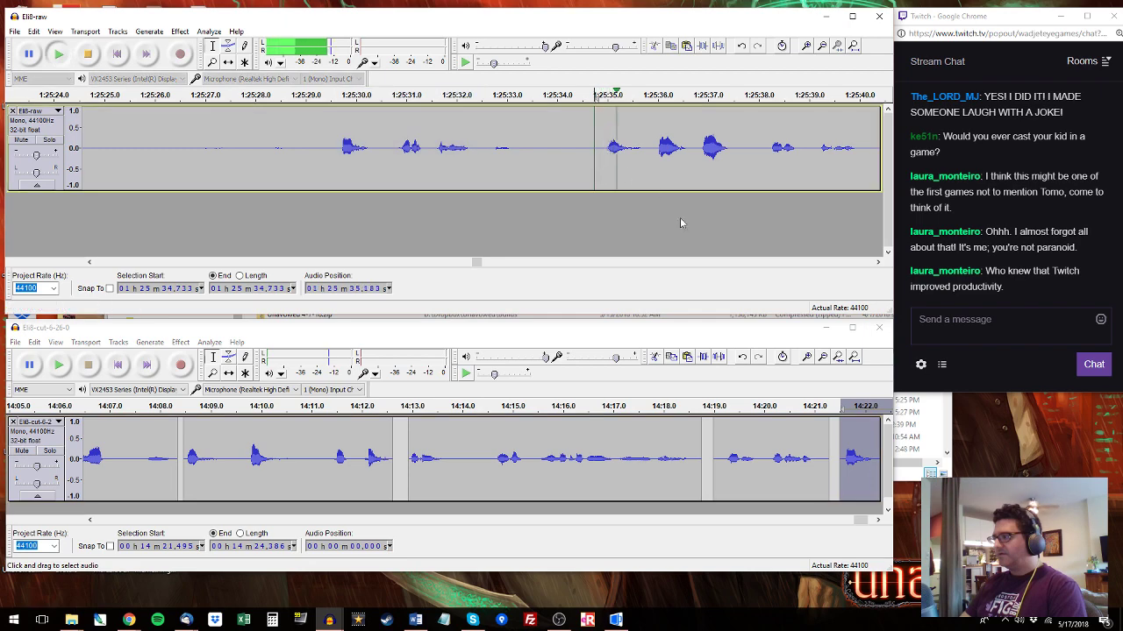
drag(859, 519, 868, 521)
click(599, 148)
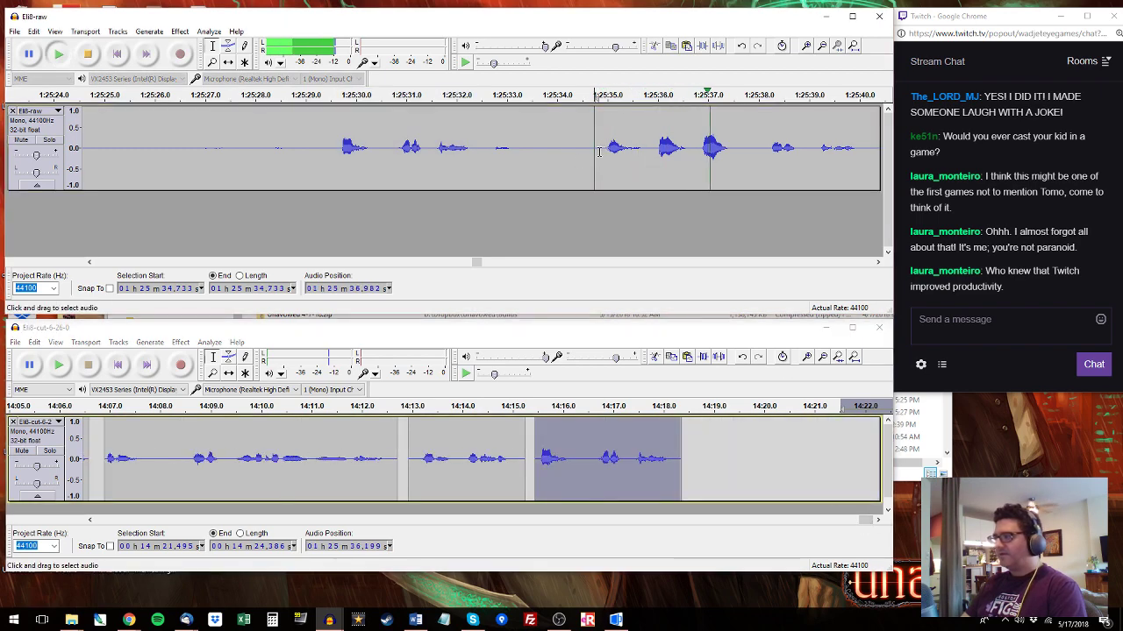
key(space)
Switch to the WadjetEyeGames Twitch page in Chrome to check the stream, and minimise that browser window.
mouse_move(129, 620)
click(83, 561)
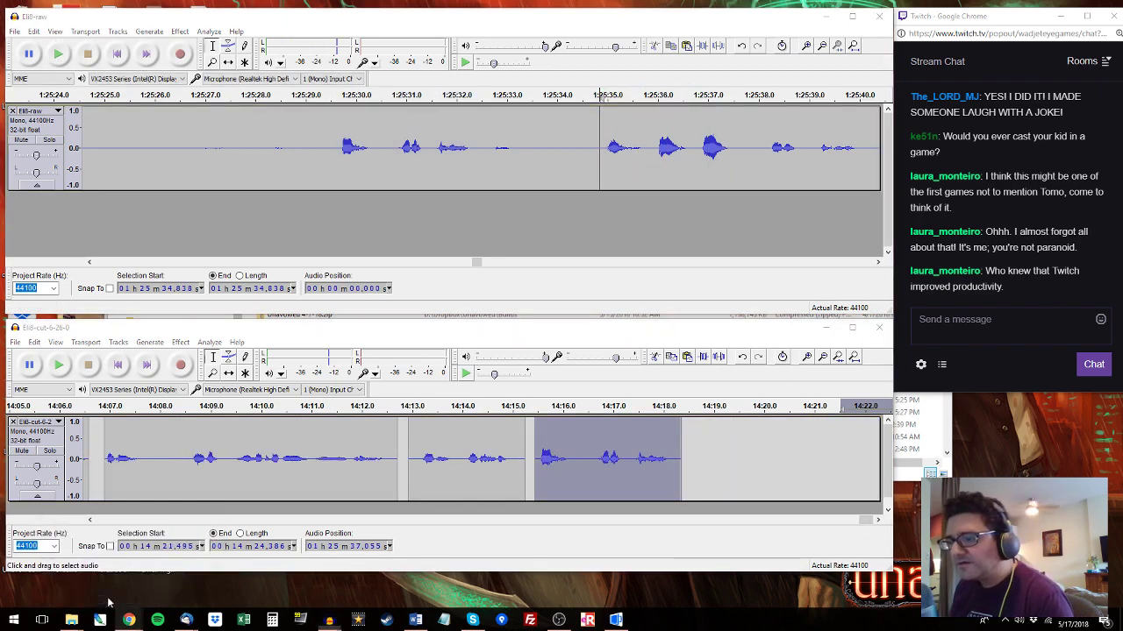
drag(407, 111, 430, 49)
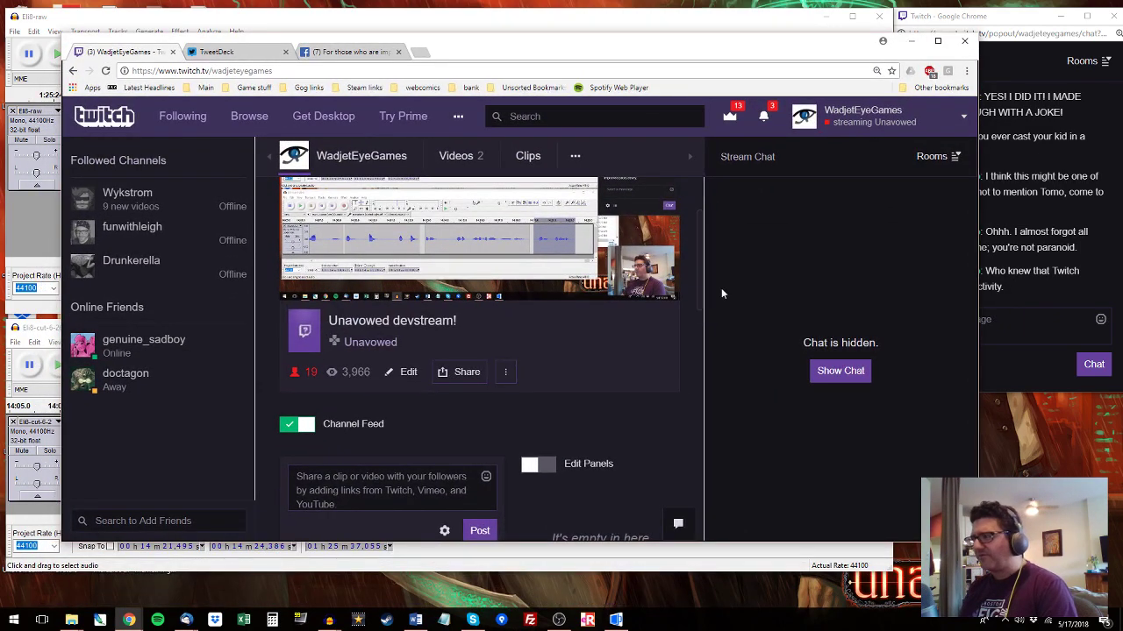
click(911, 42)
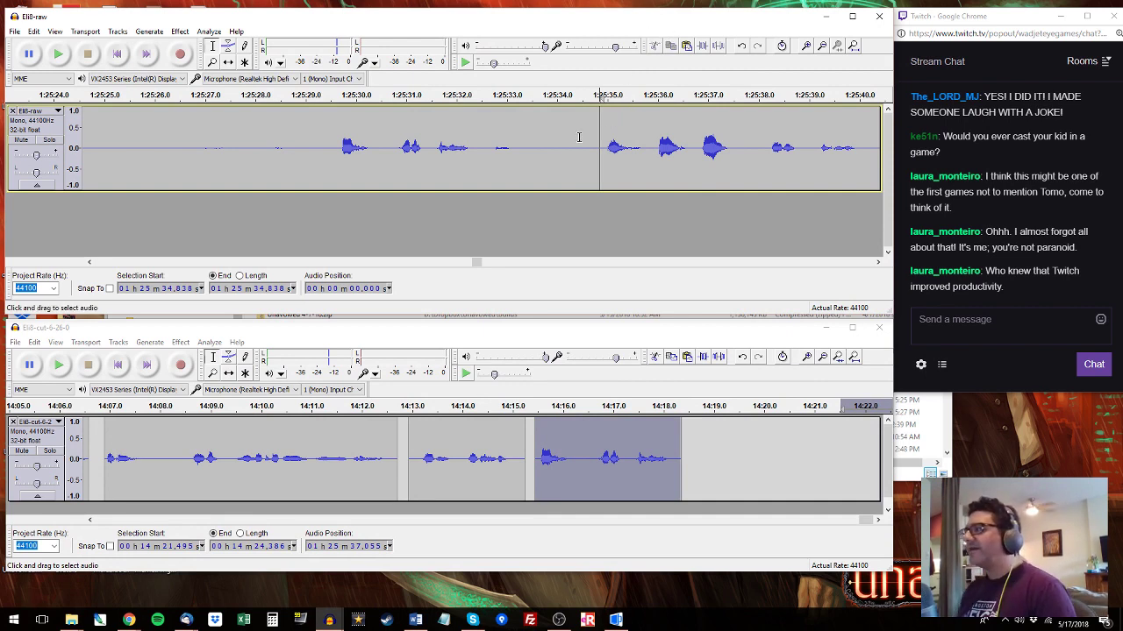
Copy the raw take from 1:25:36.846 to 1:25:40.410 and replace the cut clip at 14:21.495 with it.
key(space)
drag(602, 136, 688, 158)
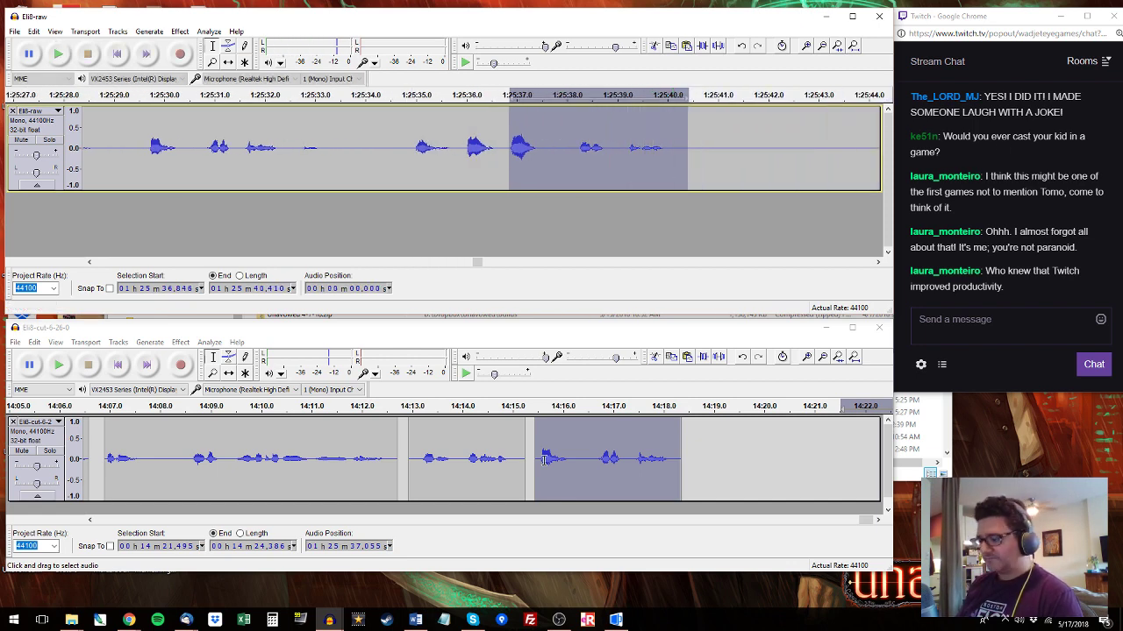
click(619, 439)
key(space)
key(space)
double_click(617, 449)
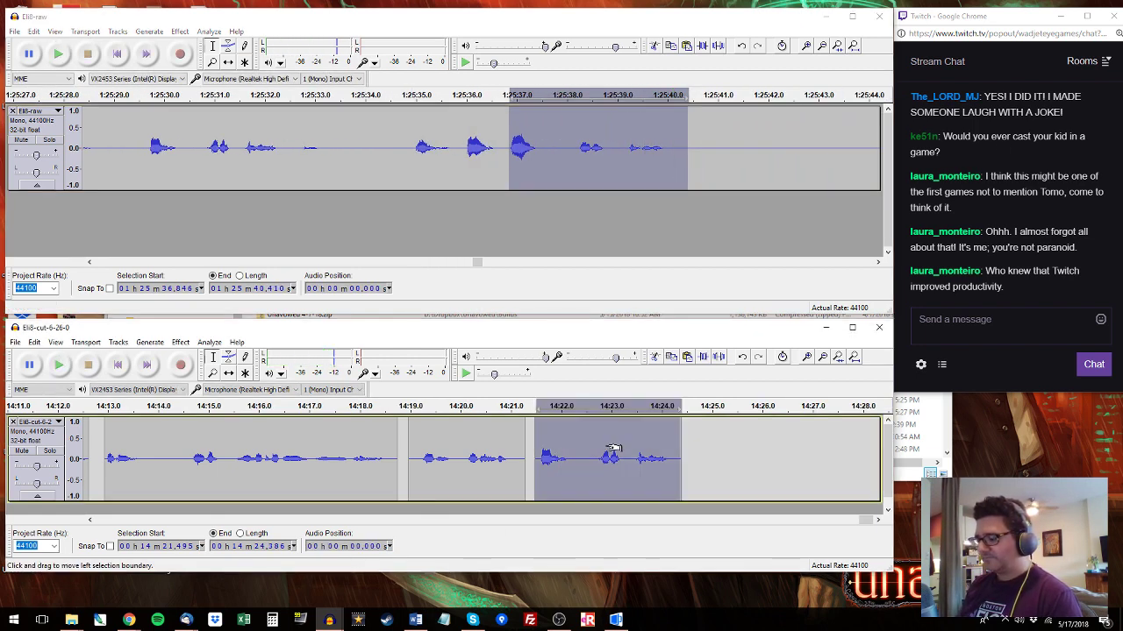
key(ctrl+v)
Audition the raw track from 1:25:44.044 onward, skipping through the quiet stretches to look for the next usable takes.
click(871, 126)
key(space)
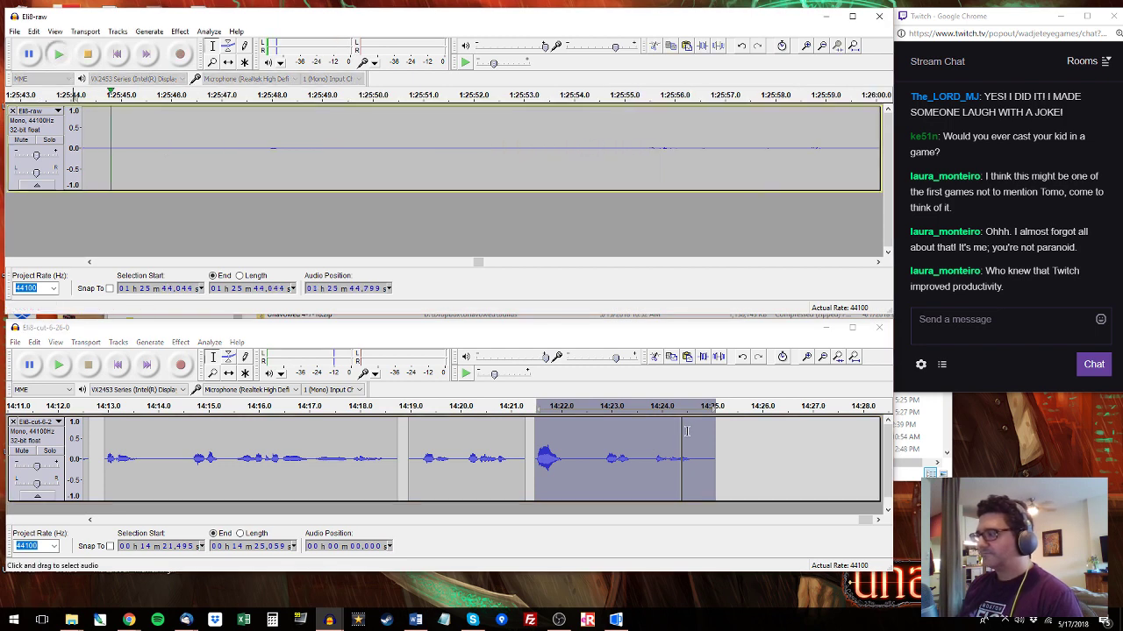
click(868, 96)
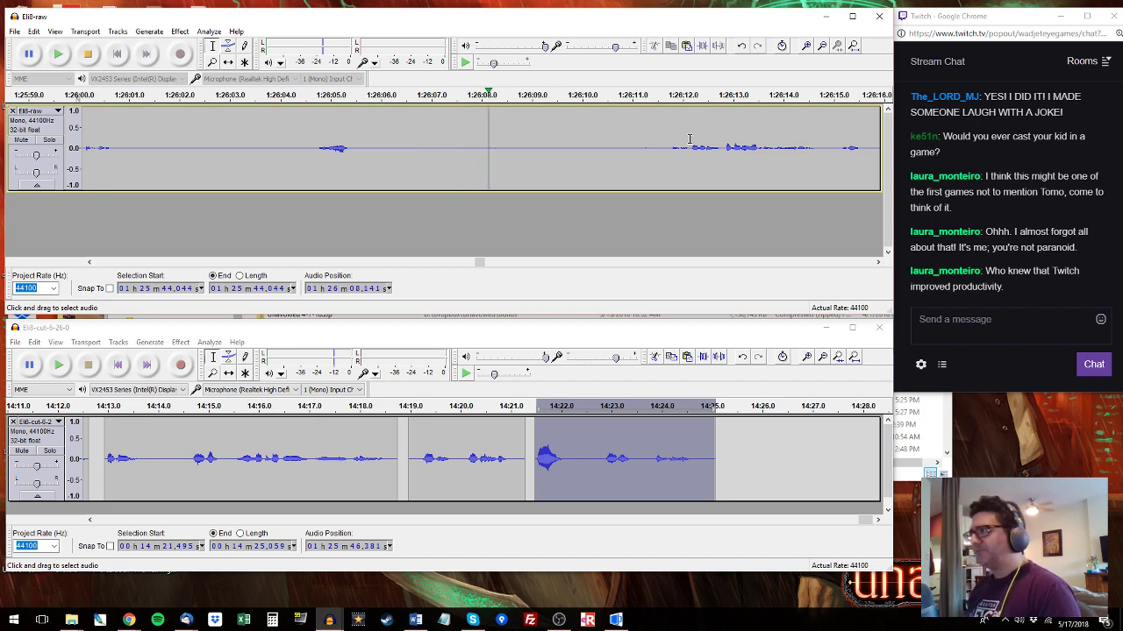
click(667, 98)
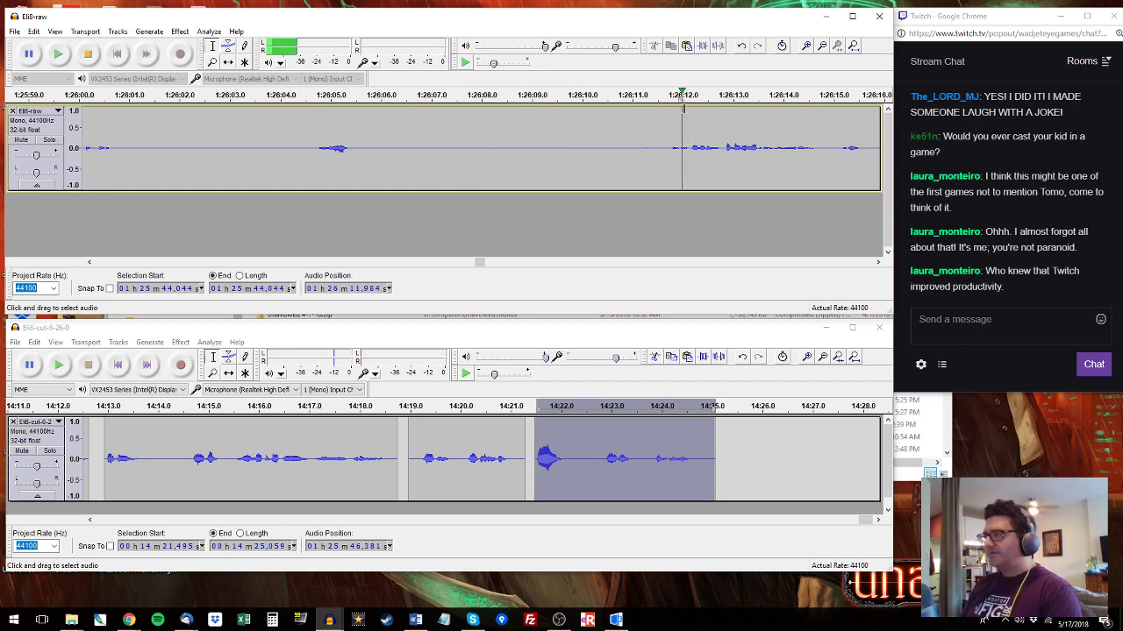
click(878, 261)
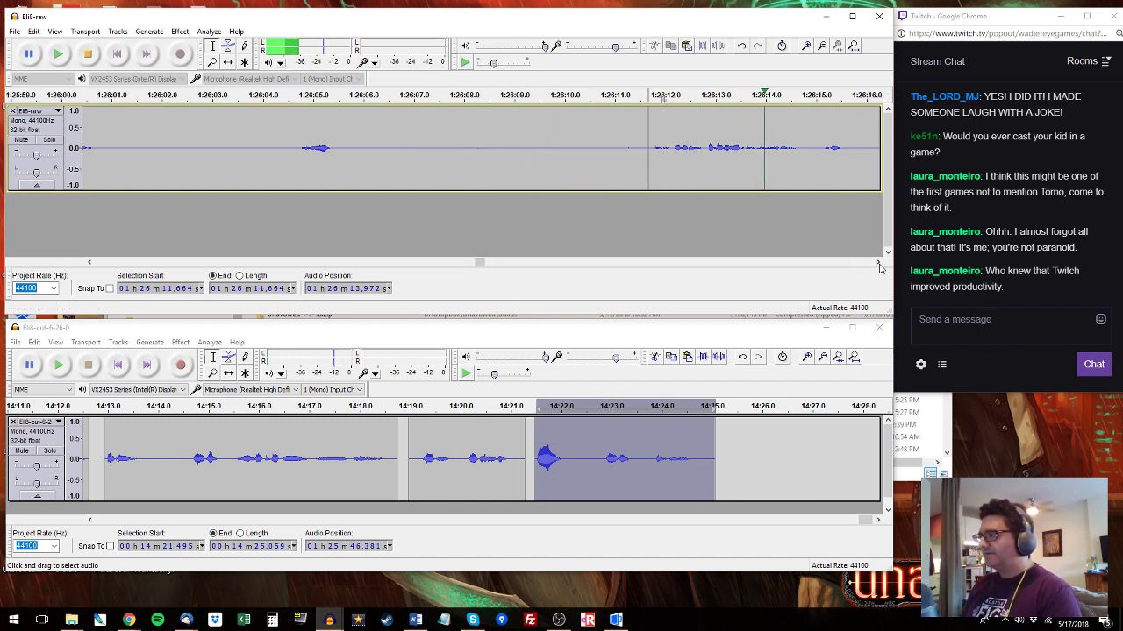
click(878, 262)
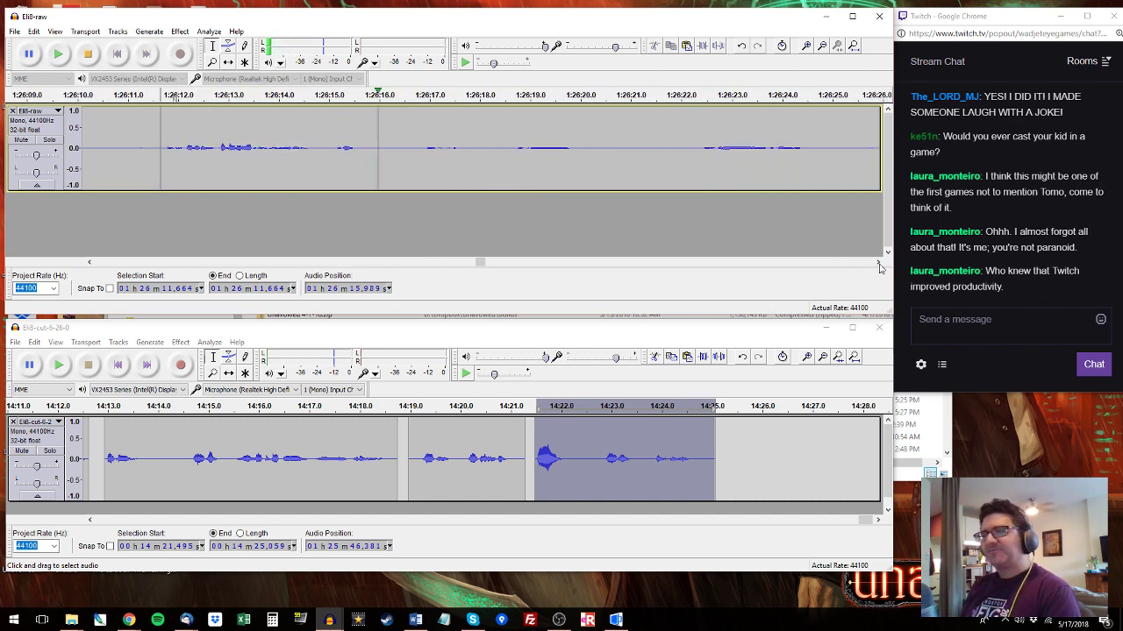
click(881, 96)
click(325, 96)
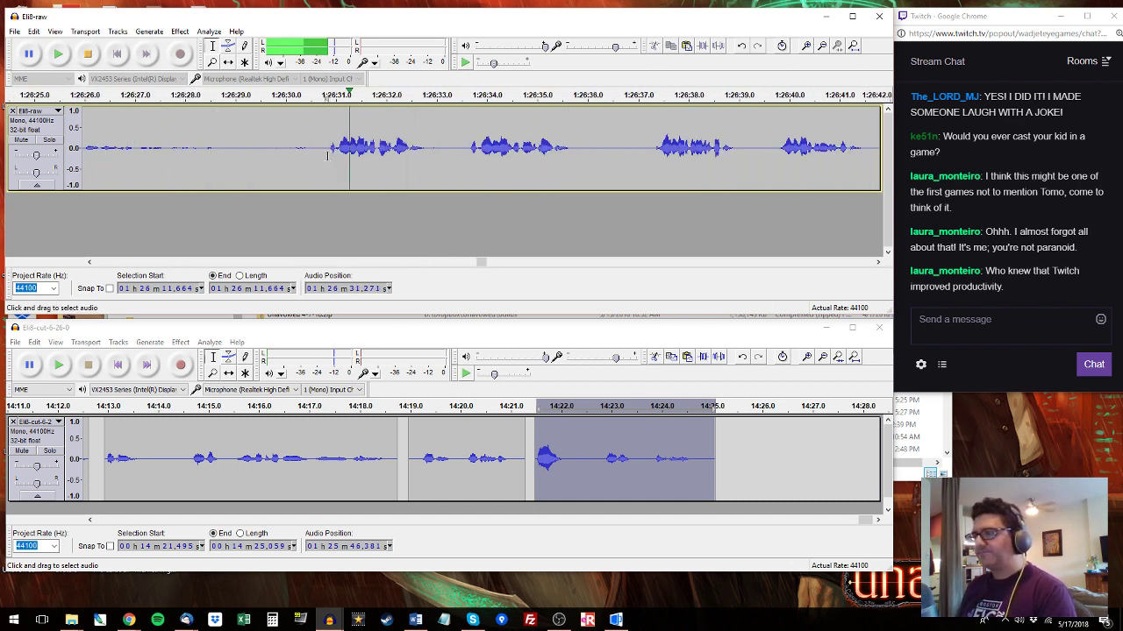
Copy the raw take from 1:26:33.596 to 1:26:35.767 and paste it into the cut track at 14:25.268.
drag(327, 115, 575, 149)
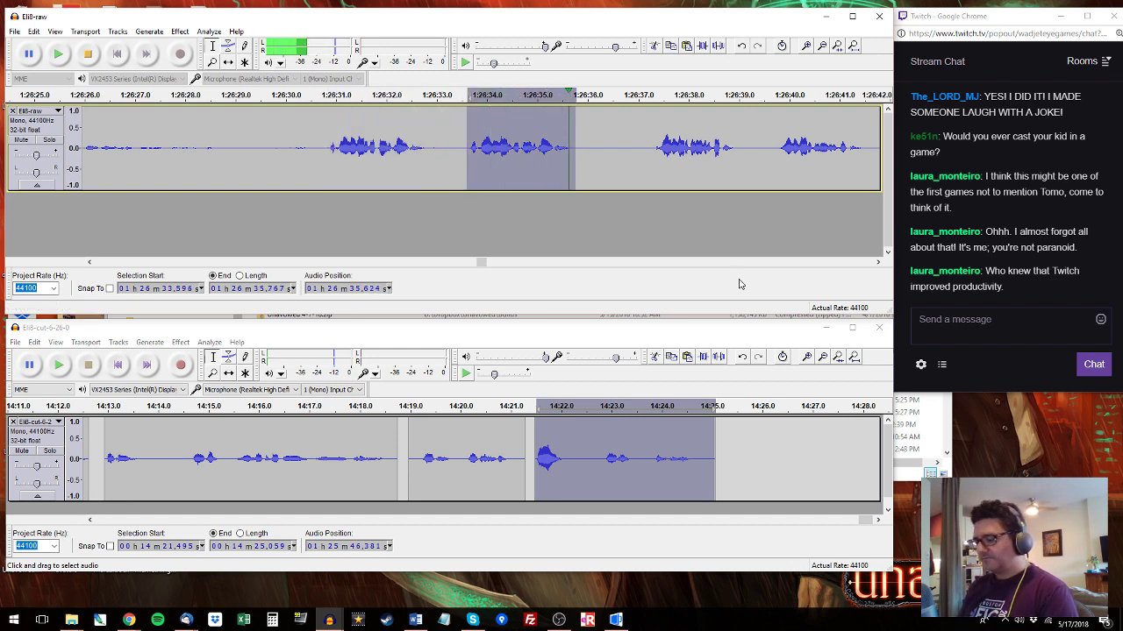
click(726, 439)
key(ctrl+v)
Audition the next raw take, copy 1:26:37.183 to 1:26:39.134 and paste it into the cut track at 14:27.567.
click(667, 145)
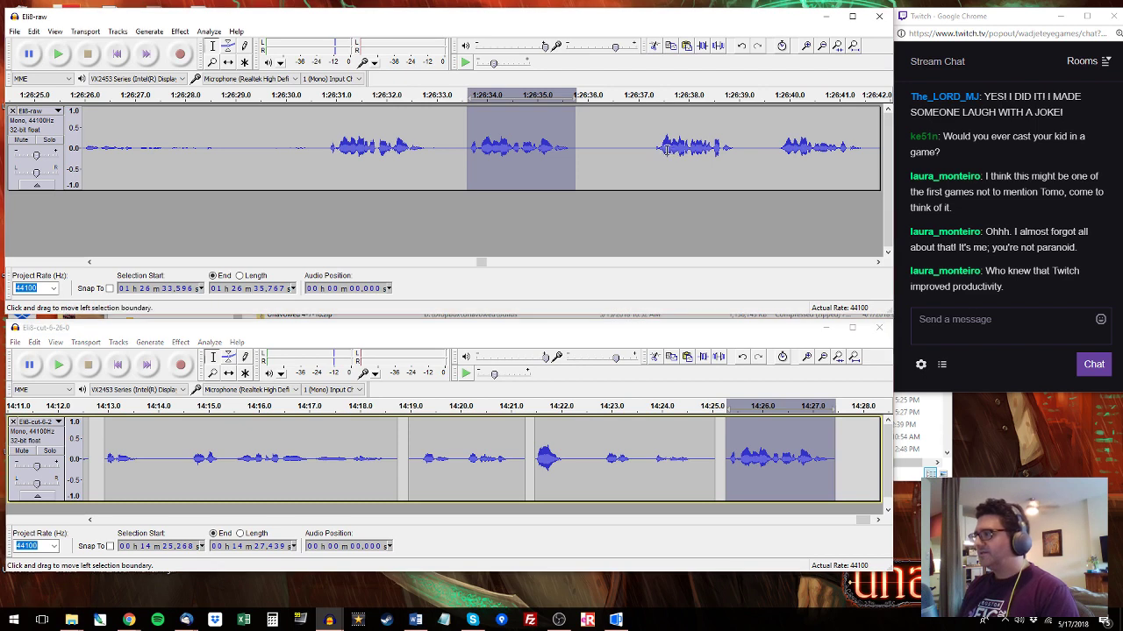
key(space)
drag(745, 149, 646, 150)
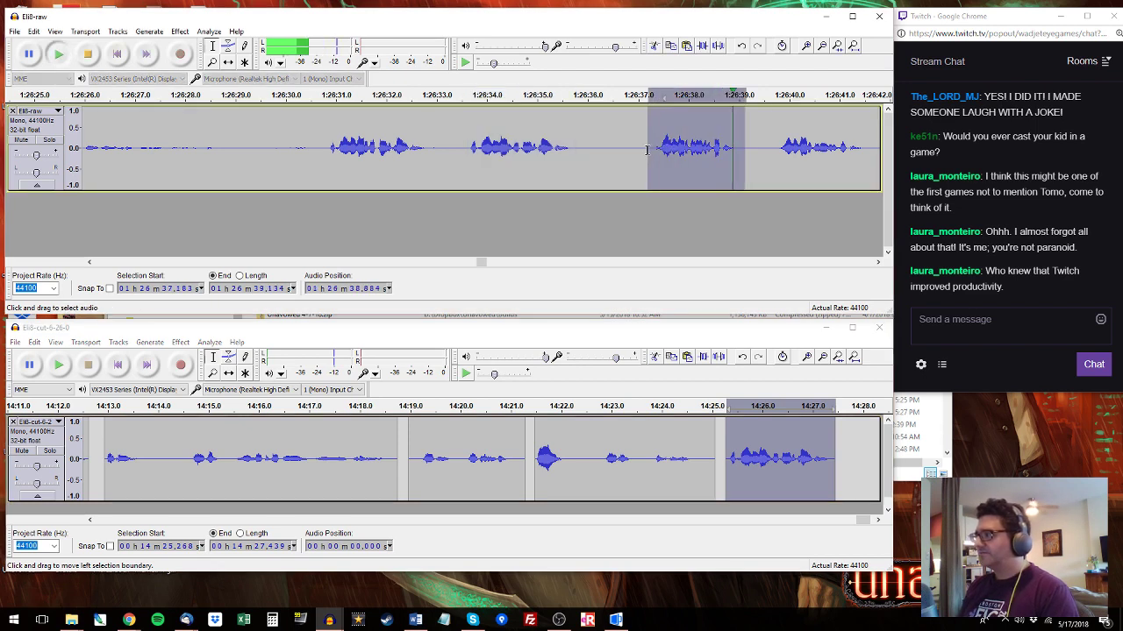
click(840, 431)
click(840, 430)
key(ctrl+v)
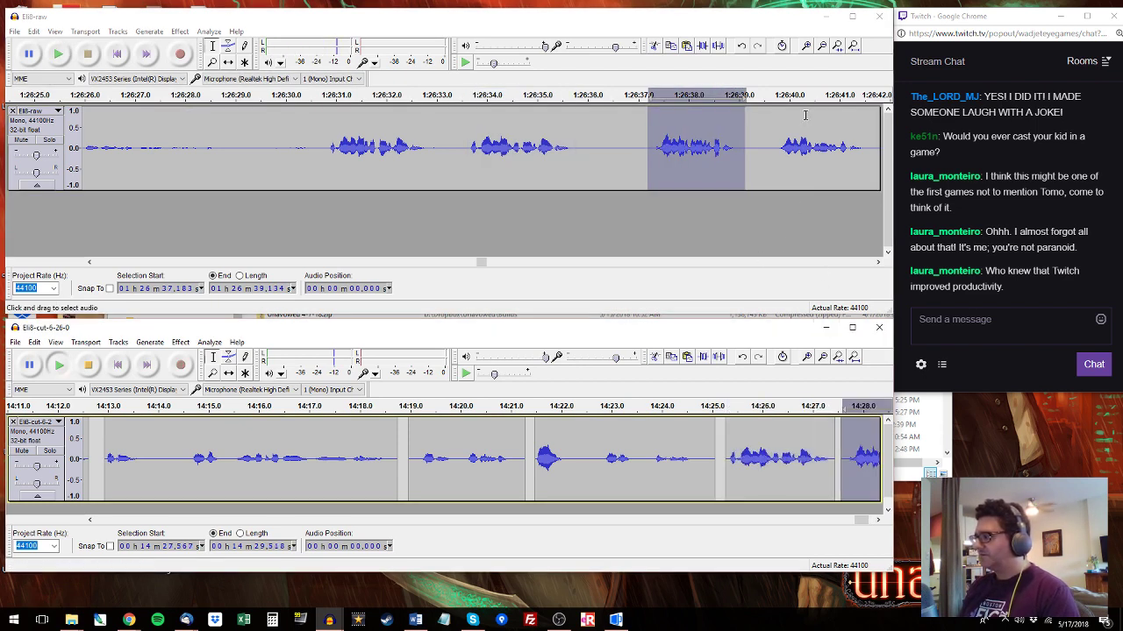
Audition the raw track from 1:26:41.502 onward, marking candidate takes at 1:26:51.127, 1:27:04.548 and 1:27:15.090 for comparison.
click(854, 95)
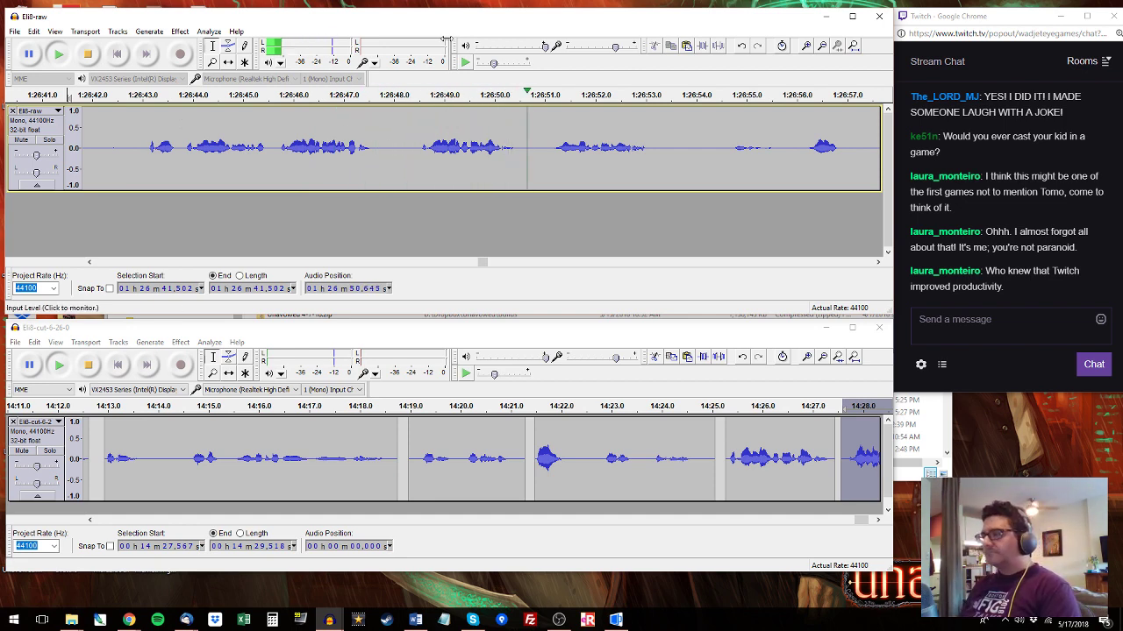
drag(551, 149, 656, 149)
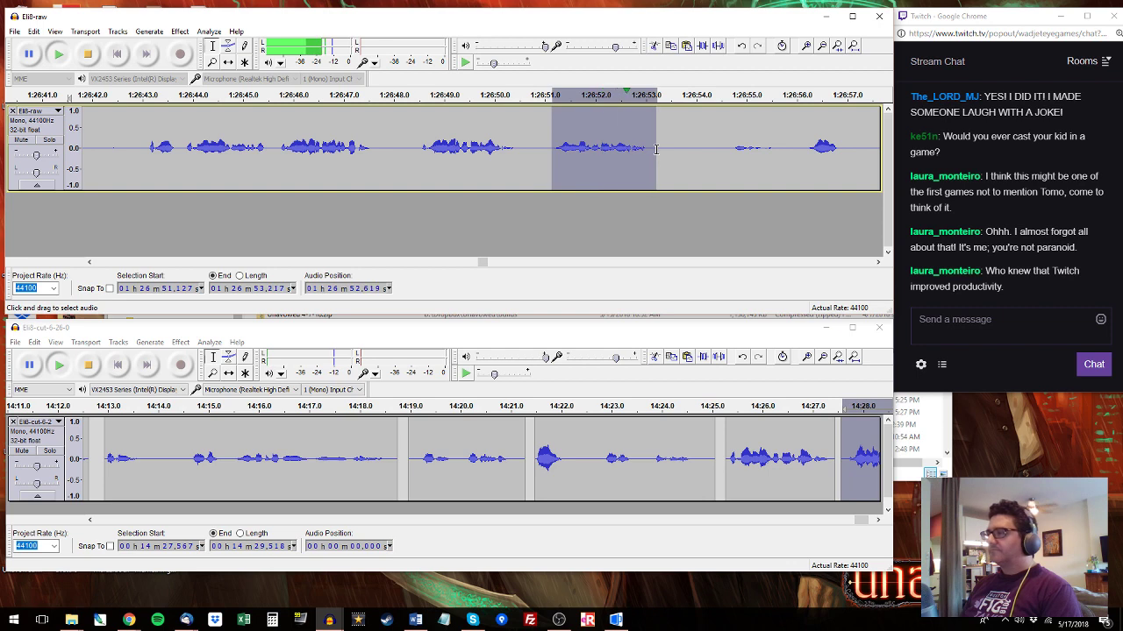
key(space)
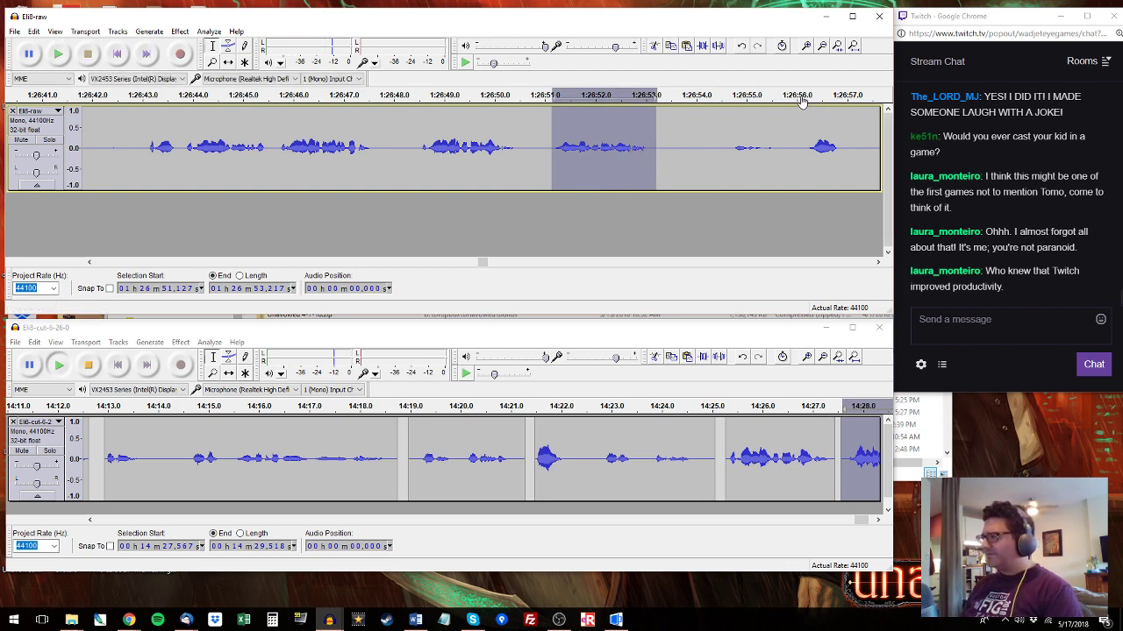
click(845, 99)
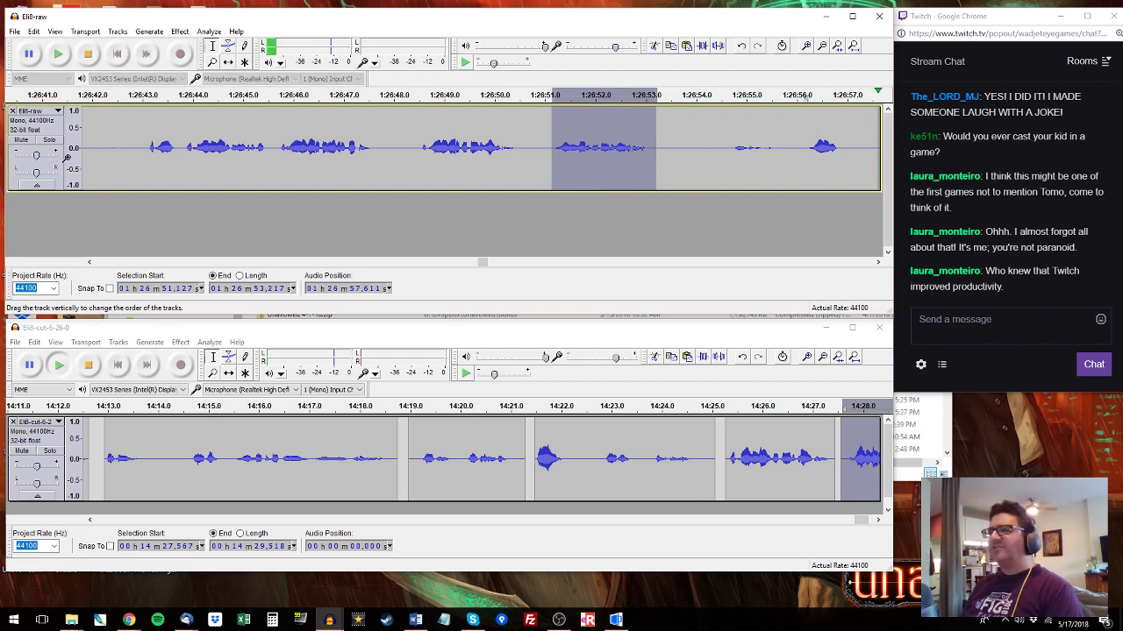
click(429, 97)
shift+click(537, 151)
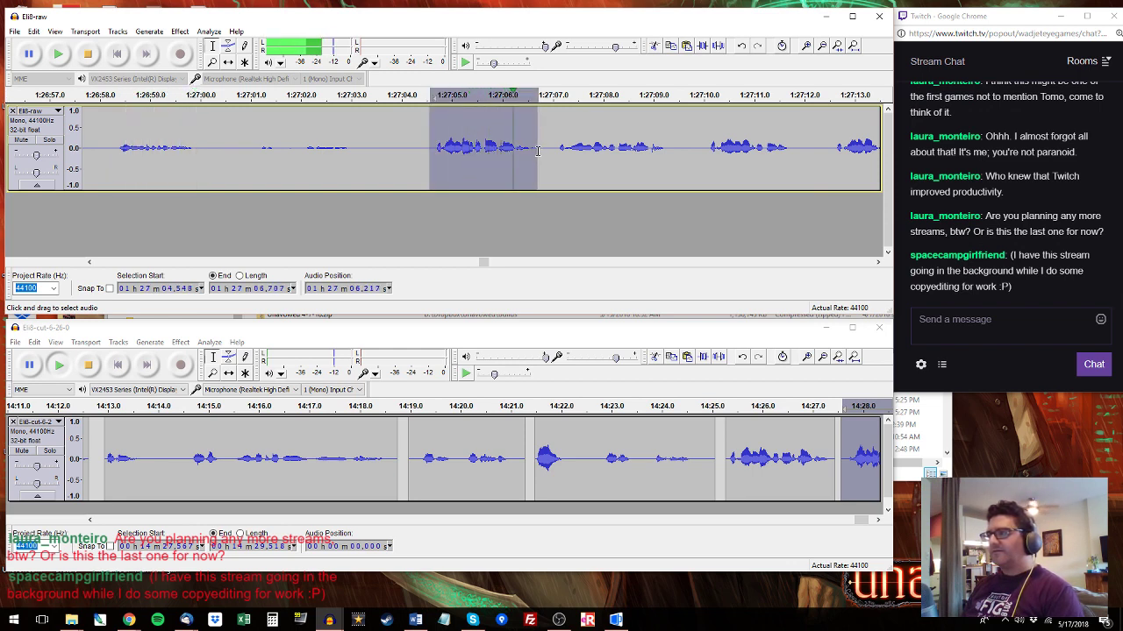
click(721, 95)
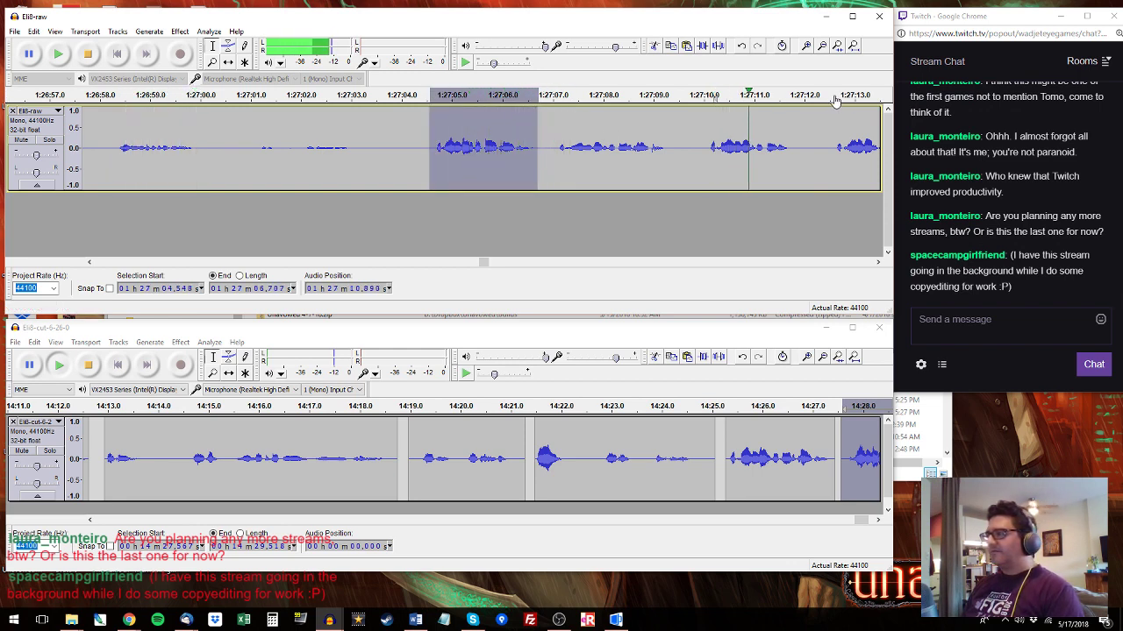
drag(826, 150, 666, 150)
drag(752, 149, 858, 148)
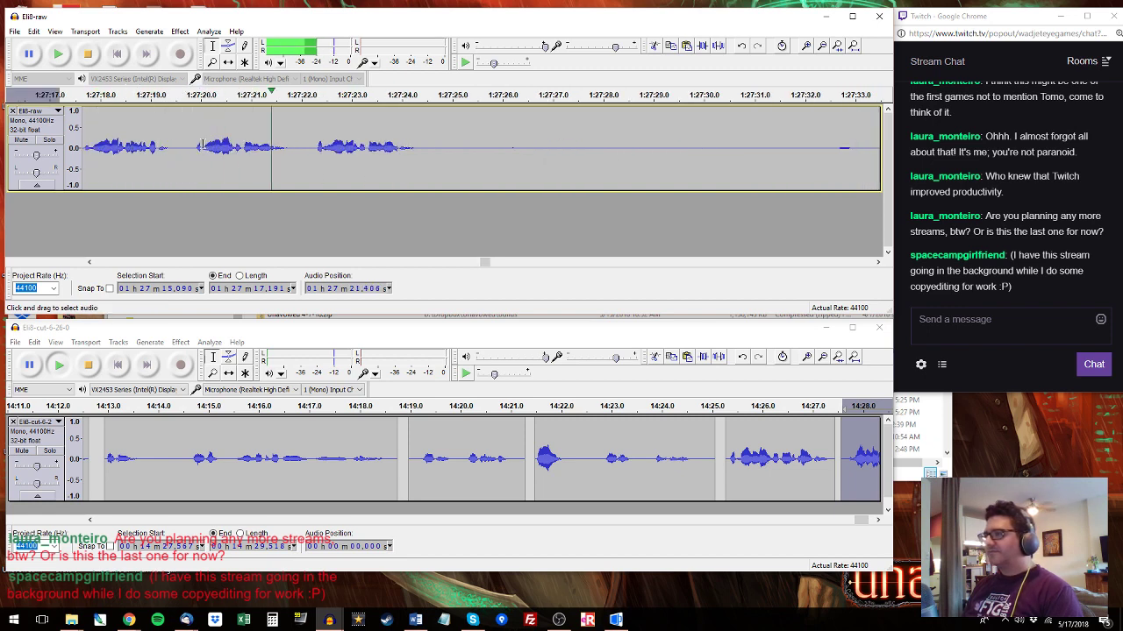
Copy the raw take from 1:27:22.218 to 1:27:24.447, paste it into the cut track at 14:29.645 and play it back.
drag(312, 144, 423, 142)
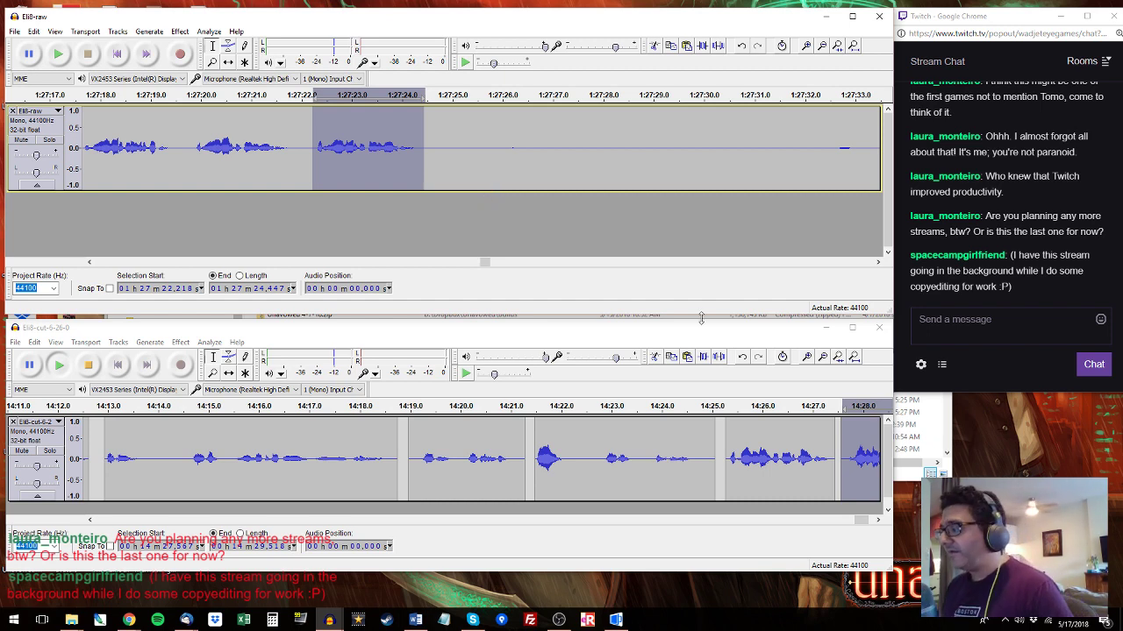
drag(863, 520, 868, 522)
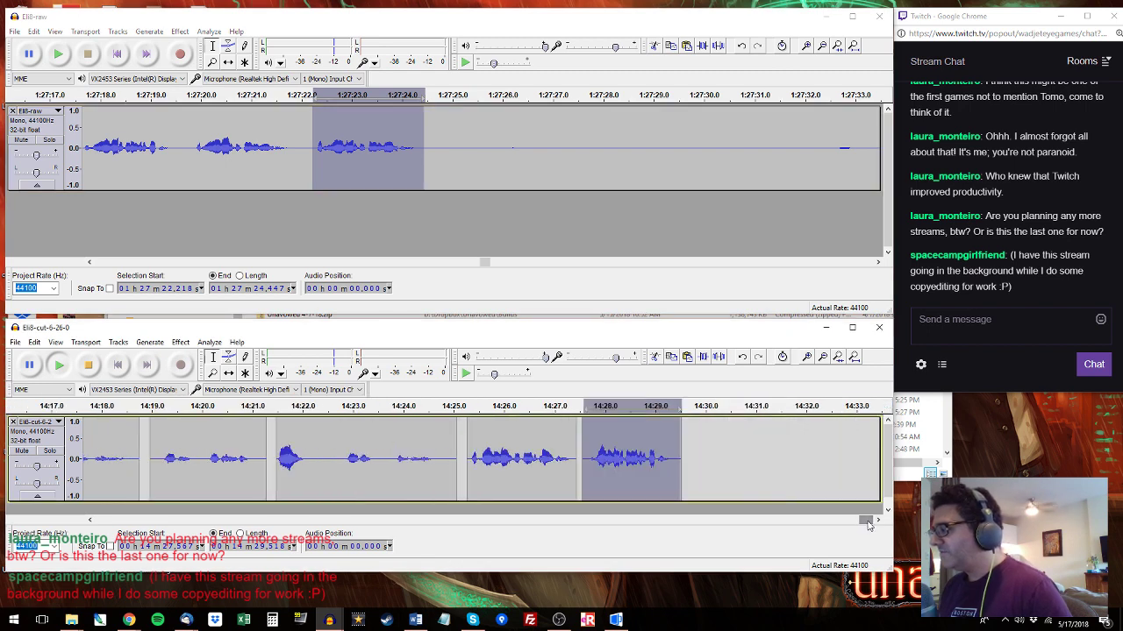
click(687, 436)
key(ctrl+v)
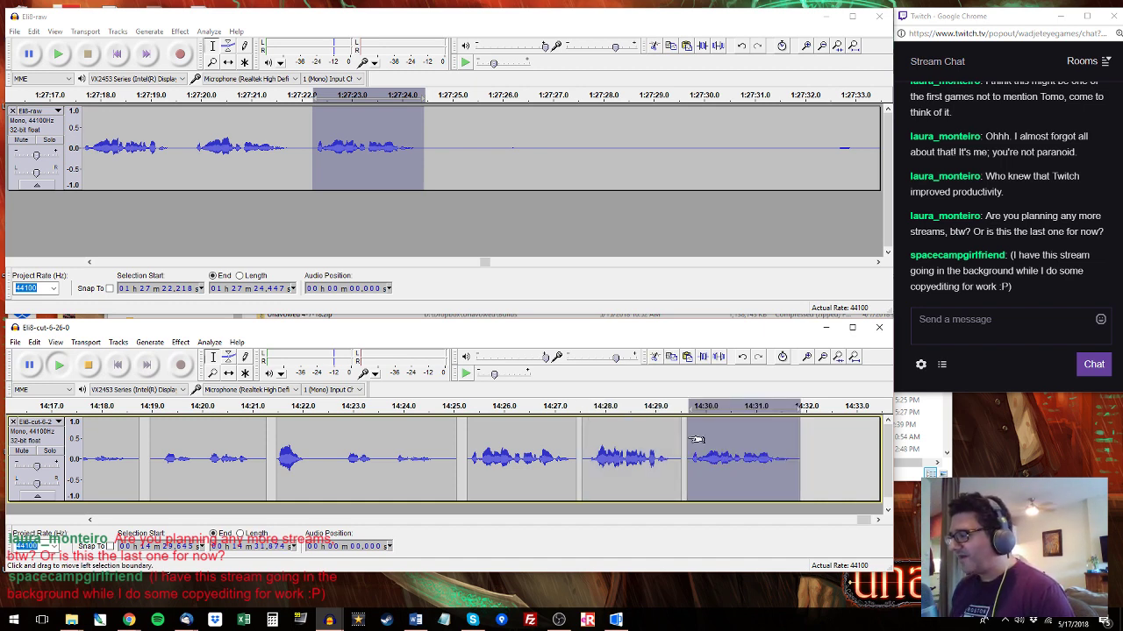
key(space)
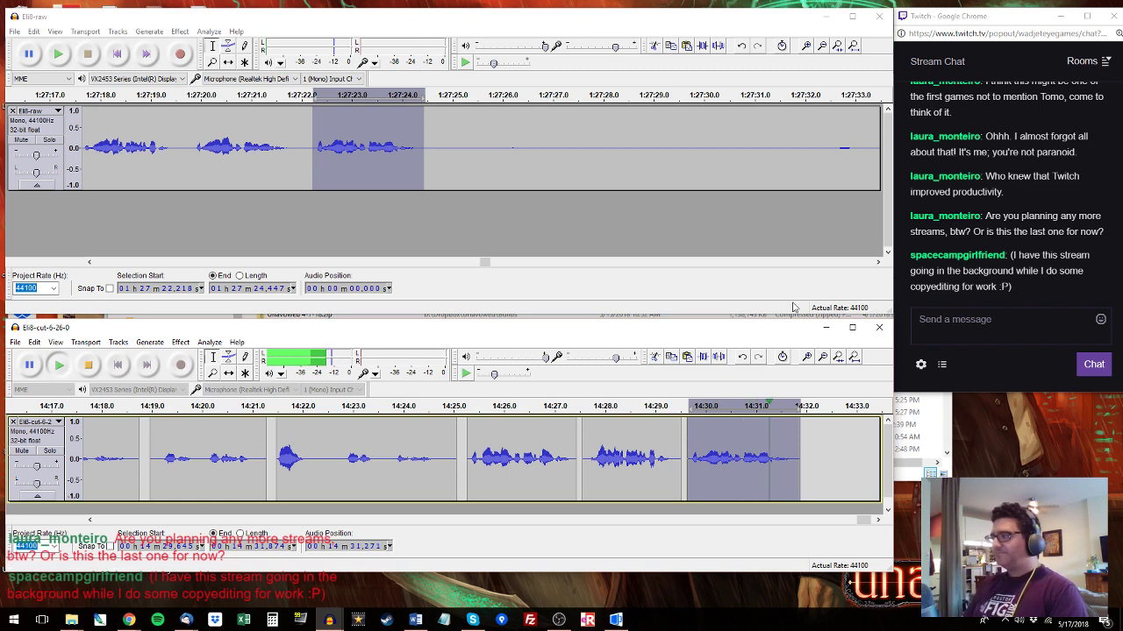
Audition the raw track from 1:27:32.656, copy 1:27:44.800 to 1:27:48.271 and paste it into the cut track at 14:32.095.
click(839, 141)
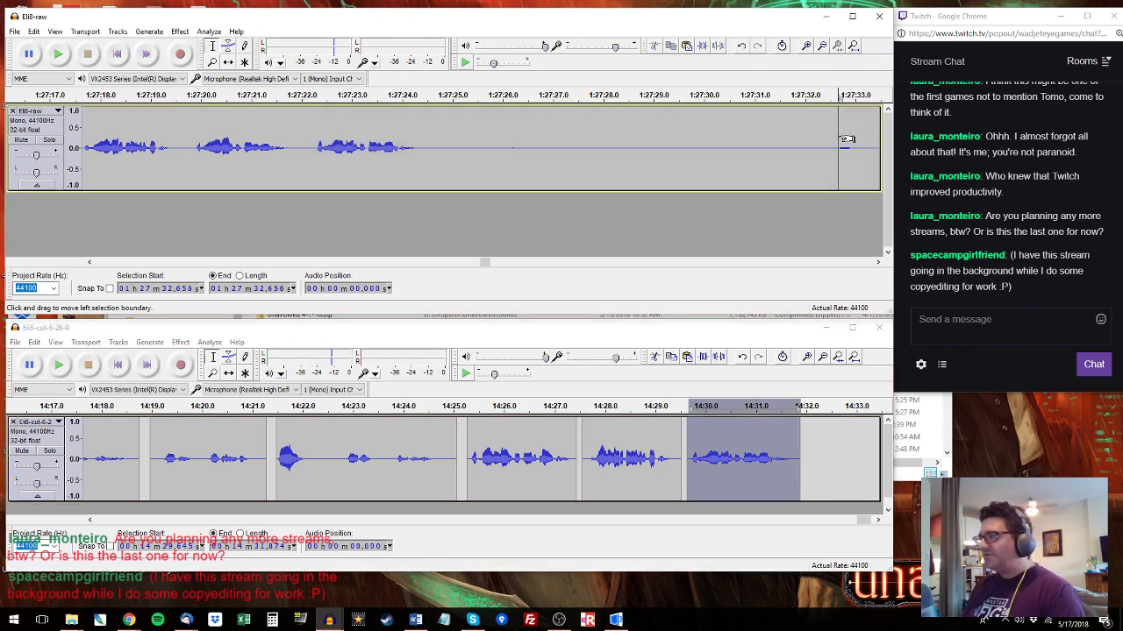
click(871, 96)
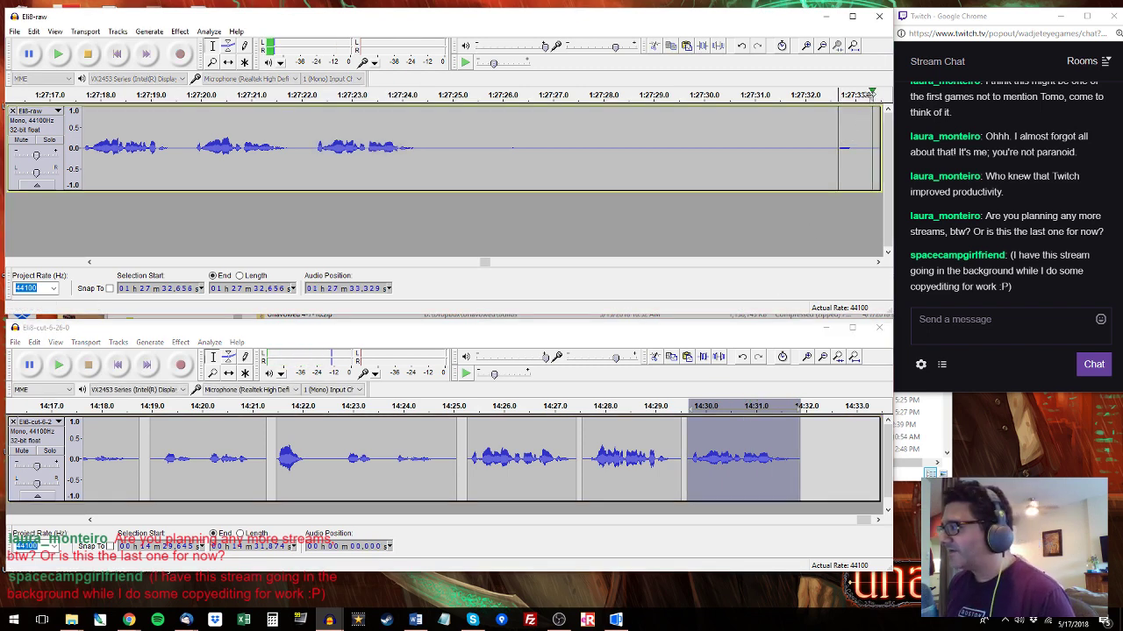
click(564, 100)
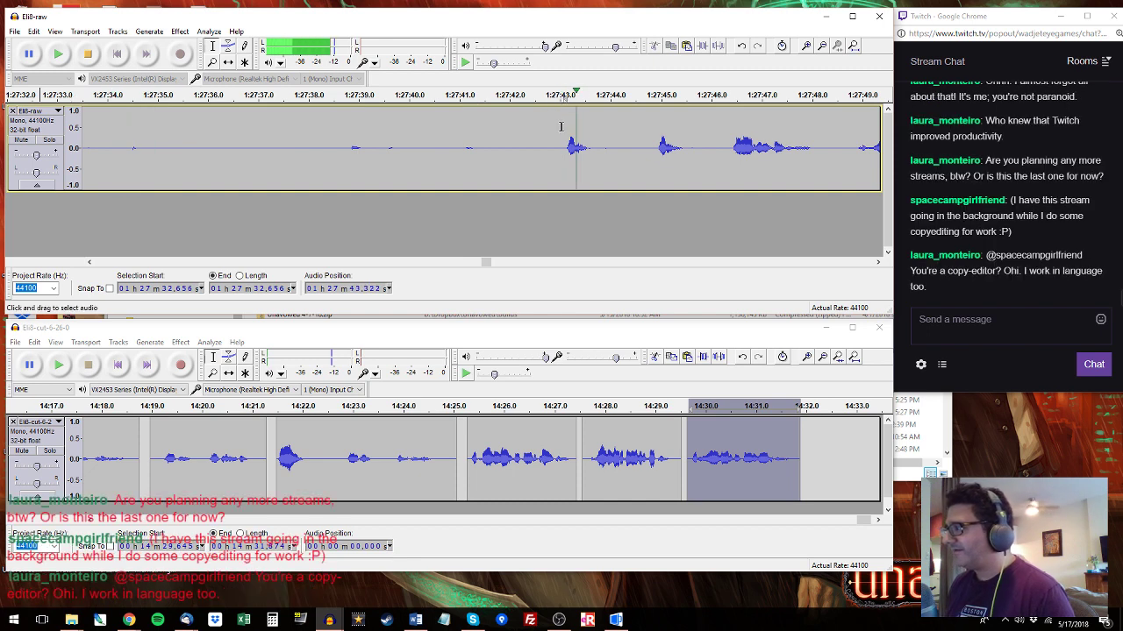
click(540, 143)
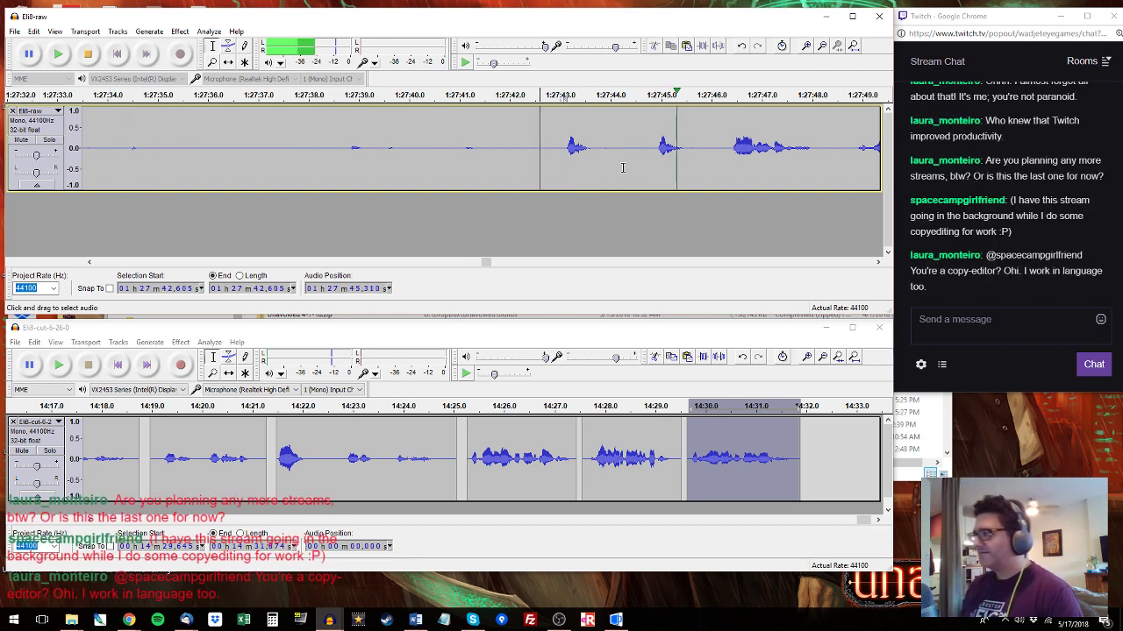
drag(651, 153, 824, 162)
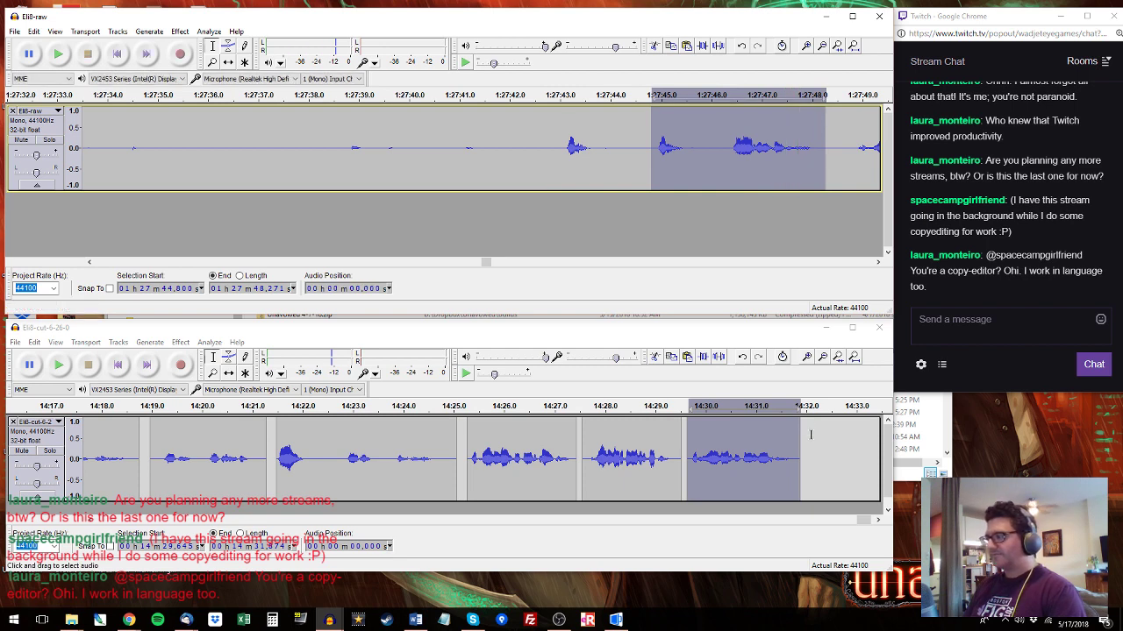
drag(811, 434, 881, 438)
Audition the following raw take, copy 1:27:48.643 to 1:27:52.578 and paste it into the cut track at 14:35.671.
click(859, 149)
key(space)
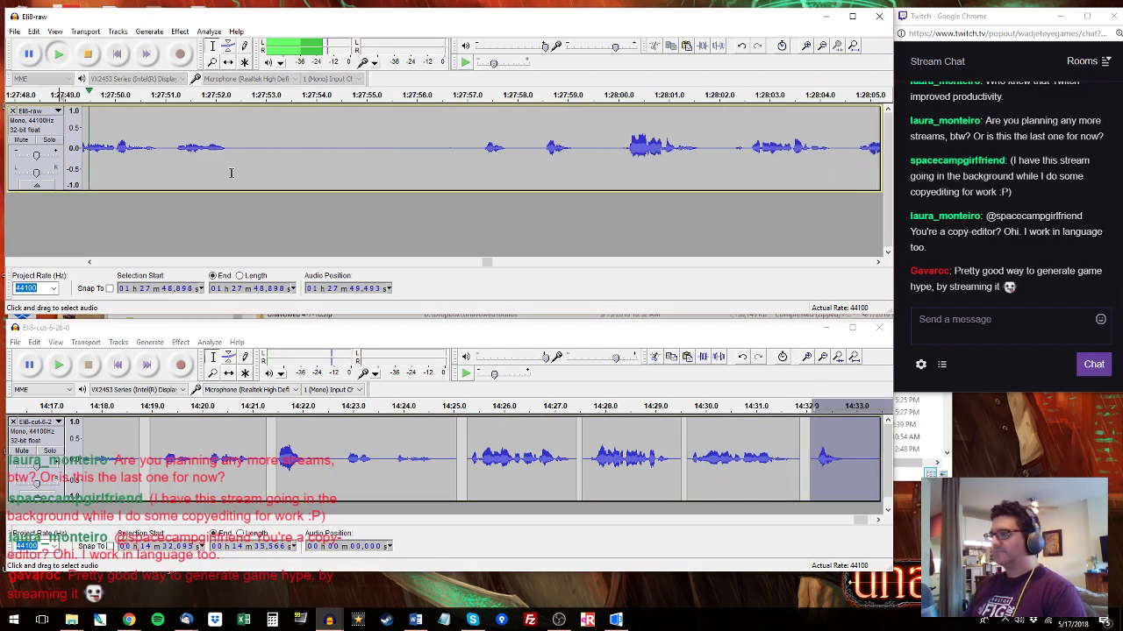
drag(296, 147, 99, 147)
key(space)
click(867, 521)
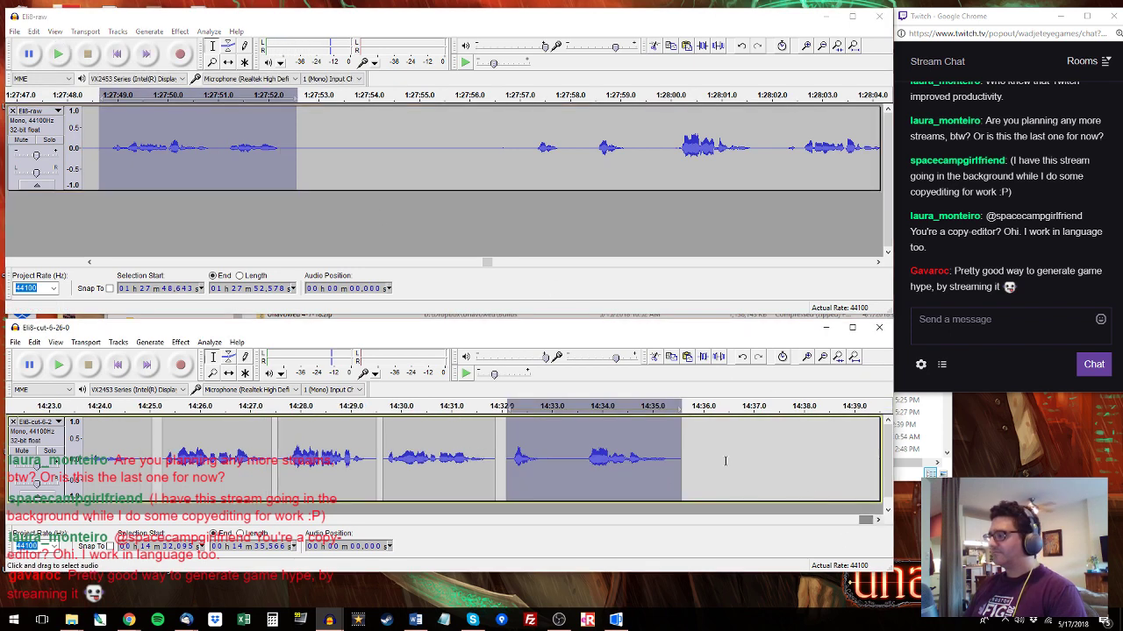
click(687, 431)
key(ctrl+v)
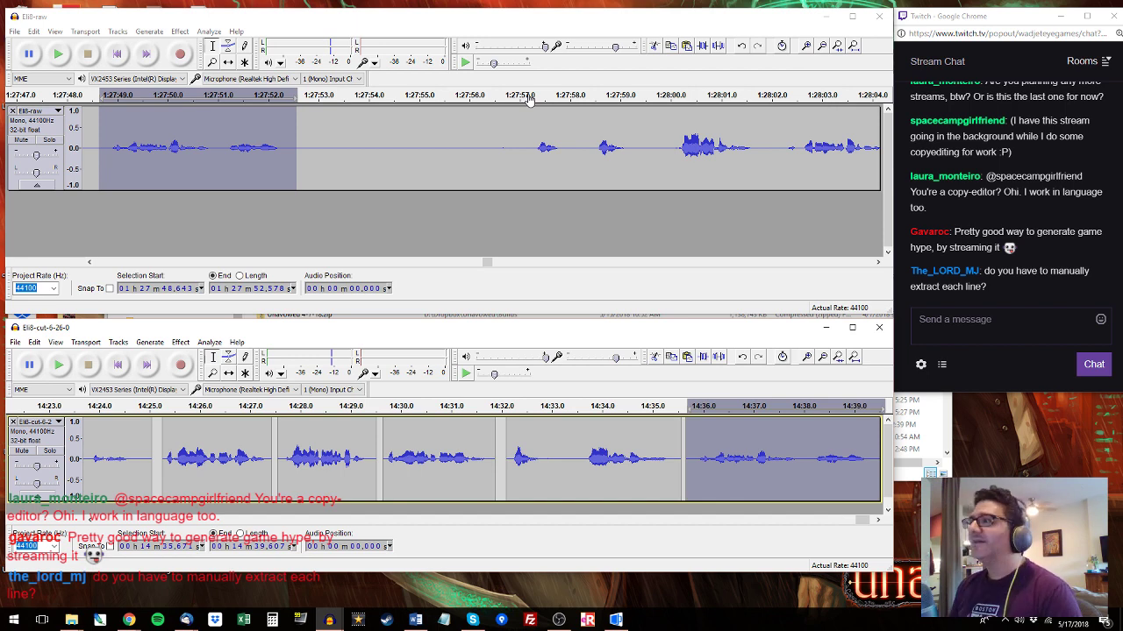
click(529, 86)
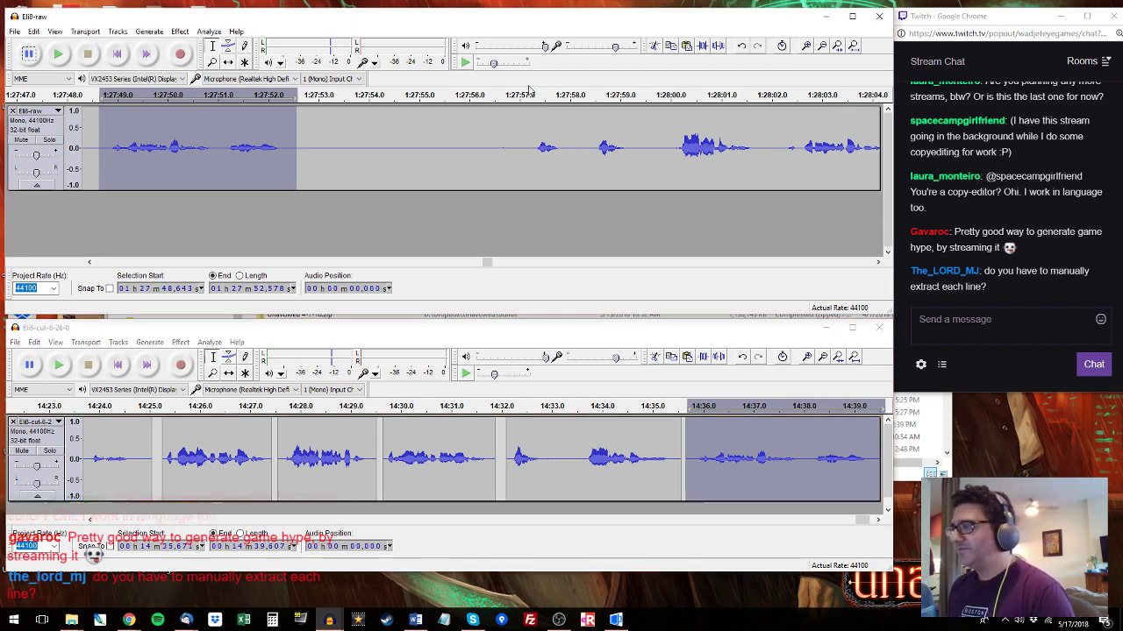
click(526, 151)
key(space)
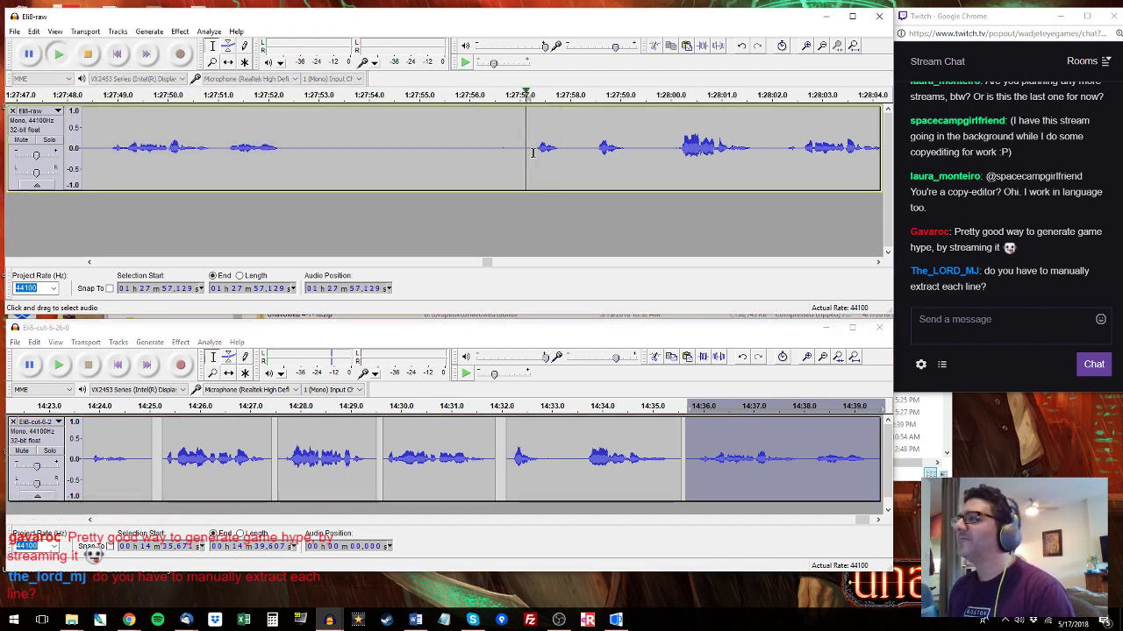
key(space)
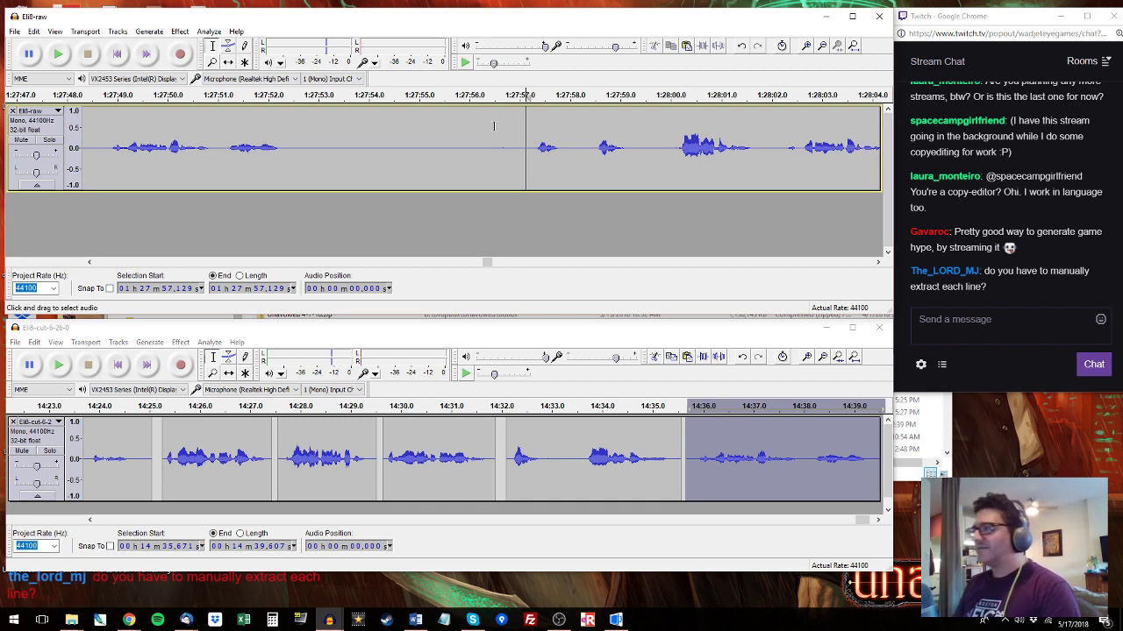
drag(673, 136, 764, 141)
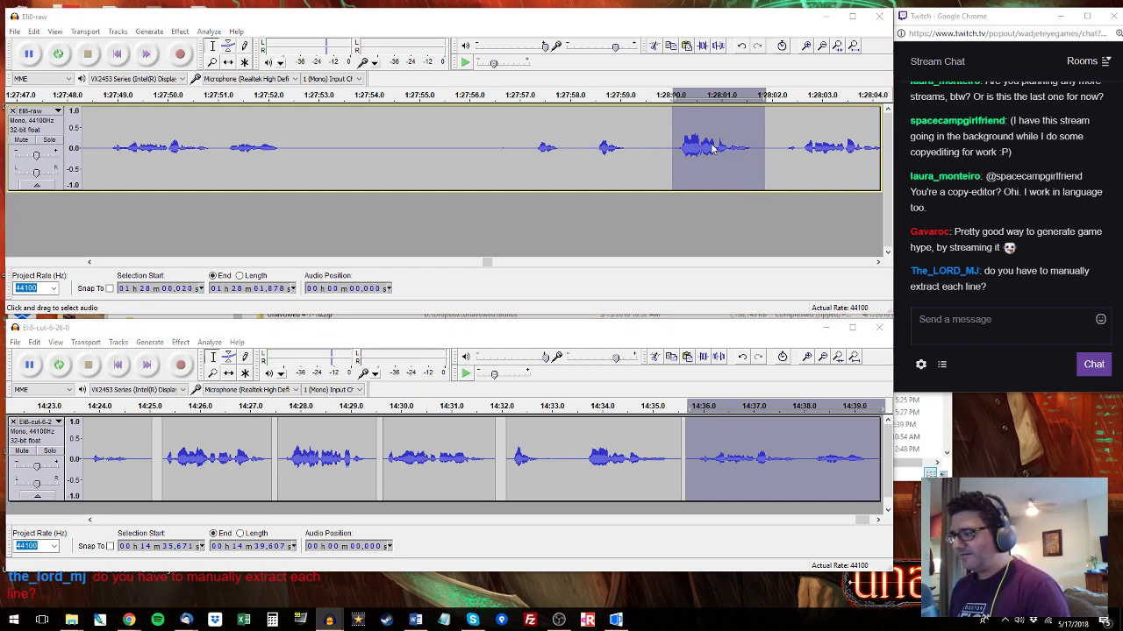
key(ctrl+shift+e)
click(189, 253)
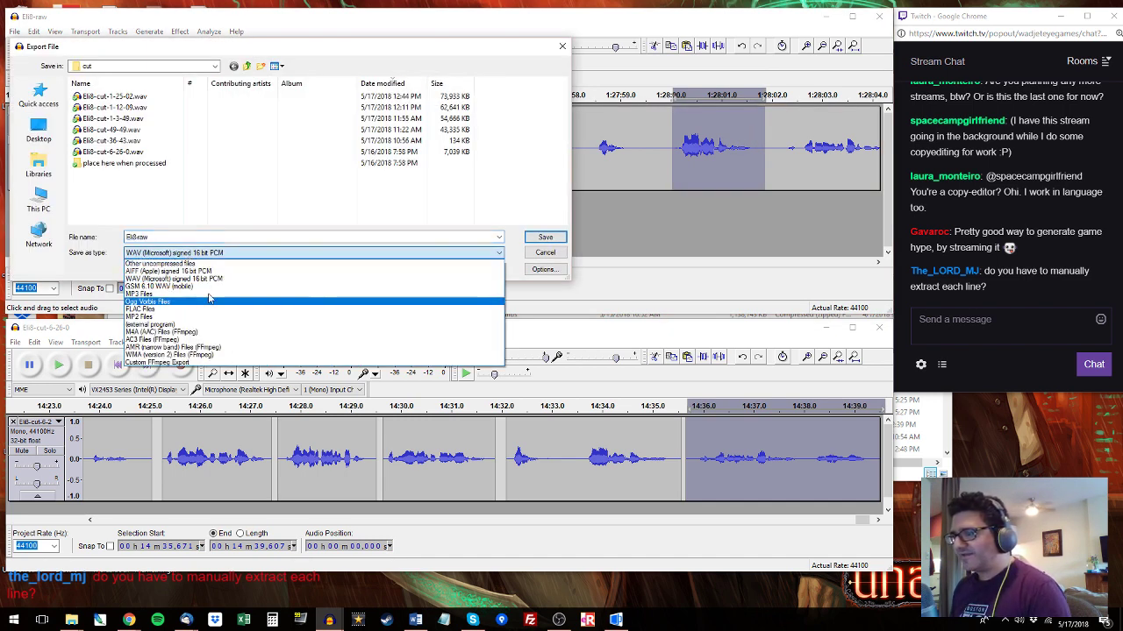
click(499, 253)
click(545, 252)
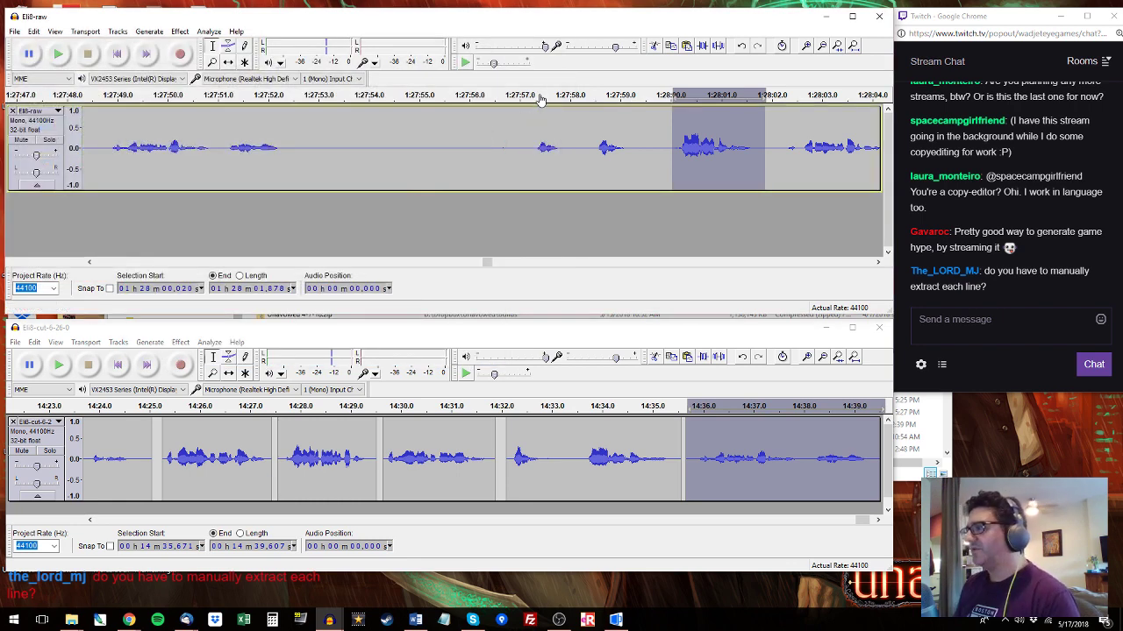
Audition the raw track from 1:27:57.222 and copy the take from 1:28:00.044 to 1:28:05.930.
click(532, 127)
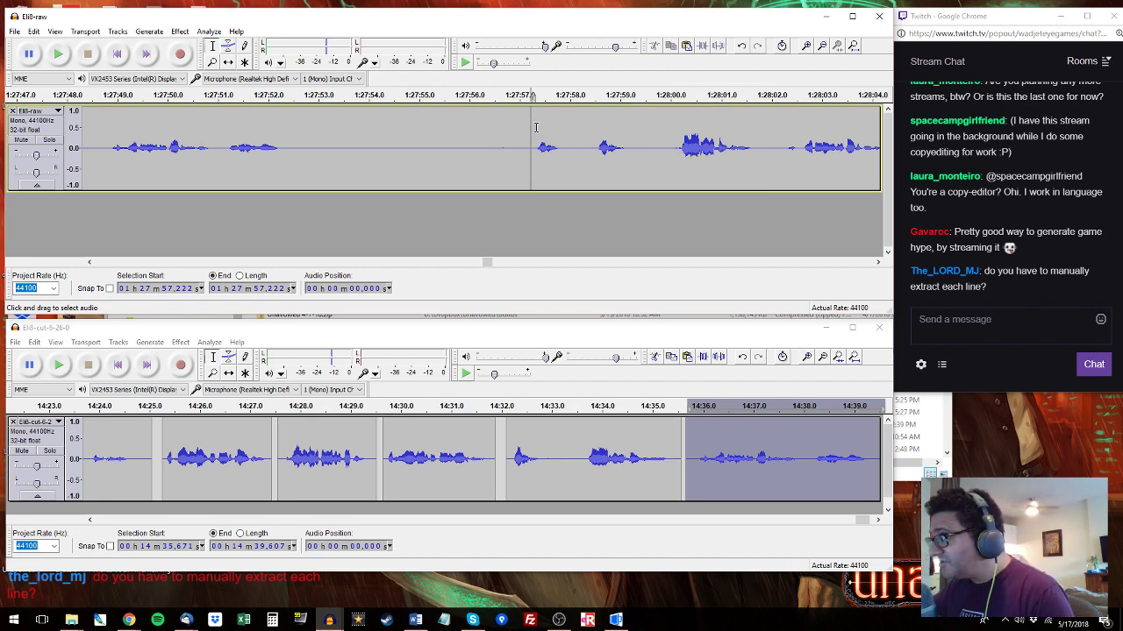
key(space)
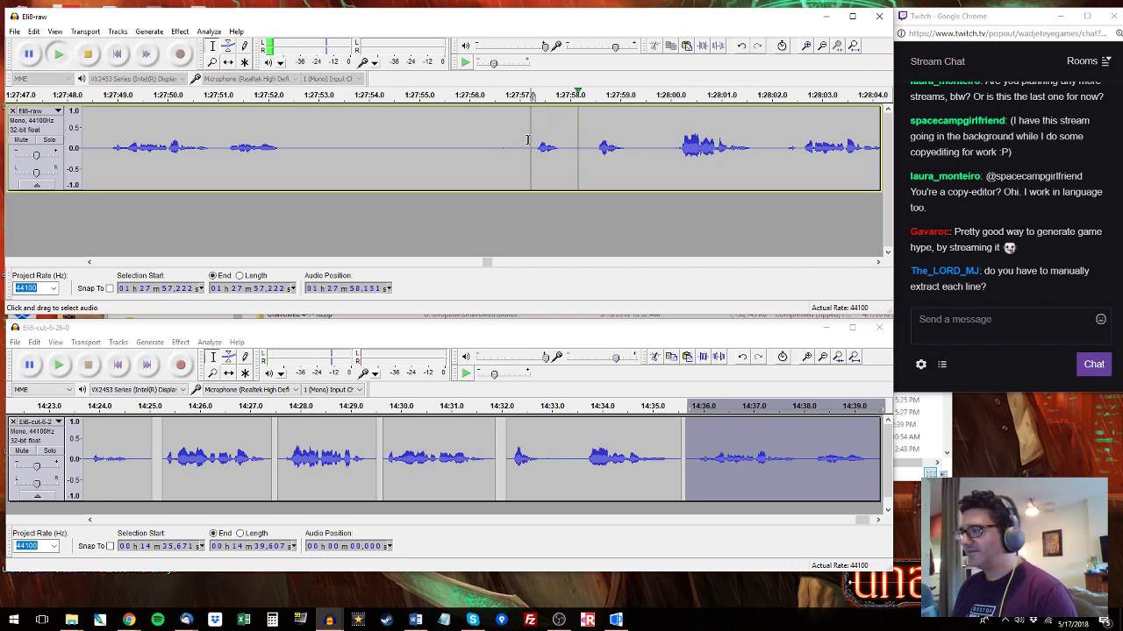
drag(530, 147, 743, 135)
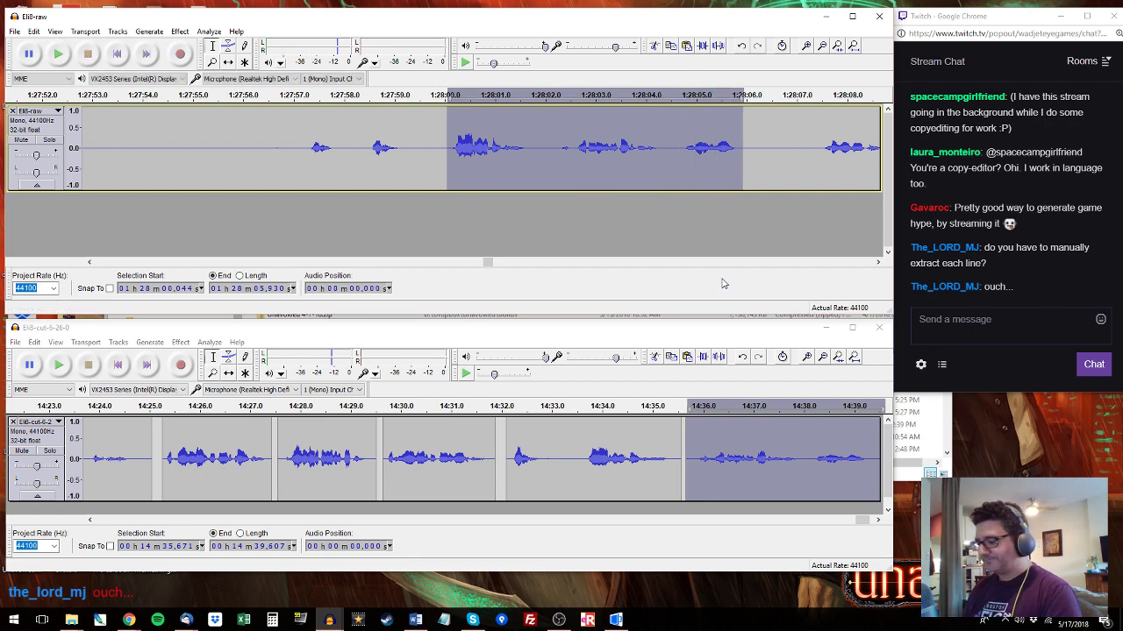
Play back the end of the cut track and replace the audio from 14:33.500 to 14:35.892 with the copied raw take.
click(697, 436)
key(space)
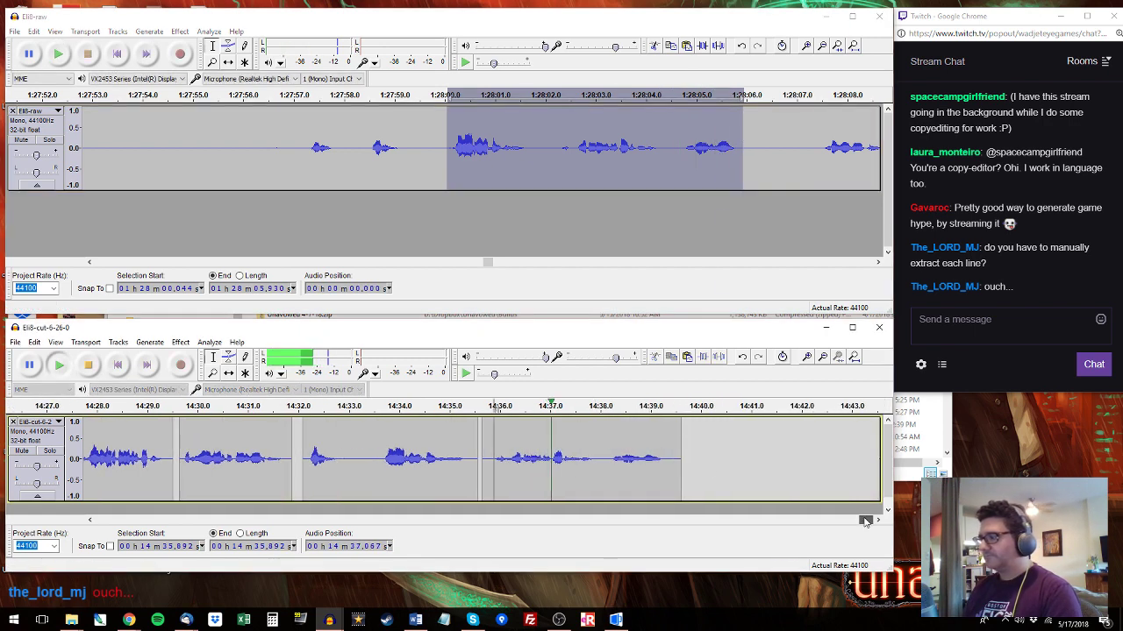
shift+click(376, 446)
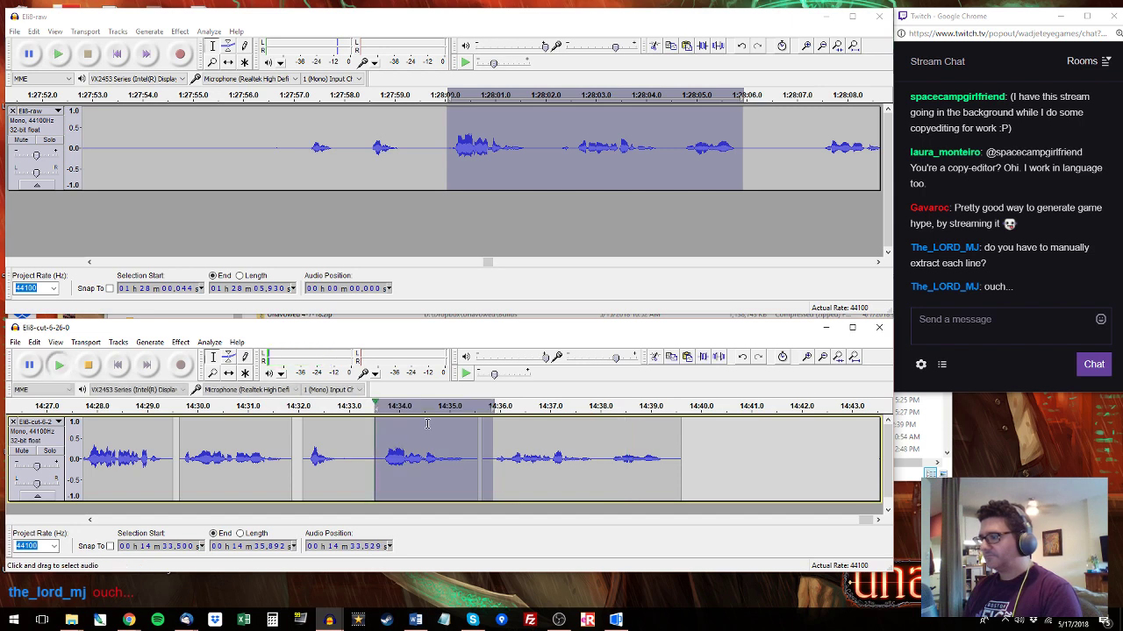
key(space)
key(space)
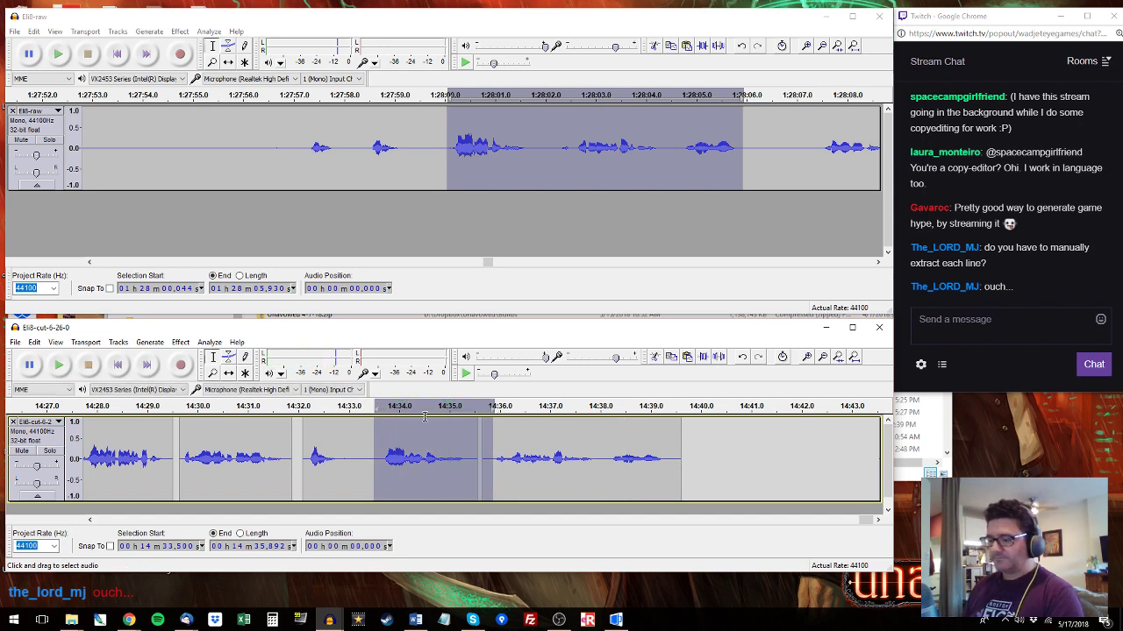
key(ctrl+v)
Audition the next raw takes and select the one from 1:28:07.416 to 1:28:13.476.
key(space)
drag(822, 149, 625, 141)
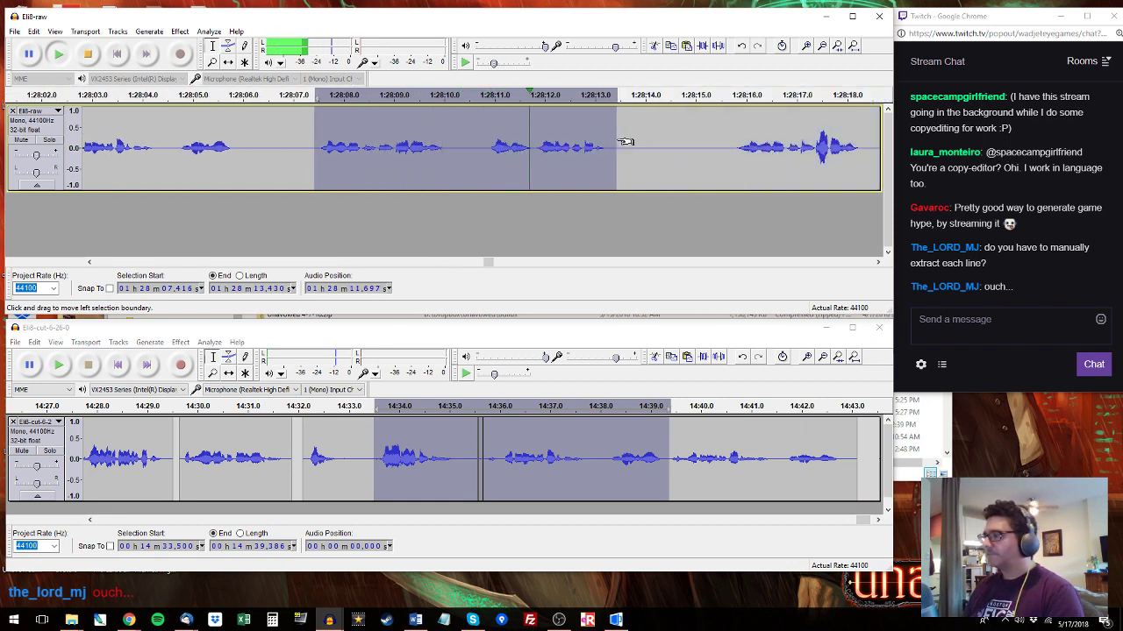
drag(624, 141, 626, 141)
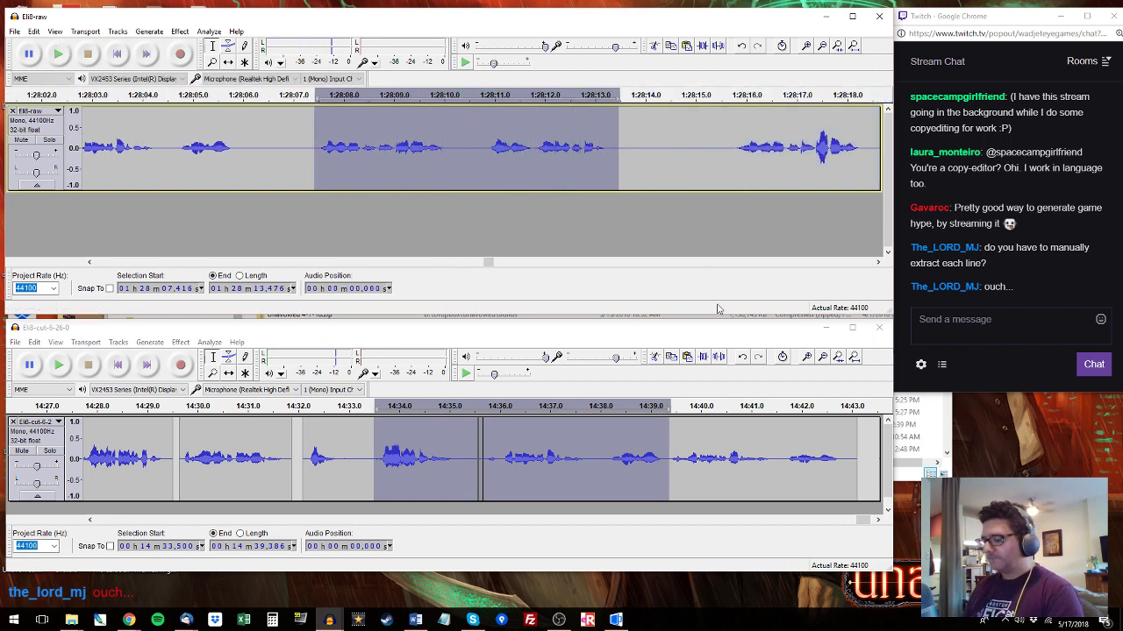
Play back the end of the cut track and delete the audio from 14:39.386 to 14:42.869.
click(682, 459)
click(681, 459)
key(space)
drag(673, 459, 856, 458)
click(554, 459)
key(space)
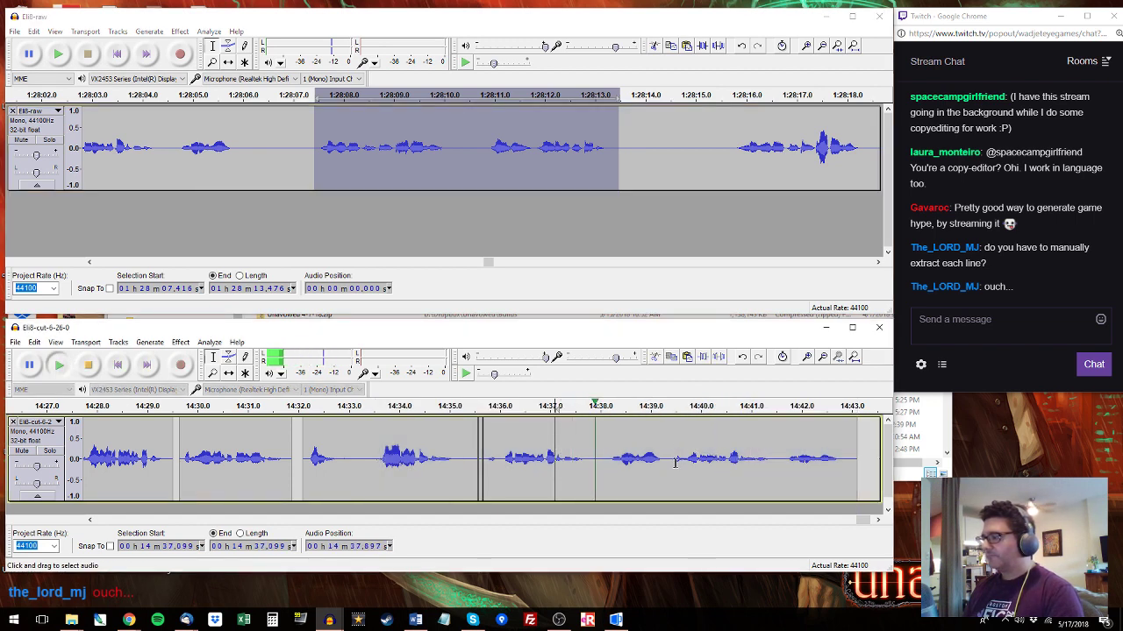
key(space)
drag(670, 459, 843, 459)
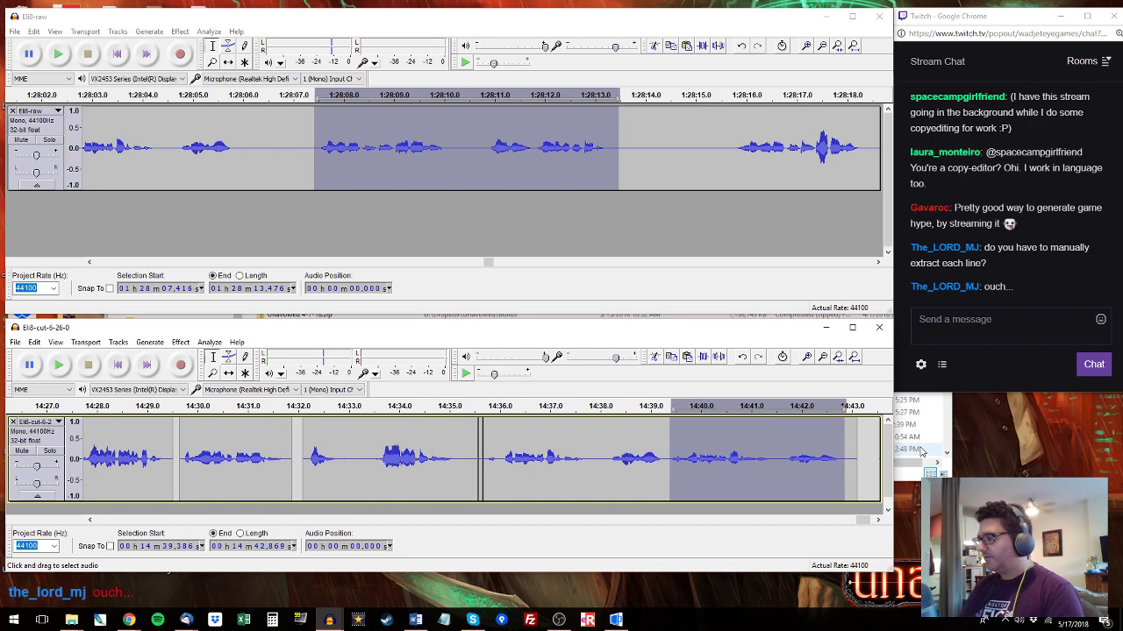
key(Delete)
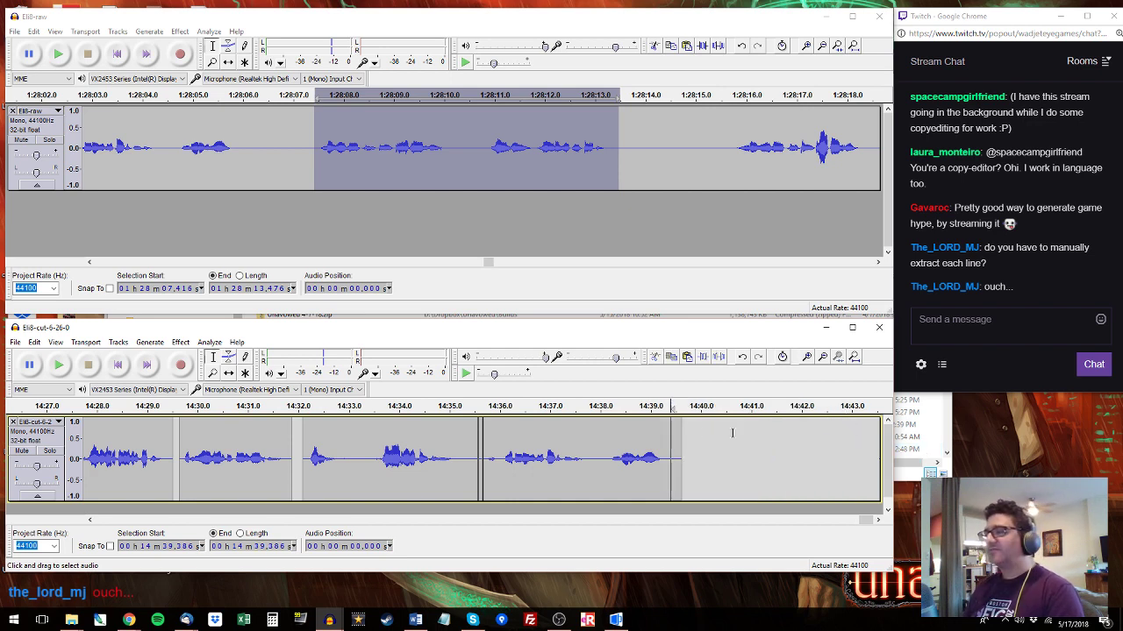
Paste the raw take from 1:28:07.416 to 1:28:13.476 into the cut track at 14:39.618.
click(681, 430)
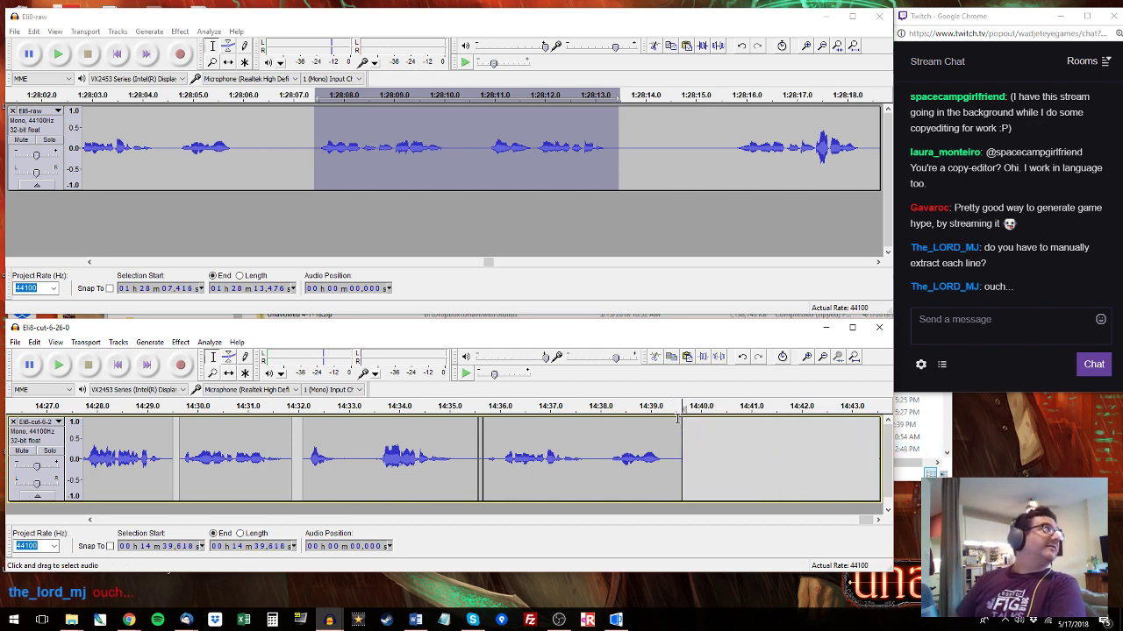
key(ctrl+v)
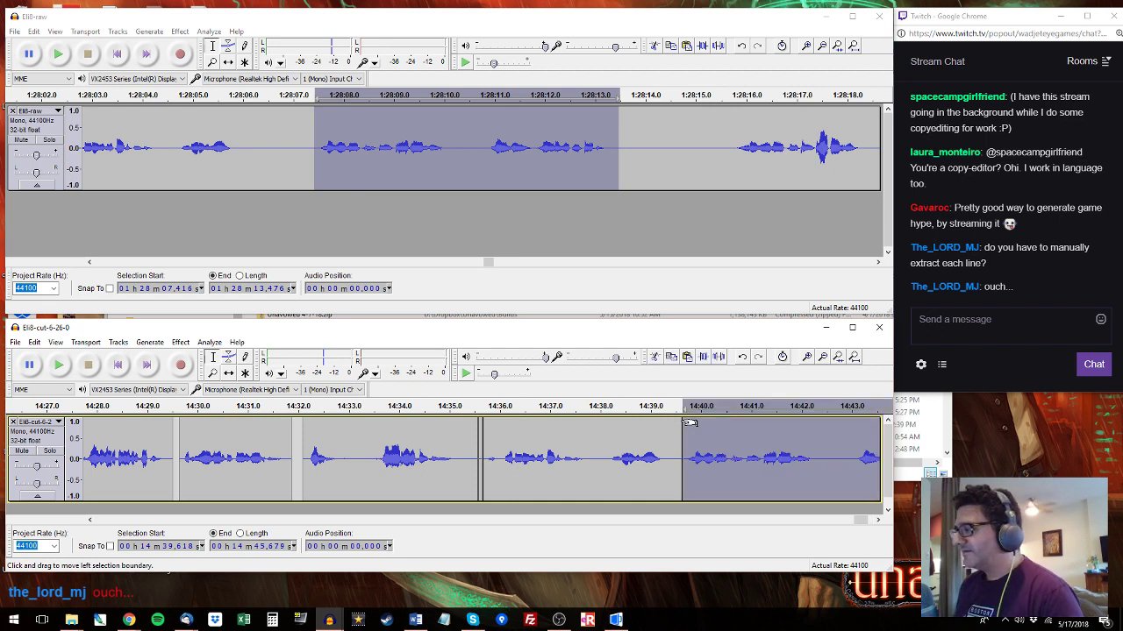
drag(860, 520, 866, 520)
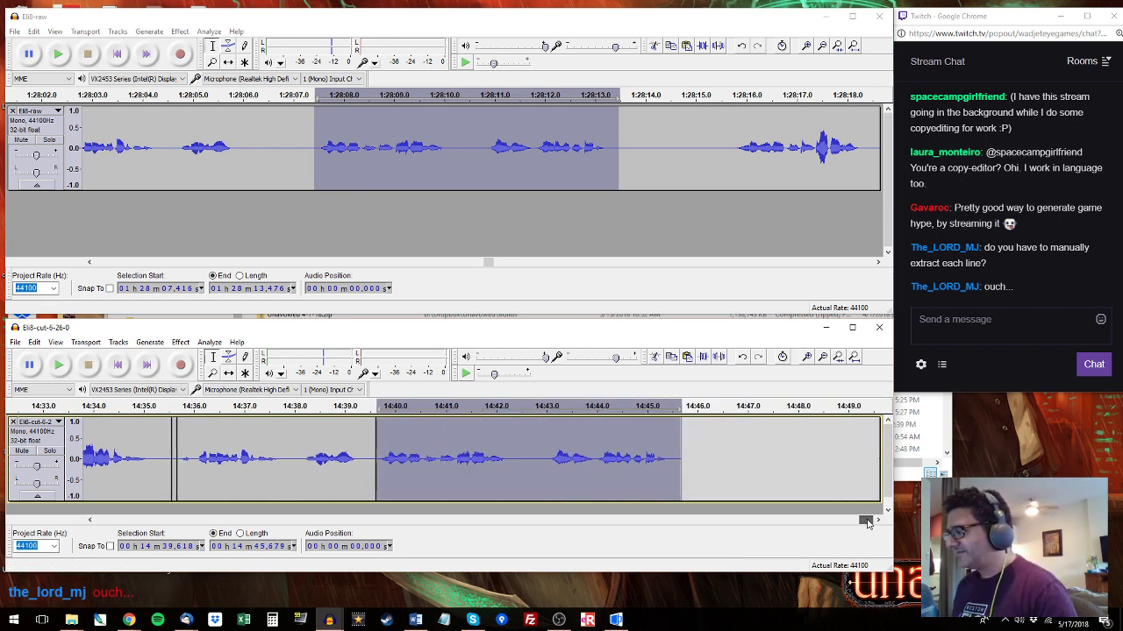
Audition the raw takes from about 1:28:15.6 up to 1:28:42.803.
click(733, 97)
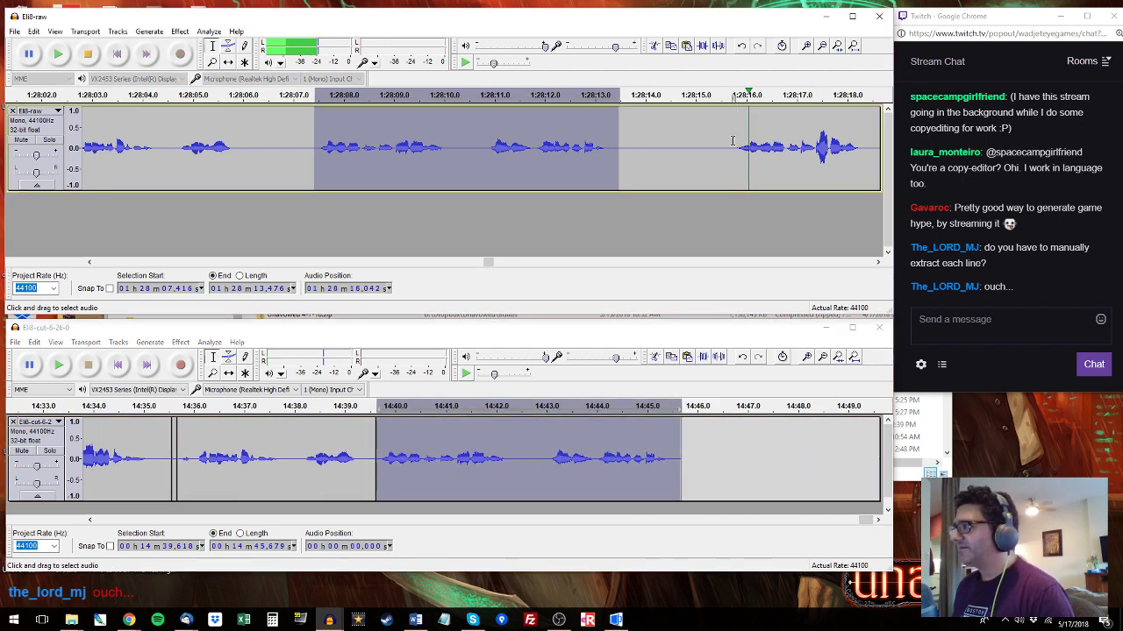
drag(730, 140, 639, 138)
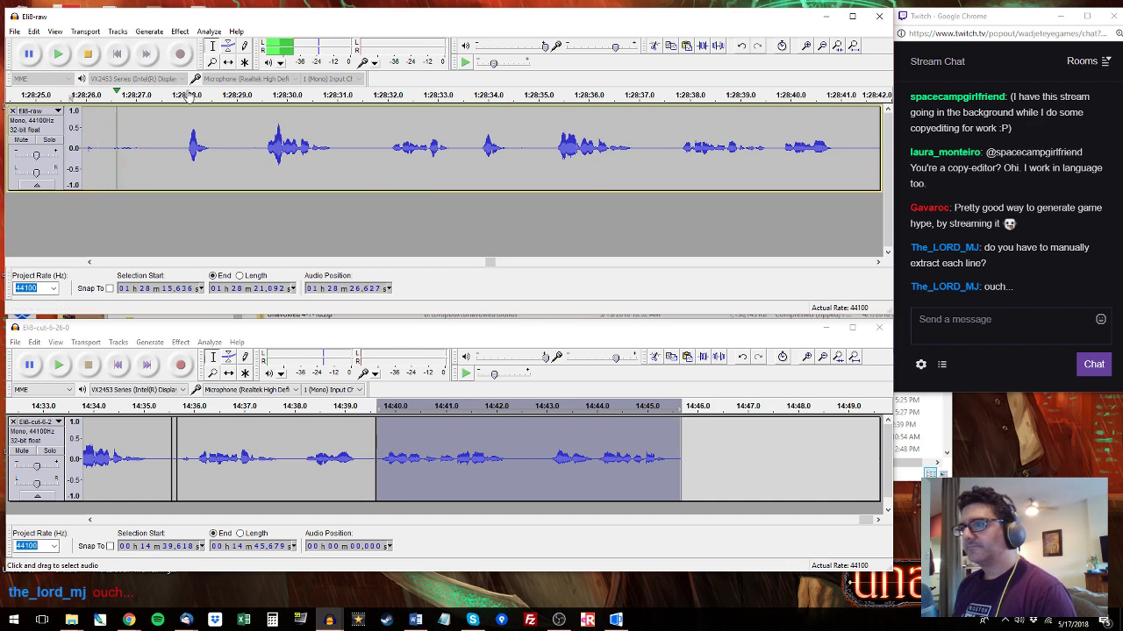
drag(182, 157, 348, 158)
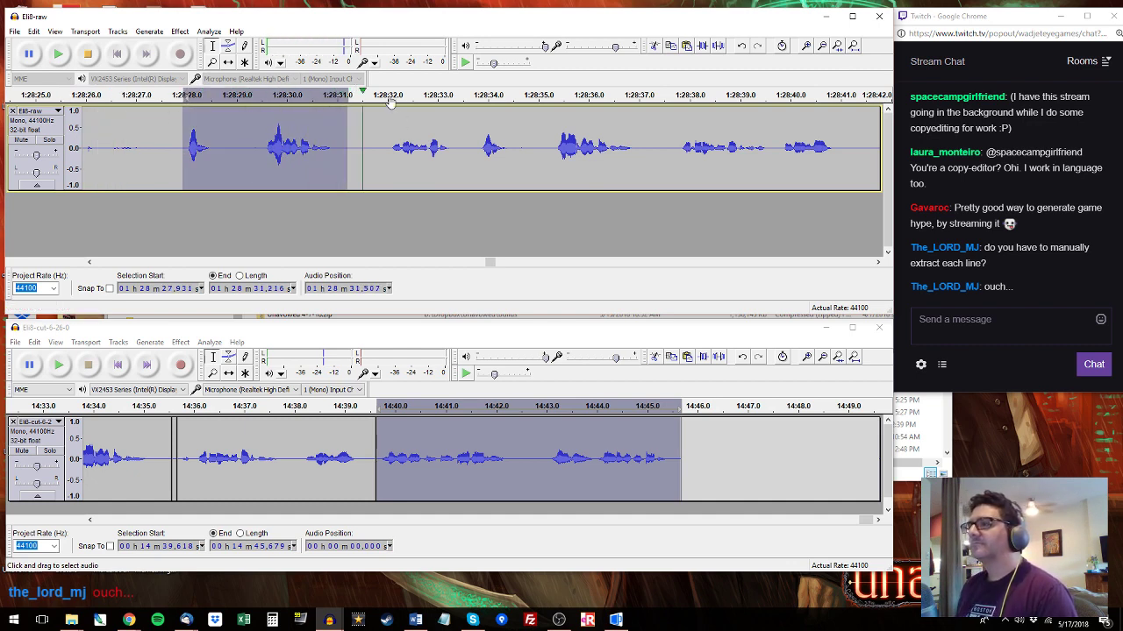
click(777, 97)
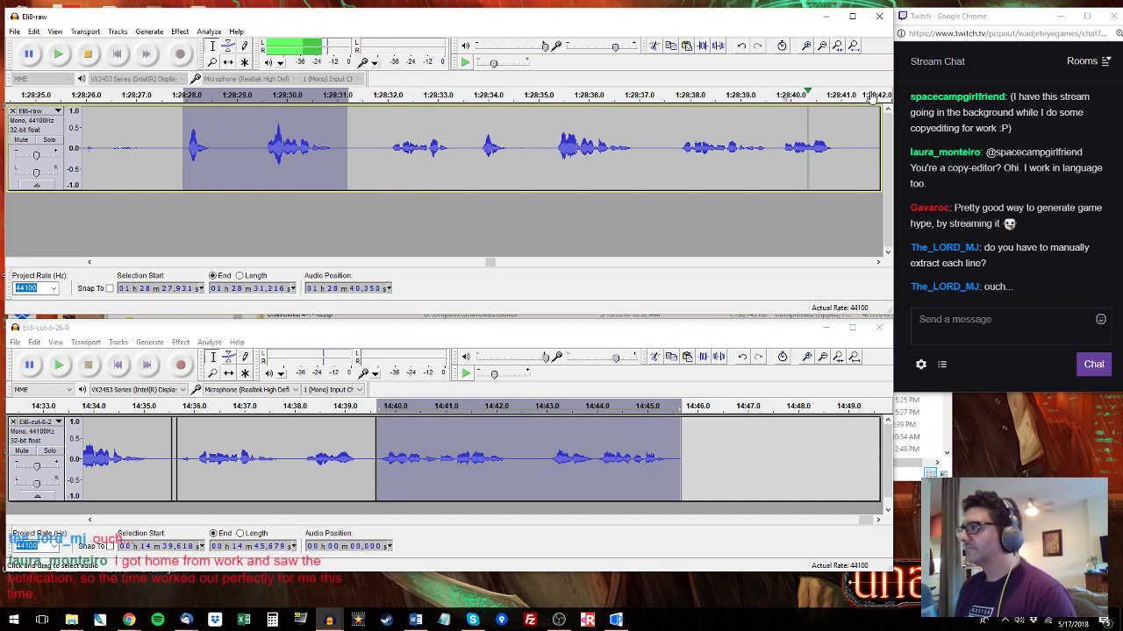
click(133, 154)
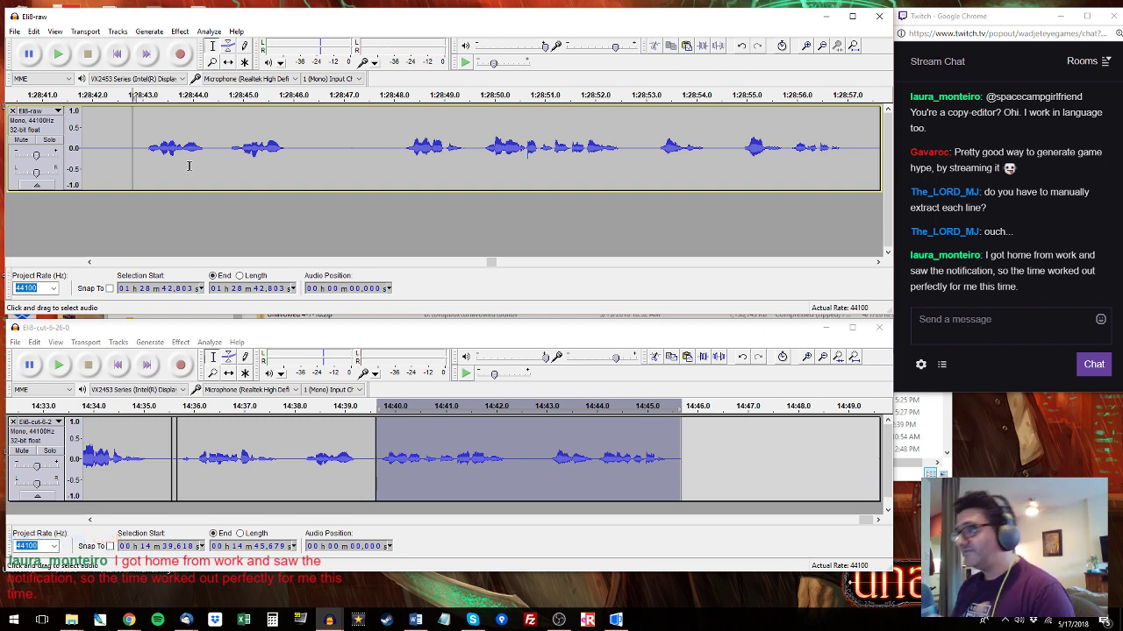
Audition the raw take from 1:28:42.873 and copy its second phrase, 1:28:44.626 to 1:28:46.042.
click(140, 143)
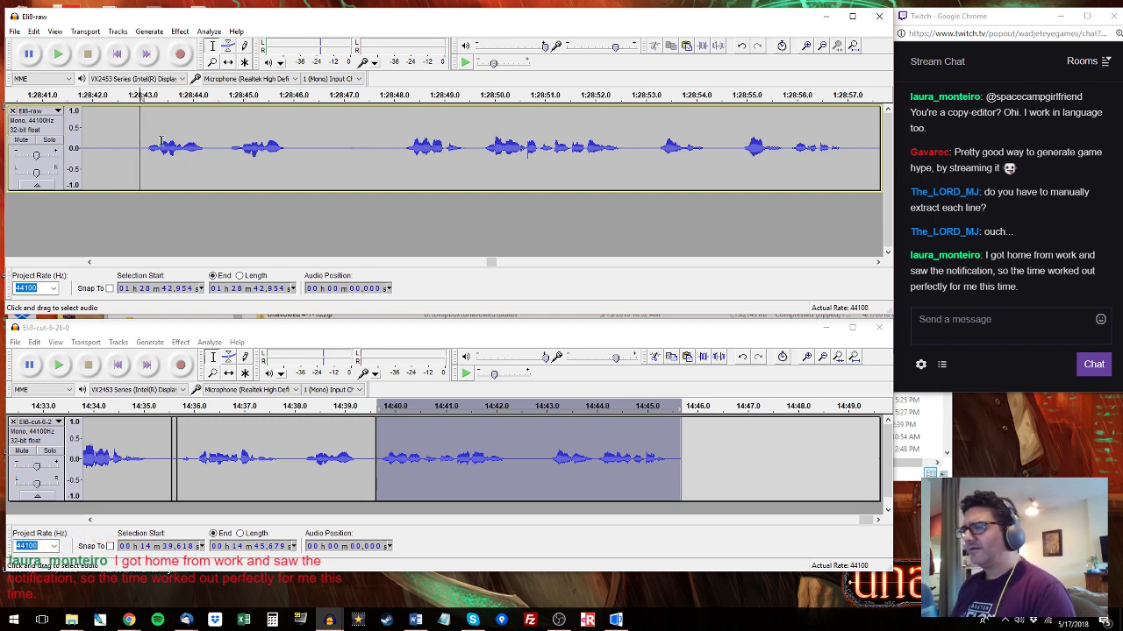
key(space)
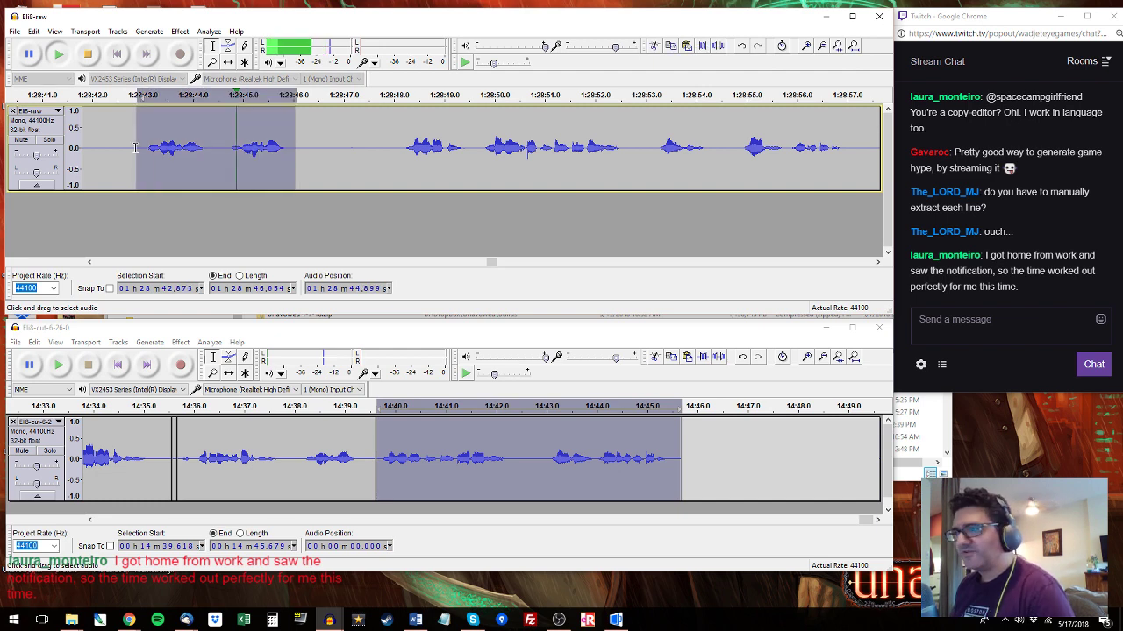
drag(294, 134, 144, 149)
drag(225, 148, 295, 149)
key(space)
Replace the matching phrase in the cut track at 14:38.167 with the copied raw phrase.
click(305, 463)
key(space)
drag(365, 449, 302, 448)
key(space)
key(ctrl+v)
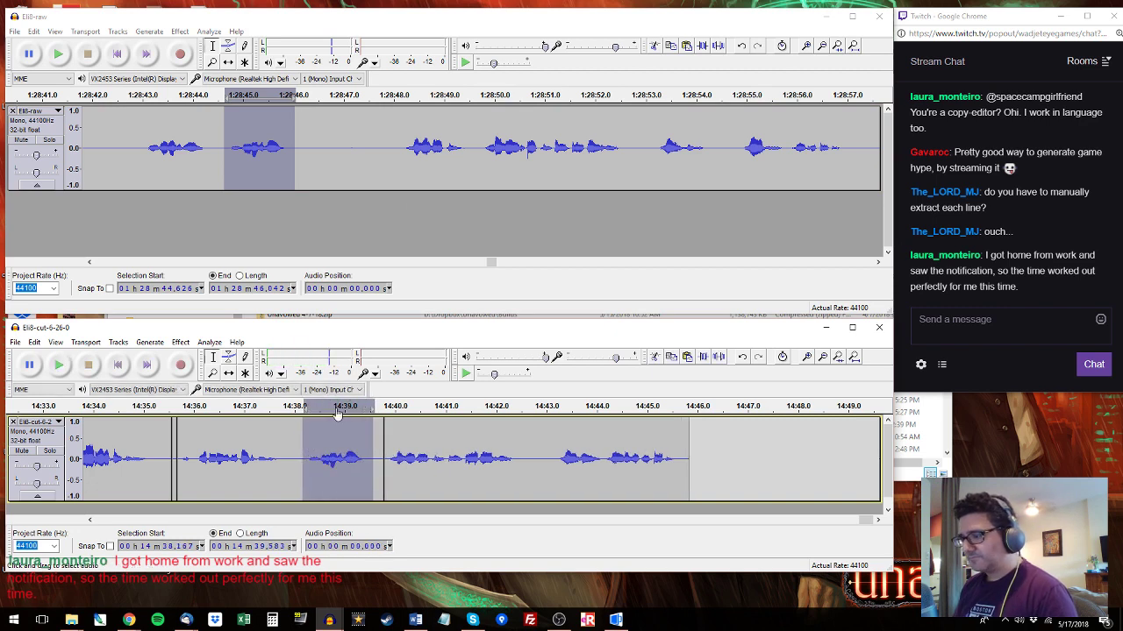
Audition the raw track from 1:28:48.074, copy 1:28:49.711 to 1:28:52.567 and replace 14:39.862 to 14:42.393 in the cut track.
click(397, 146)
key(space)
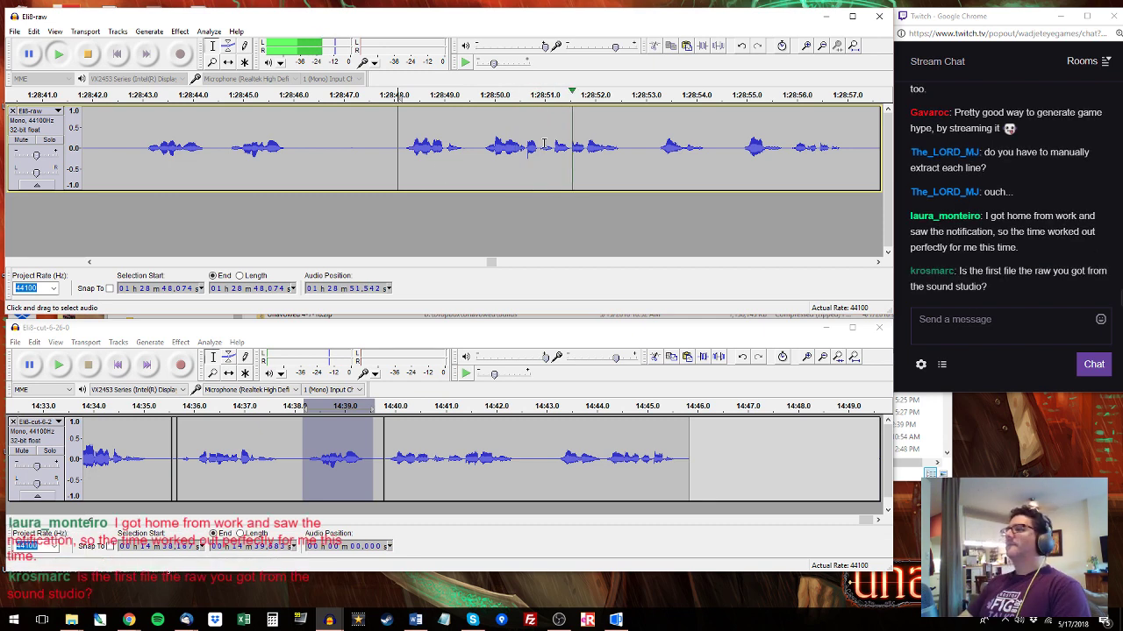
drag(623, 131, 480, 143)
key(space)
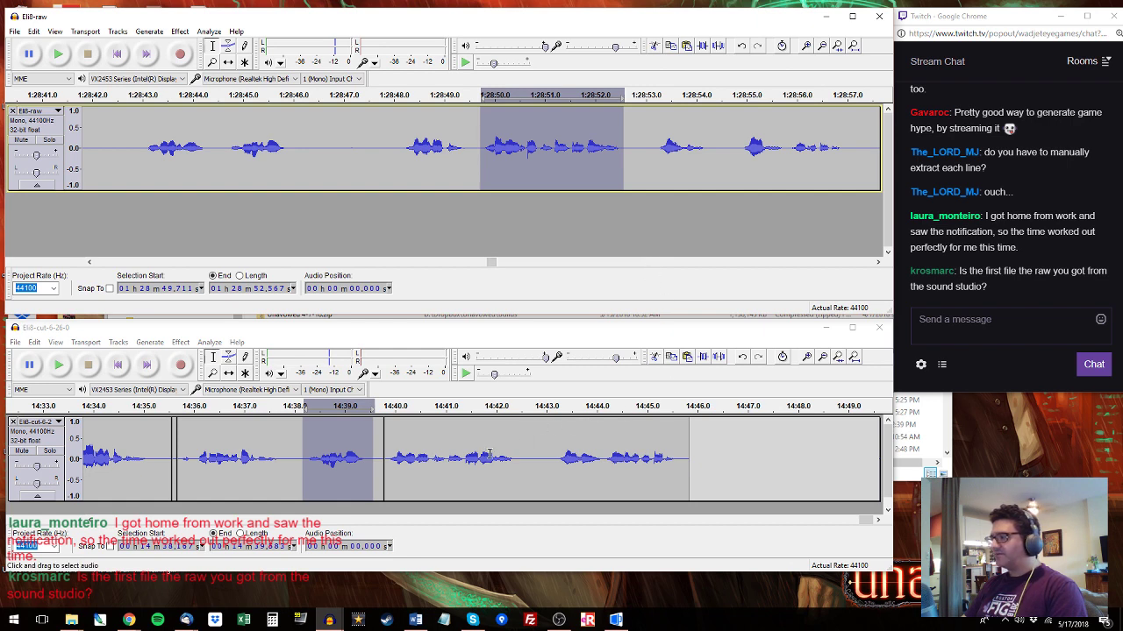
drag(515, 447, 386, 448)
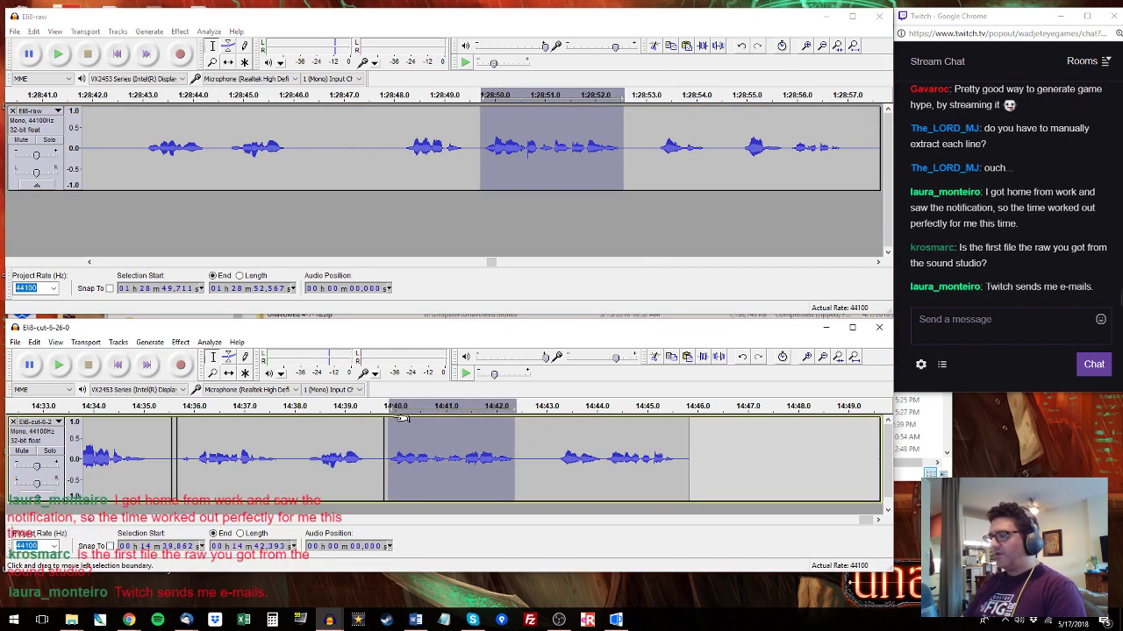
key(ctrl+v)
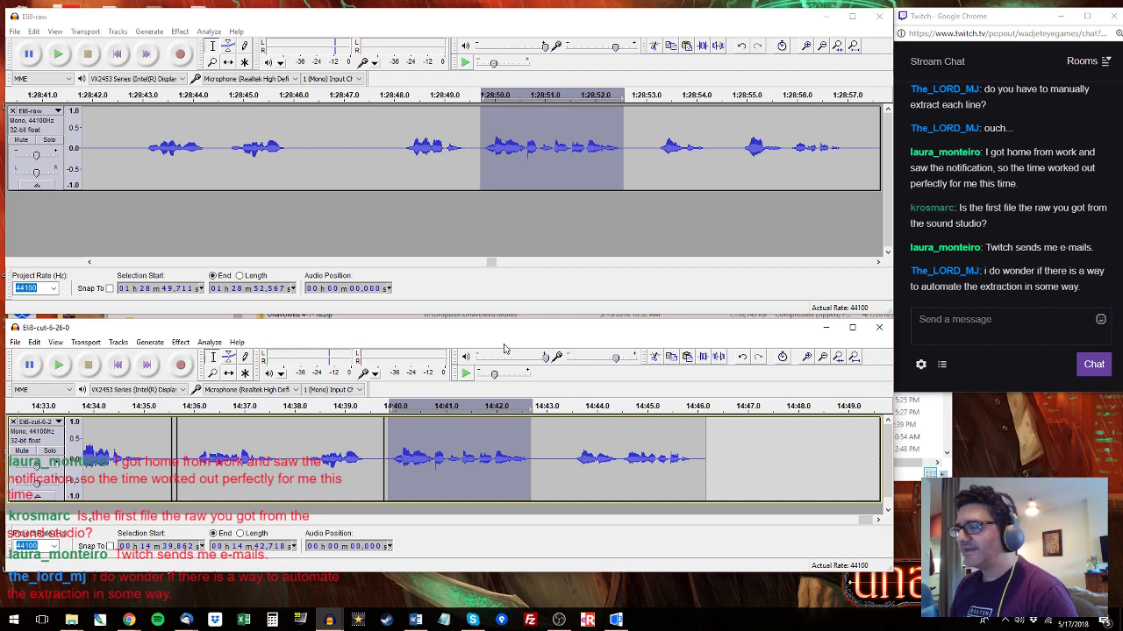
drag(389, 458, 559, 460)
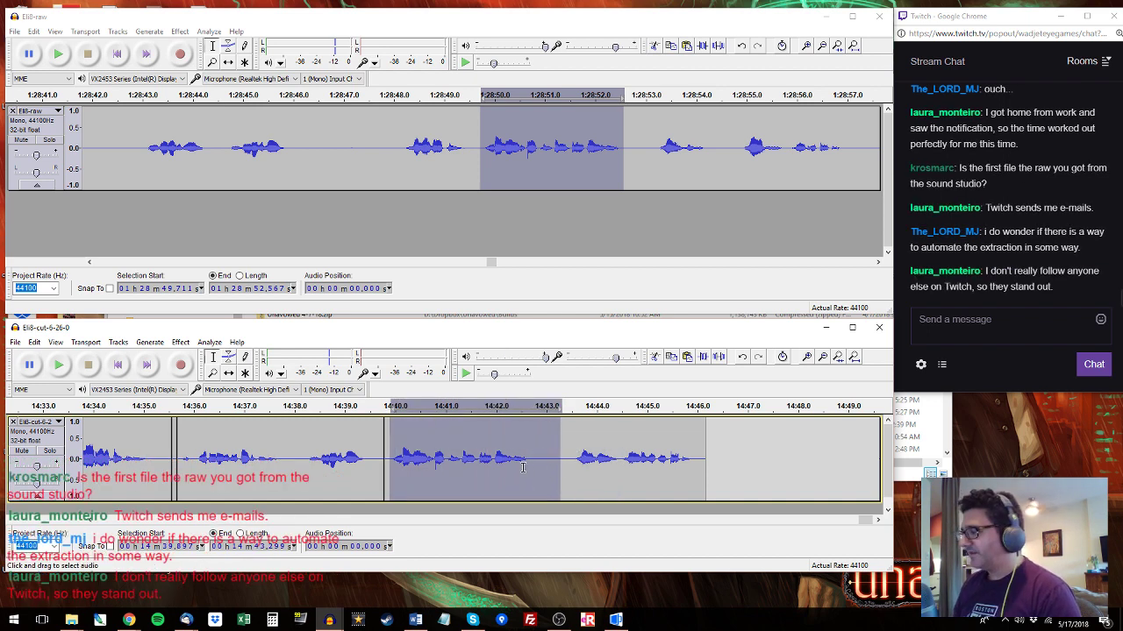
click(556, 443)
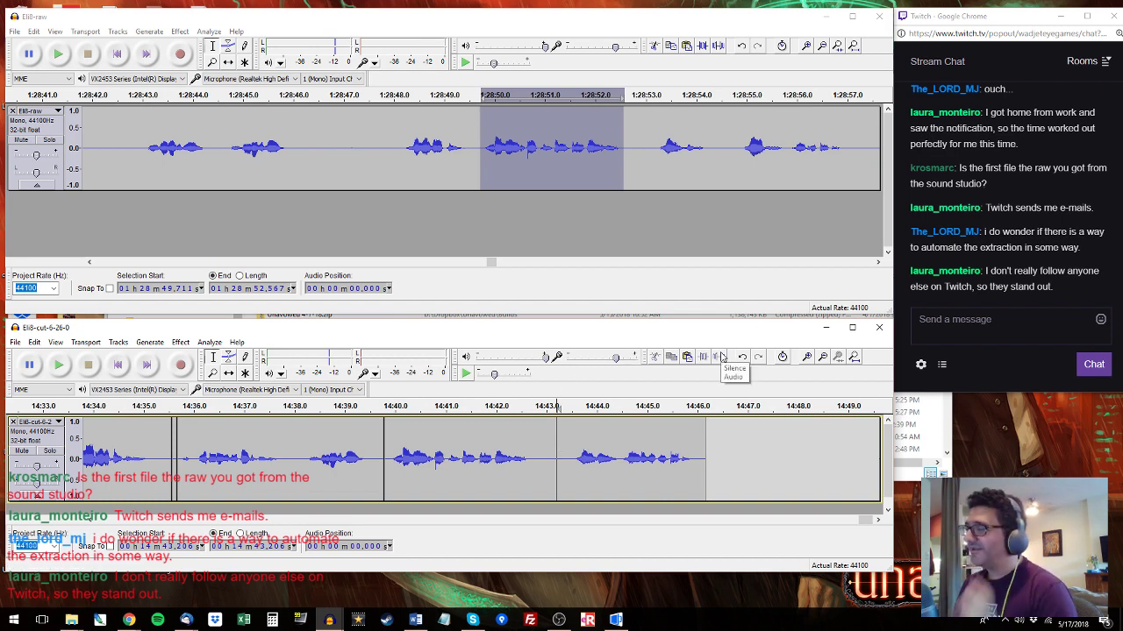
key(space)
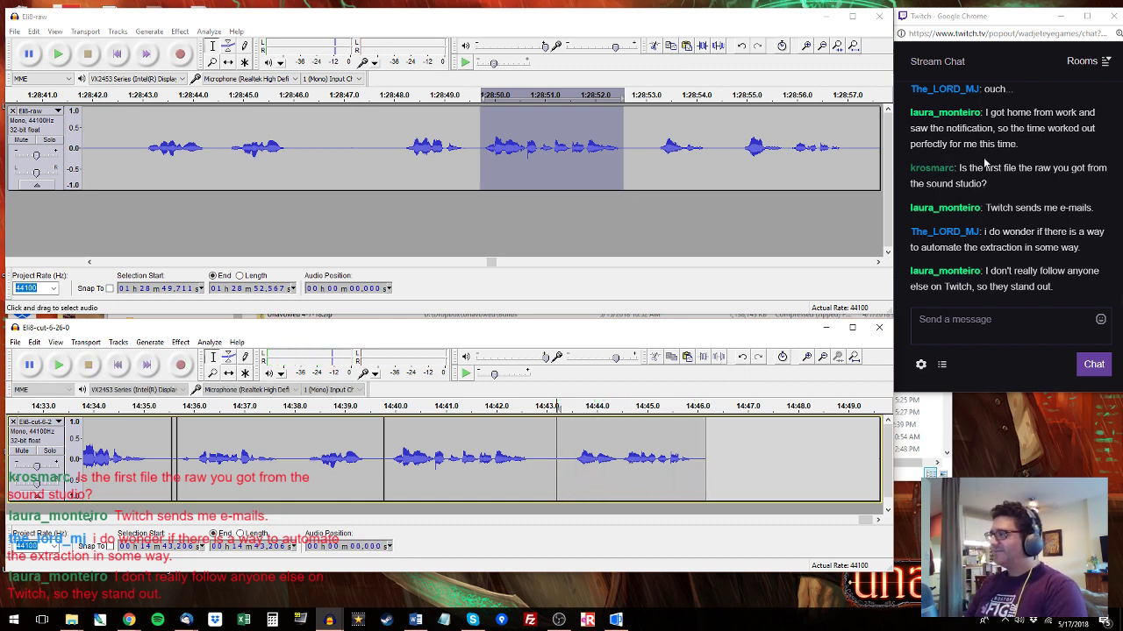
Audition the next raw takes and select the one from 1:28:54.889 to 1:28:57.188.
click(656, 94)
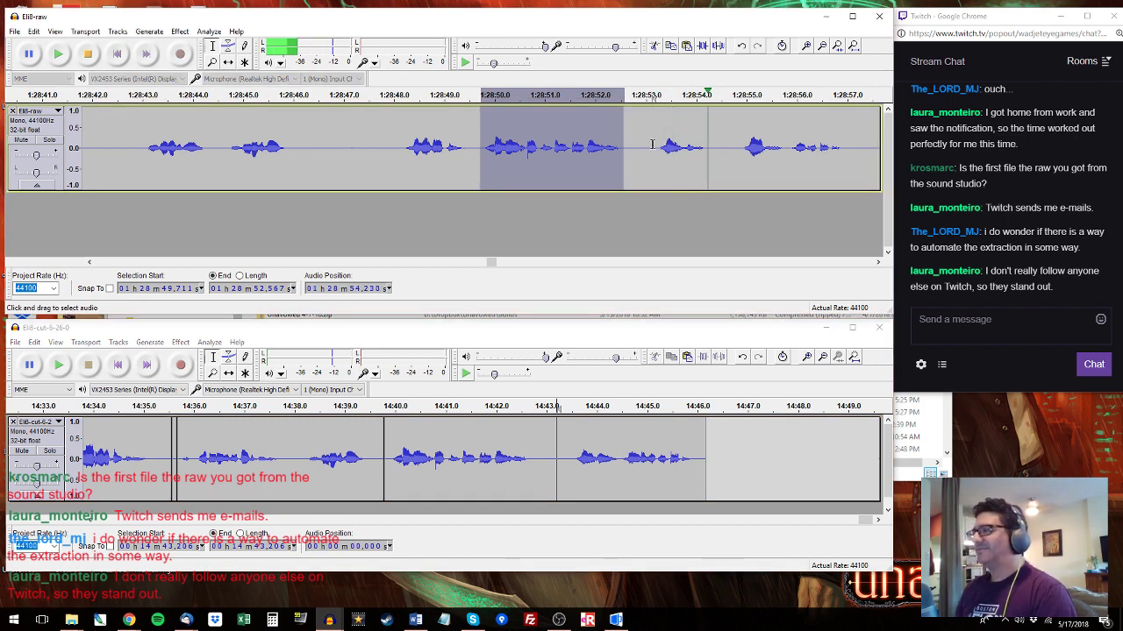
click(652, 144)
mouse_move(741, 140)
mouse_down()
mouse_move(1112, 111)
mouse_move(722, 120)
mouse_move(735, 123)
mouse_up()
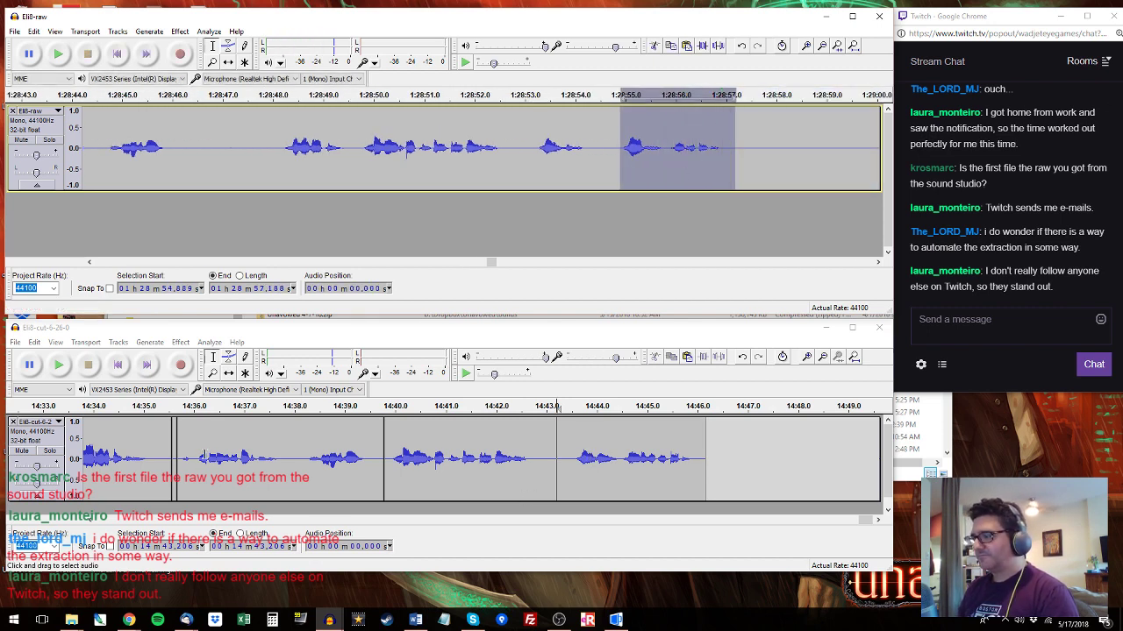
Play back the cut track from 14:37.761 and paste the copied raw take after its end at 14:46.317.
click(282, 406)
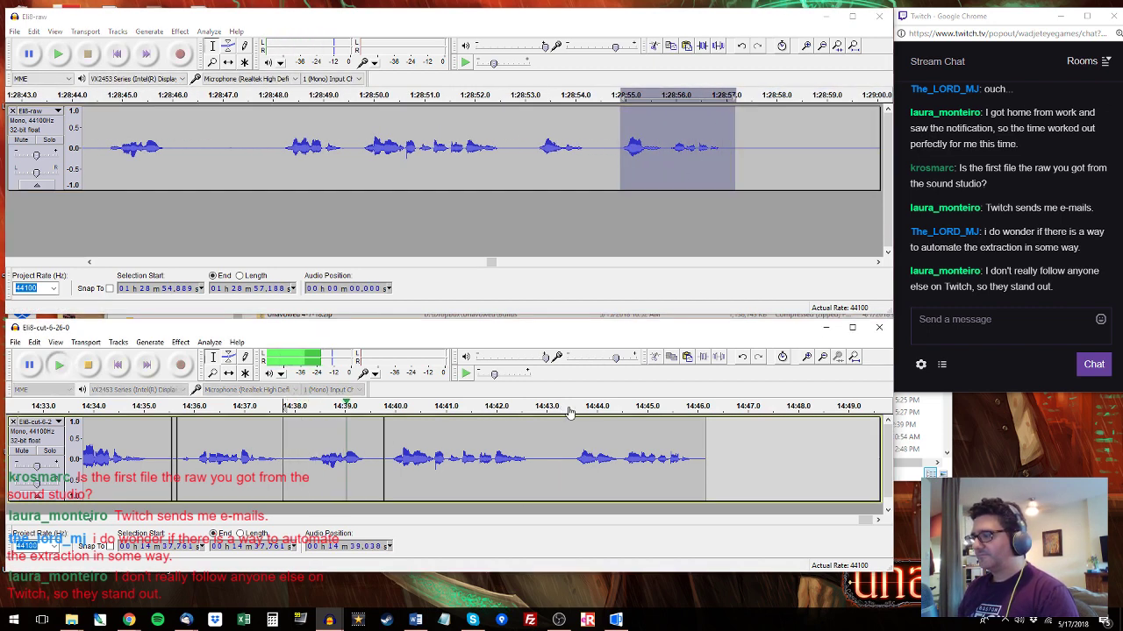
drag(572, 411, 697, 413)
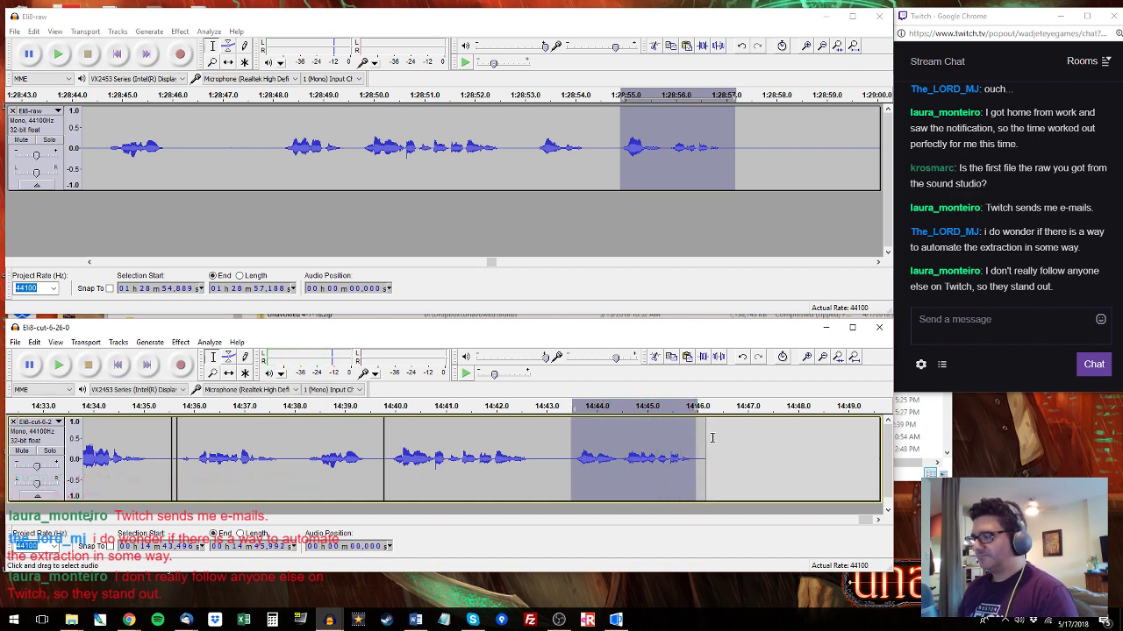
drag(712, 437, 833, 438)
key(space)
click(875, 521)
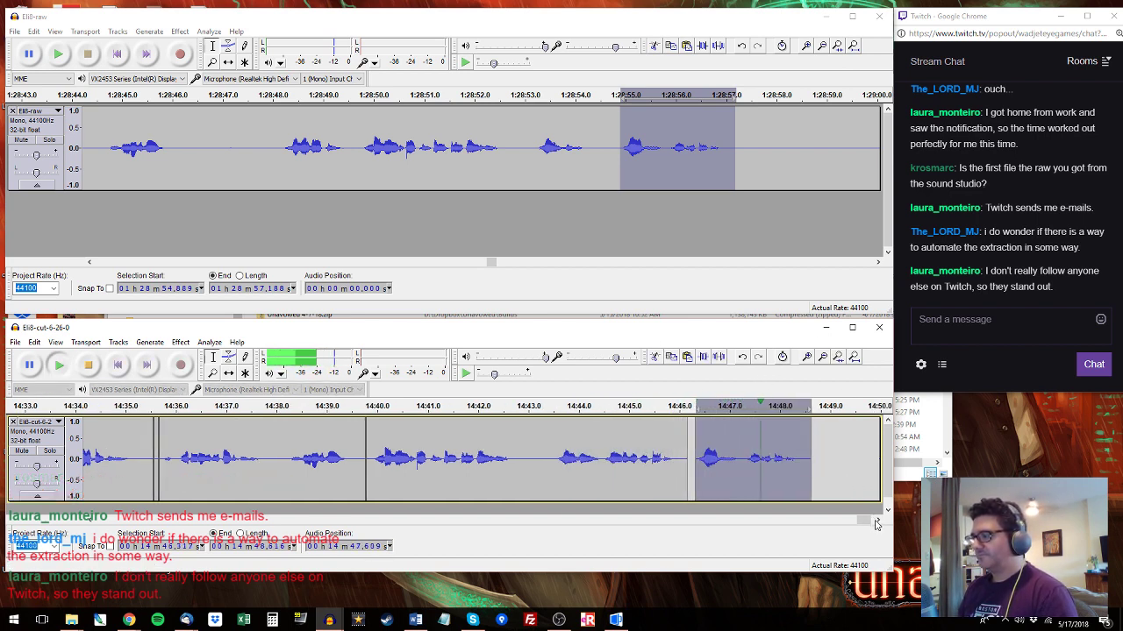
click(877, 524)
Audition the following raw takes, copy 1:29:02.772 to 1:29:04.850 and paste it into the cut track at 14:48.732.
click(869, 97)
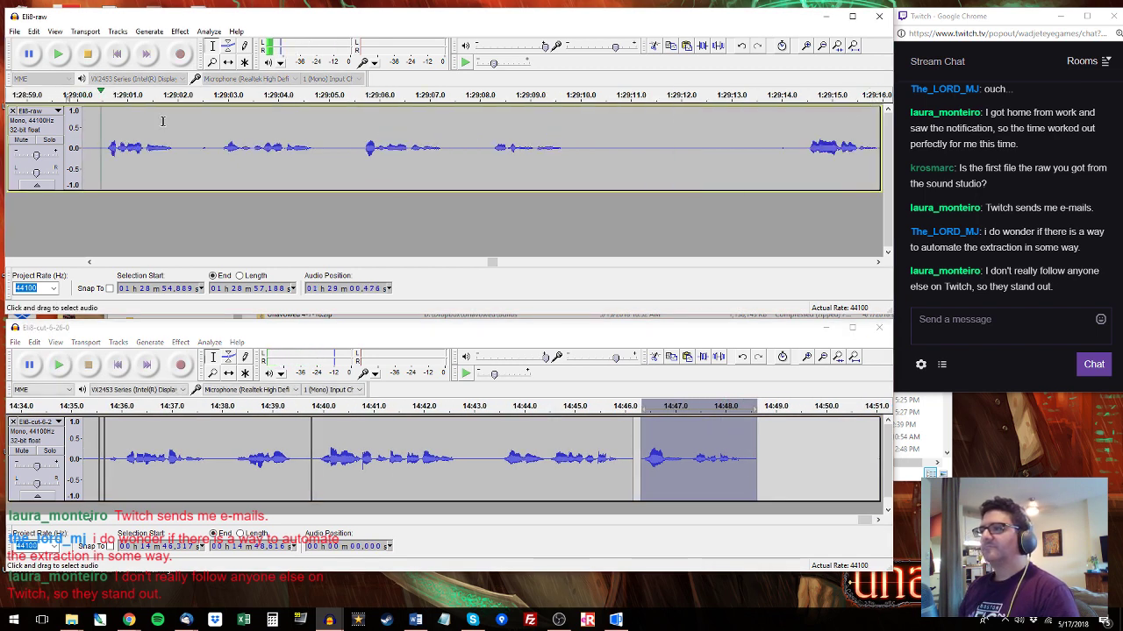
drag(101, 137, 321, 146)
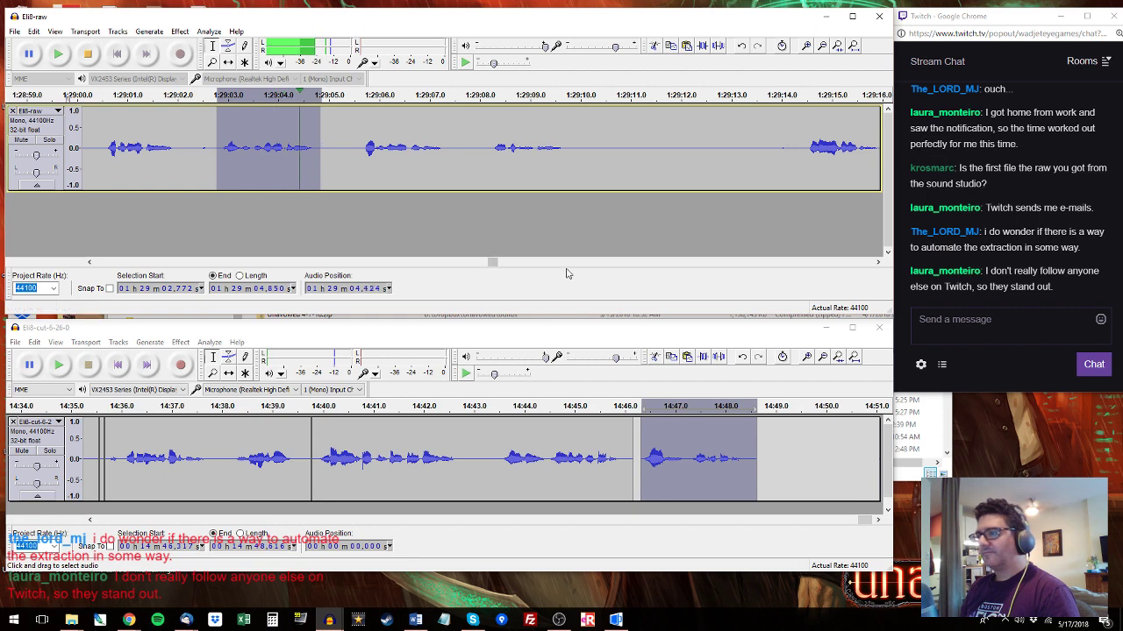
click(758, 431)
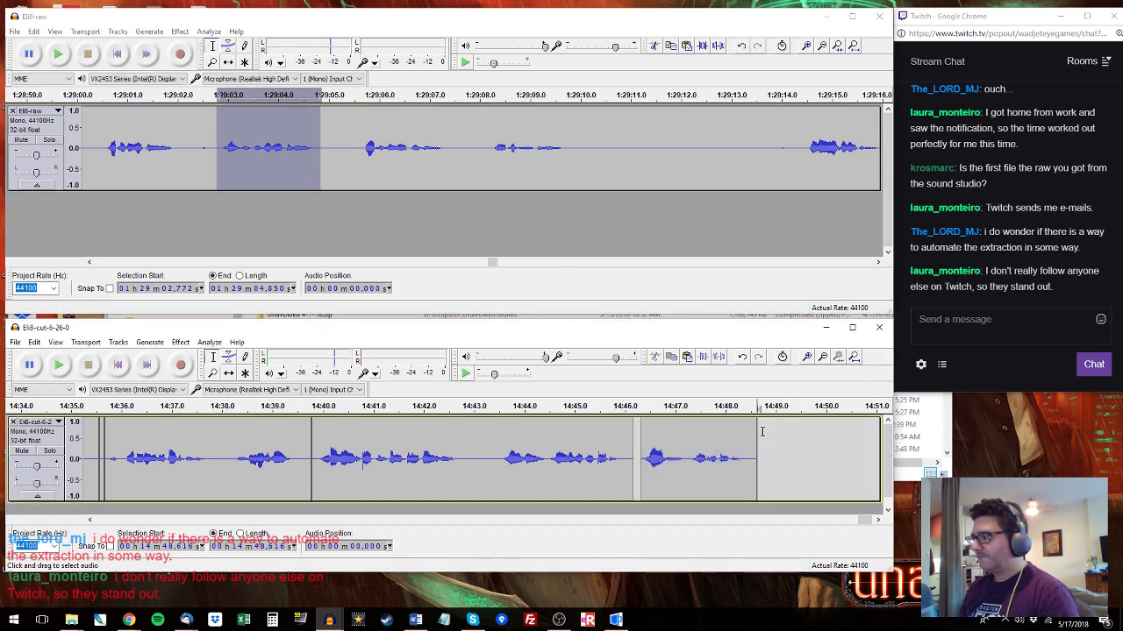
drag(762, 431, 866, 438)
Audition the raw track from 1:29:07.985, copy 1:29:14.394 to 1:29:18.597 and paste it into the cut track at 14:50.938.
click(480, 94)
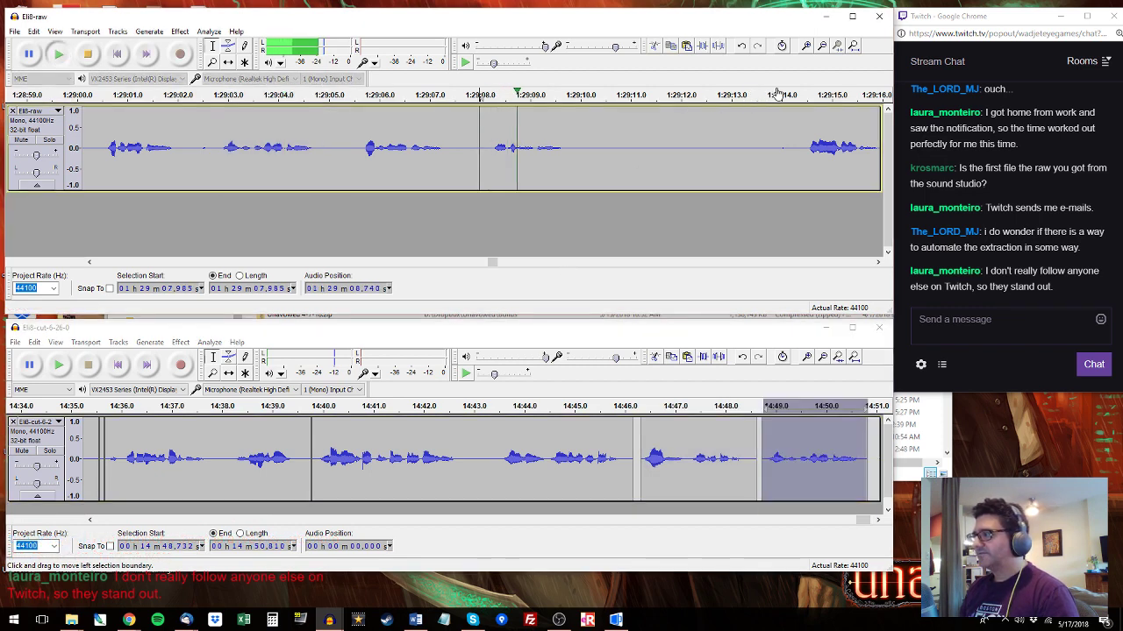
drag(803, 145, 752, 127)
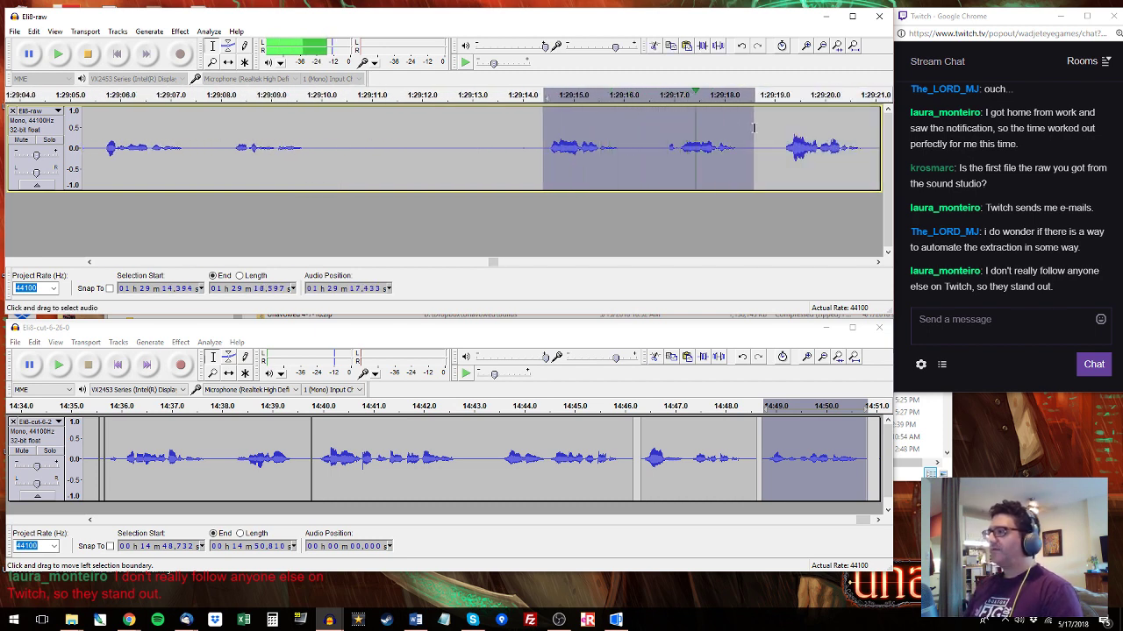
key(space)
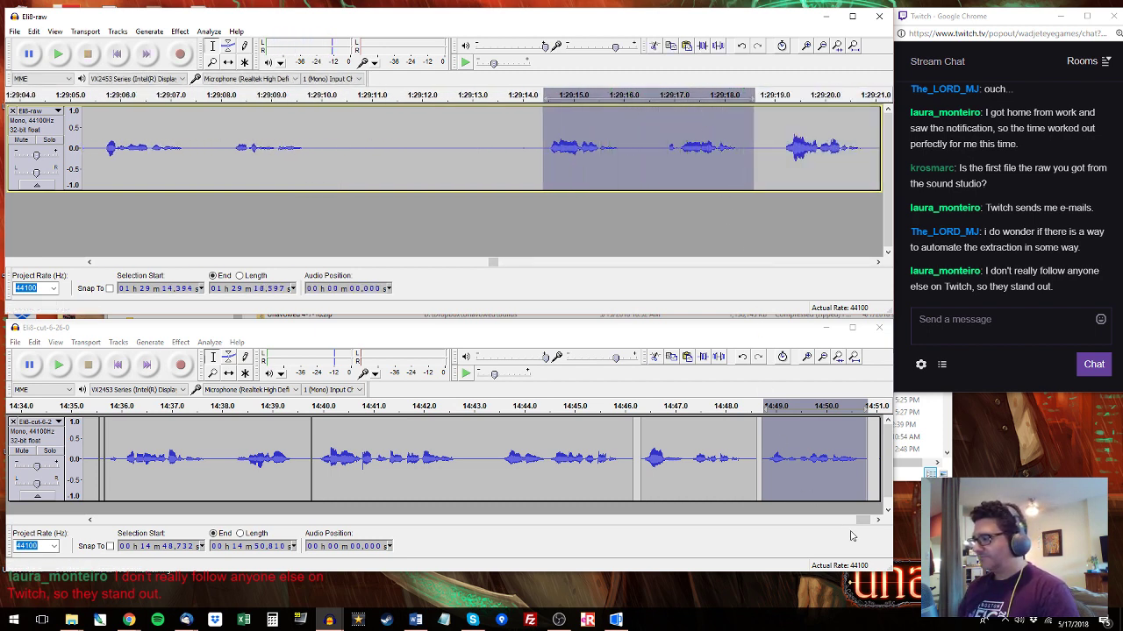
scroll(863, 519, right, 2)
drag(686, 441, 895, 443)
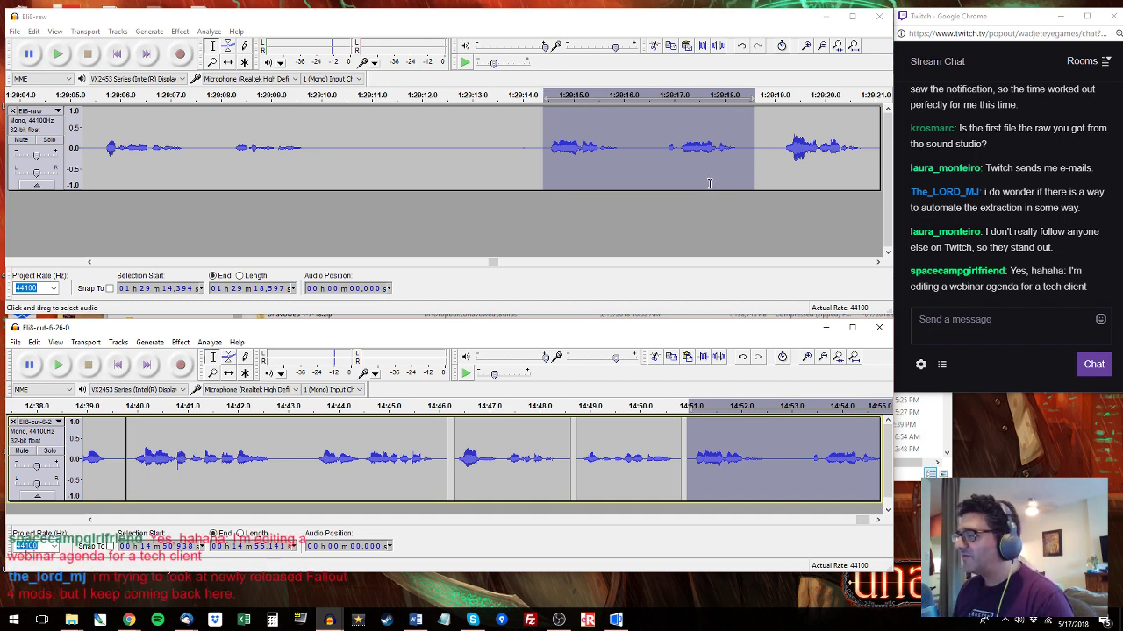
Play back the raw takes from 1:29:14.394 and place the cursor at 1:29:18.887, before the next take.
click(874, 262)
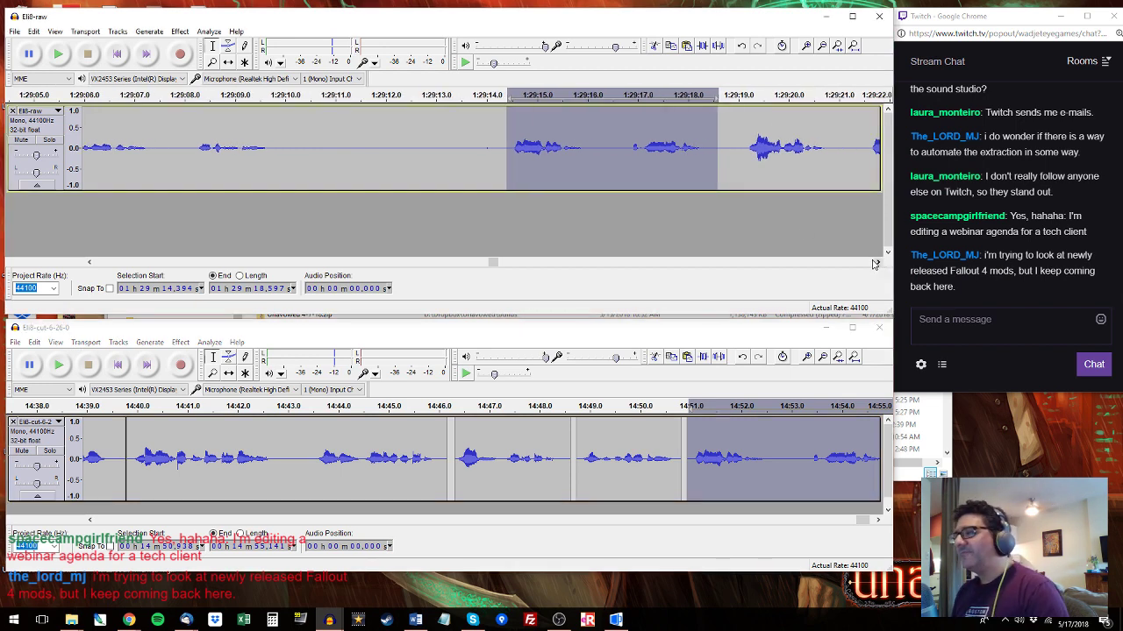
click(874, 262)
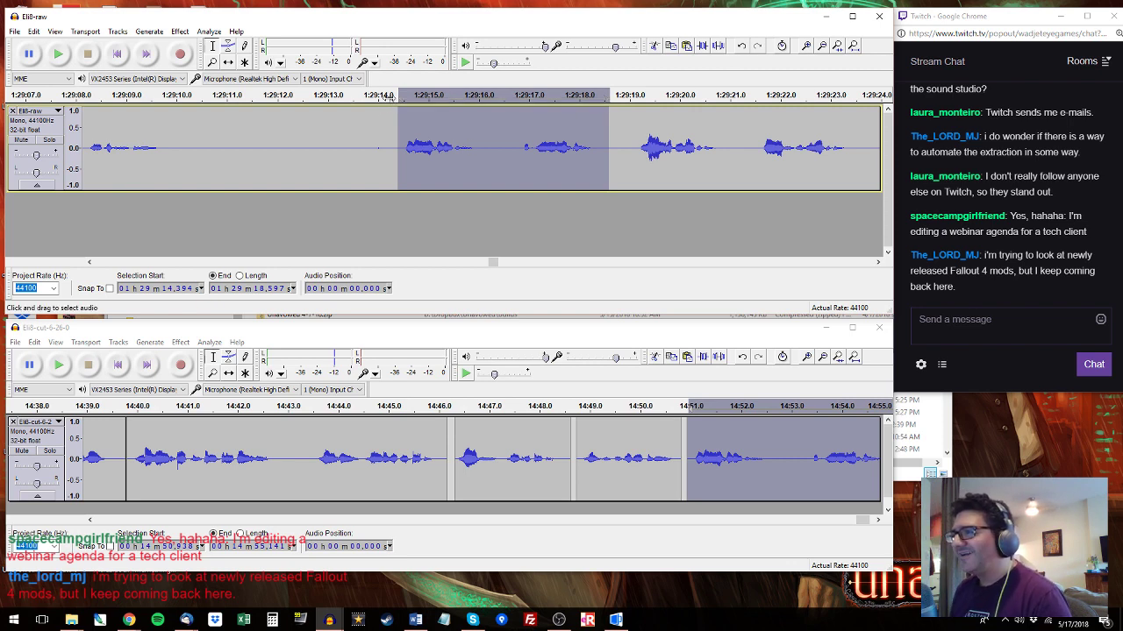
key(space)
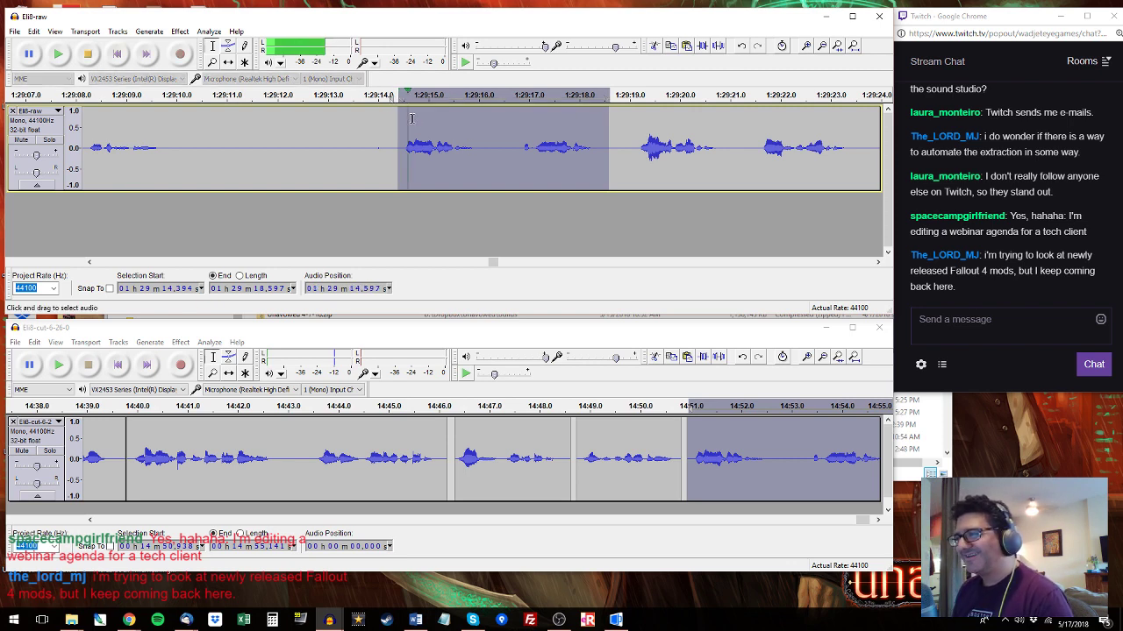
click(517, 141)
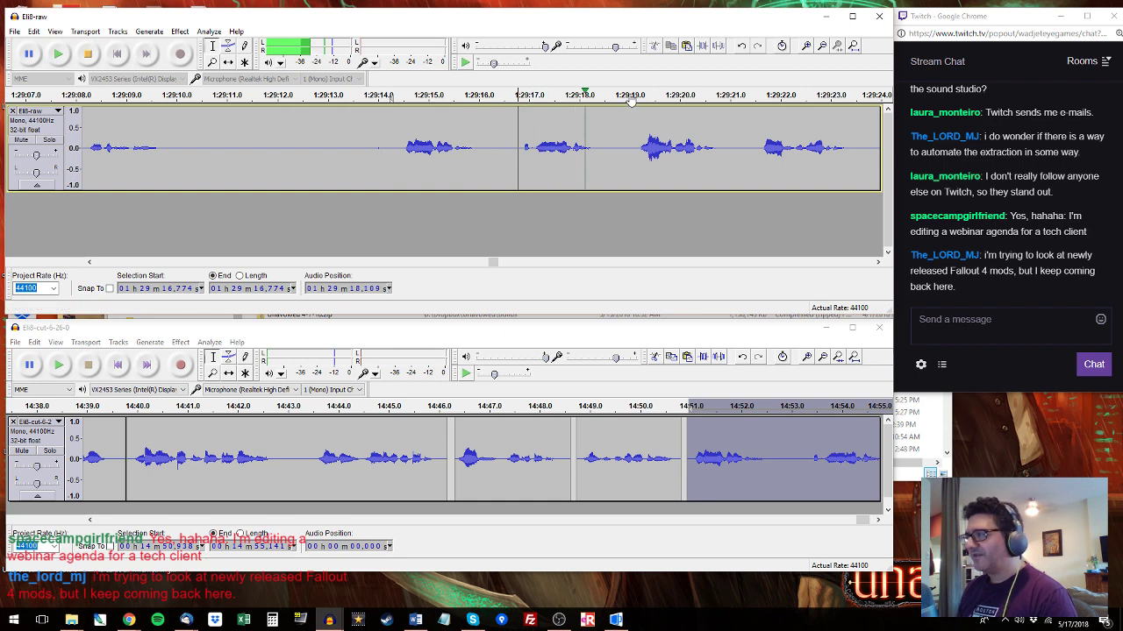
click(623, 125)
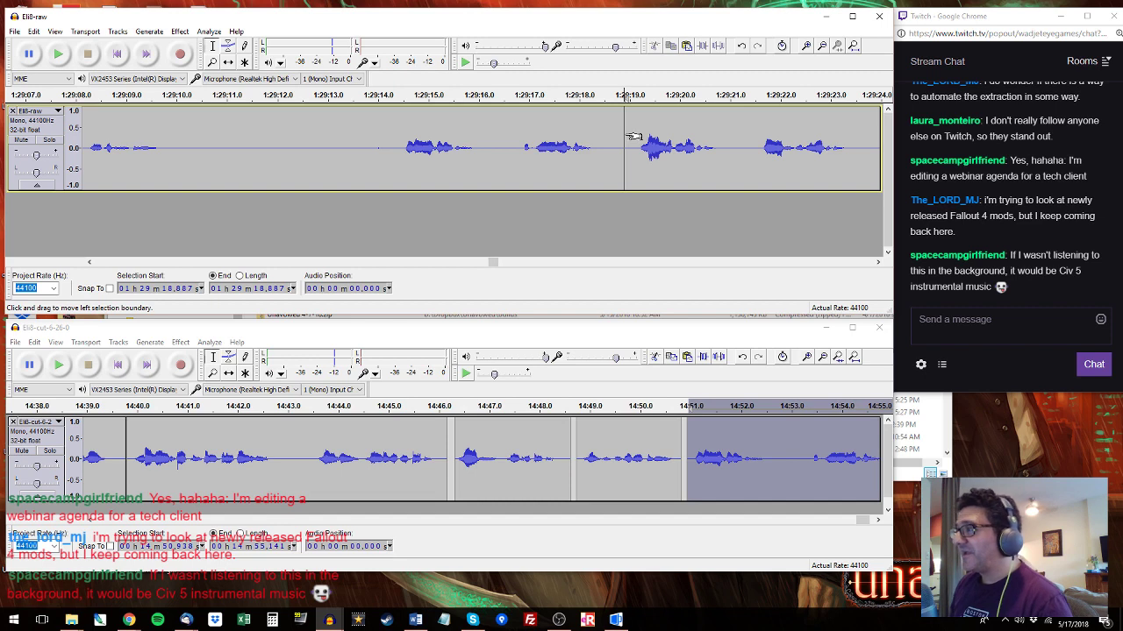
Audition the following raw takes from 1:29:19.096 and select the one from 1:29:21.534 to 1:29:23.450.
drag(626, 138, 596, 137)
click(595, 138)
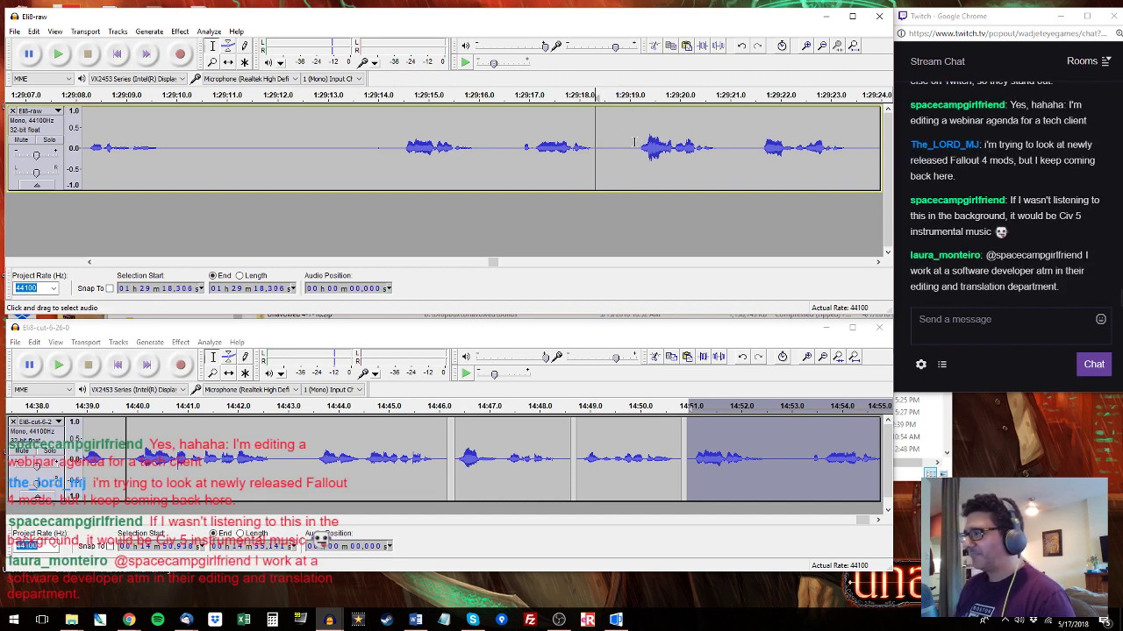
click(634, 140)
key(space)
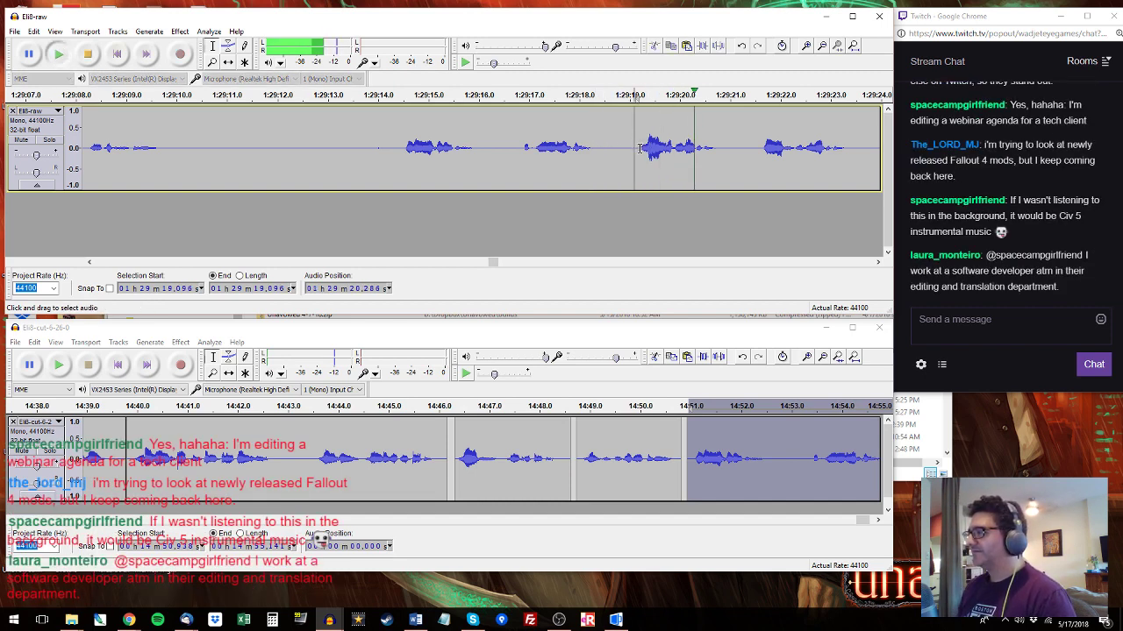
drag(636, 145, 849, 140)
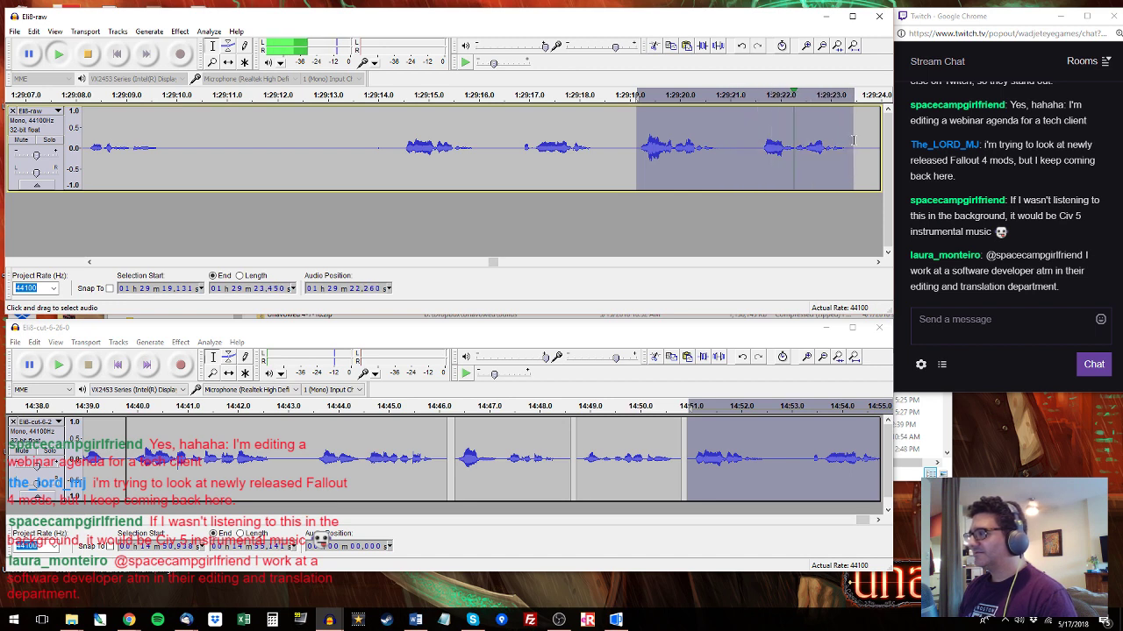
drag(758, 151, 852, 149)
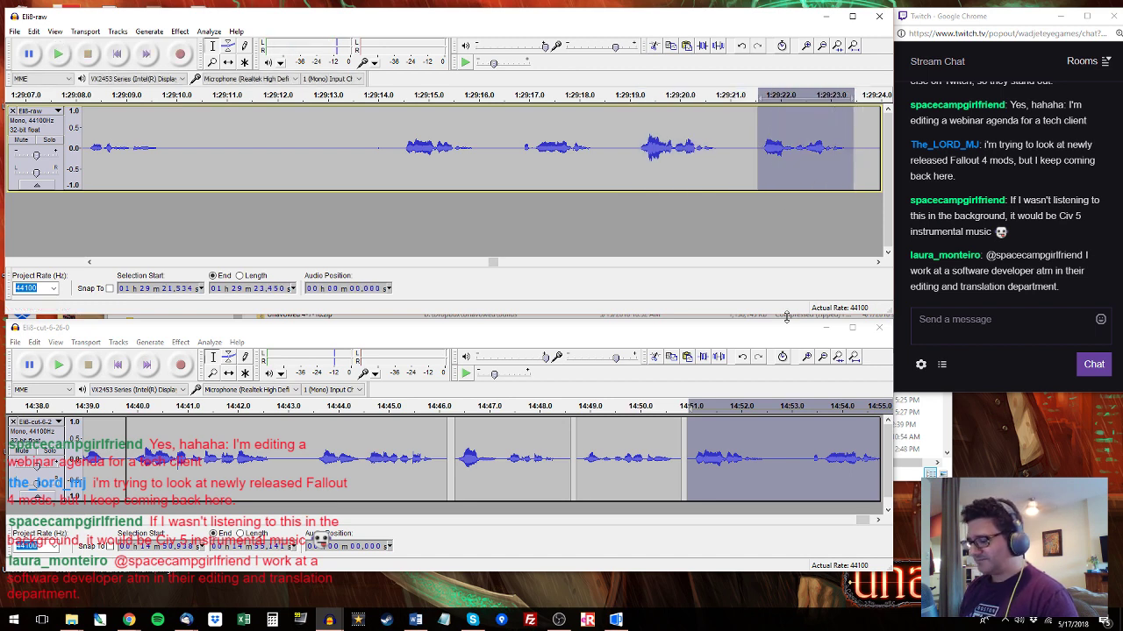
Play back the last clip of the cut track from 14:50.880 for comparison with the raw takes.
click(685, 443)
key(space)
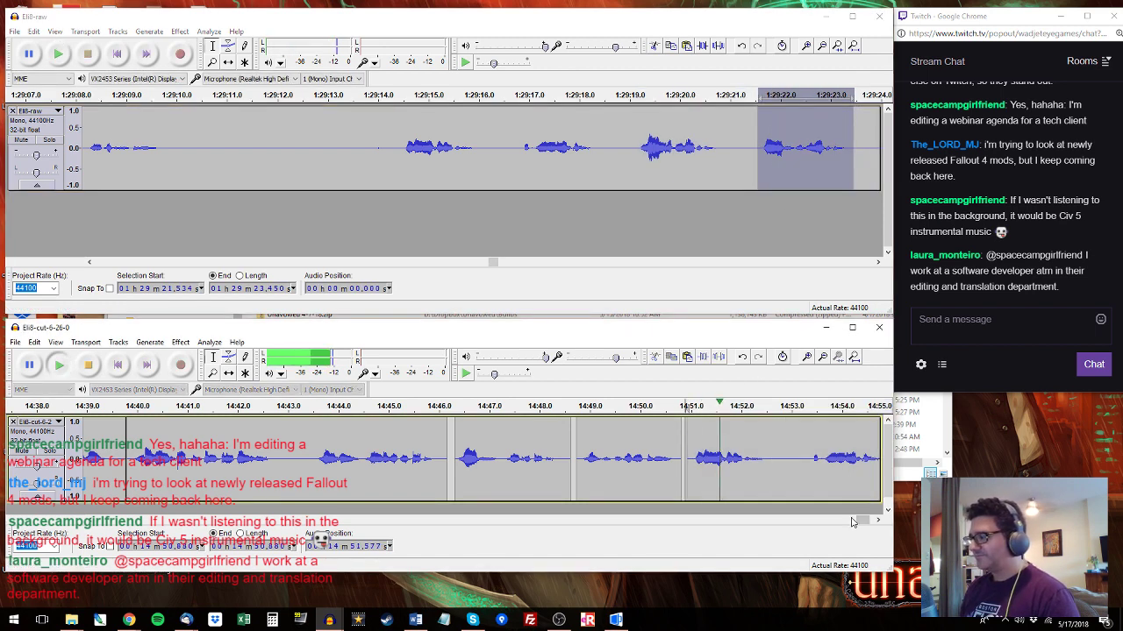
drag(861, 521, 872, 521)
key(space)
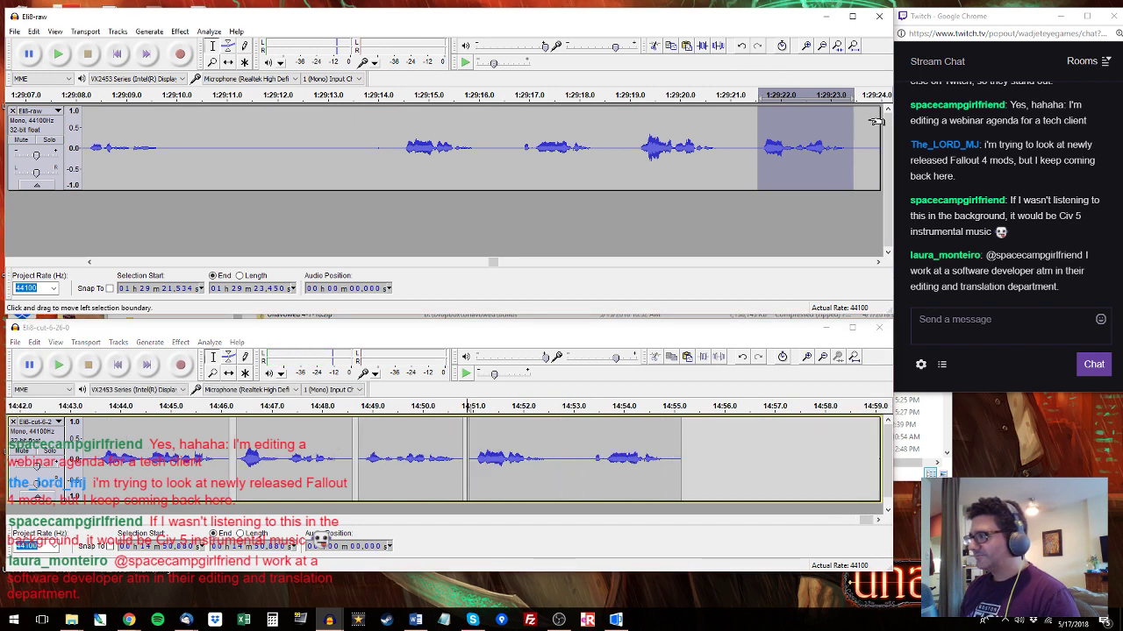
Audition the raw track from 1:29:23.728, copy 1:29:24.030 to 1:29:26.027 and paste it over the last clip's second phrase at 14:53.179.
click(850, 118)
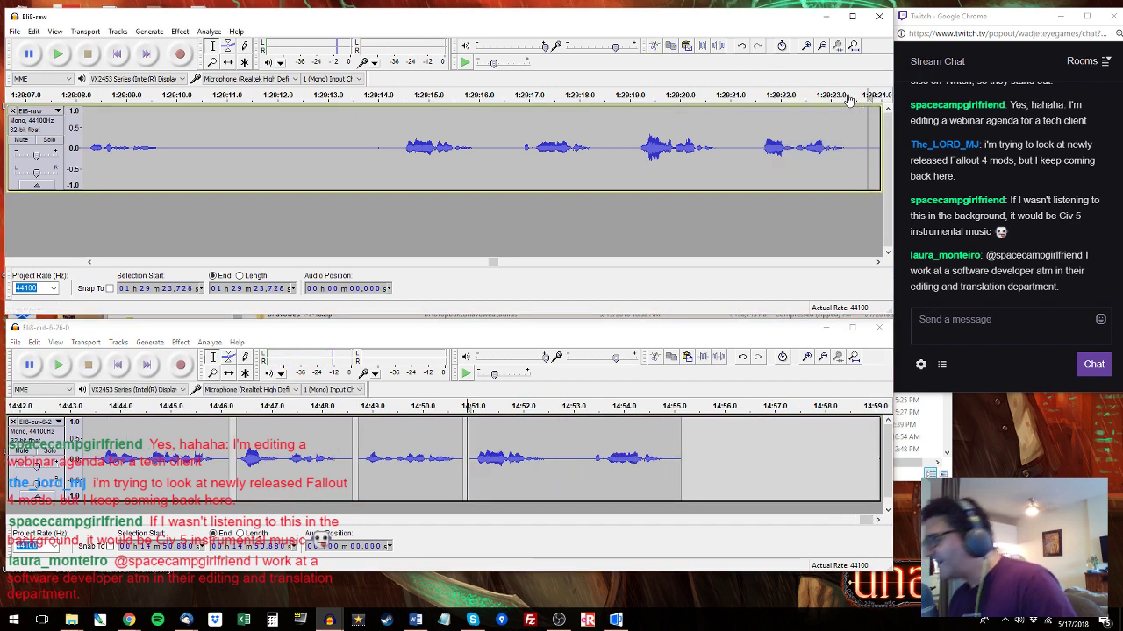
key(space)
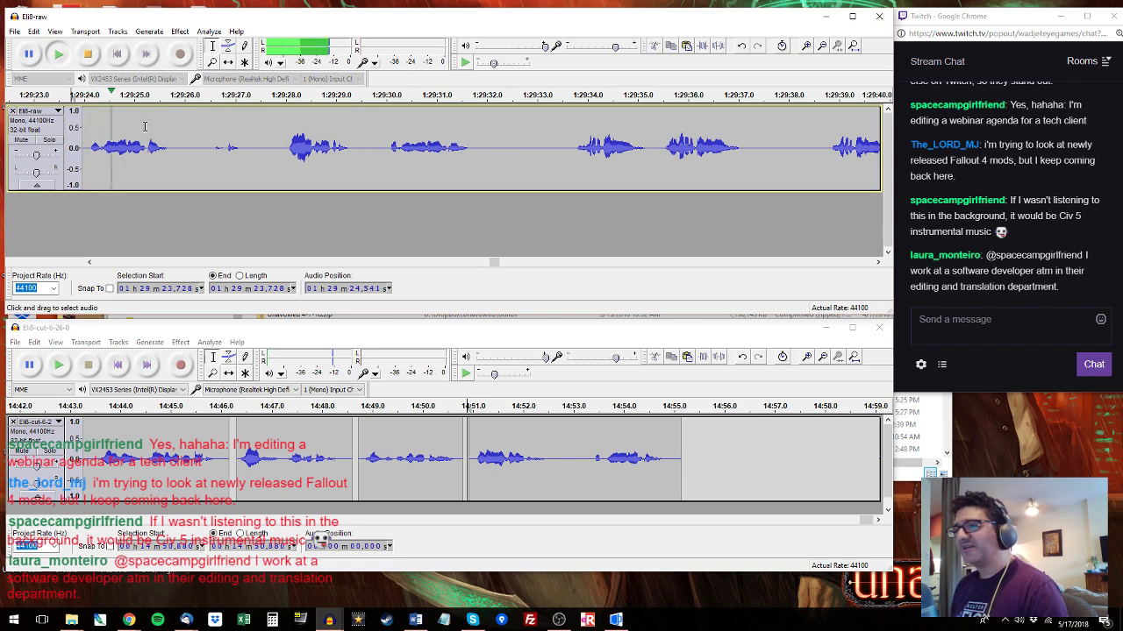
drag(86, 142, 185, 142)
key(space)
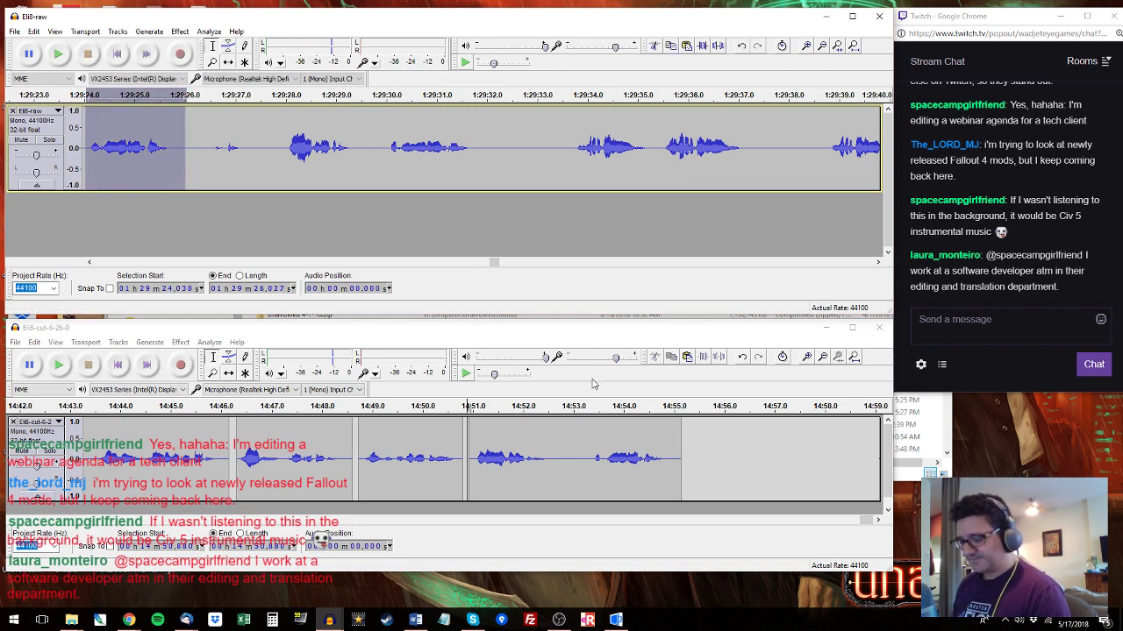
mouse_move(597, 456)
mouse_down()
mouse_move(673, 454)
mouse_move(583, 447)
mouse_up()
key(space)
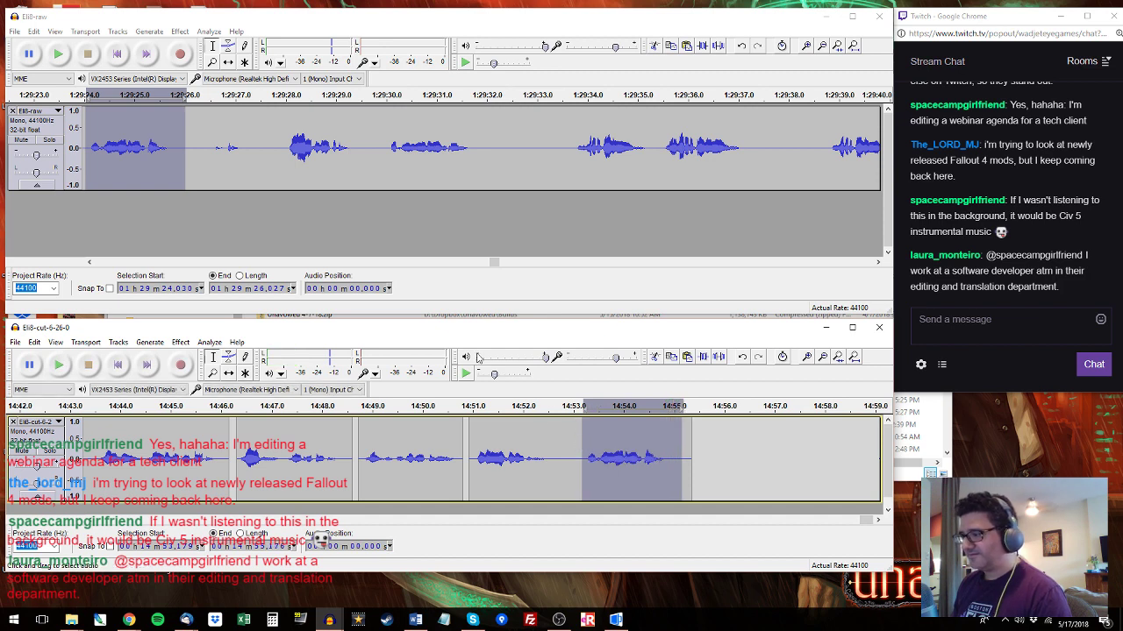
Audition the next raw takes from 1:29:27.966 and select the range from 1:29:27.978 to 1:29:31.867.
click(284, 132)
key(space)
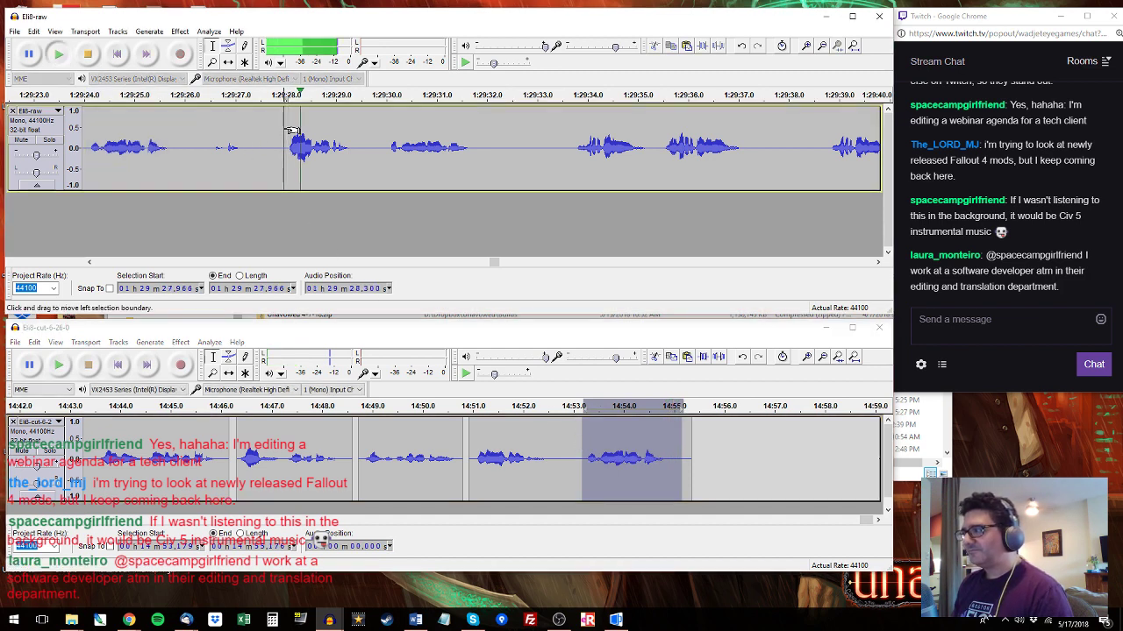
key(space)
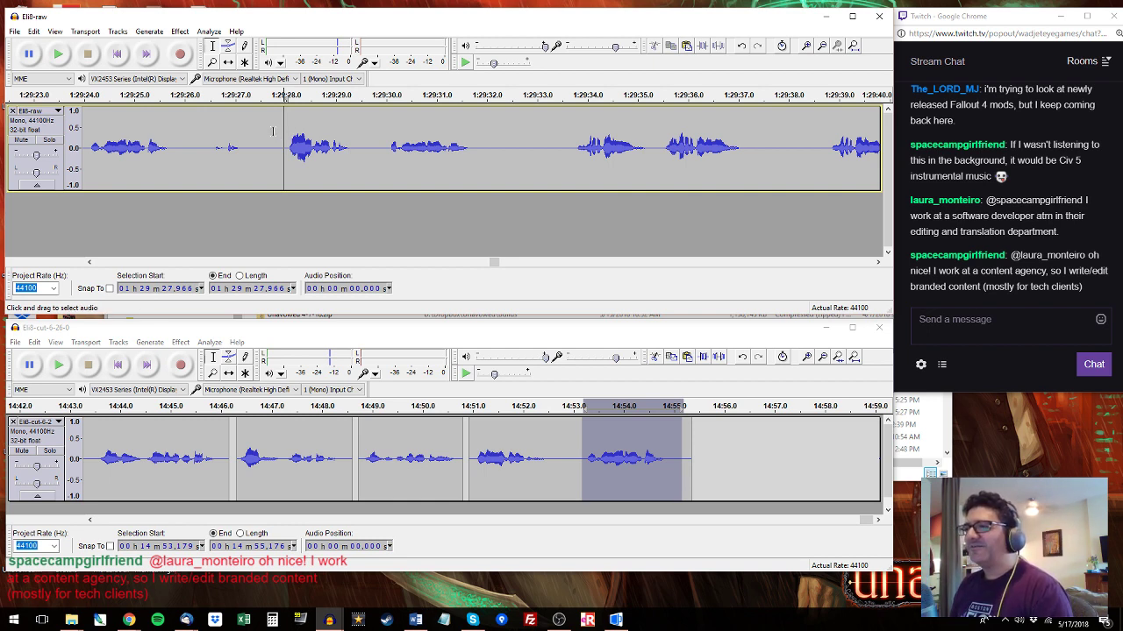
drag(284, 129, 280, 134)
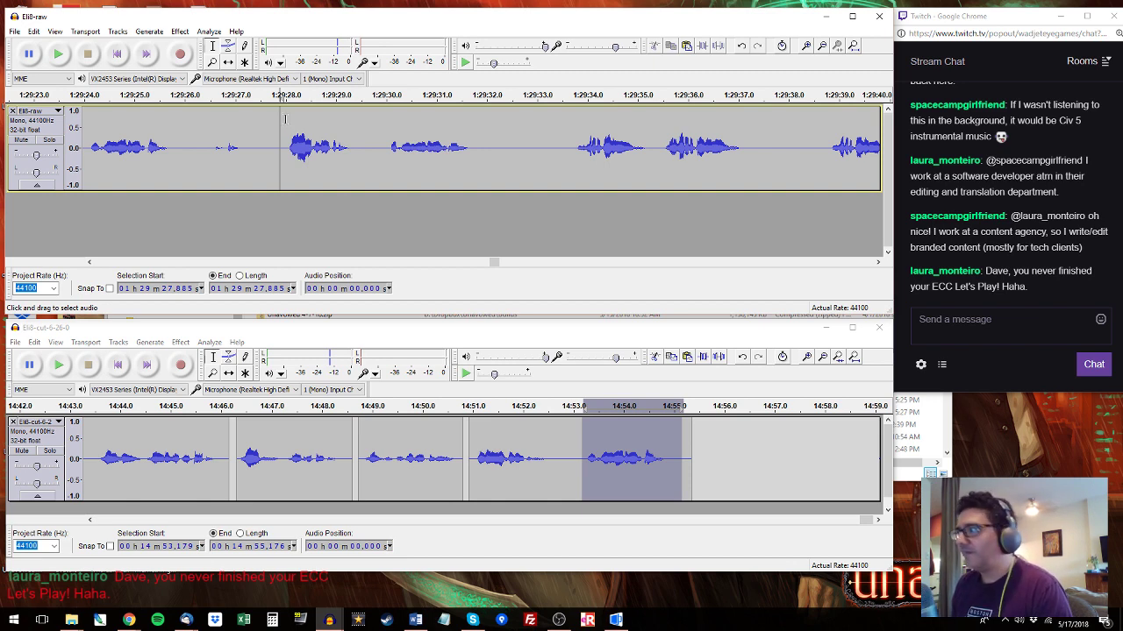
click(270, 124)
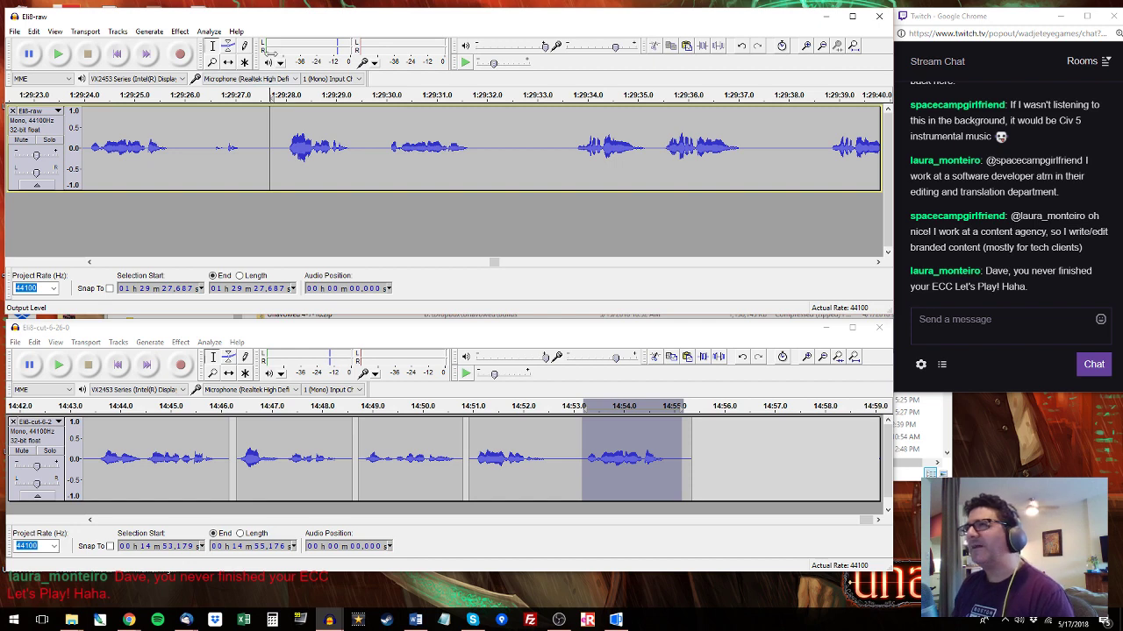
click(281, 125)
key(space)
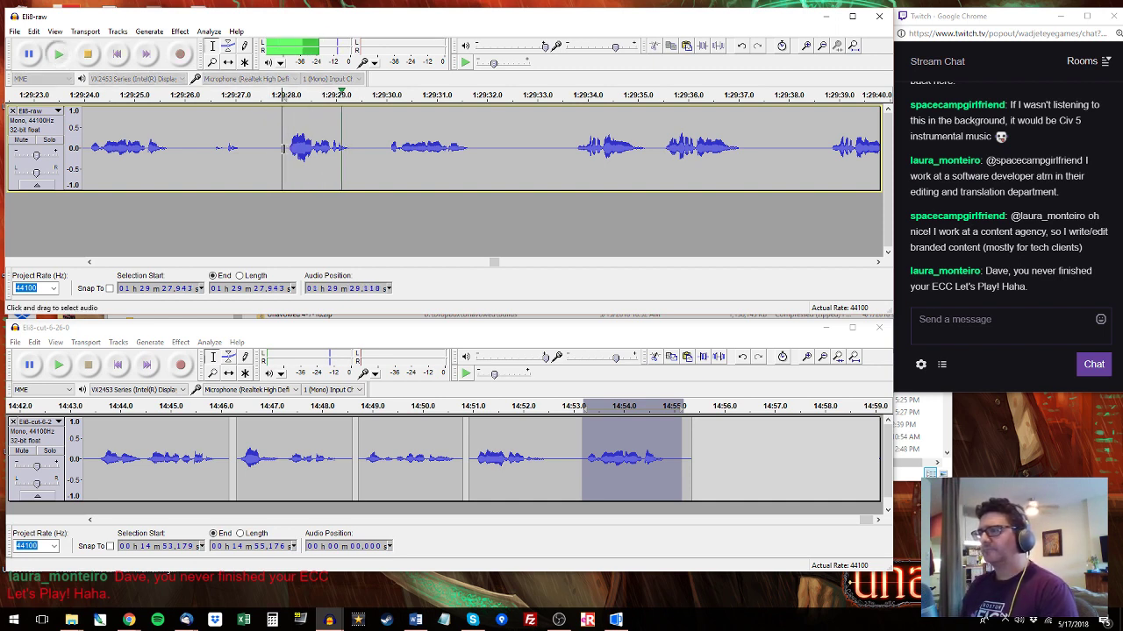
drag(284, 144, 479, 135)
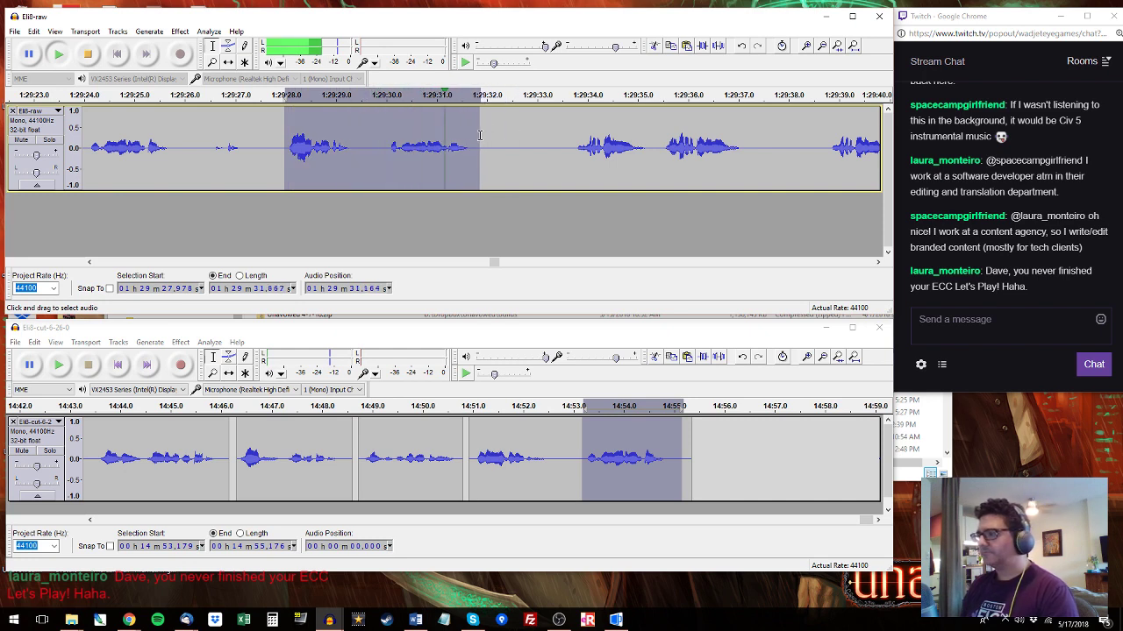
Replace the cut track's last clip at 14:50.938 with the copied raw take, undoing once to replay the earlier version before pasting again.
double_click(557, 441)
key(ctrl+v)
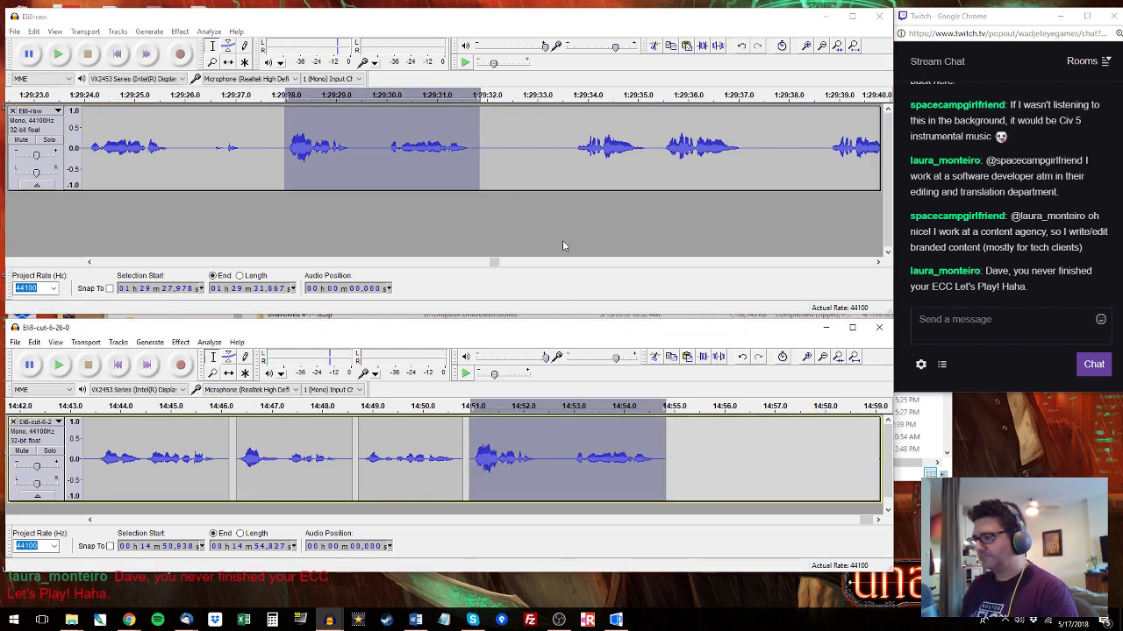
key(ctrl+z)
key(space)
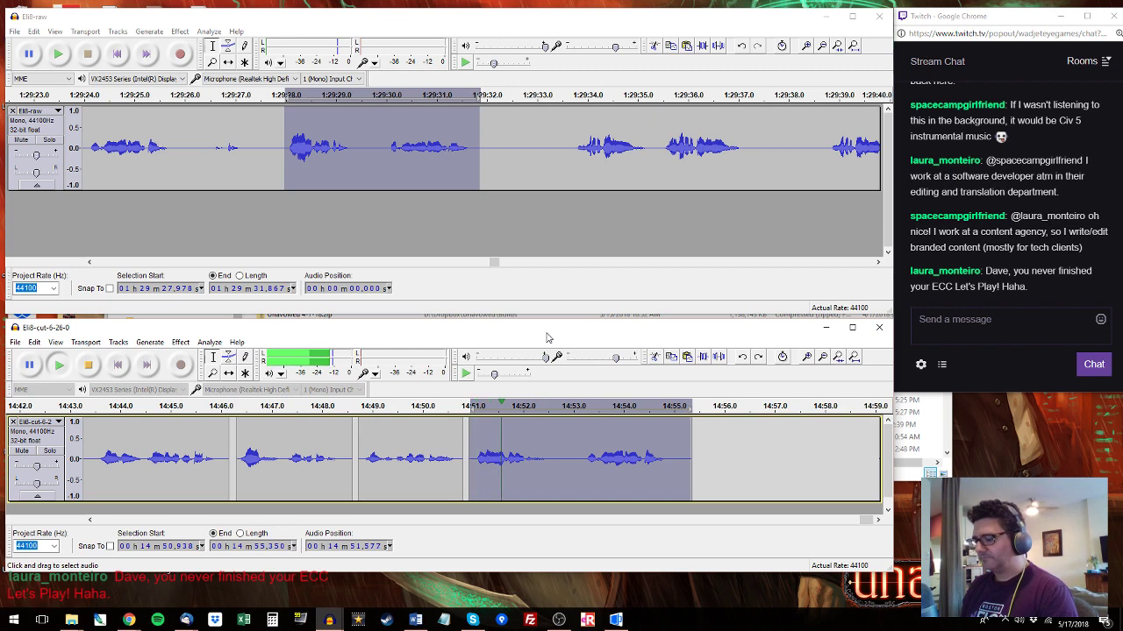
key(space)
key(ctrl+v)
Audition the raw track from 1:29:33.504, copy 1:29:35.420 to 1:29:37.347 and paste it into the cut track at 14:54.978.
click(579, 101)
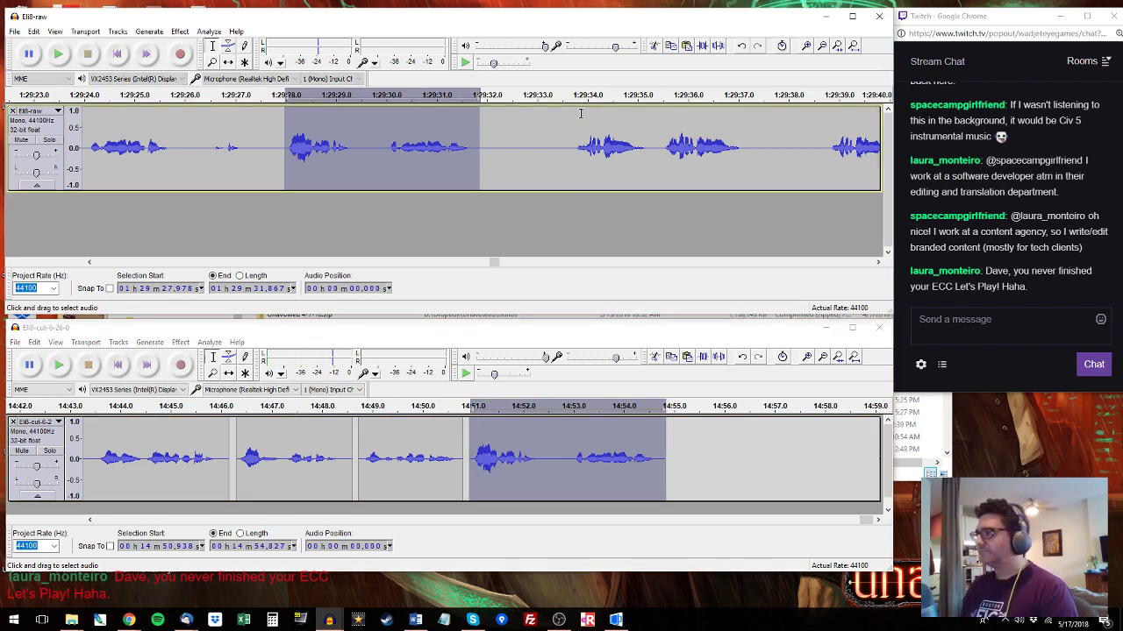
click(563, 131)
key(space)
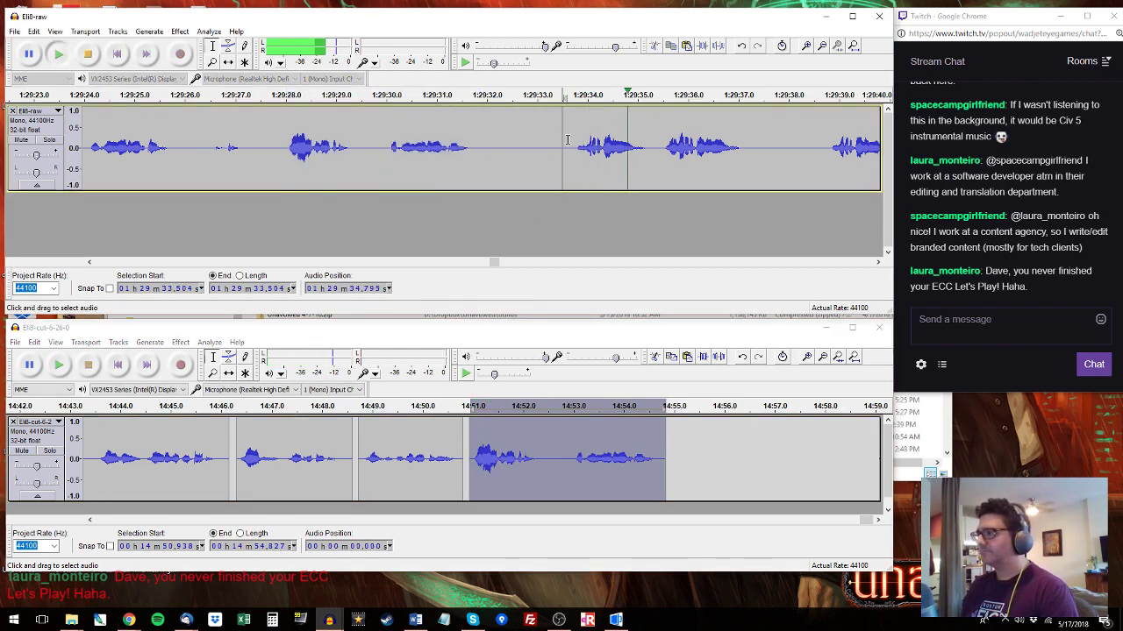
drag(568, 139, 659, 131)
key(space)
click(672, 447)
key(ctrl+v)
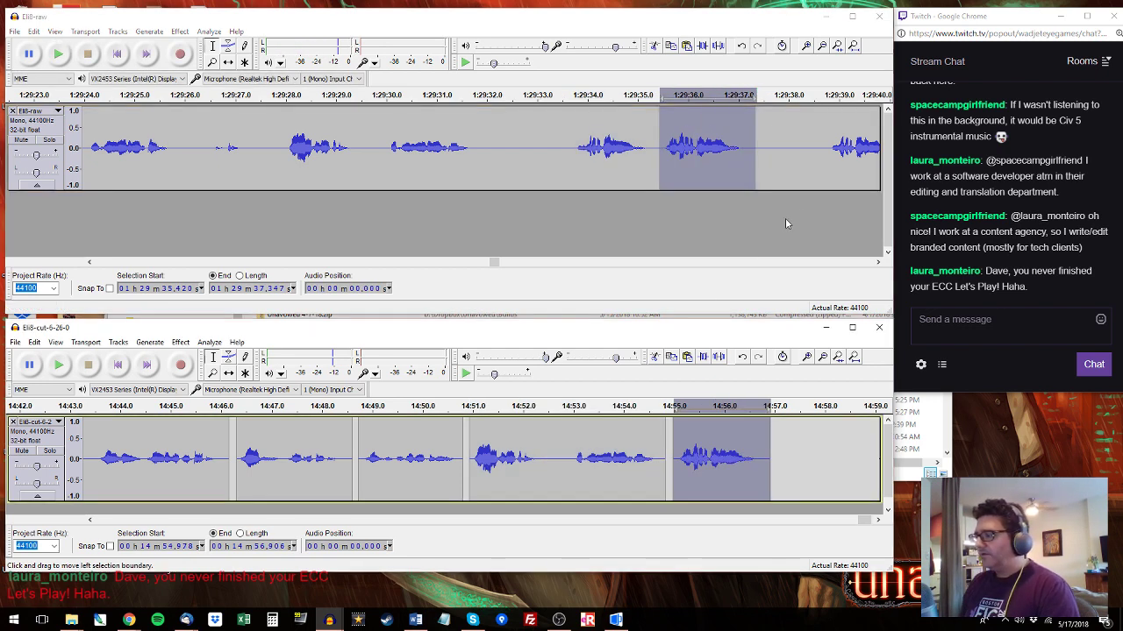
Audition the raw track from 1:29:38.763, copy 1:29:44.731 to 1:29:48.678 and paste it into the cut track at 14:56.987.
click(827, 127)
key(space)
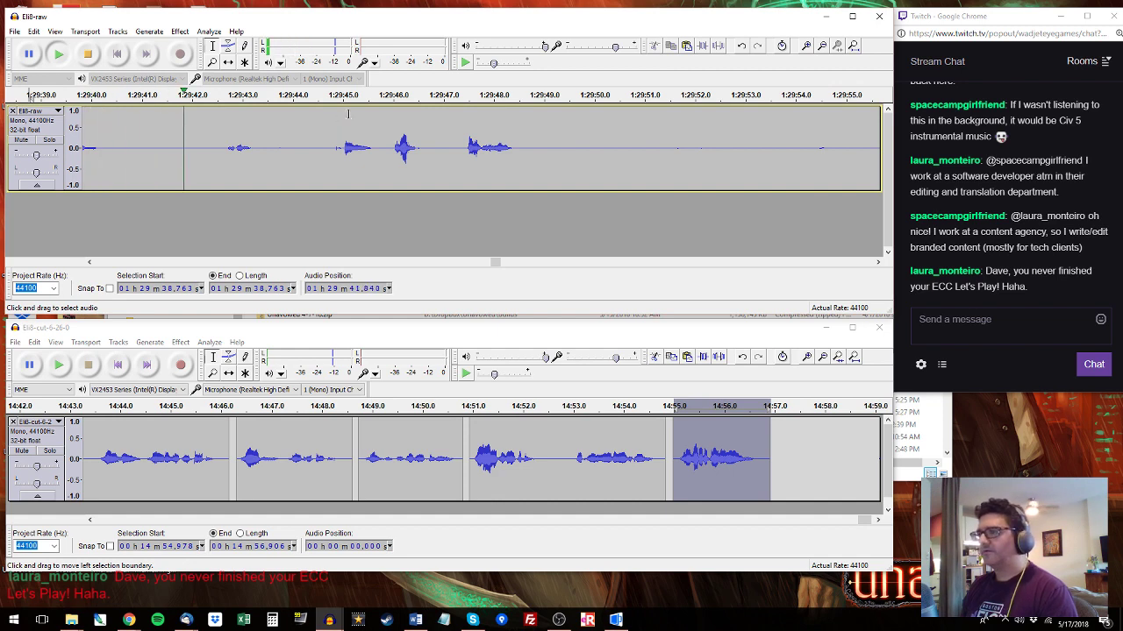
click(330, 143)
key(space)
key(space)
drag(330, 143, 527, 148)
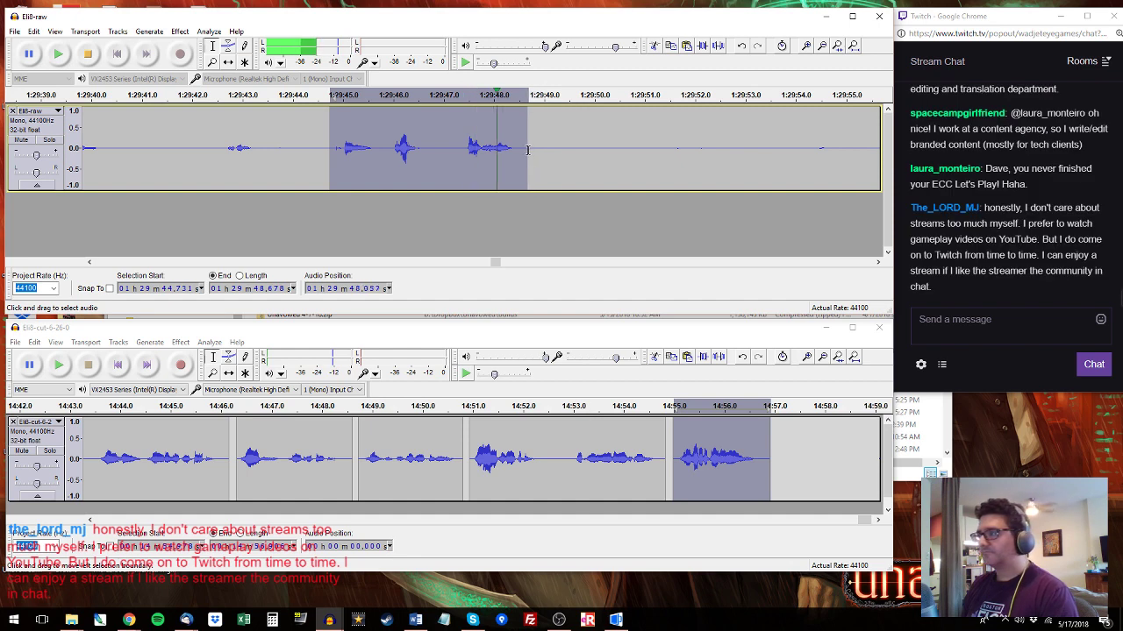
click(773, 434)
key(ctrl+v)
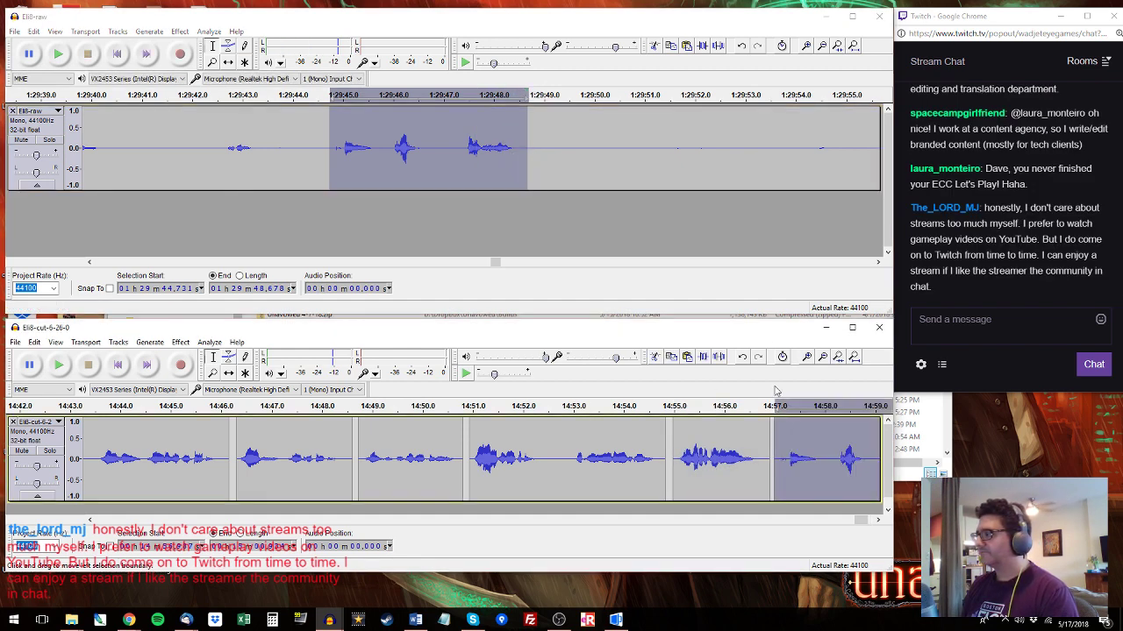
Audition the raw track from 1:29:53.810, select the take from 1:30:05.838 to 1:30:09.379 and play it back.
click(786, 147)
click(786, 147)
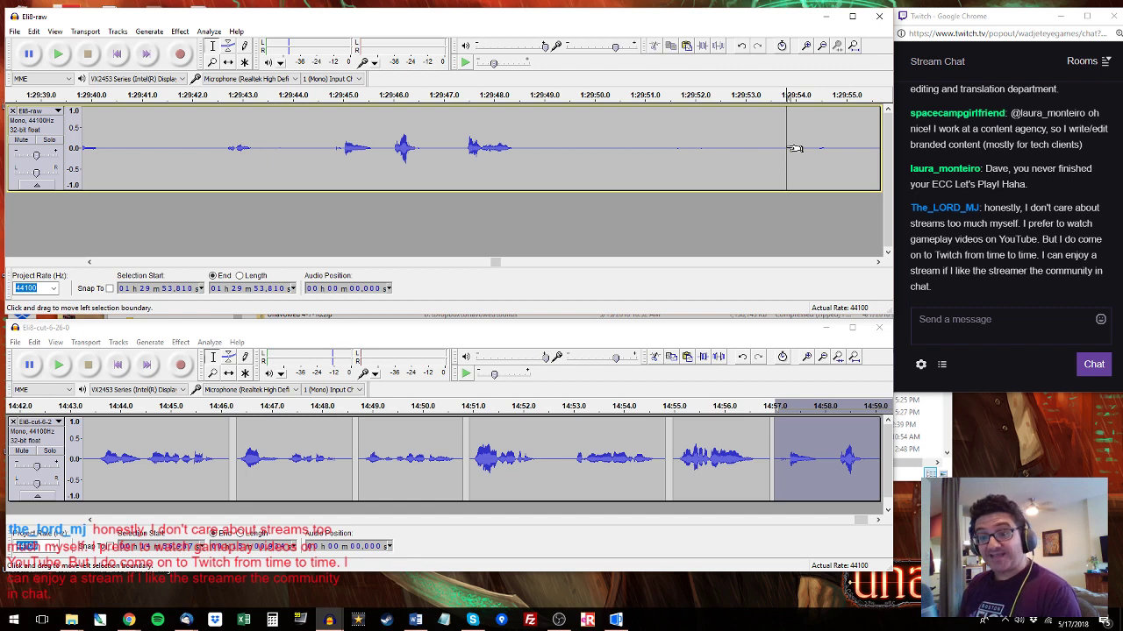
click(867, 98)
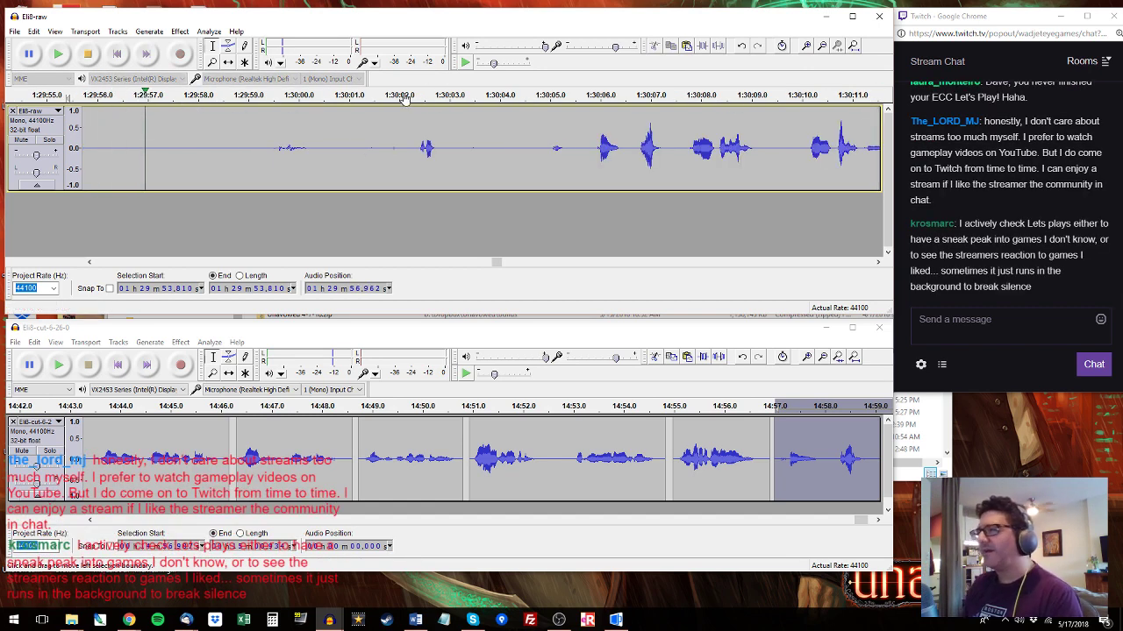
click(405, 98)
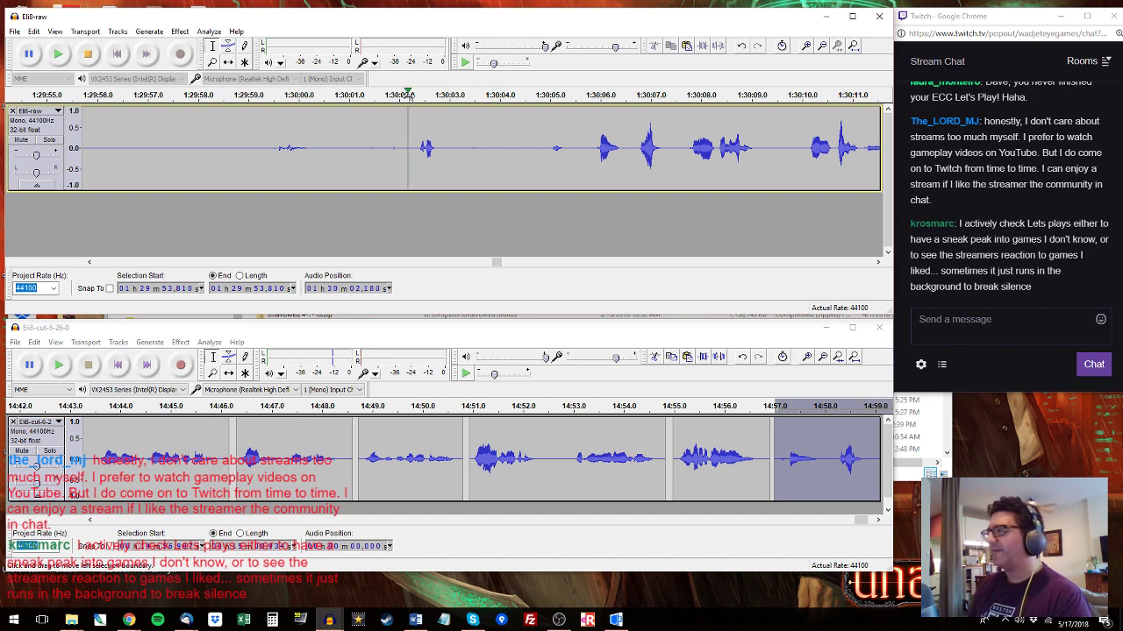
click(584, 101)
drag(592, 149, 770, 144)
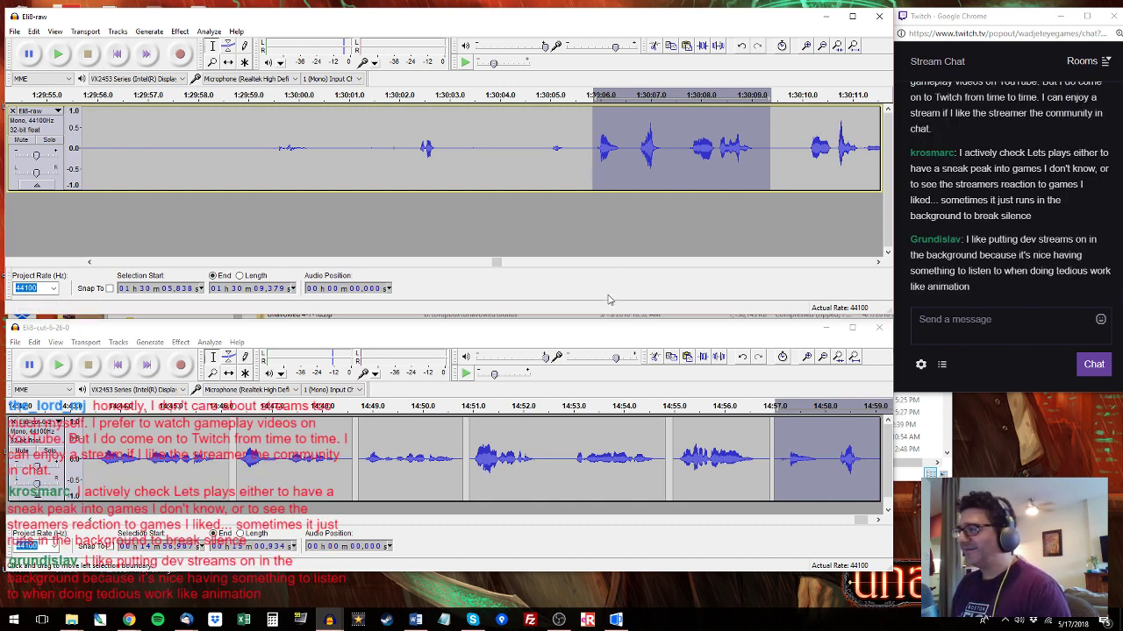
click(672, 332)
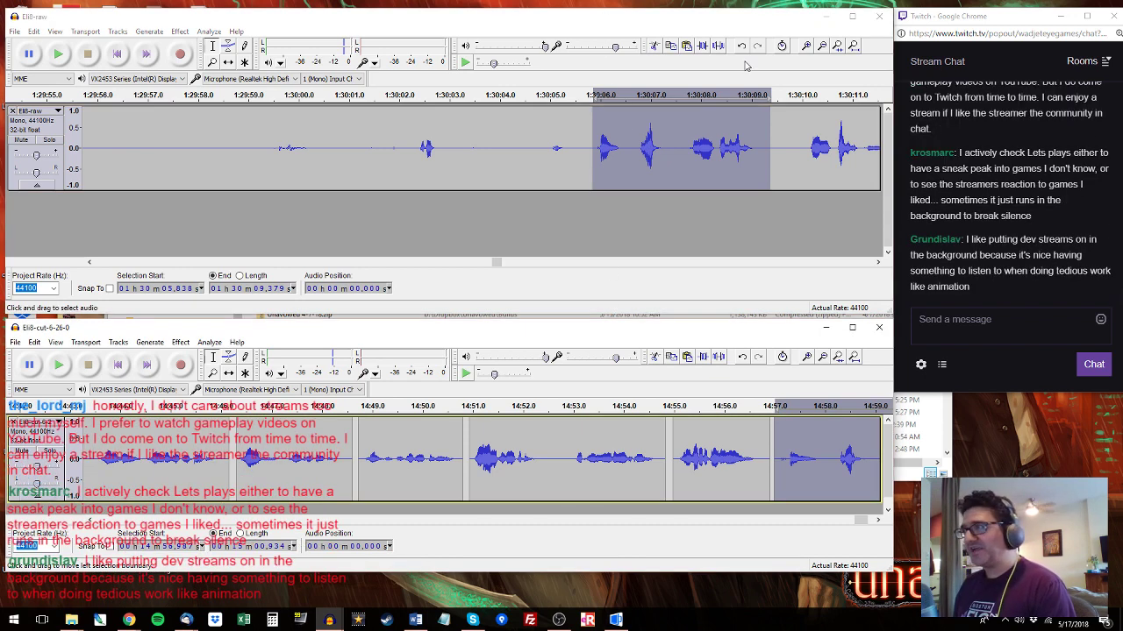
click(699, 55)
key(space)
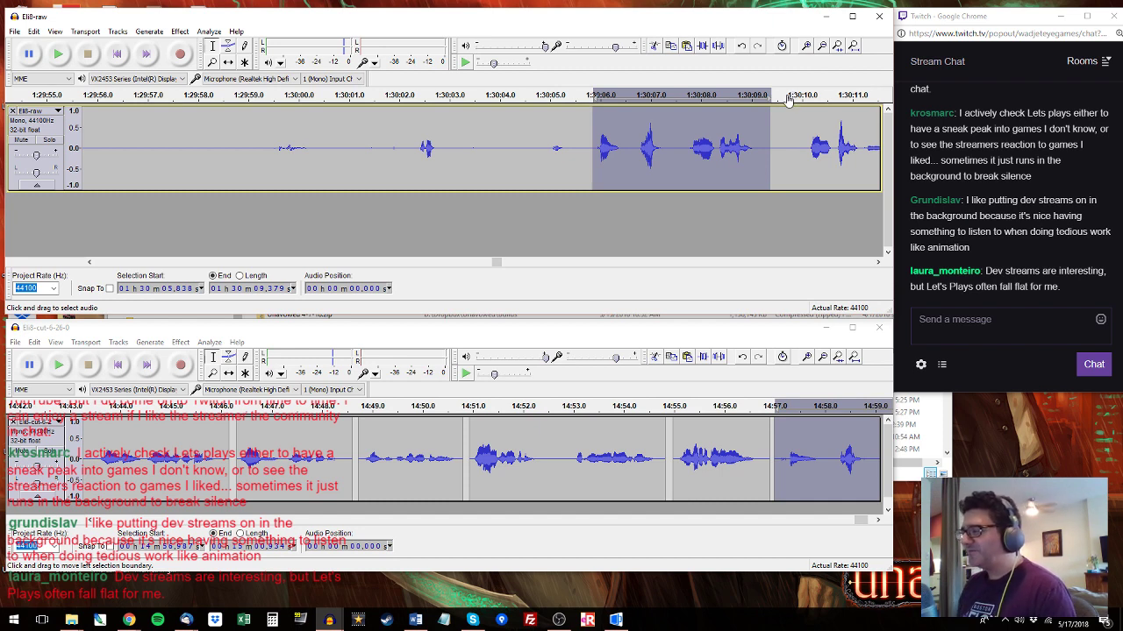
Paste the copied raw take at the end of the cut track at 15:00.981 and play it.
drag(862, 521, 878, 522)
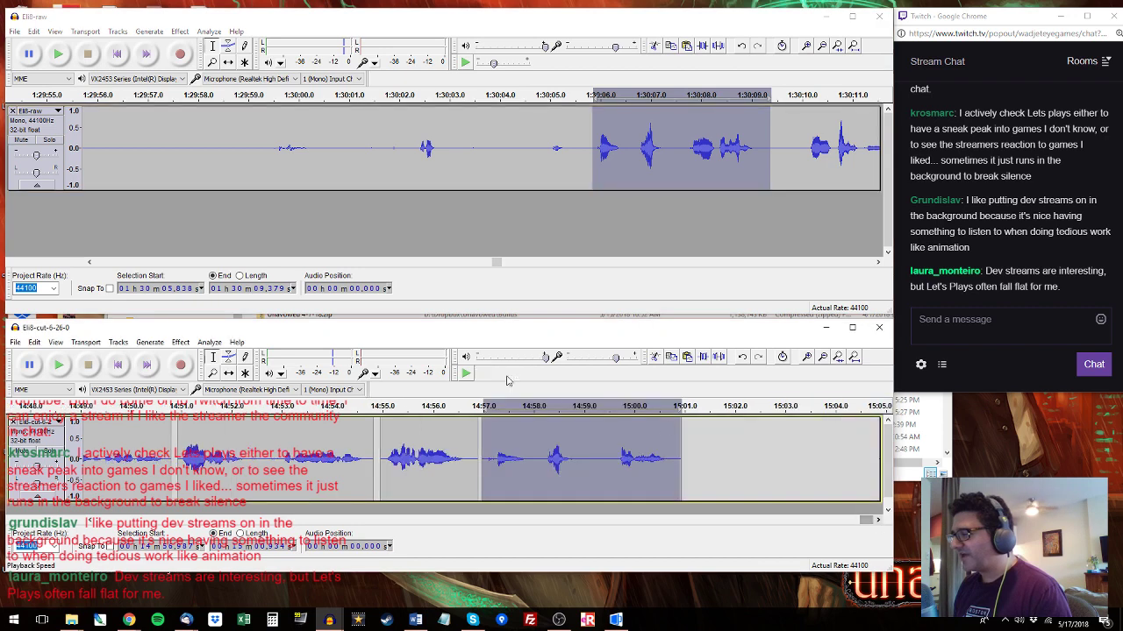
click(568, 448)
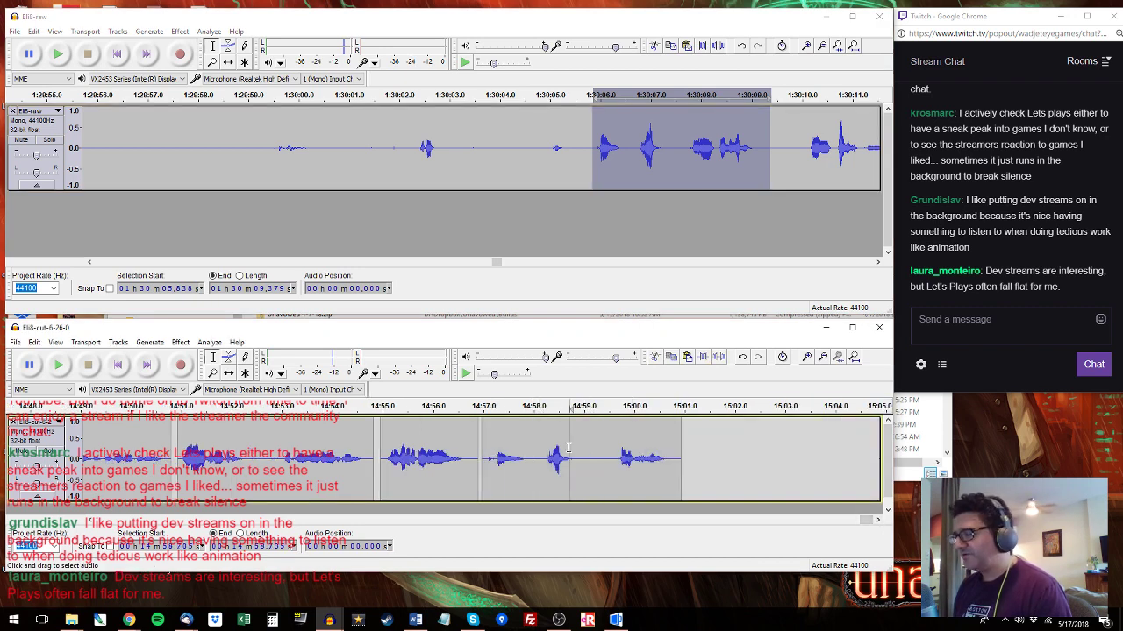
click(583, 448)
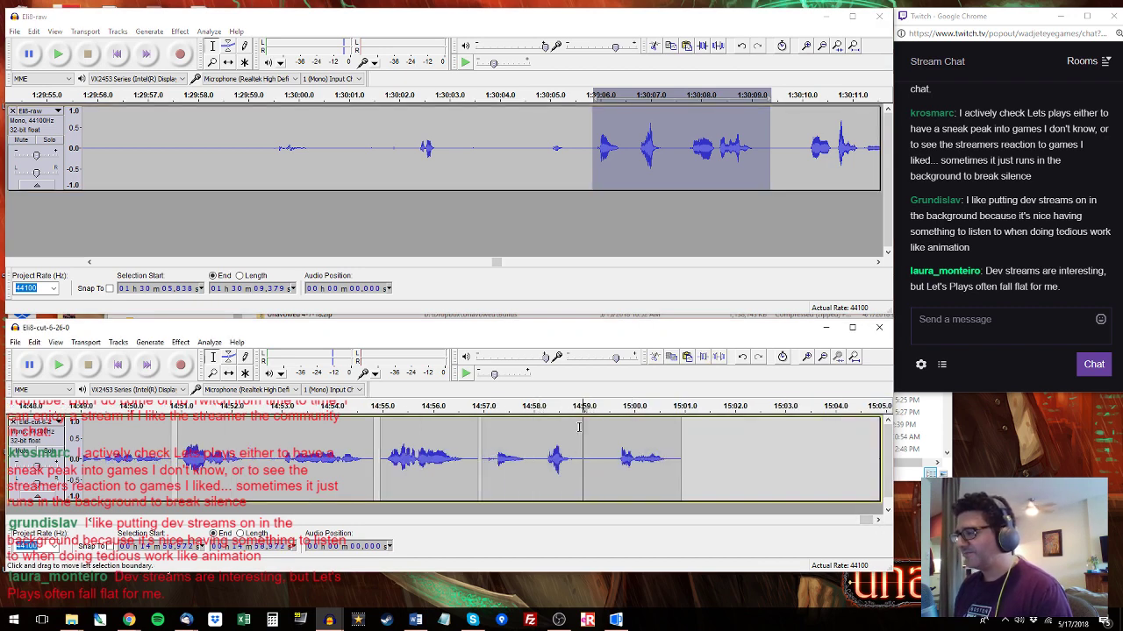
click(685, 422)
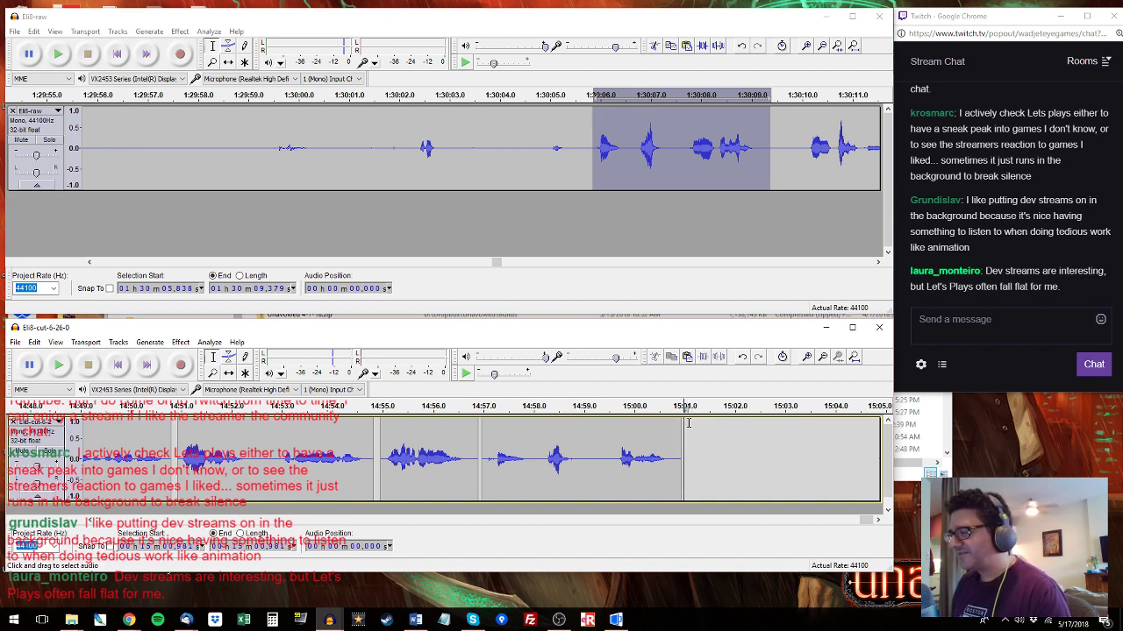
key(ctrl+v)
key(space)
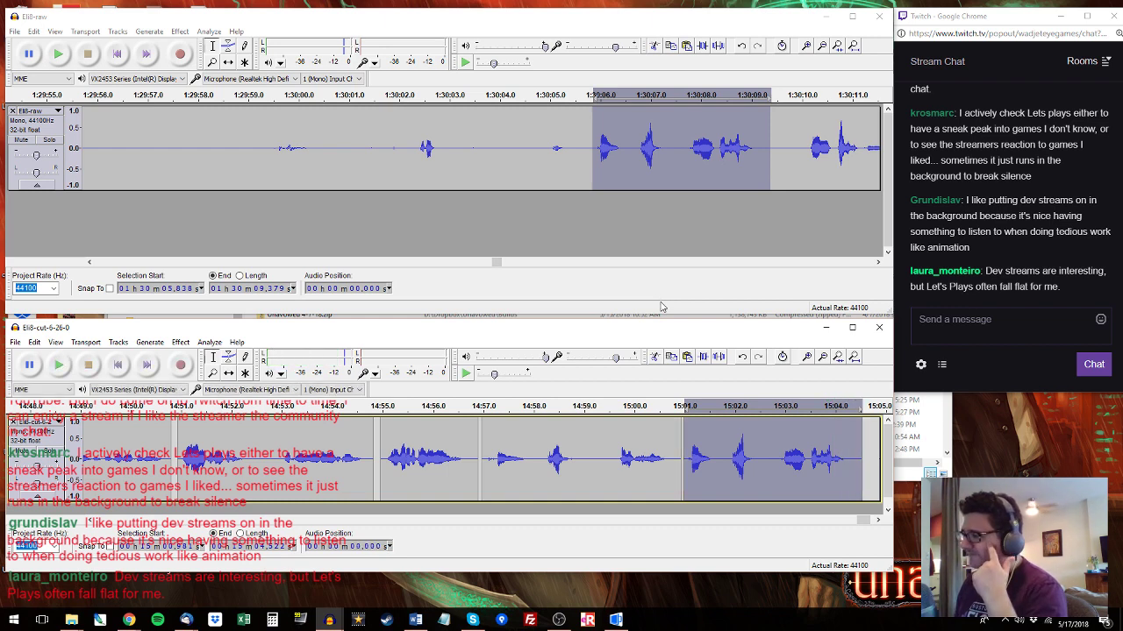
Replay the last two takes of the cut track from about 14:57 and delete the clip pasted at 15:00.981.
click(484, 407)
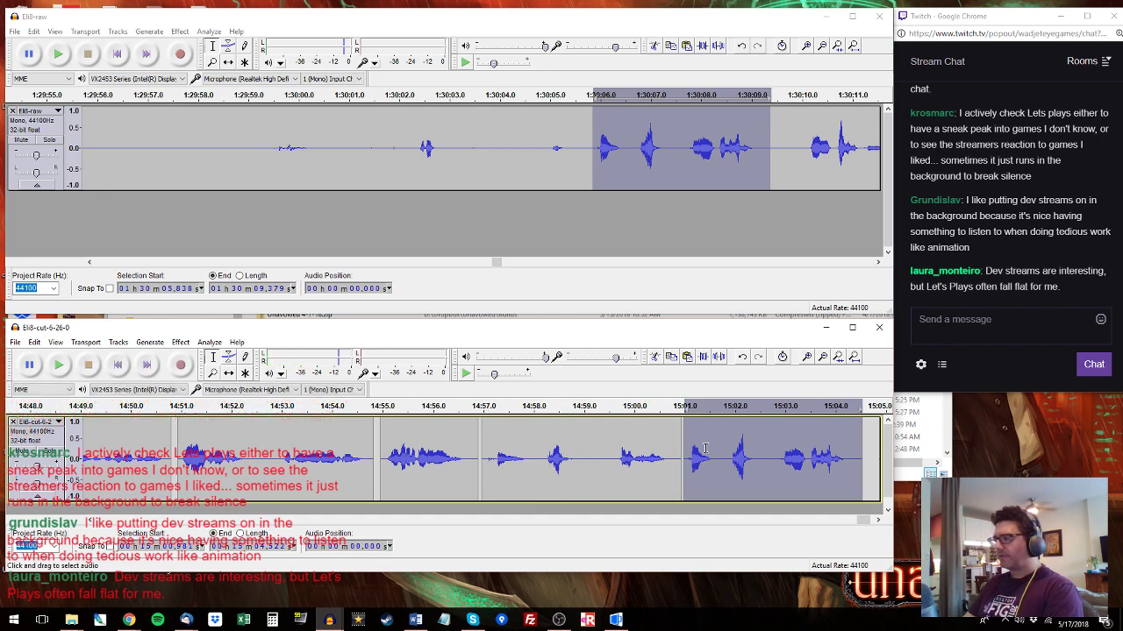
click(704, 448)
key(space)
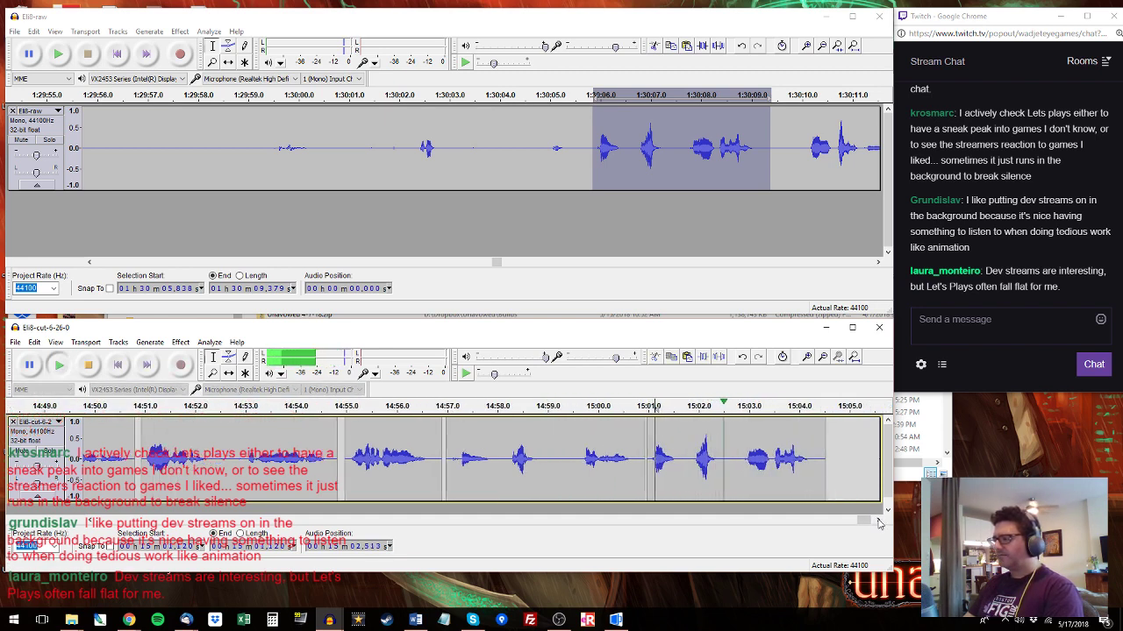
click(880, 521)
double_click(593, 443)
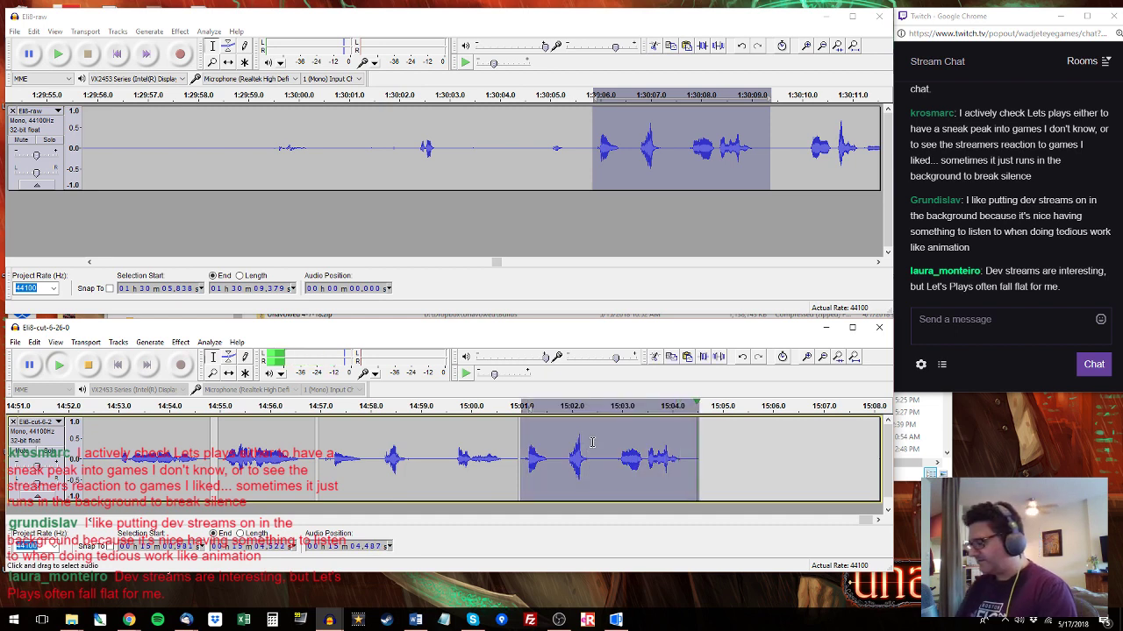
key(space)
key(Delete)
Audition the raw track from about 1:30:10 and place the cursor after the take at 1:30:13.918.
click(812, 98)
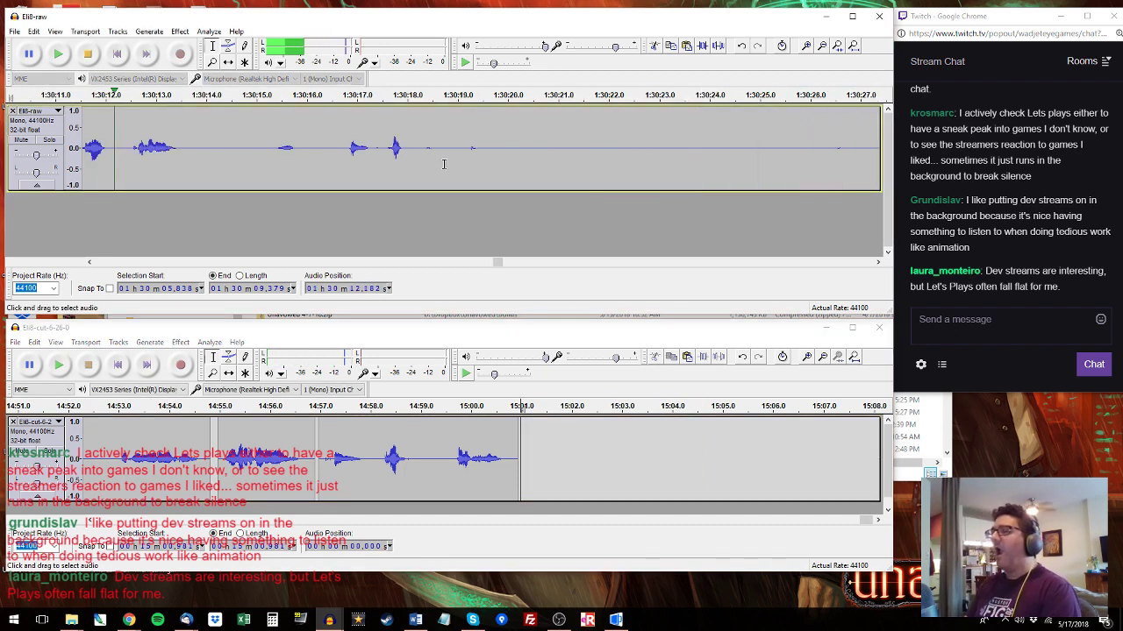
key(space)
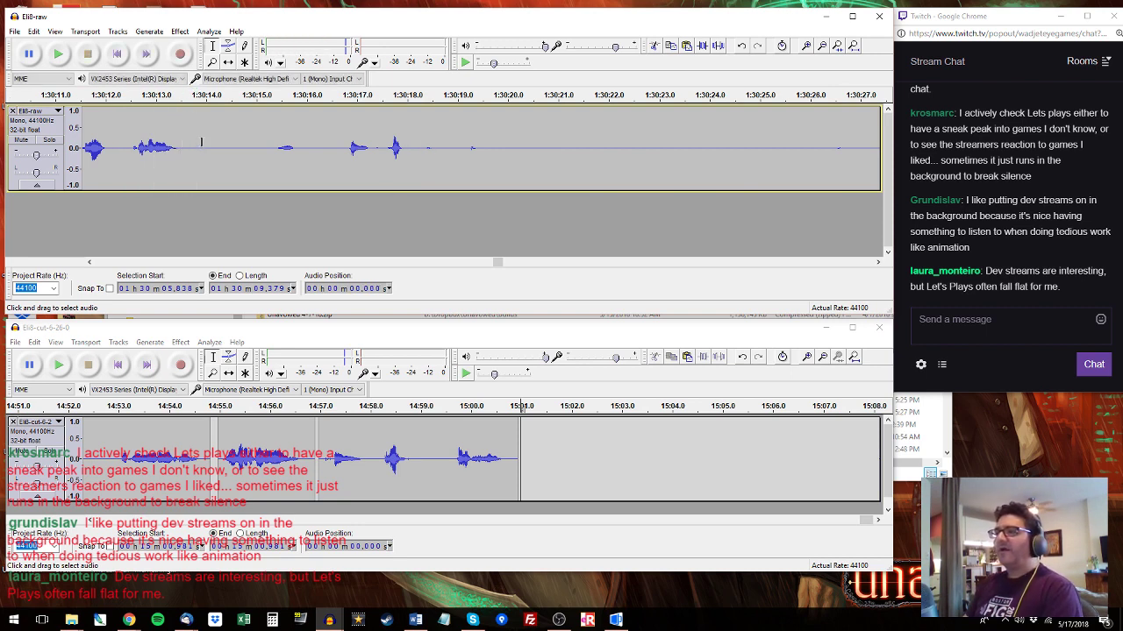
click(201, 141)
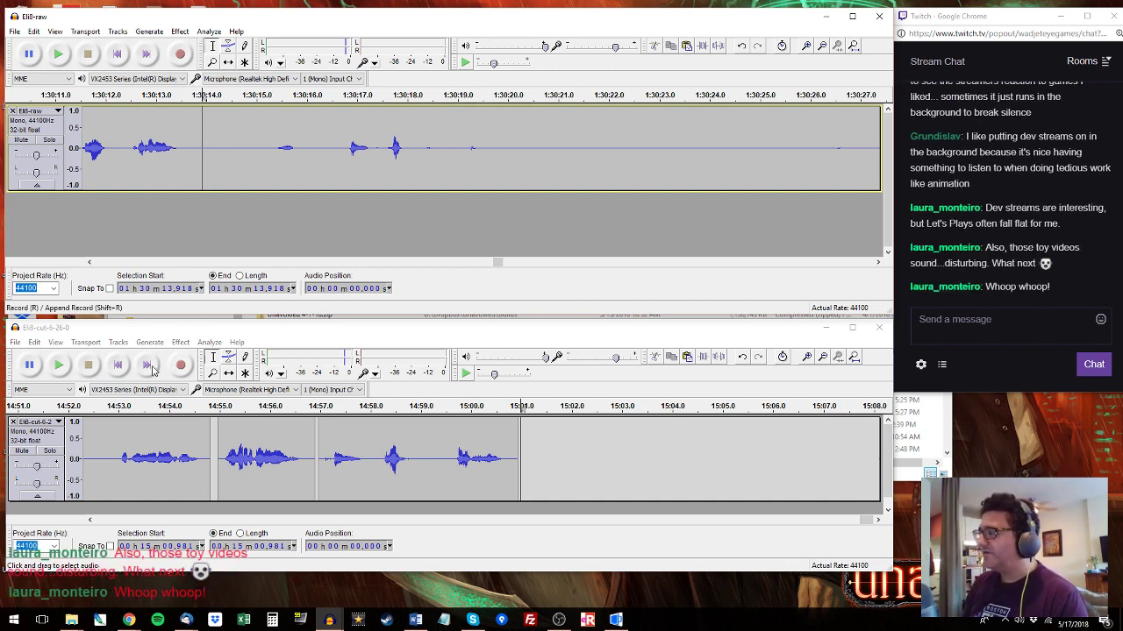
Check the stream's current viewers on the Twitch channel page in Chrome and return to the Audacity windows.
key(alt+Tab)
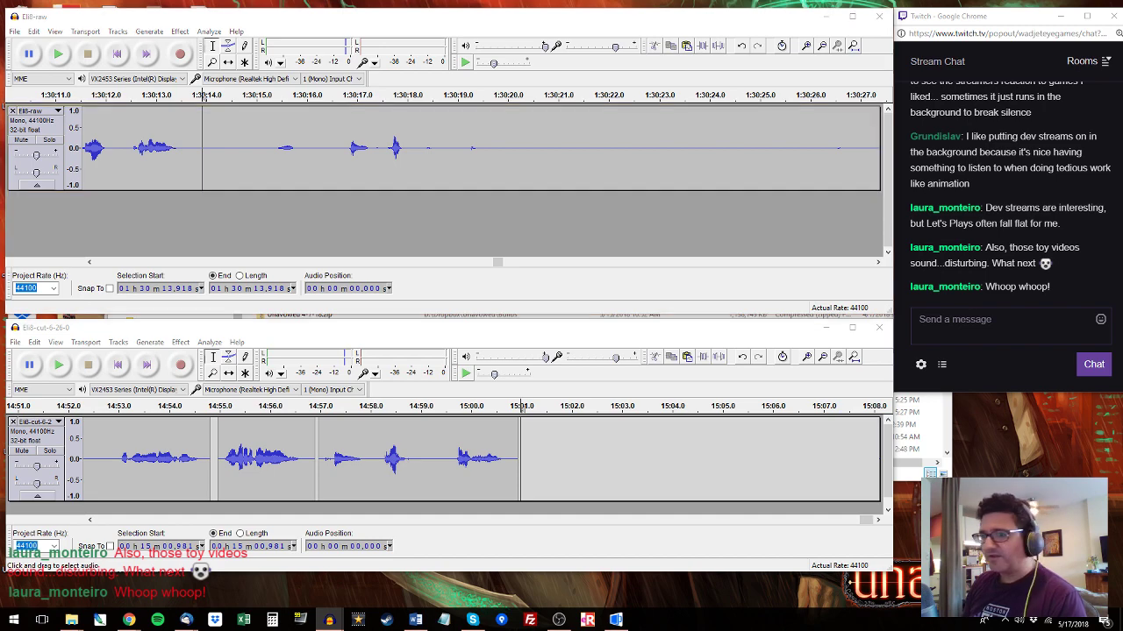
key(alt+Tab)
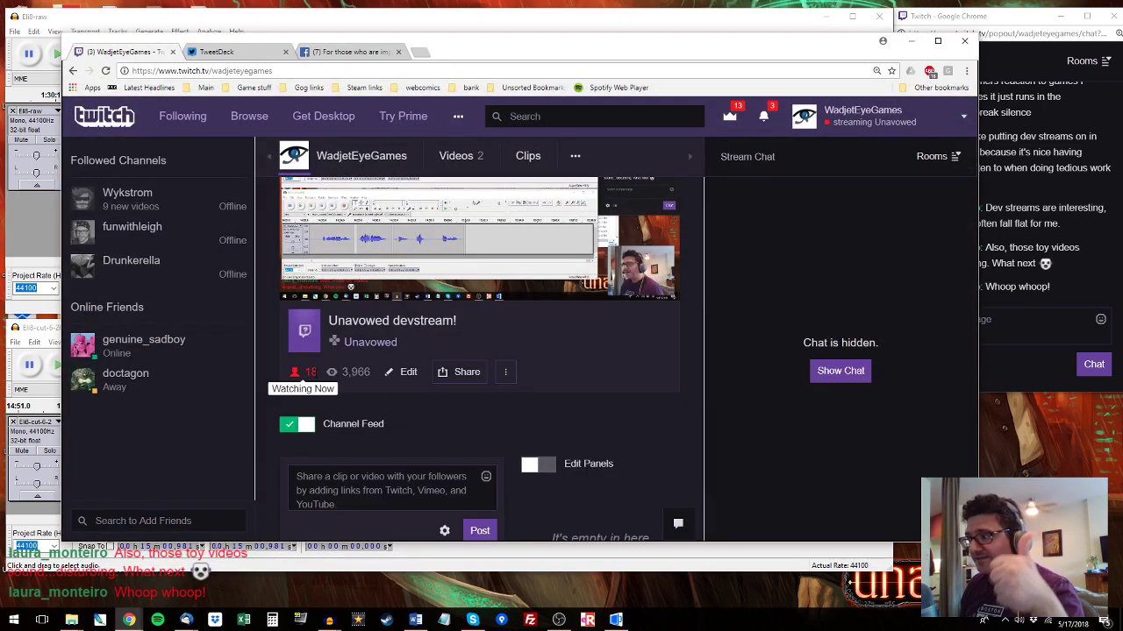
click(956, 48)
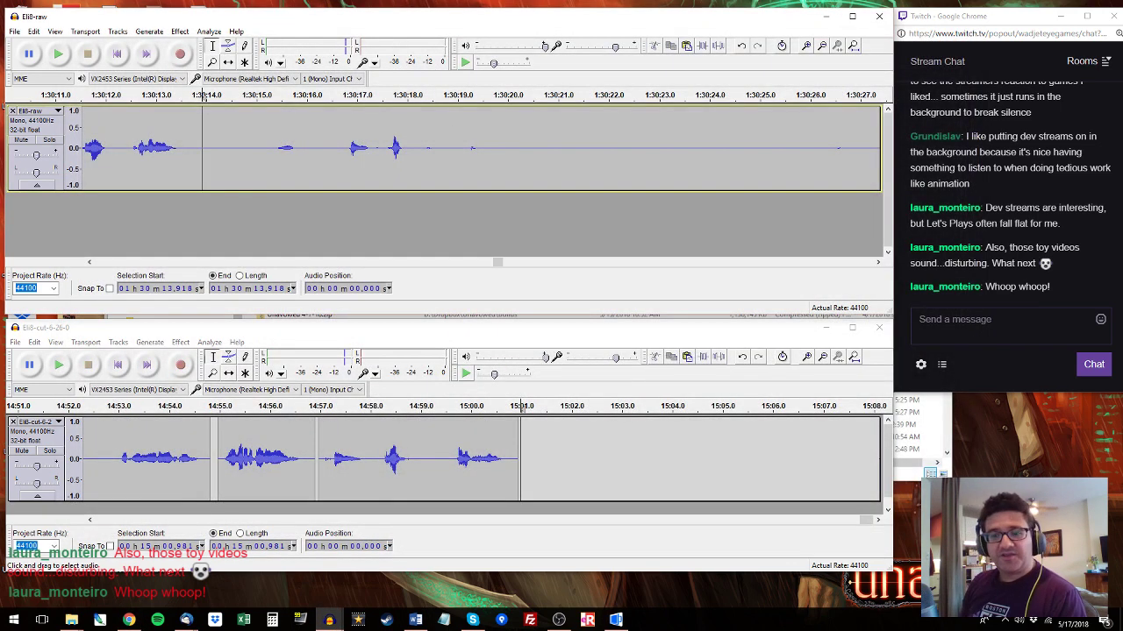